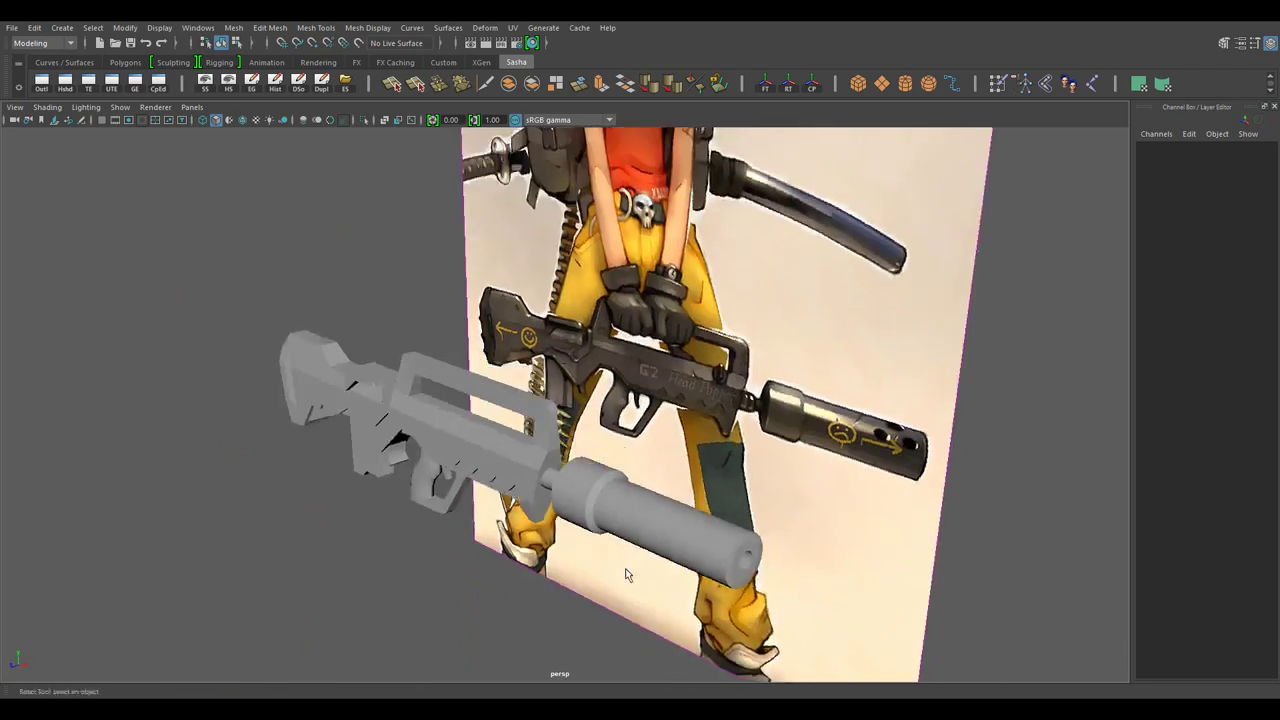
- Insert a new edge loop across the muzzle cylinder in the enlarged side view
scroll(up, 3)
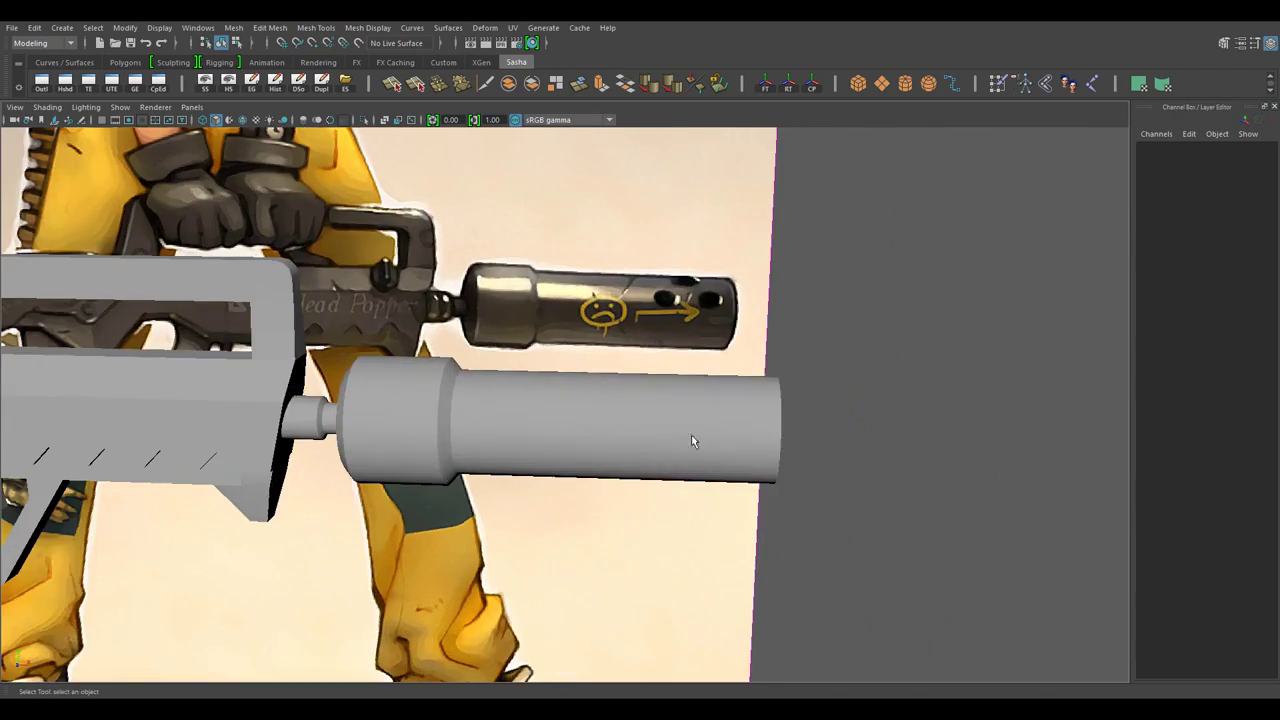
click(688, 433)
right_click(654, 329)
key(space)
key(space)
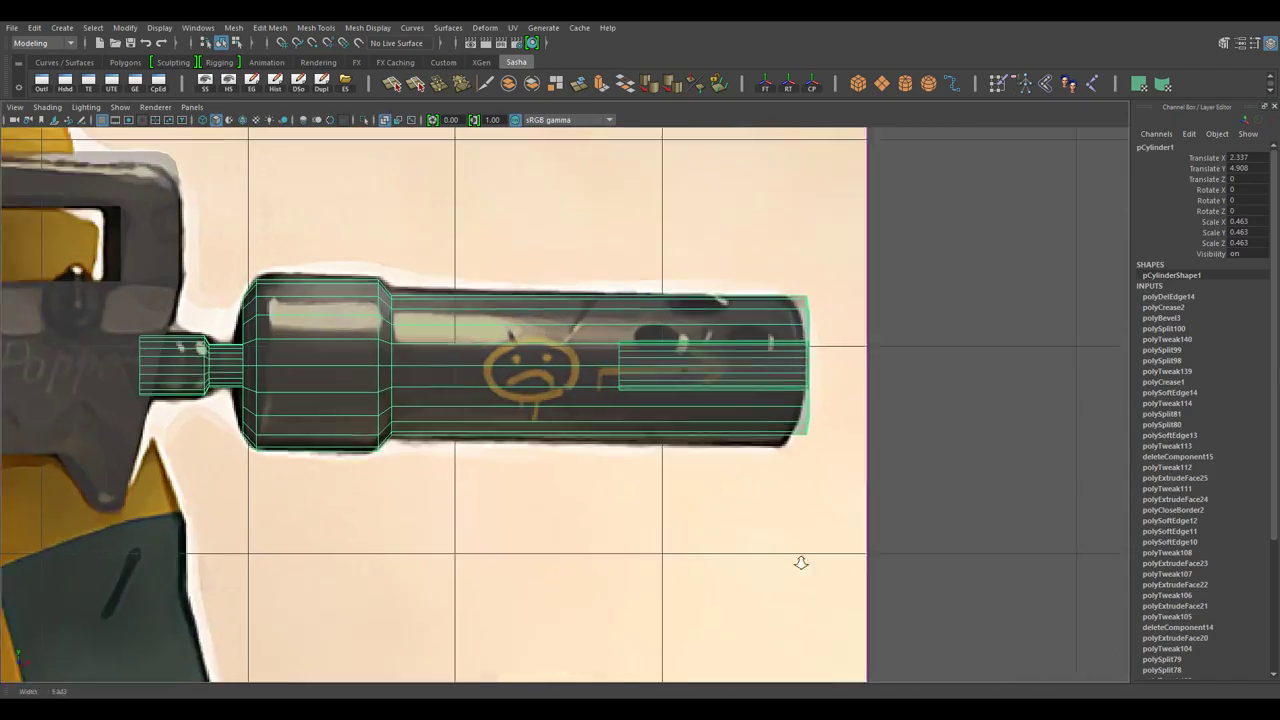
key(f)
click(609, 440)
key(w)
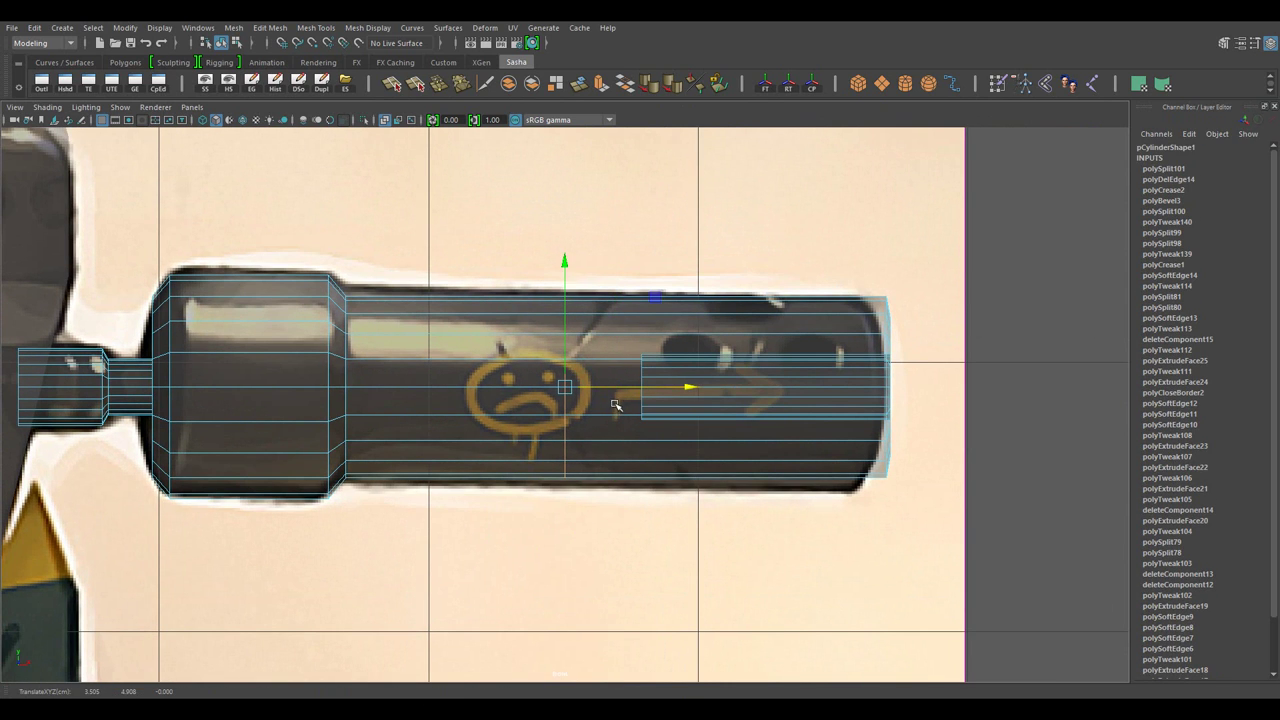
key(w)
- Make a slanted Multi-Cut across the muzzle cylinder
right_click(616, 302)
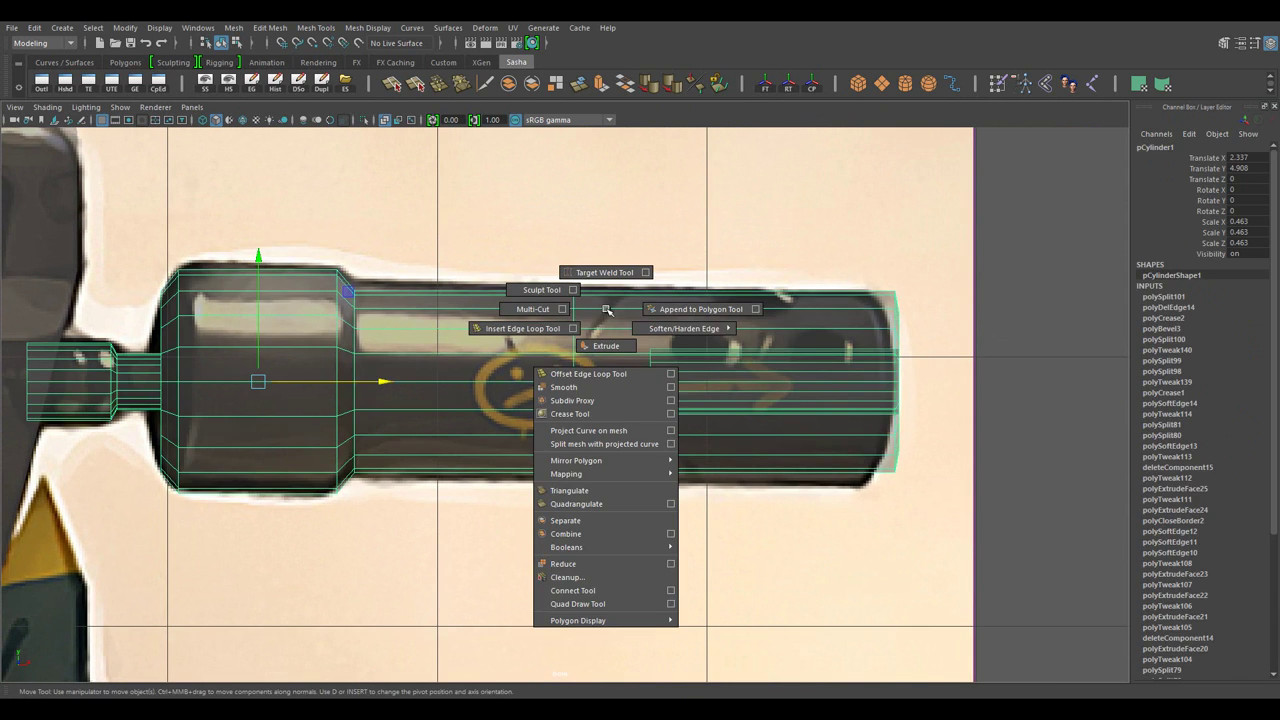
right_click(616, 302)
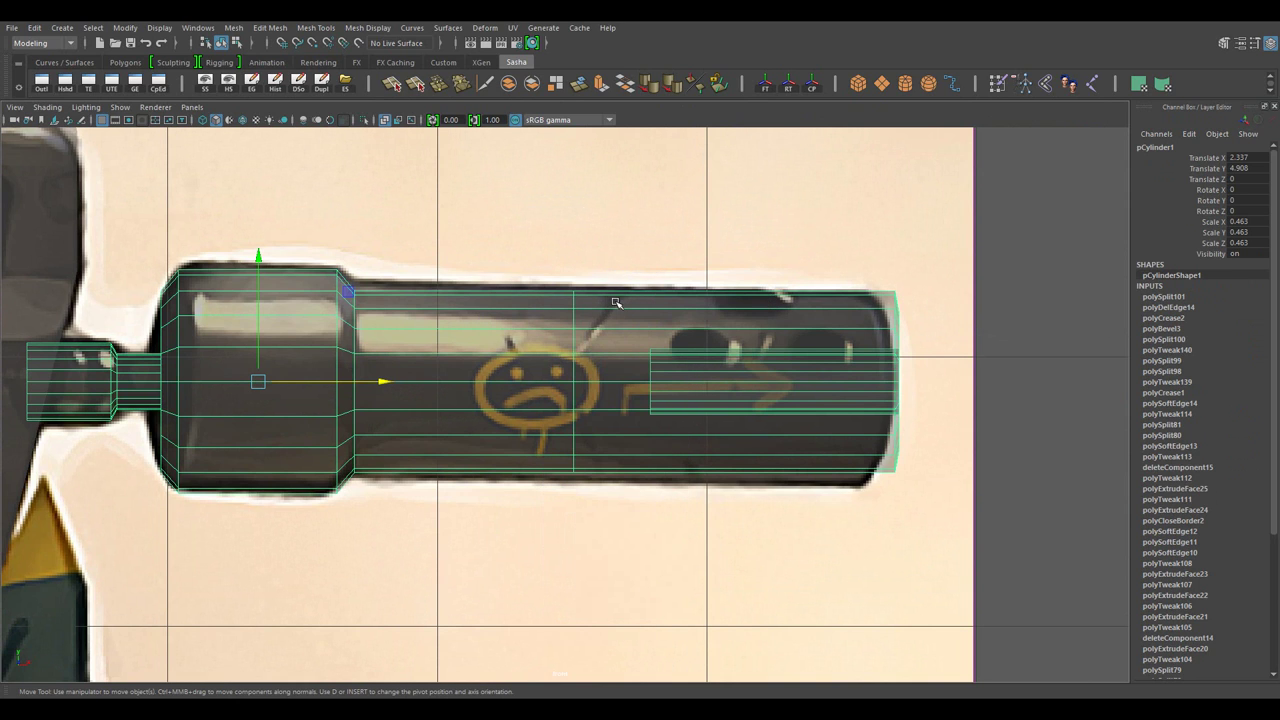
click(316, 27)
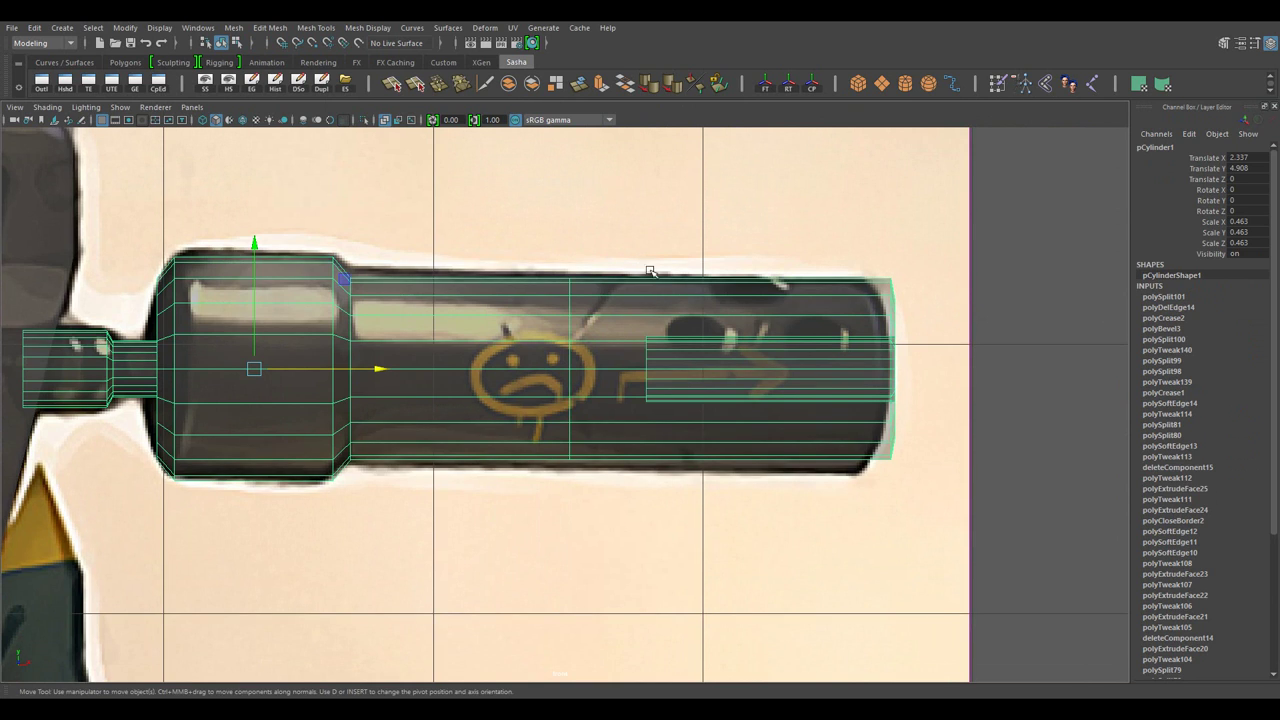
right_click(576, 292)
click(500, 292)
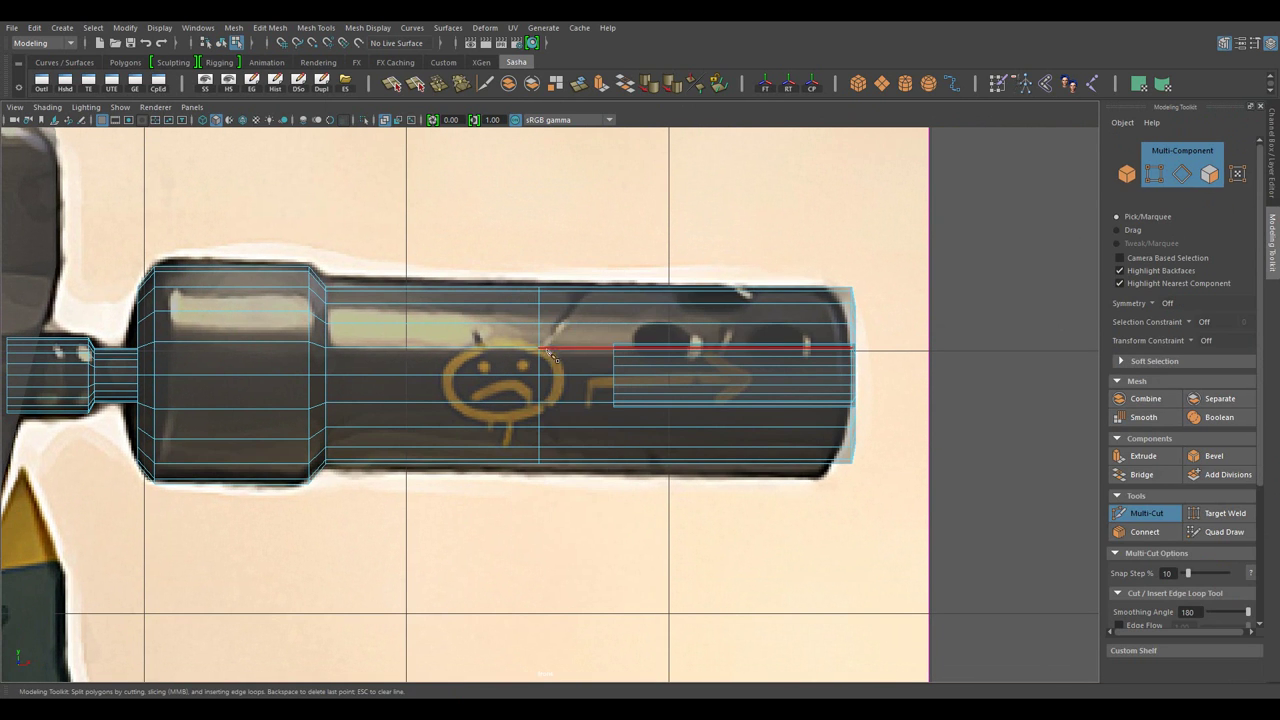
key(w)
- Select the faces above the slanted cut and extract them as a separate piece
scroll(down, 3)
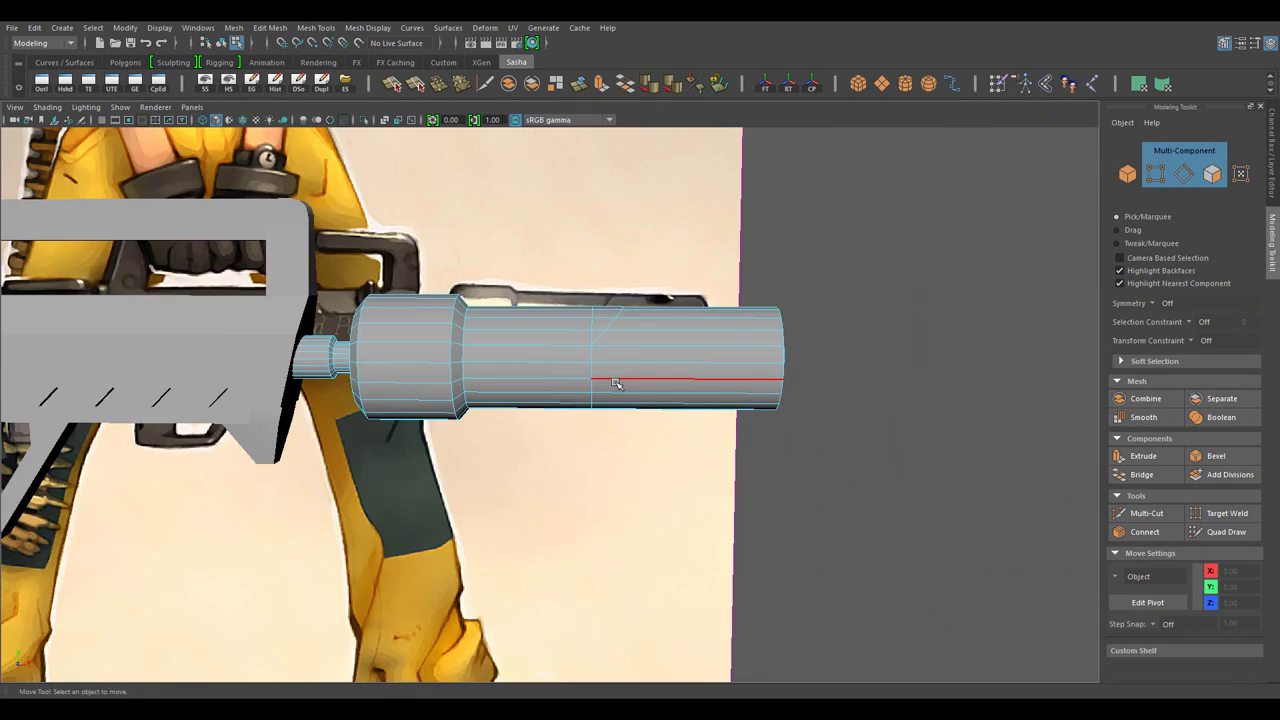
drag(585, 362, 589, 474)
scroll(up, 3)
drag(657, 168, 786, 457)
click(504, 571)
key(space)
key(space)
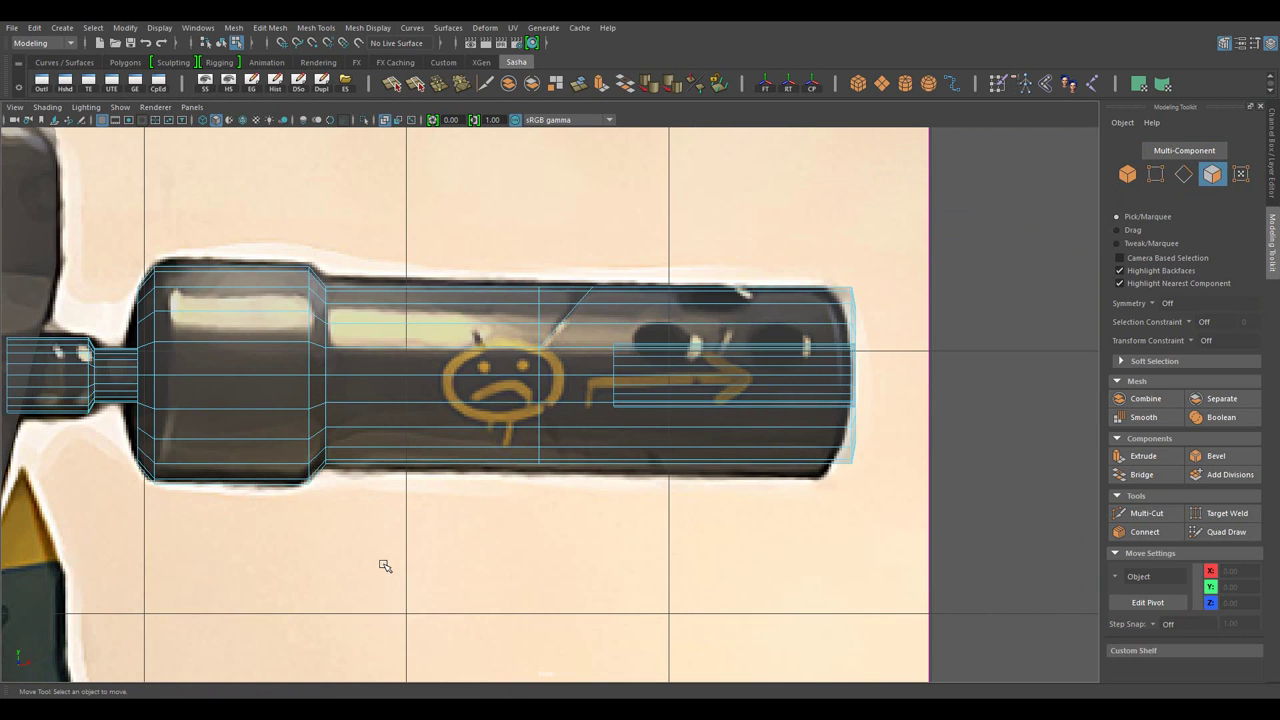
scroll(down, 3)
drag(932, 250, 550, 347)
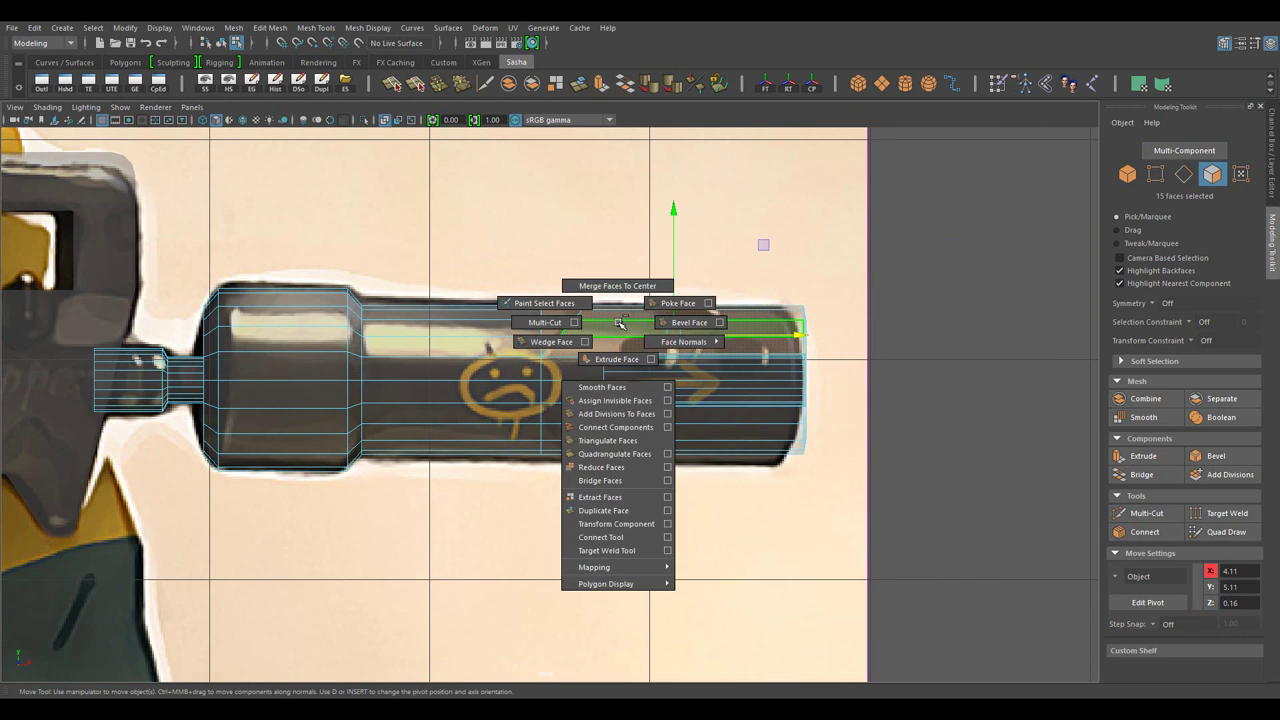
drag(608, 335, 634, 509)
- Select the remaining muzzle body, clear the selection and return to four views
click(609, 326)
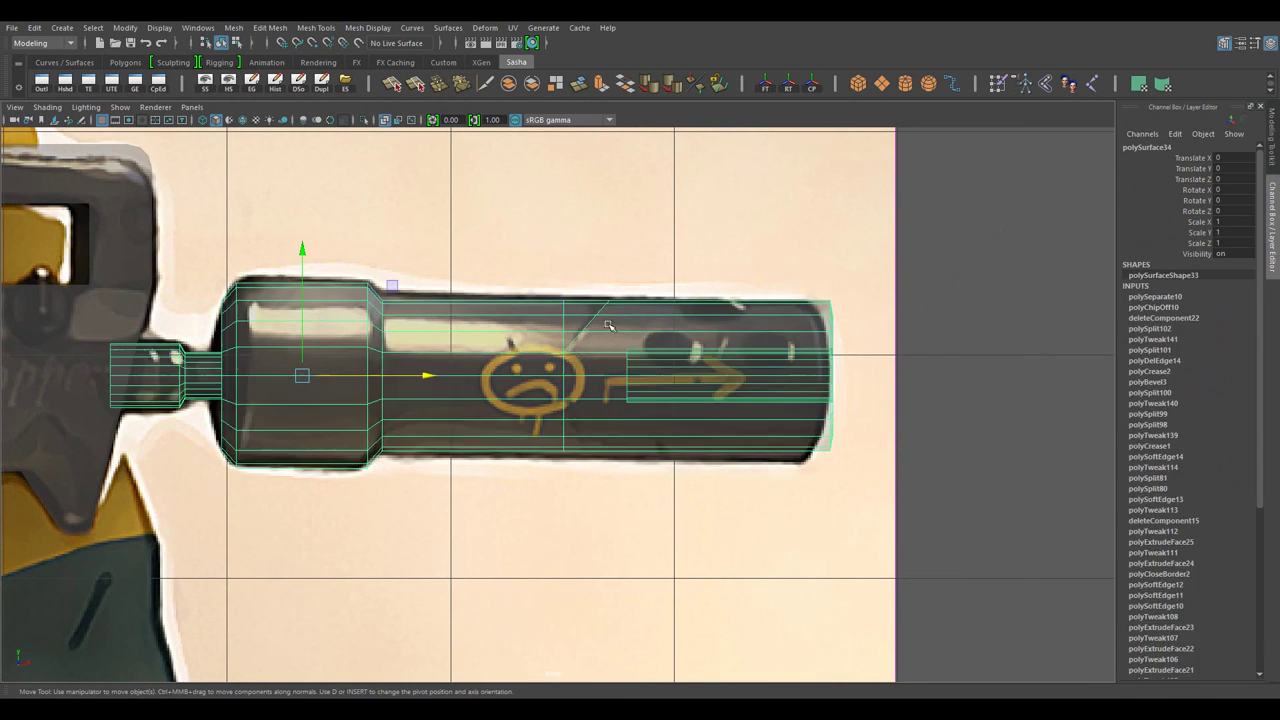
drag(480, 323, 480, 288)
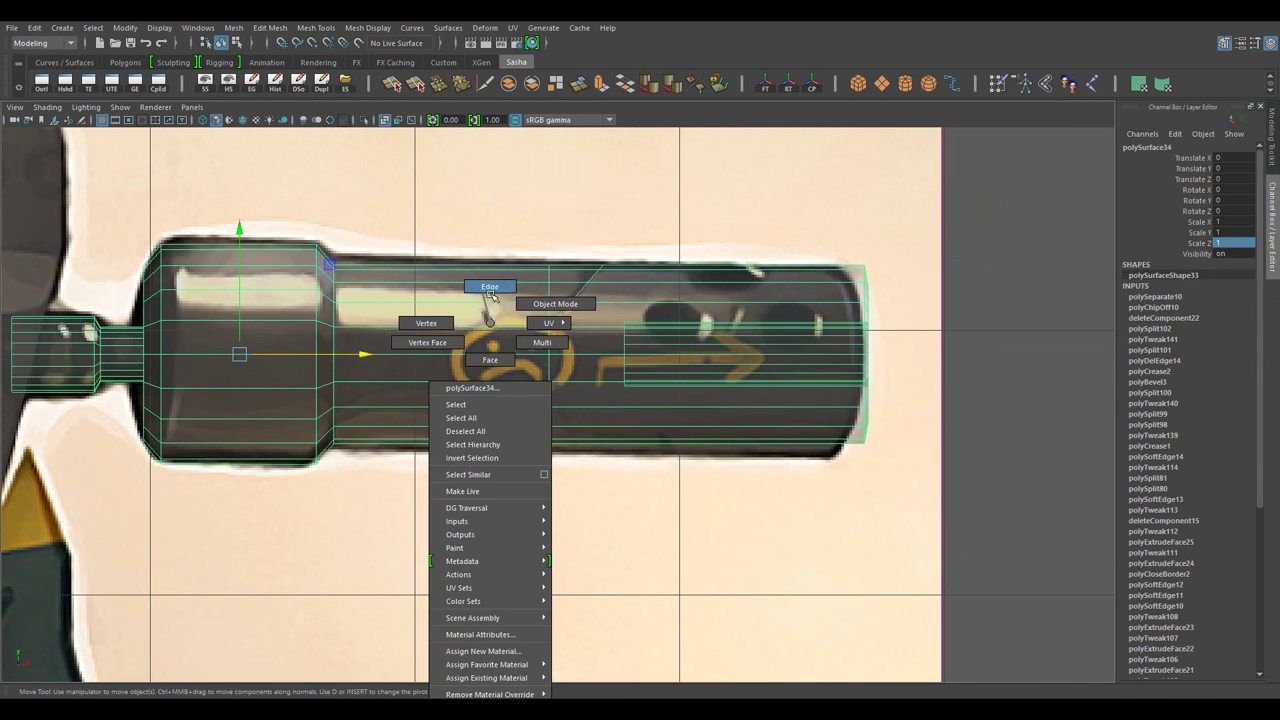
key(space)
key(space)
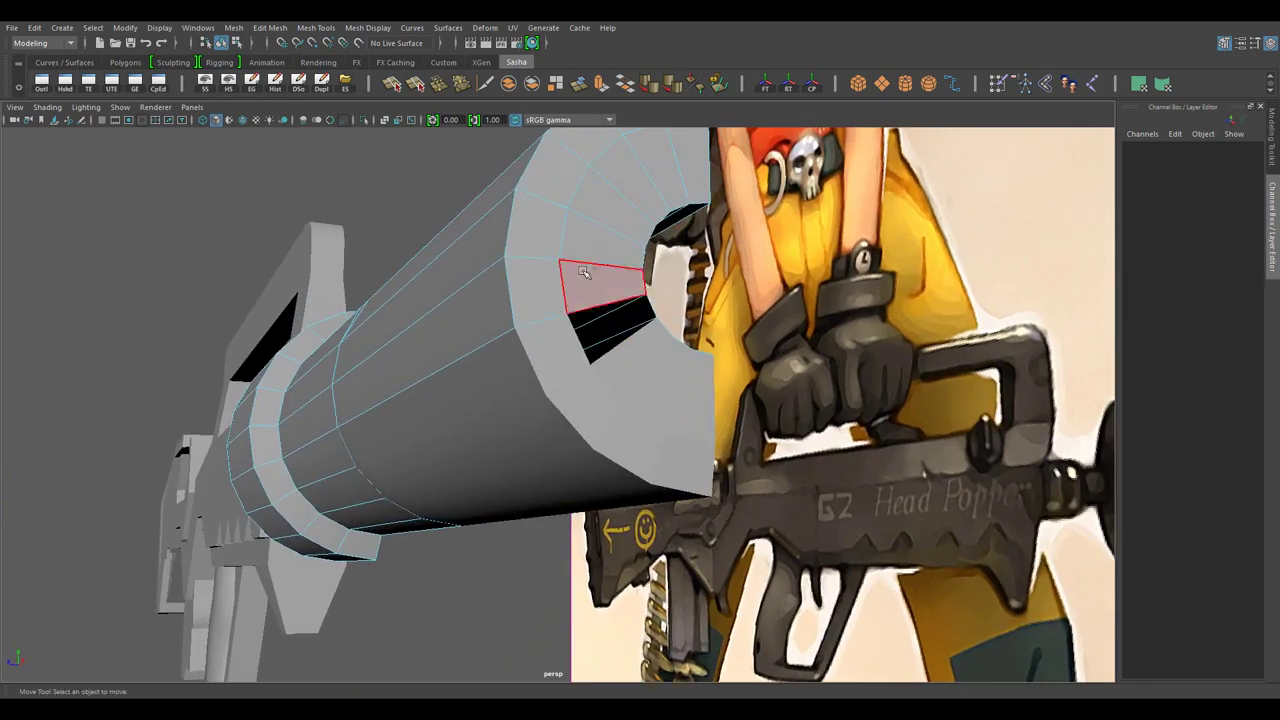
- Combine the two muzzle pieces into a single mesh
drag(700, 400, 802, 520)
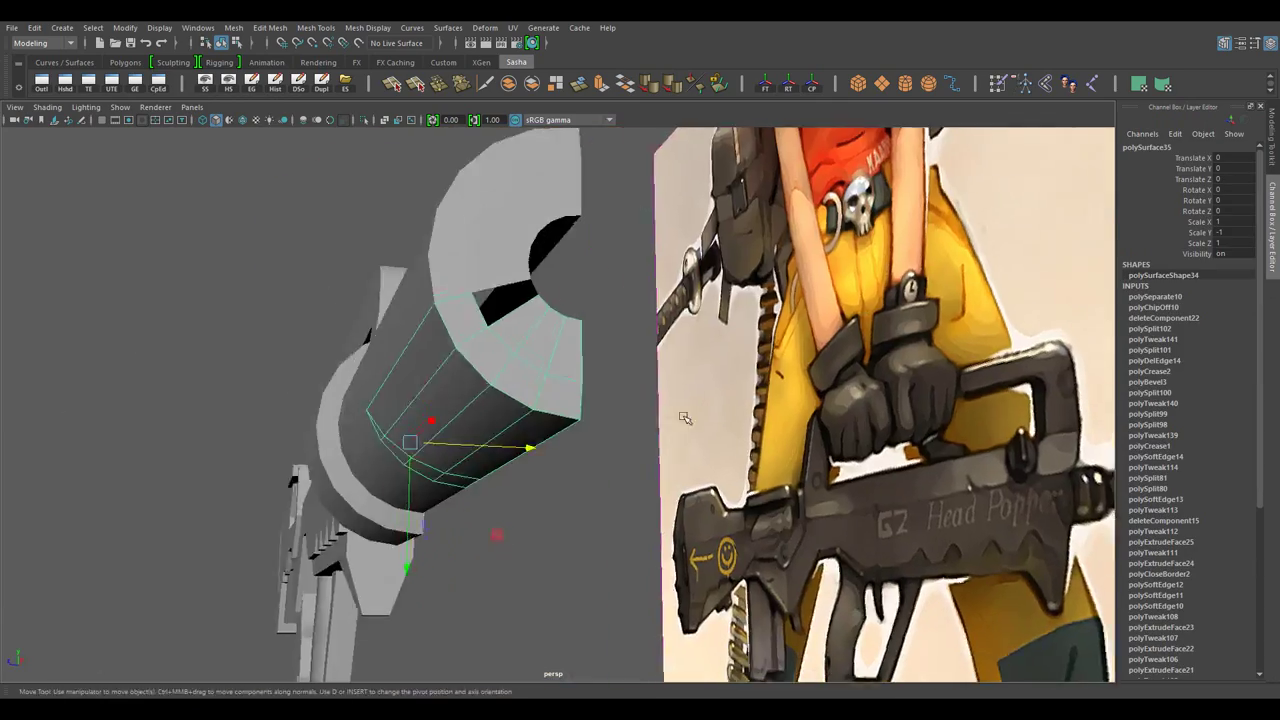
right_click(650, 308)
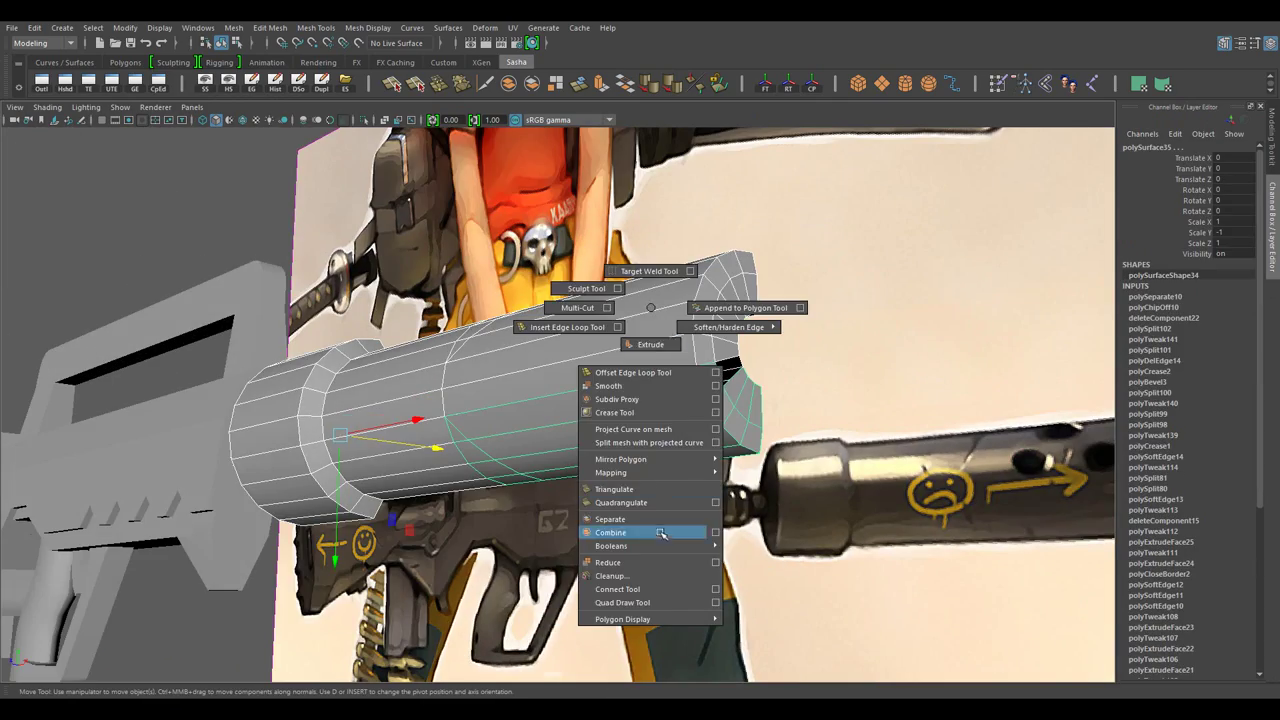
right_click(645, 305)
drag(850, 415, 585, 337)
click(688, 333)
- Bridge the bore's open rim edges to the outer shell and delete the leftover cap edges
click(613, 298)
drag(568, 327, 561, 480)
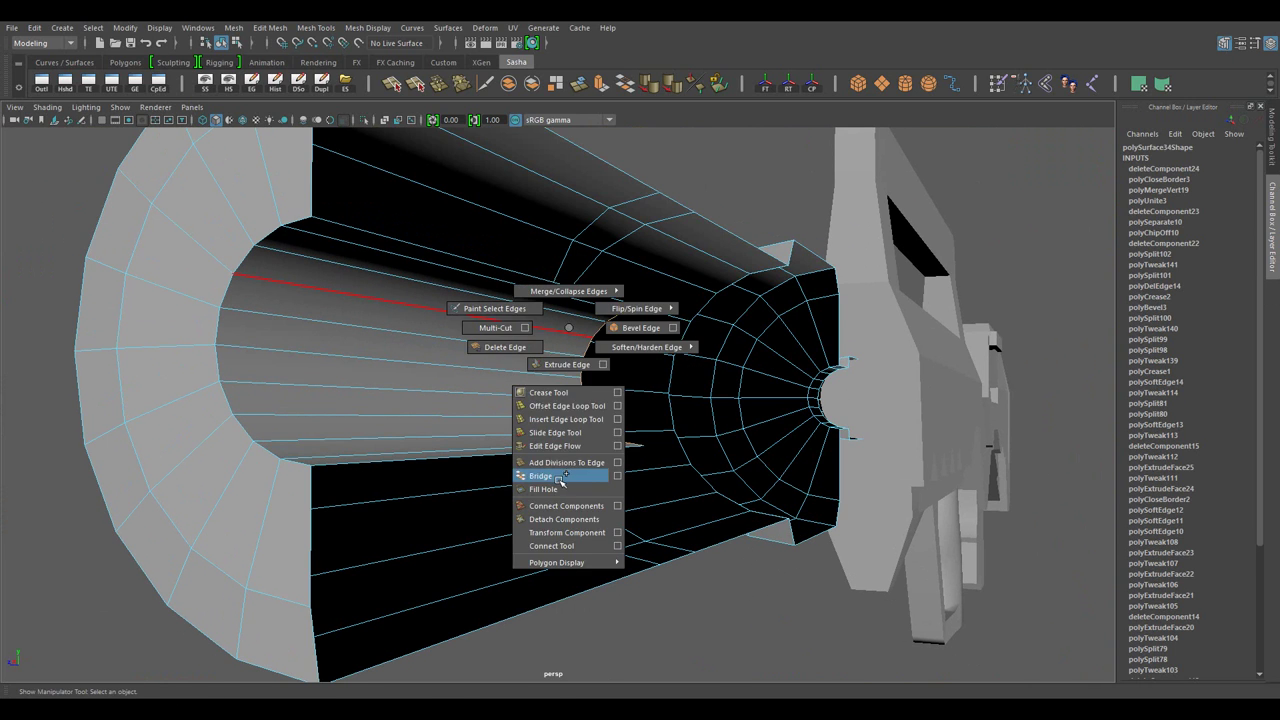
scroll(up, 3)
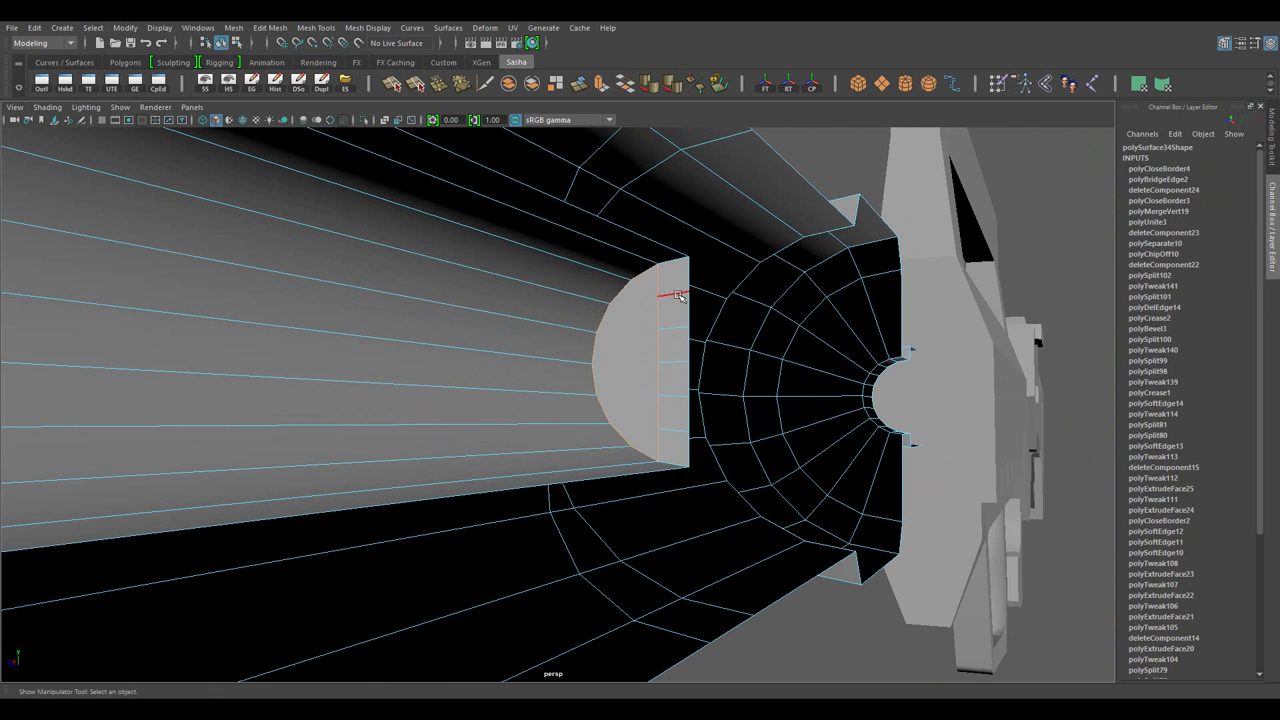
key(Delete)
- Create a mirrored duplicate of the barrel with Duplicate Special
scroll(down, 3)
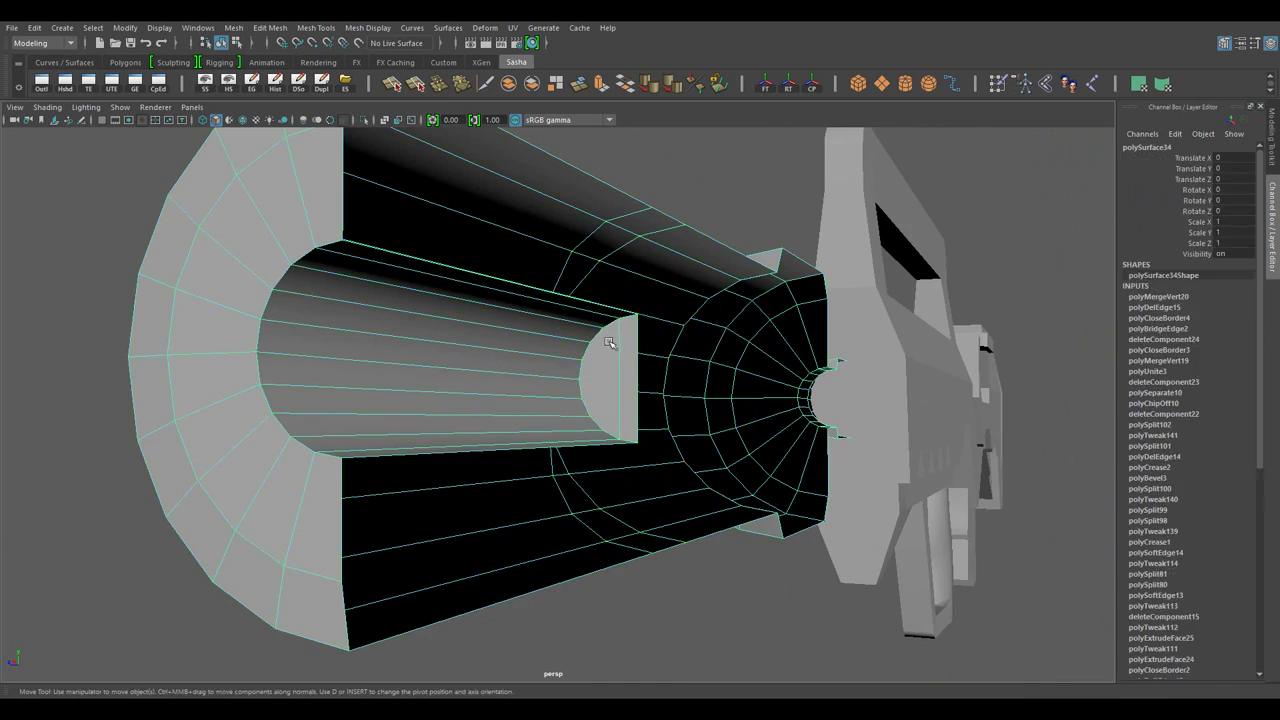
click(298, 81)
click(515, 480)
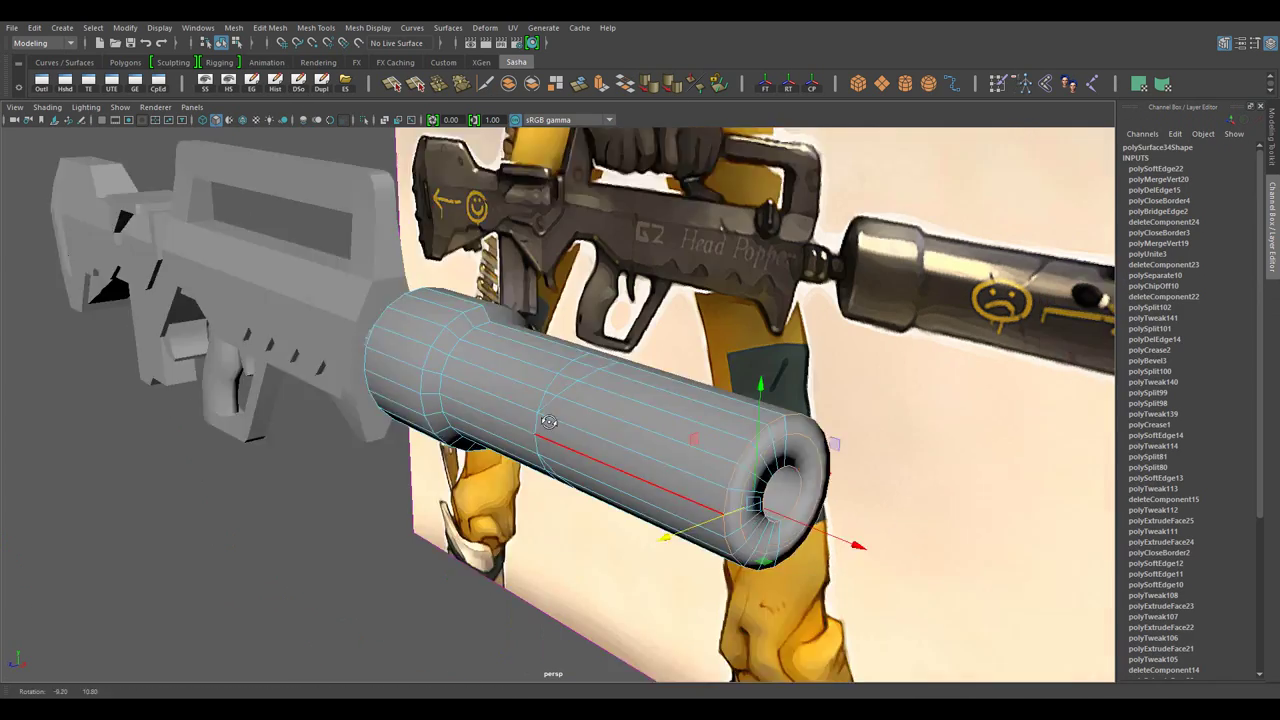
- Select the slanted edge on the barrel and bevel it
drag(693, 398, 400, 360)
scroll(up, 3)
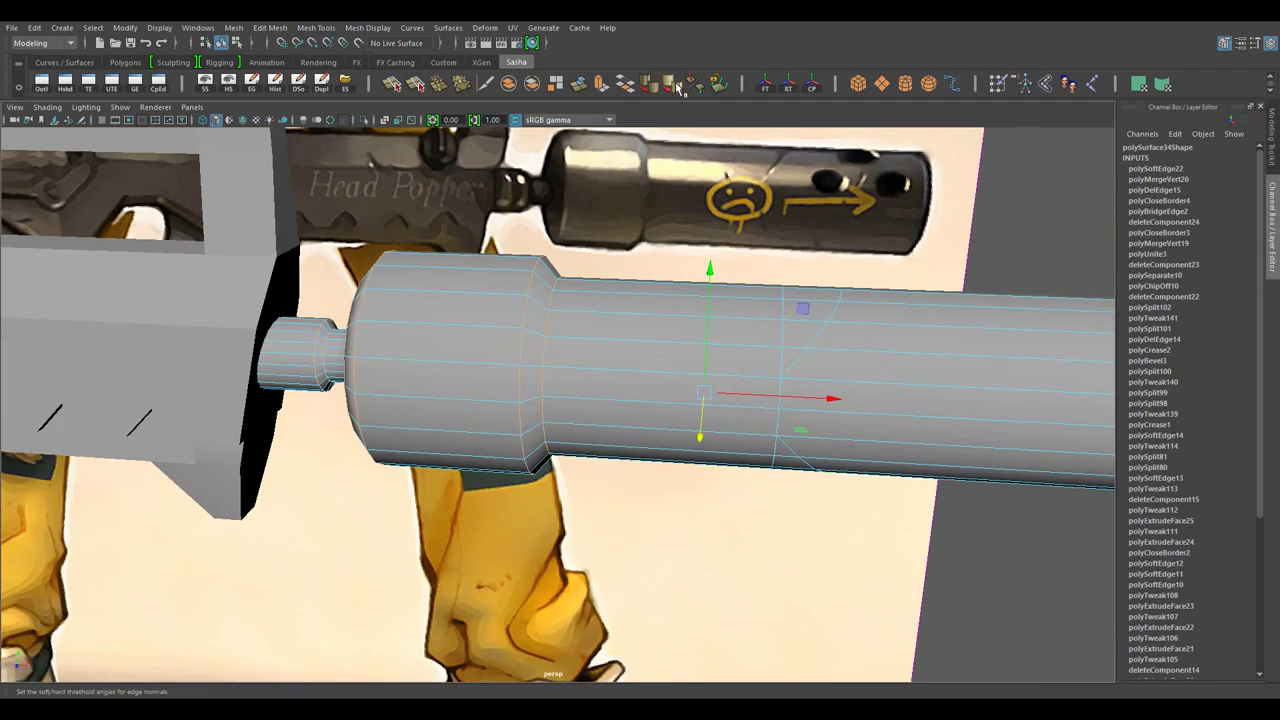
drag(690, 140, 720, 477)
scroll(up, 3)
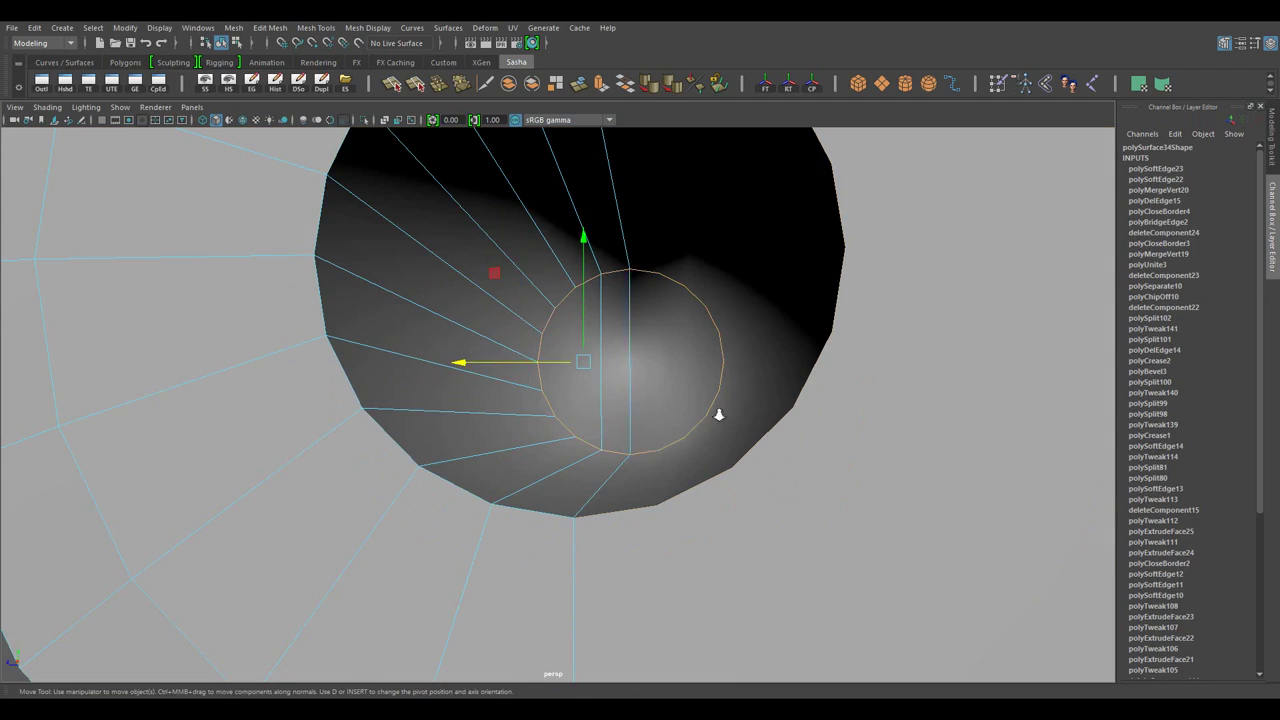
scroll(down, 3)
drag(551, 214, 1062, 575)
scroll(up, 3)
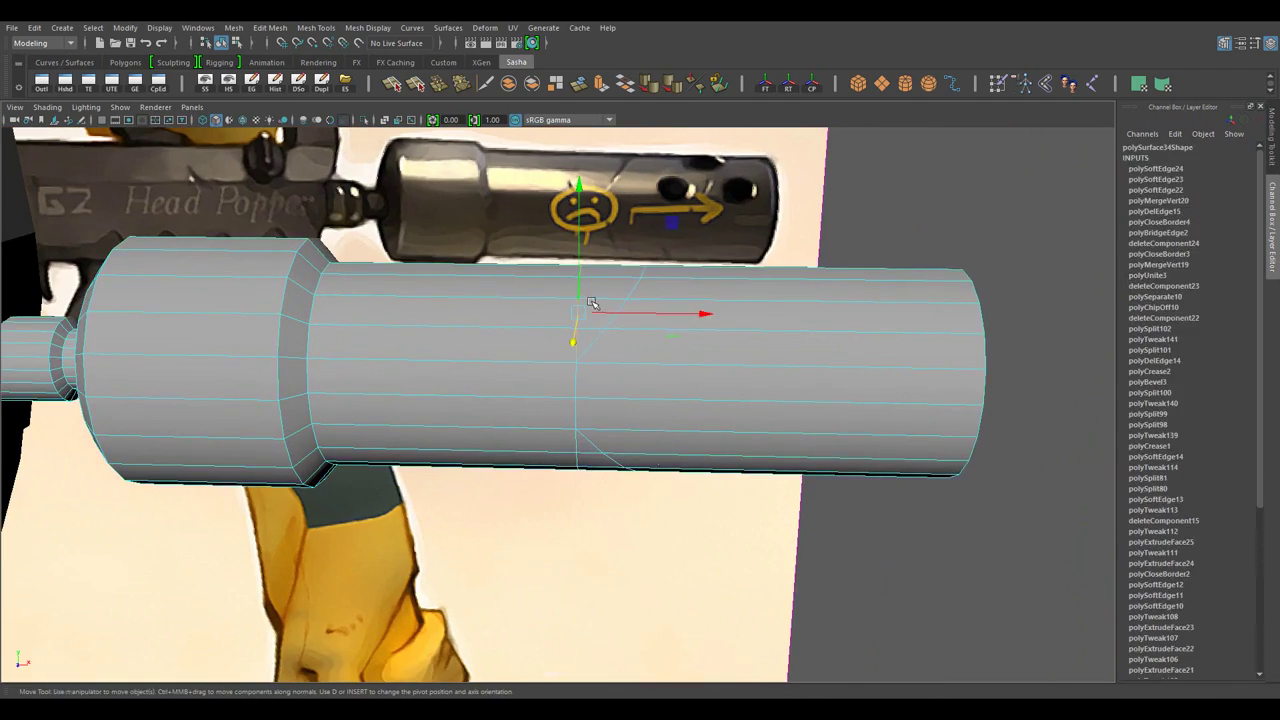
click(575, 443)
drag(575, 443, 665, 373)
key(ctrl+b)
- Connect a new edge loop across the selected barrel edges
scroll(up, 3)
scroll(up, 3)
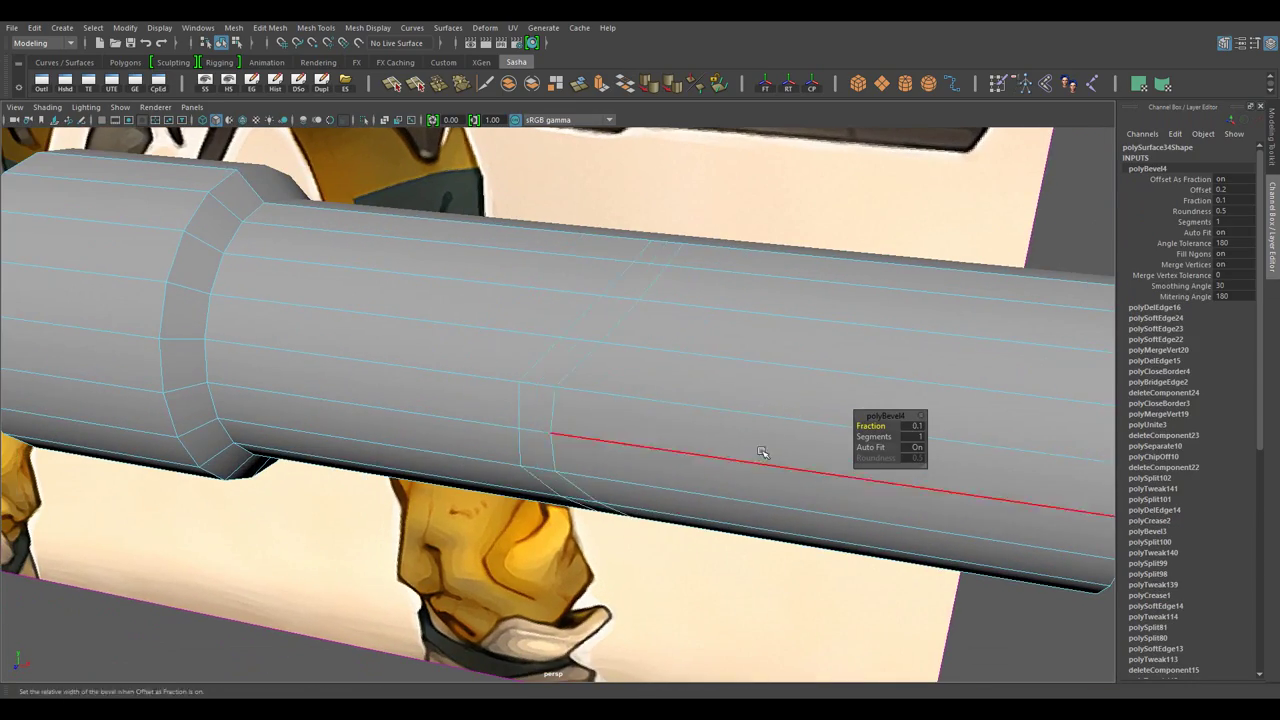
drag(762, 452, 917, 428)
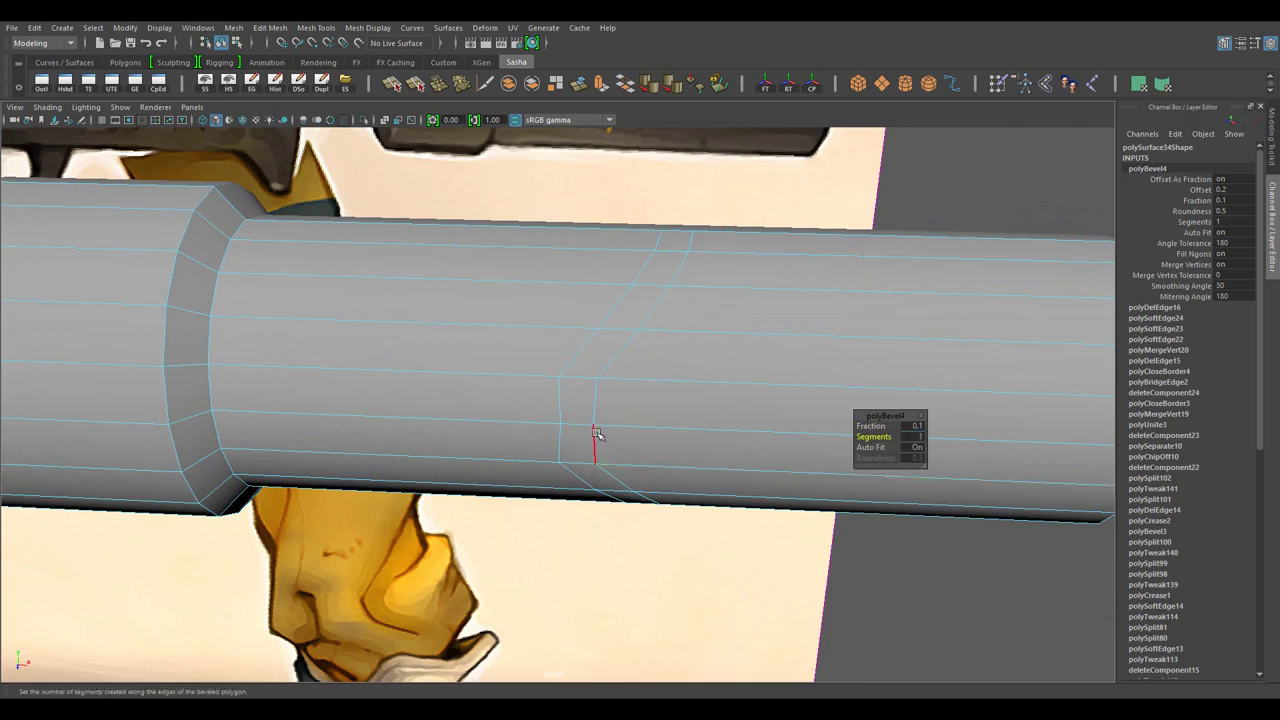
scroll(down, 3)
scroll(up, 3)
key(w)
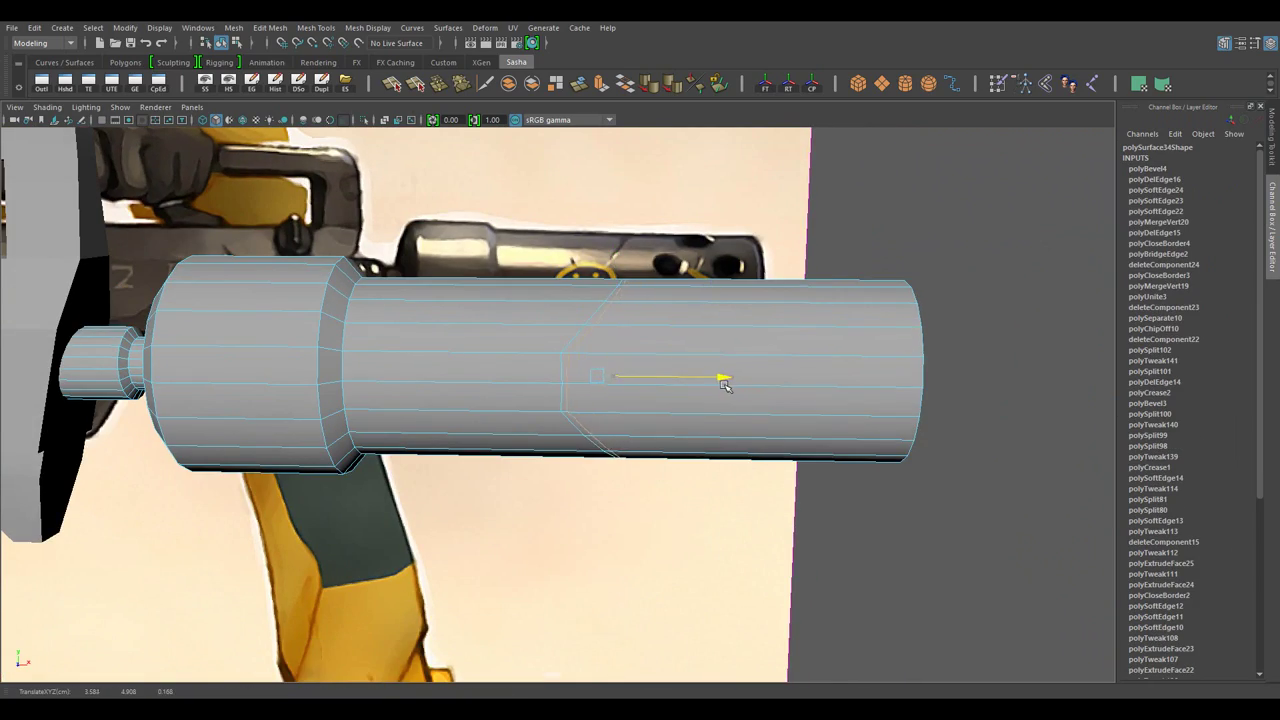
scroll(down, 3)
scroll(up, 3)
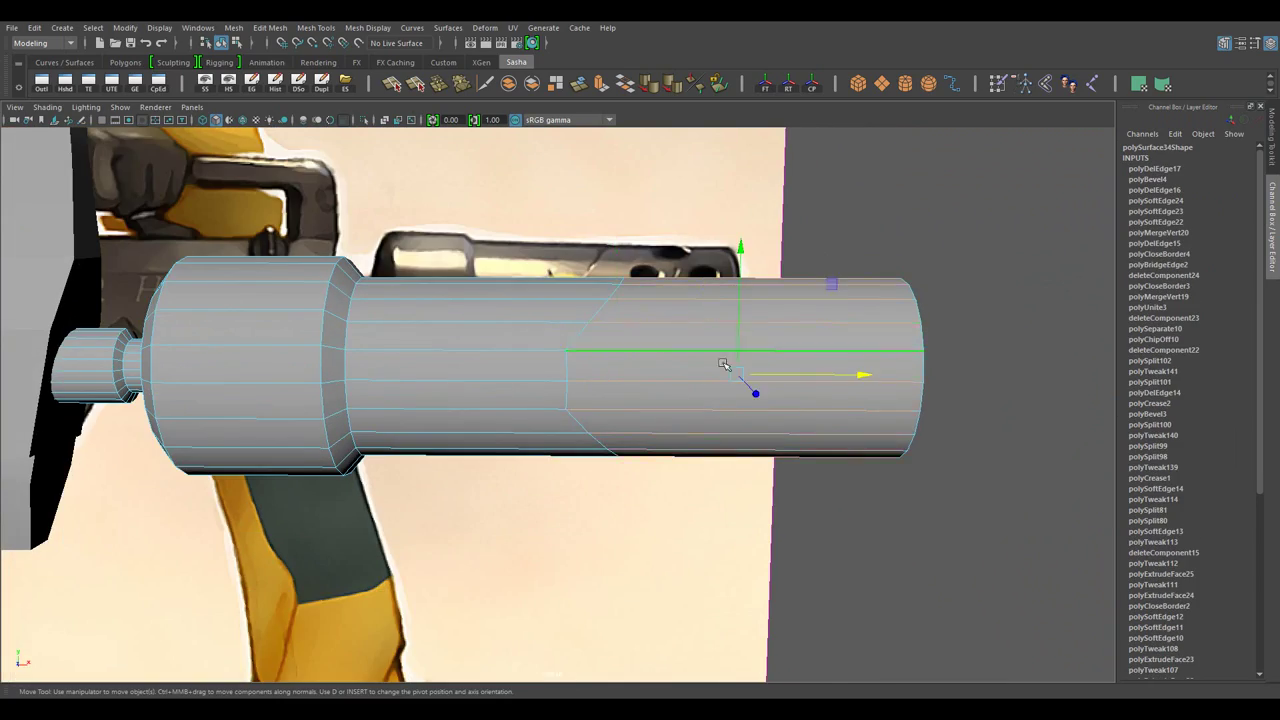
drag(724, 364, 652, 330)
drag(652, 330, 686, 518)
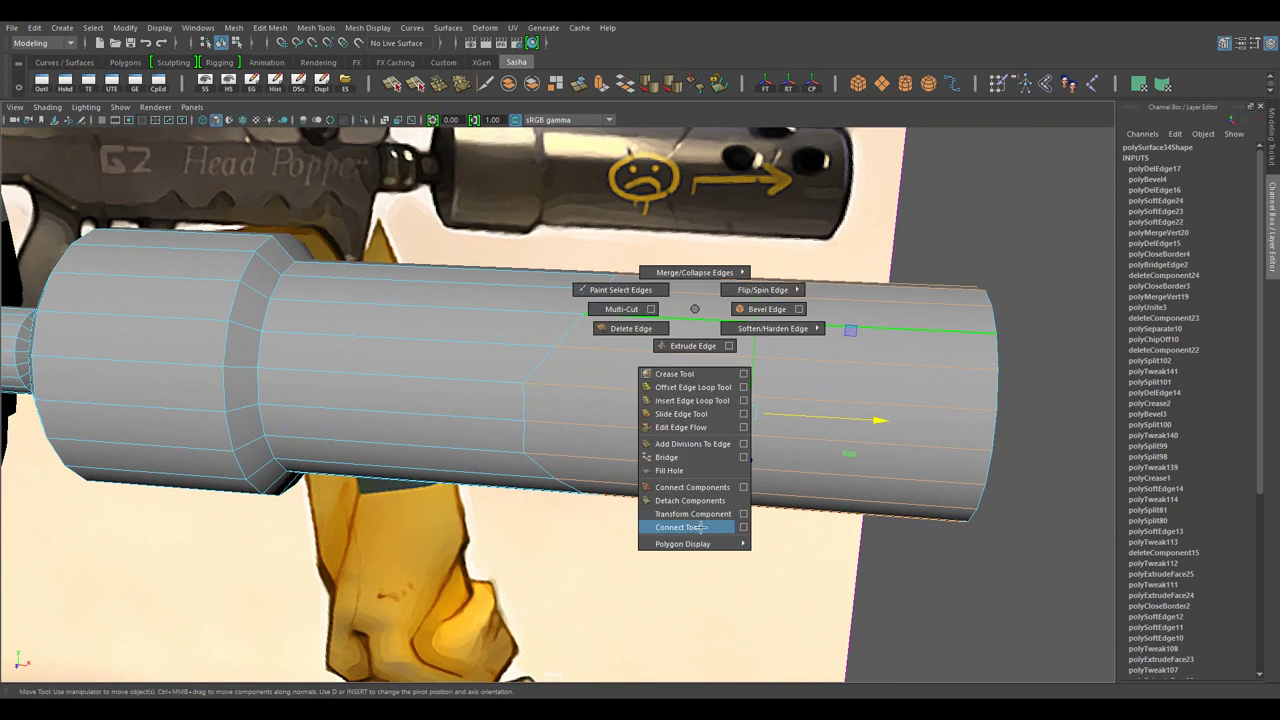
key(w)
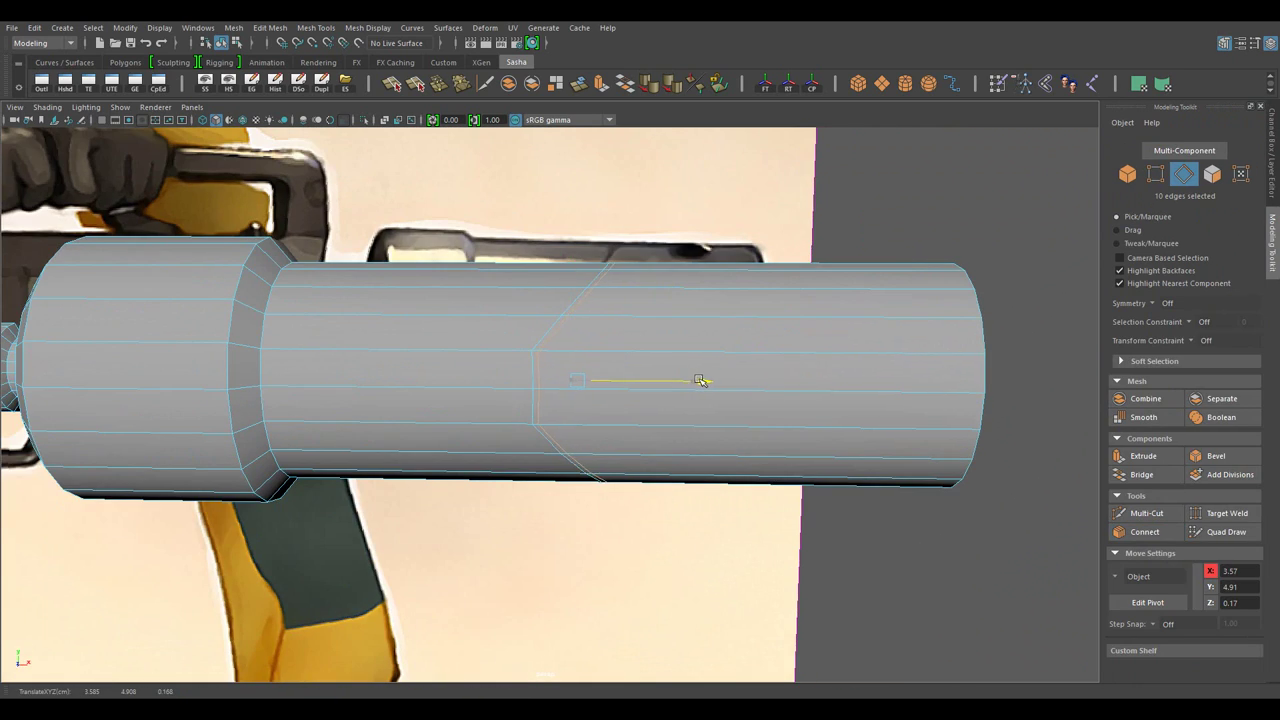
- Slide the new loop along the barrel and connect another loop through the selected edges
drag(701, 380, 680, 423)
drag(680, 423, 710, 425)
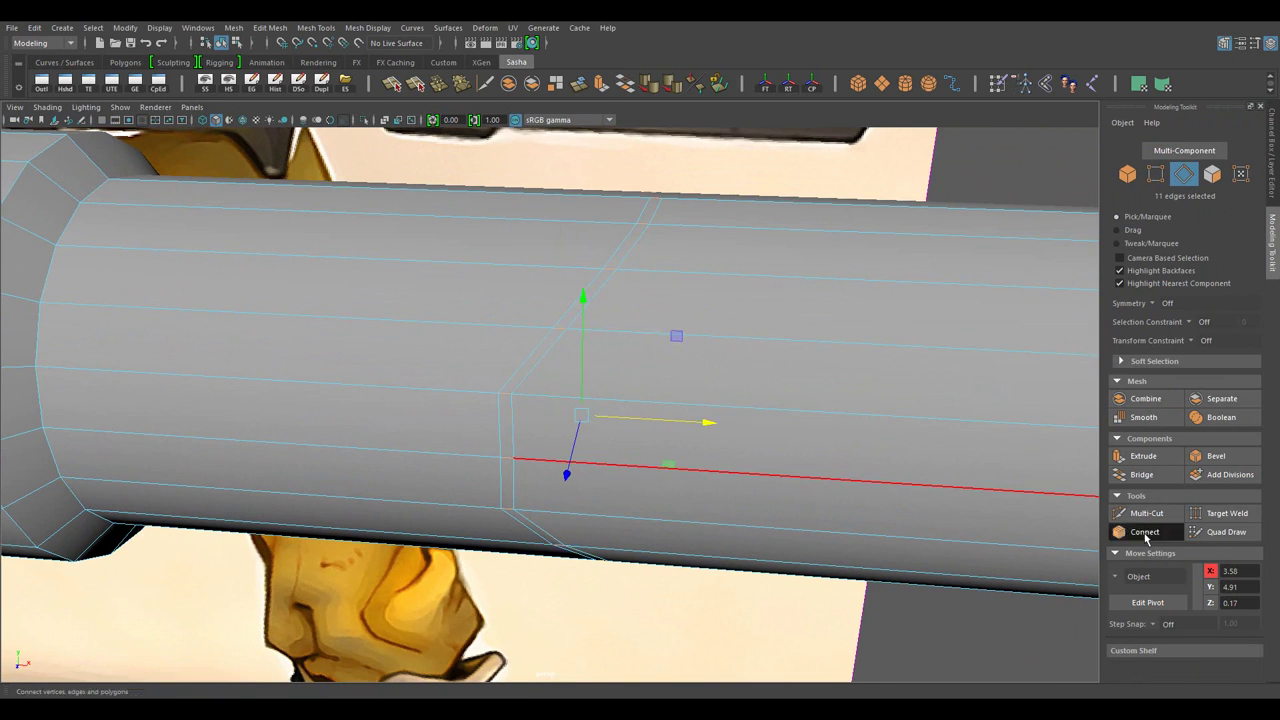
click(1146, 533)
key(w)
- Adjust the loop's edge options and switch to scaling the selected loop
drag(648, 416, 608, 380)
right_click(608, 375)
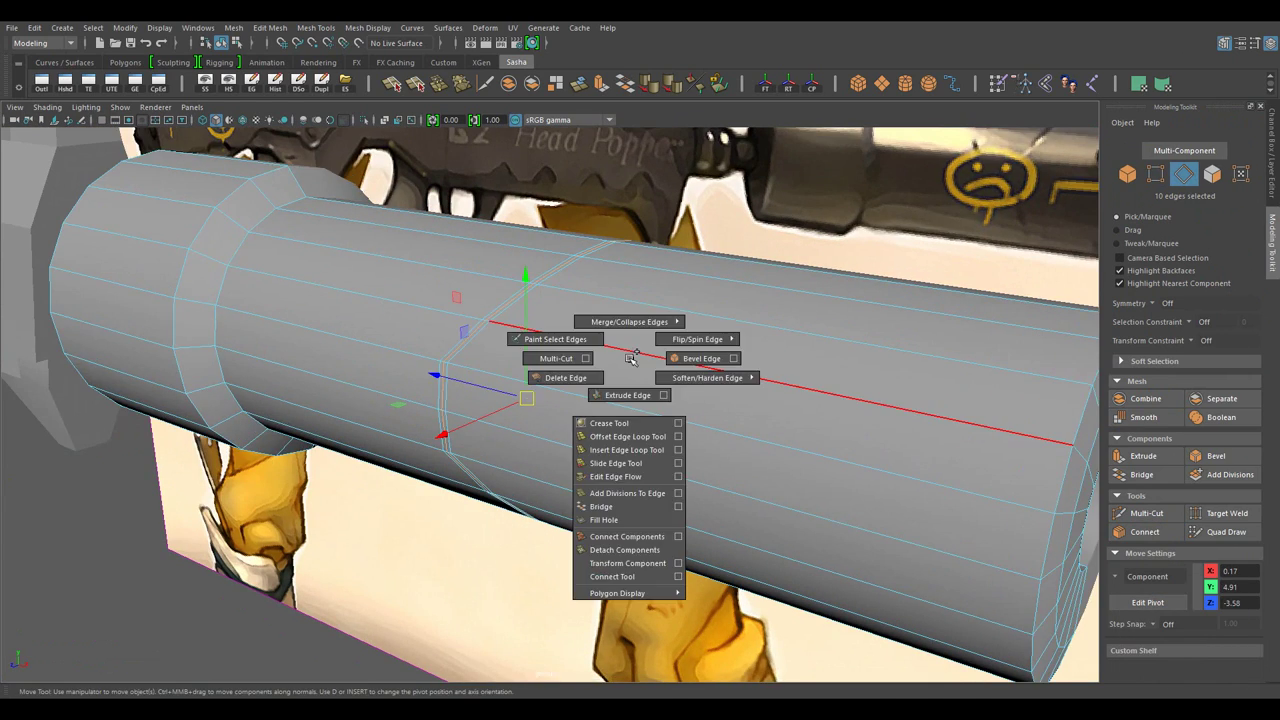
click(1117, 578)
click(1162, 628)
key(r)
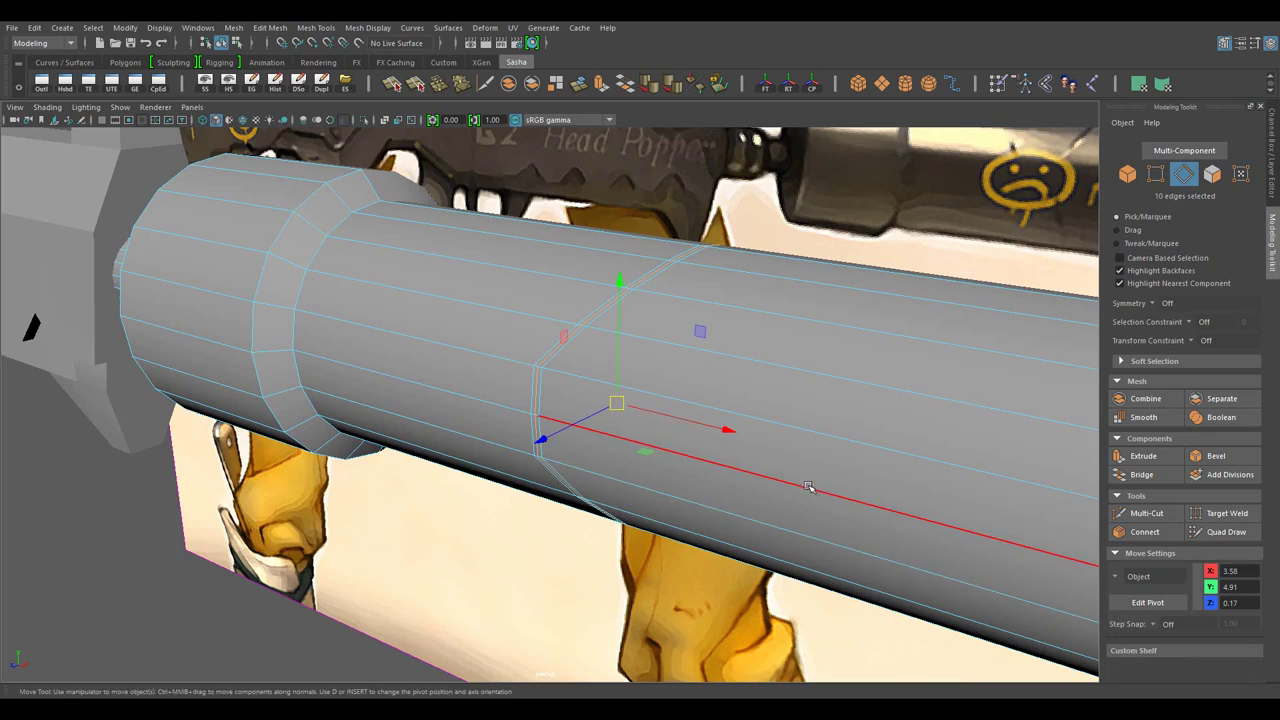
- Orbit out to a high view framing the character and the whole gun
drag(600, 420, 699, 509)
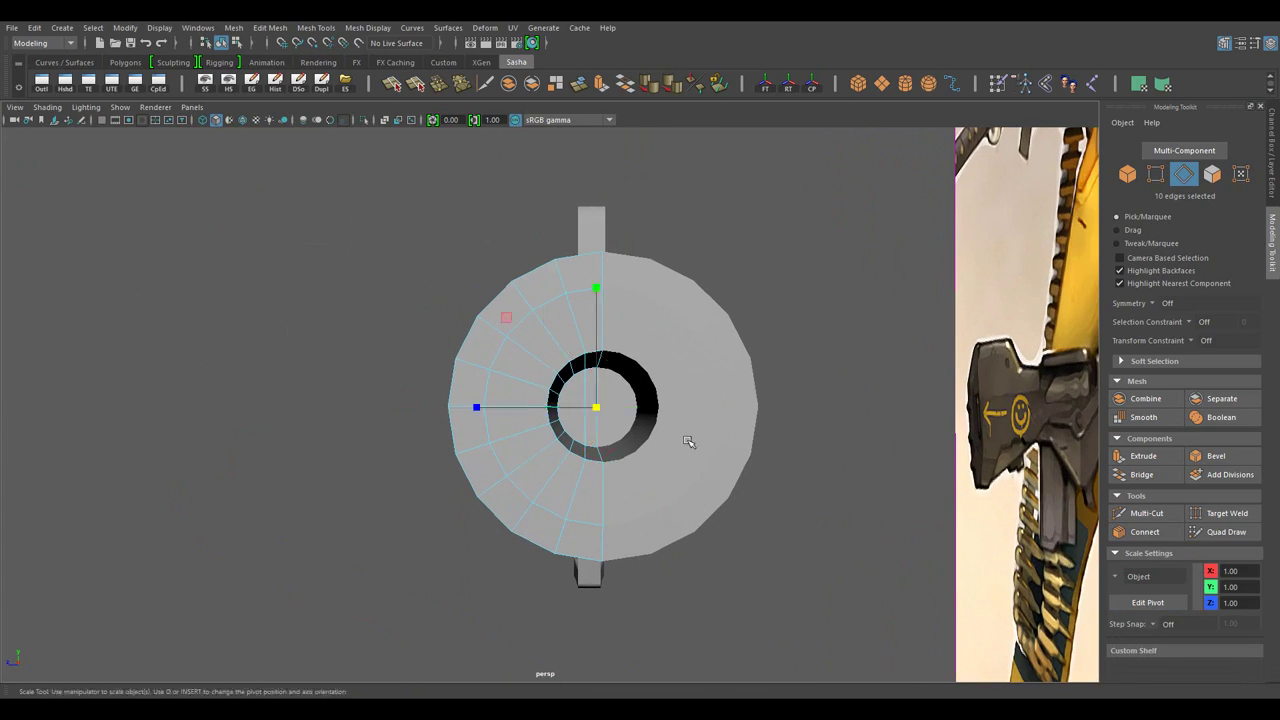
drag(688, 441, 760, 394)
drag(760, 394, 766, 223)
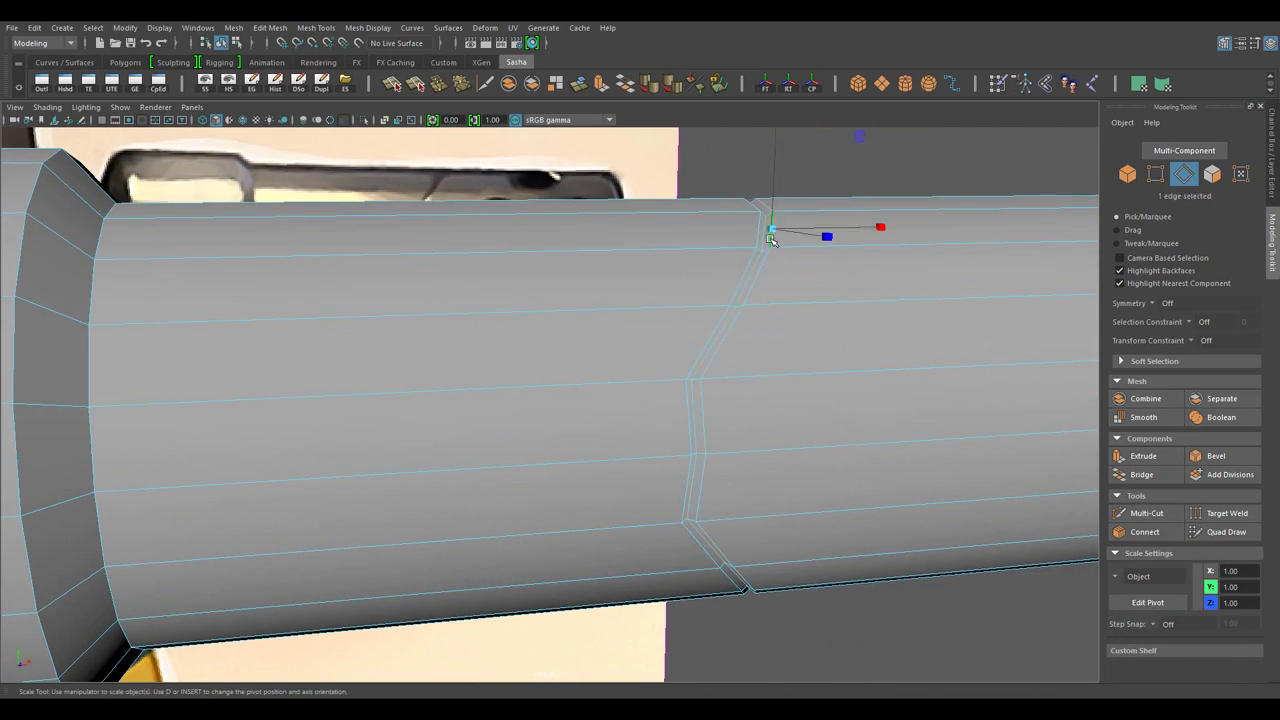
drag(794, 209, 857, 209)
key(w)
scroll(down, 3)
drag(914, 473, 434, 371)
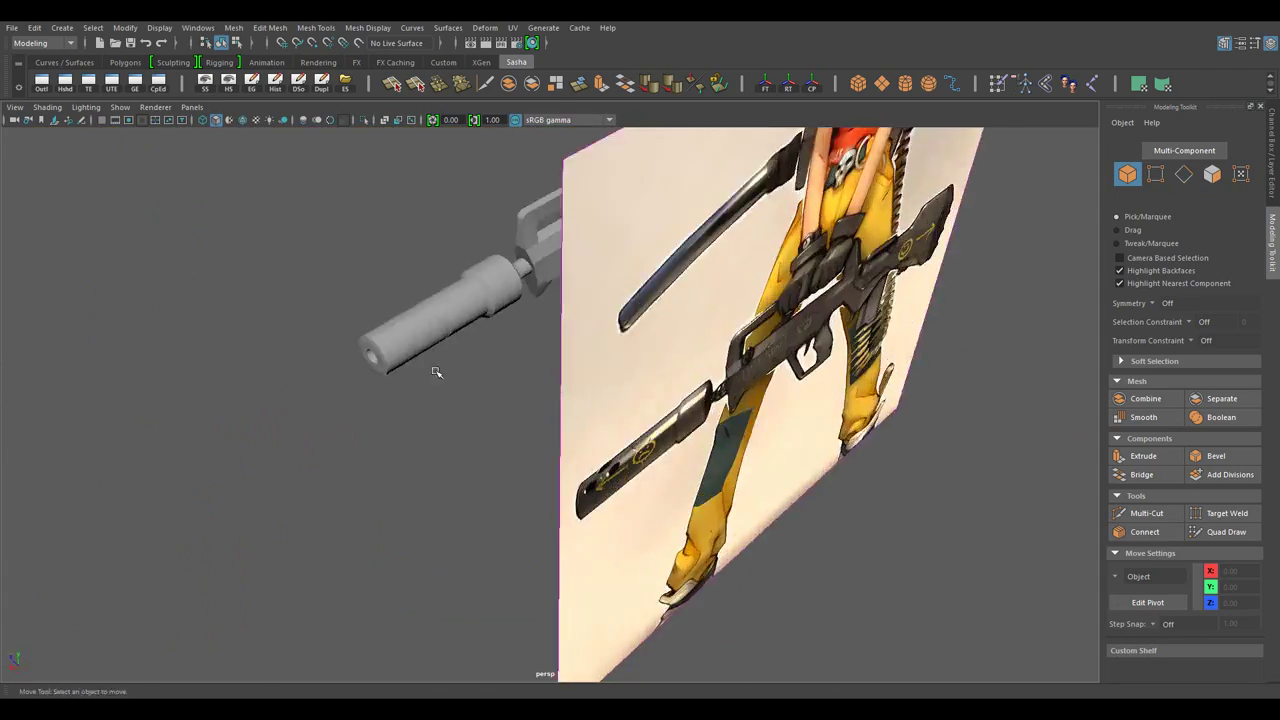
- Select two seam vertices on the barrel cylinder to shape the notch
drag(434, 371, 566, 344)
click(566, 344)
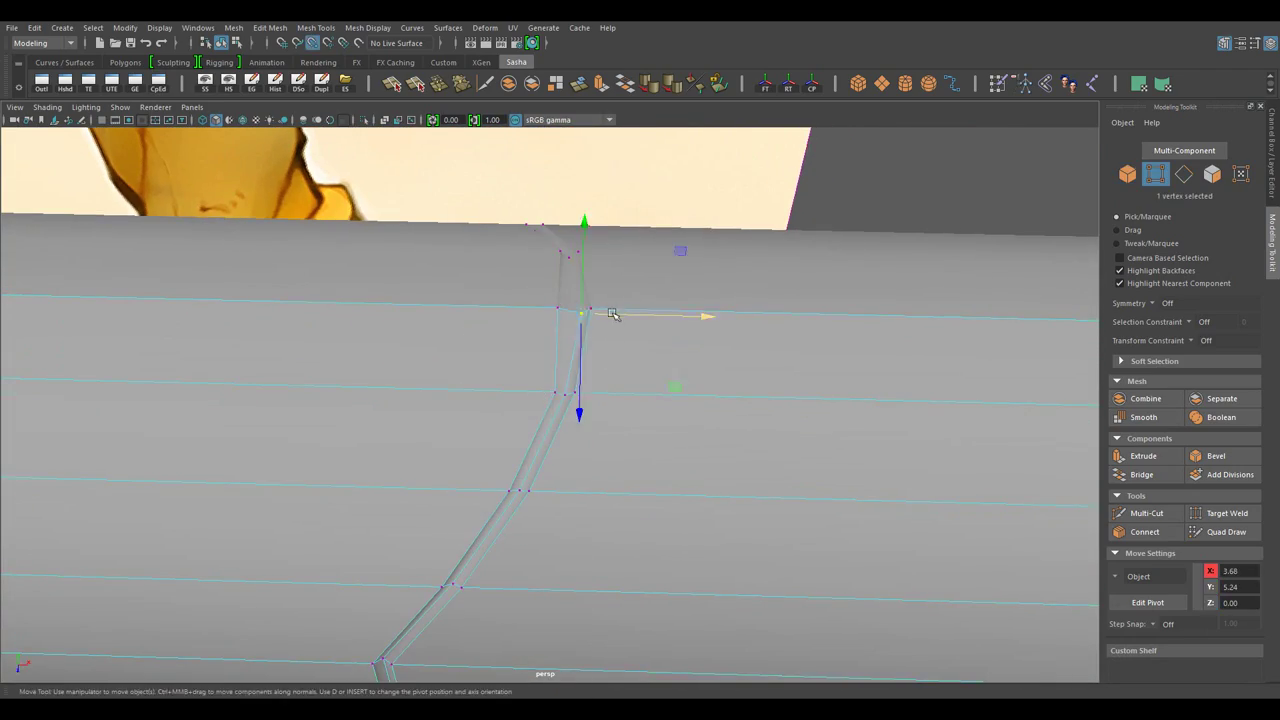
click(578, 396)
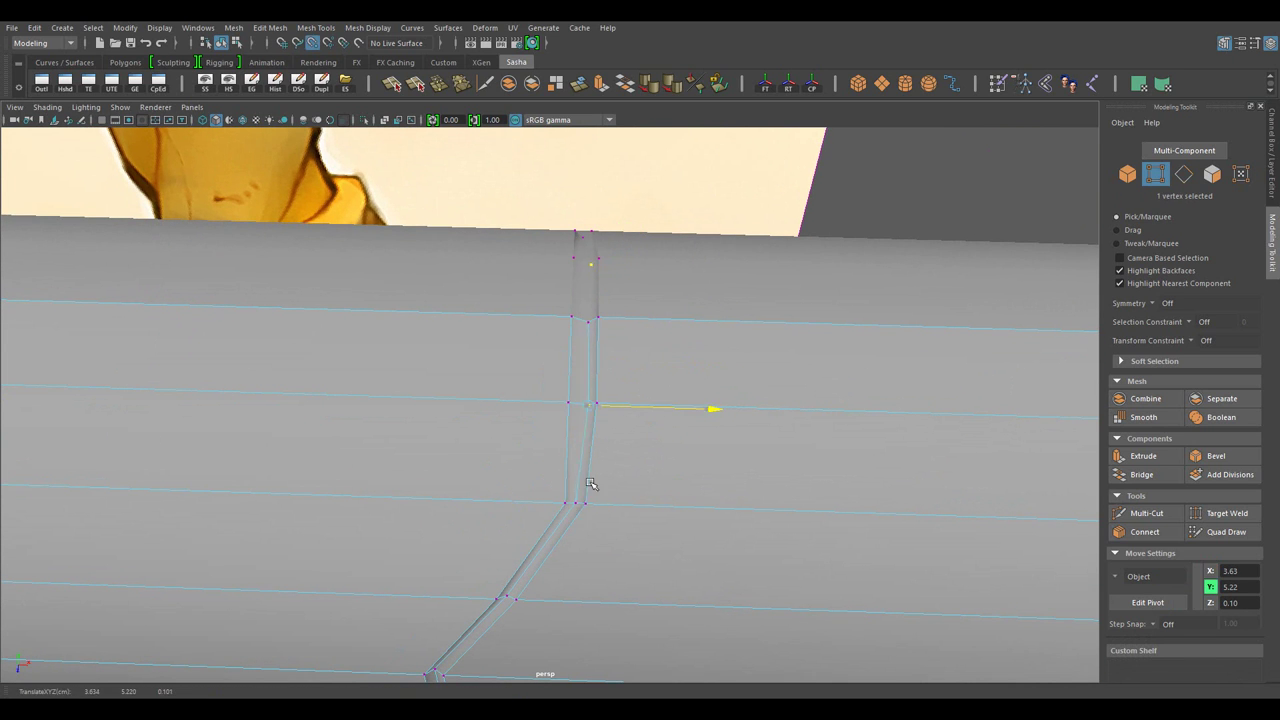
key(F8)
key(f)
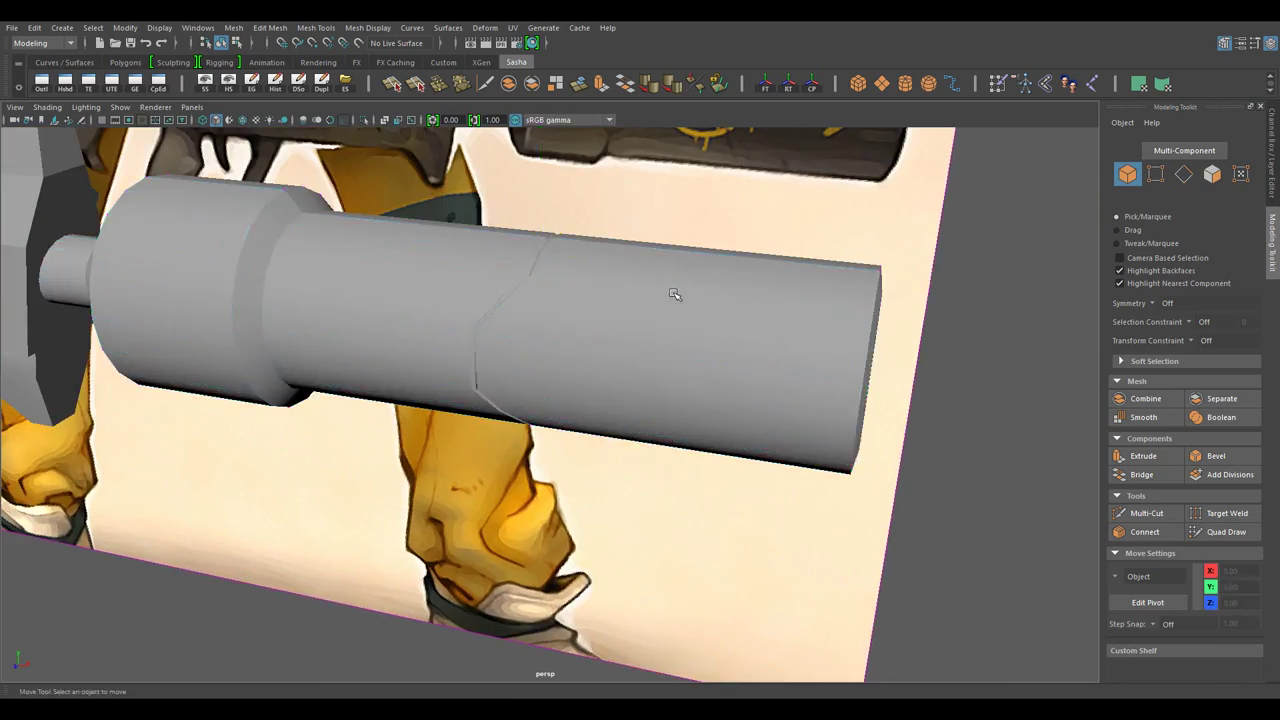
- Select the cylinder object and line the view up with the reference image
drag(586, 507, 706, 506)
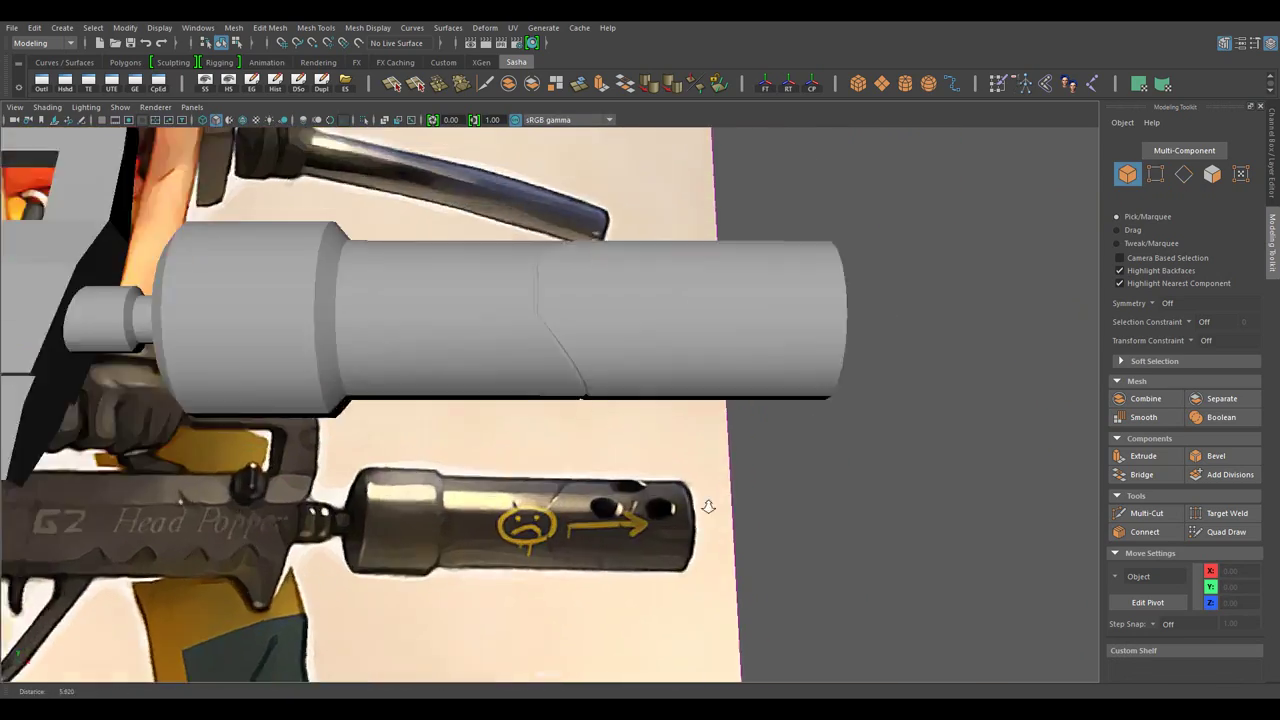
scroll(up, 3)
click(654, 388)
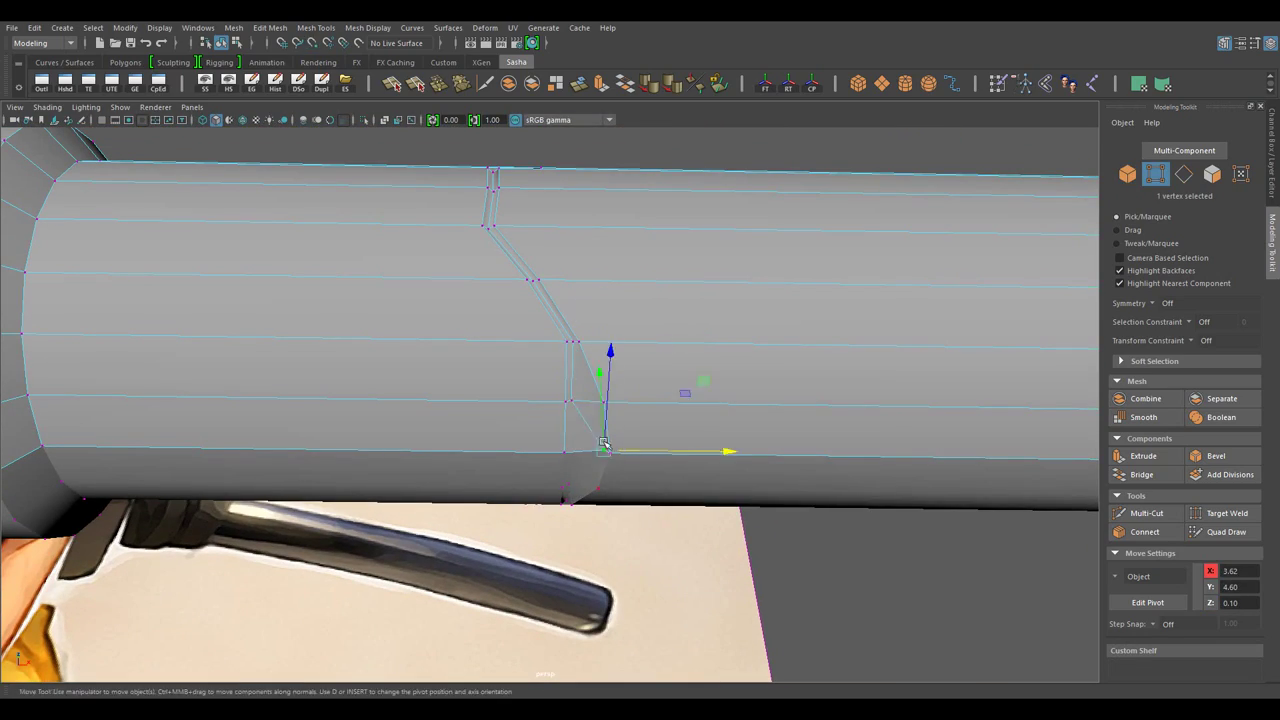
scroll(down, 3)
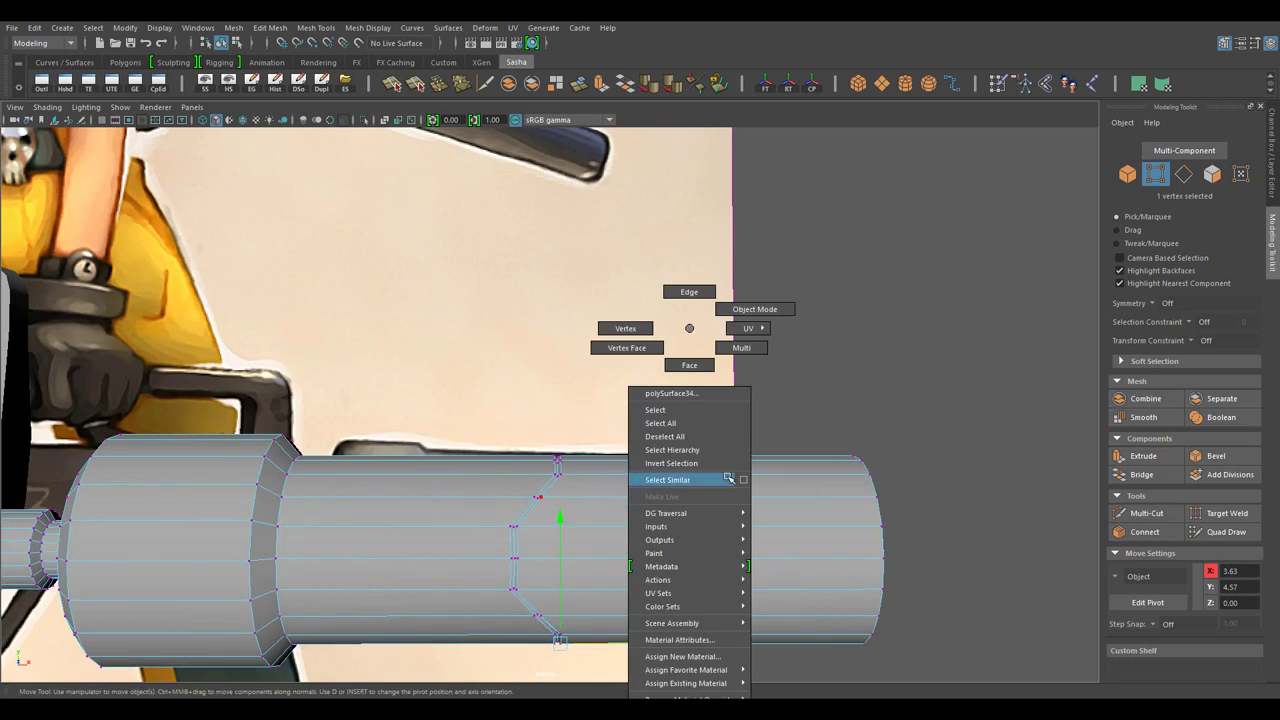
drag(686, 326, 680, 292)
drag(586, 566, 700, 470)
drag(700, 470, 714, 473)
drag(714, 473, 640, 500)
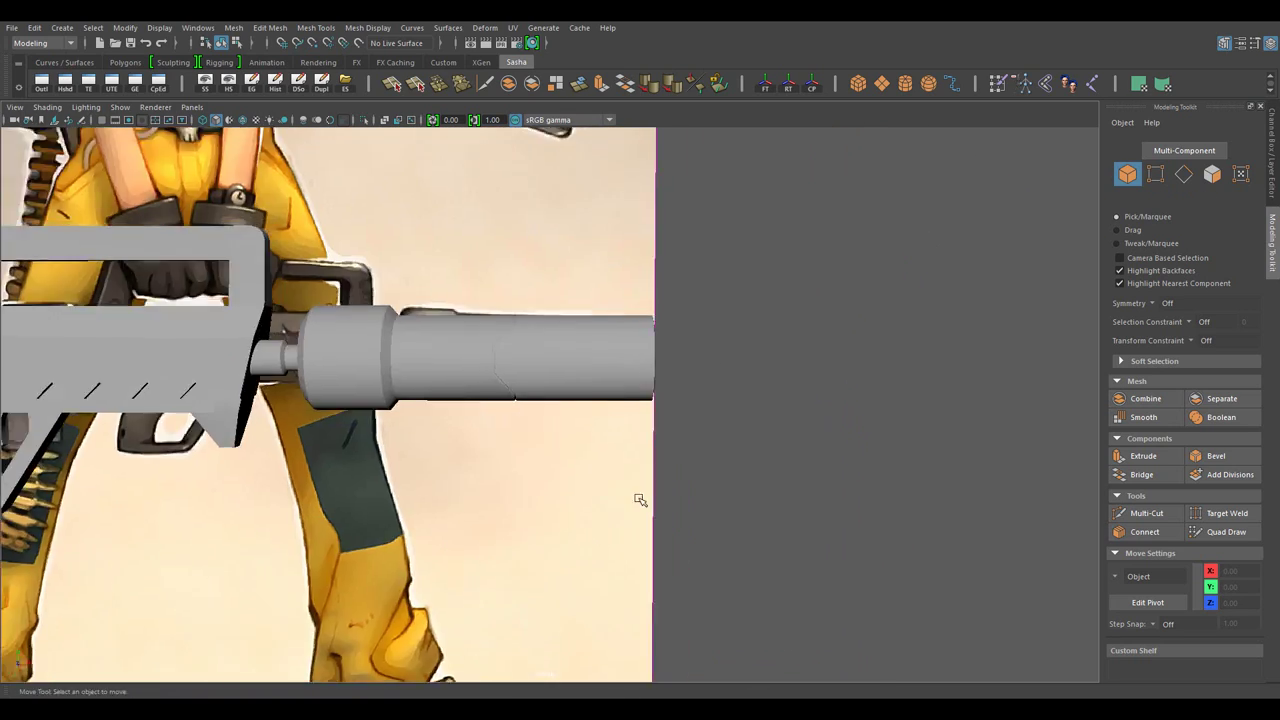
scroll(up, 3)
- Select an edge loop around the cylinder and switch to scaling it
key(F10)
double_click(700, 385)
key(r)
key(f)
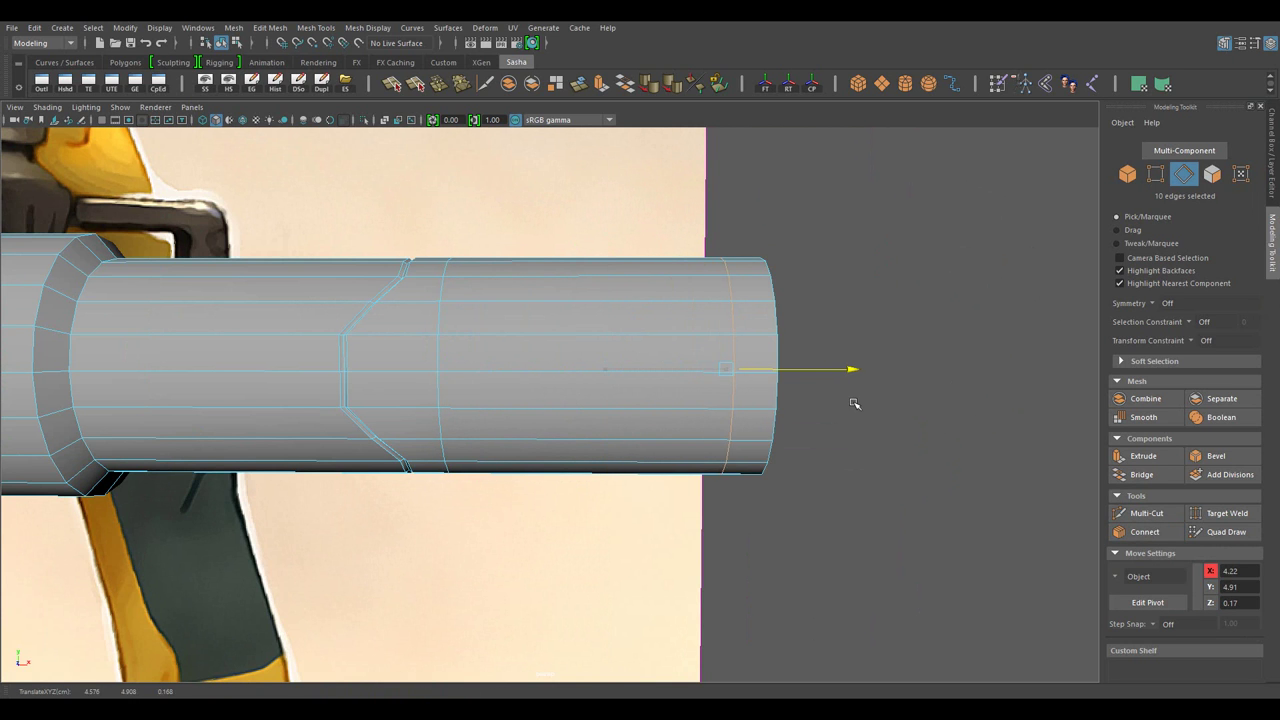
- Add a second edge loop to the selection and connect them with 3 new loops
double_click(600, 330)
drag(600, 330, 1014, 512)
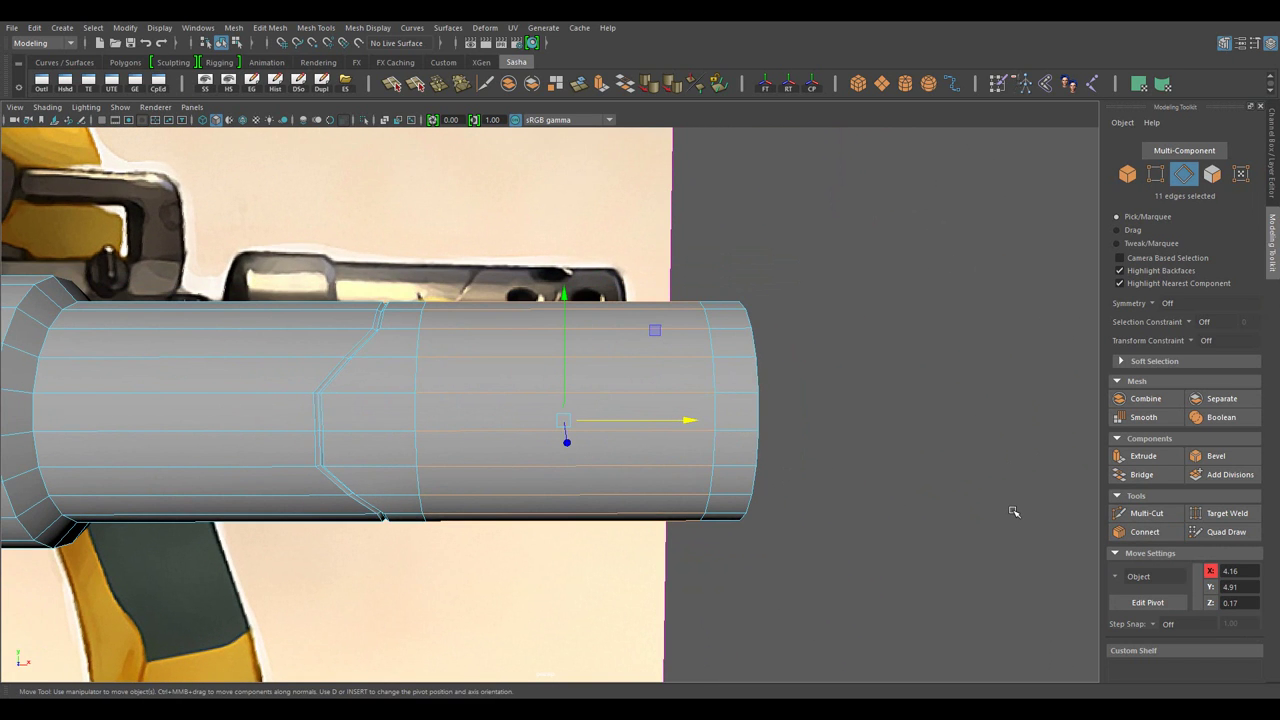
click(1150, 532)
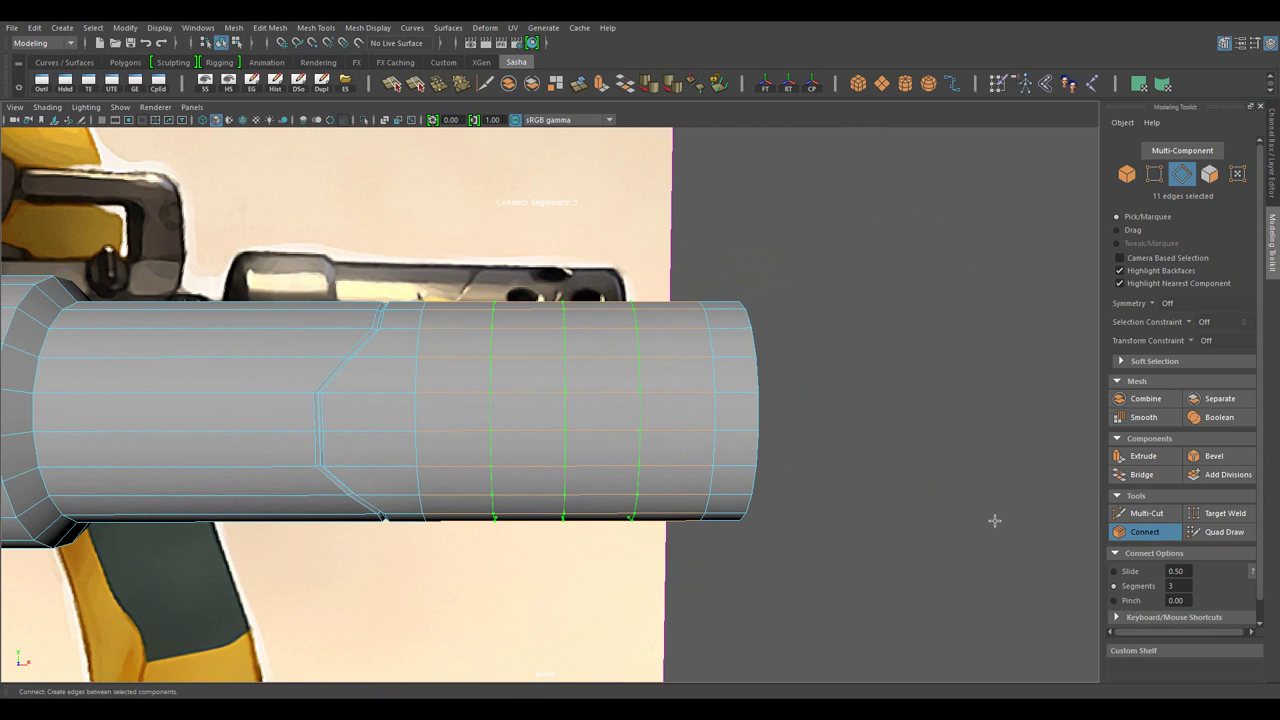
key(w)
drag(986, 563, 875, 527)
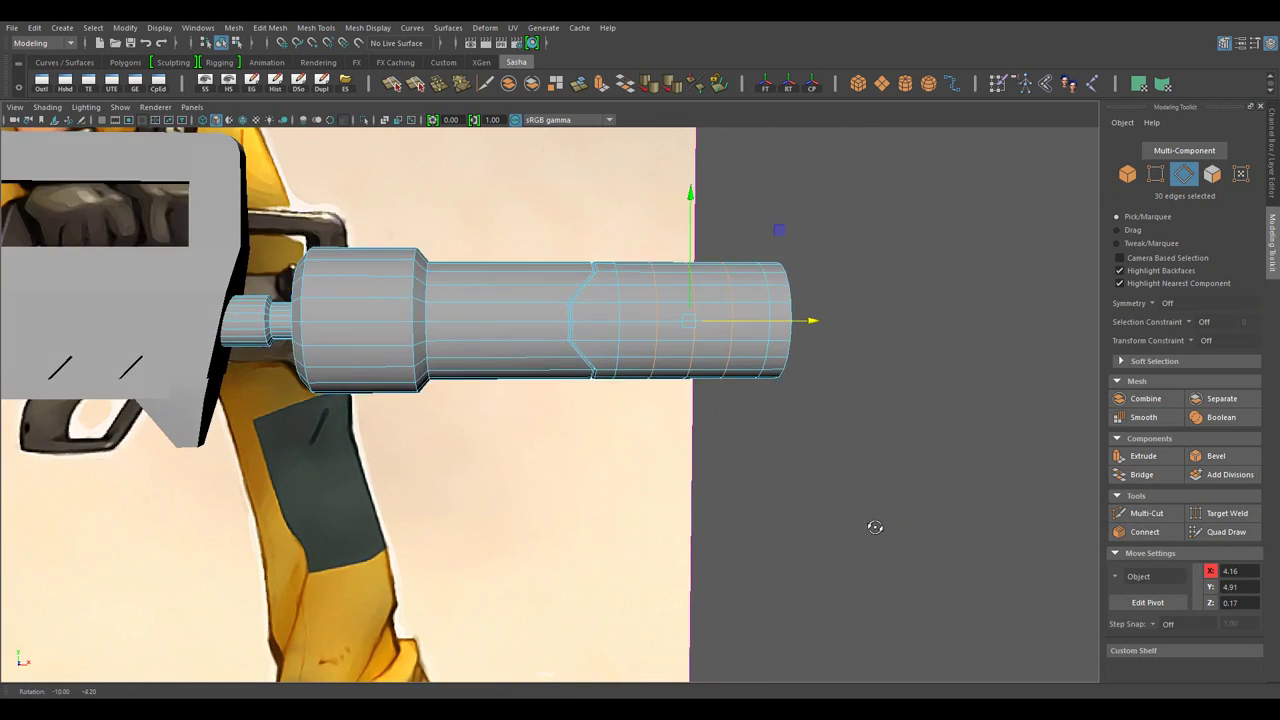
drag(875, 527, 974, 534)
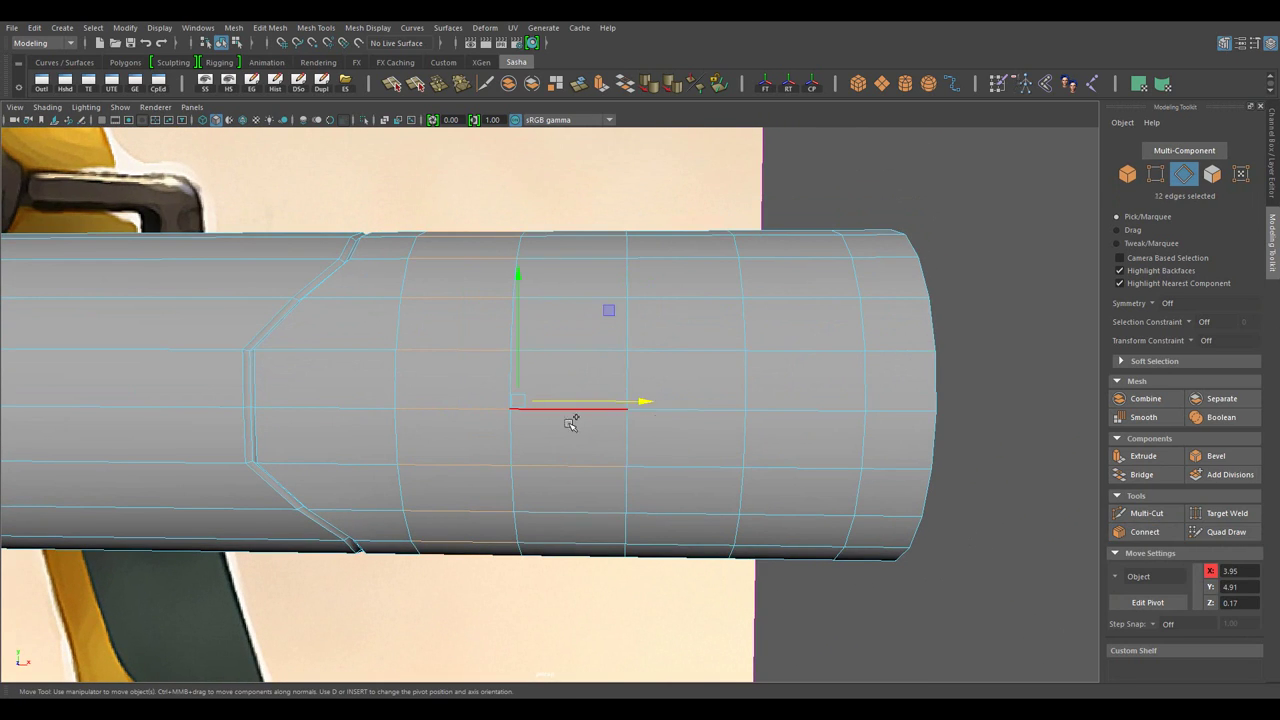
- Repeat Connect with a single segment to add one more loop
key(g)
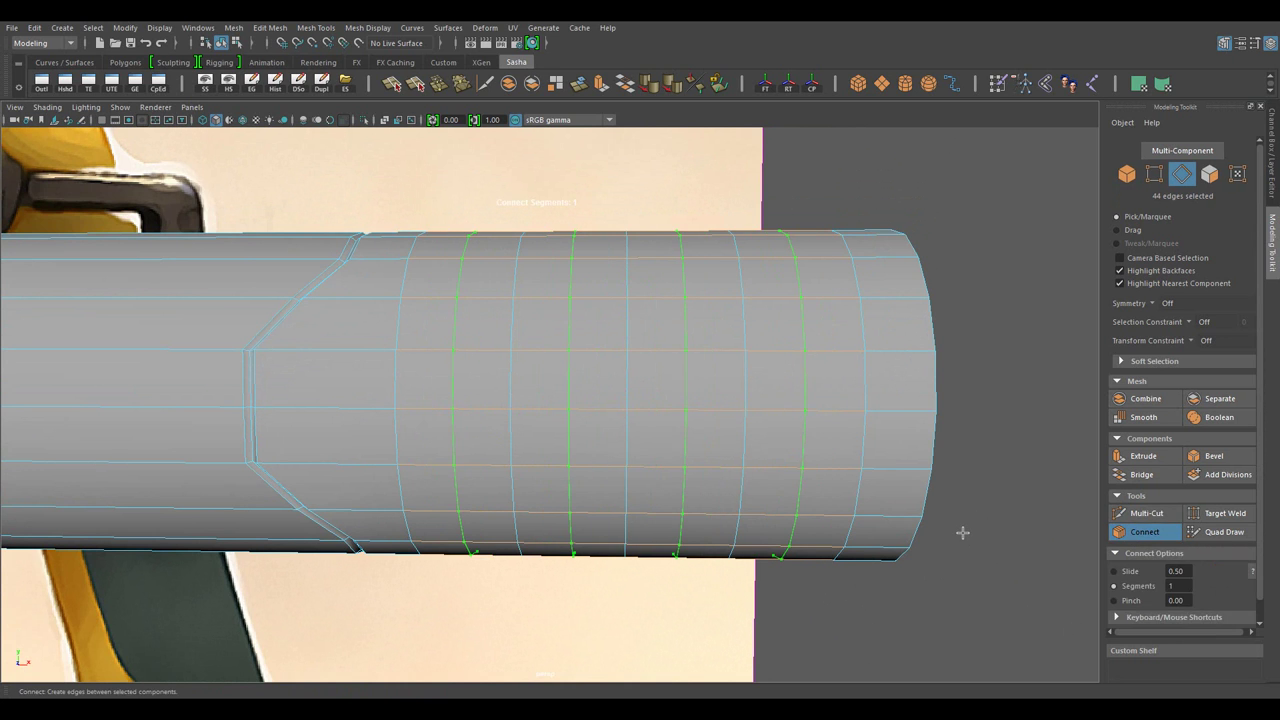
key(w)
scroll(up, 3)
scroll(up, 3)
key(ctrl+shift+x)
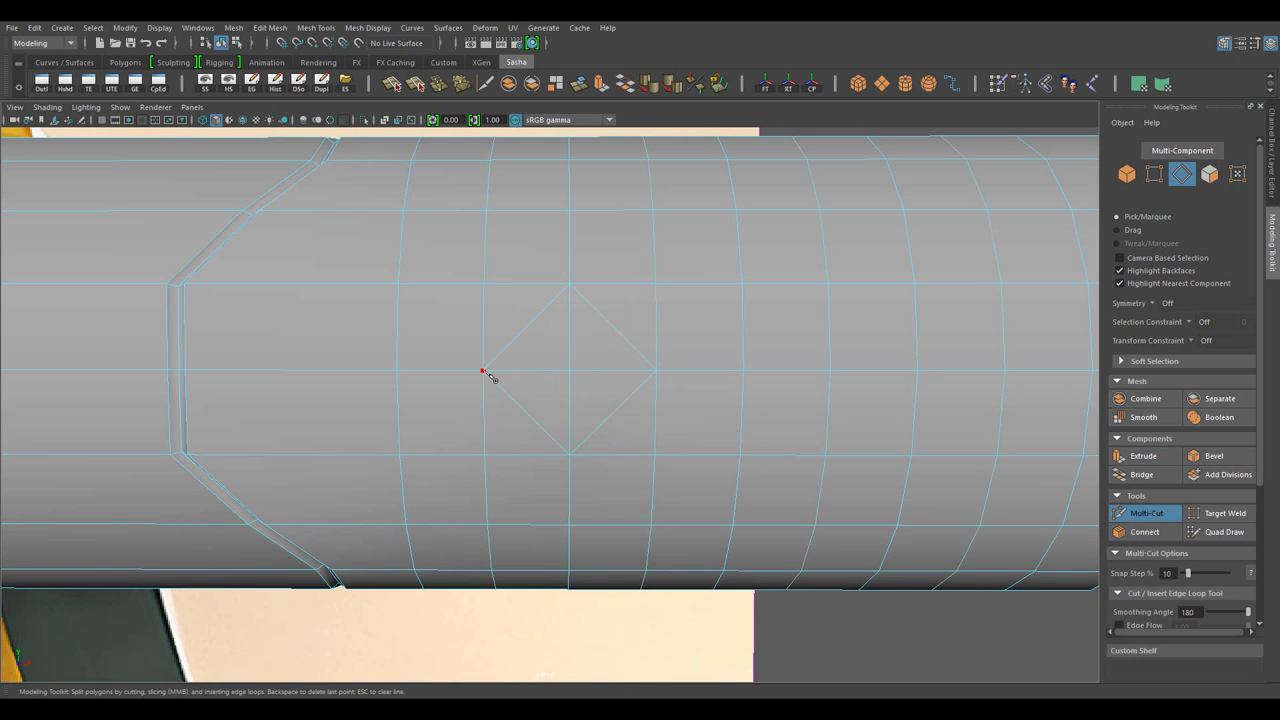
- Draw diamond-shaped Multi-Cuts across the barrel's side patch
drag(665, 292, 478, 288)
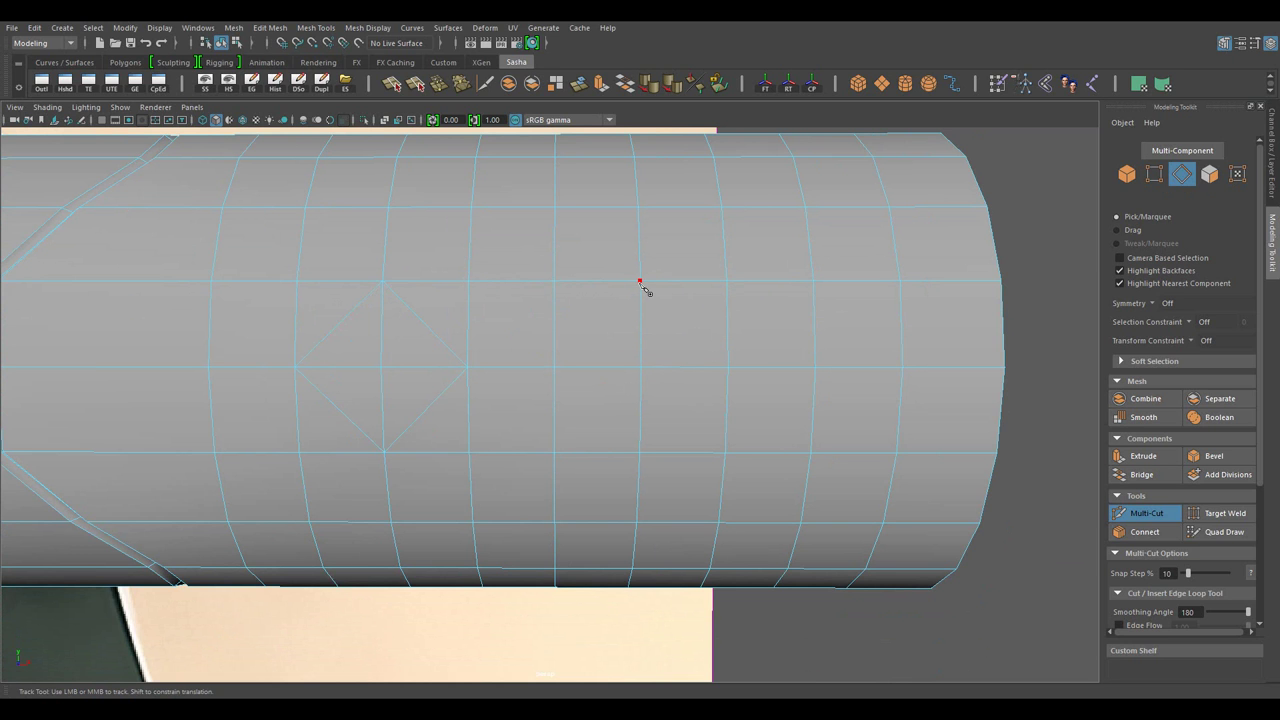
click(726, 281)
scroll(down, 3)
scroll(up, 3)
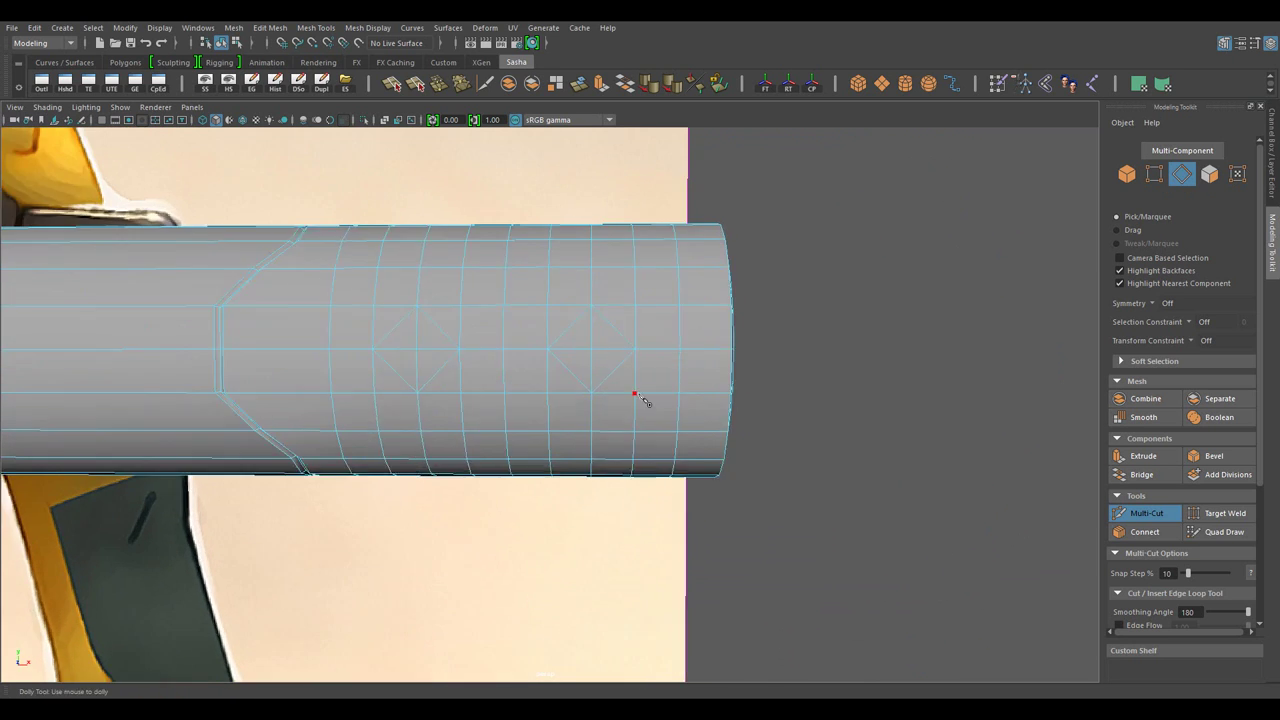
scroll(up, 3)
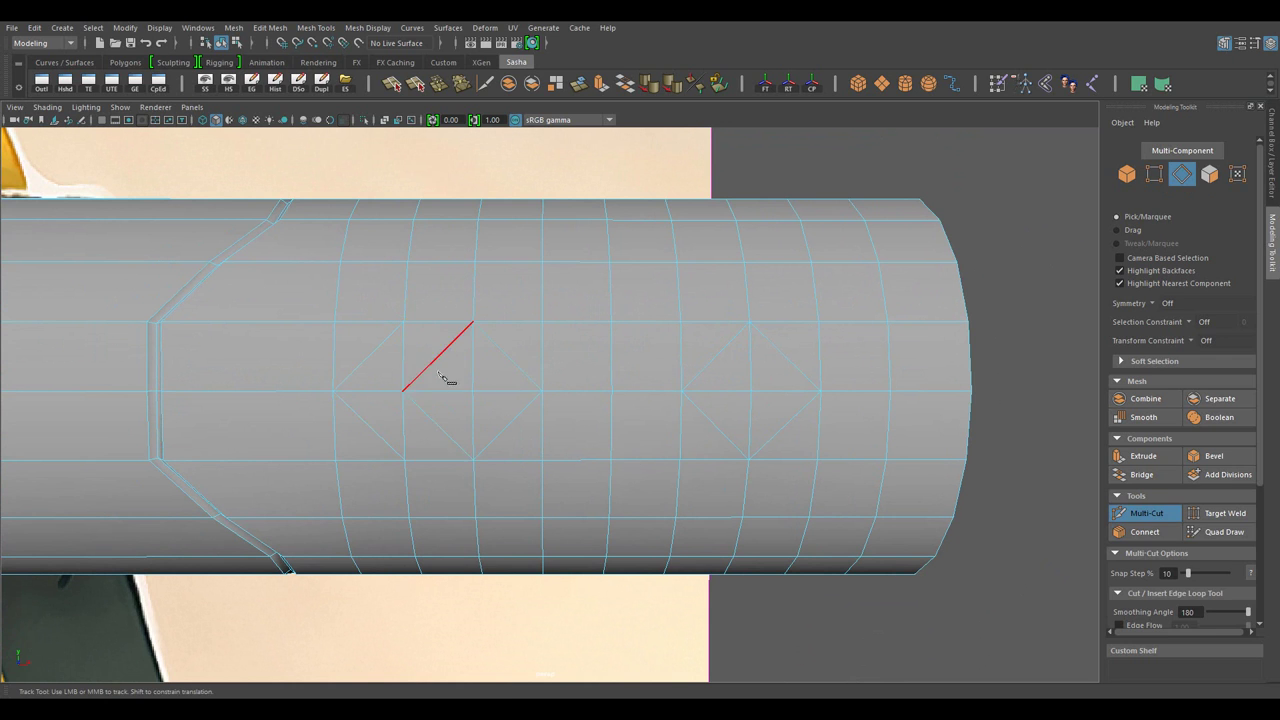
drag(447, 380, 361, 380)
drag(686, 375, 735, 440)
click(804, 391)
click(733, 322)
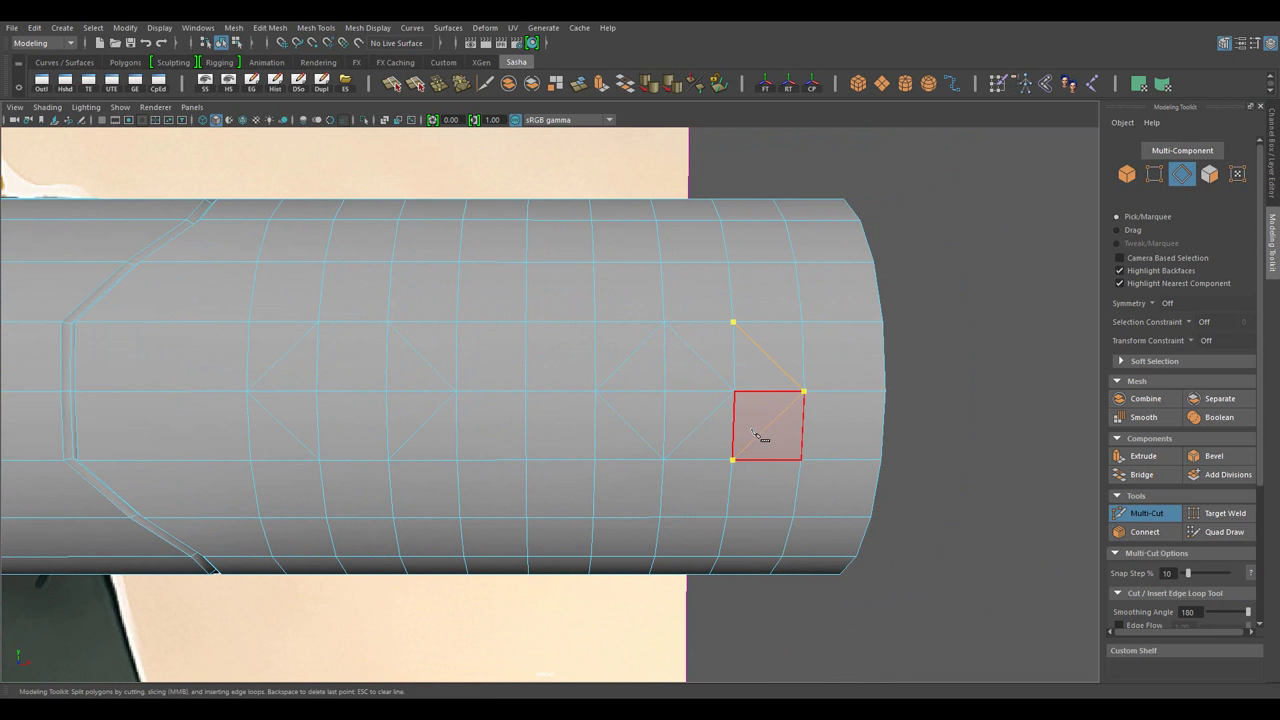
key(w)
- With the surface transform constraint on, spread the diamond corners into a rounder octagon
scroll(down, 3)
scroll(up, 3)
scroll(up, 3)
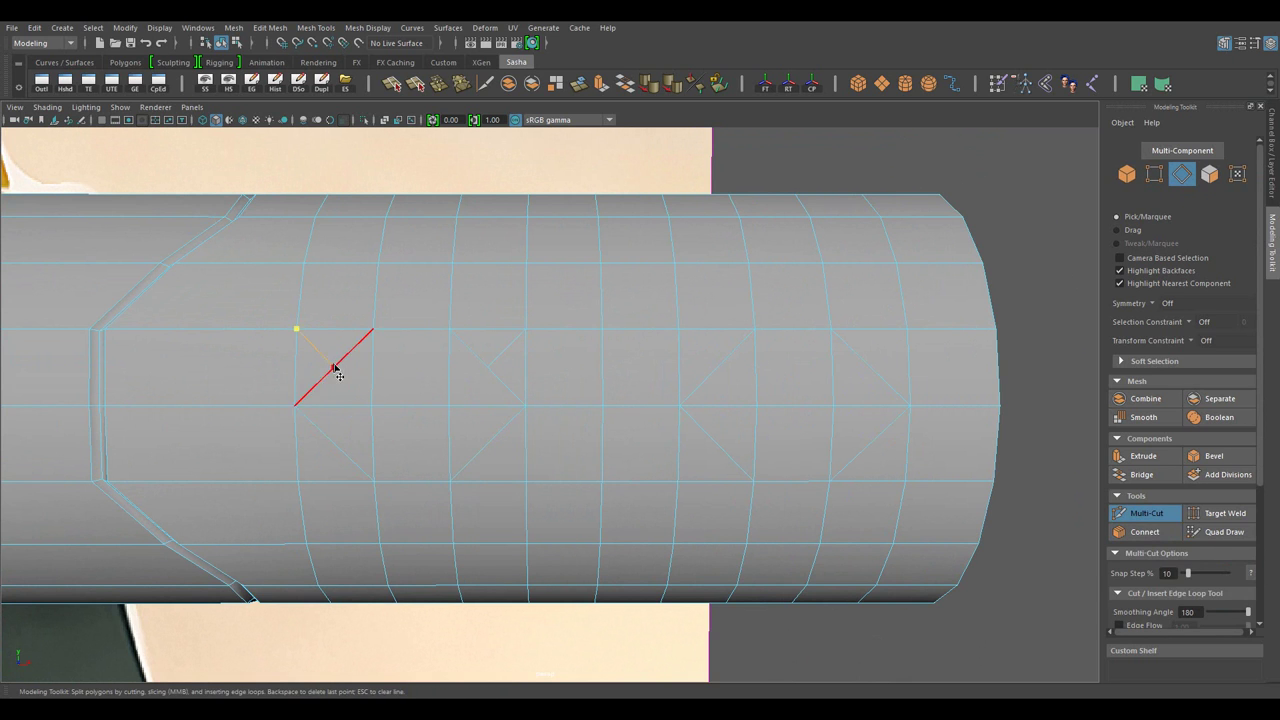
scroll(up, 3)
key(w)
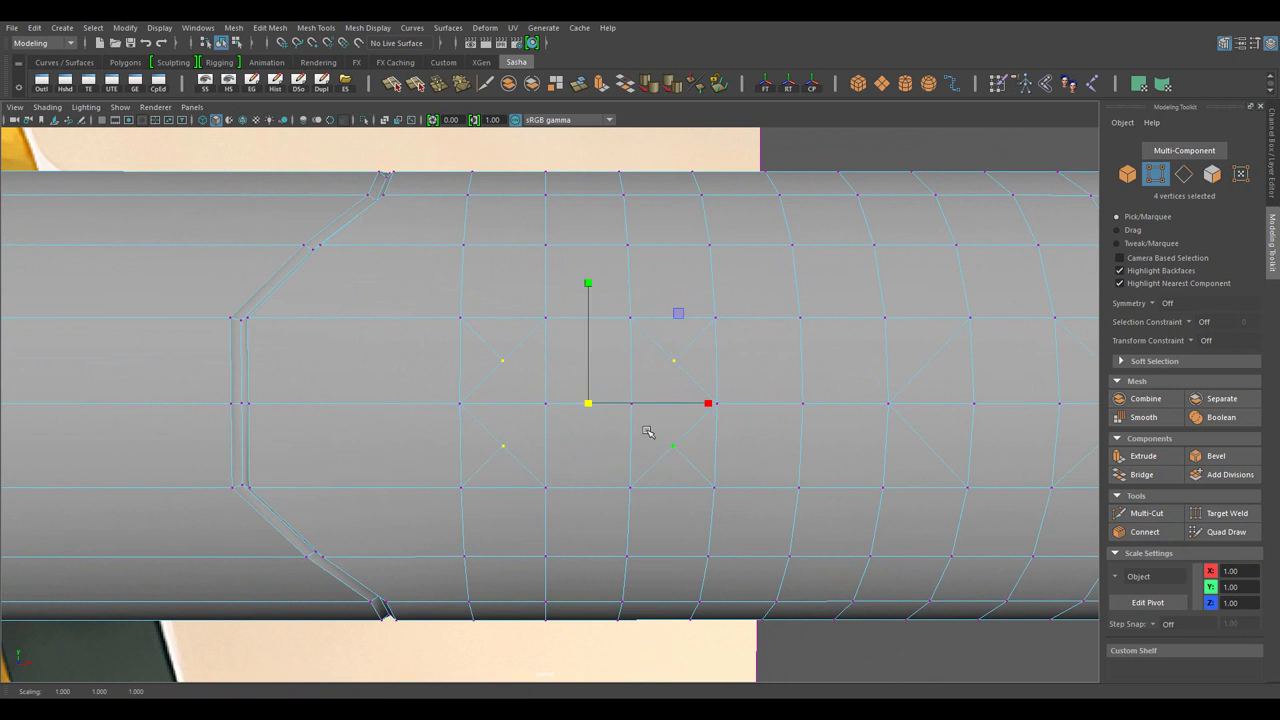
drag(613, 372, 606, 526)
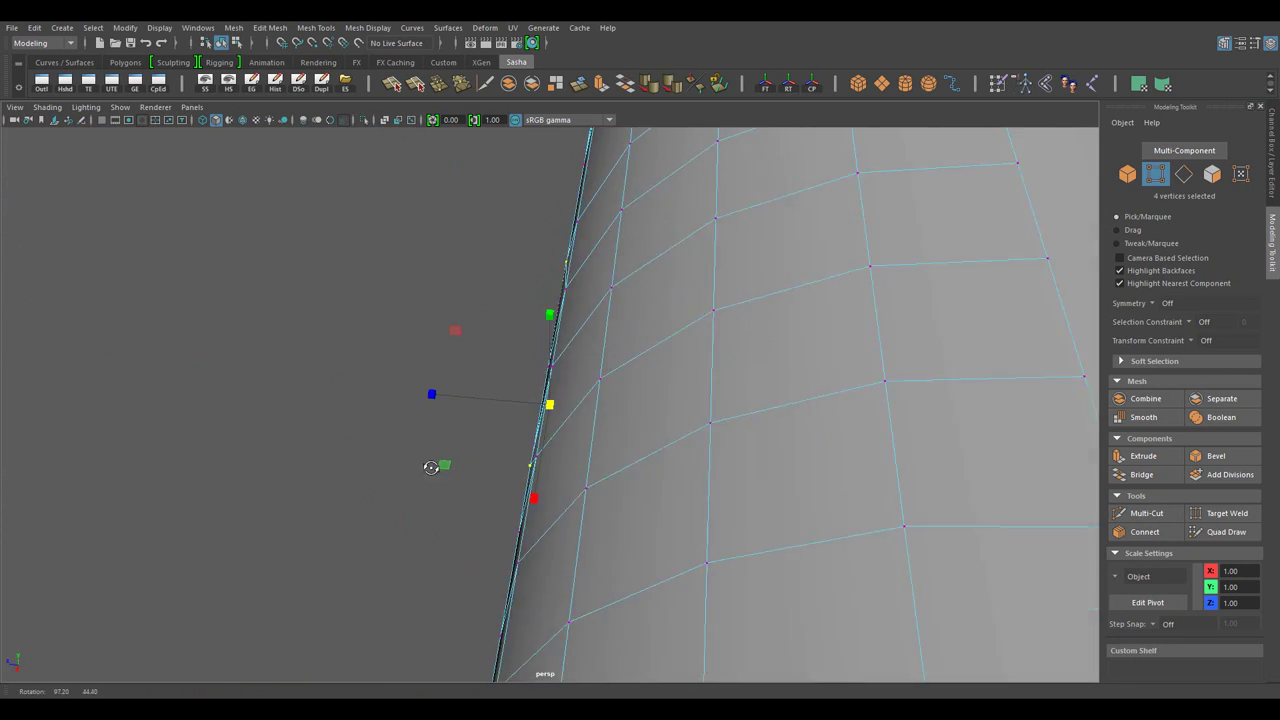
click(1206, 340)
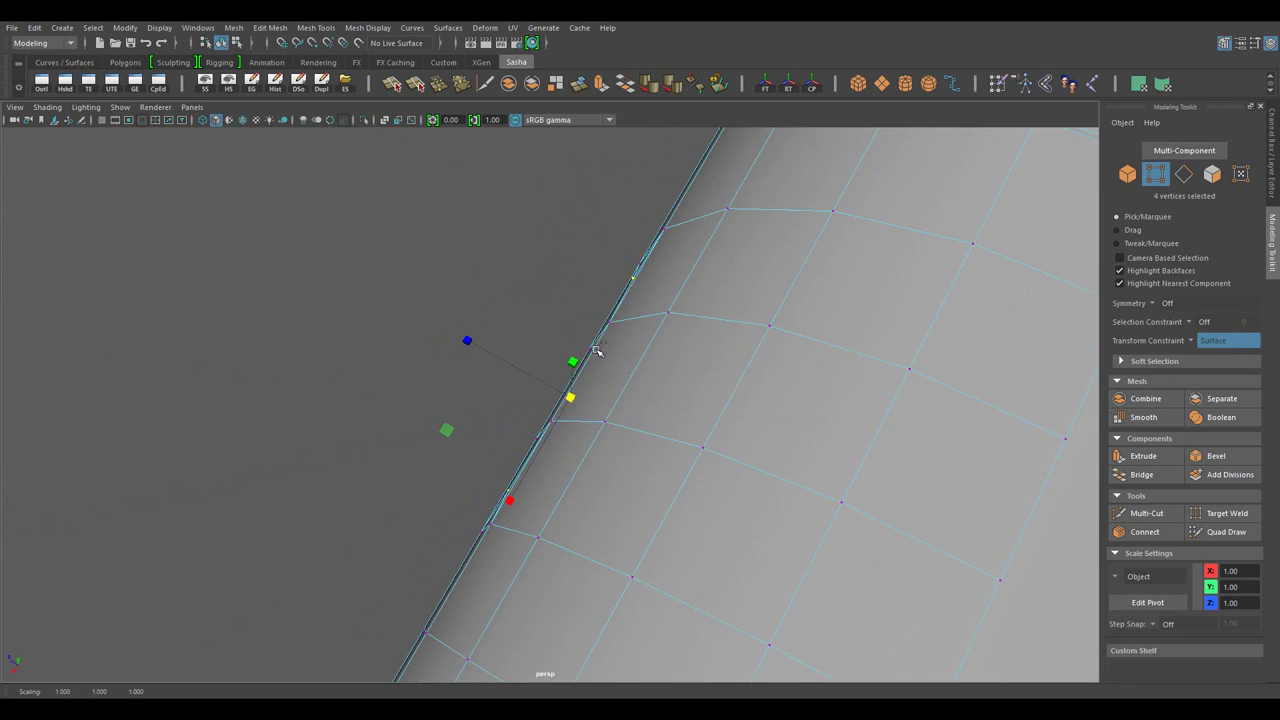
drag(588, 354, 546, 384)
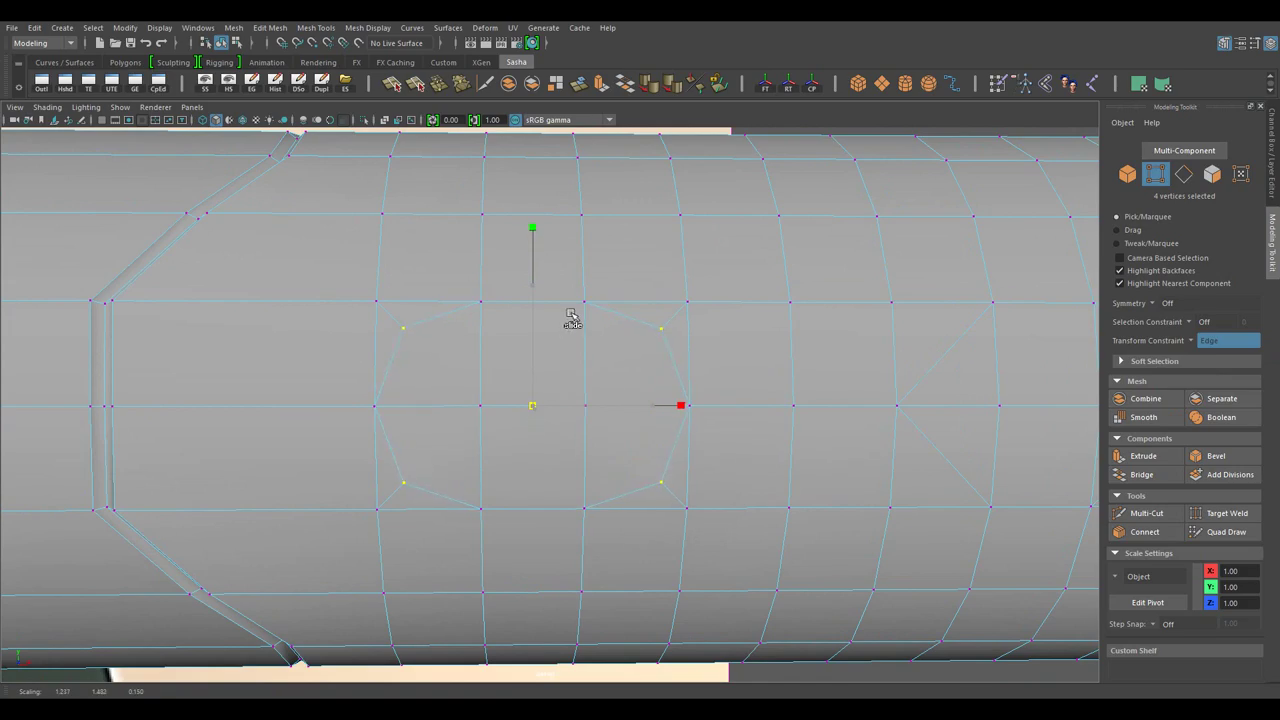
- Extrude the rounded patch's faces inward into a recessed socket
drag(567, 333, 560, 420)
drag(514, 334, 624, 550)
click(1228, 340)
click(1215, 355)
key(ctrl+e)
drag(700, 450, 734, 328)
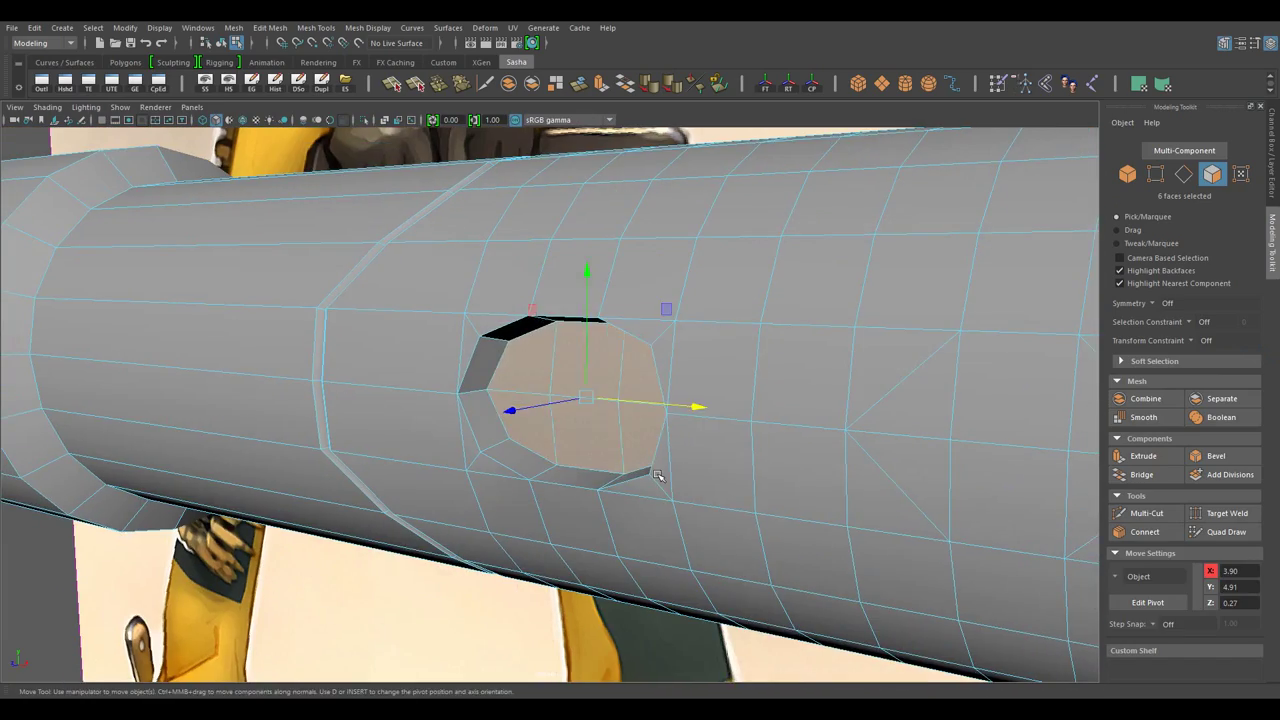
- Inspect the existing barrel holes and turn on wireframe over the shaded model
drag(734, 328, 784, 310)
scroll(down, 3)
scroll(up, 3)
scroll(up, 3)
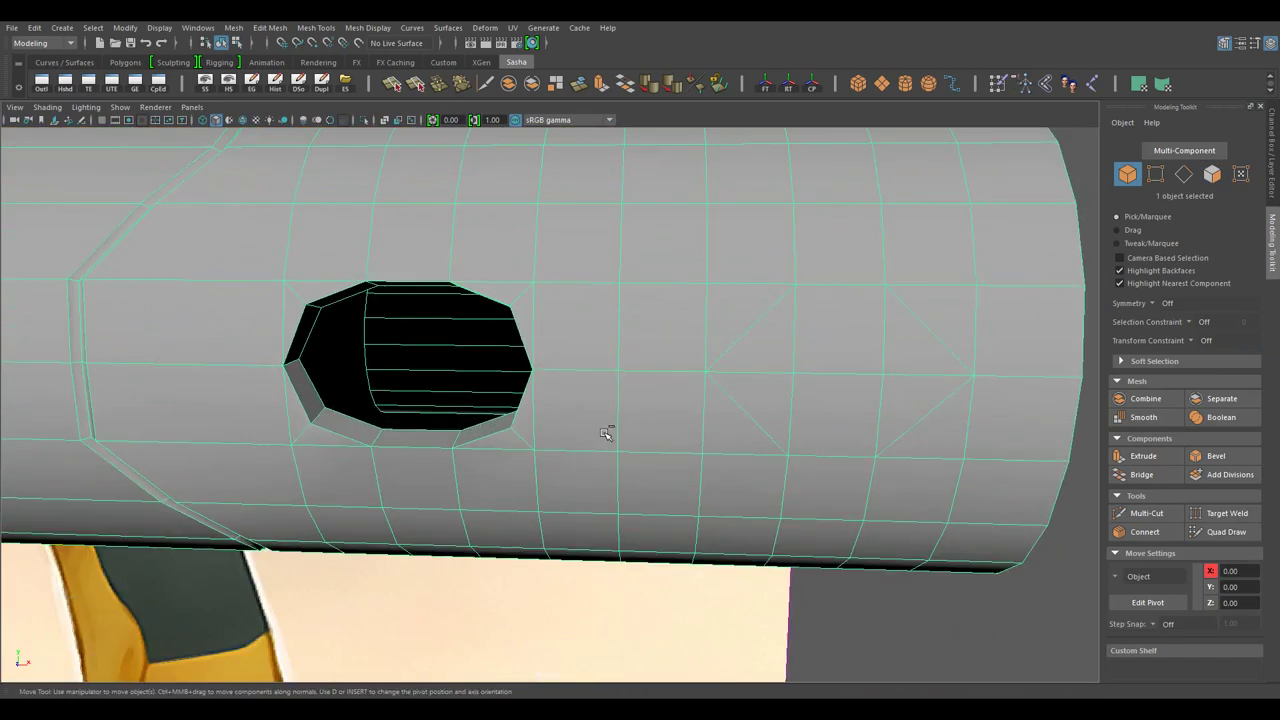
key(ctrl+z)
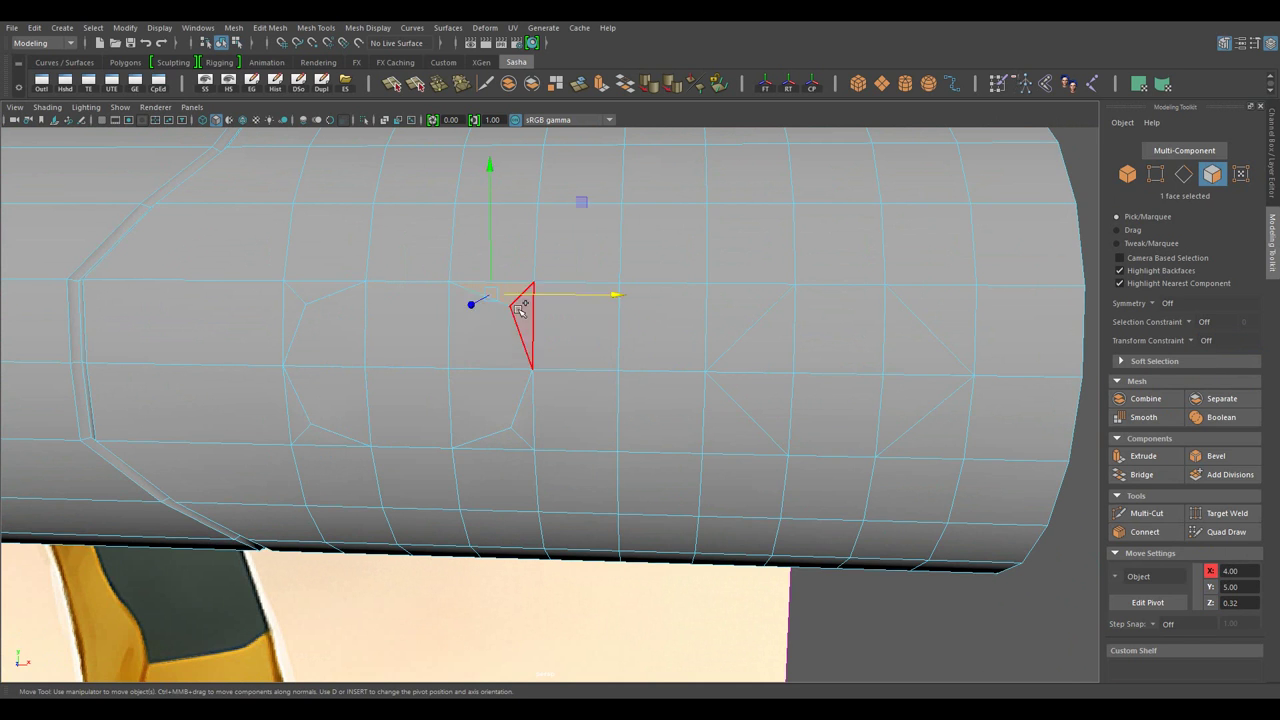
drag(337, 413, 545, 365)
key(F8)
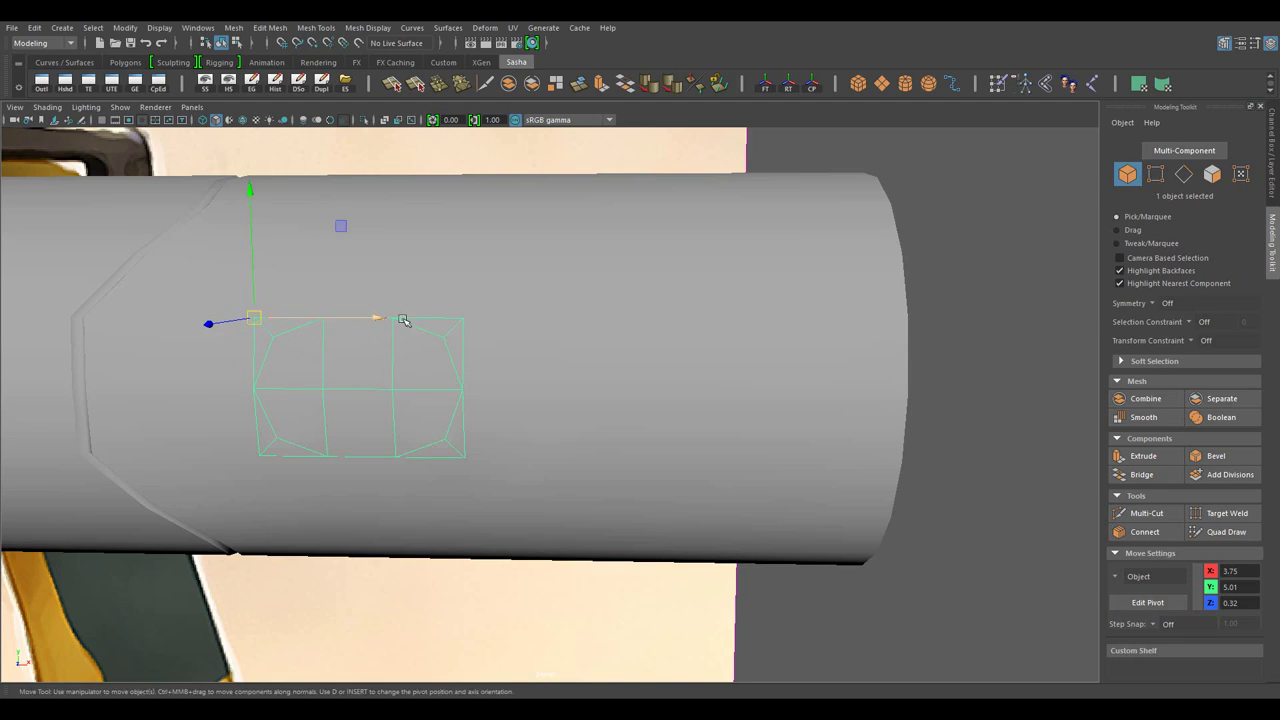
click(47, 107)
click(100, 243)
- Select the hole patch object and nudge it slightly along the barrel beside the existing holes
click(568, 351)
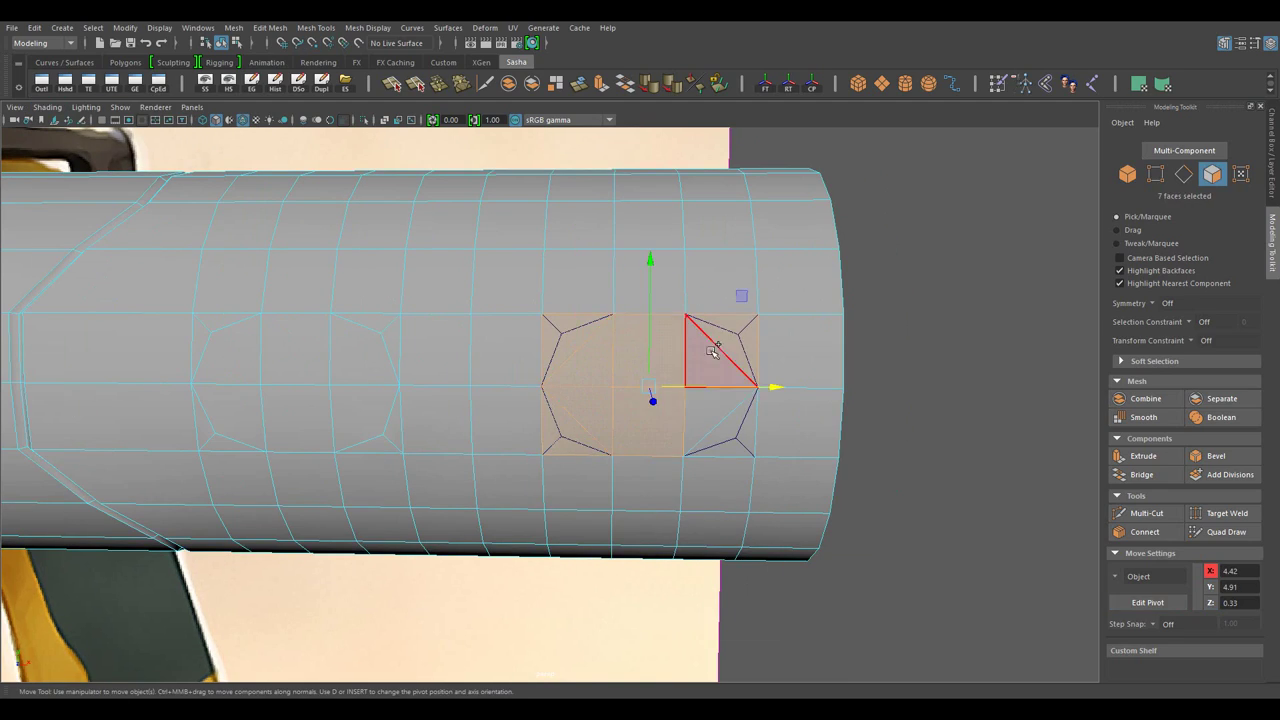
drag(737, 447, 697, 404)
key(F8)
click(650, 380)
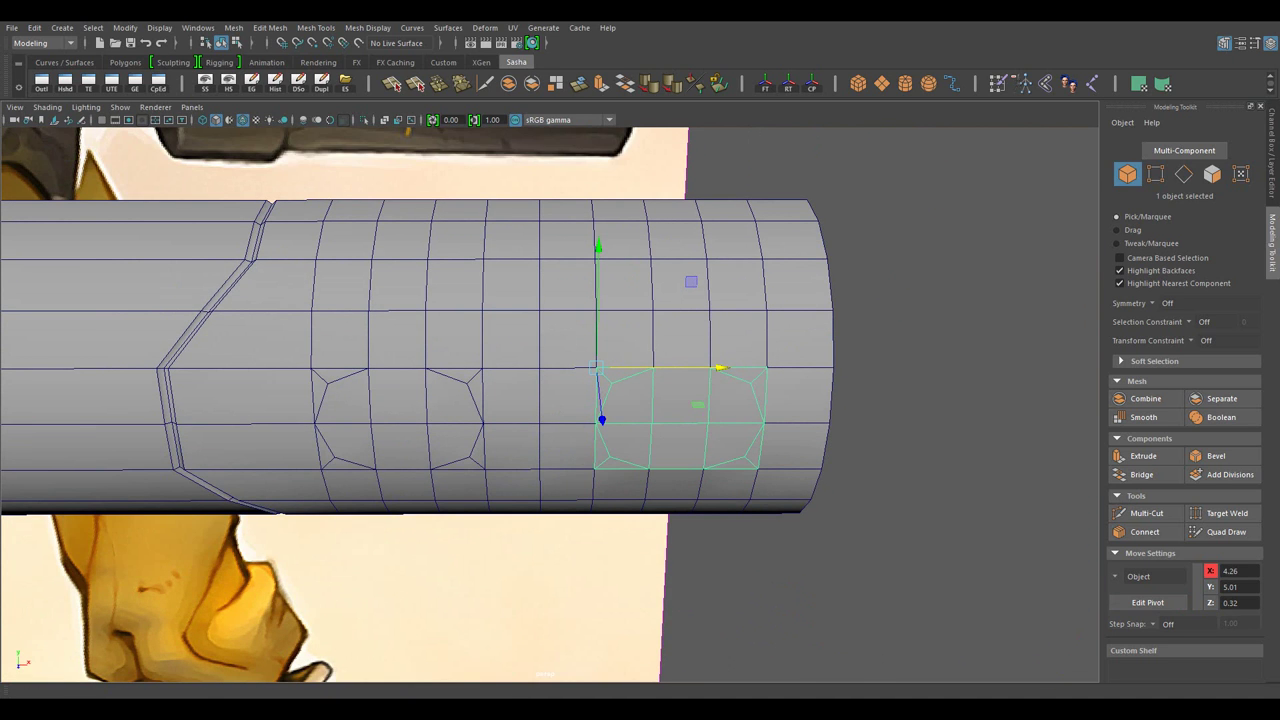
drag(622, 371, 612, 372)
drag(612, 372, 370, 150)
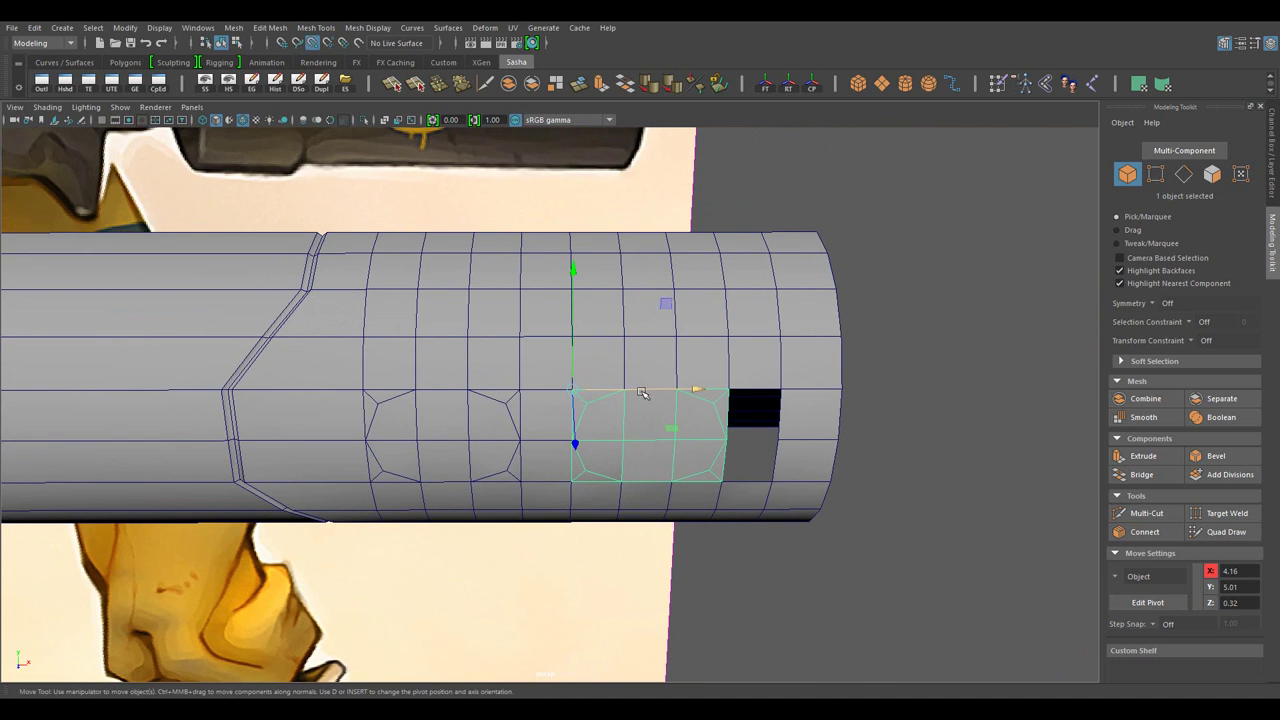
drag(642, 393, 548, 506)
- Rotate group1 around the barrel via its Channel Box Rotate X, then merge the overlapping vertices
key(d)
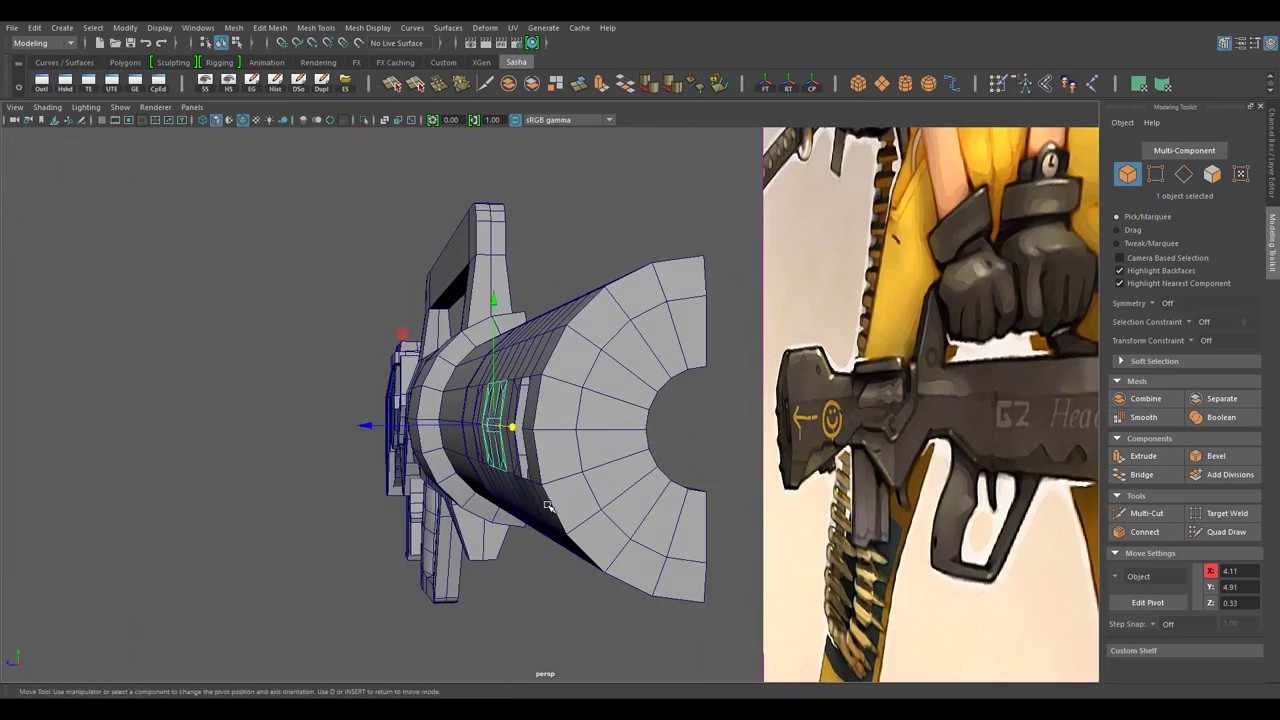
key(e)
drag(560, 400, 640, 400)
click(1236, 189)
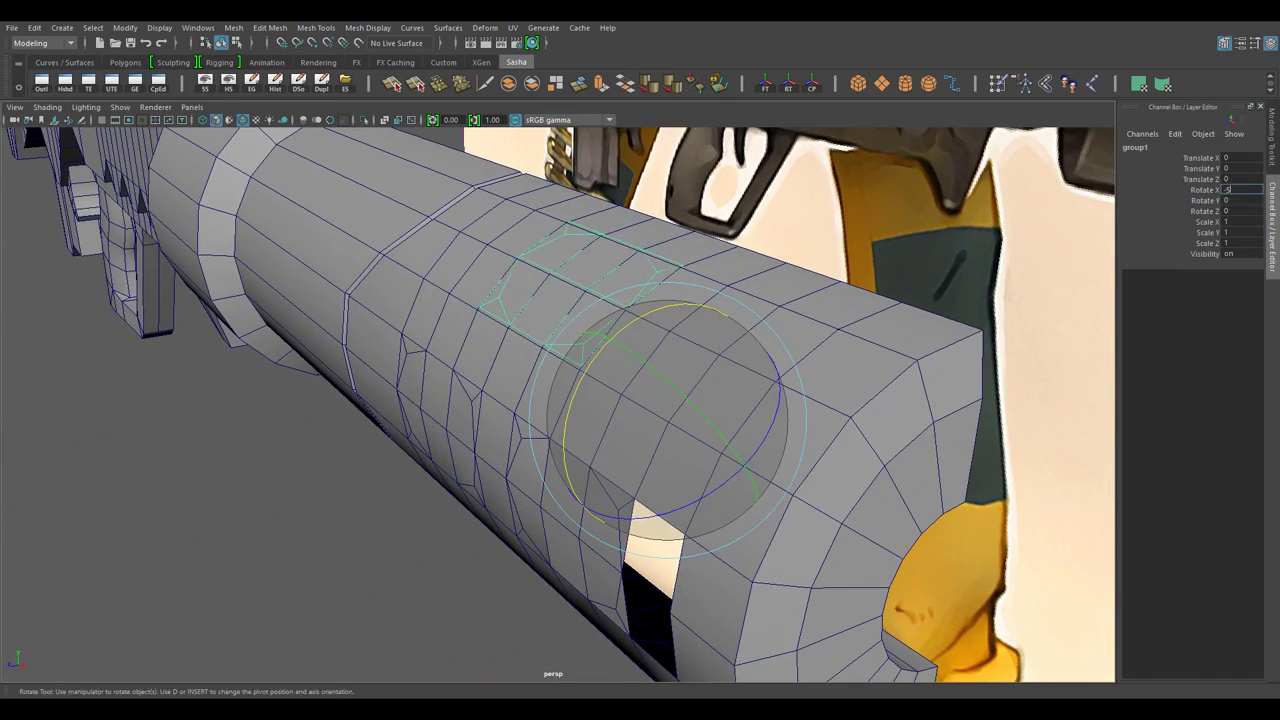
drag(788, 308, 857, 369)
drag(786, 366, 671, 449)
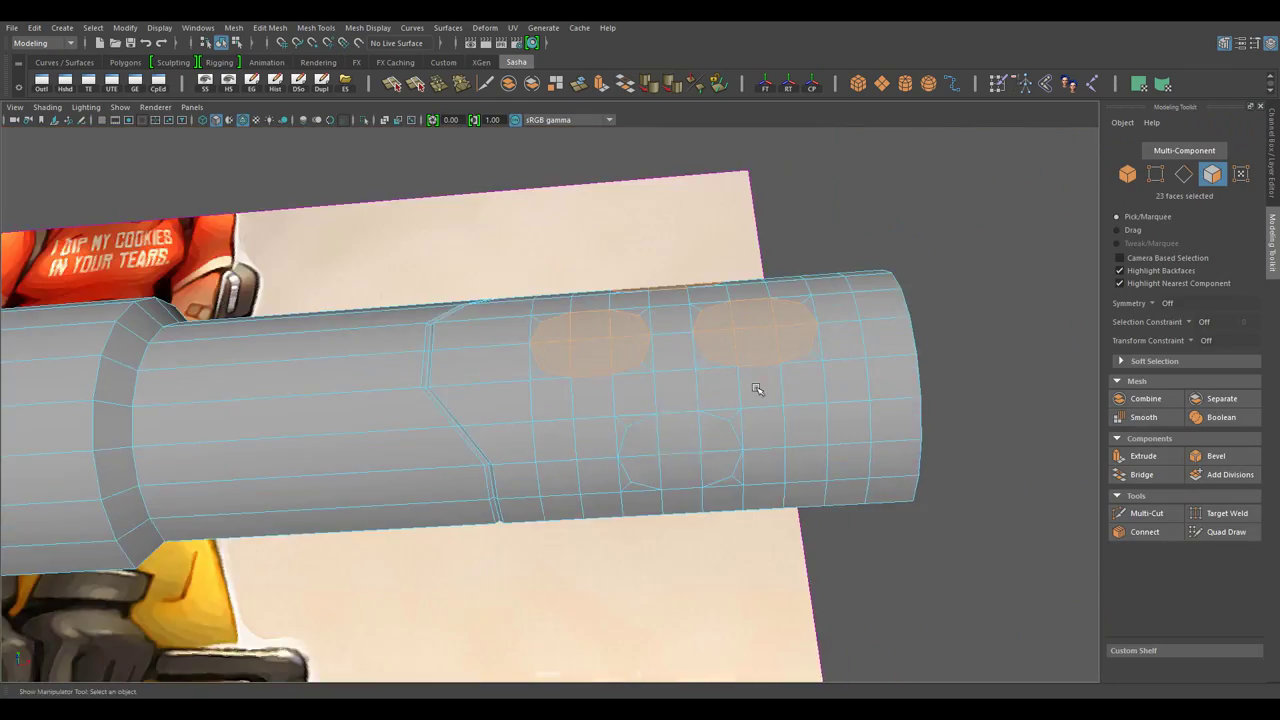
- Extrude the octagonal hole faces inward so they pass through the shroud
drag(820, 458, 658, 258)
click(628, 318)
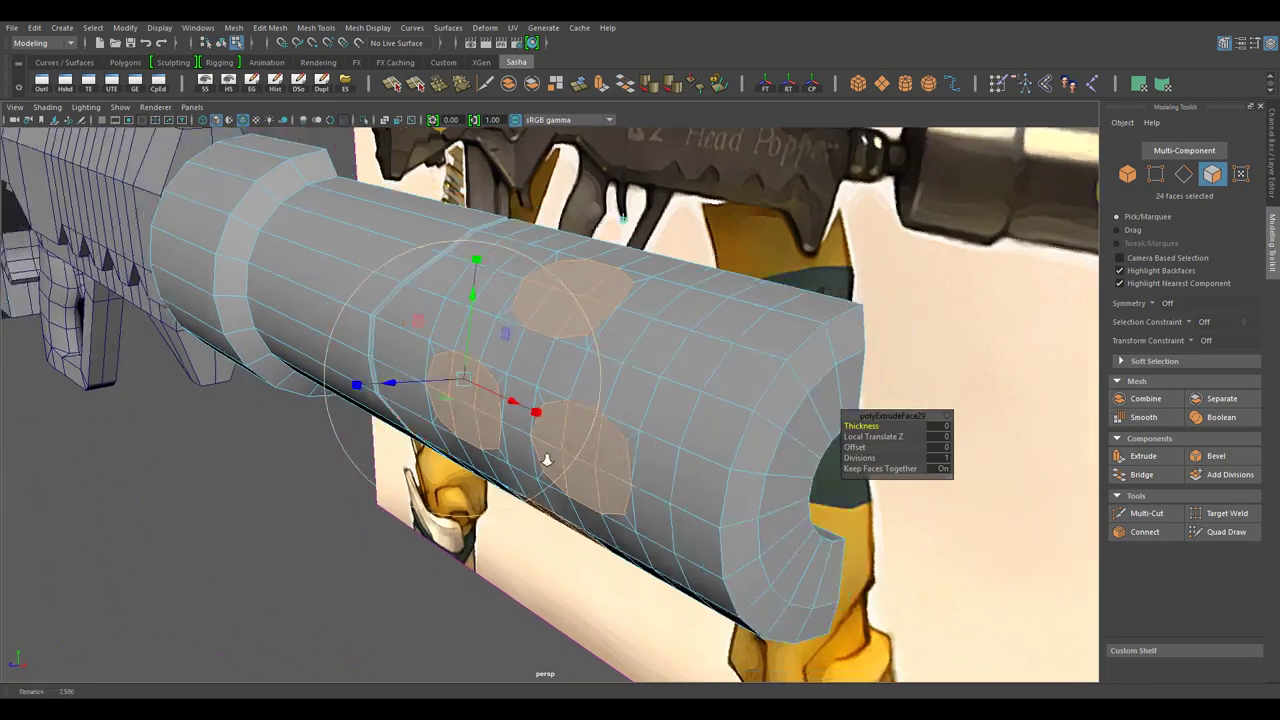
drag(543, 457, 400, 378)
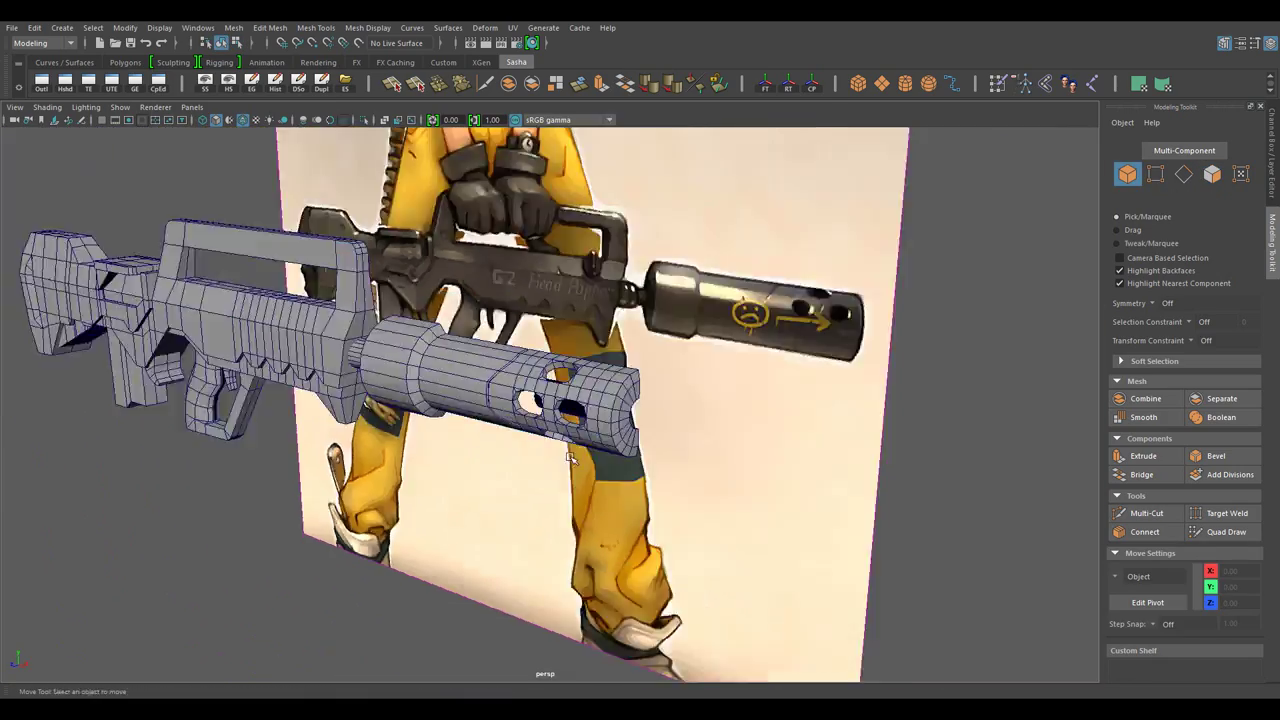
- Select the barrel shroud and switch to face editing to pick its perforated faces
click(663, 377)
drag(809, 409, 931, 429)
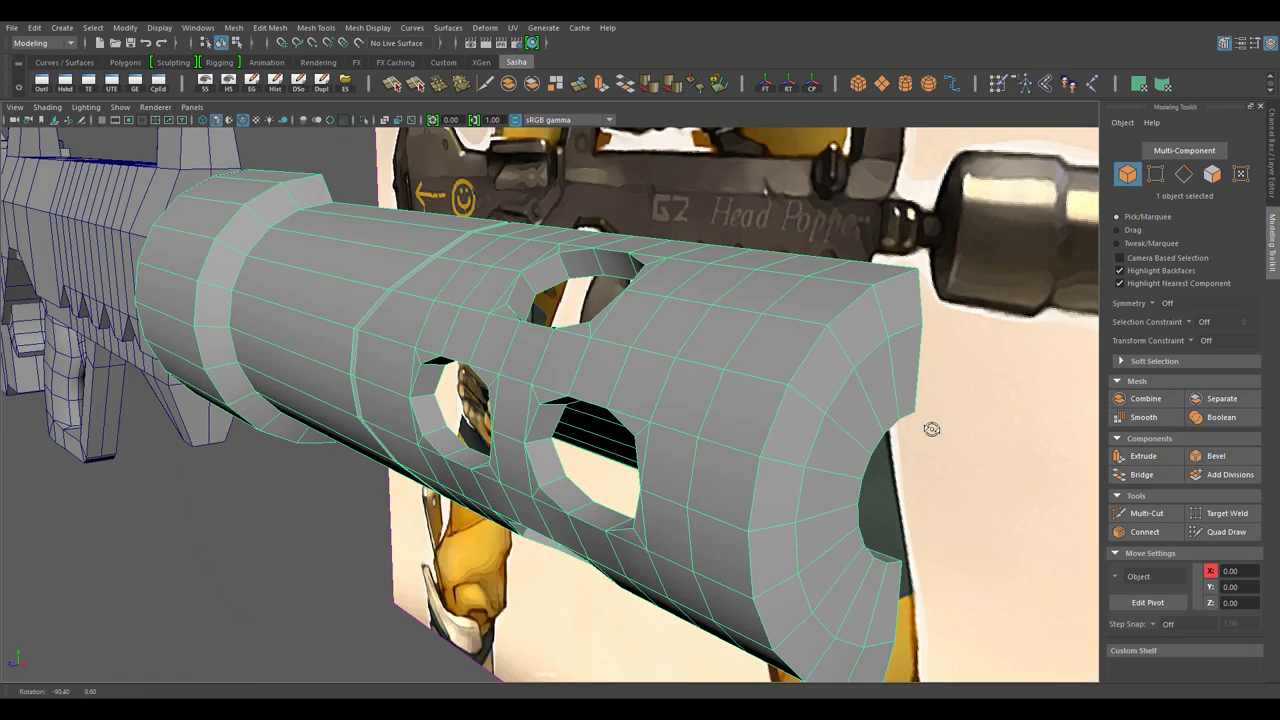
drag(711, 294, 711, 330)
drag(714, 130, 323, 564)
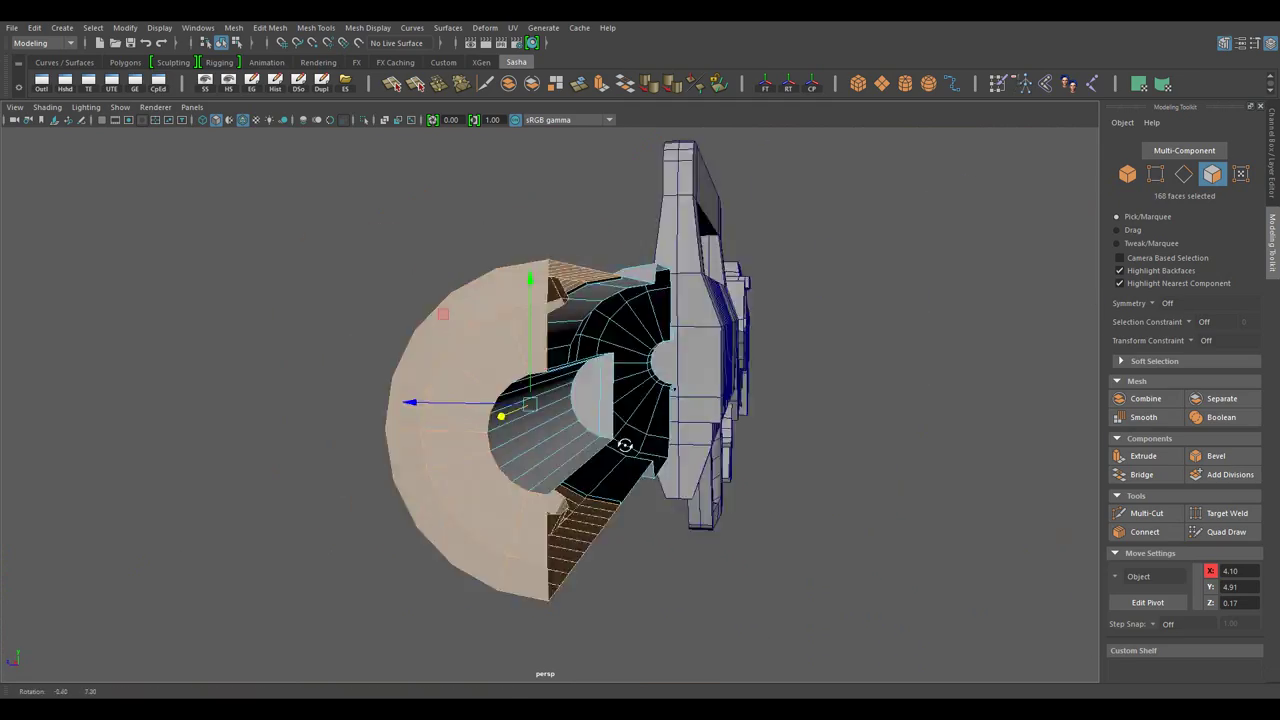
drag(625, 445, 700, 320)
- Duplicate the shroud faces with Local Translate Z -0.0195 to offset them slightly inward
drag(700, 320, 735, 488)
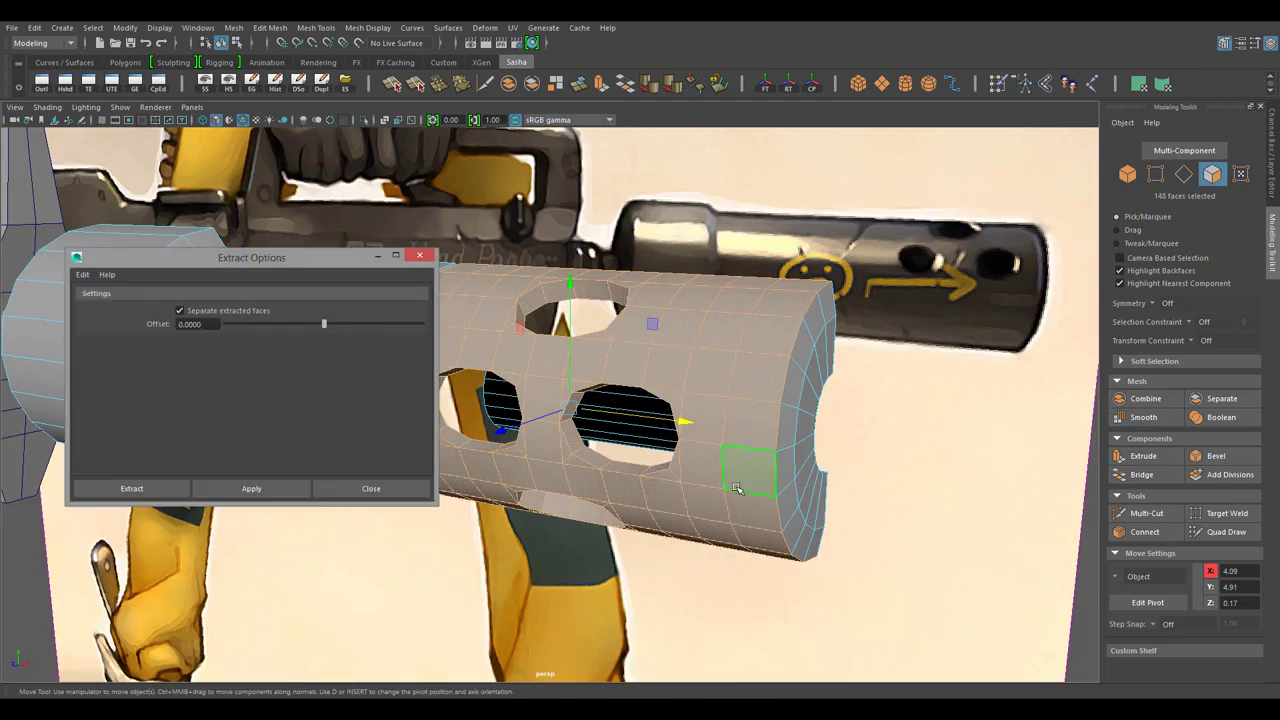
click(150, 495)
drag(737, 286, 790, 318)
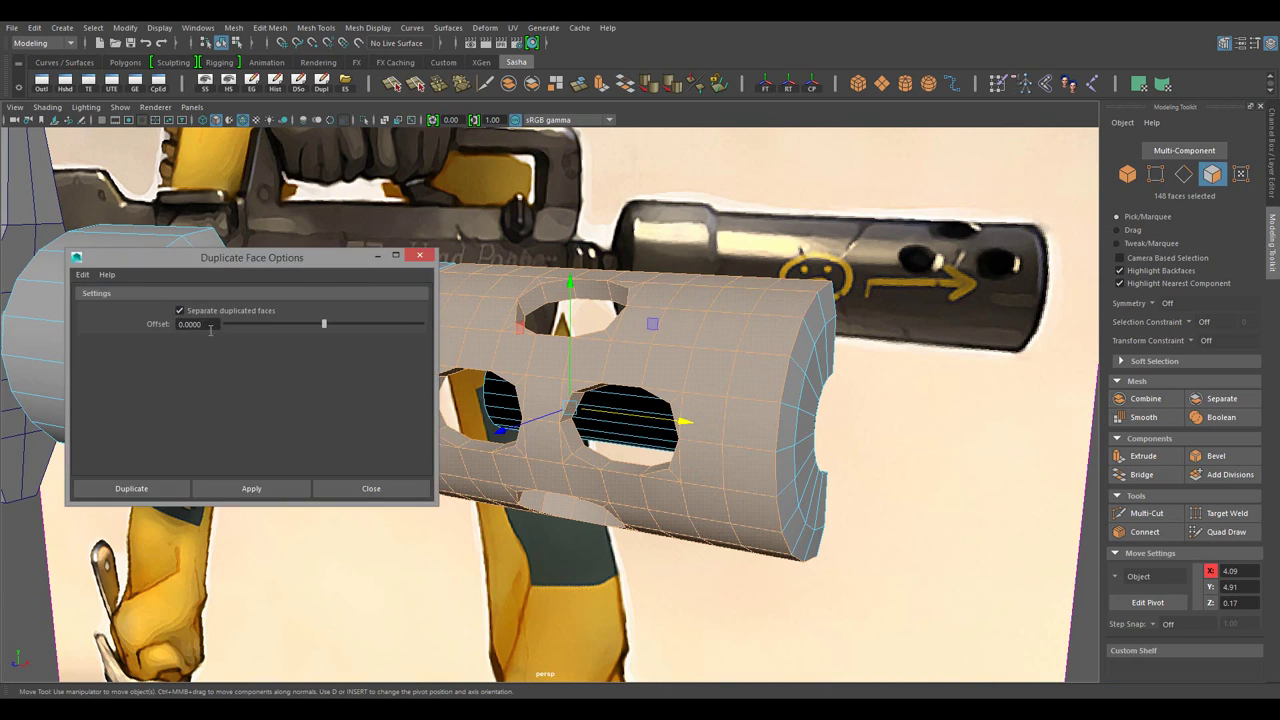
click(131, 488)
drag(778, 597, 380, 612)
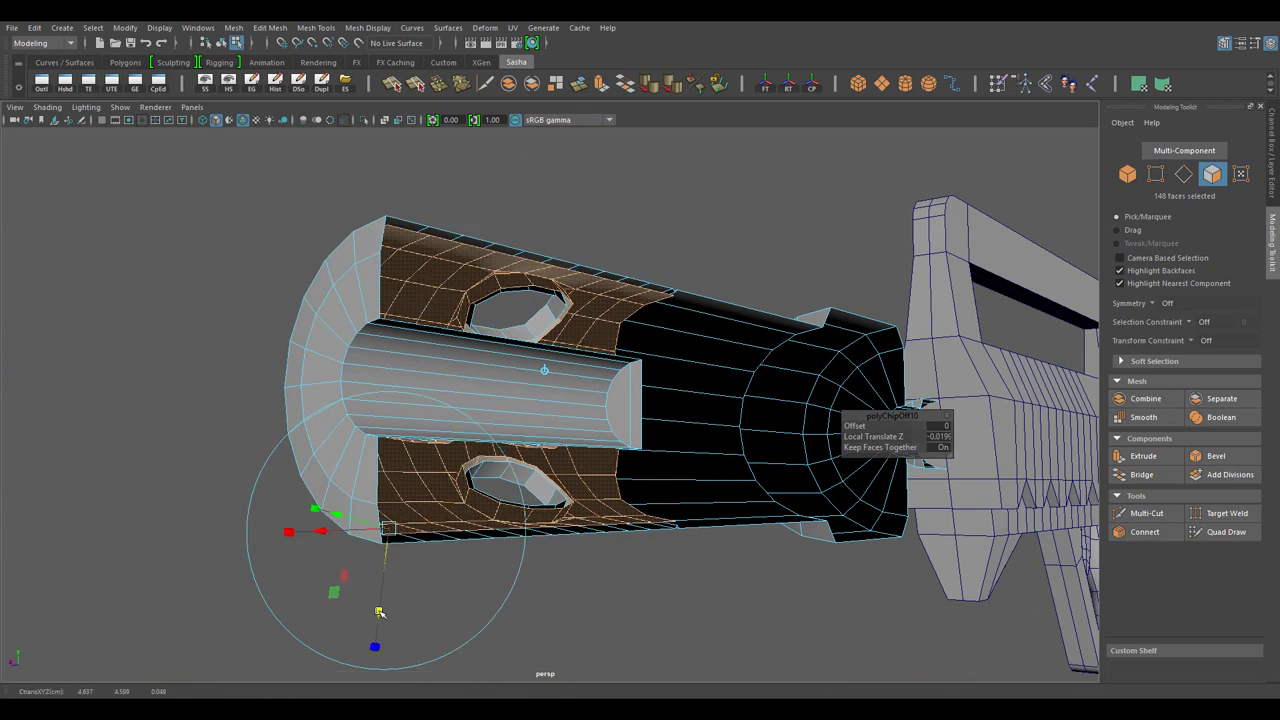
key(w)
key(f)
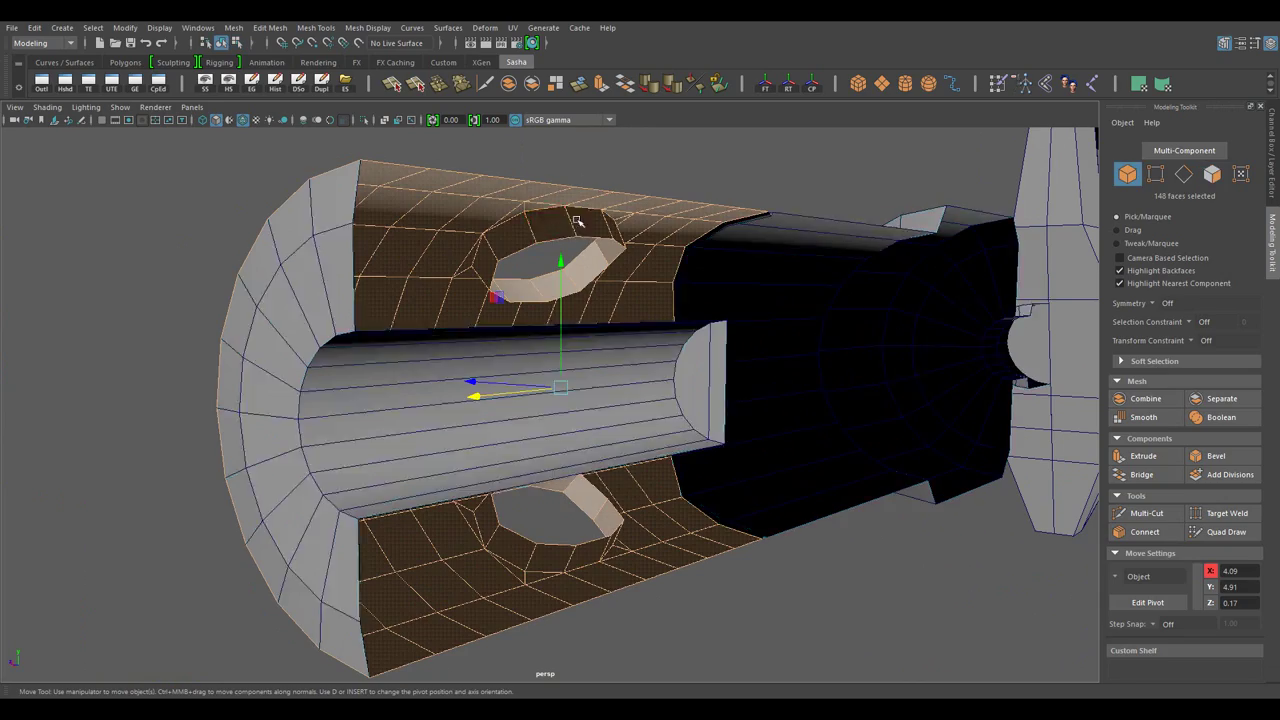
drag(663, 334, 545, 292)
- Trim the face selection around the holes and duplicate those faces again
drag(567, 408, 684, 311)
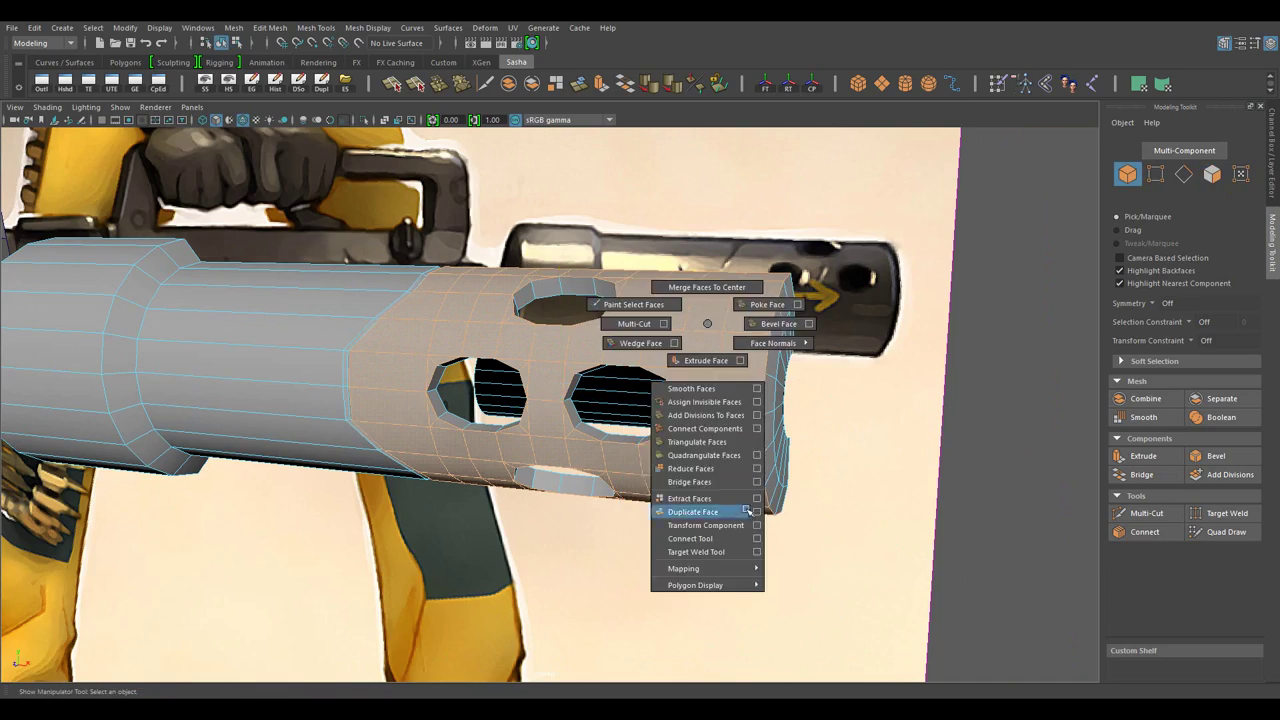
click(756, 511)
click(157, 491)
drag(752, 568, 709, 331)
key(w)
key(F8)
drag(709, 331, 646, 331)
- In vertex mode, move the first hole-rim vertex into line
click(634, 391)
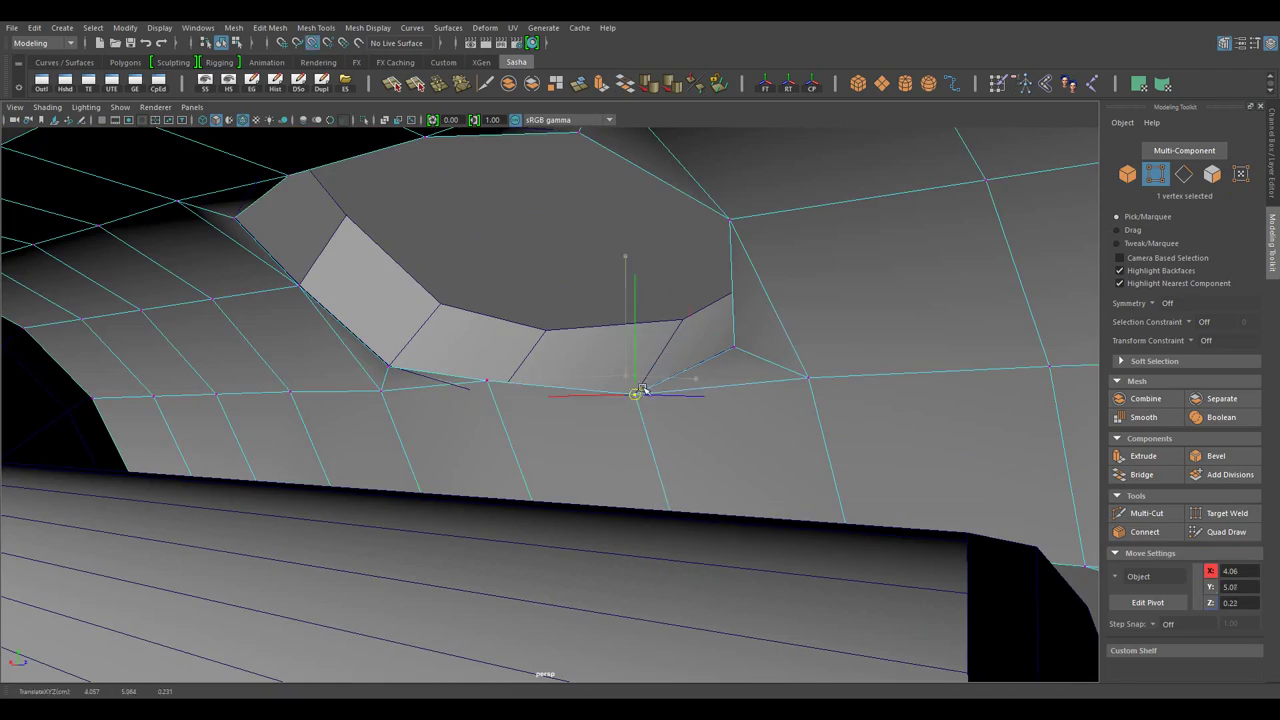
drag(634, 391, 425, 395)
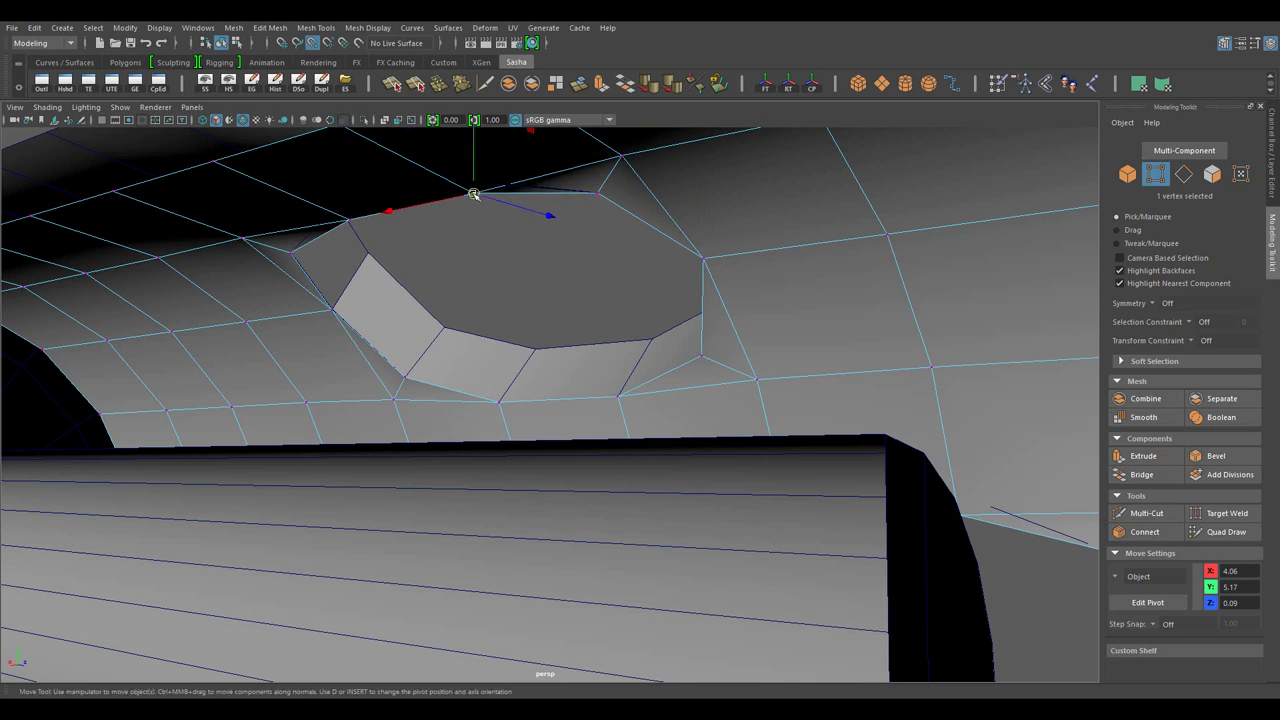
drag(331, 307, 740, 285)
click(740, 285)
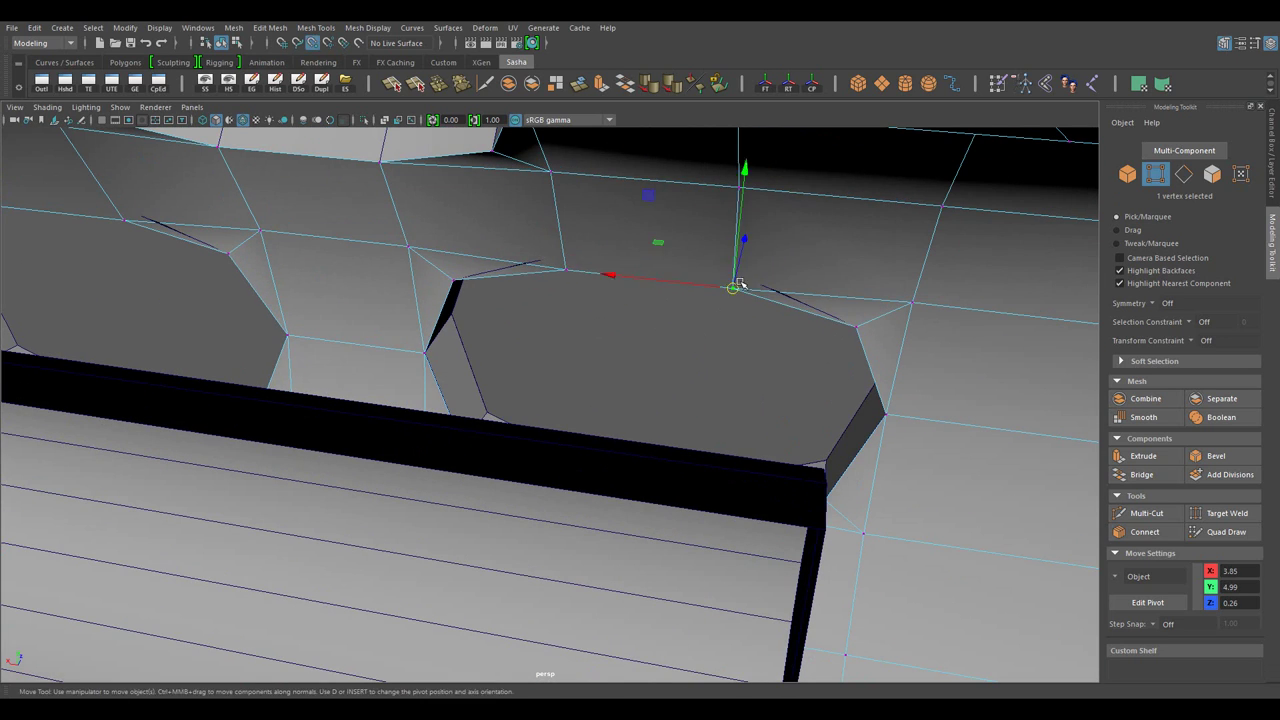
drag(858, 461, 709, 313)
- Move the remaining rim vertices along X to tidy the hole edges
click(709, 313)
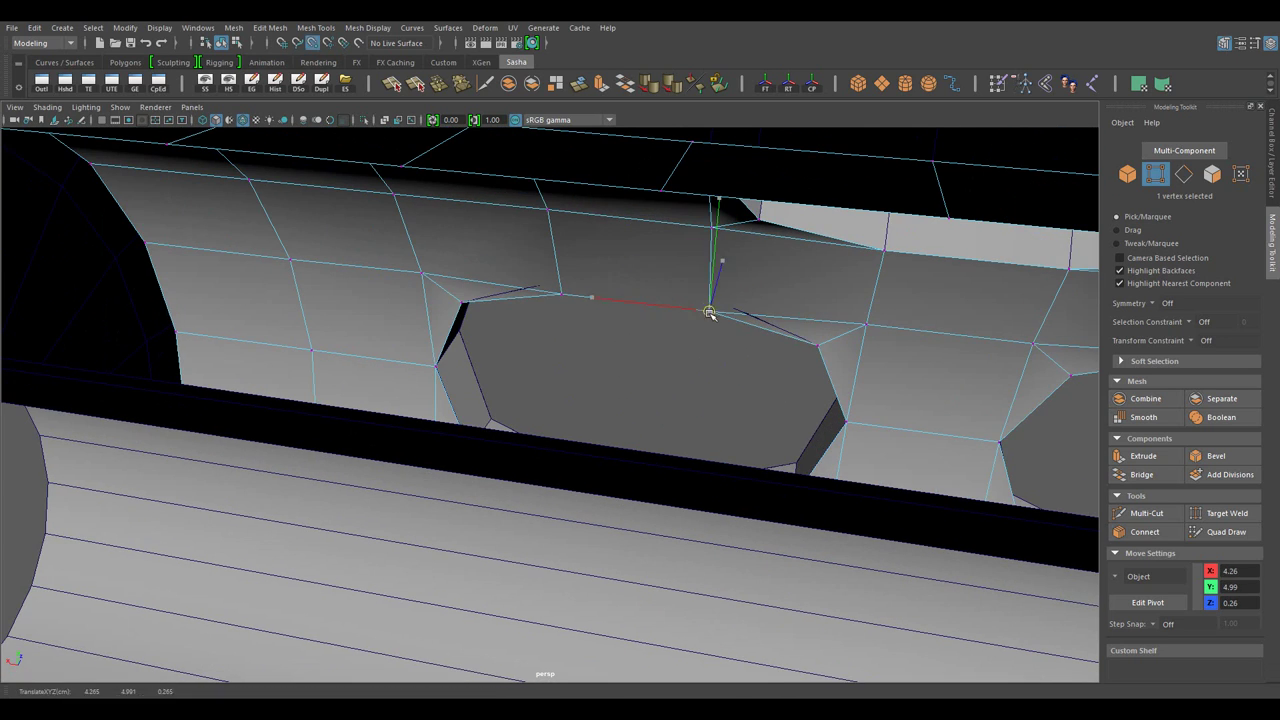
drag(437, 367, 366, 402)
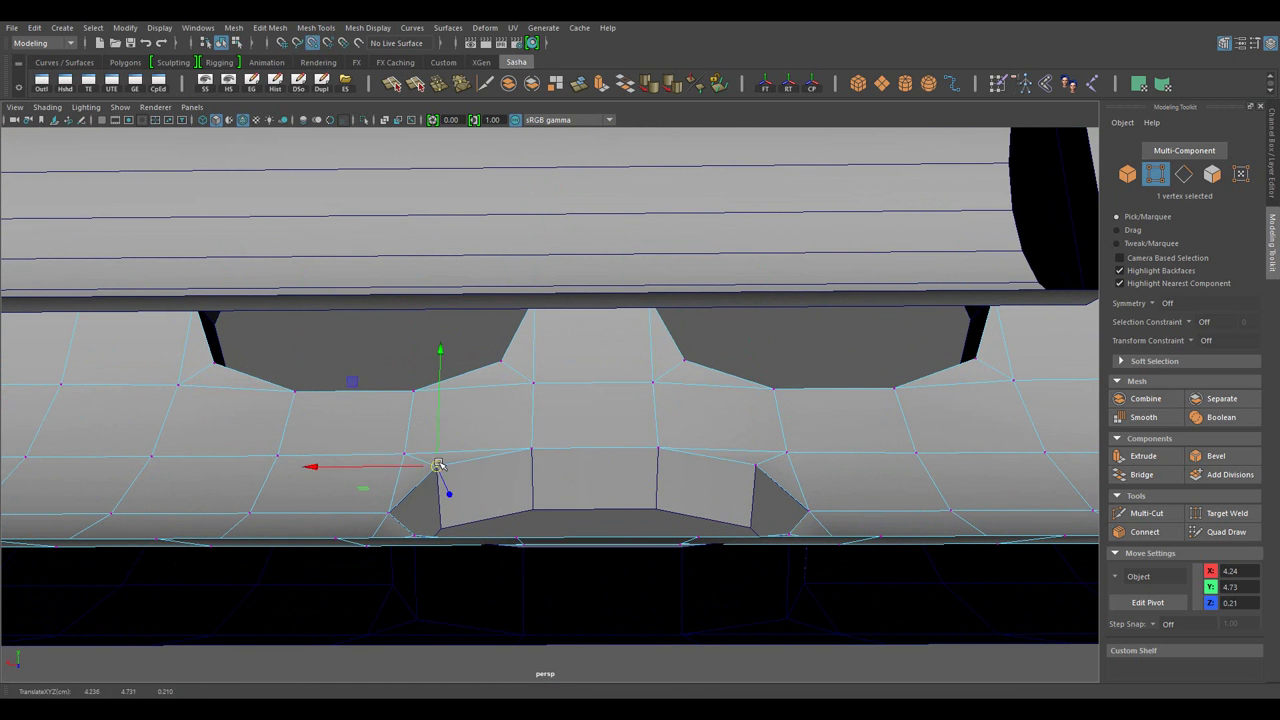
drag(438, 465, 757, 413)
click(757, 413)
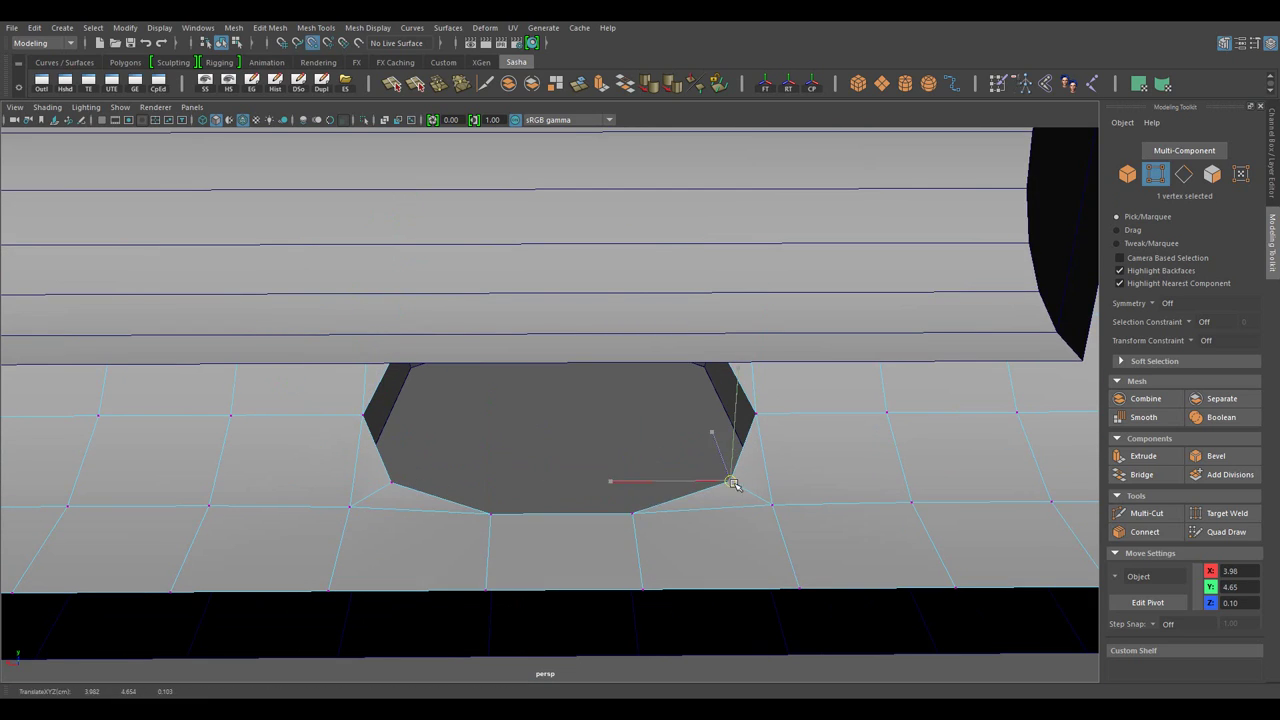
scroll(down, 3)
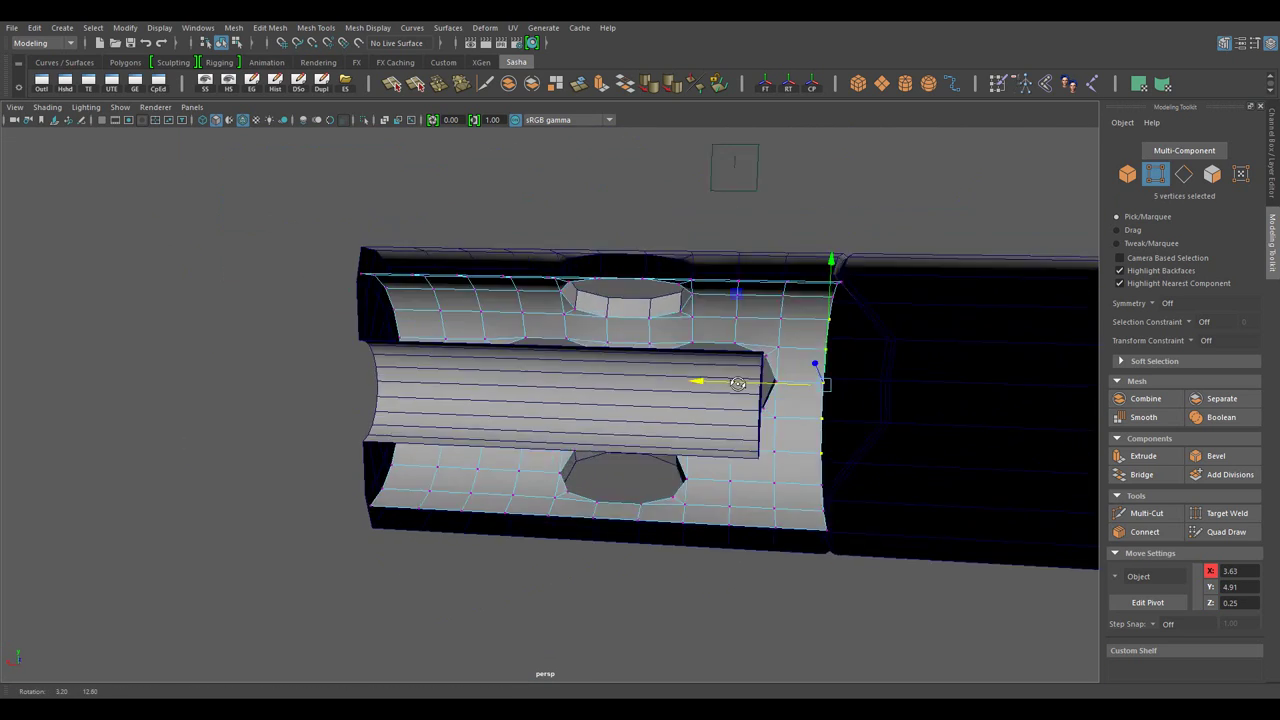
drag(660, 316, 480, 614)
key(F11)
scroll(up, 3)
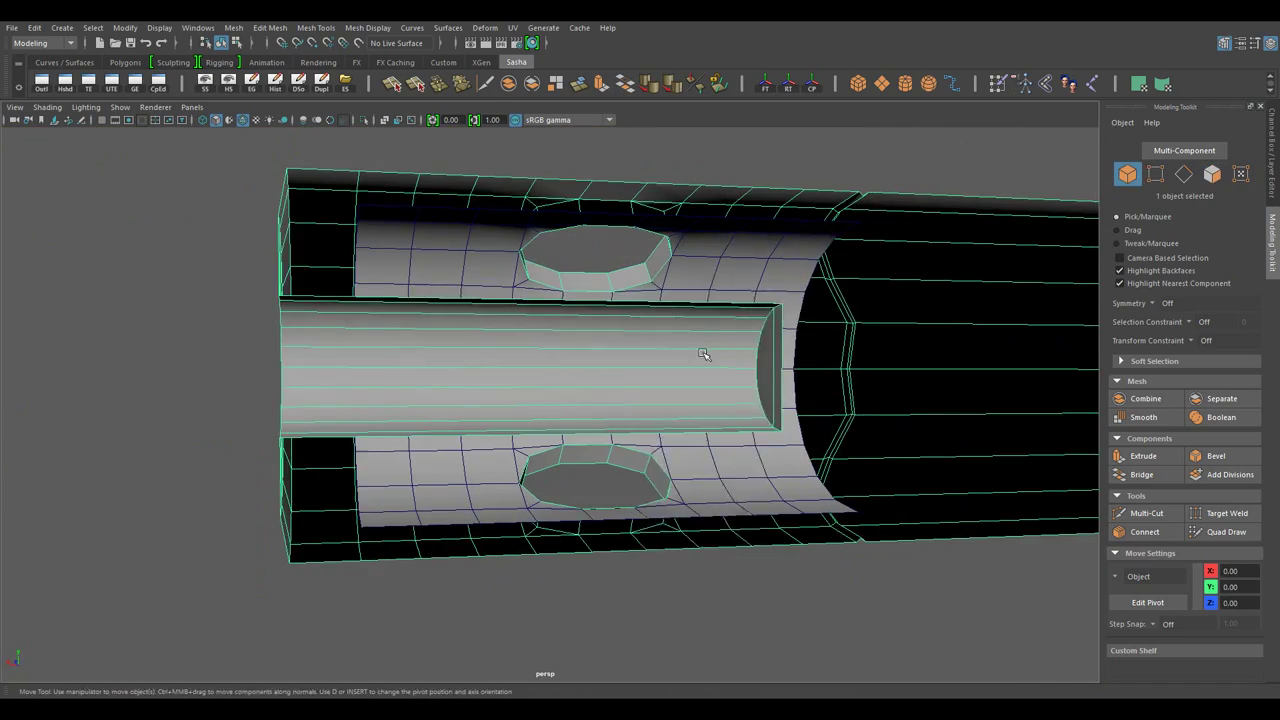
- Duplicate the inner cylinder's face loop as a separate bore sleeve object
double_click(704, 327)
drag(704, 327, 722, 383)
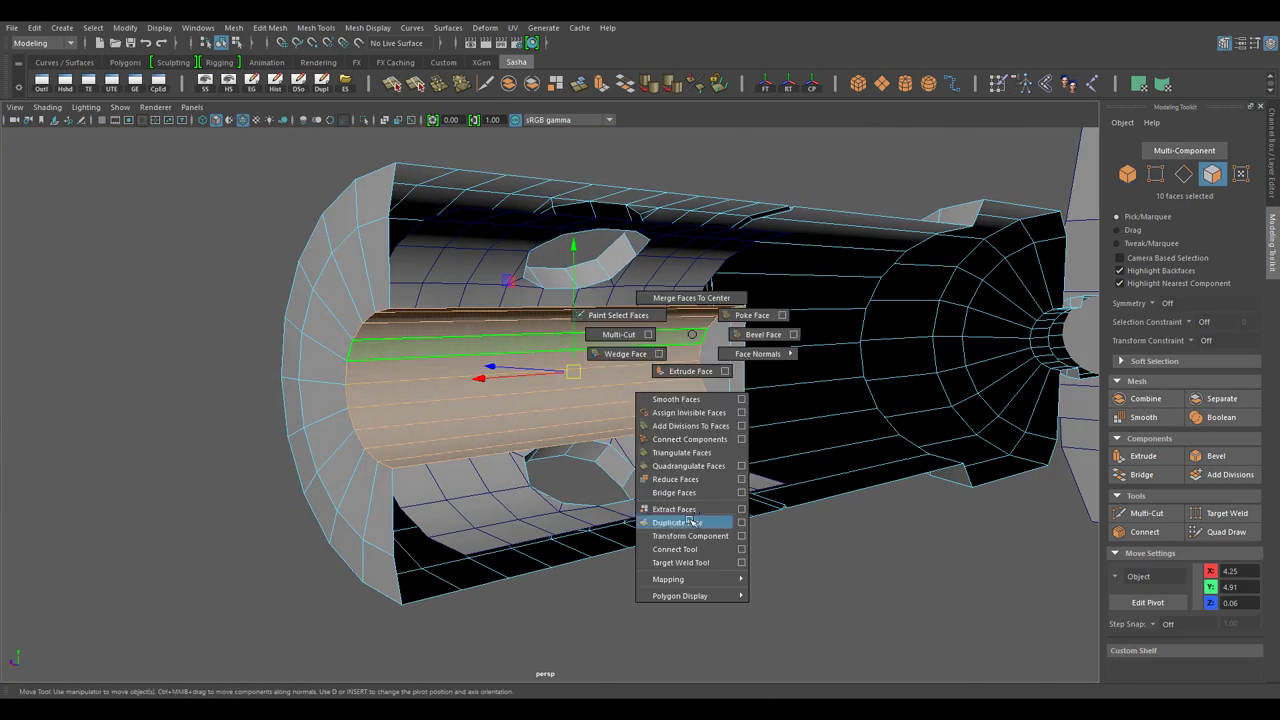
click(690, 521)
drag(690, 521, 605, 314)
drag(745, 404, 640, 400)
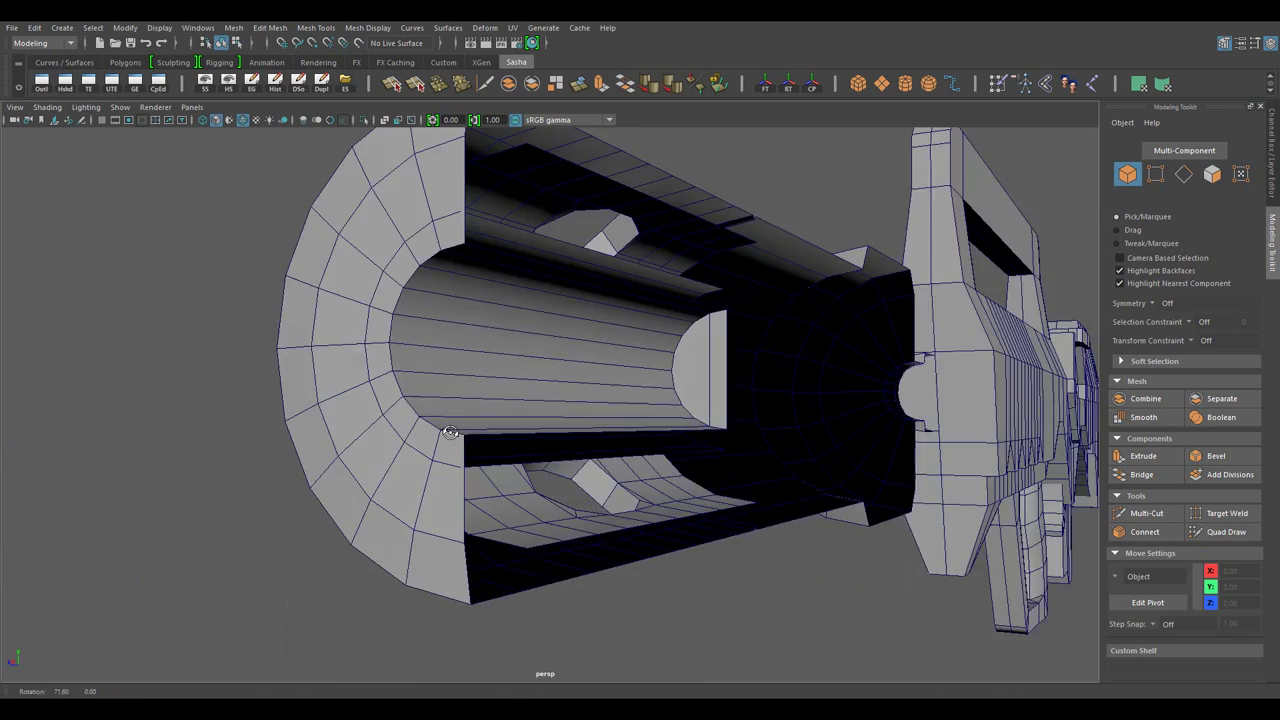
- Select the shroud with the new piece and marquee the vertices along the cut edge
drag(120, 160, 1060, 620)
drag(640, 400, 648, 405)
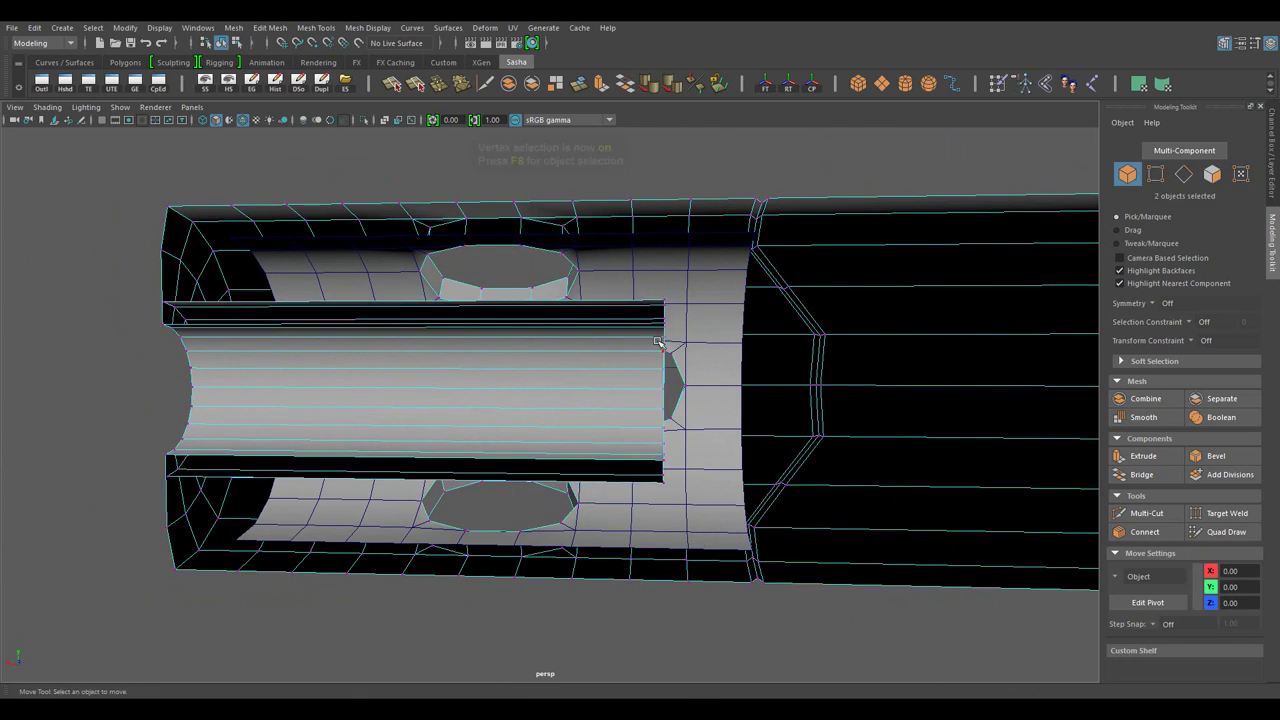
drag(667, 545, 767, 401)
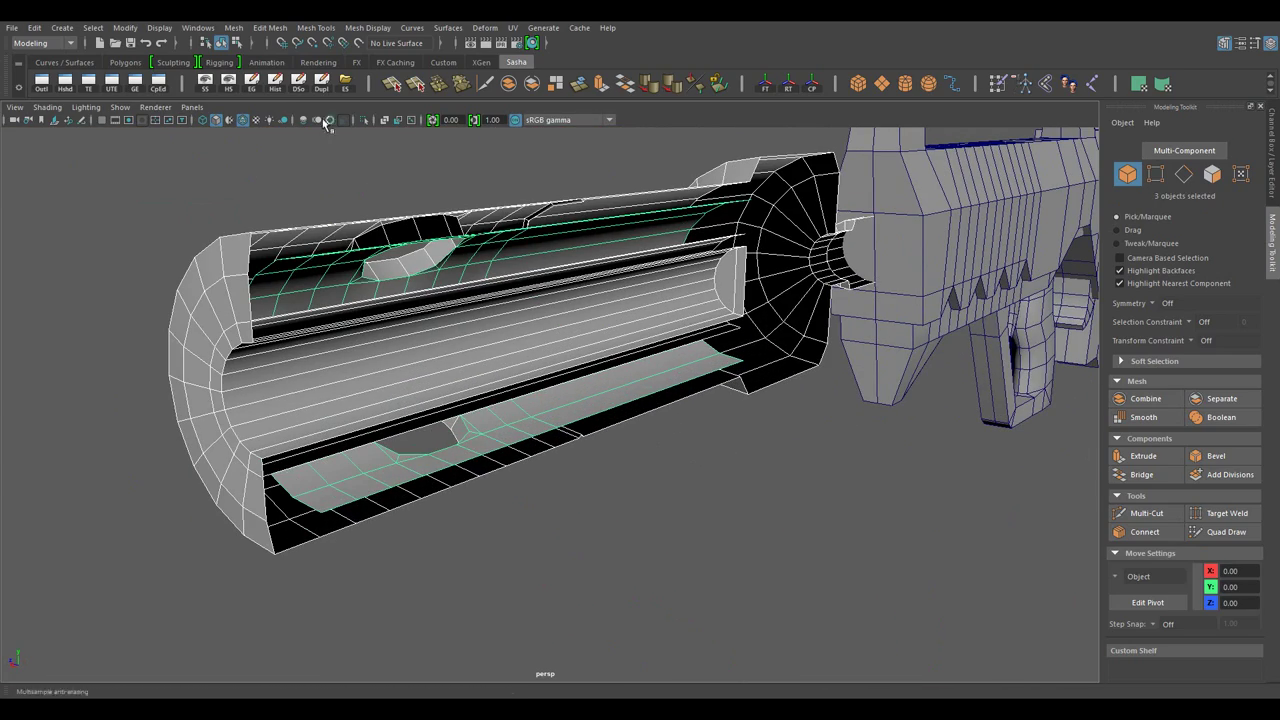
- Duplicate the muzzle brake pieces and mirror the copy with Scale X -1
click(321, 89)
click(1272, 160)
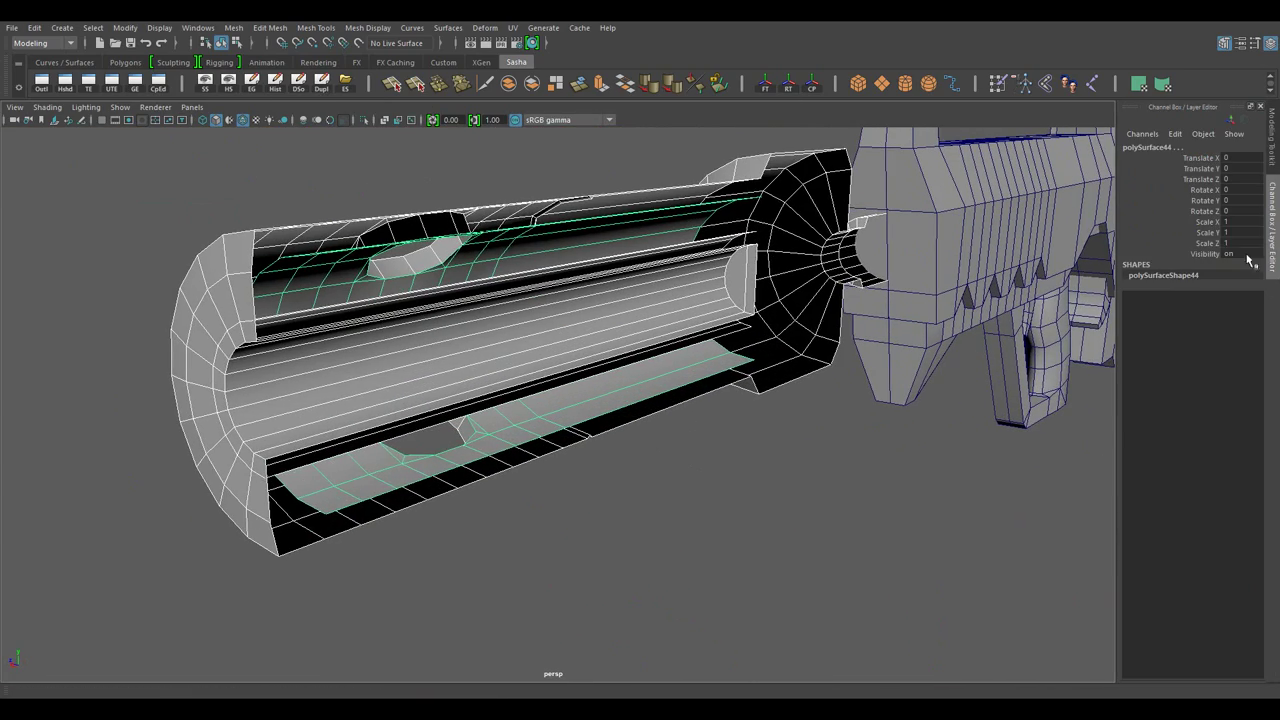
key(Tab)
scroll(down, 3)
drag(646, 420, 671, 371)
scroll(up, 3)
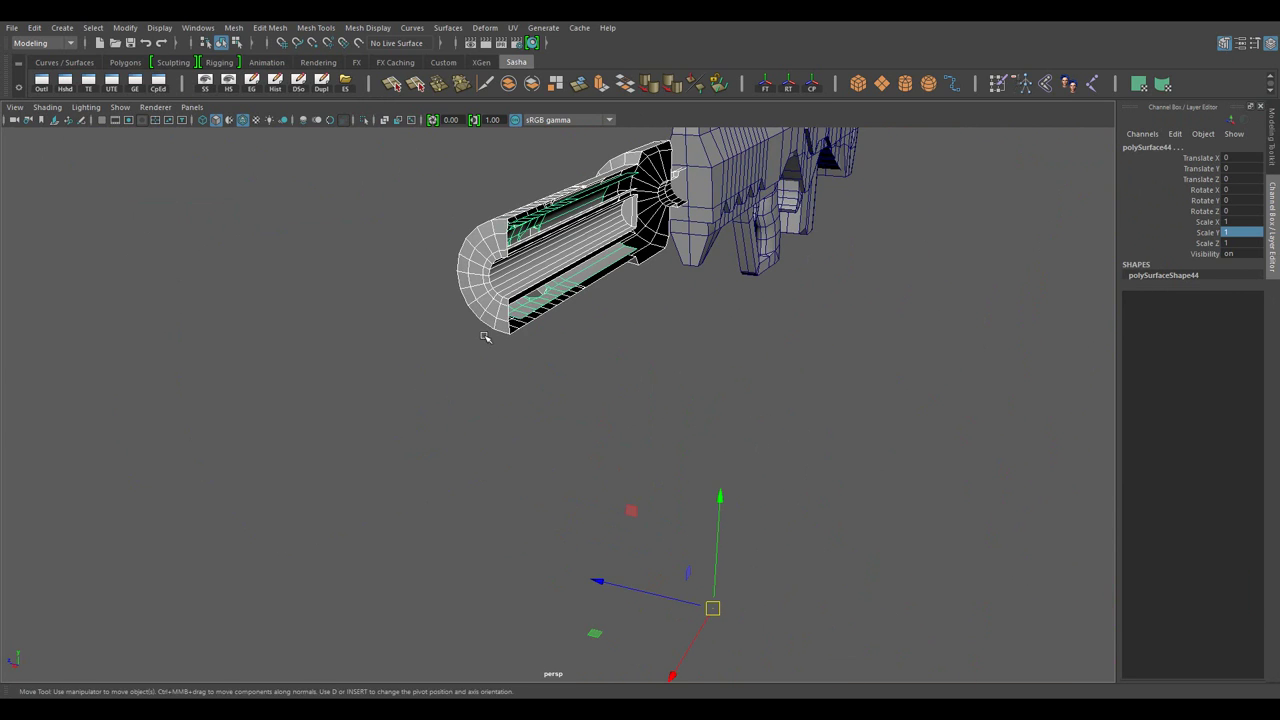
- Group the muzzle brake pieces in the Outliner, duplicate the group, and select the outer piece
click(42, 83)
drag(590, 385, 640, 400)
click(451, 480)
click(113, 395)
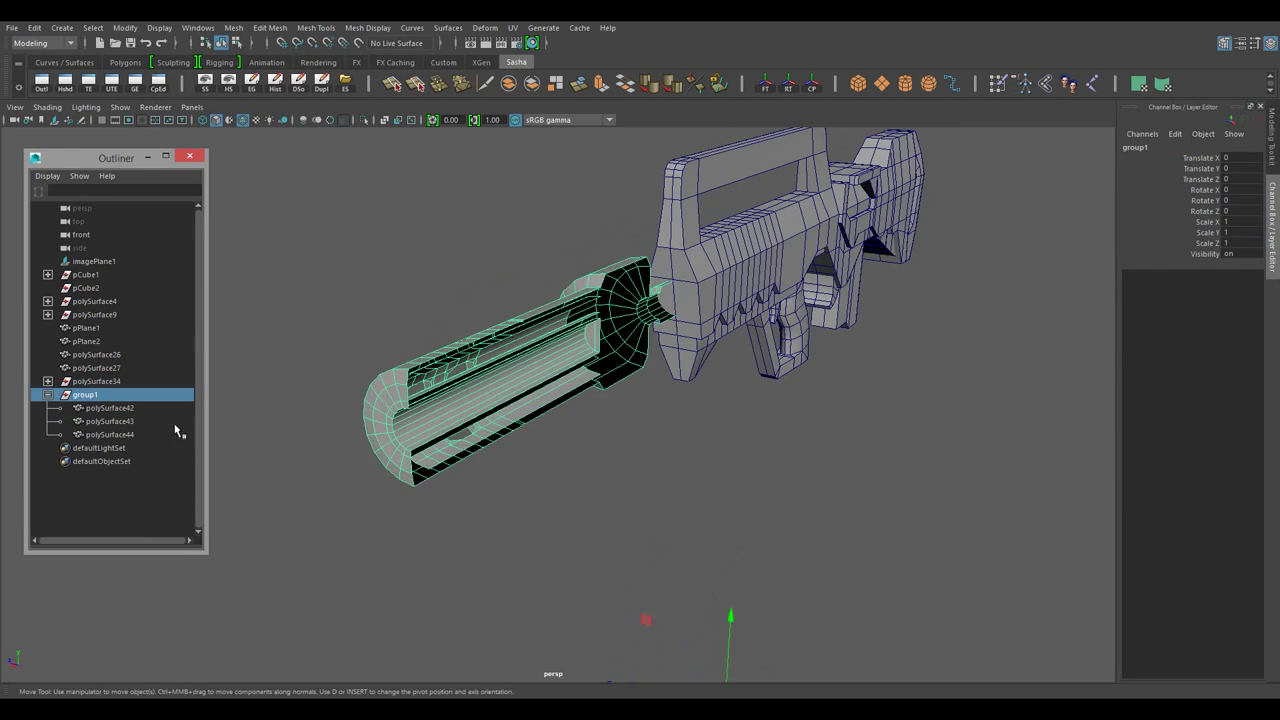
key(f)
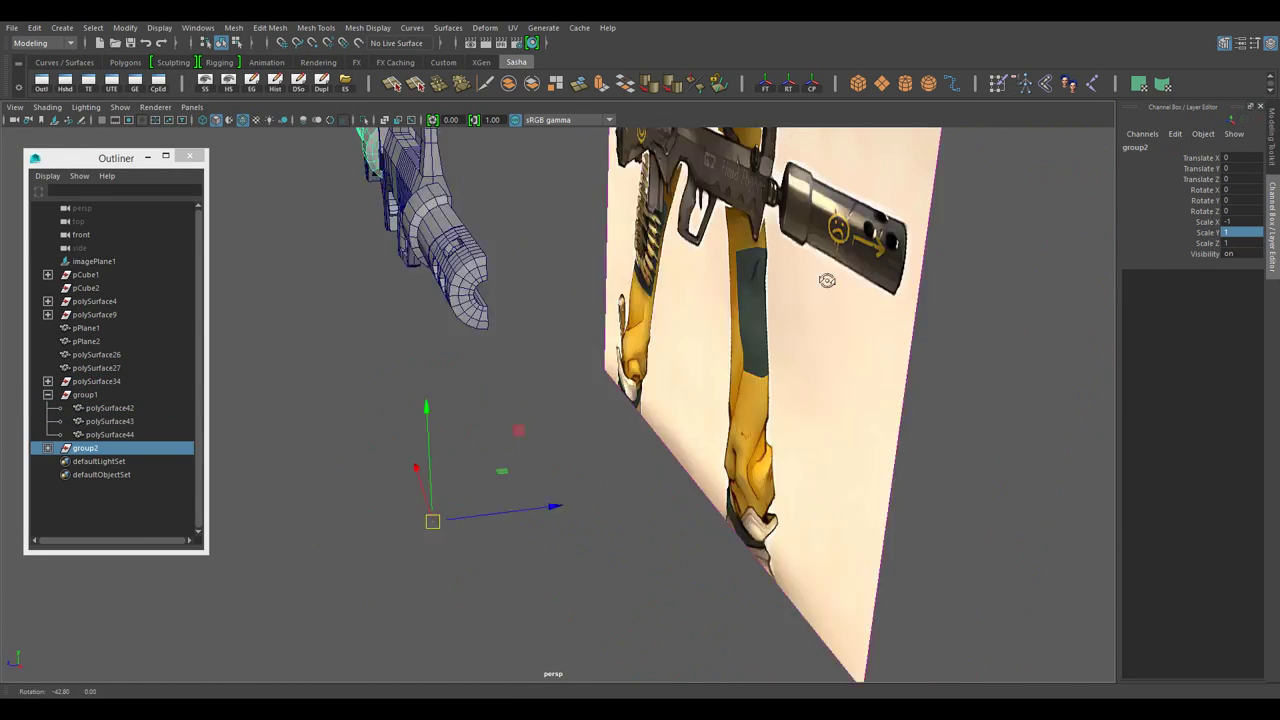
drag(700, 400, 522, 407)
click(522, 407)
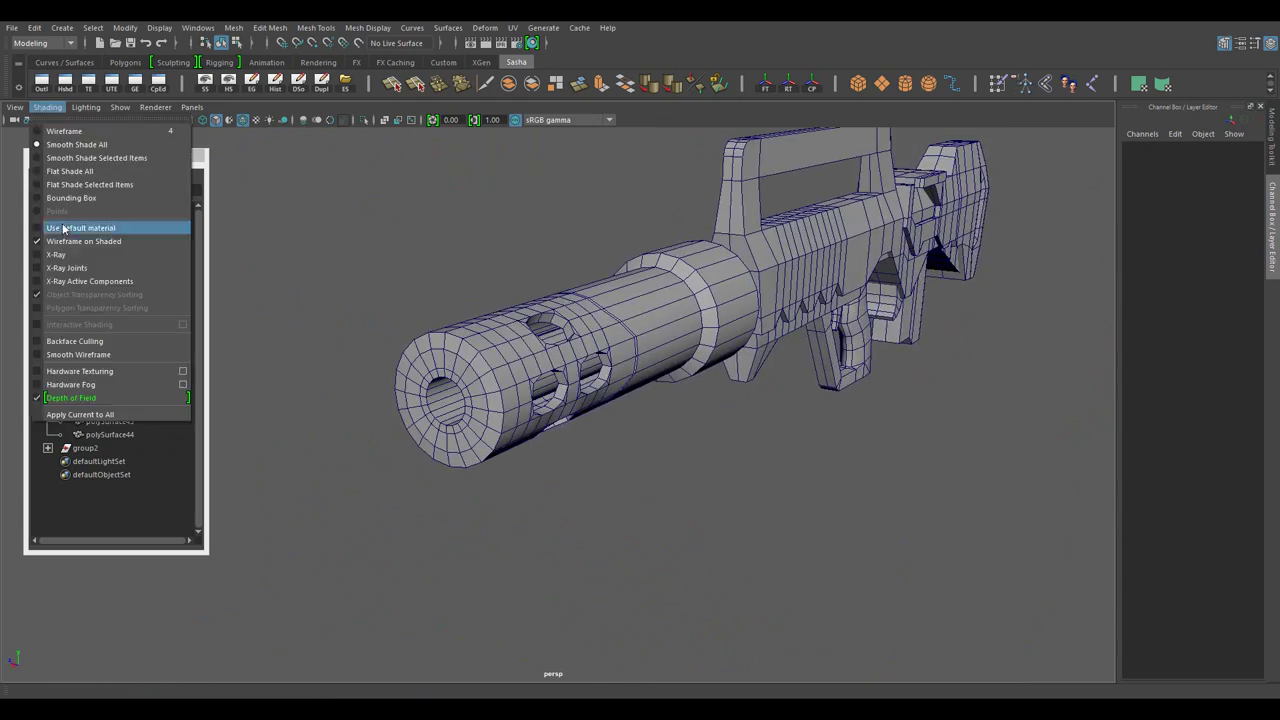
drag(646, 428, 754, 449)
scroll(up, 3)
click(661, 312)
- Combine the outer muzzle brake pieces into one mesh and soften its edges
drag(661, 312, 767, 84)
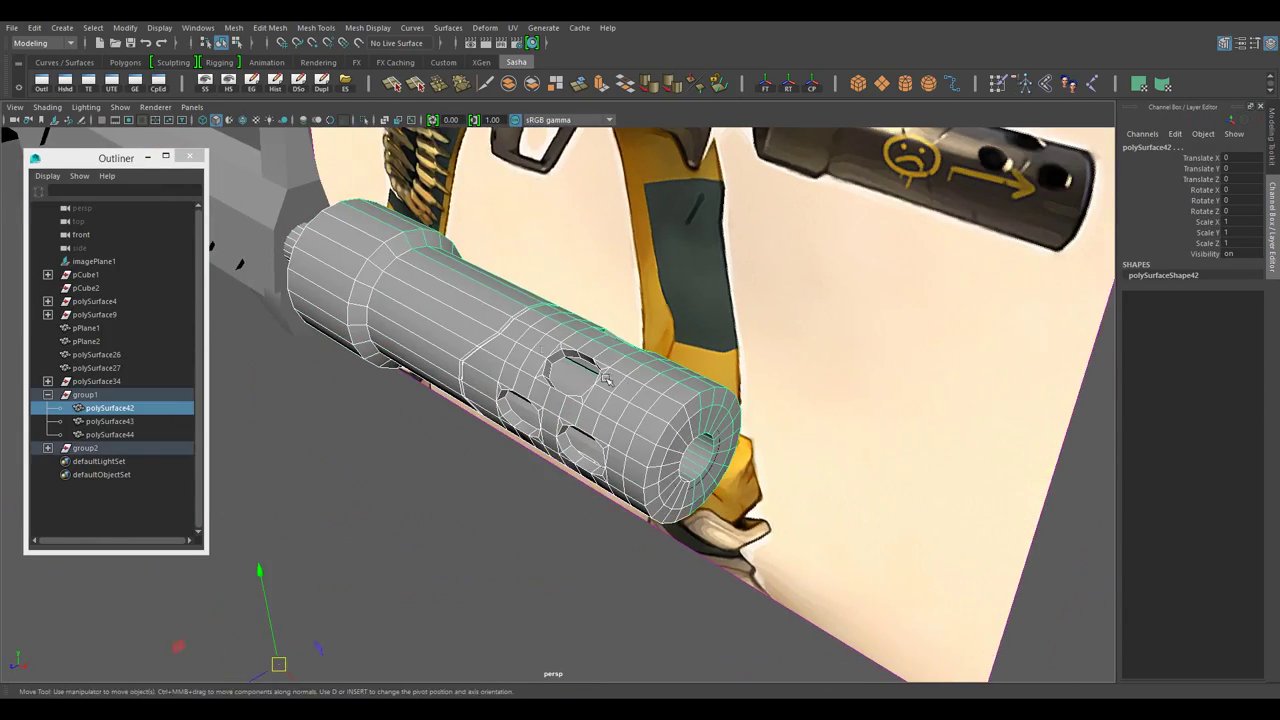
drag(514, 318, 523, 451)
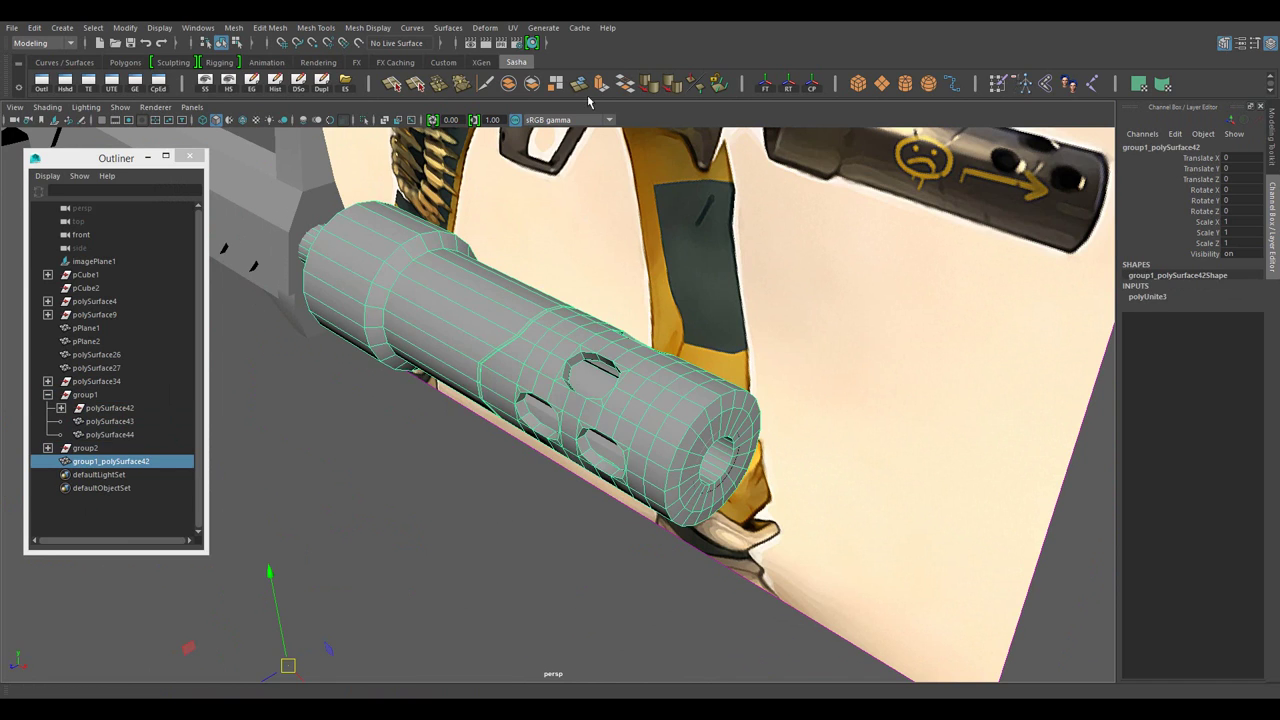
drag(540, 320, 470, 210)
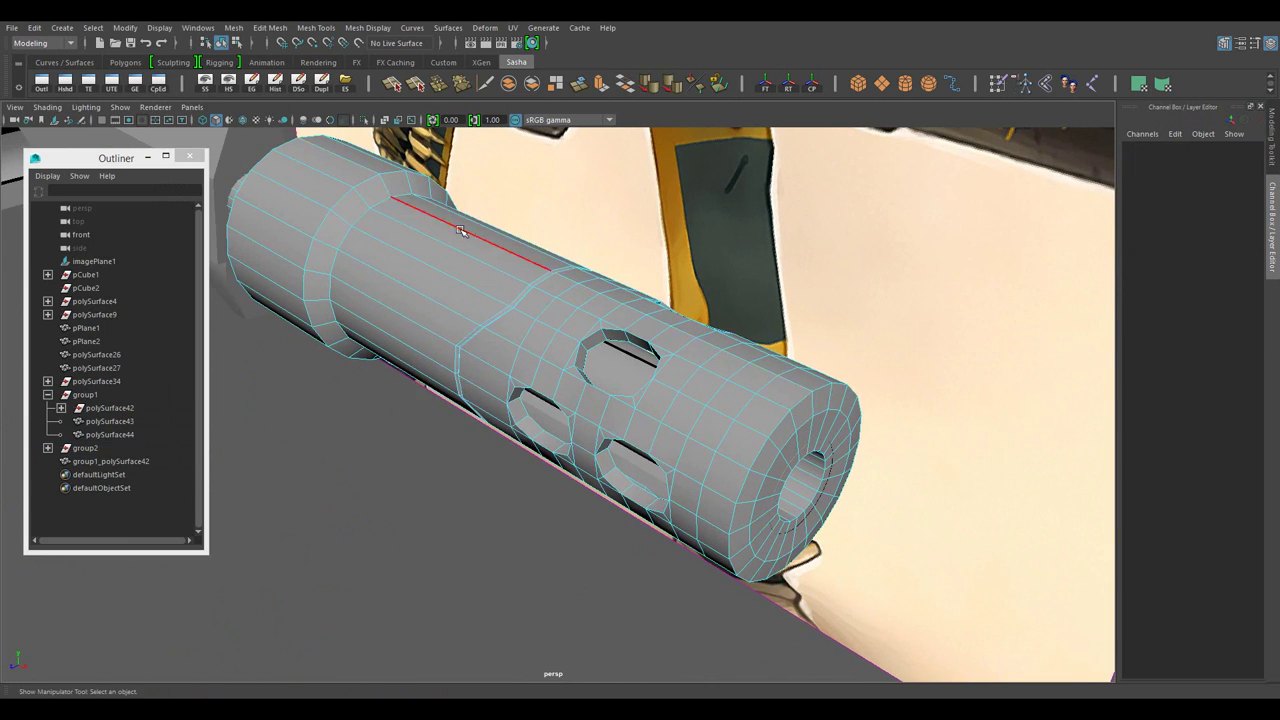
drag(470, 210, 593, 265)
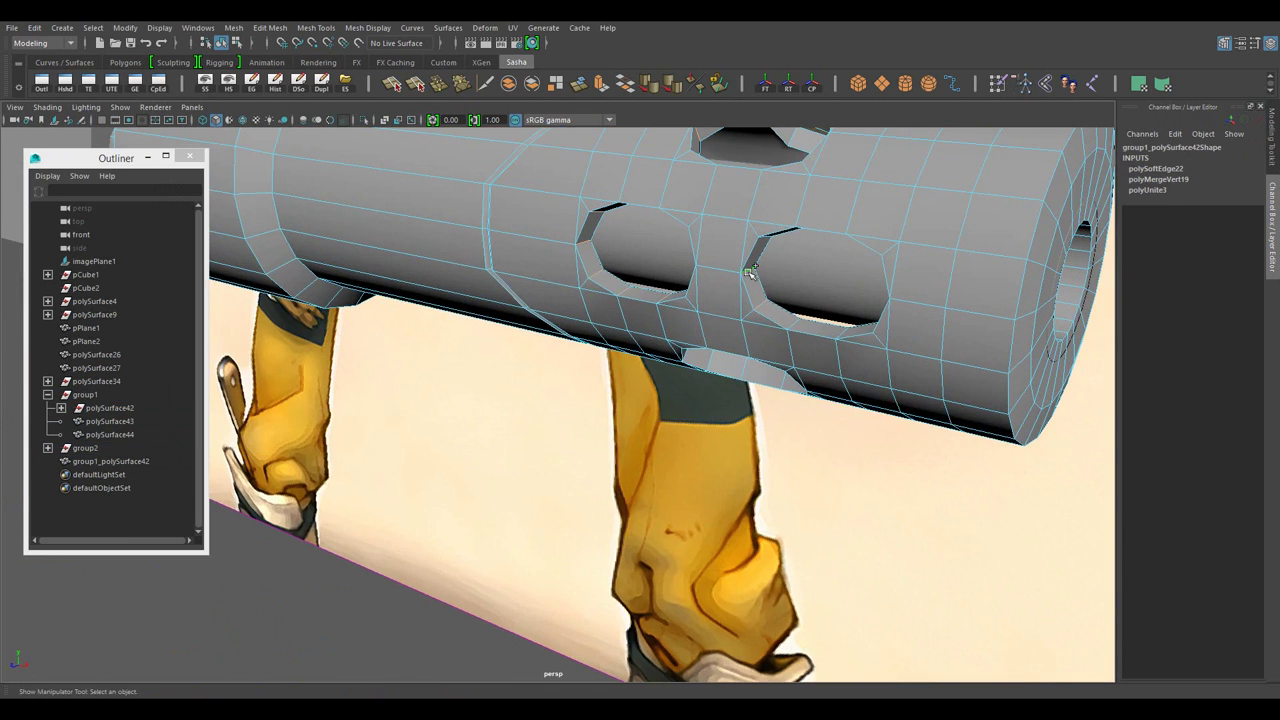
drag(750, 272, 606, 170)
drag(706, 342, 938, 393)
key(w)
click(938, 393)
- Select the inner muzzle piece and snap its pivot to a point in the top view
drag(938, 393, 990, 400)
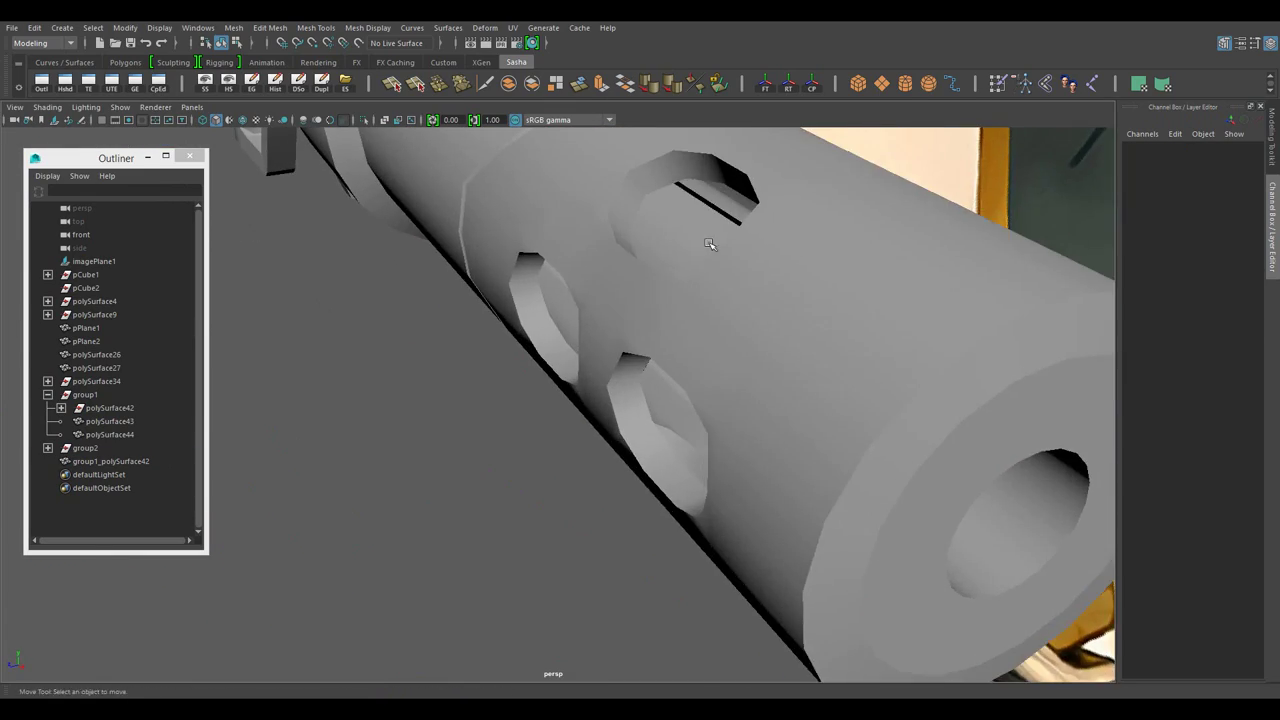
click(938, 393)
drag(938, 393, 700, 300)
key(space)
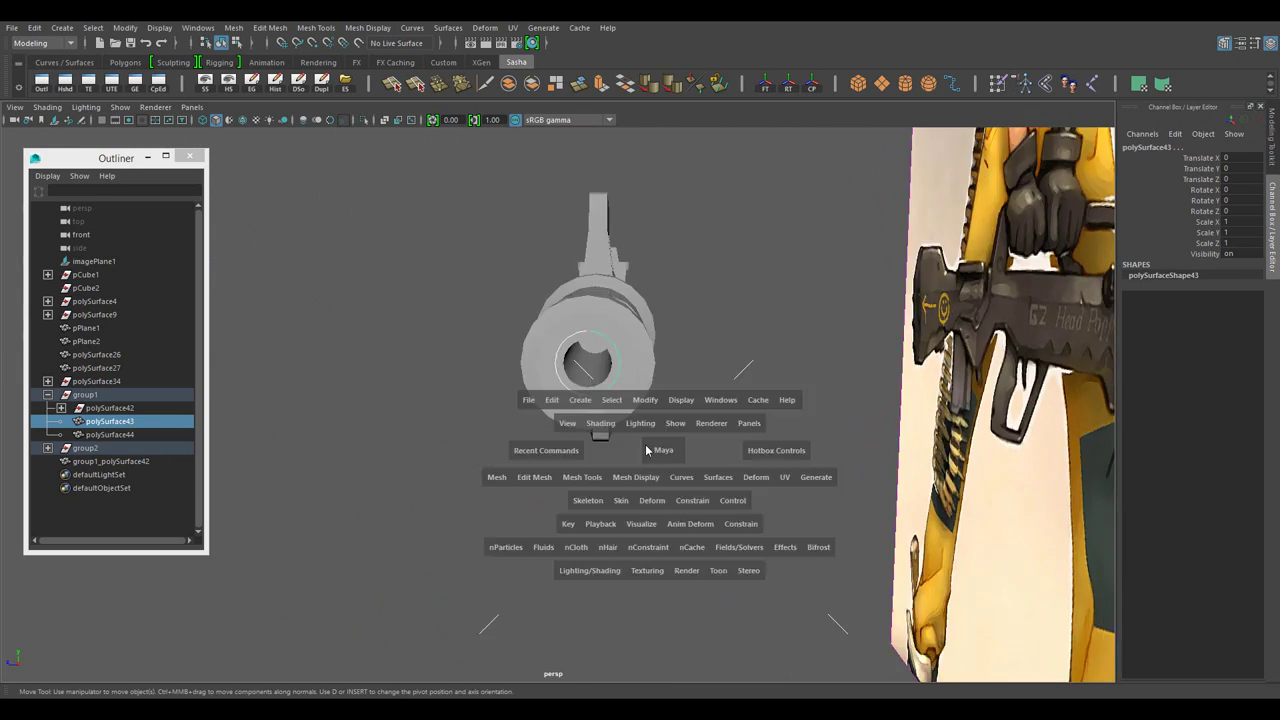
drag(657, 449, 894, 500)
key(space)
key(space)
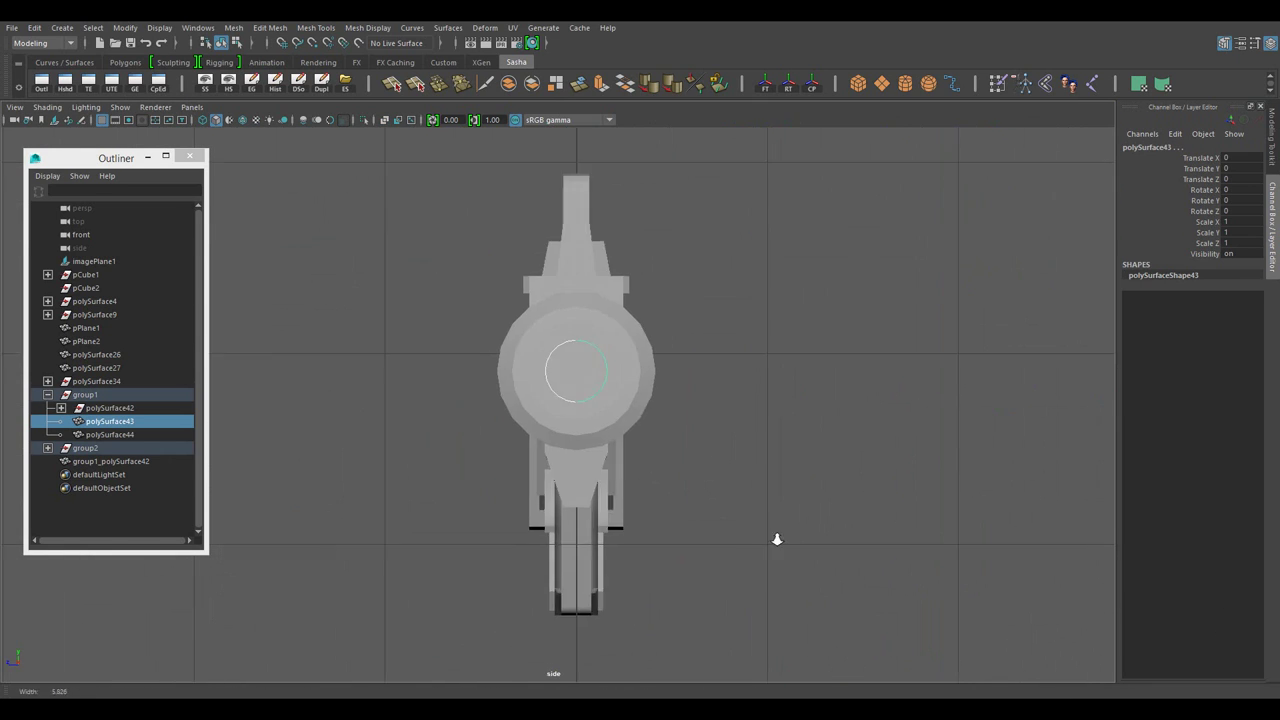
scroll(up, 3)
scroll(up, 3)
key(d)
key(v)
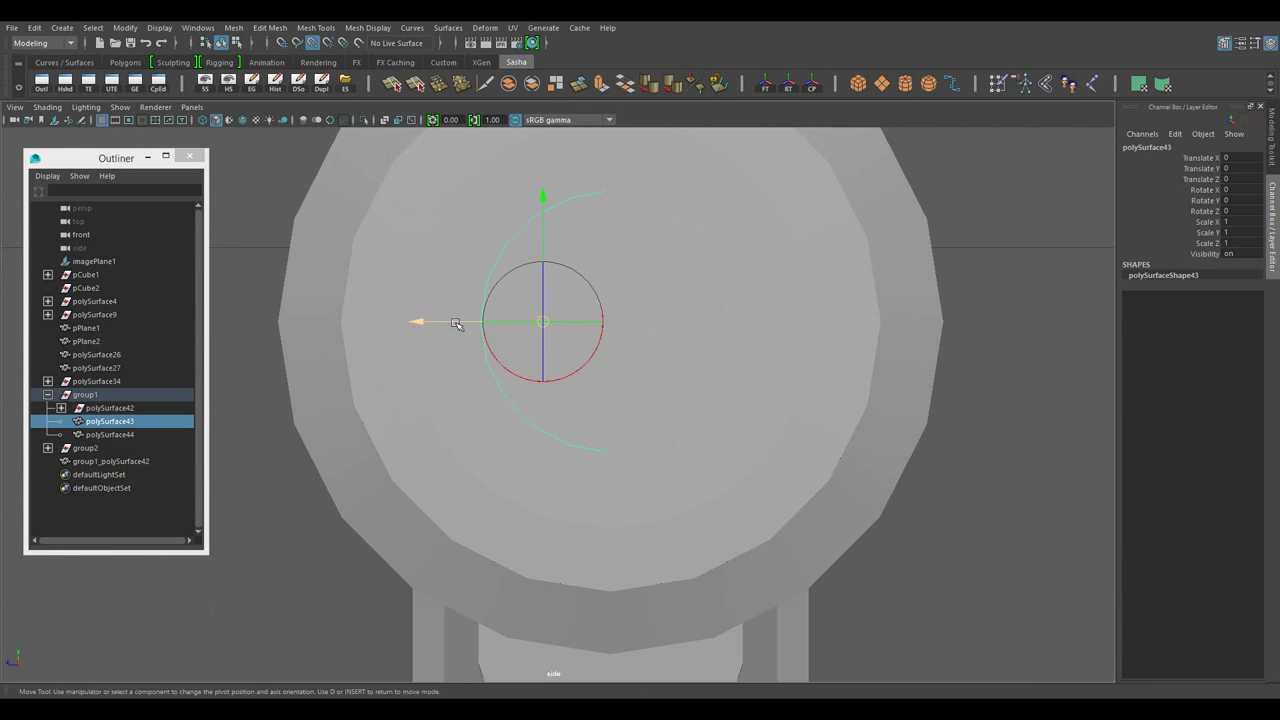
key(space)
key(space)
drag(829, 343, 720, 107)
- Hide the combined outer muzzle mesh with Ctrl+H and select the mirrored inner piece
key(ctrl+z)
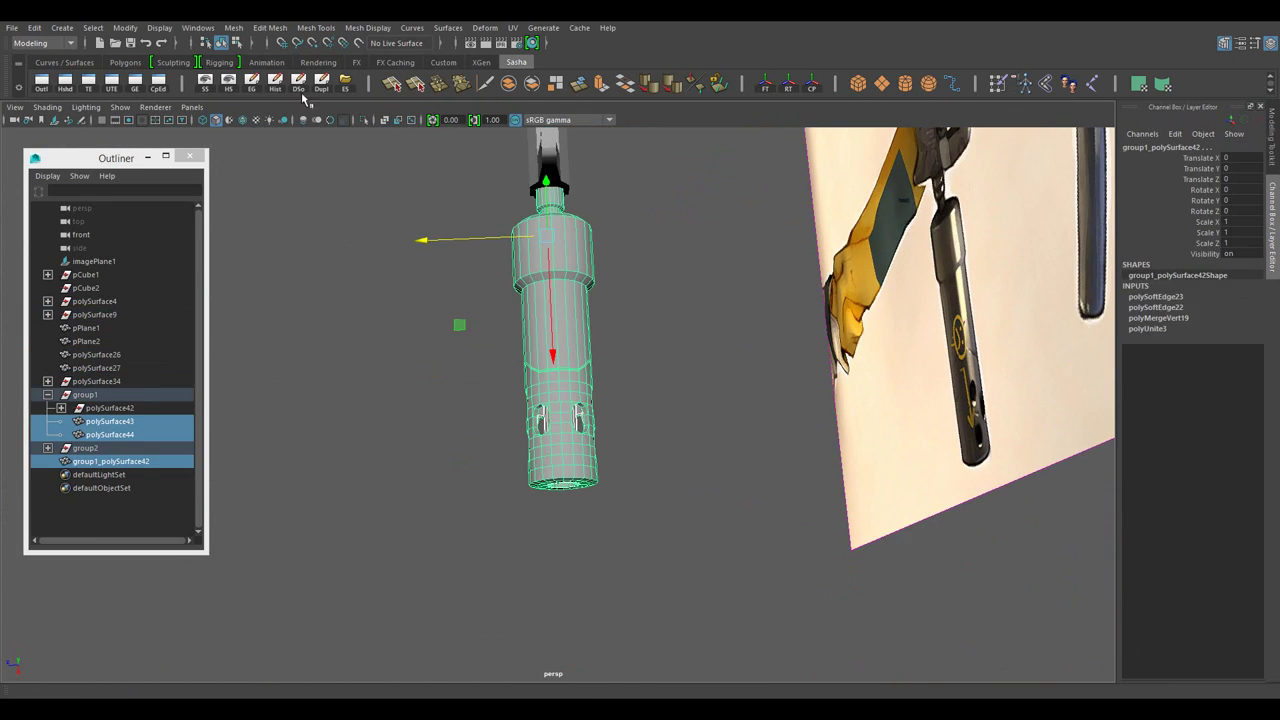
key(f)
key(ctrl+h)
click(522, 345)
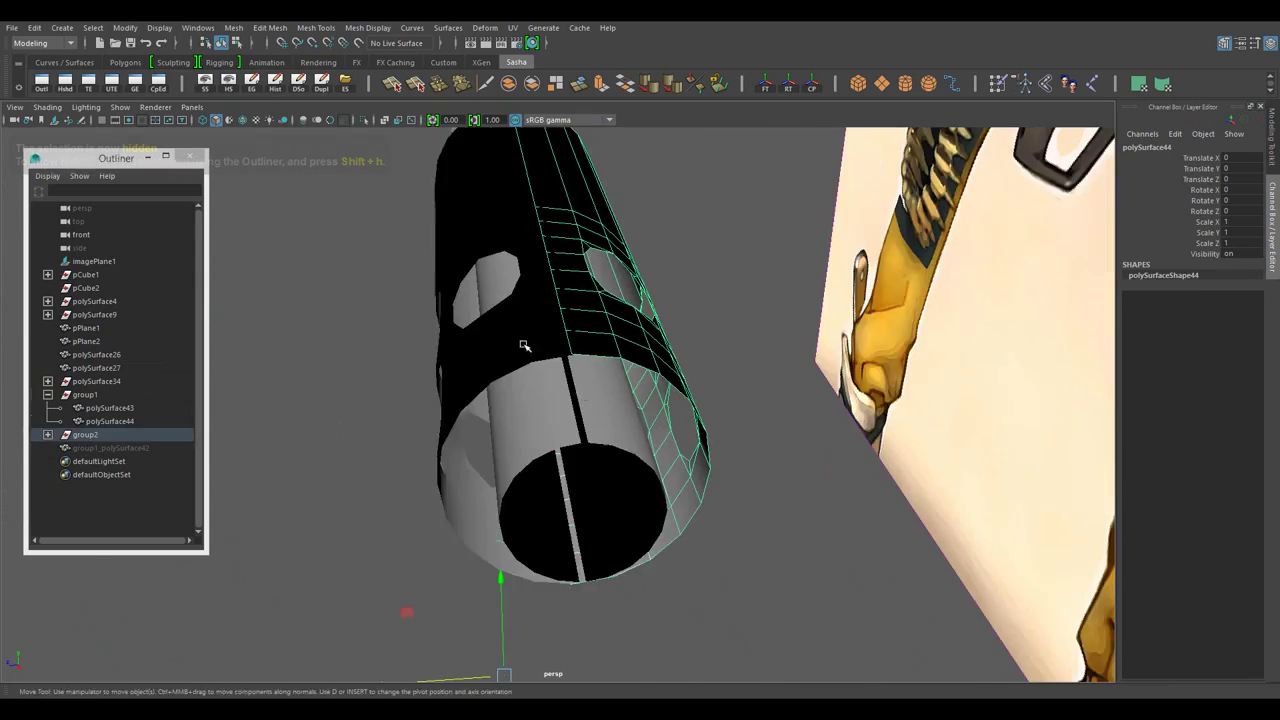
drag(522, 345, 767, 97)
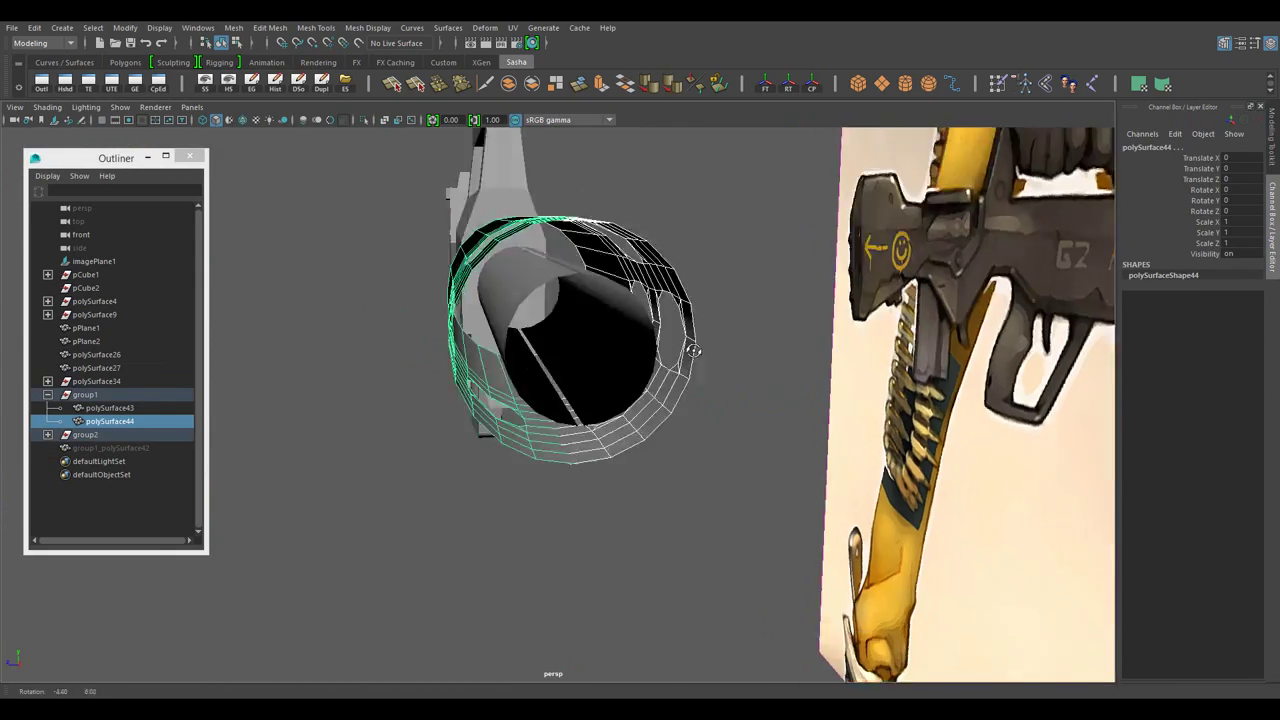
drag(524, 181, 545, 176)
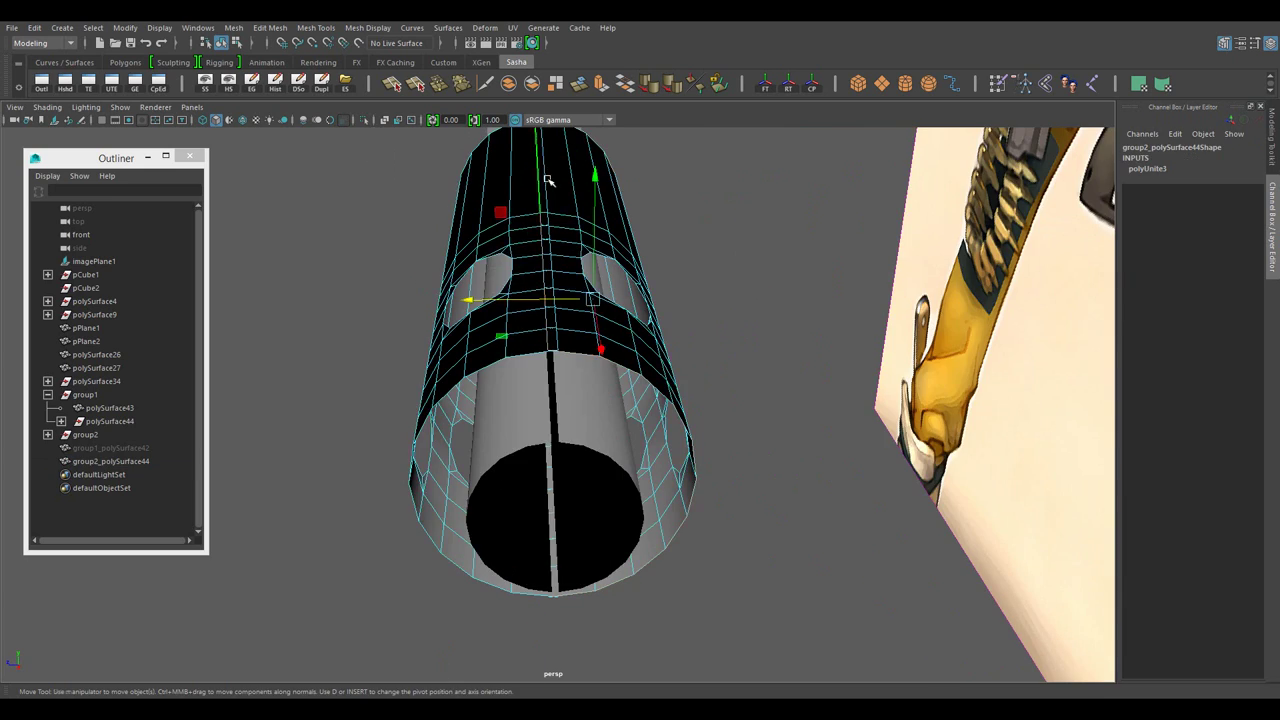
- Select both inner muzzle halves and combine them into one mesh
drag(557, 352, 608, 428)
key(space)
key(space)
drag(523, 327, 490, 328)
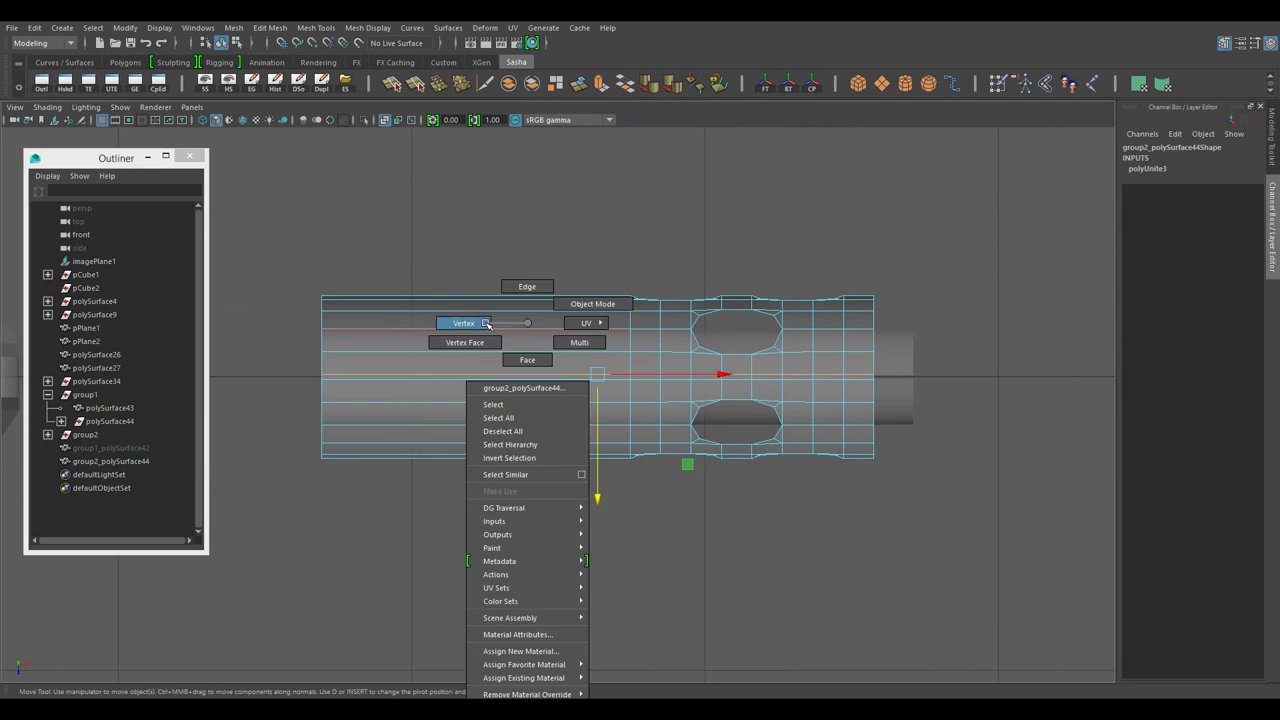
drag(743, 329, 771, 363)
click(866, 394)
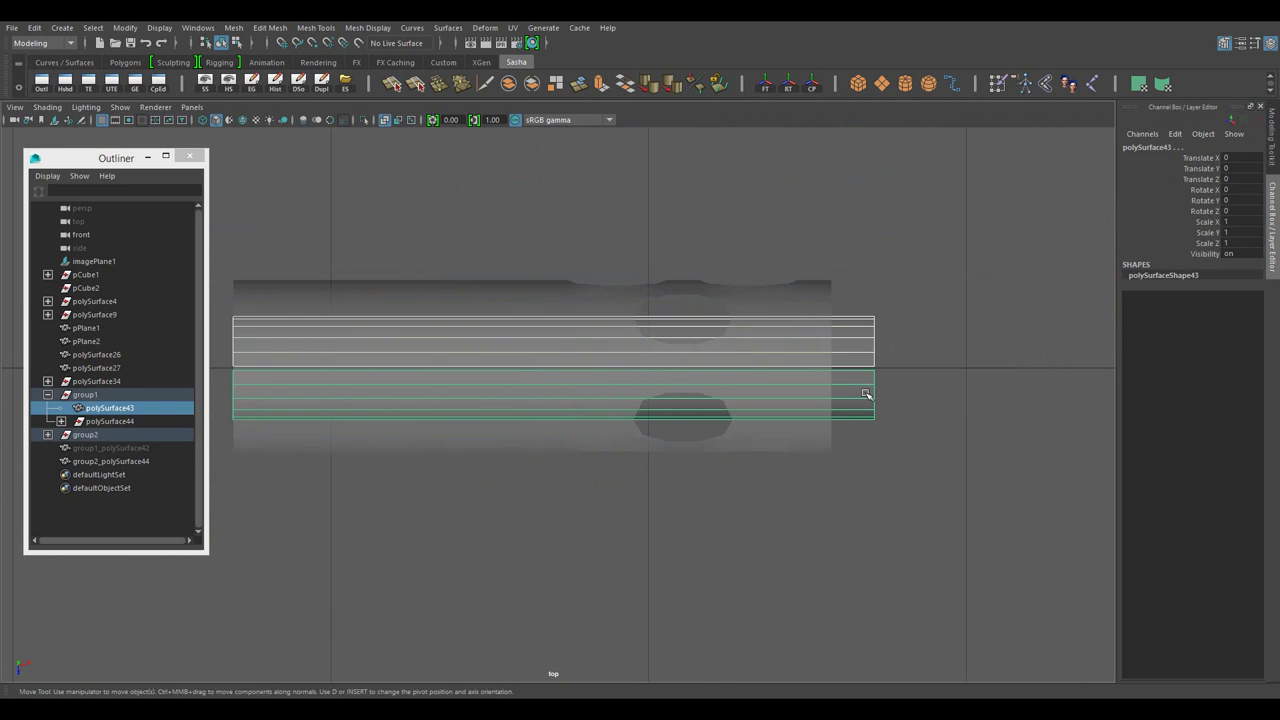
key(space)
key(space)
drag(559, 181, 590, 366)
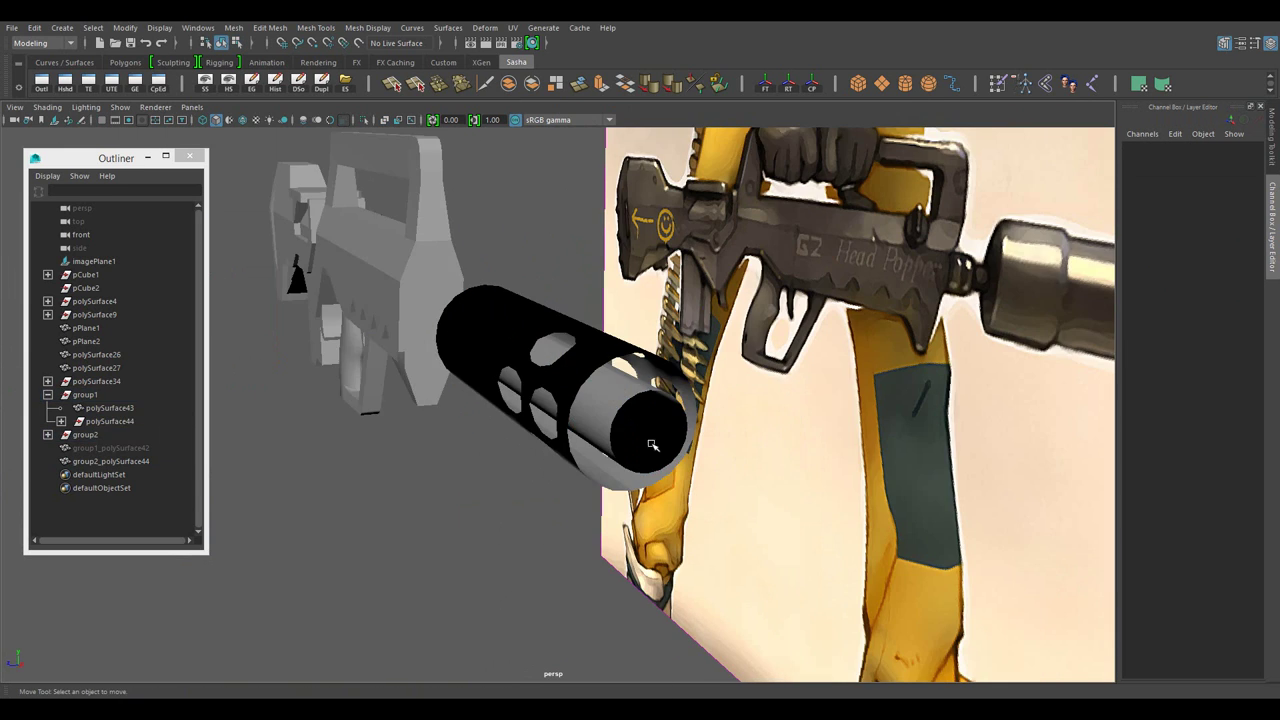
click(590, 366)
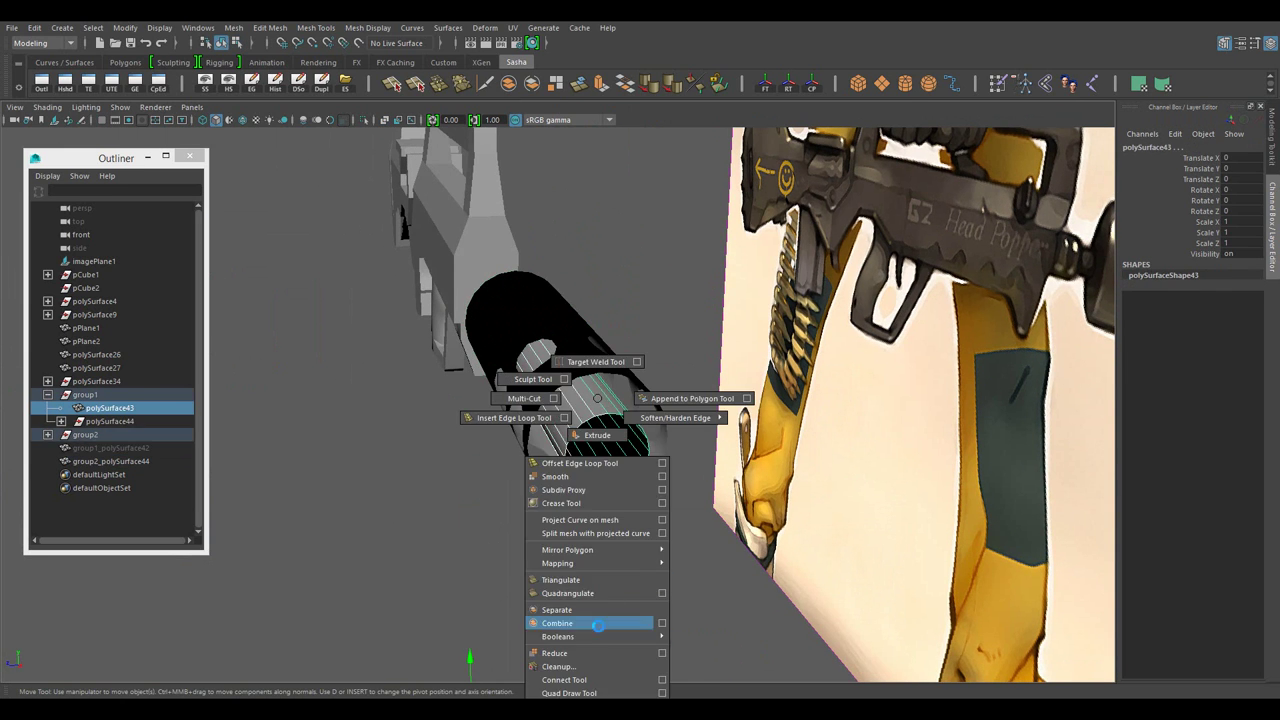
drag(597, 625, 597, 625)
- Select the ring of seam vertices at the end of the combined barrel piece
drag(597, 625, 701, 356)
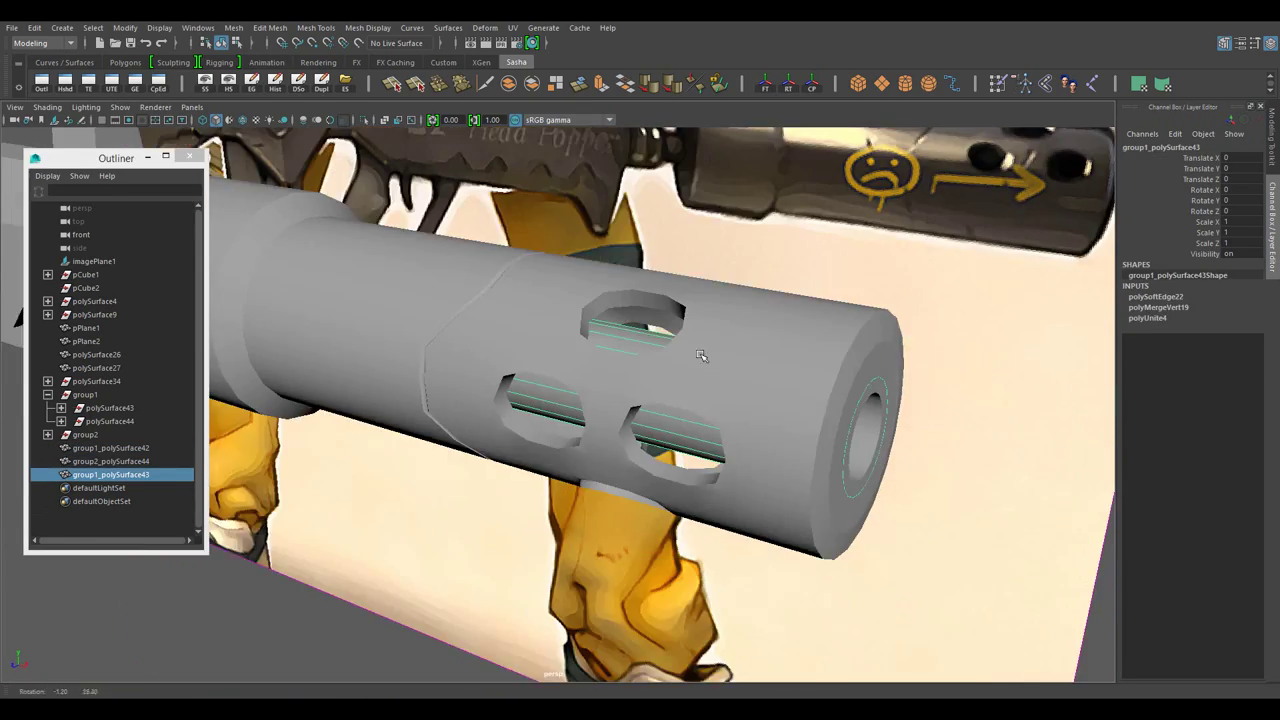
key(F9)
drag(814, 557, 723, 443)
- Select group2_polySurface44 and isolate it in the perspective view to inspect it
key(space)
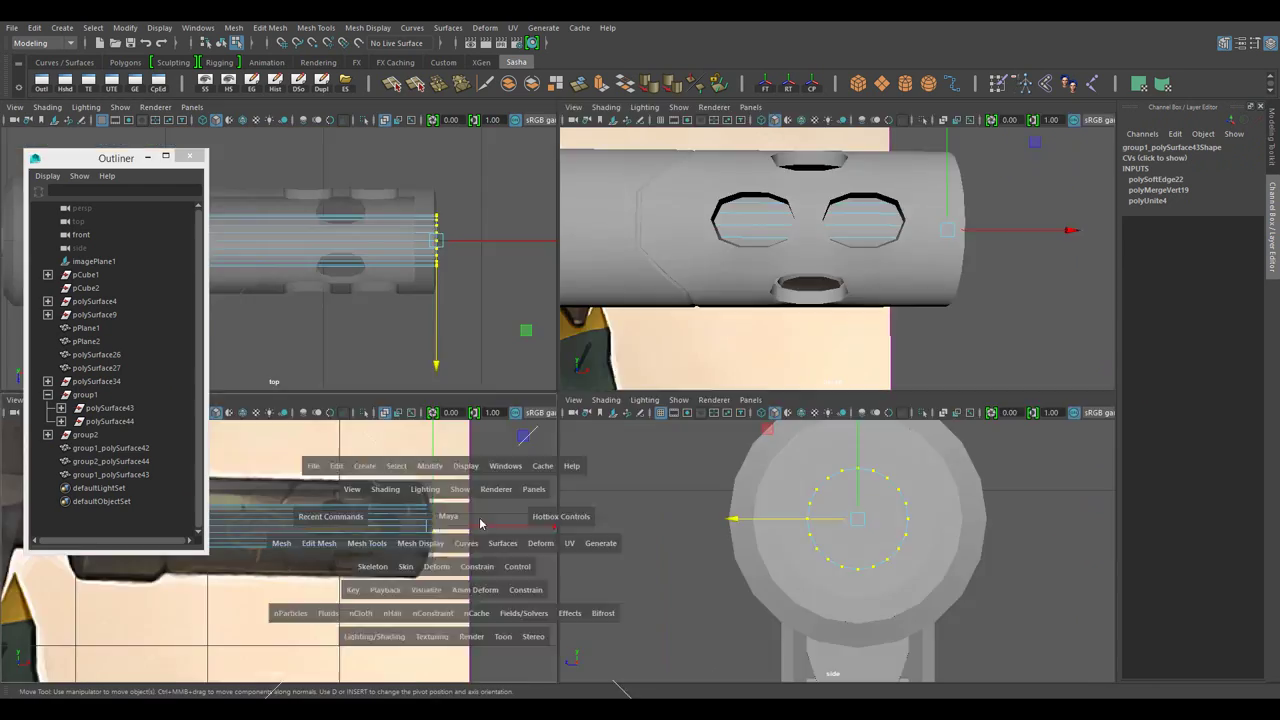
scroll(down, 3)
scroll(up, 3)
click(770, 300)
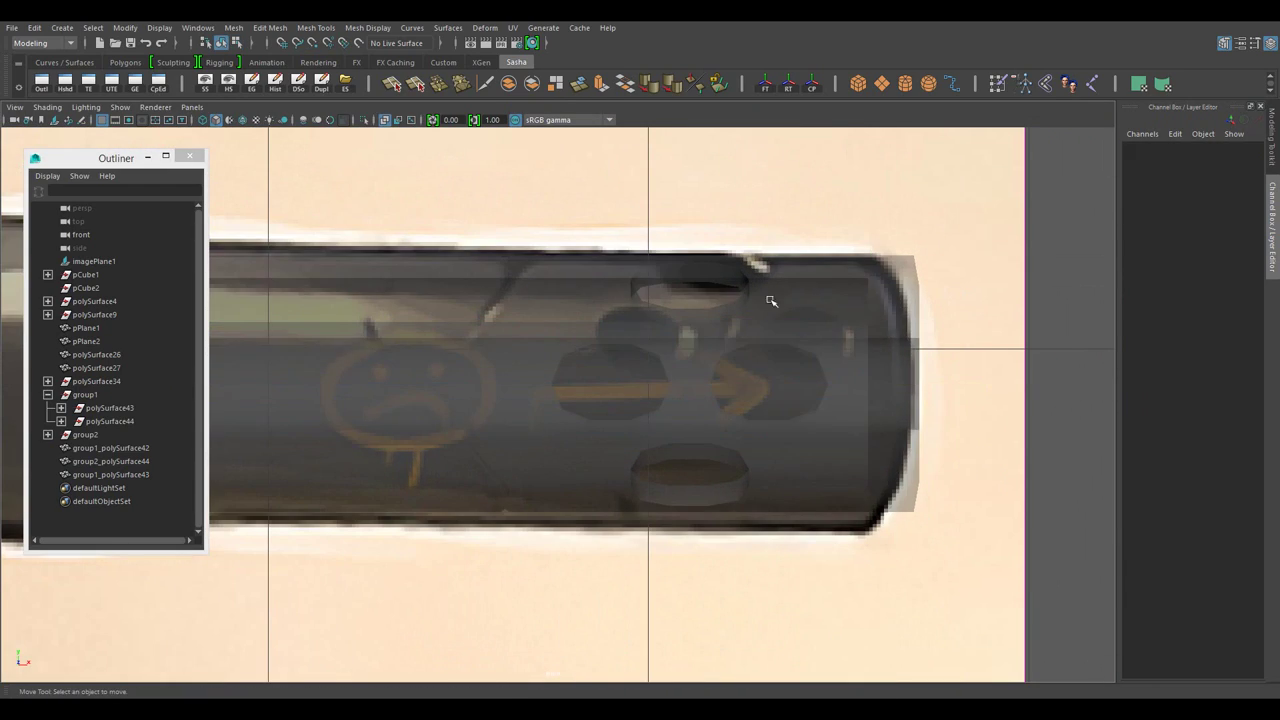
click(110, 461)
scroll(down, 3)
key(space)
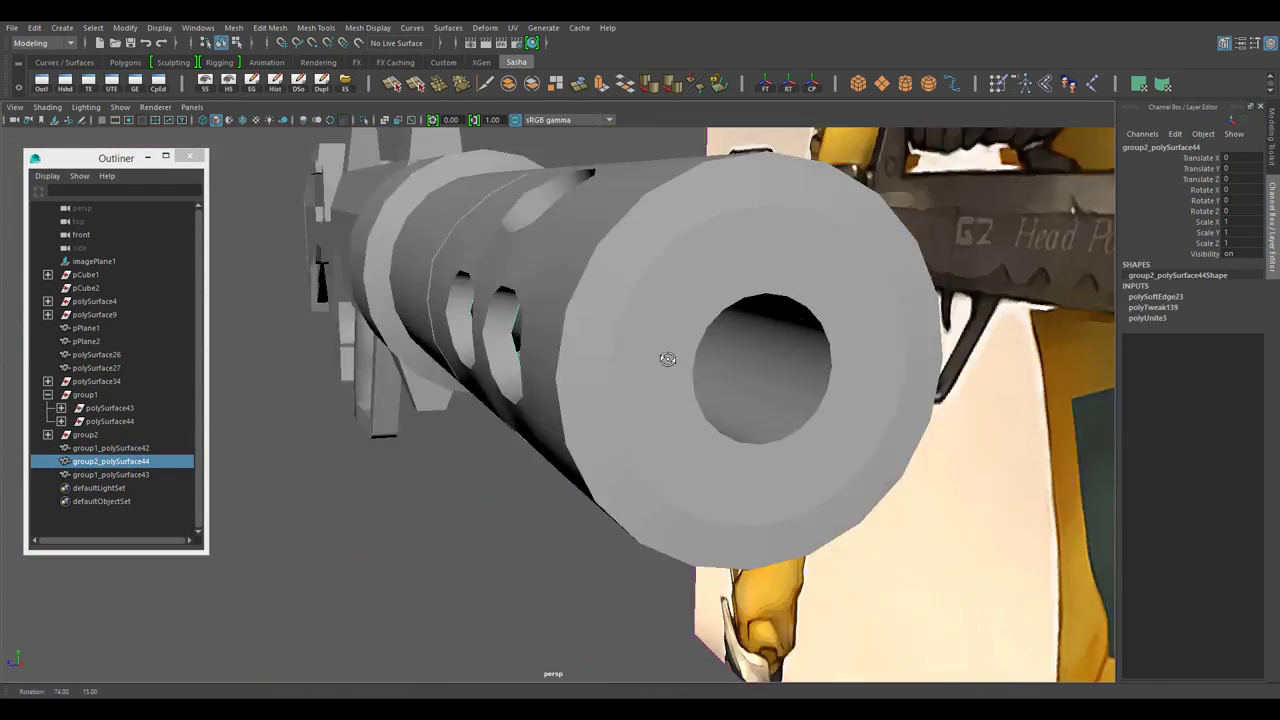
click(120, 106)
click(150, 130)
drag(640, 380, 635, 323)
drag(635, 323, 618, 279)
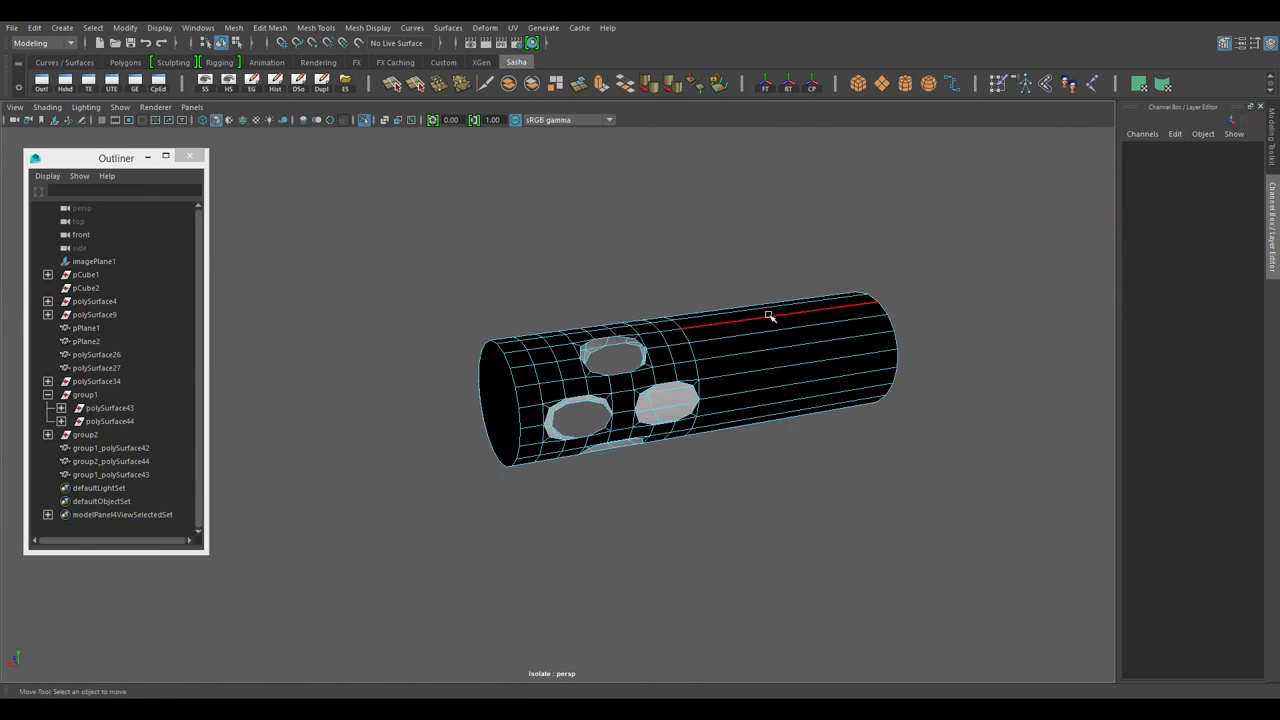
- Show the whole scene again, select the silencer and hide the part blocking it
click(120, 106)
click(290, 141)
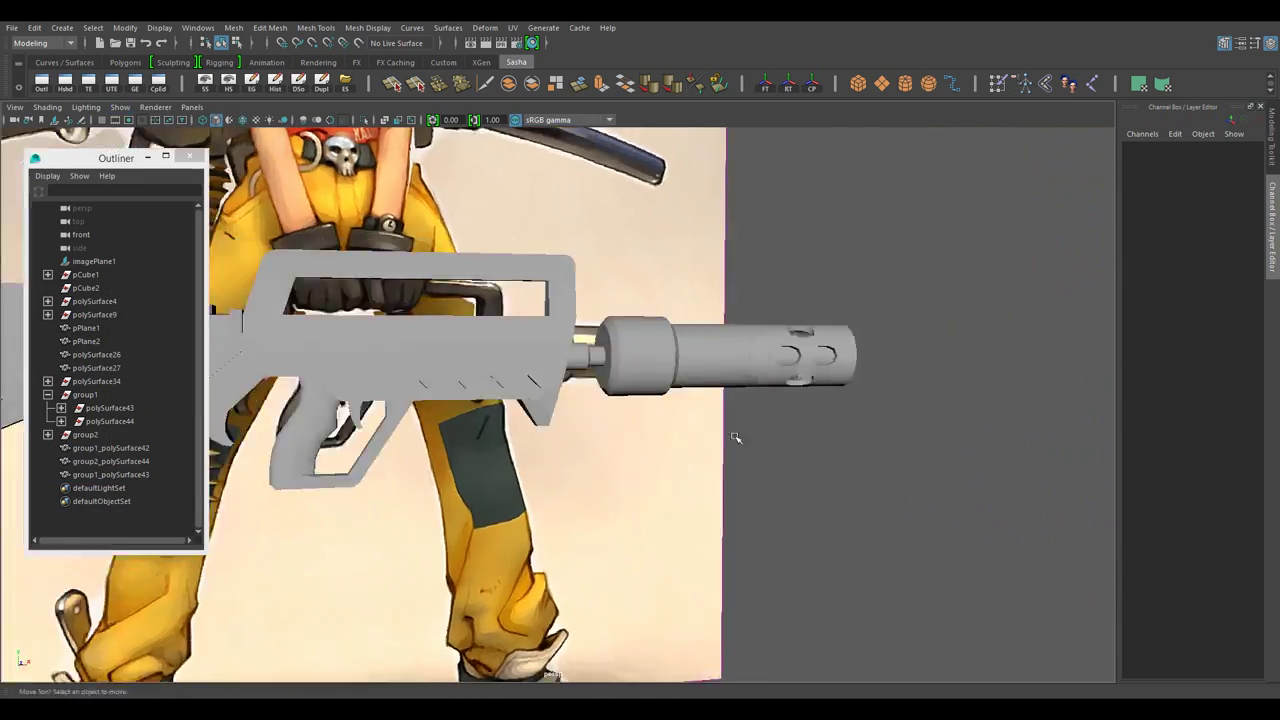
scroll(up, 3)
click(666, 374)
drag(666, 374, 766, 377)
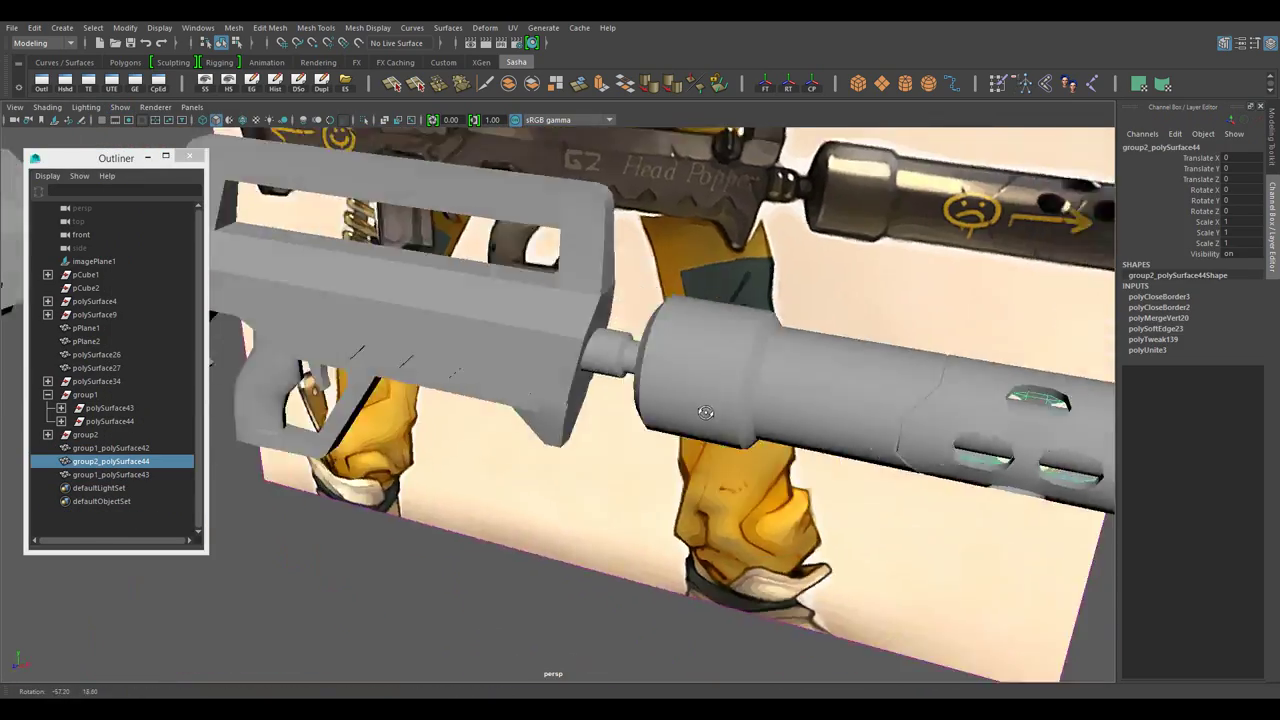
scroll(up, 3)
key(ctrl+h)
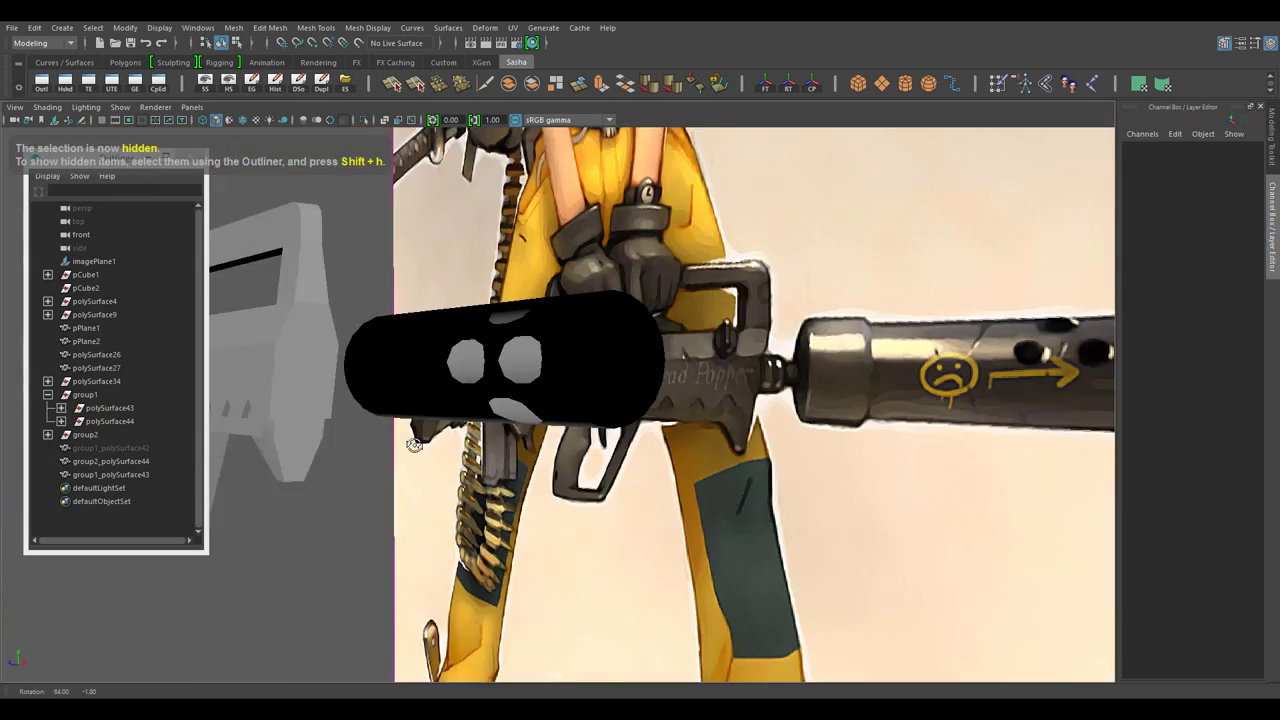
drag(600, 400, 700, 380)
- Extrude the silencer's end cap face inward to form a recessed bore, then deselect
click(704, 381)
scroll(up, 3)
drag(698, 242, 704, 402)
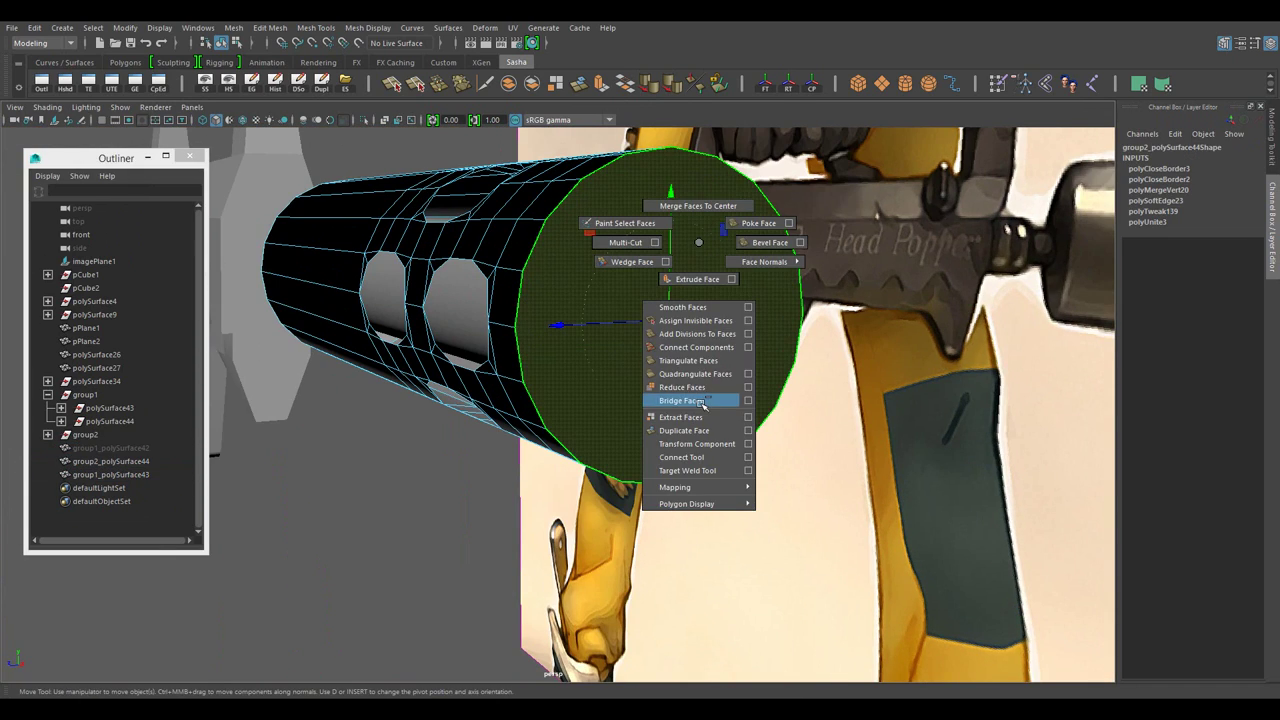
click(700, 281)
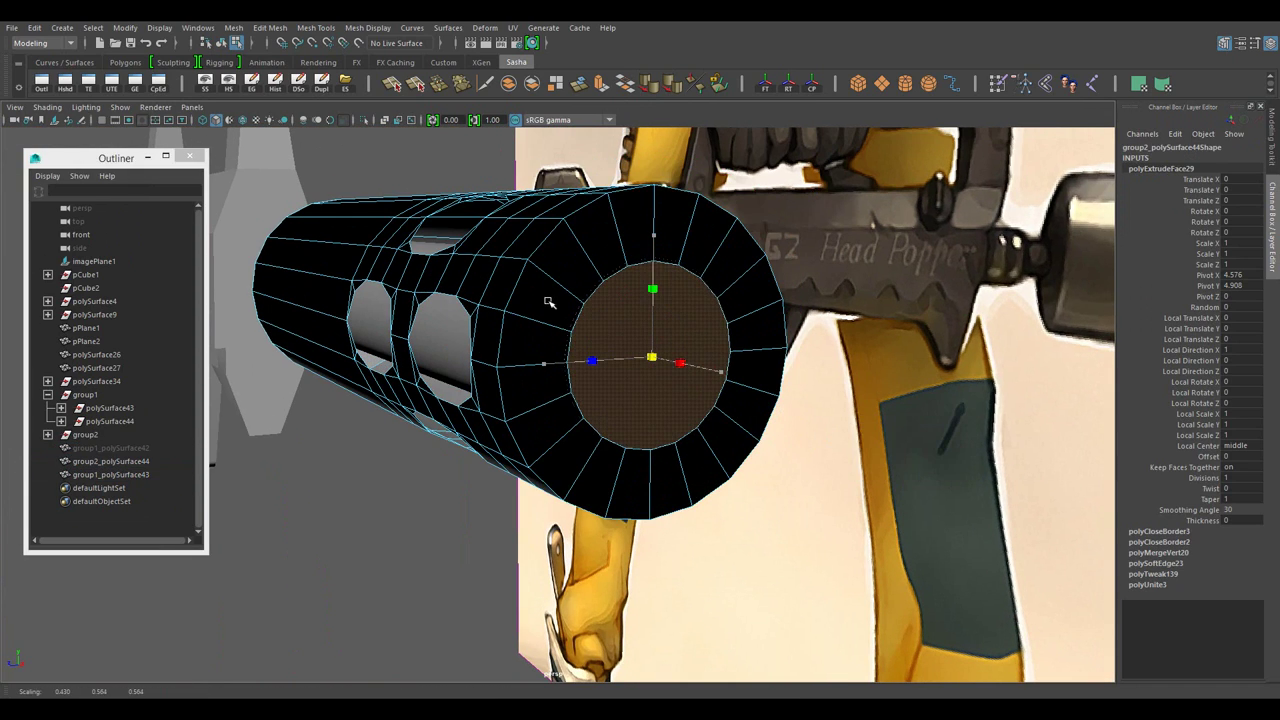
drag(578, 380, 606, 405)
click(606, 405)
click(674, 531)
scroll(down, 3)
- Select the gun's stock part and isolate it in the viewport
scroll(down, 3)
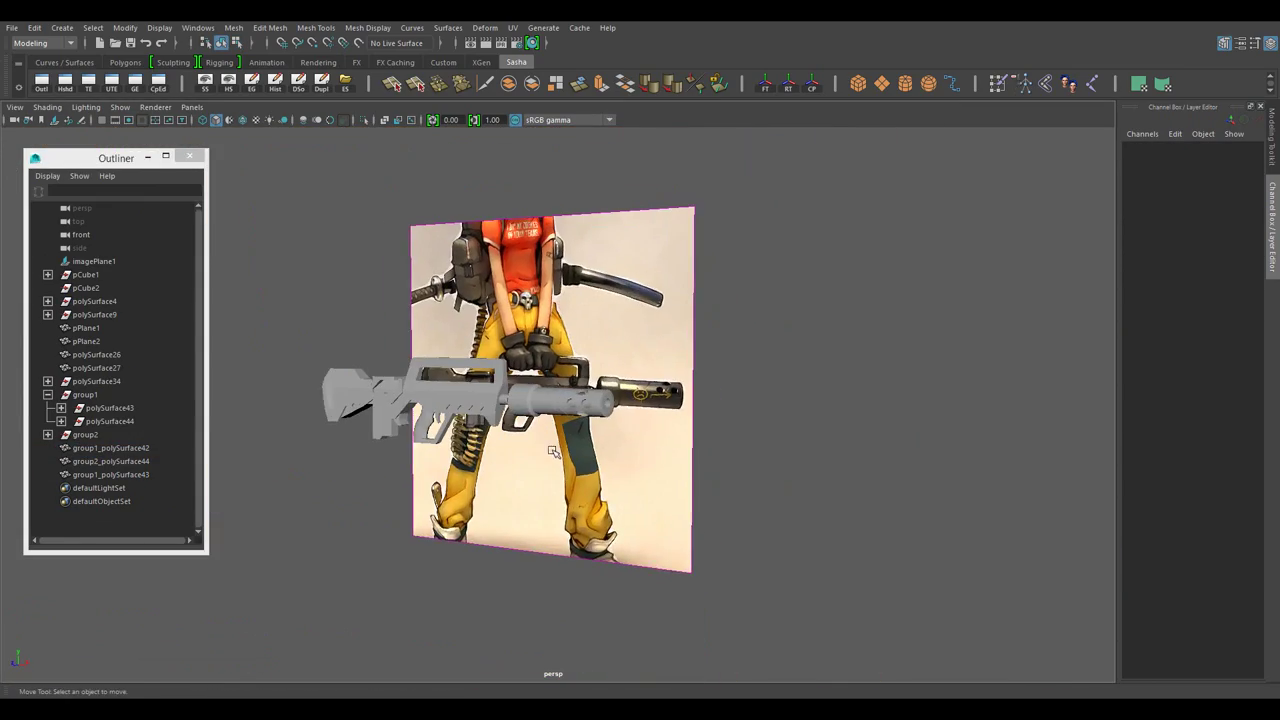
drag(711, 477, 751, 538)
scroll(up, 3)
scroll(up, 3)
click(725, 388)
click(117, 110)
click(250, 132)
click(46, 162)
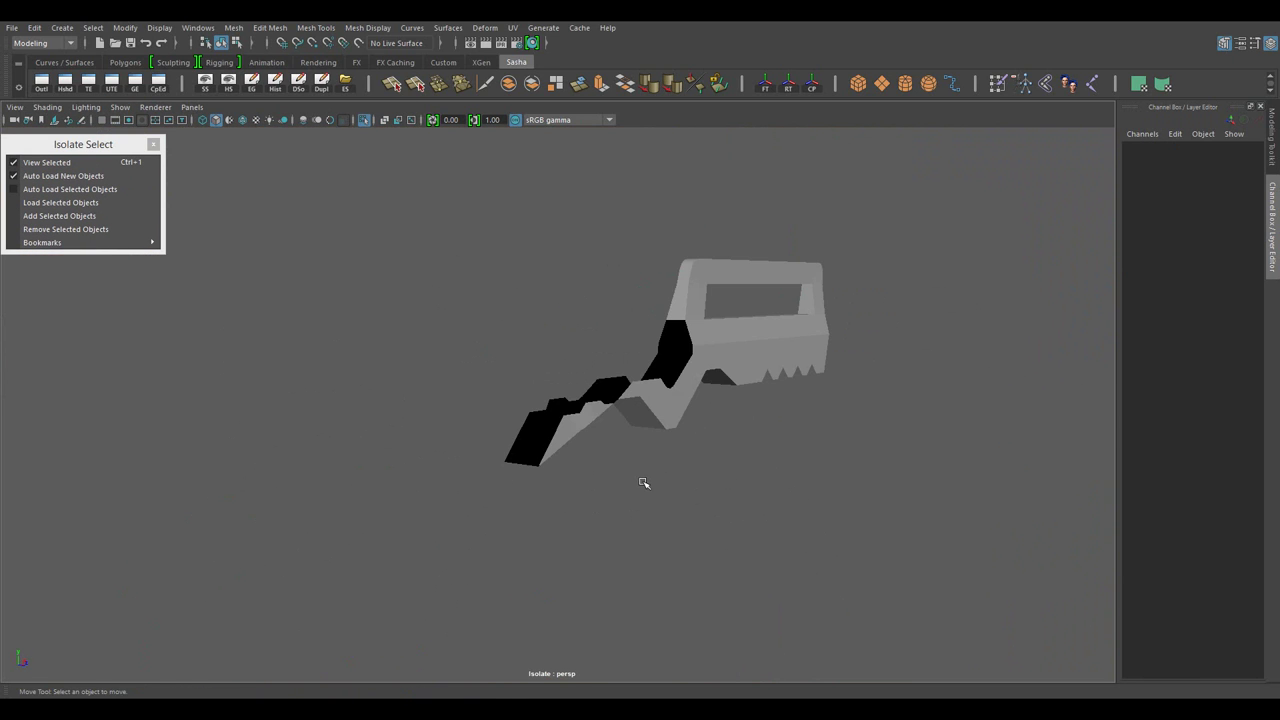
- Put the isolated stock in vertex mode and inspect it from top, edge-on and front angles
drag(644, 483, 689, 406)
click(397, 494)
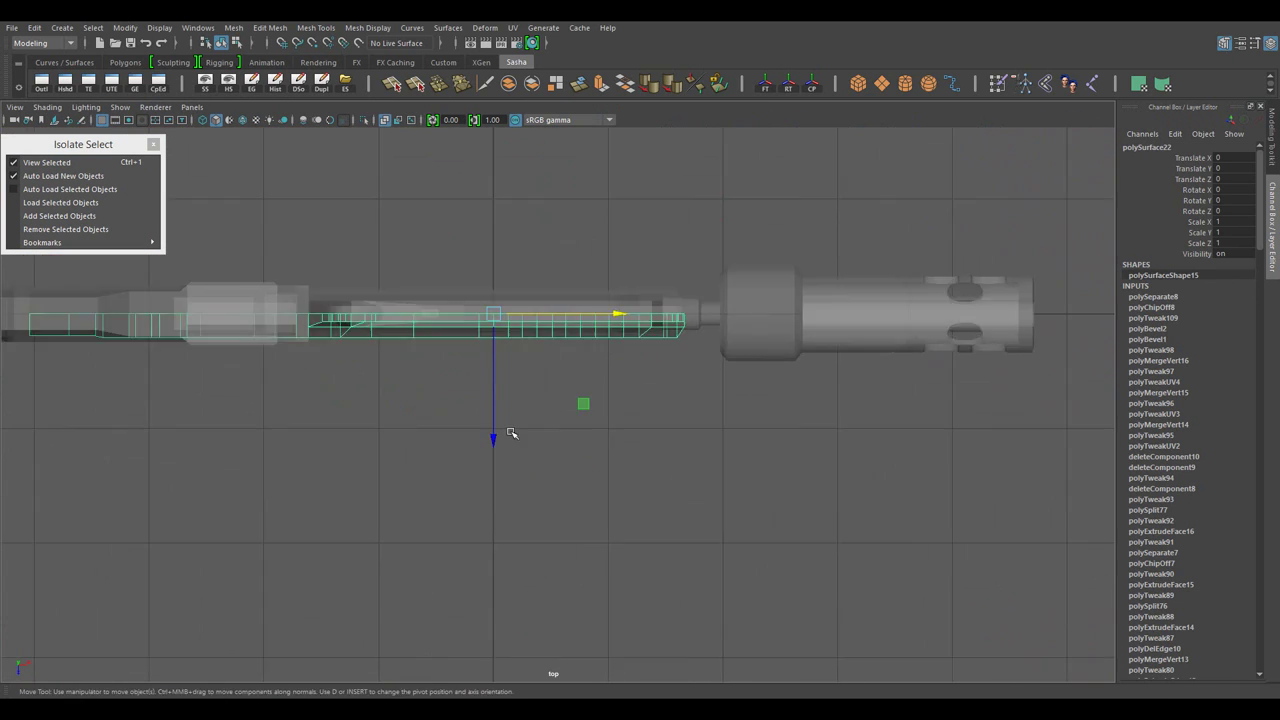
key(F9)
key(space)
key(space)
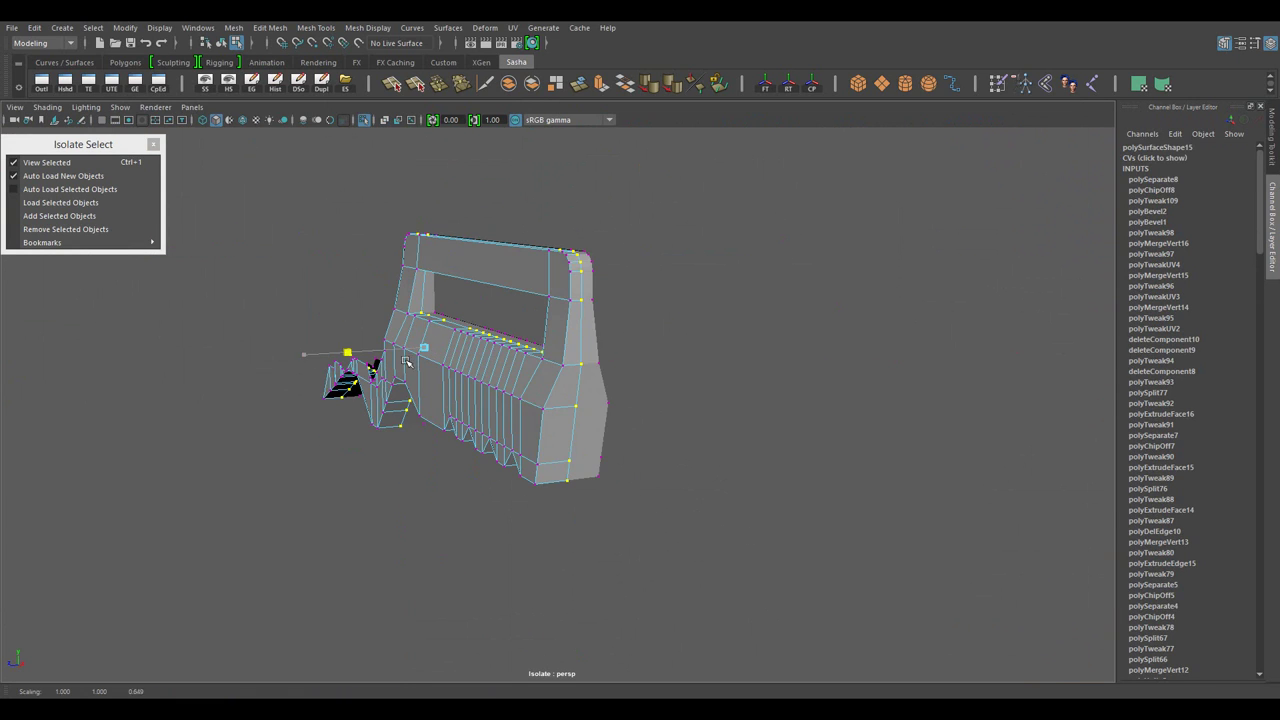
drag(616, 416, 613, 519)
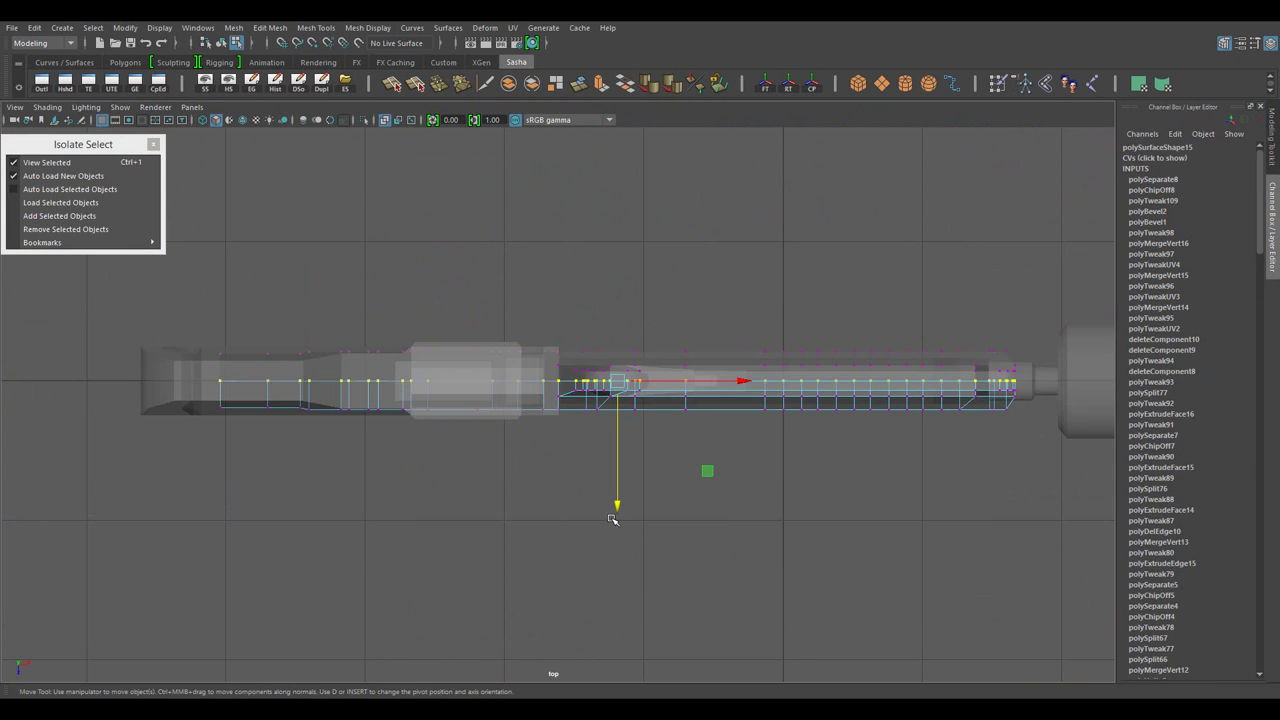
drag(420, 381, 731, 426)
drag(593, 328, 648, 446)
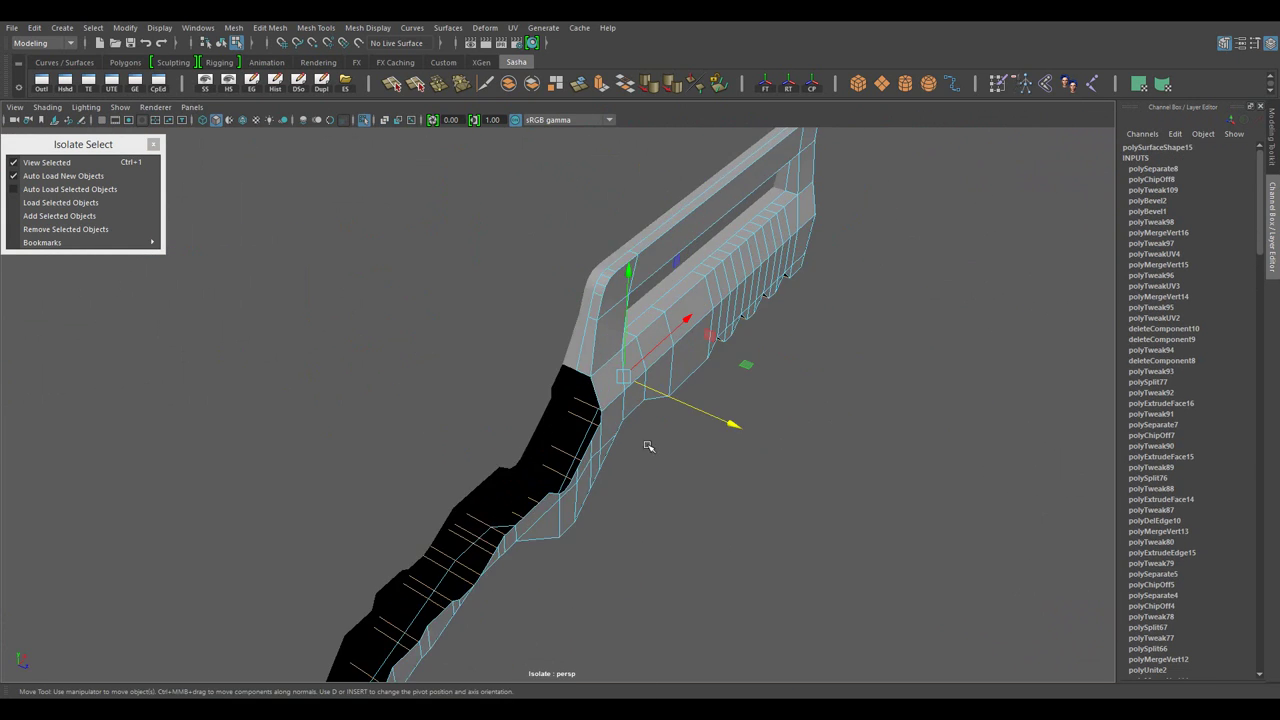
drag(635, 337, 913, 402)
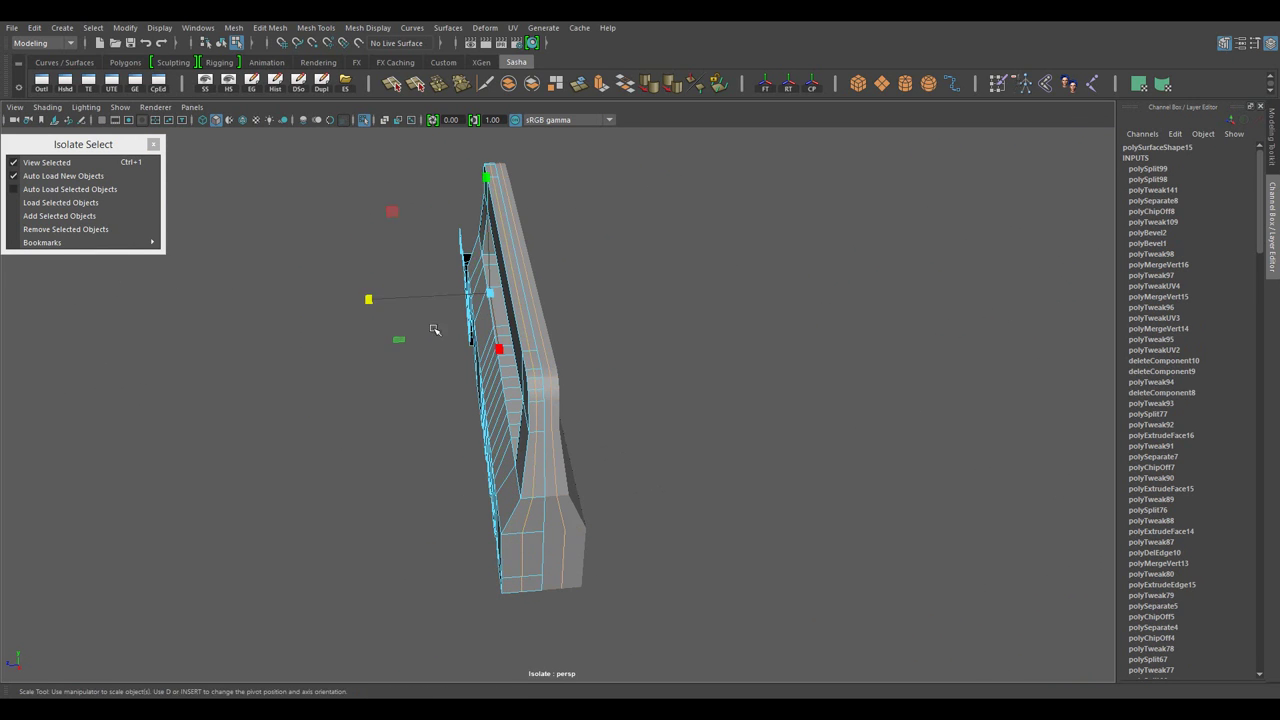
drag(349, 267, 625, 365)
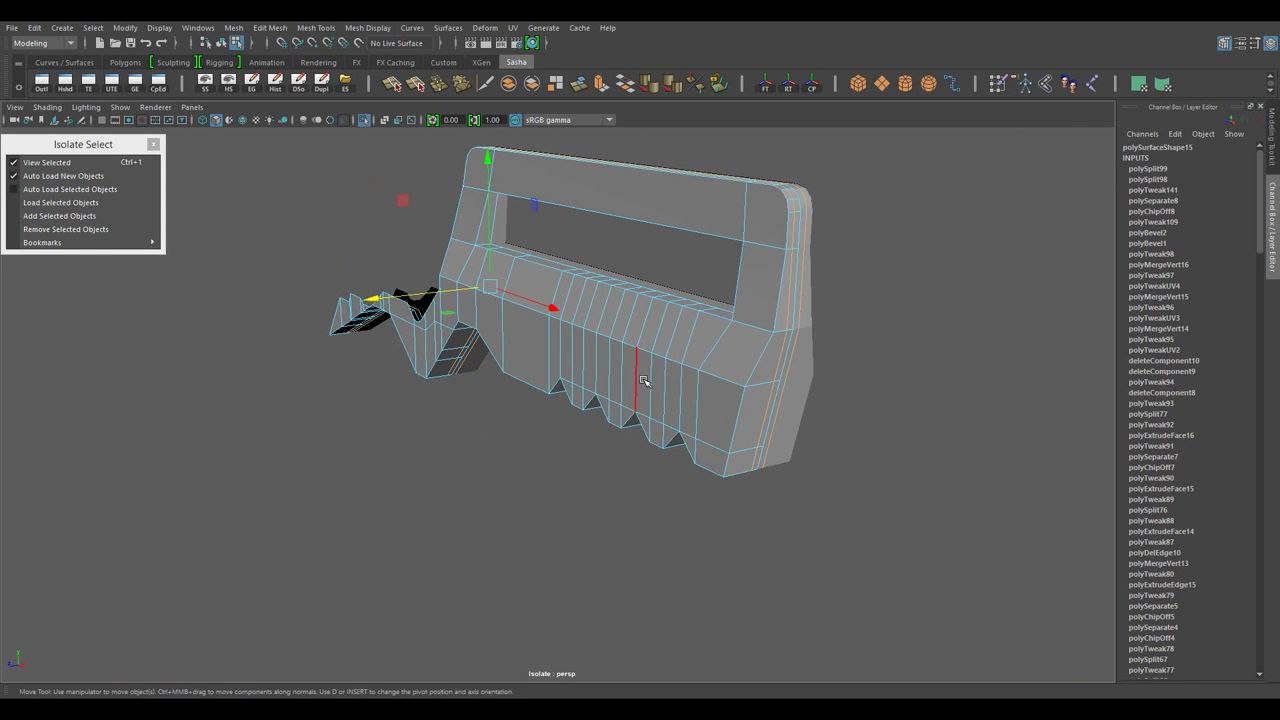
key(space)
key(space)
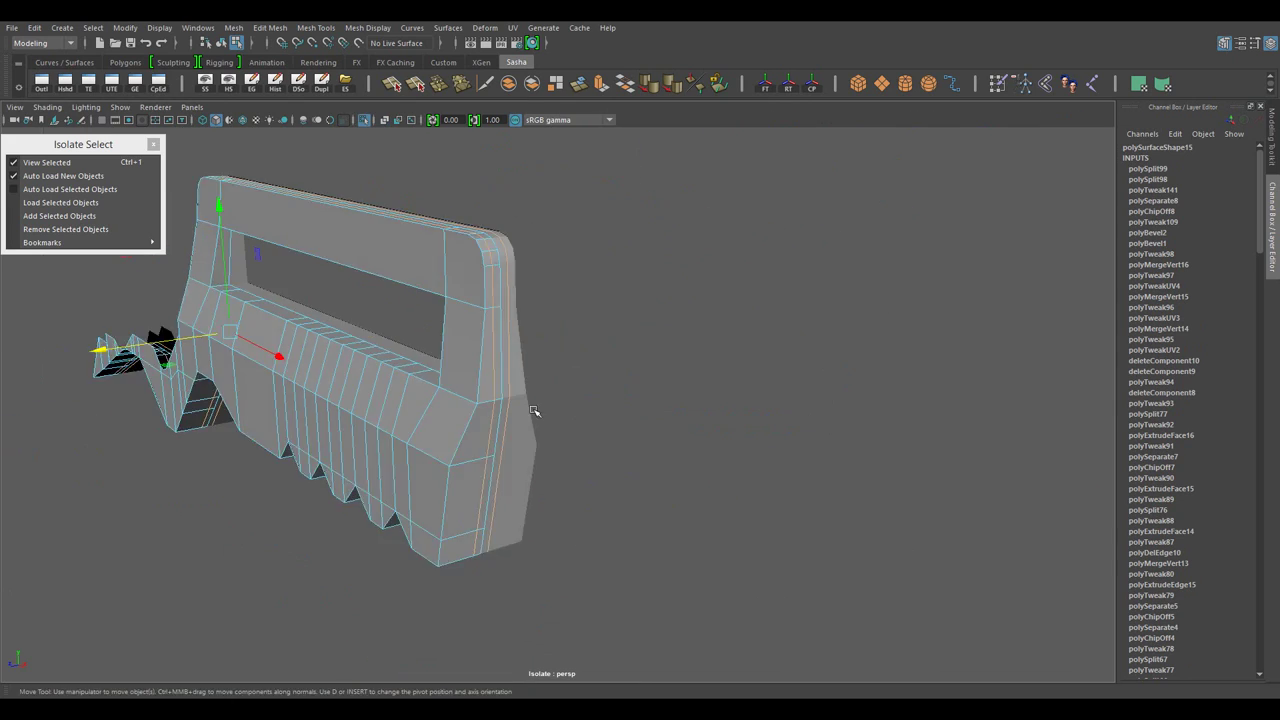
- Zoom in on the handle and select an edge loop around it
scroll(up, 3)
scroll(up, 3)
drag(634, 440, 606, 391)
scroll(down, 3)
scroll(up, 3)
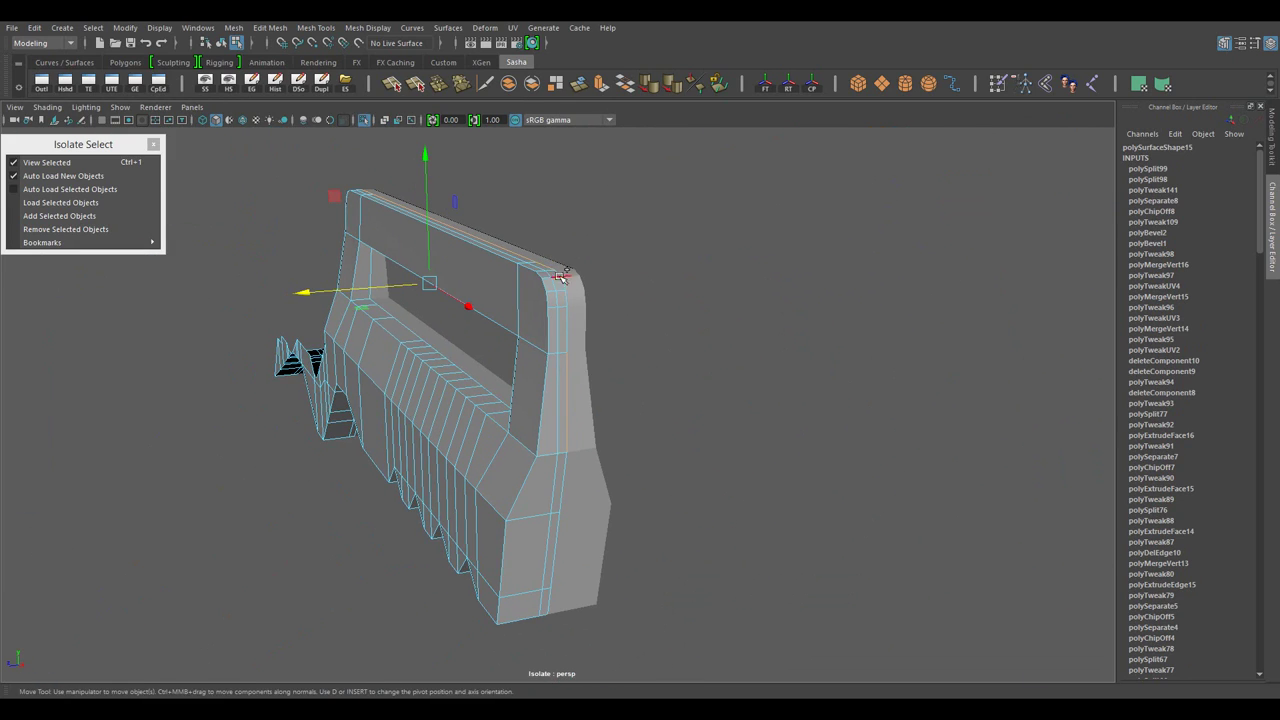
drag(565, 284, 663, 437)
drag(663, 437, 920, 366)
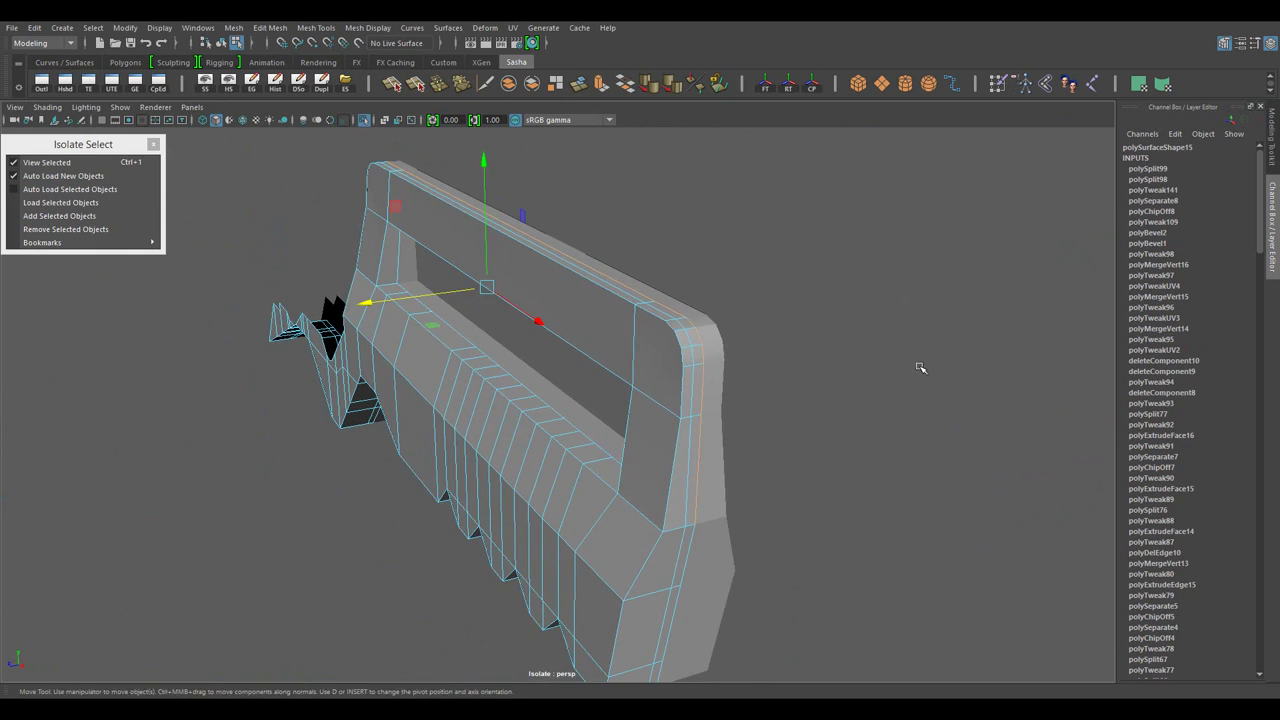
scroll(up, 3)
drag(740, 515, 508, 418)
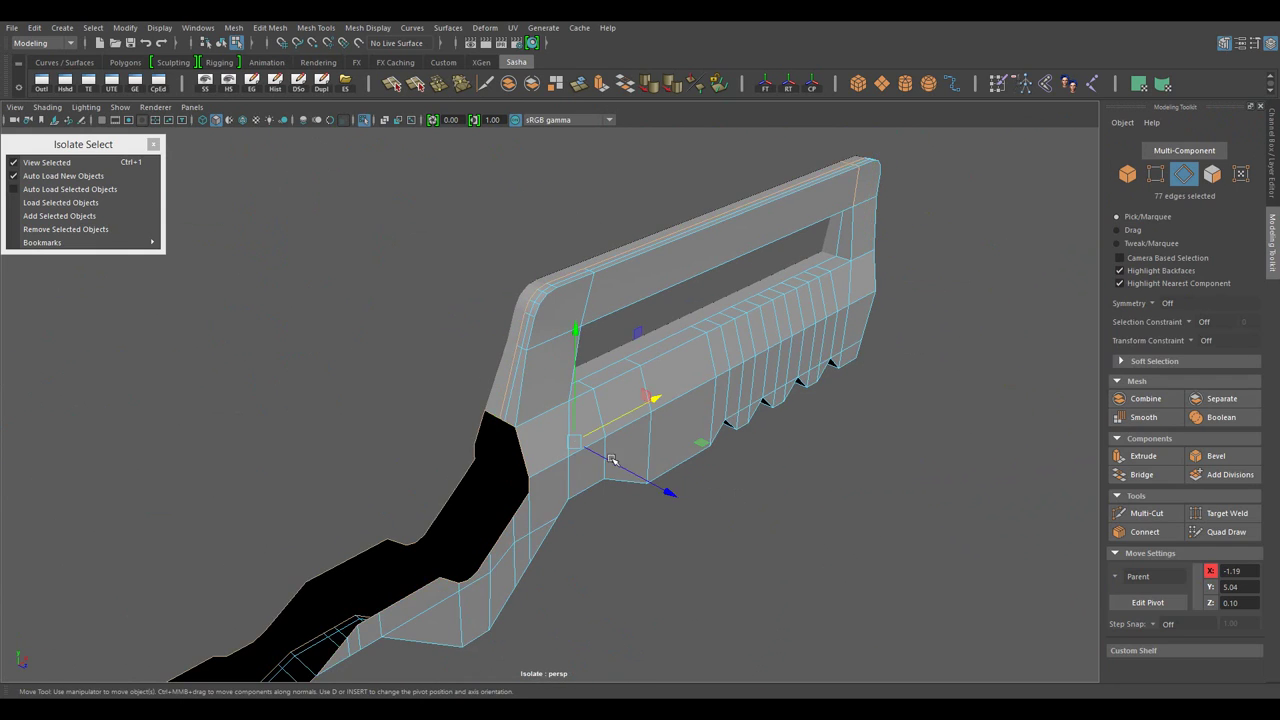
drag(612, 459, 650, 405)
double_click(536, 244)
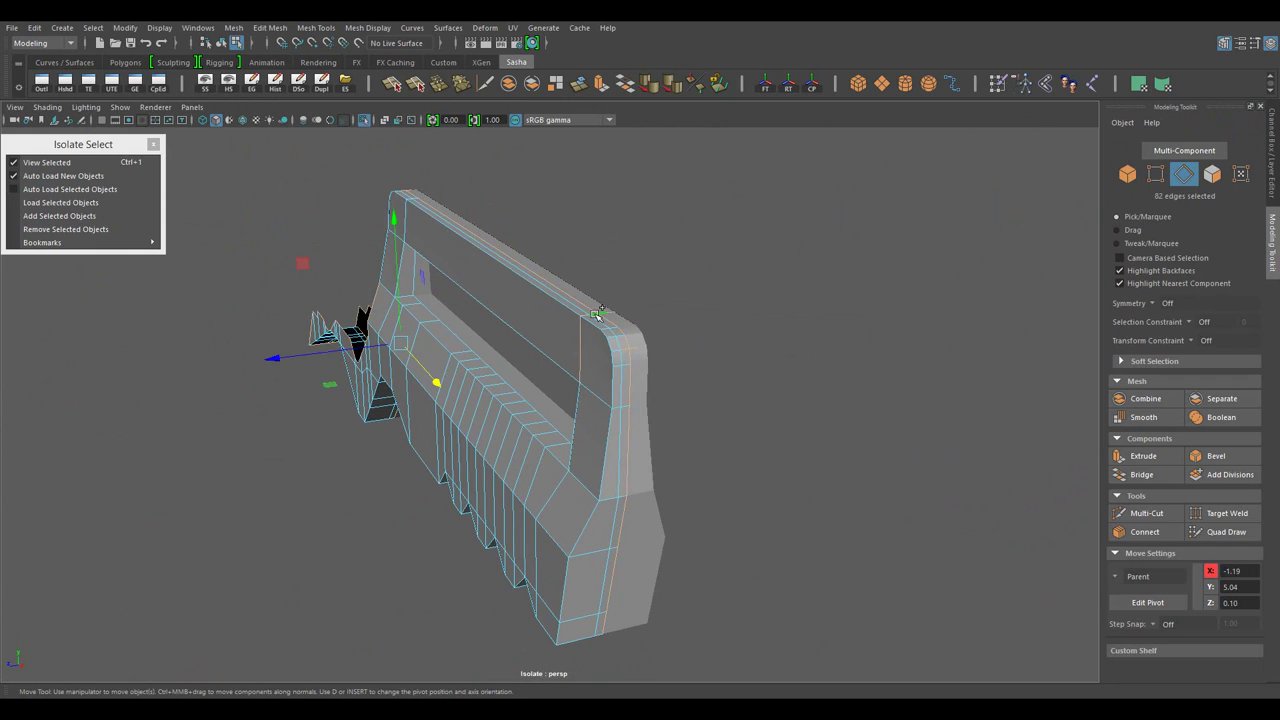
- Add another edge and connect the selected edges with a new loop
drag(612, 323, 621, 367)
click(640, 340)
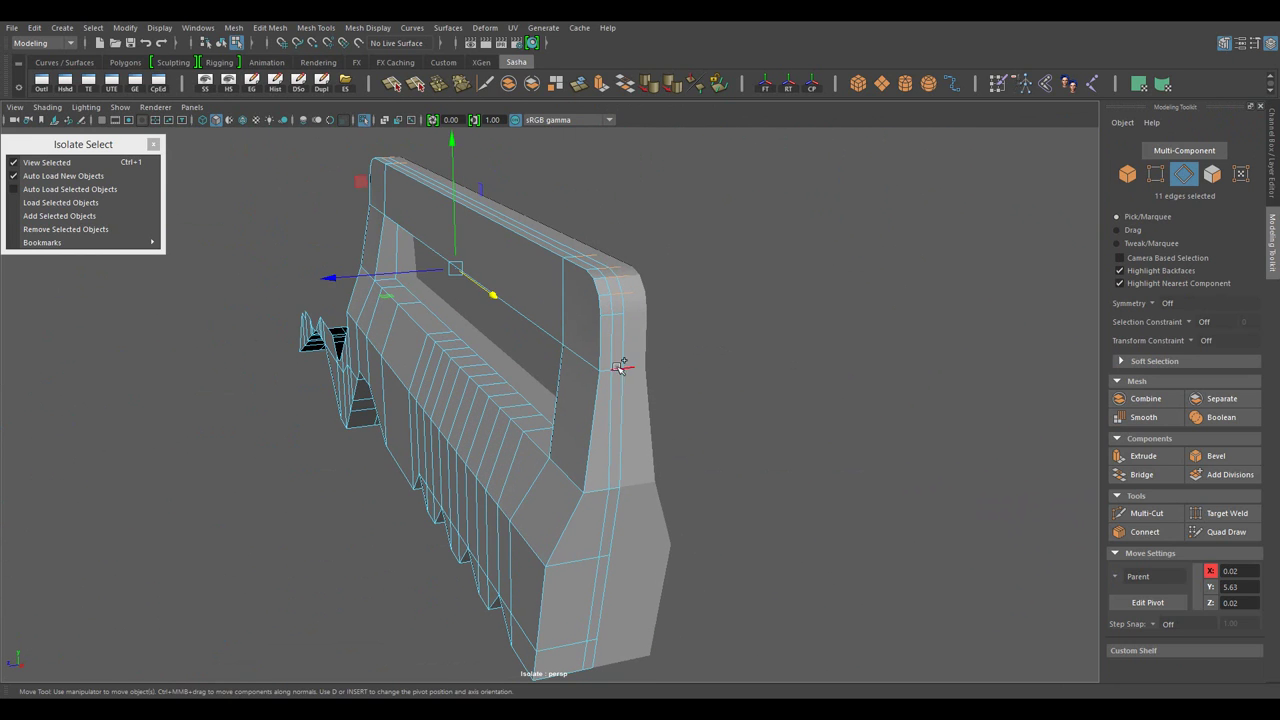
drag(630, 320, 638, 421)
key(w)
- Select all the stock's vertices and merge the overlapping ones
drag(628, 366, 665, 387)
scroll(up, 3)
scroll(down, 3)
key(F9)
key(ctrl+a)
- Multi-Cut new edges into the handle and select an edge on its curved end
scroll(up, 3)
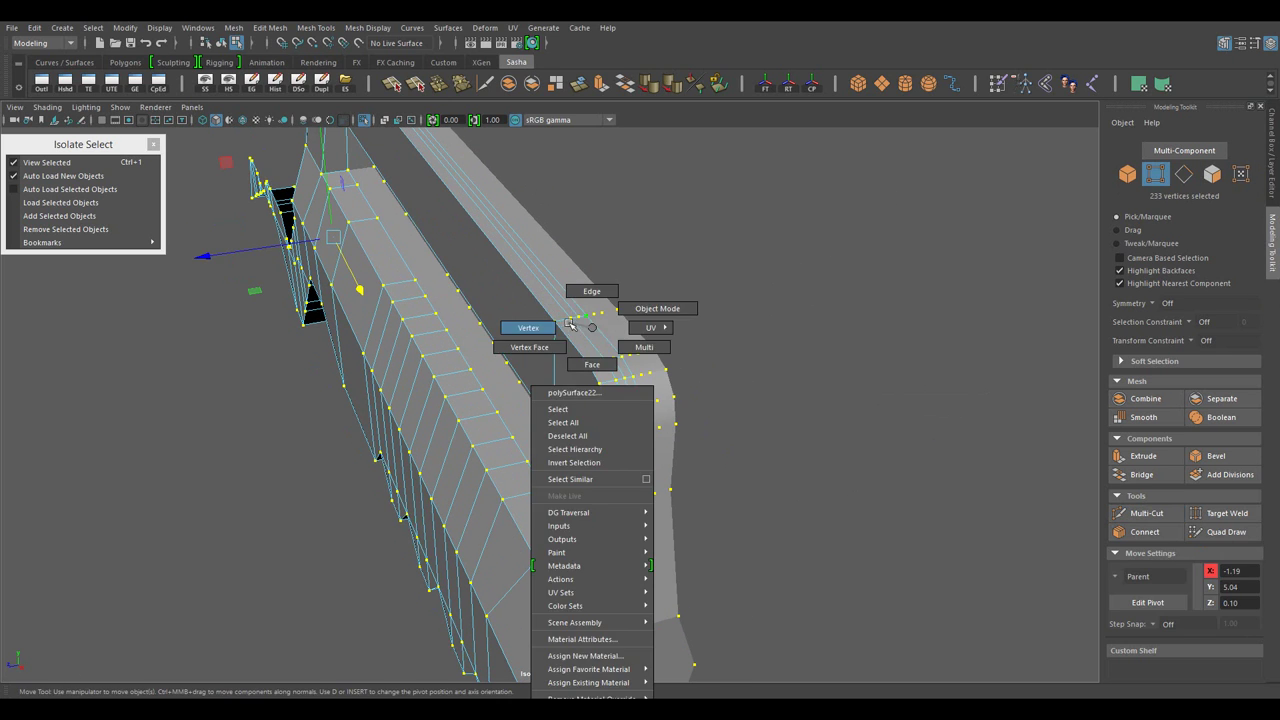
drag(588, 327, 525, 329)
key(w)
drag(590, 330, 631, 380)
key(F10)
click(571, 288)
scroll(up, 3)
drag(693, 442, 684, 467)
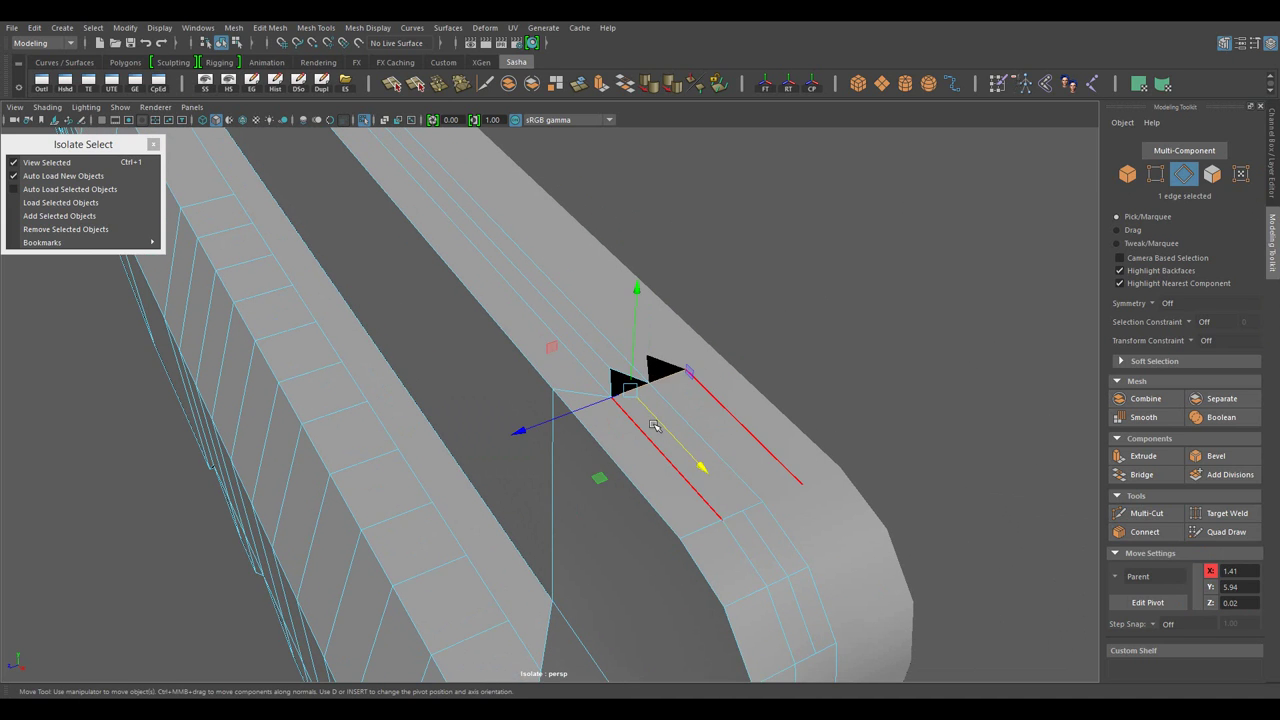
- Cut a support edge across the curve at the top of the handle
drag(594, 437, 594, 437)
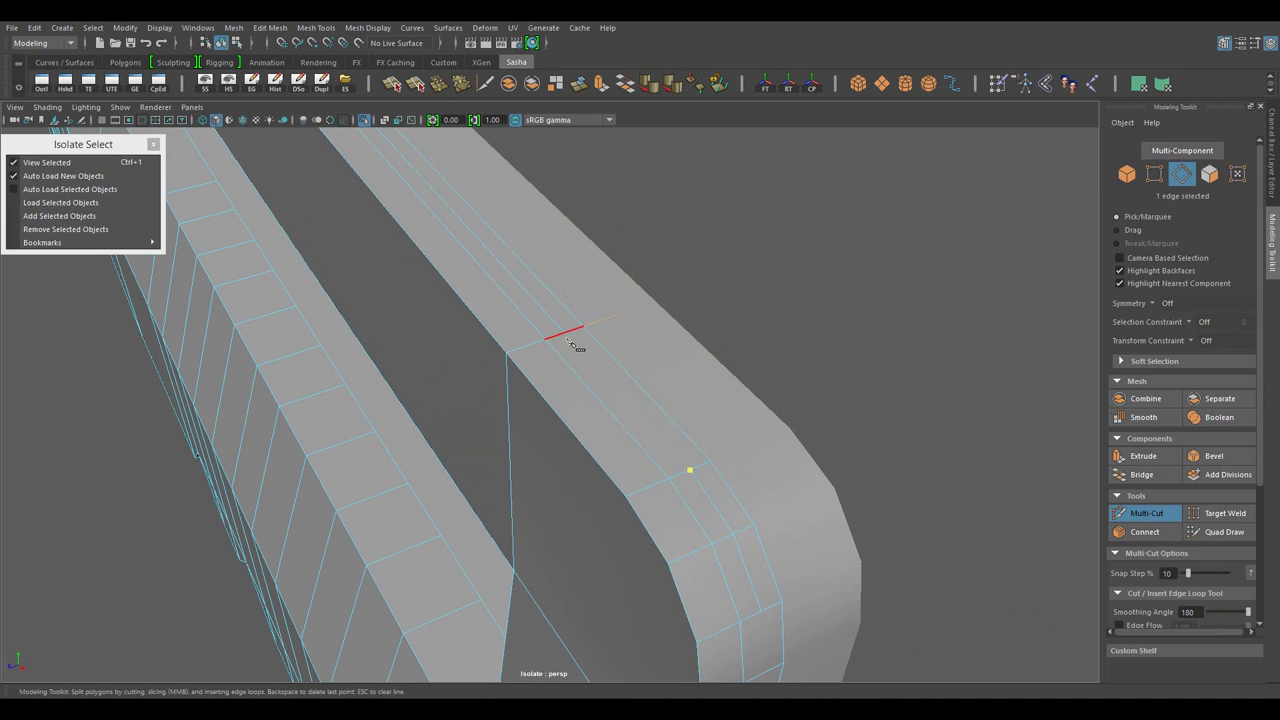
key(w)
drag(594, 437, 650, 480)
drag(590, 300, 560, 285)
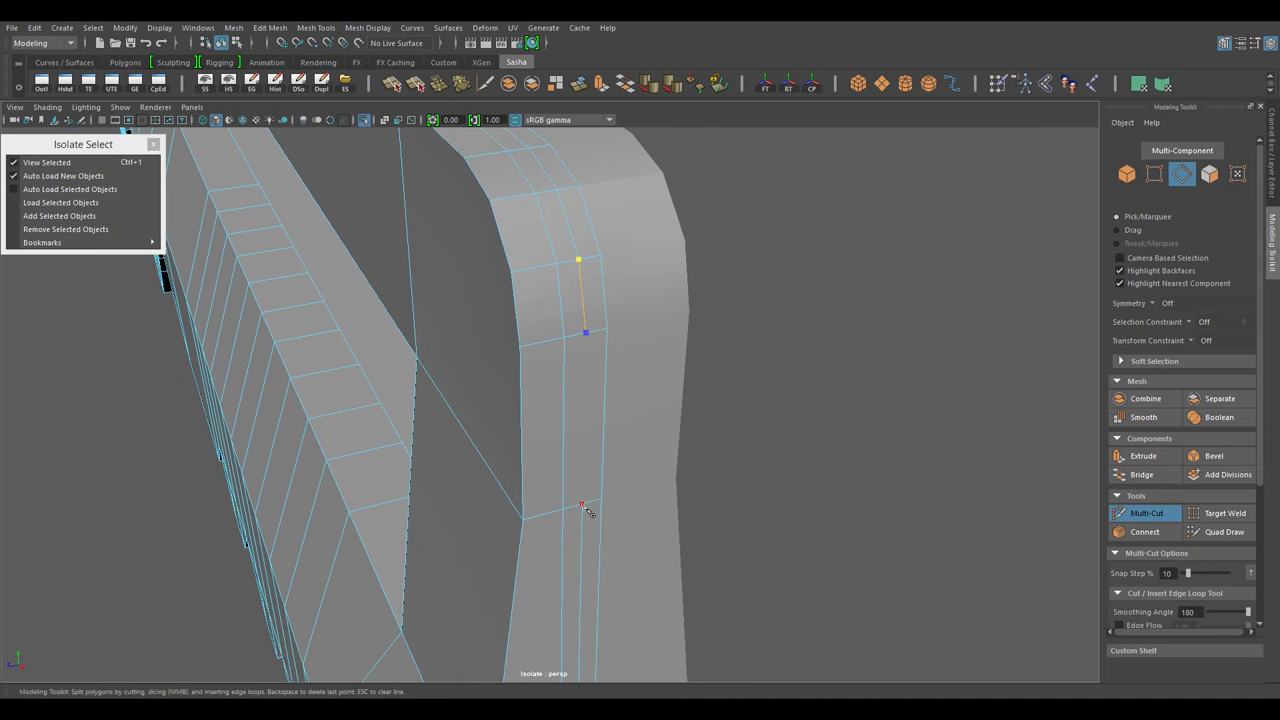
key(w)
drag(587, 510, 557, 343)
drag(557, 343, 545, 405)
drag(545, 405, 560, 336)
- Select the top bevel face strip and rear-corner faces, moving along component axes
double_click(686, 300)
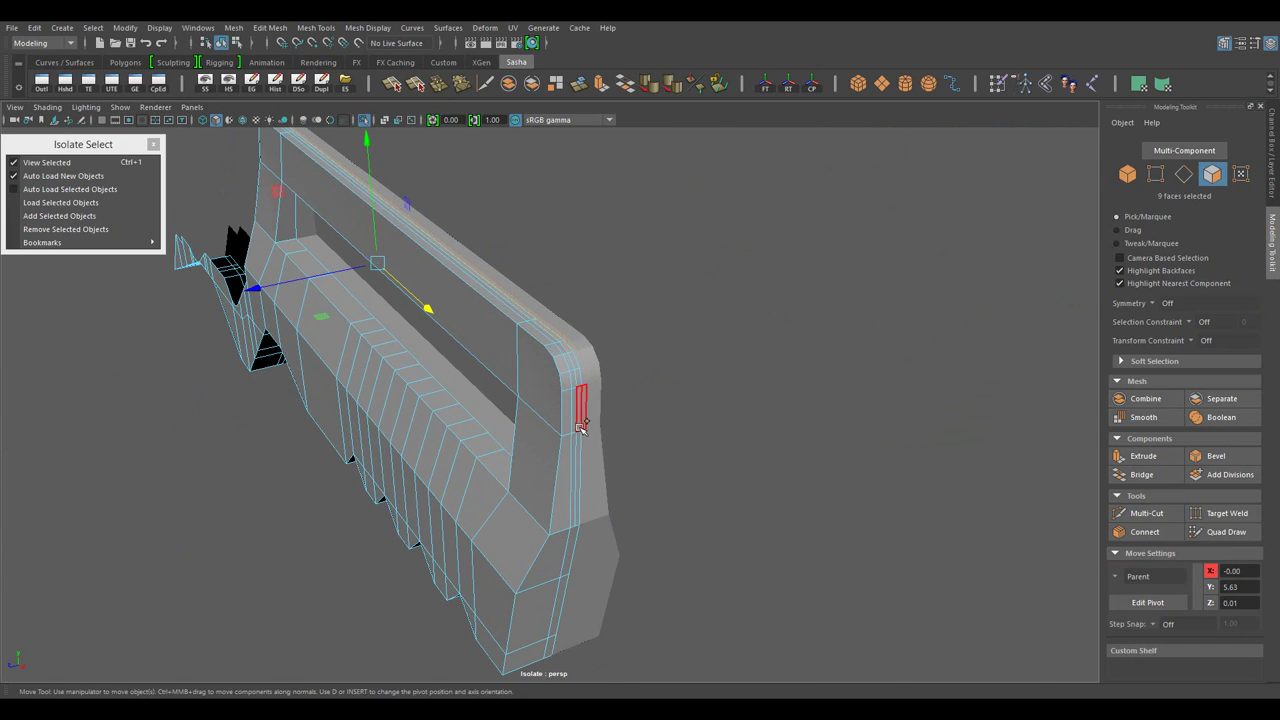
drag(583, 440, 663, 420)
click(1147, 576)
click(1140, 611)
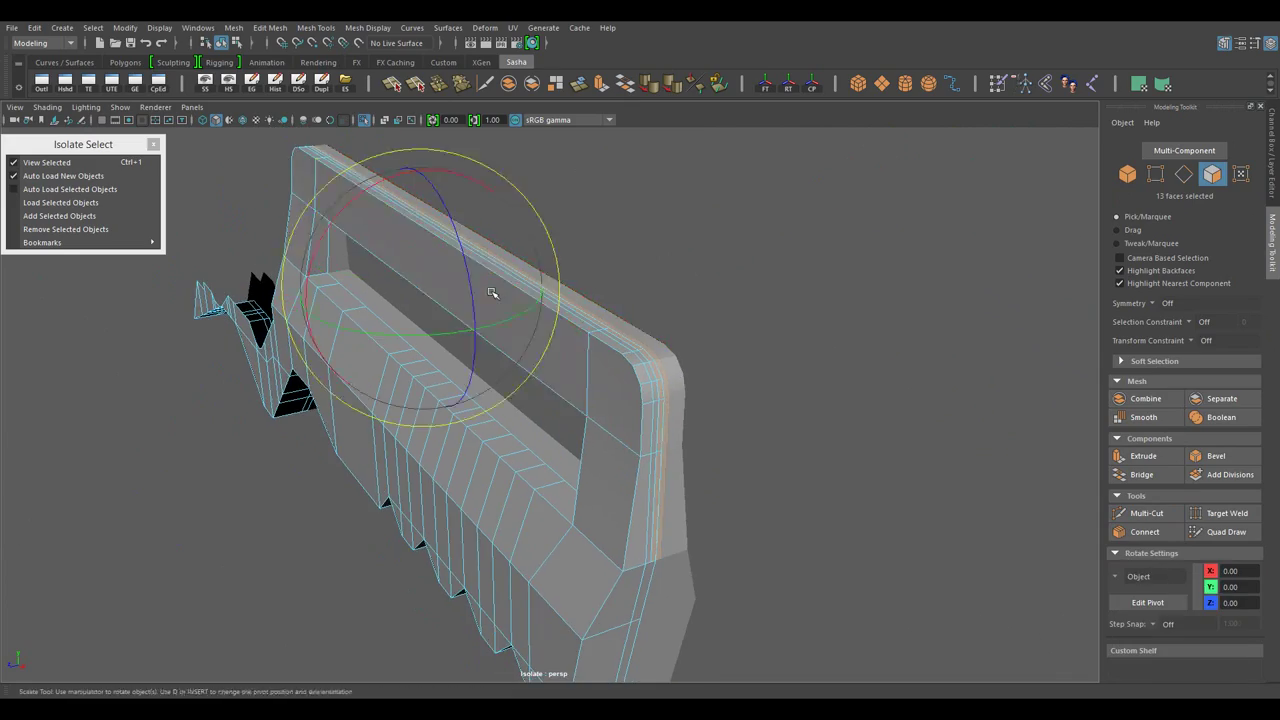
drag(500, 300, 613, 360)
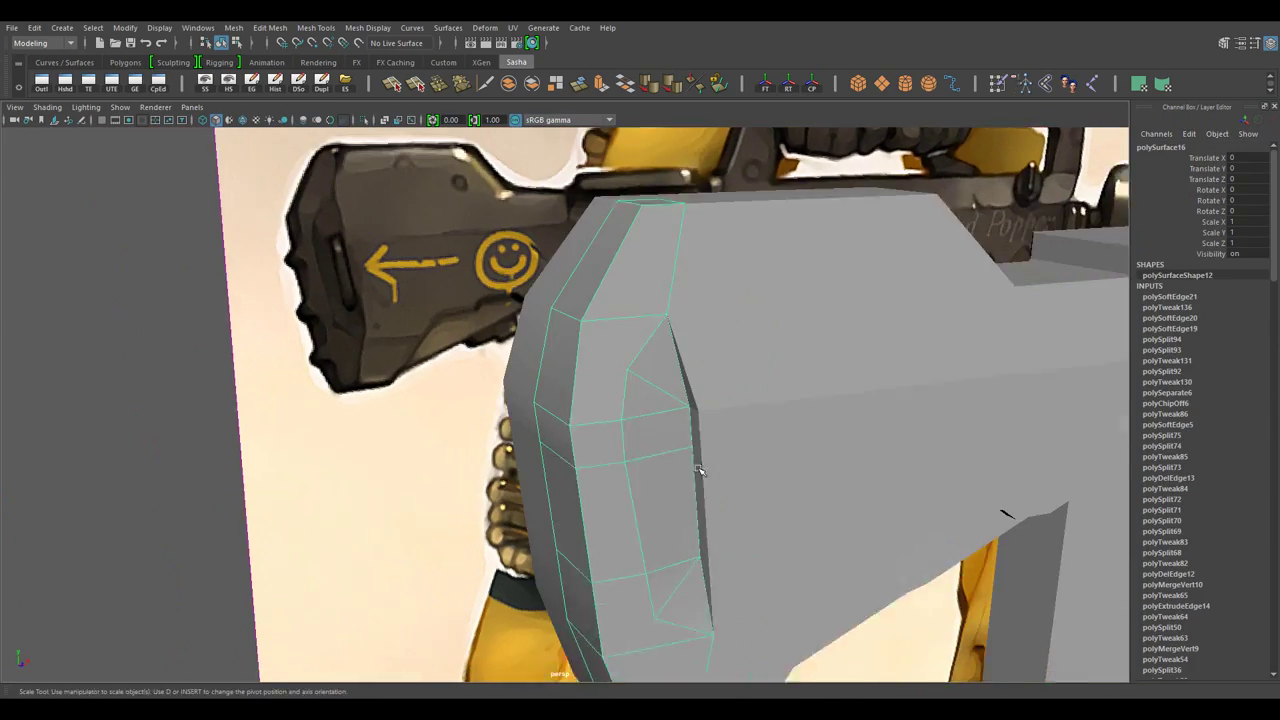
- Start Multi-Cut on the stock's rear end and constrain moves to slide along edges
right_click(617, 330)
click(572, 245)
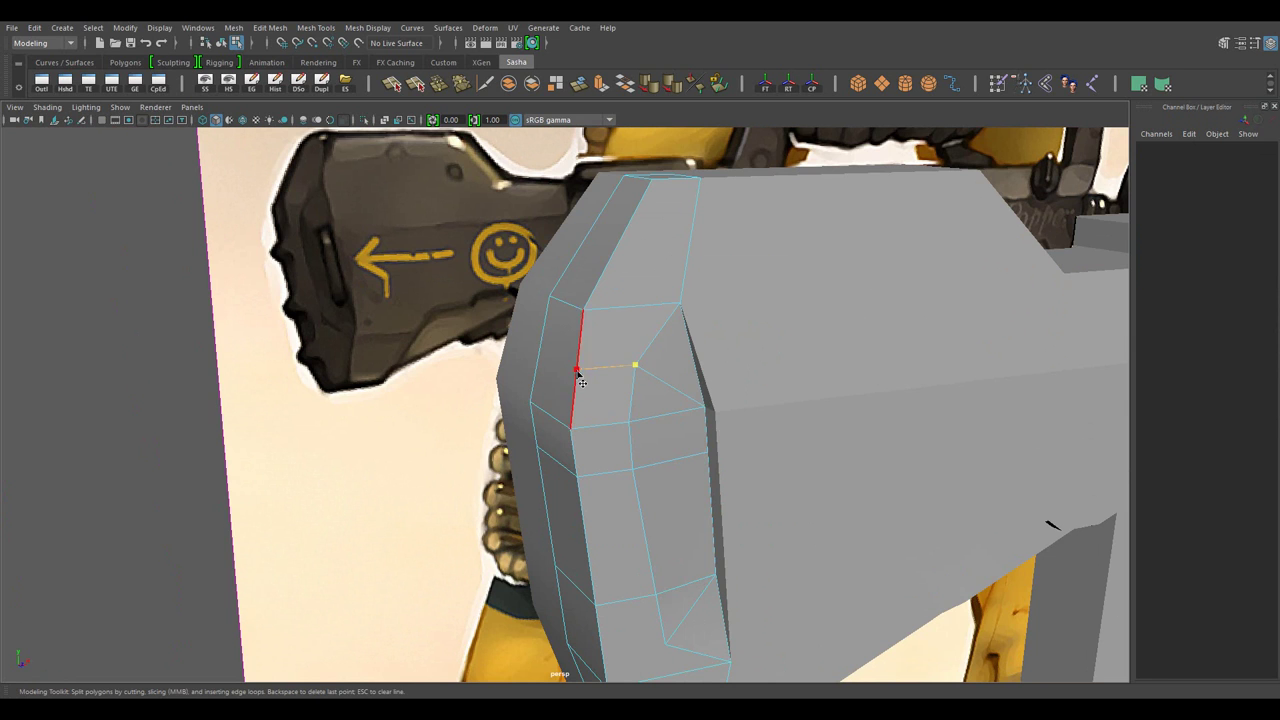
drag(662, 527, 580, 355)
drag(657, 405, 593, 328)
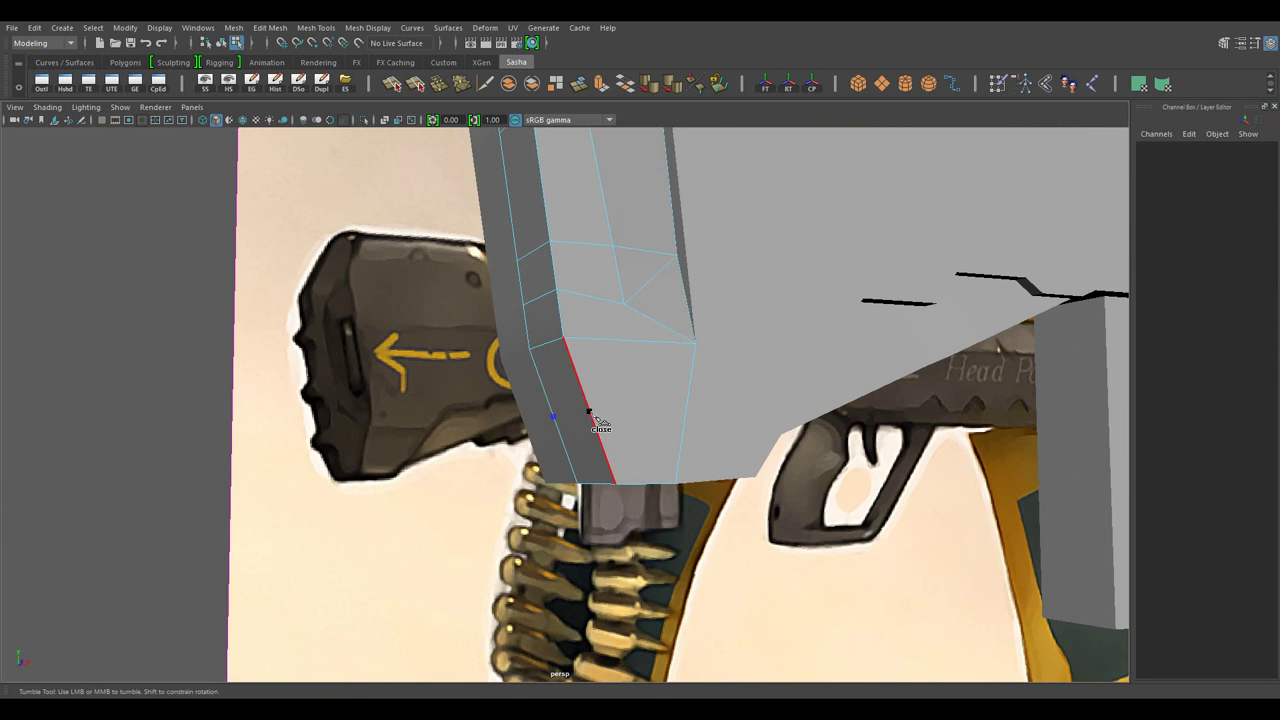
right_click(593, 328)
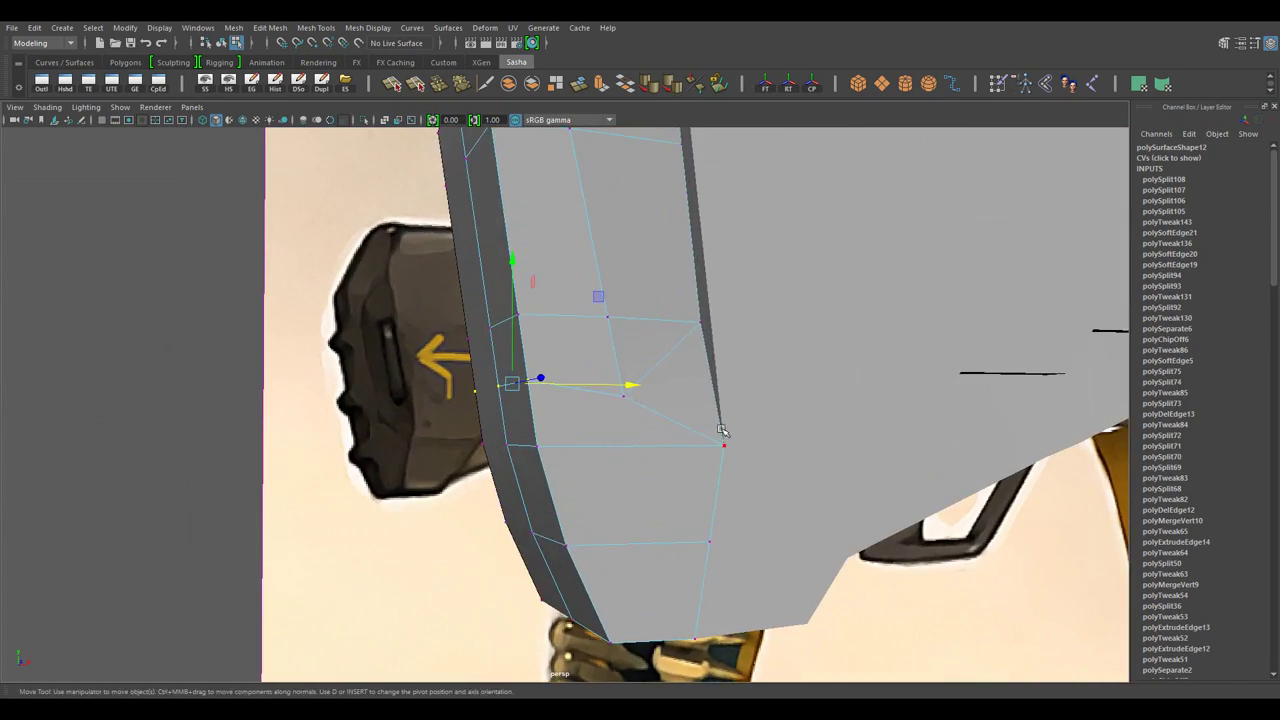
click(1210, 360)
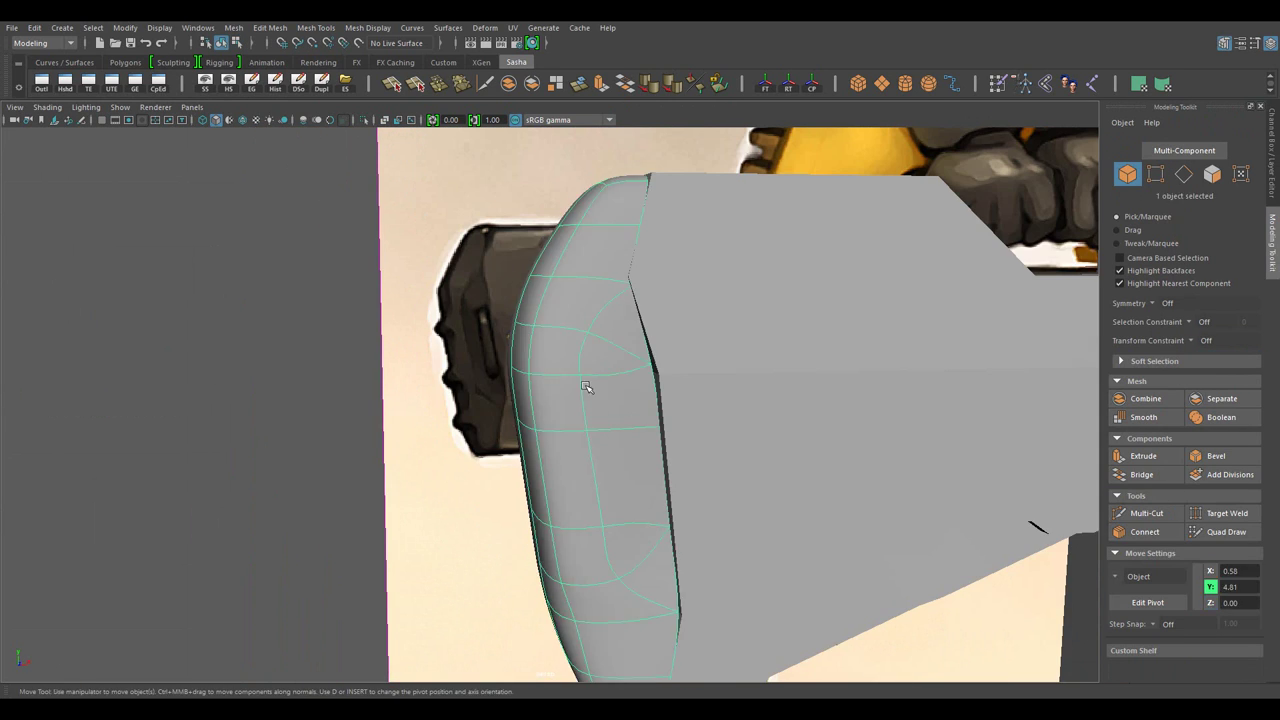
drag(664, 467, 754, 473)
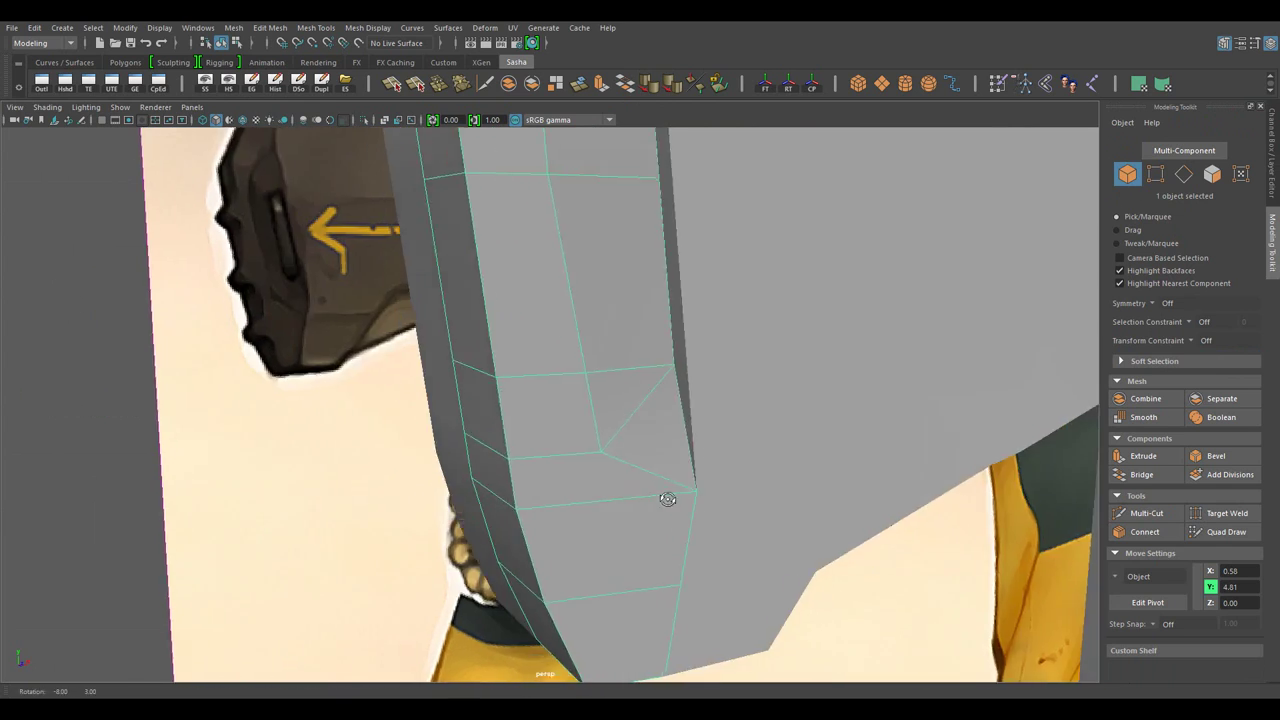
scroll(up, 3)
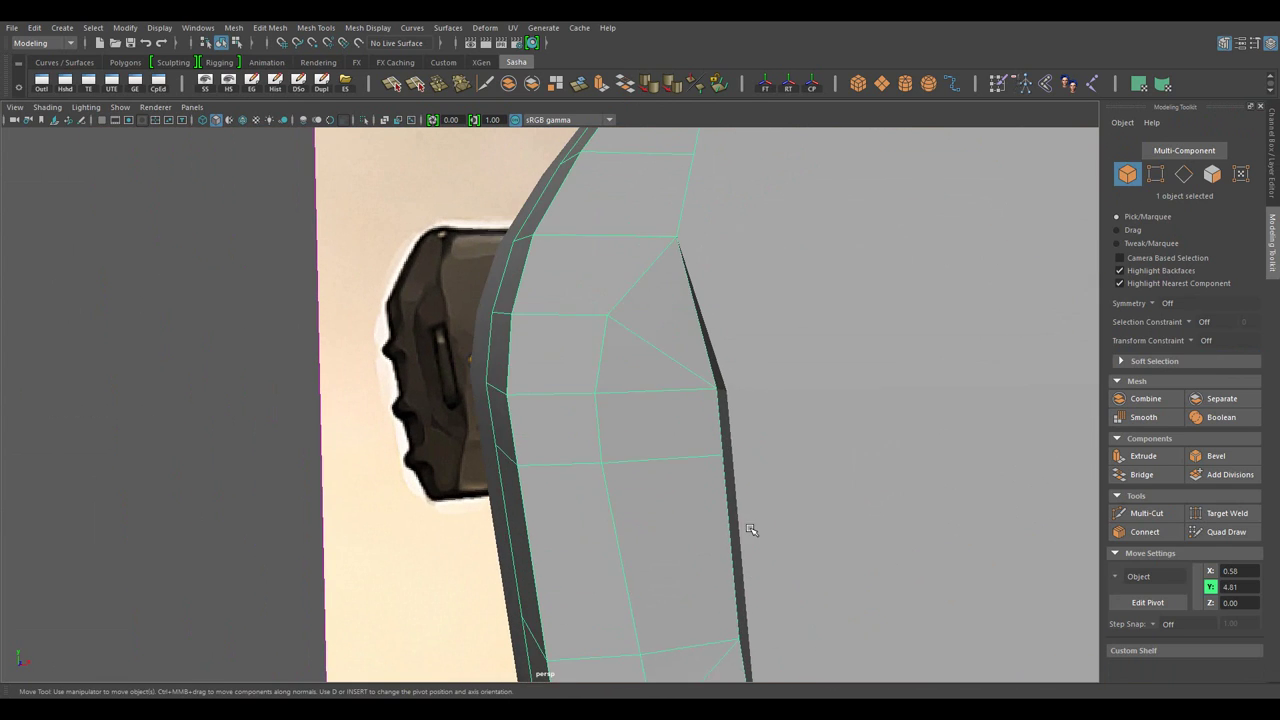
- Cut new edges across the stock's rear face and at the rear bevel corner
drag(634, 290, 606, 314)
drag(606, 314, 622, 398)
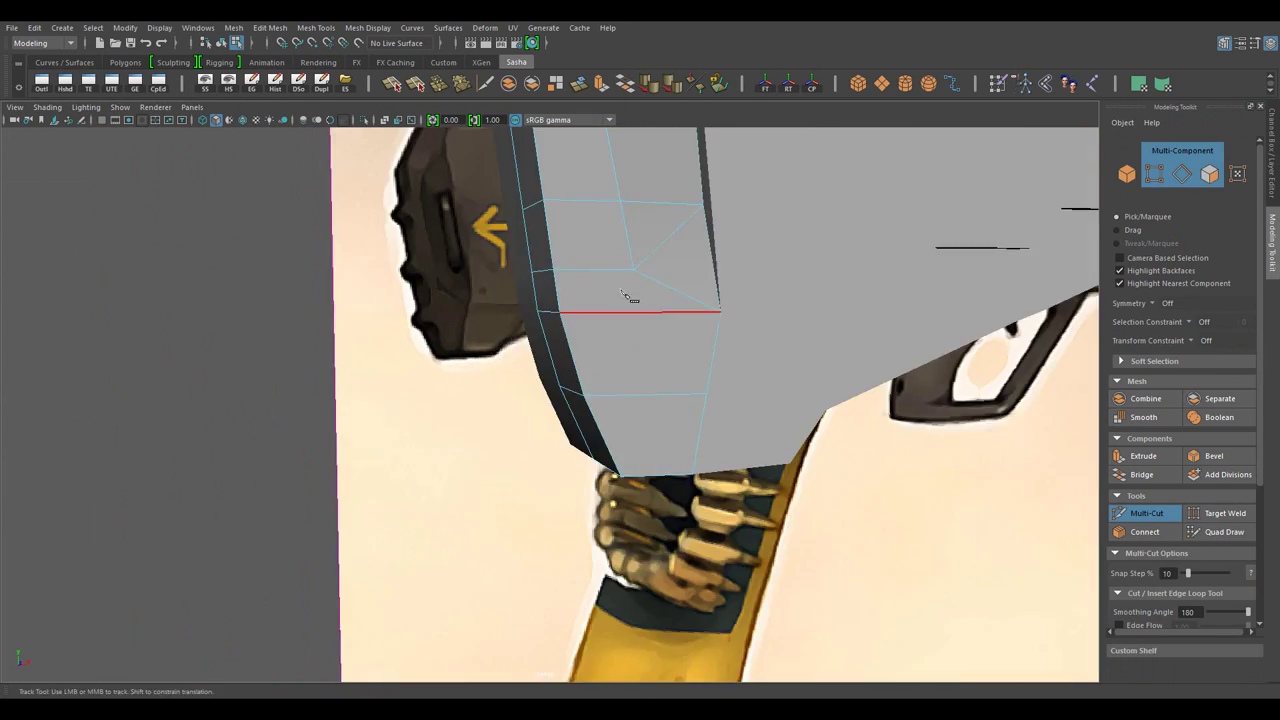
click(679, 343)
key(w)
drag(679, 343, 624, 492)
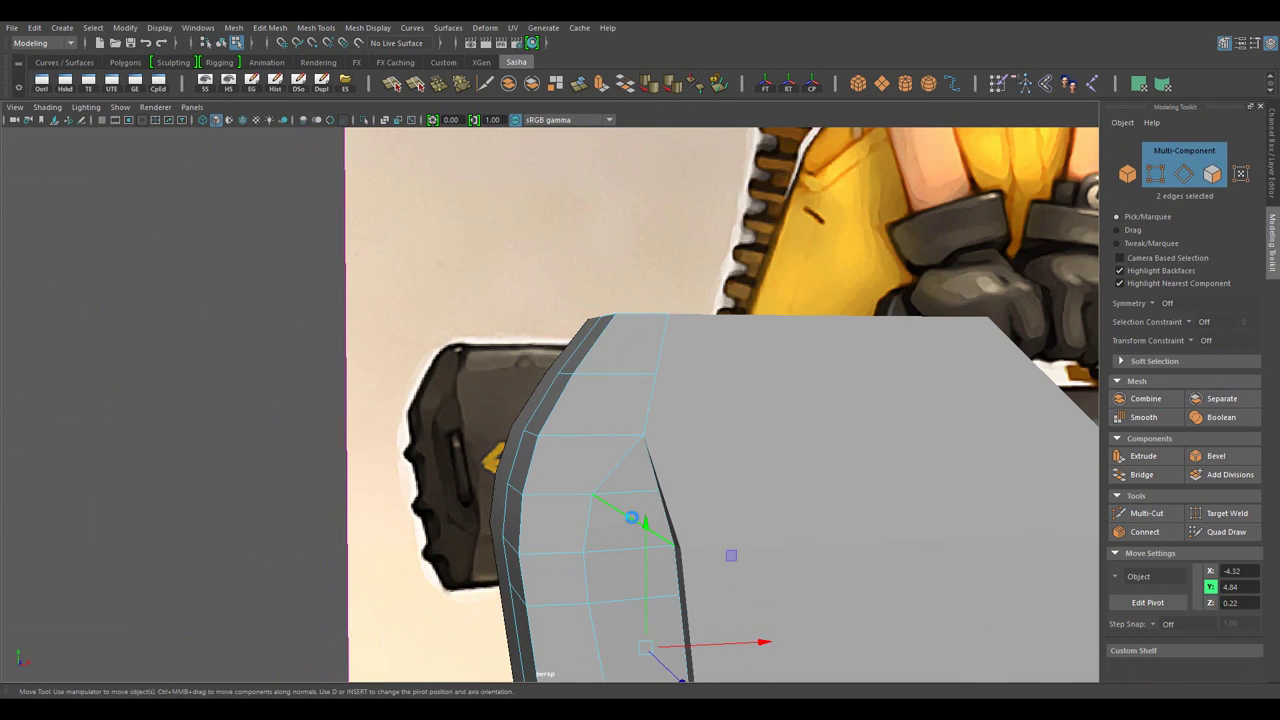
drag(686, 557, 563, 352)
drag(563, 352, 543, 512)
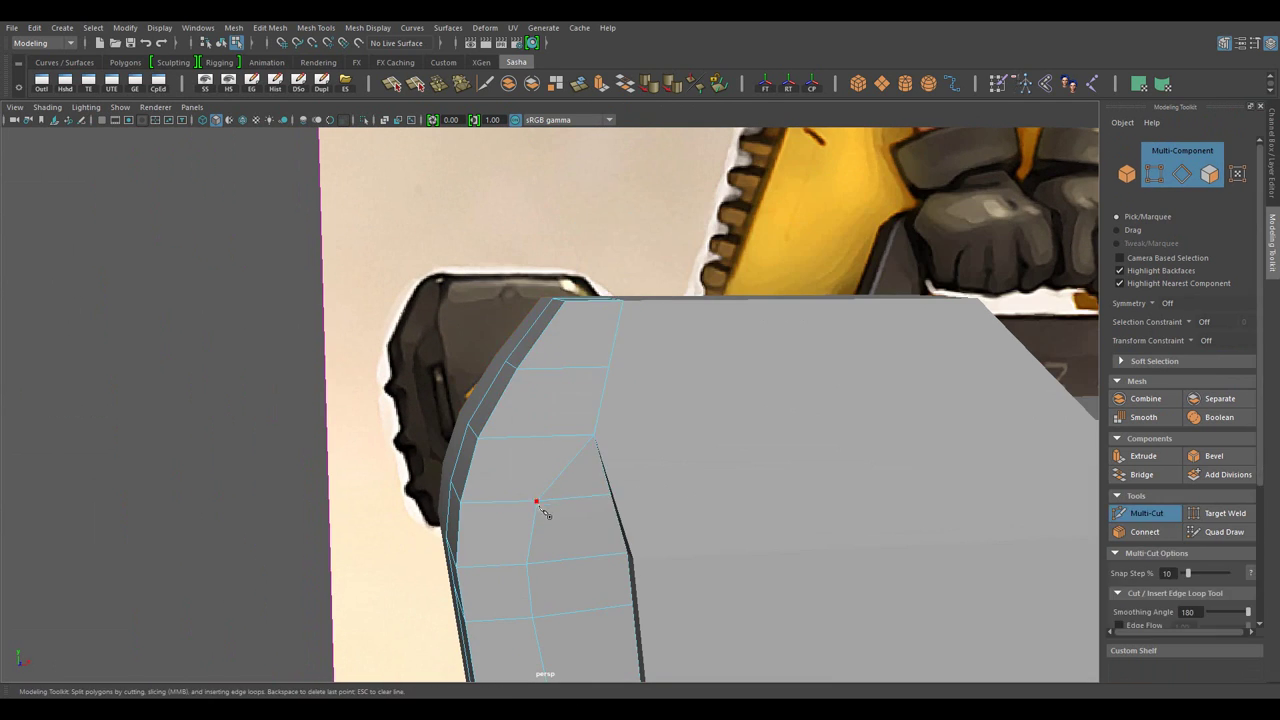
drag(600, 371, 558, 369)
drag(596, 562, 540, 390)
key(w)
click(535, 383)
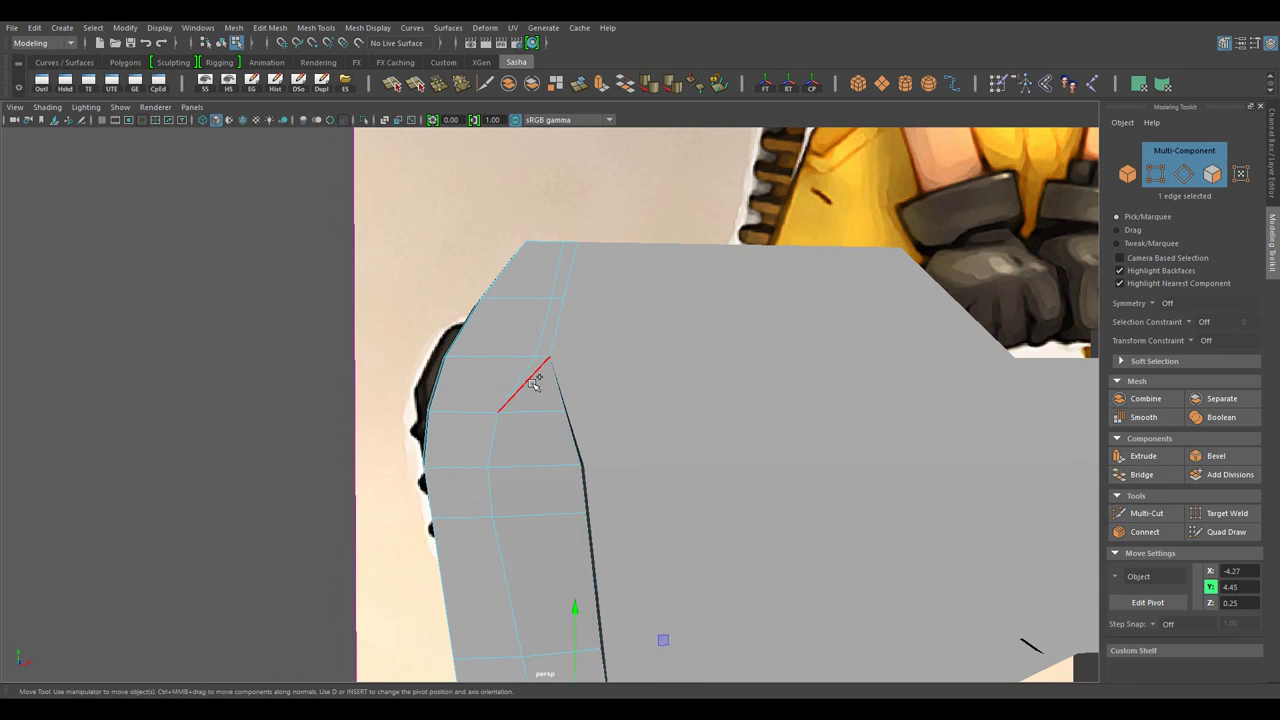
- Select the rear bevel edge loop and insert a new edge loop through it
drag(675, 299, 543, 320)
drag(543, 320, 614, 309)
drag(614, 309, 590, 400)
drag(590, 400, 560, 395)
double_click(545, 290)
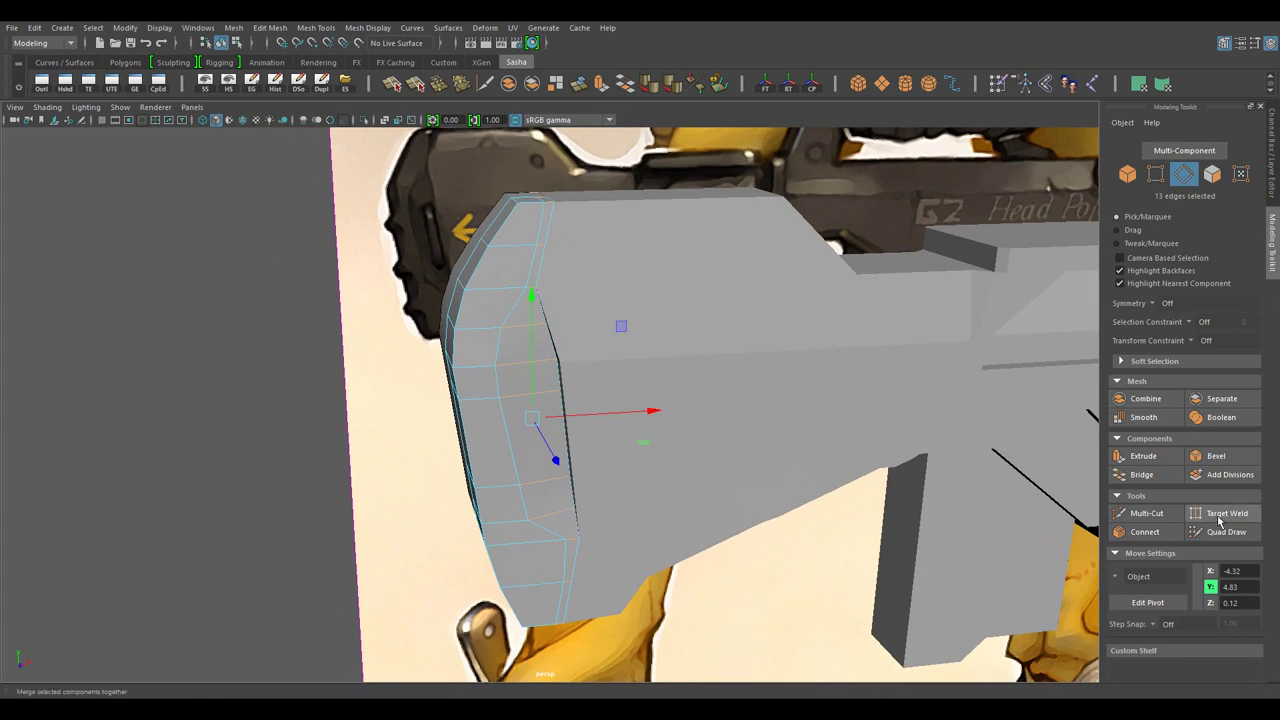
click(1145, 531)
key(w)
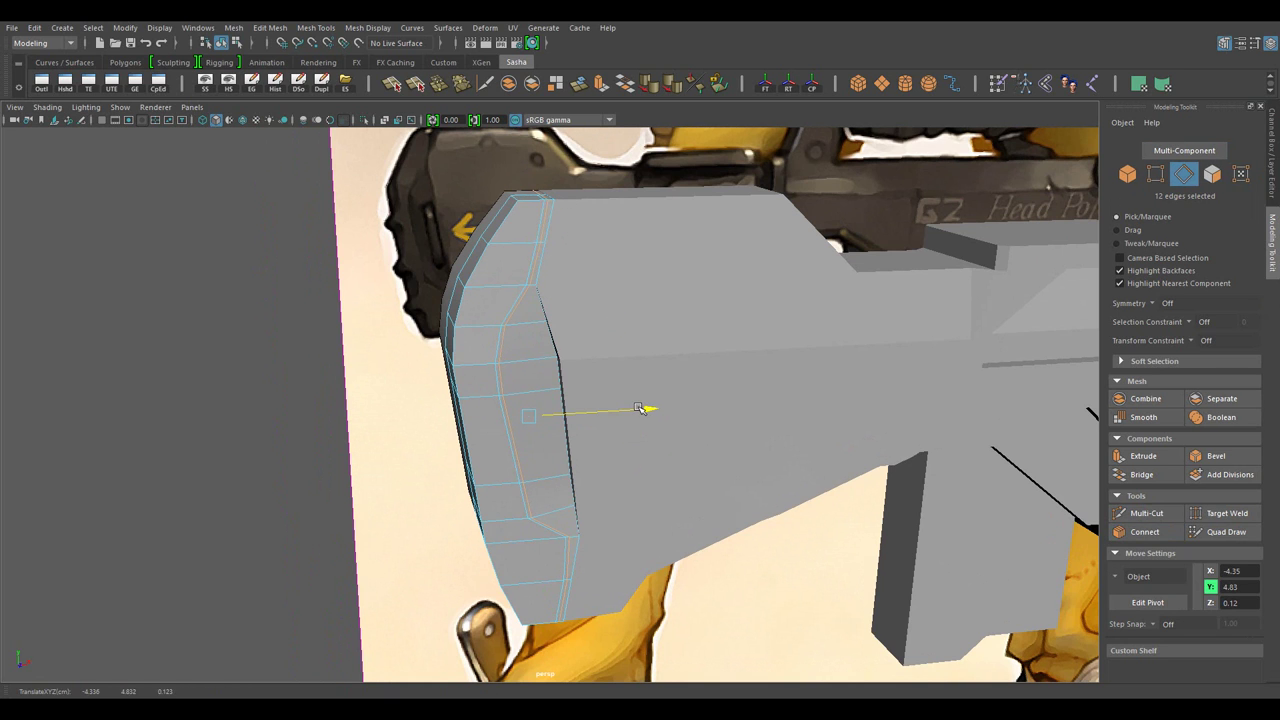
drag(637, 410, 661, 562)
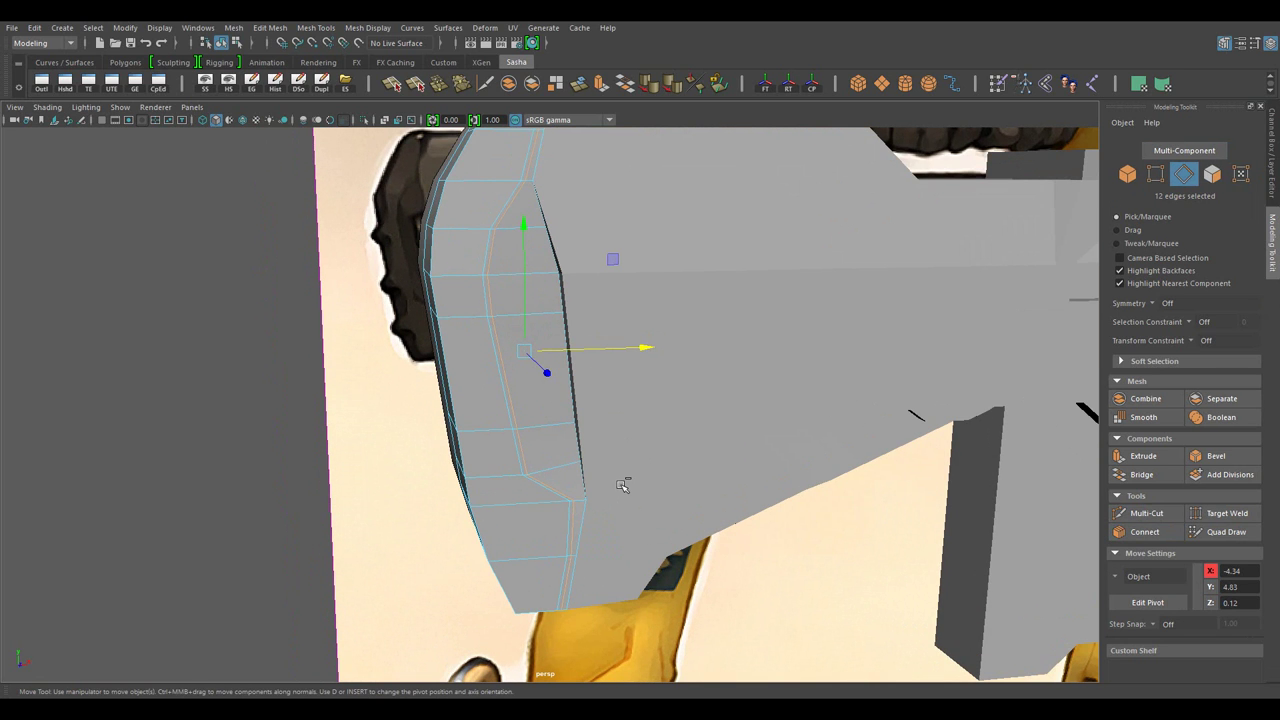
drag(622, 485, 720, 425)
key(F8)
click(120, 107)
mouse_move(146, 131)
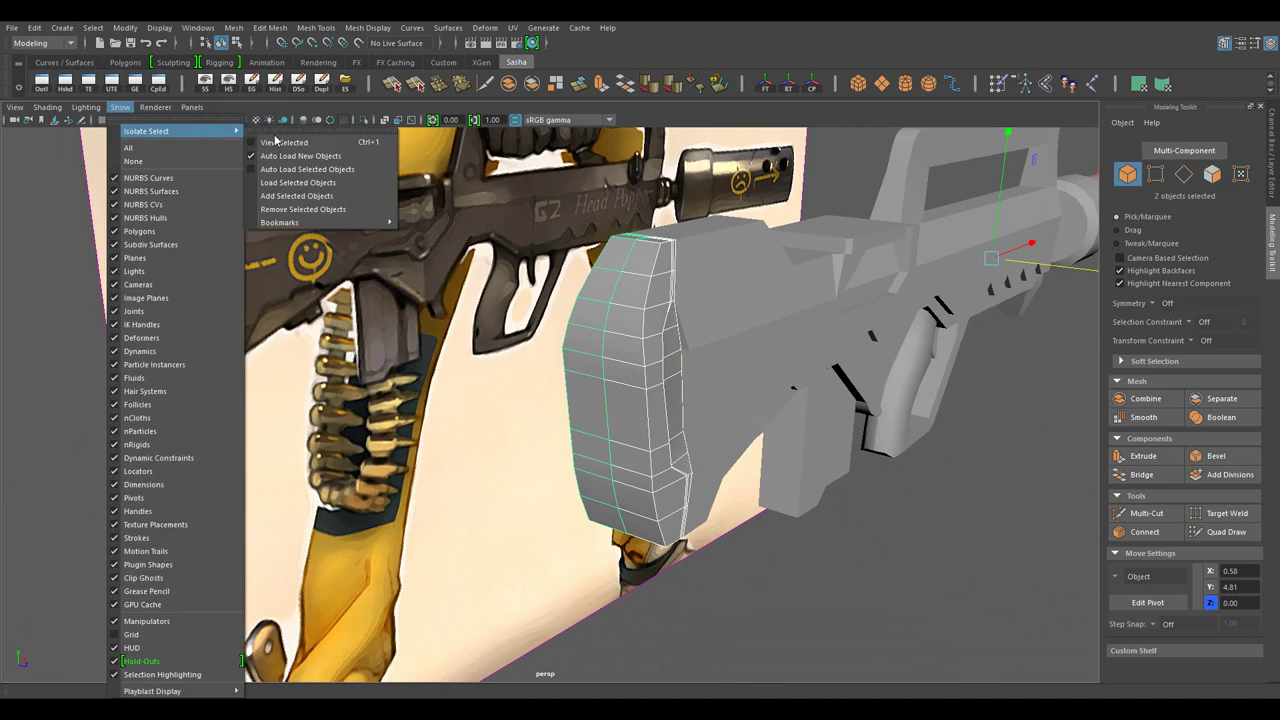
- Isolate the butt-pad piece and push its rear-edge vertices outward
click(284, 142)
drag(519, 411, 533, 467)
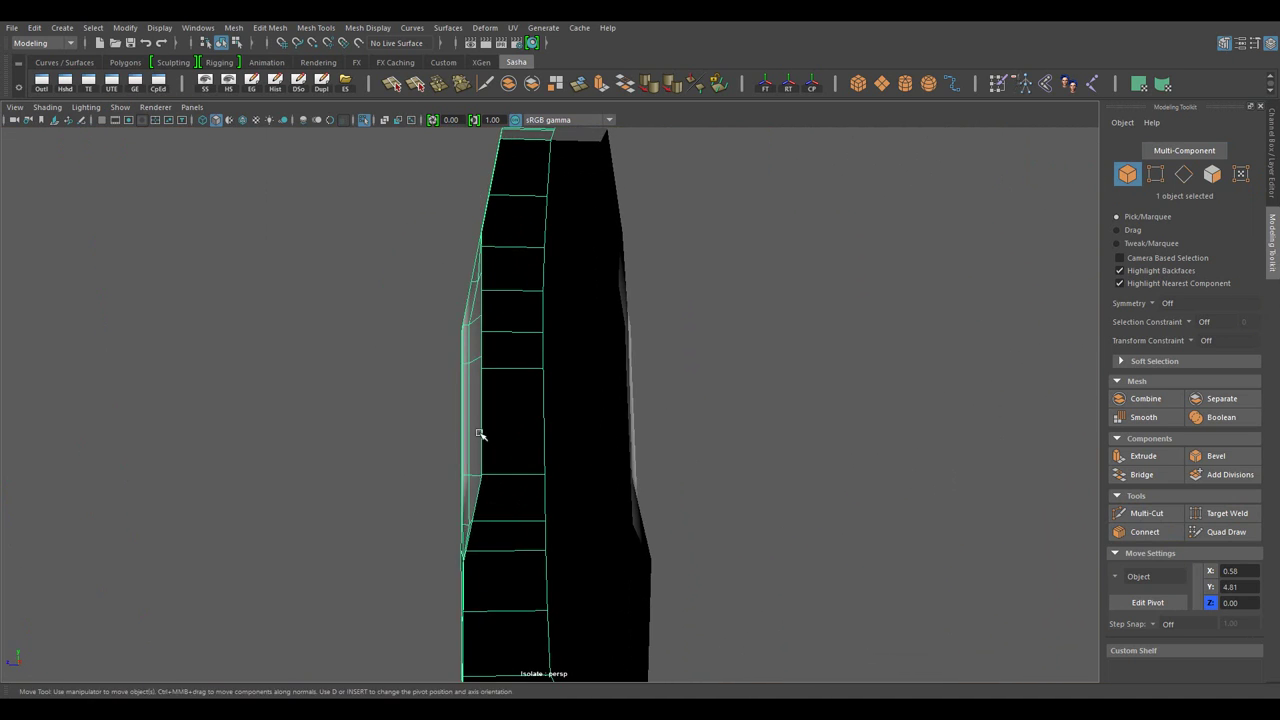
key(F9)
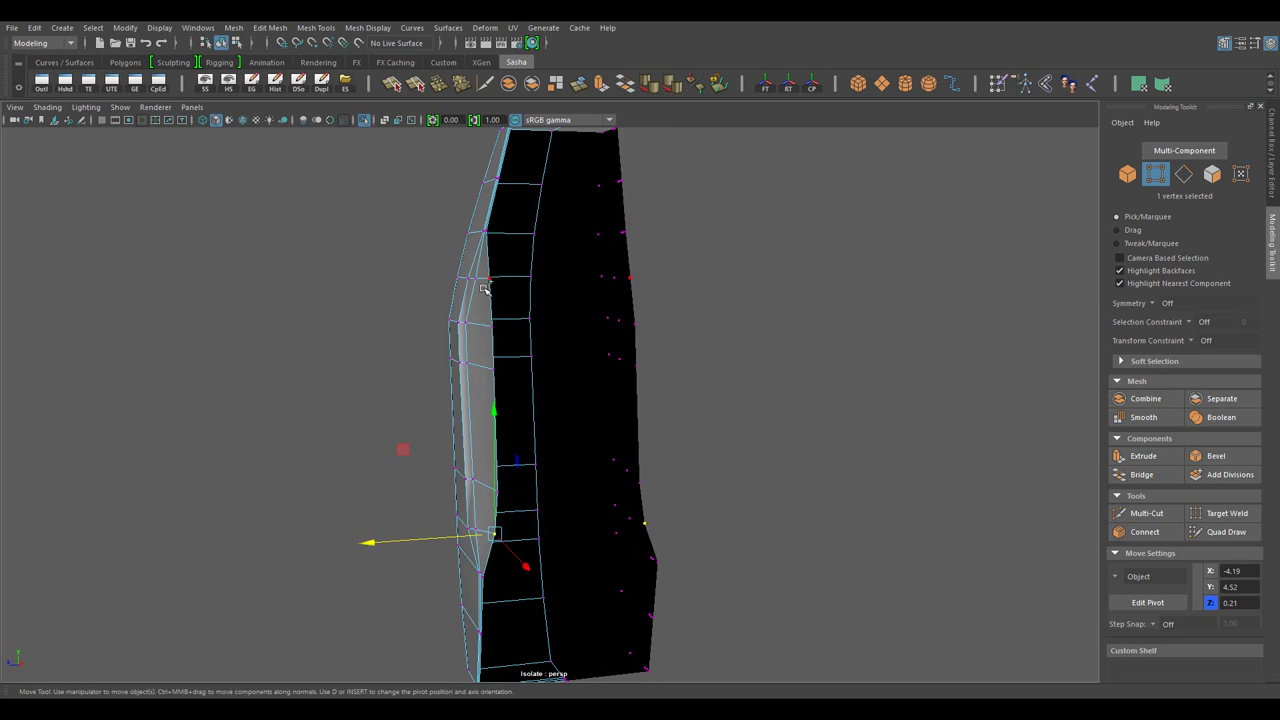
drag(488, 481, 508, 527)
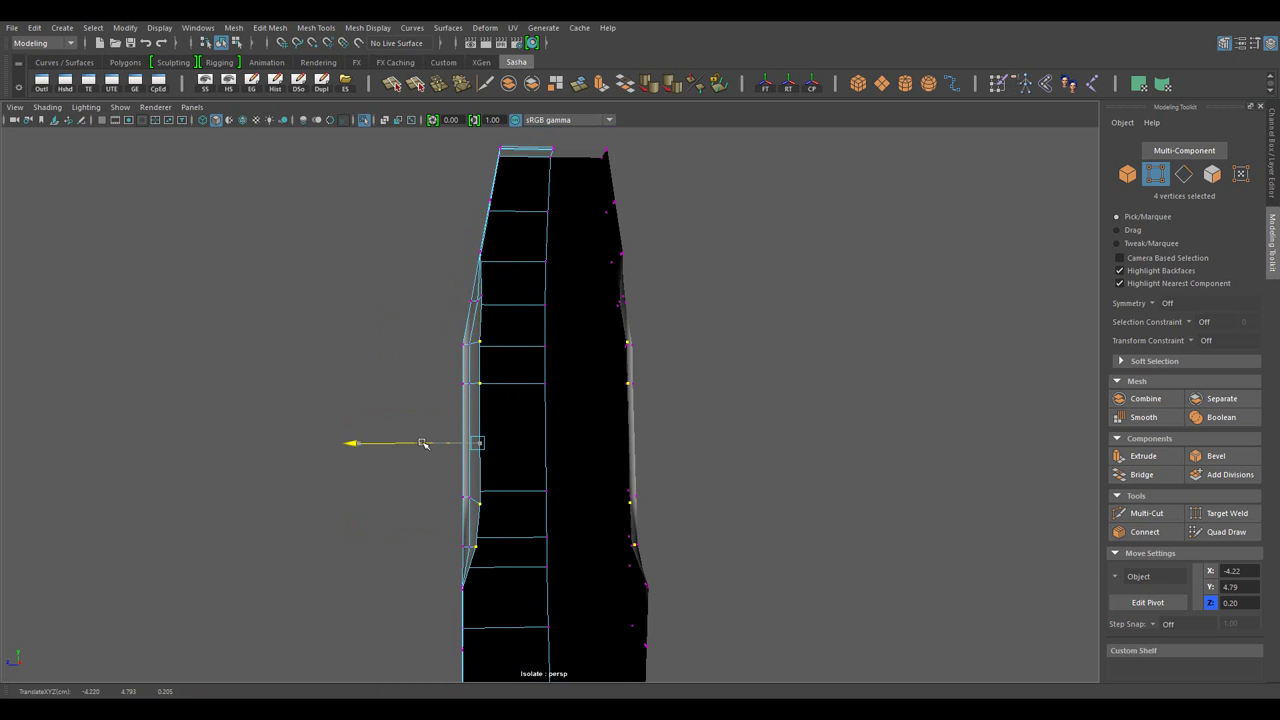
drag(522, 407, 455, 567)
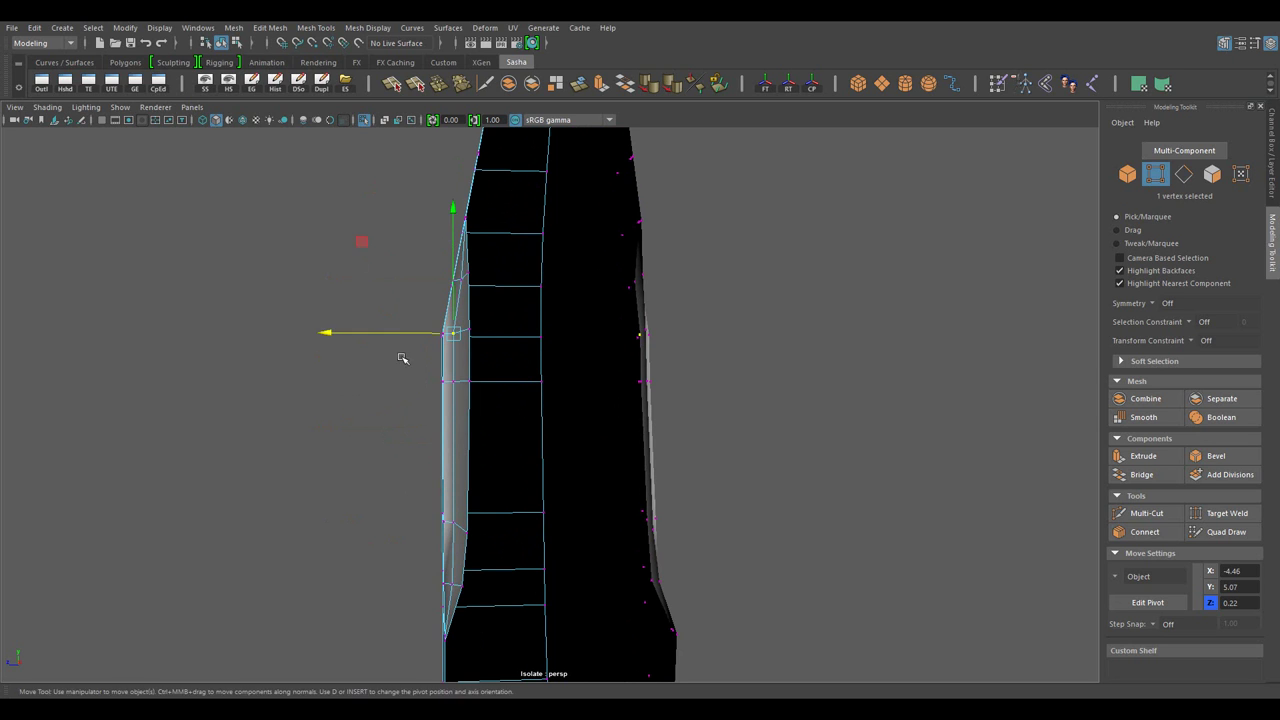
drag(402, 358, 600, 457)
key(F8)
- Add a support loop near the border and two pinched loops (Segments 2, Pinch 0.94)
click(600, 457)
click(1145, 531)
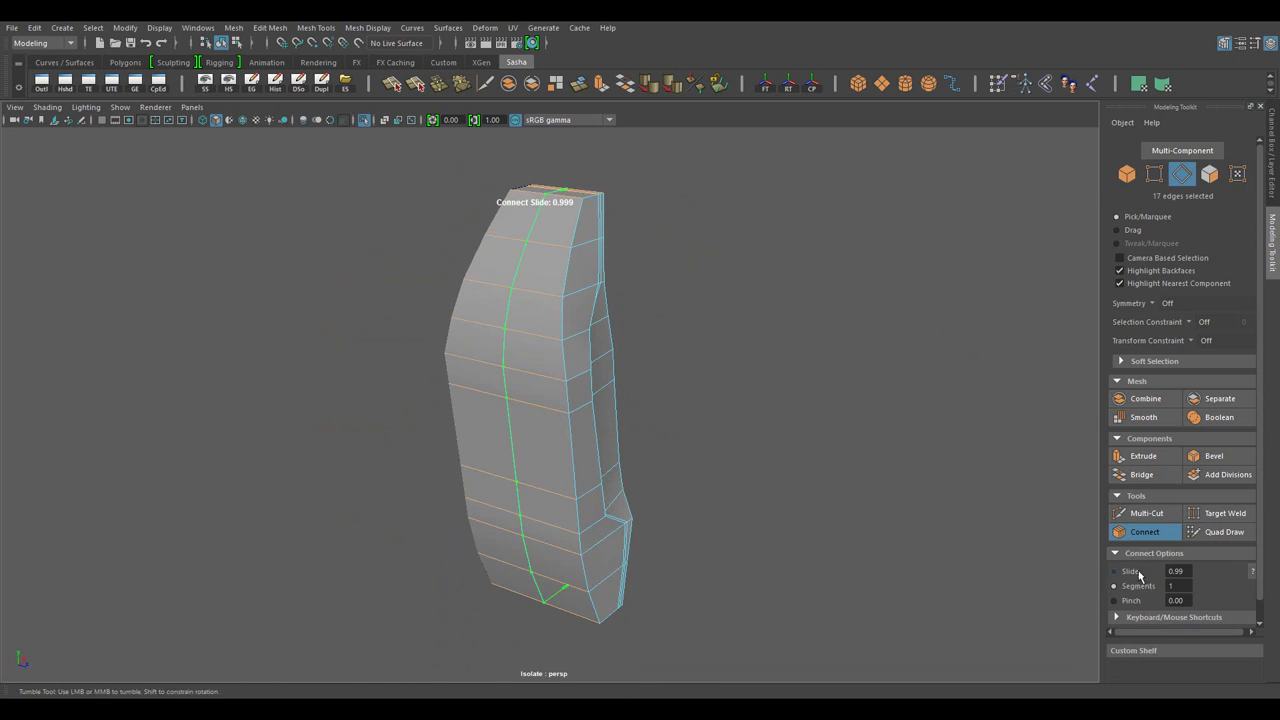
key(w)
drag(696, 571, 684, 516)
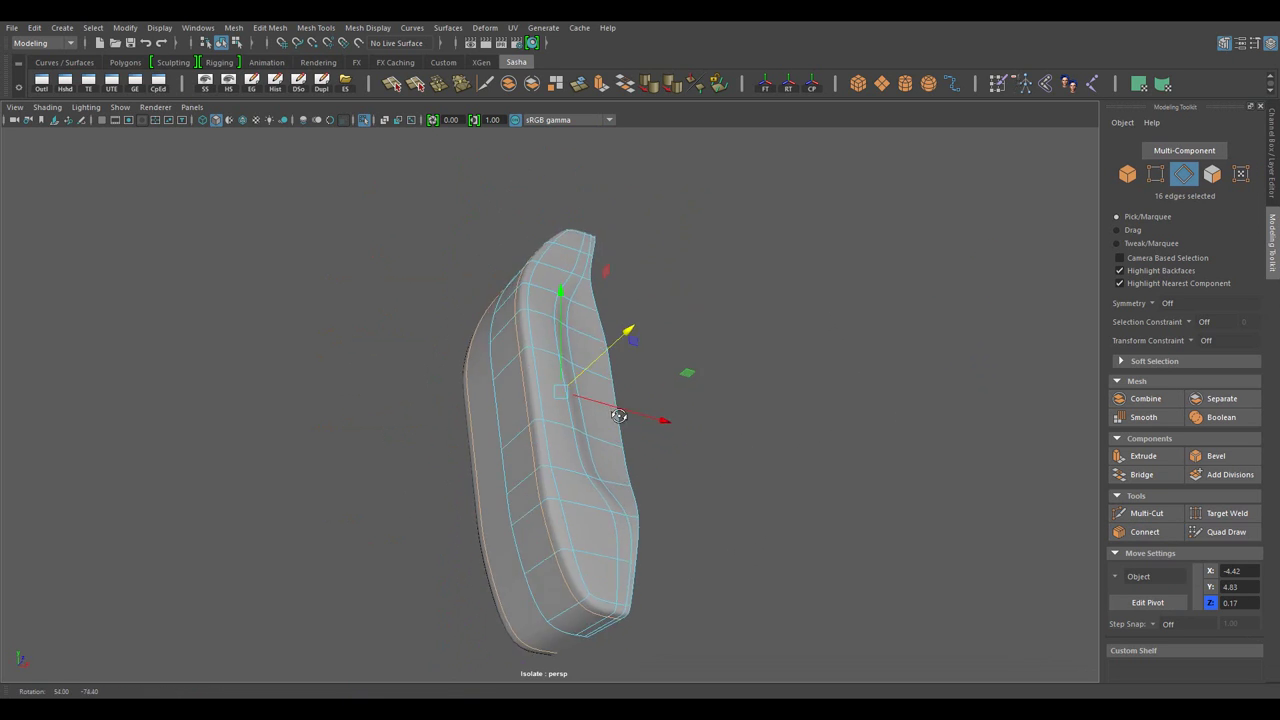
click(1145, 531)
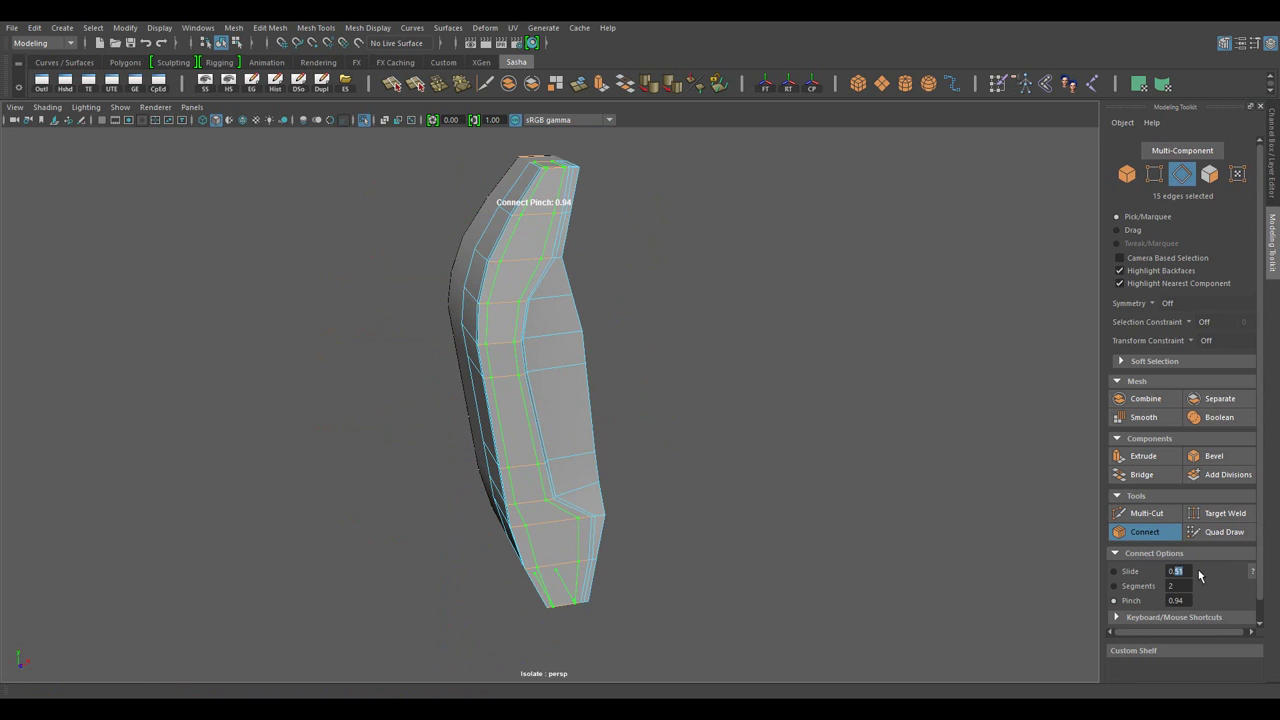
drag(878, 541, 738, 457)
key(w)
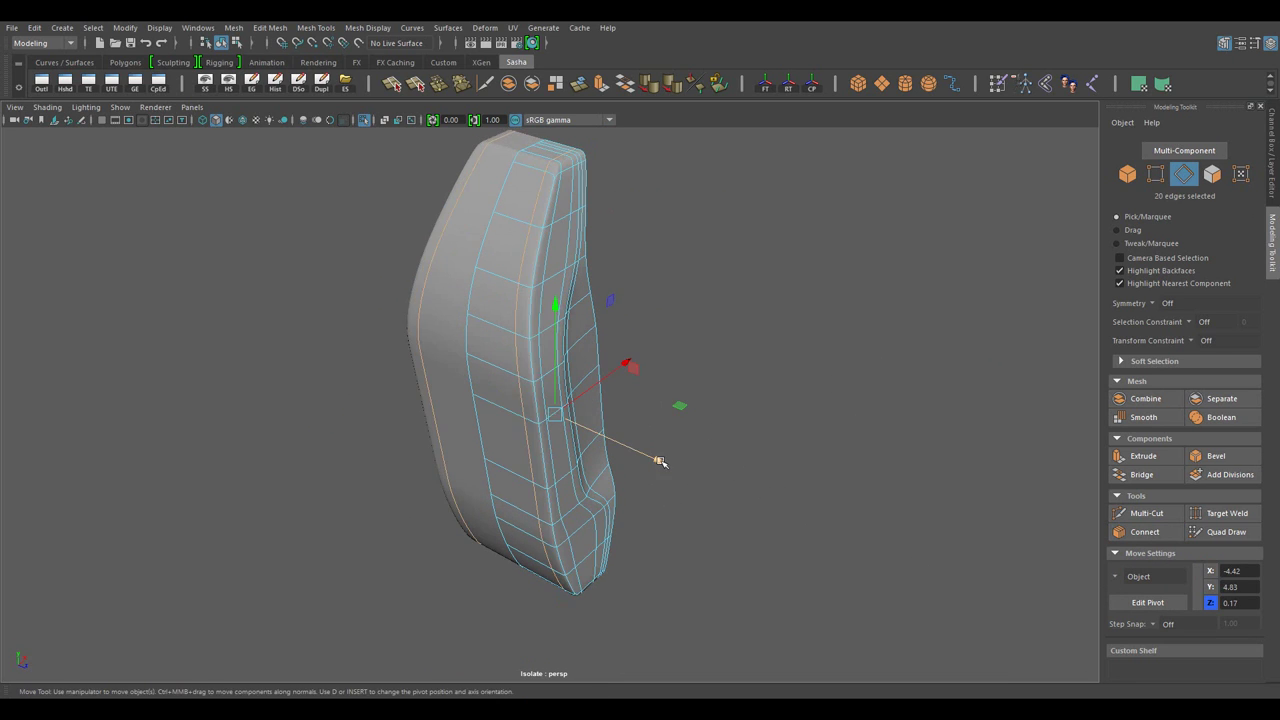
drag(648, 470, 577, 372)
key(F8)
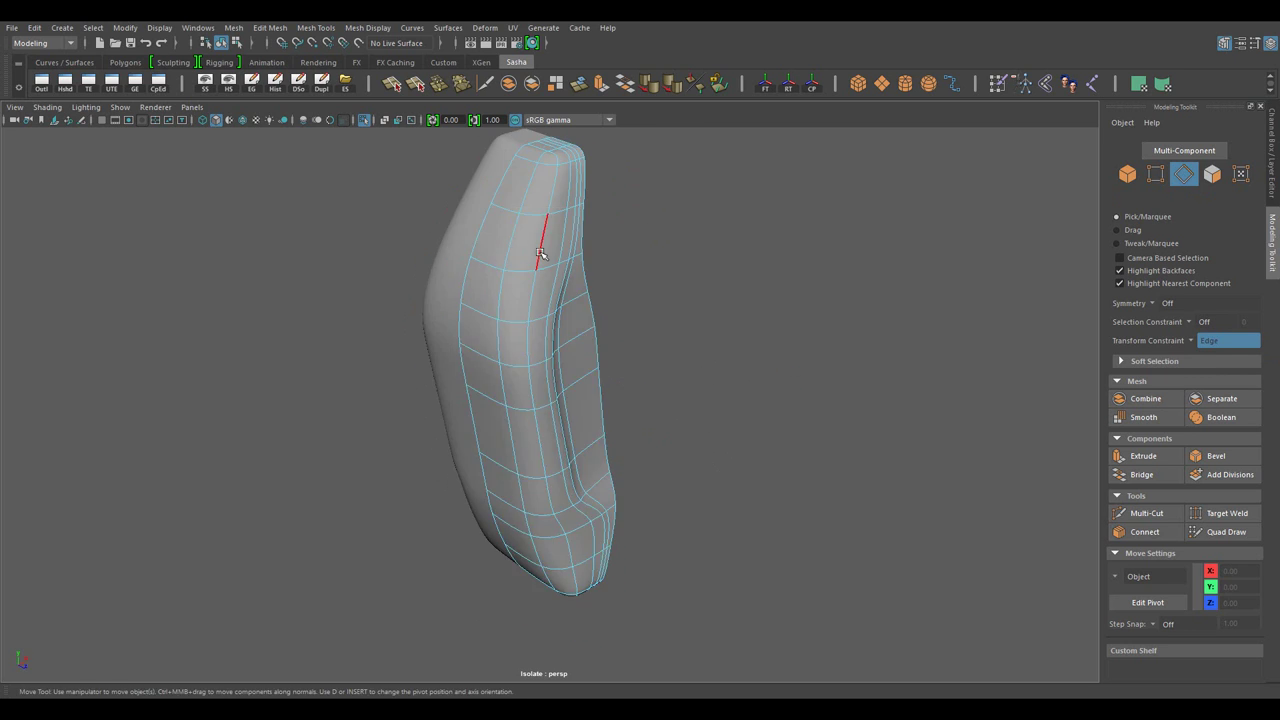
drag(791, 380, 682, 440)
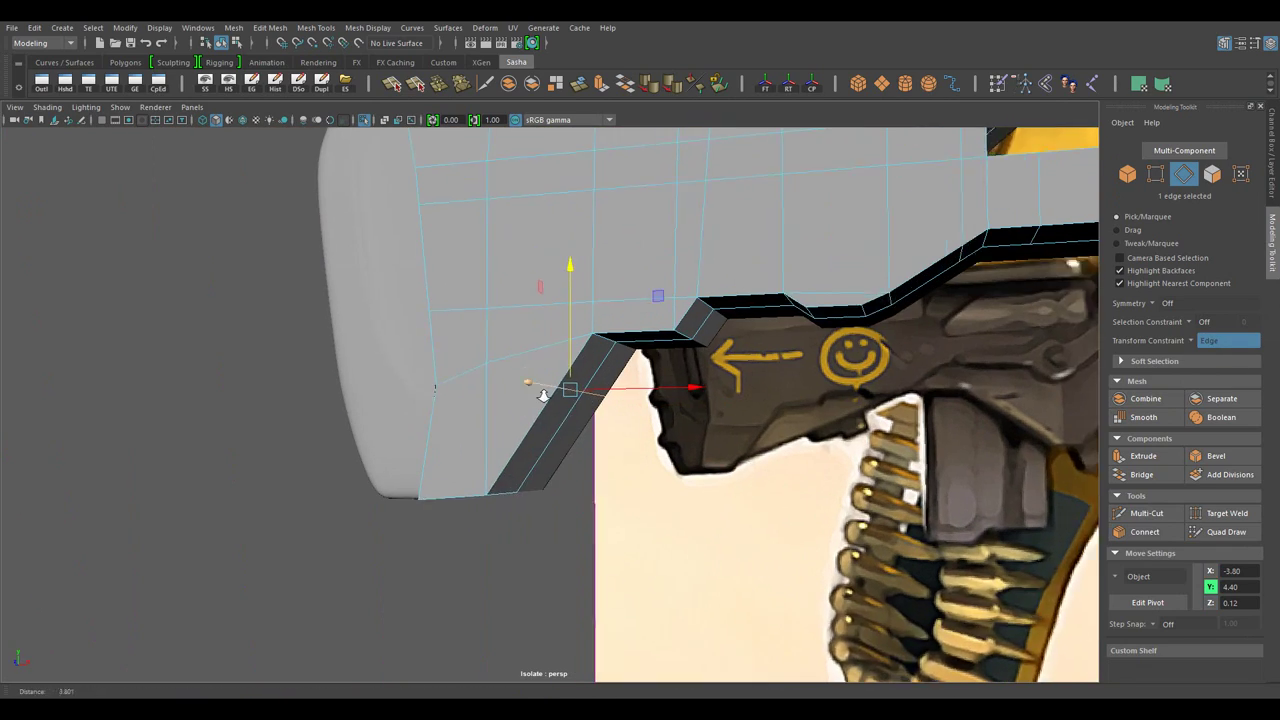
- Multi-Cut an edge into the angled hook and scale its vertex row flat
click(445, 291)
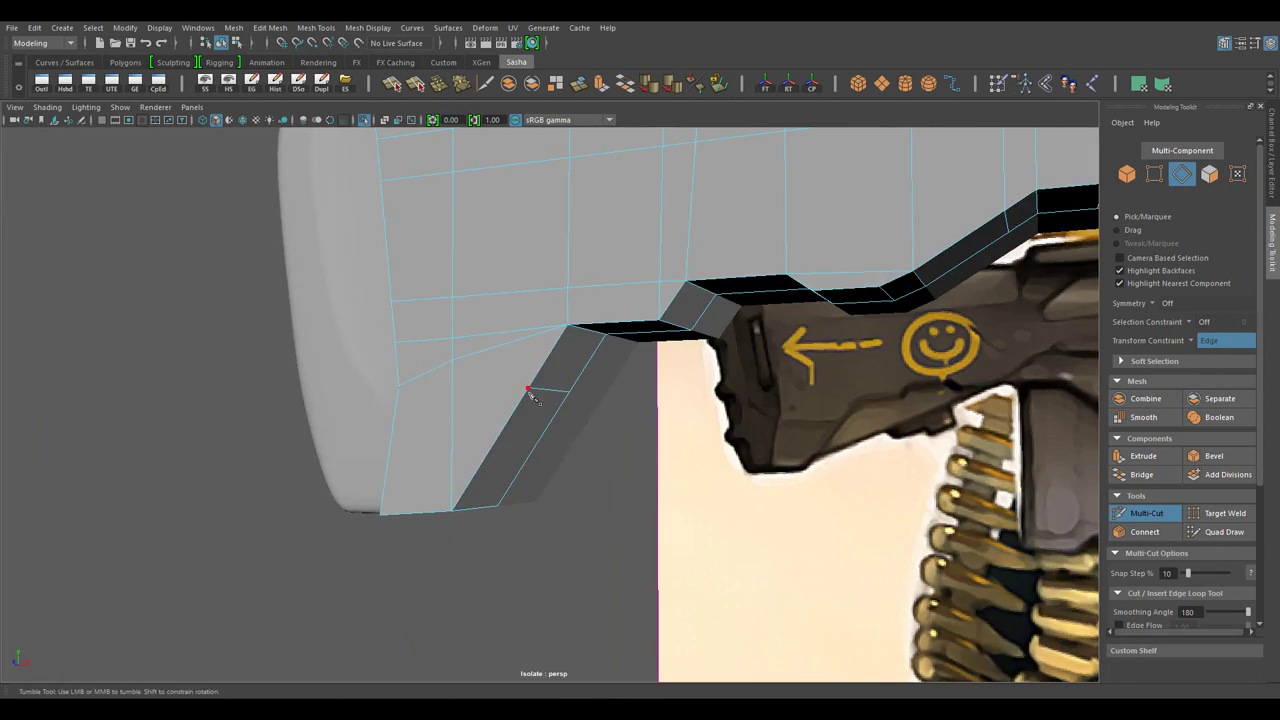
click(565, 387)
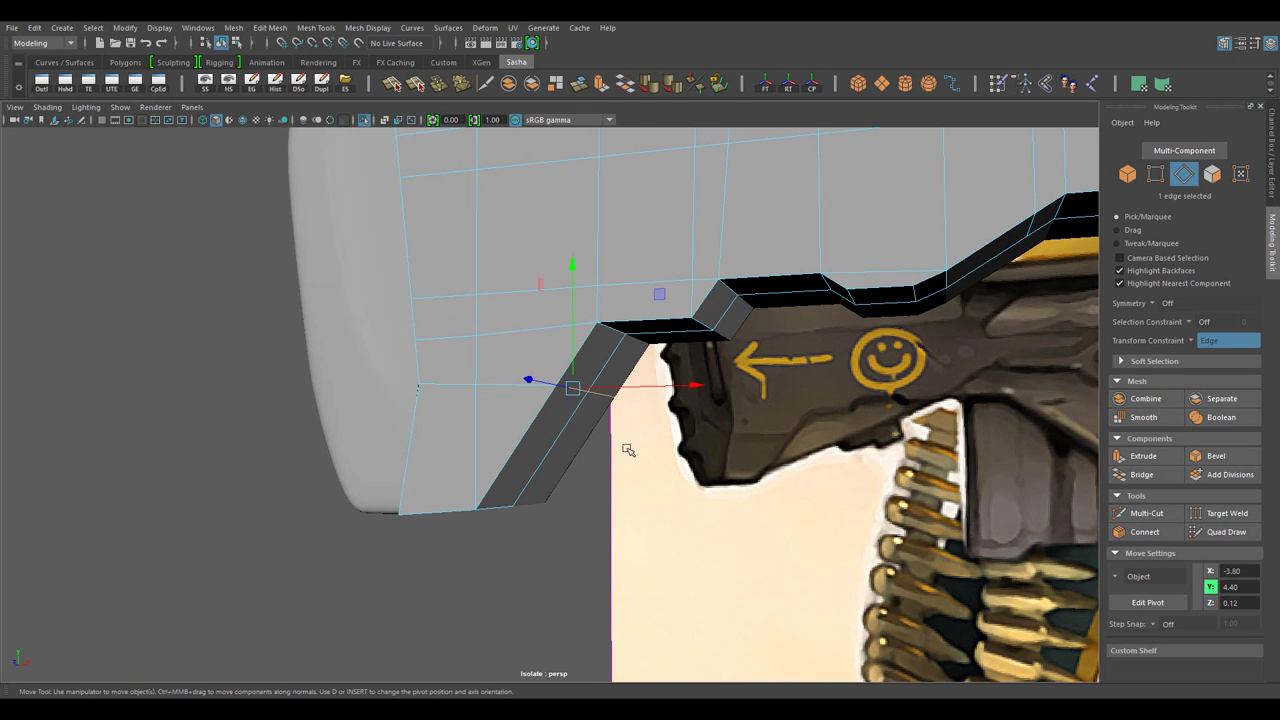
drag(514, 326, 449, 331)
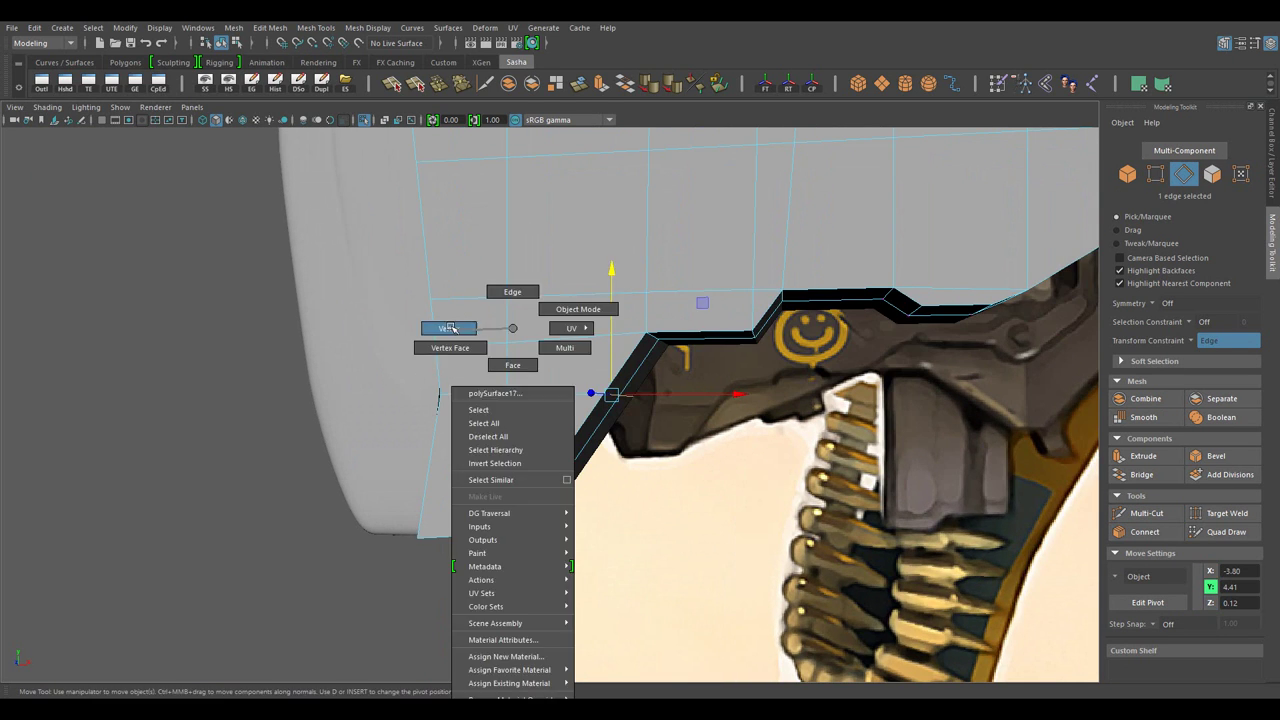
key(r)
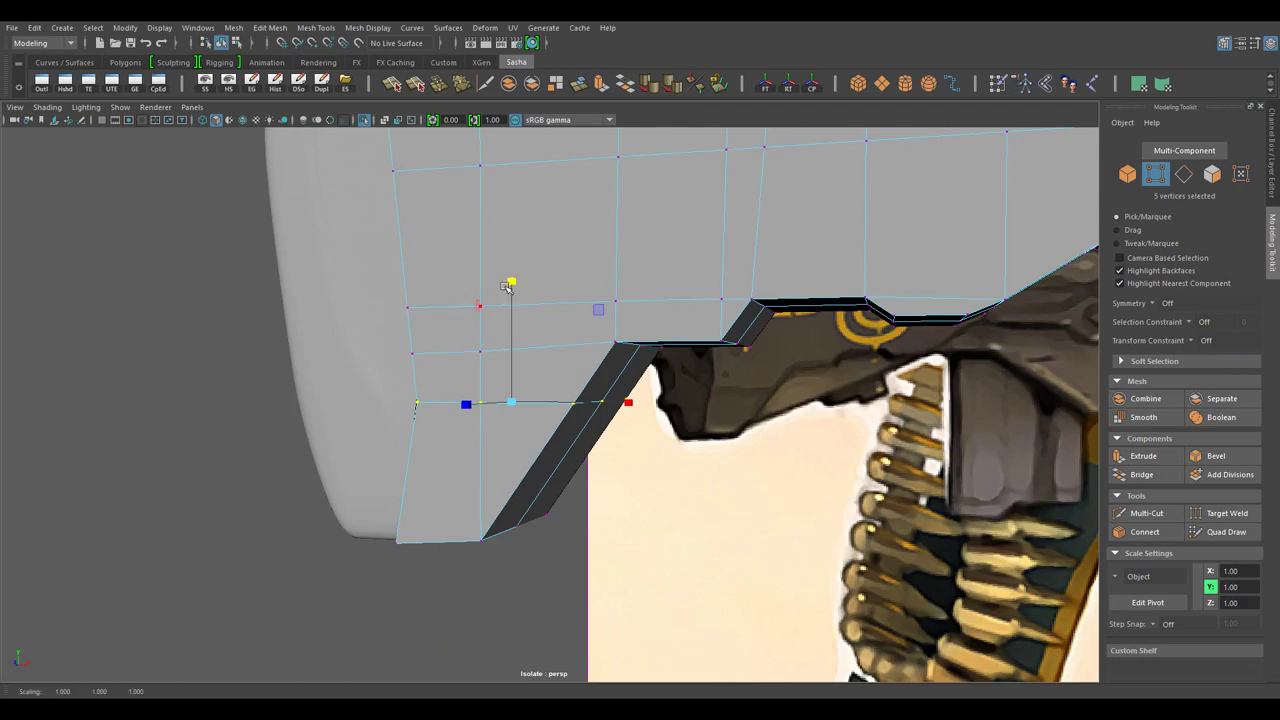
- Connect the two selected hook-strip edges with a new edge
click(628, 360)
key(w)
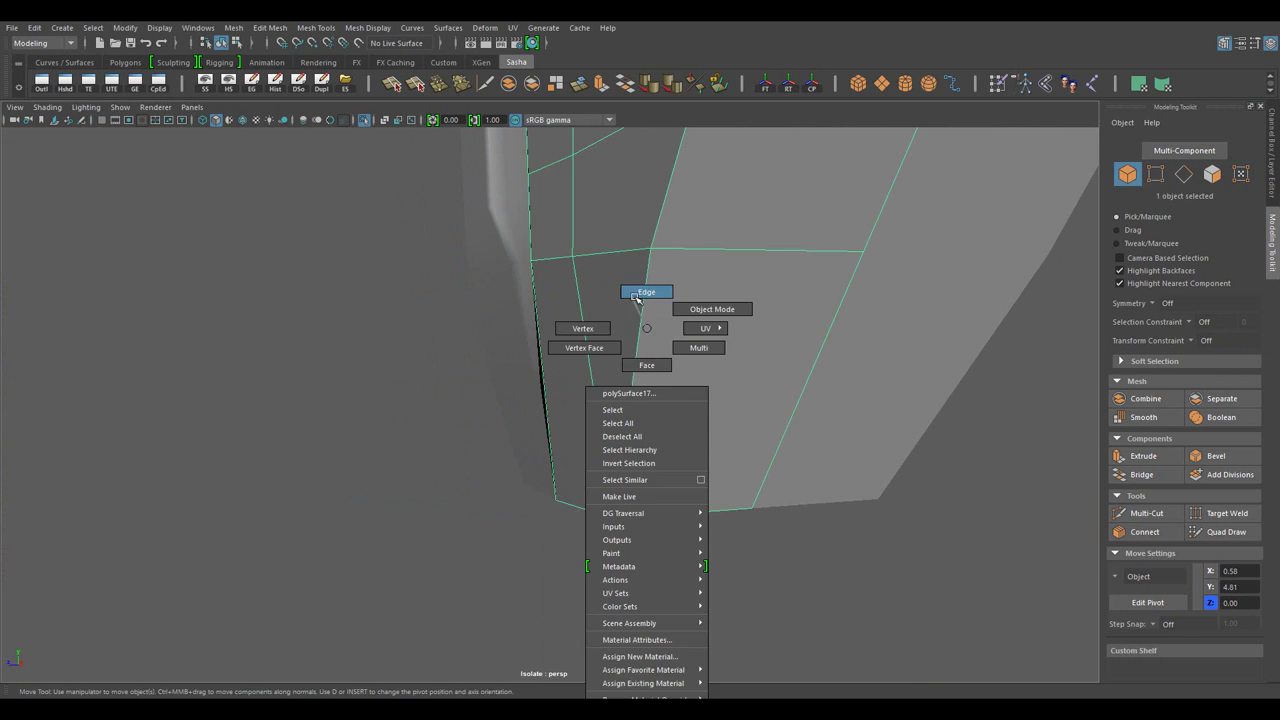
click(1144, 531)
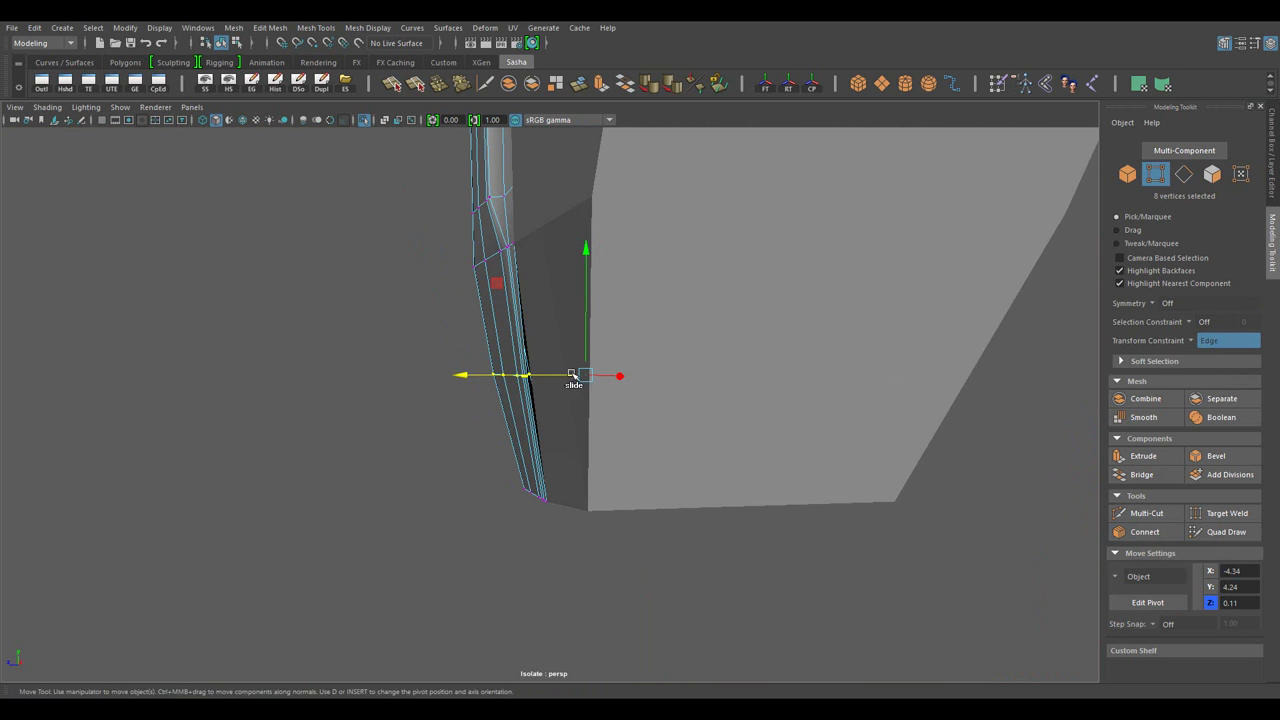
- Enable Wireframe on Shaded and align the pivot to the pad's edge
click(47, 107)
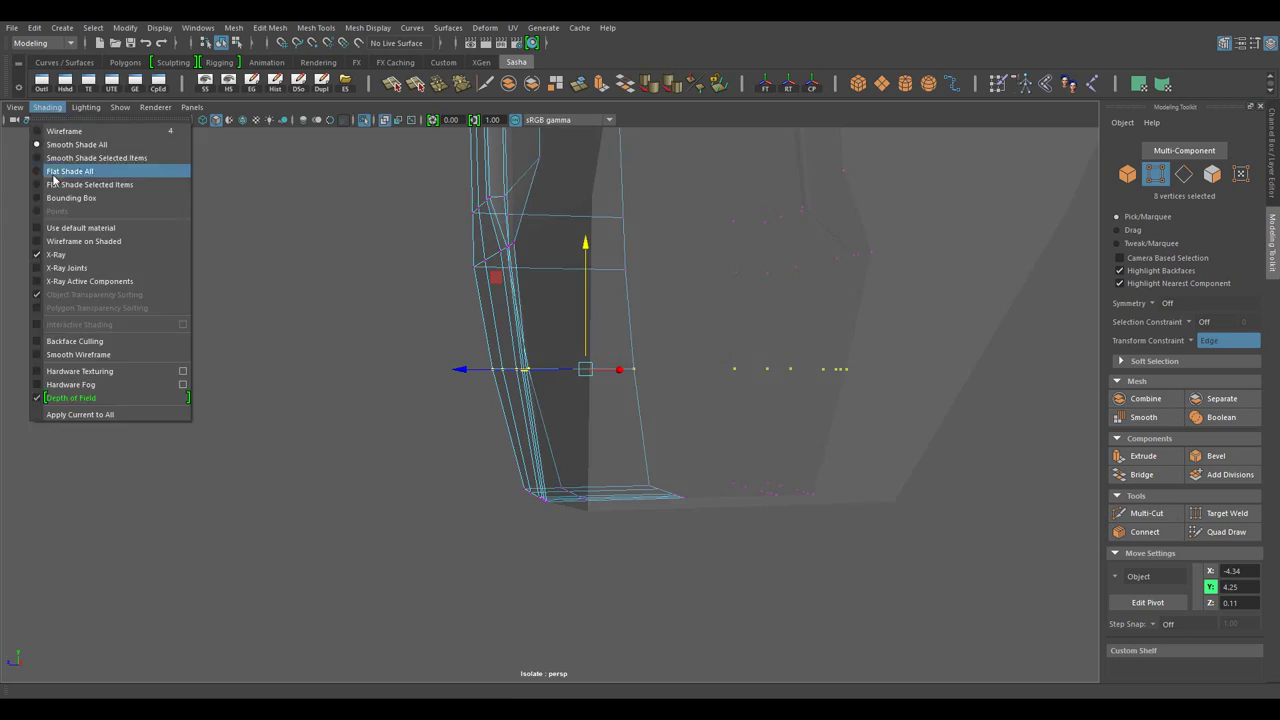
click(83, 240)
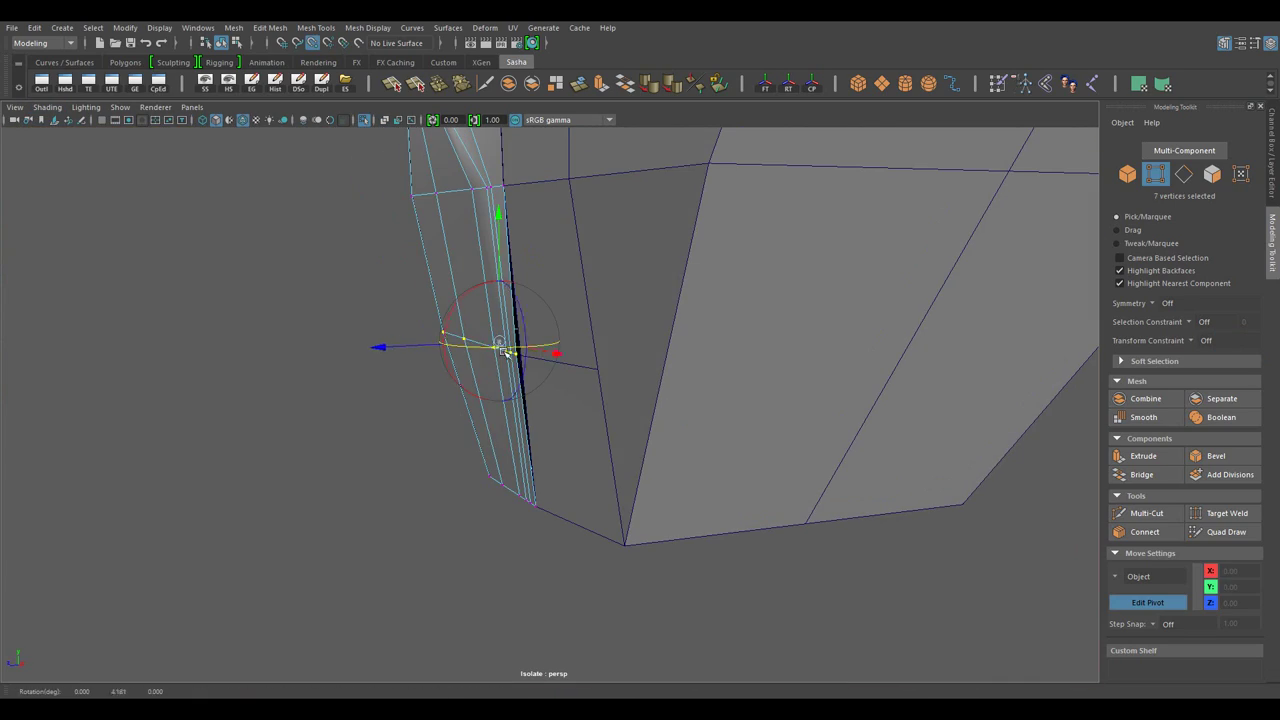
click(511, 370)
drag(511, 370, 378, 381)
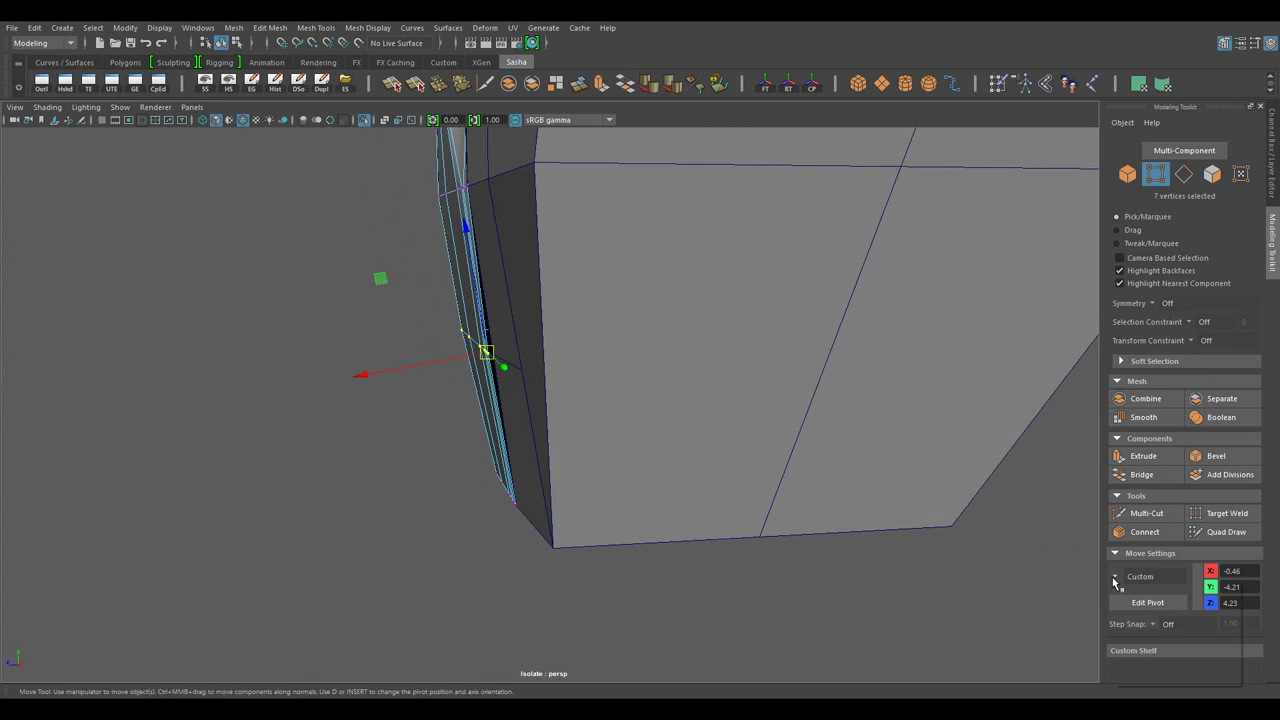
- Turn on Wireframe on Shaded and orbit around the stock to inspect it
click(47, 107)
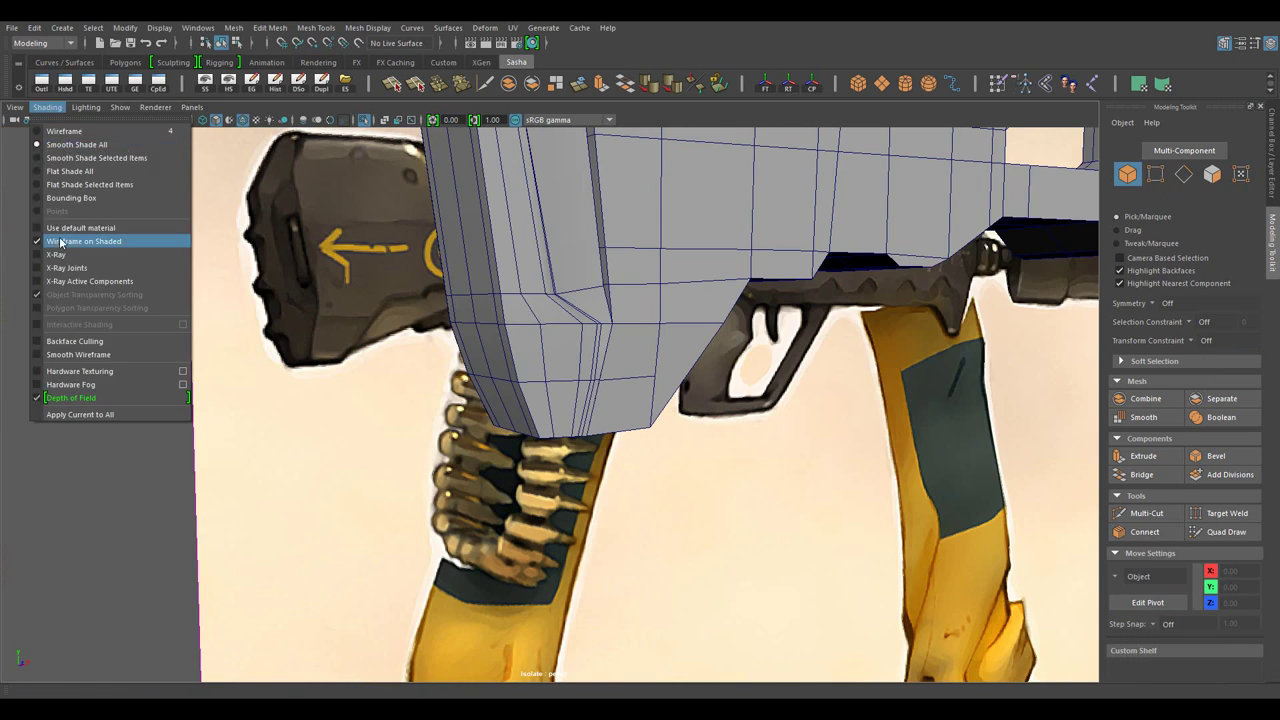
click(61, 242)
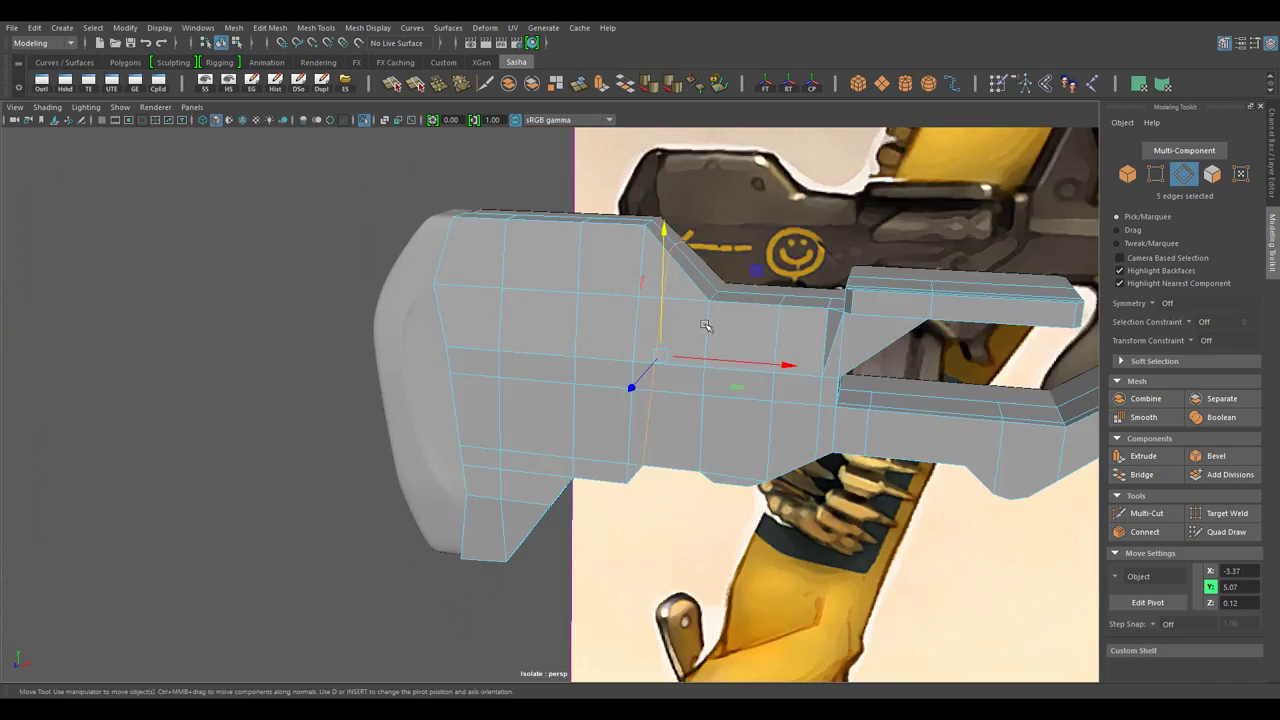
drag(760, 326, 721, 308)
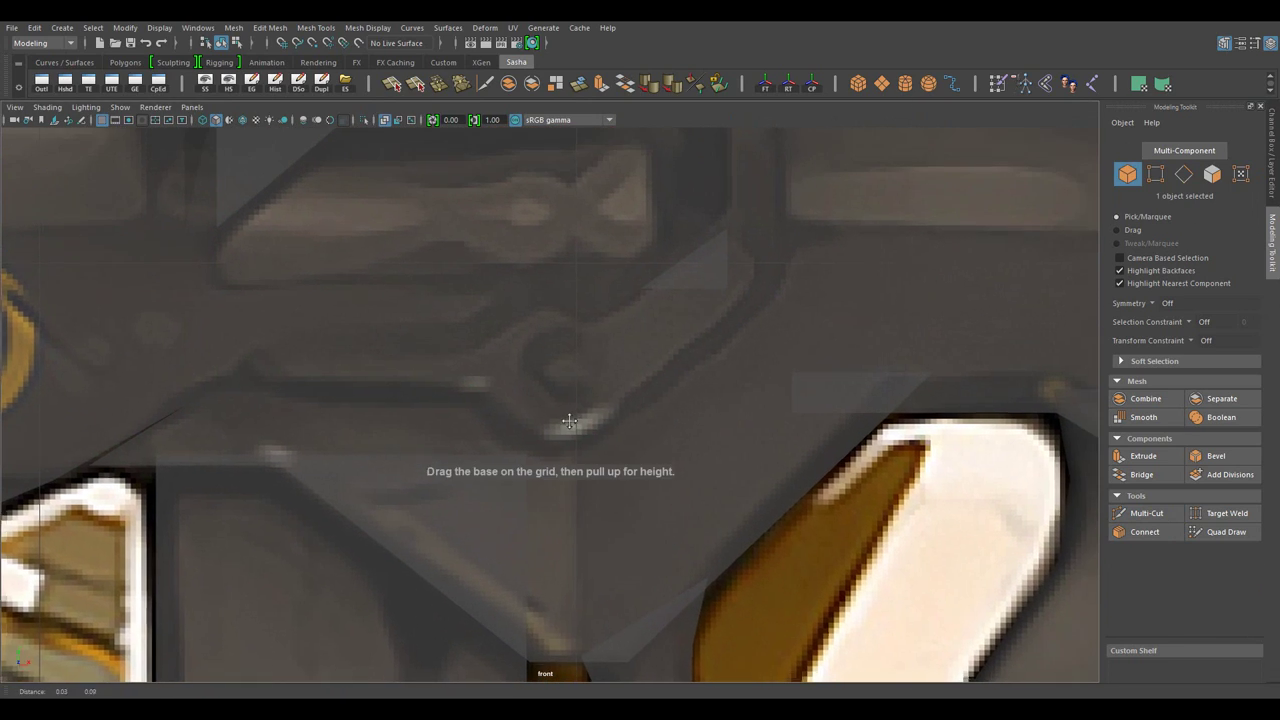
- Create a small cylinder and scale it into the hook's inner corner in front view
click(1270, 46)
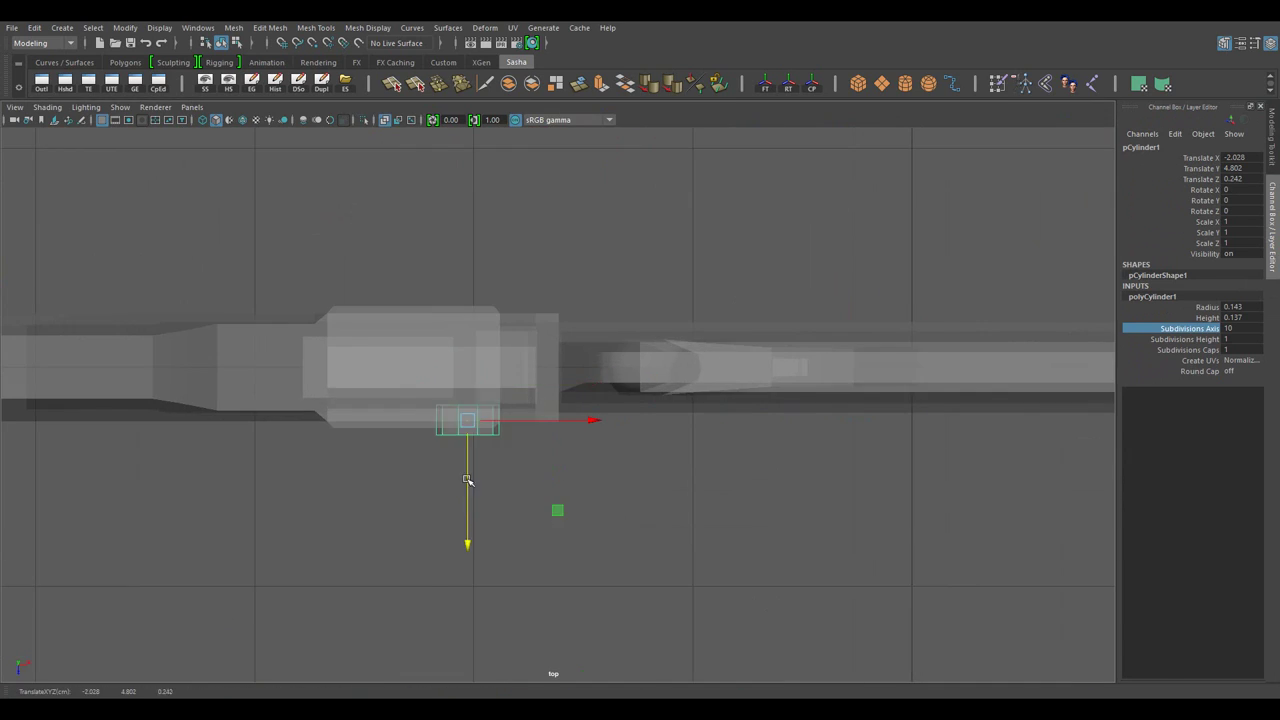
click(490, 476)
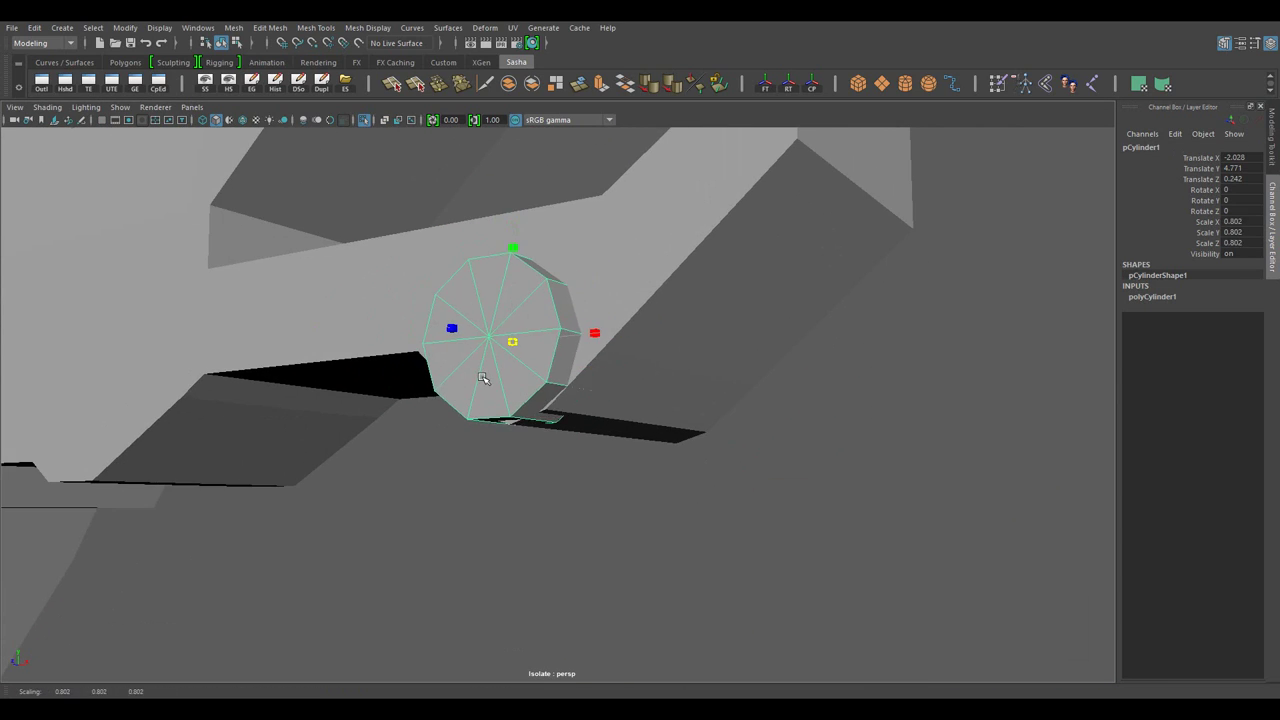
drag(486, 371, 674, 408)
key(space)
key(space)
click(720, 480)
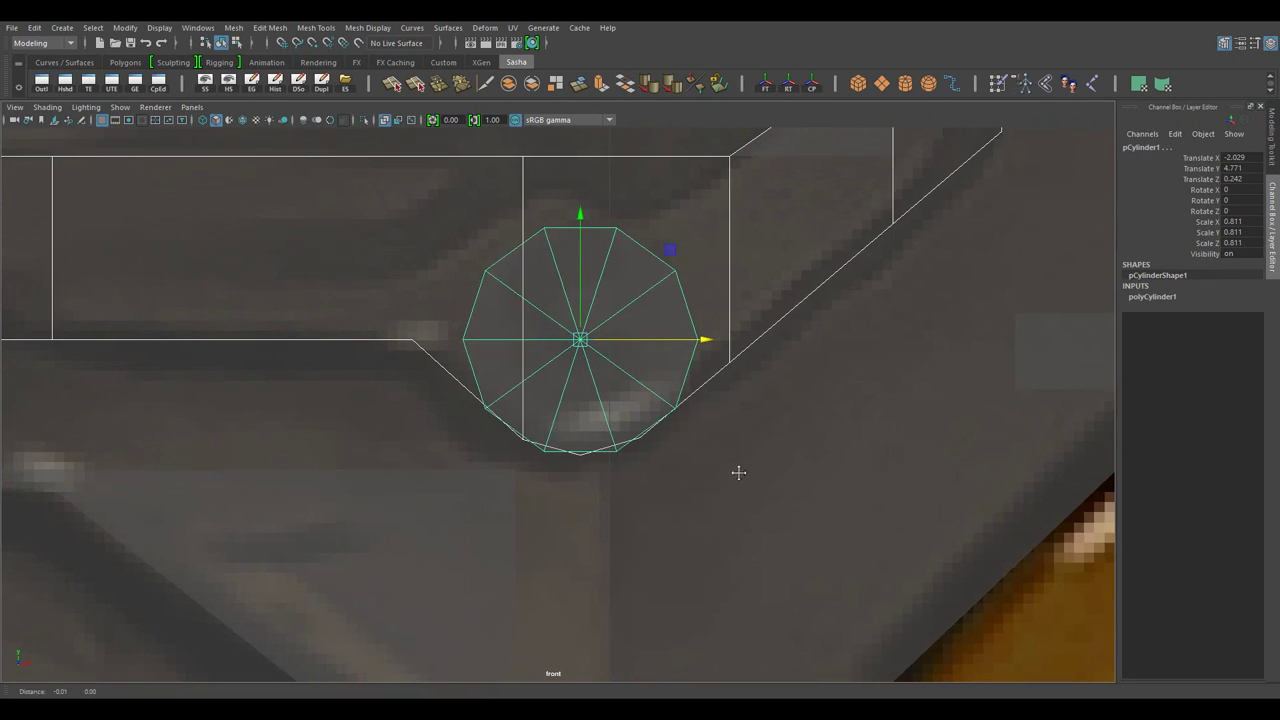
- Select the cylinder as an object and inspect its fit against the hook bend
drag(628, 302, 707, 427)
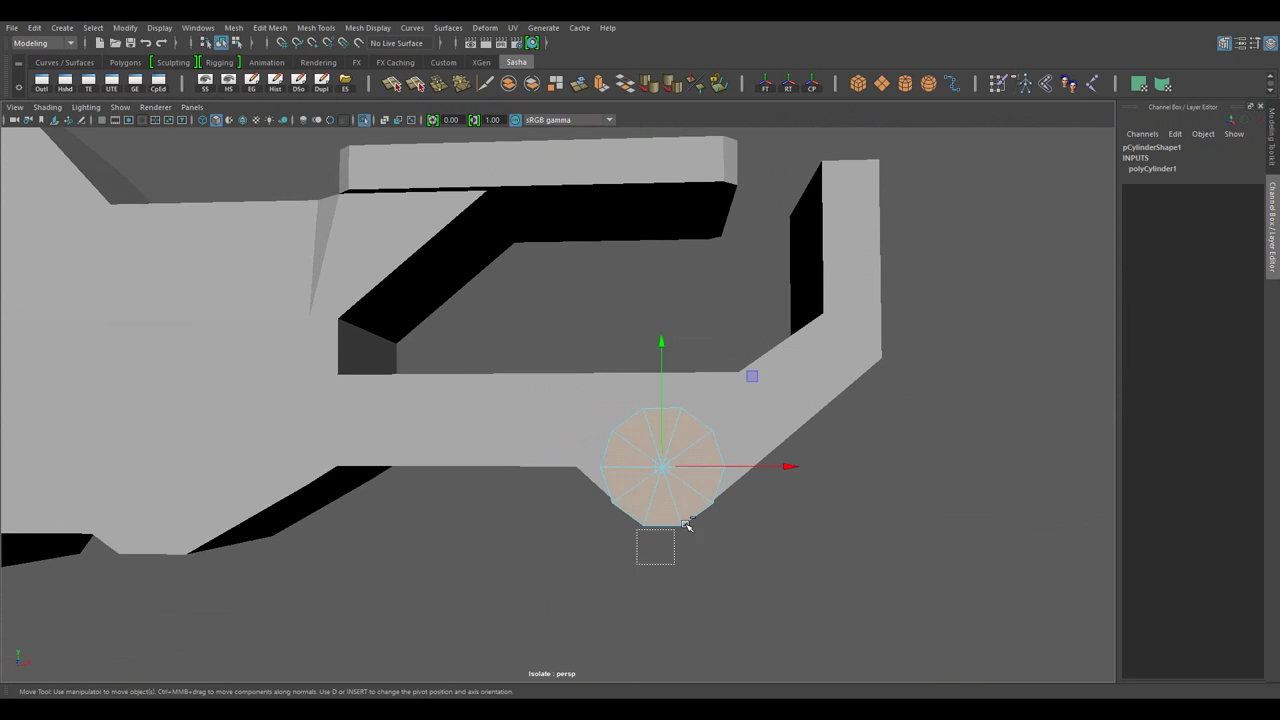
drag(687, 525, 621, 330)
drag(621, 328, 645, 328)
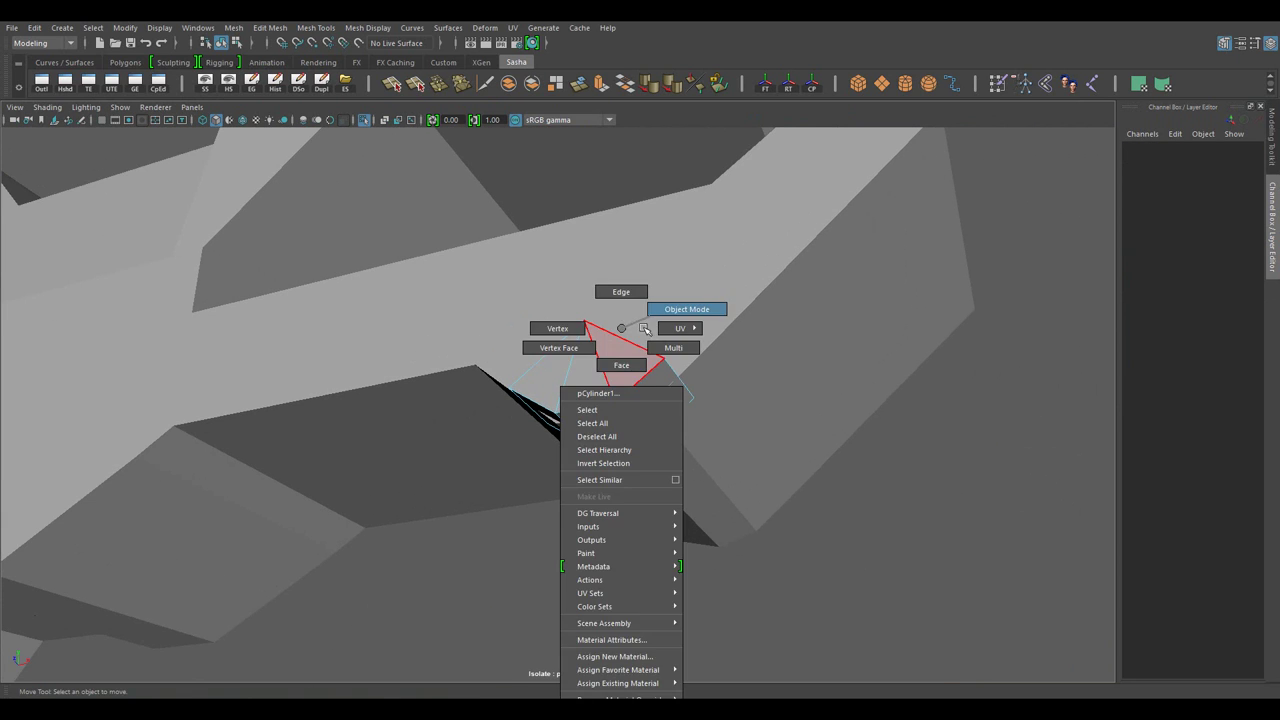
drag(645, 328, 554, 298)
drag(598, 371, 686, 431)
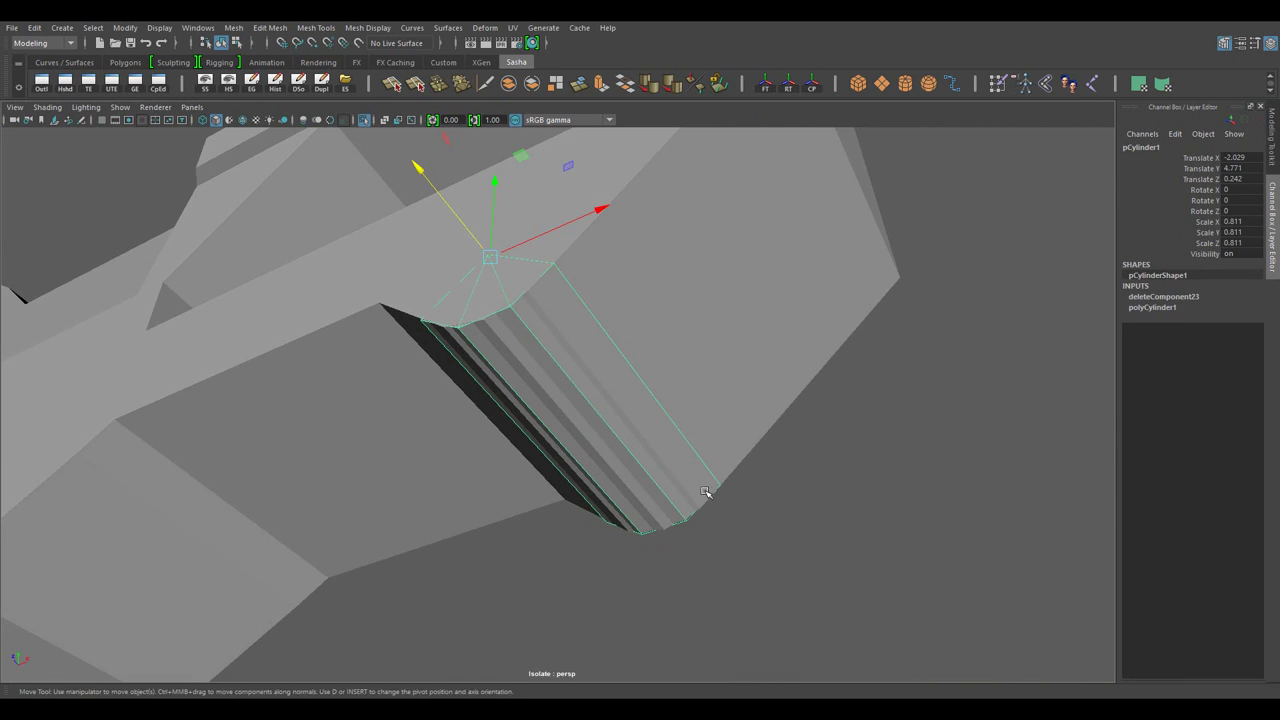
drag(607, 449, 626, 484)
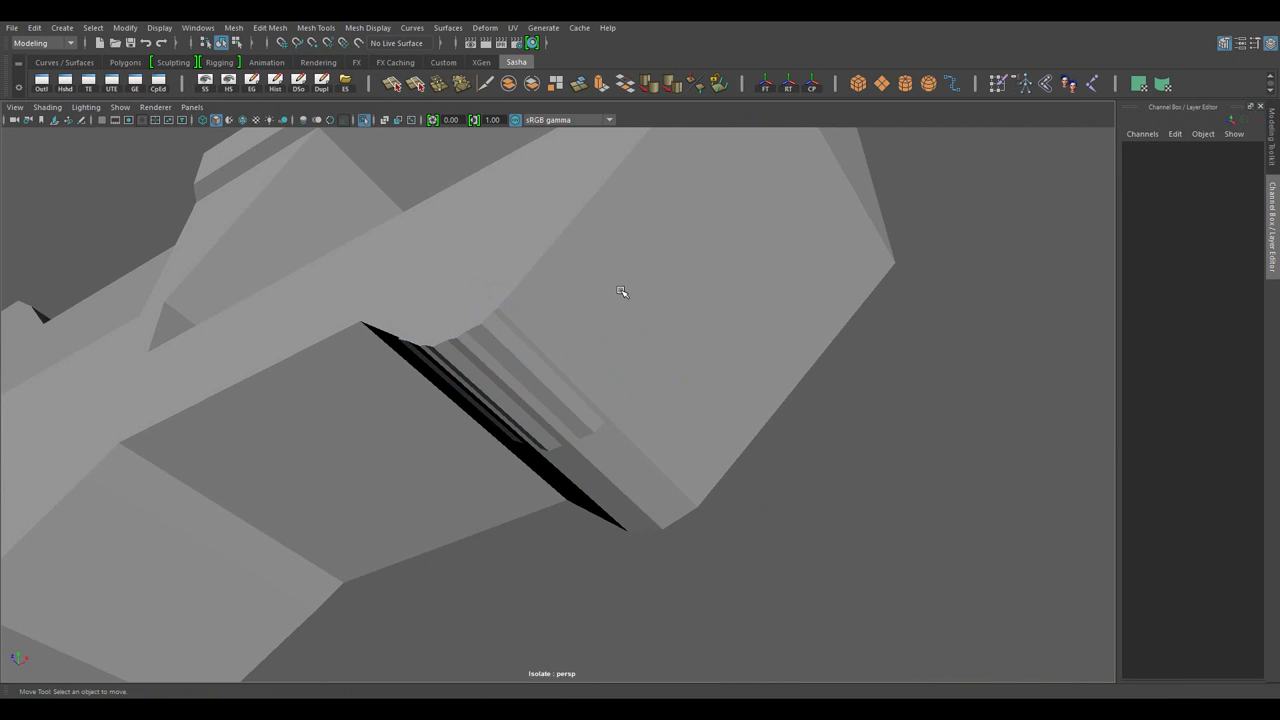
drag(694, 346, 678, 346)
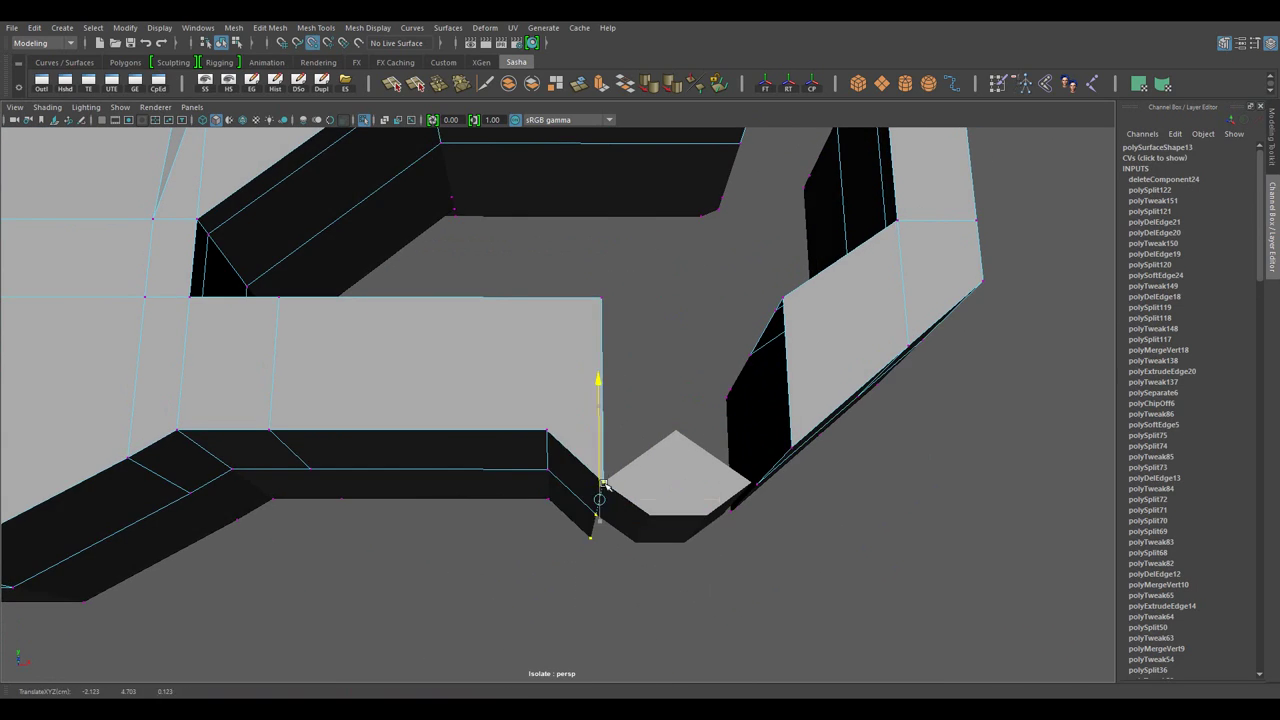
drag(603, 484, 723, 420)
click(706, 490)
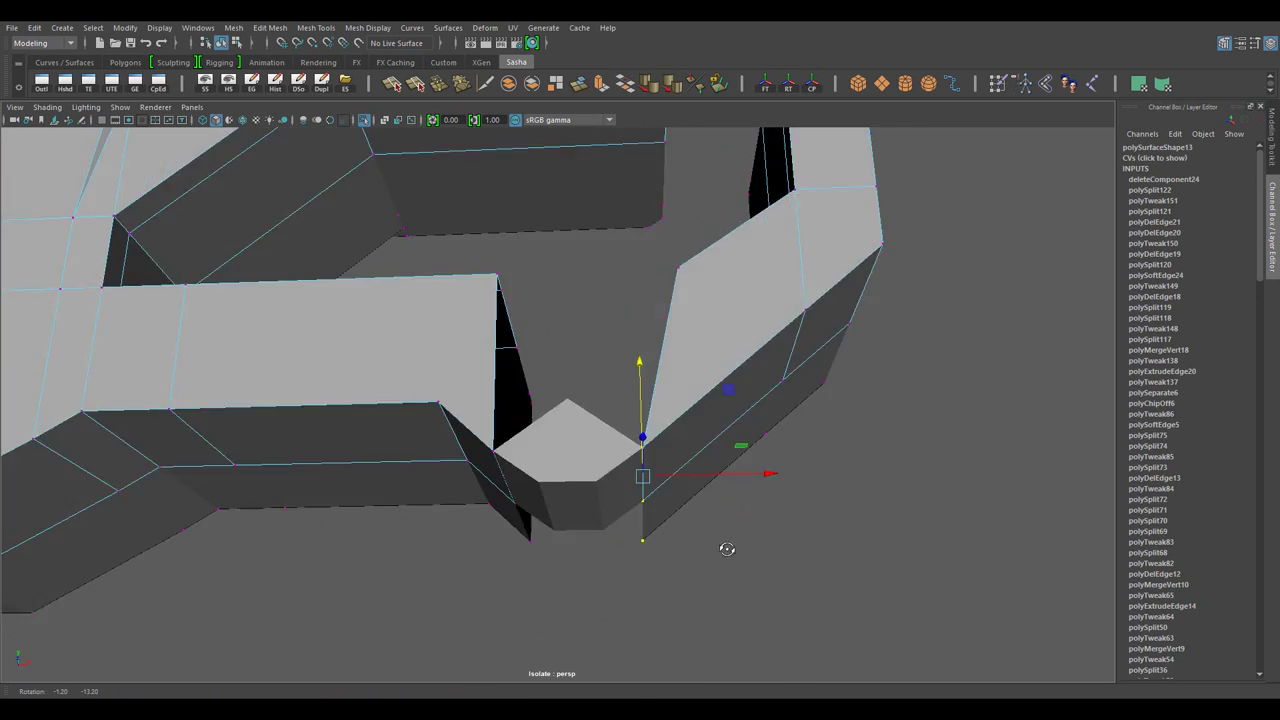
drag(723, 549, 726, 524)
drag(726, 524, 570, 328)
- Delete the cylinder's unwanted faces, leaving only the trimmed bend piece
click(580, 560)
drag(570, 328, 566, 456)
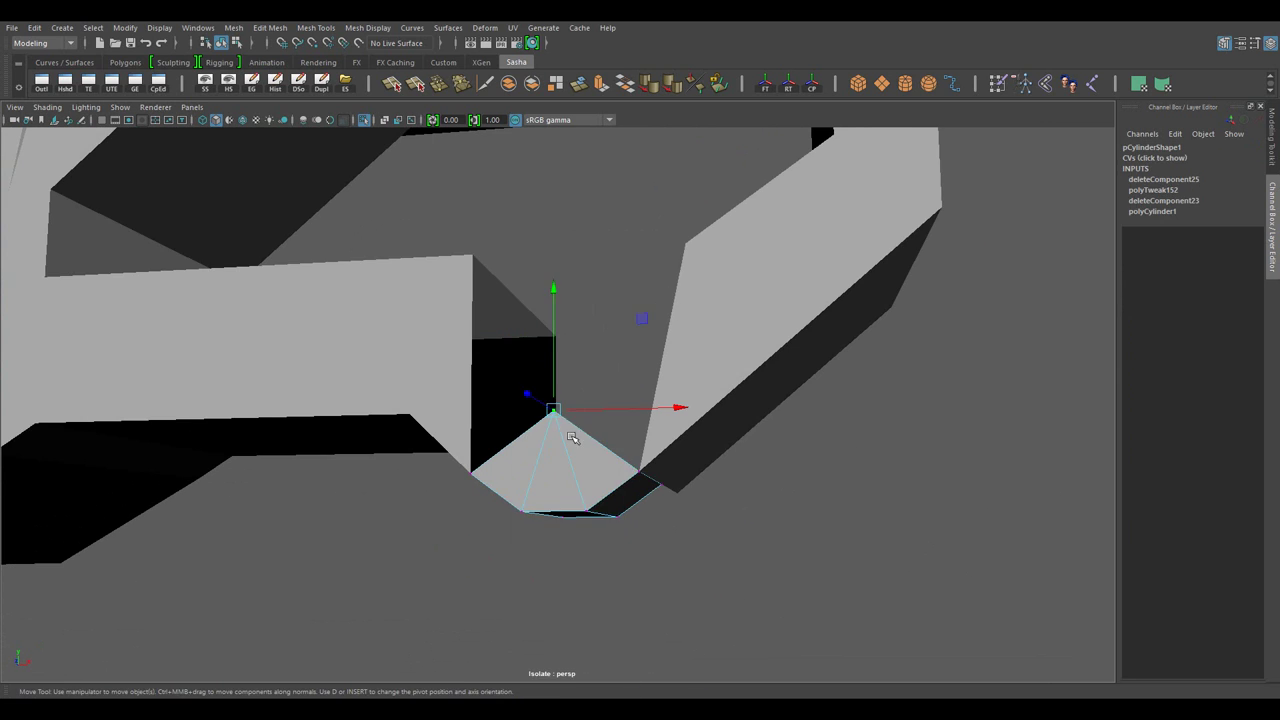
drag(601, 428, 609, 309)
key(Delete)
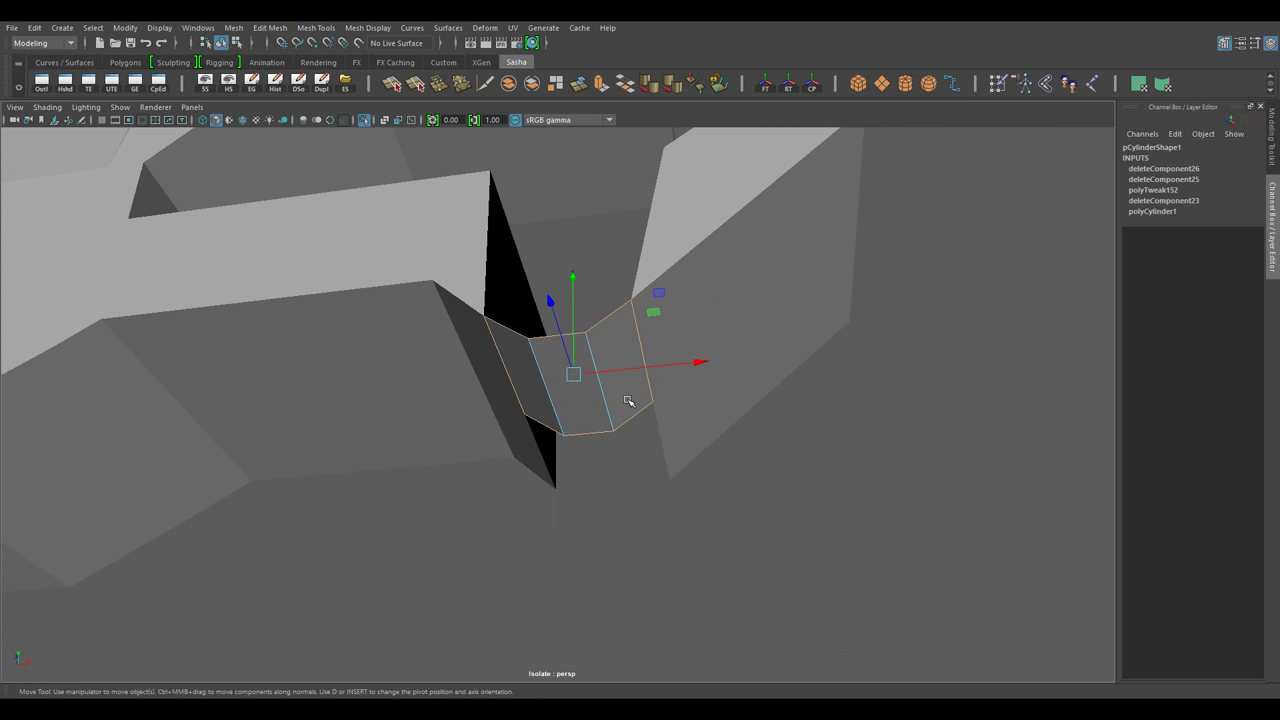
drag(628, 401, 414, 329)
- Select the trimmed piece's vertical edge and extrude it with Ctrl+E
click(663, 497)
drag(414, 329, 480, 386)
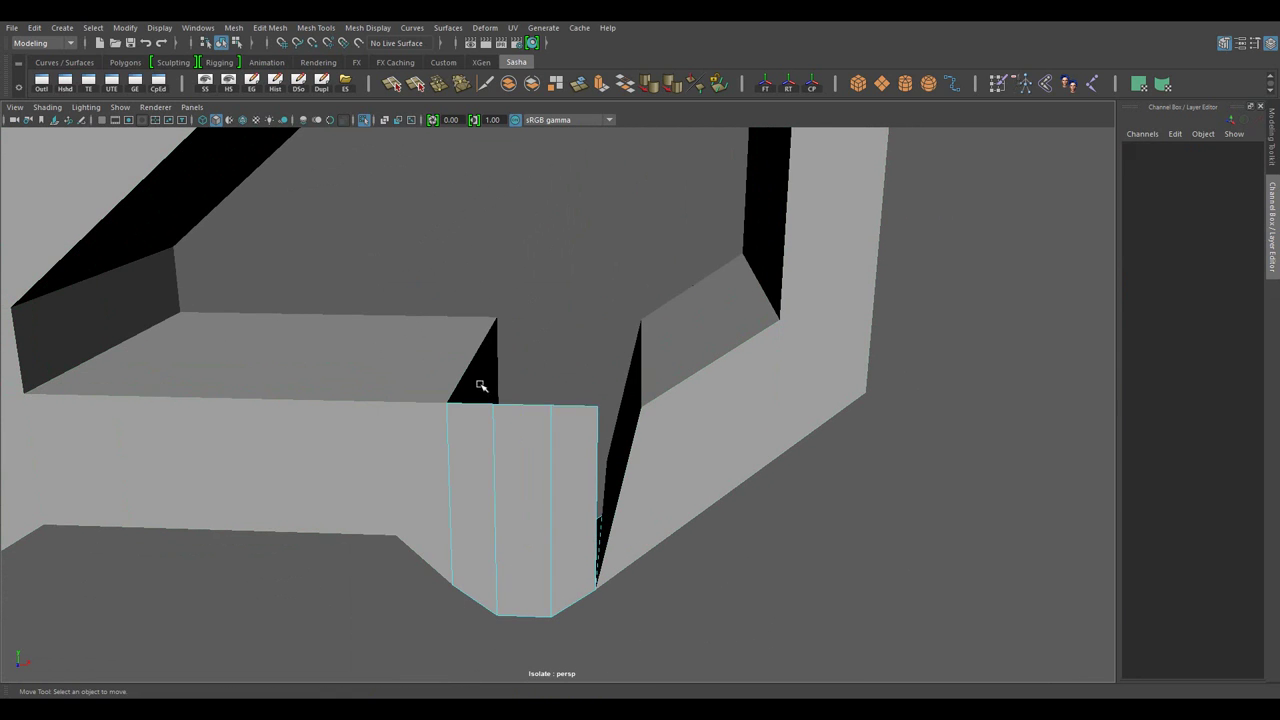
click(480, 386)
drag(480, 386, 537, 463)
click(451, 420)
drag(451, 420, 520, 305)
click(580, 438)
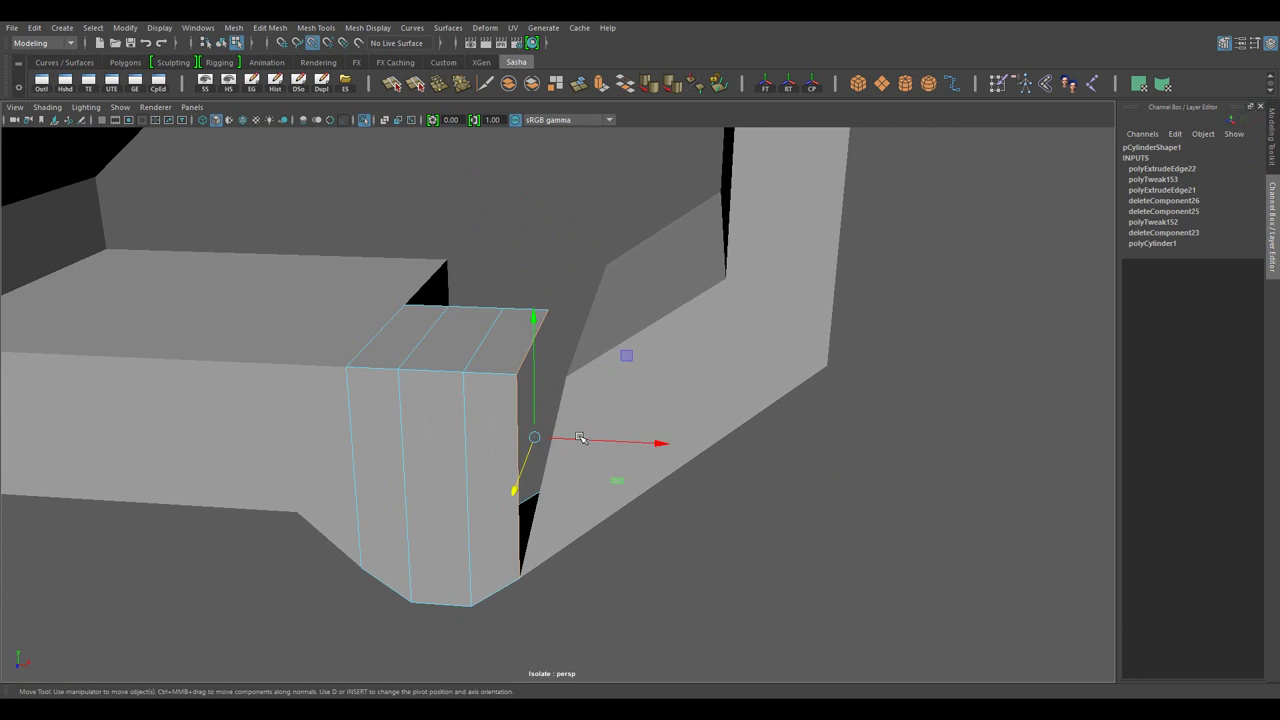
drag(580, 438, 546, 471)
drag(546, 471, 590, 381)
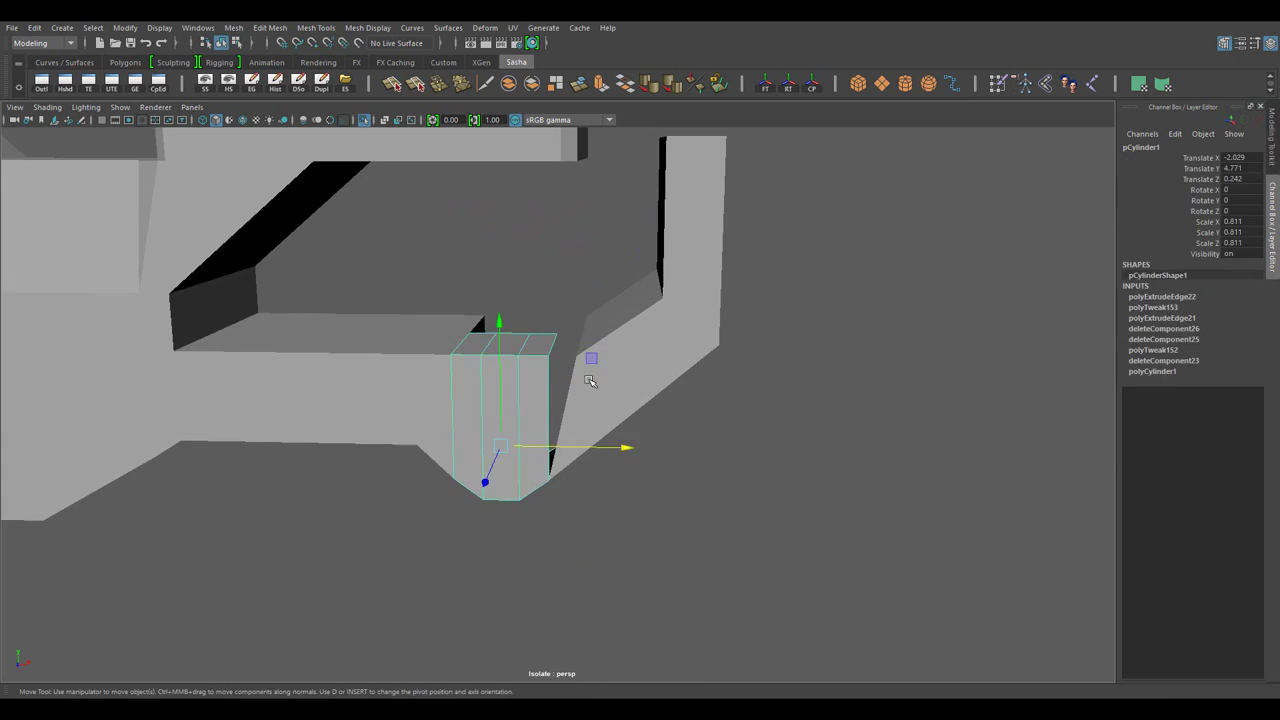
drag(590, 381, 620, 480)
click(585, 400)
key(ctrl+e)
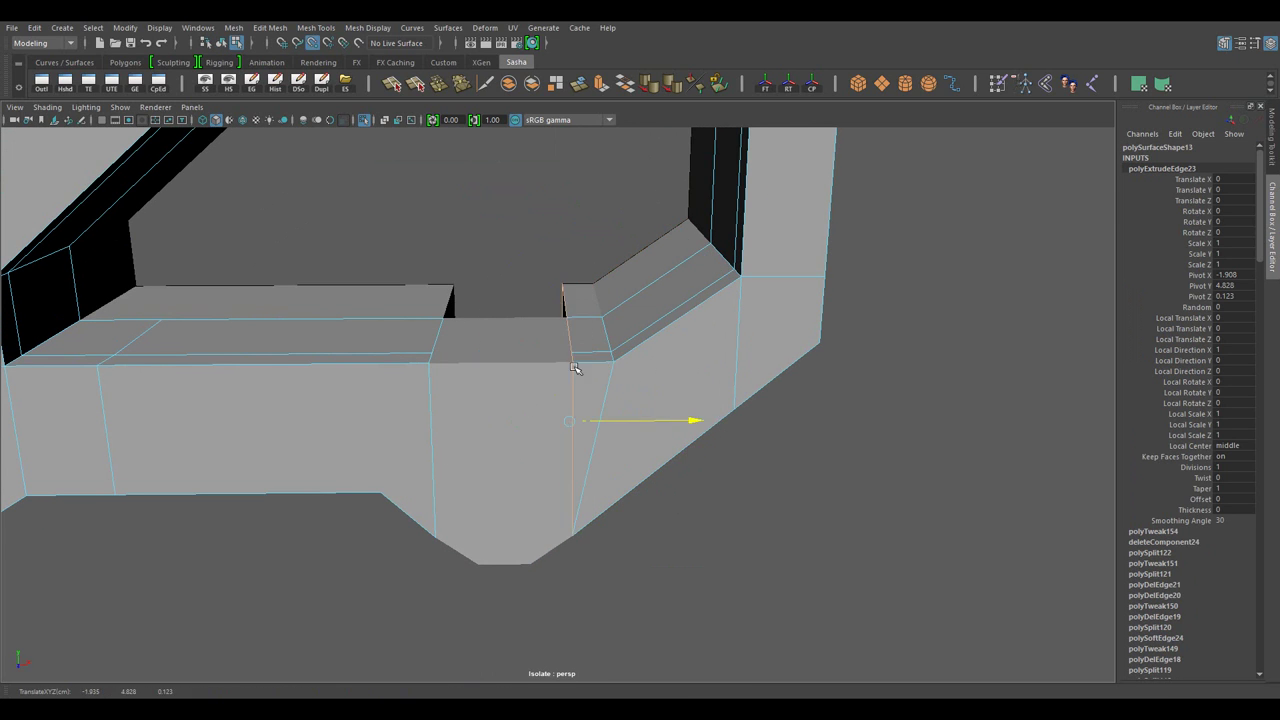
- Return to object mode and check the extrusion from a frontal angle
drag(575, 368, 625, 510)
drag(311, 229, 446, 106)
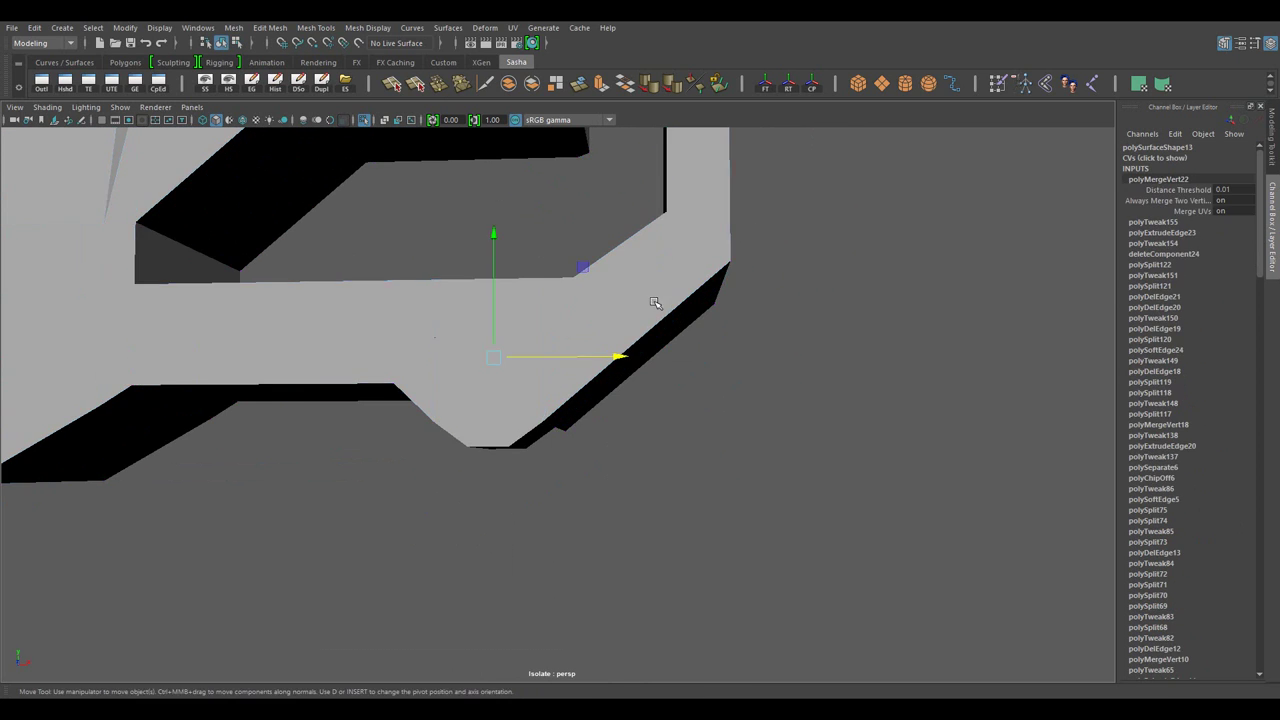
key(F8)
drag(655, 303, 591, 305)
- Slide the hook edge along the prong with the edge-slide constraint
right_click(591, 305)
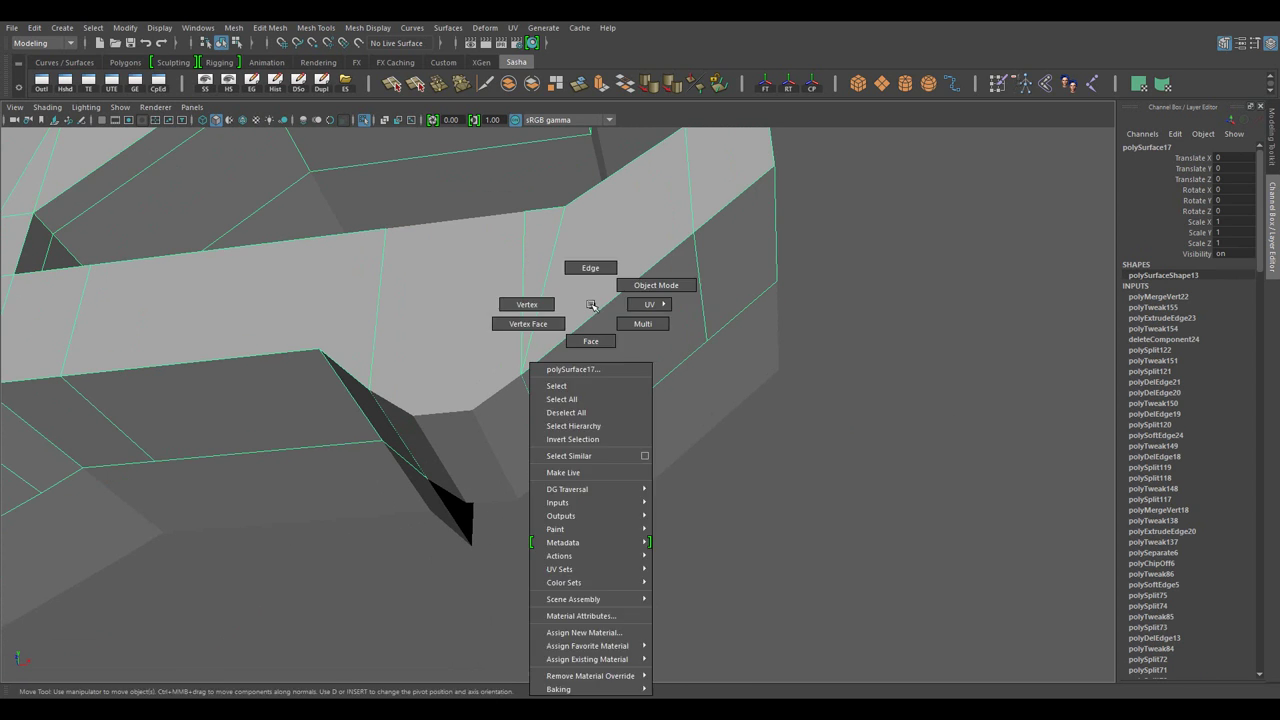
drag(591, 305, 590, 267)
right_click(670, 277)
click(1195, 340)
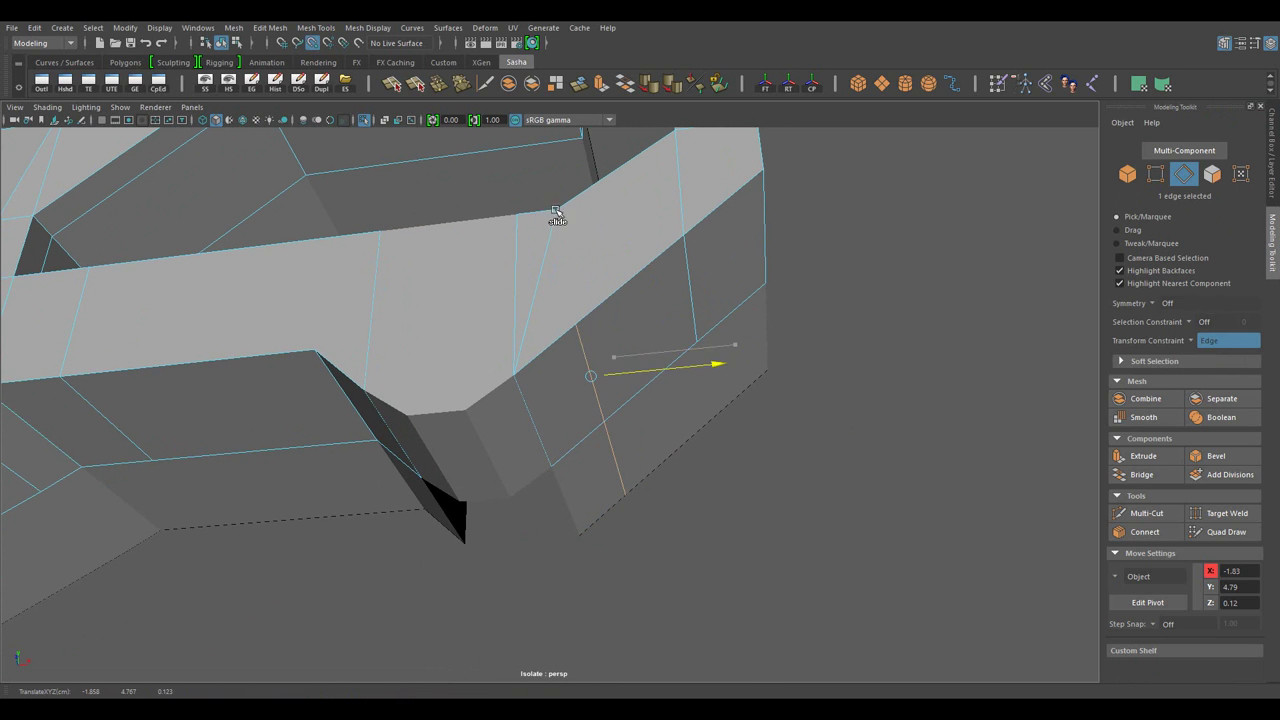
drag(561, 207, 700, 491)
key(F8)
- Select the prong-tip faces and turn on Wireframe on Shaded
click(686, 429)
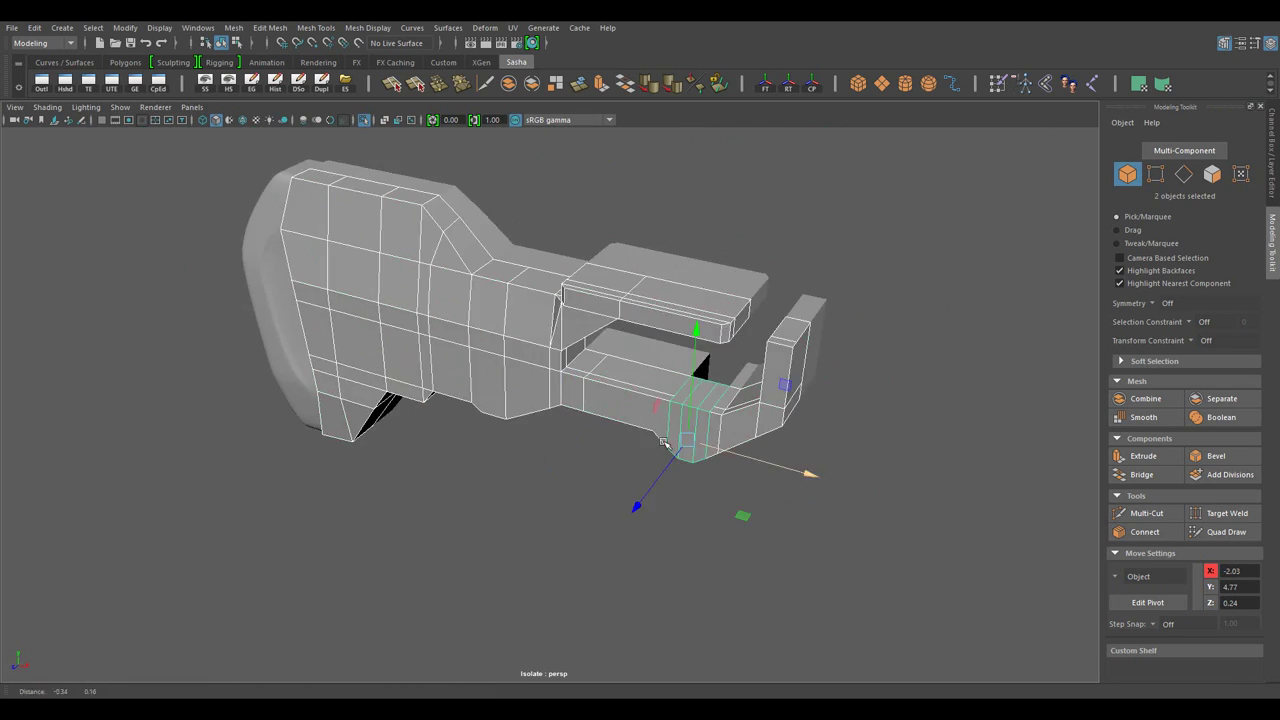
key(f)
click(47, 107)
click(80, 241)
right_click(629, 328)
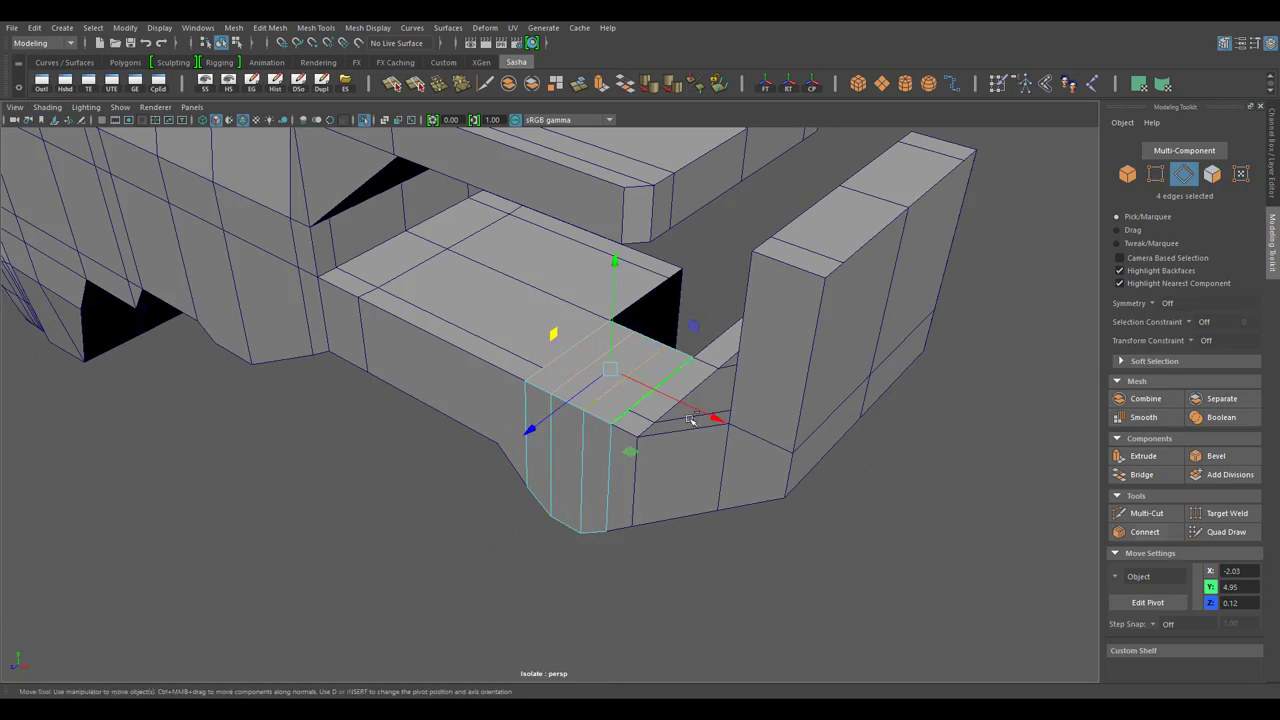
drag(580, 392, 594, 313)
- Add the hook piece to the stock selection in object mode
key(F8)
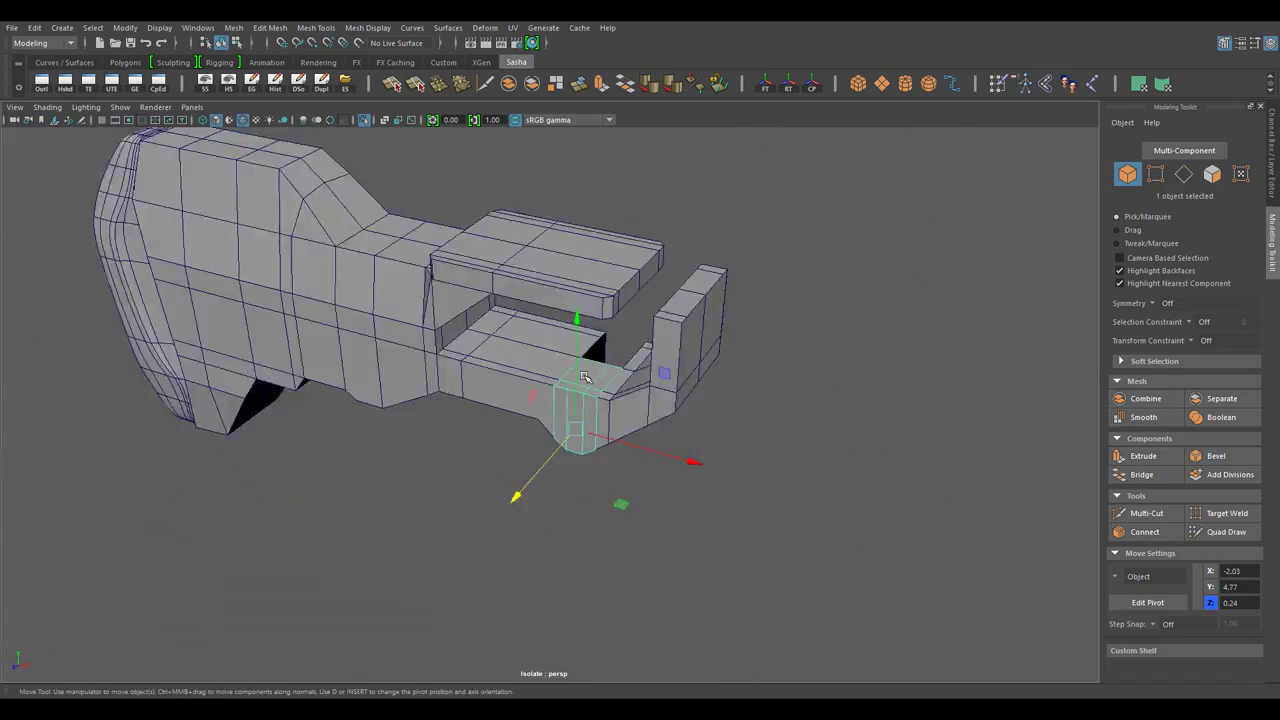
click(480, 350)
drag(480, 350, 605, 92)
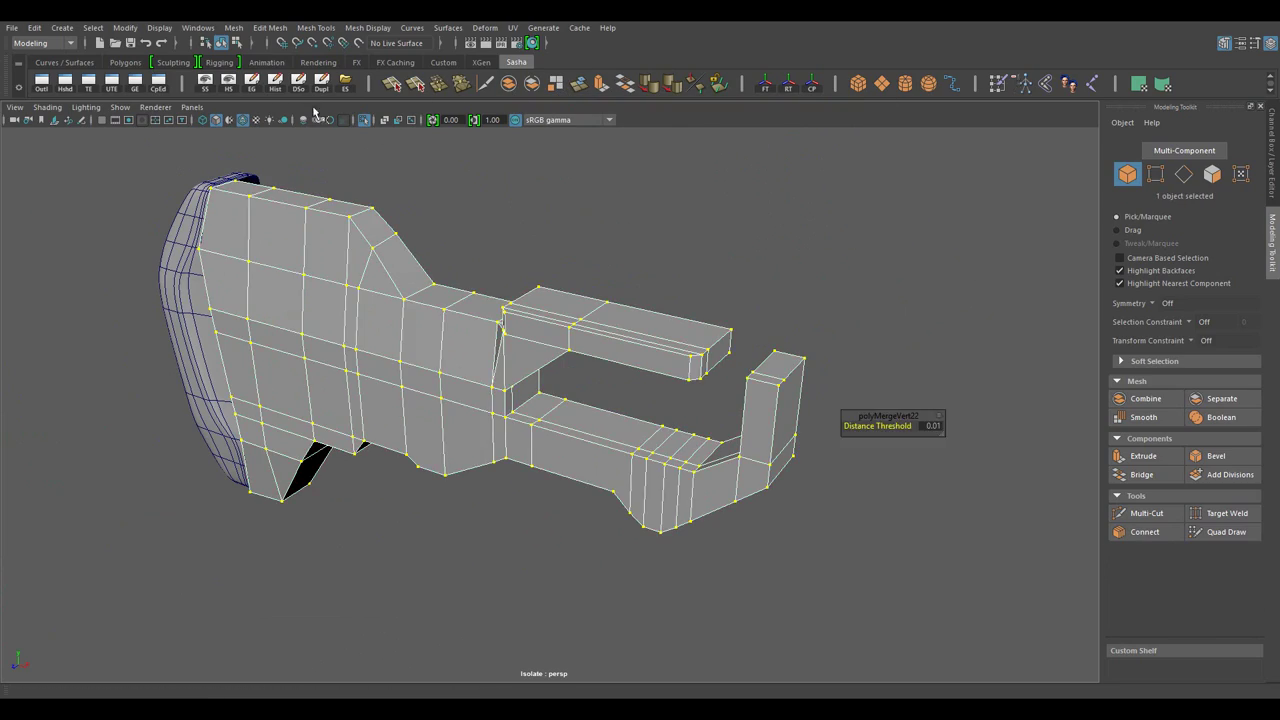
key(F8)
drag(634, 386, 436, 369)
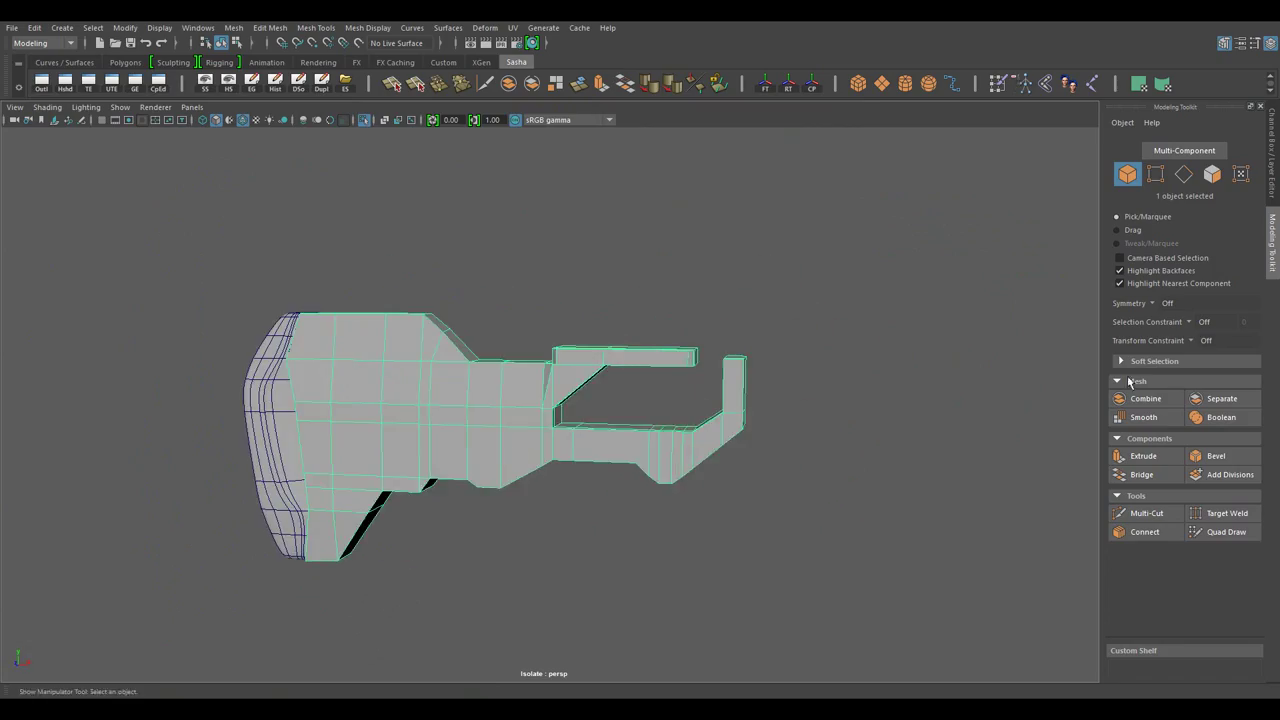
- Compare with the reference, re-isolate the stock, and select the top block's faces
key(ctrl+1)
drag(560, 420, 730, 555)
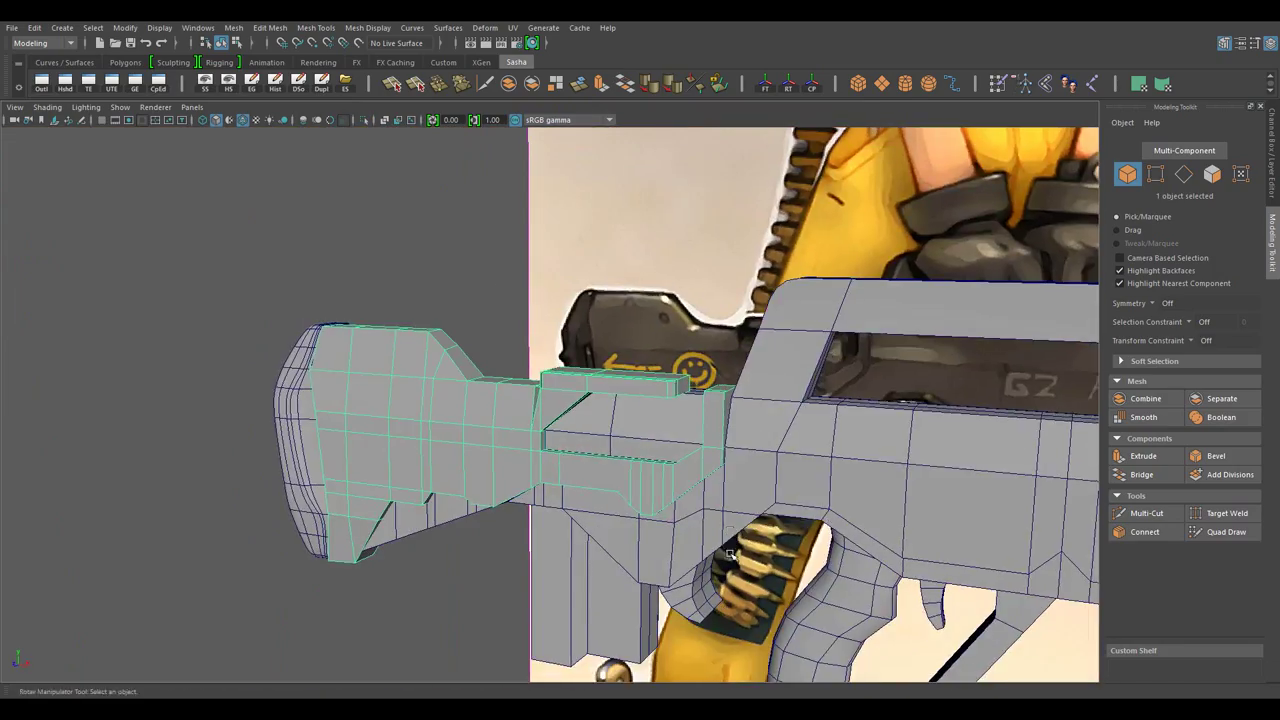
key(ctrl+1)
drag(657, 303, 634, 326)
drag(634, 326, 634, 357)
drag(549, 294, 597, 327)
right_click(597, 327)
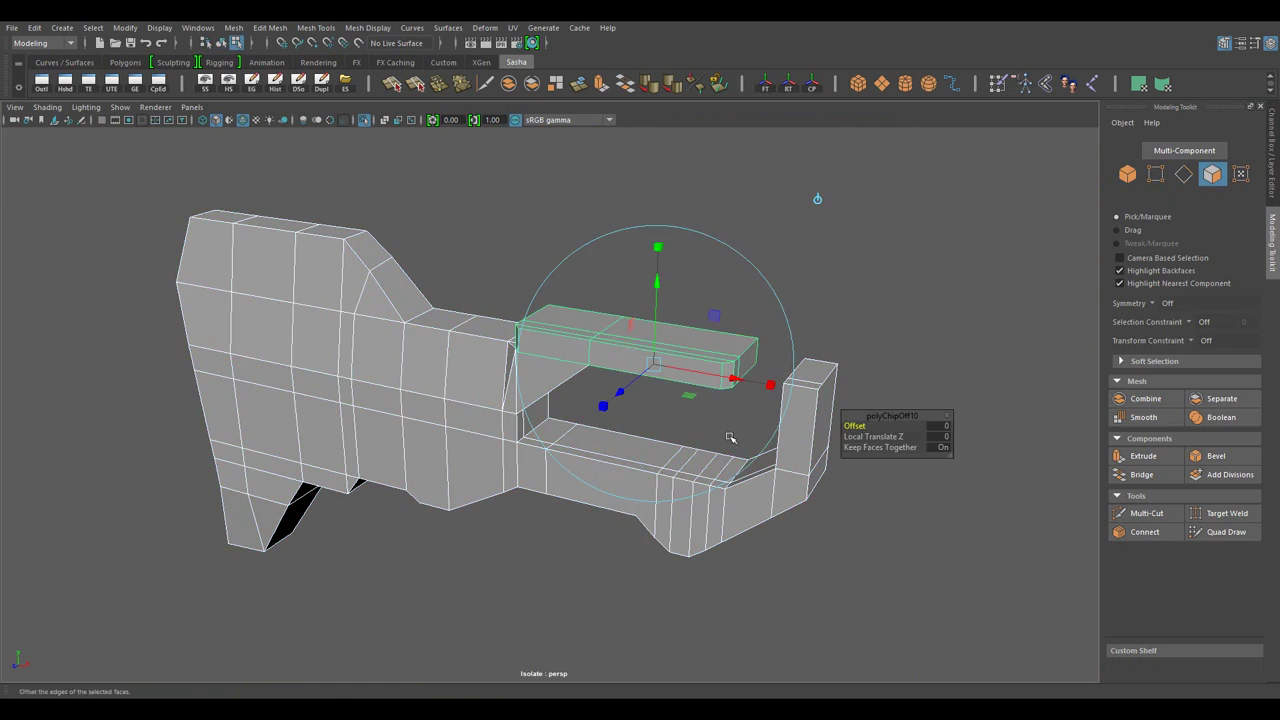
- Snap the detached block's pivot to its corner vertex
drag(730, 438, 666, 354)
key(f)
key(w)
key(d)
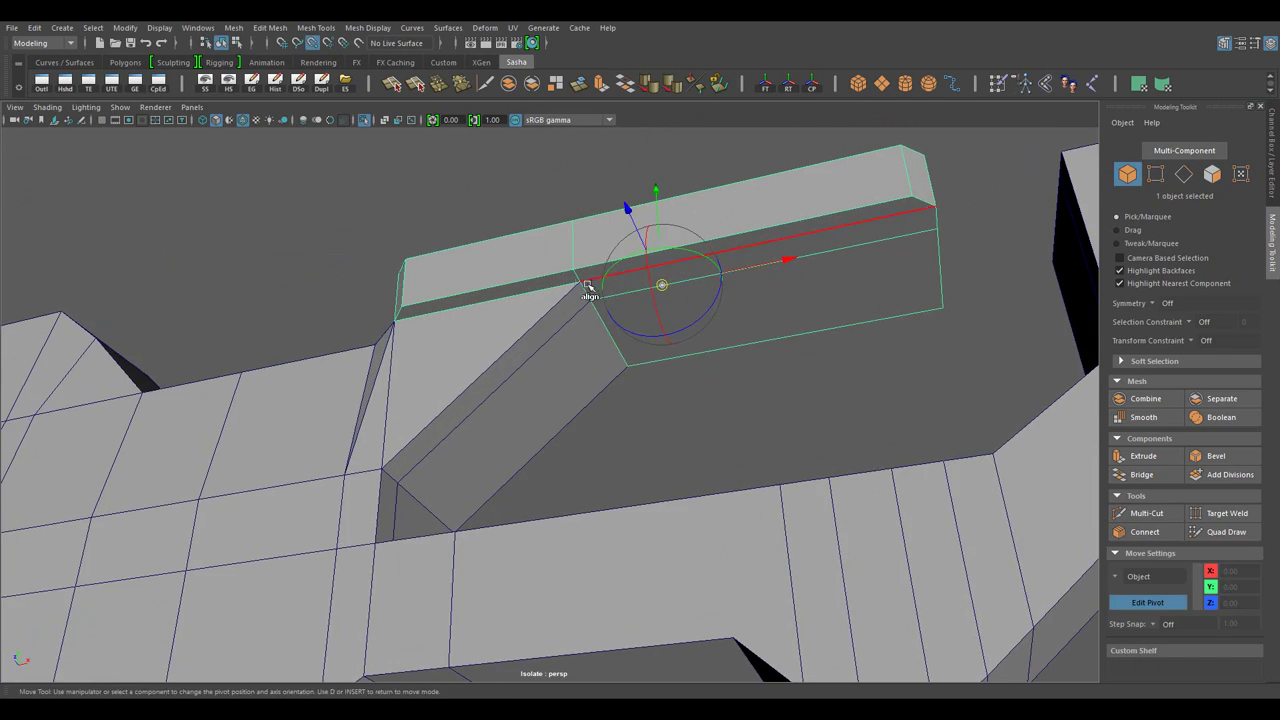
click(588, 286)
key(d)
drag(588, 286, 667, 401)
click(667, 401)
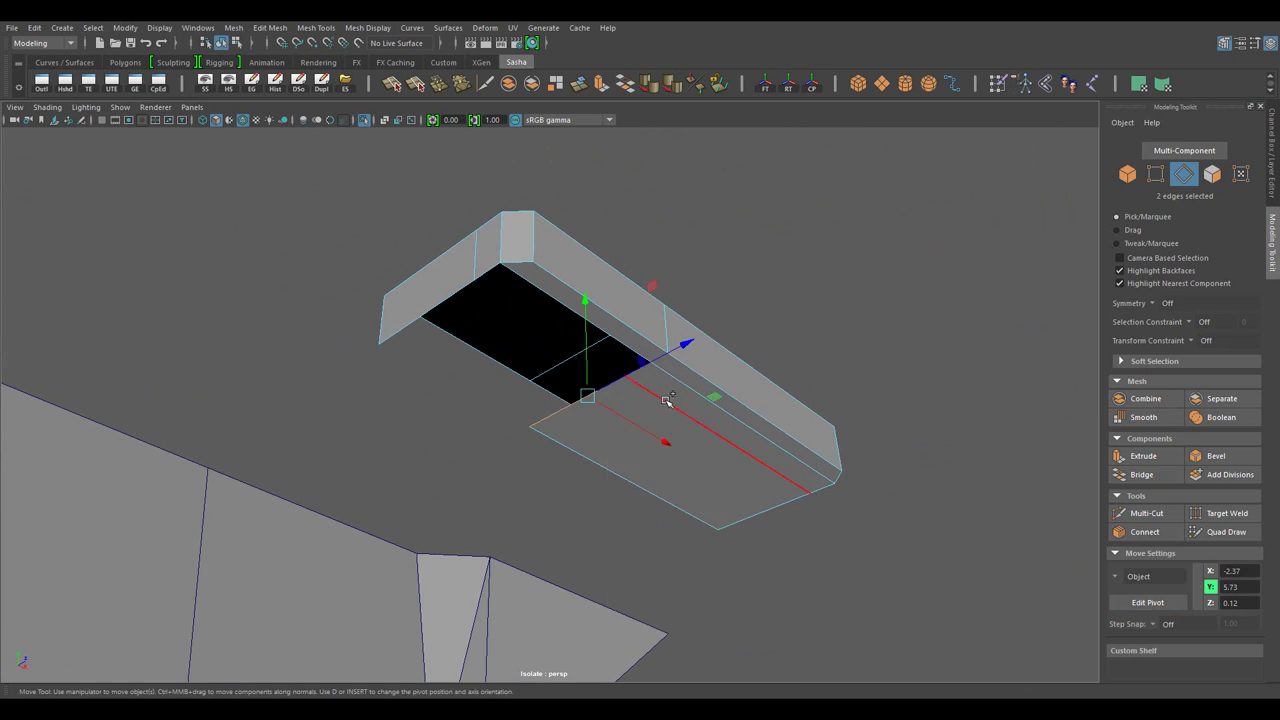
- Switch the stock to edge selection and frame a side view of it
key(F8)
drag(548, 328, 754, 423)
right_click(556, 326)
click(569, 291)
click(471, 409)
drag(569, 291, 518, 328)
right_click(520, 406)
right_click(518, 328)
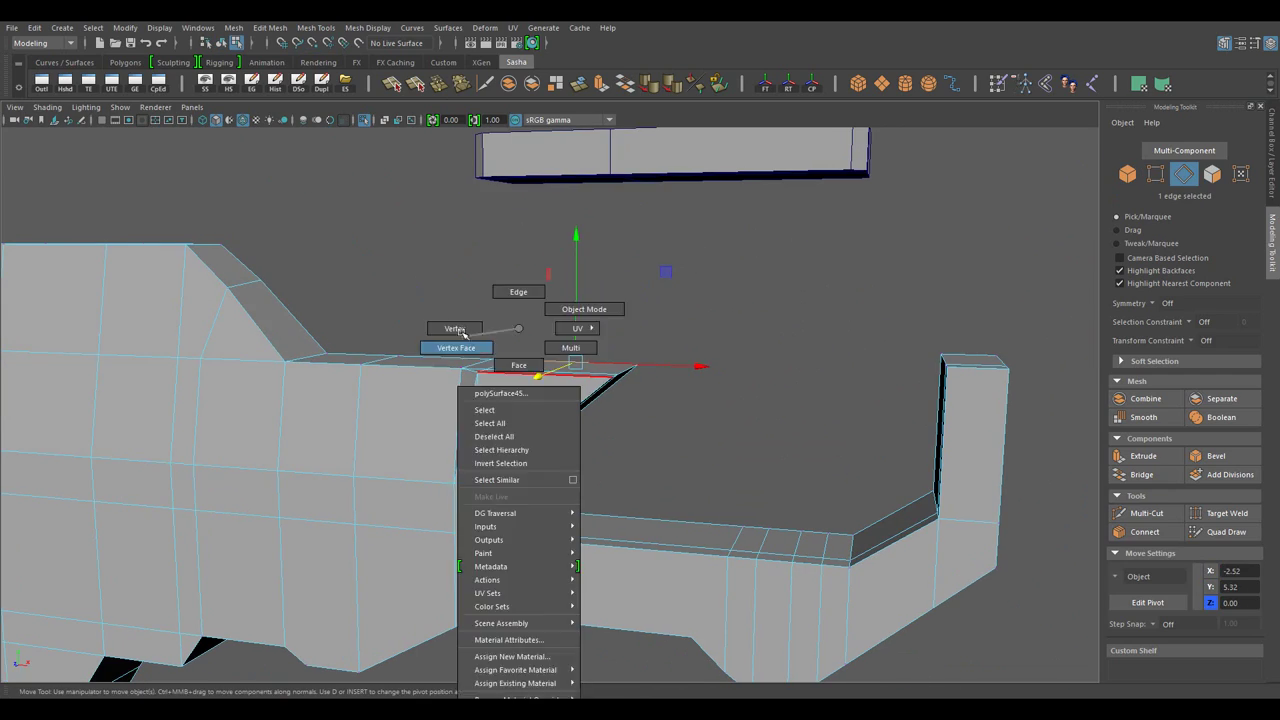
key(F8)
drag(532, 428, 414, 474)
scroll(up, 3)
key(F10)
- Move the cheek-rest slope edges to reshape the slope
click(528, 380)
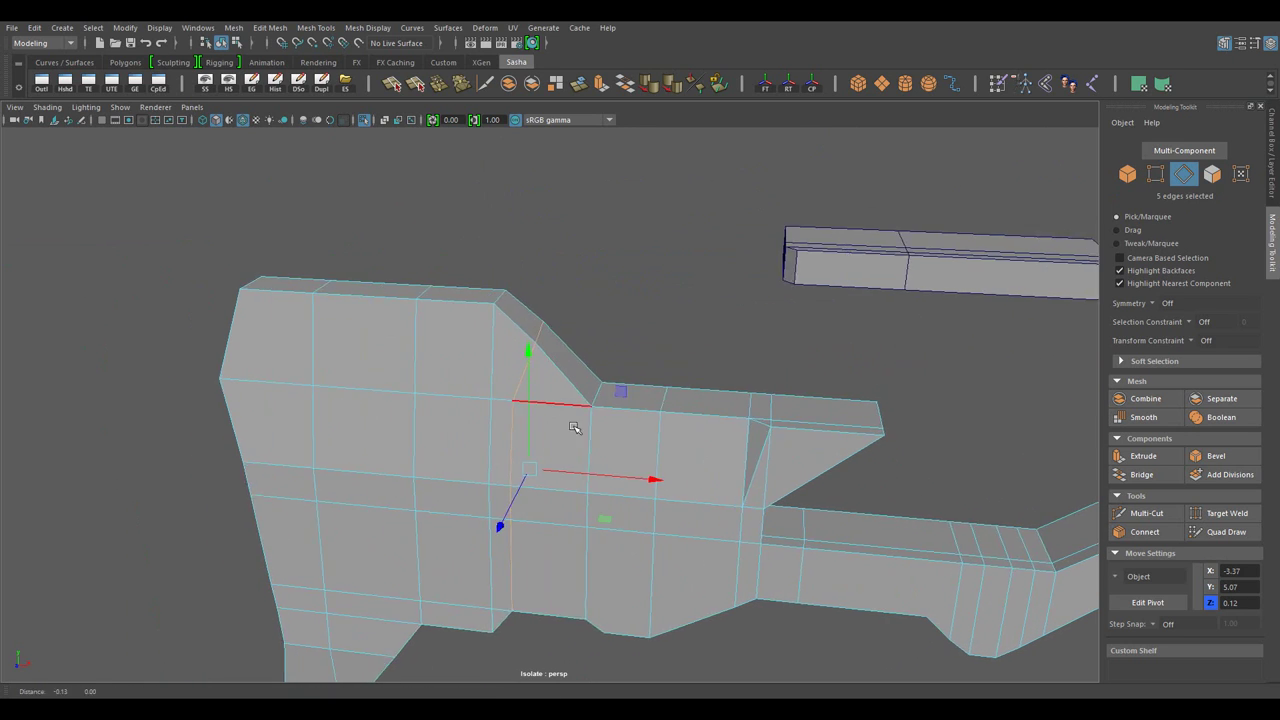
drag(528, 380, 489, 495)
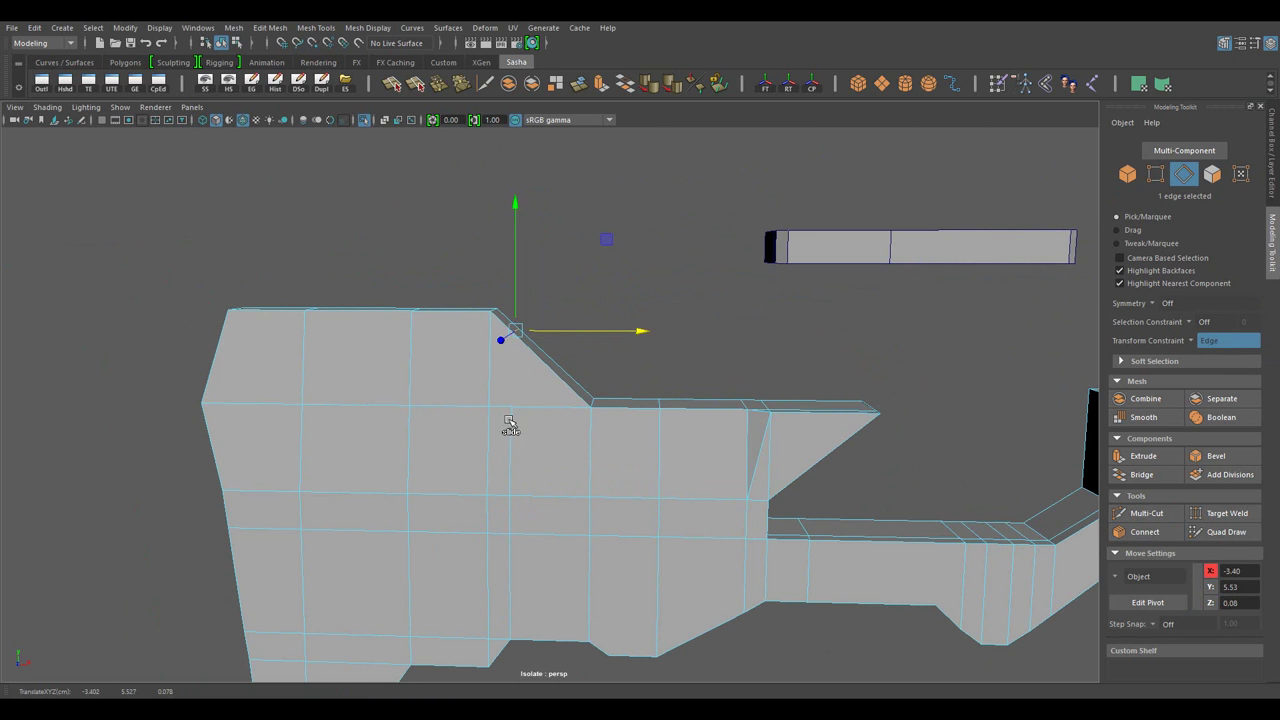
key(w)
scroll(down, 3)
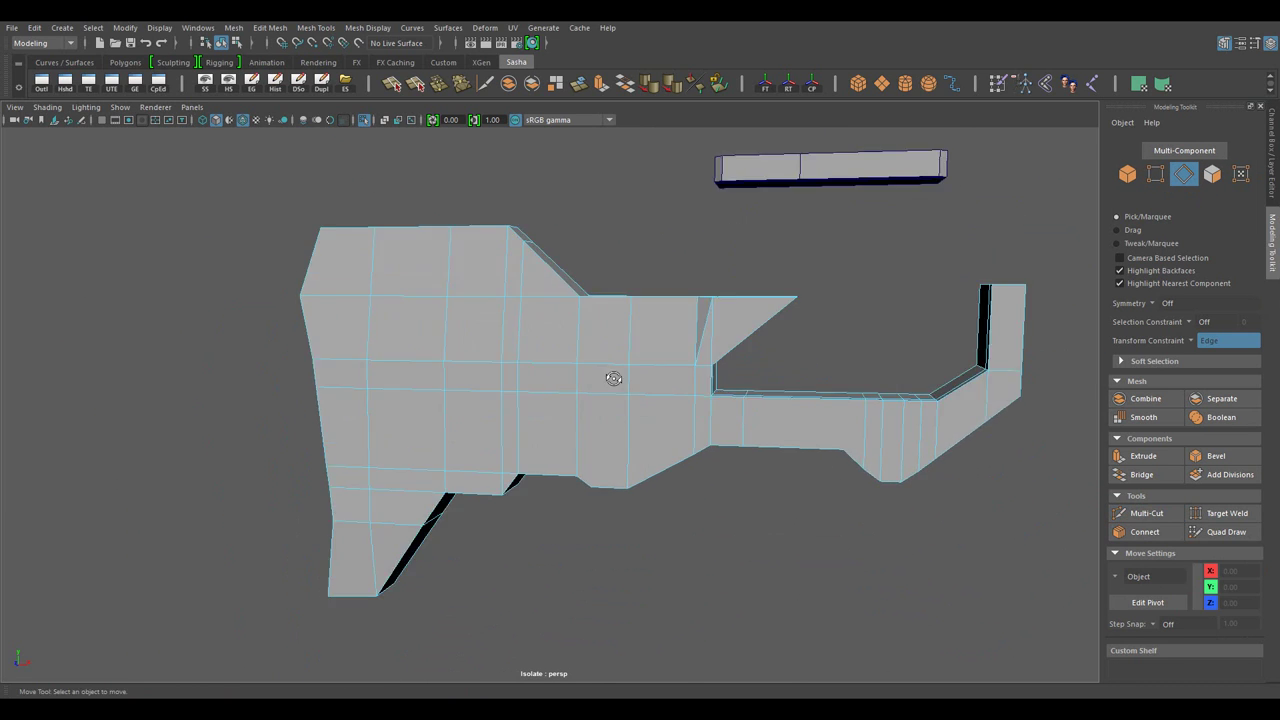
drag(608, 374, 525, 388)
- Select the lower bar's edges and check the mesh in smooth preview (3/1)
click(525, 388)
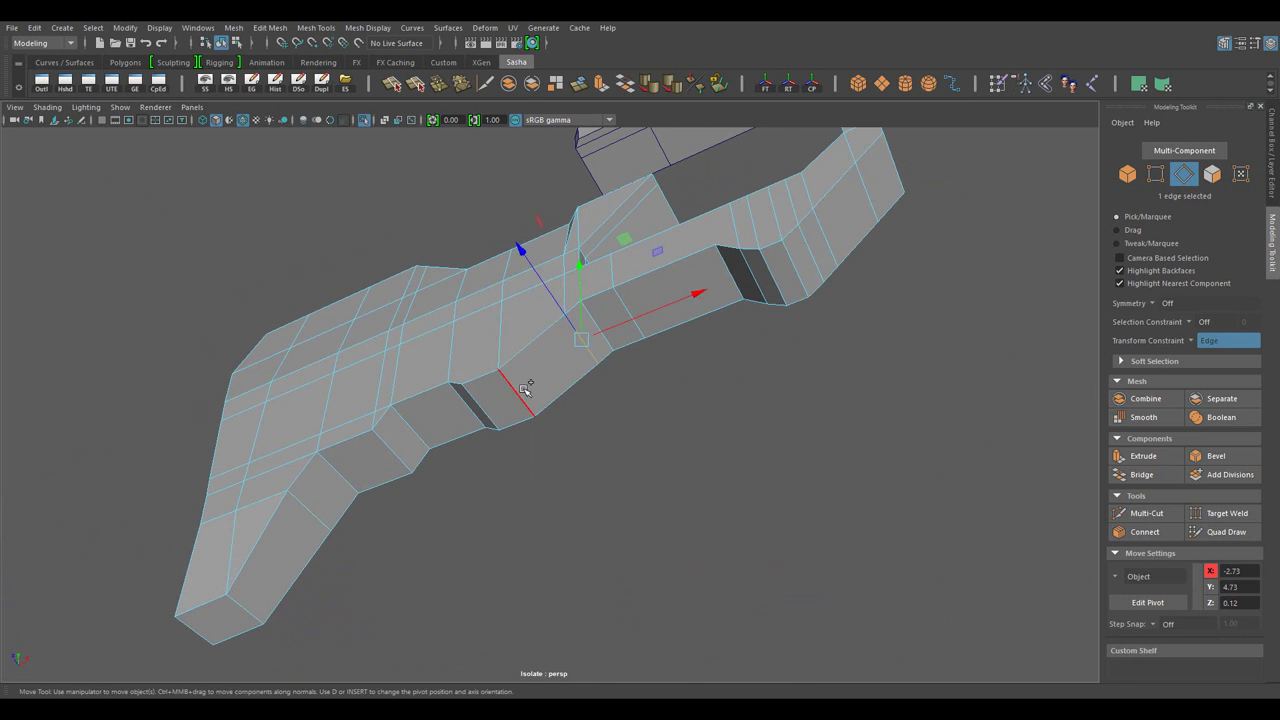
drag(603, 463, 393, 411)
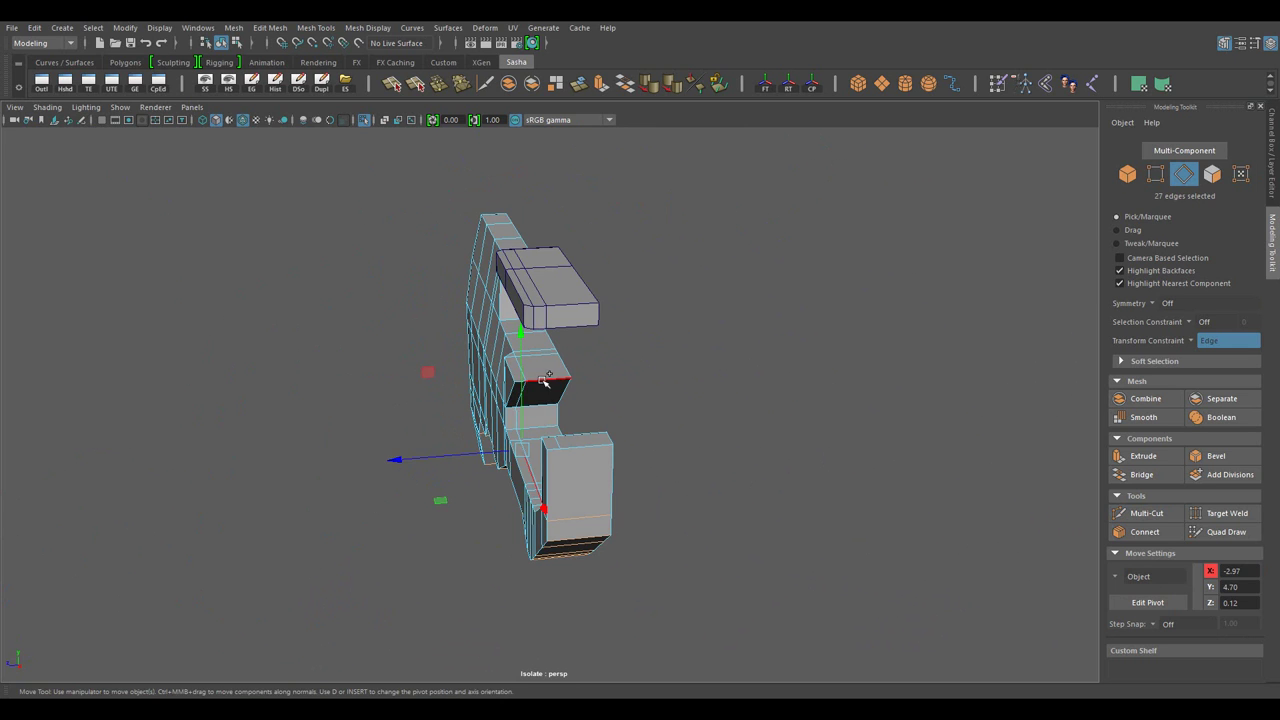
drag(543, 381, 789, 449)
scroll(up, 3)
click(486, 432)
scroll(down, 3)
scroll(up, 3)
click(671, 519)
key(3)
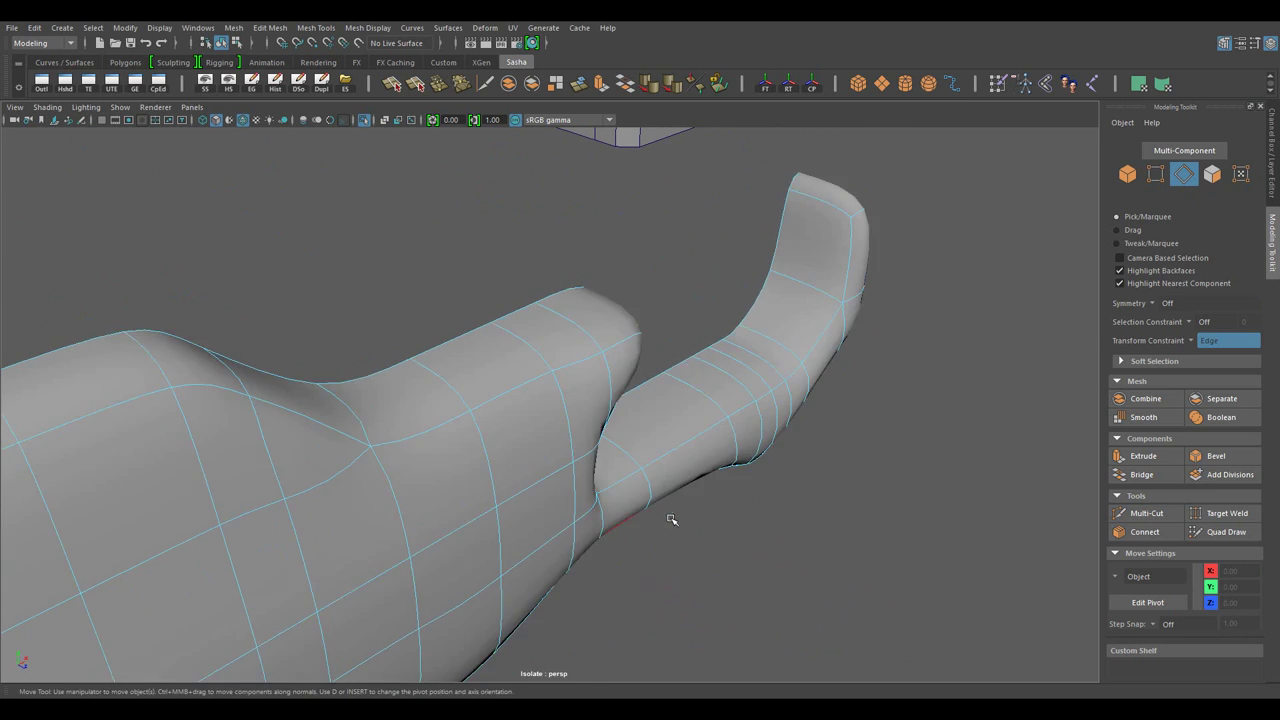
key(1)
- Insert edge loops across the lower bar, connecting midway at slide 0.5 and multi-cutting
scroll(down, 3)
drag(552, 423, 662, 437)
scroll(up, 3)
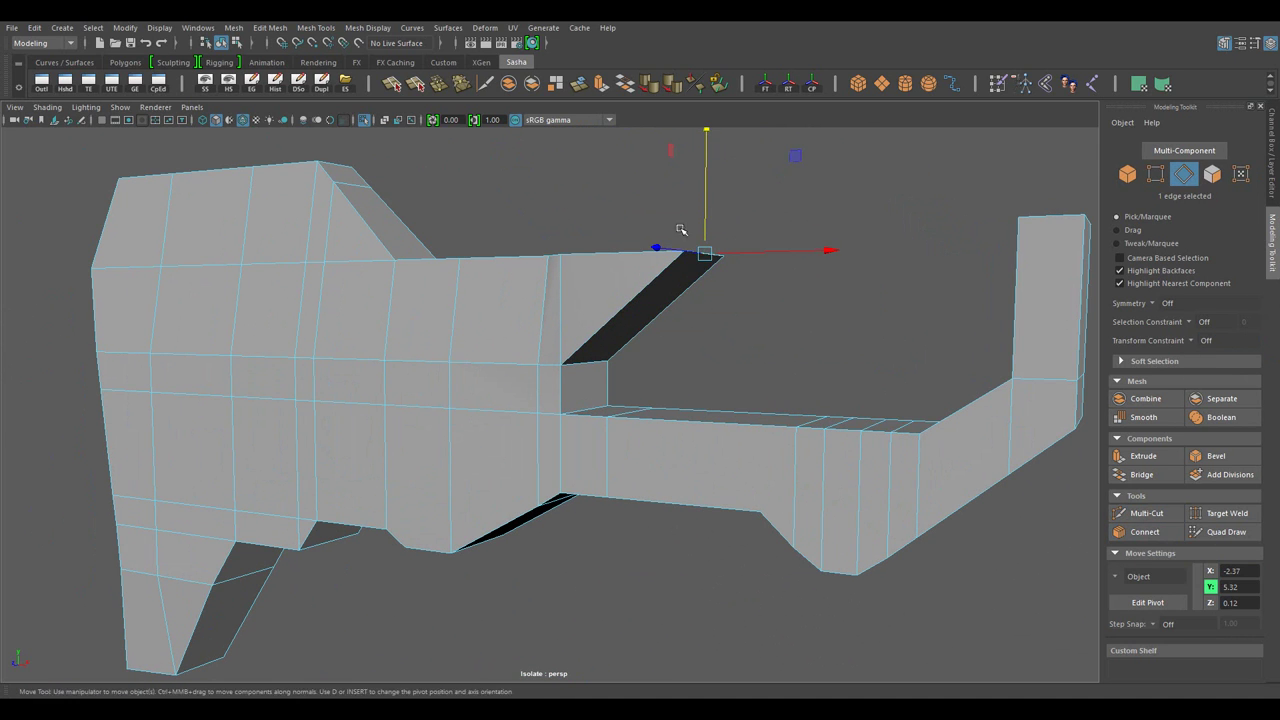
scroll(down, 3)
drag(707, 230, 737, 334)
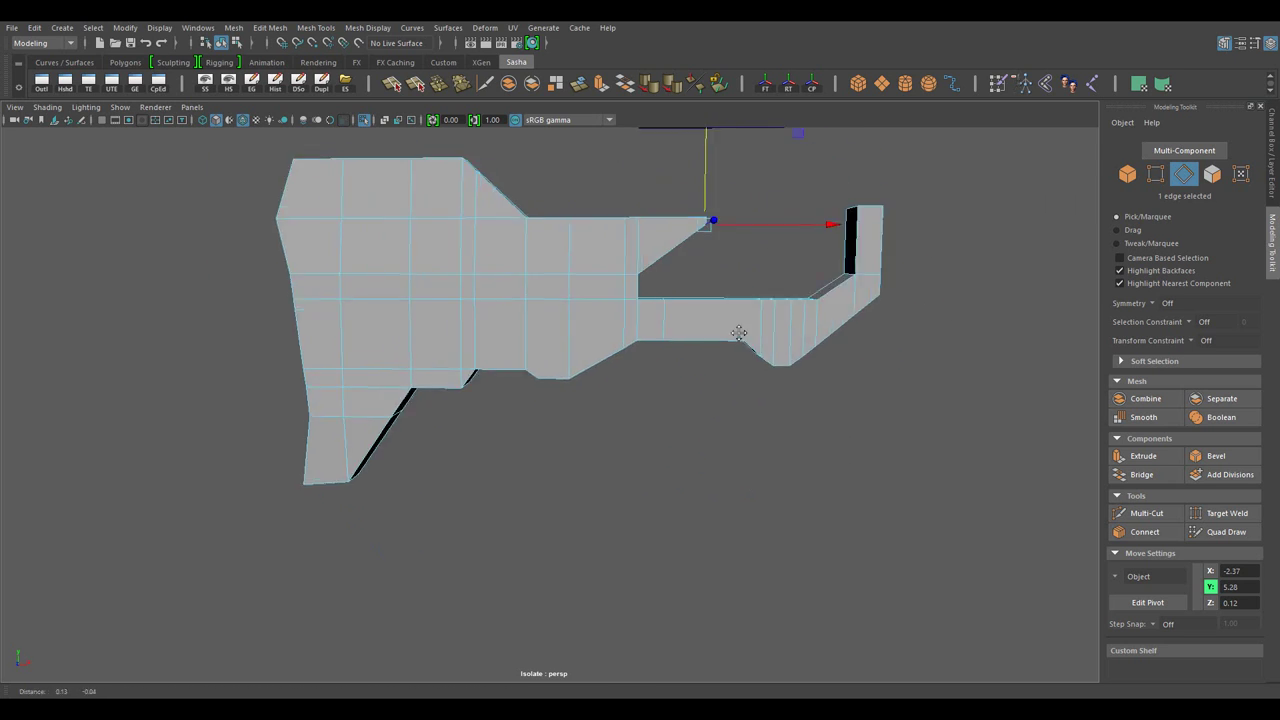
scroll(up, 3)
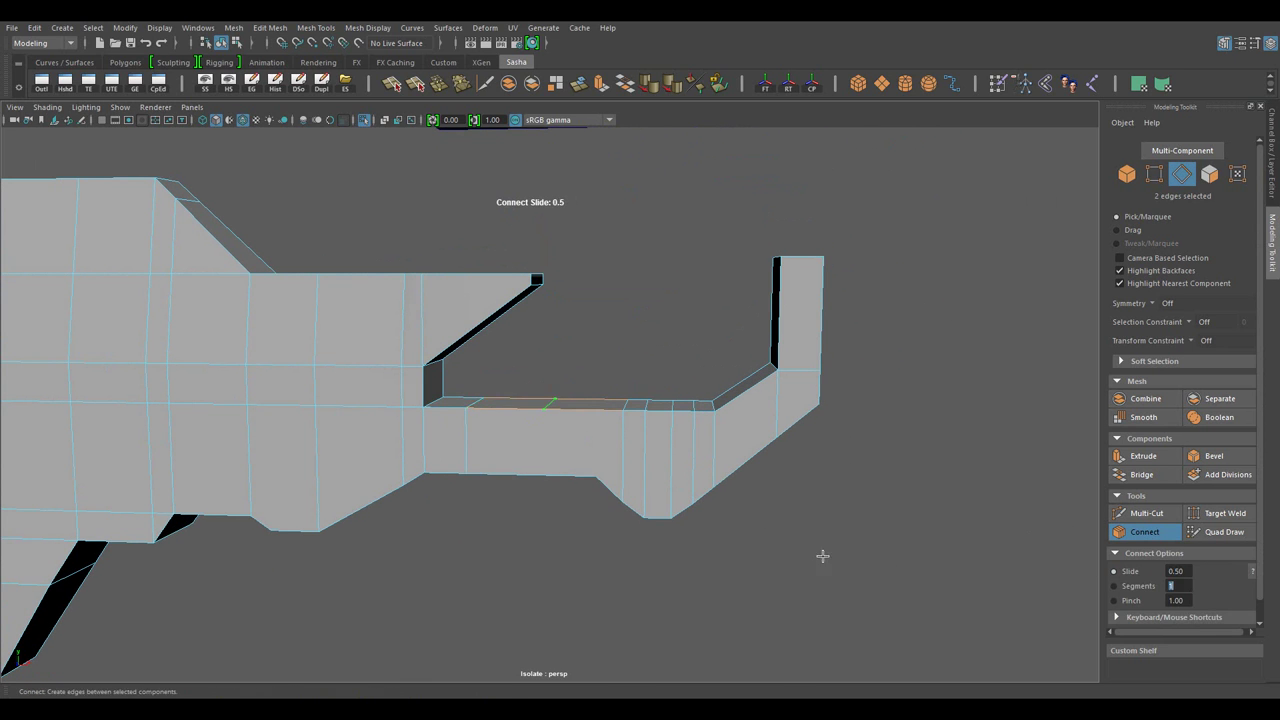
drag(822, 556, 558, 367)
key(ctrl+shift+x)
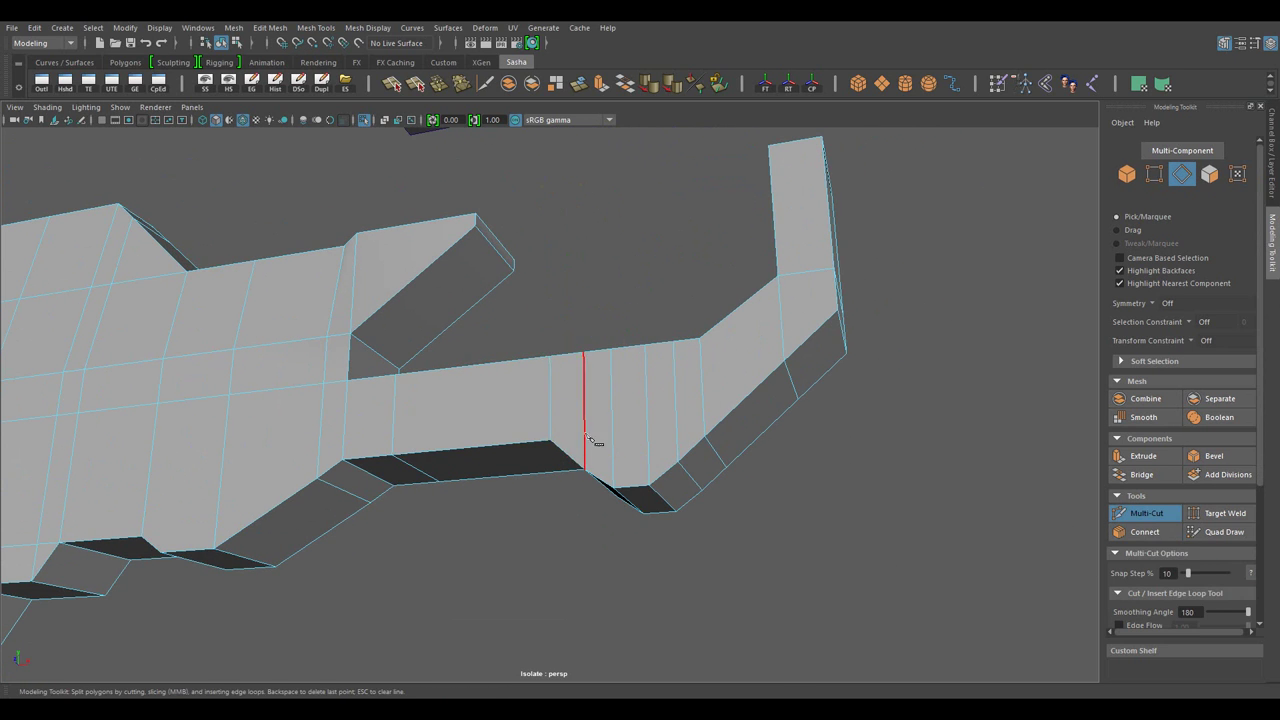
click(584, 440)
drag(584, 440, 990, 513)
key(w)
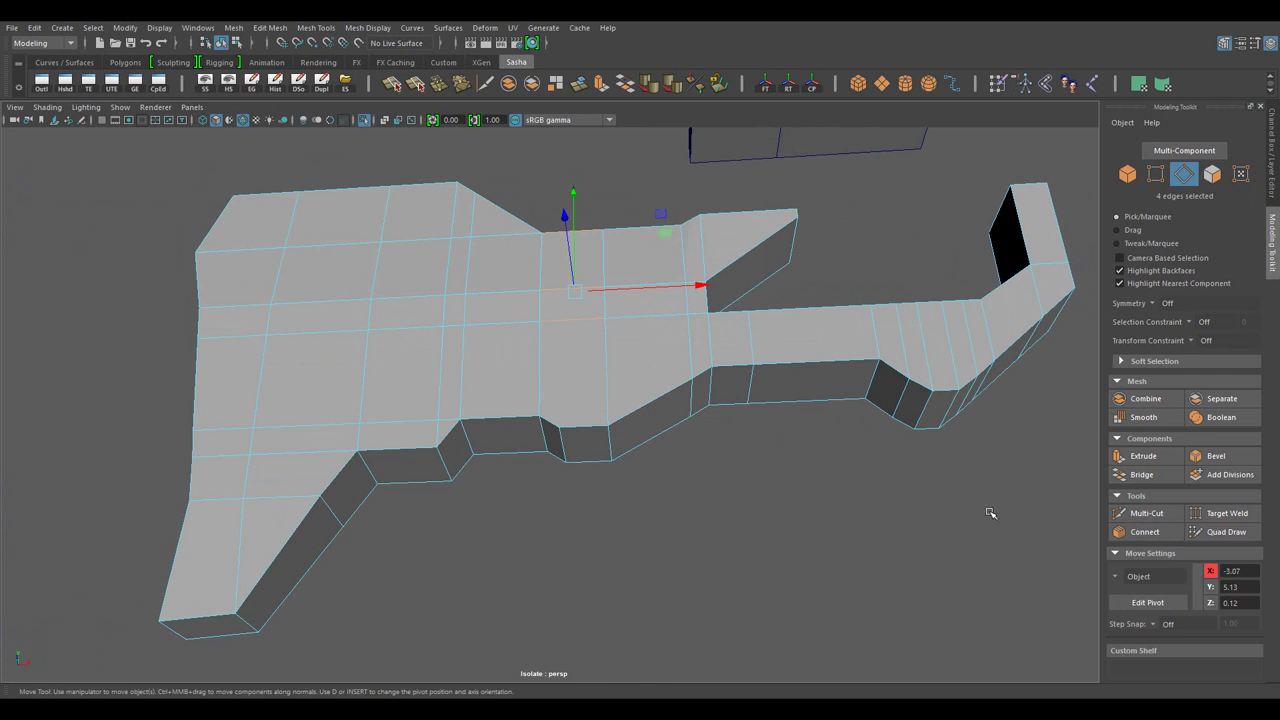
drag(598, 373, 628, 378)
- Preview the smoothed stock, then select all edges similar to a cheek-rest edge loop
key(3)
key(1)
scroll(up, 3)
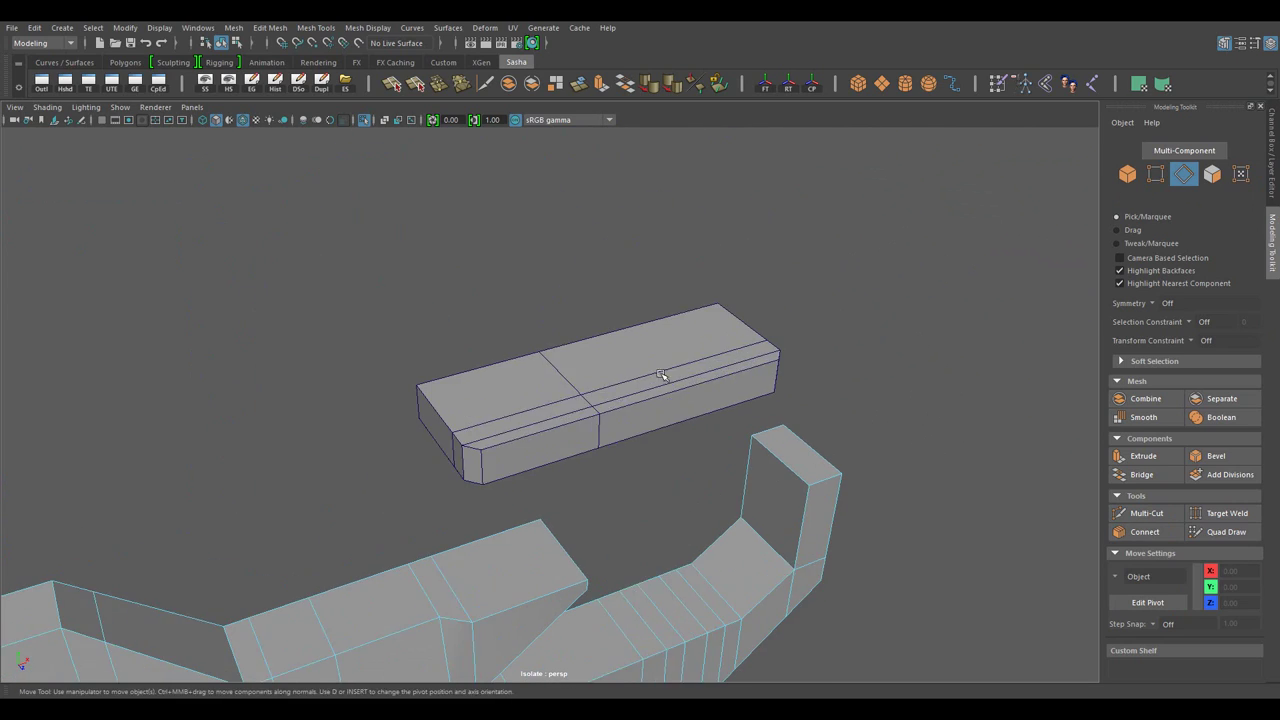
double_click(628, 378)
drag(668, 479, 787, 531)
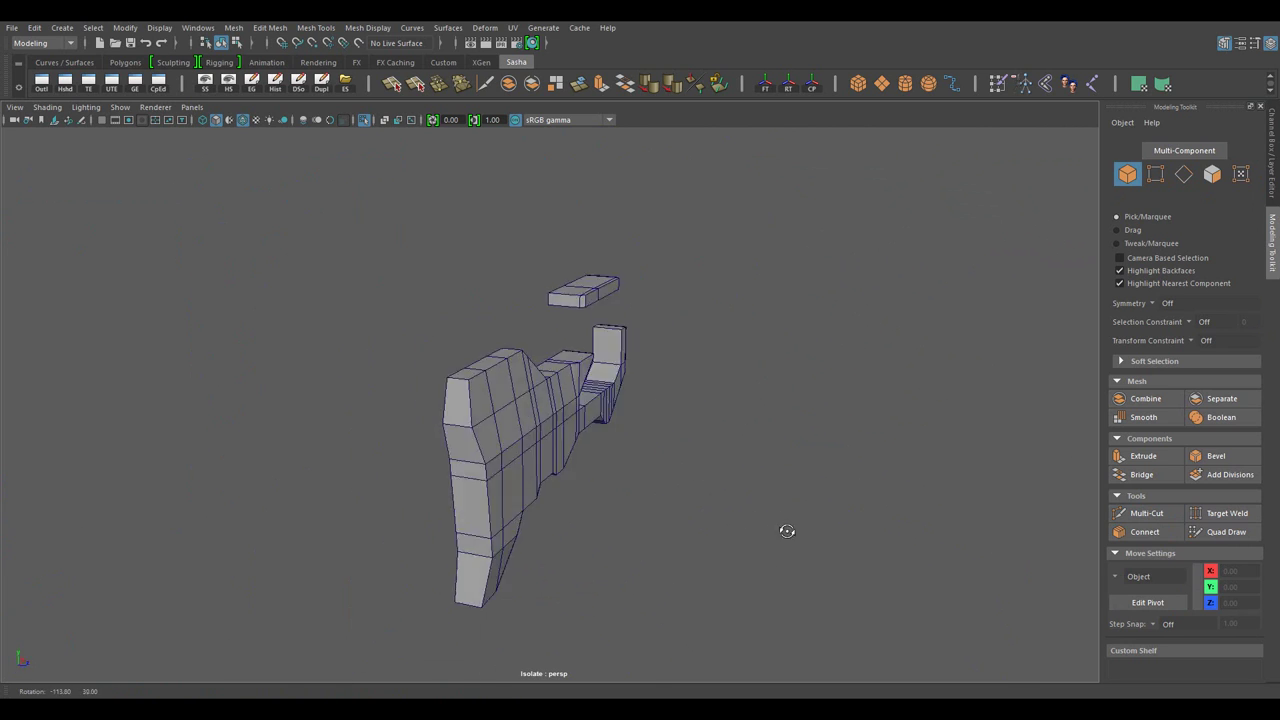
drag(637, 500, 857, 551)
drag(693, 328, 695, 476)
drag(695, 476, 500, 436)
drag(435, 368, 786, 506)
key(ctrl+F9)
drag(786, 506, 600, 345)
drag(600, 345, 618, 342)
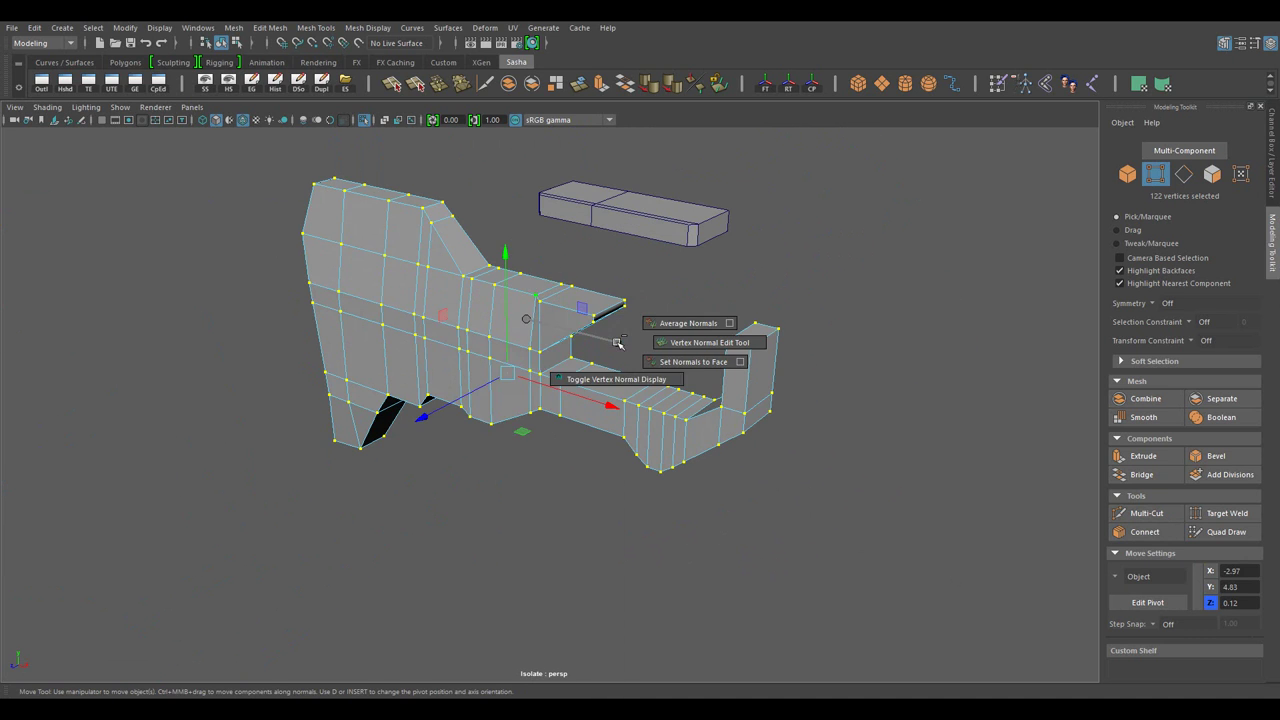
- Raise the rear hook's top face slightly in Y
key(w)
drag(615, 458, 544, 313)
key(F11)
drag(693, 471, 717, 428)
key(F8)
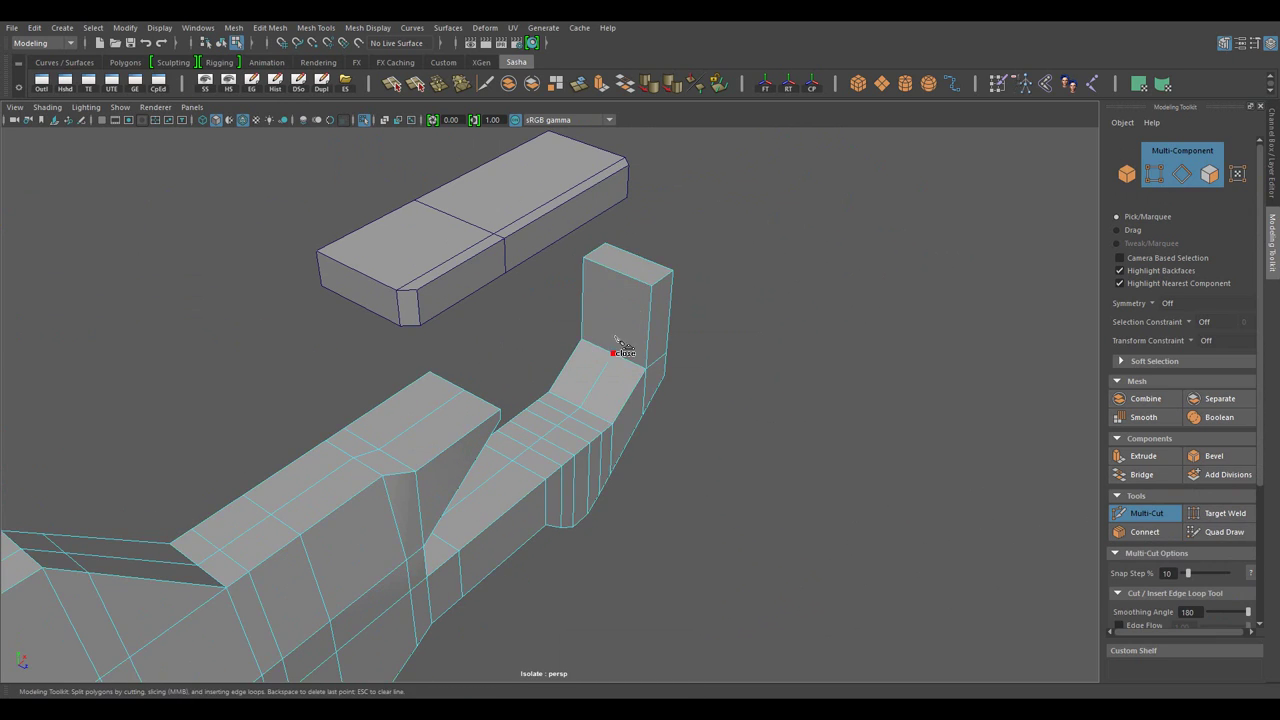
drag(614, 349, 686, 230)
click(683, 266)
drag(686, 230, 667, 323)
key(F8)
- Shift the selected stock edges along Z to refine the thickness
key(F9)
drag(739, 389, 654, 363)
key(f)
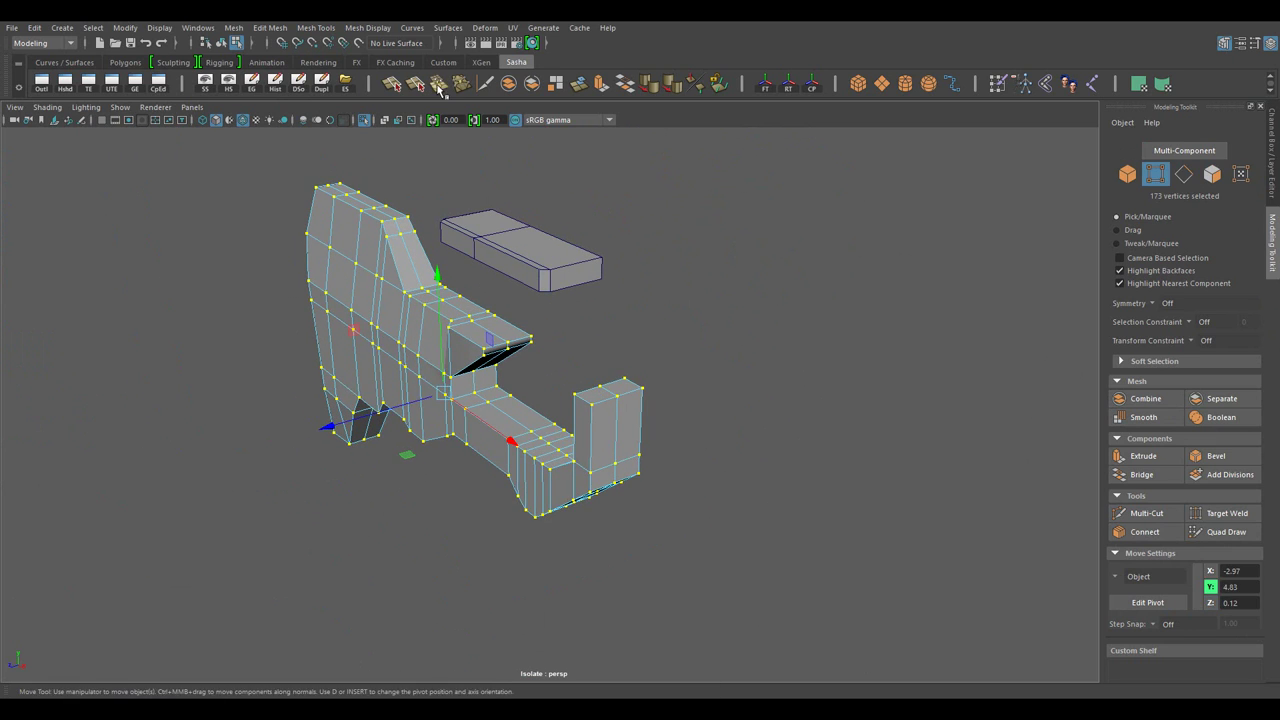
drag(660, 328, 601, 291)
key(w)
scroll(up, 3)
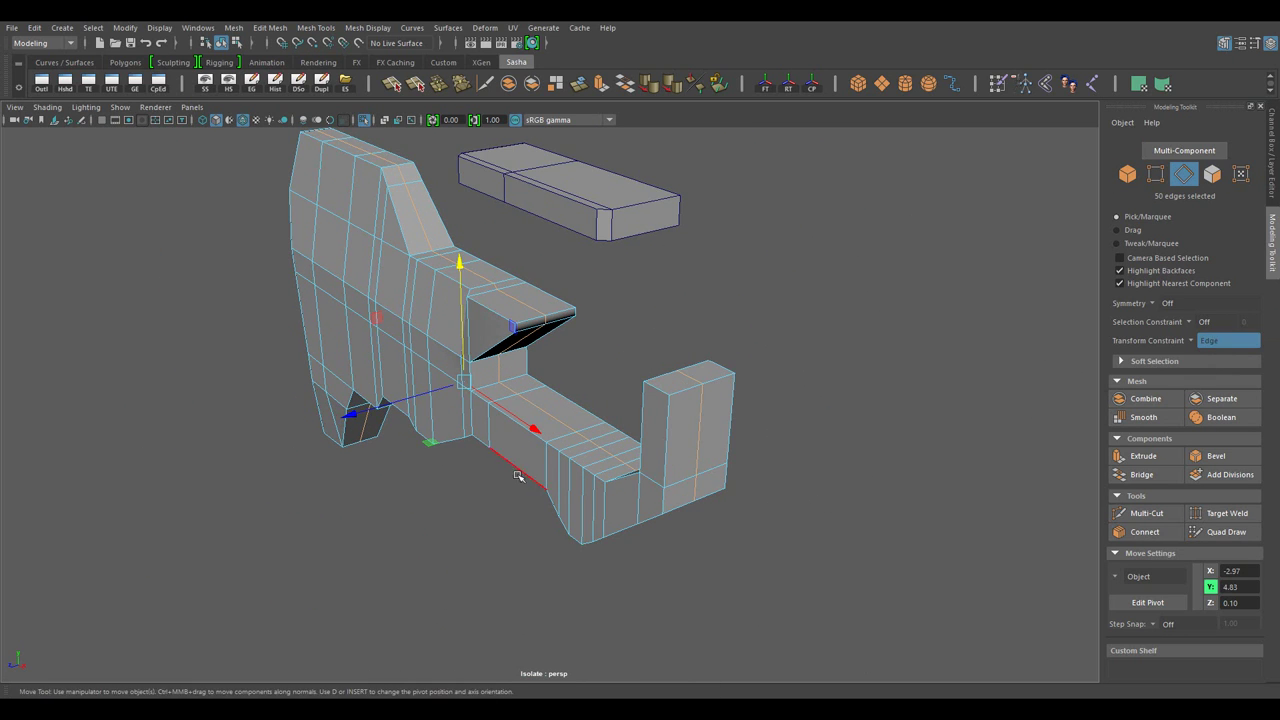
drag(517, 476, 381, 430)
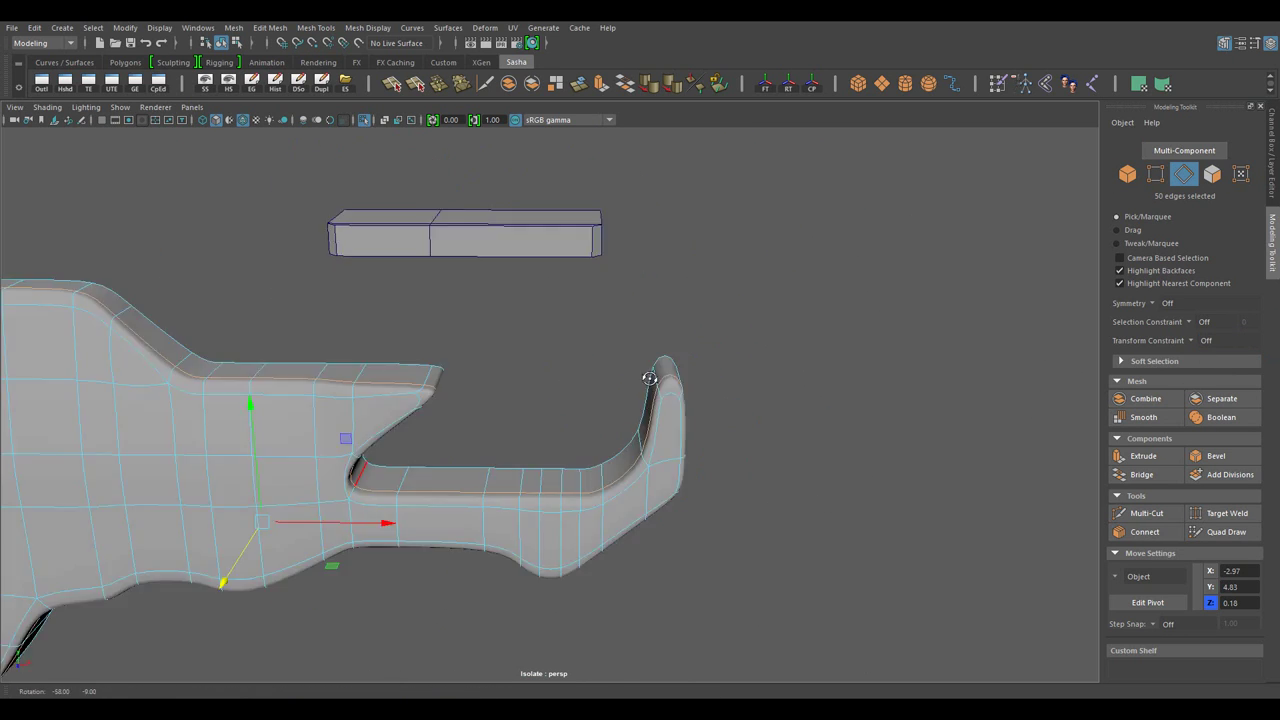
- Select the edges along the stock's underside, removing one stray edge
drag(567, 485, 629, 556)
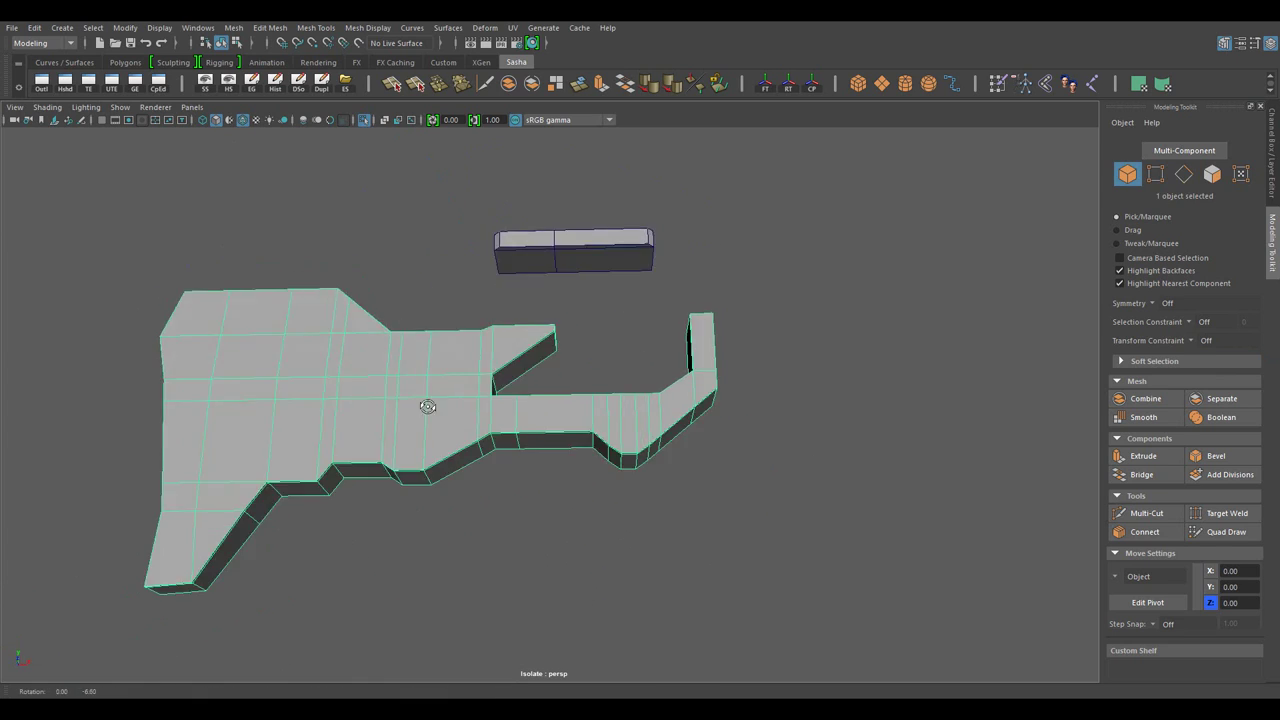
drag(427, 406, 571, 371)
key(F10)
key(w)
drag(809, 409, 603, 487)
drag(870, 477, 1091, 491)
drag(1091, 491, 850, 495)
drag(850, 495, 678, 413)
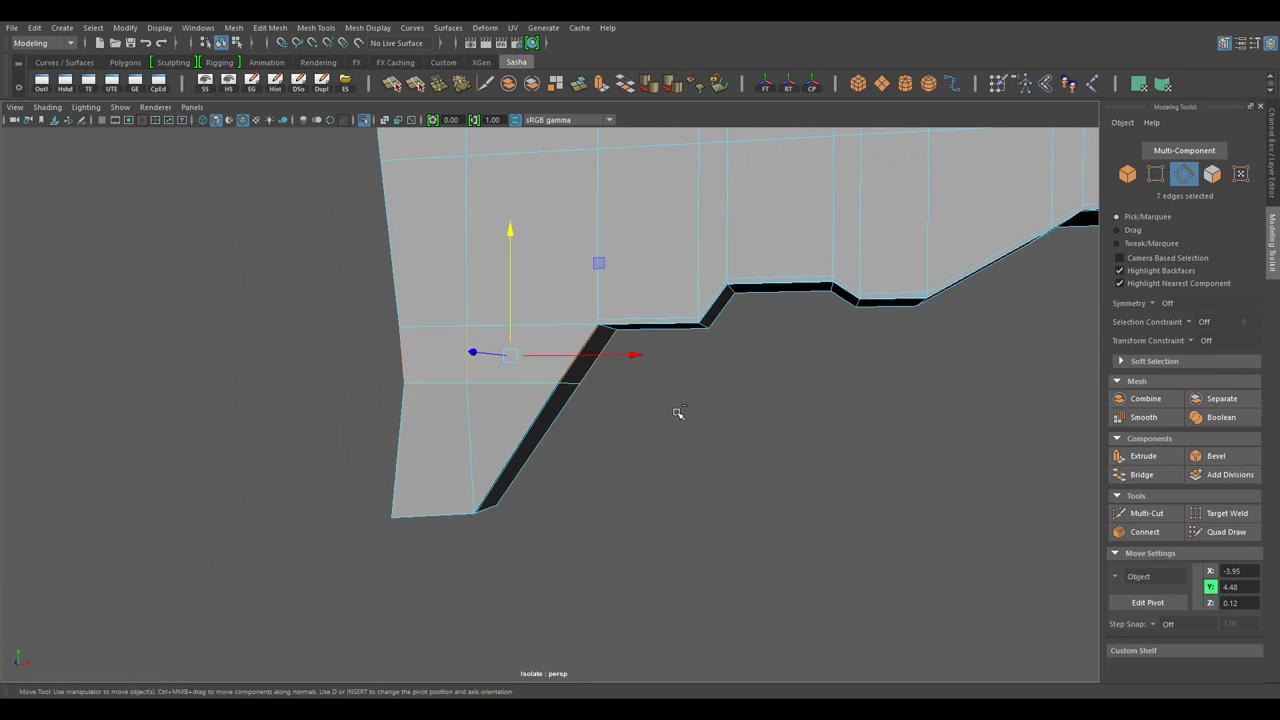
- Insert a connecting edge near the butt's bottom at slide 0.735 and check it smoothed
drag(678, 413, 872, 489)
key(w)
drag(806, 512, 727, 496)
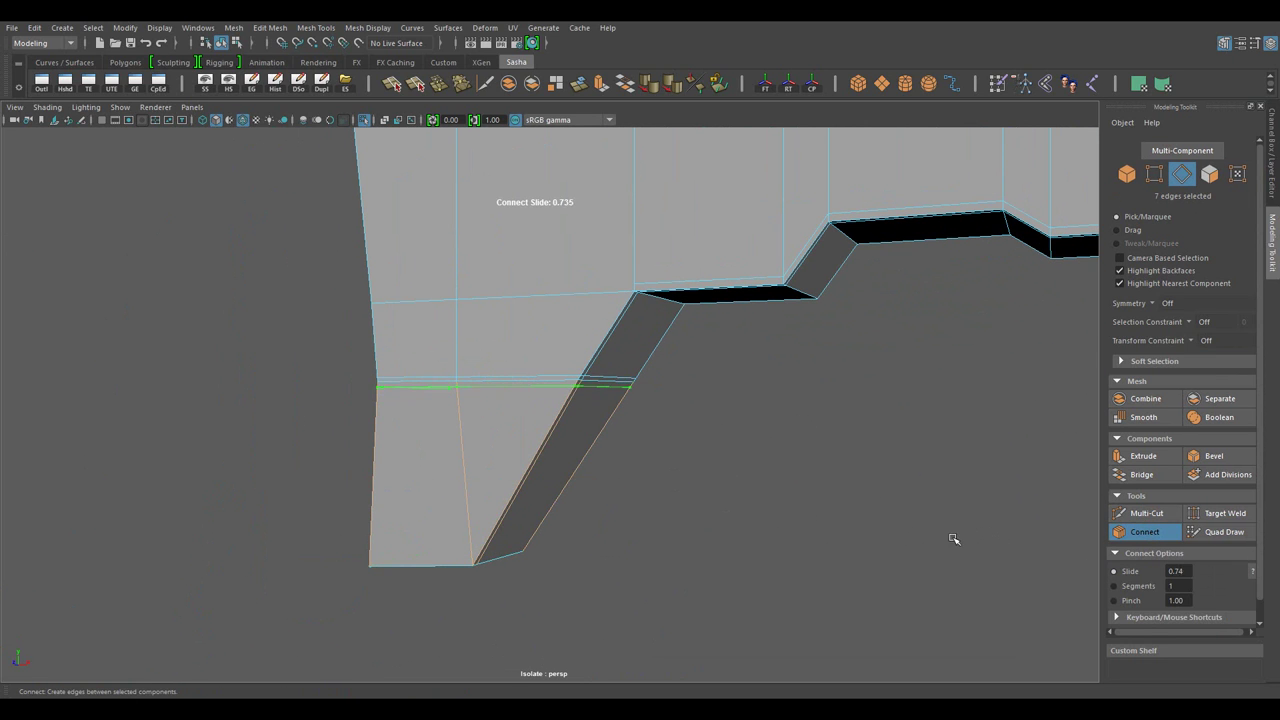
key(w)
key(3)
drag(694, 286, 757, 269)
click(943, 507)
drag(757, 269, 714, 371)
click(480, 518)
key(1)
scroll(up, 3)
- Connect the lower bar's edges and diagonal edge with a new edge at slide 0.645
drag(657, 297, 657, 257)
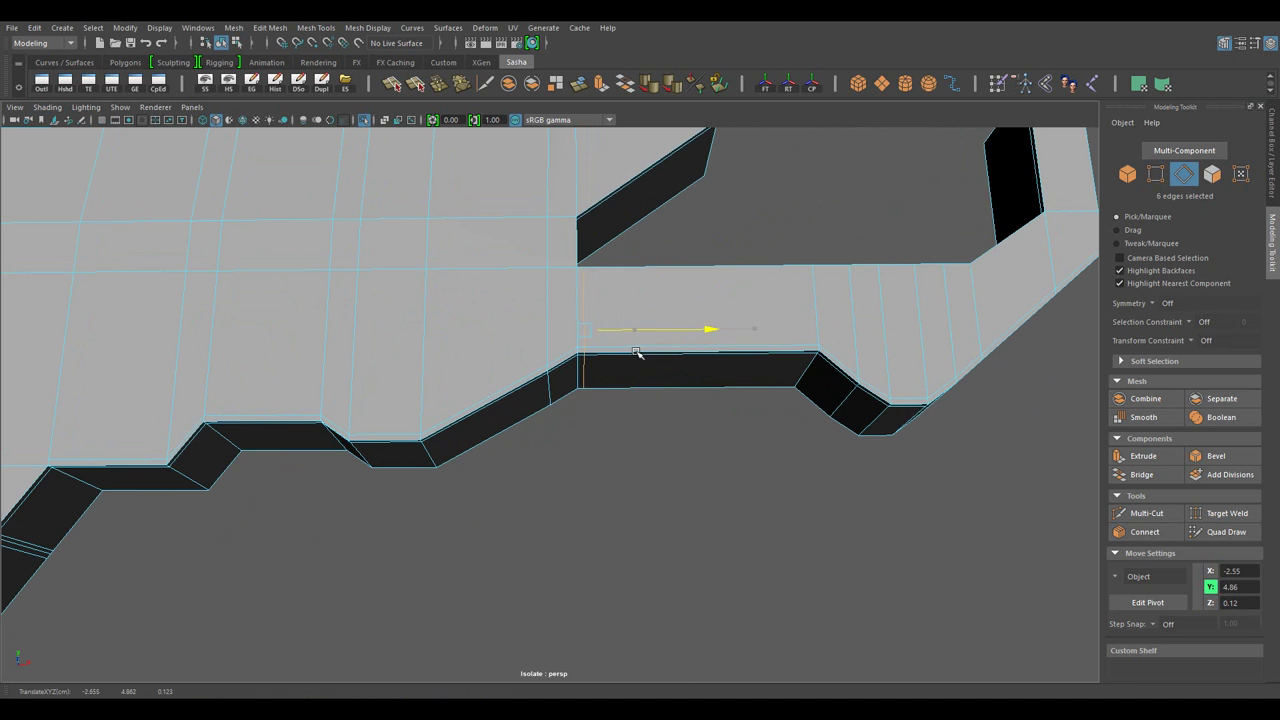
drag(636, 353, 760, 378)
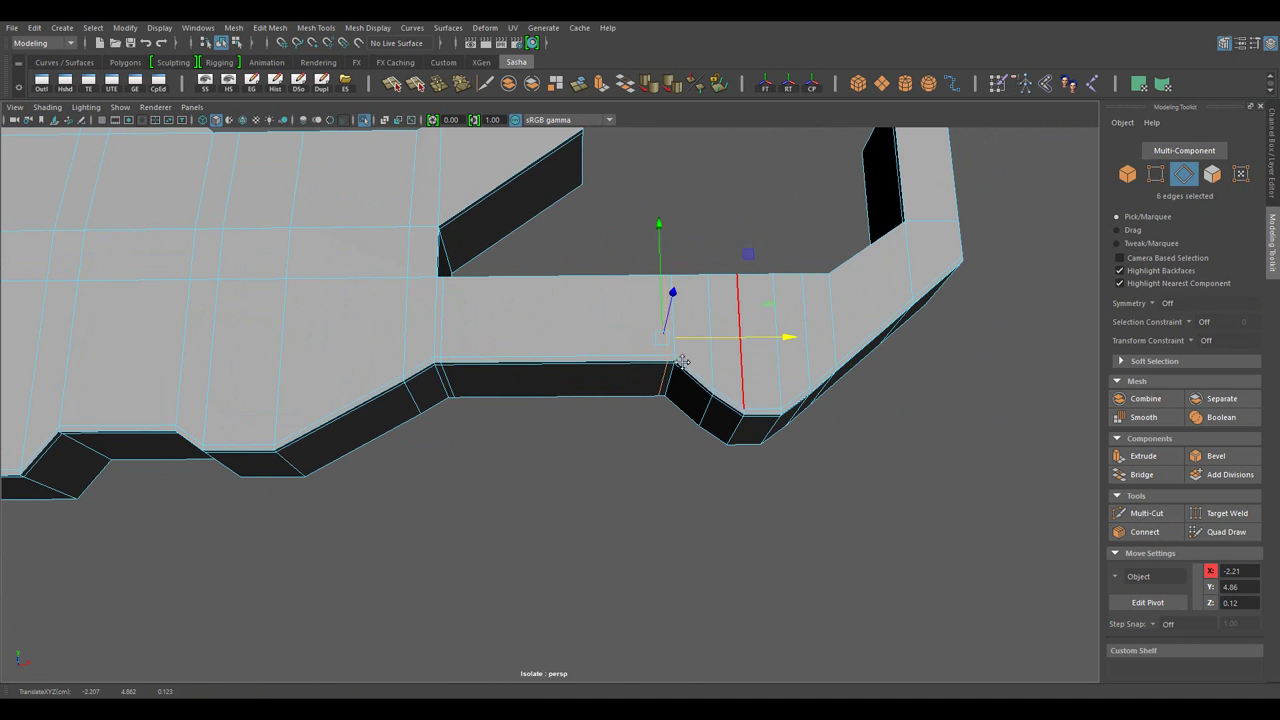
click(682, 361)
key(w)
scroll(up, 3)
drag(669, 549, 557, 422)
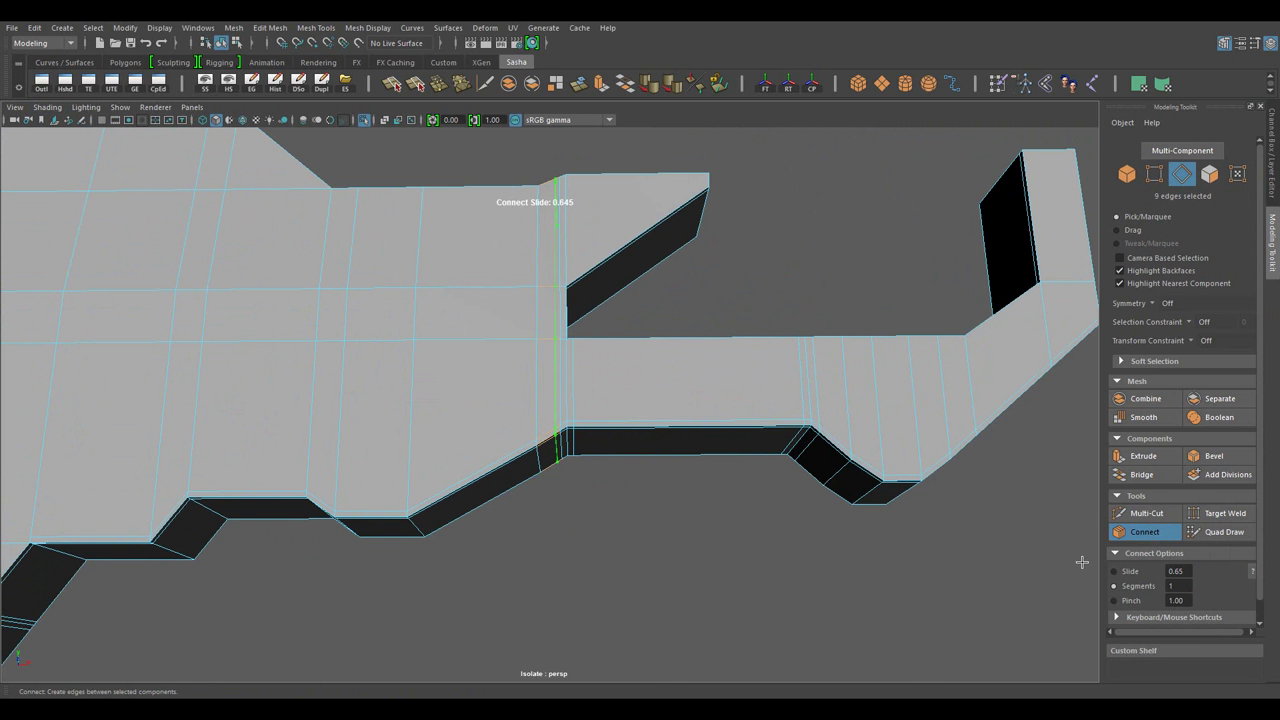
key(w)
drag(1081, 562, 571, 486)
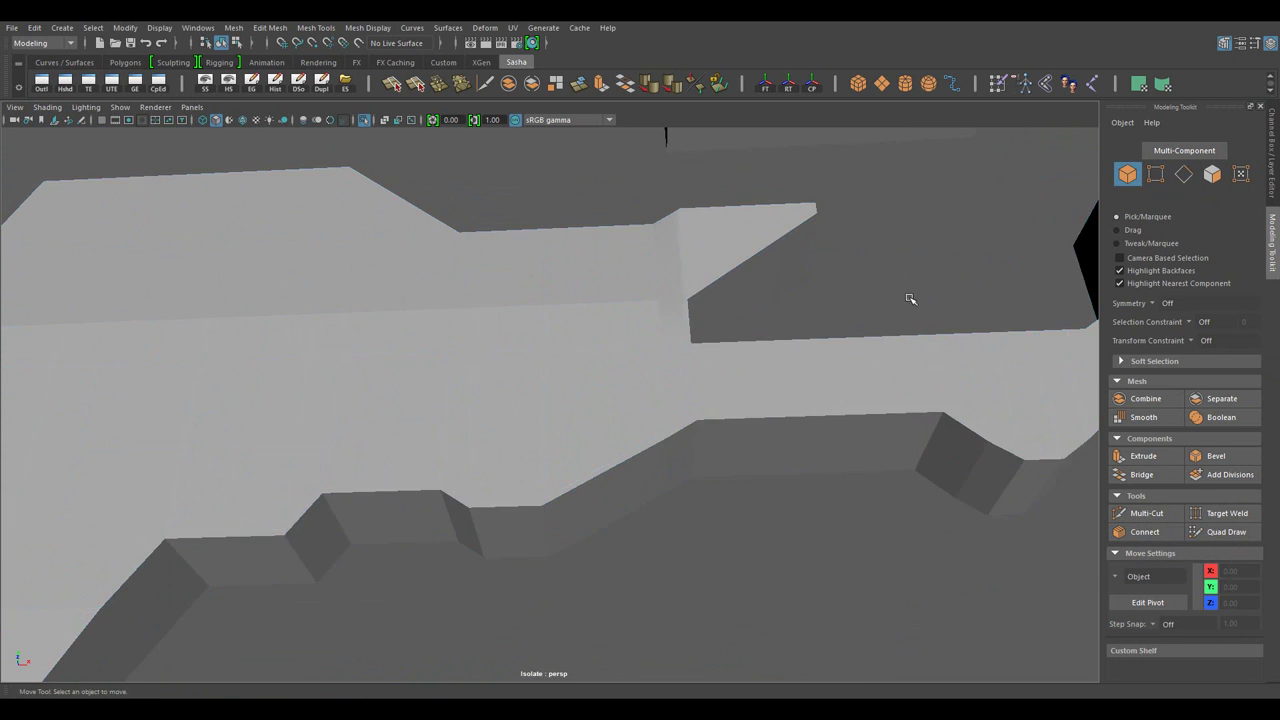
- Select edges across the stock in edge mode for the next loop
scroll(down, 3)
scroll(up, 3)
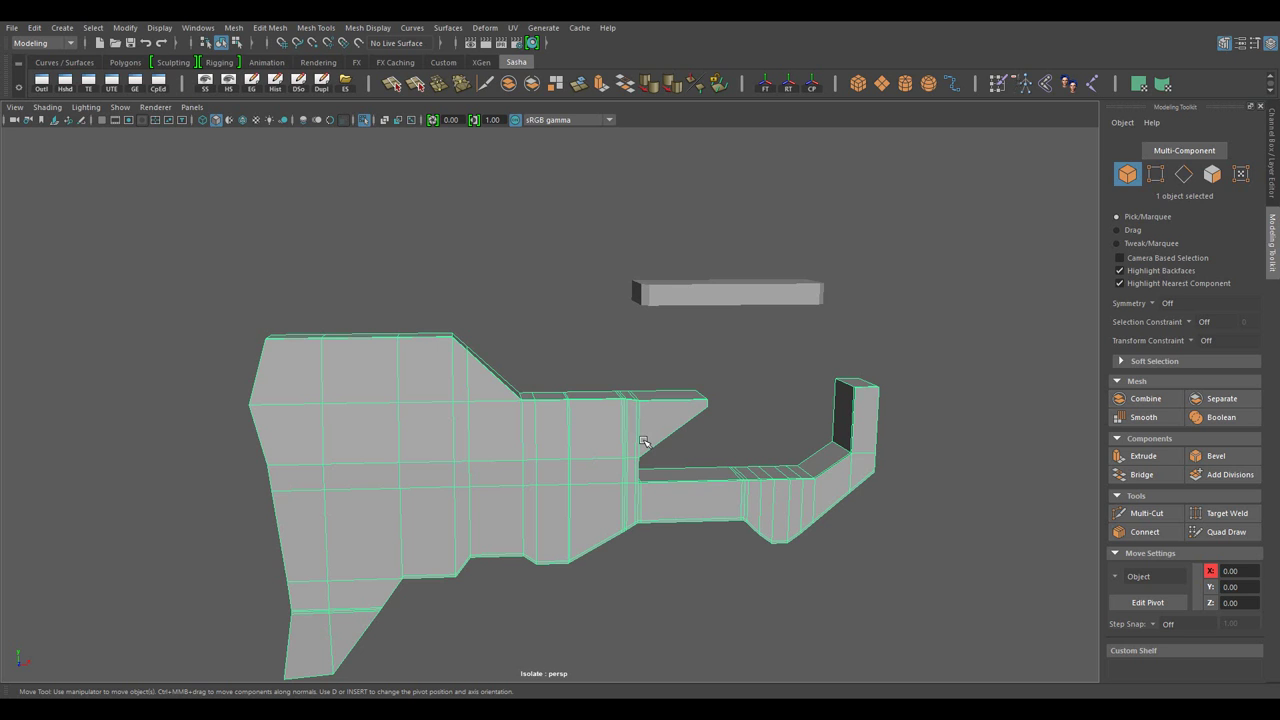
scroll(up, 3)
drag(700, 430, 600, 380)
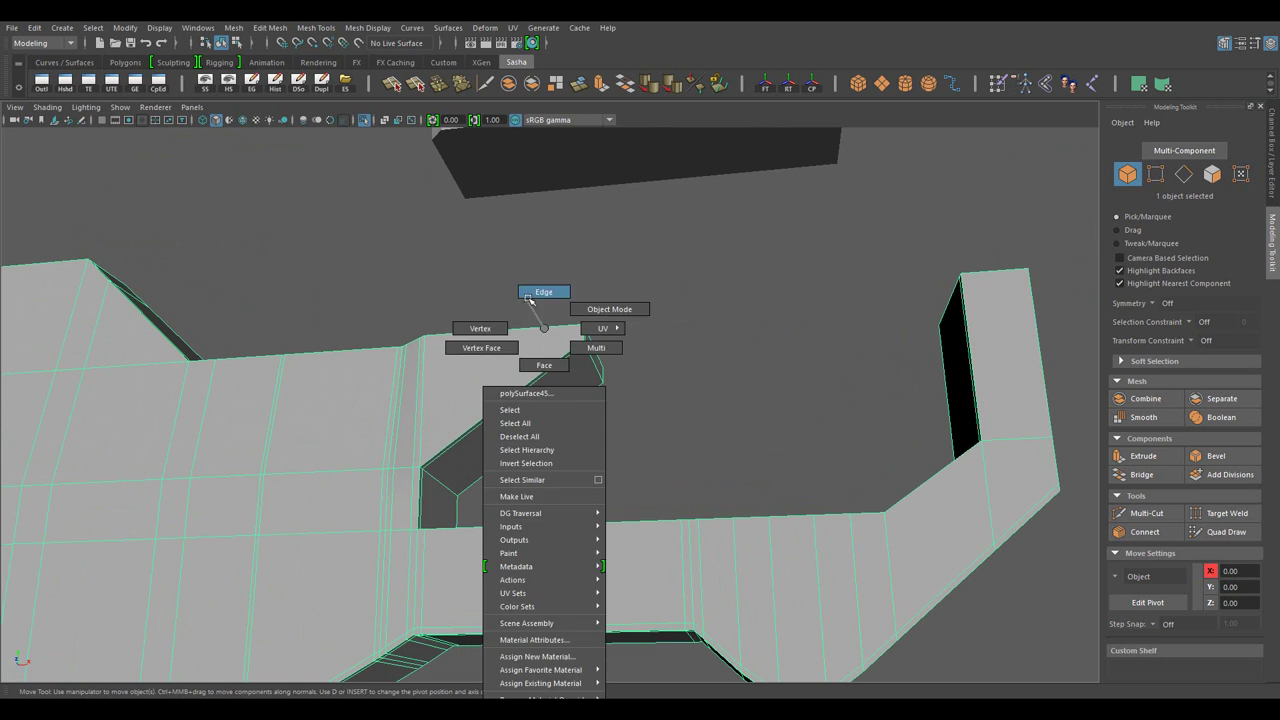
drag(543, 326, 543, 290)
drag(517, 270, 527, 451)
- Insert support loops through the stock's edge rings, sliding them close to existing edges
drag(532, 345, 631, 437)
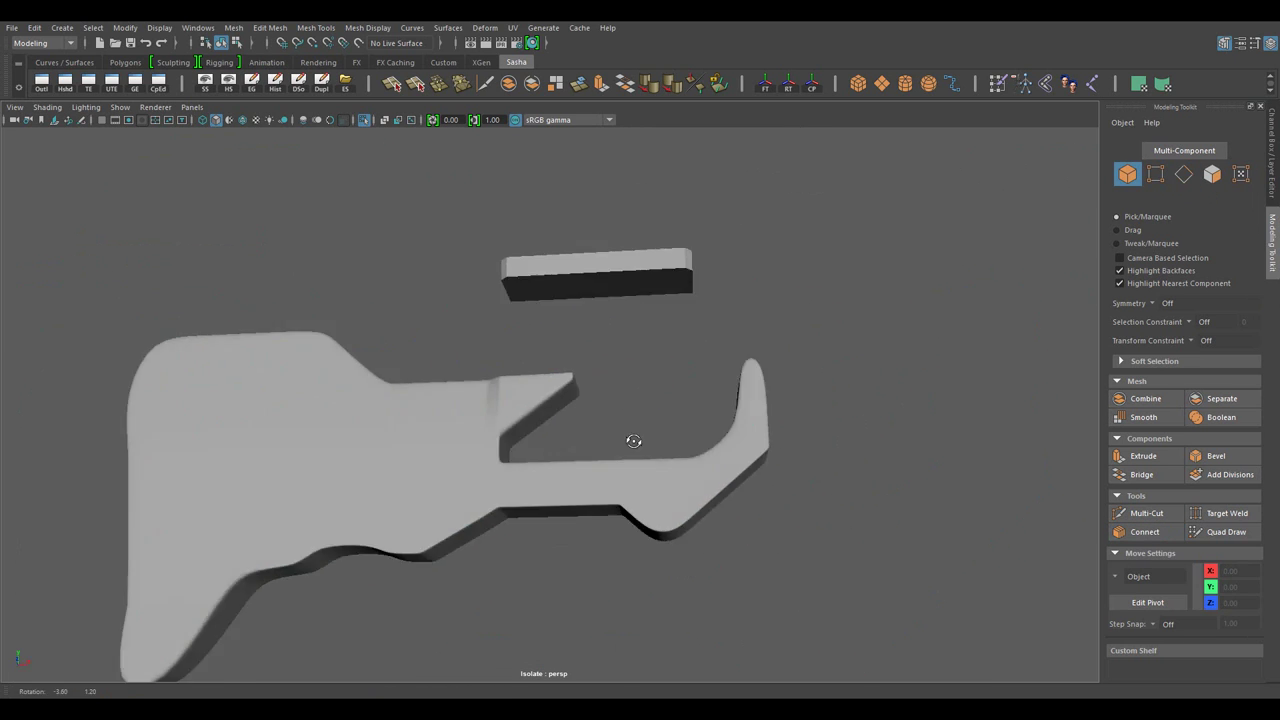
double_click(657, 389)
scroll(up, 3)
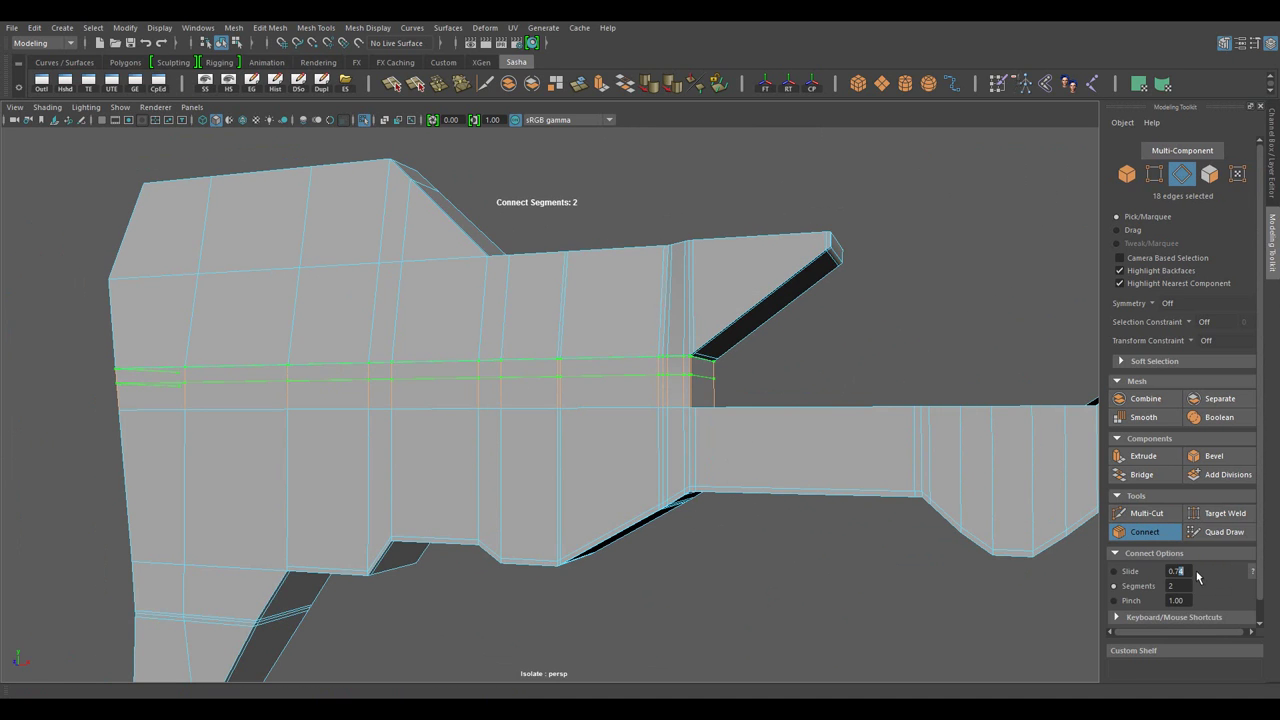
scroll(down, 3)
scroll(up, 3)
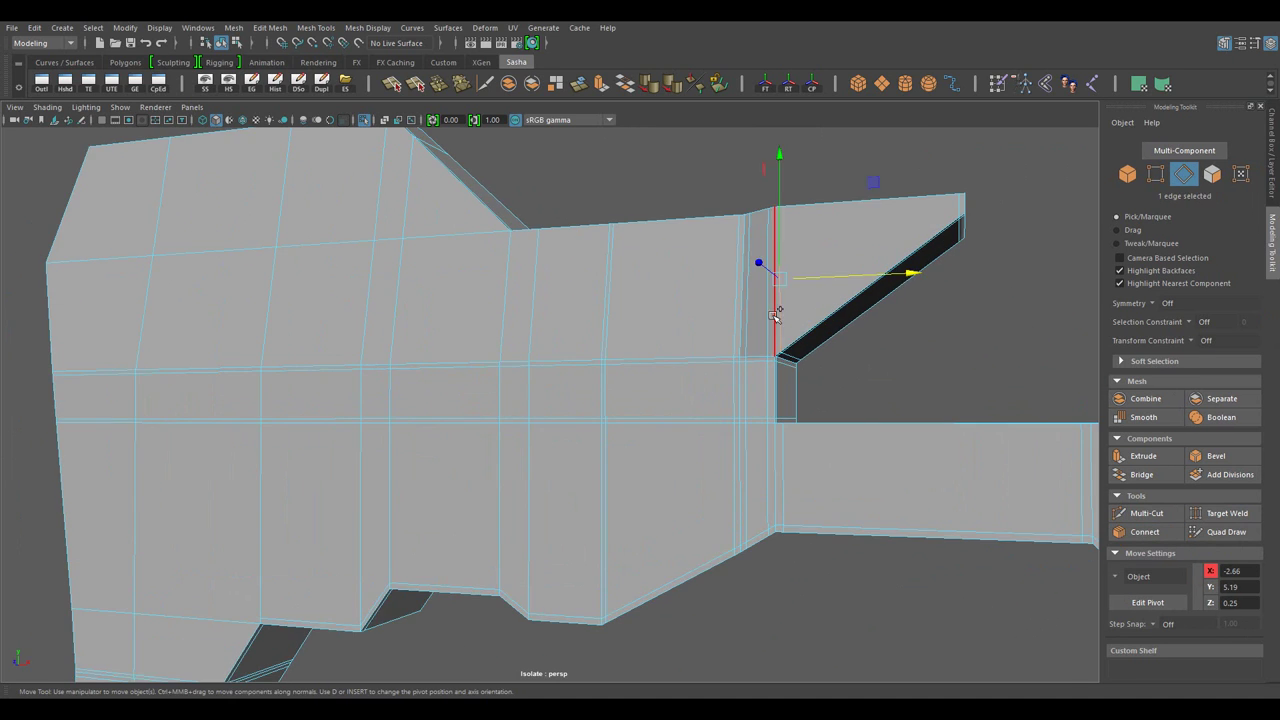
drag(980, 595, 979, 582)
key(w)
drag(777, 567, 436, 292)
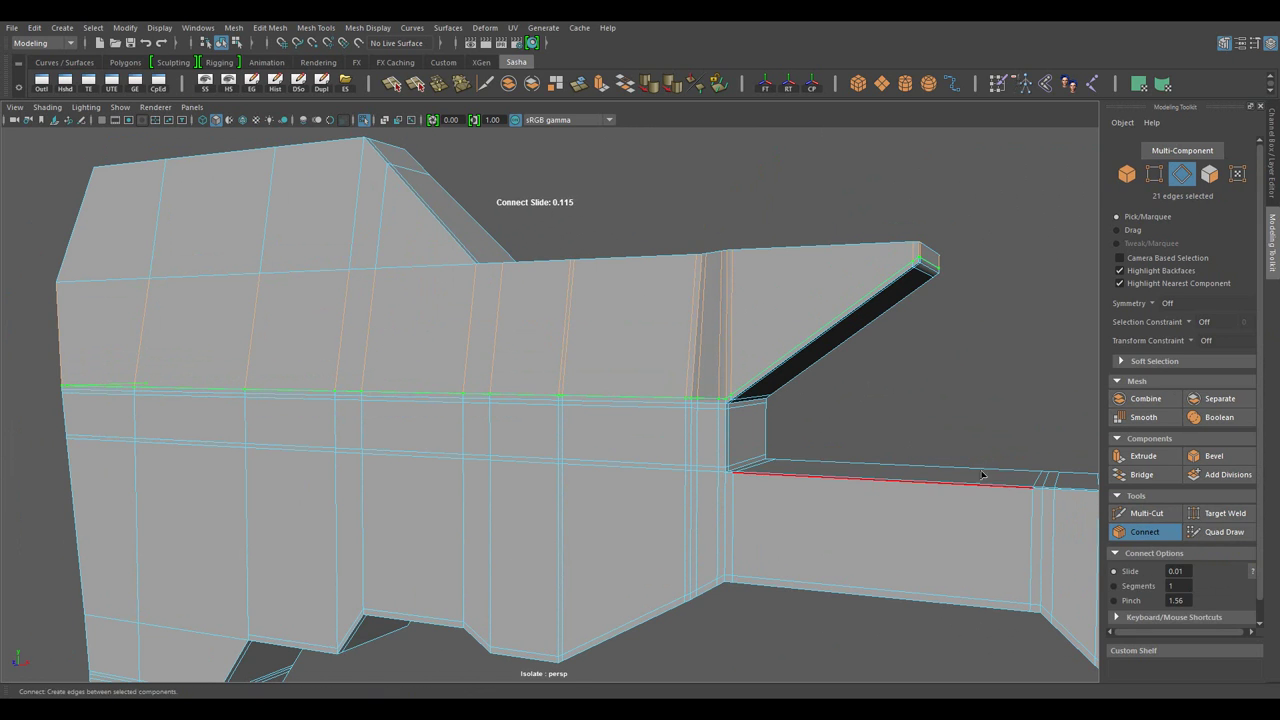
key(w)
drag(983, 476, 1205, 416)
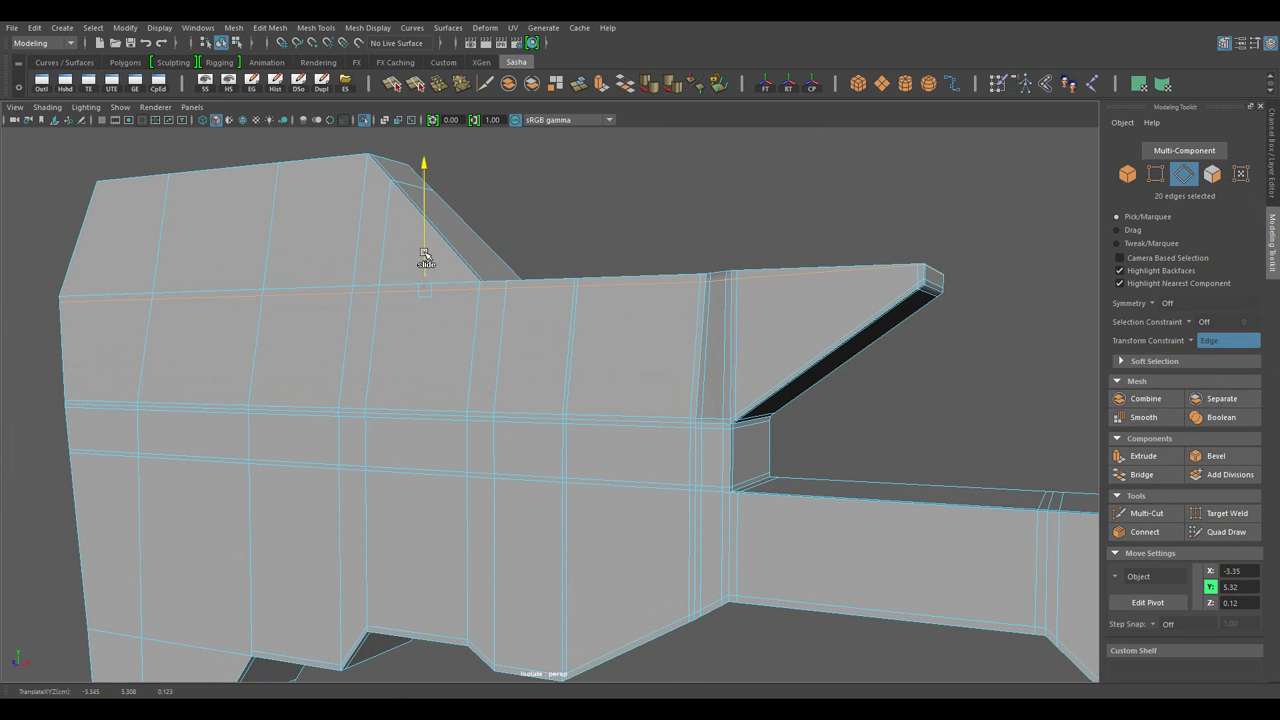
- Commit the connected loops and inspect the body's shape in Object mode
drag(424, 256, 788, 385)
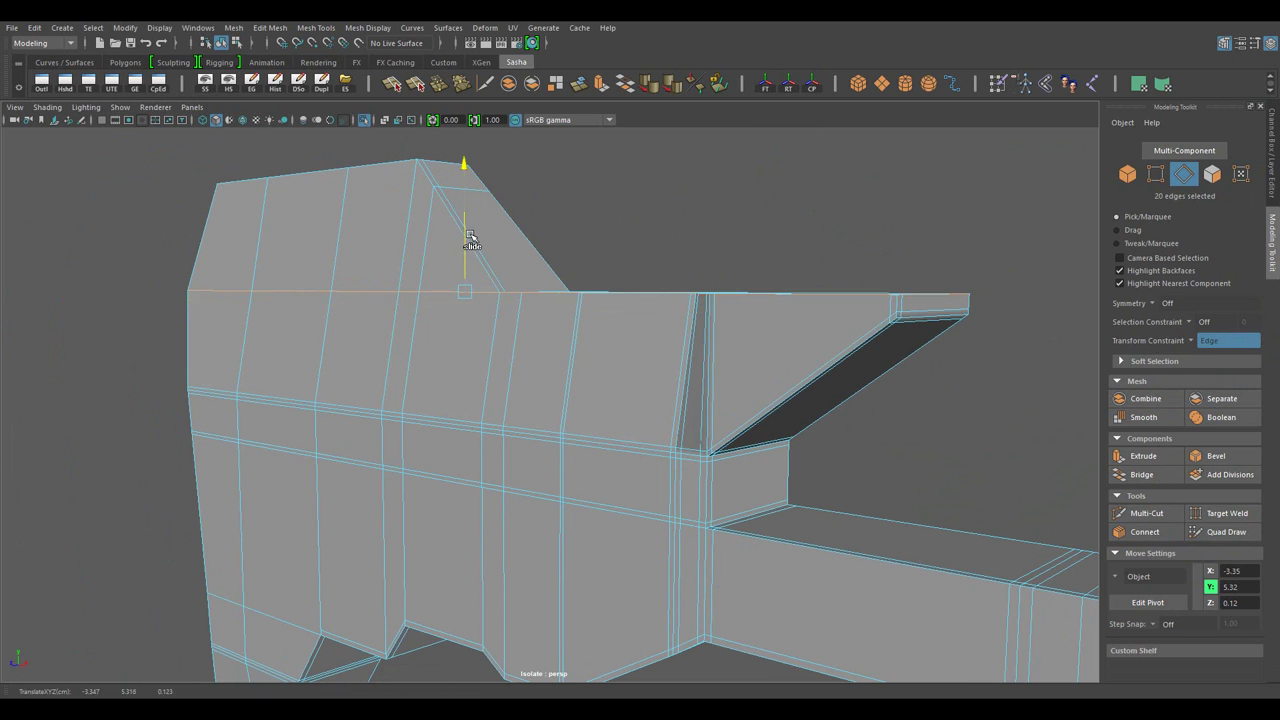
scroll(up, 3)
drag(645, 391, 808, 371)
scroll(down, 3)
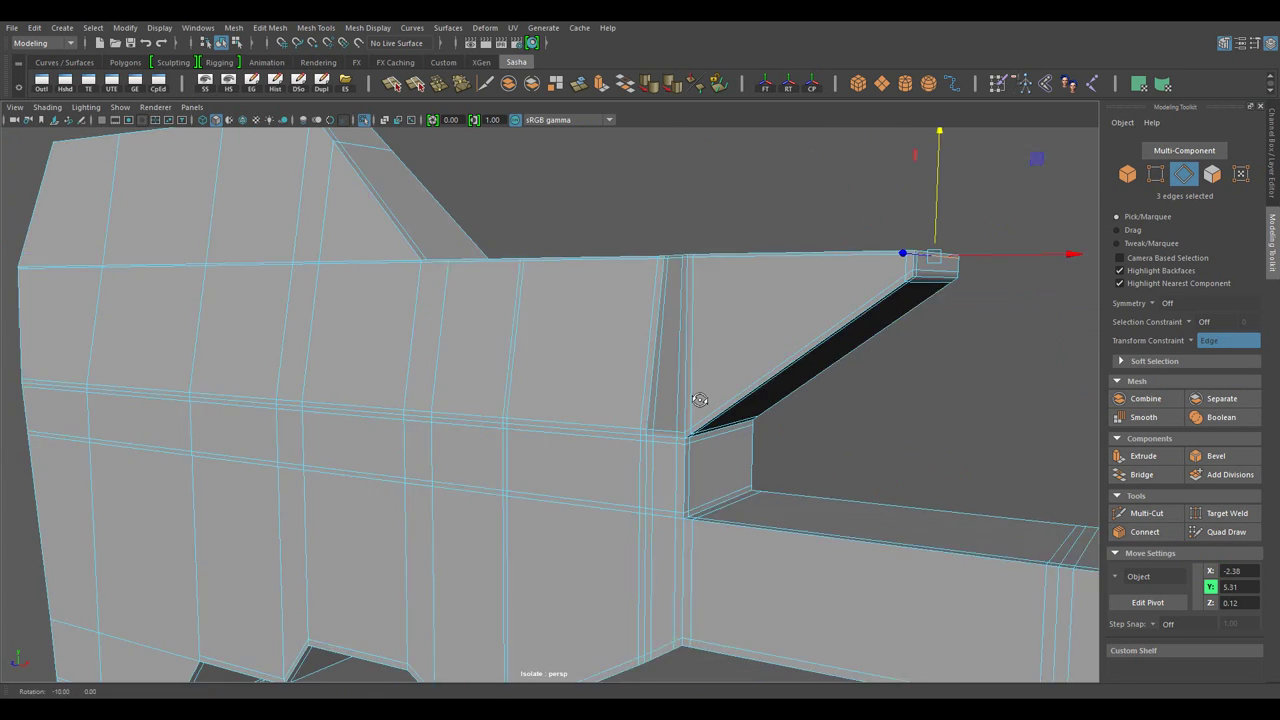
drag(668, 328, 684, 353)
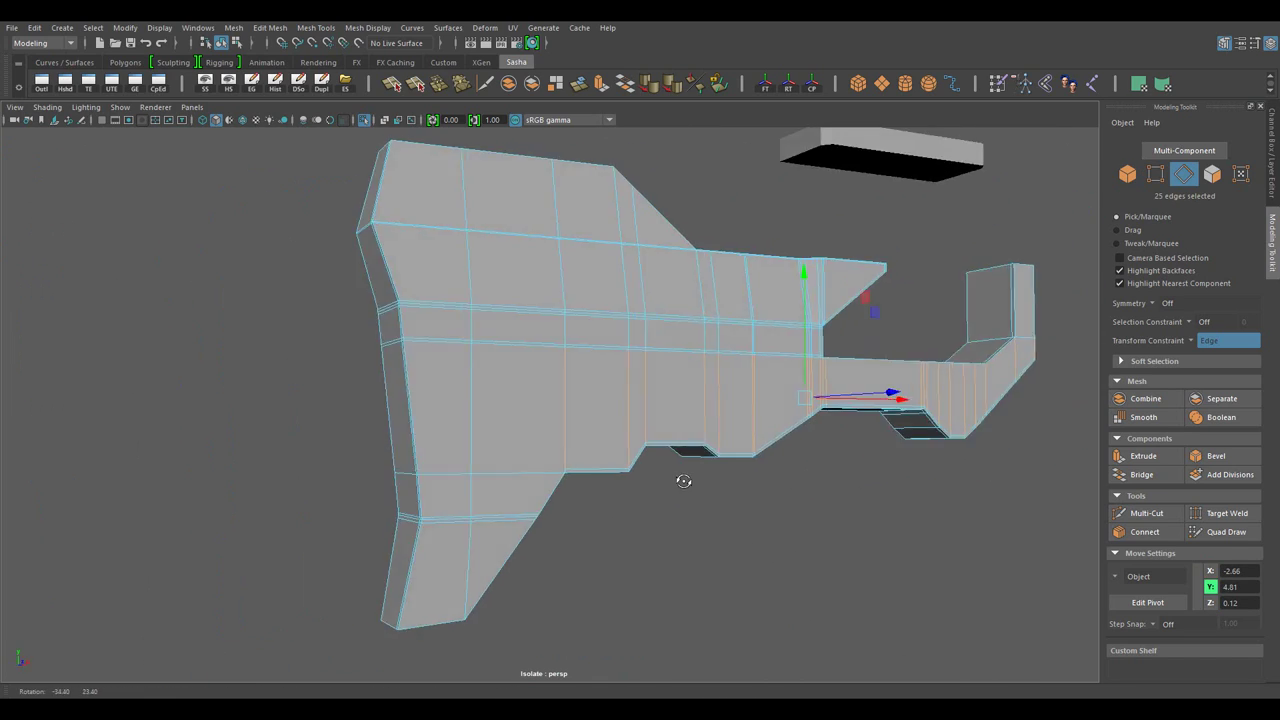
key(w)
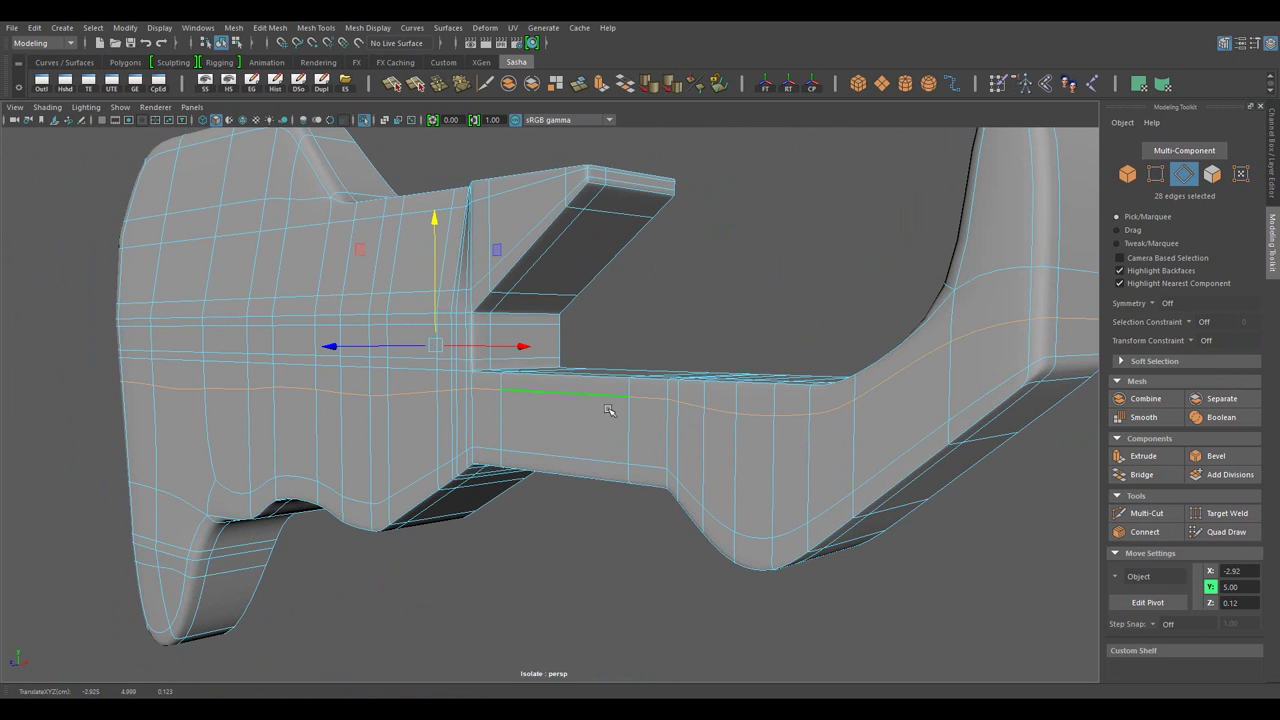
drag(551, 280, 586, 249)
scroll(up, 3)
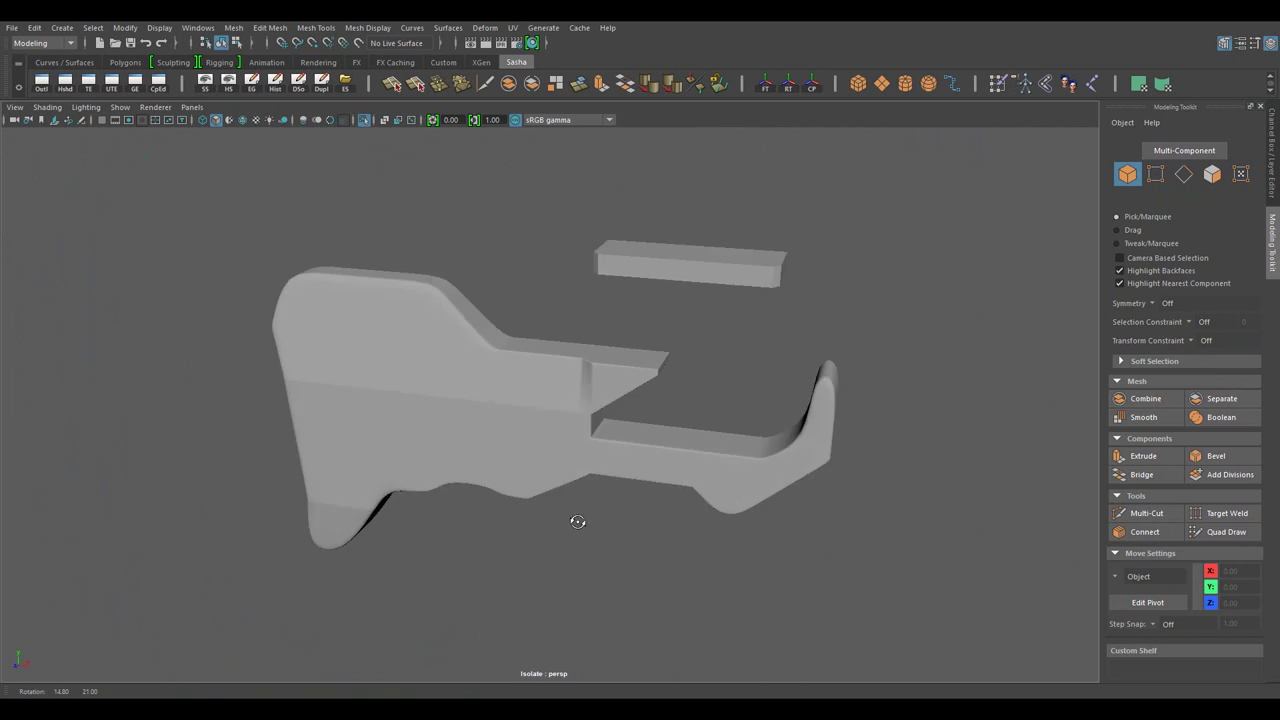
drag(574, 517, 563, 466)
- Select the full edge ring along the stock's lower rear section
key(F10)
scroll(up, 3)
click(791, 480)
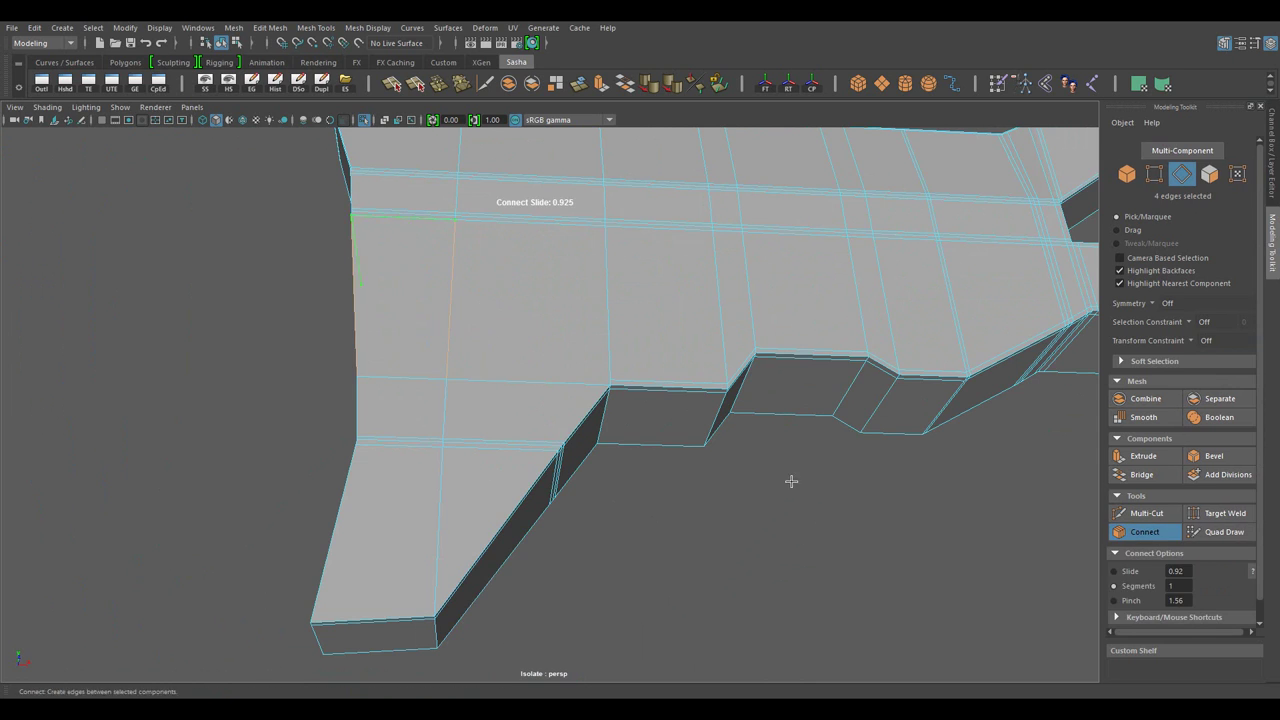
drag(791, 480, 934, 549)
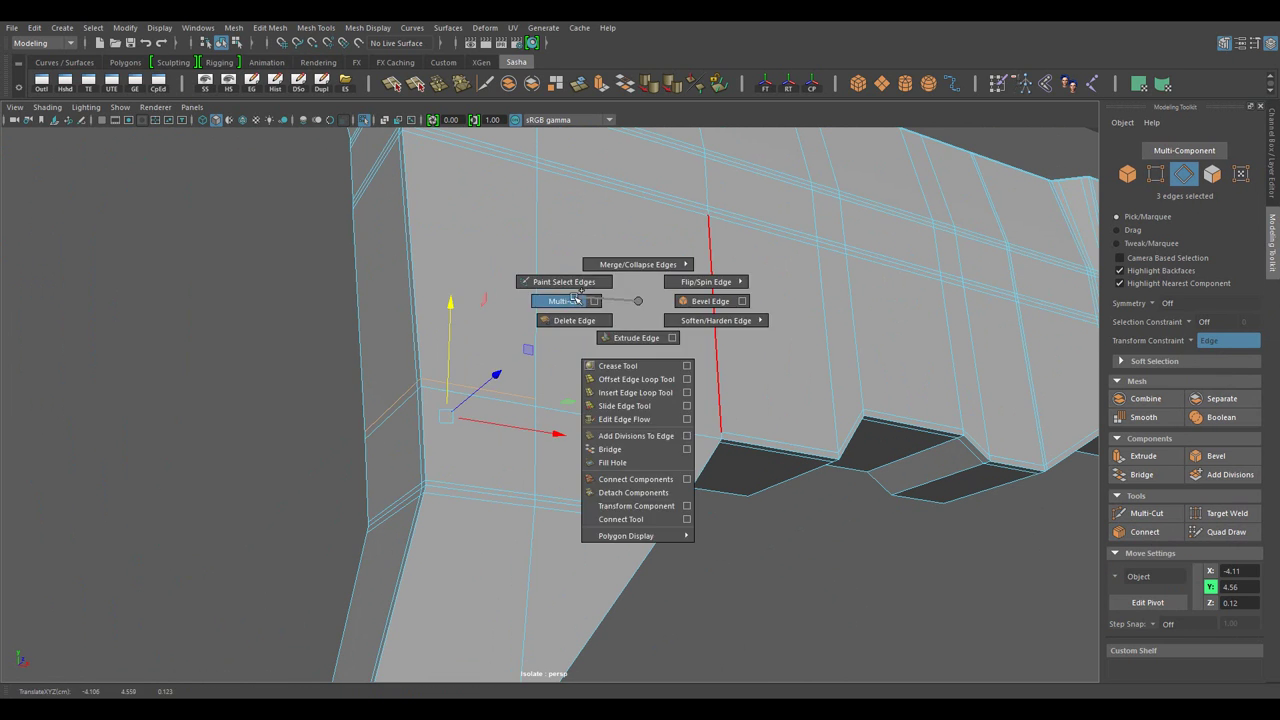
drag(449, 320, 520, 294)
drag(534, 400, 771, 528)
click(647, 365)
drag(647, 365, 614, 443)
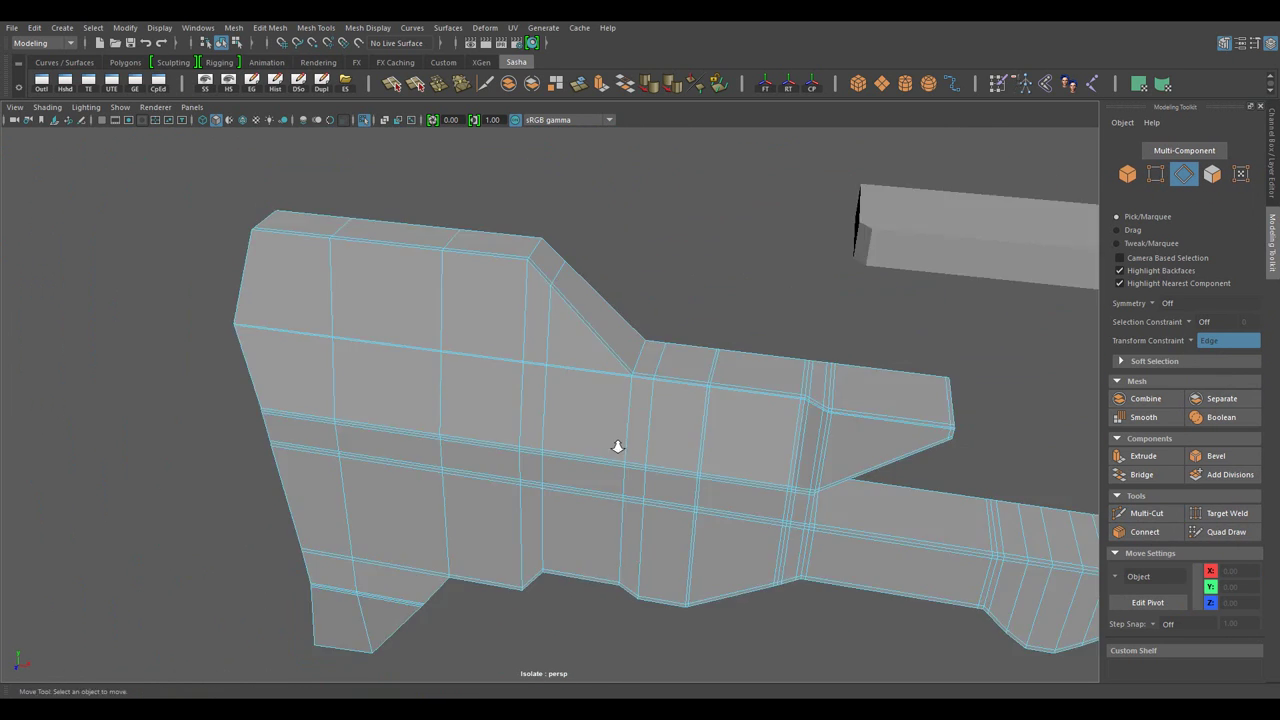
double_click(617, 474)
- Connect the selected edges with 2 segments to add a pair of loops
scroll(down, 3)
drag(642, 155, 660, 203)
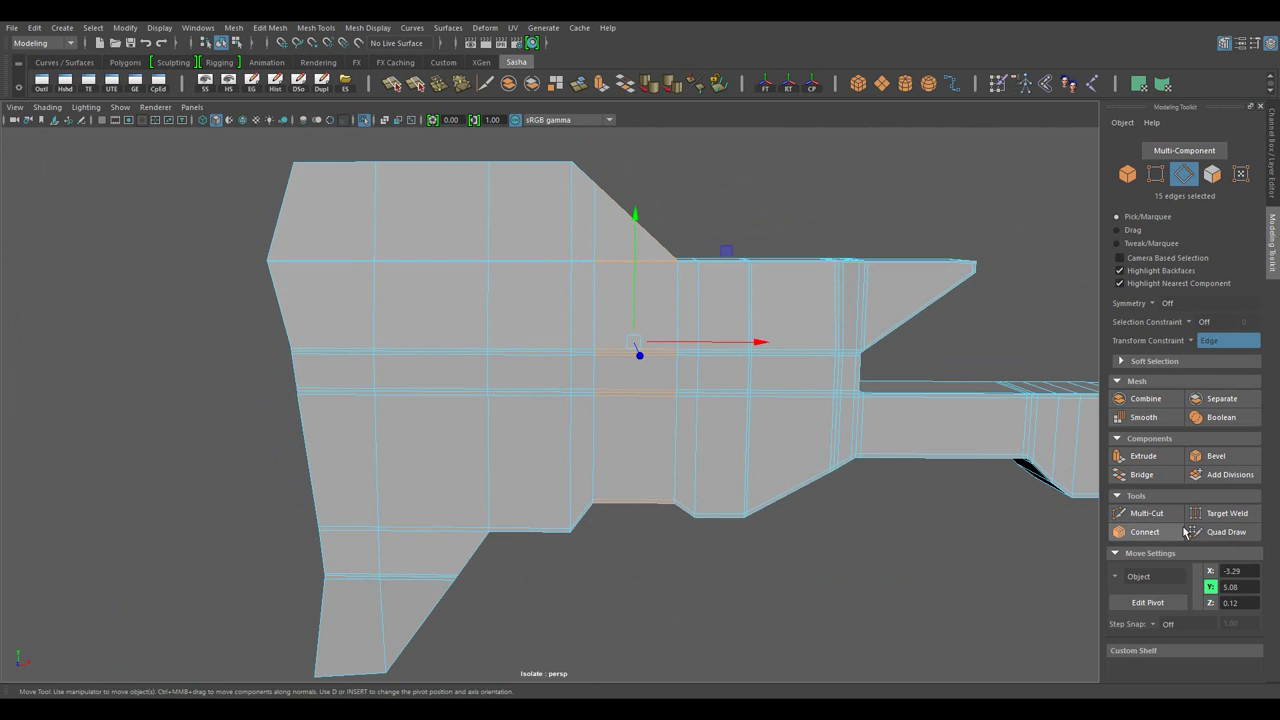
click(1170, 532)
text(2)
key(Return)
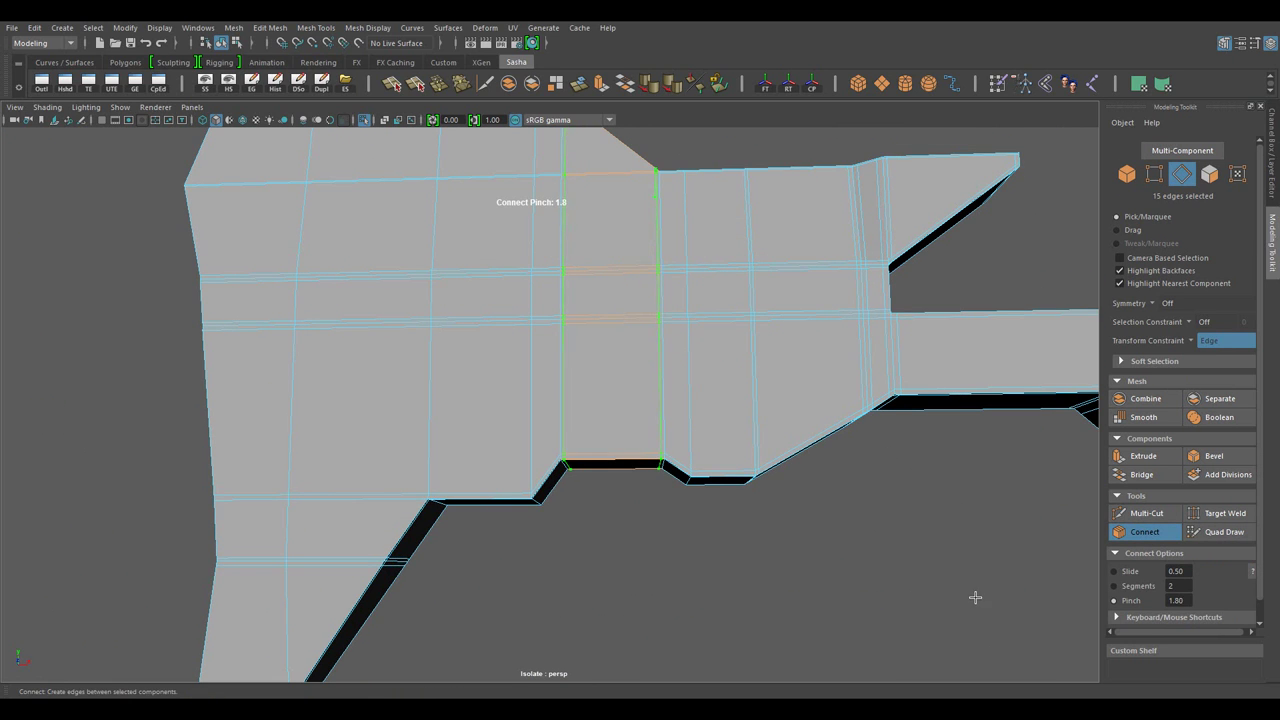
key(w)
- Pinch the new loop pair tightly together beside the hook opening
drag(975, 597, 749, 563)
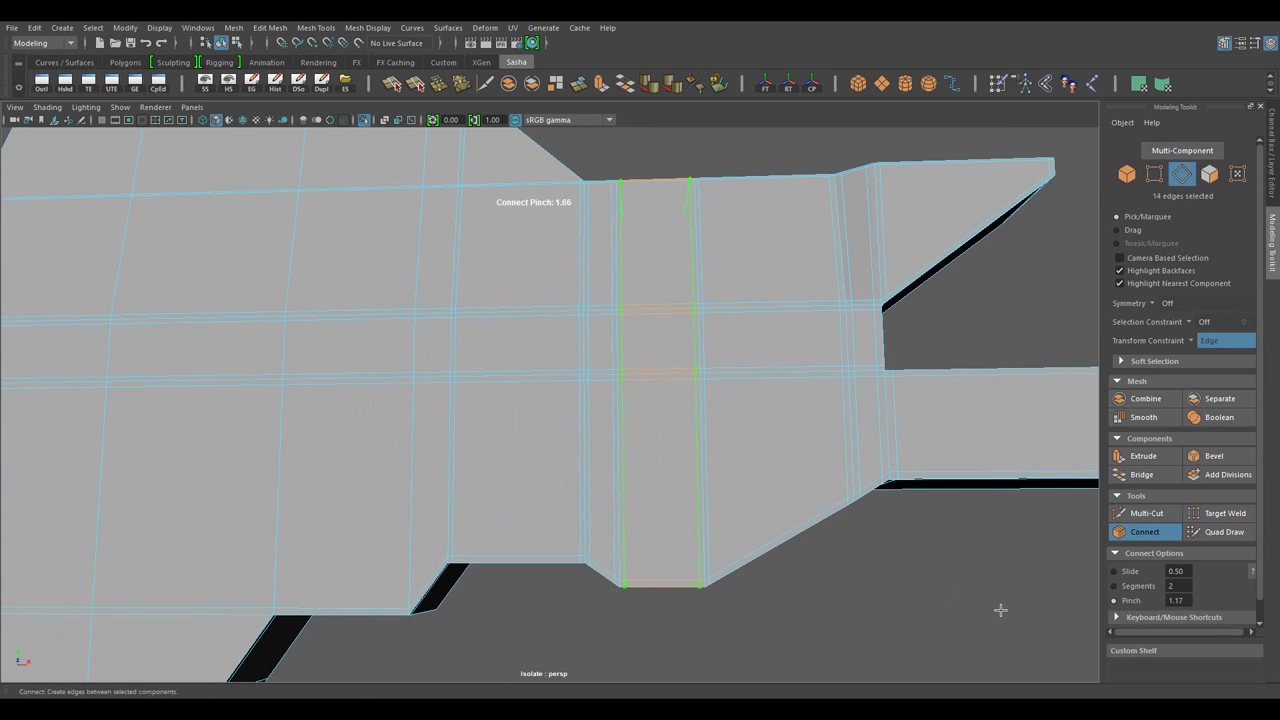
key(w)
drag(1000, 609, 813, 537)
scroll(up, 3)
drag(820, 534, 866, 586)
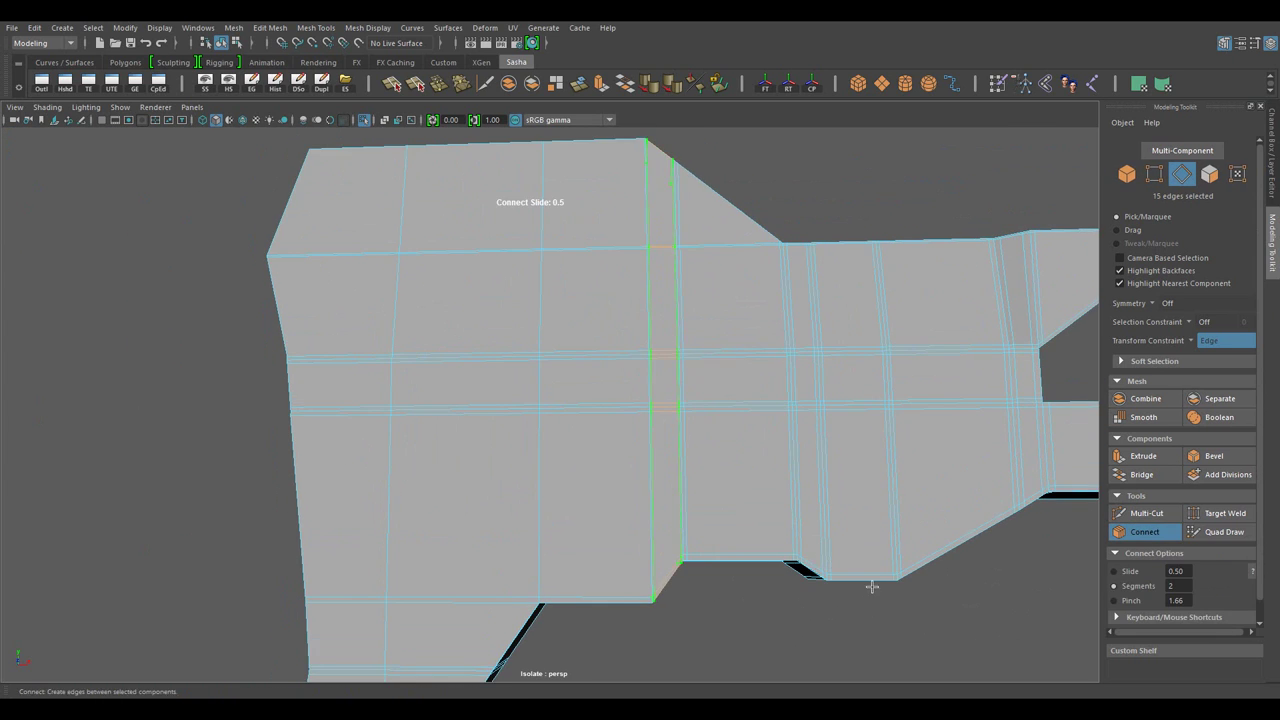
scroll(up, 3)
key(w)
scroll(down, 3)
drag(746, 480, 1043, 595)
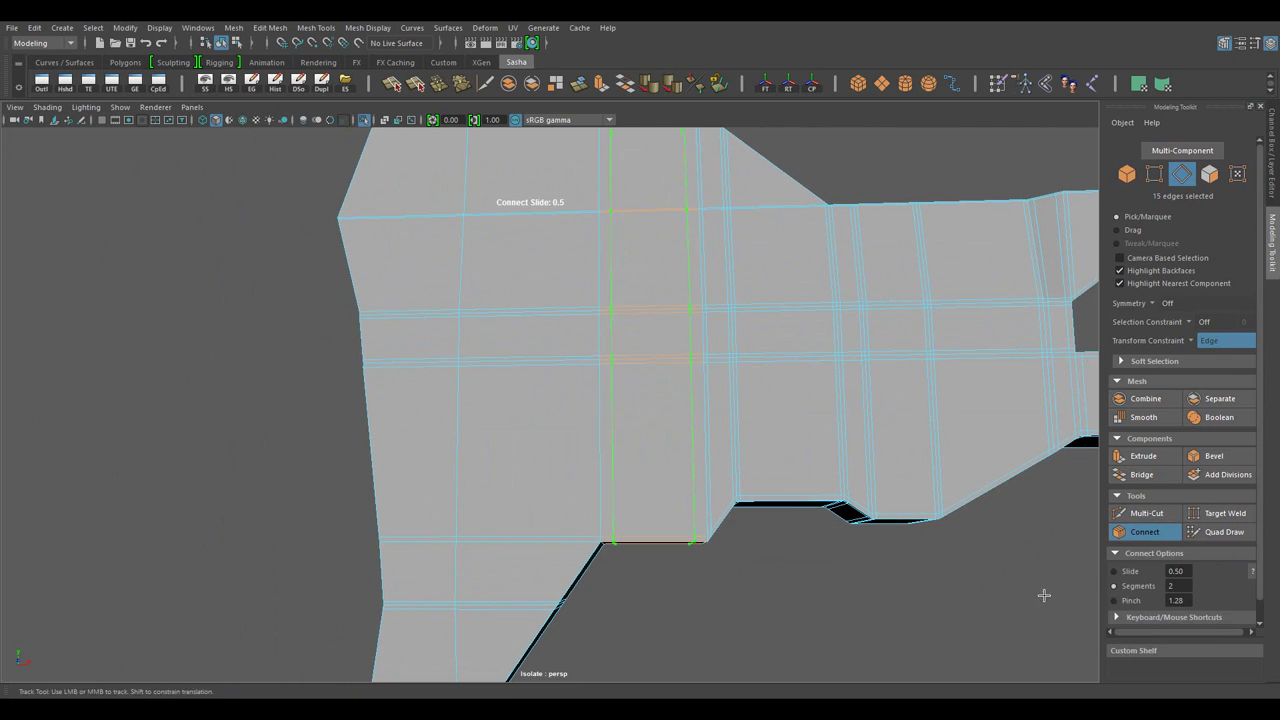
key(w)
- Redo the loop placement, sliding new loops toward the lower rear corner
drag(1001, 604, 748, 539)
key(ctrl+z)
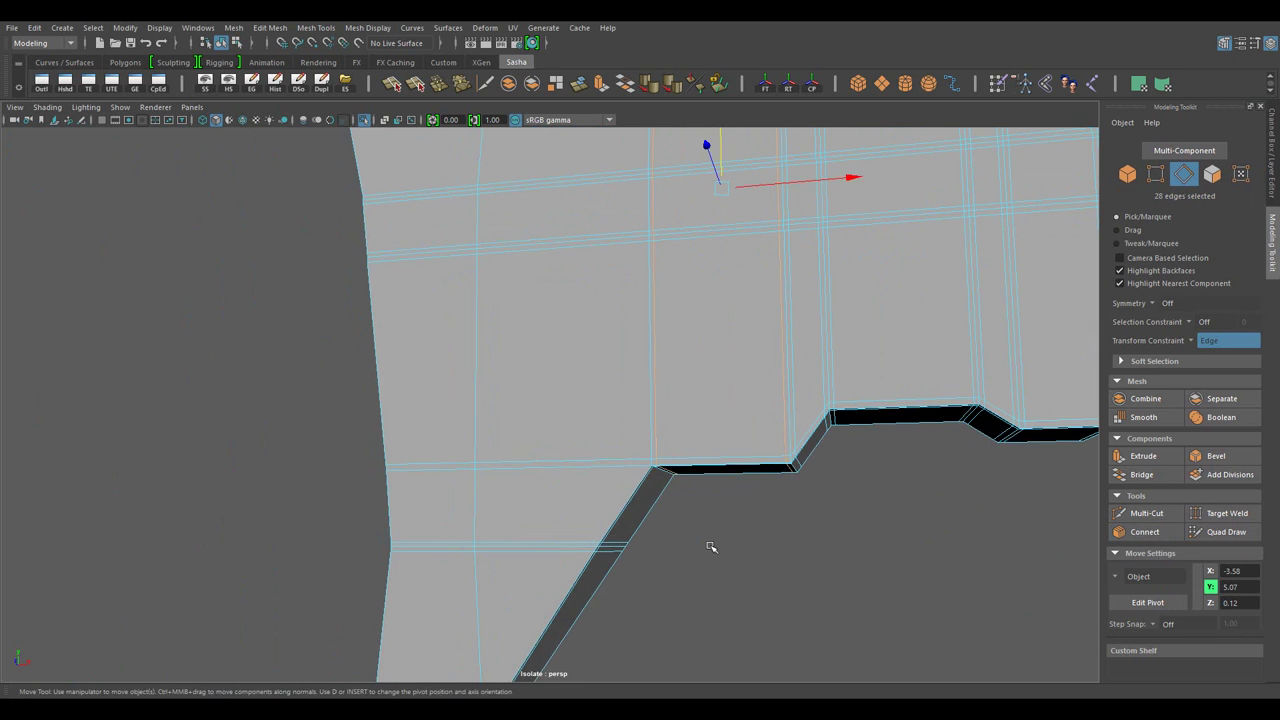
key(ctrl+z)
key(ctrl+z)
drag(874, 631, 1042, 563)
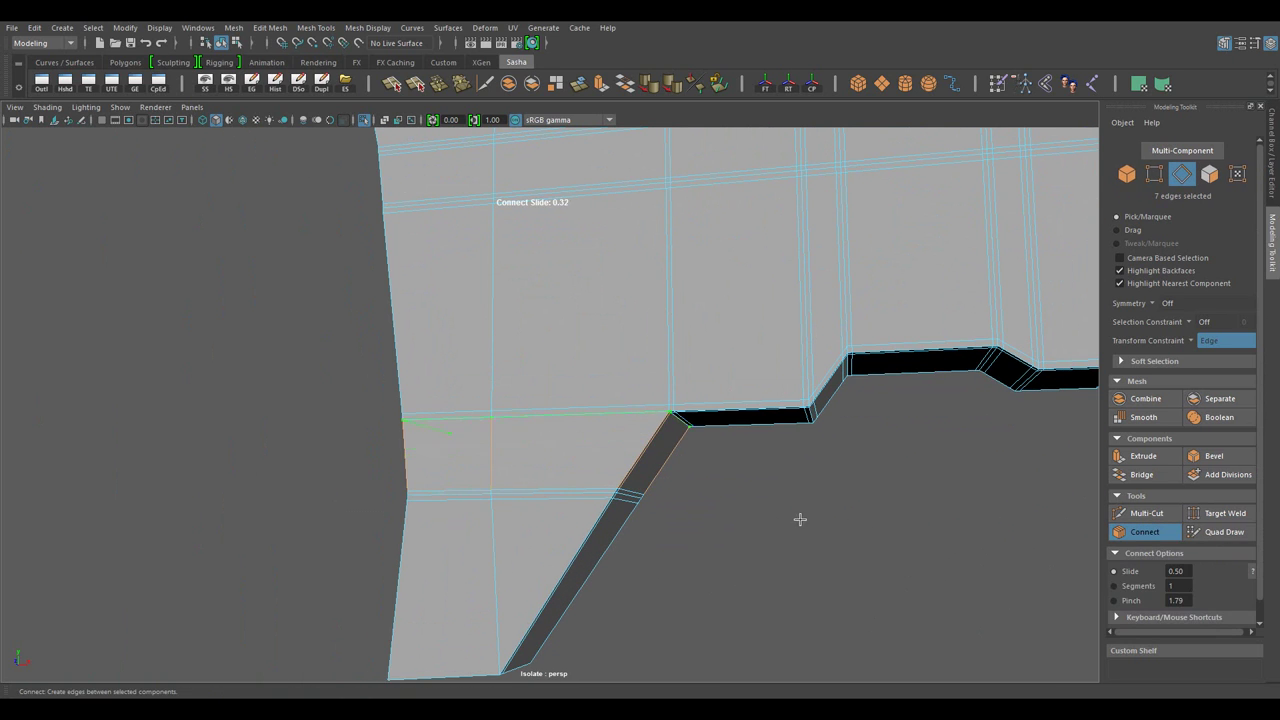
key(w)
drag(757, 543, 791, 502)
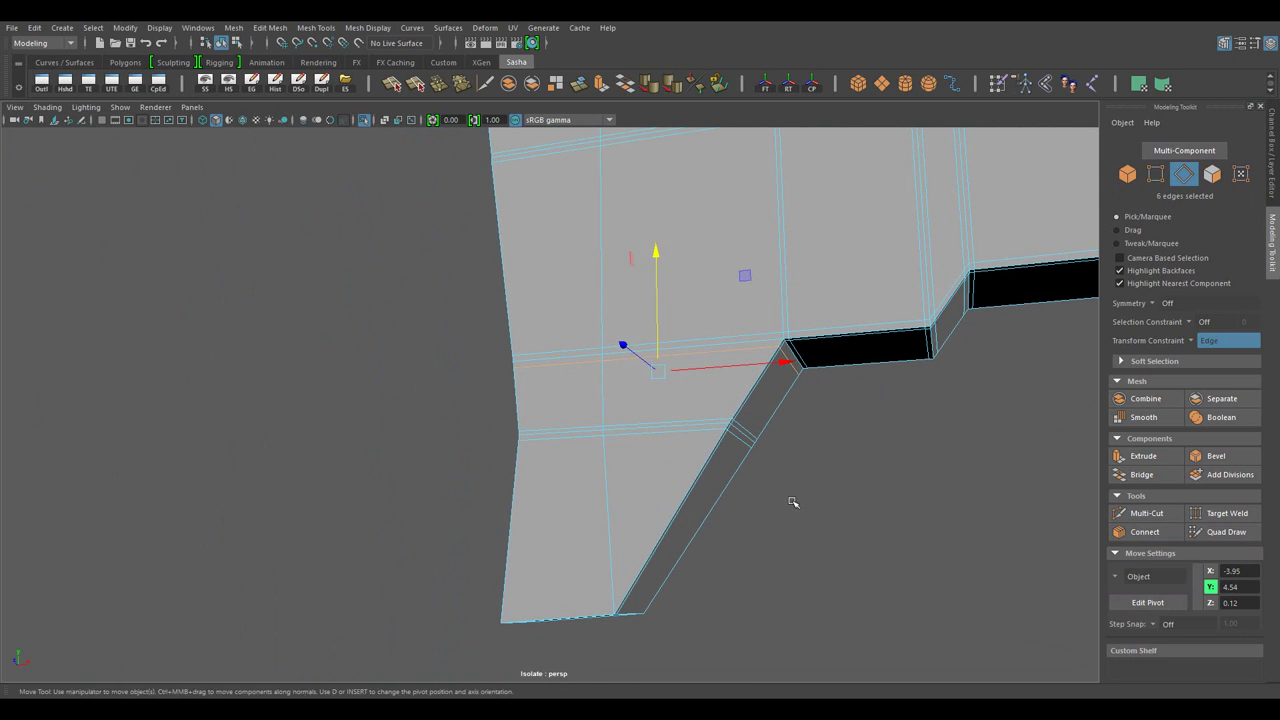
key(w)
drag(950, 569, 822, 545)
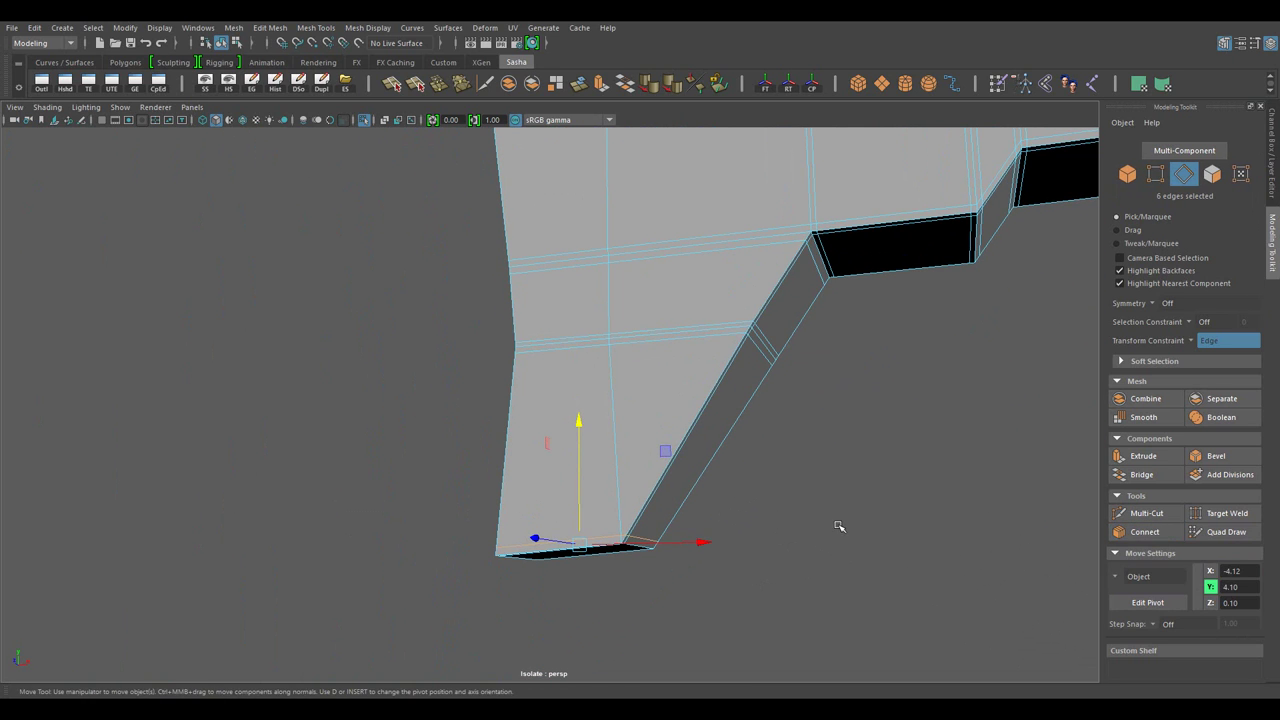
- Re-insert a support loop through the lower rear point's edge ring
drag(669, 343, 791, 477)
drag(791, 477, 857, 531)
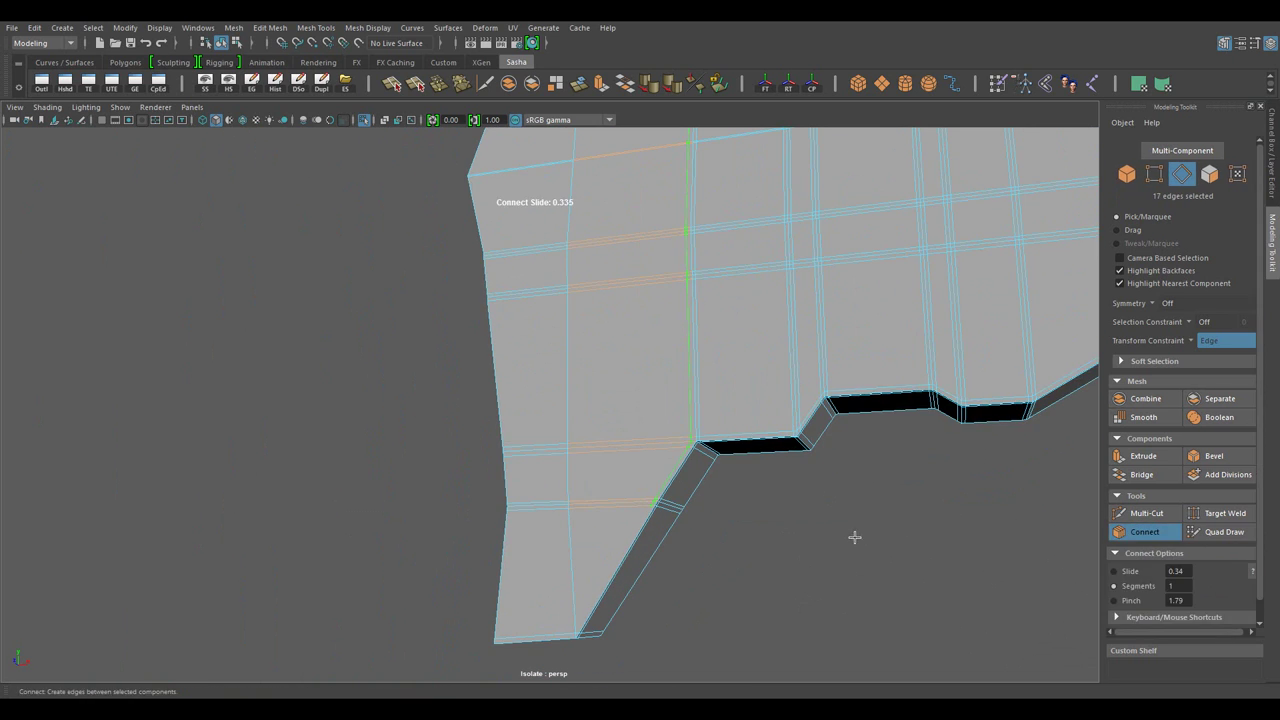
drag(857, 531, 756, 494)
scroll(up, 3)
drag(666, 351, 603, 346)
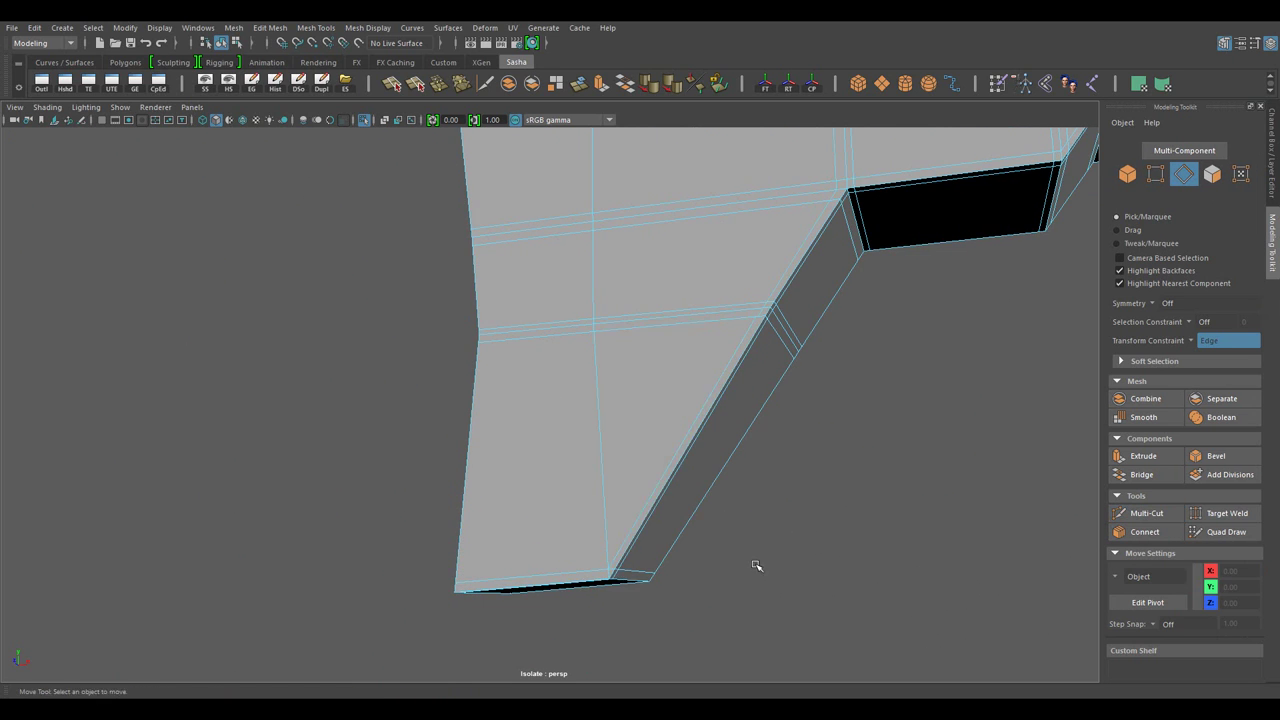
key(ctrl+z)
drag(857, 556, 563, 351)
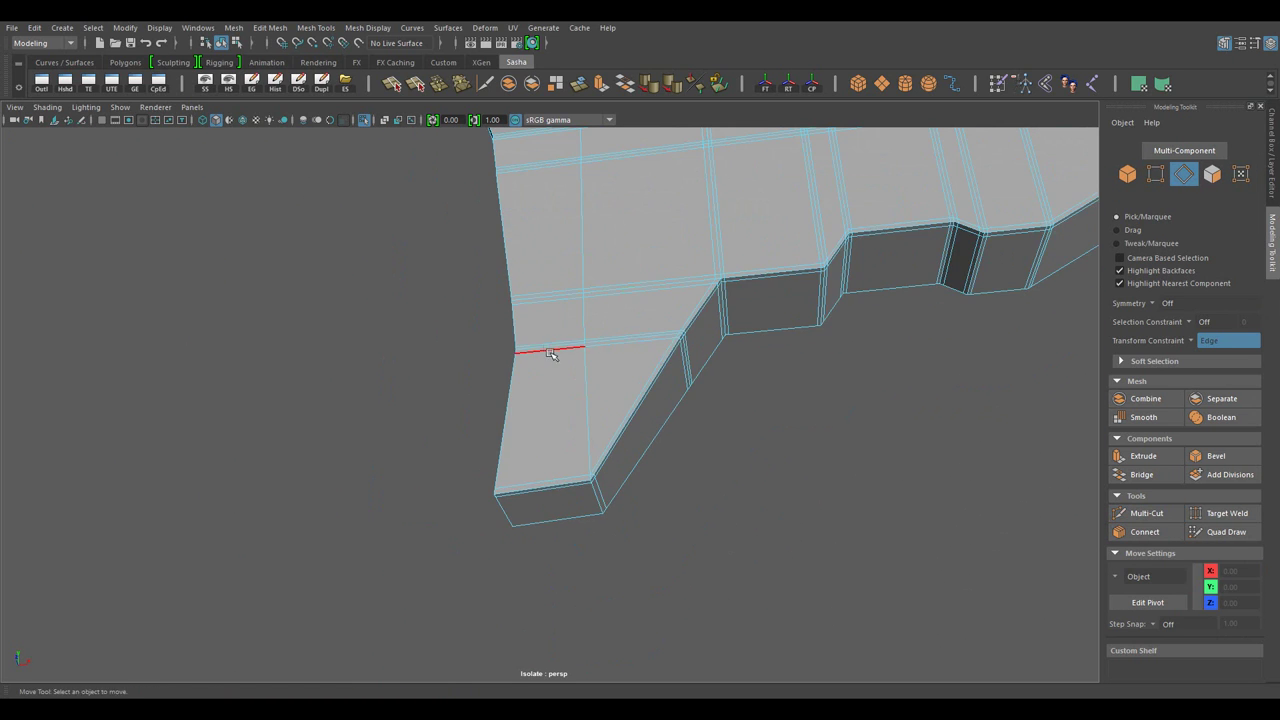
key(shift+z)
key(shift+z)
key(w)
- Inspect the lower rear corner and return to Object mode
drag(1008, 571, 886, 656)
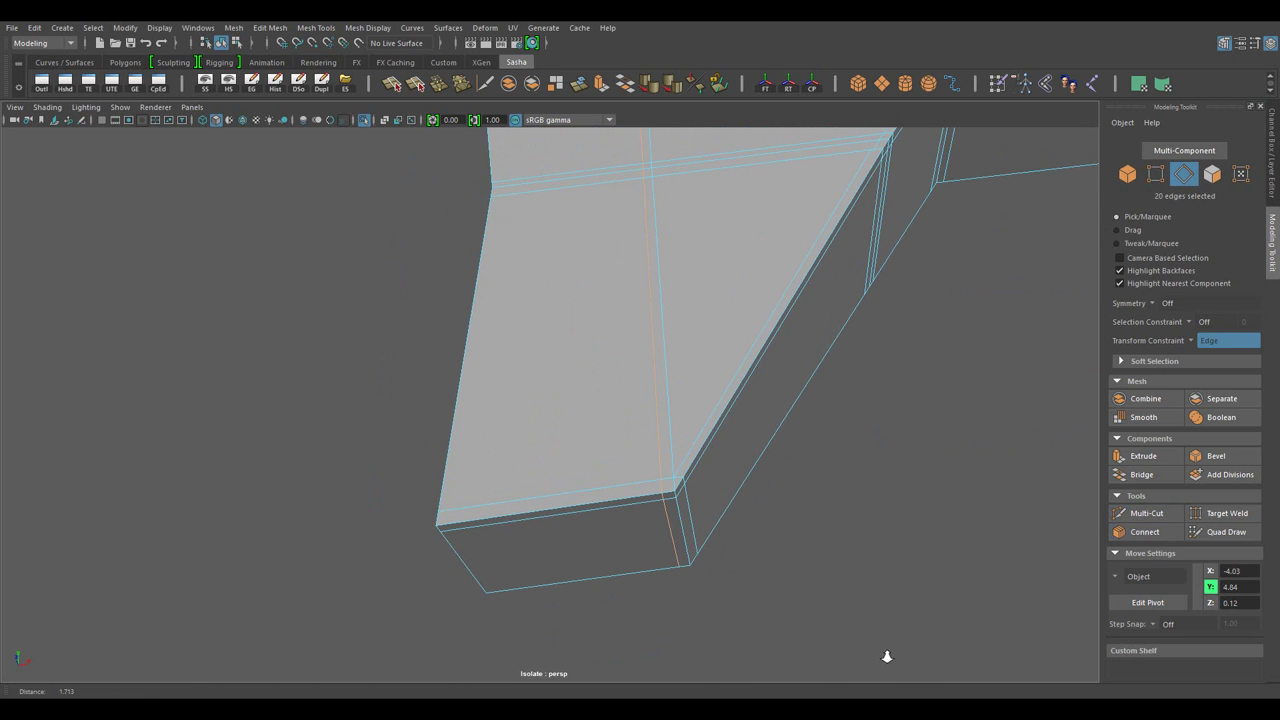
click(887, 565)
drag(812, 588, 720, 434)
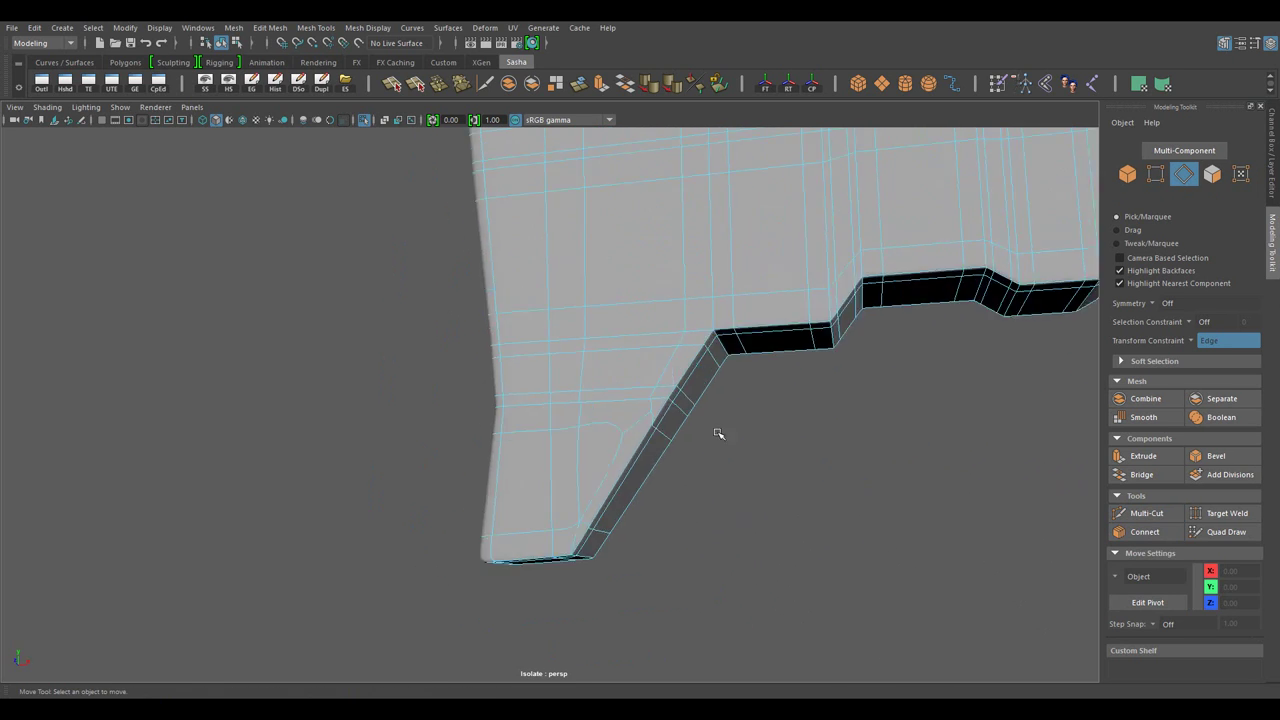
scroll(up, 3)
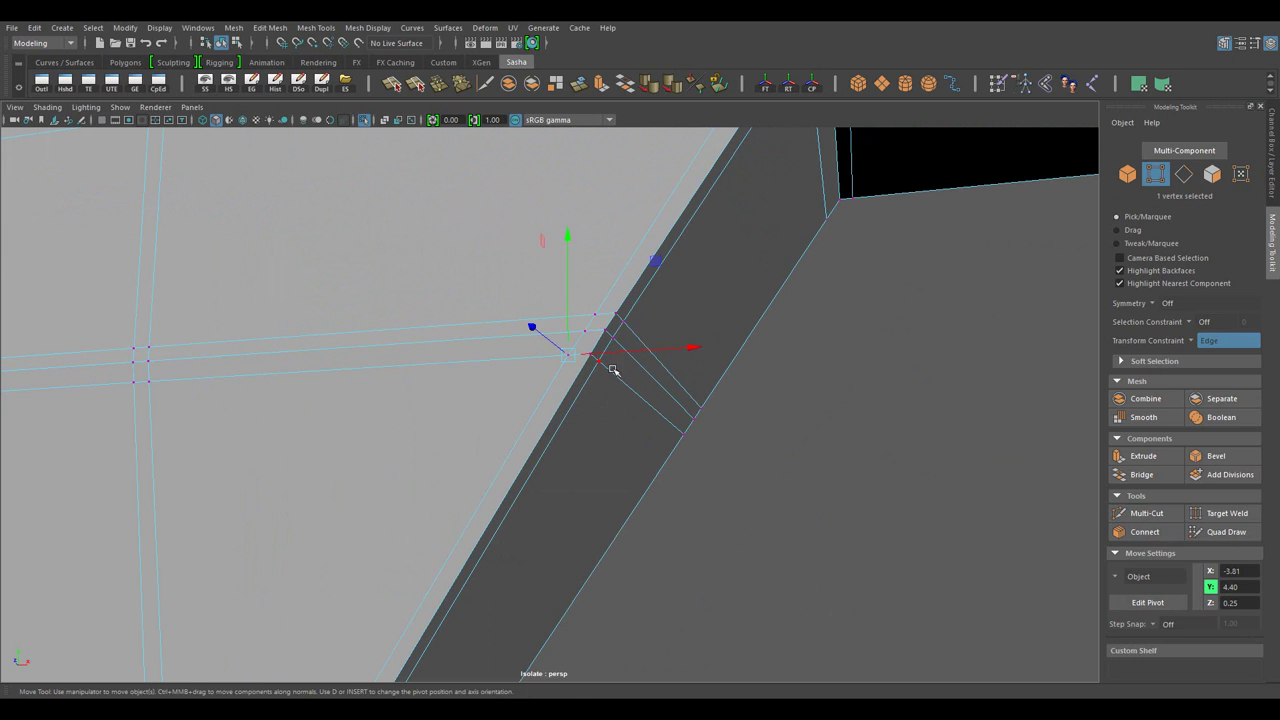
key(F8)
scroll(down, 3)
- Insert a support edge loop through the edge ring around the stock body
scroll(down, 3)
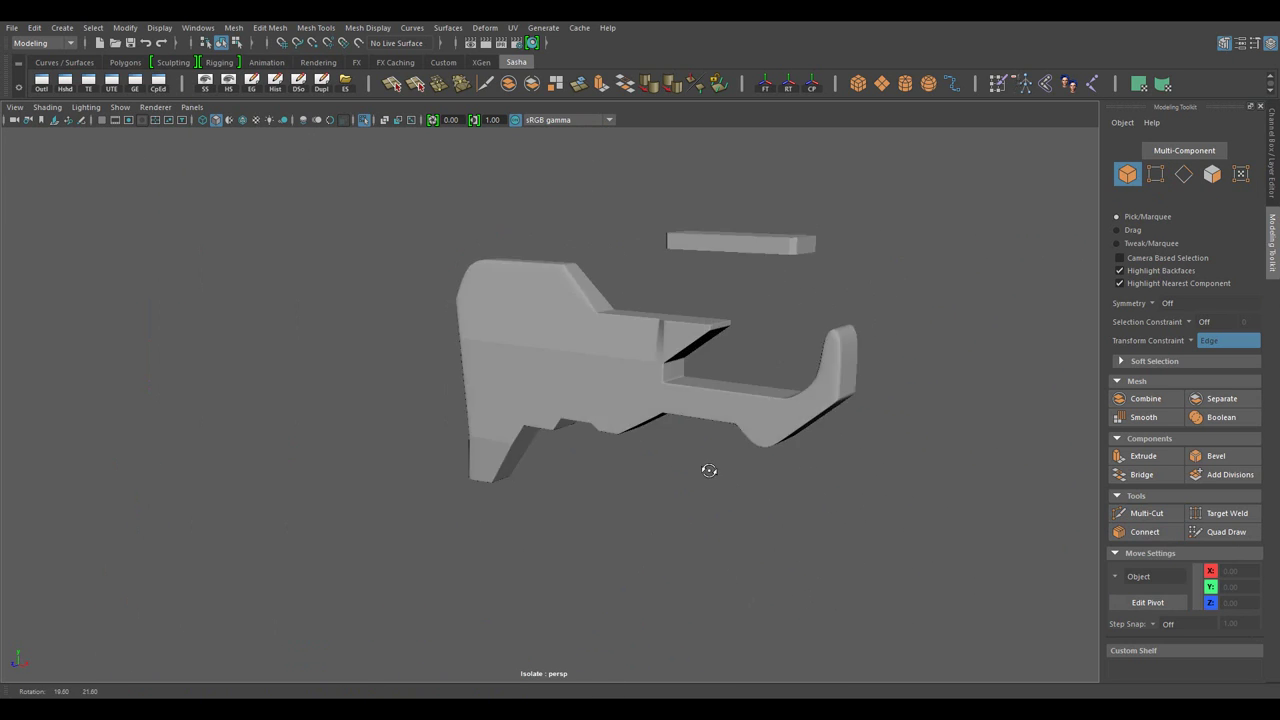
drag(709, 466, 680, 429)
click(680, 429)
scroll(up, 3)
scroll(up, 3)
drag(727, 554, 766, 491)
scroll(down, 3)
drag(734, 423, 540, 388)
key(F10)
double_click(540, 388)
key(f)
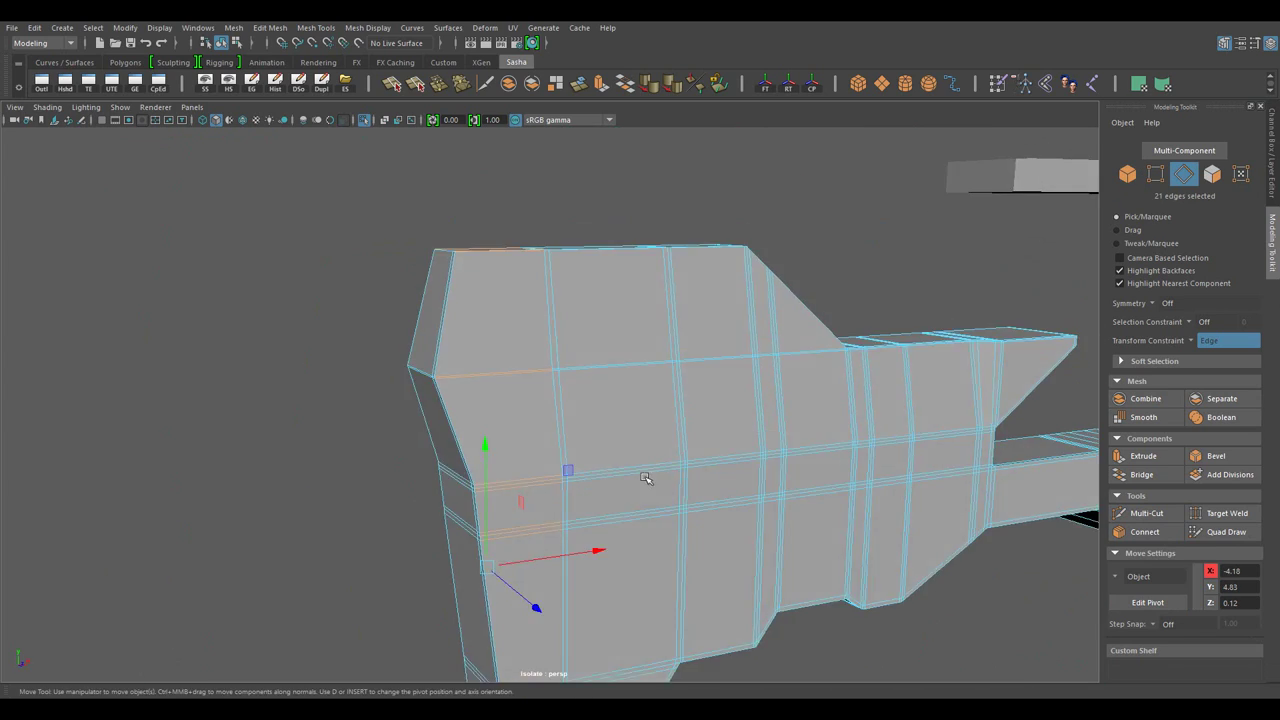
click(1145, 532)
key(w)
- Connect a support loop across the raised top section, sliding it to 0.66 near the upper edge
drag(979, 545, 543, 466)
scroll(up, 3)
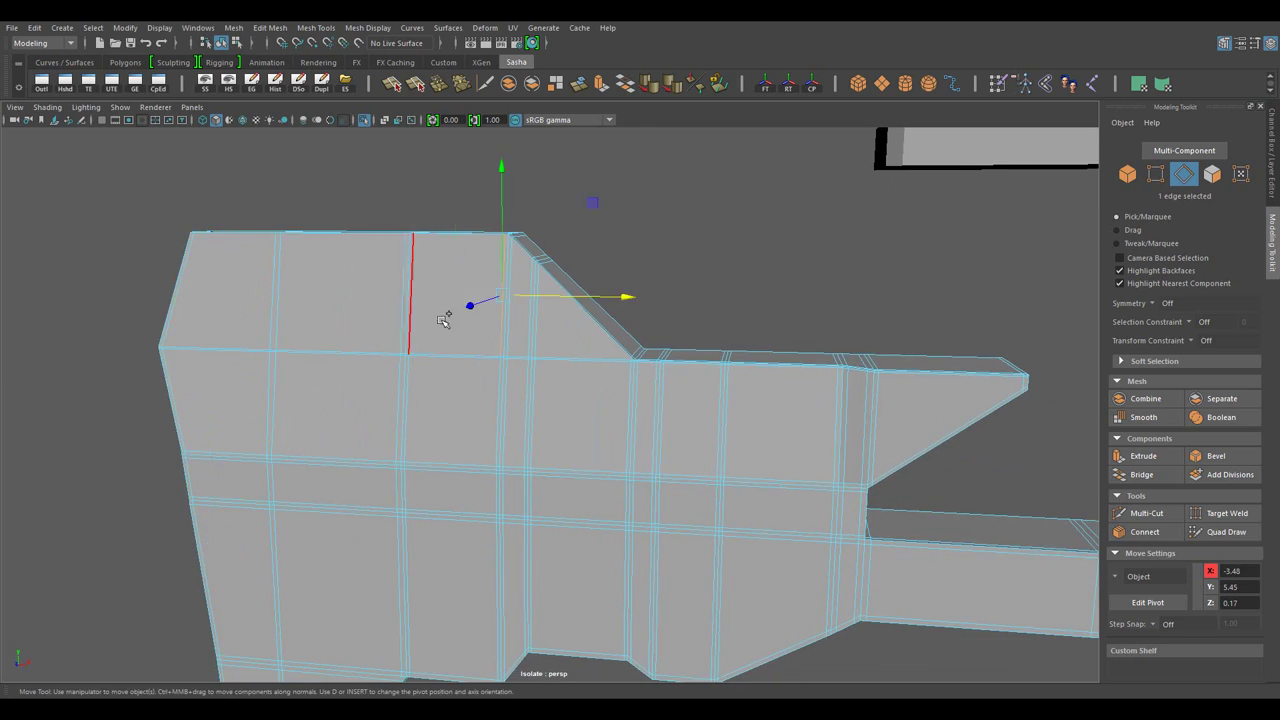
scroll(up, 3)
drag(551, 380, 1014, 514)
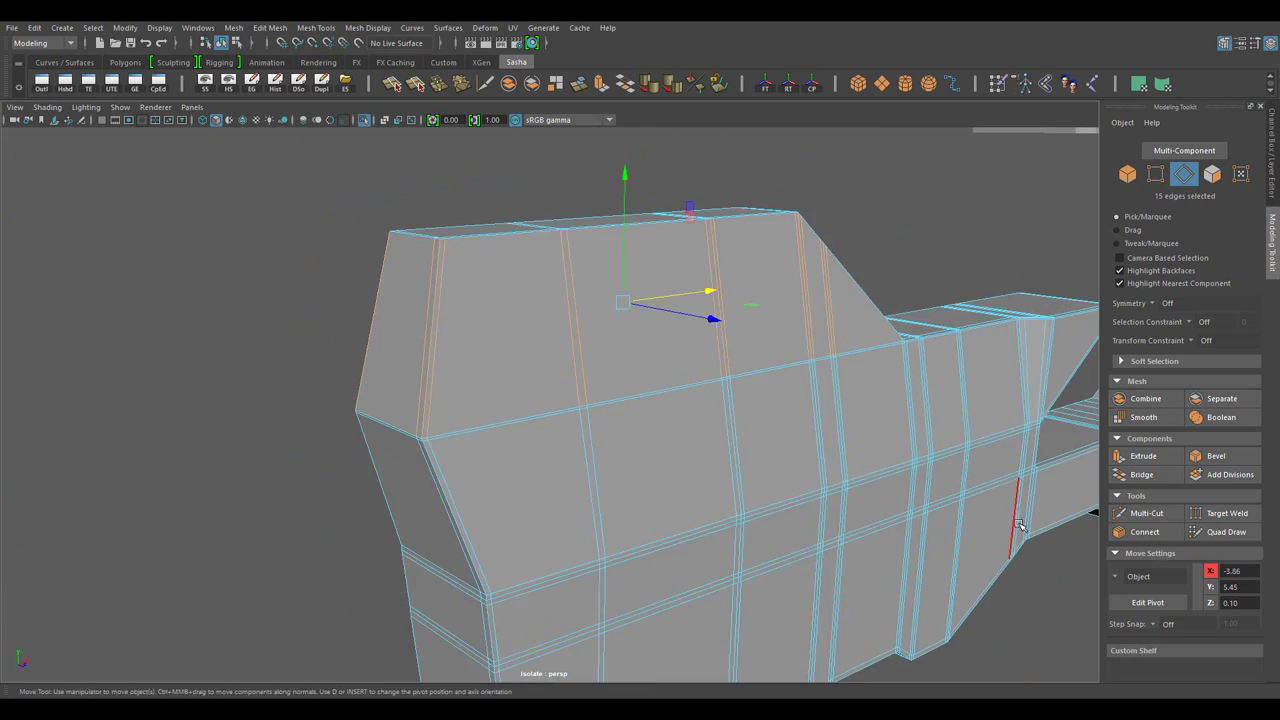
key(ctrl+c)
drag(920, 551, 938, 548)
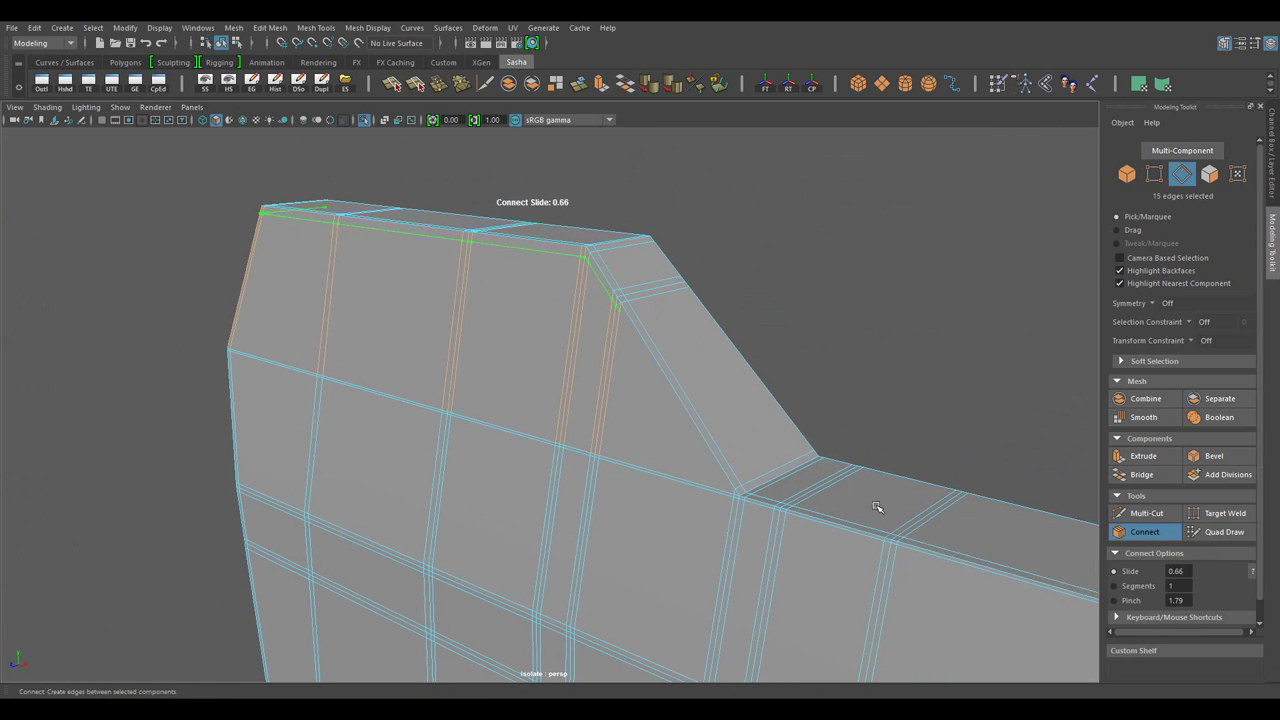
drag(876, 507, 611, 328)
- Switch the rear hook to edge mode and connect two support loops across its upright
key(w)
drag(611, 328, 684, 338)
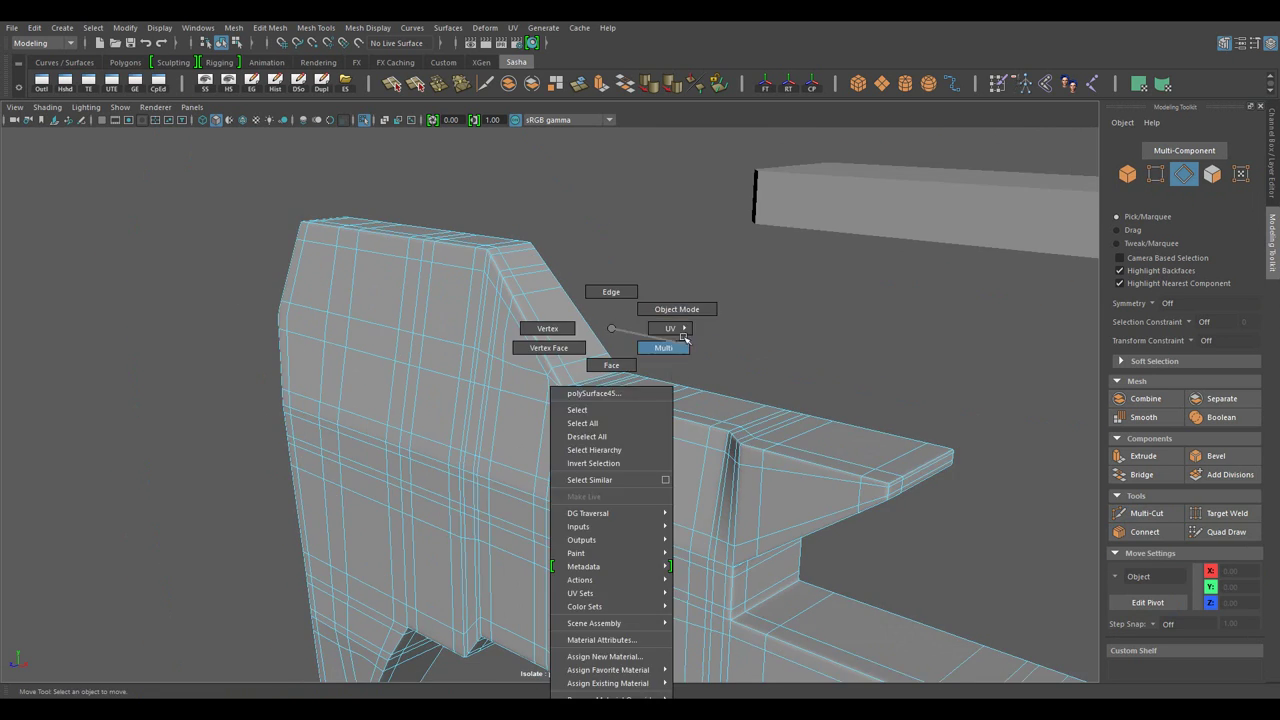
click(677, 309)
drag(543, 480, 754, 363)
scroll(up, 3)
scroll(up, 3)
scroll(up, 3)
drag(676, 328, 630, 330)
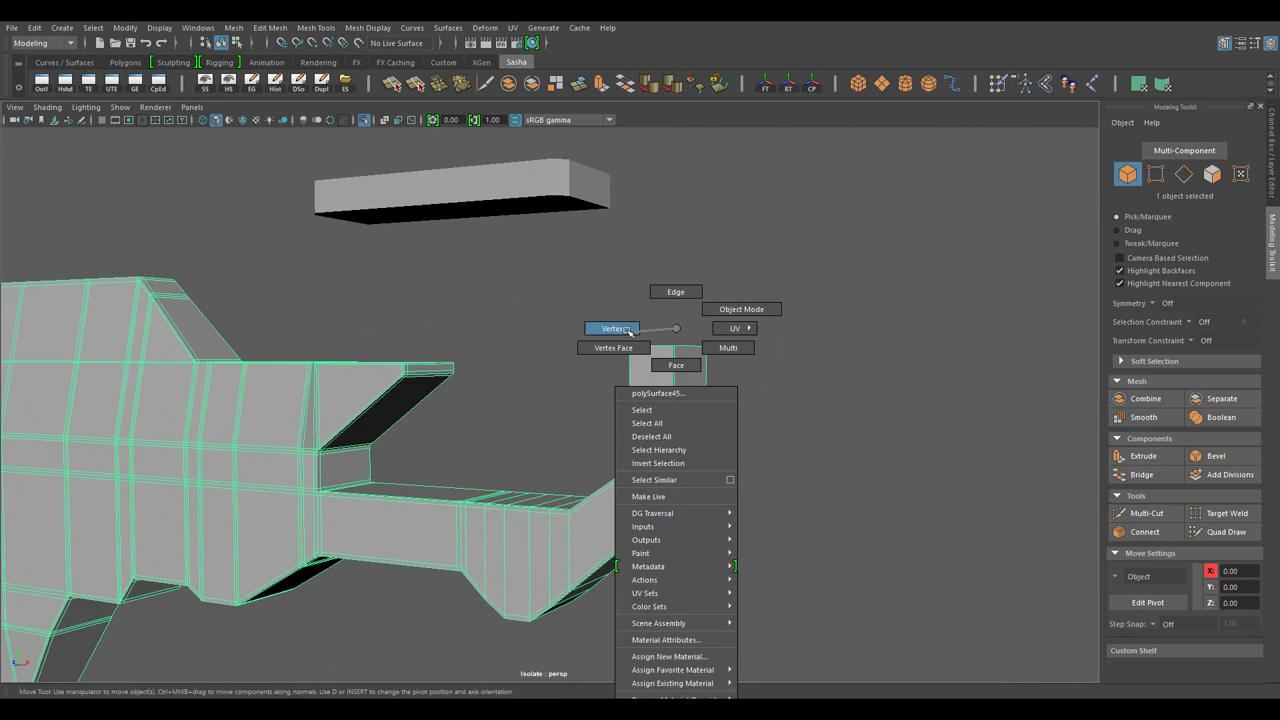
drag(630, 330, 699, 468)
drag(496, 403, 1086, 491)
click(1144, 531)
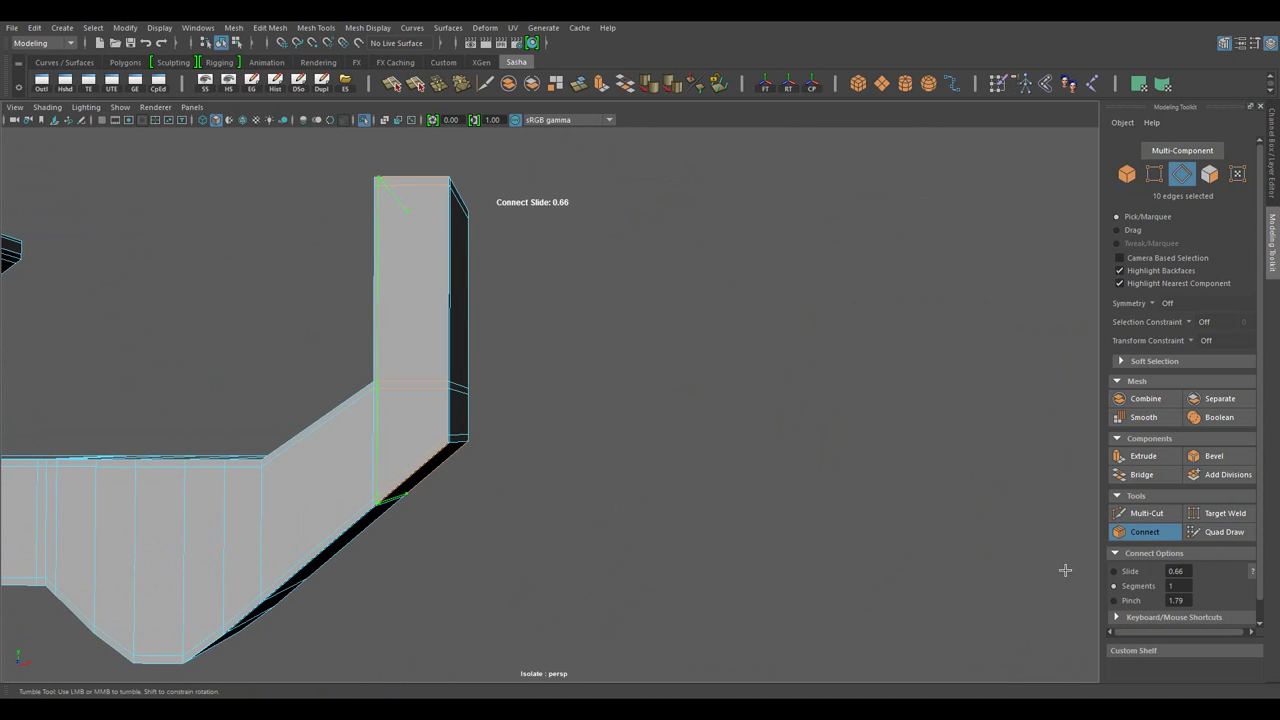
drag(766, 575, 926, 595)
key(w)
- Connect the hook corner's edge loop with 2 pinched support loops (pinch 1.65)
drag(851, 603, 611, 472)
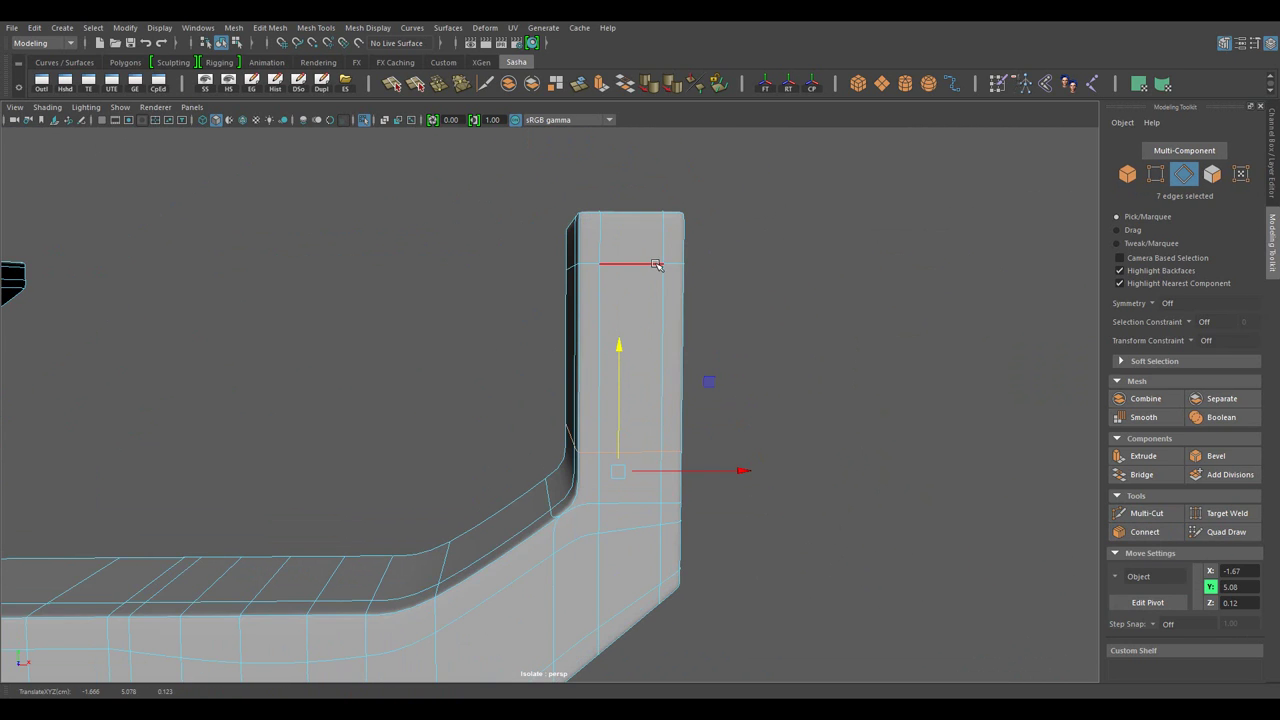
drag(655, 264, 520, 330)
scroll(up, 3)
double_click(499, 398)
drag(499, 398, 603, 479)
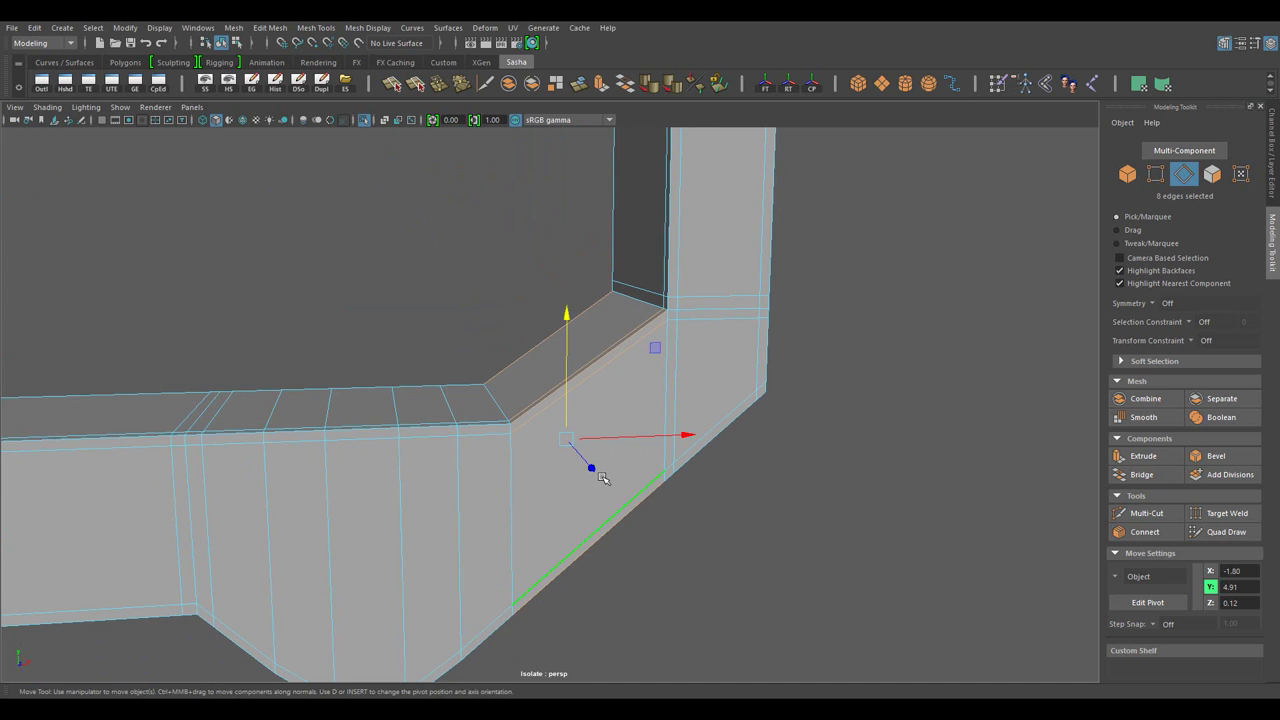
scroll(down, 3)
key(f)
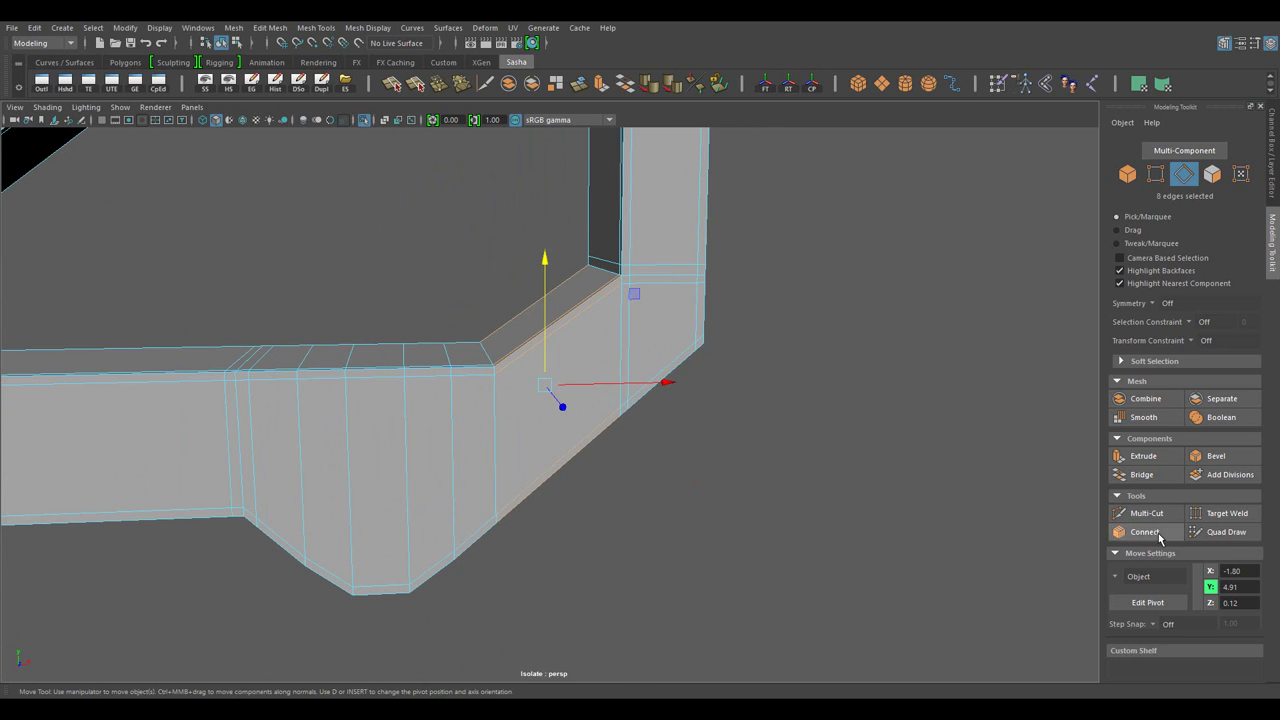
click(1145, 531)
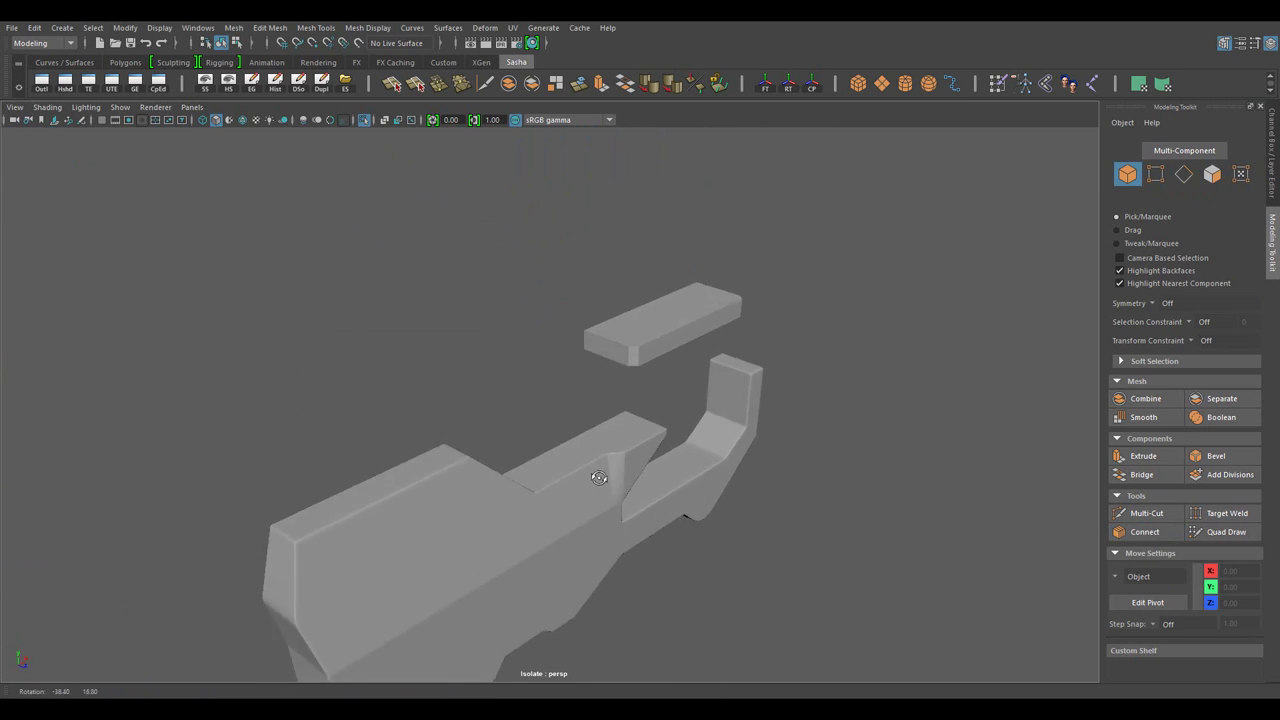
drag(500, 443, 700, 157)
- Extrude the cheek-rest block's top faces with a 0.01 offset to inset a thin border
scroll(up, 3)
drag(679, 424, 657, 340)
click(657, 340)
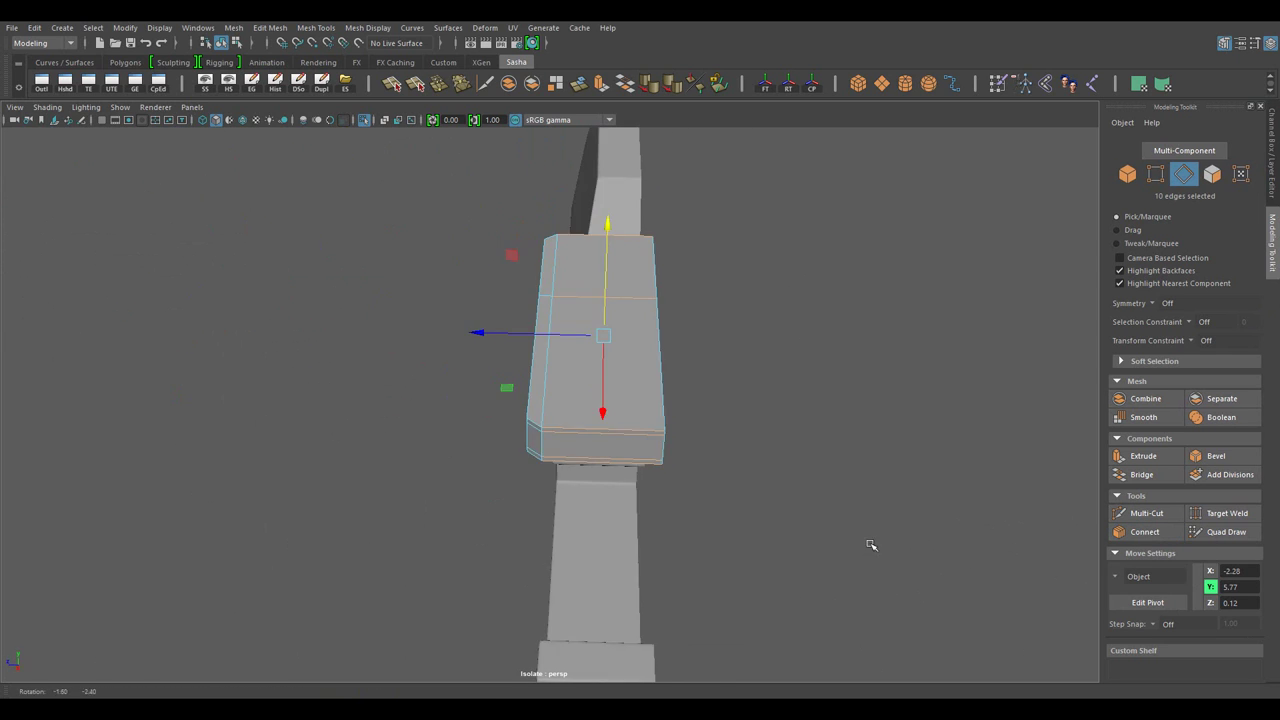
drag(870, 545, 914, 529)
scroll(up, 3)
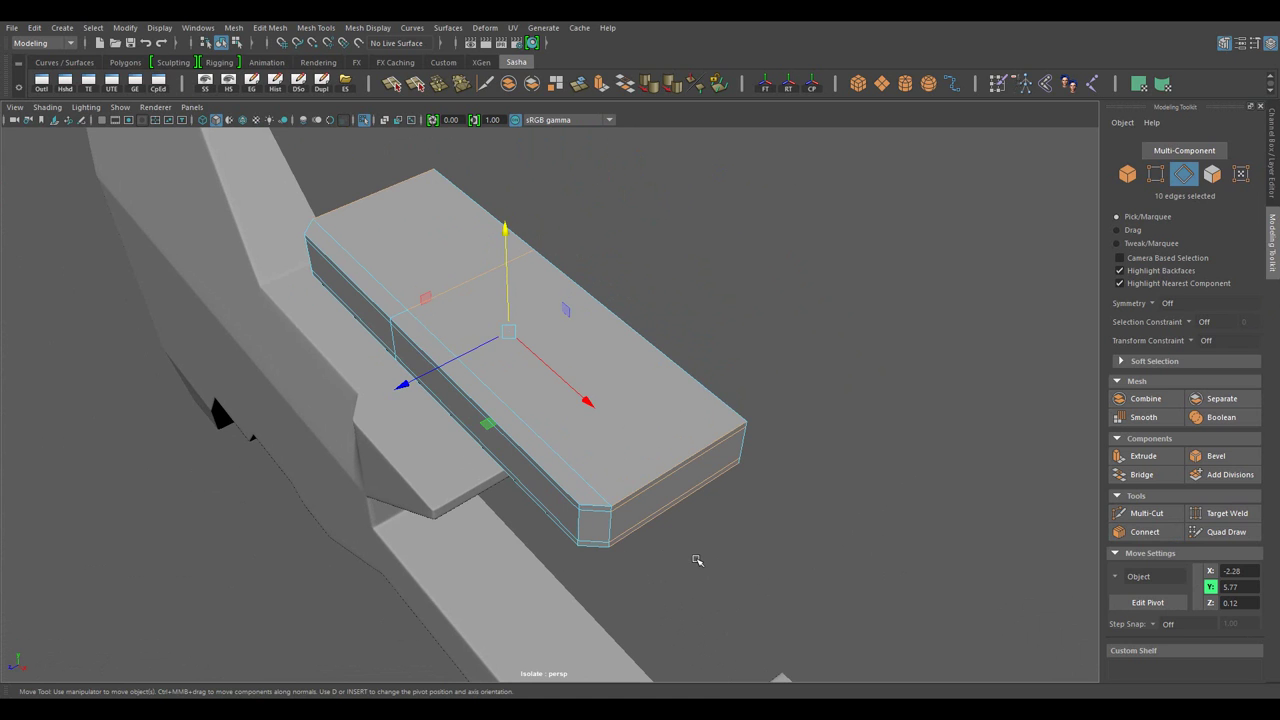
drag(614, 318, 637, 382)
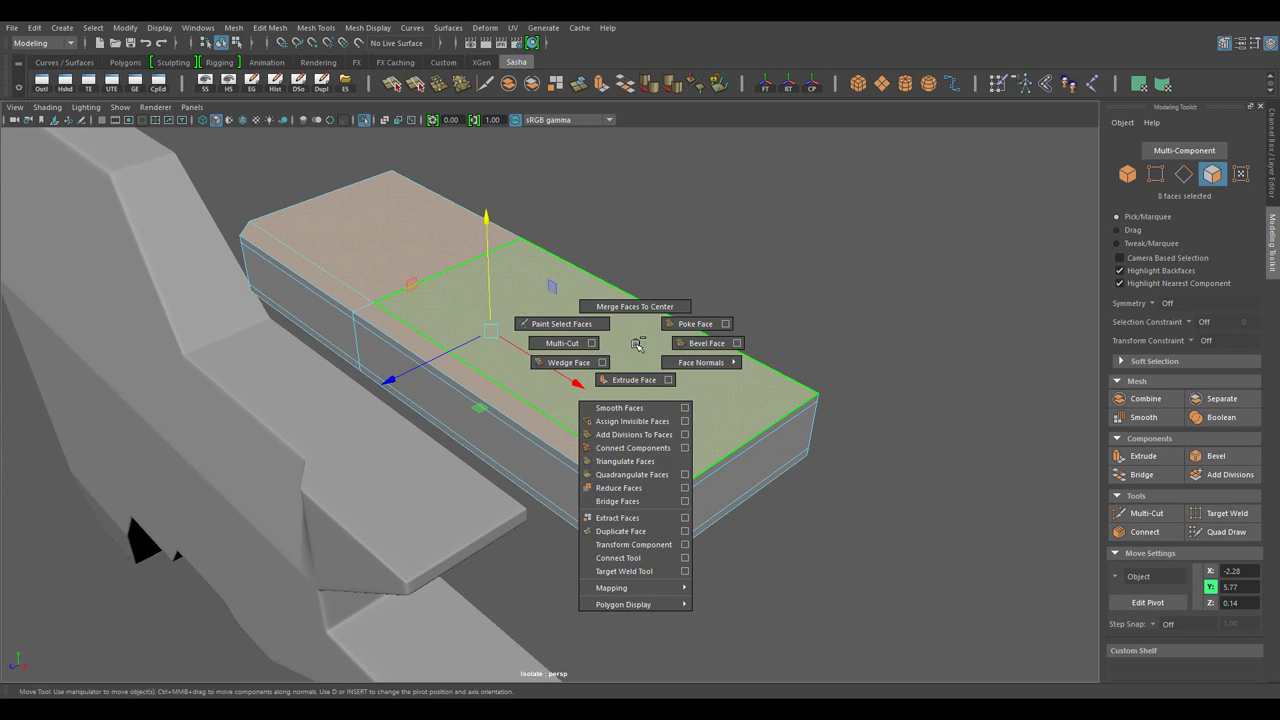
drag(945, 447, 946, 447)
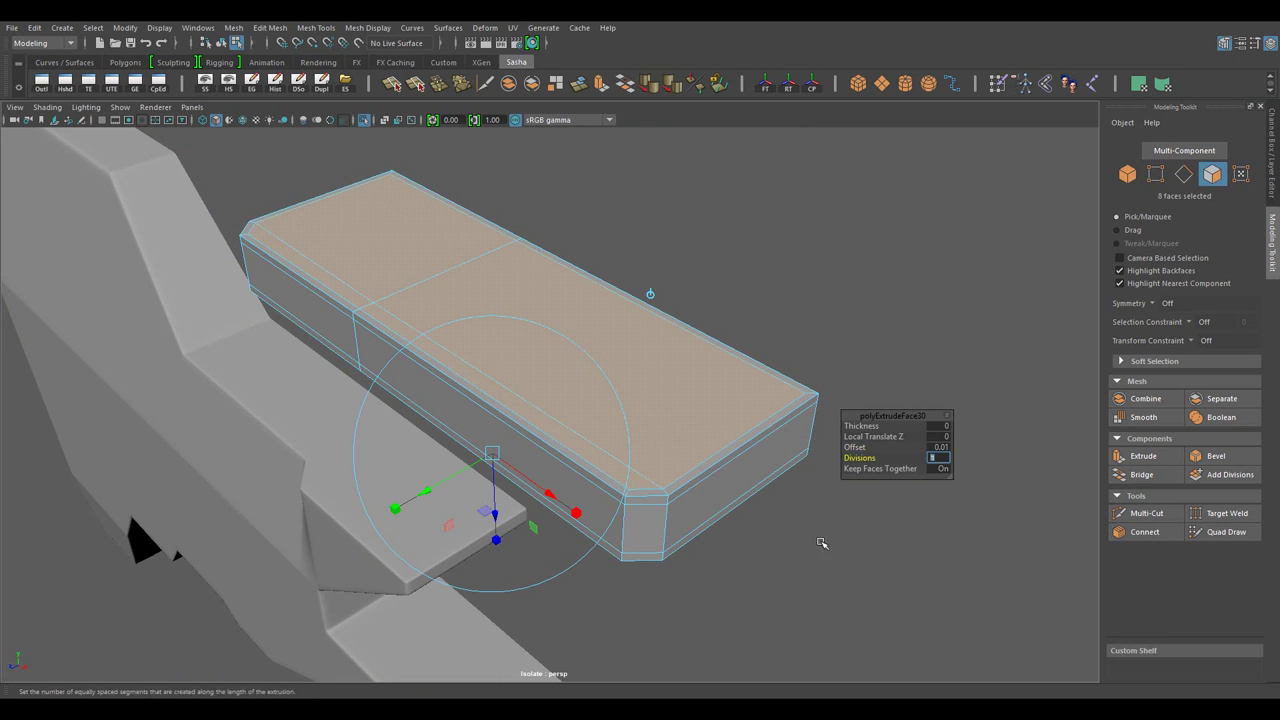
drag(821, 543, 463, 297)
- Return to edge selection and pick edges on the cheek-rest block's side
key(F8)
key(F10)
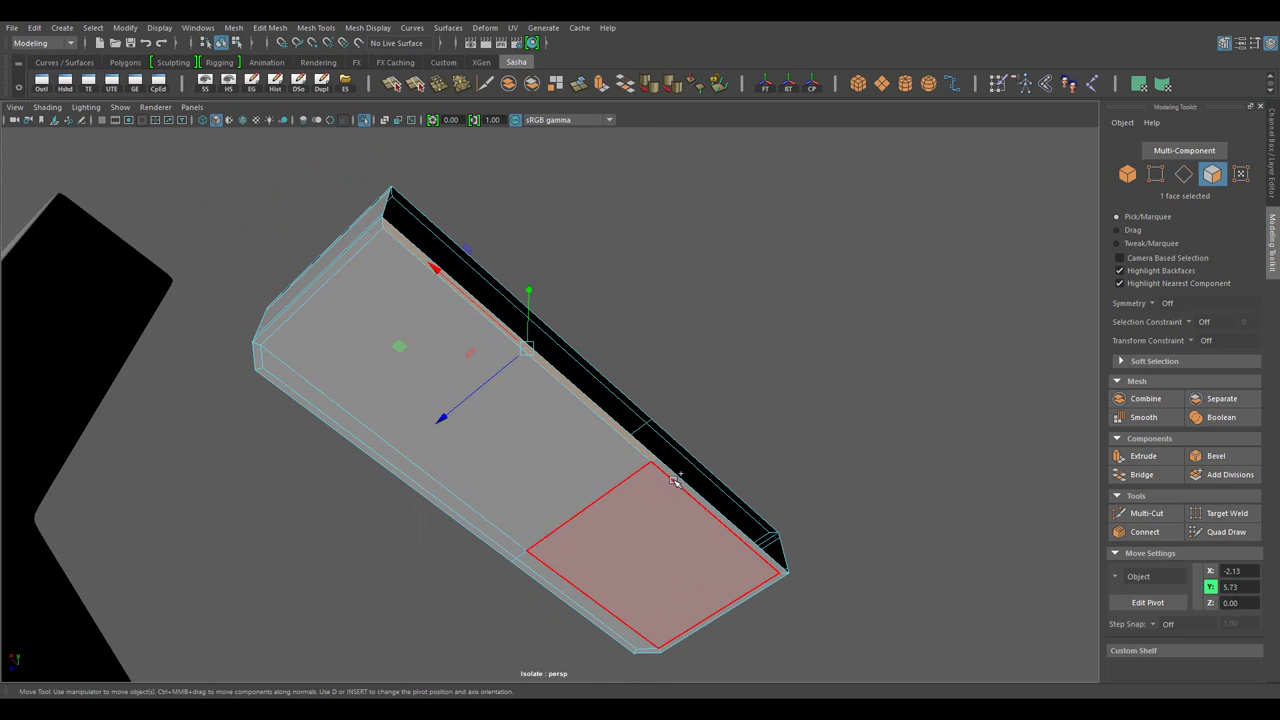
click(640, 432)
drag(640, 432, 704, 409)
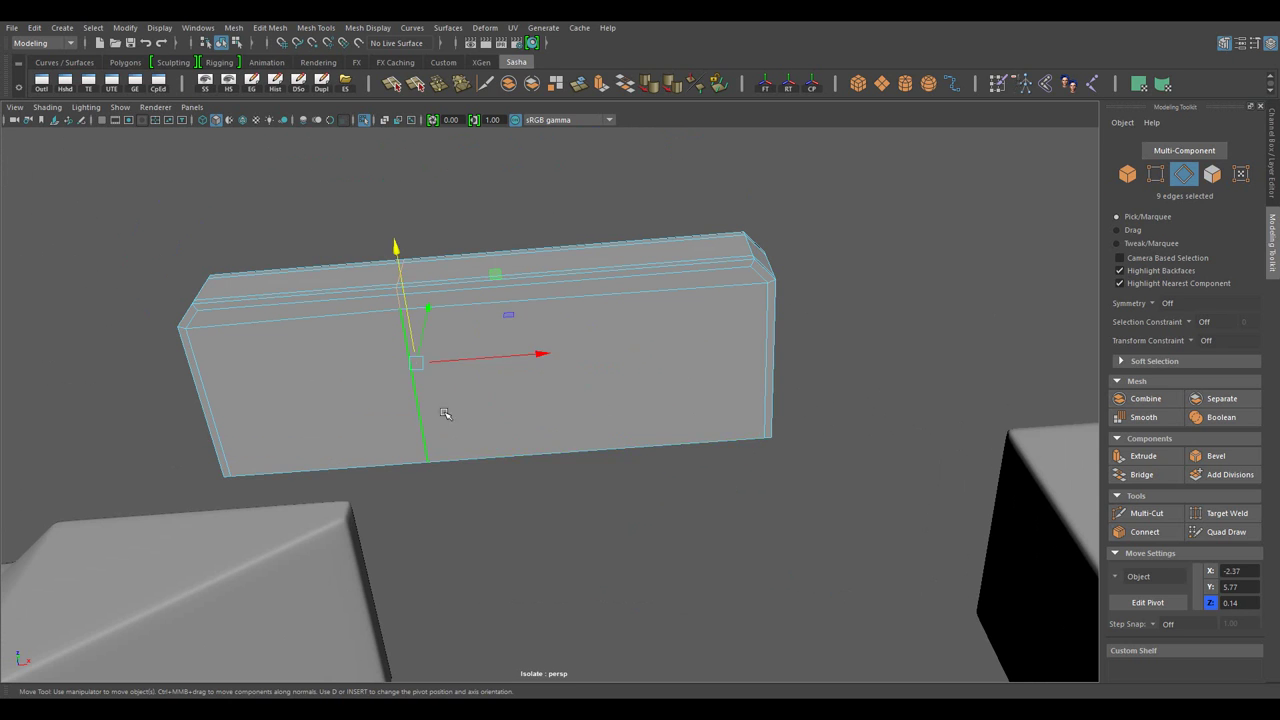
- Connect 2-segment support loops near both ends of the cheek-rest block
drag(401, 374, 471, 423)
key(F9)
click(361, 257)
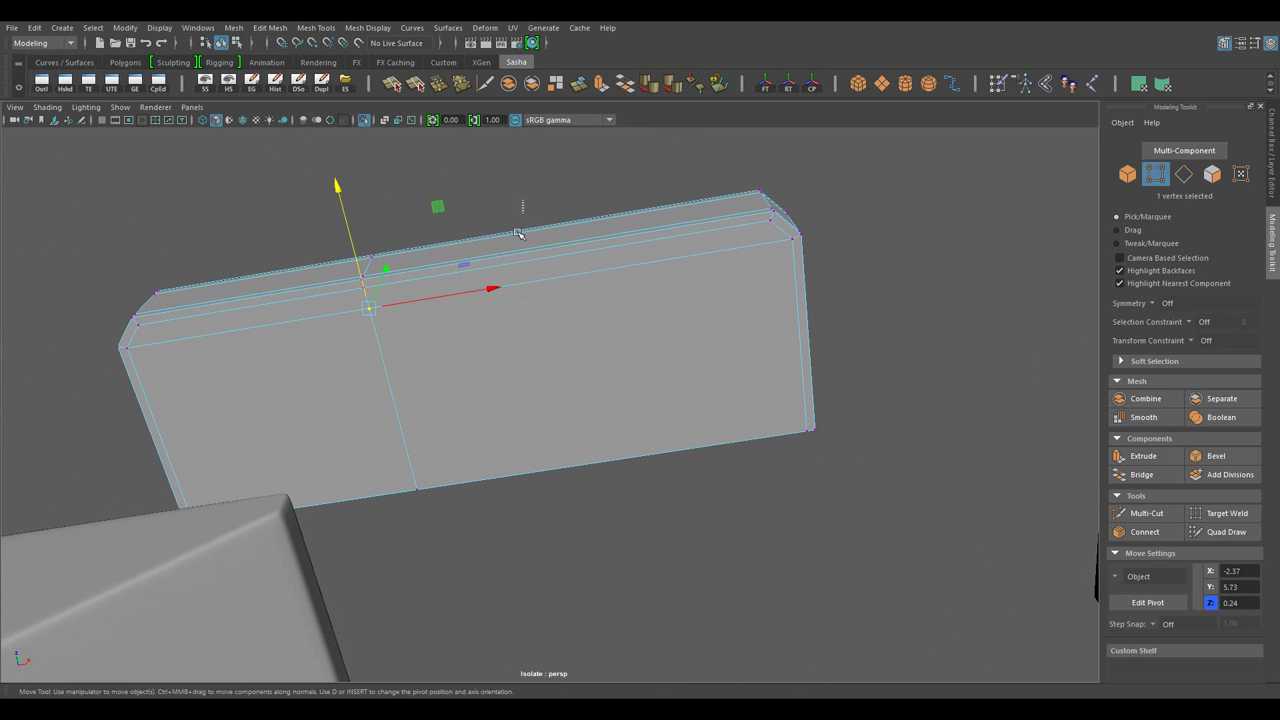
drag(433, 380, 437, 289)
key(F10)
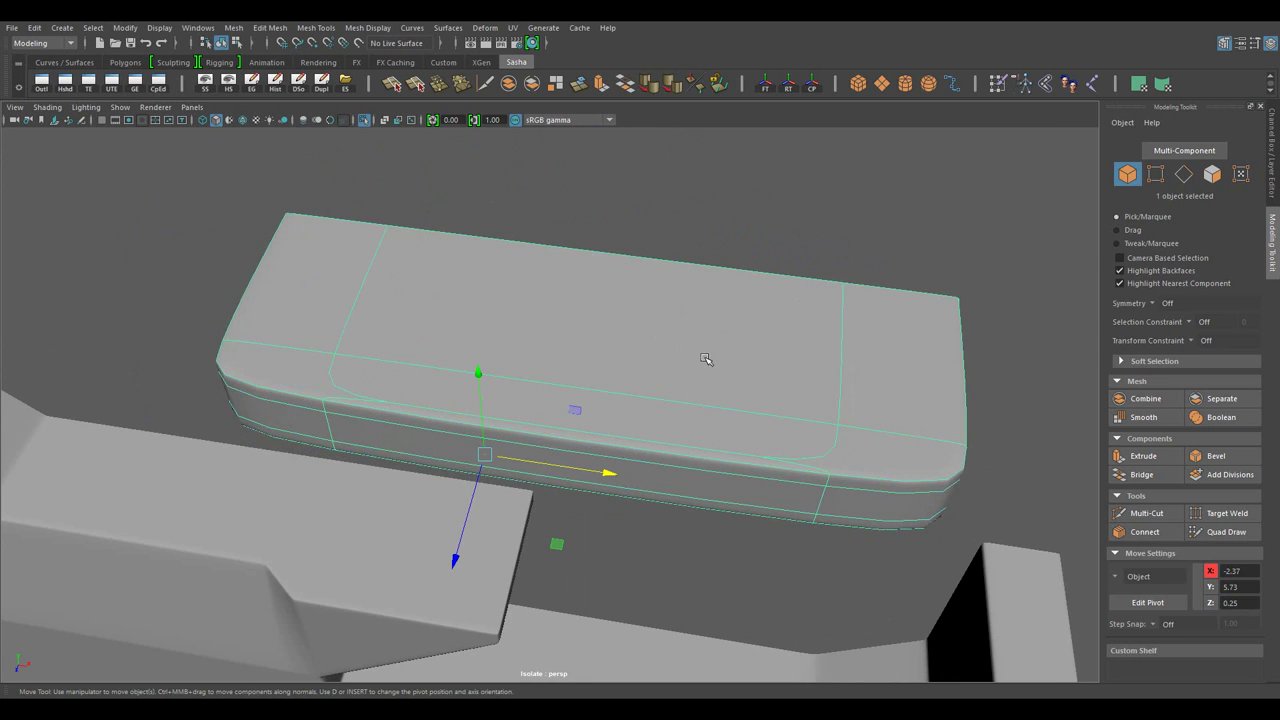
drag(706, 359, 666, 380)
key(F10)
click(1145, 531)
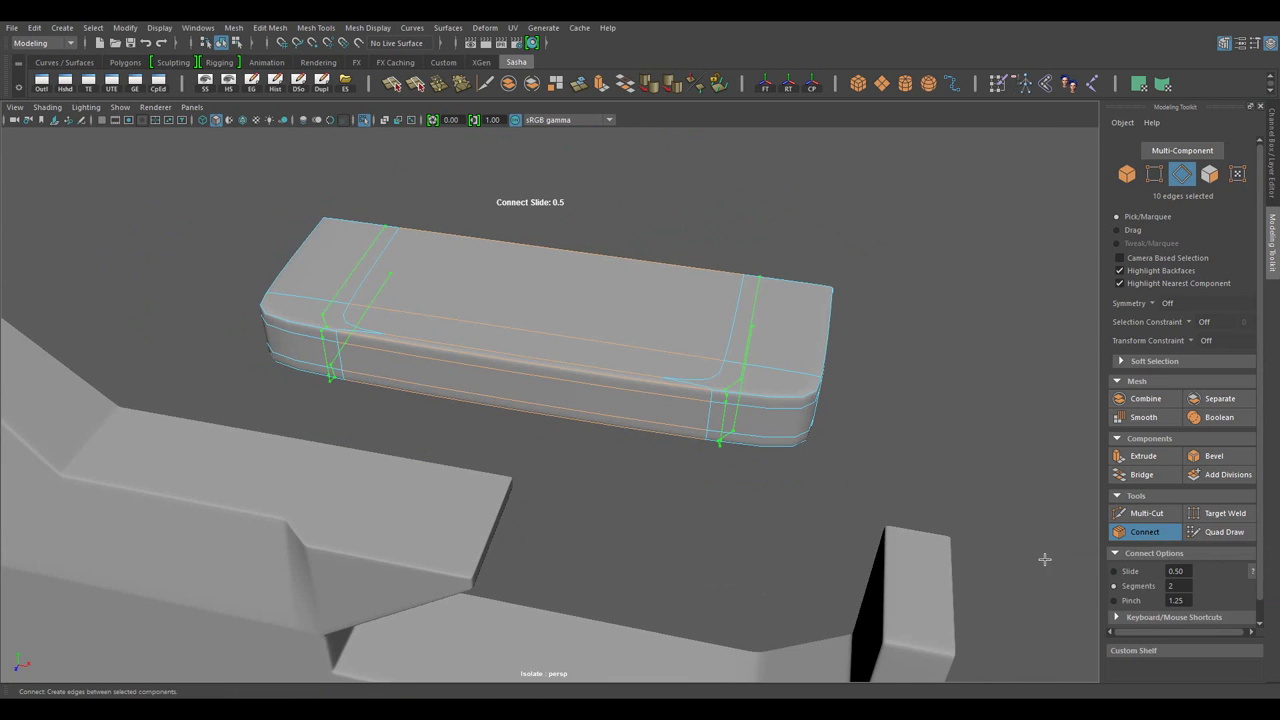
key(r)
drag(814, 509, 708, 502)
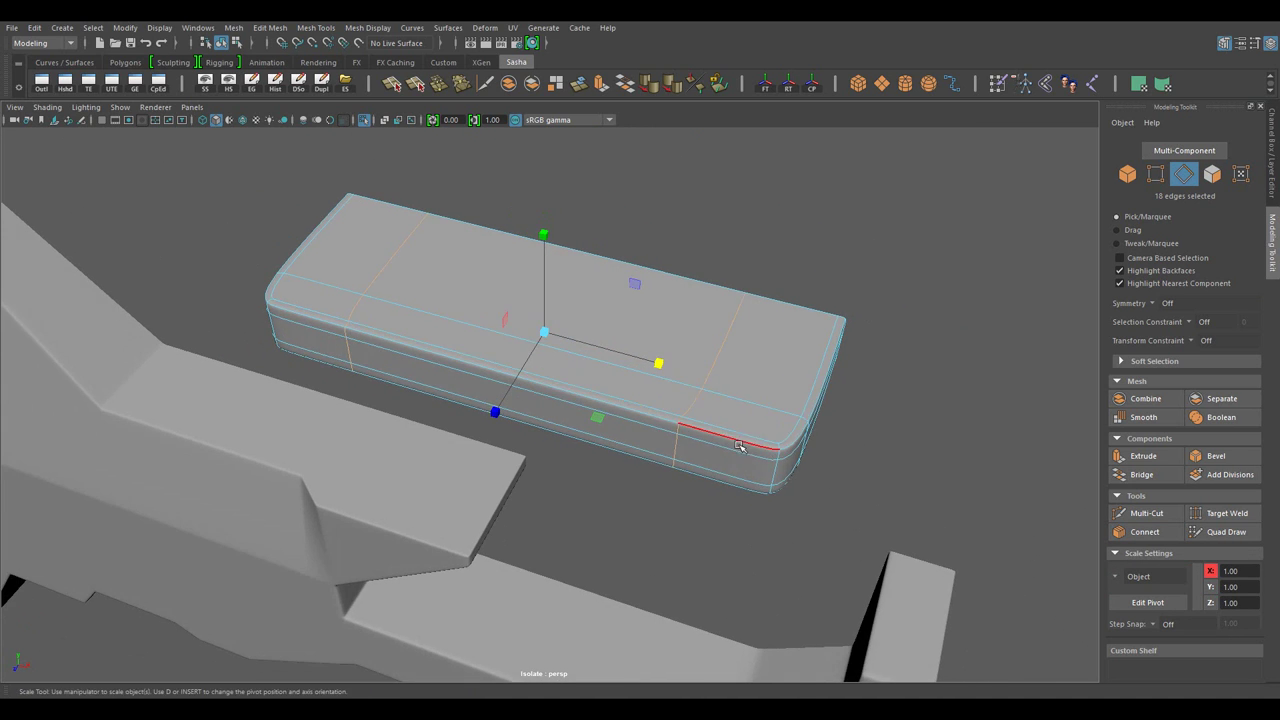
click(708, 502)
- Insert two support loops along the block's length and scale them toward its centre
drag(629, 330, 629, 290)
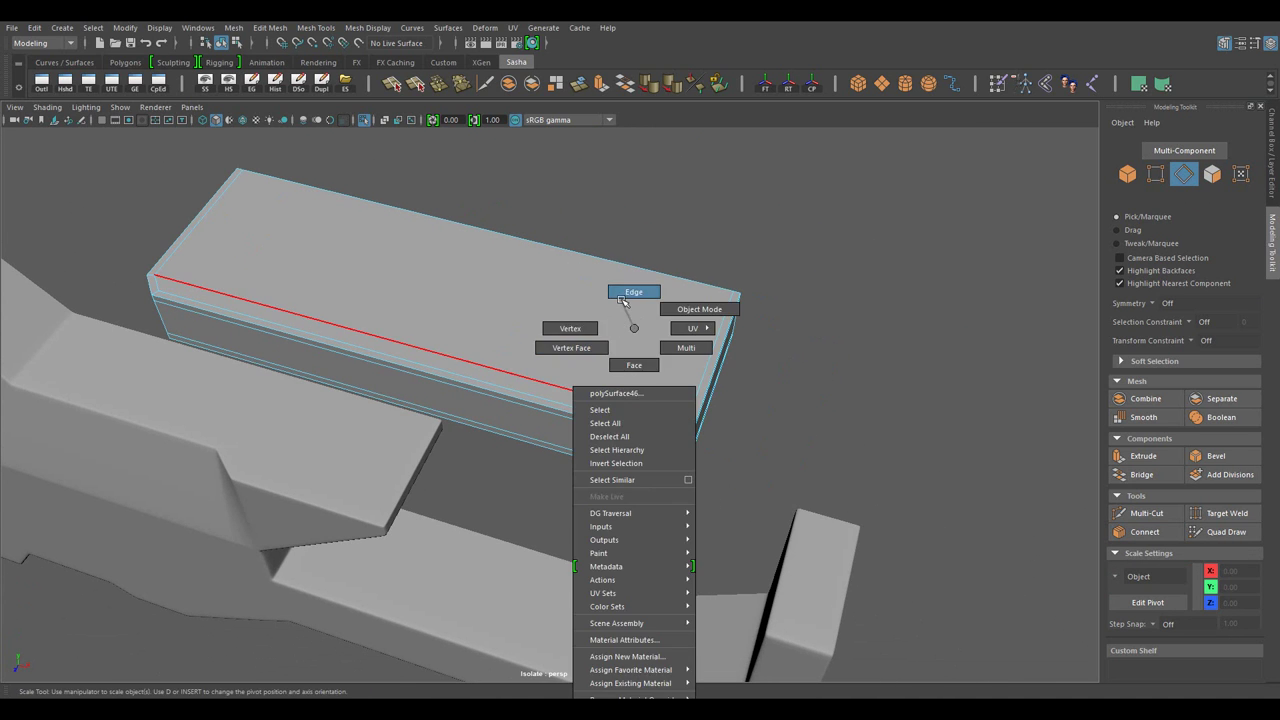
drag(629, 290, 325, 337)
key(w)
drag(325, 337, 325, 337)
drag(812, 455, 168, 240)
drag(472, 380, 677, 466)
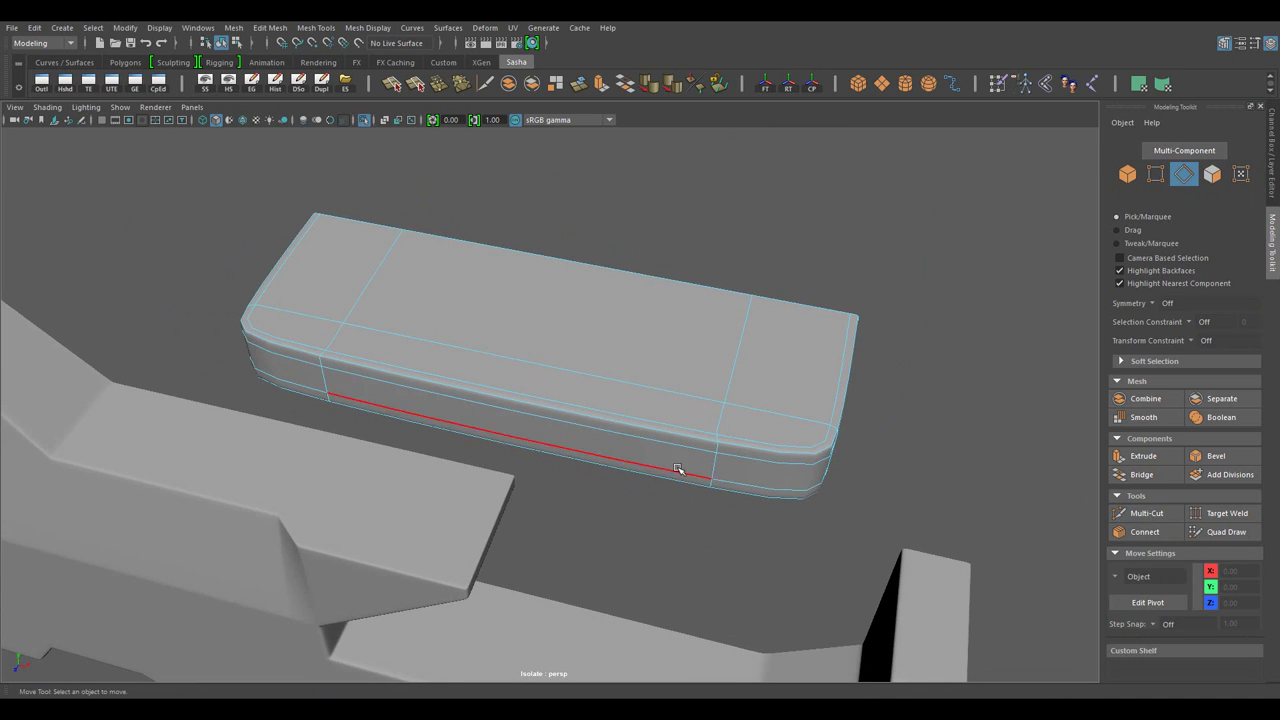
click(1145, 531)
key(r)
drag(808, 371, 665, 375)
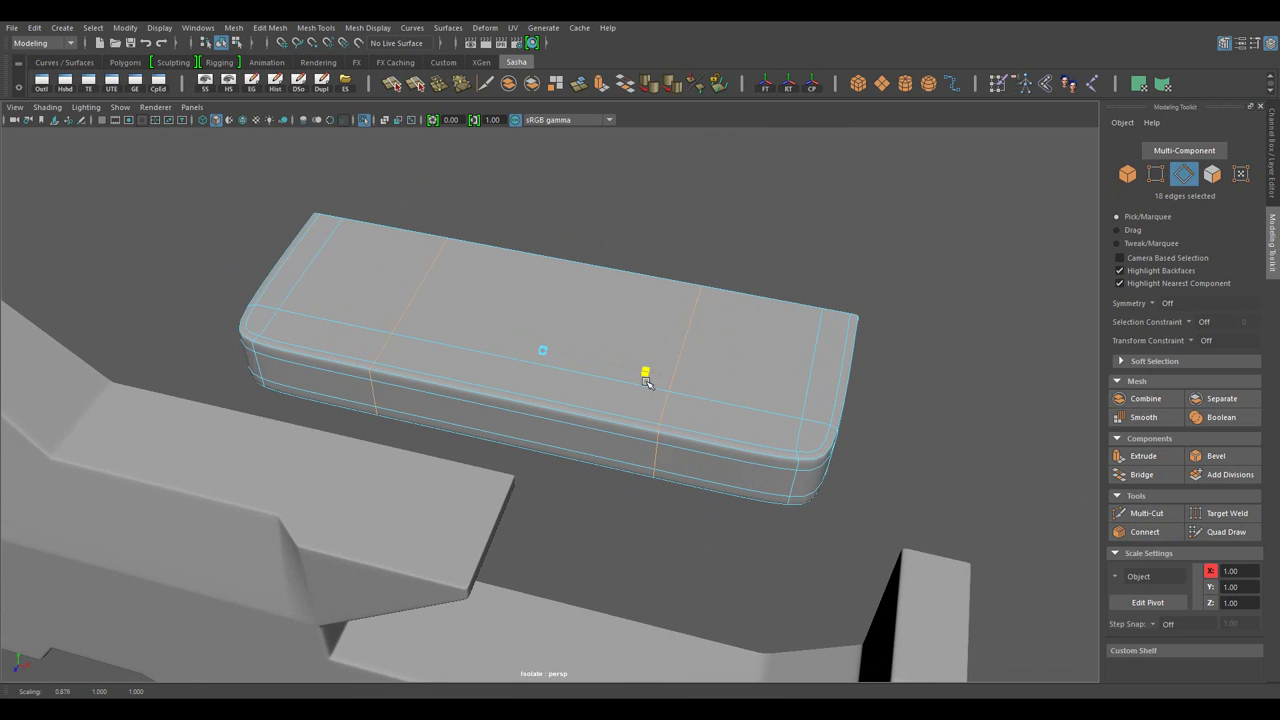
- Select the cheek-rest block's top faces, including the long face strip
key(F8)
drag(828, 306, 714, 400)
key(F11)
click(714, 400)
click(660, 330)
drag(660, 330, 624, 420)
click(447, 441)
- Adjust the pivot of the selected faces and frame the cheek-rest block
key(w)
key(d)
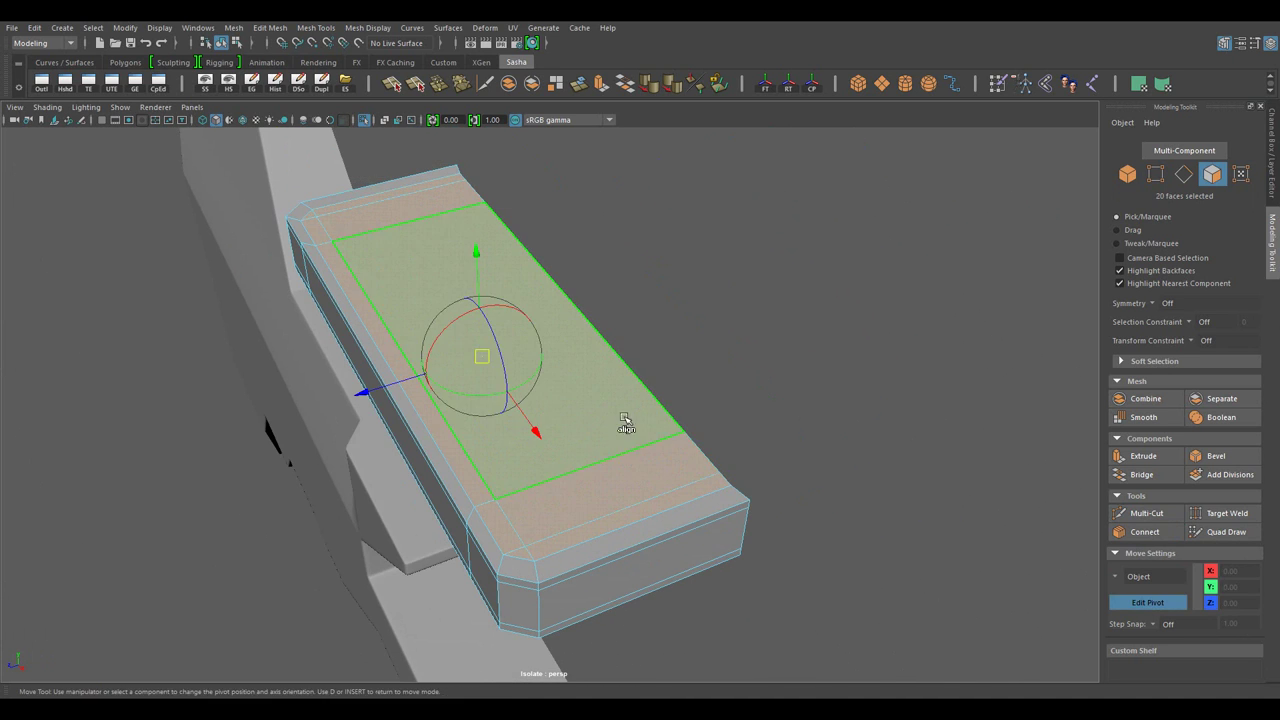
drag(690, 443, 614, 523)
key(F8)
key(f)
- Nudge the block's centre edge into place, then deselect and frame the whole stock
key(F10)
click(575, 408)
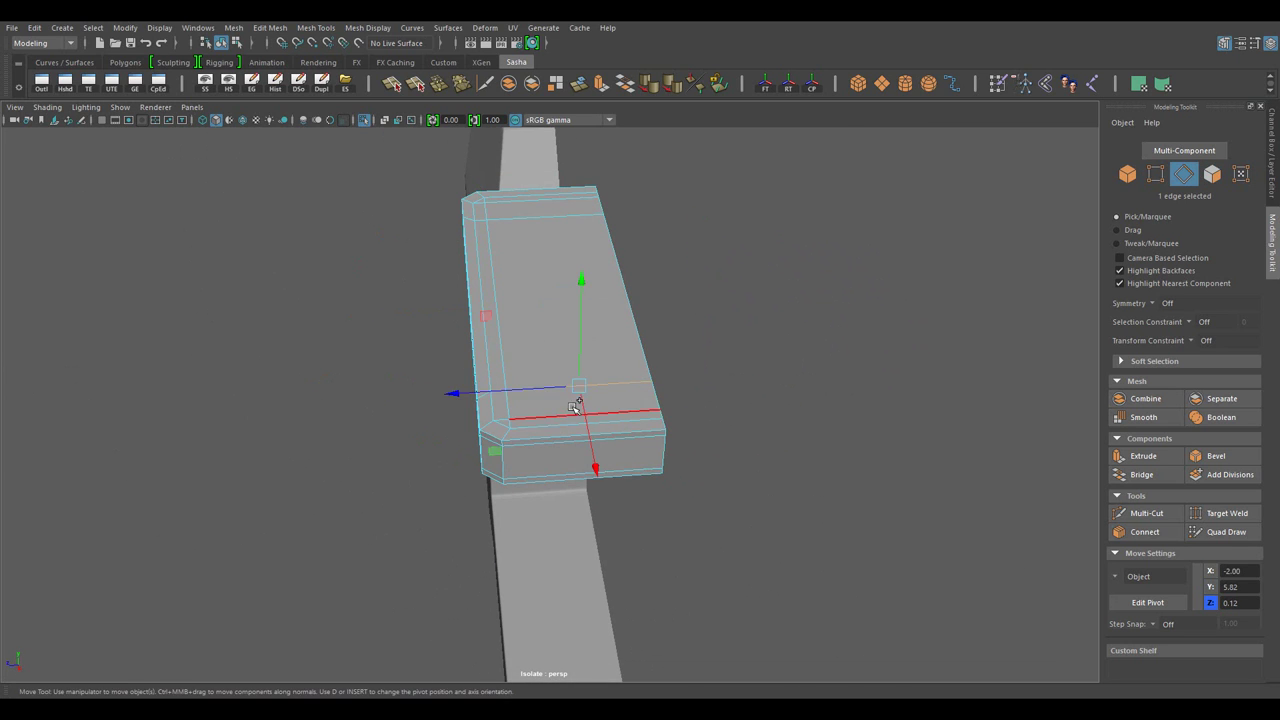
drag(876, 517, 703, 518)
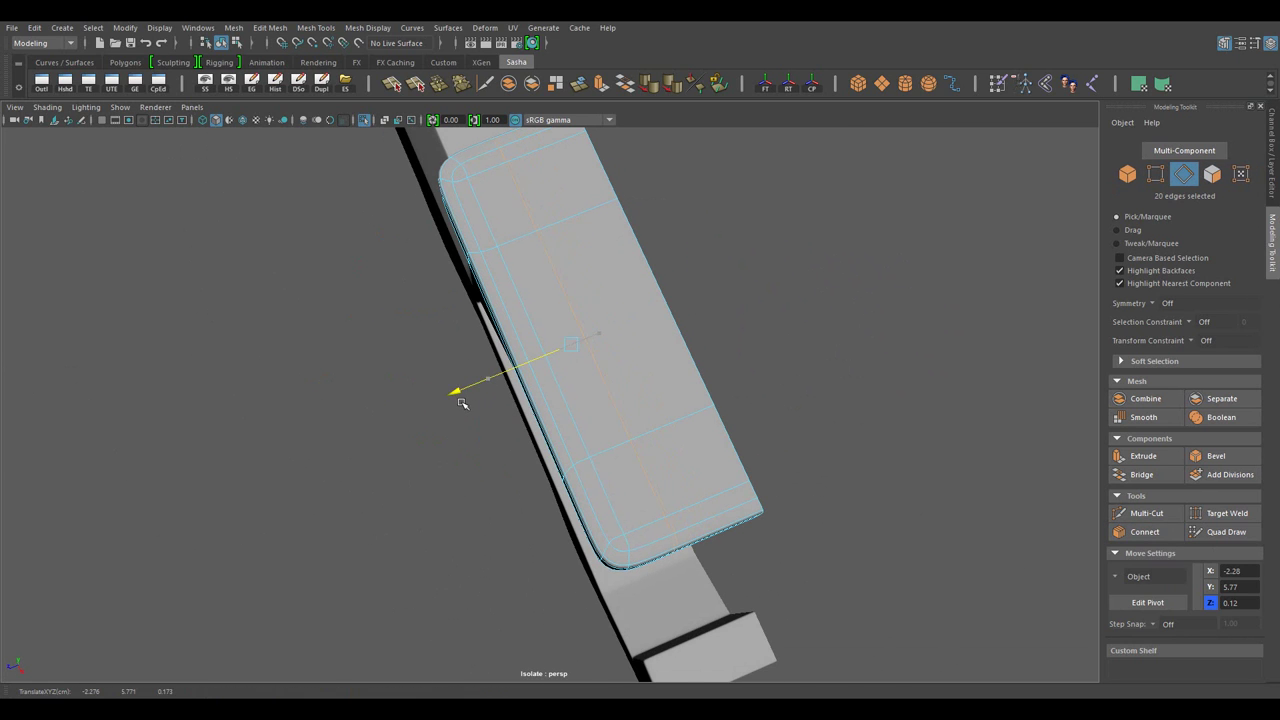
drag(727, 311, 628, 420)
key(F8)
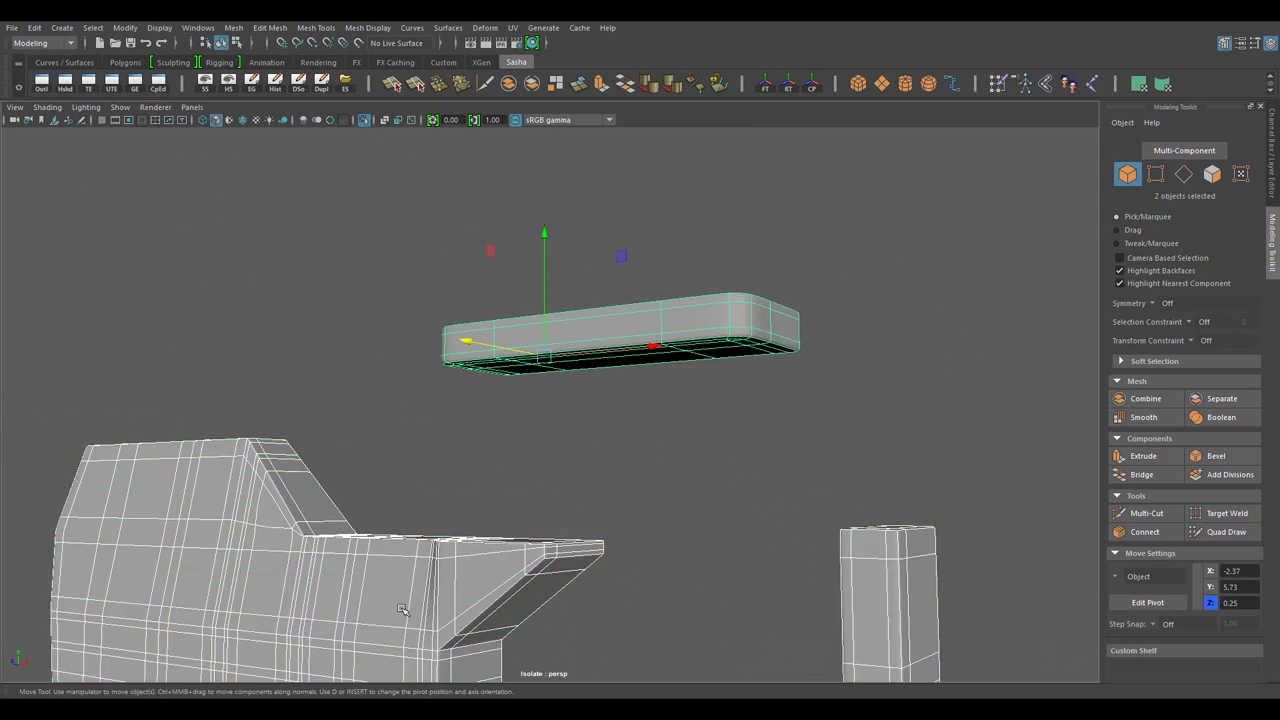
click(717, 420)
key(f)
drag(686, 517, 634, 531)
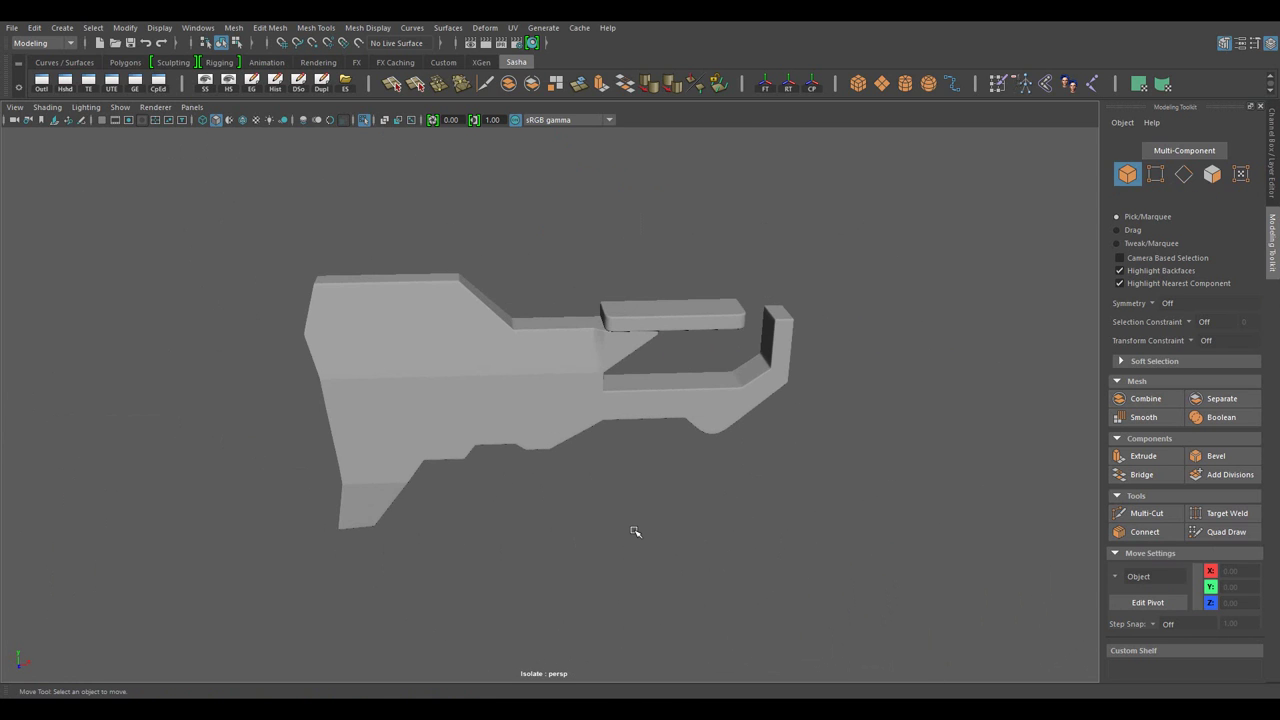
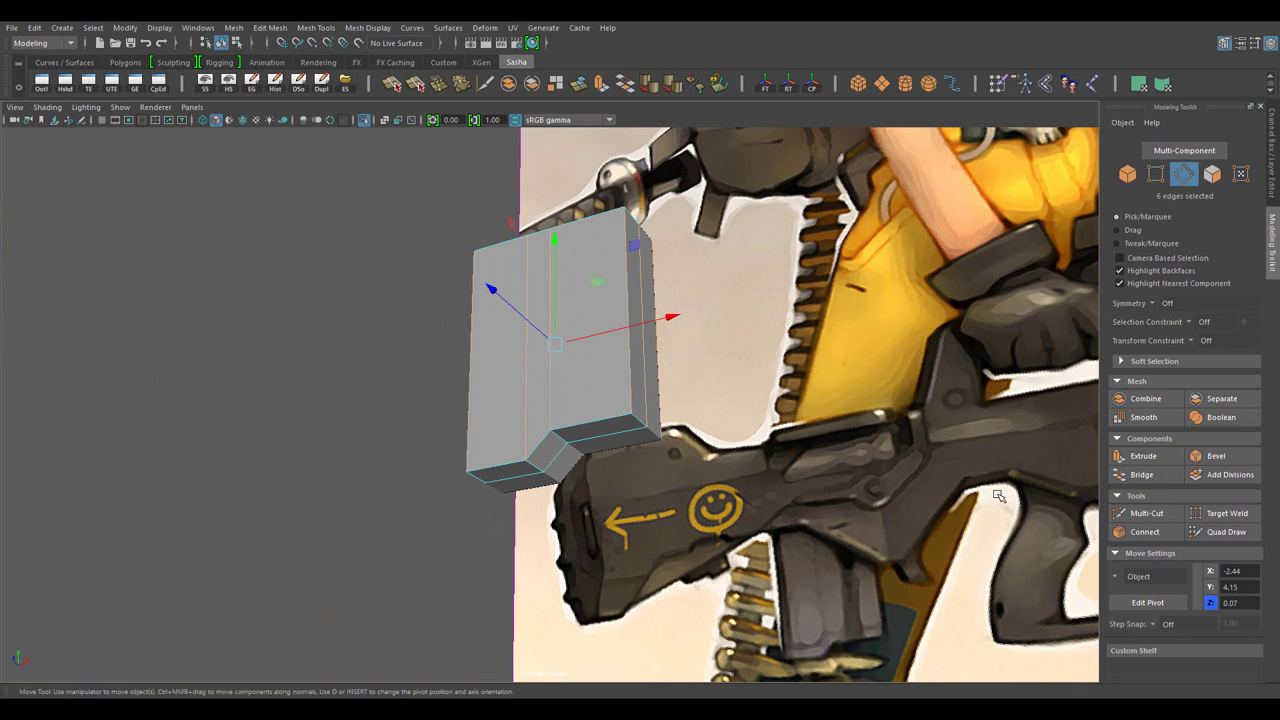
- Drop the base edges on Y, bevel them at 0.2 fraction, and connect a new edge
drag(556, 340, 556, 393)
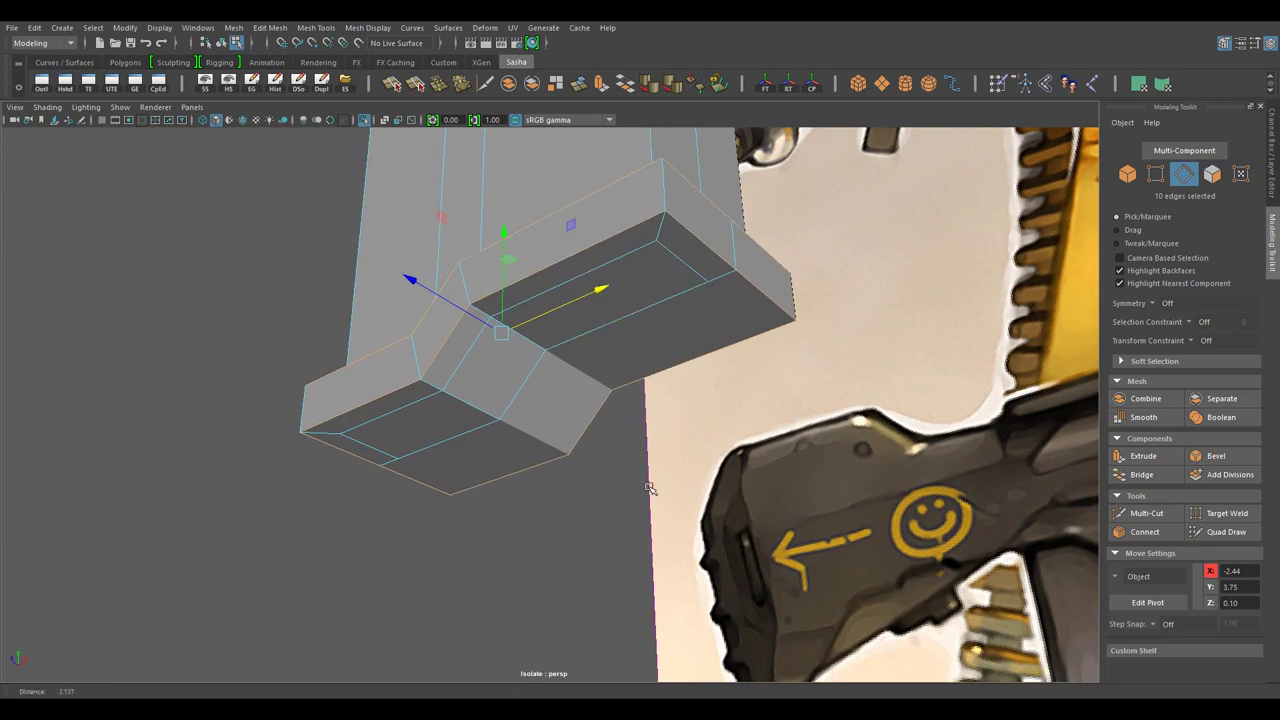
drag(718, 249, 720, 250)
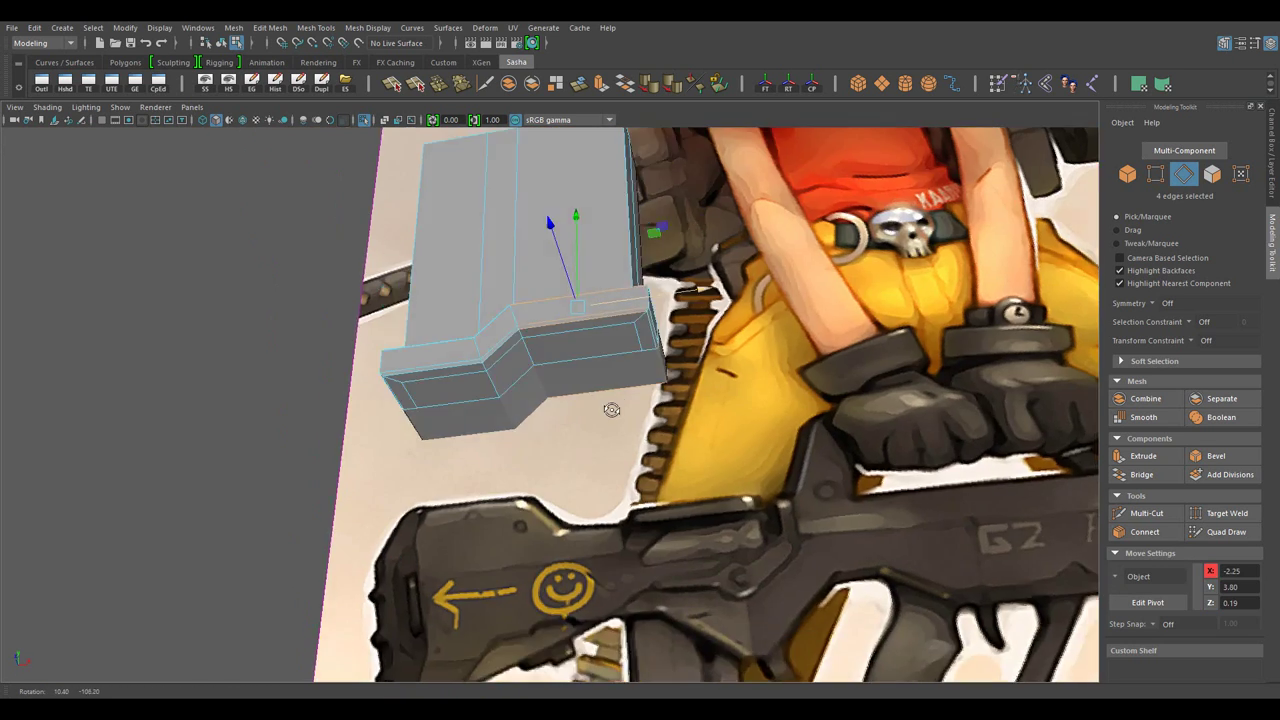
key(w)
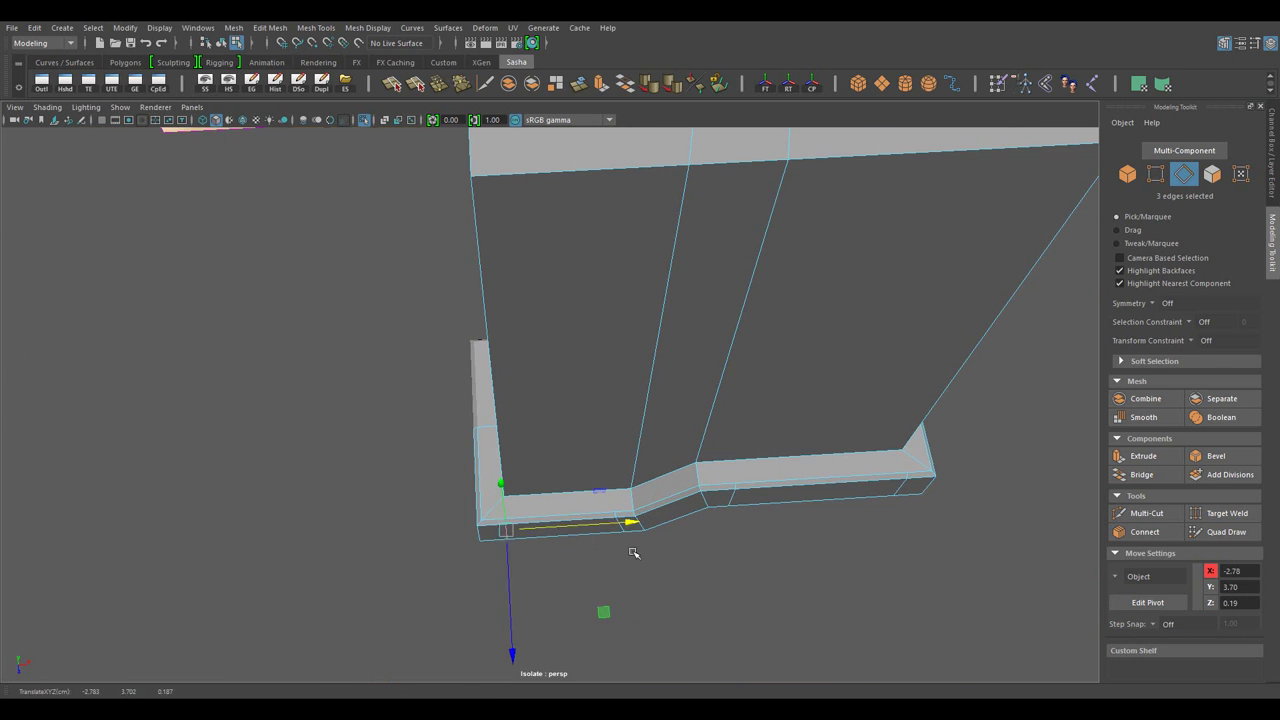
drag(633, 553, 571, 514)
- Cut a first Multi-Cut edge into the beveled base corner
right_click(660, 465)
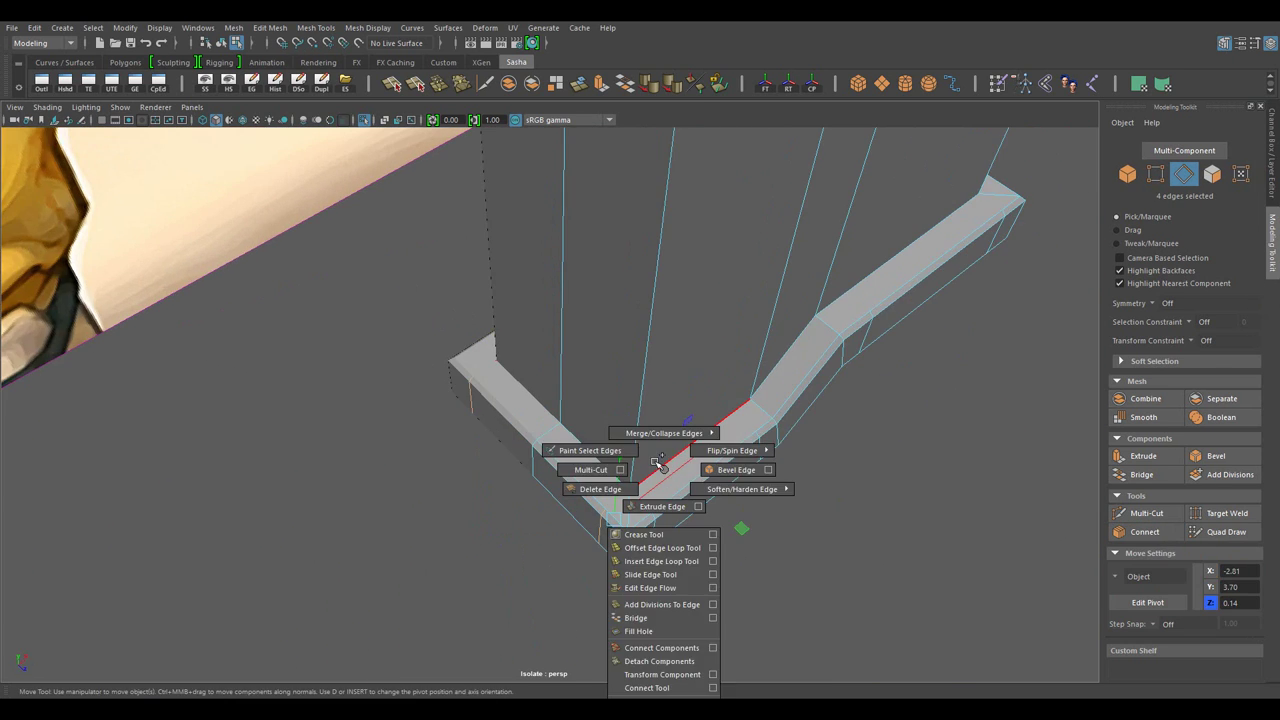
drag(658, 518, 632, 492)
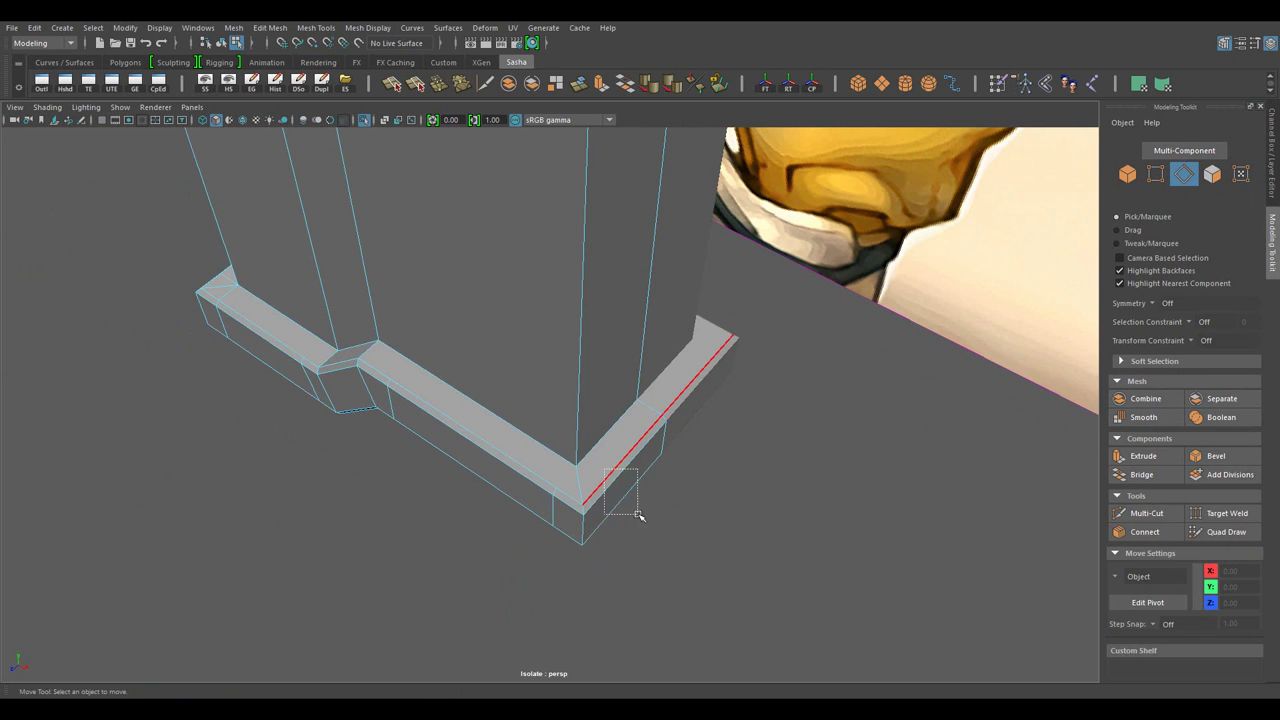
drag(541, 547, 514, 580)
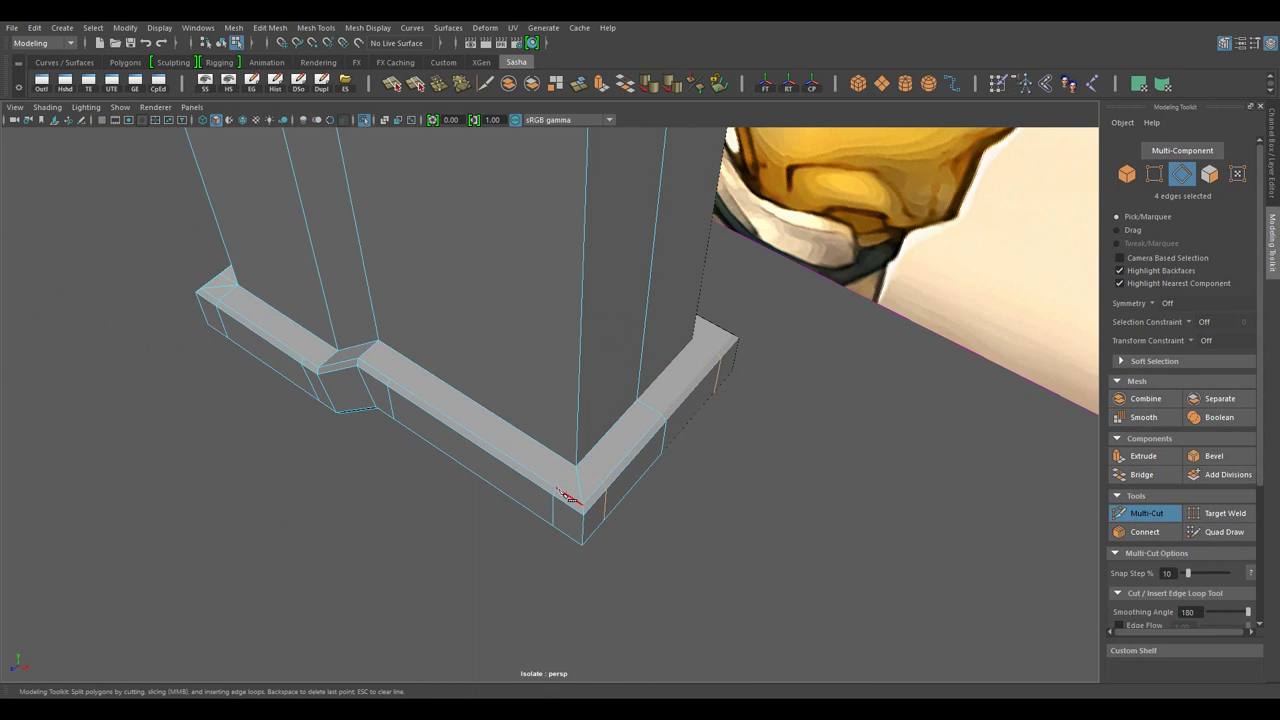
key(r)
drag(763, 434, 803, 474)
click(1192, 340)
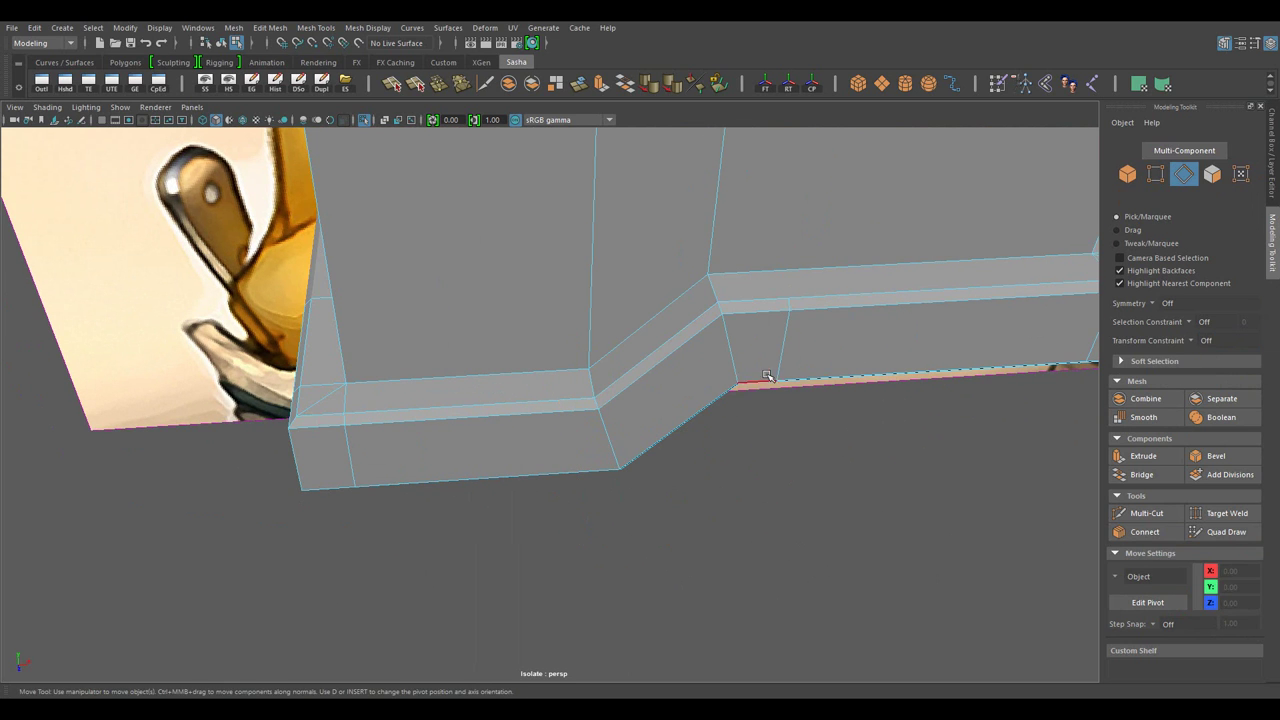
drag(767, 376, 760, 240)
- Cut two more edges across the bevel corner of the base
drag(760, 240, 777, 229)
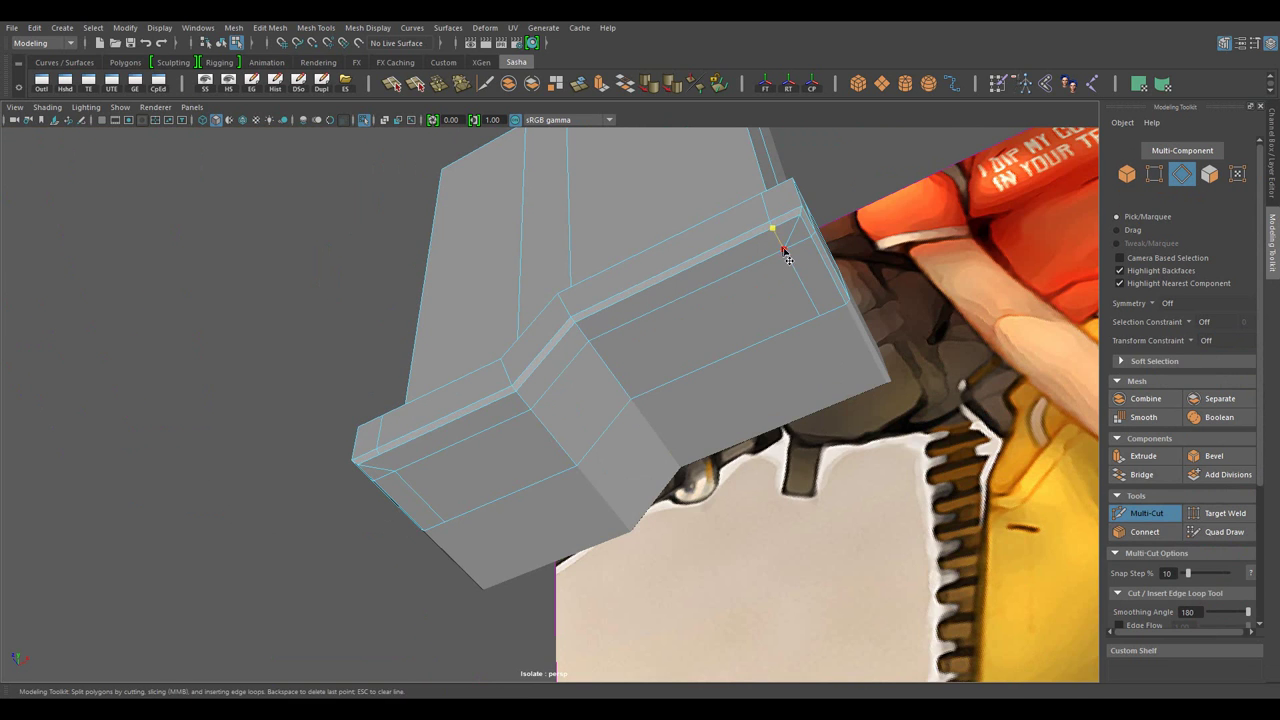
drag(787, 258, 491, 451)
drag(451, 329, 457, 340)
drag(529, 414, 493, 455)
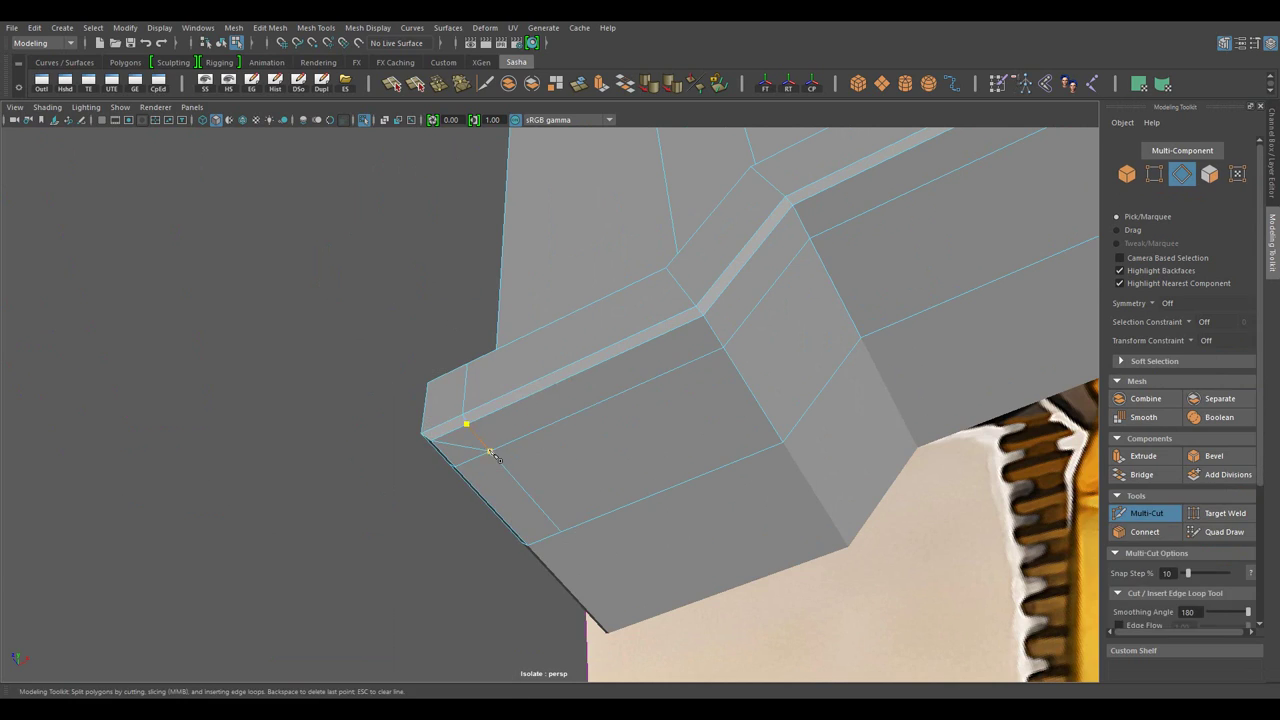
key(w)
drag(493, 455, 152, 430)
drag(838, 551, 720, 408)
- Insert three support loops across the base corner with Connect (Ctrl+Shift+C)
key(w)
key(ctrl+shift+c)
drag(786, 483, 1027, 515)
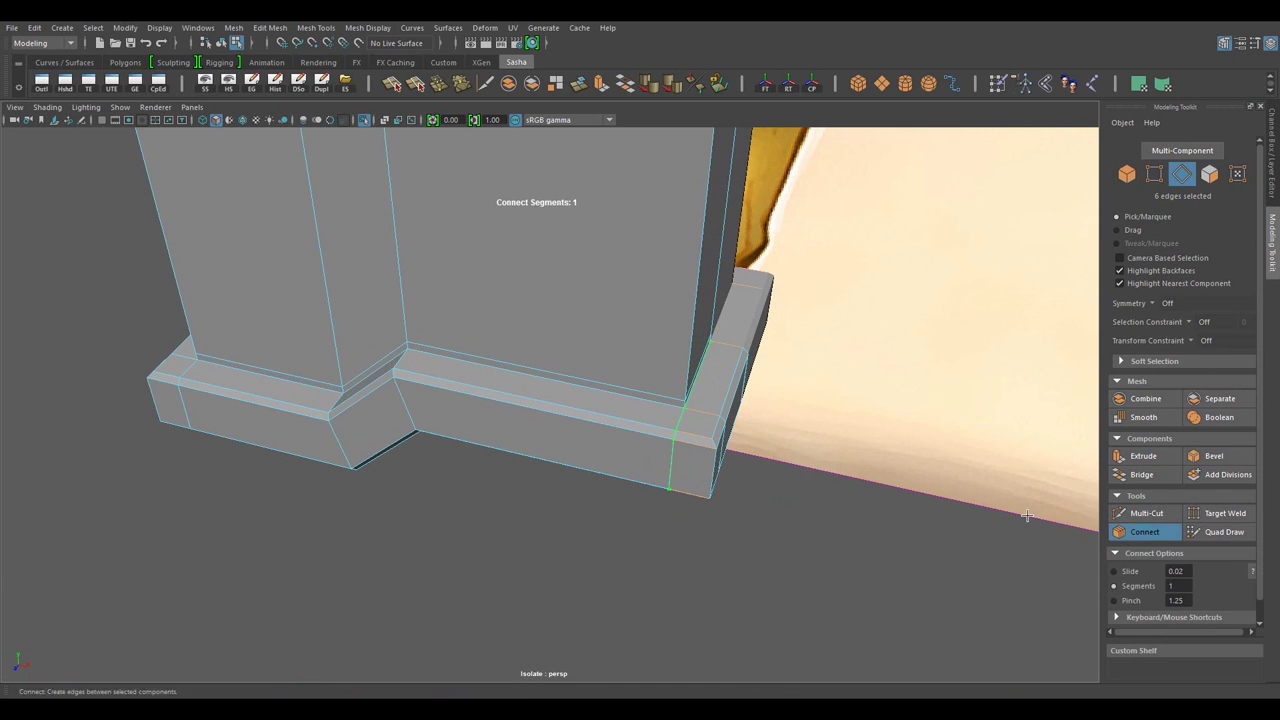
key(w)
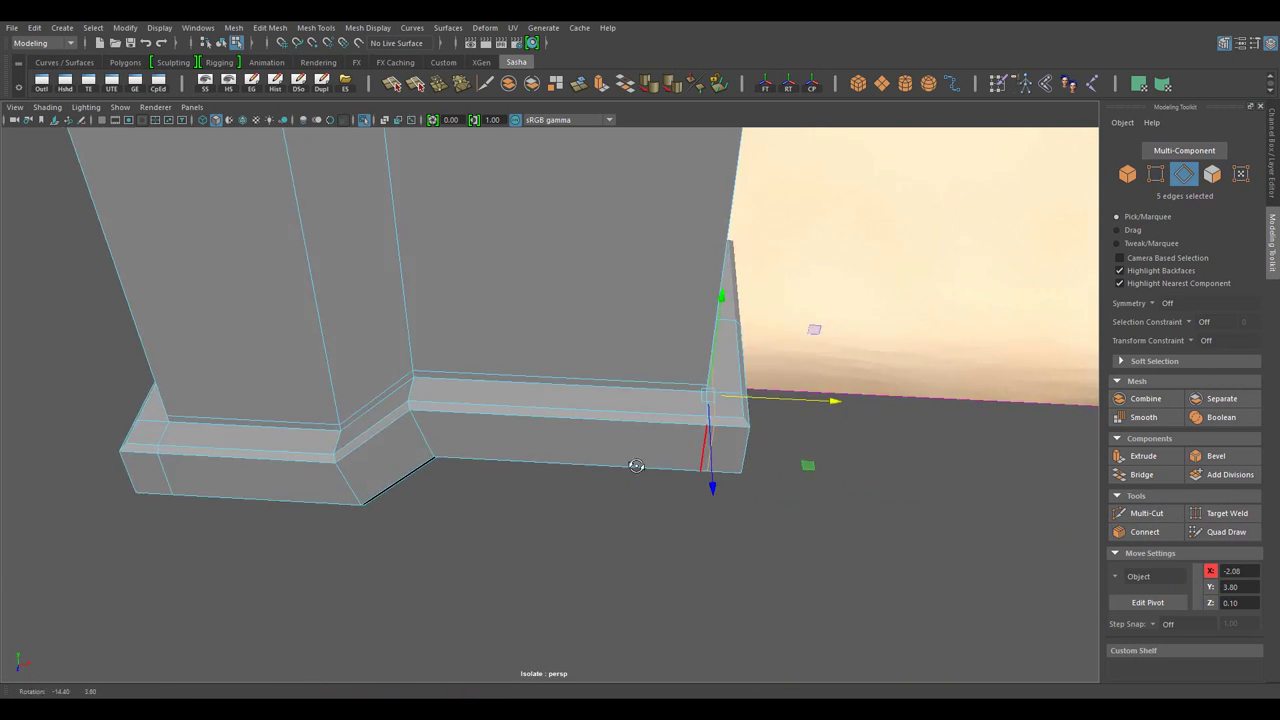
drag(968, 552, 794, 482)
key(ctrl+shift+c)
drag(611, 402, 845, 494)
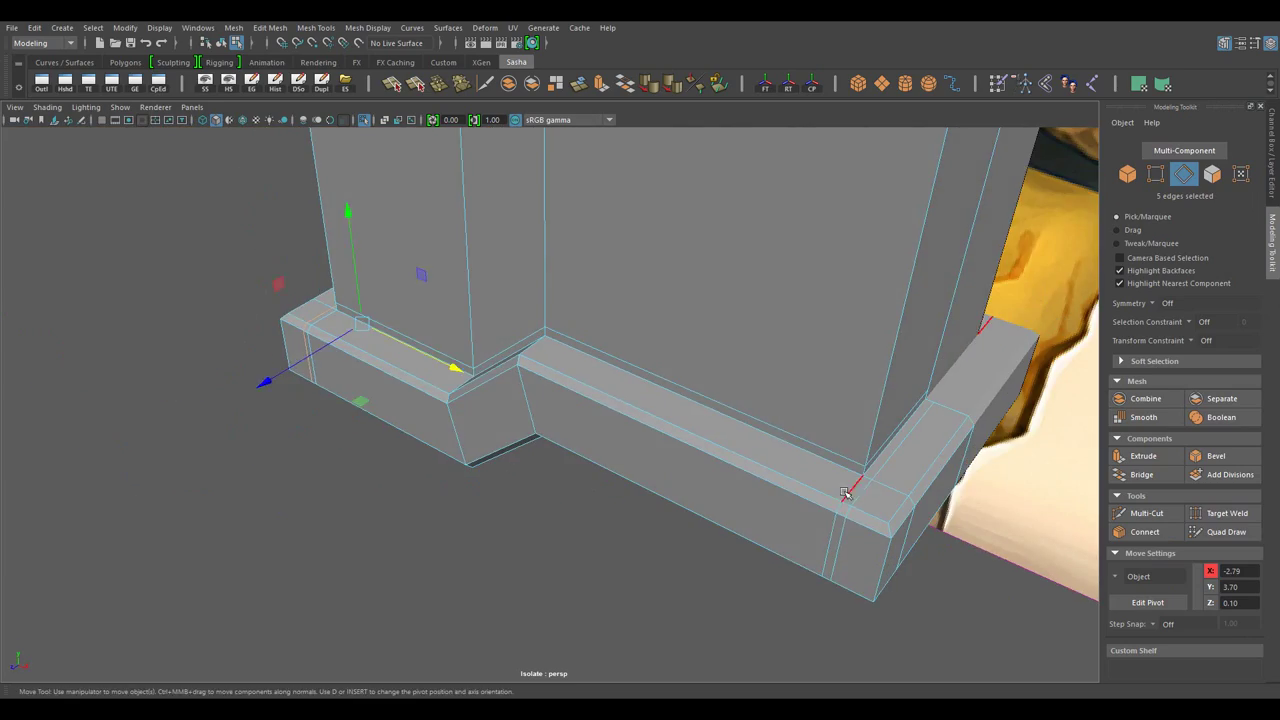
drag(700, 450, 829, 528)
key(ctrl+shift+c)
key(w)
drag(486, 443, 651, 232)
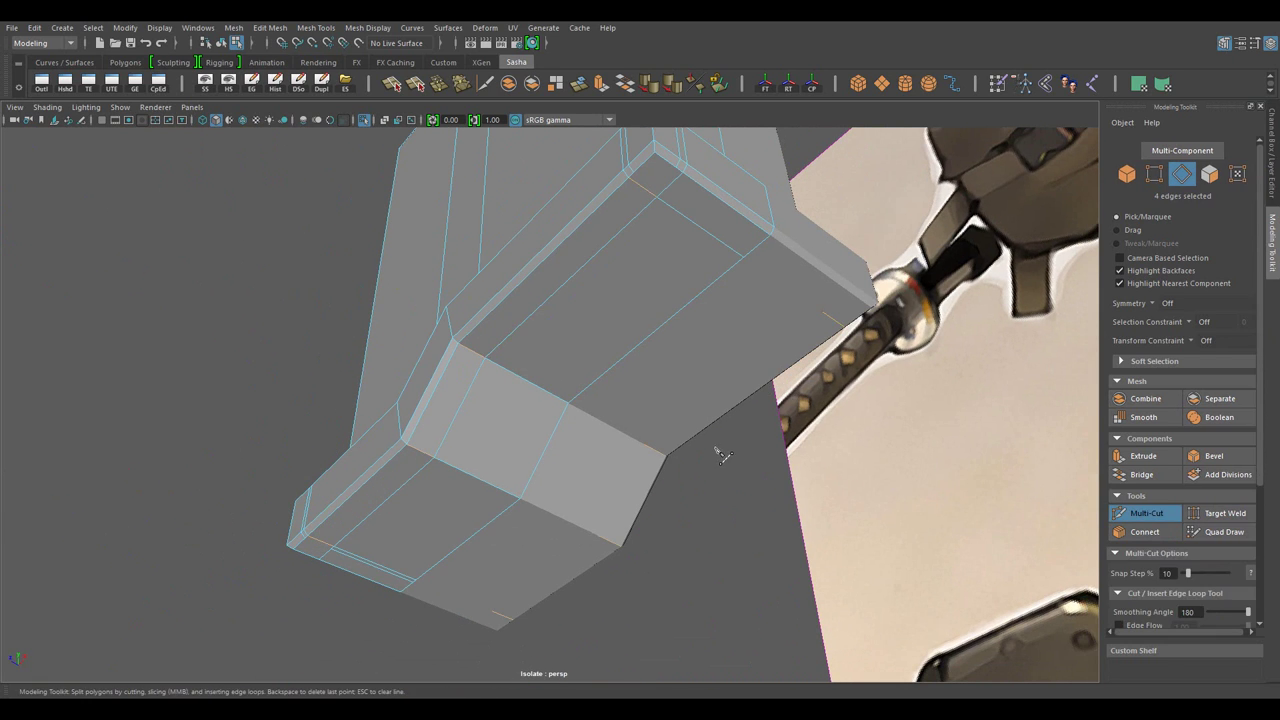
- Nudge the selected edges slightly along the base ledge
drag(432, 342, 425, 333)
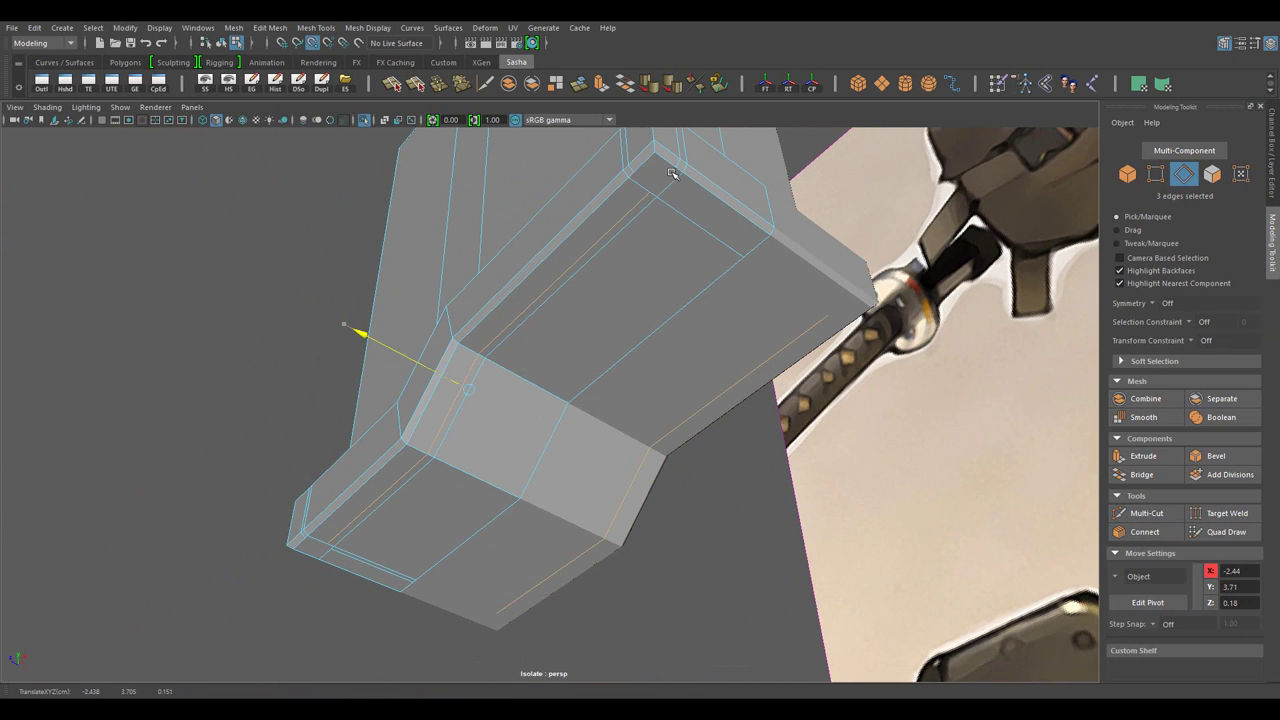
scroll(up, 3)
key(ctrl+shift+x)
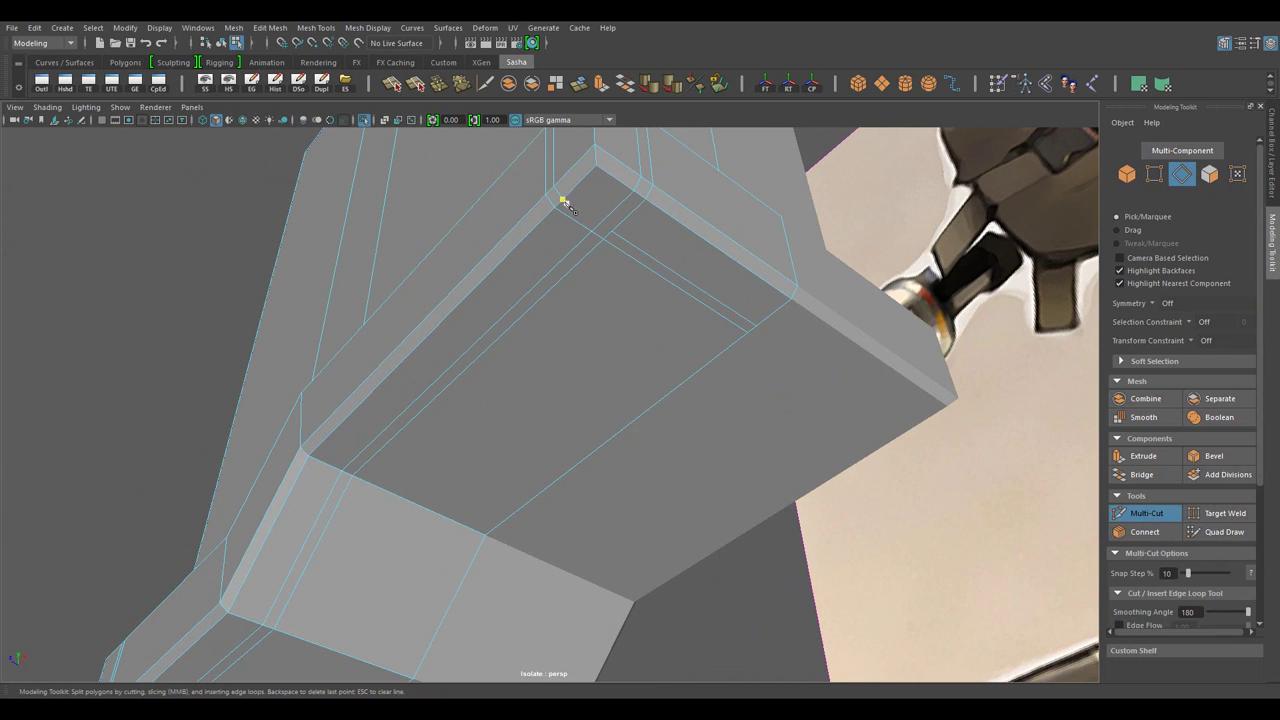
drag(588, 320, 729, 397)
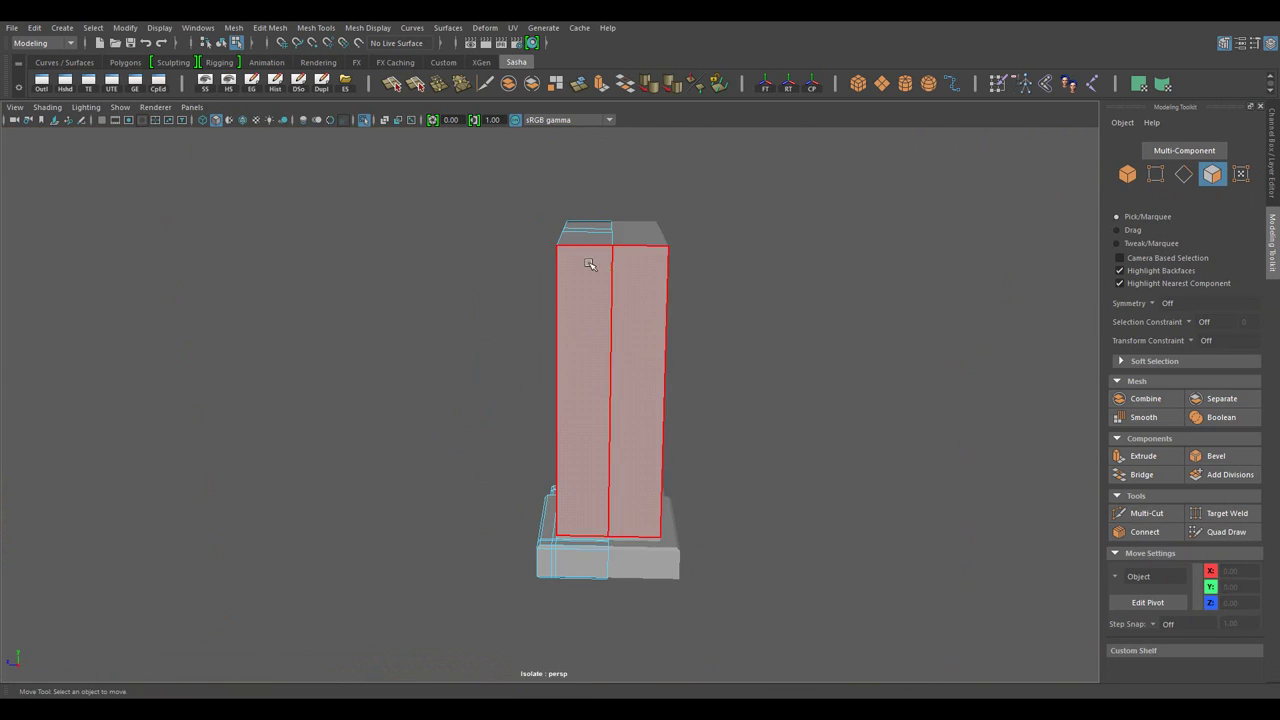
- Connect the pillar's selected corner edges with new vertical edge loops
key(F8)
scroll(up, 3)
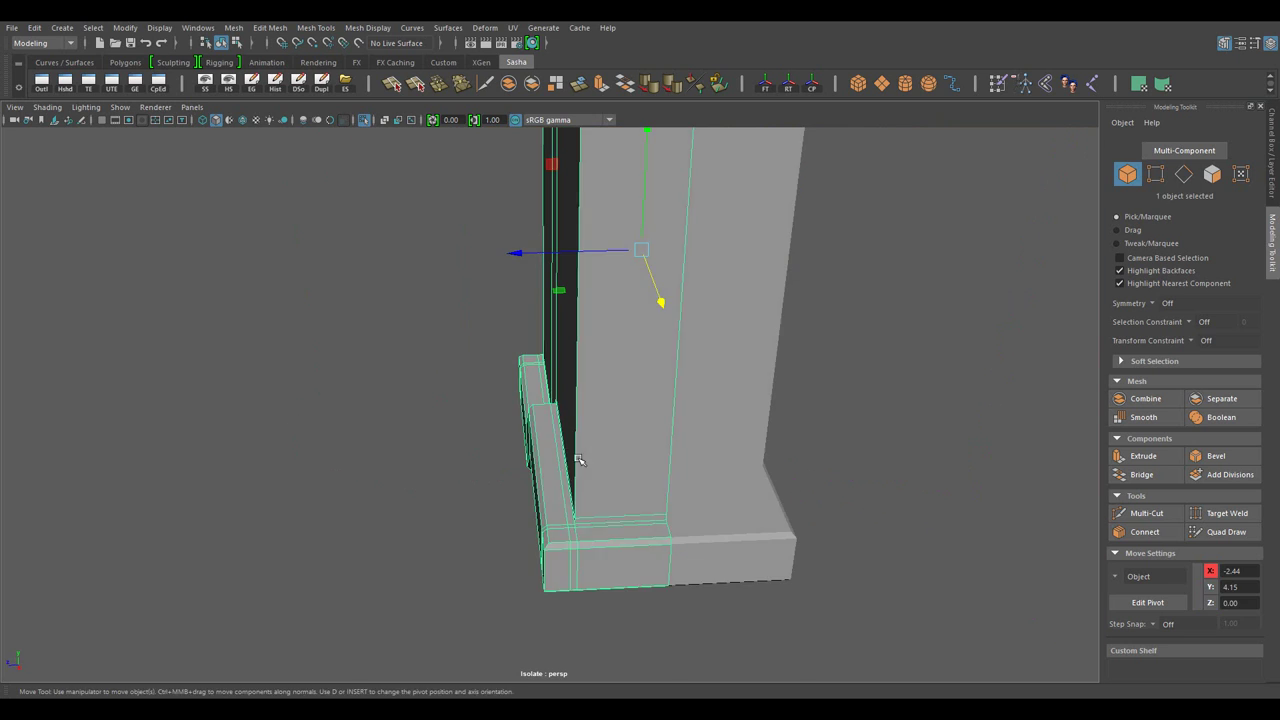
key(F10)
drag(578, 459, 830, 480)
click(1145, 531)
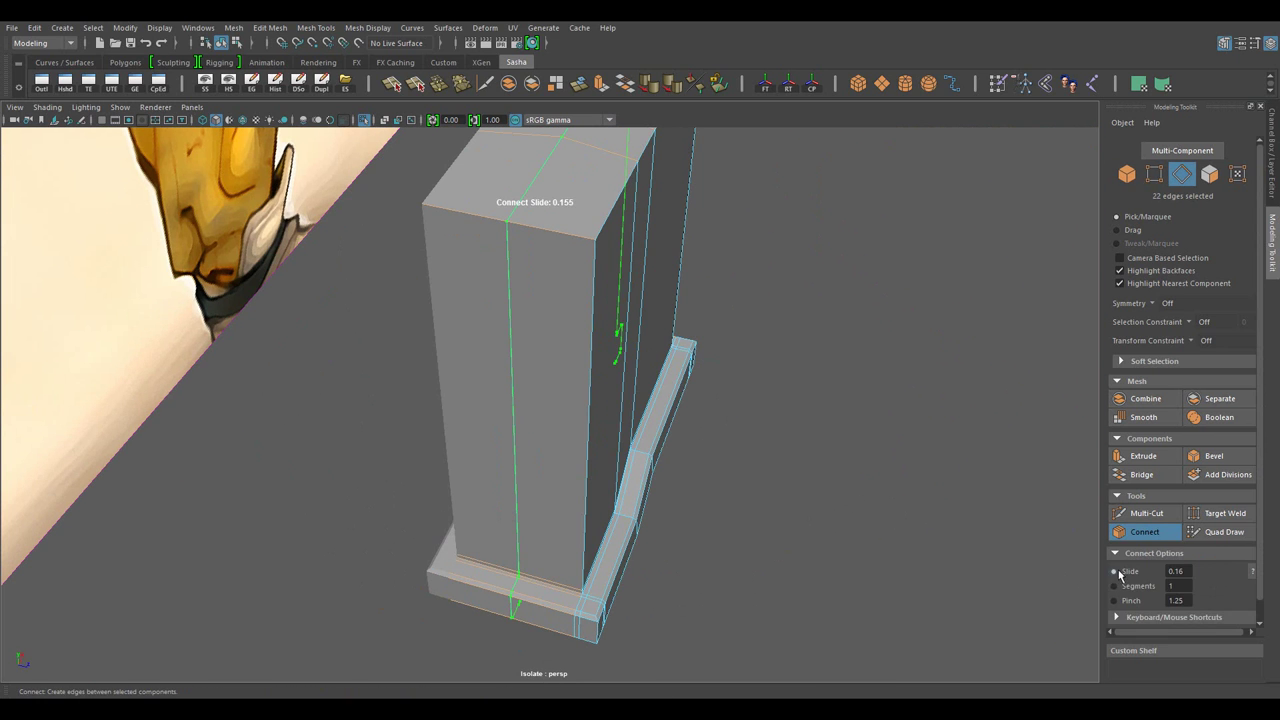
key(w)
drag(757, 378, 1103, 580)
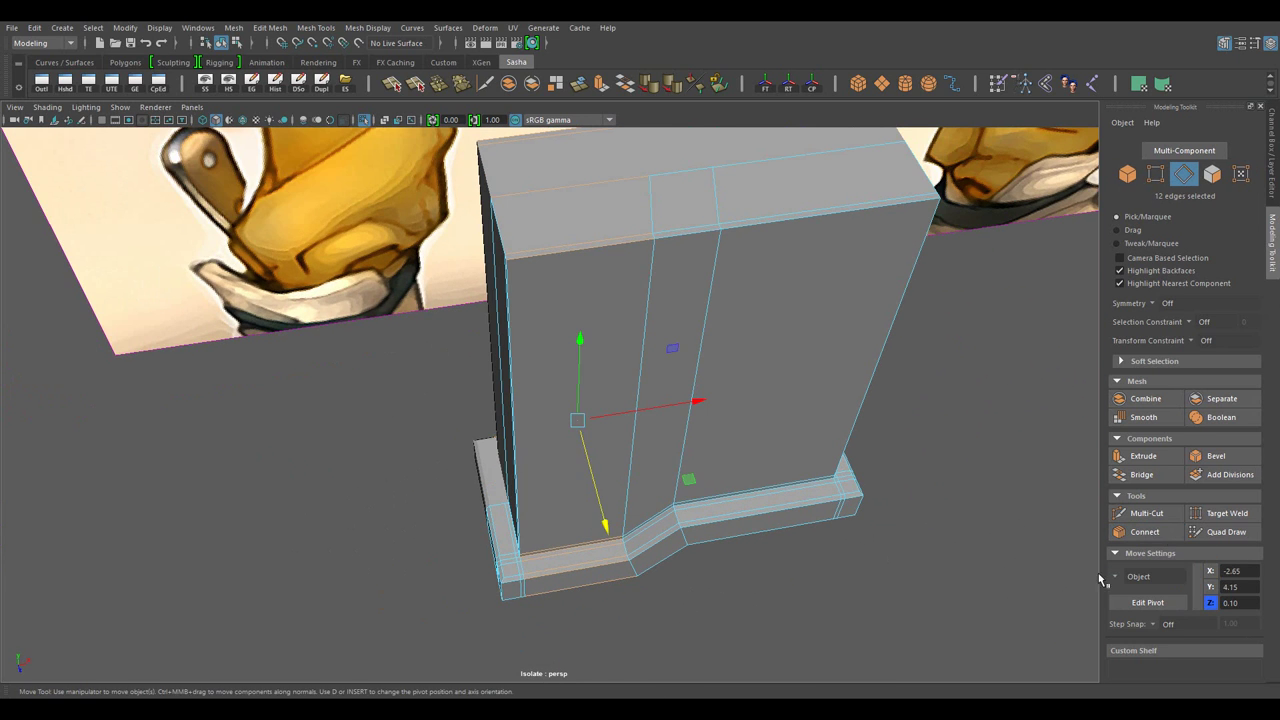
click(1145, 531)
drag(1008, 583, 716, 438)
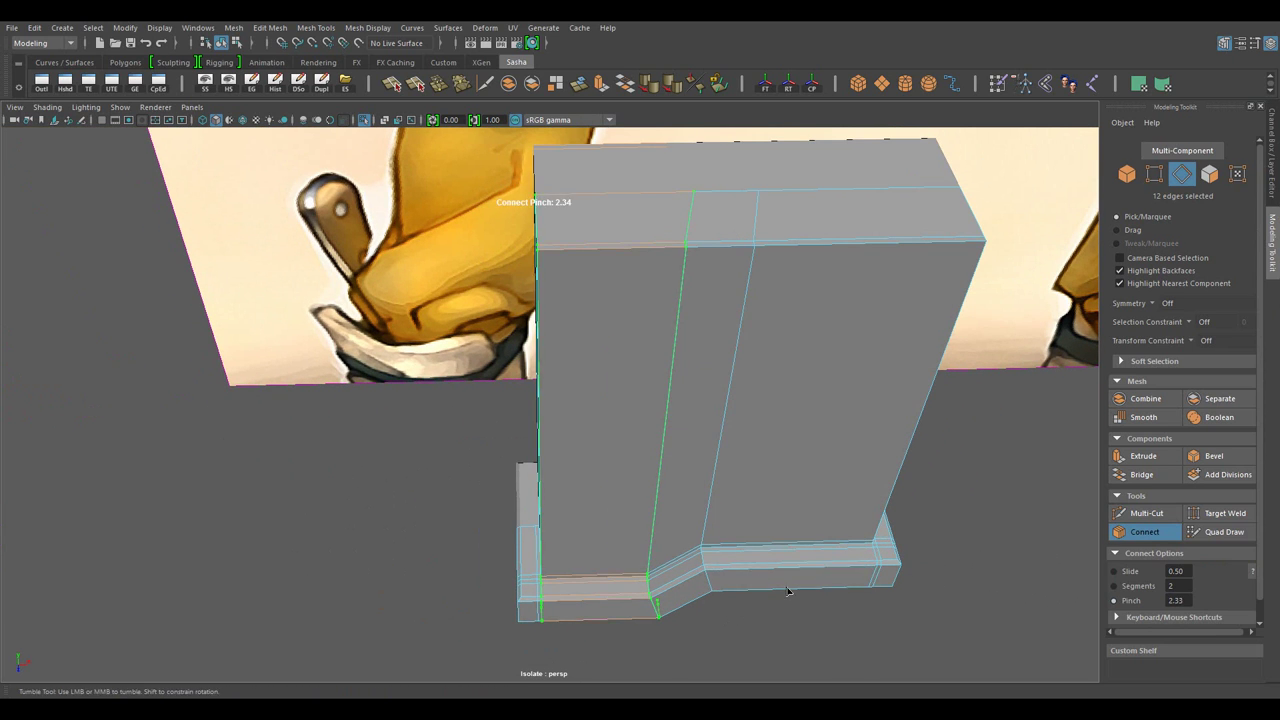
- Add two more connecting loops up the pillar and select a single edge
key(r)
drag(692, 543, 760, 603)
key(r)
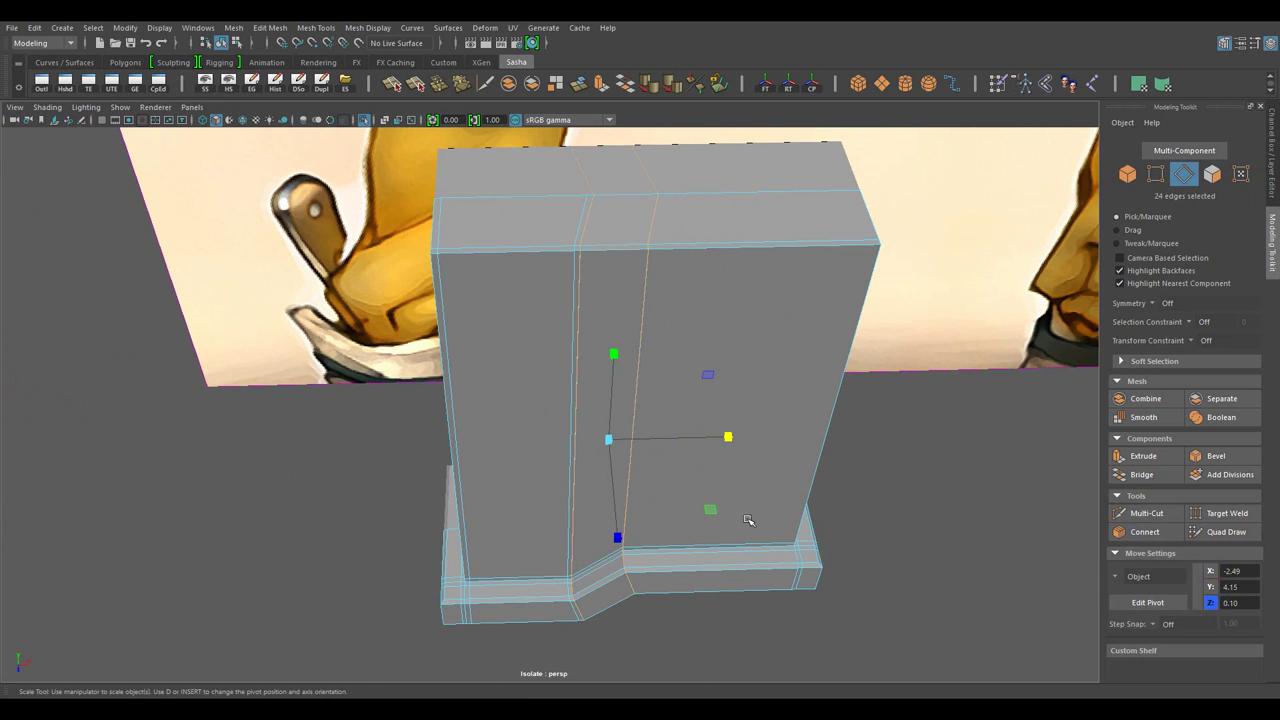
click(1145, 531)
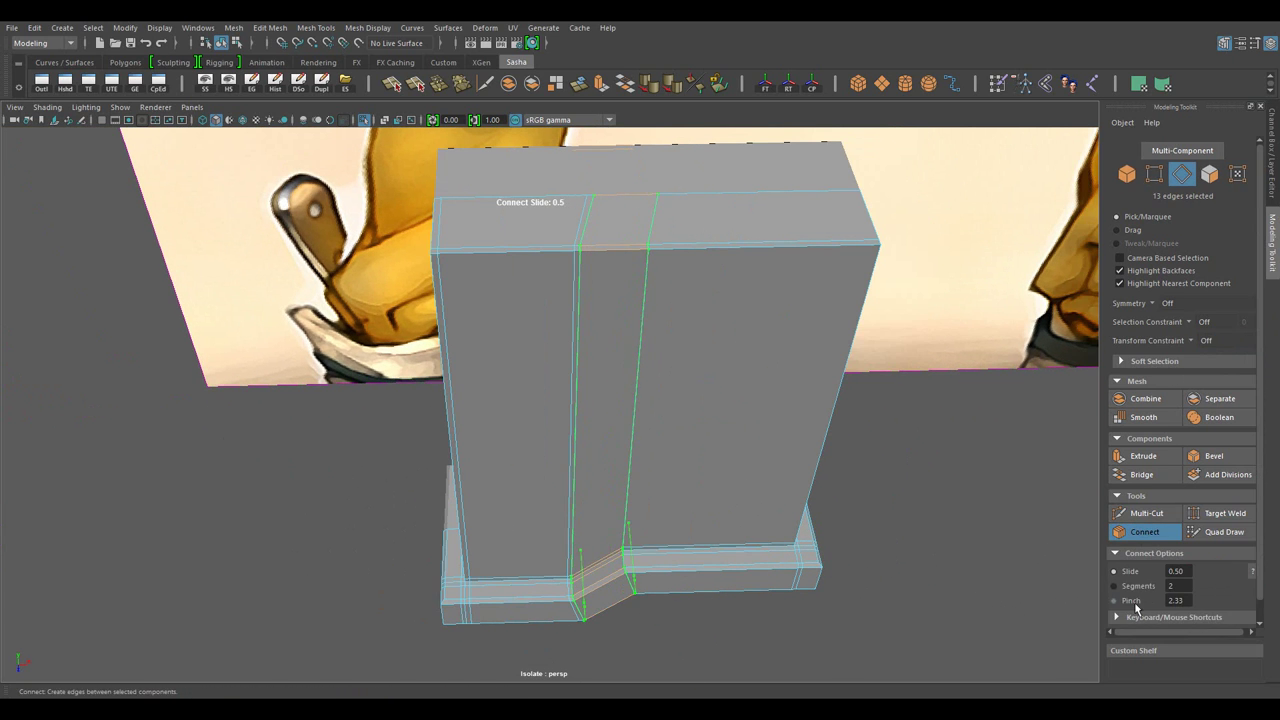
key(w)
drag(843, 577, 565, 543)
click(565, 543)
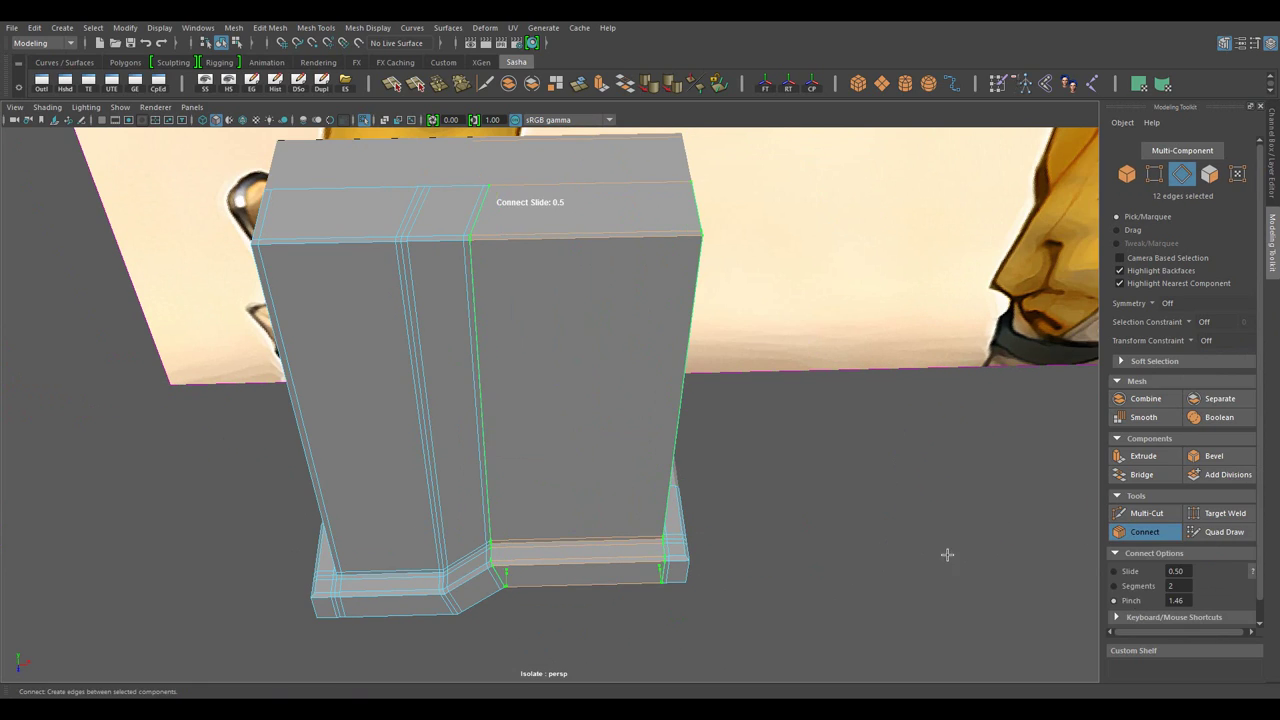
key(w)
click(680, 405)
- Reselect the pillar's edges, add further connecting loops, and scale them
key(F8)
scroll(down, 3)
drag(451, 371, 620, 443)
click(580, 400)
key(F10)
scroll(up, 3)
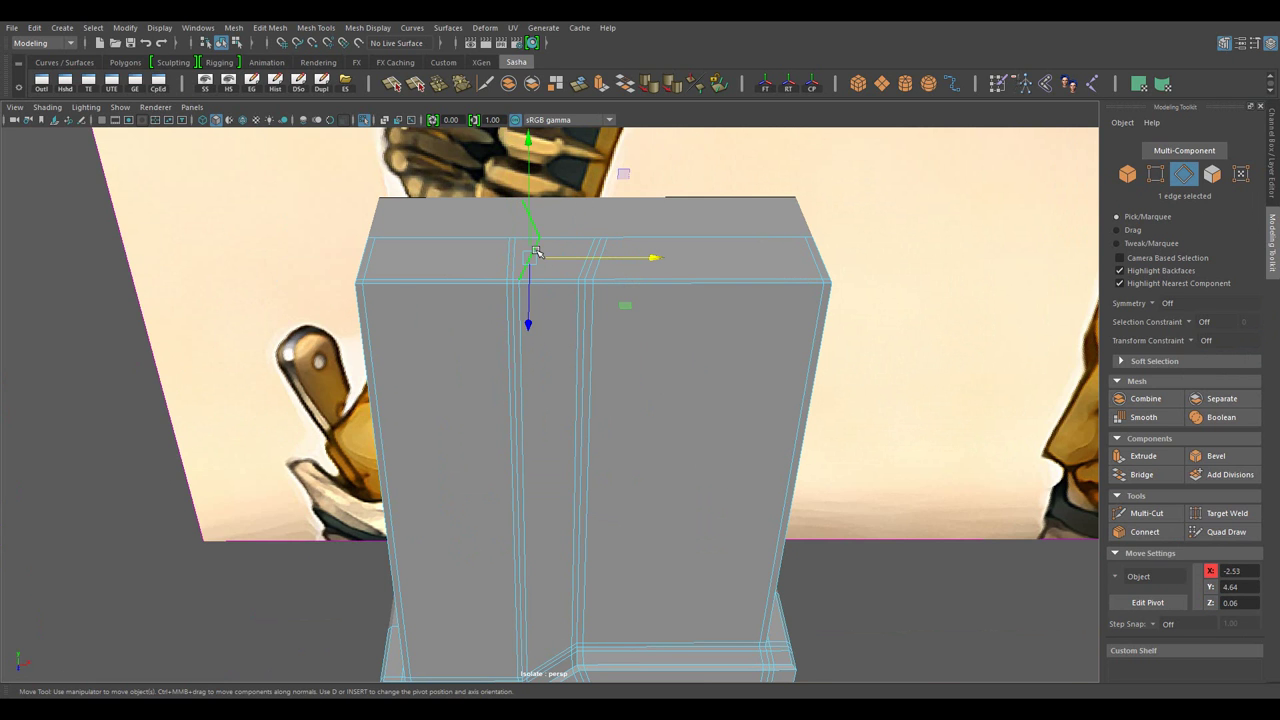
key(r)
drag(536, 252, 457, 339)
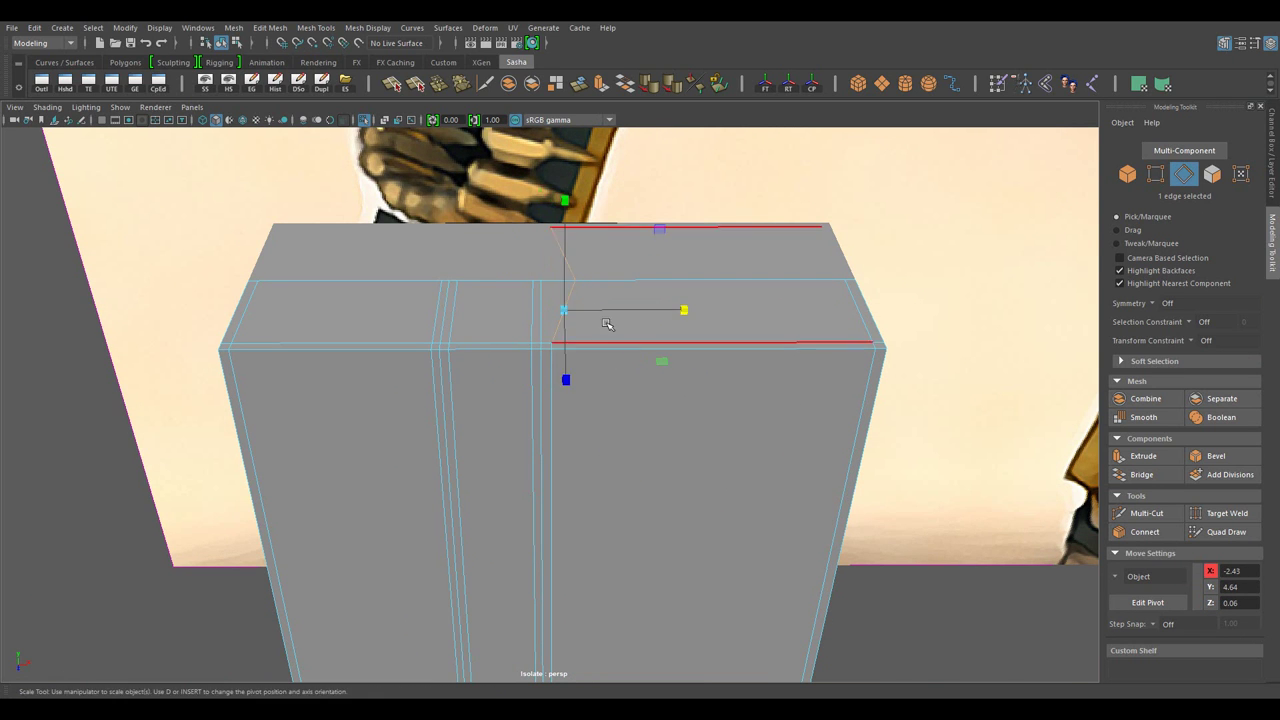
scroll(down, 3)
drag(684, 428, 760, 400)
click(1145, 531)
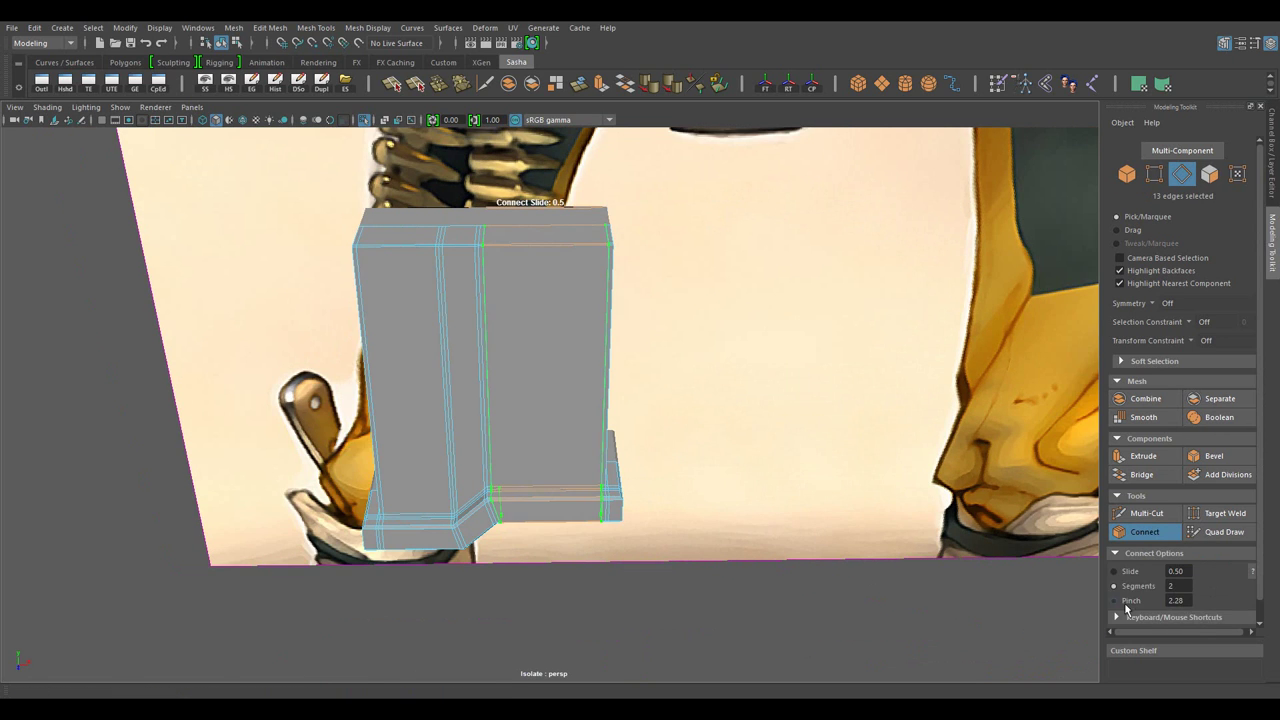
key(r)
key(w)
drag(680, 383, 760, 434)
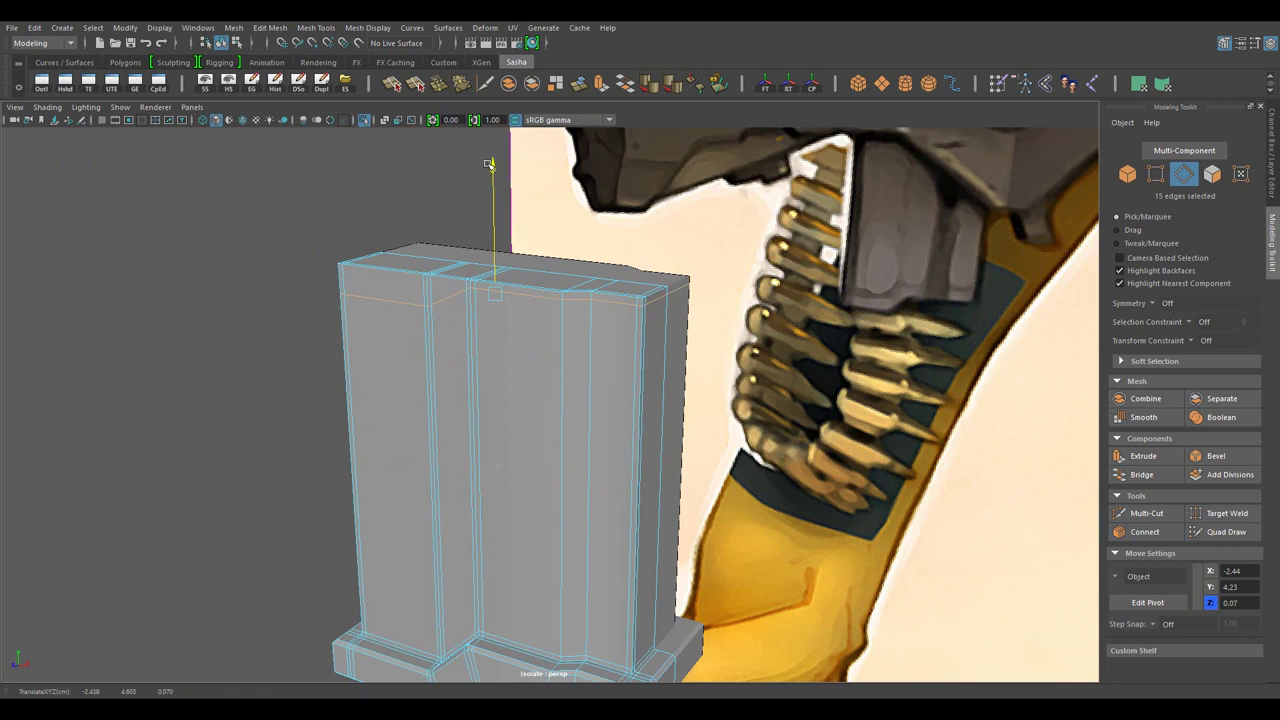
- Try changing the new loop's segments and pinch, undo it, then reselect the magazine block
drag(515, 221, 586, 366)
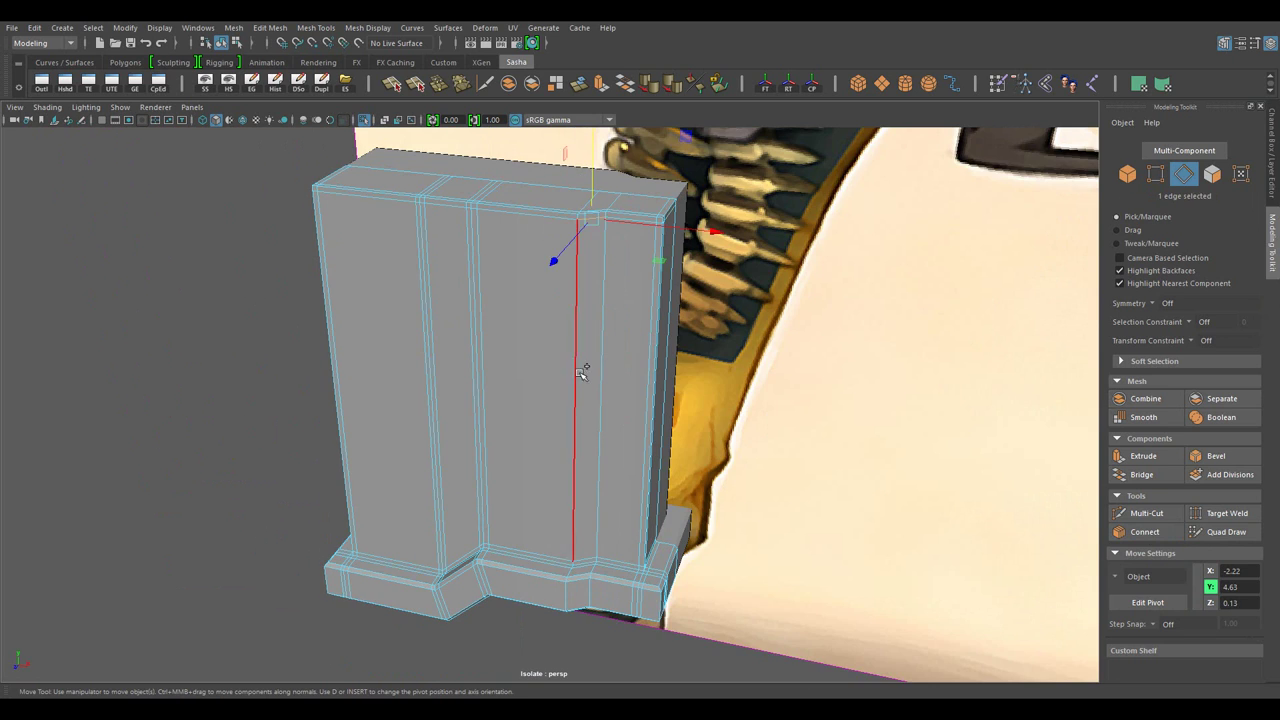
drag(1010, 561, 940, 561)
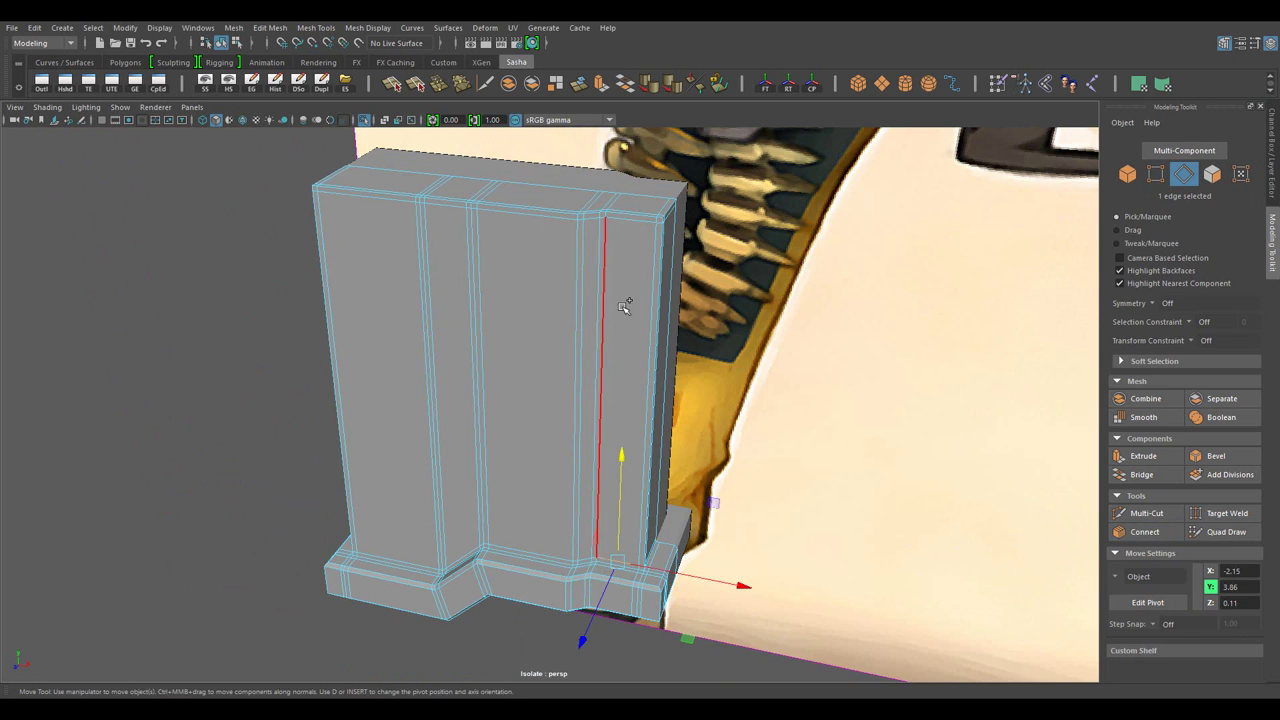
drag(940, 561, 1090, 590)
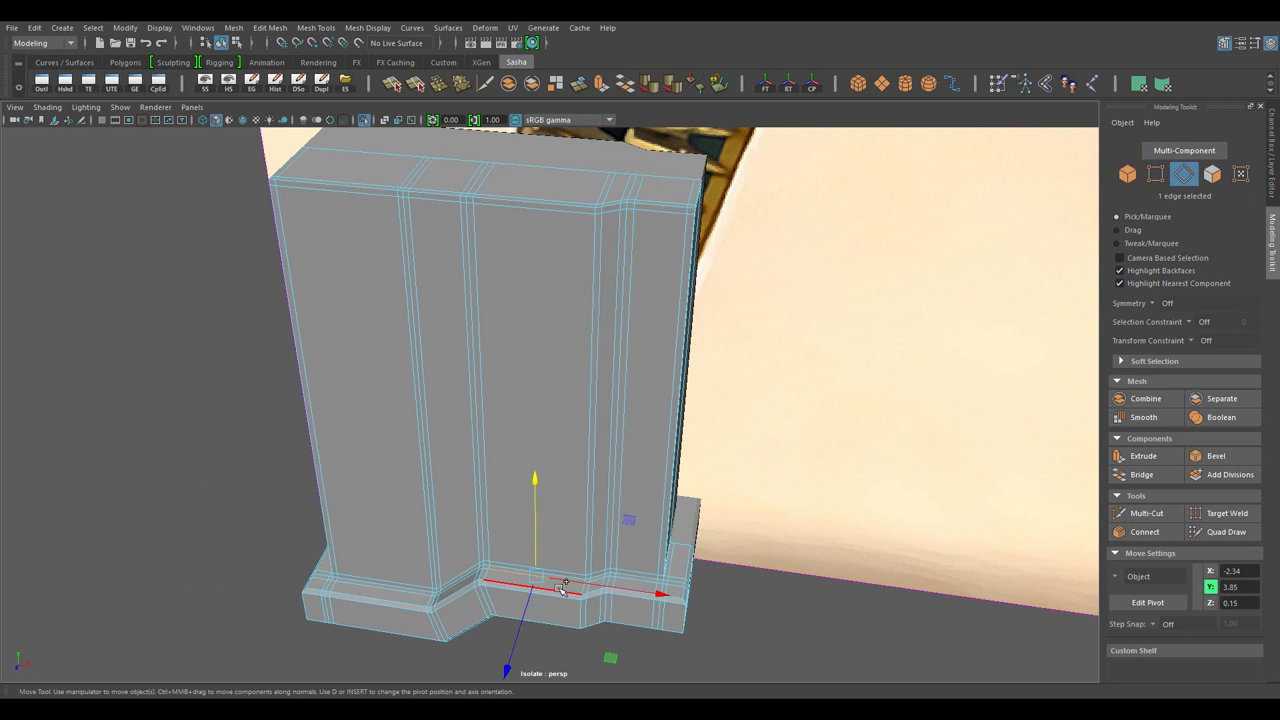
key(ctrl+z)
drag(936, 580, 714, 443)
drag(634, 329, 709, 306)
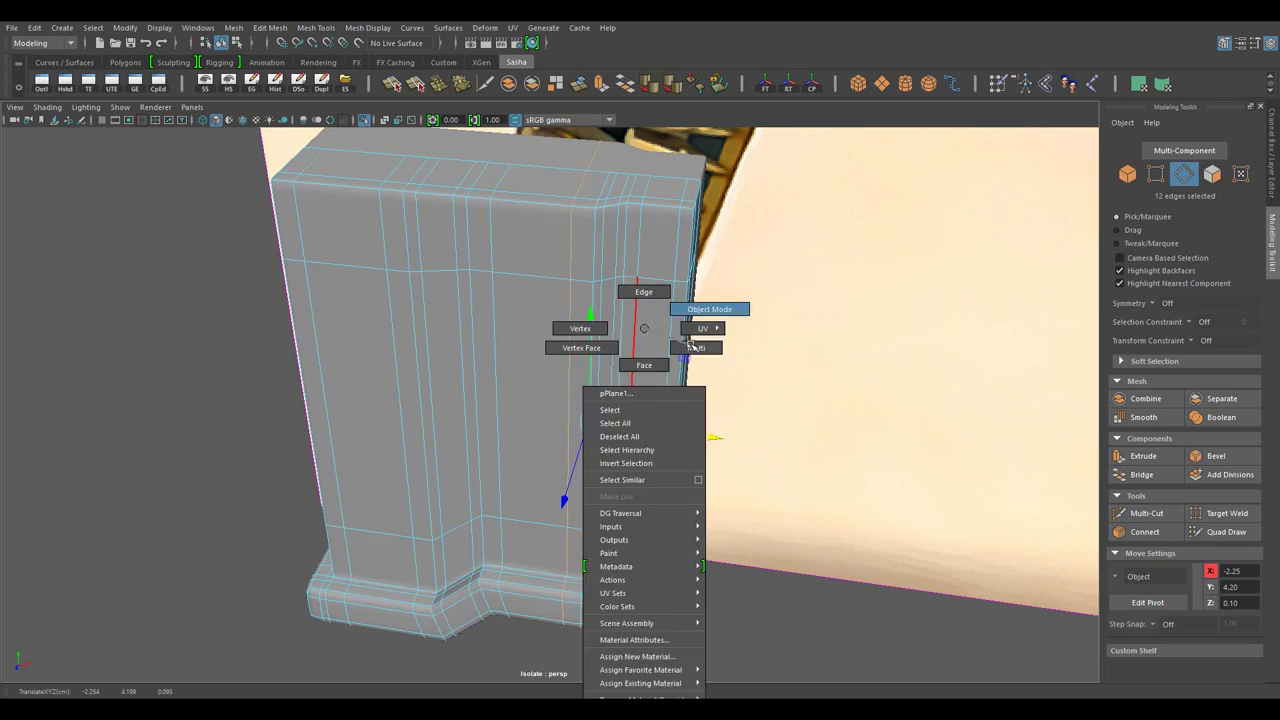
scroll(down, 3)
drag(611, 523, 677, 520)
click(590, 430)
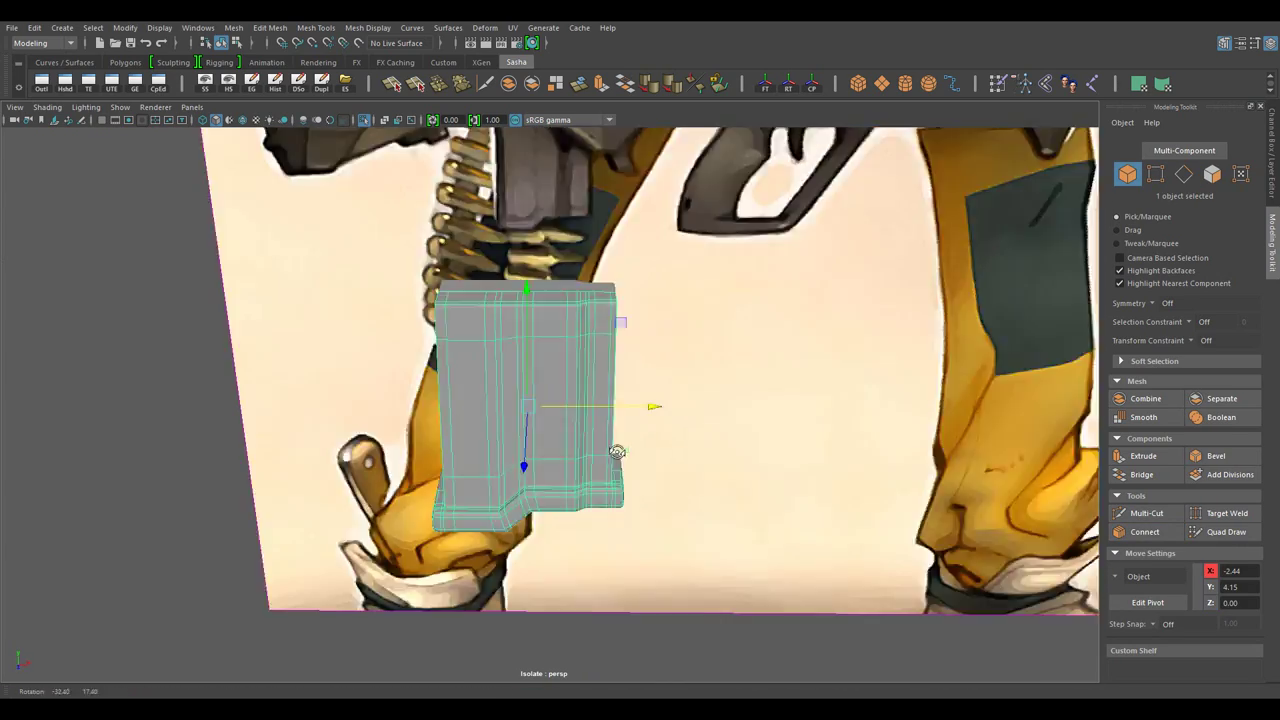
drag(590, 430, 748, 600)
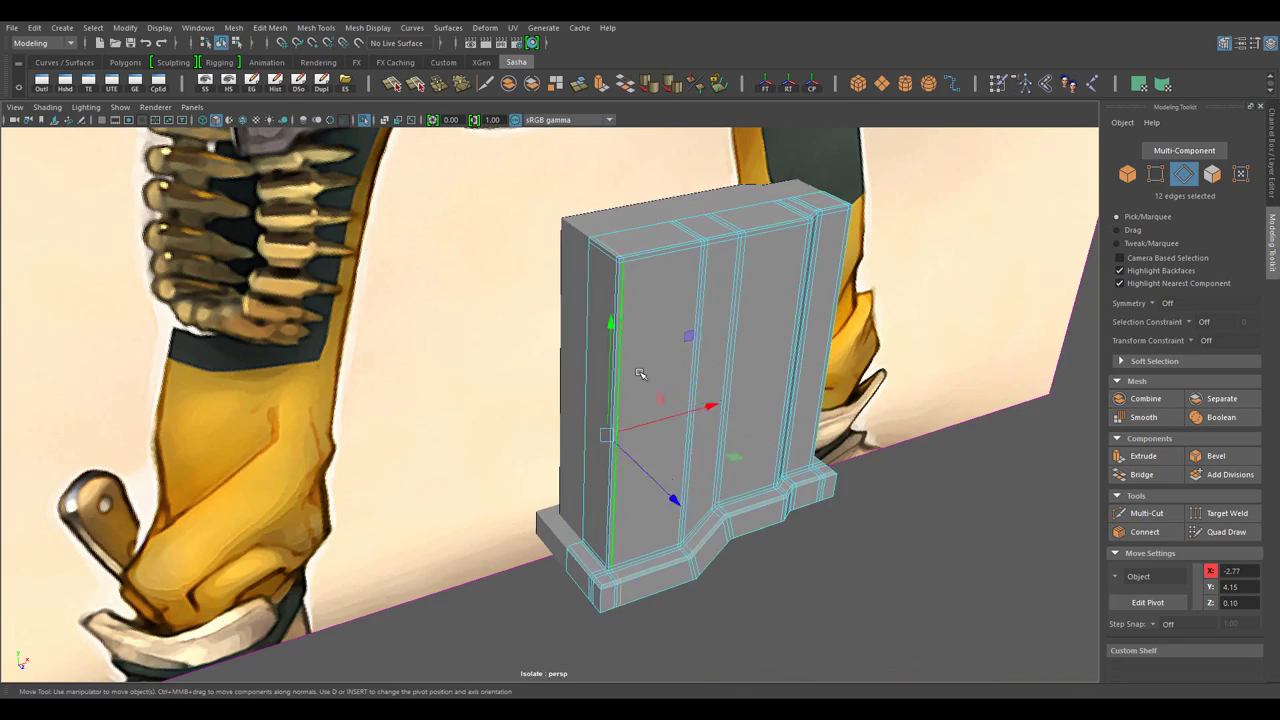
- Pick a vertical edge on the magazine and cut a new edge into the mesh
drag(640, 374, 620, 612)
drag(701, 641, 615, 561)
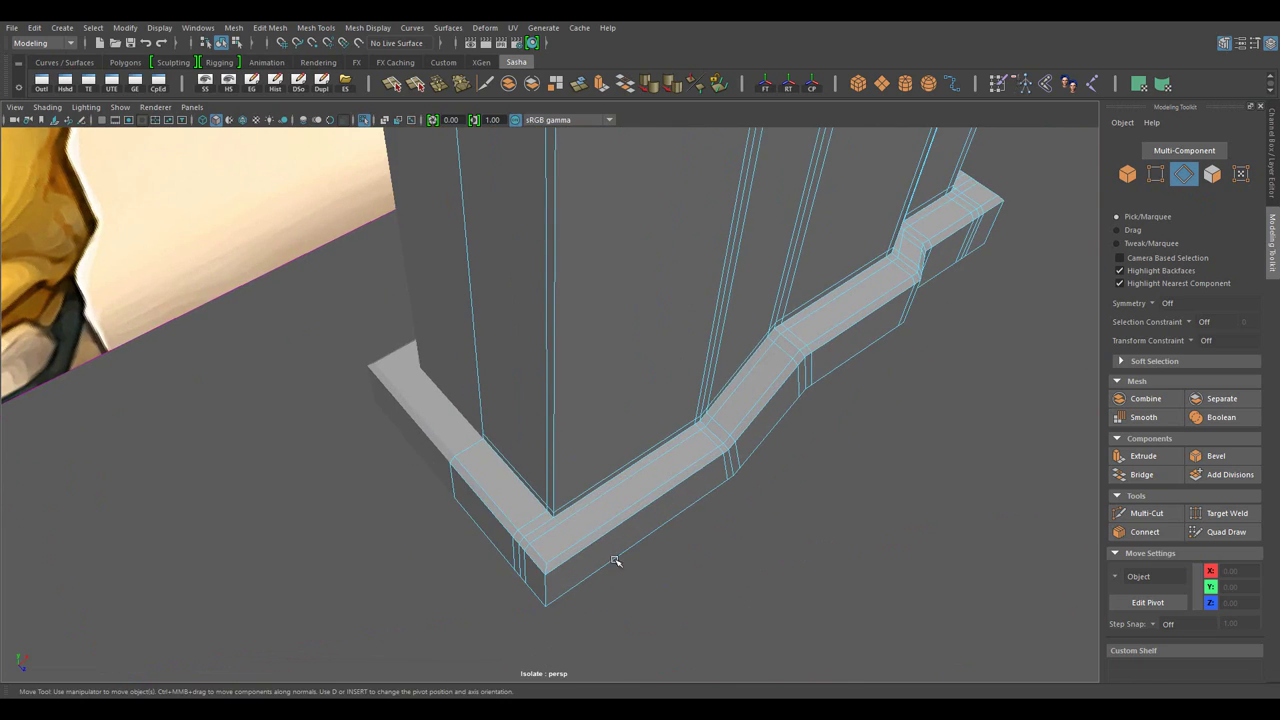
drag(538, 527, 783, 583)
click(783, 583)
drag(783, 583, 537, 669)
drag(537, 669, 569, 466)
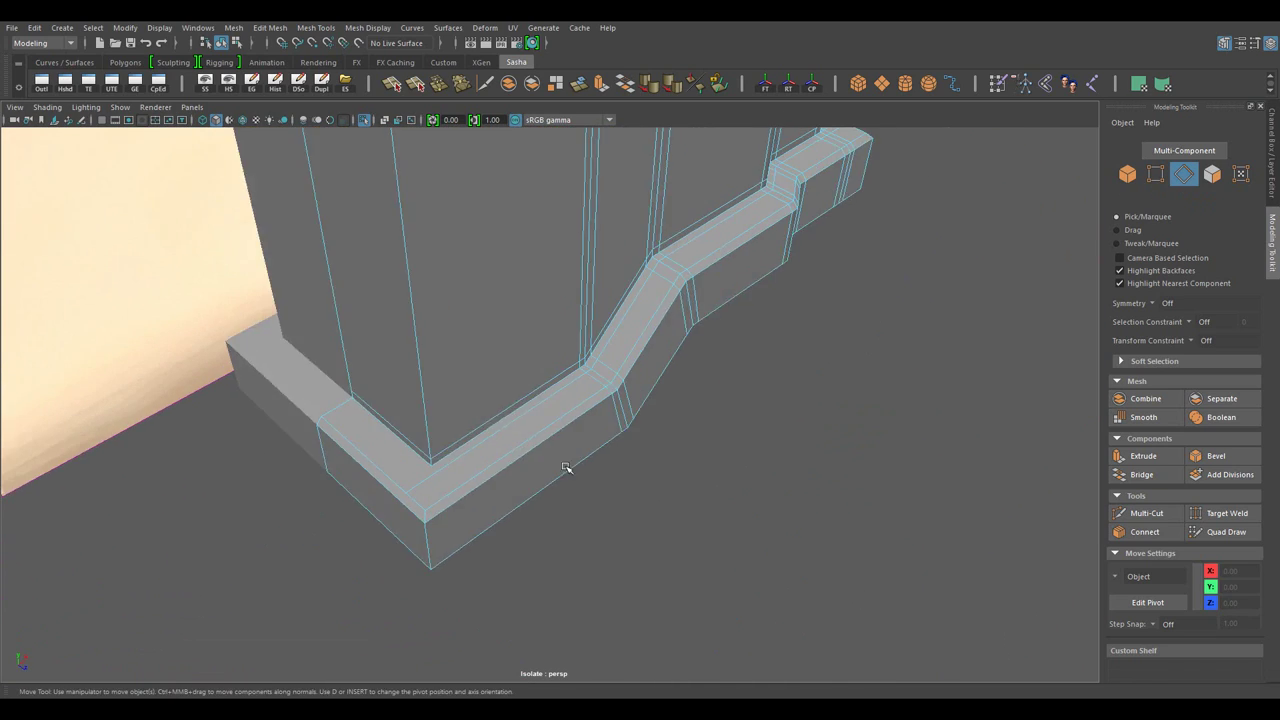
drag(569, 466, 544, 454)
drag(544, 454, 566, 300)
click(566, 300)
drag(566, 300, 508, 301)
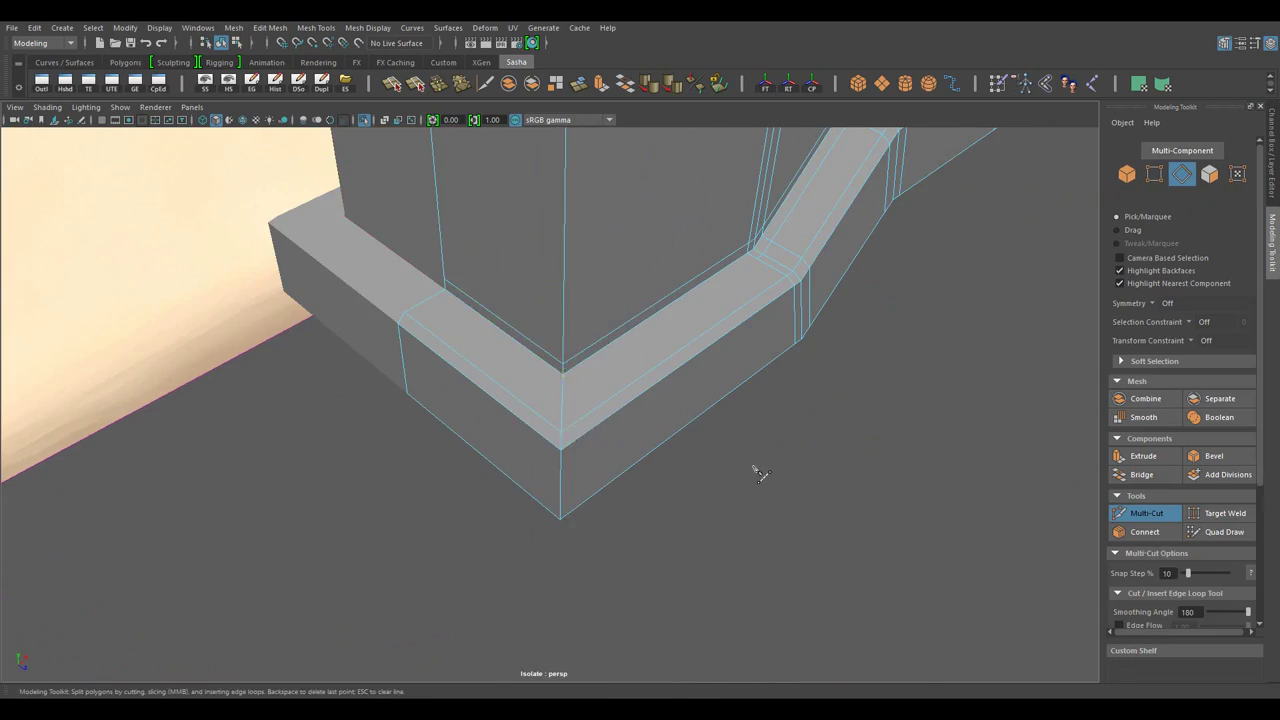
drag(760, 474, 520, 320)
key(w)
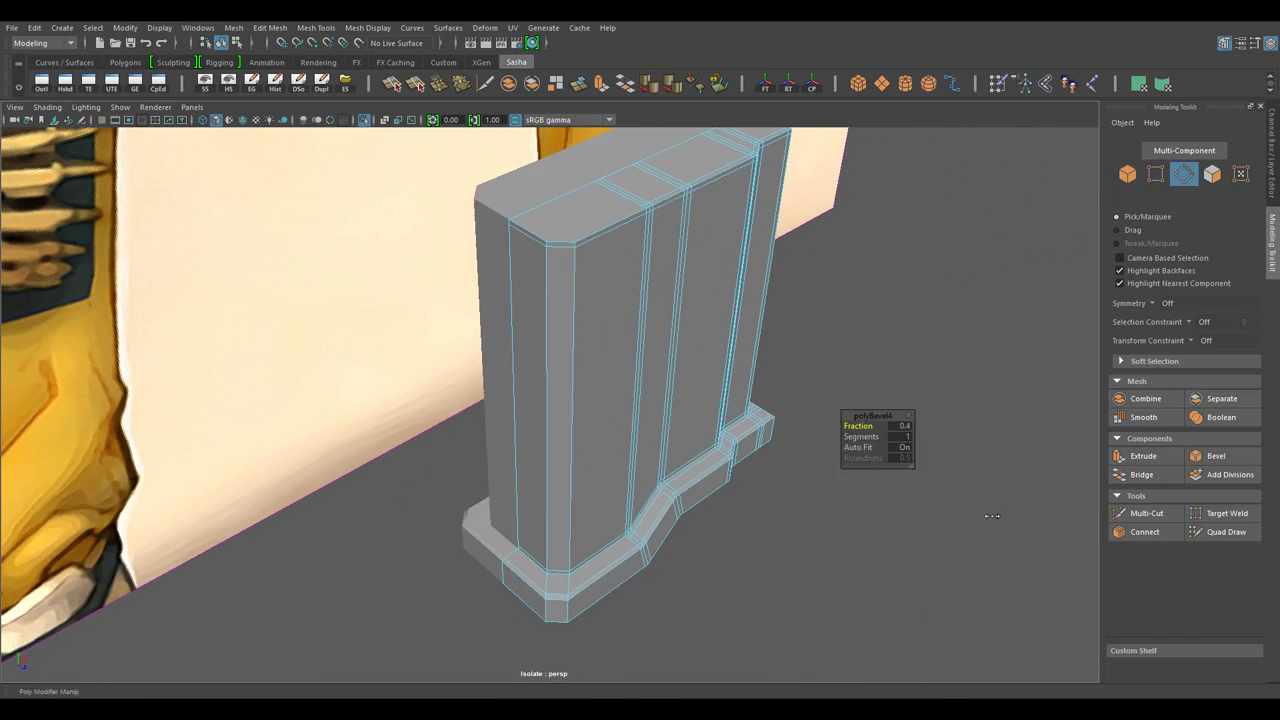
- Select two top edges of the magazine and scale them
drag(992, 516, 614, 563)
click(614, 563)
key(w)
drag(560, 371, 699, 405)
click(775, 290)
key(r)
- Extrude the magazine's top face at offset 0.01 to inset a thin border loop
key(F11)
click(708, 385)
key(ctrl+e)
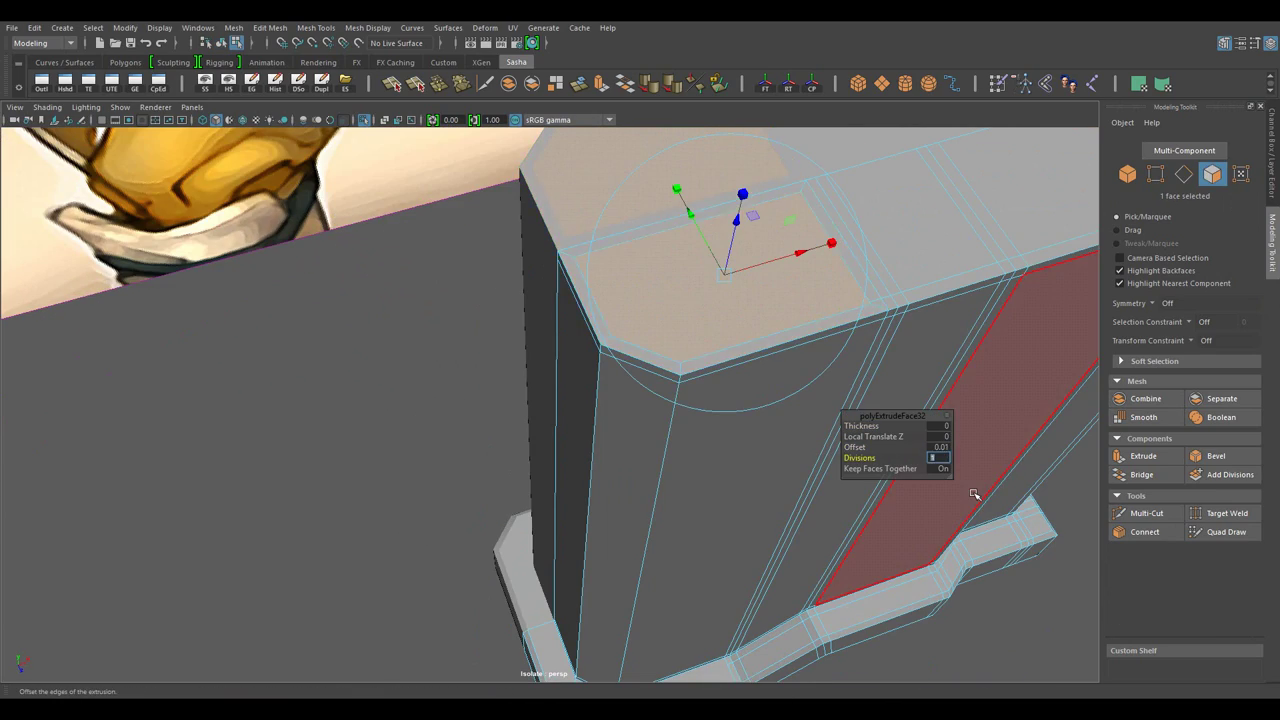
drag(974, 494, 662, 479)
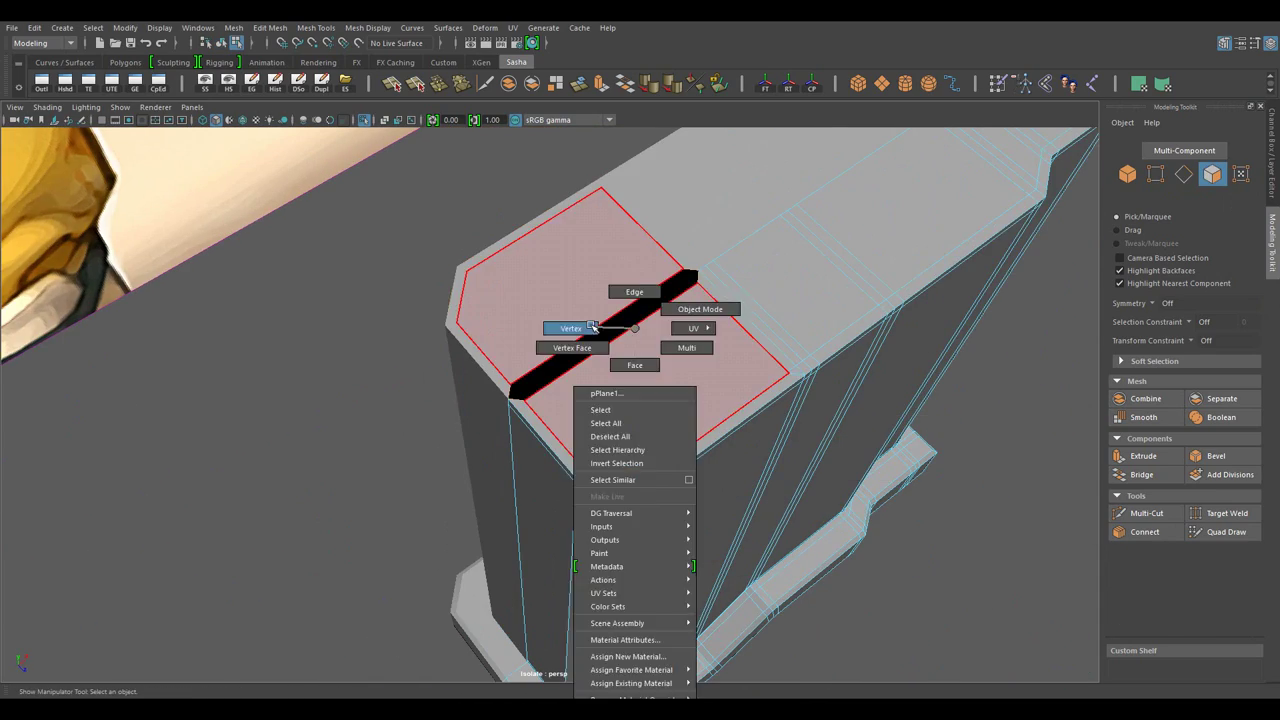
drag(713, 272, 609, 371)
scroll(up, 3)
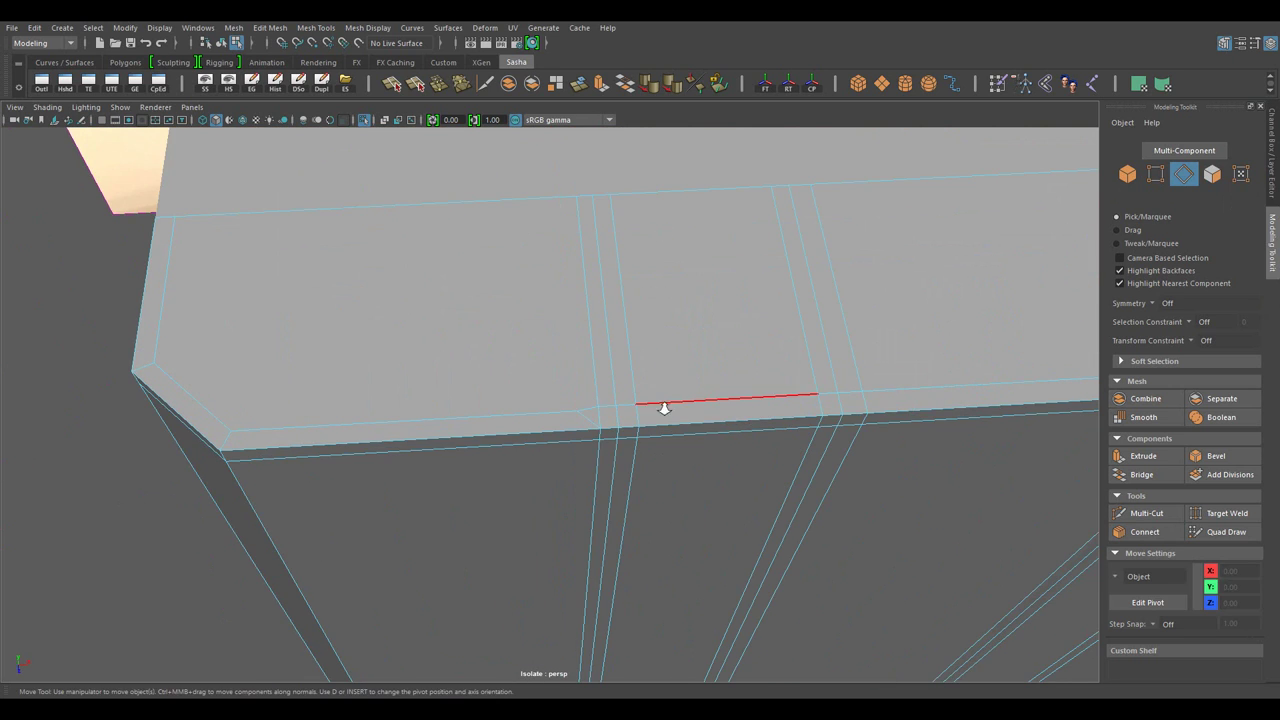
drag(664, 408, 663, 517)
scroll(down, 3)
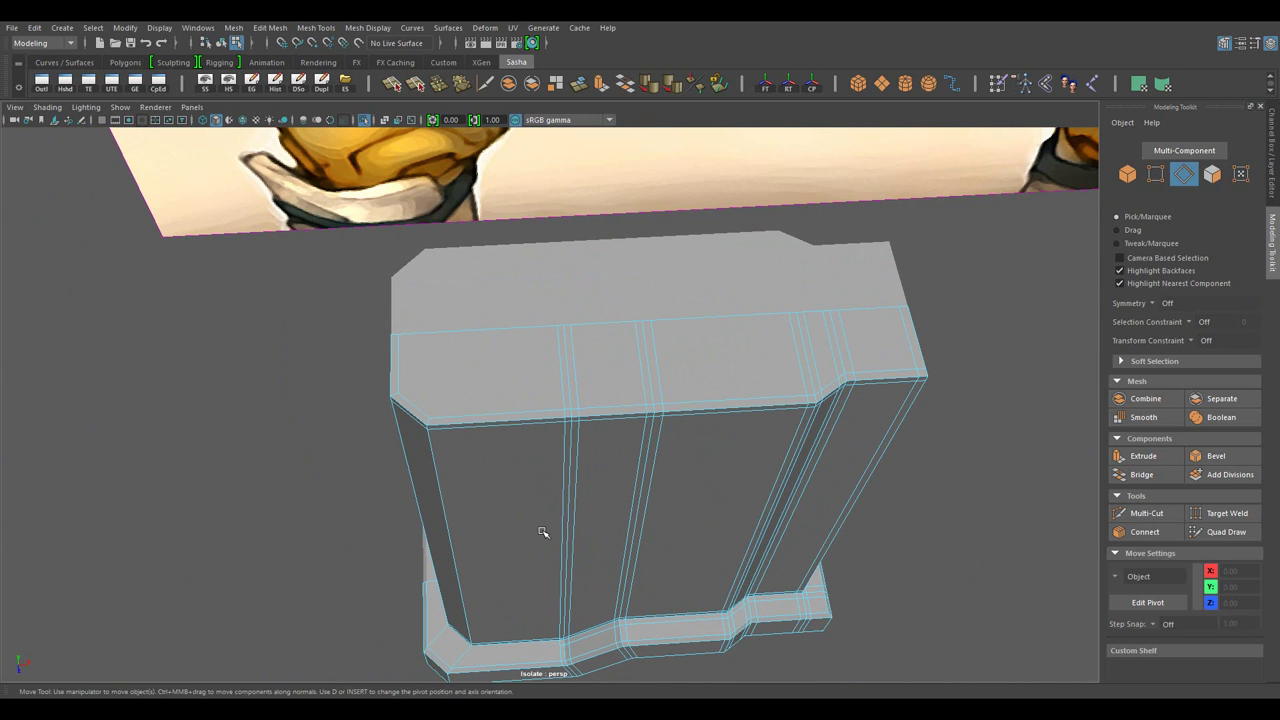
drag(542, 532, 594, 503)
scroll(up, 3)
- Add Multi-Cut edges on the magazine top and check them from several angles
drag(557, 286, 505, 266)
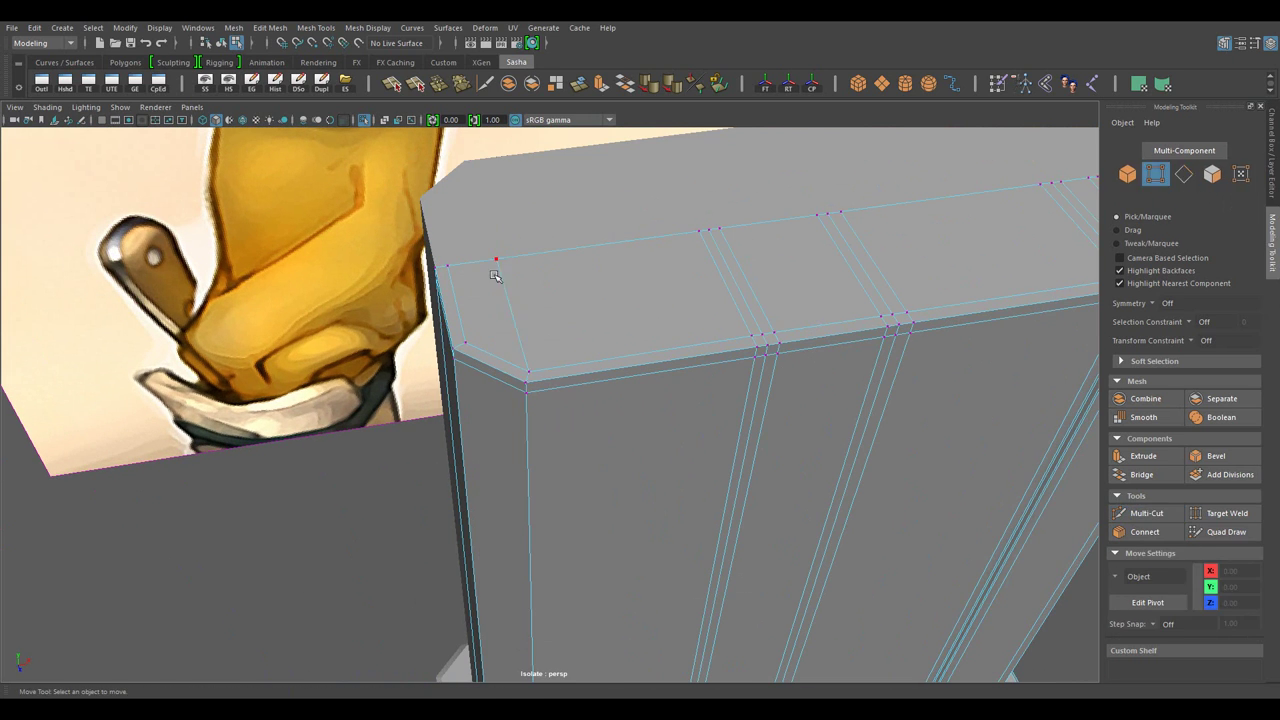
scroll(down, 3)
drag(494, 275, 641, 472)
scroll(up, 3)
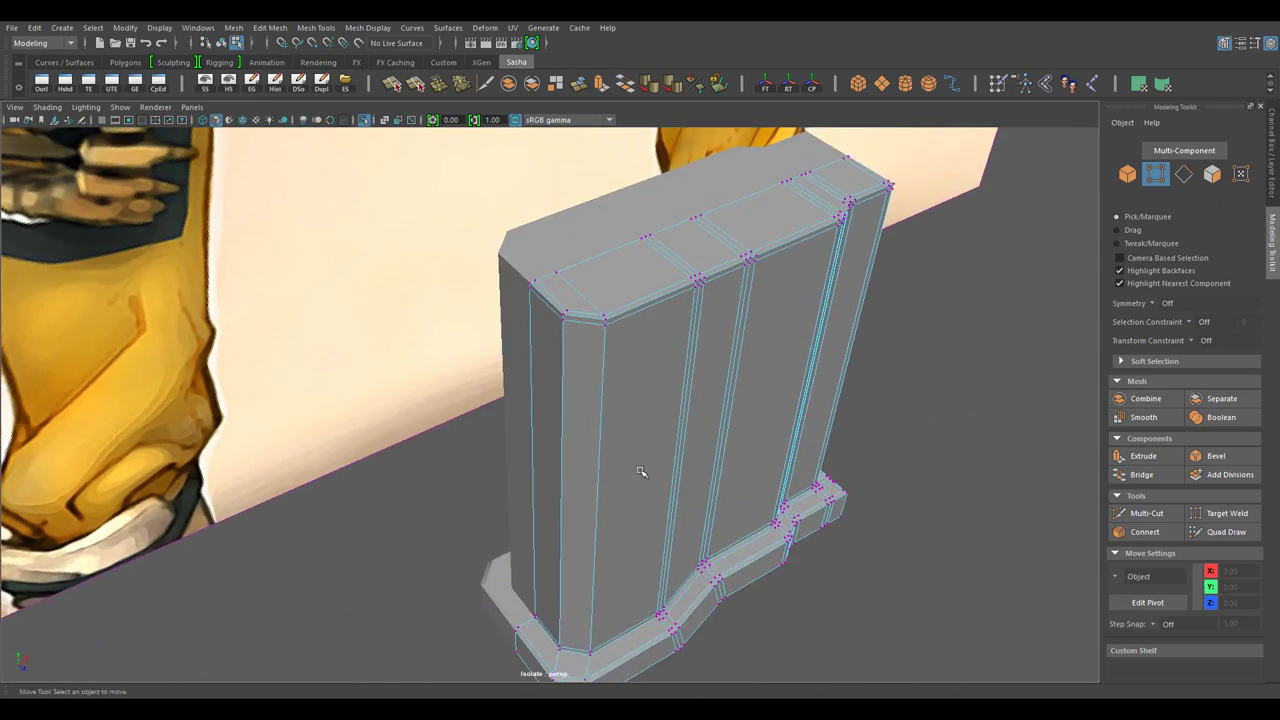
scroll(up, 3)
scroll(down, 3)
- Connect a single-segment edge across the magazine's lower corner
drag(581, 298, 640, 400)
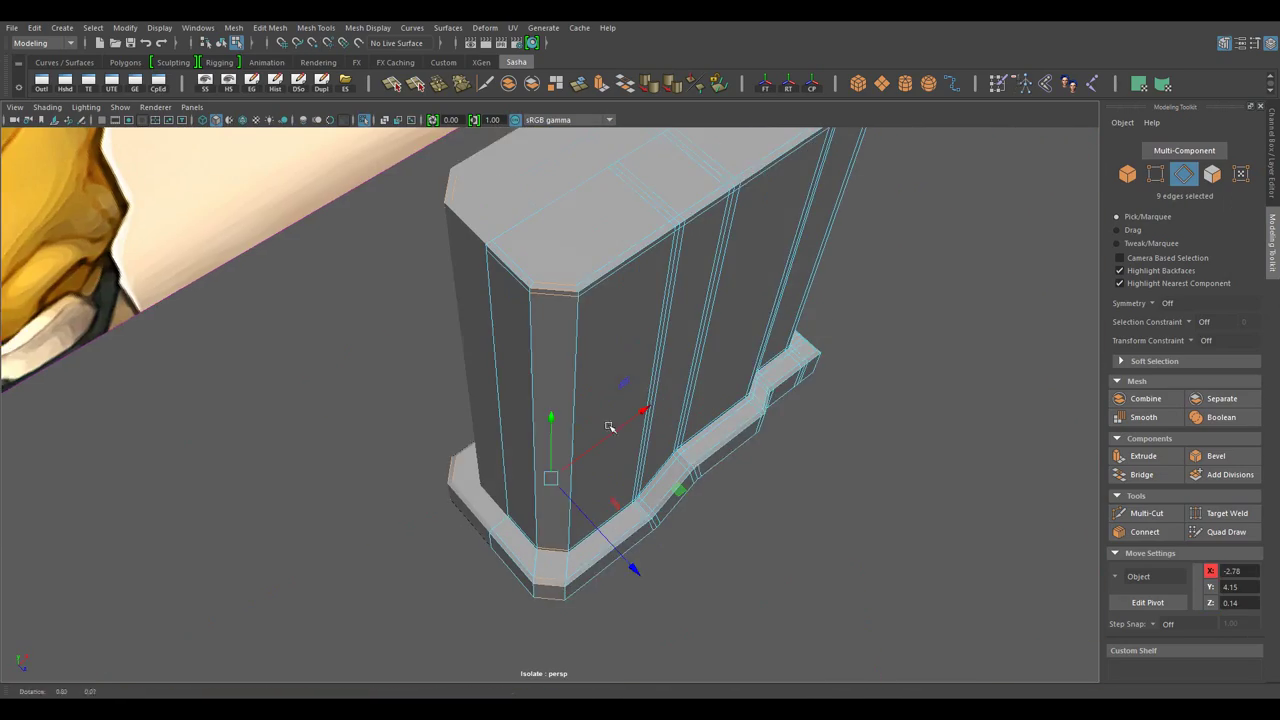
scroll(up, 3)
click(1145, 531)
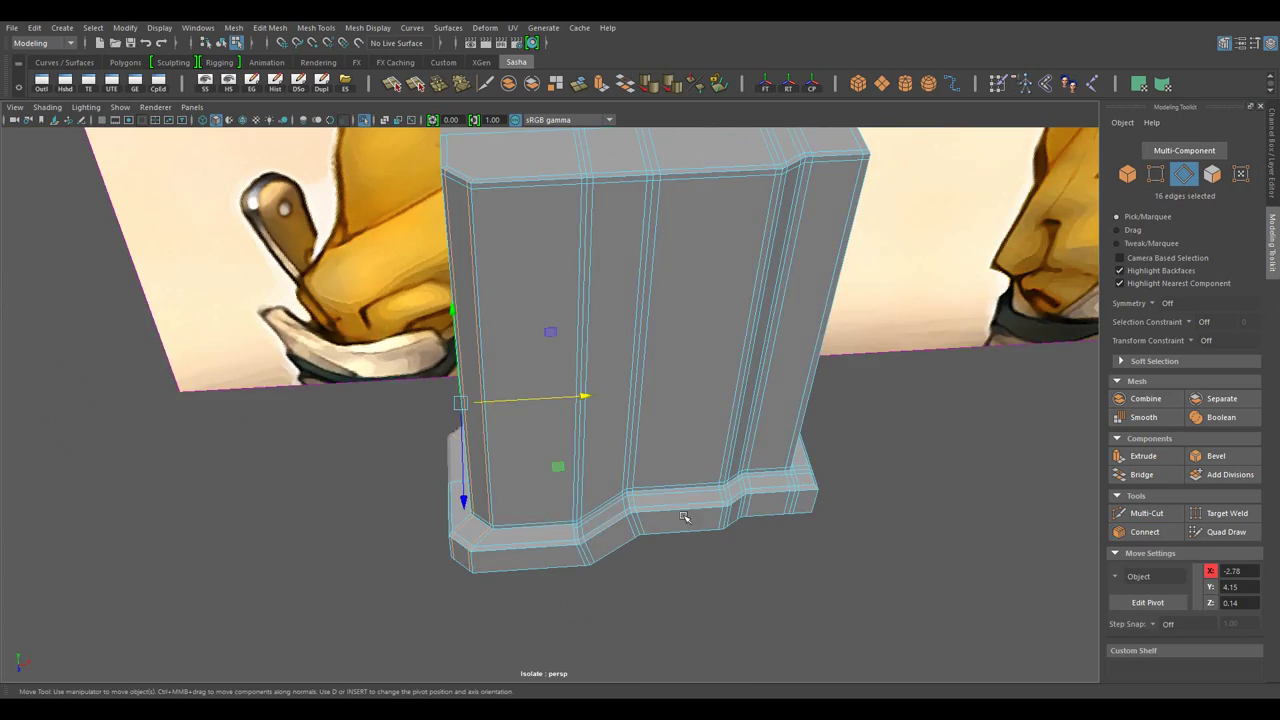
drag(645, 591, 638, 569)
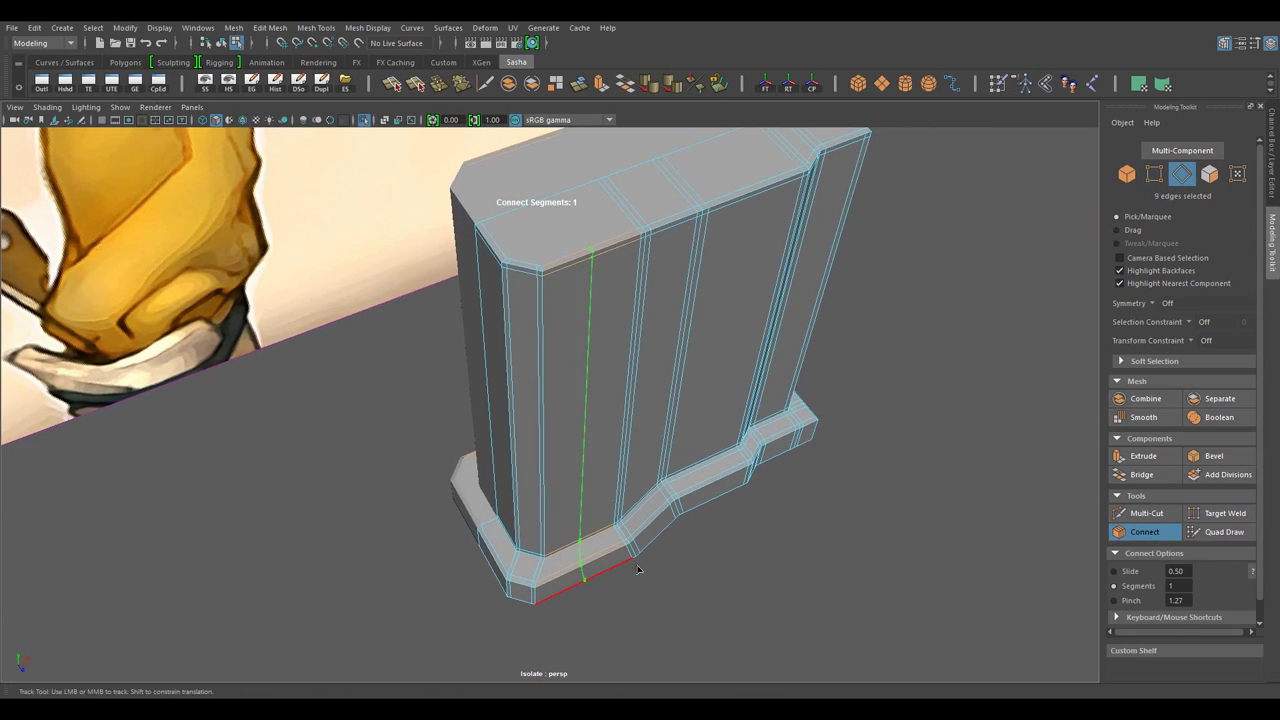
key(w)
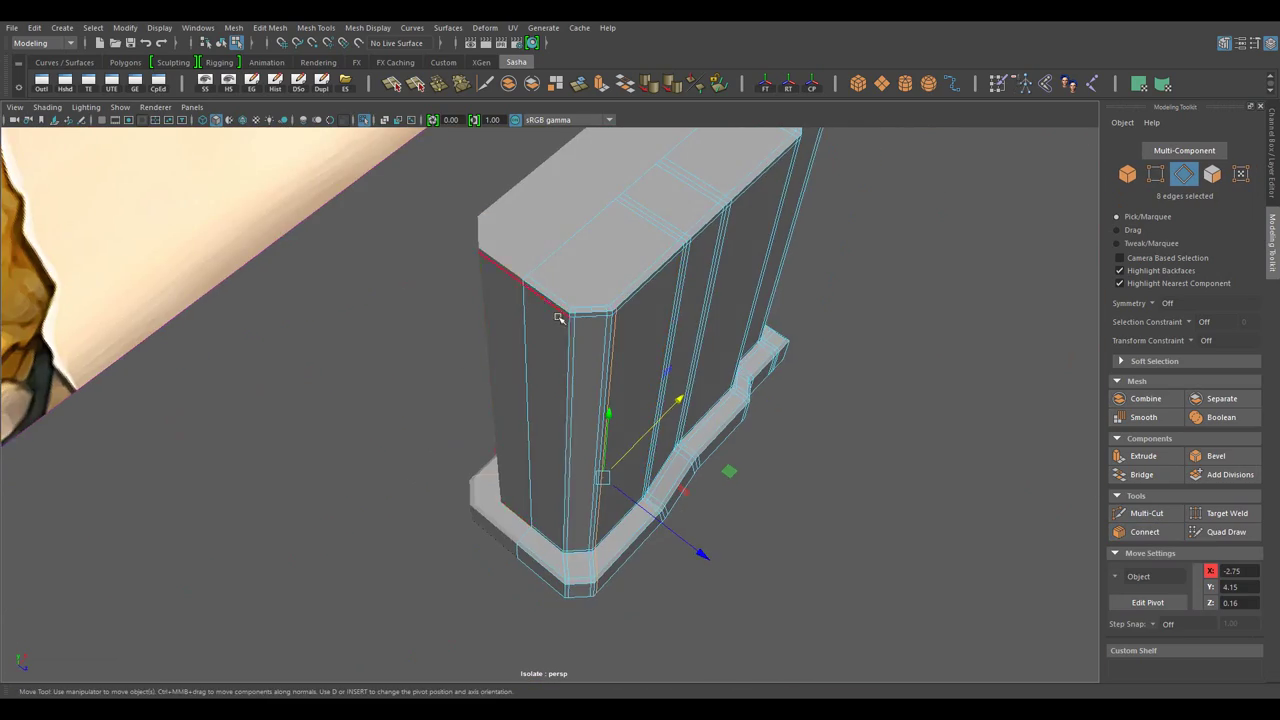
- Select the base ledge edges and connect them with a holding loop
drag(597, 448, 814, 597)
key(F8)
drag(603, 328, 604, 300)
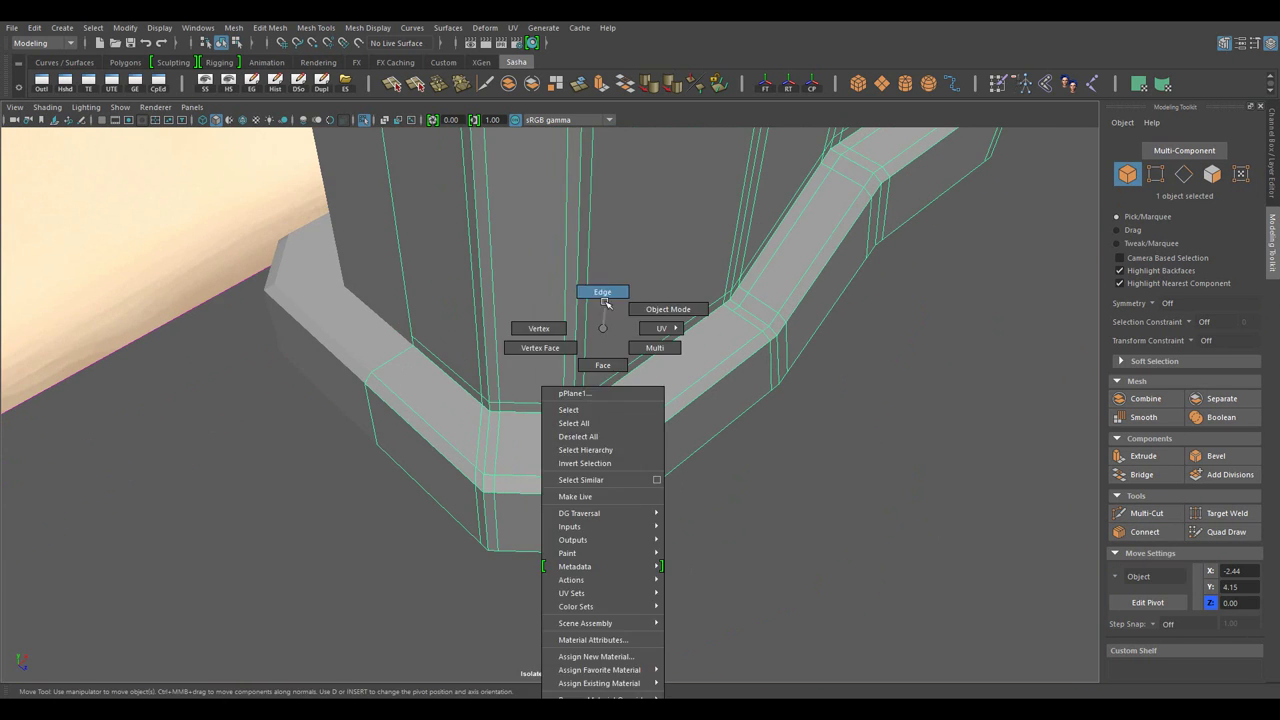
drag(604, 300, 757, 503)
key(ctrl+shift+c)
drag(757, 503, 1074, 568)
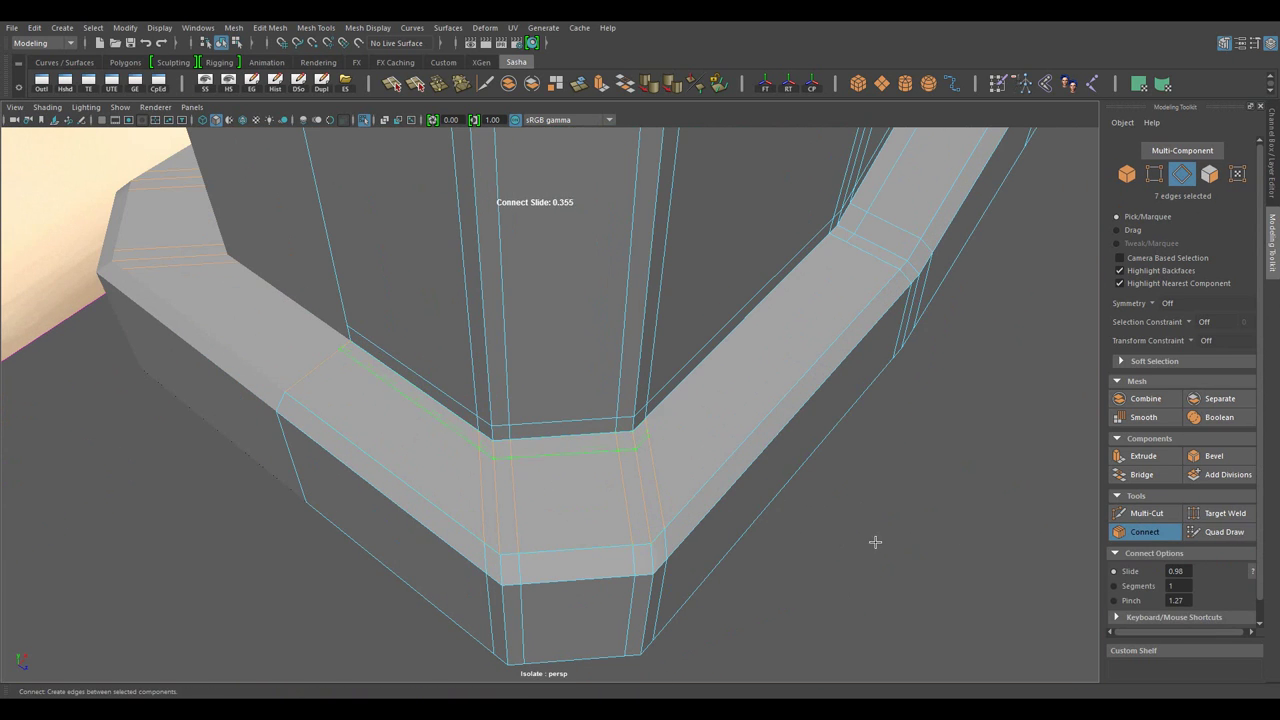
- Start Multi-Cut and inspect the magazine's front face from several angles
key(ctrl+shift+x)
drag(646, 434, 705, 350)
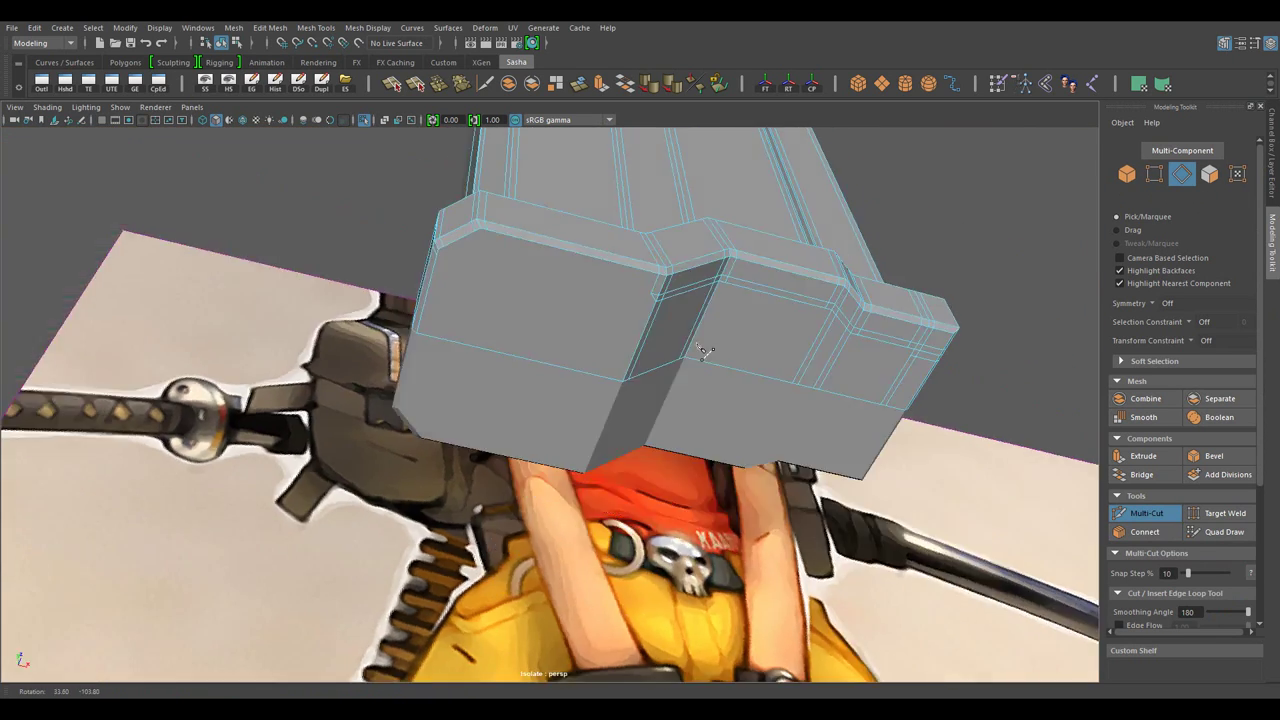
drag(705, 350, 806, 396)
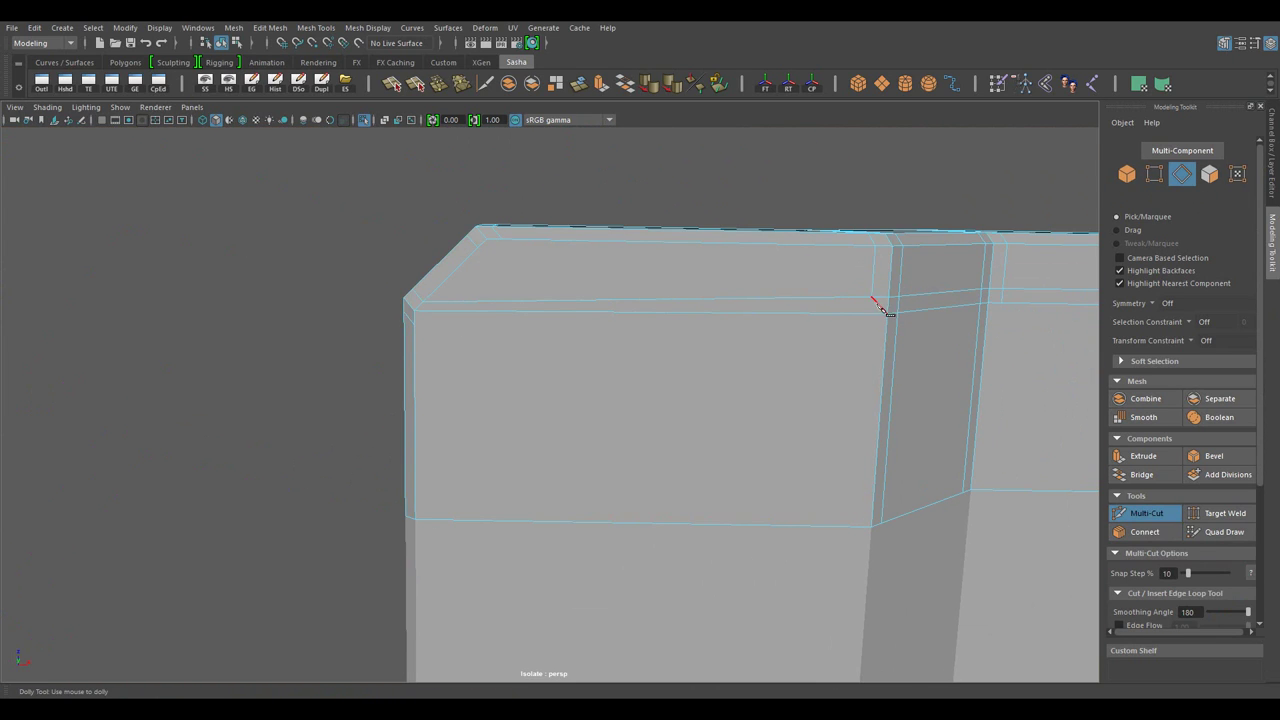
drag(866, 368, 586, 305)
drag(586, 305, 590, 543)
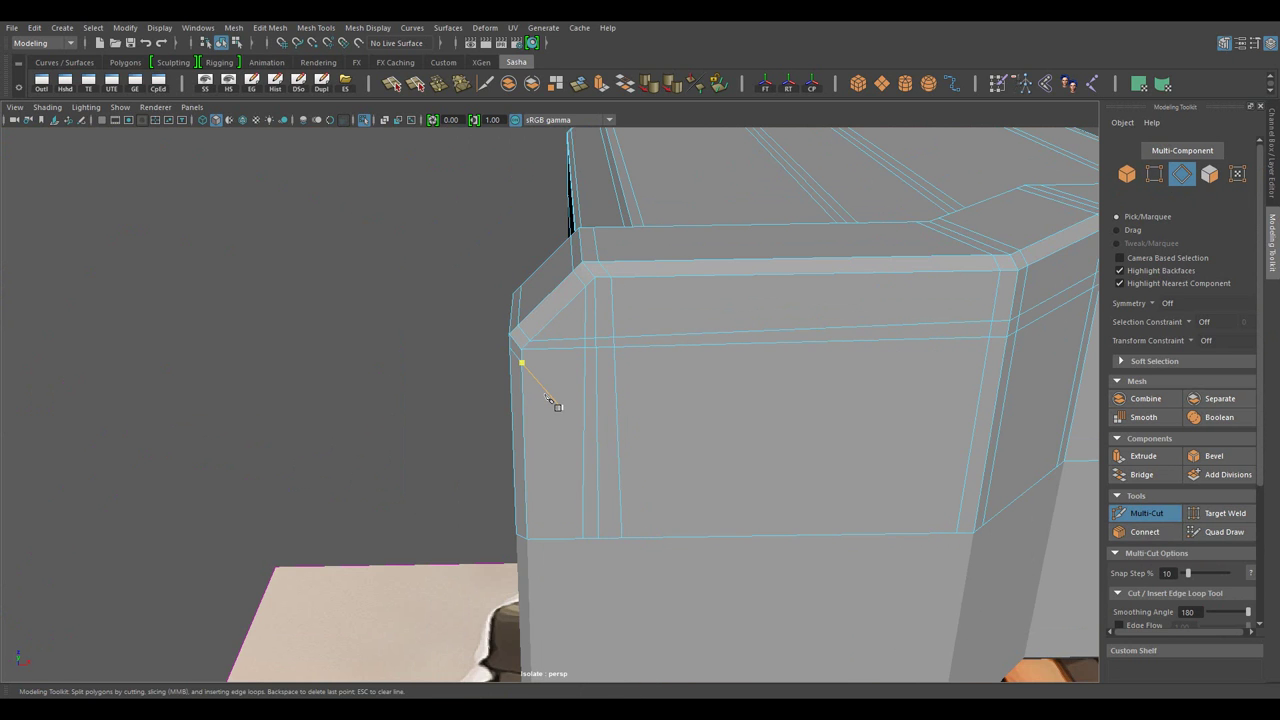
drag(549, 400, 620, 420)
drag(620, 420, 740, 380)
drag(740, 380, 560, 360)
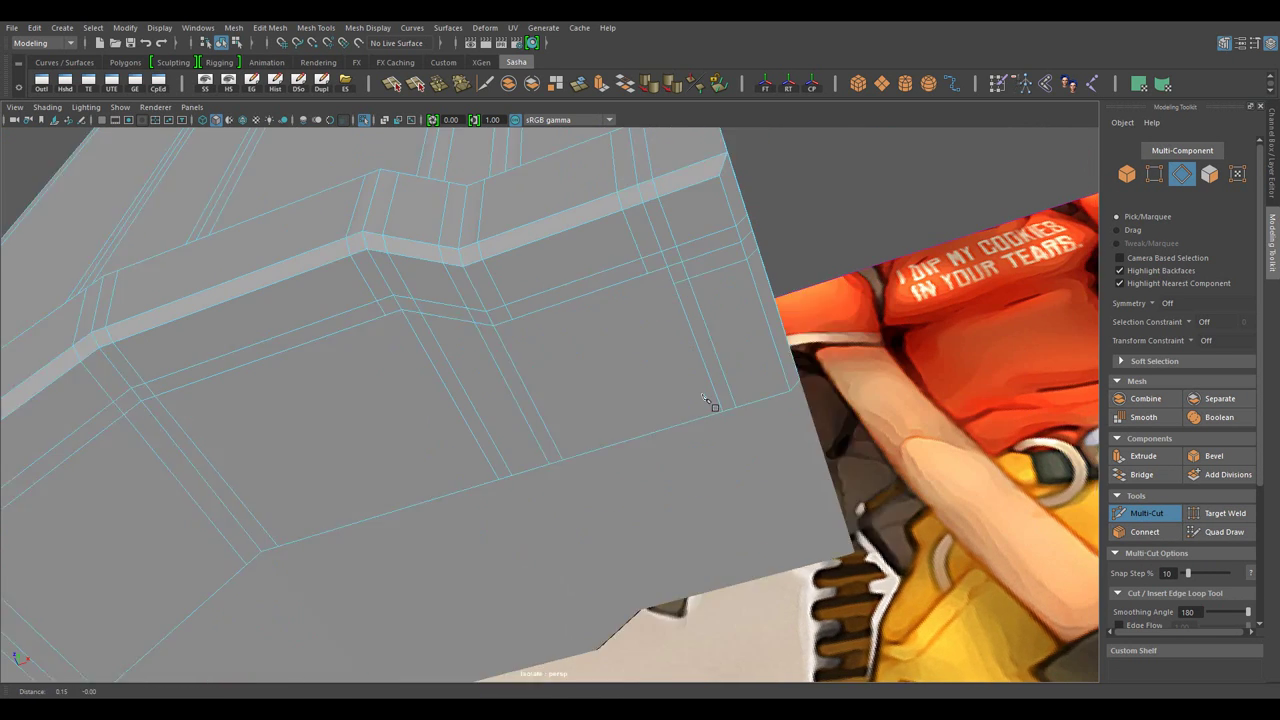
drag(560, 360, 537, 306)
drag(537, 306, 628, 308)
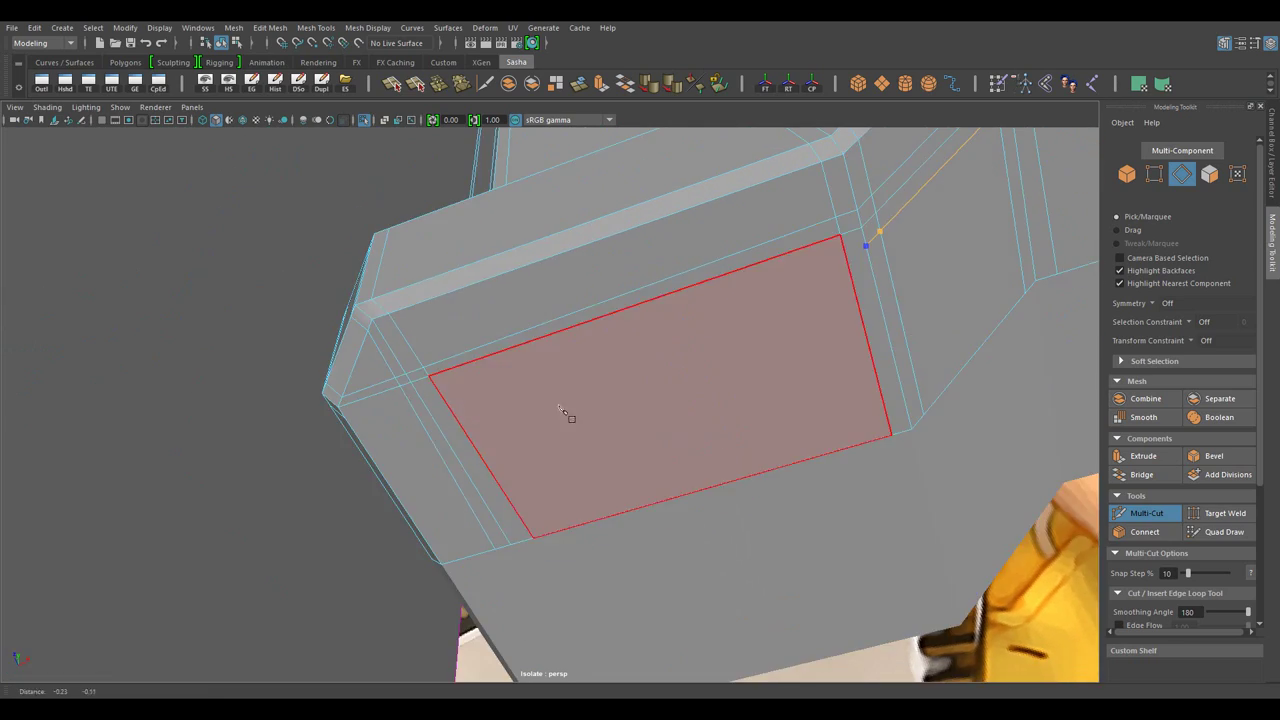
key(w)
- Multi-Cut a new edge from the magazine's lower edge up across its top face
drag(605, 297, 569, 426)
scroll(up, 3)
drag(563, 328, 437, 181)
drag(558, 427, 494, 366)
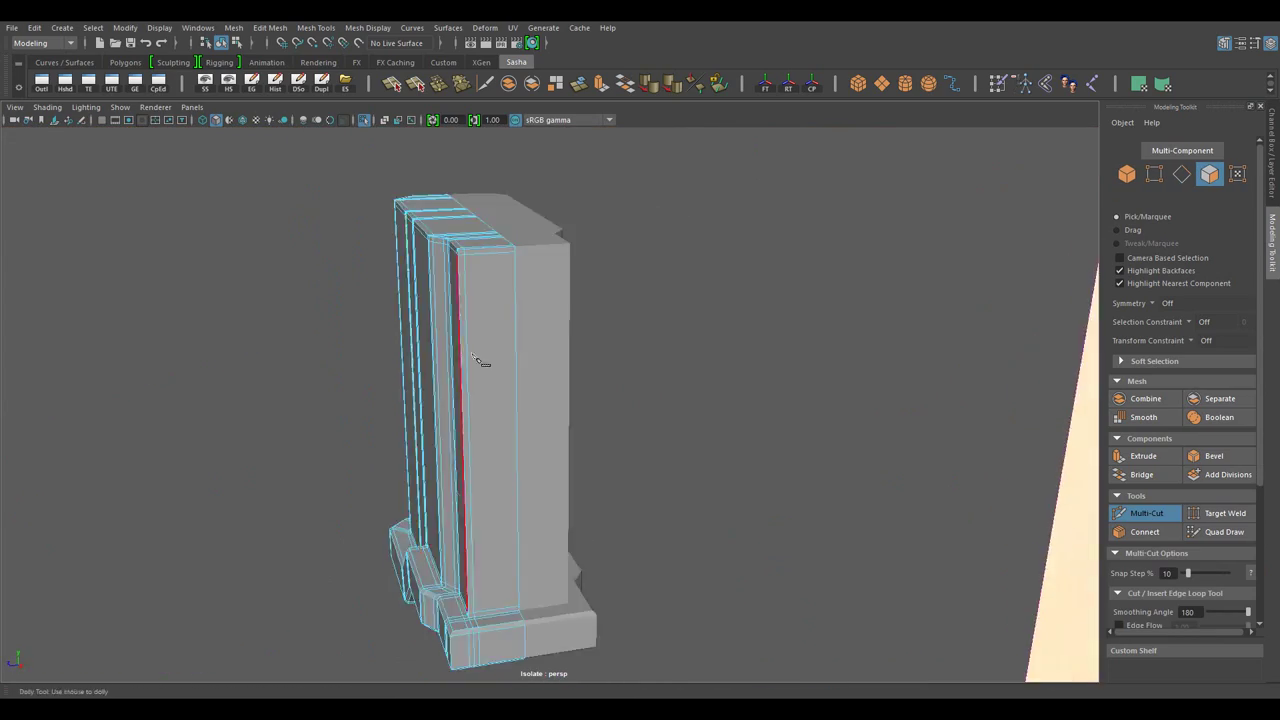
drag(494, 366, 620, 430)
scroll(up, 3)
drag(620, 430, 563, 517)
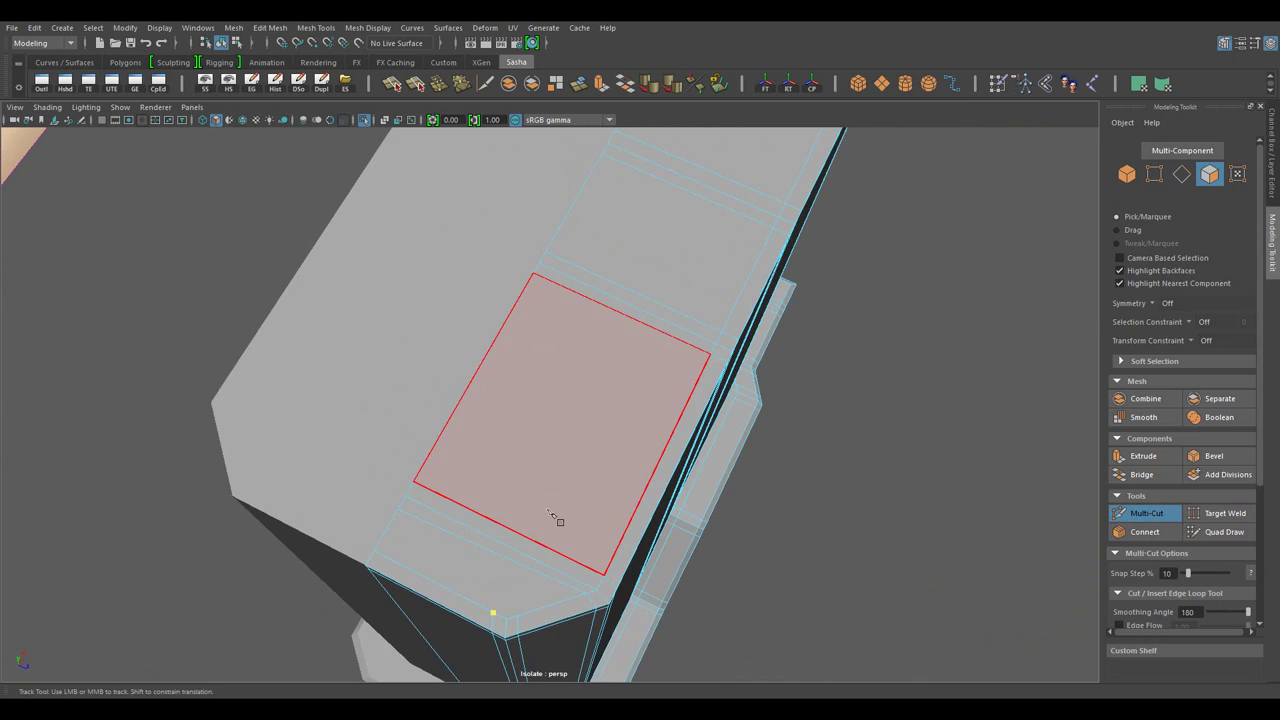
click(453, 564)
click(537, 368)
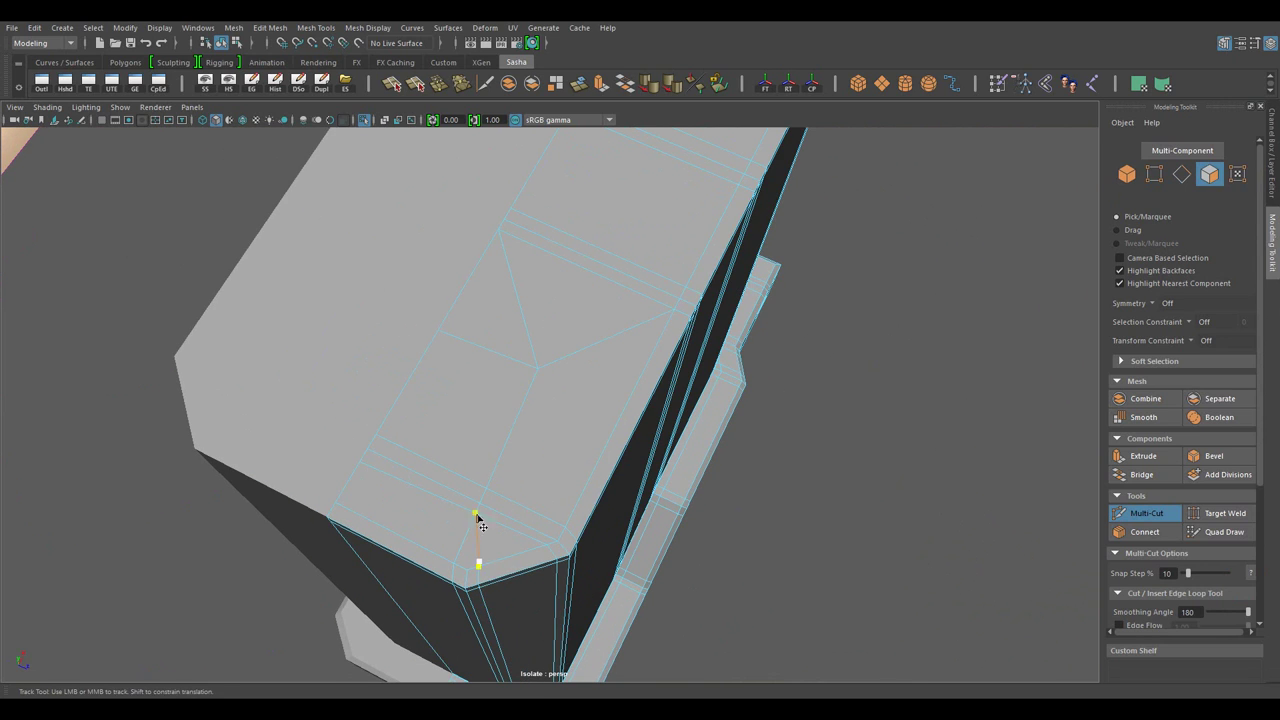
key(w)
drag(500, 334, 443, 343)
- Box-select edges across the magazine front and connect them, then frame the magazine
drag(324, 246, 874, 355)
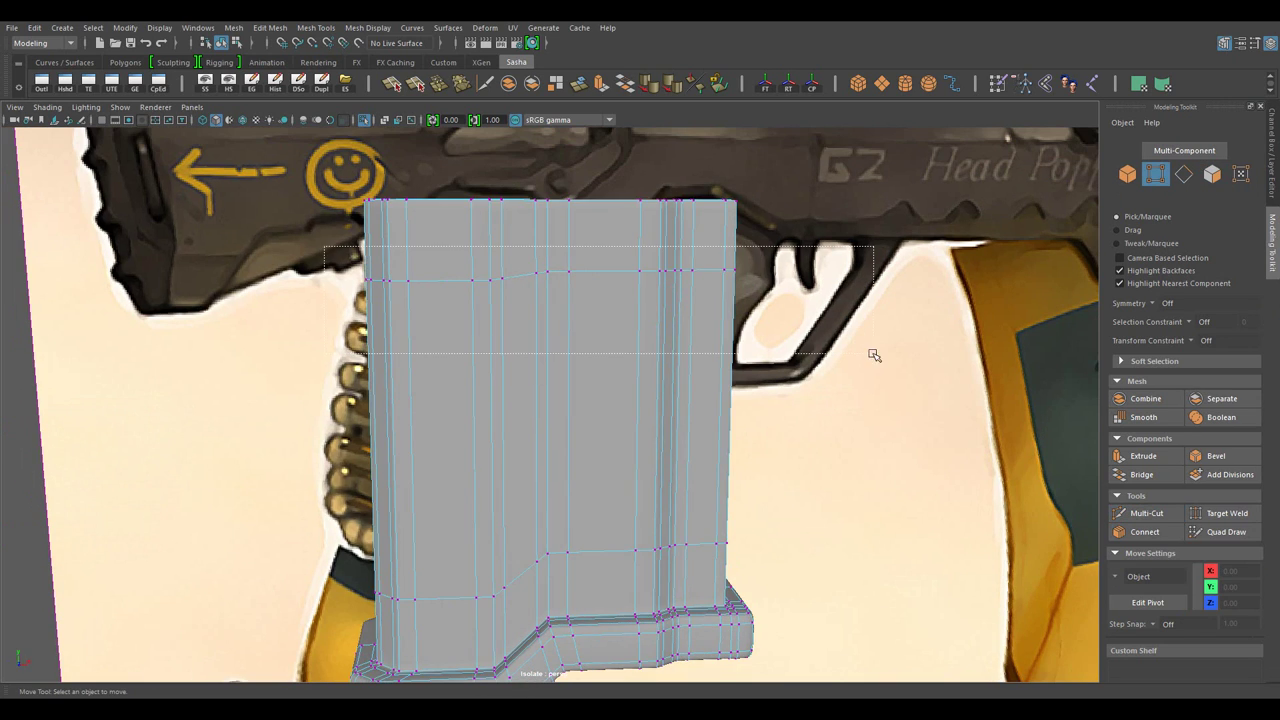
drag(891, 431, 860, 450)
drag(860, 450, 876, 484)
key(w)
scroll(down, 3)
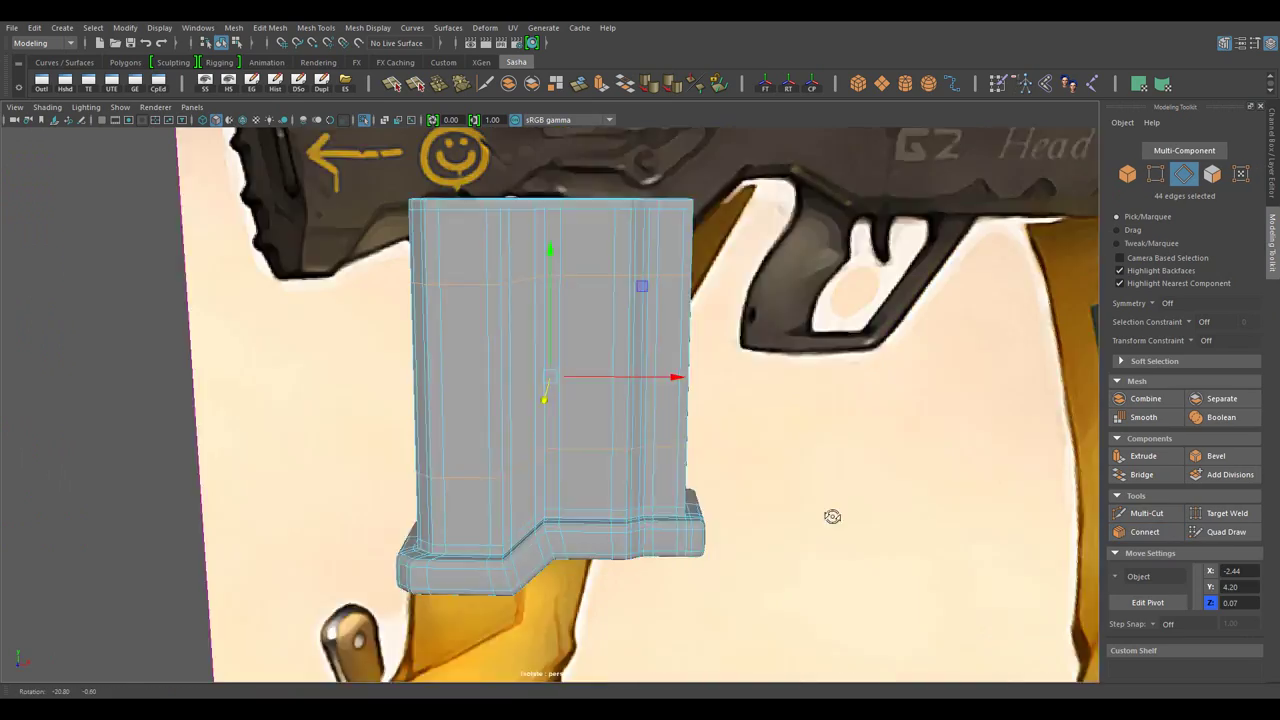
right_click(617, 329)
scroll(down, 3)
key(f)
- Insert a loop around the middle of the stepped base ledge at Slide 0.5
click(571, 478)
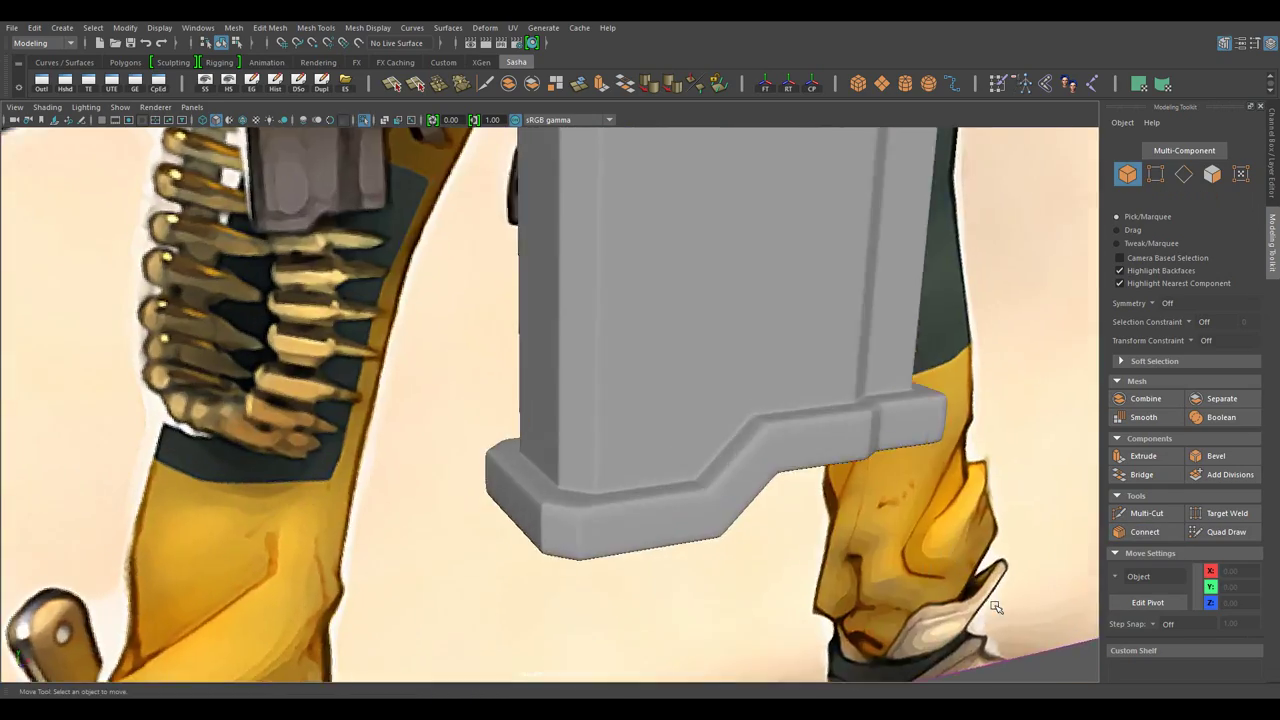
drag(718, 487, 568, 413)
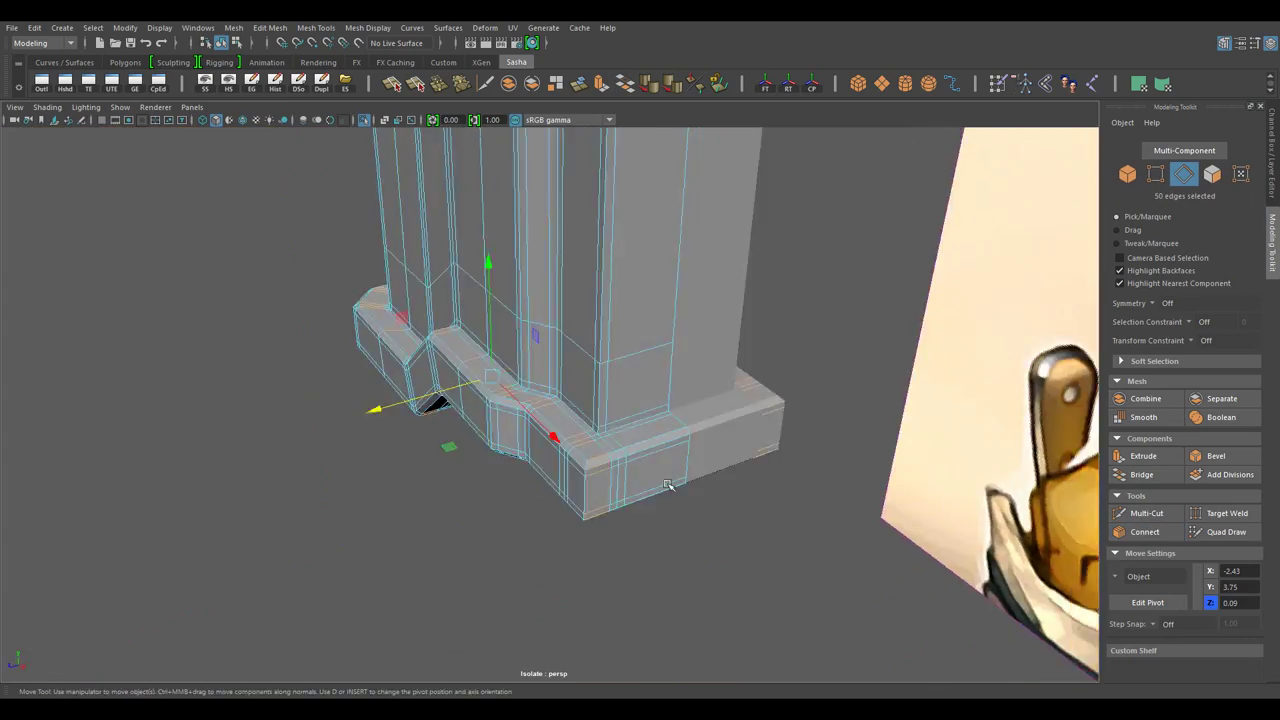
drag(668, 485, 450, 305)
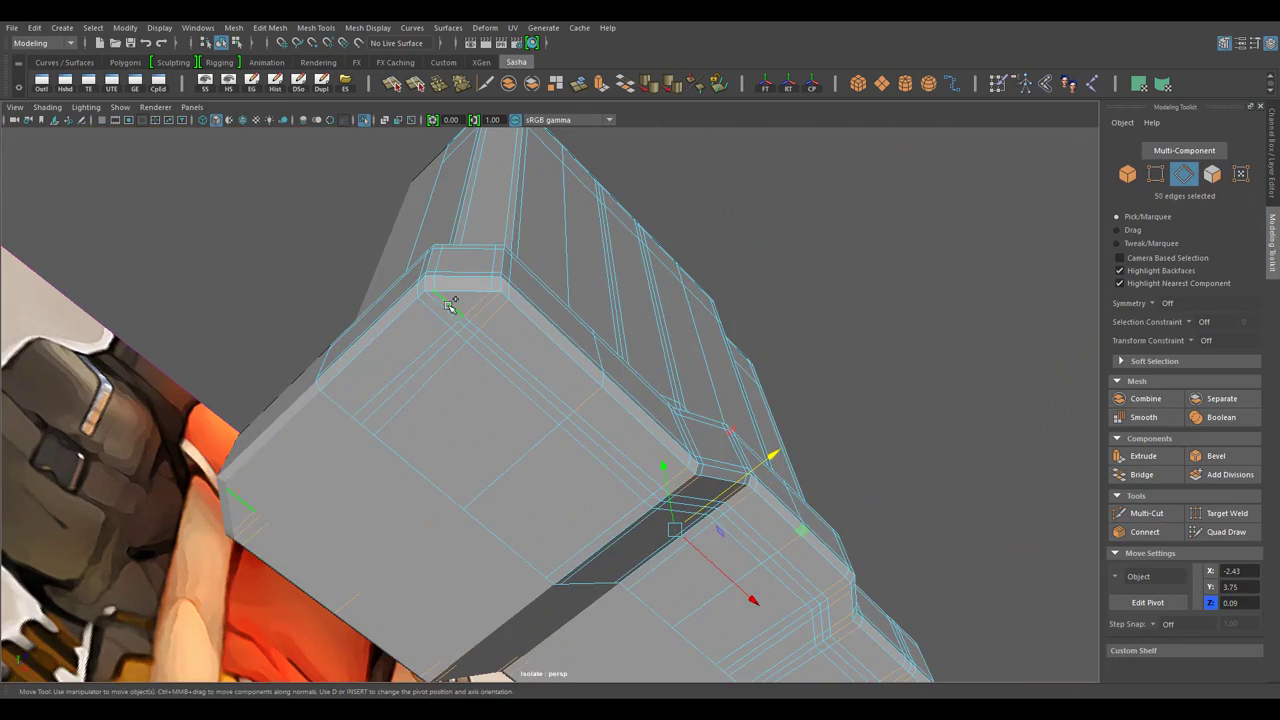
drag(891, 571, 1122, 612)
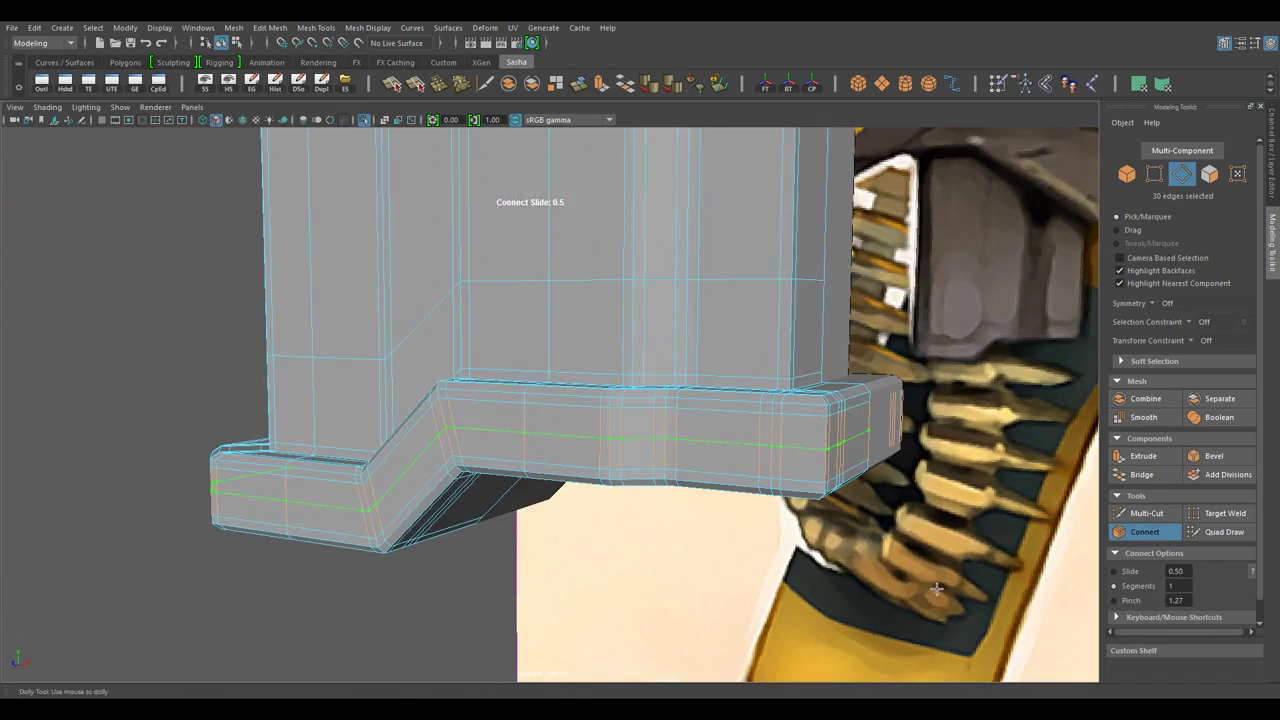
drag(706, 466, 795, 384)
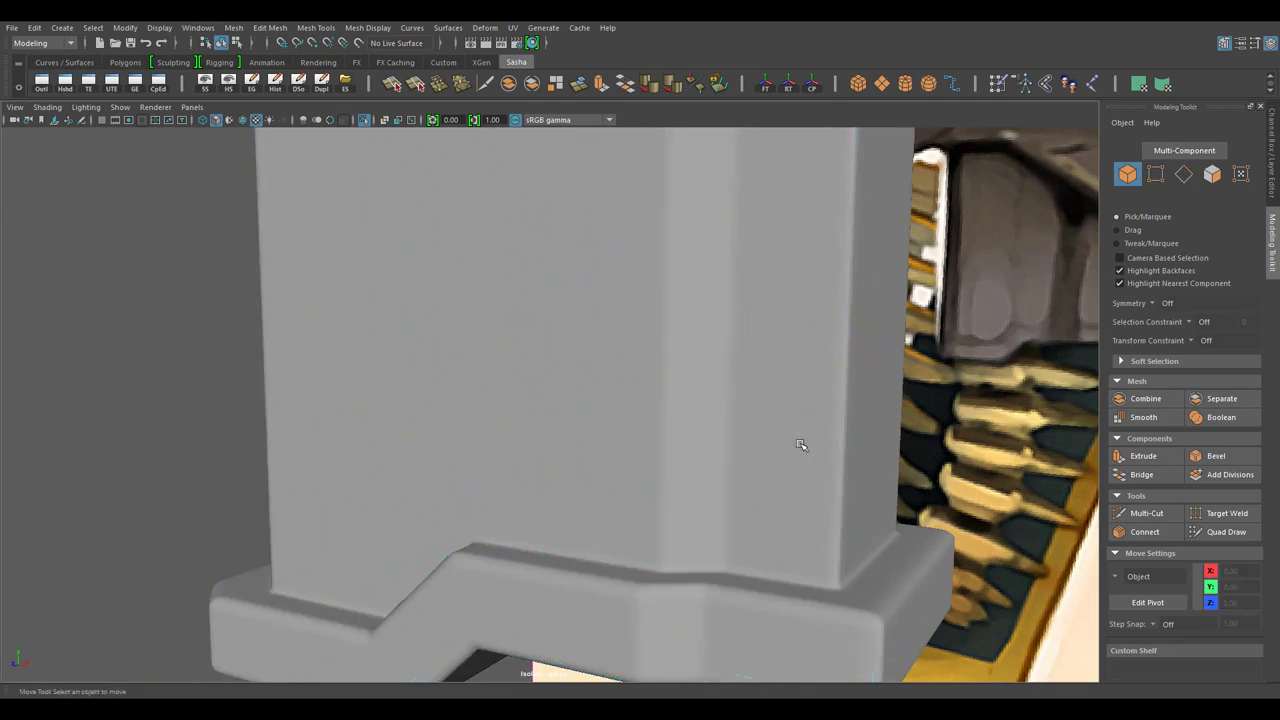
drag(600, 484, 880, 411)
drag(880, 411, 628, 505)
- Select the horizontal edge loop around the top of the magazine's base block
drag(525, 447, 657, 418)
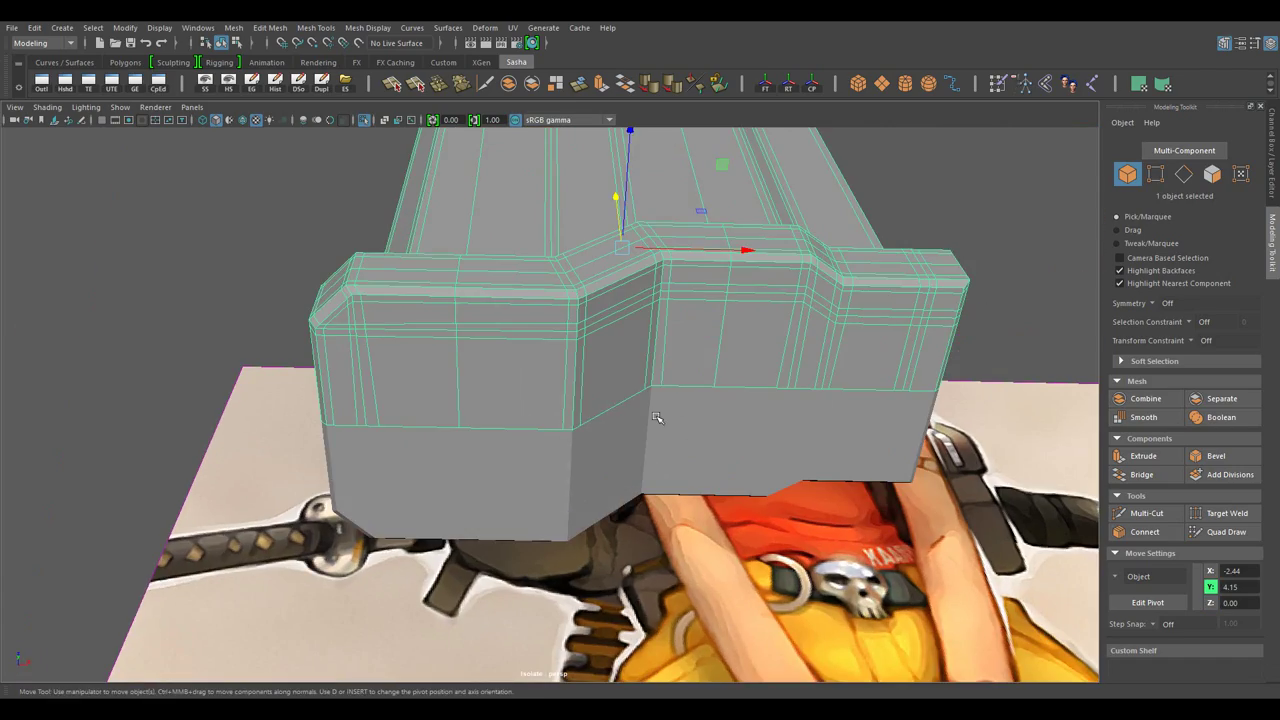
drag(447, 374, 651, 334)
drag(457, 326, 458, 291)
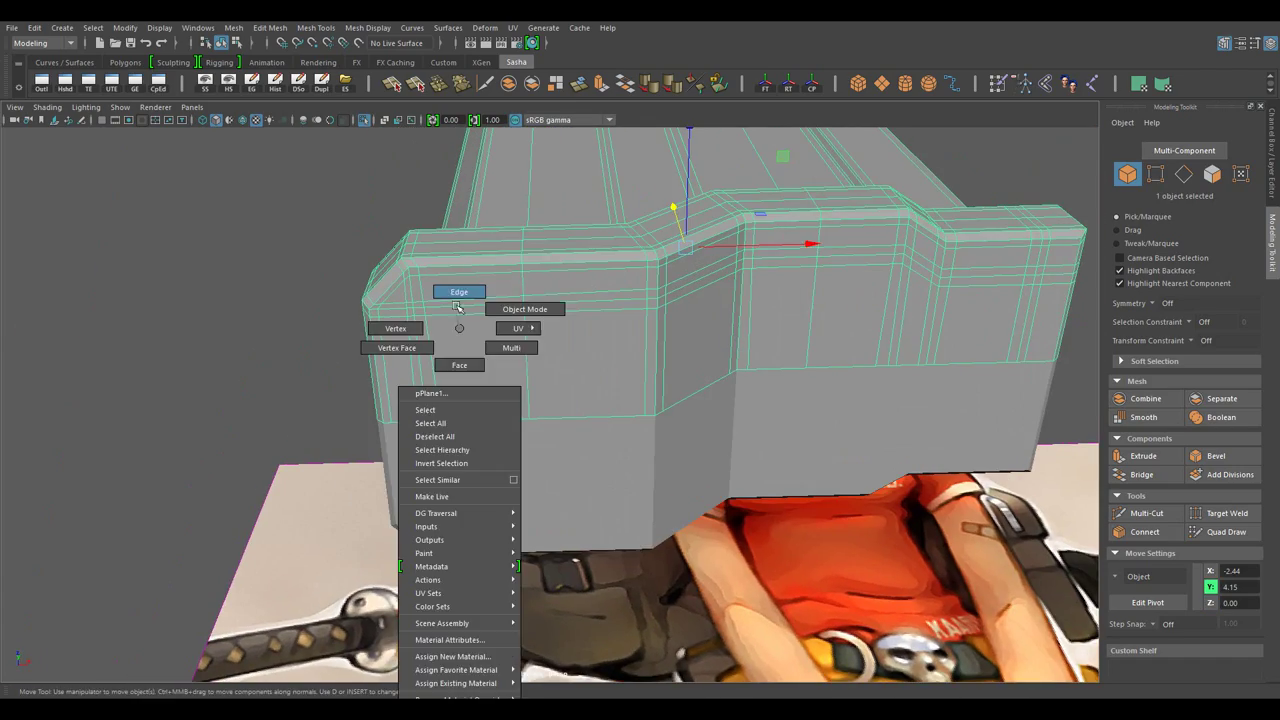
key(w)
scroll(up, 3)
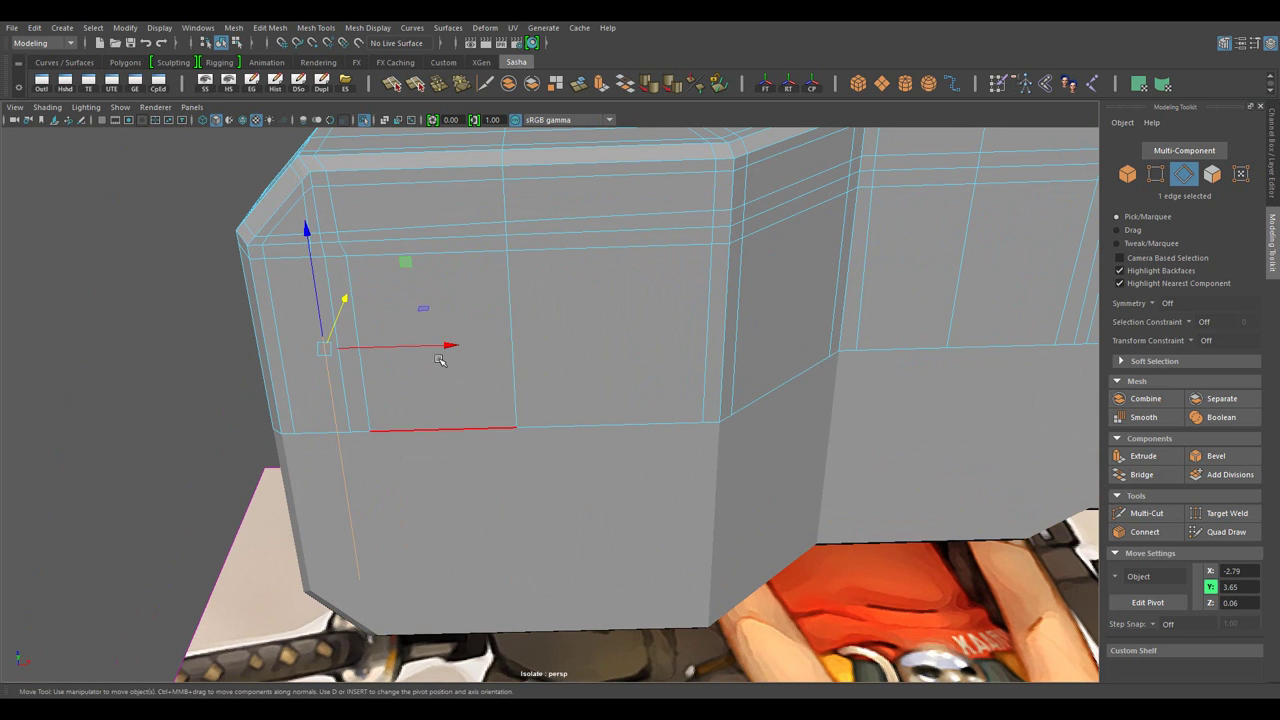
scroll(down, 3)
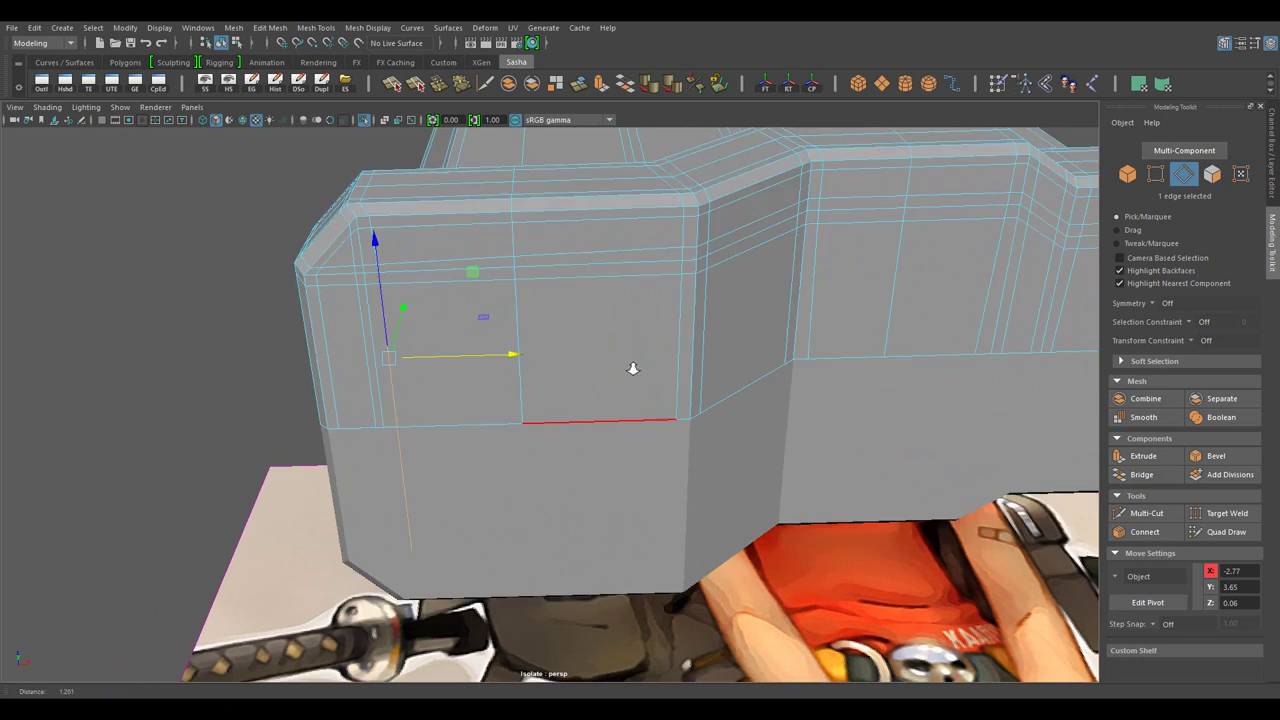
drag(632, 366, 549, 404)
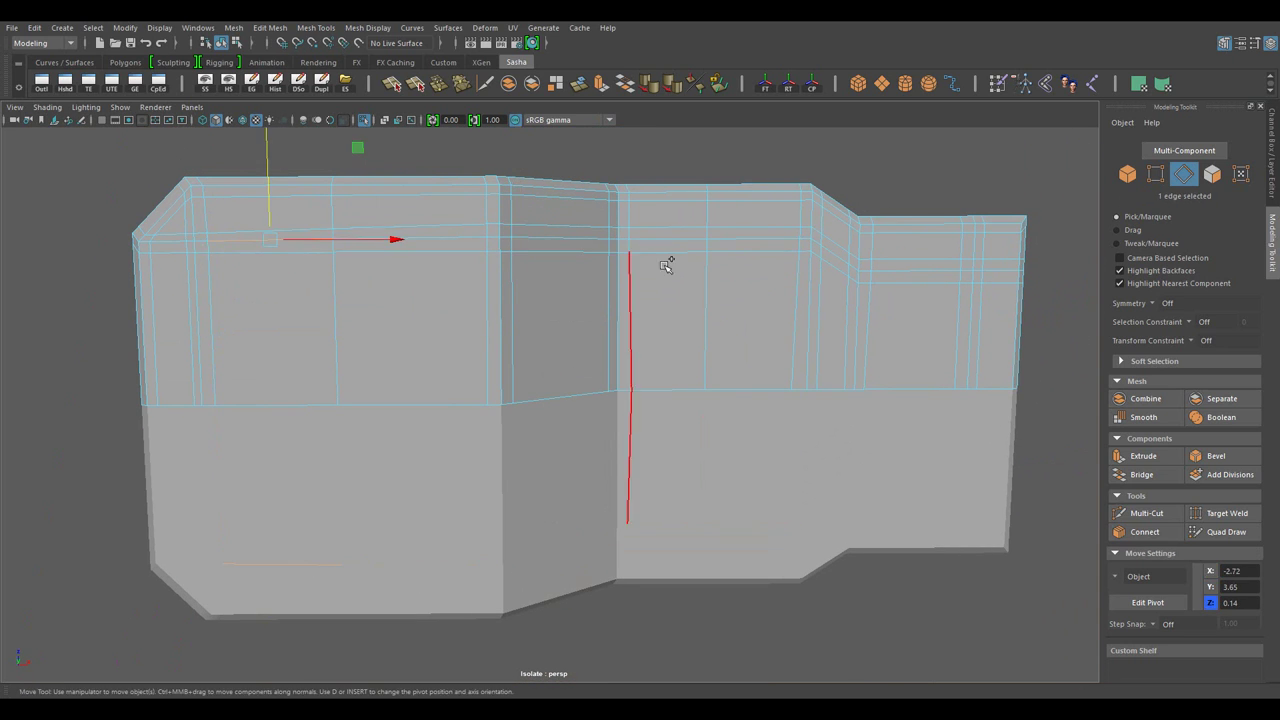
double_click(667, 254)
key(r)
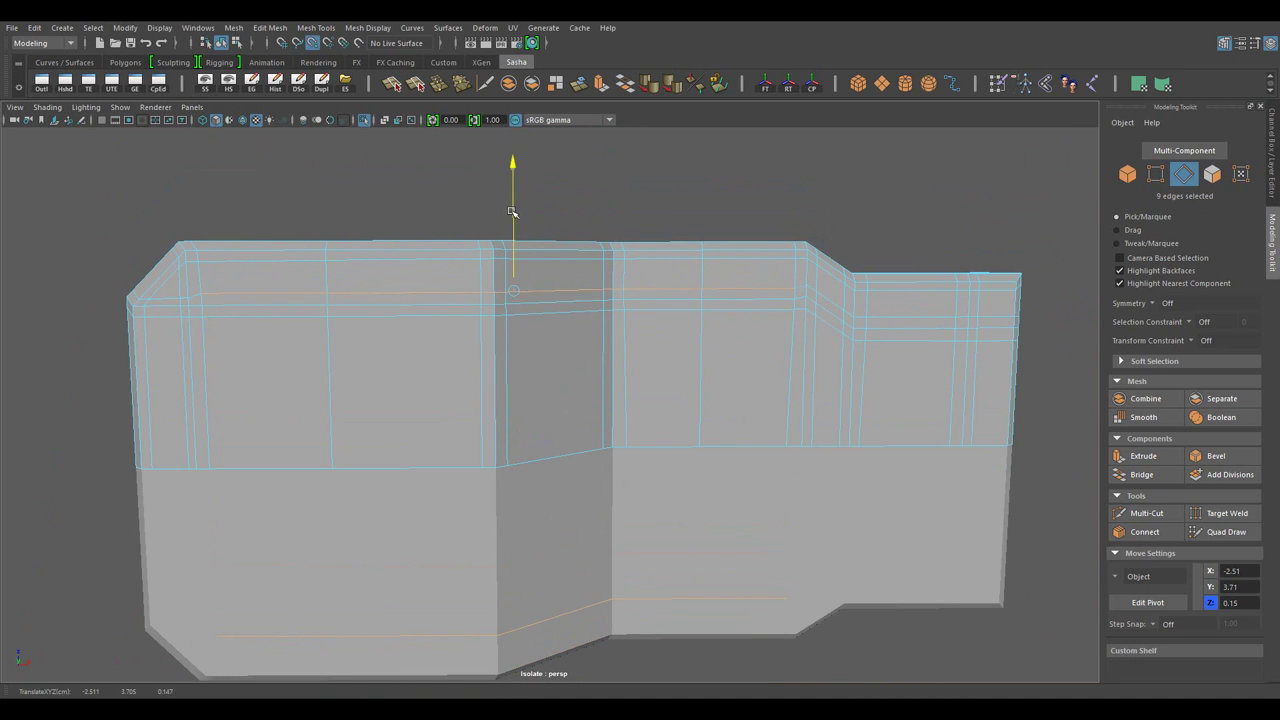
- Snap the pivot to the block's angled corner and align it to the top edge
drag(511, 212, 648, 400)
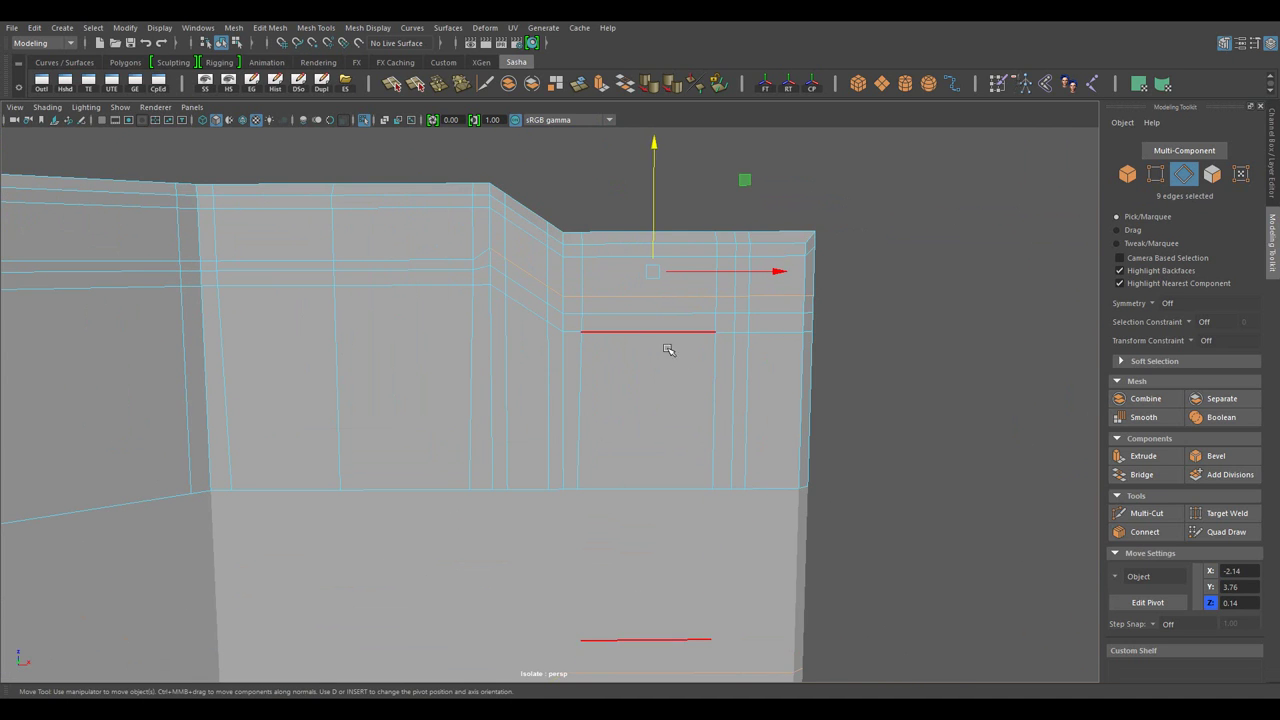
drag(668, 349, 490, 186)
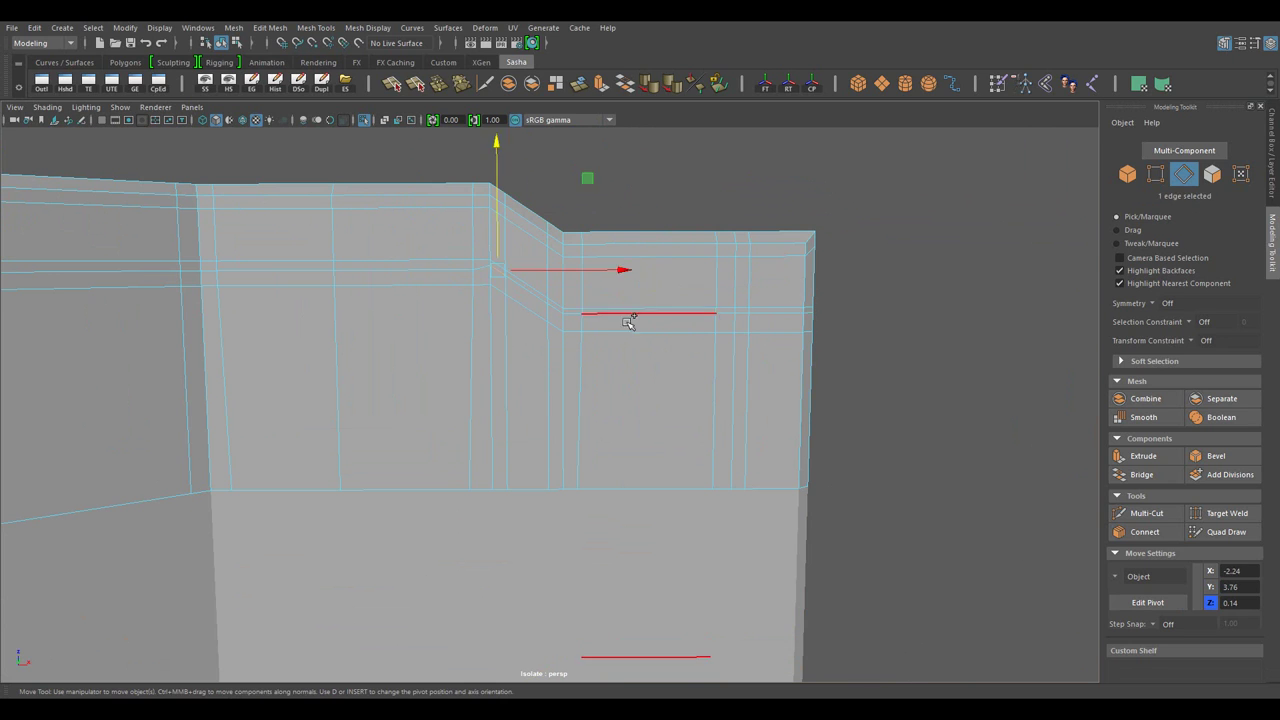
click(729, 315)
key(d)
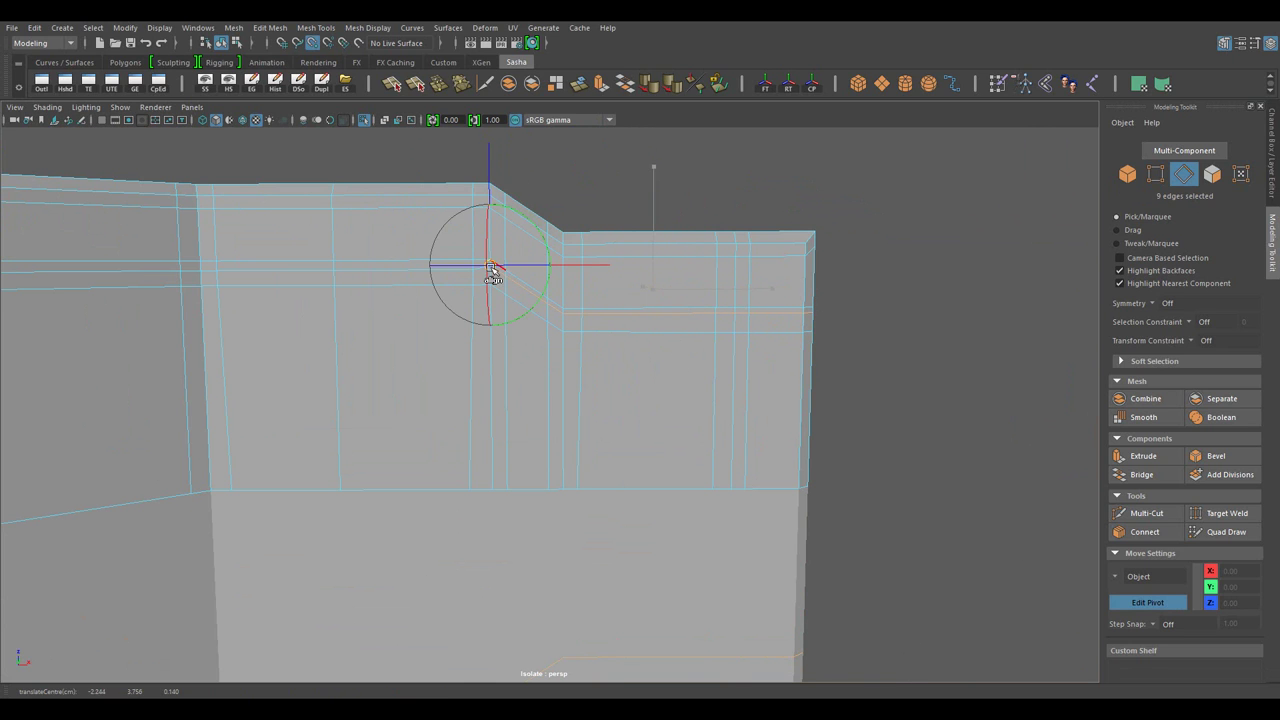
double_click(570, 348)
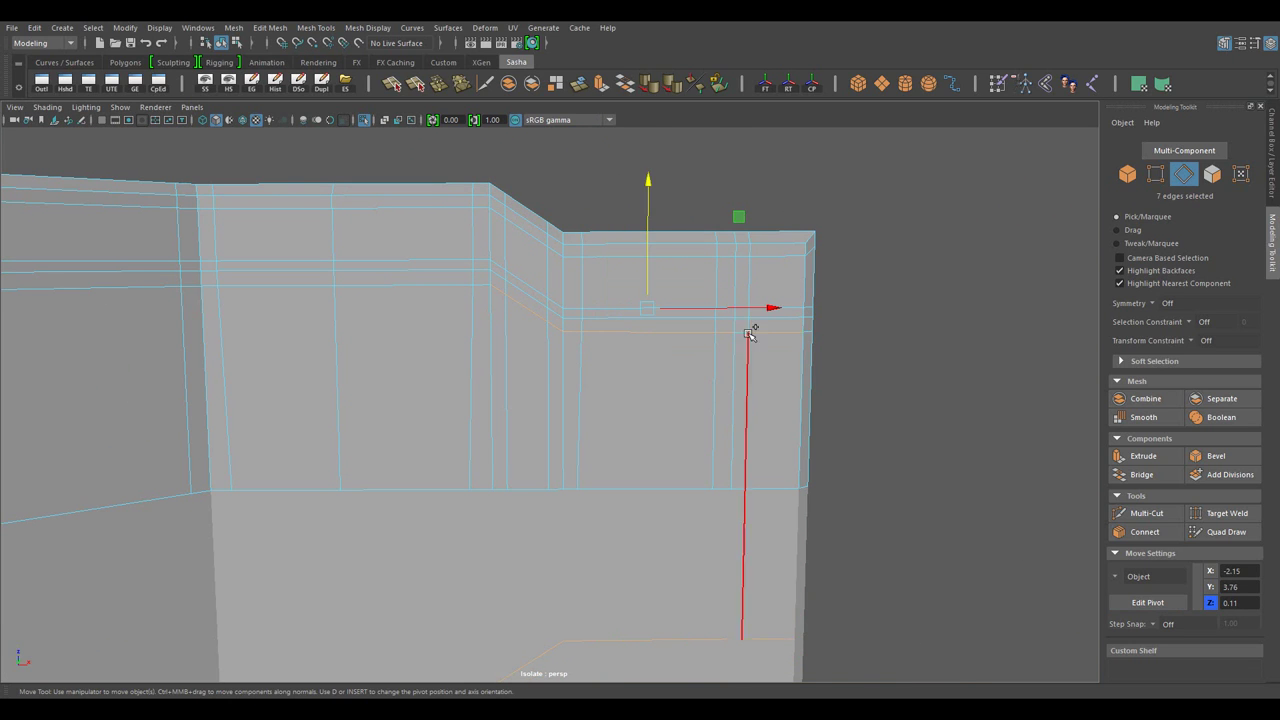
key(d)
click(489, 283)
drag(474, 283, 493, 311)
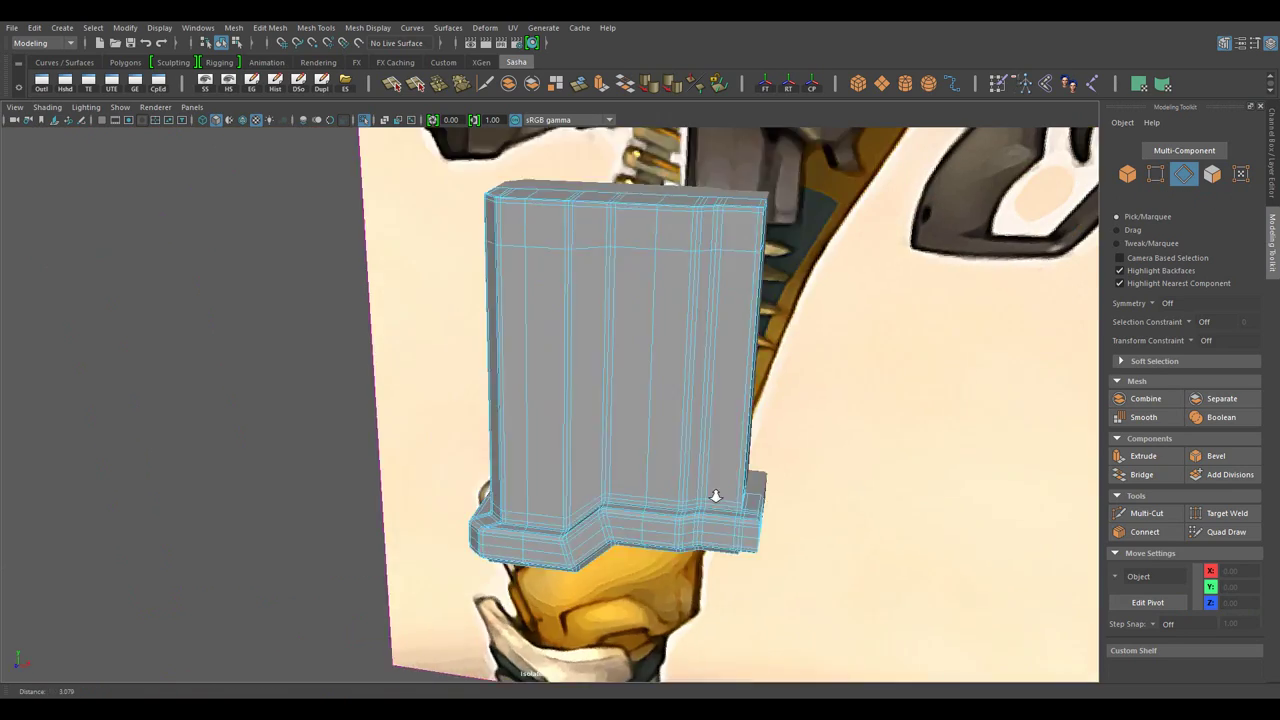
- Extrude the zig-zag face band by 0.1 thickness and add tight support loops beside it
click(1146, 532)
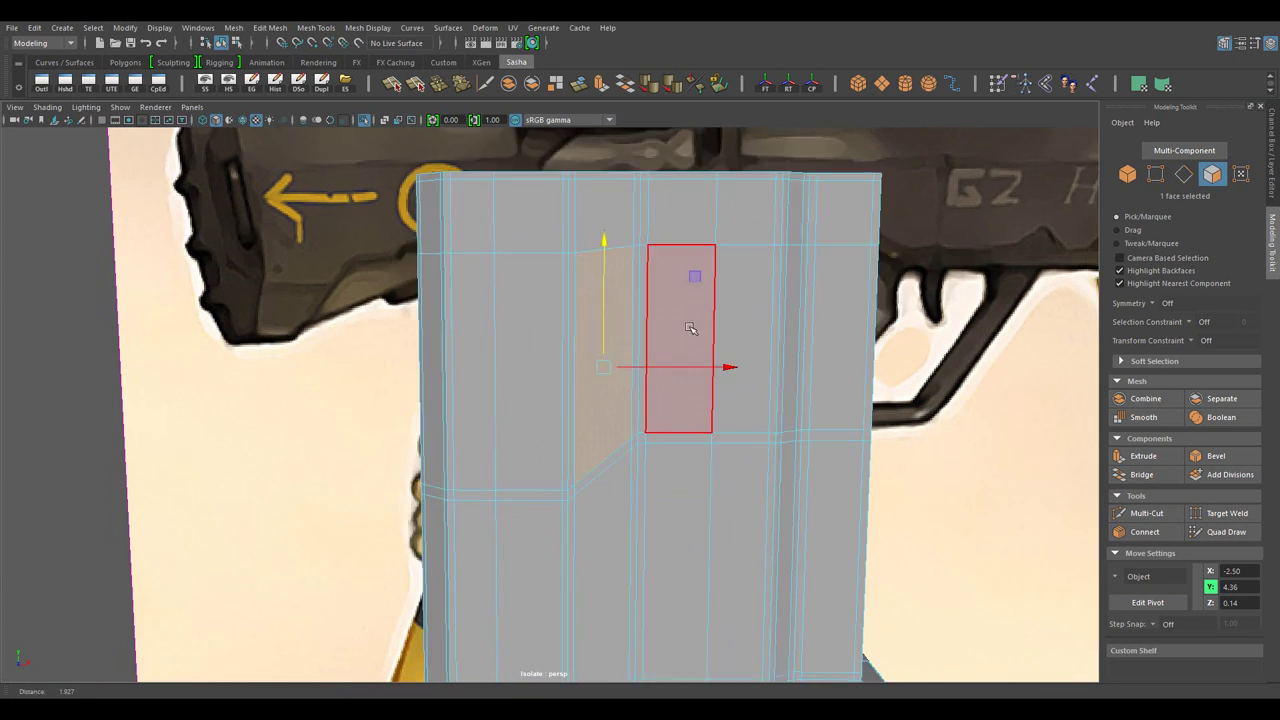
click(646, 533)
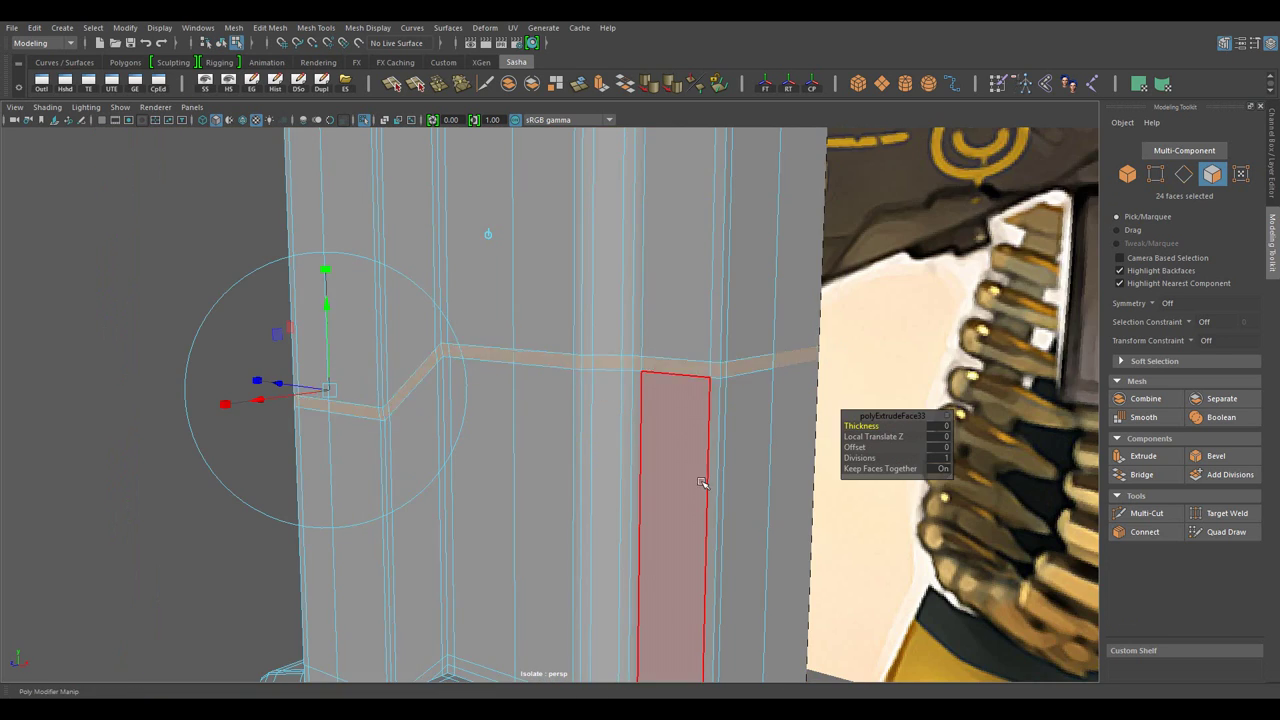
text(0.1)
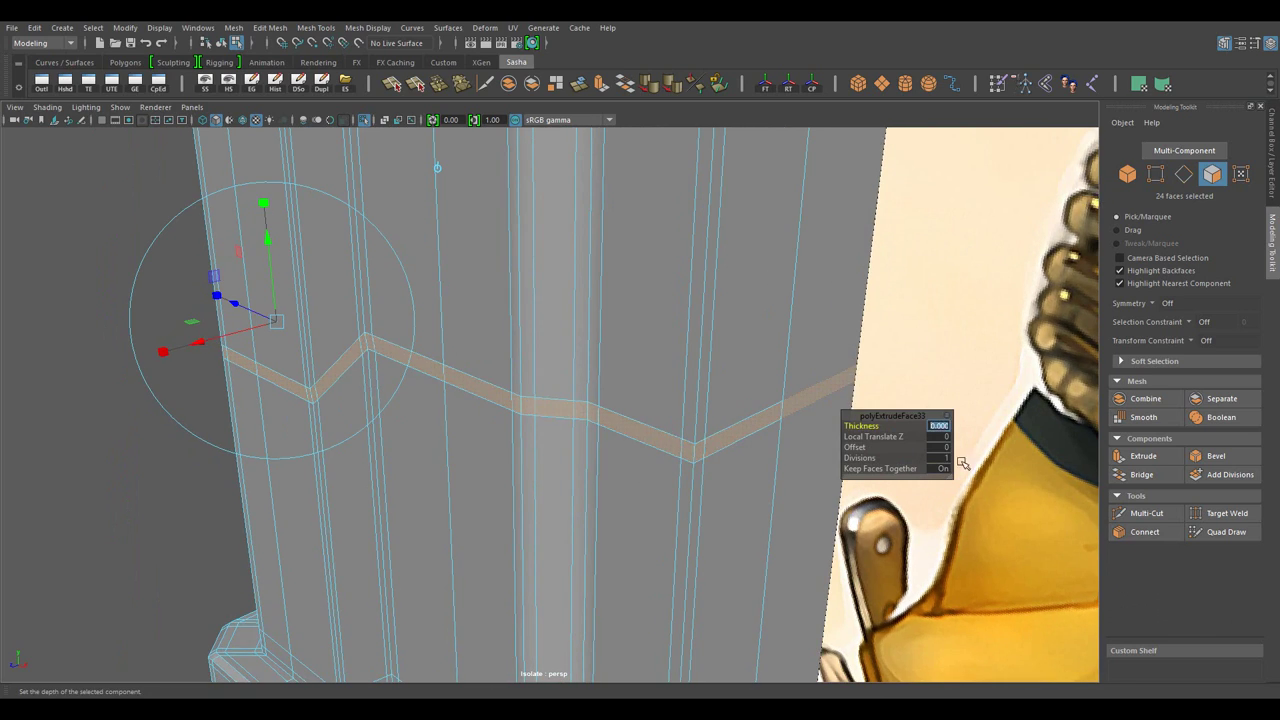
key(Tab)
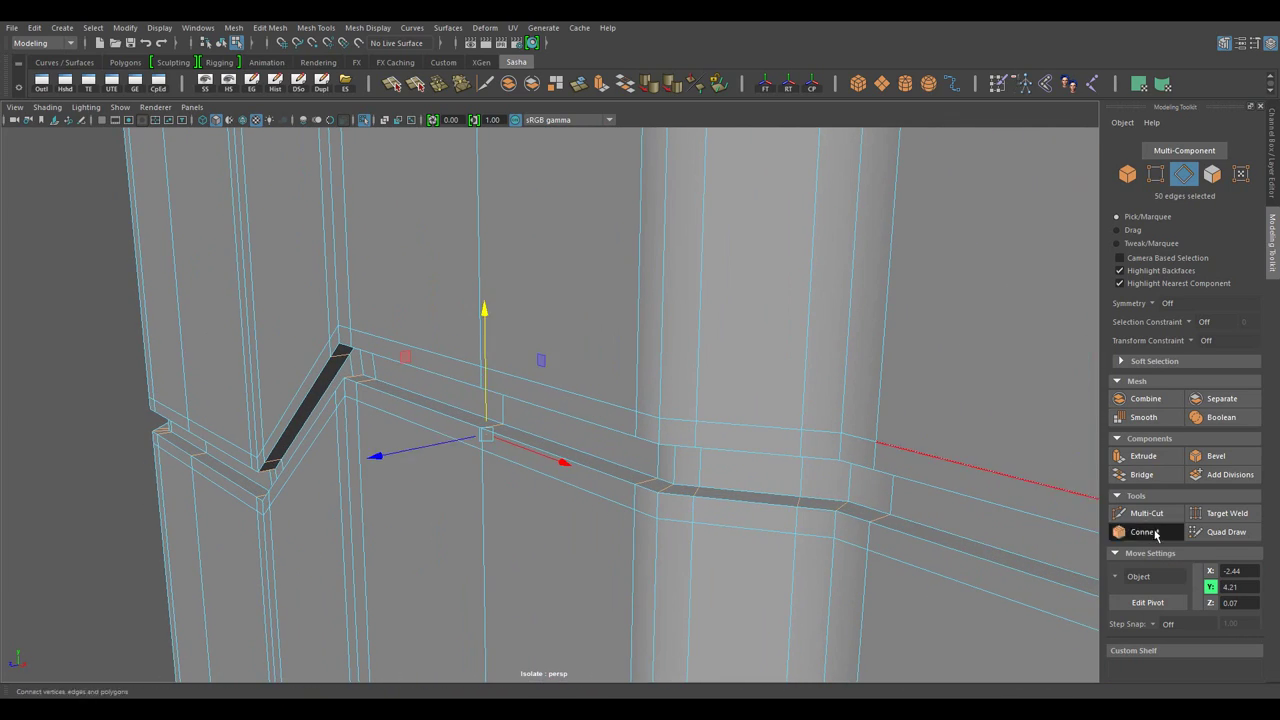
click(1145, 532)
drag(918, 568, 803, 490)
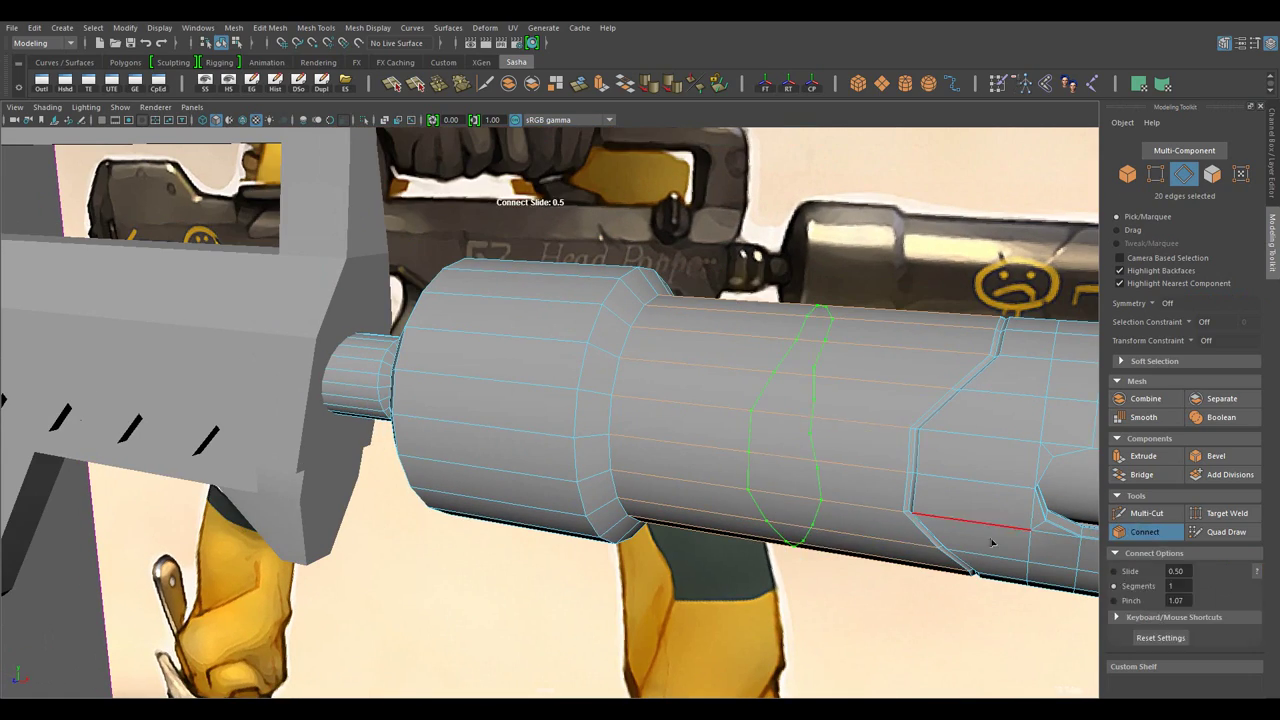
- Add another edge loop around the barrel, checking it with smooth preview toggled
key(w)
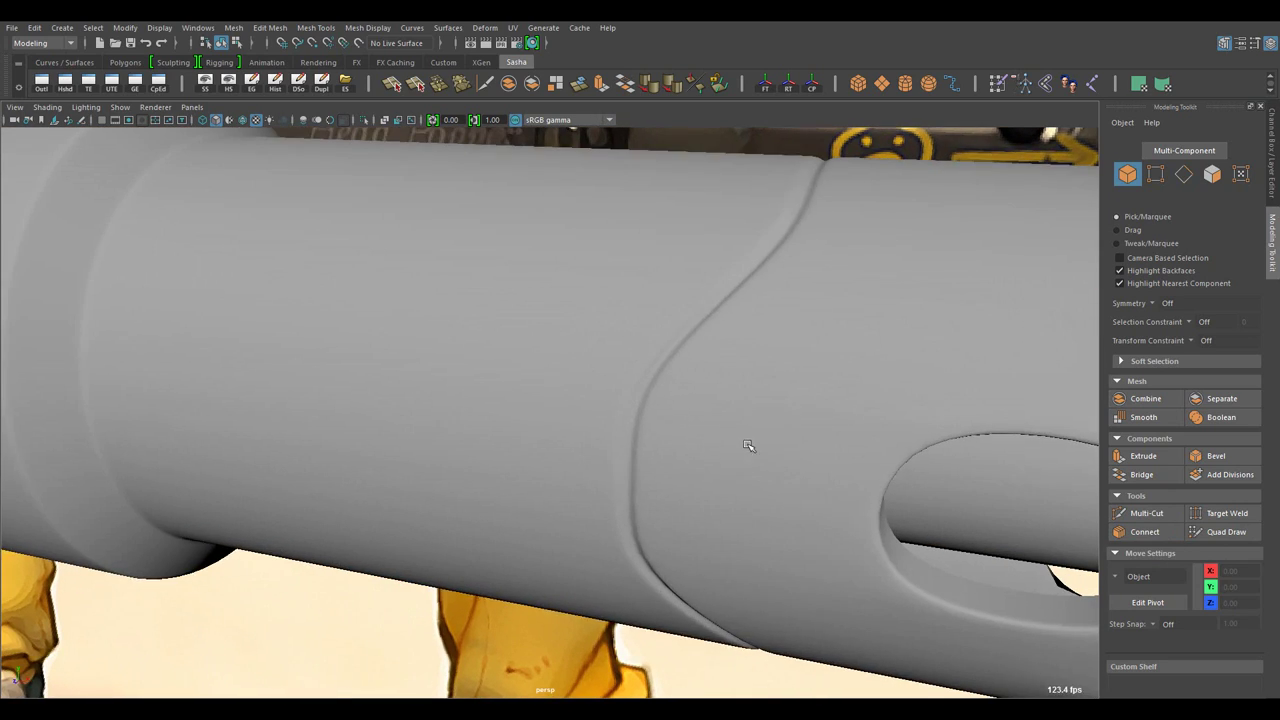
key(w)
click(520, 396)
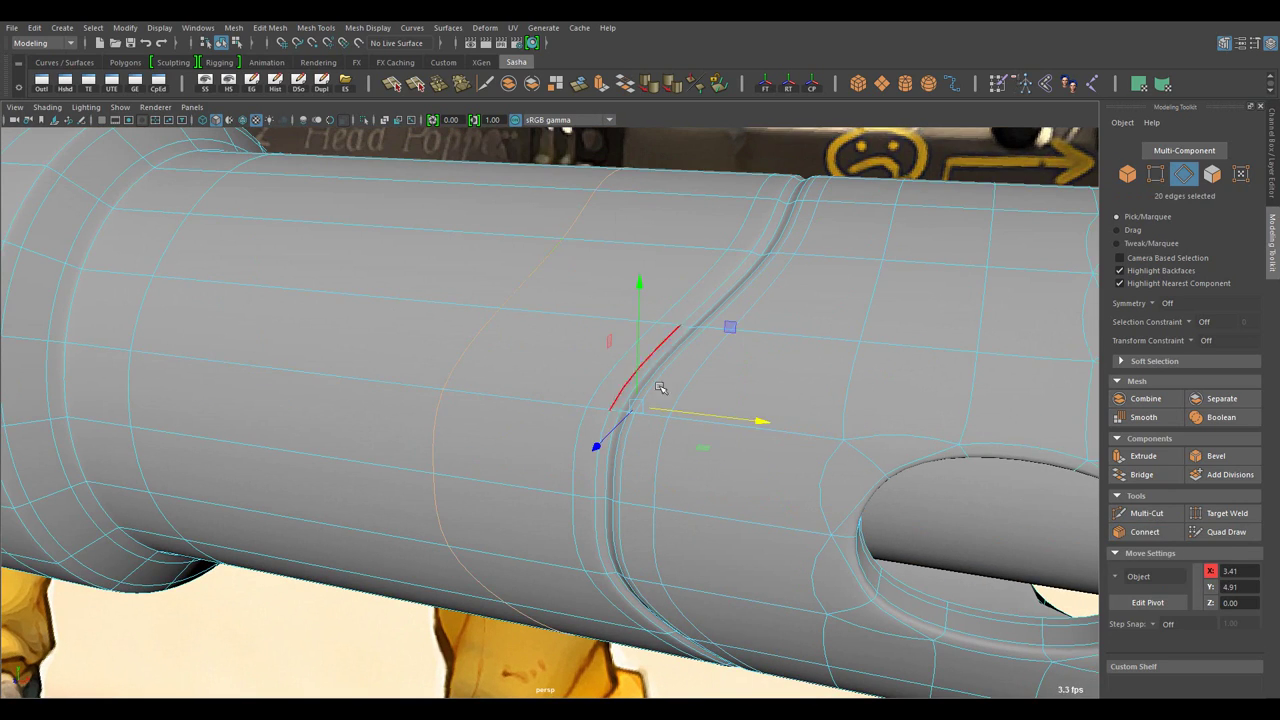
key(1)
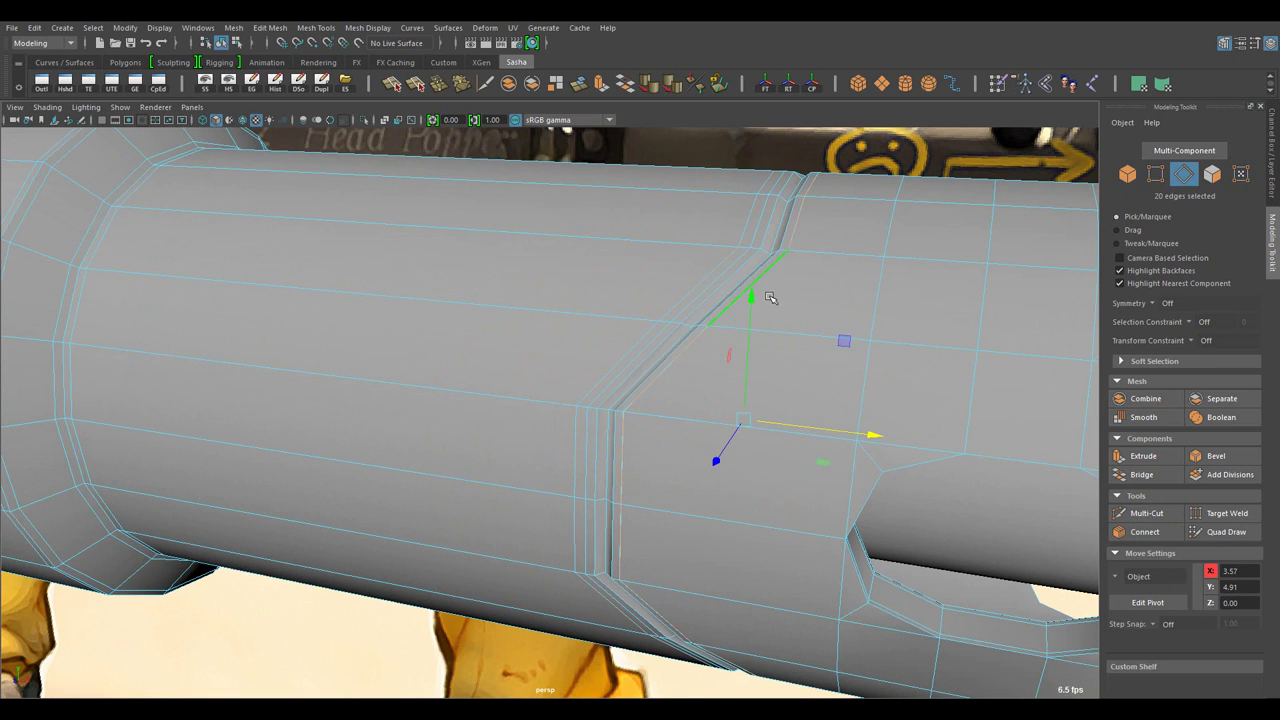
key(3)
drag(367, 311, 791, 471)
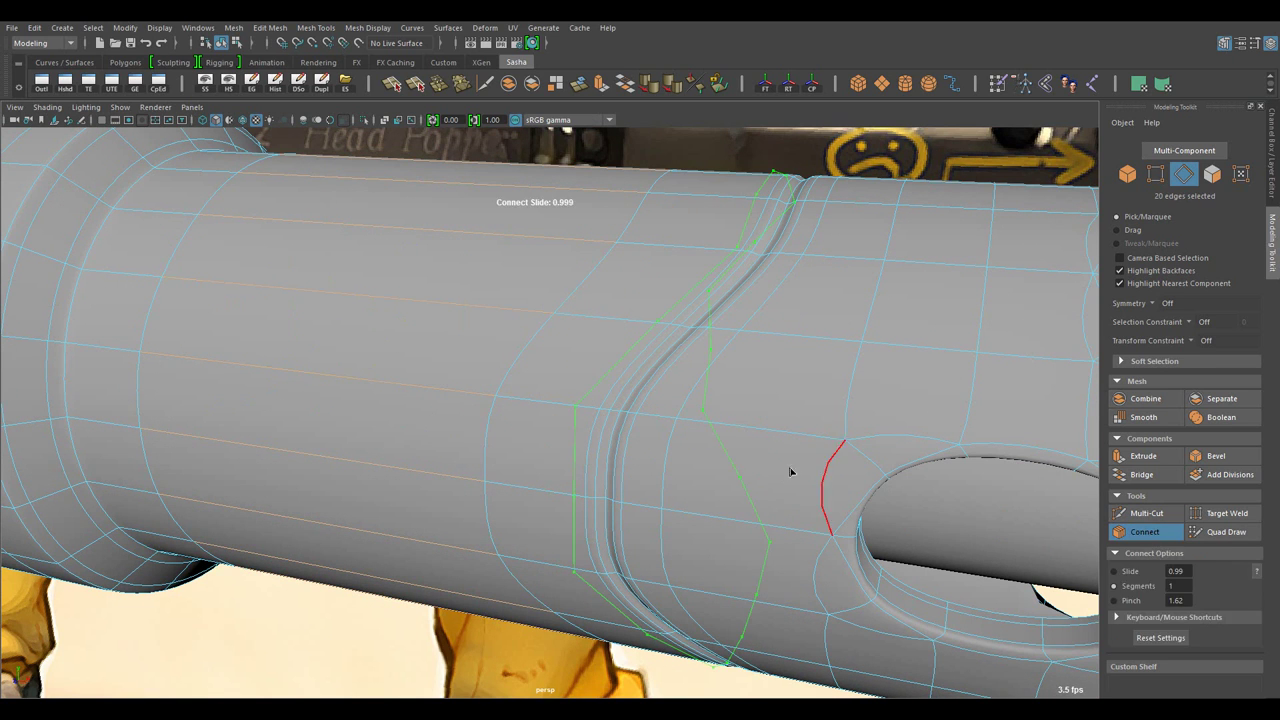
key(r)
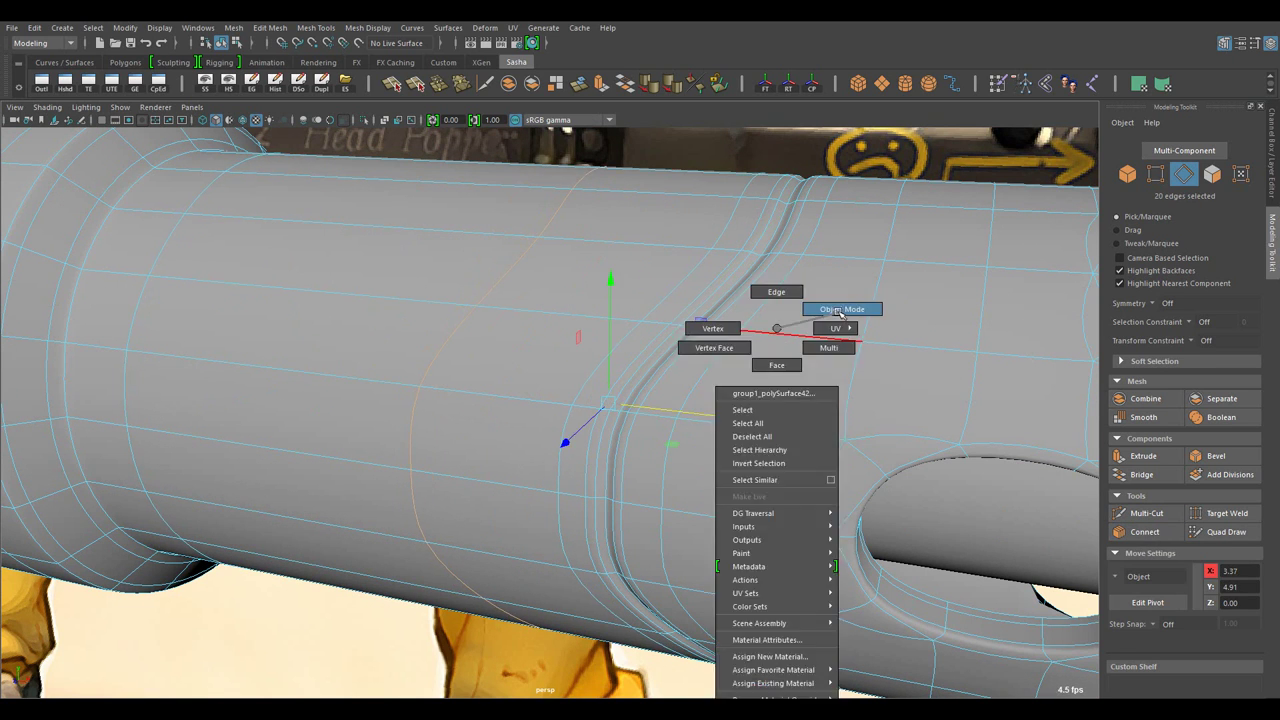
drag(774, 329, 846, 309)
drag(846, 309, 760, 470)
- Select the radial edge ring on the muzzle face and bevel it to about 0.3
key(F10)
double_click(637, 398)
drag(760, 470, 833, 517)
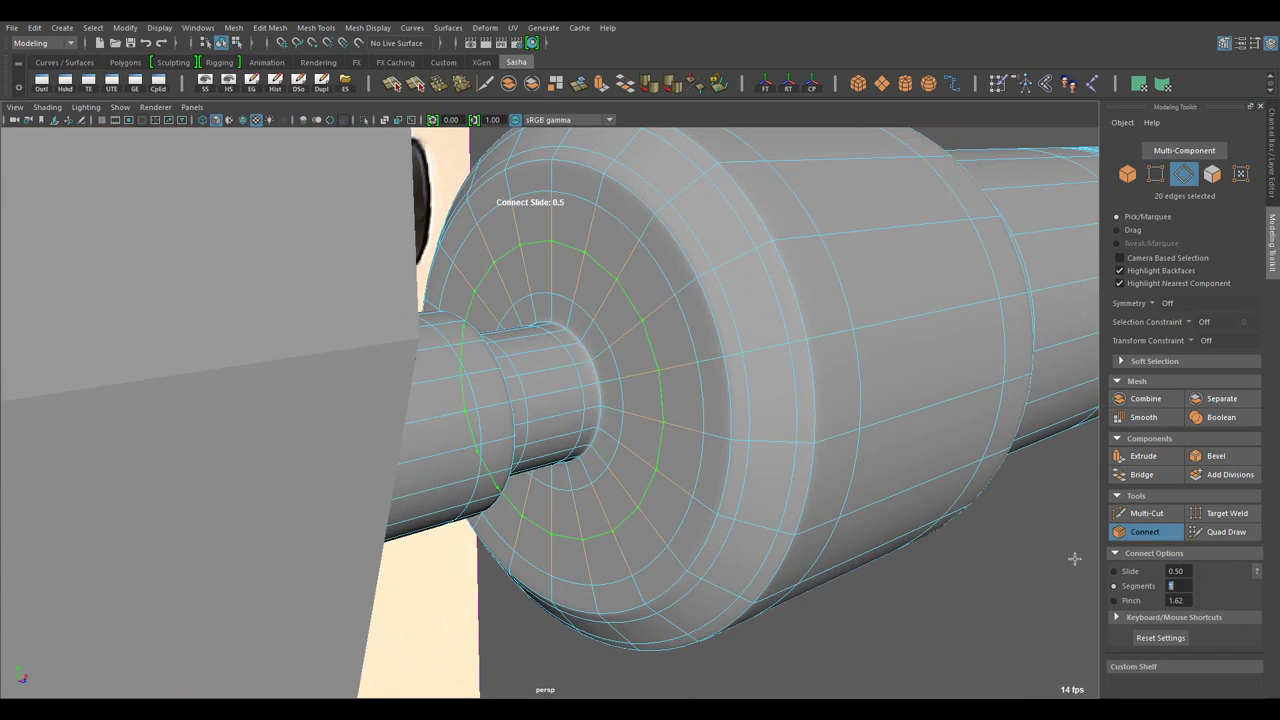
drag(1074, 558, 826, 508)
key(ctrl+b)
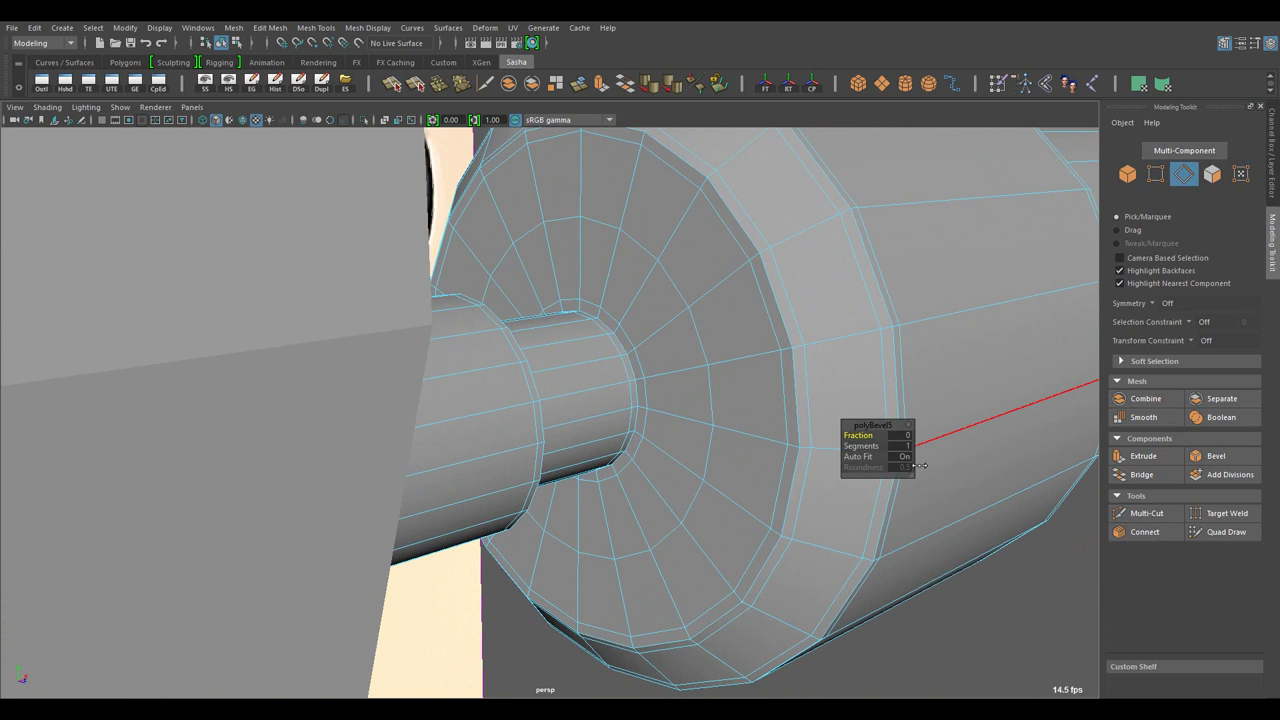
drag(919, 465, 912, 438)
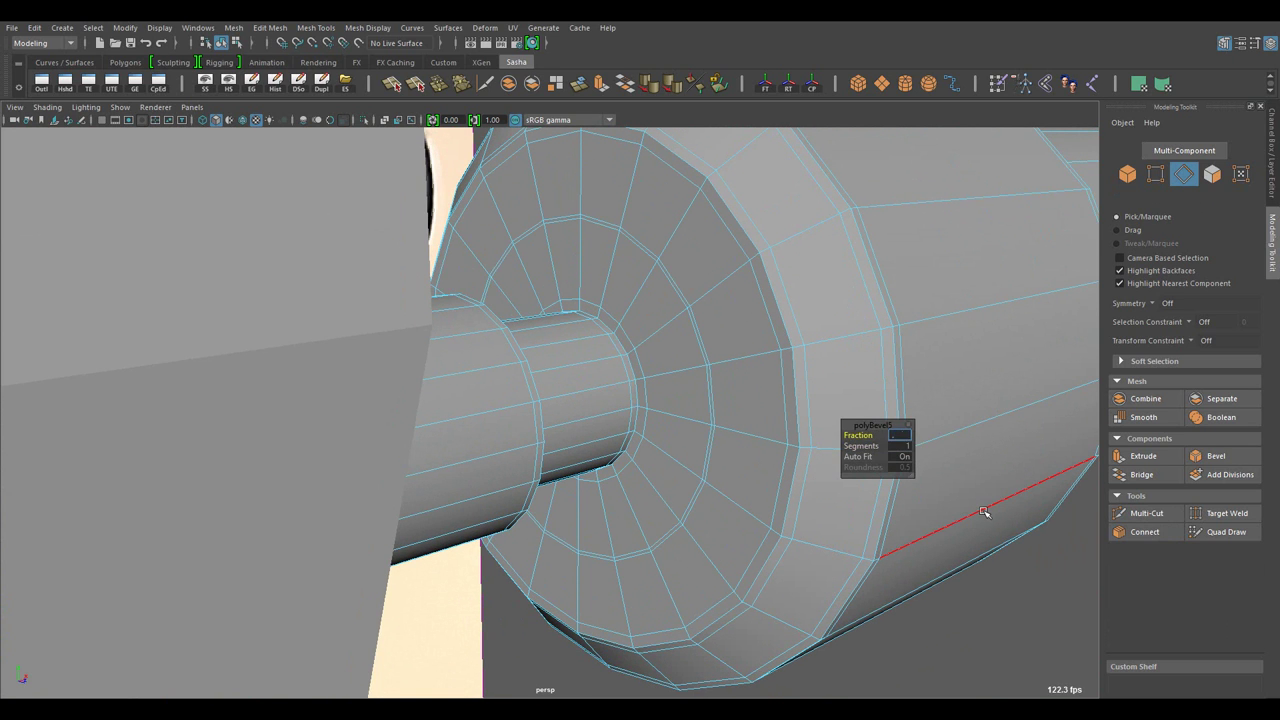
- Extrude the muzzle face ring with a 0.001 offset
drag(984, 512, 808, 443)
key(F11)
double_click(794, 486)
drag(794, 486, 483, 595)
key(ctrl+e)
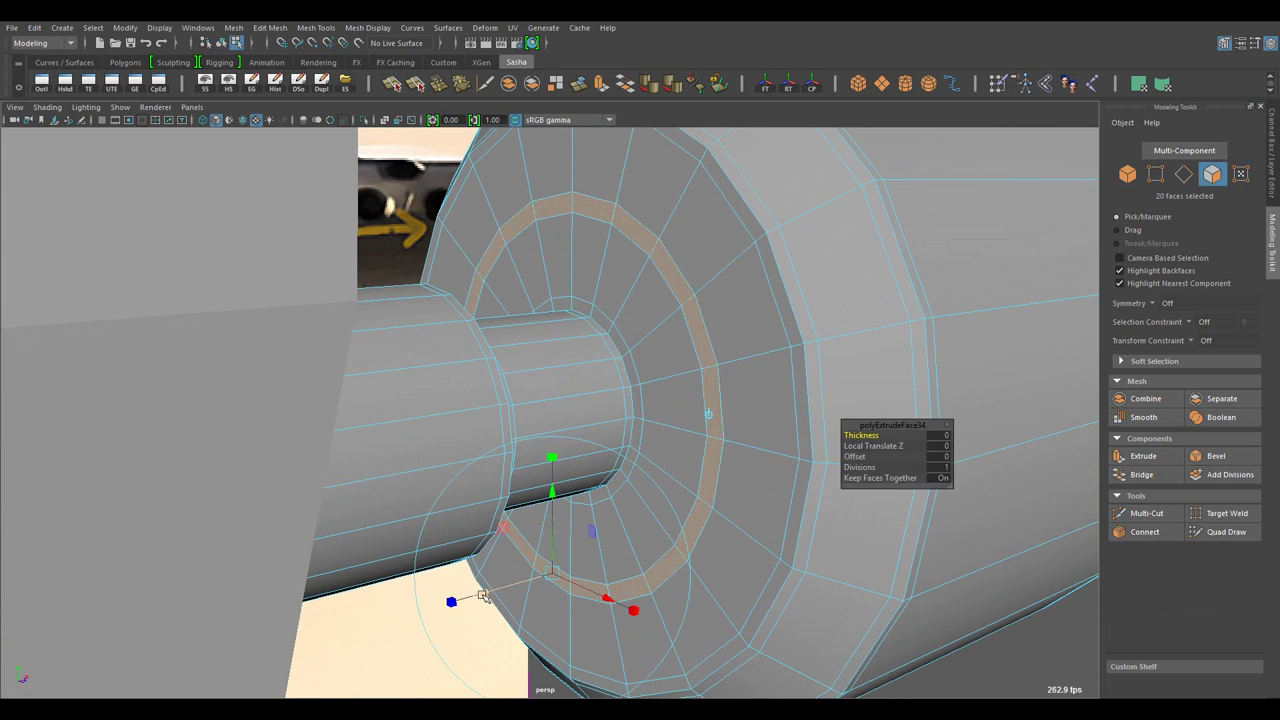
drag(558, 550, 898, 458)
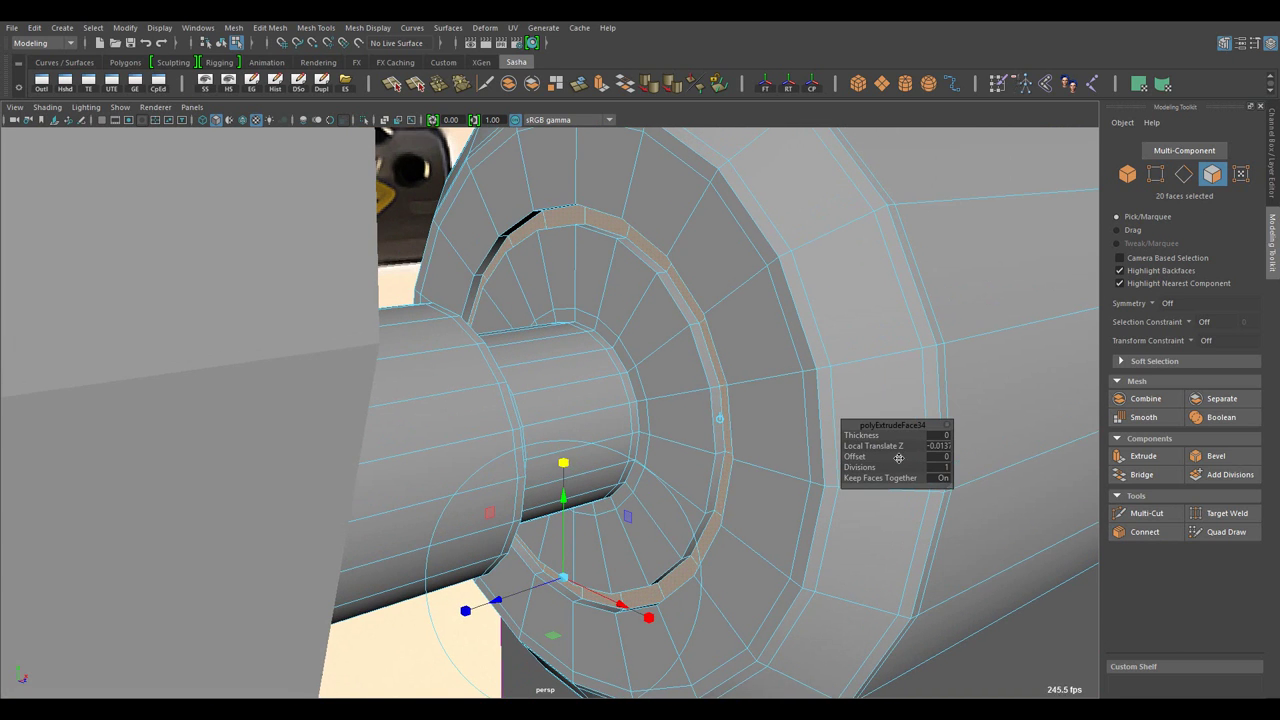
text(01)
key(Tab)
text(0.001)
key(Tab)
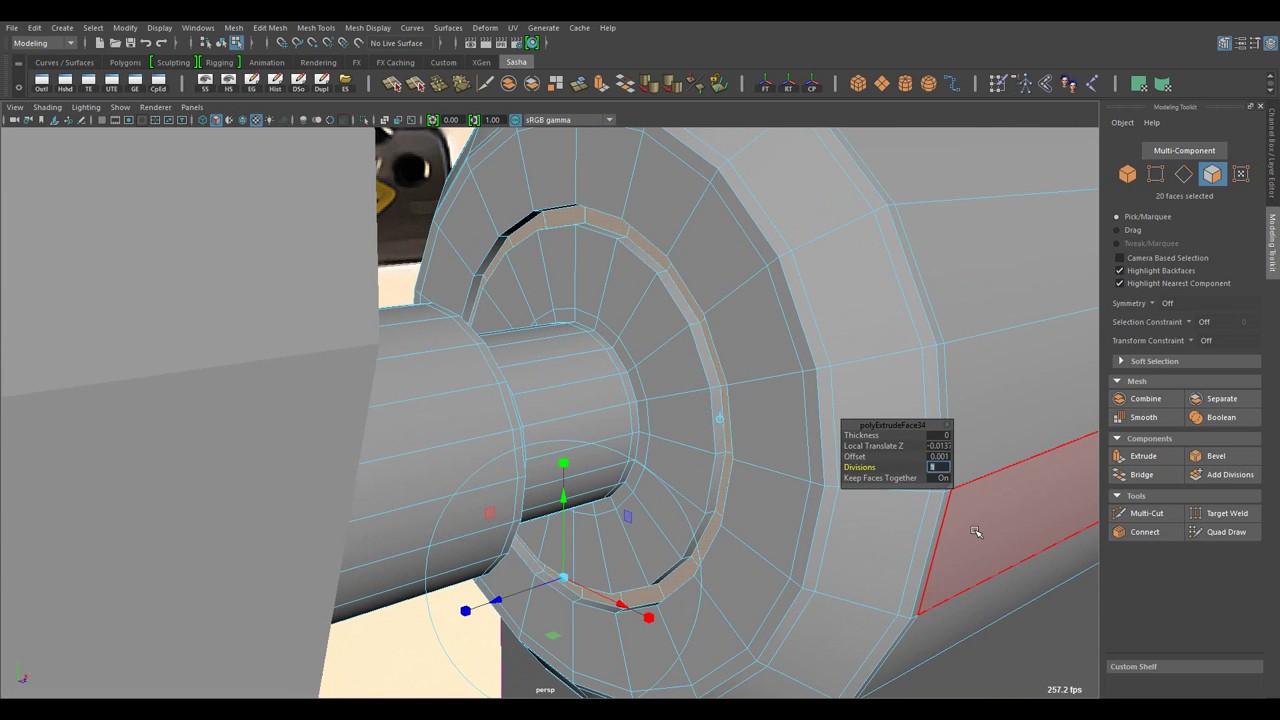
- Bevel the circular edge ring on the muzzle face with a 0.1 fraction
drag(996, 545, 700, 420)
click(686, 371)
drag(686, 371, 640, 350)
double_click(650, 400)
drag(638, 335, 541, 229)
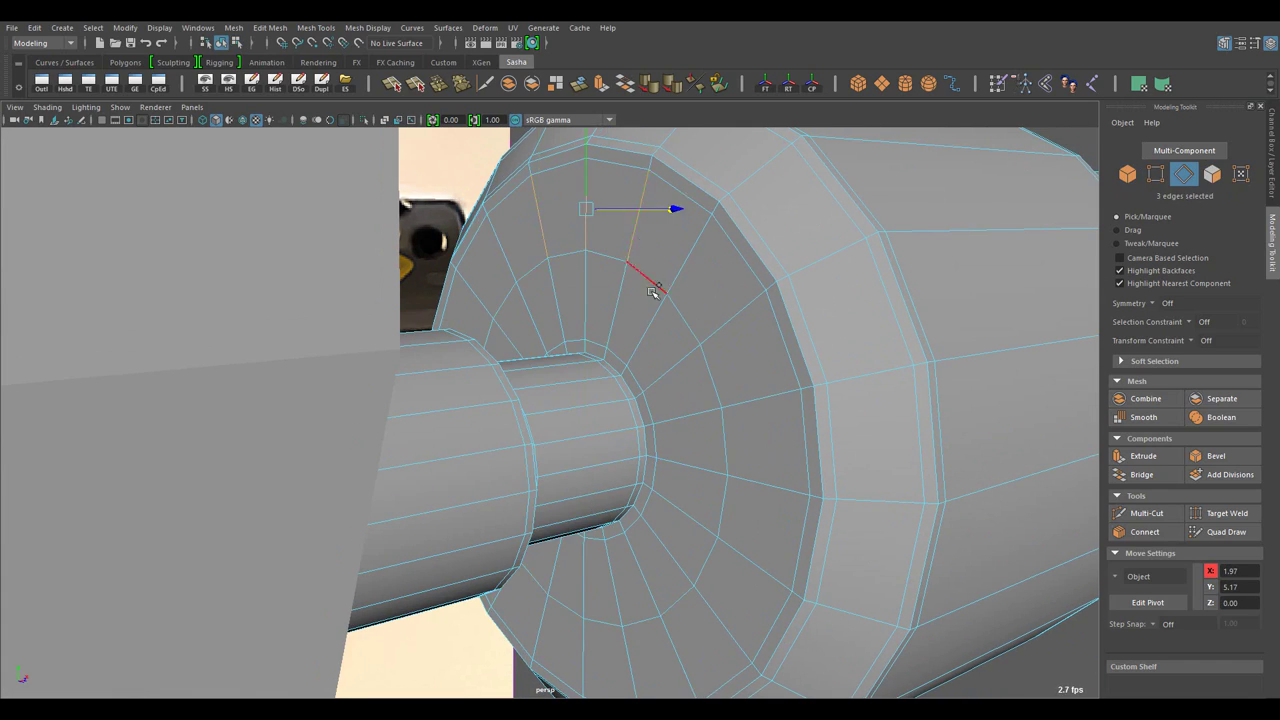
drag(652, 291, 620, 560)
click(585, 607)
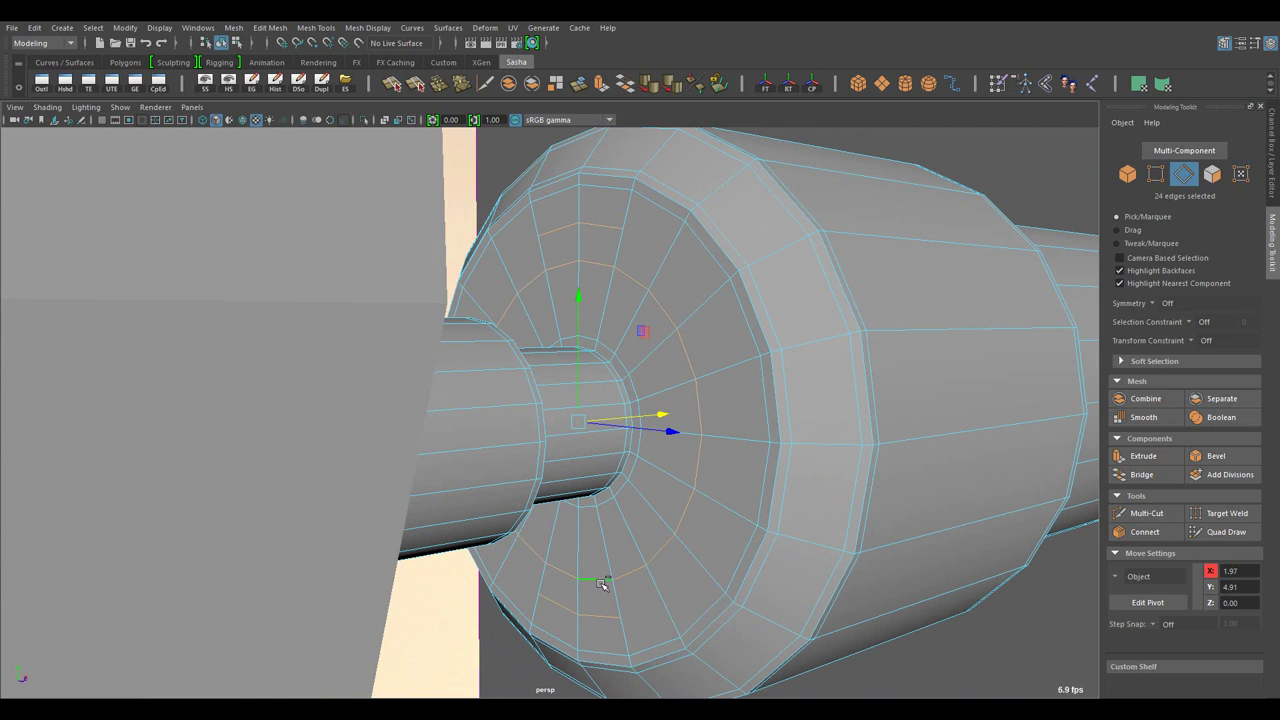
key(ctrl+b)
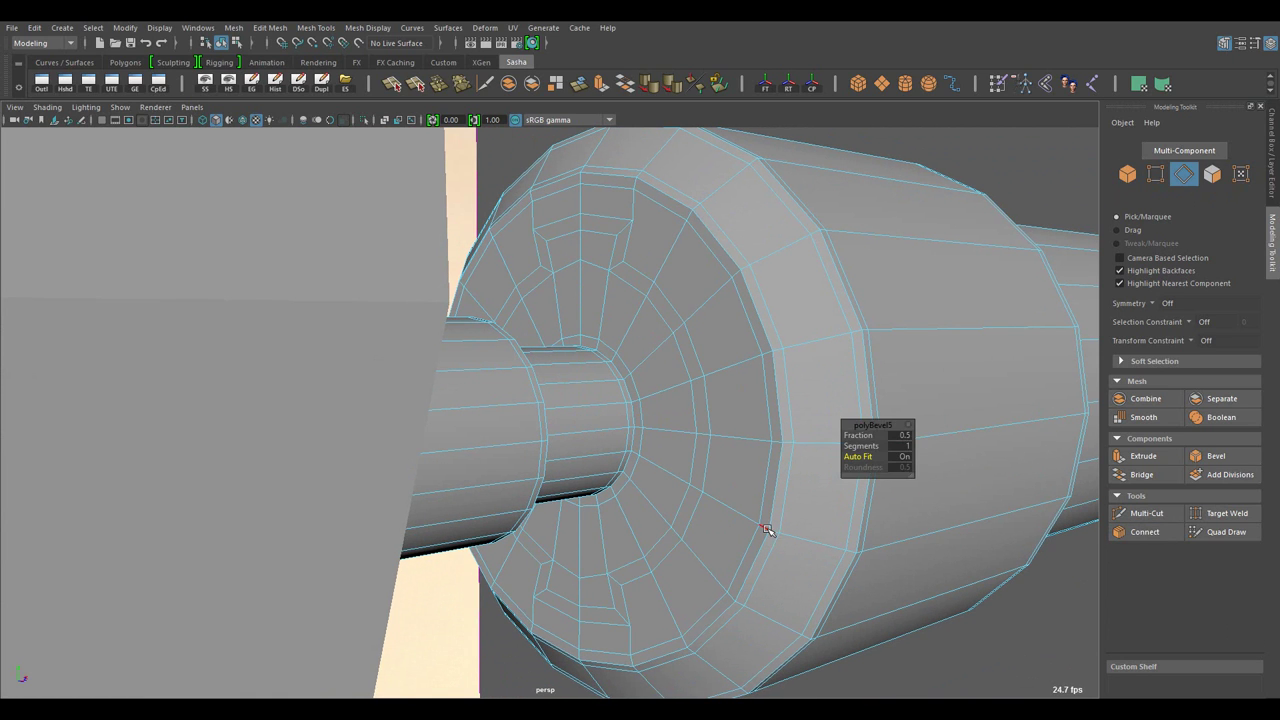
key(Return)
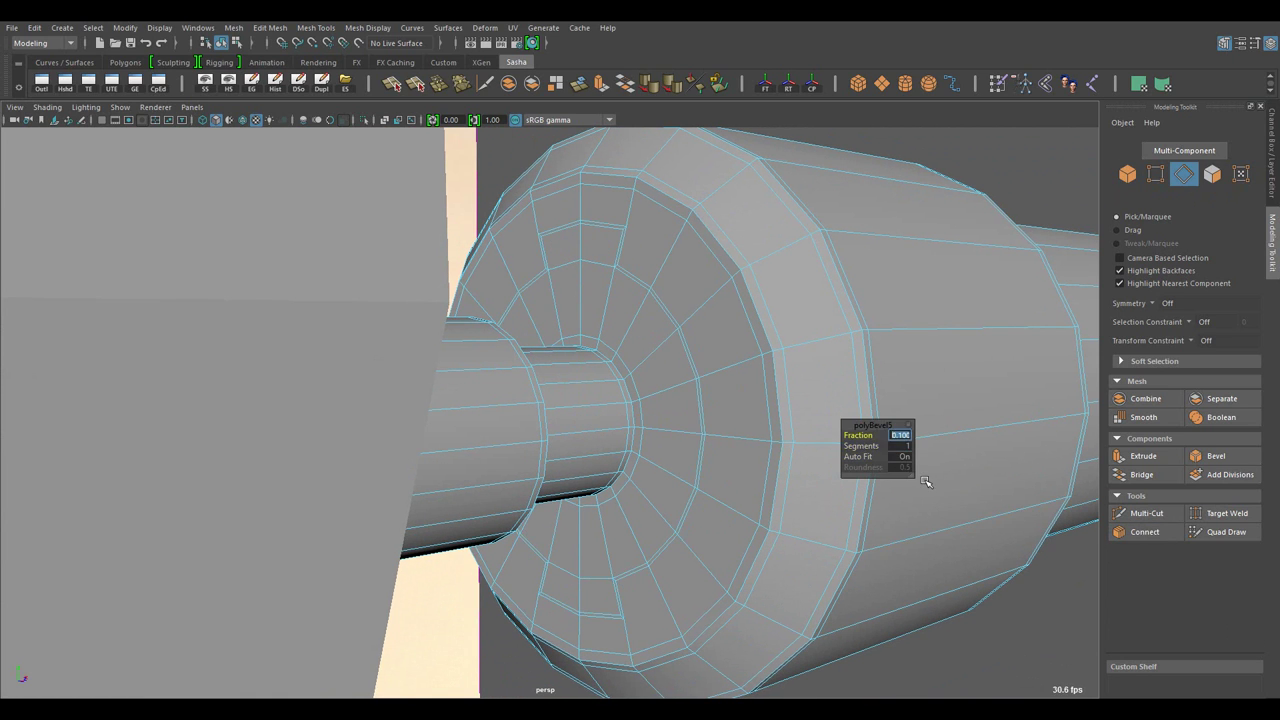
- Extrude the notched ring faces inward, then connect edge loops through the groove edges
drag(691, 326, 757, 331)
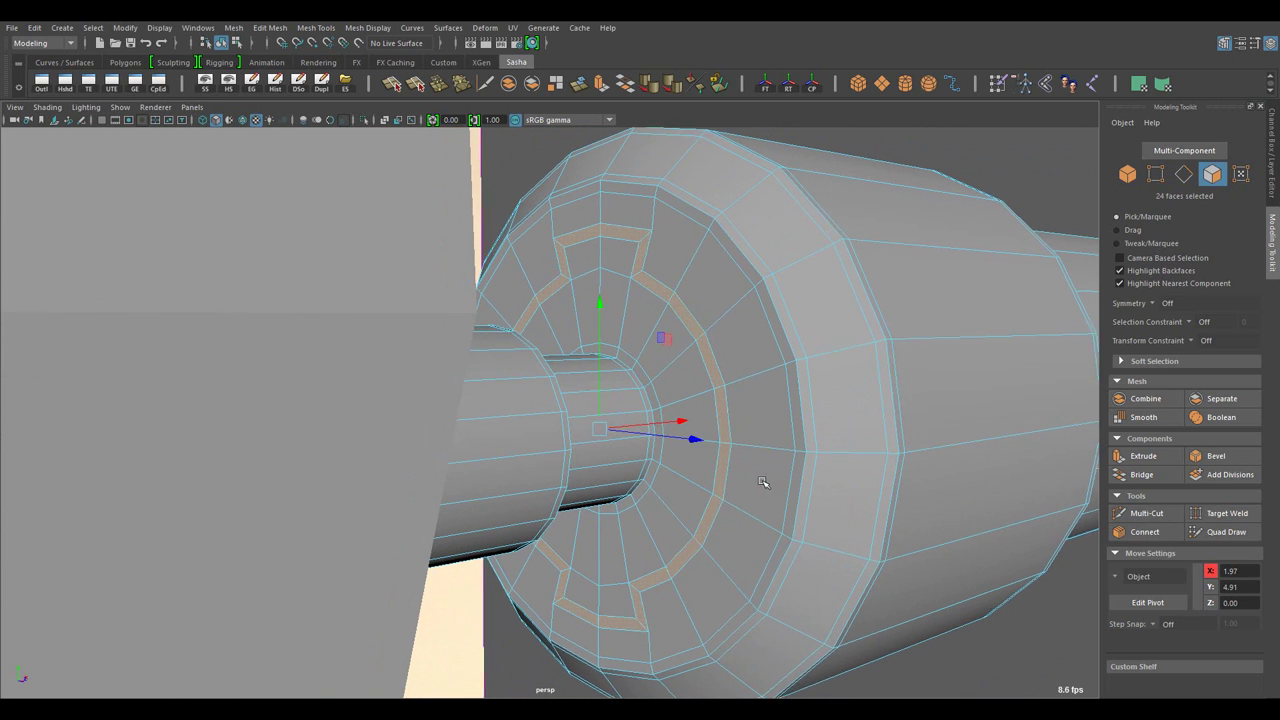
key(ctrl+e)
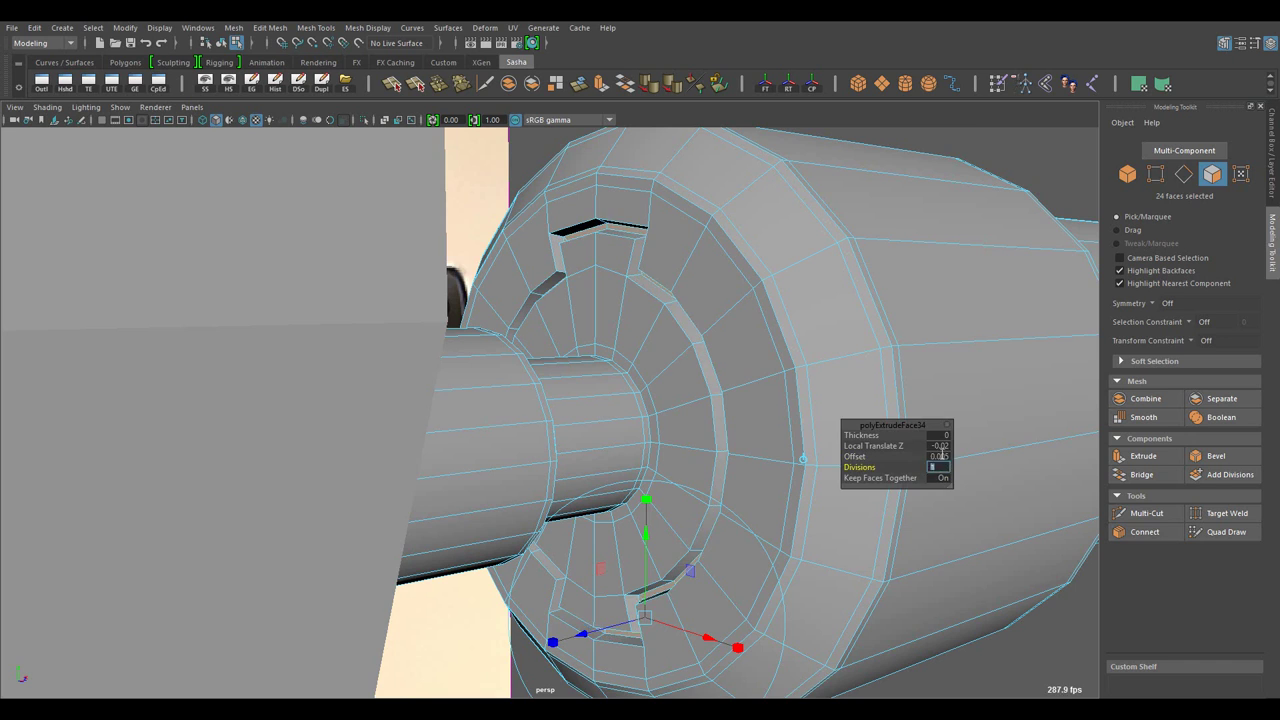
drag(737, 330, 760, 455)
click(1144, 532)
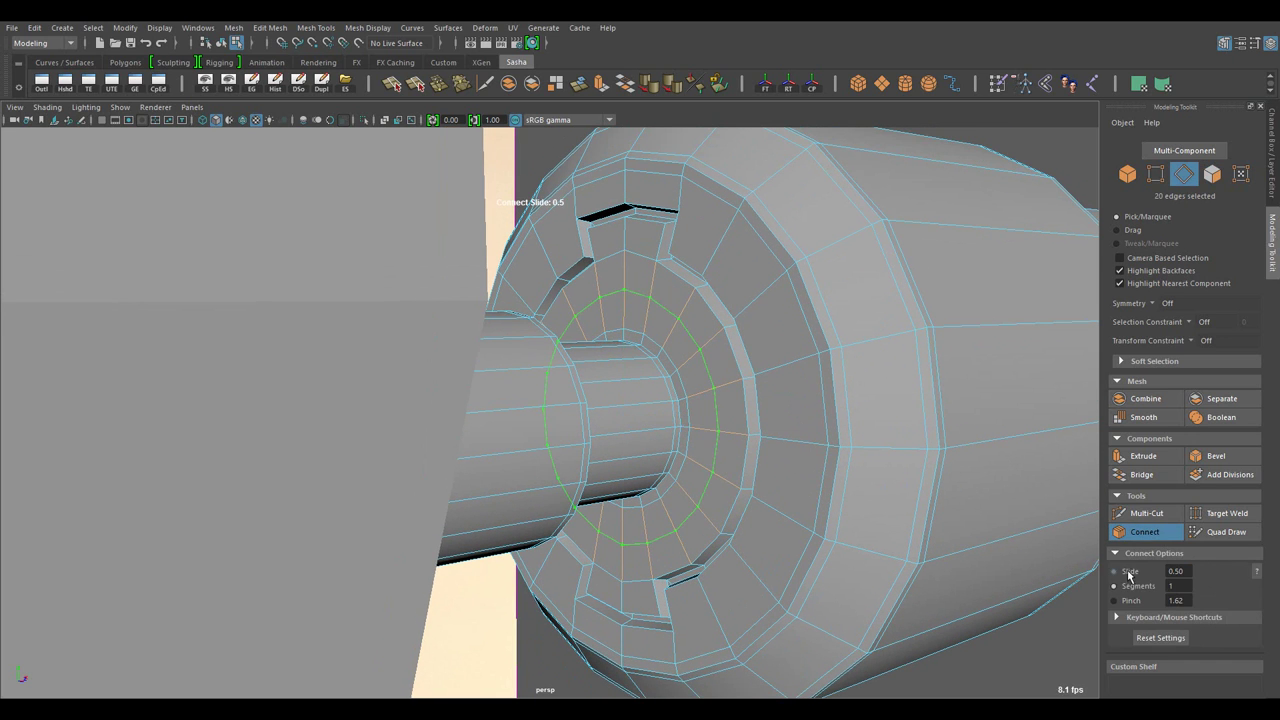
key(w)
click(762, 316)
double_click(557, 583)
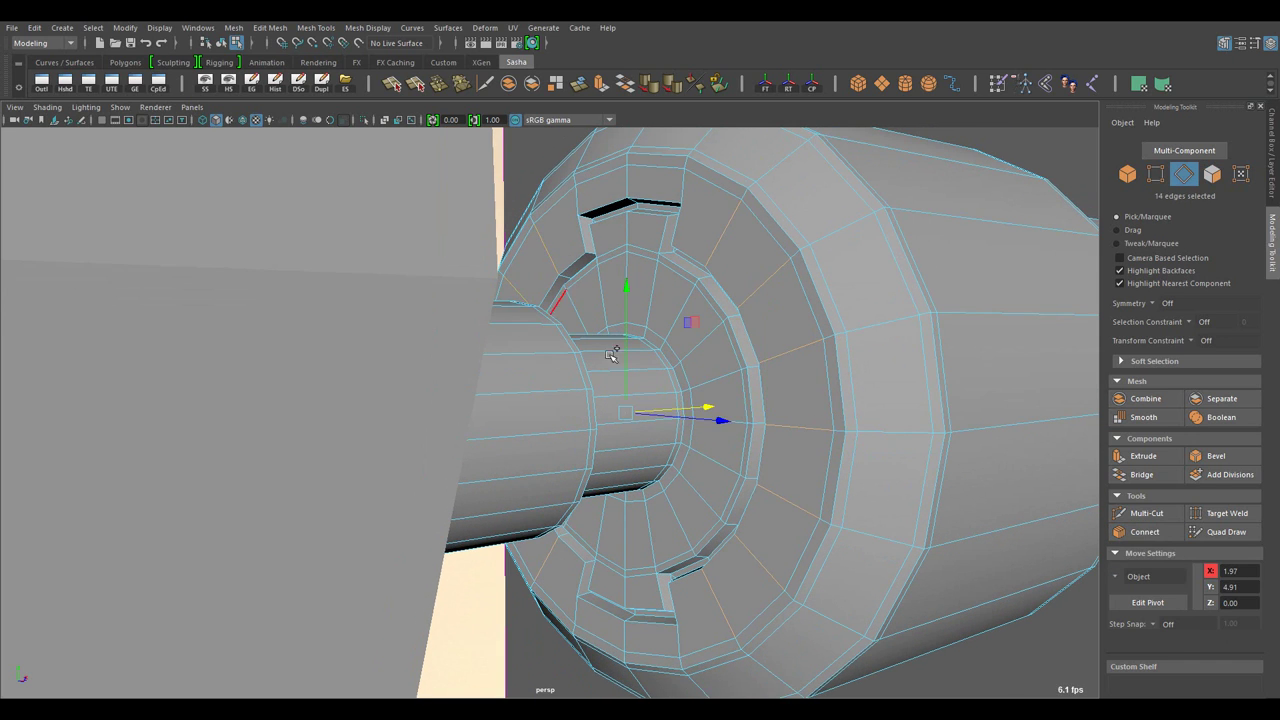
click(1144, 532)
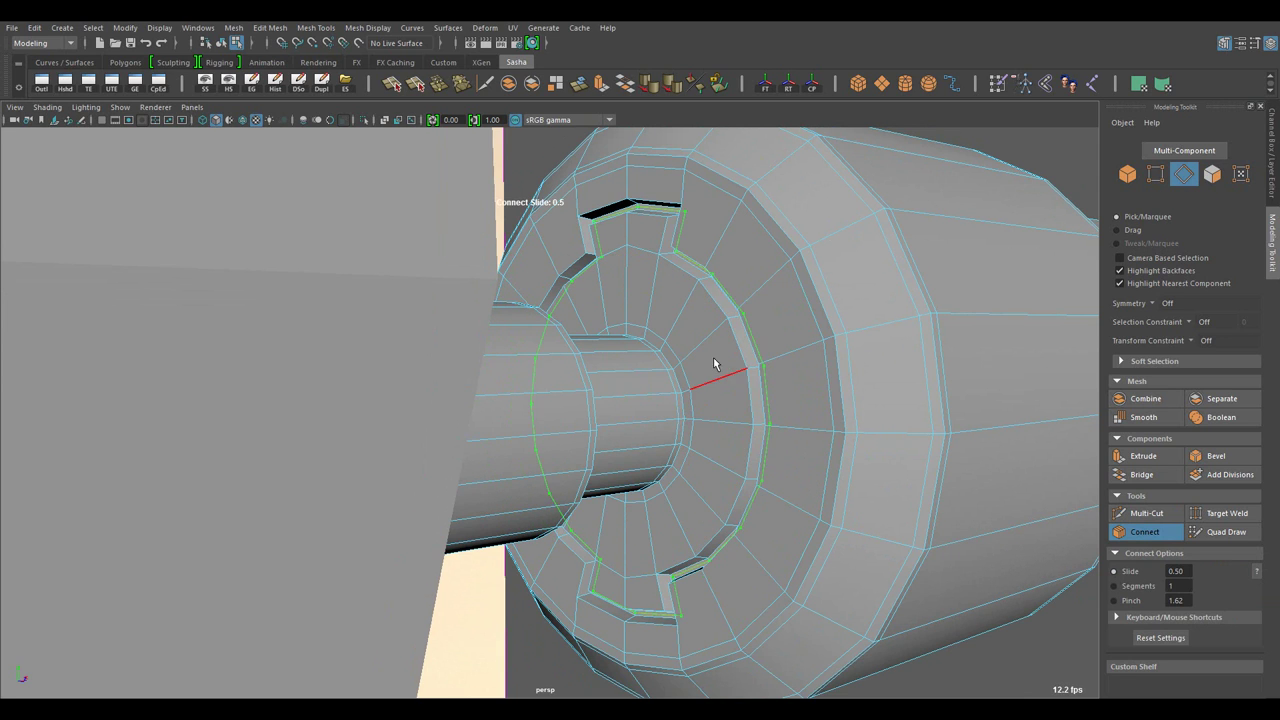
key(w)
- Select the three face rings on the muzzle face (44 faces) and extrude them
key(F11)
click(695, 330)
double_click(695, 330)
double_click(797, 483)
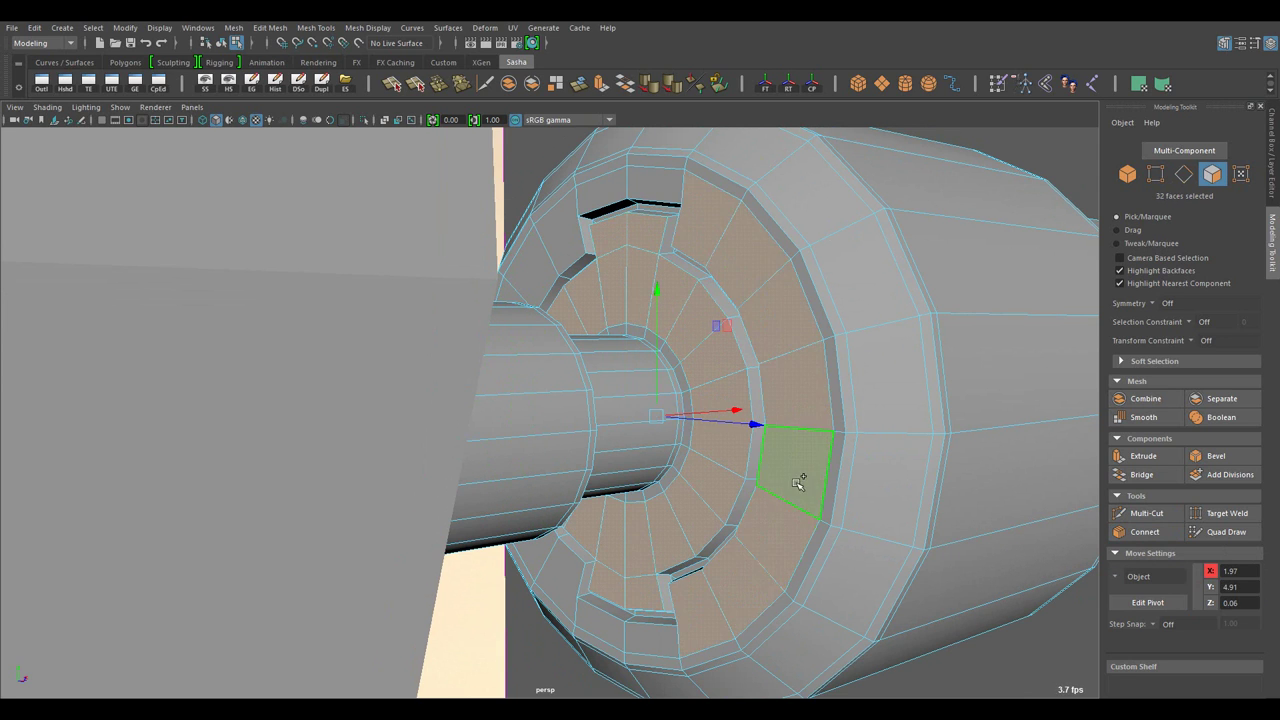
double_click(528, 271)
drag(770, 525, 794, 544)
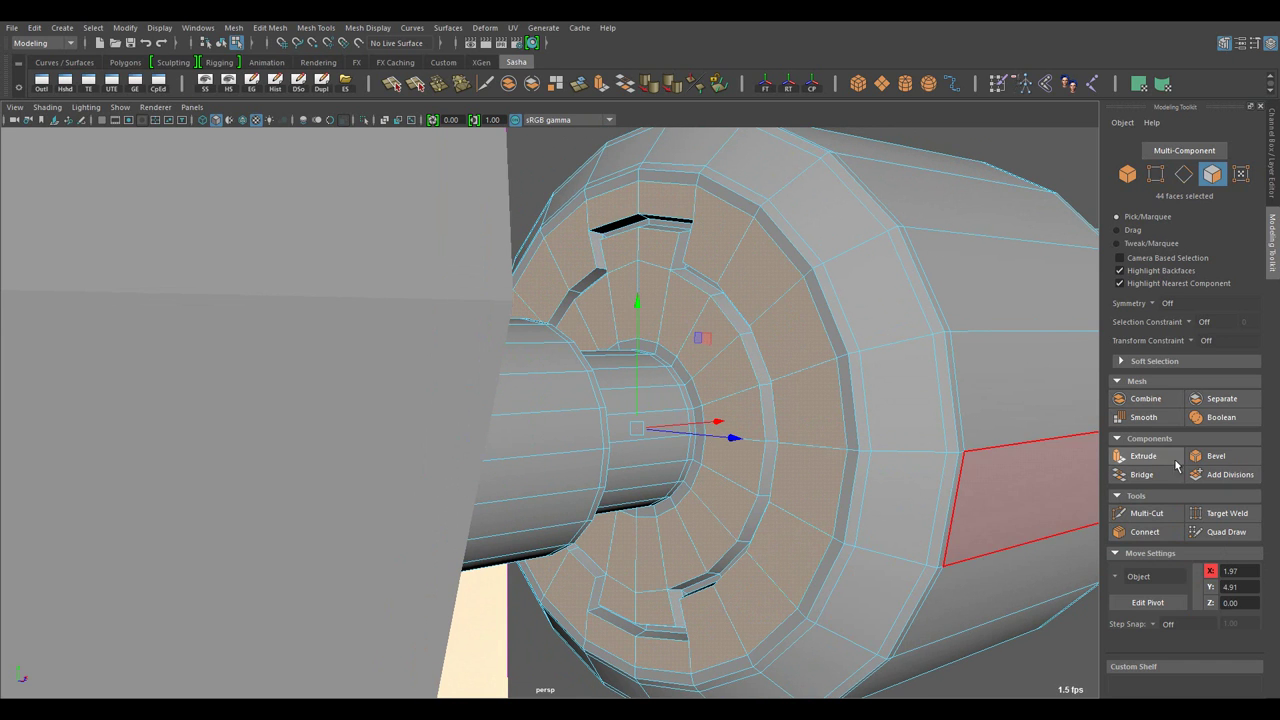
click(1176, 462)
drag(1023, 507, 714, 325)
key(w)
scroll(up, 3)
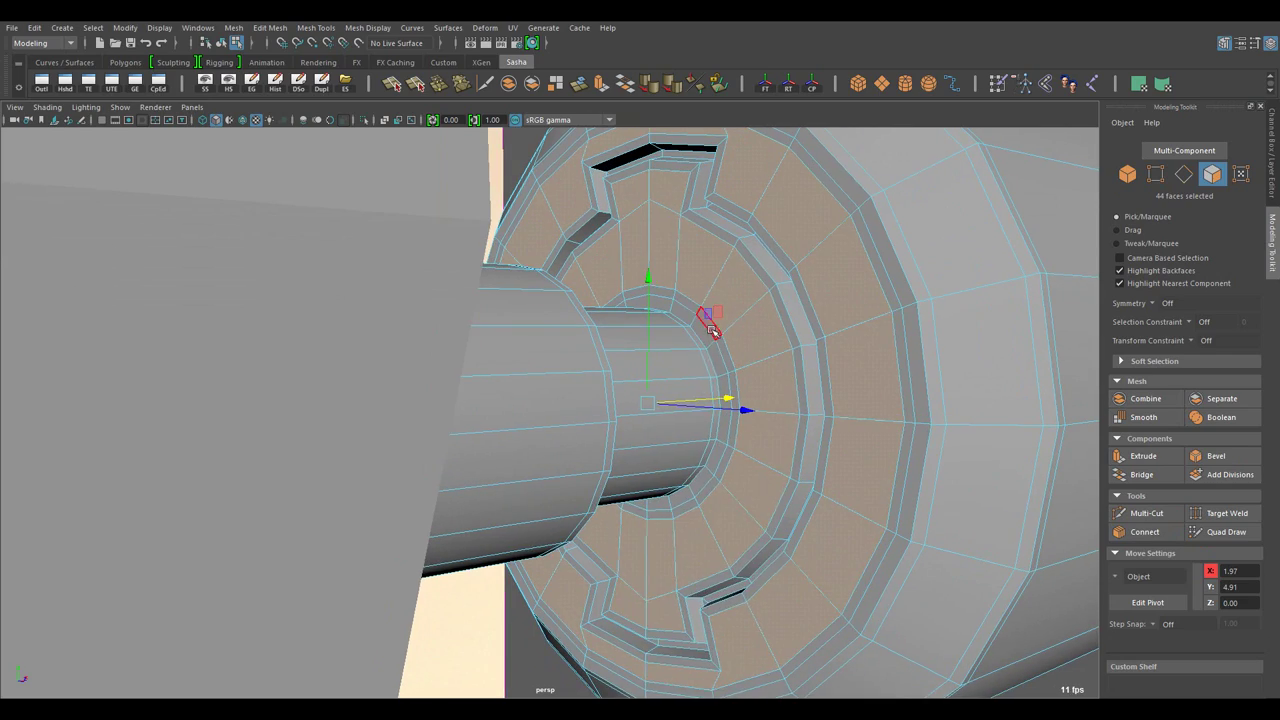
- Connect two parallel edge loops around the recessed ring
key(F10)
click(714, 330)
drag(840, 335, 963, 537)
click(1145, 531)
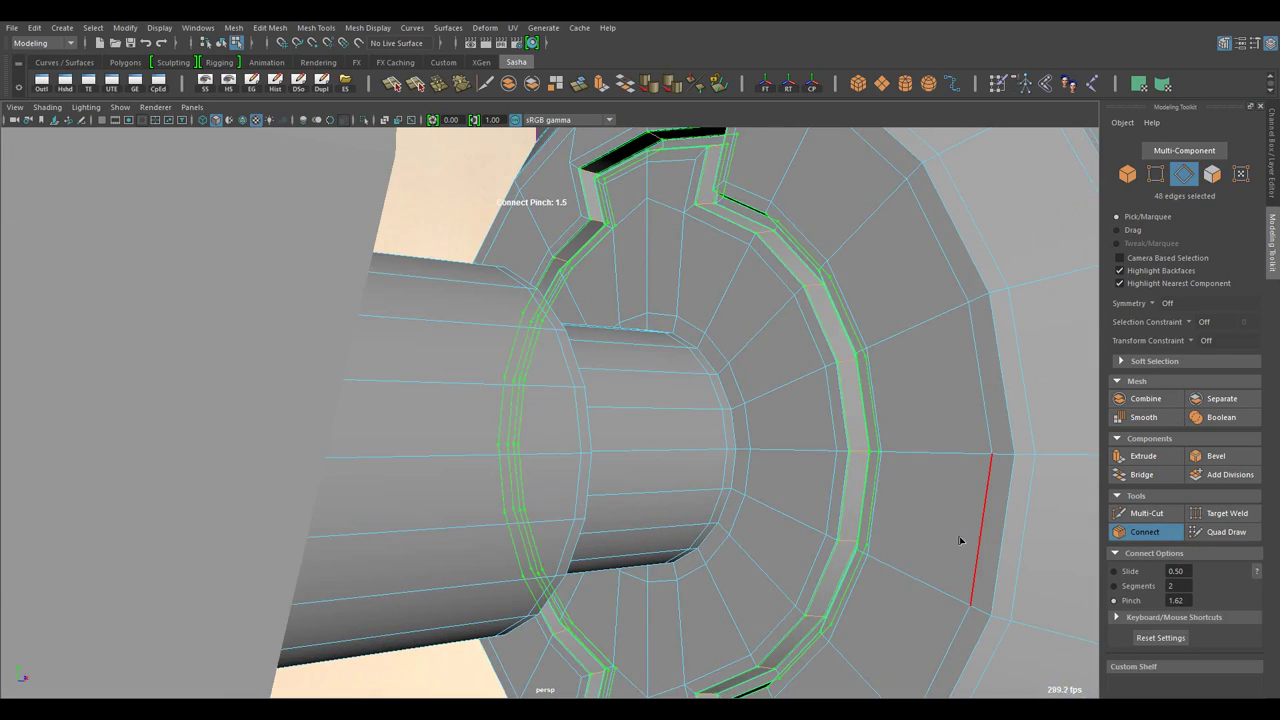
drag(963, 537, 868, 552)
key(w)
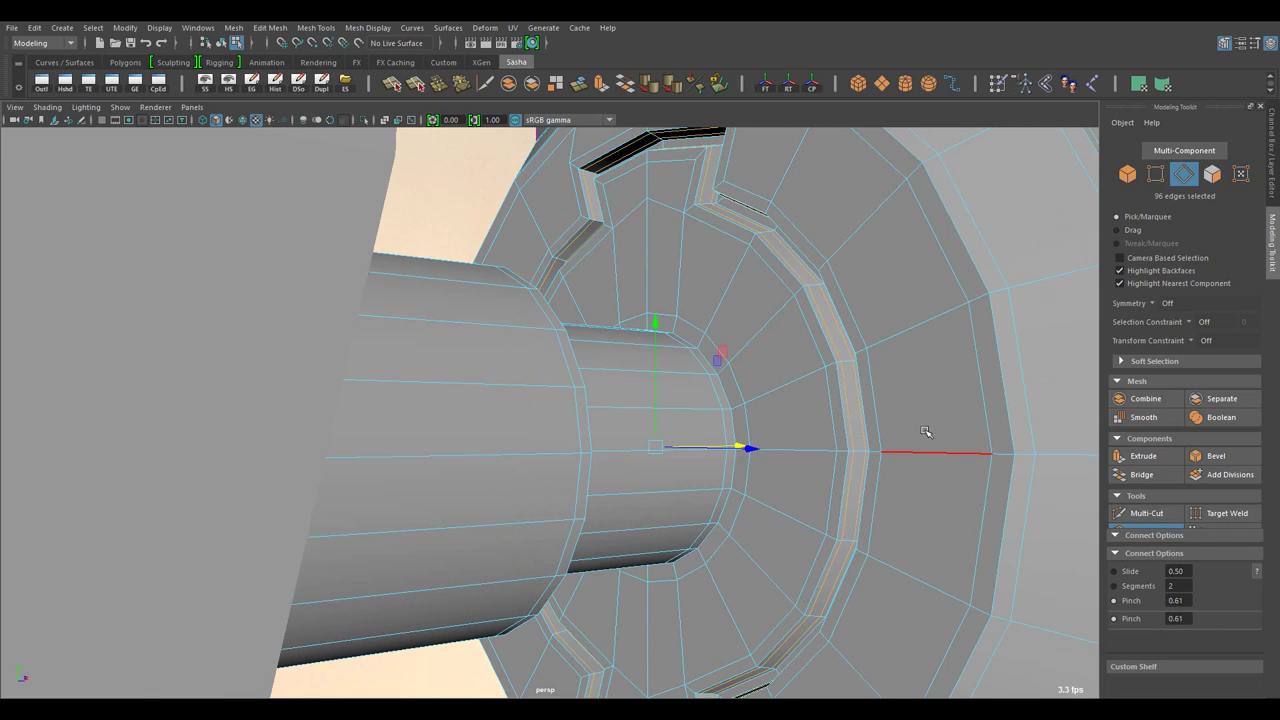
- Connect another loop through 14 edges at 0.5 slide and bevel the notch edges at Fraction 0.005
click(1131, 535)
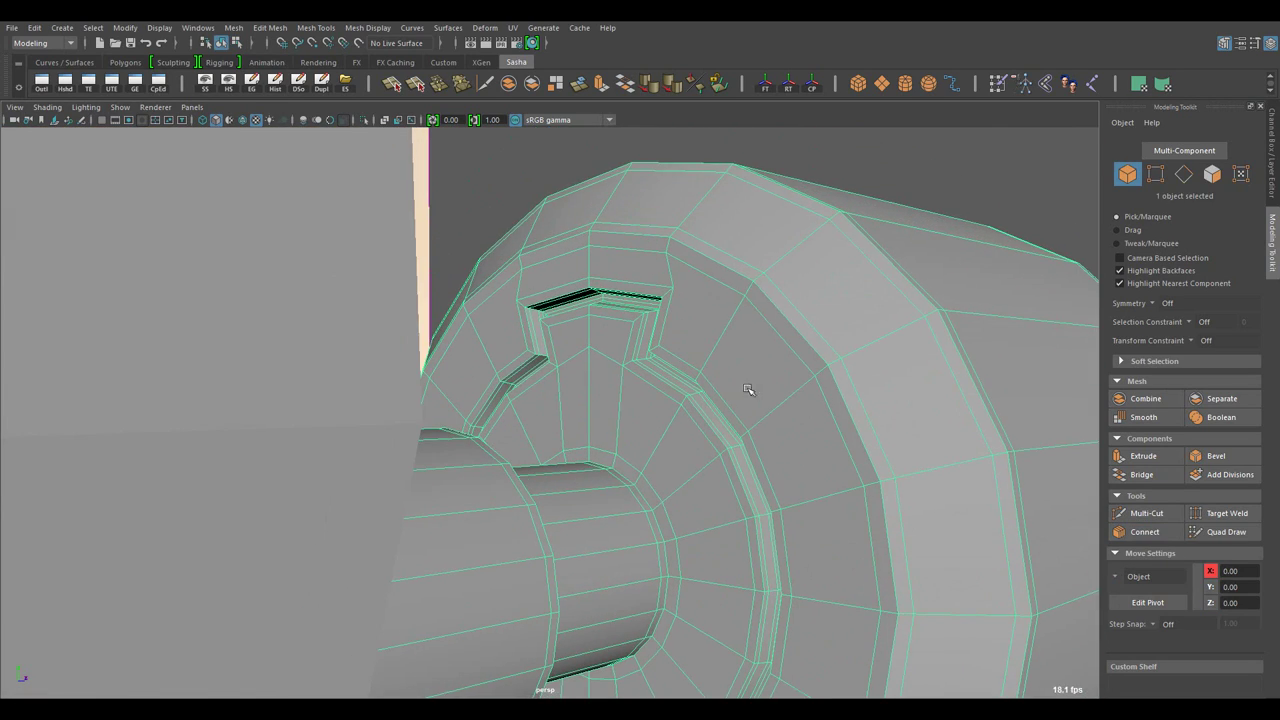
drag(941, 201, 935, 173)
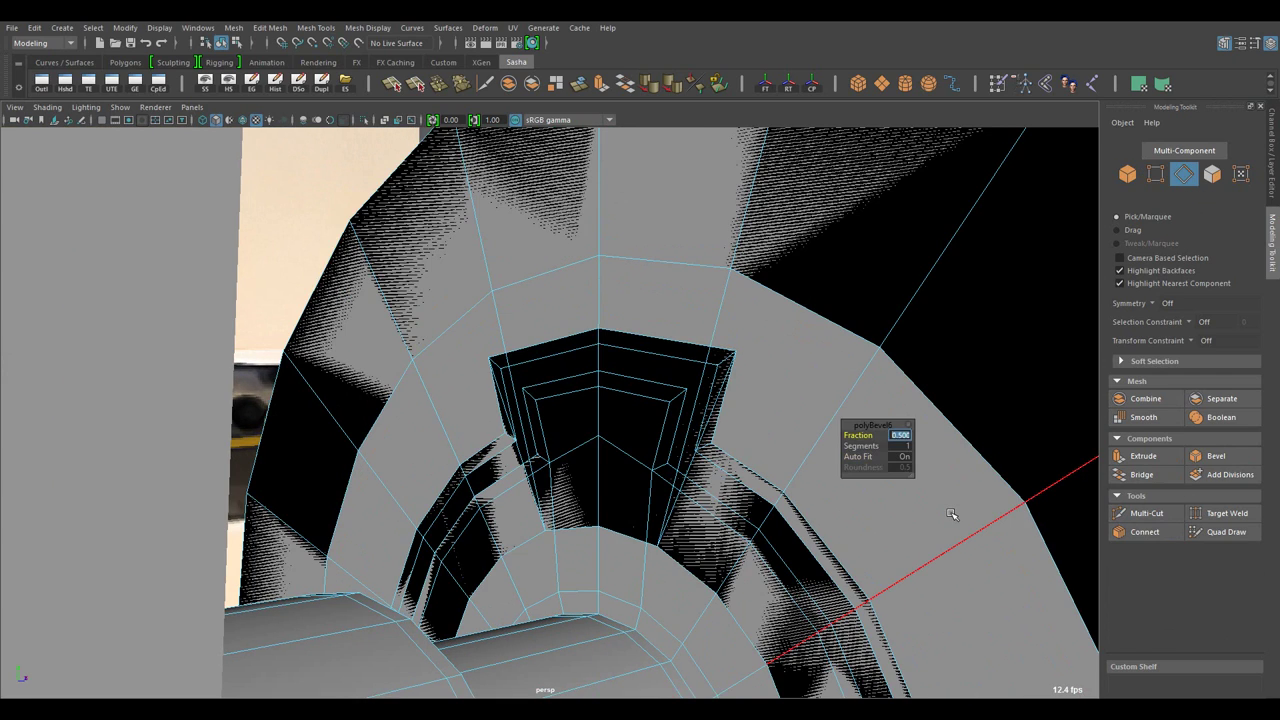
key(Tab)
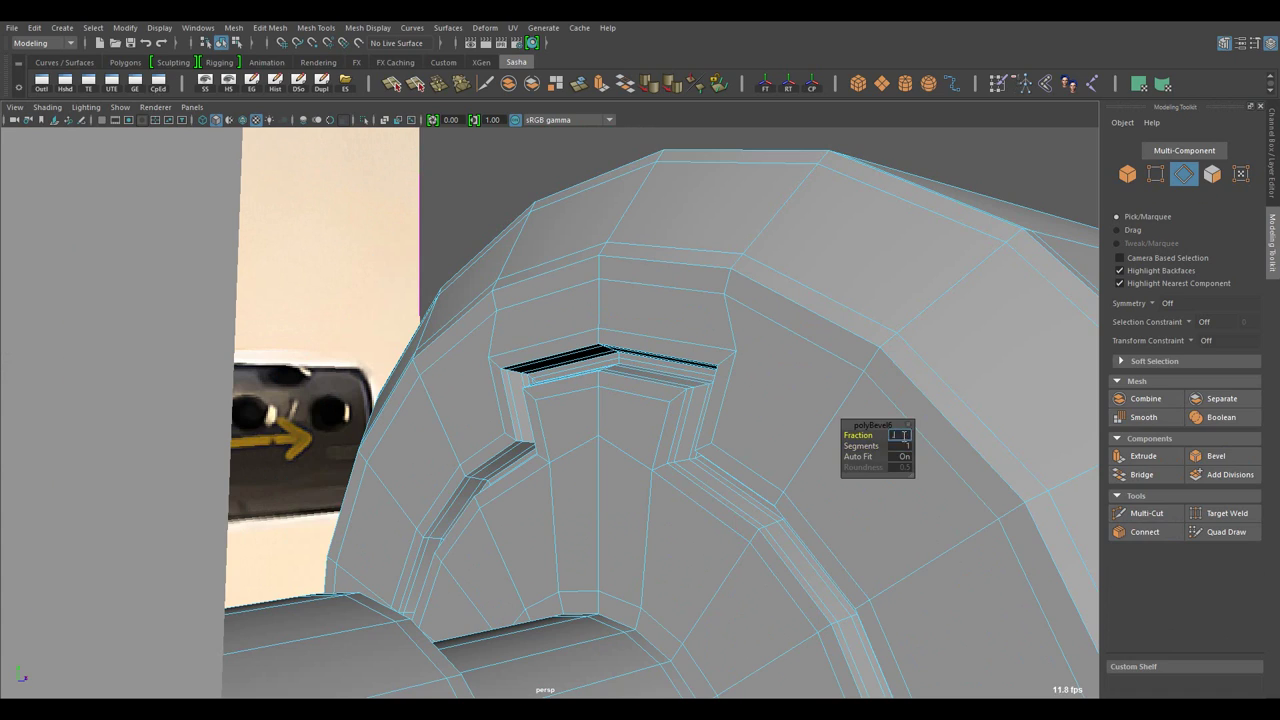
drag(693, 428, 731, 435)
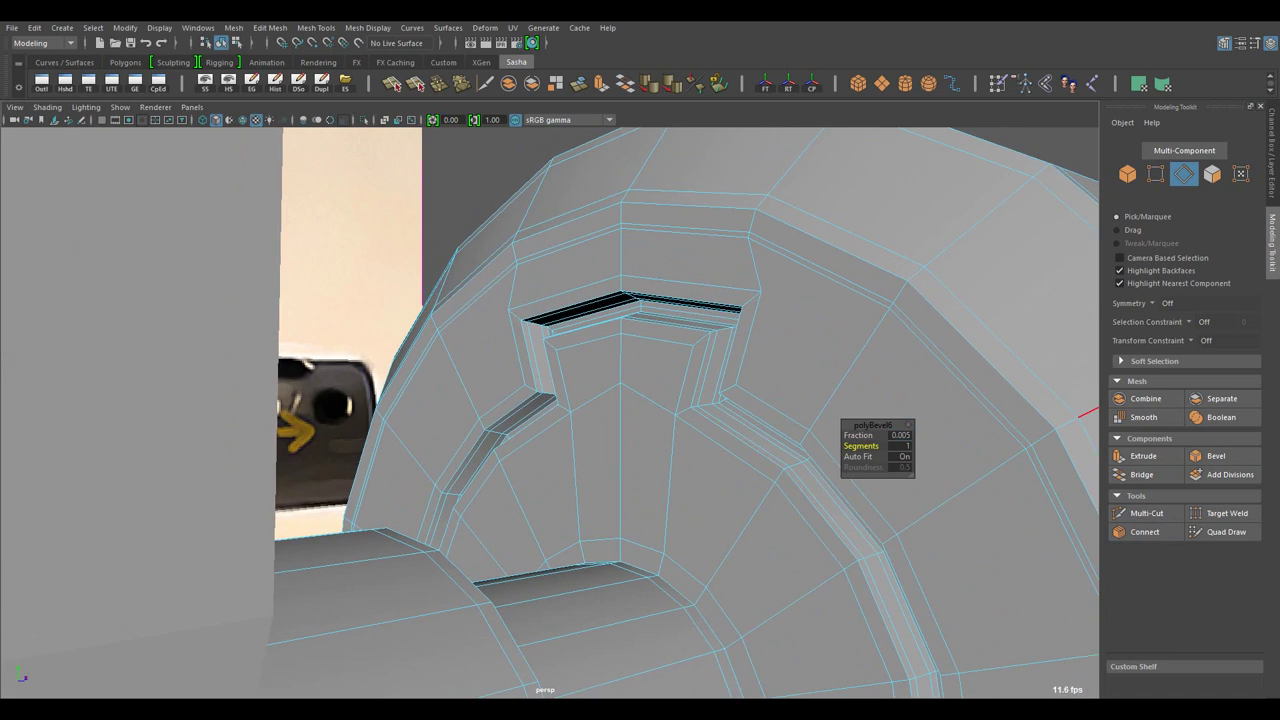
drag(1085, 412, 618, 388)
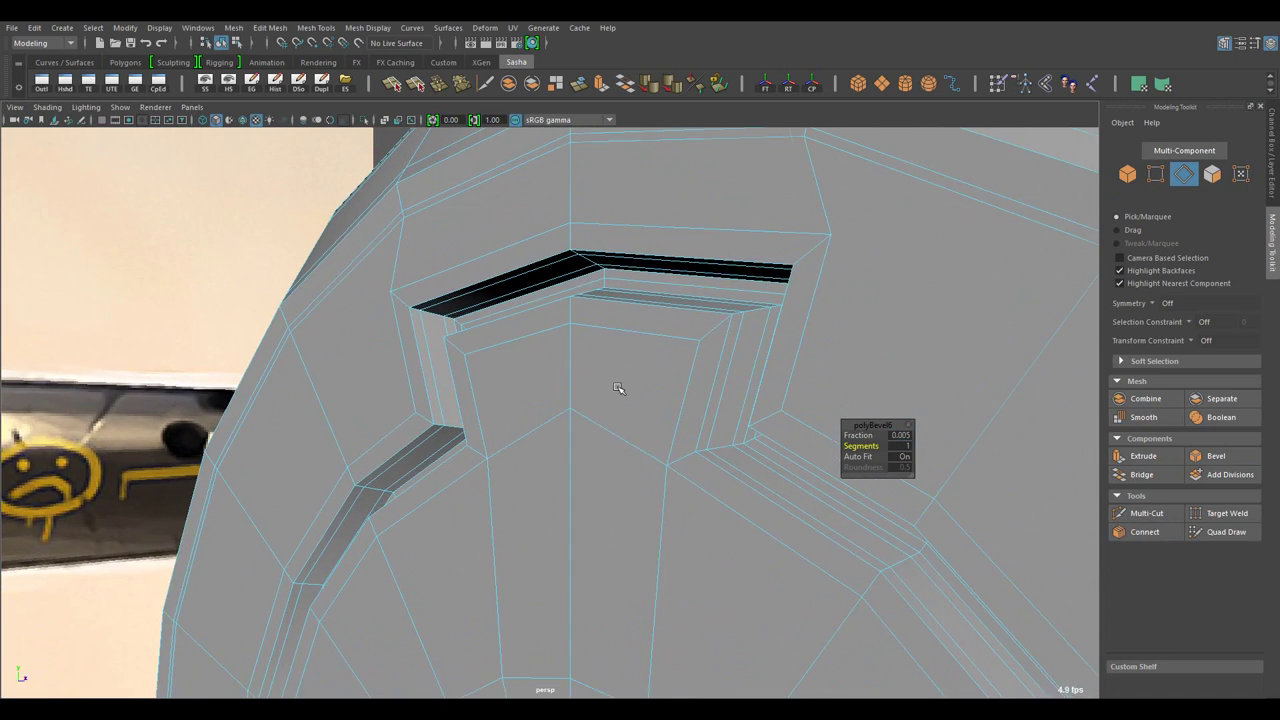
- Return to object mode and check the bevelled notch in smooth preview
key(F8)
key(3)
key(2)
key(1)
drag(834, 371, 538, 488)
drag(705, 404, 737, 486)
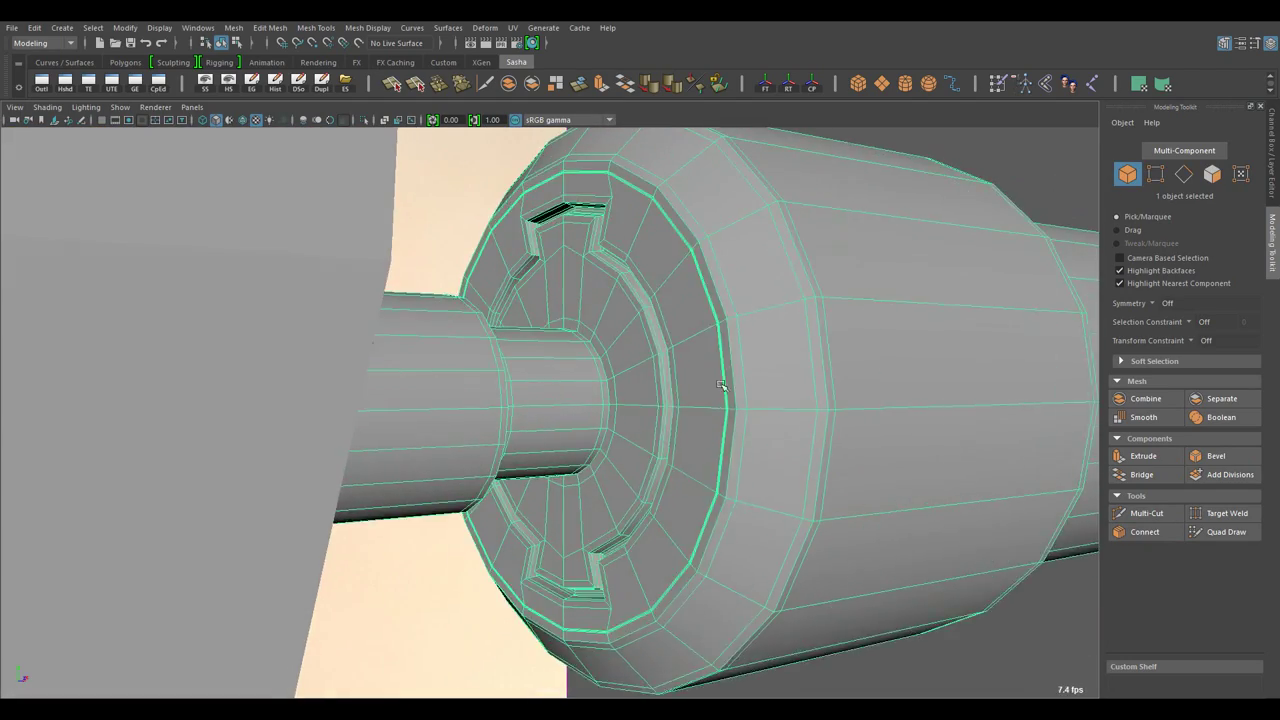
scroll(up, 3)
- Connect the selected notch edges with 2 segments
right_click(755, 297)
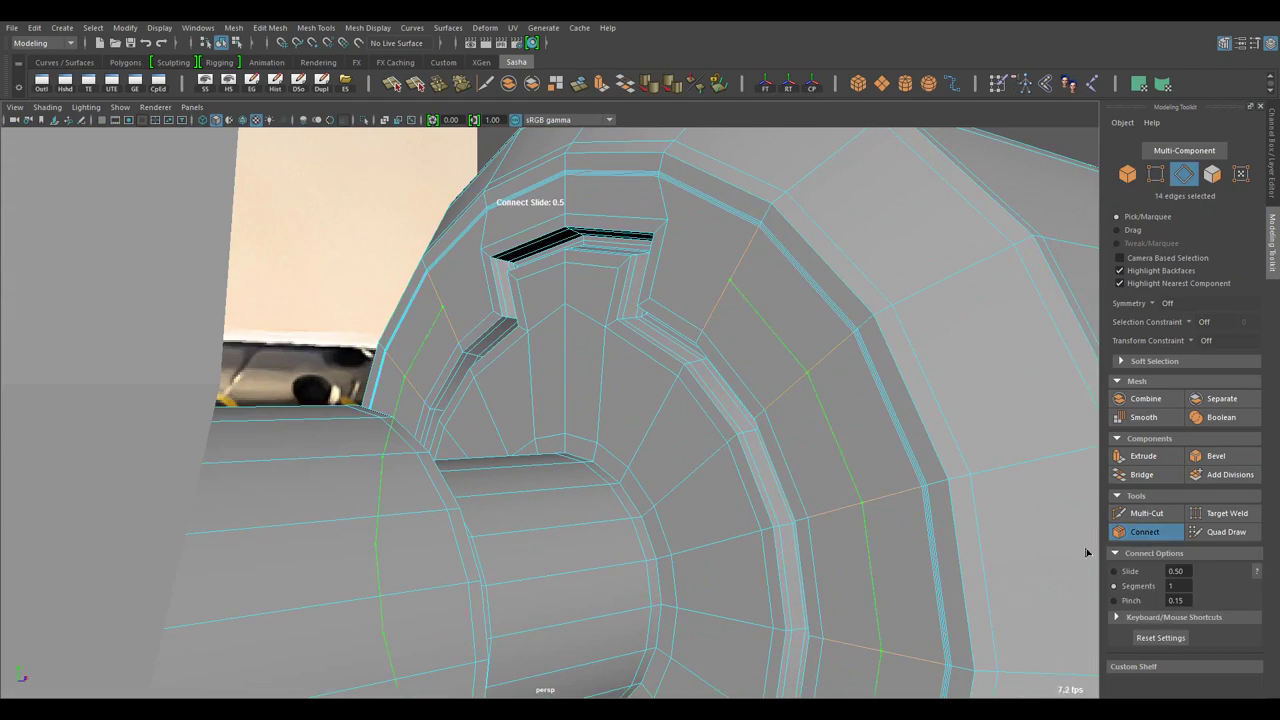
drag(672, 226, 585, 287)
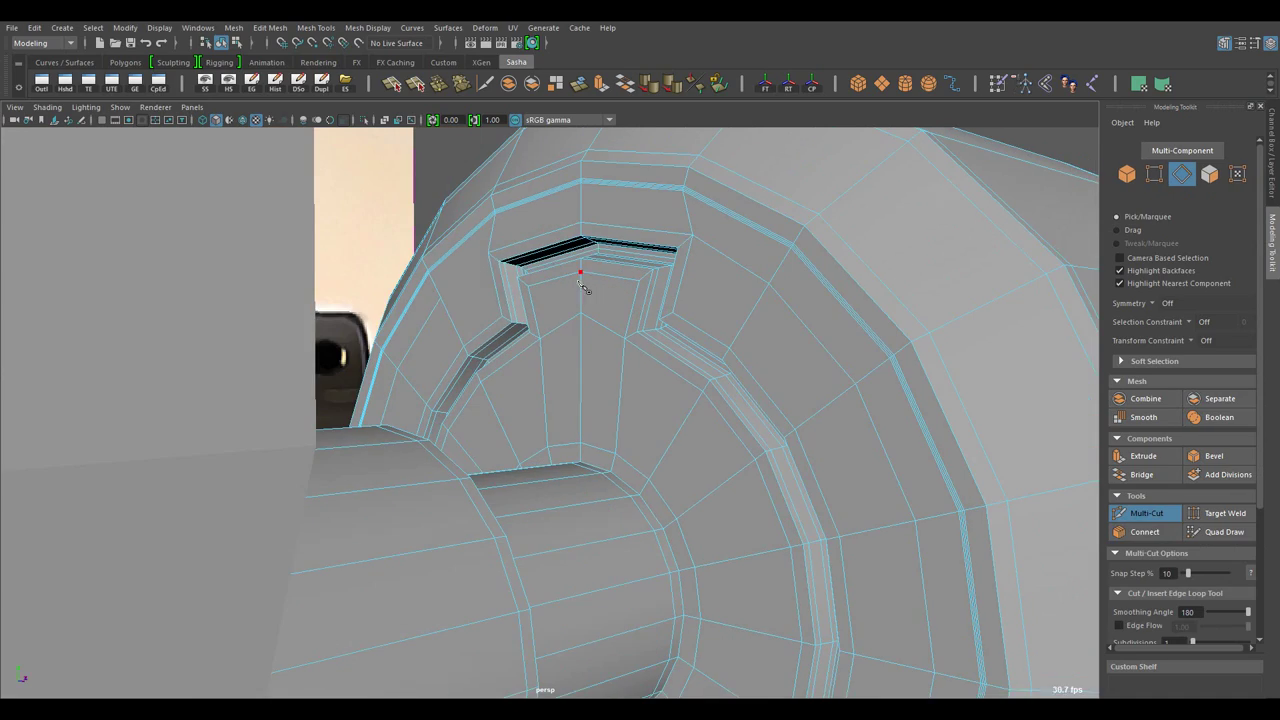
drag(447, 308, 407, 473)
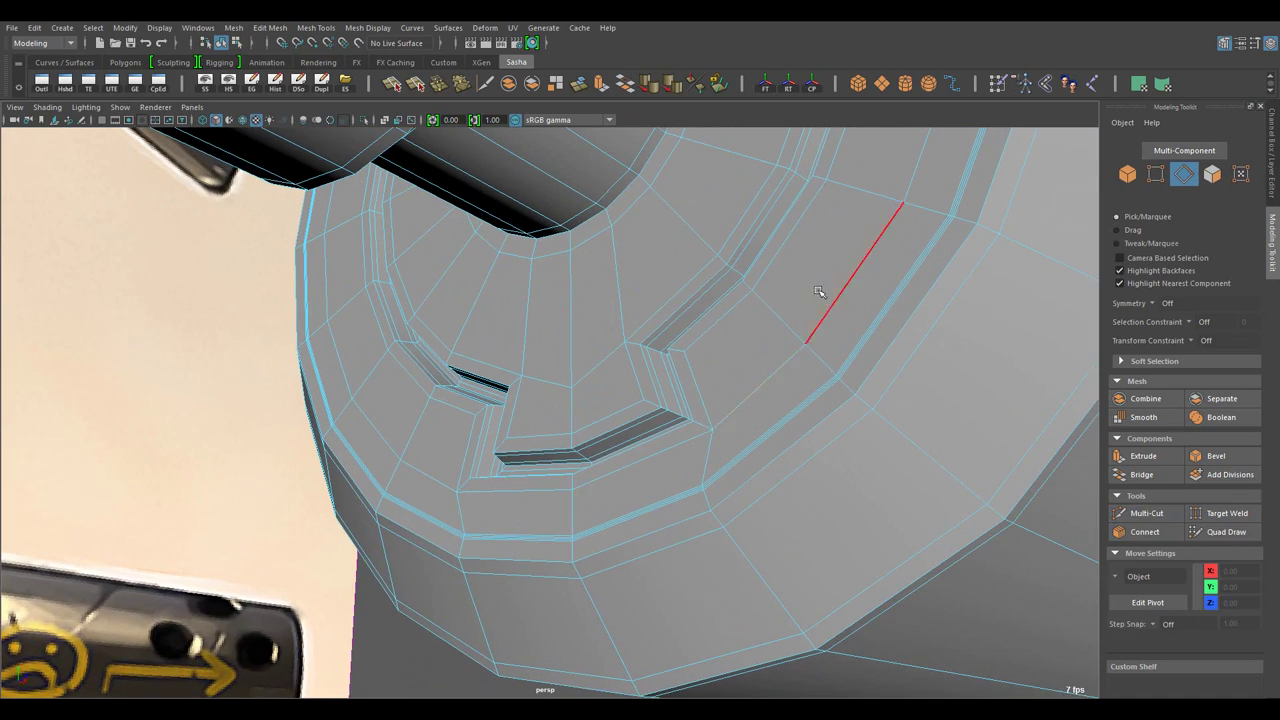
drag(818, 291, 830, 350)
scroll(up, 3)
scroll(up, 3)
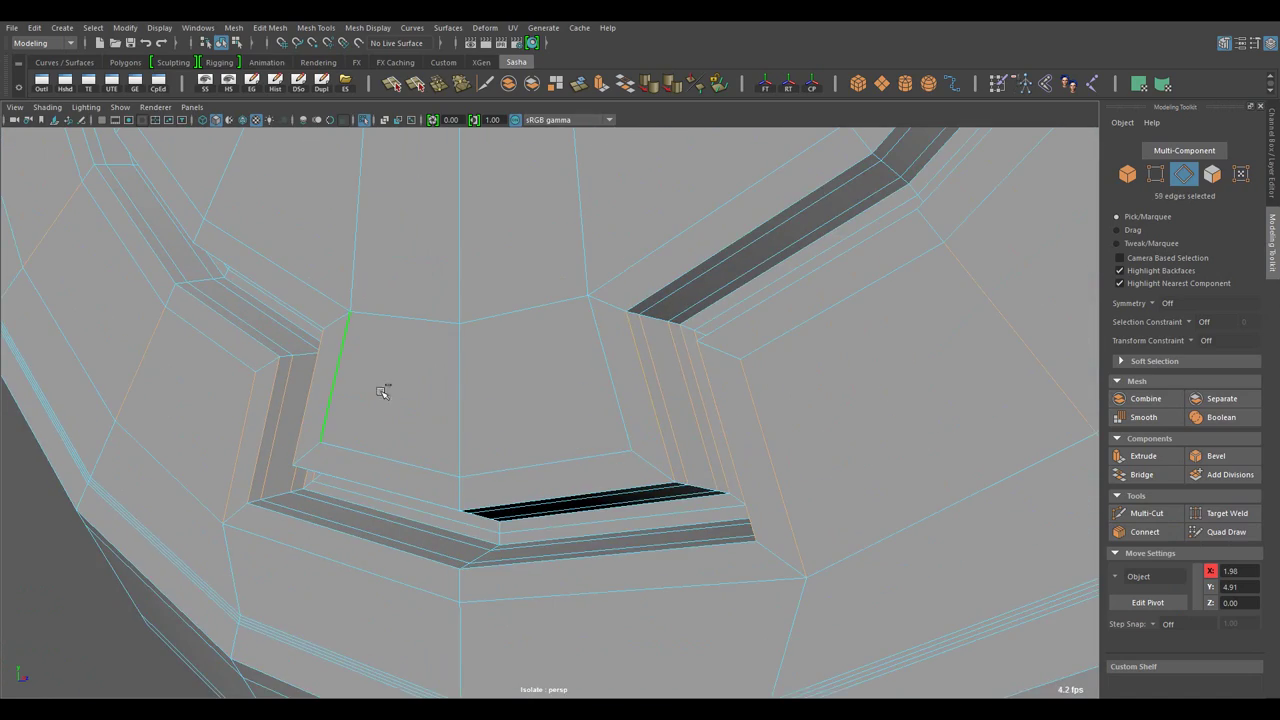
click(1146, 533)
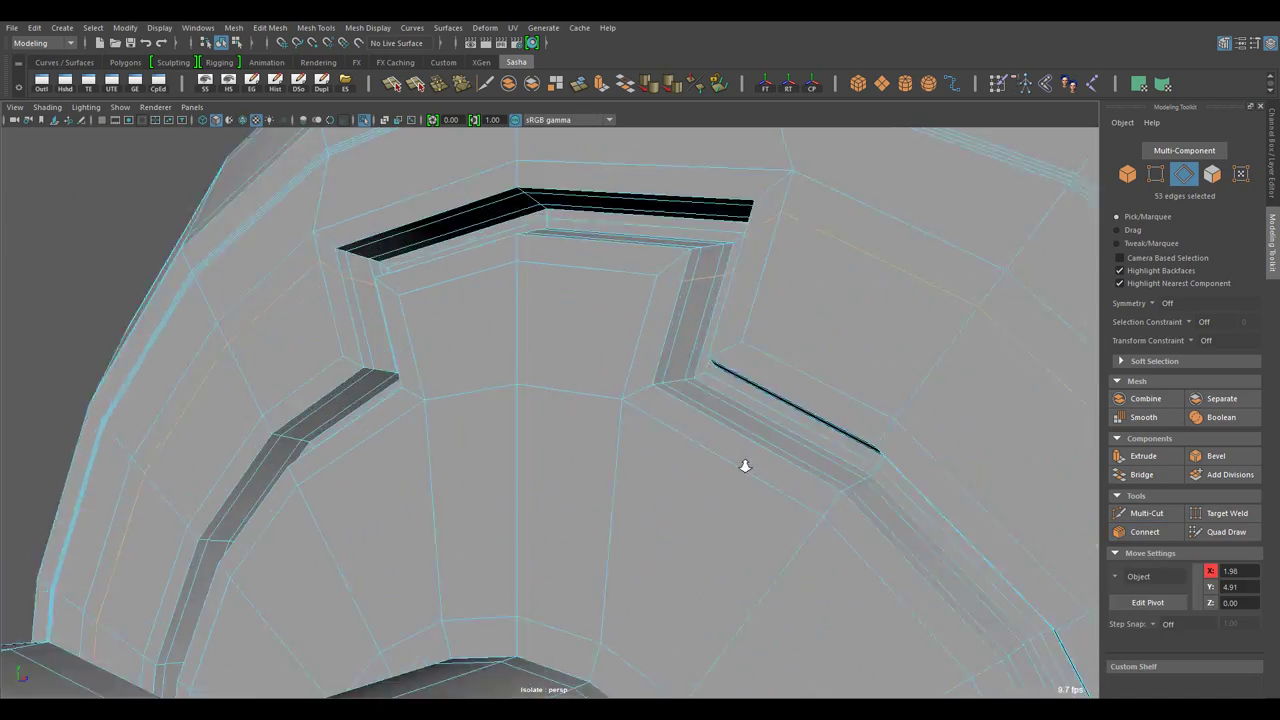
- Multi-Cut support edges into the notch corner
drag(745, 465, 680, 330)
drag(629, 257, 648, 240)
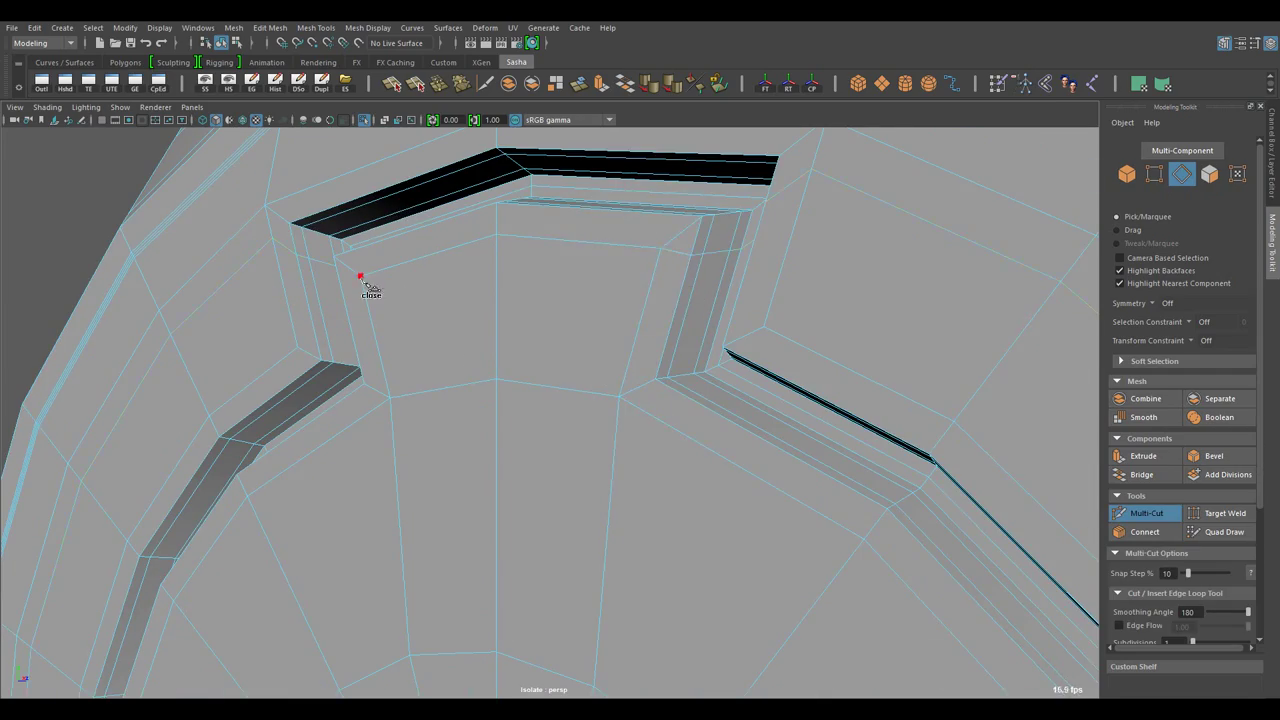
drag(361, 282, 553, 442)
click(314, 471)
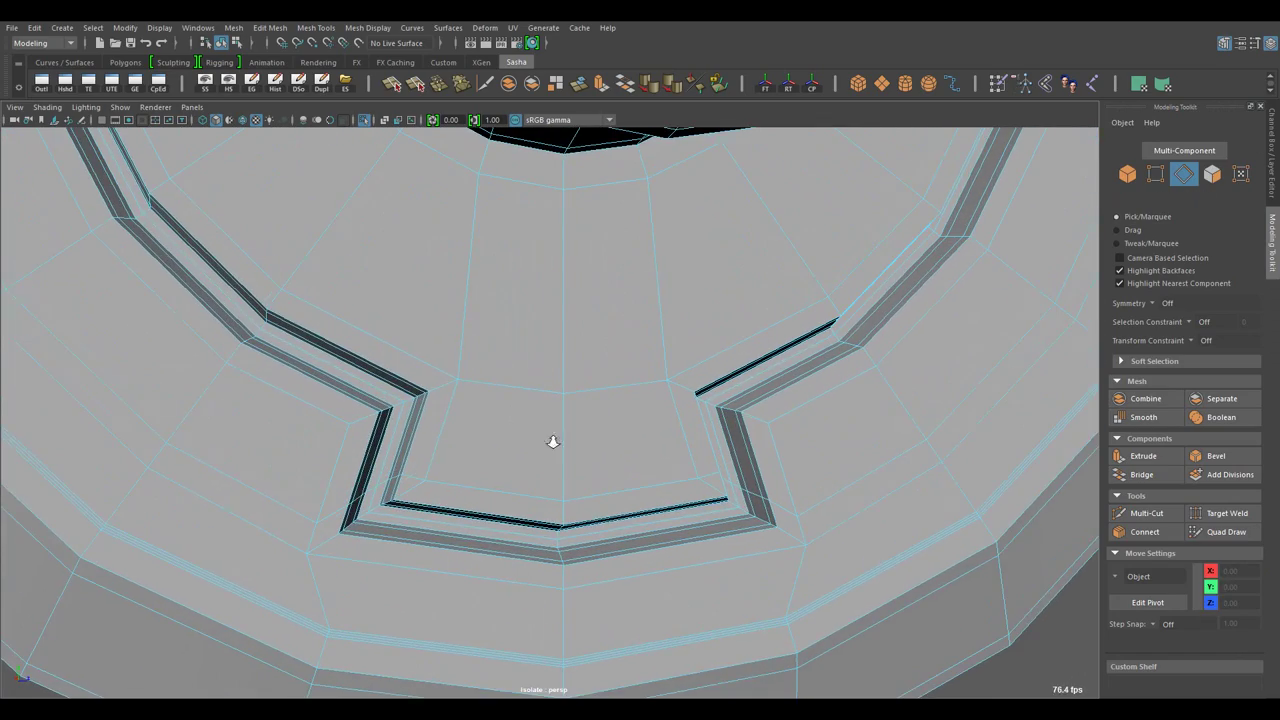
click(686, 378)
drag(686, 378, 676, 425)
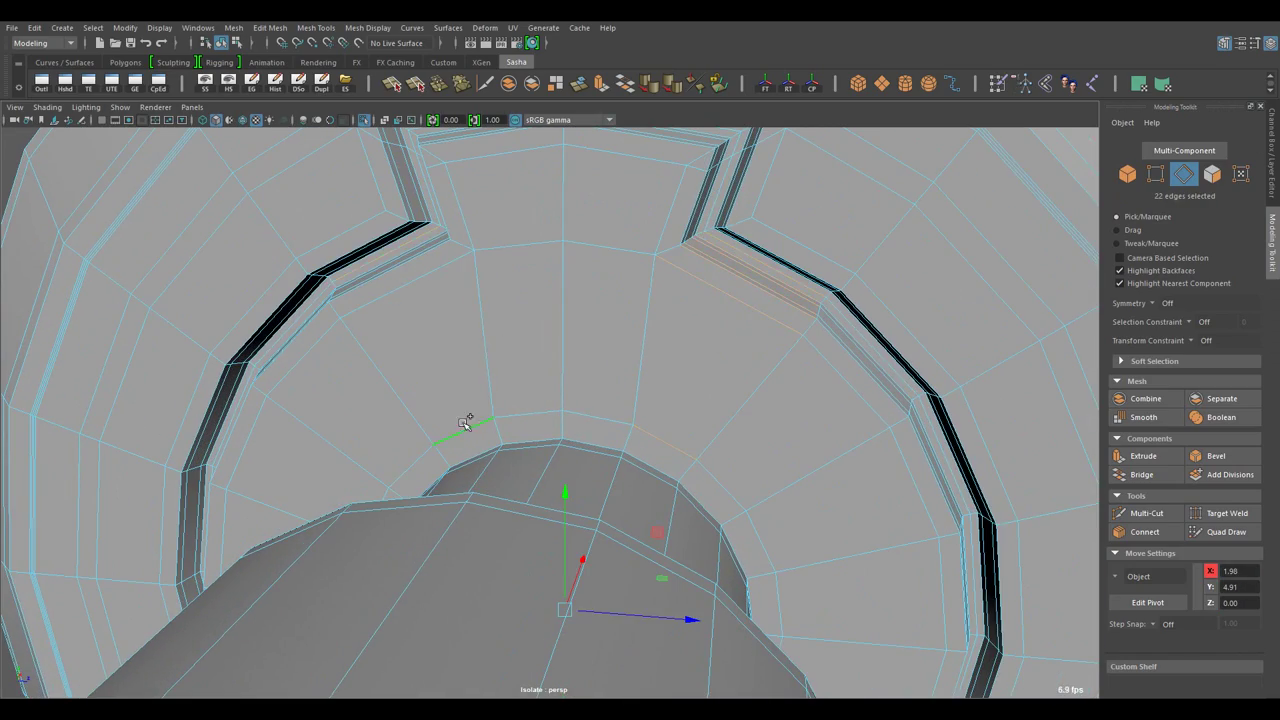
key(ctrl+shift+x)
drag(465, 422, 958, 492)
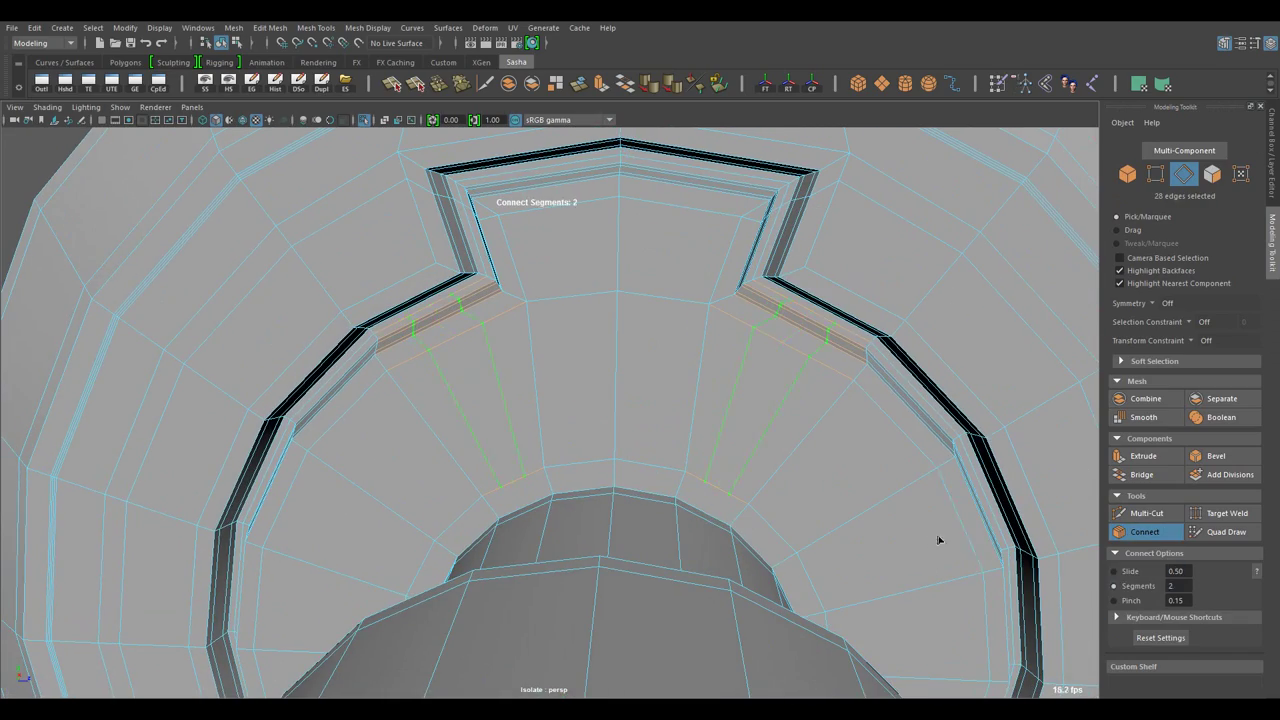
key(w)
- Return to object mode and orbit out to inspect the whole ring part
drag(445, 412, 677, 258)
drag(803, 331, 794, 406)
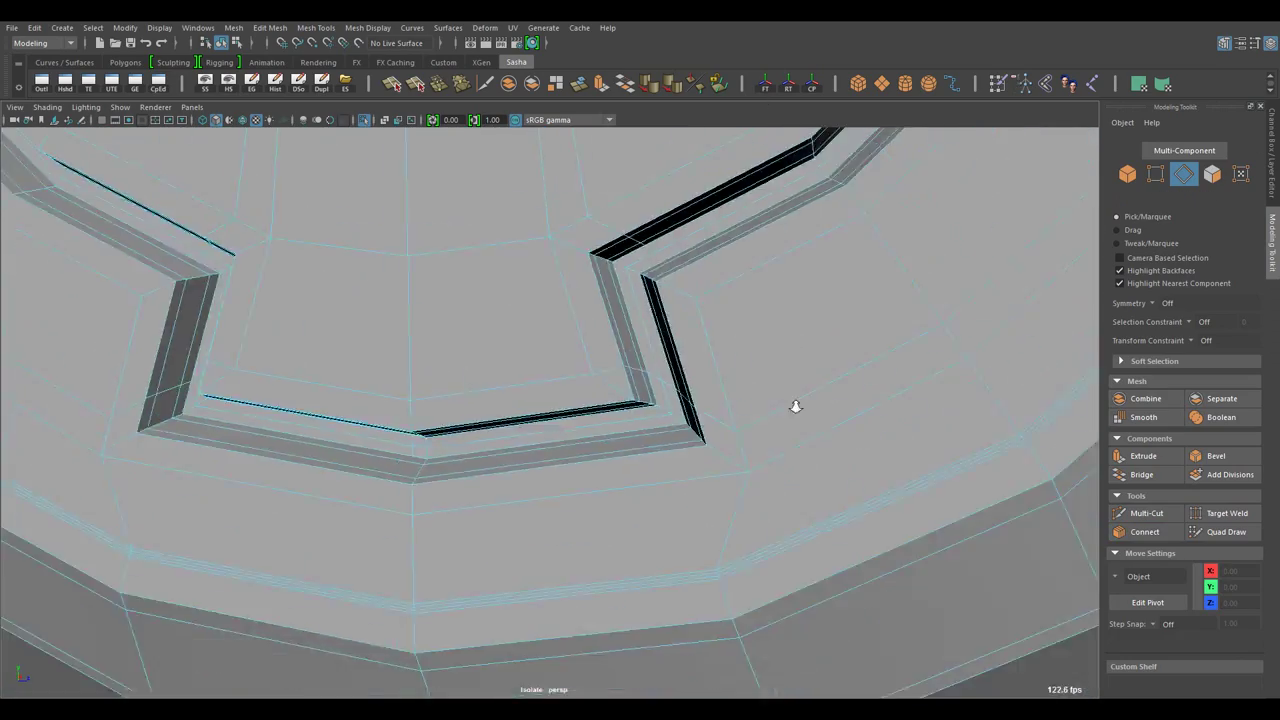
drag(794, 406, 751, 400)
key(F8)
drag(751, 400, 714, 351)
drag(714, 351, 714, 466)
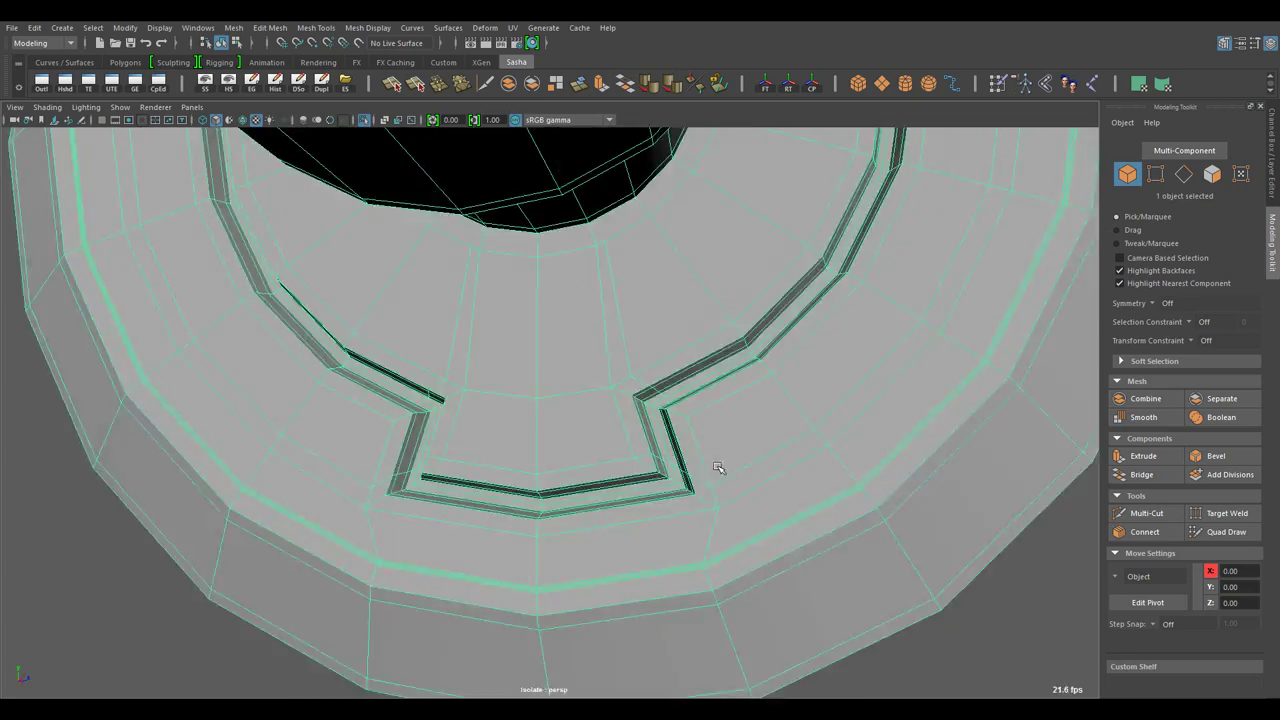
drag(714, 466, 666, 343)
- Add further support cuts across the remaining notch edges, then return to object mode
drag(666, 343, 668, 370)
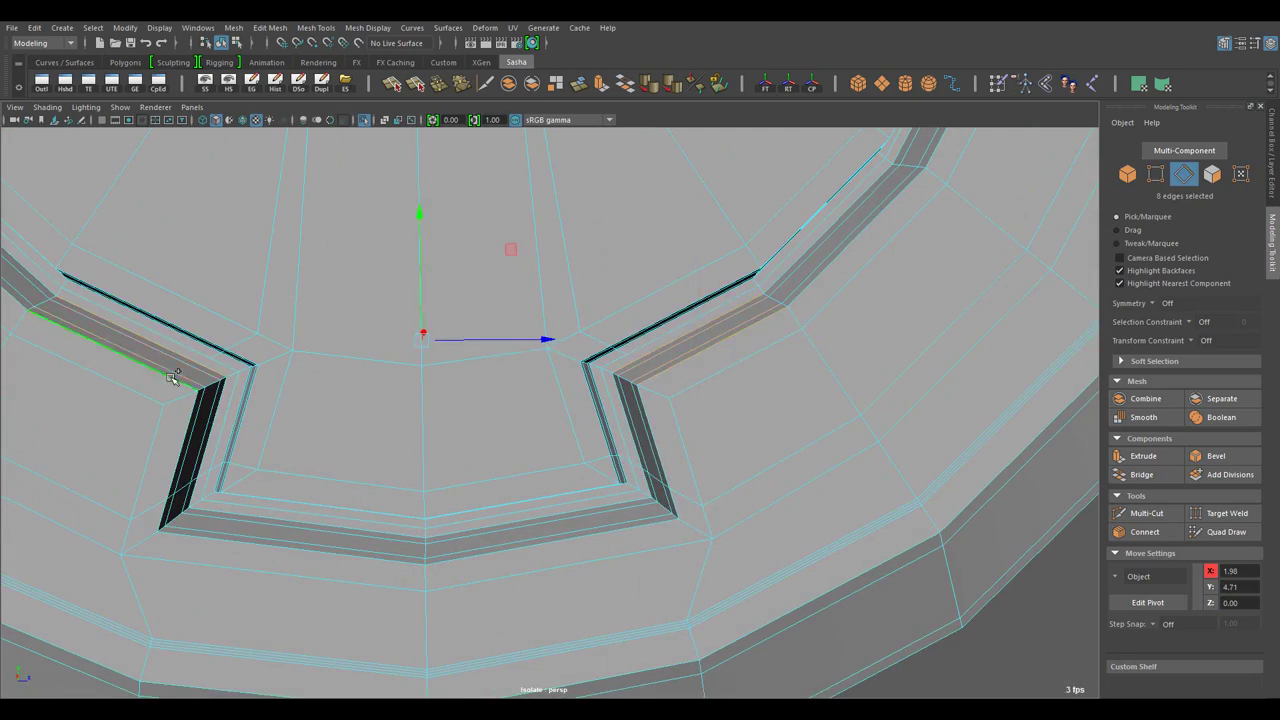
click(172, 377)
drag(172, 377, 338, 277)
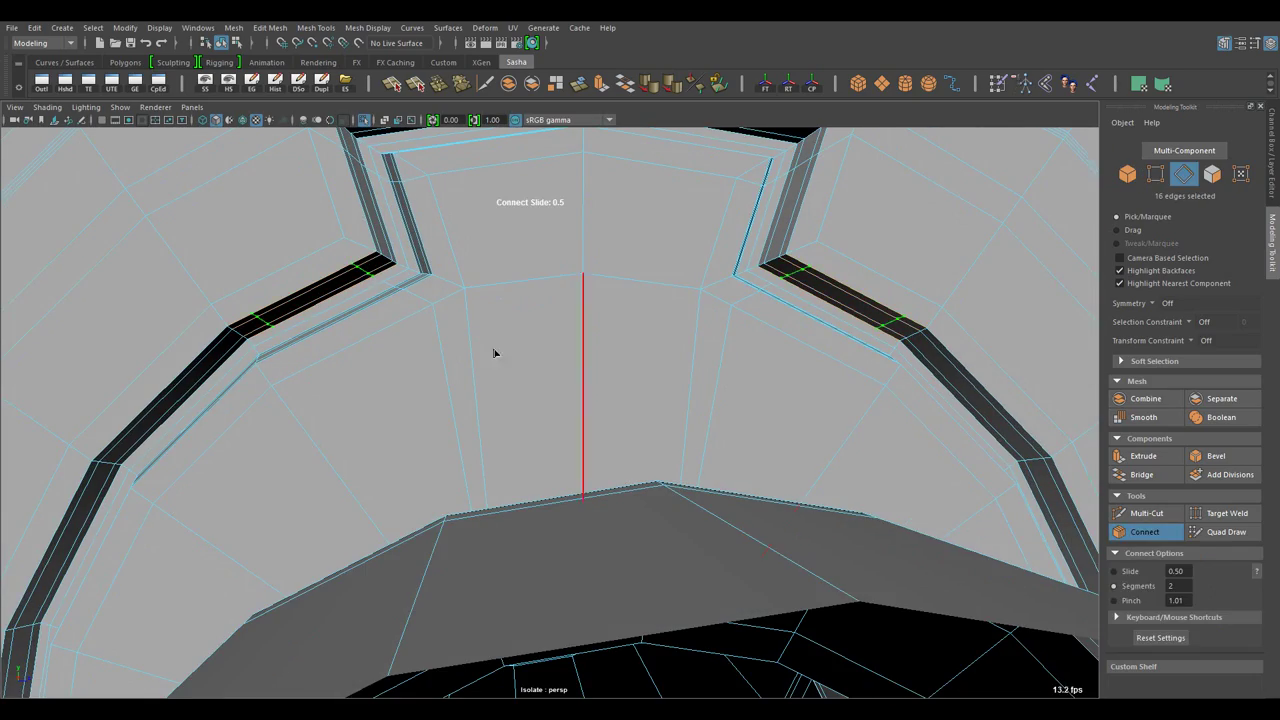
click(892, 325)
drag(892, 325, 240, 288)
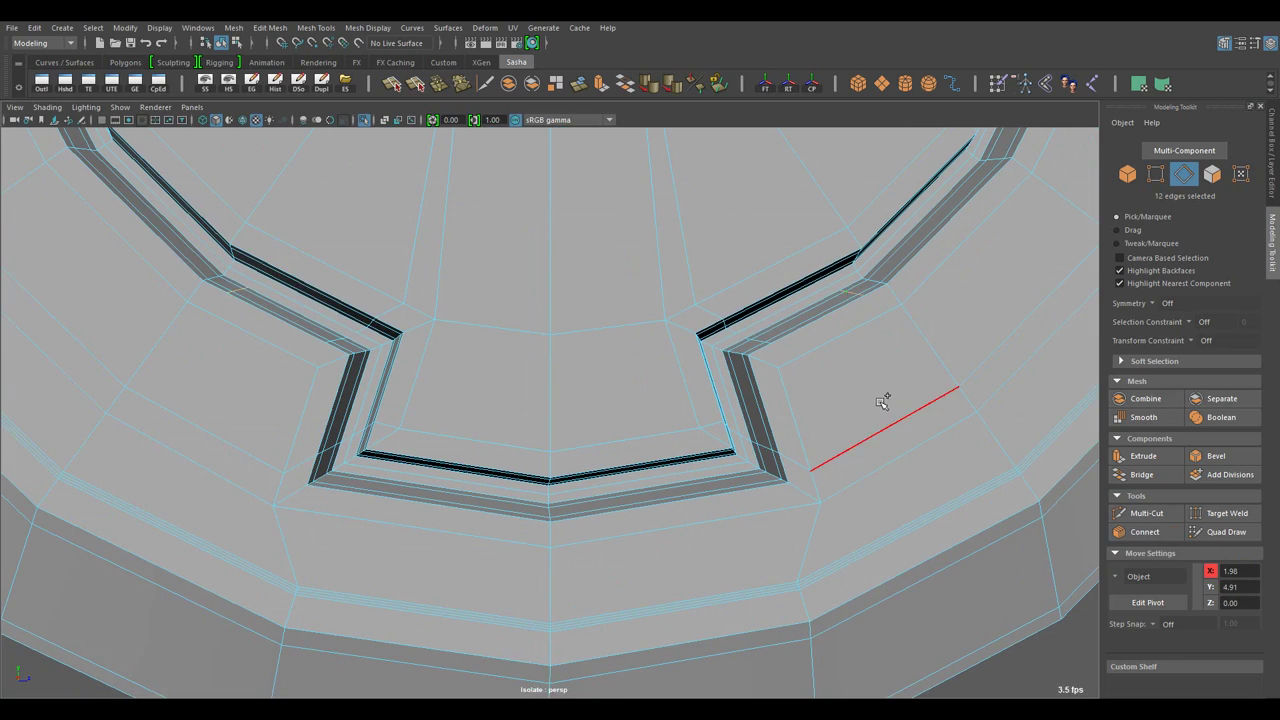
drag(360, 337, 451, 466)
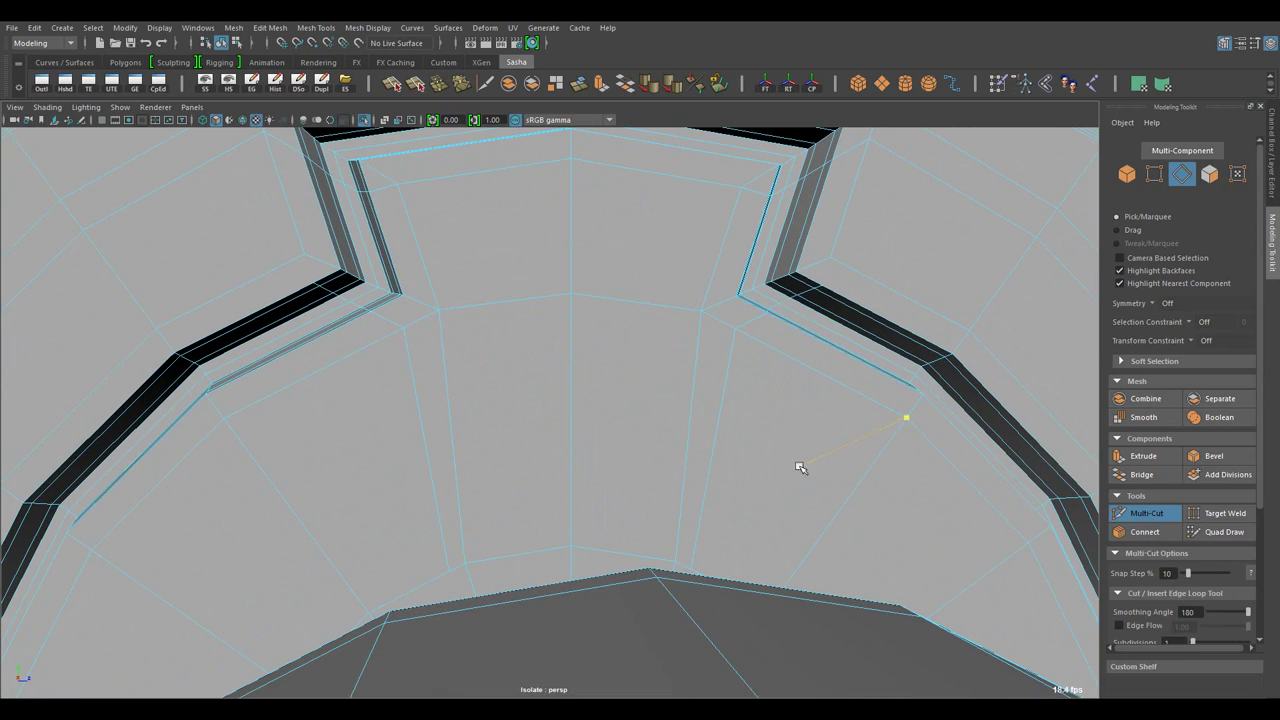
key(F8)
key(w)
- Orbit and zoom around the notch to check the new support edges
drag(800, 467, 686, 463)
drag(686, 463, 838, 524)
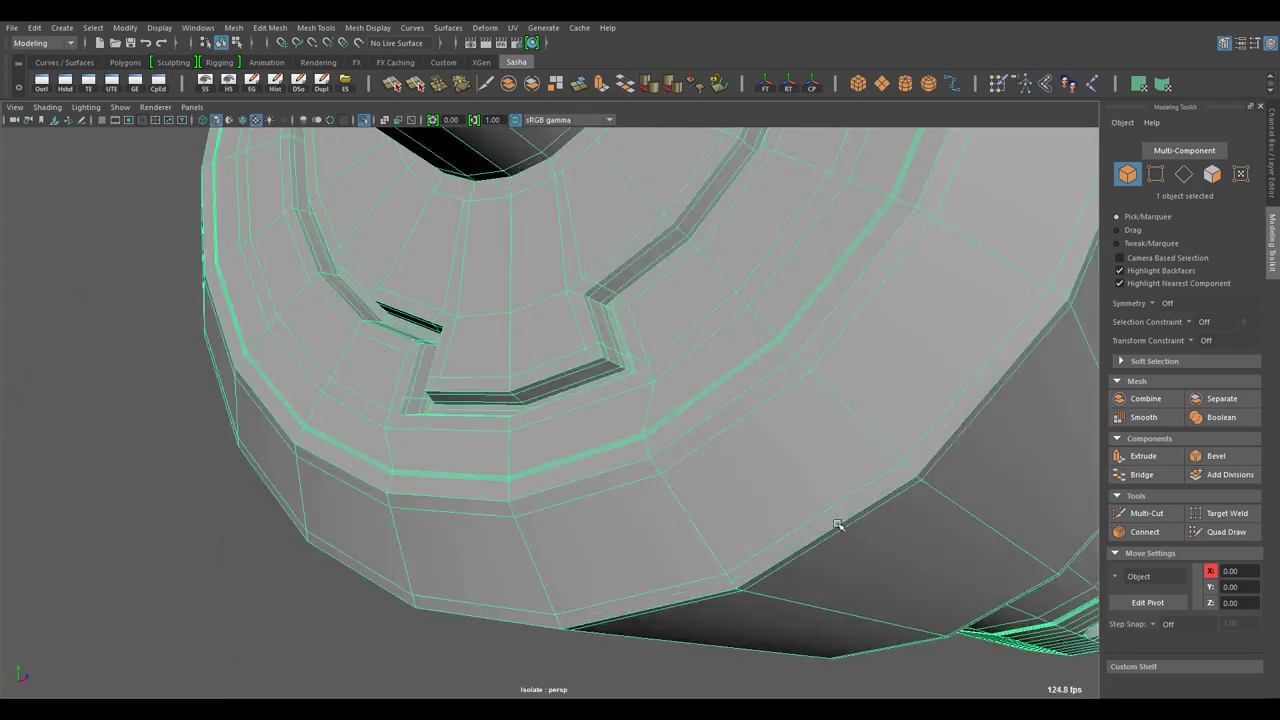
drag(838, 524, 797, 477)
drag(797, 477, 667, 554)
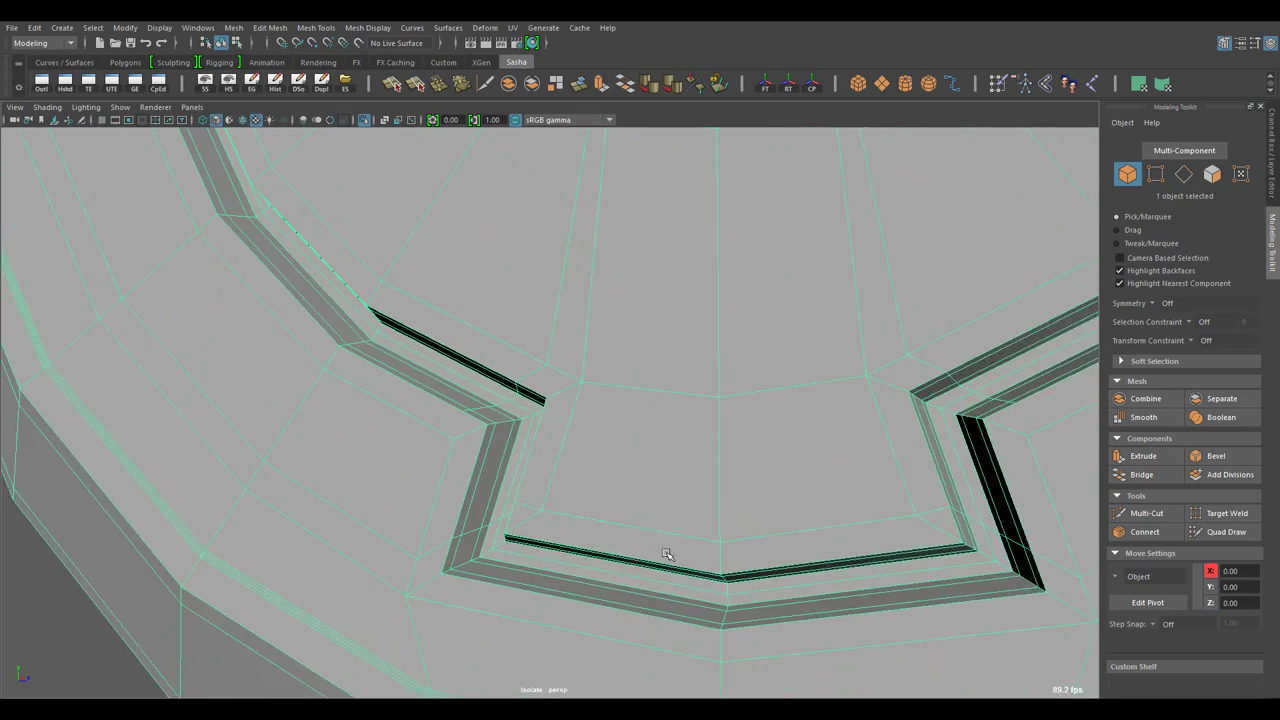
drag(667, 554, 470, 459)
- Select the cylinder part and the ring of faces on its end
drag(380, 398, 871, 529)
drag(871, 529, 792, 511)
drag(792, 511, 677, 483)
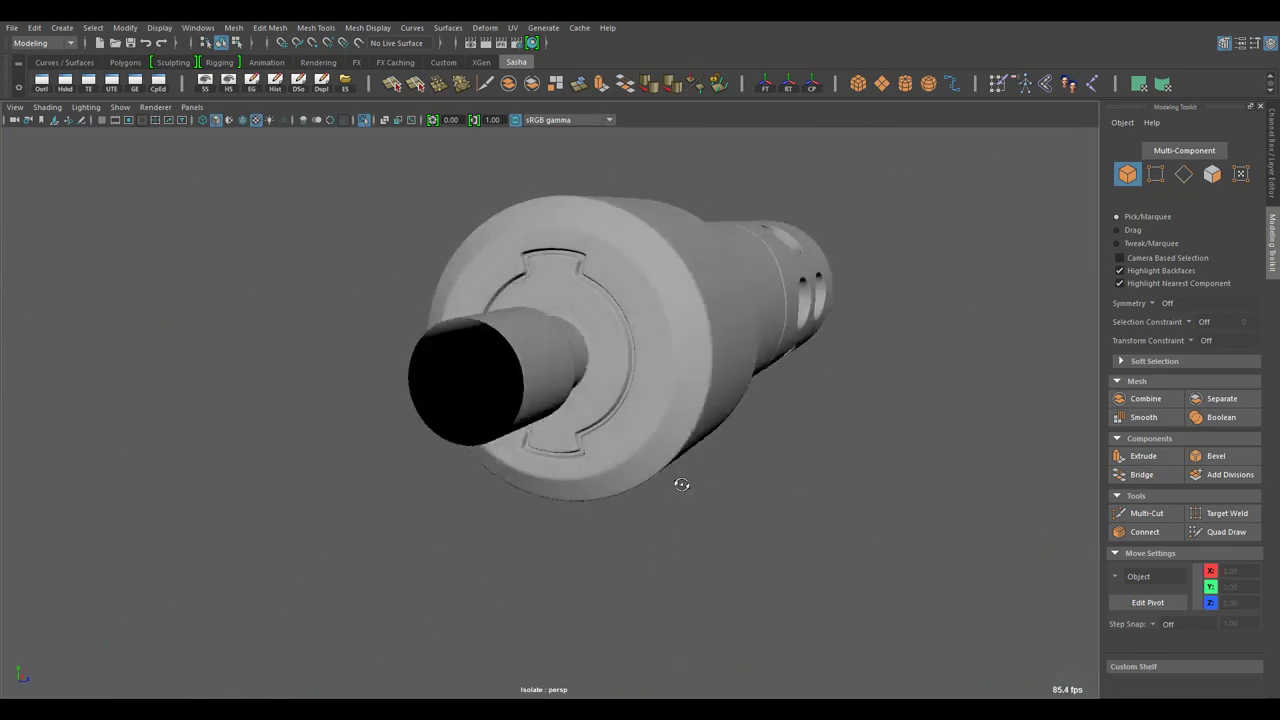
drag(677, 483, 654, 477)
click(677, 477)
key(F11)
click(654, 350)
double_click(654, 350)
drag(654, 350, 765, 502)
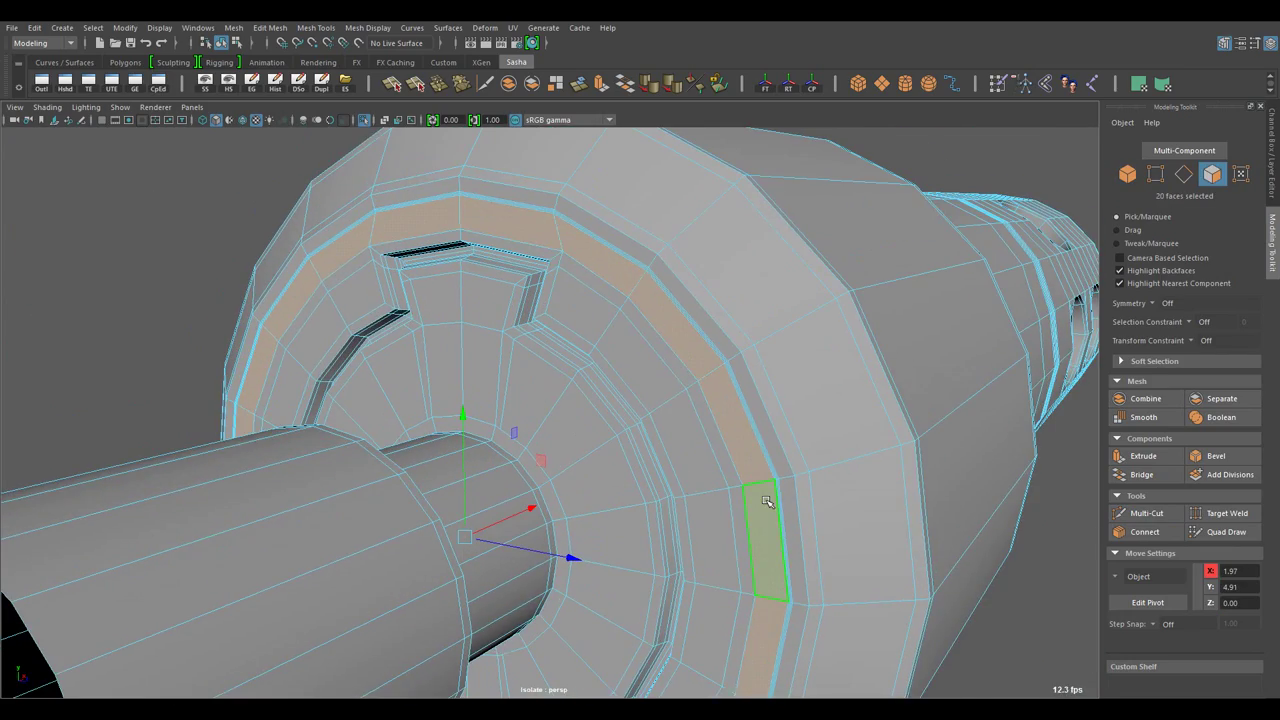
drag(594, 310, 546, 535)
- Add the remaining end-face loops, out to the outer loop, to the selection
click(528, 523)
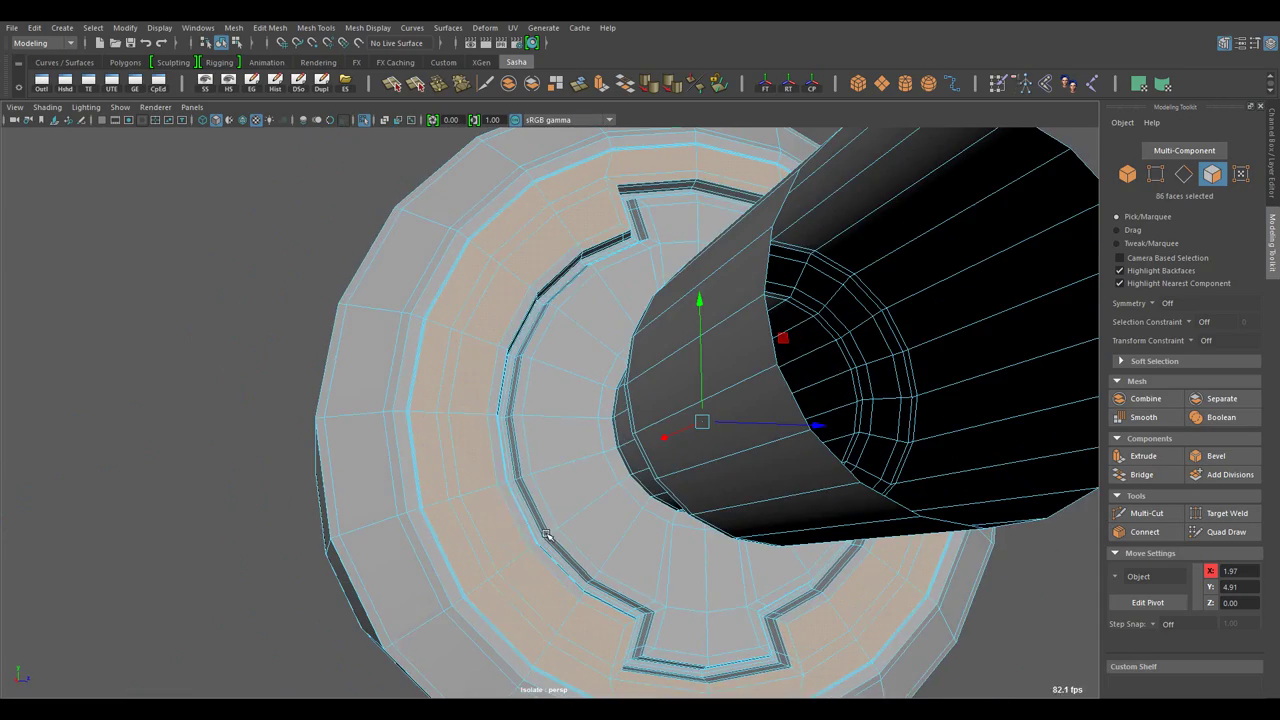
drag(547, 275, 729, 557)
click(742, 311)
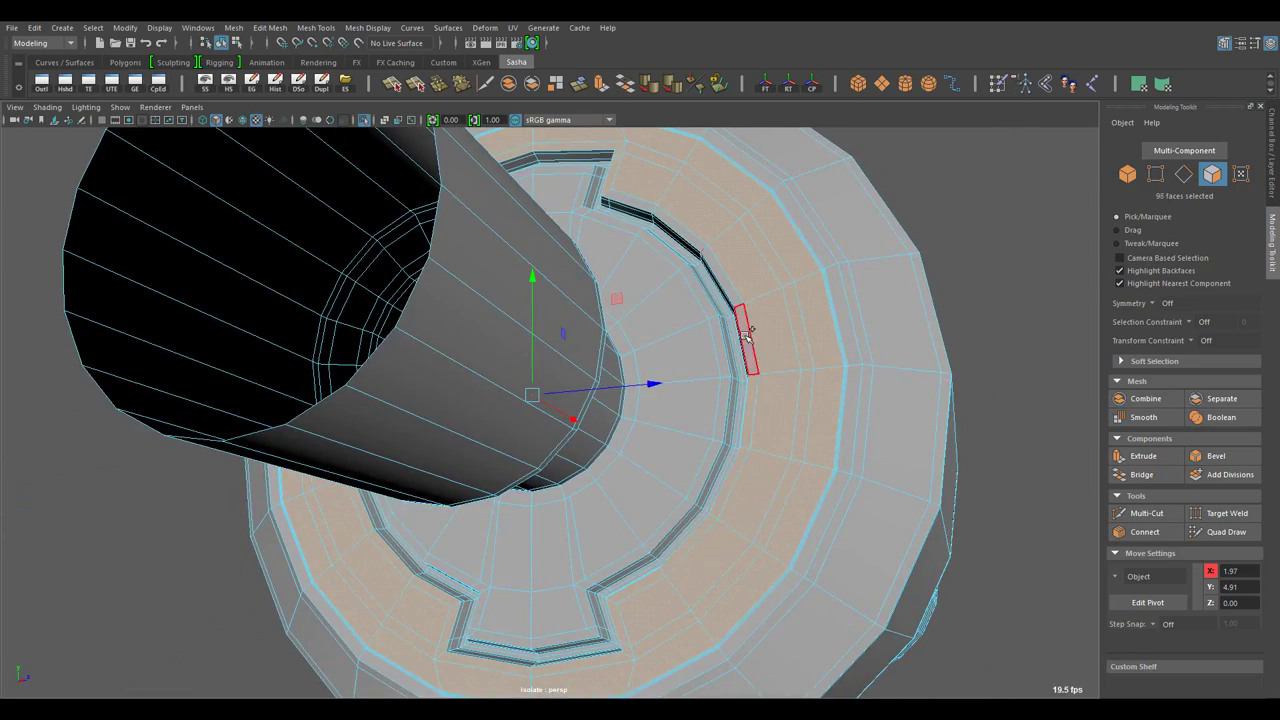
drag(742, 311, 776, 399)
drag(776, 399, 738, 396)
double_click(957, 365)
double_click(838, 425)
drag(838, 425, 680, 437)
drag(680, 437, 671, 414)
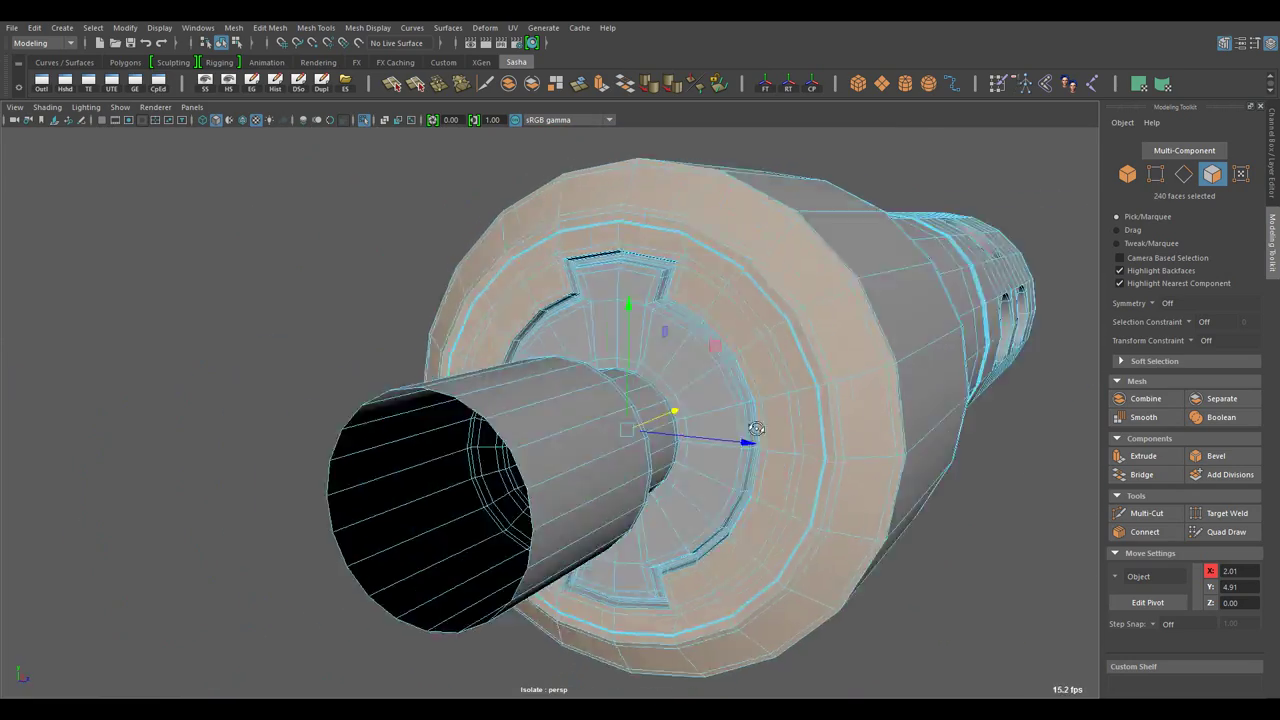
drag(671, 414, 888, 404)
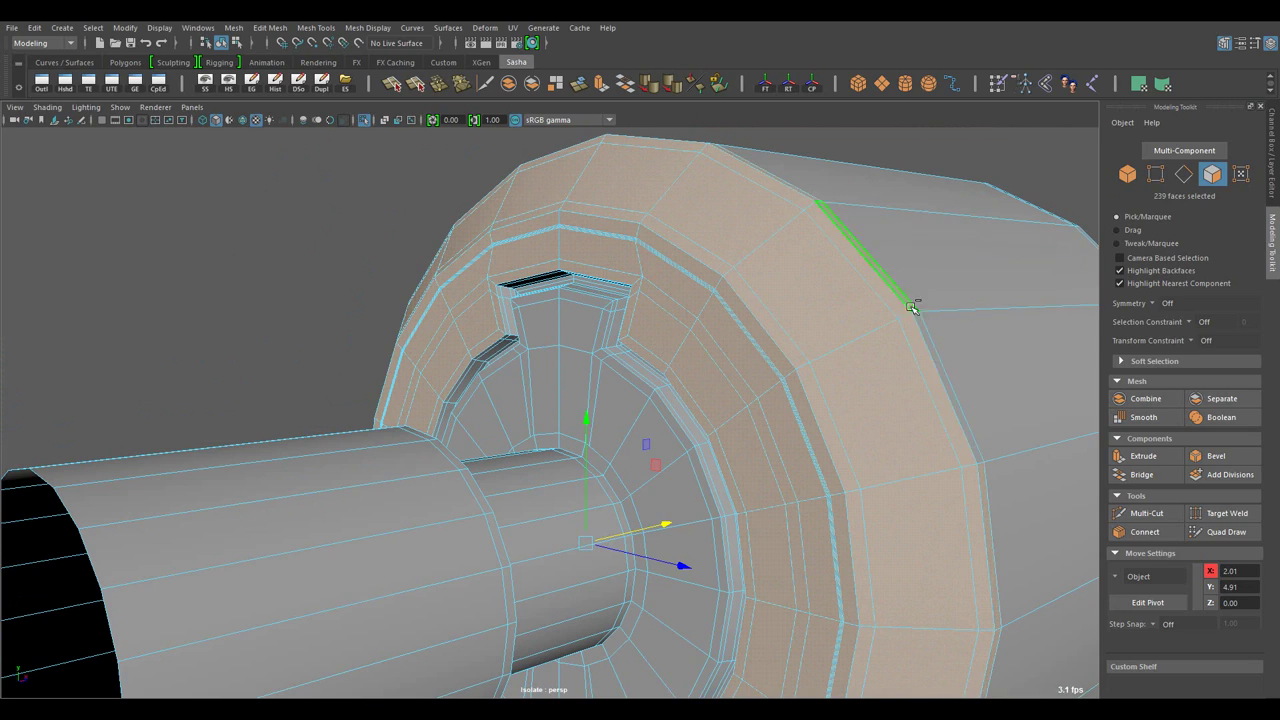
double_click(922, 510)
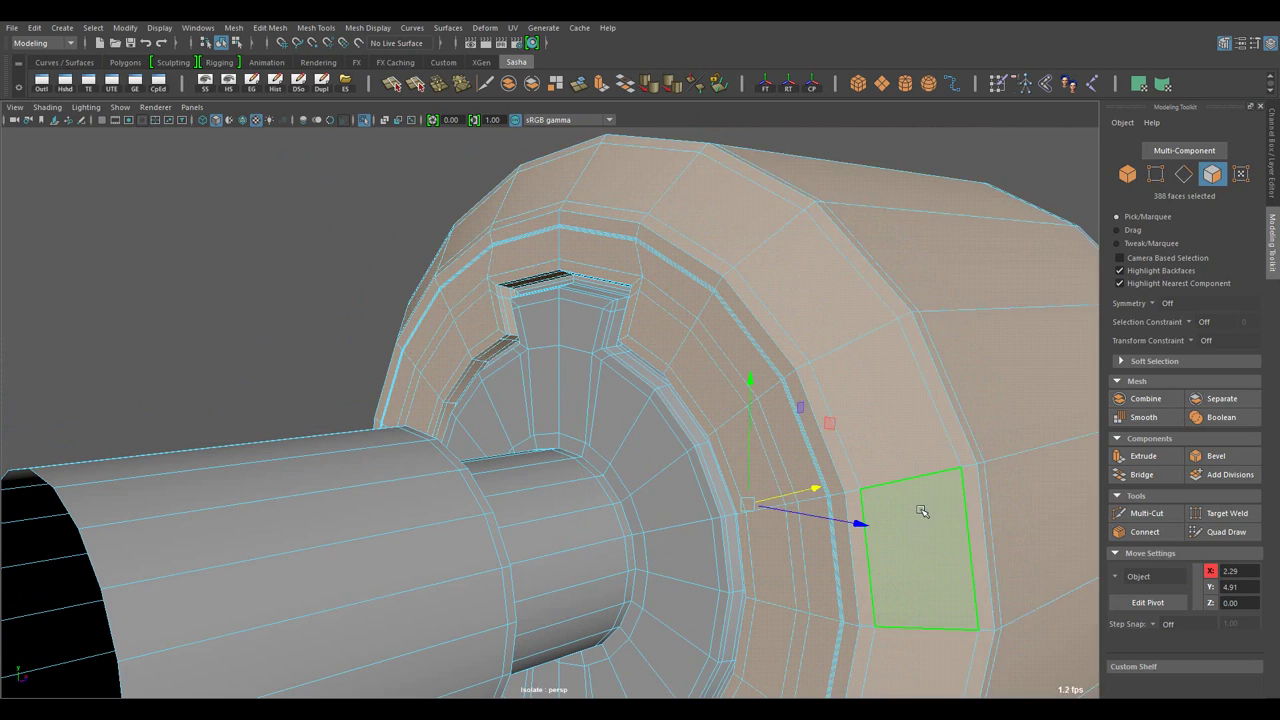
drag(923, 514, 943, 437)
drag(943, 437, 831, 449)
drag(831, 449, 680, 472)
drag(680, 472, 700, 500)
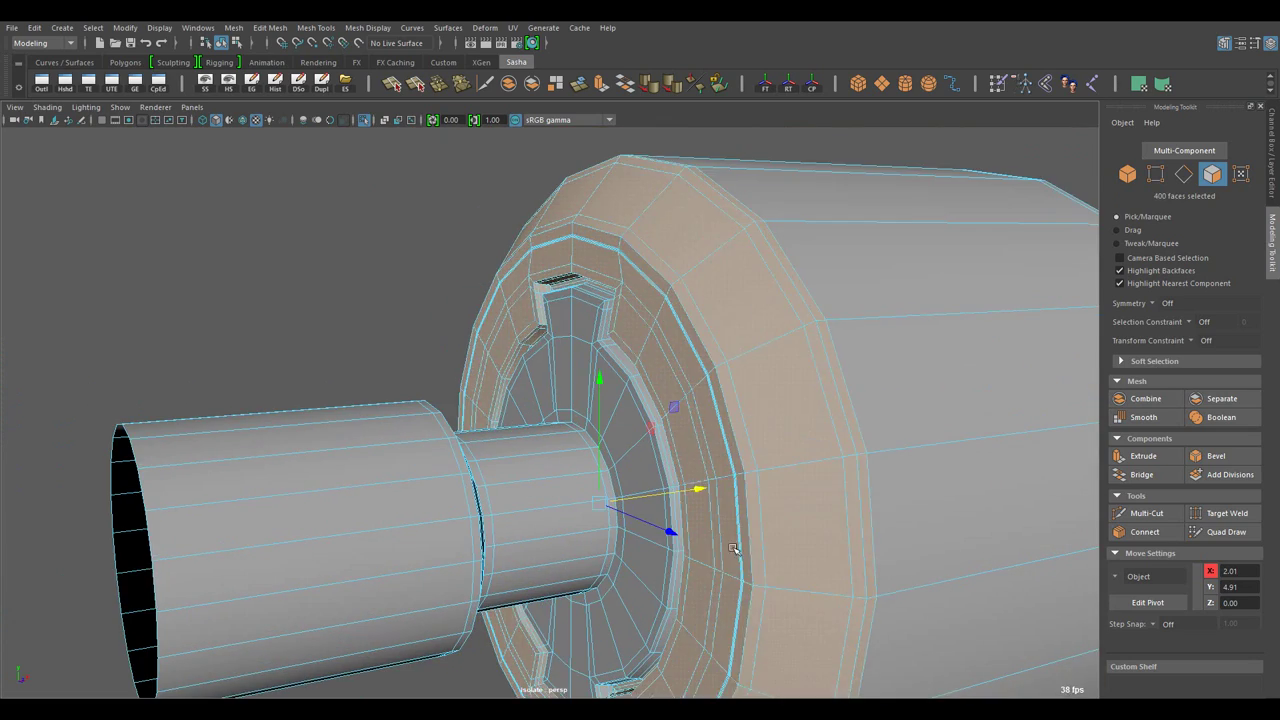
- Return to object mode and bring the gun and reference image back into view
key(F8)
drag(700, 500, 750, 596)
drag(750, 596, 670, 536)
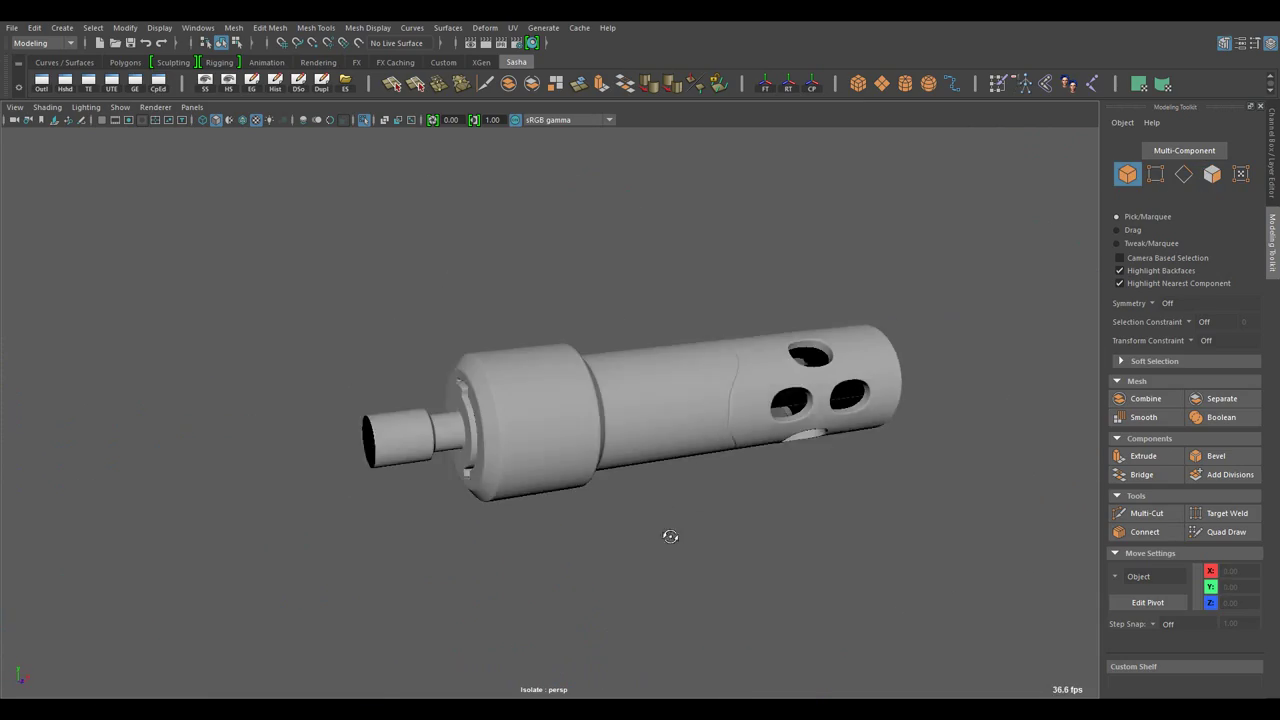
drag(220, 508, 714, 566)
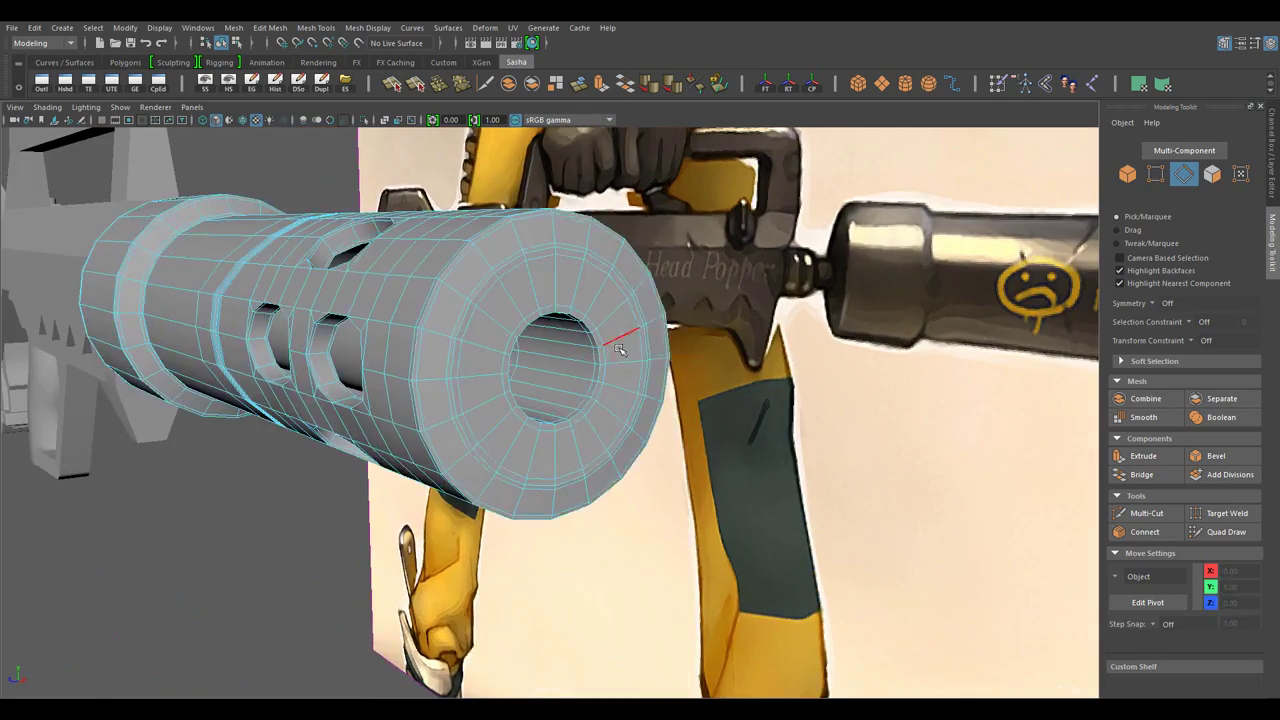
- Select and frame the edge ring around the muzzle hole
double_click(620, 347)
key(f)
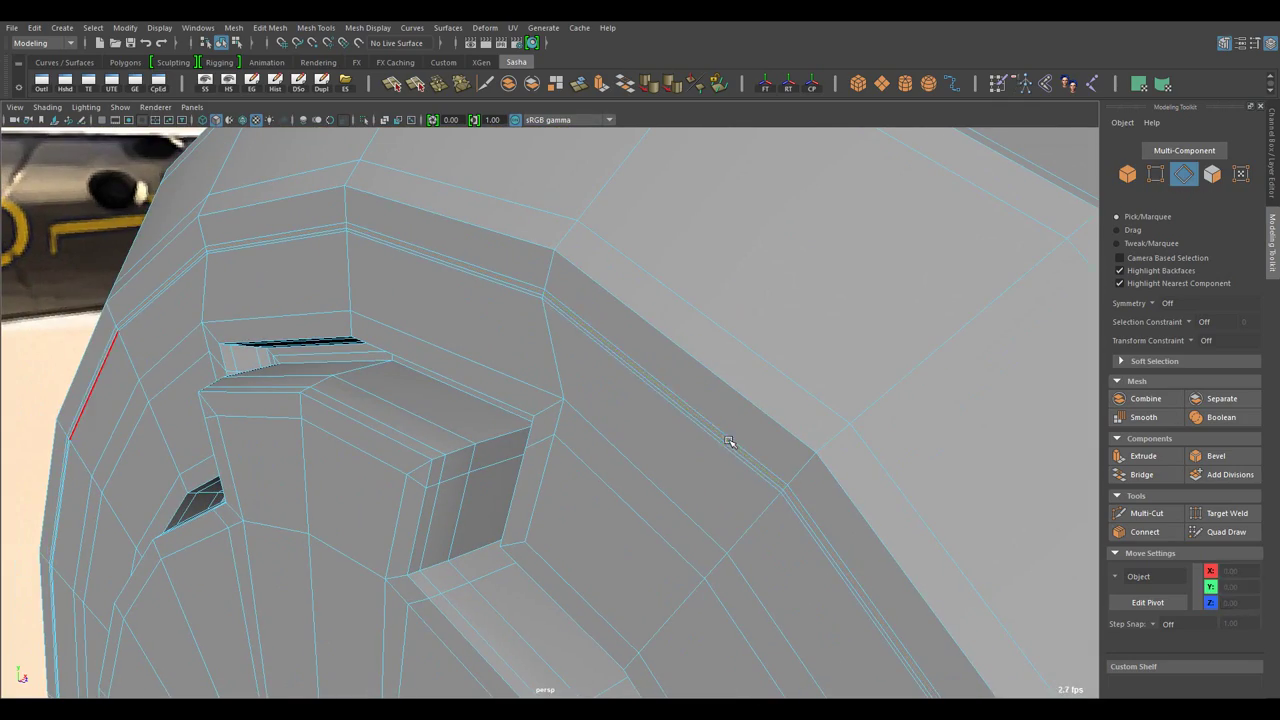
drag(734, 443, 693, 372)
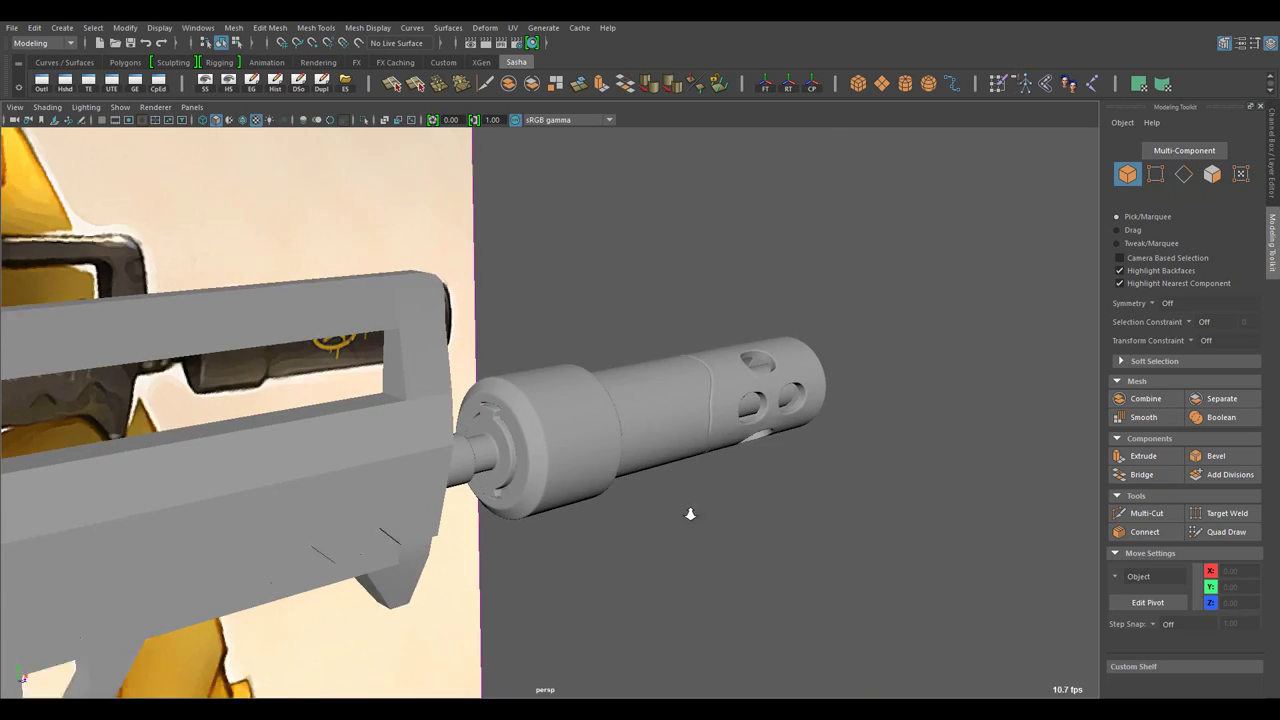
double_click(693, 372)
key(f)
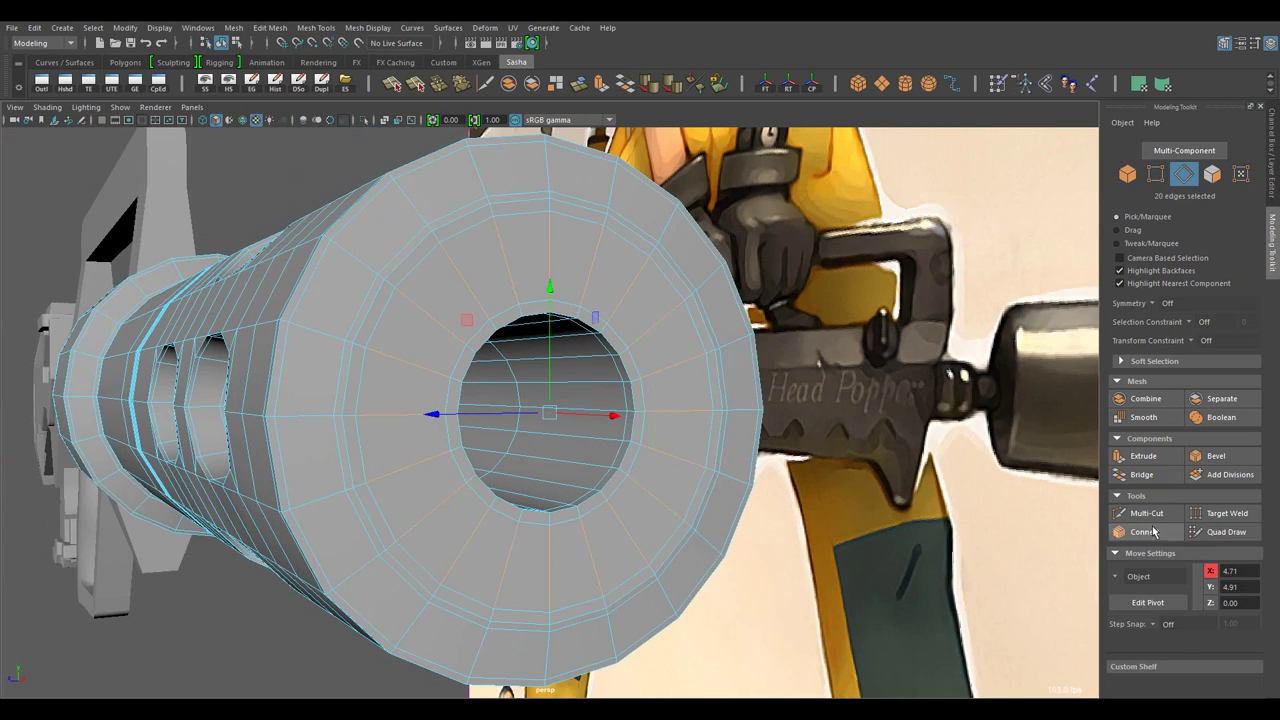
key(w)
- Extrude the bore ring faces along the barrel axis into a stepped lip
drag(678, 328, 678, 398)
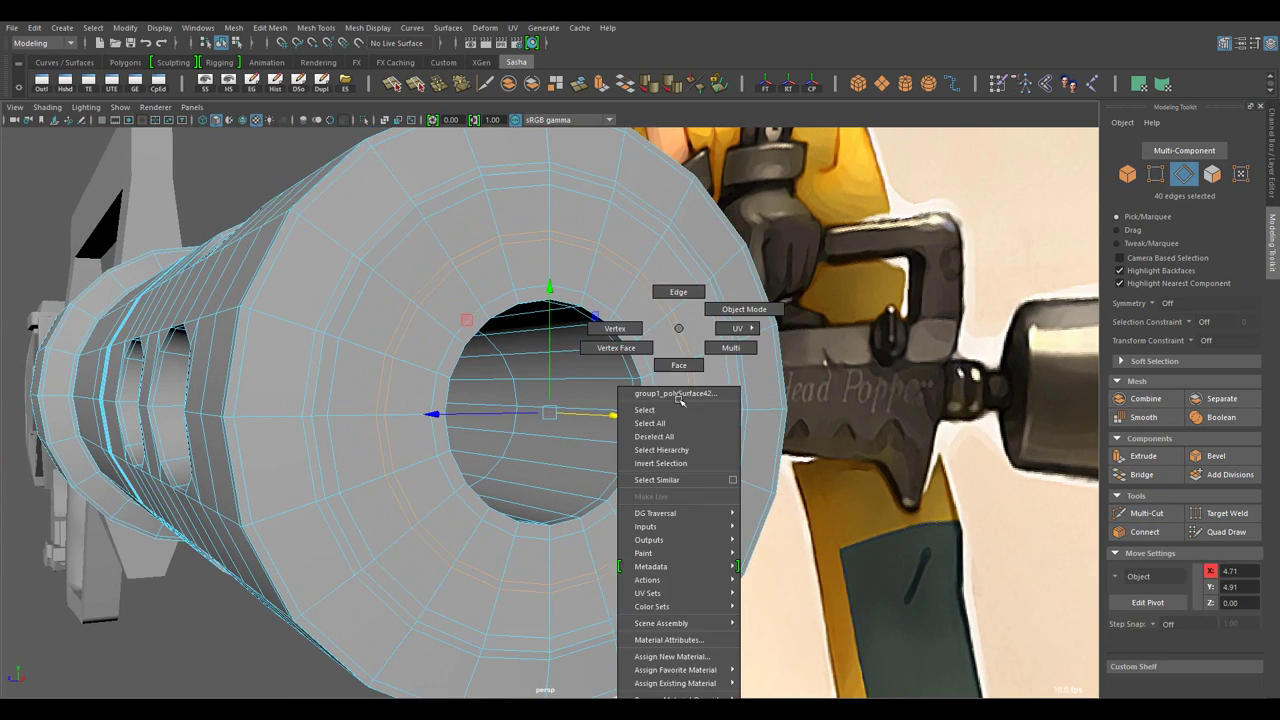
drag(735, 487, 613, 197)
key(ctrl+e)
drag(601, 313, 427, 176)
- Select and adjust the edge loops around the bore rim
key(F10)
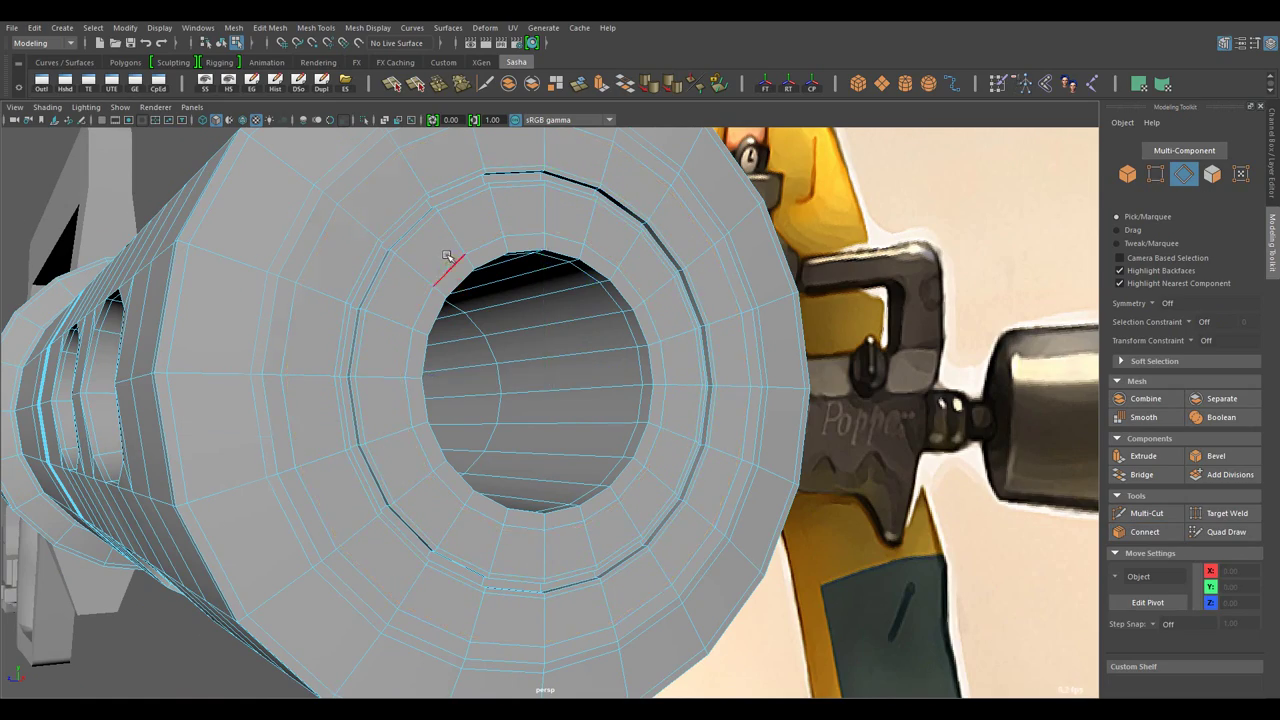
drag(447, 256, 690, 375)
double_click(686, 491)
double_click(690, 375)
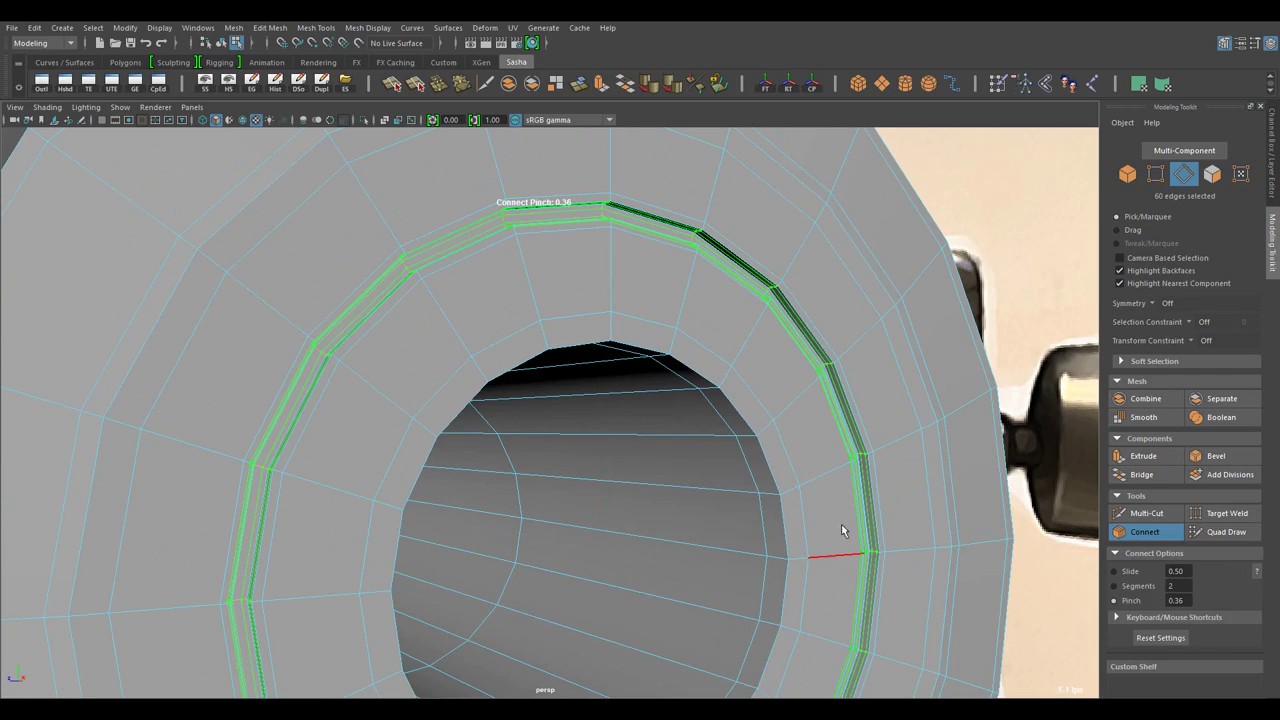
key(w)
drag(841, 530, 698, 487)
key(F8)
key(F10)
double_click(688, 474)
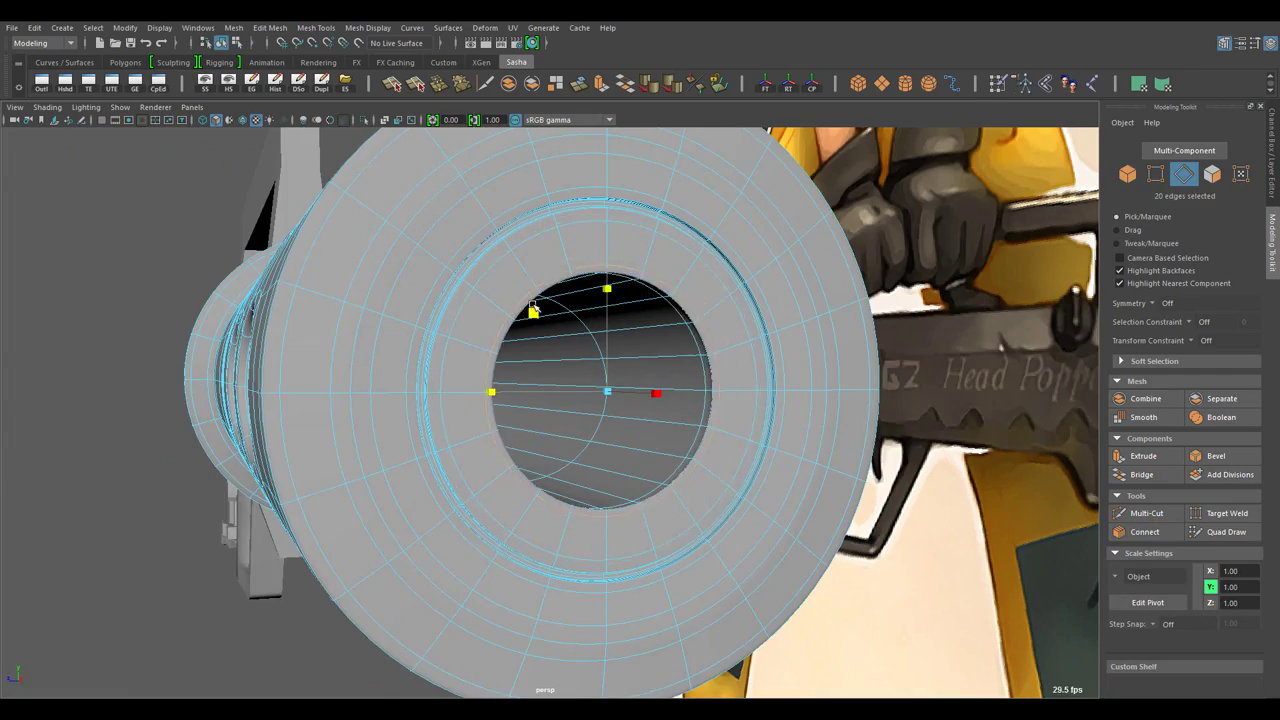
drag(583, 341, 520, 330)
key(w)
key(F8)
- Select the muzzle part and its face loops, viewing into the bore
click(499, 314)
key(F8)
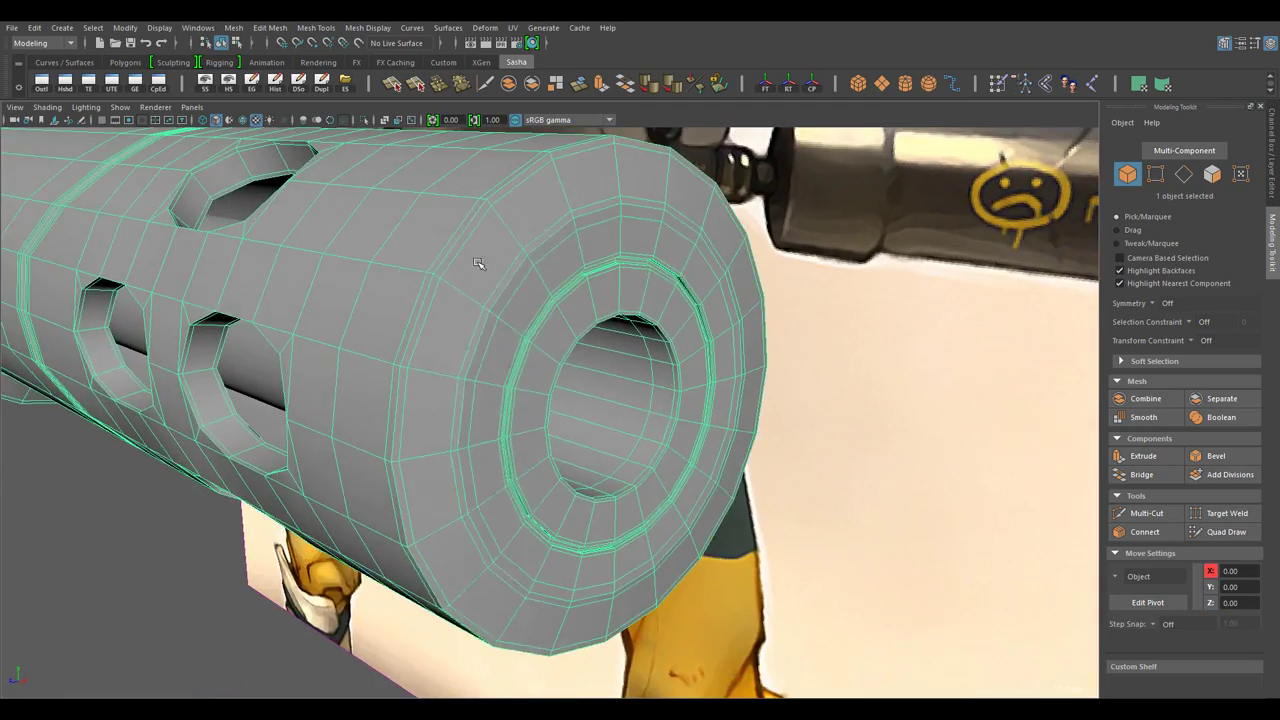
scroll(up, 3)
double_click(499, 314)
scroll(up, 3)
scroll(up, 3)
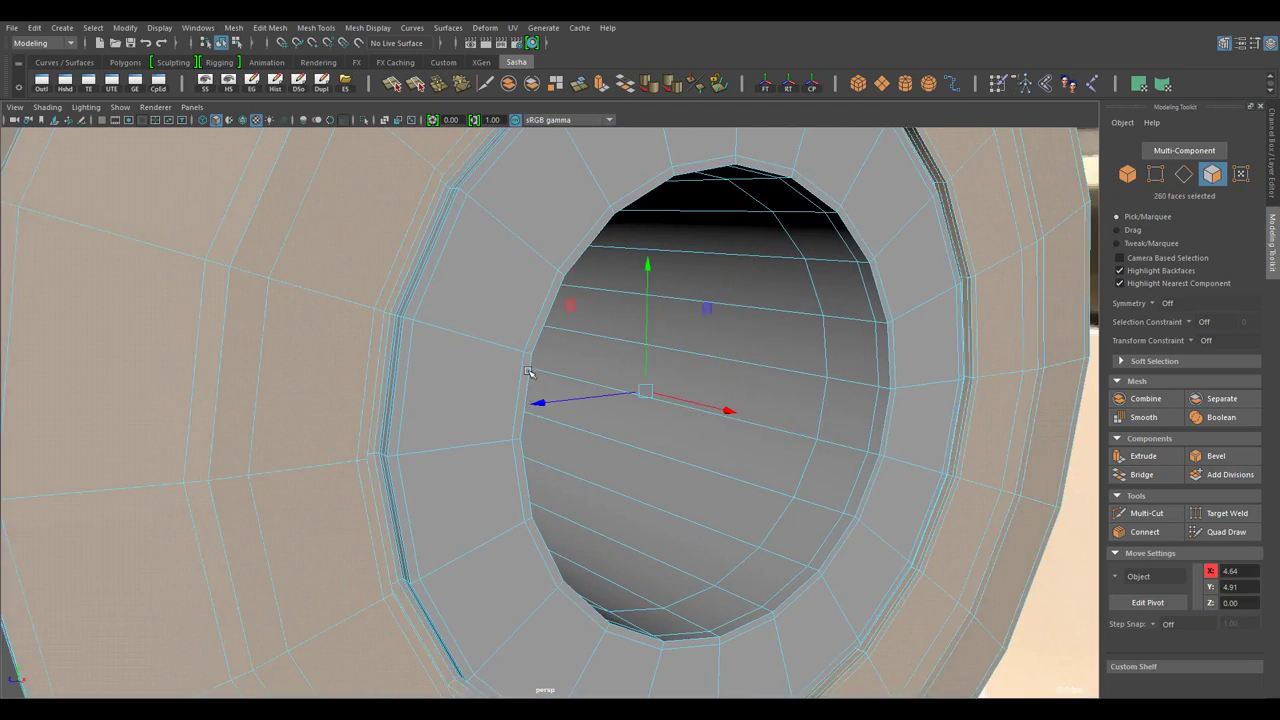
scroll(down, 3)
drag(380, 308, 527, 687)
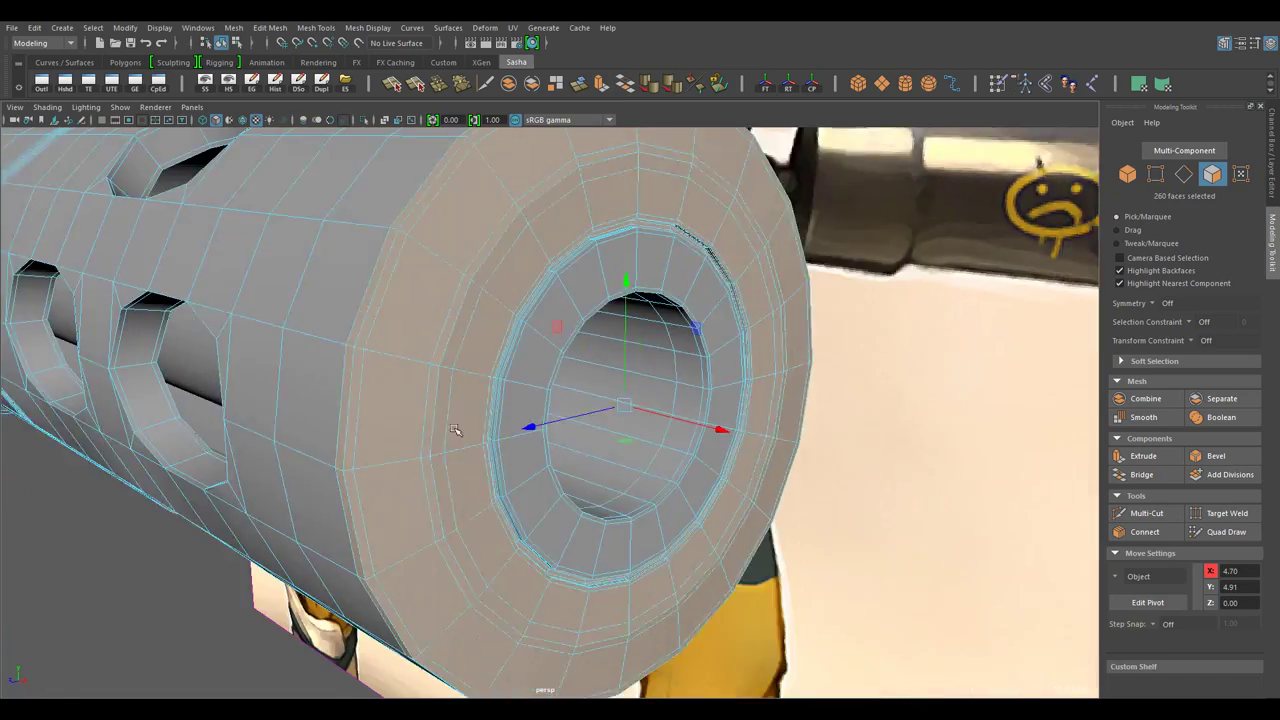
drag(760, 444, 661, 417)
scroll(up, 3)
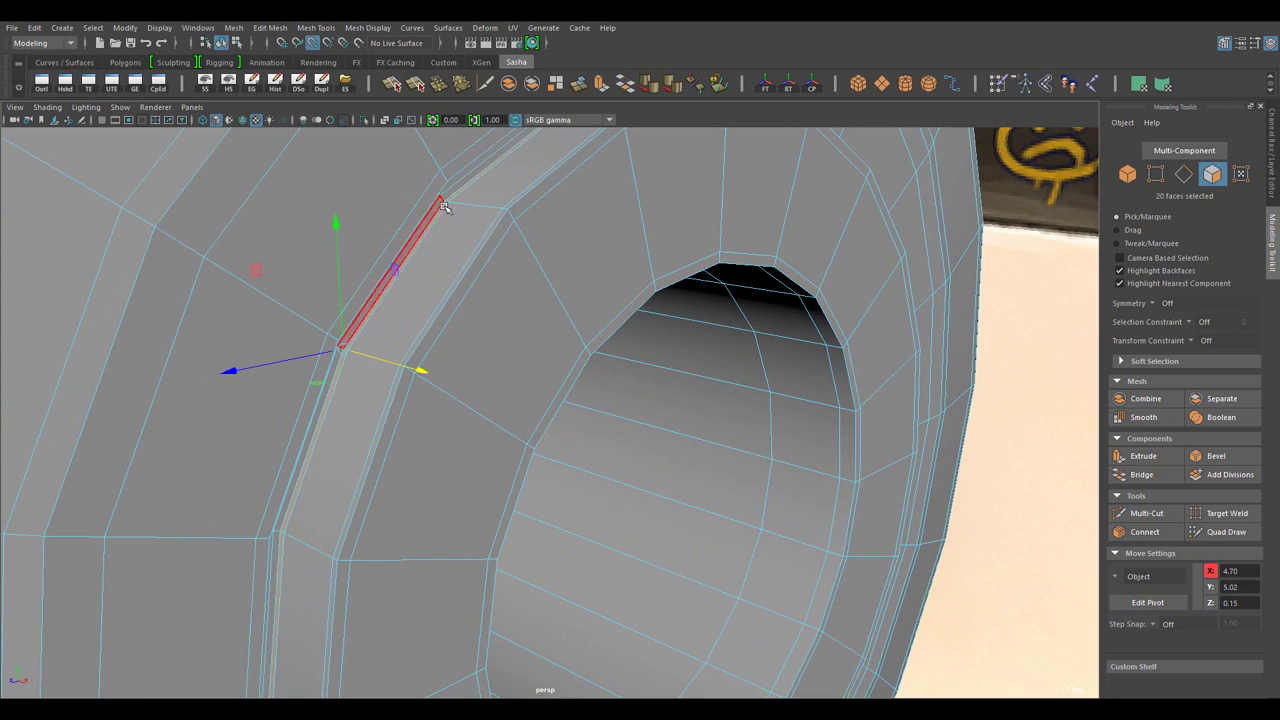
- Frame the whole scene, then close in on the muzzle and select the barrel mesh
key(a)
drag(1014, 514, 684, 500)
scroll(up, 3)
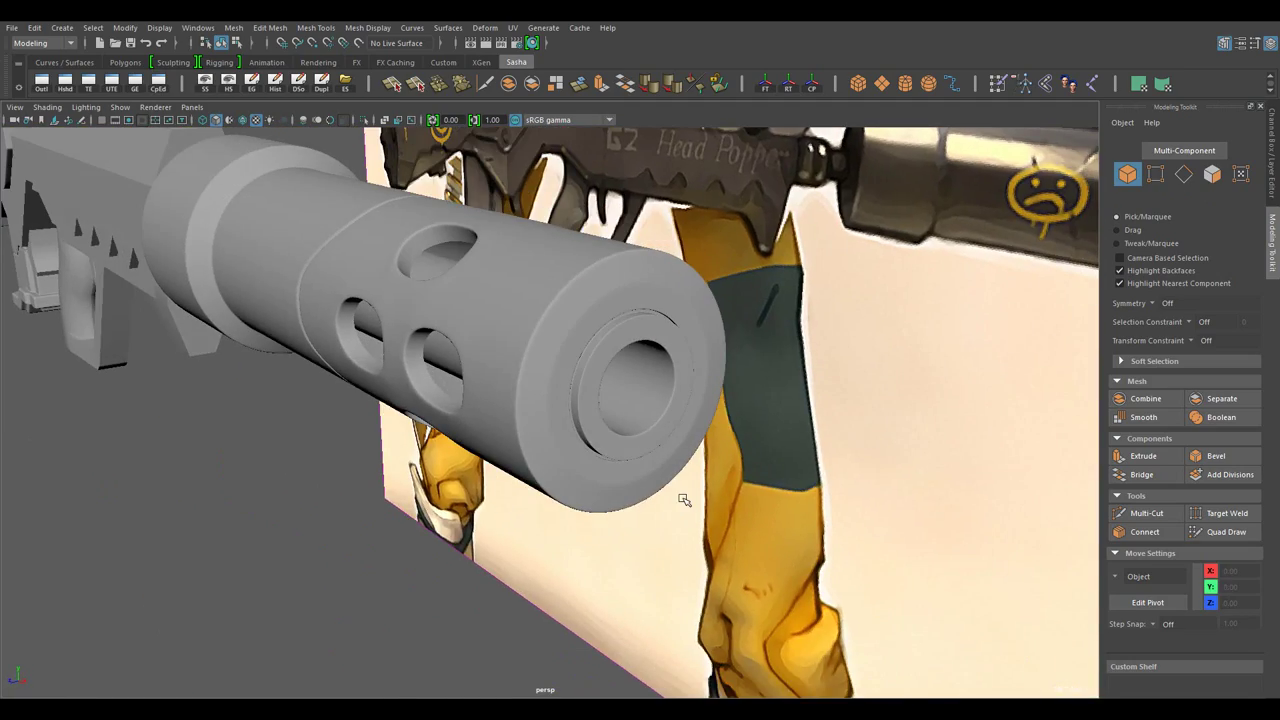
drag(673, 443, 600, 394)
click(600, 394)
- Deselect the barrel, pull back to view the whole gun, and select the gun body
scroll(up, 3)
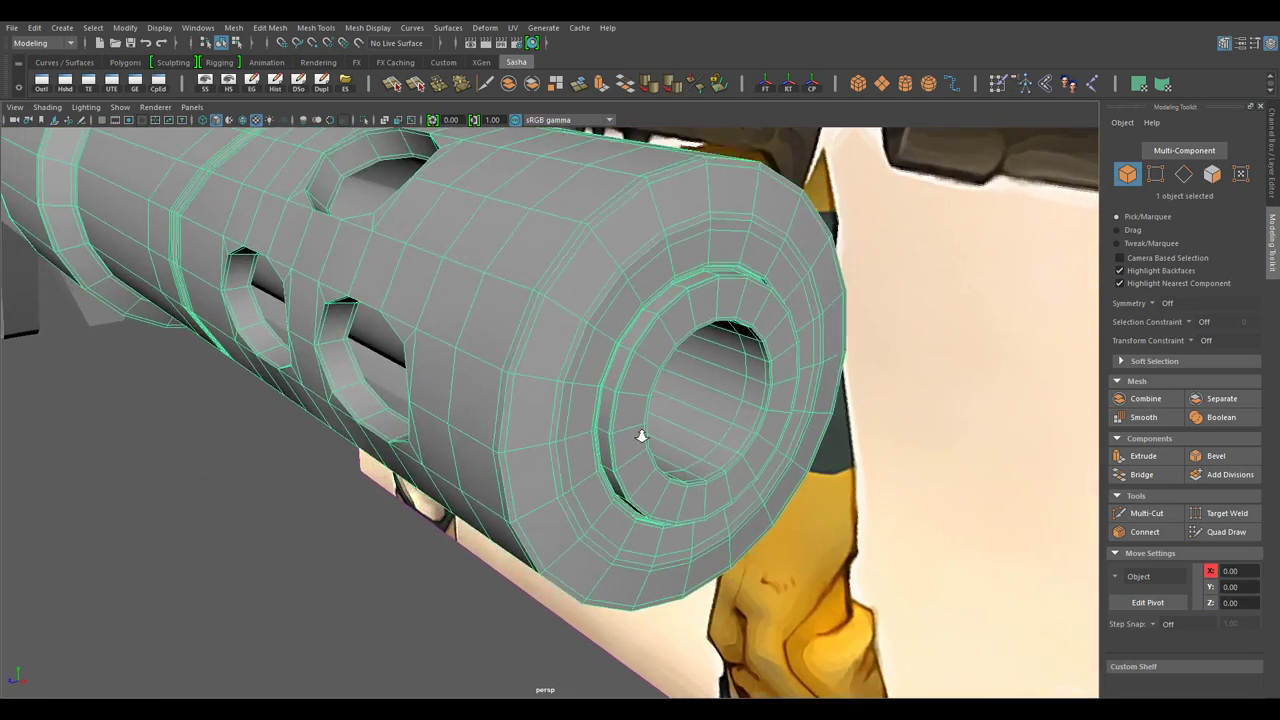
click(297, 520)
scroll(down, 3)
drag(409, 451, 772, 560)
scroll(up, 3)
scroll(down, 3)
scroll(up, 3)
scroll(down, 3)
click(752, 447)
- From the opposite side, select the end piece of the top rail, then return to object selection
scroll(up, 3)
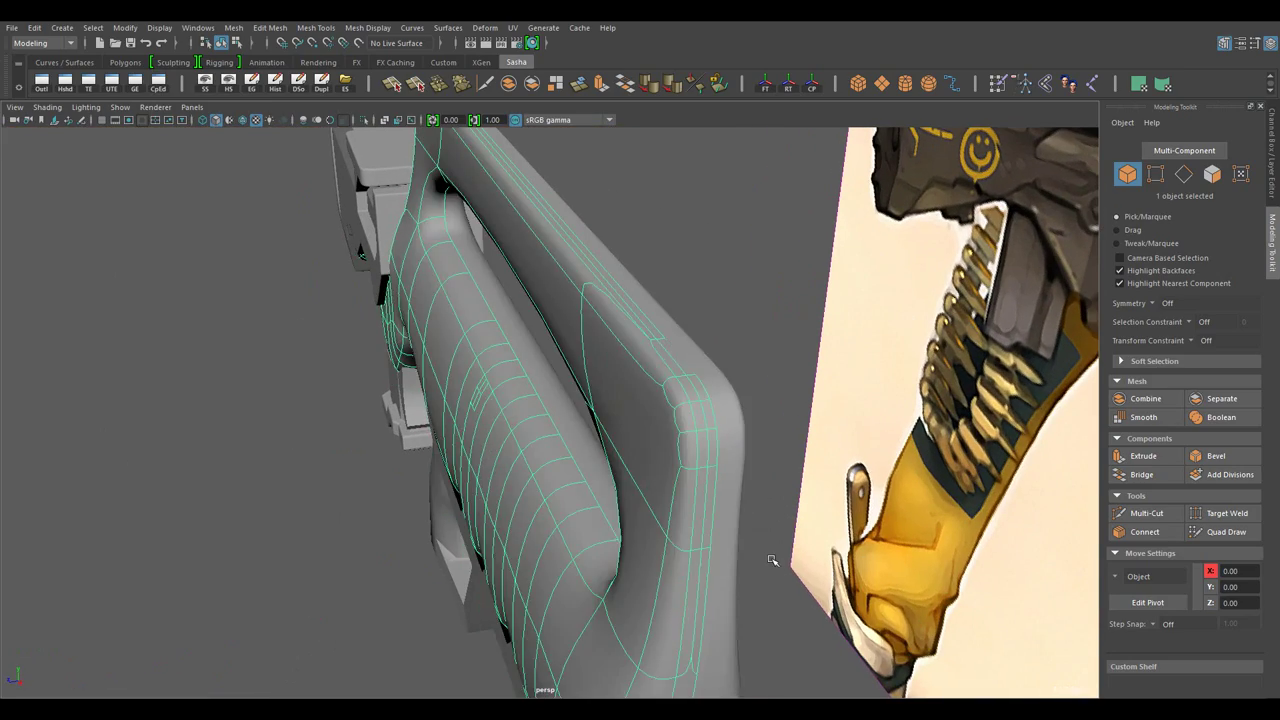
drag(705, 402, 765, 404)
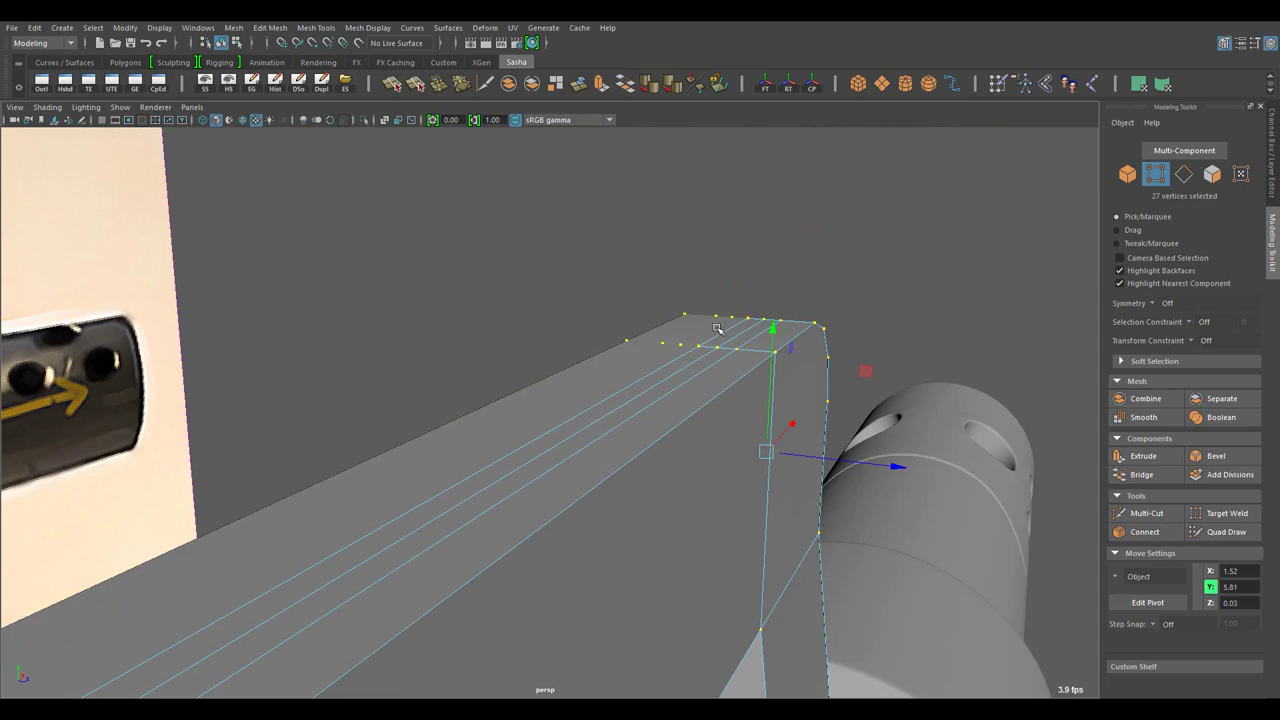
drag(800, 354, 677, 406)
click(600, 491)
drag(600, 491, 560, 440)
key(F8)
- From underneath the gun, add the stock to the selection
scroll(up, 3)
scroll(down, 3)
scroll(up, 3)
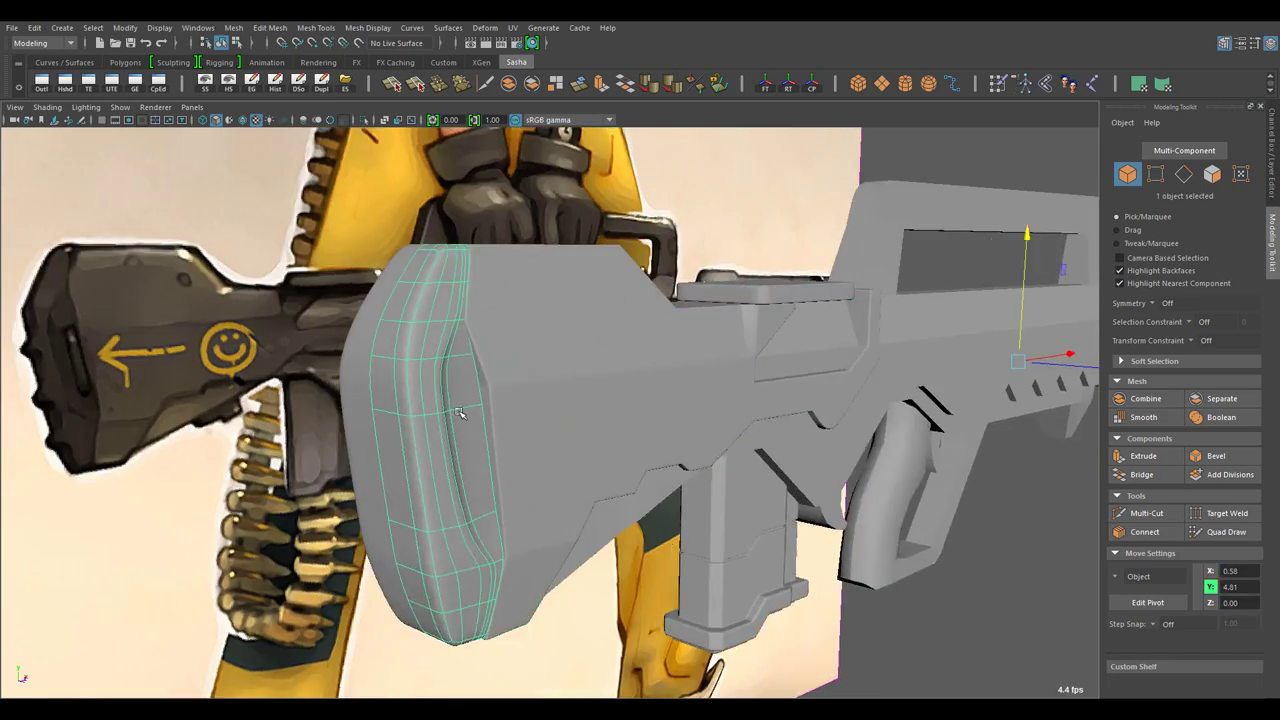
scroll(down, 3)
drag(459, 413, 781, 418)
click(701, 546)
scroll(up, 3)
- Insert new edge loops through the edge ring under the stock
key(F10)
double_click(591, 423)
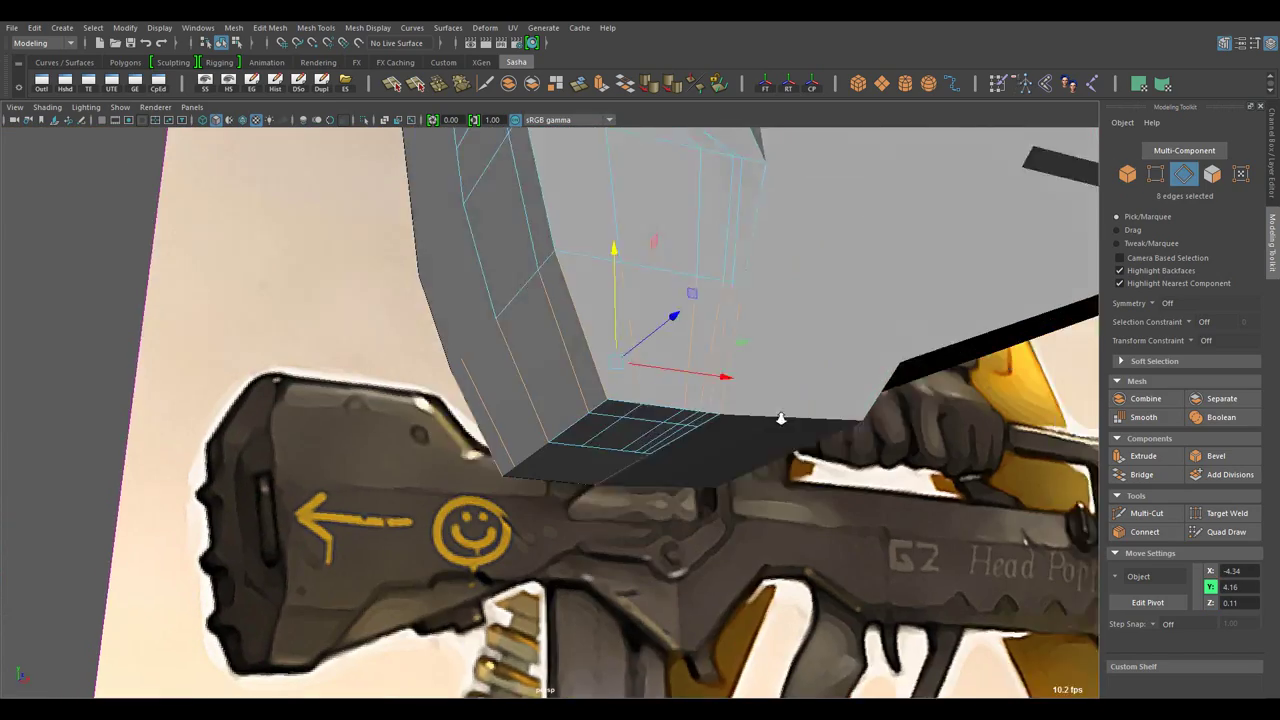
click(1148, 533)
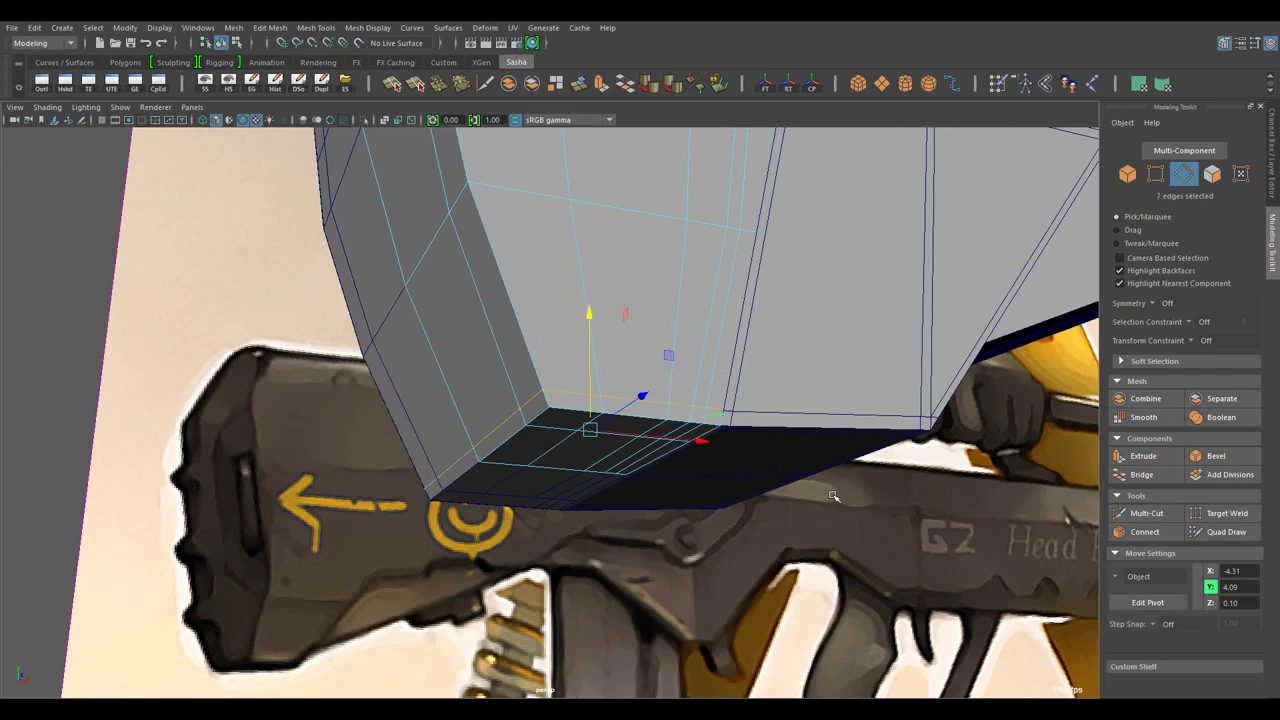
- Connect the edges along the stock block's side with a new edge loop
drag(833, 496, 633, 465)
key(F8)
drag(596, 428, 594, 291)
drag(594, 291, 549, 424)
drag(648, 387, 950, 480)
click(1145, 531)
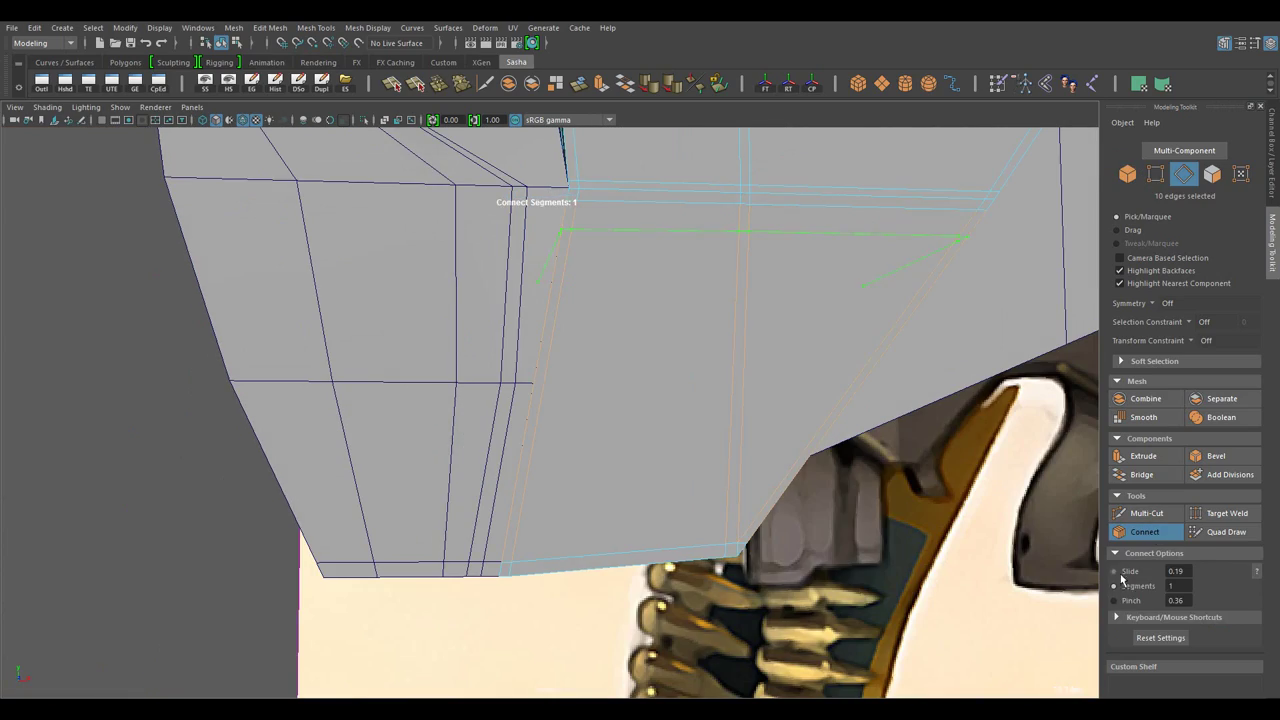
key(w)
- Adjust the block's vertices, then isolate the stock mesh with Ctrl+1 to inspect its bottom
drag(928, 573, 599, 441)
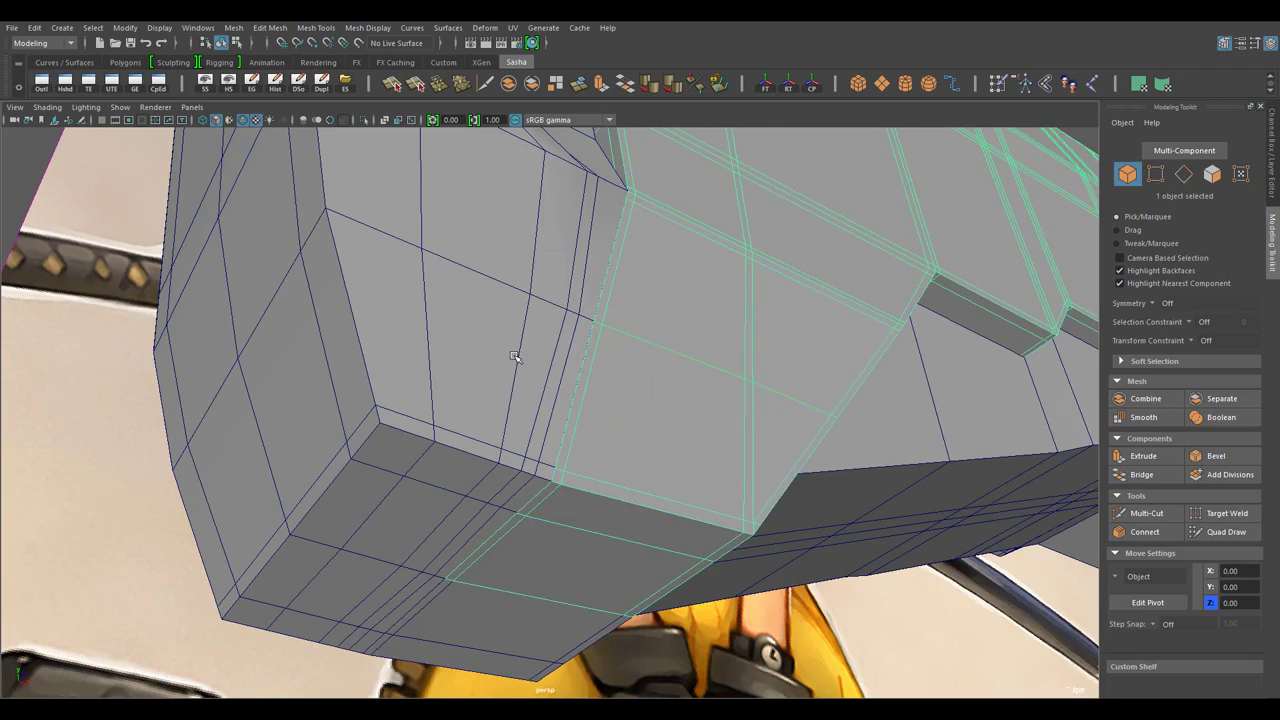
drag(514, 357, 566, 517)
drag(535, 328, 497, 347)
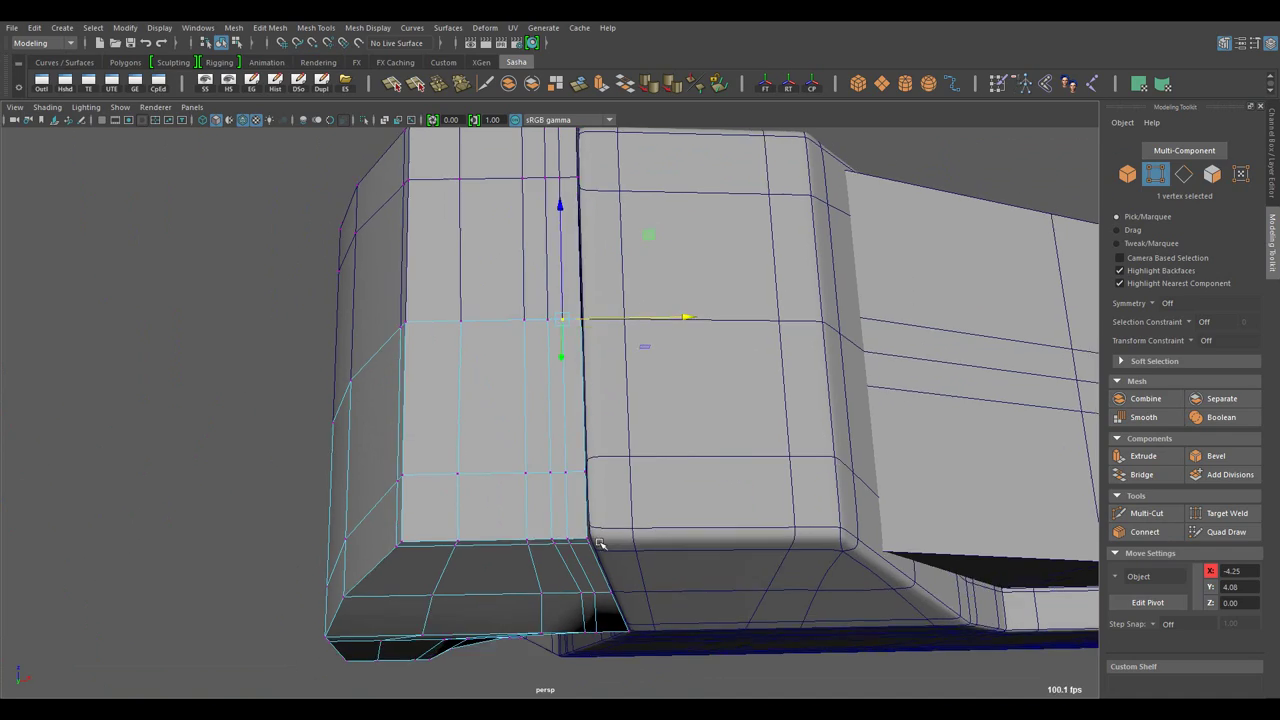
drag(590, 361, 535, 328)
drag(535, 328, 588, 314)
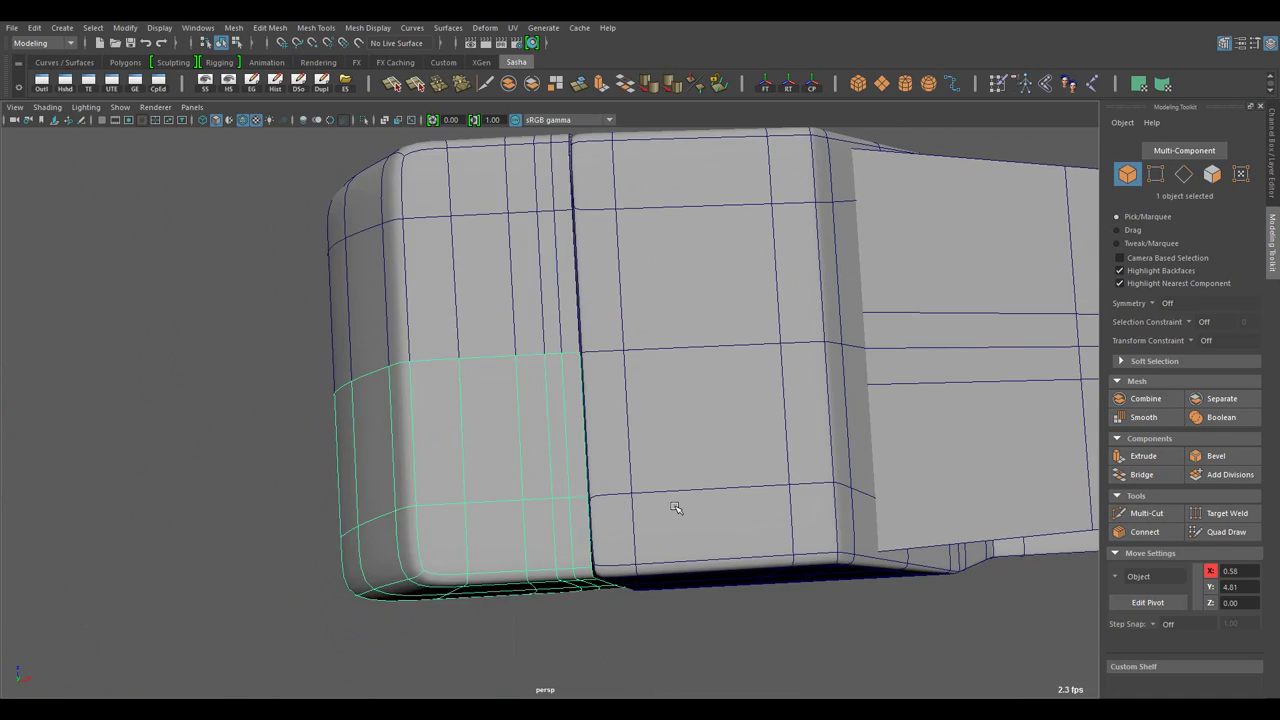
drag(675, 508, 598, 537)
key(ctrl+1)
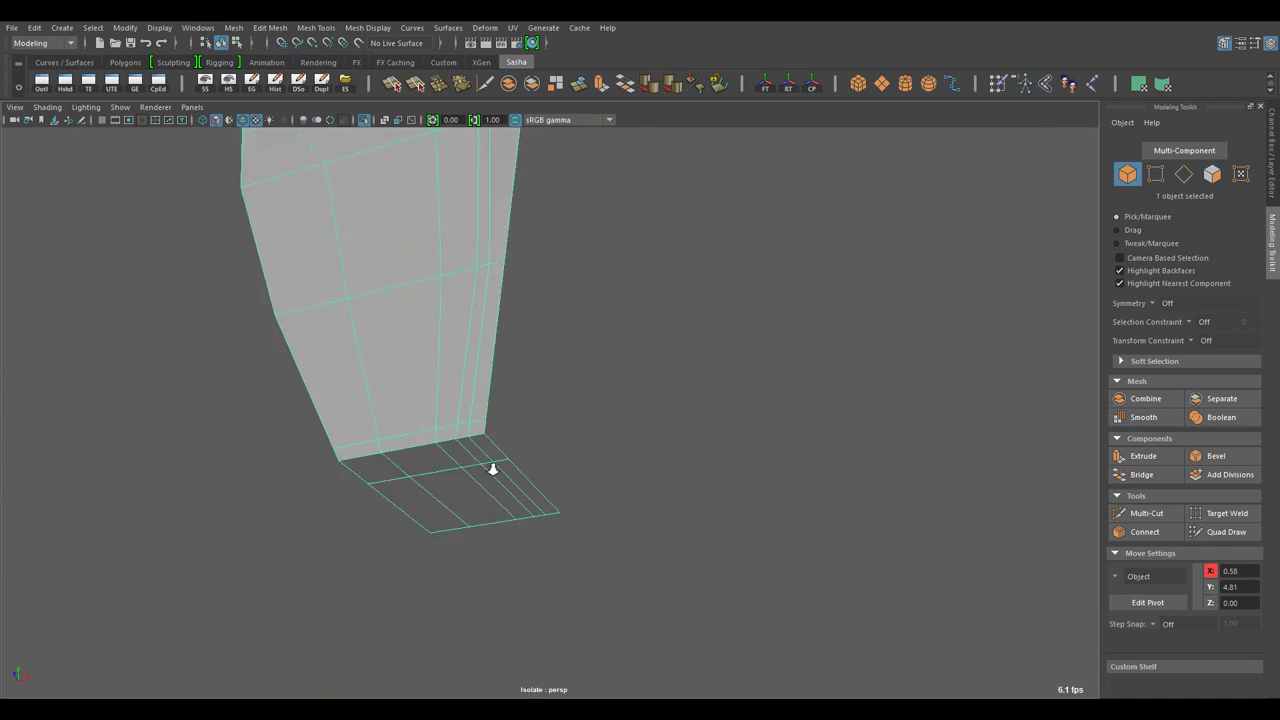
drag(594, 452, 452, 309)
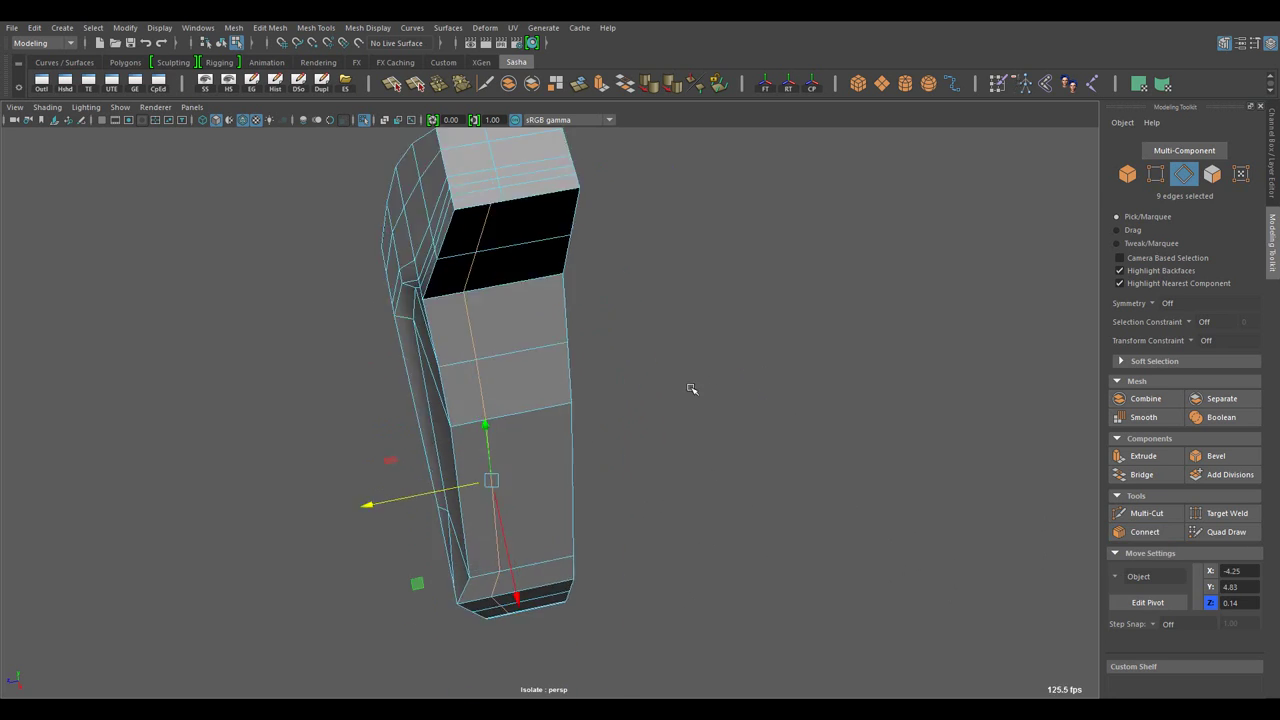
drag(607, 358, 749, 494)
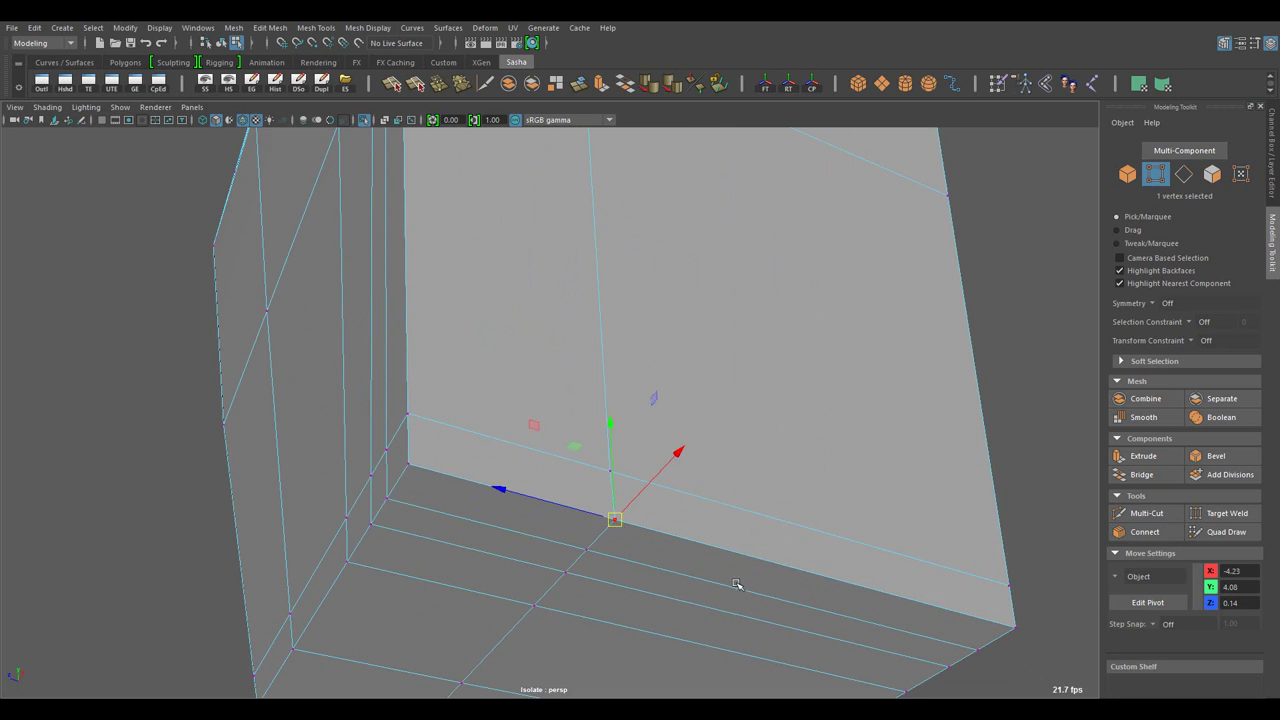
key(ctrl+z)
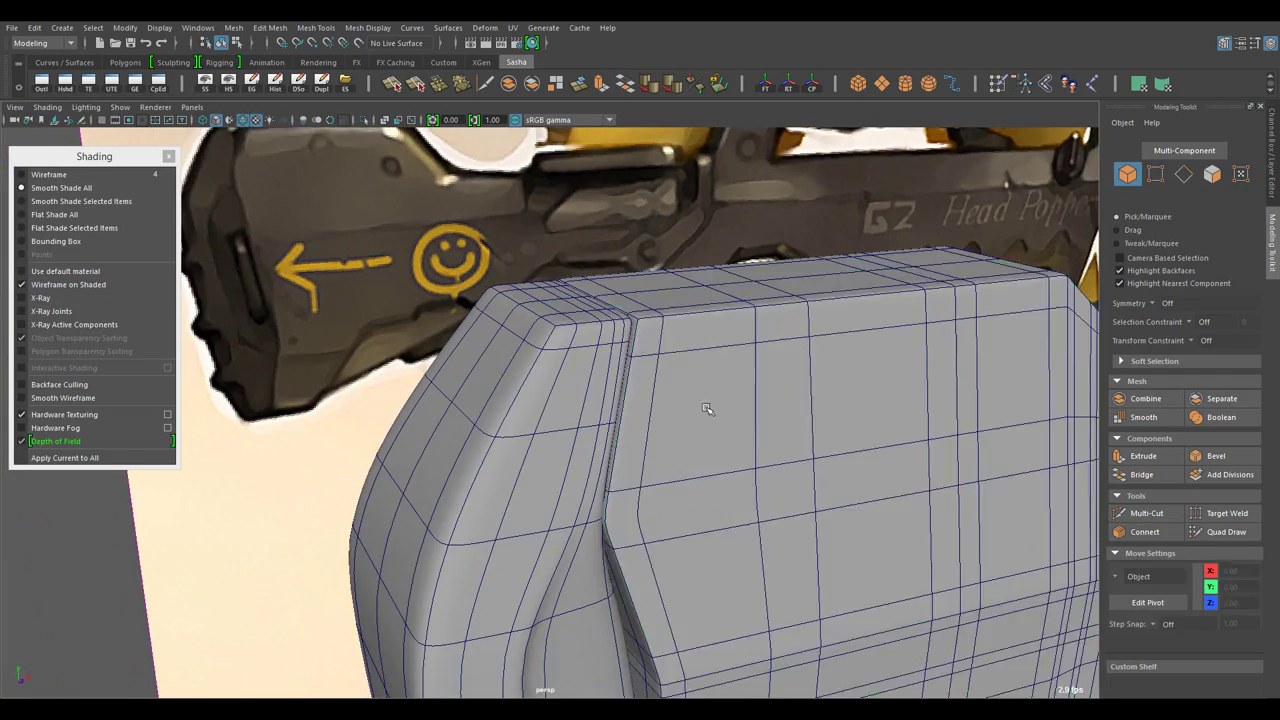
- Select the edge loop around the stock block, framed close up in wireframe
drag(697, 418, 709, 414)
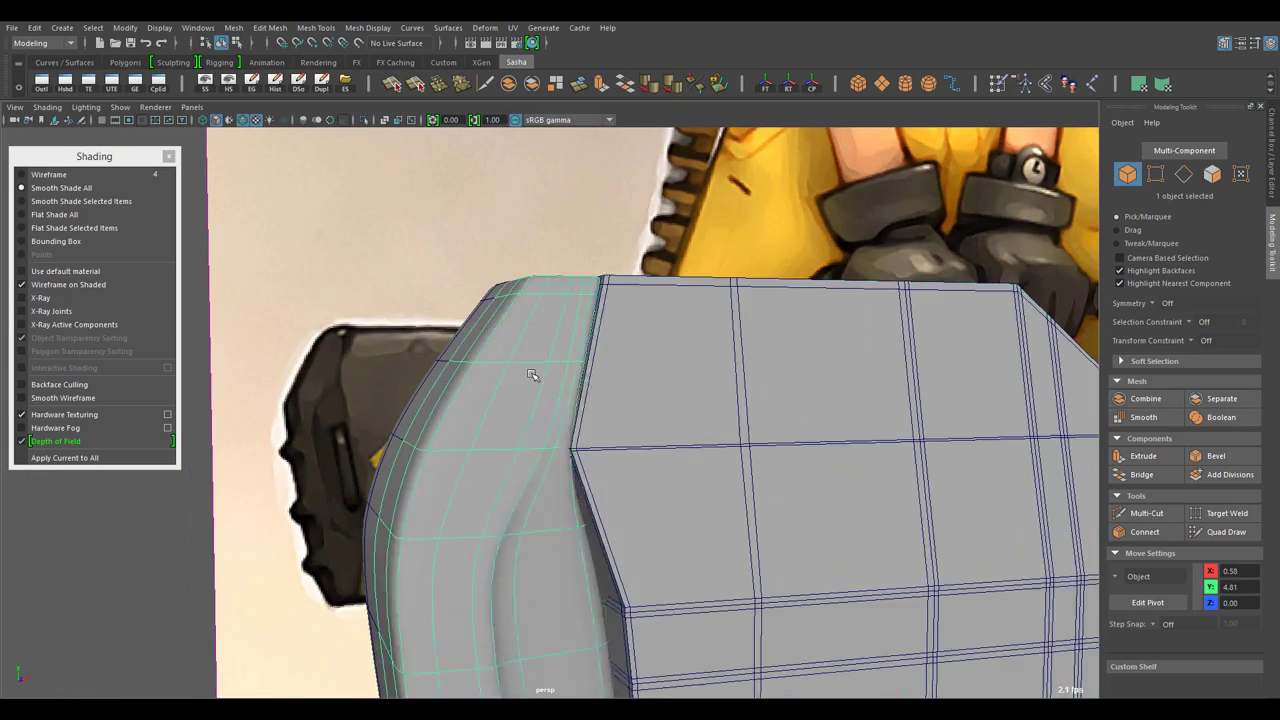
drag(531, 374, 608, 334)
key(F10)
click(515, 451)
key(f)
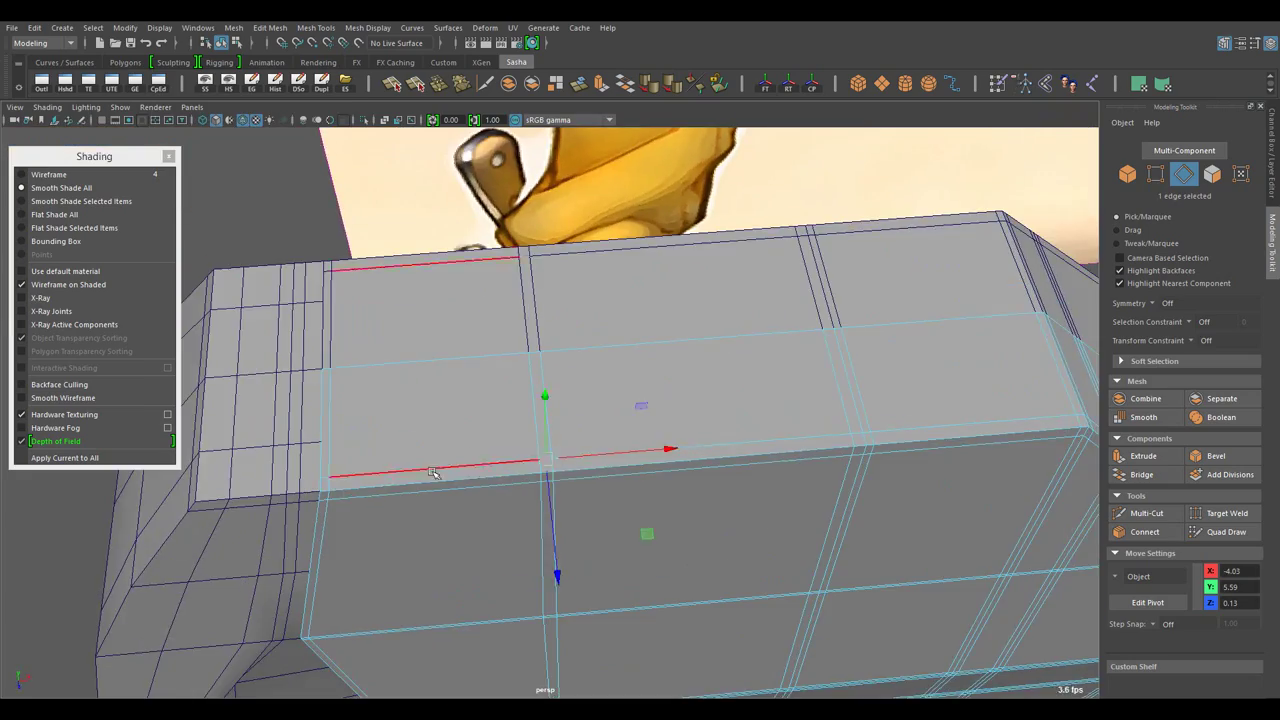
drag(515, 451, 650, 540)
key(4)
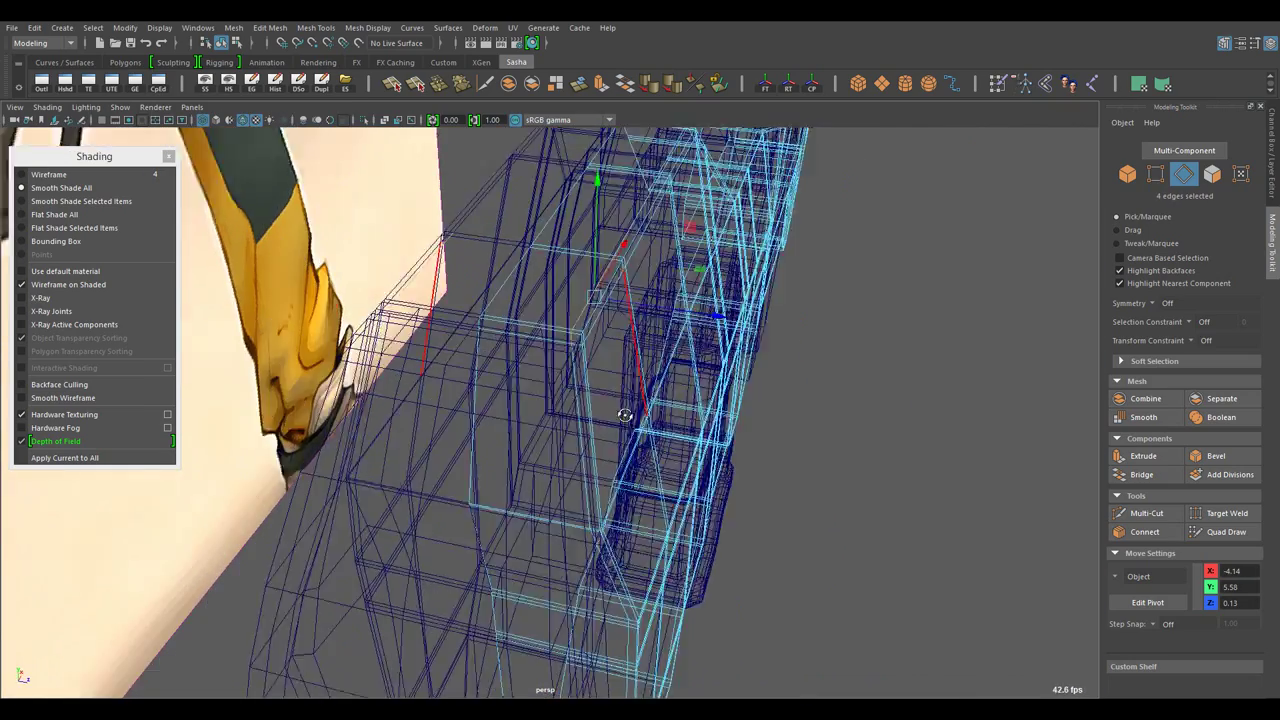
double_click(693, 565)
key(5)
drag(576, 473, 601, 429)
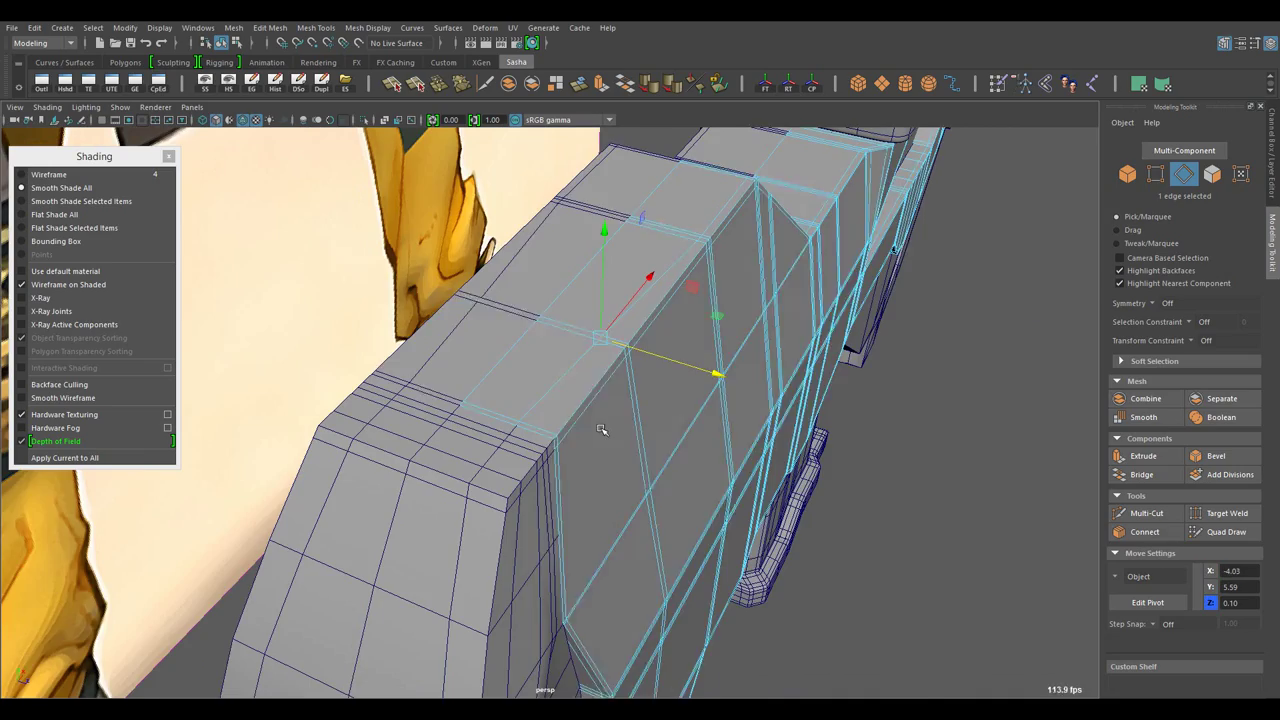
drag(643, 328, 649, 436)
scroll(up, 3)
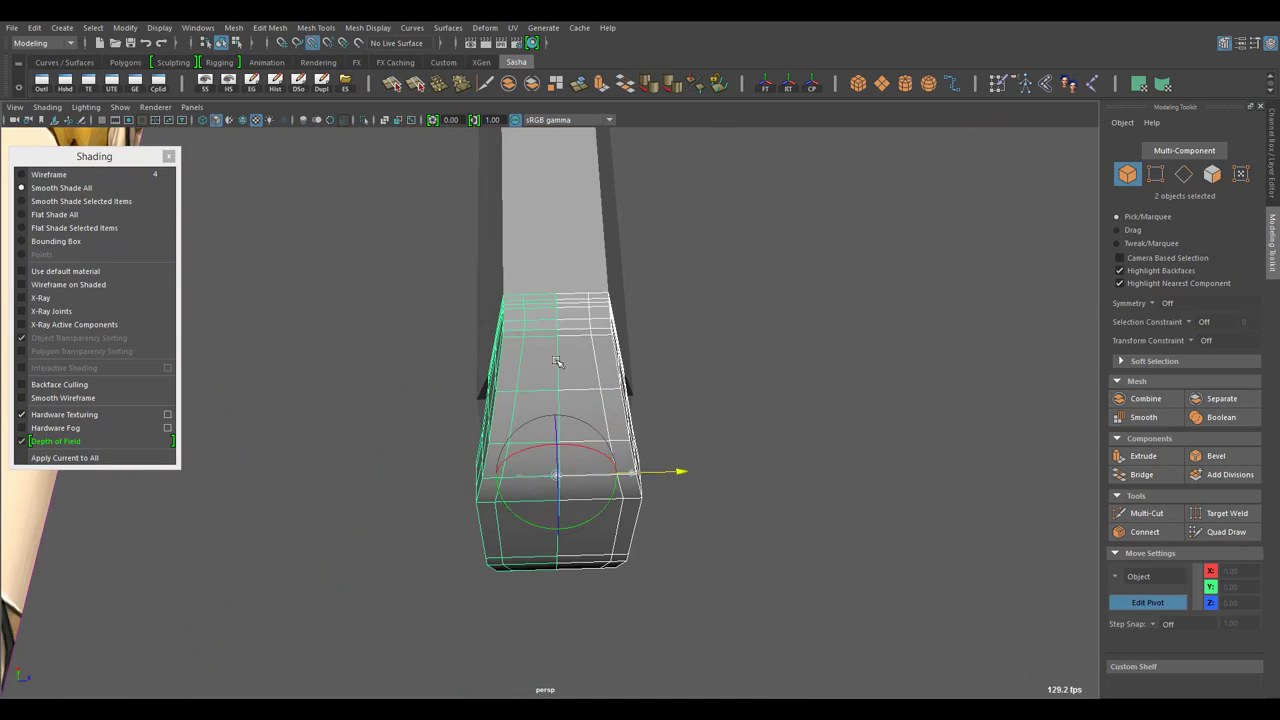
drag(557, 362, 657, 457)
- Select two corner vertices on the stock, then return to object selection
drag(435, 328, 435, 352)
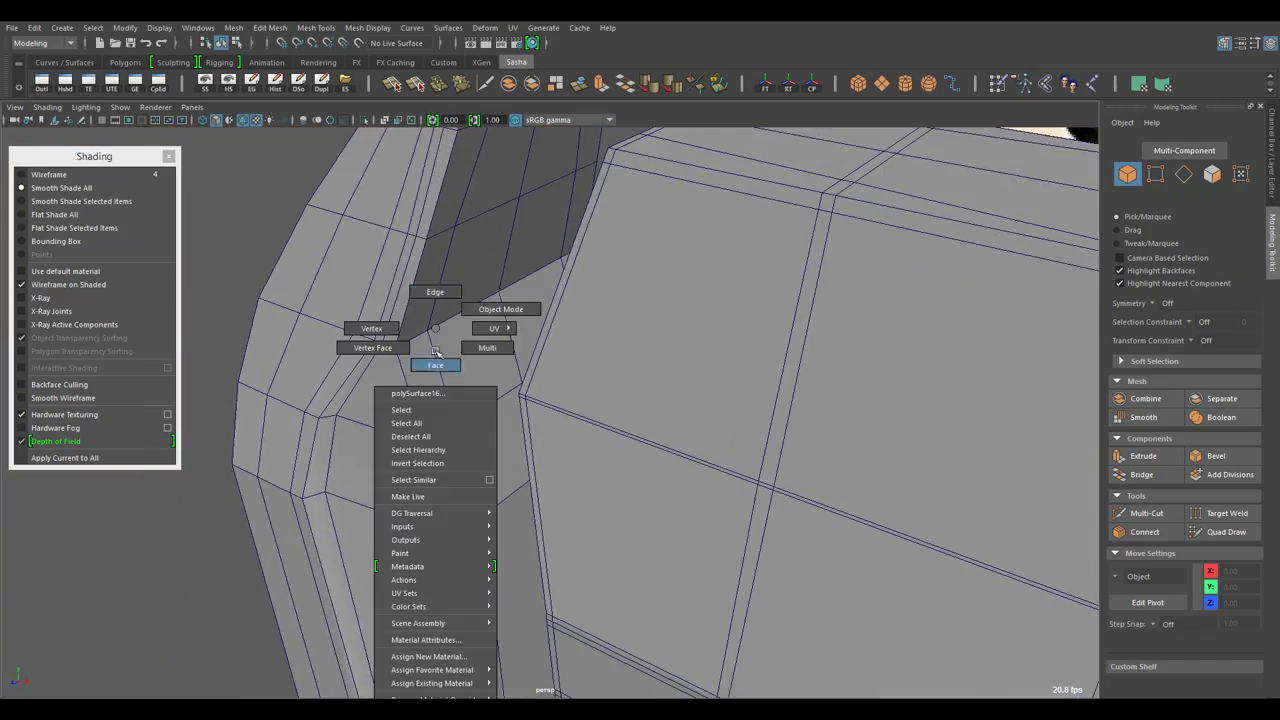
click(418, 340)
drag(418, 340, 433, 305)
click(472, 478)
scroll(down, 3)
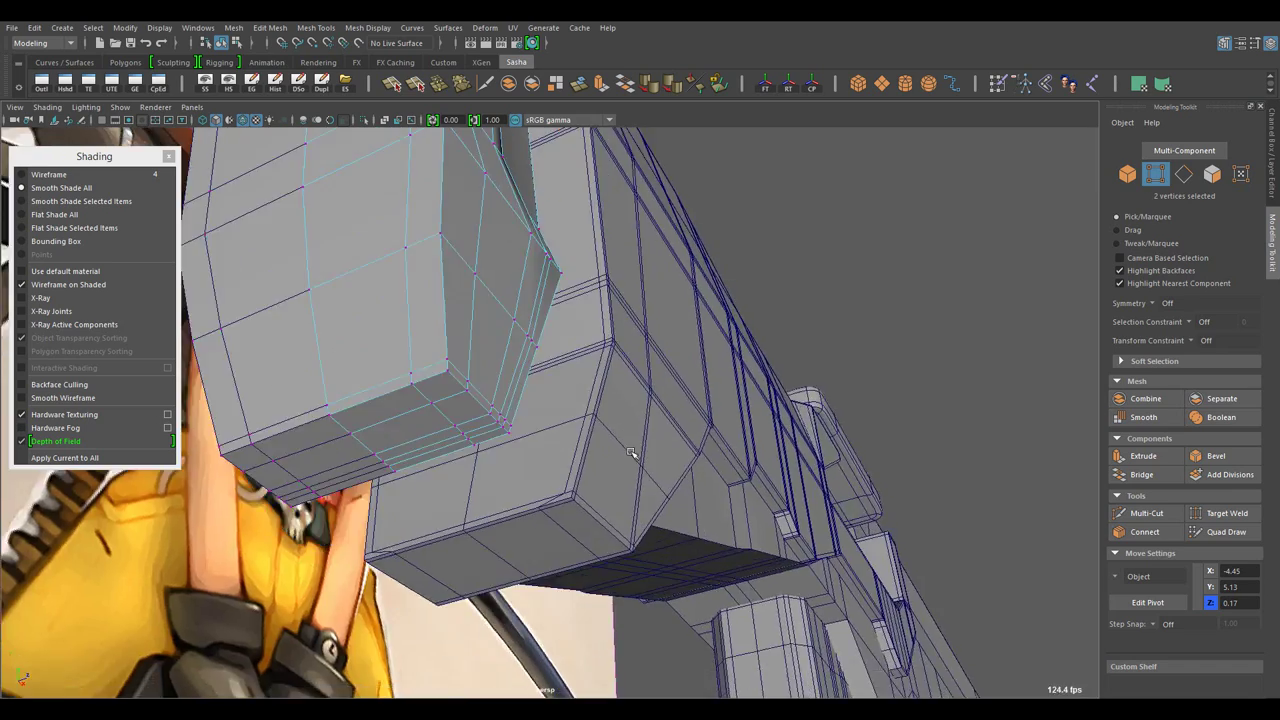
scroll(up, 3)
drag(466, 400, 450, 460)
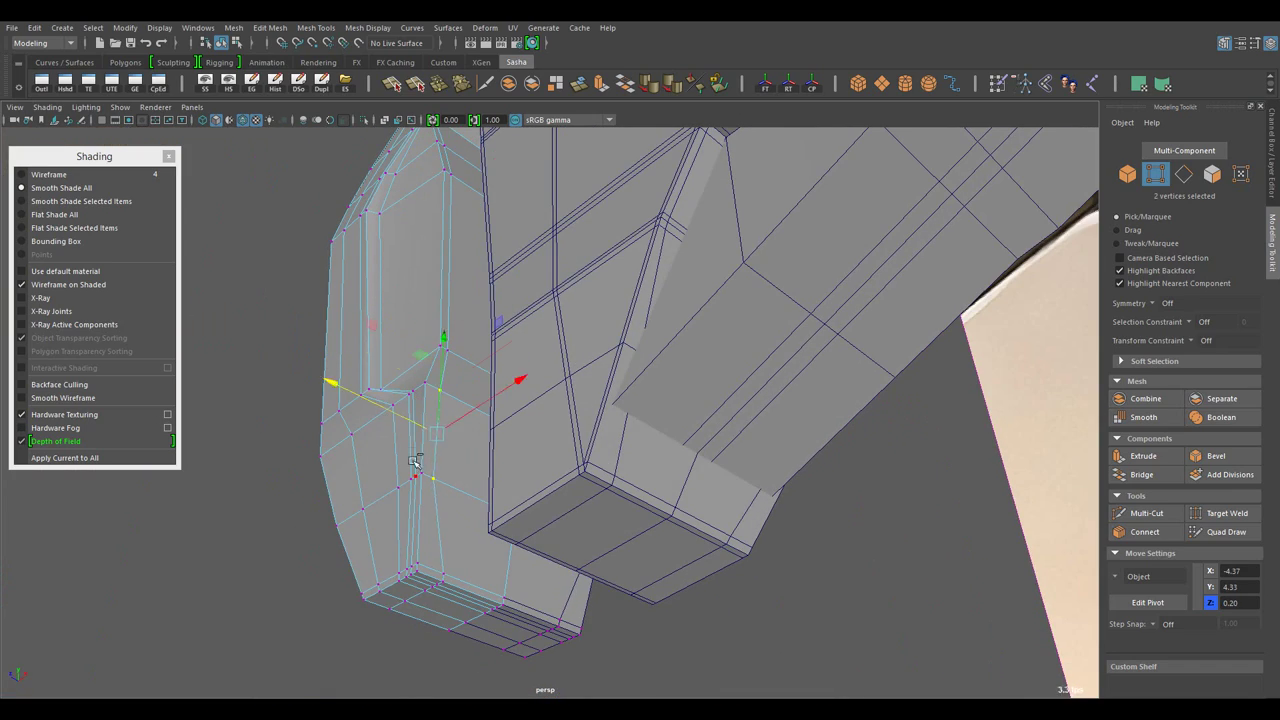
drag(570, 328, 531, 400)
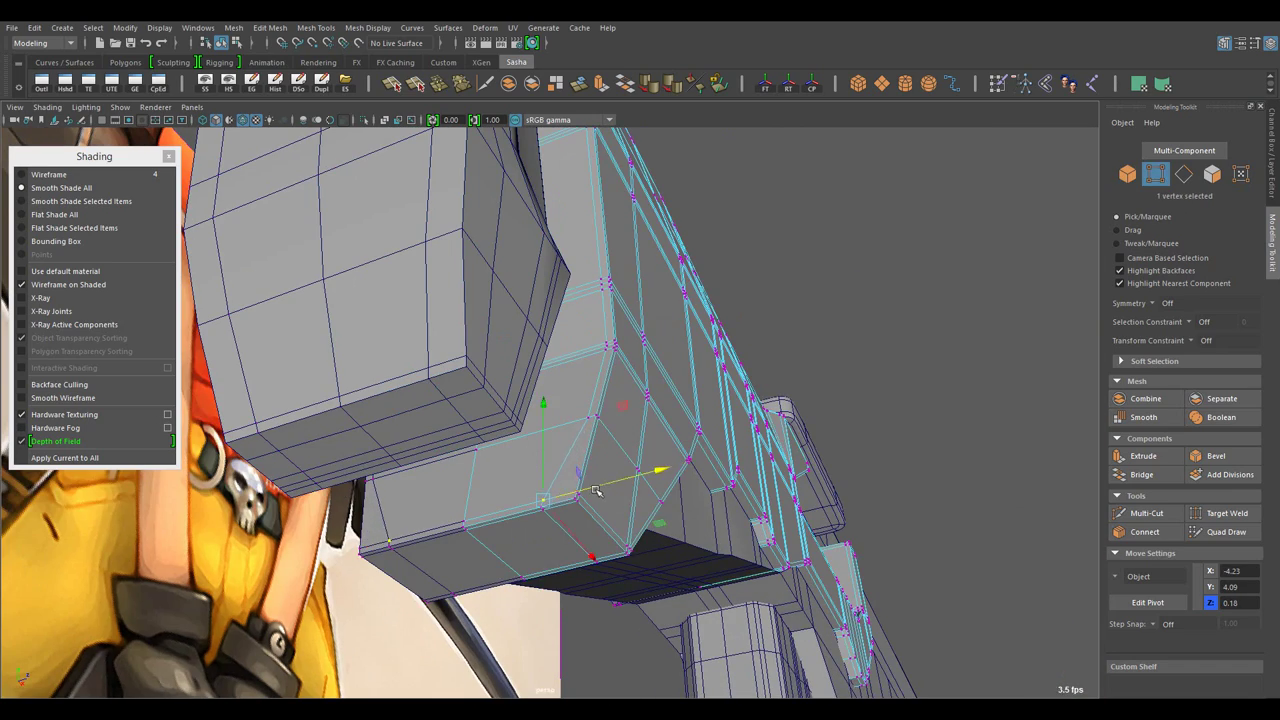
key(F8)
- Select only the stock's left pad and show wireframe over the shaded surfaces
drag(595, 490, 497, 259)
scroll(up, 3)
click(497, 259)
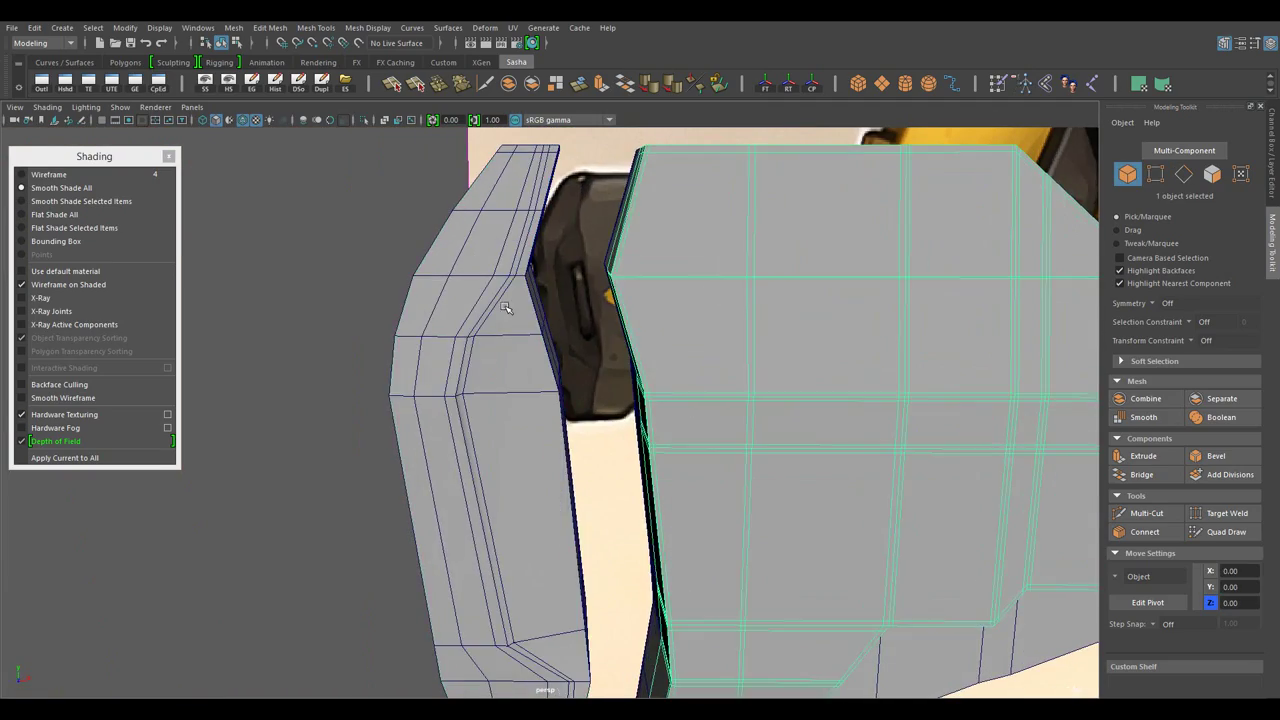
click(505, 308)
drag(531, 400, 680, 388)
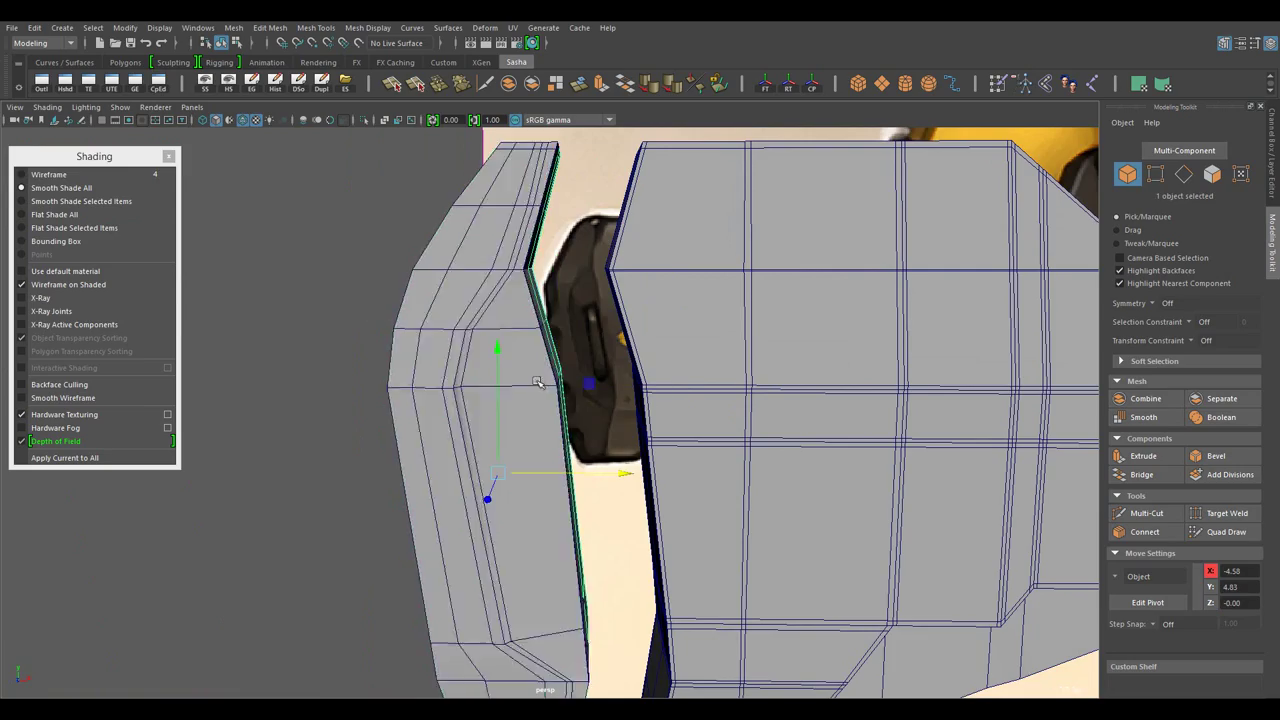
drag(537, 382, 33, 285)
drag(461, 360, 686, 394)
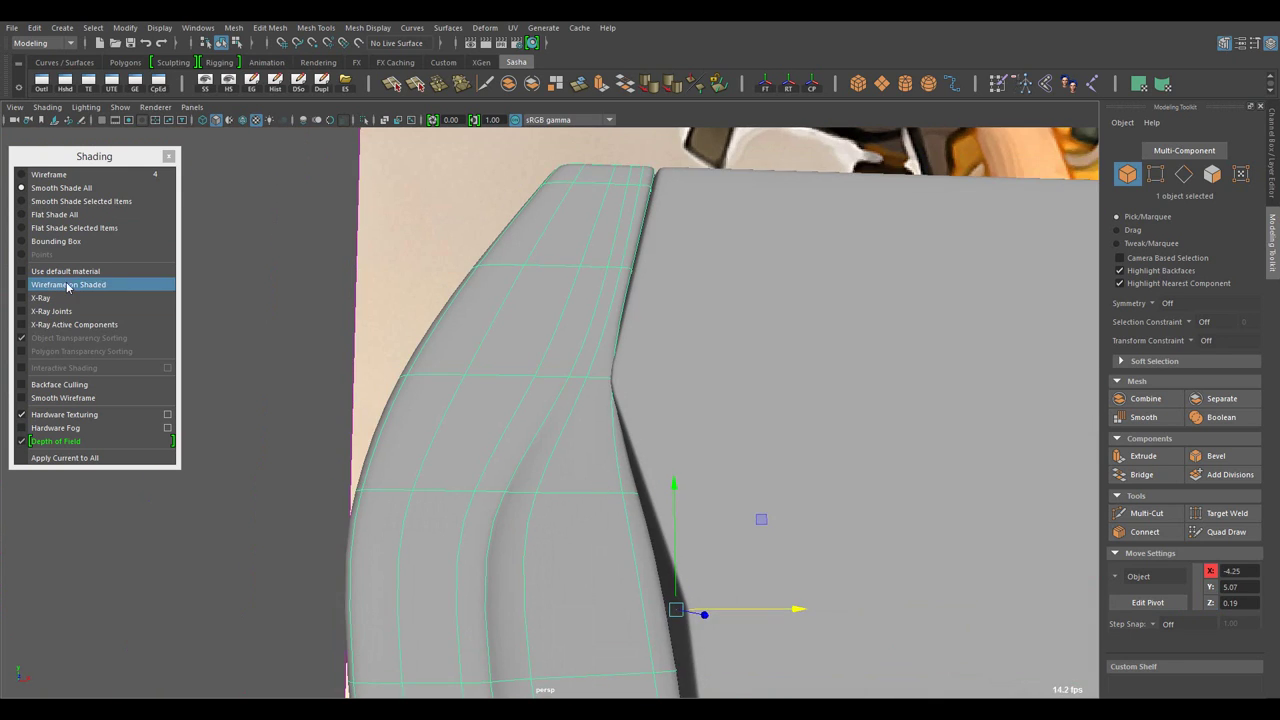
click(68, 284)
- Select the edge ring across the stock side and slide the new connecting loop into place
drag(700, 450, 680, 457)
key(F10)
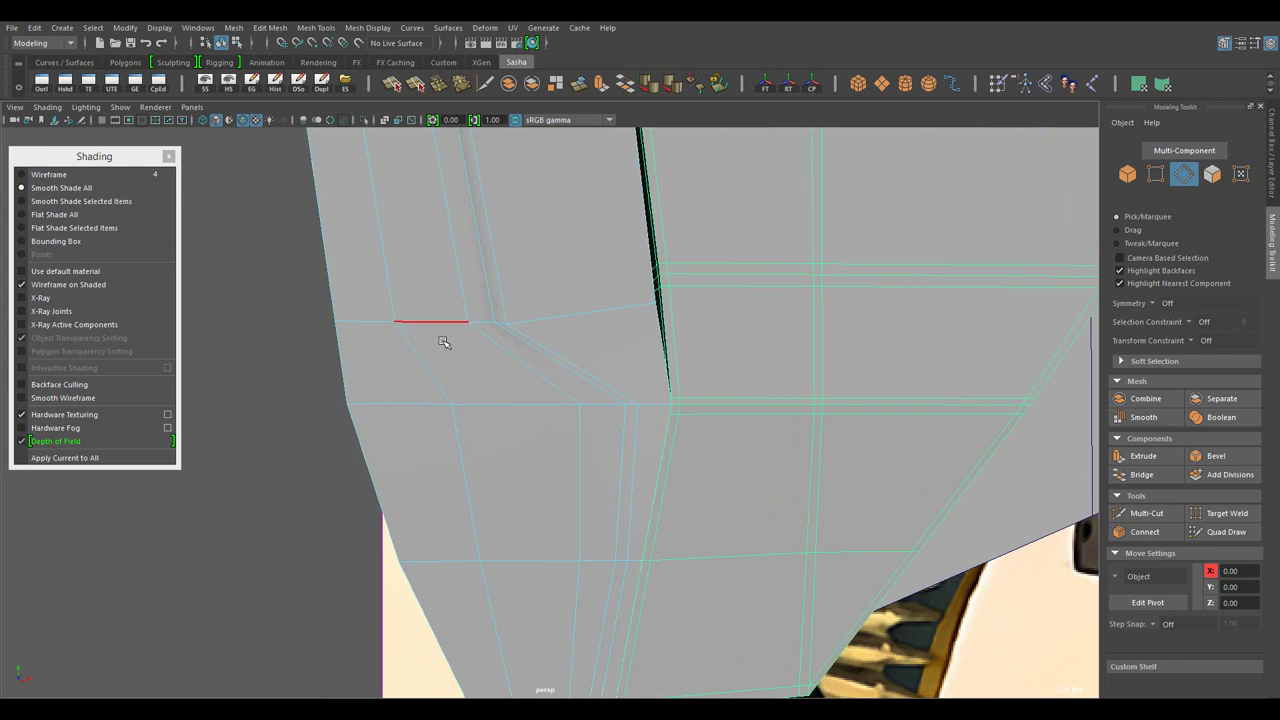
double_click(440, 330)
drag(700, 534, 820, 525)
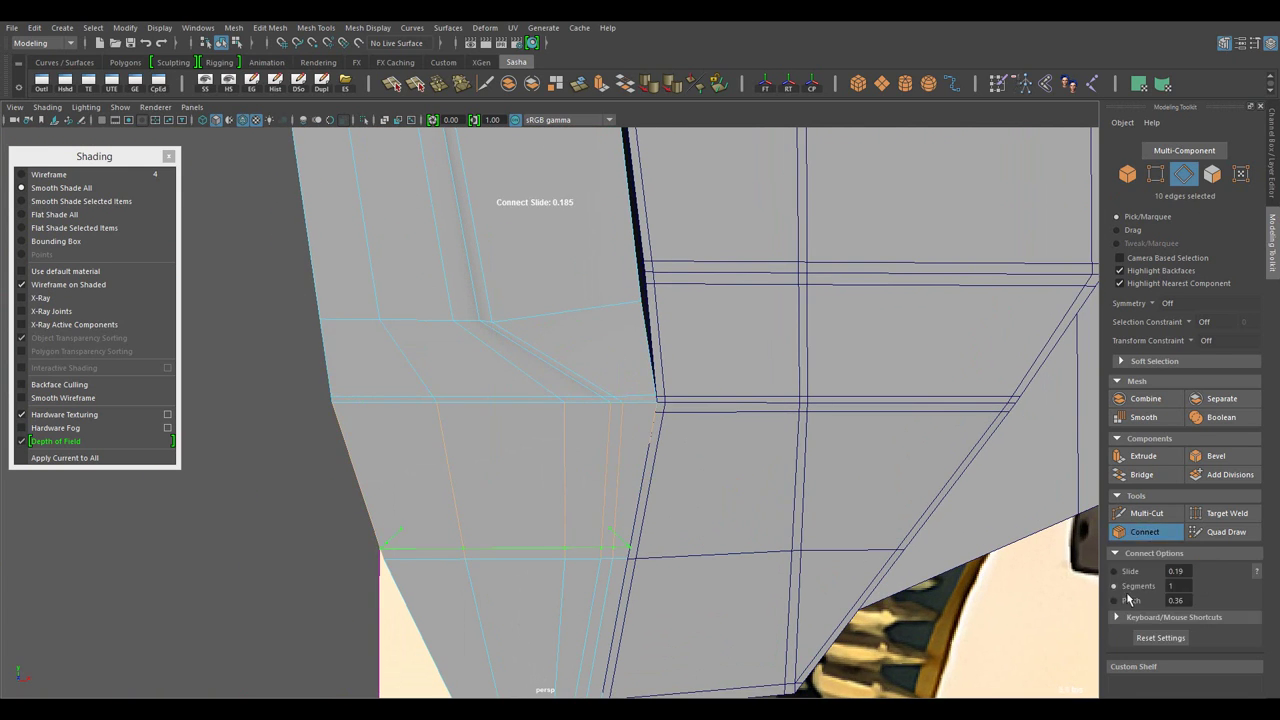
drag(687, 222, 661, 532)
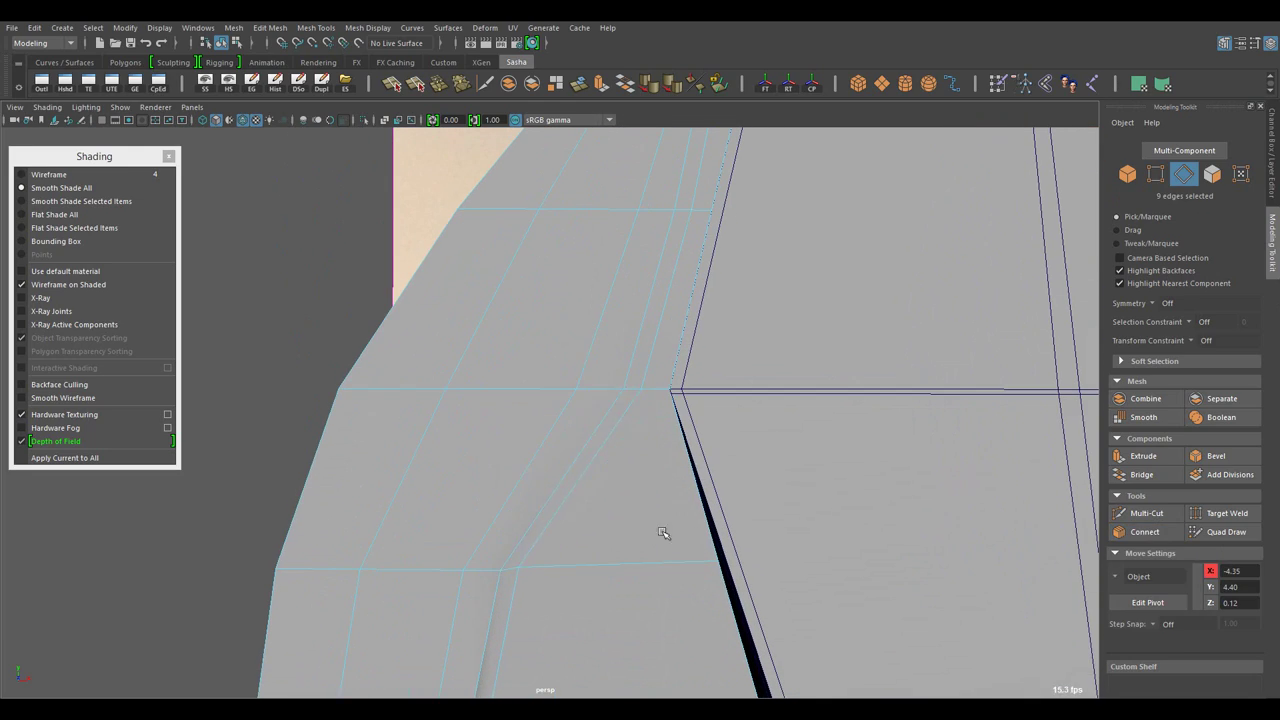
drag(661, 302, 667, 423)
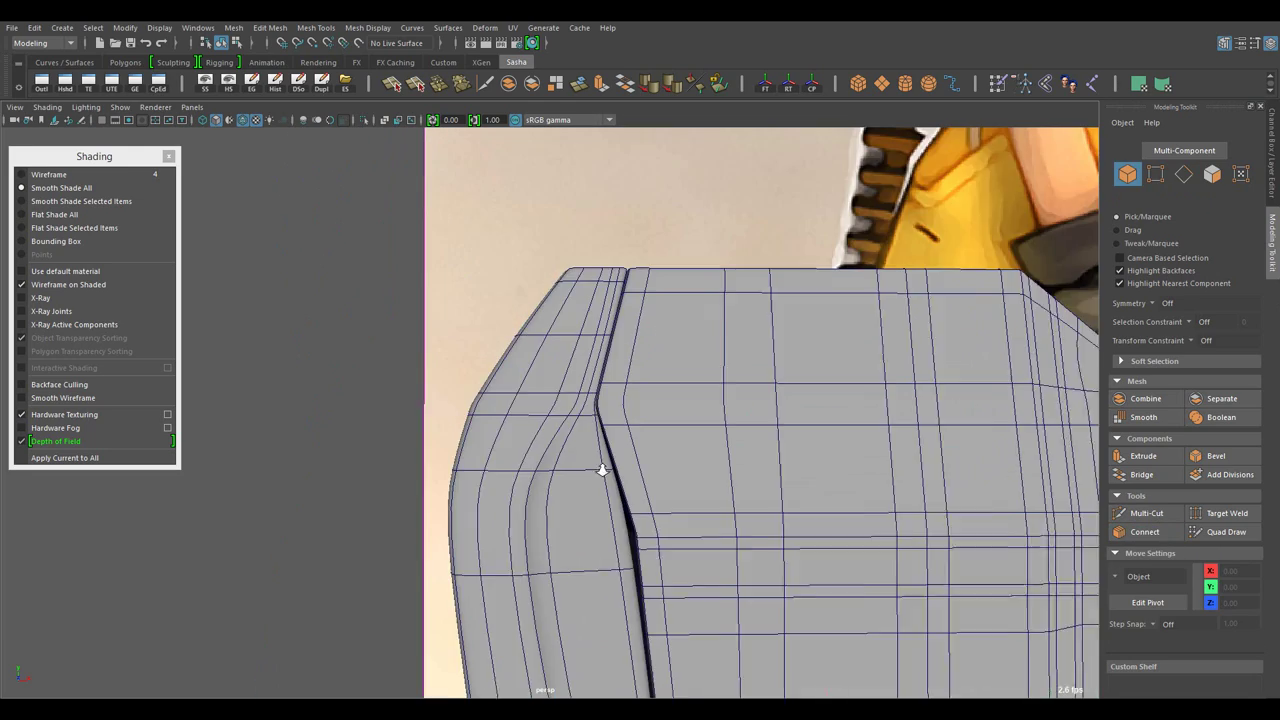
- Select the stock mesh and a group of edges on its side
scroll(down, 3)
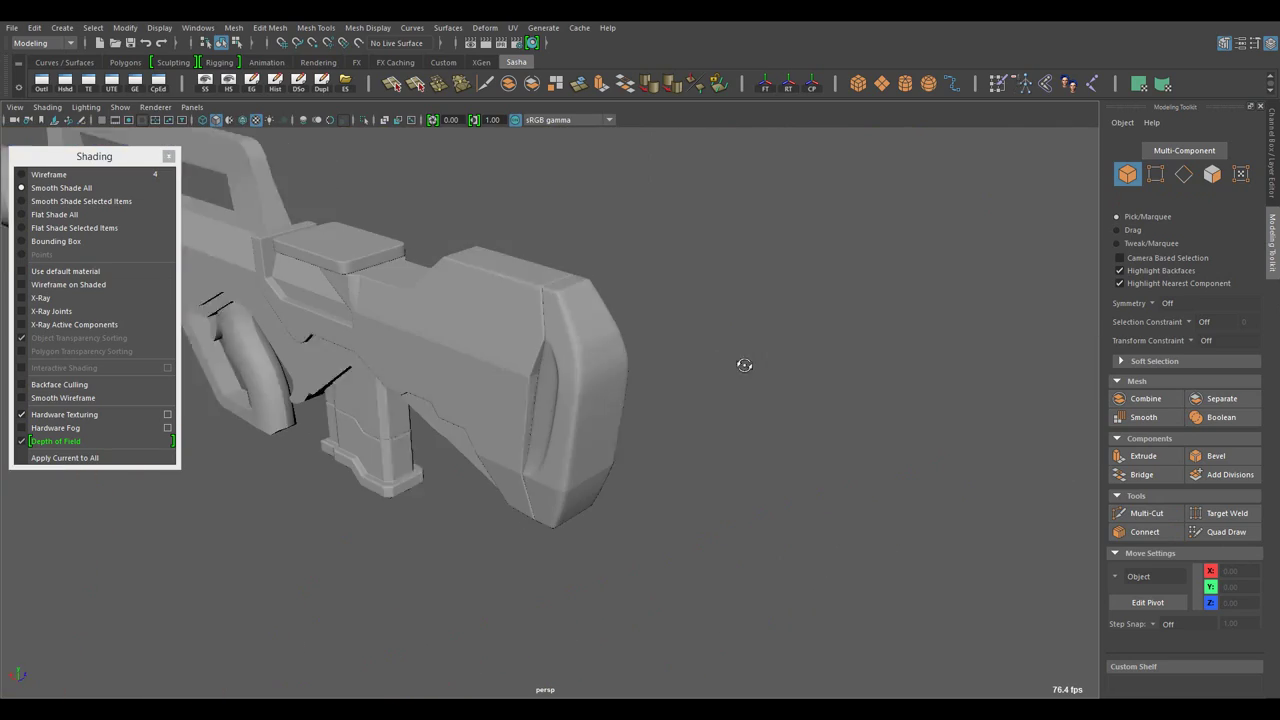
scroll(up, 3)
click(623, 380)
scroll(up, 3)
drag(597, 419, 605, 430)
drag(545, 365, 602, 222)
drag(602, 222, 667, 311)
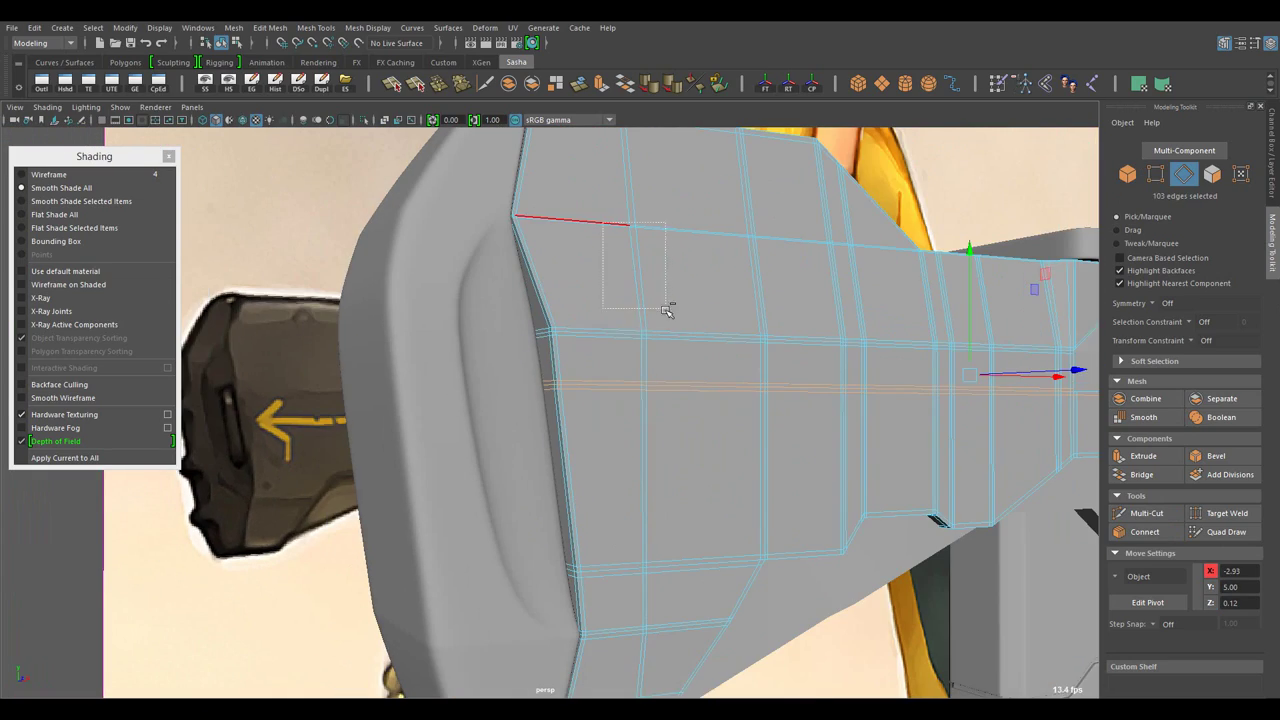
scroll(down, 3)
scroll(down, 3)
scroll(up, 3)
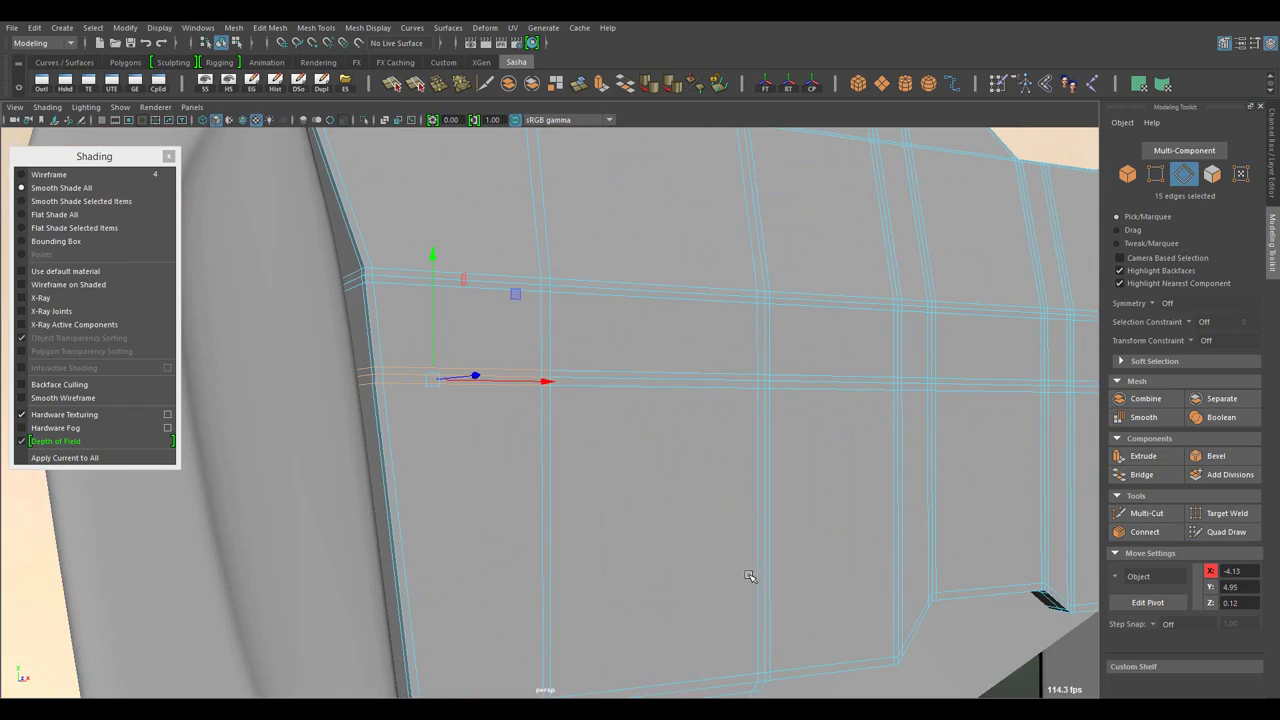
click(650, 387)
drag(648, 427, 560, 400)
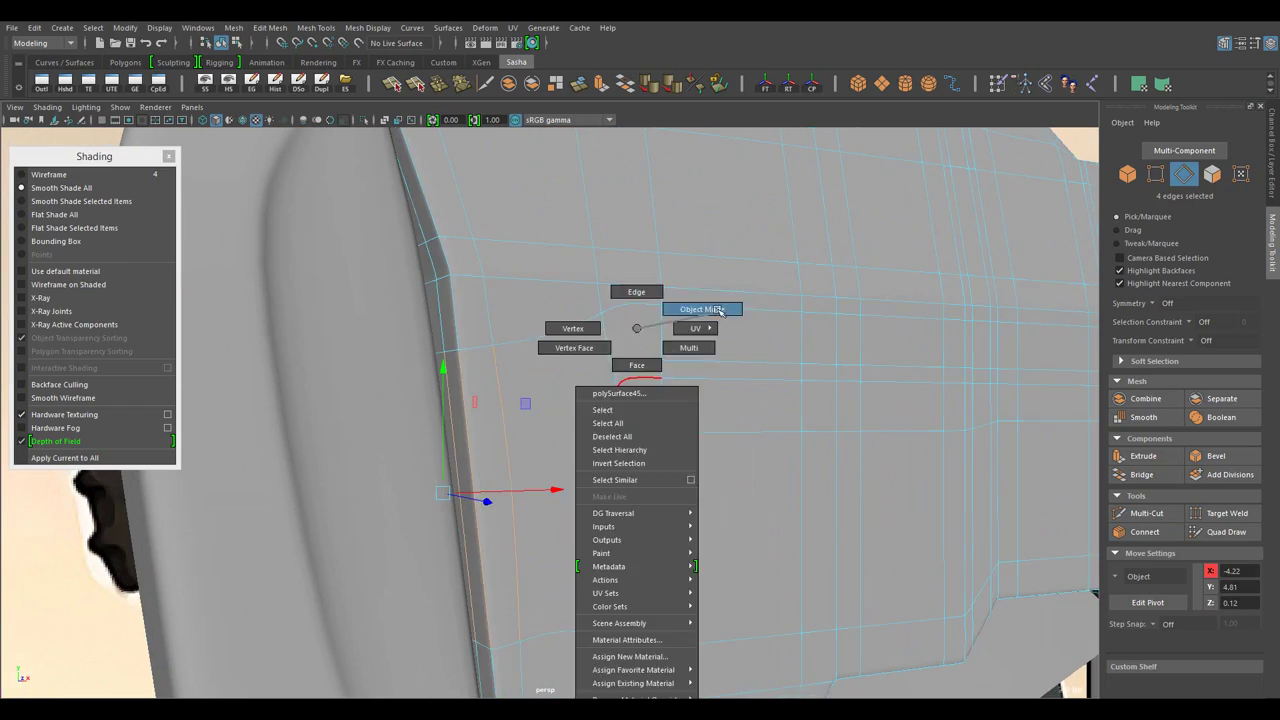
- Reselect the stock and add a second edge on its side
drag(634, 331, 734, 305)
drag(734, 305, 734, 543)
click(580, 371)
key(f)
drag(580, 371, 600, 400)
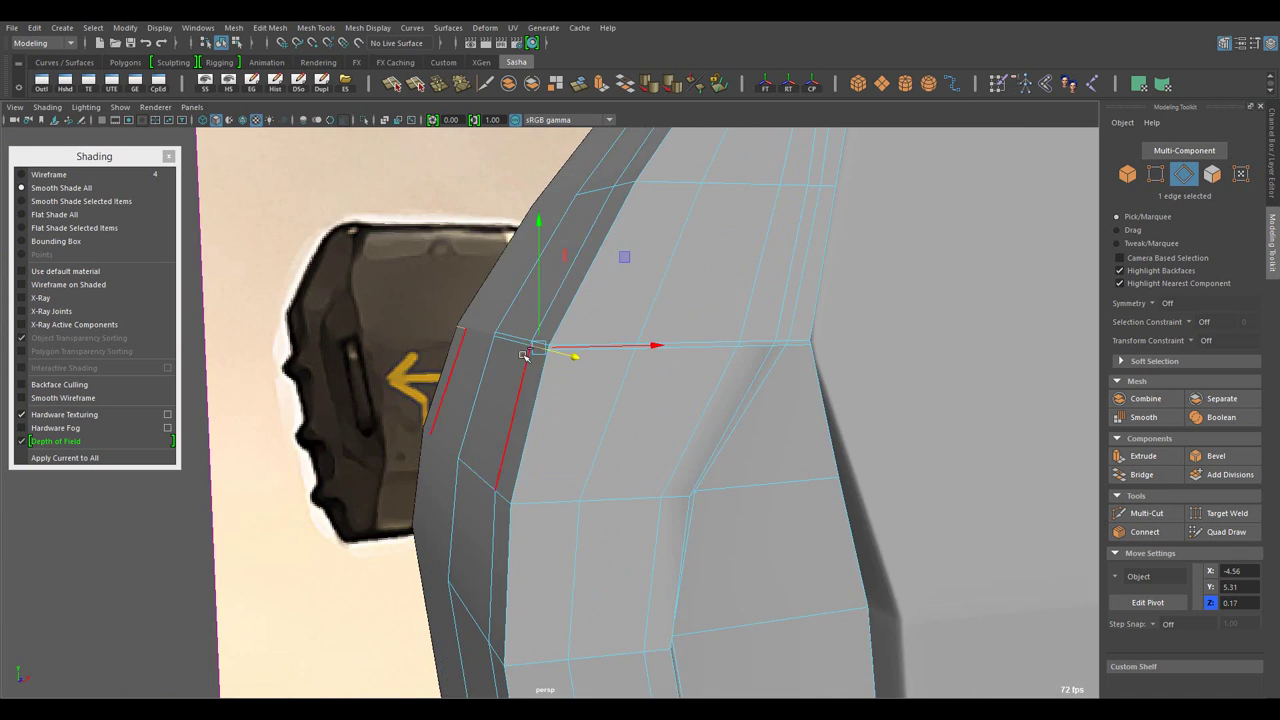
click(620, 412)
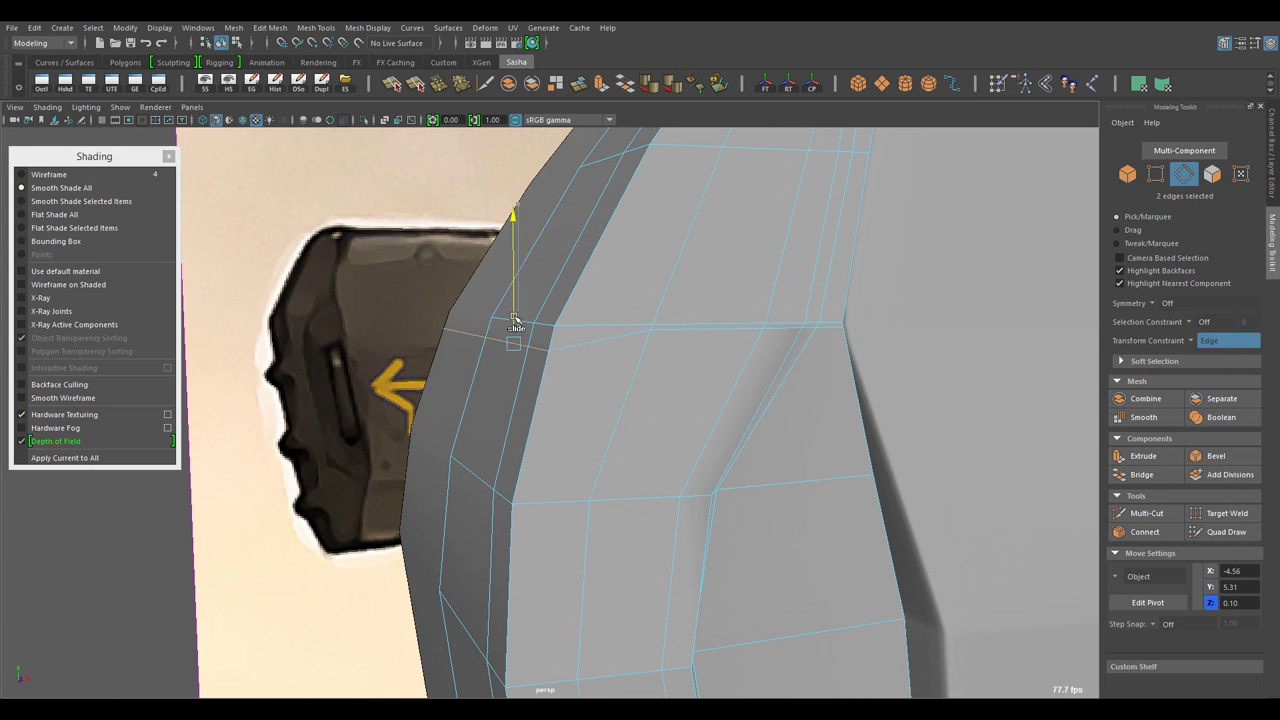
drag(697, 311, 555, 465)
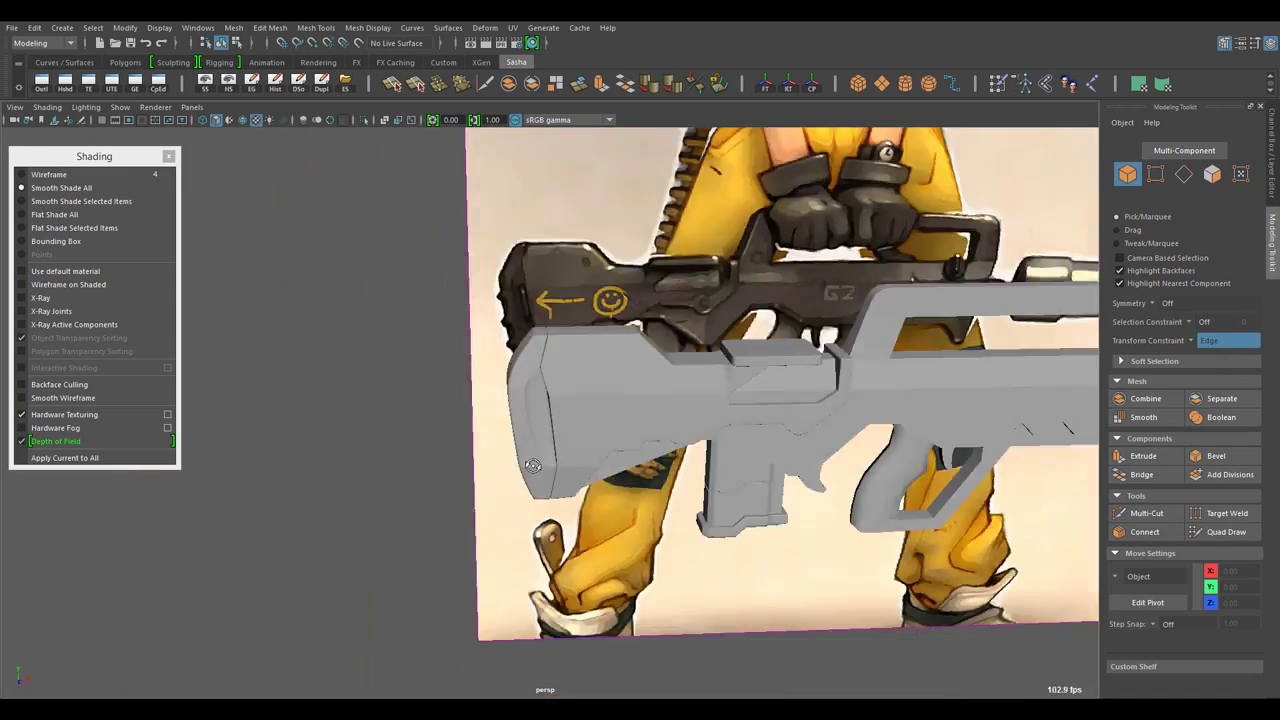
drag(555, 465, 592, 496)
key(F8)
- Add another edge at the stock's corner, then return to object selection
drag(592, 496, 541, 328)
drag(541, 328, 548, 293)
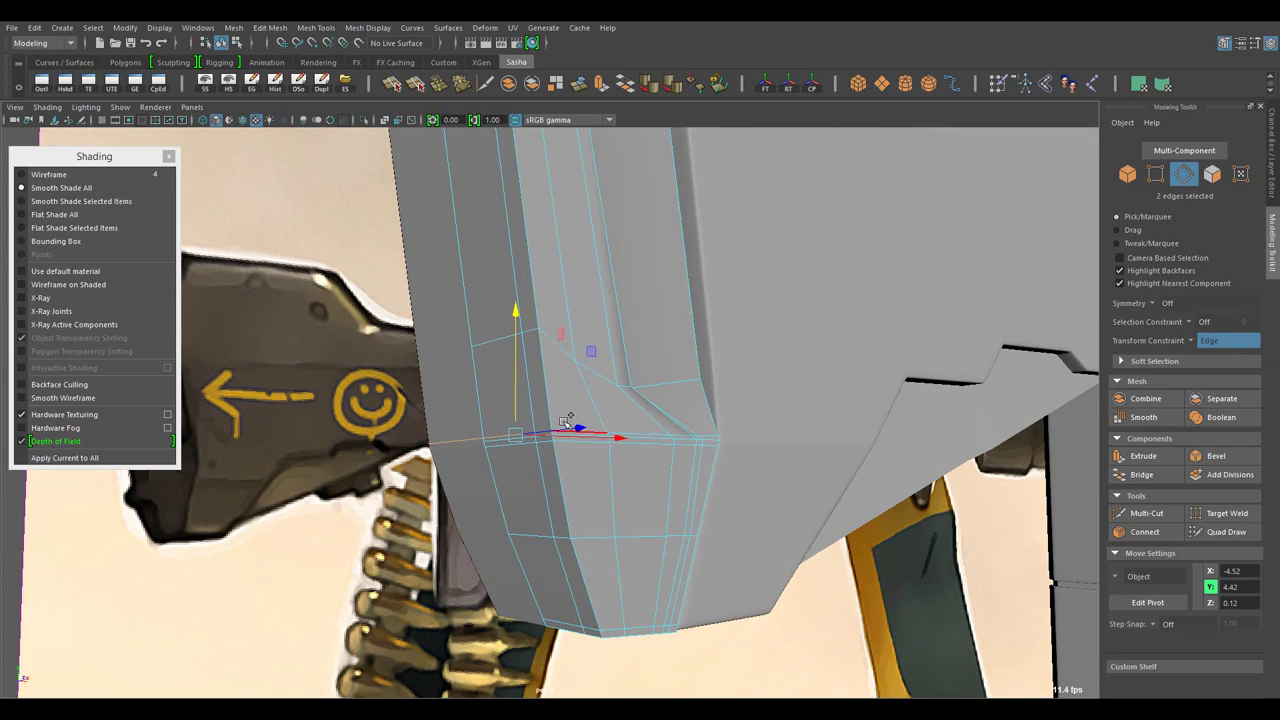
drag(547, 451, 505, 335)
click(505, 335)
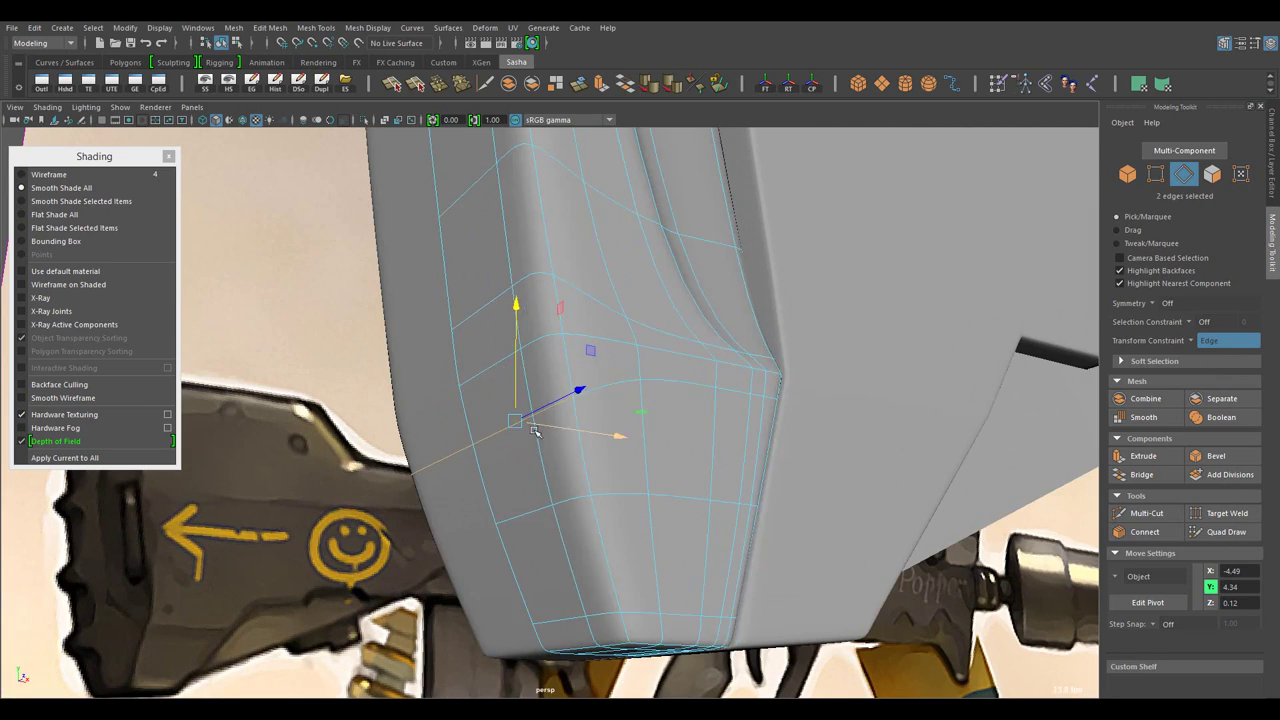
key(F8)
drag(535, 430, 648, 448)
- Slide a vertex on the stock's lower corner along its edge
drag(449, 329, 386, 329)
click(449, 429)
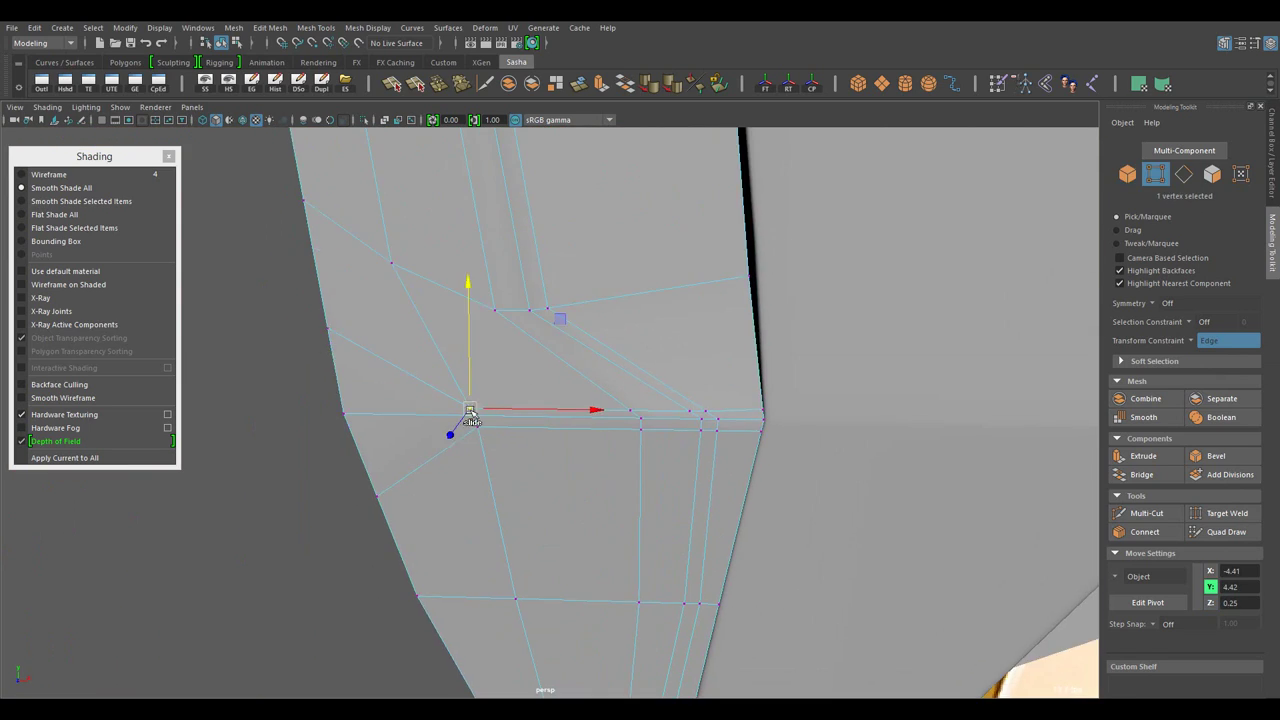
drag(449, 429, 484, 400)
drag(484, 400, 484, 380)
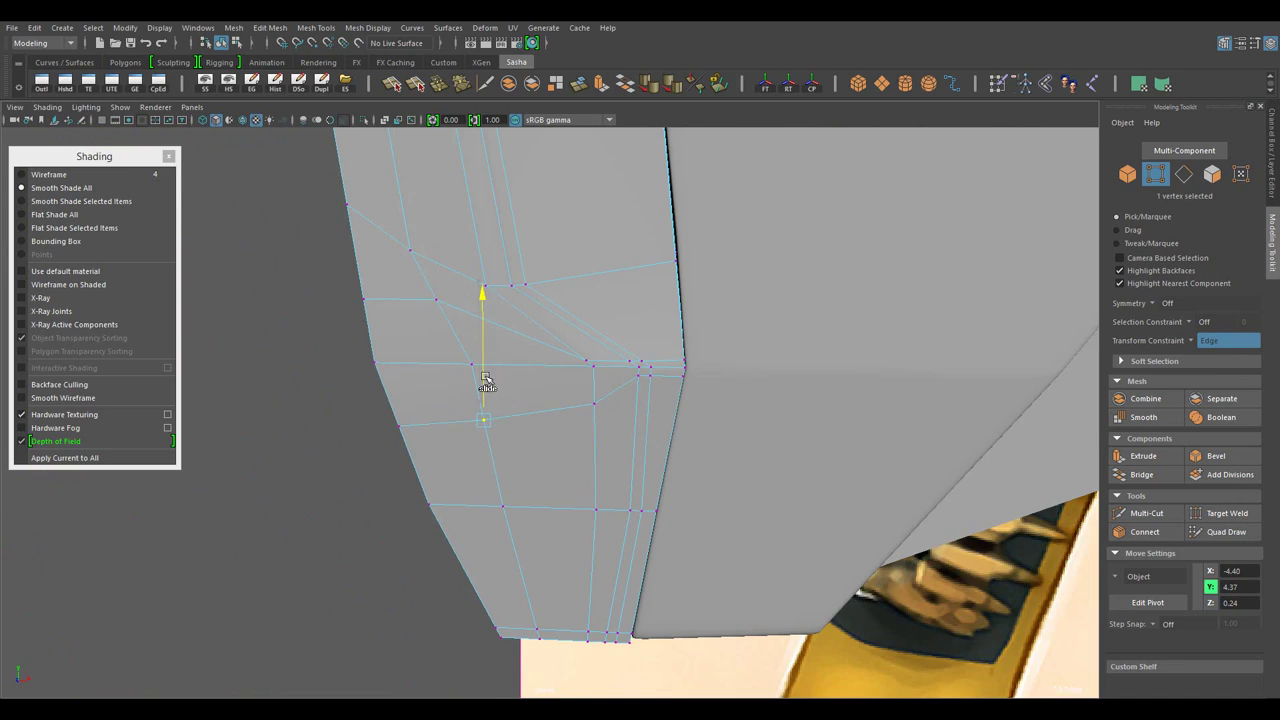
drag(640, 358, 806, 423)
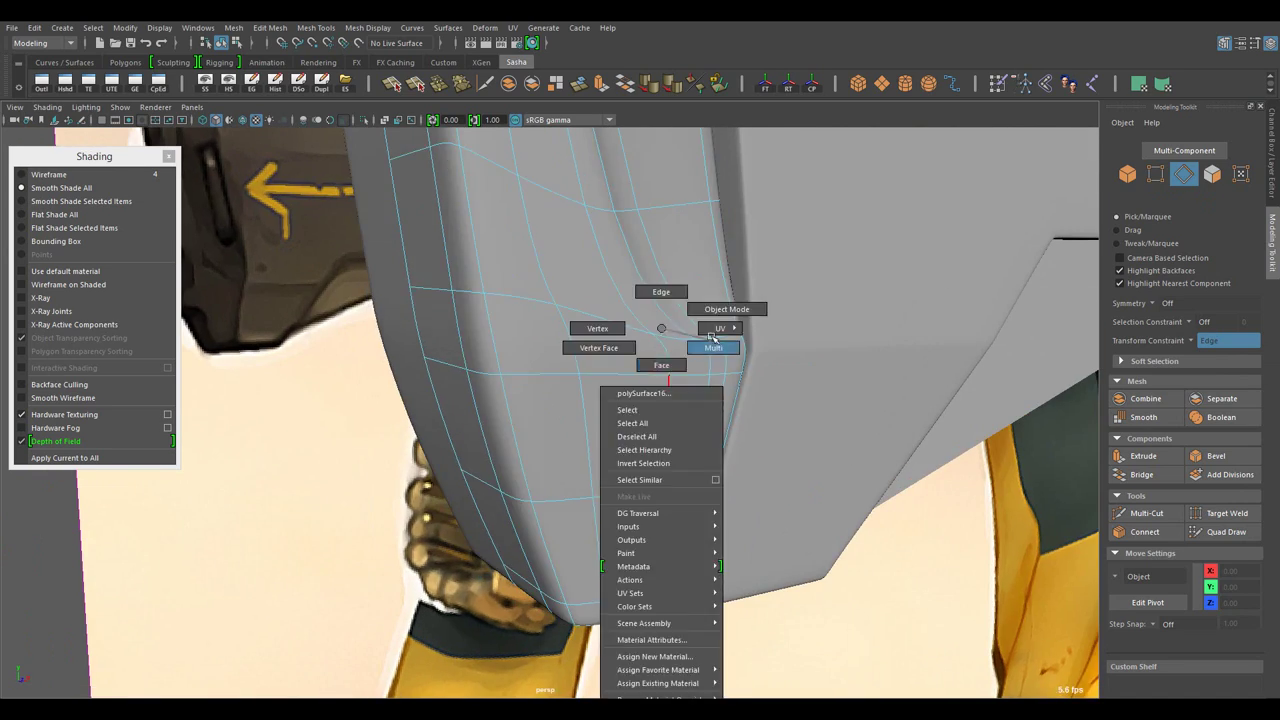
- Reselect the stock mesh and select edges on its lower face
drag(657, 330, 620, 345)
drag(620, 345, 700, 420)
click(640, 380)
drag(640, 380, 582, 388)
drag(593, 305, 742, 400)
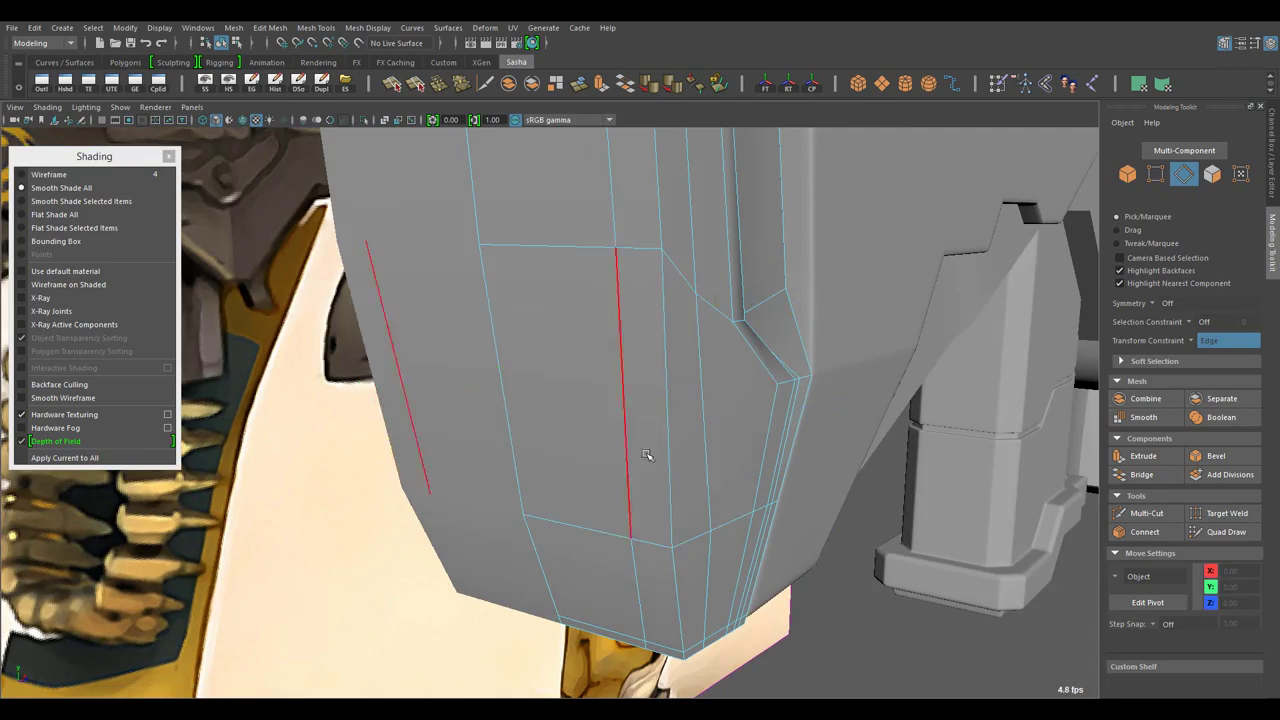
click(647, 455)
drag(647, 455, 652, 328)
drag(652, 328, 713, 313)
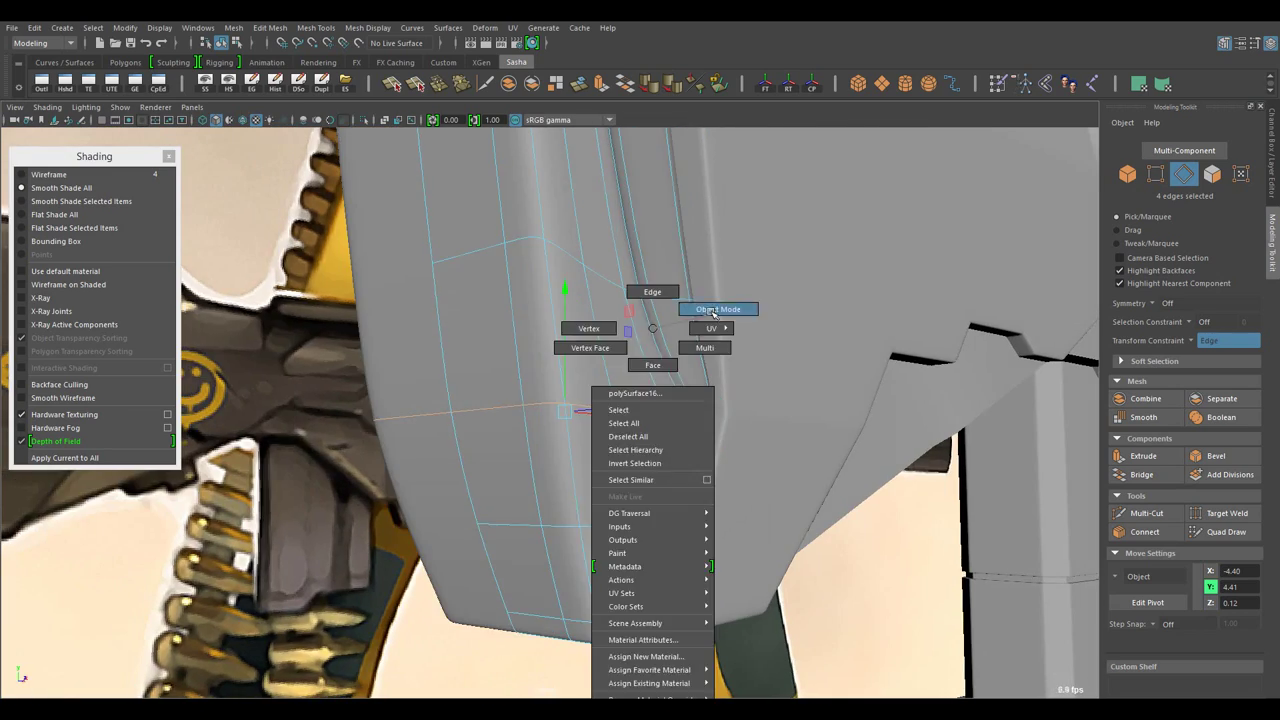
- Add one more edge near the stock's lower corner, then clear back to object selection
drag(713, 313, 692, 495)
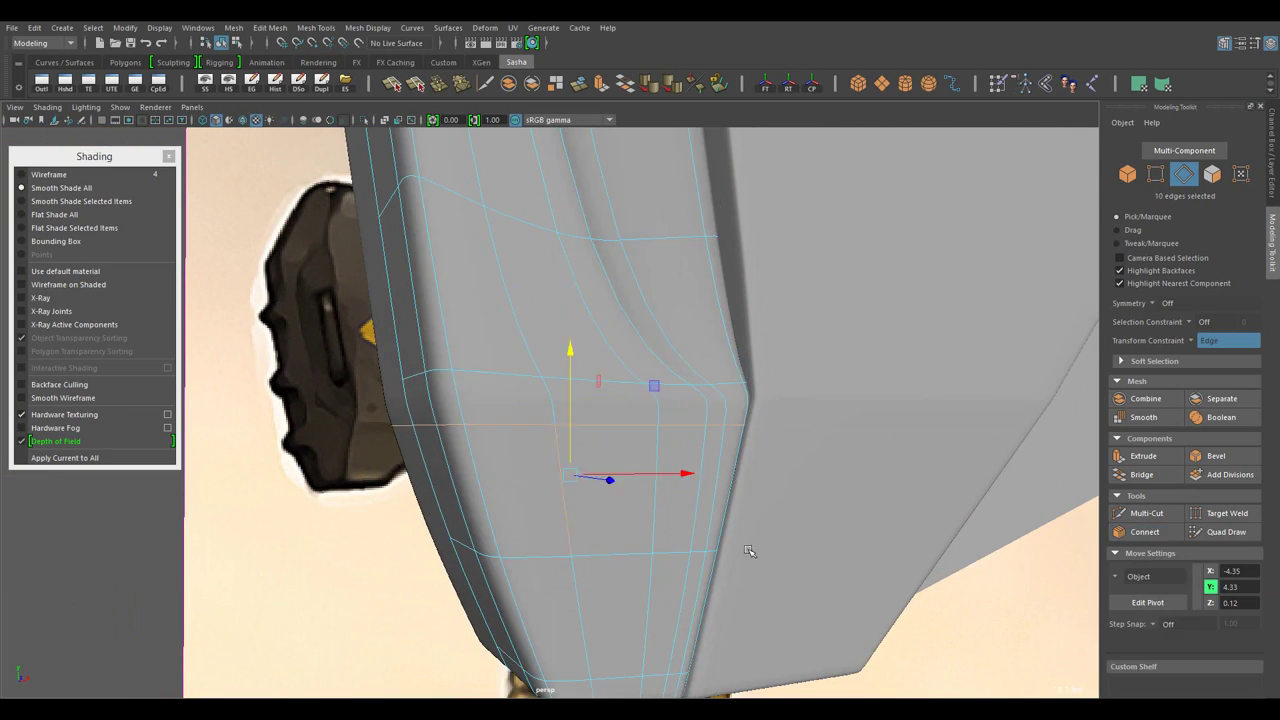
drag(749, 550, 499, 328)
drag(499, 328, 497, 298)
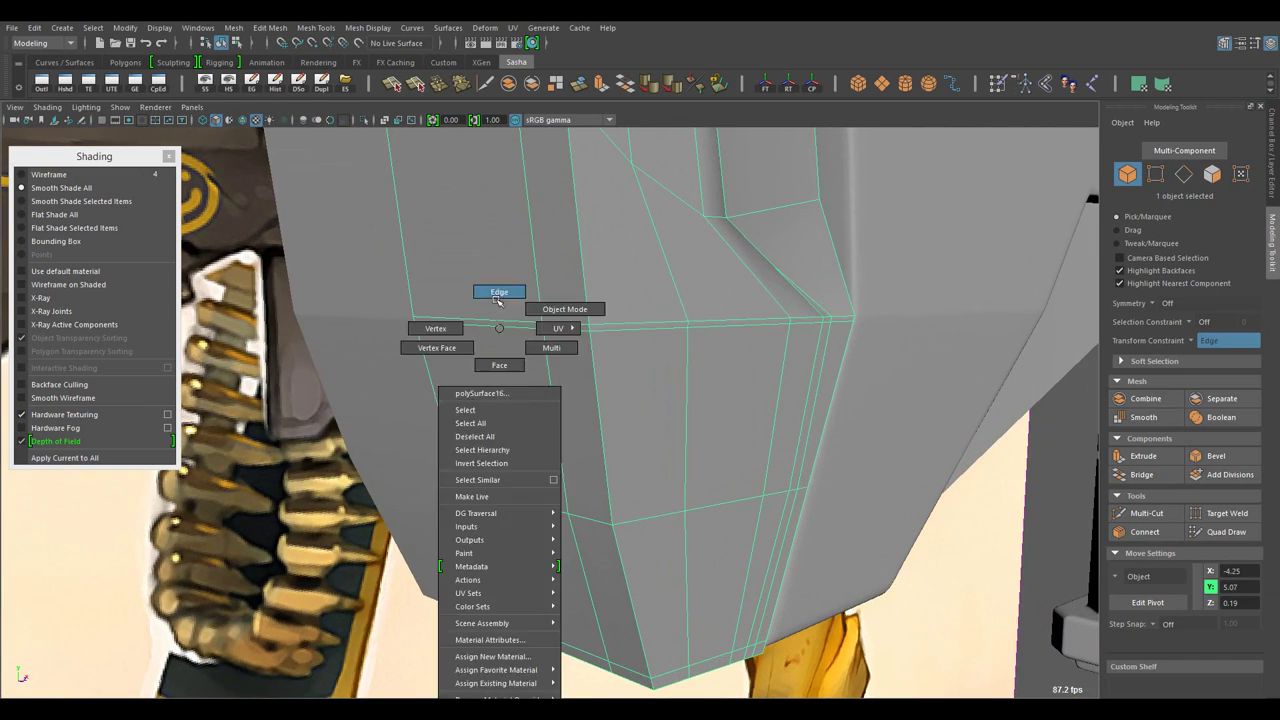
click(761, 405)
drag(761, 405, 553, 268)
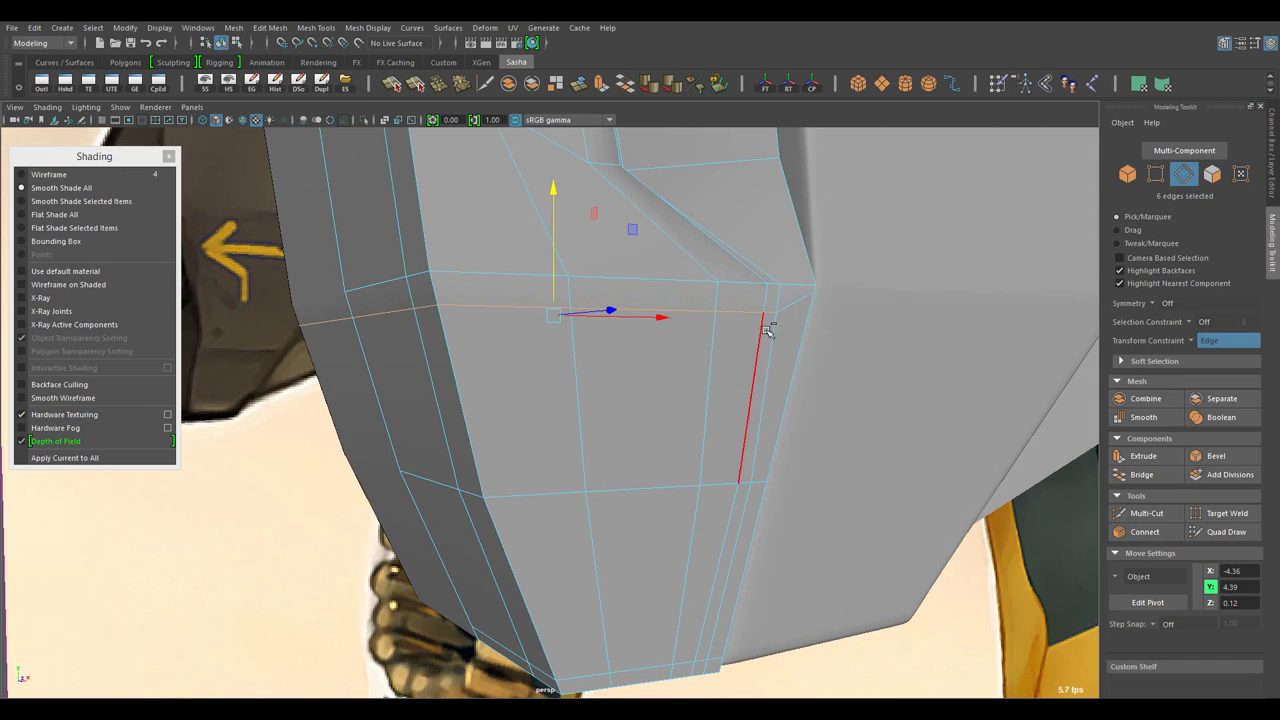
drag(455, 314, 520, 410)
key(F8)
- Select the gun stock and pick two edges on its corner
scroll(down, 3)
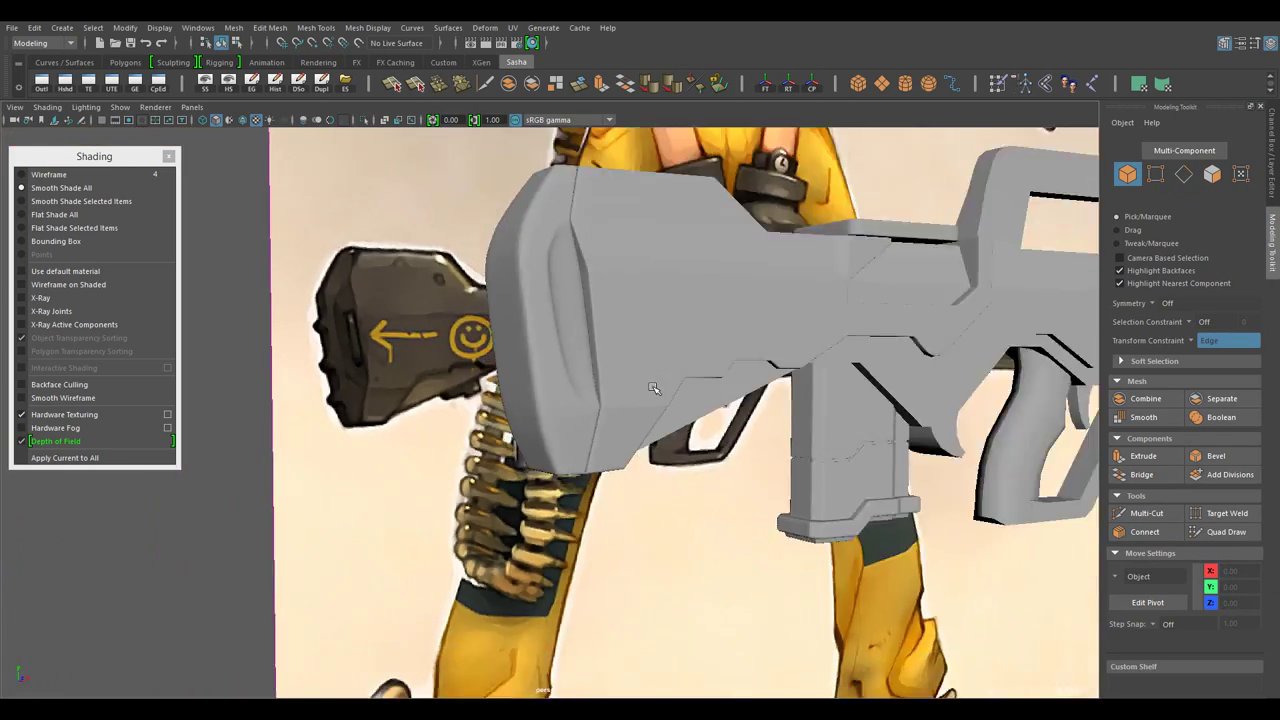
drag(629, 317, 688, 391)
click(688, 391)
scroll(up, 3)
drag(610, 328, 588, 394)
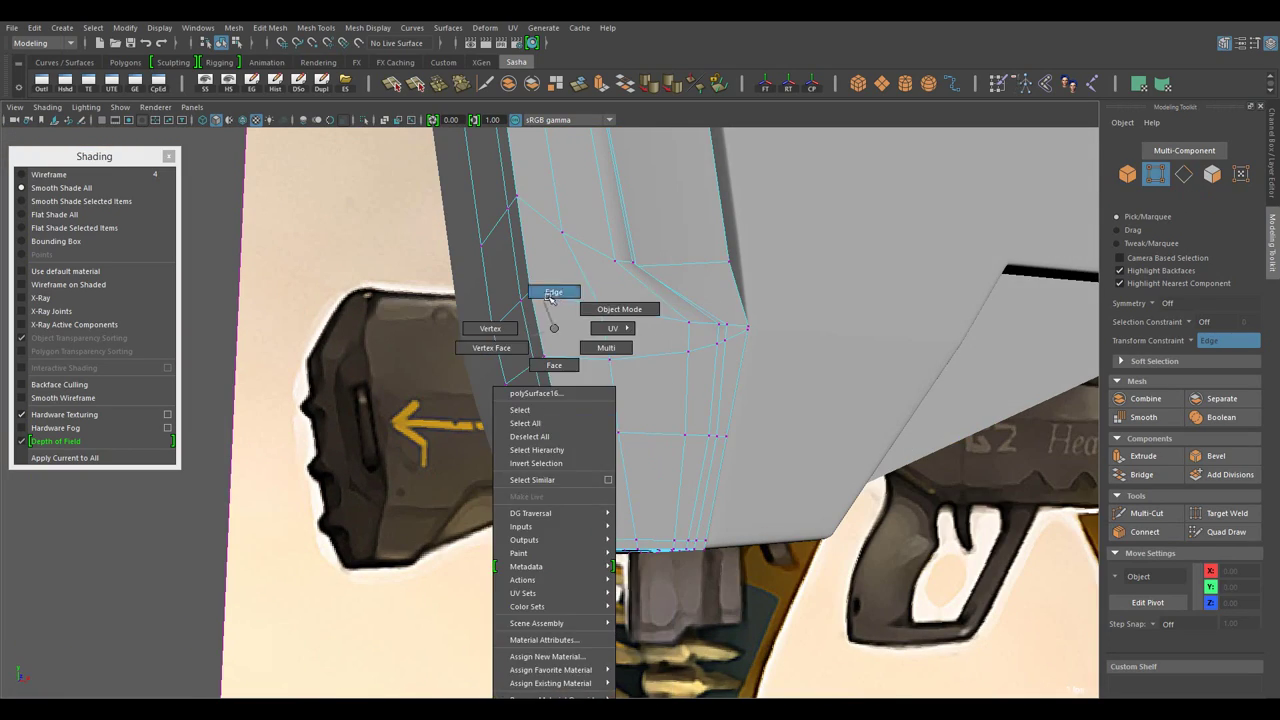
drag(557, 432, 640, 454)
click(1198, 345)
drag(620, 328, 678, 312)
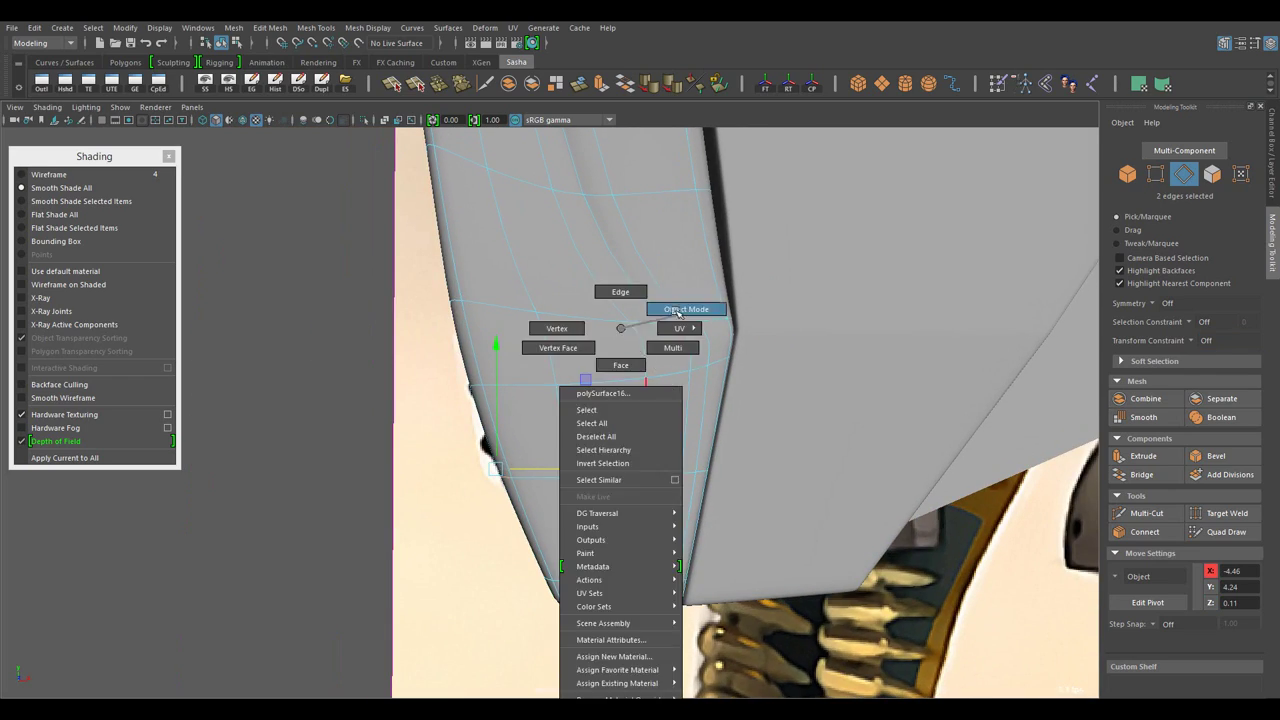
- Join the stock's corner crease edges with a newly inserted connecting edge
scroll(down, 3)
scroll(up, 3)
scroll(up, 3)
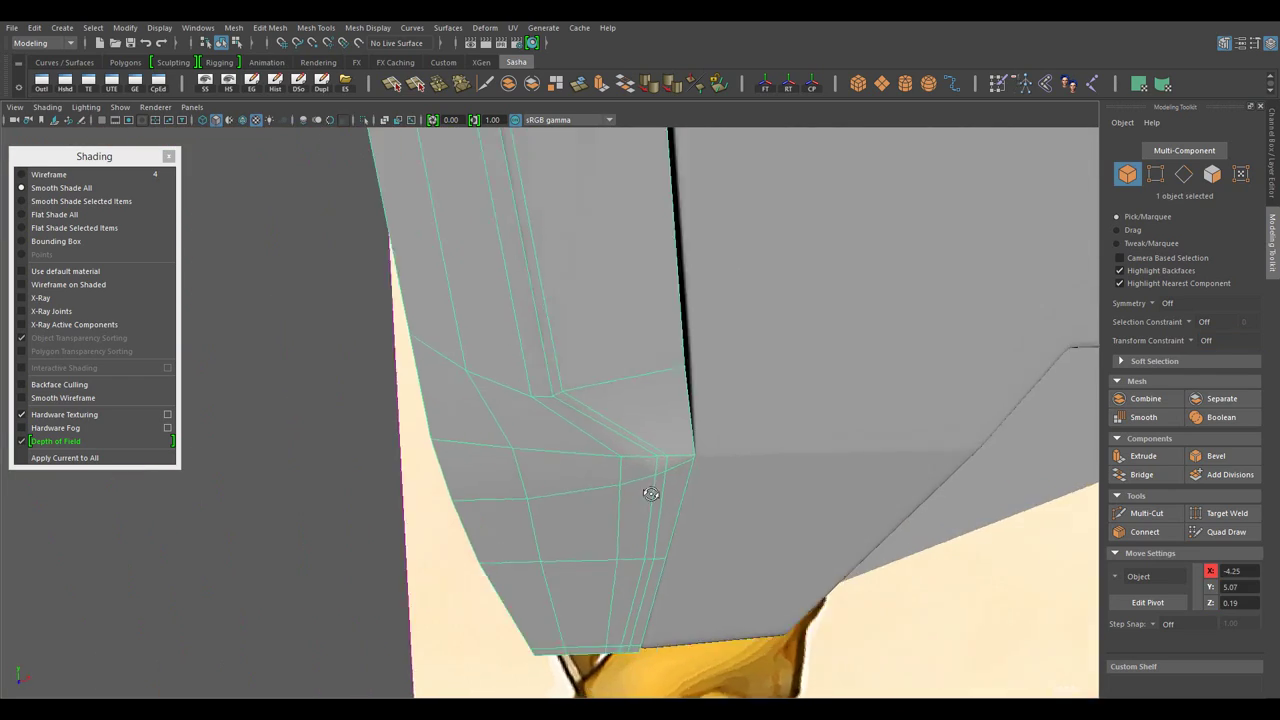
drag(651, 494, 544, 438)
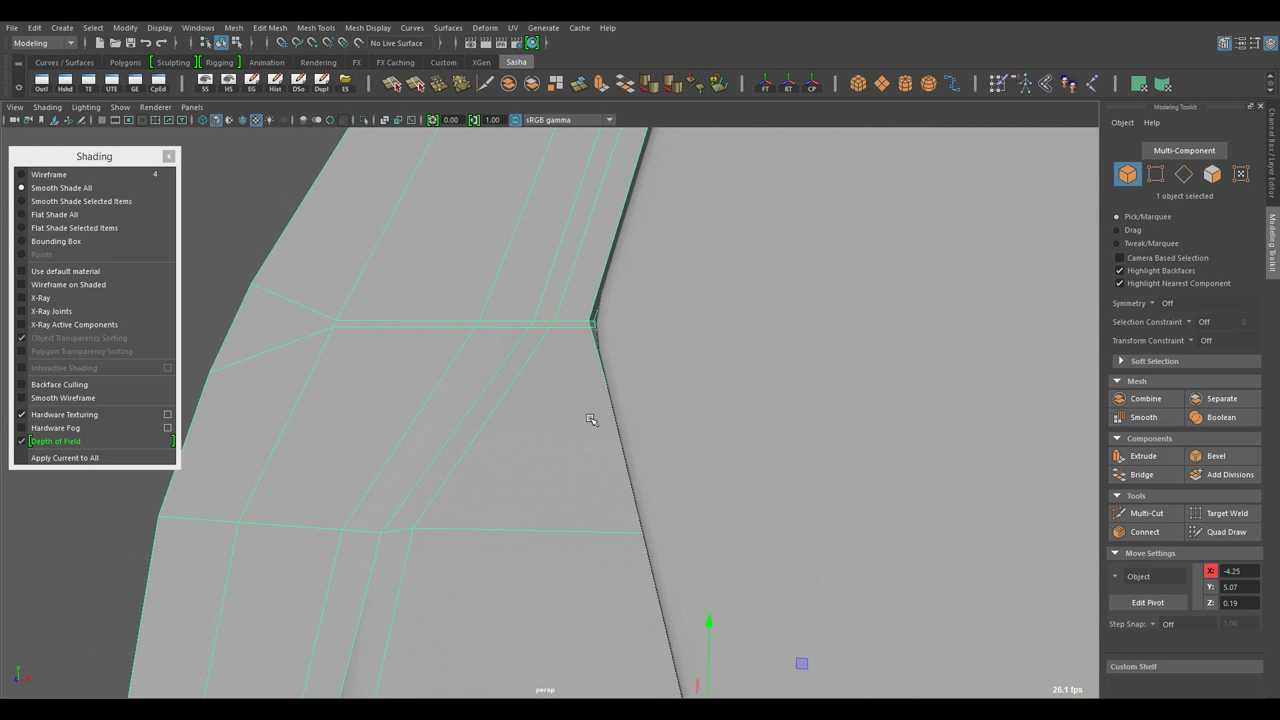
drag(650, 373, 563, 394)
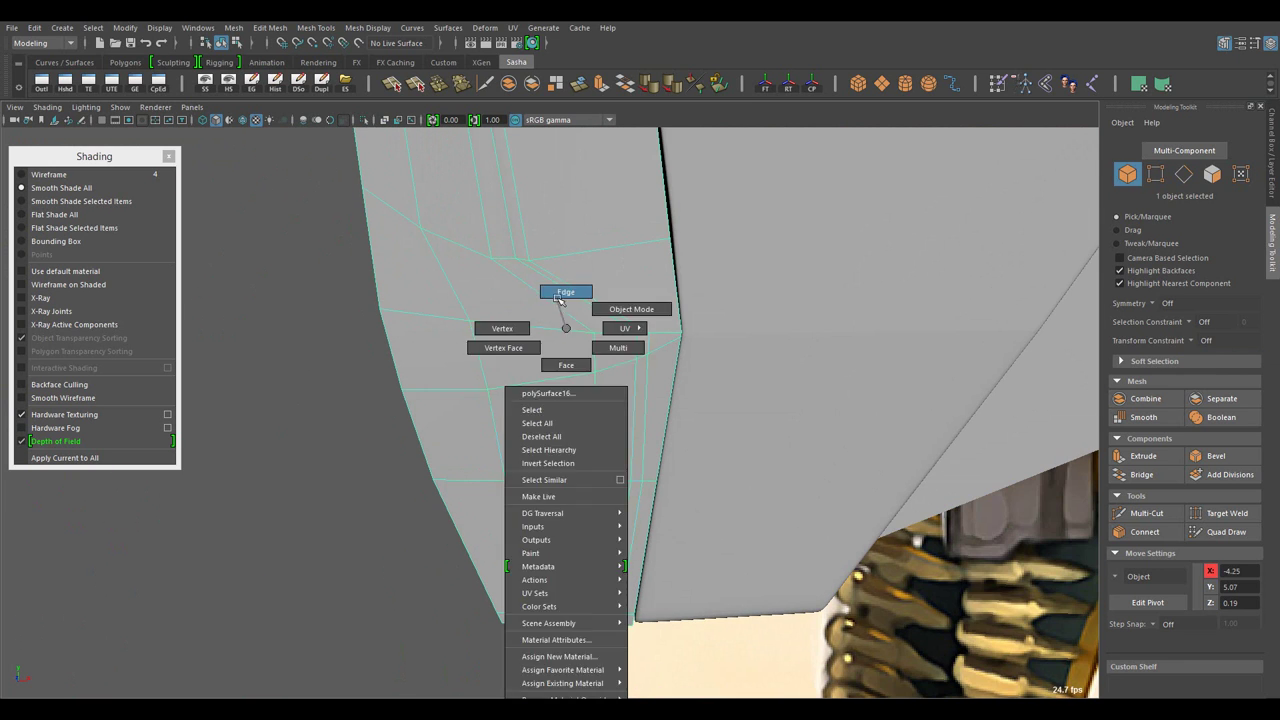
drag(563, 330, 563, 292)
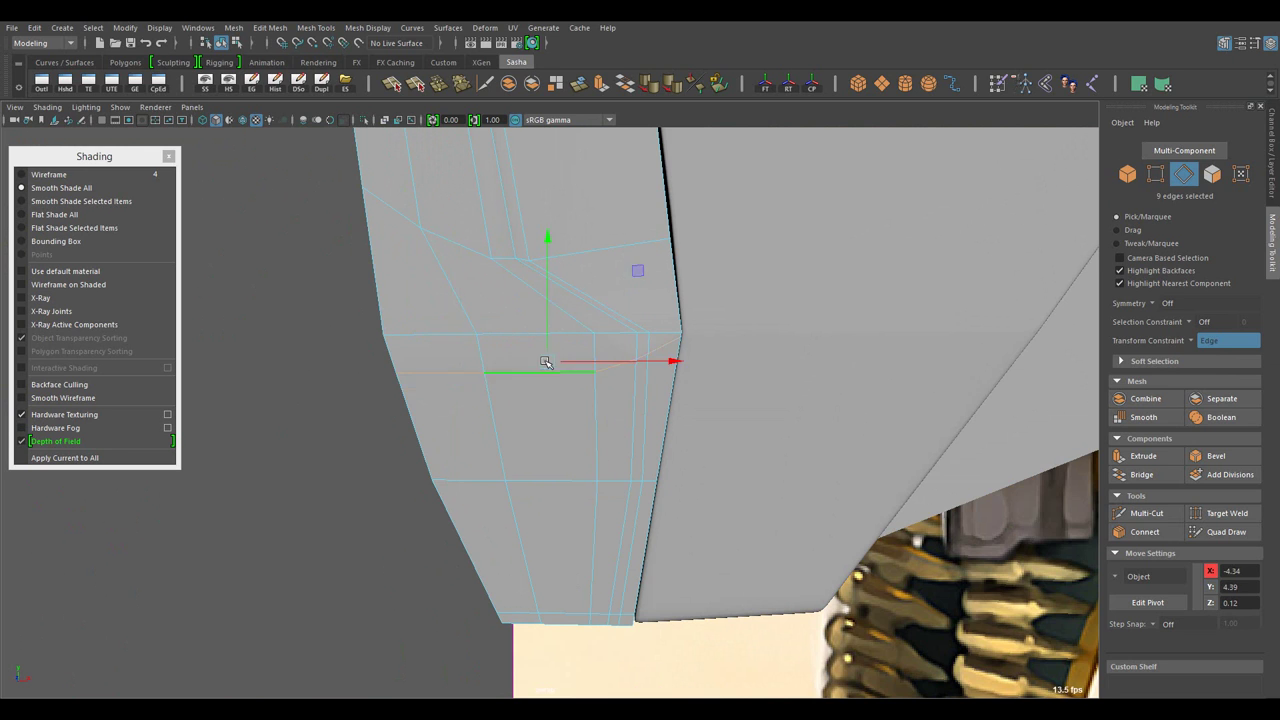
scroll(up, 3)
click(614, 330)
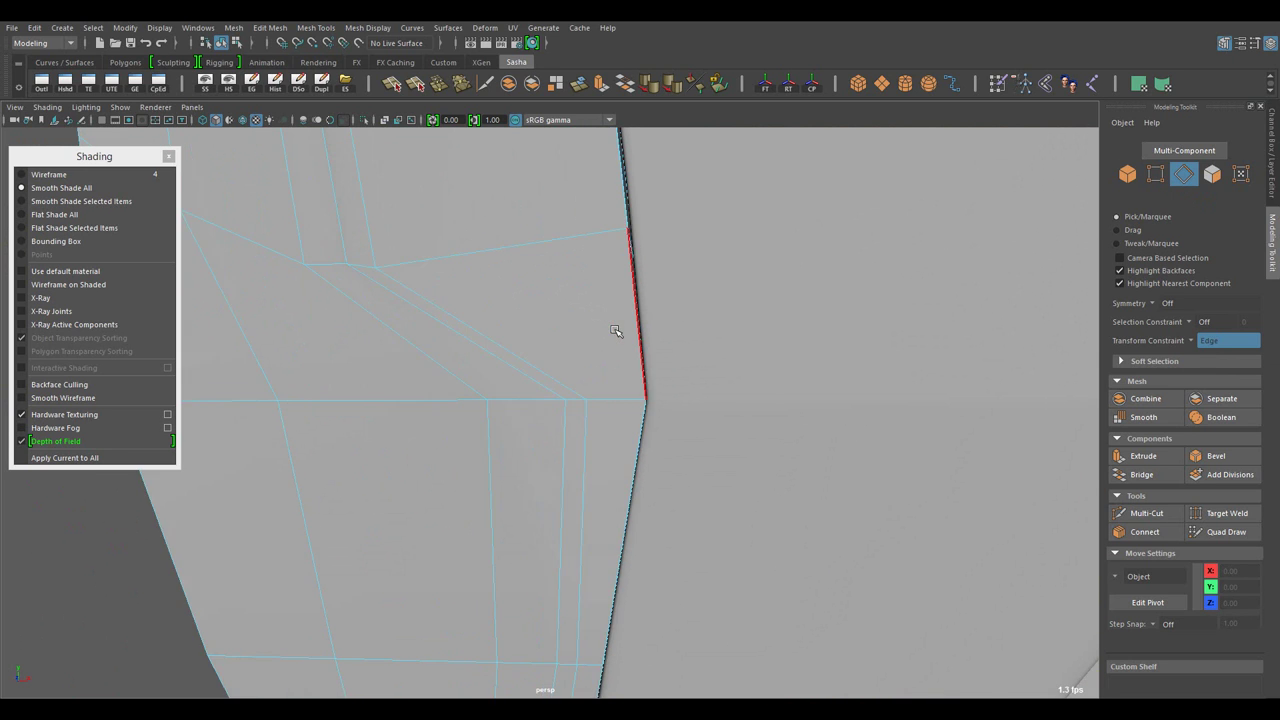
key(6)
click(1145, 531)
key(5)
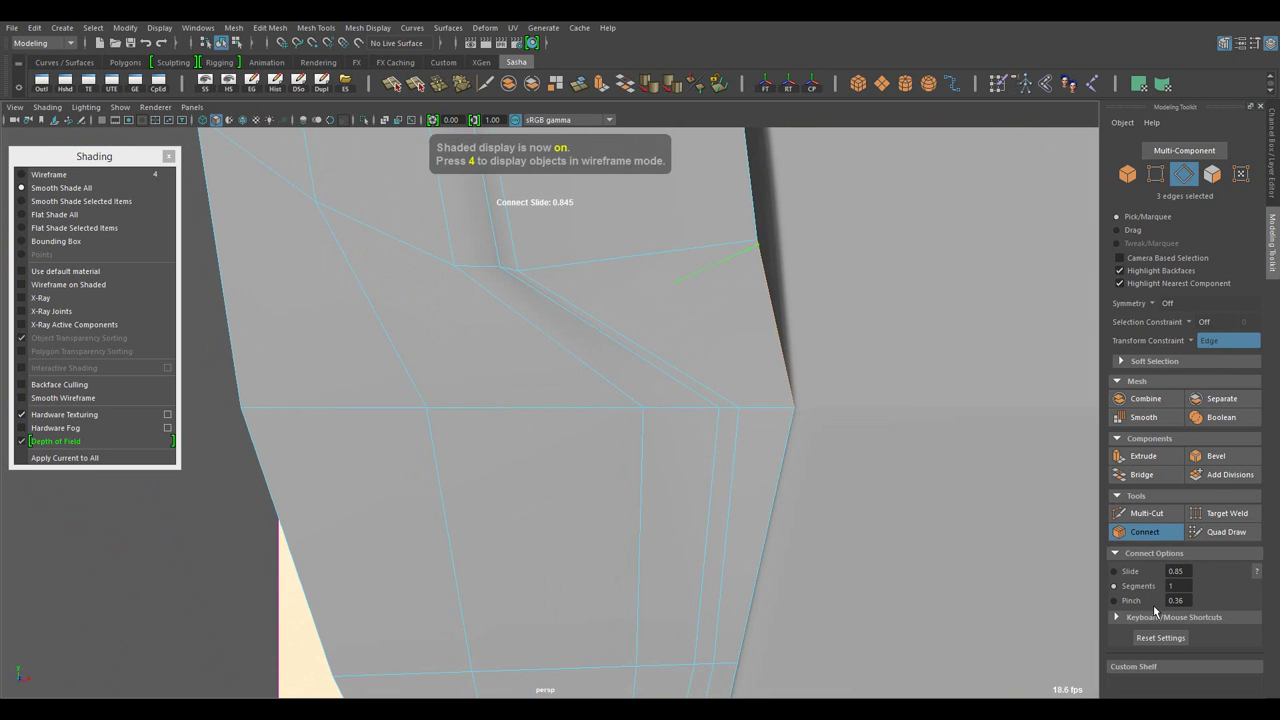
- Cut a new edge into the stock's angled lower corner and select the edge near the kink
drag(795, 508, 490, 360)
drag(490, 360, 530, 395)
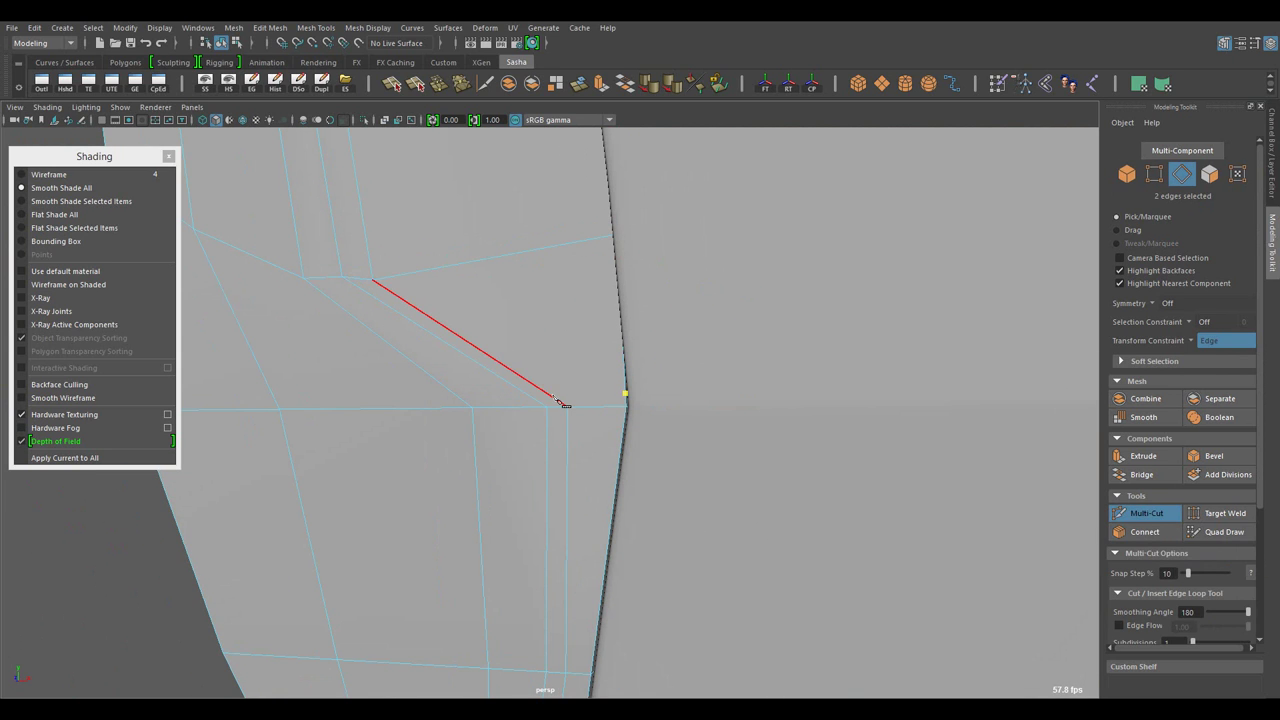
key(w)
click(581, 436)
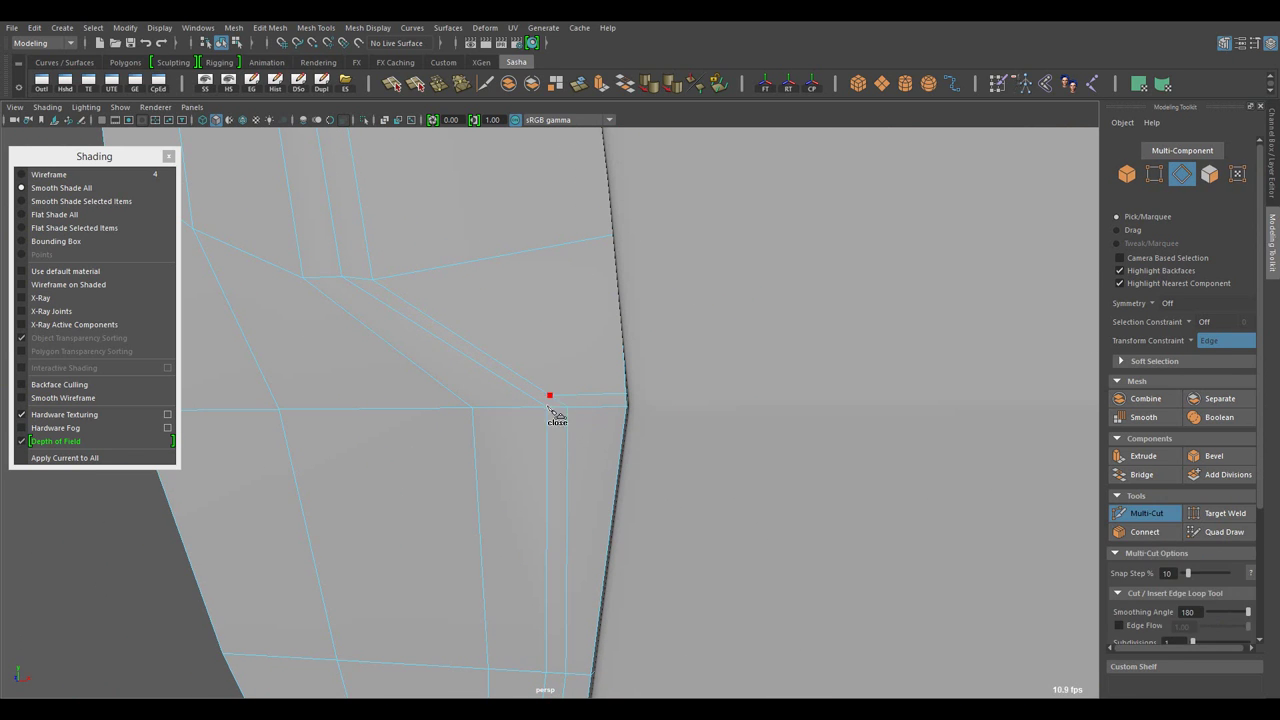
key(w)
drag(549, 410, 541, 480)
click(604, 440)
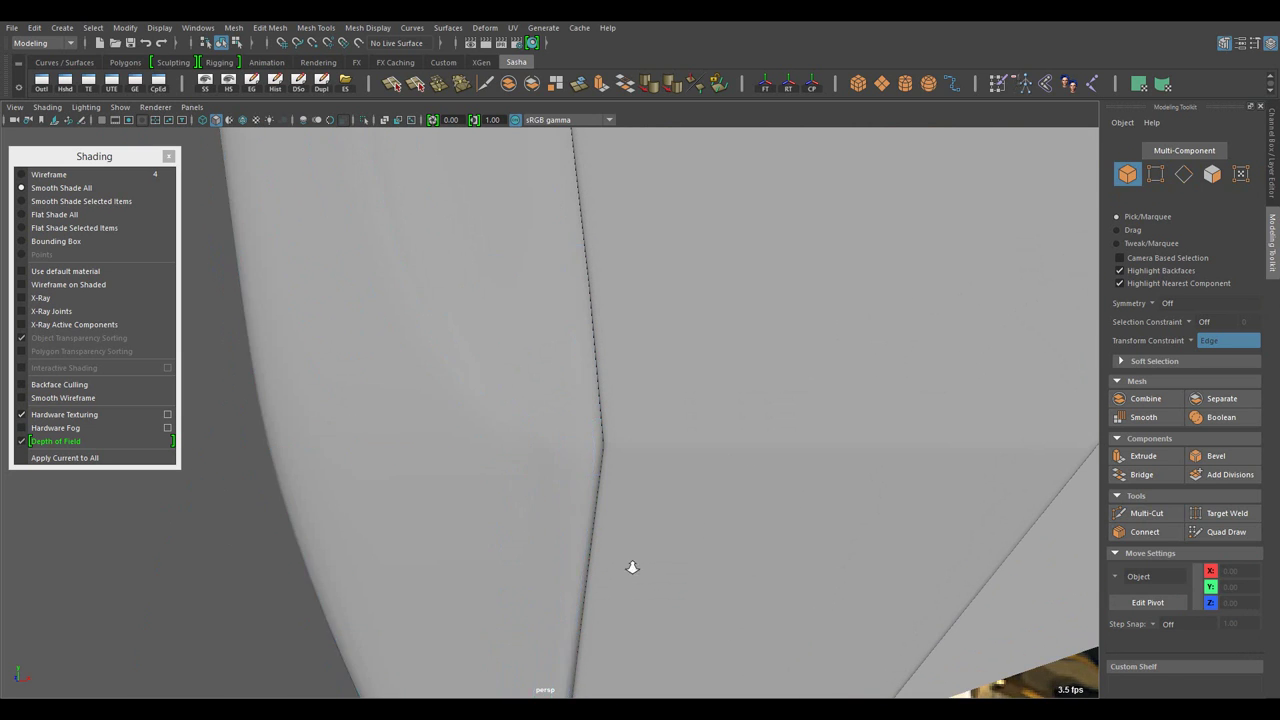
- Select the whole edge loop running down the stock's corner seam
drag(632, 567, 548, 505)
drag(609, 514, 640, 510)
drag(640, 510, 674, 509)
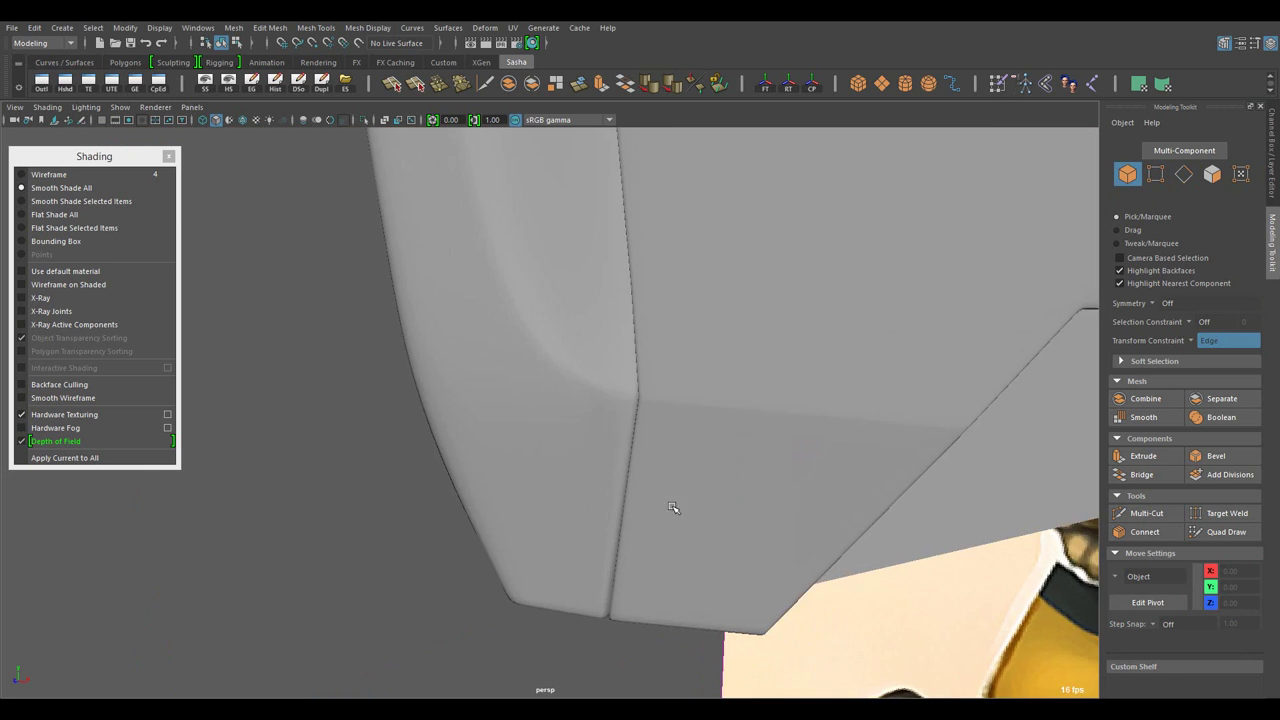
drag(674, 509, 554, 449)
drag(546, 328, 543, 300)
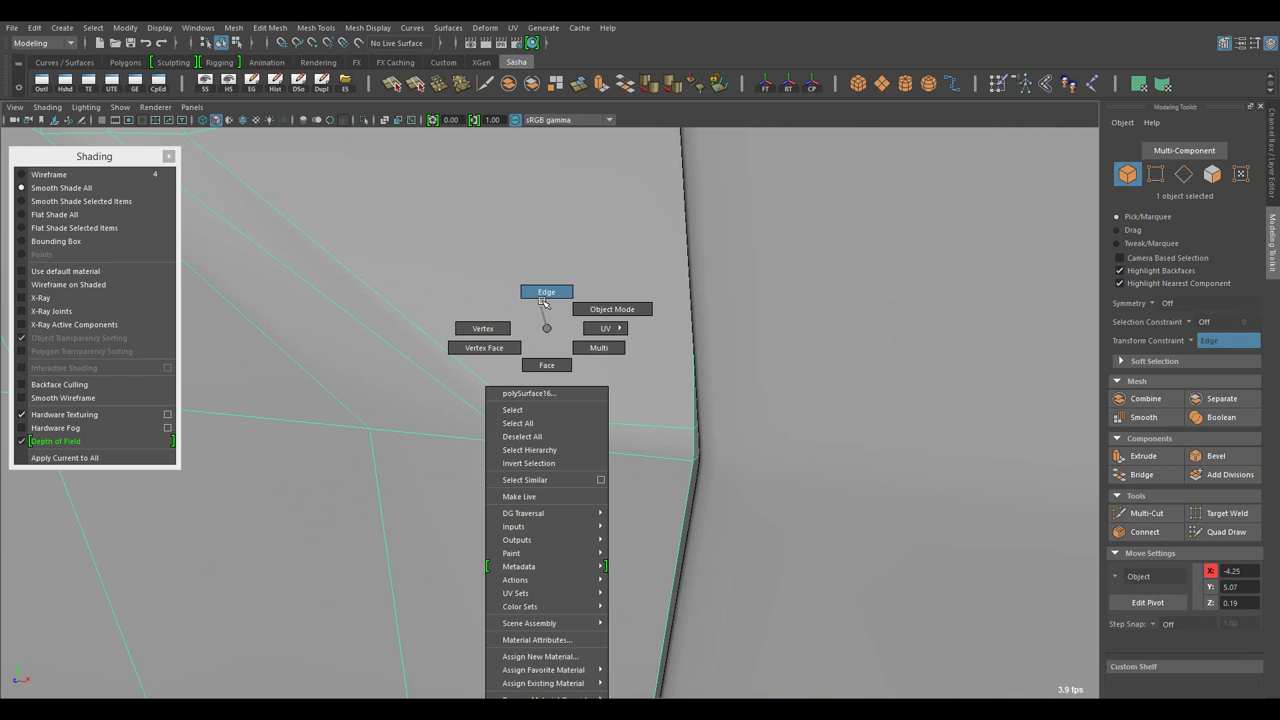
drag(543, 300, 542, 412)
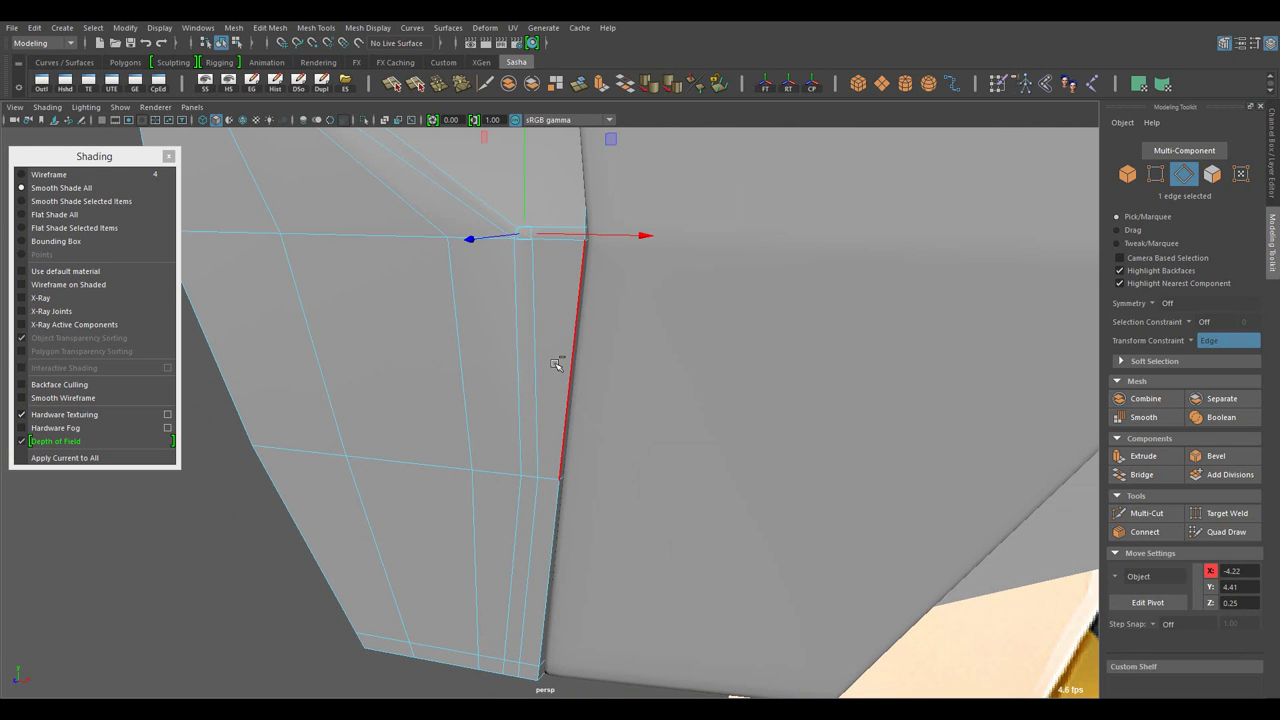
drag(556, 364, 687, 562)
double_click(575, 590)
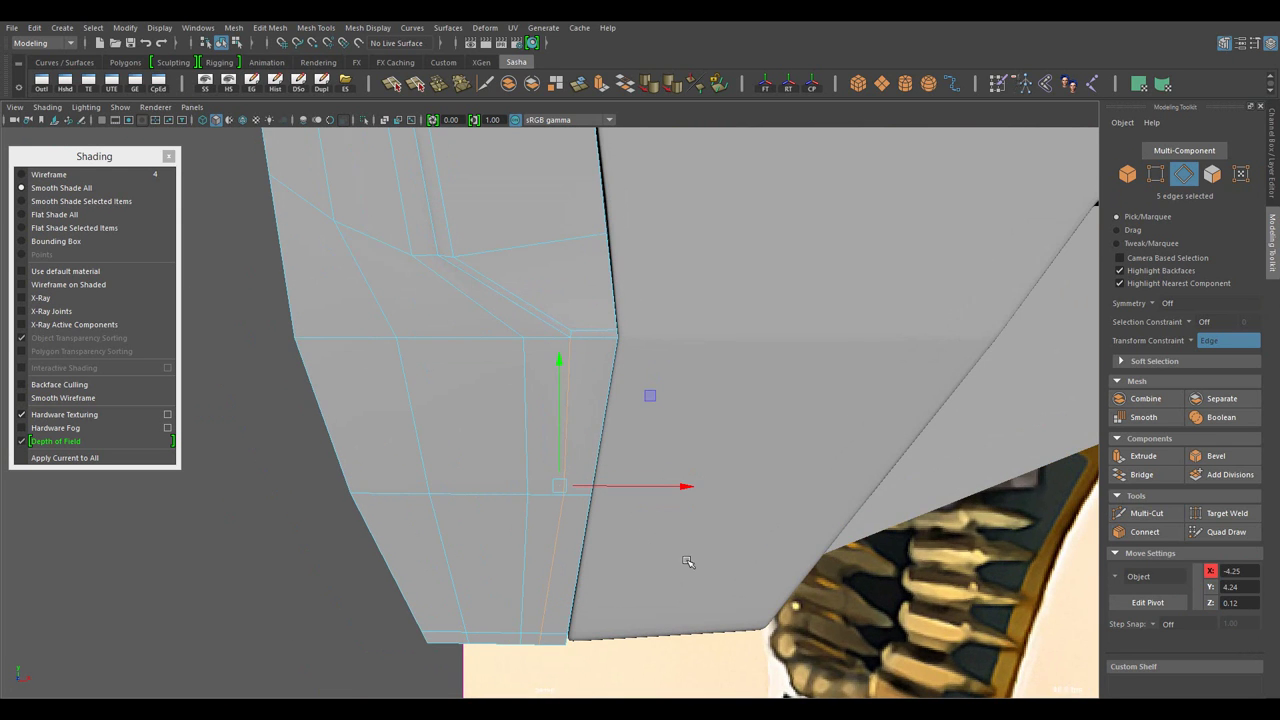
- Inspect the stock's corner vertices from several angles, then clear the selection and reframe the gun
key(F9)
drag(699, 497, 574, 451)
drag(680, 271, 1096, 360)
drag(597, 318, 632, 433)
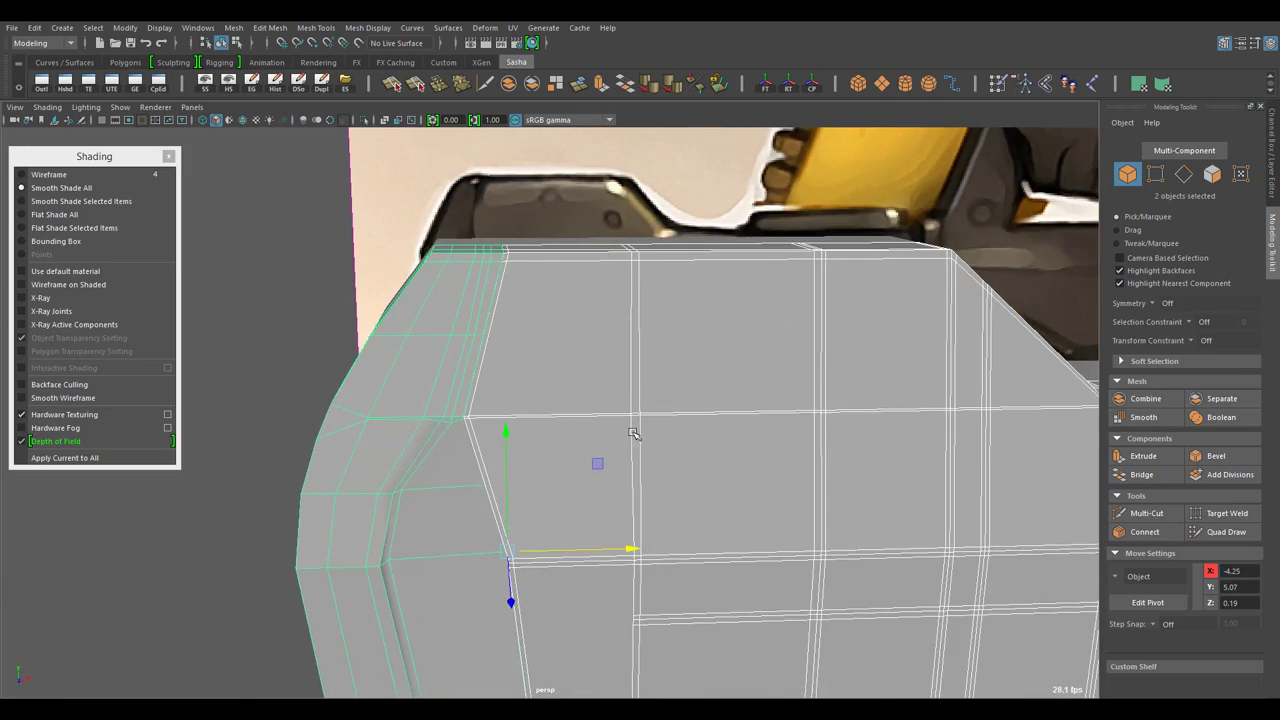
drag(513, 376, 649, 444)
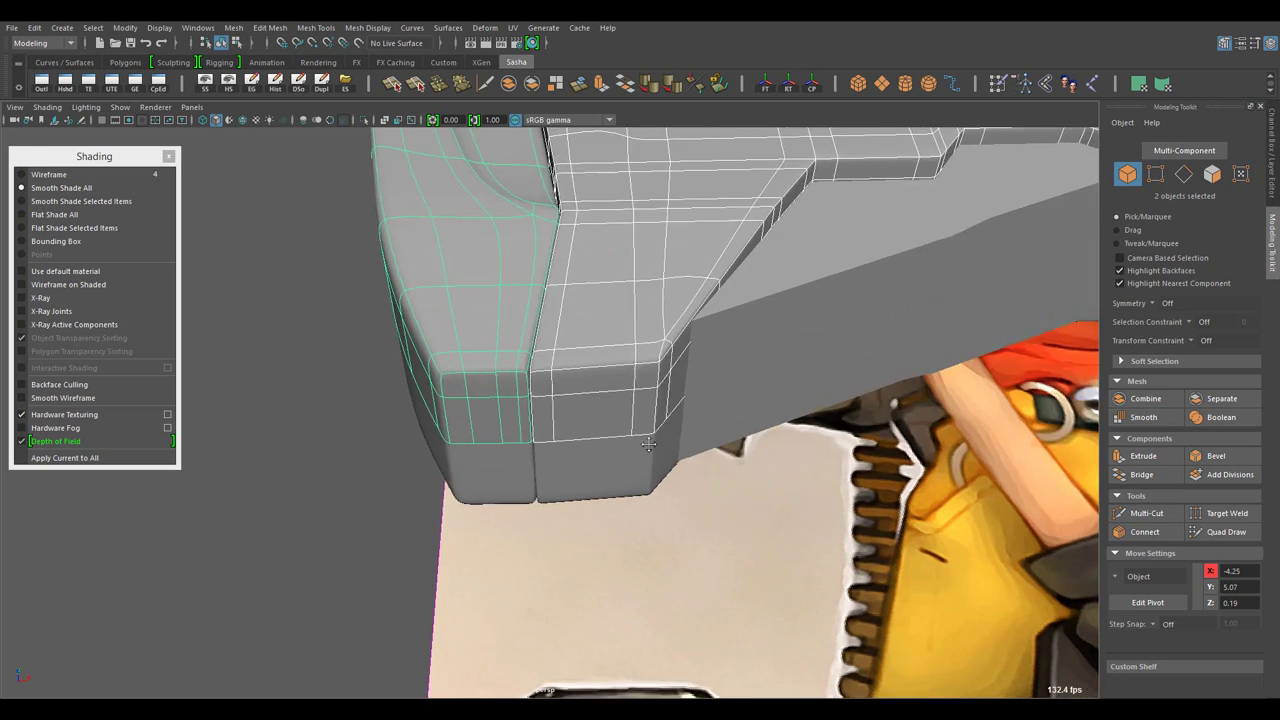
- Select the edges along the stock's front rim, dropping the extra edge
scroll(up, 3)
drag(571, 328, 572, 410)
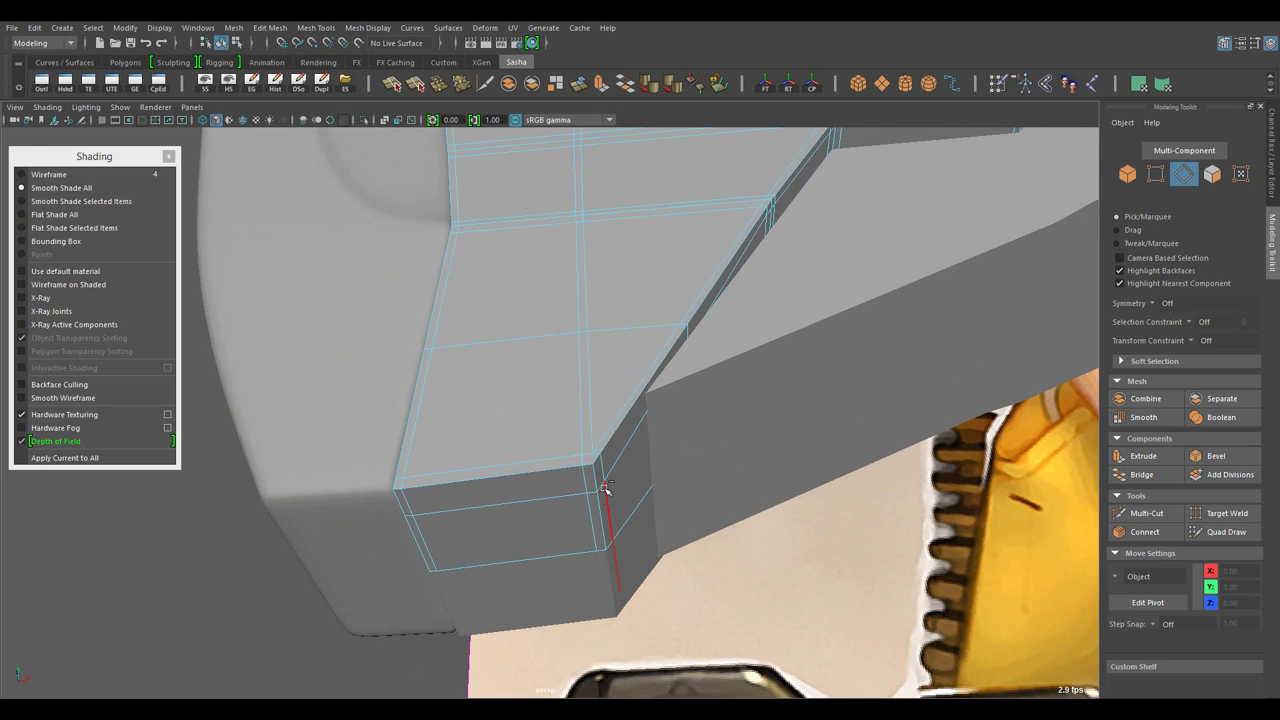
drag(585, 346, 603, 409)
drag(603, 409, 655, 518)
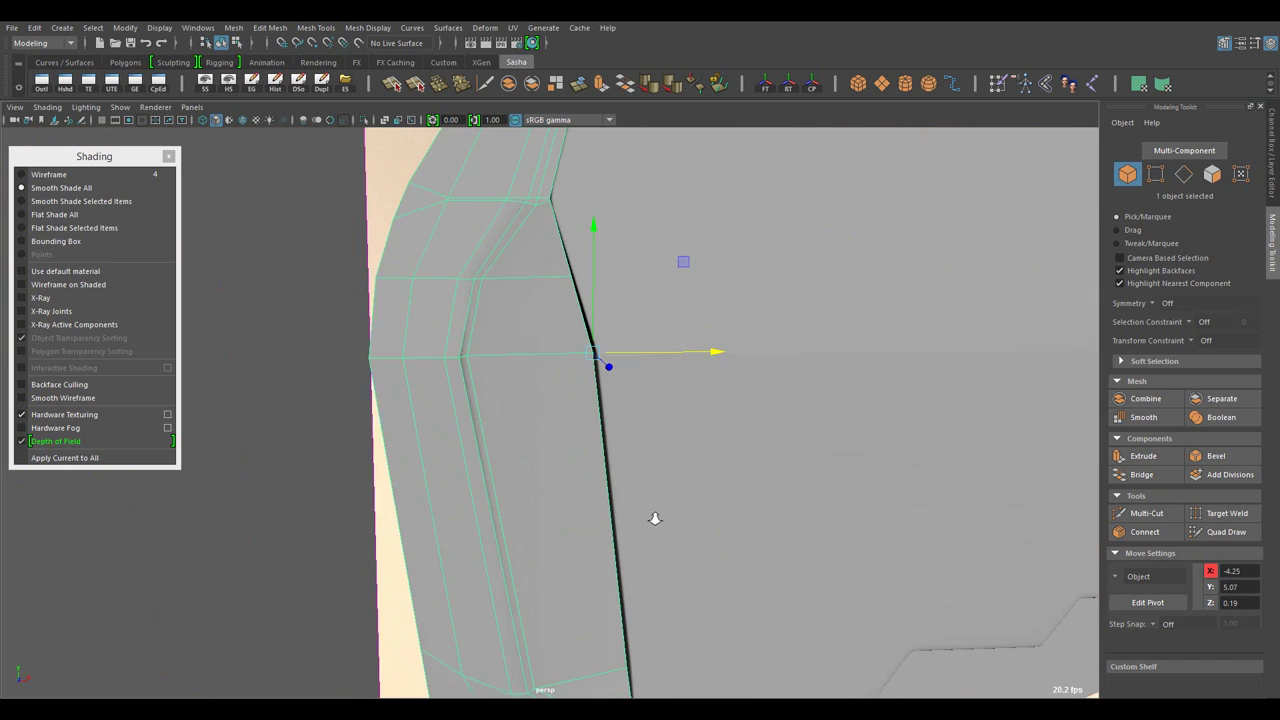
drag(535, 343, 521, 384)
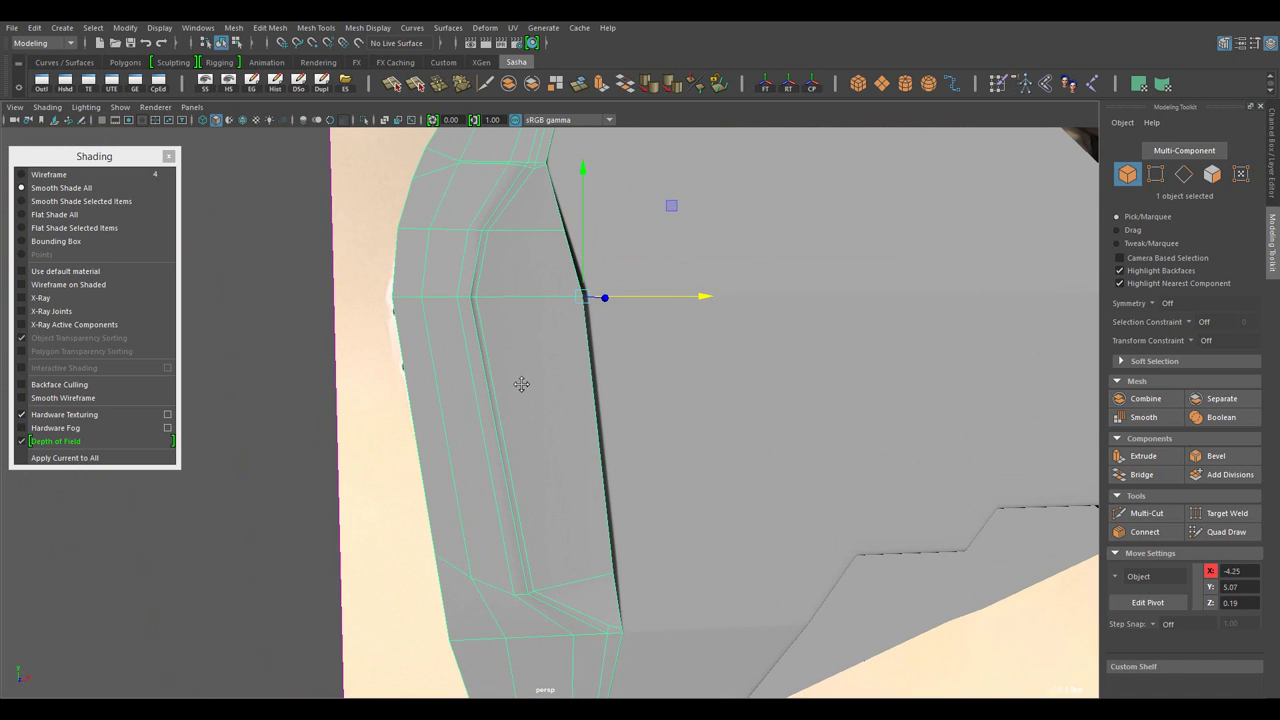
drag(537, 329, 557, 414)
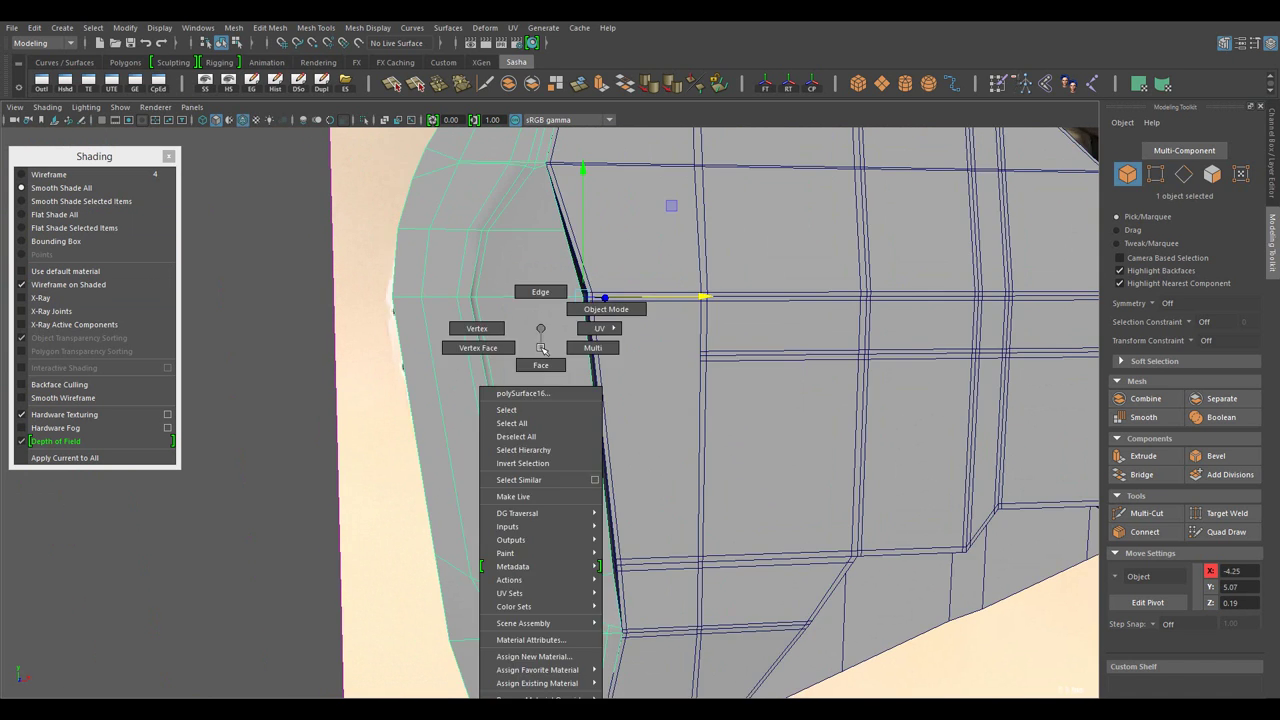
drag(557, 414, 549, 410)
drag(549, 410, 542, 450)
drag(542, 450, 614, 478)
- Check the front rim edges in wireframe, then return to shaded display and deselect
key(4)
drag(754, 537, 775, 608)
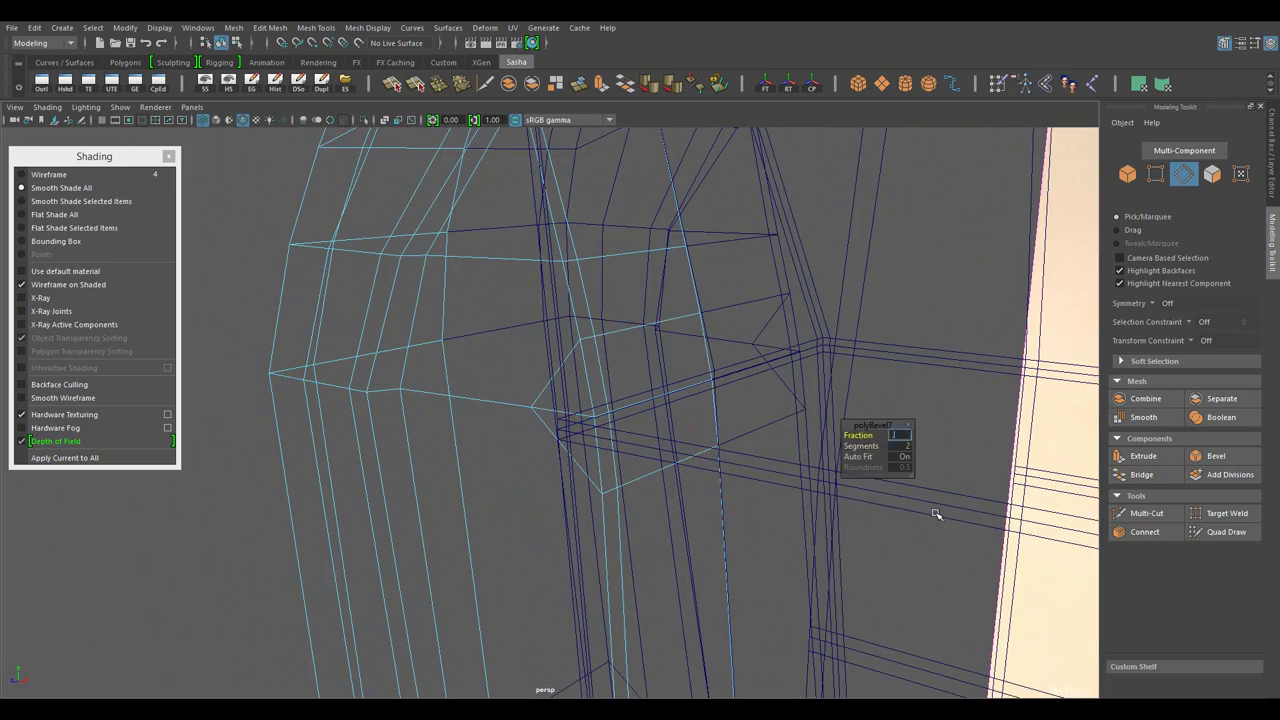
key(5)
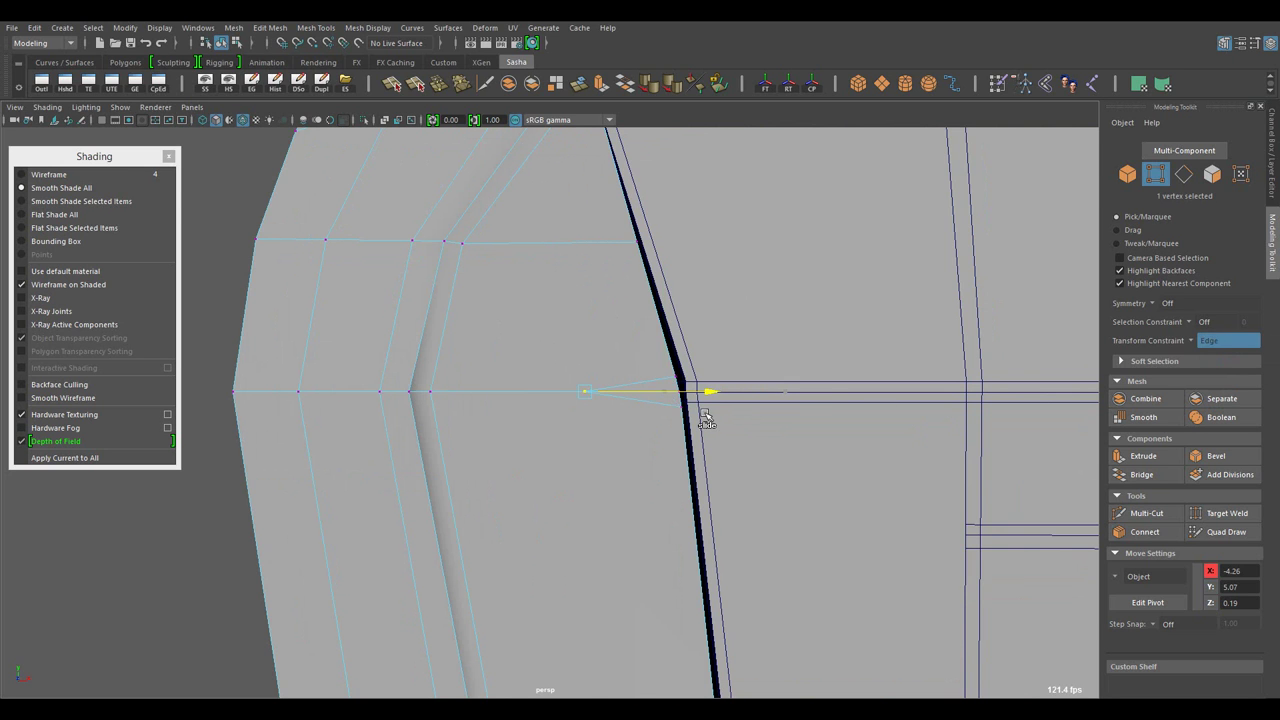
click(325, 552)
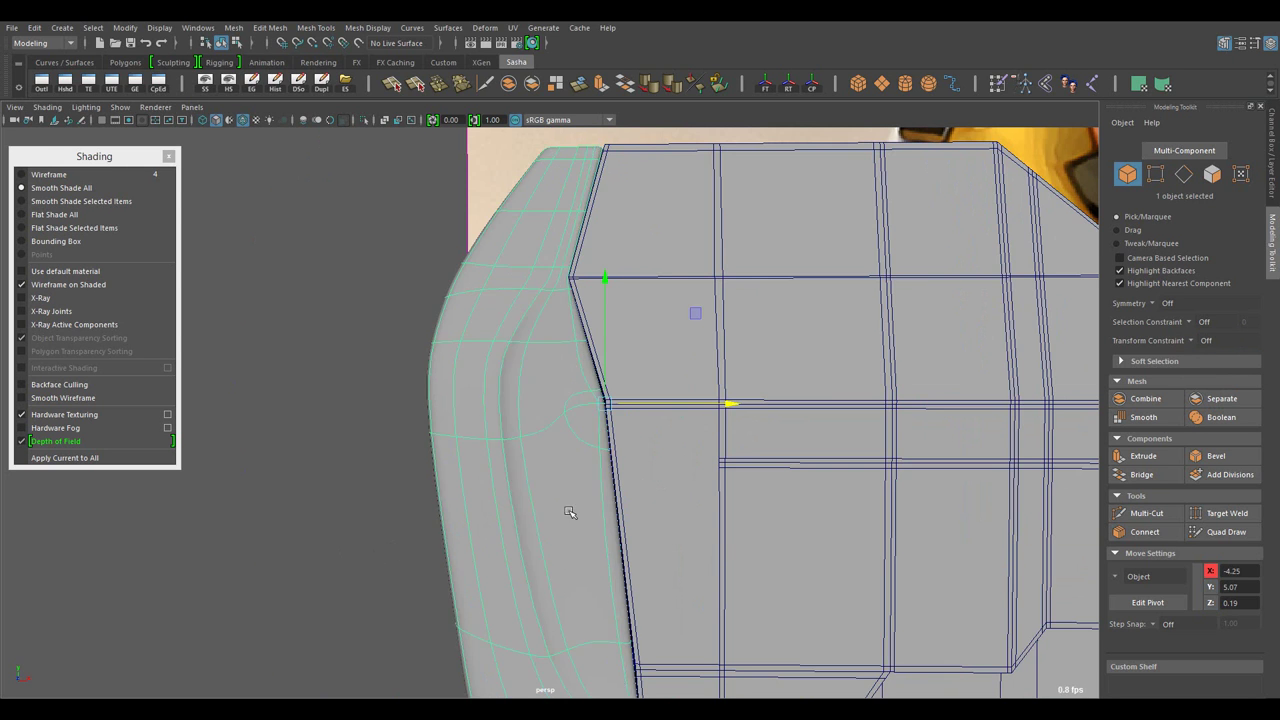
- Select the gun body and pick a full edge loop on the receiver
click(727, 528)
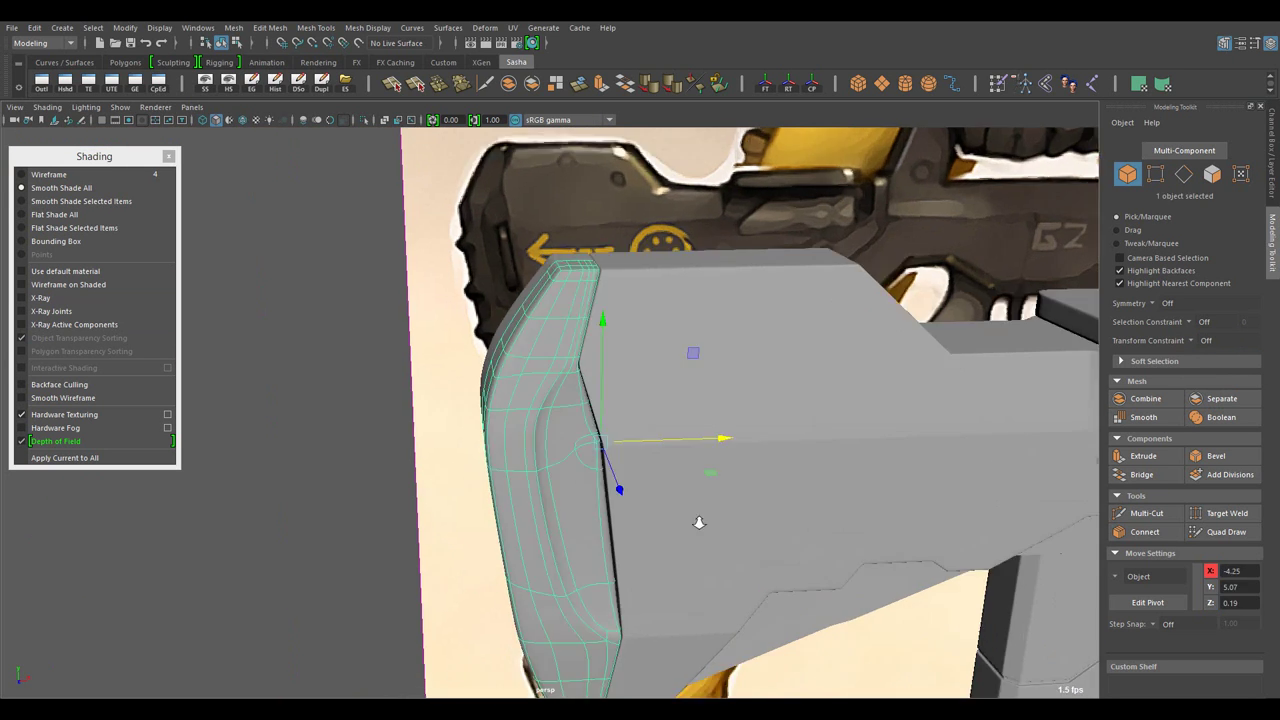
scroll(up, 3)
drag(551, 328, 545, 305)
scroll(down, 3)
key(F8)
scroll(down, 3)
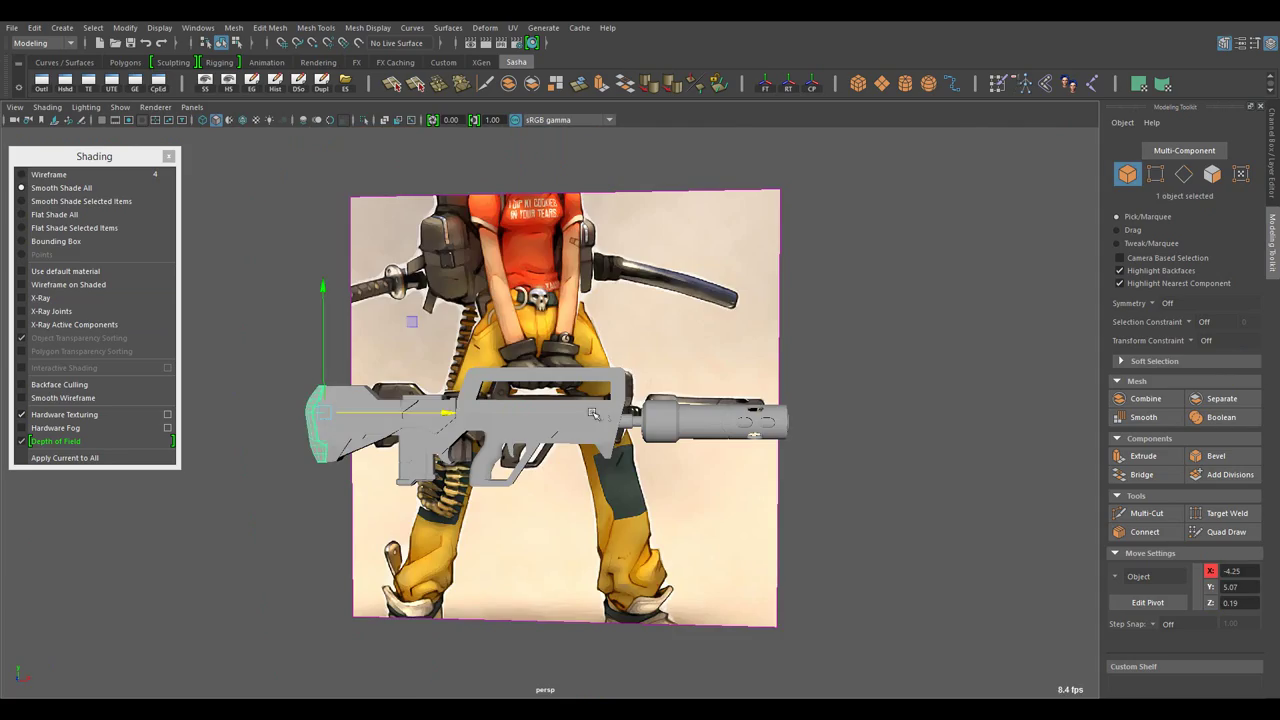
click(321, 422)
scroll(up, 3)
drag(321, 422, 733, 482)
scroll(up, 3)
key(F10)
double_click(623, 337)
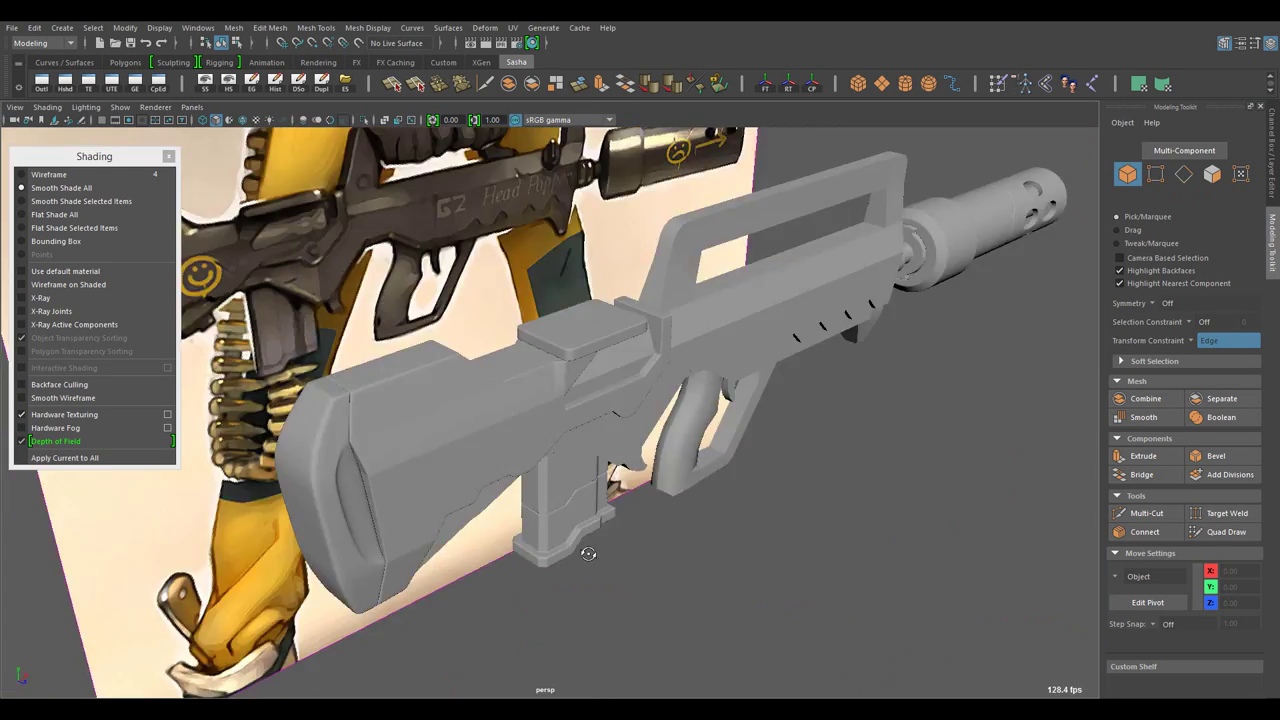
- Extend the face selection along the strip and select a column of corner vertices
drag(897, 592, 680, 486)
drag(575, 328, 576, 398)
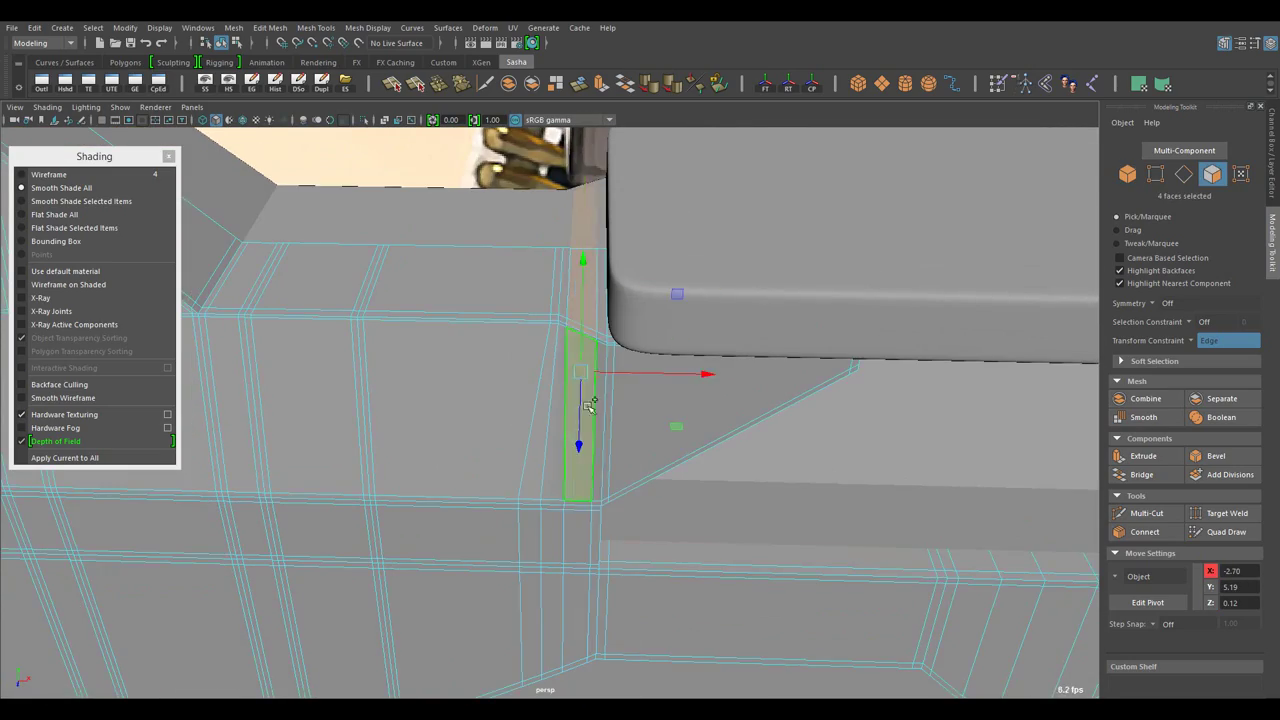
drag(590, 404, 583, 333)
key(F9)
click(596, 330)
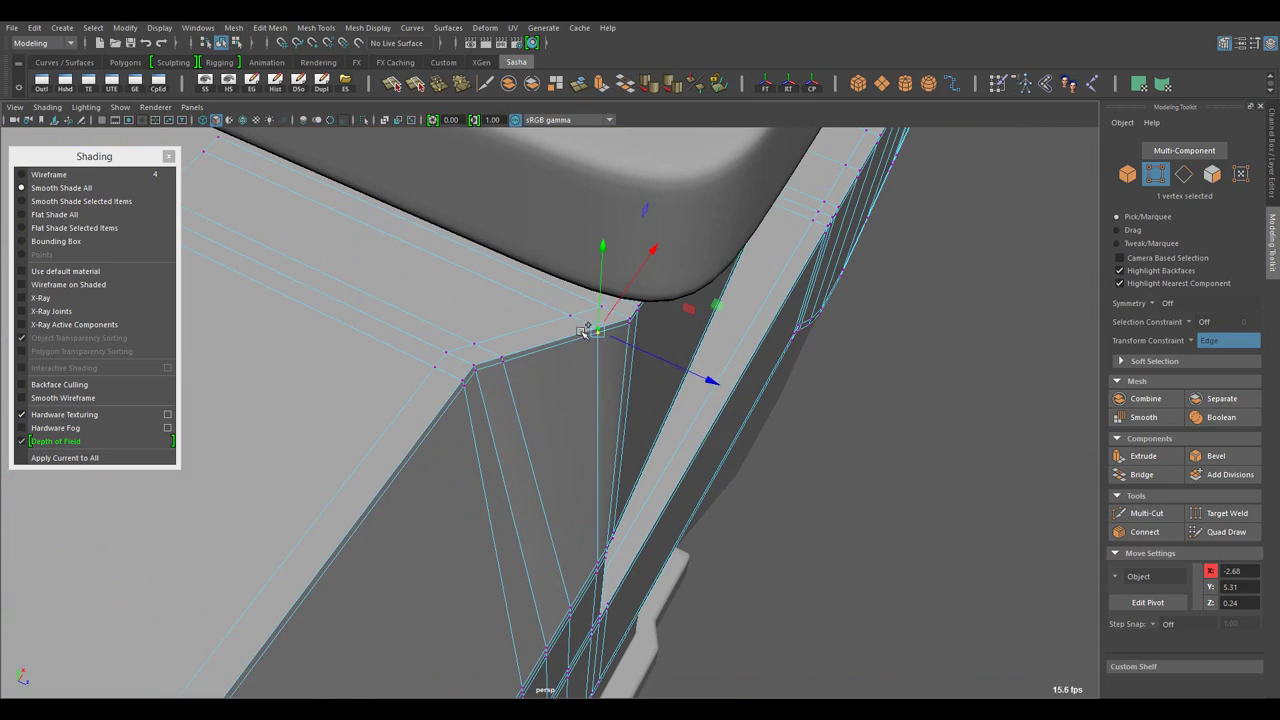
drag(601, 311, 566, 451)
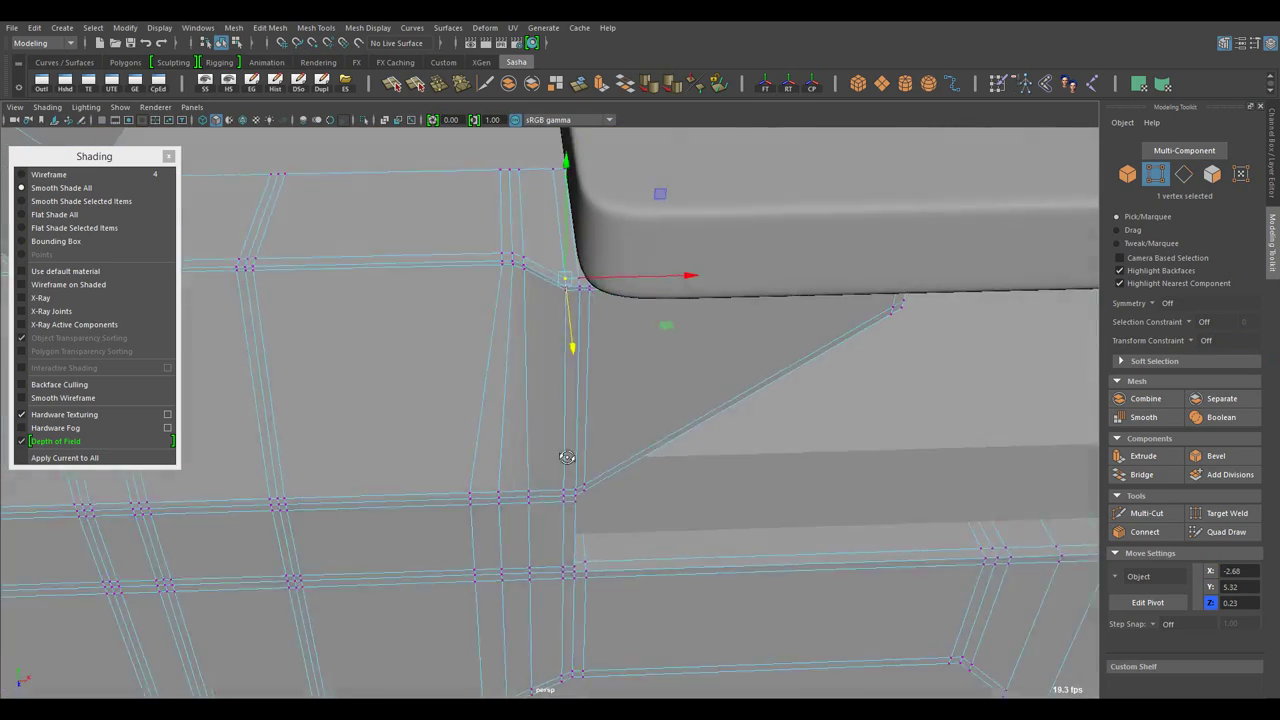
drag(483, 305, 638, 448)
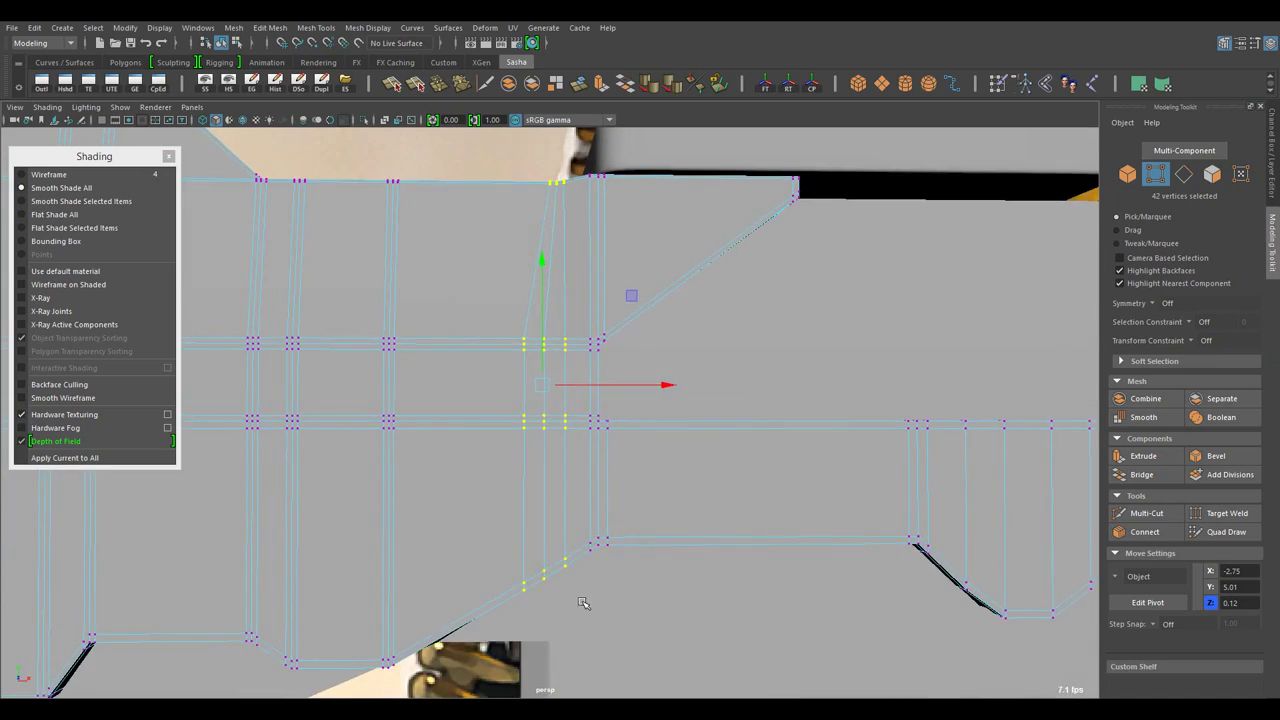
- Select the edges across the receiver step and its vertical edge loop
drag(591, 233, 628, 452)
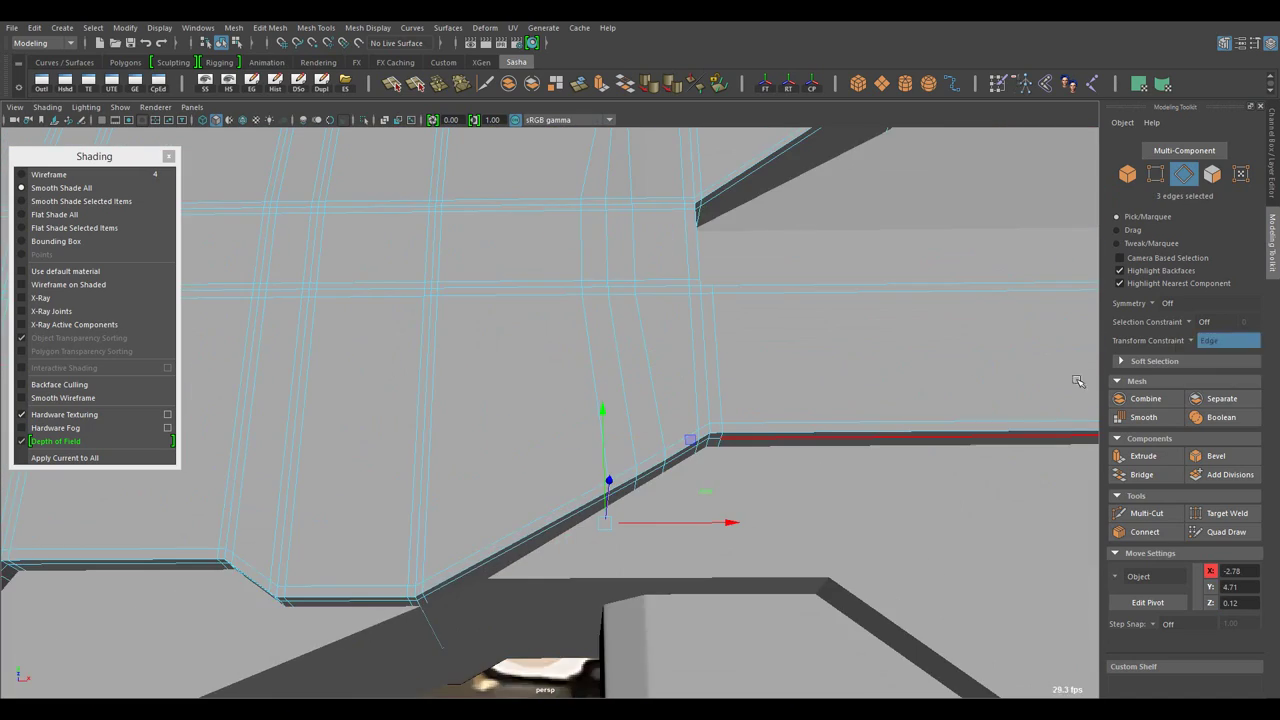
drag(604, 407, 522, 162)
drag(522, 162, 742, 432)
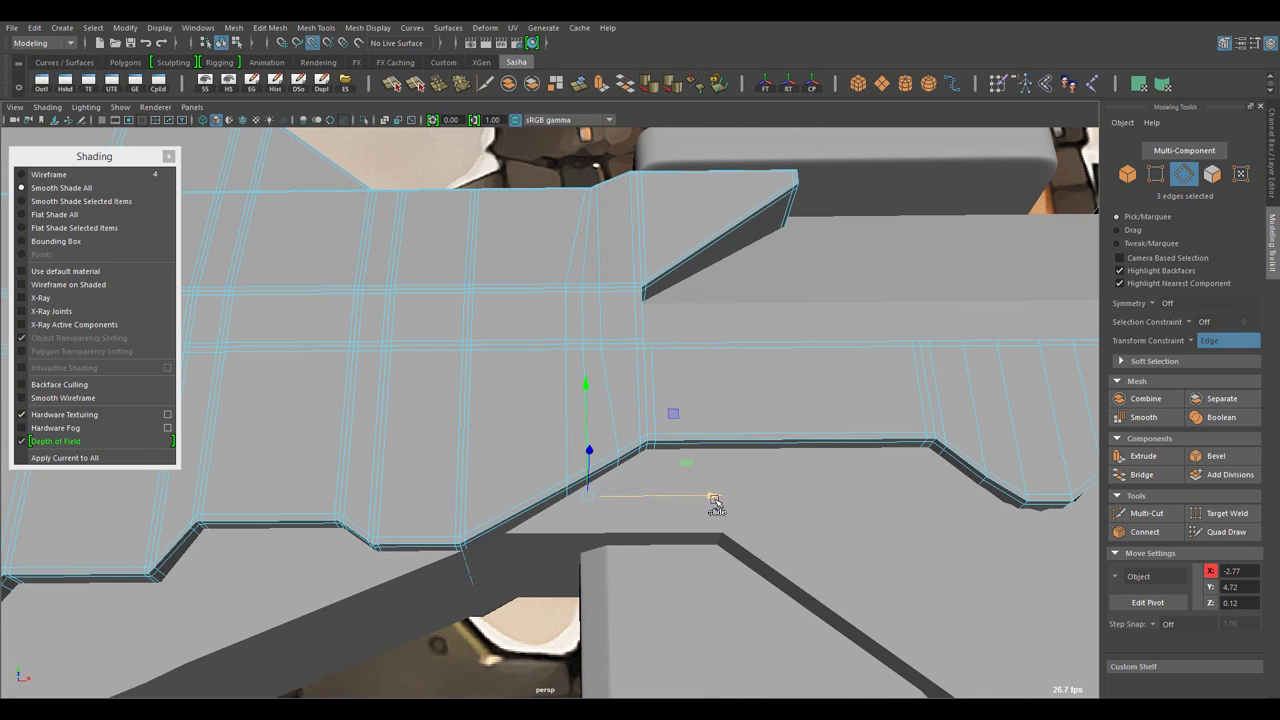
drag(601, 357, 570, 440)
double_click(600, 430)
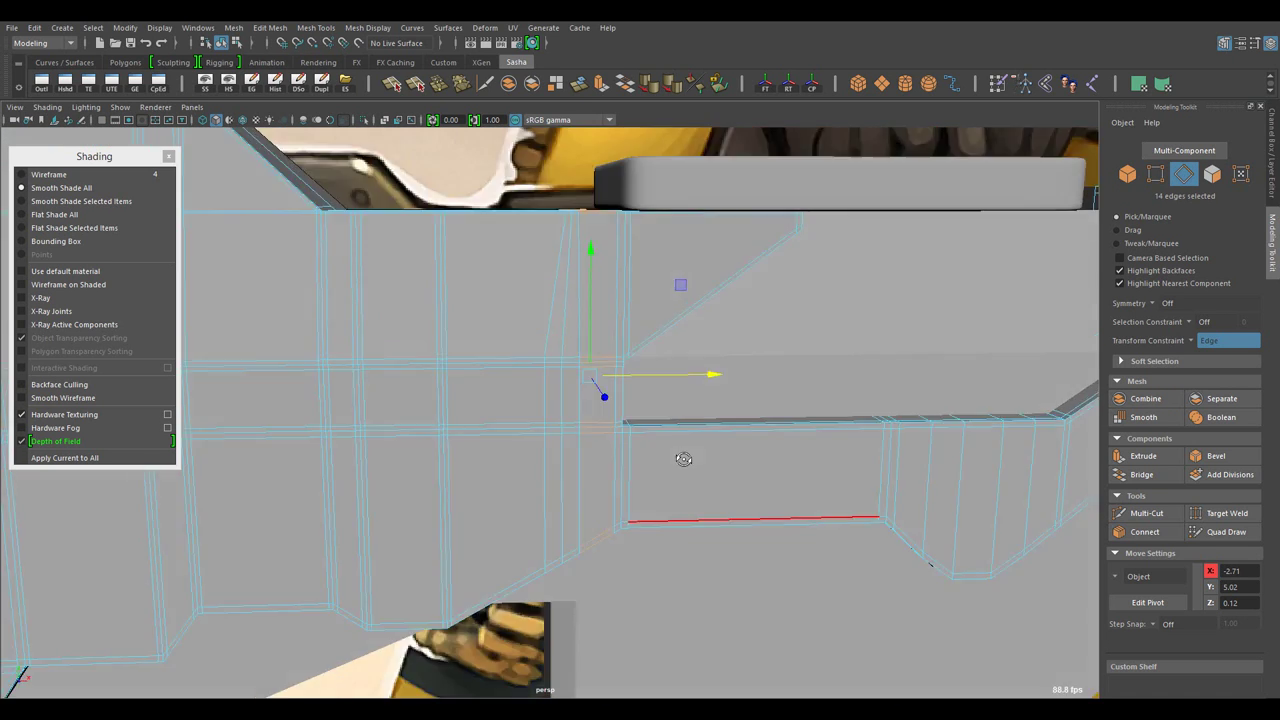
scroll(up, 3)
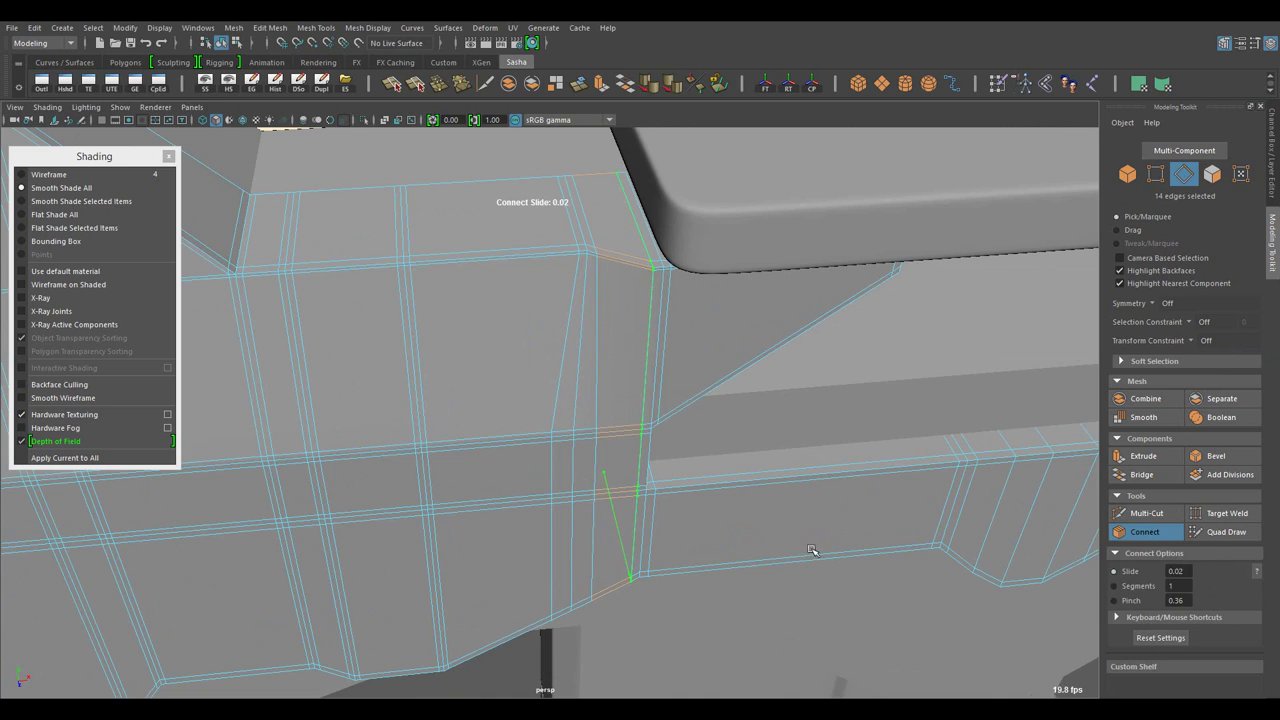
key(w)
- Trim the selection to three edges and insert a new connecting edge loop across them
drag(811, 550, 680, 468)
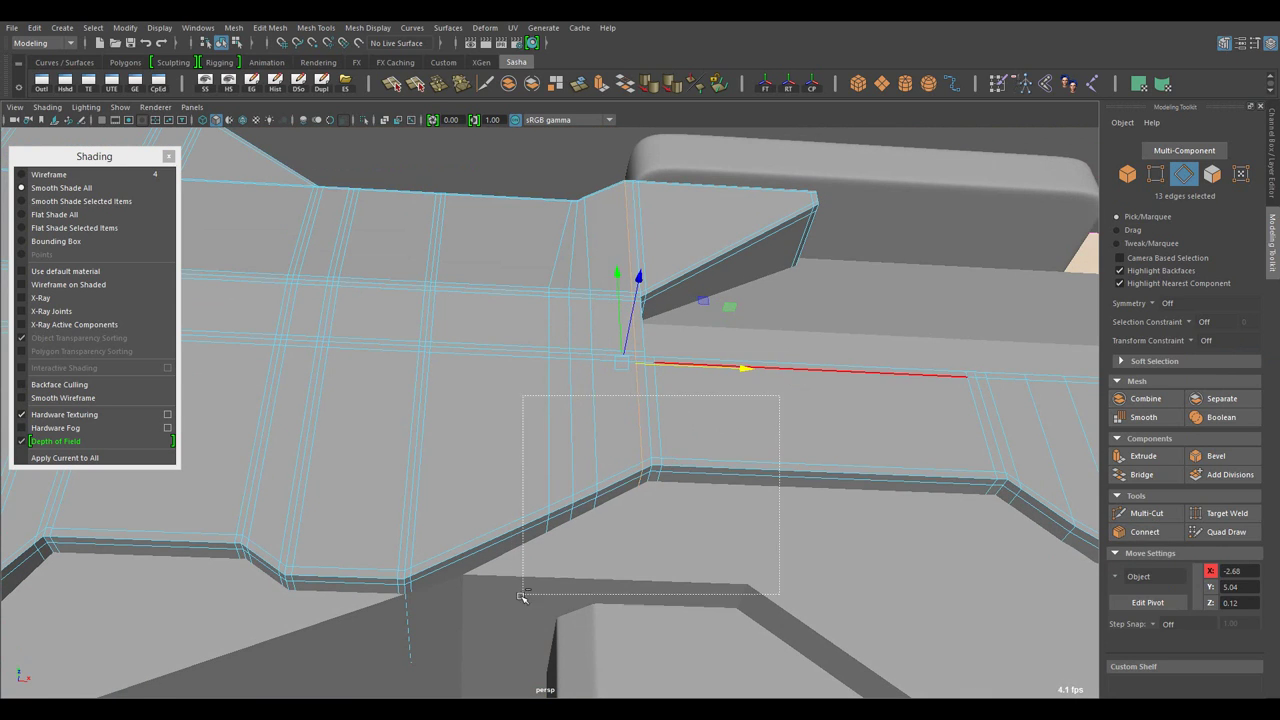
drag(522, 595, 524, 596)
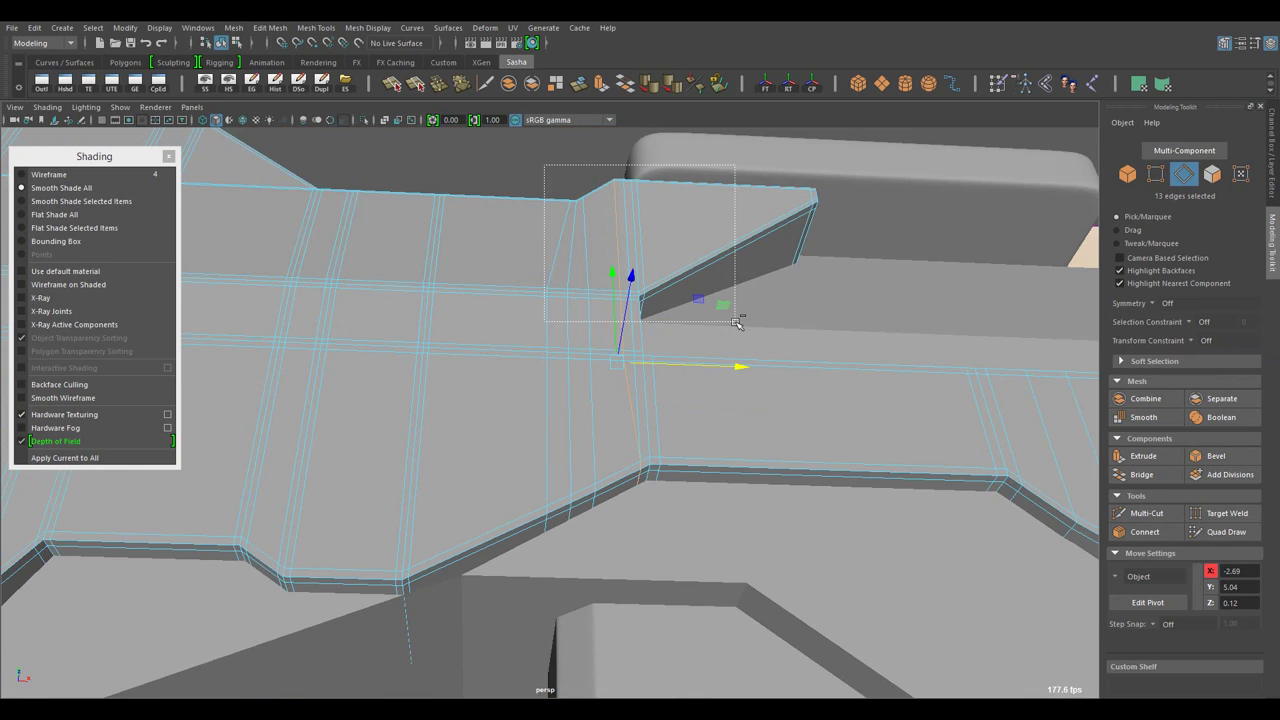
drag(737, 322, 737, 322)
drag(737, 322, 760, 450)
click(1144, 531)
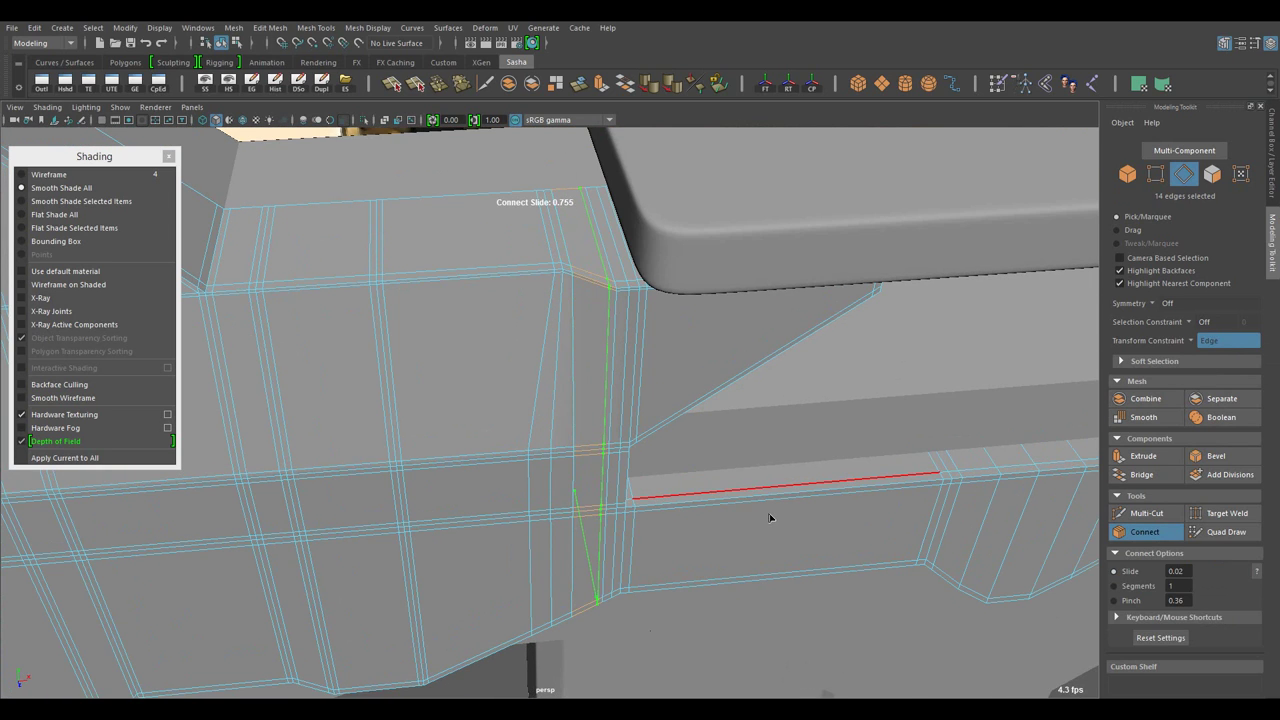
- Select the gun mesh and pick several faces on the receiver
drag(629, 329, 700, 309)
drag(700, 309, 560, 480)
click(514, 523)
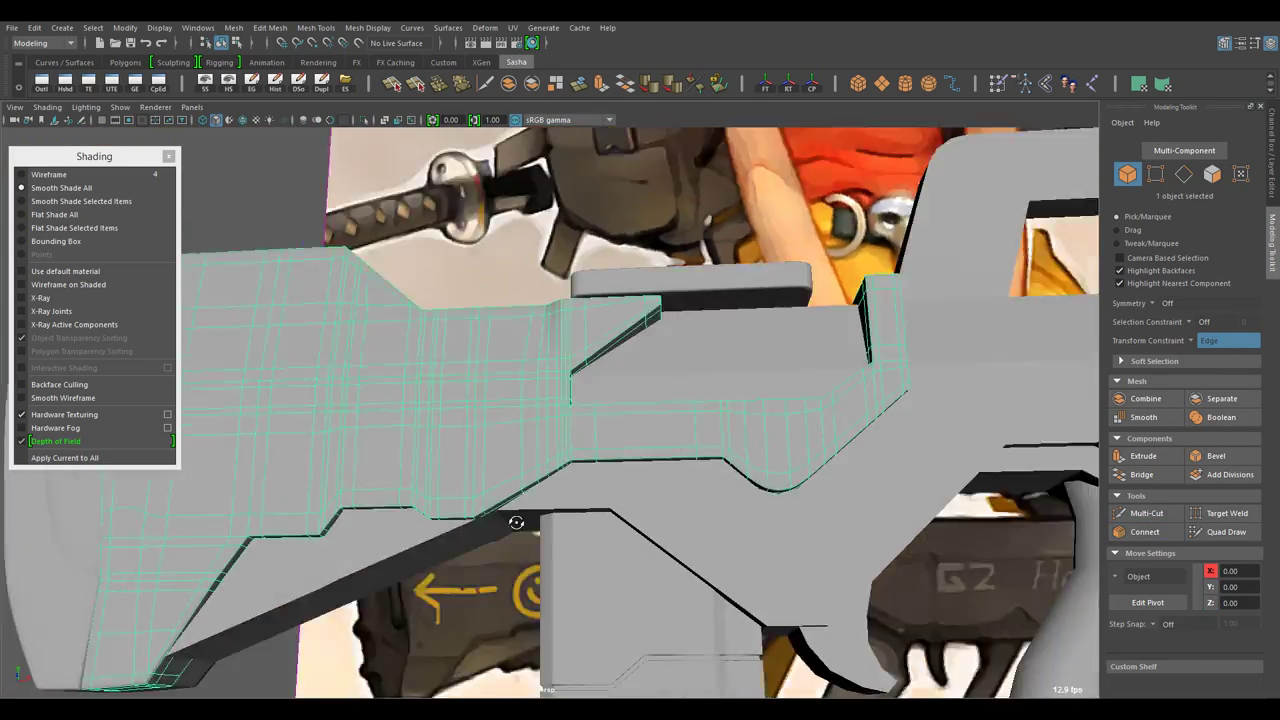
drag(514, 523, 548, 461)
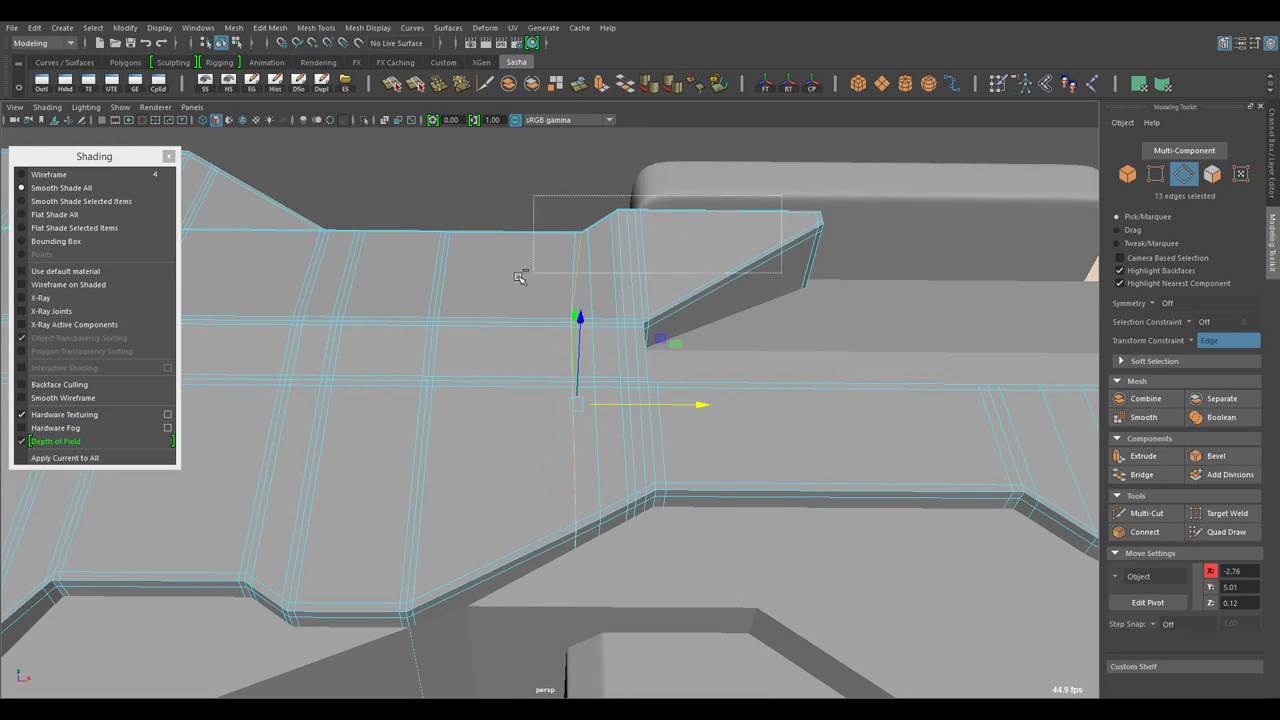
drag(698, 473, 432, 500)
key(F8)
key(F11)
scroll(up, 3)
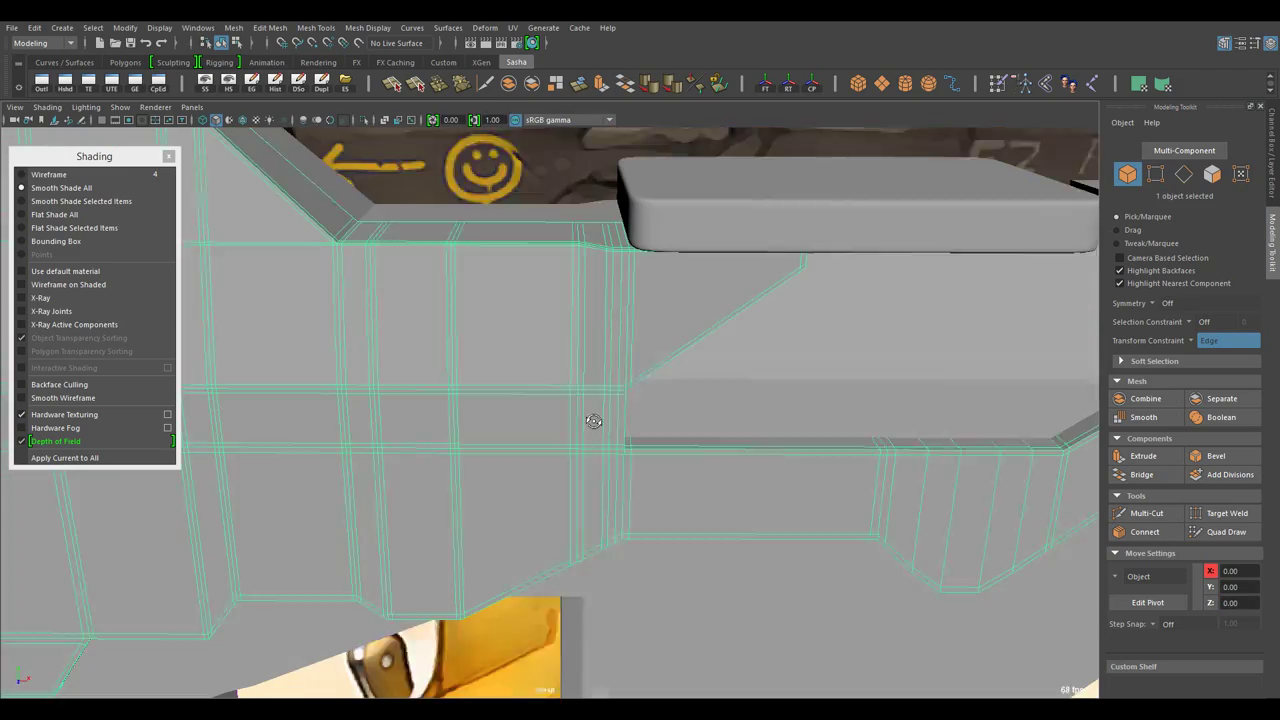
click(595, 398)
drag(646, 460, 766, 477)
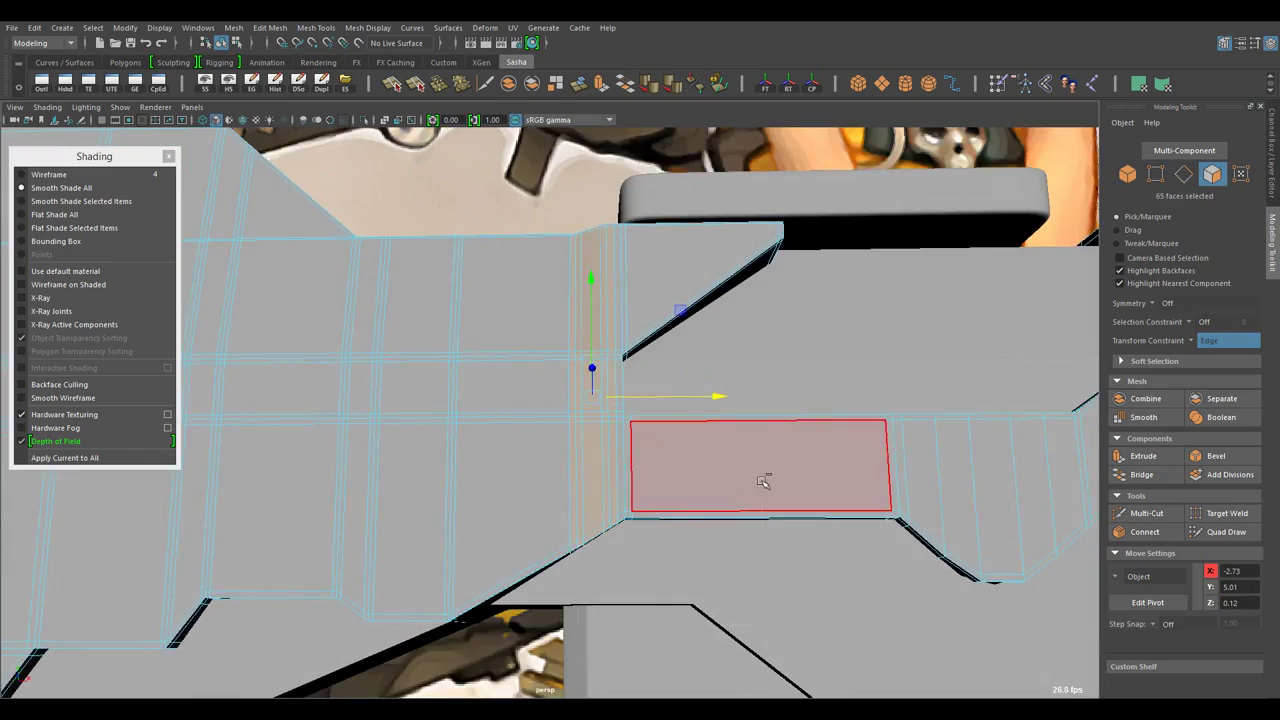
- Select an edge loop across the receiver near the angled notch
drag(712, 344, 700, 306)
drag(700, 306, 580, 309)
scroll(up, 3)
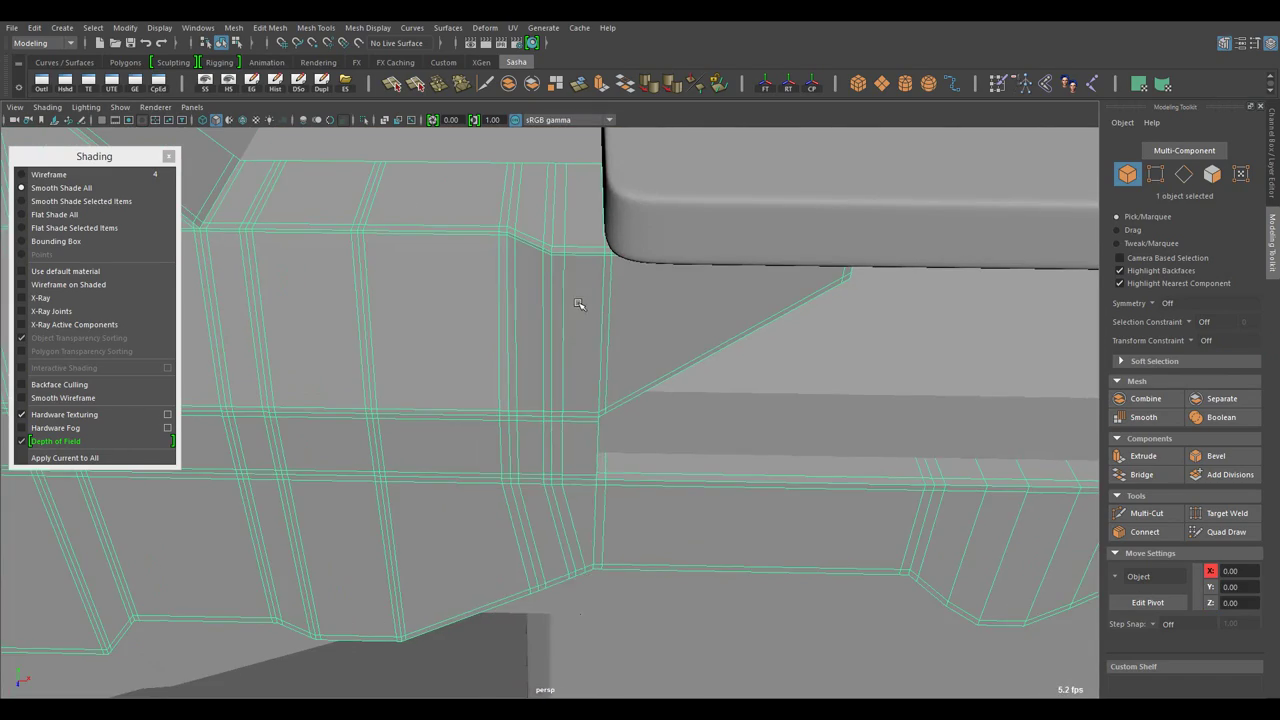
key(F10)
double_click(686, 549)
drag(686, 549, 644, 424)
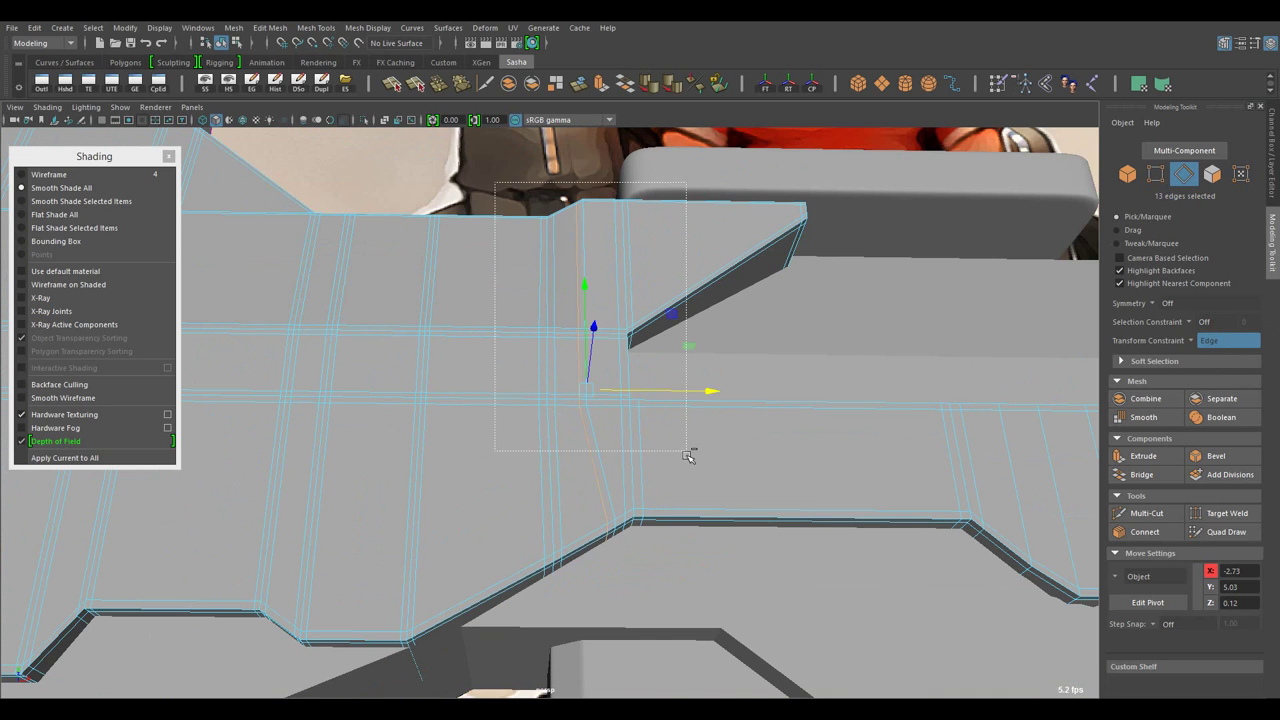
drag(640, 484, 592, 392)
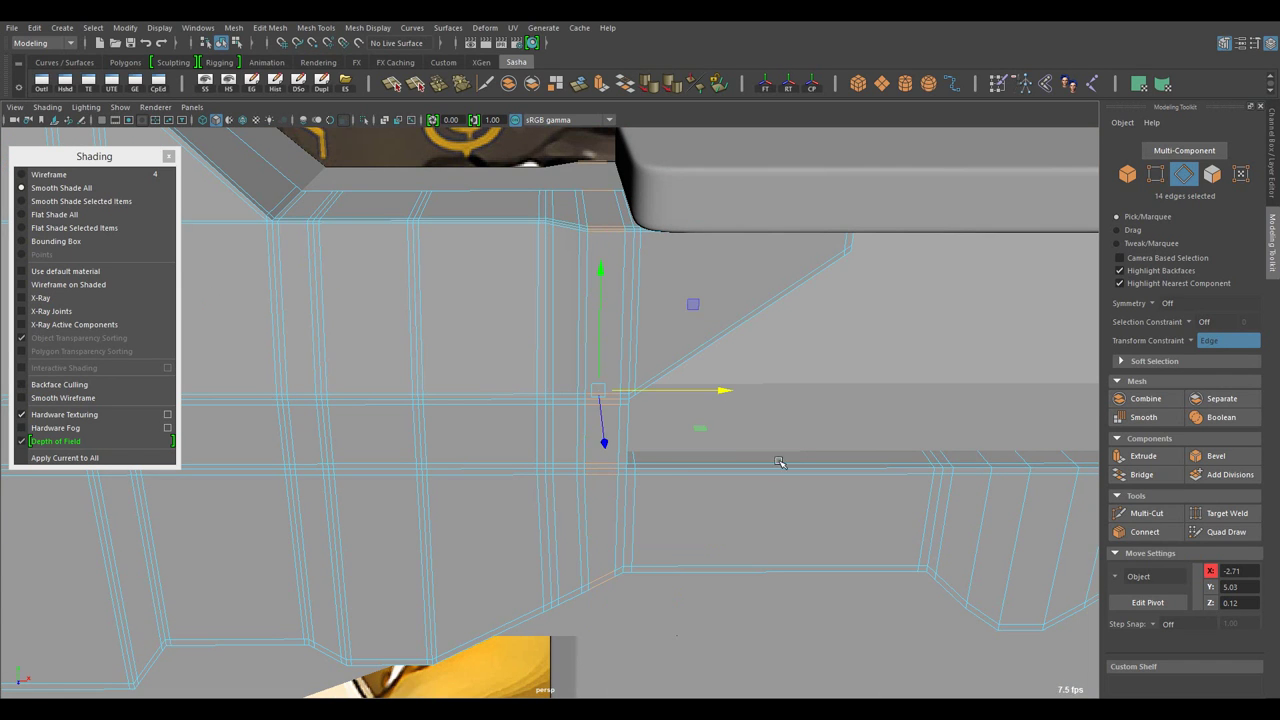
- Cut new edges into the gun body and select the shorter edge loop by the notch
click(1140, 512)
drag(651, 363, 520, 329)
click(622, 432)
drag(520, 329, 520, 289)
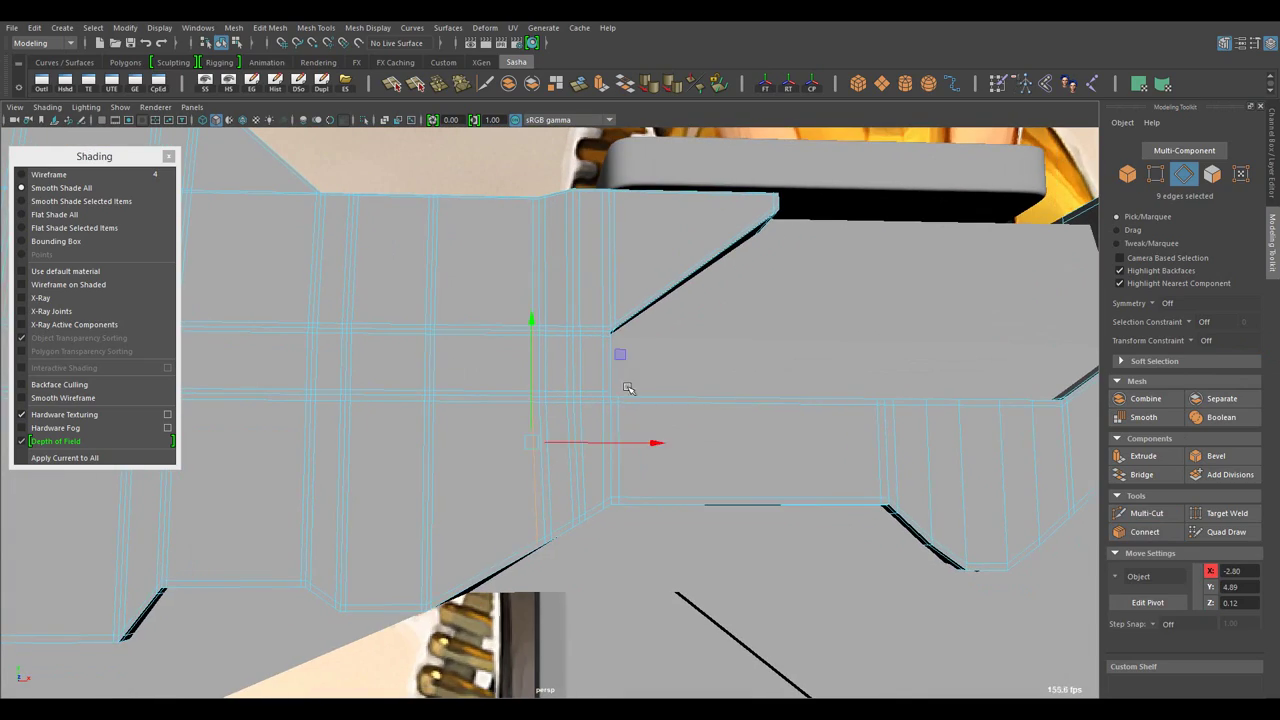
drag(600, 400, 571, 423)
double_click(646, 479)
- Adjust the edge selection on the receiver near the notch
key(F8)
click(818, 667)
key(F10)
drag(563, 503, 580, 410)
click(580, 410)
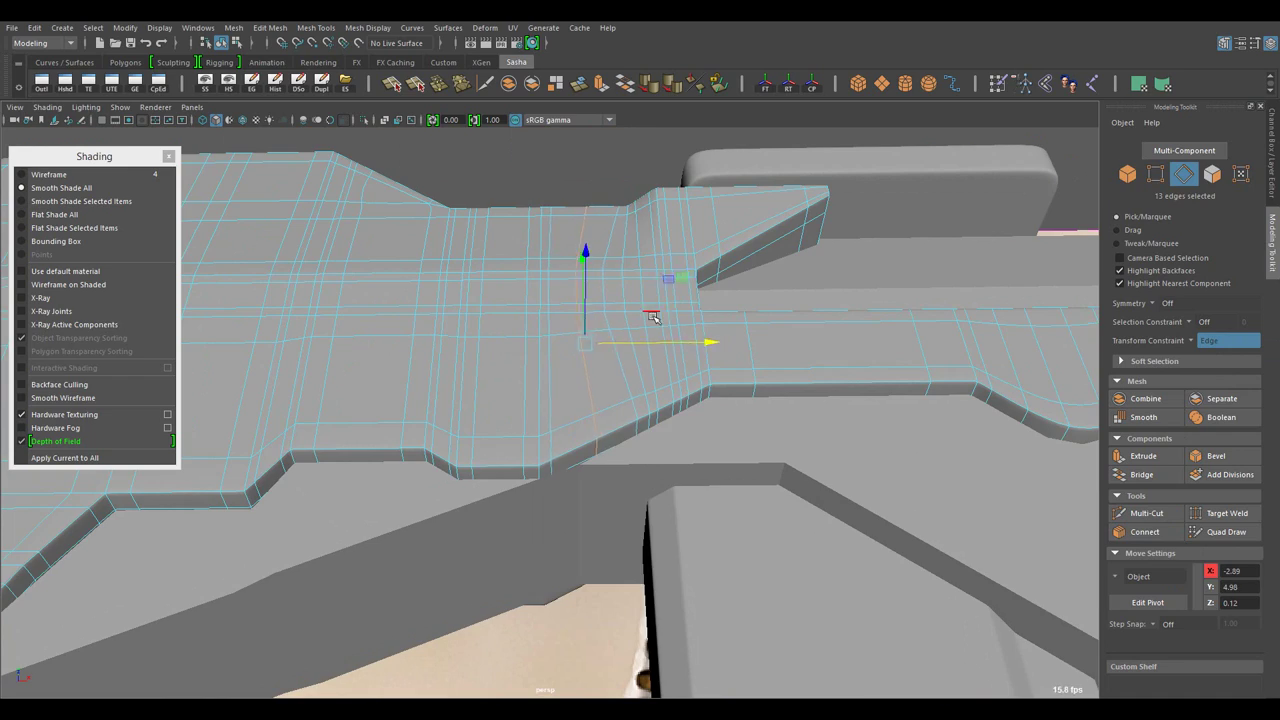
key(F8)
drag(651, 316, 557, 490)
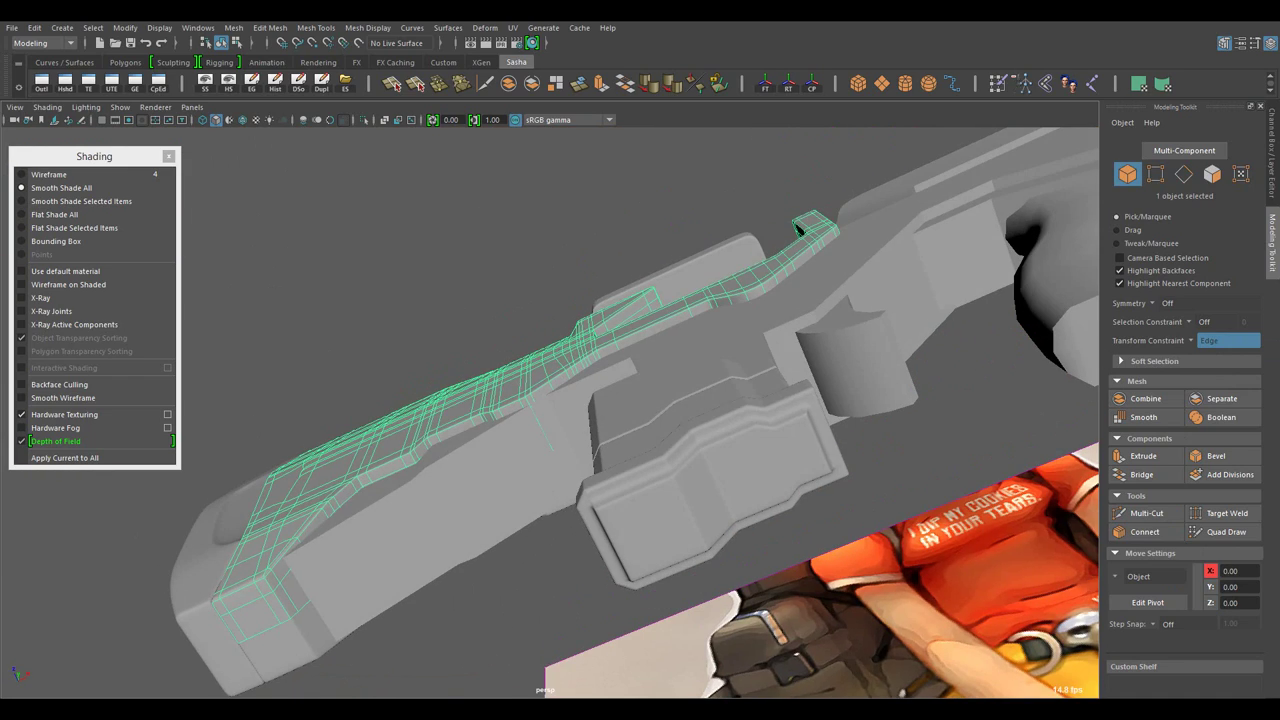
- Isolate the long curved gun part and frame it to inspect its edges
key(ctrl+1)
drag(800, 228, 571, 404)
key(ctrl+F10)
key(f)
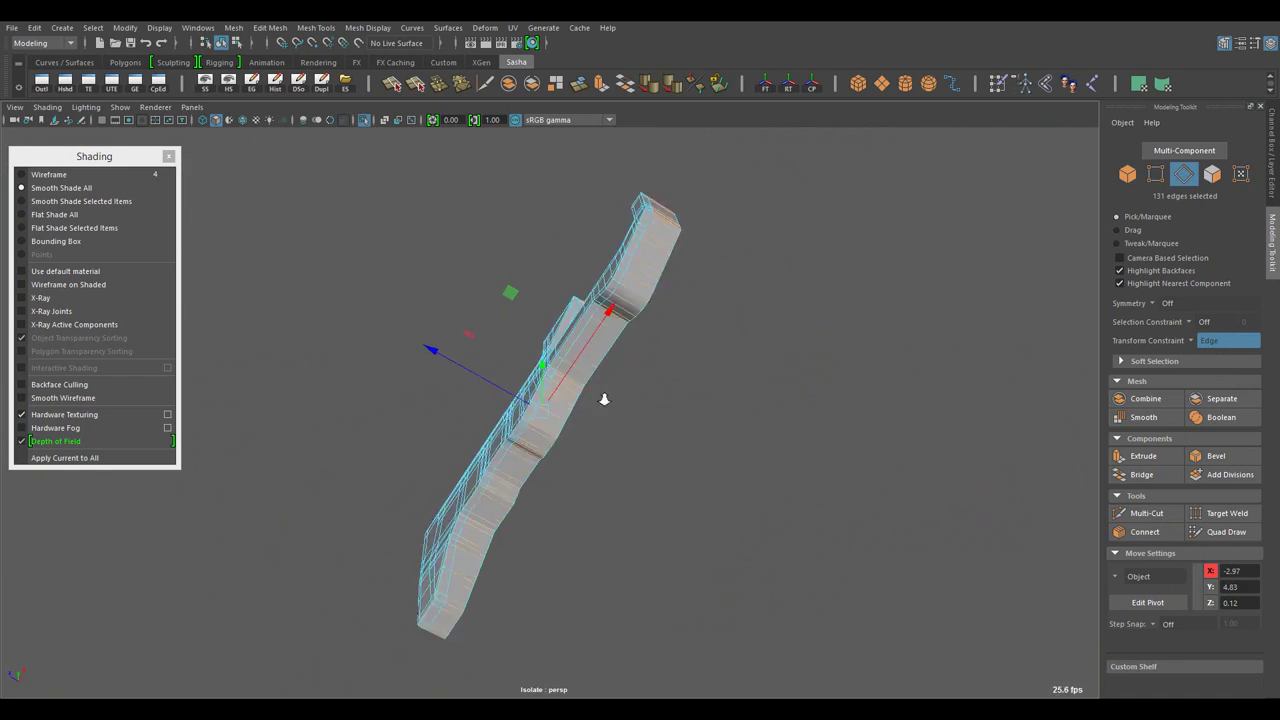
drag(905, 502, 633, 314)
key(F8)
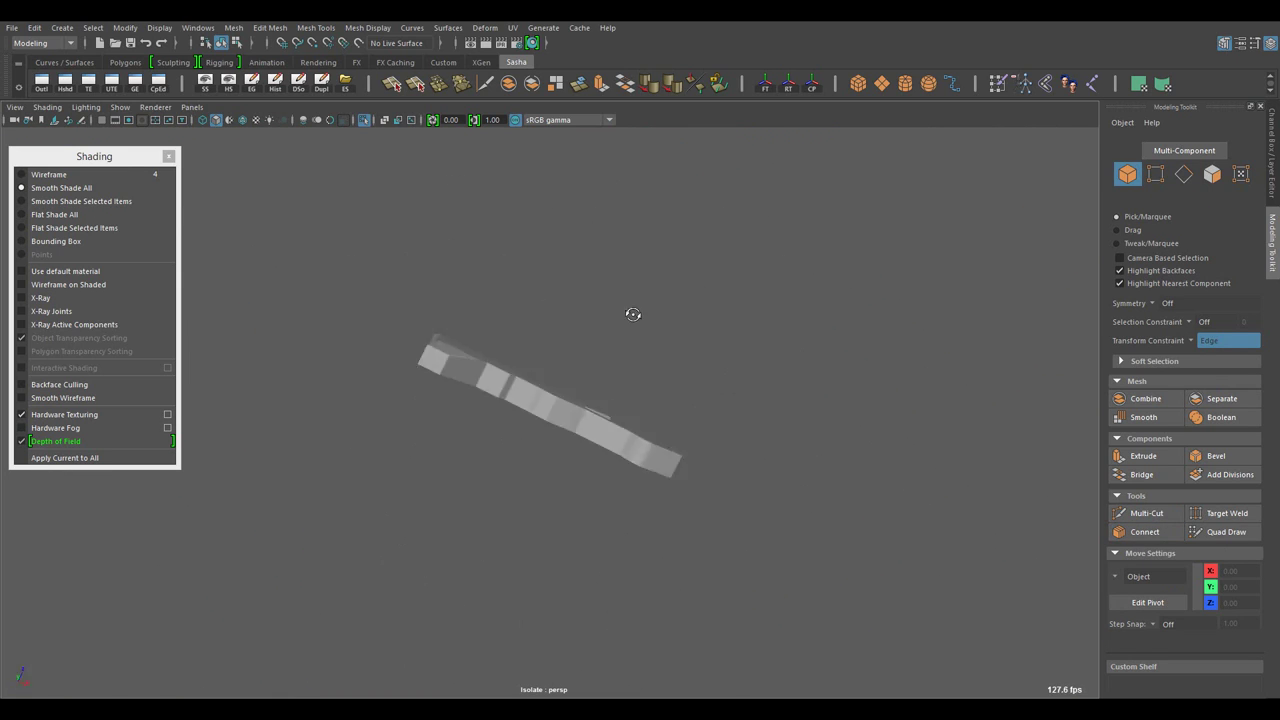
- Bring the rest of the gun back and orbit to the end of the stock
key(ctrl+1)
drag(571, 328, 575, 302)
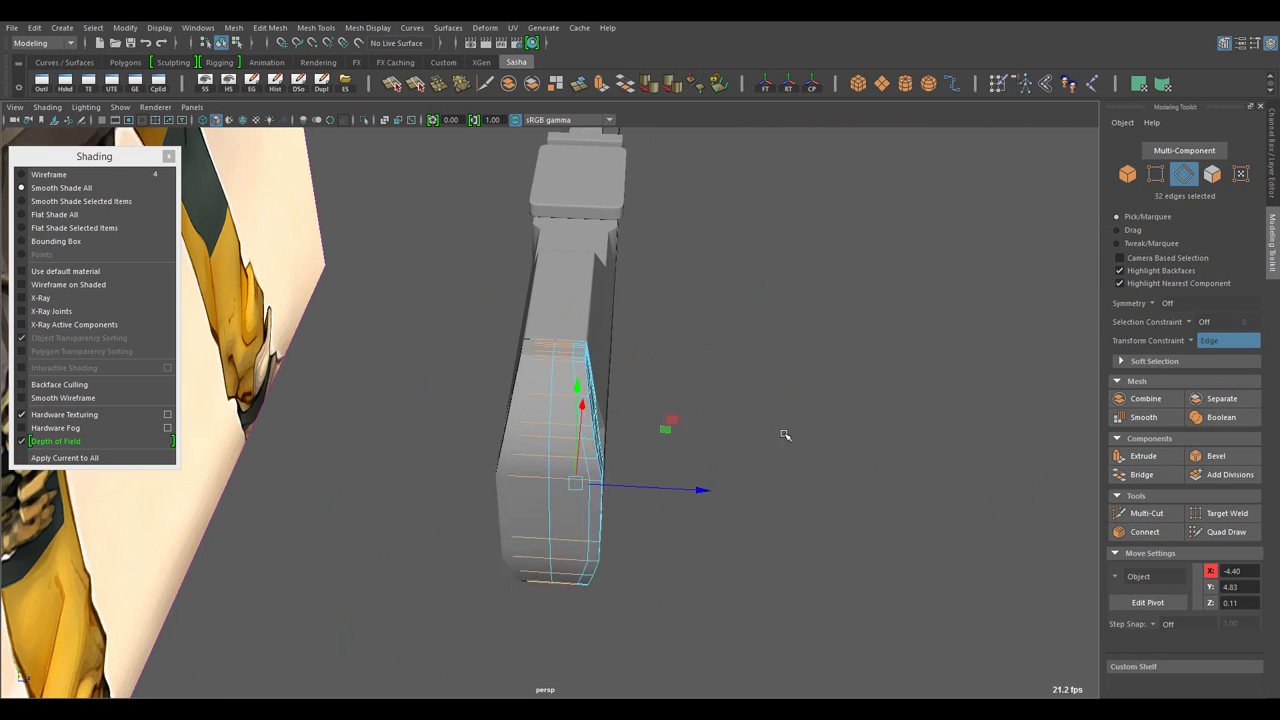
drag(785, 435, 946, 517)
key(F8)
key(ctrl+1)
drag(1063, 503, 463, 345)
- Isolate the stock in the viewport with View Selected and orbit around it
click(120, 107)
mouse_move(146, 131)
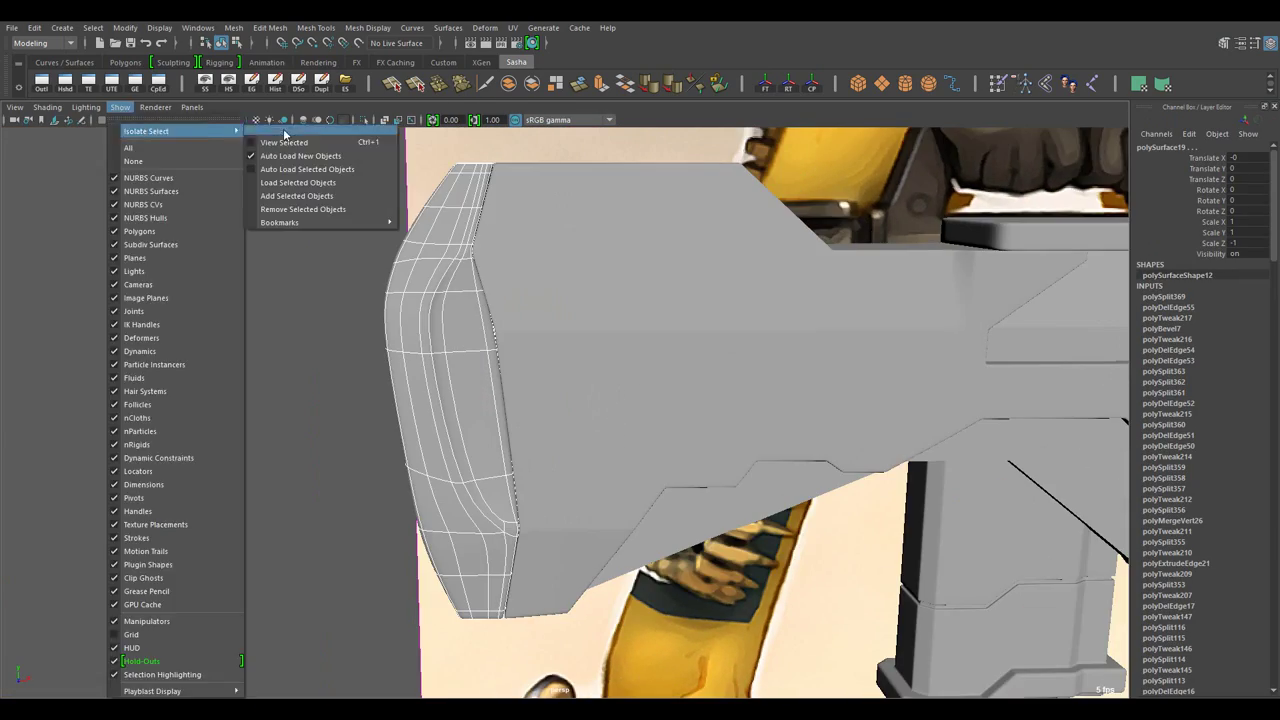
click(284, 142)
drag(314, 299, 571, 377)
- Connect three parallel edges on the stock's top bevel with a new edge loop
key(F10)
click(560, 300)
click(1224, 43)
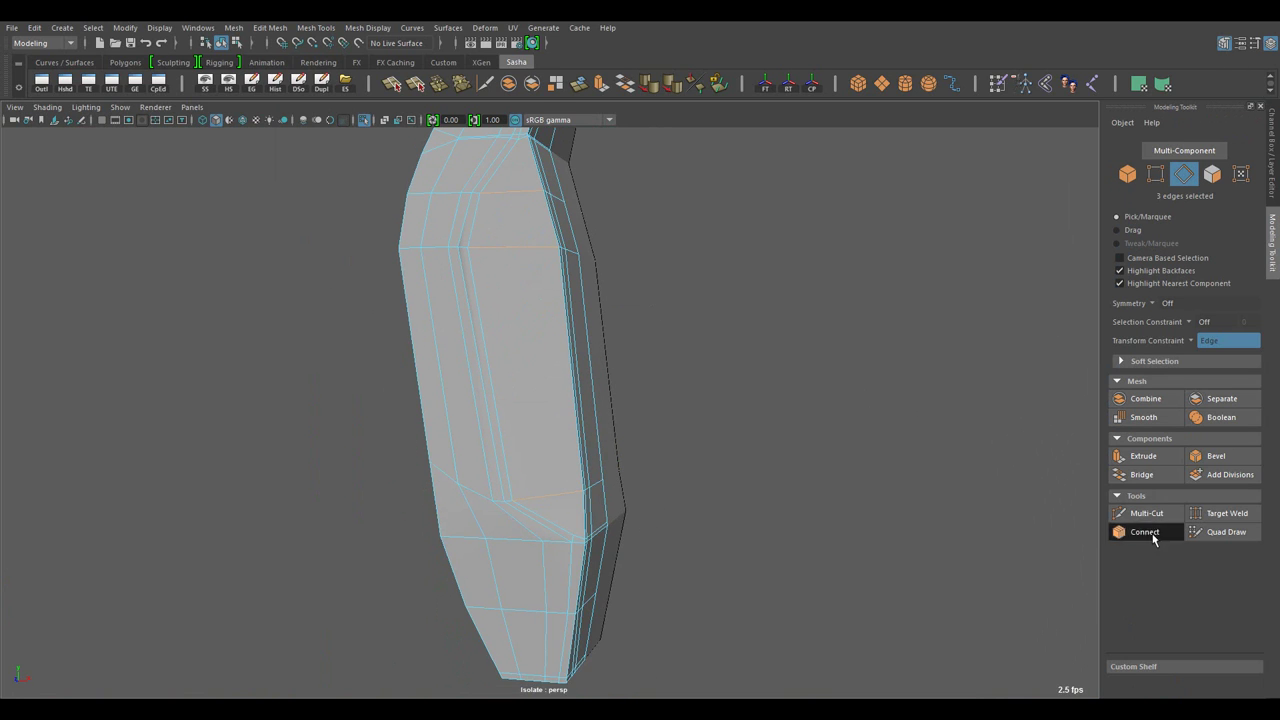
click(1145, 532)
key(F9)
key(w)
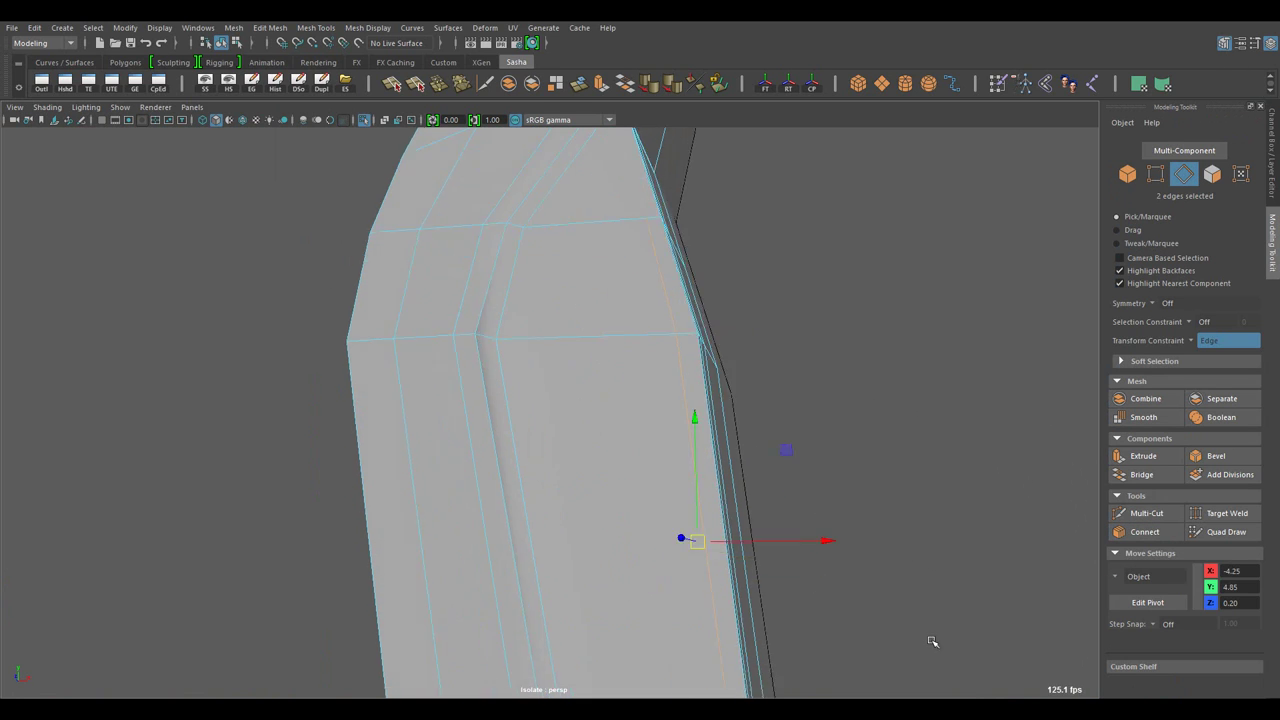
click(695, 393)
- Try the Multi-Cut tool on the stock, then return to object mode and restore the full scene
key(ctrl+shift+x)
drag(615, 315, 571, 617)
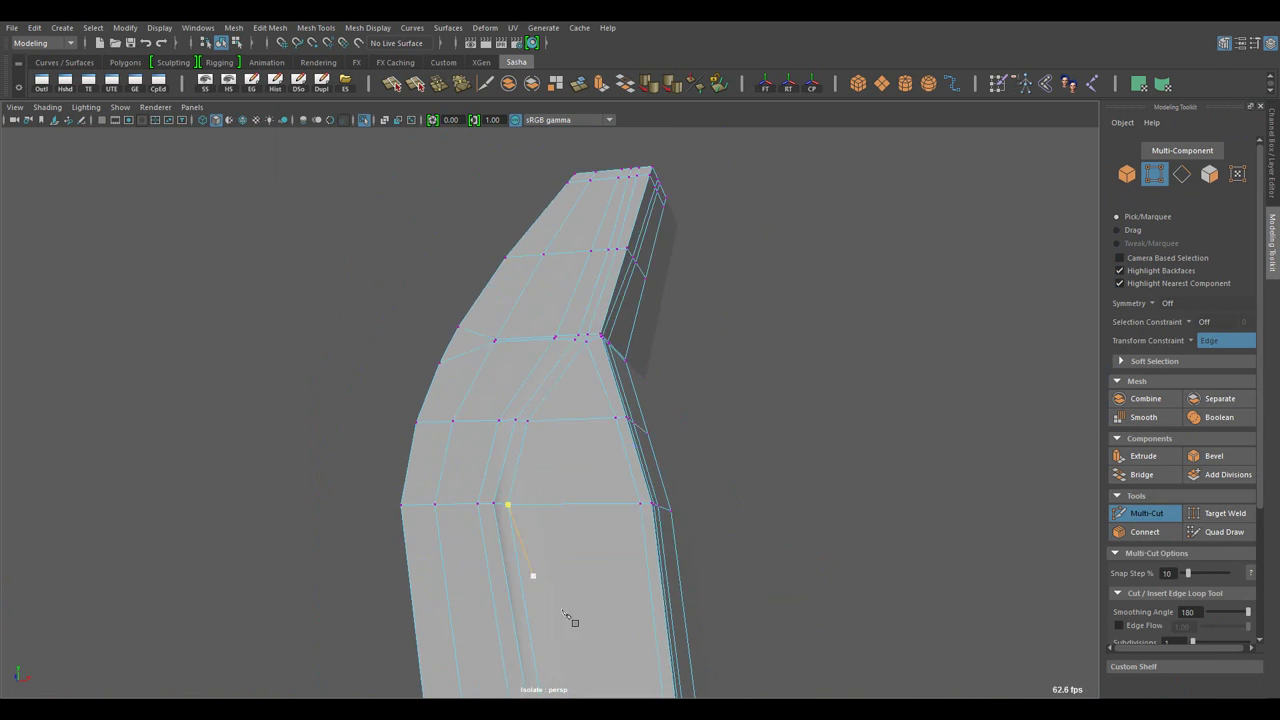
scroll(up, 3)
key(F8)
scroll(down, 3)
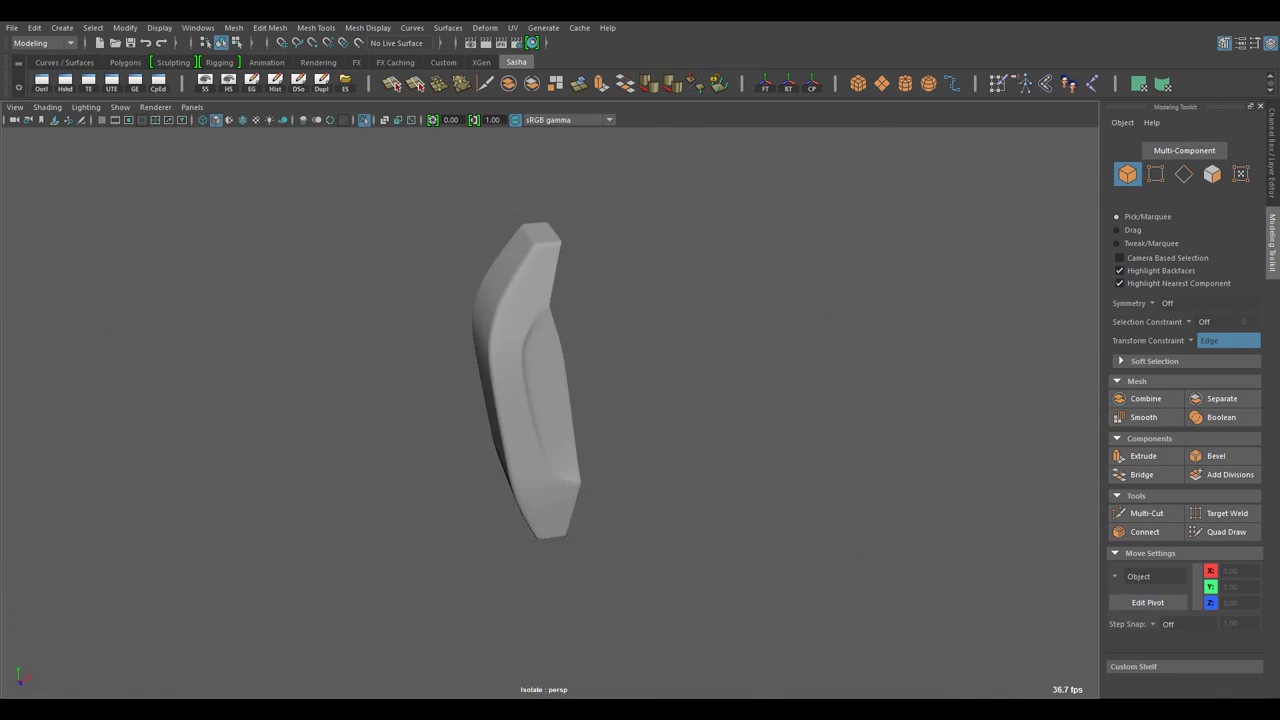
key(ctrl+1)
drag(666, 423, 688, 440)
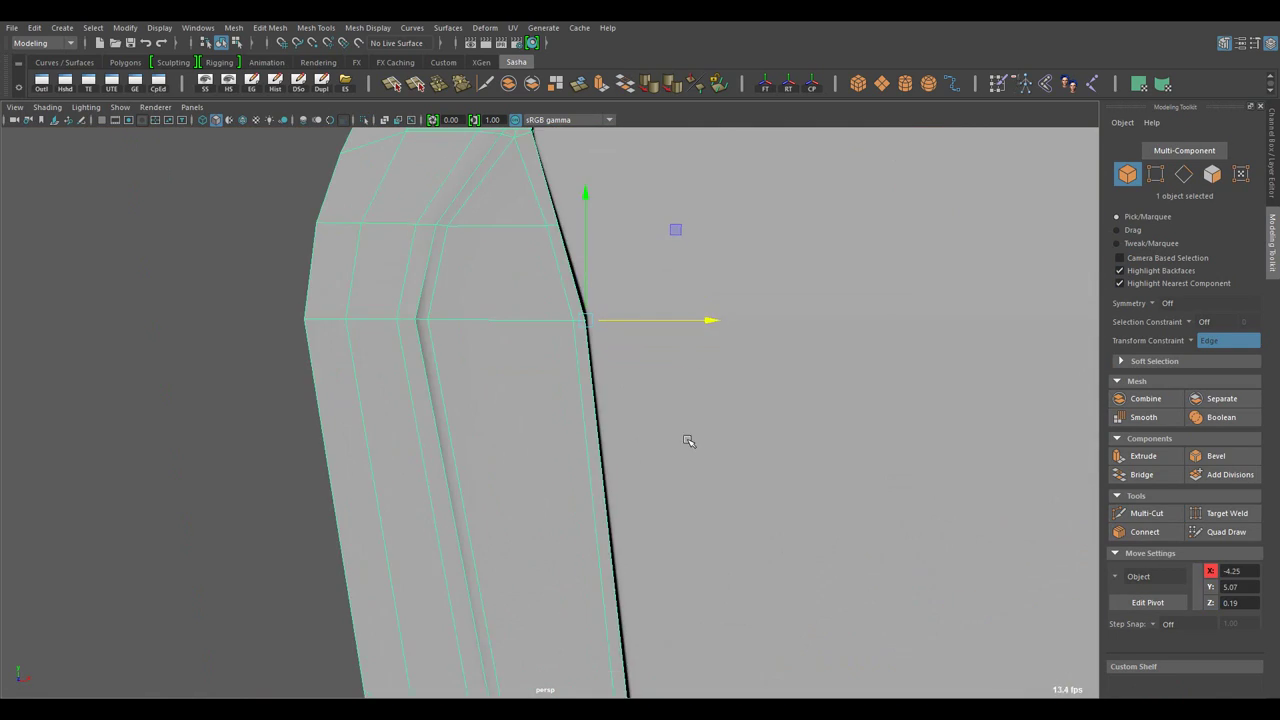
drag(549, 391, 366, 424)
- Add a connecting edge loop near the stock top and slide it down to 0.98
key(F10)
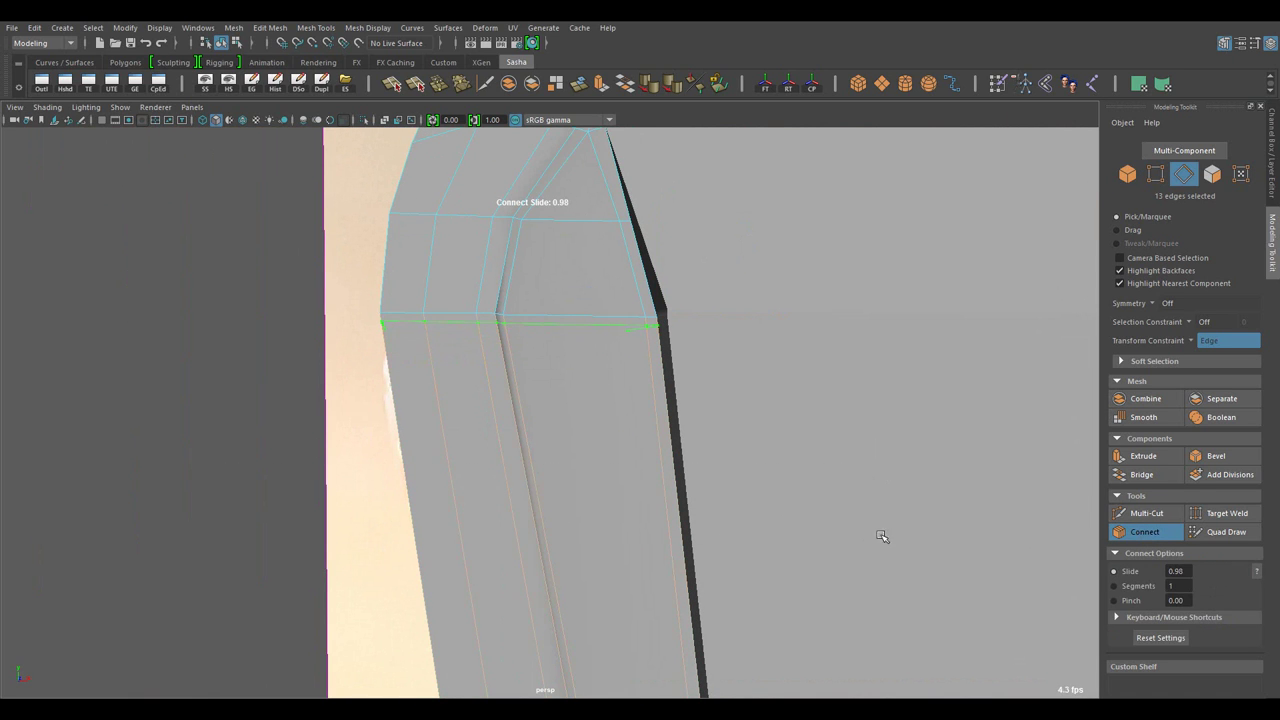
key(w)
drag(882, 537, 497, 290)
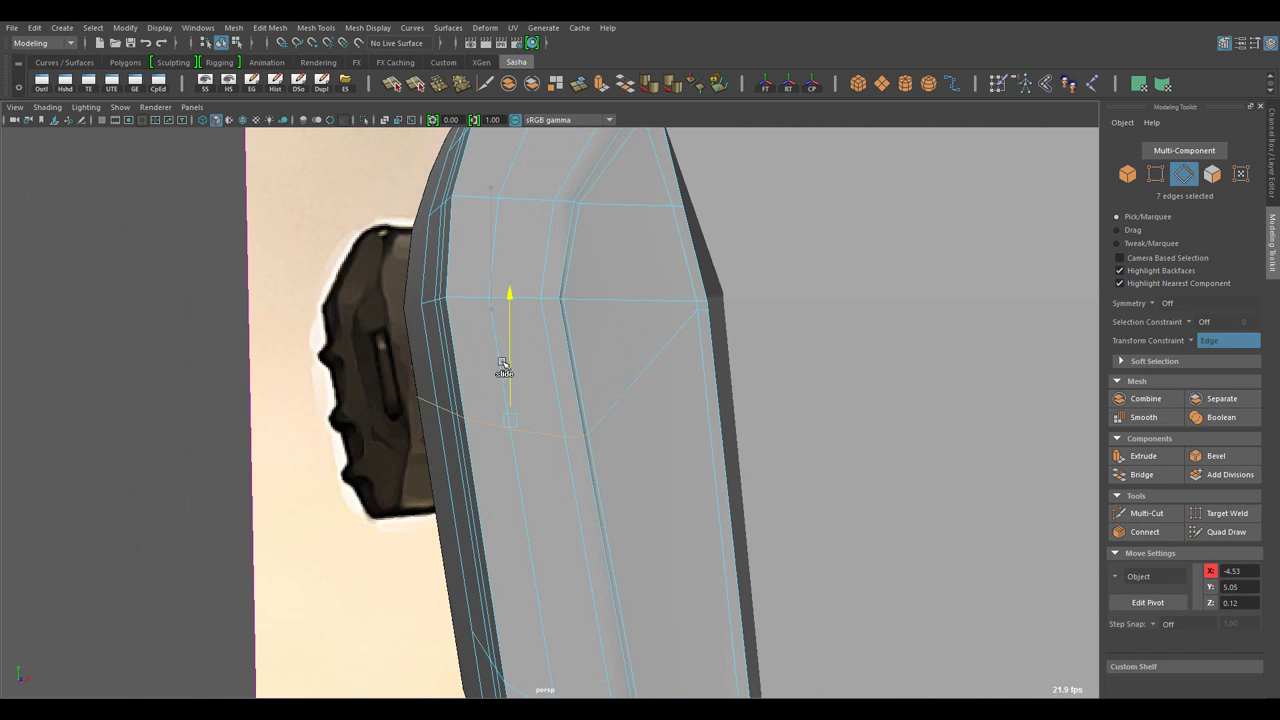
drag(503, 364, 489, 283)
drag(461, 234, 515, 362)
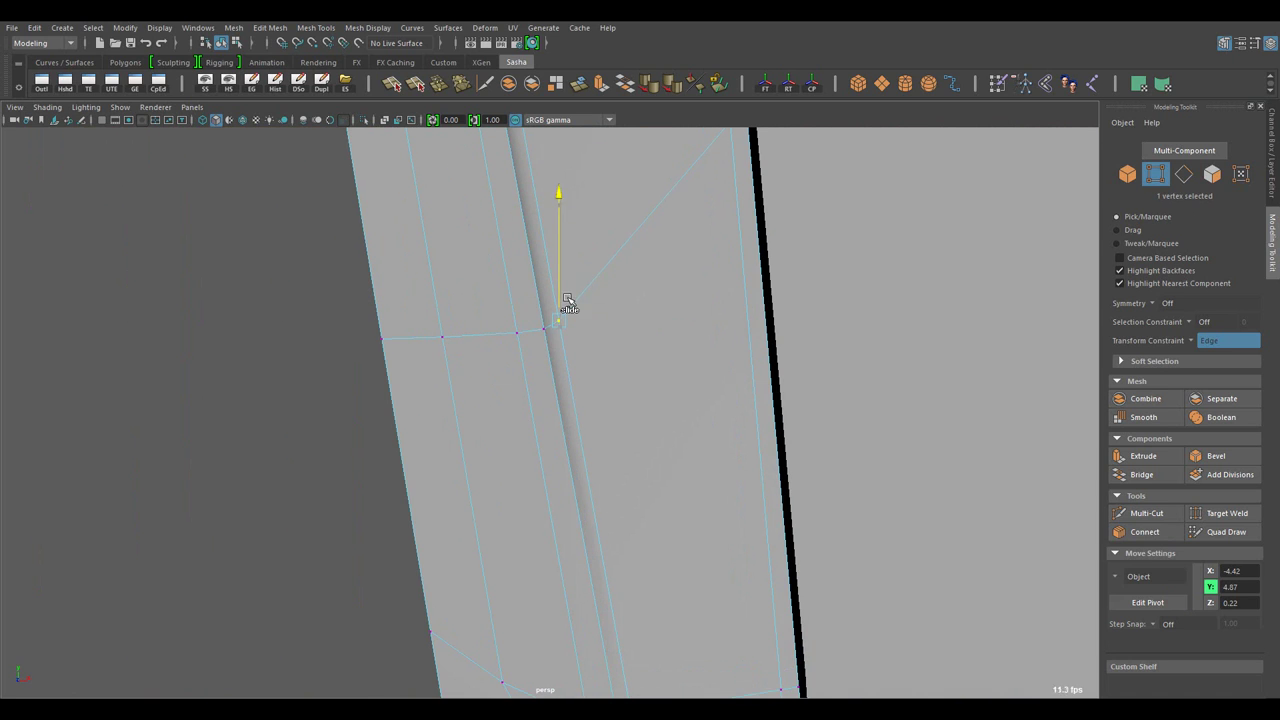
drag(566, 300, 586, 441)
key(F8)
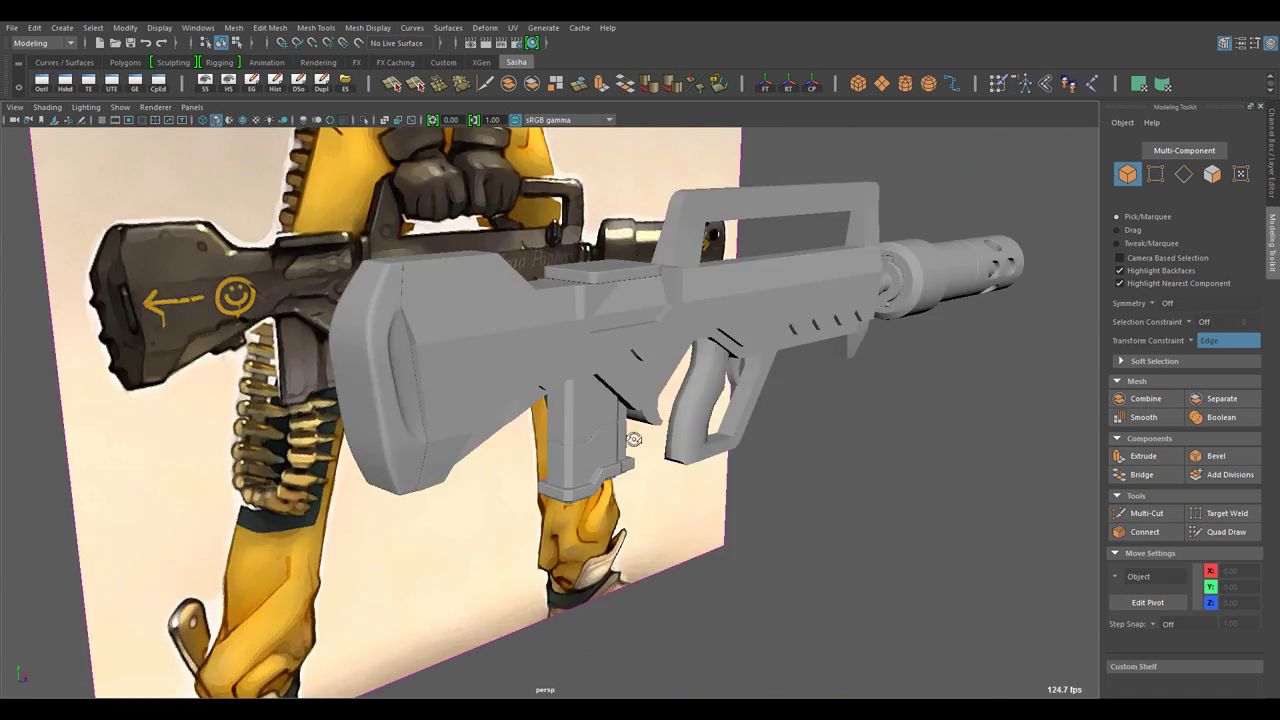
- Isolate the small block under the top rail and select an edge ring around it
click(586, 441)
key(f)
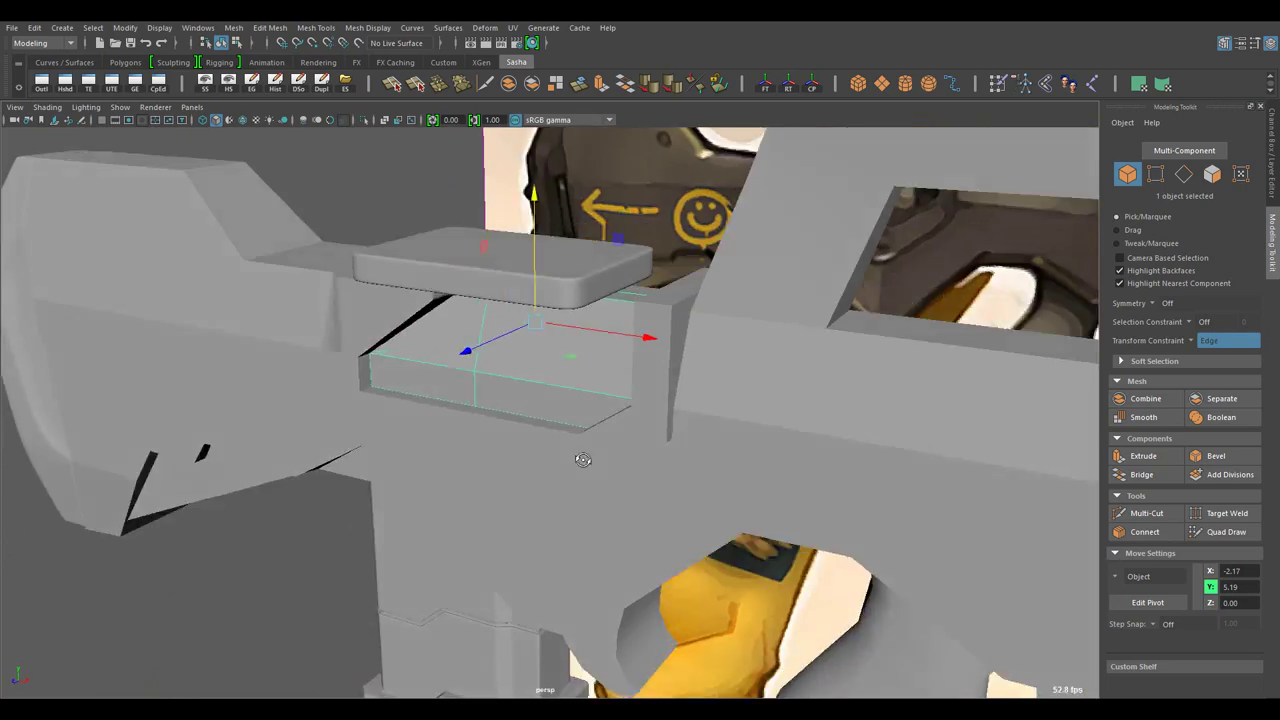
key(ctrl+1)
key(3)
key(1)
key(F10)
double_click(383, 291)
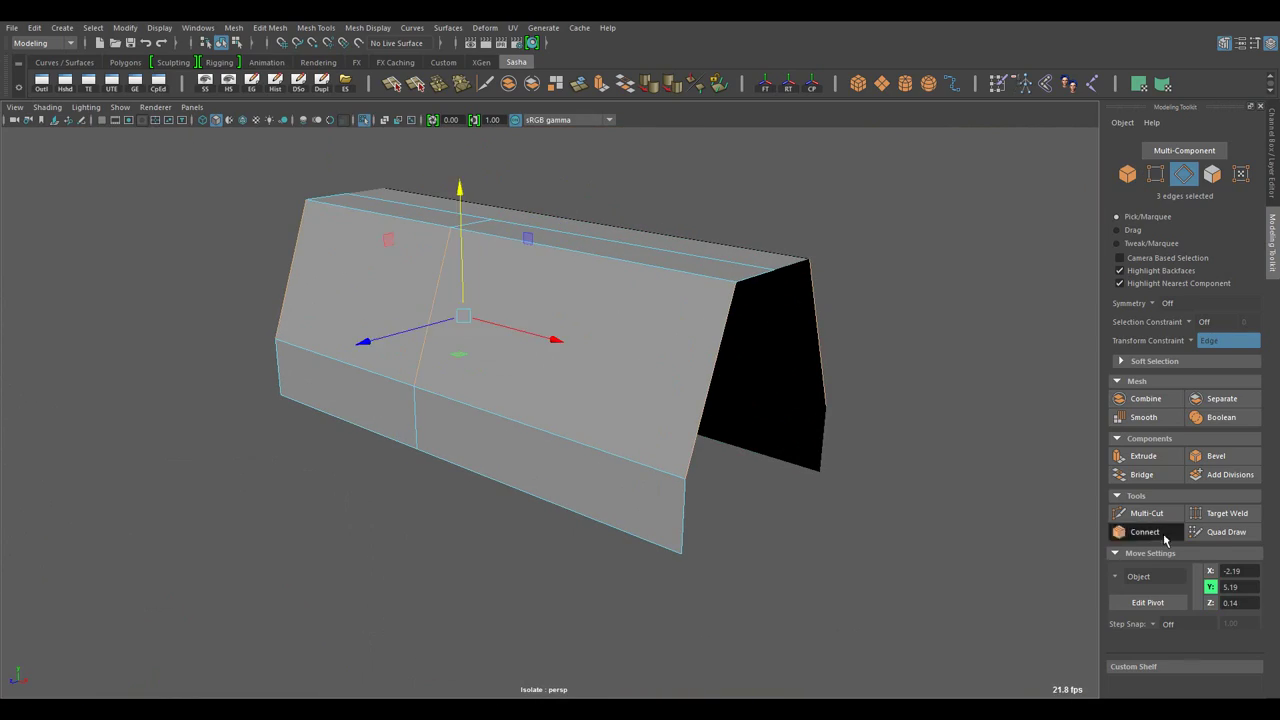
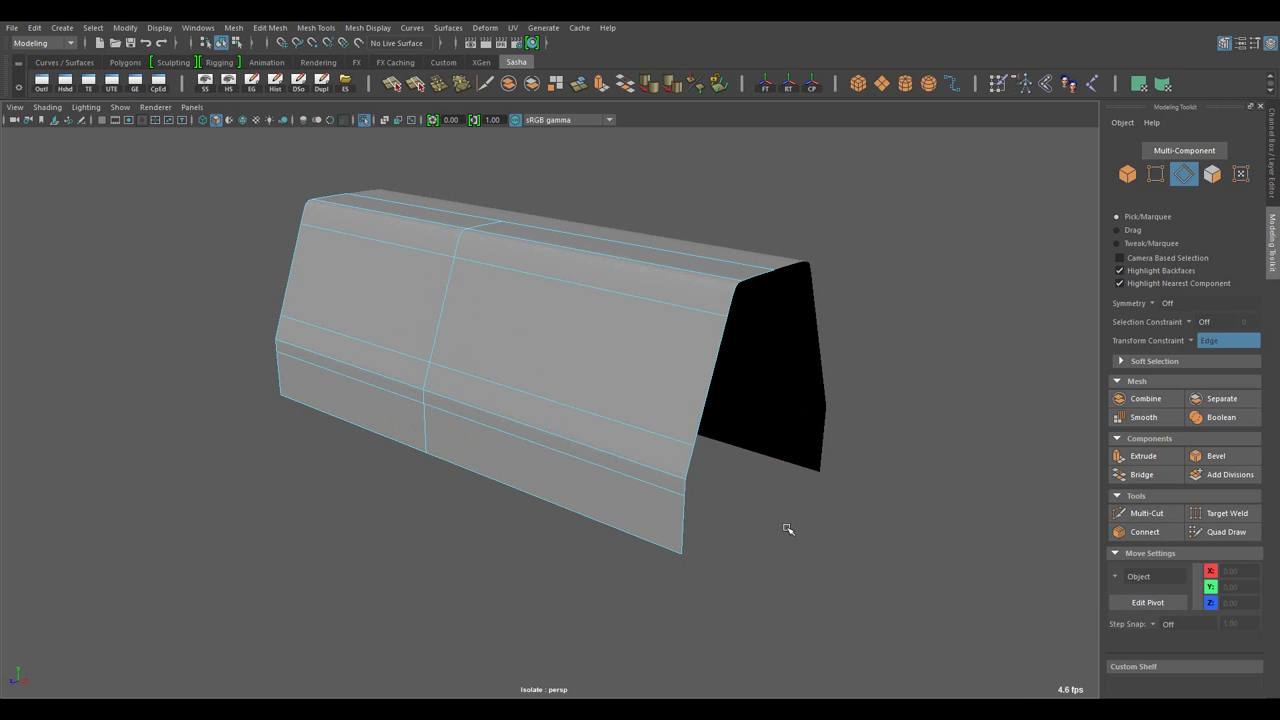
- Connect the angled panel's edge ring into two new edge loops and scale them apart
drag(788, 529, 417, 314)
click(1145, 531)
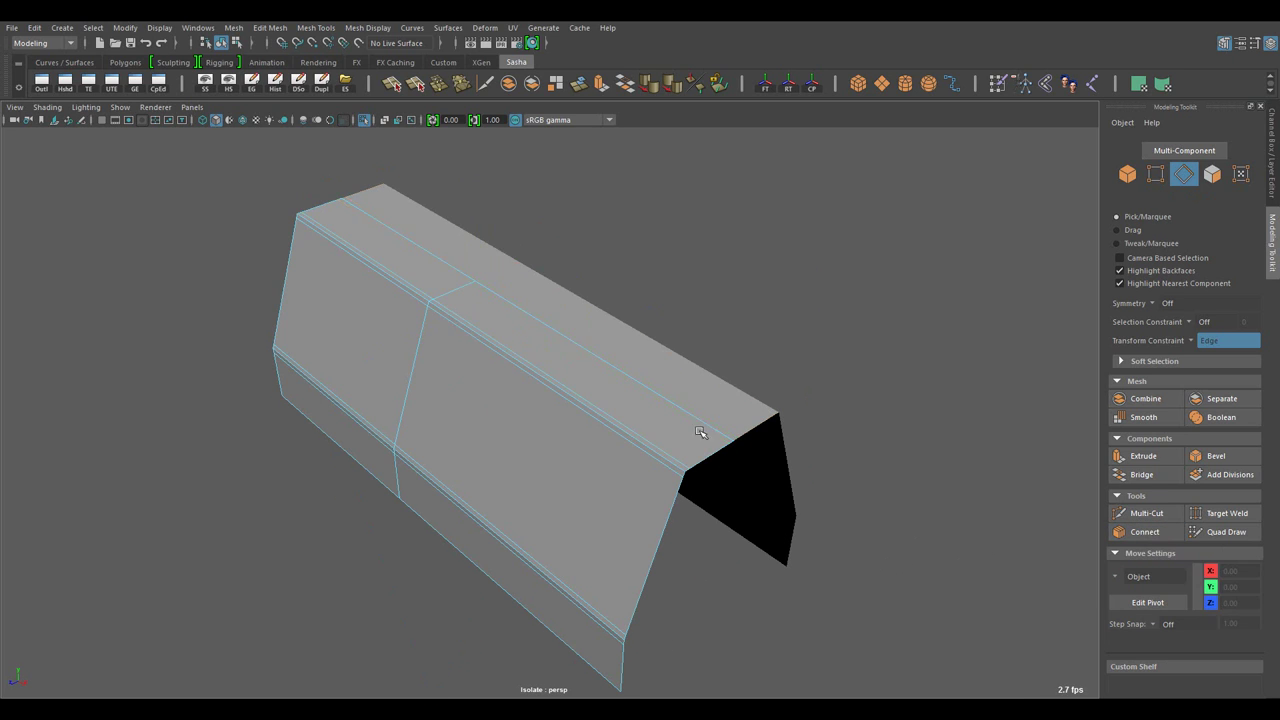
drag(700, 432, 780, 486)
click(600, 402)
drag(843, 600, 512, 300)
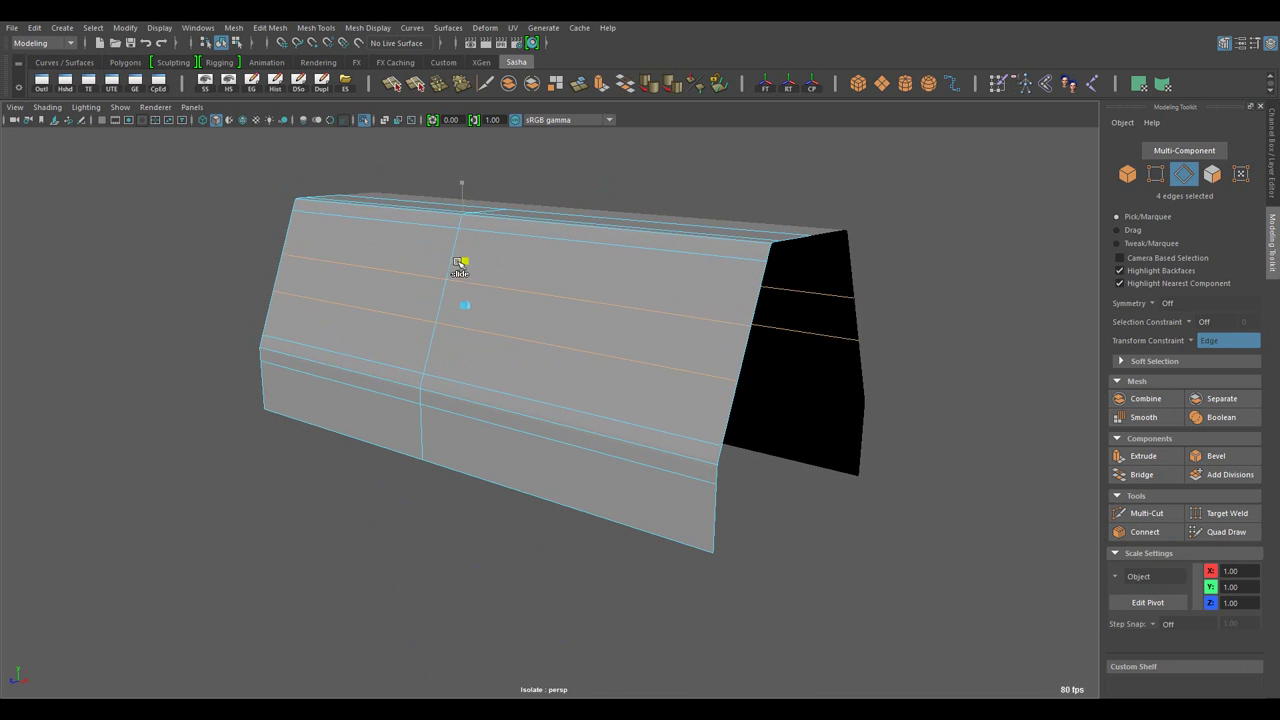
drag(604, 293, 588, 357)
key(F8)
key(w)
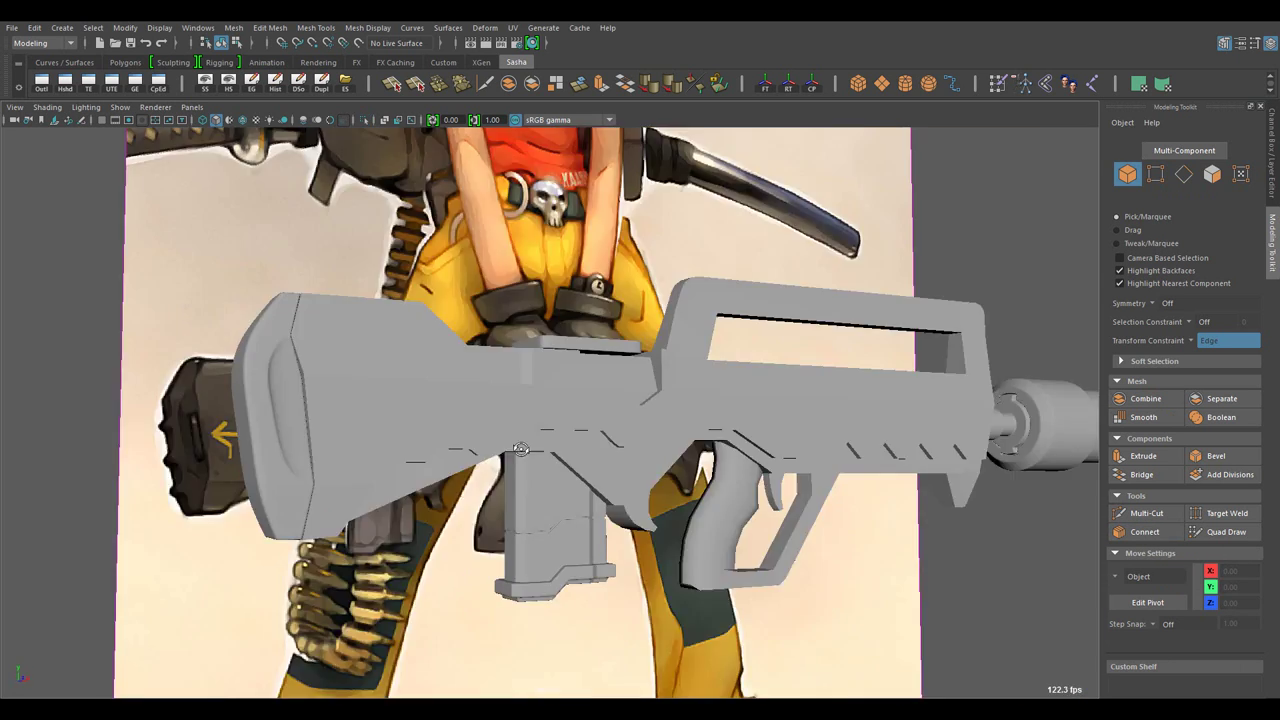
- Inspect the muzzle piece up close, looking into its open end
drag(641, 420, 643, 434)
drag(643, 434, 570, 340)
click(600, 370)
drag(570, 340, 565, 360)
drag(565, 360, 610, 370)
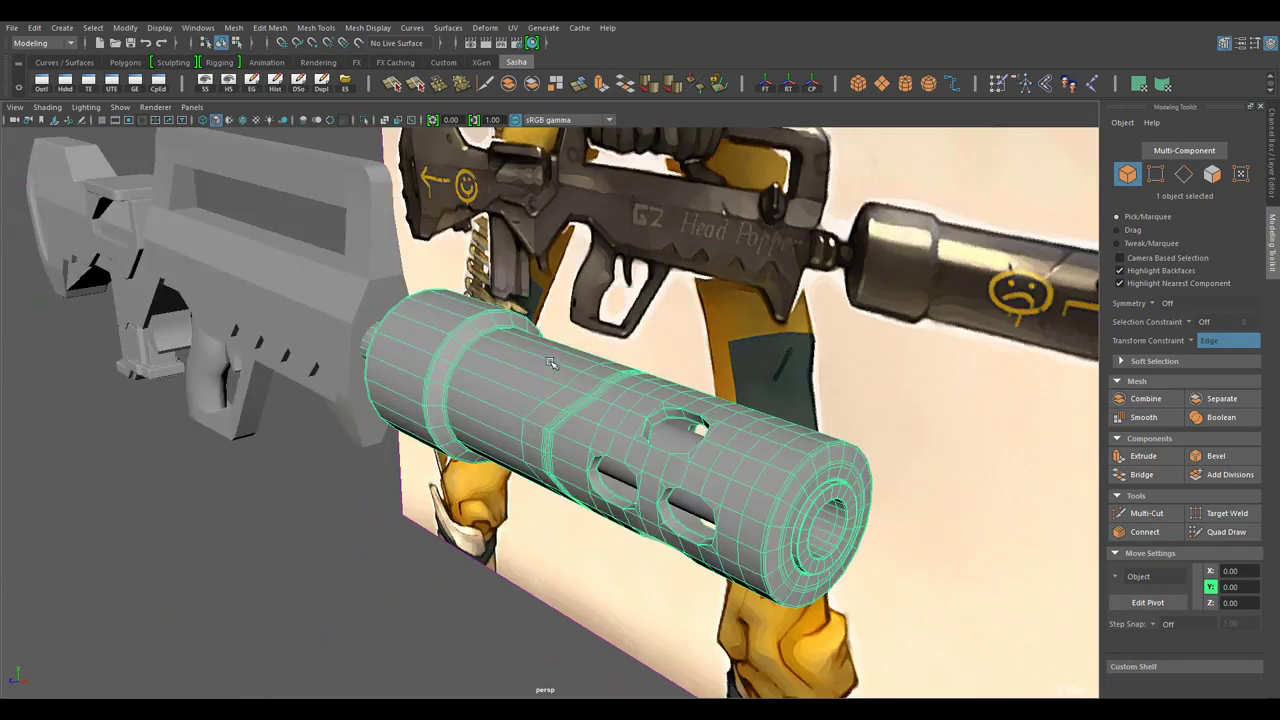
drag(610, 370, 660, 375)
drag(660, 375, 700, 380)
drag(700, 380, 700, 400)
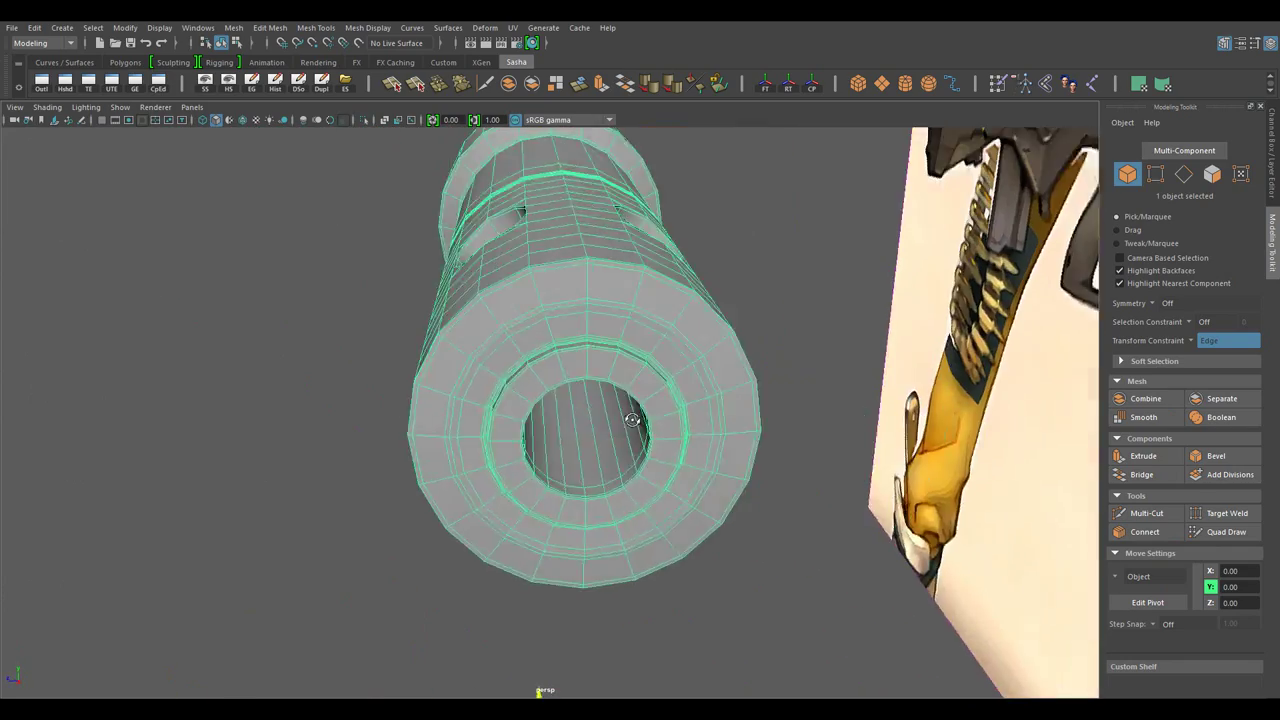
click(1200, 345)
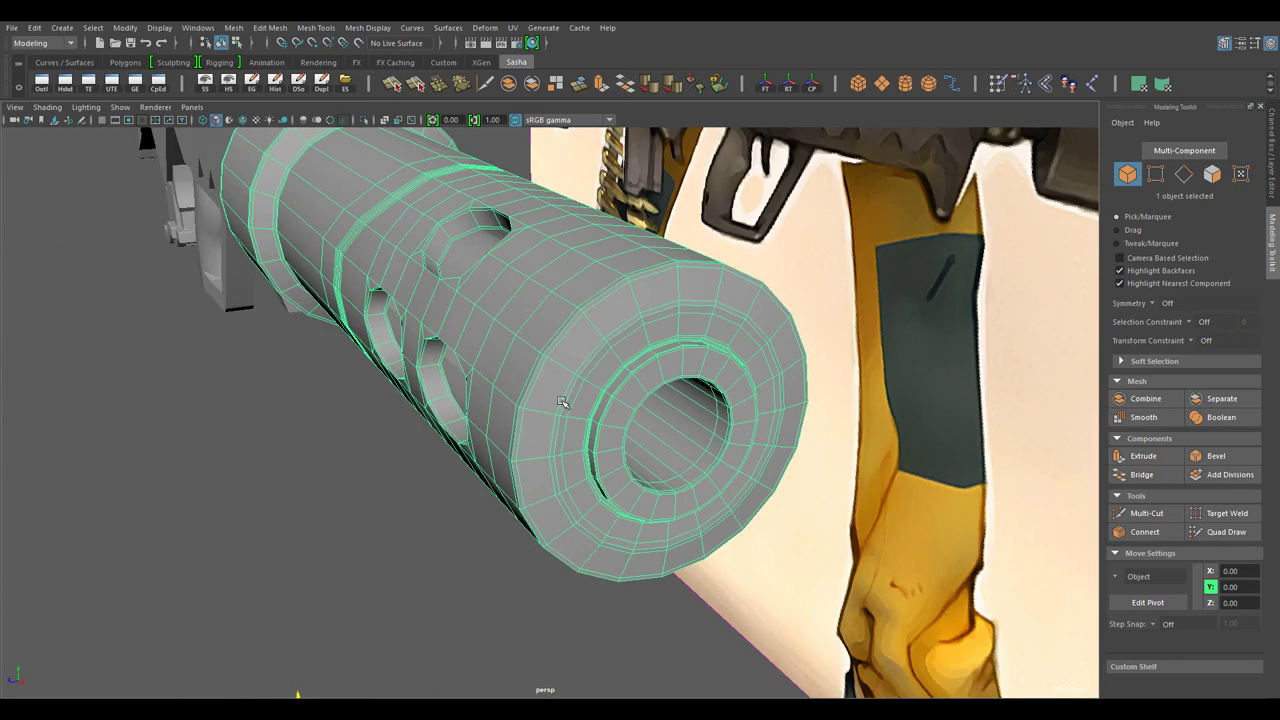
- Orbit around the main rifle body to a low view toward the muzzle
drag(562, 402, 600, 380)
drag(600, 380, 680, 420)
click(700, 450)
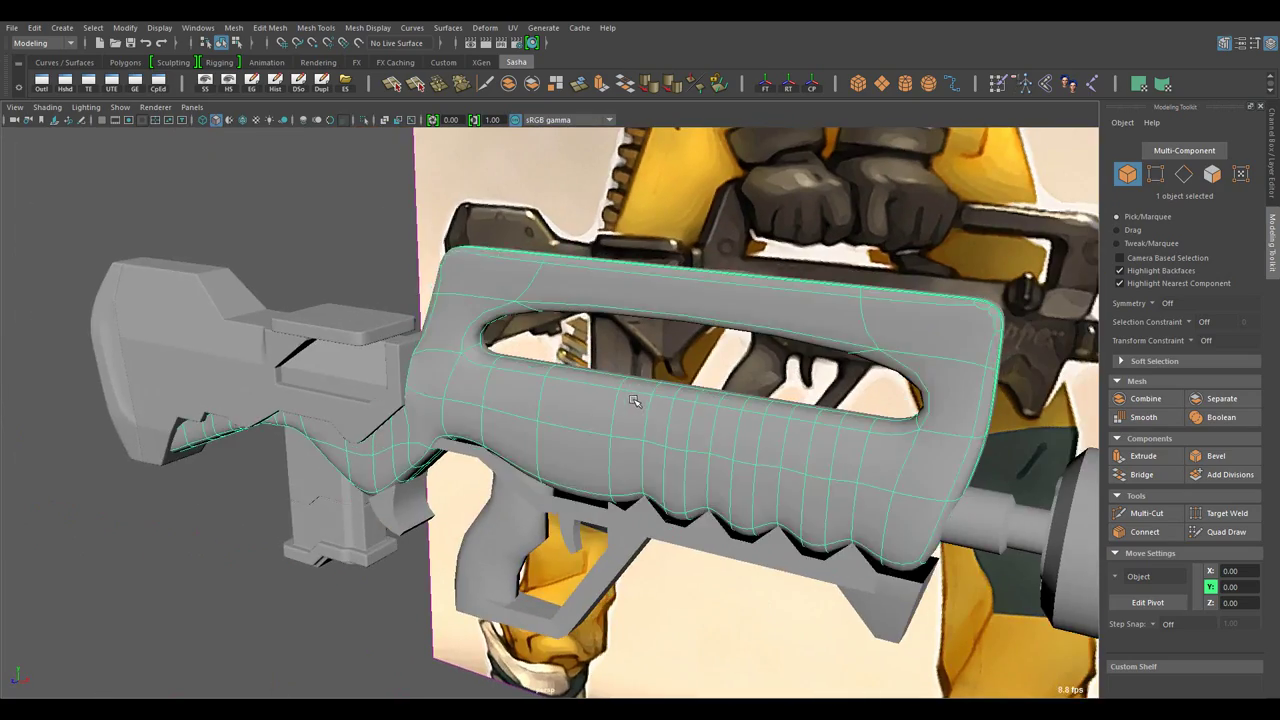
drag(700, 450, 732, 501)
drag(732, 501, 687, 505)
- Isolate the rifle body parts and select an edge on the lower side panel
key(ctrl+1)
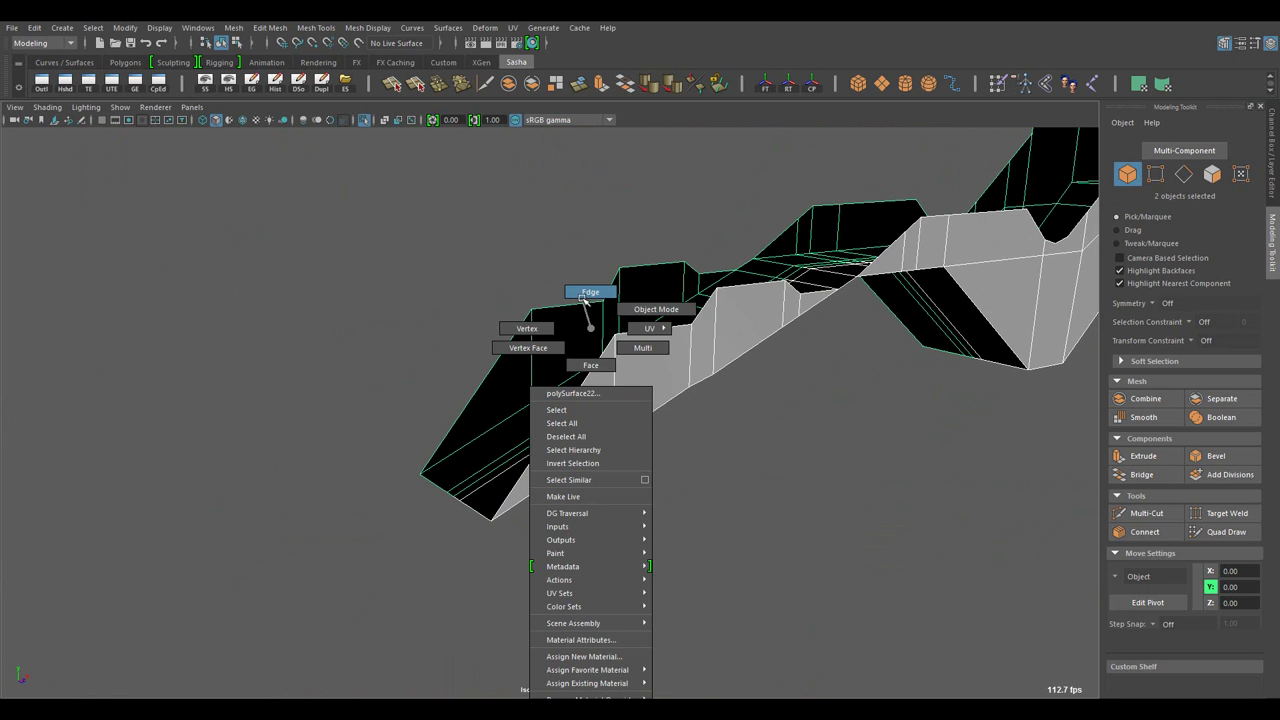
drag(592, 330, 642, 347)
right_click(490, 328)
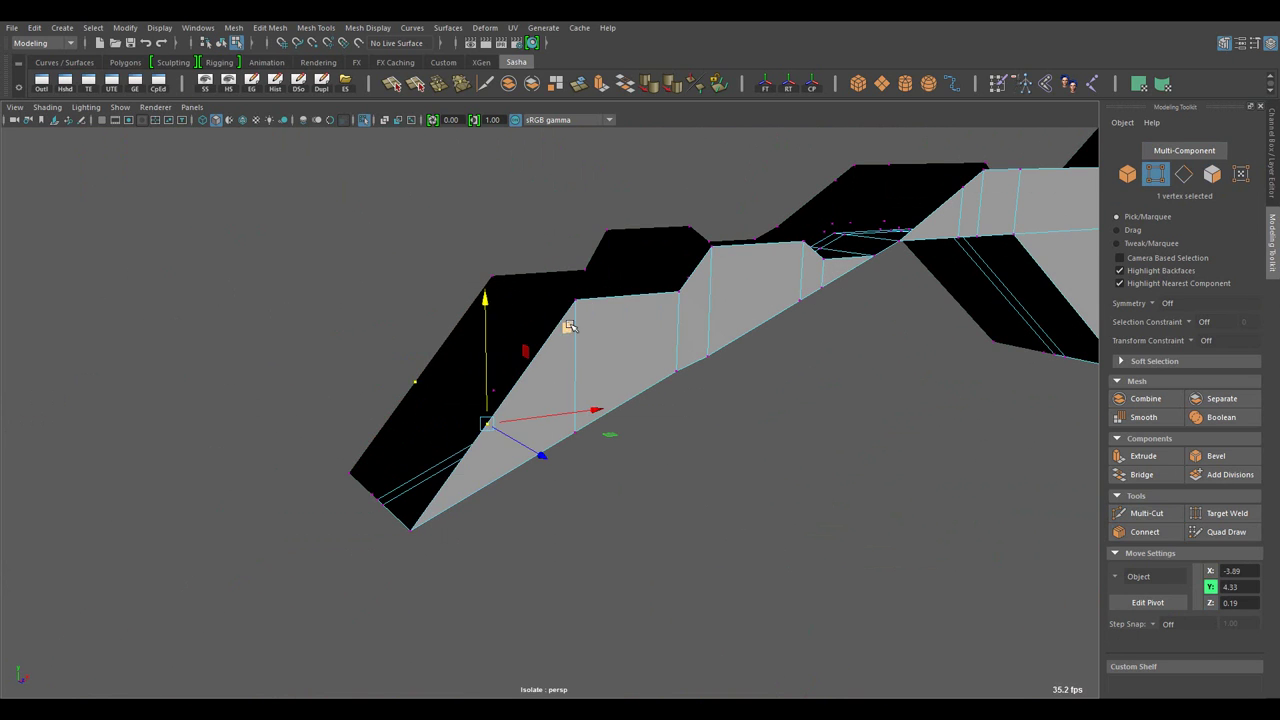
drag(524, 384, 658, 355)
click(629, 320)
right_click(658, 355)
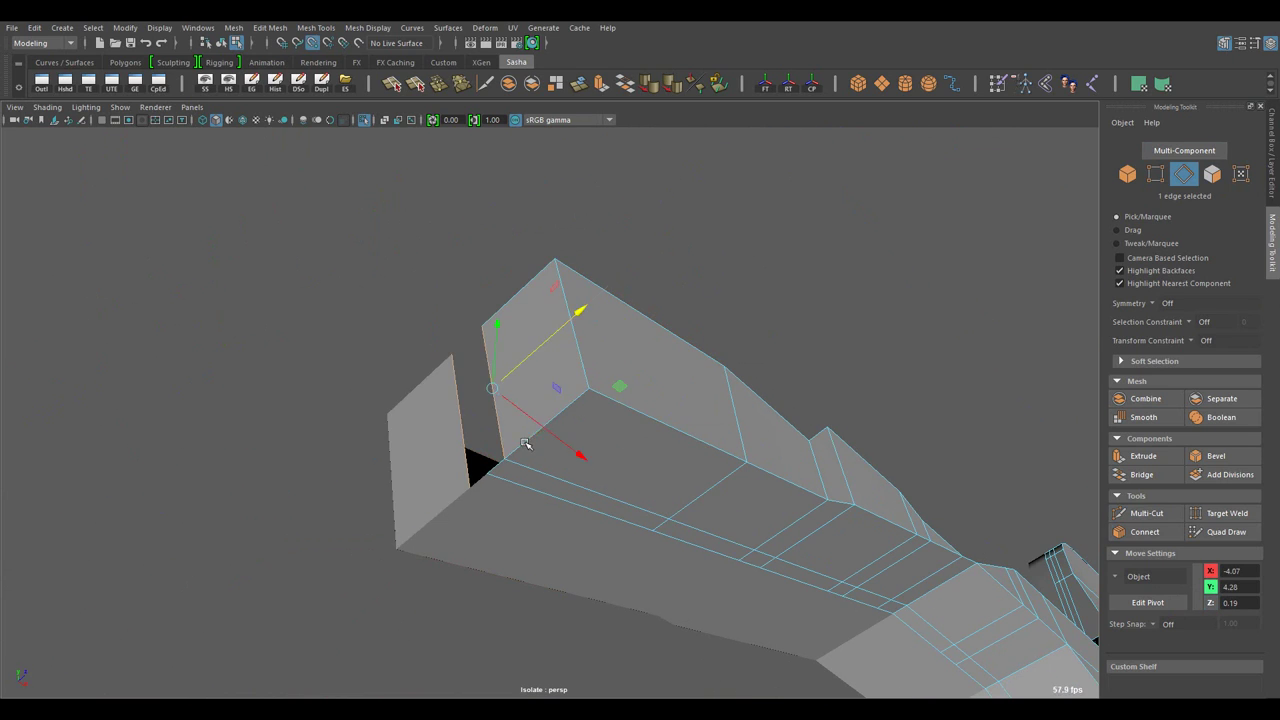
- Check the panel's end edge from the top view and shift its end vertices to Z 0.19
drag(487, 467, 707, 378)
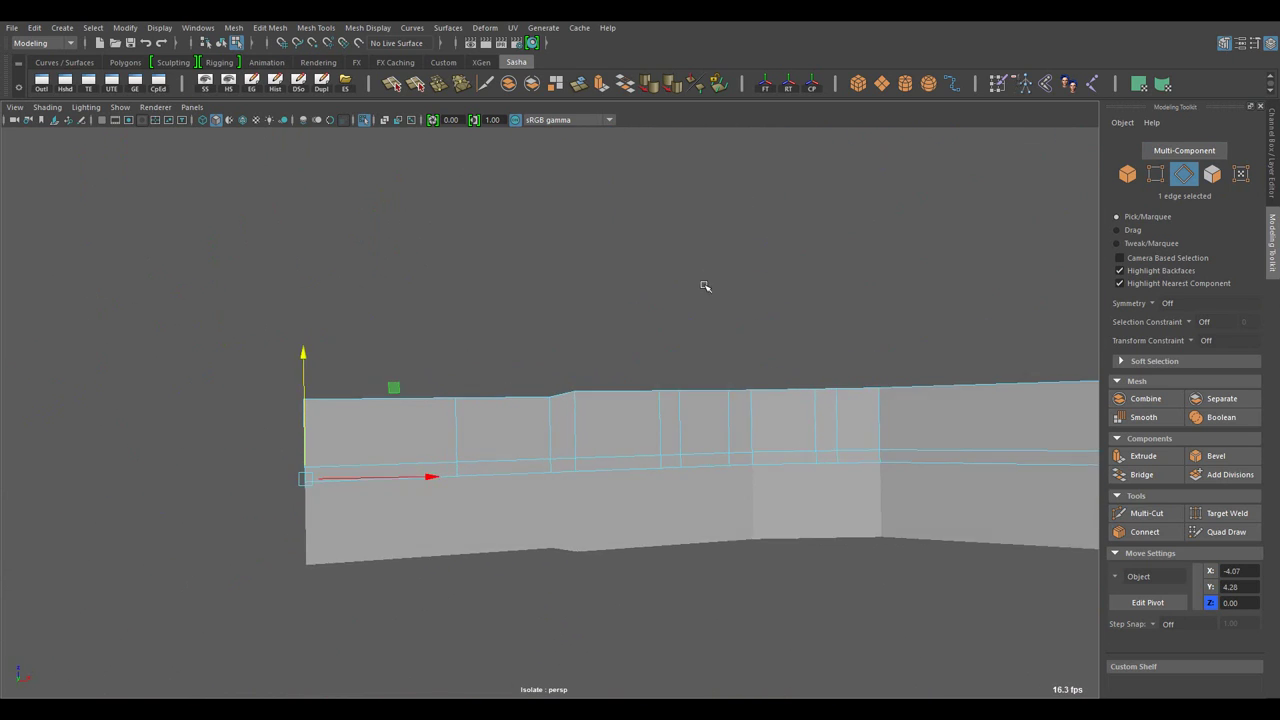
drag(705, 287, 767, 402)
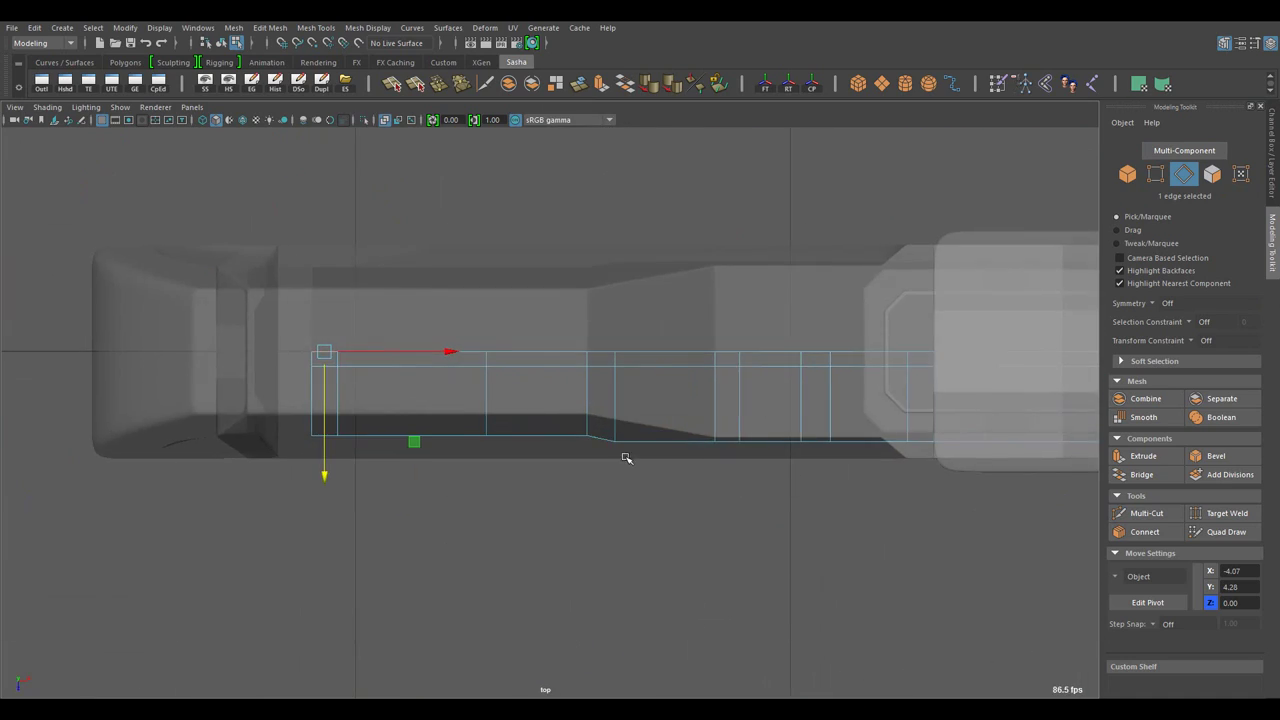
drag(627, 458, 642, 403)
key(F8)
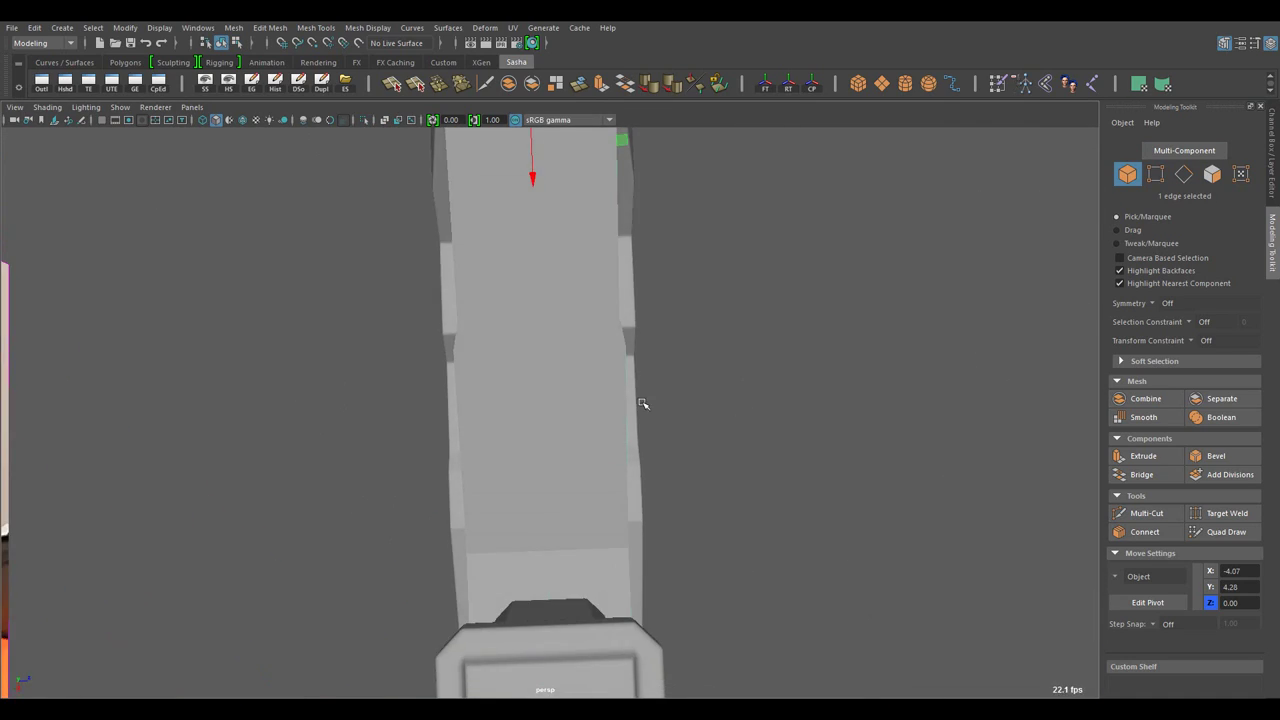
key(space)
key(space)
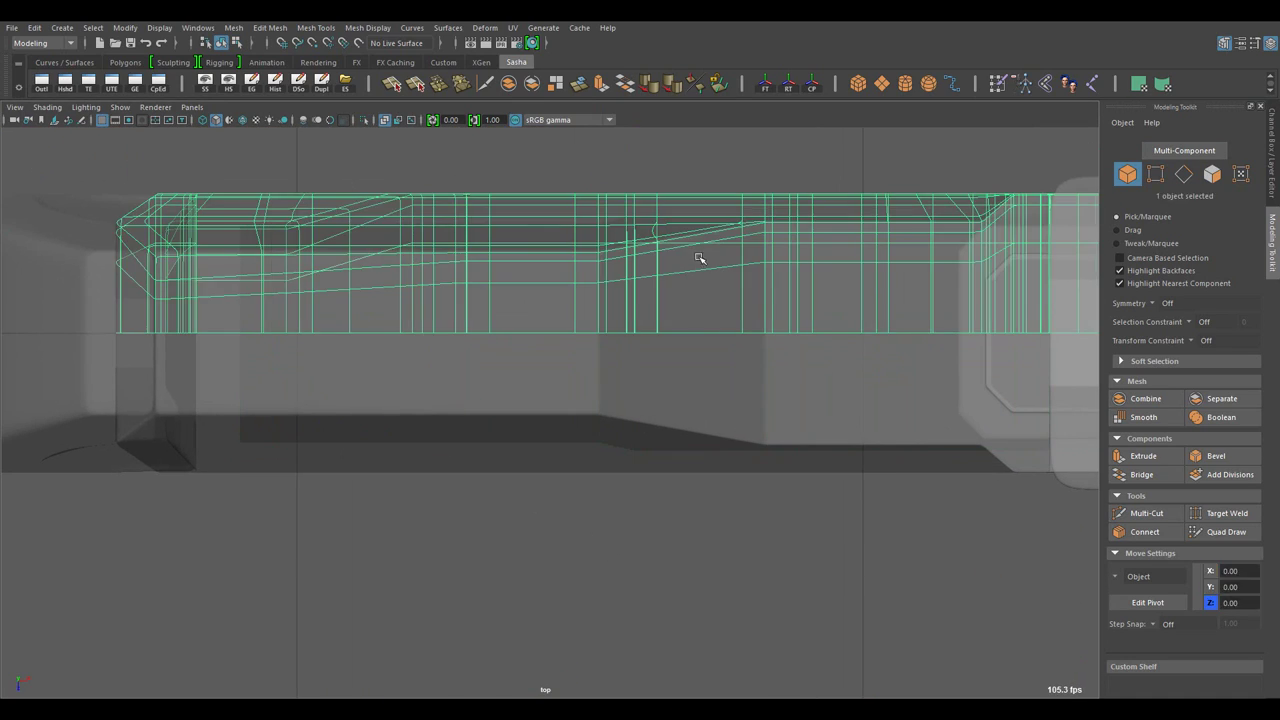
key(space)
key(space)
drag(669, 246, 275, 252)
key(F9)
drag(457, 305, 530, 399)
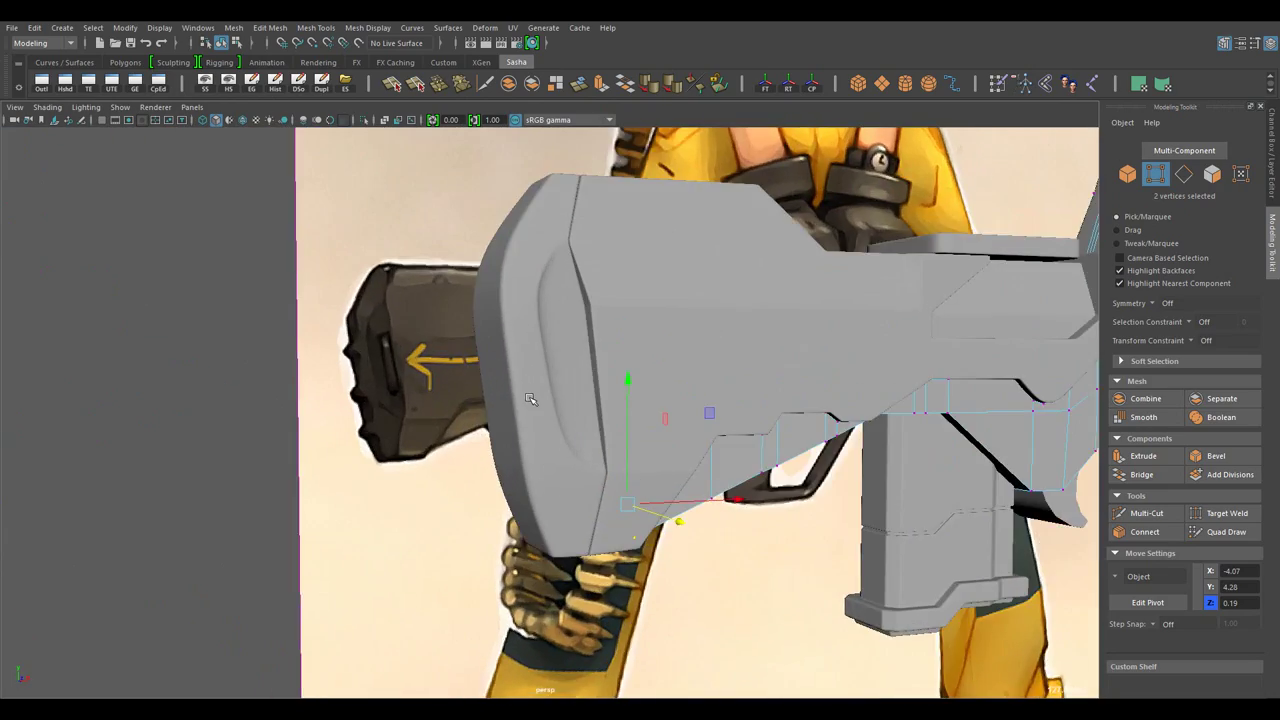
- Select edges along the rear stock cap and tweak them with the Move tool
drag(530, 399, 644, 500)
drag(644, 500, 567, 393)
drag(537, 333, 583, 452)
click(577, 400)
click(1203, 341)
click(606, 391)
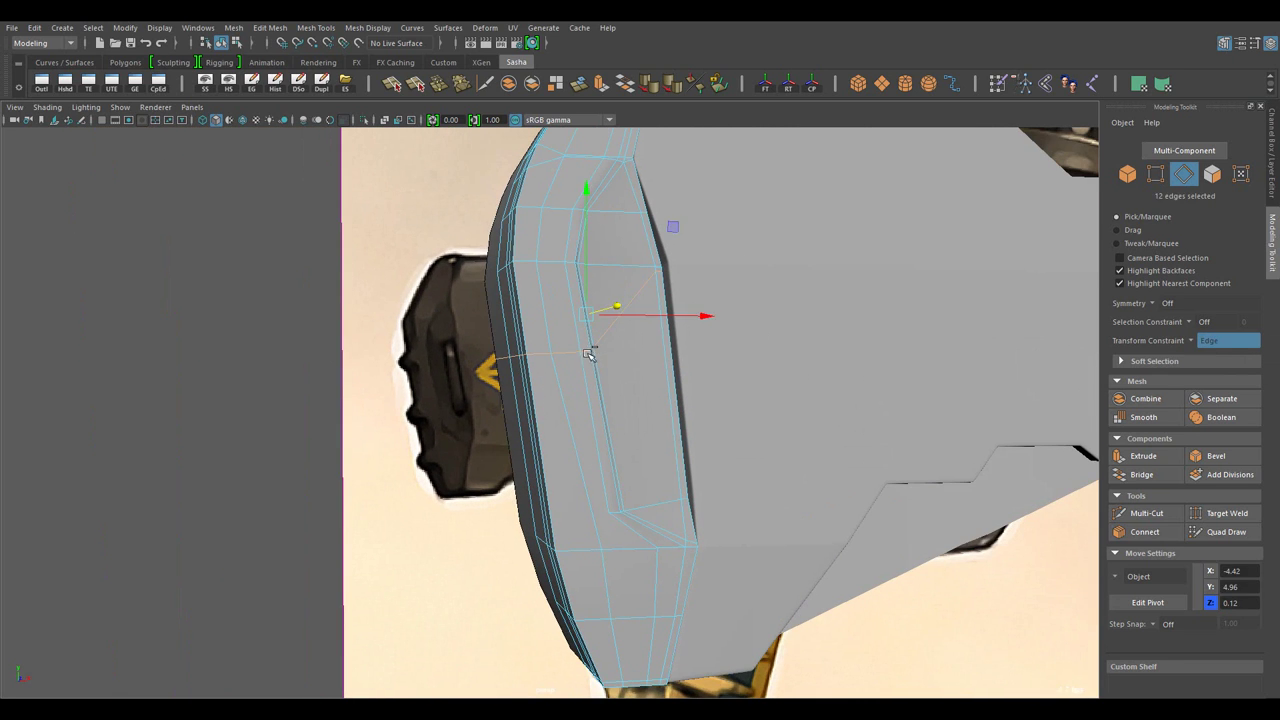
click(589, 355)
drag(589, 355, 510, 247)
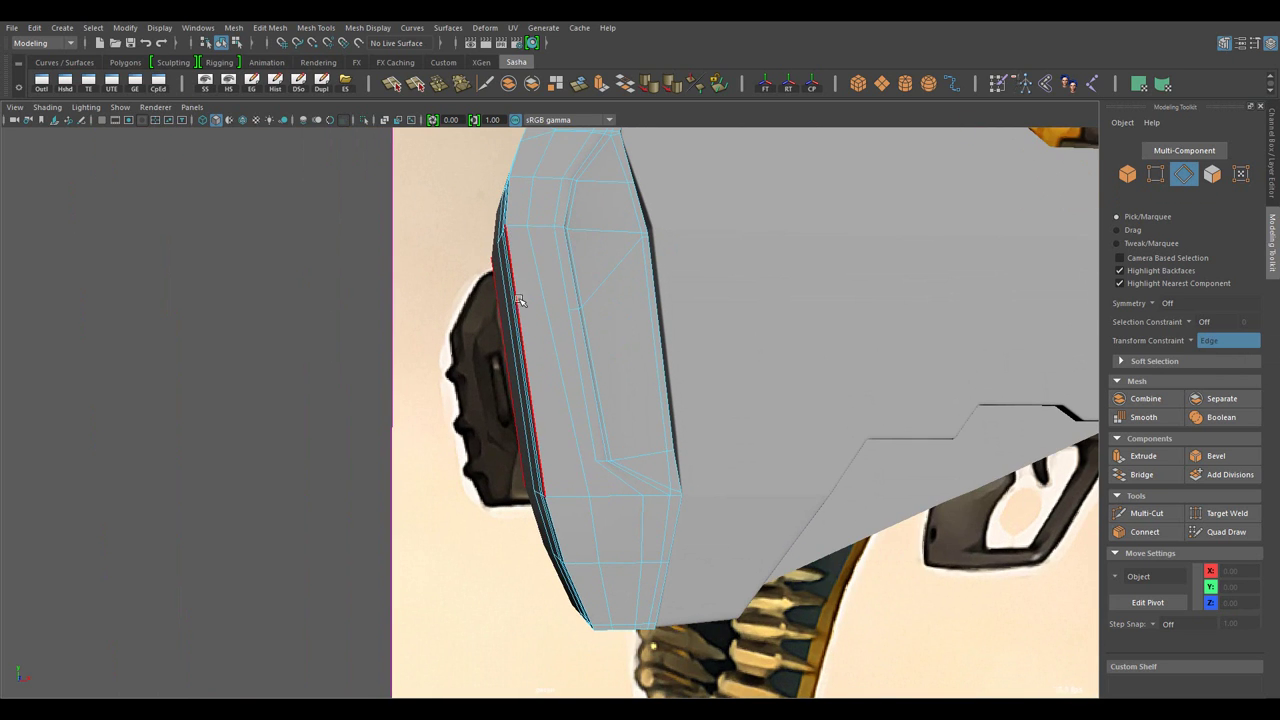
drag(519, 300, 545, 421)
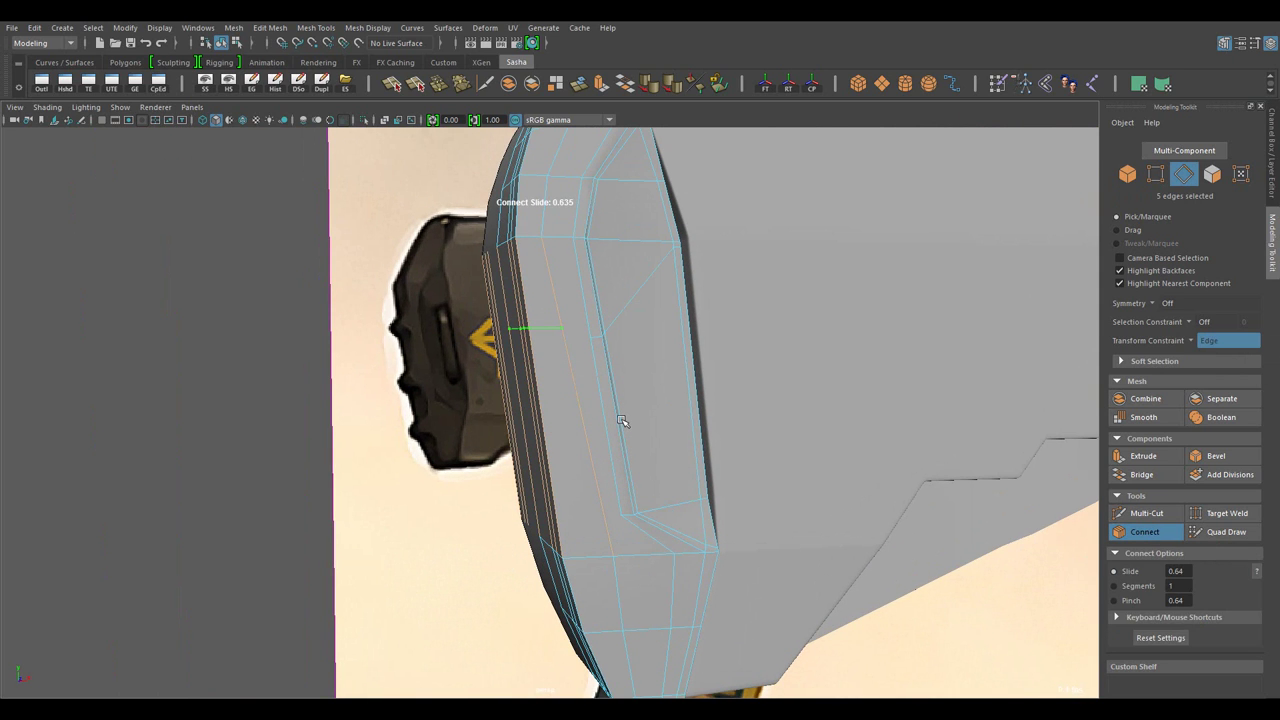
key(w)
drag(621, 421, 601, 468)
click(667, 357)
- Connect the cap's edge ring with two pinched edge loops (Segments 2)
double_click(601, 468)
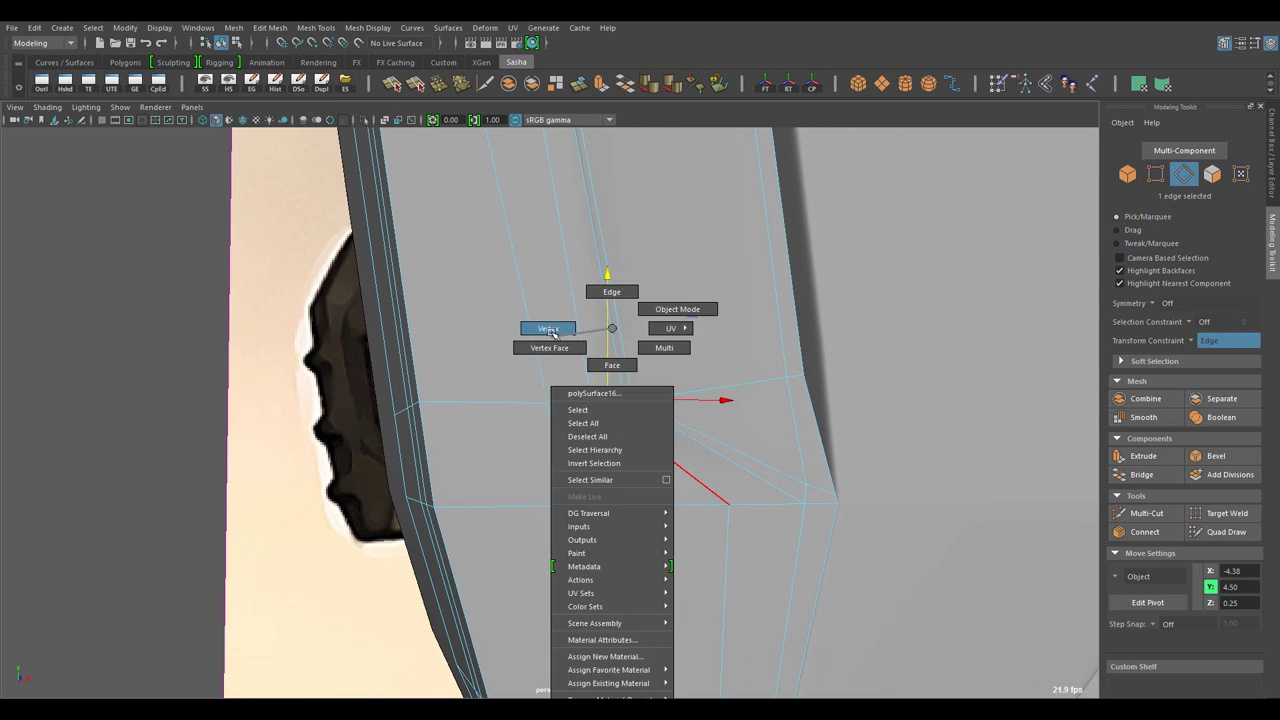
drag(606, 334, 477, 317)
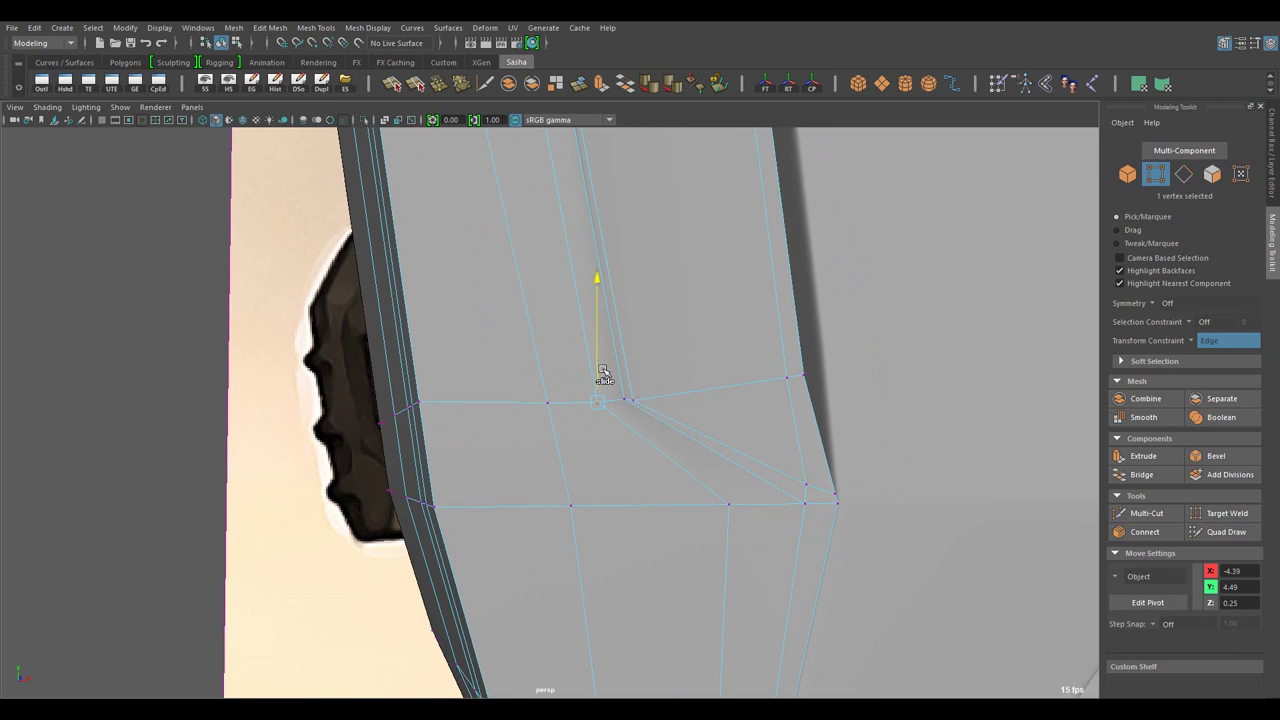
drag(641, 370, 631, 474)
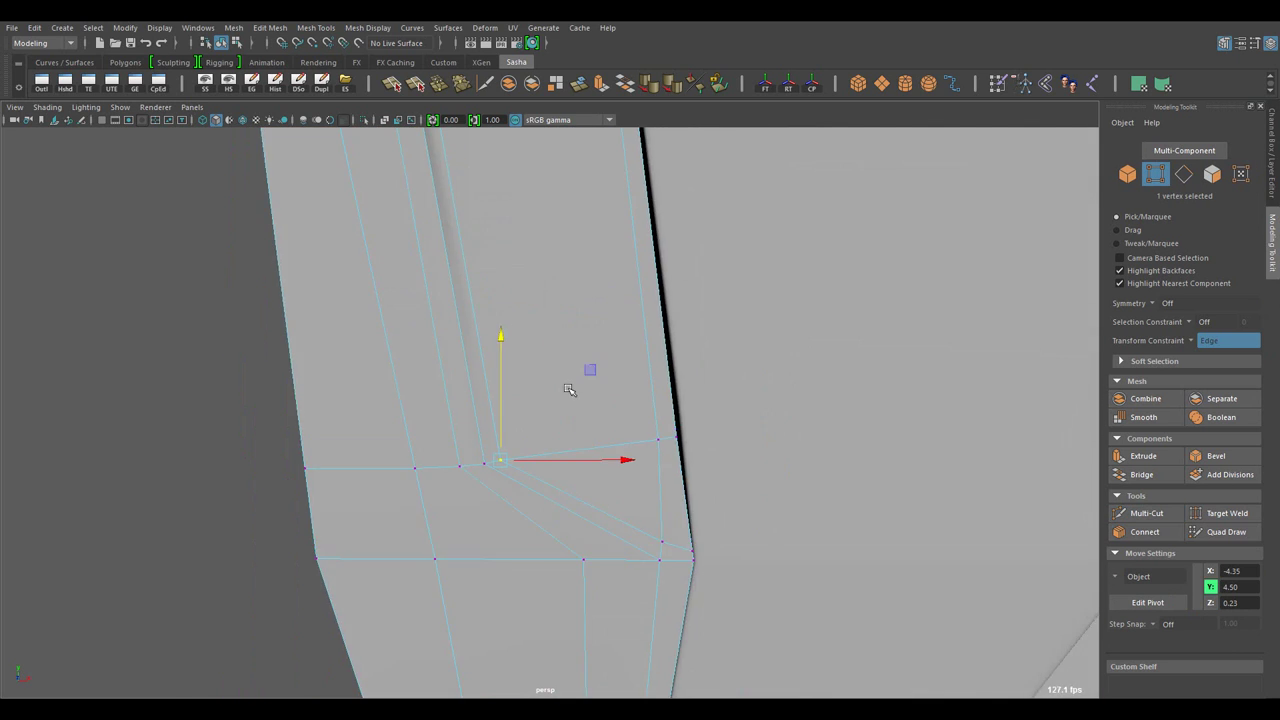
double_click(571, 443)
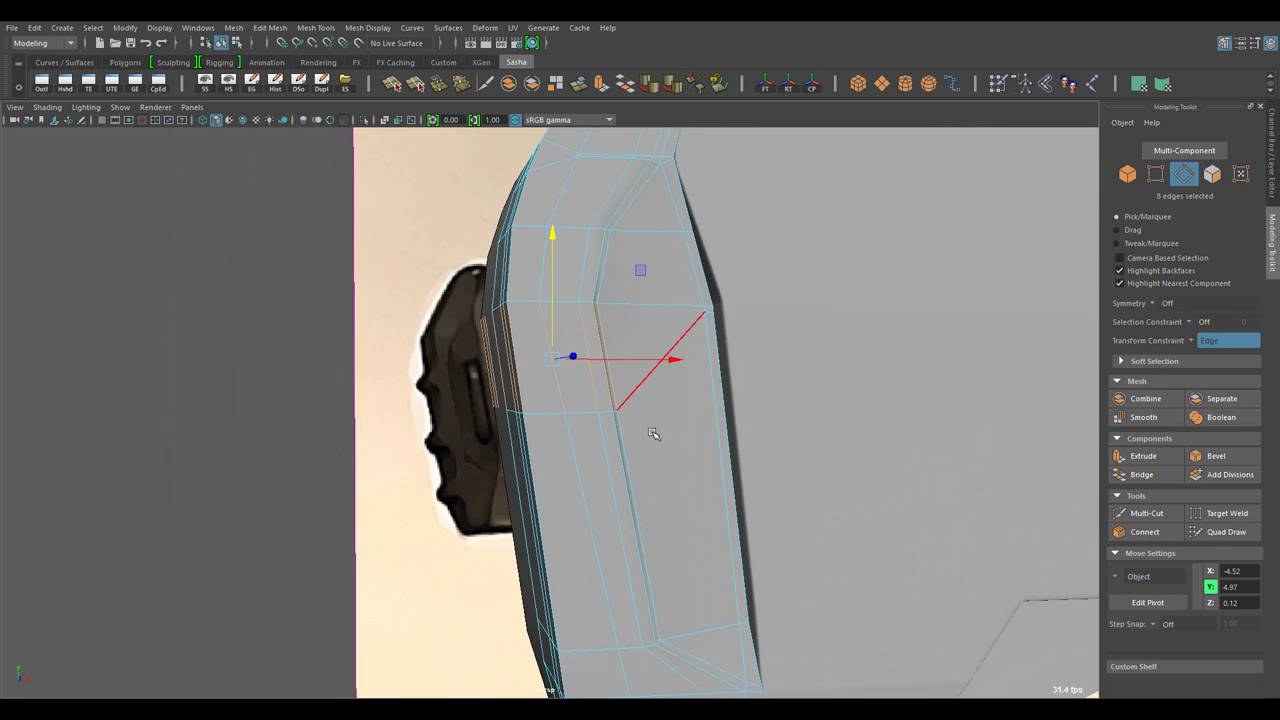
click(1140, 532)
text(w)
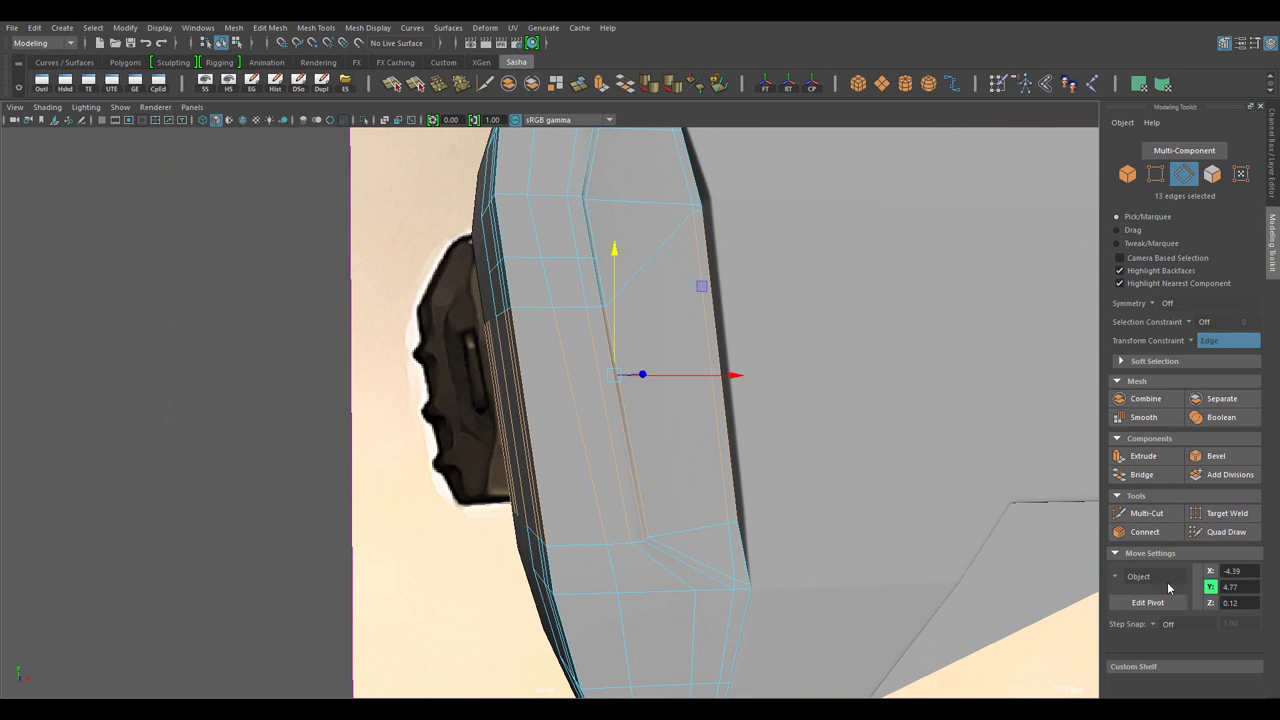
text(2)
key(Return)
drag(957, 568, 937, 554)
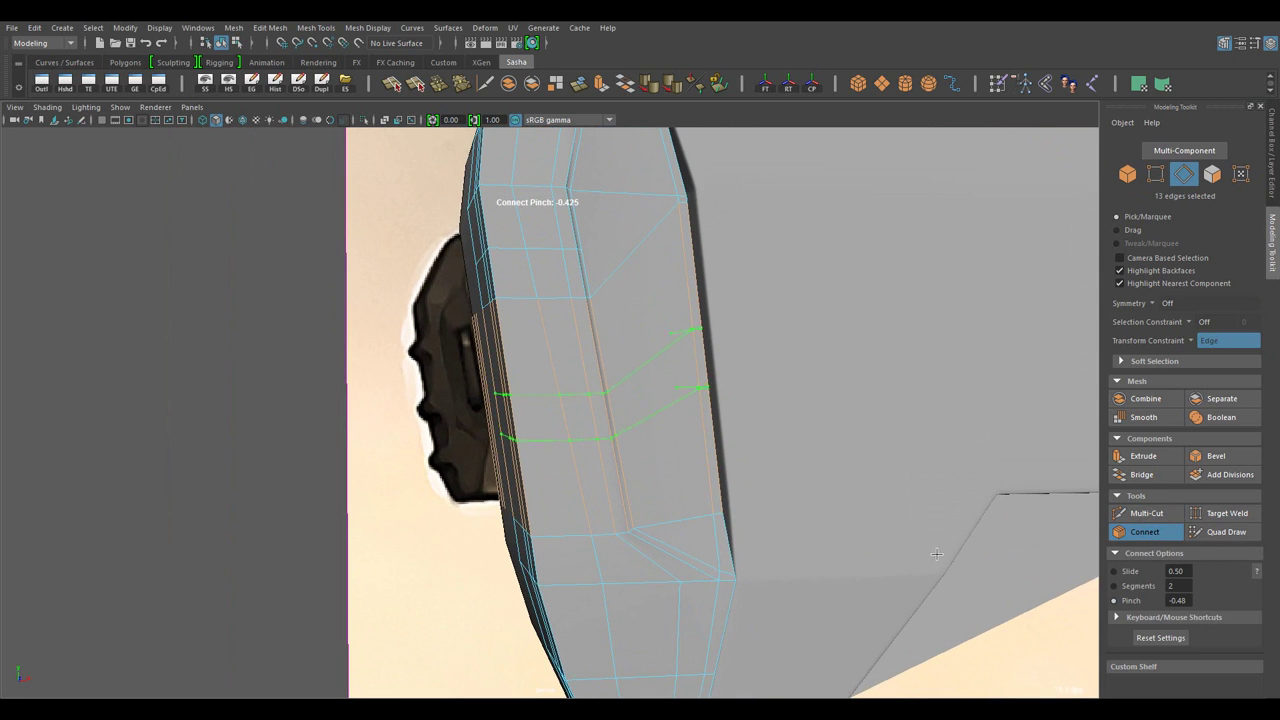
key(w)
- Multi-Cut a connecting edge across the cap's side face and review the whole stock
drag(943, 554, 669, 429)
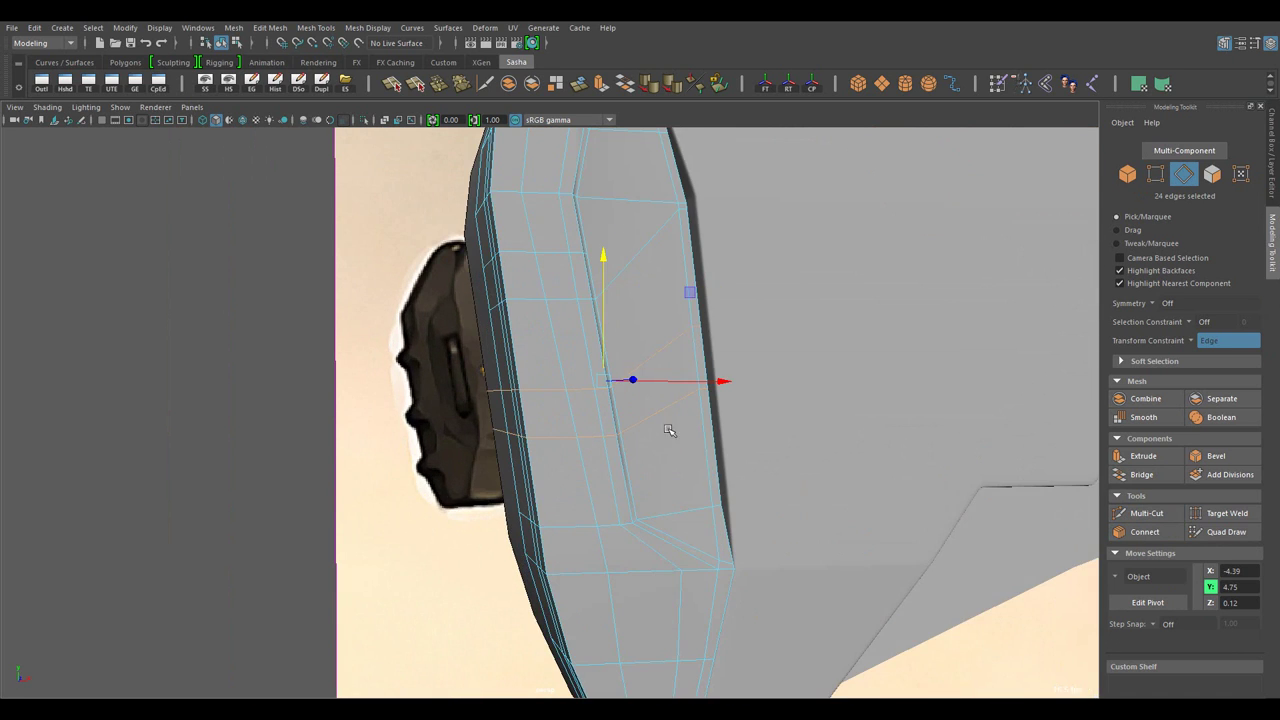
drag(626, 366, 588, 366)
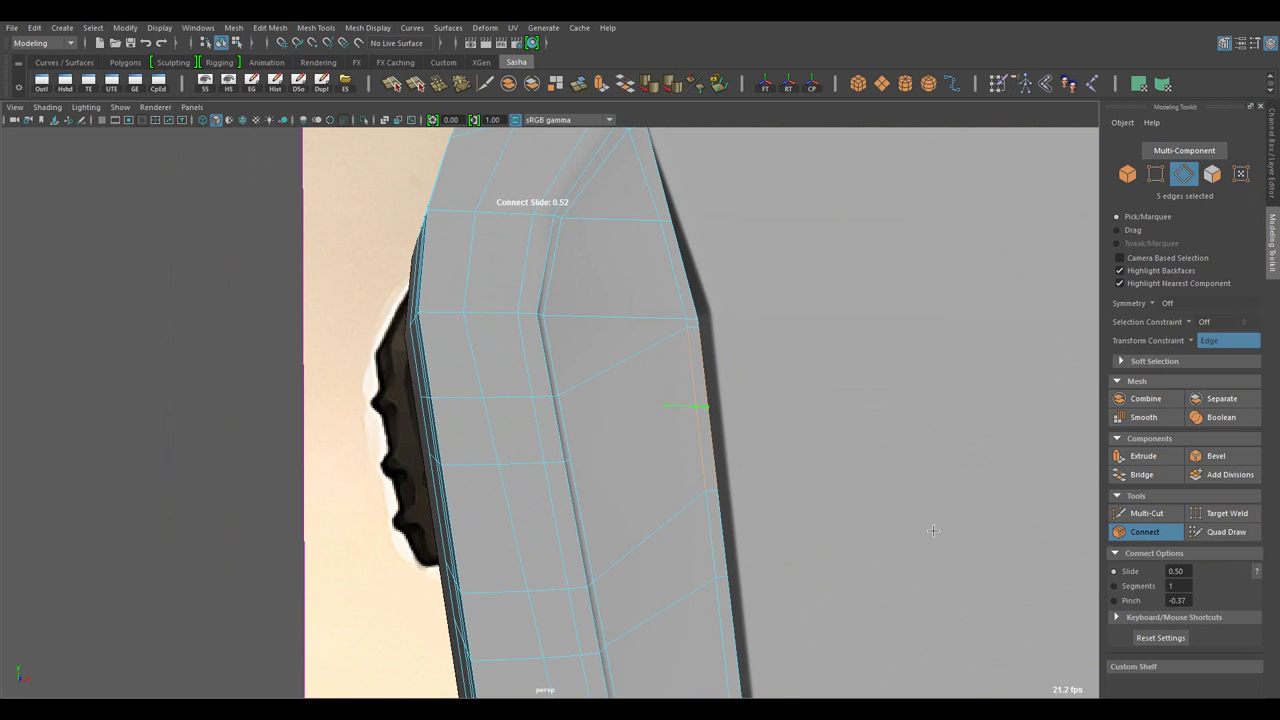
drag(623, 329, 580, 462)
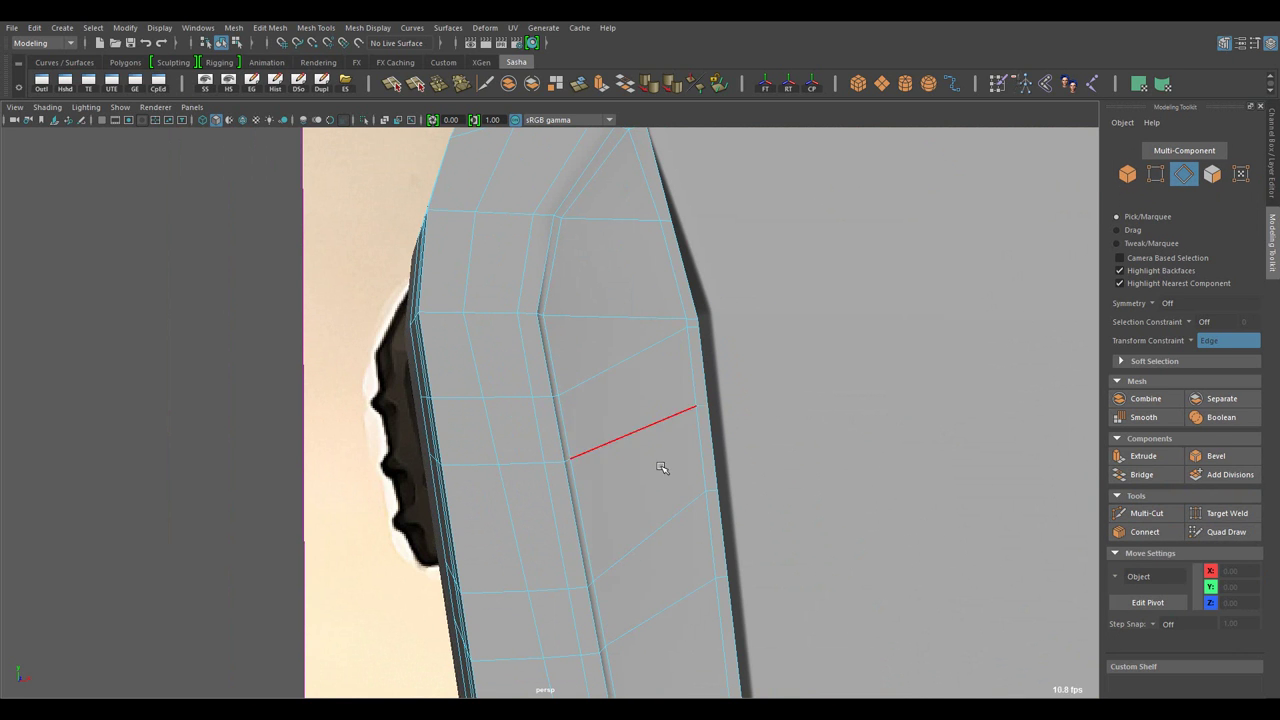
scroll(down, 3)
drag(609, 329, 672, 303)
scroll(down, 3)
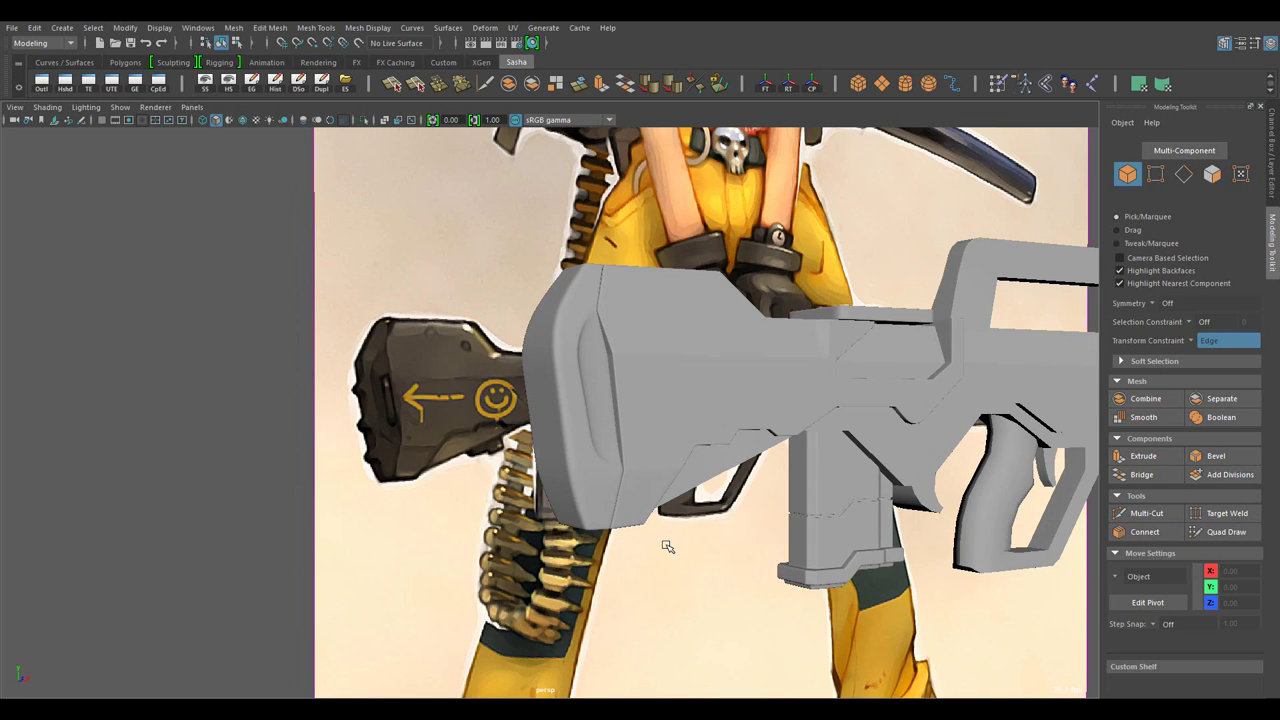
scroll(up, 3)
key(F11)
click(540, 333)
- Convert the cap's border edge loop into a face selection
drag(580, 497, 540, 330)
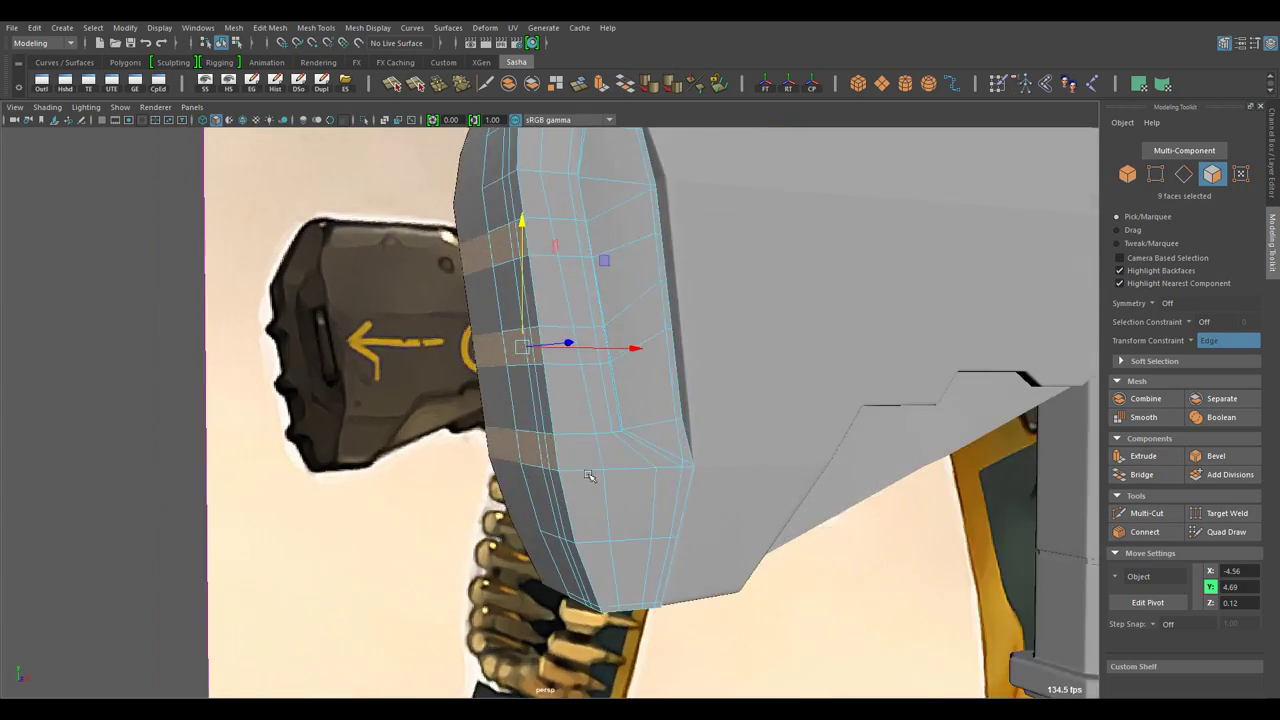
drag(540, 330, 467, 329)
double_click(528, 444)
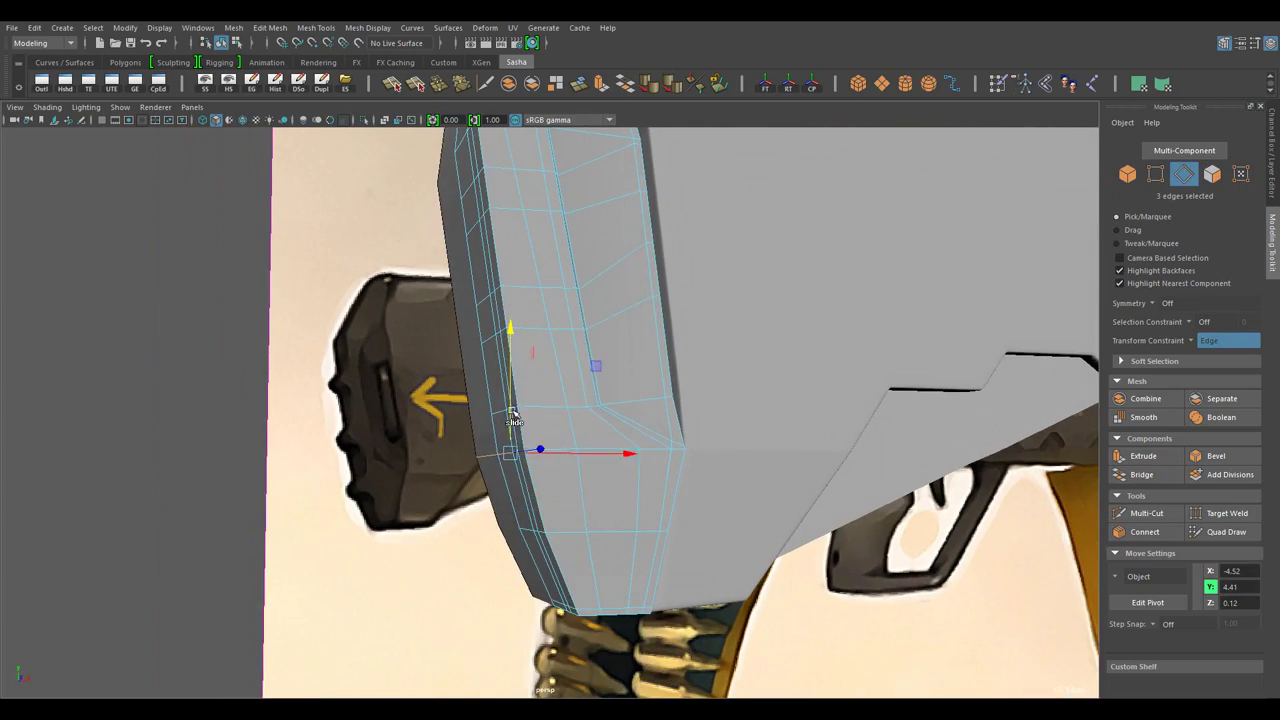
key(ctrl+F11)
drag(512, 415, 580, 379)
click(578, 455)
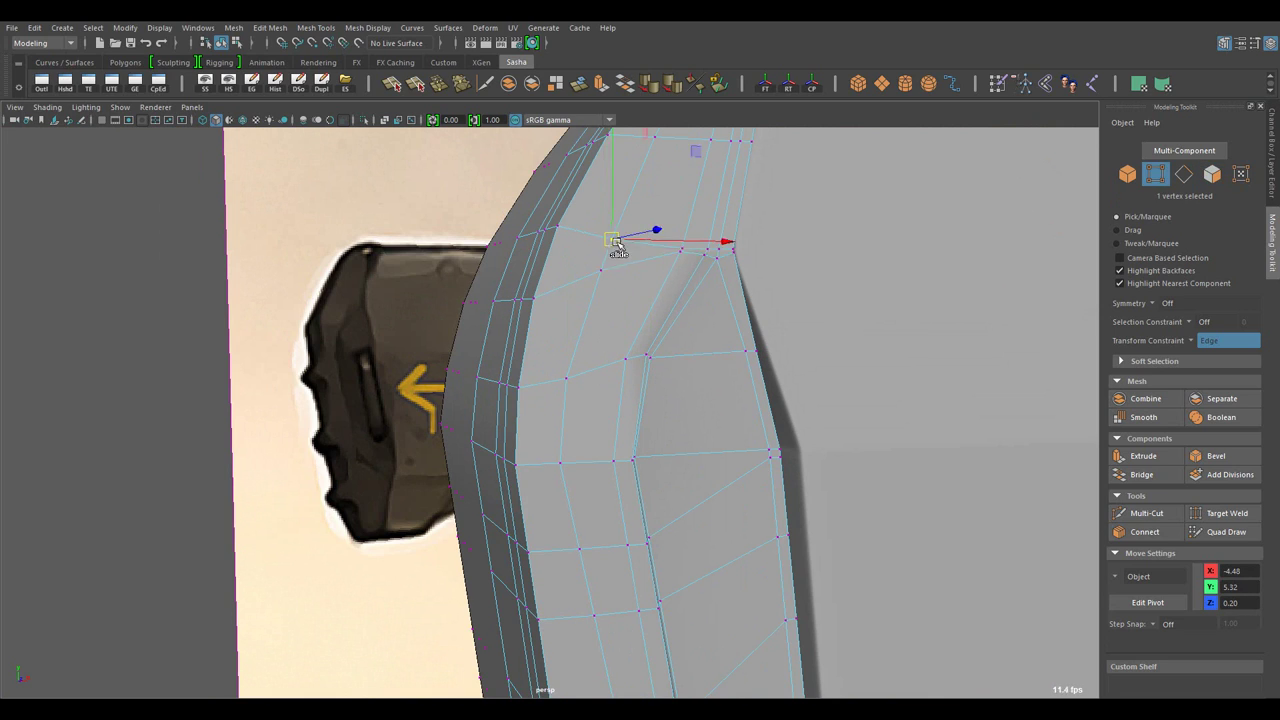
- Pick alternating face bands and extrude them outward along Local Z into four rib blocks
drag(614, 242, 563, 320)
drag(563, 320, 590, 378)
click(595, 543)
drag(595, 543, 572, 369)
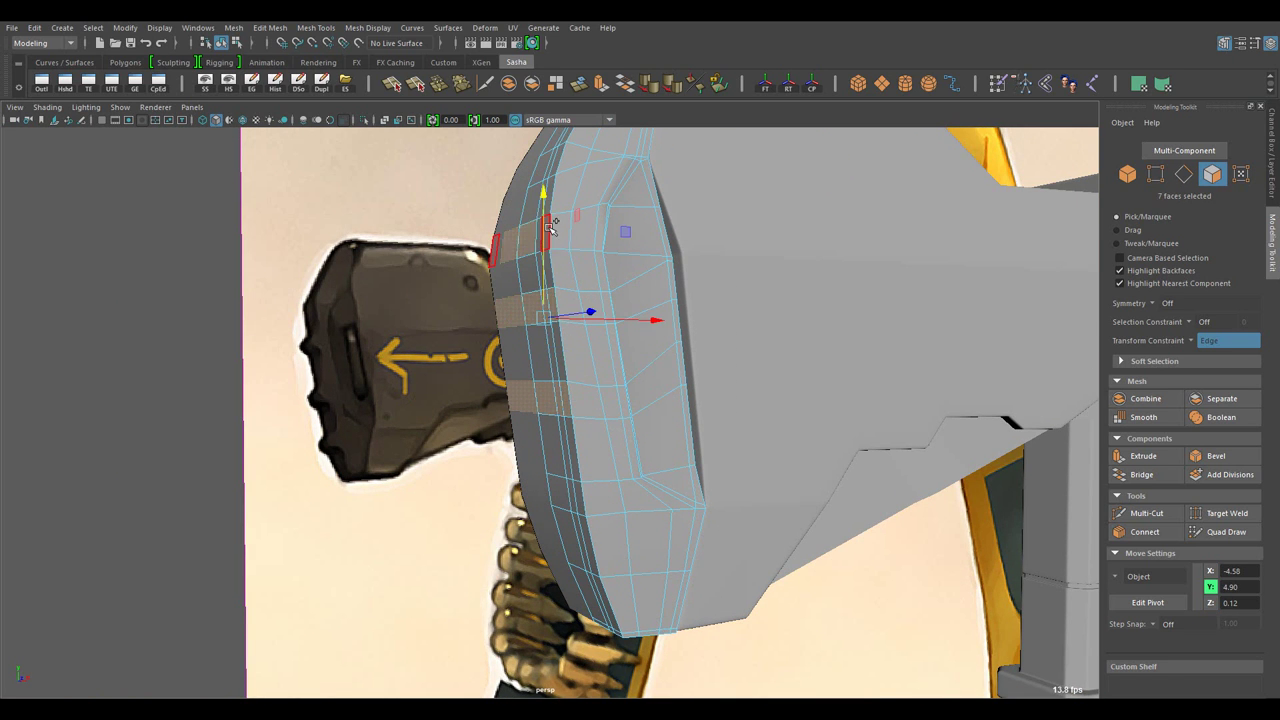
click(594, 398)
drag(594, 398, 700, 480)
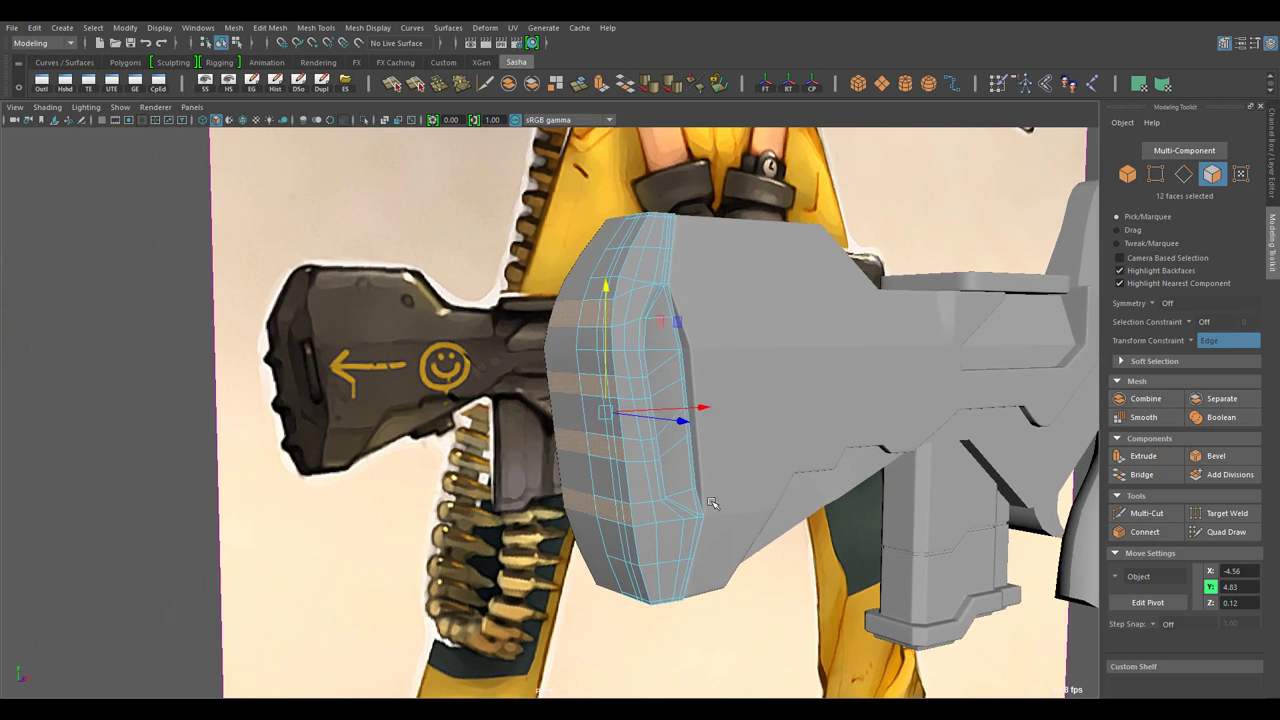
drag(456, 373, 560, 400)
key(w)
- Select and move several rib vertices to reshape the ribs
drag(571, 325, 571, 290)
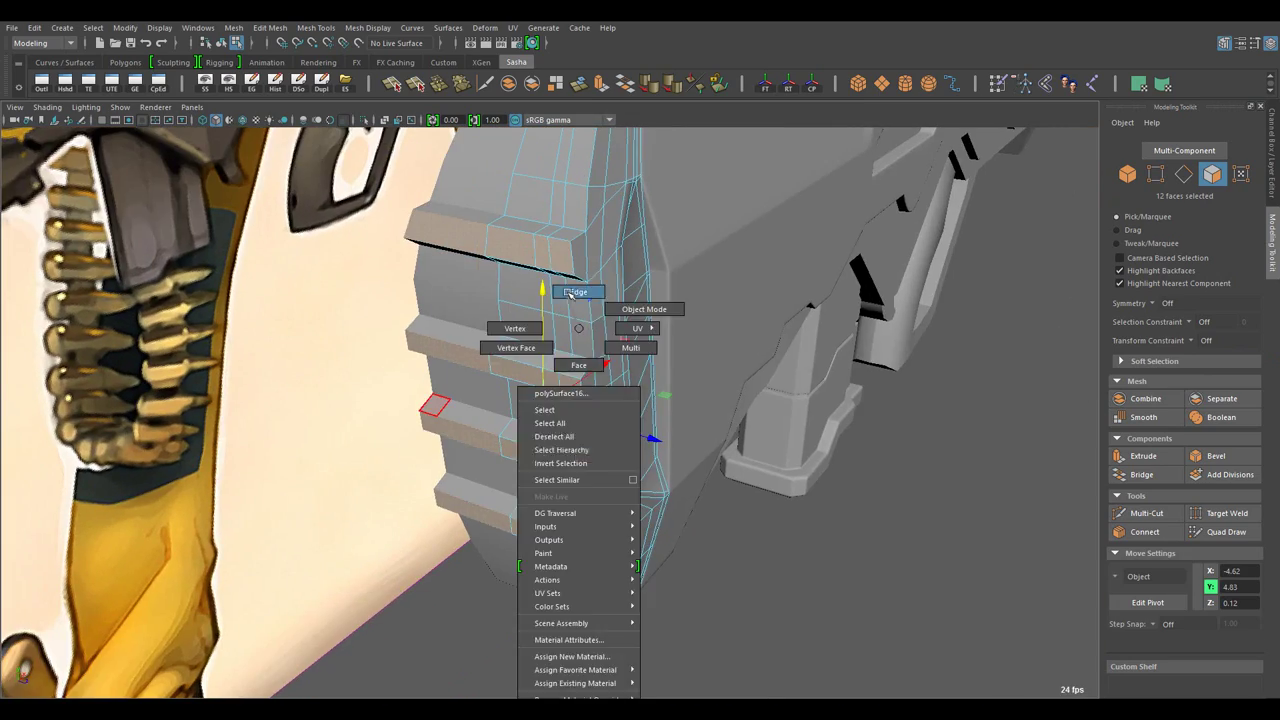
drag(571, 290, 571, 329)
drag(571, 329, 571, 365)
click(643, 337)
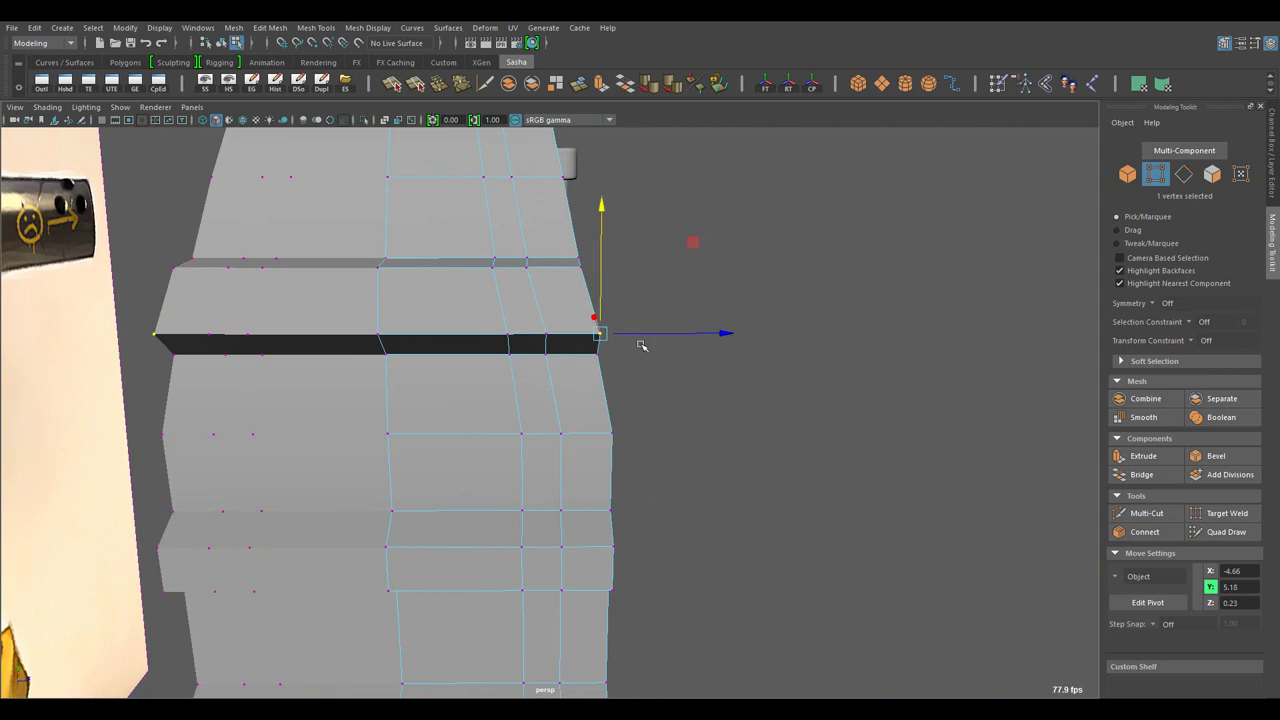
drag(643, 337, 557, 226)
click(447, 333)
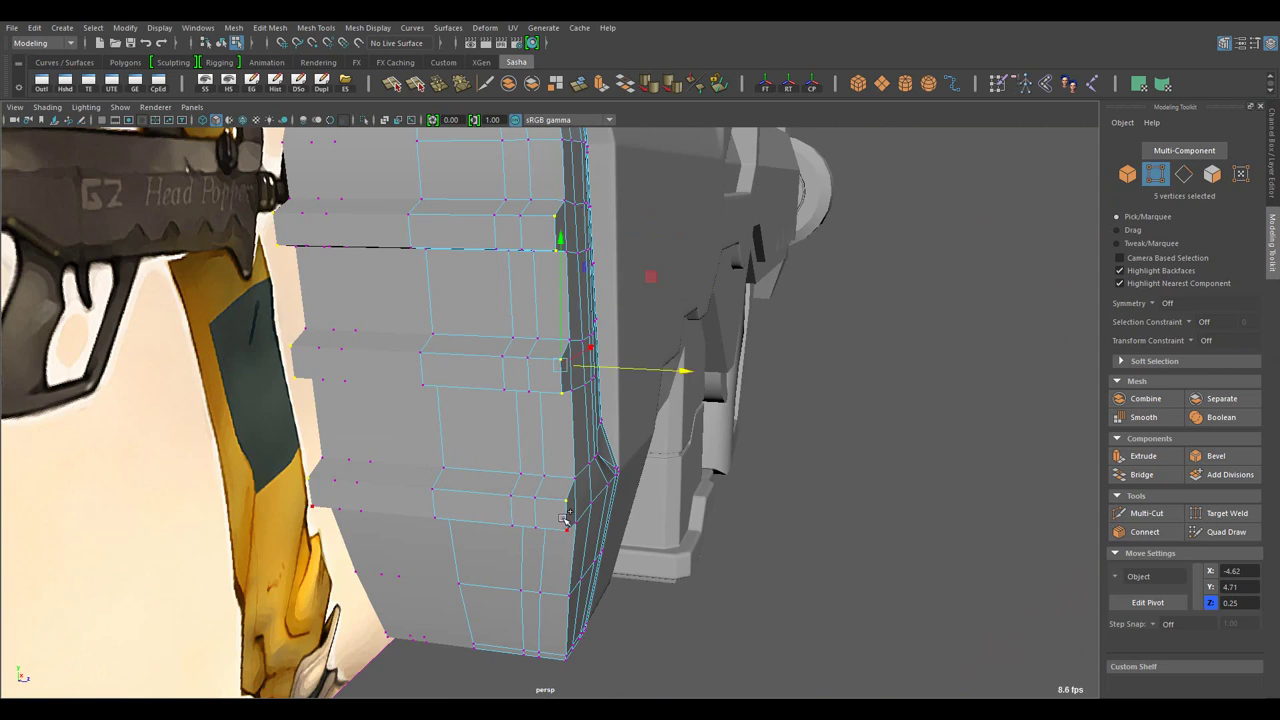
drag(565, 517, 588, 477)
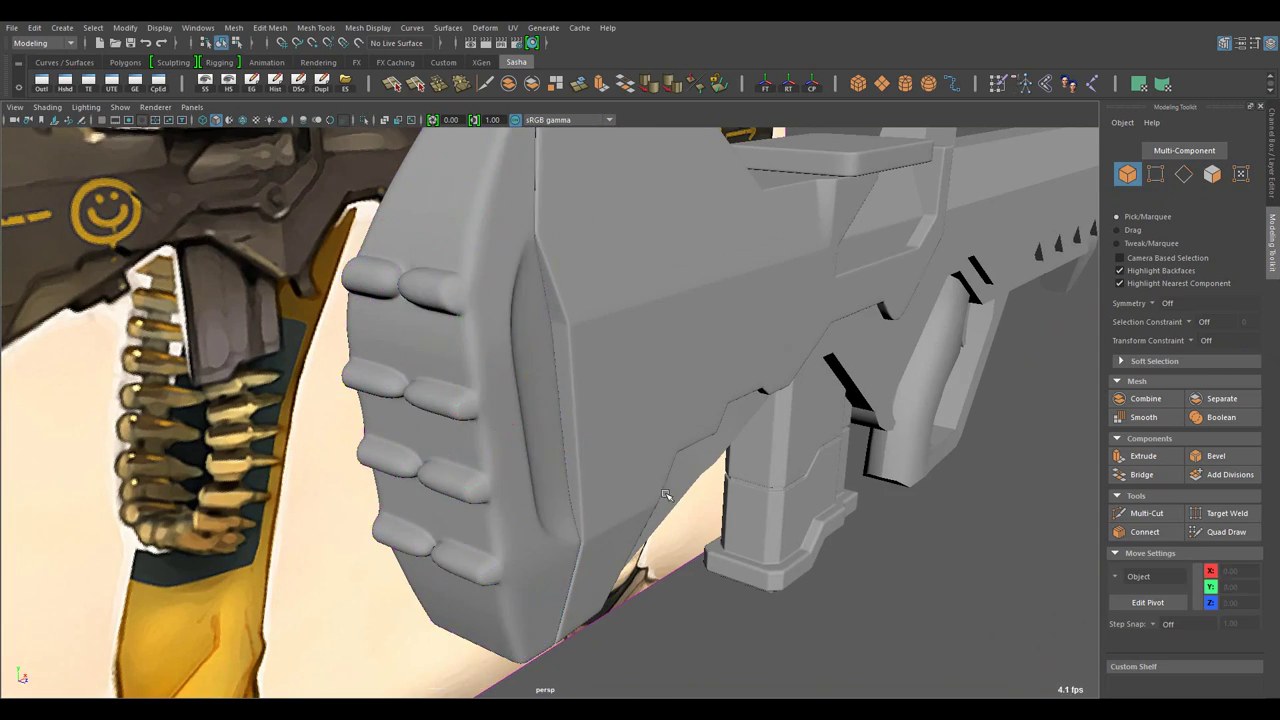
drag(666, 494, 666, 326)
drag(666, 326, 669, 366)
drag(669, 366, 654, 484)
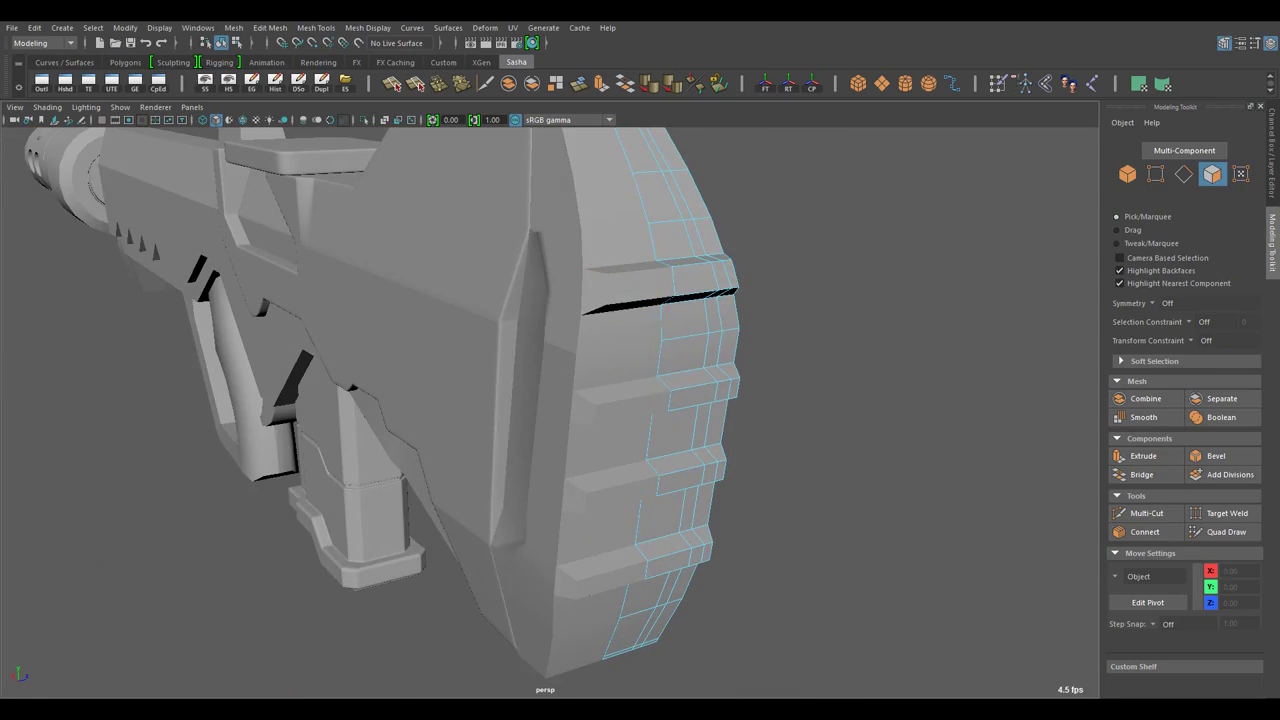
- Add pinched supporting edge loops around a rib and preview the stock smoothed
drag(882, 363, 566, 378)
key(F8)
click(694, 437)
key(1)
key(F10)
click(579, 381)
double_click(579, 381)
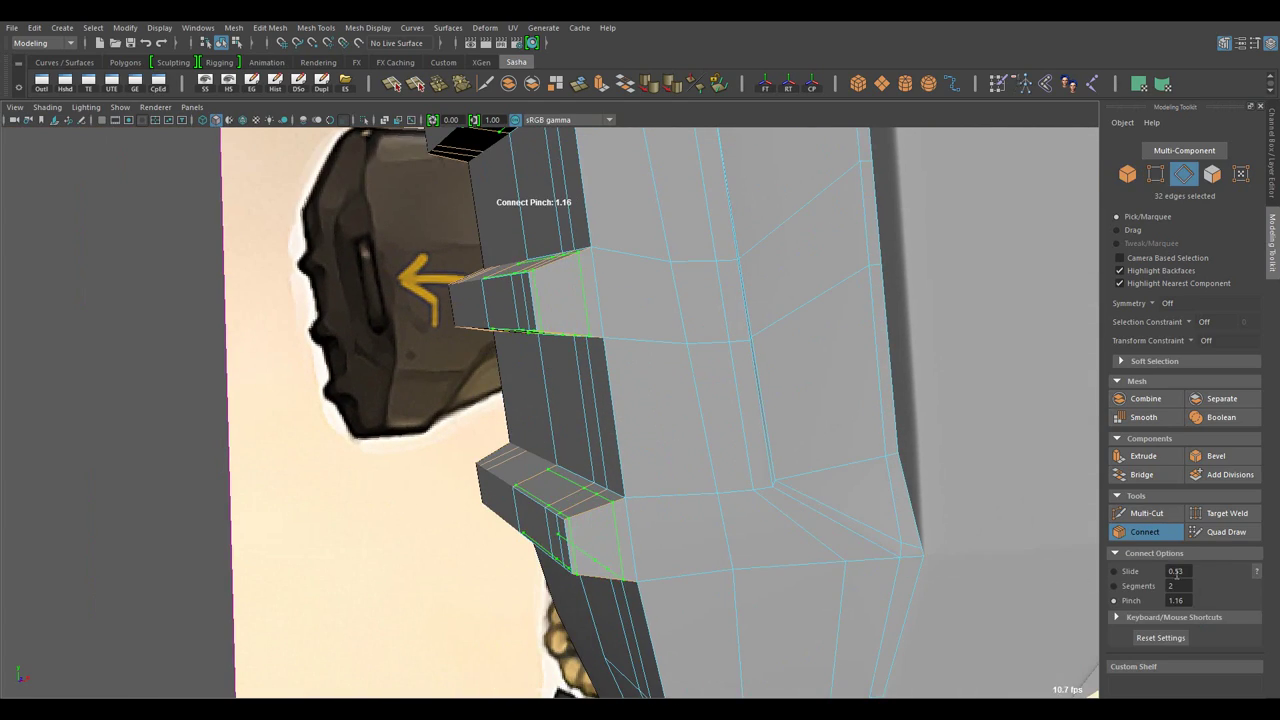
drag(700, 400, 760, 330)
key(3)
- Isolate the stock, then view the ribbed stock up close with smooth preview on
drag(837, 337, 913, 318)
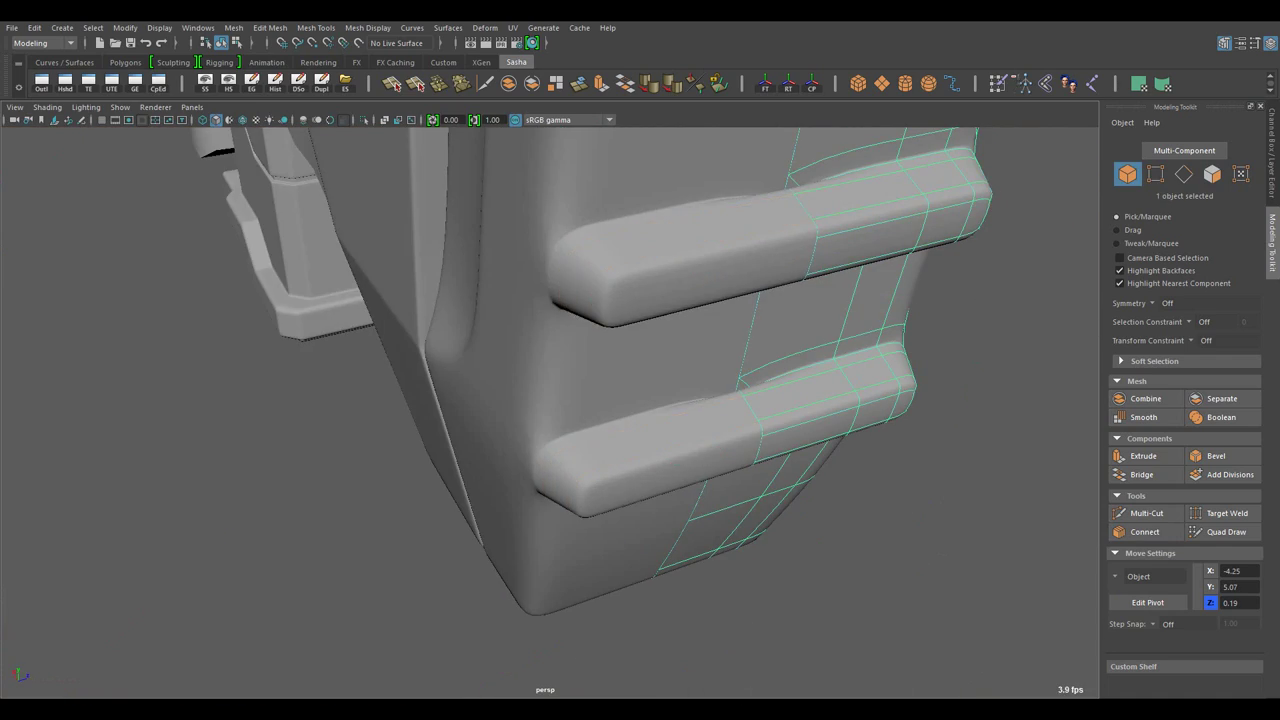
key(1)
key(ctrl+1)
drag(786, 346, 570, 538)
key(F11)
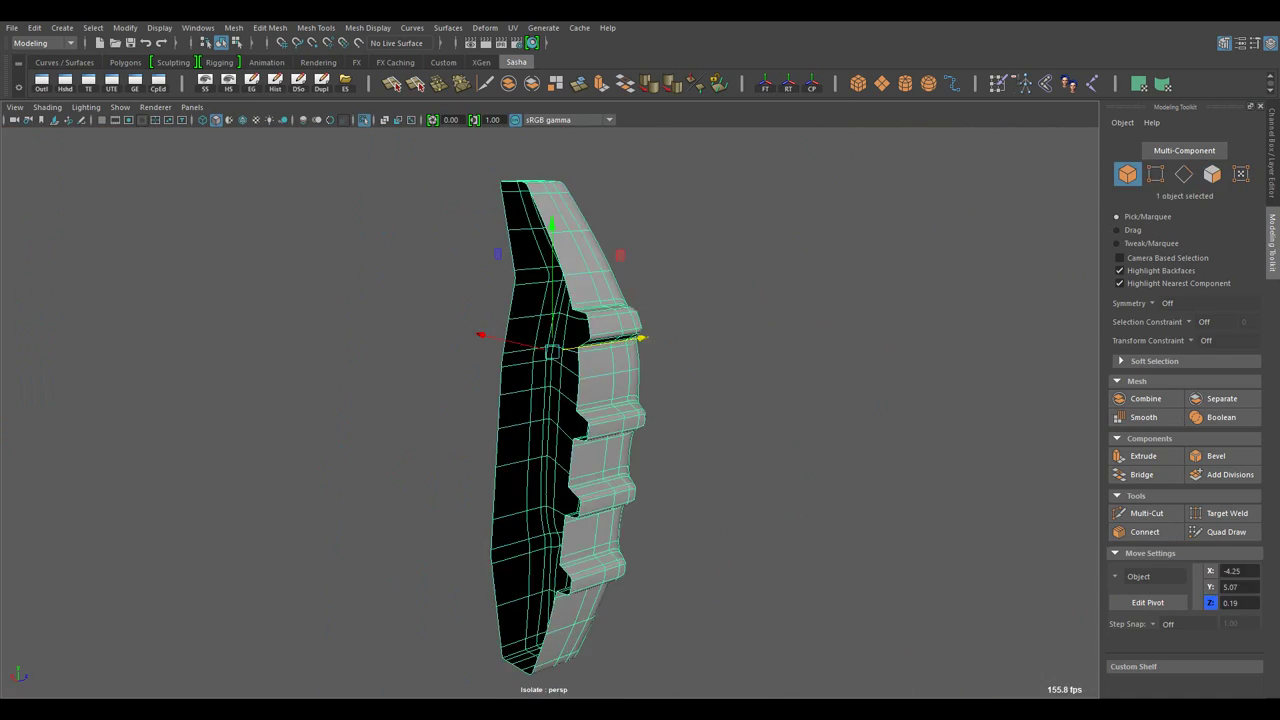
key(ctrl+1)
key(3)
drag(640, 400, 600, 420)
drag(600, 420, 664, 422)
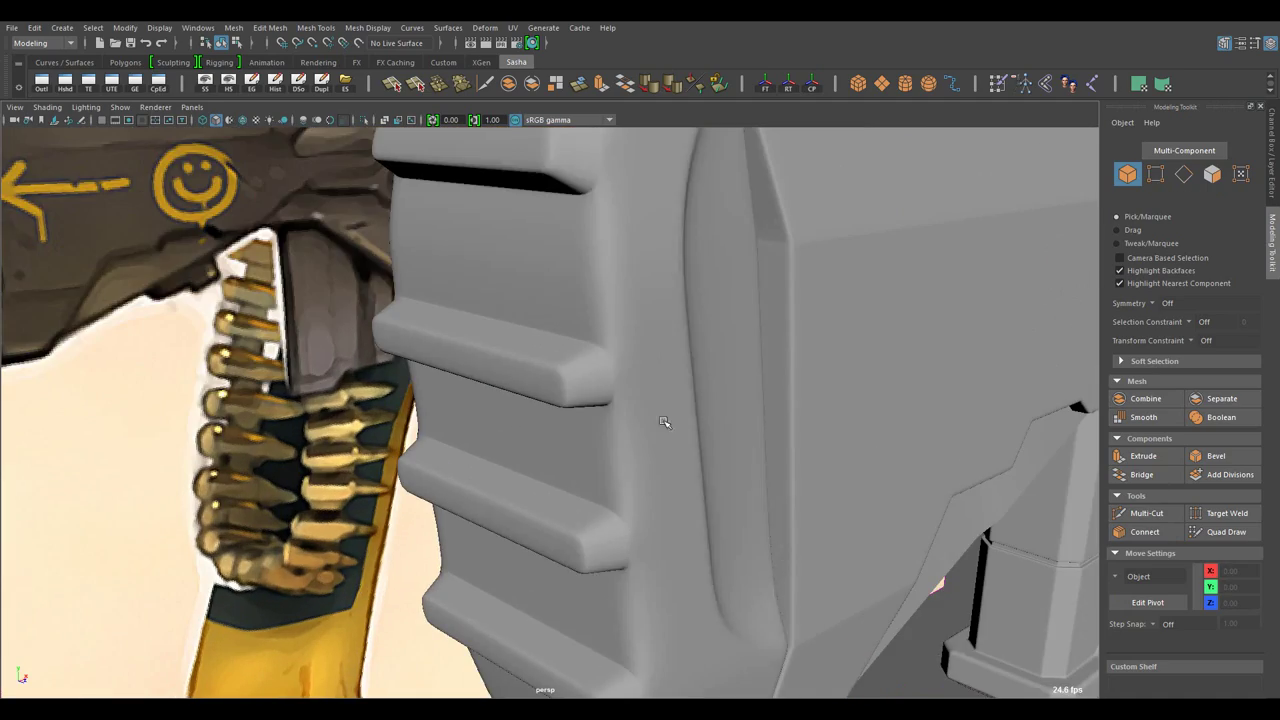
- Select vertices at a rib's corner and lower edge on the unsmoothed cage
drag(656, 416, 620, 358)
key(F9)
click(620, 358)
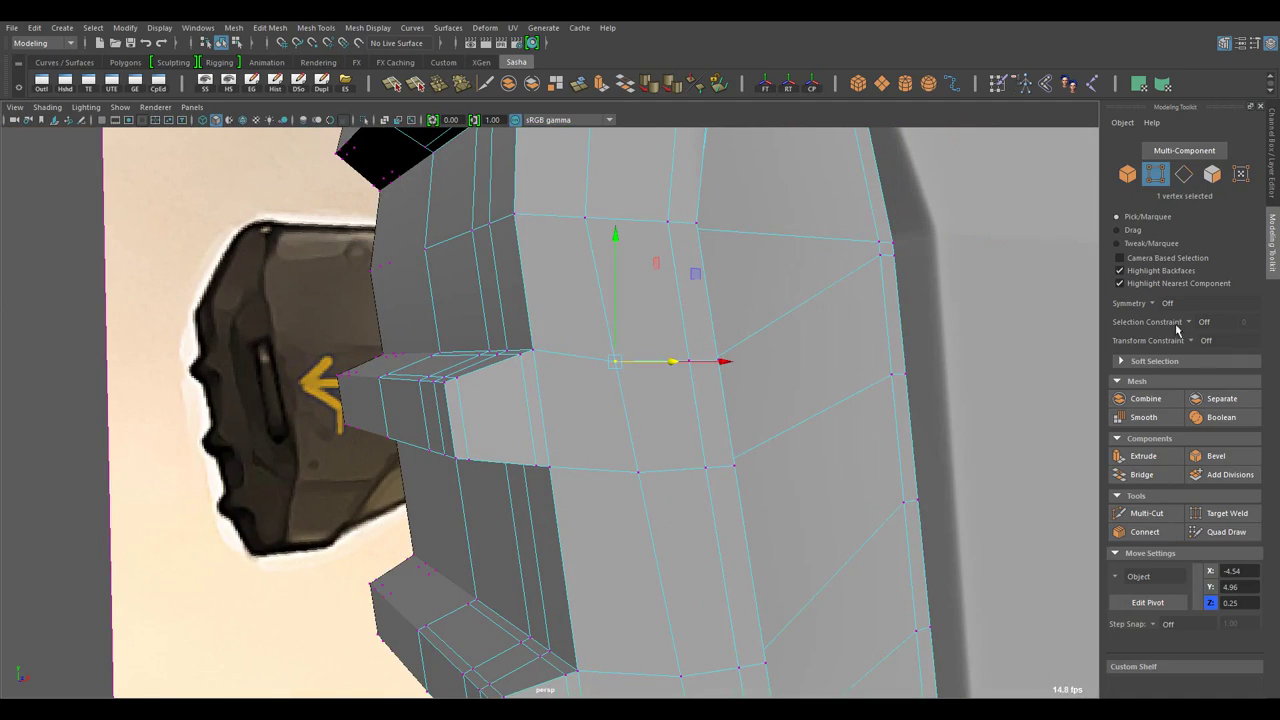
drag(718, 372, 555, 352)
click(690, 195)
- Select several rib edge loops and insert connecting edge loops across the ribs
key(F10)
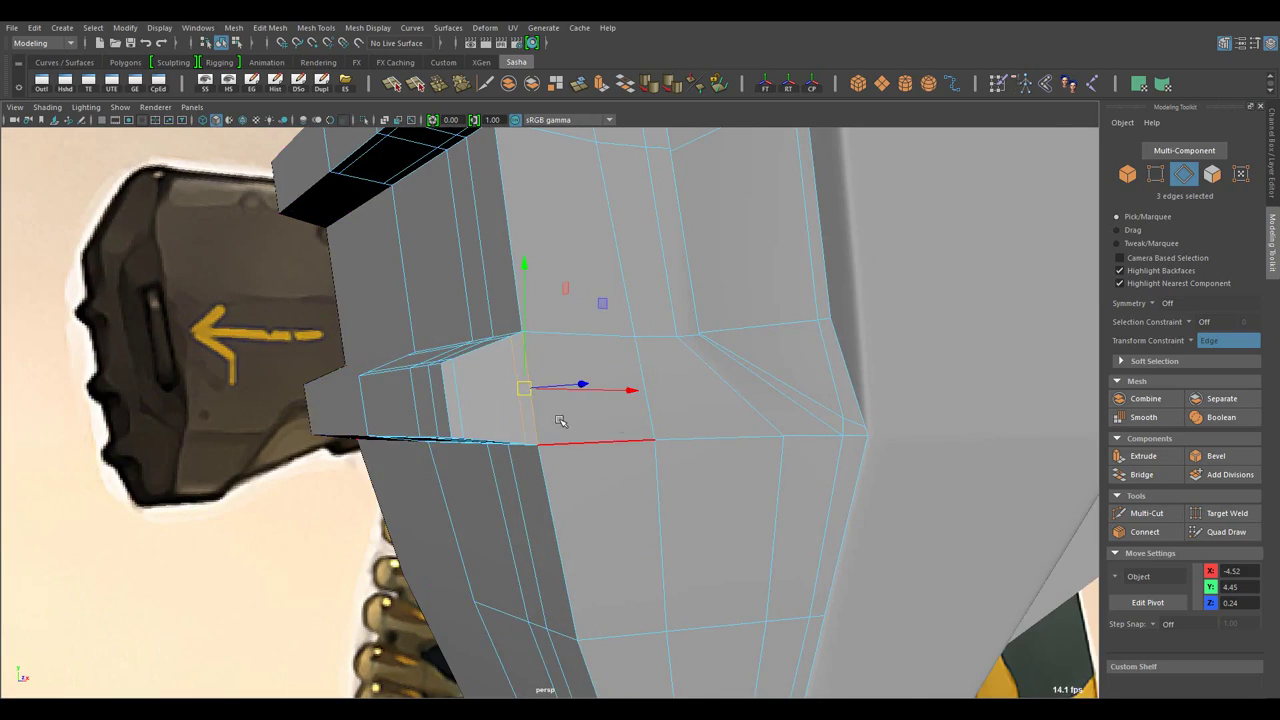
double_click(560, 420)
drag(560, 420, 538, 410)
double_click(657, 444)
key(4)
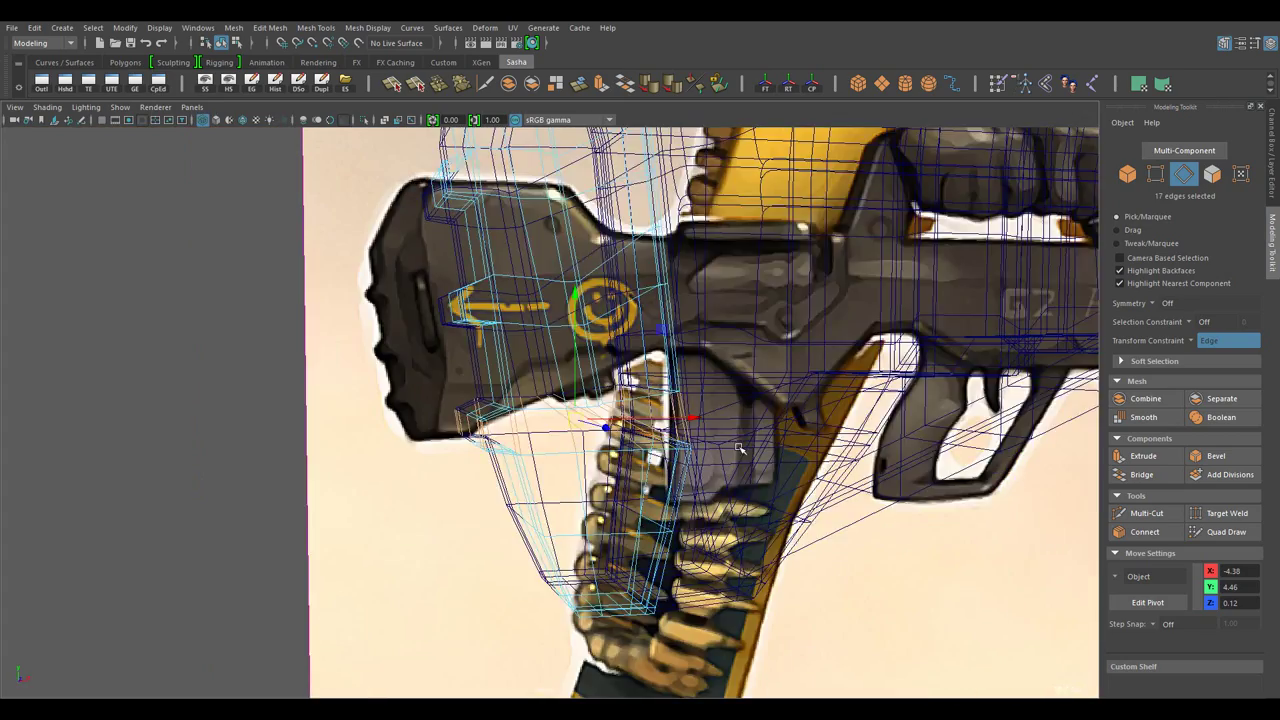
key(5)
double_click(538, 410)
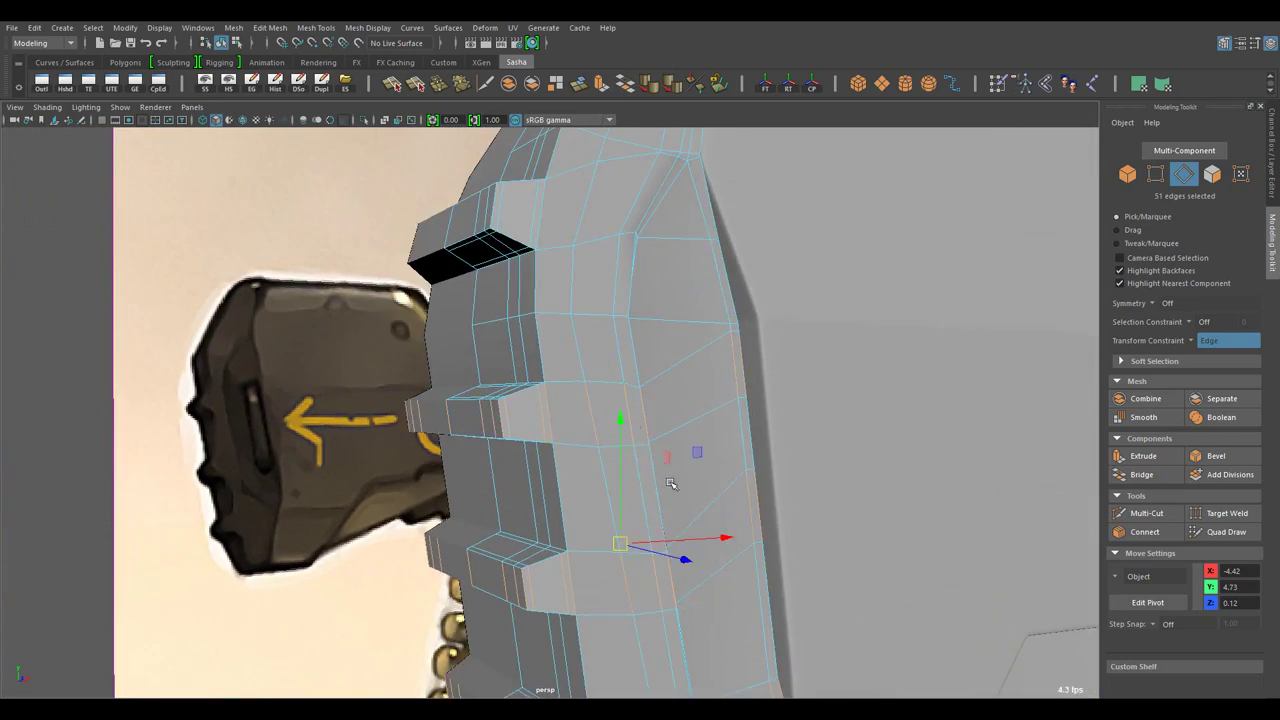
drag(662, 428, 714, 408)
double_click(714, 408)
key(4)
key(5)
drag(684, 314, 820, 440)
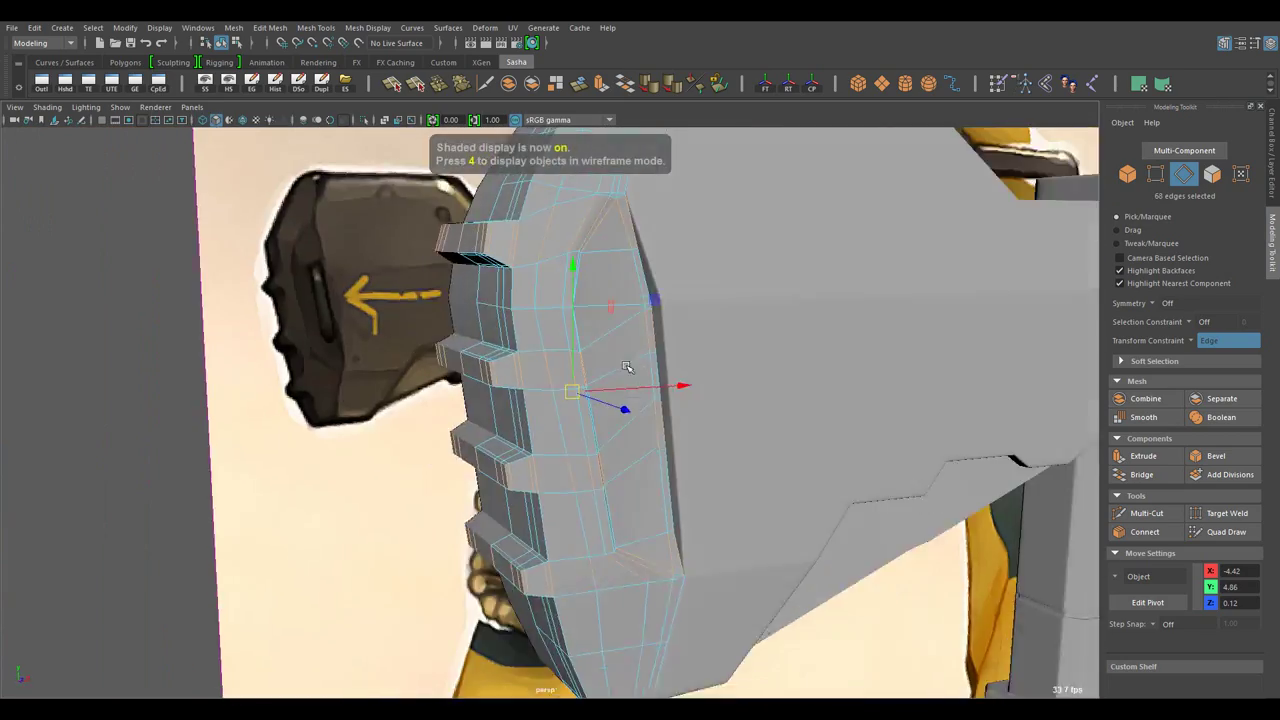
drag(820, 440, 864, 484)
- Isolate the stock by itself in vertex mode and orbit in to keep reshaping its ribs
drag(578, 302, 620, 450)
scroll(up, 3)
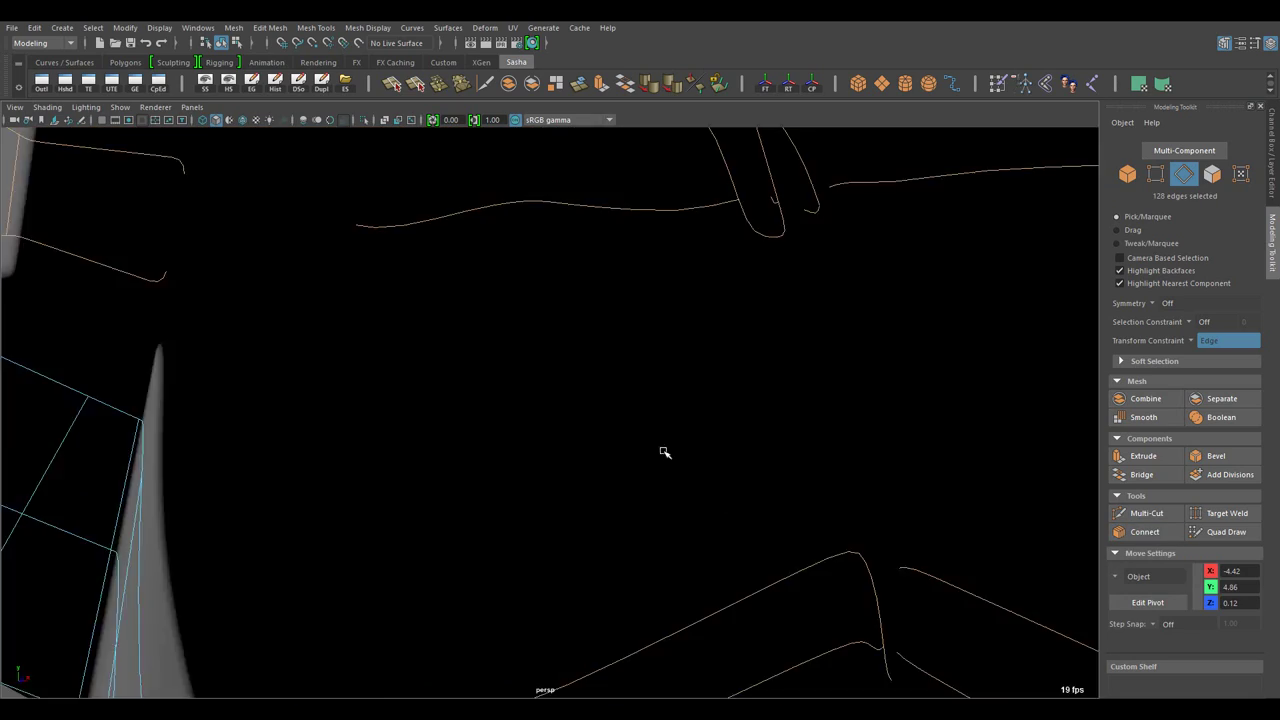
scroll(up, 3)
key(F9)
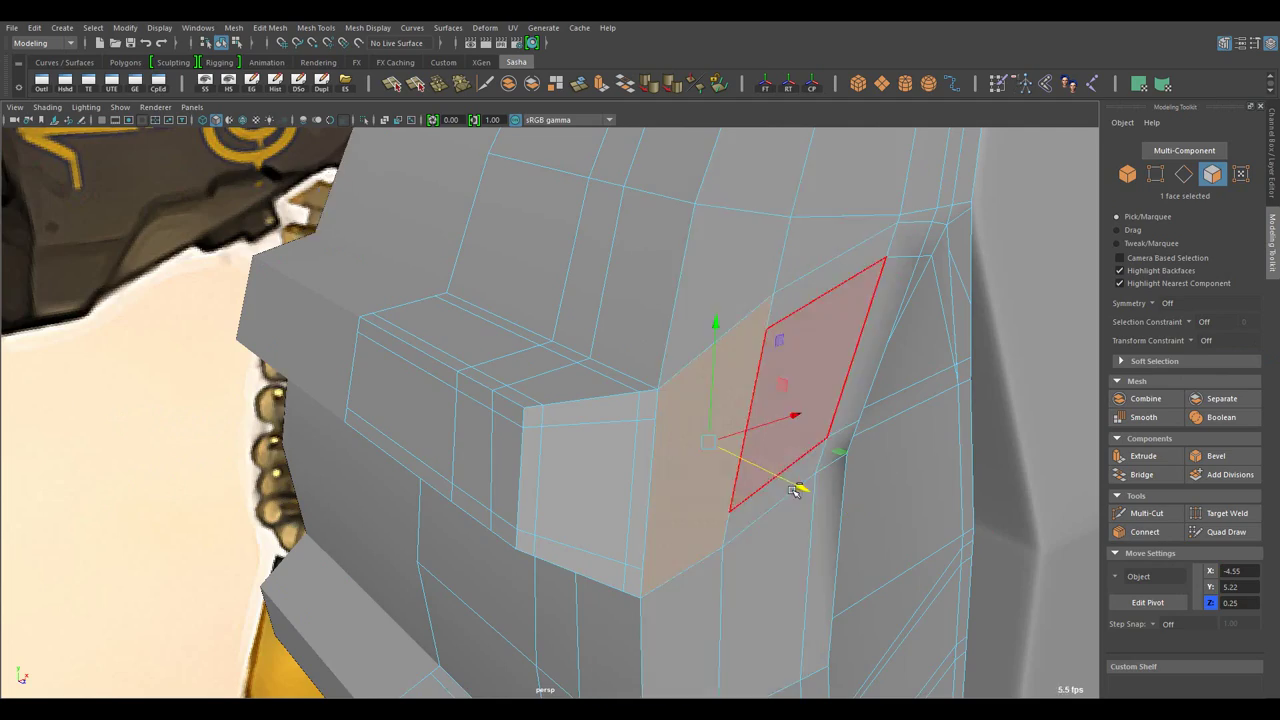
click(568, 383)
key(ctrl+1)
scroll(up, 3)
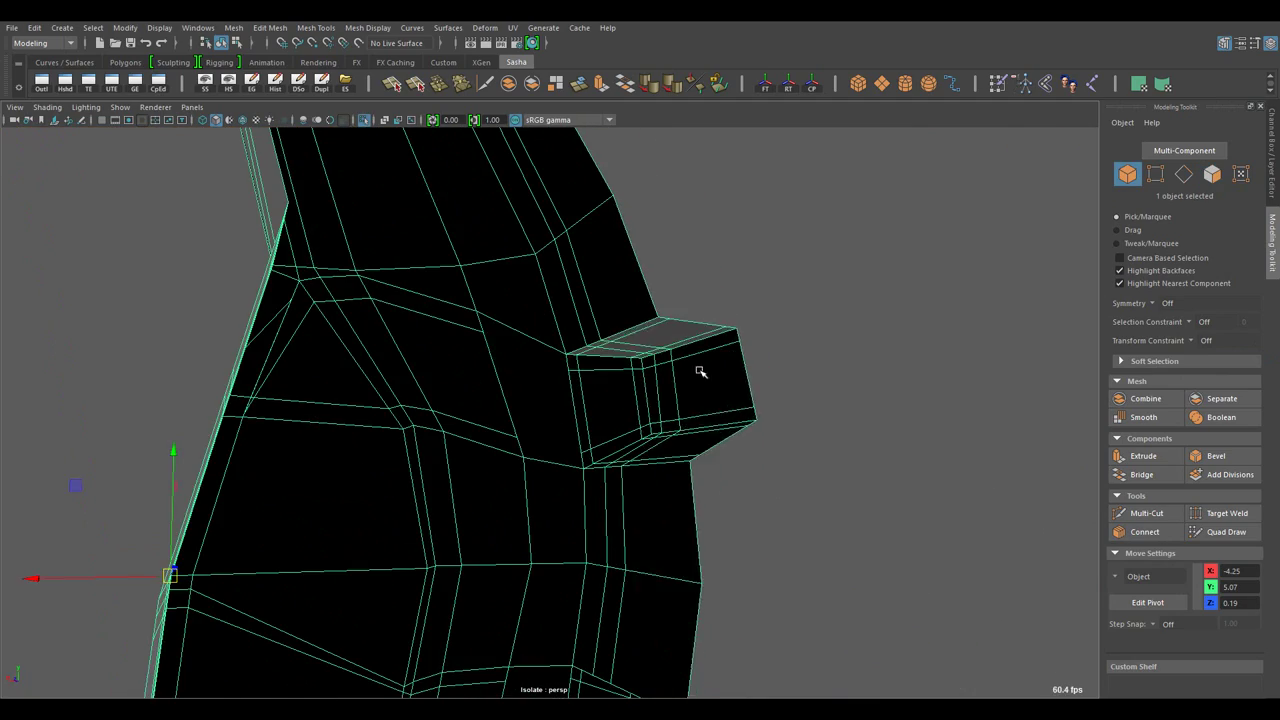
drag(666, 302, 537, 348)
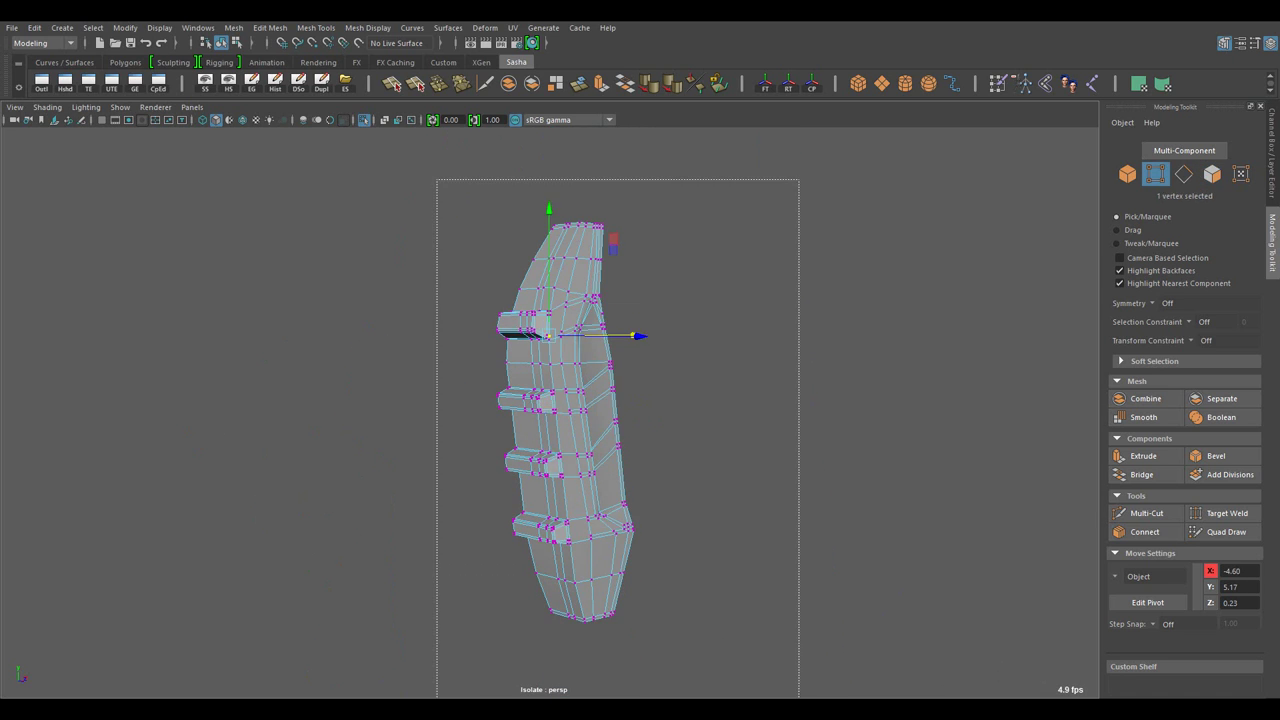
- Turn on the Poly Count readout in the Heads Up Display
click(156, 28)
click(387, 216)
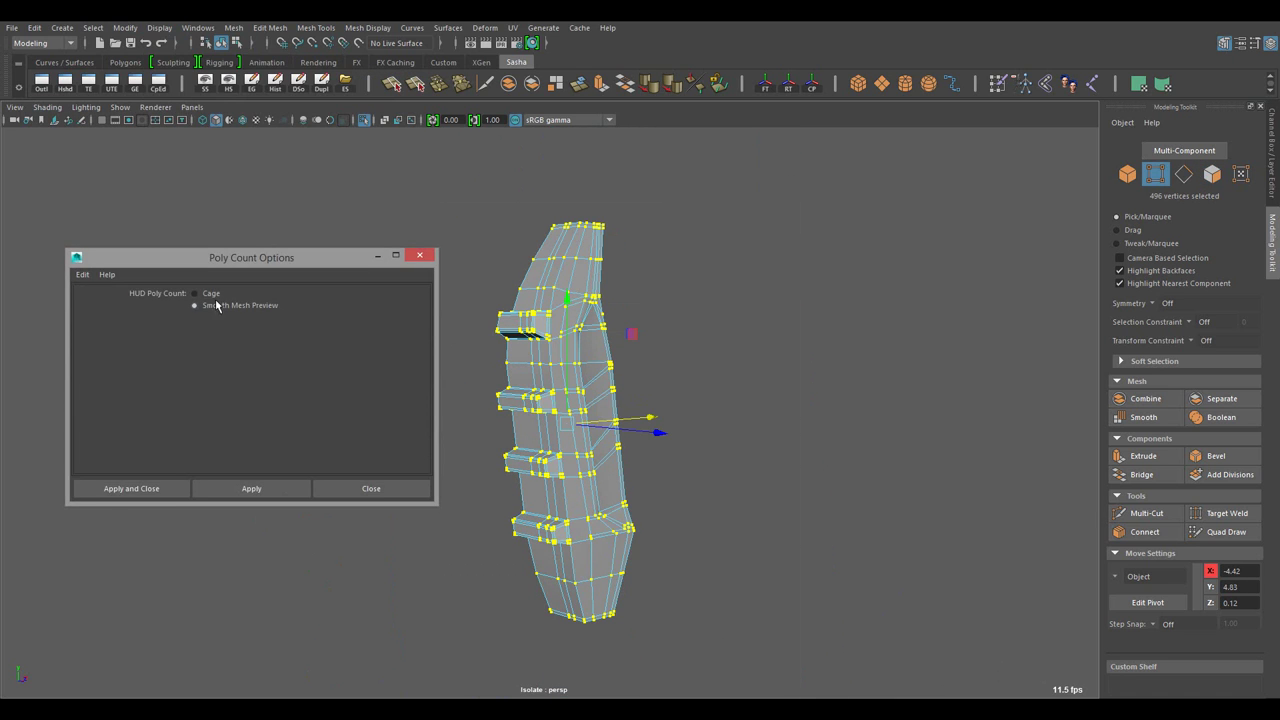
click(351, 488)
click(159, 27)
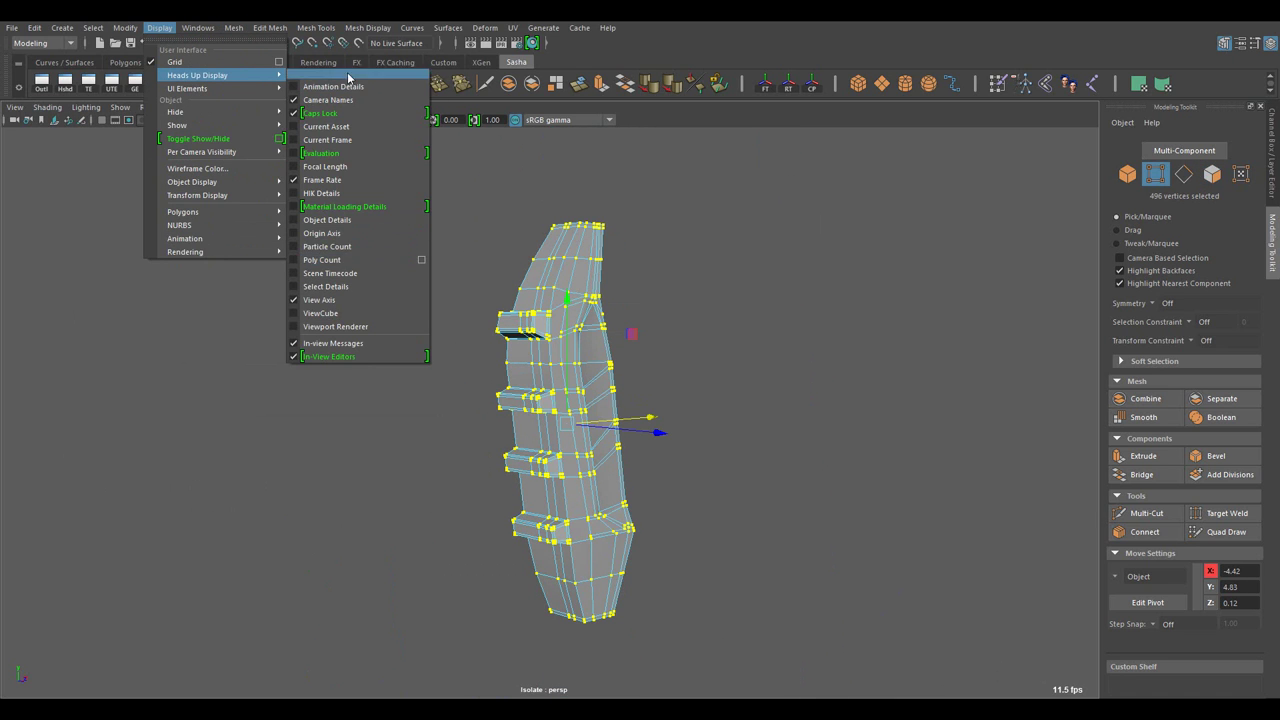
click(377, 76)
- Select all the stock's vertices and merge overlapping ones, dropping the count to 58,734 vertices
drag(203, 253, 486, 375)
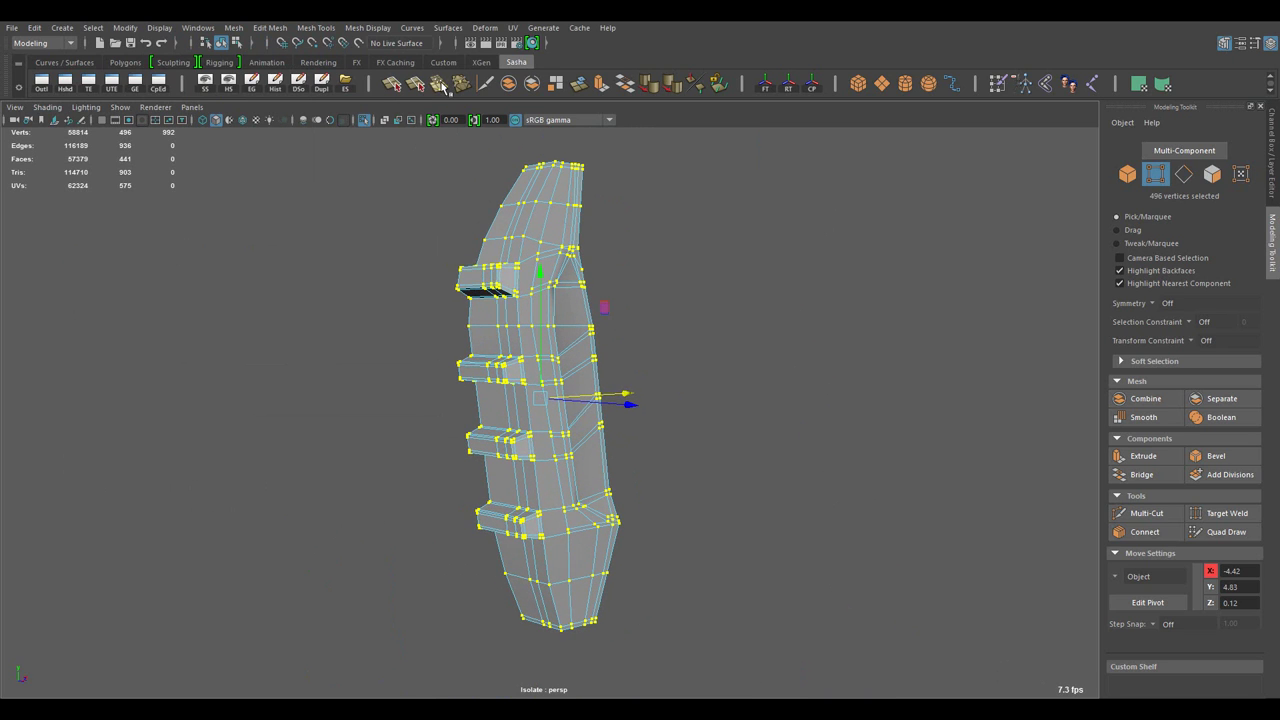
drag(571, 323, 629, 300)
scroll(up, 3)
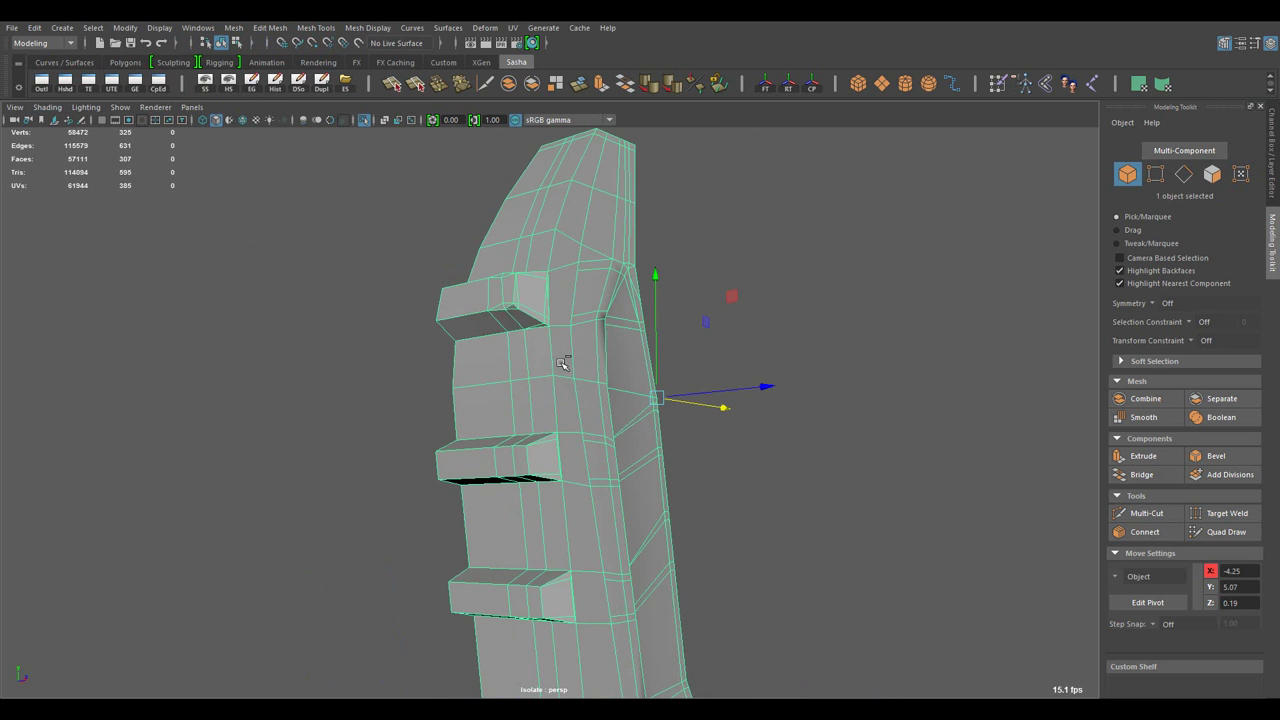
drag(563, 363, 590, 410)
key(ctrl+F9)
scroll(up, 3)
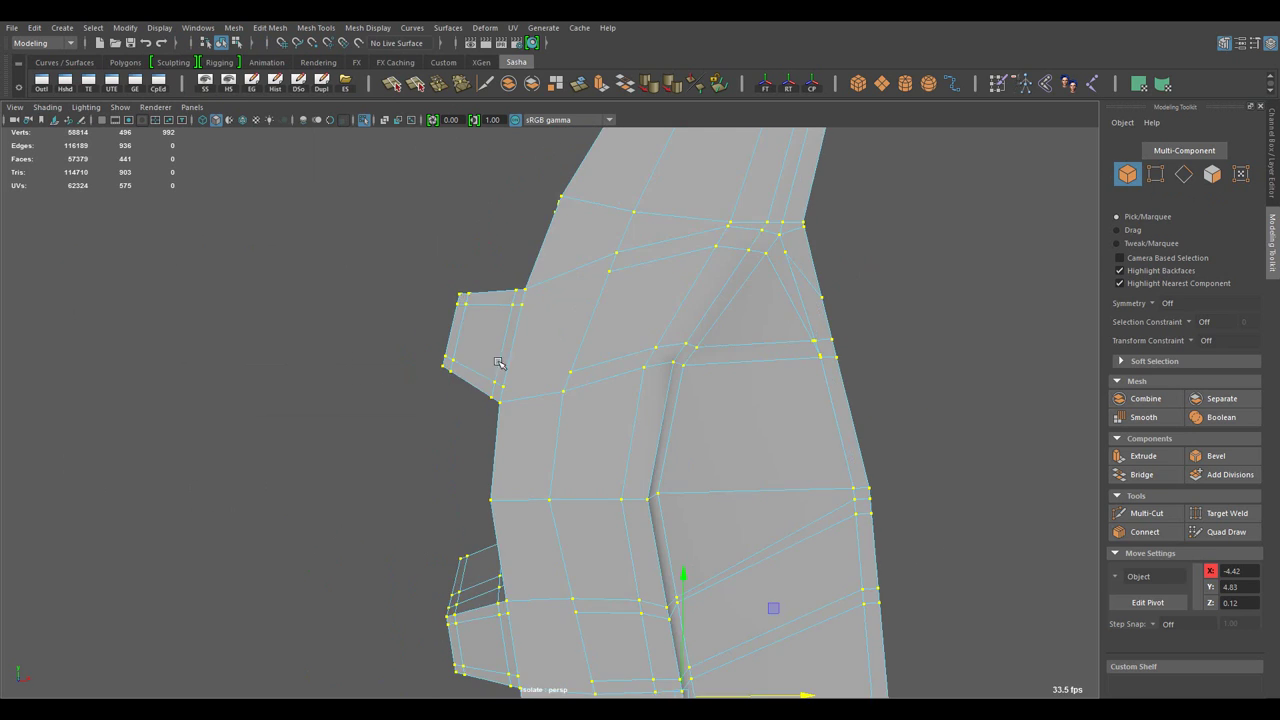
drag(463, 297, 586, 306)
drag(586, 306, 586, 263)
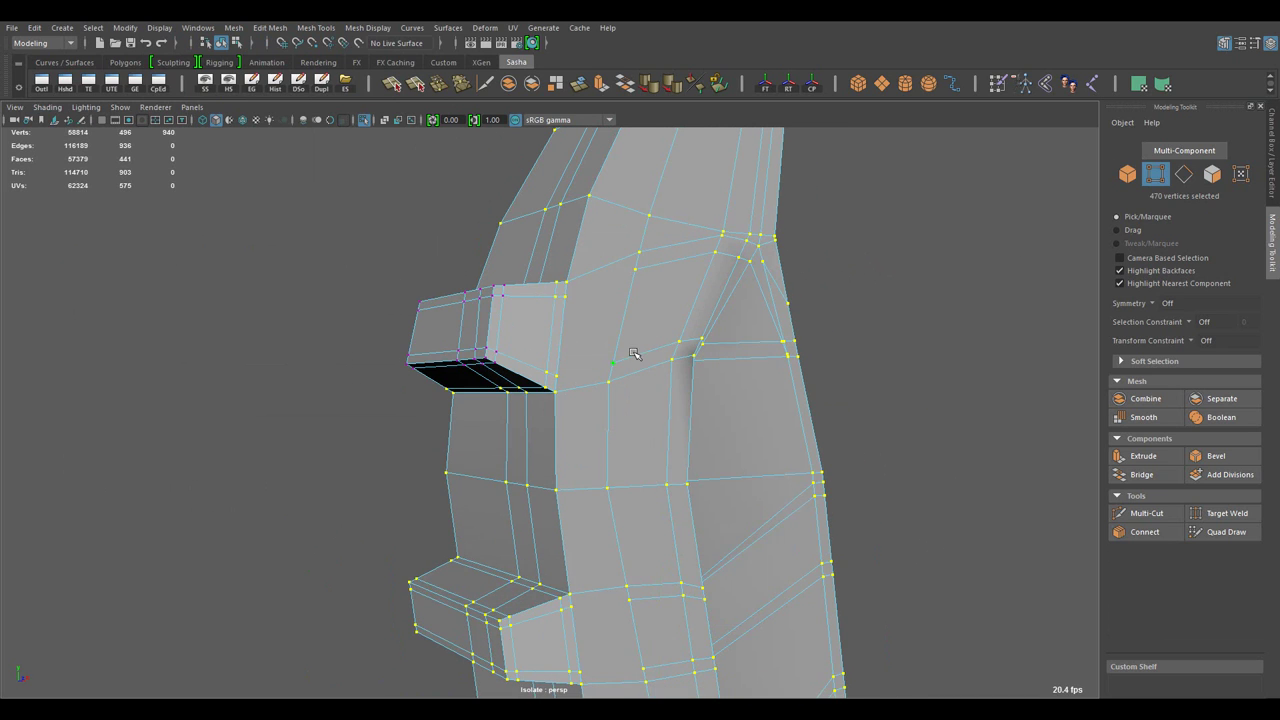
drag(333, 265, 422, 327)
drag(588, 283, 669, 240)
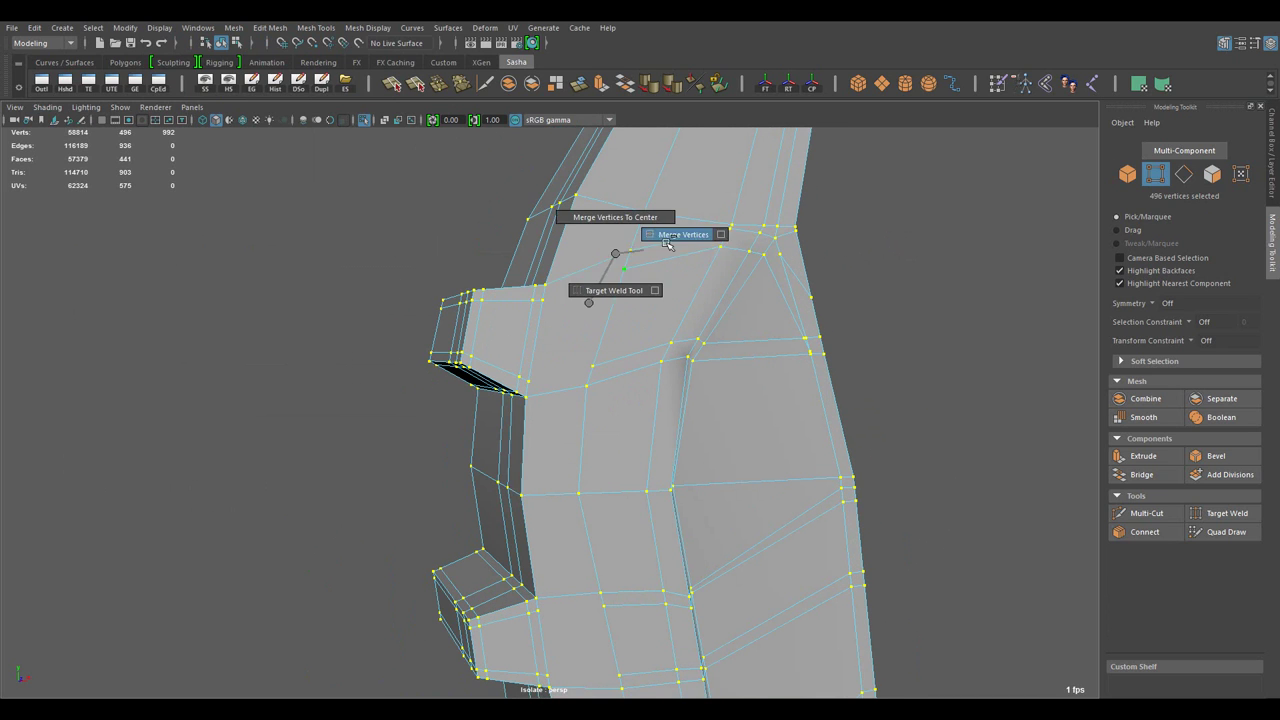
click(278, 490)
- Select a face beside a stock rib and turn off the smooth preview
drag(280, 491, 651, 491)
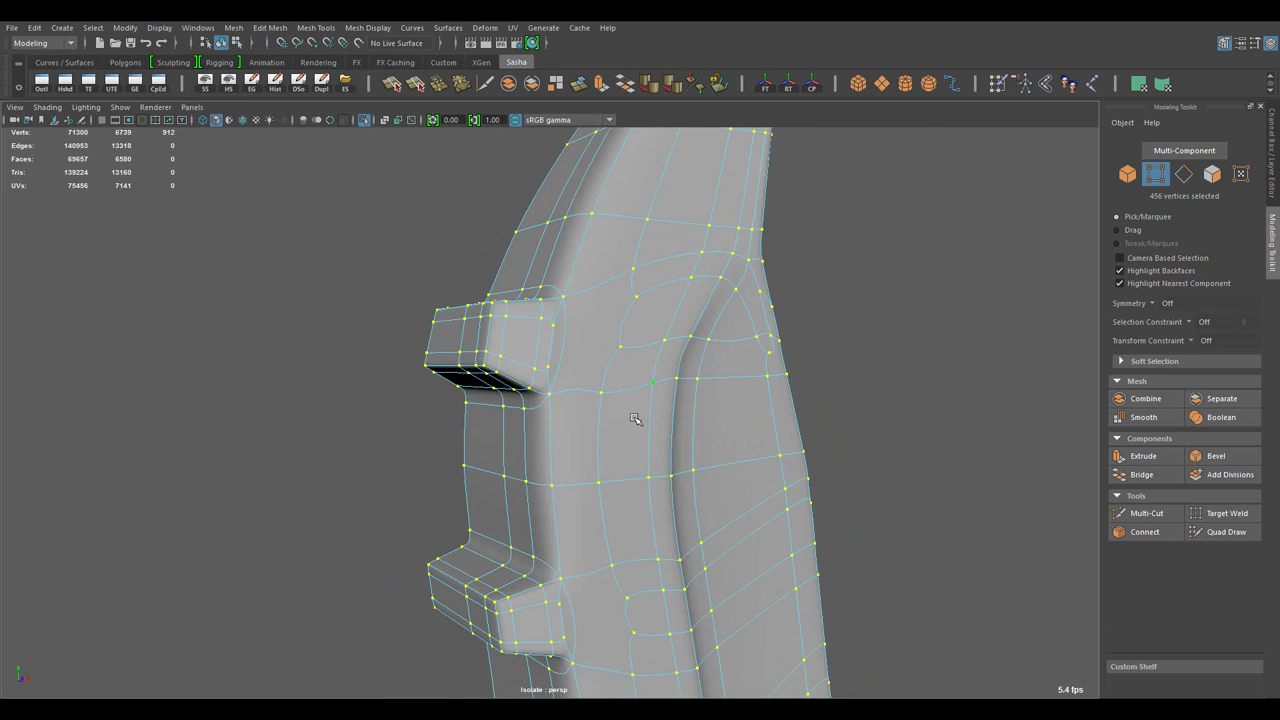
drag(600, 451, 543, 418)
key(F11)
click(586, 400)
key(1)
drag(591, 436, 677, 400)
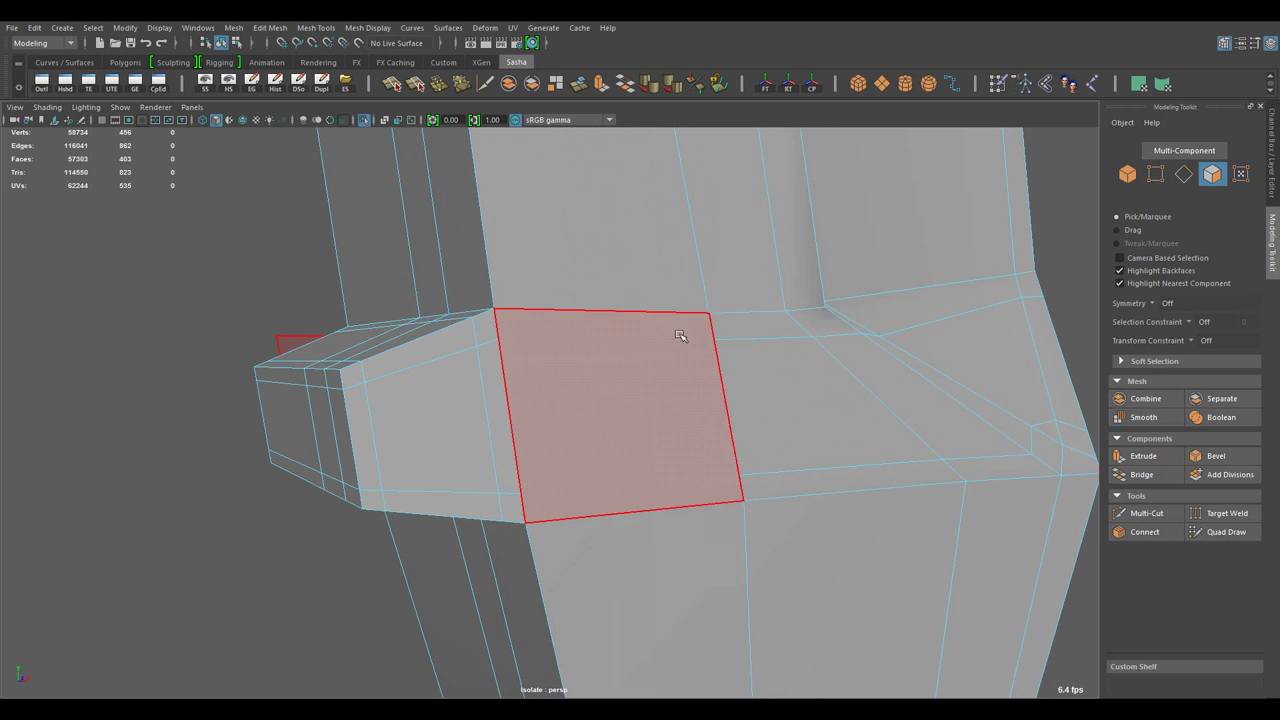
- Delete the face beside the rib and select the hole's border edges and ridge loop
drag(677, 337, 420, 300)
key(F10)
double_click(570, 310)
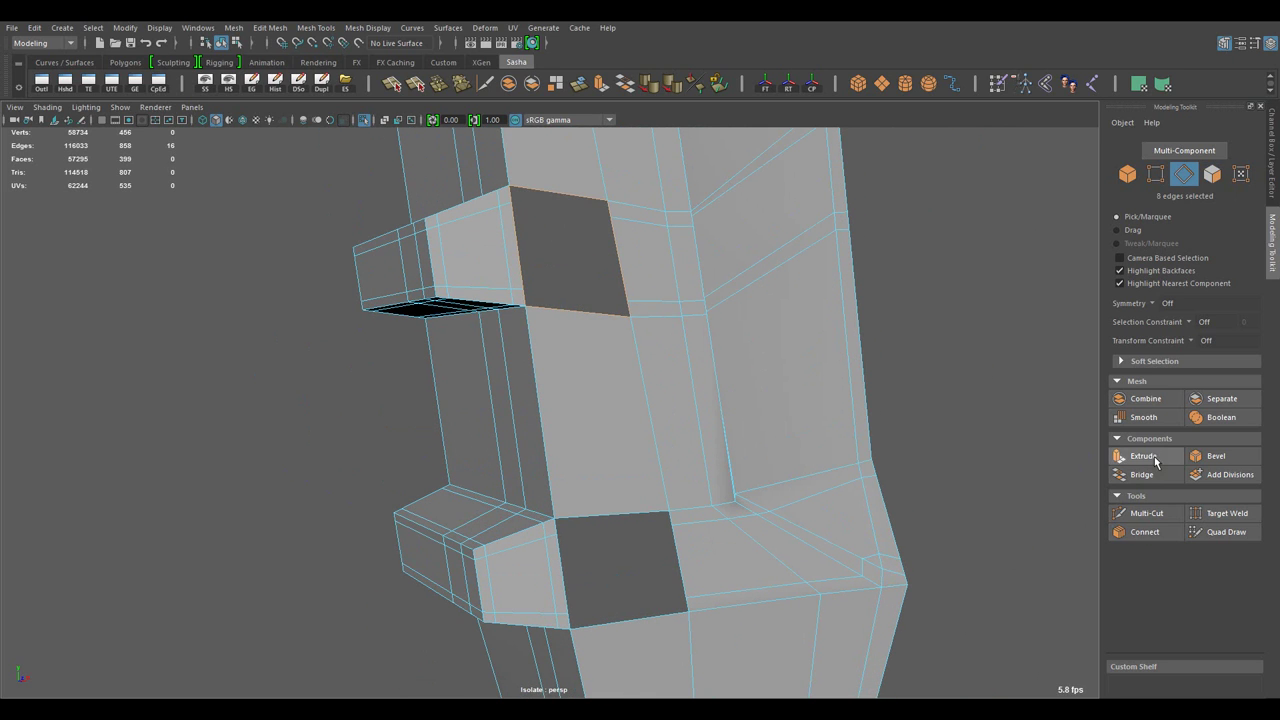
double_click(613, 511)
drag(613, 511, 575, 578)
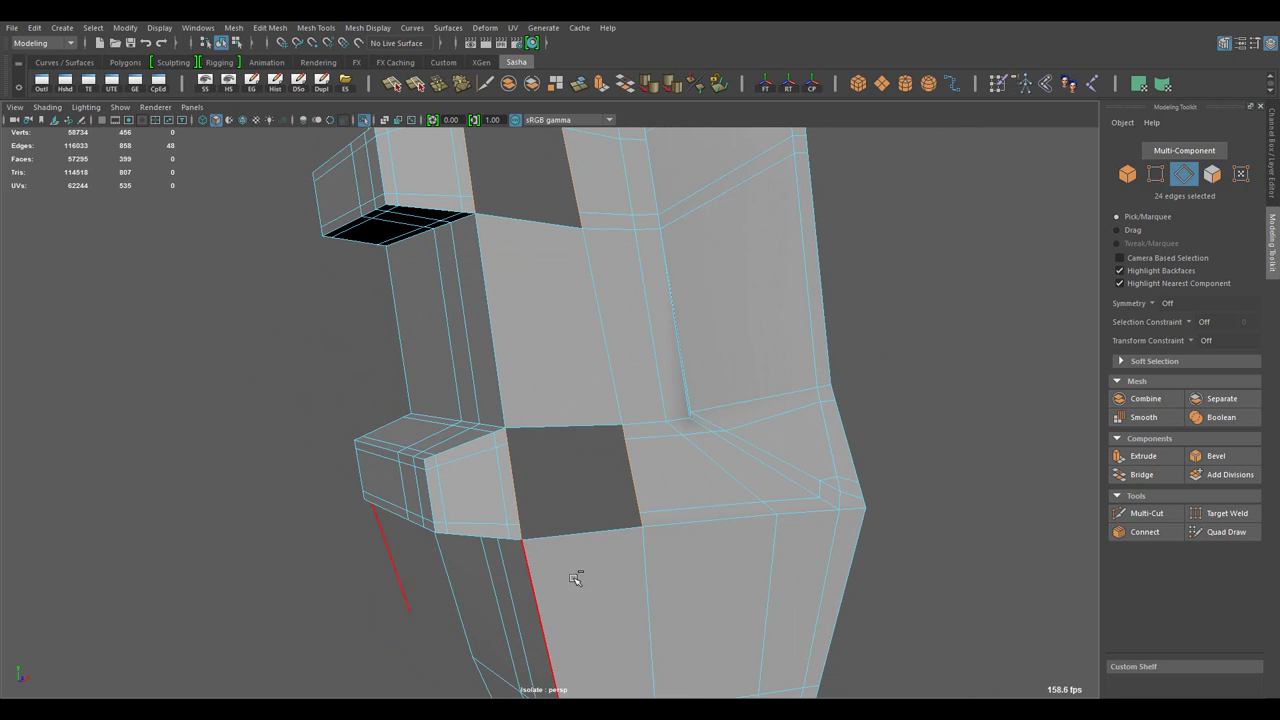
key(w)
- Bridge the open holes beside the ridge, including the upper hole, with new faces
drag(760, 450, 663, 457)
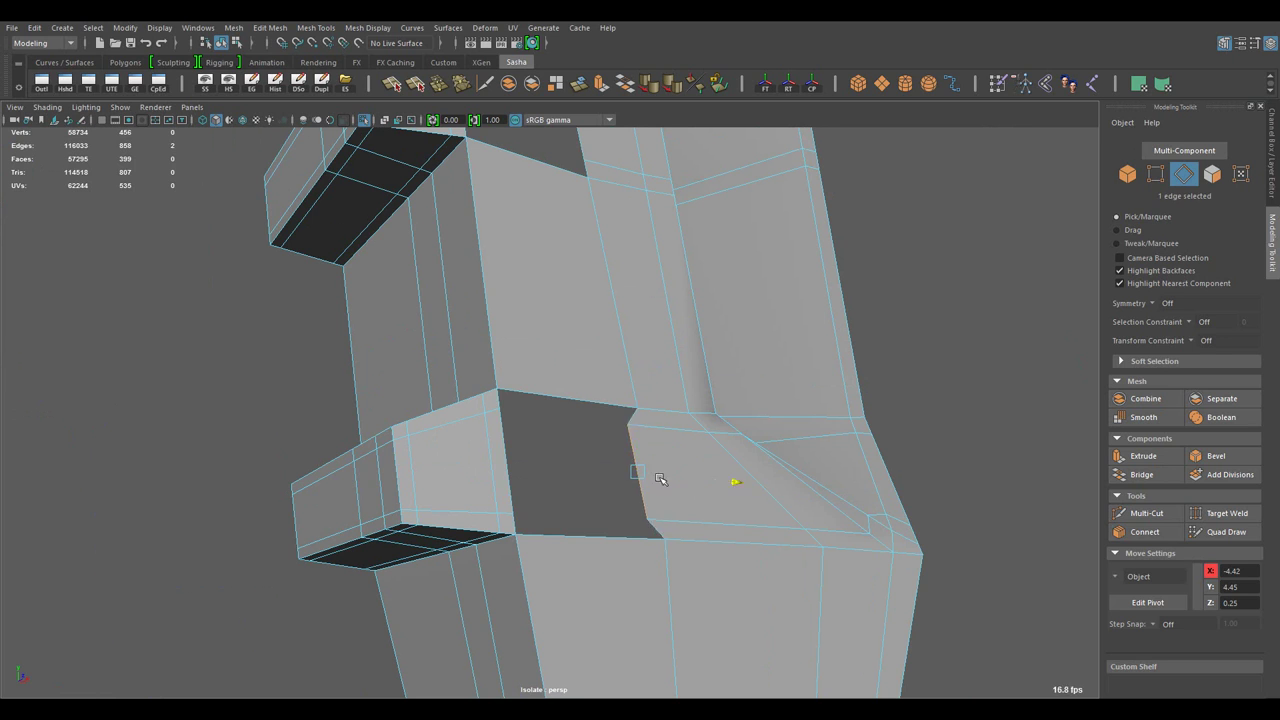
drag(700, 402, 689, 425)
drag(689, 425, 728, 507)
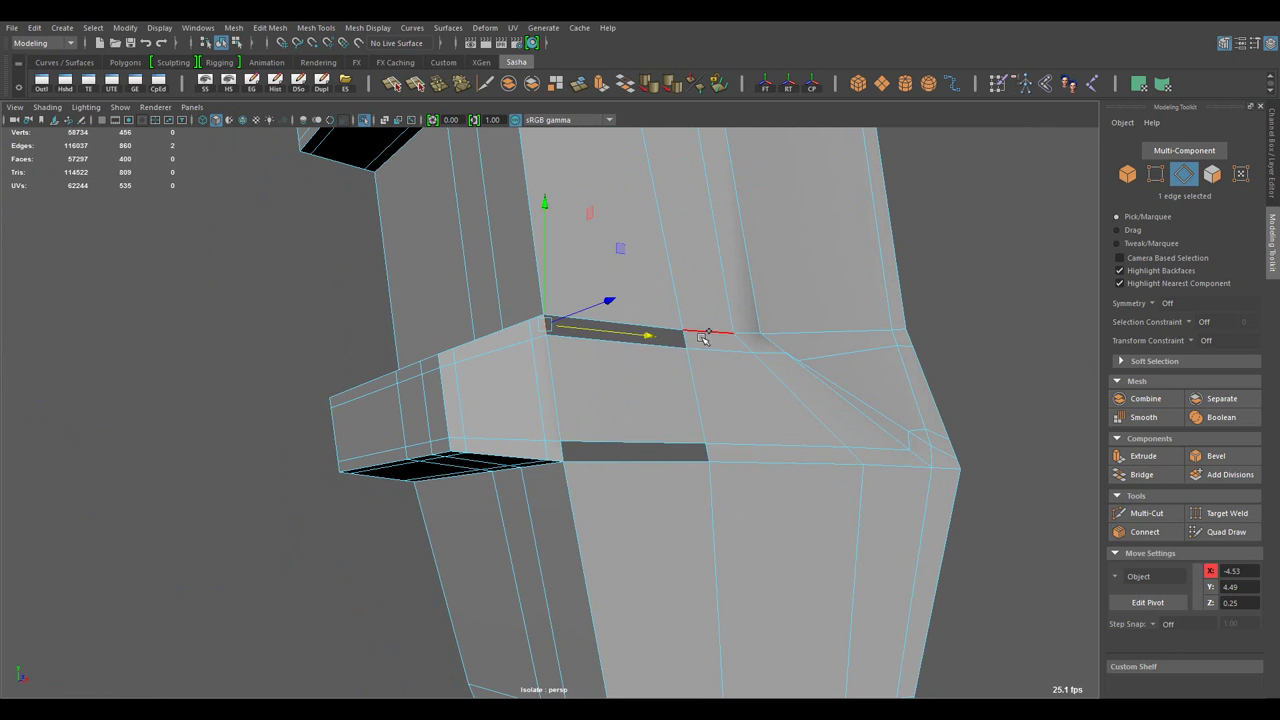
drag(771, 388, 760, 530)
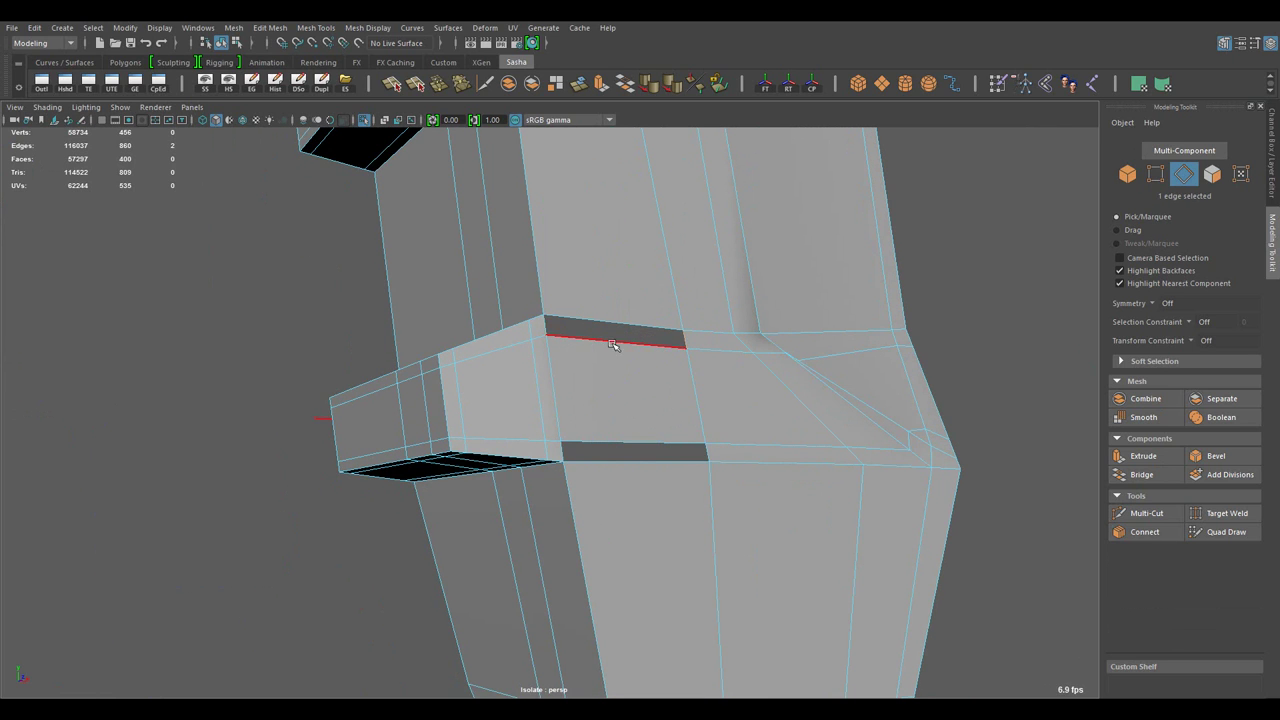
drag(728, 380, 709, 449)
drag(728, 363, 624, 402)
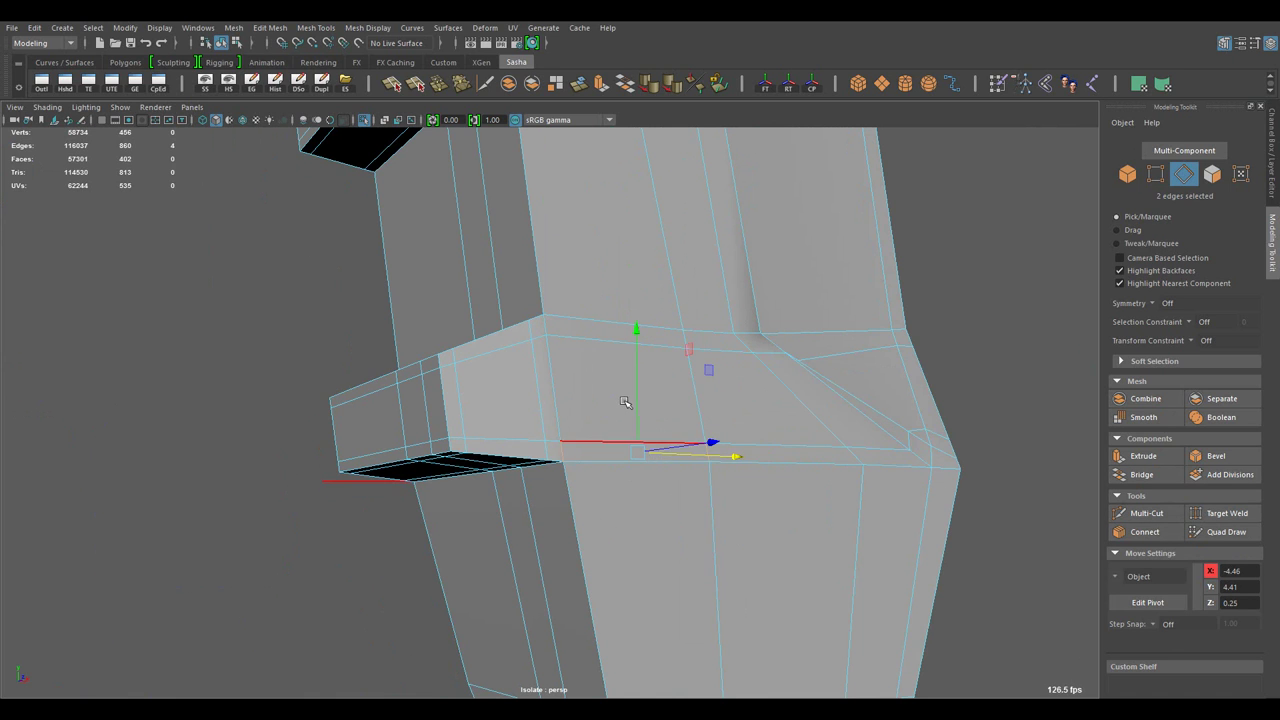
drag(624, 402, 740, 423)
drag(740, 423, 843, 428)
right_click(785, 427)
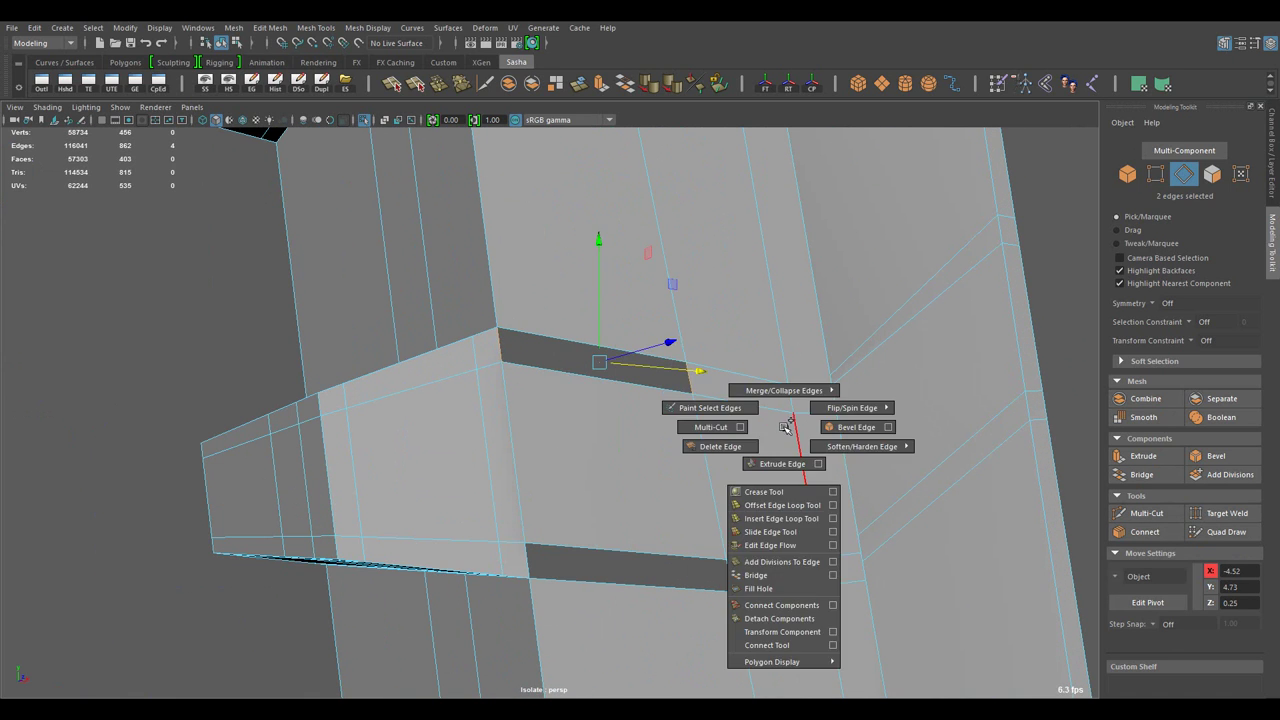
click(756, 575)
- Bridge the remaining gaps and target-weld the stray vertex at the rib's base
drag(760, 430, 690, 400)
key(w)
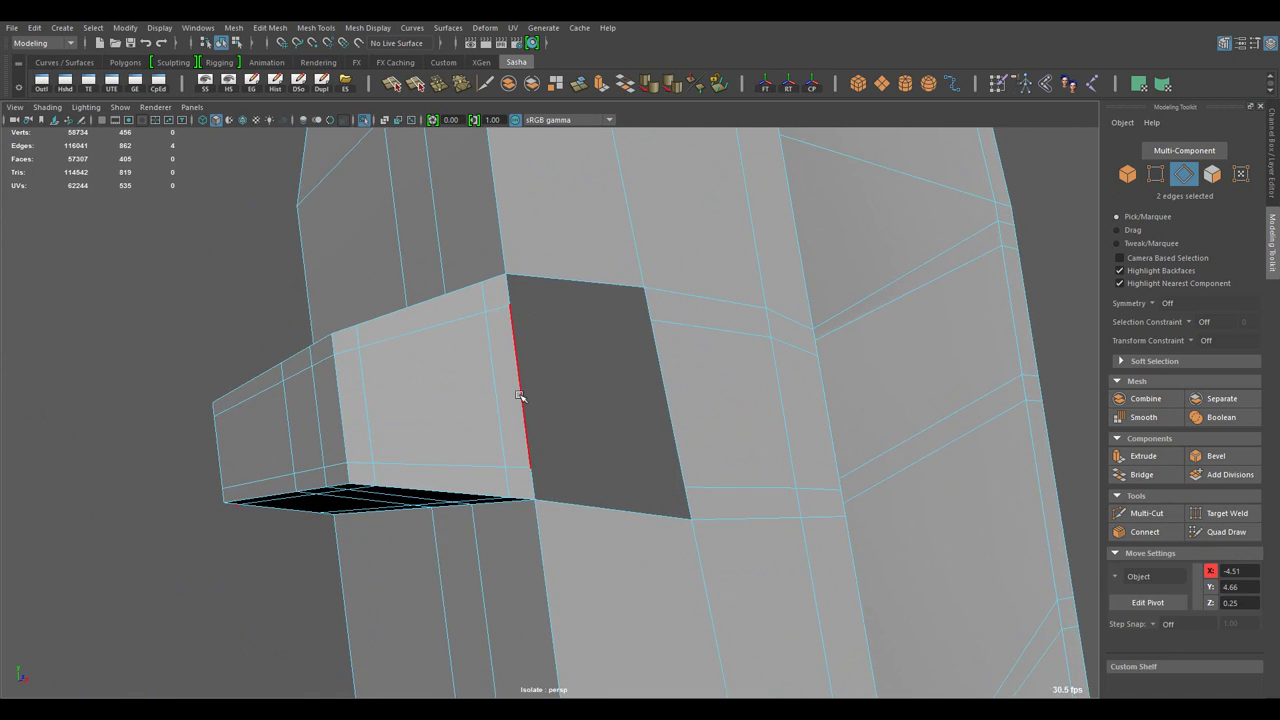
drag(690, 400, 686, 409)
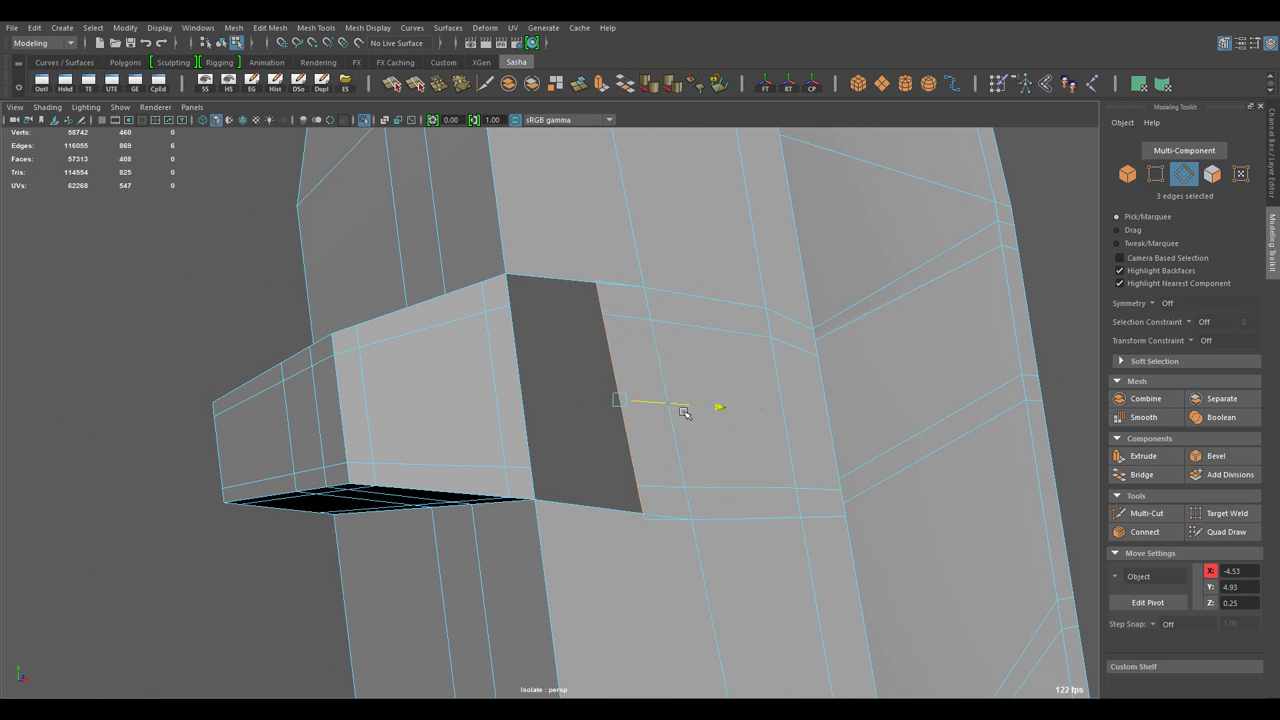
drag(686, 409, 648, 296)
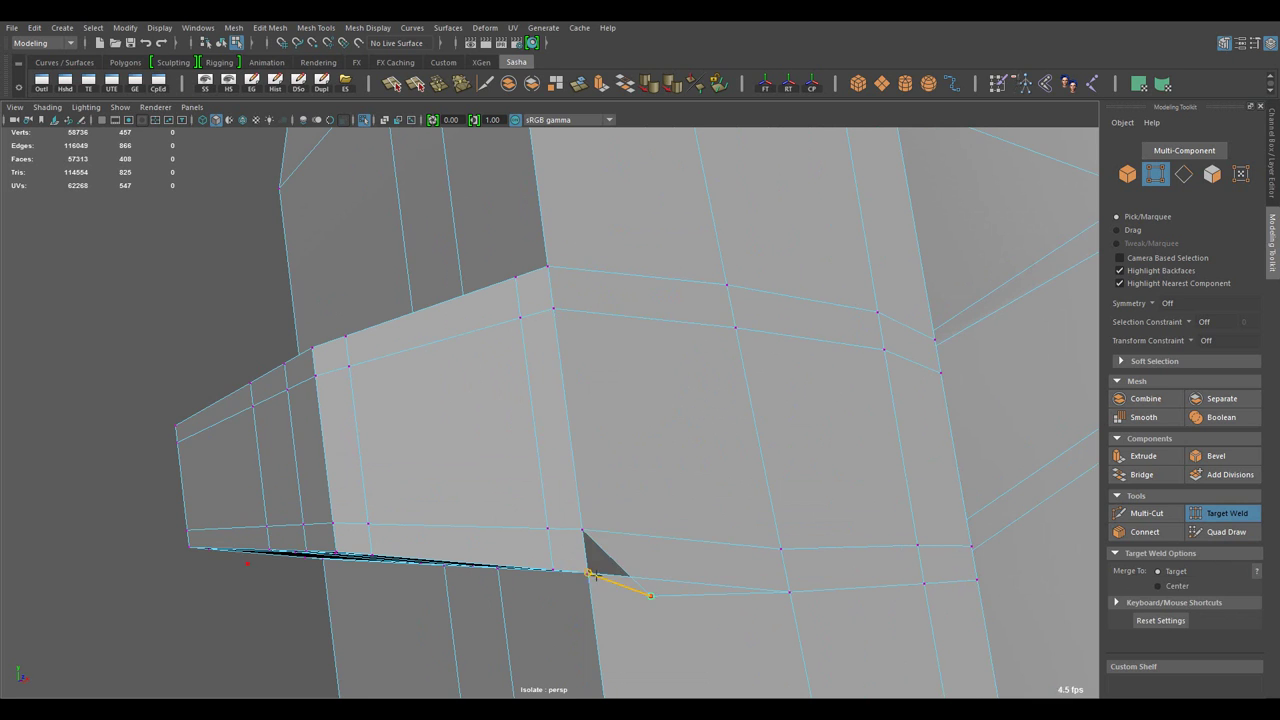
drag(651, 595, 590, 574)
key(w)
drag(590, 574, 748, 314)
drag(749, 298, 686, 398)
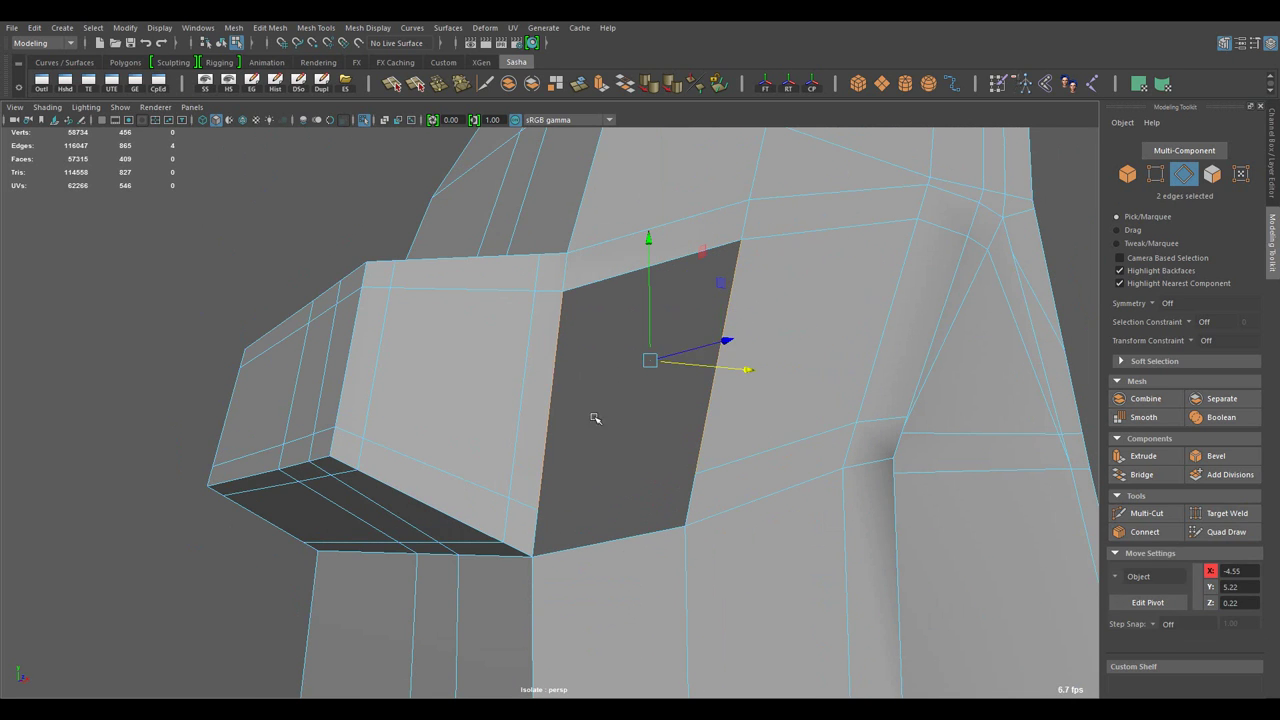
- Exit Isolate Select to show the whole rifle beside the reference image
scroll(down, 3)
drag(686, 514, 686, 420)
key(f)
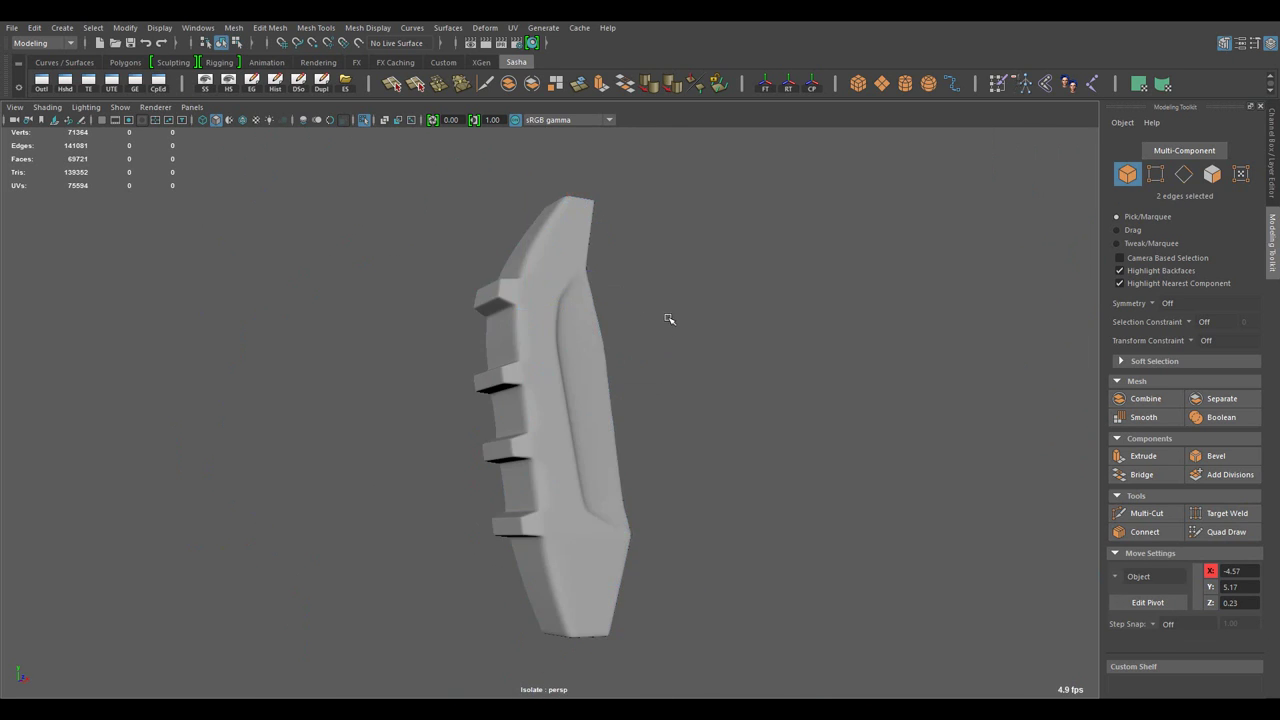
scroll(up, 3)
key(F10)
drag(577, 551, 513, 232)
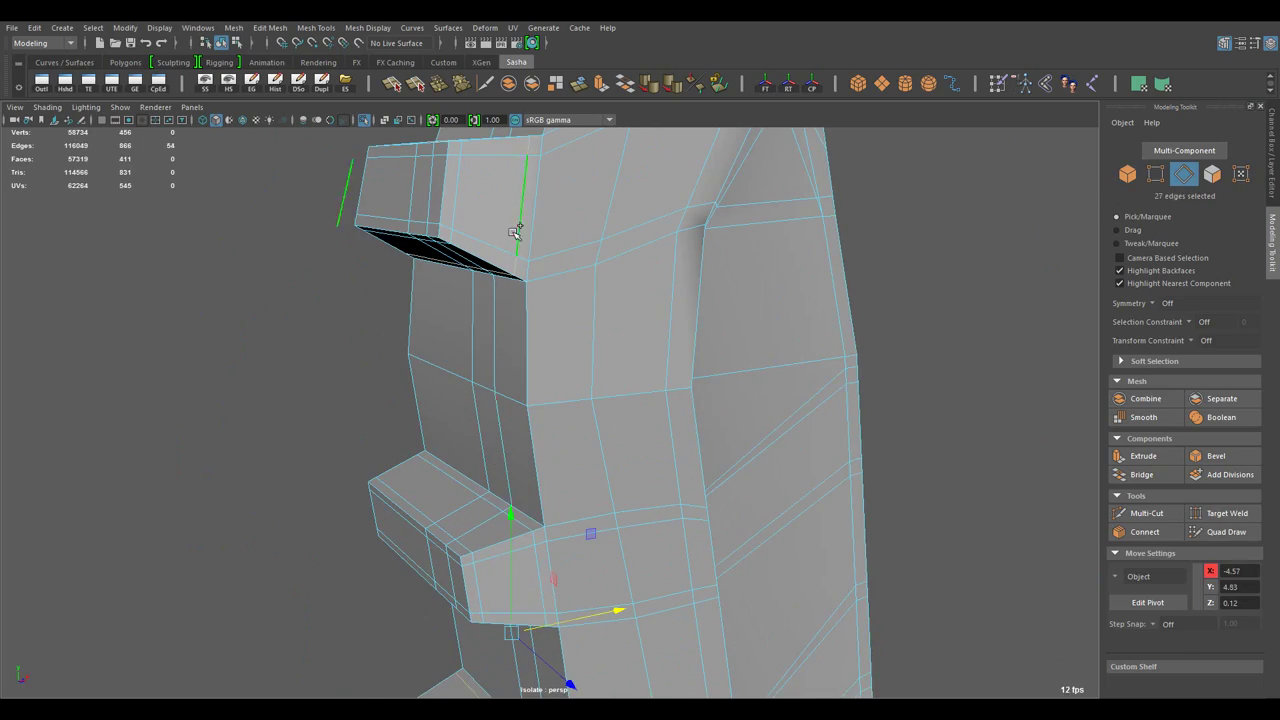
key(F8)
drag(490, 508, 673, 508)
key(ctrl+1)
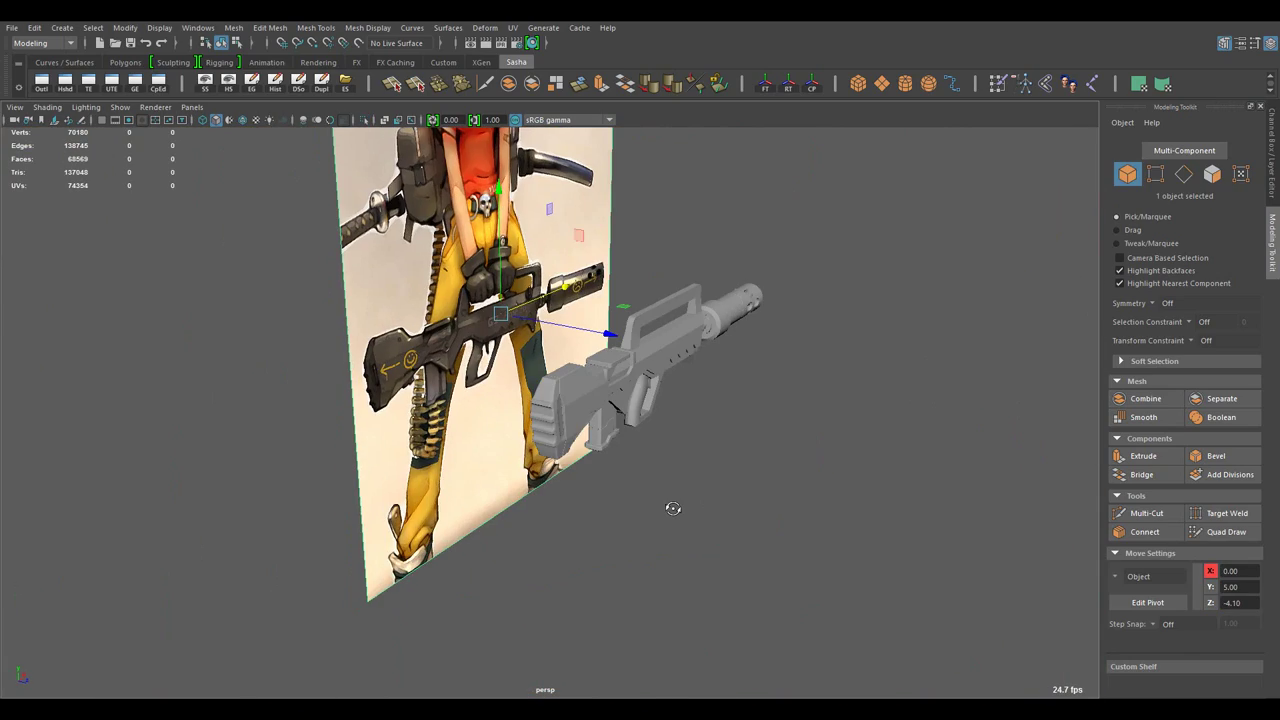
- Select edge loops on the ridged rear piece and slide them along its edges
key(bracketleft)
key(F8)
click(590, 503)
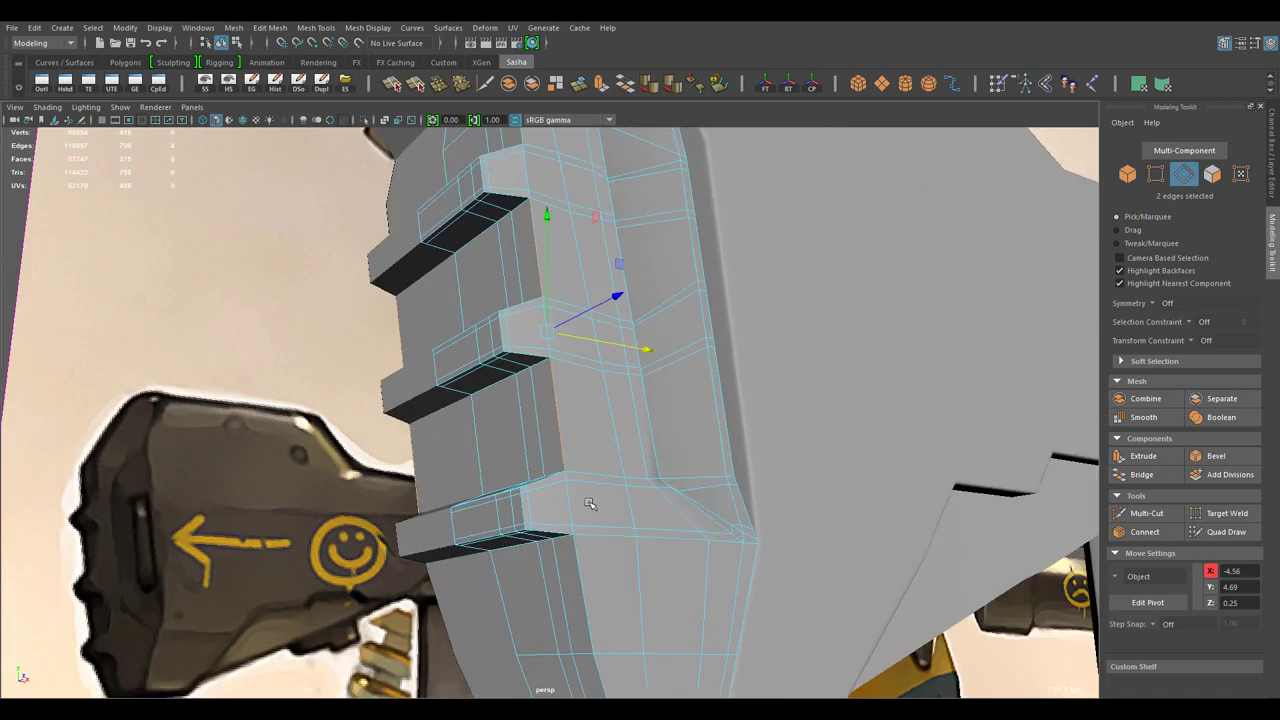
drag(590, 503, 580, 443)
double_click(650, 150)
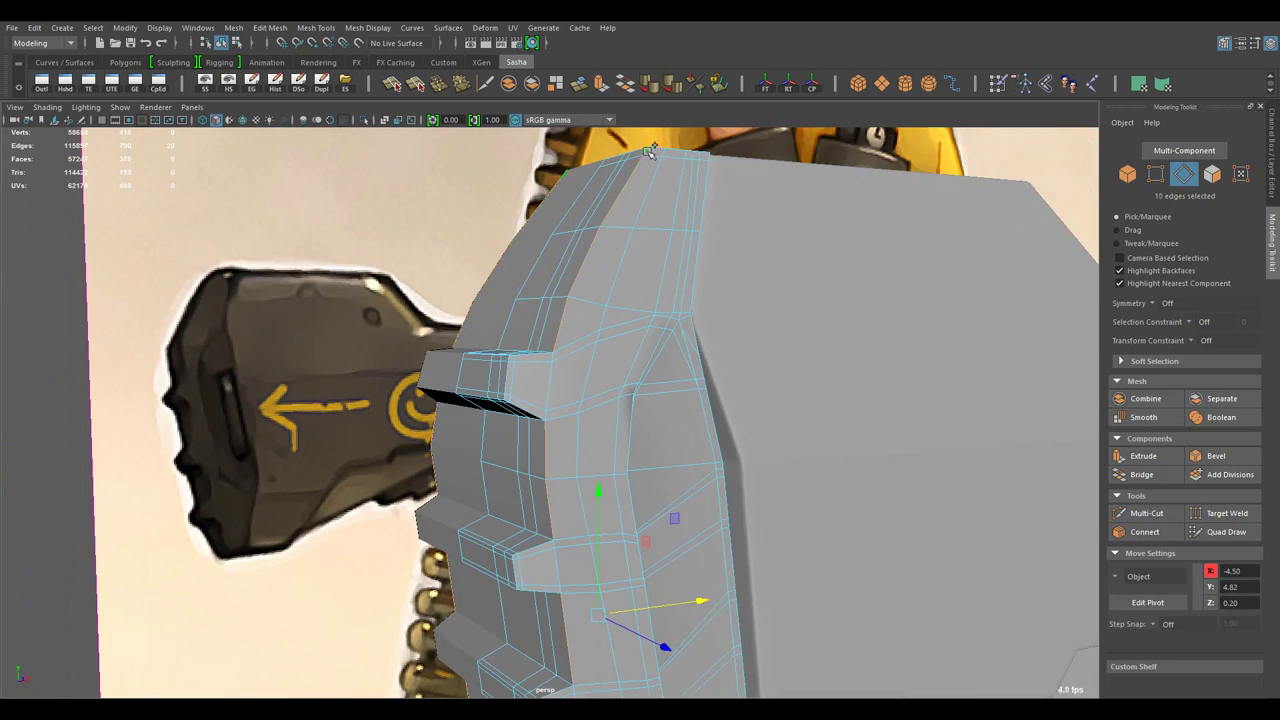
click(650, 150)
drag(650, 150, 653, 345)
double_click(653, 345)
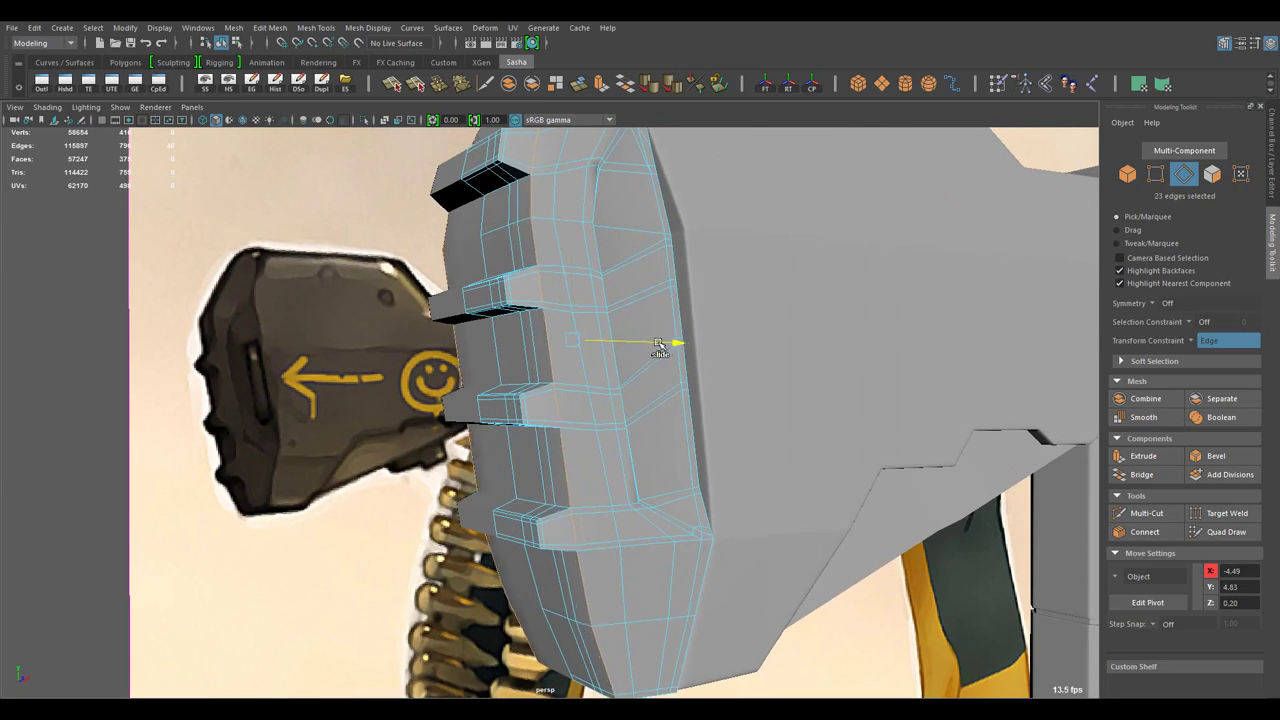
key(F8)
drag(608, 398, 637, 342)
- In a side view, adjust the ridge vertices to match the reference outline
key(F10)
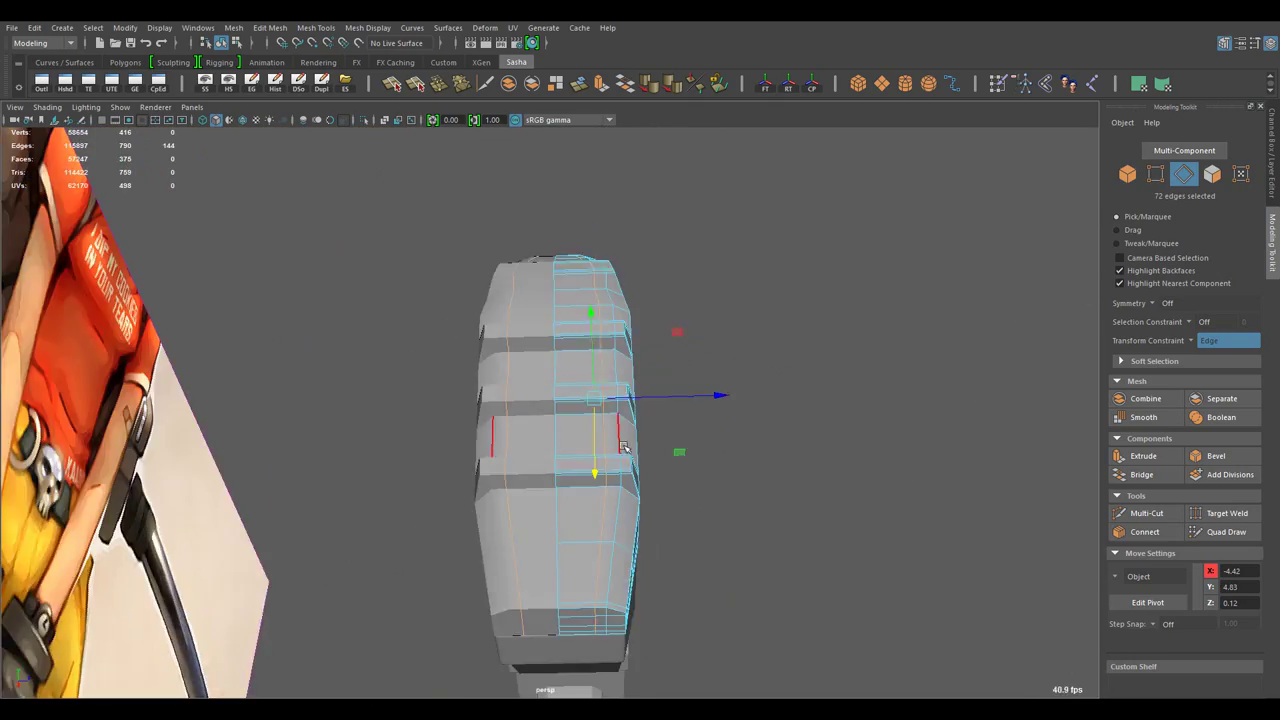
key(F8)
drag(565, 418, 615, 533)
click(615, 533)
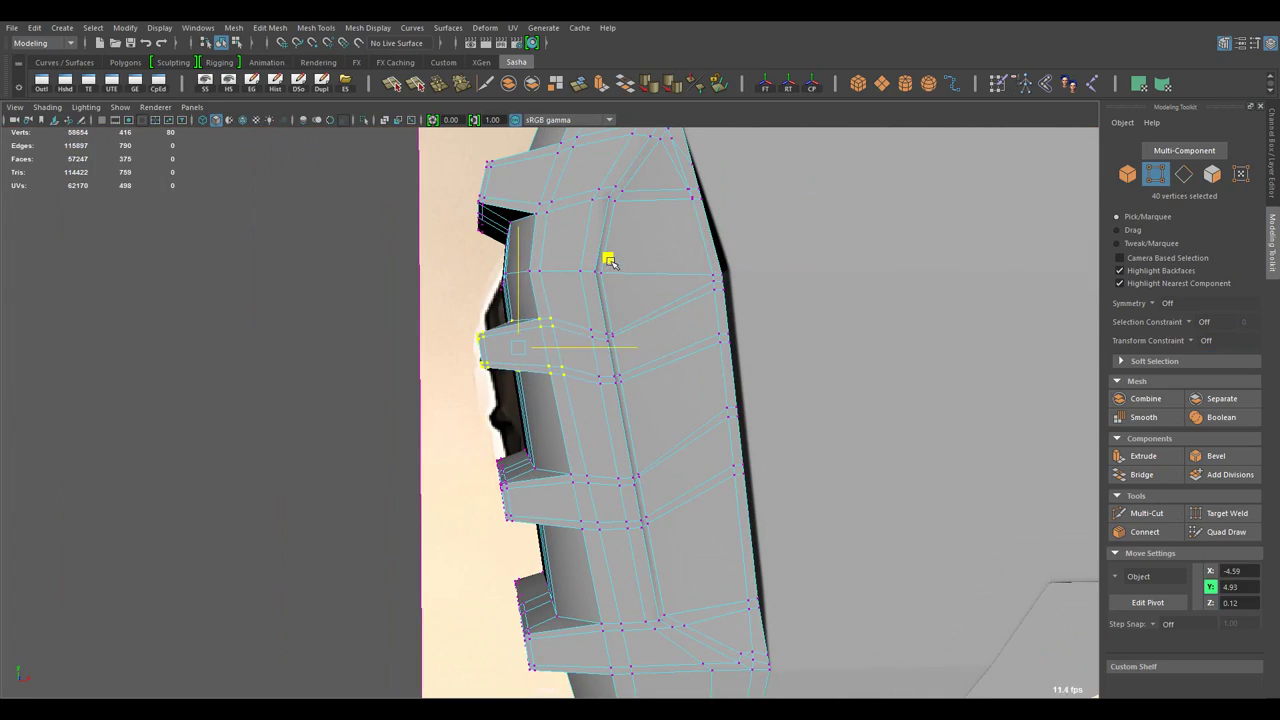
key(space)
key(space)
scroll(up, 3)
drag(530, 432, 572, 493)
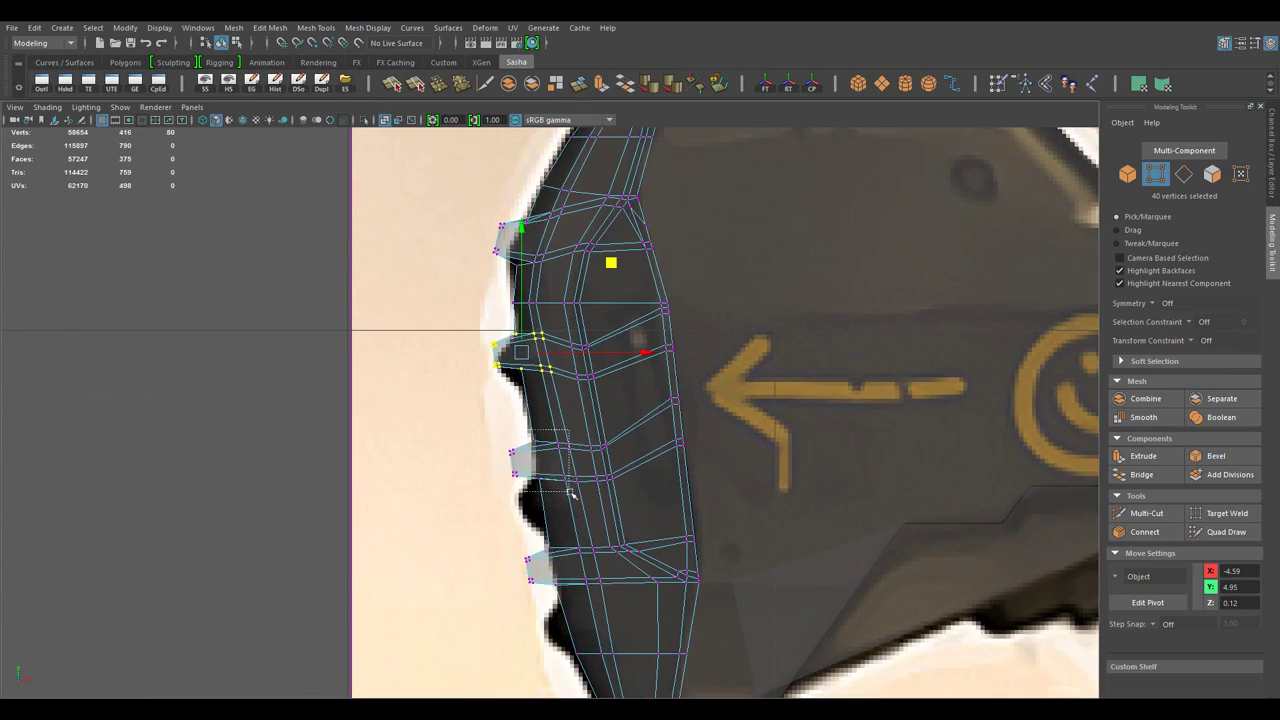
scroll(down, 3)
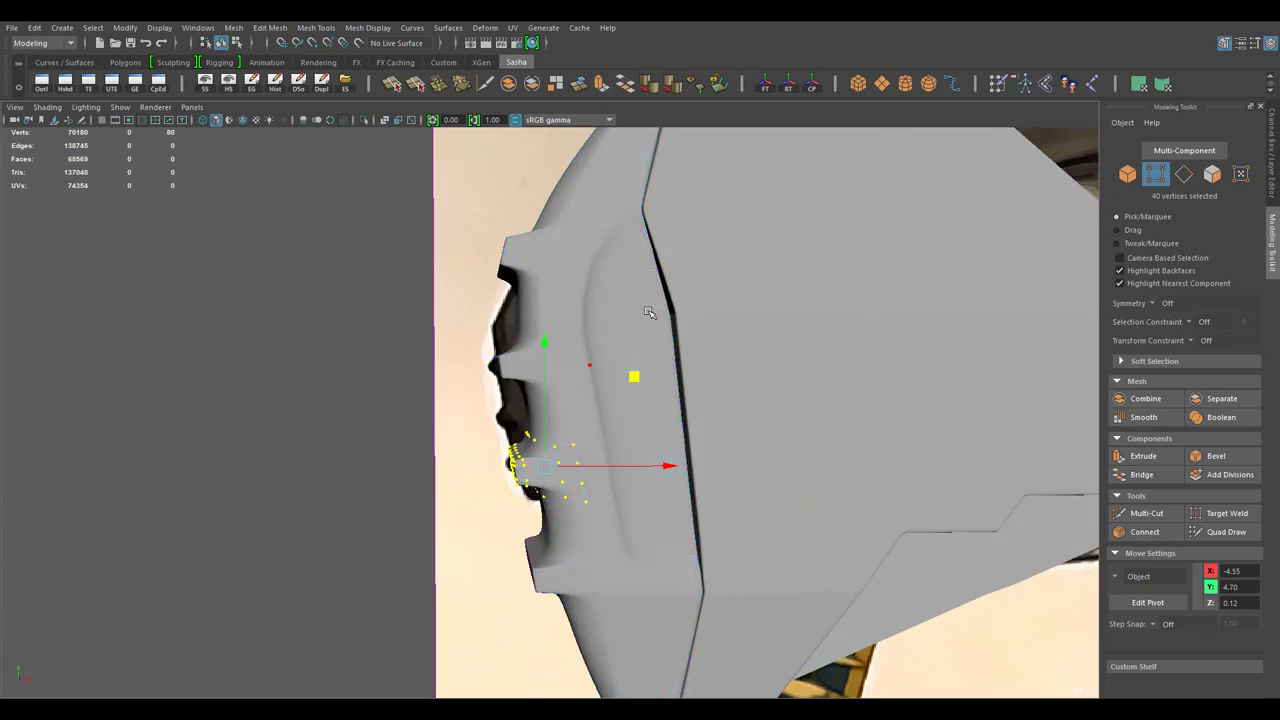
key(F8)
- Select and reposition an edge loop running across the ridges
drag(663, 373, 619, 407)
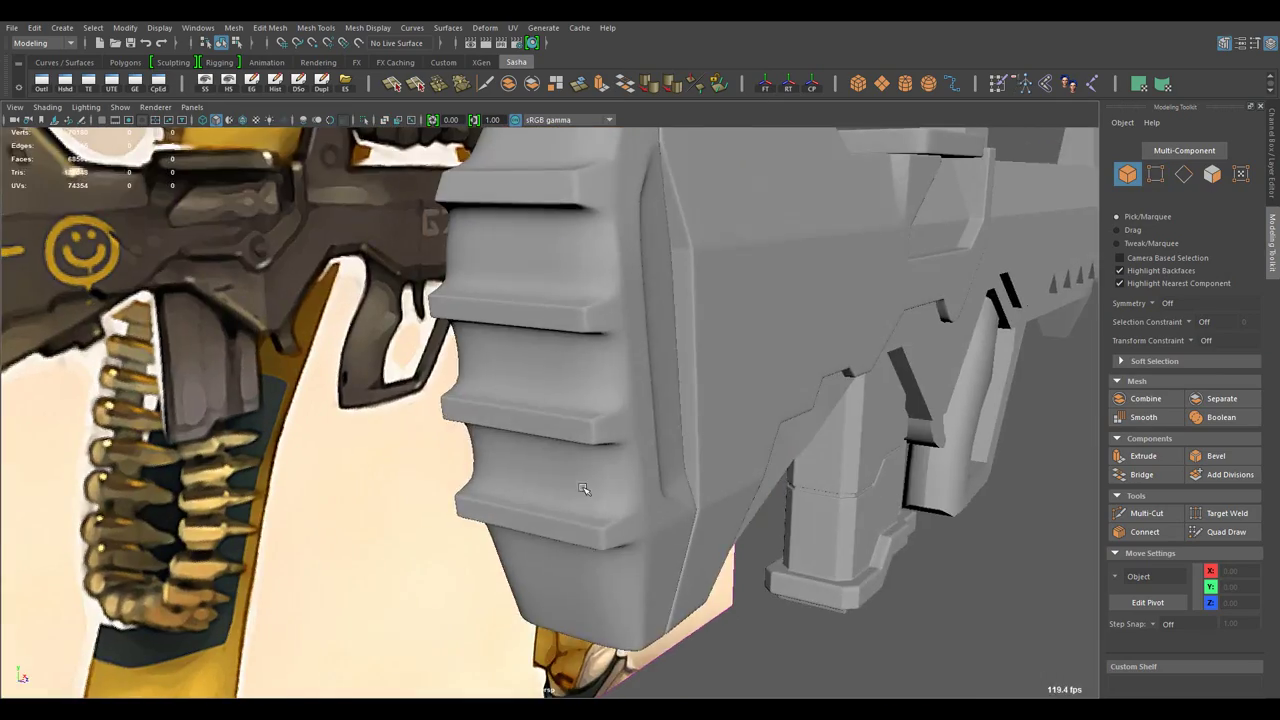
click(619, 407)
scroll(up, 3)
double_click(592, 333)
drag(592, 333, 656, 393)
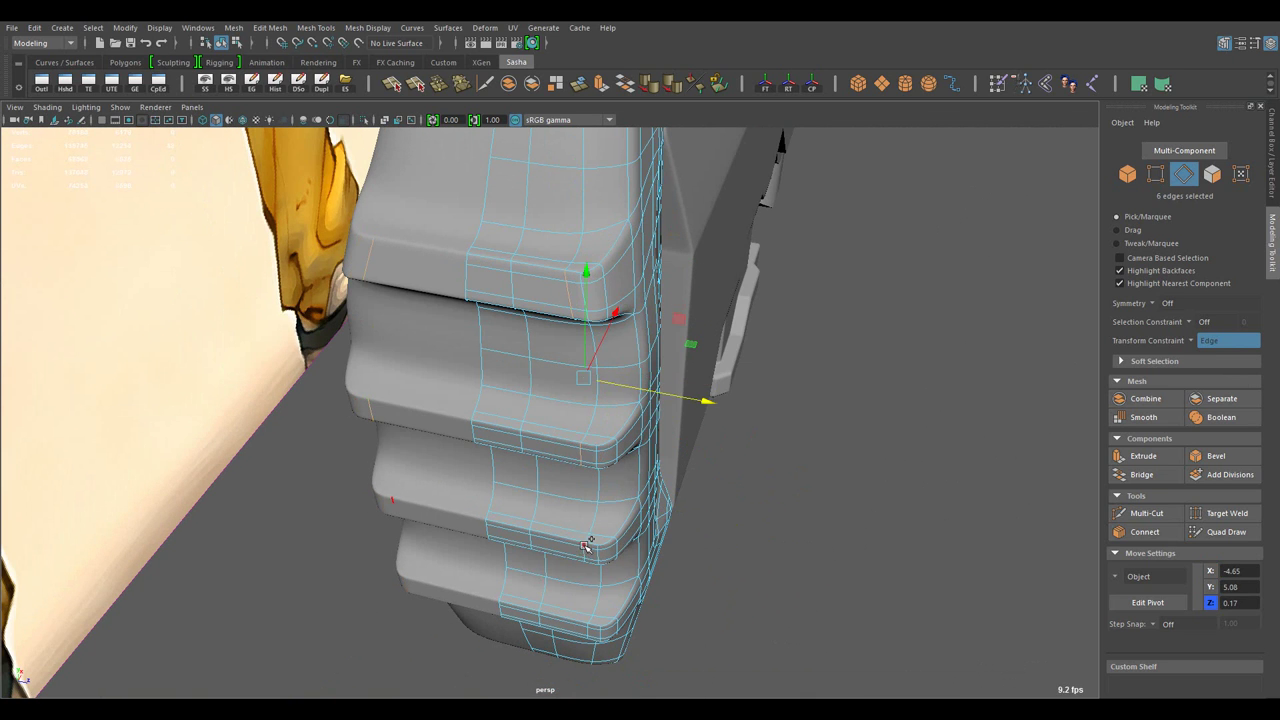
key(F8)
scroll(down, 3)
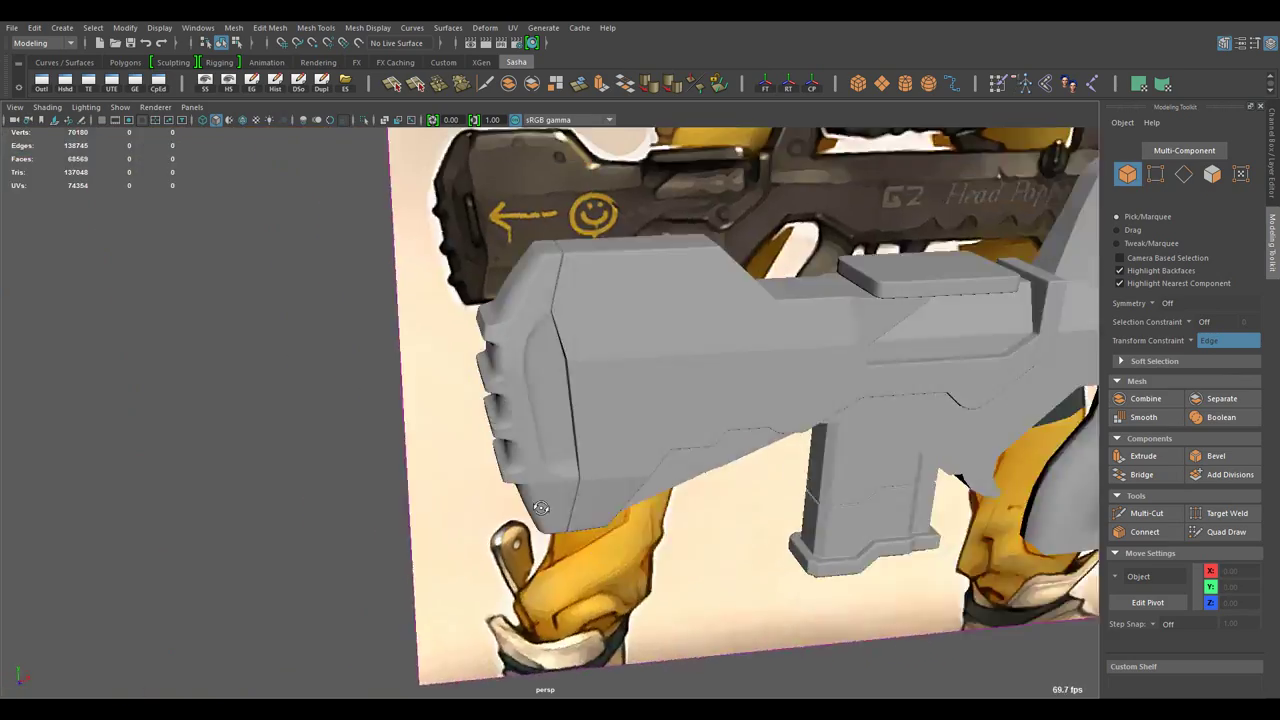
- Tweak ridge vertices with edge sliding off, then connect a loop across the lower face at 0.69
drag(600, 290, 571, 457)
scroll(up, 3)
click(548, 318)
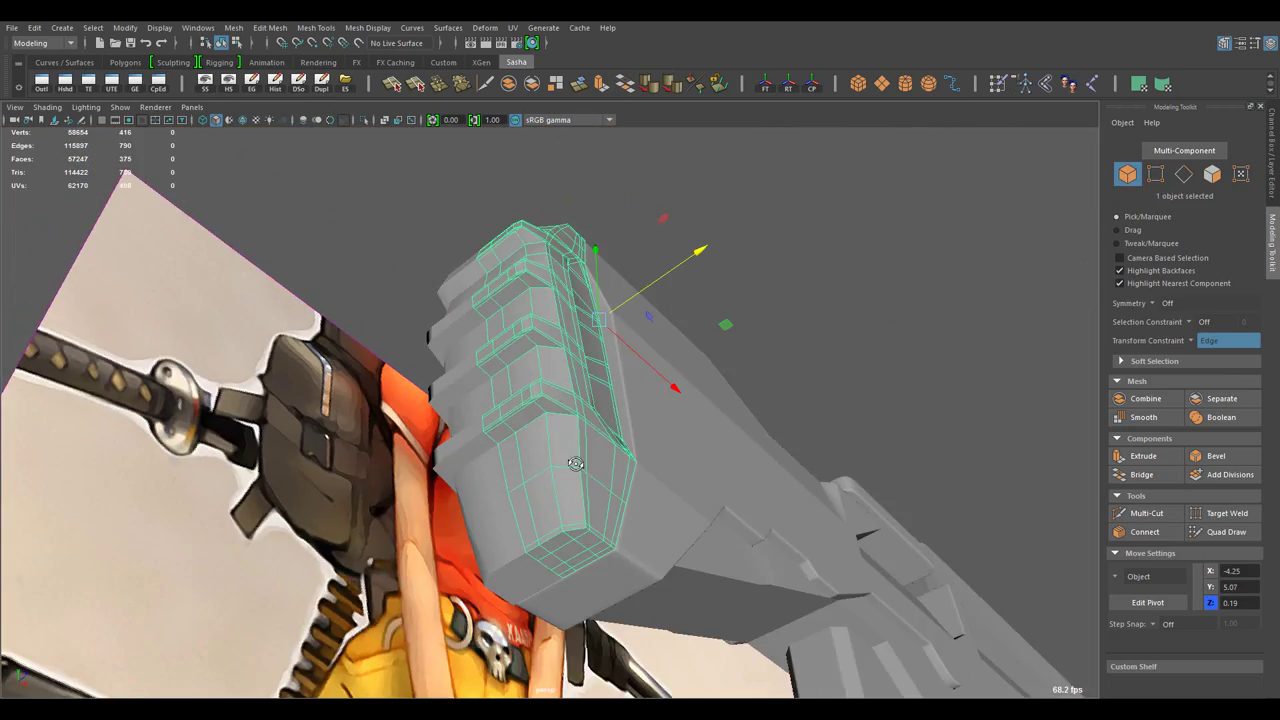
scroll(up, 3)
key(F9)
drag(569, 309, 583, 550)
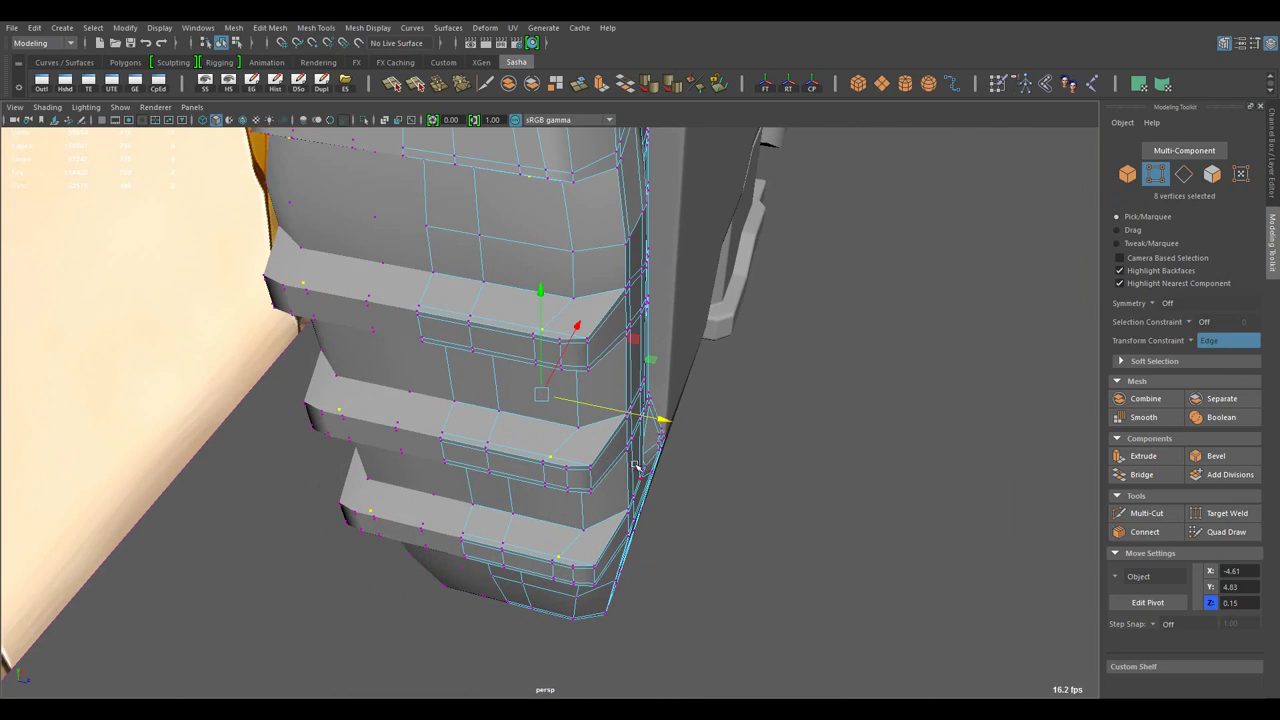
click(1199, 345)
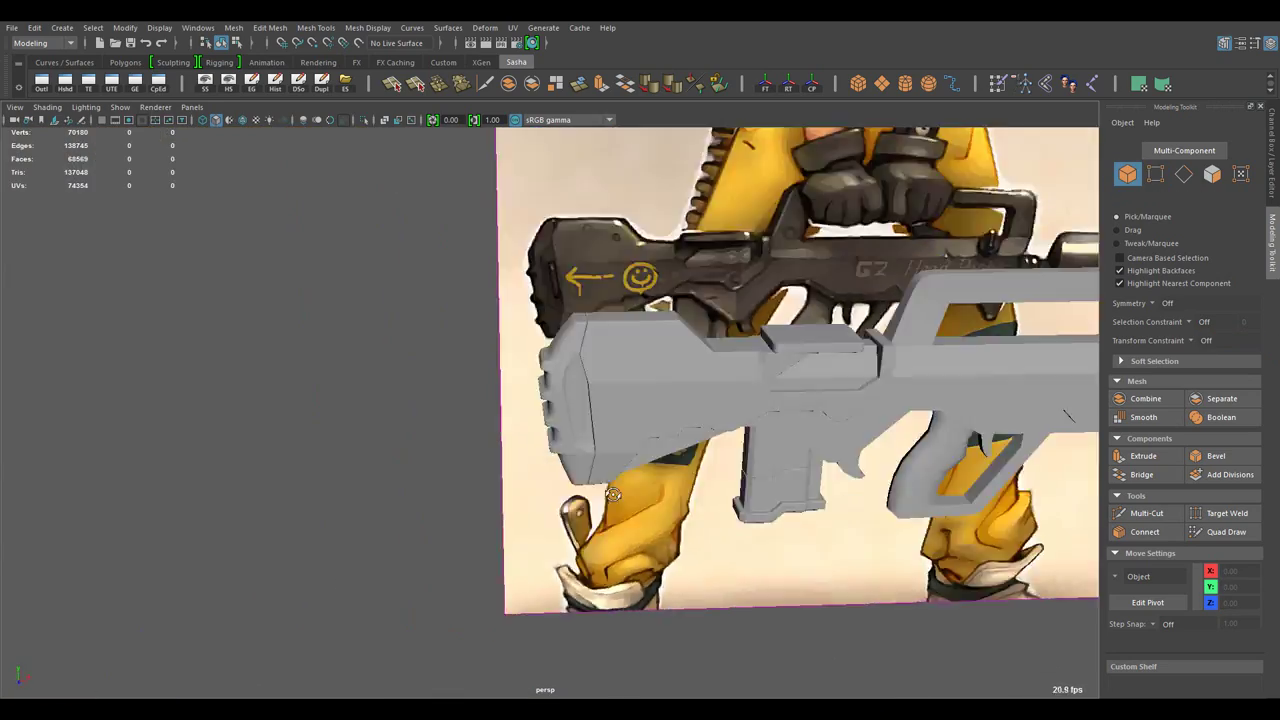
drag(600, 400, 548, 437)
drag(621, 357, 1038, 524)
key(F10)
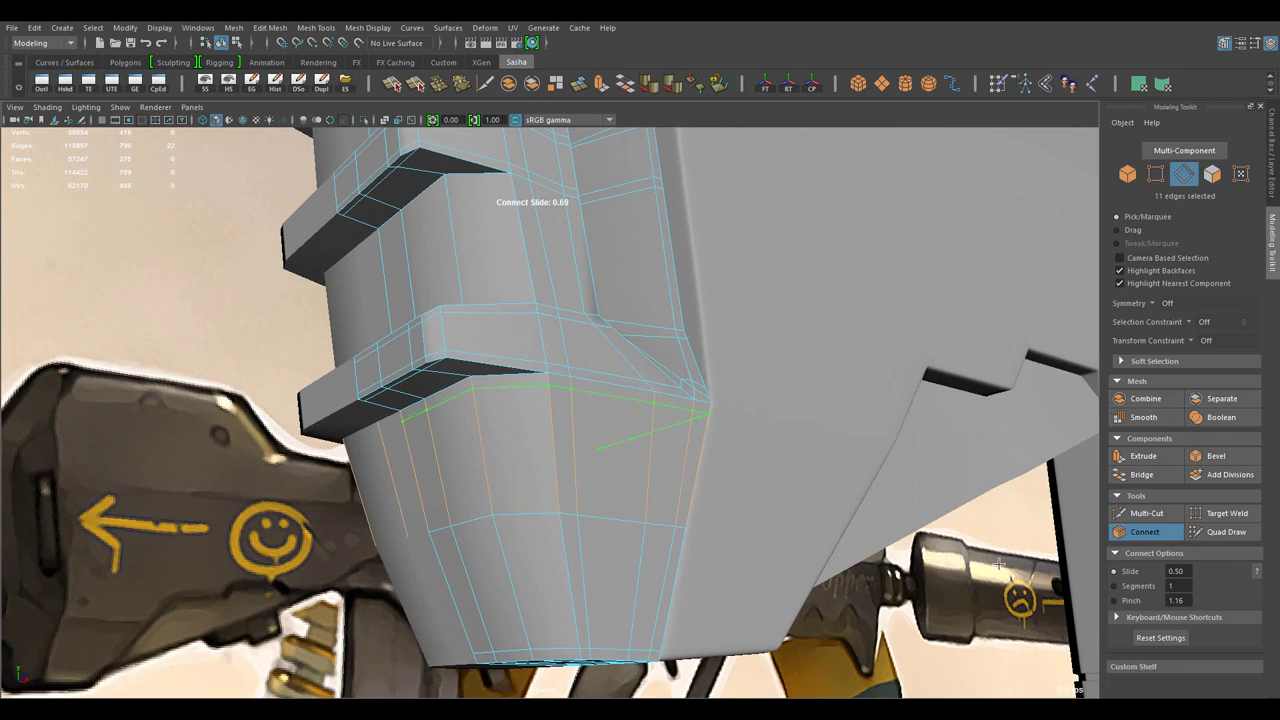
- Commit the new lower edge loop and adjust a vertex near the top ridge
key(w)
drag(998, 565, 737, 277)
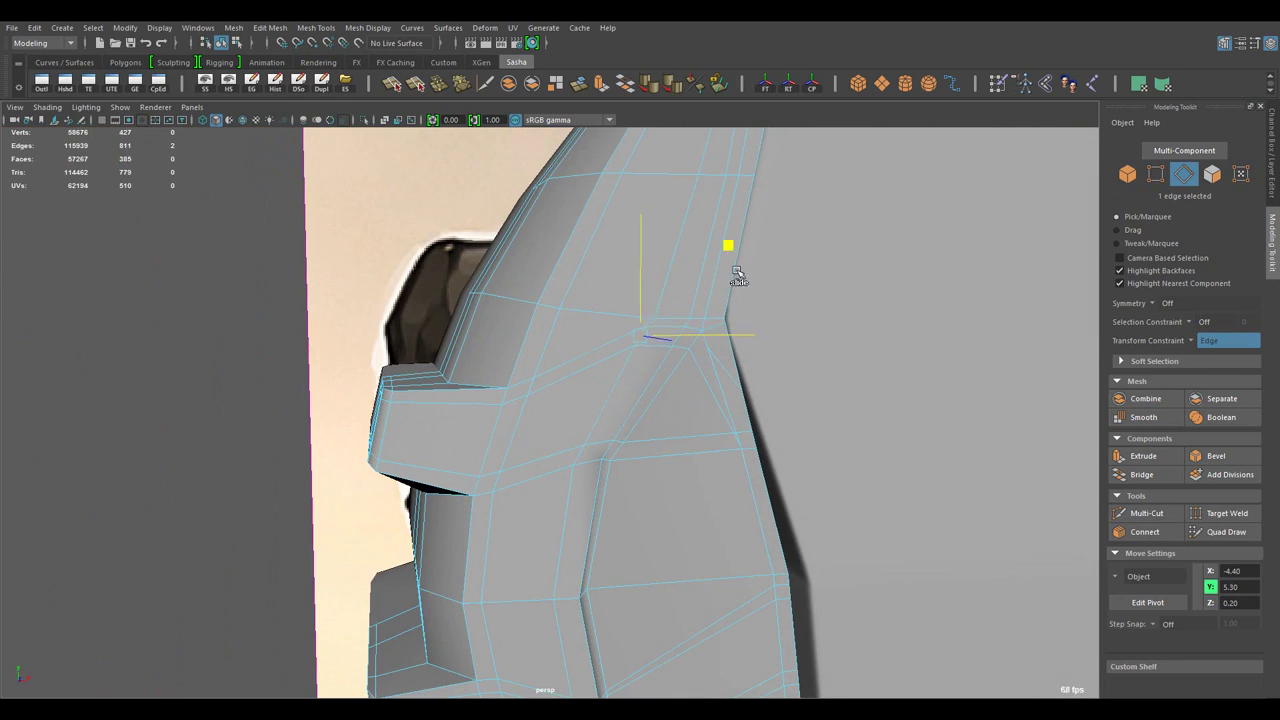
key(F9)
click(636, 352)
drag(648, 342, 714, 269)
drag(714, 269, 714, 229)
- Connect a supporting edge across the upper section and adjust a vertex on the cut
drag(367, 222, 585, 314)
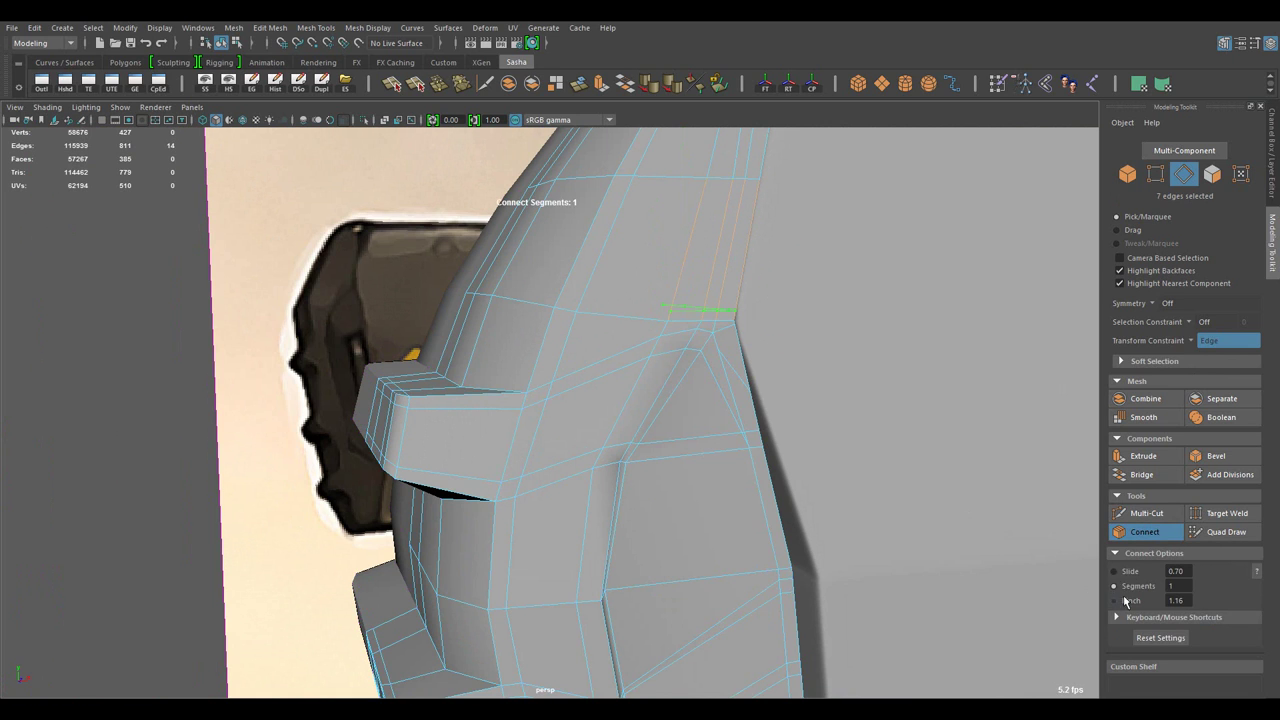
drag(864, 482, 640, 309)
drag(640, 309, 608, 343)
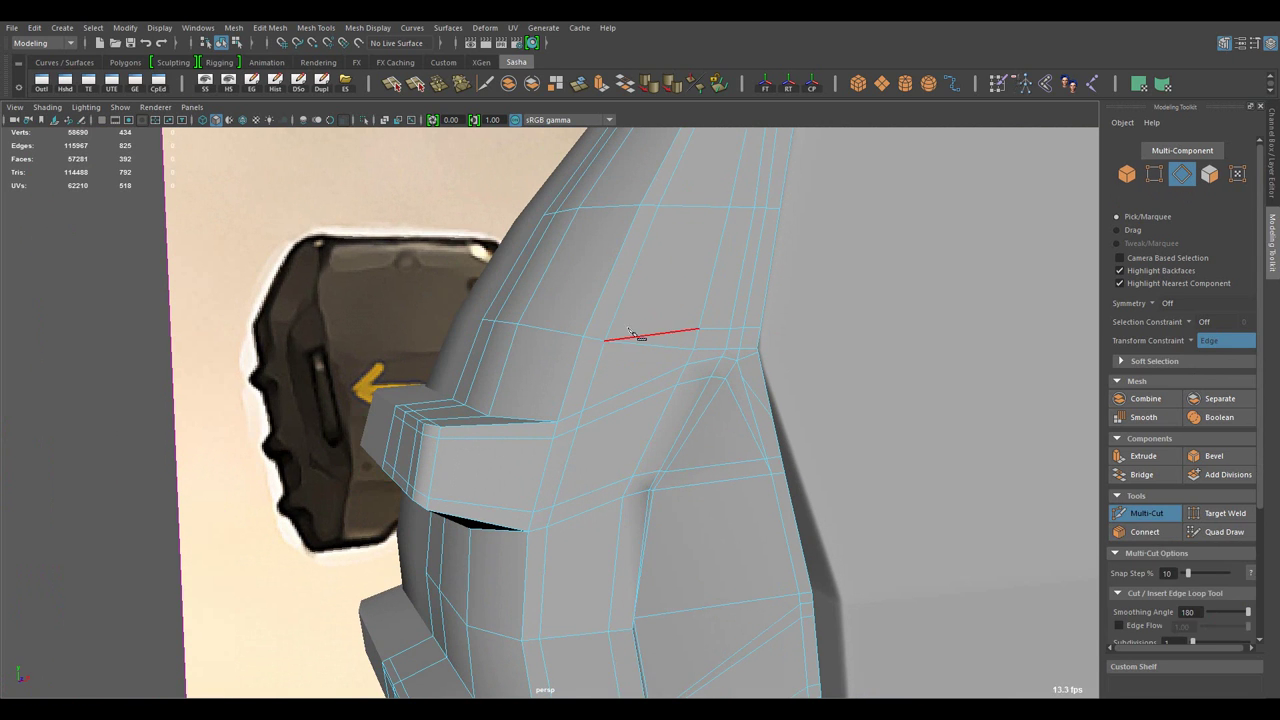
key(w)
key(F9)
click(606, 342)
drag(591, 340, 646, 357)
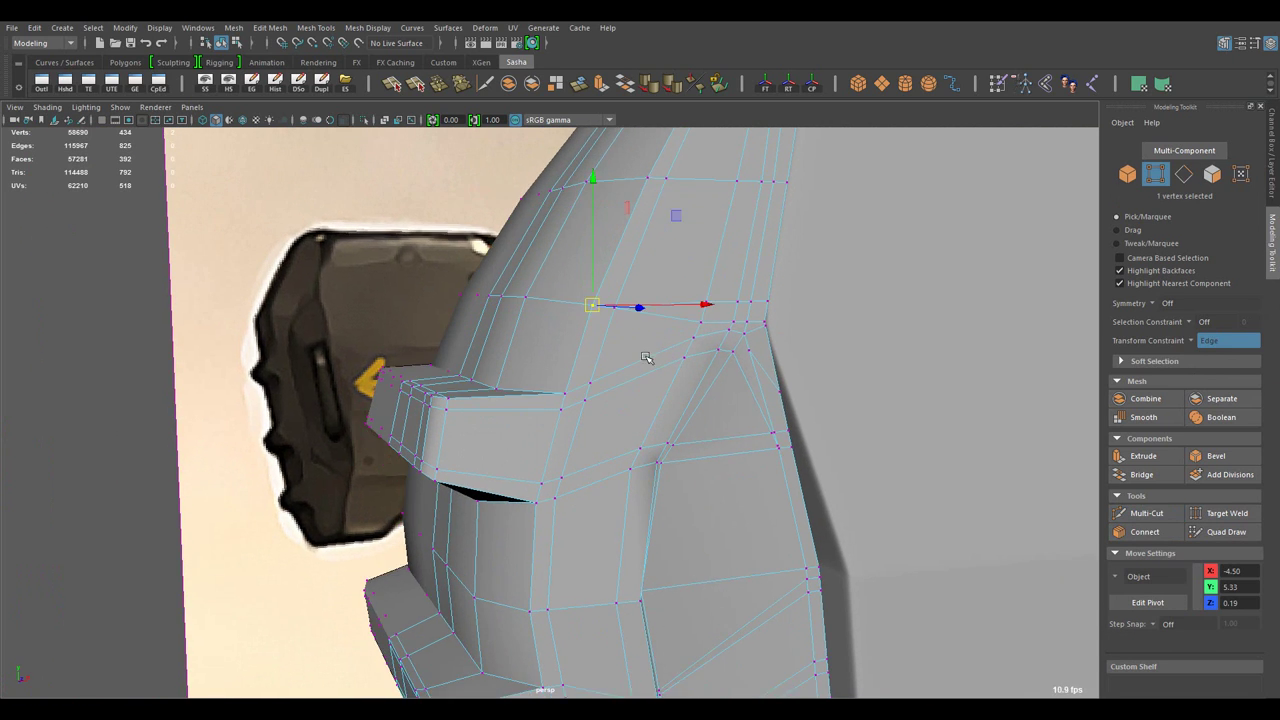
click(474, 348)
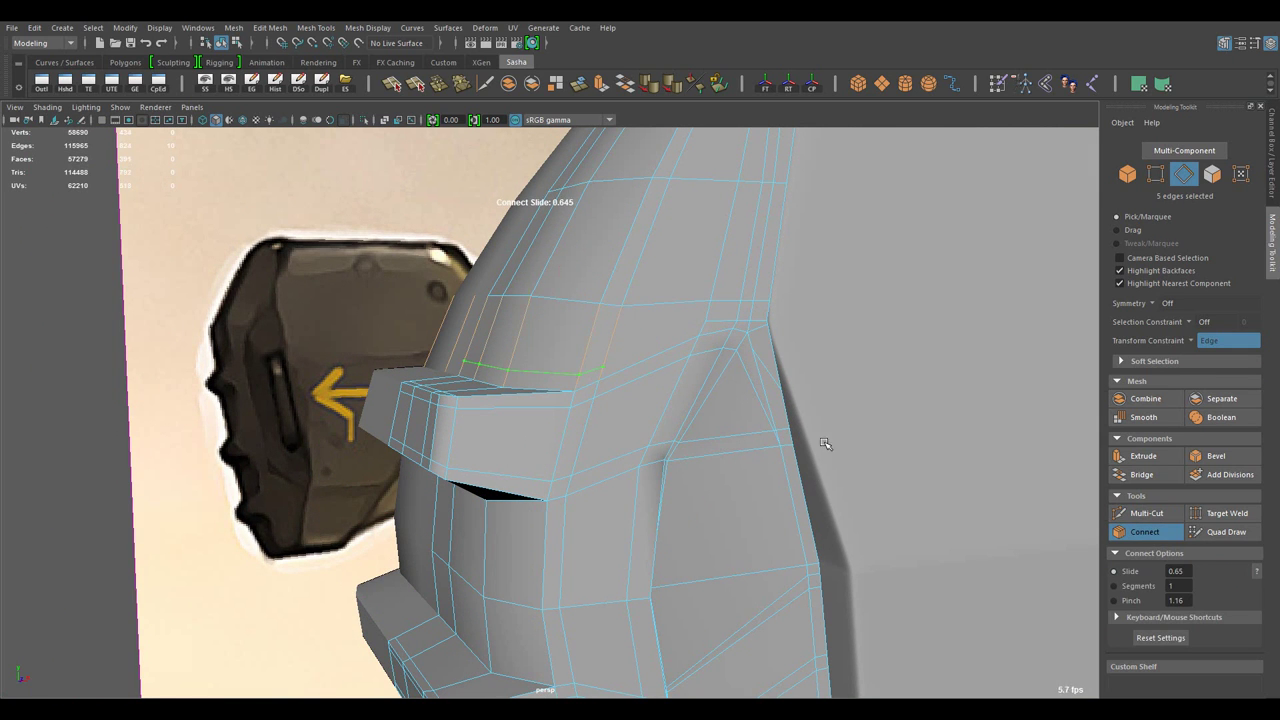
key(w)
- Tweak individual vertices and edges on the stock around the new loops
key(F9)
scroll(up, 3)
click(680, 330)
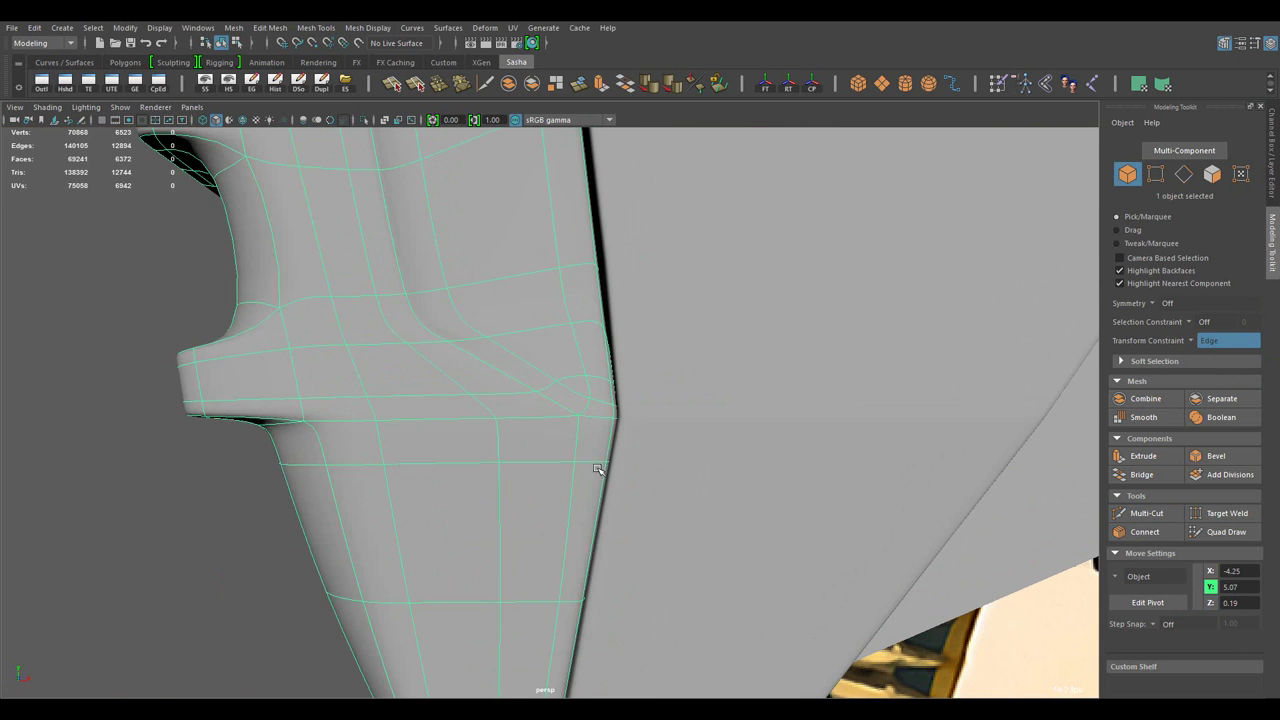
click(577, 388)
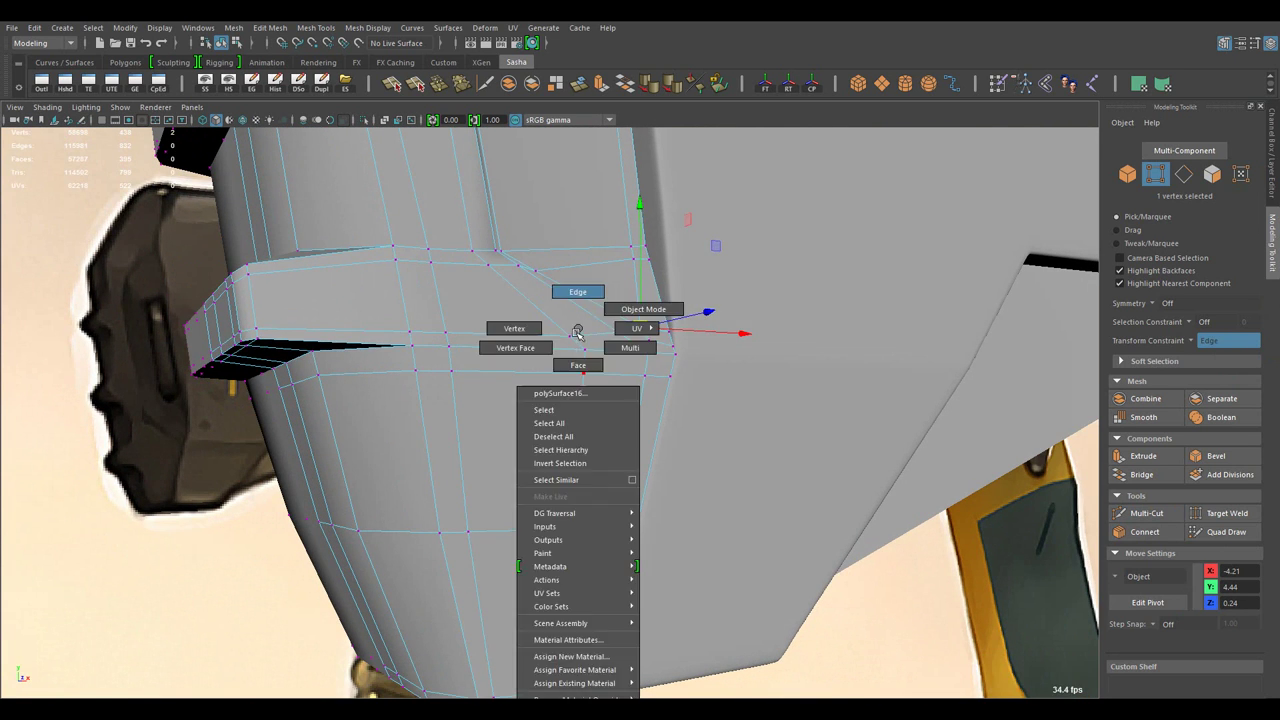
drag(554, 503, 504, 380)
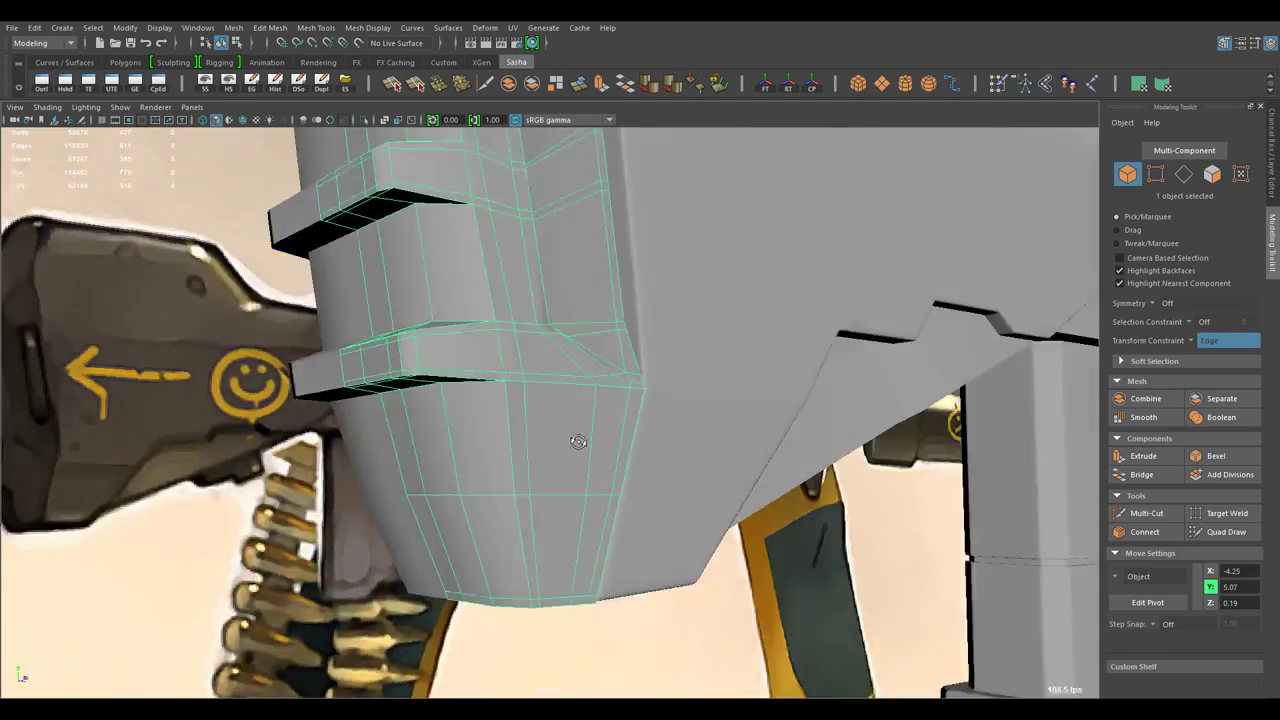
drag(578, 441, 605, 483)
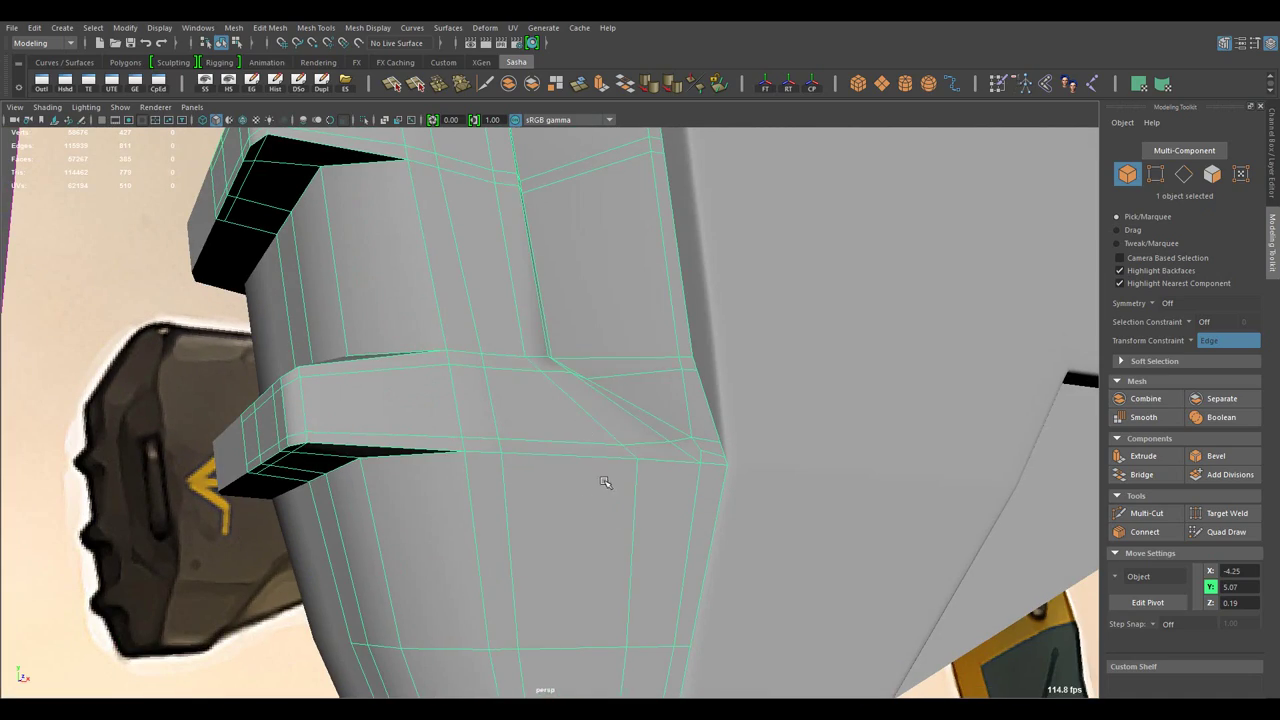
- Add another connecting edge across the stock's lower side at slide 0.65
drag(288, 408, 148, 370)
drag(148, 370, 445, 561)
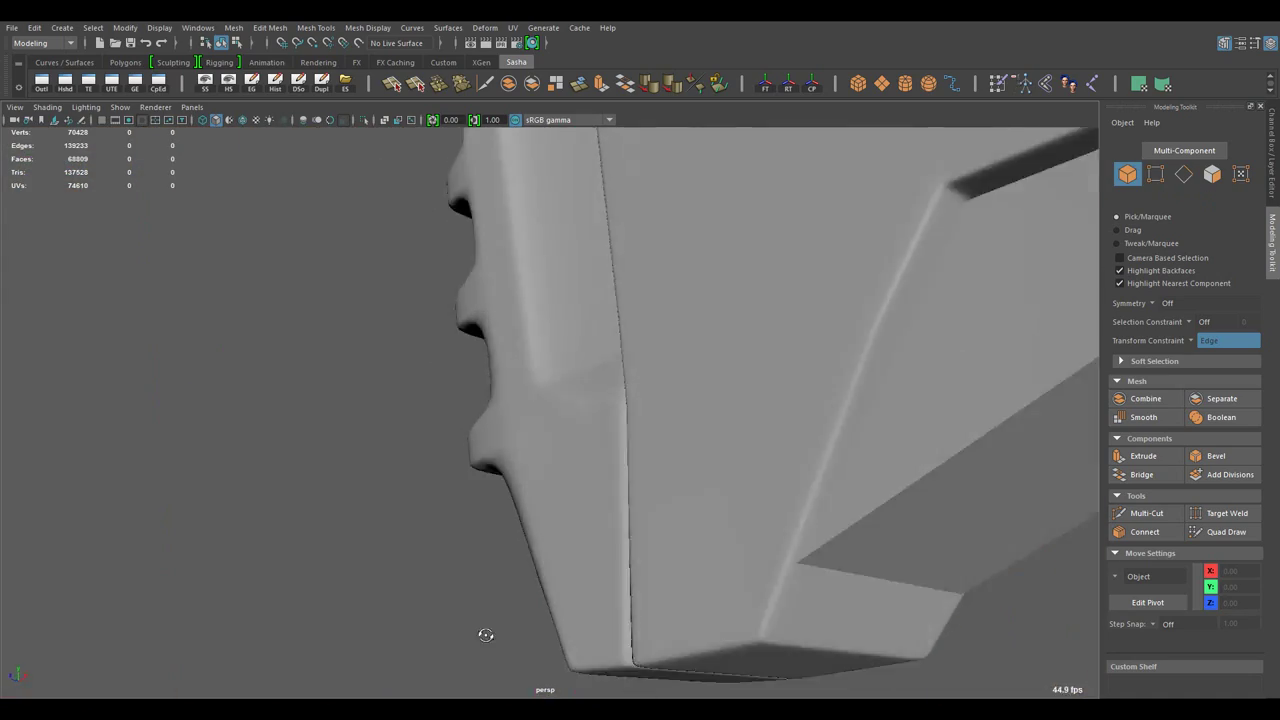
drag(568, 537, 520, 540)
key(F10)
click(381, 570)
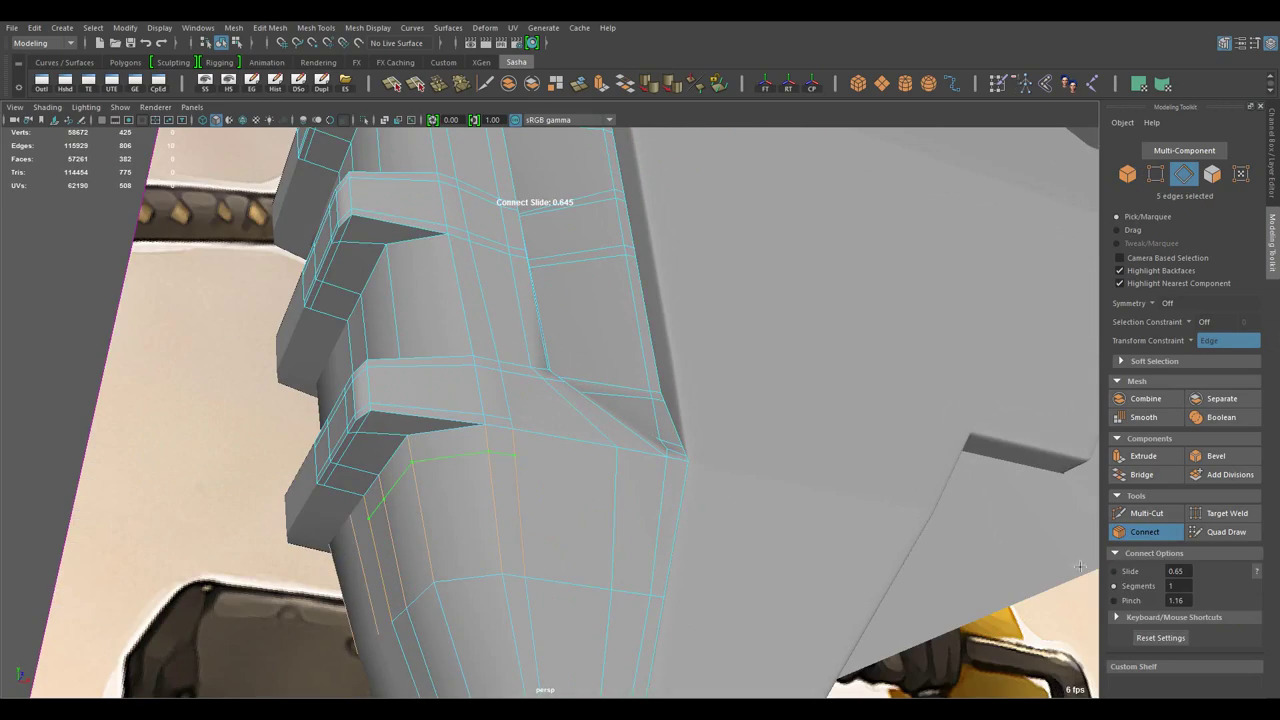
drag(738, 515, 609, 553)
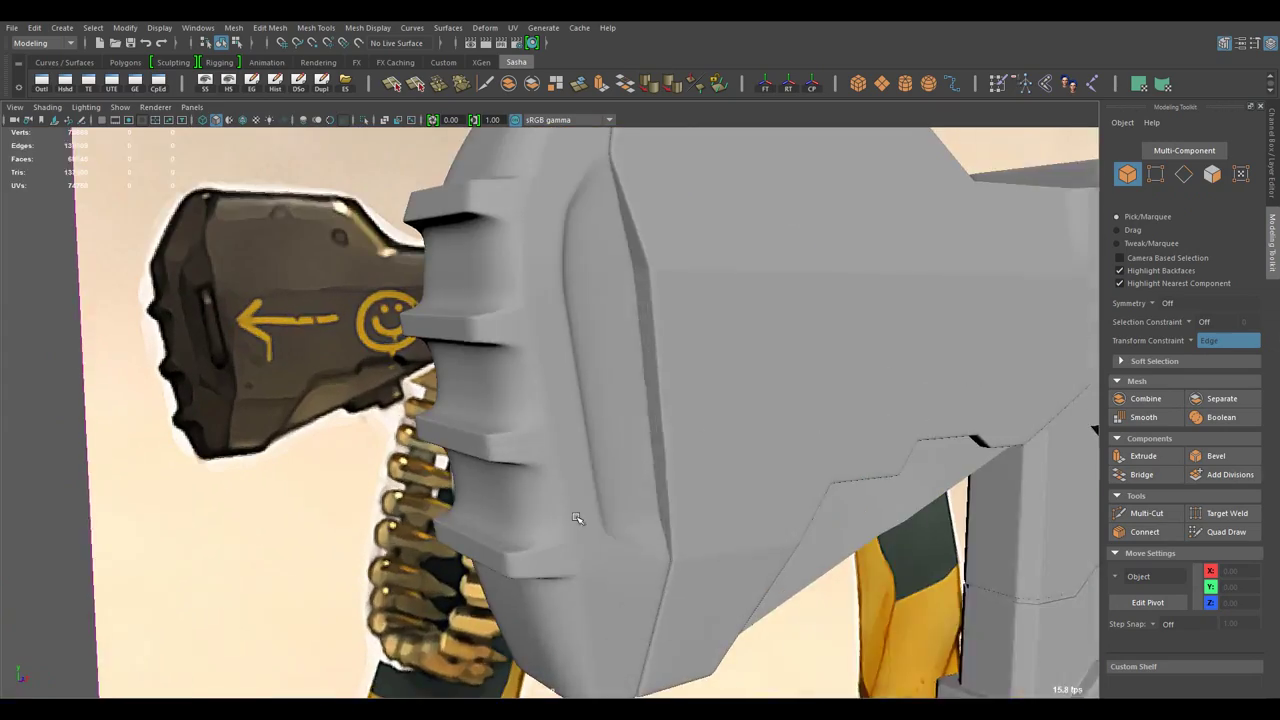
drag(520, 328, 520, 366)
- Extrude the flat faces between the stock cap's ridges with Ctrl+E
click(480, 511)
drag(480, 511, 740, 486)
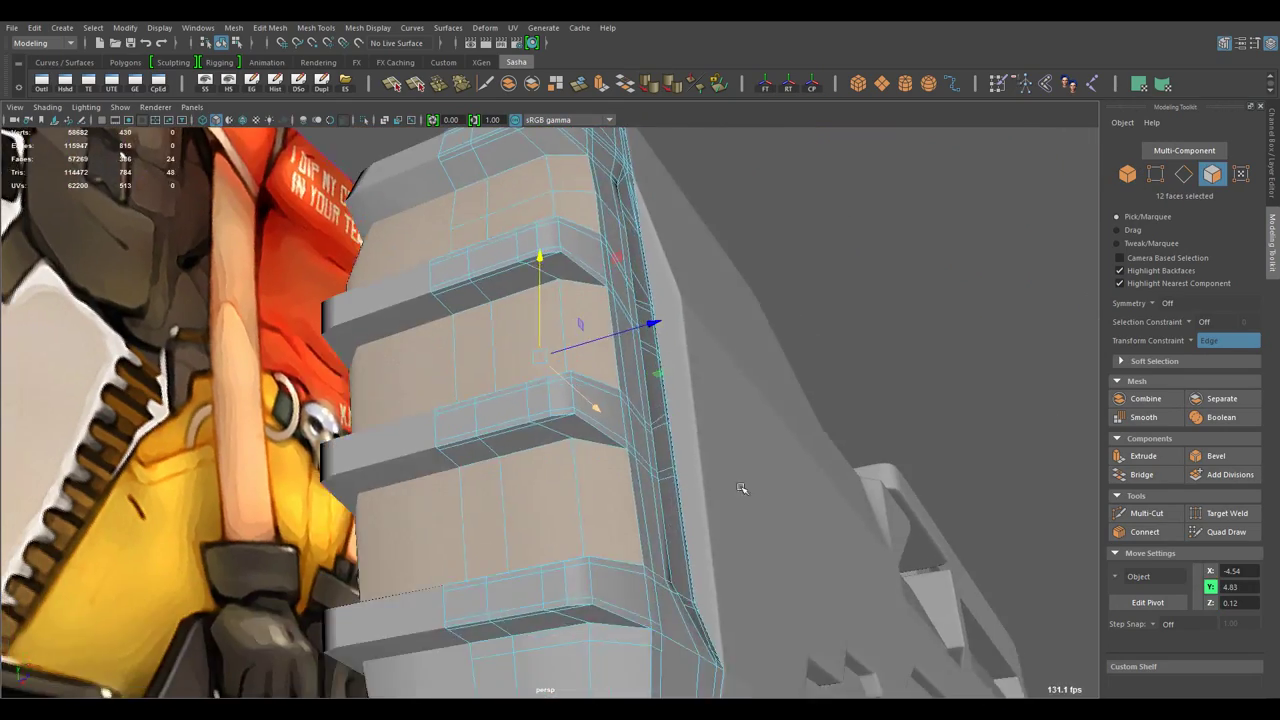
key(ctrl+e)
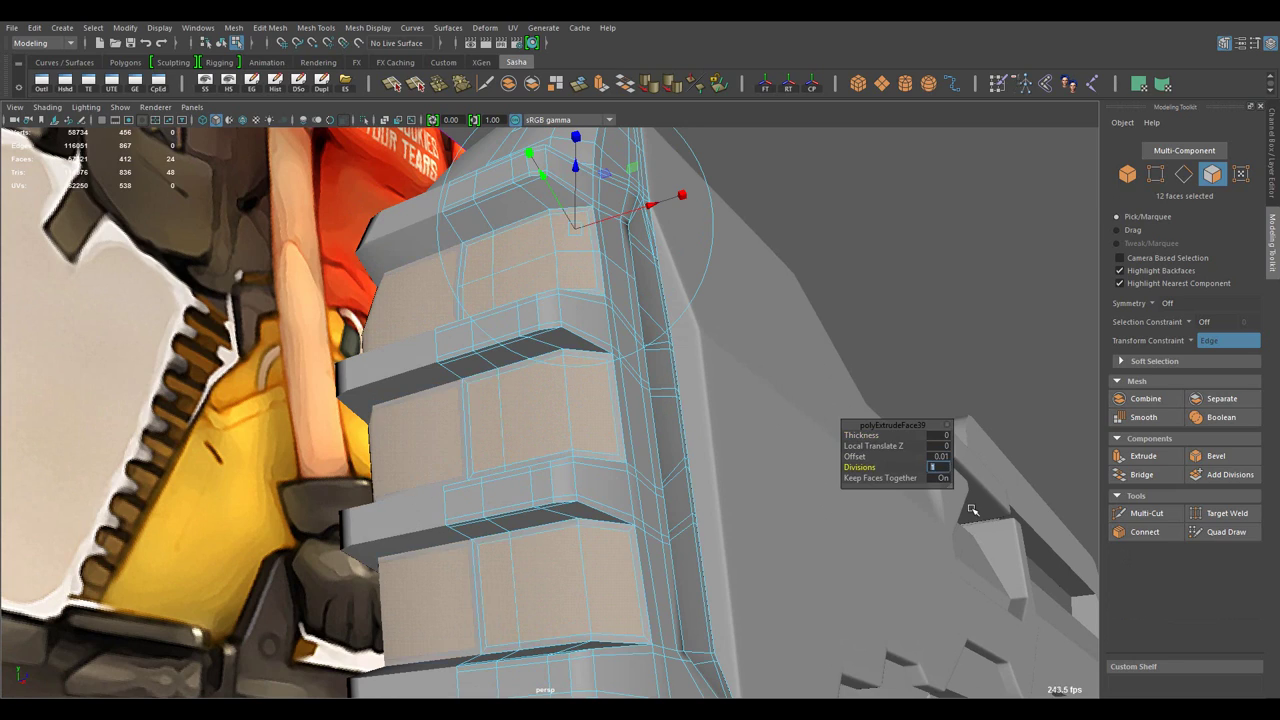
key(w)
drag(970, 510, 466, 450)
drag(487, 600, 552, 524)
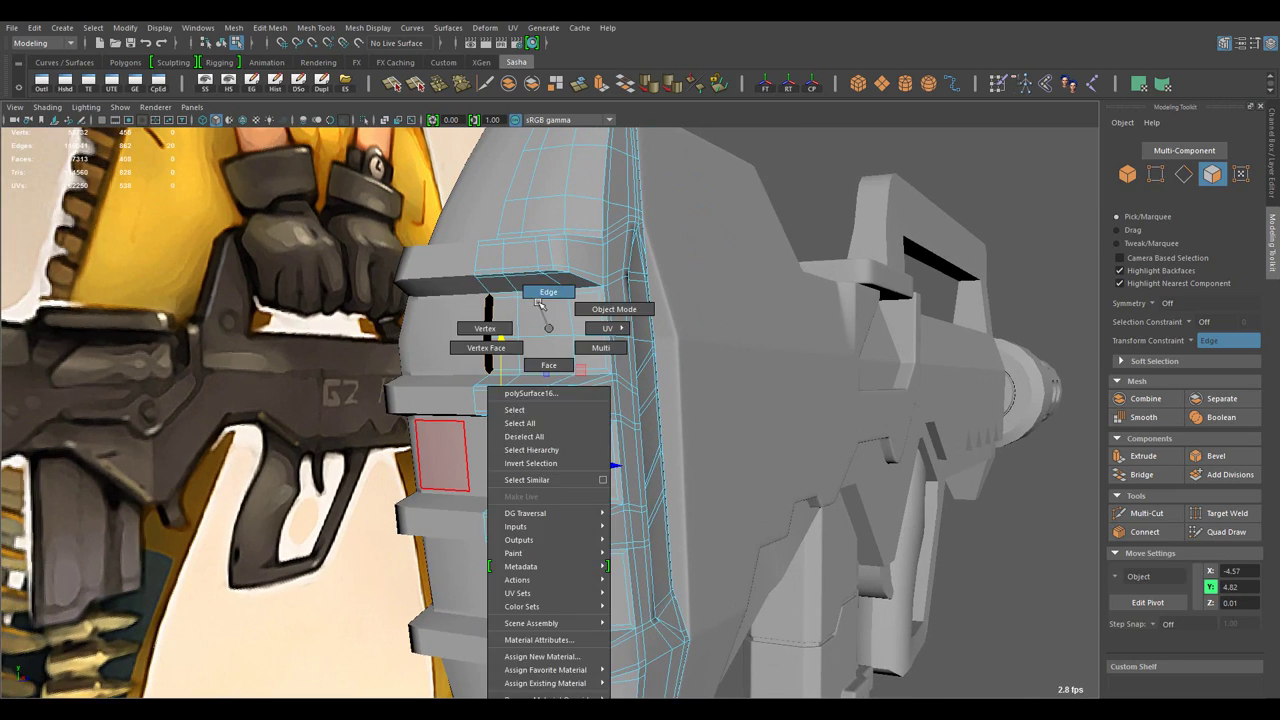
- Select the edges along the stock panels, then reselect the stock object
drag(540, 304, 541, 300)
drag(541, 300, 760, 420)
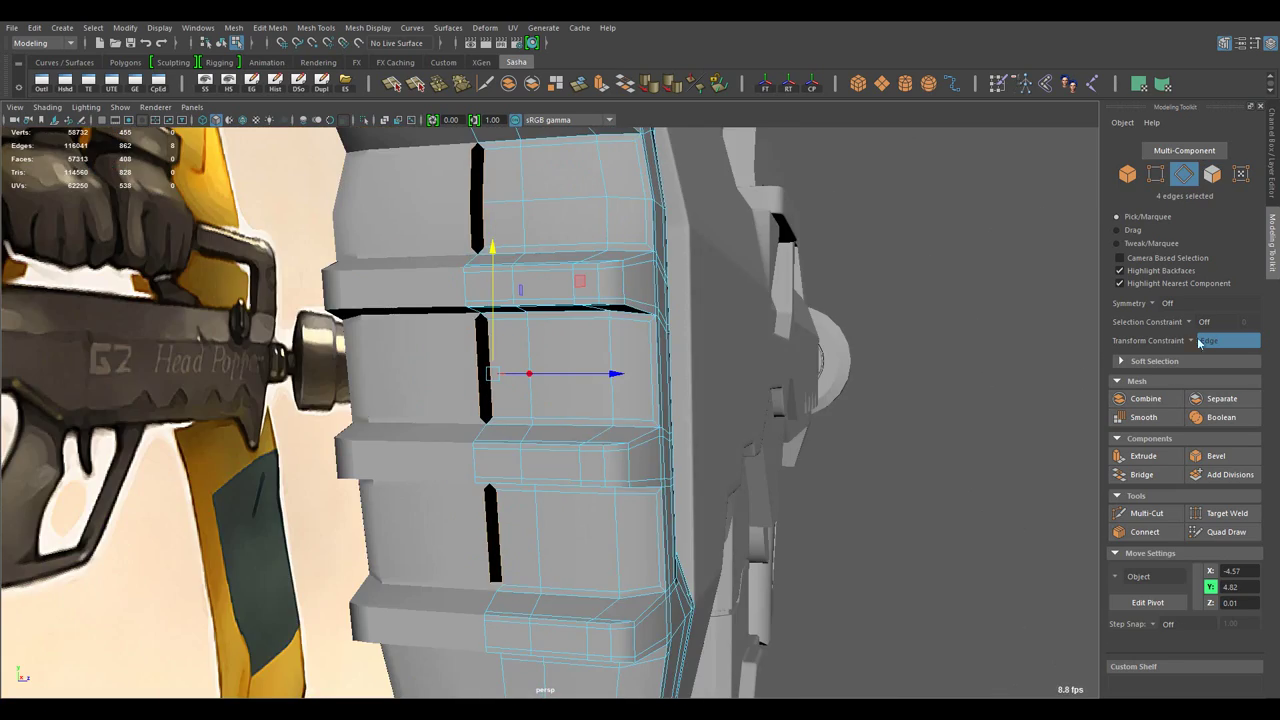
drag(463, 300, 497, 392)
key(F8)
click(750, 641)
key(F10)
- Shift-select more faces between the ridges, including ones on the stock's underside
drag(568, 479, 494, 328)
drag(494, 328, 494, 390)
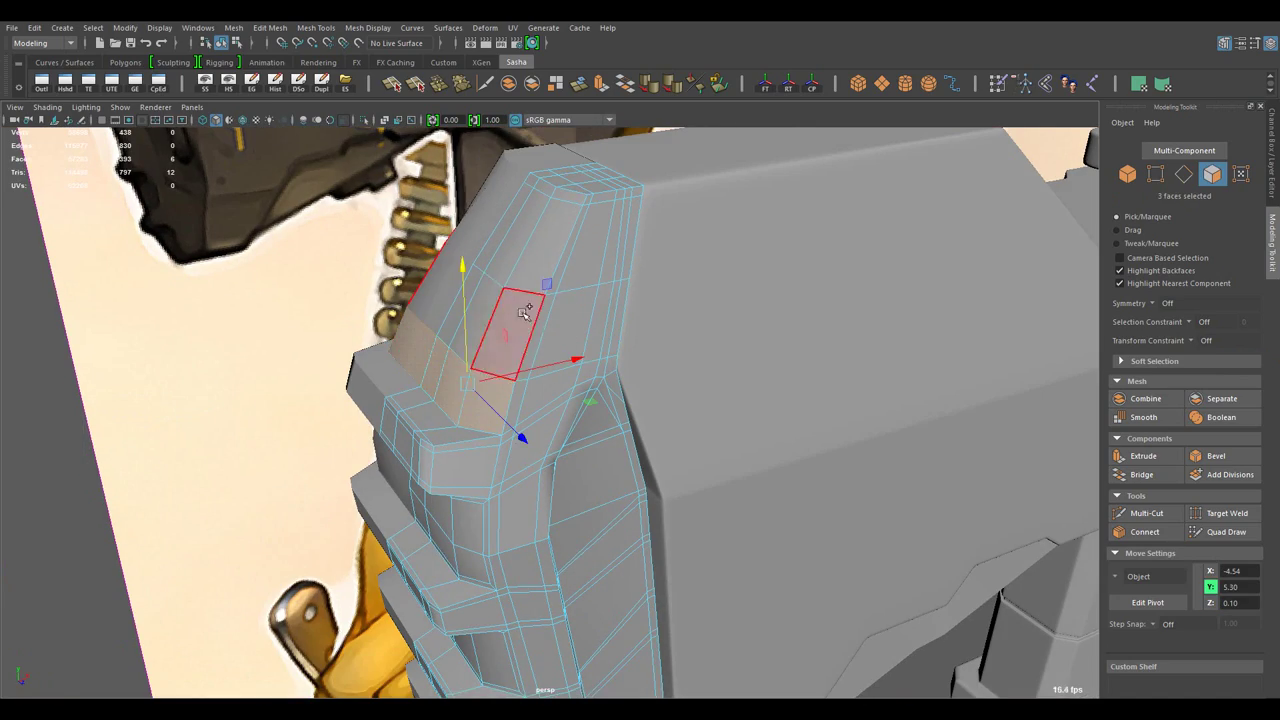
click(484, 316)
drag(484, 316, 505, 577)
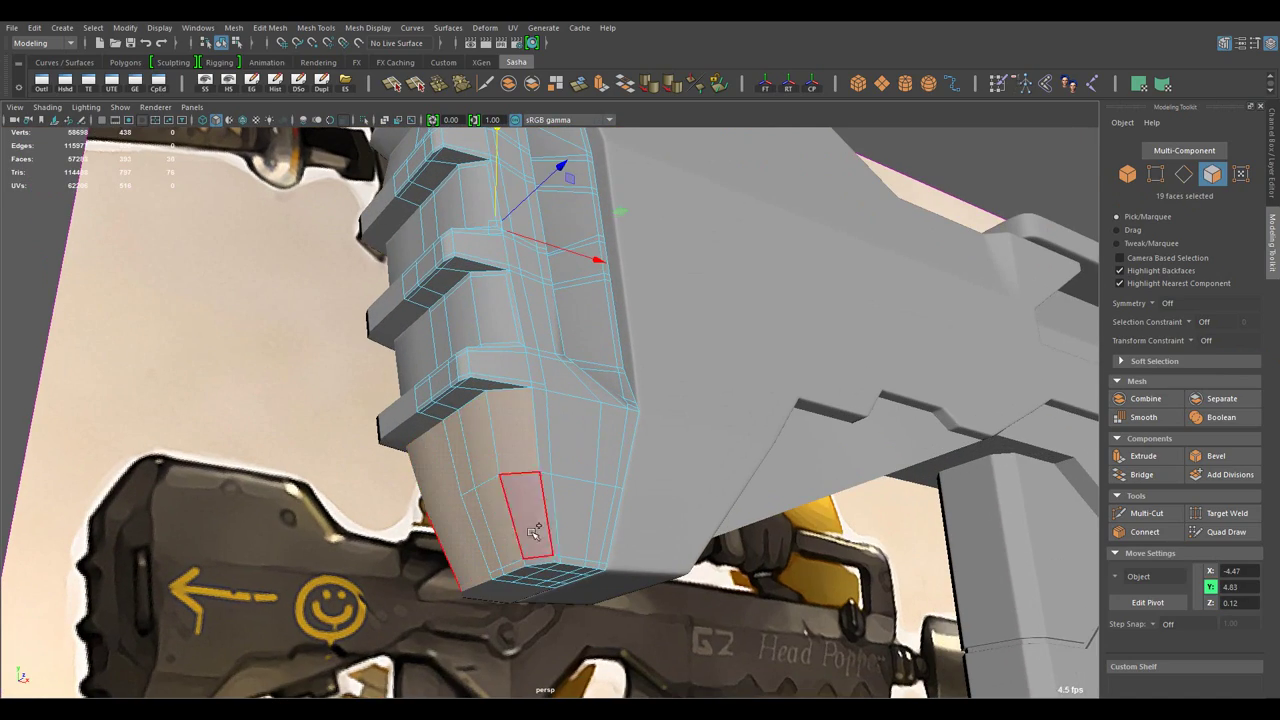
click(535, 530)
drag(535, 530, 560, 545)
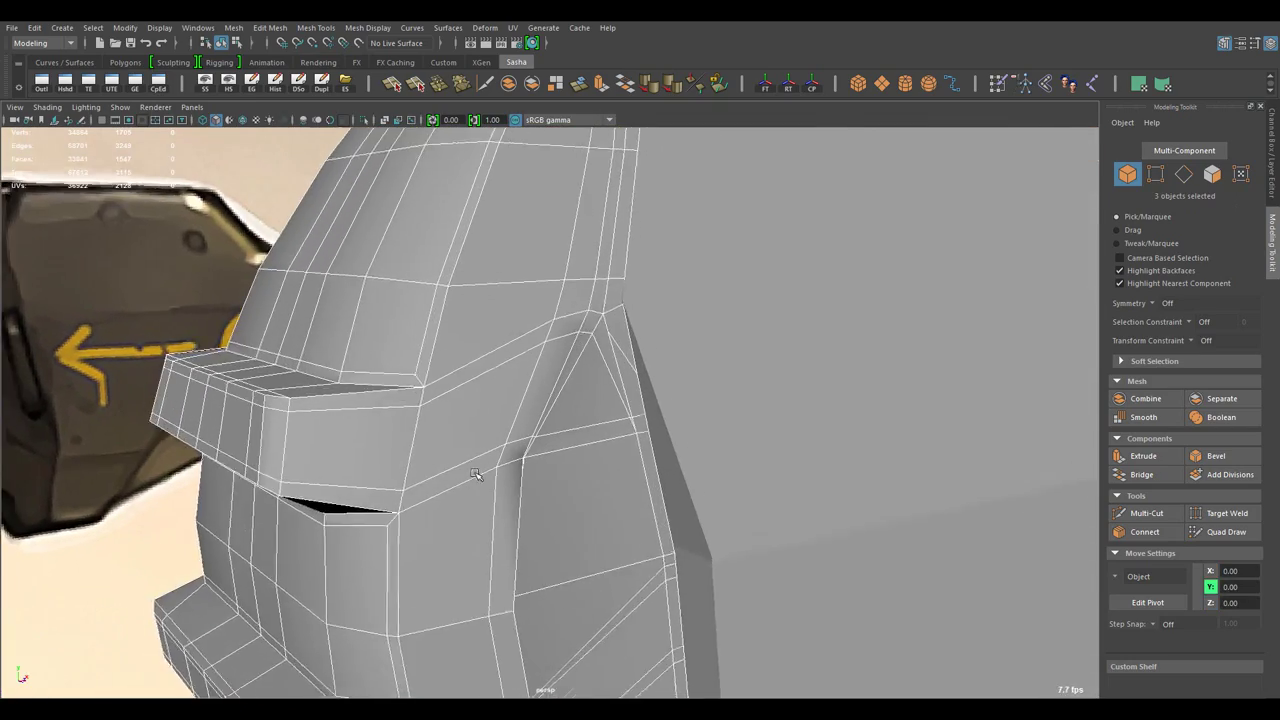
drag(523, 510, 476, 490)
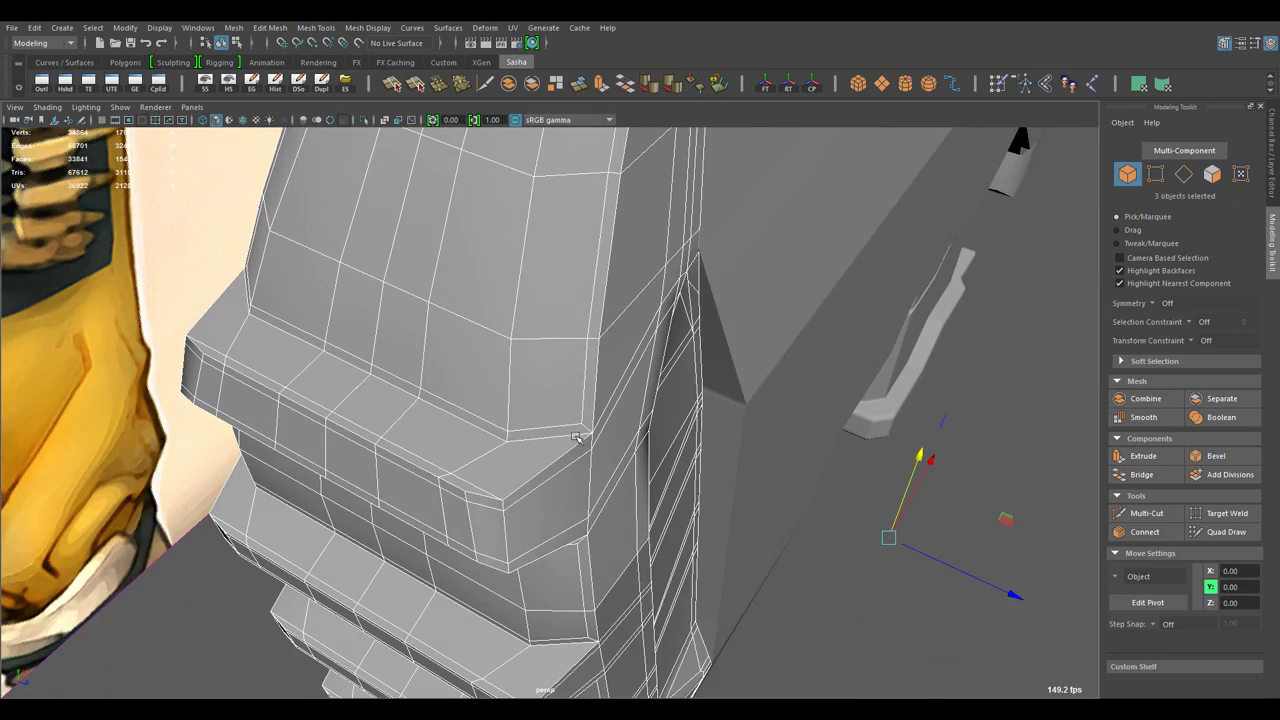
drag(518, 328, 553, 305)
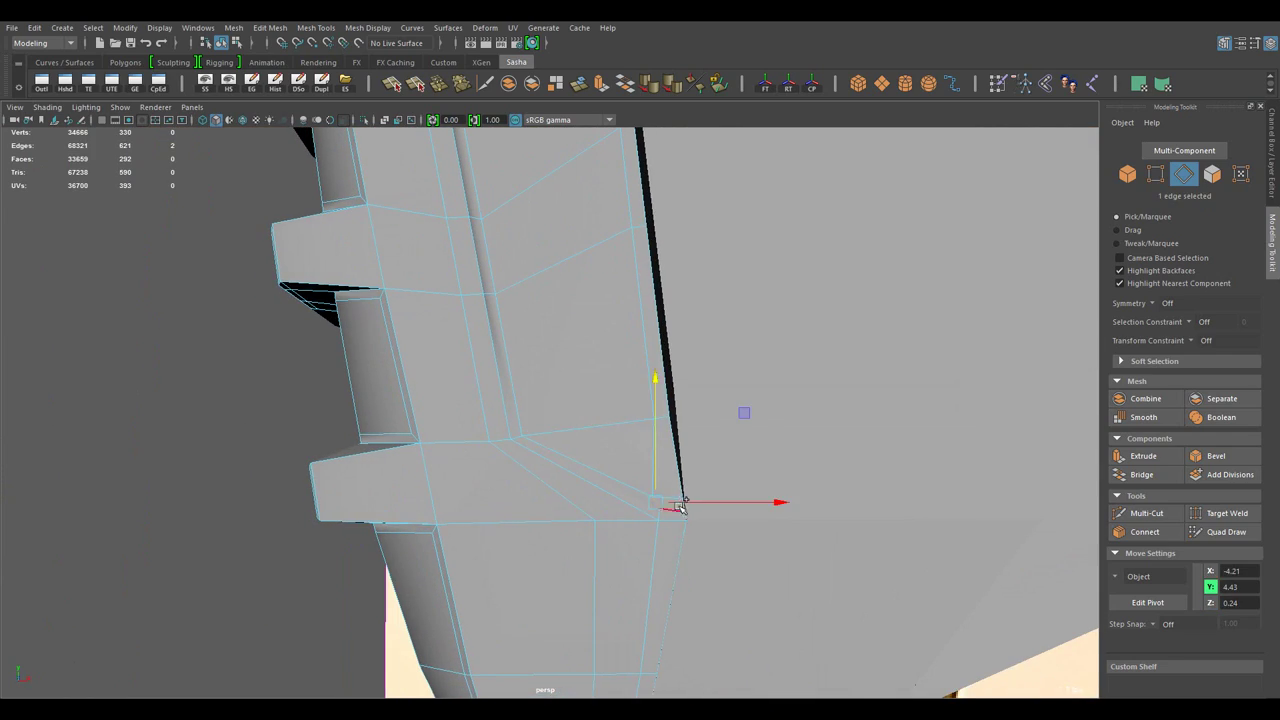
drag(611, 300, 622, 314)
key(ctrl+F11)
- Select and move faces and edges along the stock's upper ridge
click(495, 179)
click(573, 285)
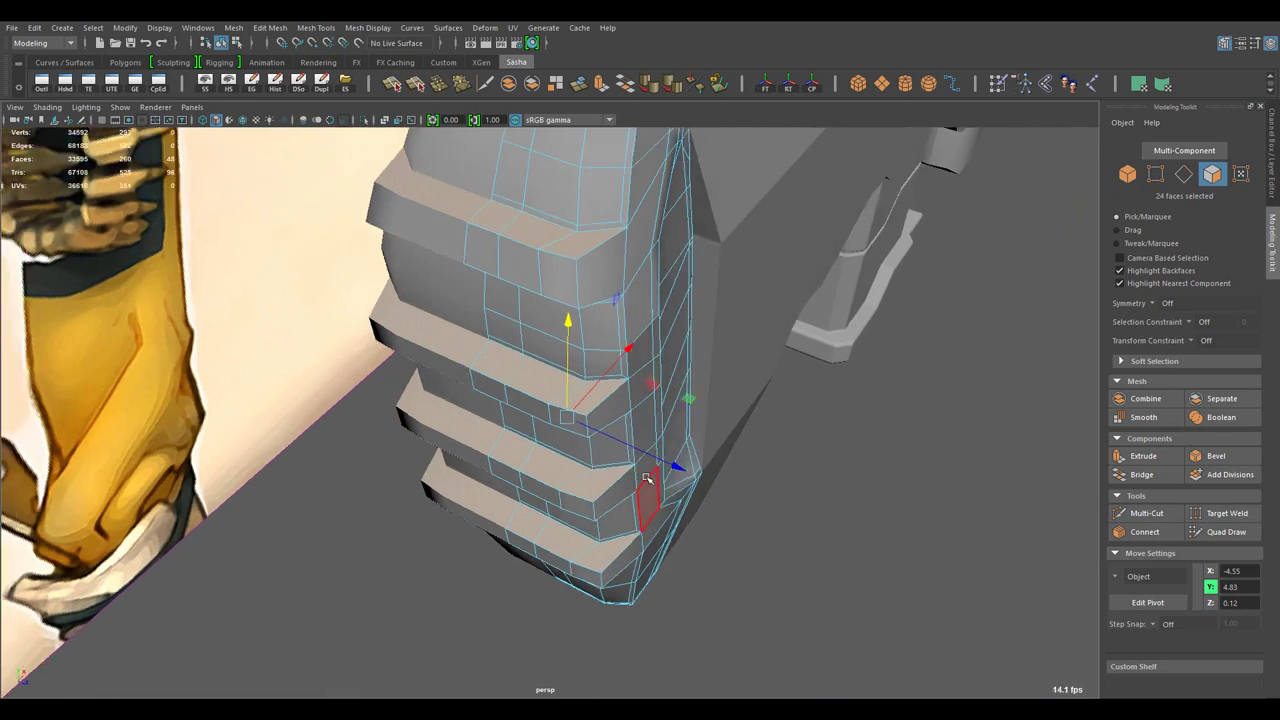
click(622, 314)
drag(622, 314, 636, 348)
drag(962, 484, 510, 267)
click(510, 267)
key(w)
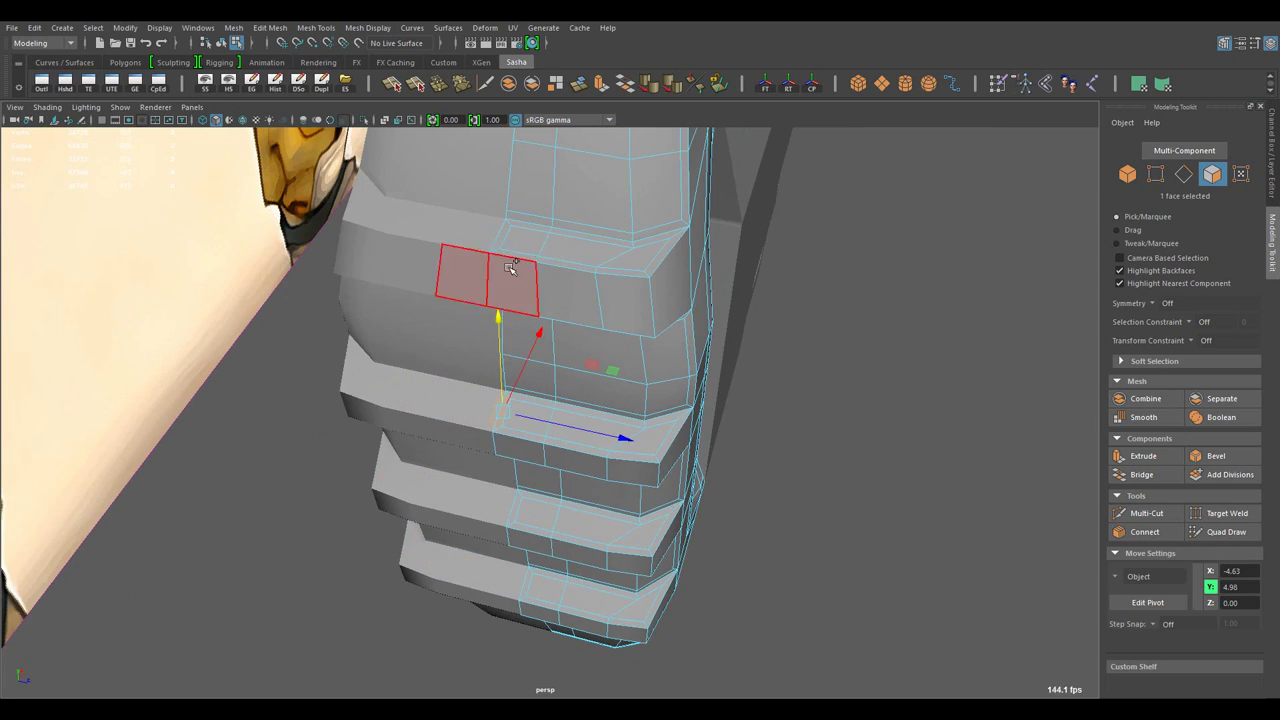
click(527, 582)
drag(527, 582, 508, 490)
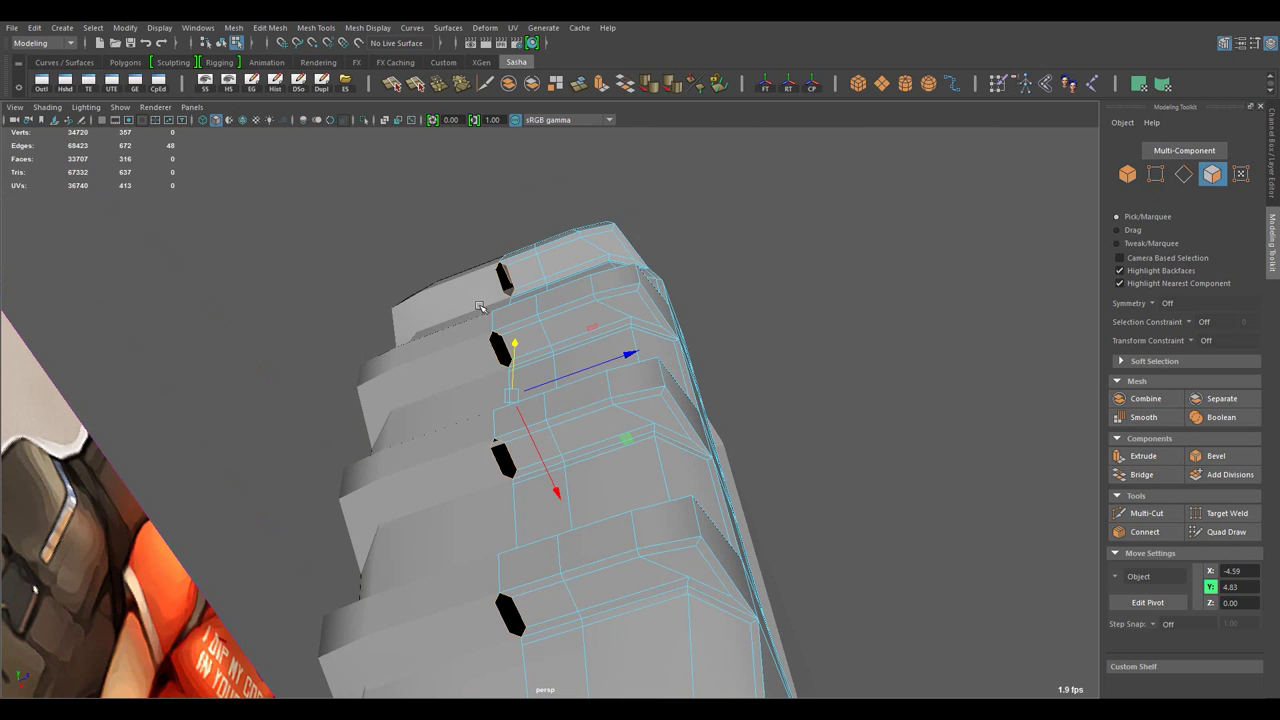
drag(553, 531, 519, 408)
click(519, 408)
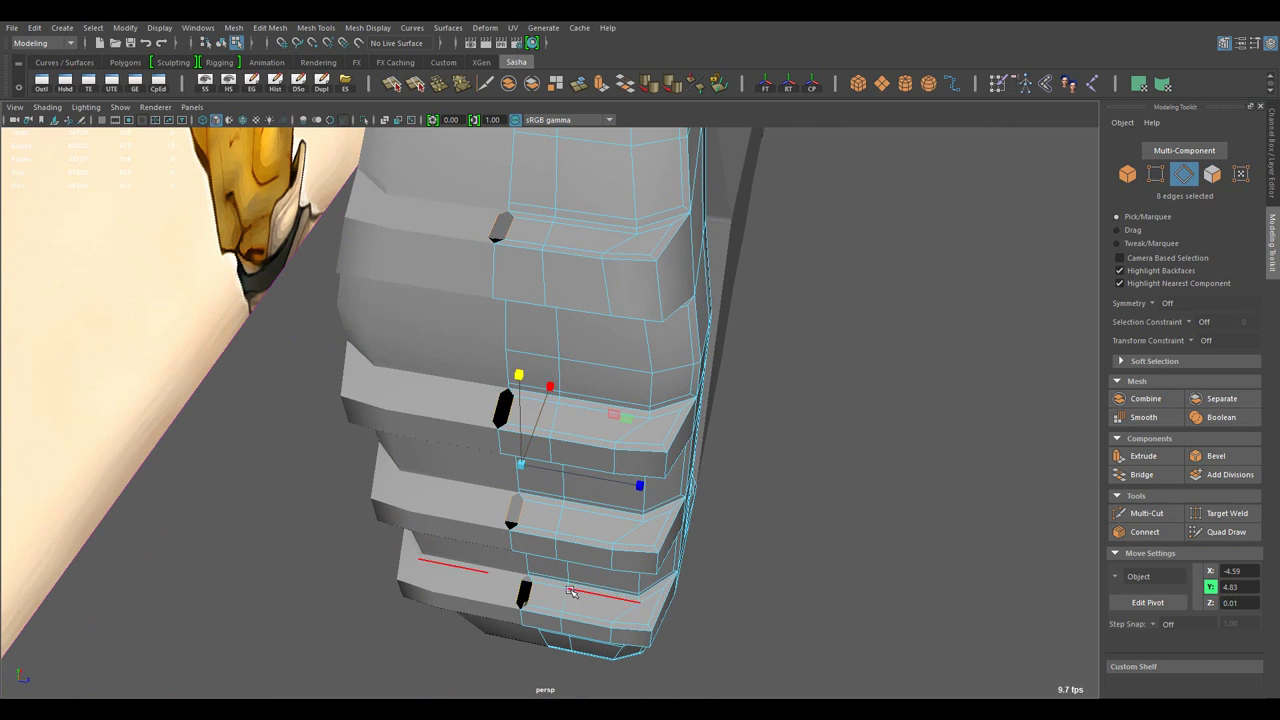
drag(647, 487, 561, 298)
- Select faces on the stock's lower part and scale them
key(F8)
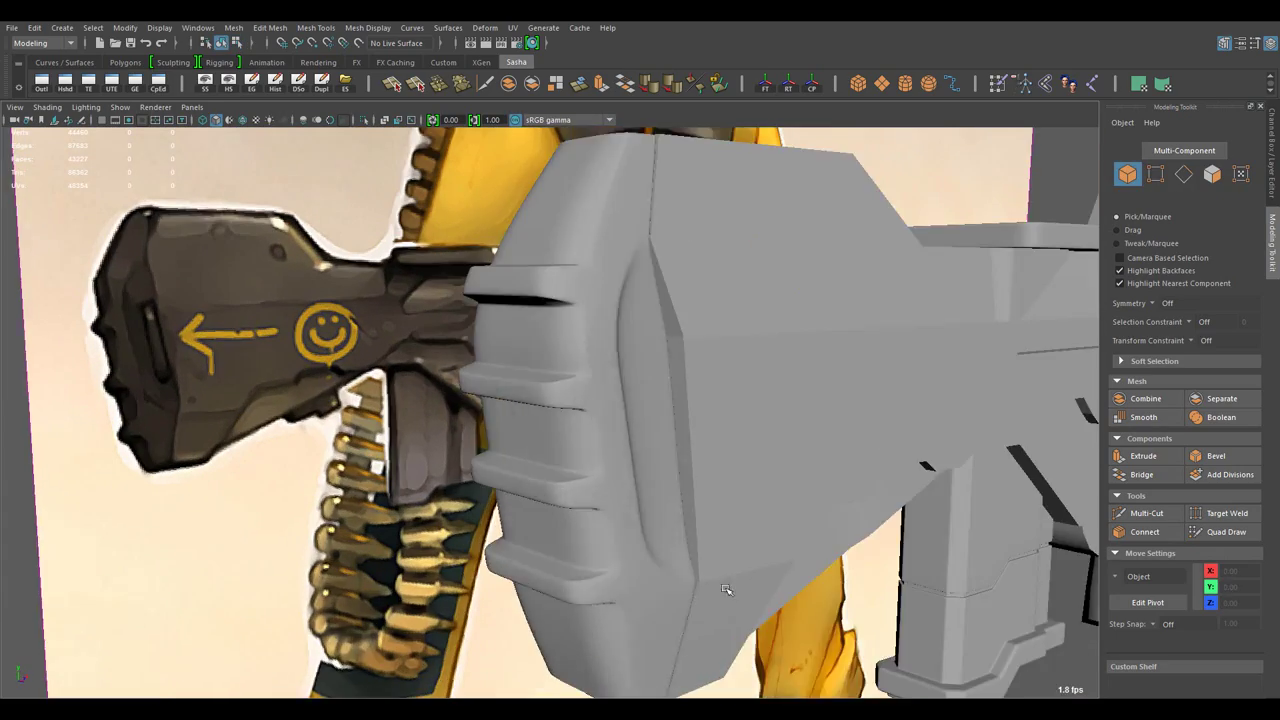
click(561, 298)
drag(492, 234, 560, 451)
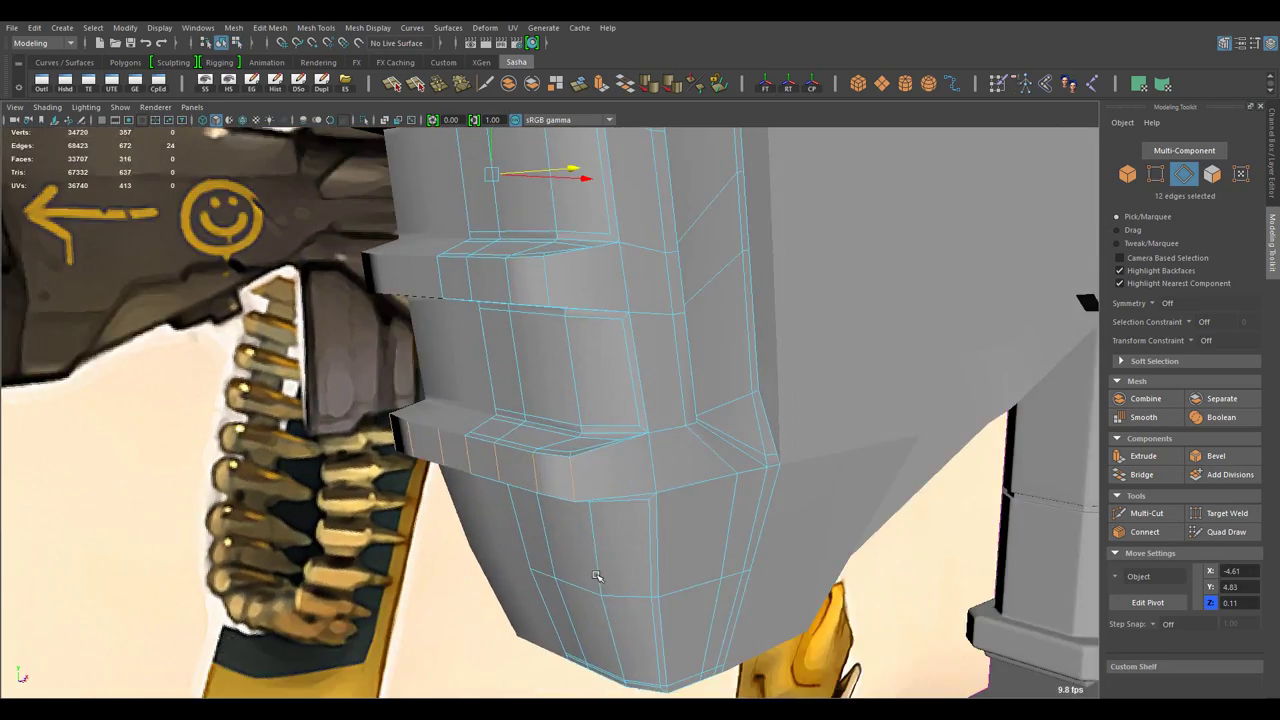
key(F11)
click(597, 527)
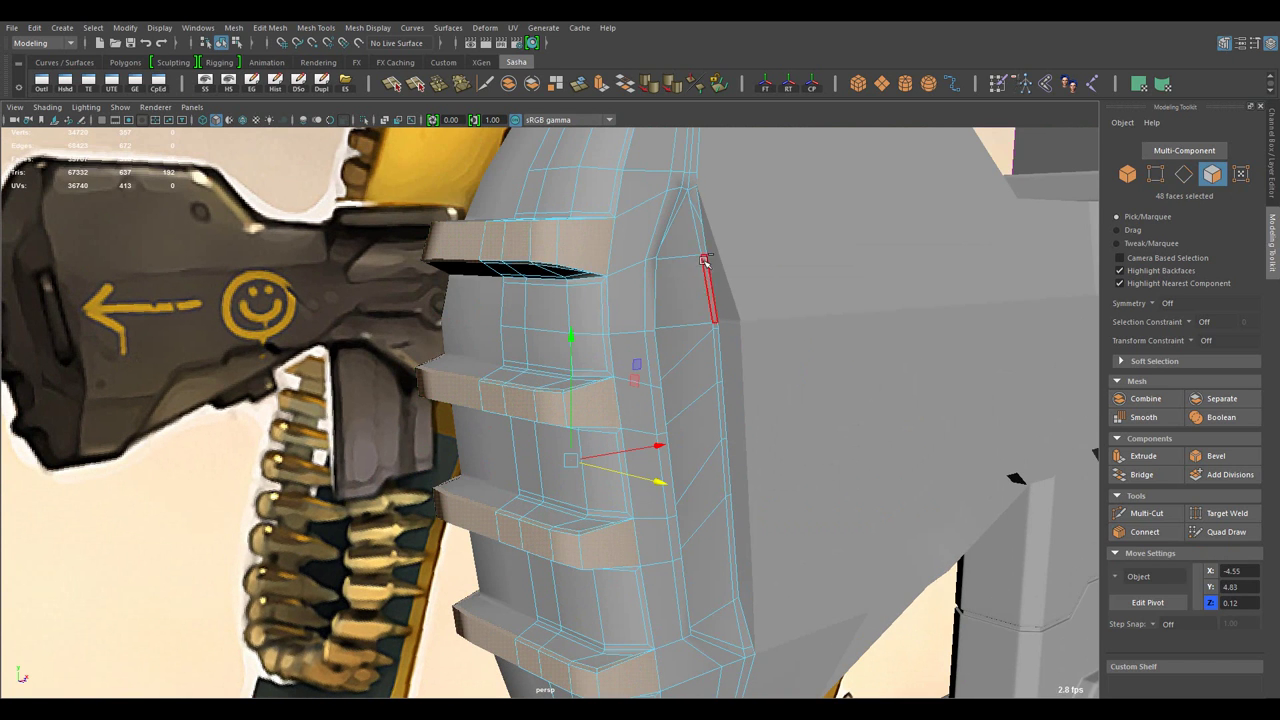
key(r)
click(1118, 577)
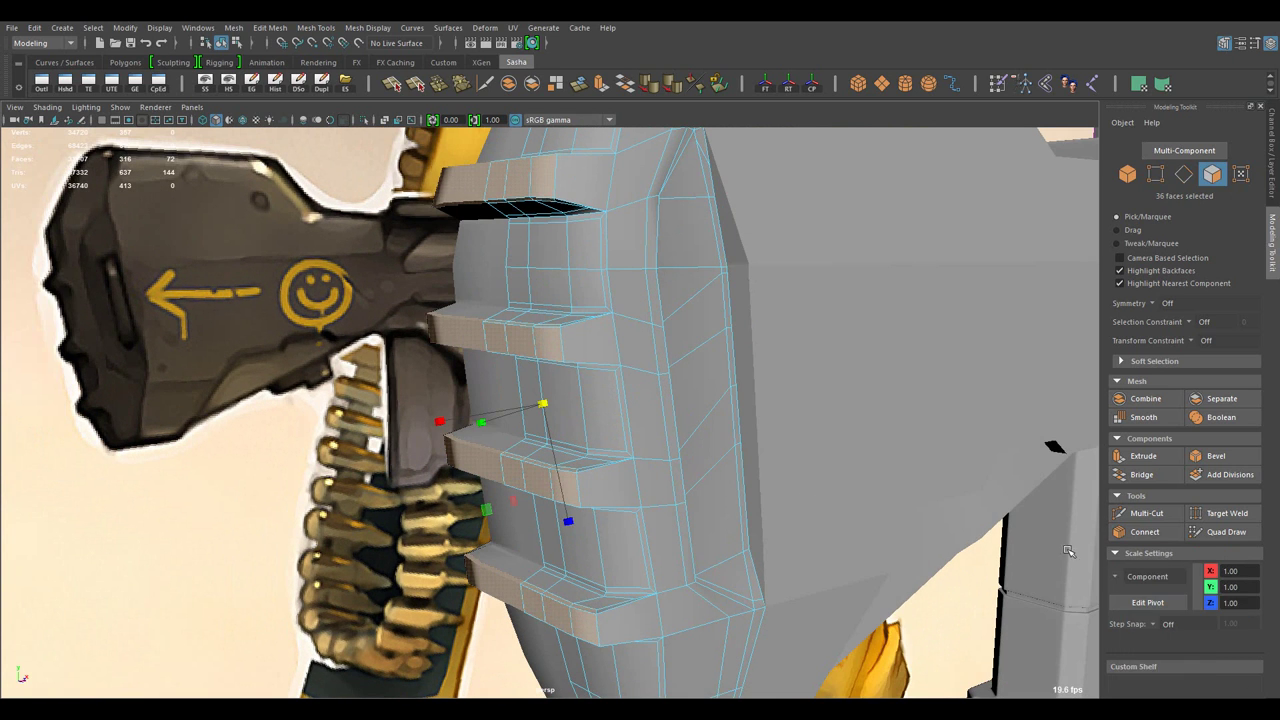
drag(733, 458, 1137, 596)
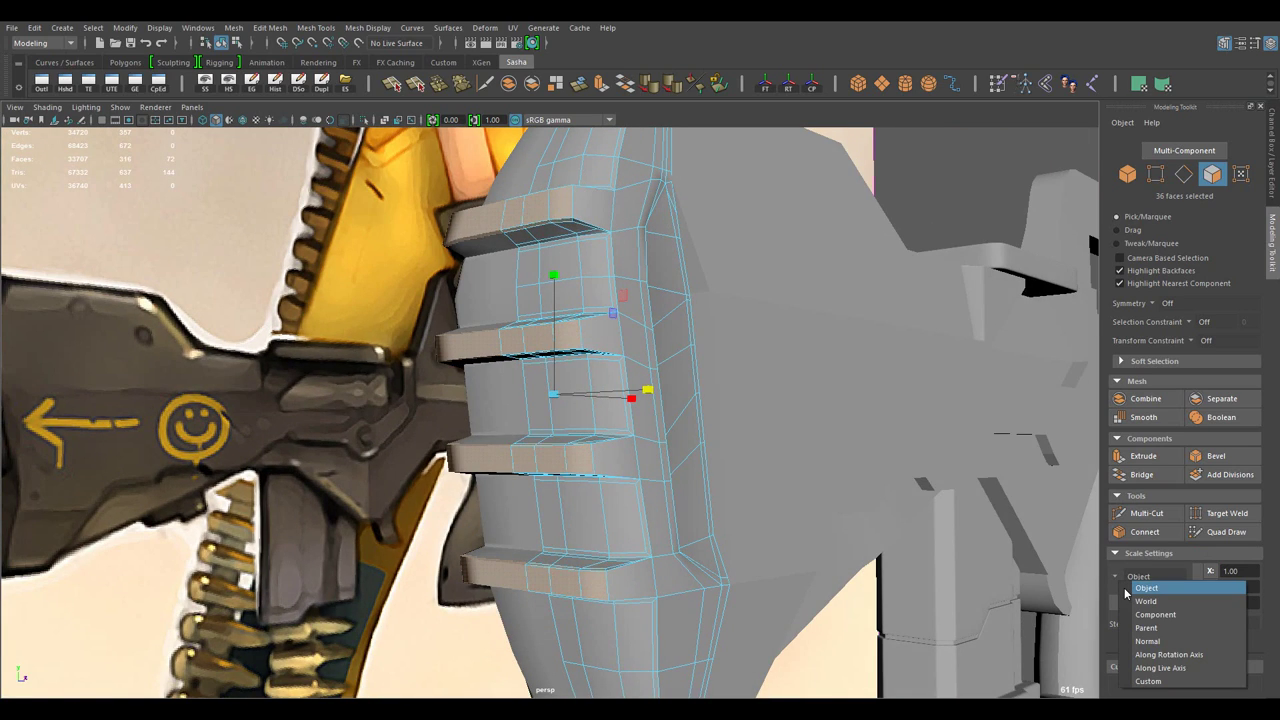
- Move and scale a face on the stock's upper ridge
drag(738, 421, 607, 311)
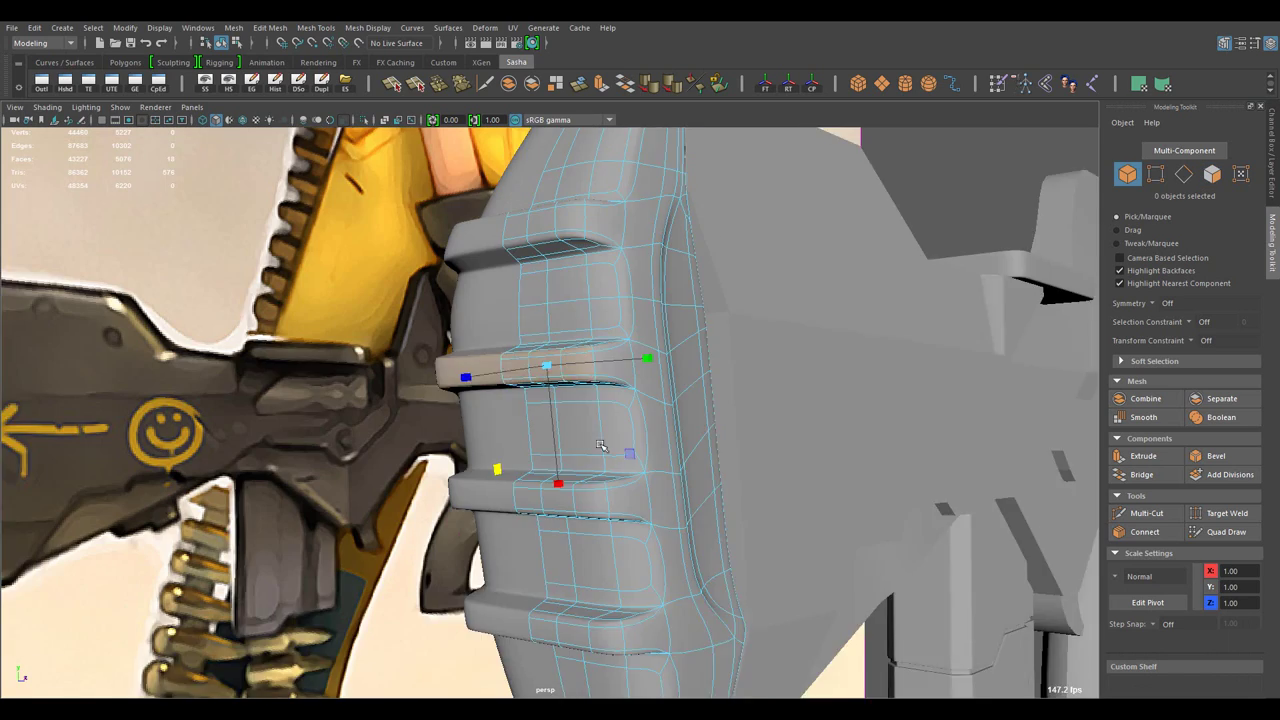
click(605, 308)
key(w)
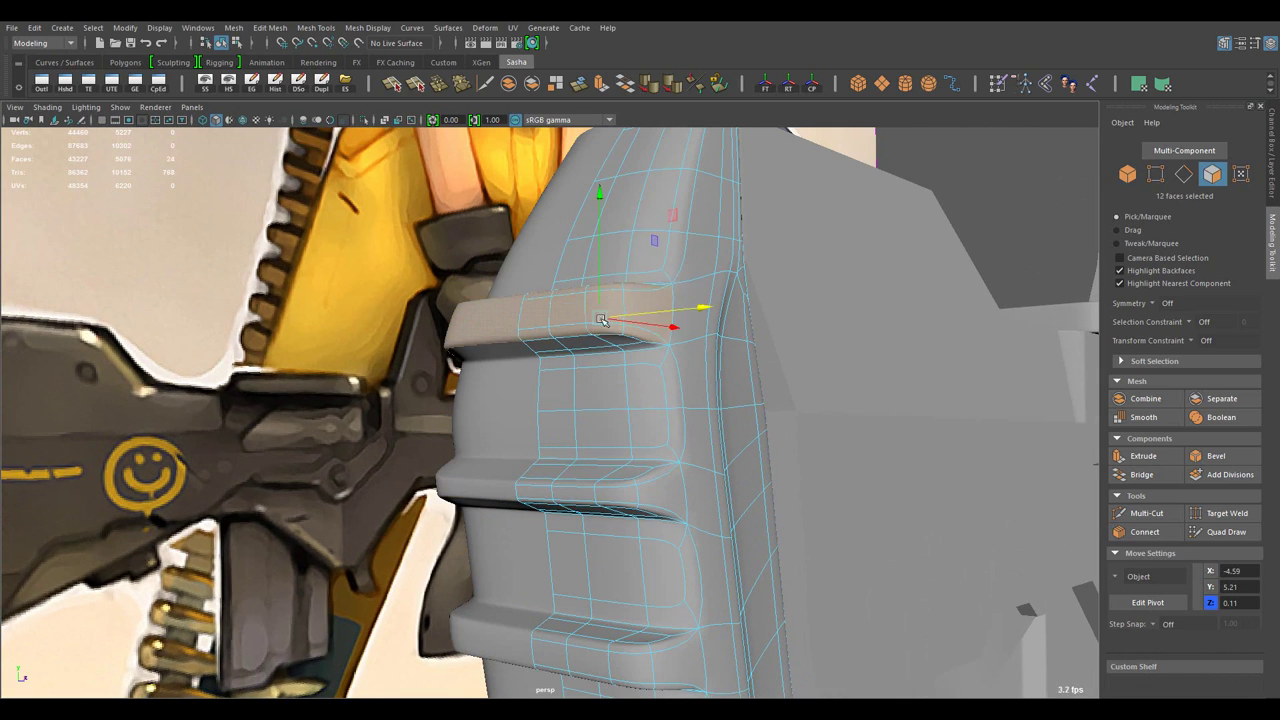
drag(581, 365, 513, 473)
key(r)
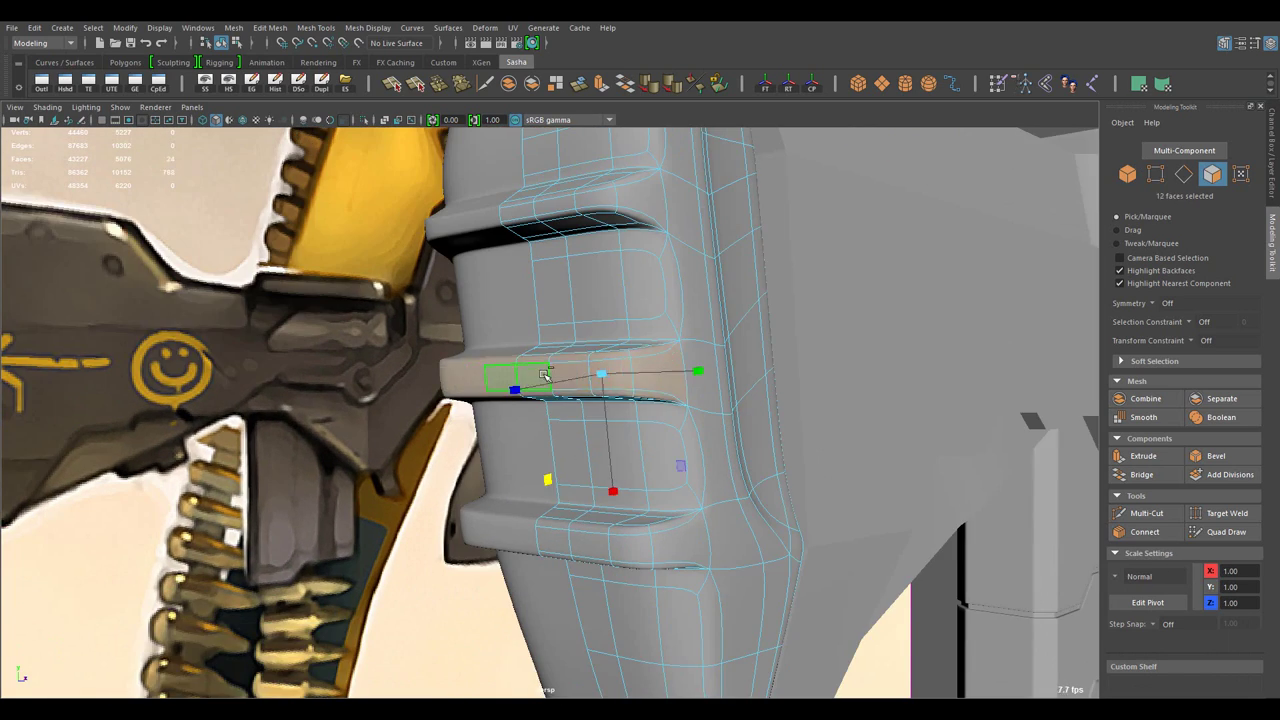
drag(588, 484, 700, 450)
key(F8)
- Frame the stock end piece and select it for editing
scroll(down, 3)
key(w)
key(f)
key(F10)
scroll(down, 3)
key(f)
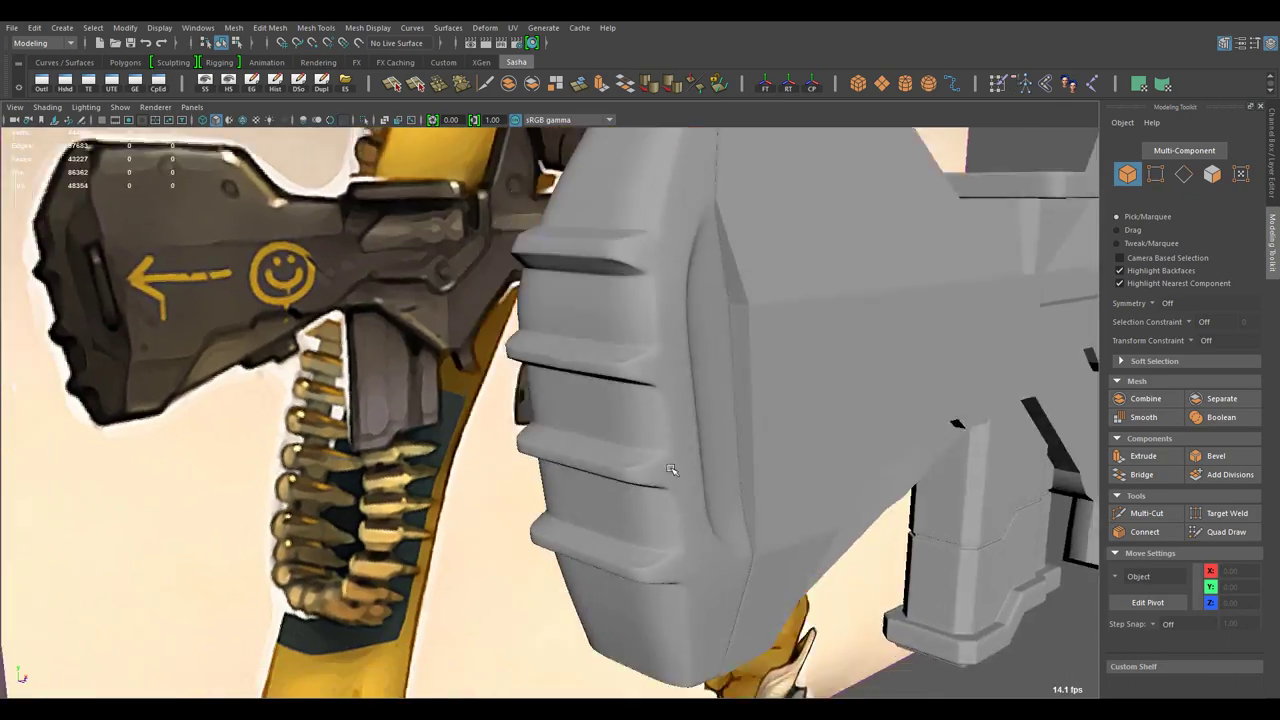
click(674, 449)
scroll(up, 3)
scroll(up, 3)
- Tweak a stock-cap vertex without smooth preview, then view the whole rifle in object mode
key(1)
key(F9)
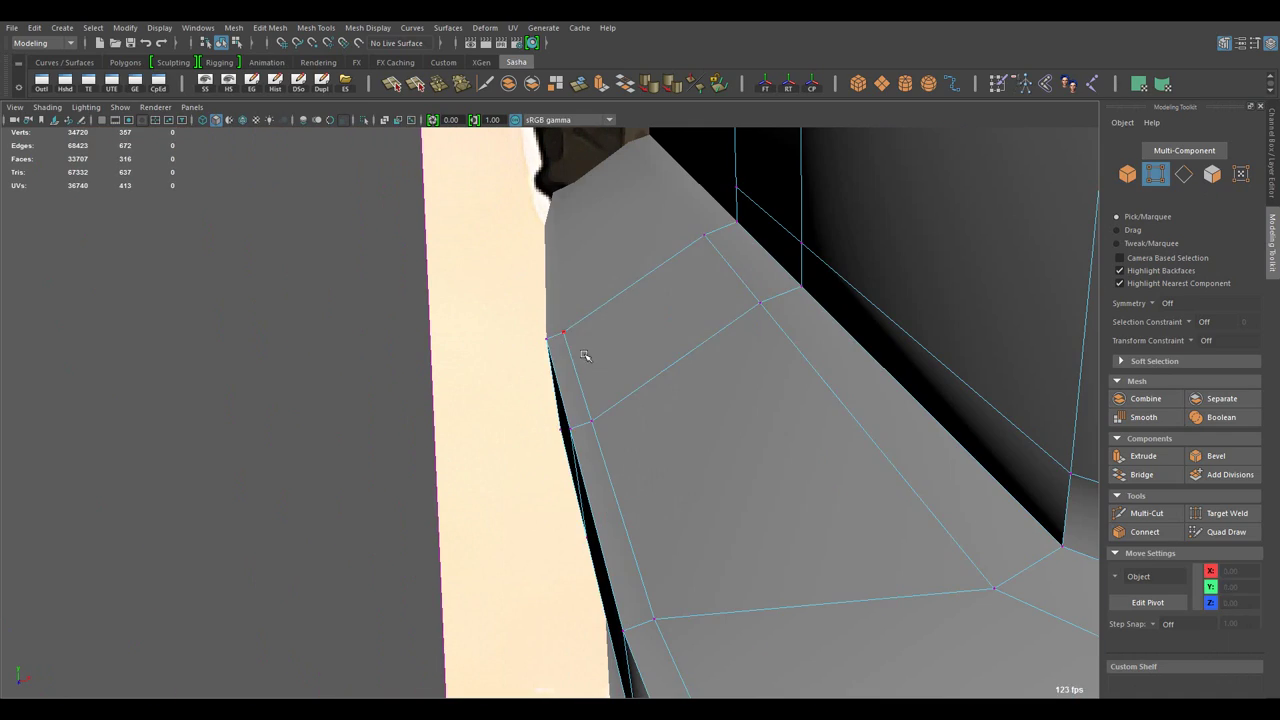
drag(574, 428, 666, 411)
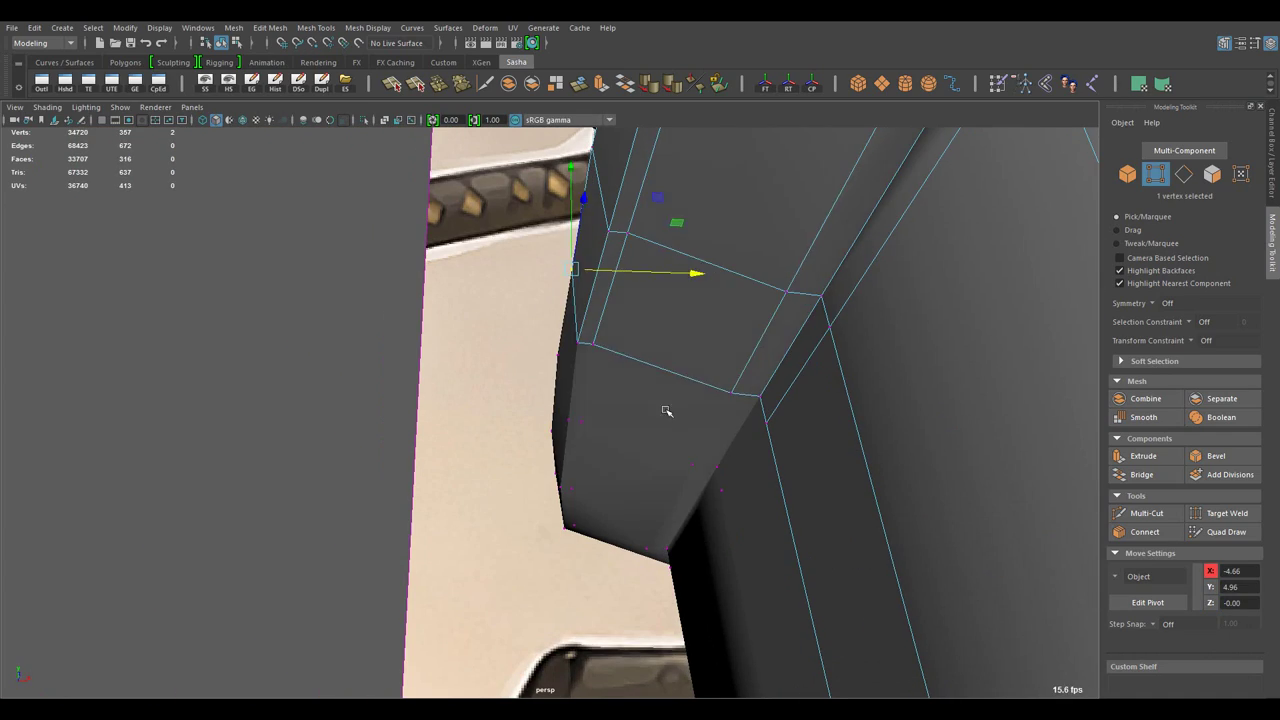
drag(580, 338, 709, 349)
key(F8)
scroll(down, 3)
drag(743, 503, 723, 457)
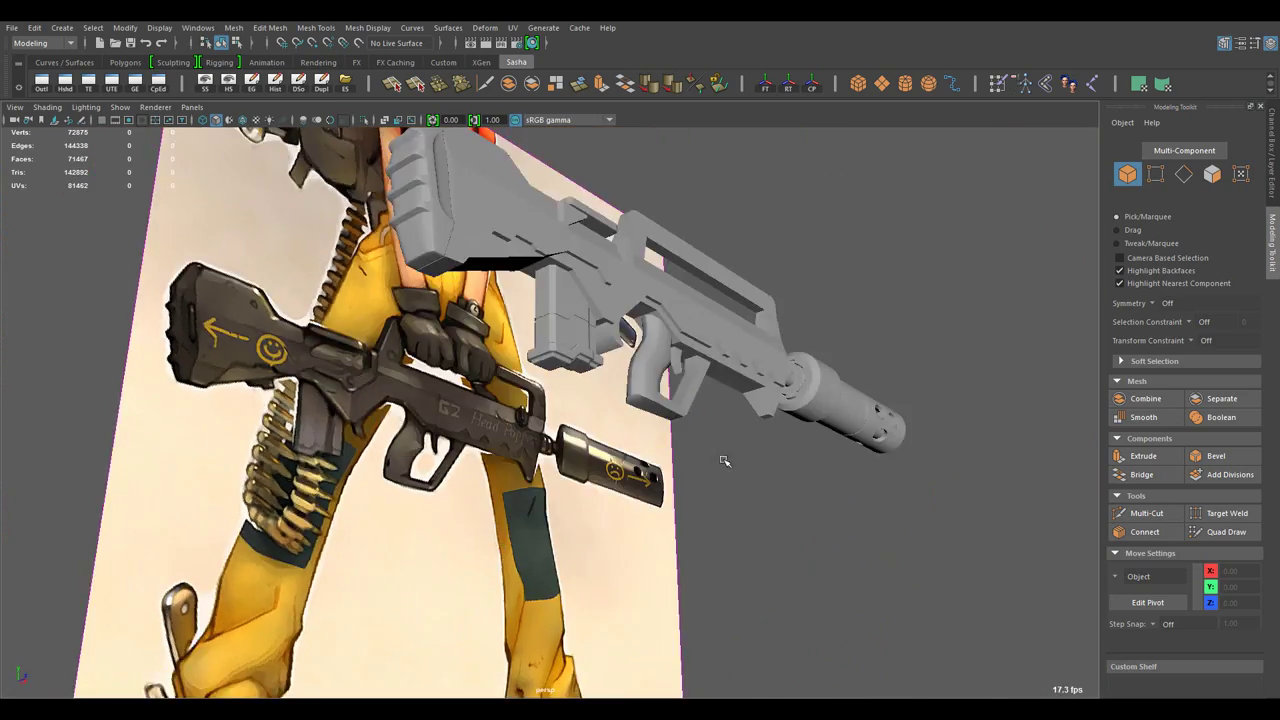
- Zoom in on the grip underside and activate Multi-Cut in edge mode
scroll(up, 3)
drag(469, 493, 600, 400)
scroll(up, 3)
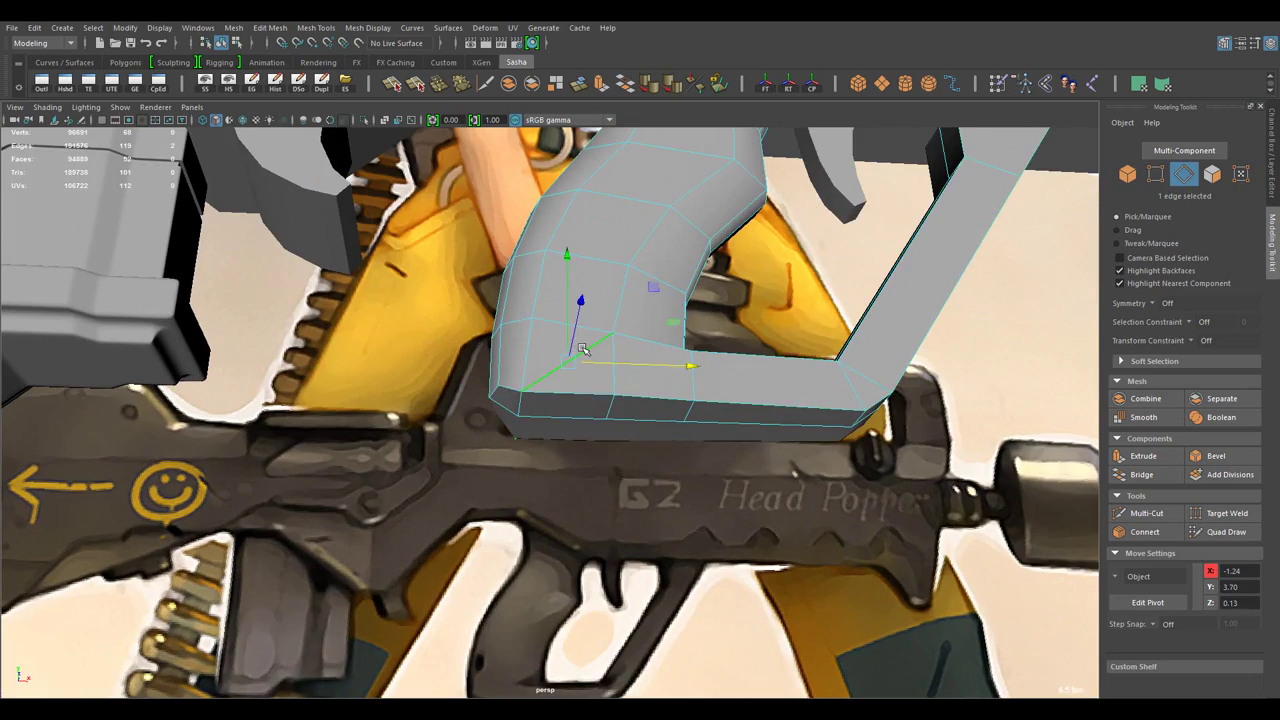
scroll(down, 3)
key(F10)
drag(582, 345, 600, 330)
scroll(up, 3)
right_click(594, 289)
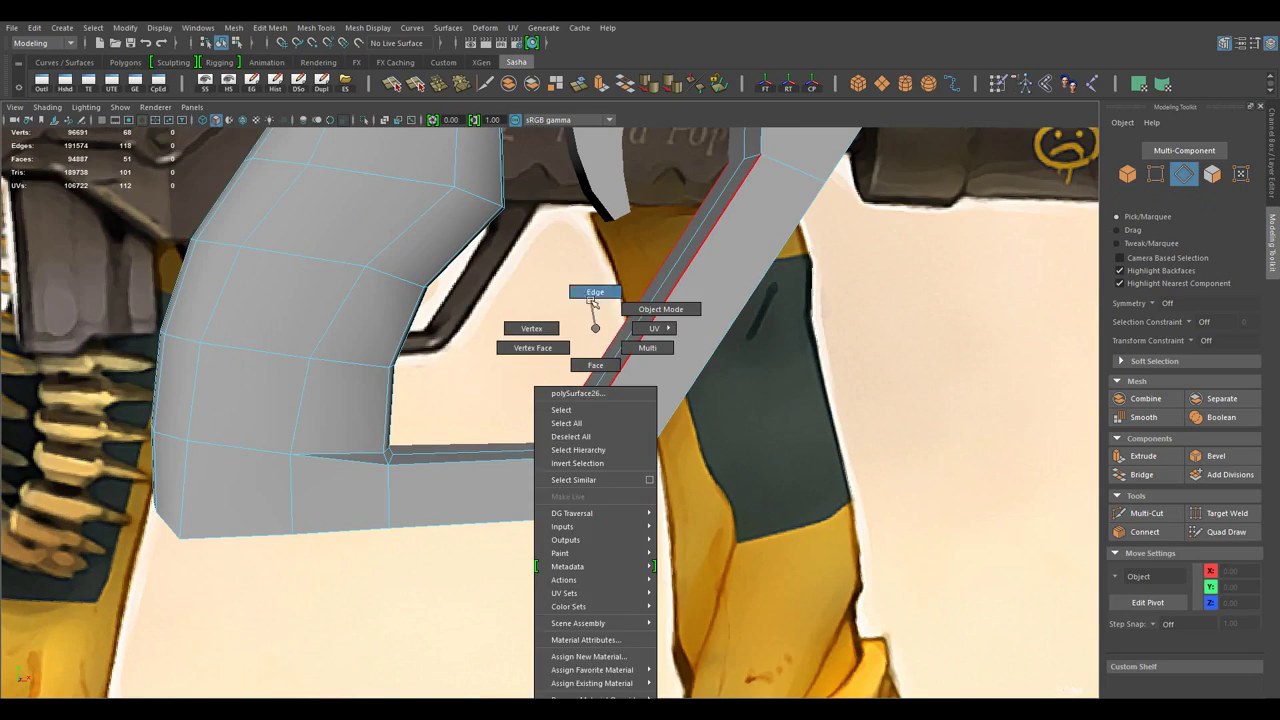
drag(640, 330, 608, 415)
- Select and scale the edge along the trigger guard, then frame it
click(605, 452)
drag(605, 452, 462, 466)
key(r)
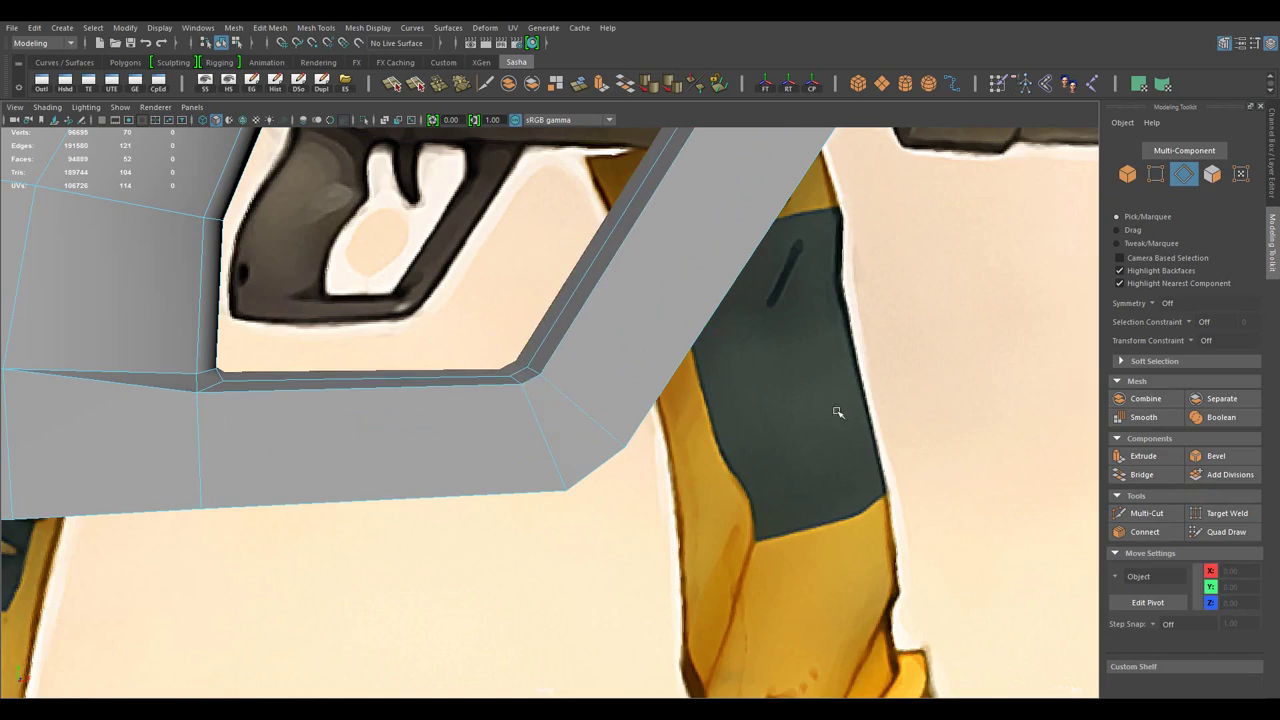
scroll(down, 3)
drag(838, 412, 560, 509)
key(space)
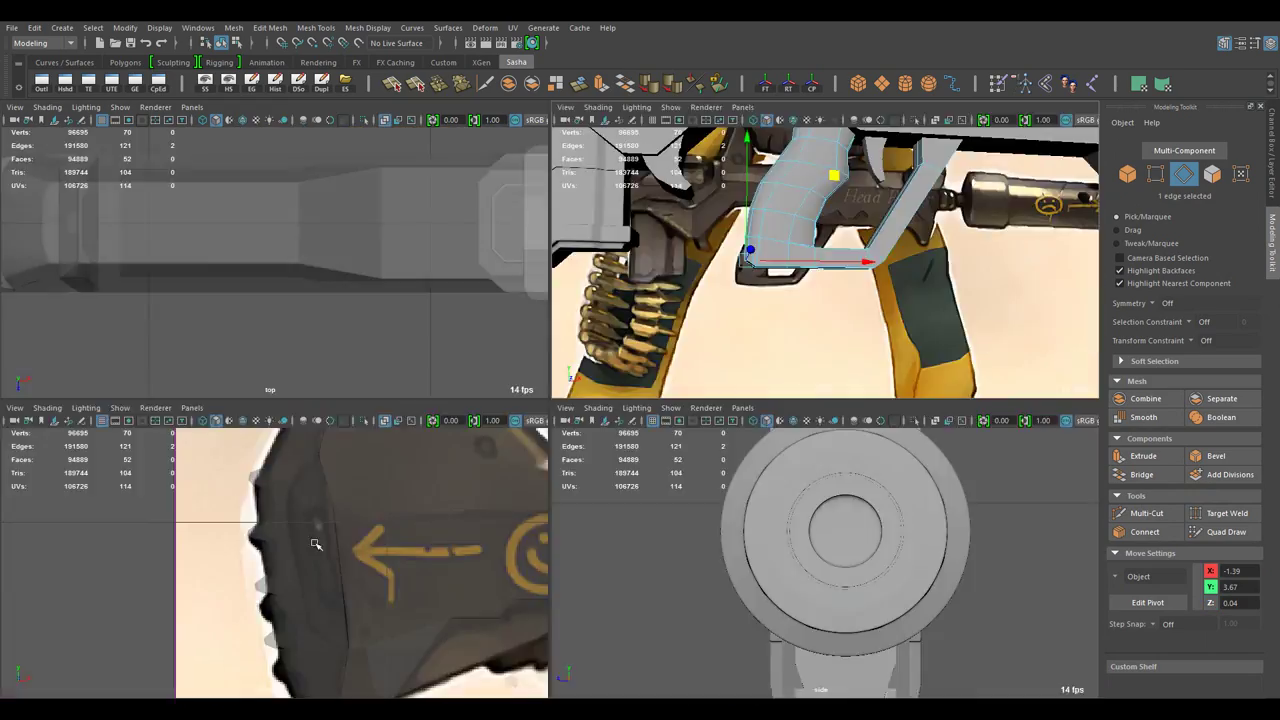
key(space)
key(f)
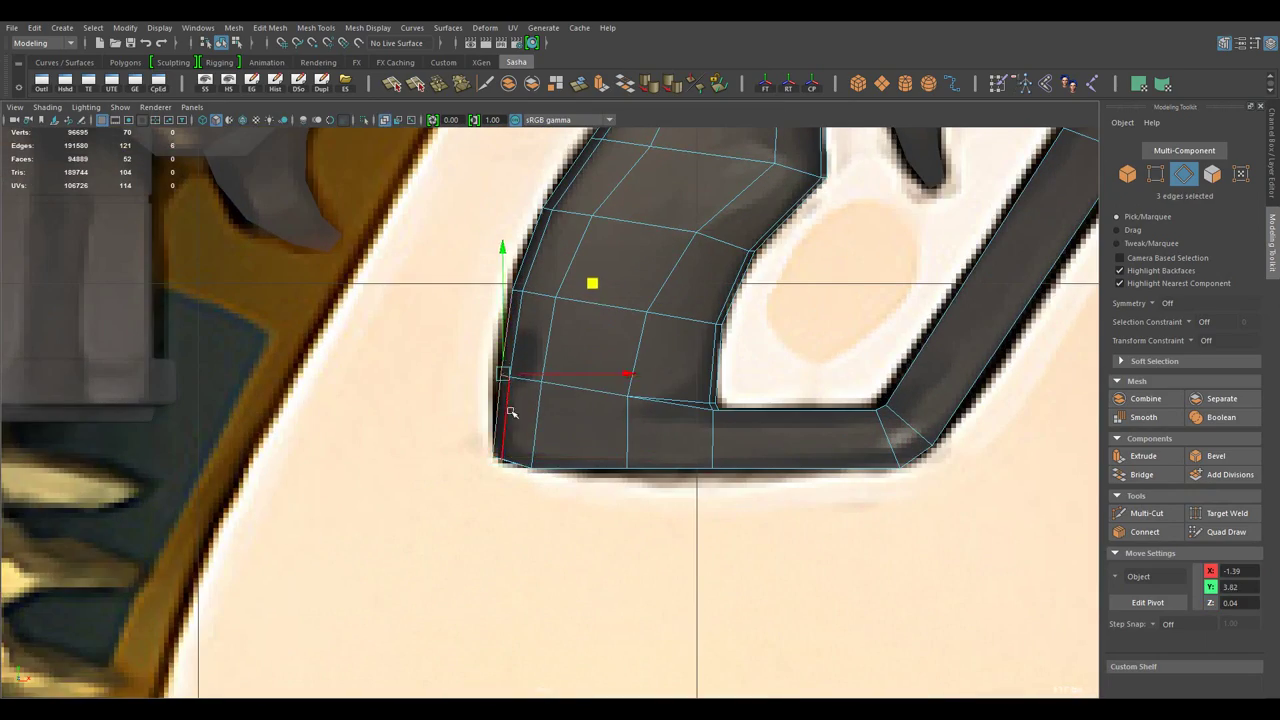
scroll(down, 3)
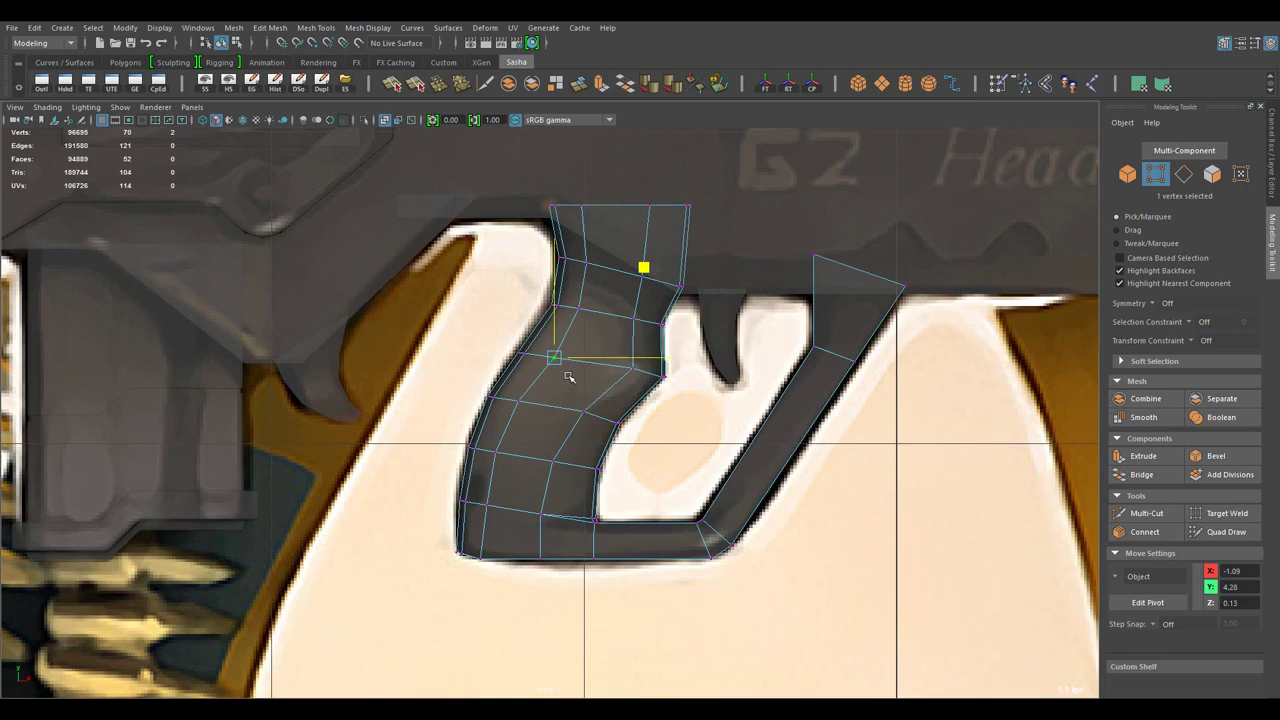
- Connect edges near the grip base and cut a new edge across the grip's side
drag(643, 376, 540, 455)
drag(540, 455, 669, 423)
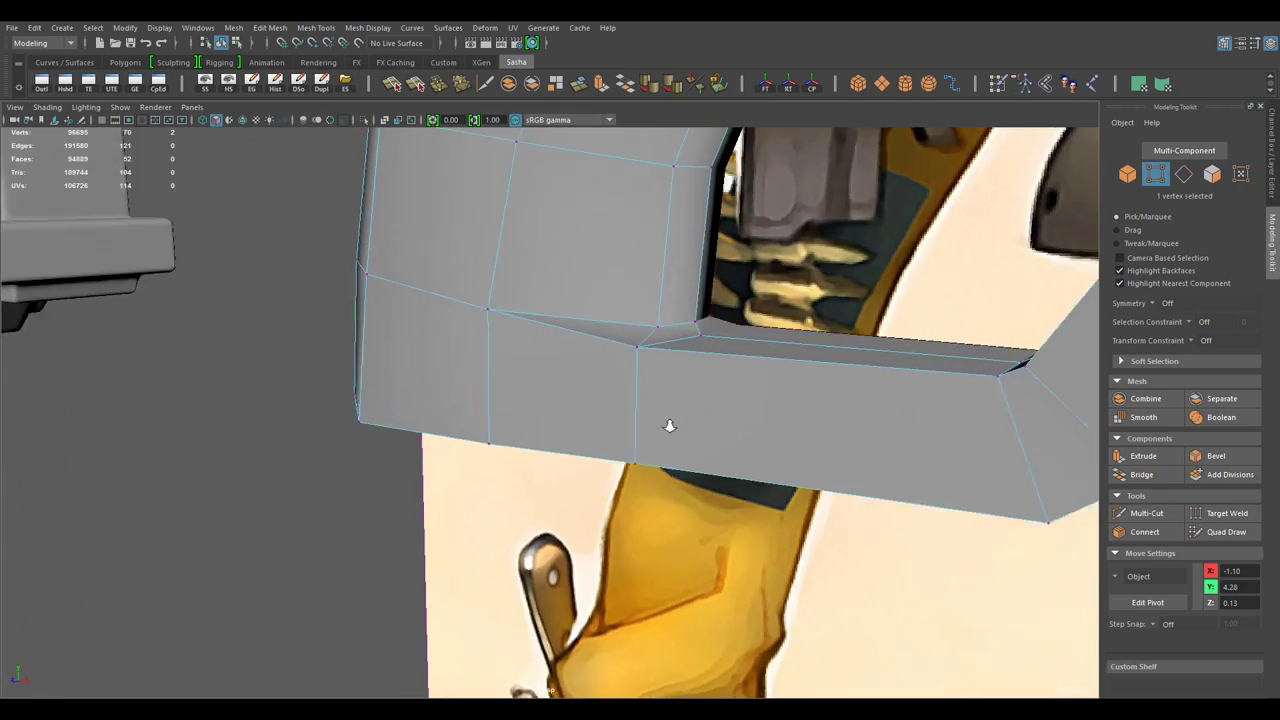
click(577, 391)
click(1145, 532)
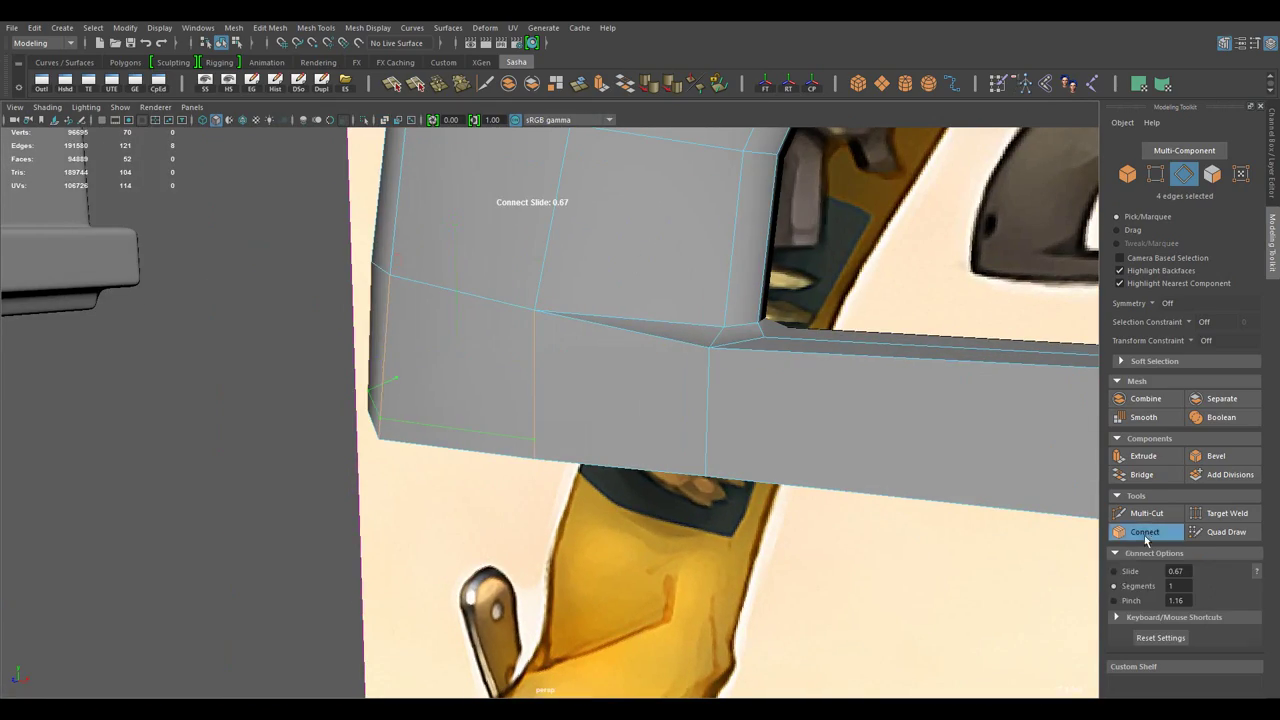
drag(873, 580, 586, 376)
drag(586, 376, 643, 405)
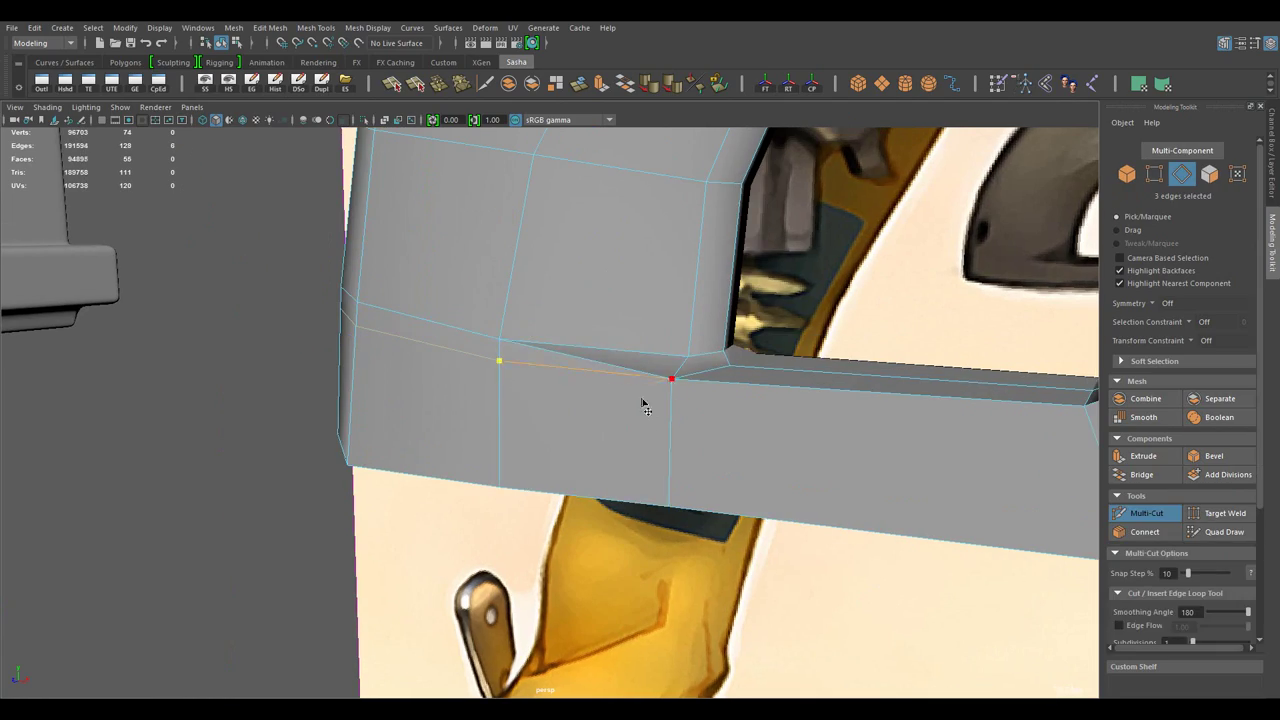
drag(652, 433, 674, 280)
scroll(down, 3)
scroll(up, 3)
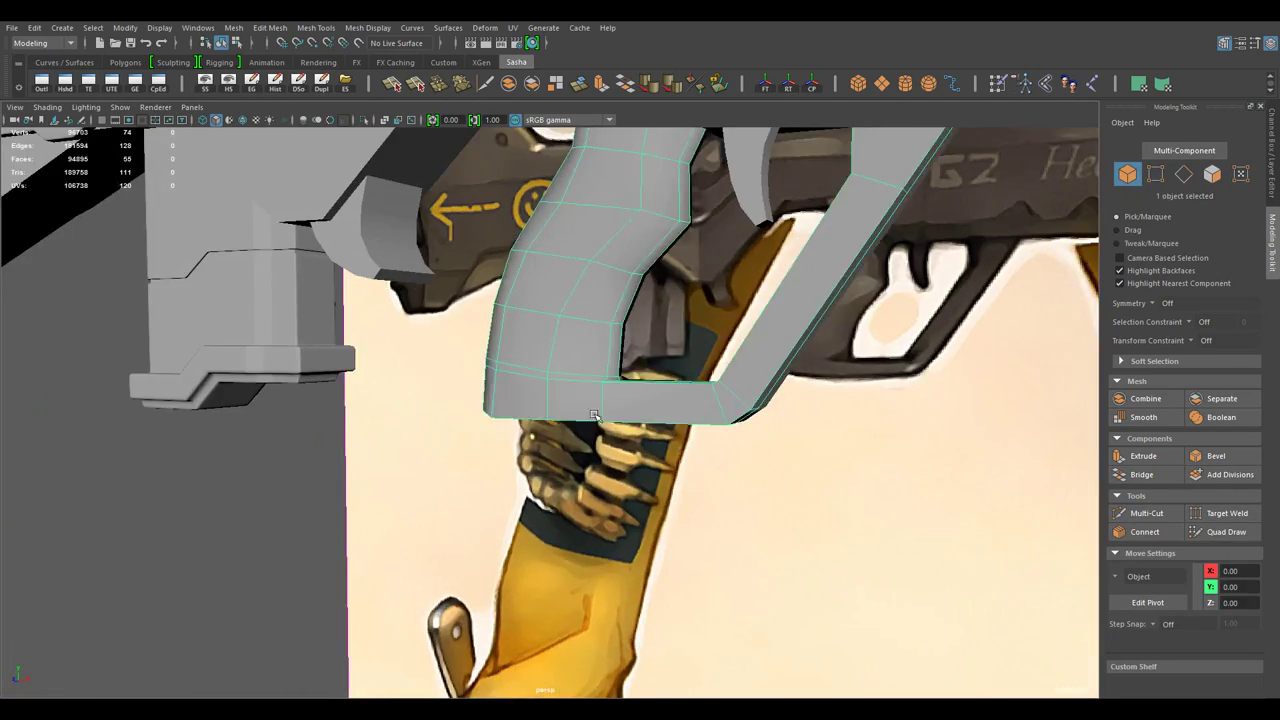
drag(600, 330, 751, 457)
- Select two edge loops around the grip and insert a new loop with Connect
double_click(551, 357)
scroll(down, 3)
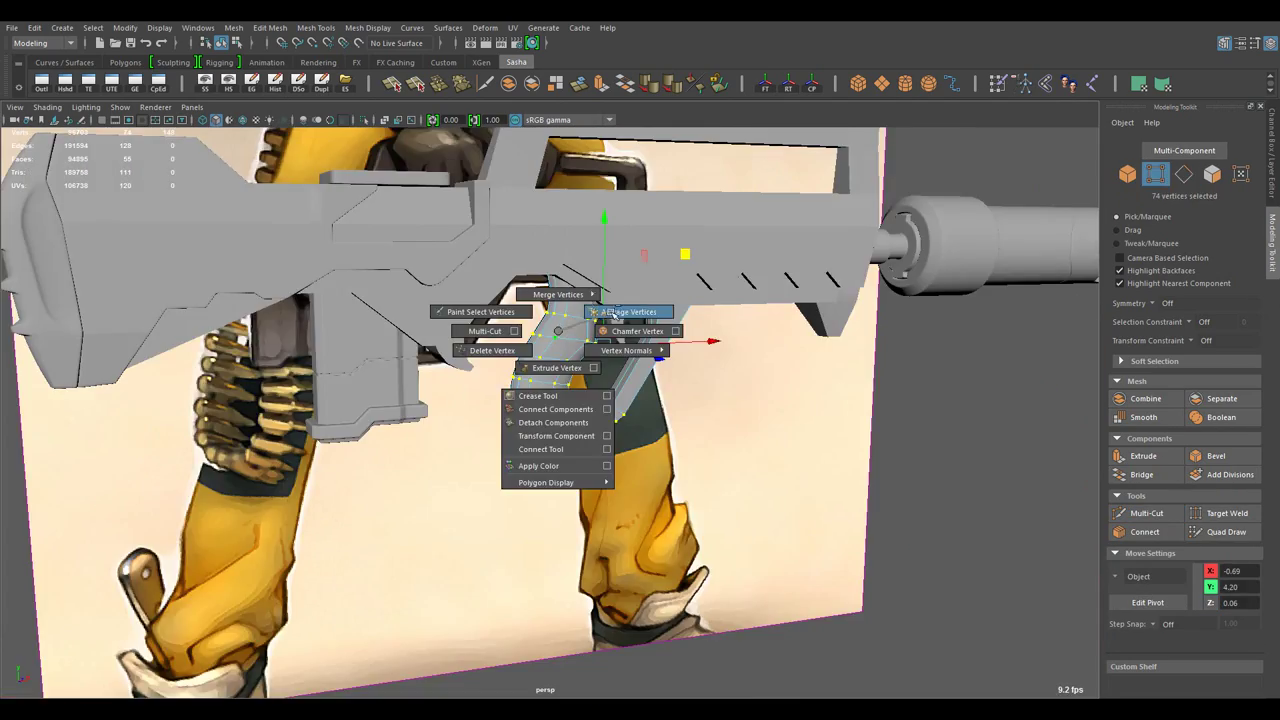
drag(557, 330, 600, 380)
drag(600, 380, 570, 300)
double_click(640, 330)
scroll(up, 3)
click(1145, 531)
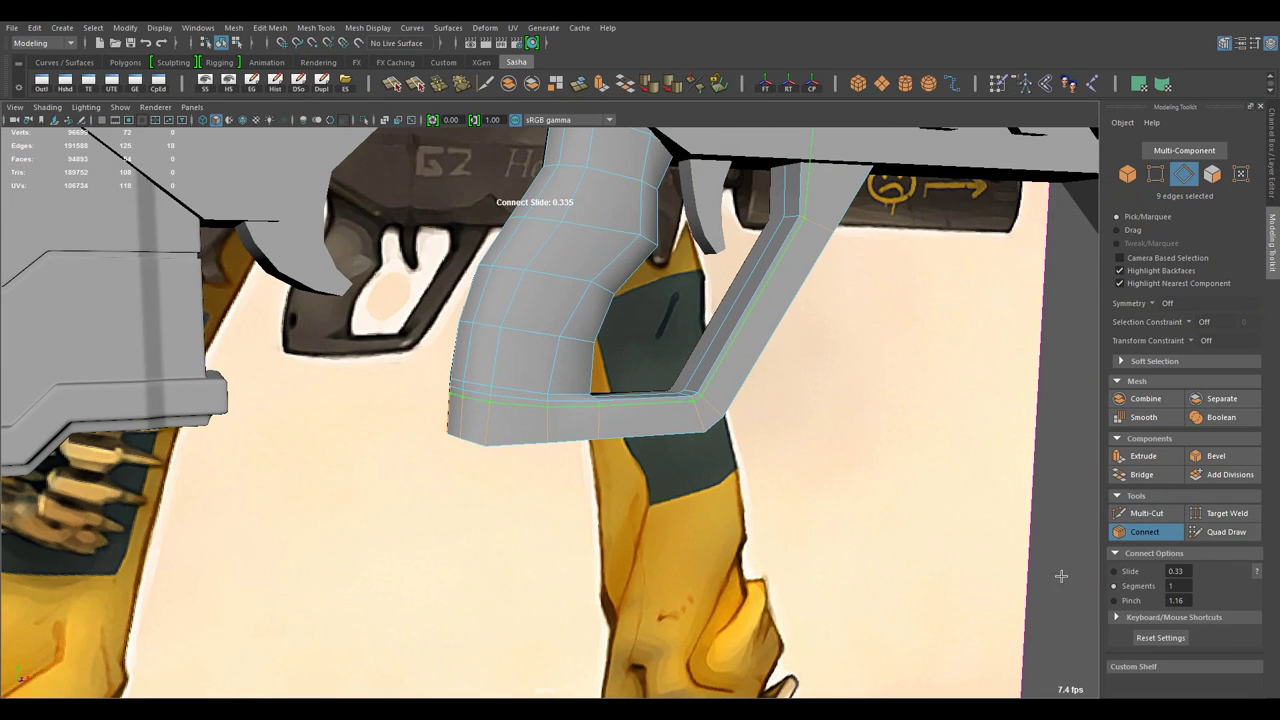
key(w)
drag(989, 579, 663, 451)
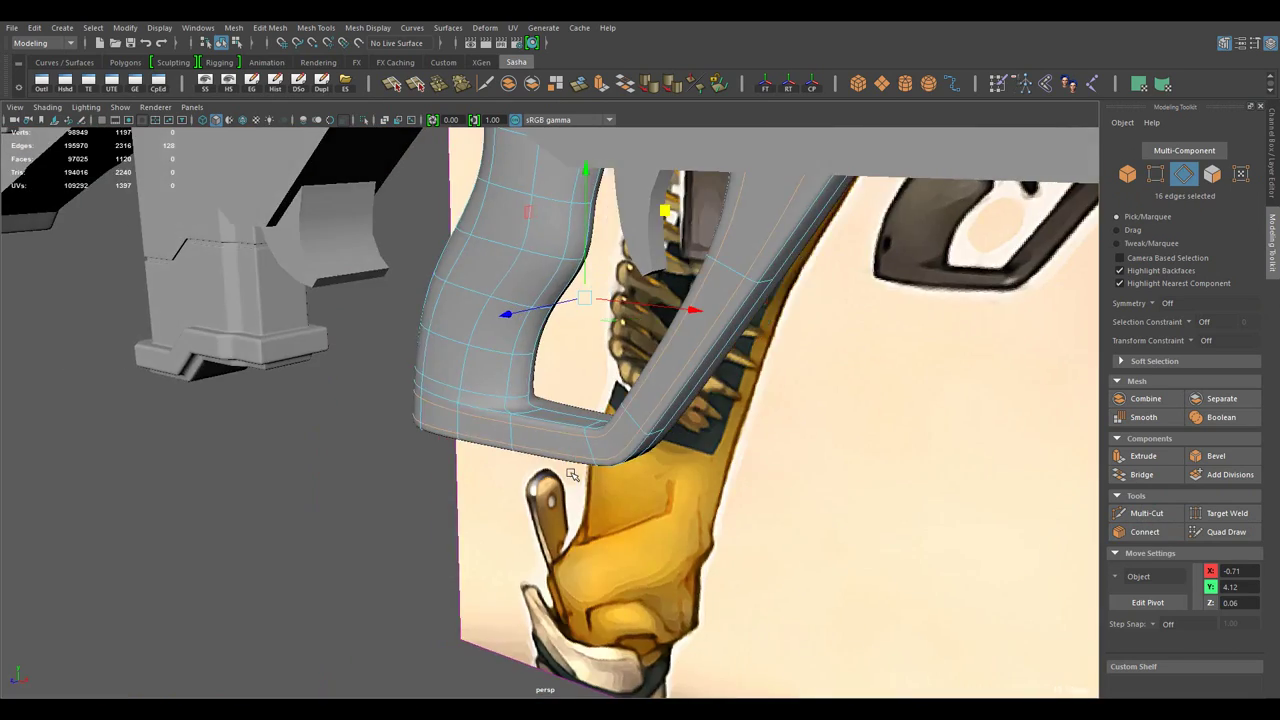
click(597, 368)
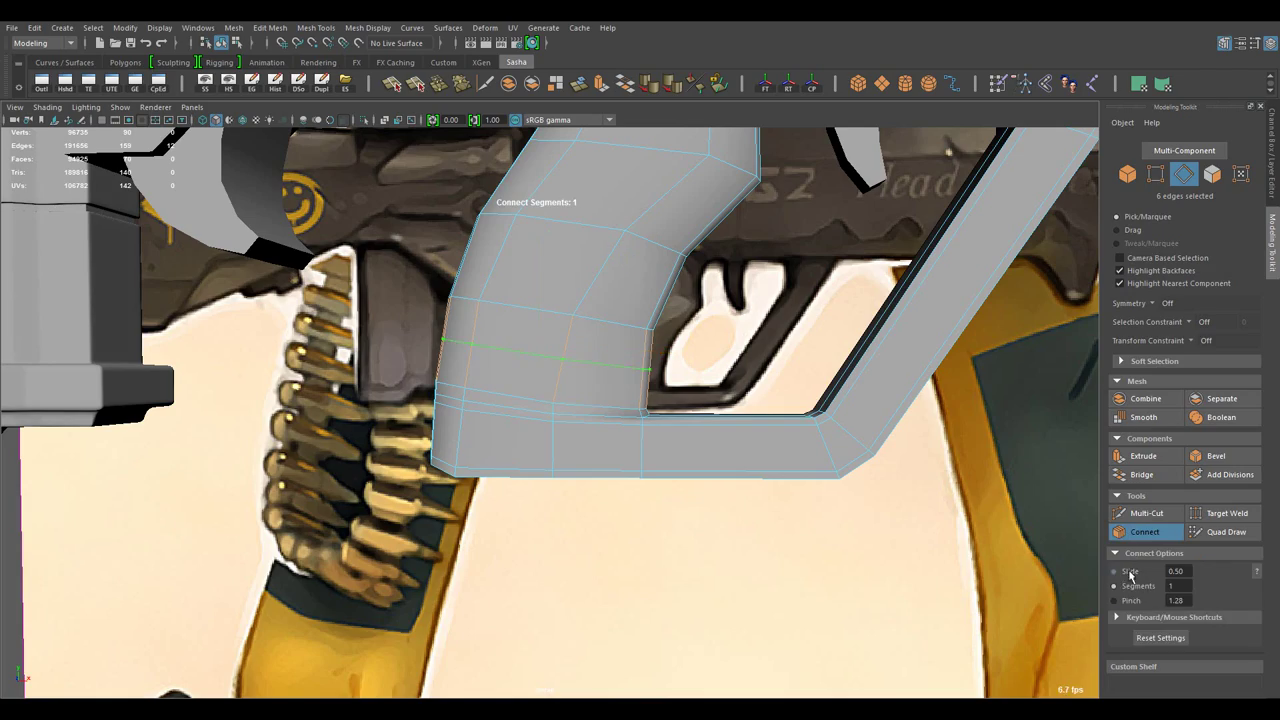
key(w)
- Select the faces at the grip's base in face mode
drag(928, 567, 625, 428)
drag(551, 329, 560, 363)
drag(560, 363, 383, 488)
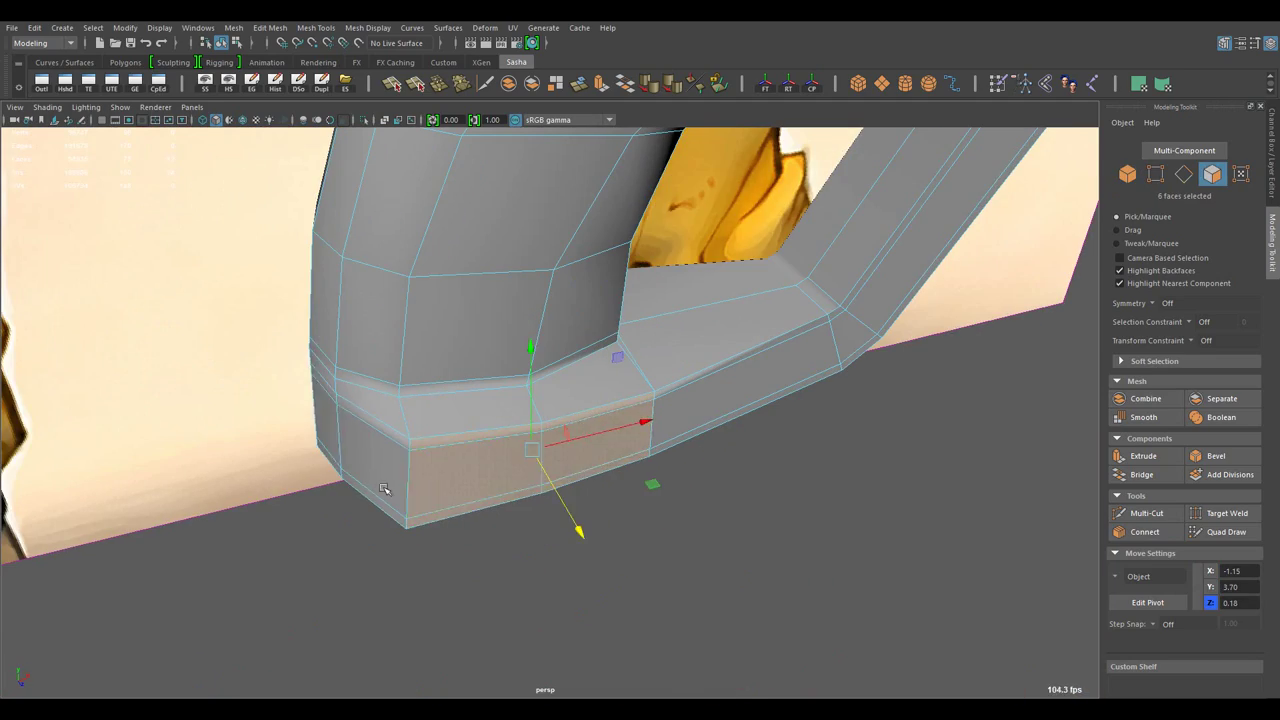
- Select an edge on the grip base and nudge it slightly downward
drag(360, 416, 531, 328)
drag(531, 328, 531, 479)
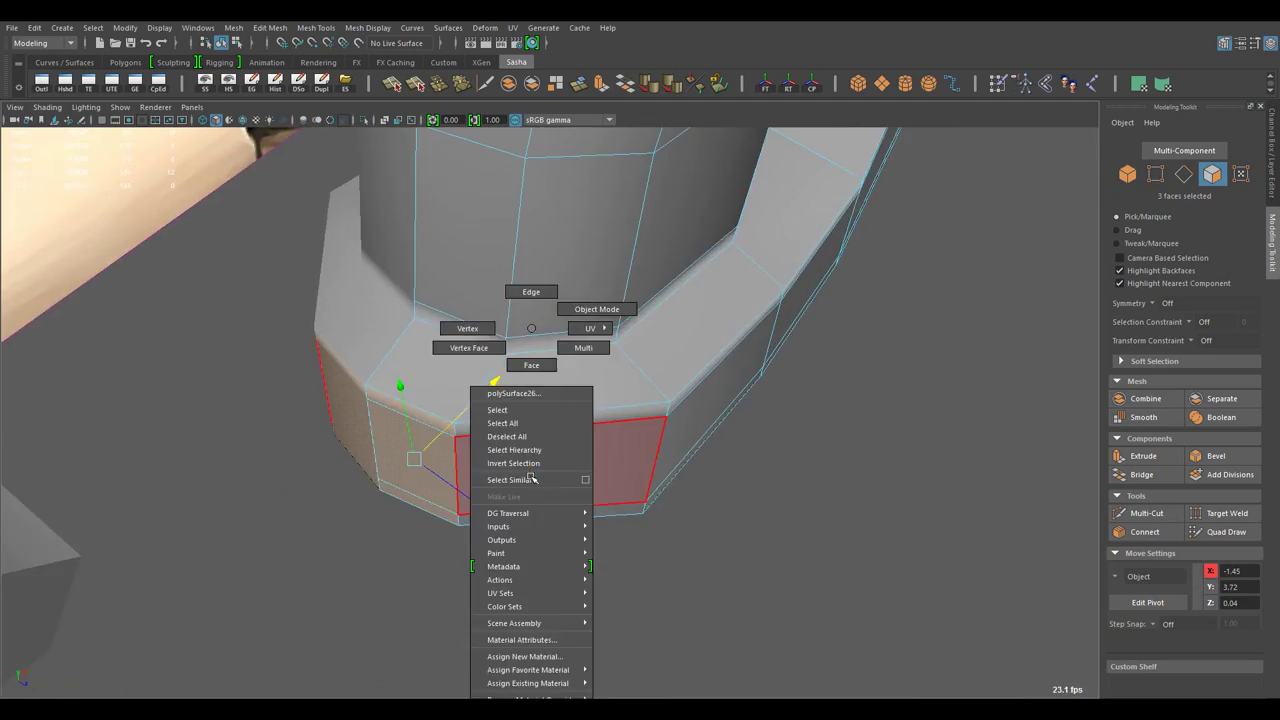
drag(617, 469, 542, 408)
click(457, 394)
drag(632, 325, 694, 443)
- Select the corner vertices on the grip underside, then return to object mode
drag(668, 328, 665, 372)
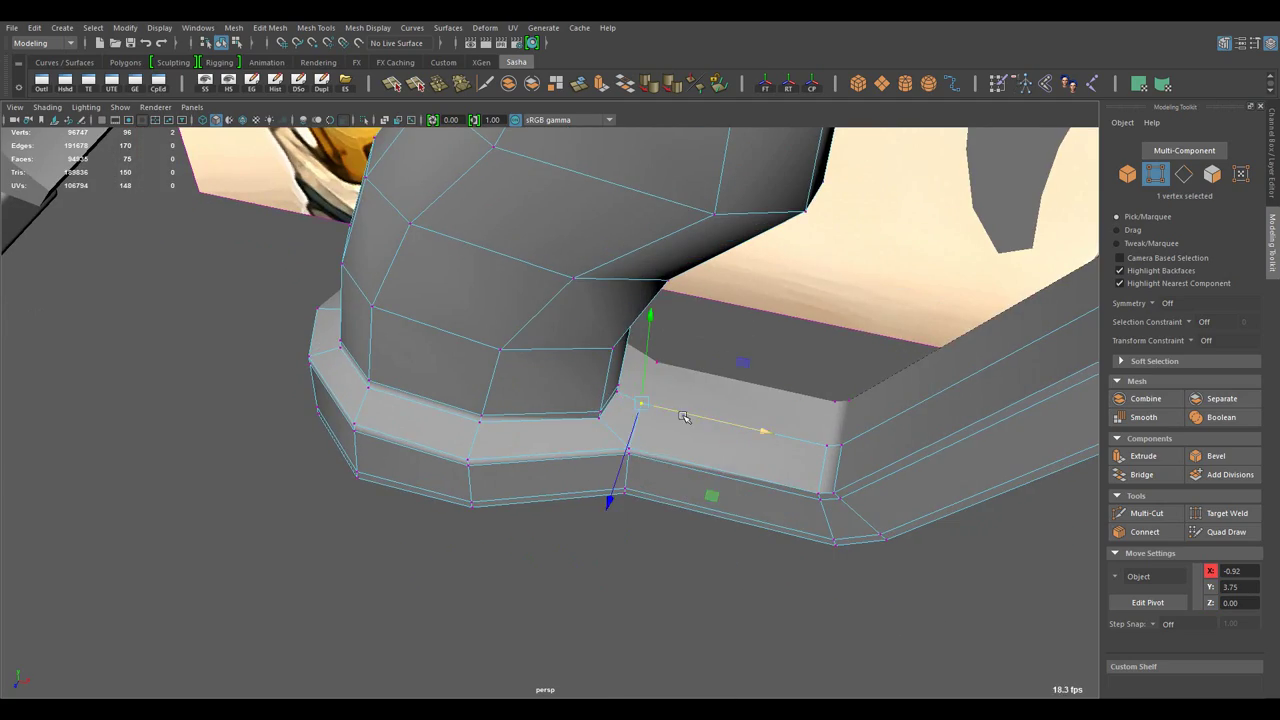
drag(683, 417, 500, 362)
click(500, 362)
drag(557, 409, 450, 412)
click(463, 411)
drag(547, 305, 549, 460)
scroll(up, 3)
scroll(up, 3)
right_click(471, 400)
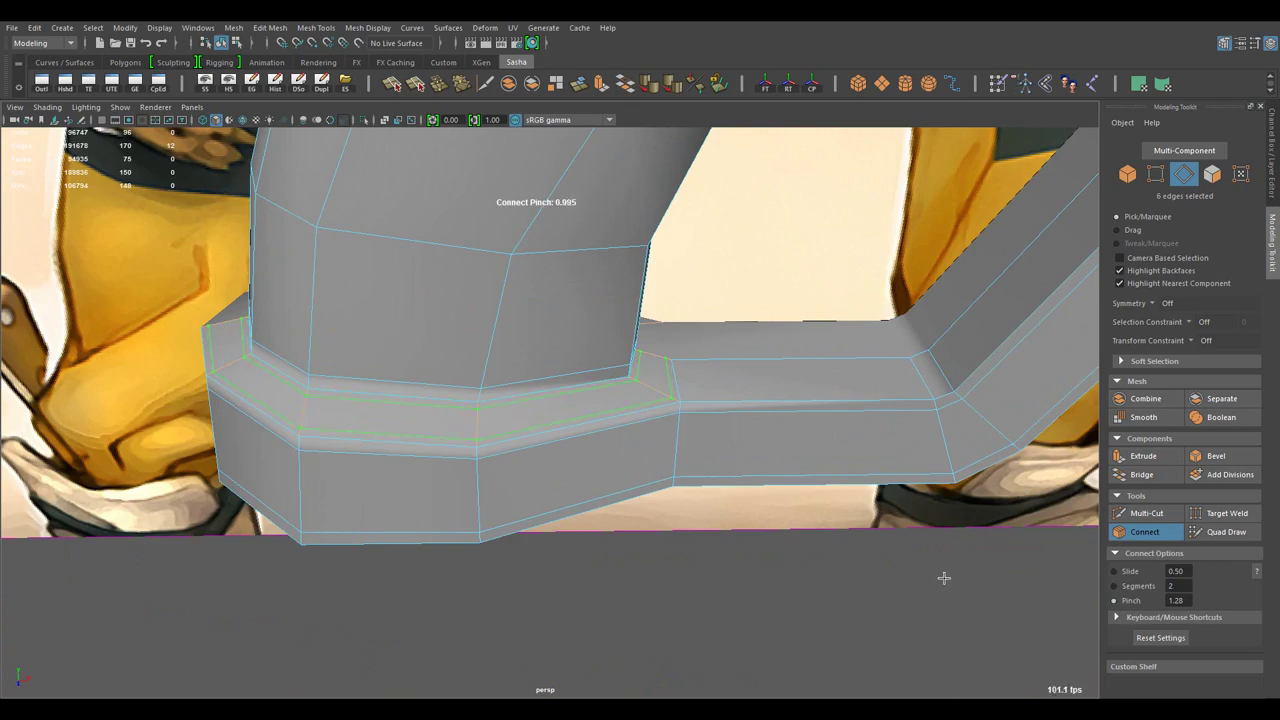
click(716, 305)
- Select edge loops across the flange and connect them with a new support loop
scroll(down, 3)
scroll(up, 3)
scroll(up, 3)
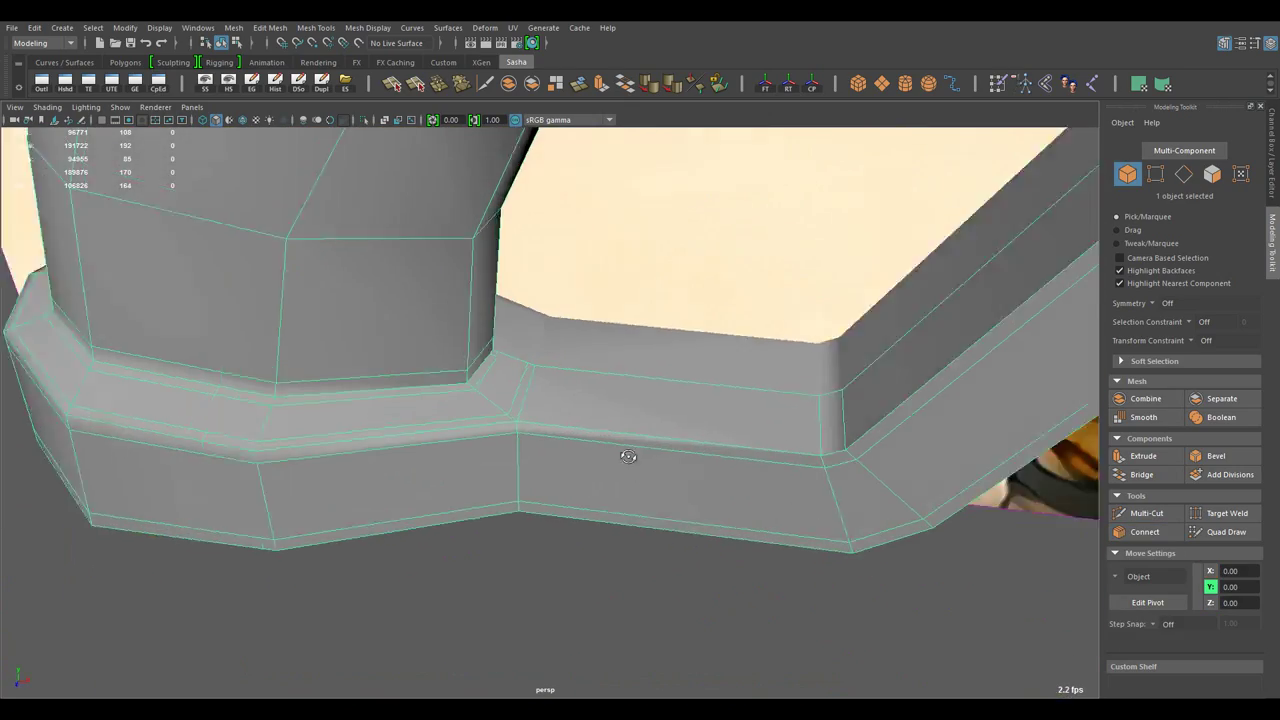
scroll(up, 3)
scroll(up, 3)
drag(585, 455, 559, 389)
scroll(down, 3)
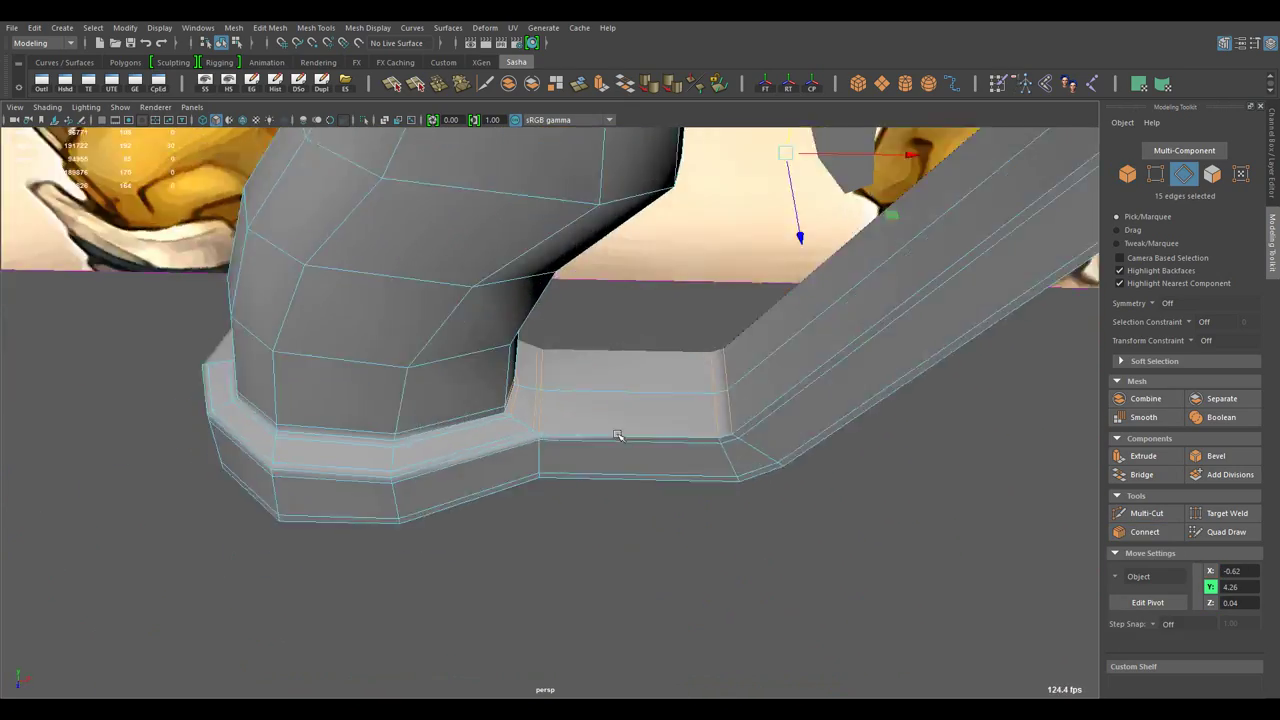
scroll(up, 3)
double_click(522, 355)
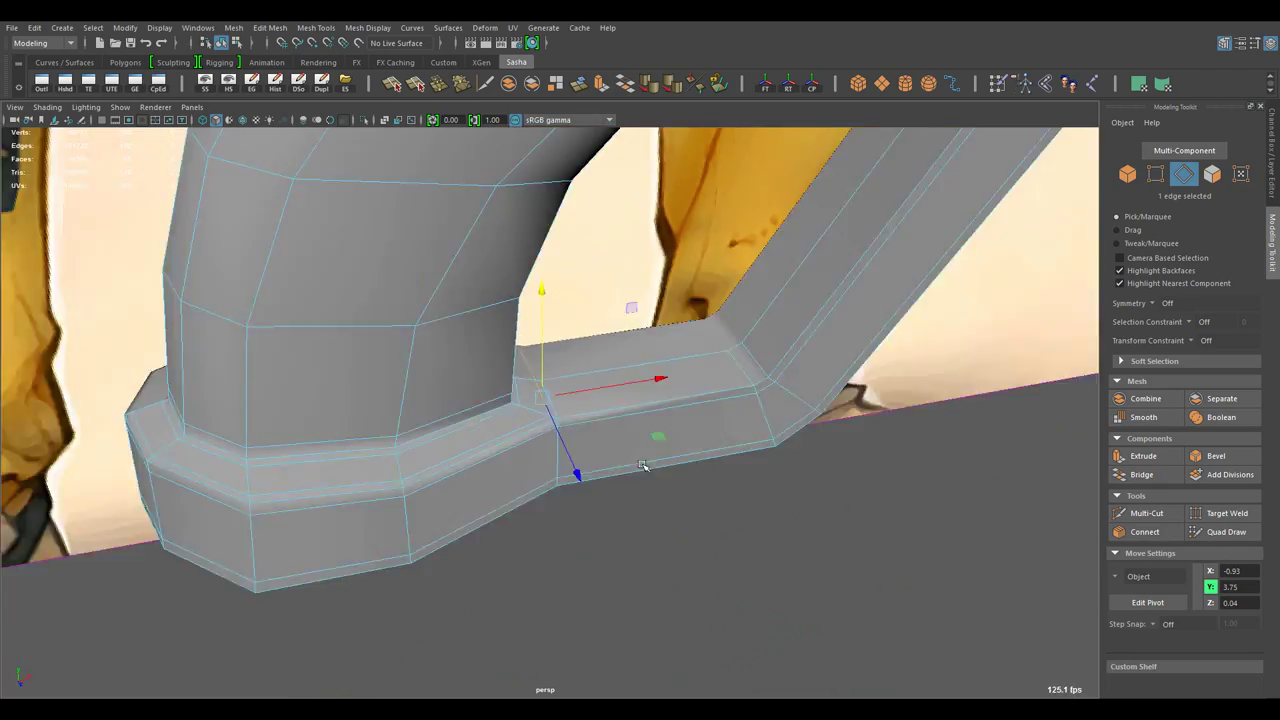
drag(529, 457, 826, 522)
scroll(up, 3)
click(1145, 531)
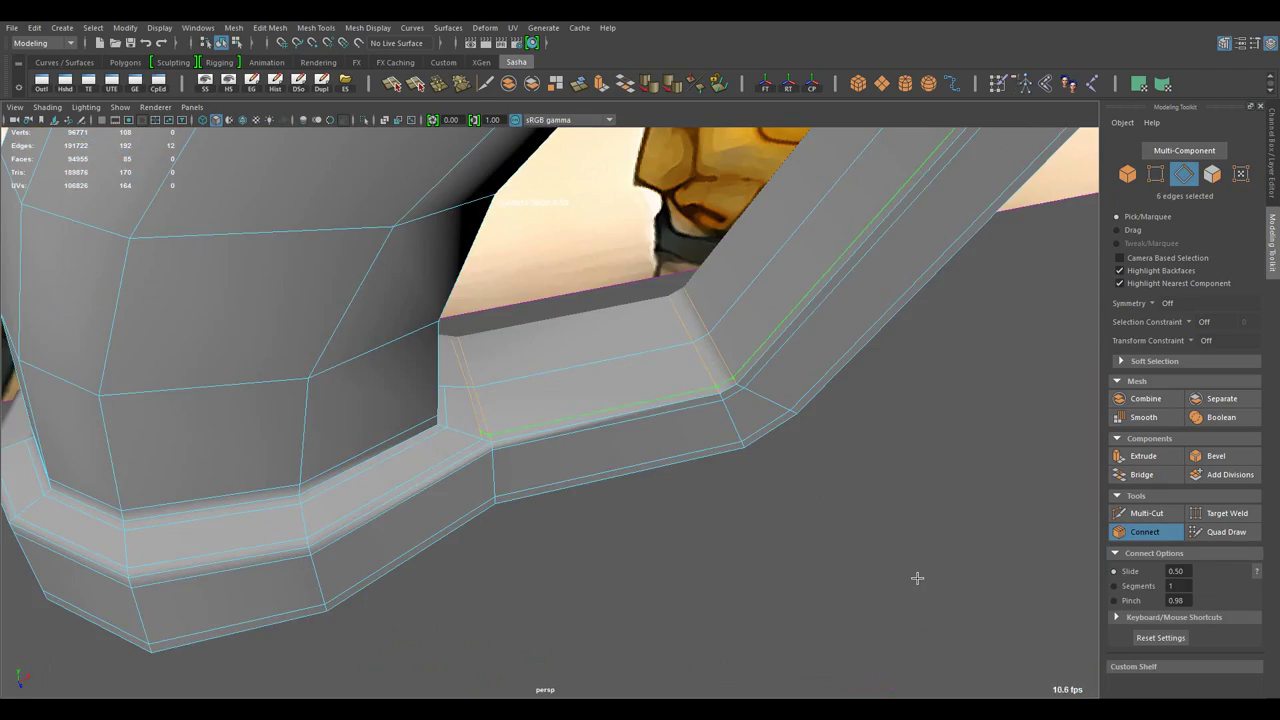
key(w)
- Preview the grip and trigger guard with smoothing on (3)
scroll(up, 3)
drag(579, 328, 580, 370)
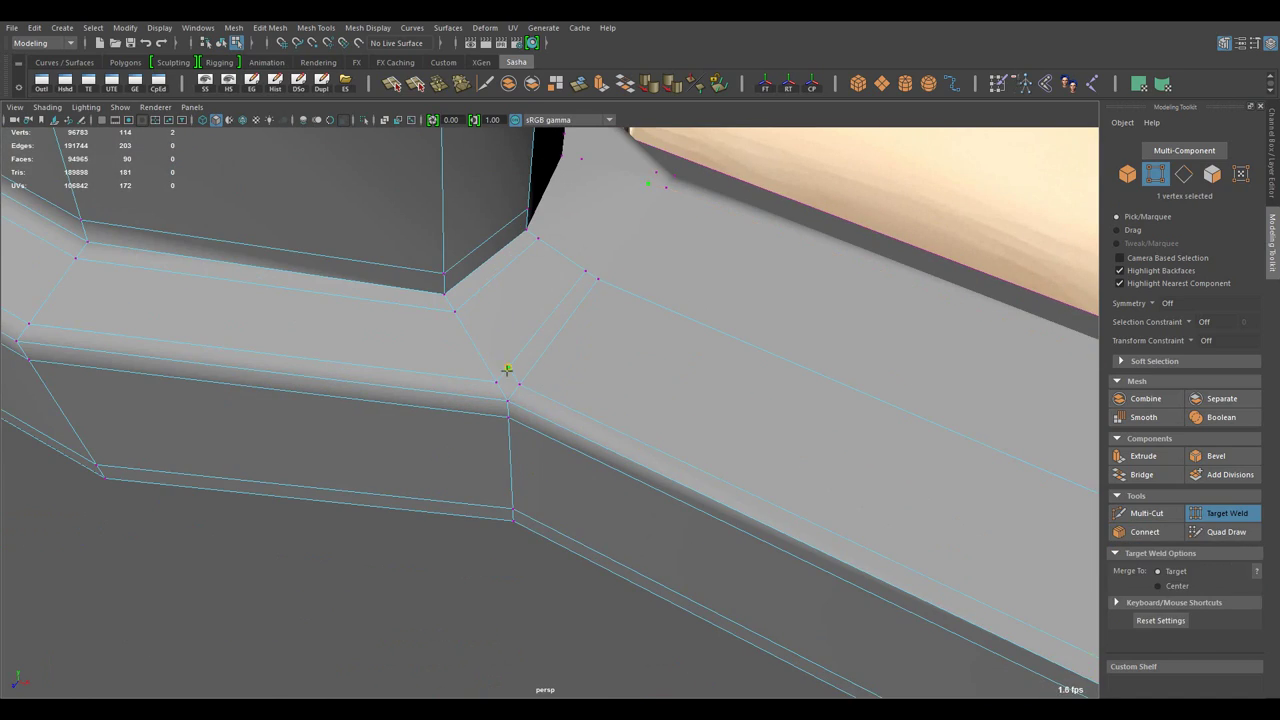
key(3)
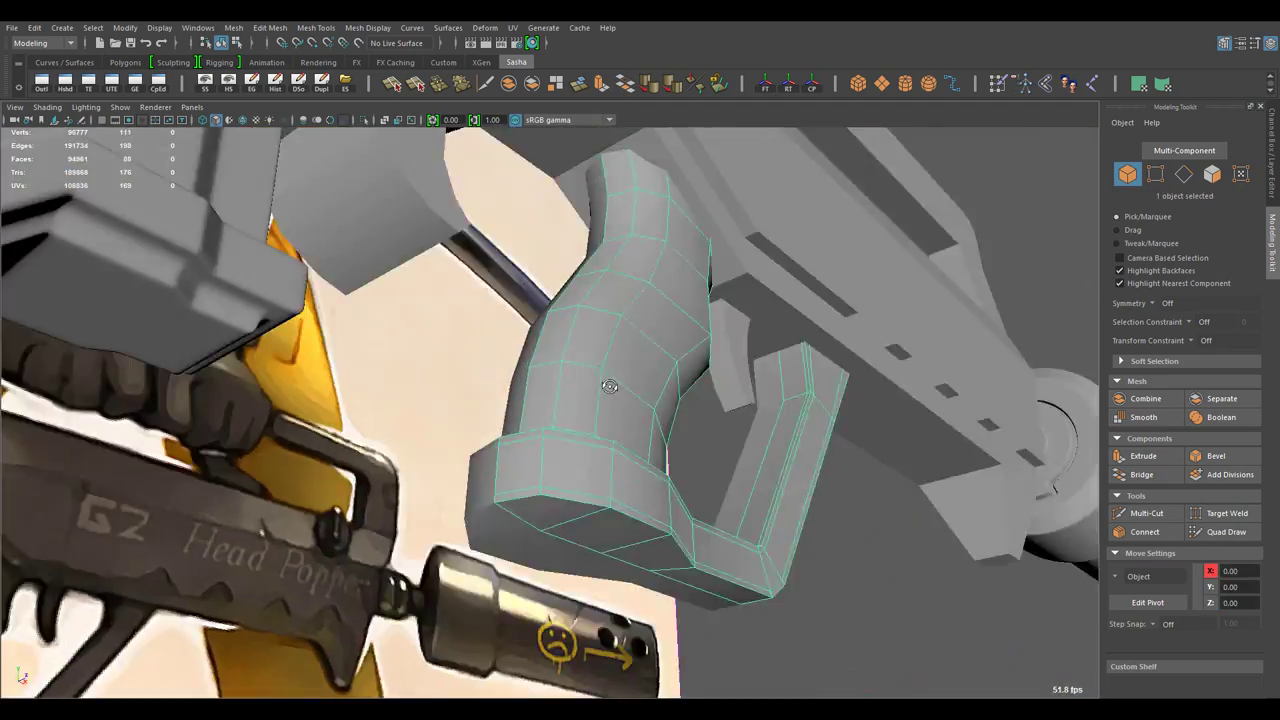
- Check the grip in wireframe, then select it and return to the low-poly cage
drag(594, 324, 716, 403)
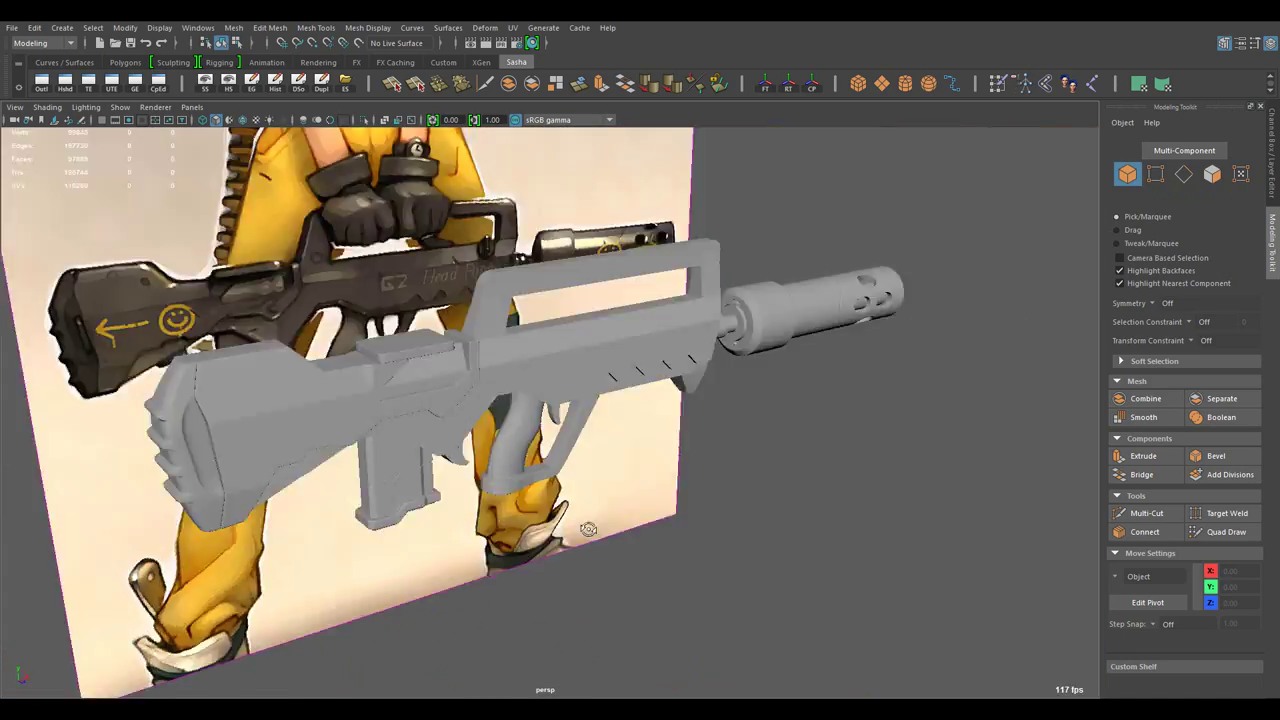
key(4)
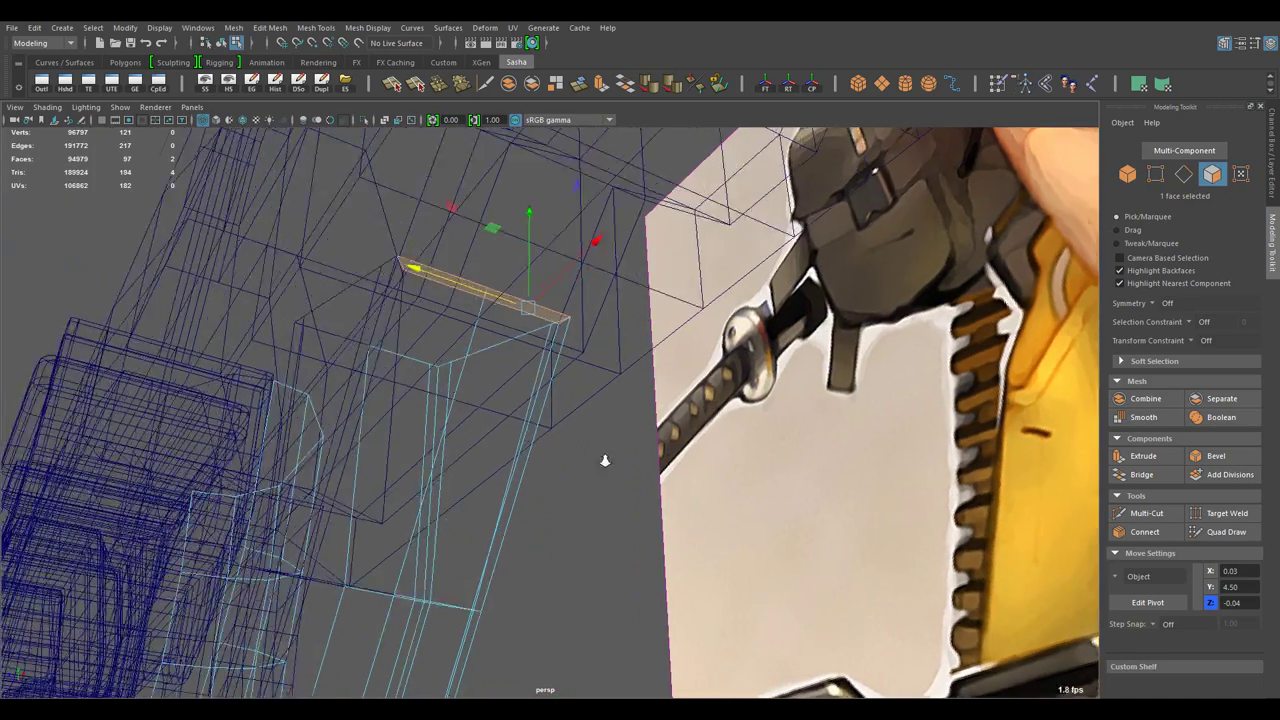
click(527, 297)
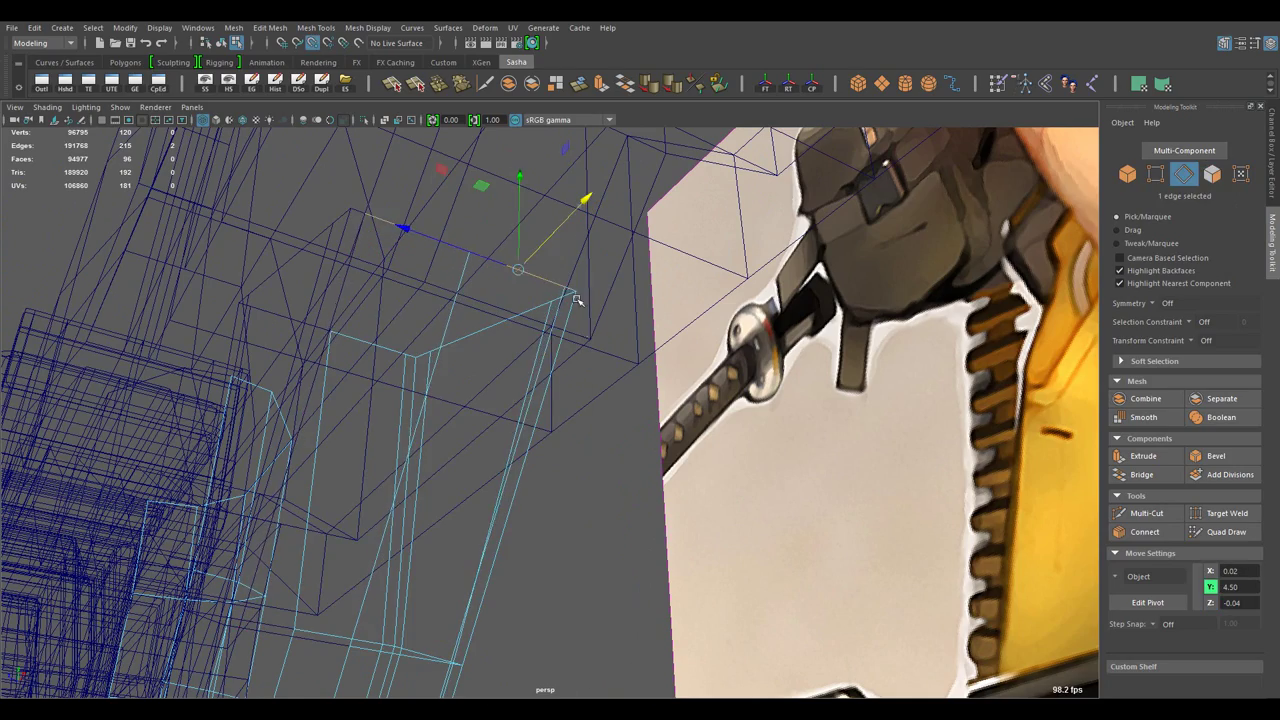
key(5)
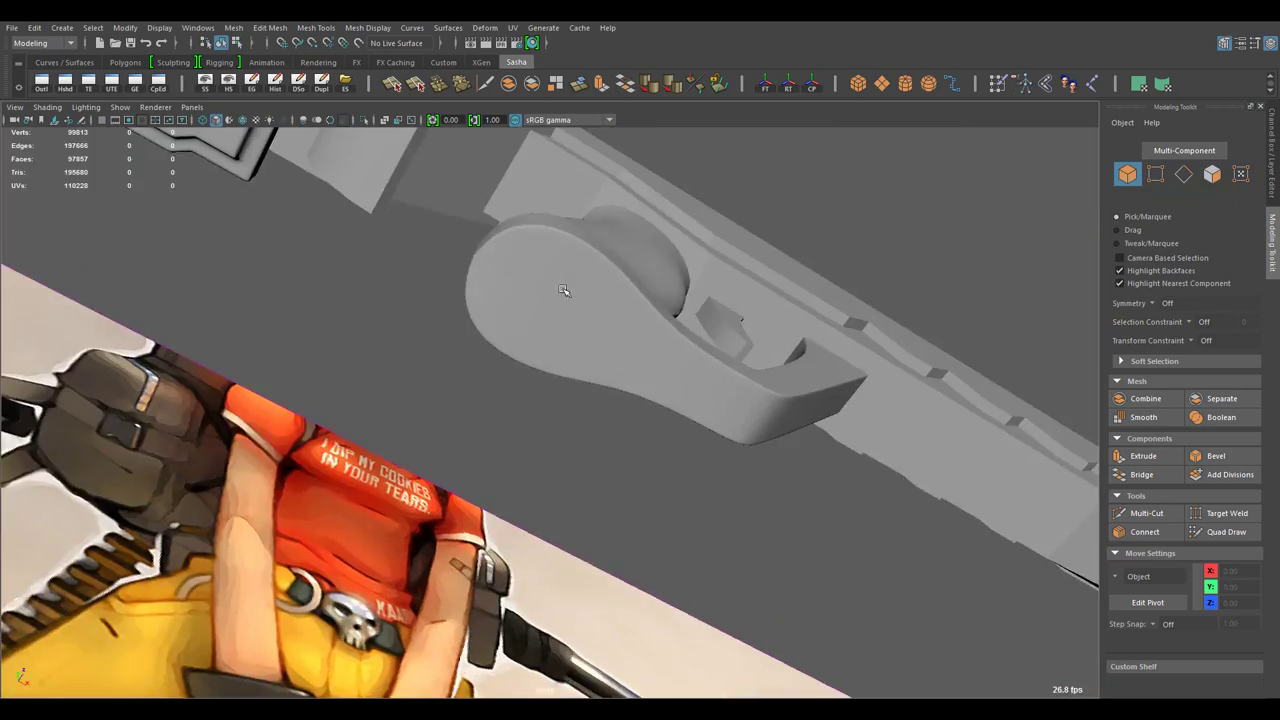
click(497, 502)
drag(497, 502, 677, 289)
key(1)
key(F10)
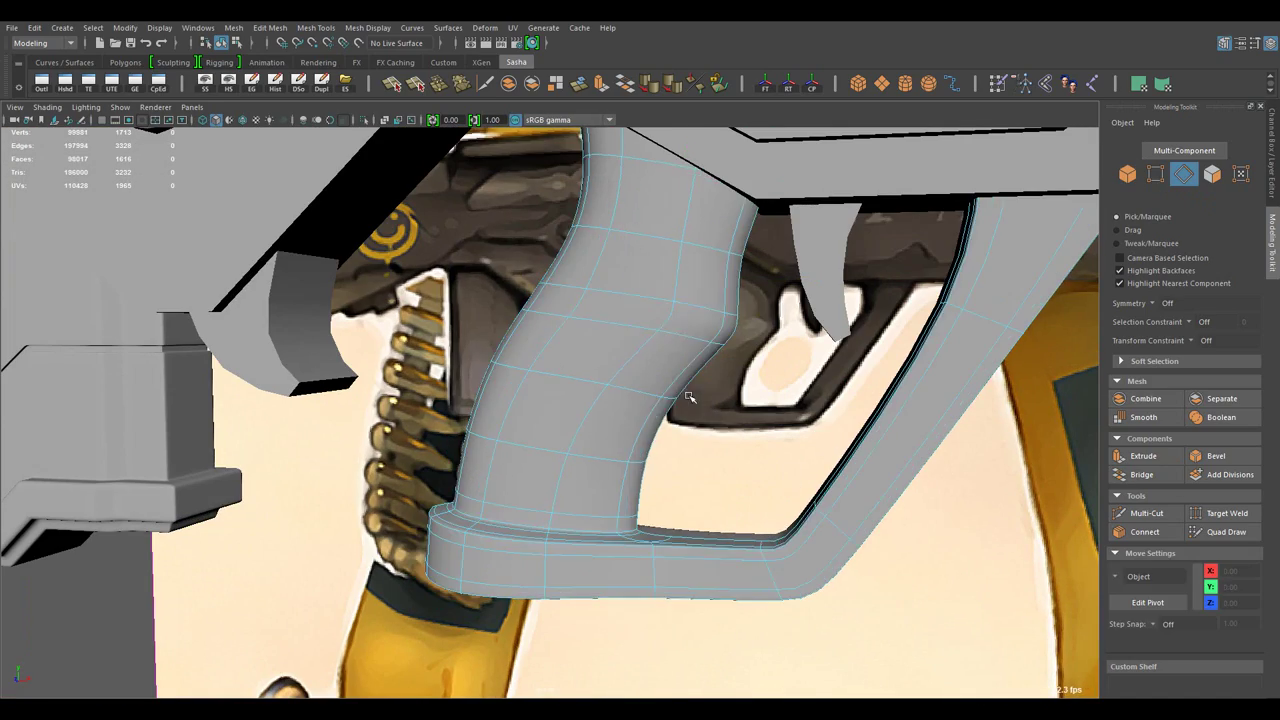
- Frame the grip piece and isolate it on its own with Ctrl+1
drag(689, 397, 576, 403)
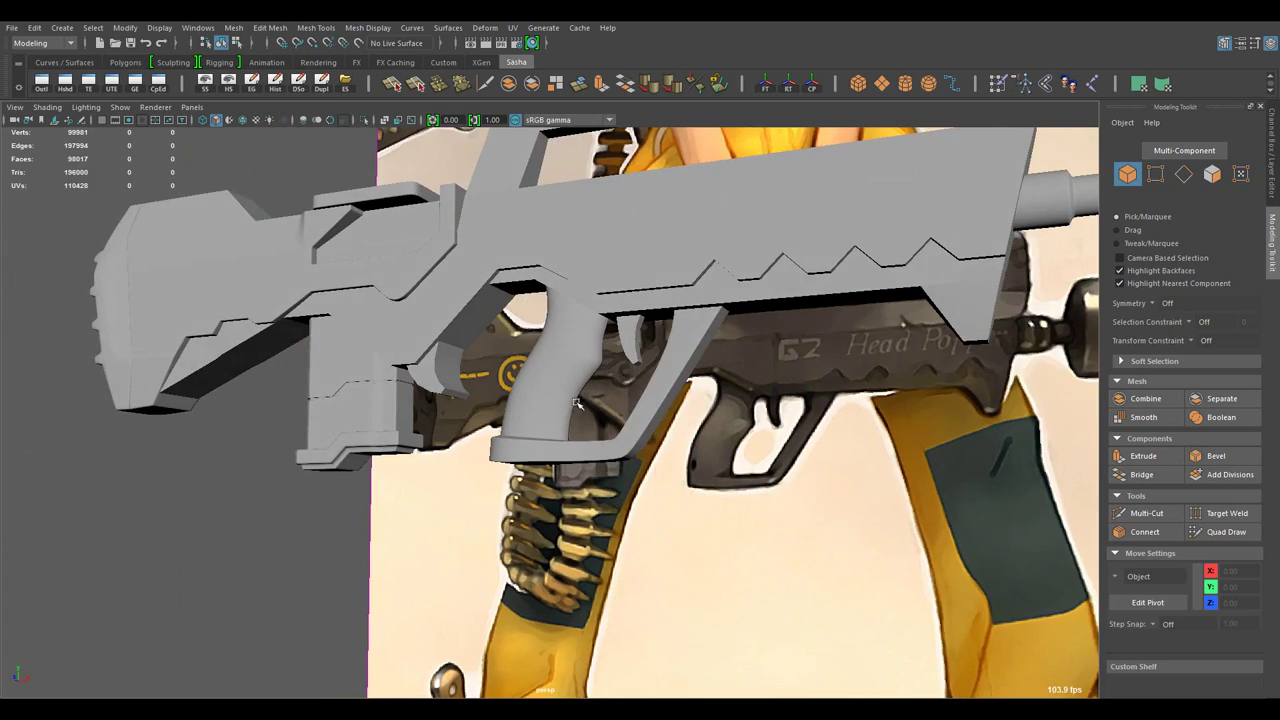
click(576, 403)
key(f)
key(ctrl+1)
drag(700, 430, 859, 471)
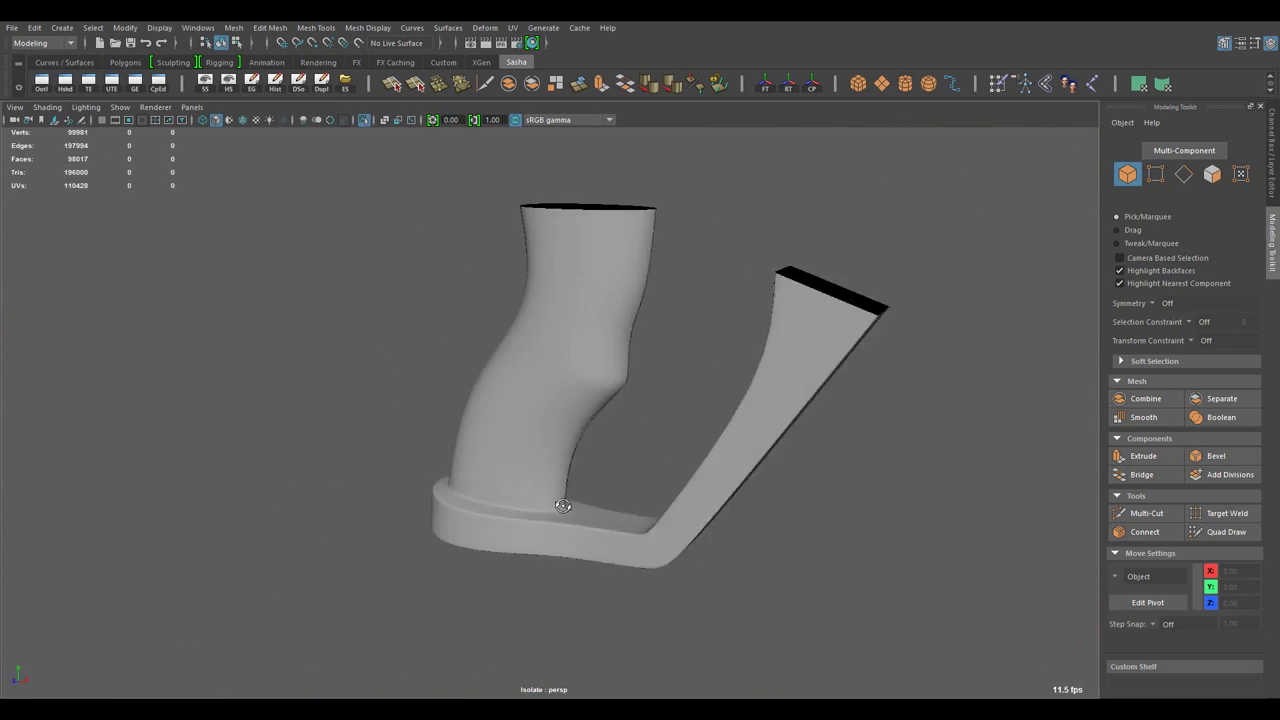
- Collapse a spare edge on the flat base band under the grip
key(1)
key(F11)
drag(563, 408, 558, 272)
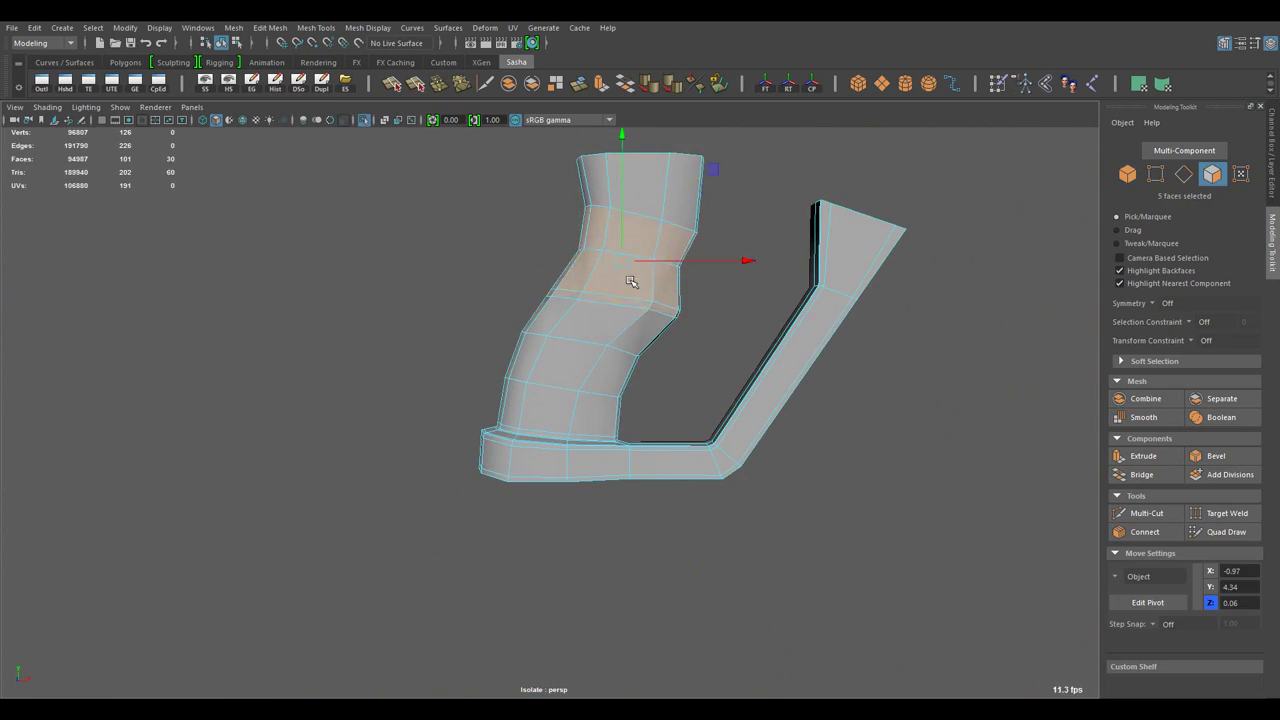
scroll(up, 3)
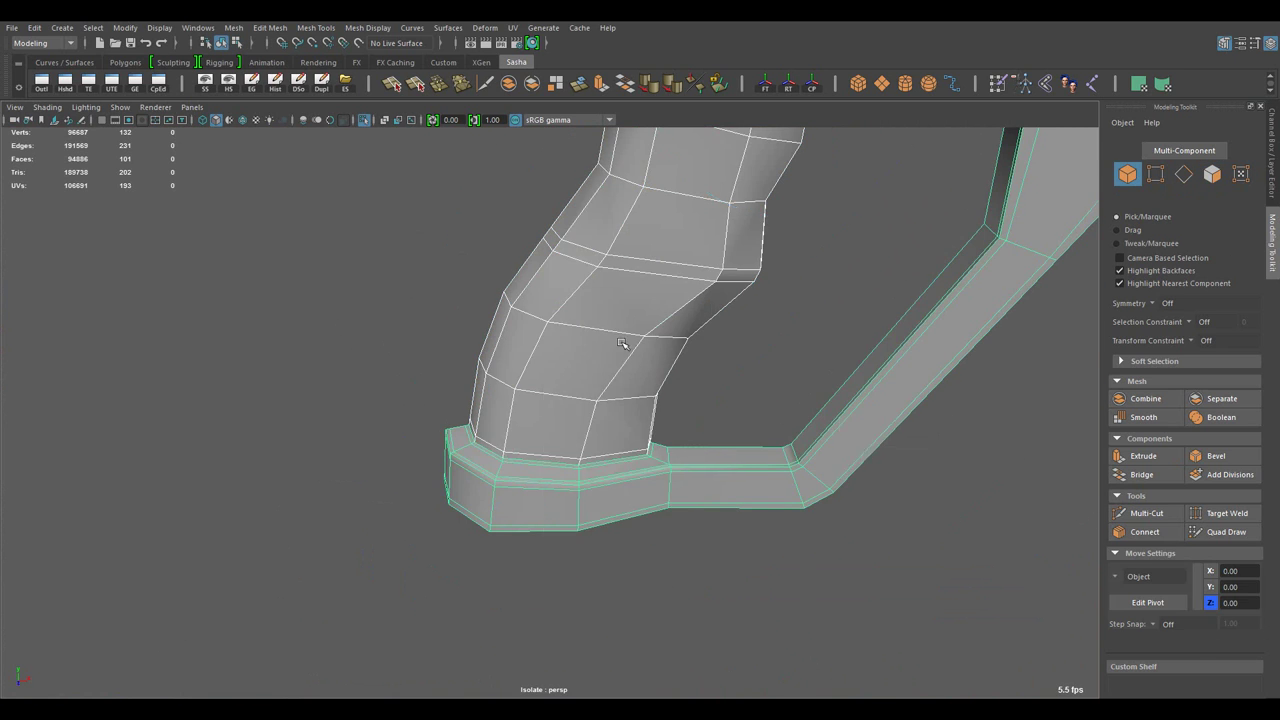
drag(436, 273, 699, 459)
key(F11)
click(621, 405)
key(F10)
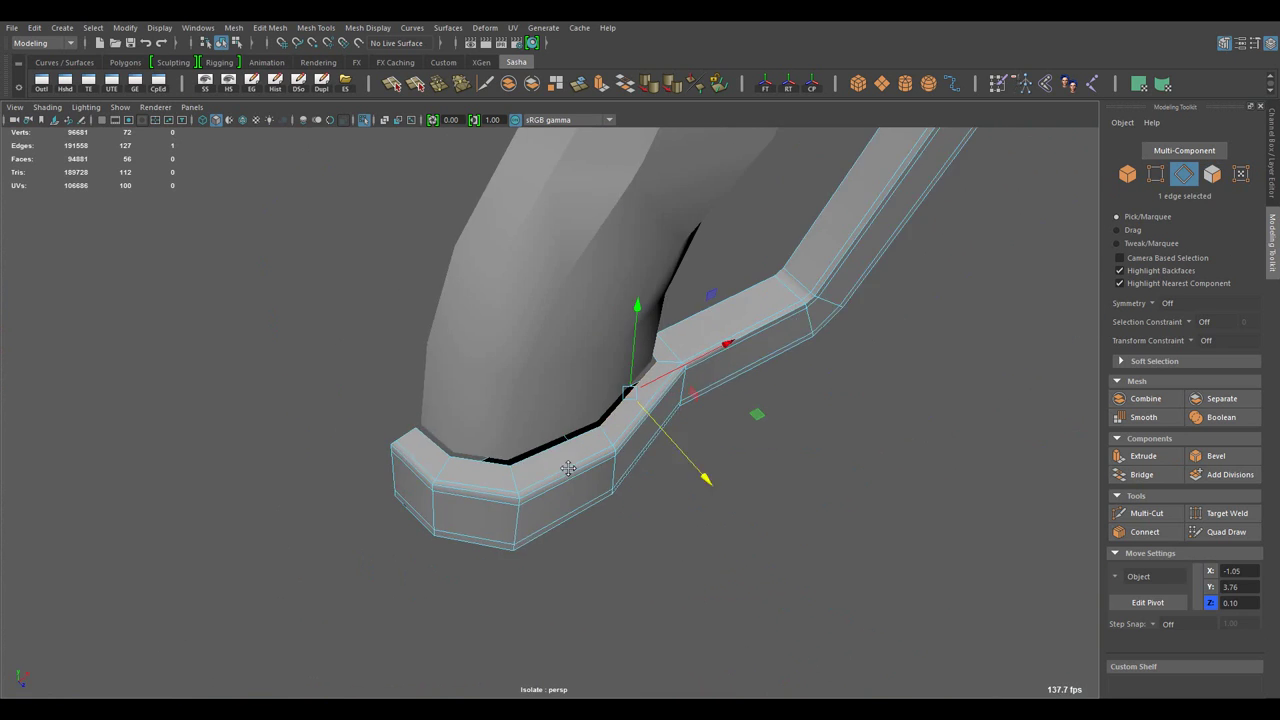
key(r)
drag(440, 500, 560, 430)
scroll(up, 3)
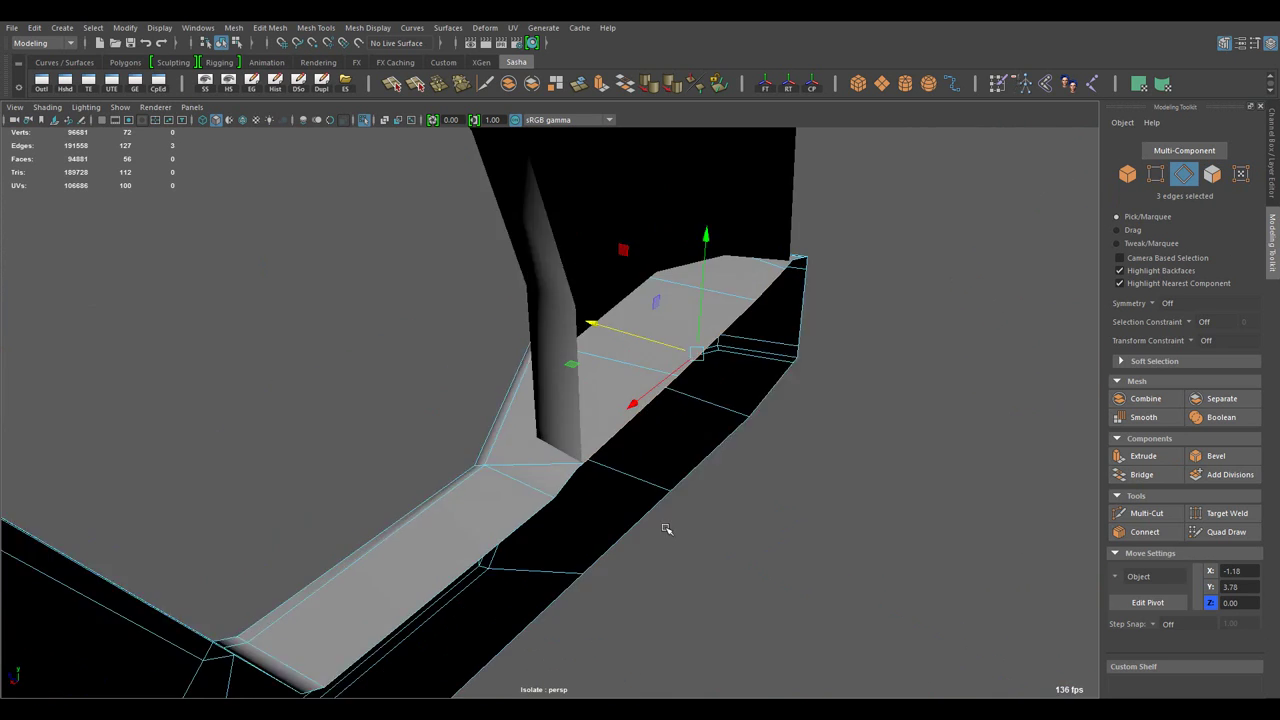
click(497, 465)
drag(647, 314, 665, 312)
- Raise the band's front corner vertices up to the band's top edge
drag(665, 312, 512, 421)
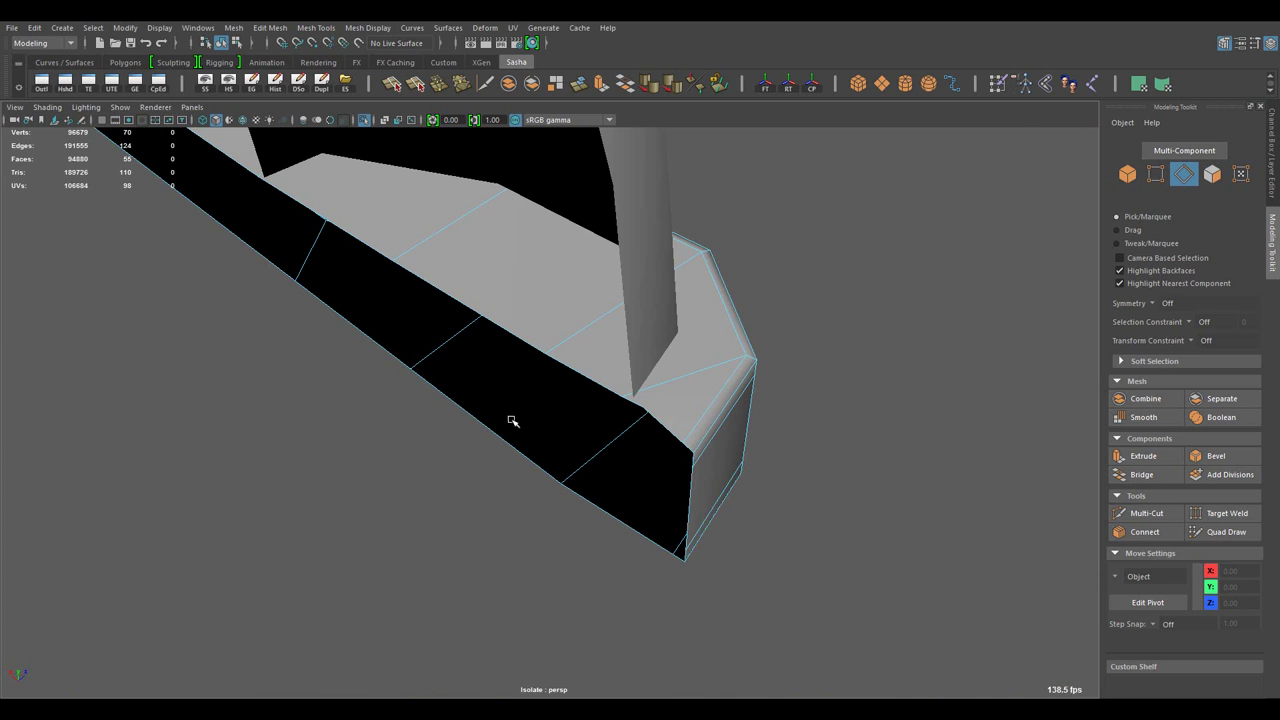
drag(765, 400, 681, 434)
key(F9)
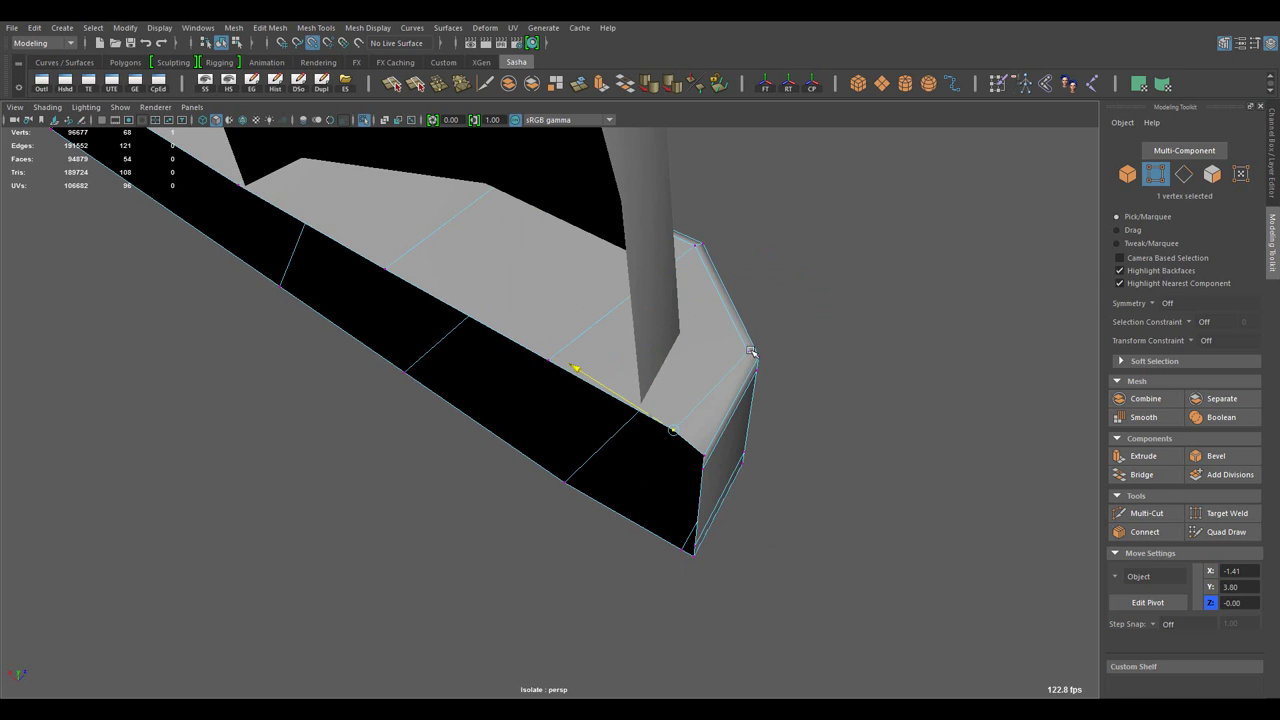
drag(751, 352, 529, 443)
drag(451, 387, 474, 587)
click(429, 480)
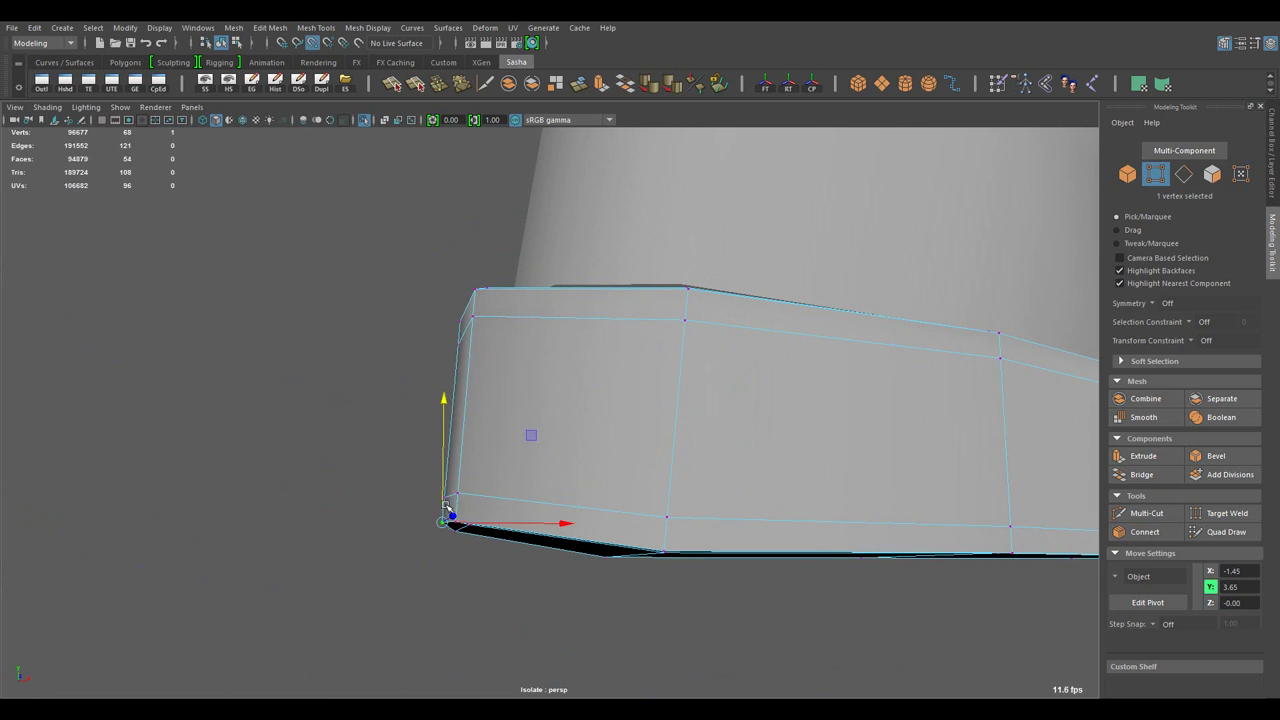
drag(480, 507, 461, 366)
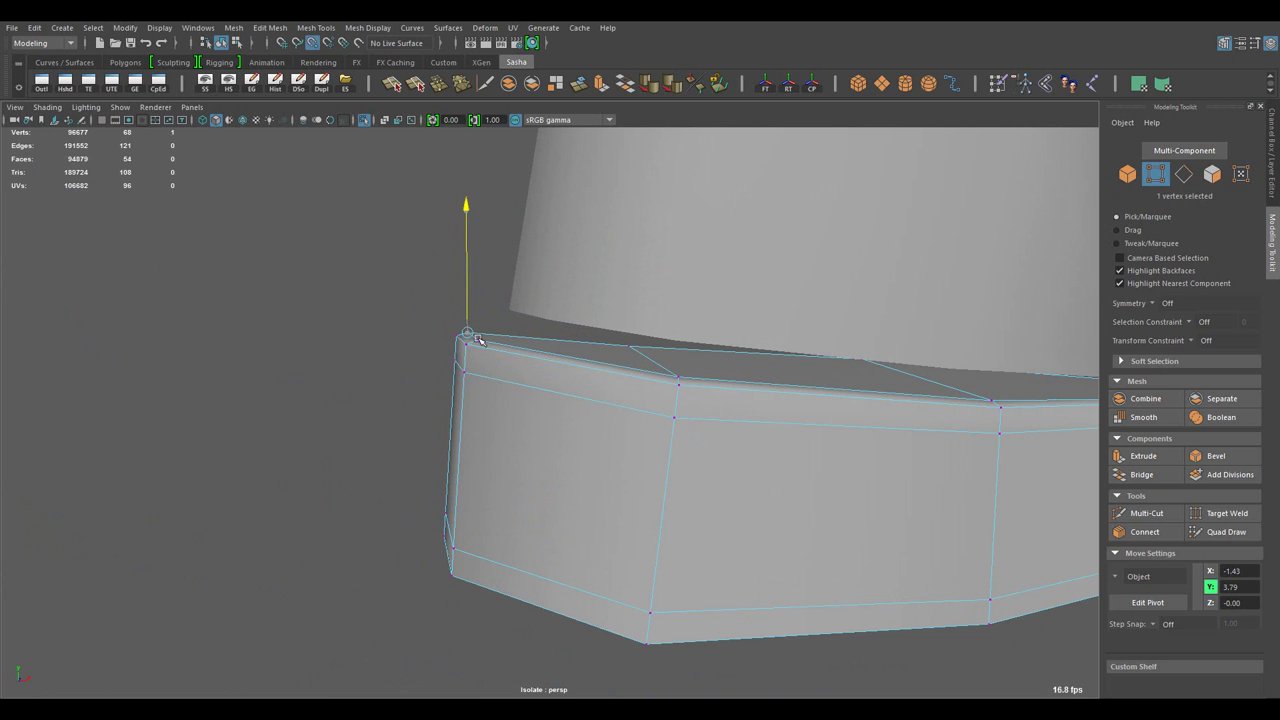
click(478, 340)
scroll(up, 3)
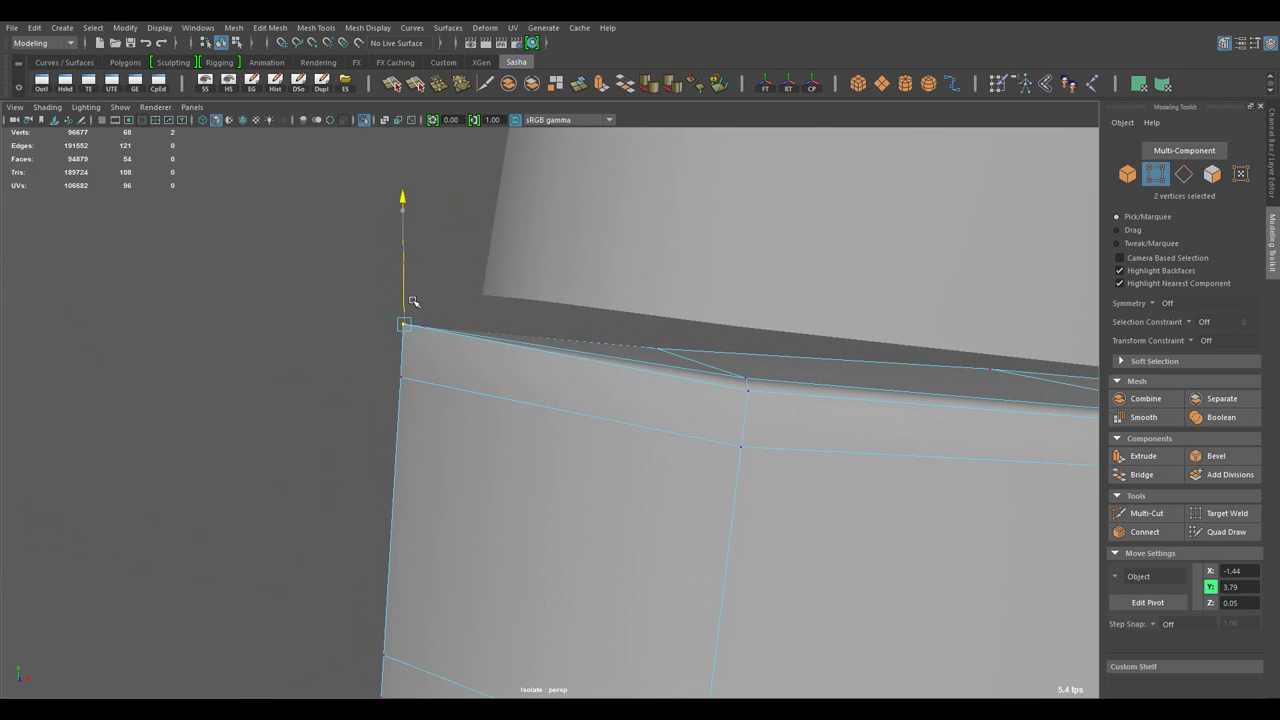
click(403, 324)
scroll(down, 3)
- Insert an edge loop along the base band
drag(450, 420, 523, 510)
drag(615, 361, 505, 547)
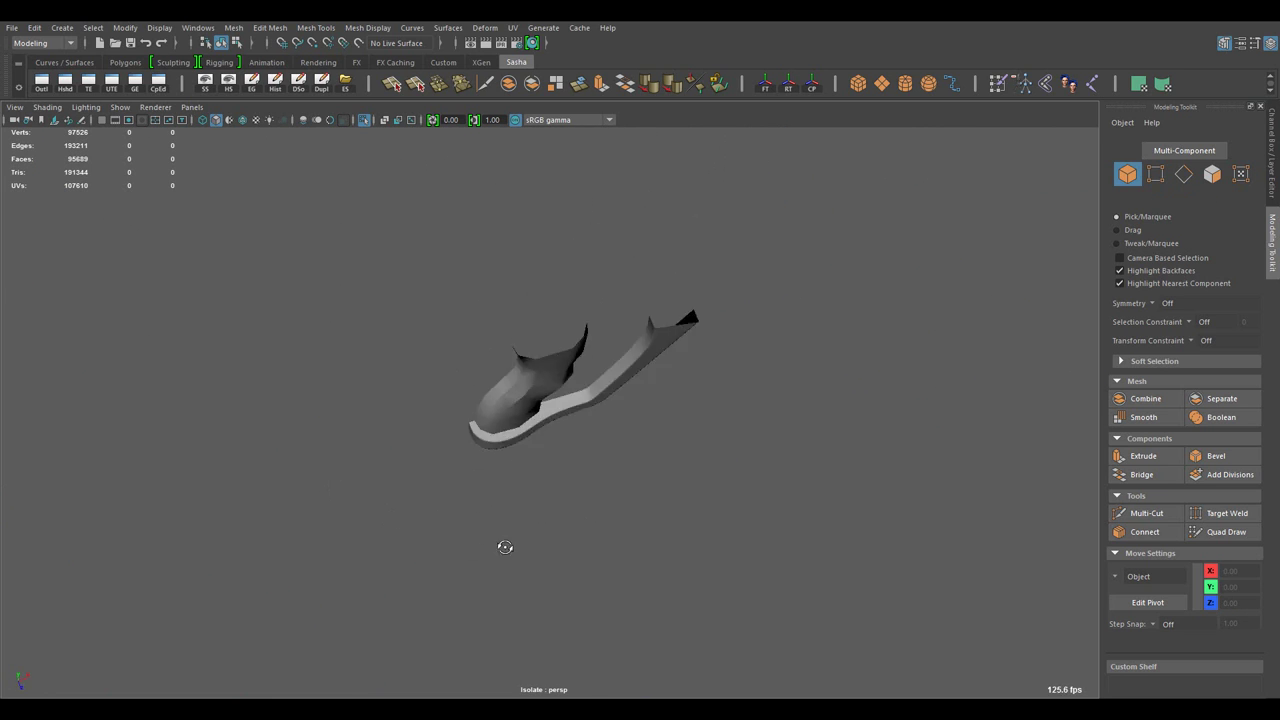
drag(586, 323, 571, 409)
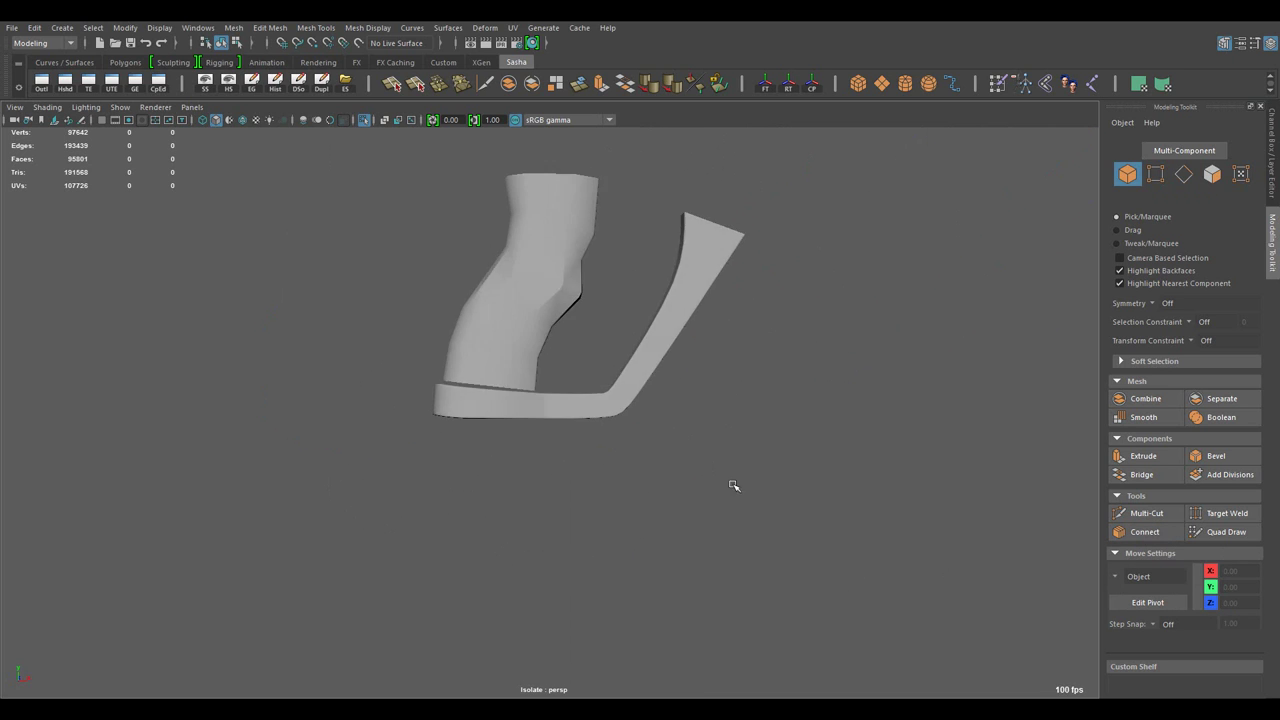
drag(720, 514, 646, 345)
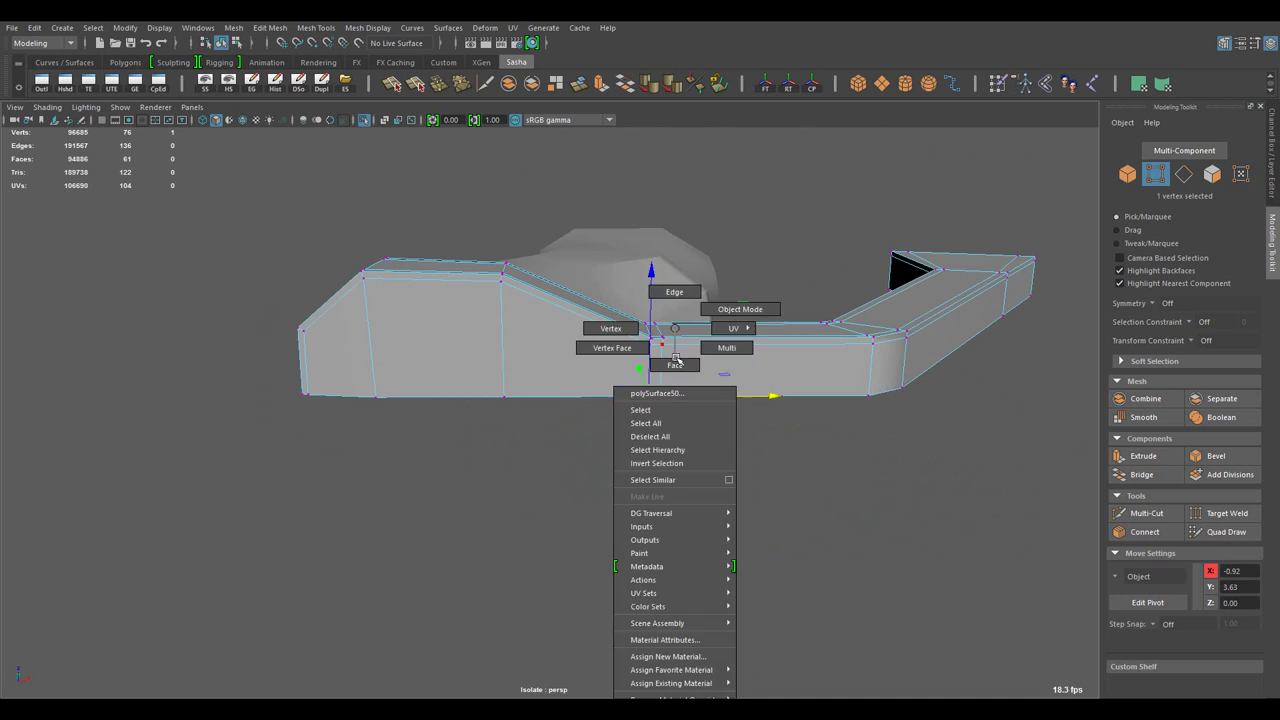
- Select the face loop along the base band's top and five edges along the base
drag(654, 451, 531, 451)
drag(531, 451, 684, 464)
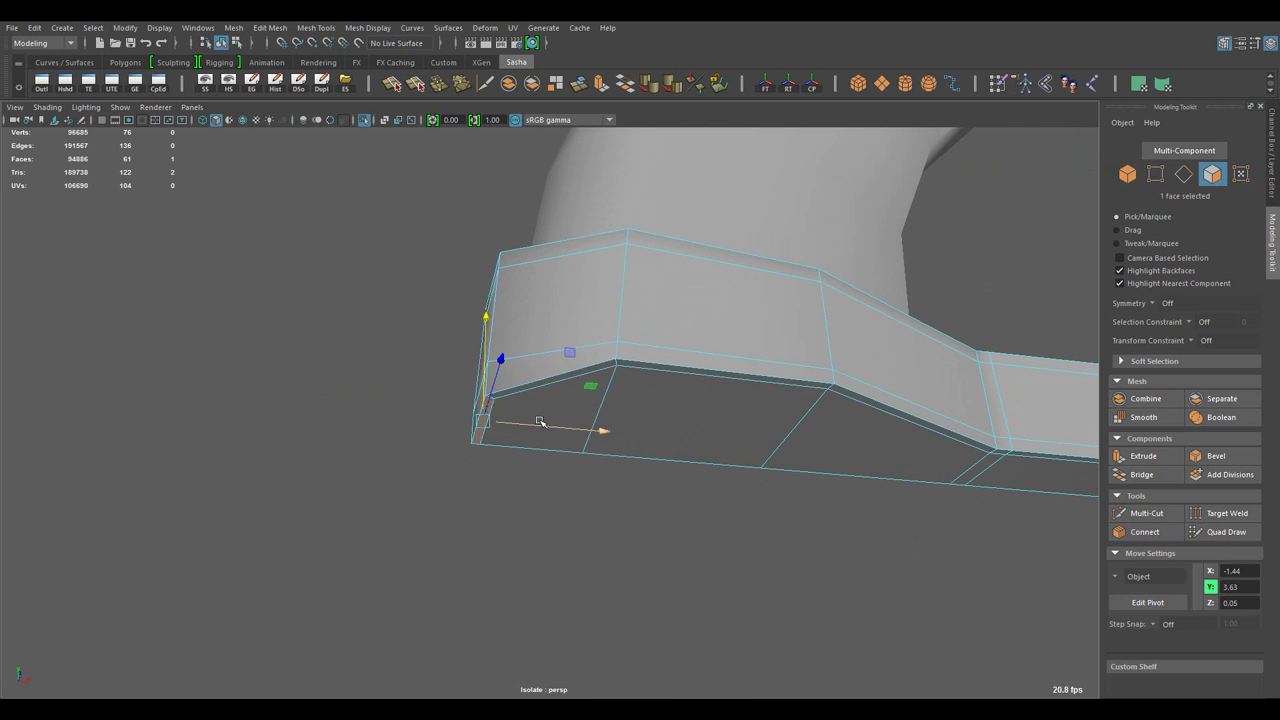
drag(539, 422, 538, 328)
drag(538, 328, 533, 298)
drag(490, 408, 624, 328)
drag(624, 328, 625, 385)
double_click(880, 372)
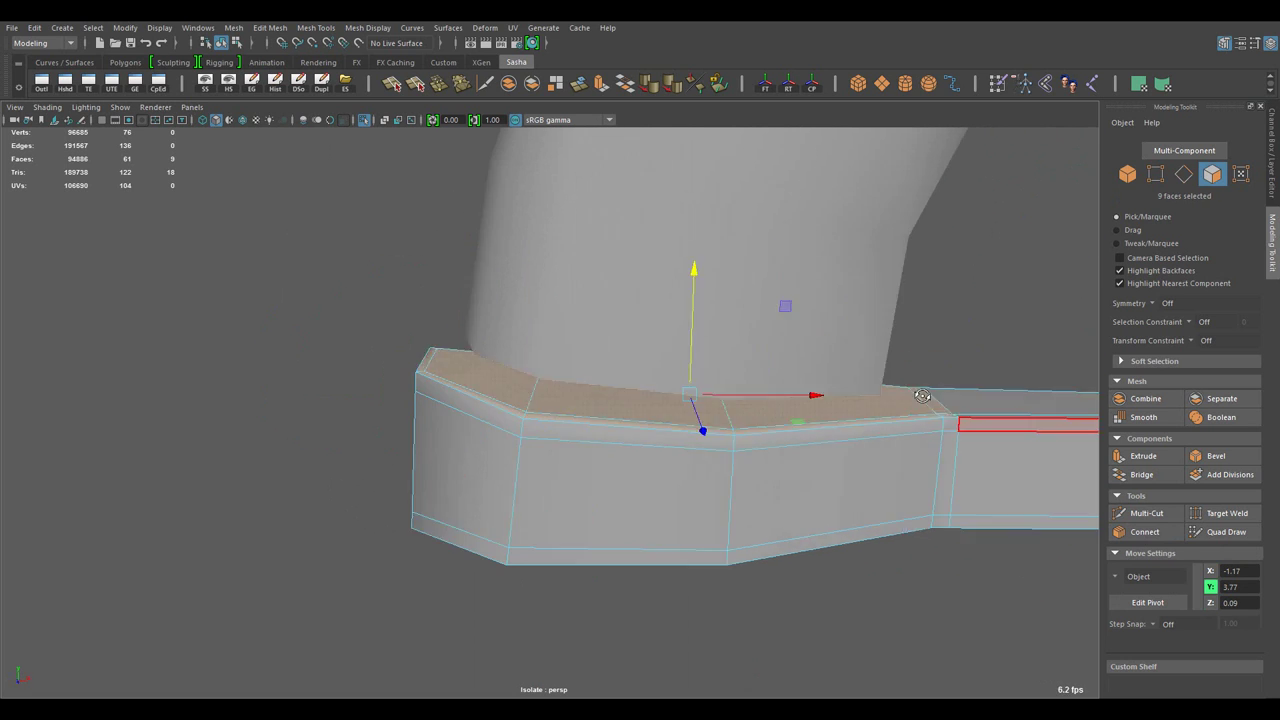
drag(880, 372, 485, 254)
drag(512, 416, 501, 423)
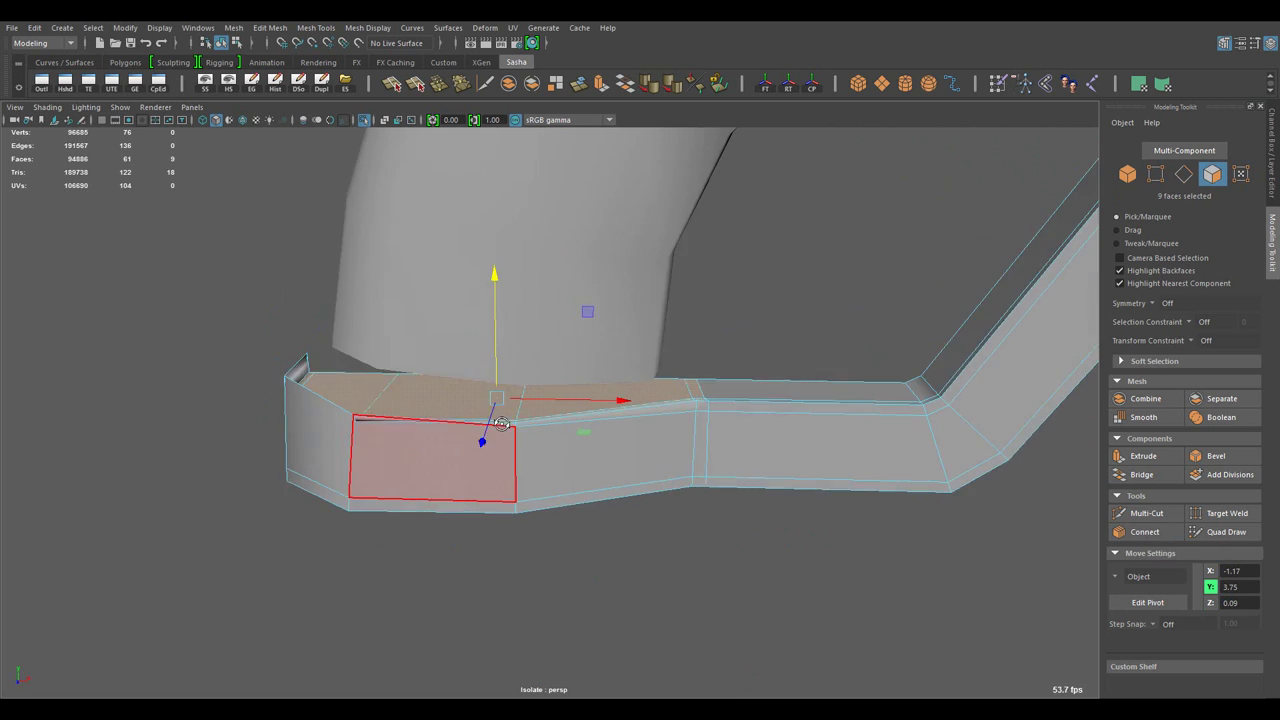
drag(300, 370, 516, 430)
key(r)
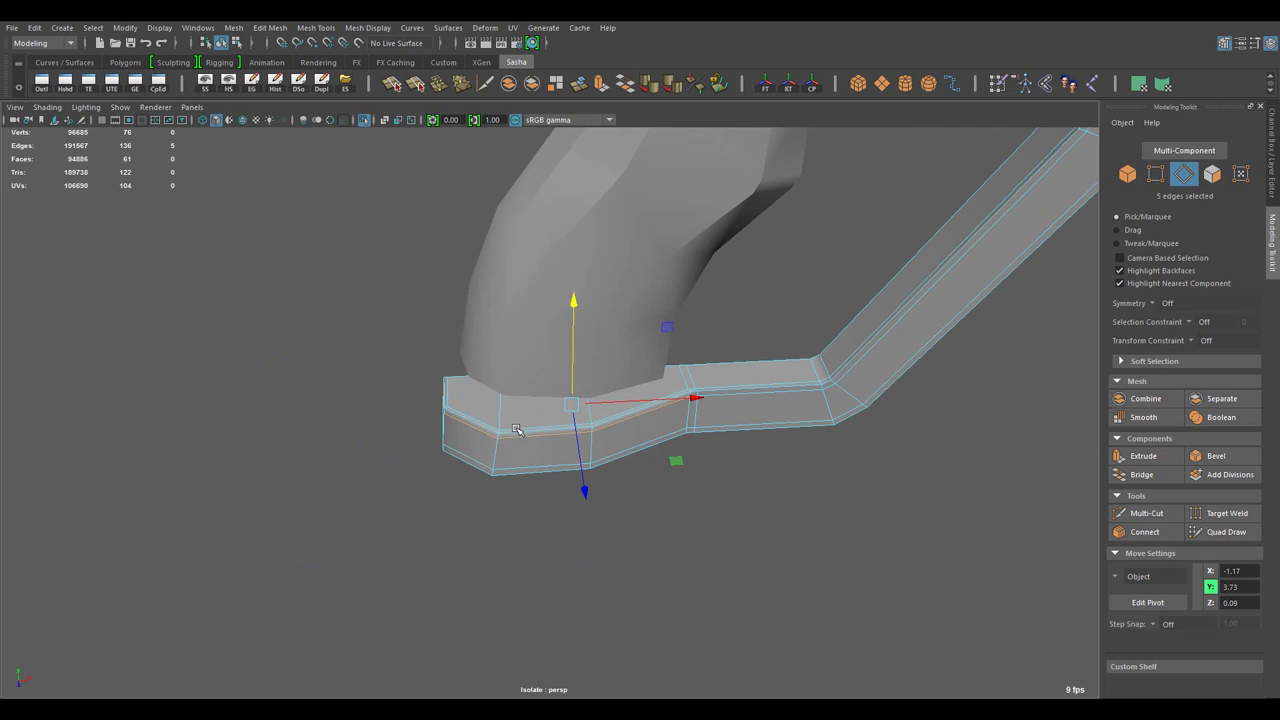
- From a top-down view, create a new cylinder at the base and show its channel attributes
drag(718, 433, 643, 400)
scroll(up, 3)
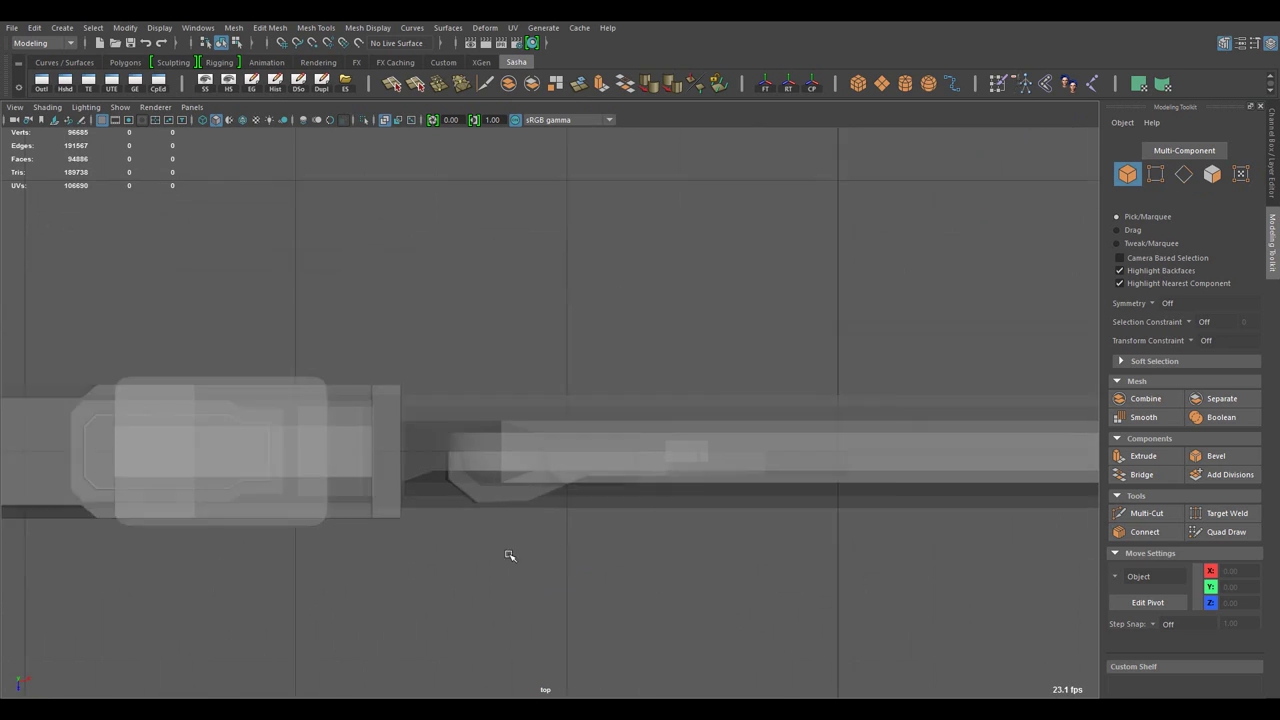
scroll(up, 3)
key(w)
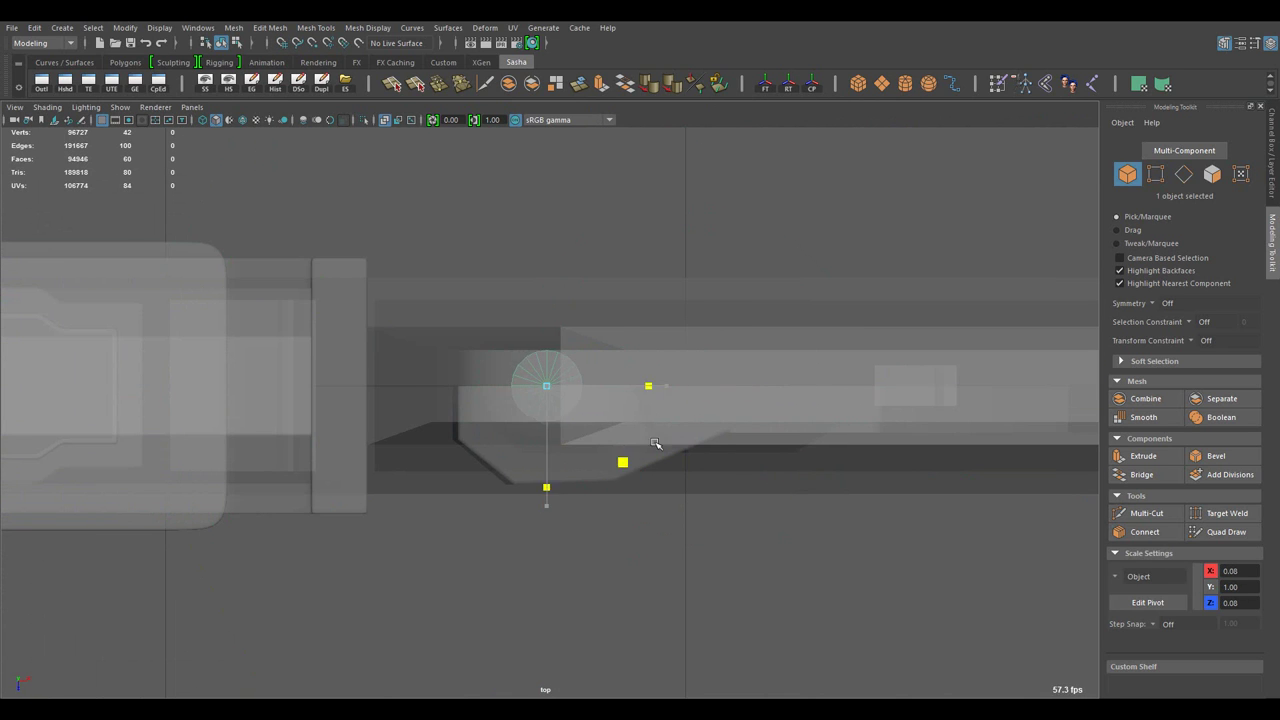
key(ctrl+a)
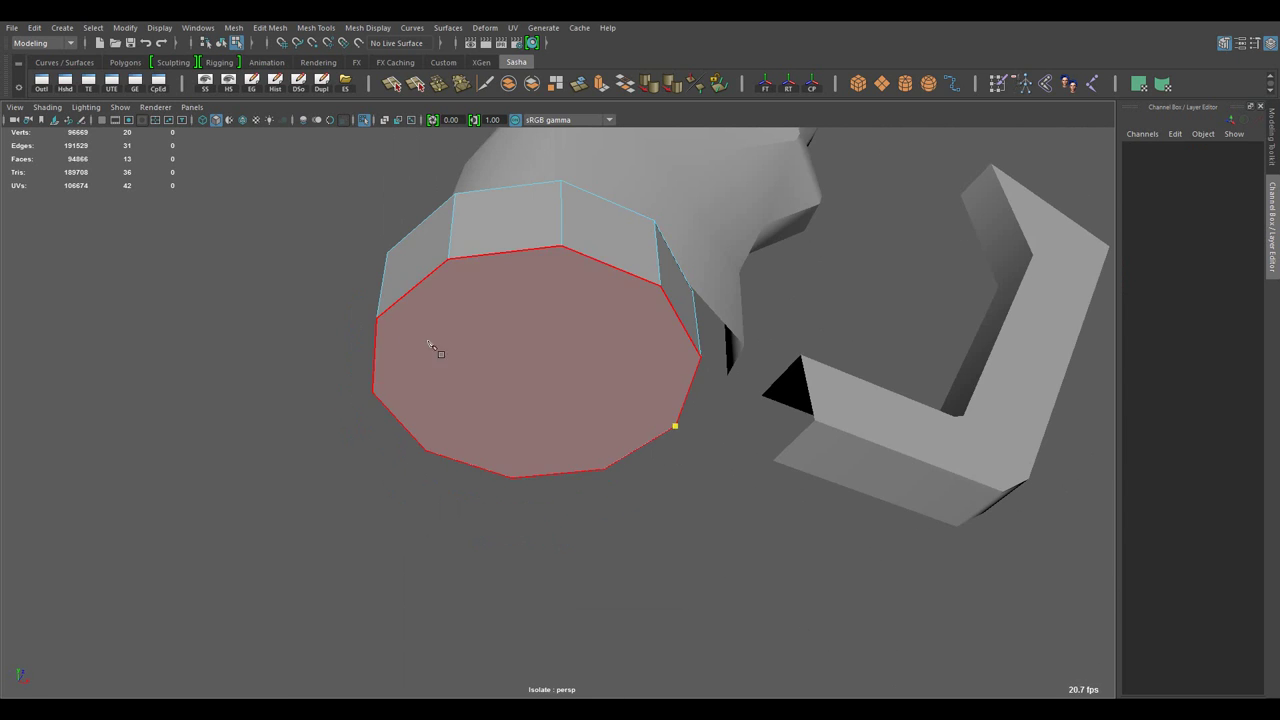
- Switch the new cylinder into edge editing
drag(530, 443, 629, 421)
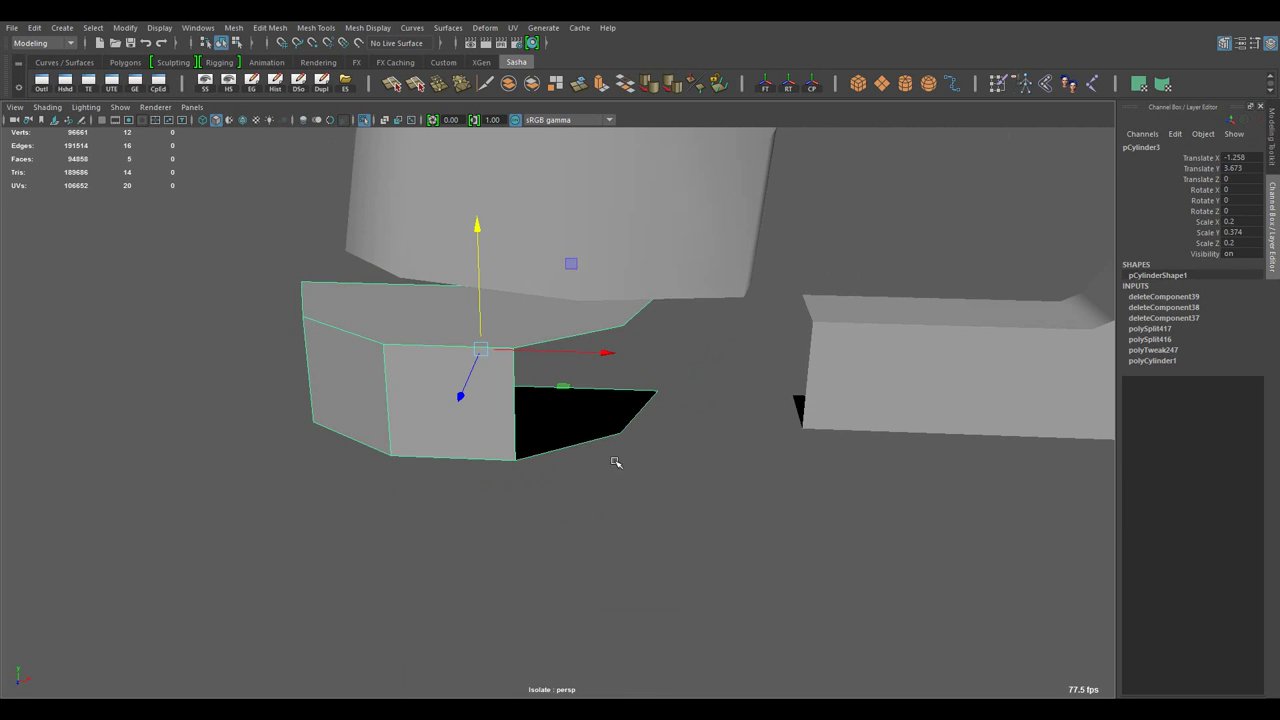
click(595, 276)
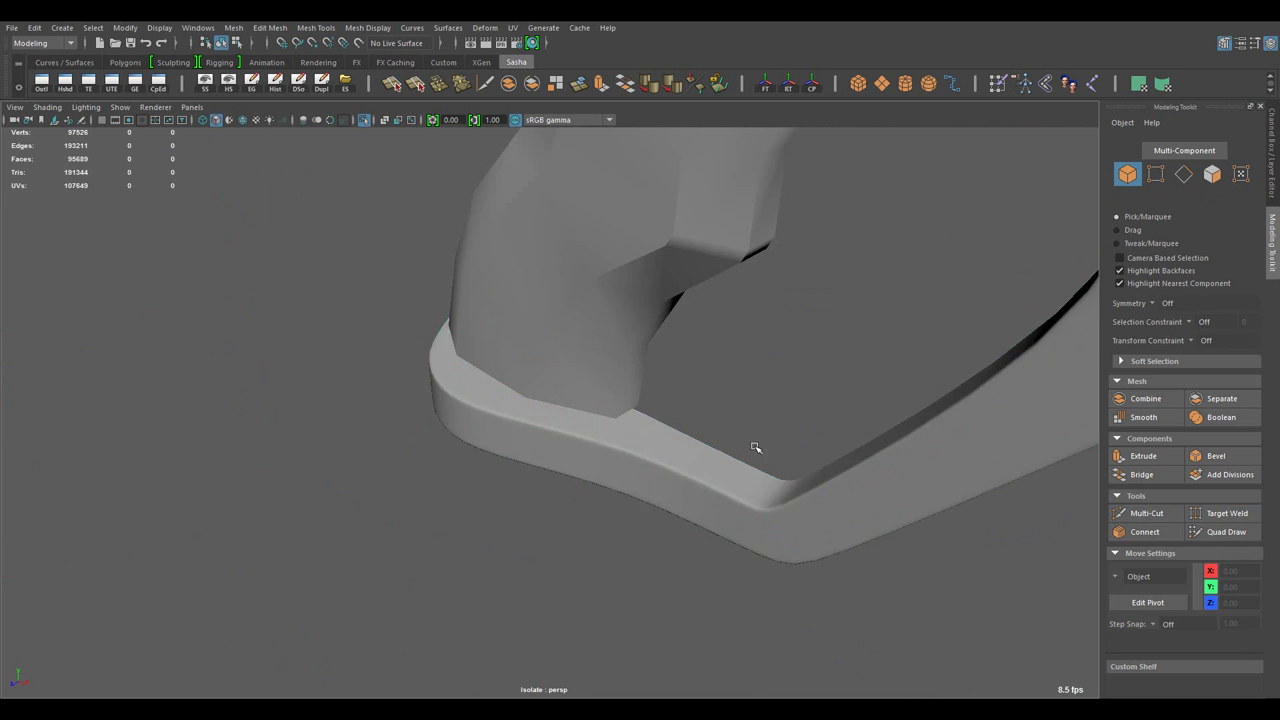
- Shift the piece at the base corner slightly along X
drag(764, 561, 620, 340)
right_click(538, 350)
click(483, 328)
drag(651, 326, 714, 306)
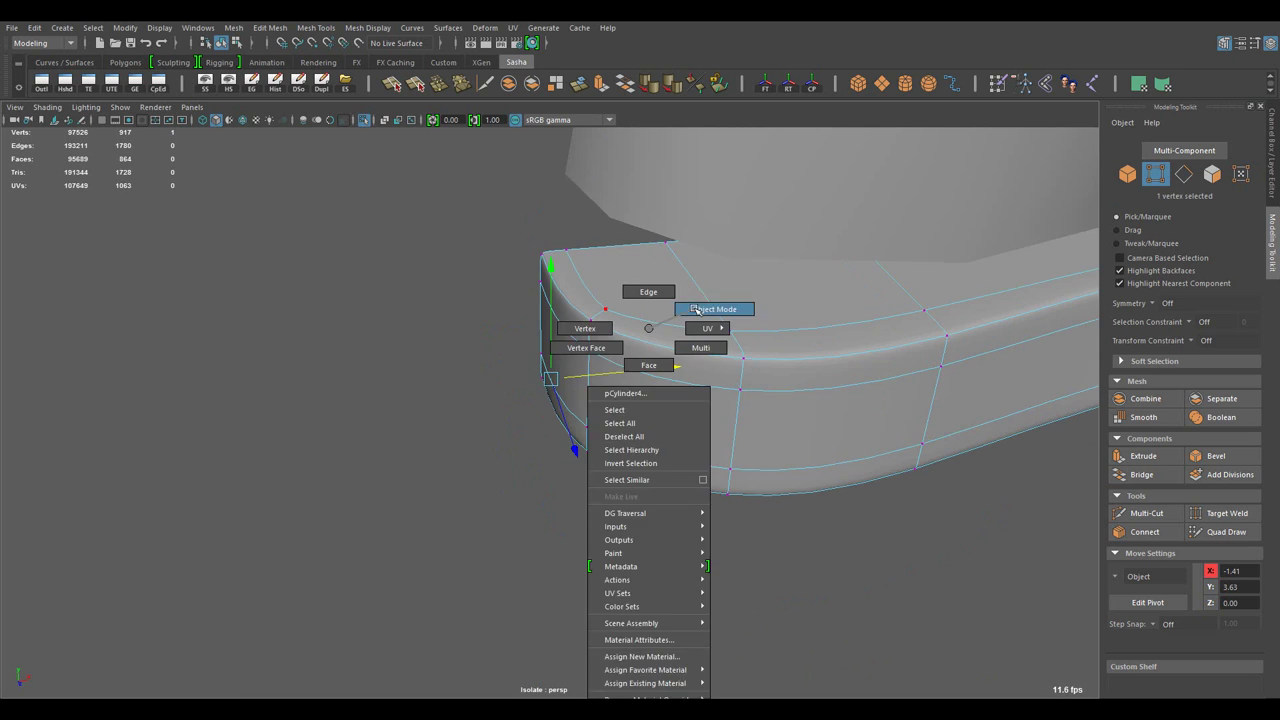
drag(714, 306, 638, 511)
drag(620, 401, 644, 459)
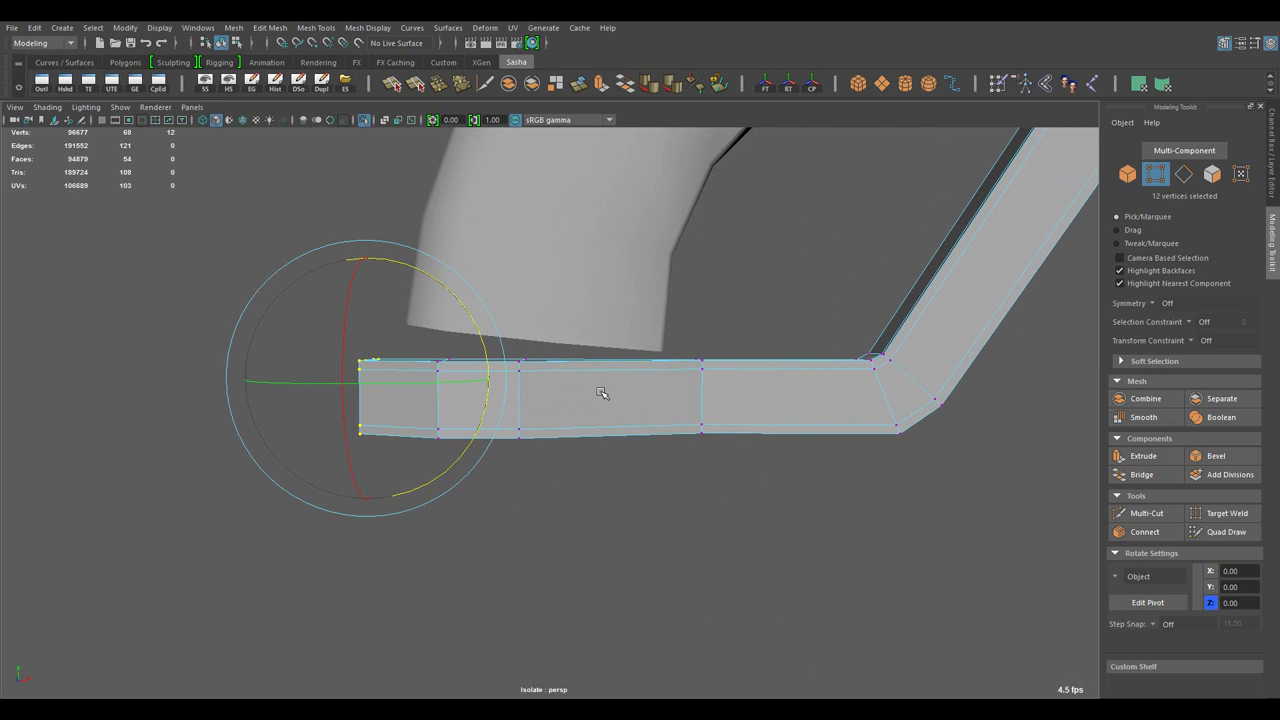
- Rotate the guard's end section and bevel its selected edges with fraction 0
drag(703, 328, 680, 563)
key(3)
key(w)
scroll(up, 3)
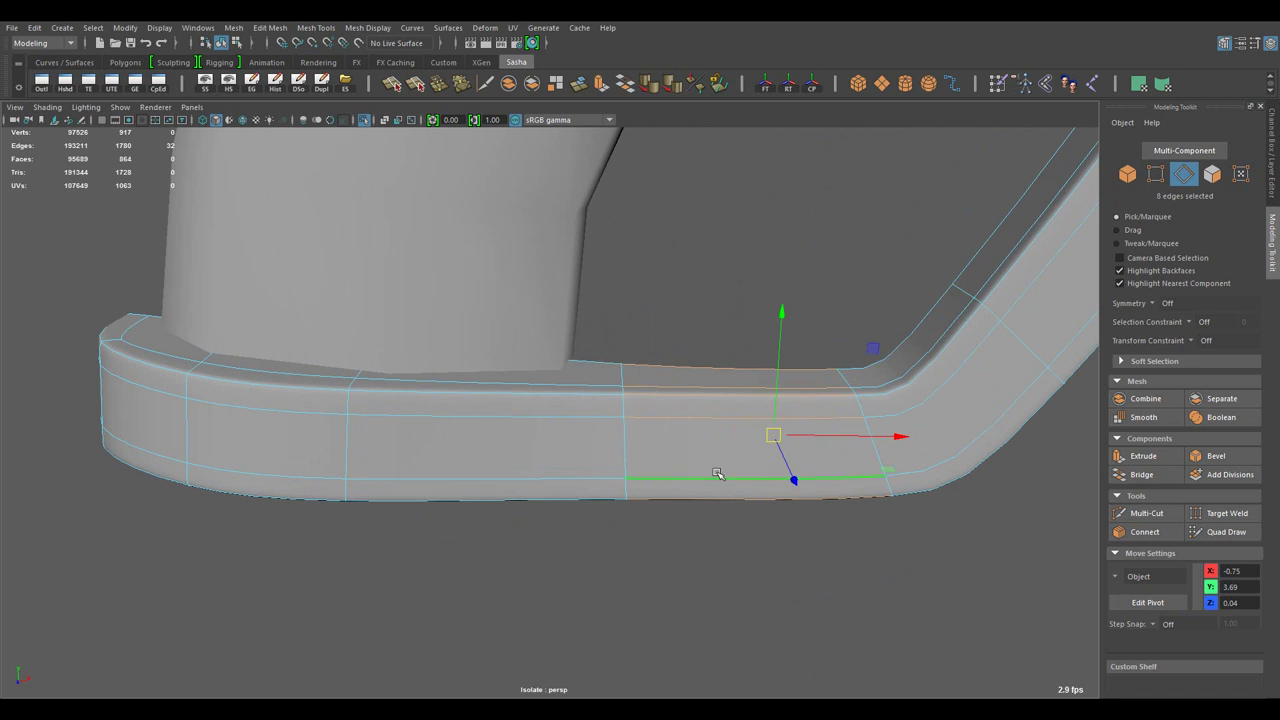
drag(714, 386, 800, 374)
text(0.1)
key(Return)
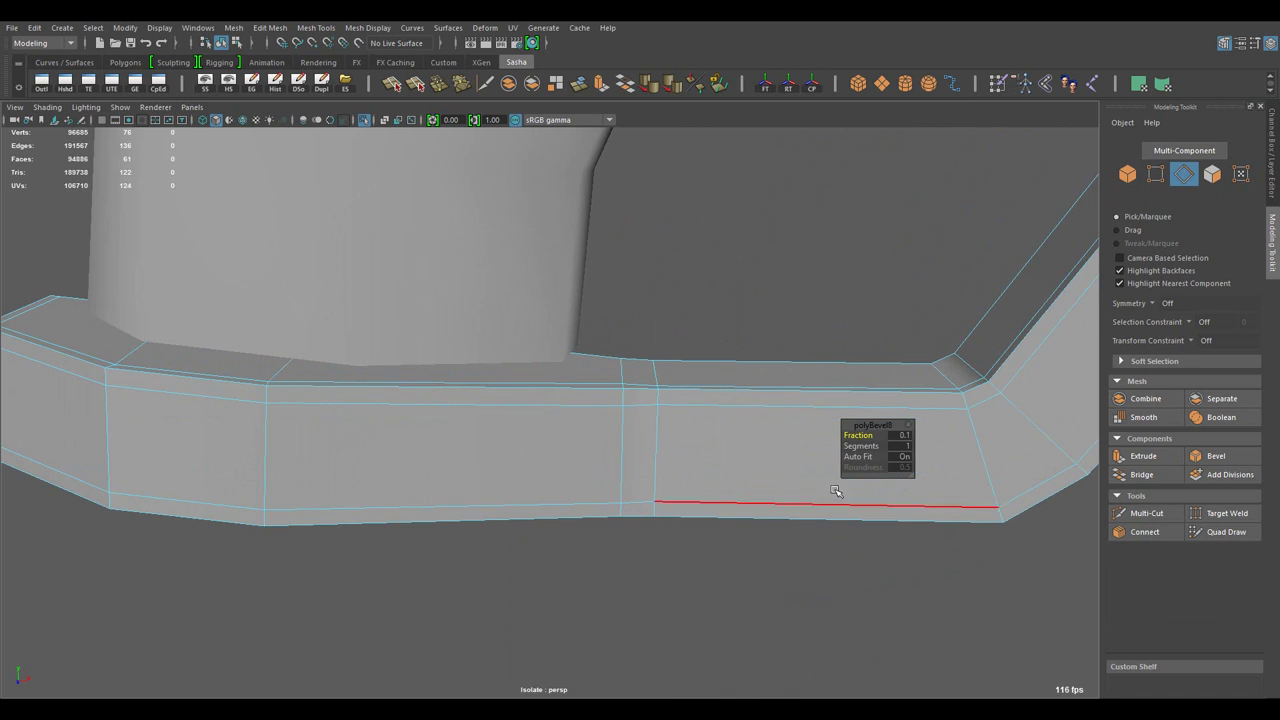
scroll(down, 3)
- Add edge loops across the trigger guard
drag(714, 330, 745, 310)
scroll(down, 3)
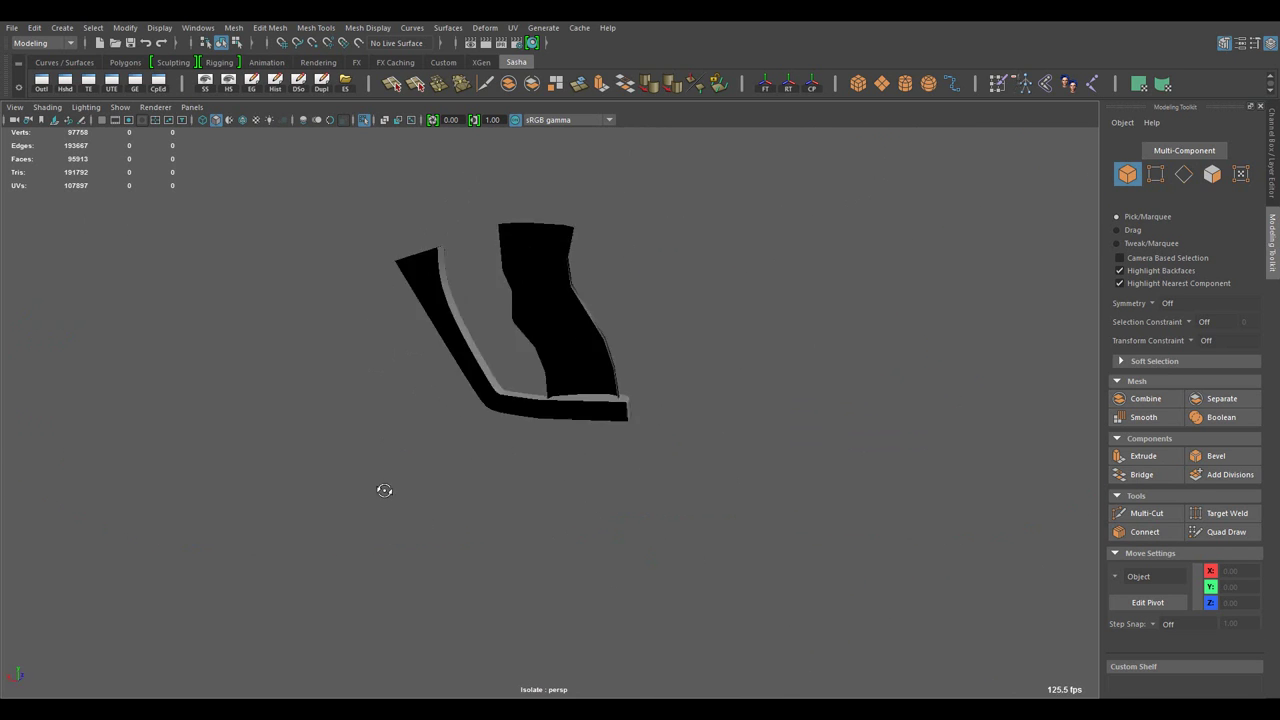
drag(385, 490, 664, 428)
scroll(up, 3)
drag(663, 334, 690, 330)
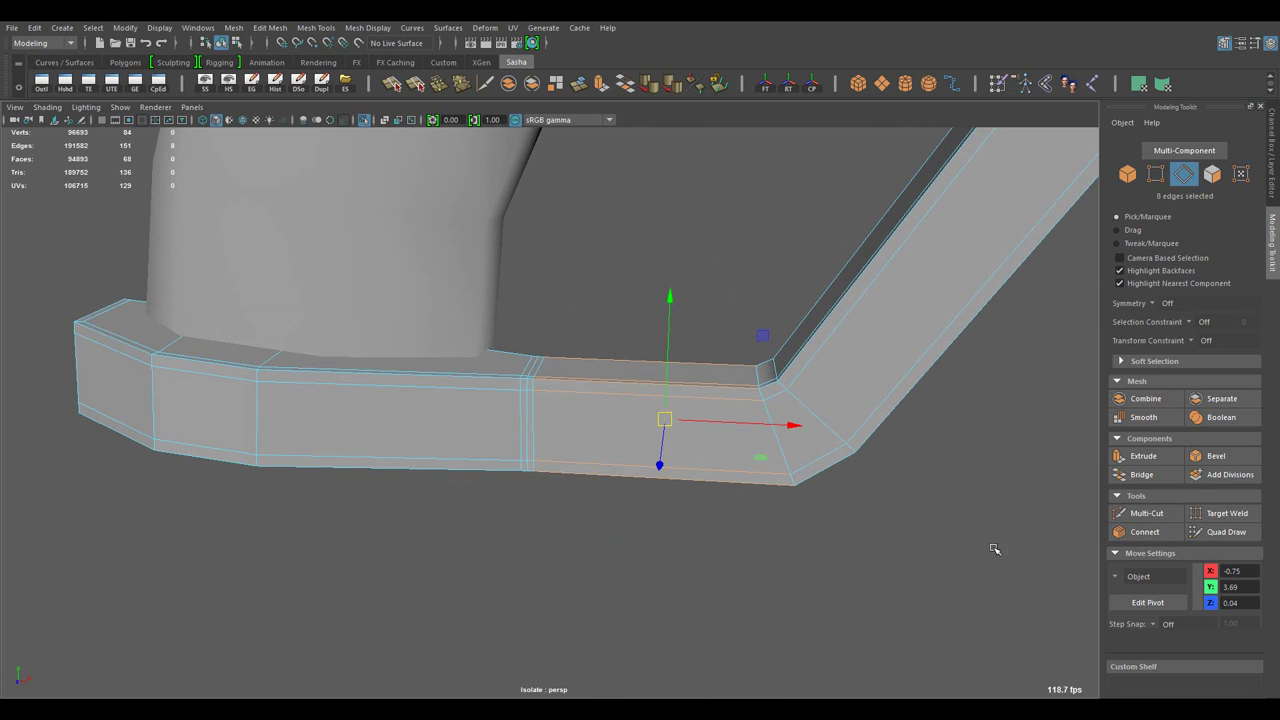
drag(994, 549, 1013, 531)
drag(848, 545, 723, 497)
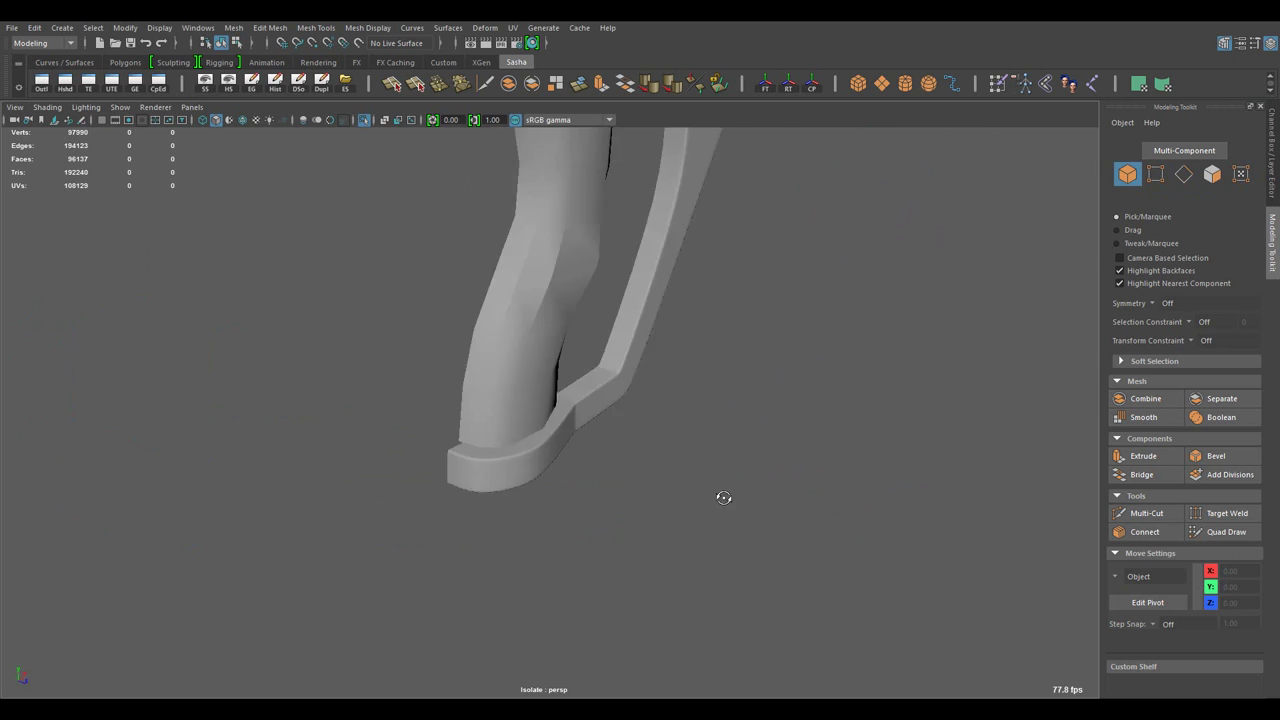
drag(723, 497, 709, 491)
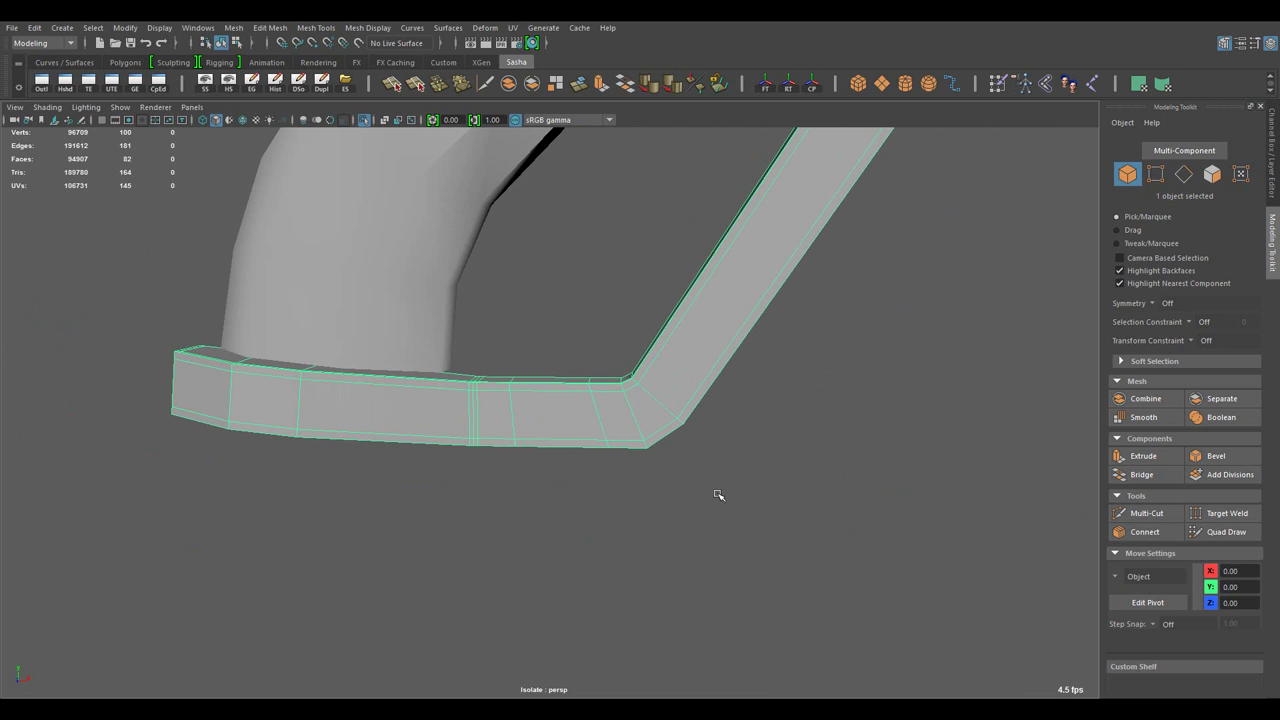
- Select the vertices along the grip's bottom and check the wireframe
drag(718, 494, 619, 408)
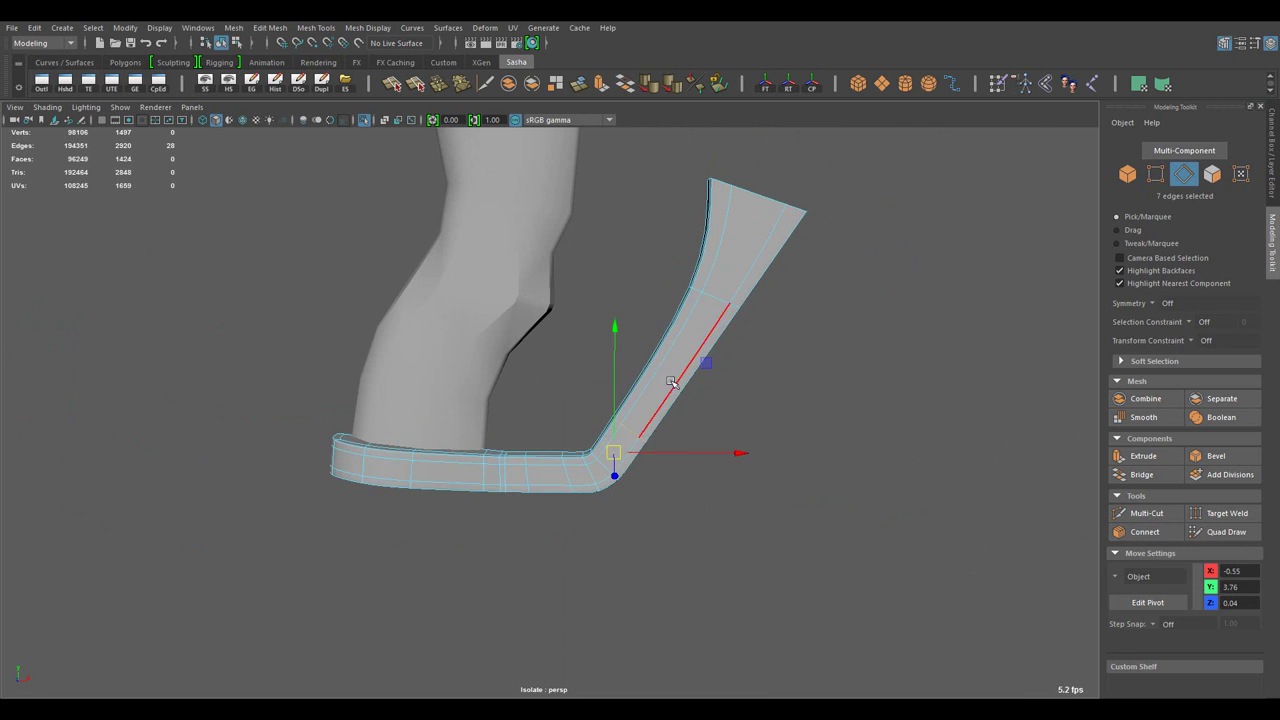
drag(523, 514, 626, 495)
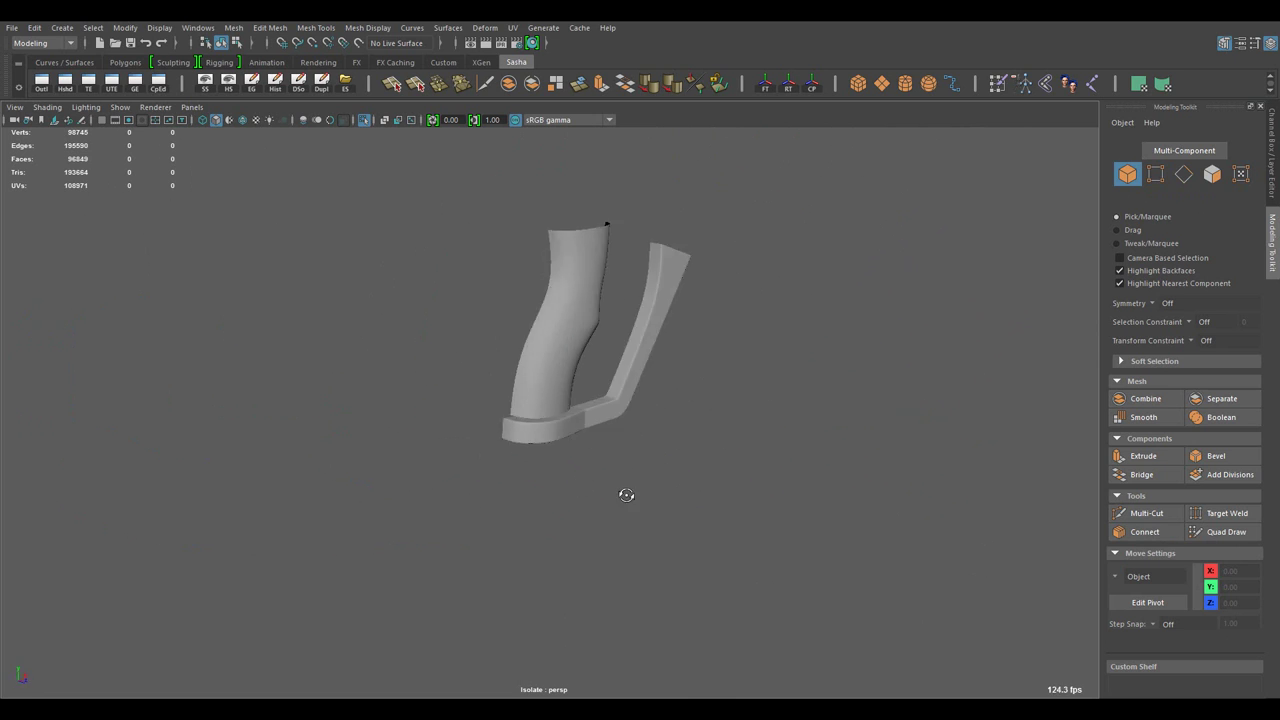
drag(447, 510, 560, 400)
drag(506, 323, 443, 329)
drag(400, 380, 591, 437)
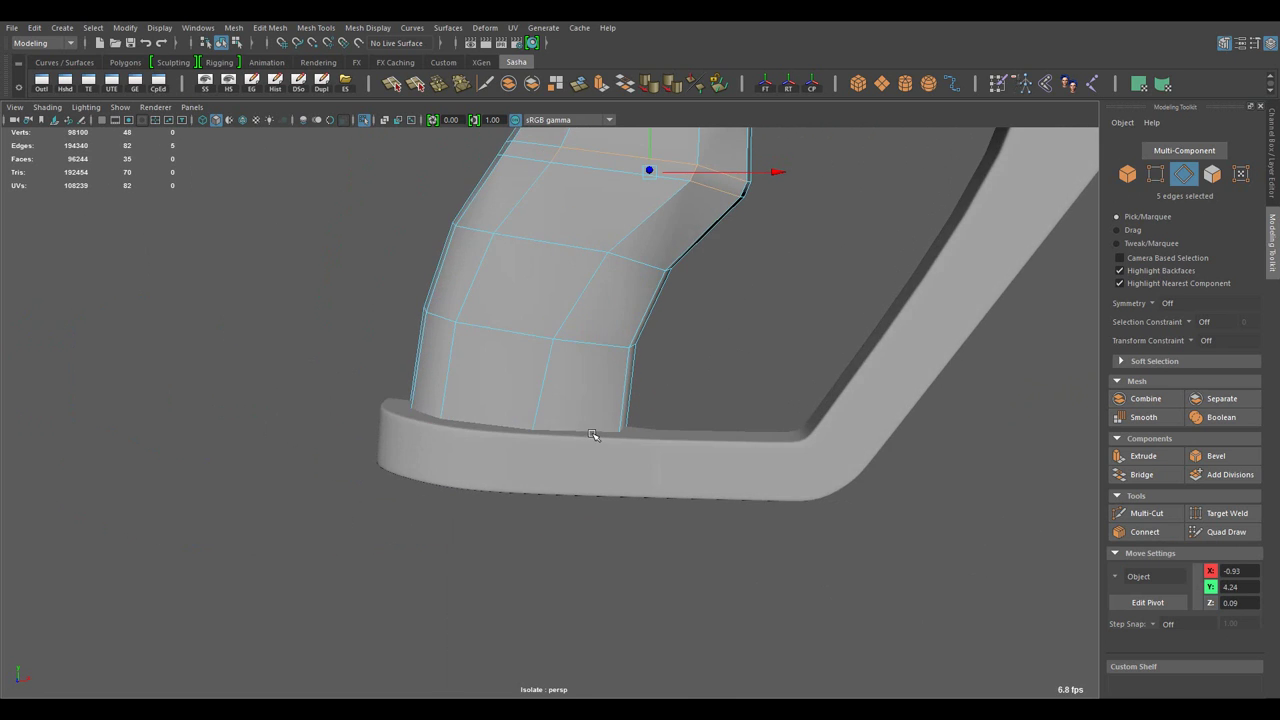
key(4)
drag(586, 336, 690, 310)
key(5)
drag(717, 323, 549, 534)
drag(549, 534, 700, 480)
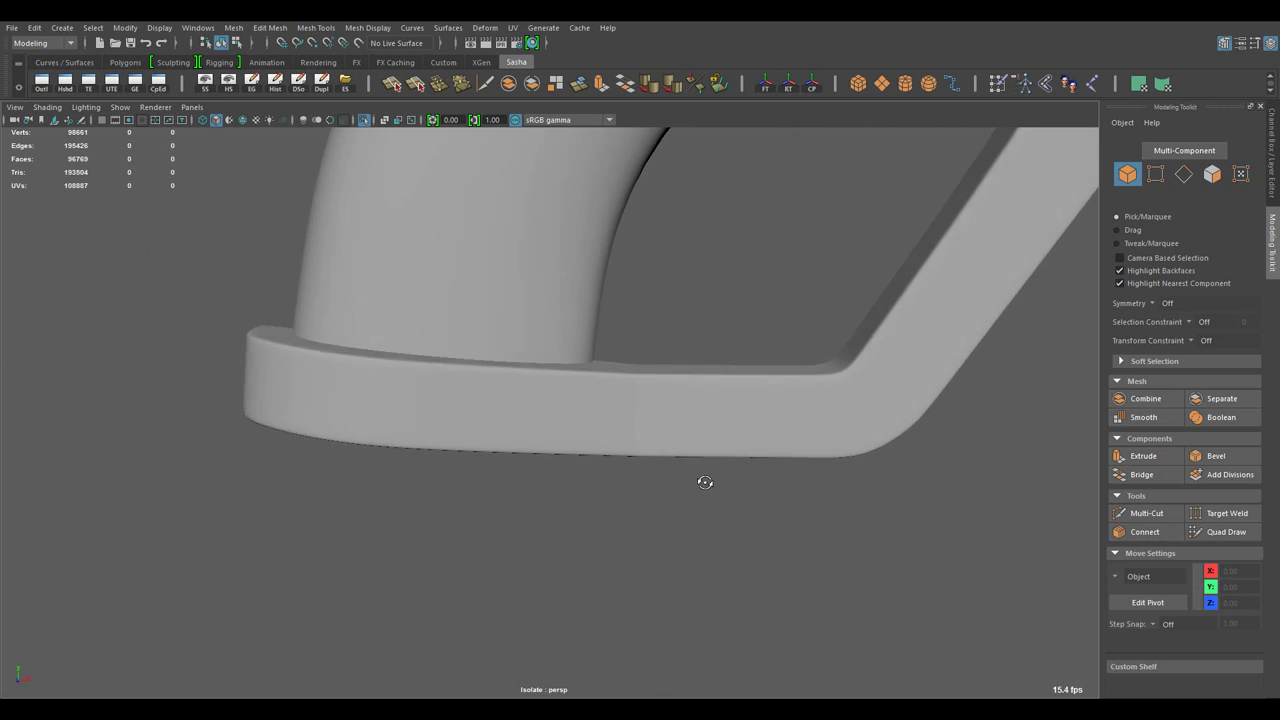
- Select the vertical edge rings running down the curved grip
drag(651, 362, 651, 300)
double_click(649, 430)
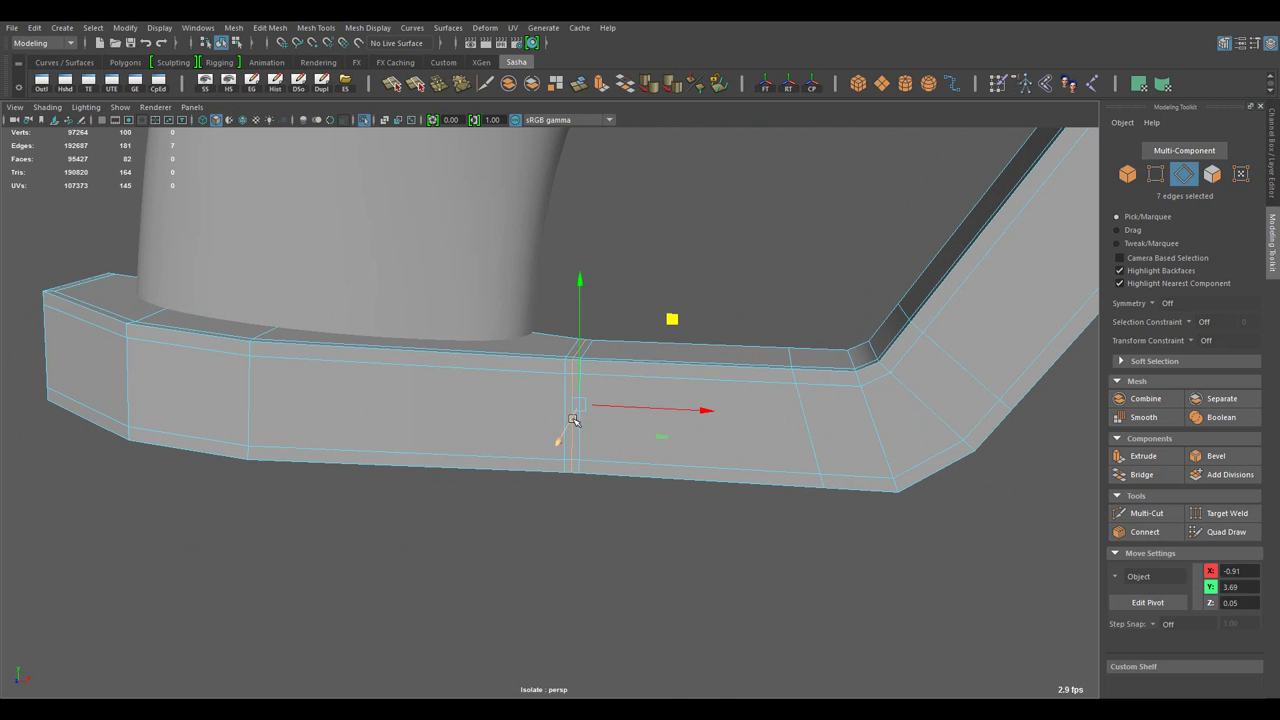
drag(573, 420, 600, 430)
drag(600, 430, 526, 443)
drag(526, 443, 671, 449)
drag(671, 449, 486, 417)
drag(486, 417, 486, 380)
drag(621, 232, 541, 262)
double_click(651, 243)
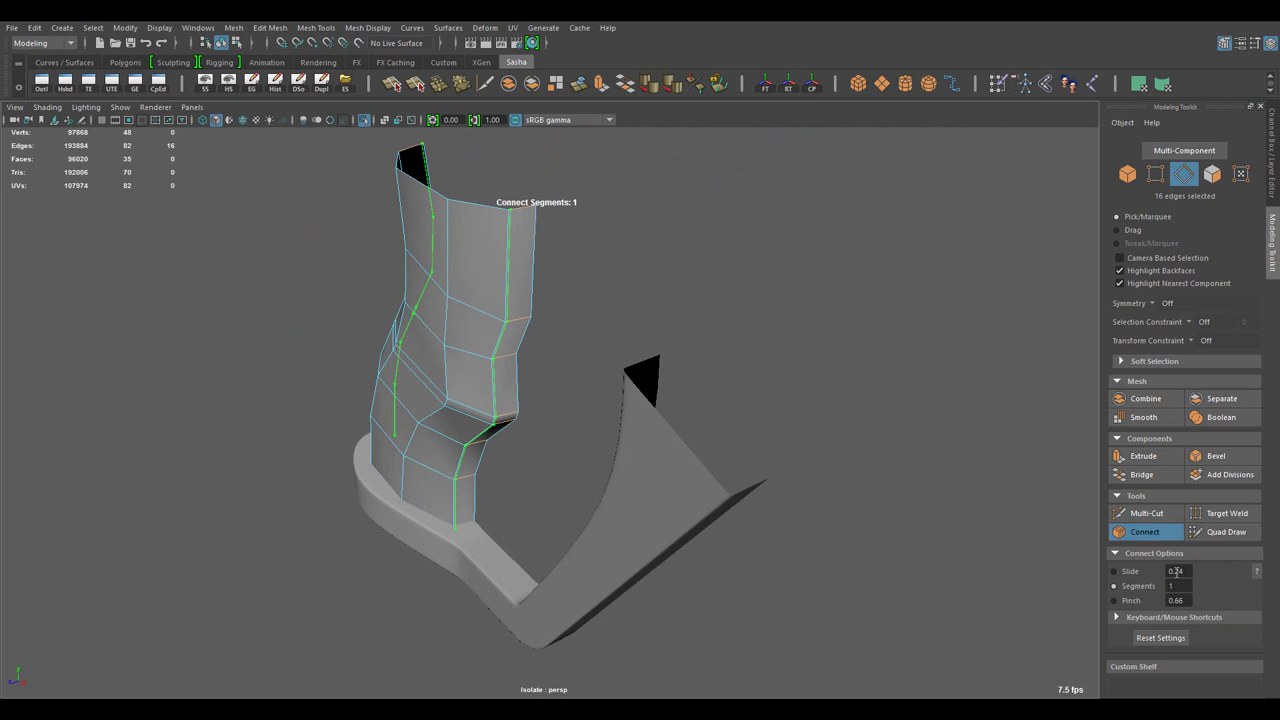
- Inspect the new grip loops and select a full edge loop around the grip
drag(914, 532, 692, 404)
key(w)
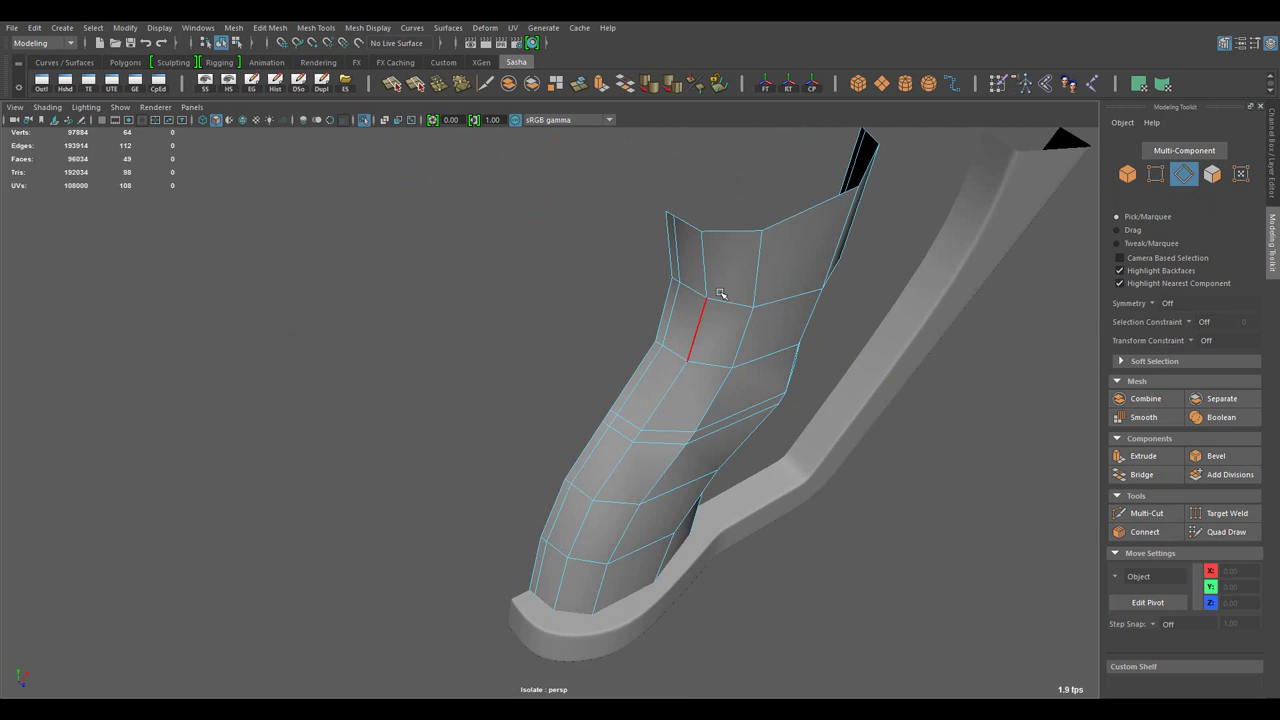
drag(720, 293, 636, 414)
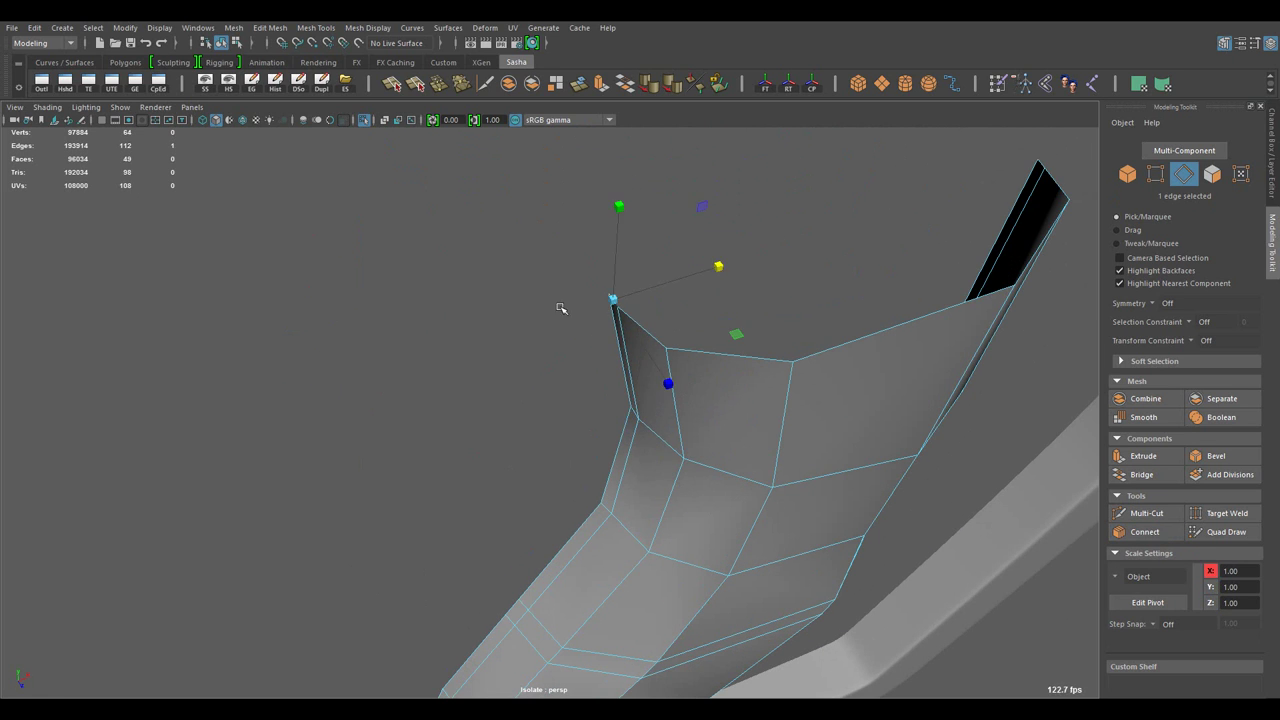
drag(560, 308, 661, 394)
drag(533, 450, 643, 283)
double_click(527, 374)
key(4)
- Set the Move tool's transform constraint to Edge
right_click(643, 283)
drag(697, 474, 651, 461)
key(5)
key(F8)
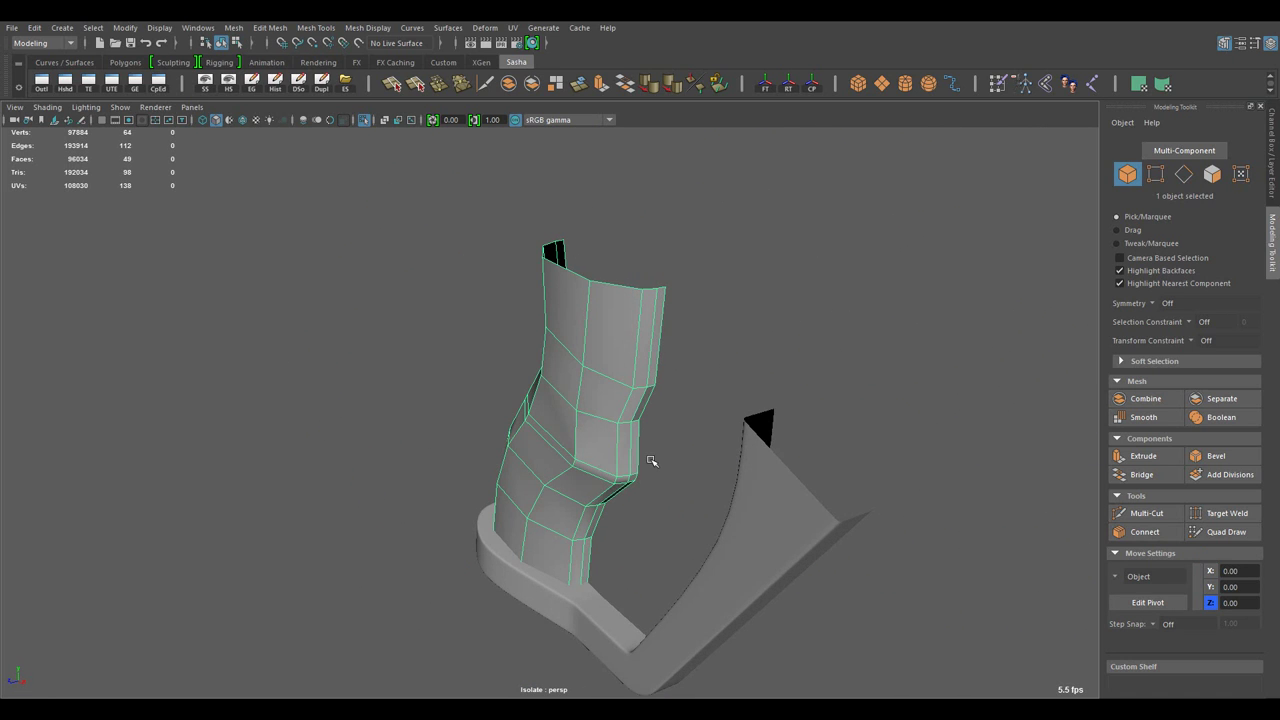
click(1192, 341)
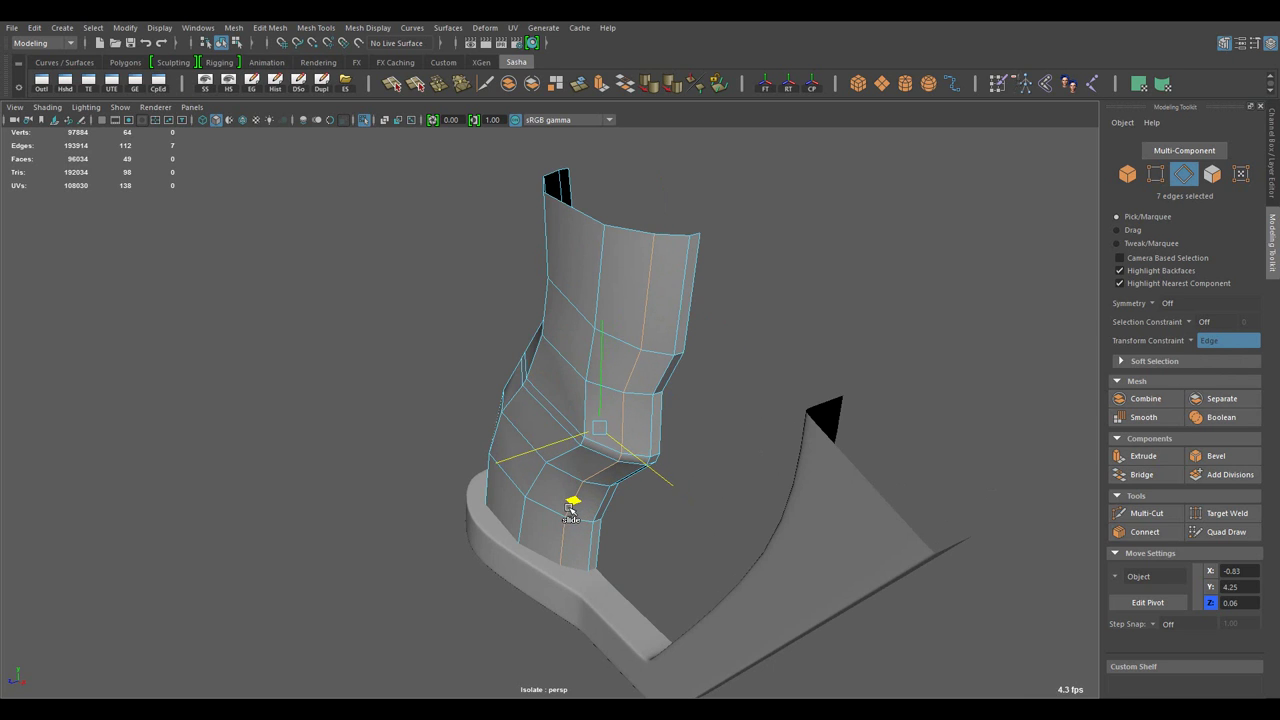
- Slide a grip edge upward and select a vertex on the grip's top rim
drag(569, 511, 651, 449)
drag(661, 339, 531, 330)
right_click(531, 330)
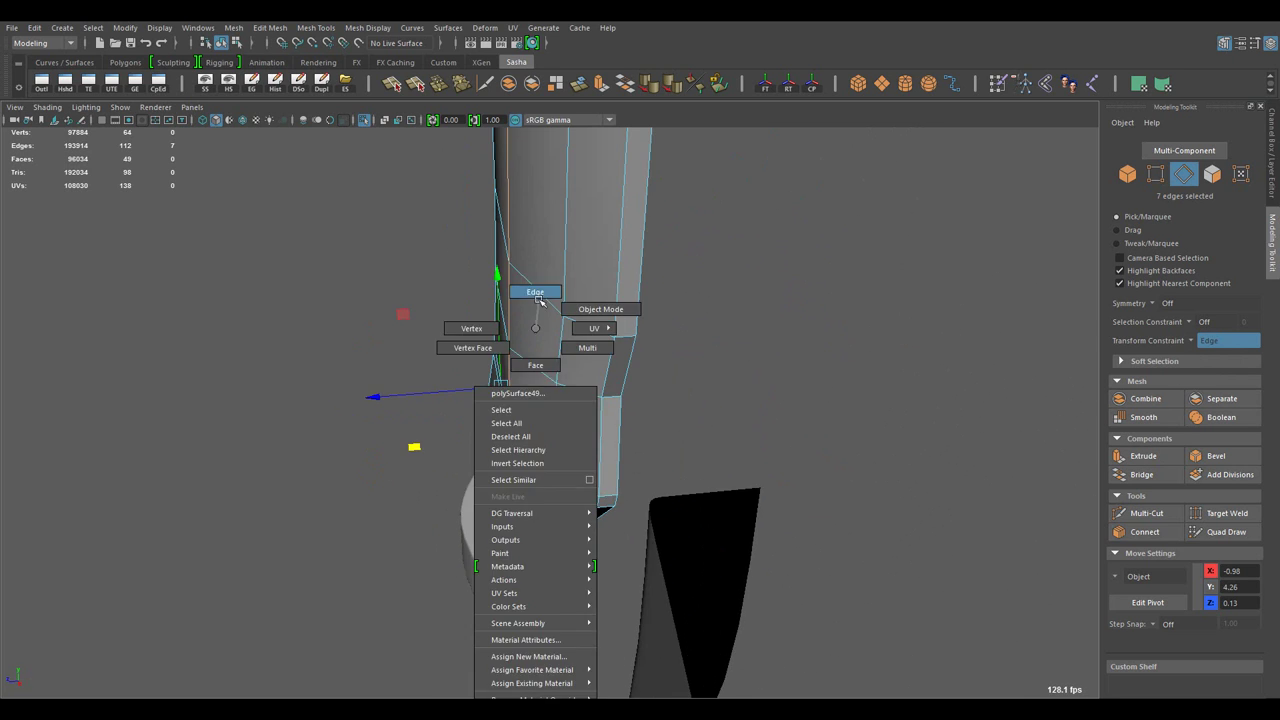
click(457, 443)
drag(457, 443, 649, 413)
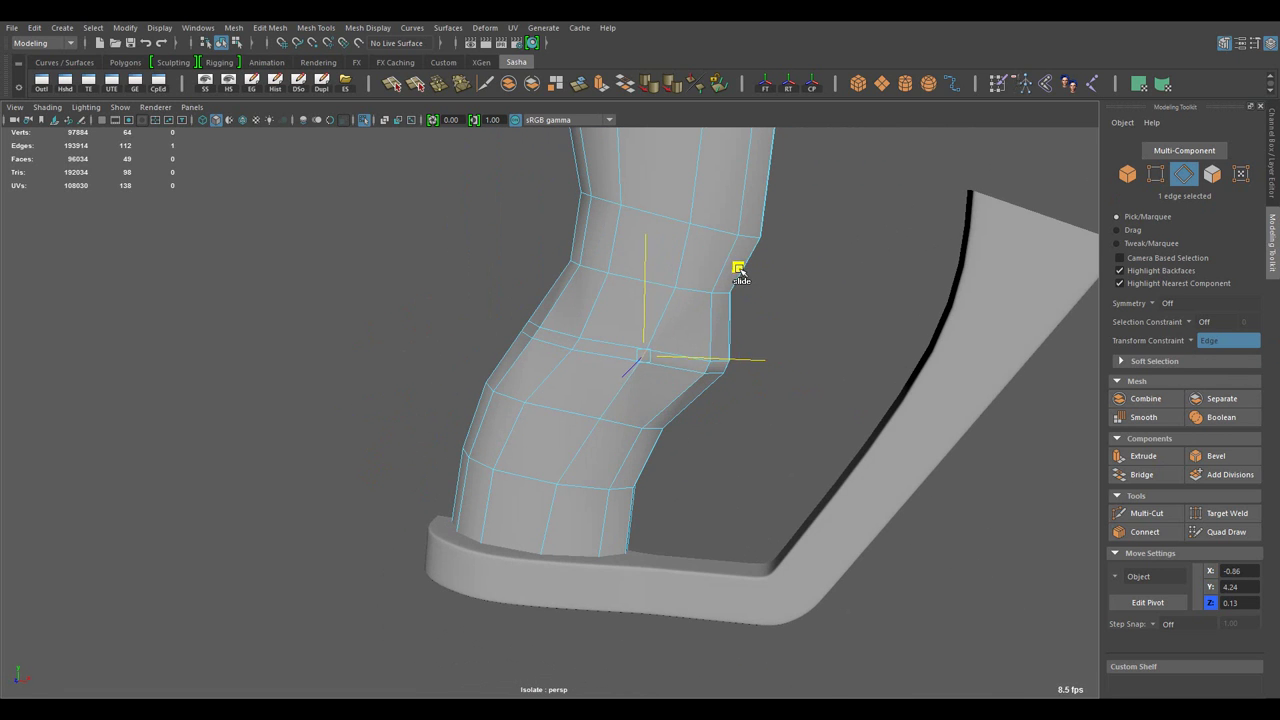
drag(738, 270, 623, 468)
key(F9)
click(614, 400)
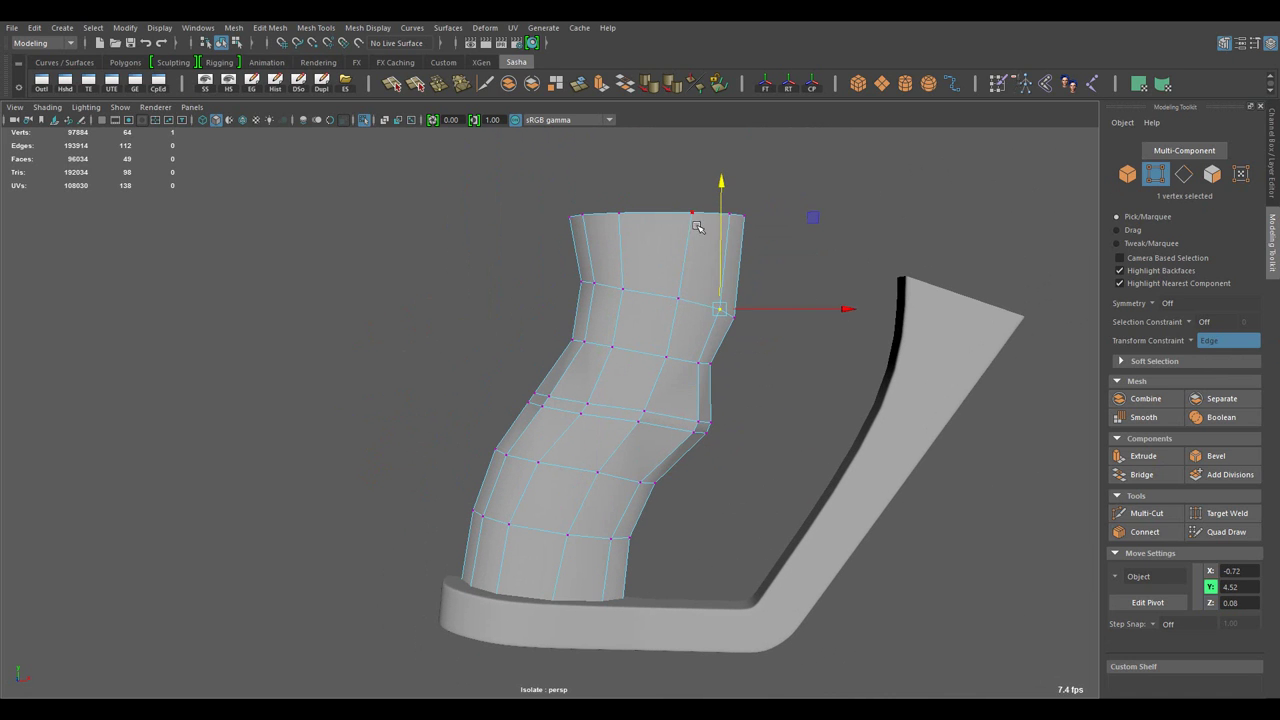
drag(712, 296, 500, 491)
- Show the full rifle and add a mirrored instance (Scale Z -1) of the grip and guard
key(ctrl+1)
drag(609, 505, 703, 591)
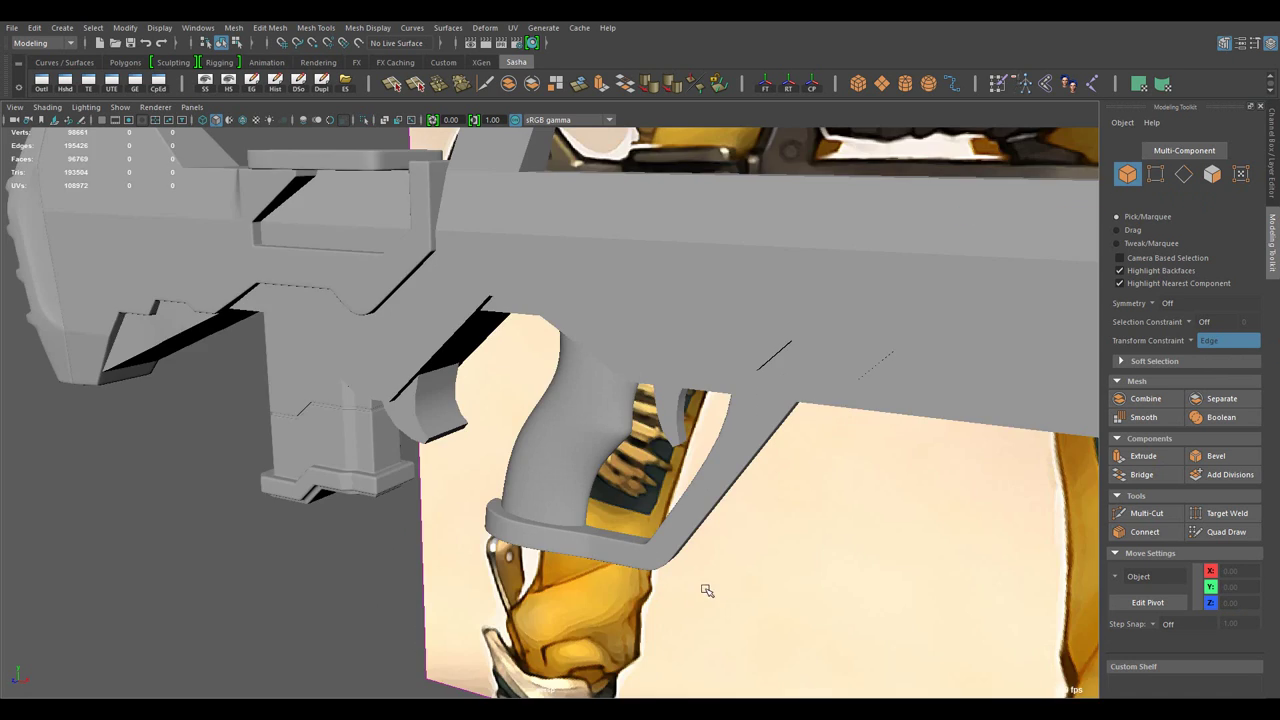
drag(703, 591, 703, 466)
drag(703, 466, 580, 433)
click(298, 83)
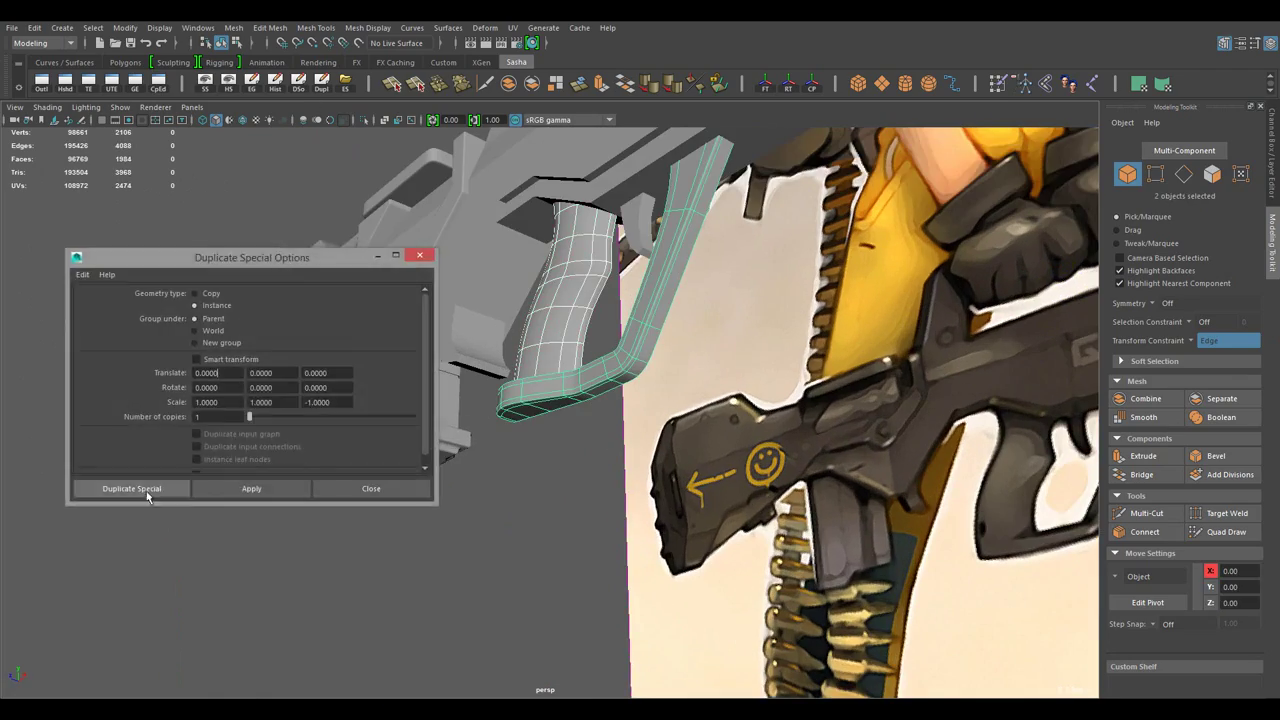
click(150, 486)
drag(150, 486, 540, 450)
scroll(up, 3)
- Push the guard band's end faces outward along their normals
key(F10)
drag(452, 385, 534, 388)
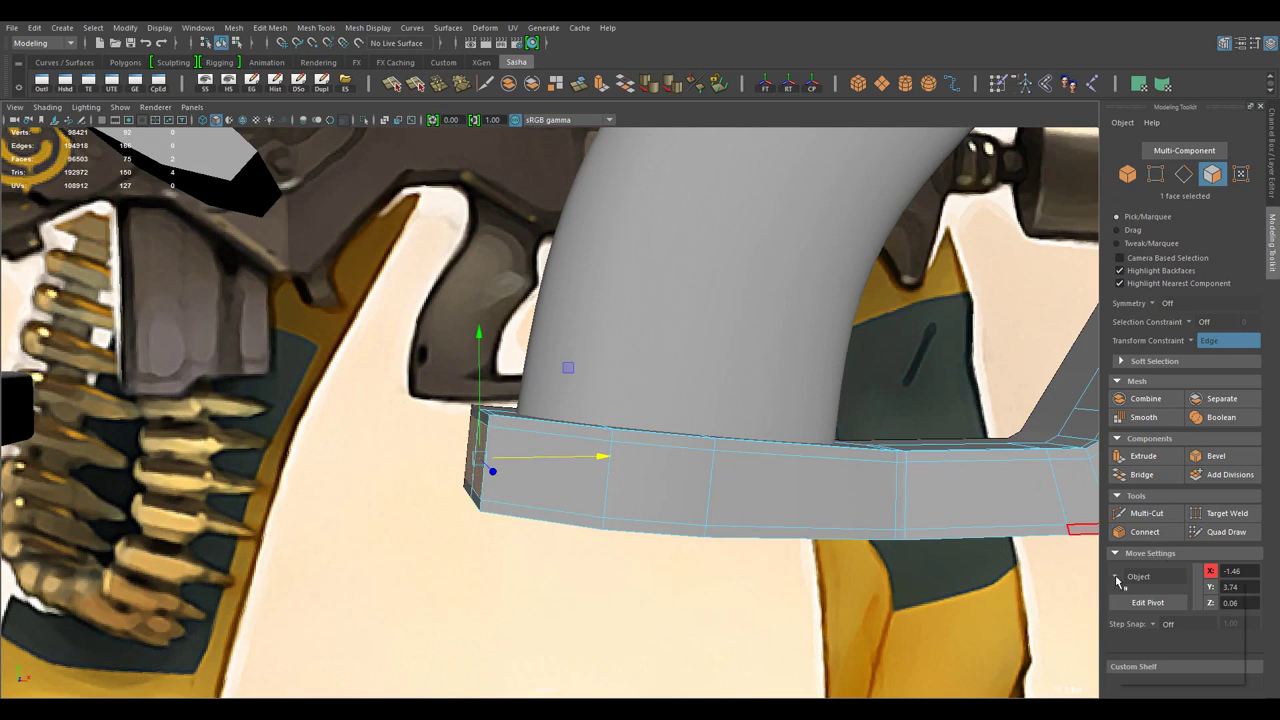
click(1117, 578)
drag(789, 486, 720, 460)
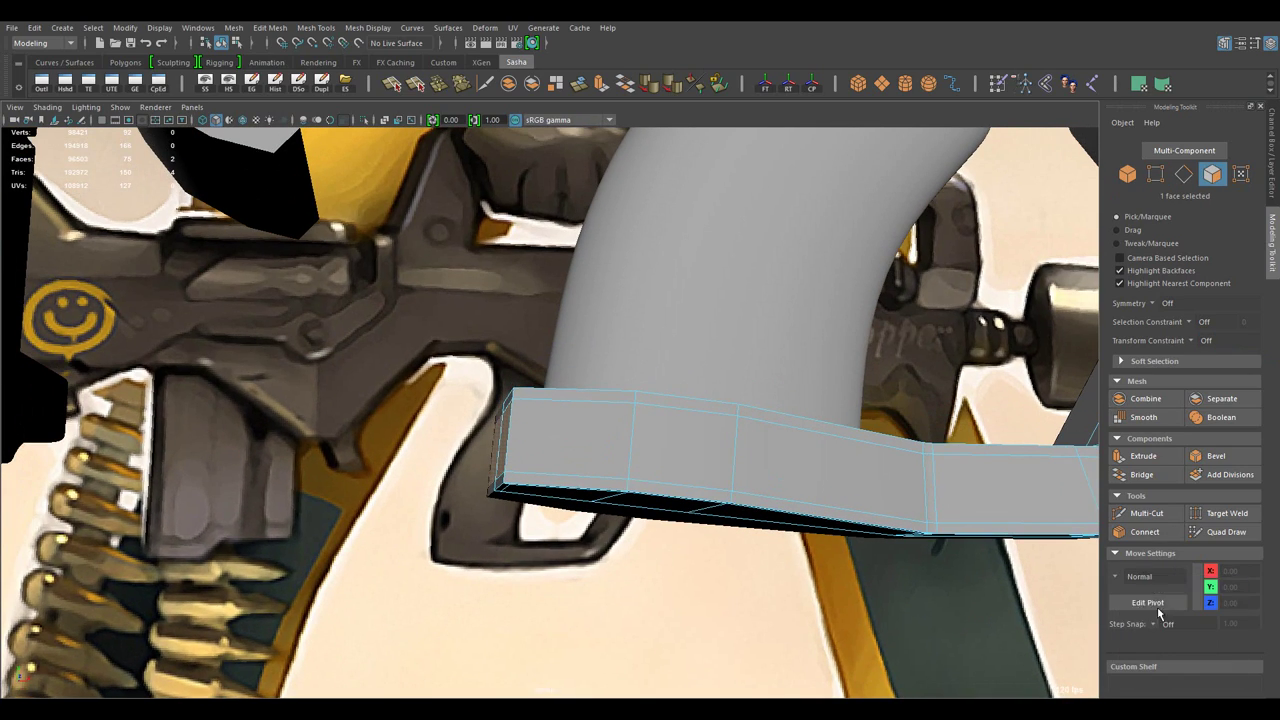
drag(820, 490, 537, 447)
drag(564, 495, 516, 428)
click(545, 400)
- Move the flange corner vertices outward and nudge two along the flange curve
drag(565, 463, 422, 537)
key(F9)
drag(422, 537, 552, 419)
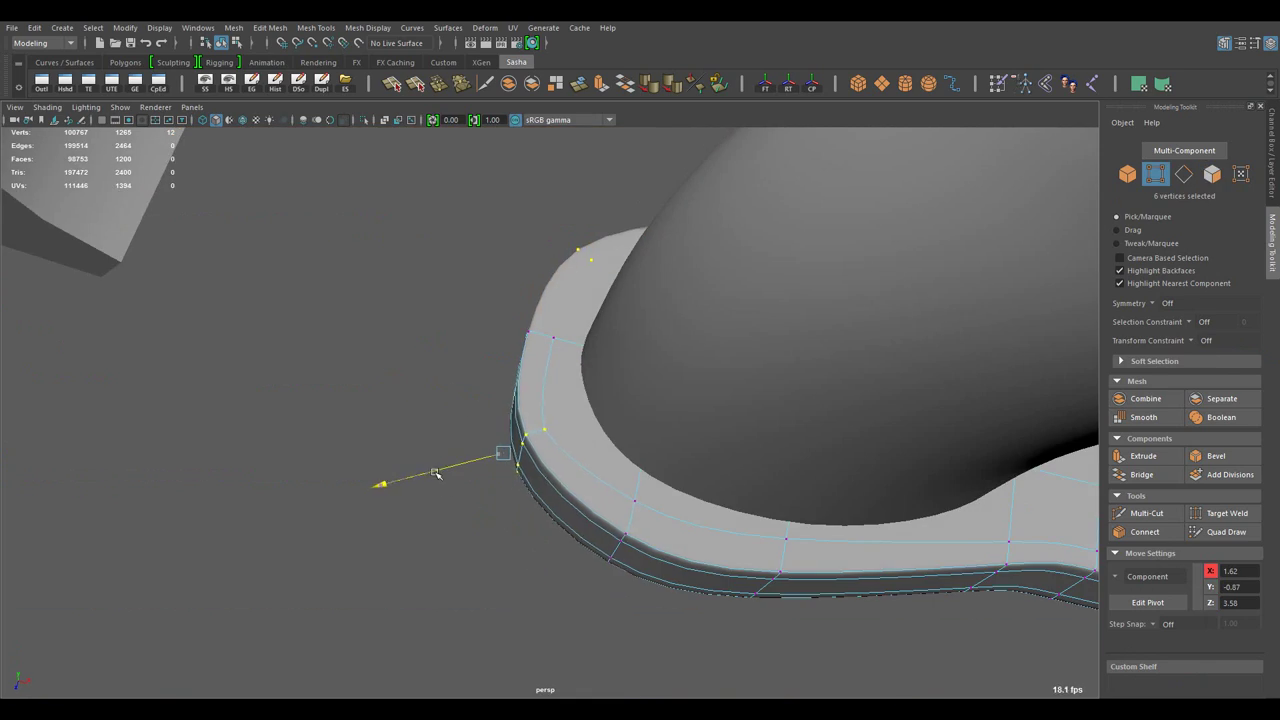
drag(435, 473, 538, 548)
drag(540, 452, 557, 503)
key(F8)
drag(420, 337, 586, 432)
key(F9)
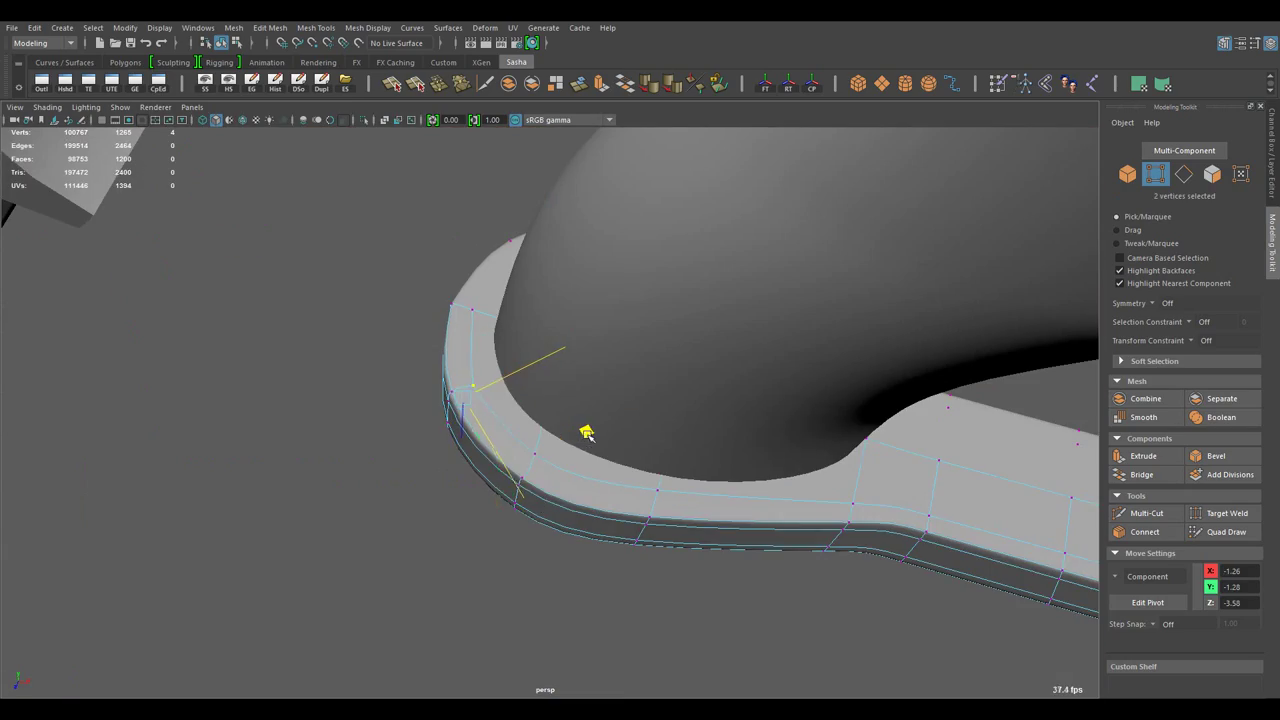
drag(618, 310, 618, 310)
drag(618, 310, 940, 586)
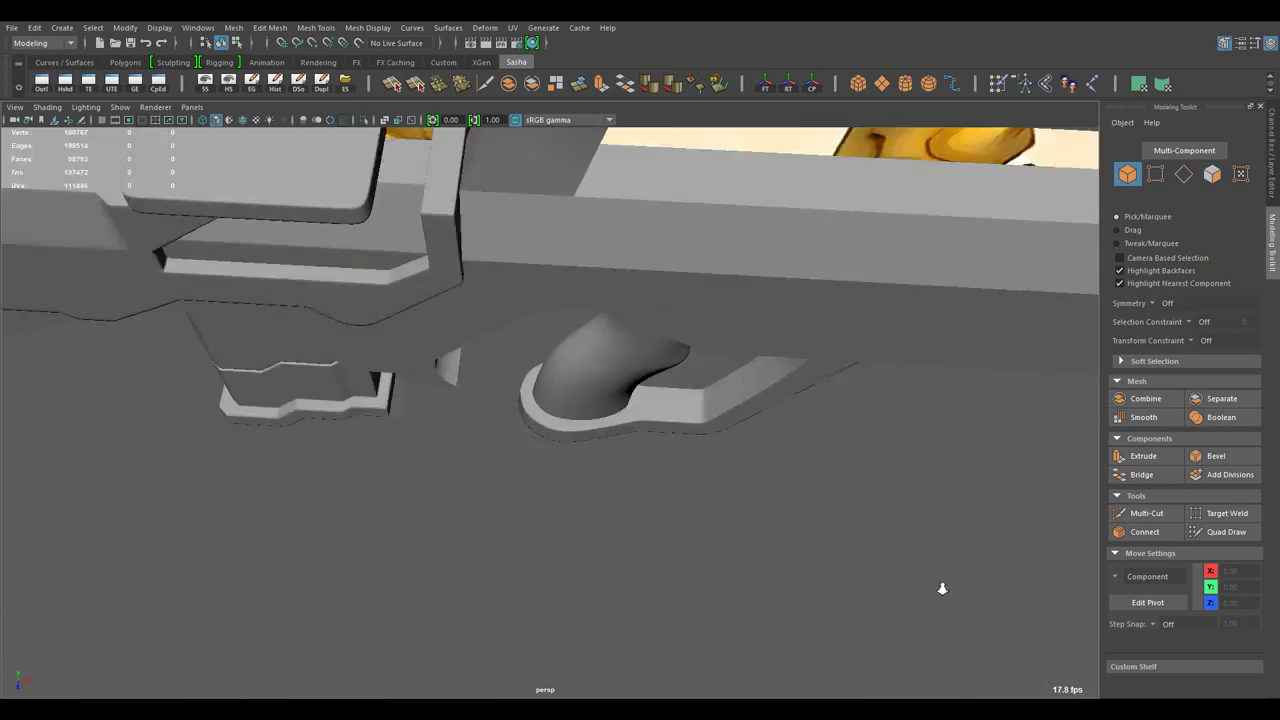
- Select the trigger guard and the side faces of its front section
drag(652, 328, 588, 328)
drag(588, 328, 521, 468)
click(559, 506)
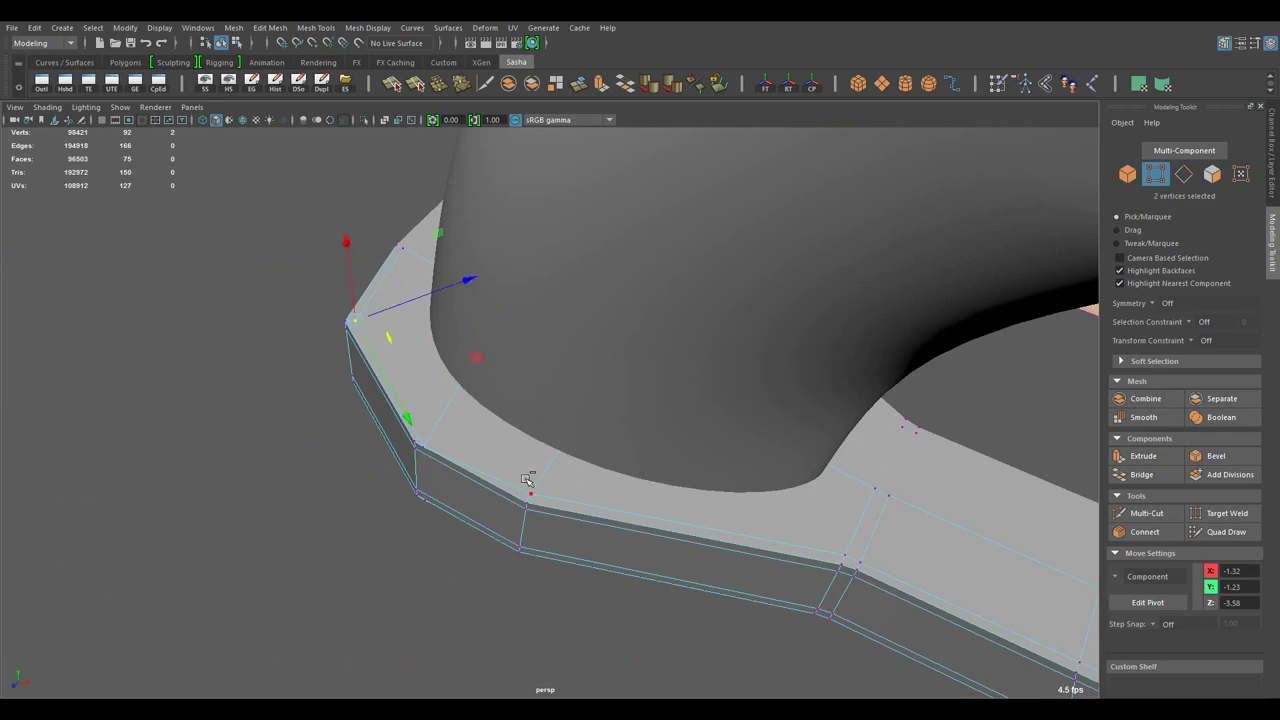
drag(509, 323, 566, 346)
drag(566, 346, 839, 510)
click(640, 385)
key(F11)
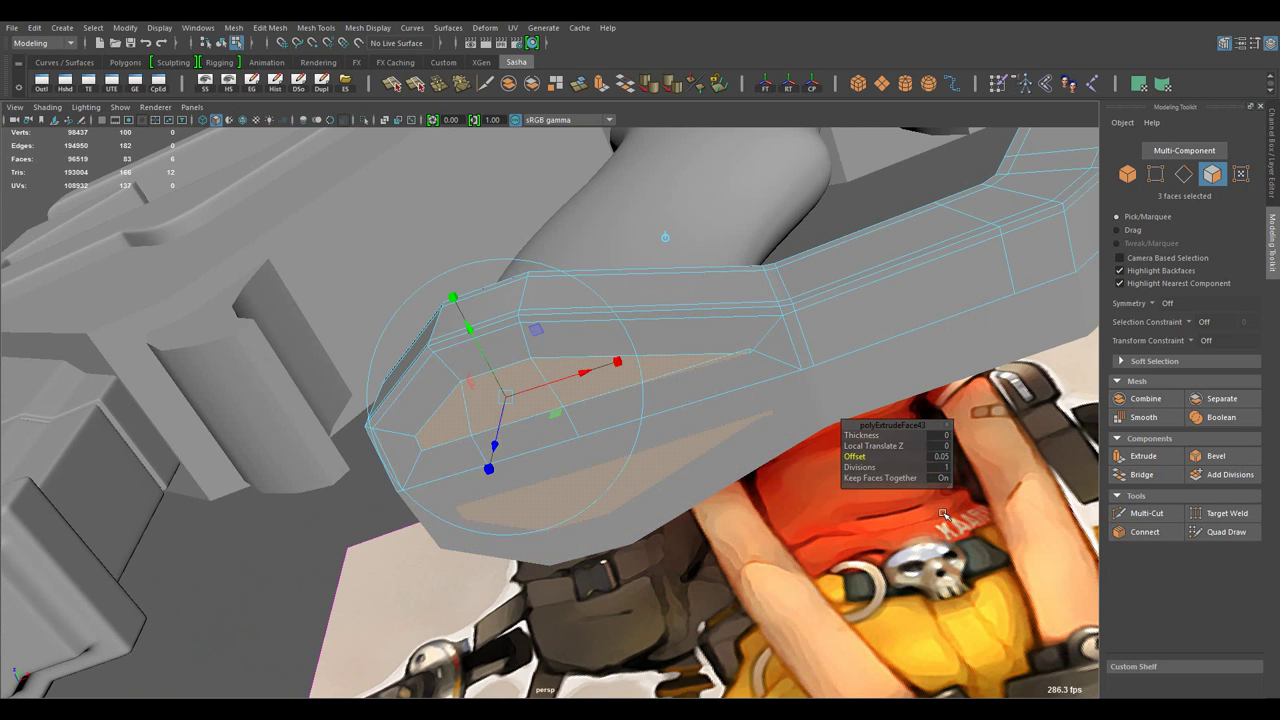
key(w)
- Adjust the inset panel's corner vertices on the guard's front section
drag(940, 478, 634, 478)
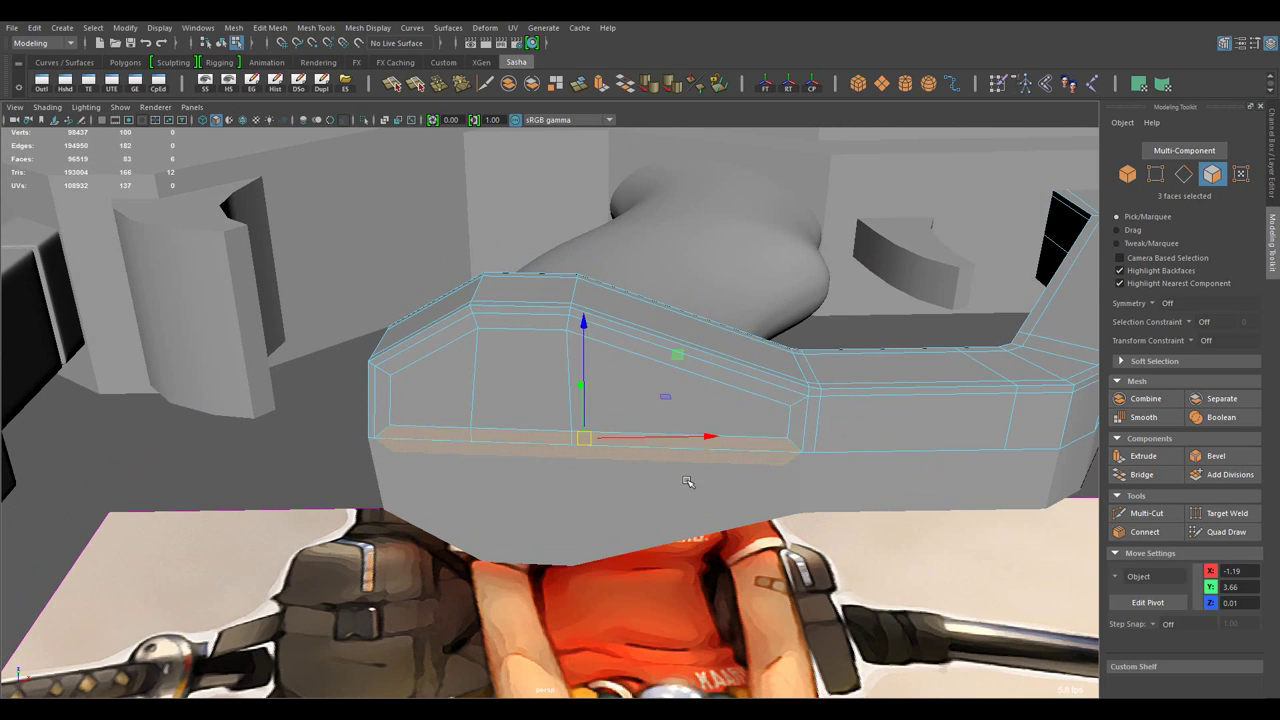
drag(641, 413, 611, 334)
drag(611, 334, 611, 290)
drag(611, 334, 580, 443)
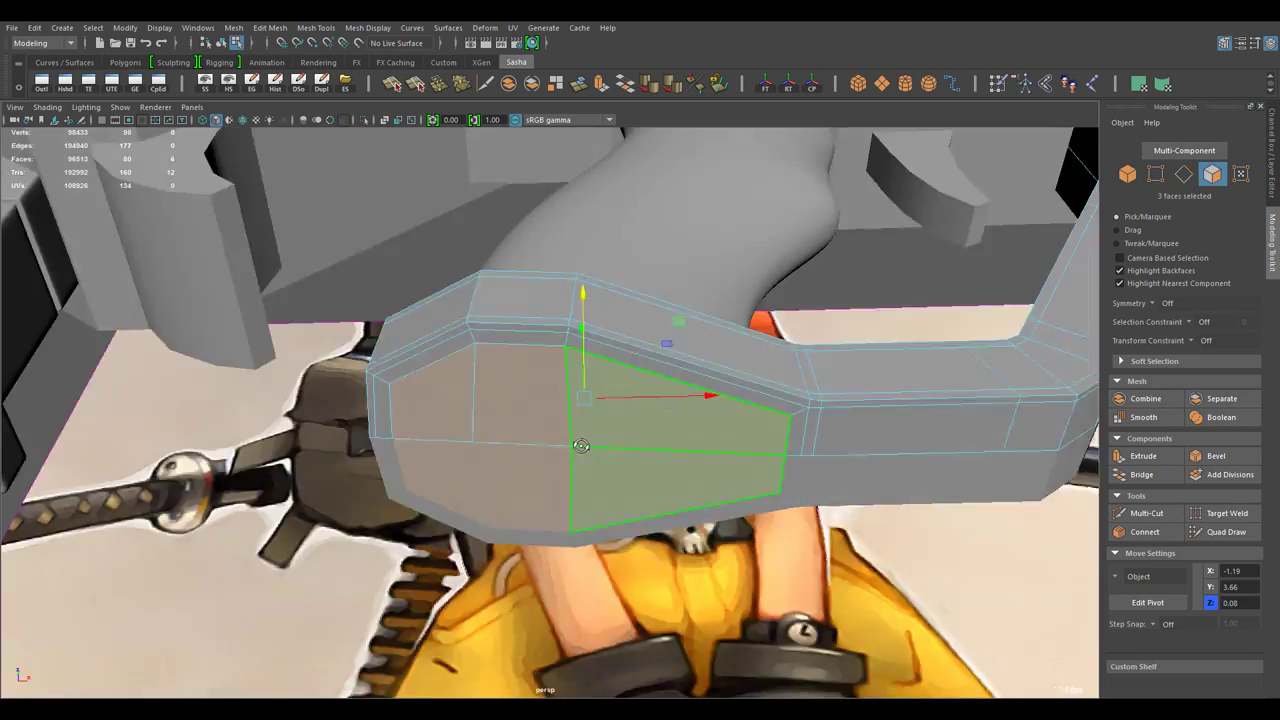
click(575, 445)
drag(568, 397, 571, 388)
click(471, 371)
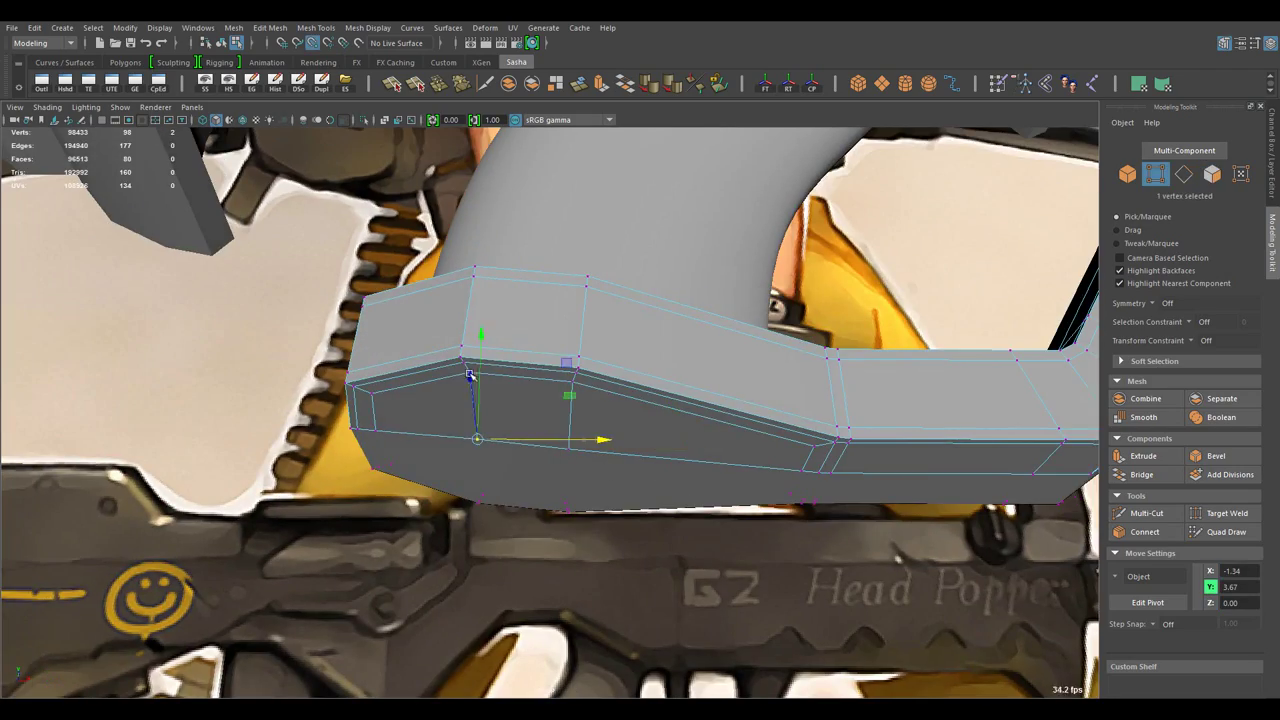
drag(471, 371, 597, 401)
drag(514, 412, 600, 430)
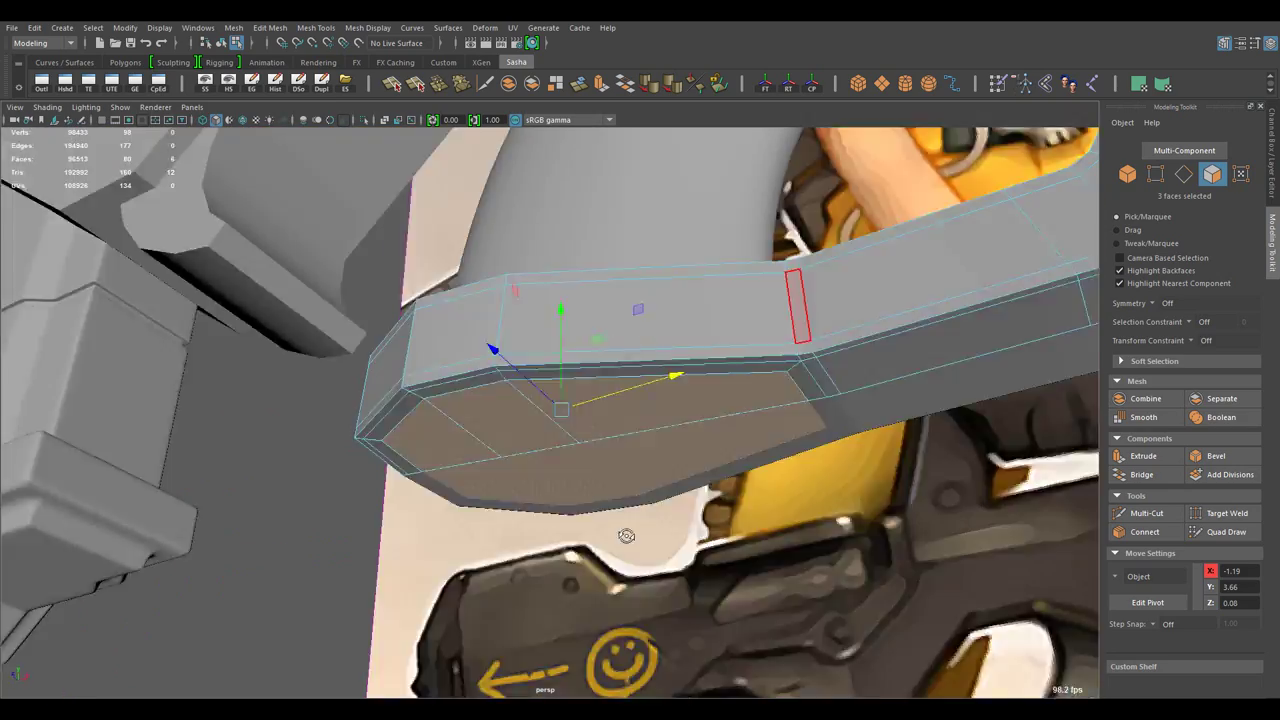
- Extrude the panel faces with Offset 0.05, recess them, then extrude again
click(1143, 455)
drag(560, 480, 507, 533)
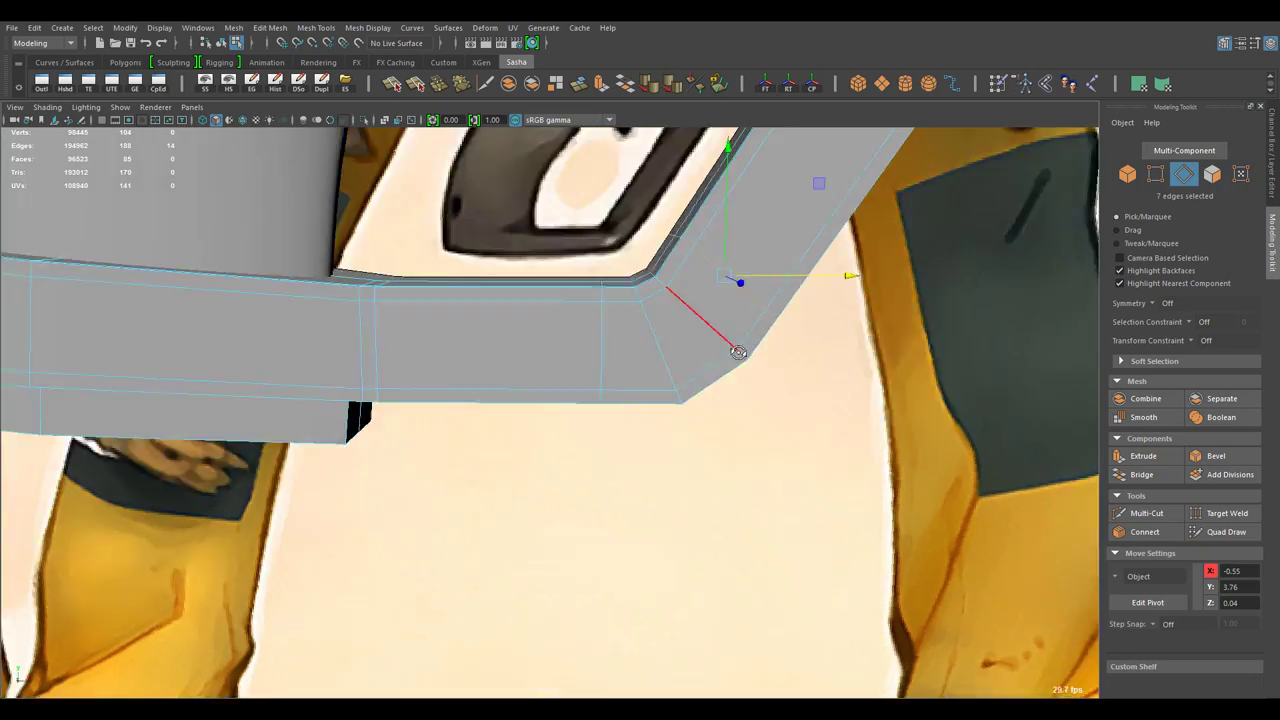
key(w)
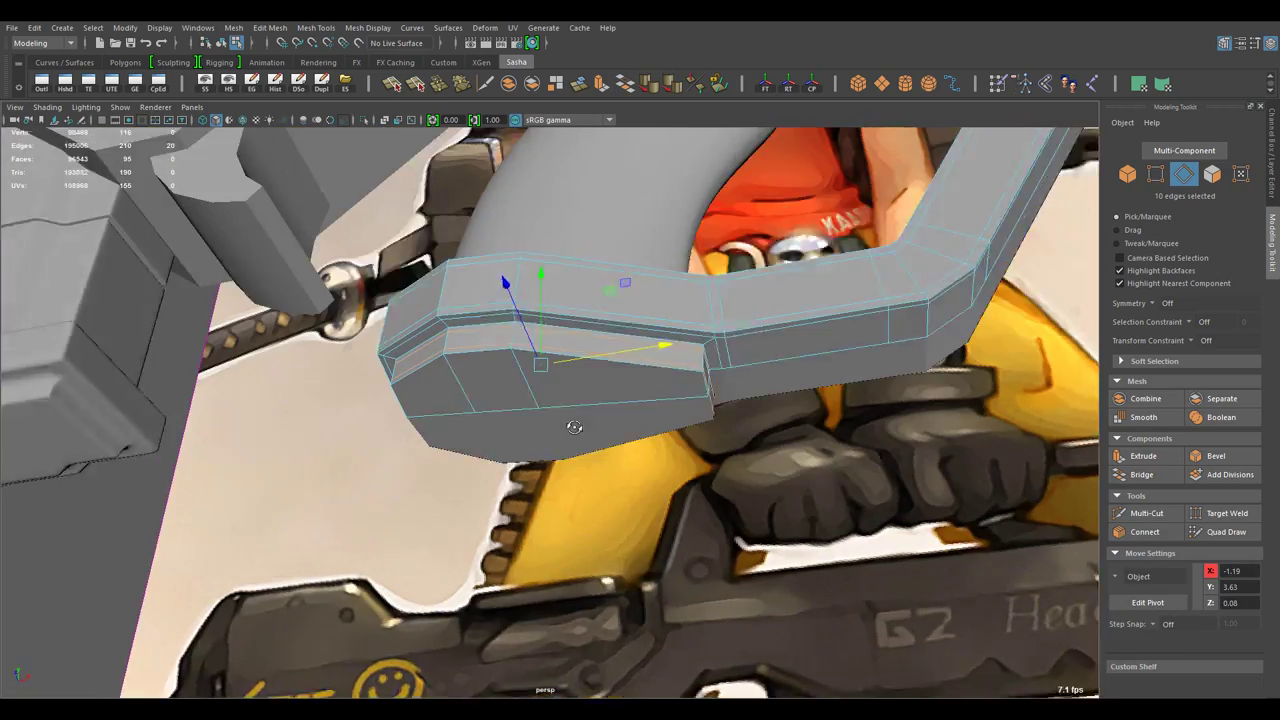
key(ctrl+e)
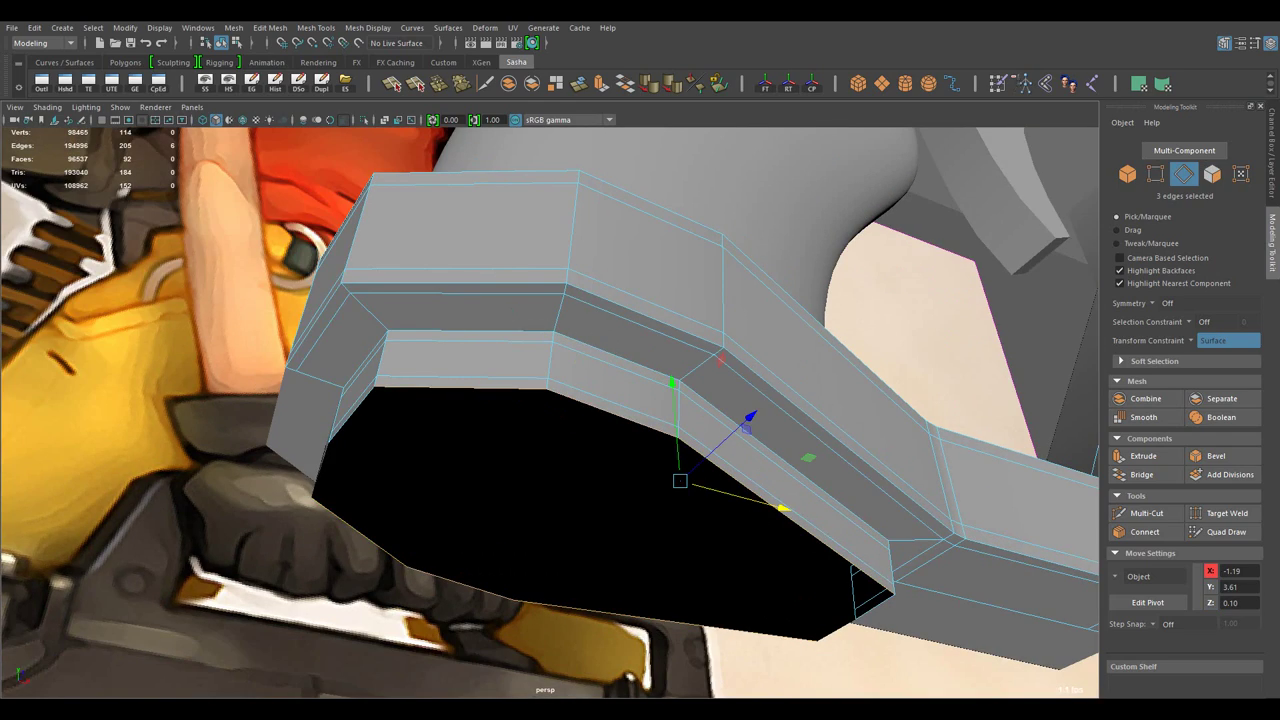
- Extrude the guard's edges to close the side opening around the inset panel
drag(750, 364, 508, 398)
click(563, 336)
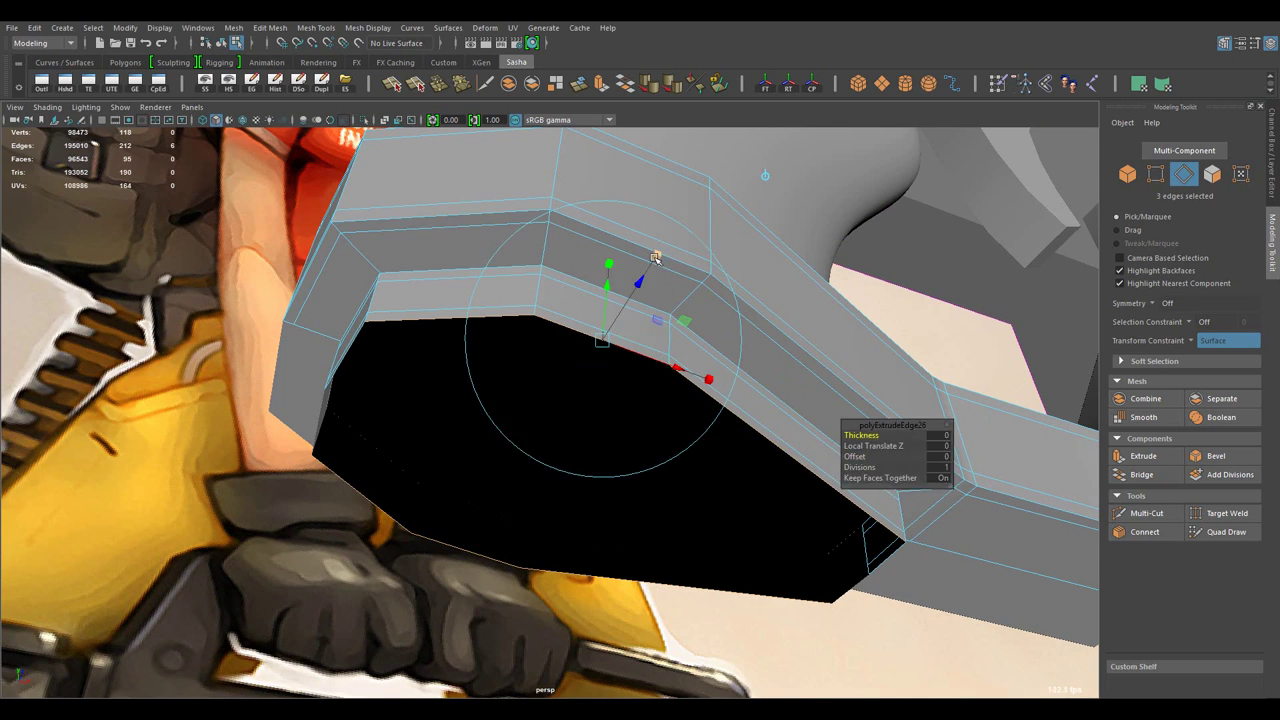
drag(663, 332, 794, 357)
drag(585, 309, 590, 477)
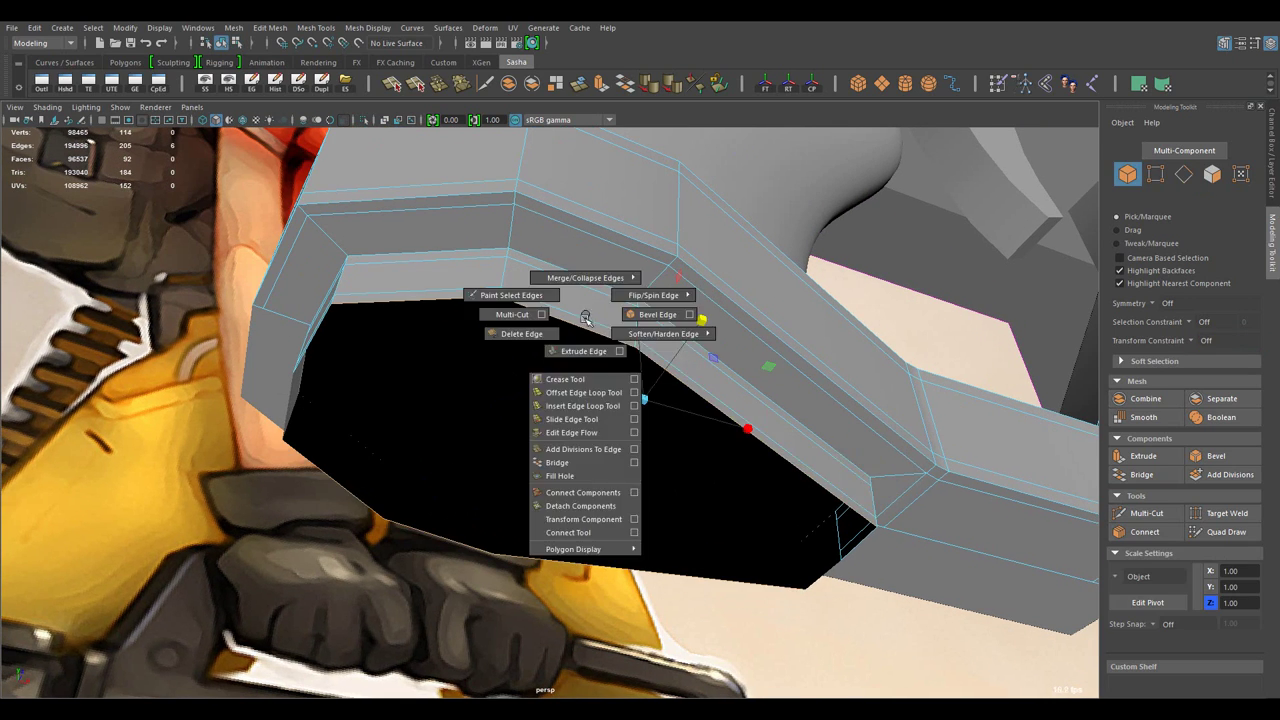
key(w)
drag(590, 477, 424, 334)
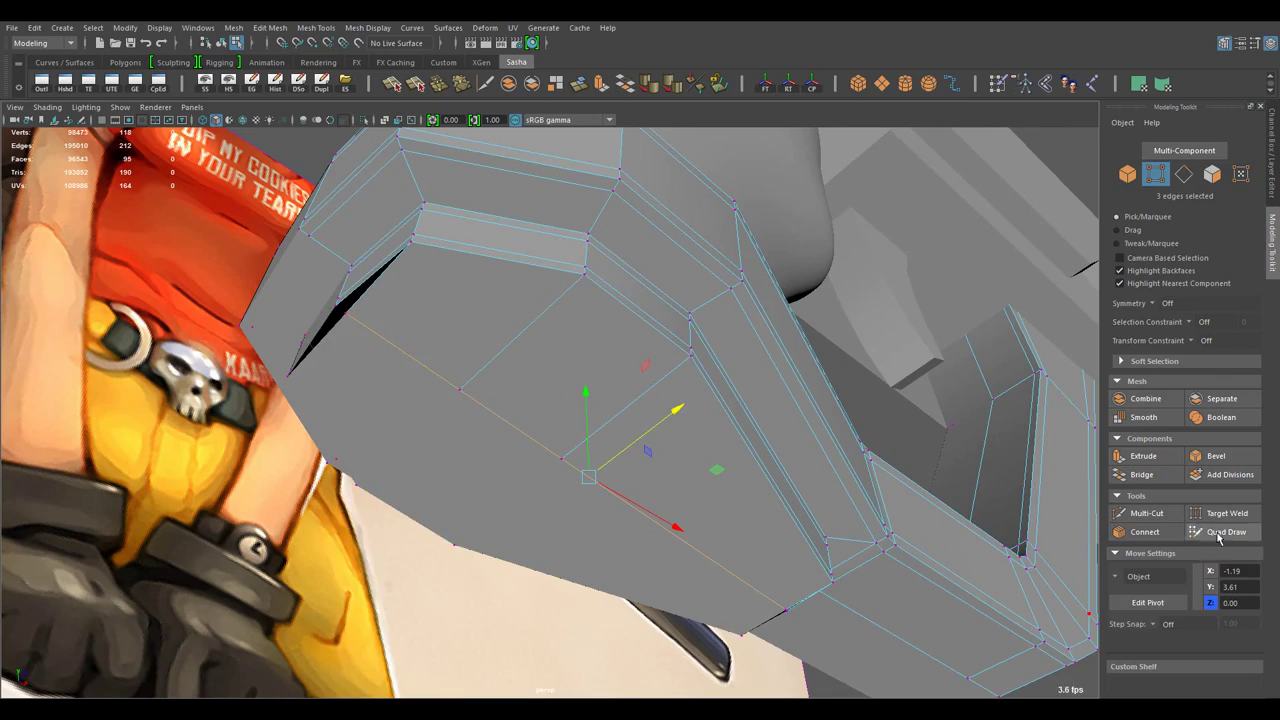
key(w)
drag(345, 313, 730, 527)
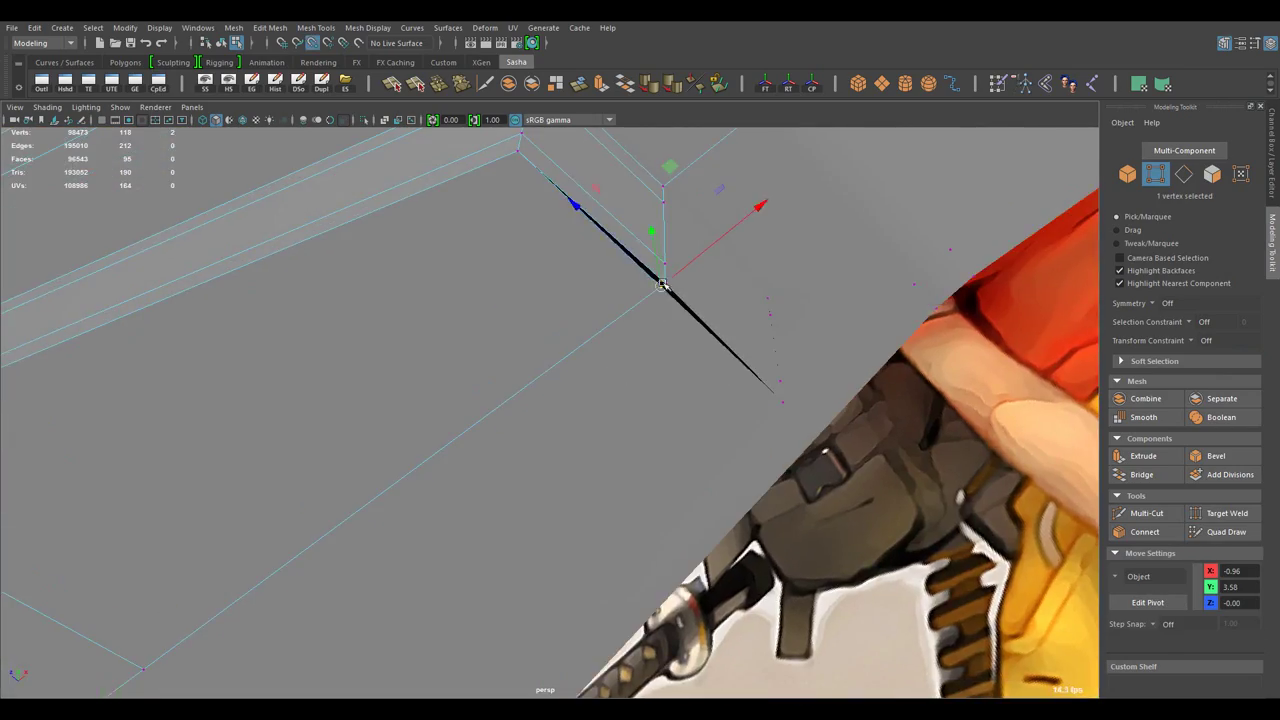
- Merge the stray vertices, extrude three receiver faces, and scale the edges
drag(730, 527, 566, 403)
drag(534, 403, 520, 430)
click(560, 420)
key(ctrl+e)
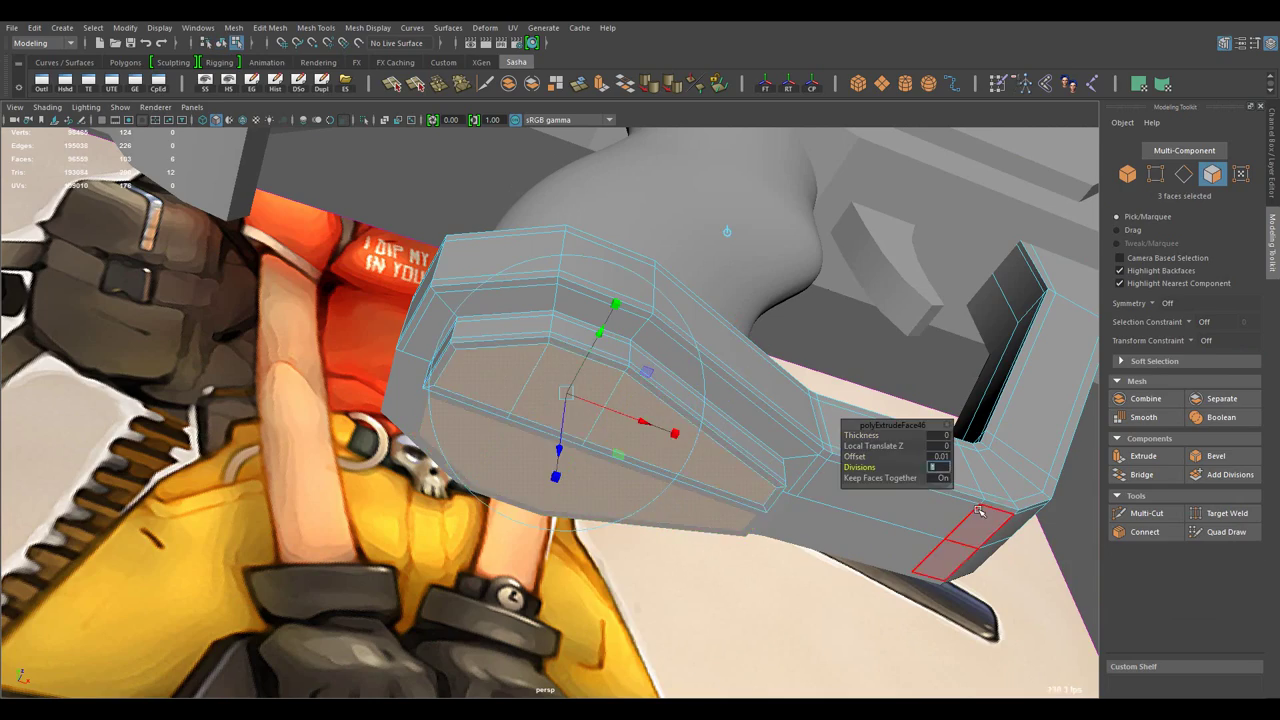
drag(979, 511, 674, 323)
drag(674, 323, 706, 474)
key(r)
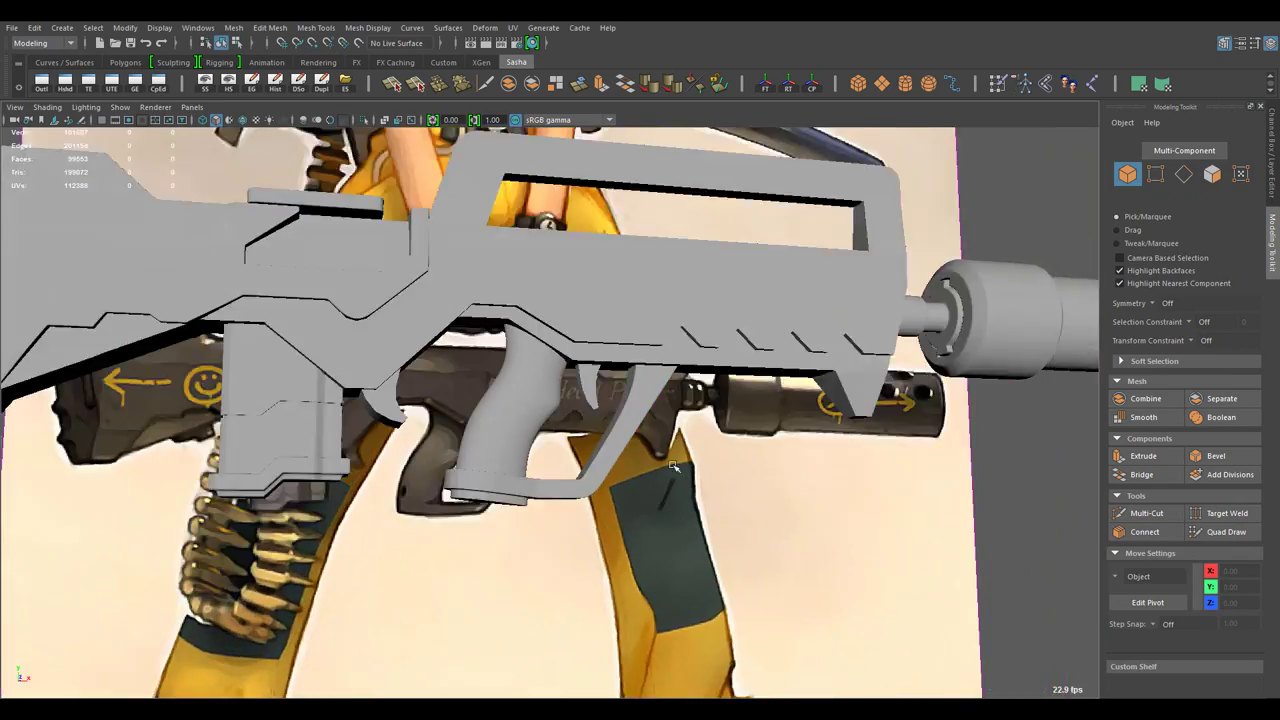
- Bevel the trigger guard's bend edges with Fraction 0.1 and 3 segments
scroll(up, 3)
drag(571, 300, 643, 421)
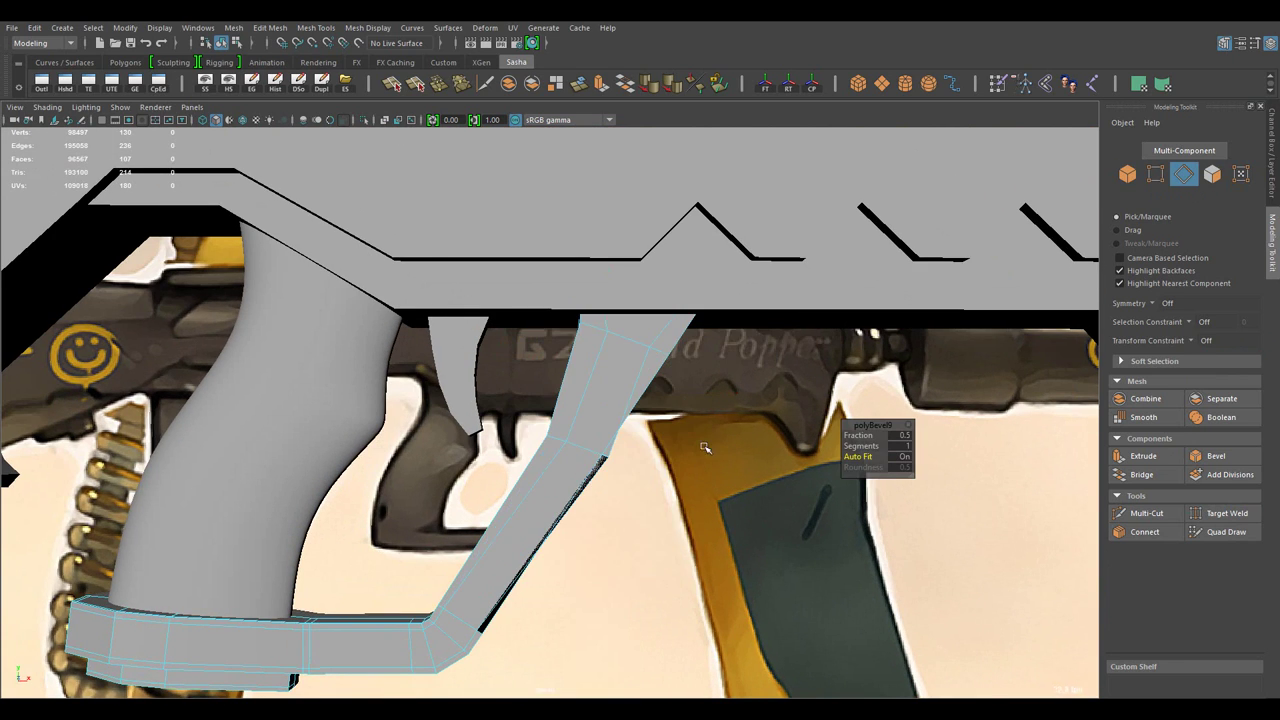
drag(705, 447, 780, 490)
drag(780, 490, 812, 502)
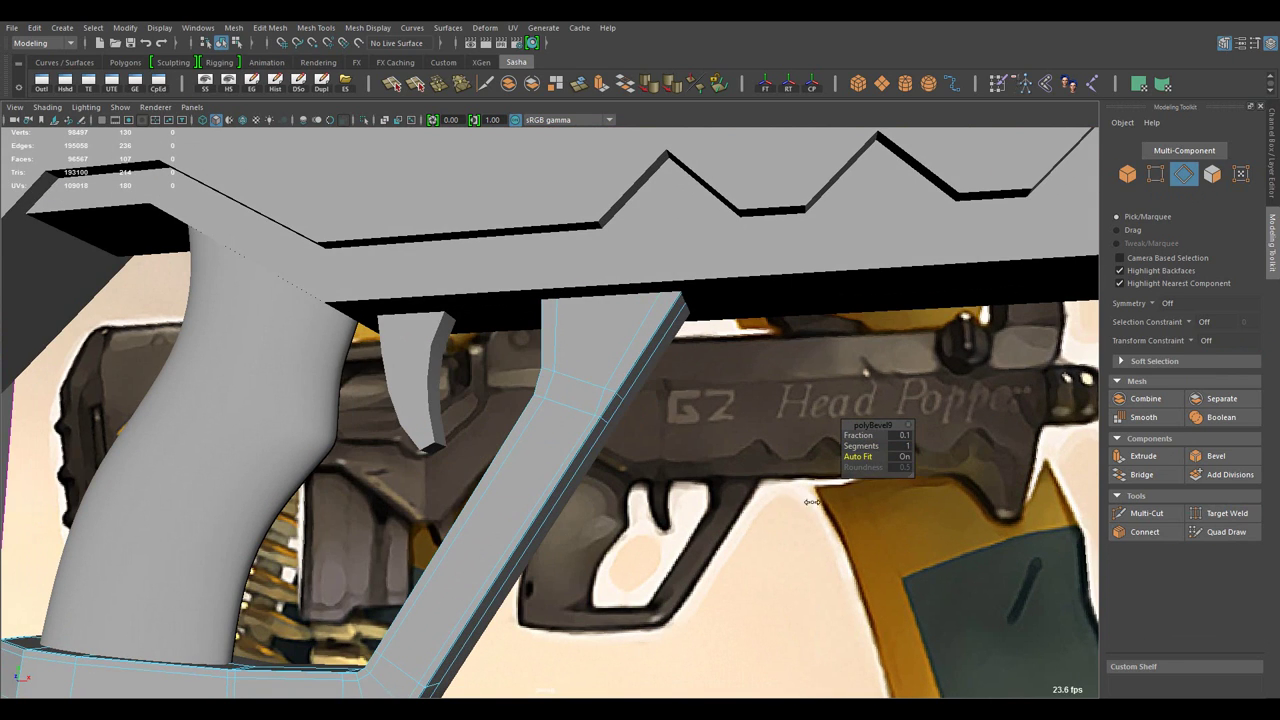
drag(676, 569, 925, 538)
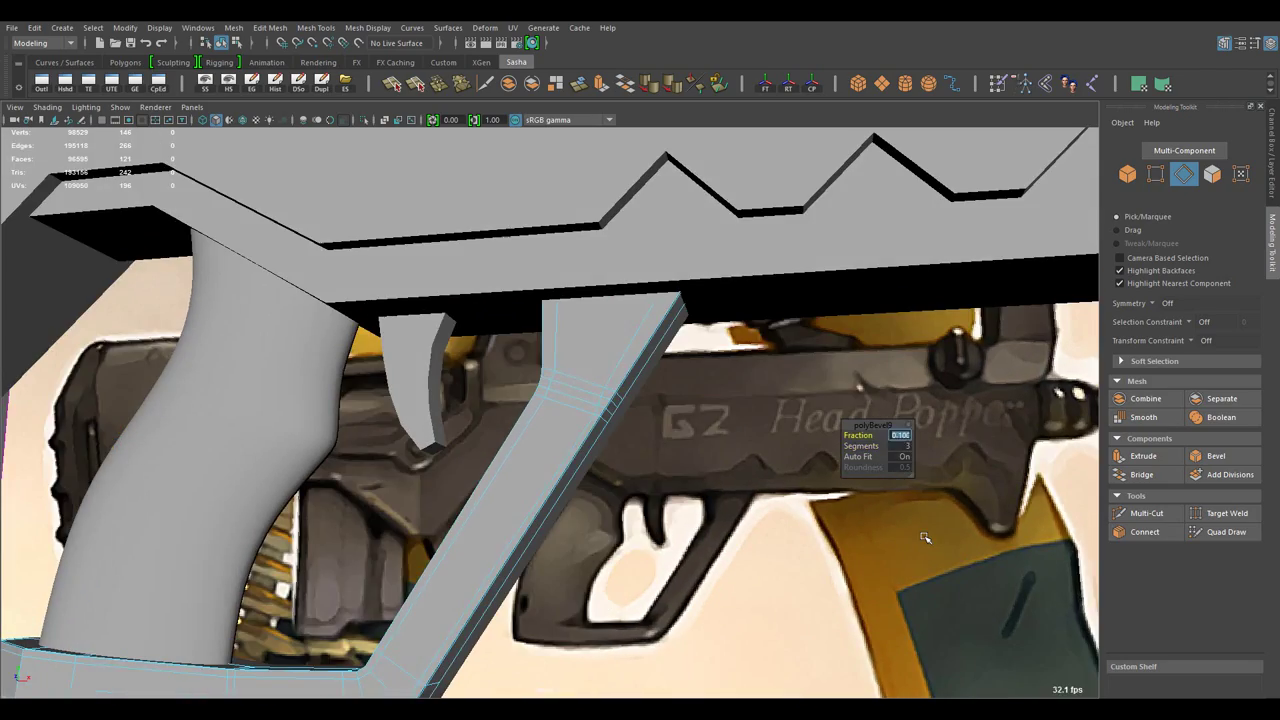
- Move the guard's top vertex to X -0.13, Y 4.31, Z 0.09 to match the concept
drag(925, 538, 650, 445)
key(w)
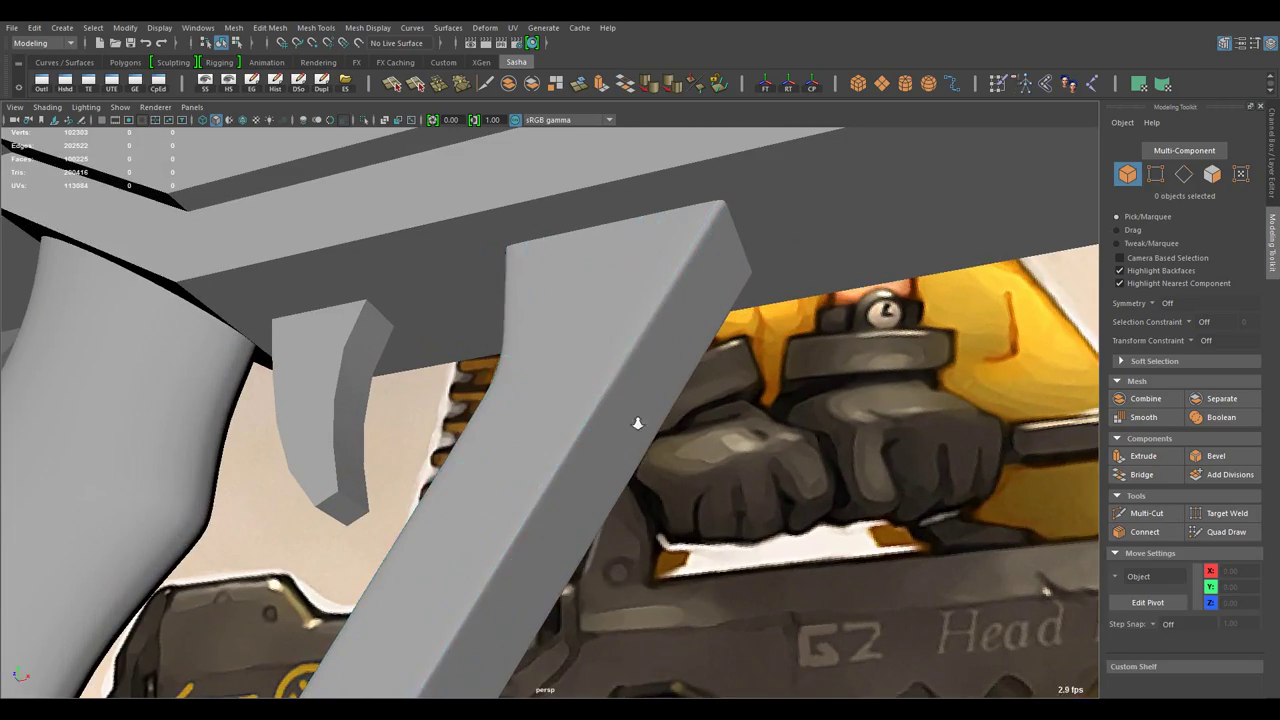
drag(638, 423, 487, 607)
drag(427, 598, 543, 414)
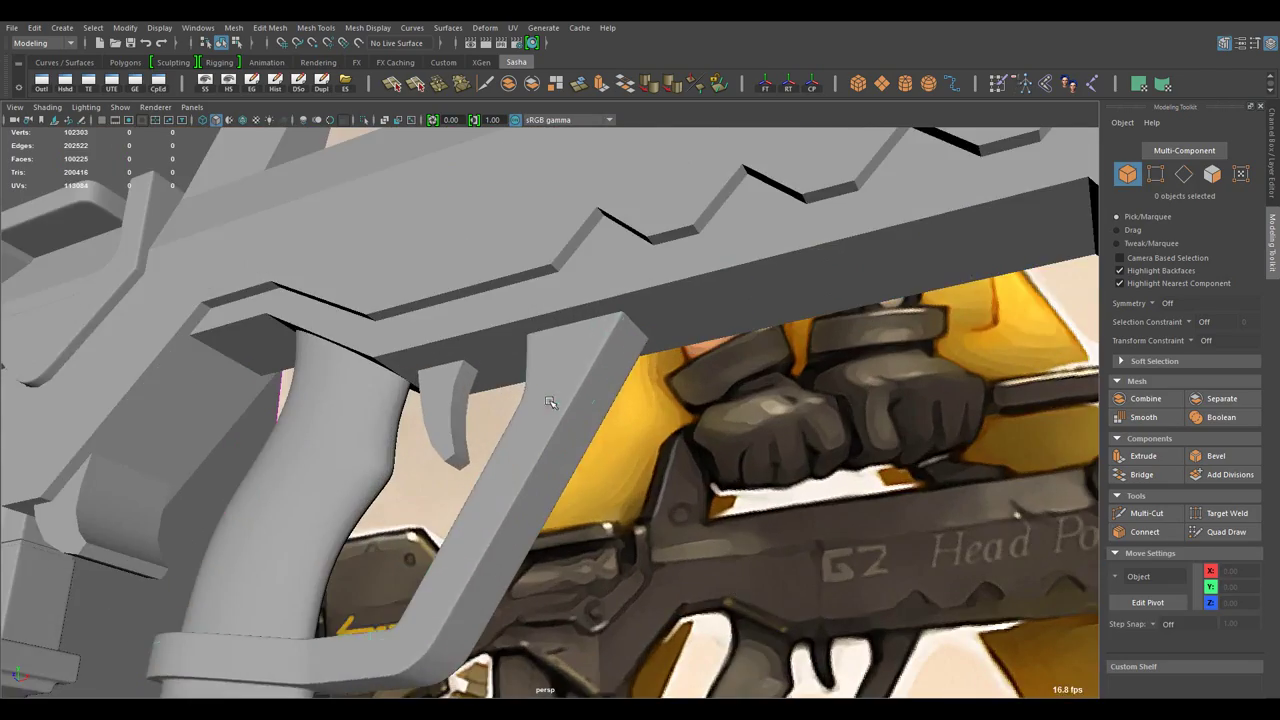
click(543, 414)
key(f)
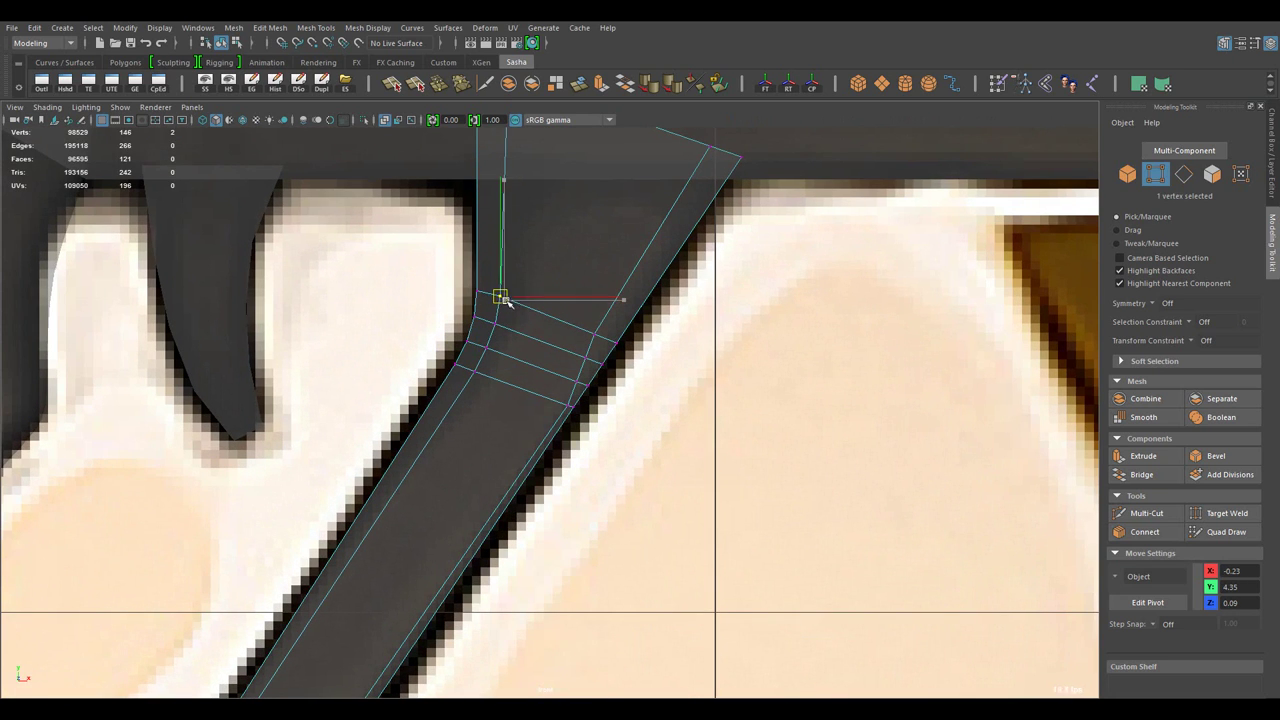
drag(507, 302, 535, 398)
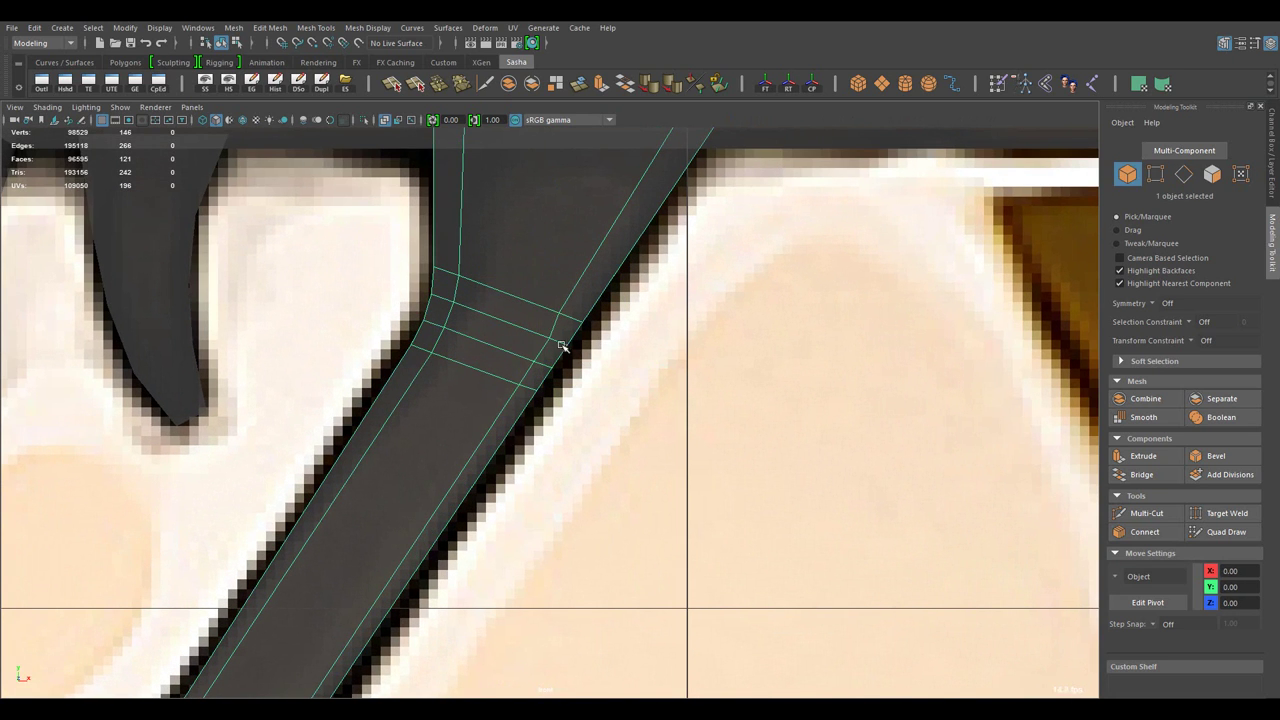
scroll(down, 3)
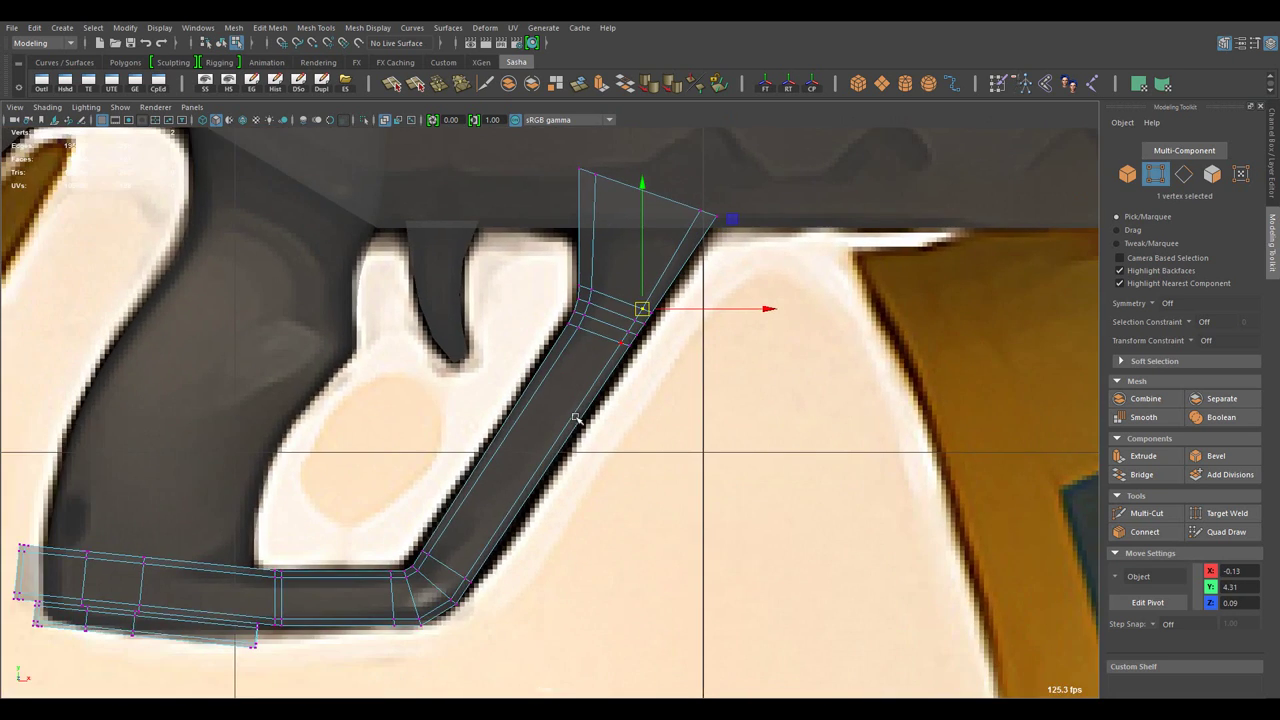
scroll(up, 3)
key(space)
key(space)
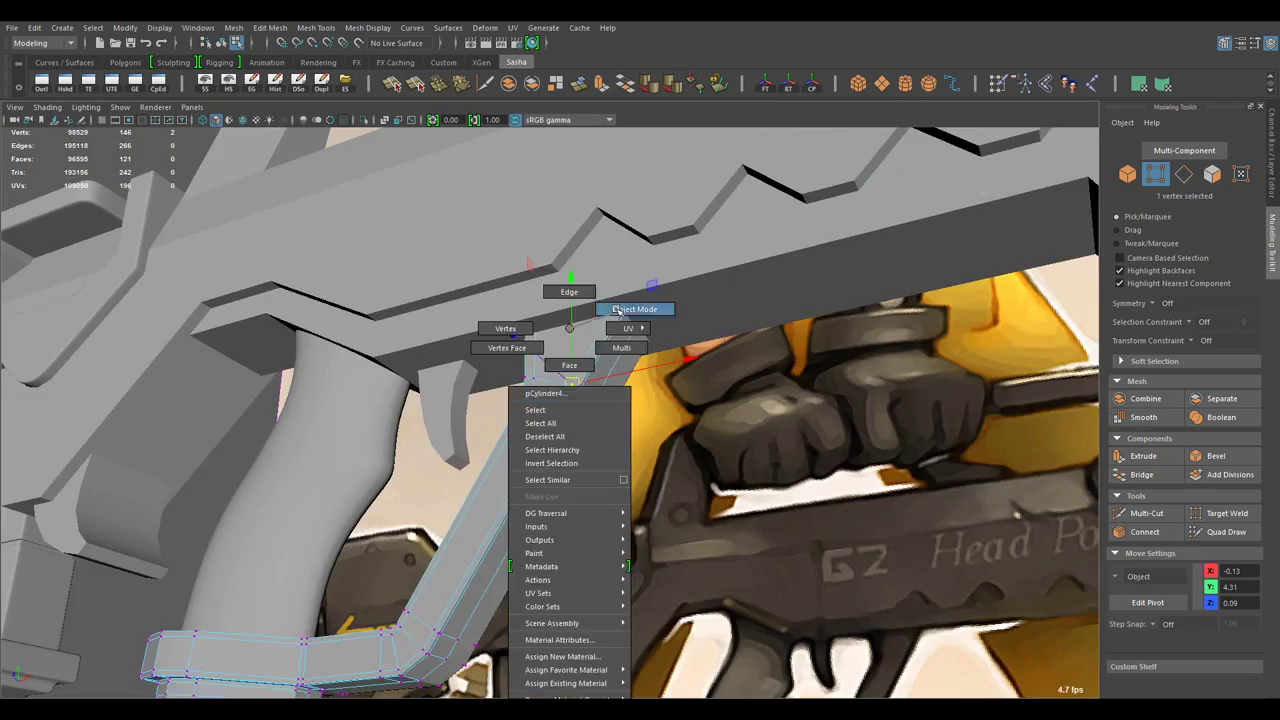
- Select the two grip objects and the grip's upper faces for scaling
drag(586, 314, 560, 280)
drag(437, 477, 600, 563)
click(430, 285)
drag(430, 285, 530, 494)
key(r)
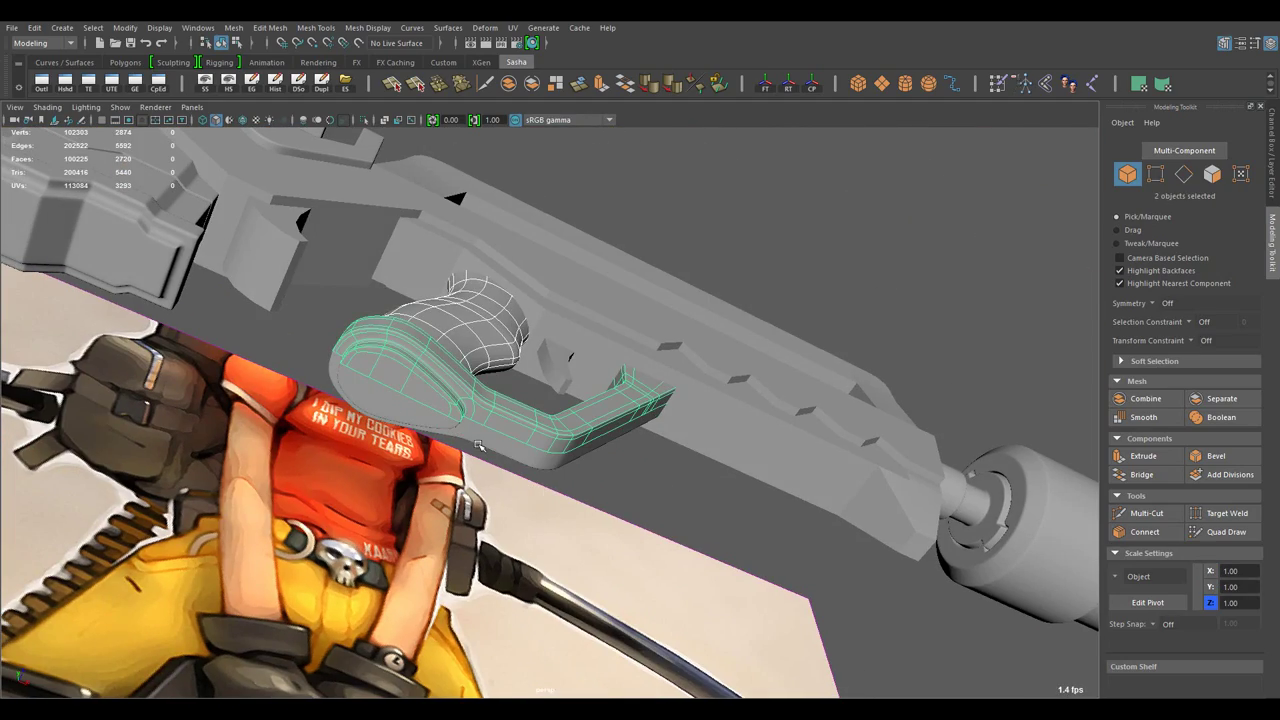
drag(478, 446, 696, 530)
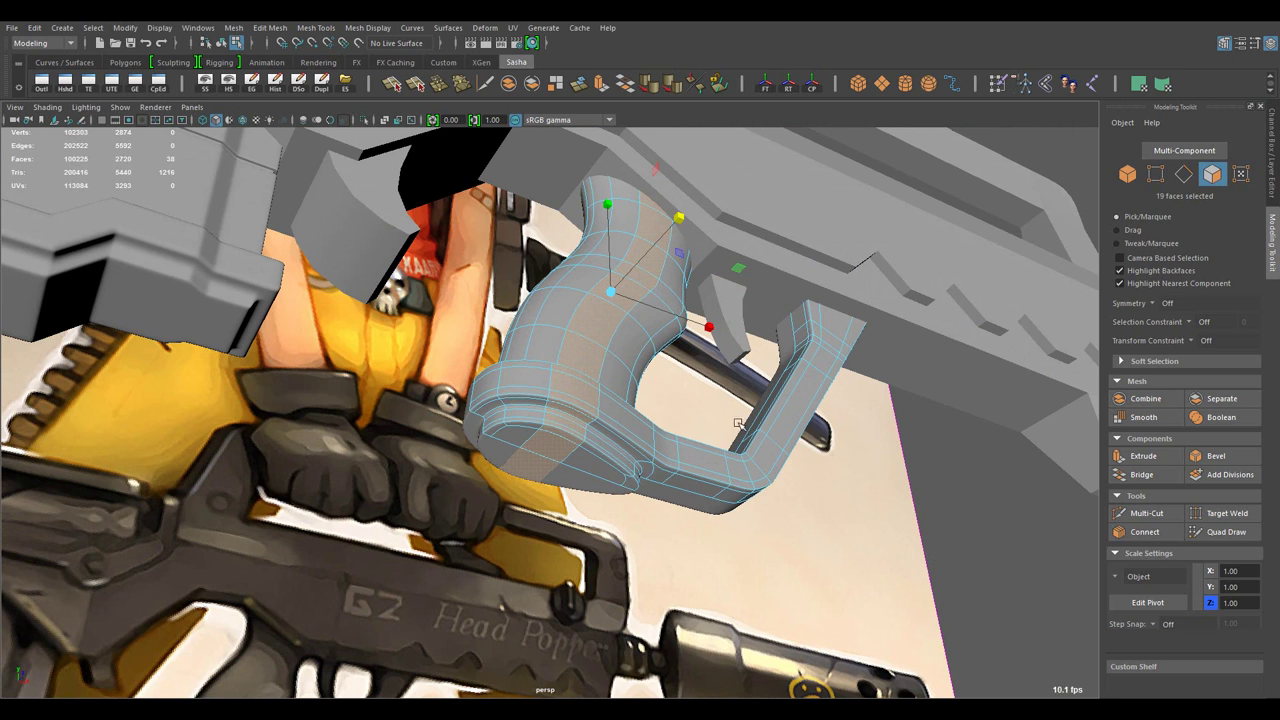
drag(737, 424, 470, 243)
- Turn on Soft Select with a 0.25 falloff radius and reshape the grip faces
key(ctrl+shift+t)
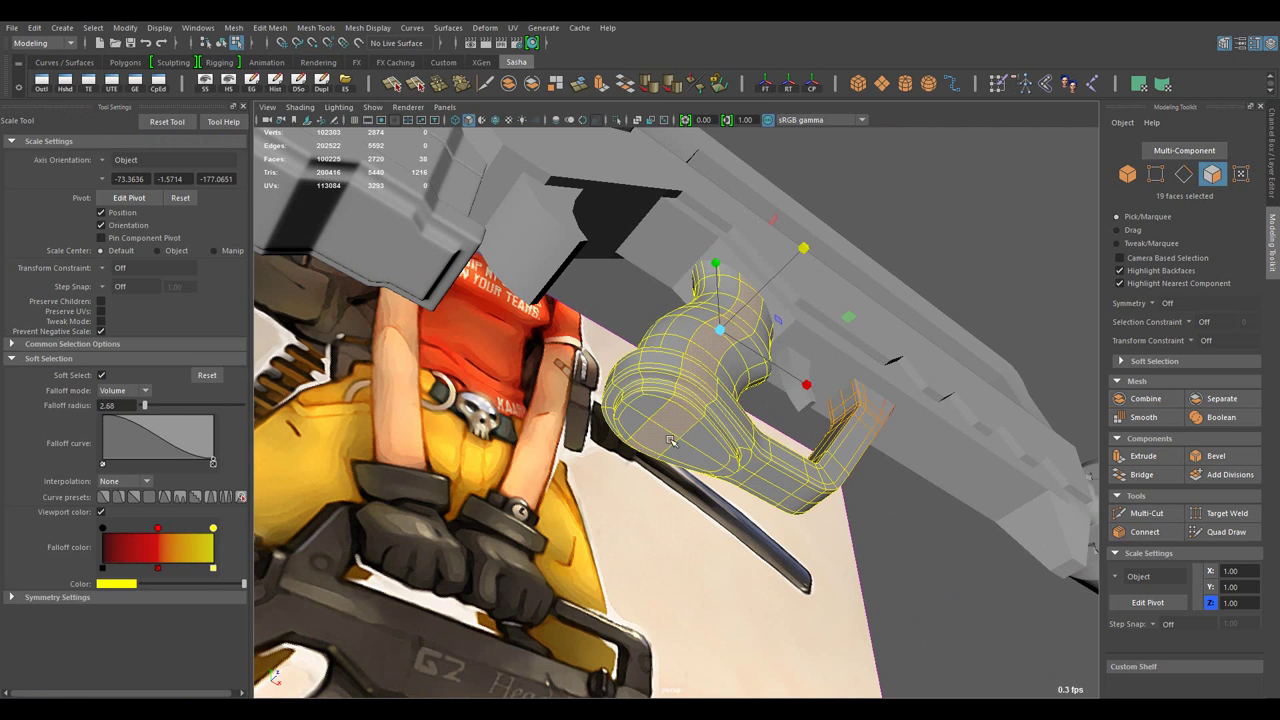
drag(670, 440, 120, 405)
drag(640, 380, 208, 465)
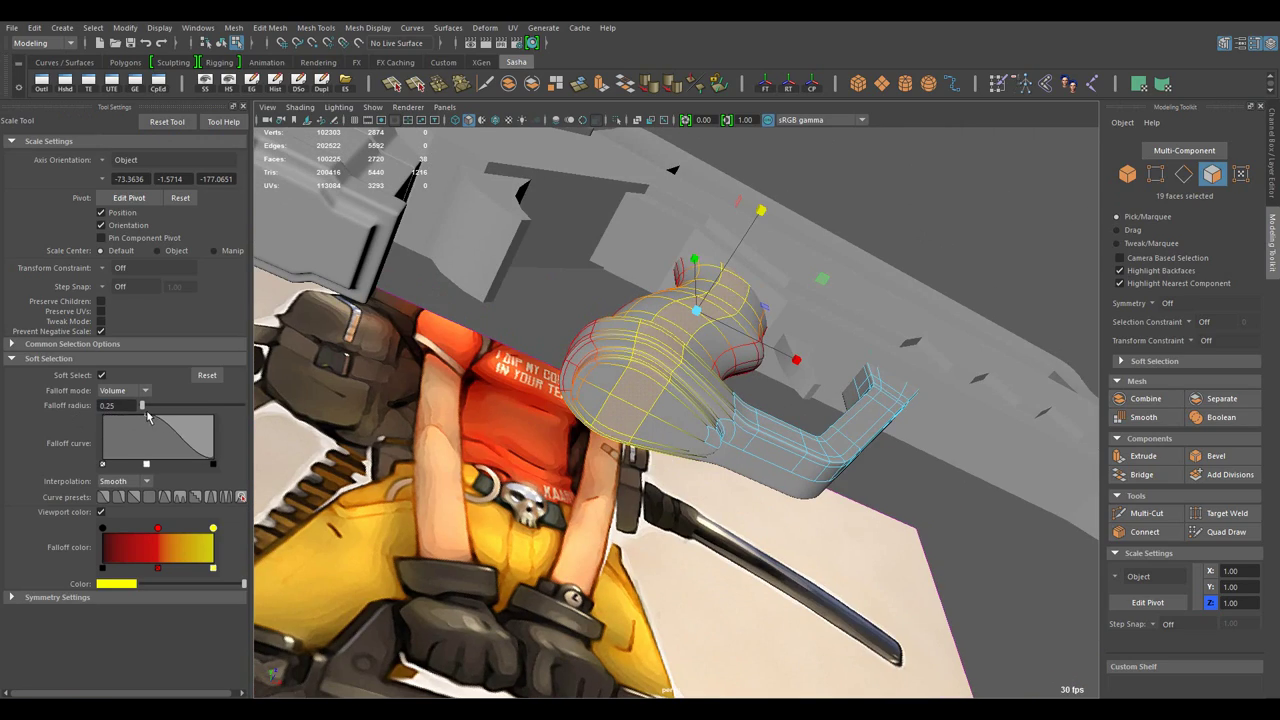
drag(769, 201, 127, 257)
key(w)
drag(645, 430, 648, 338)
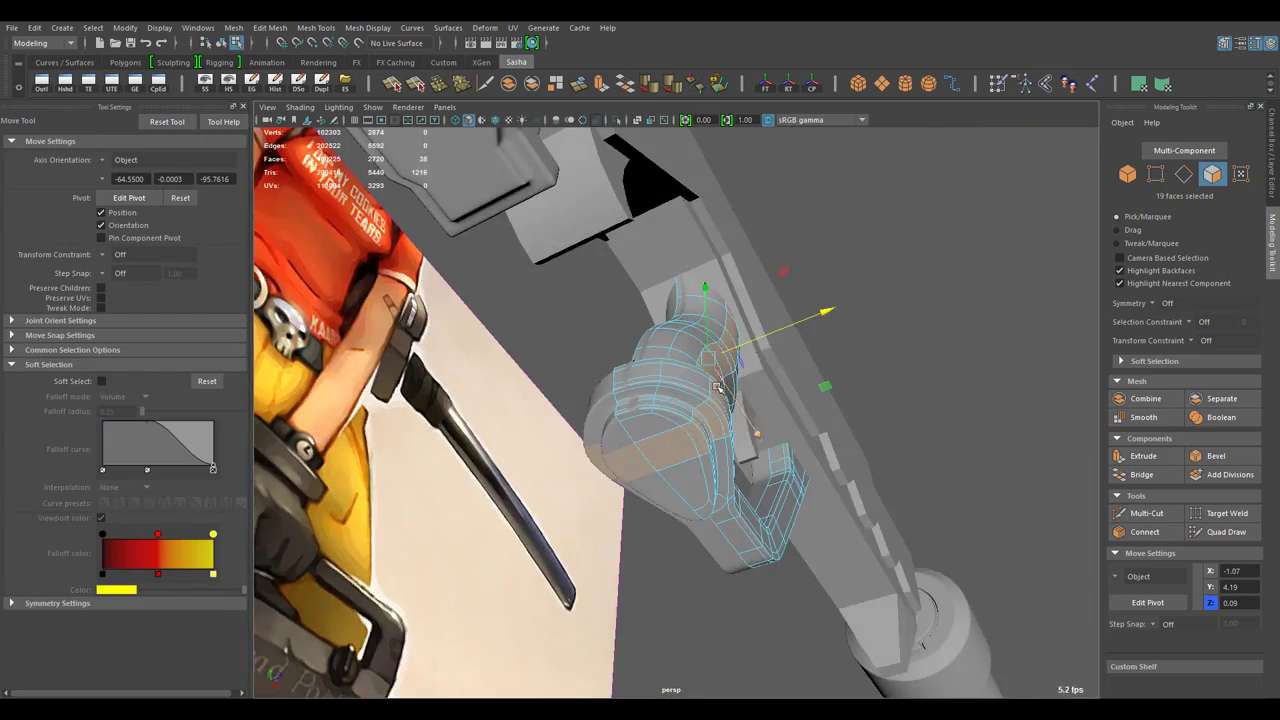
- Select and extend loops of faces around the pistol grip
right_click(648, 338)
double_click(614, 421)
drag(614, 421, 735, 305)
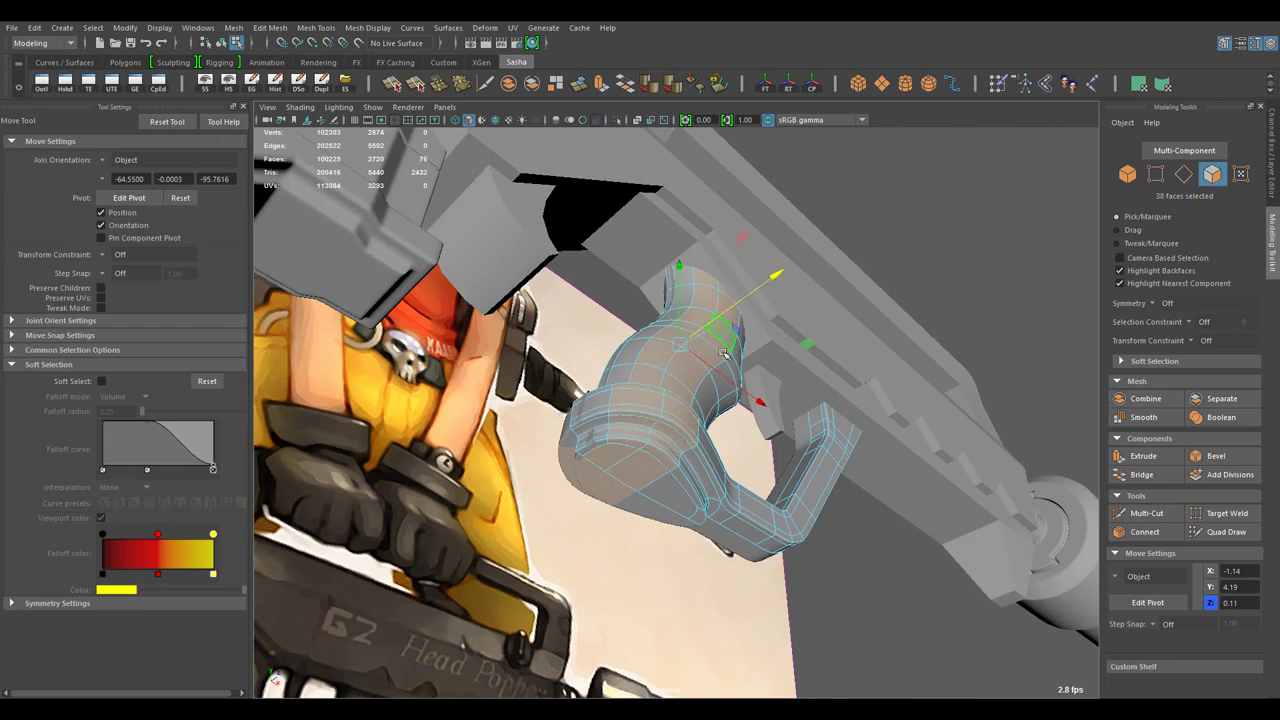
double_click(638, 407)
drag(638, 407, 736, 330)
- Select a ring of edges around the grip outline for scaling
right_click(736, 330)
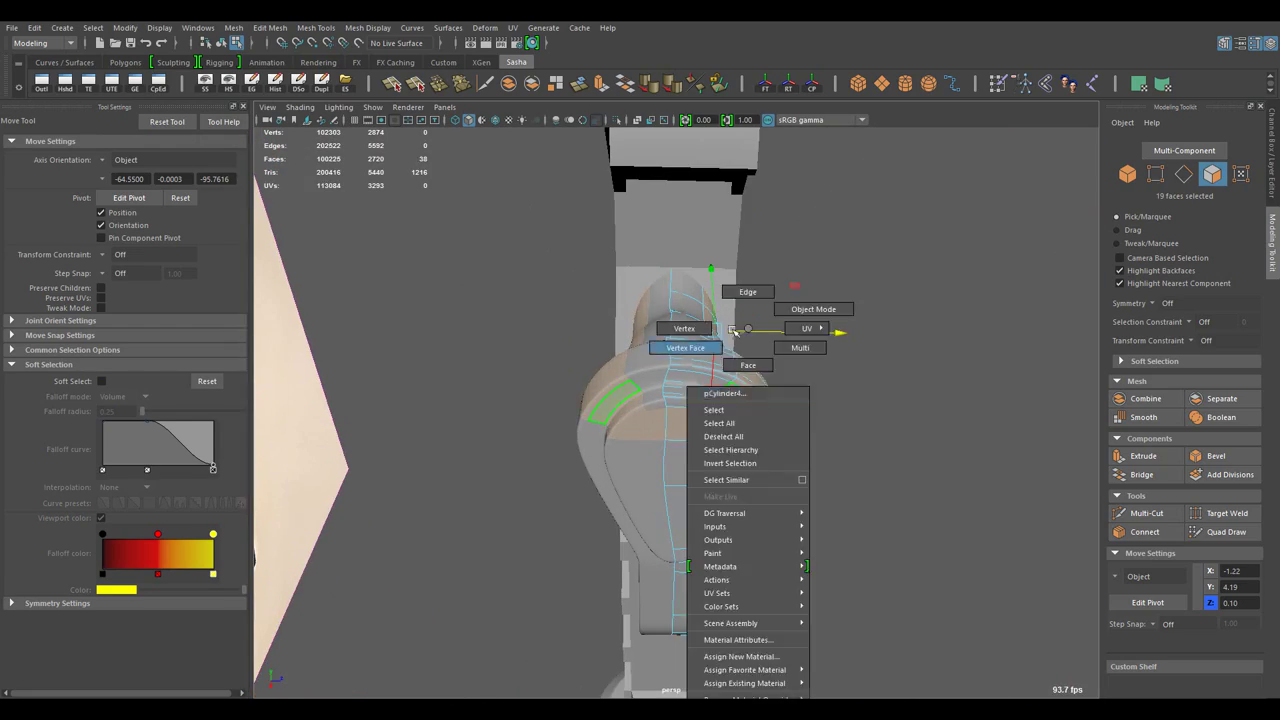
drag(740, 539, 788, 537)
drag(704, 437, 490, 477)
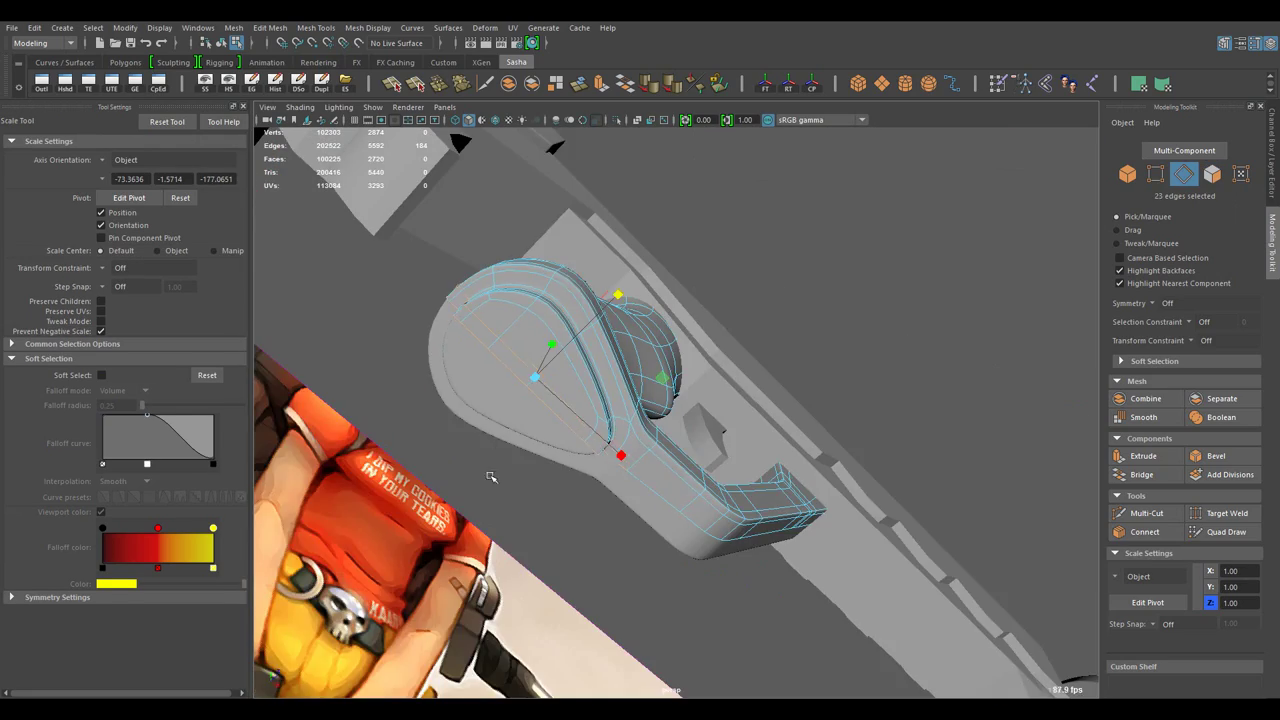
drag(703, 530, 583, 312)
key(ctrl+z)
click(583, 312)
key(r)
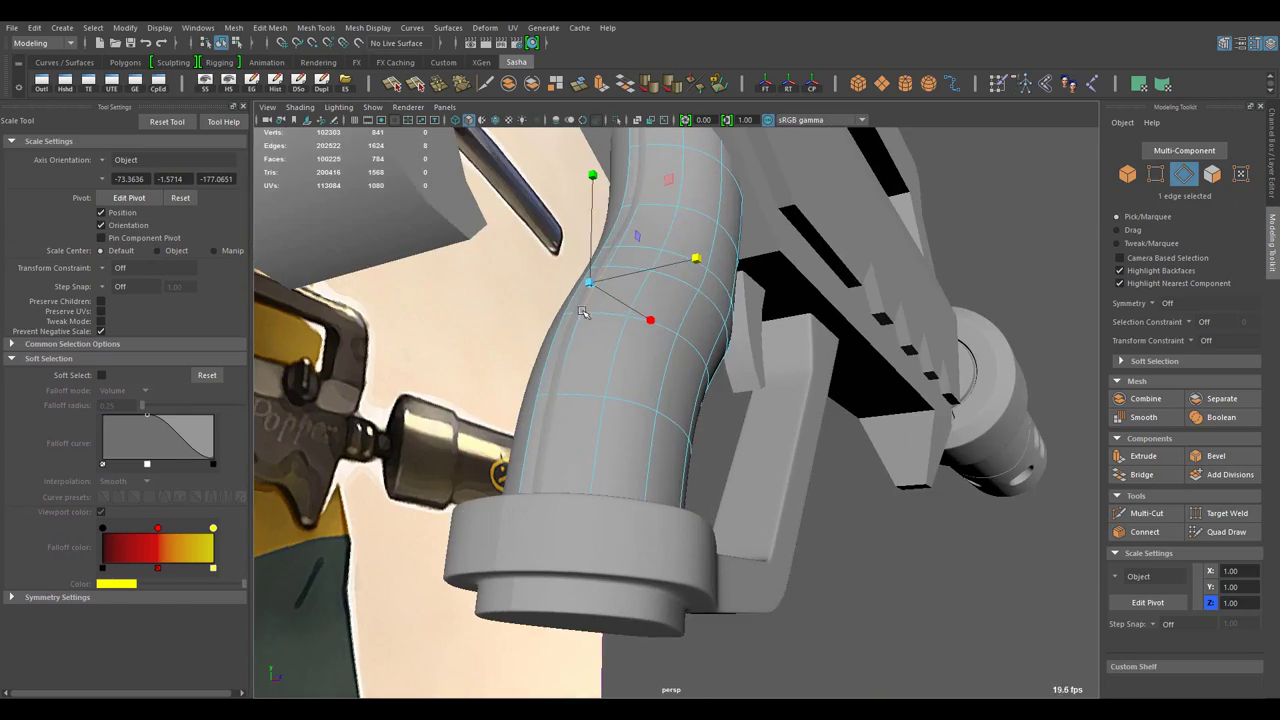
drag(789, 279, 568, 410)
- Drop the grip base edges from the selection in wireframe, then scale the grip edges
drag(734, 633, 676, 600)
key(4)
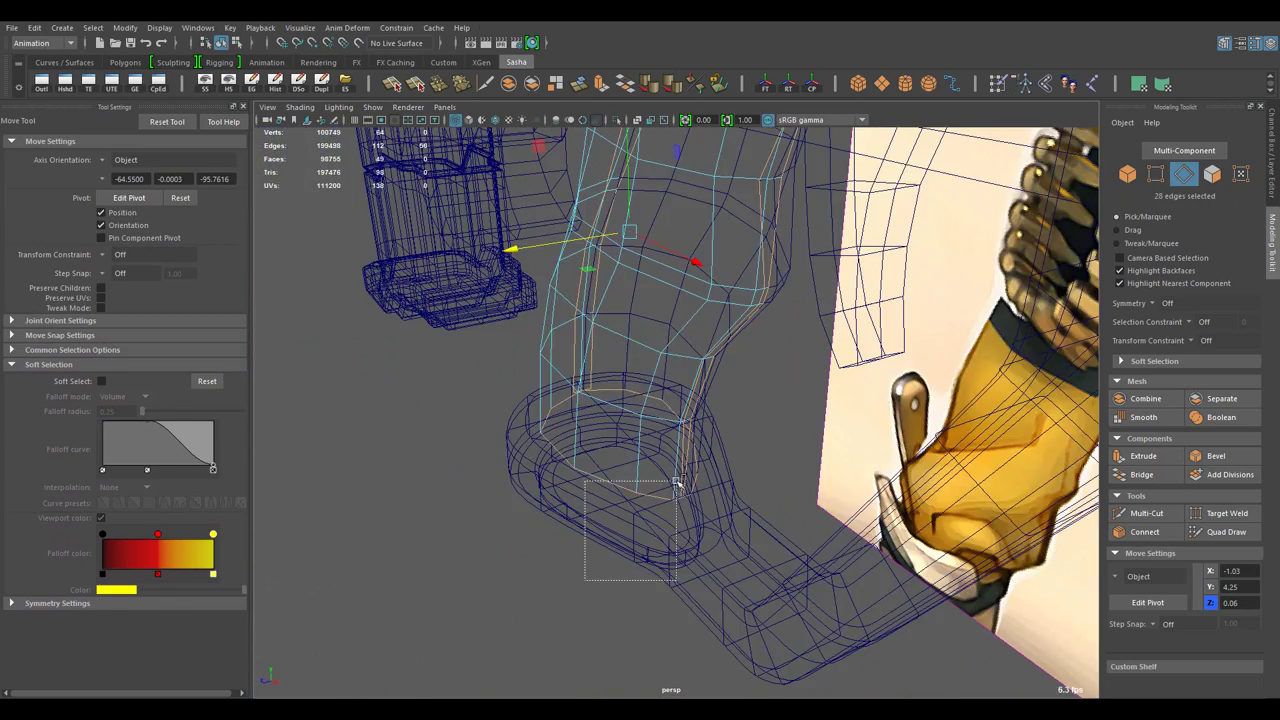
drag(676, 484, 582, 415)
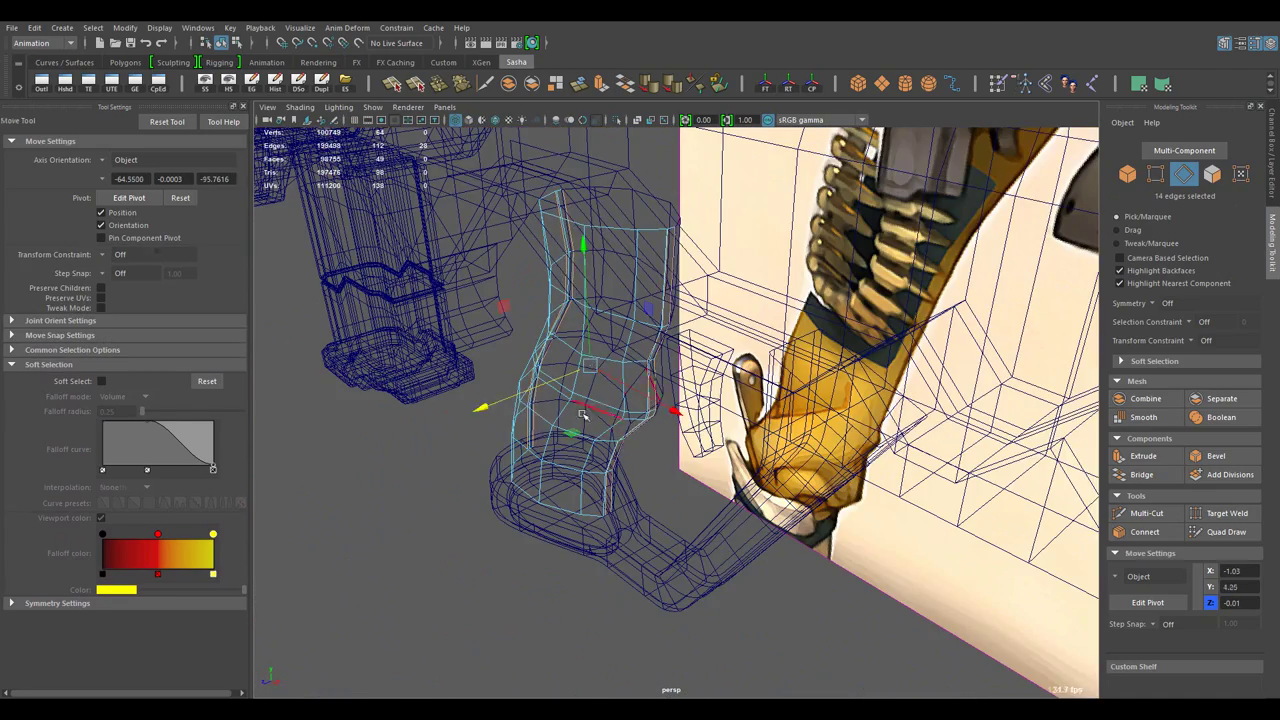
key(5)
drag(621, 531, 702, 457)
key(r)
key(r)
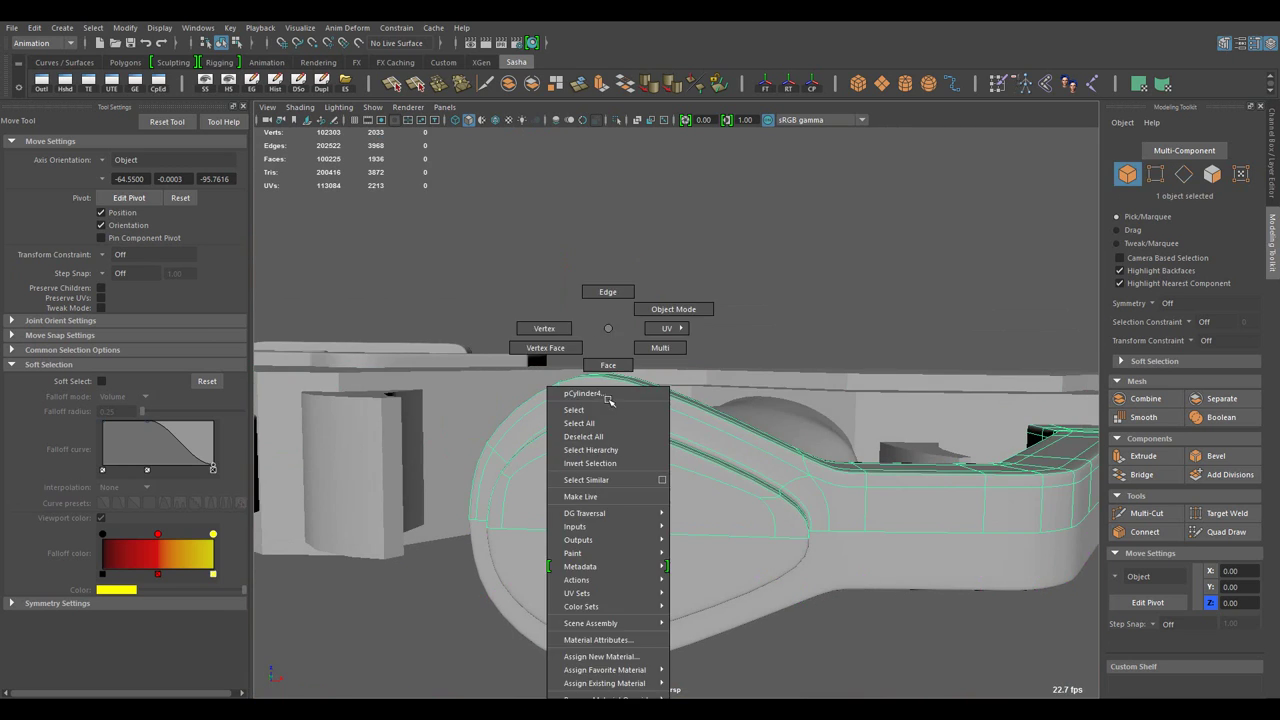
click(1193, 341)
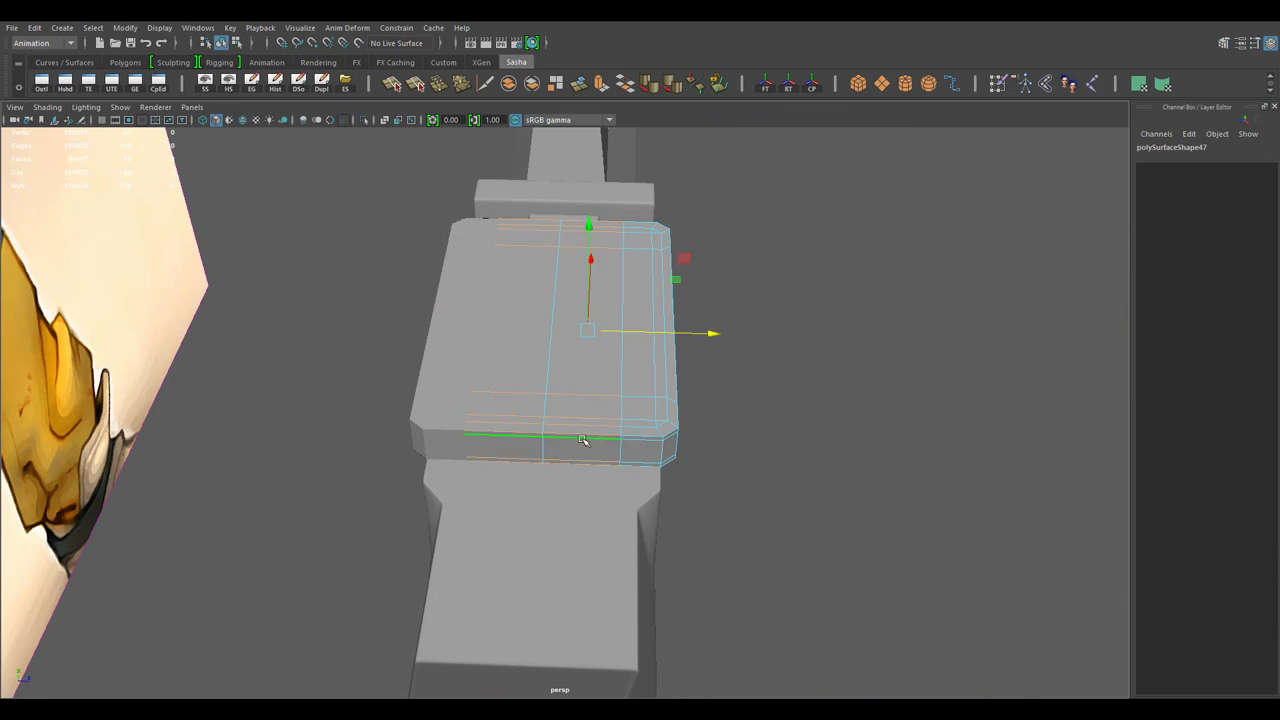
- Scale the isolated receiver block and marquee-select its side faces
key(r)
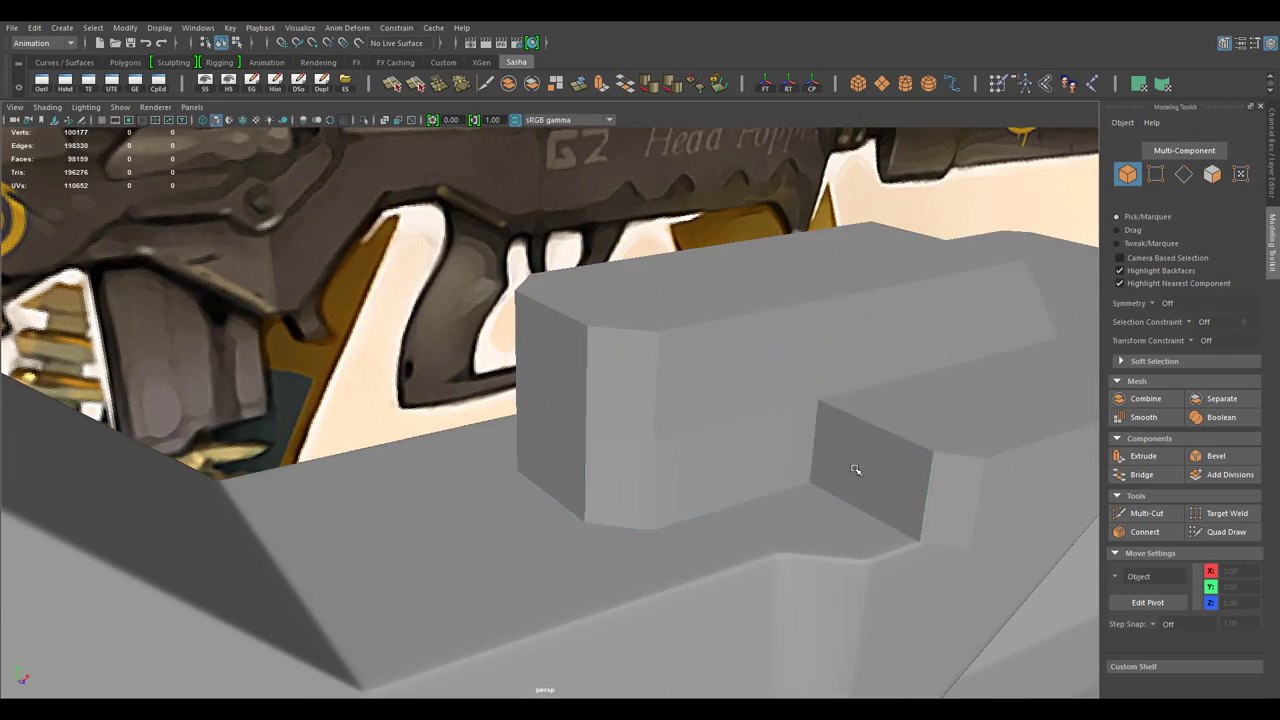
drag(562, 328, 512, 329)
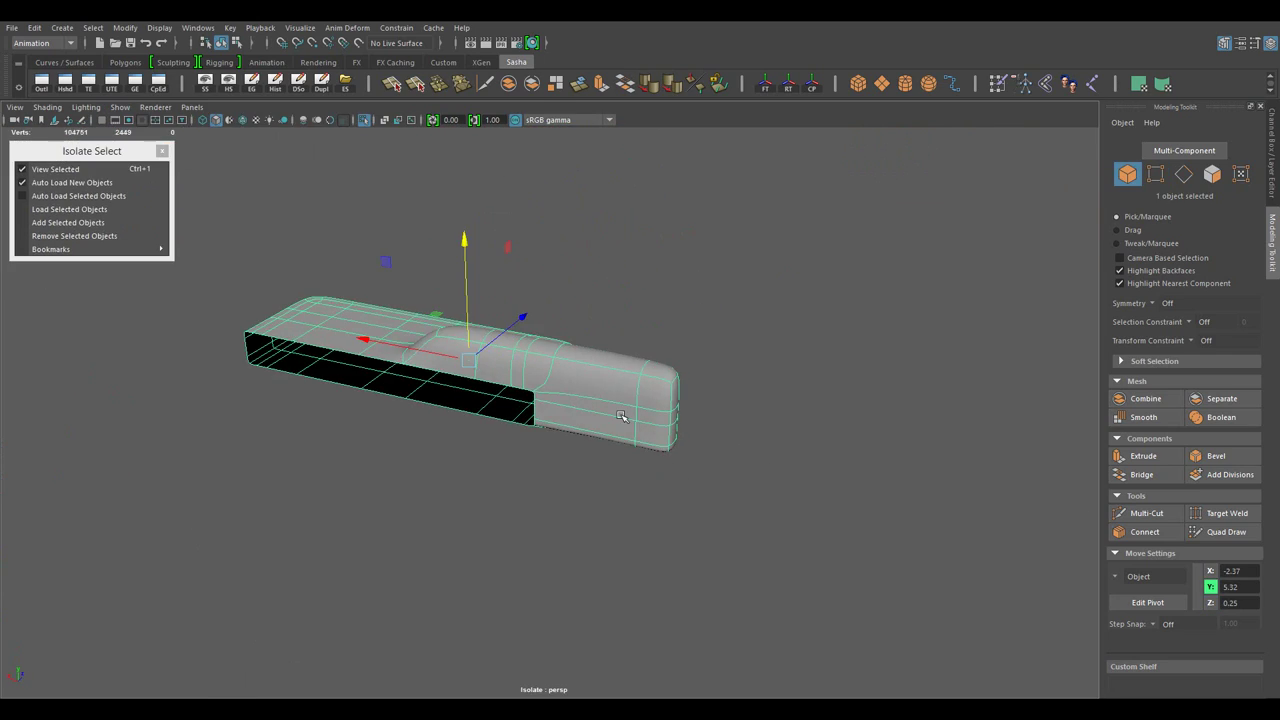
drag(507, 156, 549, 665)
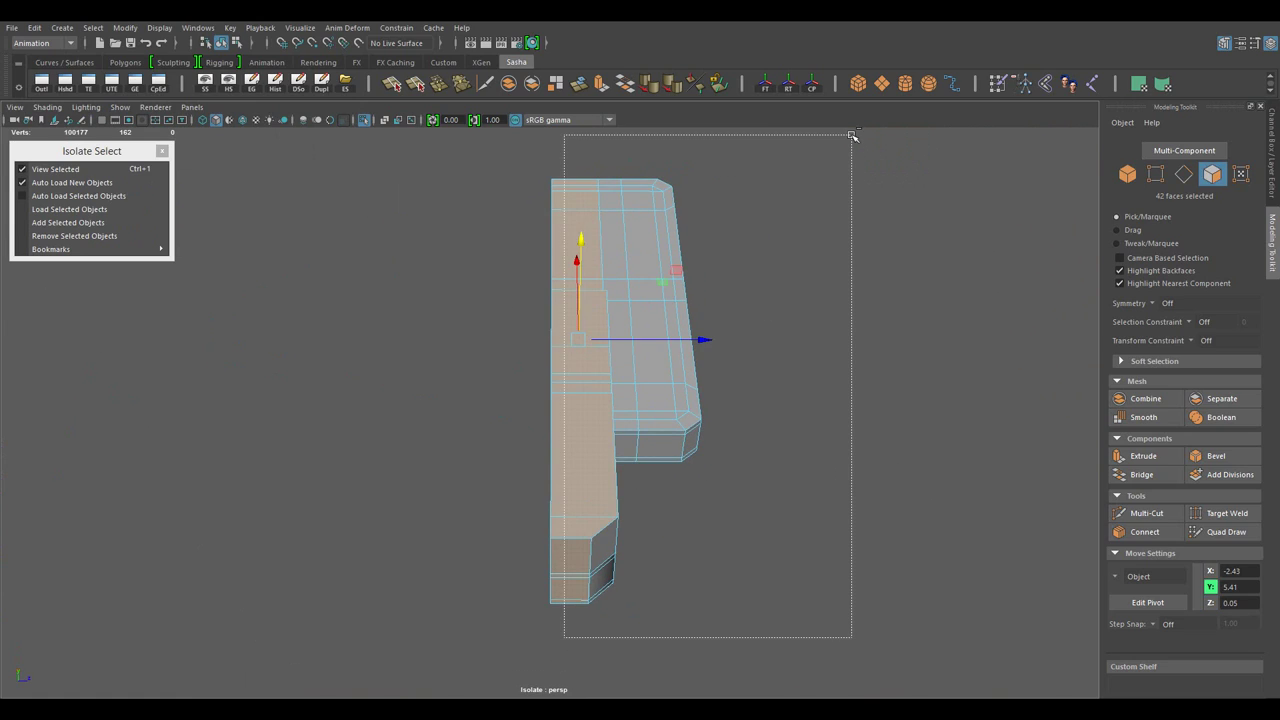
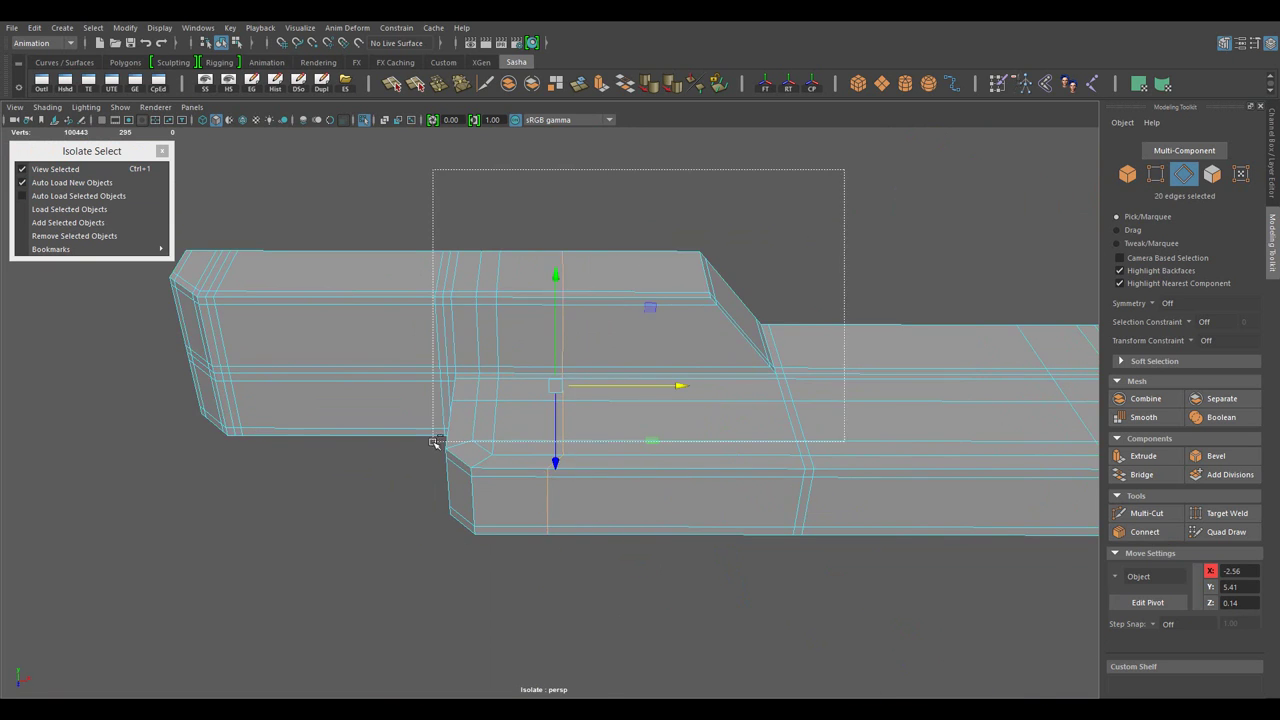
- Select the faces along the lower strip of the top rail
drag(434, 442, 501, 436)
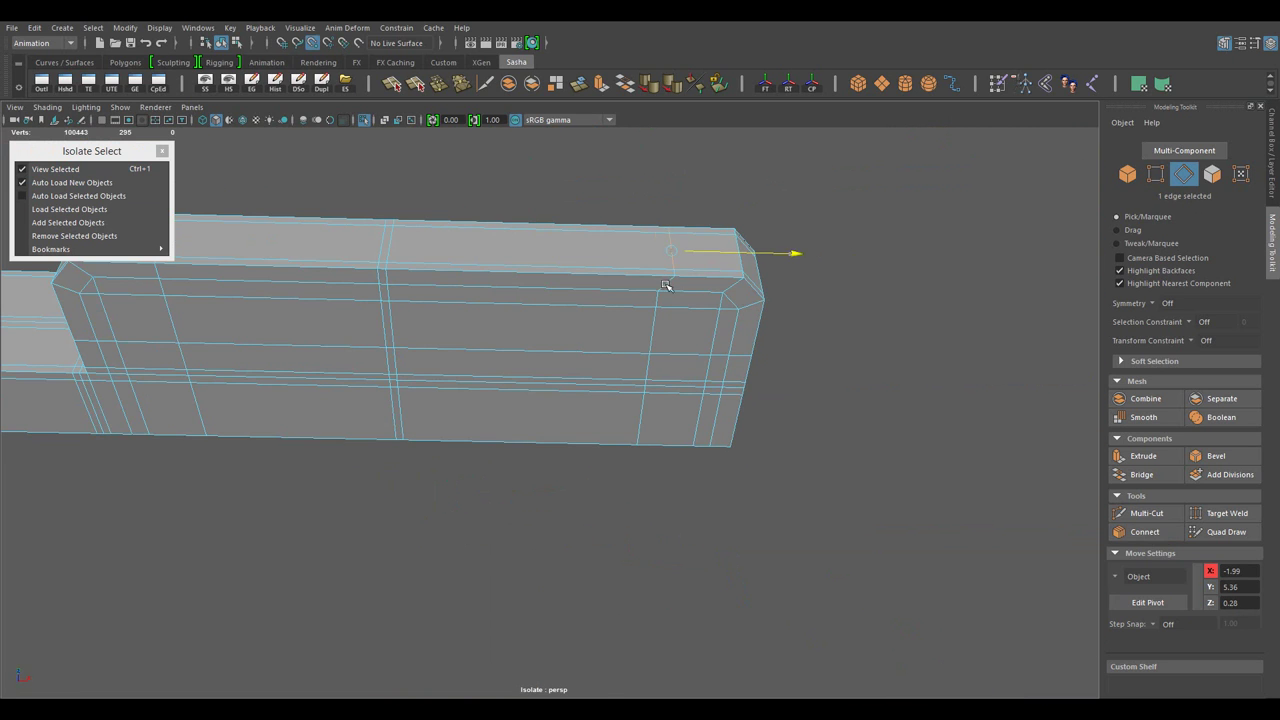
drag(651, 286, 537, 328)
drag(537, 328, 540, 367)
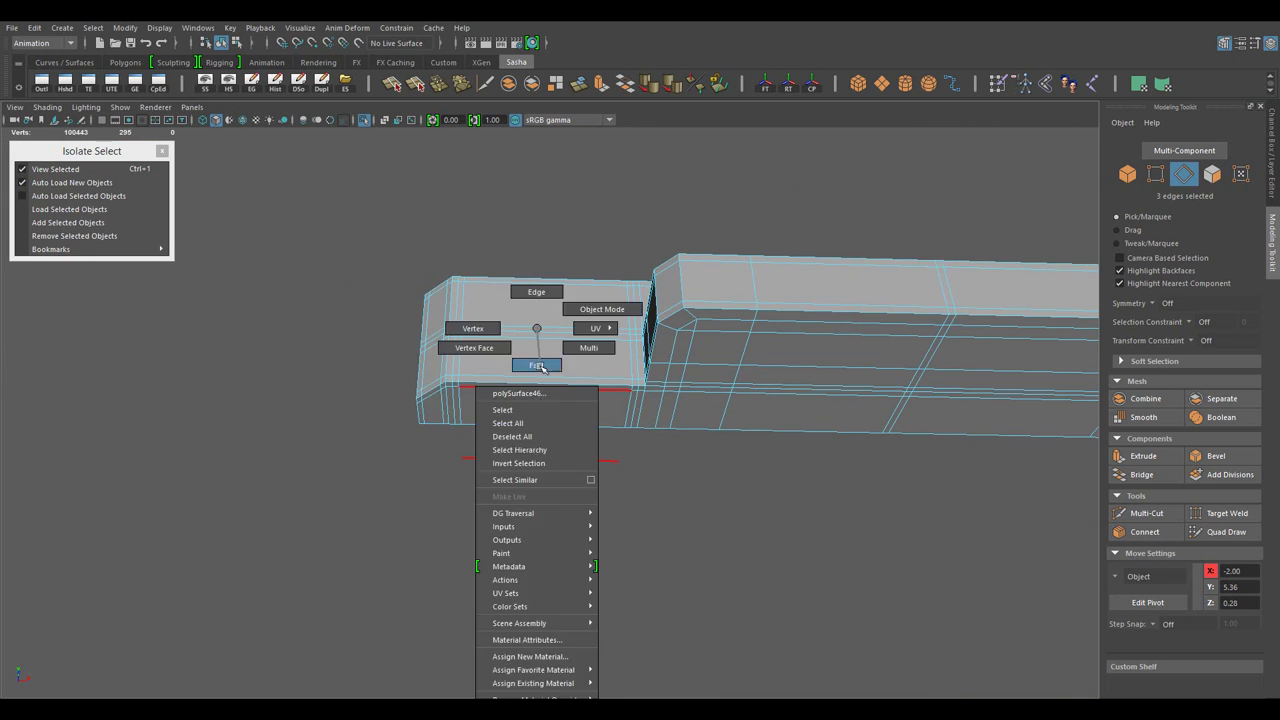
drag(515, 391, 655, 398)
drag(687, 469, 709, 522)
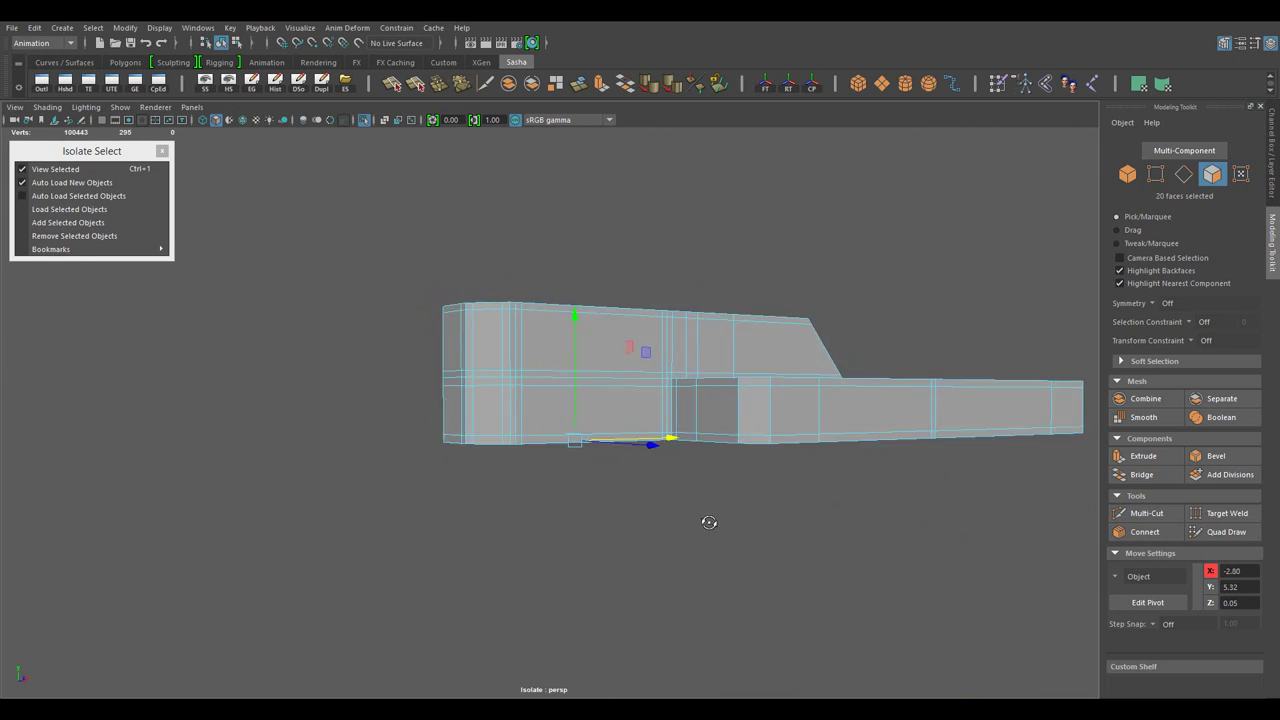
key(ctrl+1)
- Slide the new support loops on the stepped body with Transform Constraint set to Edge
drag(175, 305, 847, 414)
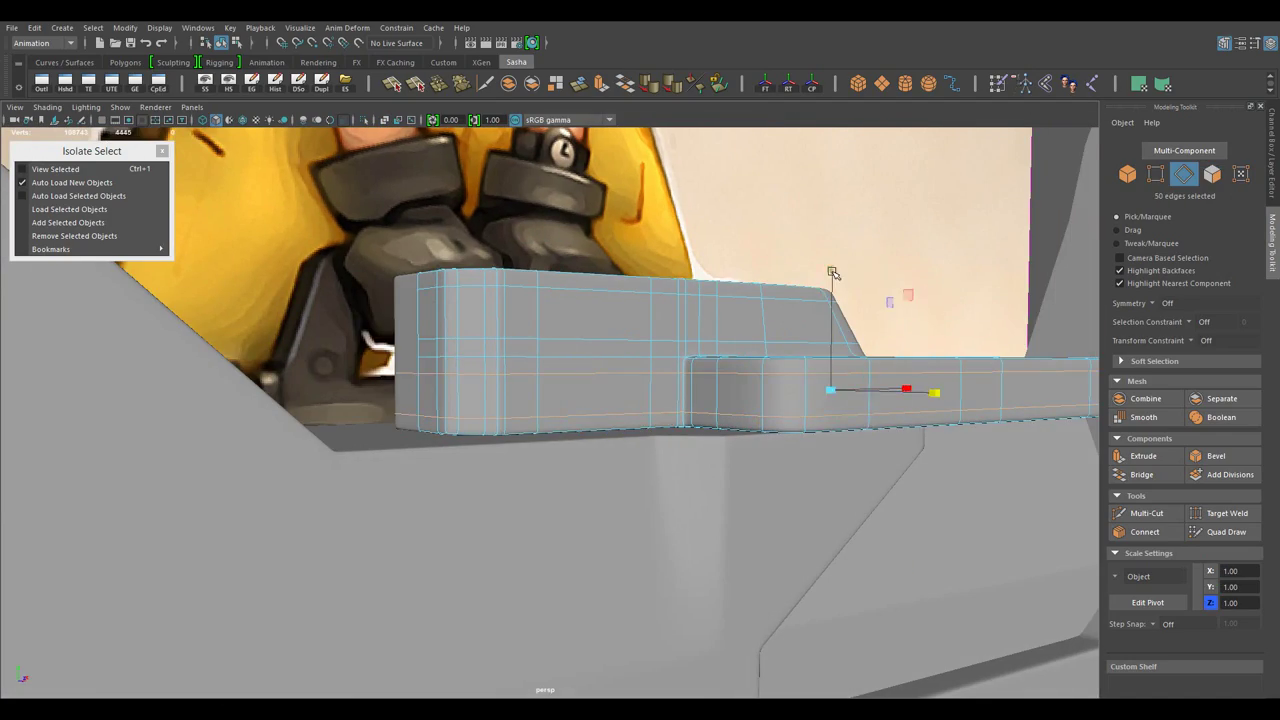
drag(822, 274, 650, 350)
click(1203, 340)
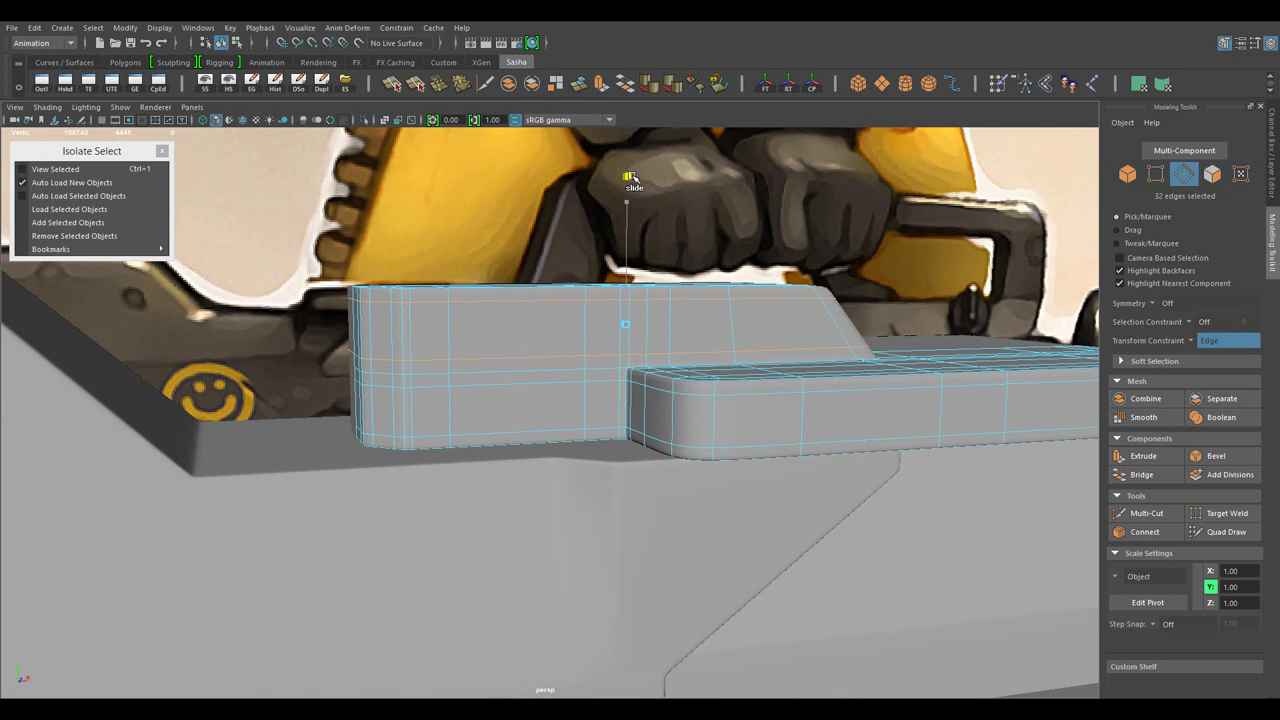
drag(626, 205, 810, 418)
drag(815, 382, 840, 405)
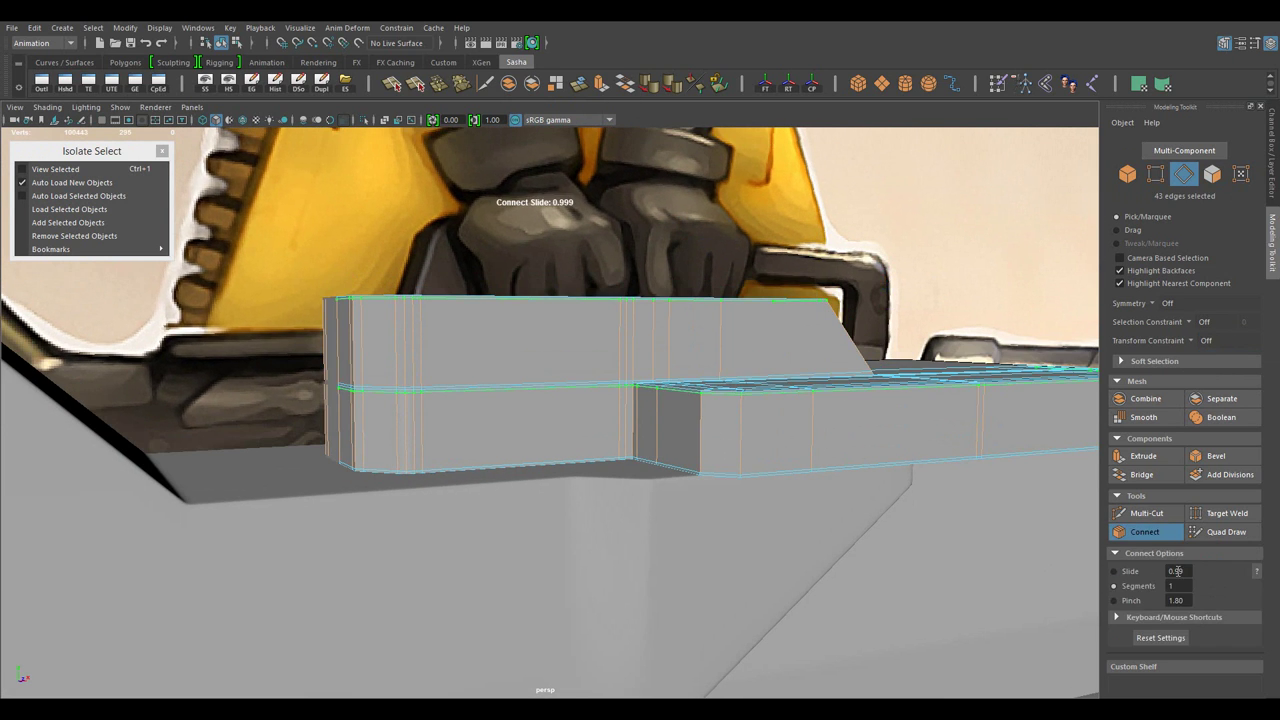
key(w)
- Add a support loop across the stepped body and return to object selection
right_click(668, 328)
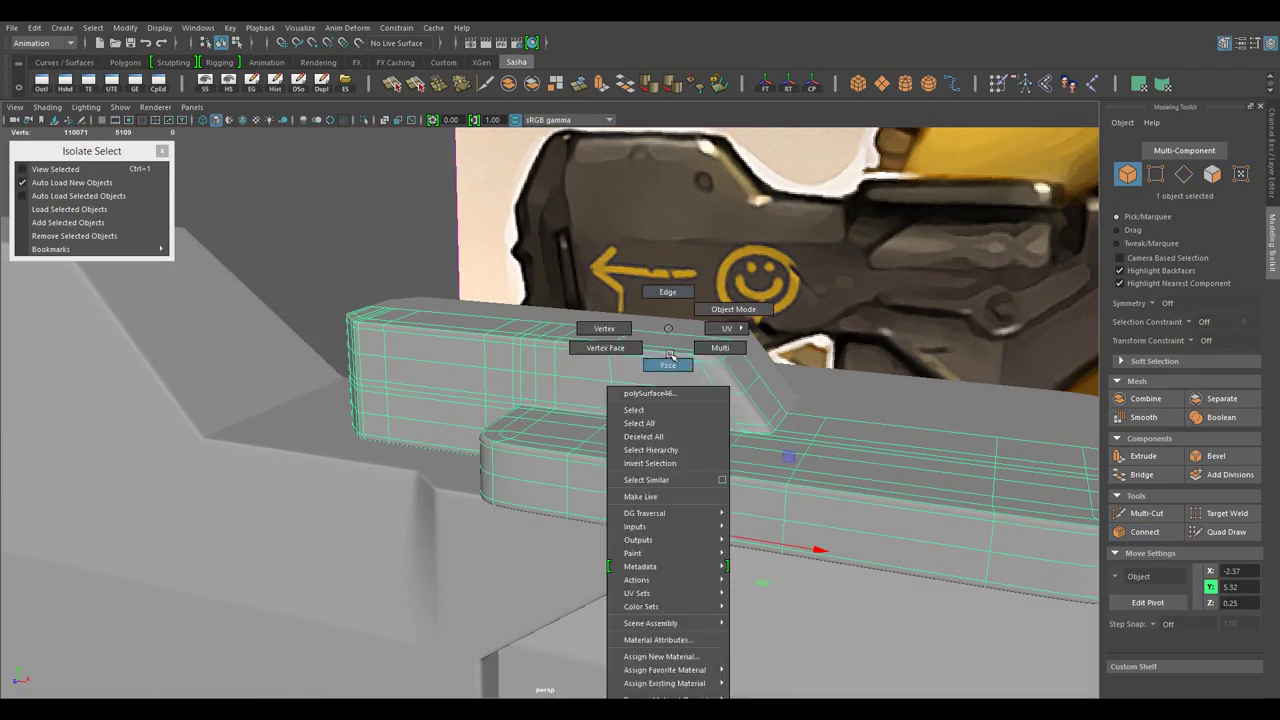
drag(706, 396, 591, 457)
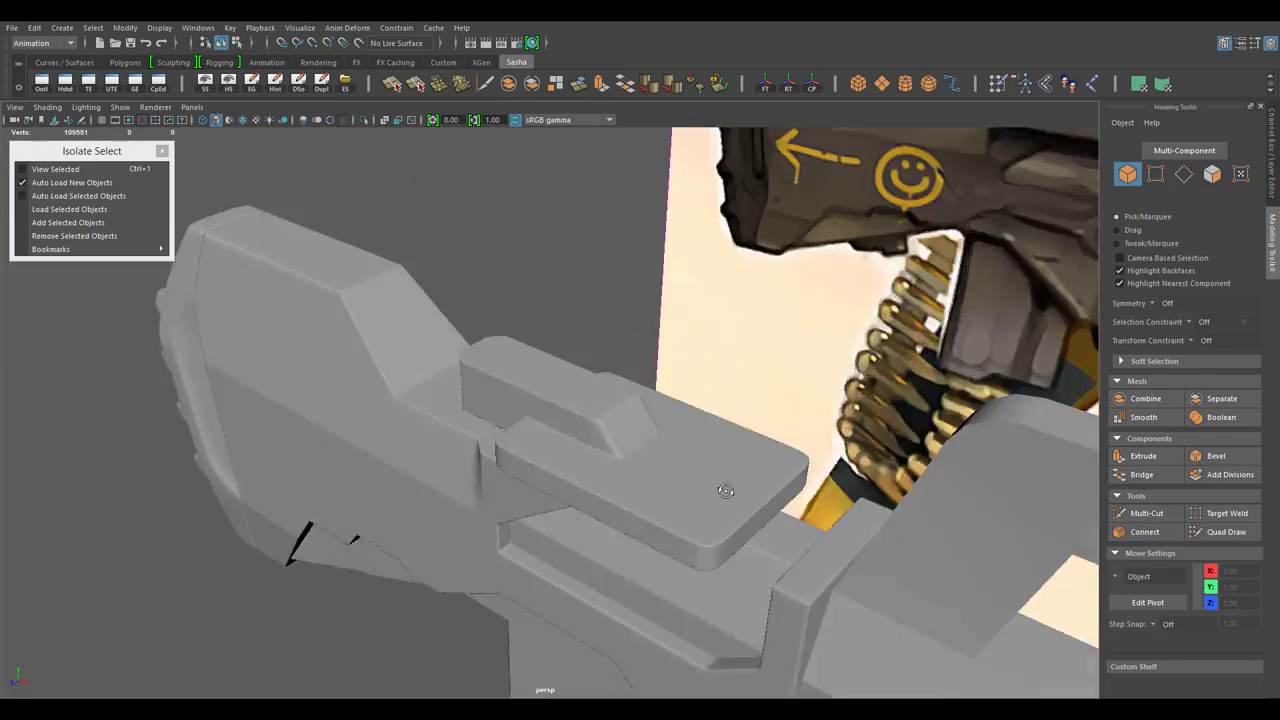
click(851, 509)
drag(851, 509, 808, 504)
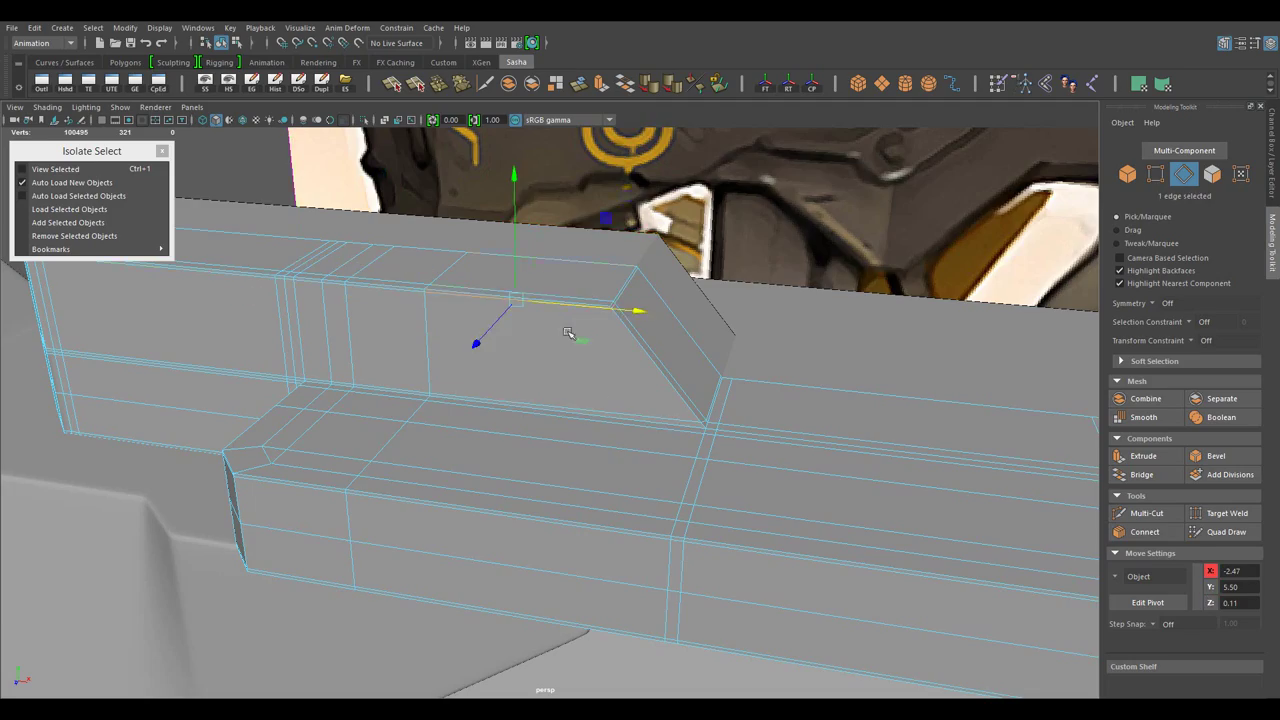
click(1133, 535)
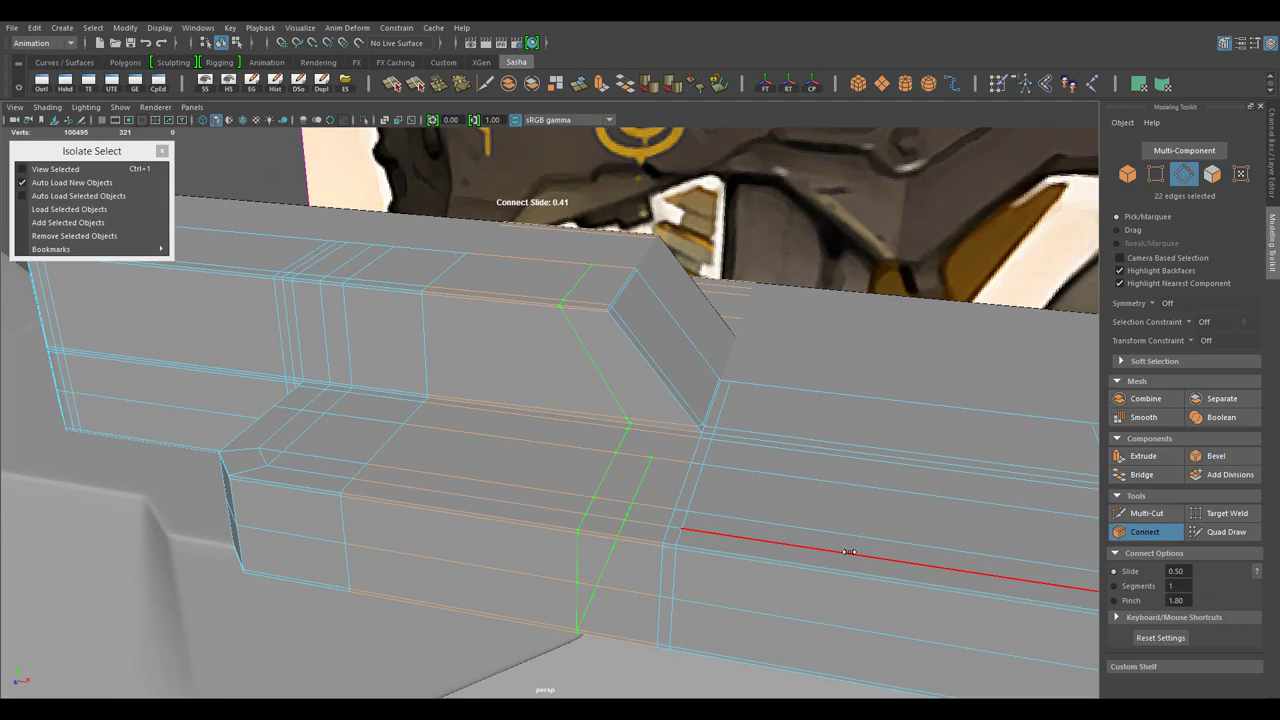
key(w)
key(F8)
drag(848, 551, 600, 400)
- Insert a loop through an edge ring on the rifle stock
key(F10)
scroll(up, 3)
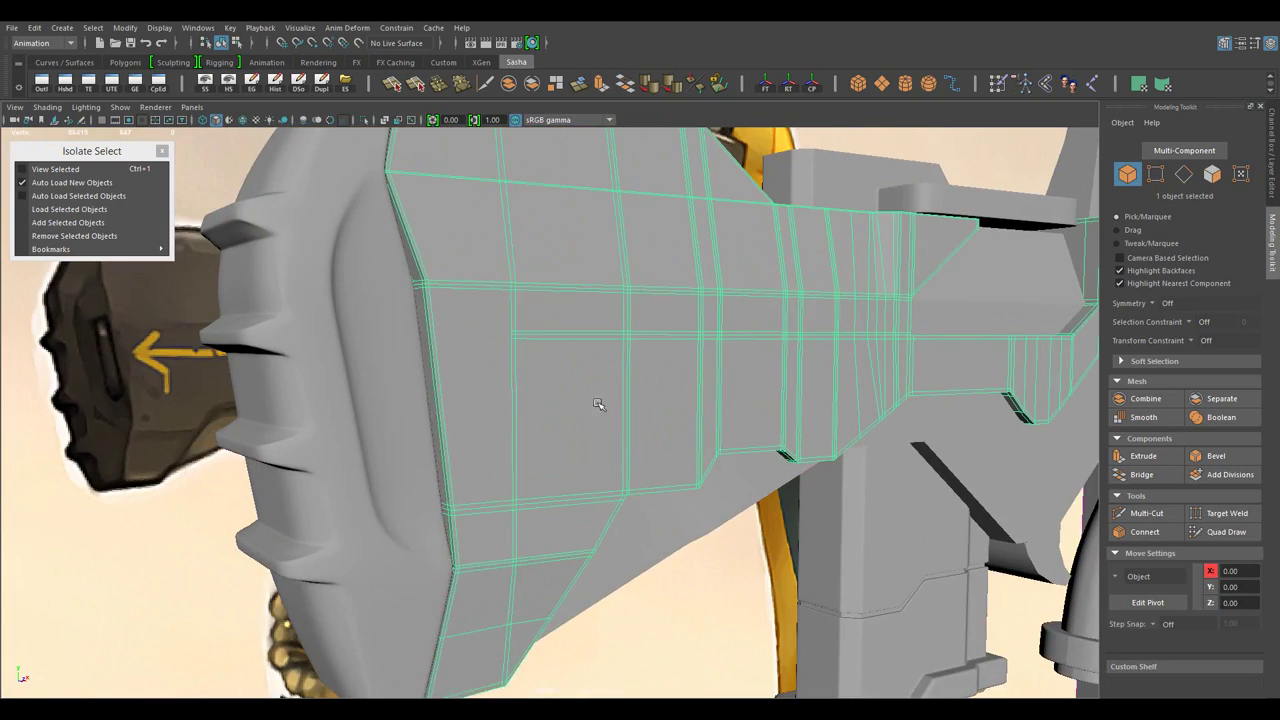
click(449, 370)
double_click(451, 370)
click(1145, 531)
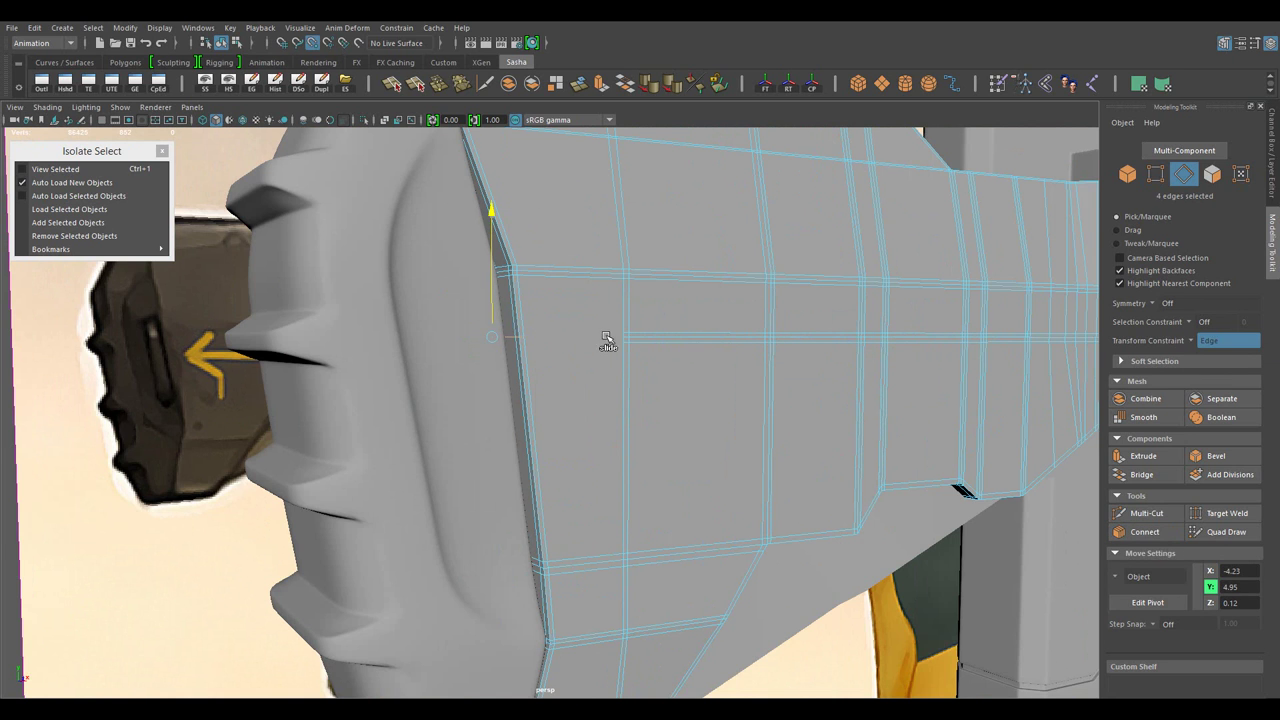
- Select the bevel edge loop and cut an extra loop across the stock's side face
drag(606, 338, 571, 394)
click(505, 280)
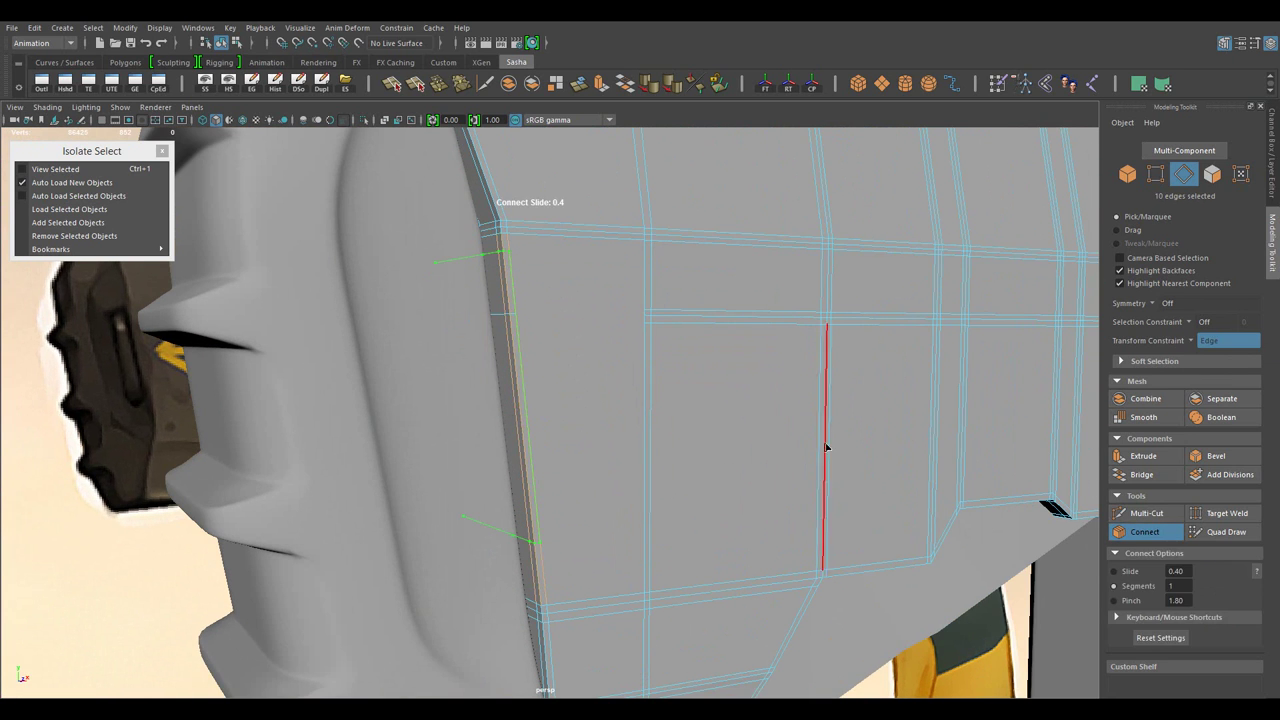
double_click(534, 409)
drag(826, 447, 912, 541)
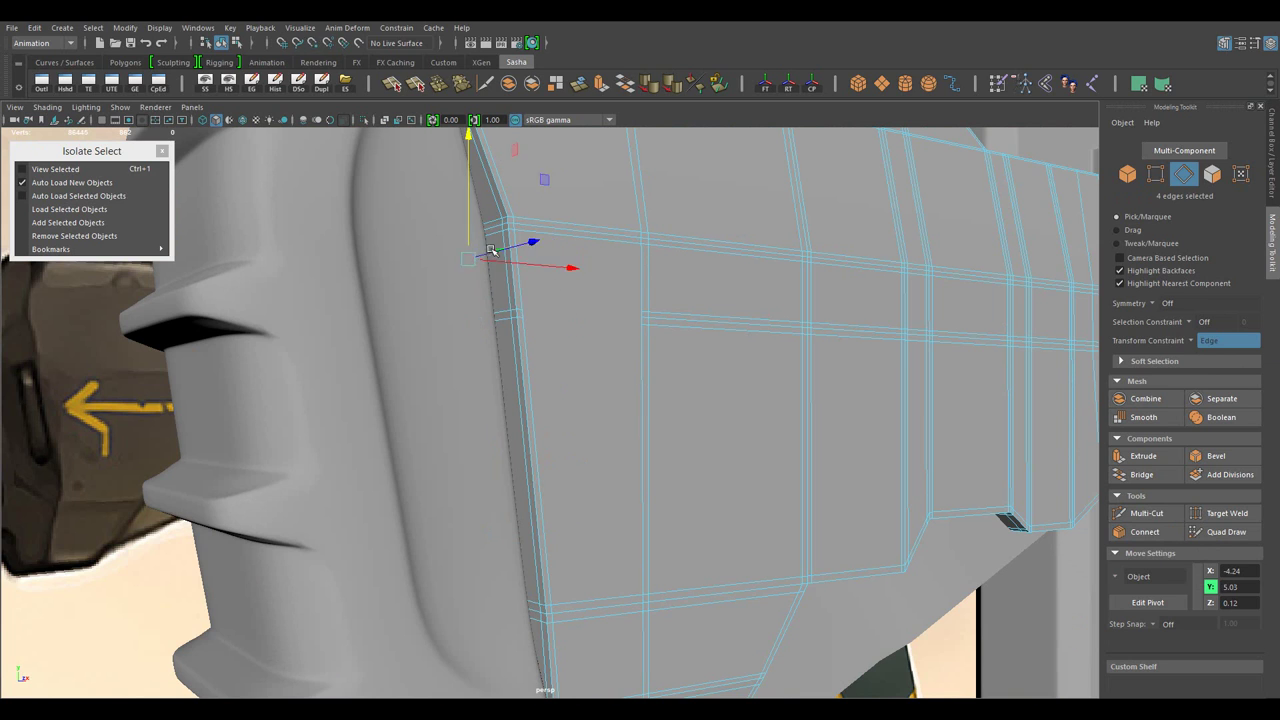
drag(473, 262, 748, 490)
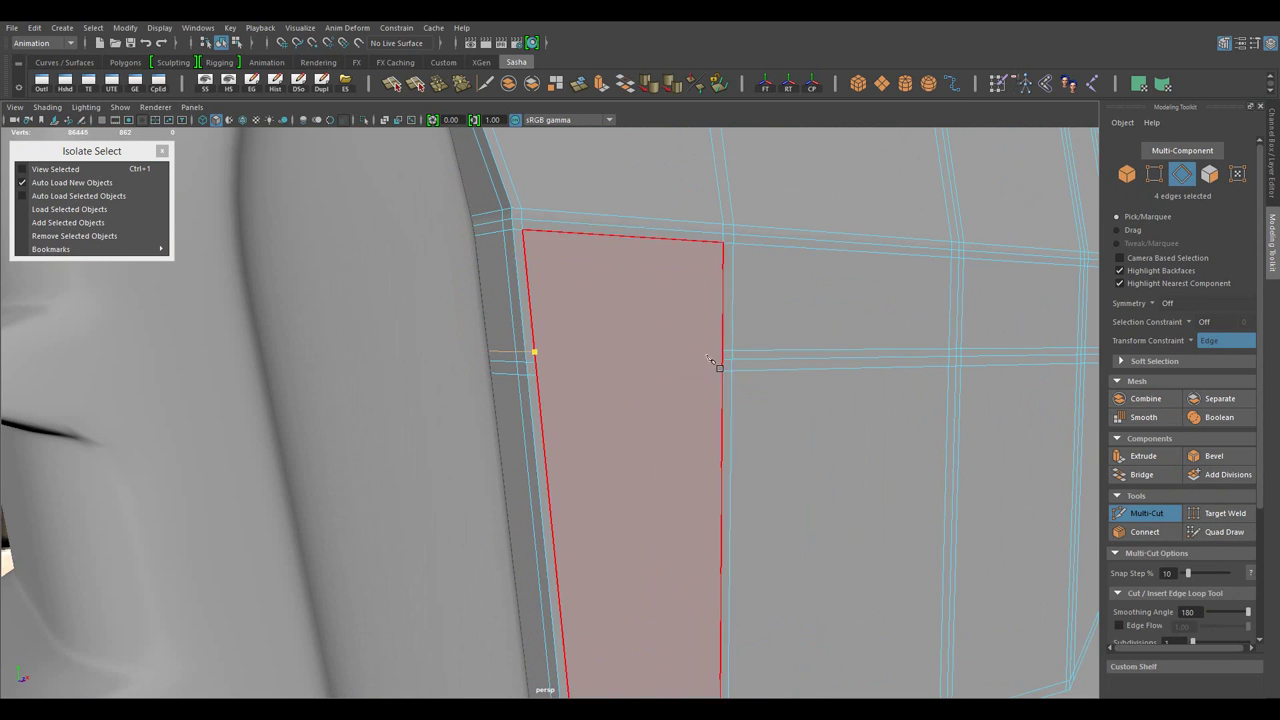
click(718, 357)
drag(718, 357, 739, 444)
click(776, 345)
drag(776, 345, 657, 363)
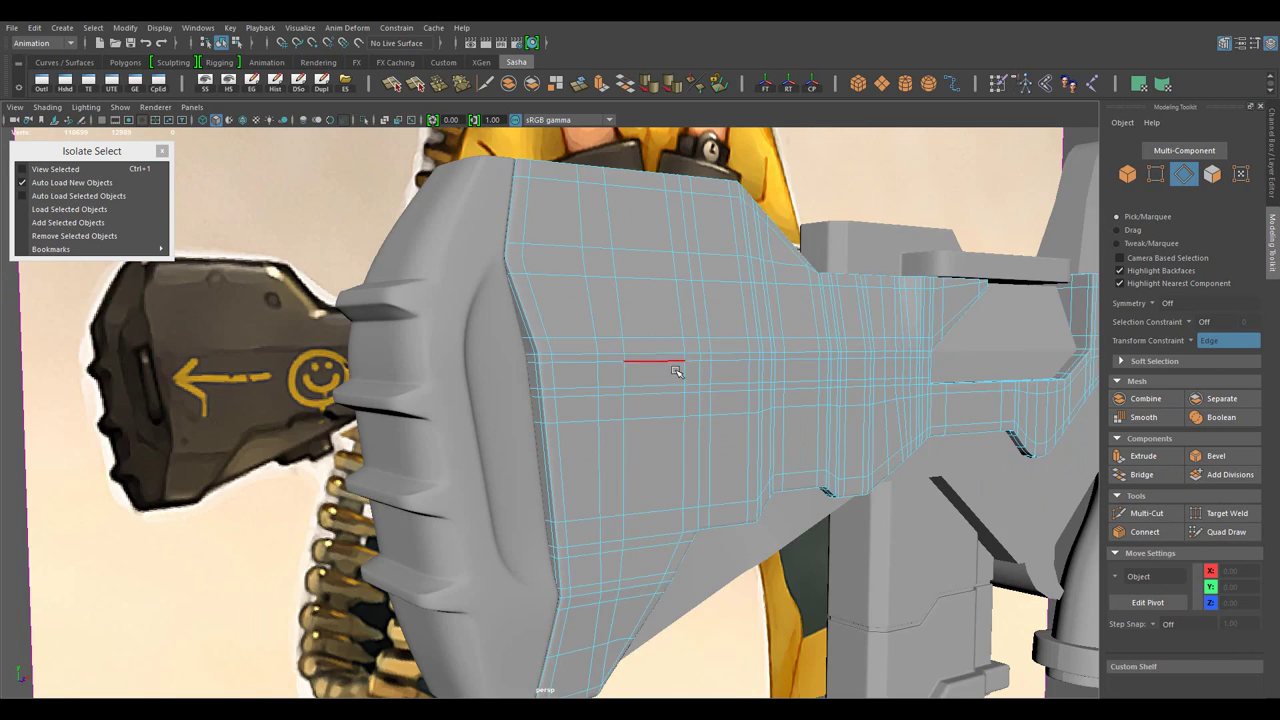
- Select the stock's front bevel edges and slide them toward the corners
key(F8)
drag(657, 363, 497, 486)
key(w)
drag(497, 486, 511, 460)
key(F10)
drag(511, 460, 520, 418)
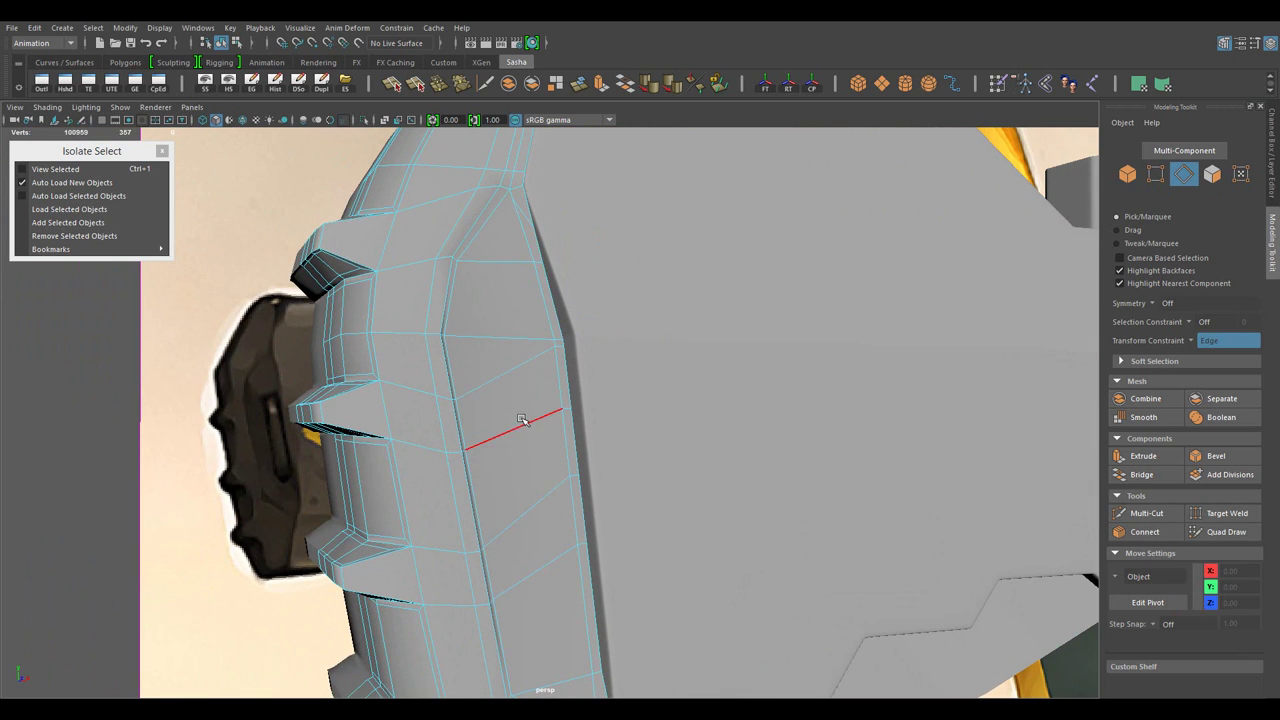
drag(522, 536, 522, 536)
drag(522, 536, 533, 393)
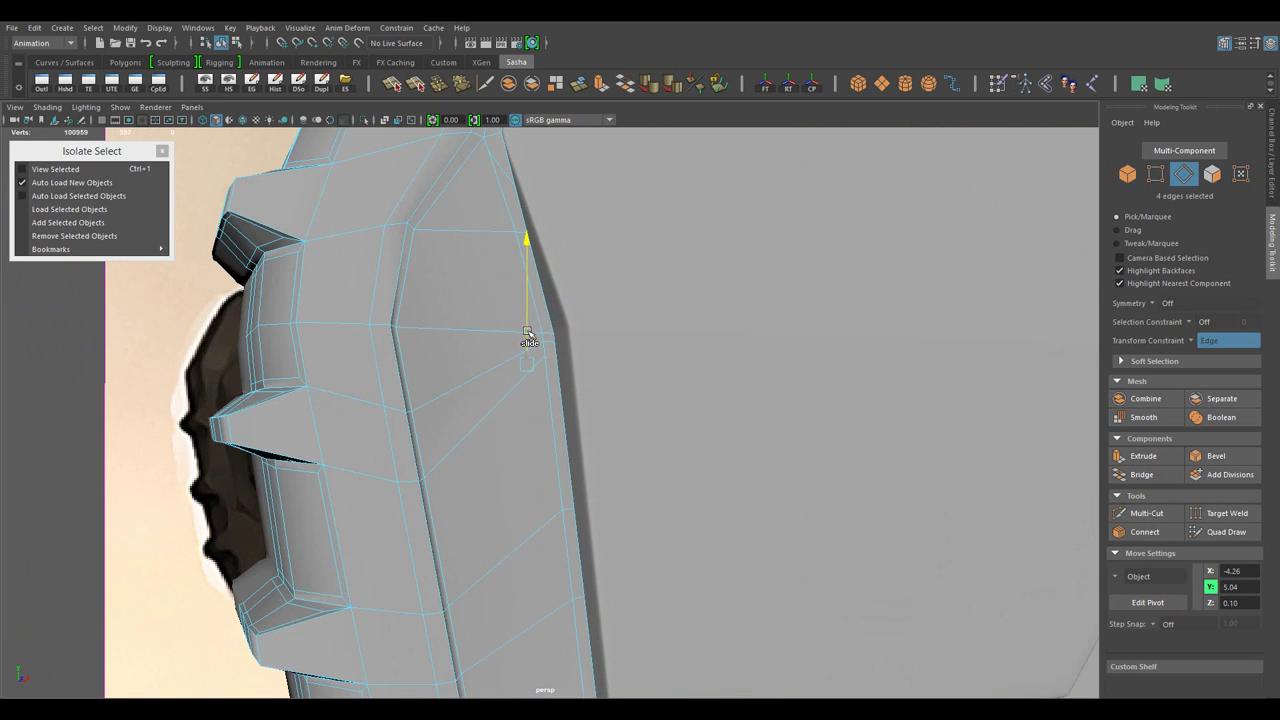
click(527, 333)
drag(527, 333, 379, 446)
drag(555, 405, 546, 362)
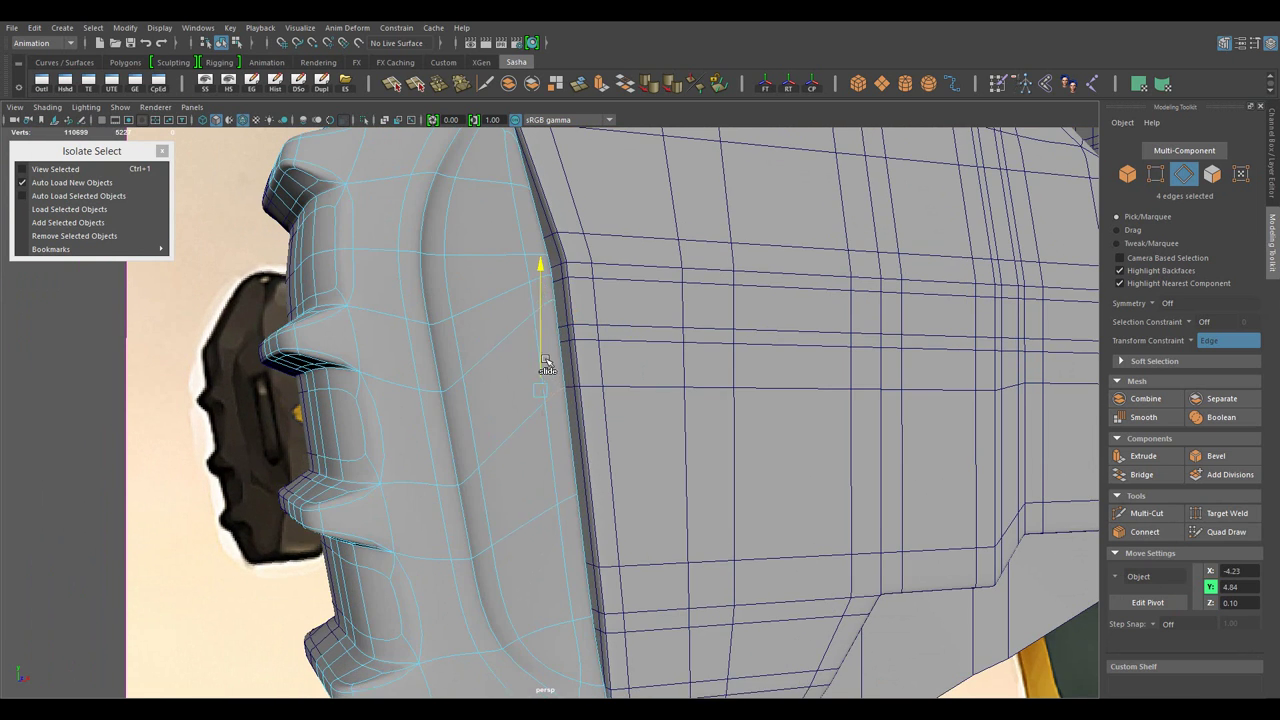
- Select the grey gun part and pick an edge loop on its rounded top
click(47, 107)
click(86, 243)
drag(477, 303, 600, 400)
scroll(up, 3)
click(694, 374)
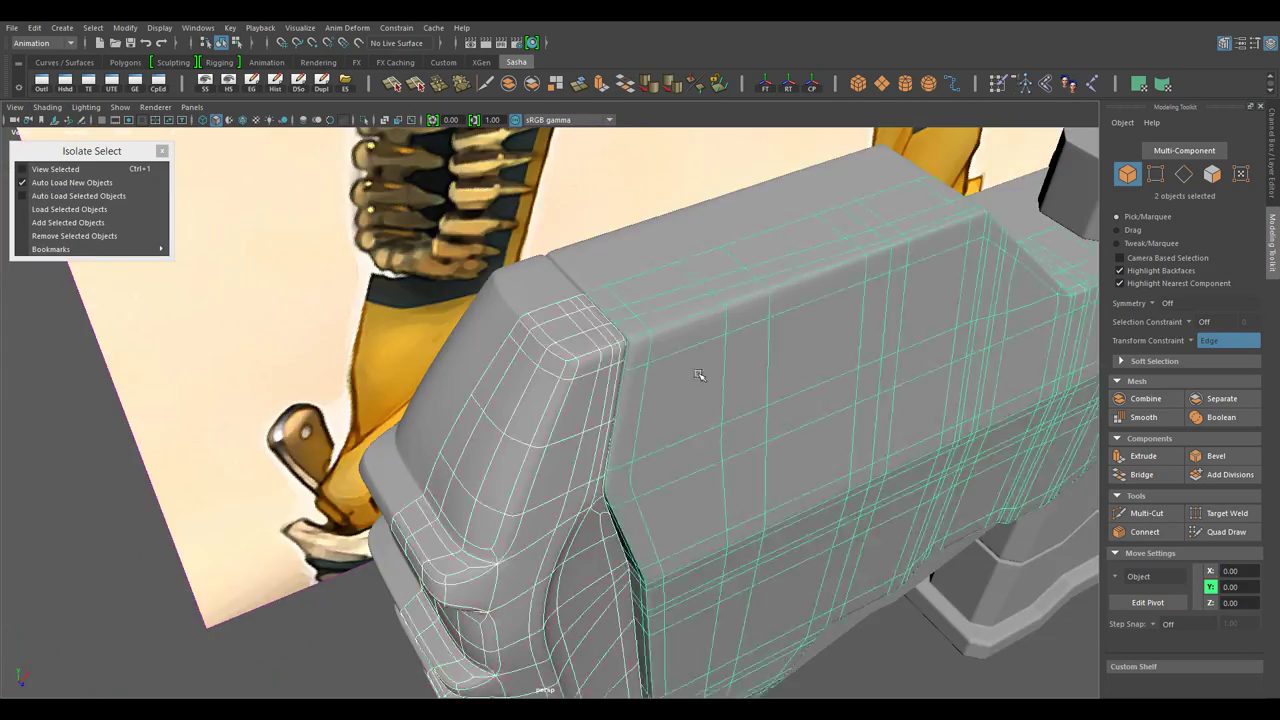
drag(694, 374, 642, 408)
double_click(609, 380)
scroll(up, 3)
drag(677, 514, 729, 437)
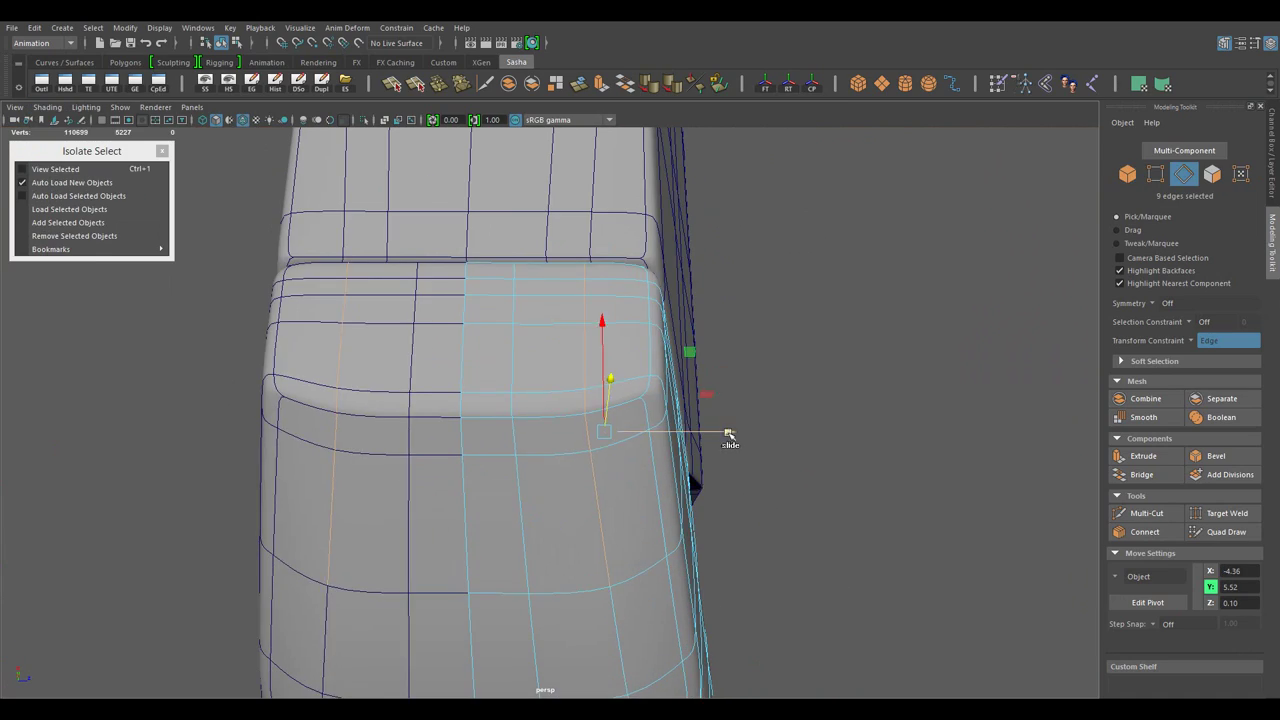
click(20, 112)
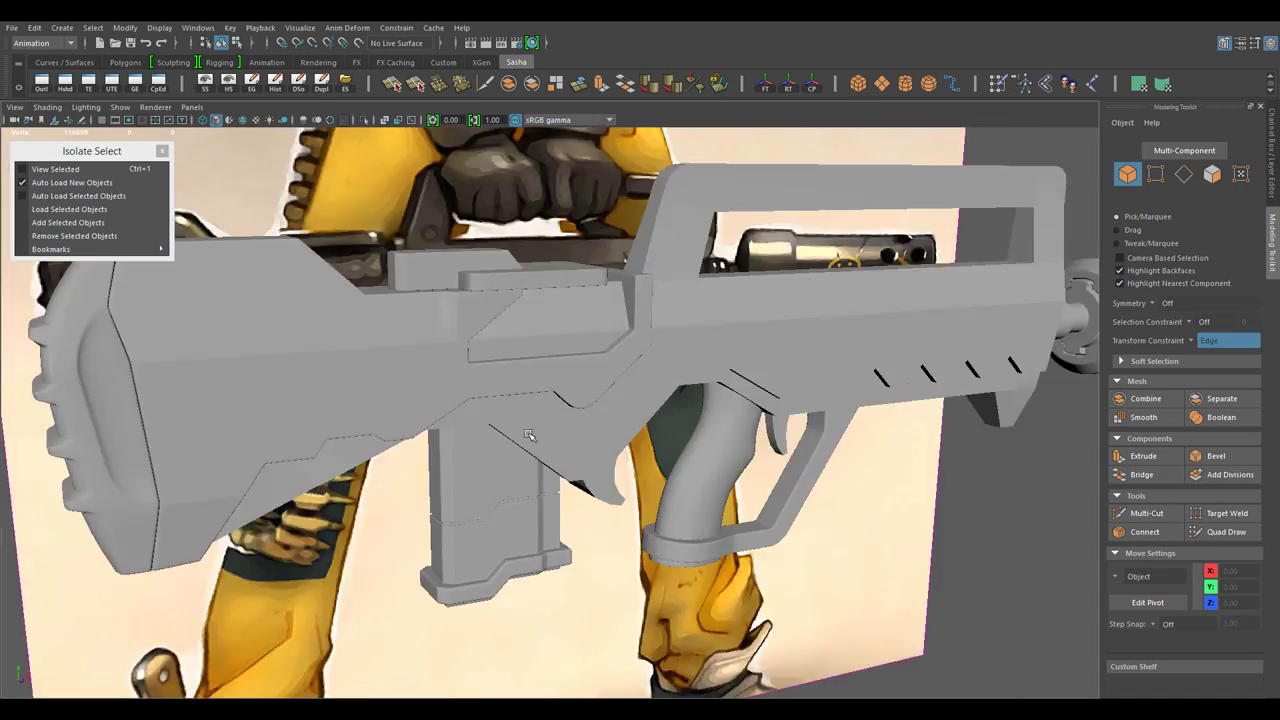
- Slide the top block's support edges closer to its corners
click(588, 341)
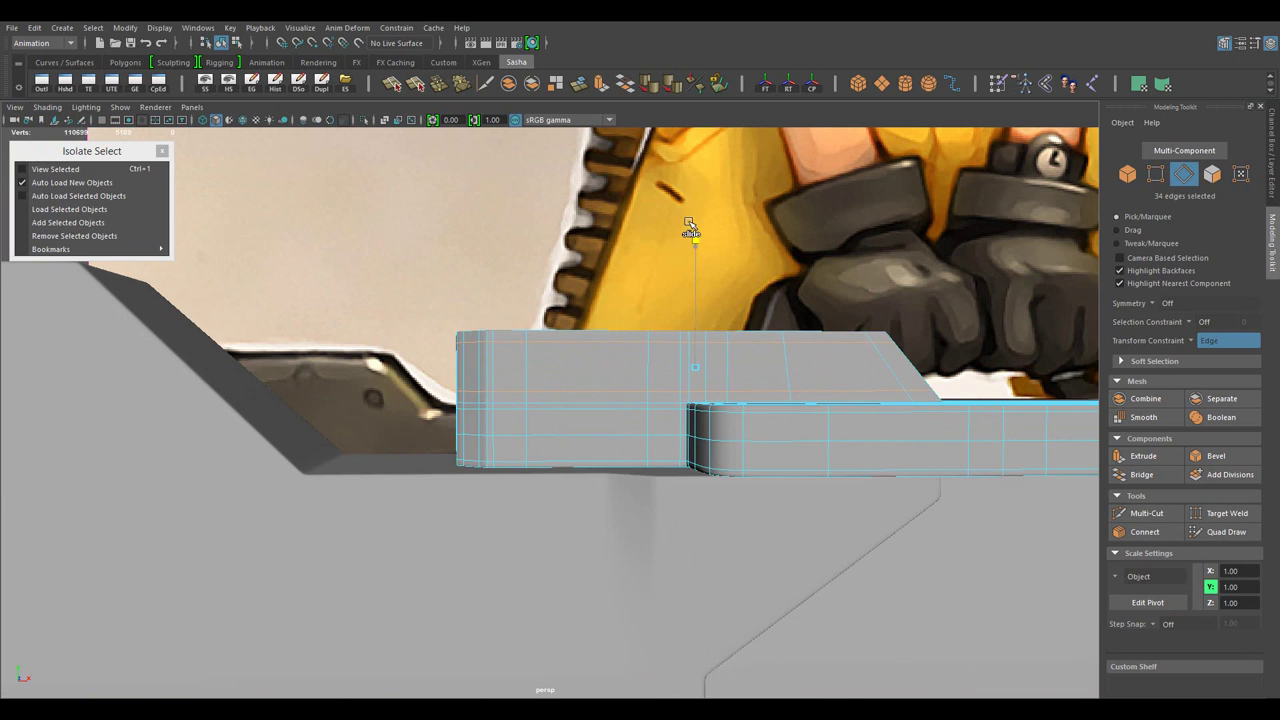
drag(689, 224, 706, 442)
key(w)
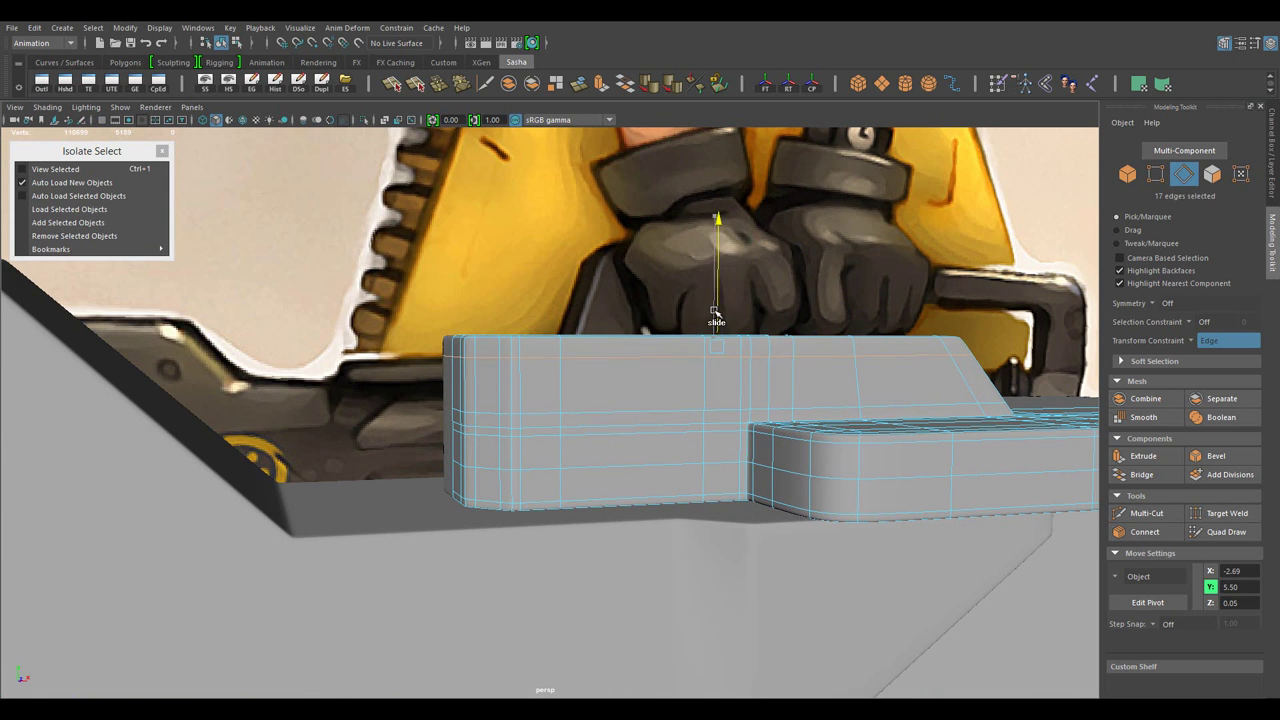
click(566, 390)
drag(570, 390, 741, 381)
drag(727, 318, 541, 279)
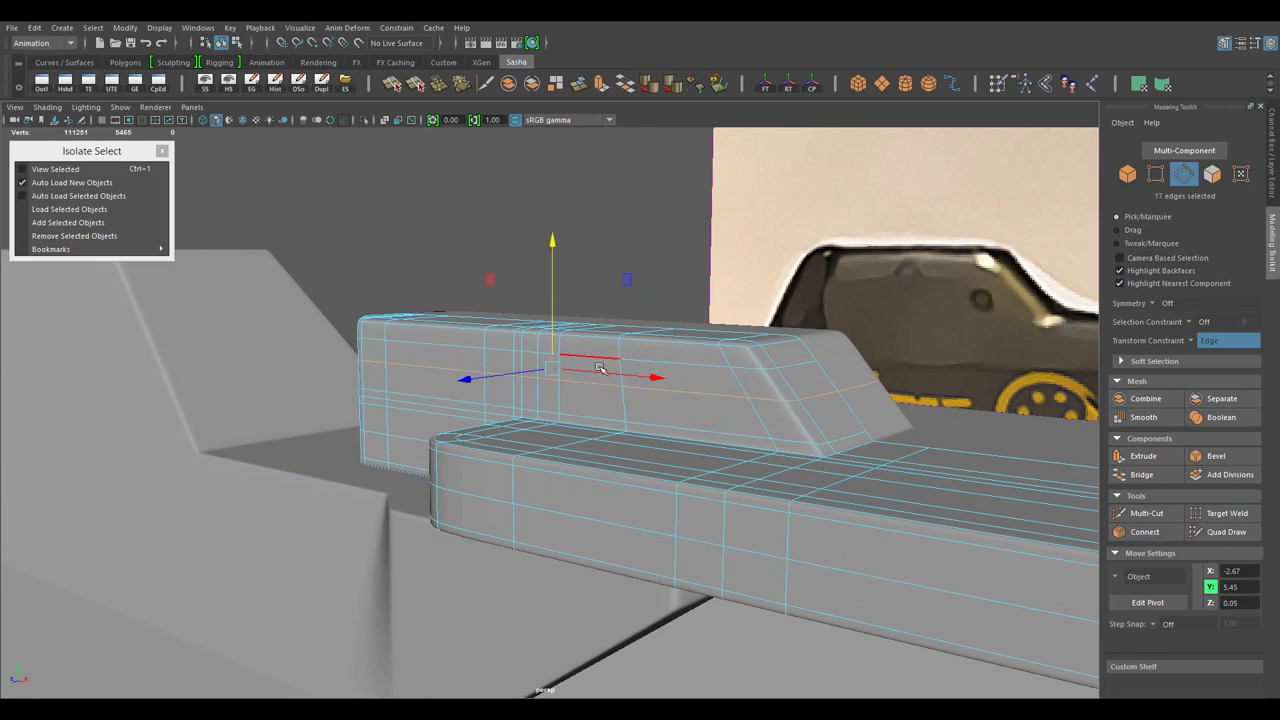
- Return to object mode and select the gun stock
key(F8)
drag(600, 368, 826, 521)
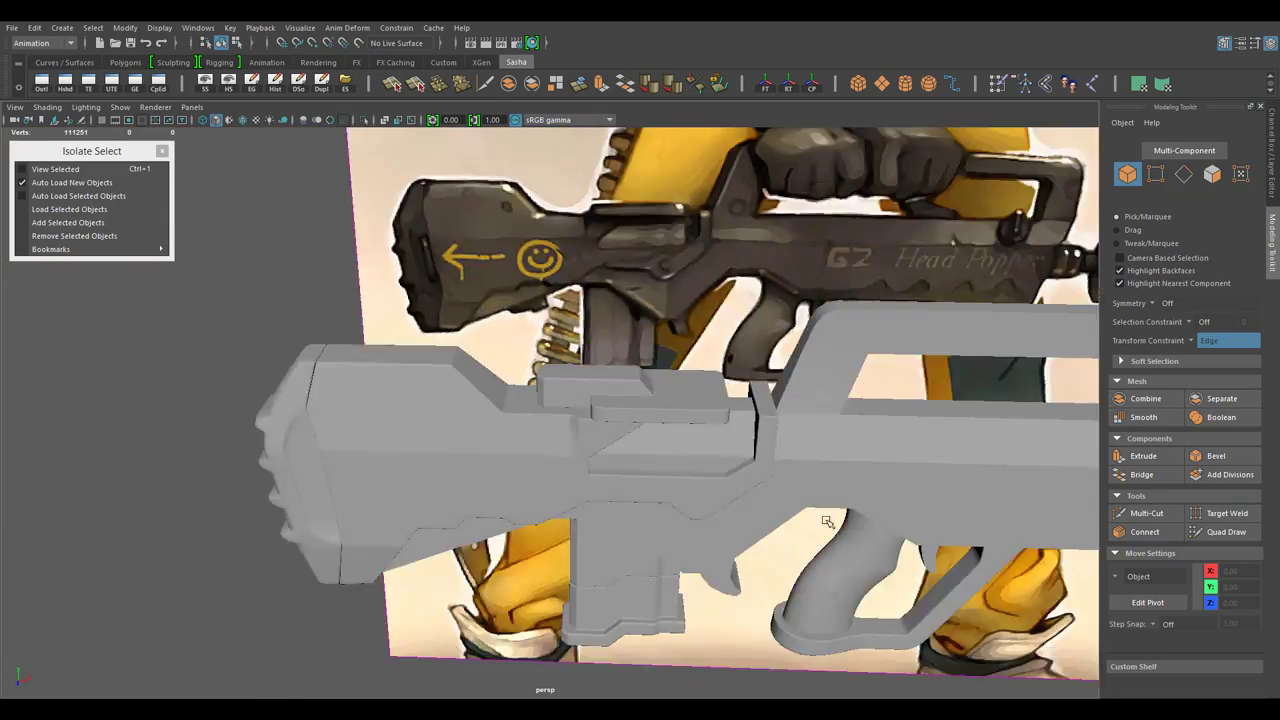
click(653, 482)
drag(826, 521, 836, 467)
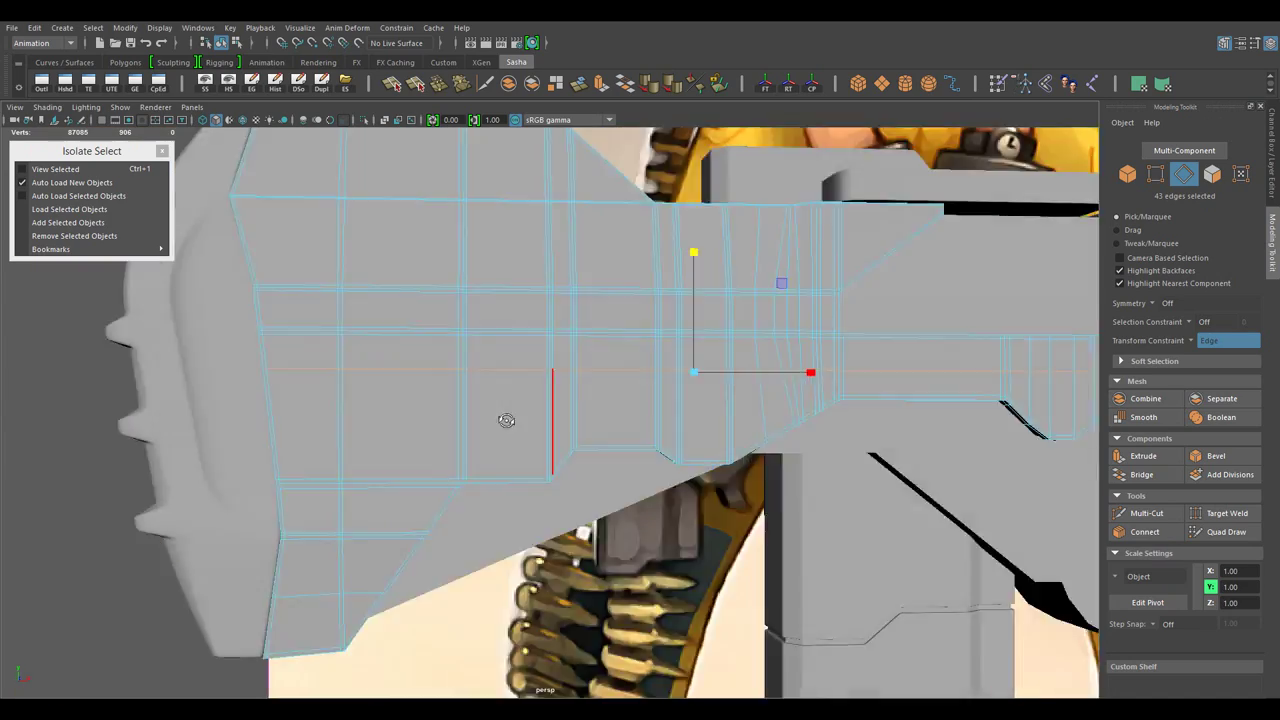
- Select the lengthwise strip of faces on the stock's side for the groove
key(w)
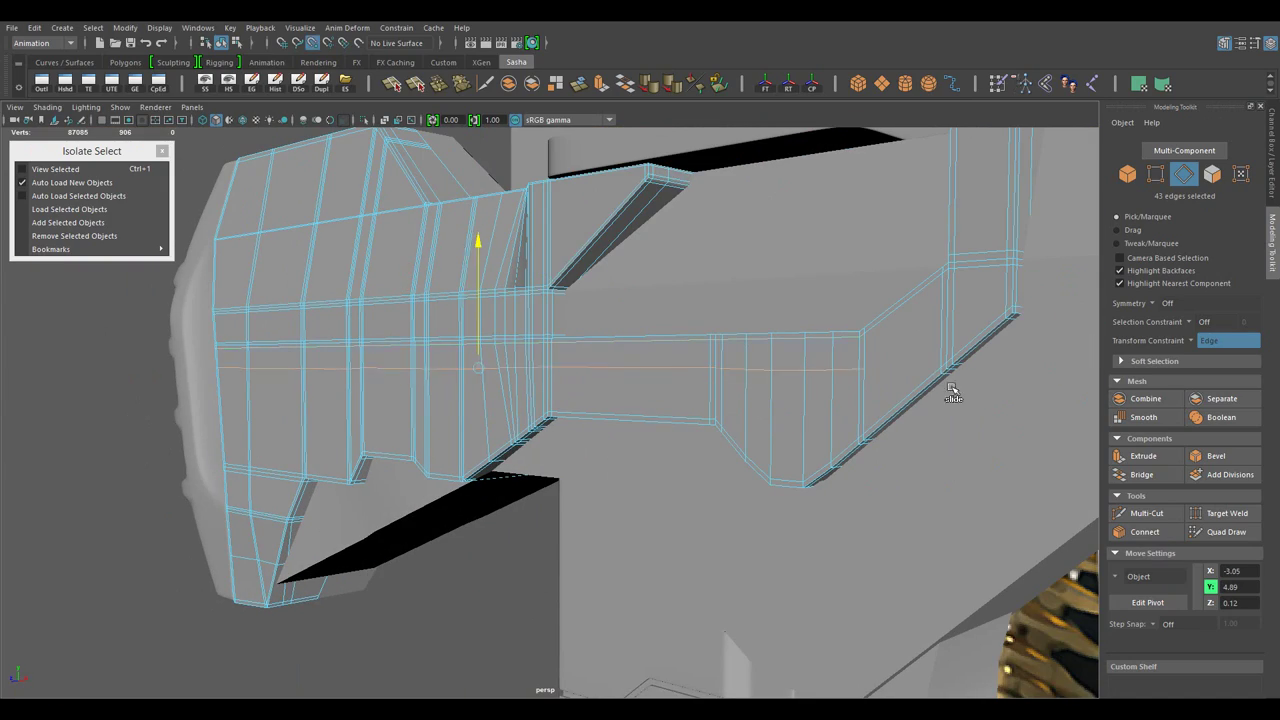
drag(952, 390, 575, 392)
drag(514, 434, 460, 434)
drag(514, 434, 570, 454)
scroll(up, 3)
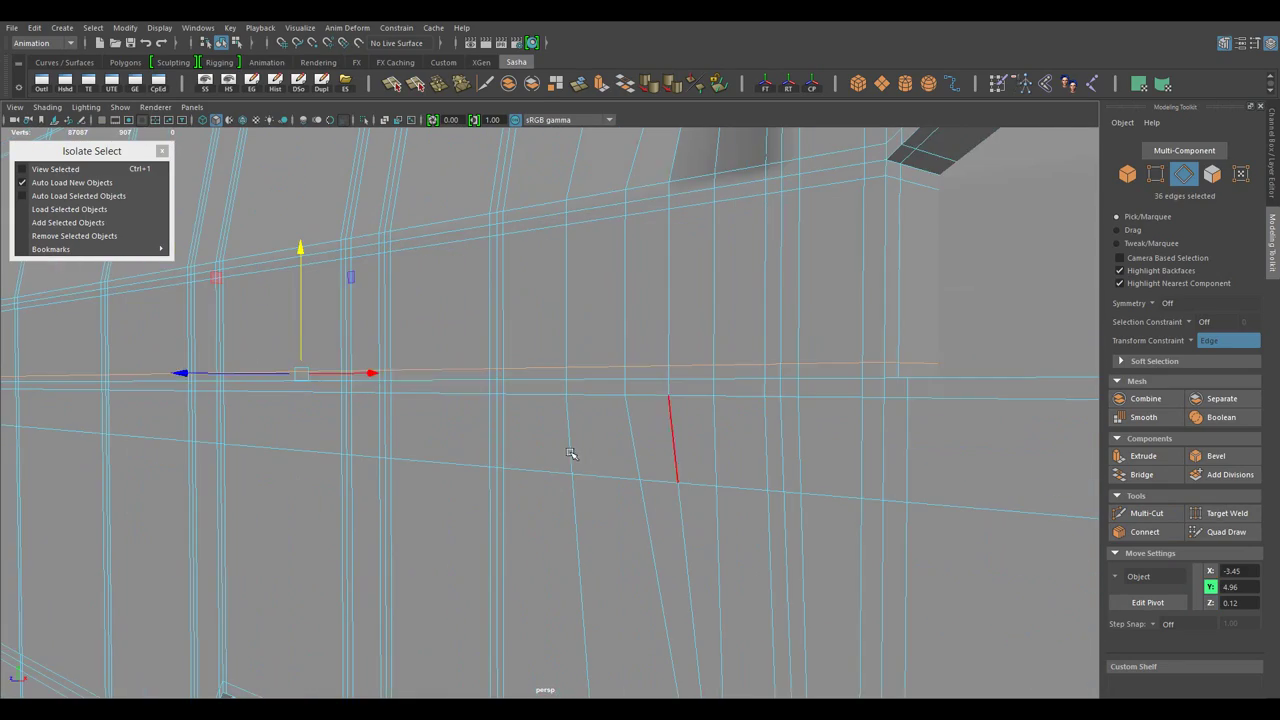
scroll(down, 3)
scroll(up, 3)
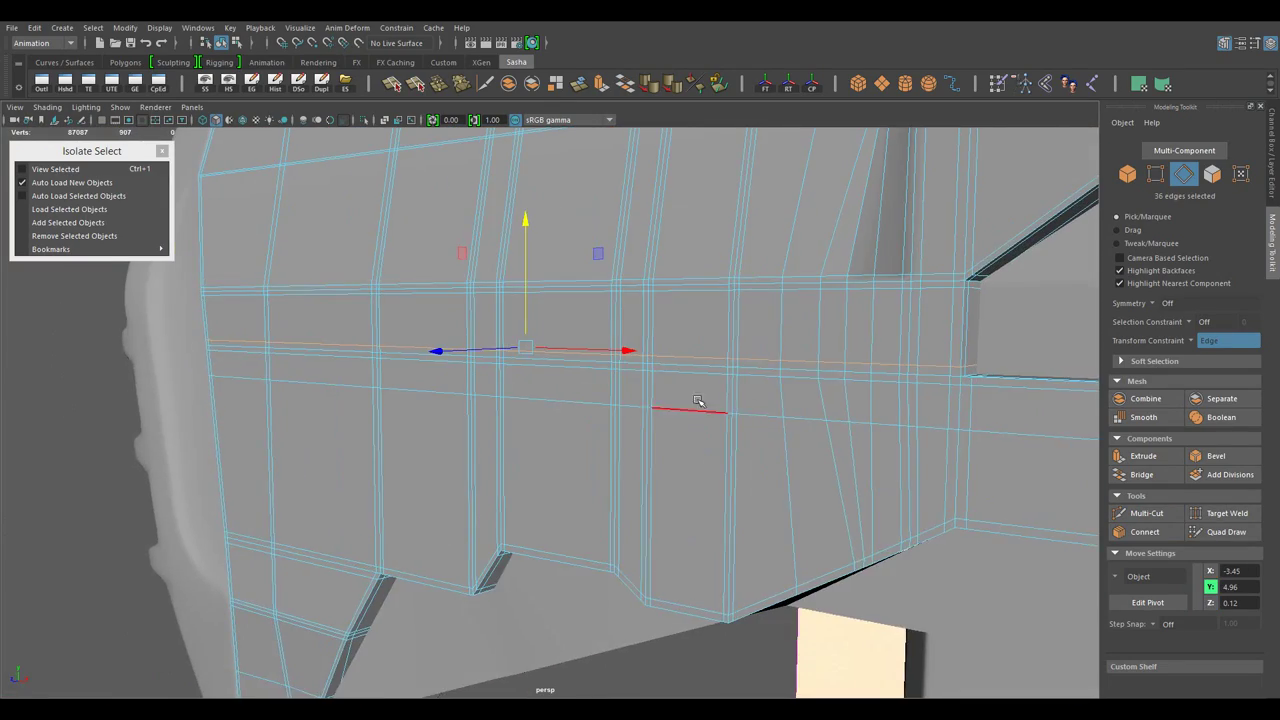
drag(700, 400, 673, 435)
click(673, 435)
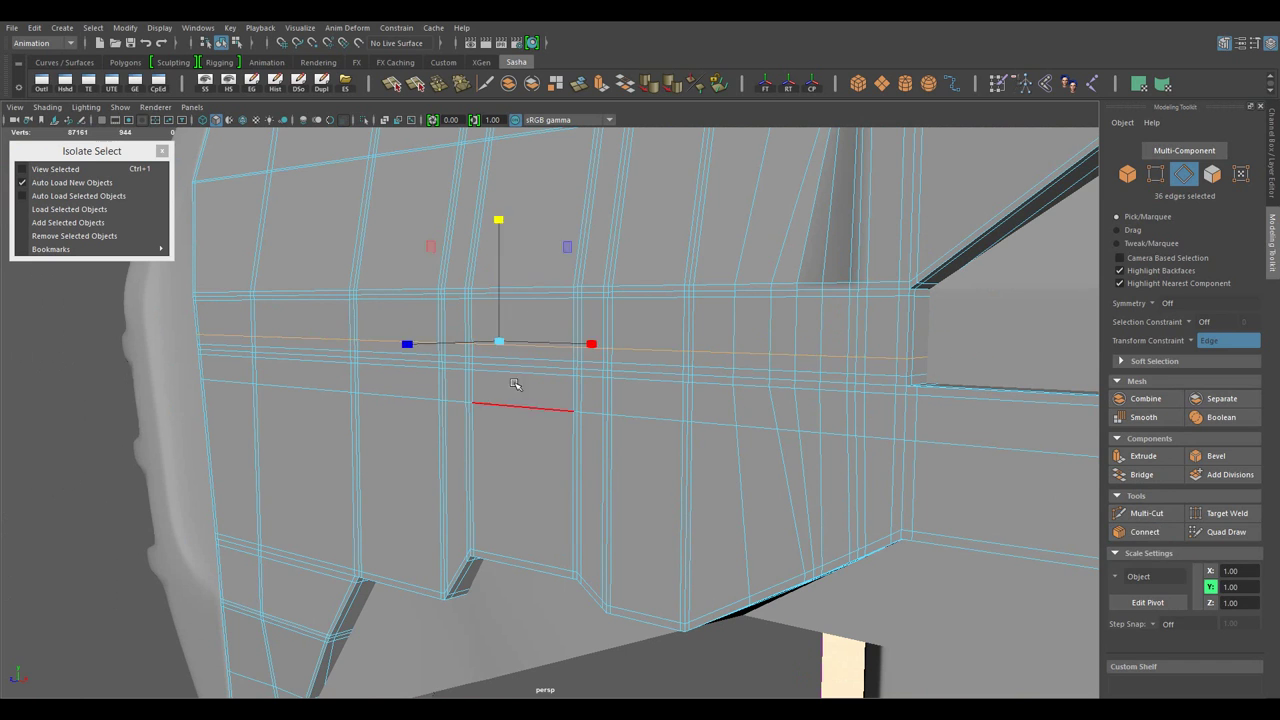
scroll(down, 3)
scroll(up, 3)
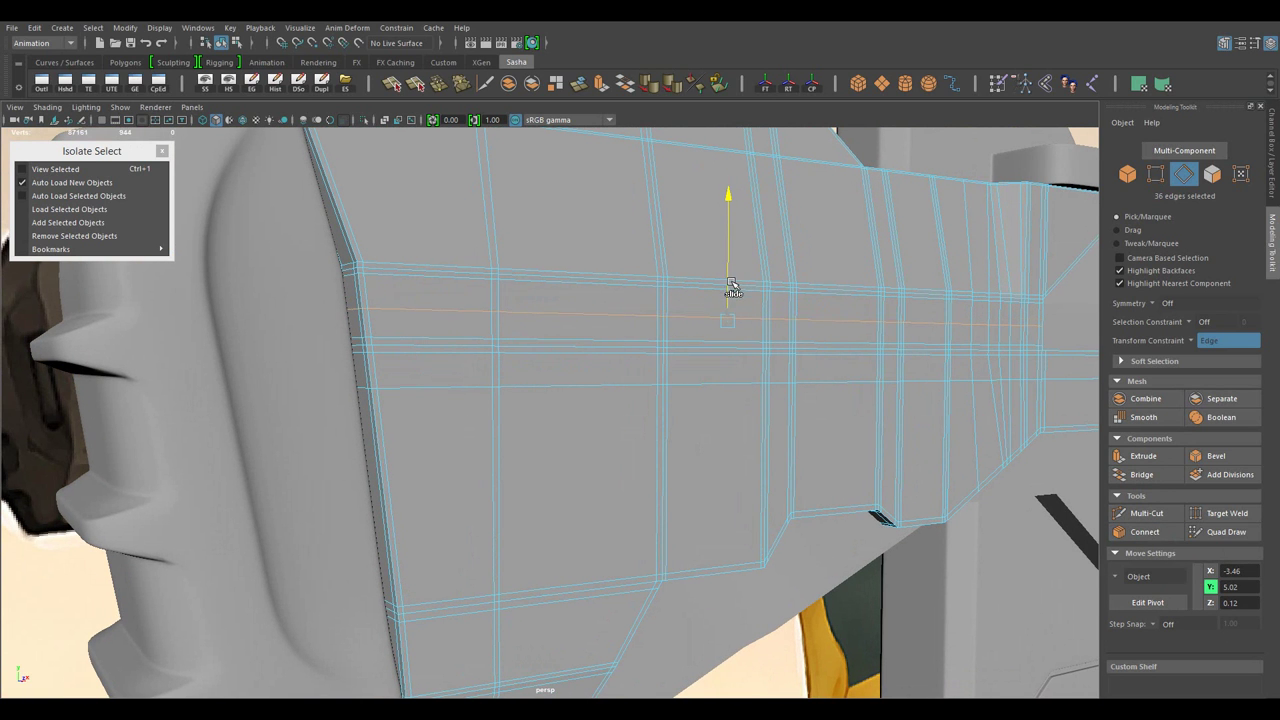
drag(549, 368, 518, 330)
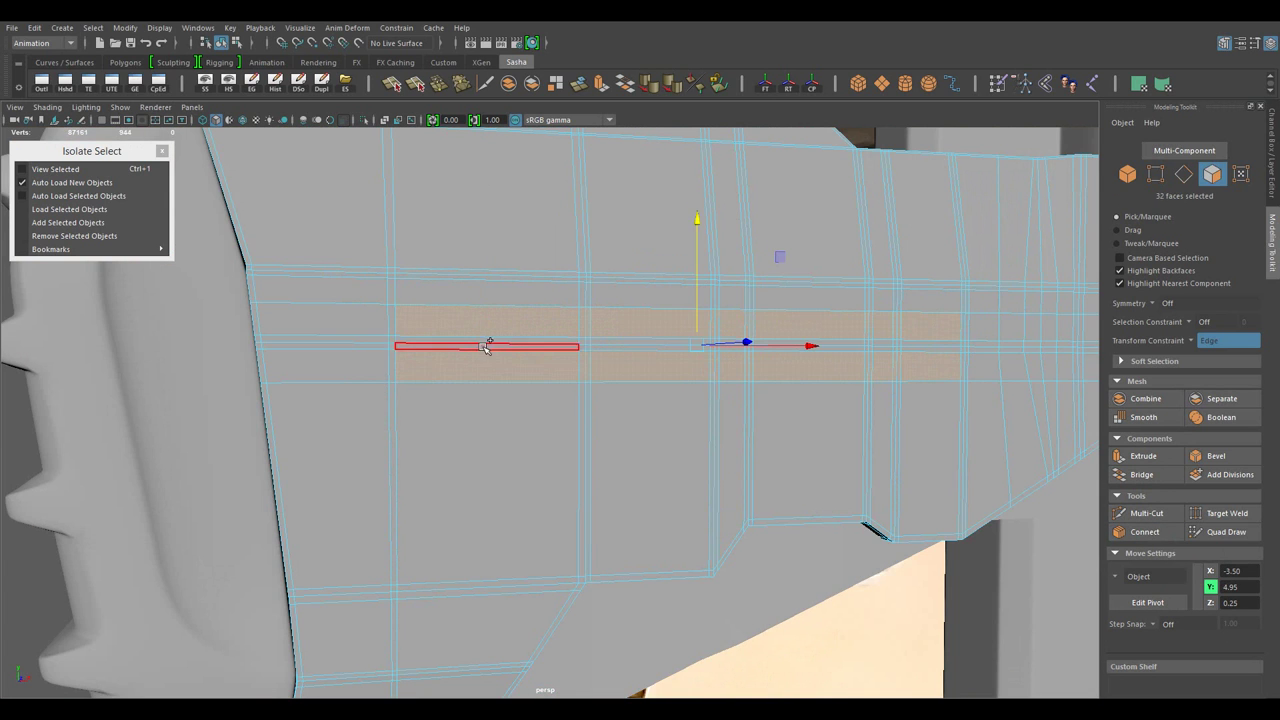
scroll(down, 3)
scroll(up, 3)
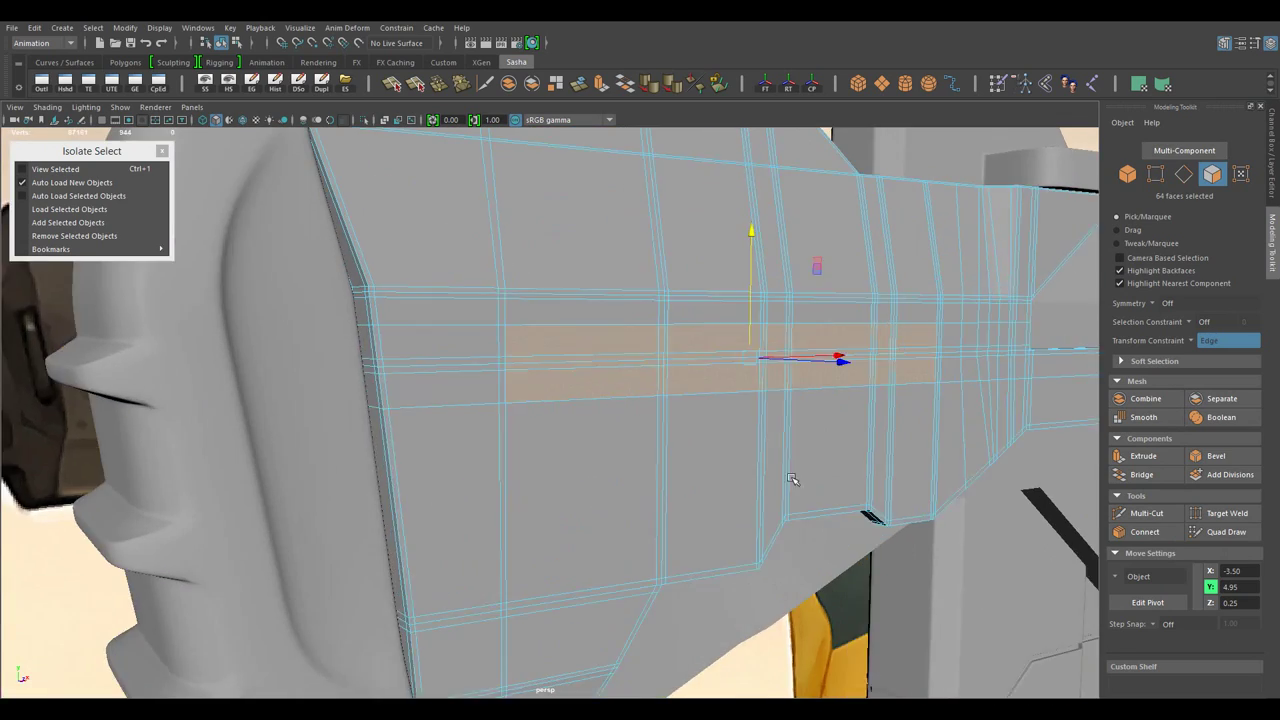
- Extrude the face strip with zero thickness
key(r)
drag(718, 300, 777, 366)
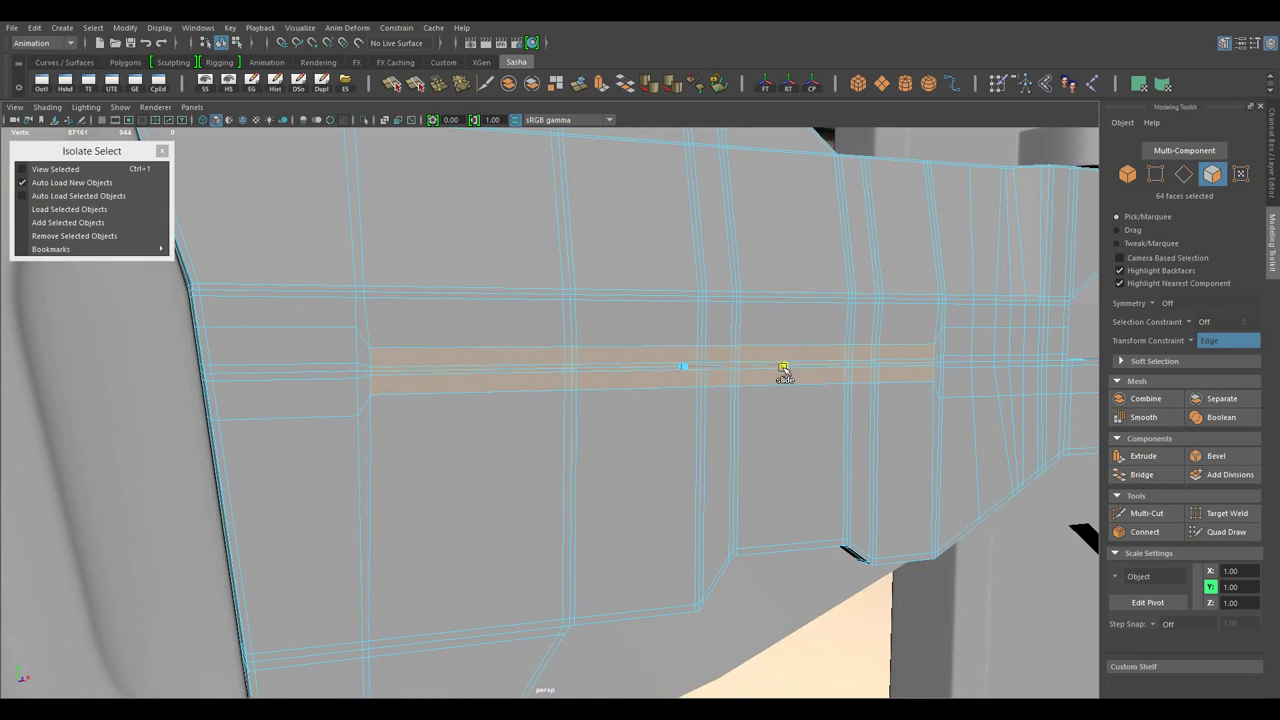
click(1201, 341)
drag(792, 366, 805, 392)
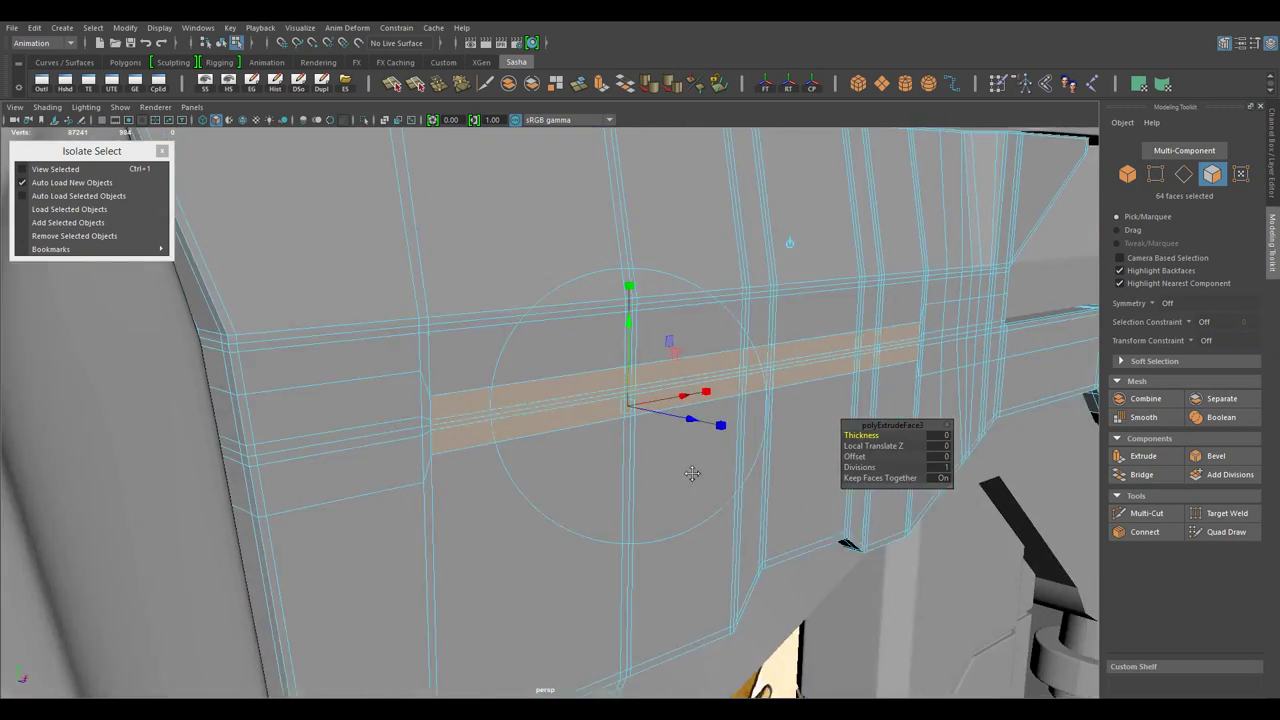
drag(805, 392, 673, 426)
drag(584, 420, 836, 470)
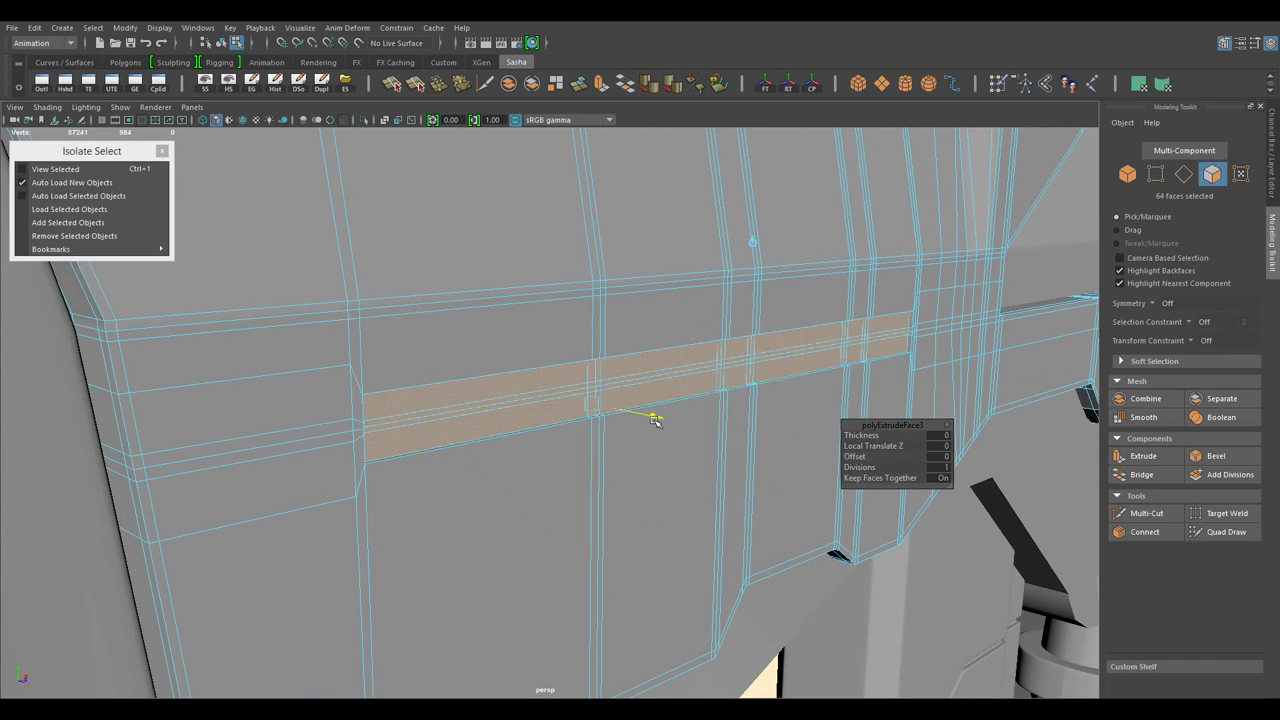
drag(583, 354, 648, 403)
- Scale the strip narrower in front view and move it inward by -0.0211
key(r)
key(space)
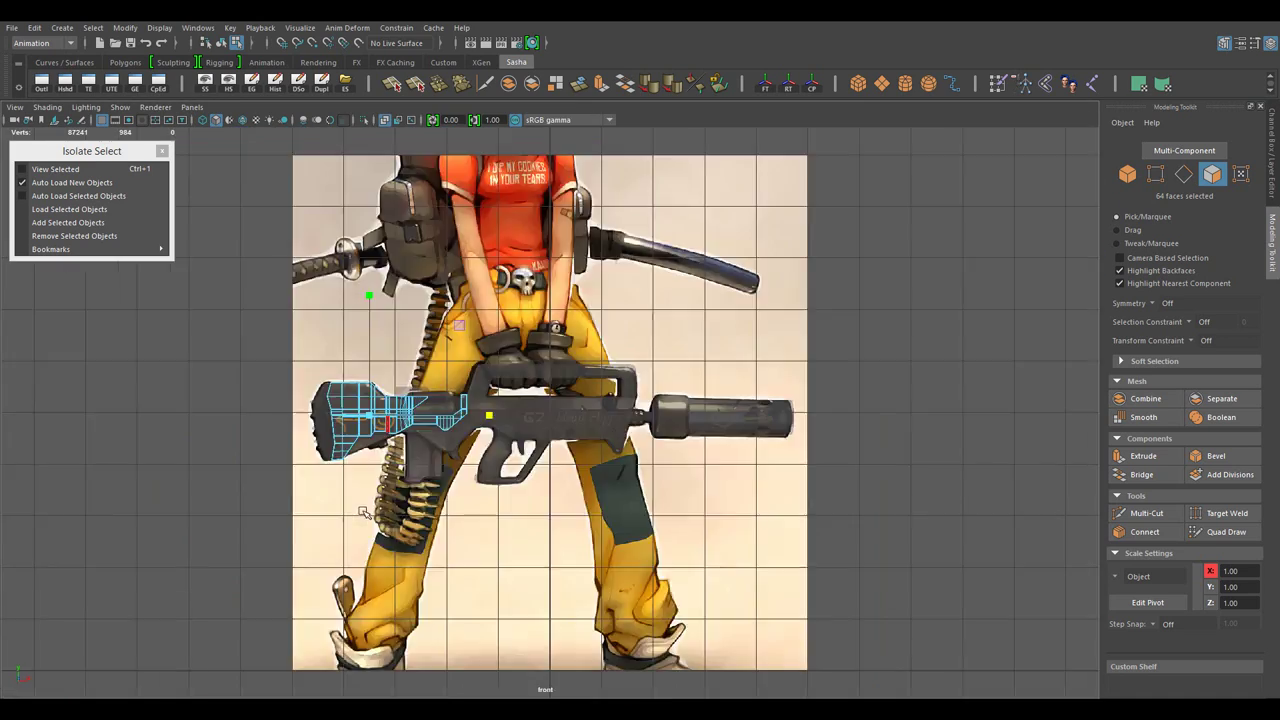
scroll(up, 3)
scroll(up, 3)
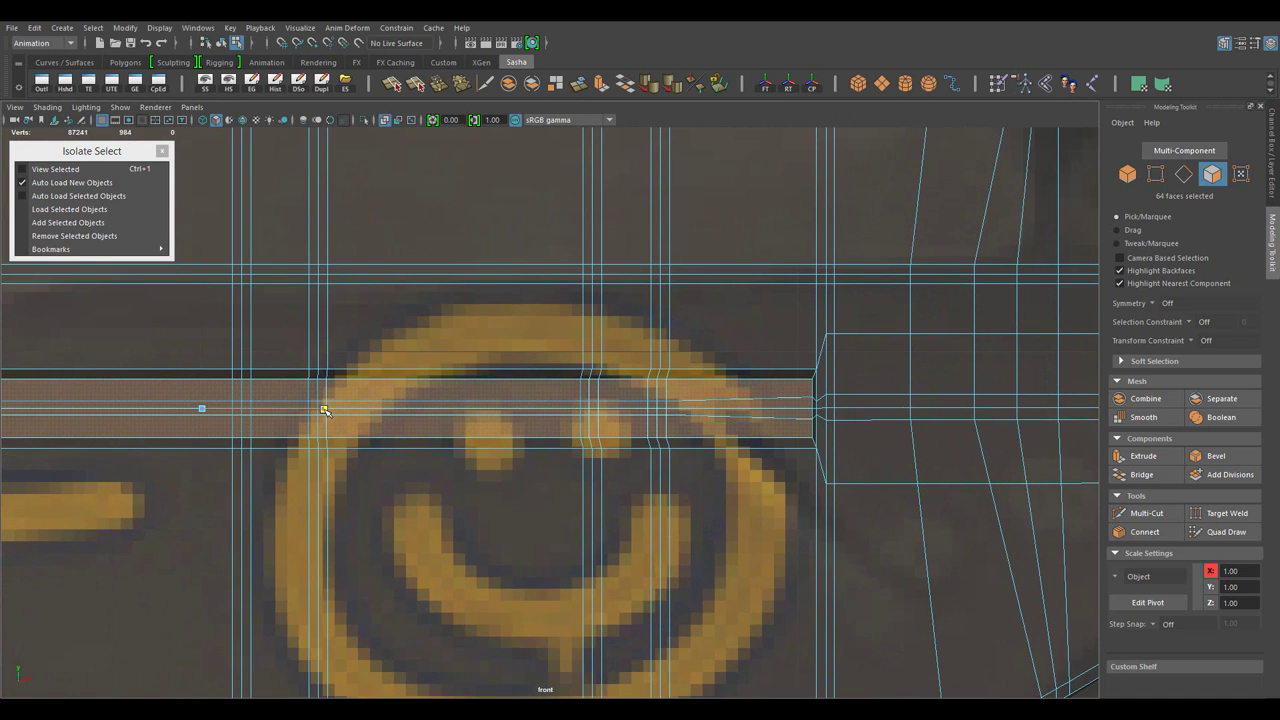
key(space)
drag(486, 329, 471, 363)
key(f)
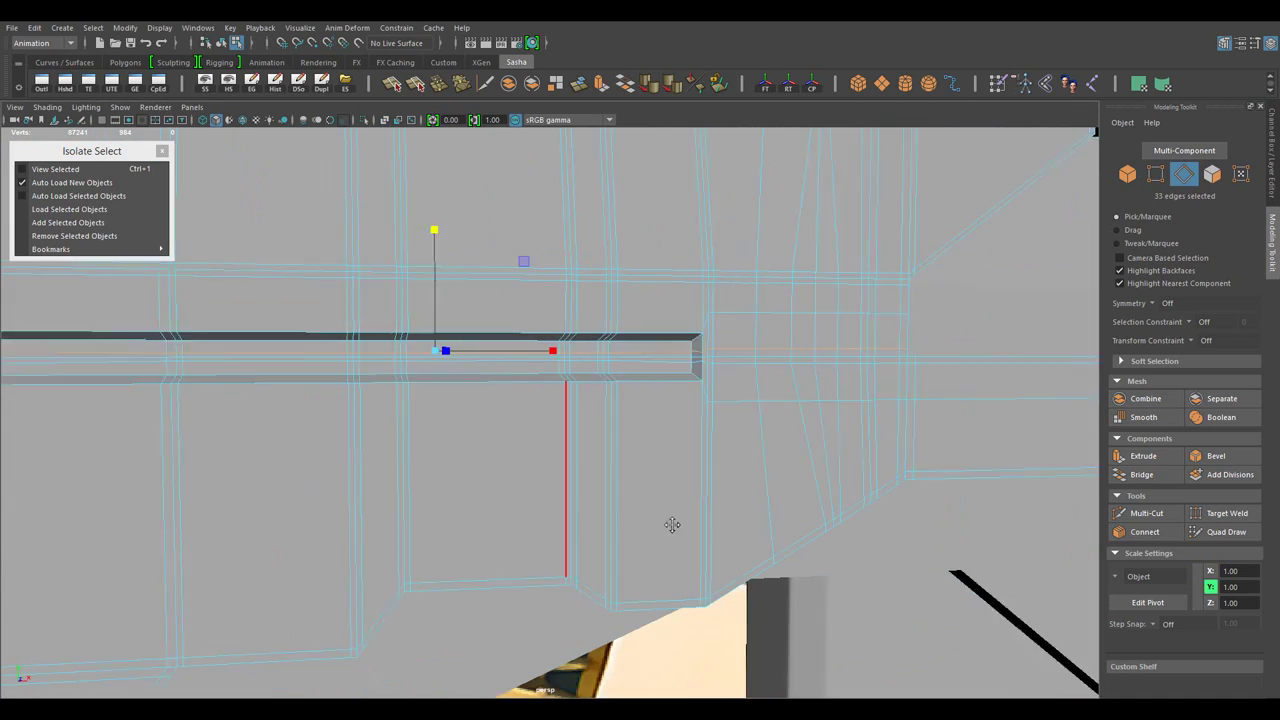
key(w)
drag(552, 187, 668, 309)
- Inspect the groove and reselect the rifle mesh in edge mode
drag(951, 373, 242, 330)
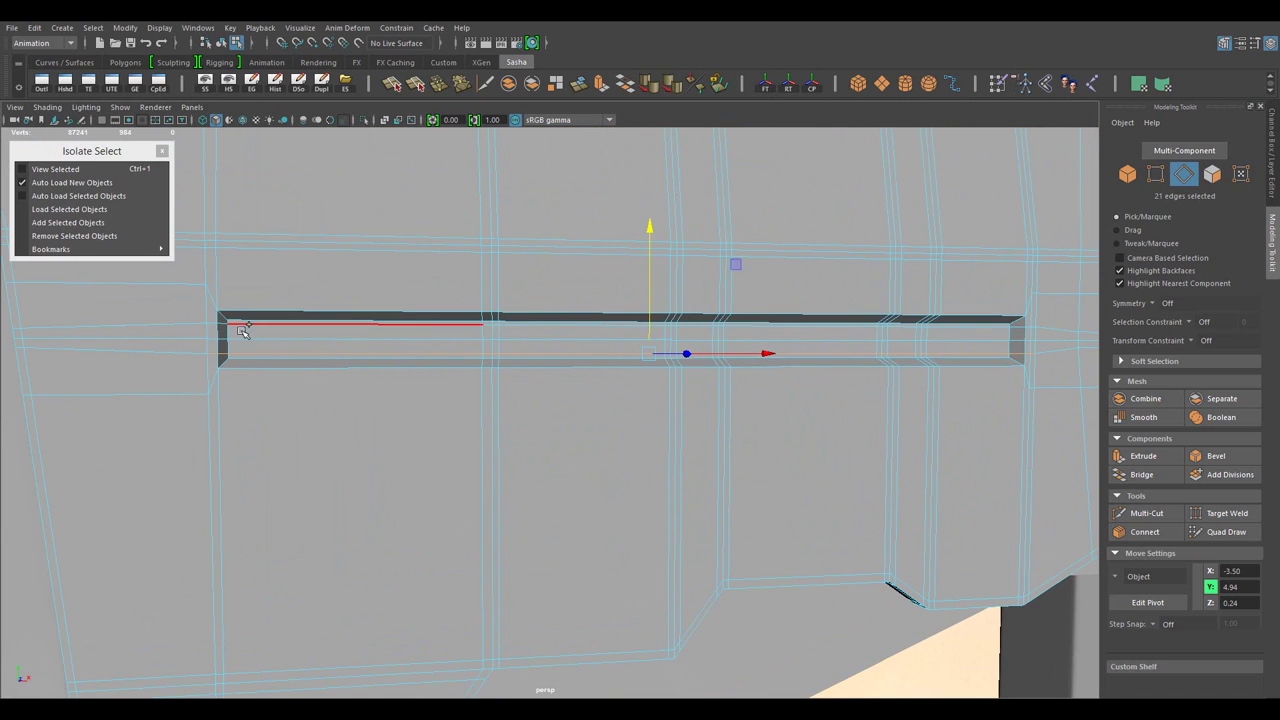
drag(666, 339, 889, 377)
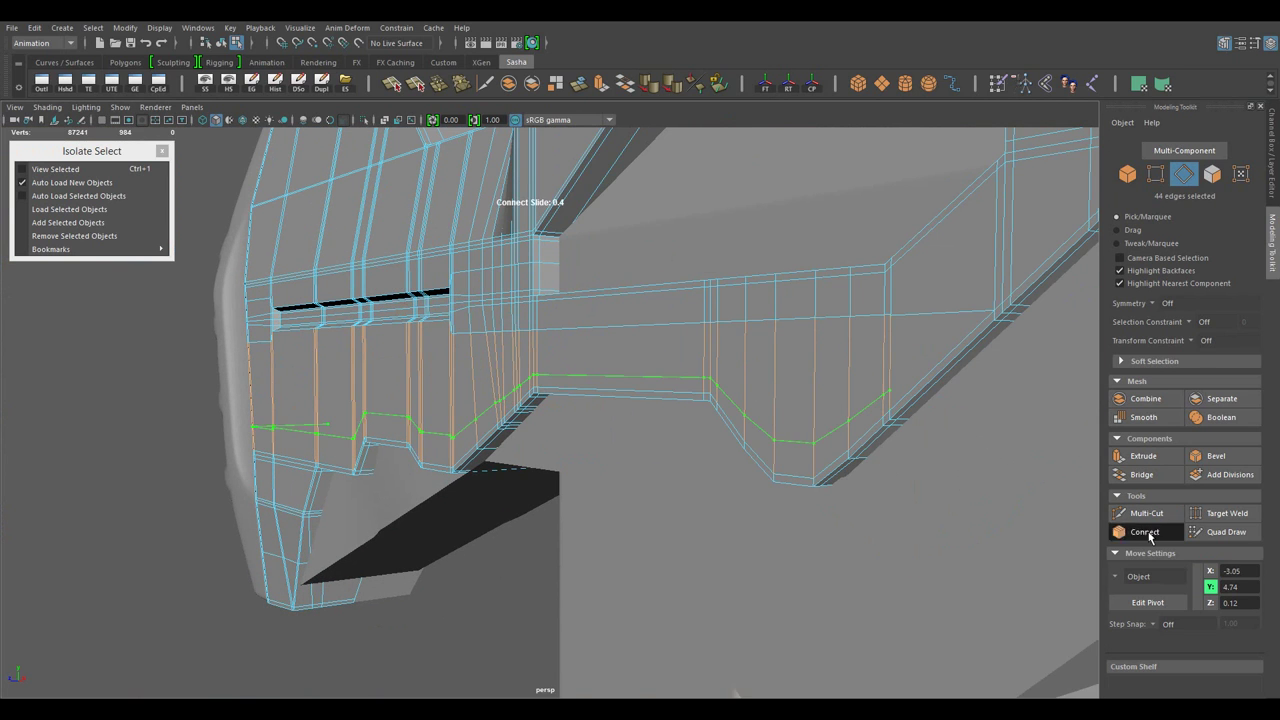
key(w)
drag(489, 370, 745, 265)
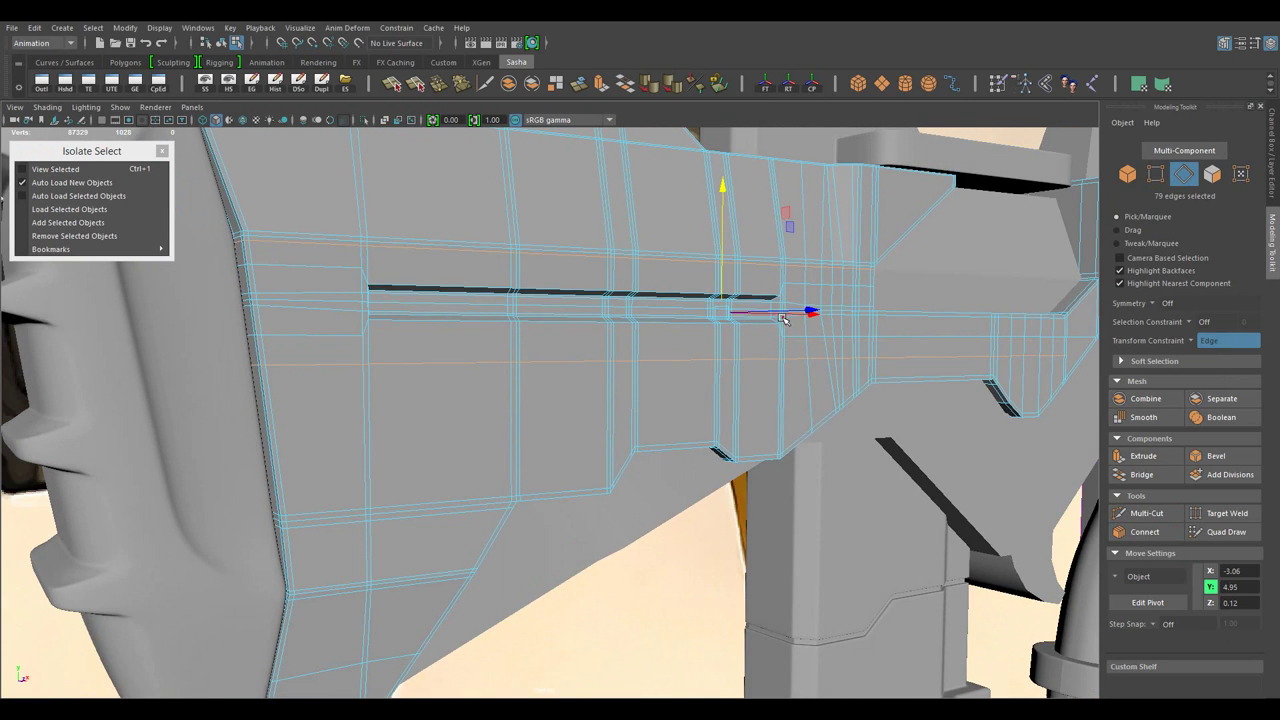
drag(735, 318, 709, 297)
key(F8)
click(557, 399)
scroll(up, 3)
key(F8)
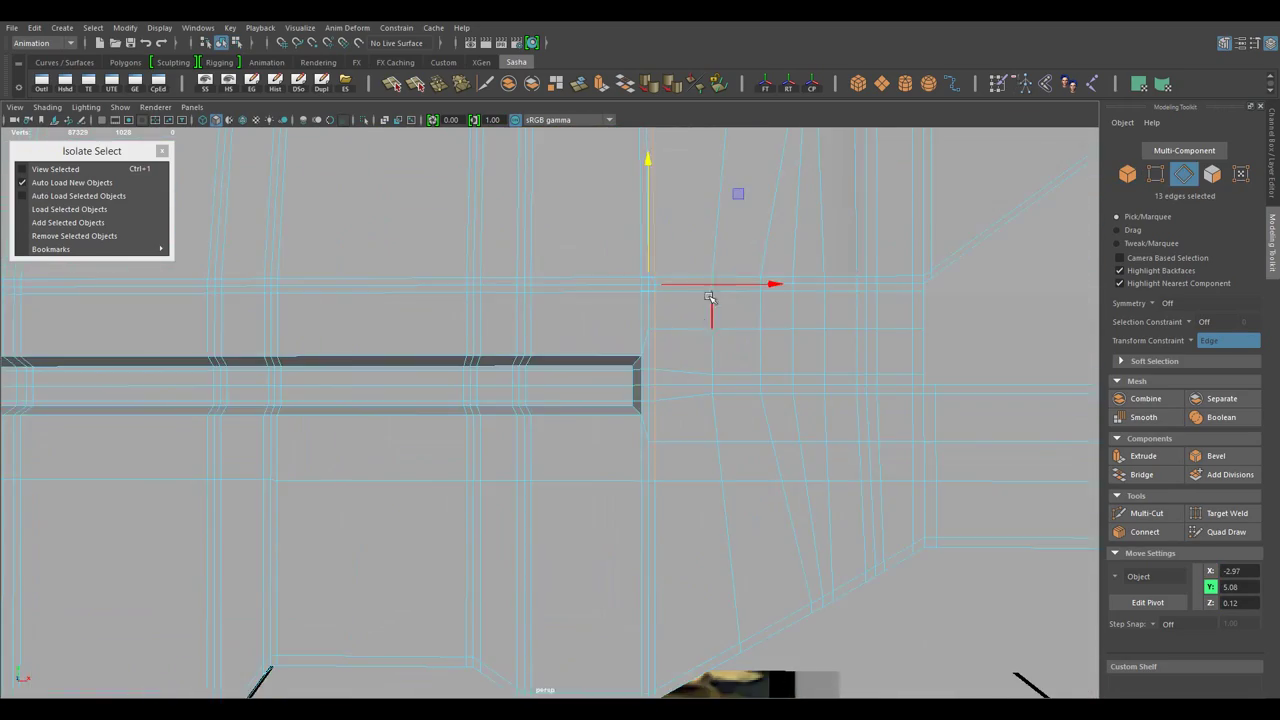
- Connect the groove's edge loop with Segments 2 and Slide 0.72
drag(806, 297, 640, 294)
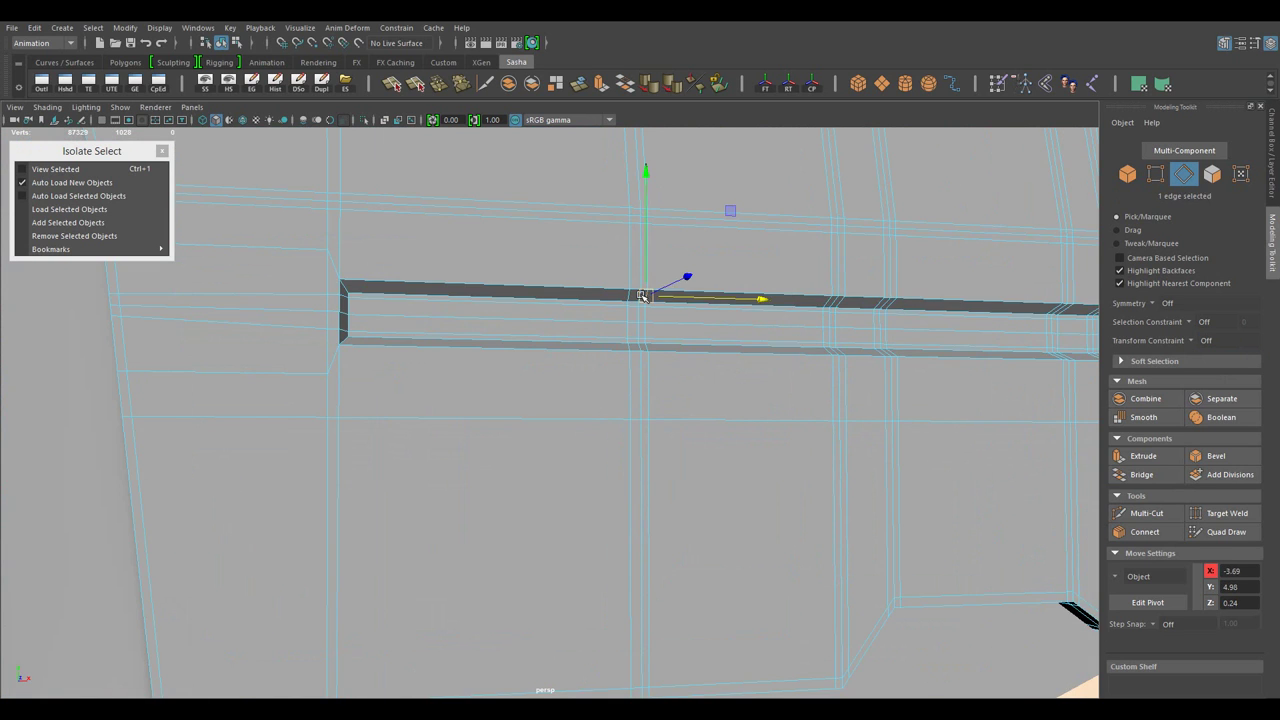
double_click(640, 294)
key(Return)
drag(1000, 480, 886, 520)
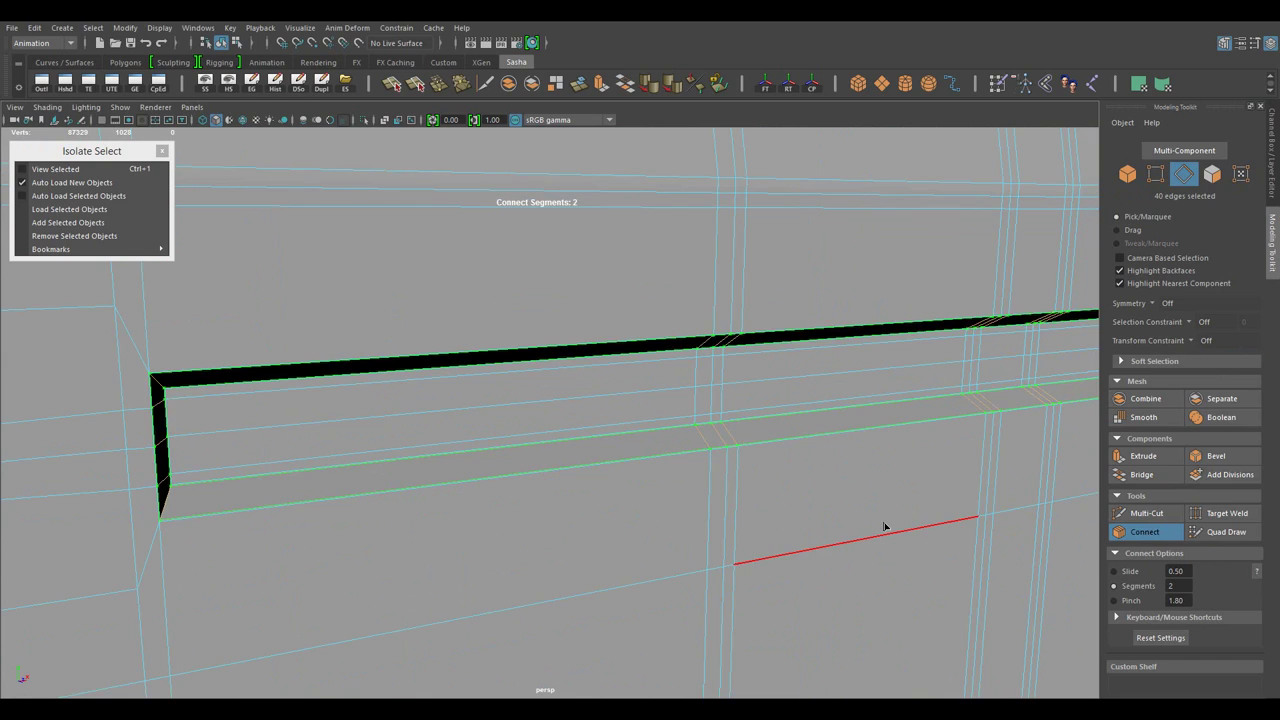
key(w)
- Insert another support loop through the groove's edge strip
drag(780, 531, 600, 491)
drag(560, 498, 333, 318)
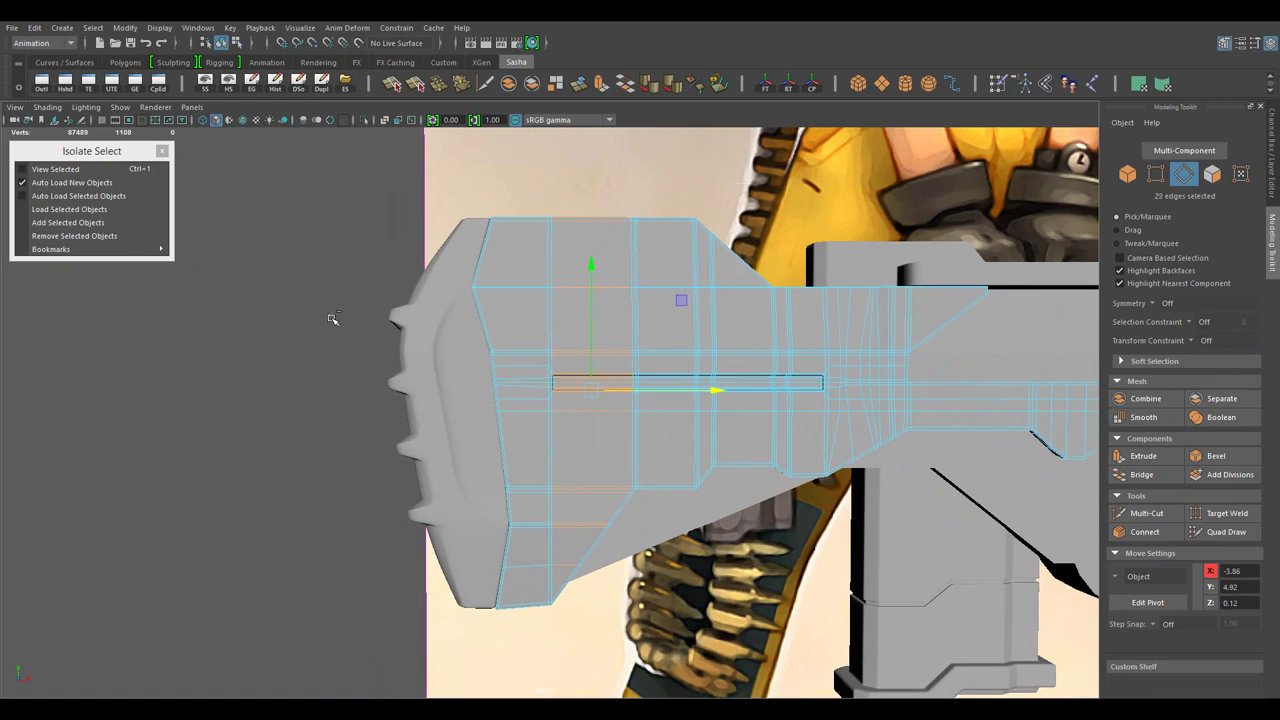
drag(640, 420, 774, 526)
drag(774, 526, 927, 604)
key(g)
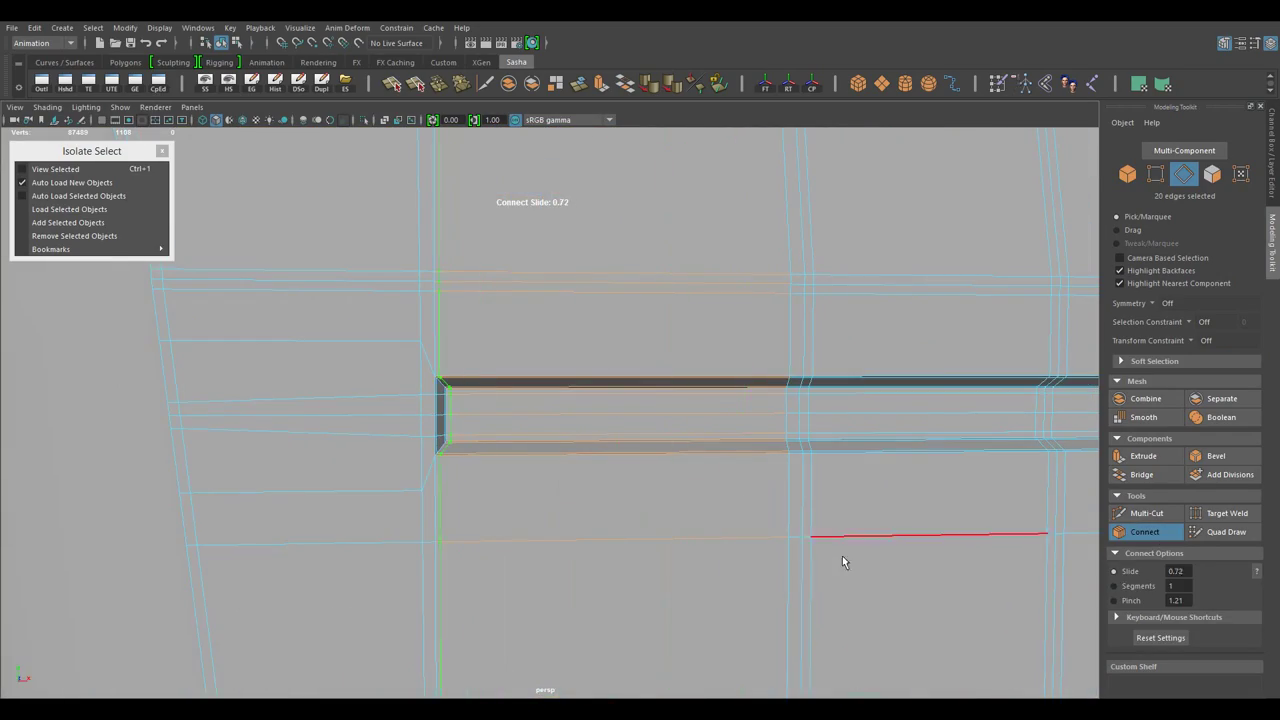
key(w)
- Box-select the edges at the groove's end
drag(842, 562, 640, 403)
drag(640, 403, 820, 357)
drag(820, 357, 700, 400)
drag(565, 328, 610, 313)
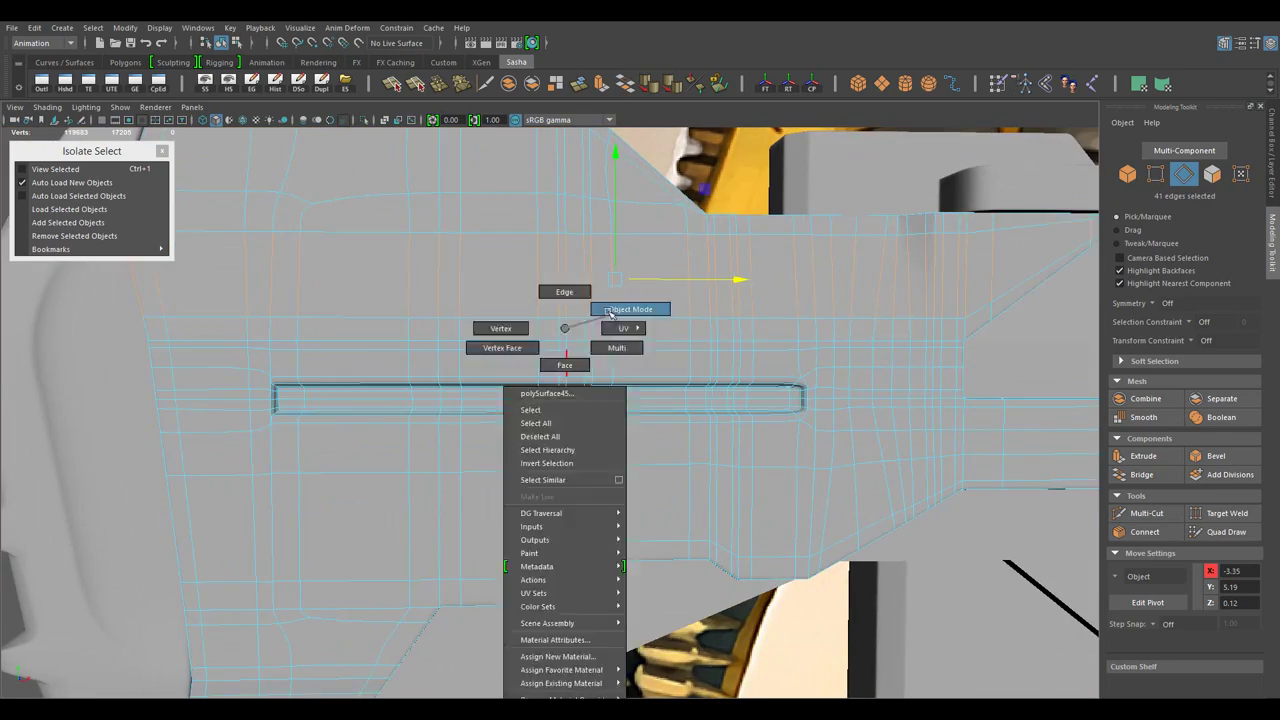
drag(610, 313, 766, 603)
drag(766, 603, 489, 451)
drag(489, 451, 570, 328)
drag(570, 328, 573, 302)
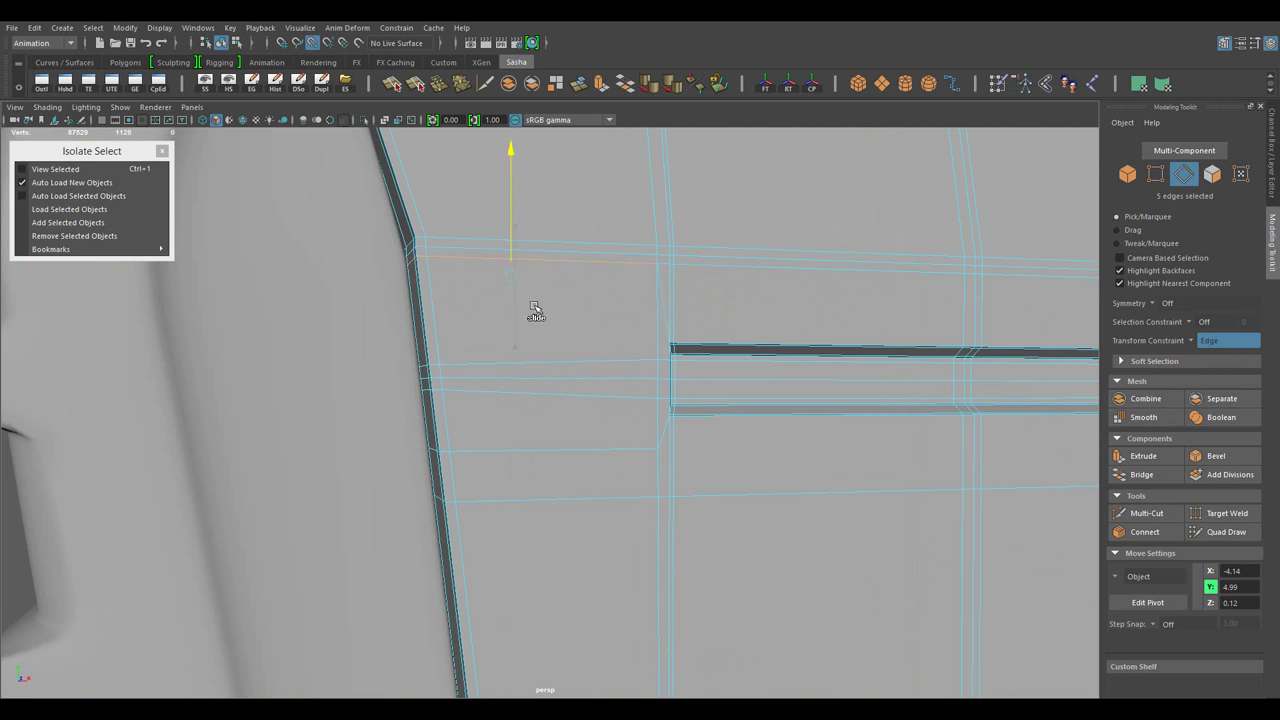
drag(683, 348, 709, 414)
drag(783, 440, 683, 378)
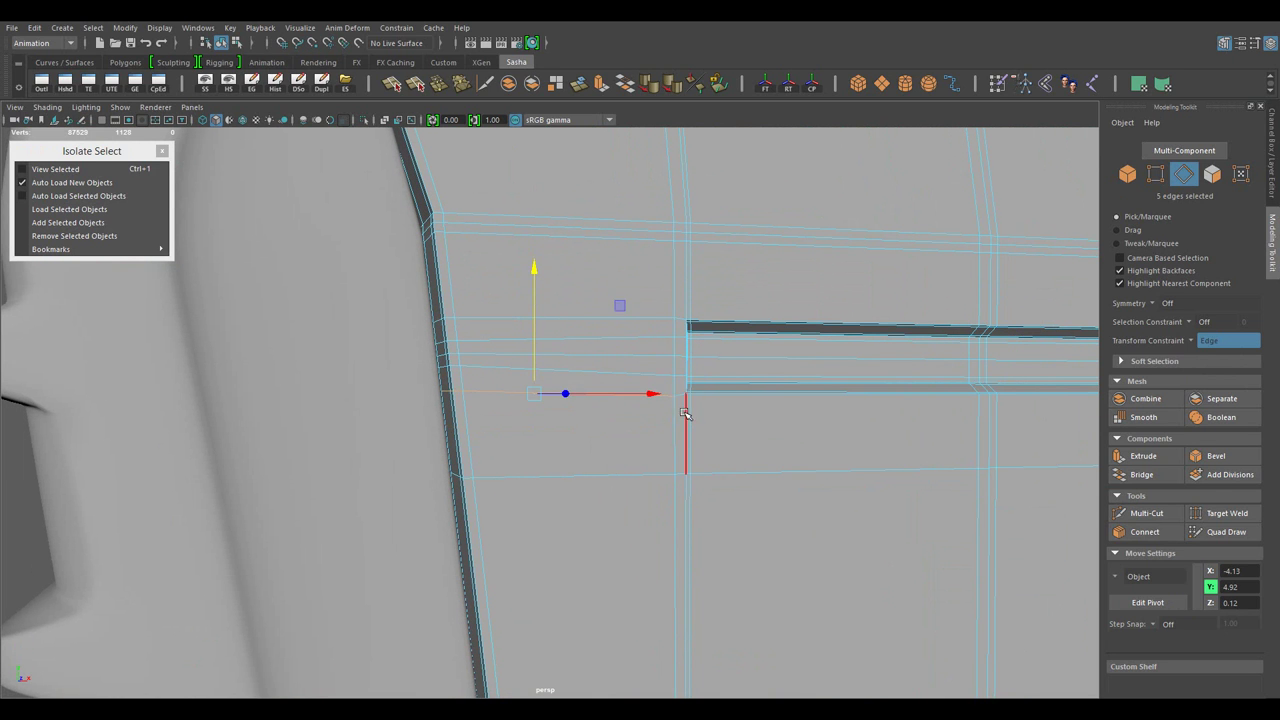
- Extend the groove-end edge selection along the body
key(F8)
drag(775, 276, 723, 451)
key(F10)
drag(914, 326, 760, 451)
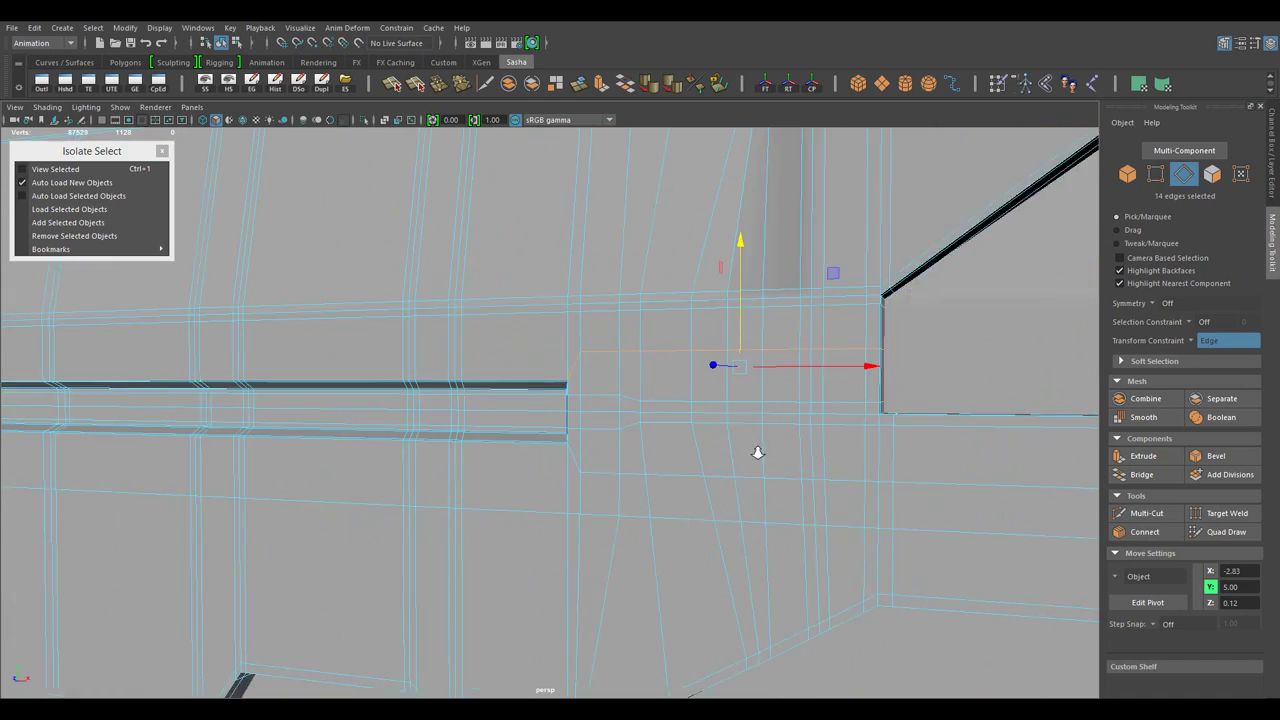
drag(641, 466, 667, 393)
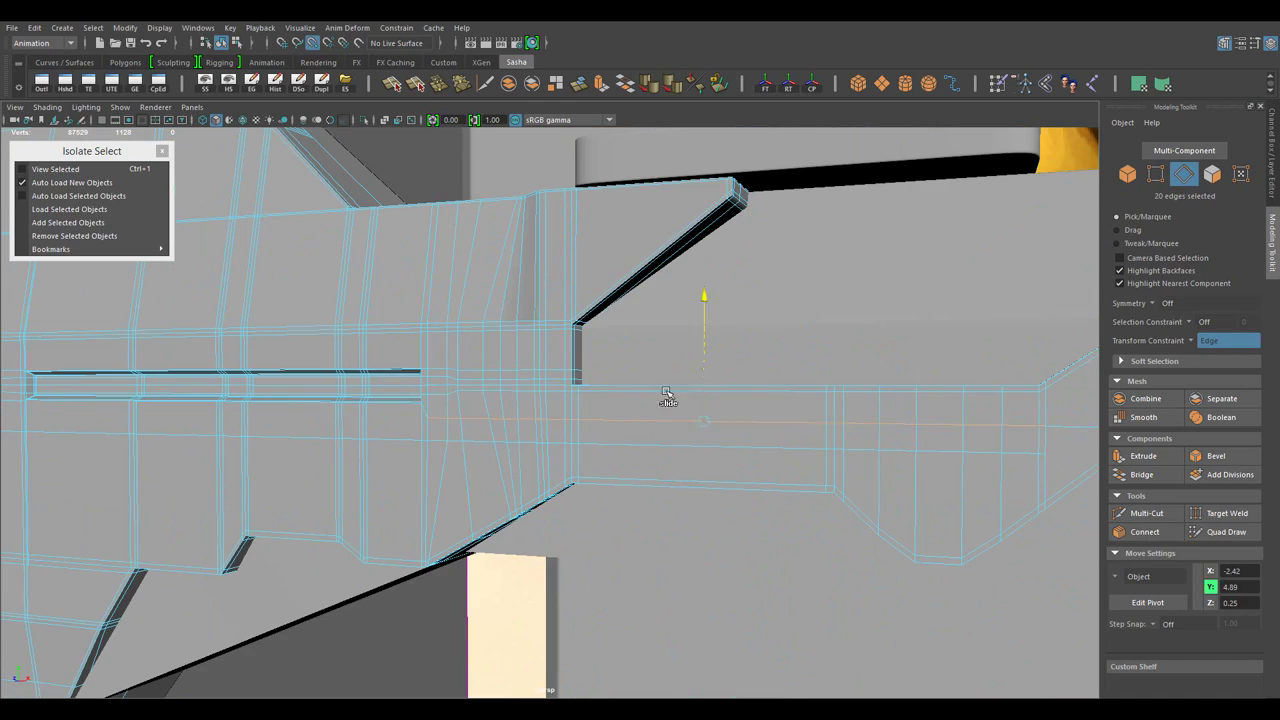
drag(706, 336, 723, 337)
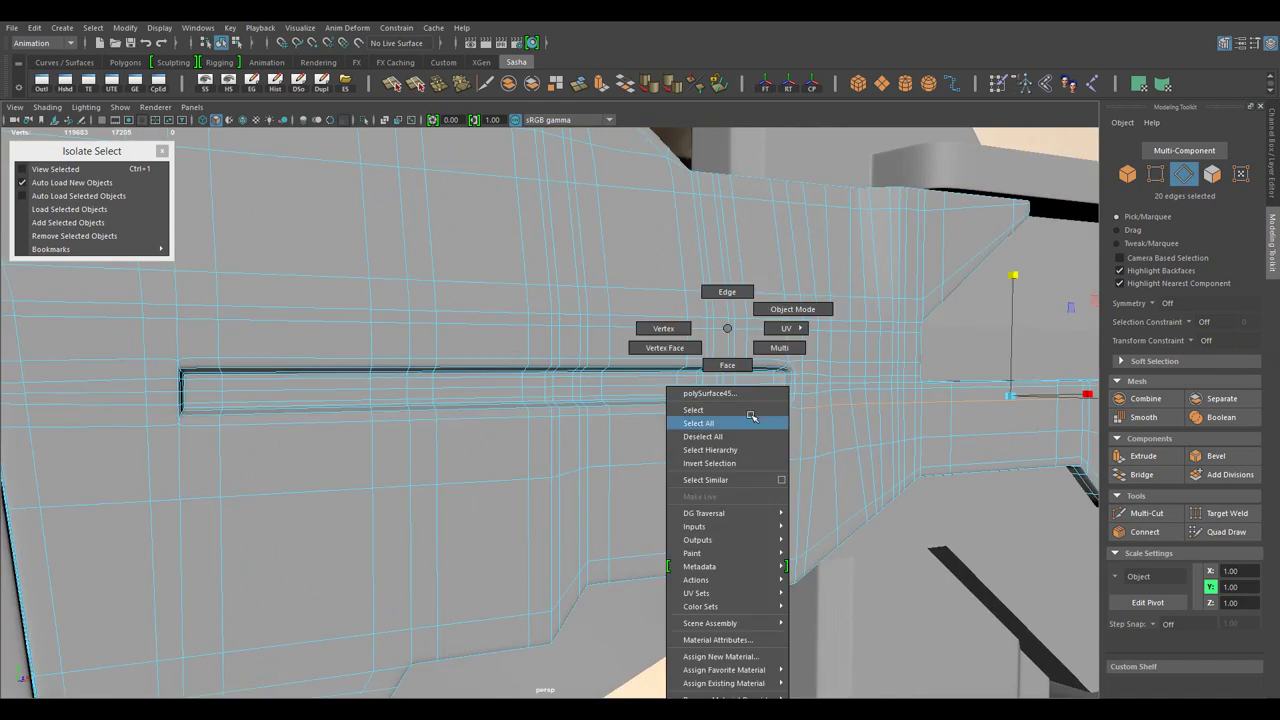
- Reselect the rifle mesh and pick the full edge loop framing the groove
drag(723, 337, 790, 330)
scroll(down, 3)
scroll(up, 3)
scroll(up, 3)
click(594, 441)
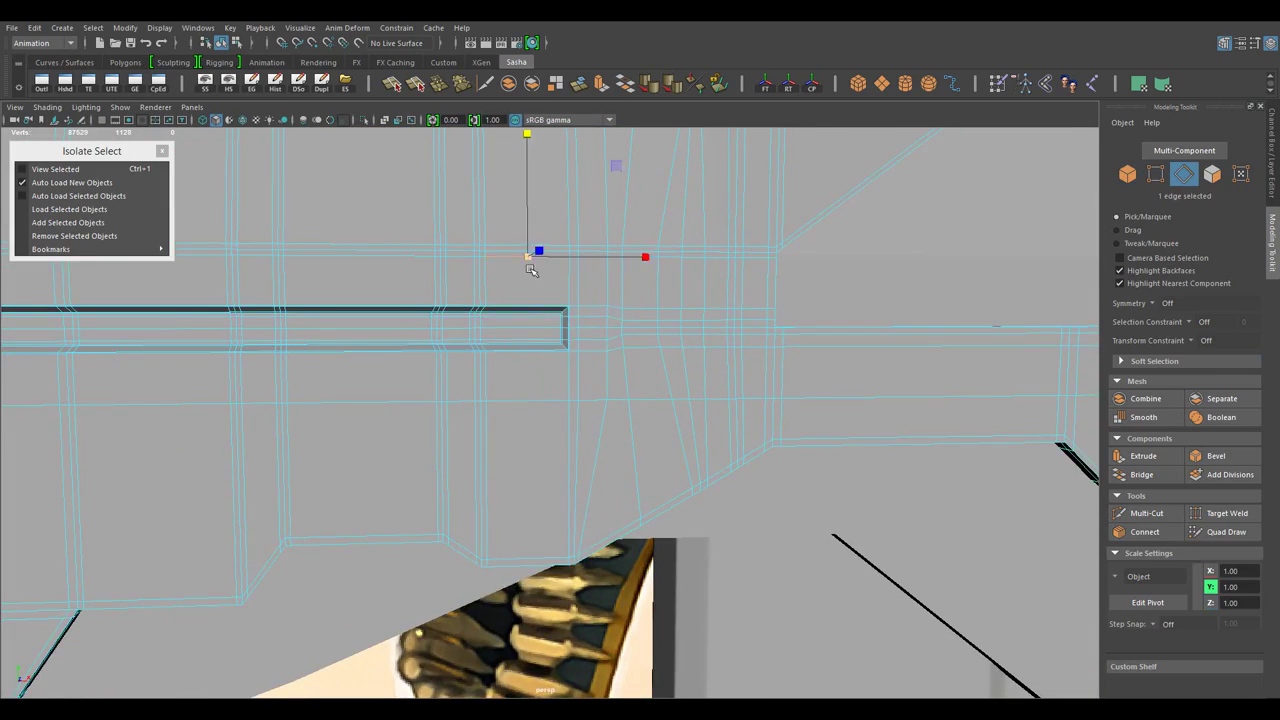
double_click(531, 268)
drag(531, 268, 631, 474)
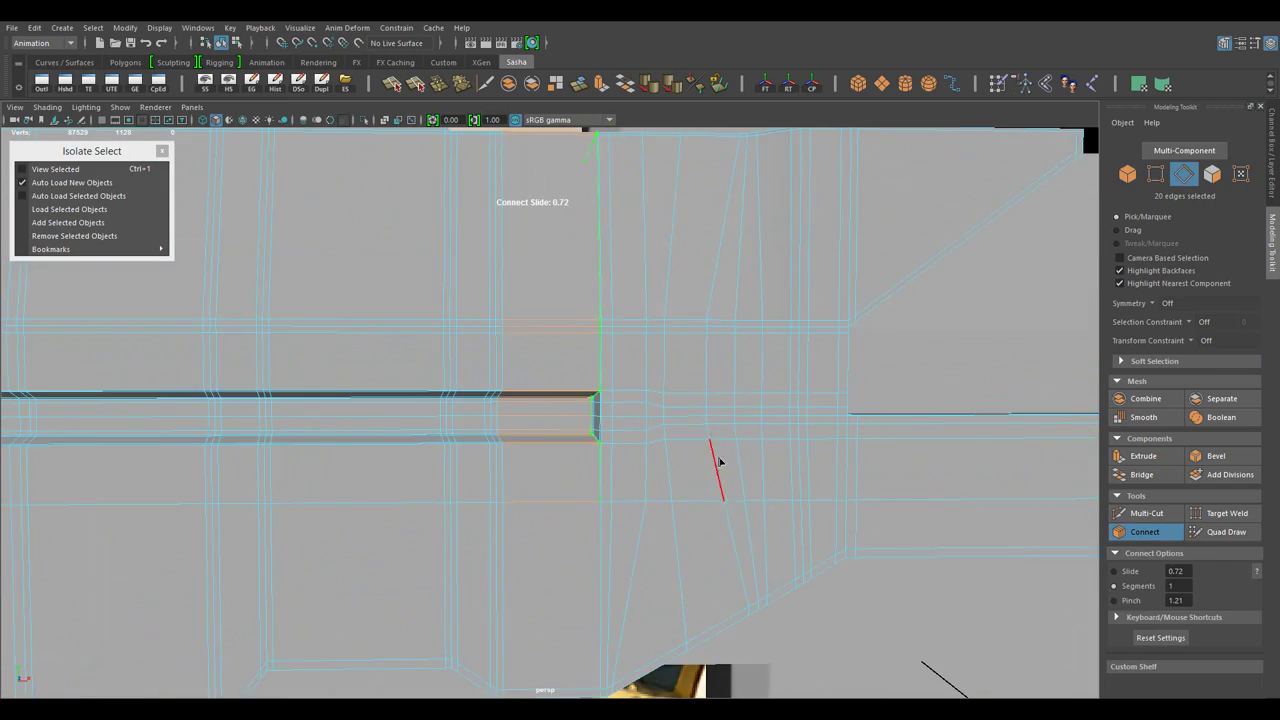
key(F8)
- Select the rifle mesh and frame the view on the long groove's end
scroll(down, 3)
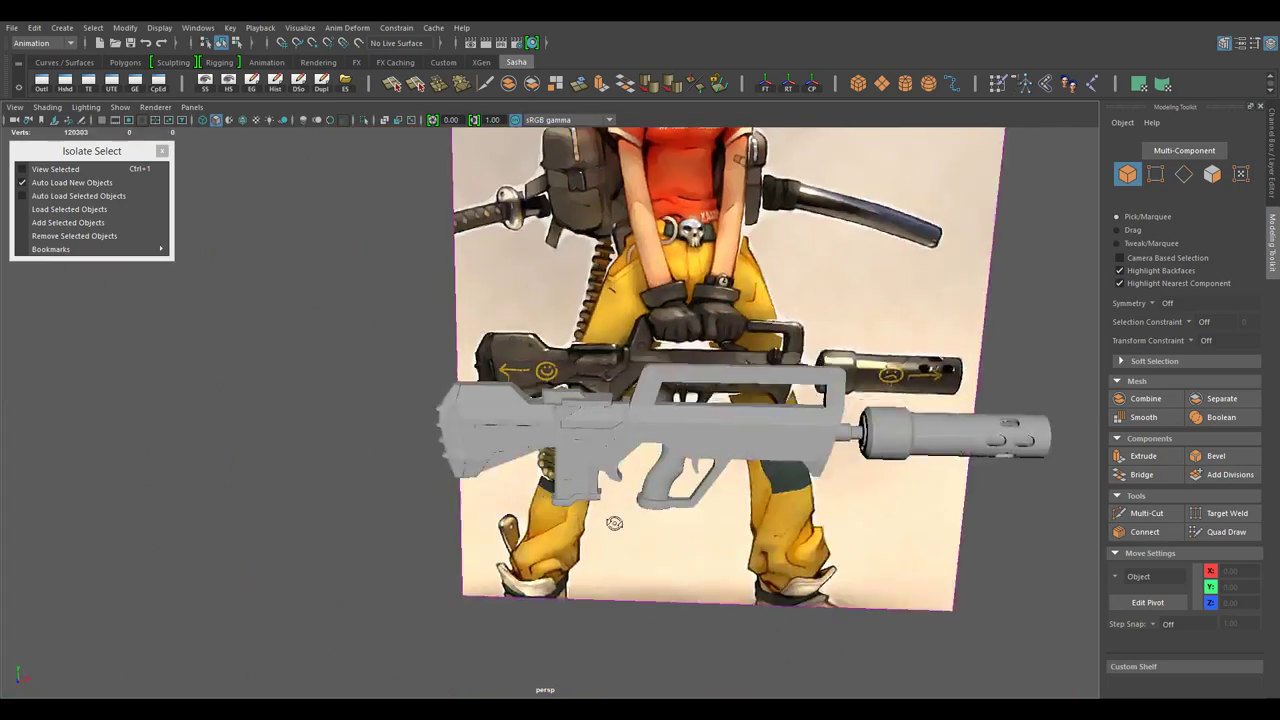
drag(600, 337, 786, 491)
scroll(down, 3)
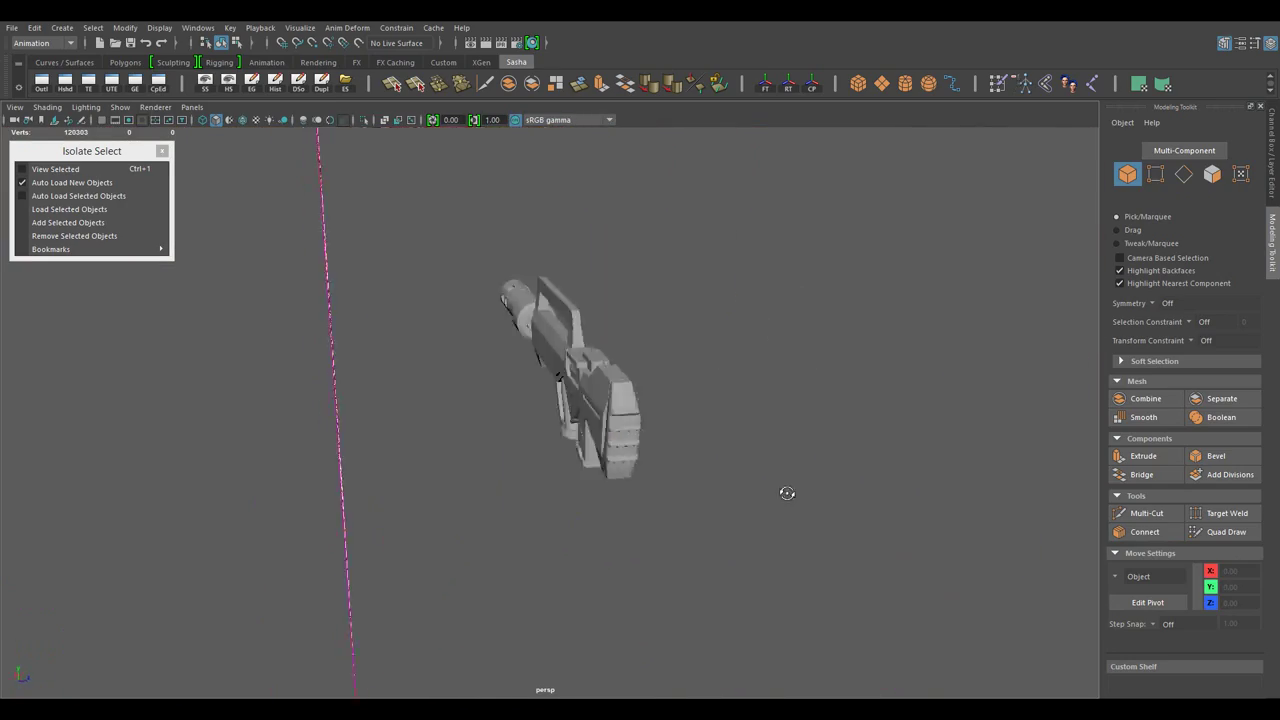
click(614, 371)
key(f)
scroll(up, 3)
drag(581, 494, 423, 514)
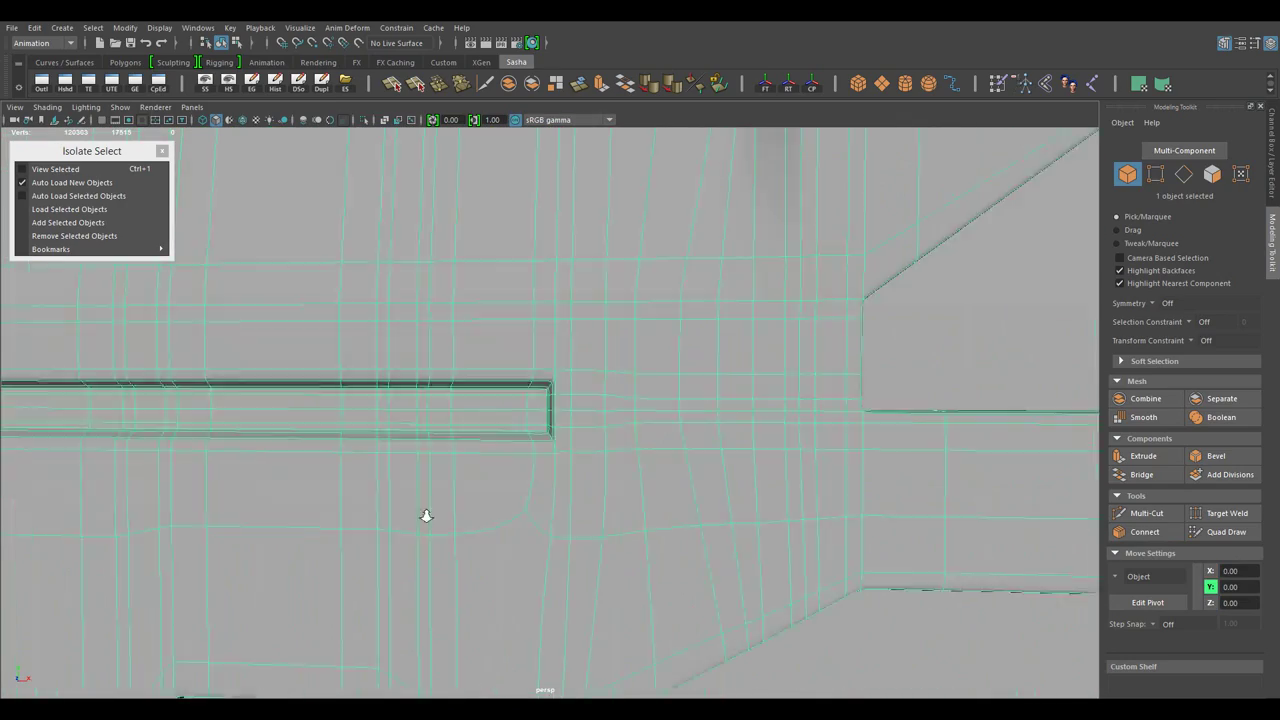
scroll(down, 3)
scroll(up, 3)
- Connect the groove edges into two tightly pinched support loops
key(F10)
drag(609, 424, 438, 313)
right_click(438, 313)
click(375, 317)
click(461, 307)
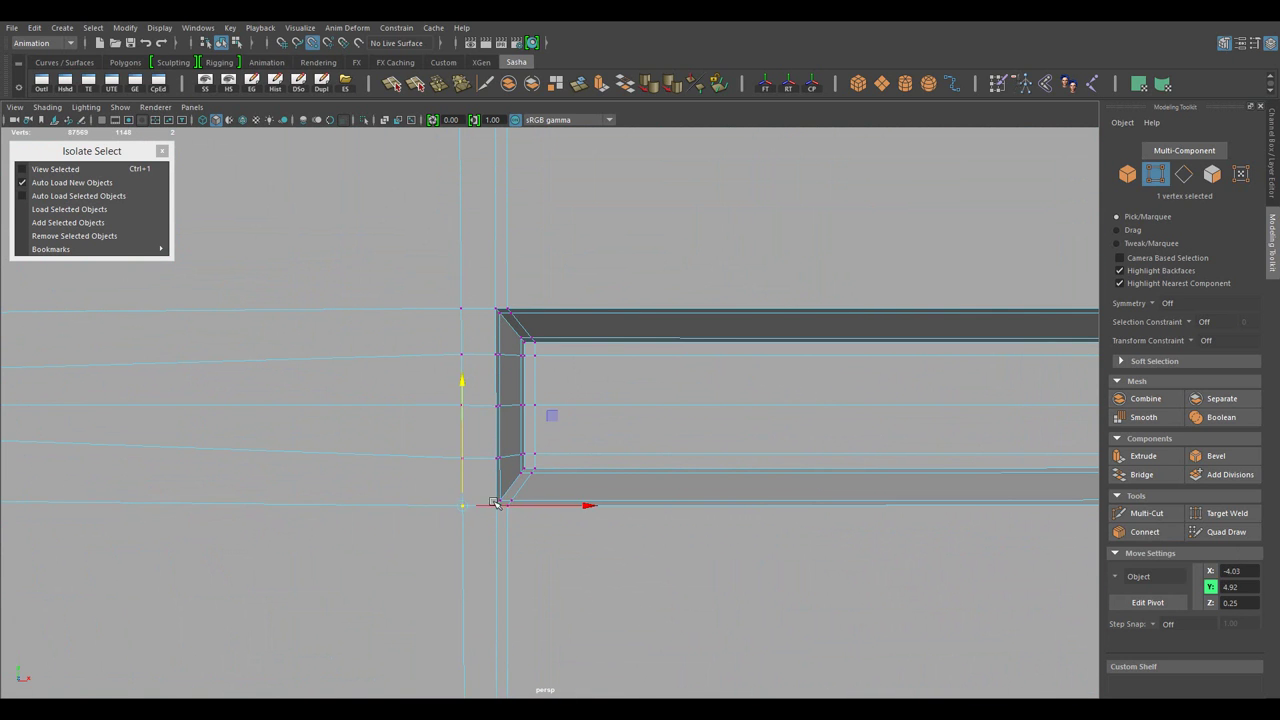
drag(494, 503, 480, 500)
drag(480, 500, 876, 494)
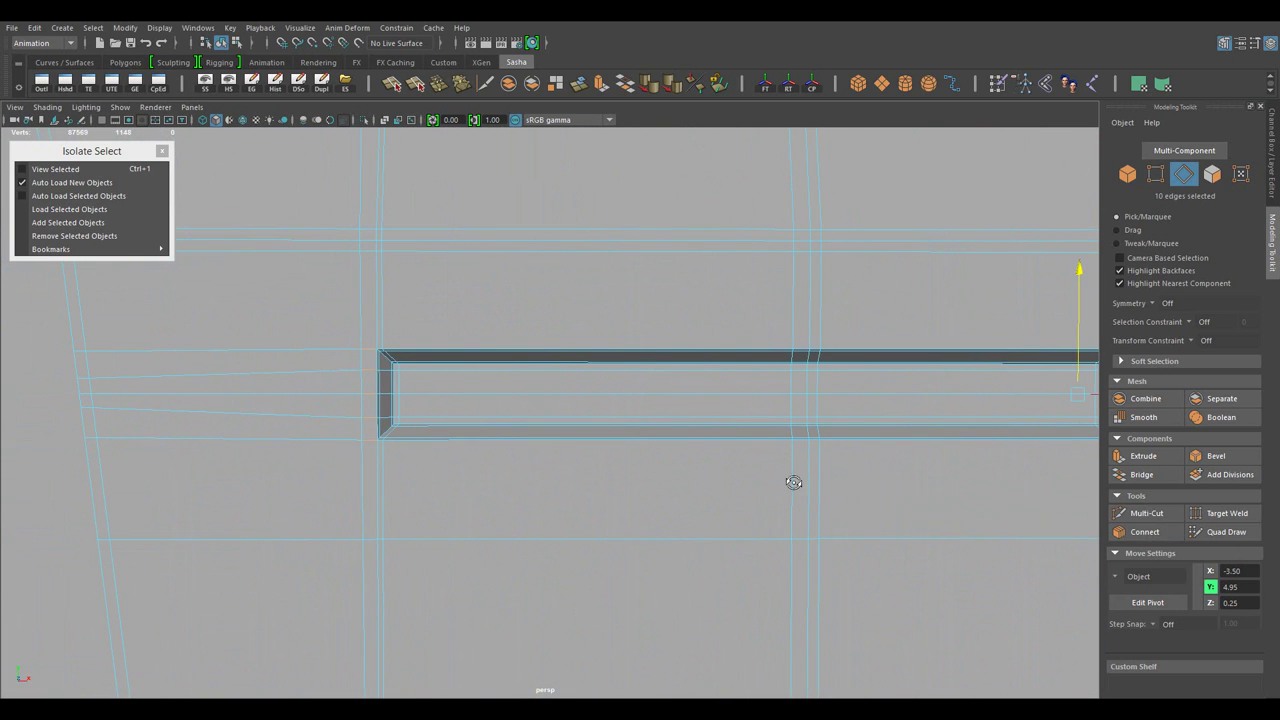
drag(793, 482, 695, 513)
drag(834, 487, 1081, 538)
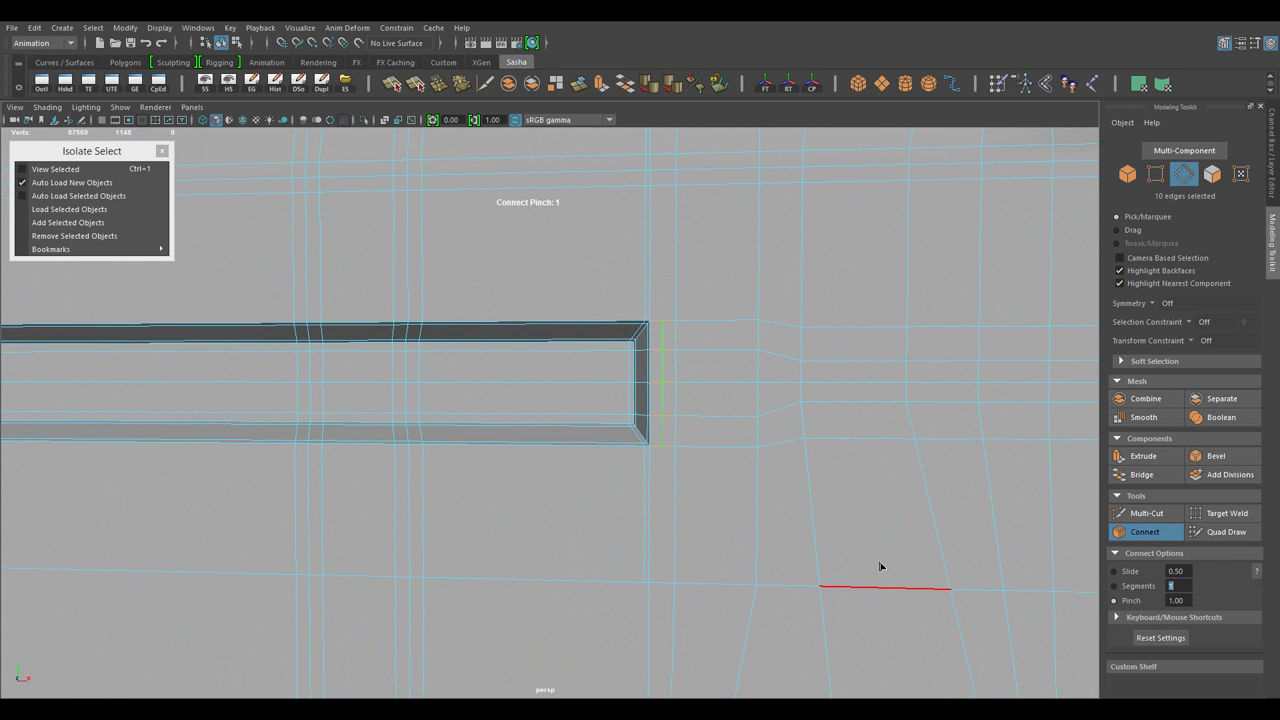
drag(746, 463, 814, 531)
drag(814, 531, 942, 593)
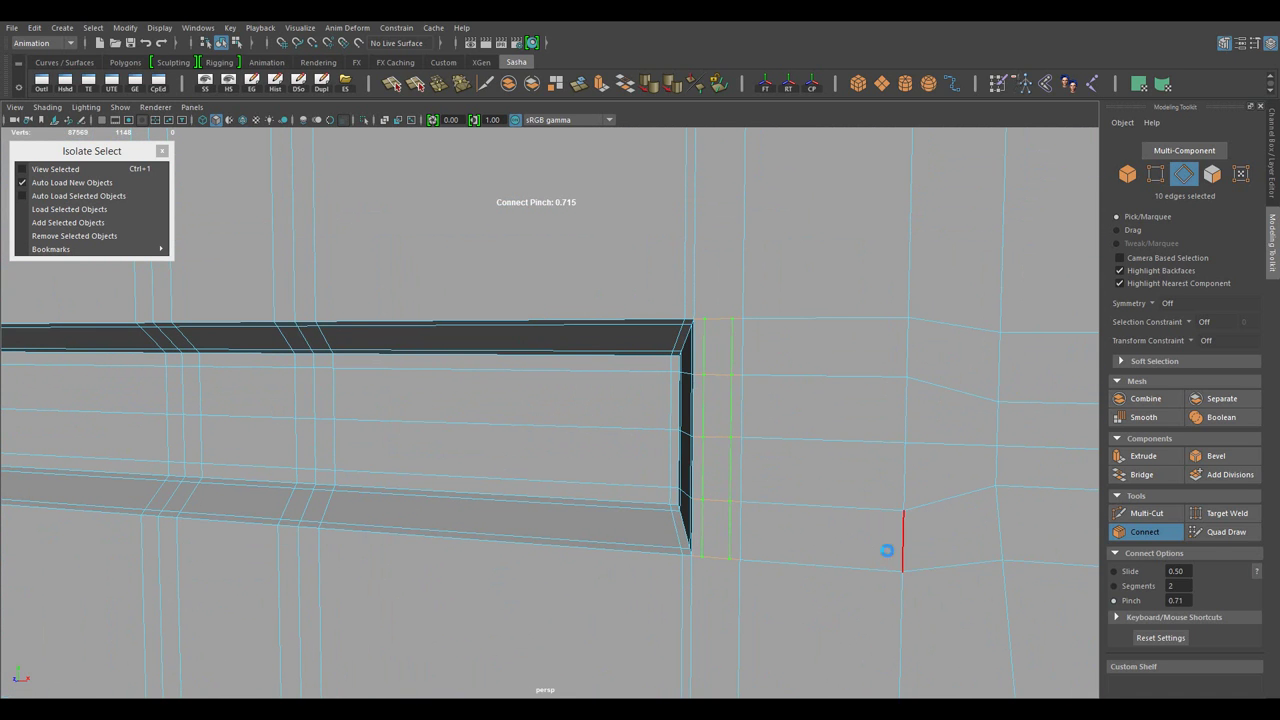
key(r)
- Multi-Cut extra edges at the groove's corner, then return to Object mode
drag(887, 551, 487, 333)
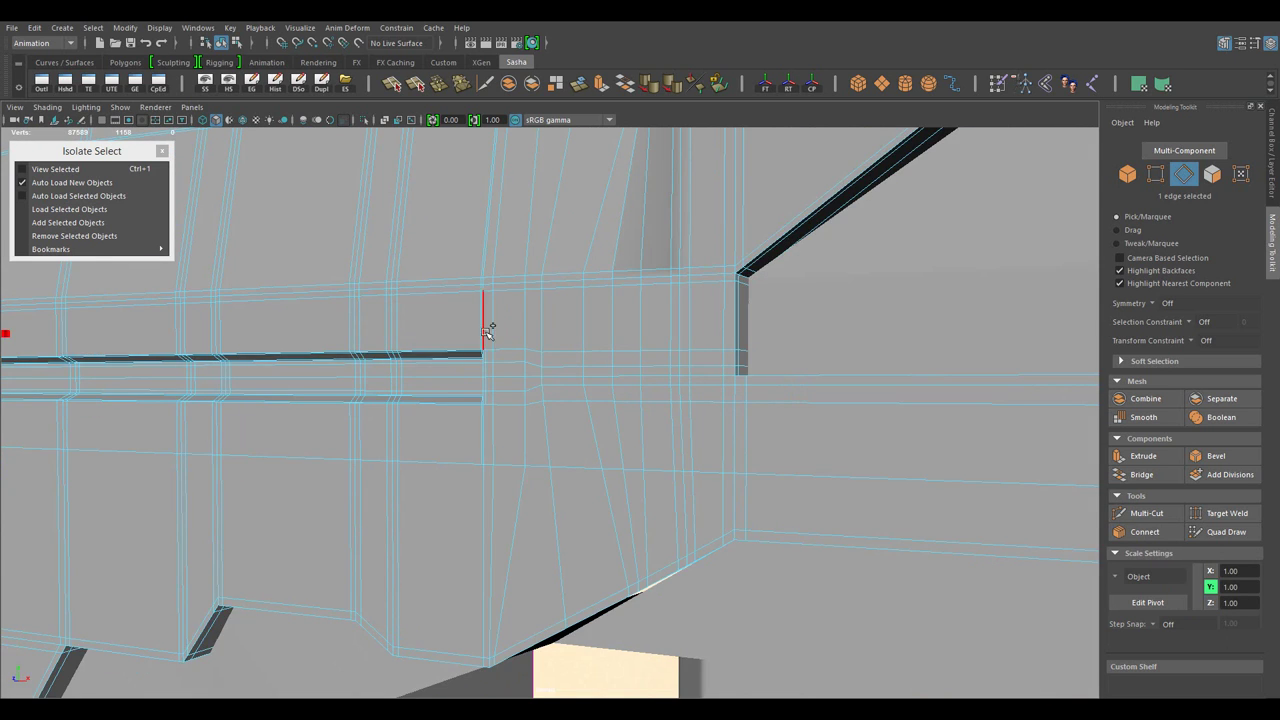
double_click(487, 333)
key(f)
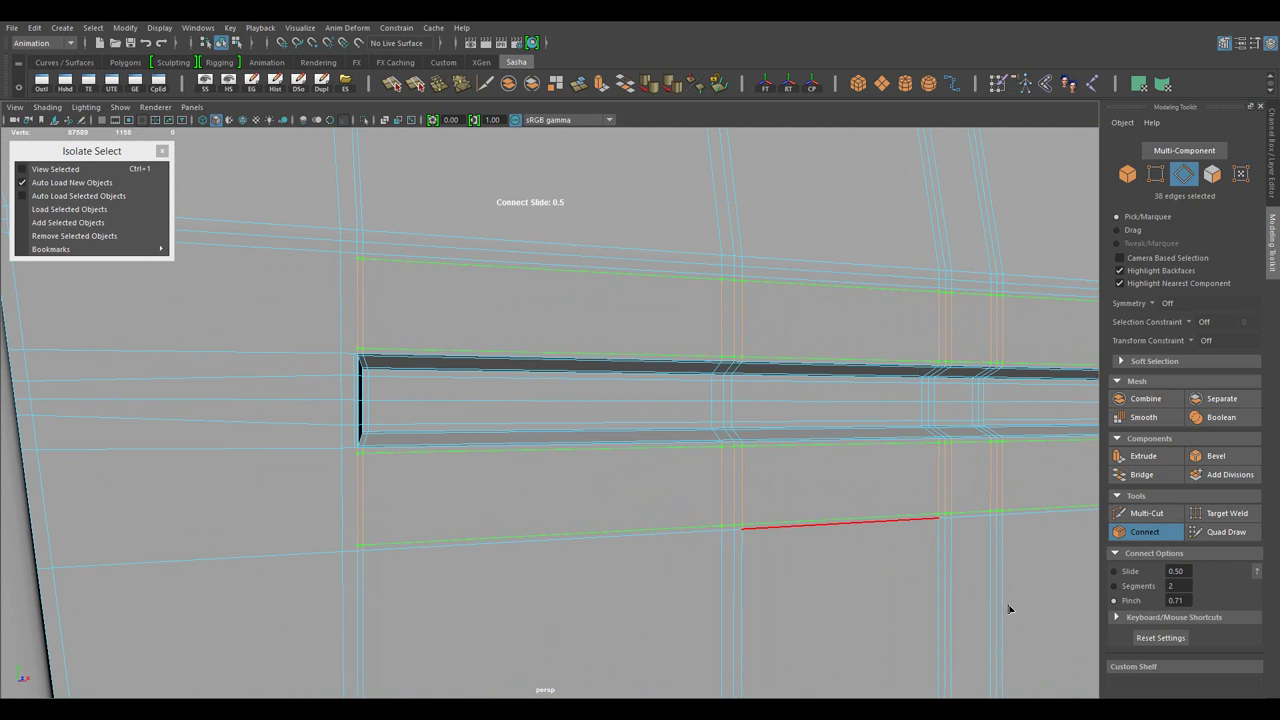
drag(612, 518, 923, 508)
drag(923, 508, 495, 373)
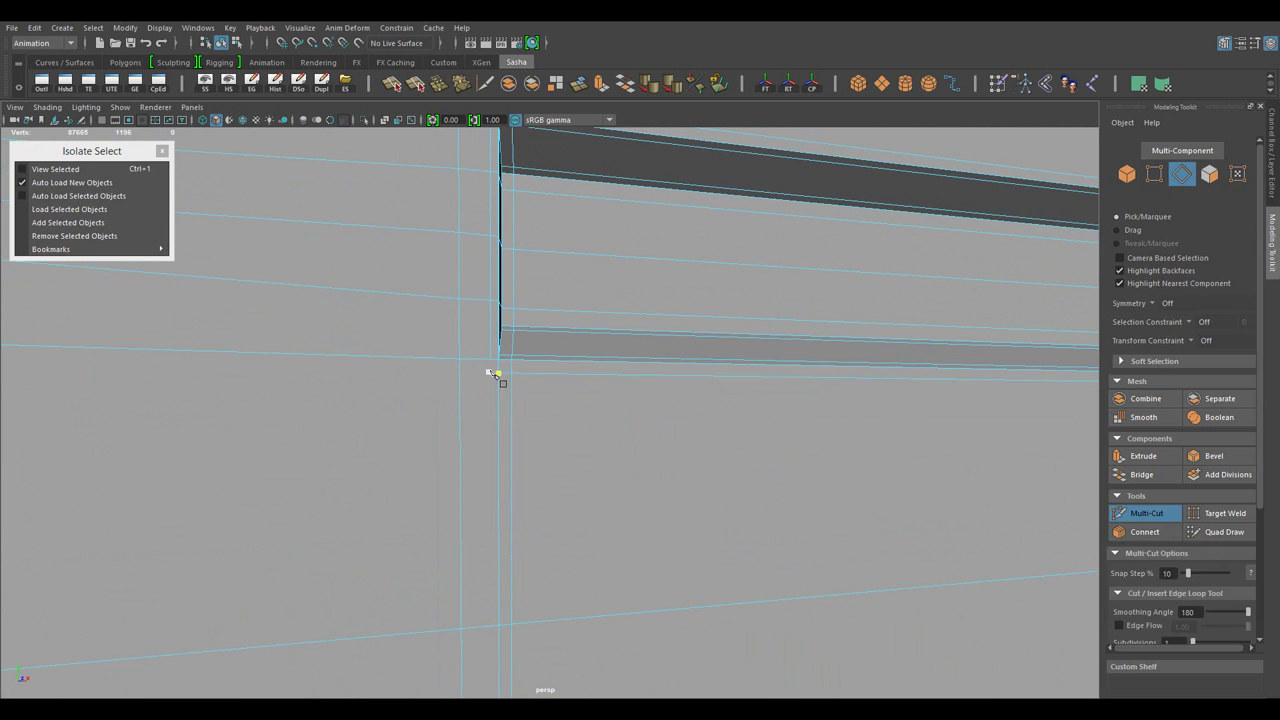
click(488, 370)
drag(486, 366, 586, 450)
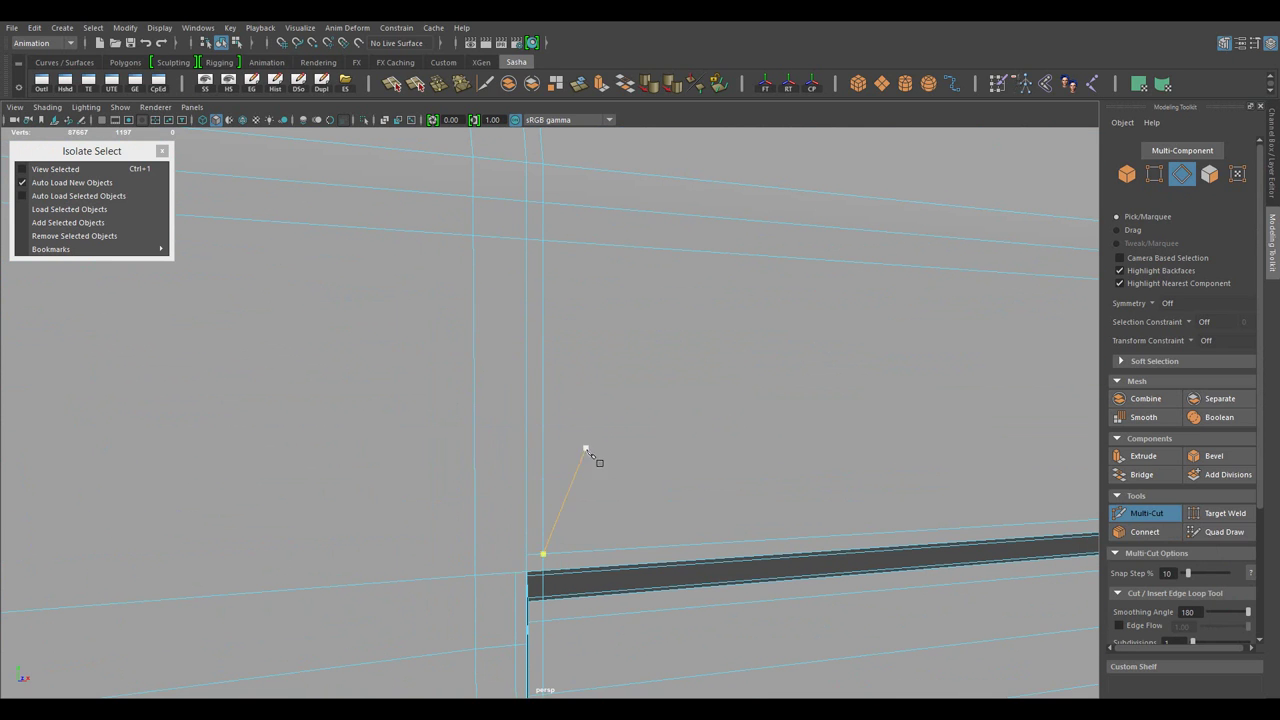
drag(518, 560, 560, 426)
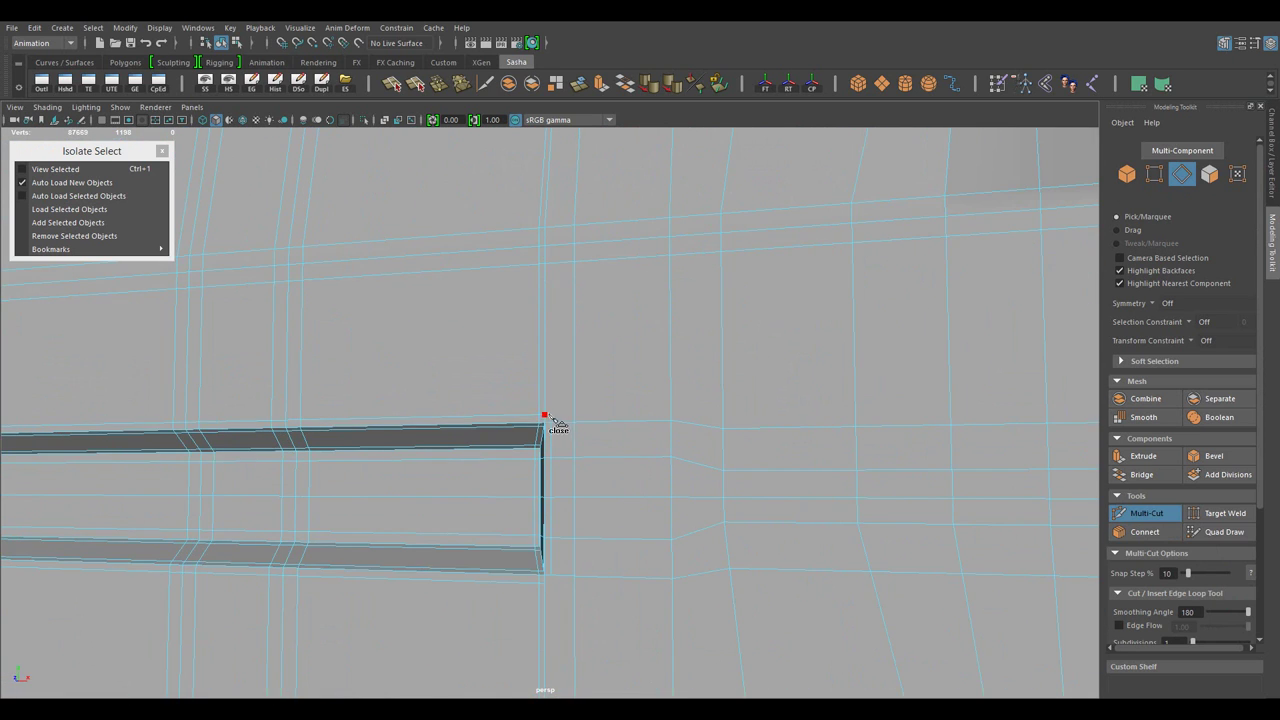
drag(574, 380, 598, 553)
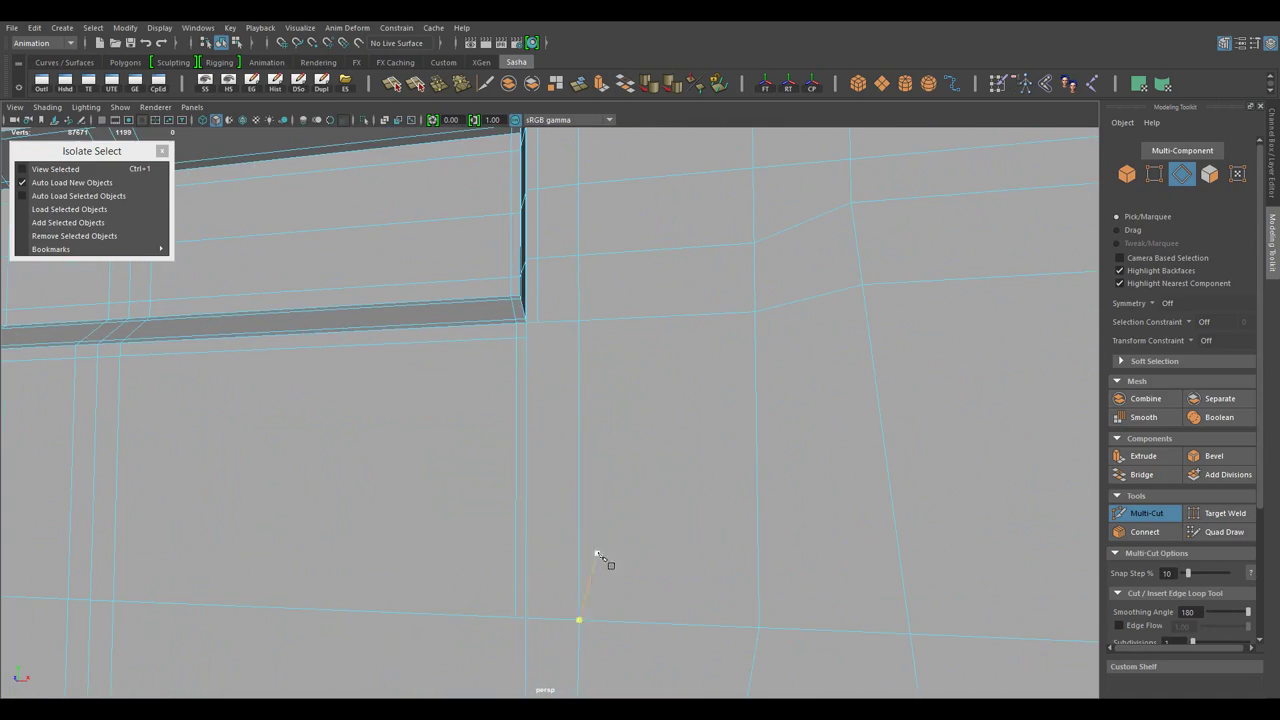
key(w)
key(F8)
- Select the gun stock mesh and bring its rear panel into view
scroll(down, 3)
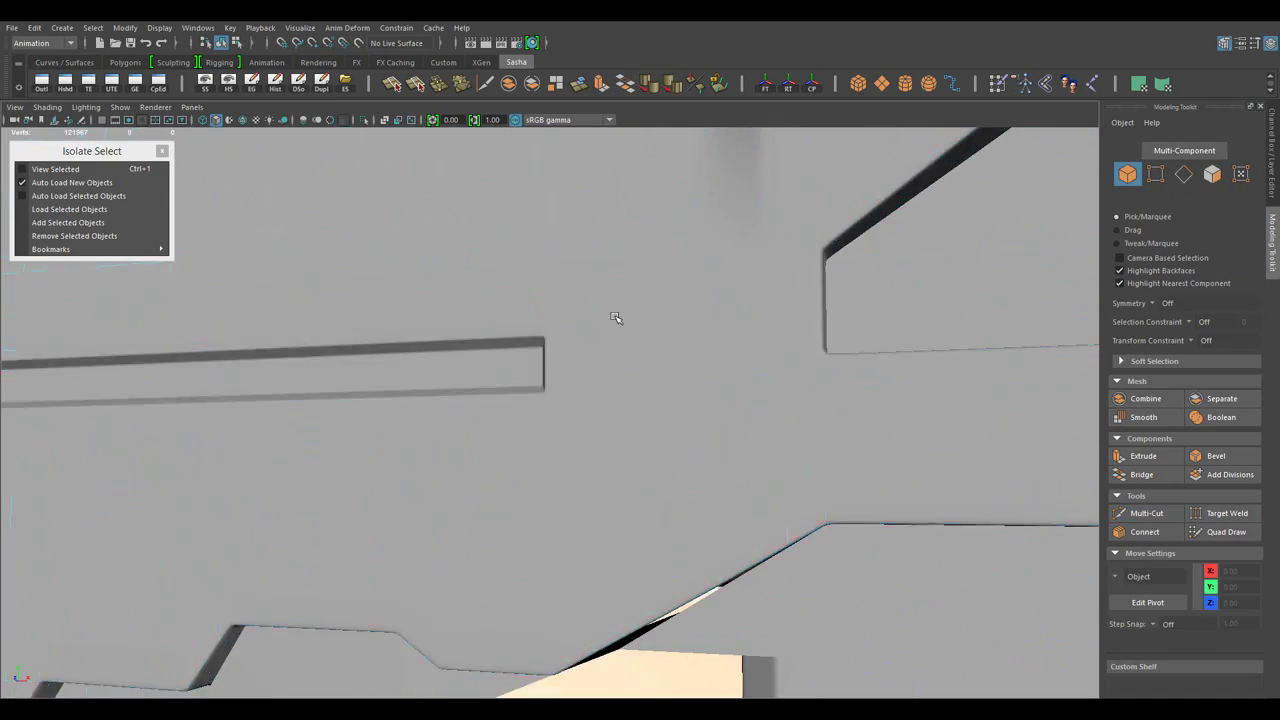
drag(620, 514, 666, 553)
scroll(down, 3)
drag(723, 500, 679, 497)
scroll(up, 3)
scroll(up, 3)
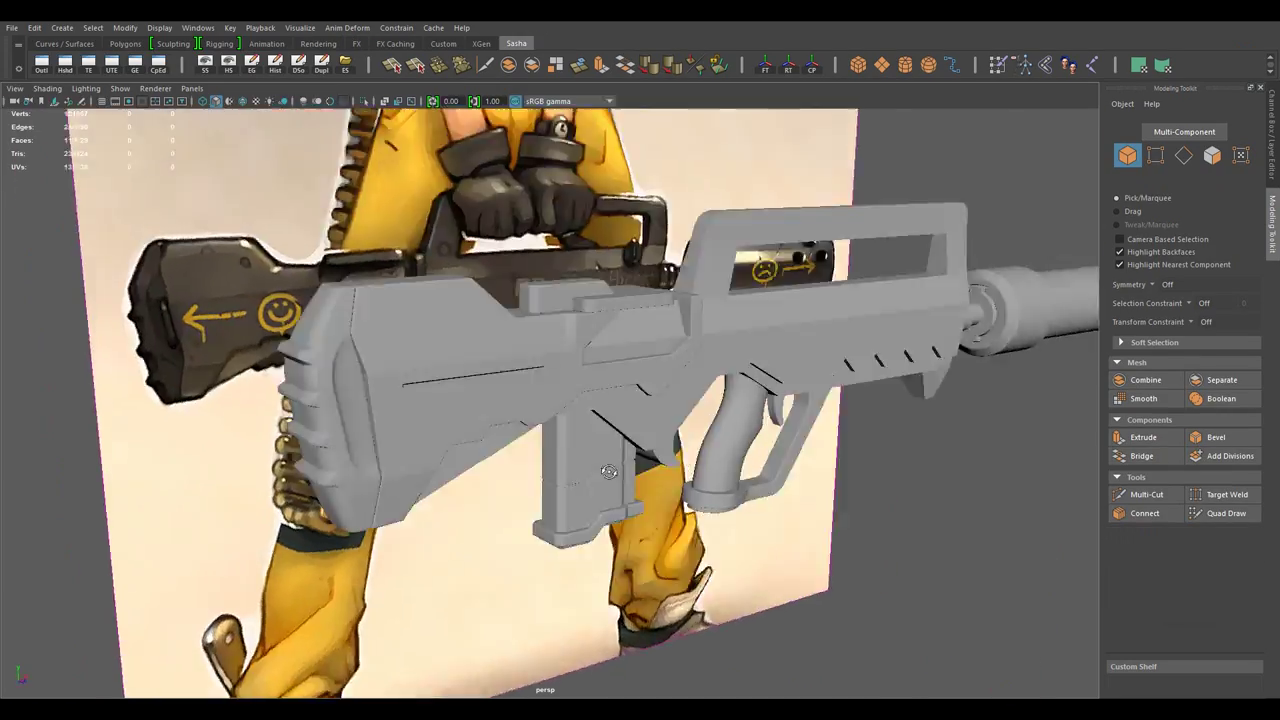
drag(690, 440, 520, 400)
scroll(up, 3)
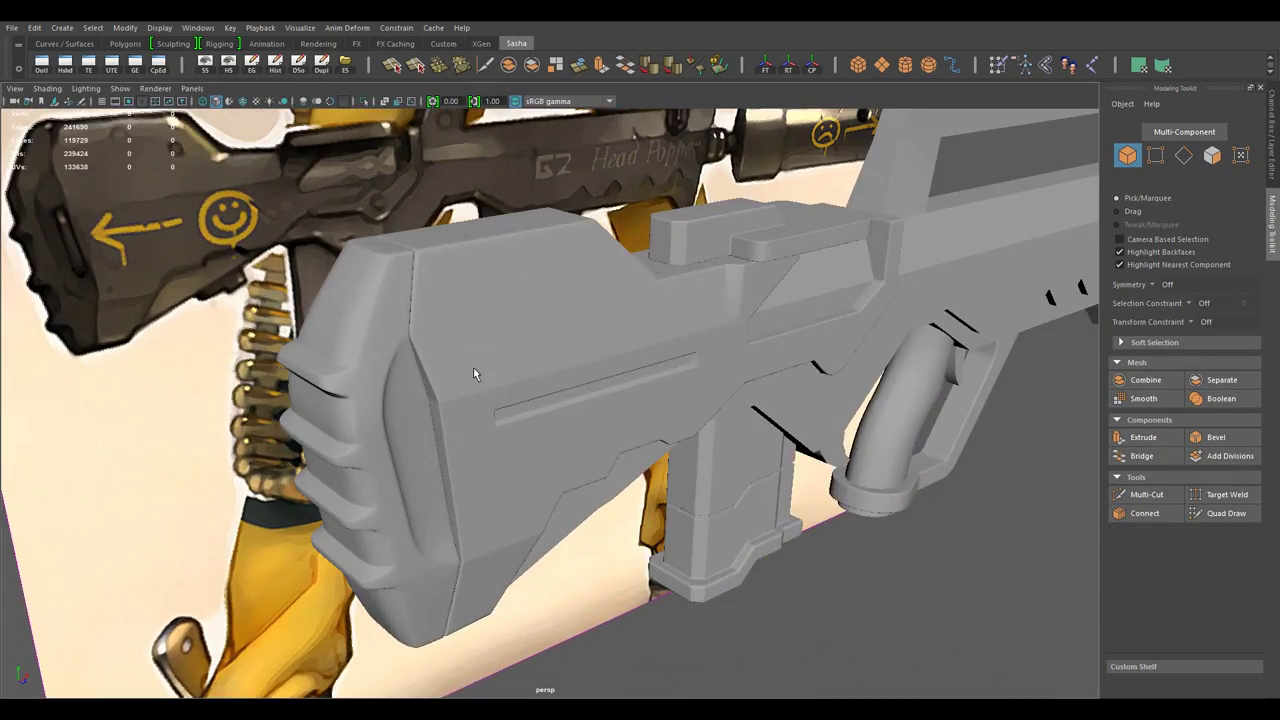
click(473, 367)
scroll(up, 3)
drag(496, 443, 600, 430)
- Connect the stock's rear edges into support loops at slide 0.41, pinch 0.90
key(F10)
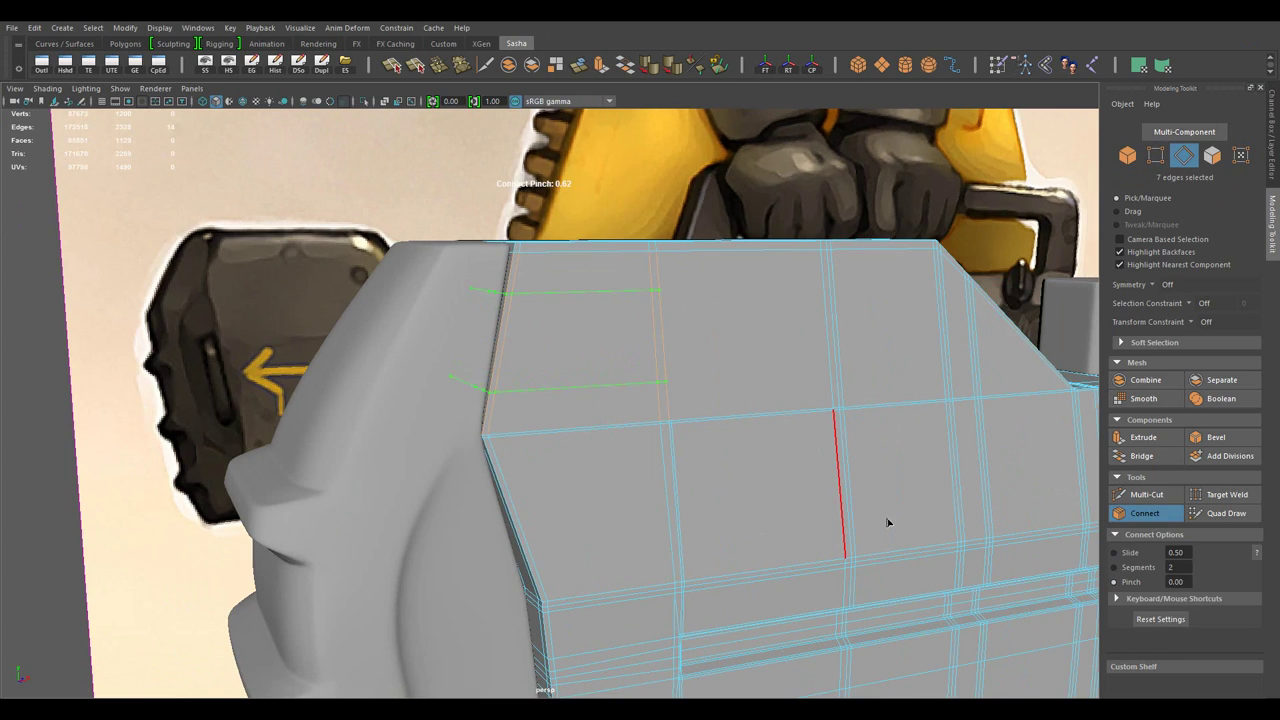
key(w)
drag(925, 531, 520, 380)
click(1144, 513)
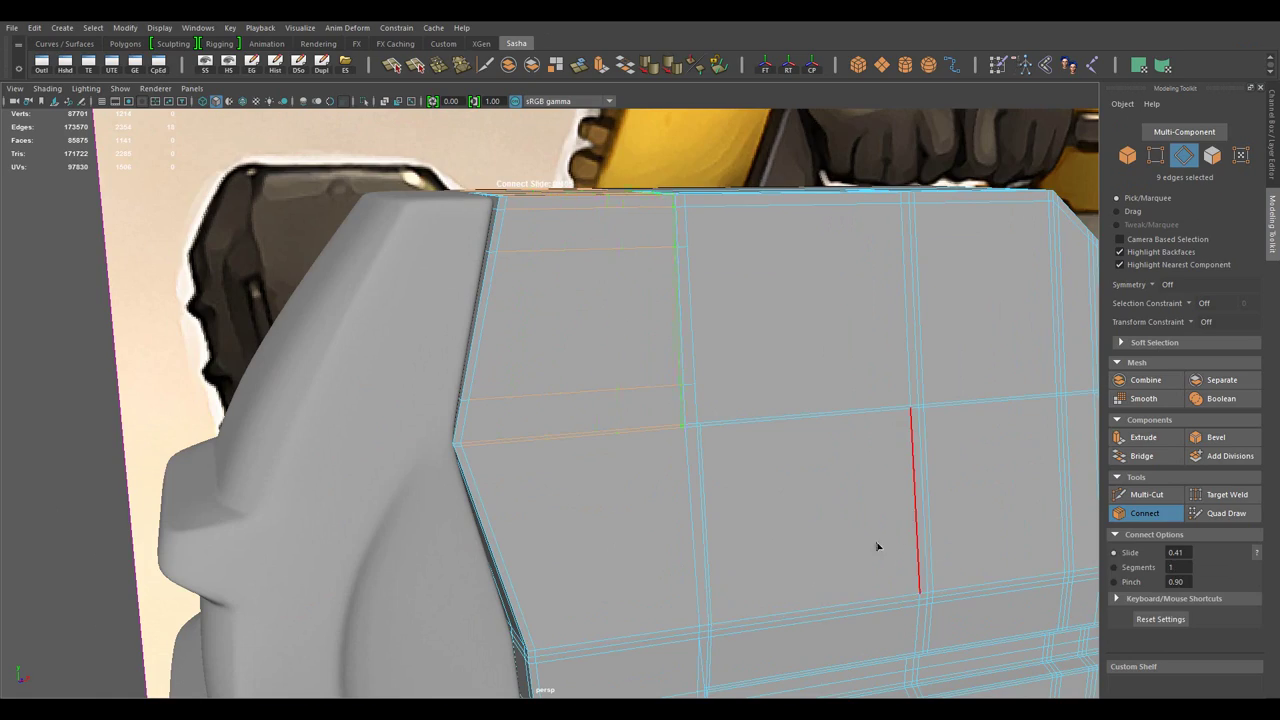
key(w)
drag(877, 546, 765, 375)
drag(643, 385, 584, 328)
drag(584, 328, 583, 375)
drag(583, 375, 613, 418)
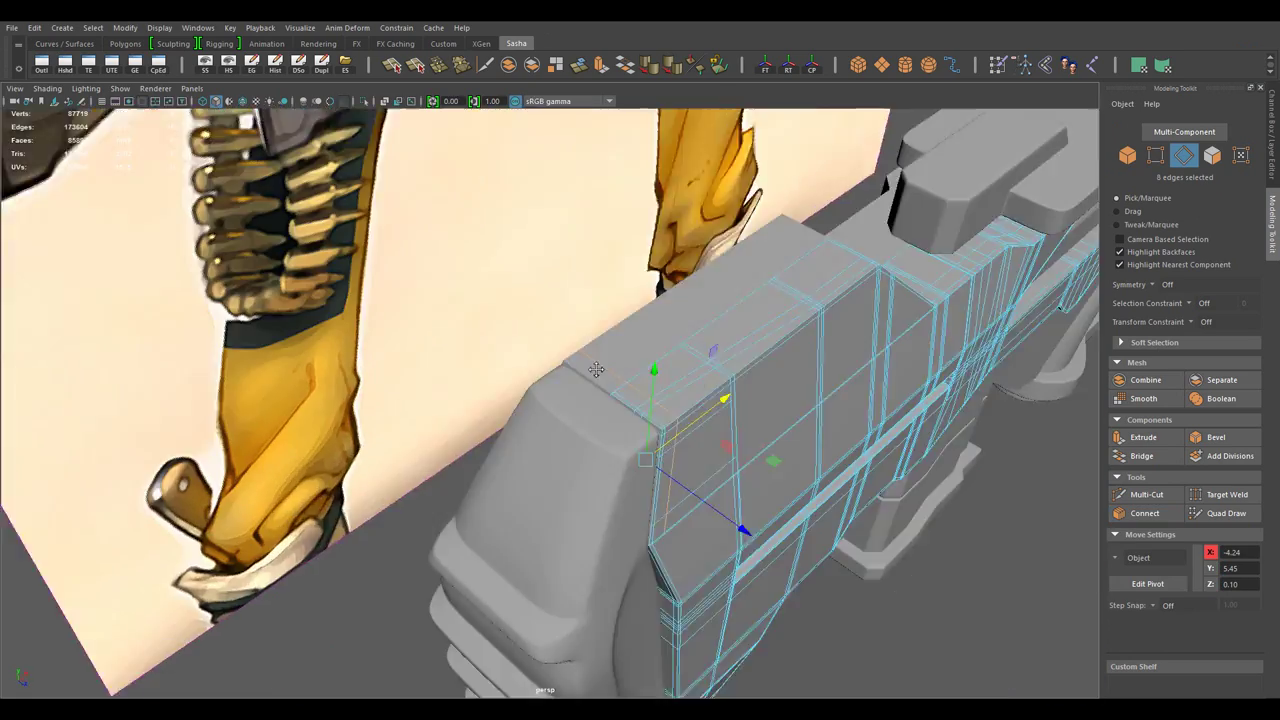
- Isolate the stock object so only it is shown for edge editing
key(F8)
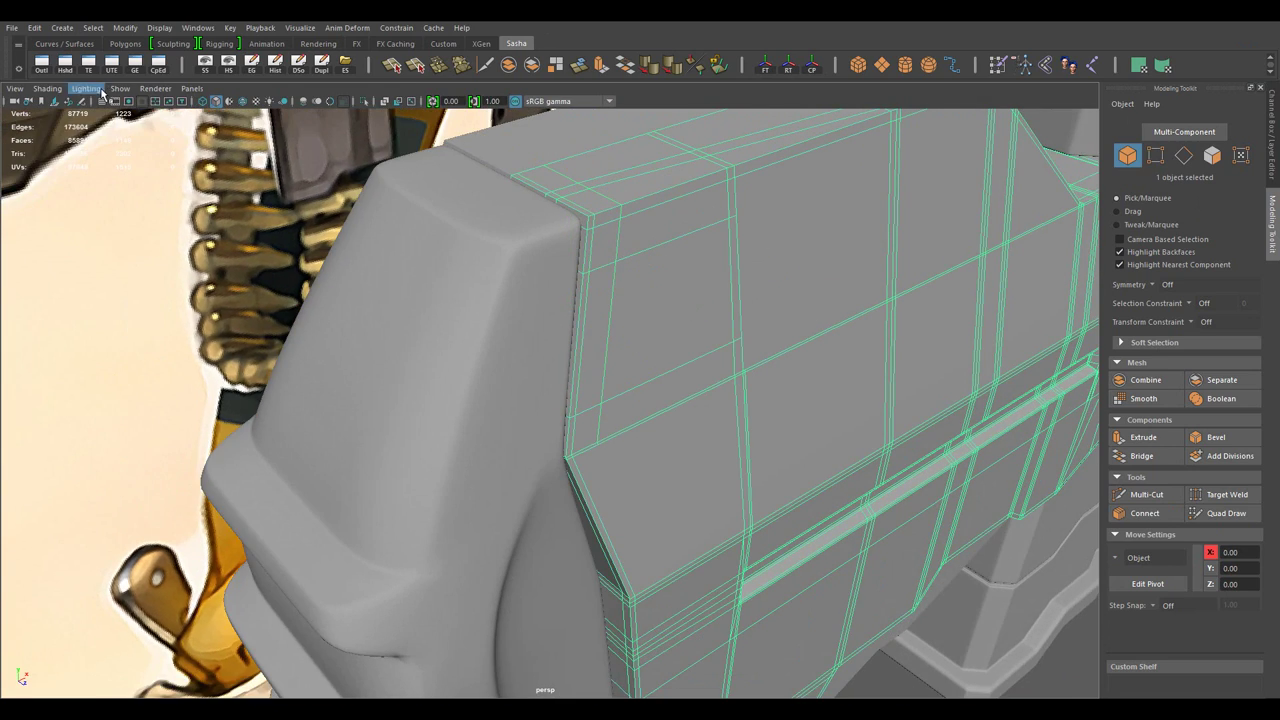
key(ctrl+1)
drag(613, 418, 571, 261)
key(F10)
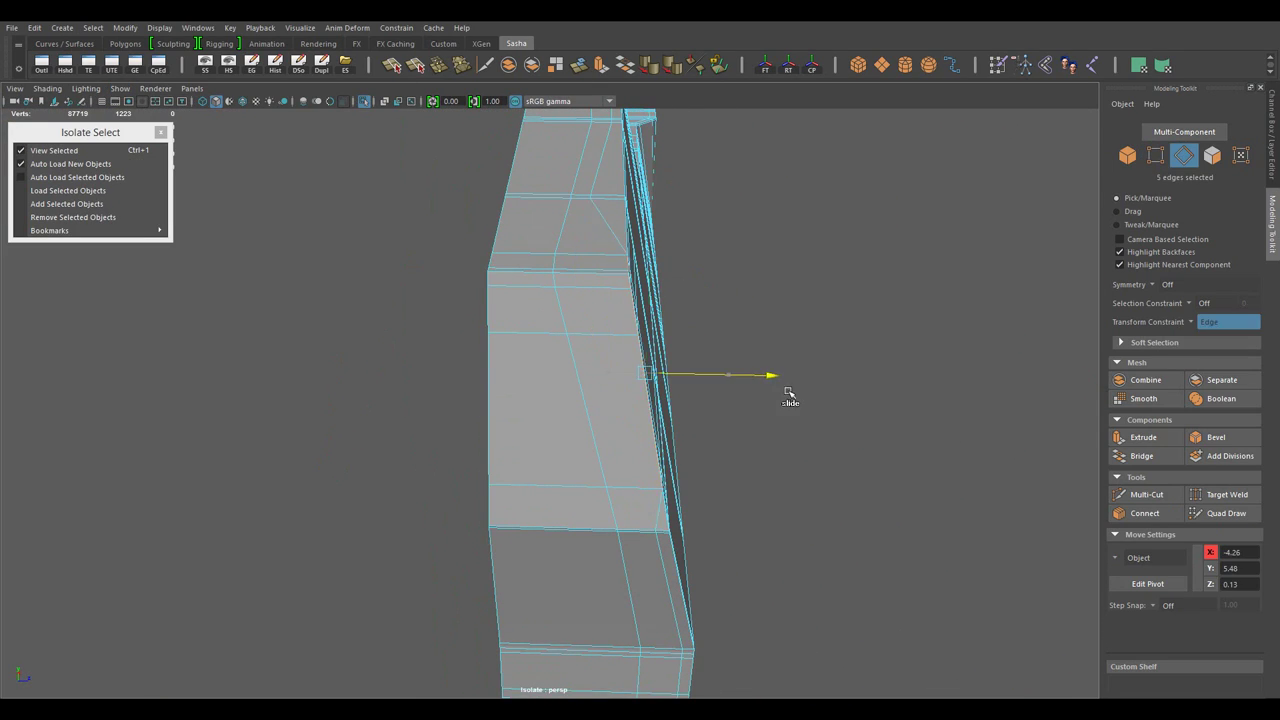
- Delete a face strip on the stock's rear and extrude the slot walls
drag(736, 392, 570, 410)
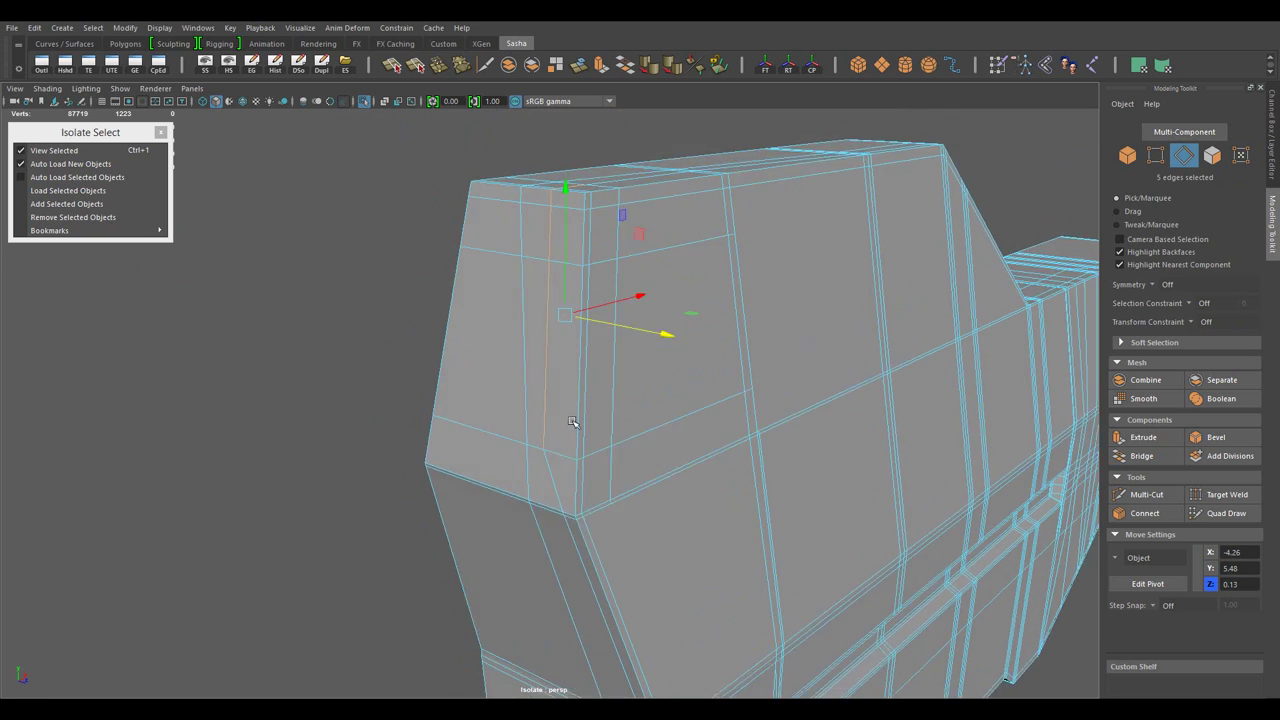
key(F11)
click(563, 374)
key(Delete)
drag(677, 459, 655, 360)
click(655, 360)
drag(686, 366, 722, 435)
drag(722, 435, 552, 242)
- Connect the edge ring across the slot to add a loop just below it
key(F10)
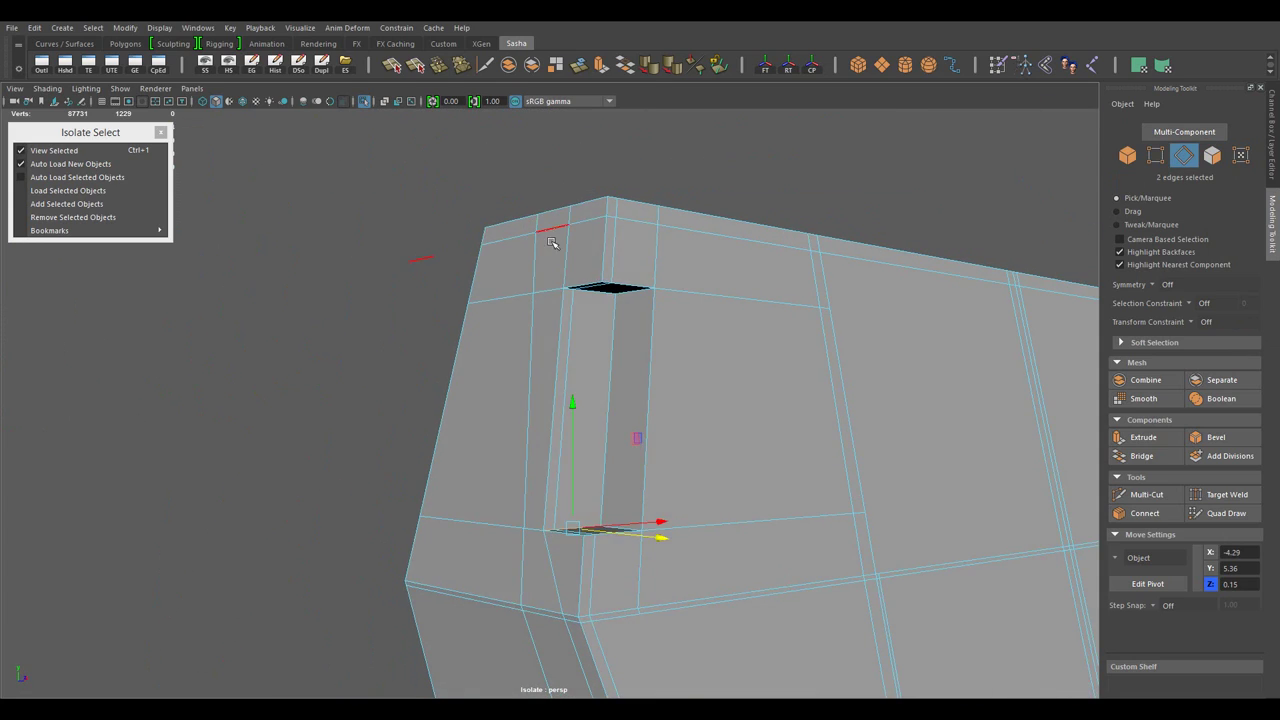
drag(670, 236, 743, 194)
drag(743, 194, 763, 423)
double_click(800, 543)
click(1145, 513)
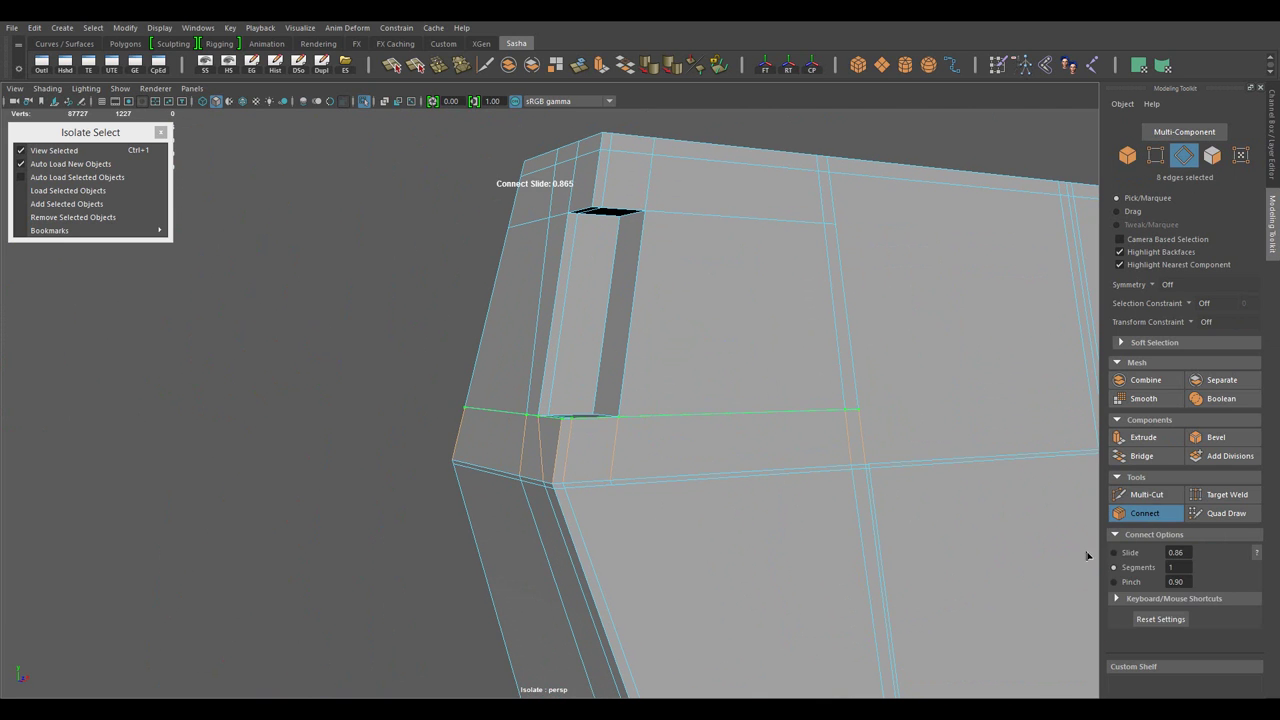
key(w)
- Add support loops along the slot's top and lower corner edges
drag(730, 355, 516, 275)
click(516, 275)
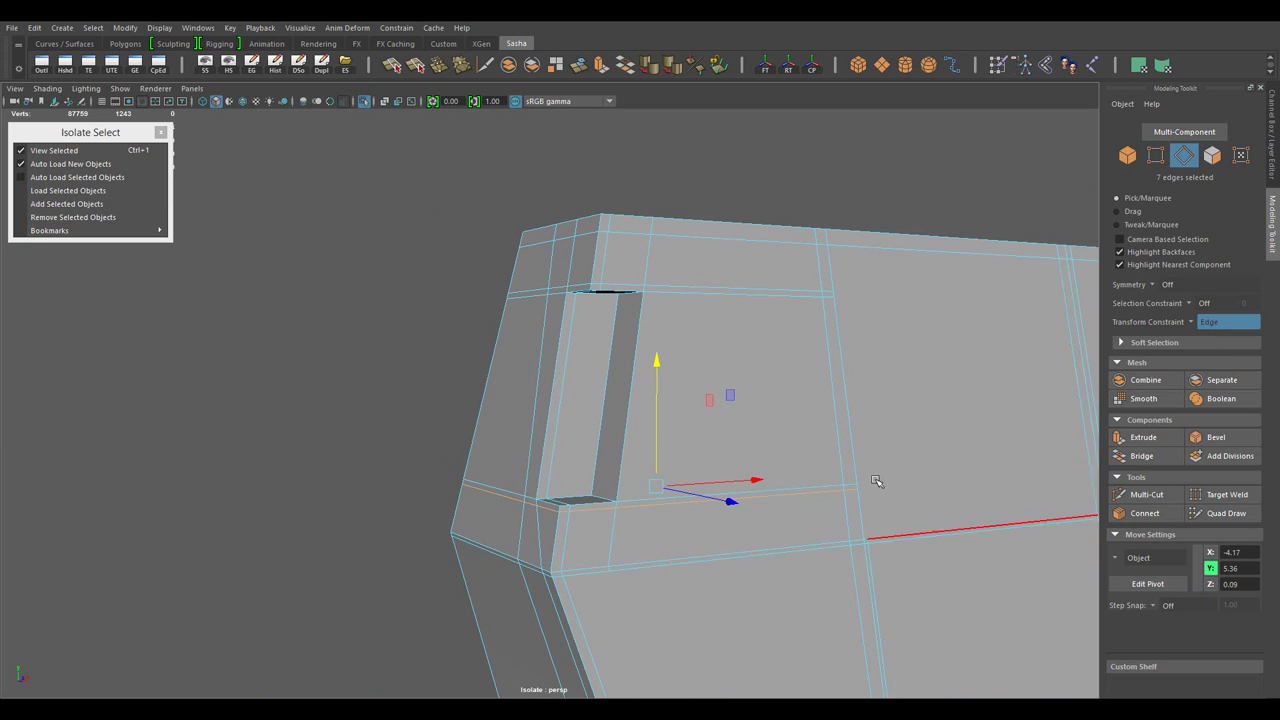
drag(876, 482, 820, 420)
double_click(800, 277)
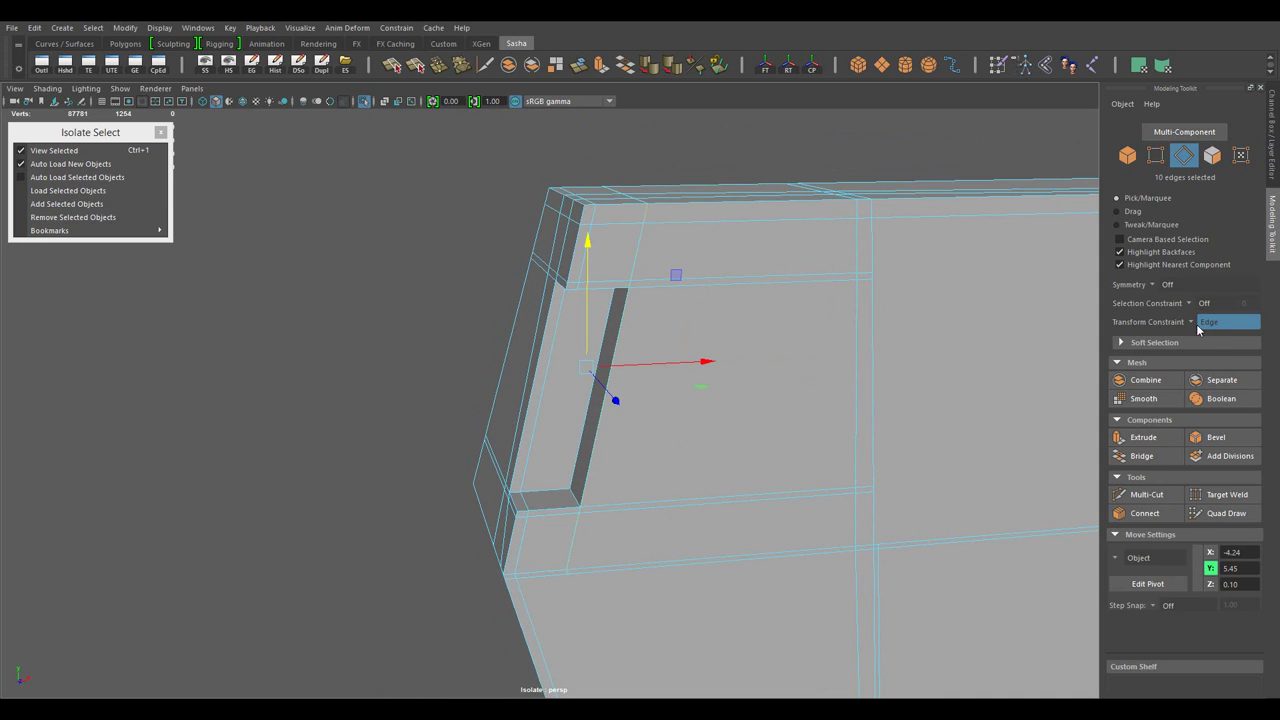
drag(709, 362, 600, 400)
click(575, 388)
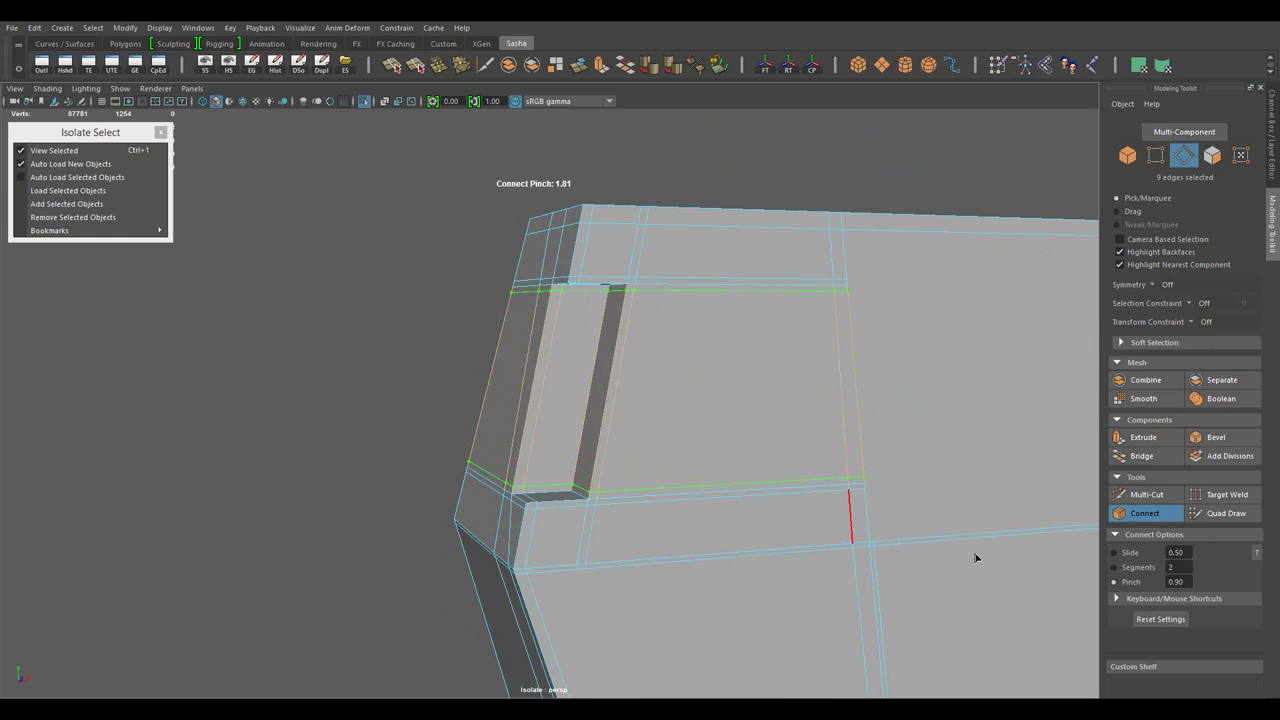
key(w)
- Multi-Cut new edges across the side of the stock
drag(976, 558, 739, 328)
click(893, 442)
key(ctrl+shift+x)
key(w)
drag(739, 328, 743, 385)
key(ctrl+shift+x)
drag(760, 374, 663, 396)
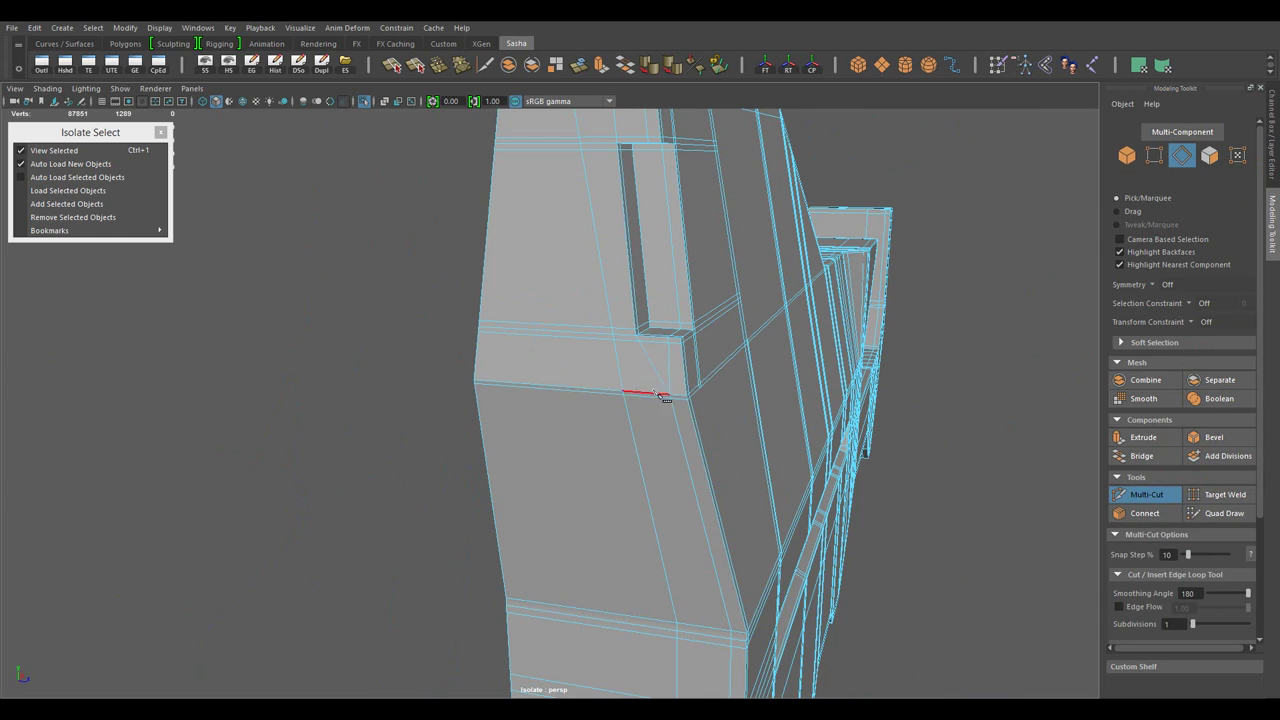
key(w)
- Add another edge loop along the stock's long panel loops
drag(684, 629, 648, 497)
double_click(494, 473)
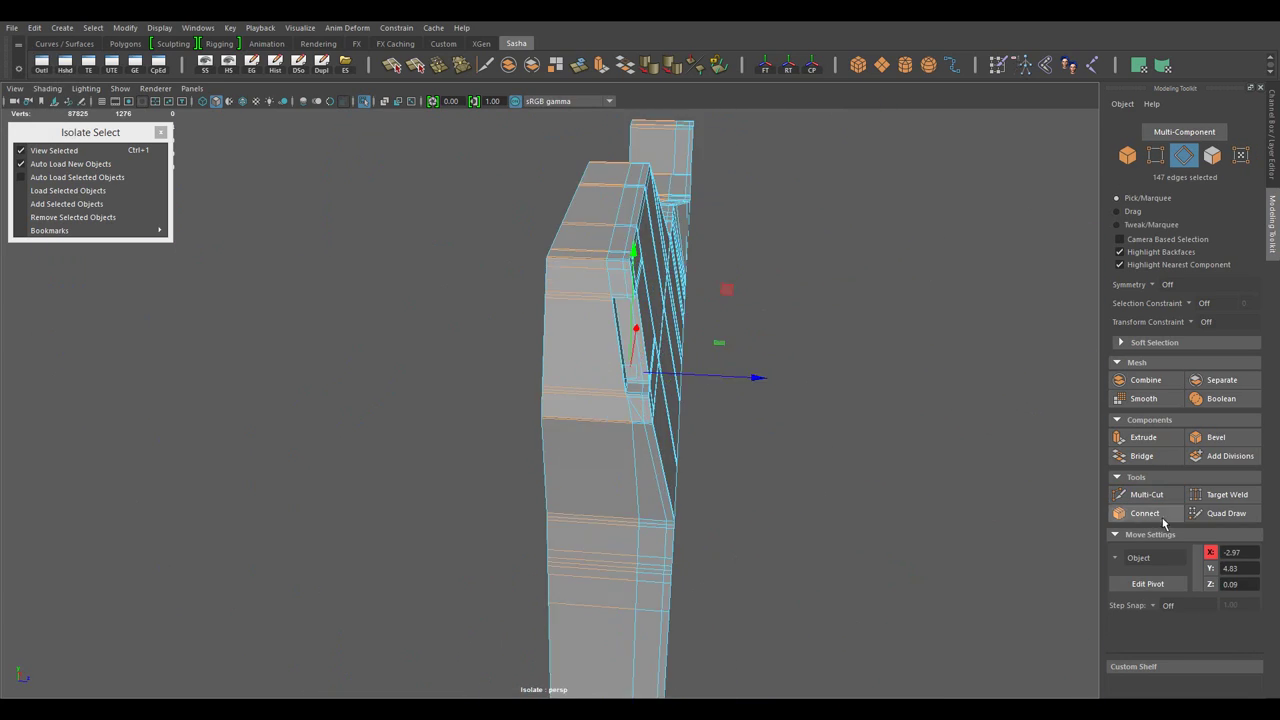
drag(670, 457, 670, 396)
key(F8)
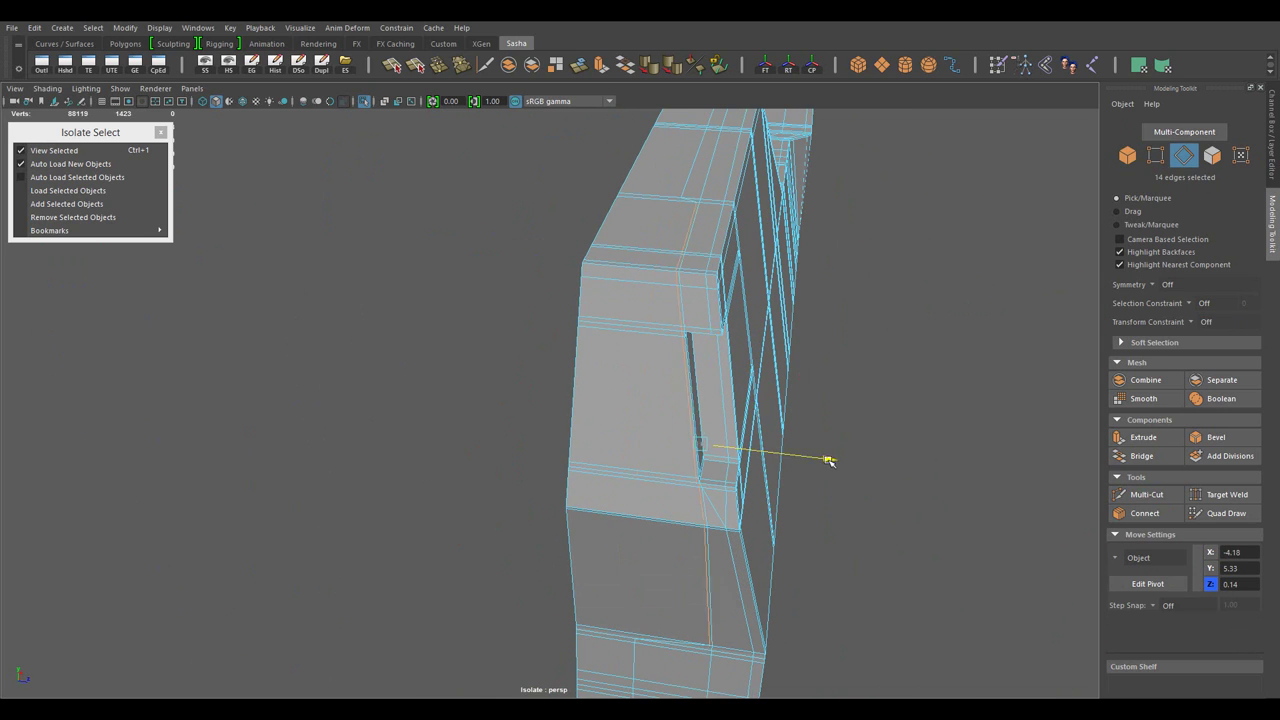
drag(826, 461, 703, 400)
key(w)
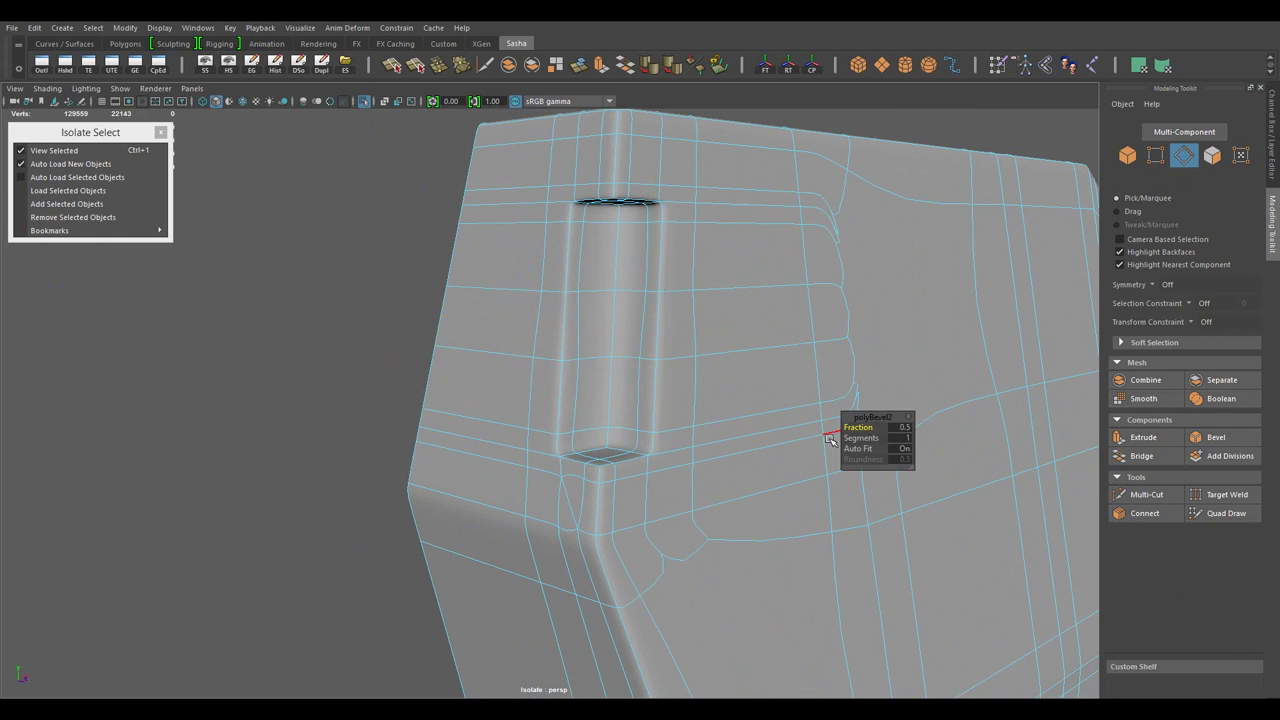
- Check the stock against the reference image, then isolate the stock again
drag(757, 286, 743, 306)
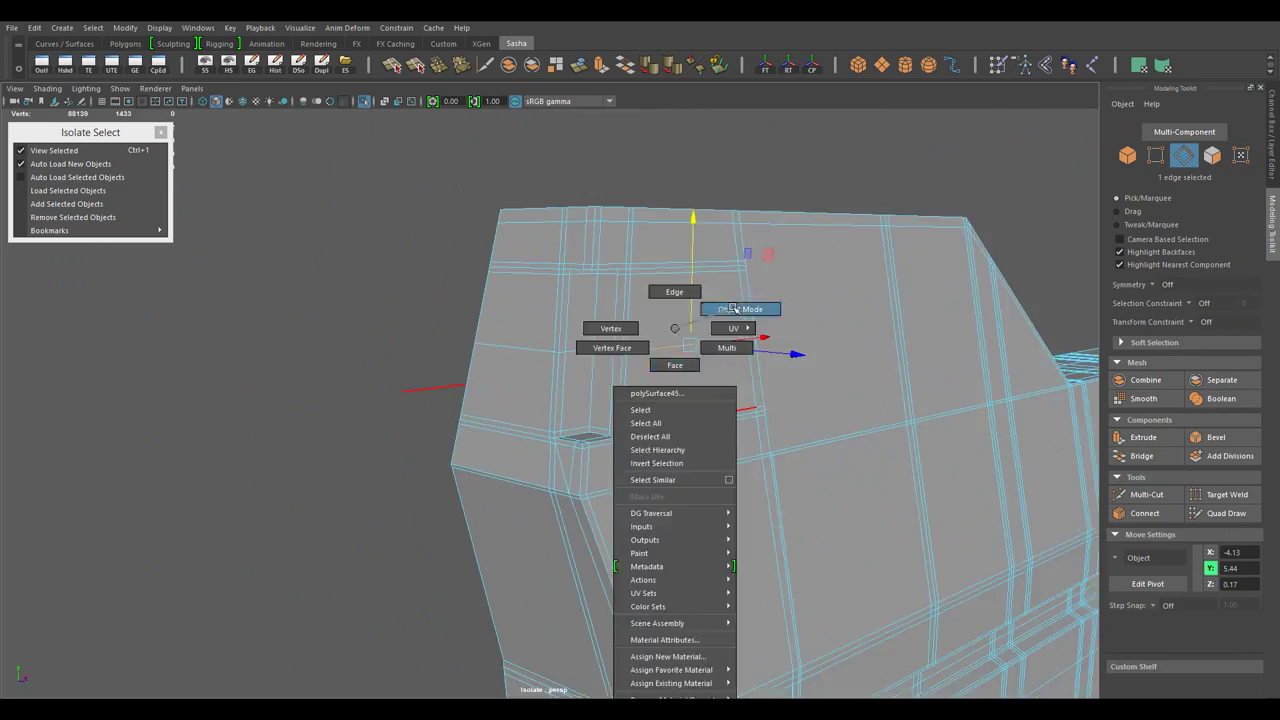
scroll(down, 3)
scroll(up, 3)
drag(648, 491, 600, 435)
key(ctrl+1)
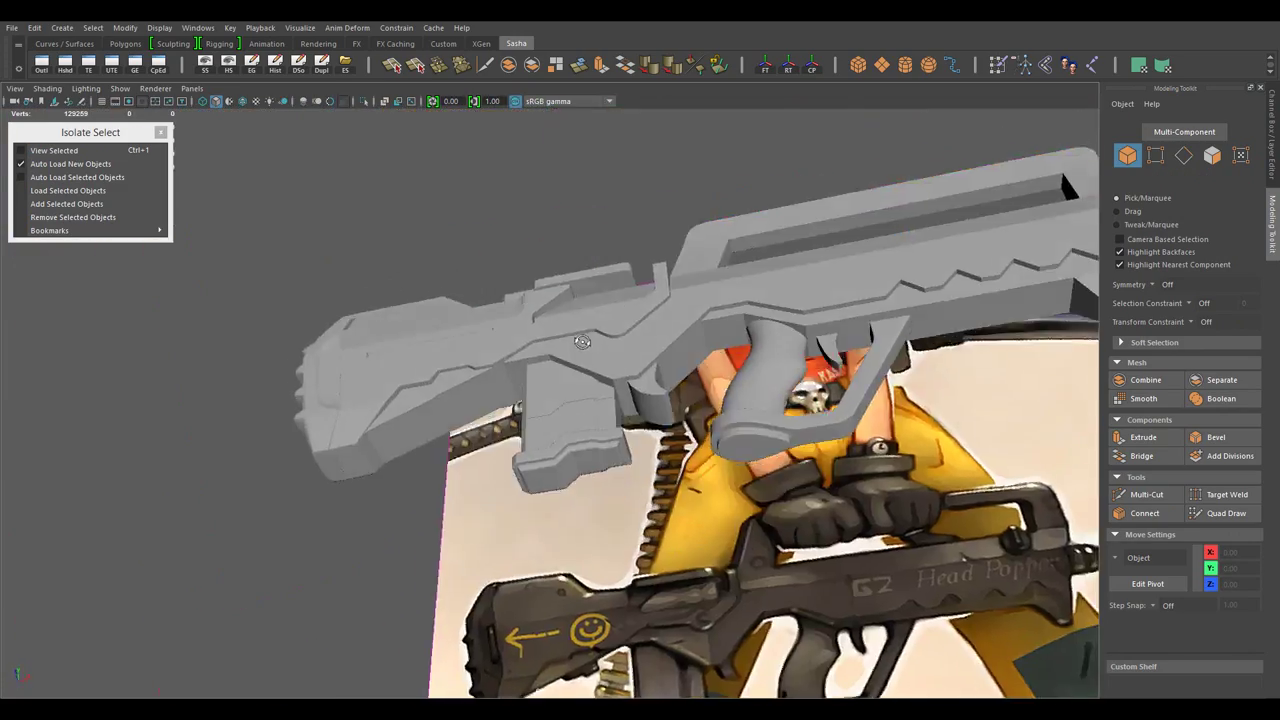
scroll(up, 3)
scroll(up, 3)
click(443, 466)
key(ctrl+1)
drag(443, 466, 306, 291)
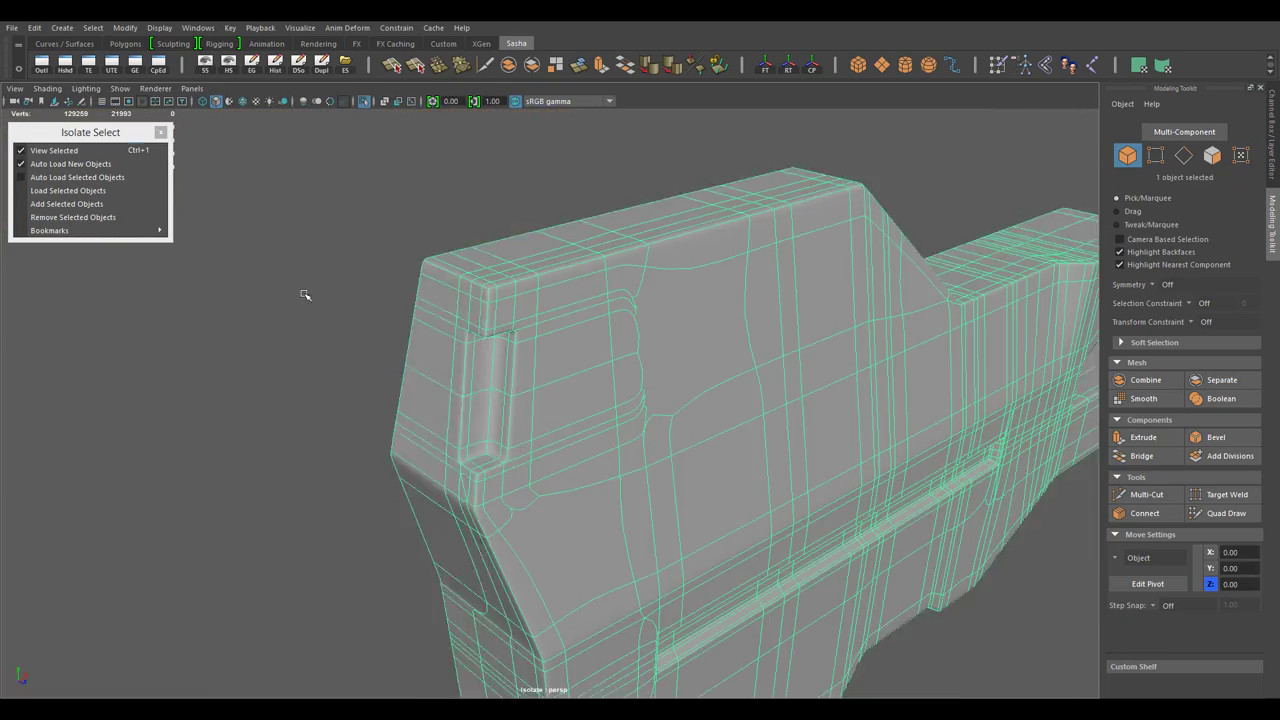
- Bevel the edge loops around and beside the slot
double_click(565, 325)
drag(565, 325, 766, 463)
double_click(543, 414)
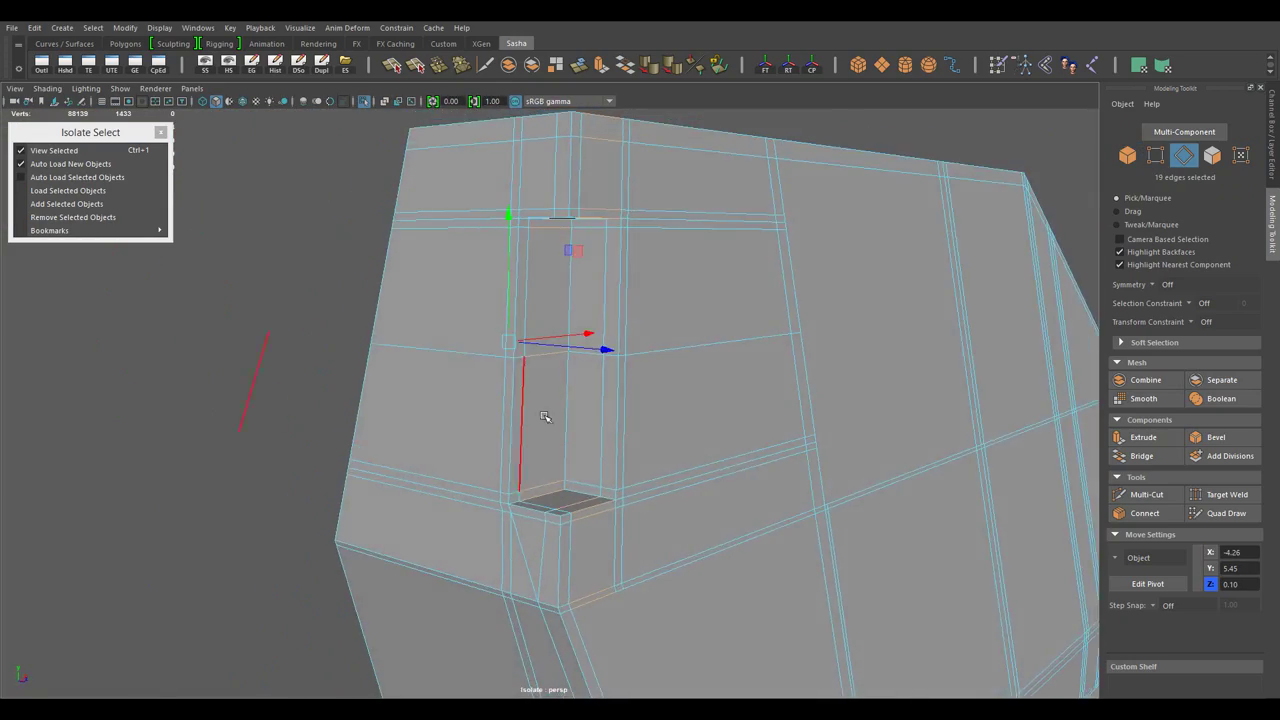
drag(543, 414, 773, 484)
key(w)
- Turn off Isolate Select to show the whole gun again
drag(953, 511, 588, 403)
key(F8)
key(ctrl+1)
- Select the magazine mesh and pick the edge loops bordering its side panels
click(588, 403)
scroll(up, 3)
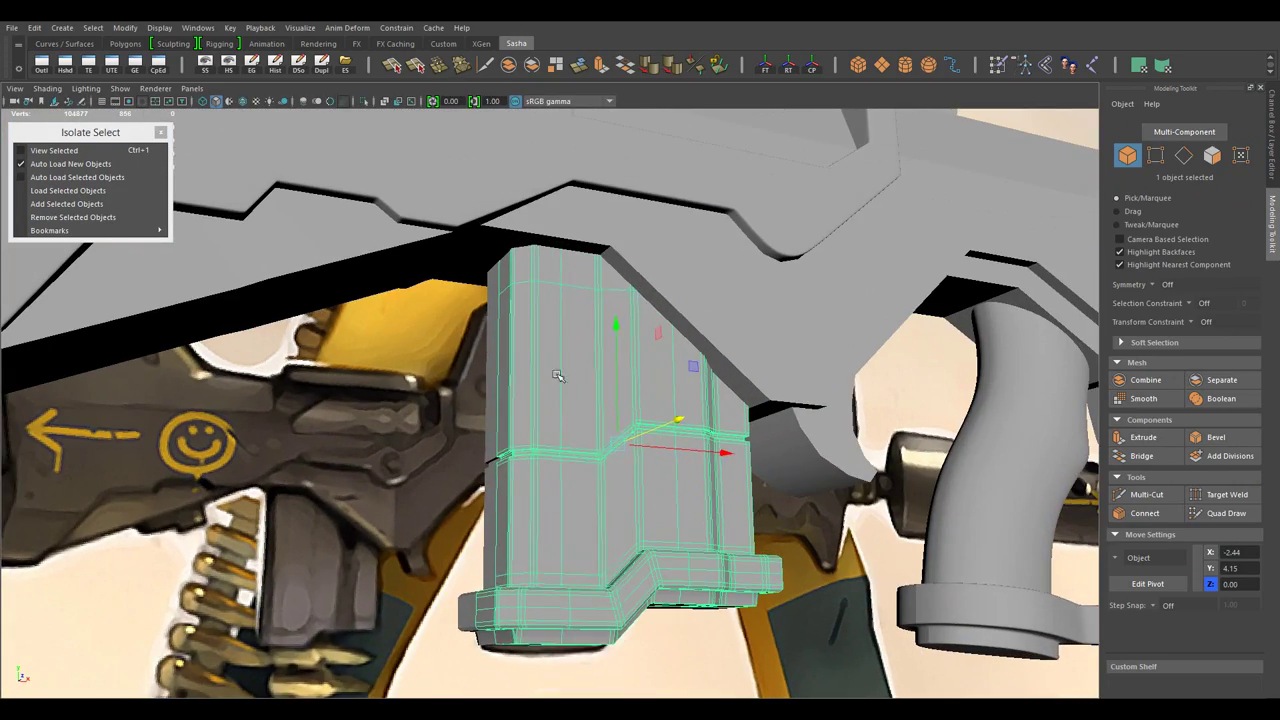
scroll(up, 3)
key(r)
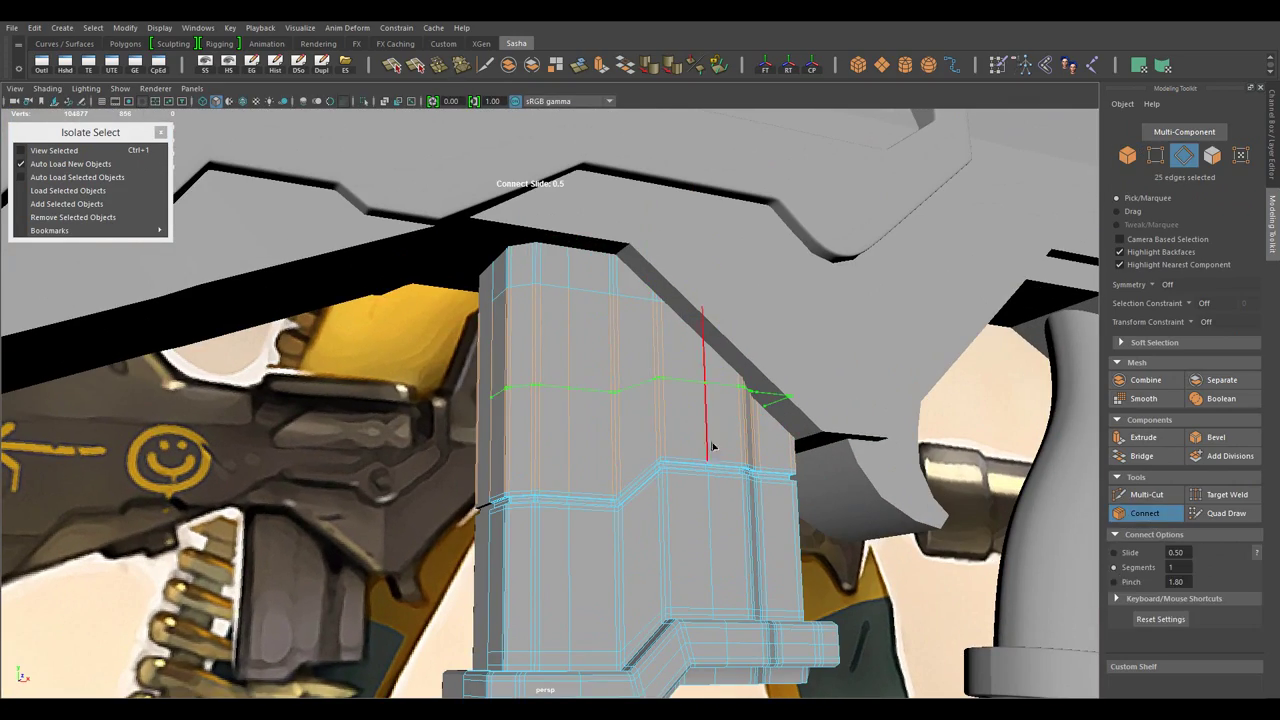
drag(652, 371, 600, 366)
right_click(598, 329)
click(594, 291)
drag(594, 291, 678, 585)
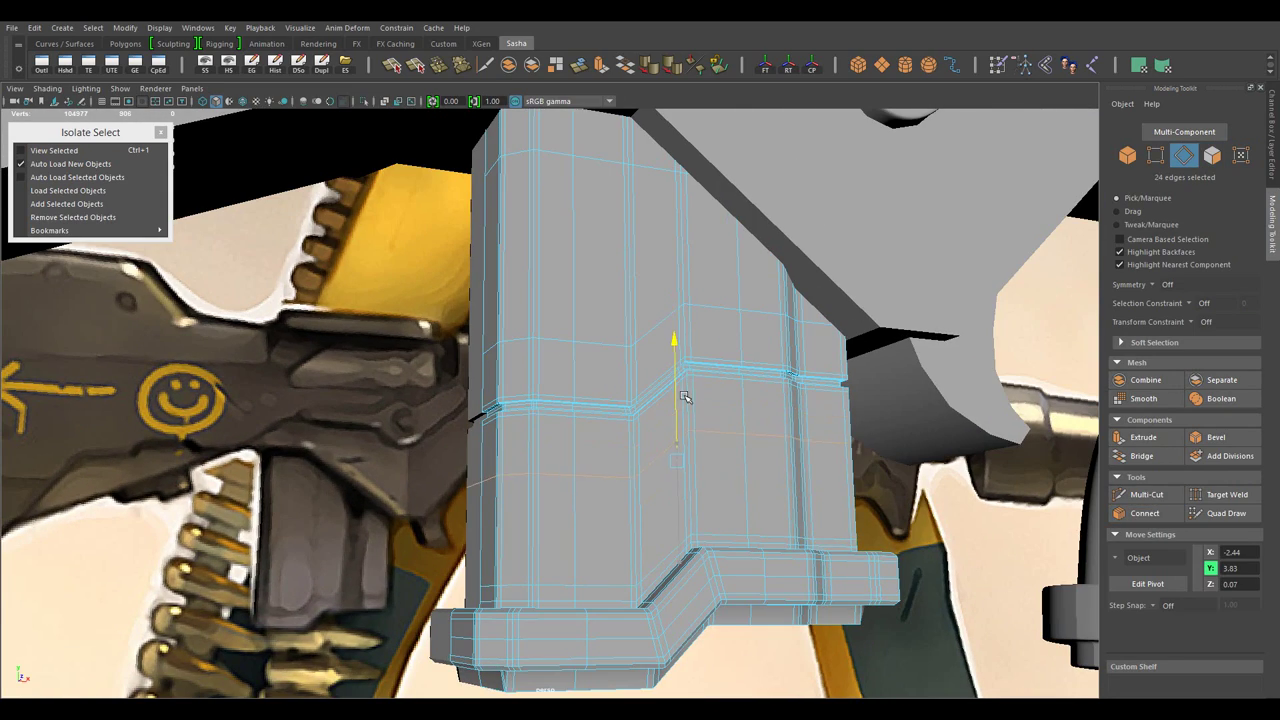
drag(684, 397, 587, 476)
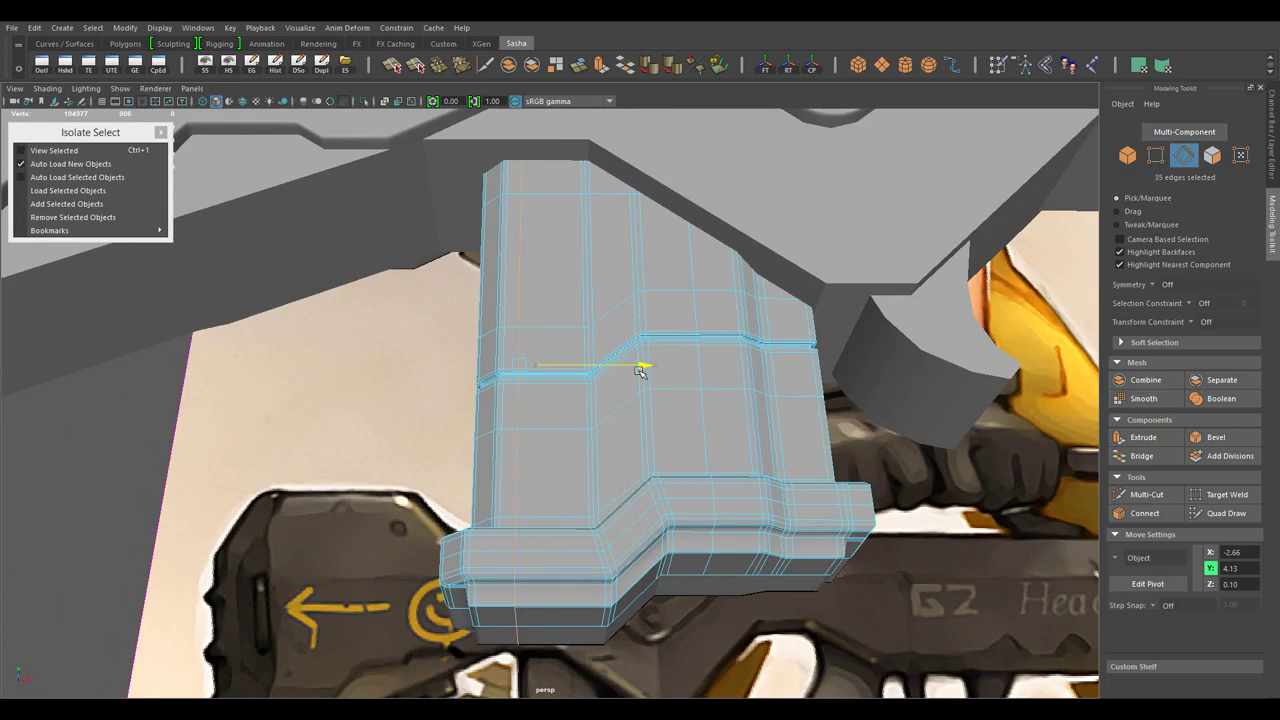
- Nudge the selected magazine edge loops slightly along X and up or down to place the panel borders
drag(645, 371, 641, 371)
drag(641, 371, 573, 229)
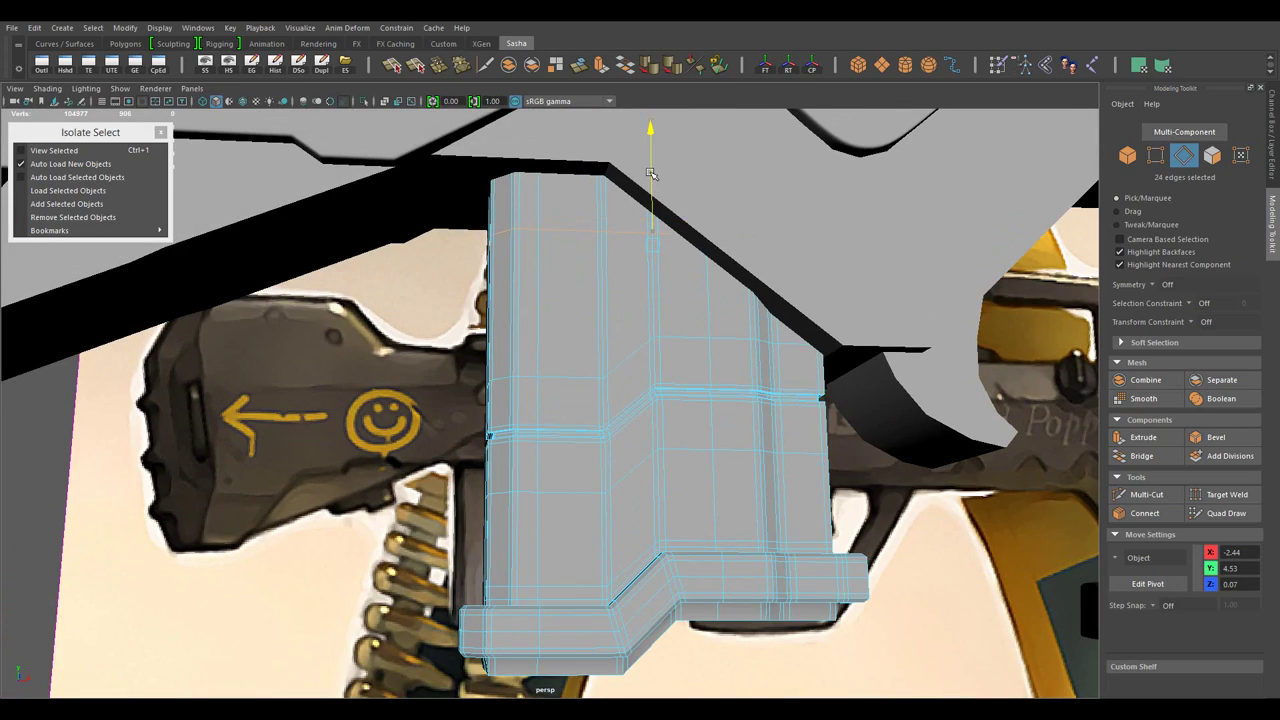
drag(650, 176, 650, 180)
drag(650, 180, 688, 408)
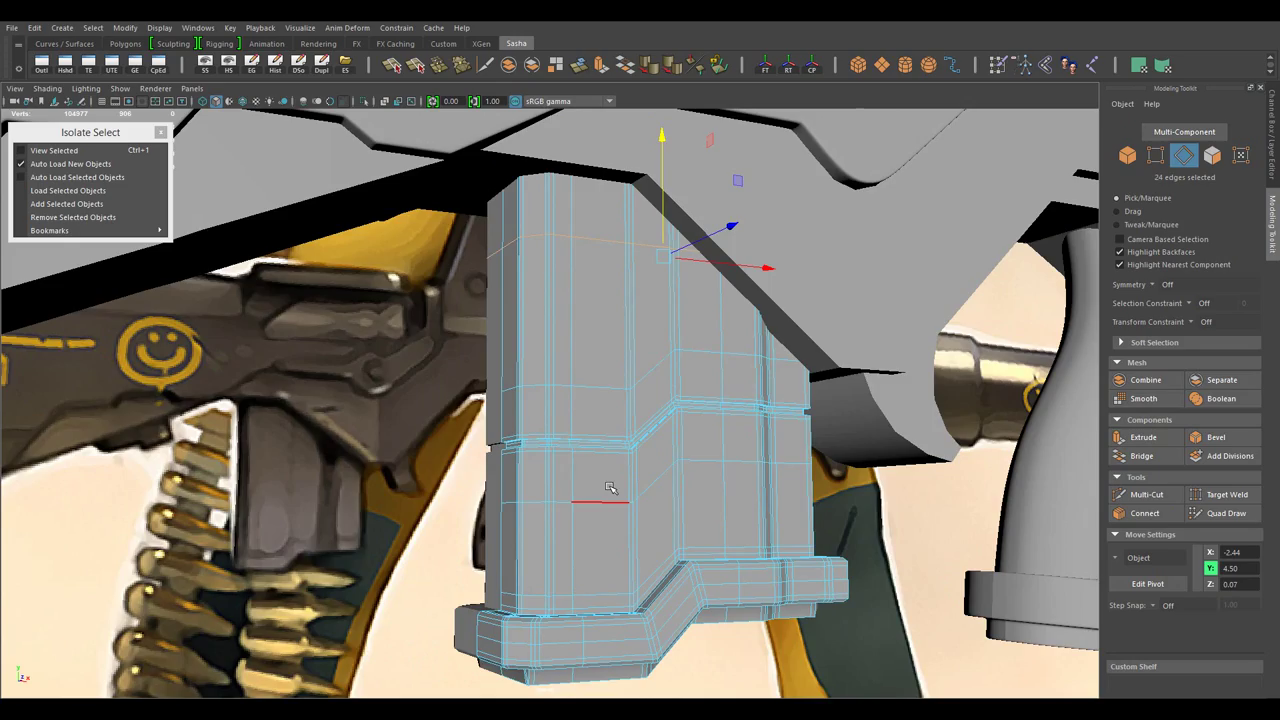
drag(610, 487, 604, 530)
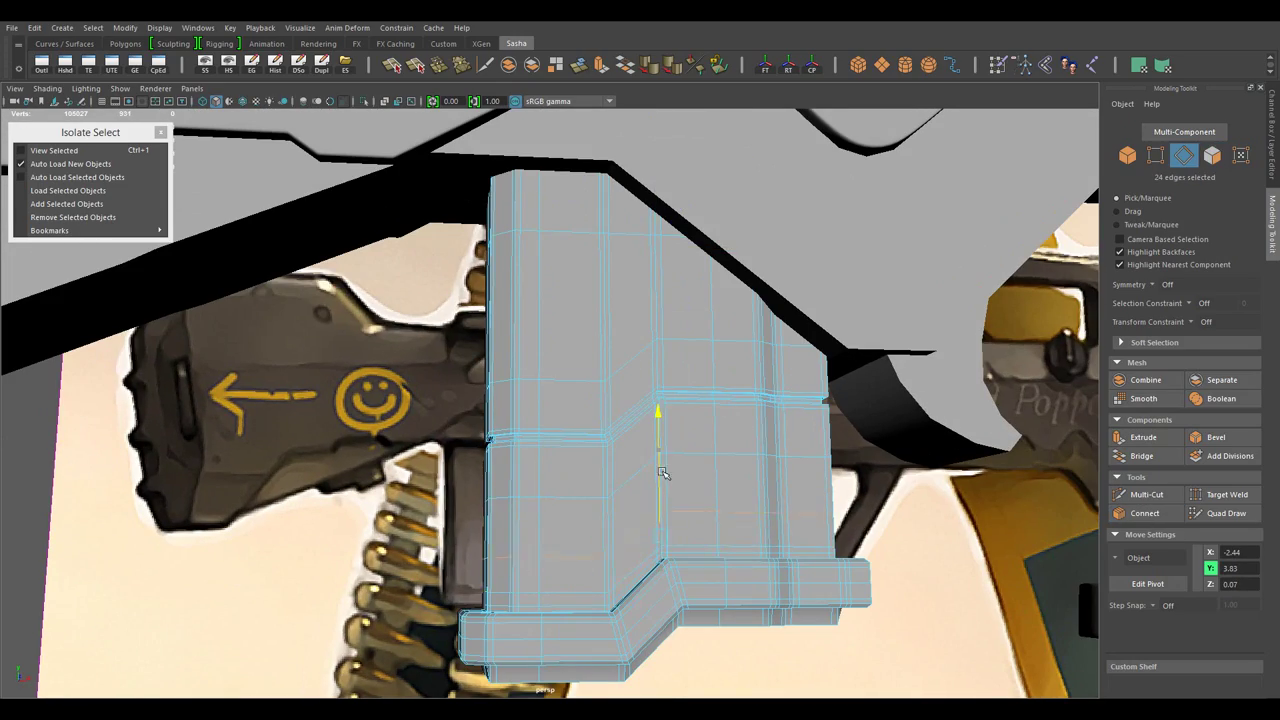
drag(668, 466, 668, 462)
drag(668, 462, 604, 515)
key(F11)
drag(740, 428, 680, 480)
key(F10)
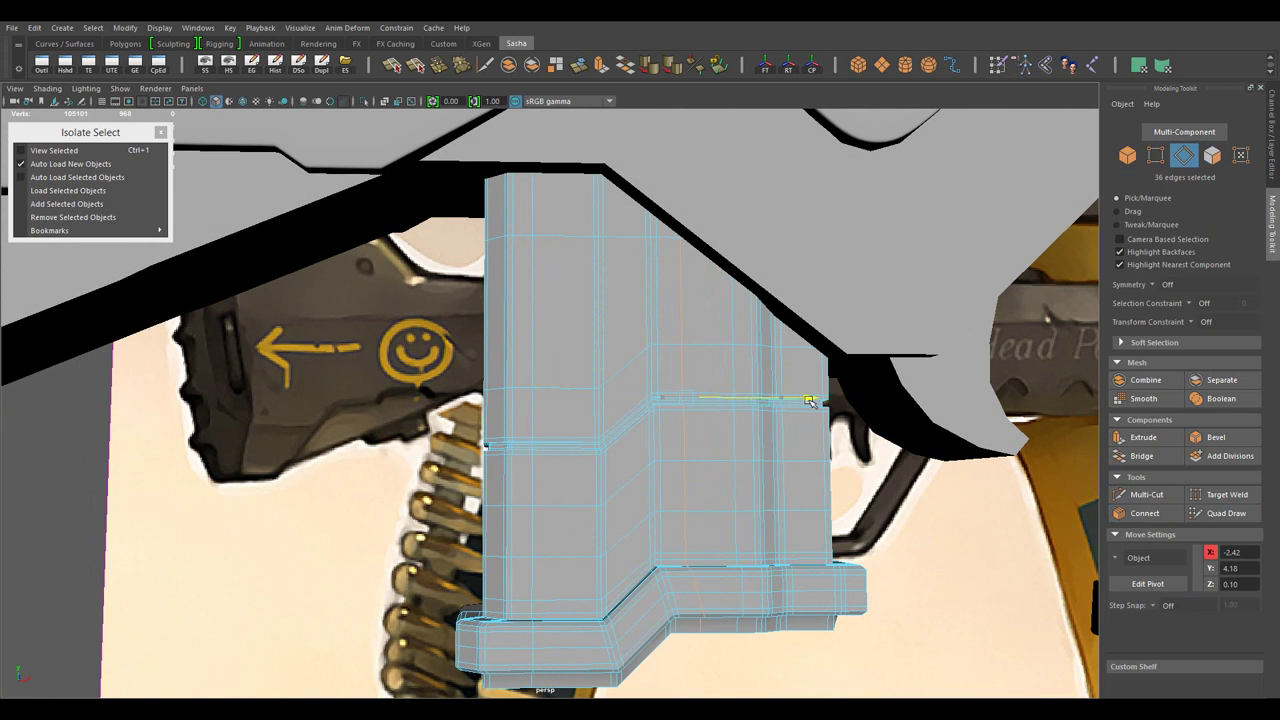
drag(811, 401, 805, 401)
drag(805, 401, 642, 366)
- Select the magazine's panel faces and extrude them inward as shallow insets
key(F11)
click(649, 505)
drag(649, 505, 771, 300)
key(ctrl+e)
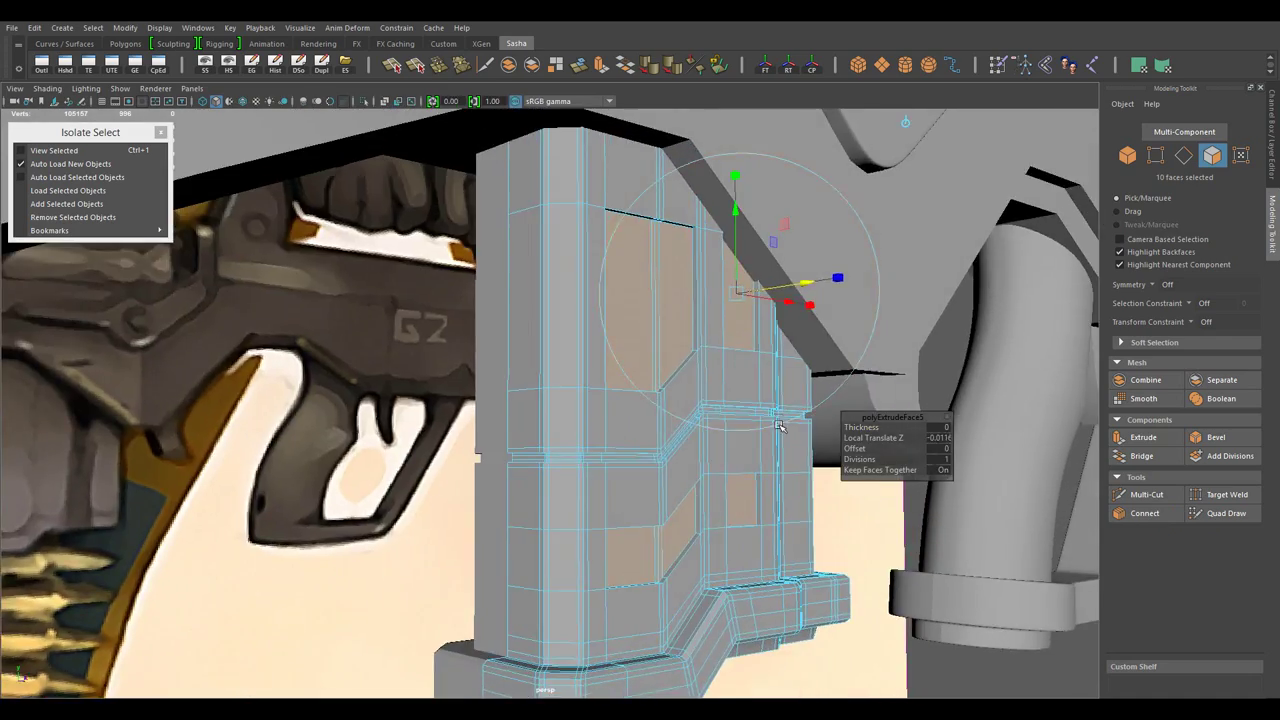
drag(771, 300, 820, 360)
drag(978, 506, 837, 443)
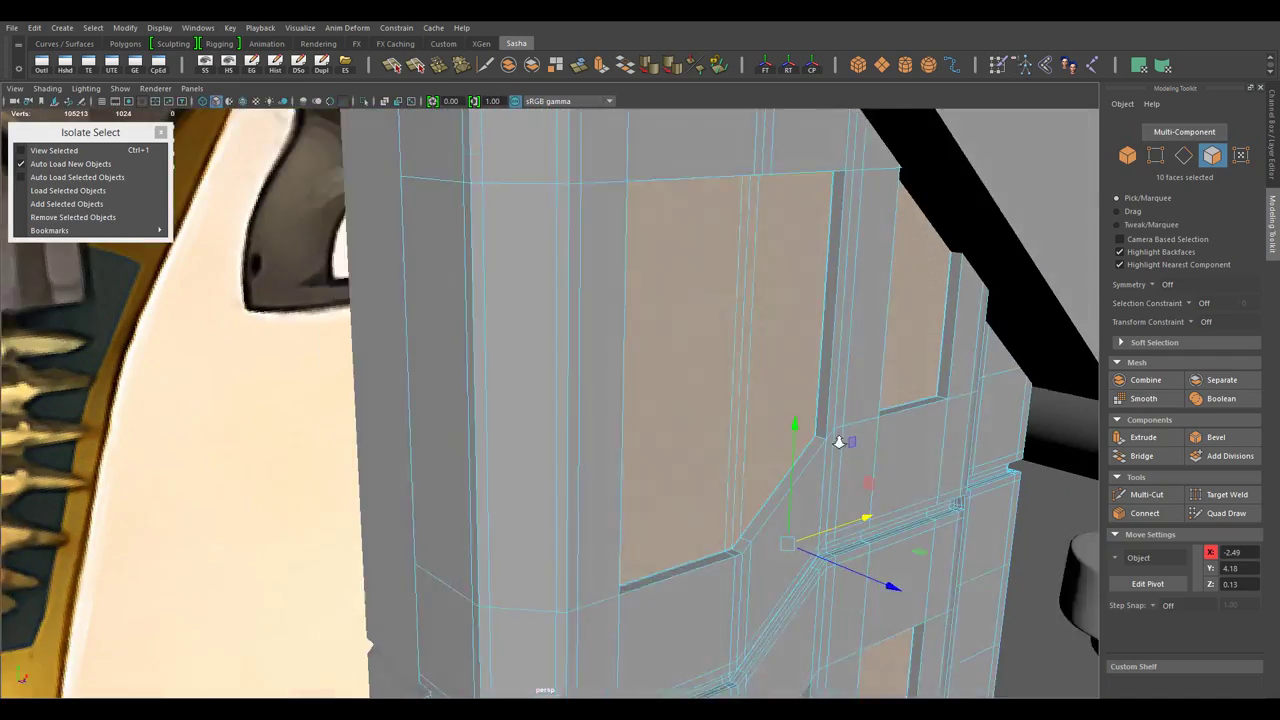
- Connect the edge loops around the panel with Segments 2 to add support loops
double_click(829, 506)
drag(829, 506, 671, 449)
double_click(808, 403)
click(1144, 513)
key(w)
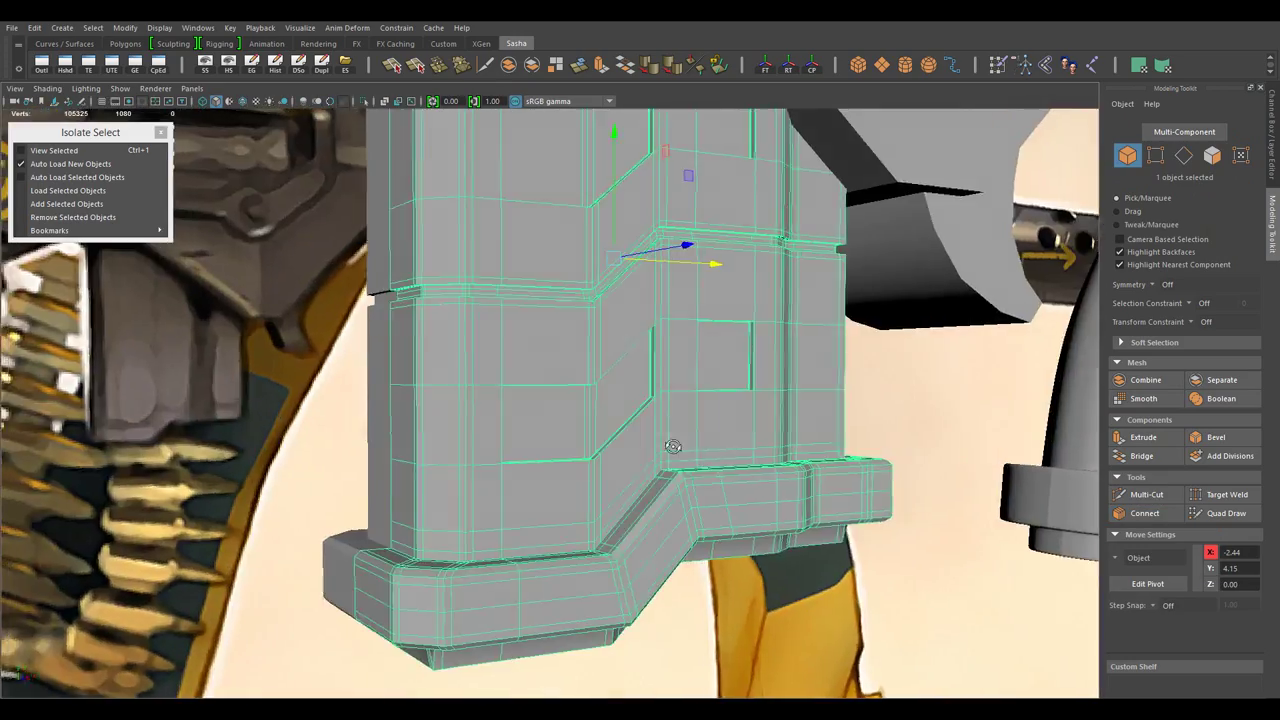
drag(671, 449, 688, 531)
- Select the panel's vertical edge rings and connect paired support loops at pinch 1.79
double_click(612, 511)
drag(612, 511, 677, 533)
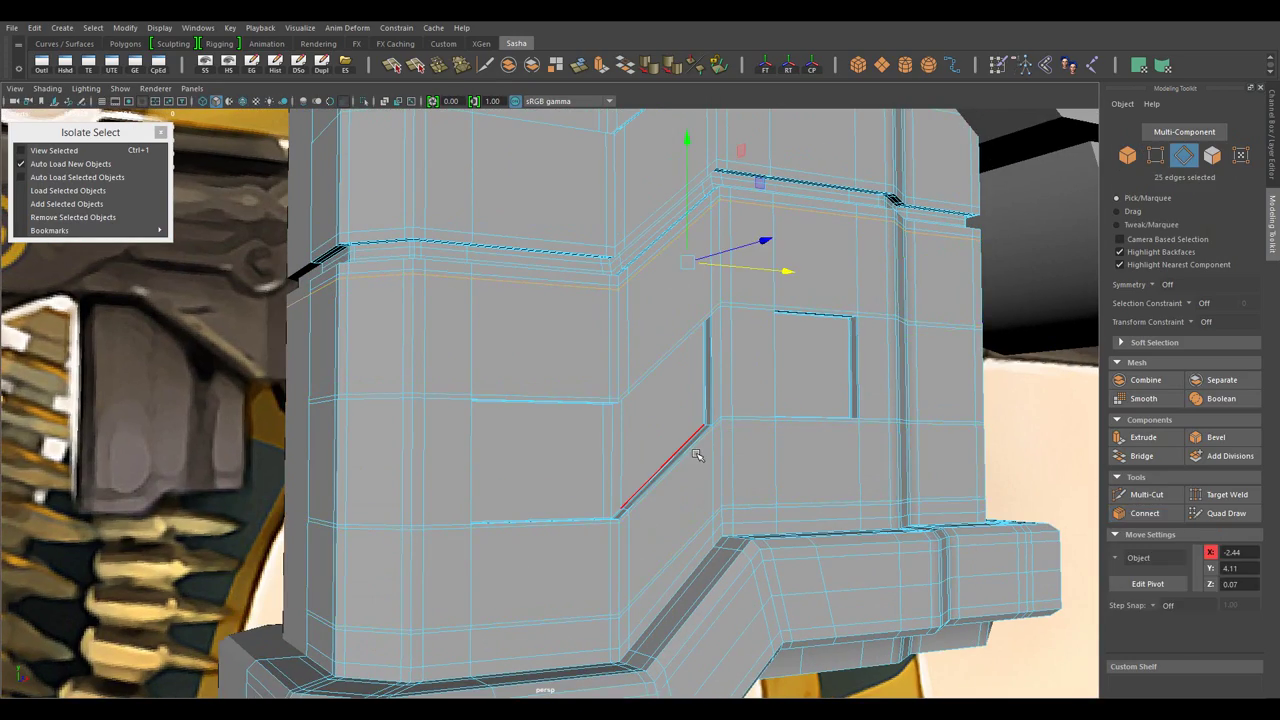
drag(697, 456, 663, 551)
double_click(663, 551)
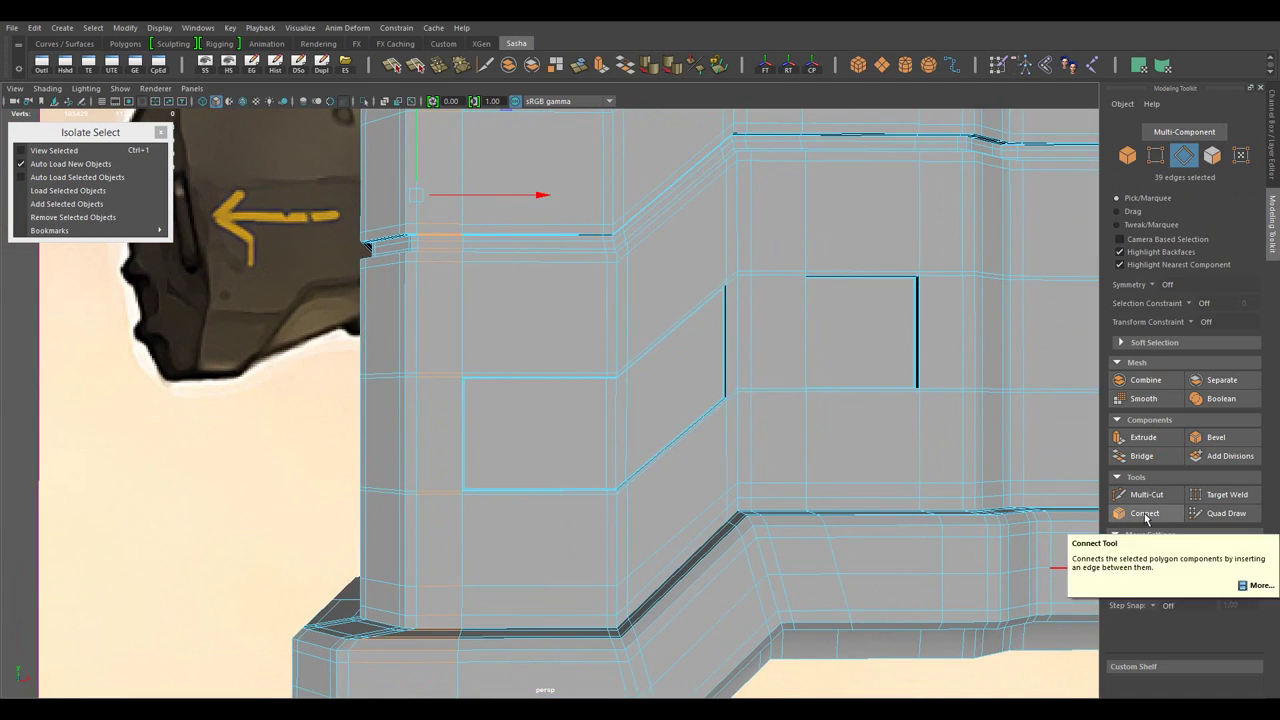
click(1144, 513)
key(w)
click(705, 428)
- Undo the last few edits to step back the magazine edge changes
drag(709, 428, 601, 467)
key(ctrl+z)
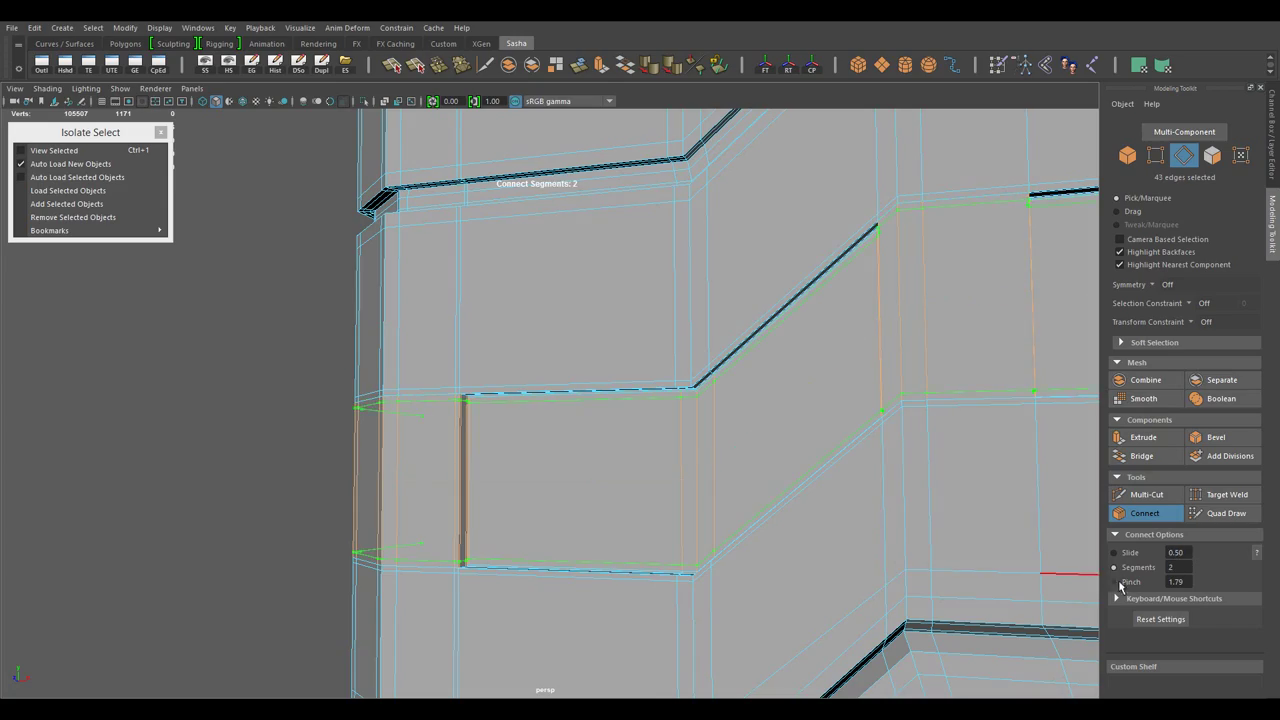
key(ctrl+z)
key(ctrl+z)
key(ctrl+z)
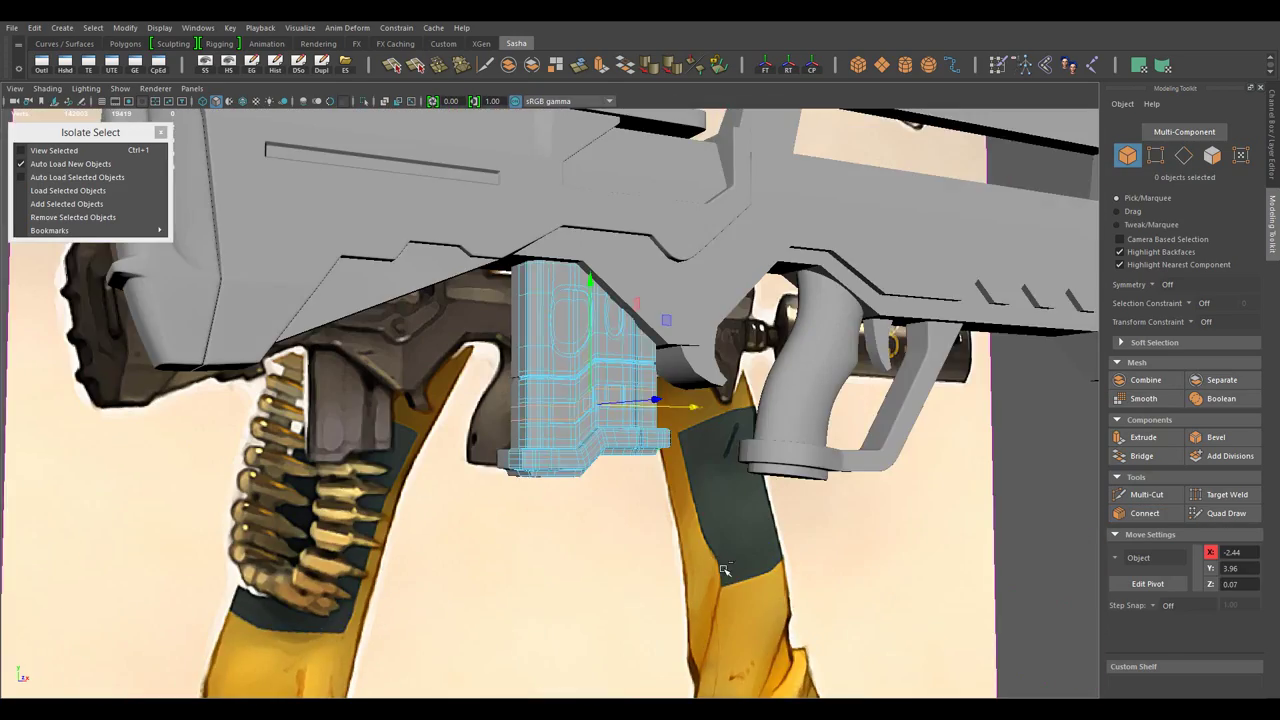
key(ctrl+z)
- Undo a series of recent edits while moving over to the top block's open slot
key(ctrl+z)
key(ctrl+z)
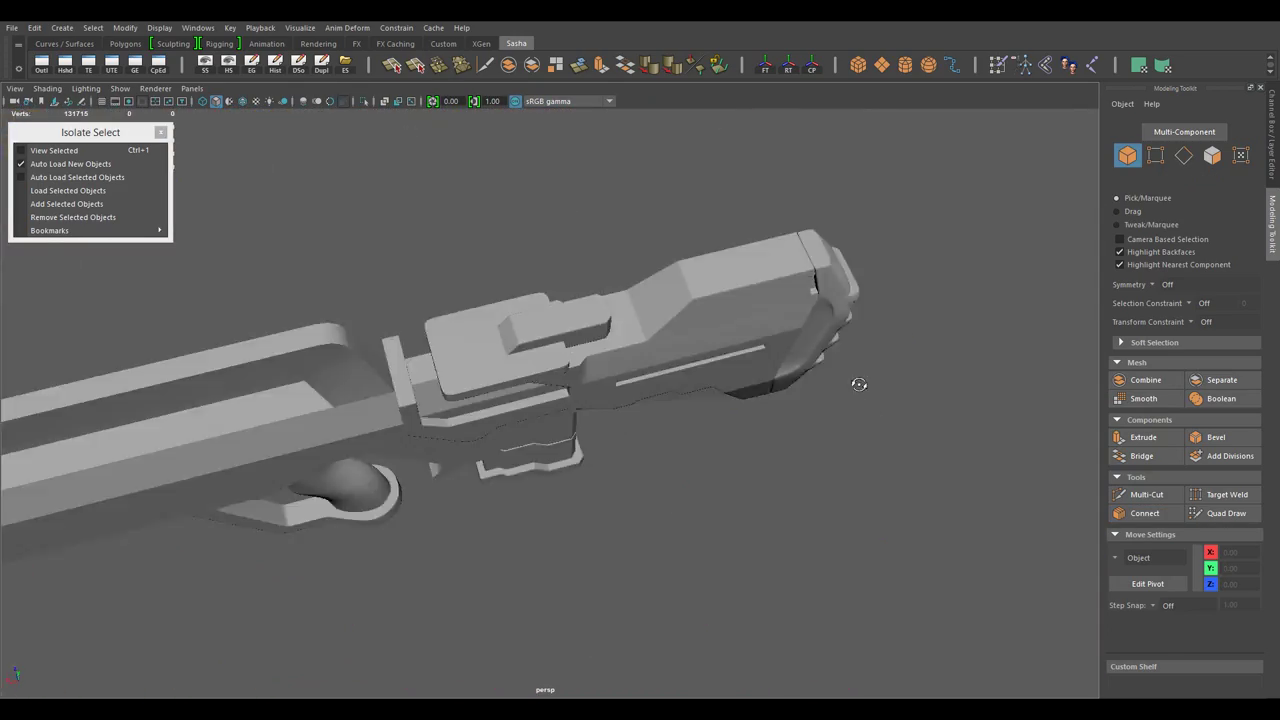
key(ctrl+z)
key(ctrl+z)
key(ctrl+z)
key(ctrl+z)
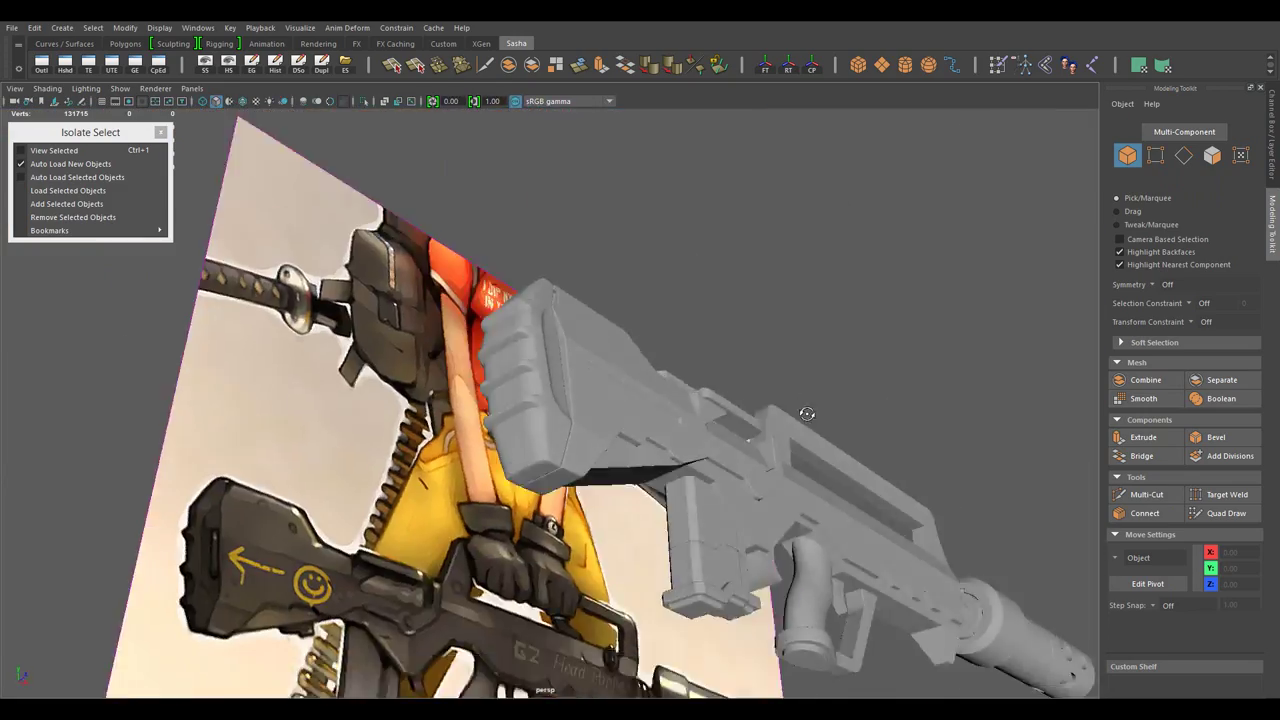
key(ctrl+z)
key(ctrl+z)
key(ctrl+z)
key(ctrl+z)
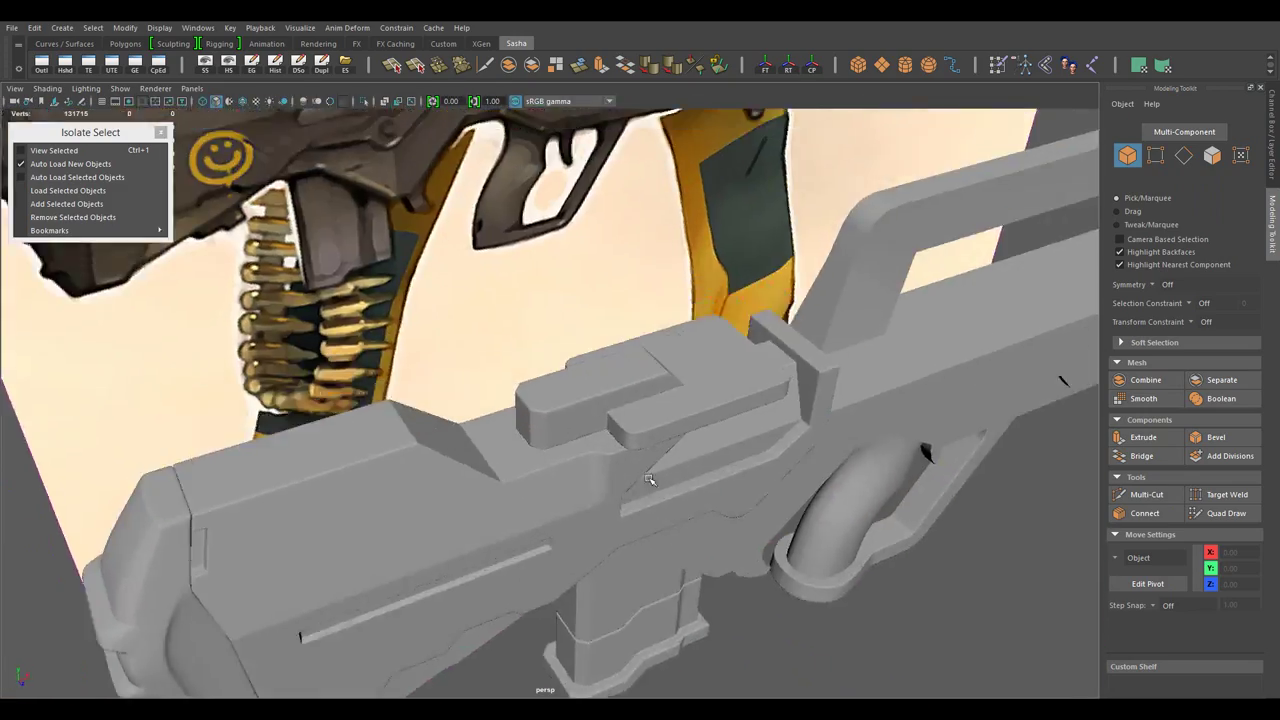
key(ctrl+z)
key(ctrl+z)
right_click(647, 328)
key(ctrl+z)
key(ctrl+z)
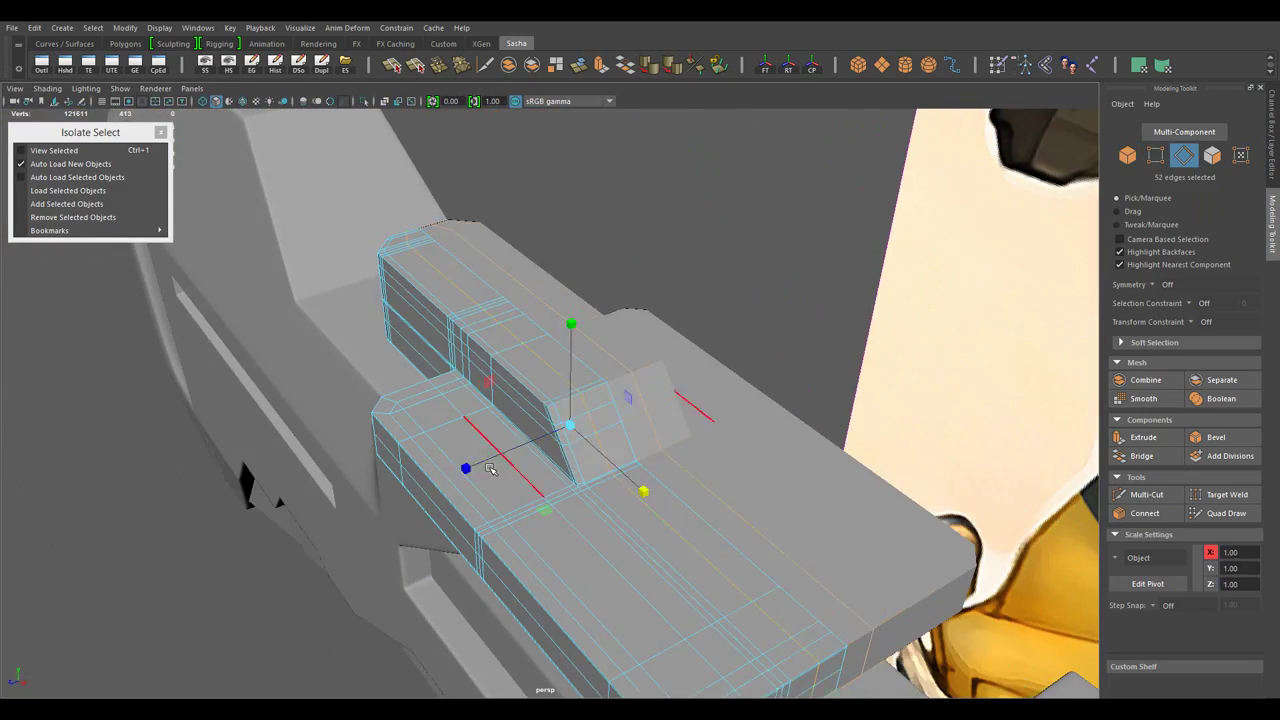
key(ctrl+z)
key(ctrl+z)
key(ctrl+z)
key(ctrl+z)
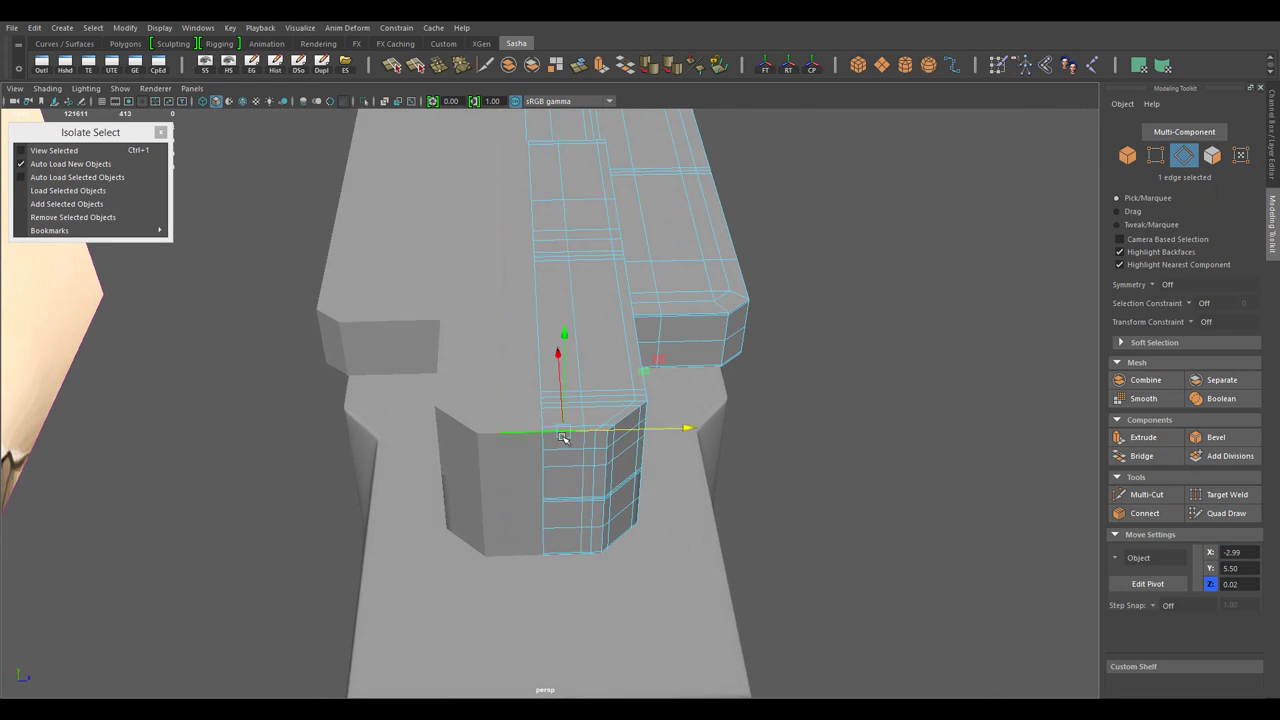
key(ctrl+z)
key(ctrl+z)
key(ctrl+z)
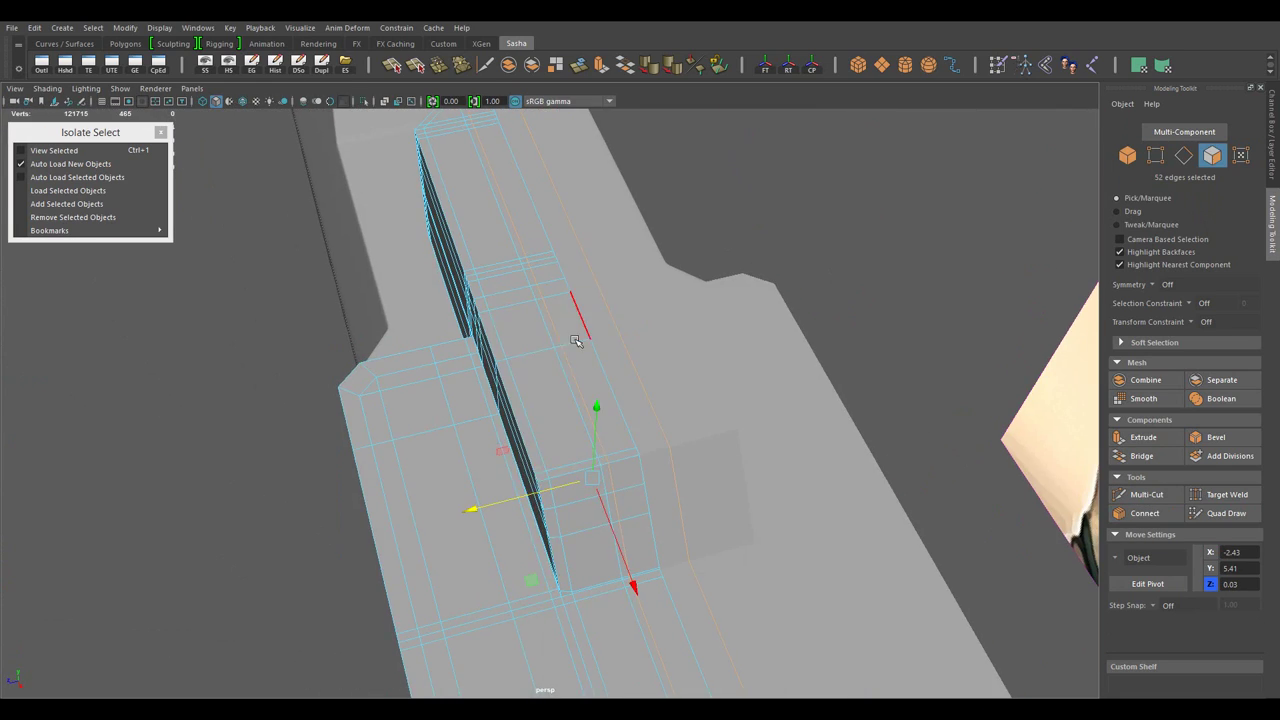
key(ctrl+z)
key(ctrl+z)
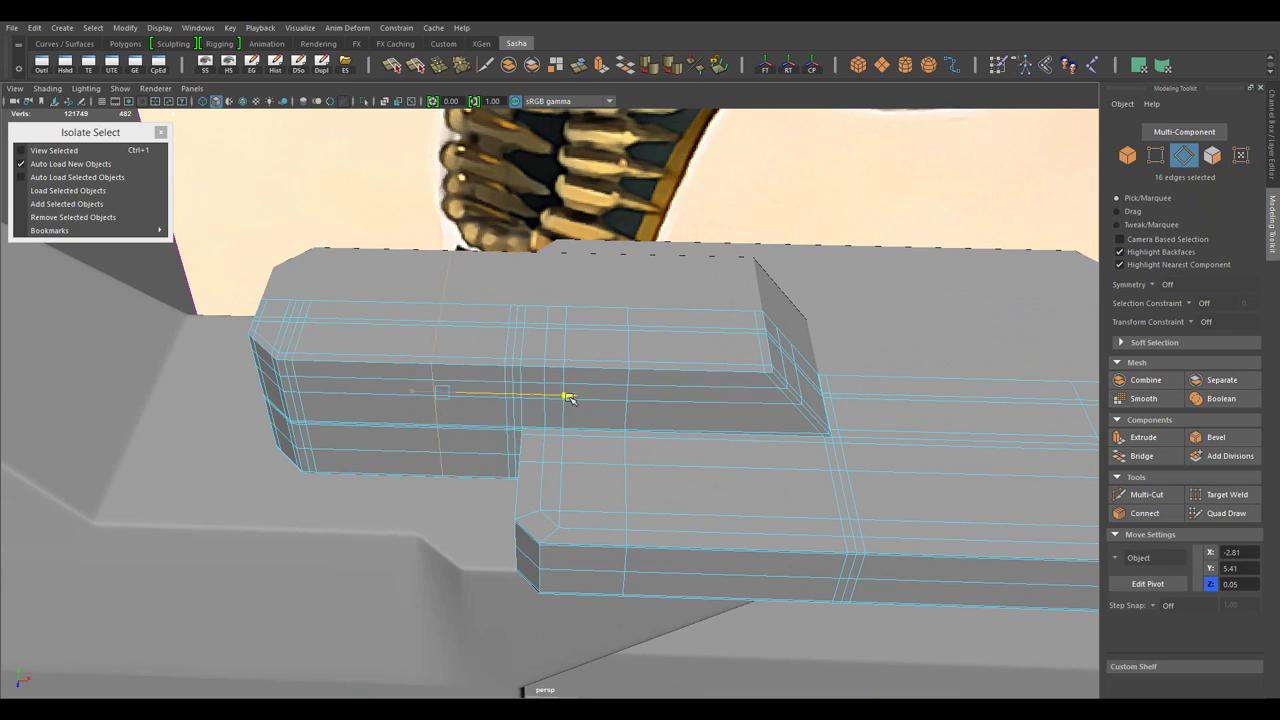
key(ctrl+z)
key(ctrl+z)
key(ctrl+z)
key(ctrl+z)
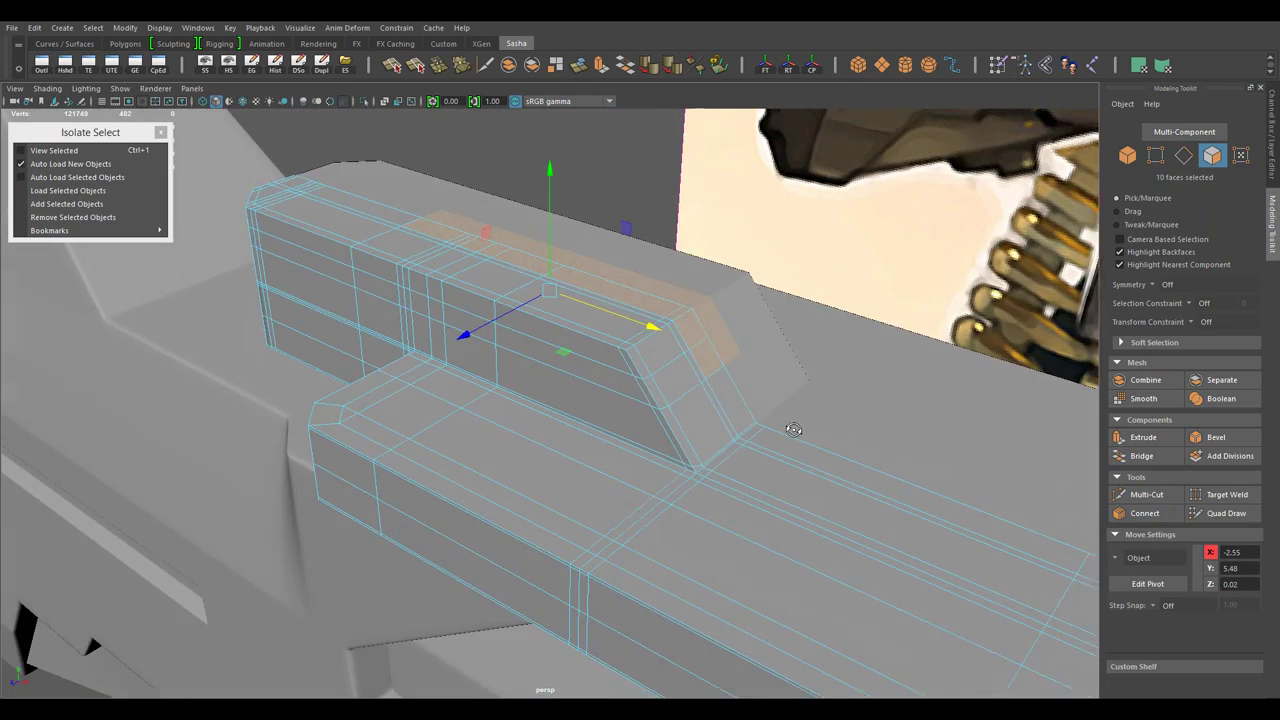
key(ctrl+z)
key(ctrl+z)
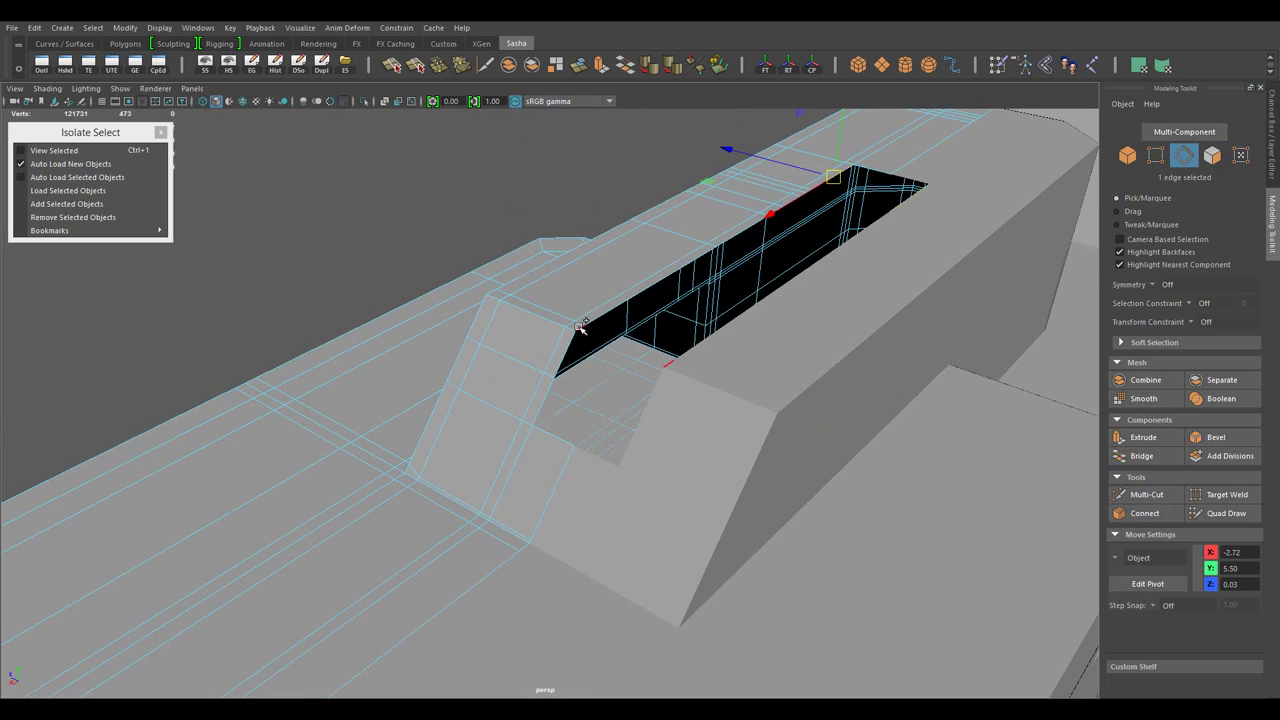
key(ctrl+z)
key(ctrl+z)
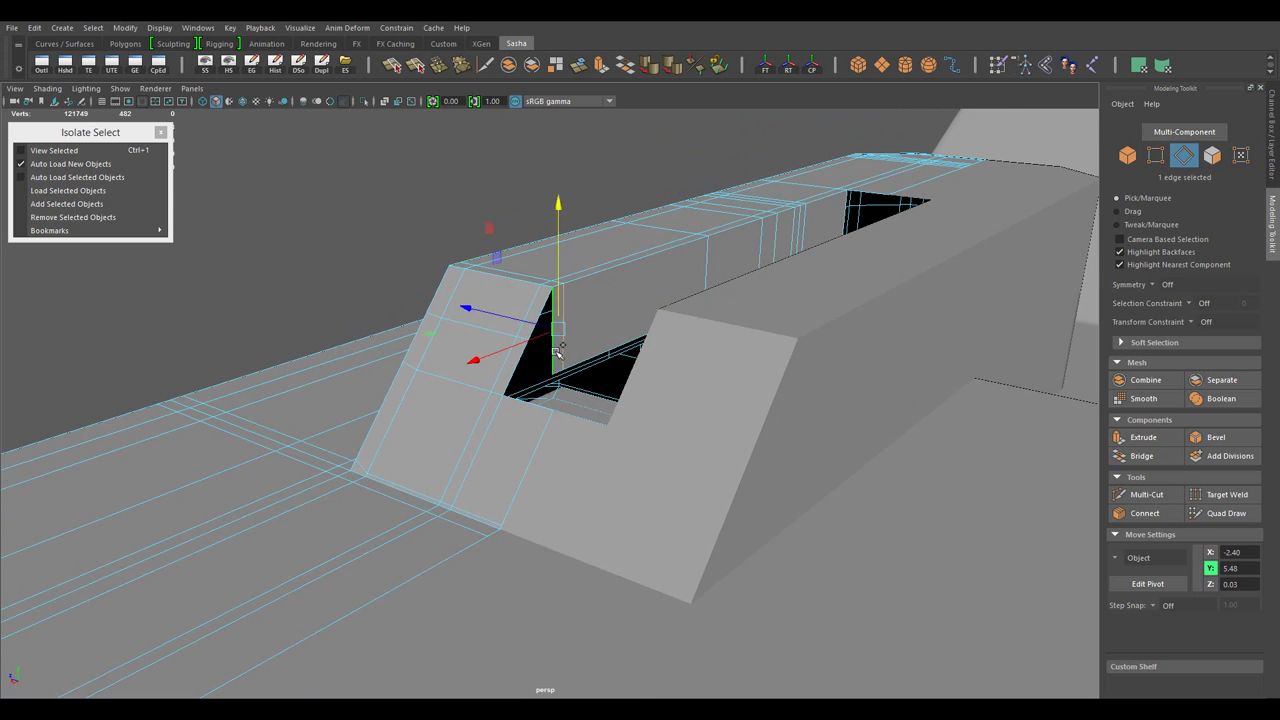
- Extrude the slot's border edge into the opening to form a narrower inner wall
key(ctrl+z)
drag(664, 276, 705, 257)
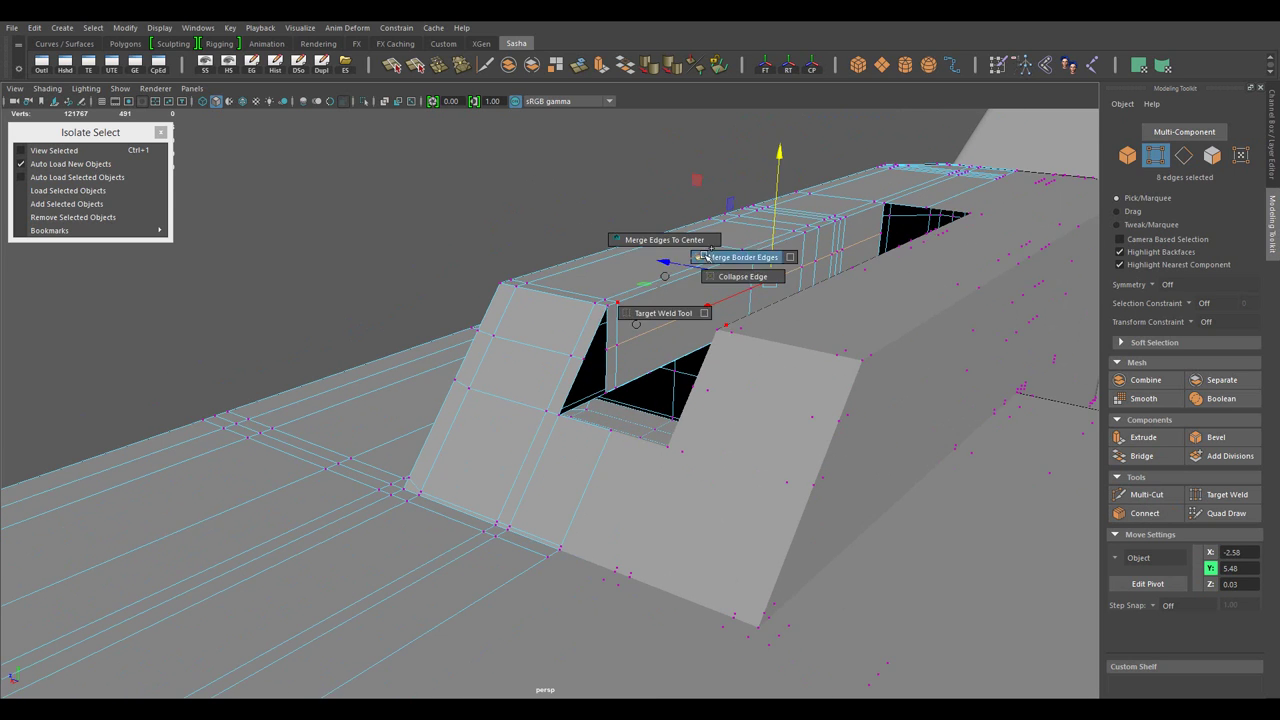
key(ctrl+z)
key(ctrl+z)
key(ctrl+z)
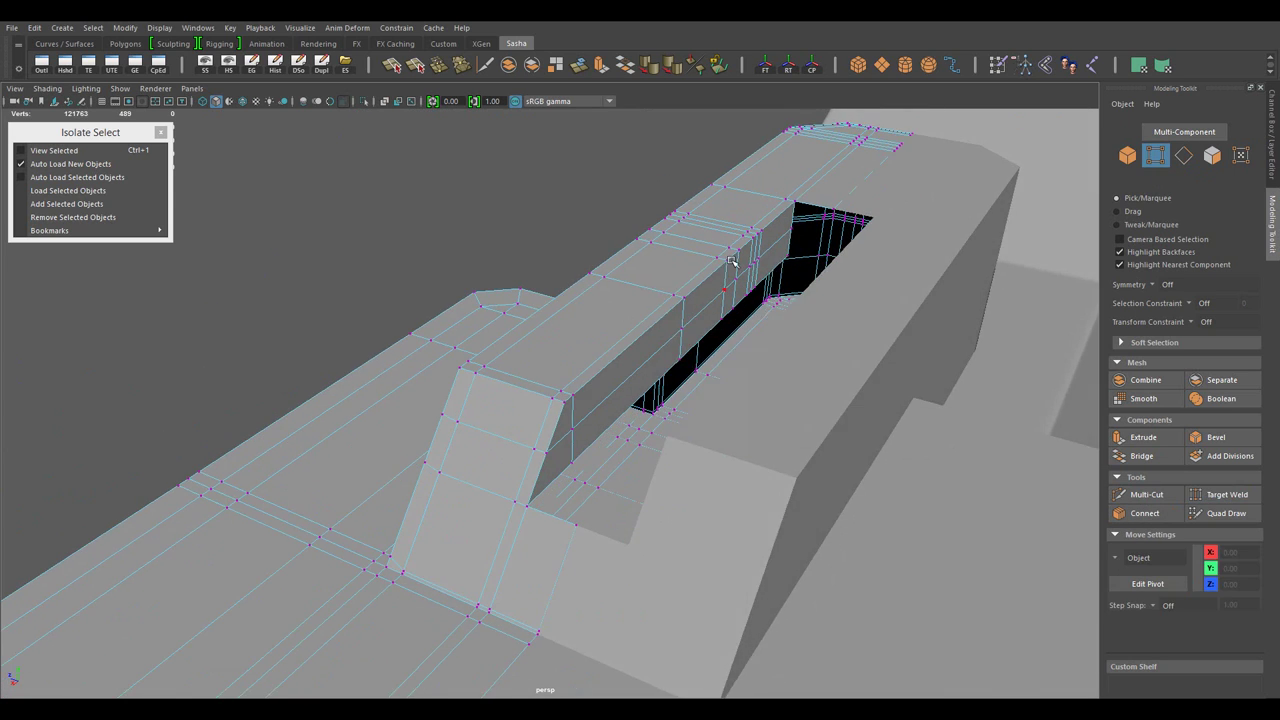
right_click(845, 147)
click(836, 183)
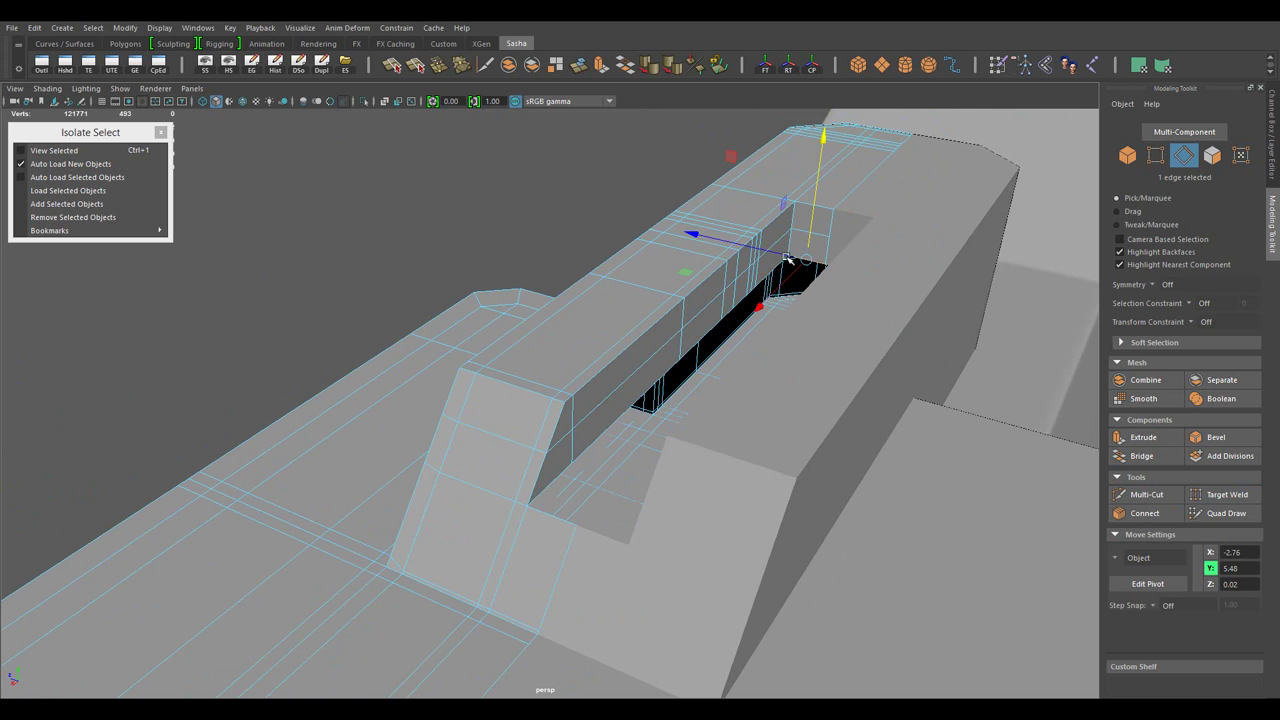
key(ctrl+z)
drag(790, 210, 771, 206)
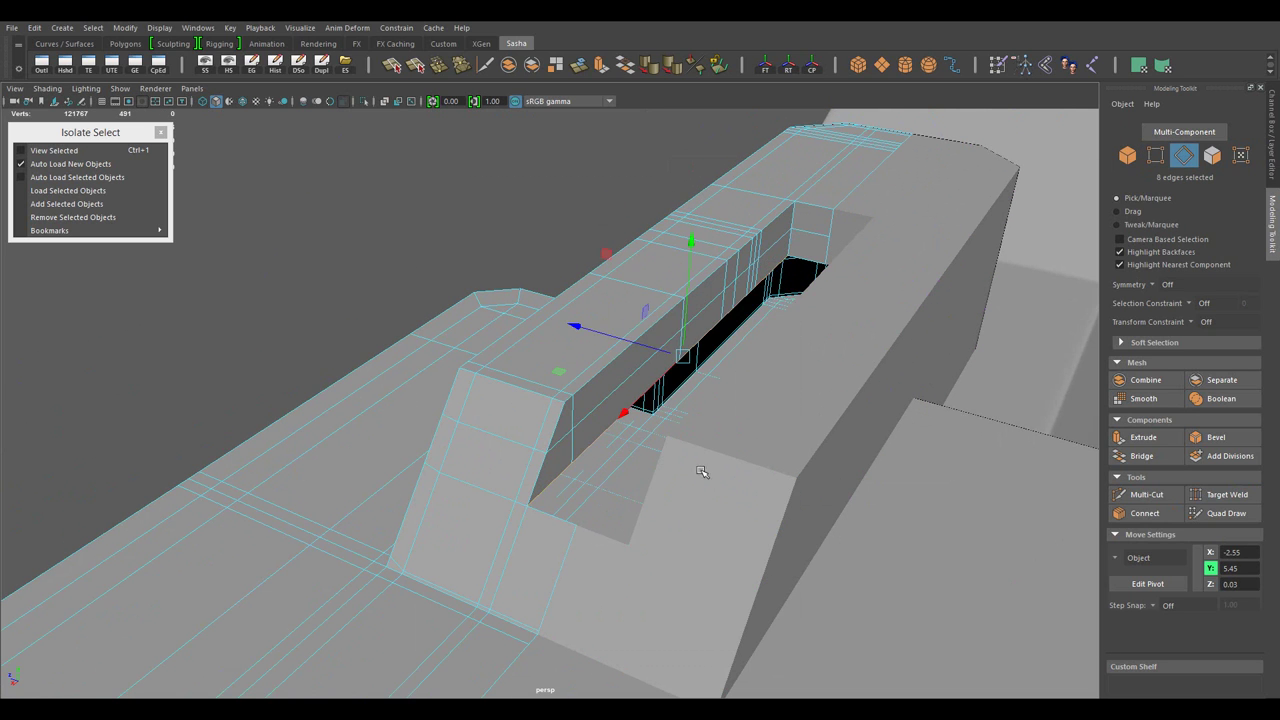
key(ctrl+z)
key(ctrl+z)
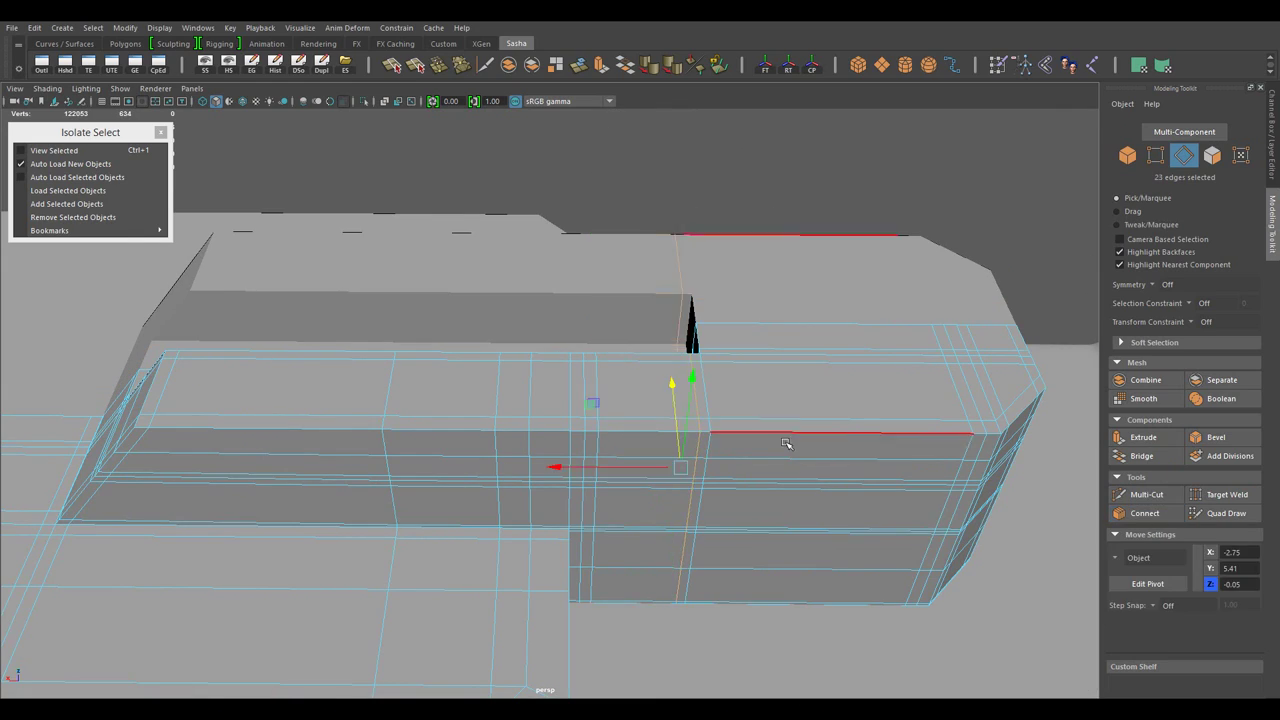
- Add an edge loop across the selected edges and create a mirrored copy of the small block
click(1129, 518)
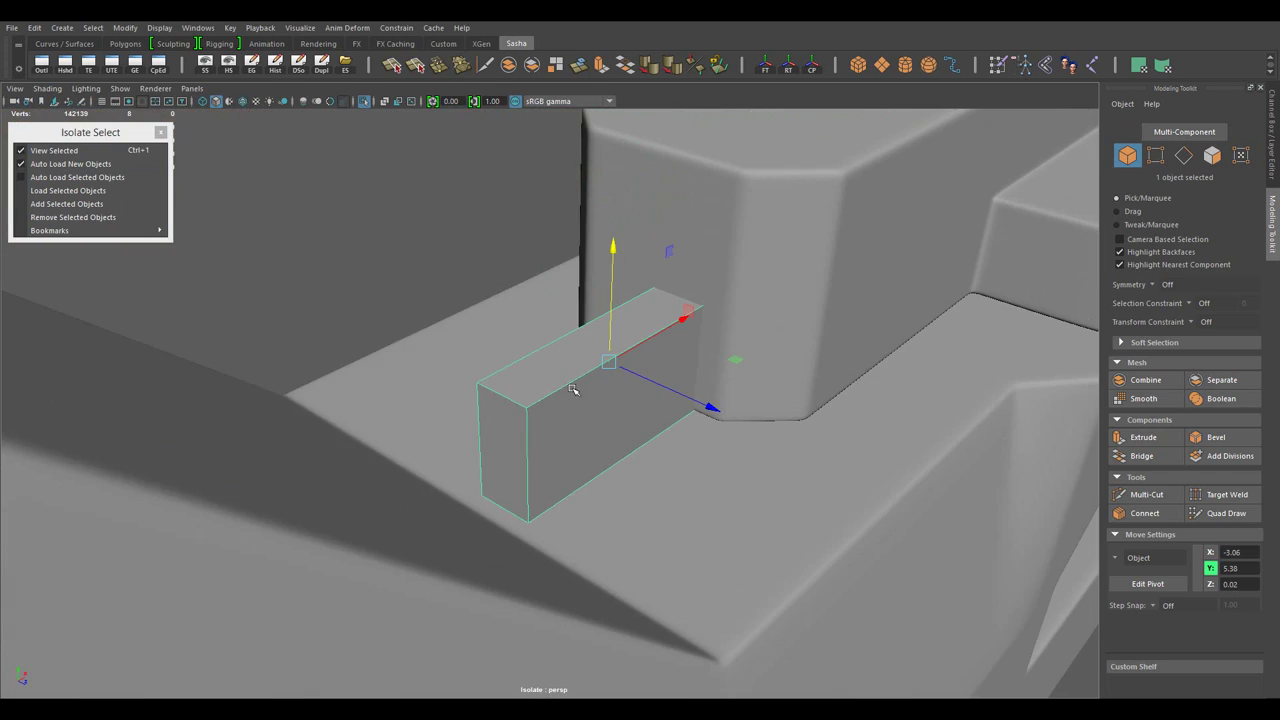
click(168, 490)
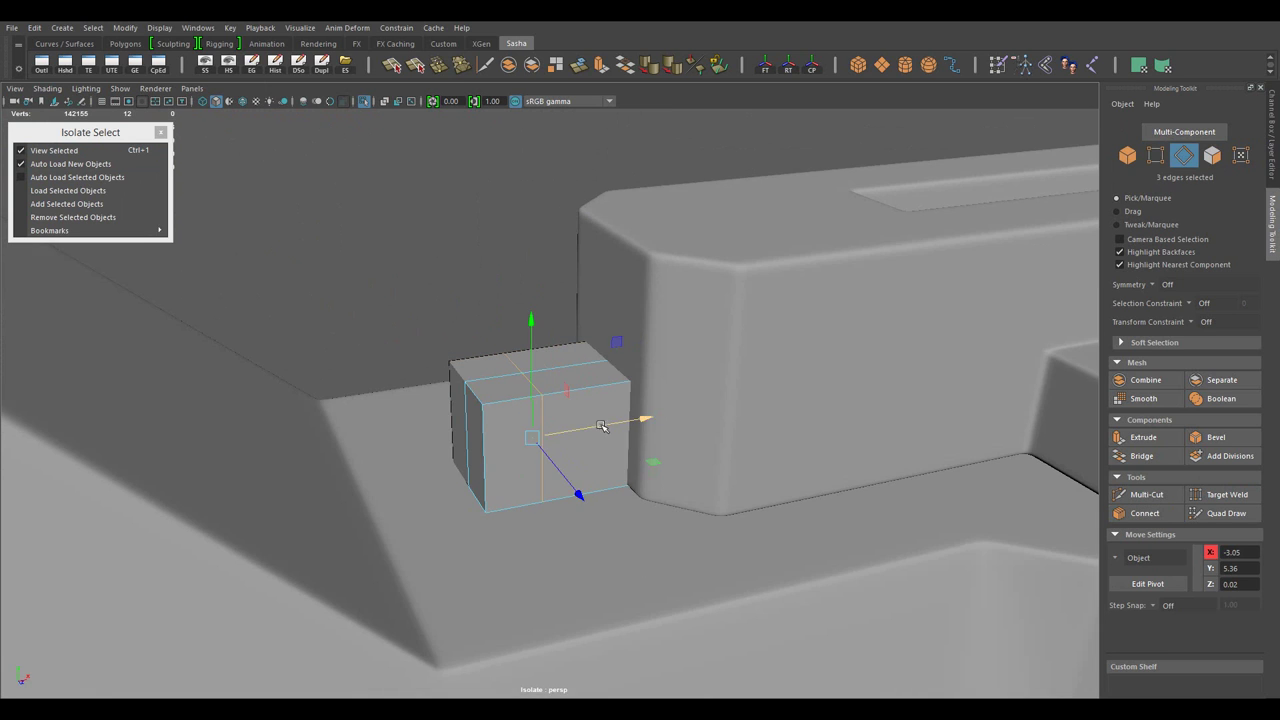
drag(619, 328, 614, 306)
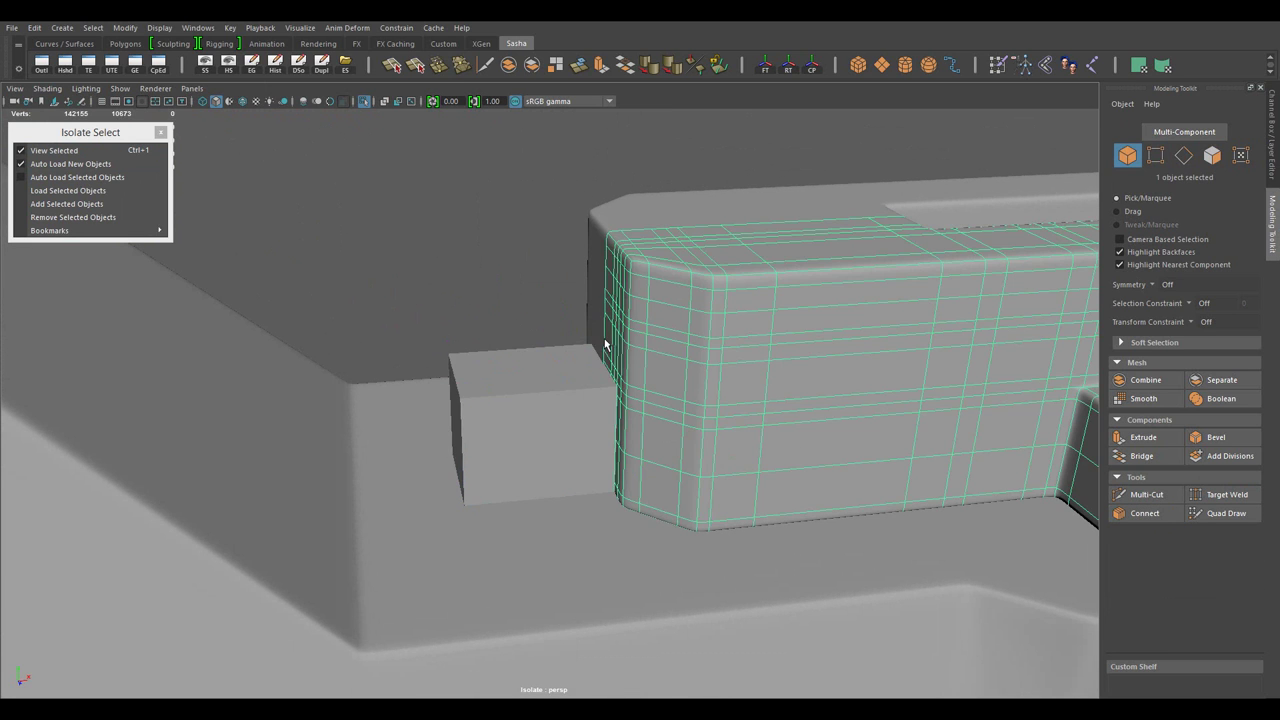
- Extrude the small block's top face upward and chamfer its top front edge
click(580, 412)
drag(688, 413, 600, 330)
drag(600, 330, 603, 380)
click(549, 333)
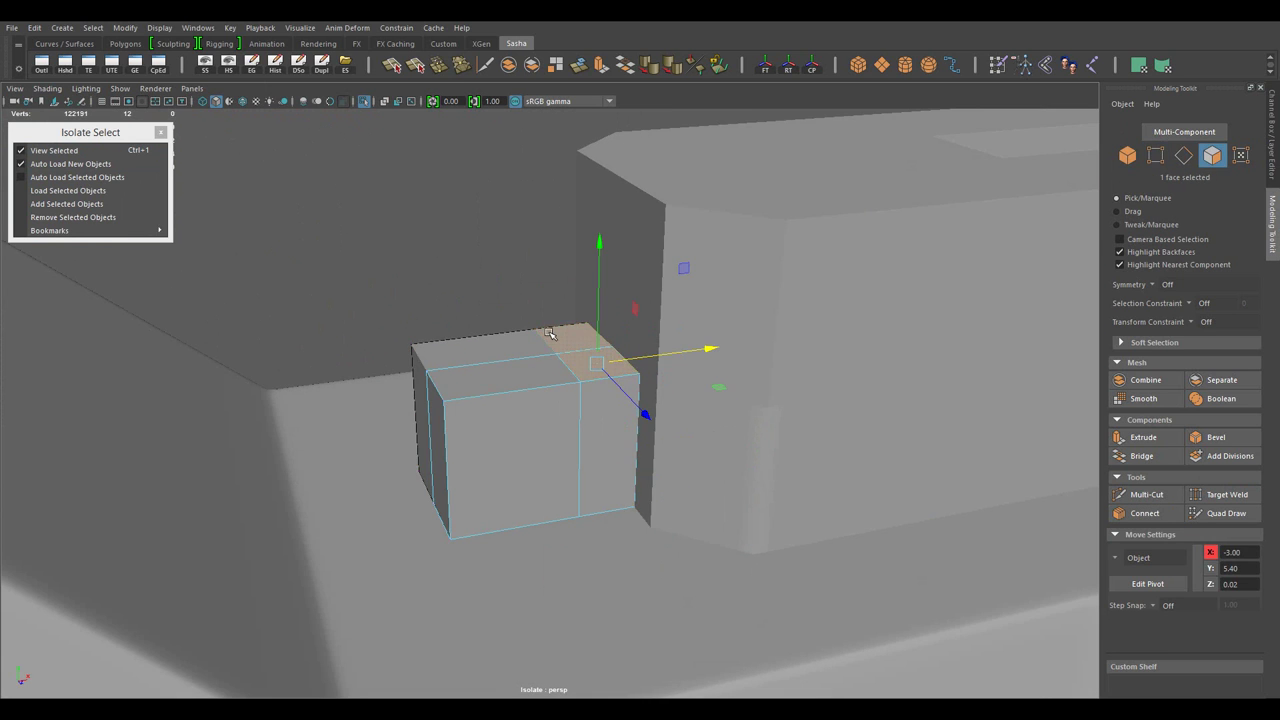
key(ctrl+e)
drag(600, 400, 989, 531)
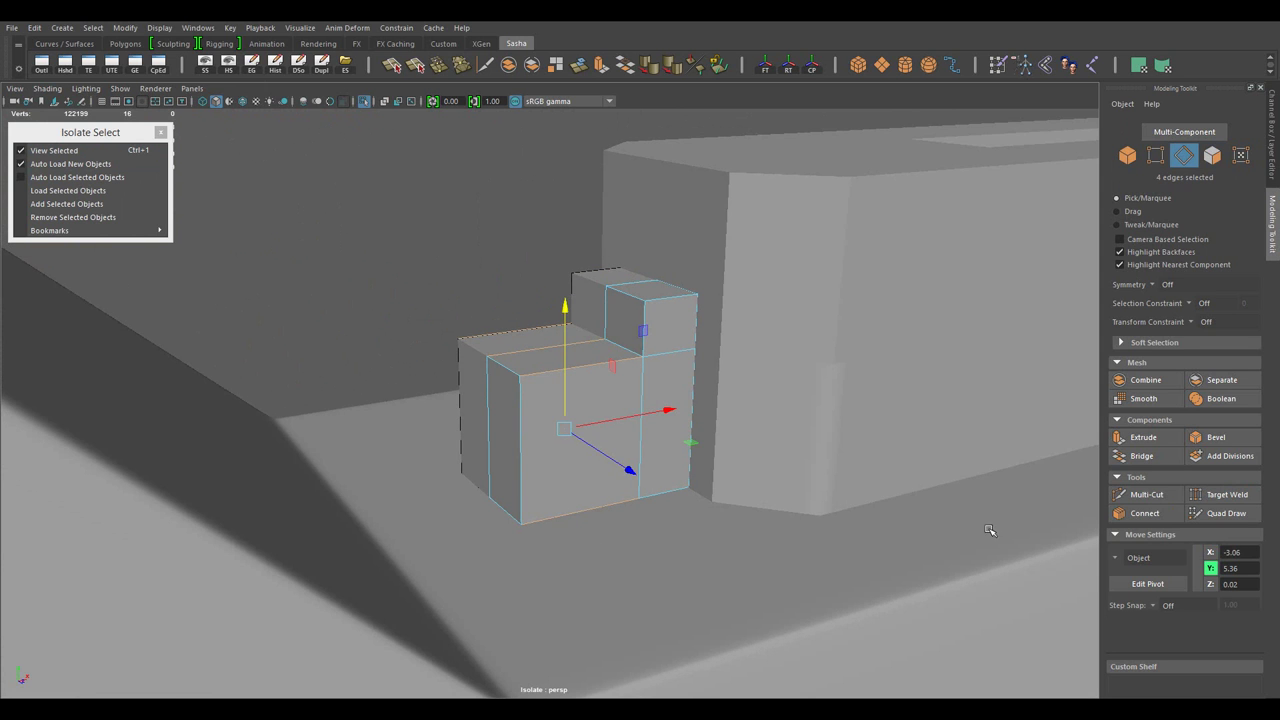
drag(504, 329, 700, 450)
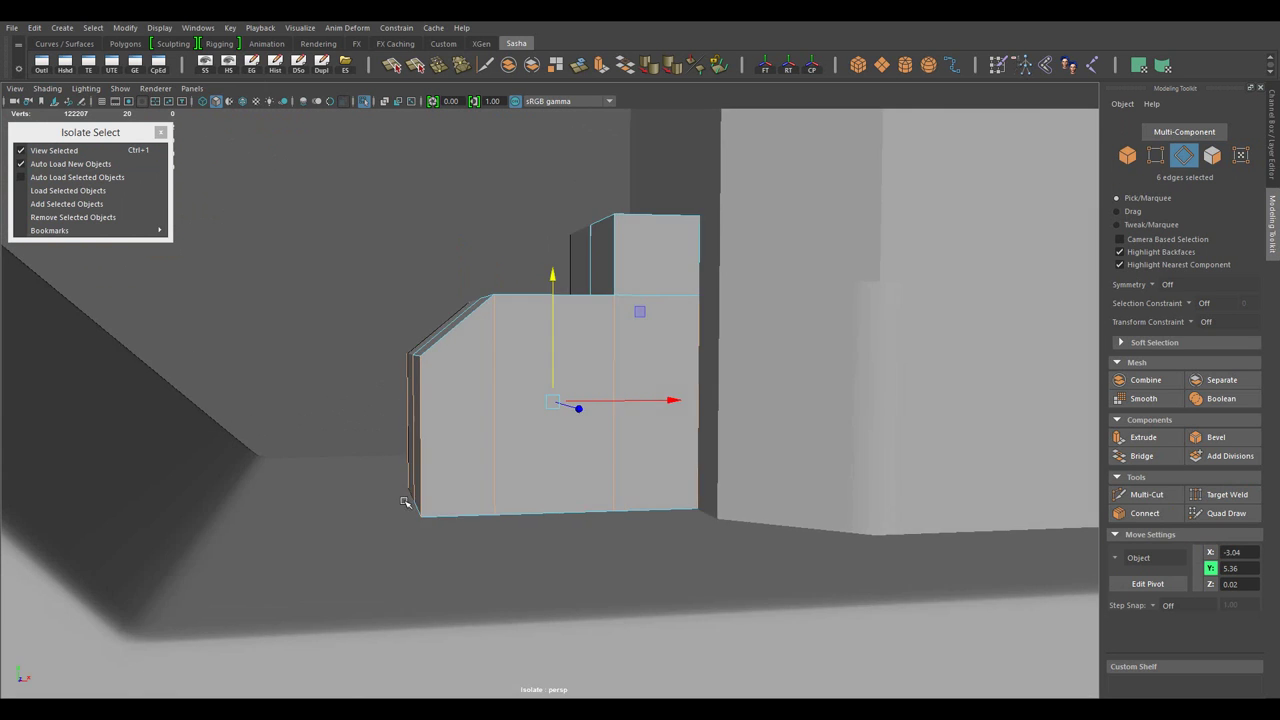
drag(700, 450, 781, 530)
- Connect a loop across the block's vertical edge ring at slide 0.50, pinch 1.58
double_click(544, 366)
drag(470, 388, 985, 505)
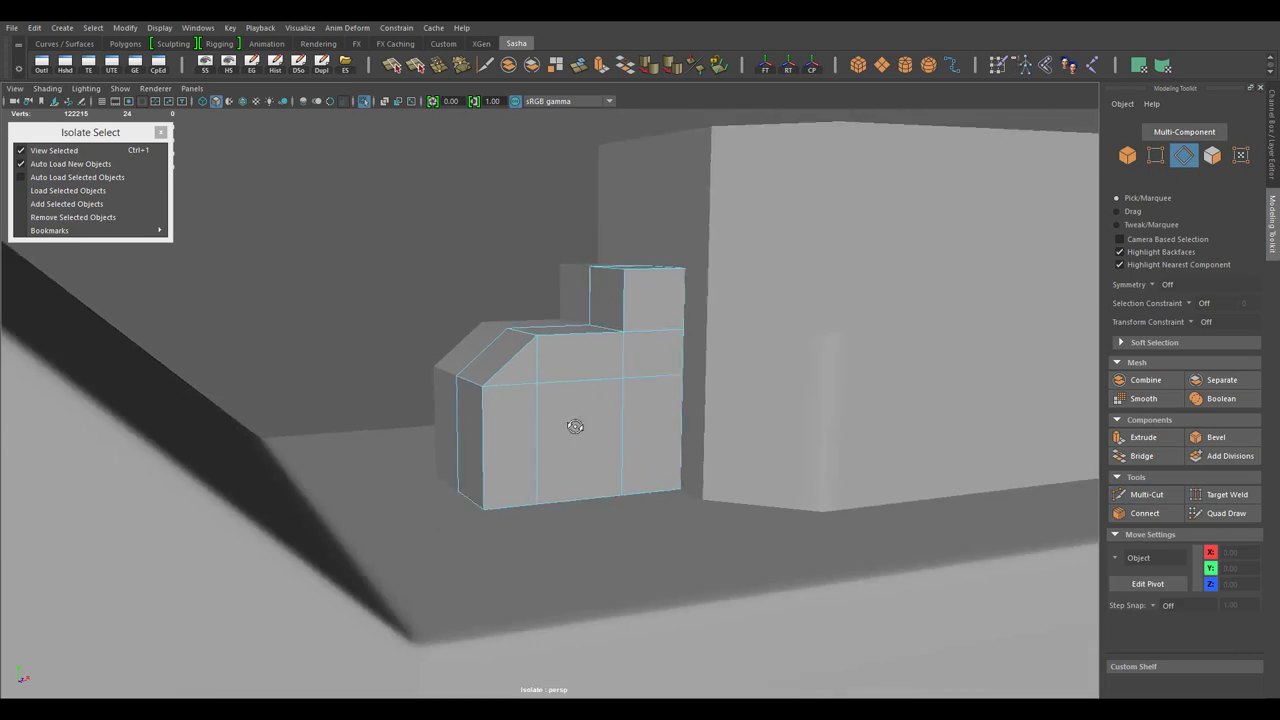
click(44, 108)
drag(600, 400, 900, 480)
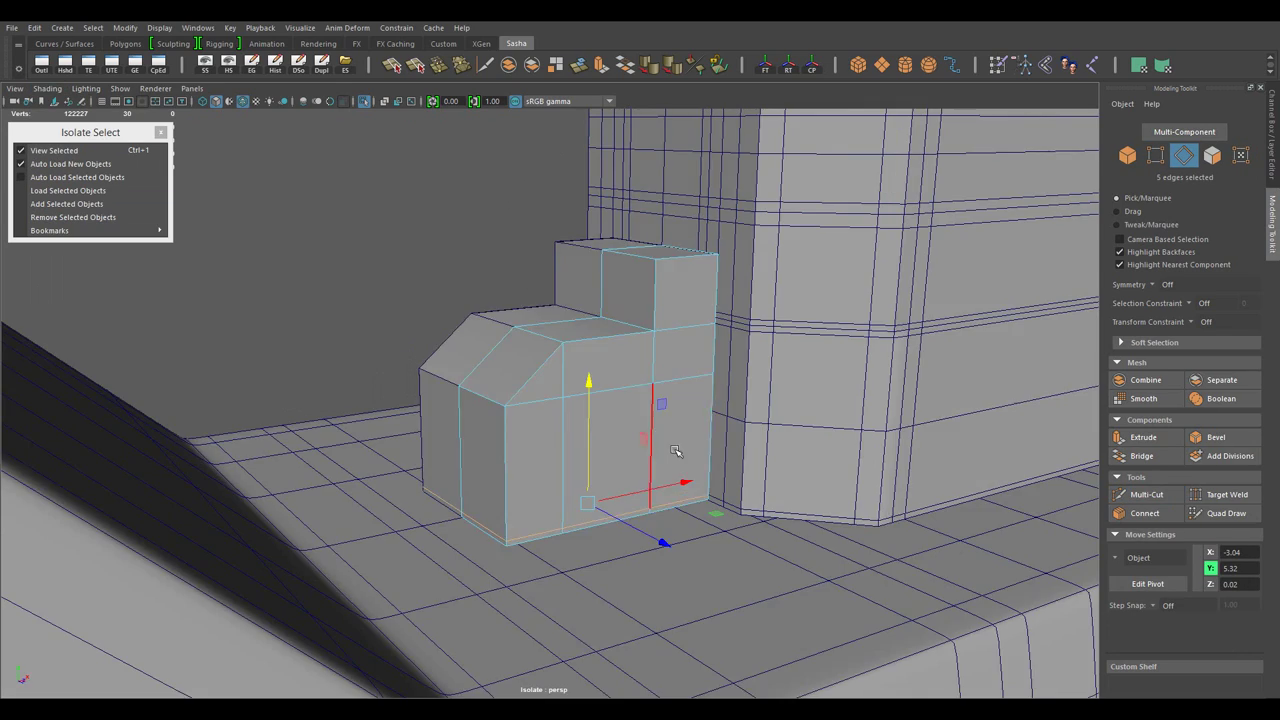
drag(740, 451, 606, 425)
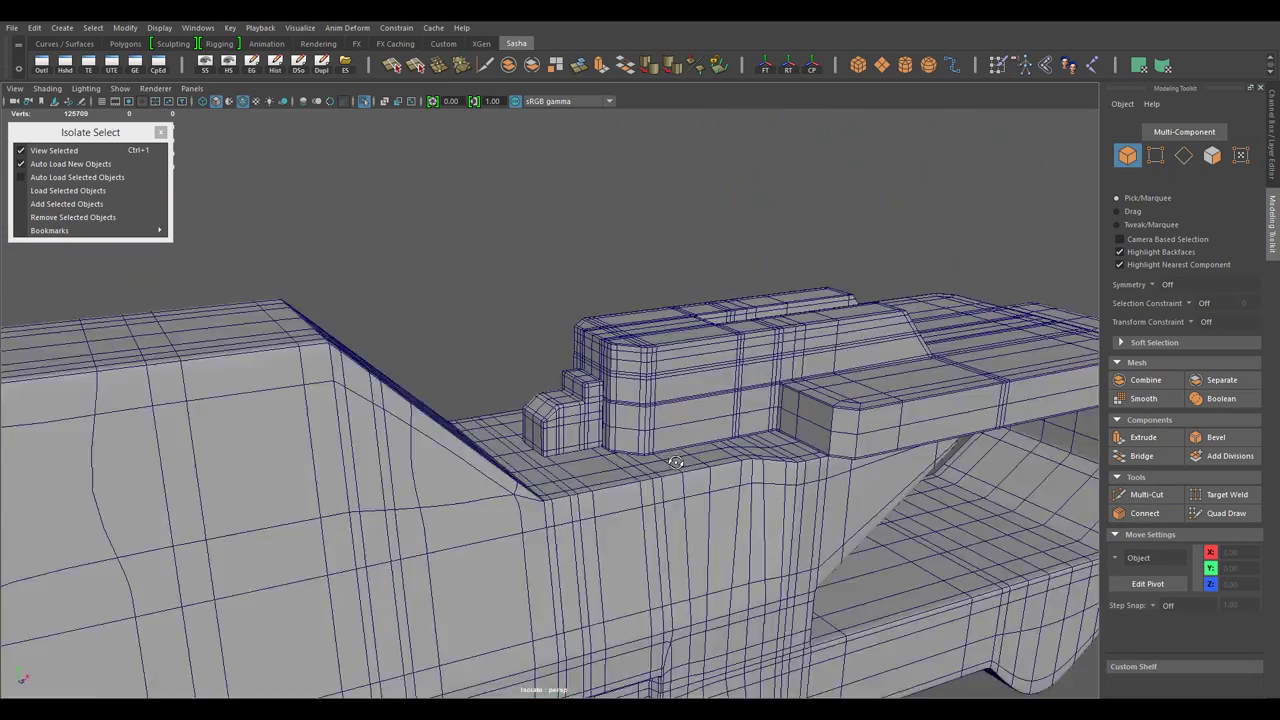
drag(612, 328, 618, 462)
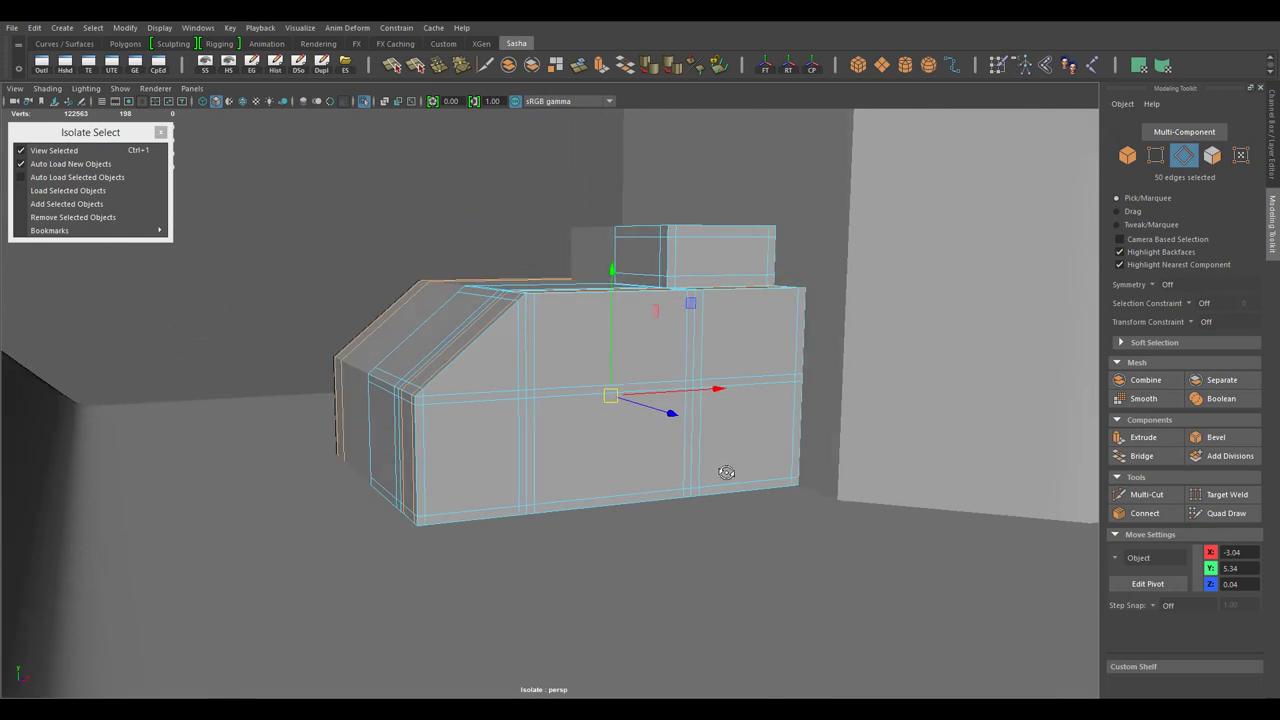
- Select the block's triangular side face and extrude the side faces
key(F11)
click(475, 392)
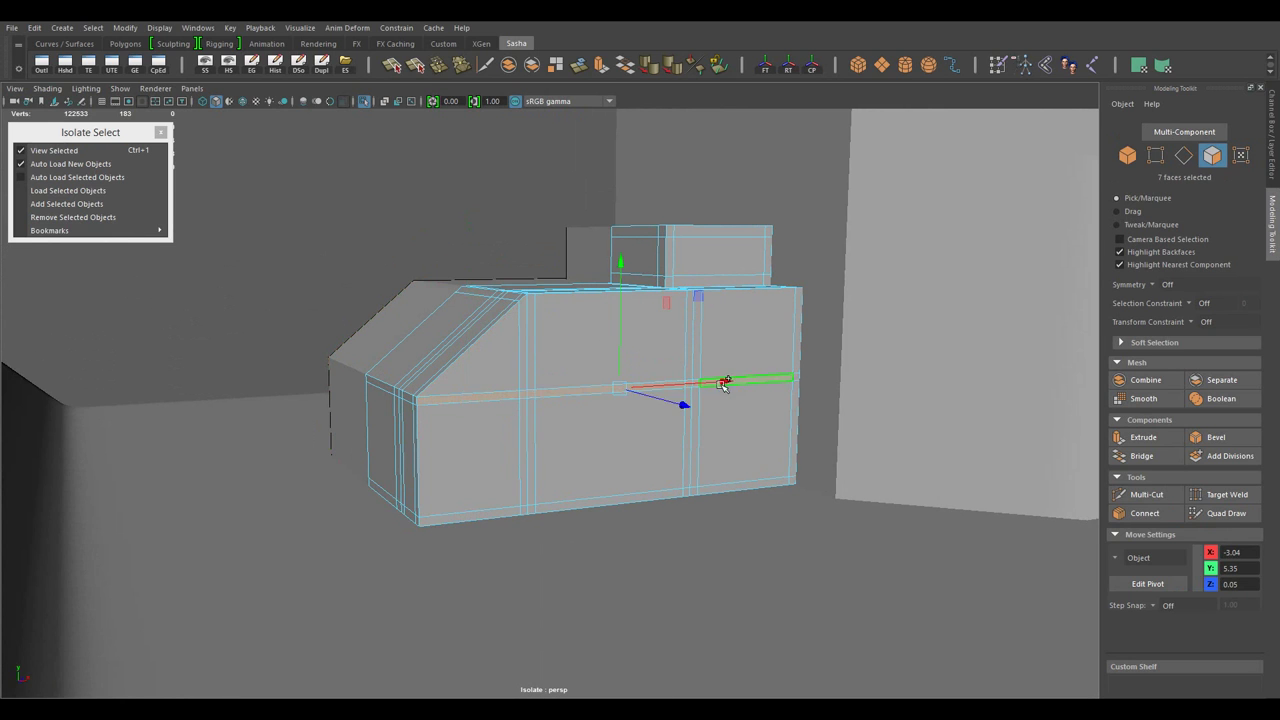
drag(586, 345, 586, 310)
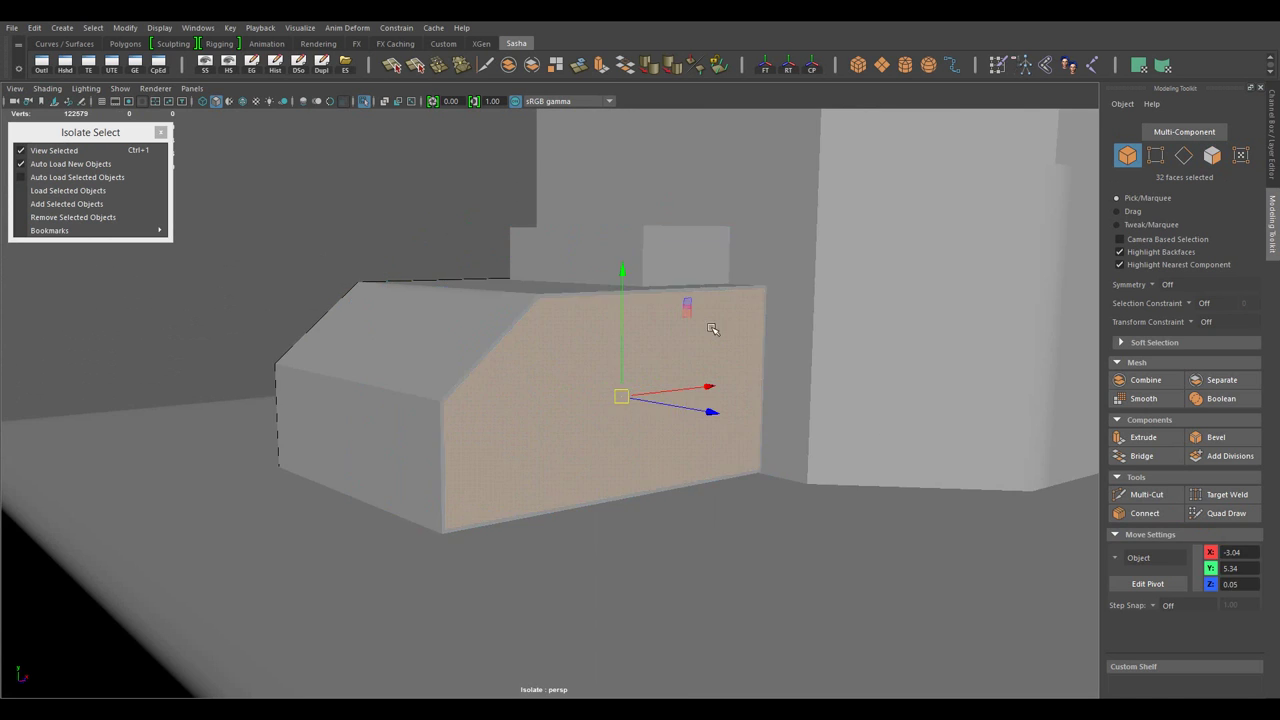
click(600, 440)
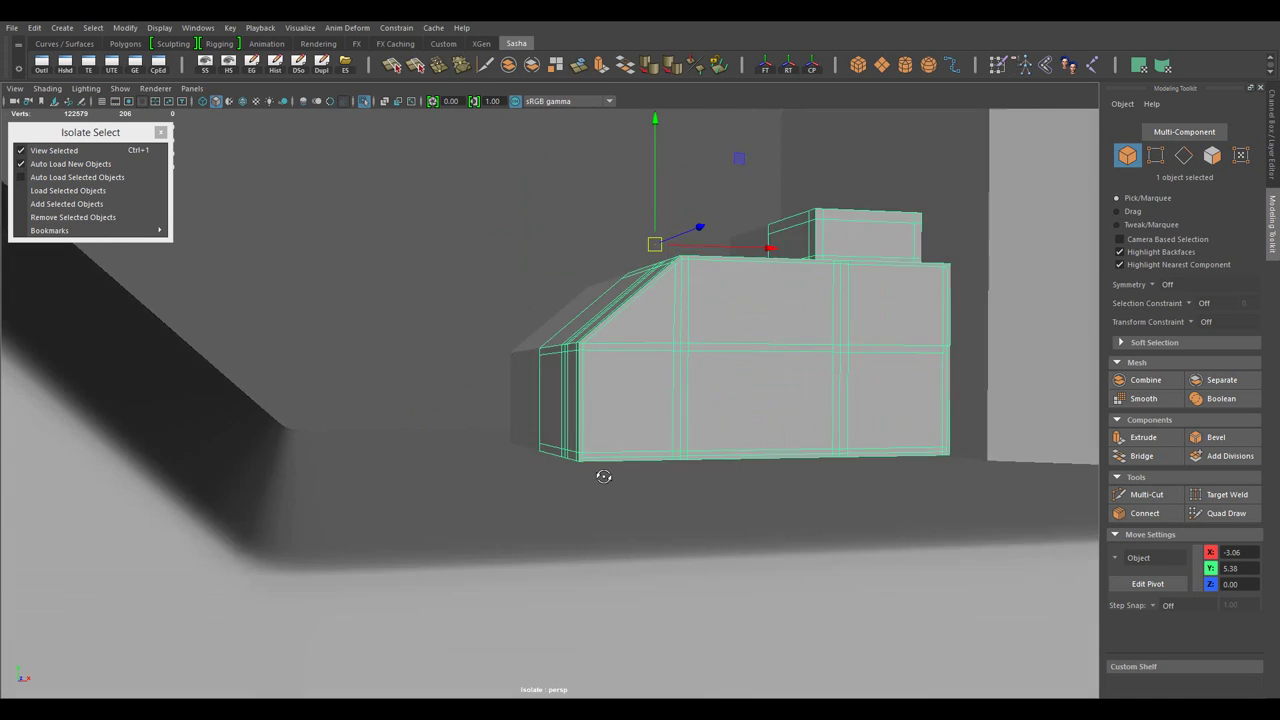
drag(603, 474, 623, 486)
drag(623, 486, 586, 443)
- Connect the selected side-panel edges with a new support loop
key(F10)
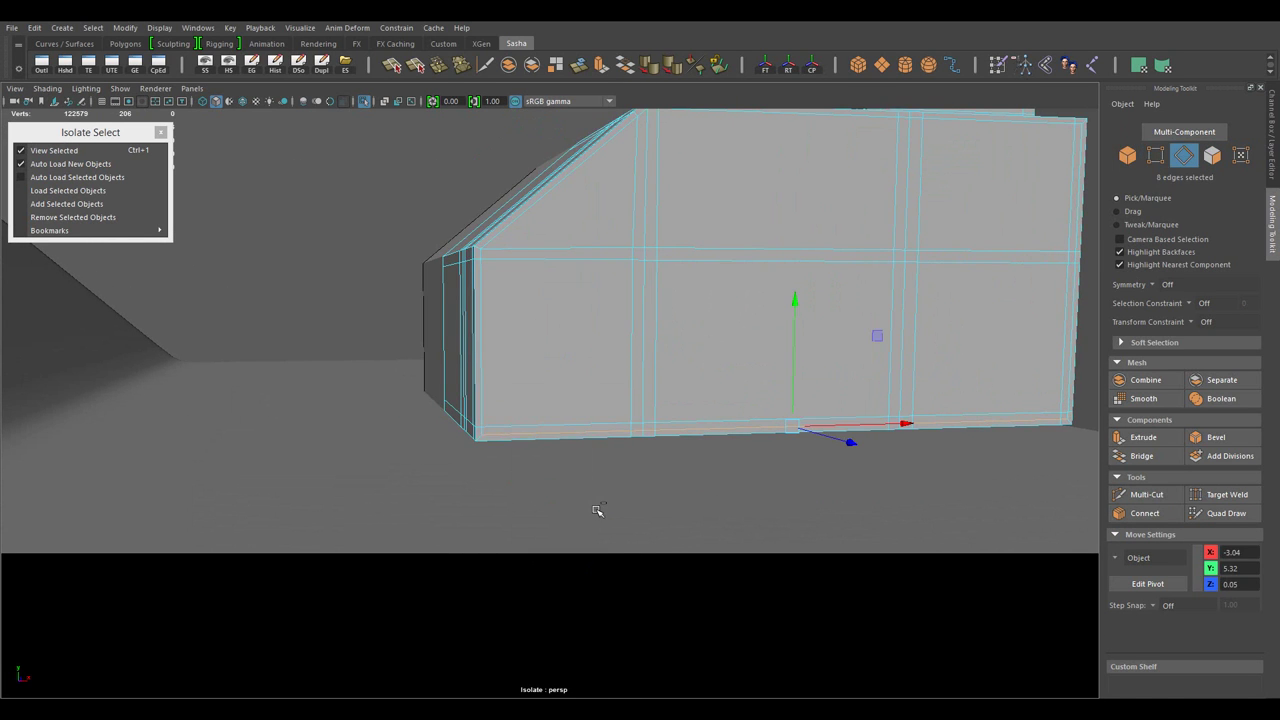
drag(597, 510, 530, 375)
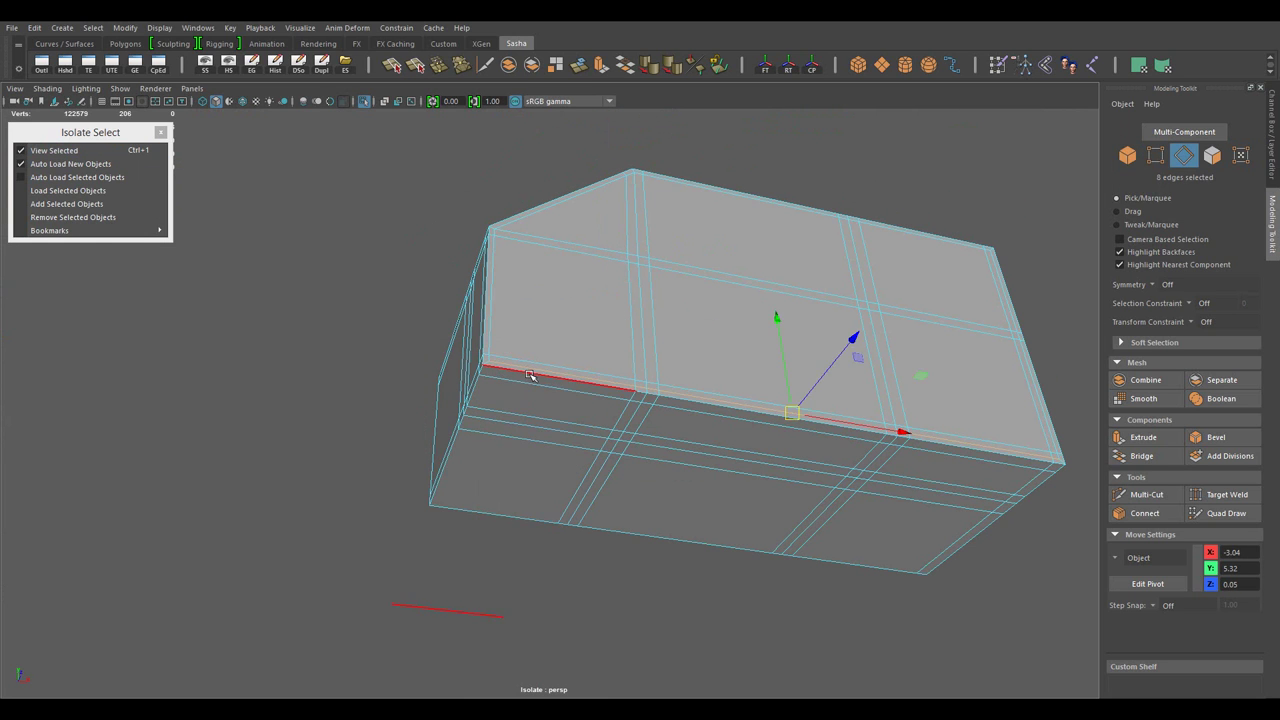
drag(491, 362, 849, 417)
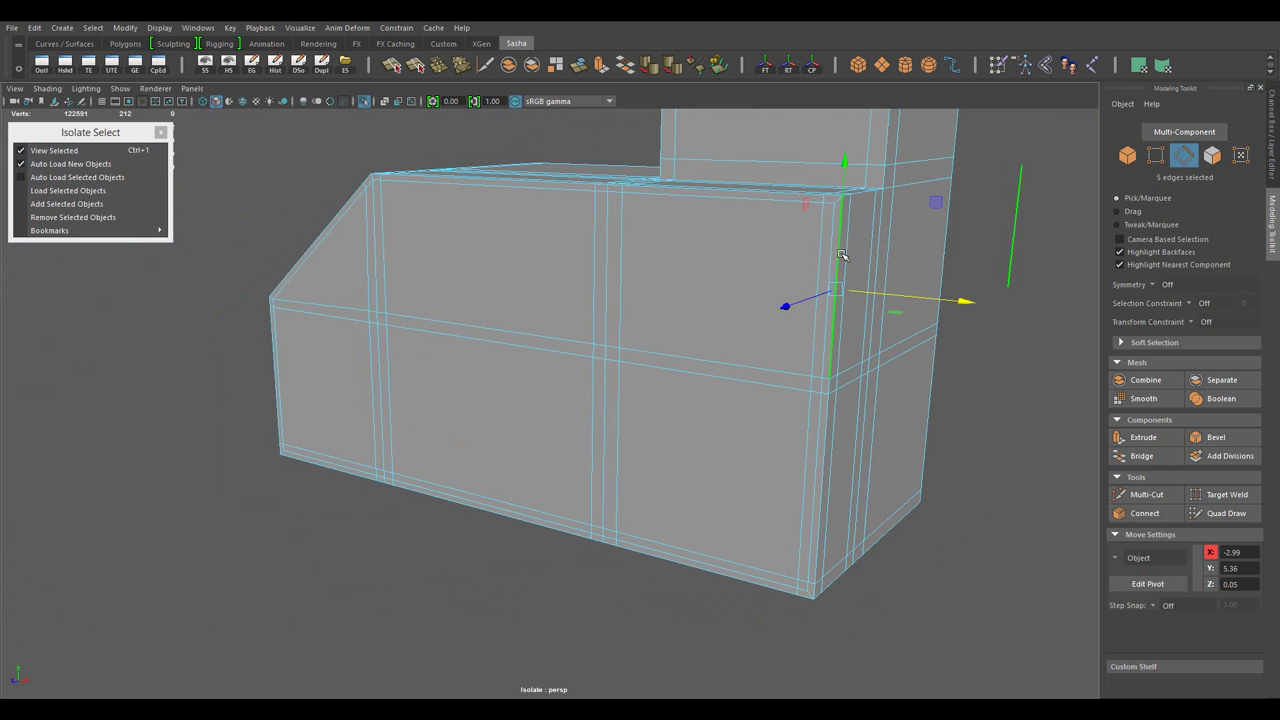
click(842, 255)
drag(842, 255, 794, 468)
drag(873, 485, 854, 531)
click(1145, 513)
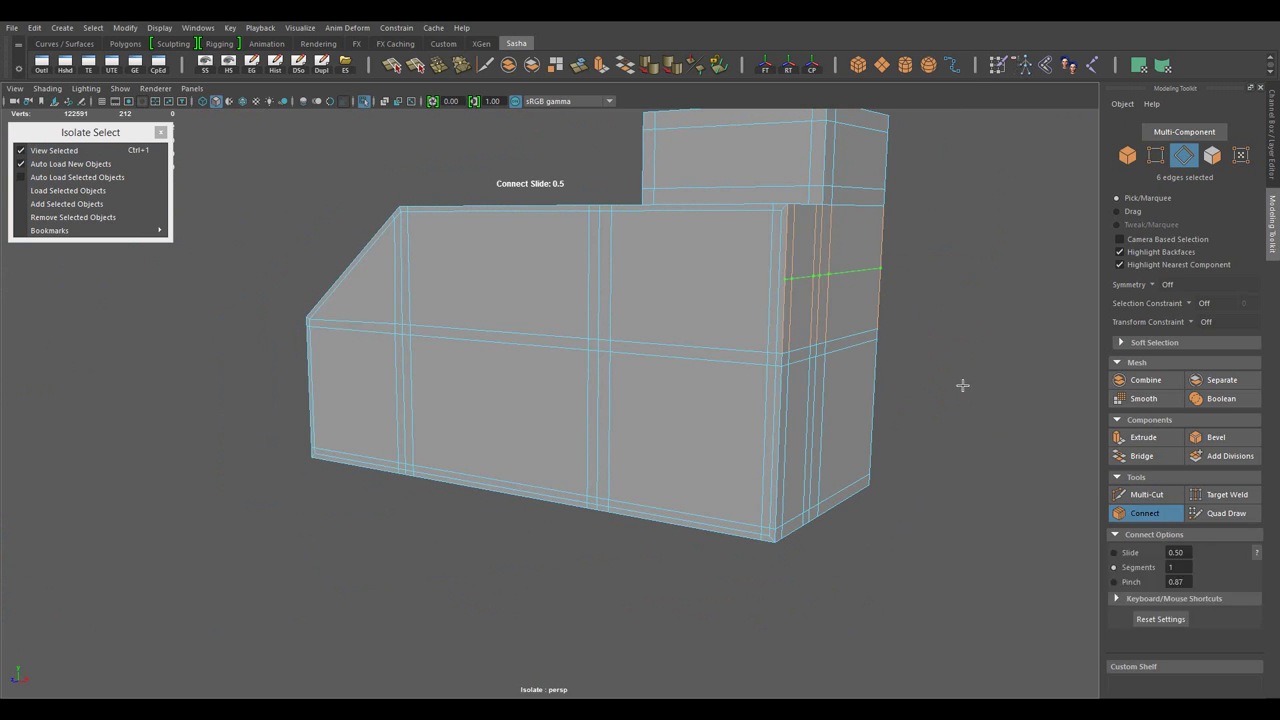
drag(963, 383, 669, 373)
- Multi-Cut an extra support edge near the block's lower corner
drag(669, 373, 674, 348)
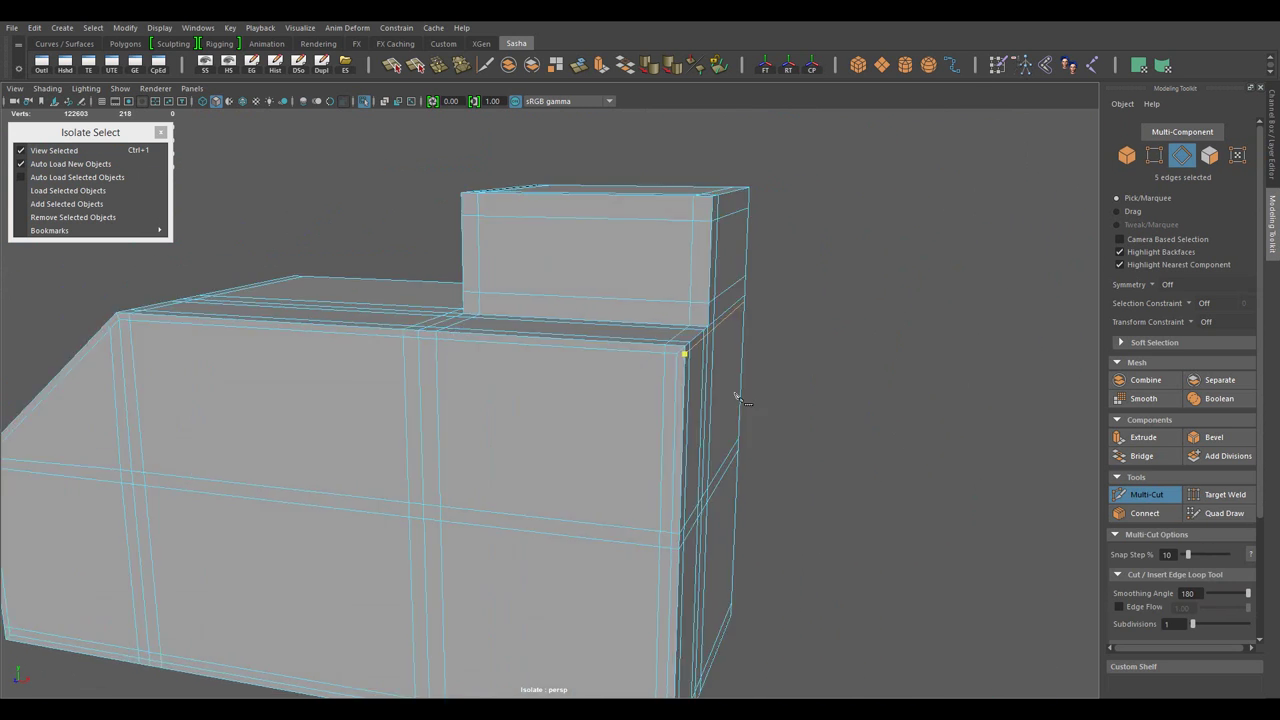
drag(674, 348, 459, 378)
scroll(down, 3)
scroll(up, 3)
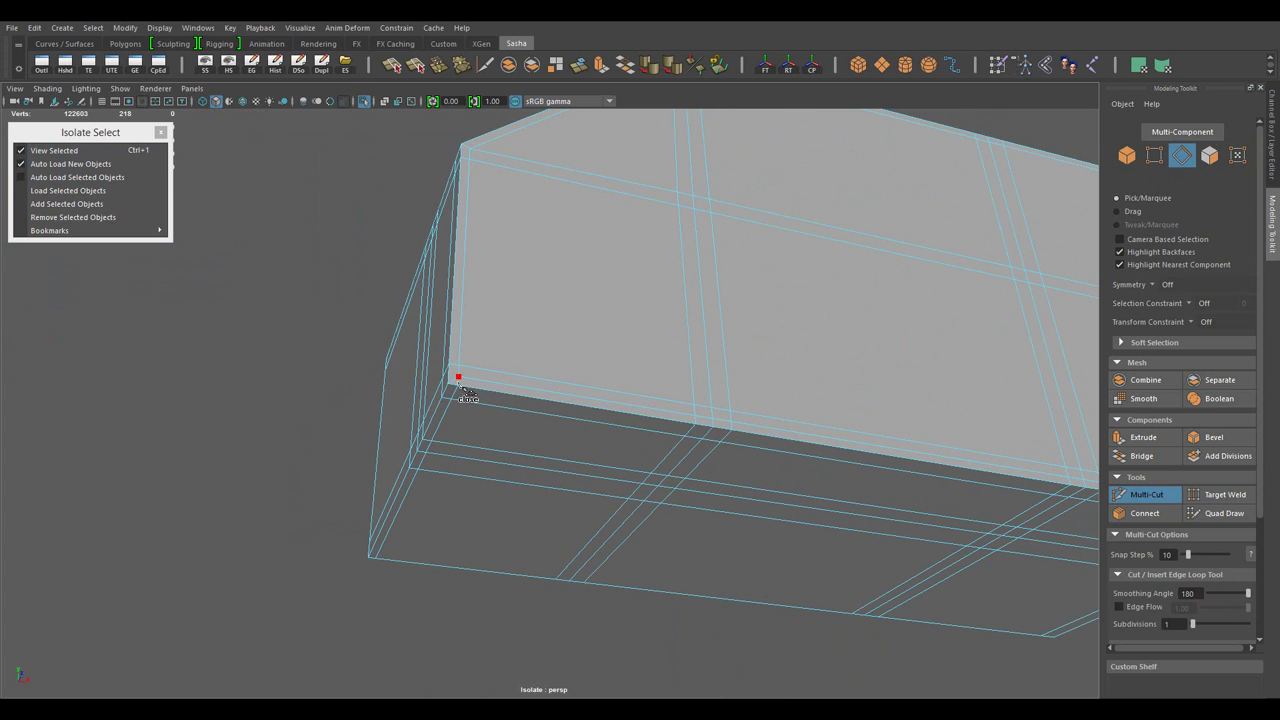
key(w)
click(498, 416)
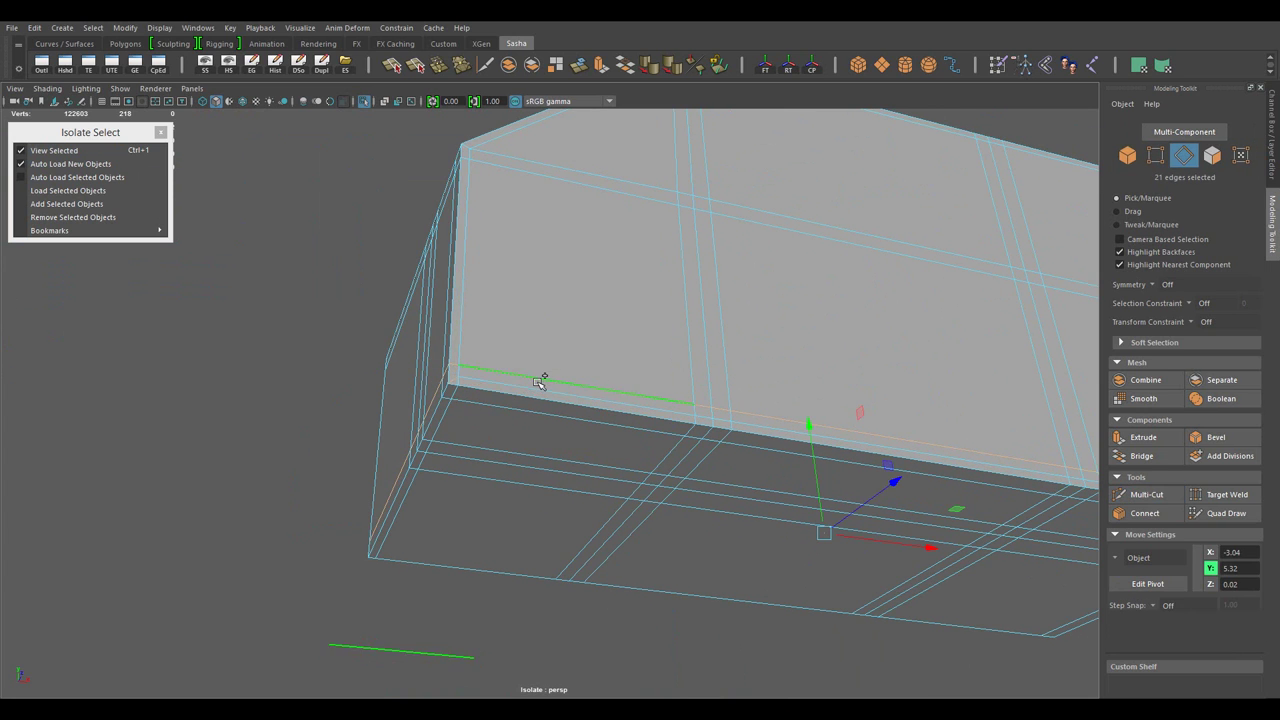
double_click(540, 387)
drag(540, 387, 694, 451)
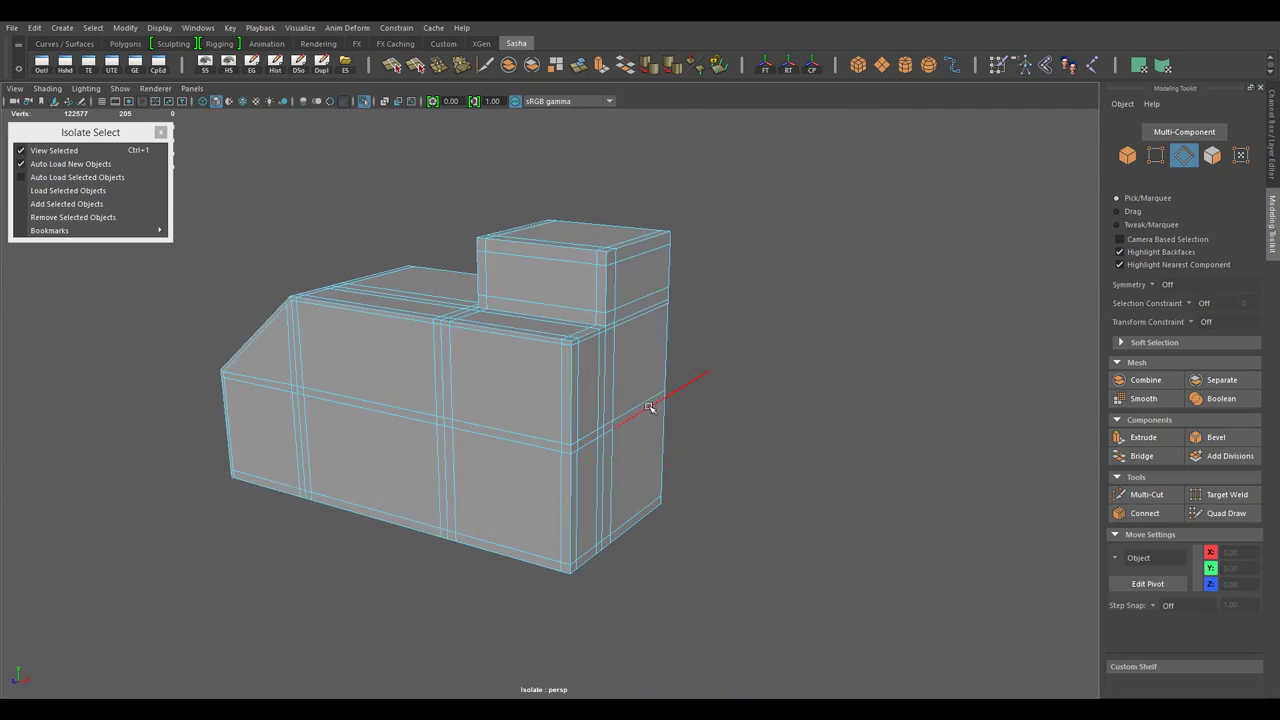
- Return to object selection and exit Isolate Select to show the whole rifle
right_click(665, 378)
click(730, 309)
scroll(down, 3)
key(ctrl+1)
- Orbit out to the full rifle, open the Attribute Editor with Ctrl+A, and select the rifle body mesh
drag(966, 543, 519, 47)
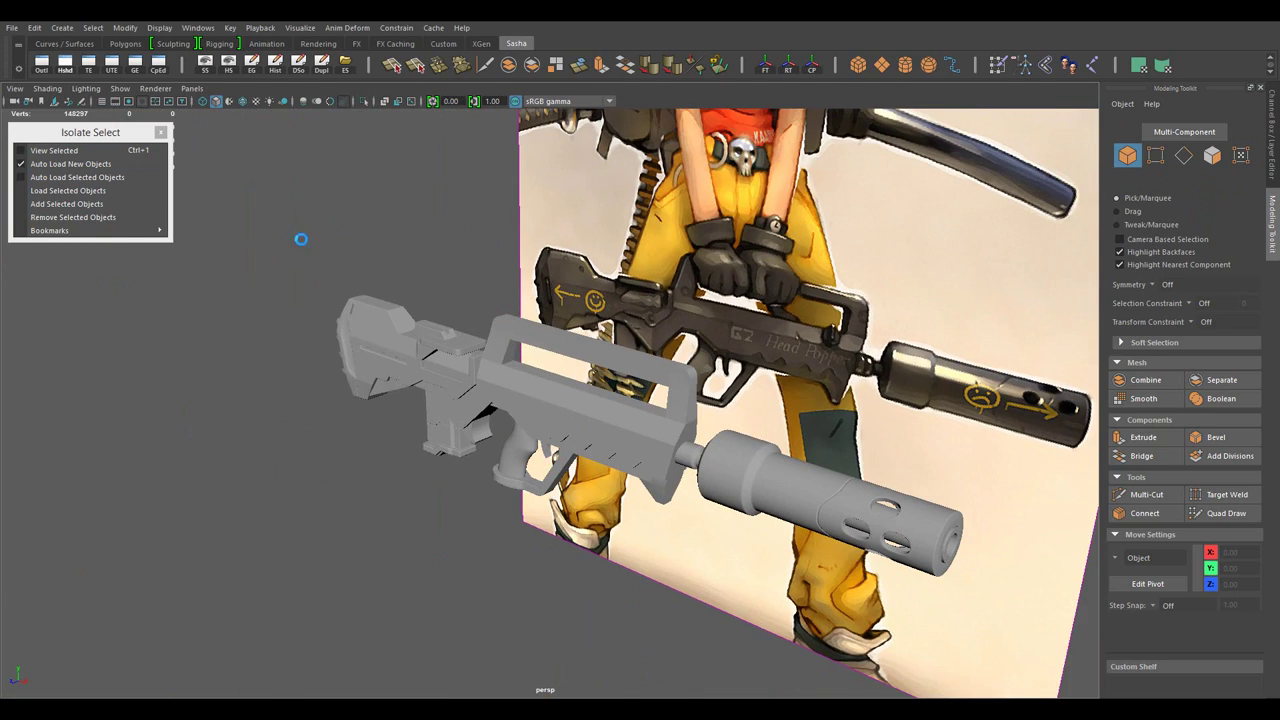
key(ctrl+a)
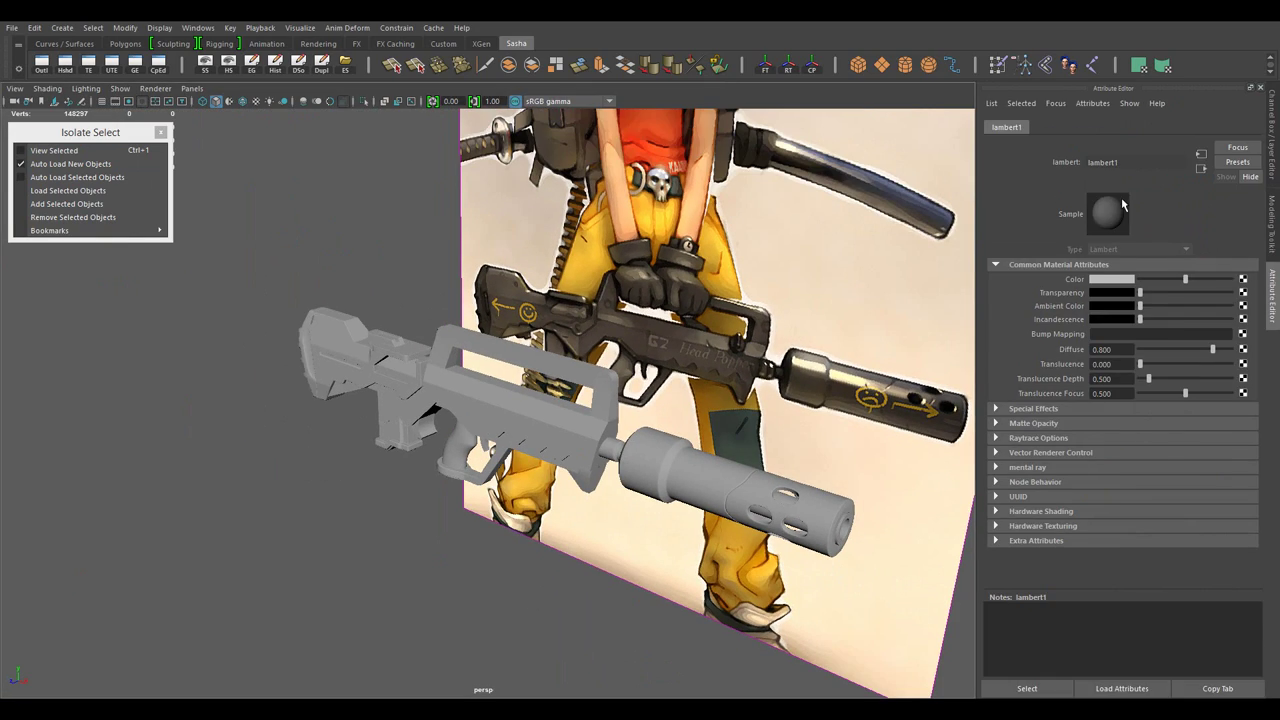
click(250, 560)
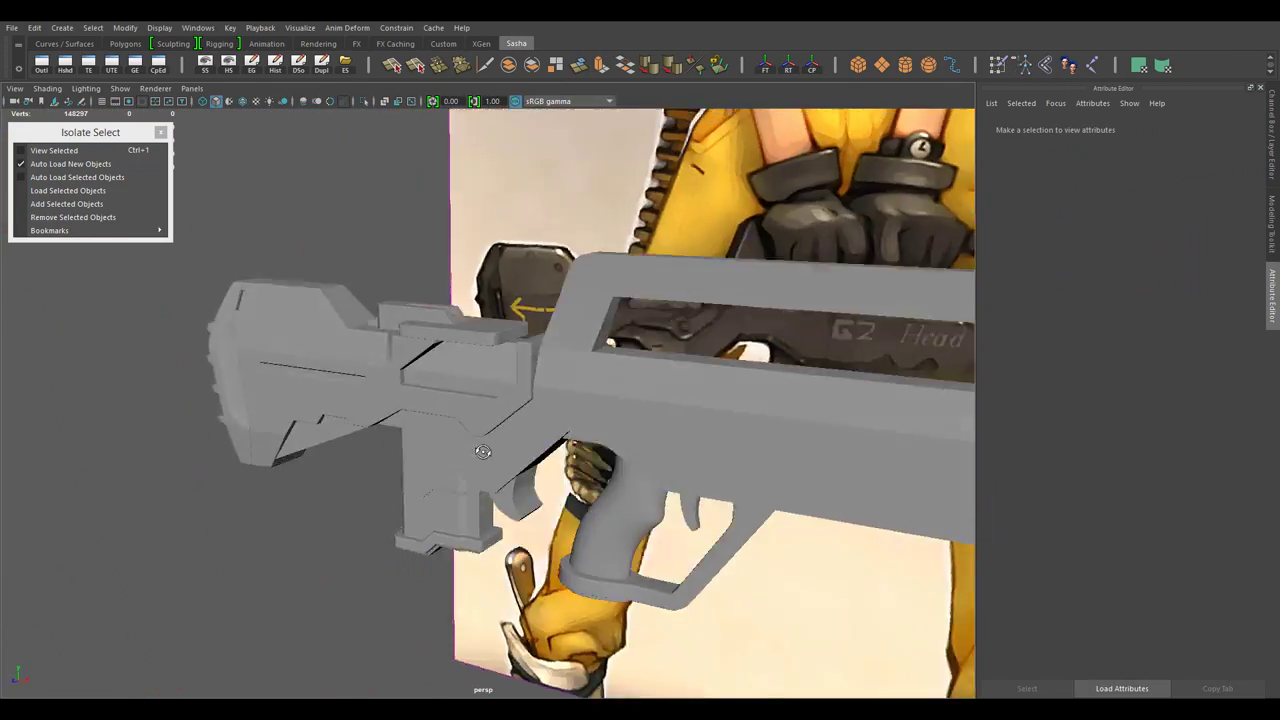
drag(450, 400, 523, 498)
click(497, 509)
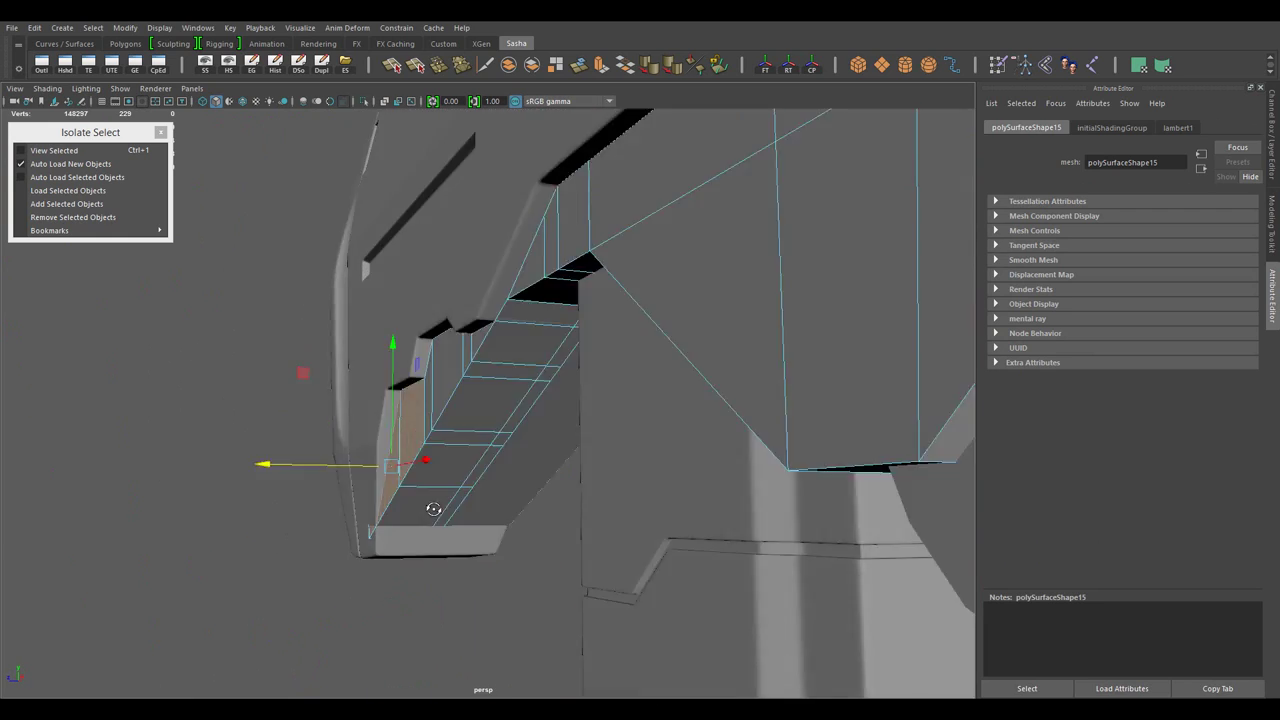
- Select edges across the underside groove and connect them with a new edge
drag(491, 366, 500, 294)
drag(500, 300, 491, 451)
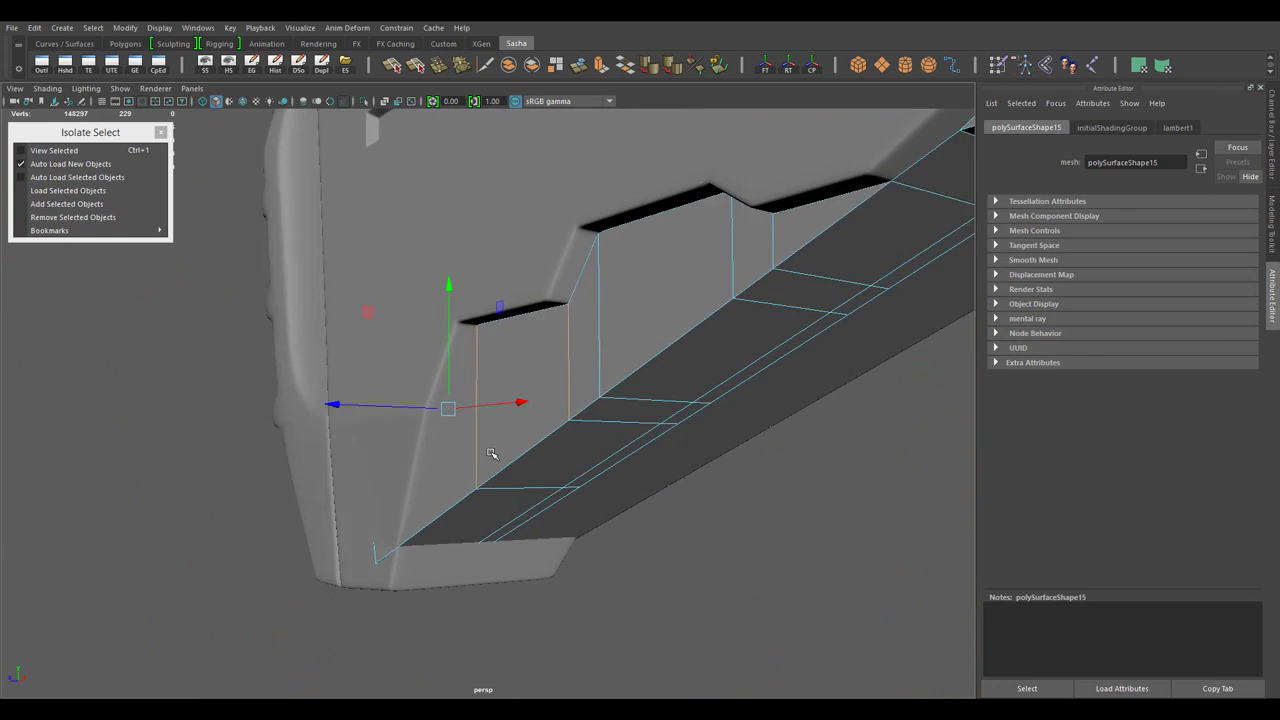
click(1272, 225)
click(1021, 513)
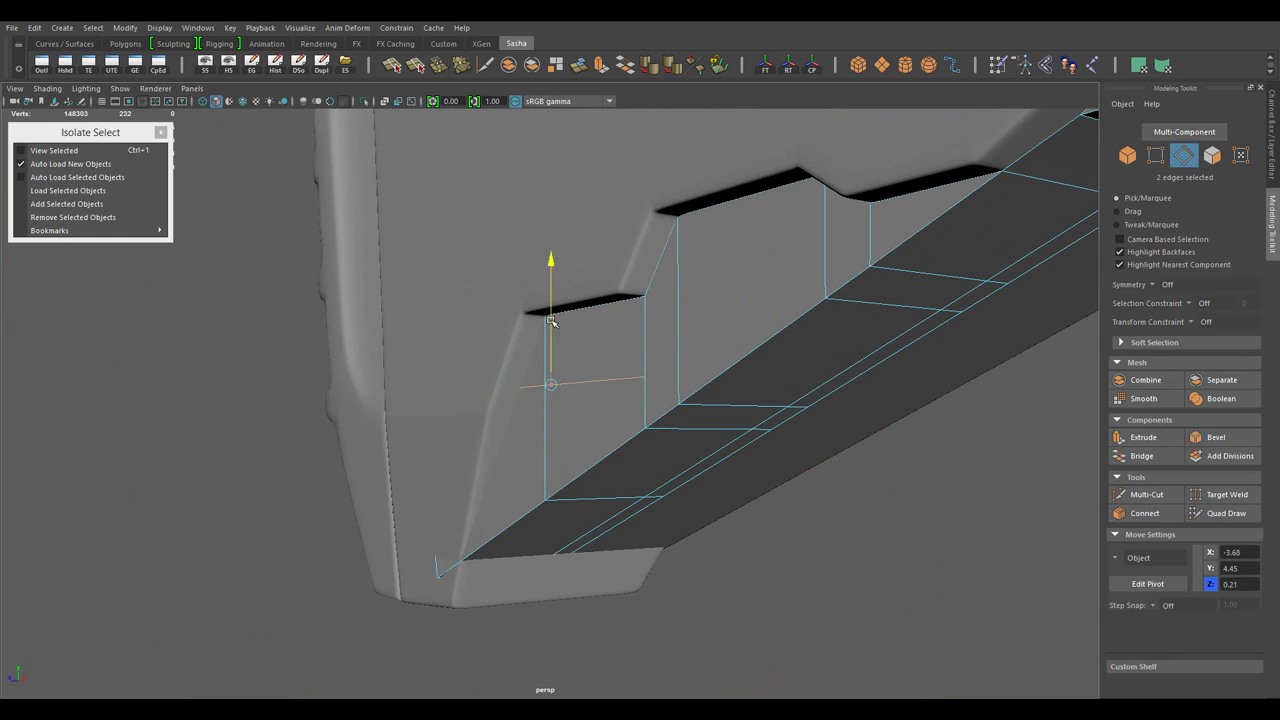
click(594, 336)
drag(643, 406, 634, 434)
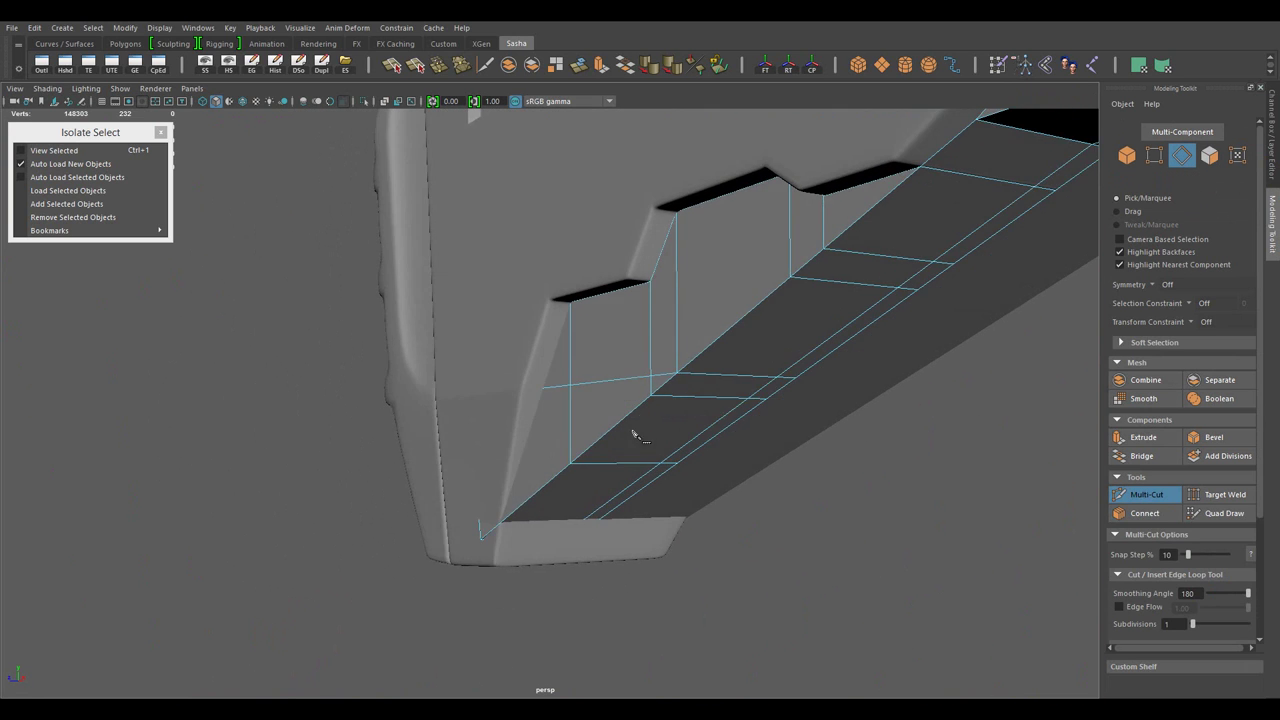
- Select the groove's vertical edges and the corner vertex for moving
drag(565, 328, 508, 338)
drag(586, 323, 514, 326)
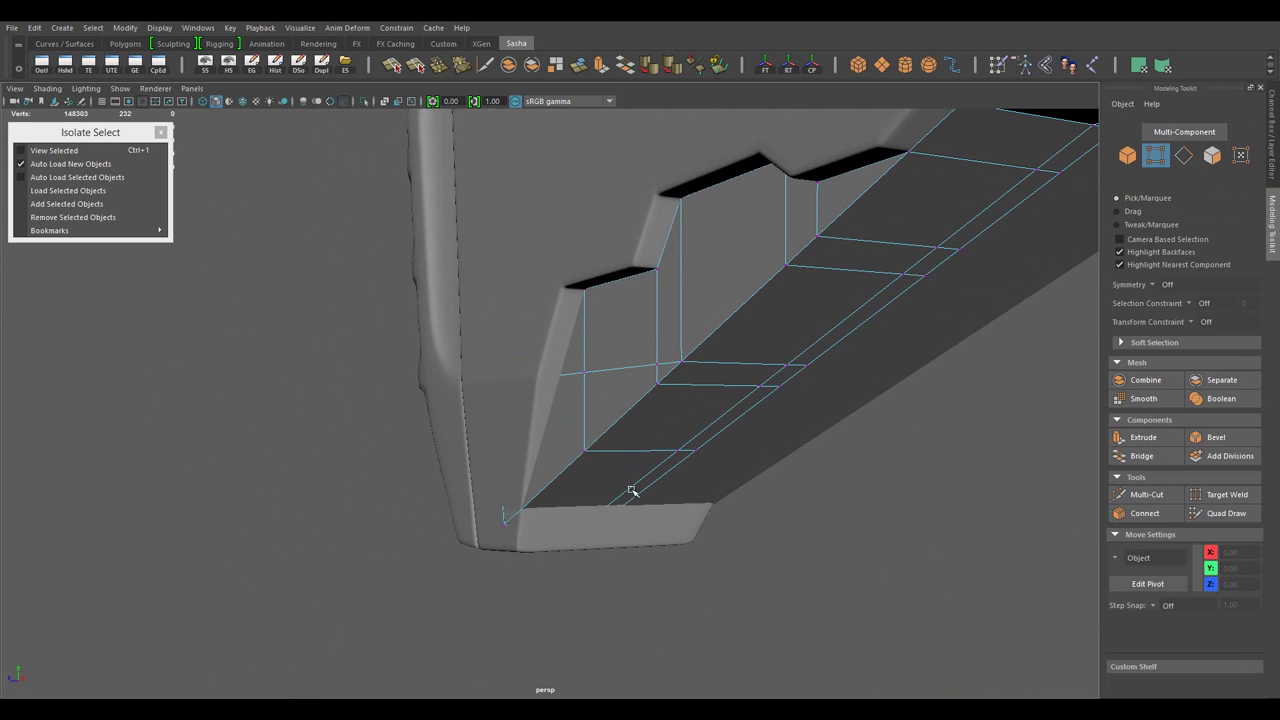
click(600, 430)
key(w)
click(777, 388)
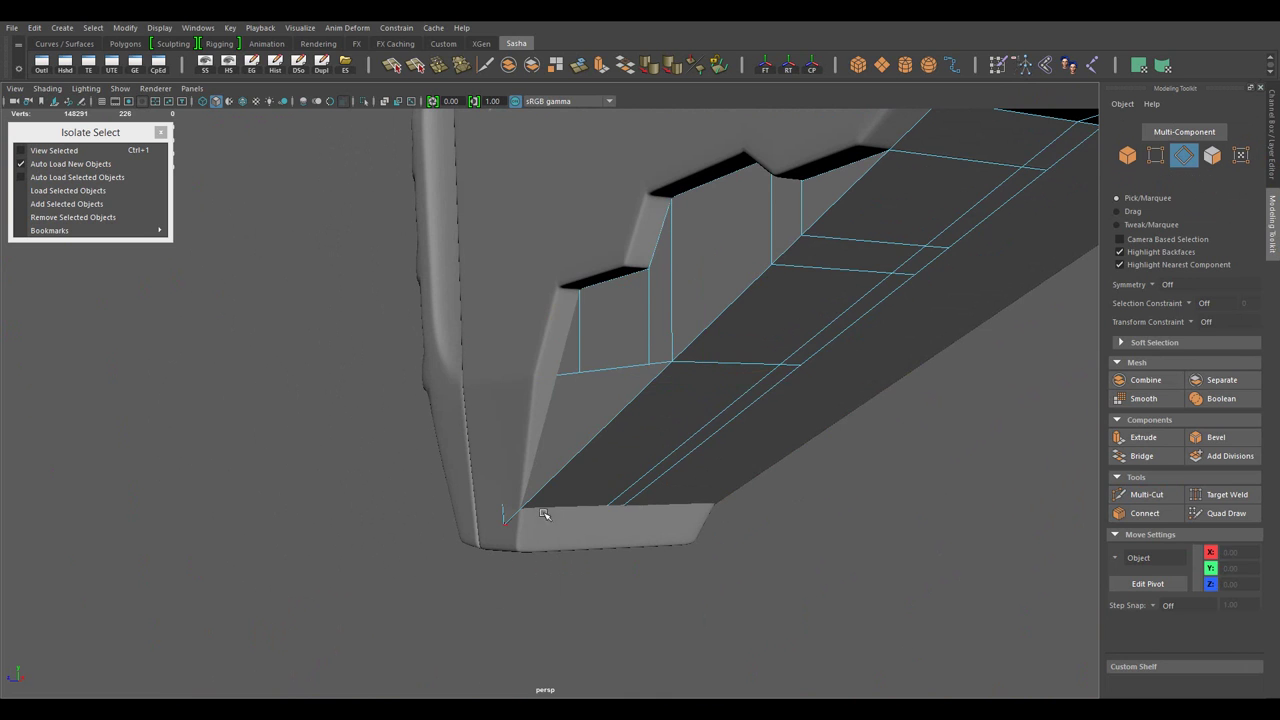
click(544, 514)
drag(569, 560, 420, 529)
- Pick the corner vertex in the see-through side view, then return to perspective
key(space)
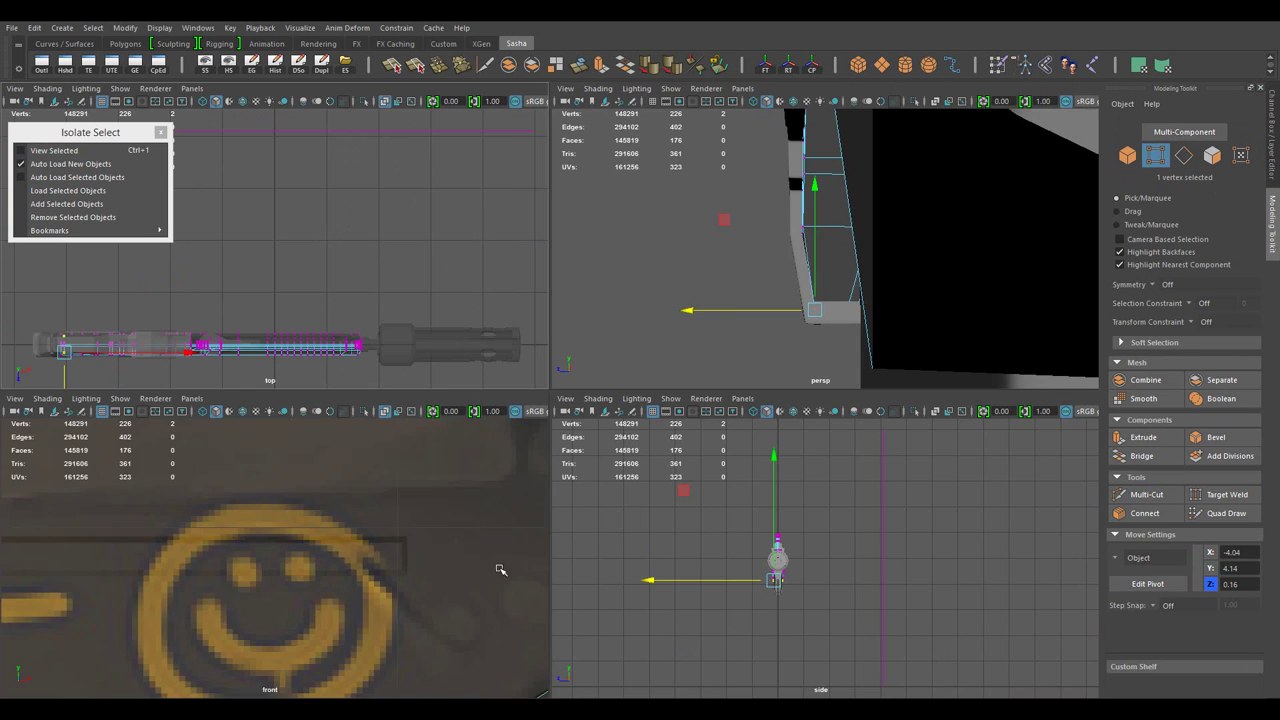
key(space)
key(alt+x)
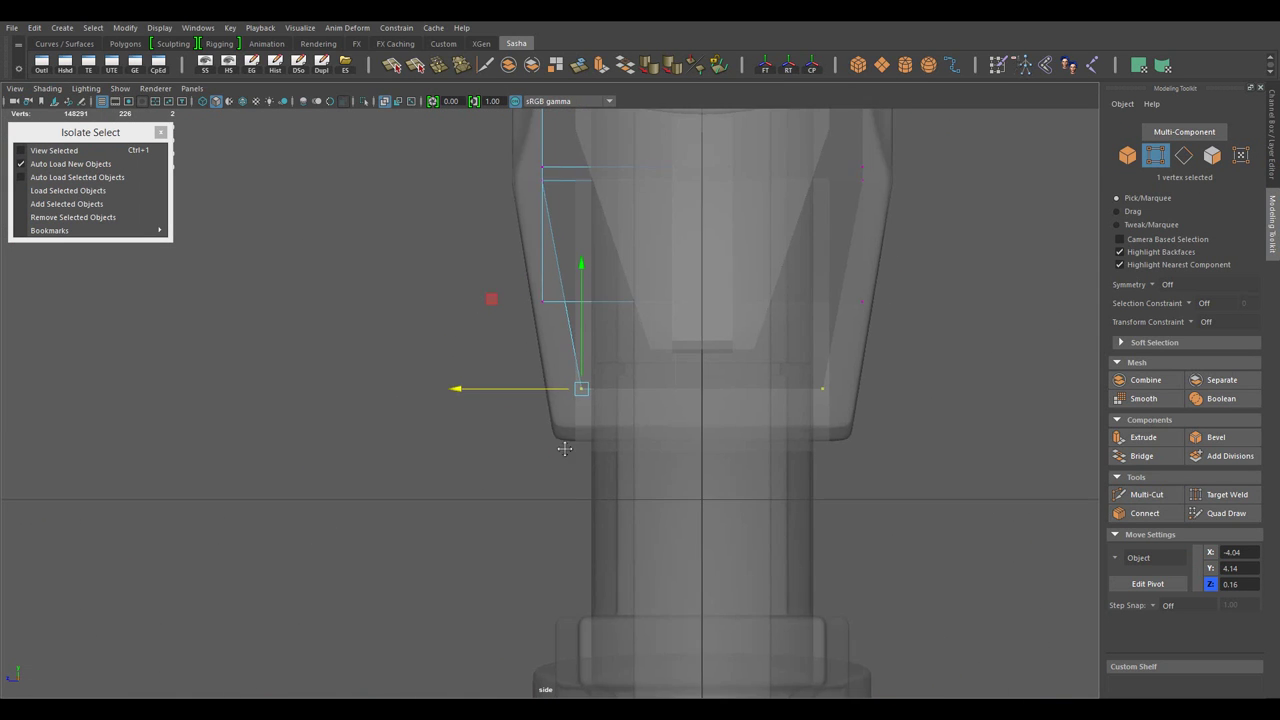
key(F8)
key(F8)
drag(496, 428, 483, 491)
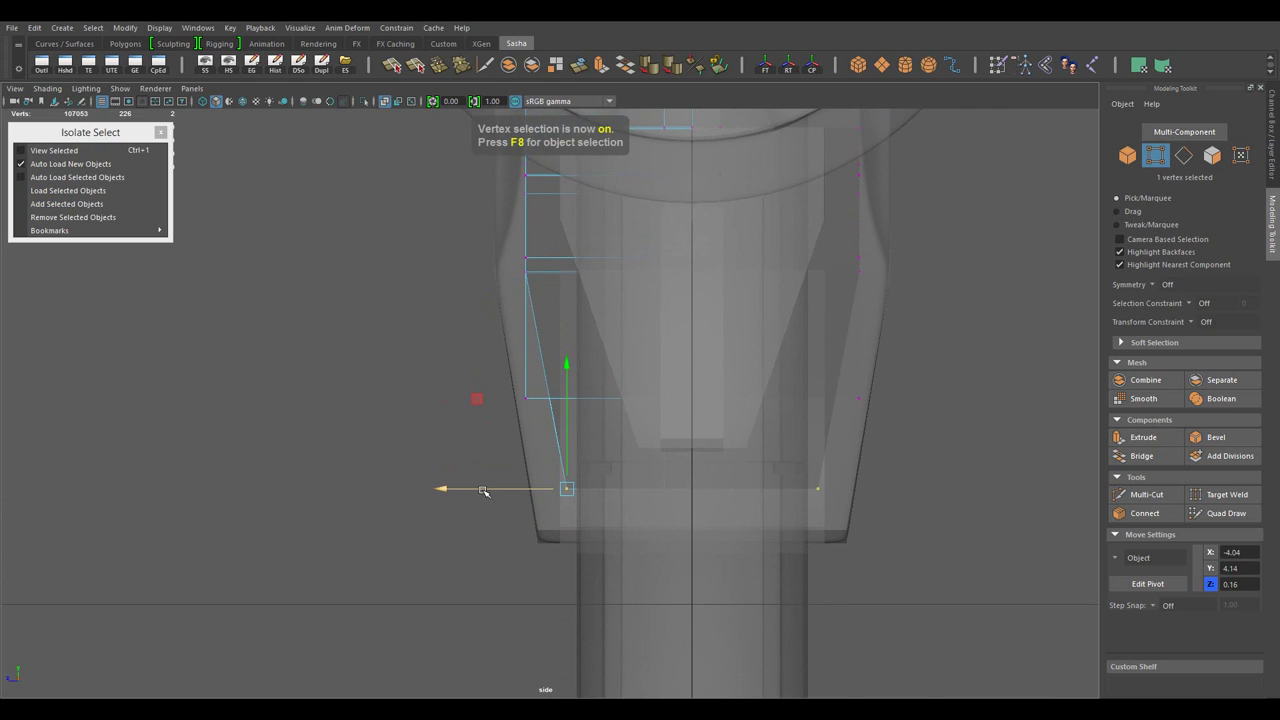
key(space)
key(space)
key(F10)
- Select the three lengthwise support edges along the angled underside strip and slide them into place
drag(700, 366, 600, 400)
drag(560, 490, 720, 380)
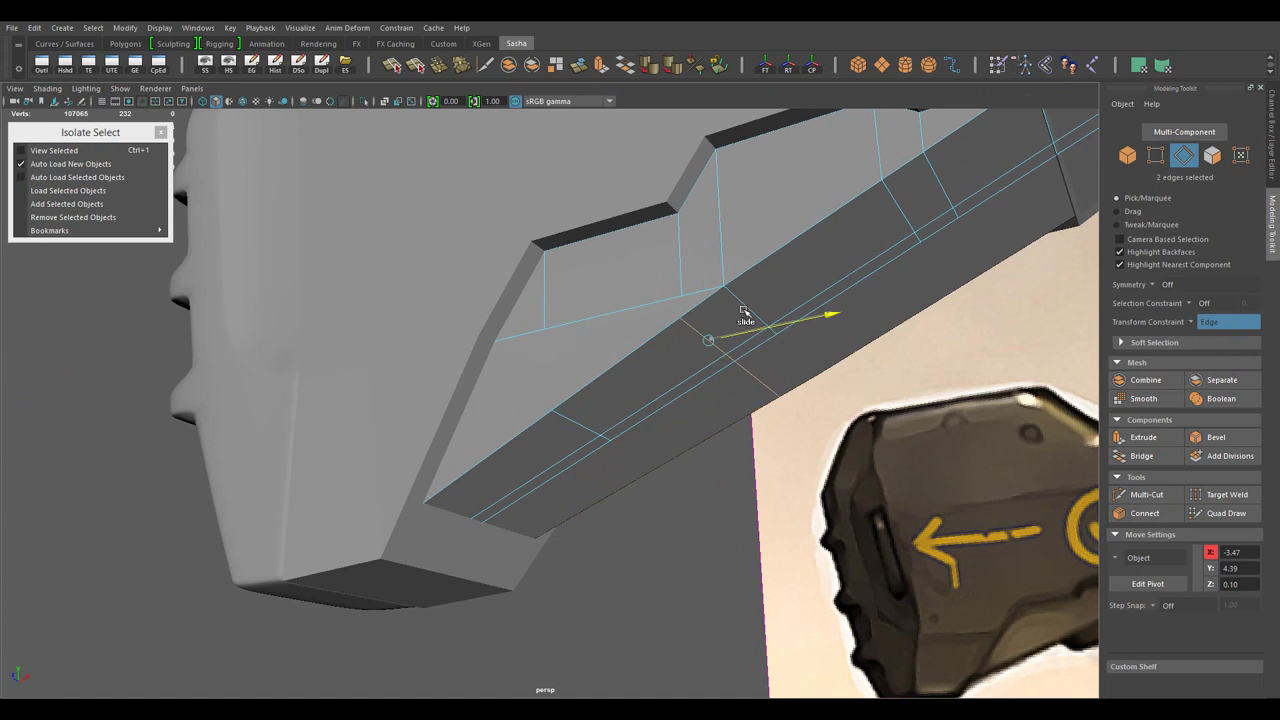
drag(745, 313, 543, 394)
drag(543, 394, 600, 430)
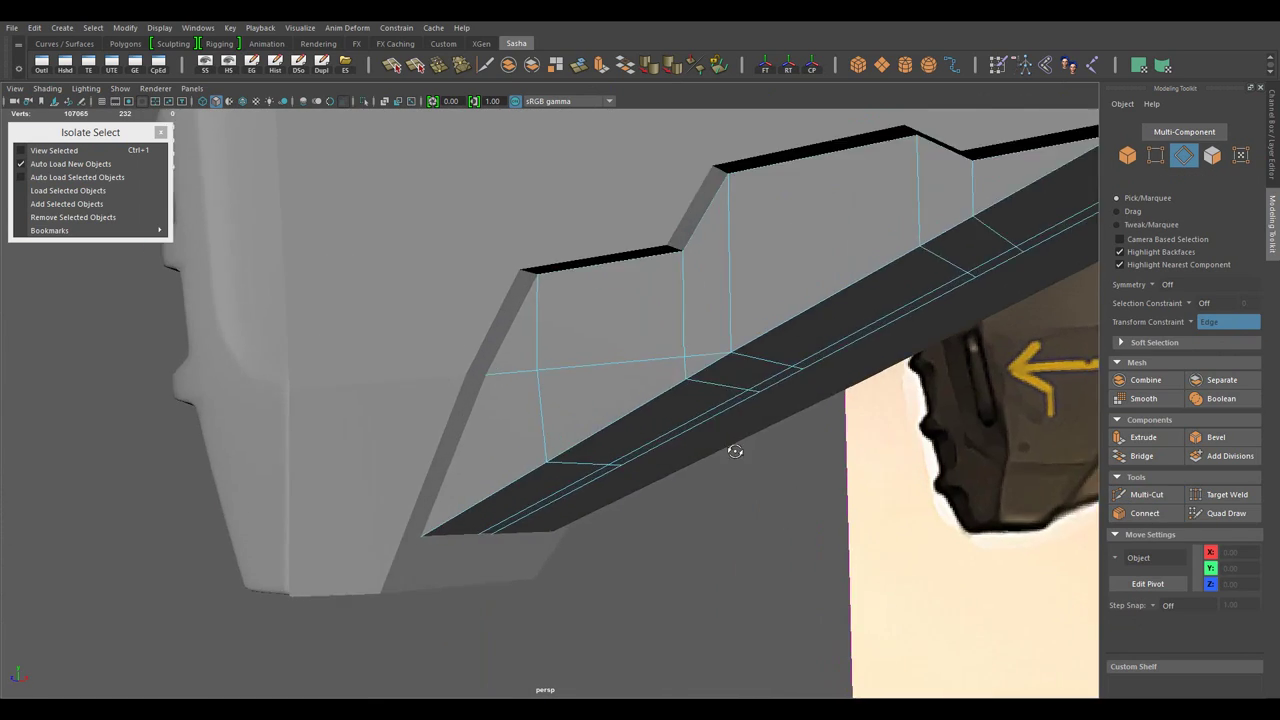
drag(735, 451, 640, 314)
drag(640, 314, 700, 294)
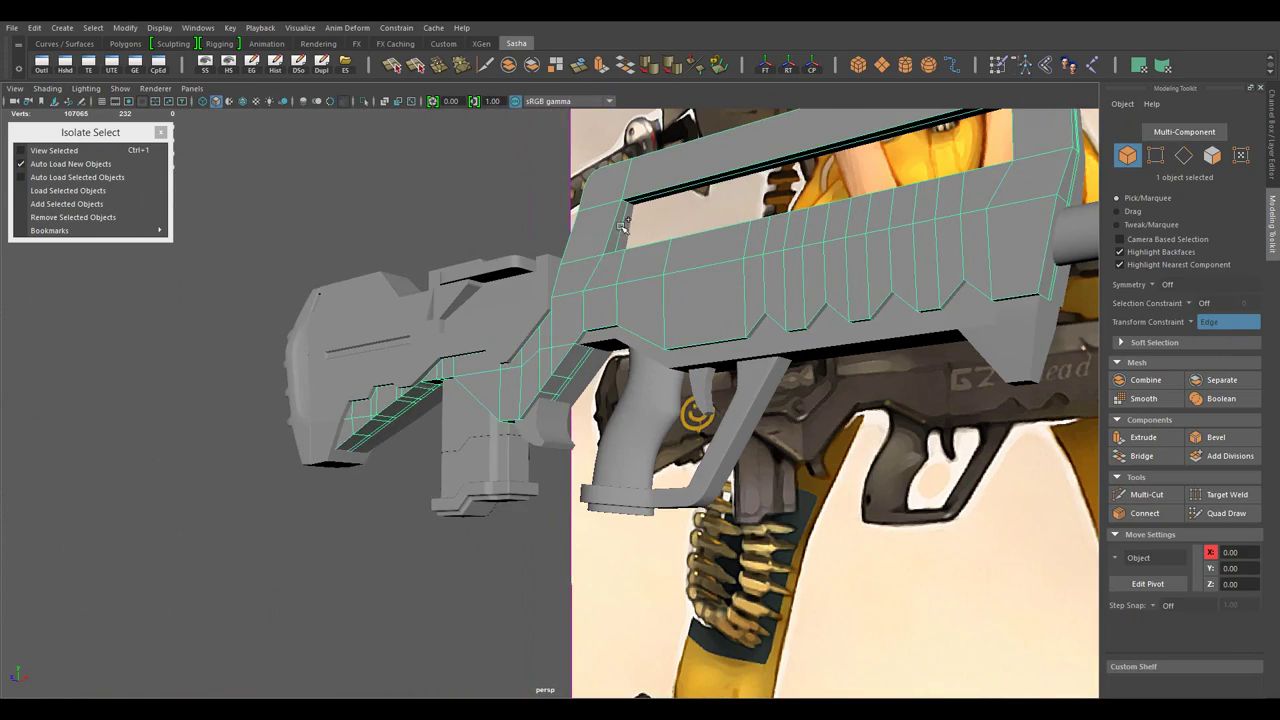
- Isolate the rifle body and select the edge loops along its stepped underside
key(ctrl+1)
drag(622, 228, 538, 405)
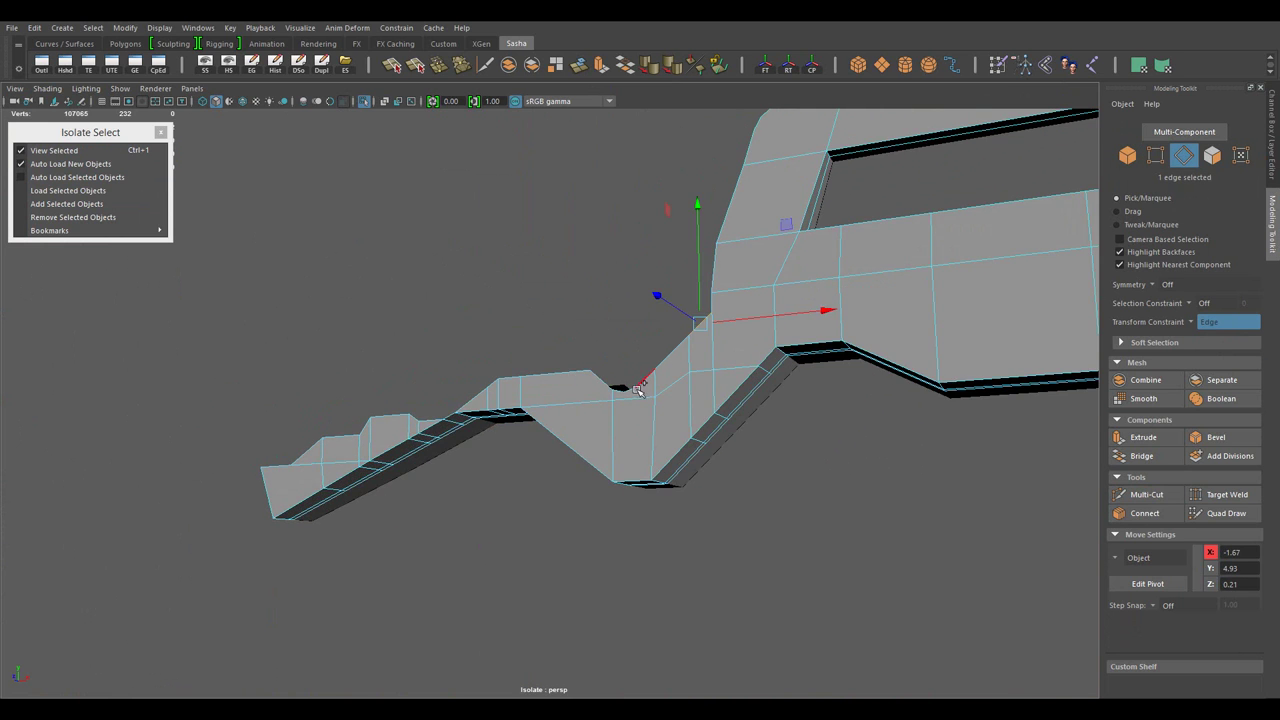
double_click(638, 390)
drag(638, 390, 557, 386)
drag(557, 386, 580, 380)
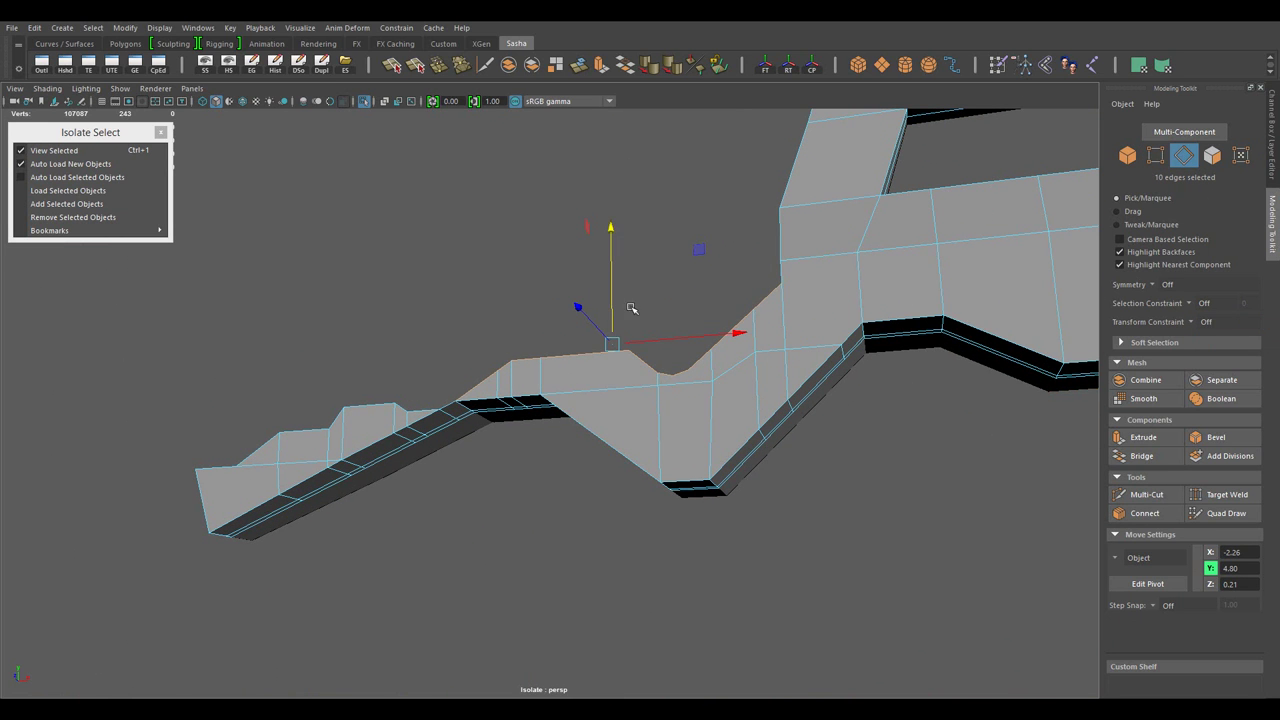
drag(631, 308, 643, 334)
double_click(528, 341)
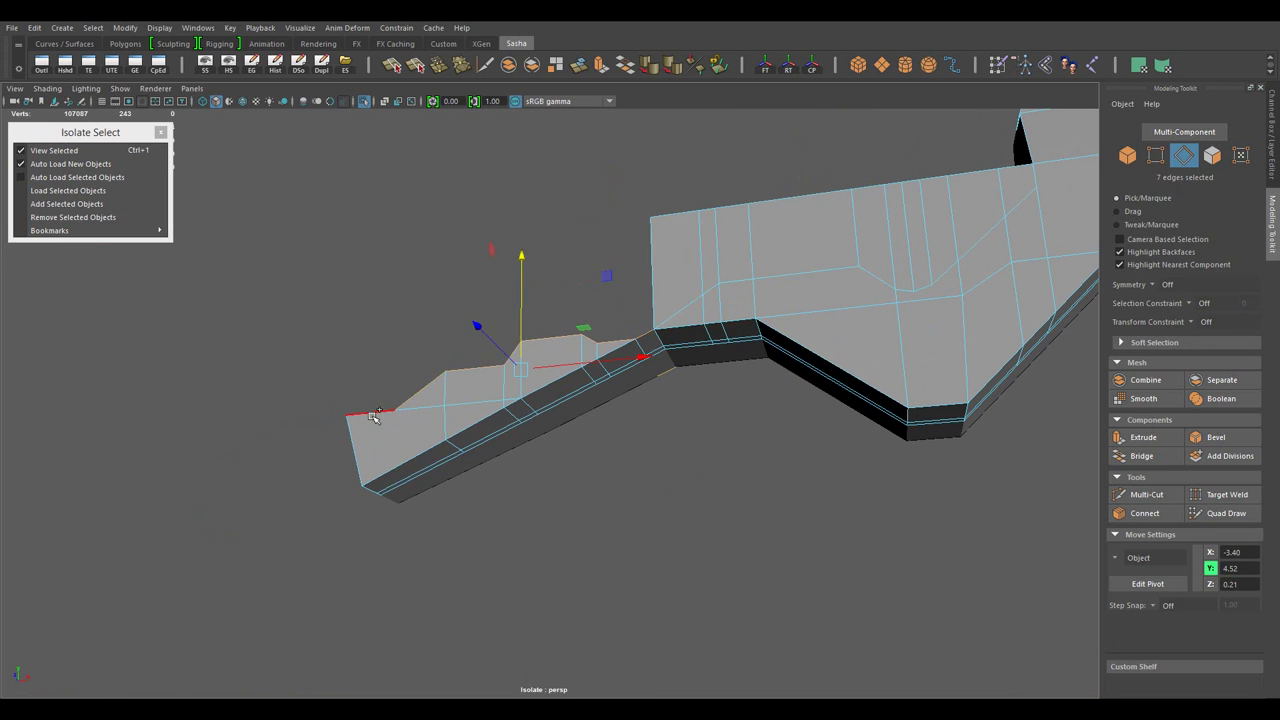
drag(544, 355, 824, 330)
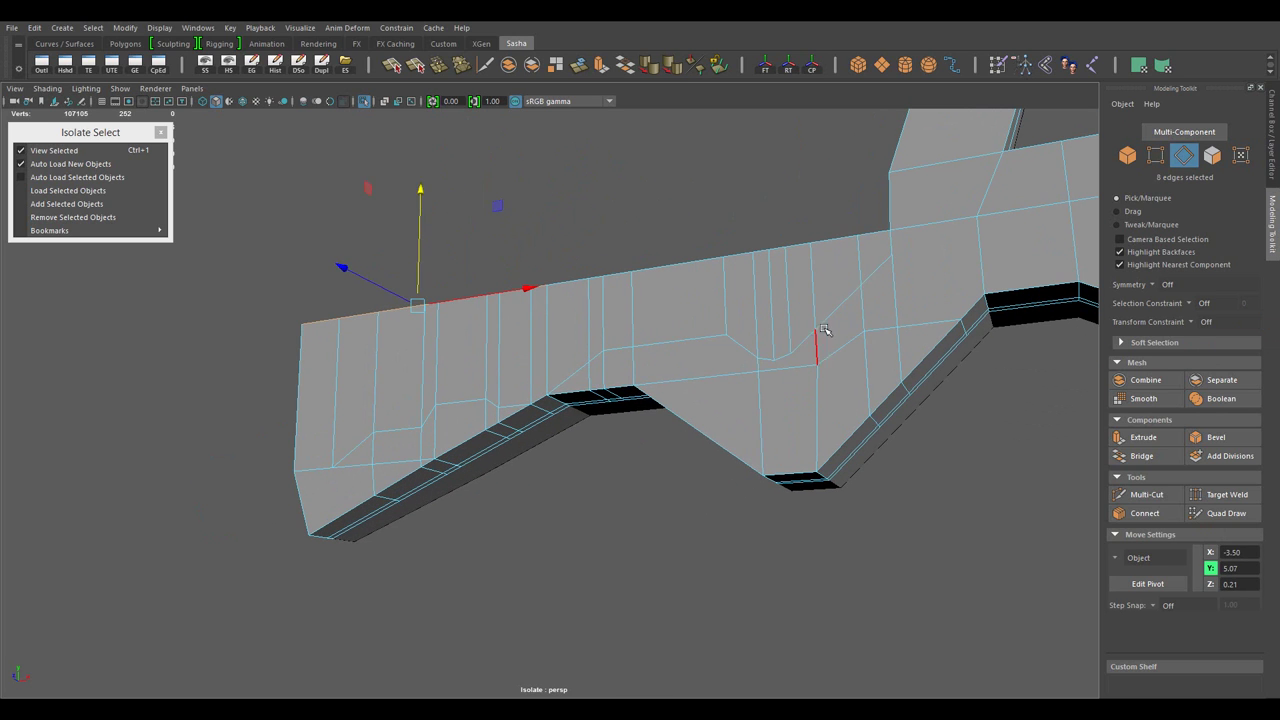
double_click(614, 353)
drag(614, 353, 646, 439)
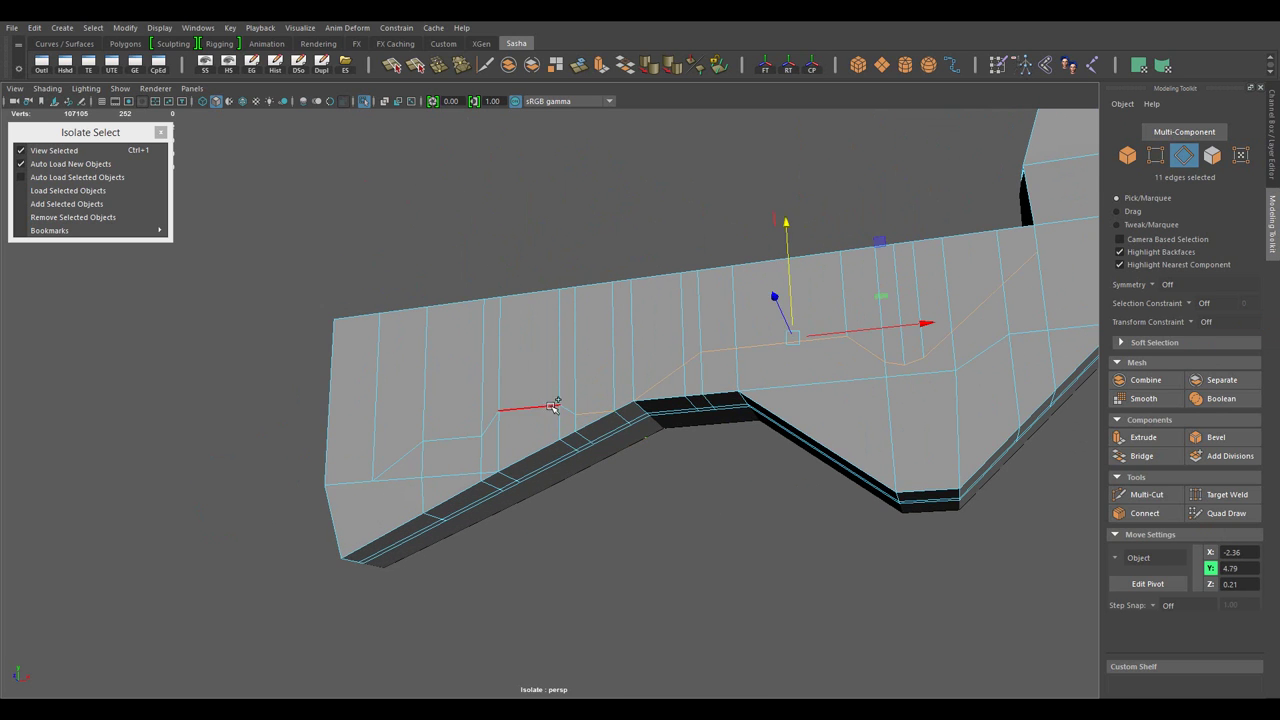
click(433, 541)
drag(433, 541, 345, 362)
- Check the underside vertices, then return to object mode and show the whole gun
key(F9)
drag(782, 448, 659, 446)
click(645, 445)
drag(922, 410, 857, 482)
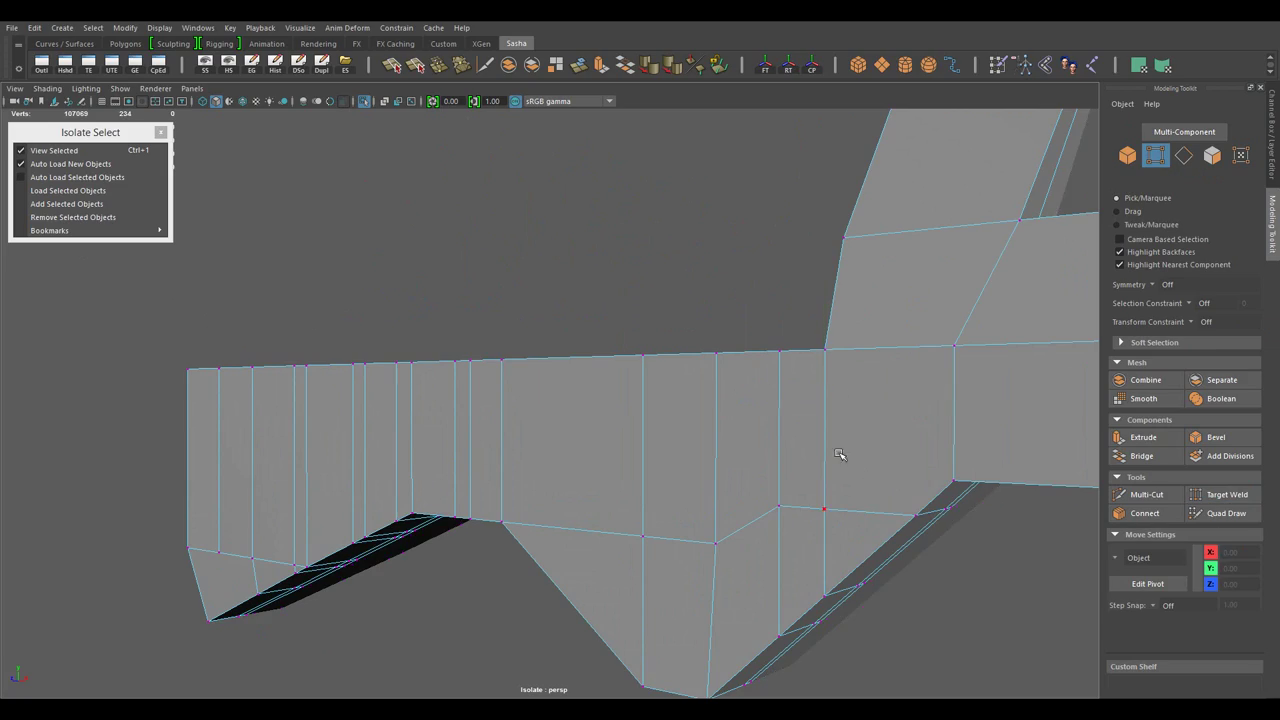
scroll(down, 3)
key(F8)
key(ctrl+1)
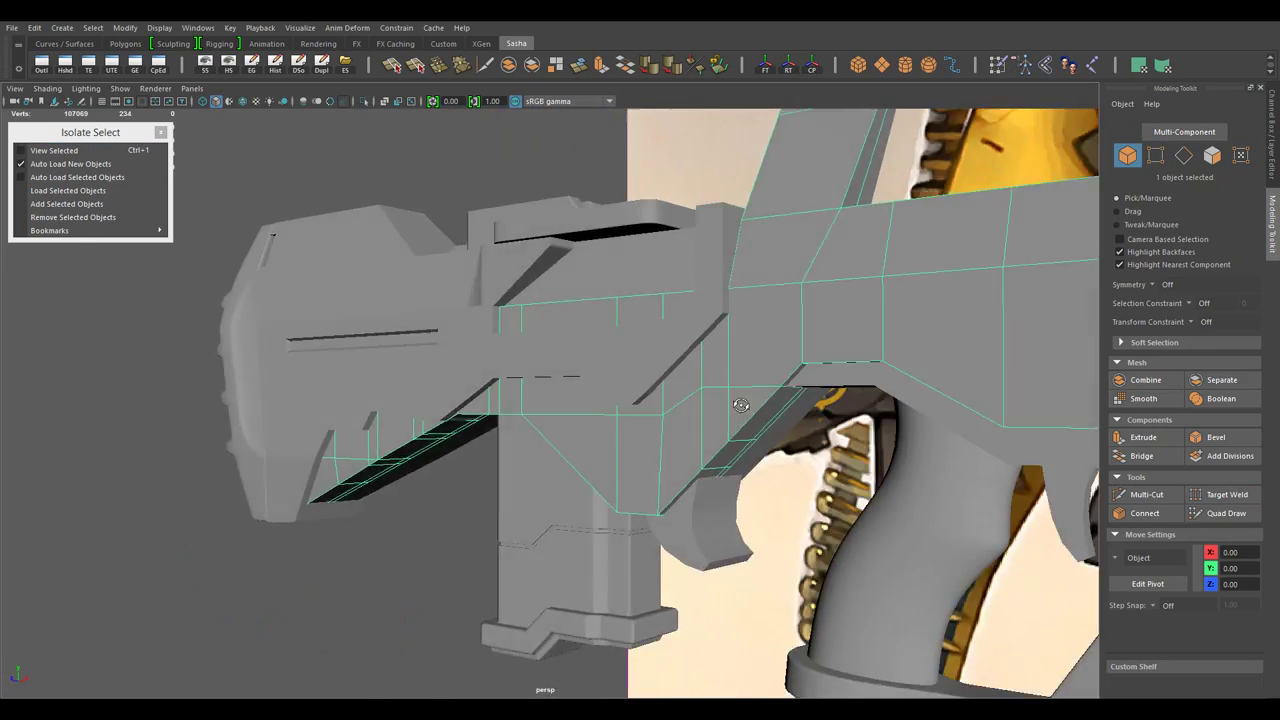
drag(741, 405, 771, 423)
- Select and adjust the edge loops along the side step of the gun body
key(F10)
double_click(771, 423)
drag(646, 443, 777, 335)
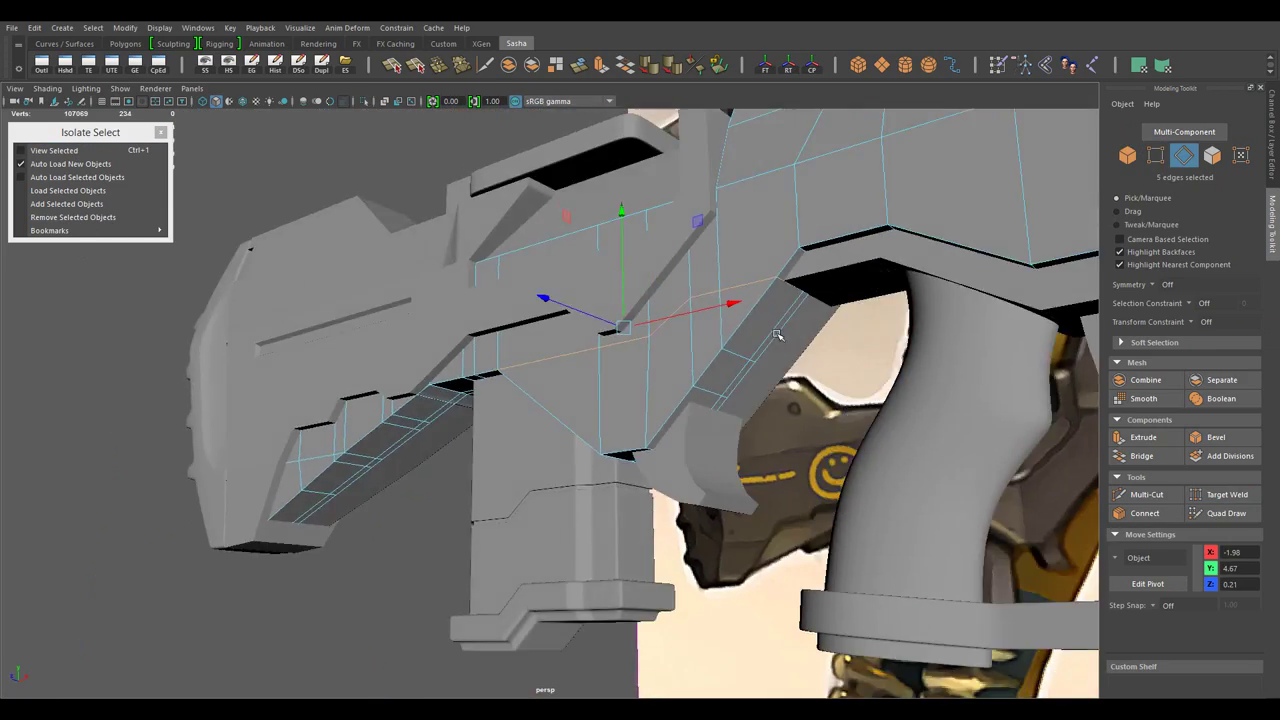
drag(828, 413, 653, 389)
click(590, 407)
double_click(653, 389)
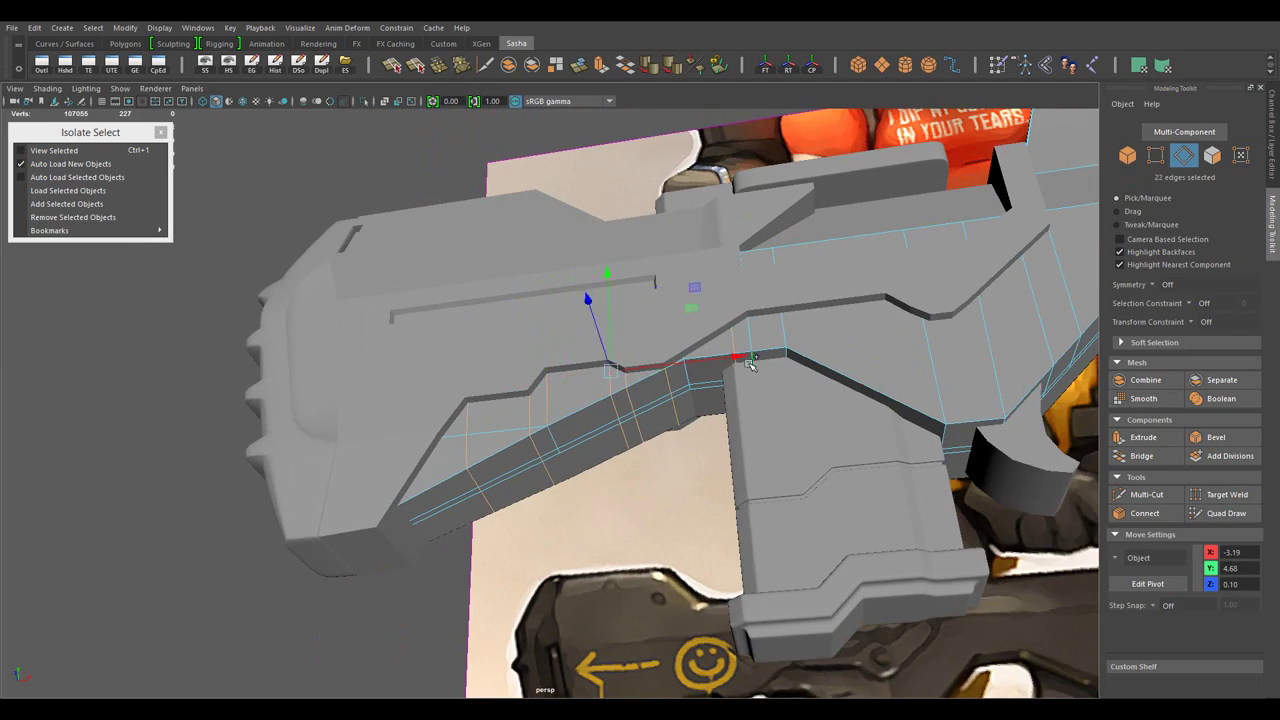
click(752, 365)
drag(752, 365, 810, 328)
- Cut a new edge into the body side with Multi-Cut, then return to object mode
drag(810, 328, 810, 378)
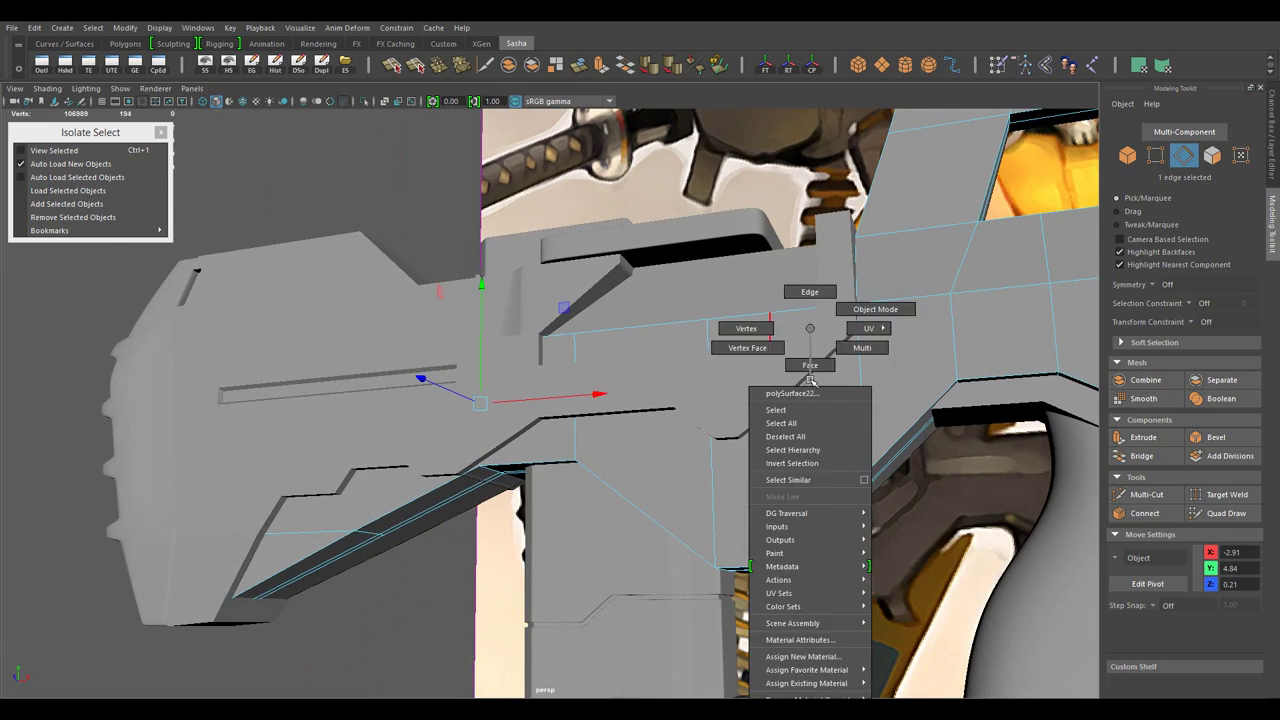
click(746, 328)
key(ctrl+F10)
drag(752, 468, 1108, 478)
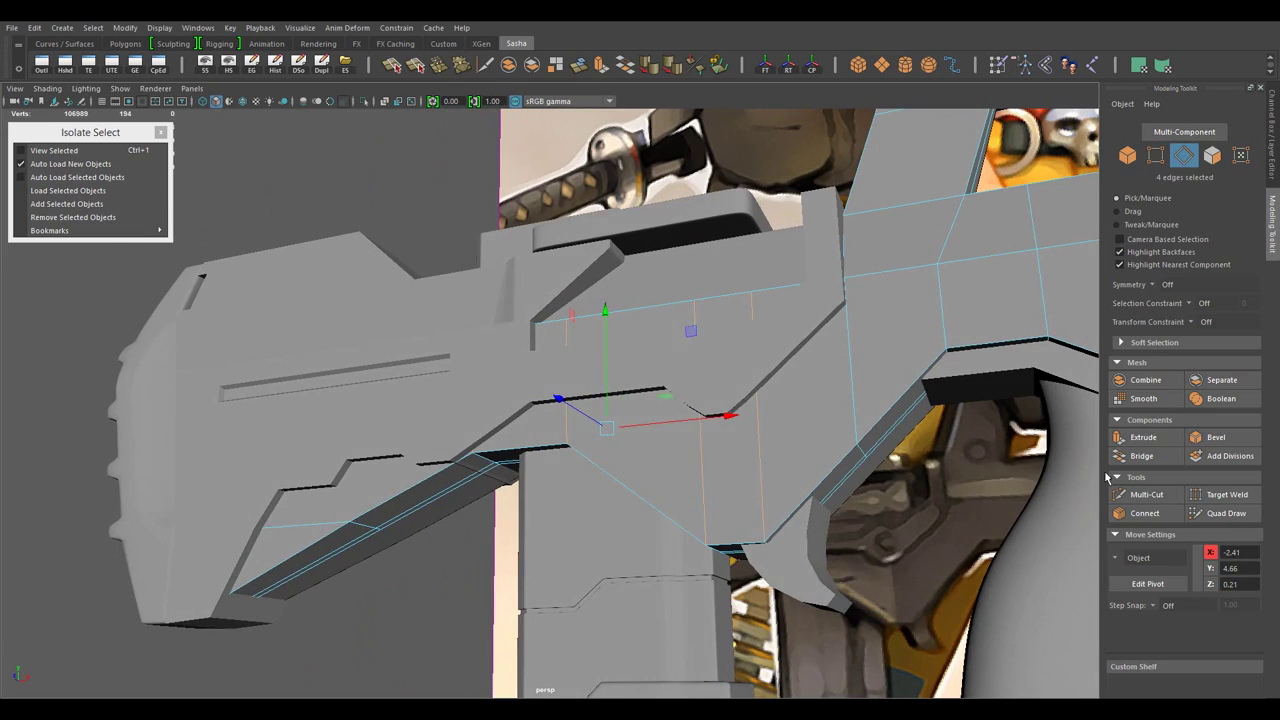
drag(619, 350, 765, 368)
drag(765, 368, 772, 337)
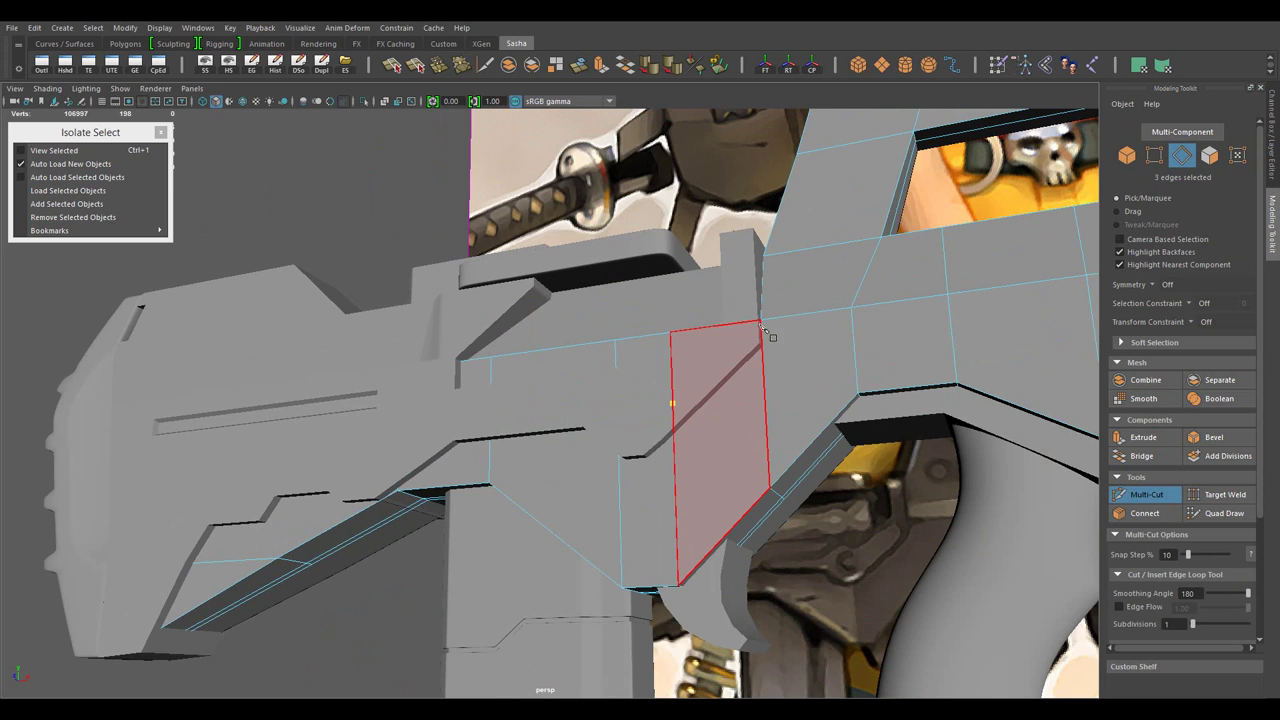
key(F8)
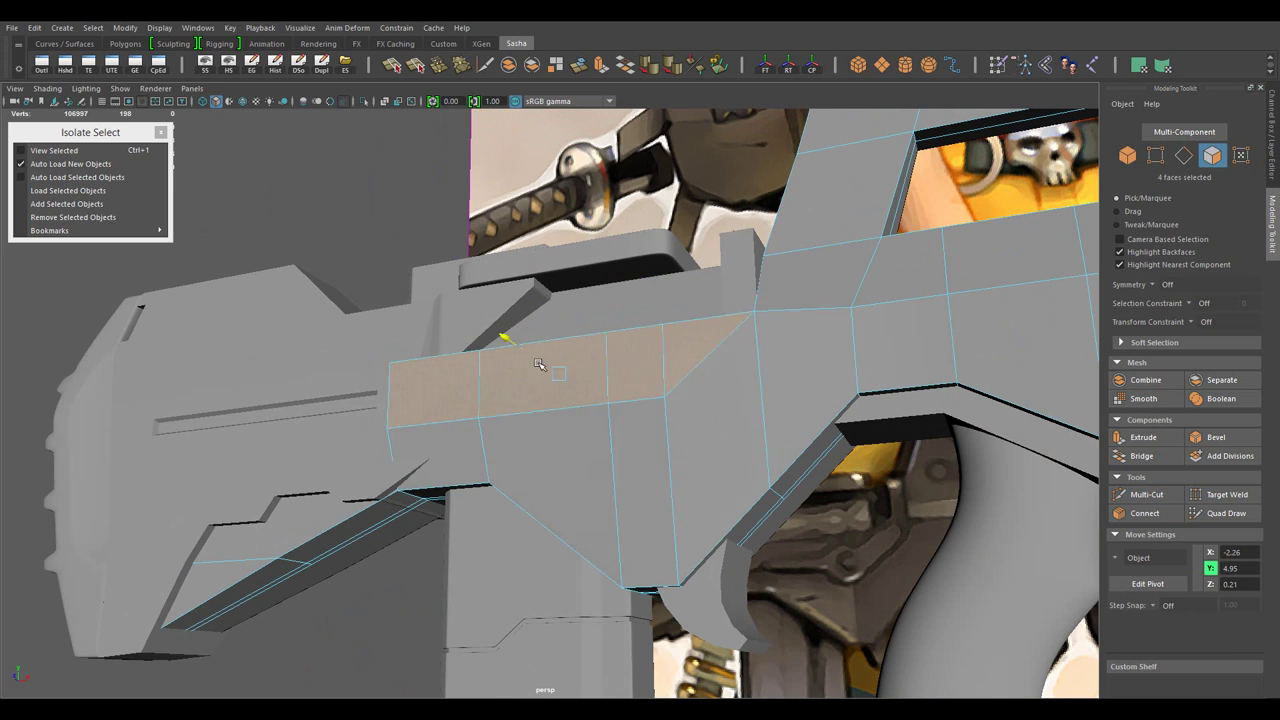
drag(709, 459, 757, 457)
- Isolate the two selected parts and begin a vertical cut near the front end
key(ctrl+1)
drag(400, 414, 443, 320)
drag(443, 320, 443, 285)
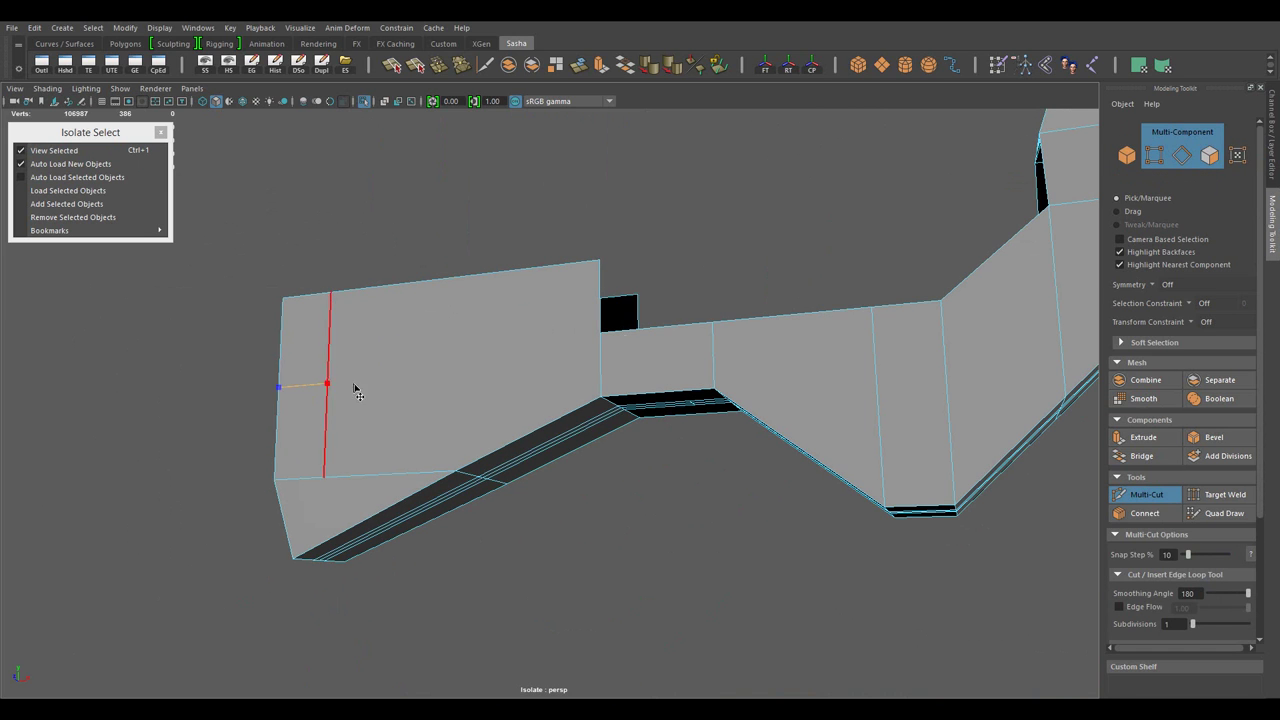
- Cut a vertical edge across the front wall, weld stray vertices and delete extra edges
click(355, 392)
drag(355, 392, 509, 340)
click(1207, 496)
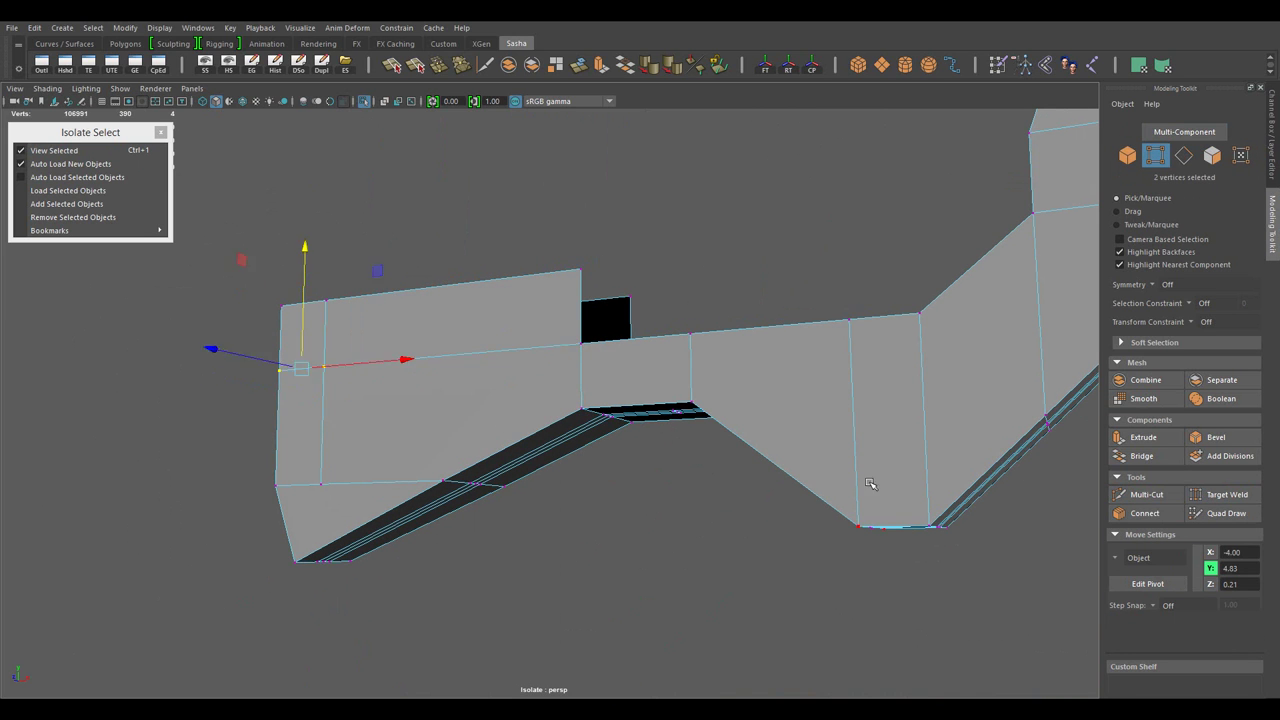
drag(870, 483, 668, 435)
drag(643, 376, 657, 487)
key(Delete)
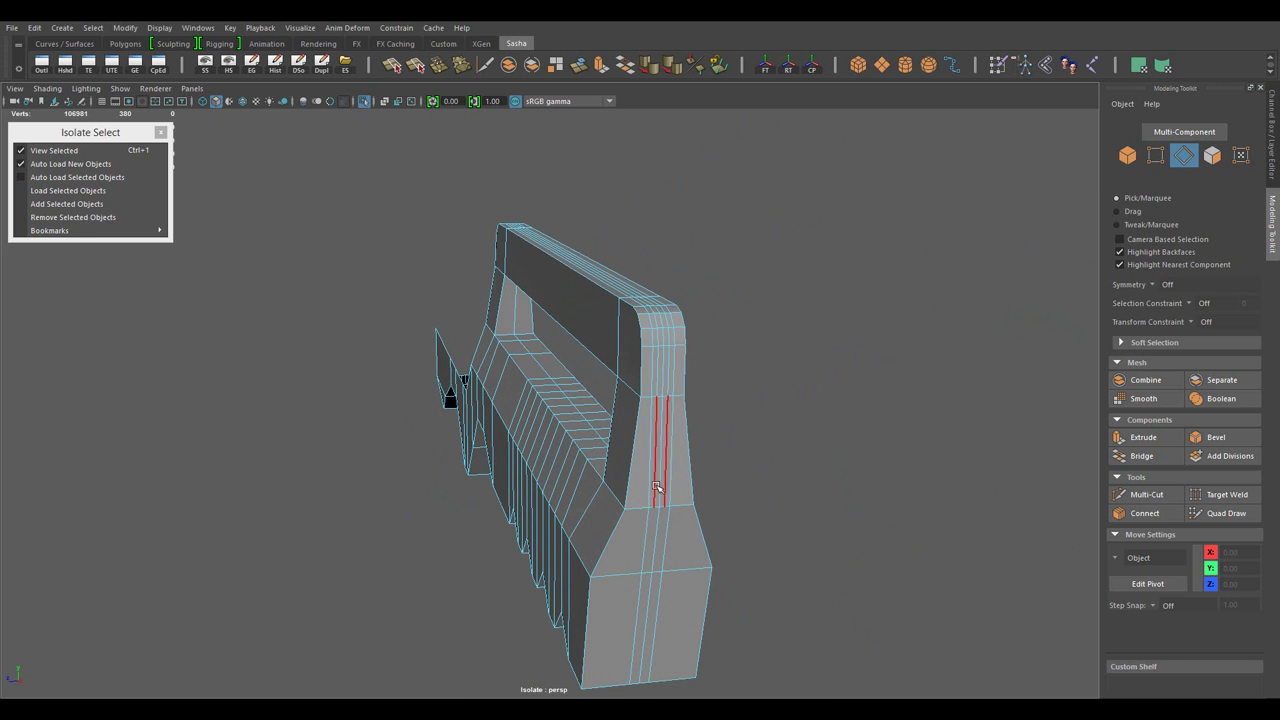
key(Delete)
drag(787, 576, 583, 386)
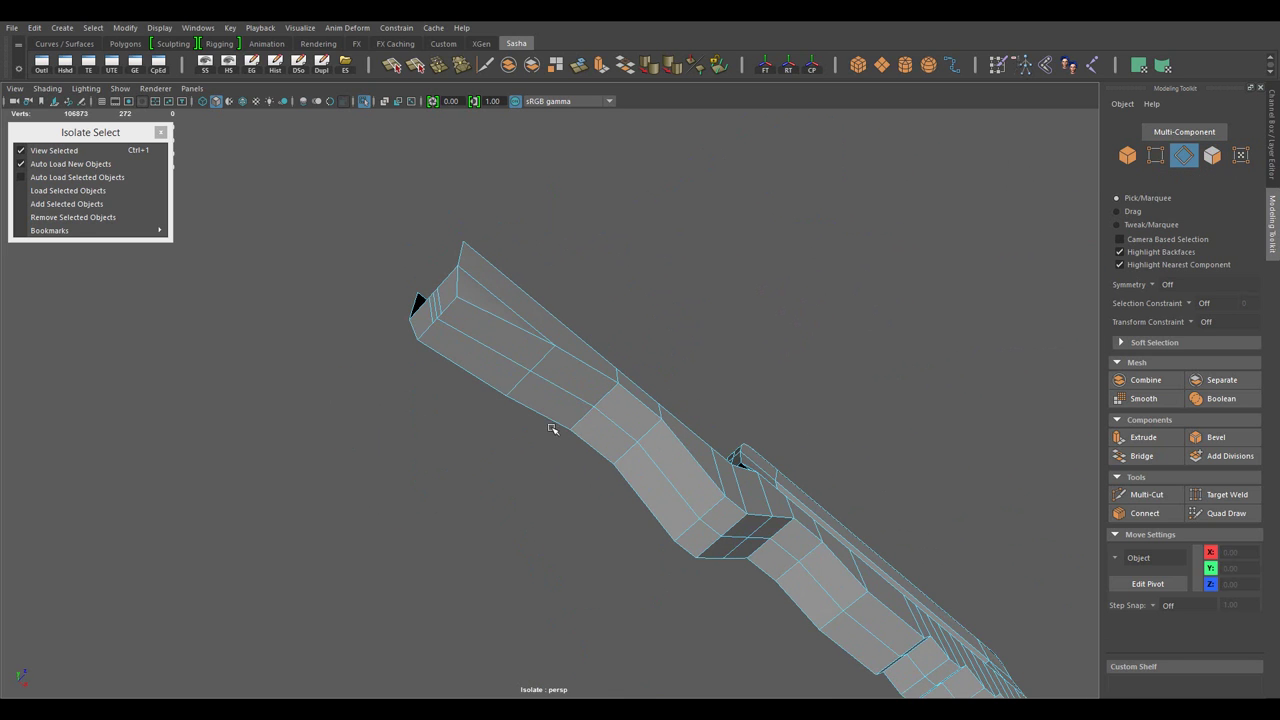
- Merge all overlapping vertices of the mesh and re-isolate it
drag(705, 345, 735, 310)
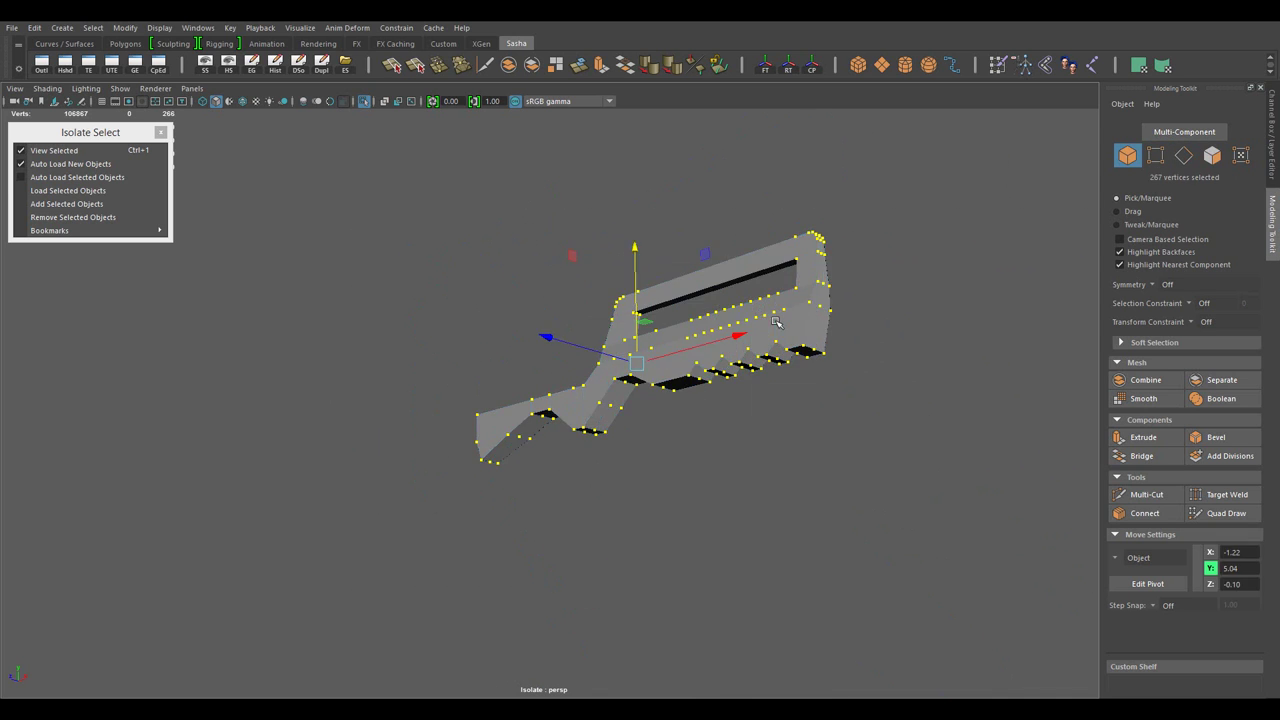
drag(776, 320, 626, 449)
click(869, 457)
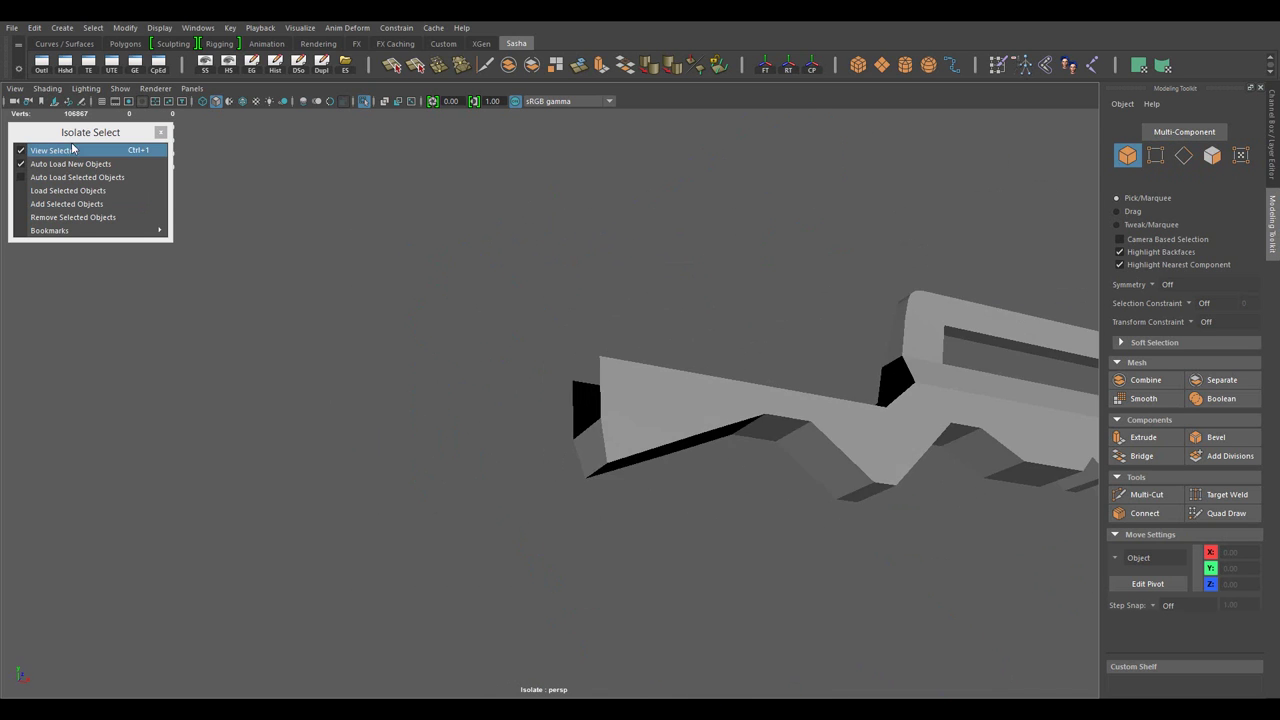
click(72, 149)
key(ctrl+1)
- Target-weld the front-end vertices together and delete the leftover edges
key(F10)
drag(488, 323, 569, 454)
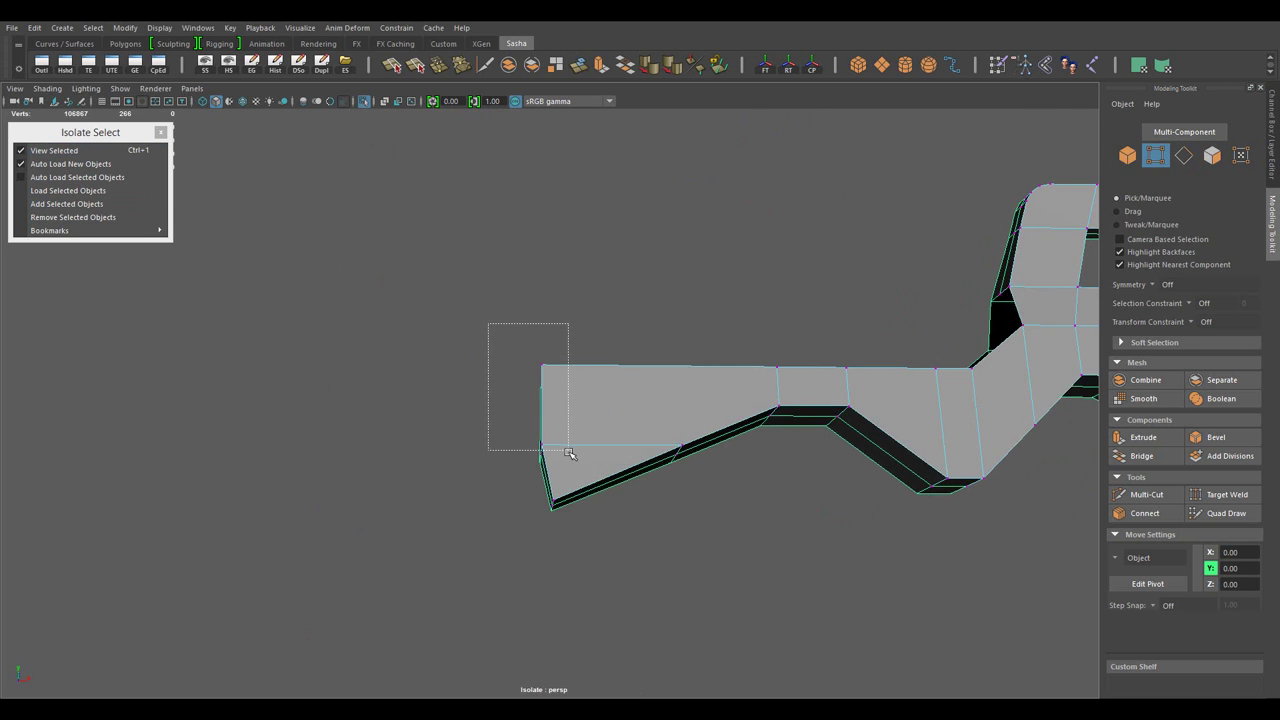
drag(596, 517, 637, 370)
drag(678, 593, 674, 340)
drag(674, 340, 700, 290)
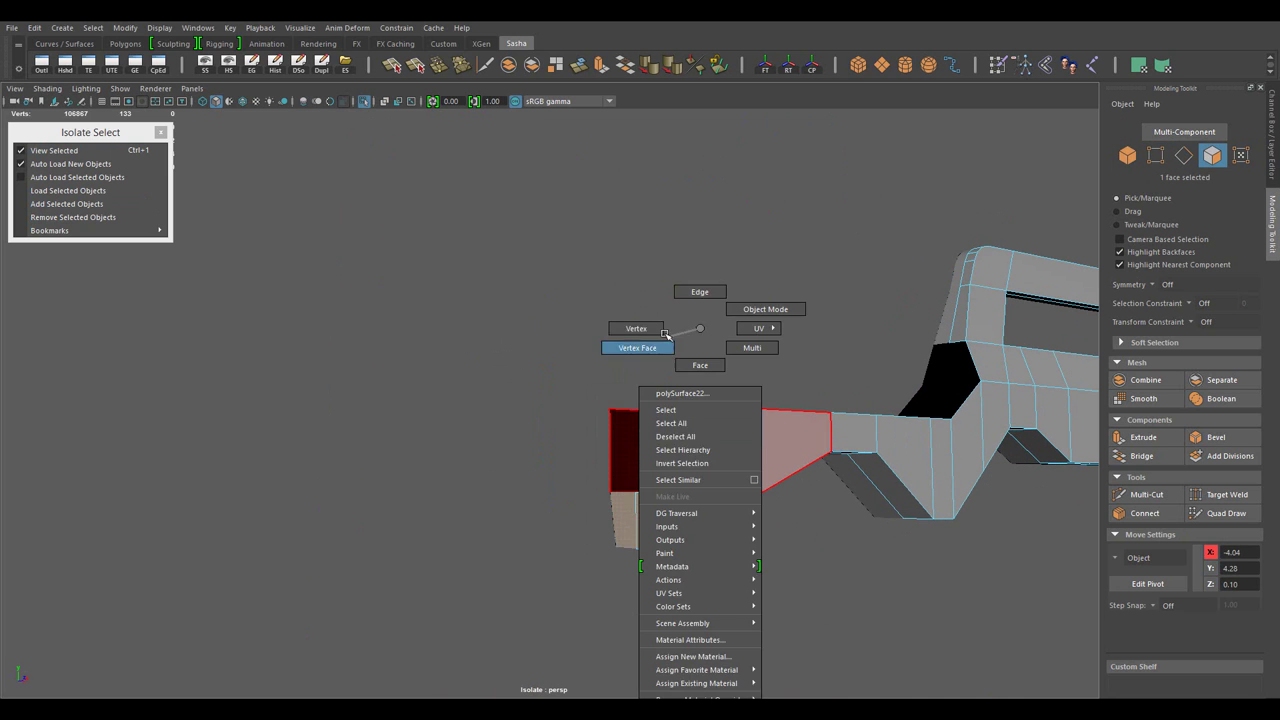
click(715, 410)
drag(711, 385, 720, 425)
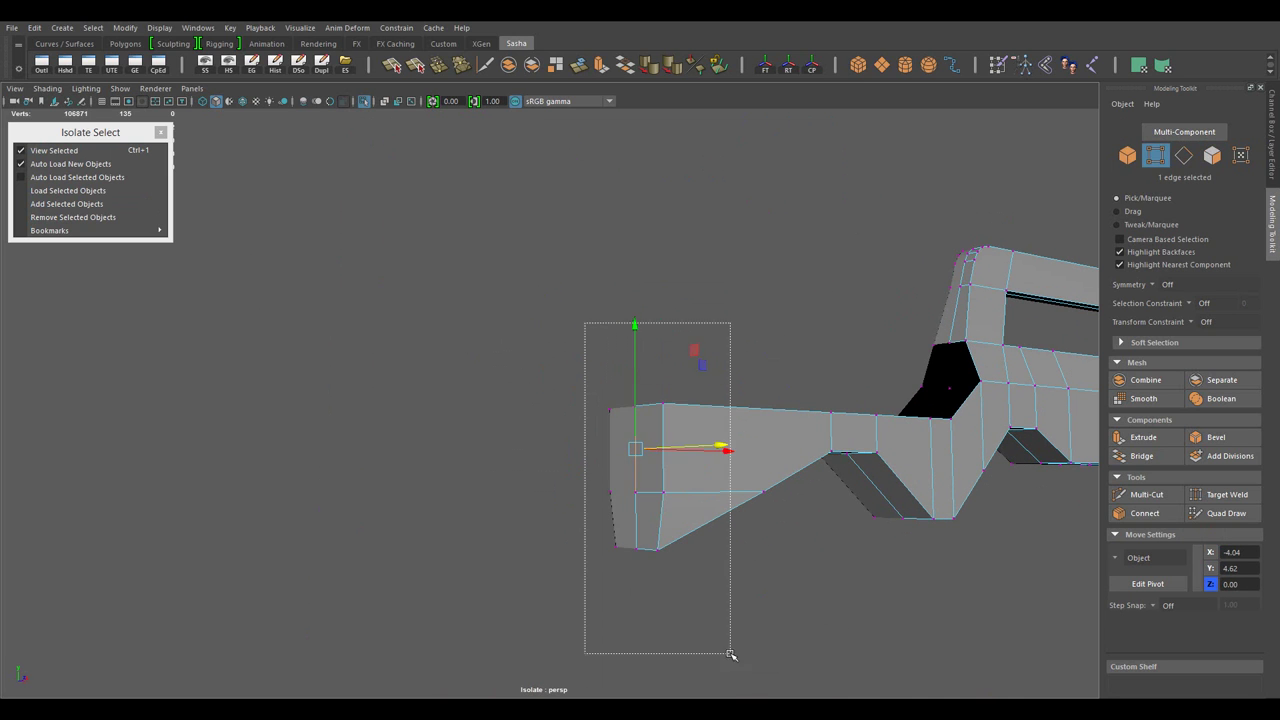
key(Delete)
drag(943, 386, 703, 514)
key(F8)
- Connect a support edge near the tip of the barrel end
scroll(up, 3)
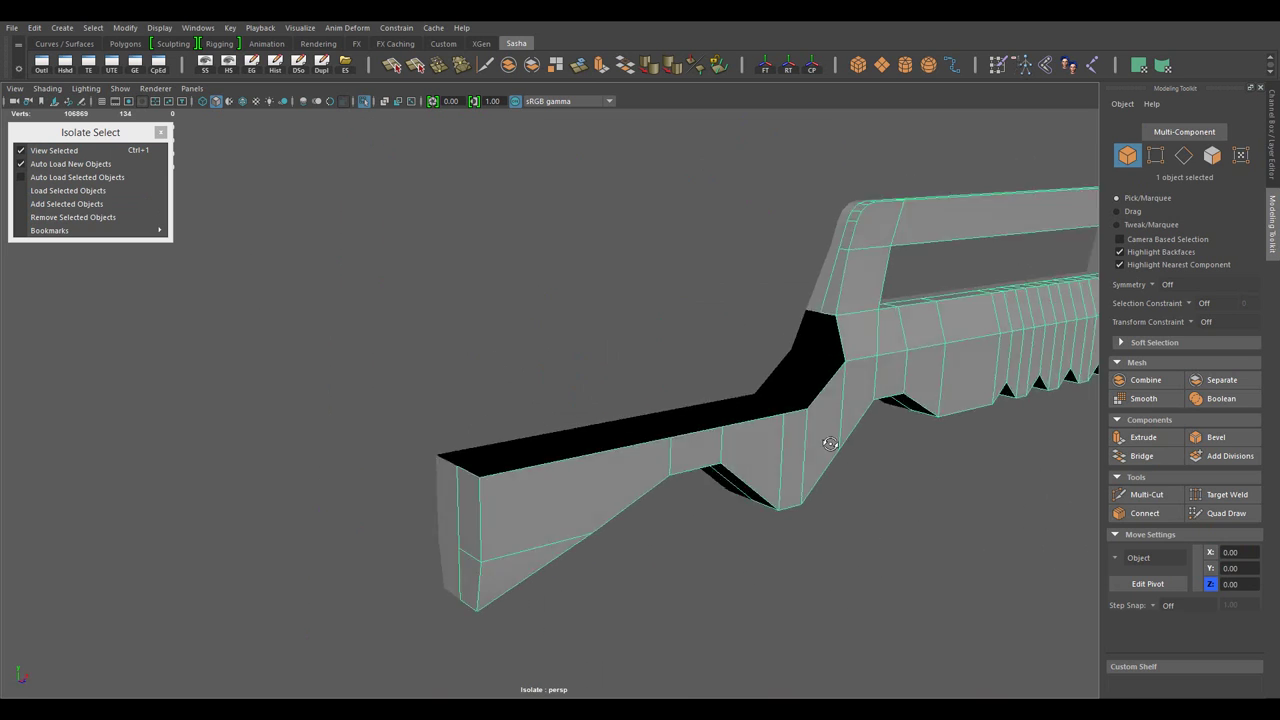
scroll(down, 3)
drag(830, 443, 723, 503)
key(F10)
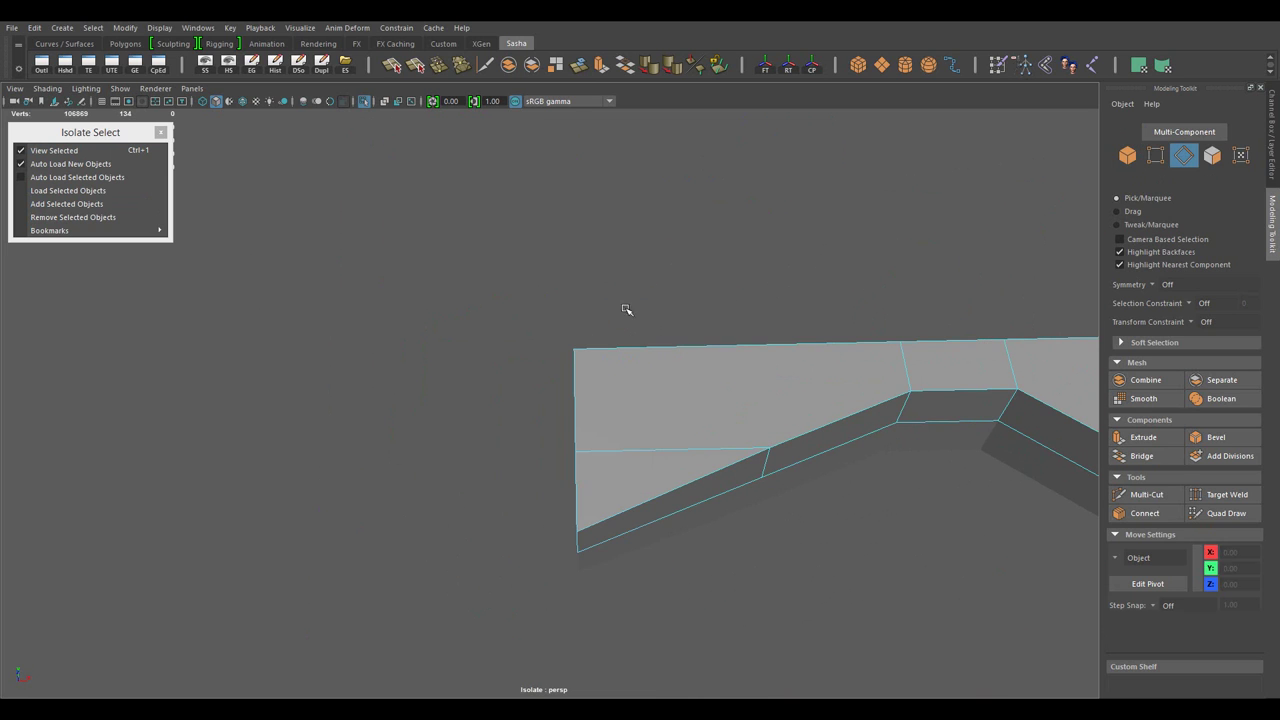
key(w)
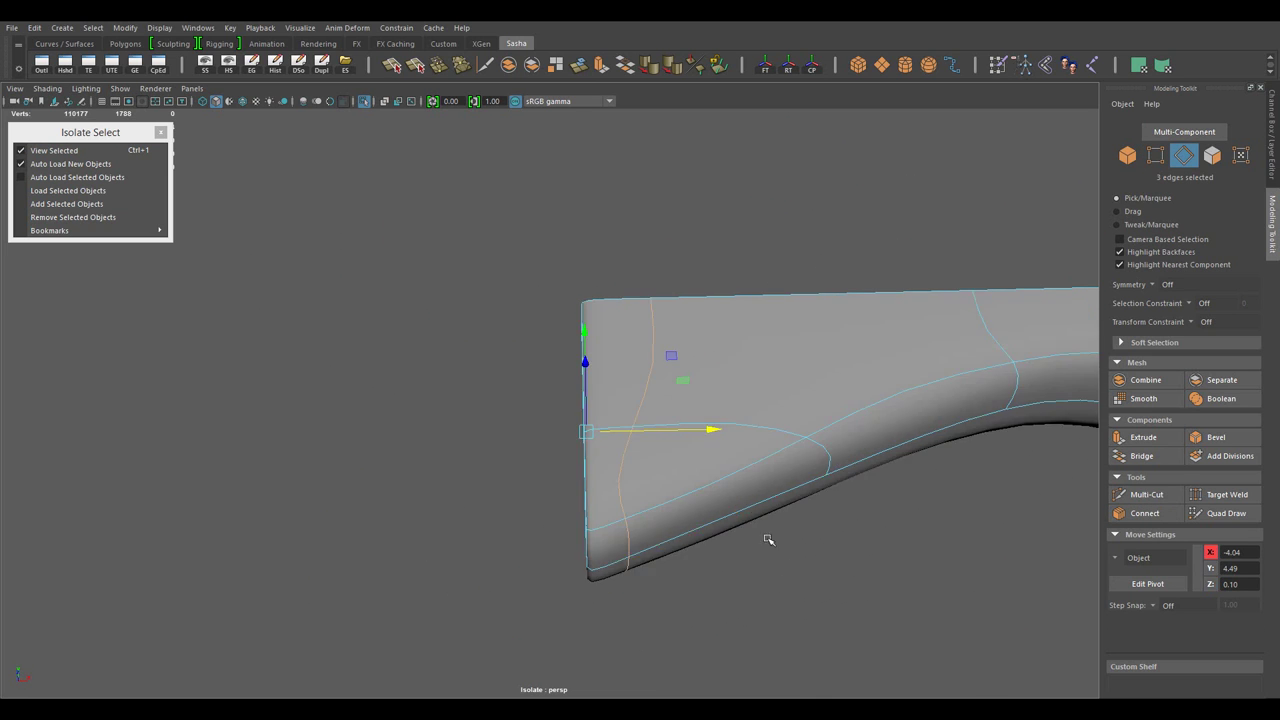
drag(766, 537, 645, 469)
- Connect a support loop across the handle block's edges and check it in smooth preview
click(1145, 513)
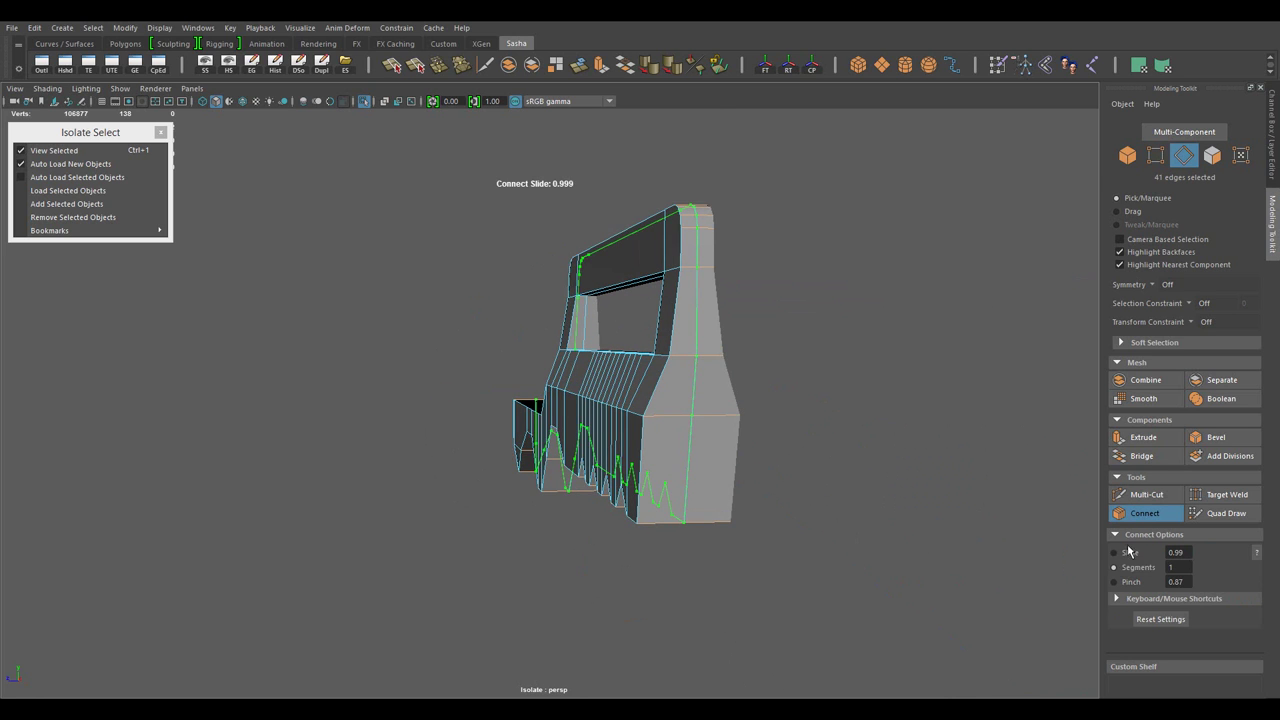
drag(814, 532, 700, 480)
key(w)
key(3)
key(1)
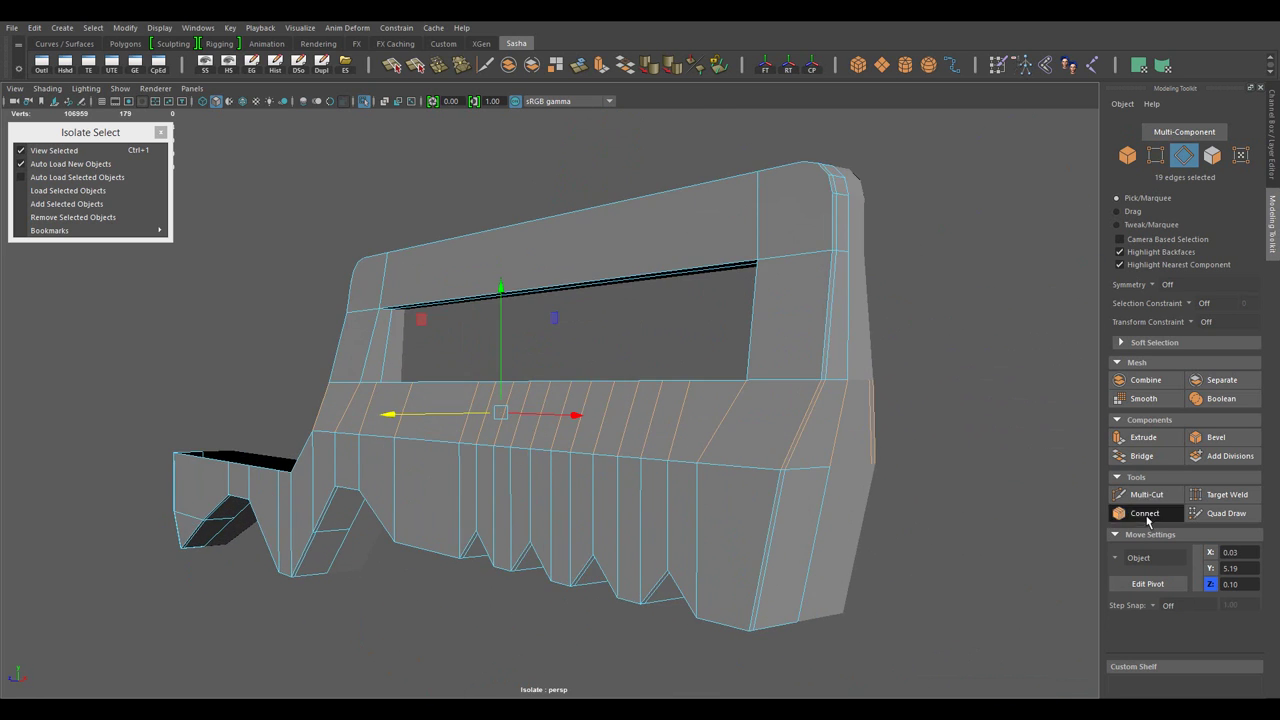
key(w)
drag(1012, 603, 880, 535)
- Connect a tight support loop at slide 0.07 along the grooves and nudge the edge loop upward
click(1145, 513)
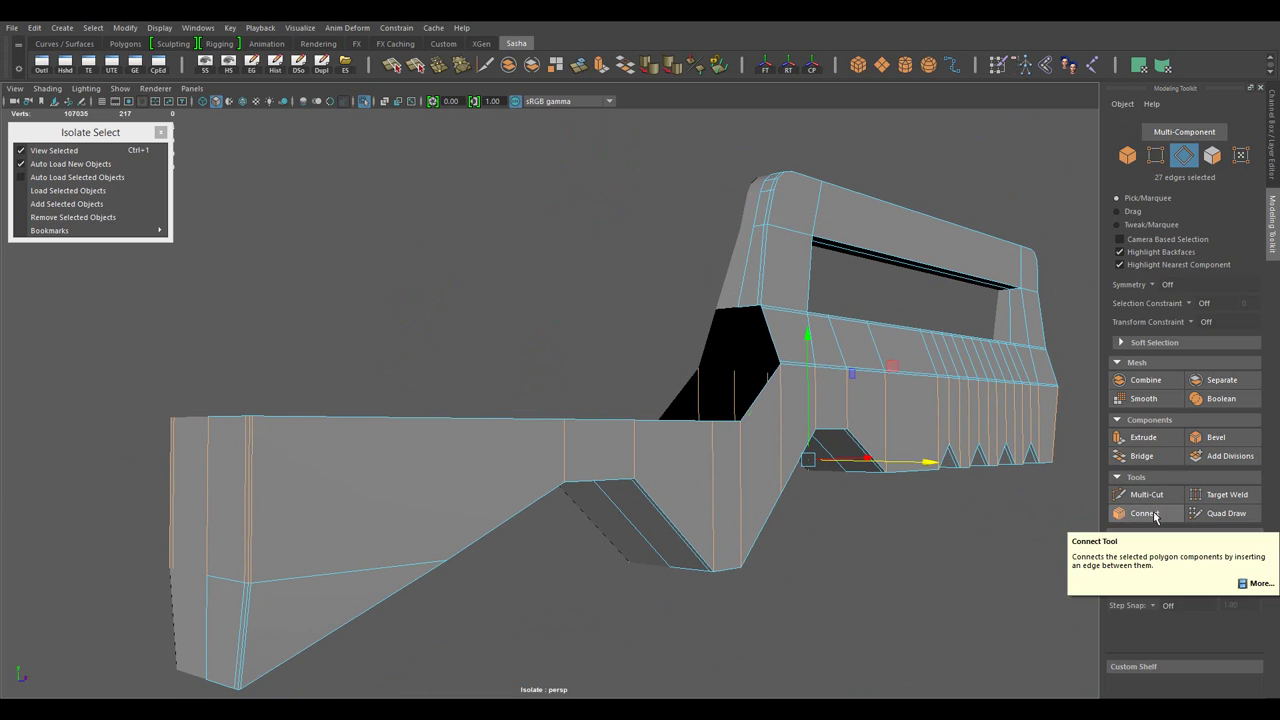
drag(643, 585, 538, 571)
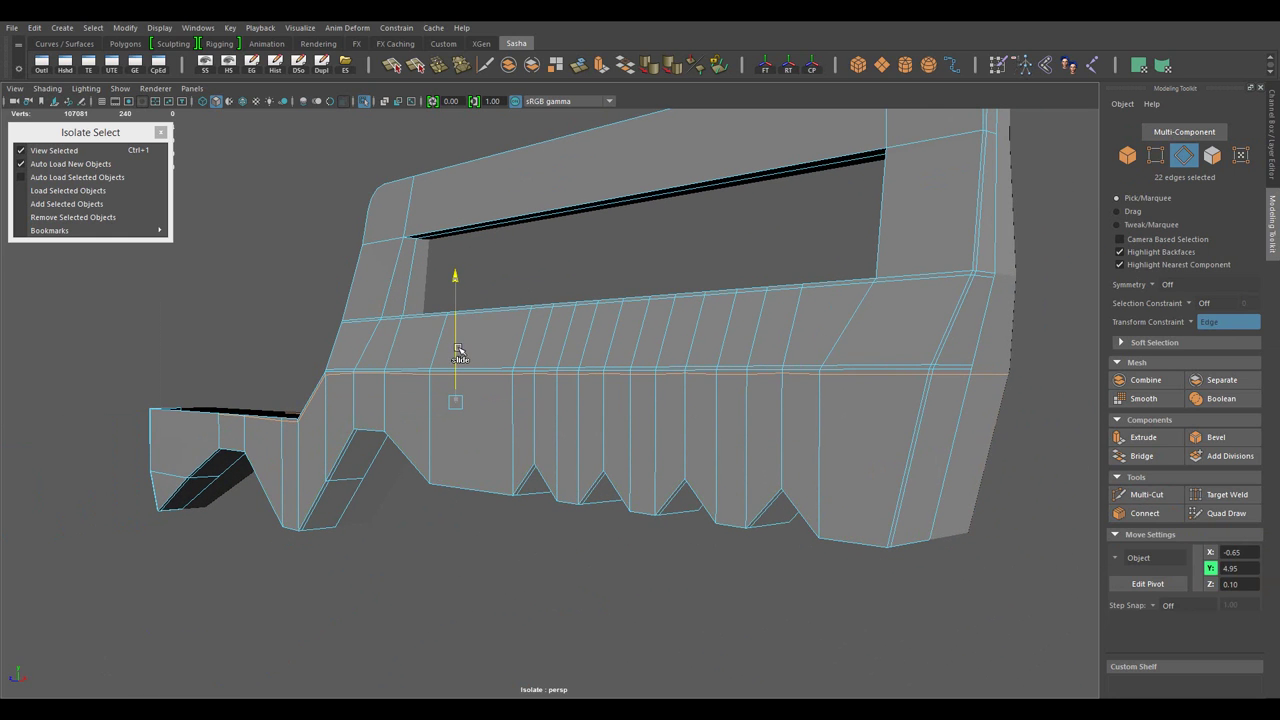
scroll(up, 3)
scroll(down, 3)
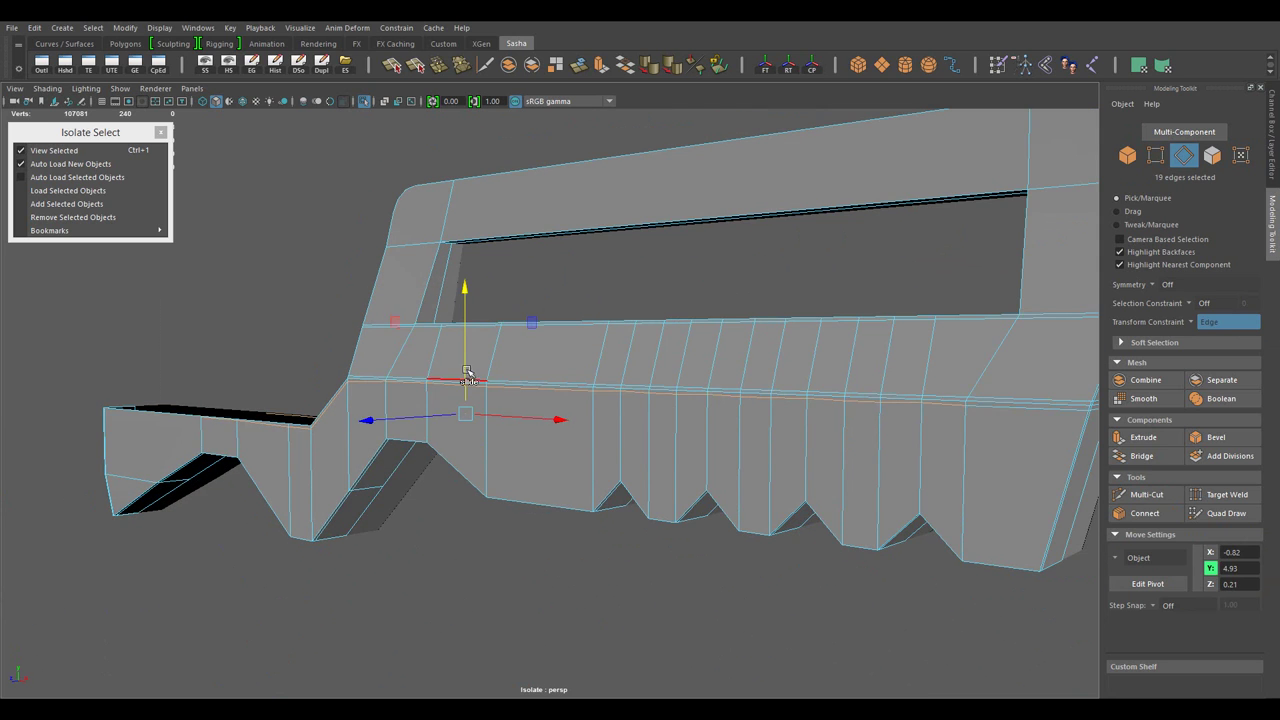
drag(465, 389, 622, 350)
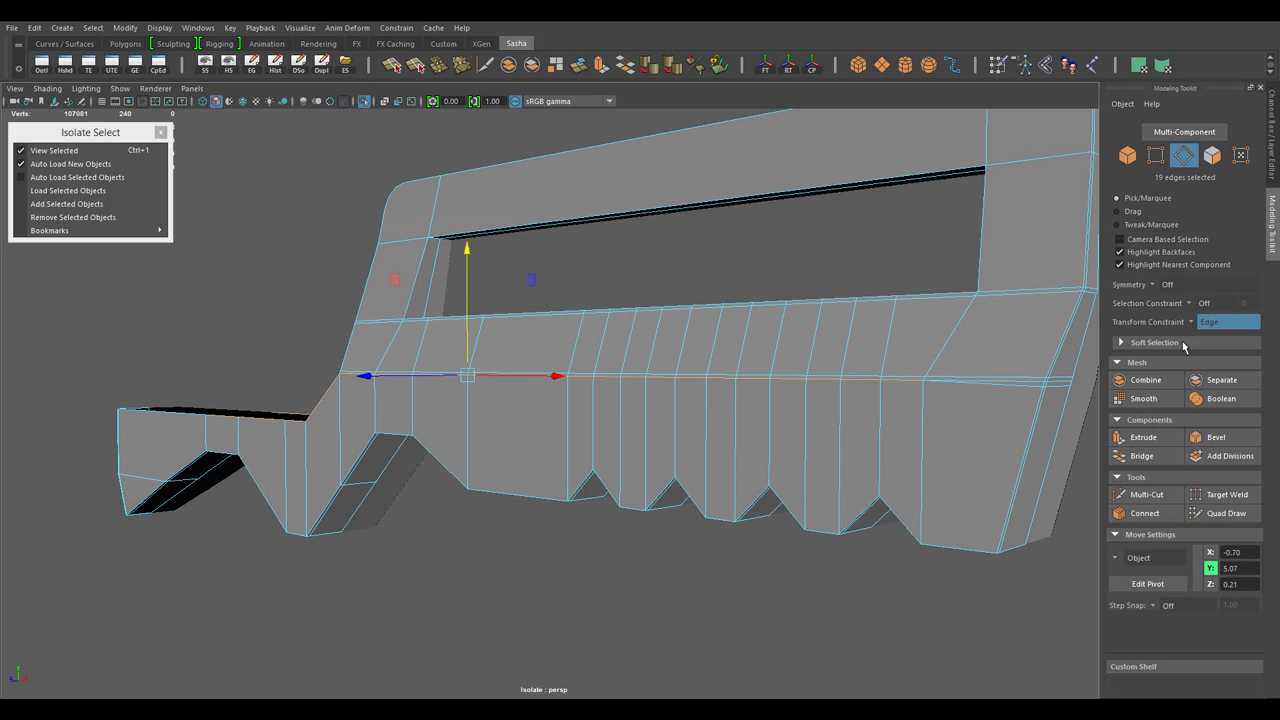
drag(458, 338, 906, 424)
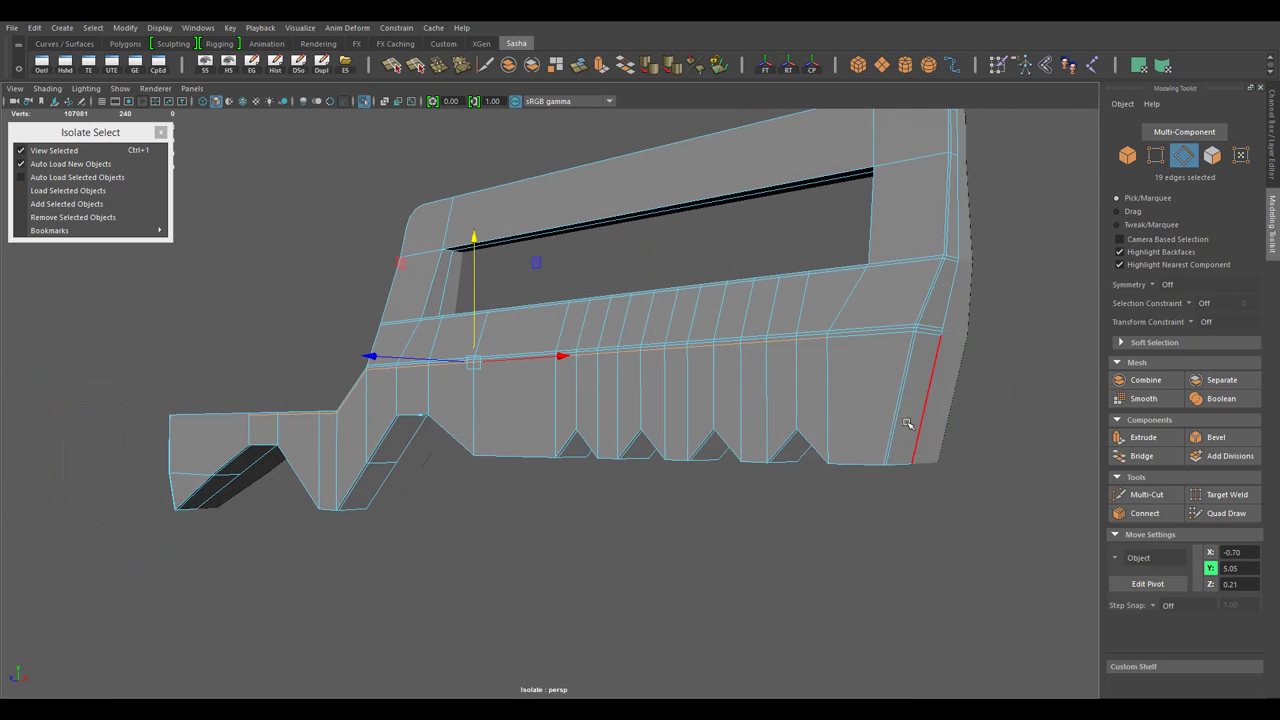
drag(725, 490, 587, 525)
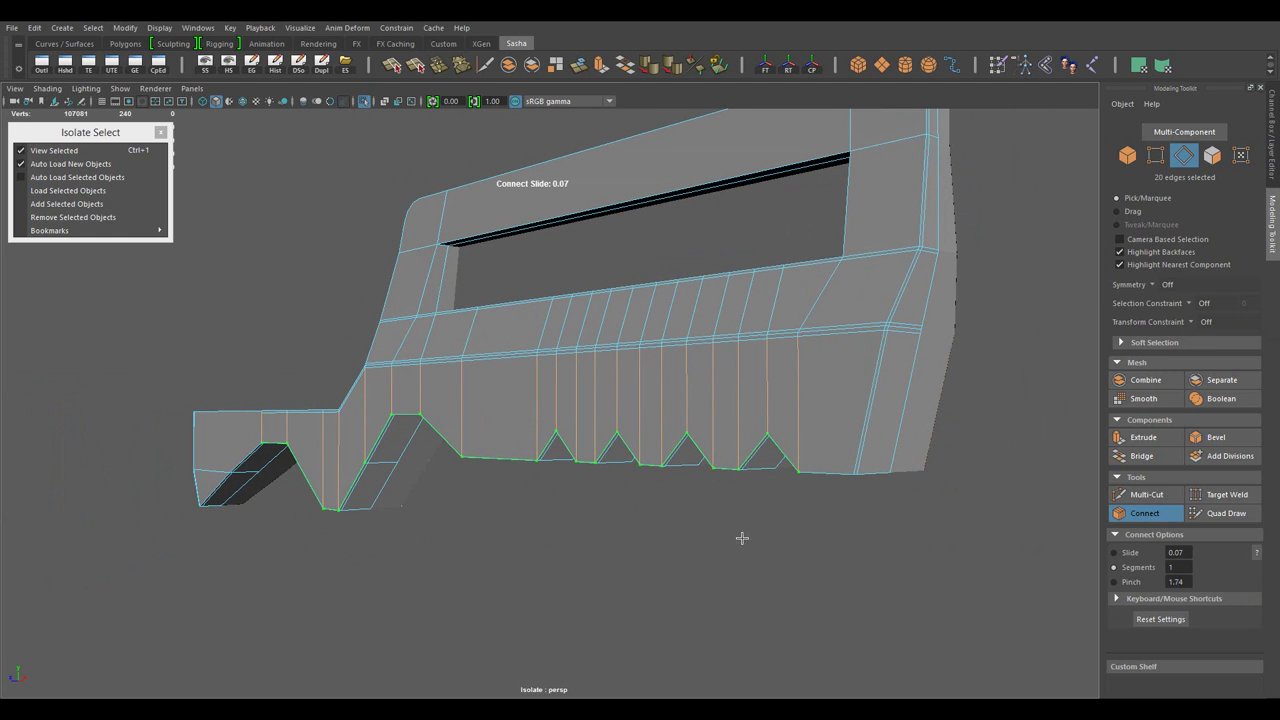
- Set the movement constraint options and inspect the notched underside and stock strip
drag(457, 403, 735, 449)
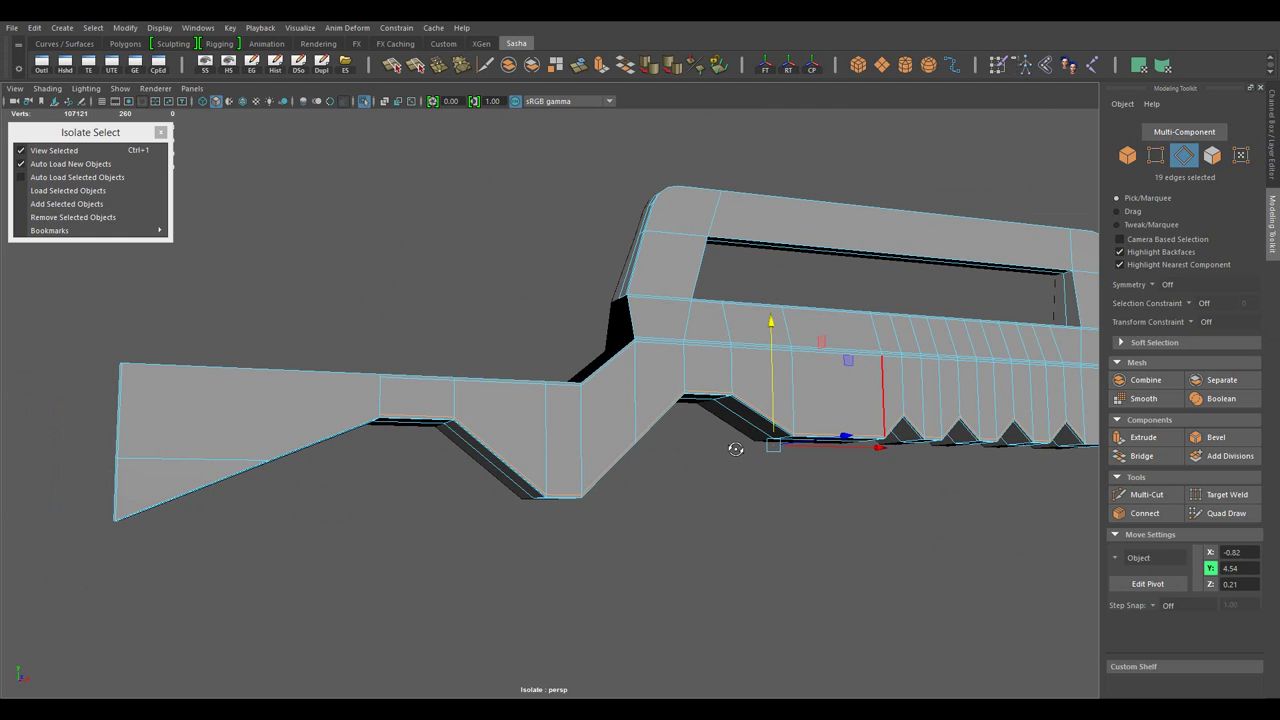
drag(900, 455, 920, 470)
click(1203, 321)
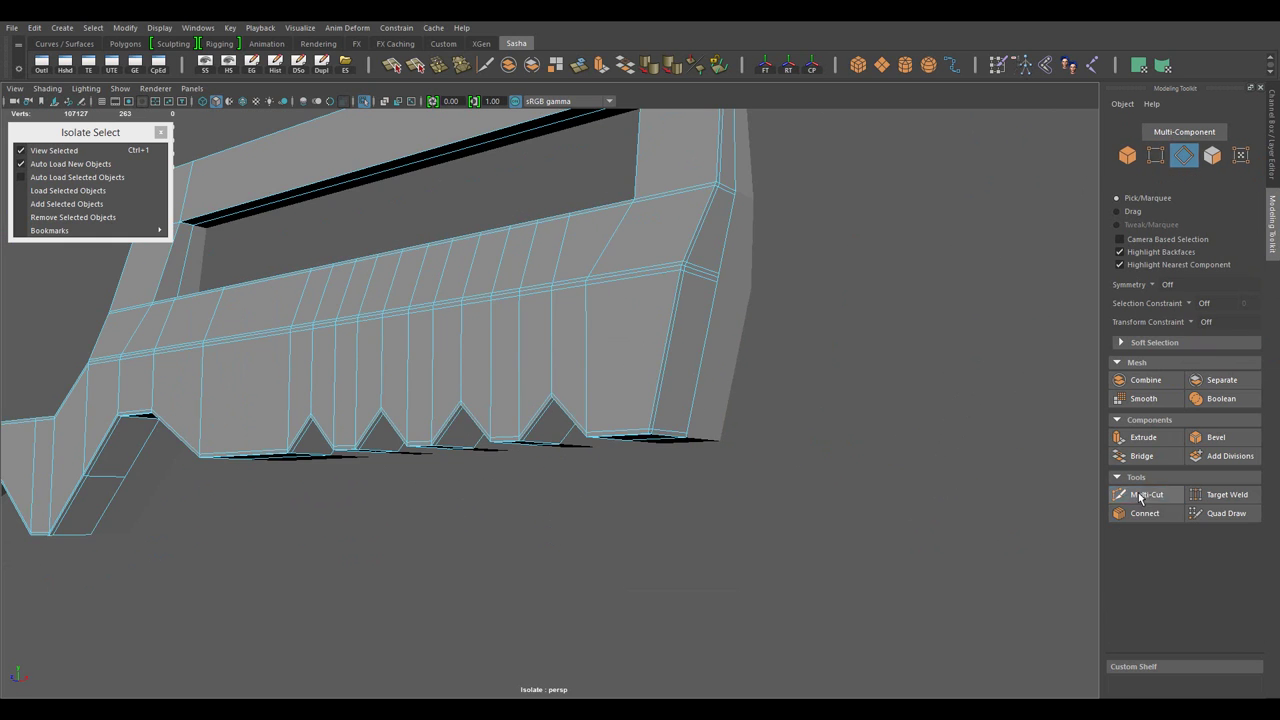
drag(660, 477, 700, 470)
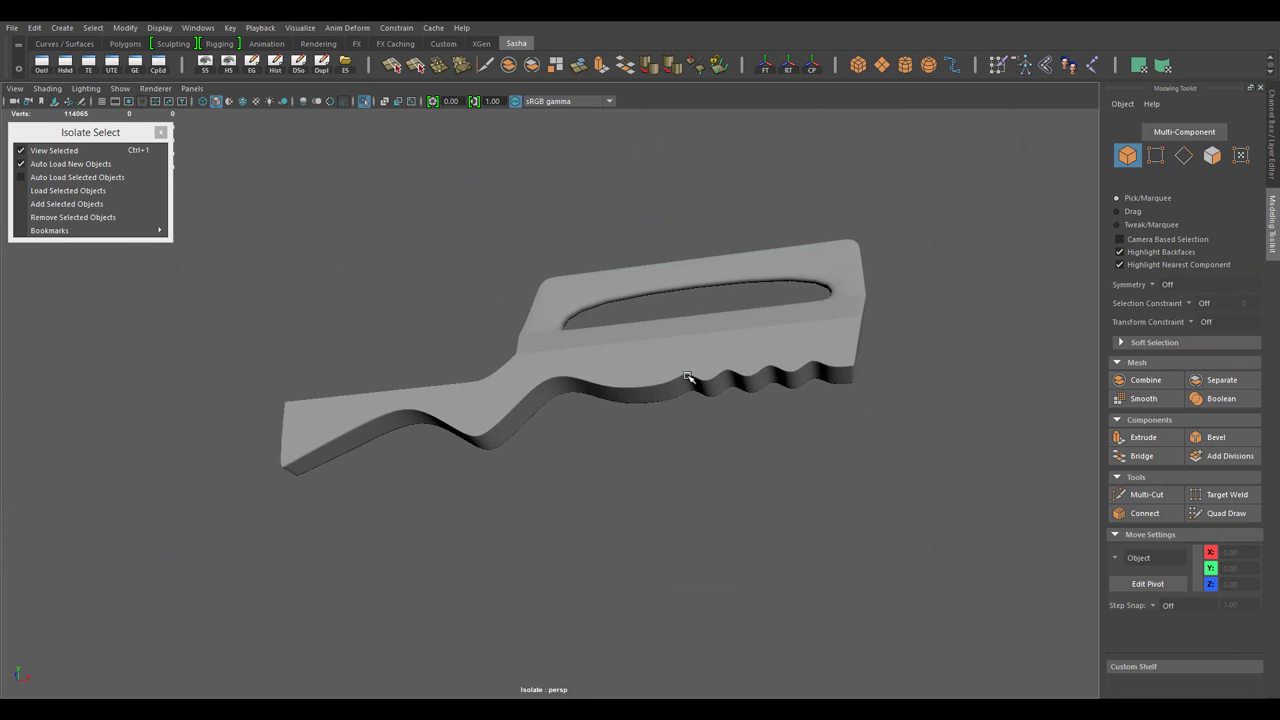
scroll(up, 3)
drag(814, 517, 734, 449)
- Refine the selected edges on the stock strip and add a Multi-Cut loop along it
key(F10)
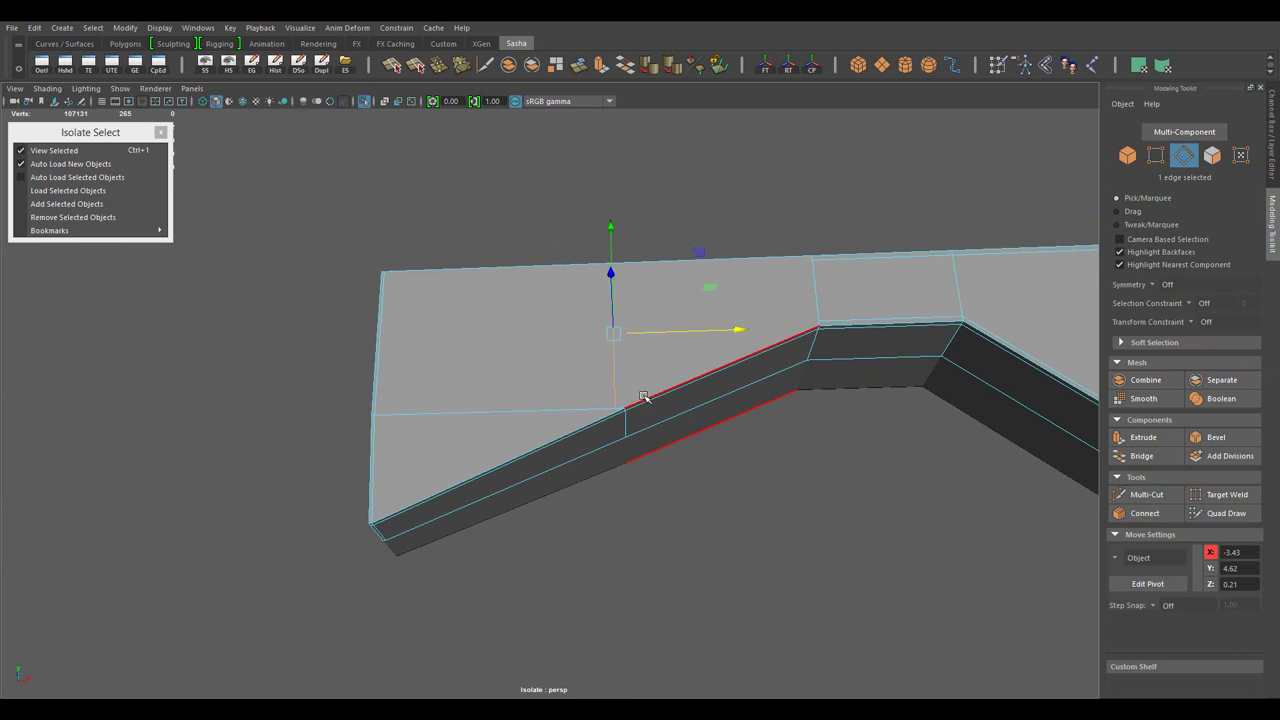
drag(567, 528, 762, 429)
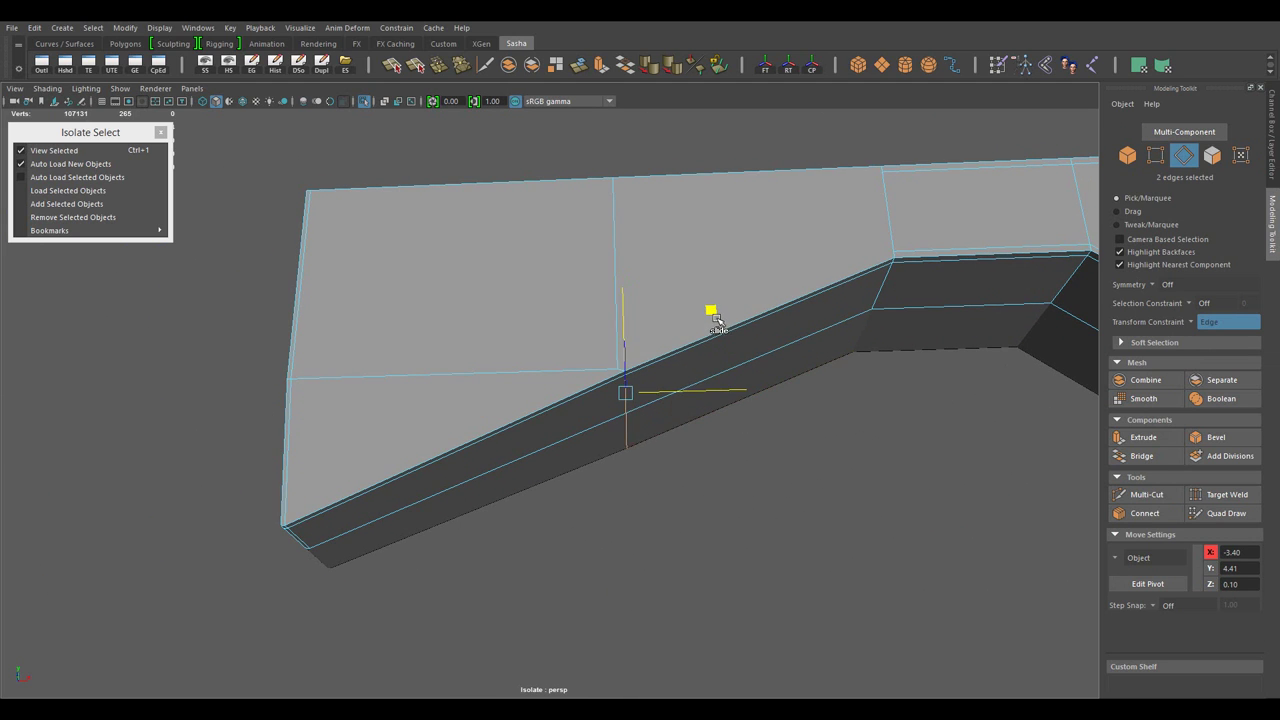
key(3)
key(1)
drag(737, 279, 475, 455)
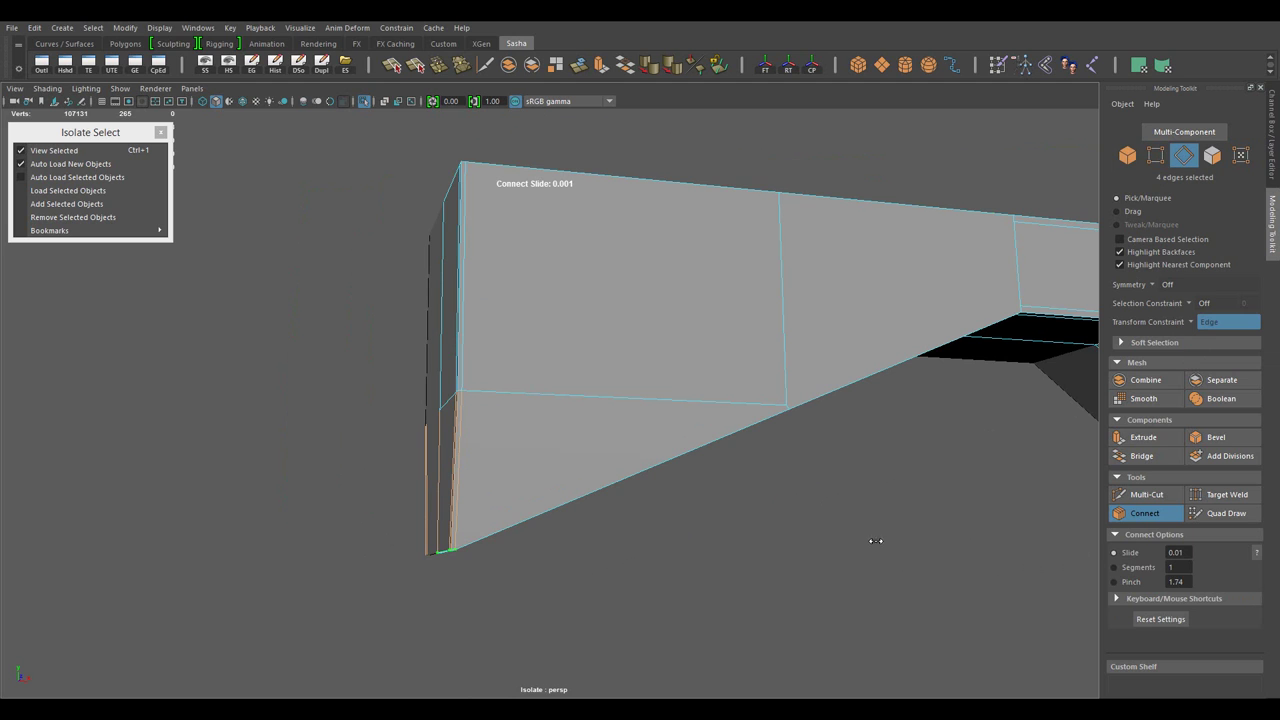
key(ctrl+shift+x)
drag(1029, 544, 458, 487)
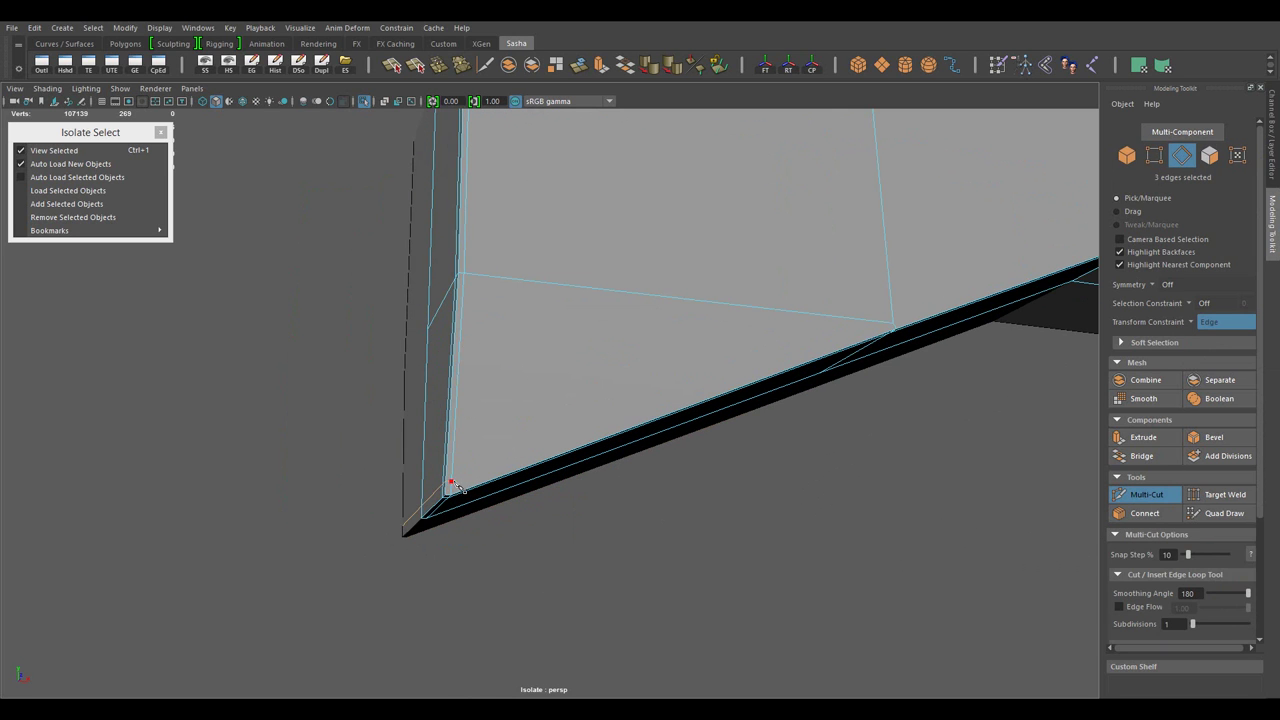
drag(910, 310, 607, 413)
key(w)
- Select the strip's edge loop and connect the edges at the strip's corner
key(F8)
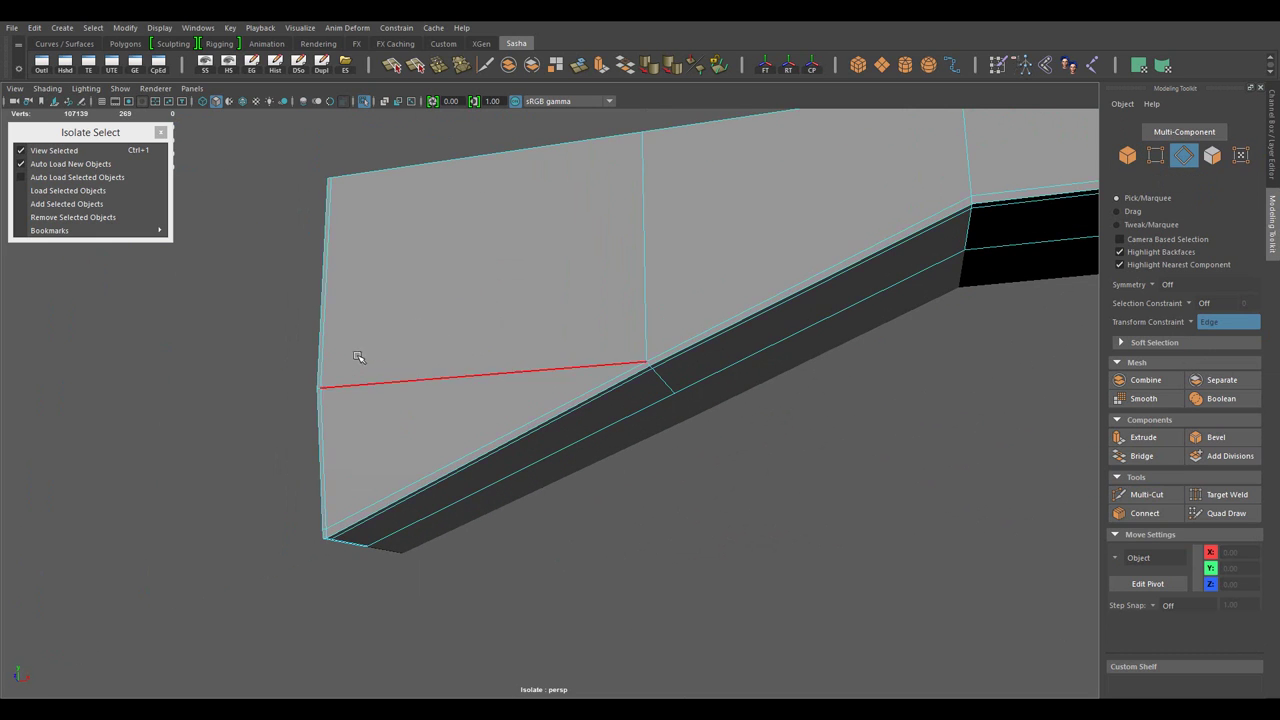
double_click(358, 357)
drag(358, 357, 783, 377)
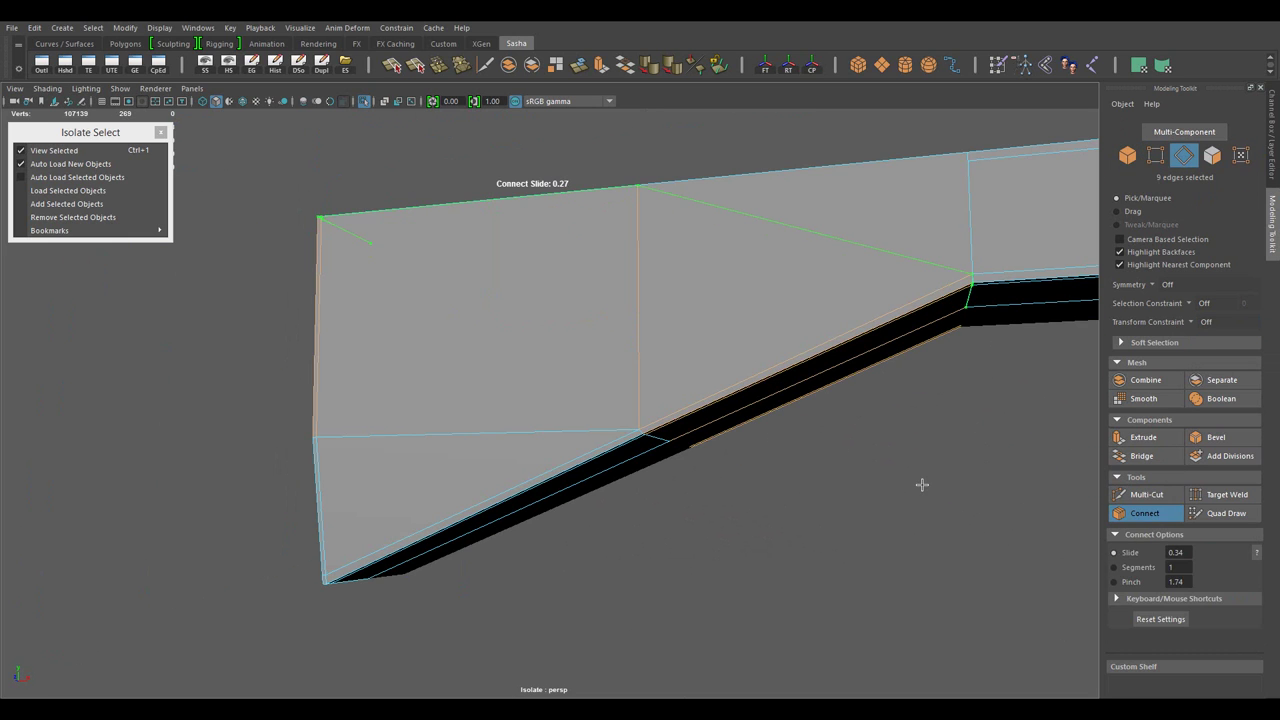
key(w)
drag(922, 485, 308, 452)
drag(308, 452, 652, 462)
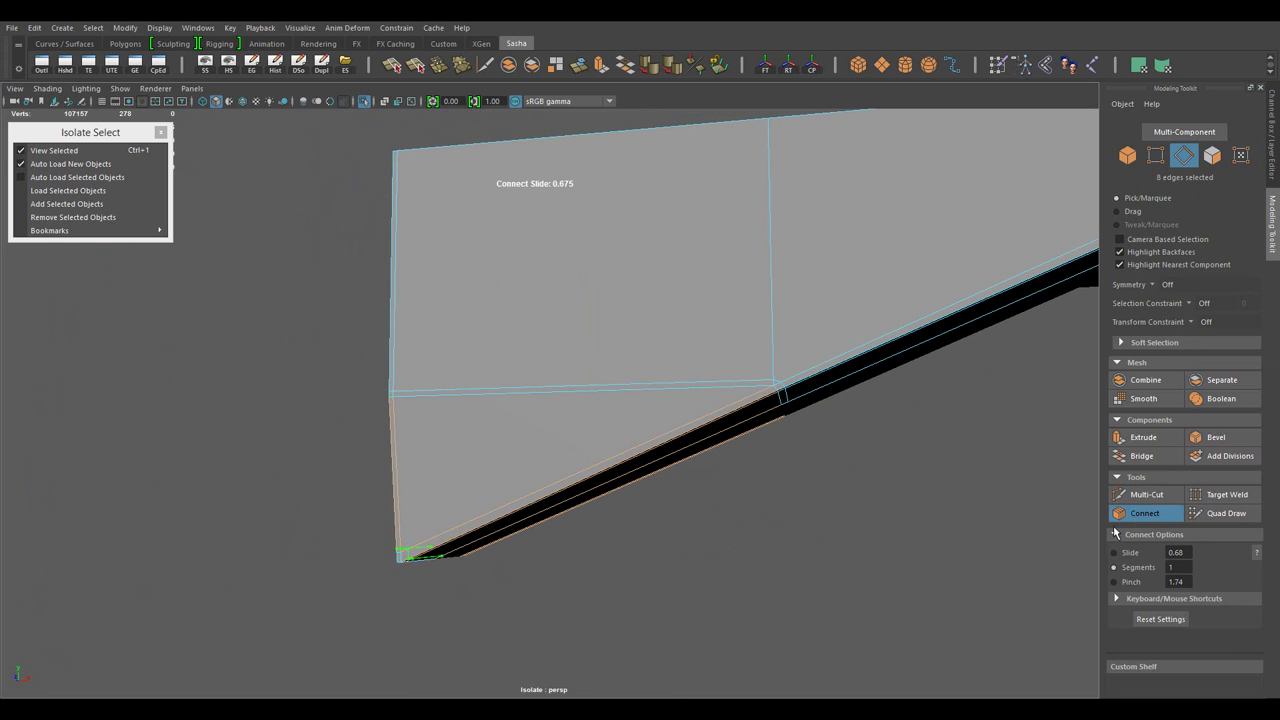
drag(895, 504, 803, 517)
key(w)
scroll(up, 3)
scroll(up, 3)
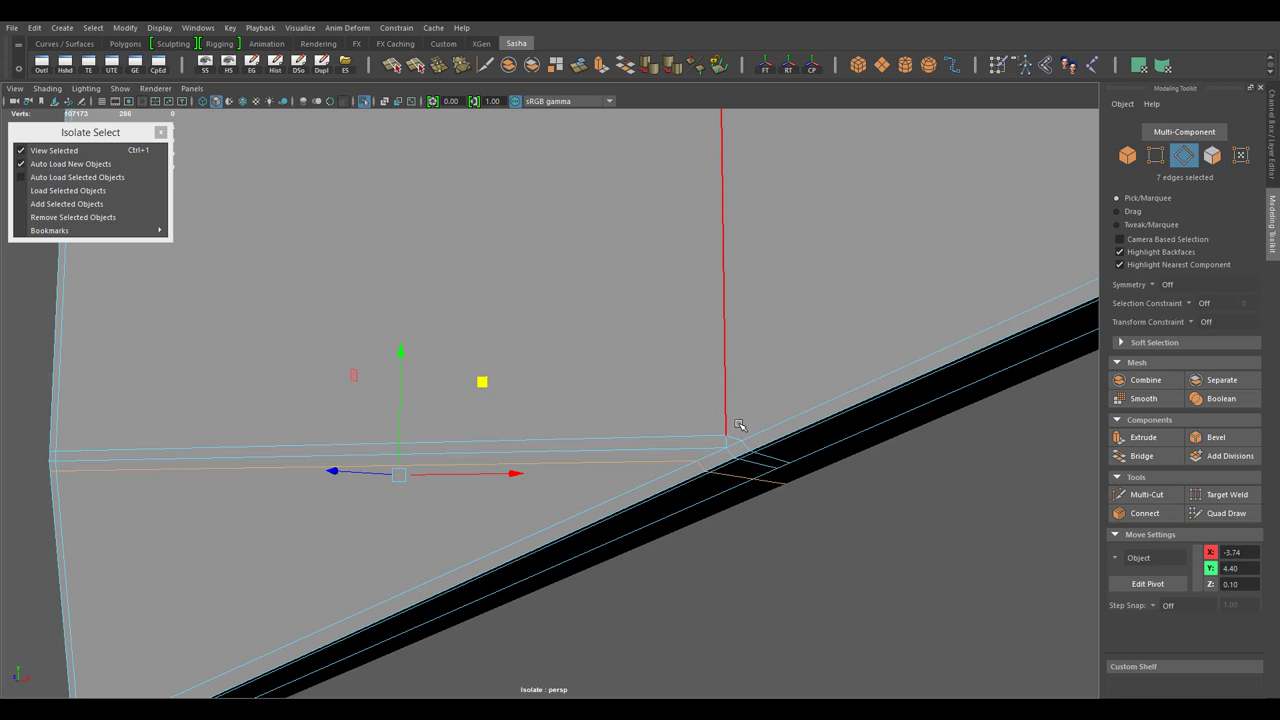
- Target Weld the stray vertex at the strip's corner onto the corner vertex
drag(726, 442, 786, 349)
click(714, 591)
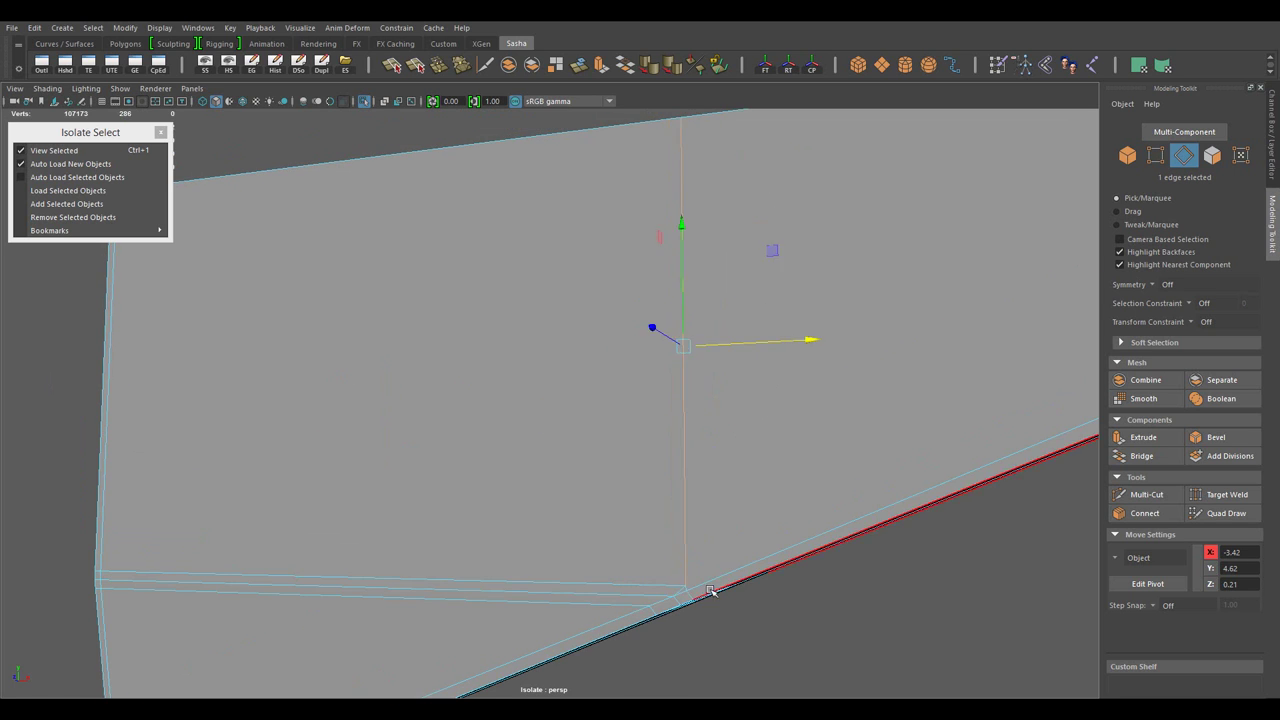
drag(714, 591, 760, 280)
drag(766, 323, 773, 320)
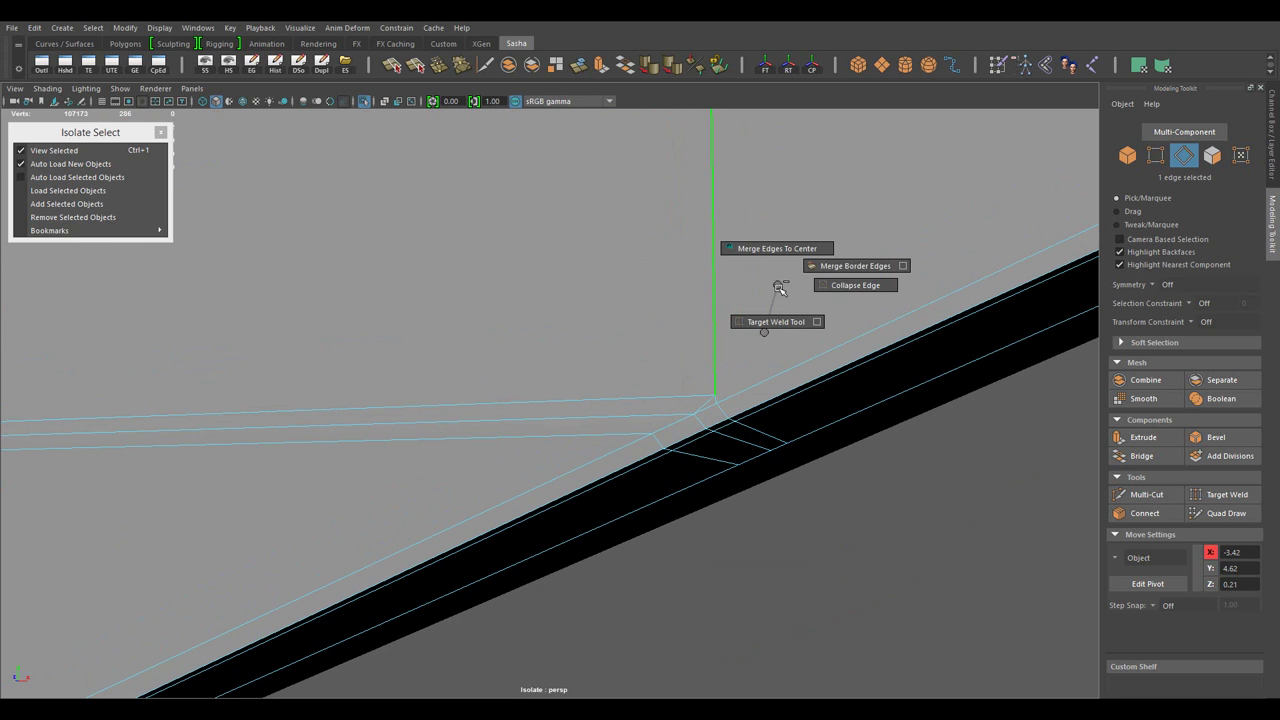
key(F9)
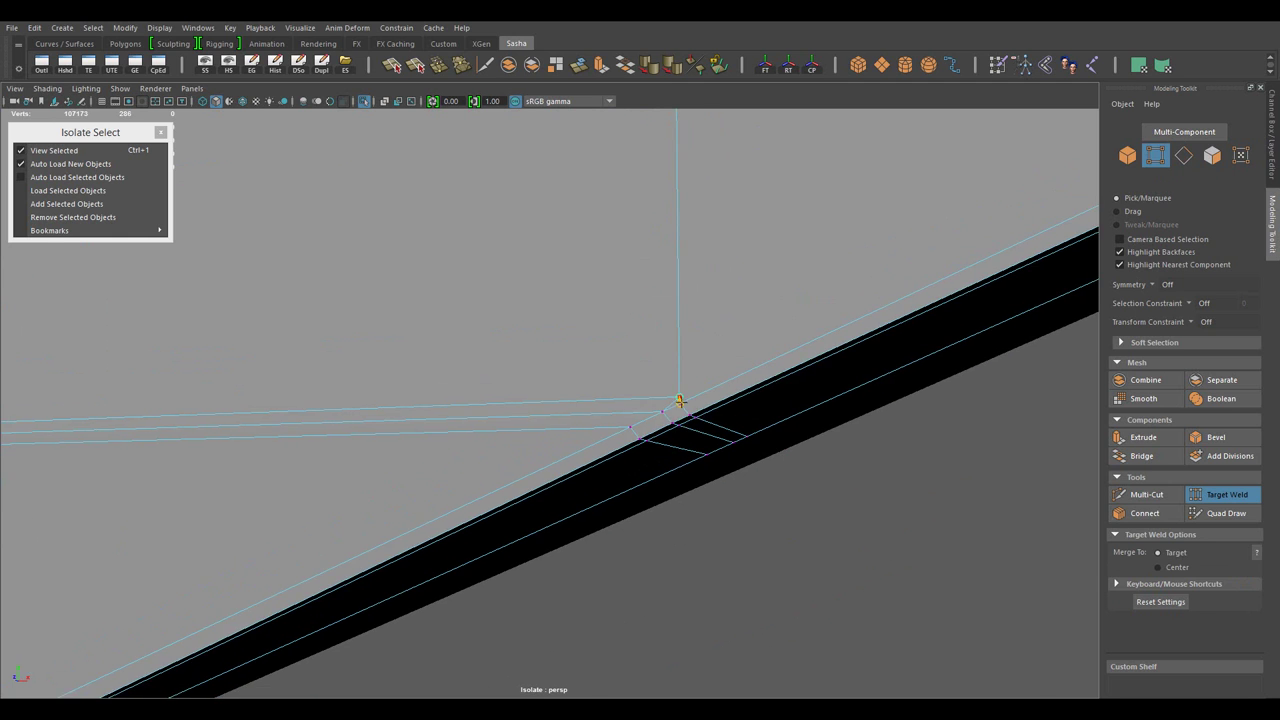
drag(716, 401, 772, 420)
click(905, 468)
drag(905, 468, 800, 425)
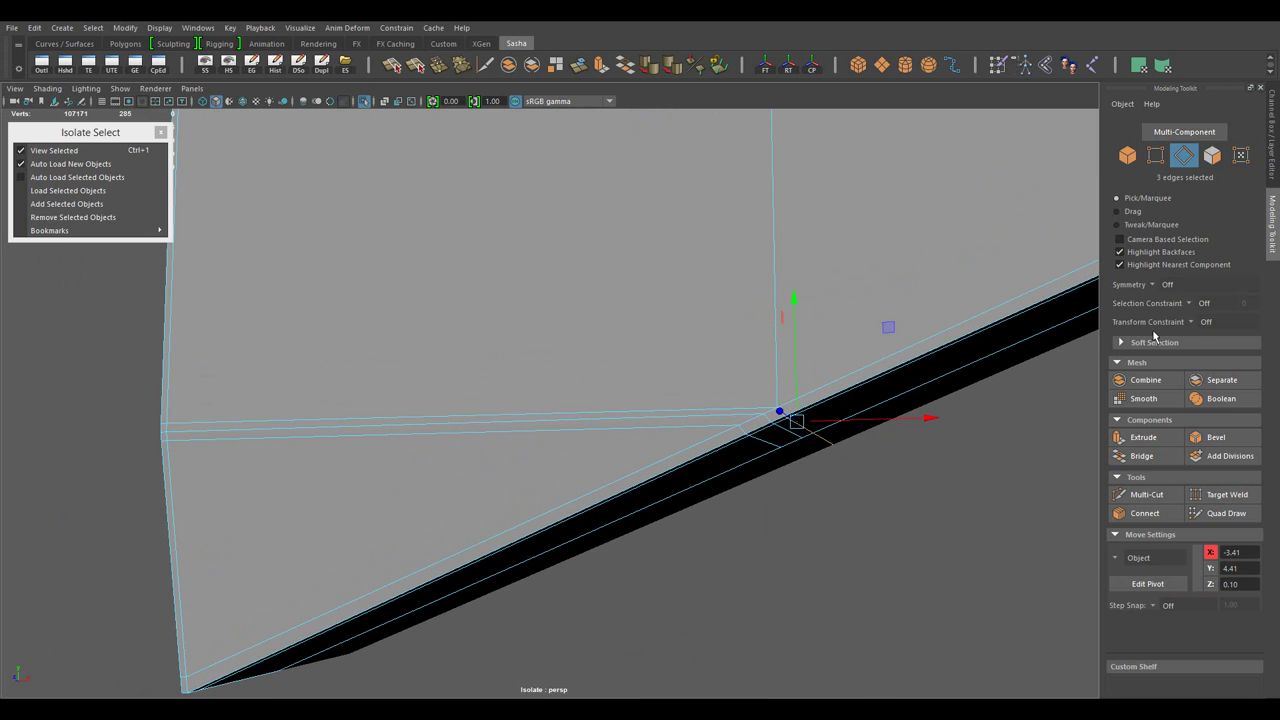
drag(898, 328, 734, 300)
- Connect the selected stock edges with a new loop and check the smoothed preview
key(F8)
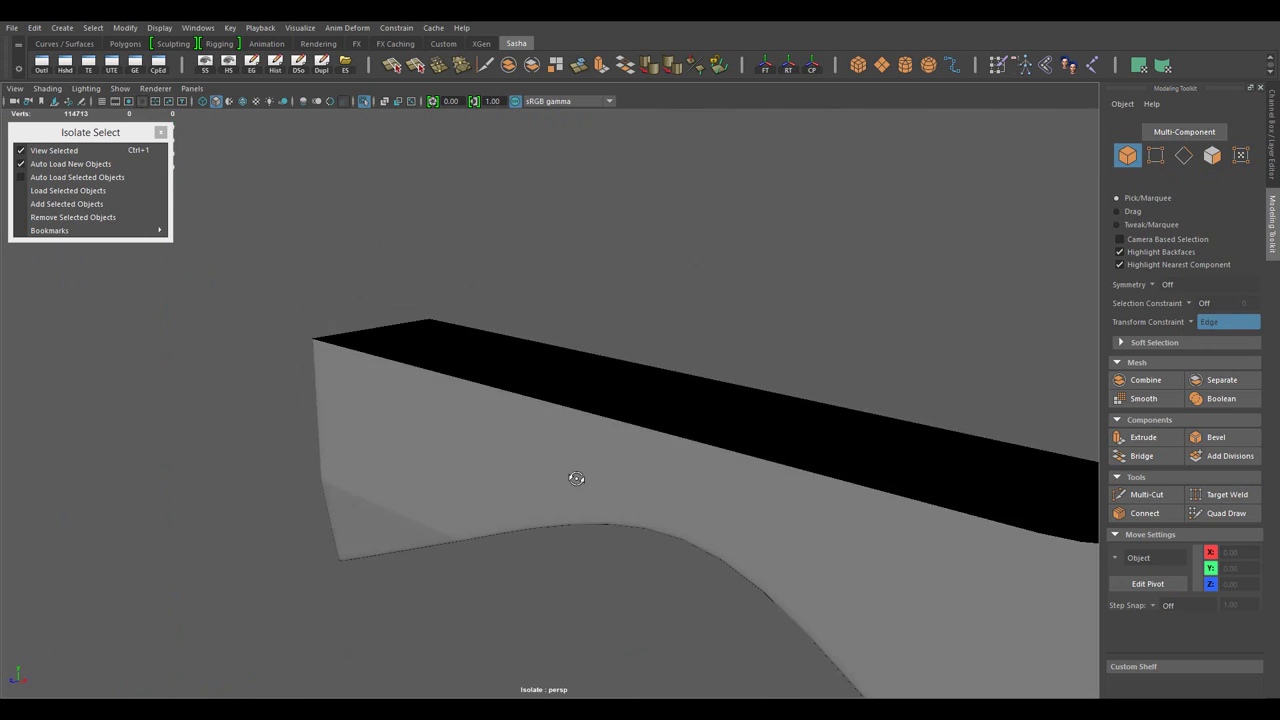
scroll(down, 3)
drag(700, 420, 681, 389)
drag(694, 330, 694, 290)
click(1145, 513)
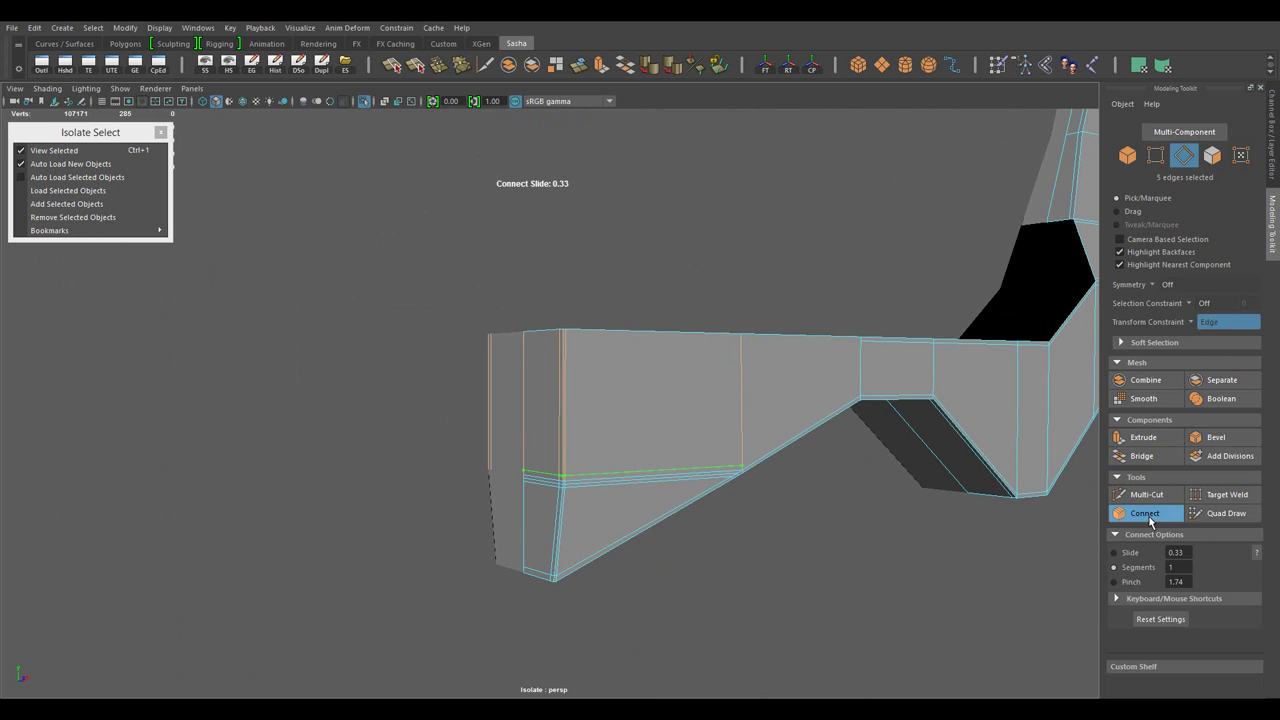
drag(877, 349, 677, 426)
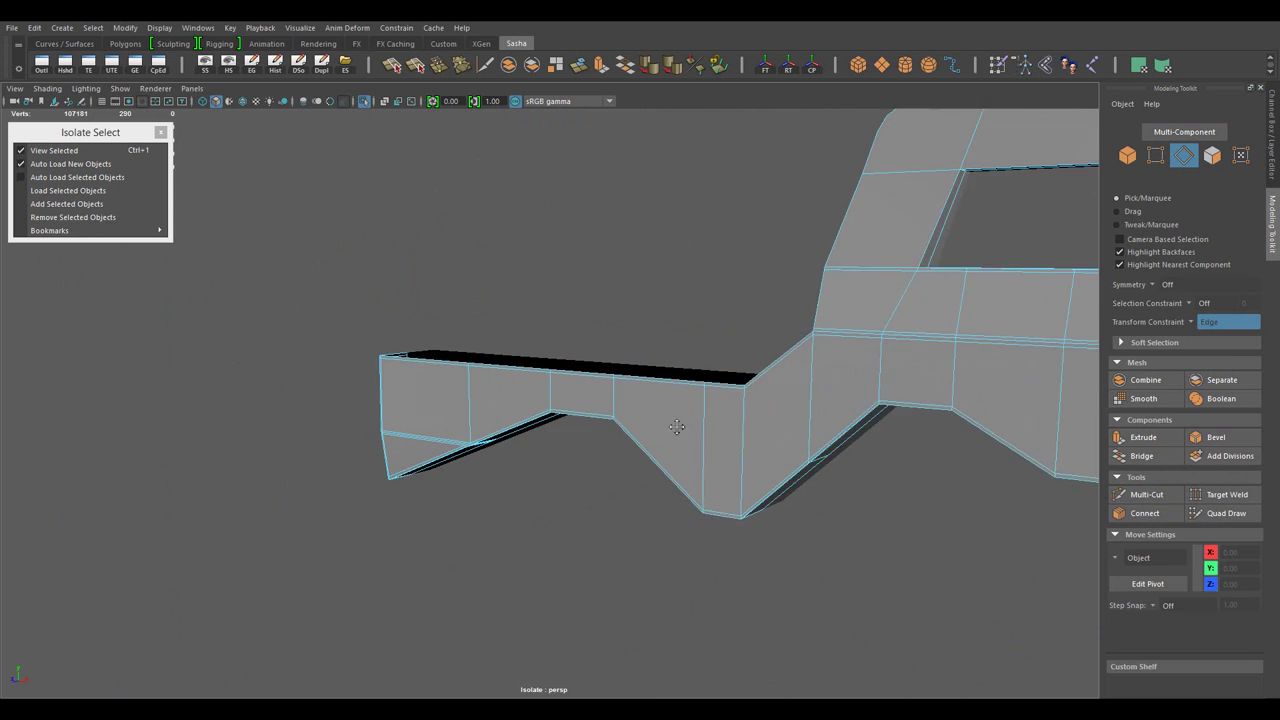
key(3)
drag(786, 326, 846, 309)
drag(705, 419, 674, 400)
click(674, 400)
key(1)
scroll(up, 3)
- Connect the V notch edges into two support loops at slide 0.5, pinched to 1.74
drag(764, 424, 654, 383)
drag(654, 383, 654, 343)
text(g)
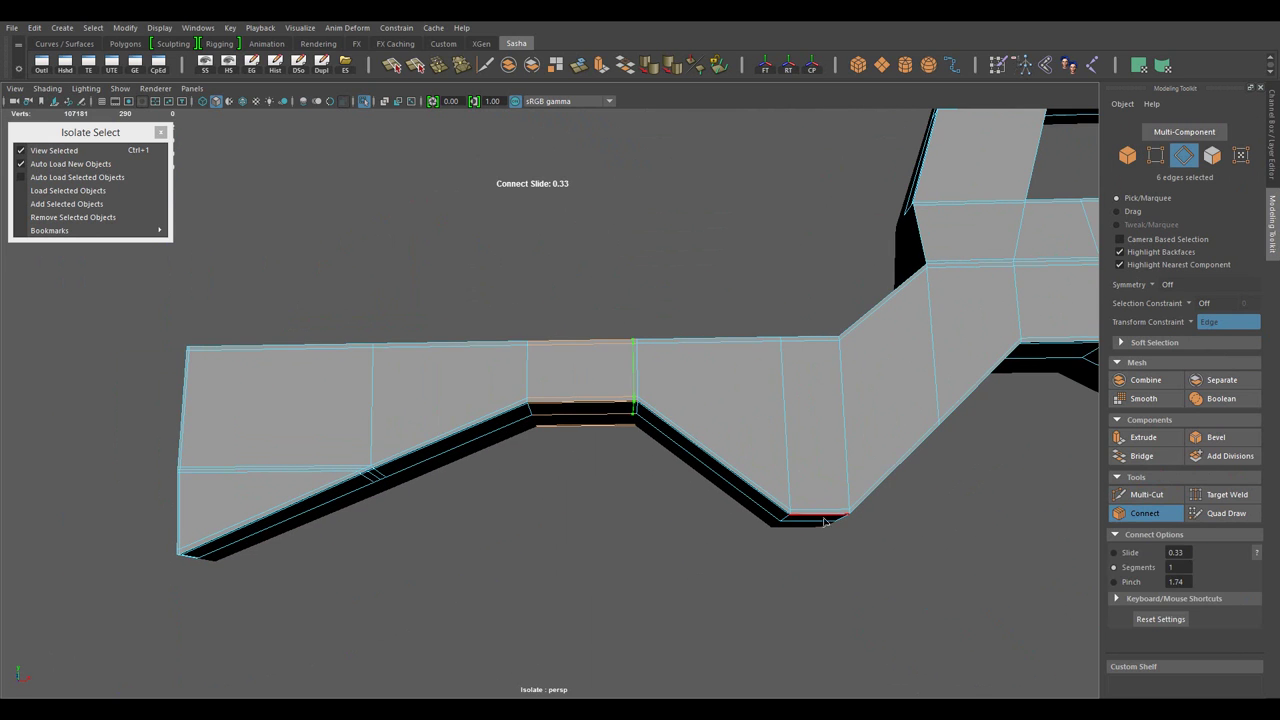
text(0.5)
key(Return)
drag(652, 534, 901, 566)
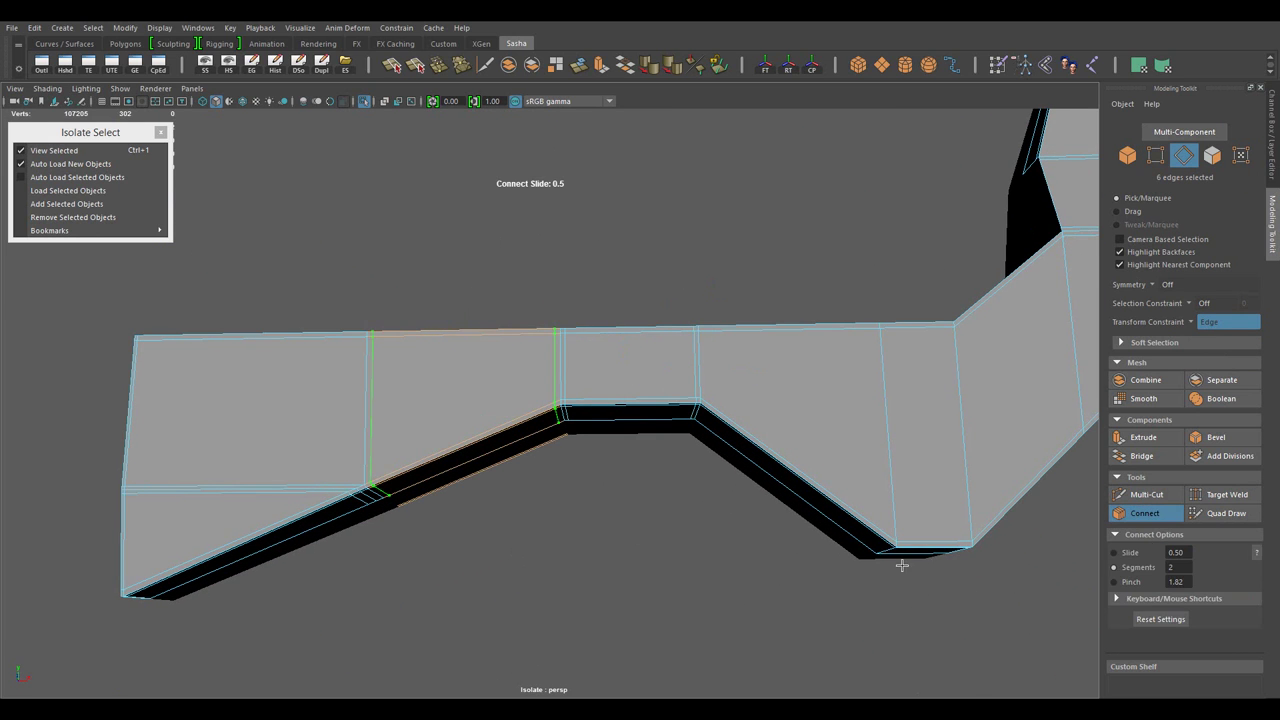
key(w)
- Add paired support loops across the stock's next angled steps, then extrude the carry-handle frame faces
drag(900, 610, 646, 625)
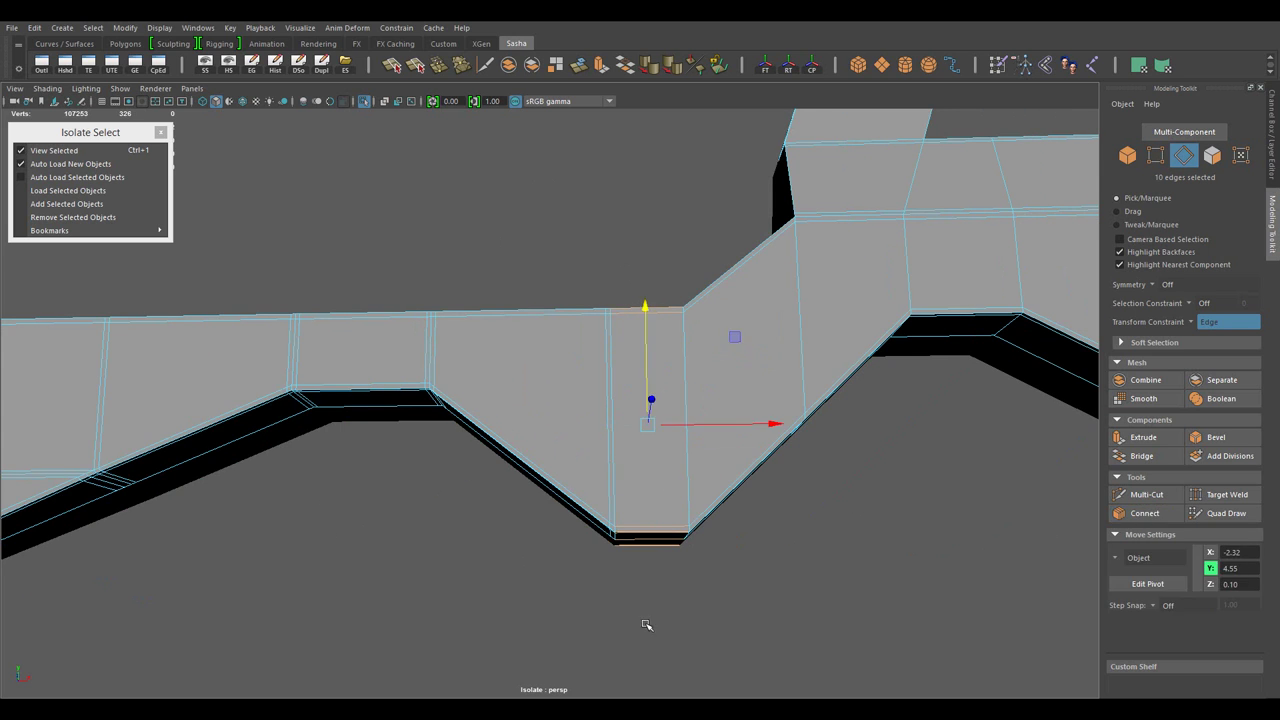
key(w)
drag(878, 518, 633, 247)
key(w)
drag(1138, 576, 766, 204)
drag(766, 204, 773, 528)
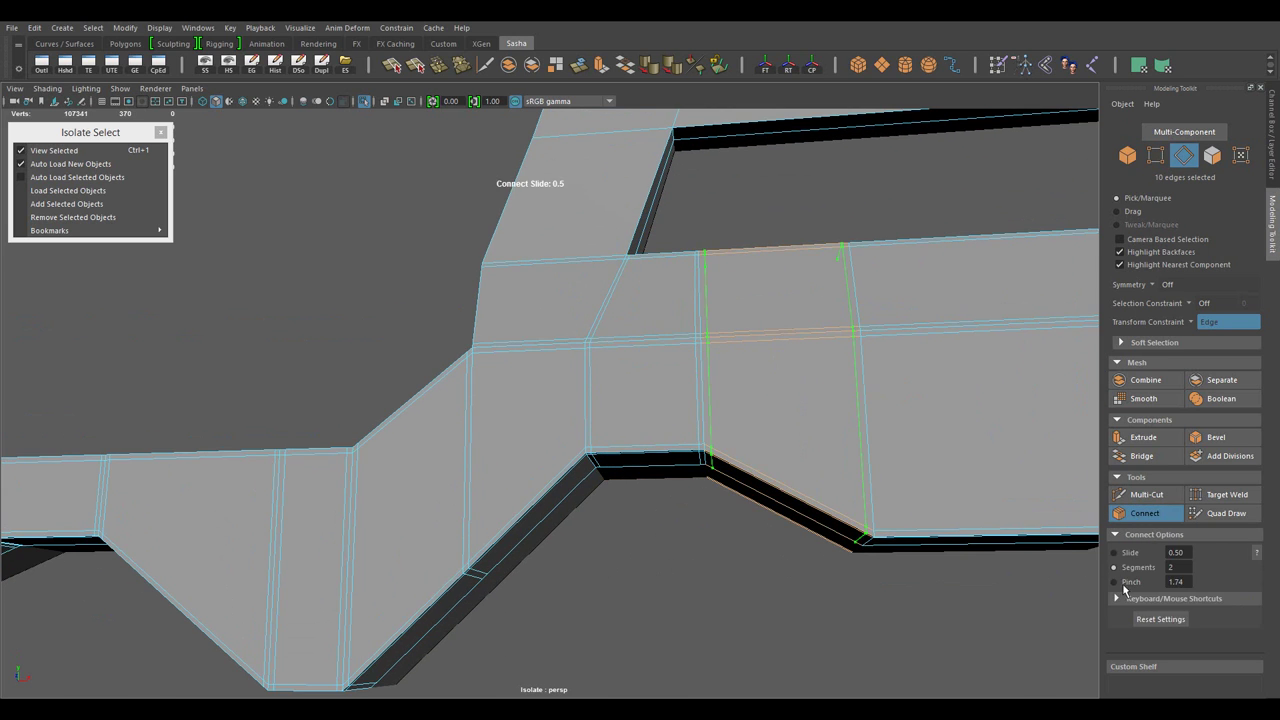
key(w)
drag(1000, 580, 600, 354)
key(w)
key(ctrl+F11)
key(ctrl+e)
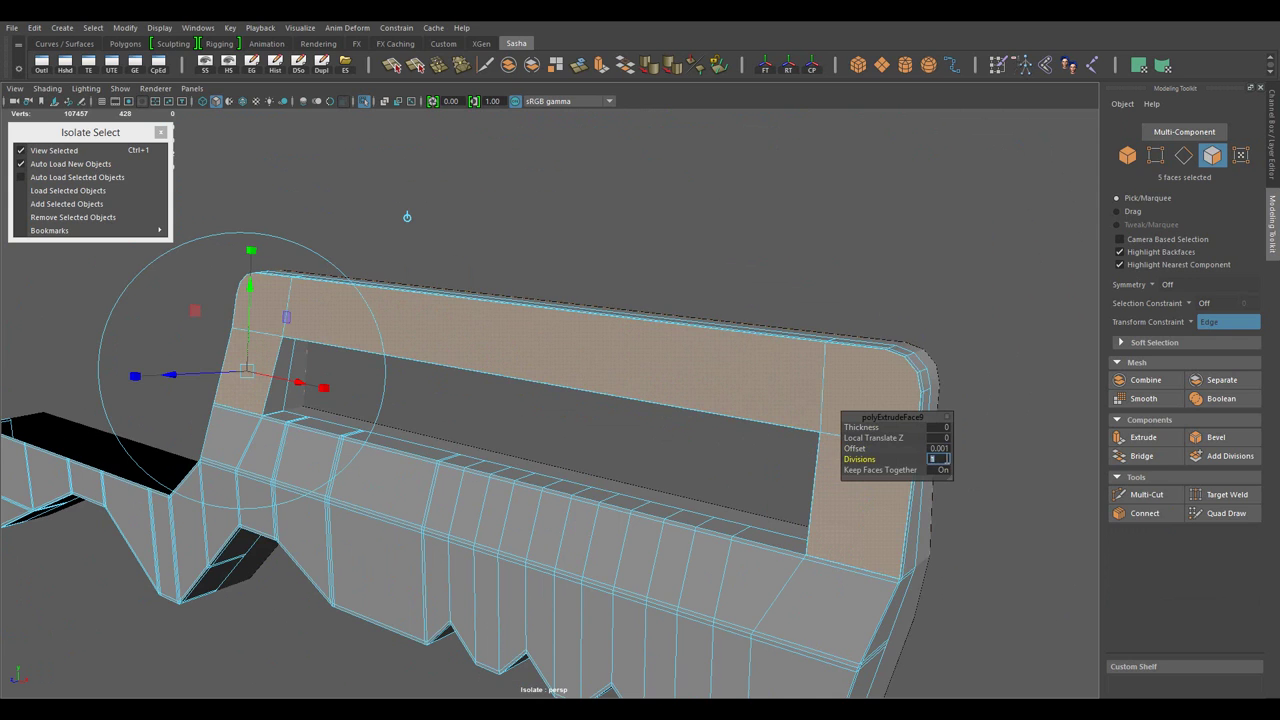
- Select edges along the body's rear end and connect them with support loops
drag(990, 524, 800, 330)
drag(800, 330, 800, 290)
click(720, 630)
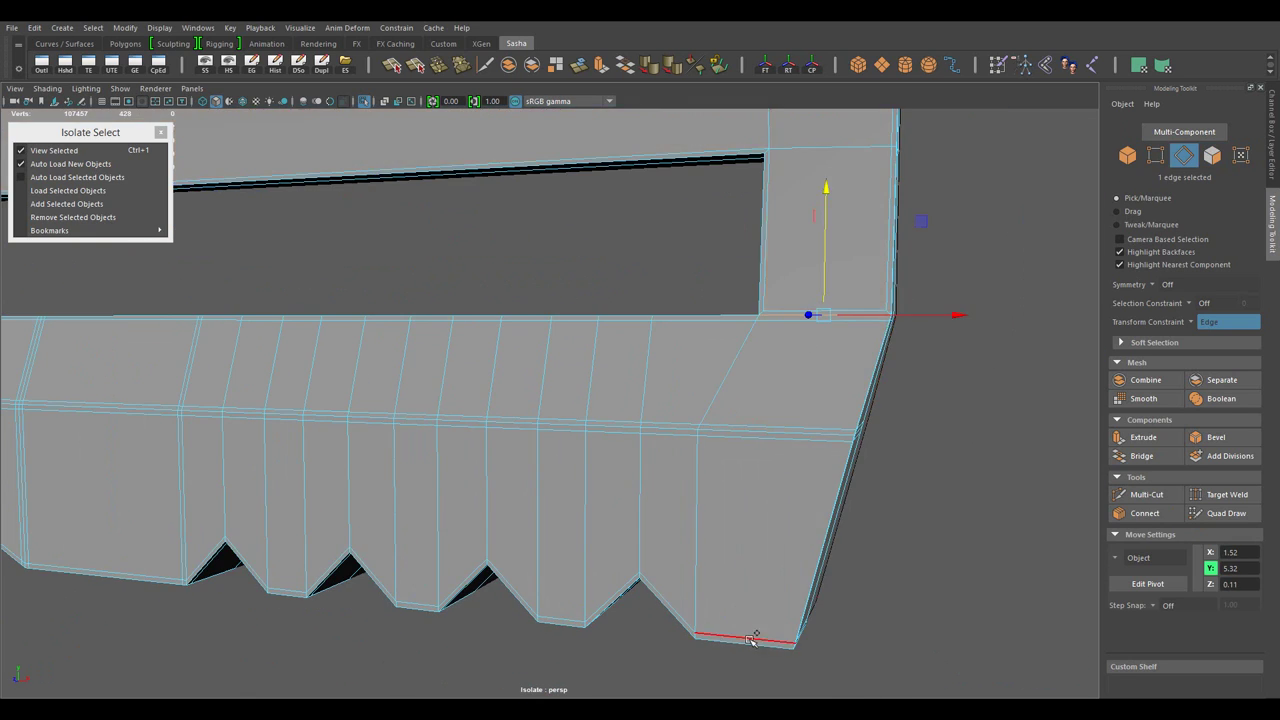
drag(720, 630, 900, 520)
drag(900, 520, 994, 552)
drag(978, 554, 700, 443)
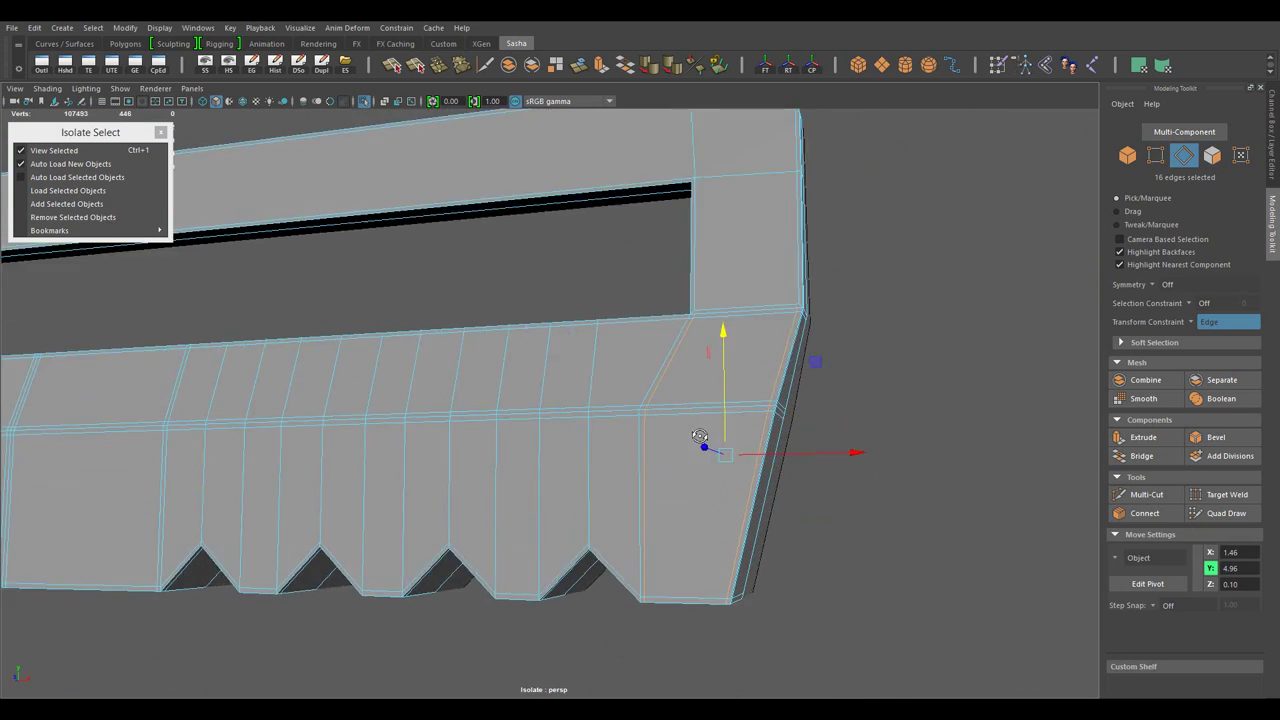
scroll(up, 3)
- Multi-Cut a new edge across the face near the handle opening corner
key(ctrl+shift+x)
click(701, 437)
drag(608, 423, 499, 416)
key(w)
click(490, 416)
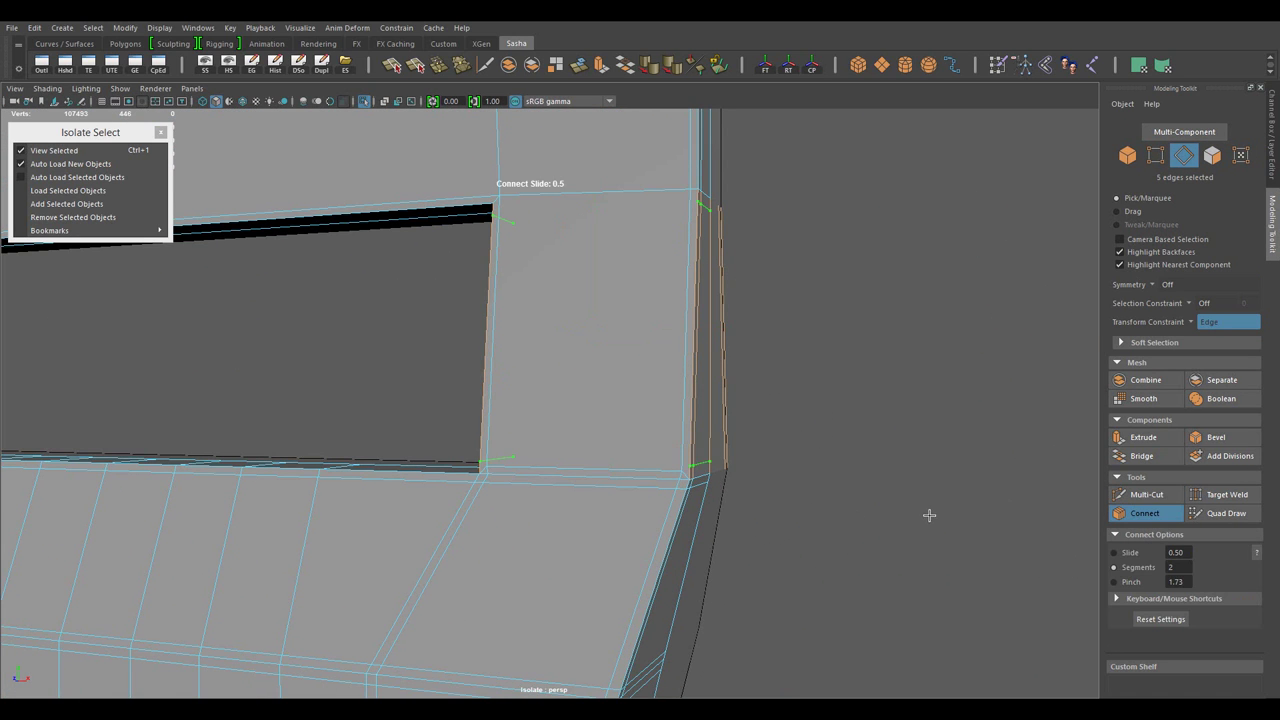
drag(971, 547, 880, 480)
key(w)
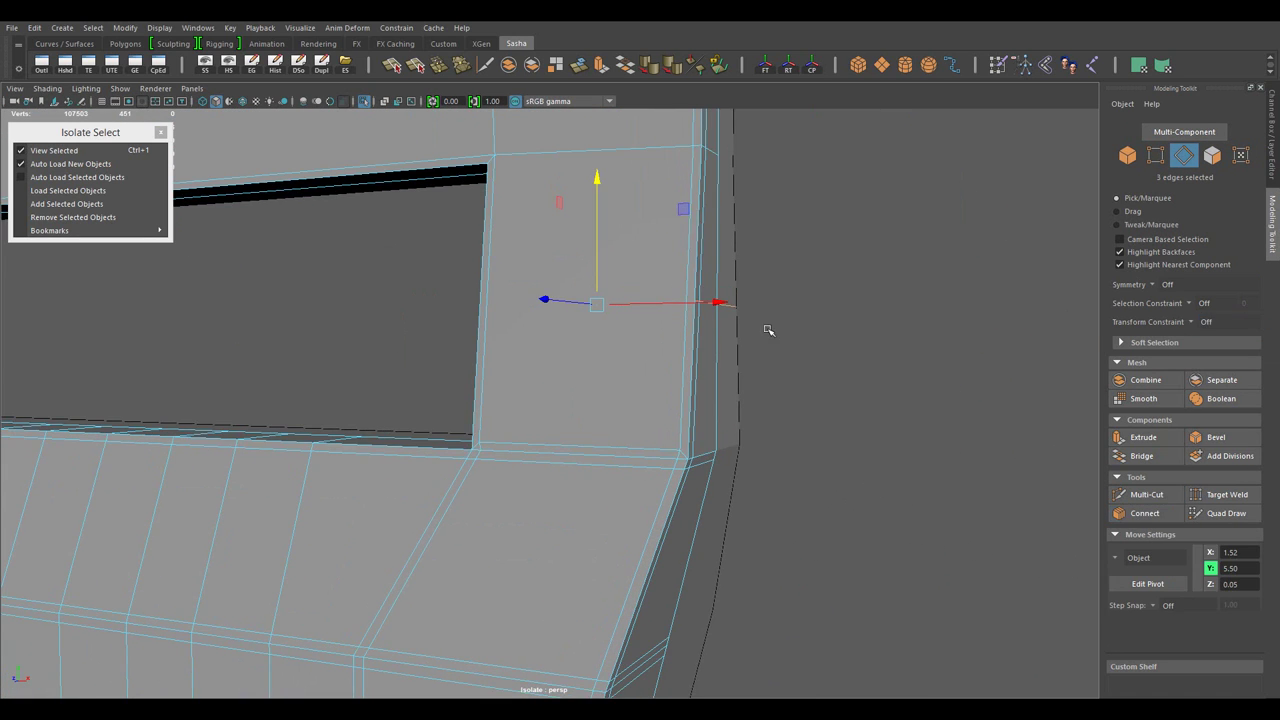
- Cut a new edge at the opening's inner corner and connect the edges with a loop
drag(597, 280, 560, 345)
drag(557, 343, 548, 334)
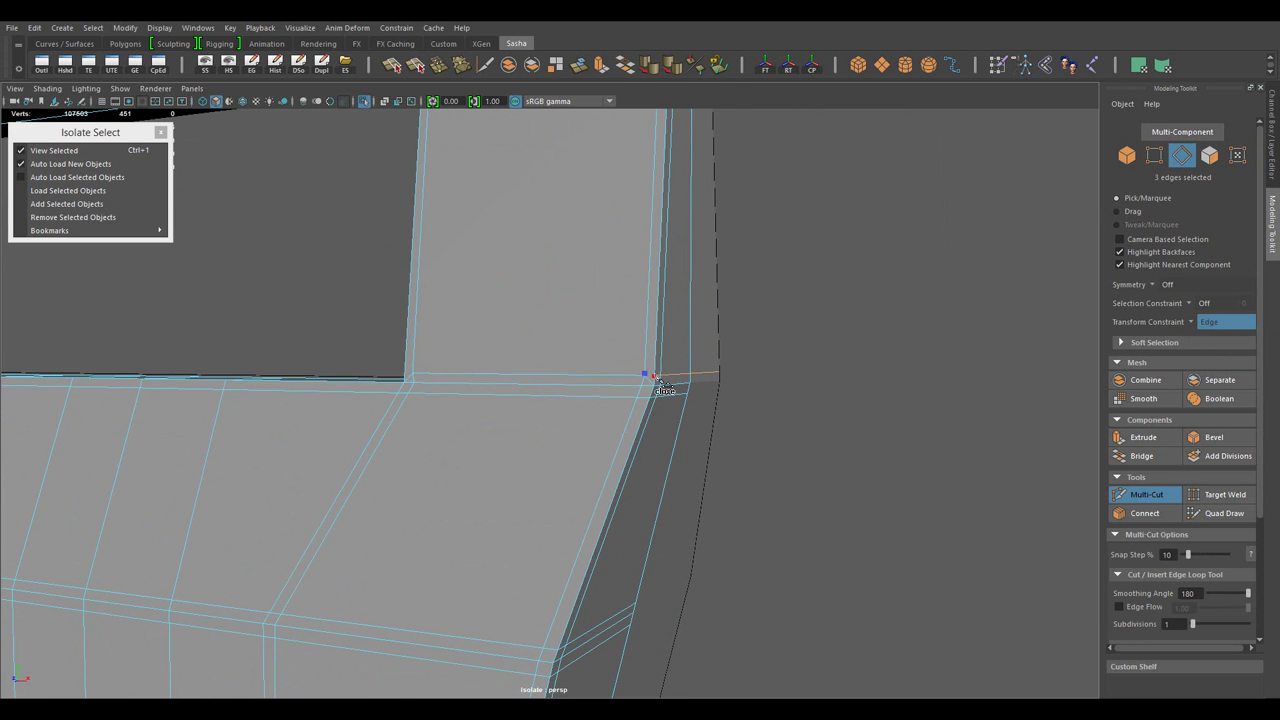
drag(646, 371, 757, 429)
scroll(up, 3)
drag(660, 432, 822, 396)
key(w)
click(822, 396)
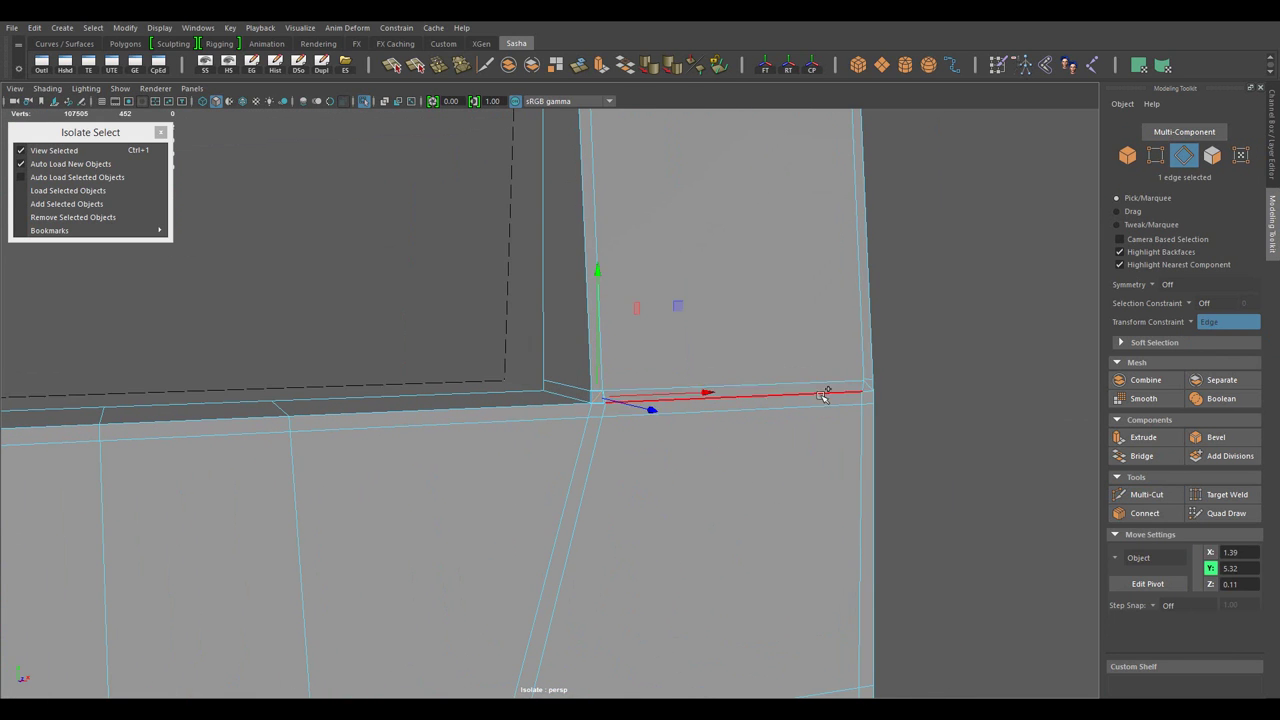
click(941, 443)
drag(941, 443, 538, 463)
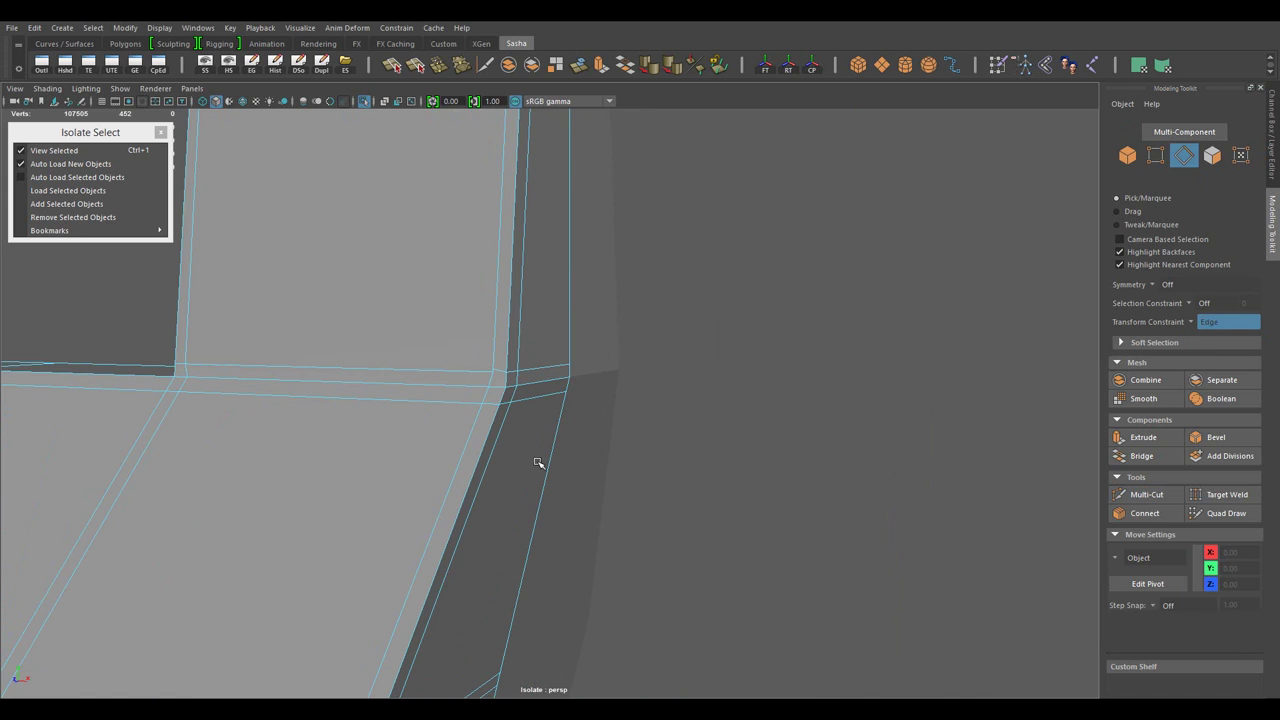
drag(538, 463, 500, 456)
drag(500, 456, 571, 371)
click(1145, 513)
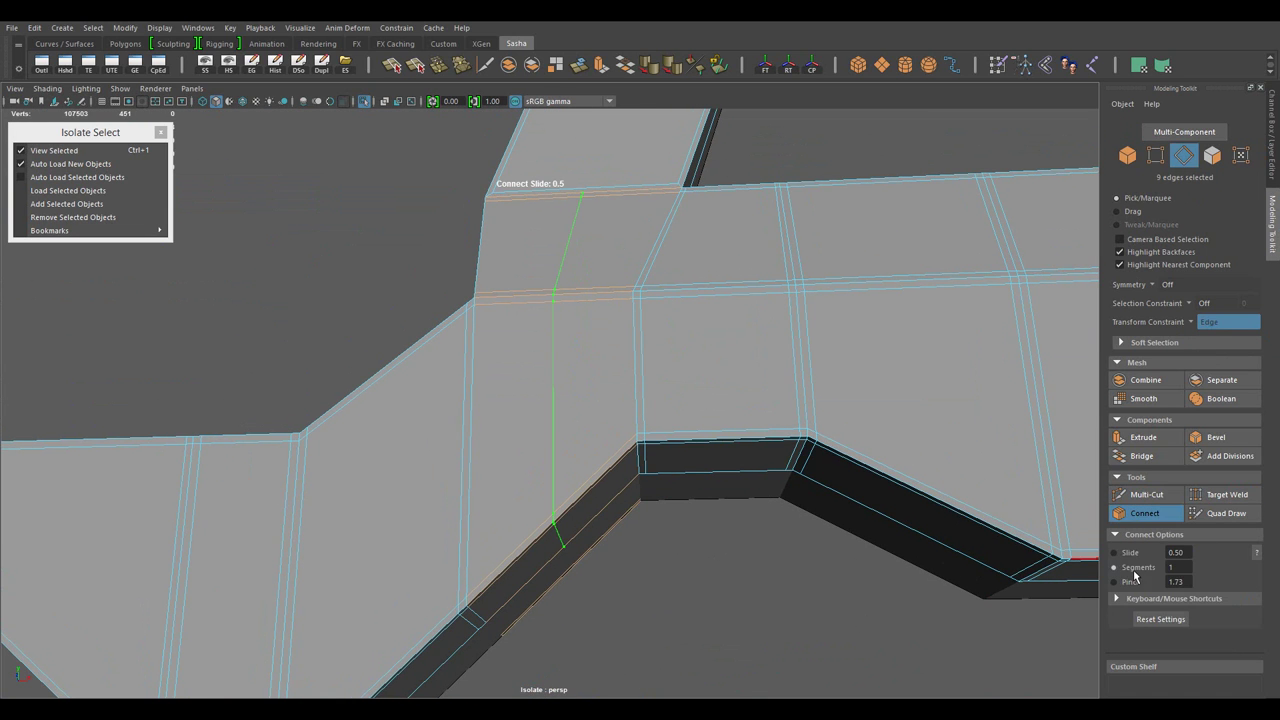
- Select the frame's edge loop plus another edge and connect them with a new edge
drag(835, 574, 737, 374)
drag(737, 374, 757, 408)
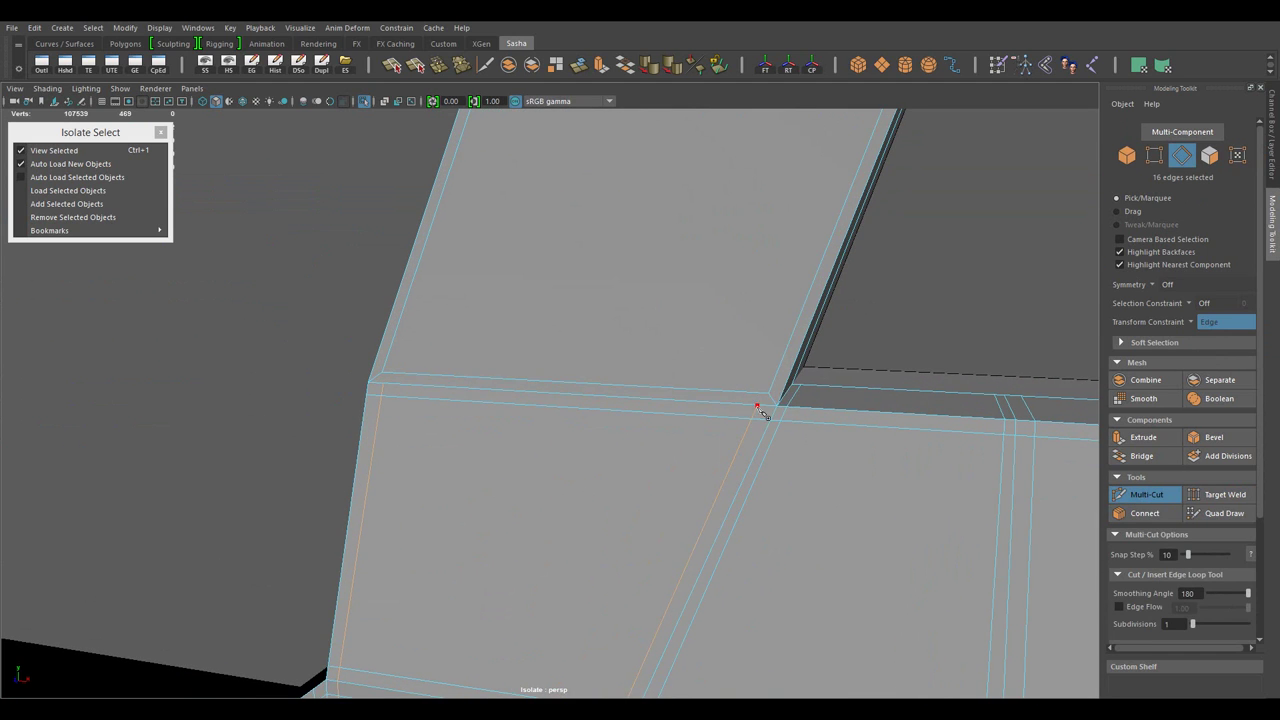
drag(757, 408, 670, 430)
double_click(730, 260)
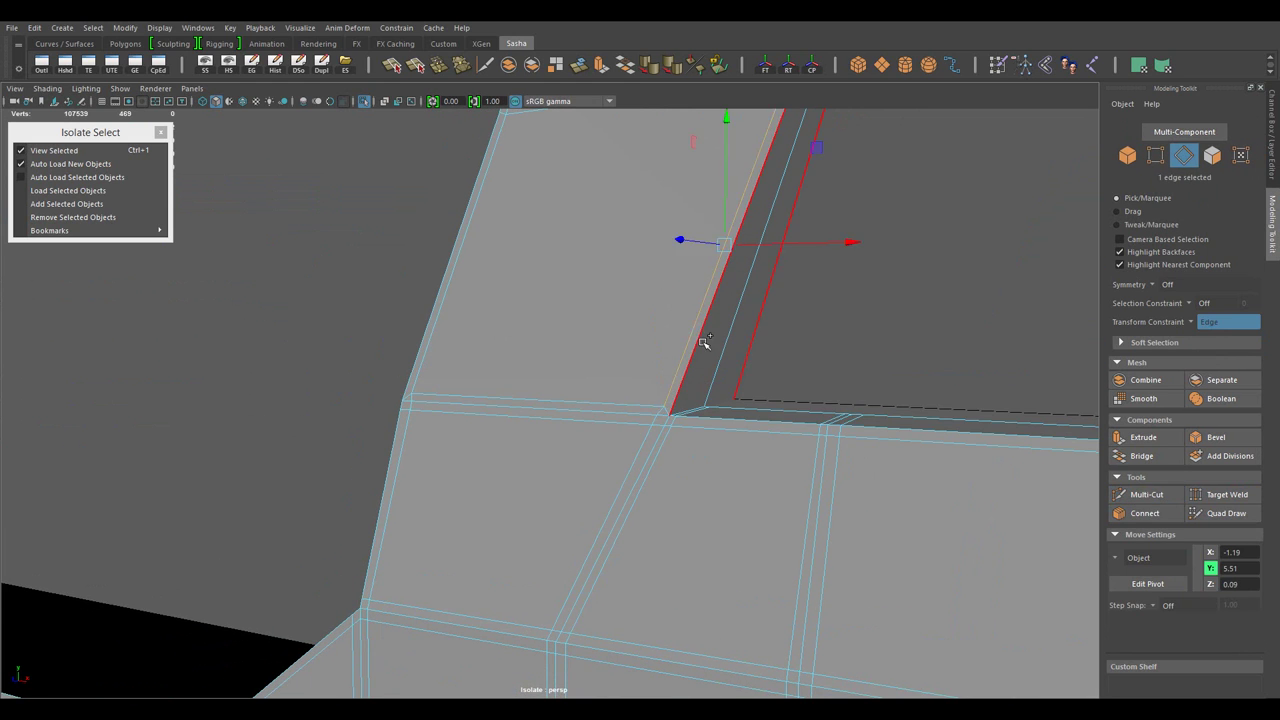
click(900, 431)
click(1145, 513)
key(w)
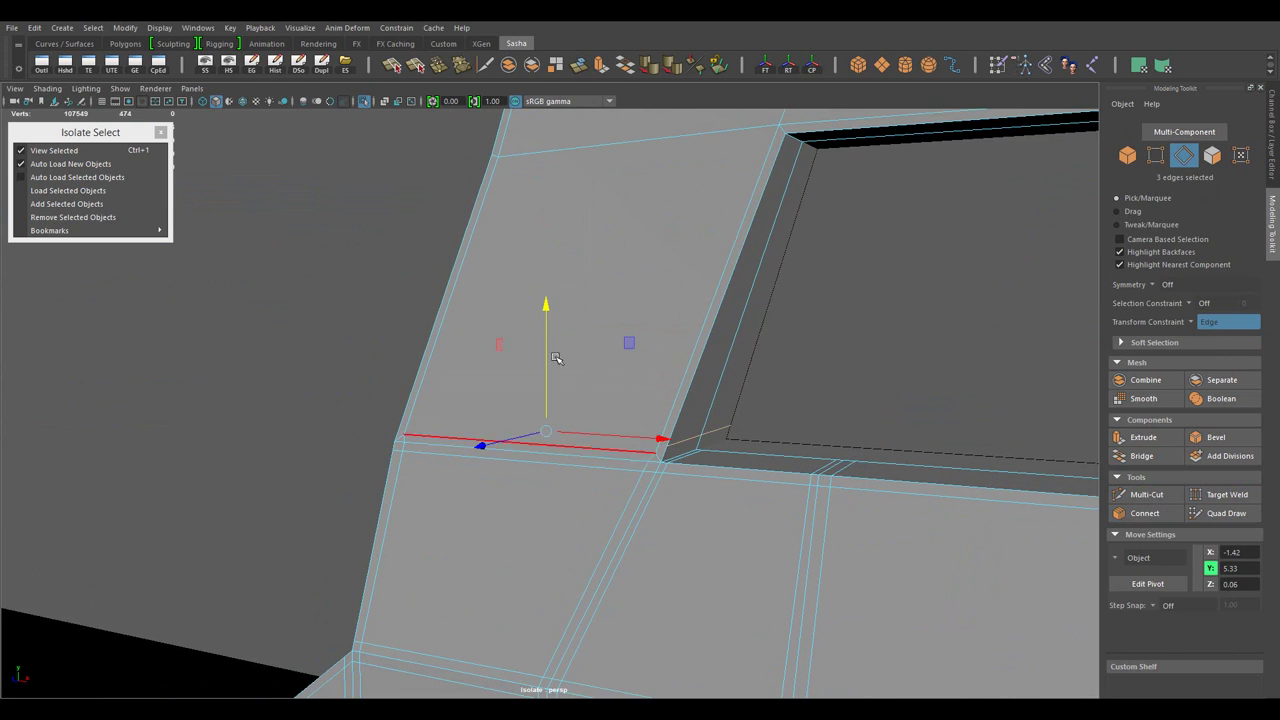
- Cut at the corner from below and connect the edges across the frame
drag(633, 405, 645, 395)
drag(645, 395, 640, 388)
drag(733, 381, 623, 437)
key(w)
click(1145, 513)
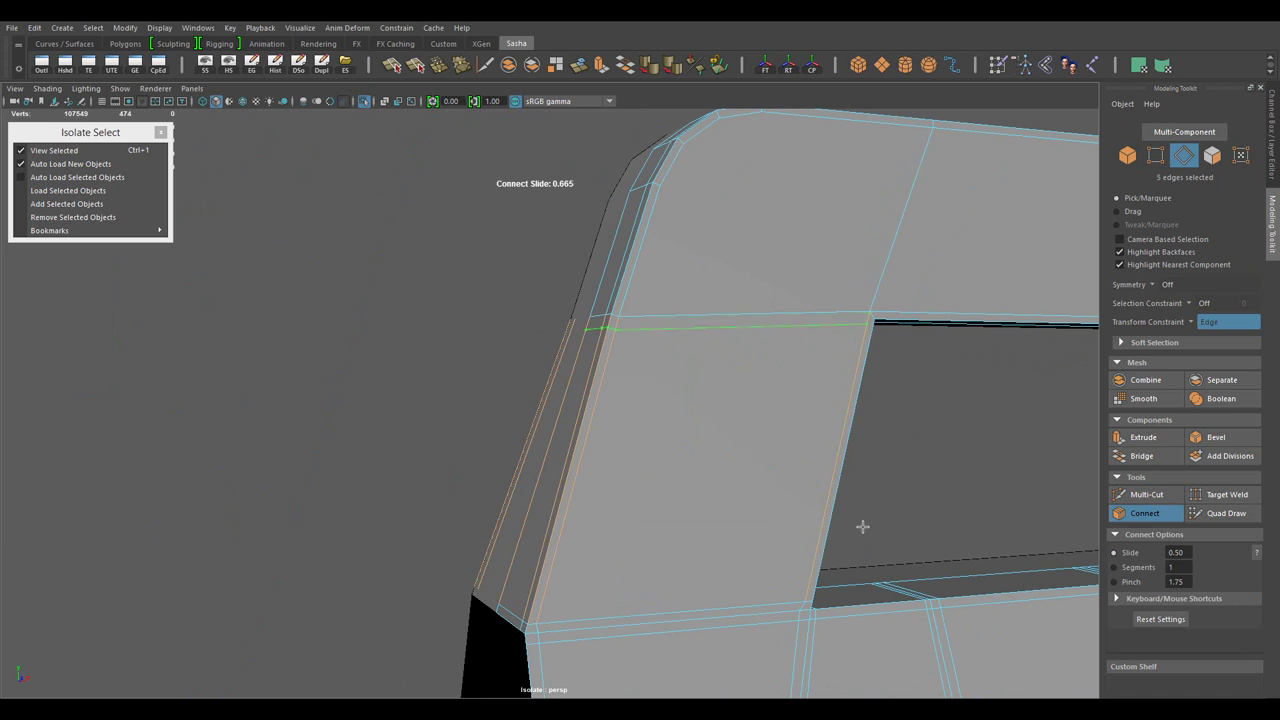
key(w)
- Cut and connect a new edge at the opposite inner corner of the opening
drag(862, 526, 571, 380)
drag(571, 380, 500, 408)
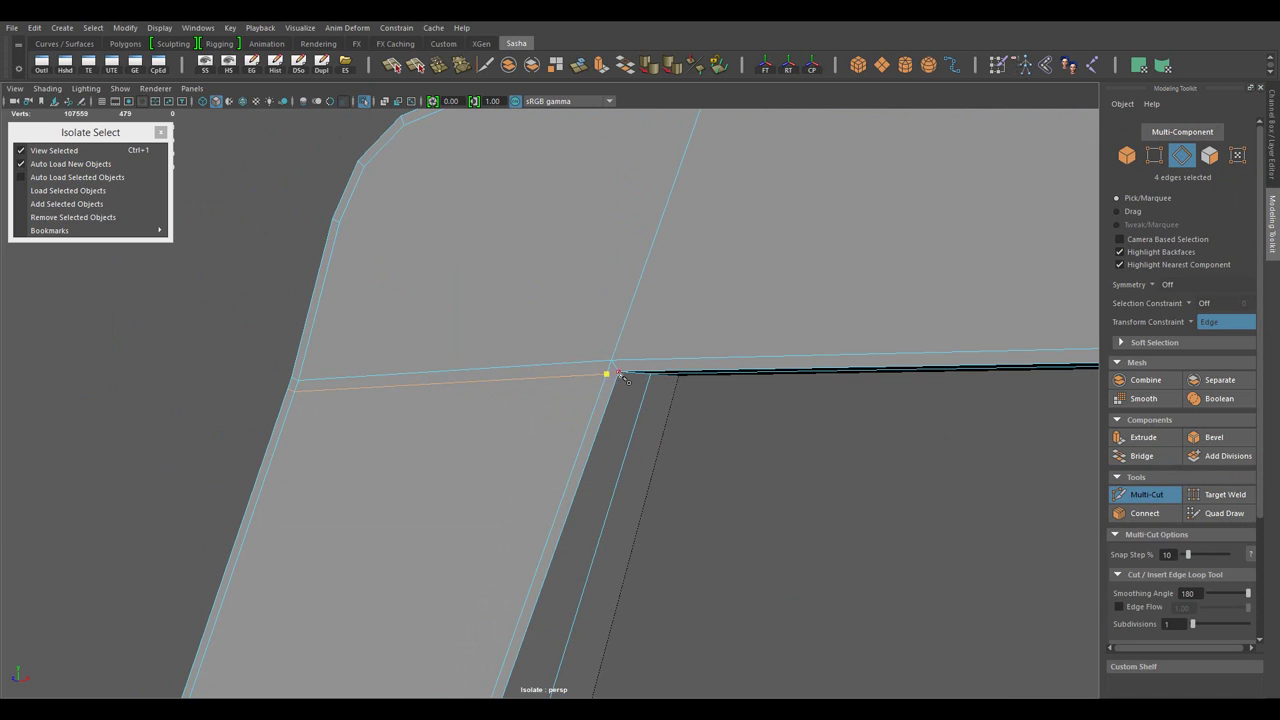
key(w)
drag(620, 376, 791, 443)
click(1145, 513)
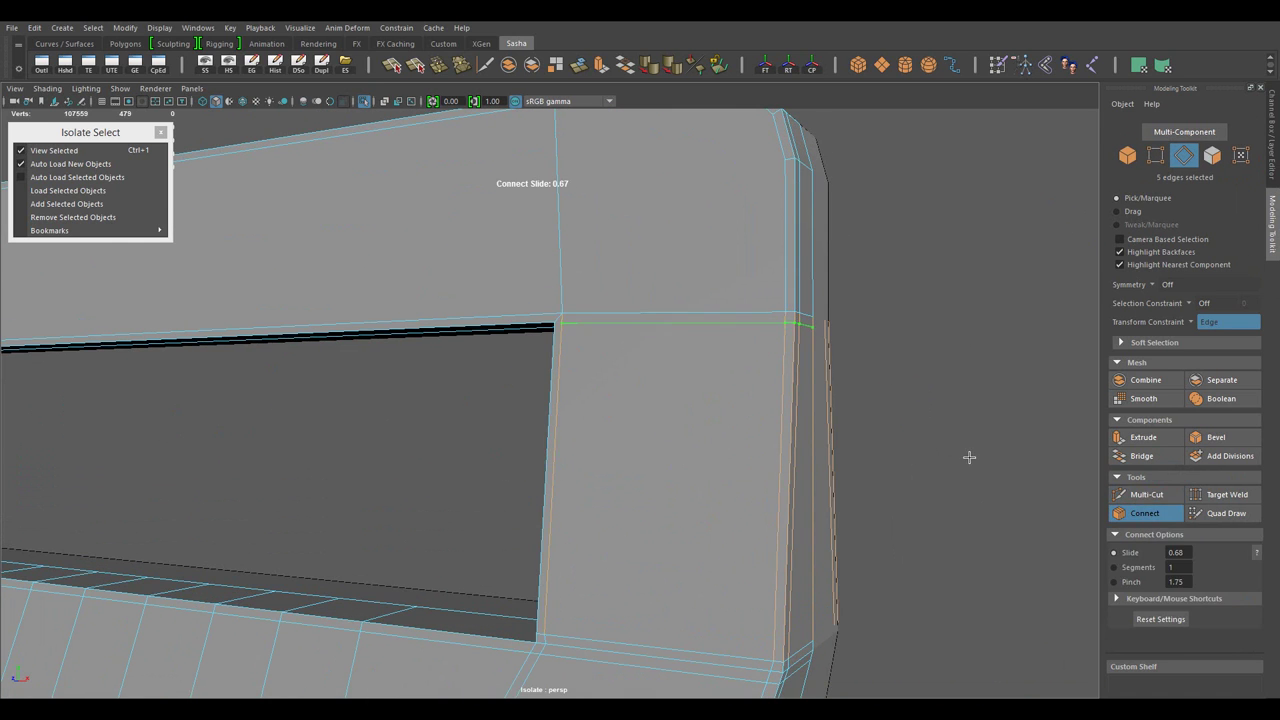
key(w)
- Insert an edge loop along the handle's top bar with connecting segments
drag(691, 400, 629, 403)
drag(611, 366, 632, 456)
click(606, 430)
key(w)
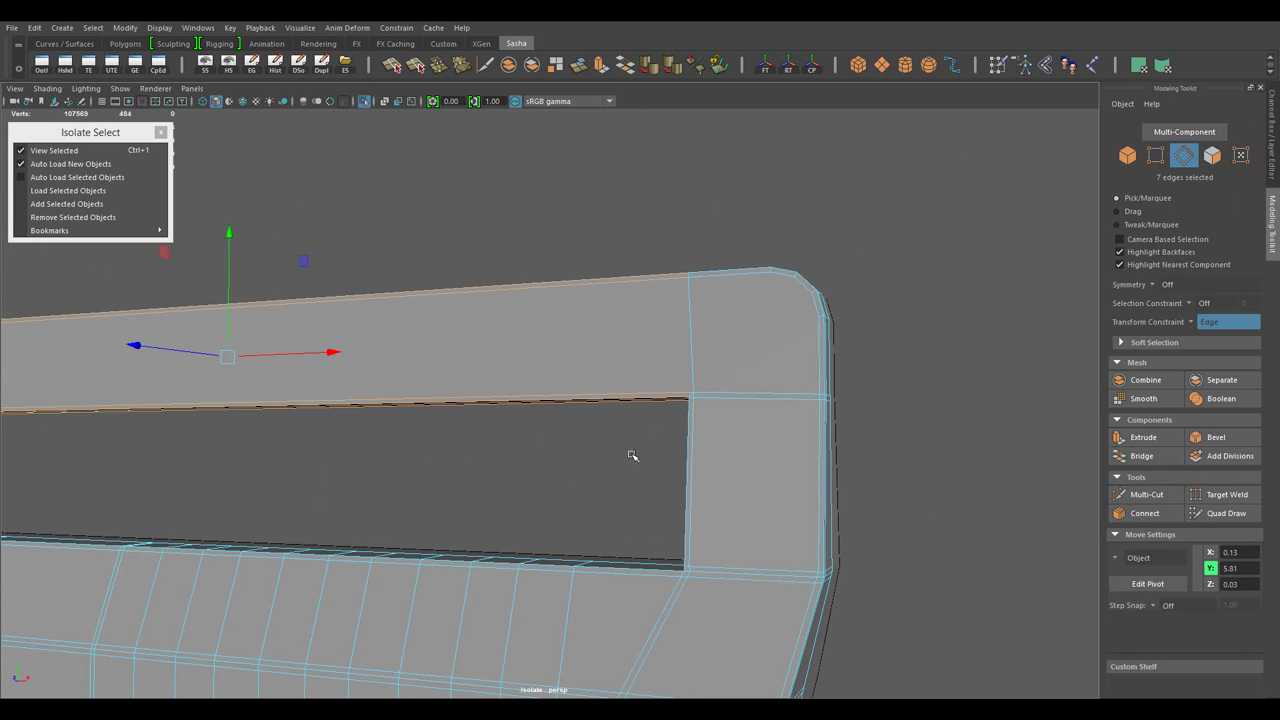
text(2)
key(Tab)
drag(820, 500, 693, 345)
key(w)
- Slide an edge closer to the rounded corner, then undo the adjustment
click(611, 391)
key(r)
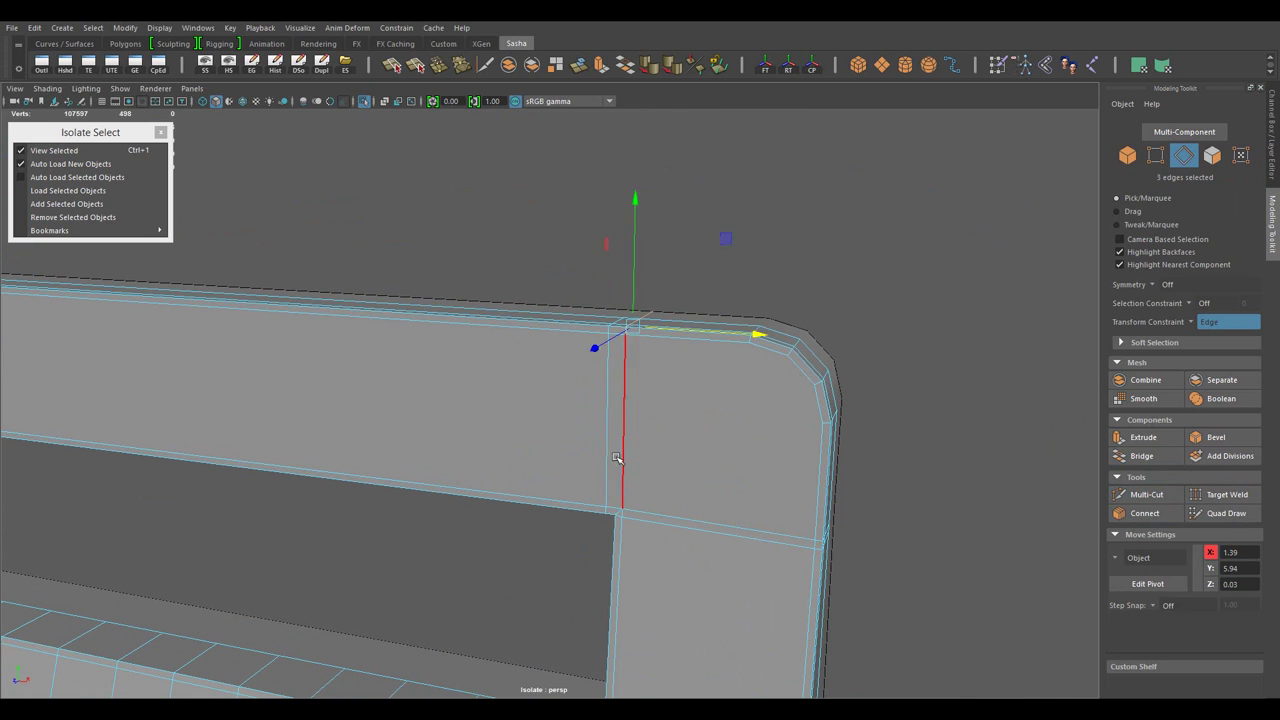
drag(745, 430, 774, 334)
click(690, 325)
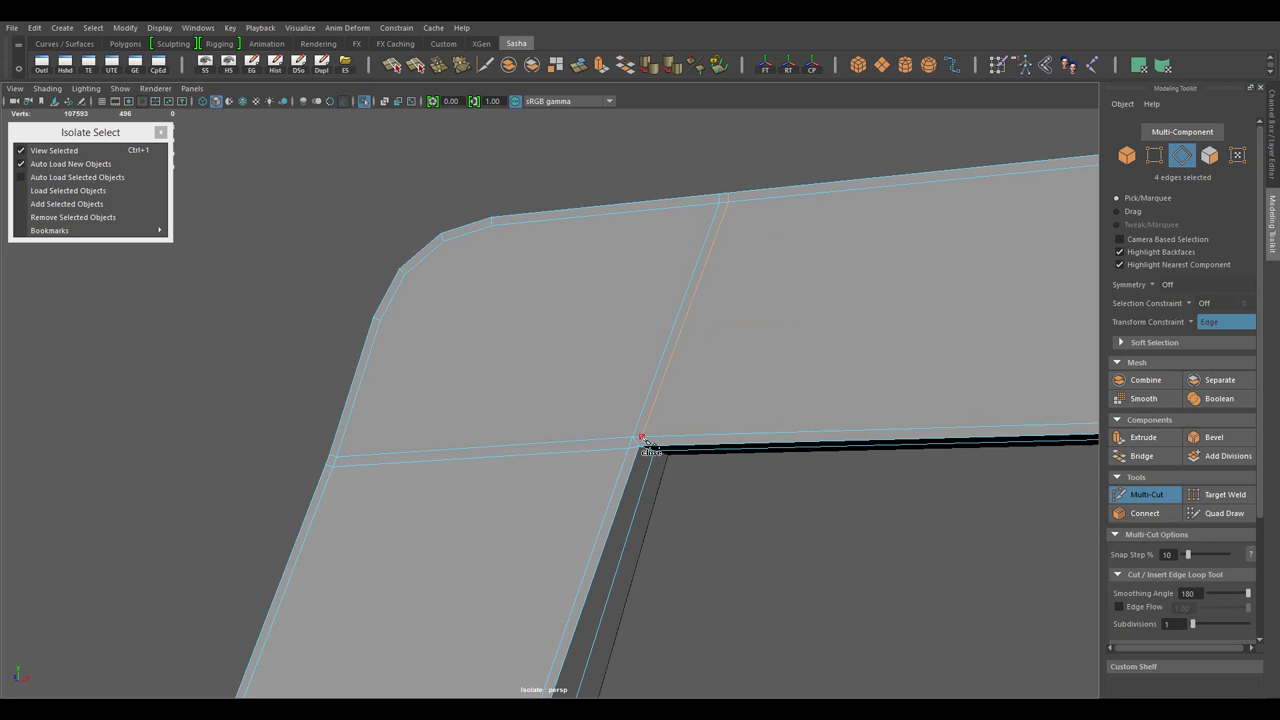
drag(640, 443, 777, 494)
click(608, 423)
scroll(up, 3)
scroll(down, 3)
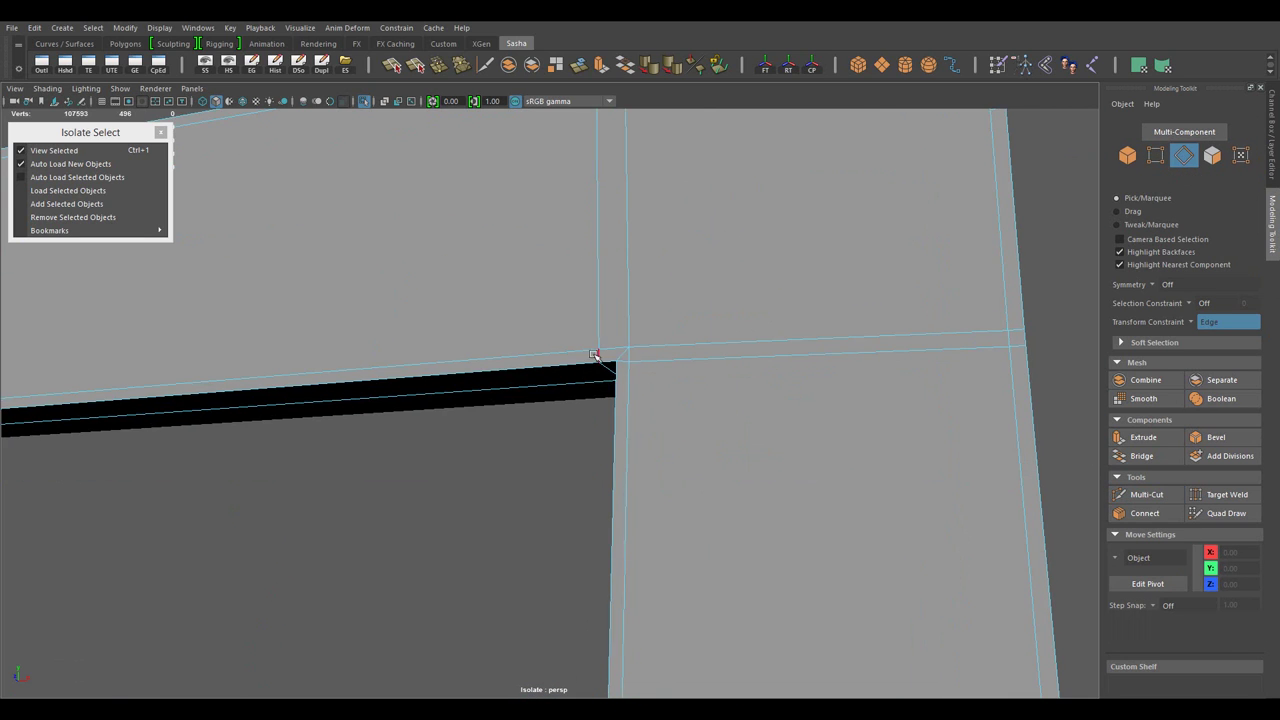
key(ctrl+z)
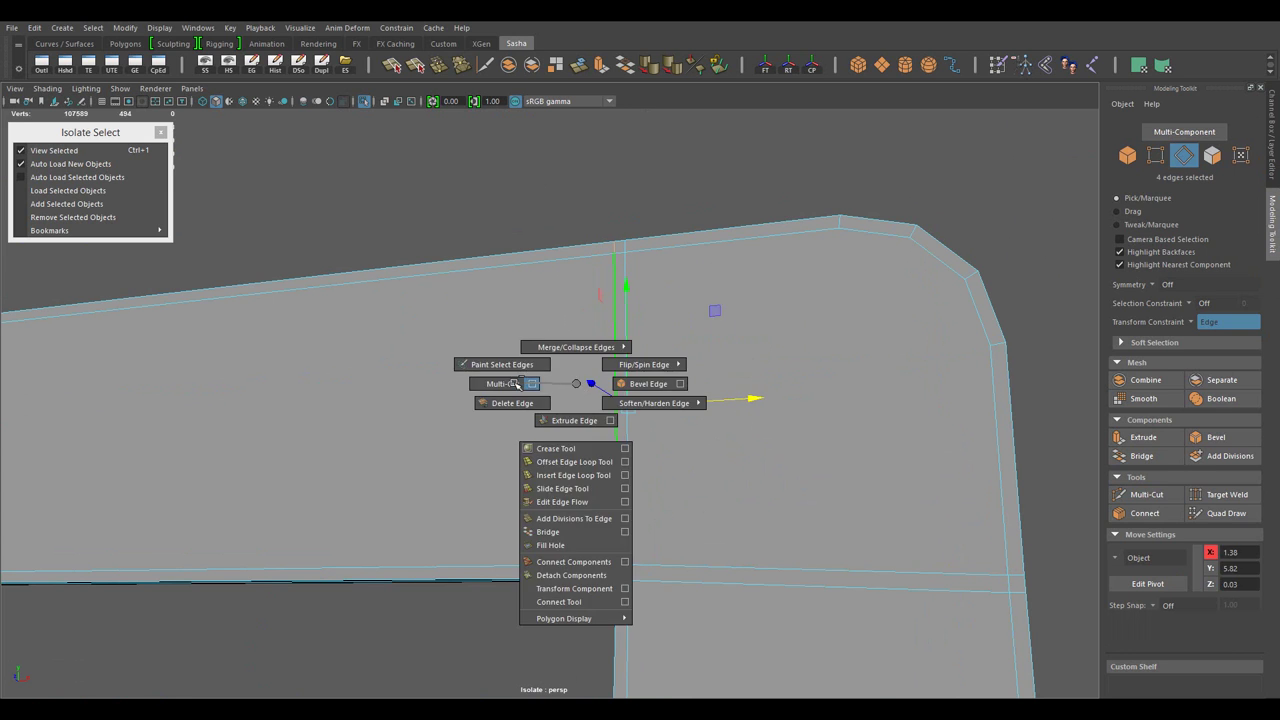
- Connect the corner edges with 2 segments at pinch 1.96
drag(571, 388, 500, 370)
scroll(down, 3)
click(628, 571)
drag(628, 571, 708, 520)
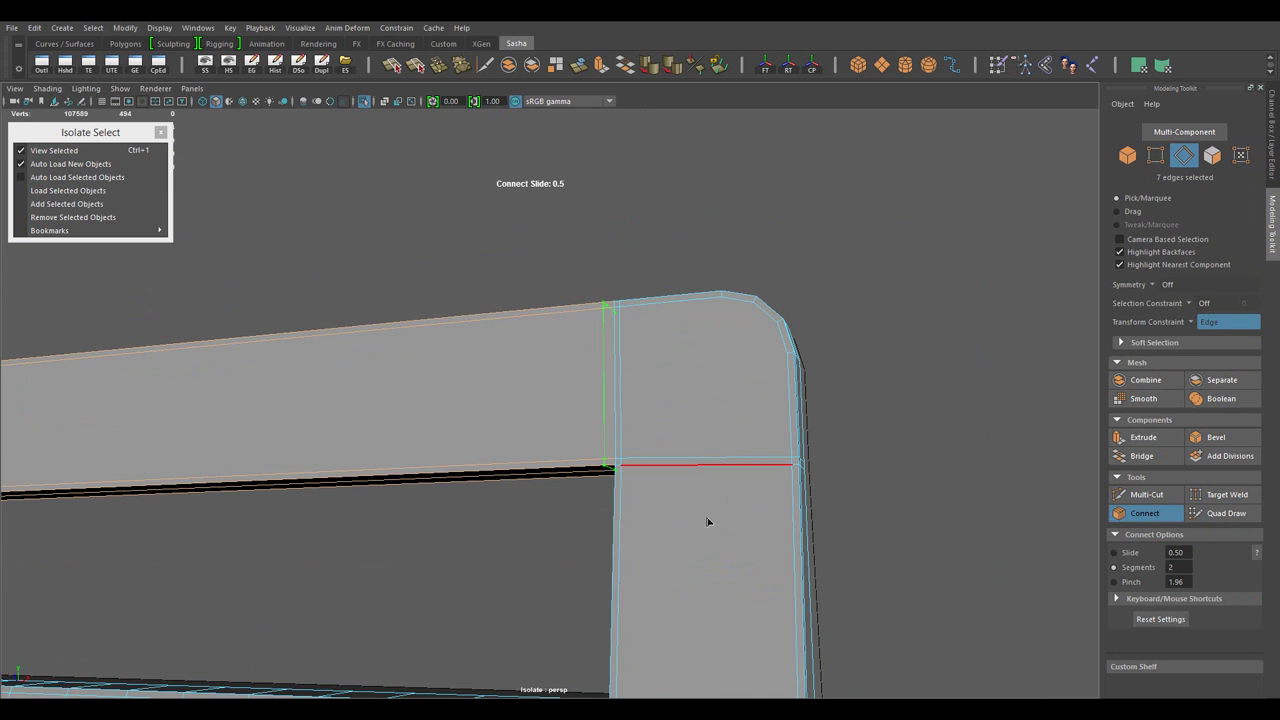
drag(708, 520, 900, 450)
- Add paired support loops along the side edges of the carry-handle opening and tighten their spacing
scroll(down, 3)
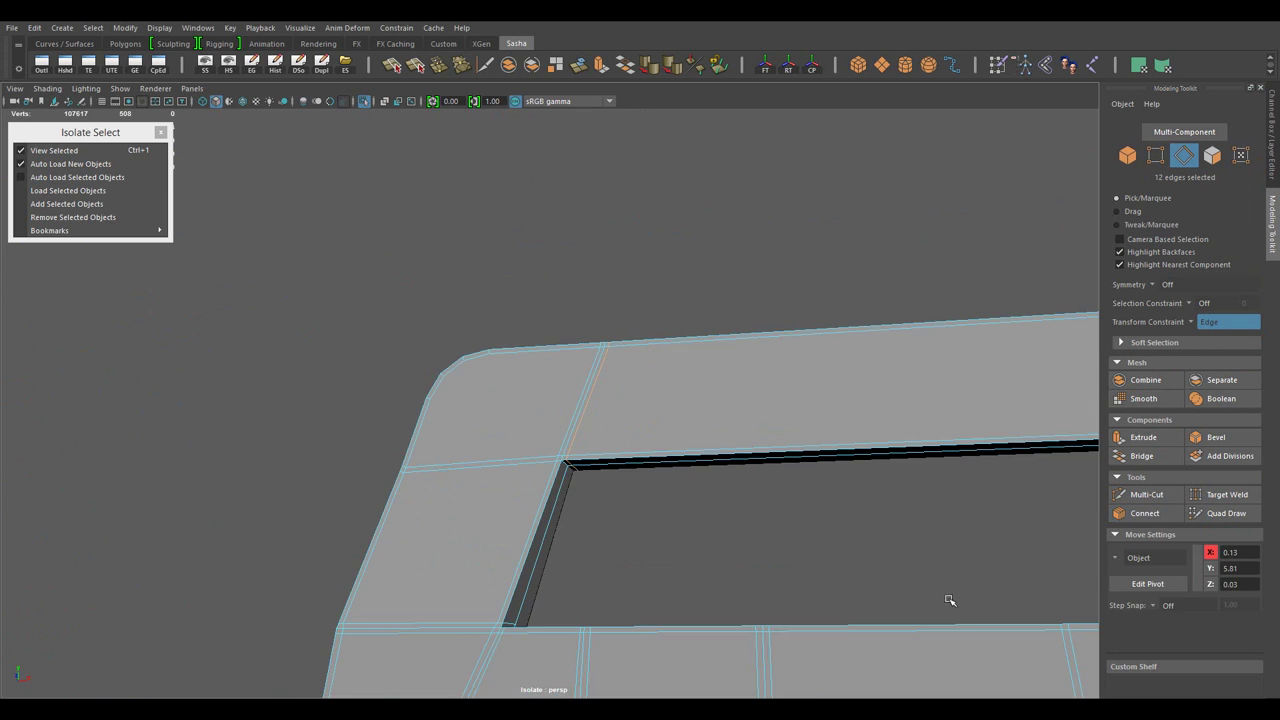
key(w)
drag(949, 600, 1090, 522)
key(w)
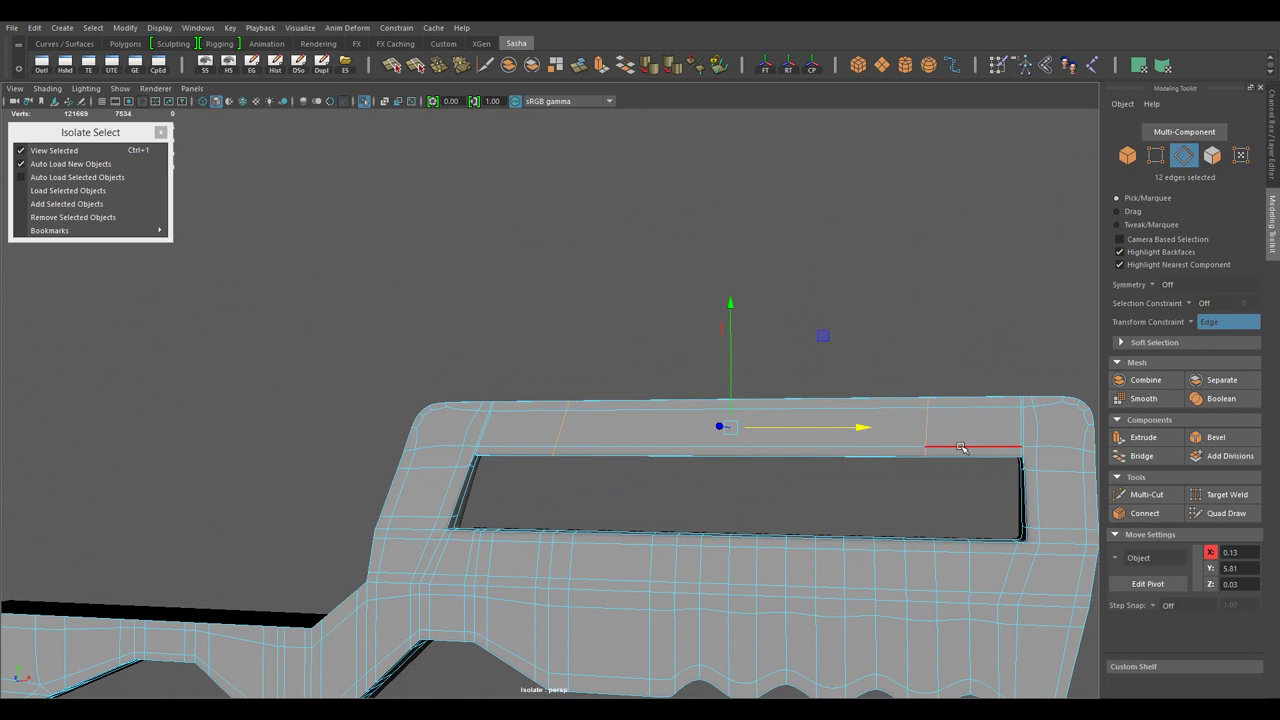
drag(843, 443, 825, 420)
drag(990, 480, 1042, 522)
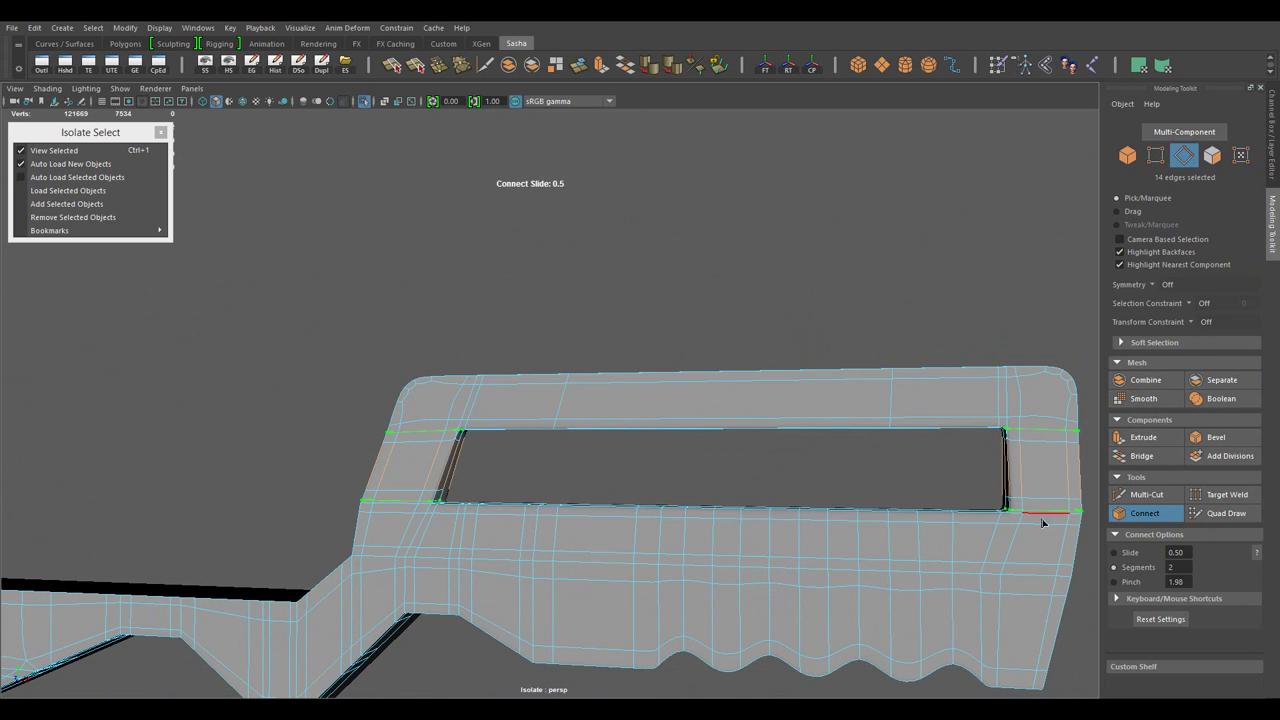
key(w)
drag(885, 541, 963, 576)
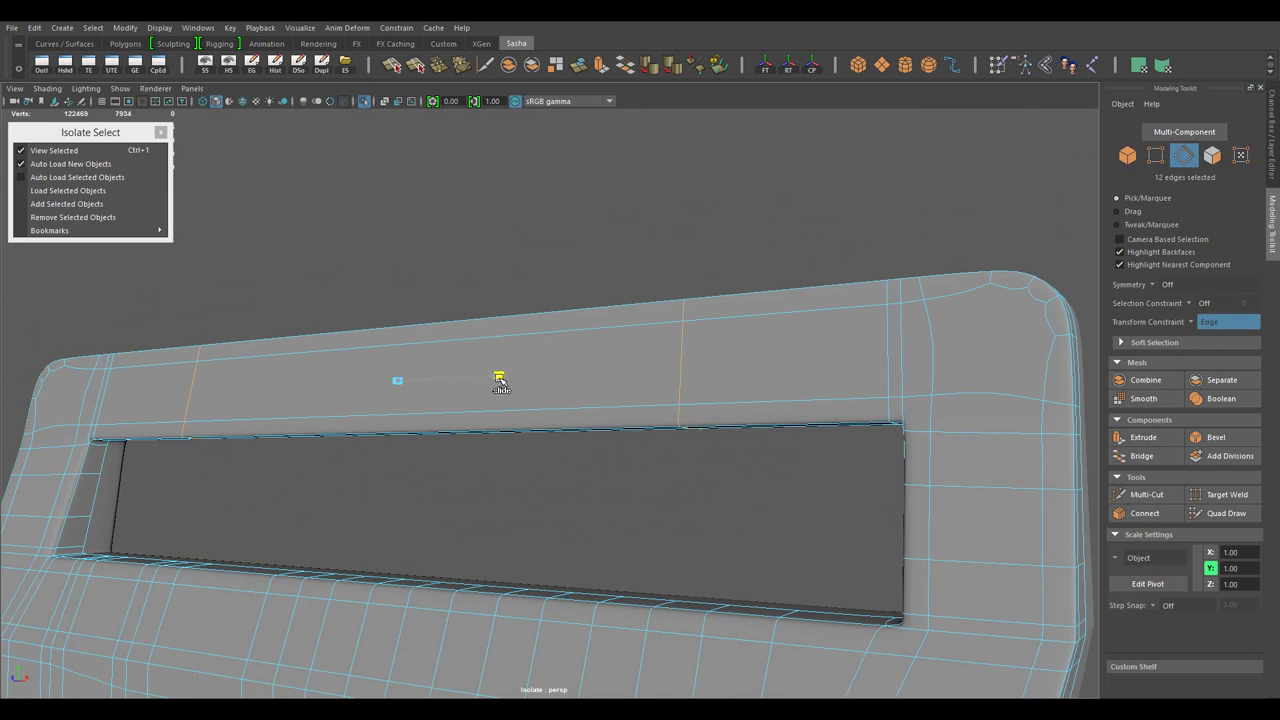
drag(499, 378, 80, 472)
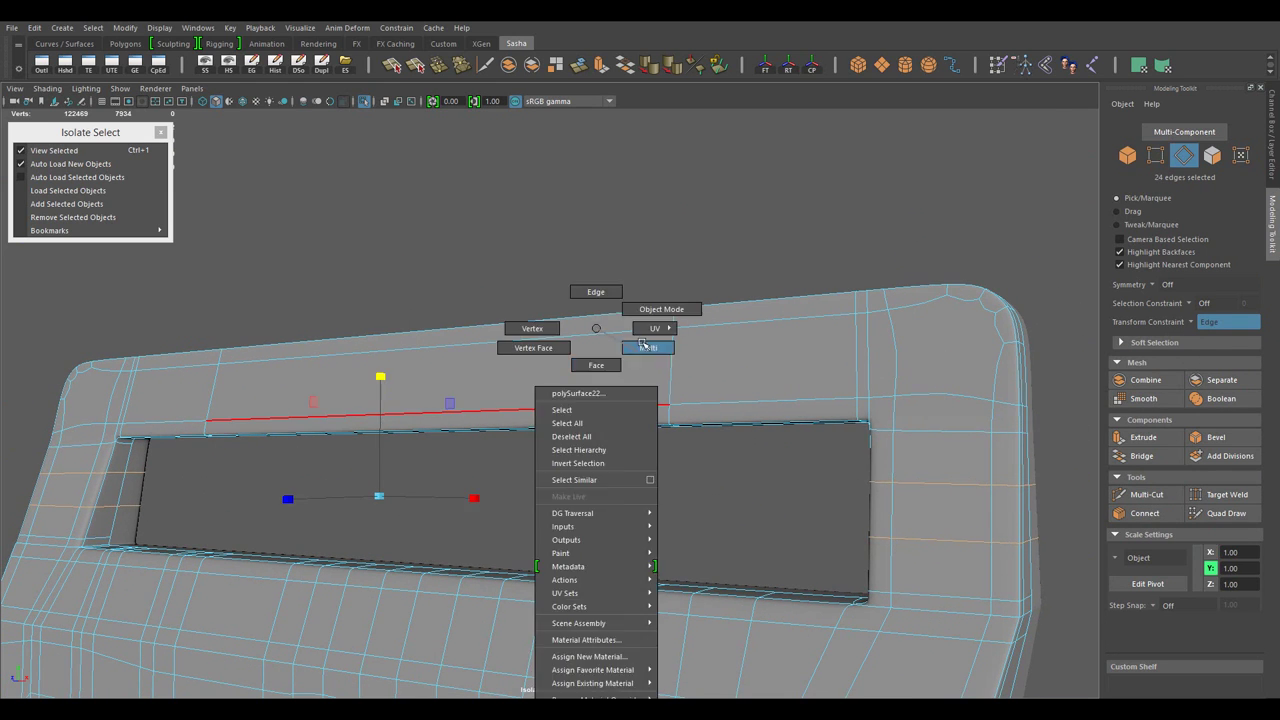
- Connect the opening's corner edges with two support loops
drag(591, 334, 530, 310)
scroll(down, 3)
scroll(up, 3)
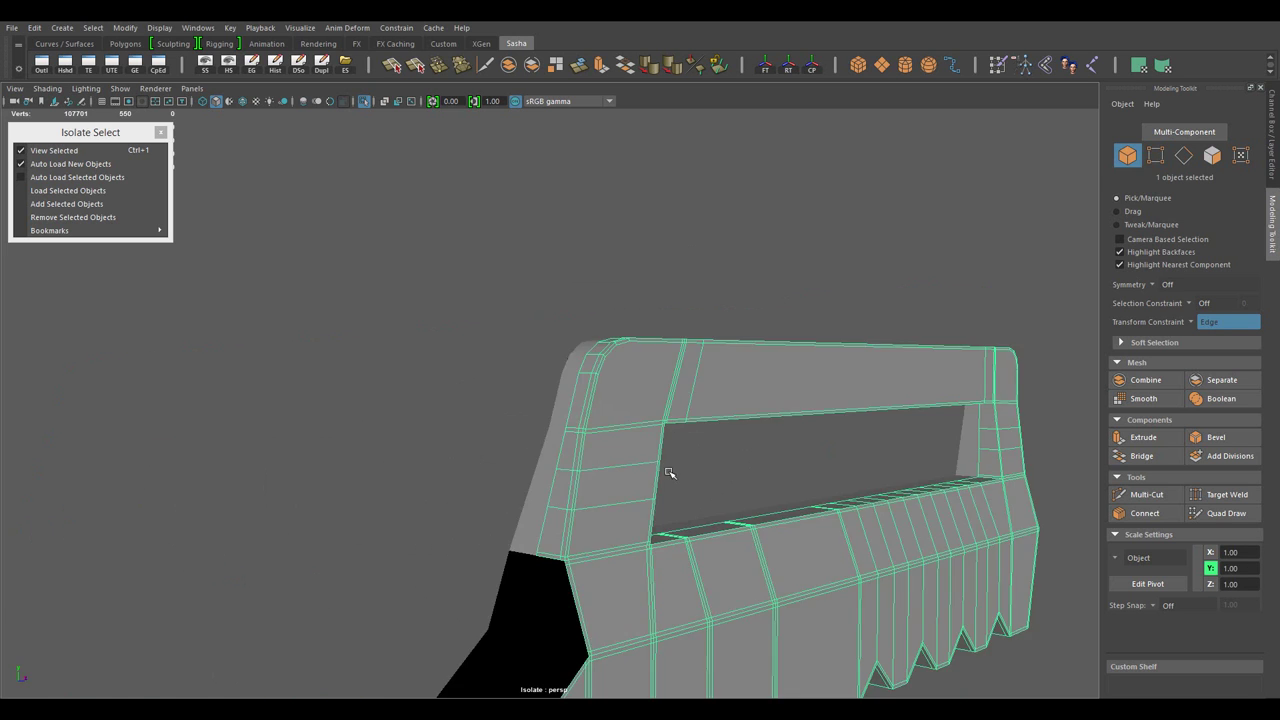
scroll(up, 3)
scroll(up, 3)
key(F10)
scroll(down, 3)
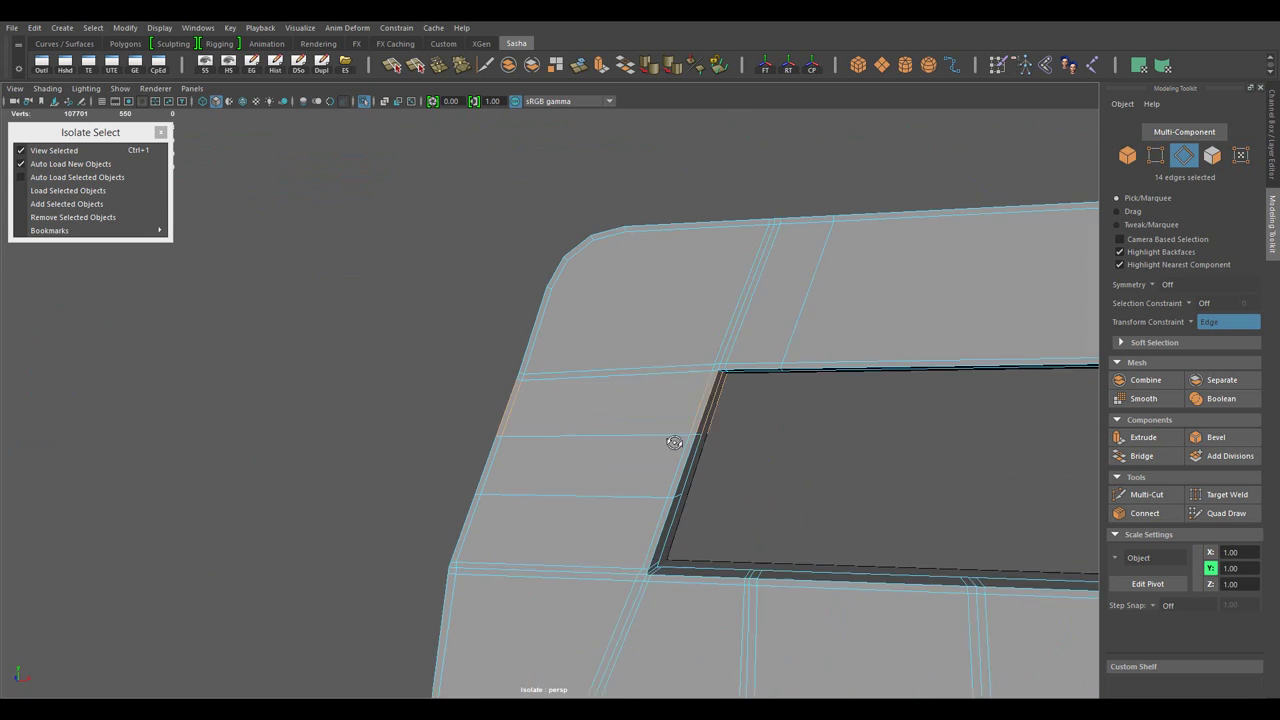
scroll(up, 3)
drag(835, 489, 835, 489)
key(w)
scroll(down, 3)
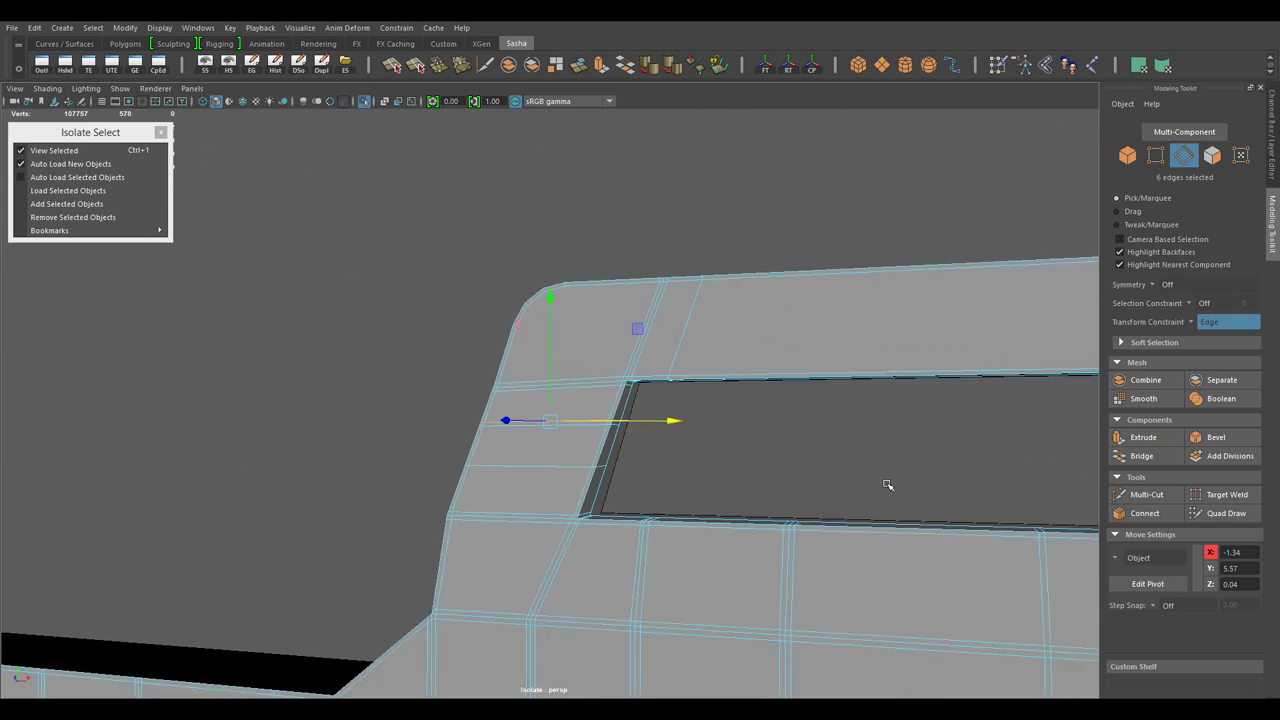
- Return to object mode, view the handle from above, and select the handle object to check the crisp corners
key(F8)
drag(886, 486, 506, 469)
scroll(down, 3)
scroll(down, 3)
scroll(up, 3)
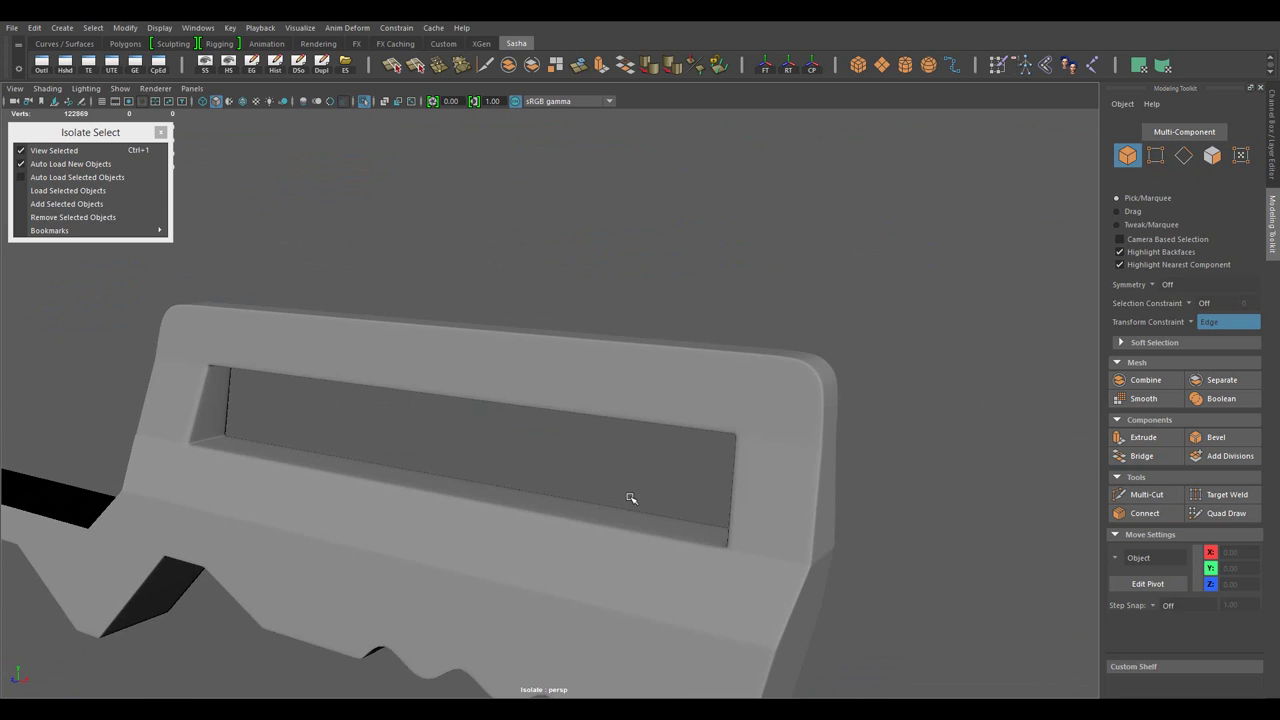
scroll(down, 3)
scroll(up, 3)
drag(600, 470, 586, 443)
scroll(up, 3)
click(600, 415)
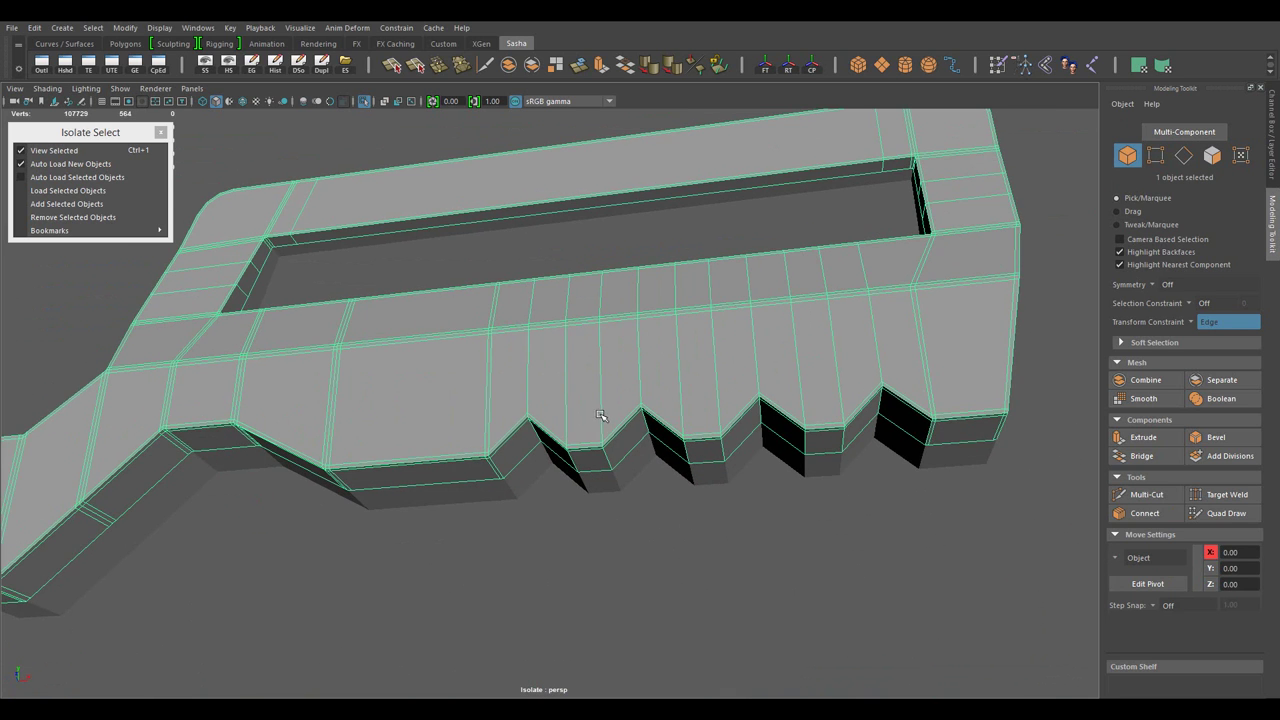
scroll(up, 3)
scroll(down, 3)
scroll(up, 3)
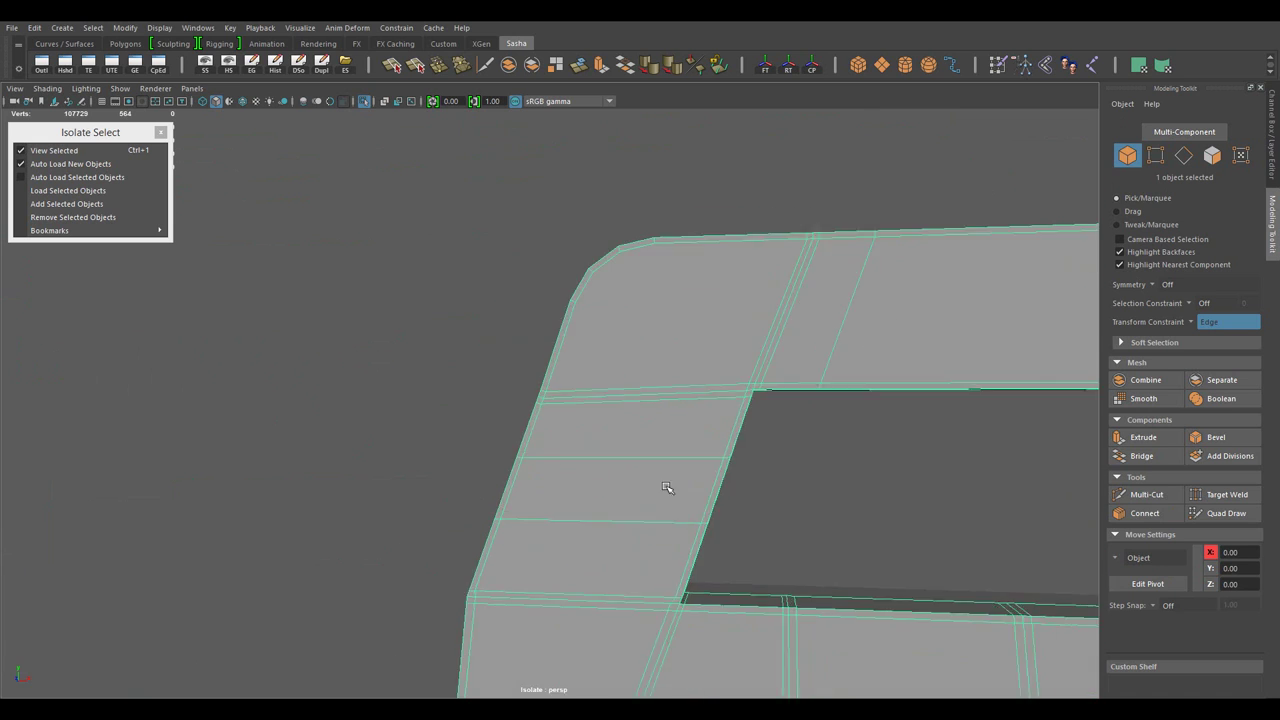
scroll(up, 3)
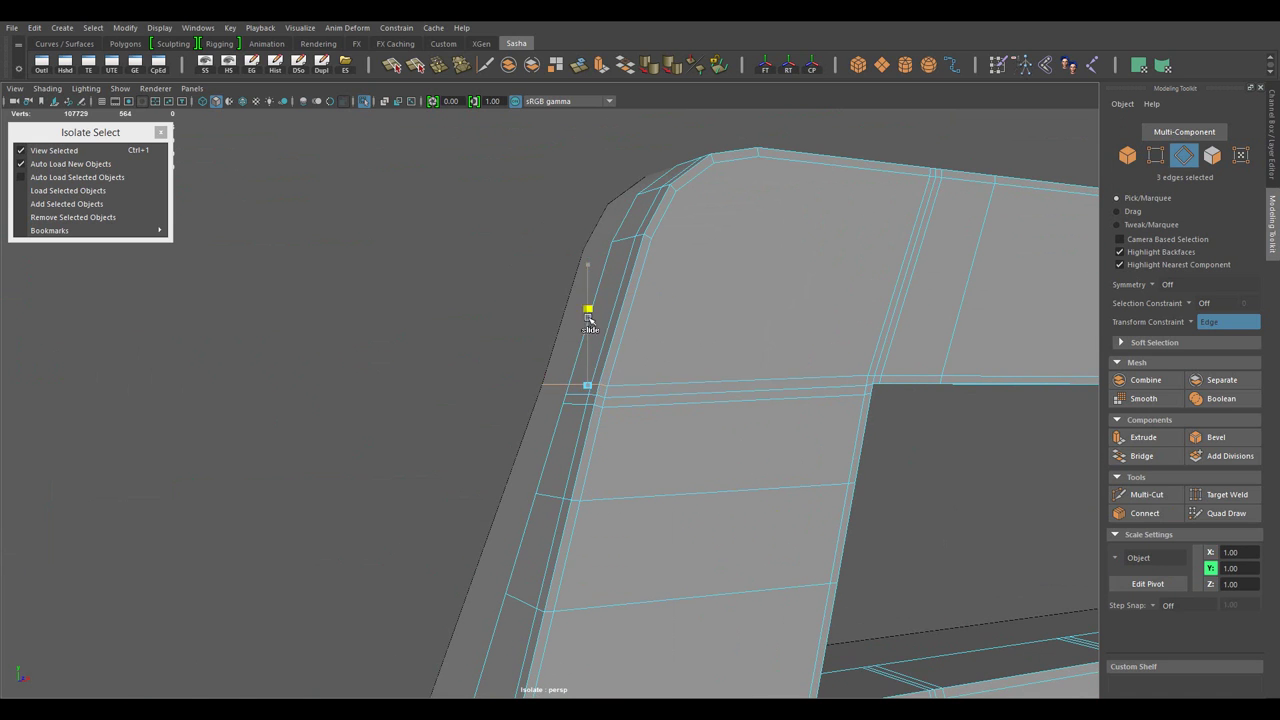
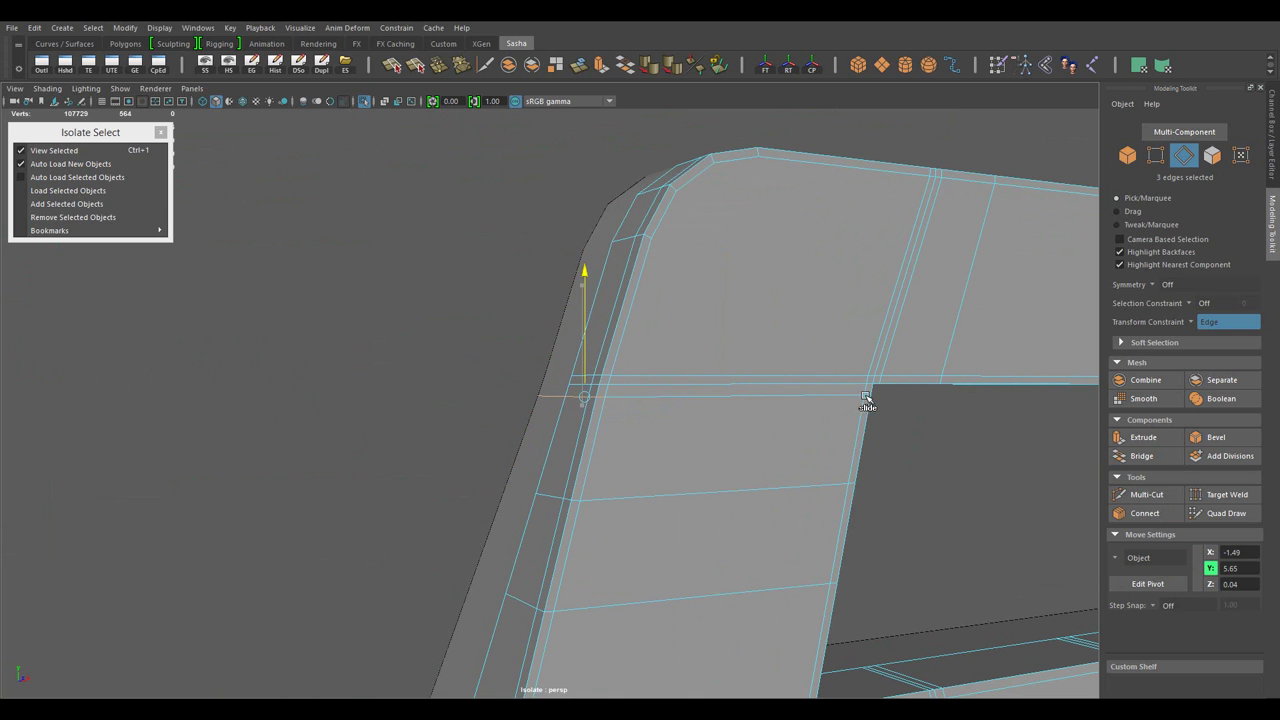
- Select two edge loops on the carry handle and Connect them to add support edges
drag(784, 466, 641, 407)
click(641, 407)
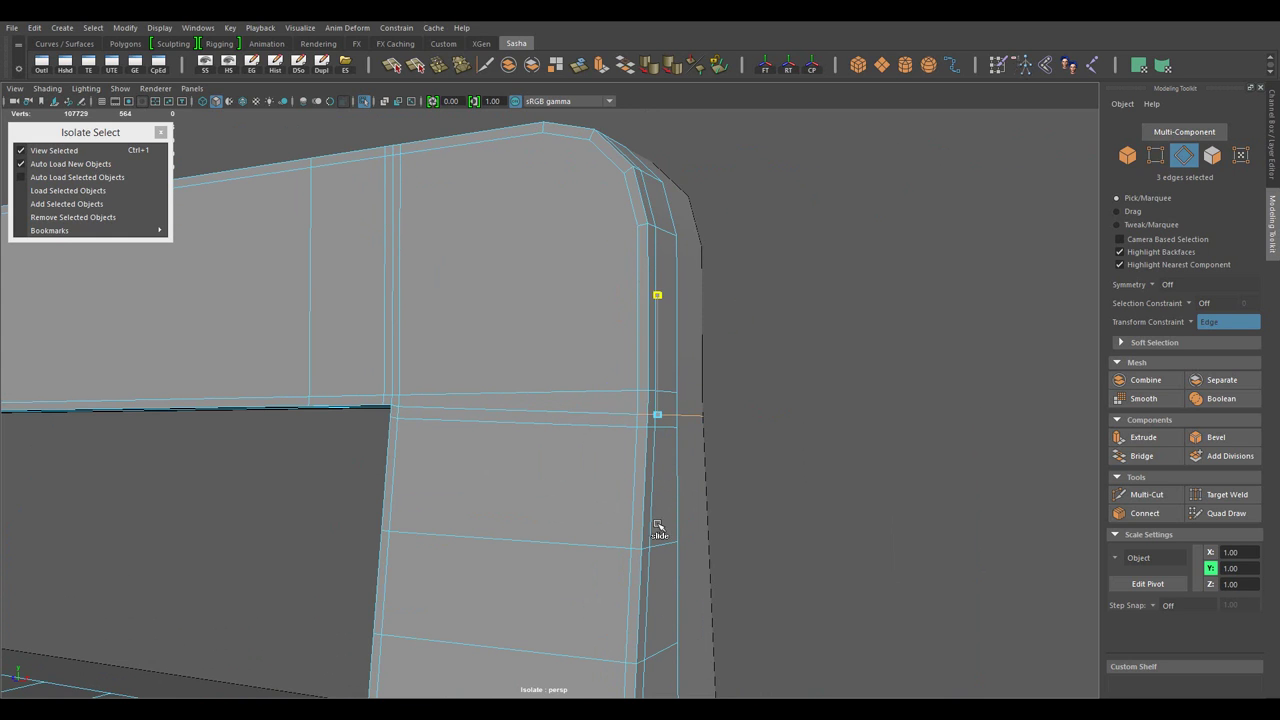
click(669, 440)
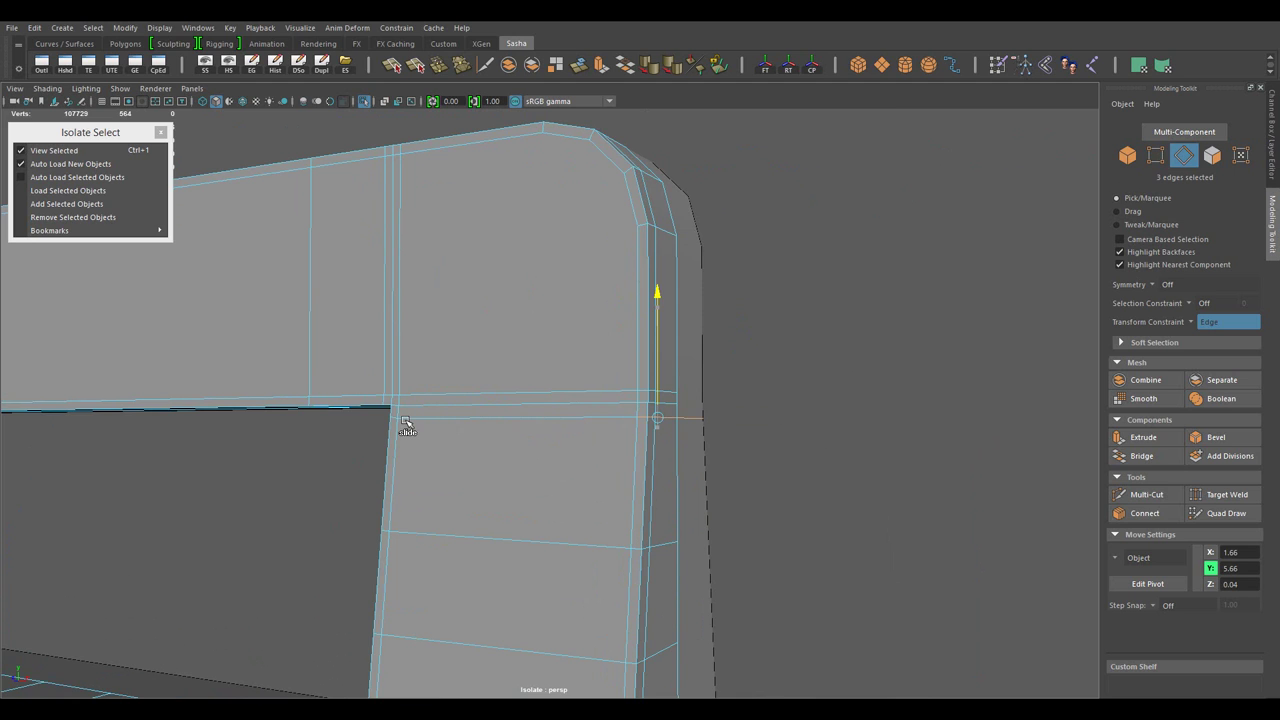
double_click(405, 425)
key(f)
drag(526, 483, 625, 497)
double_click(643, 442)
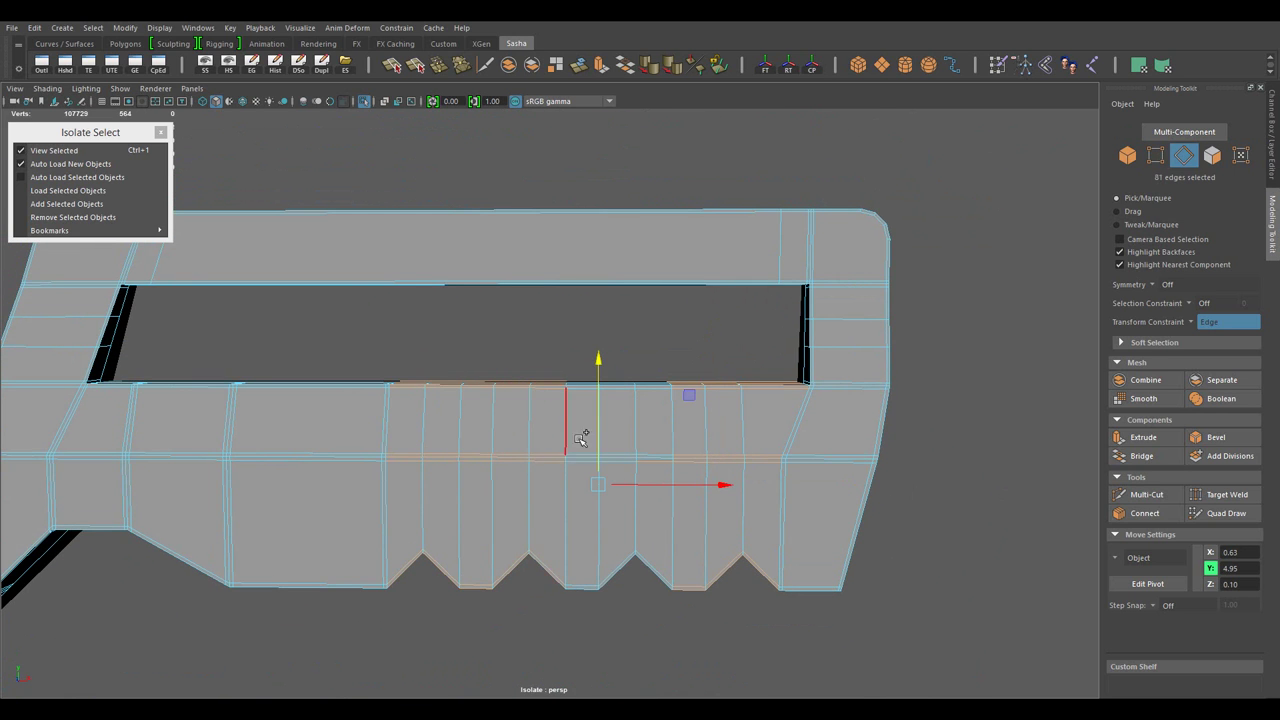
drag(633, 420, 610, 470)
click(1145, 513)
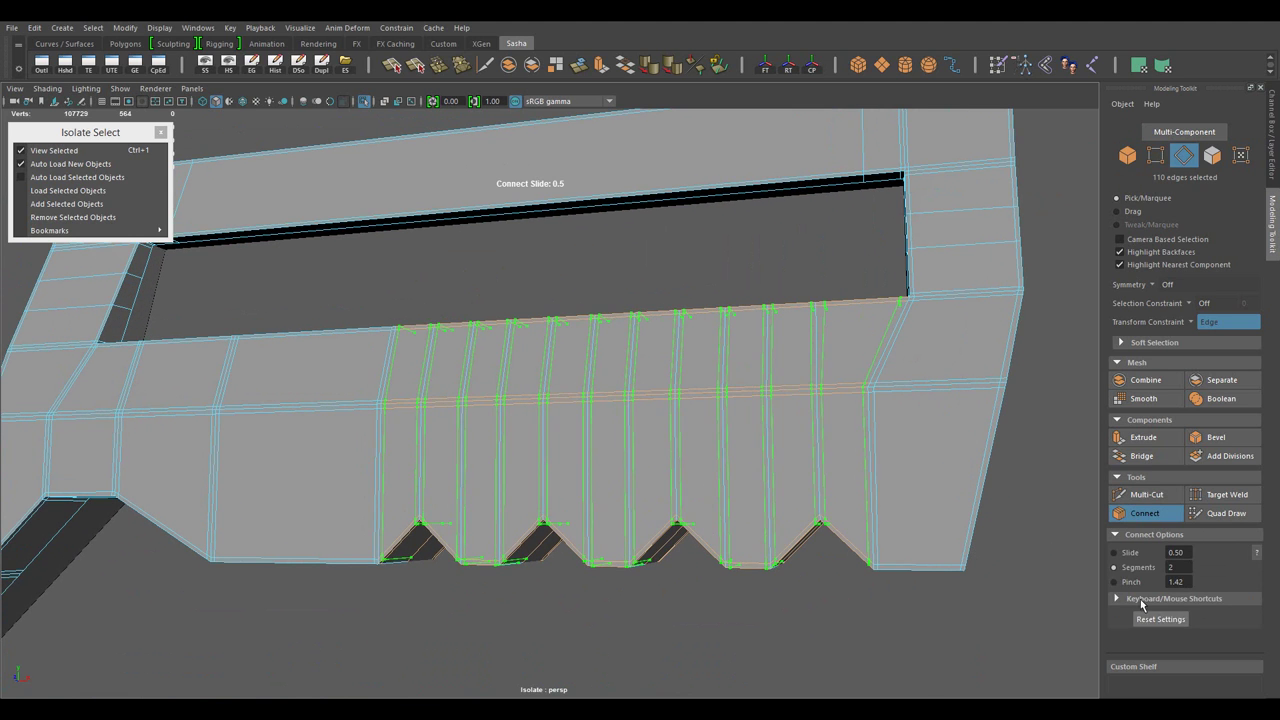
key(w)
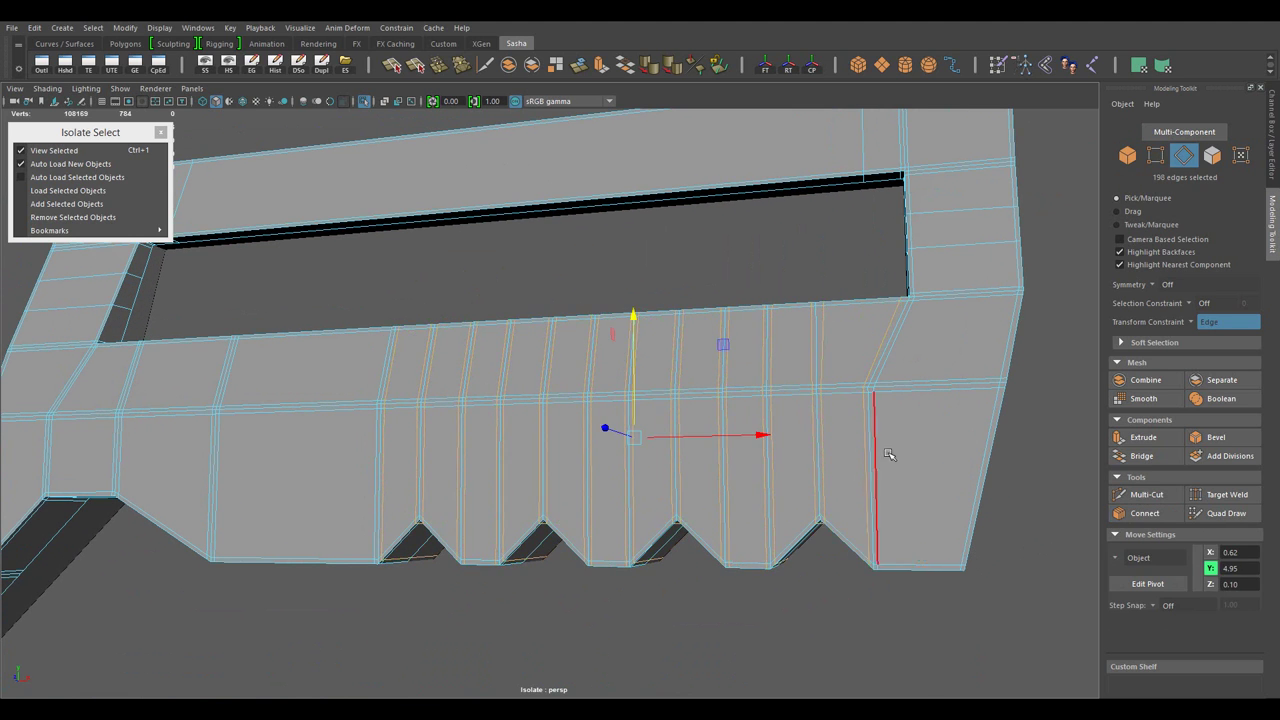
- Turn off Isolate Select to show the whole rifle beside its reference image
click(963, 594)
key(f)
scroll(up, 3)
click(778, 528)
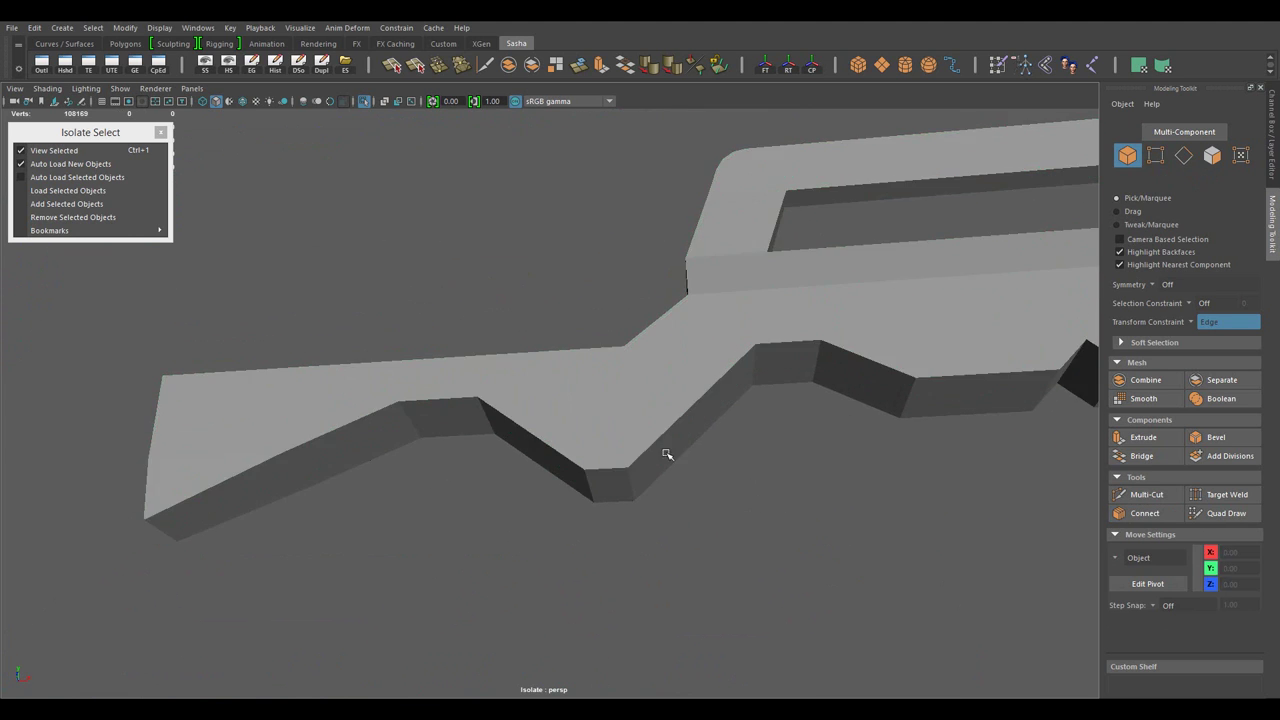
scroll(down, 3)
click(54, 150)
scroll(up, 3)
drag(611, 541, 869, 483)
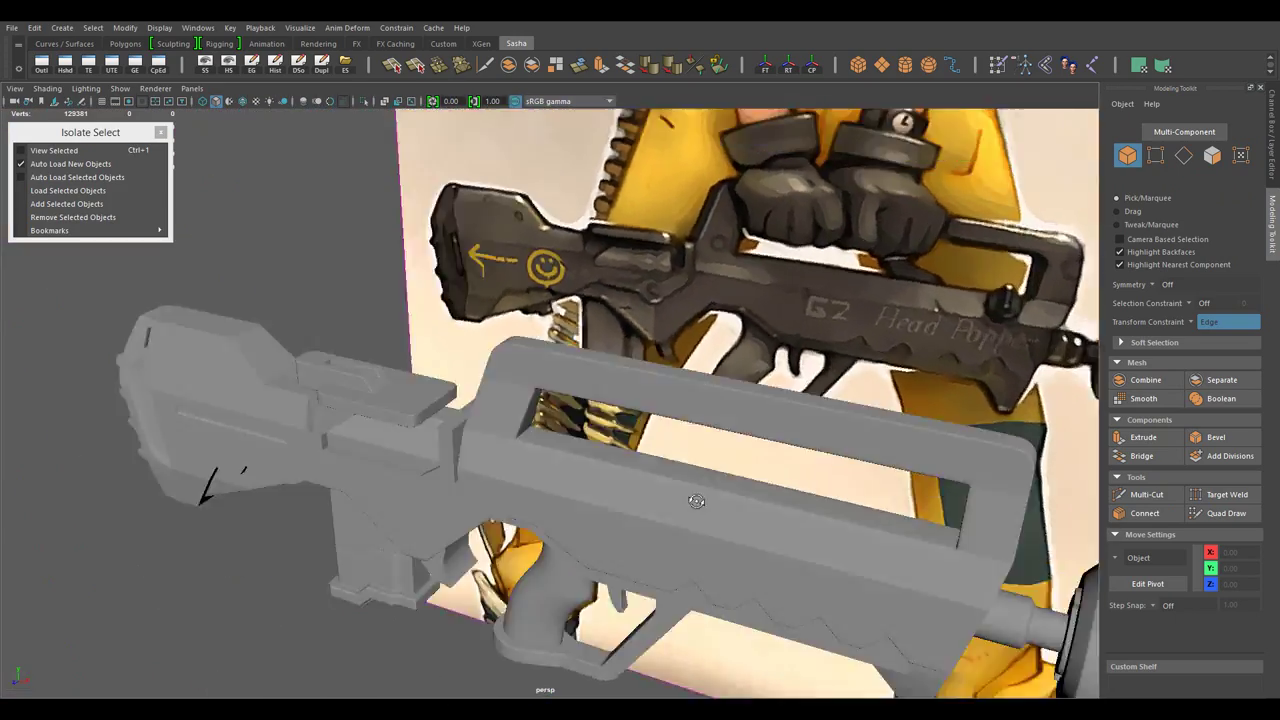
- Isolate the carry handle part and switch to edge selection
drag(869, 483, 715, 510)
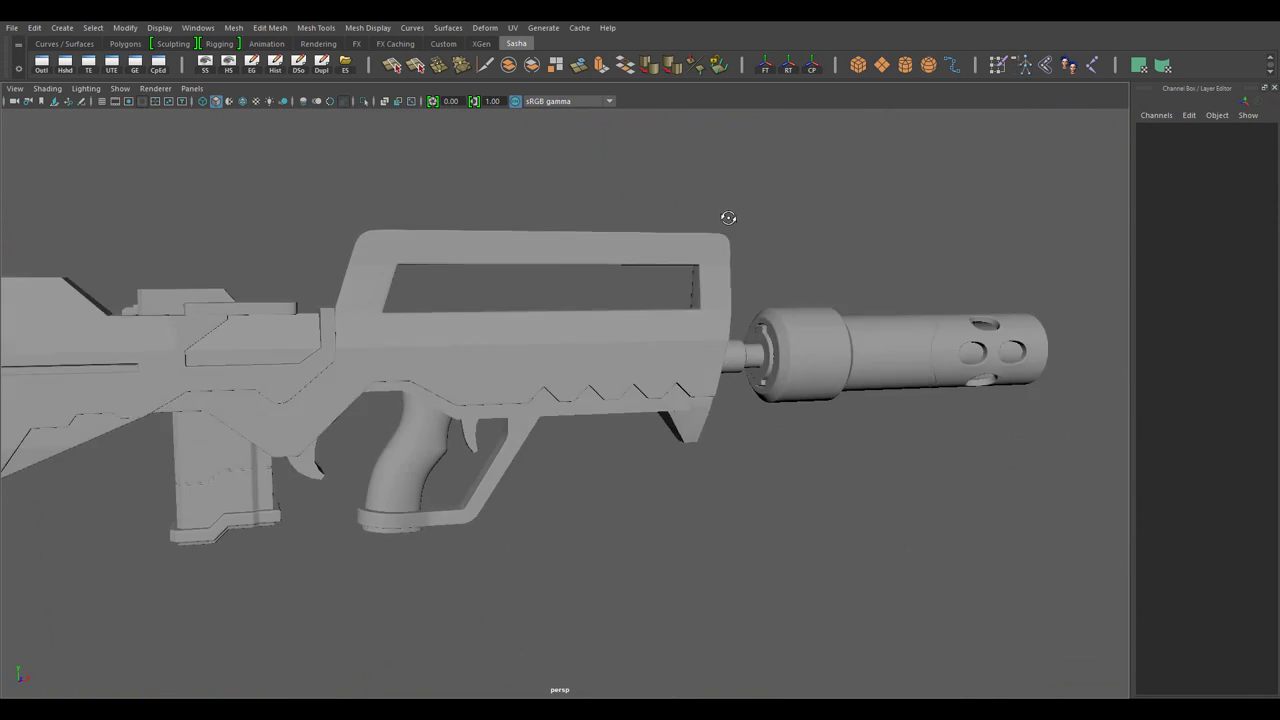
key(ctrl+1)
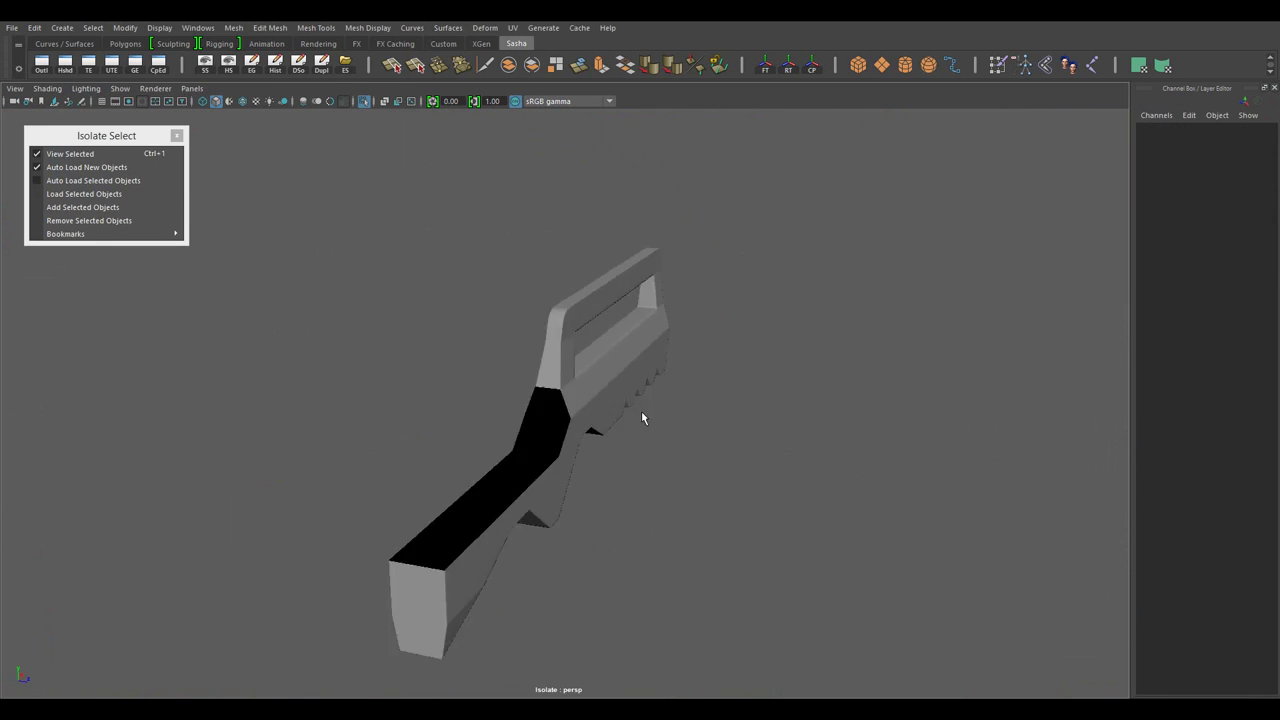
scroll(down, 3)
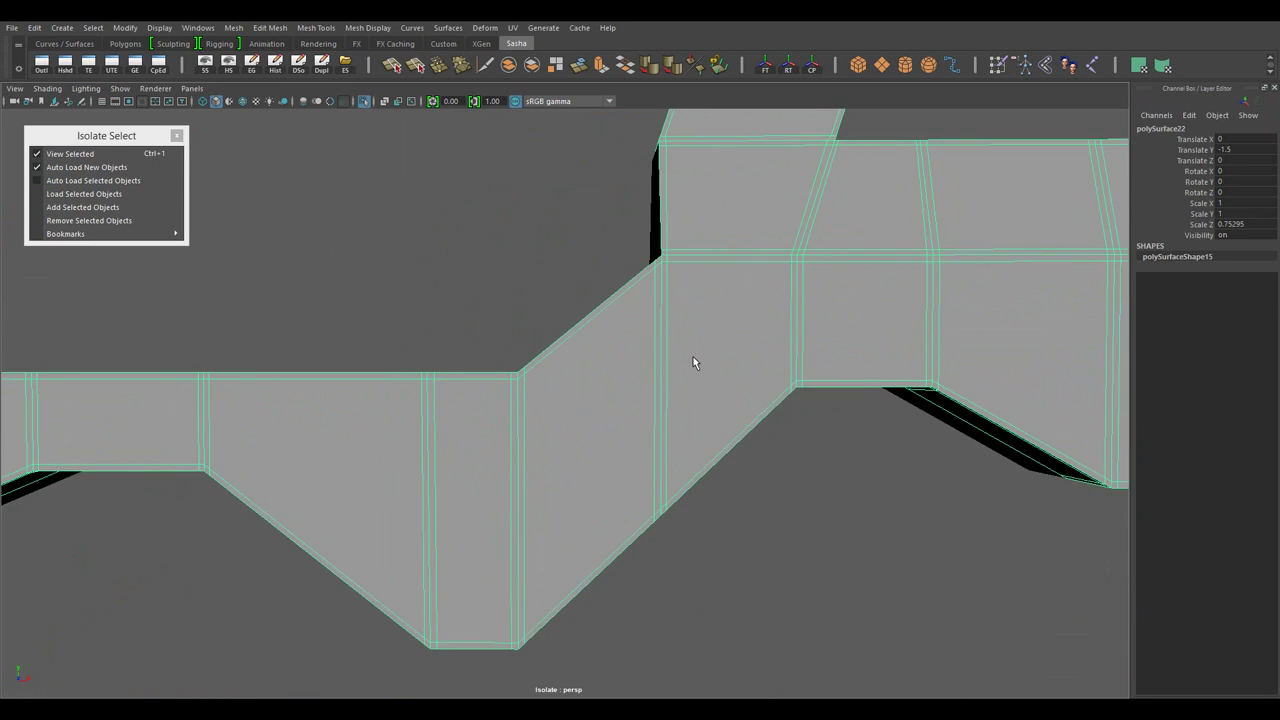
scroll(down, 3)
key(F10)
- Connect edge loops across the serrated band with 1 segment to add a tight loop
double_click(543, 400)
drag(543, 400, 677, 511)
scroll(up, 3)
click(1145, 508)
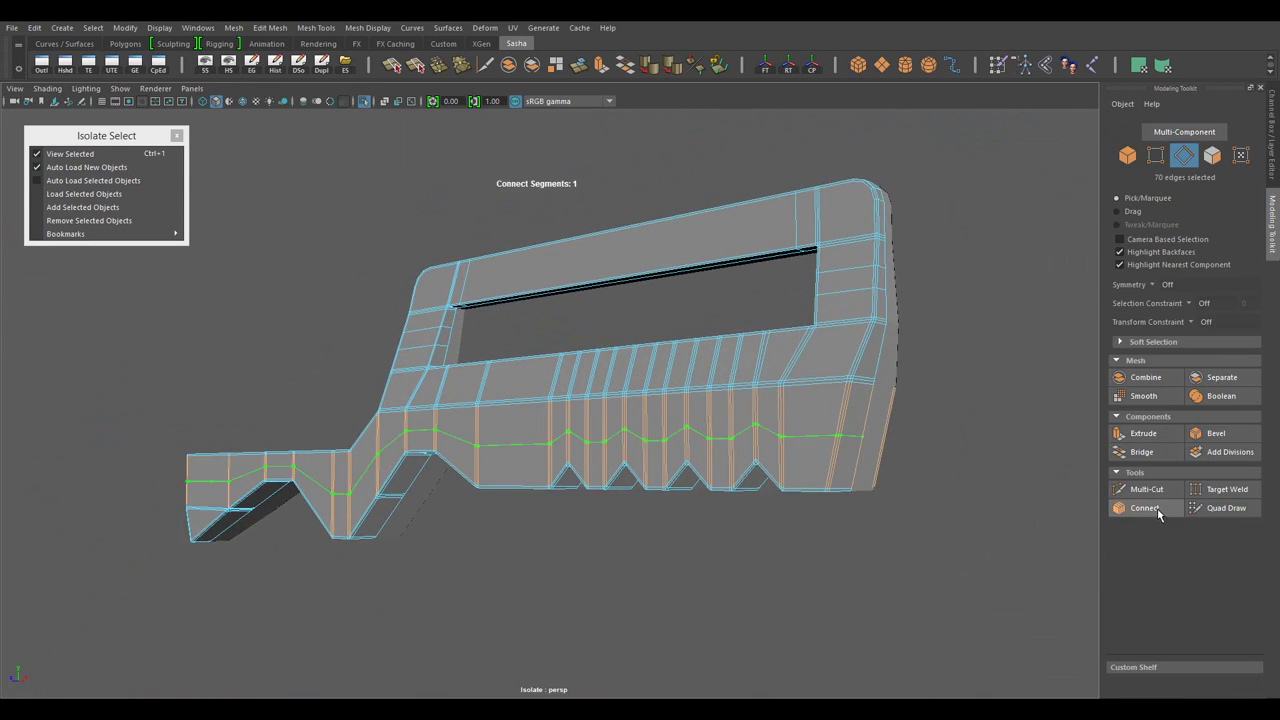
key(w)
drag(849, 565, 755, 511)
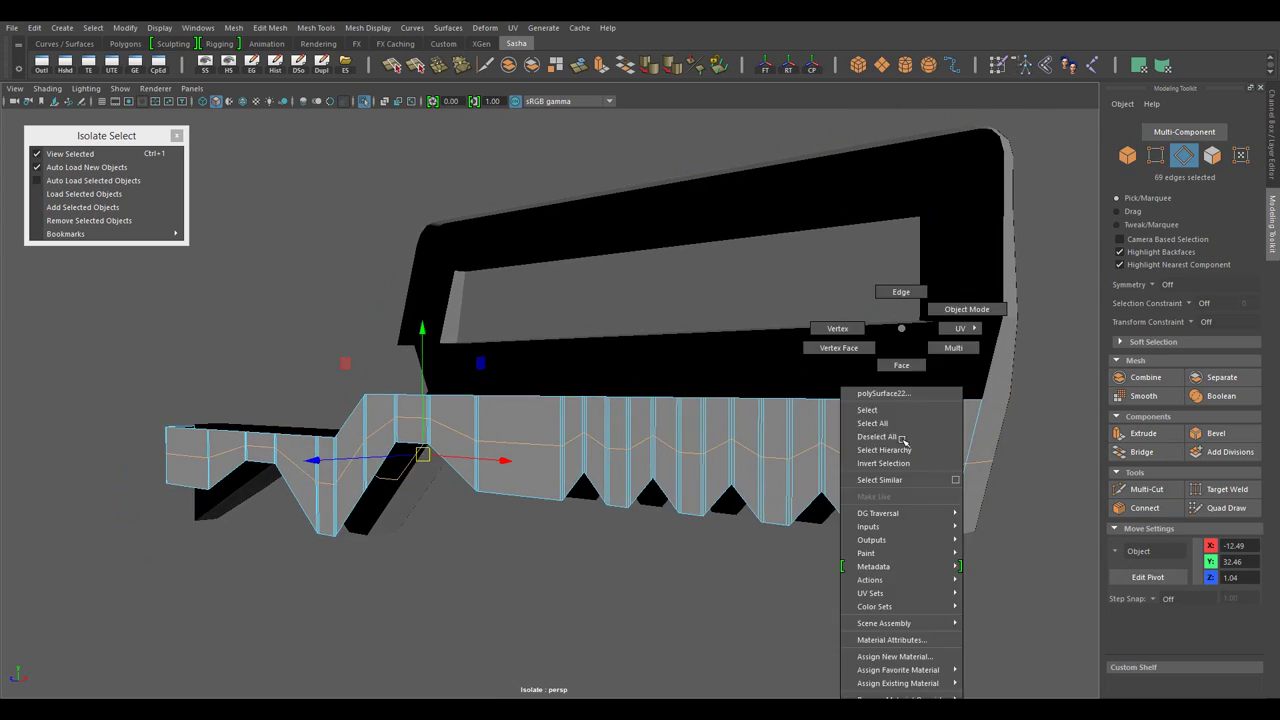
- Trim the new loop's edge selection and reposition those edges with the Move tool
drag(886, 340, 930, 305)
click(118, 192)
drag(560, 380, 709, 323)
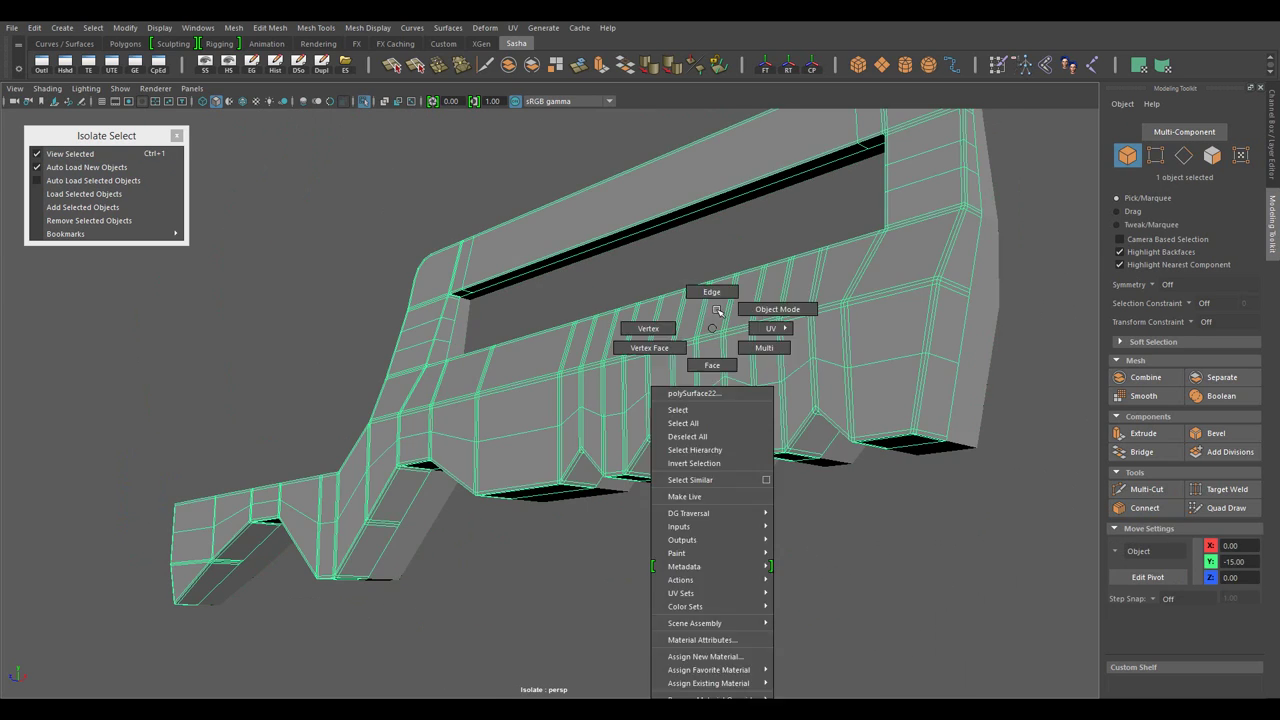
drag(709, 323, 709, 292)
drag(972, 452, 405, 465)
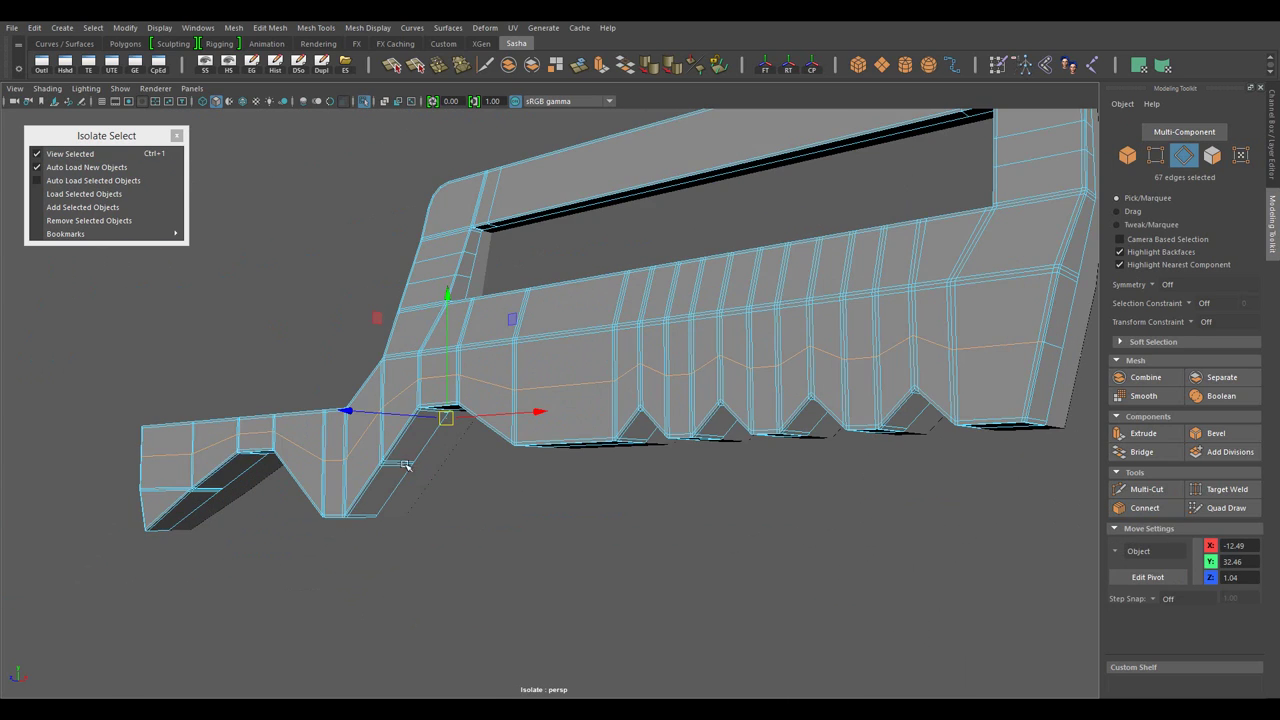
key(w)
drag(629, 327, 601, 449)
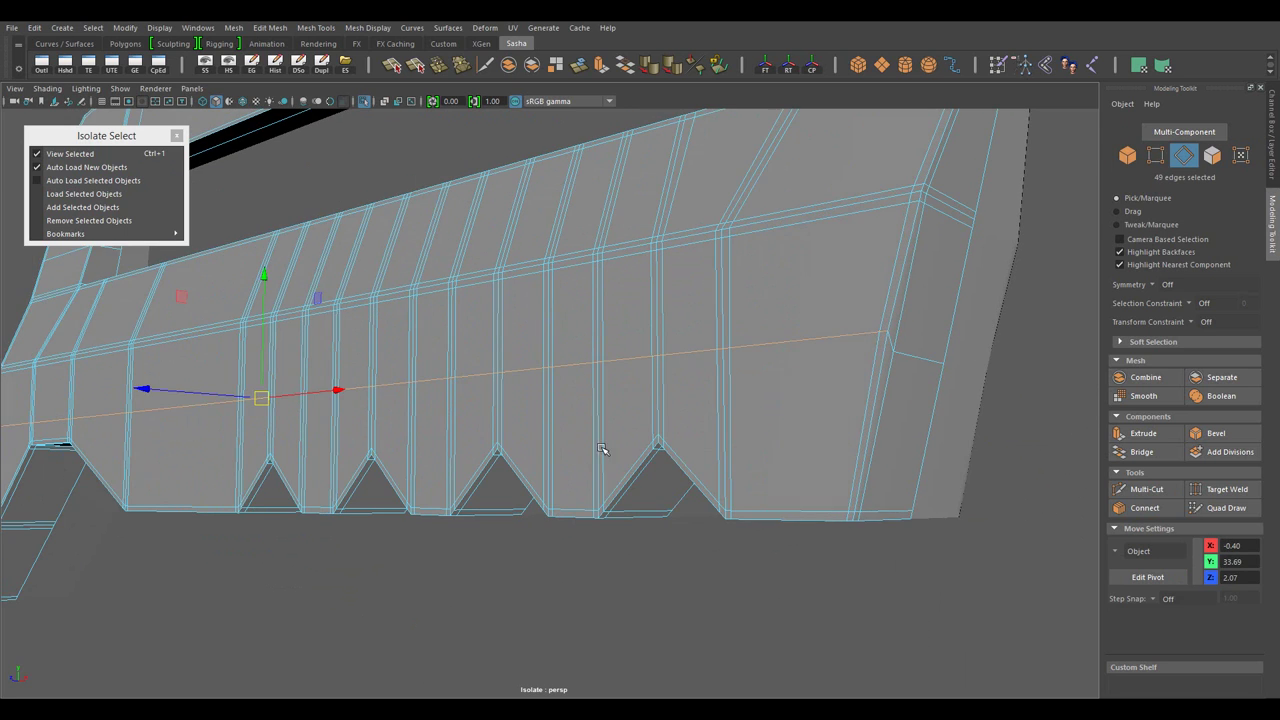
drag(262, 278, 800, 400)
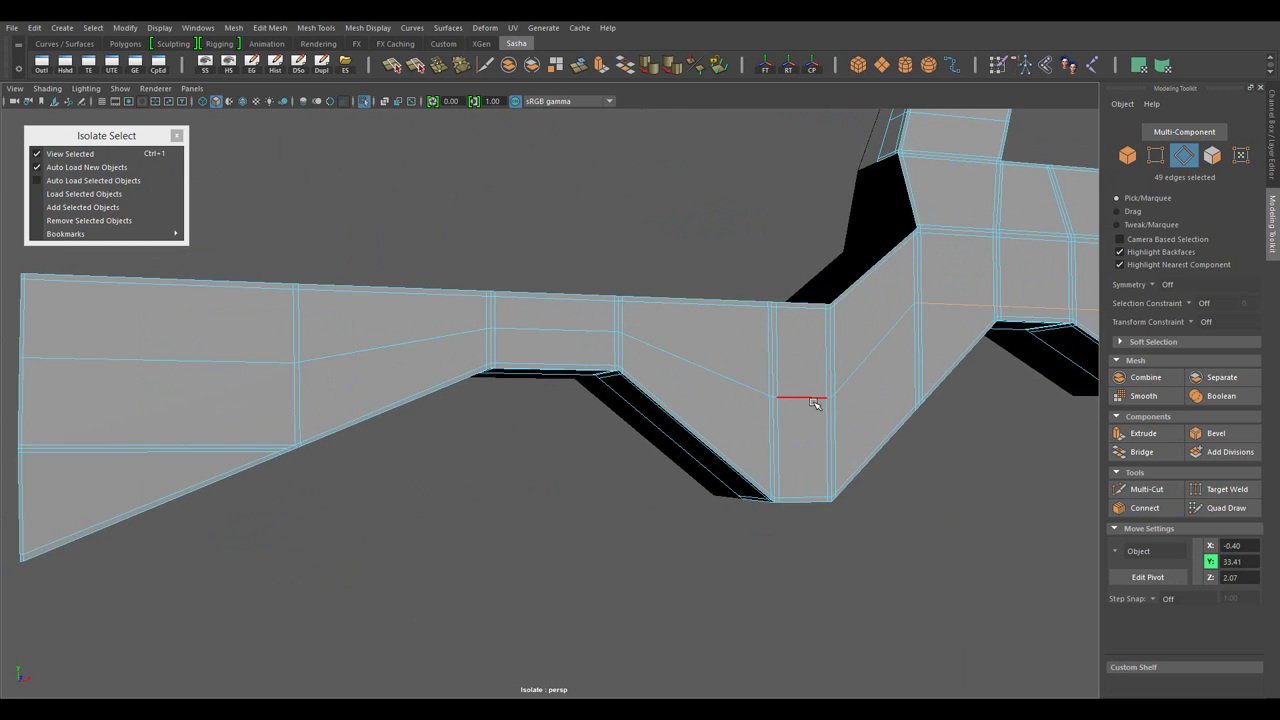
scroll(down, 3)
scroll(up, 3)
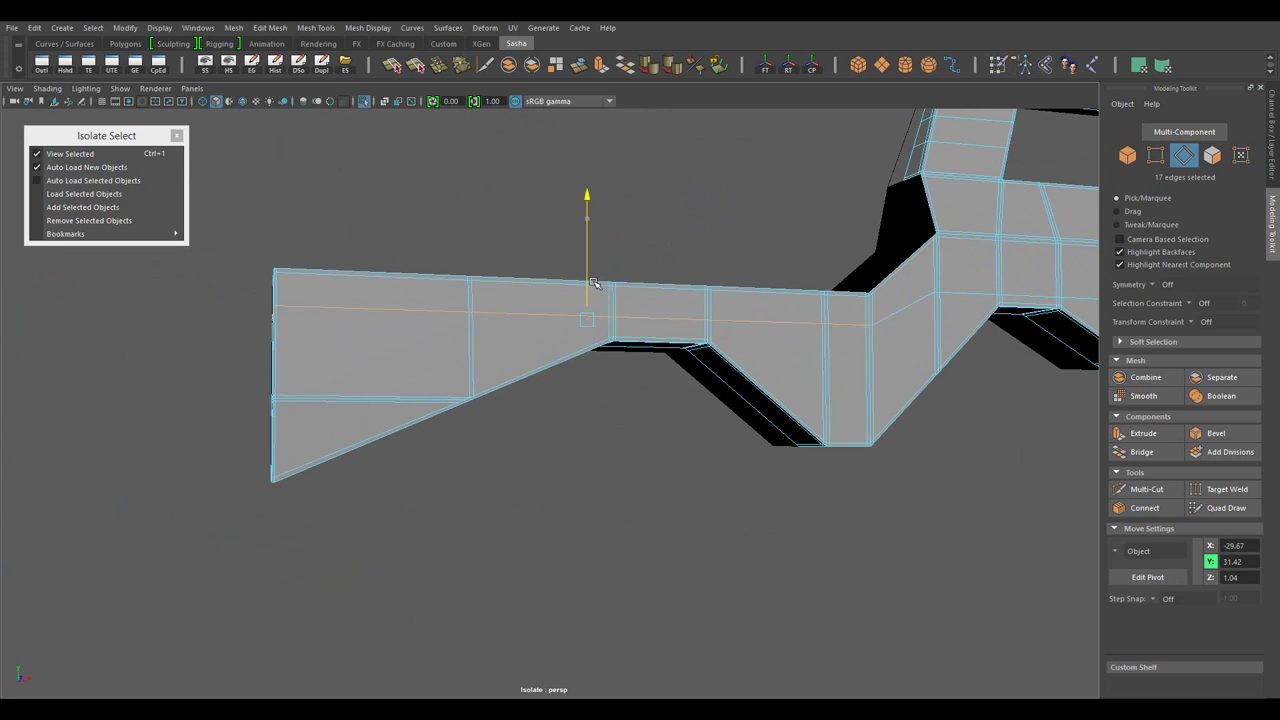
drag(593, 283, 897, 399)
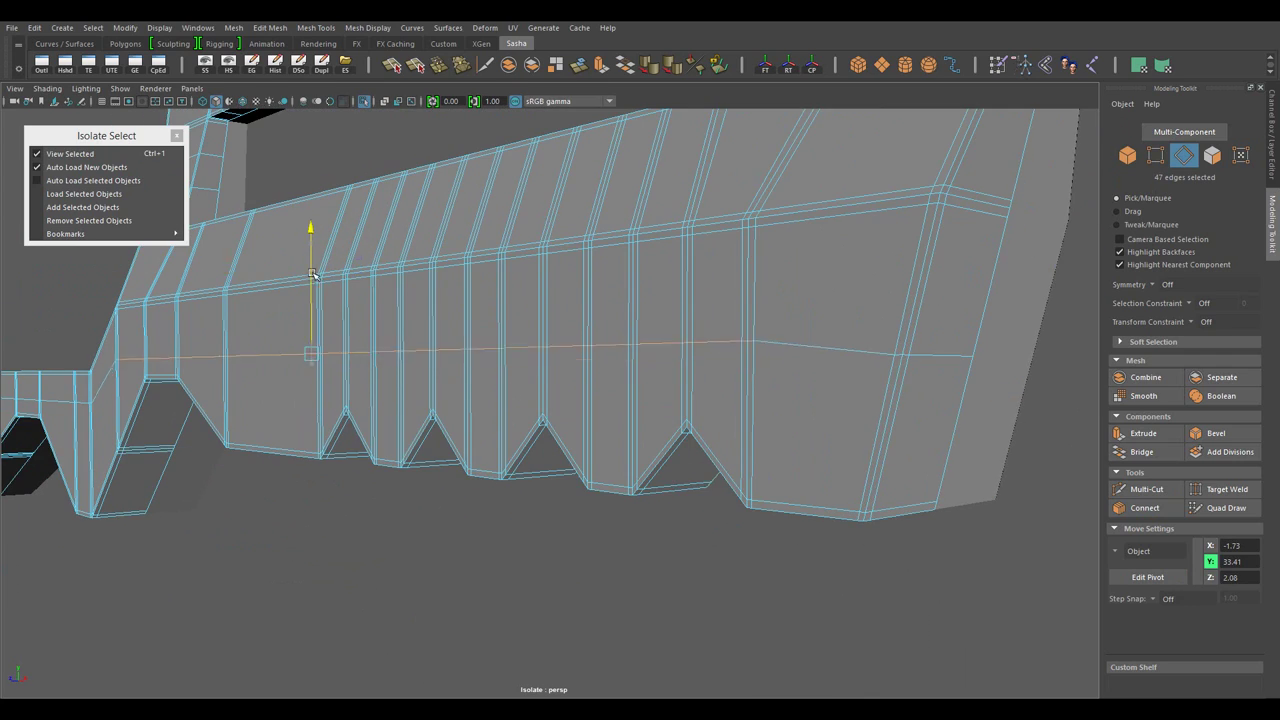
drag(312, 274, 663, 486)
- Add connecting edge cuts across the end face at the stock's tapered tip
key(F8)
key(F11)
scroll(up, 3)
scroll(up, 3)
click(780, 405)
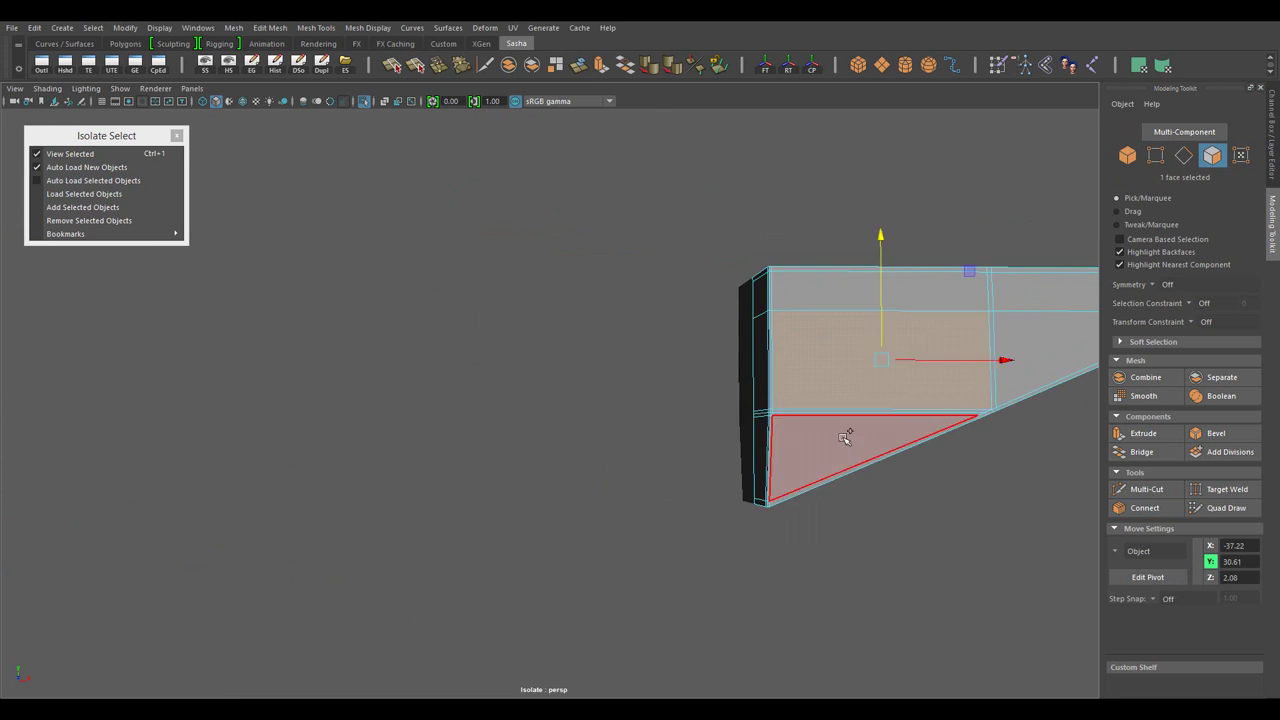
key(f)
drag(786, 329, 851, 309)
drag(646, 486, 664, 464)
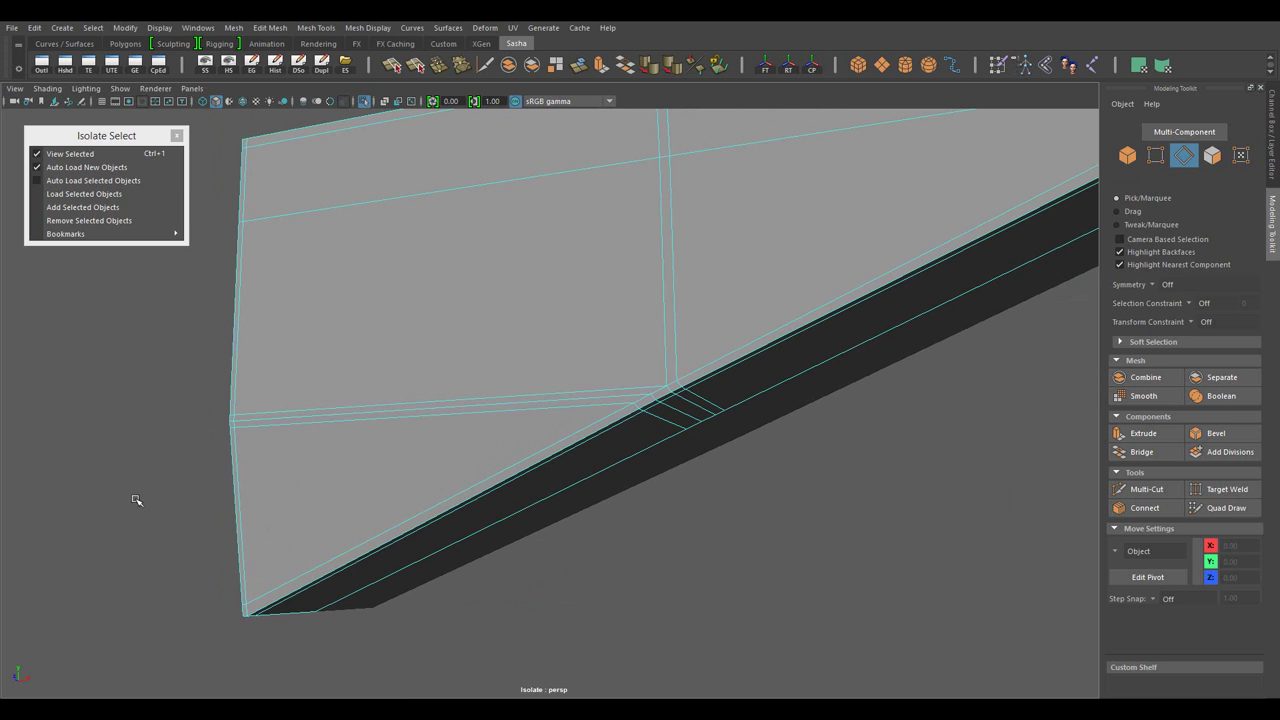
key(w)
drag(760, 591, 557, 357)
drag(201, 362, 687, 375)
key(w)
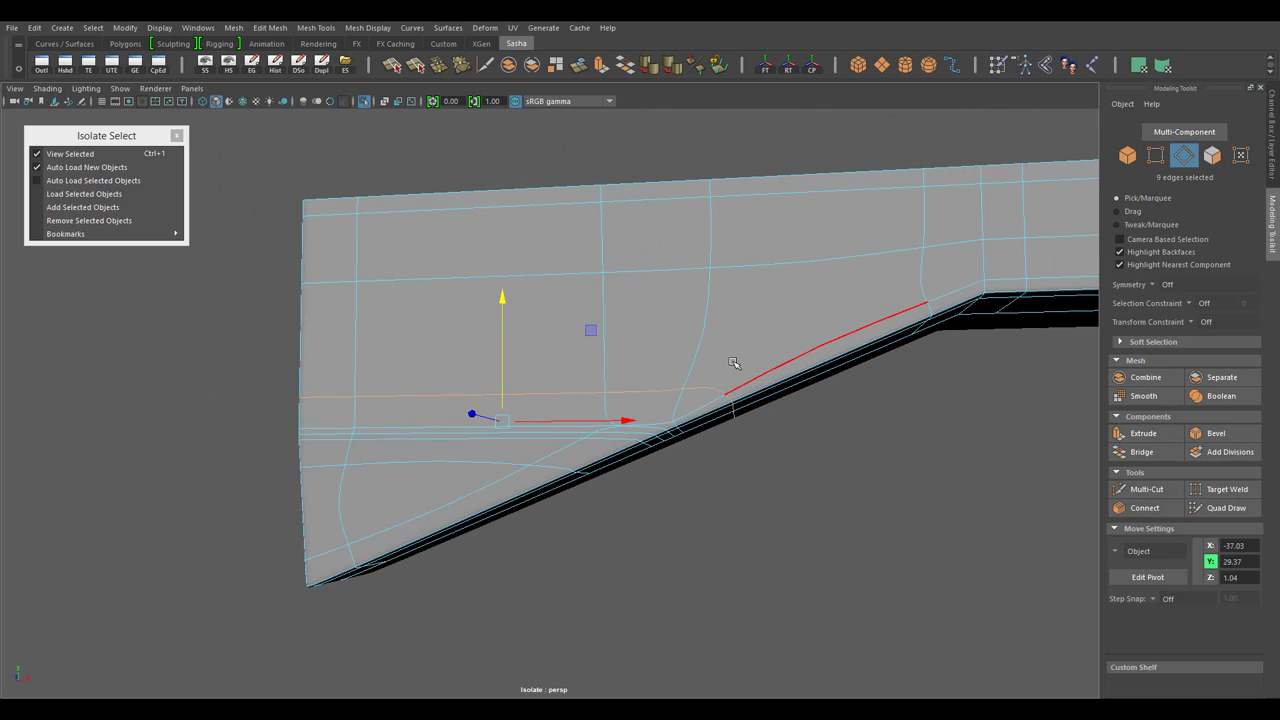
drag(869, 527, 603, 457)
- Show the full rifle again, then isolate the serrated under-strip piece
key(ctrl+1)
click(611, 390)
key(ctrl+1)
right_click(506, 328)
- Select the serrated strip's top edges, then scale and raise them
click(506, 291)
drag(506, 291, 515, 420)
key(r)
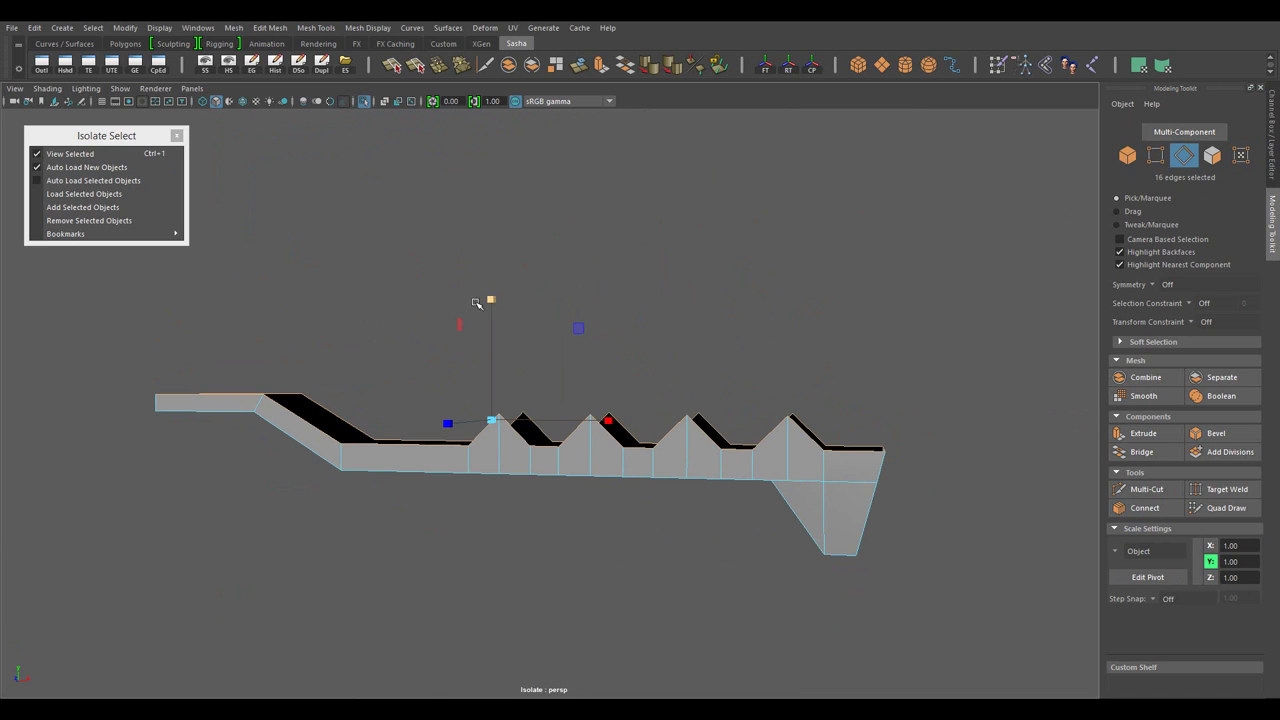
drag(555, 357, 522, 285)
drag(522, 285, 790, 471)
key(ctrl+1)
key(F8)
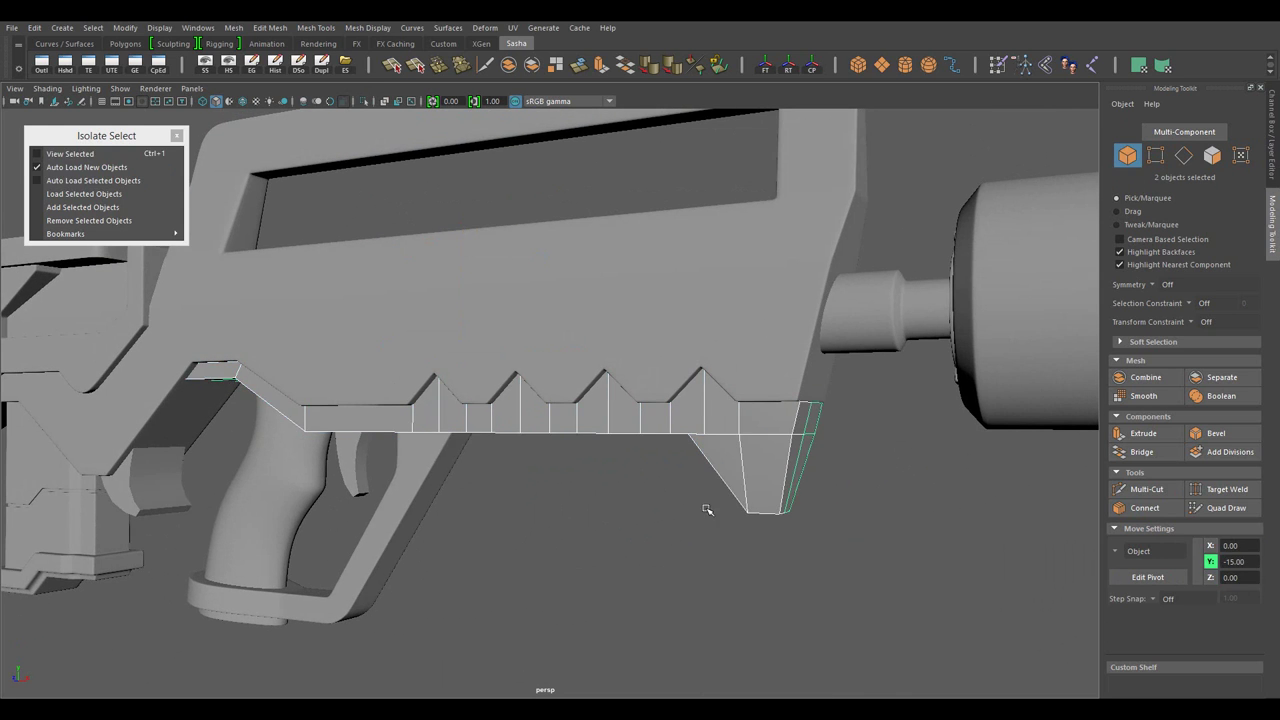
key(ctrl+1)
- Select the bottom-edge vertices on the strip's plain copy near its thick end
drag(655, 399, 637, 410)
key(F10)
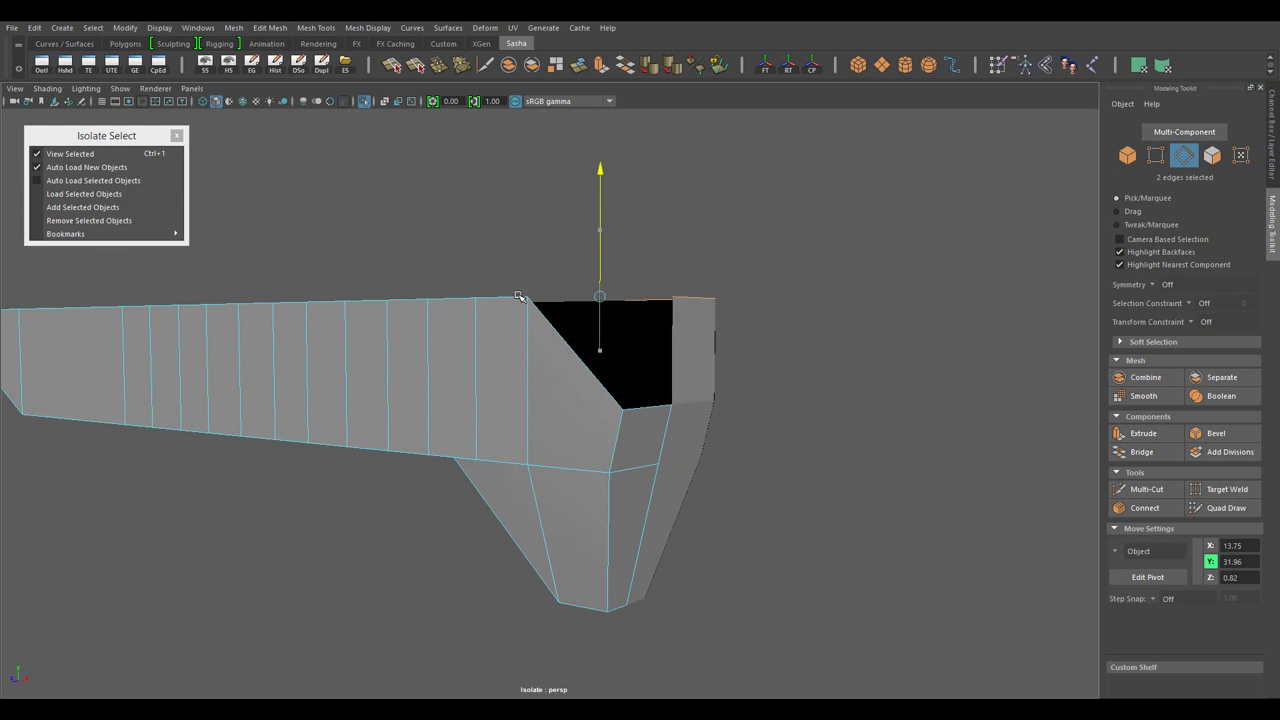
key(F8)
drag(519, 296, 483, 457)
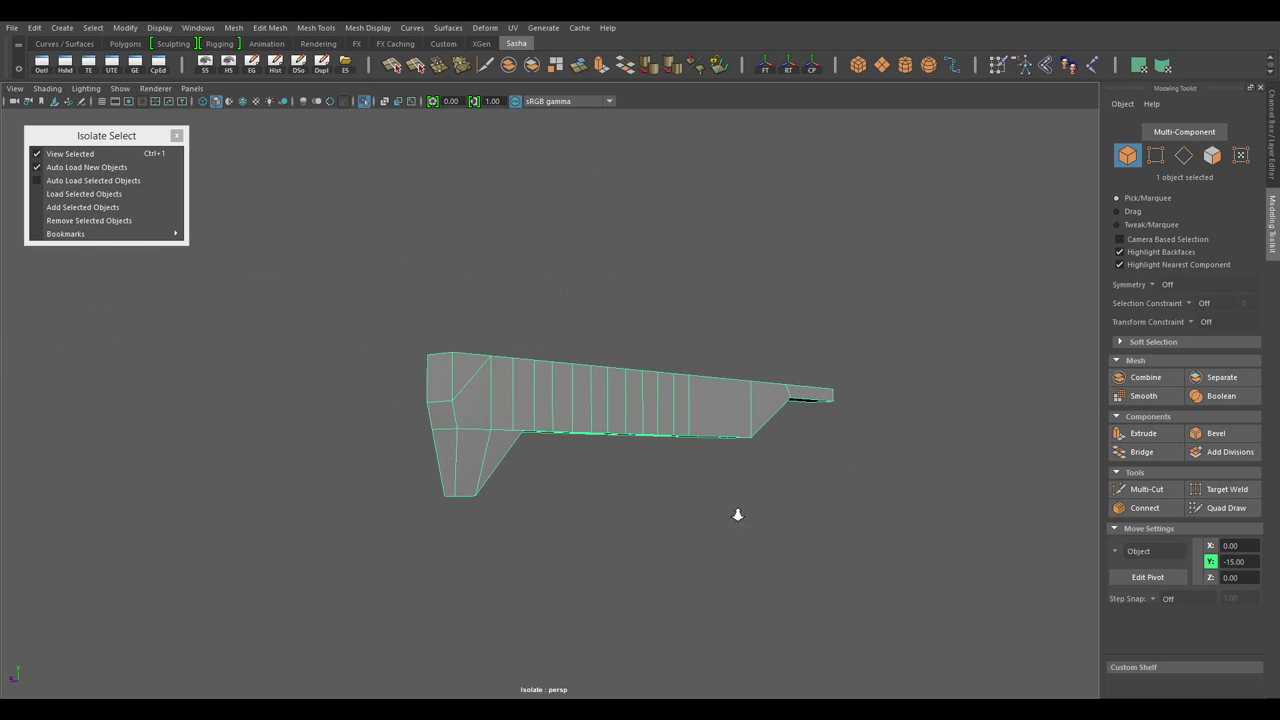
drag(738, 515, 748, 529)
drag(511, 420, 520, 330)
drag(352, 329, 289, 326)
drag(150, 410, 620, 470)
drag(600, 380, 658, 351)
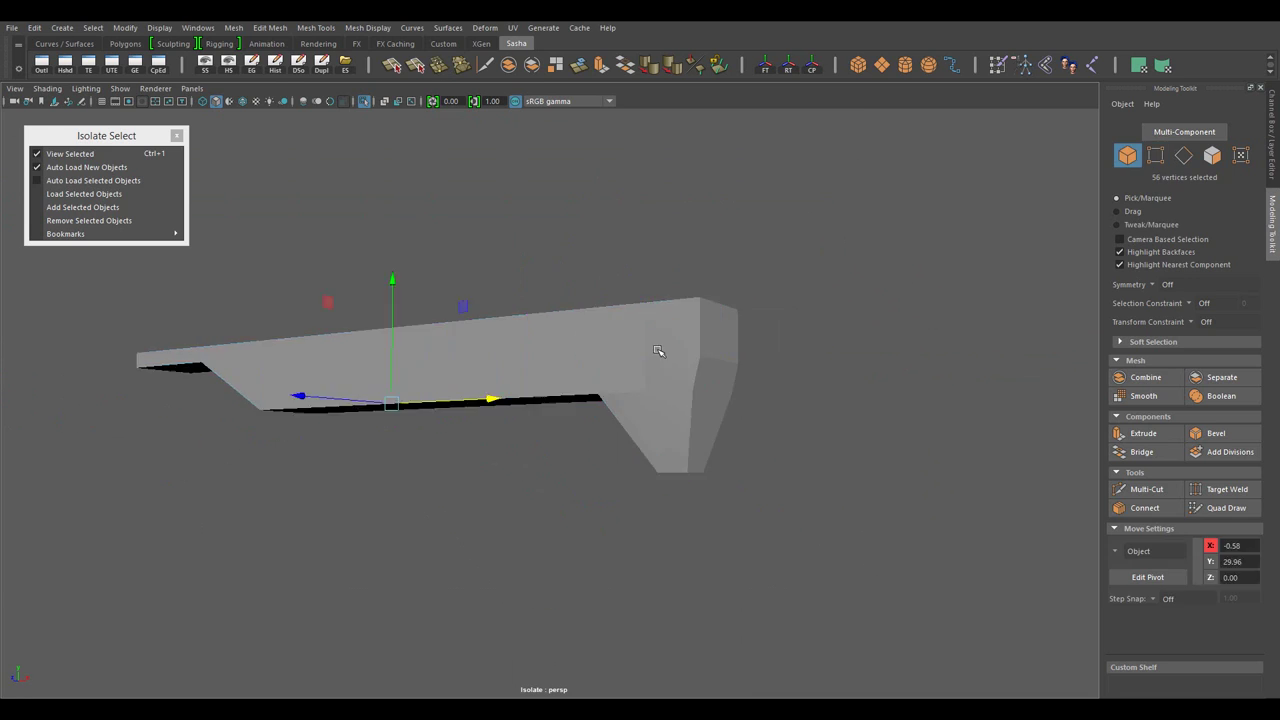
drag(600, 300, 741, 420)
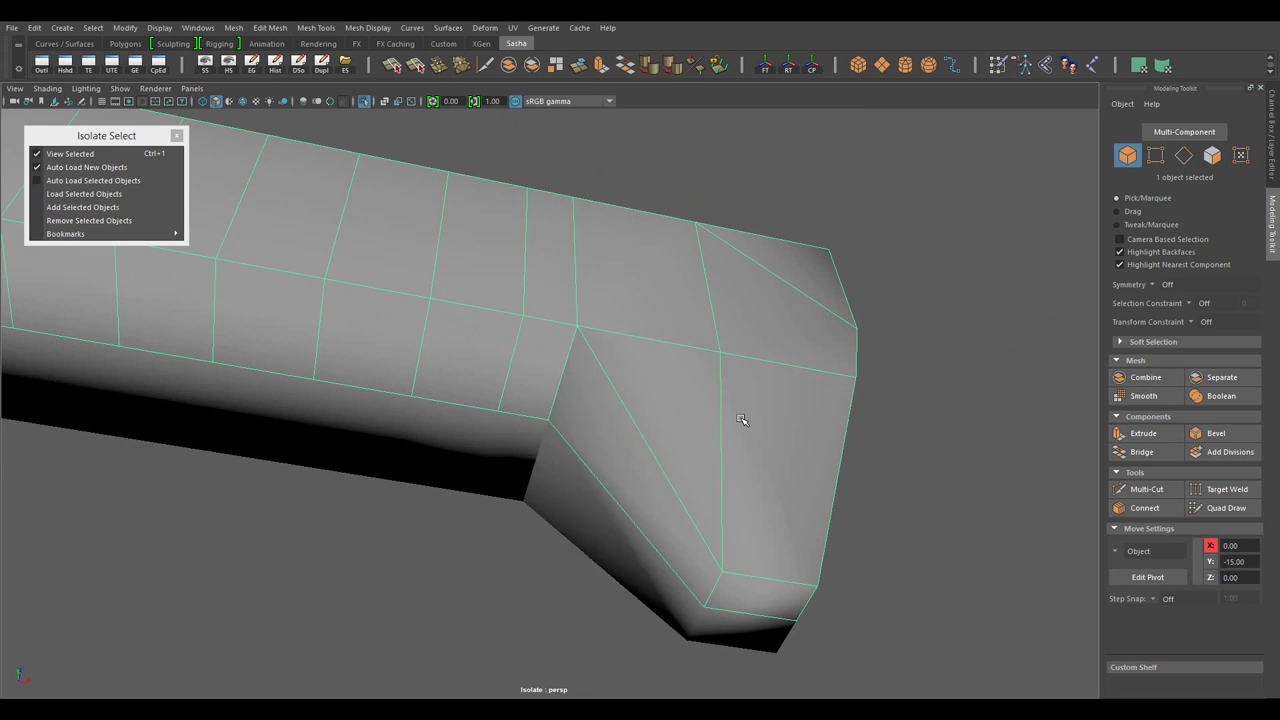
drag(608, 336, 489, 328)
- Pick a face and then pull a vertex at the strip's tapered tip slightly outward
right_click(489, 328)
drag(489, 328, 518, 364)
drag(518, 364, 625, 415)
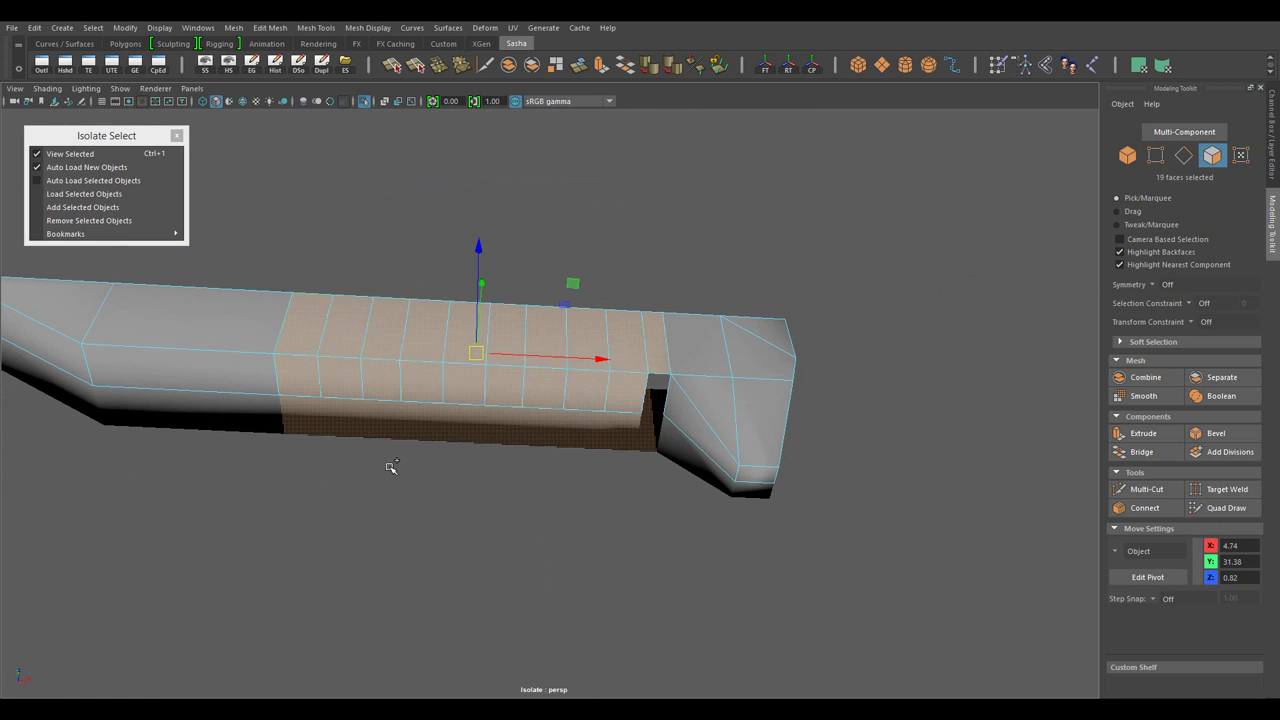
drag(391, 467, 229, 329)
drag(229, 329, 180, 325)
click(786, 366)
drag(786, 366, 591, 415)
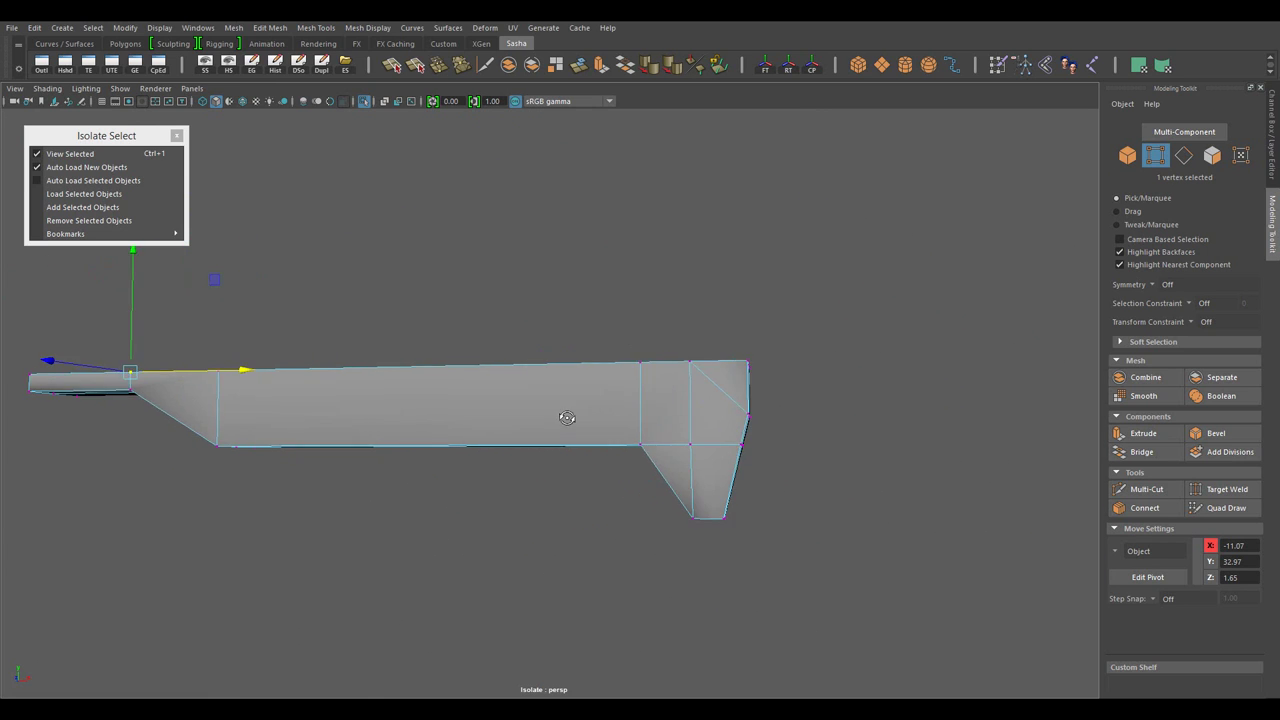
- Select the strip's bottom edge and set the Connect slide to 0.5
drag(443, 421, 370, 432)
key(F10)
click(370, 432)
drag(640, 558, 601, 450)
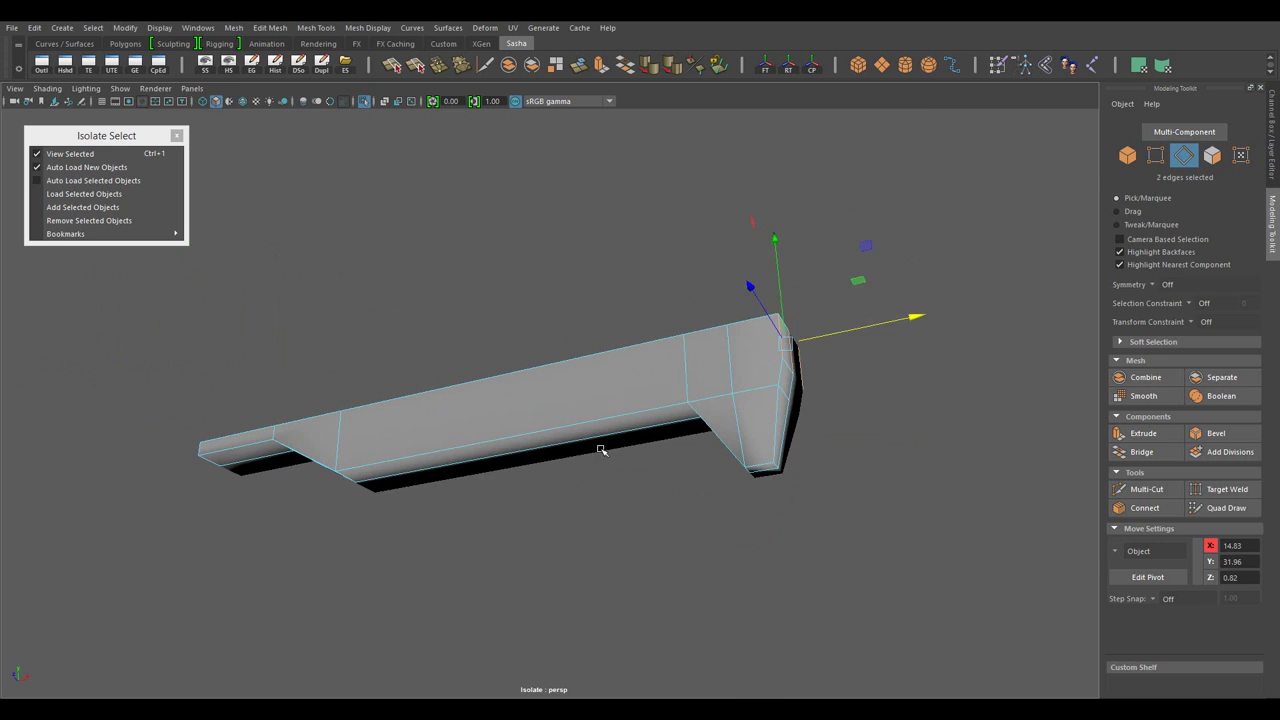
text(0.5)
key(Return)
drag(709, 477, 707, 501)
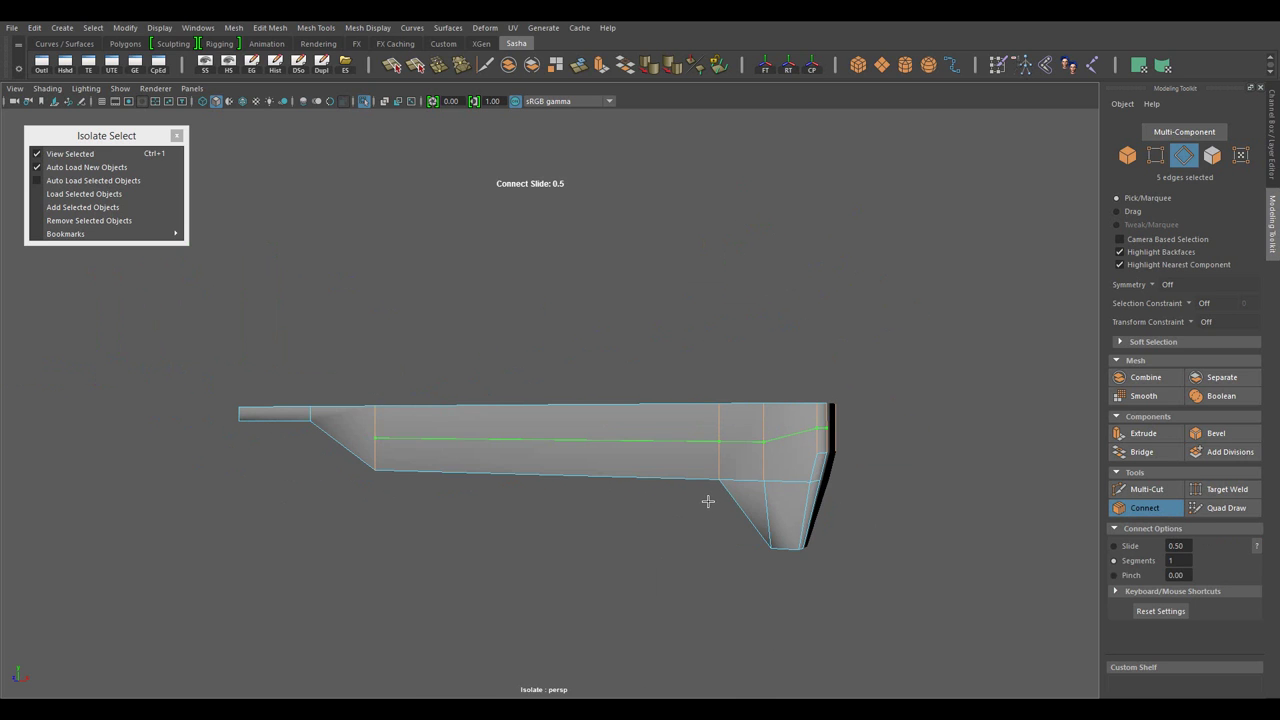
drag(565, 500, 780, 474)
- Multi-Cut a new edge across the slanted face near the bend
drag(528, 330, 458, 360)
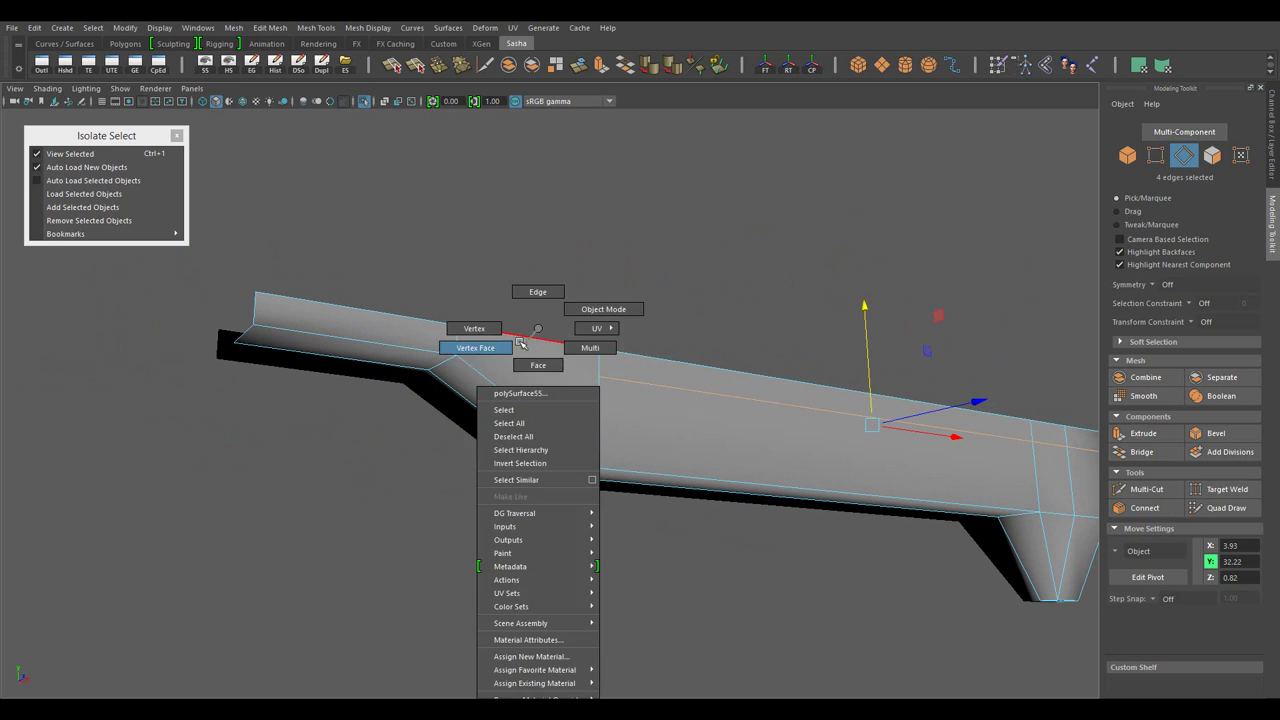
click(722, 440)
drag(722, 440, 727, 472)
click(727, 472)
key(F8)
drag(773, 552, 694, 463)
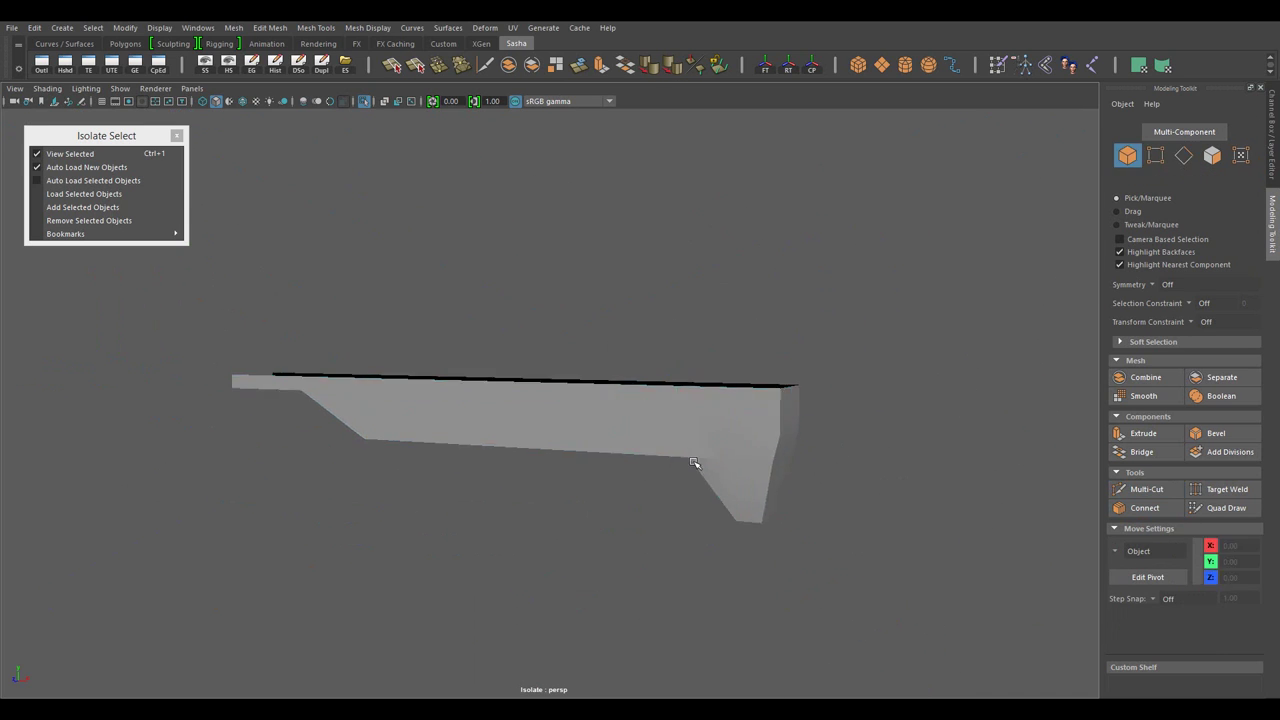
drag(323, 406, 1000, 521)
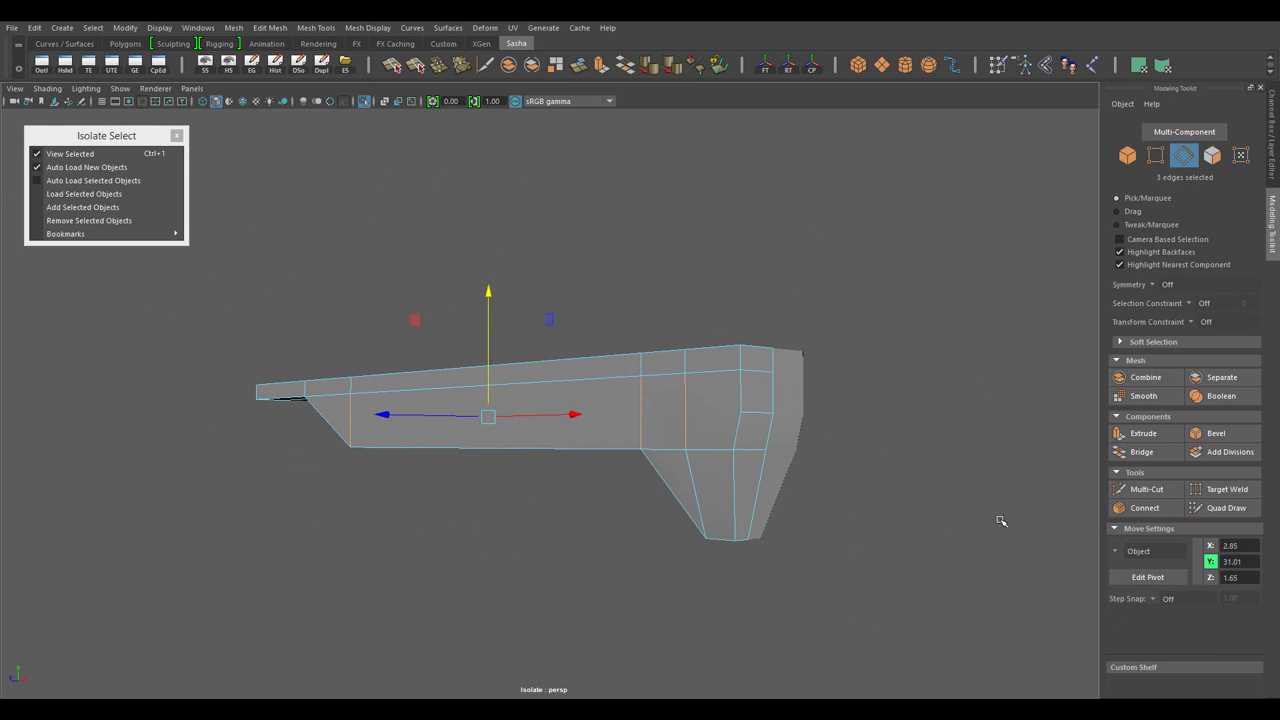
click(664, 400)
scroll(up, 3)
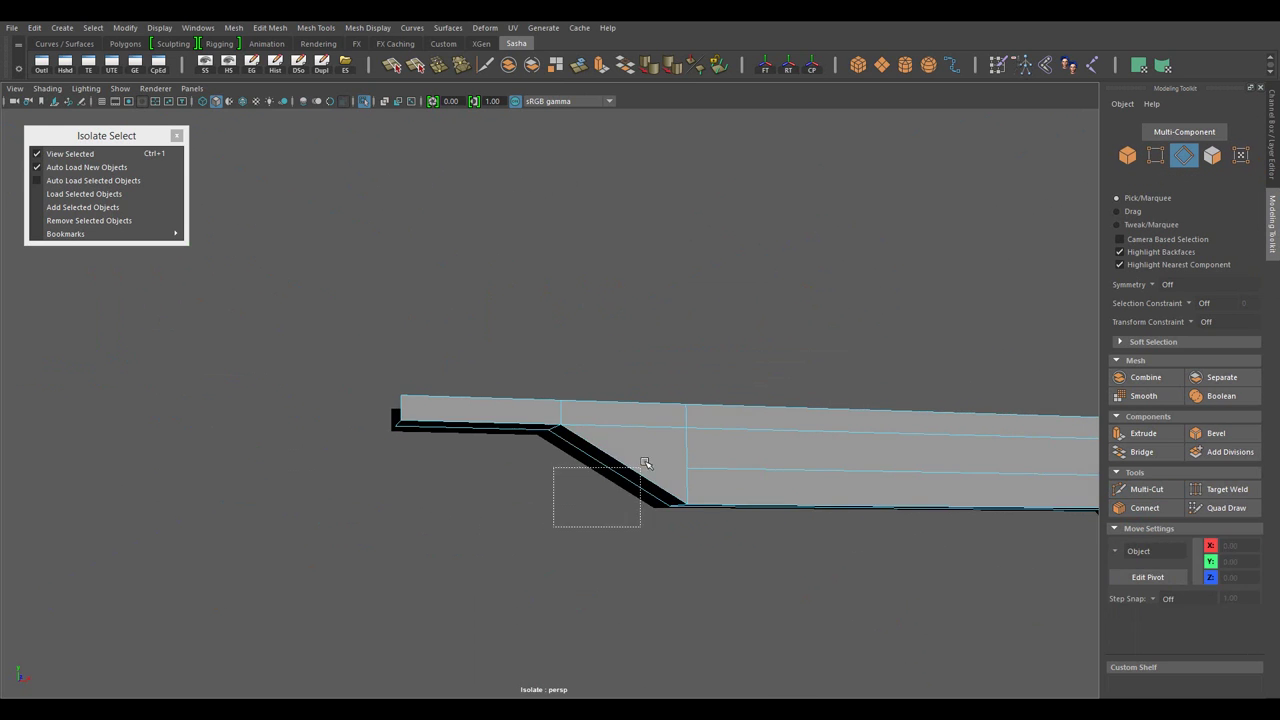
drag(700, 420, 893, 562)
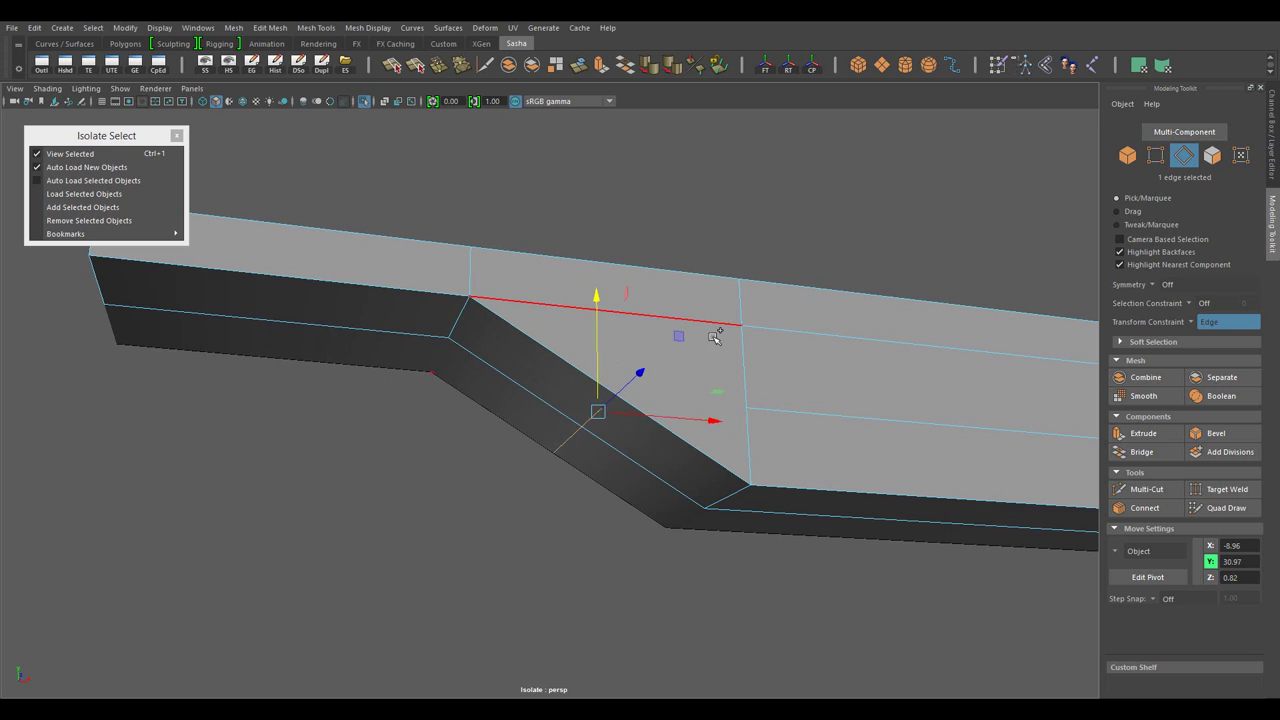
key(w)
drag(748, 412, 653, 437)
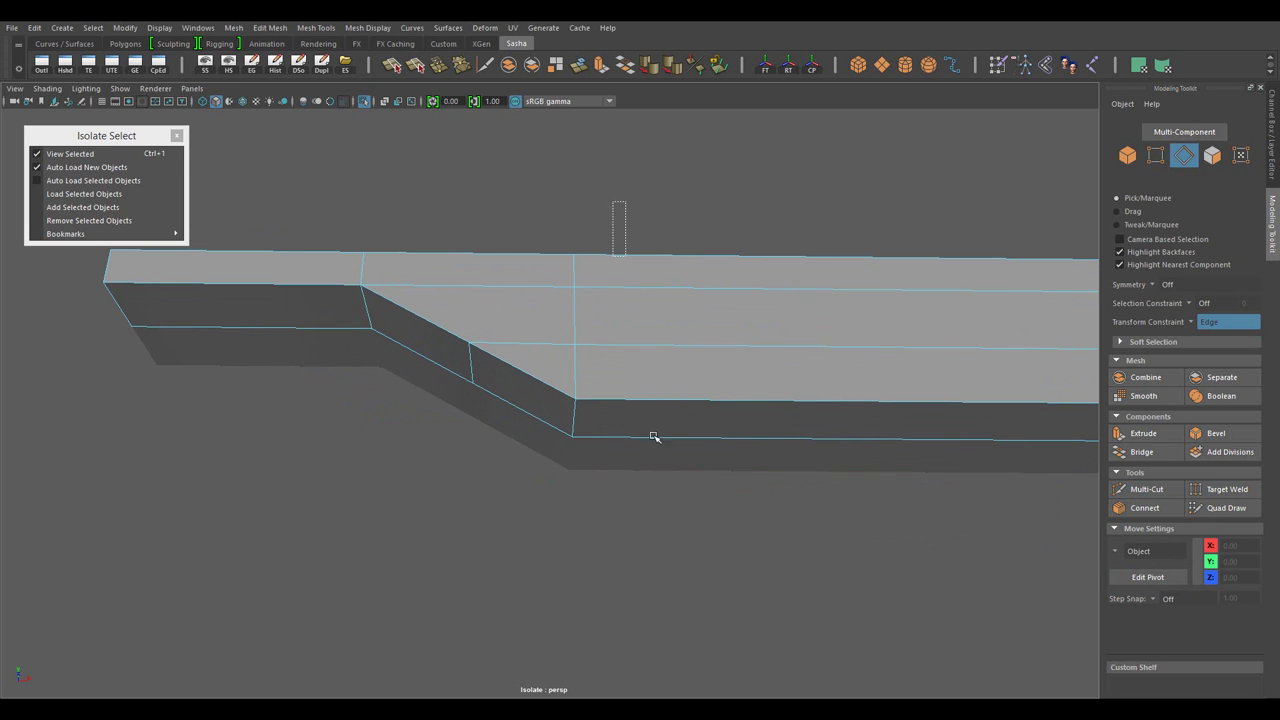
- Connect a full edge loop with a tiny slide so new edges hug it
key(ctrl+z)
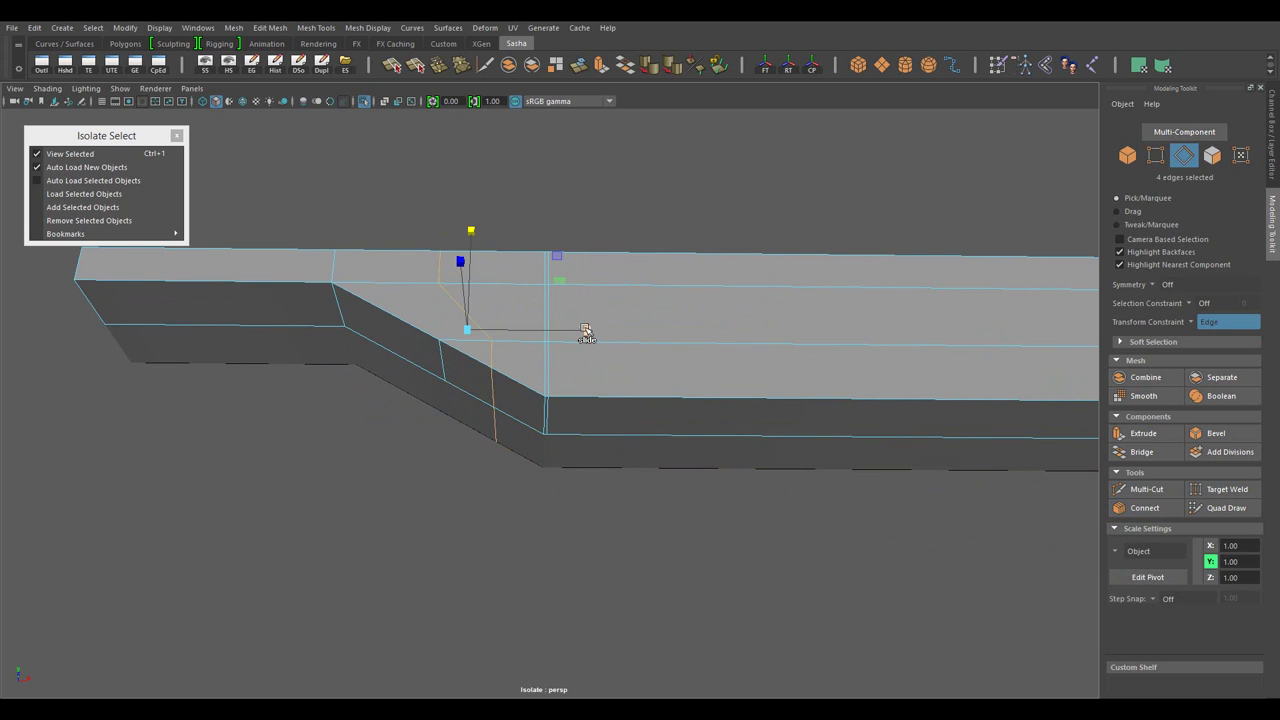
drag(690, 367, 404, 325)
double_click(404, 325)
drag(404, 325, 651, 466)
drag(651, 466, 792, 519)
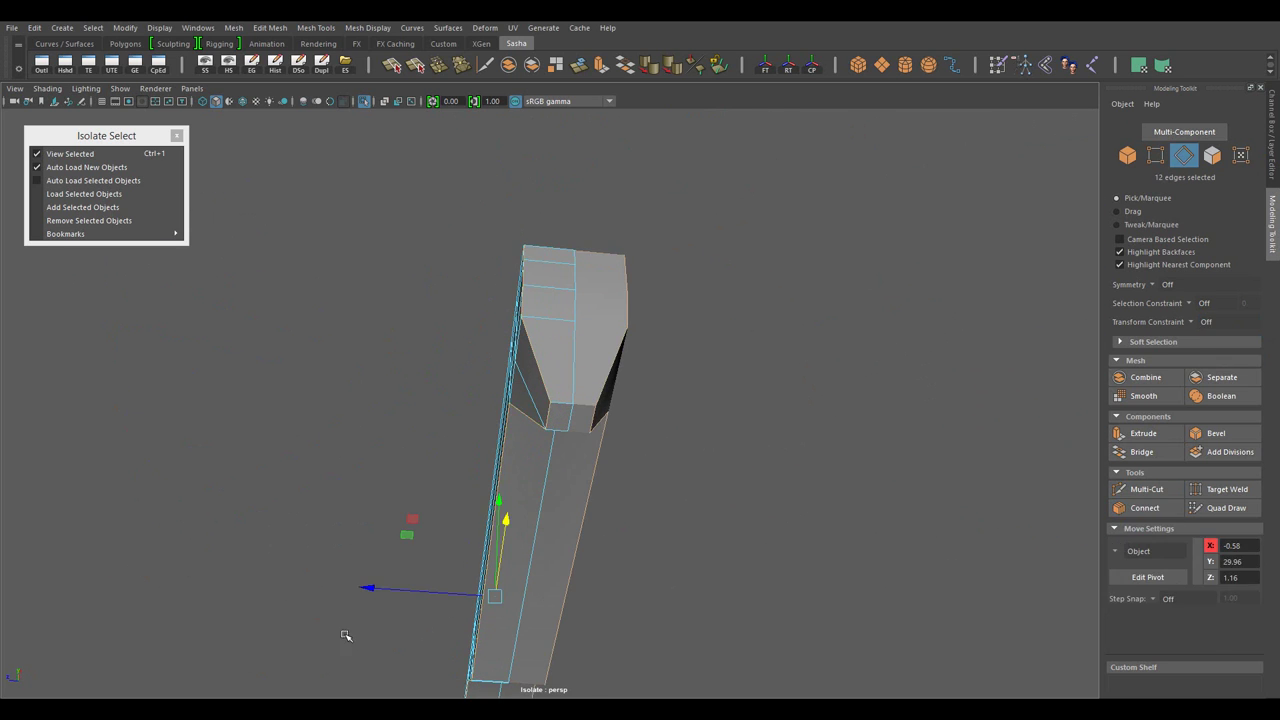
drag(371, 587, 727, 418)
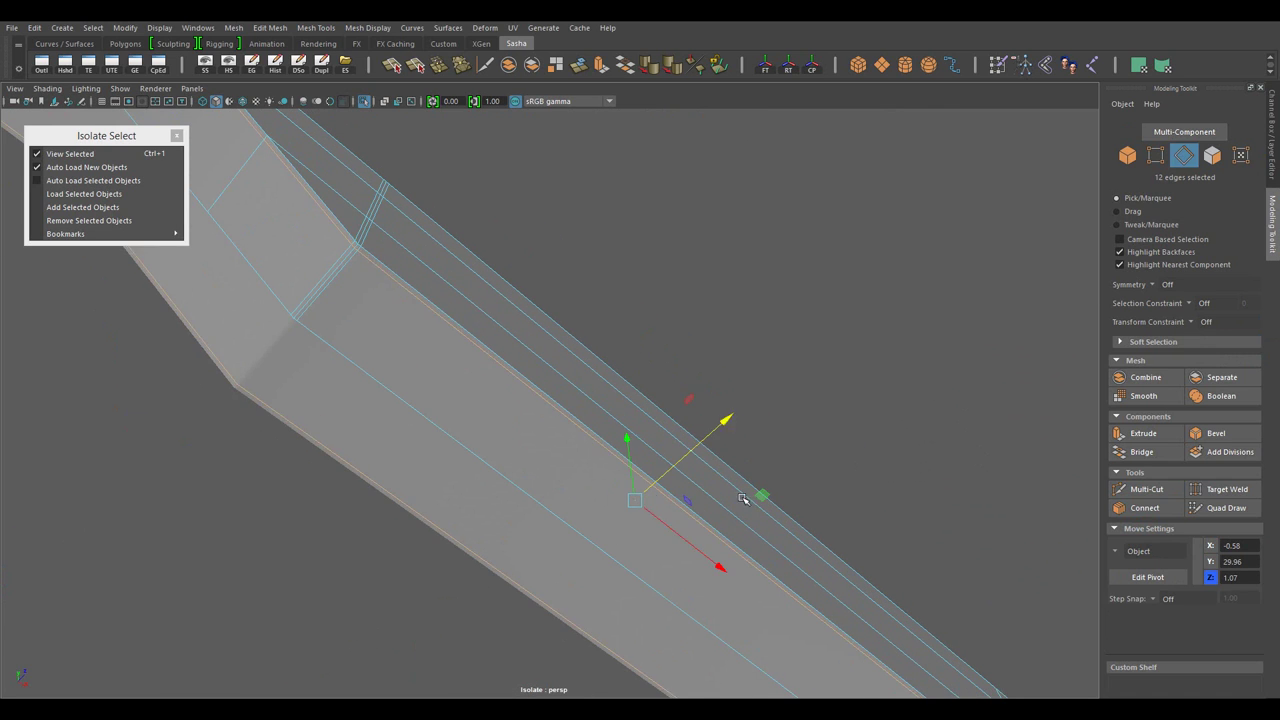
drag(743, 498, 560, 368)
drag(560, 368, 563, 292)
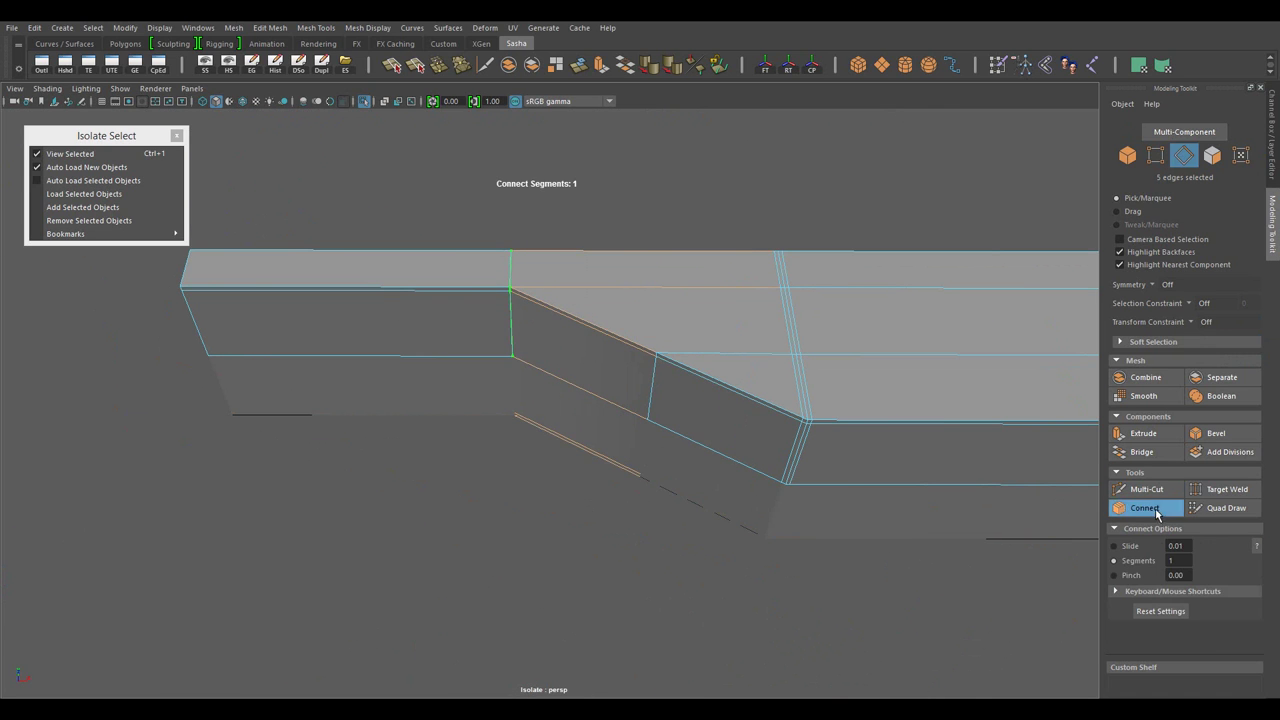
drag(862, 538, 722, 514)
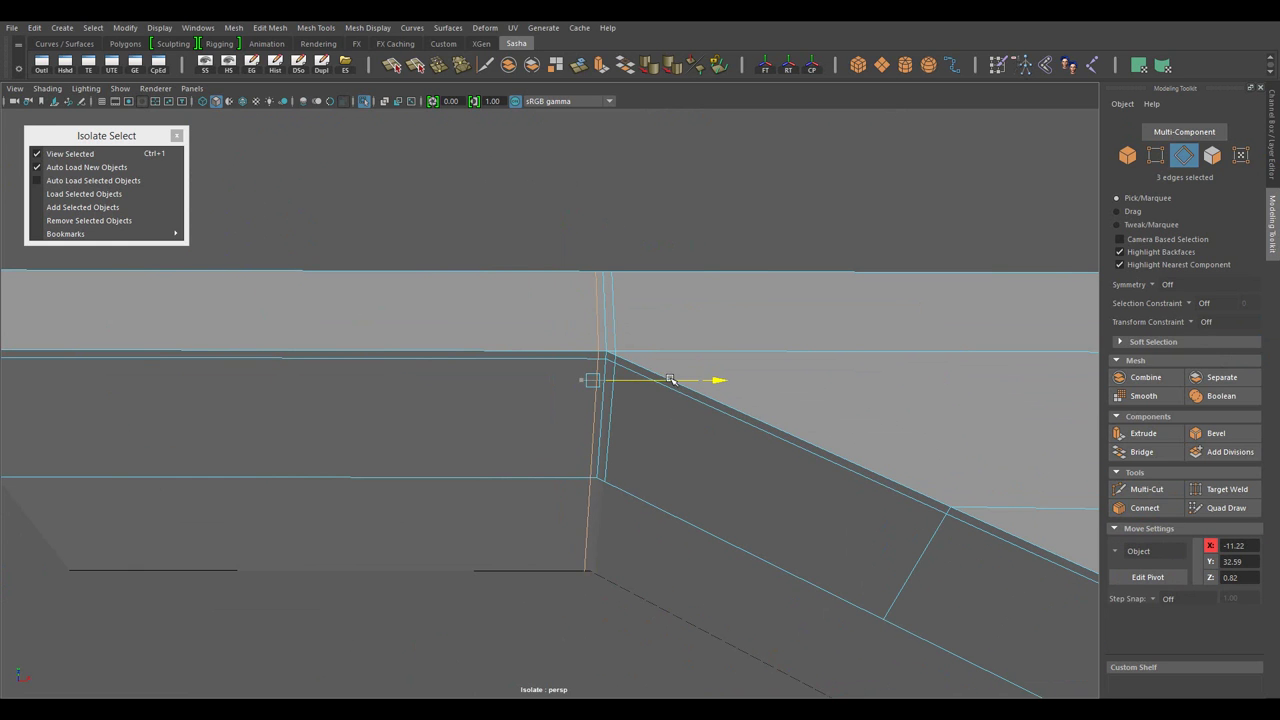
- Add more corner edges at the bend and shift the prong's edges outward
drag(670, 380, 643, 500)
drag(643, 500, 686, 457)
drag(686, 457, 651, 517)
drag(651, 517, 592, 447)
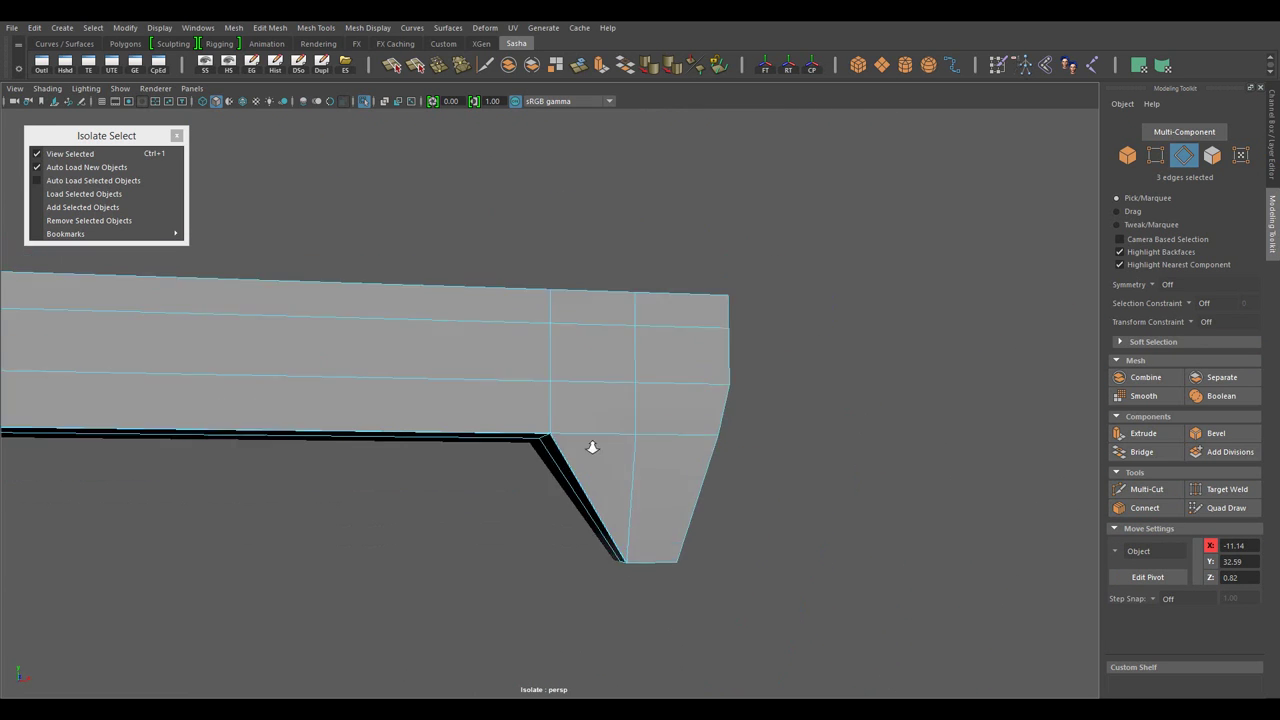
drag(592, 447, 534, 523)
drag(534, 523, 171, 306)
drag(171, 306, 562, 243)
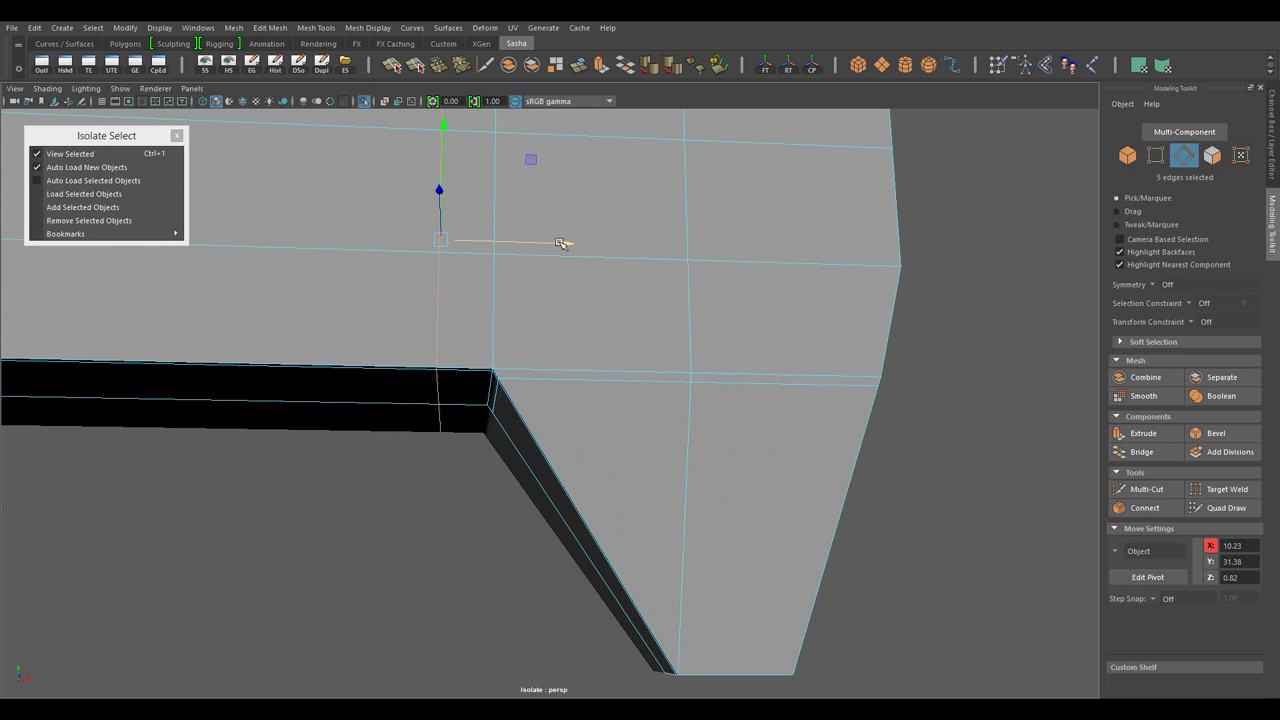
drag(602, 267, 480, 178)
drag(542, 460, 518, 440)
- Extrude the bracket's 10 flared lower faces, push them outward and scale the bottom-row vertices
click(557, 249)
drag(557, 249, 640, 428)
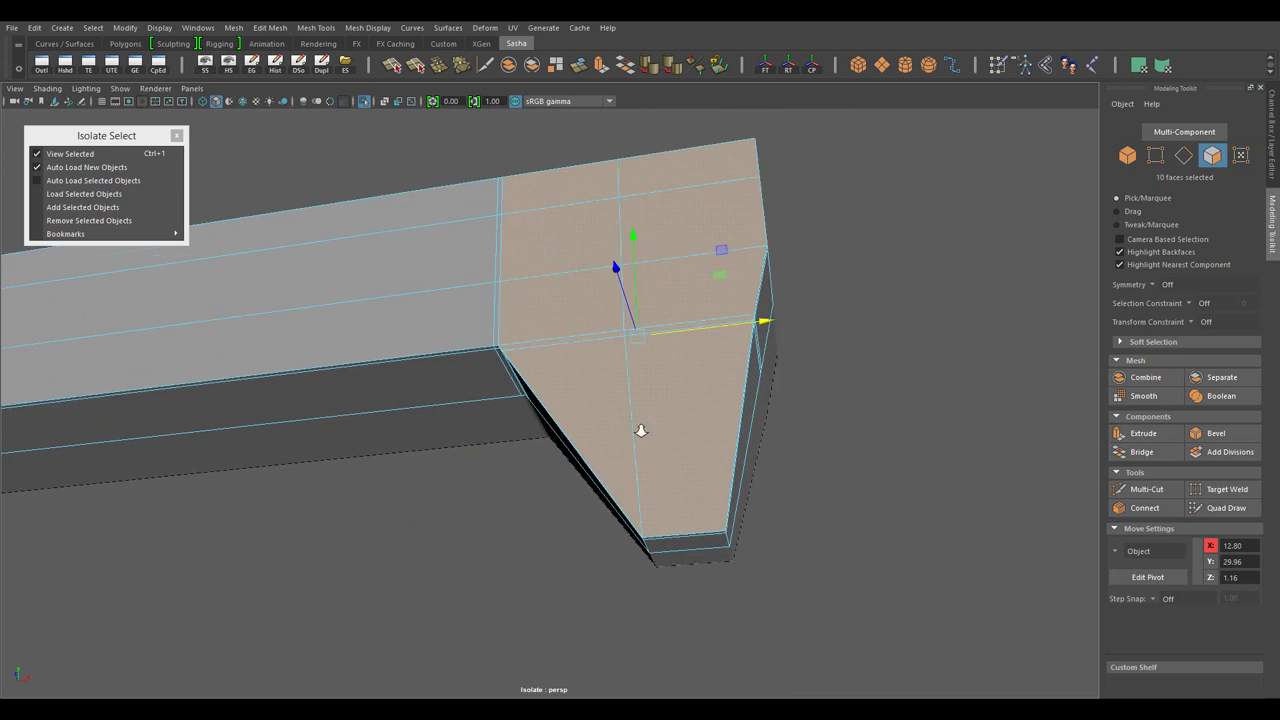
drag(640, 428, 880, 556)
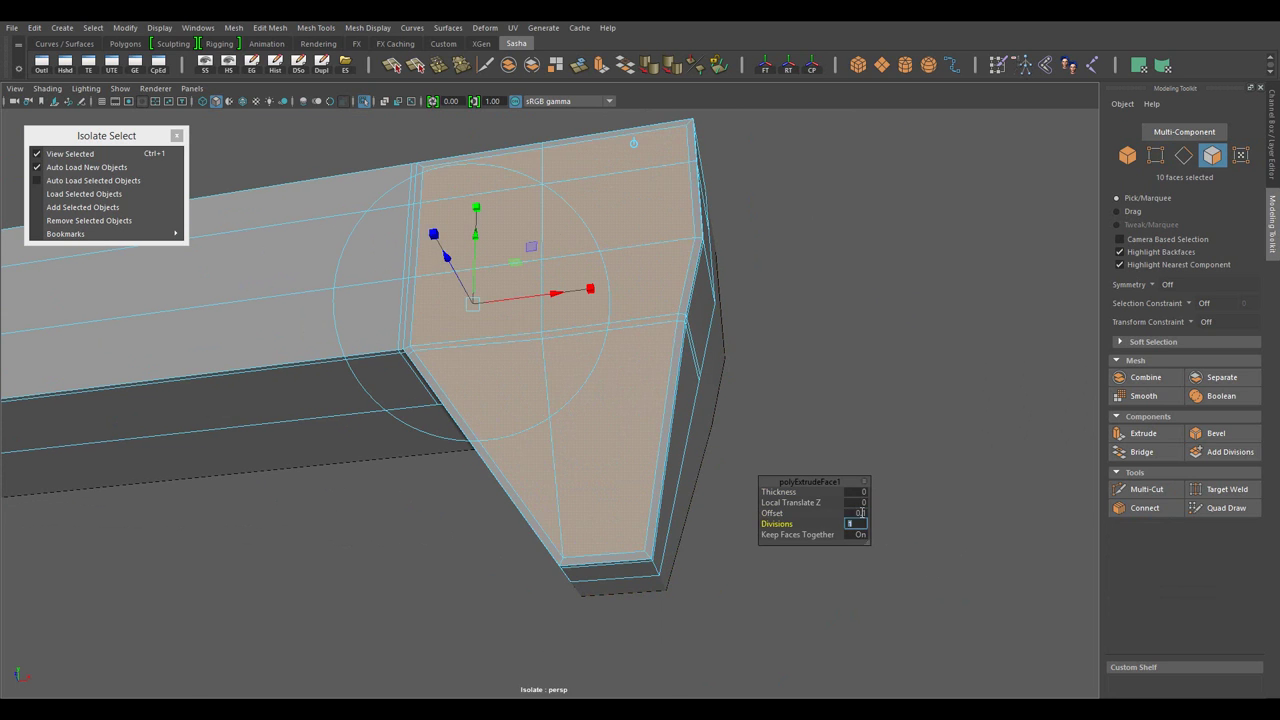
key(w)
drag(860, 512, 640, 420)
drag(640, 420, 636, 538)
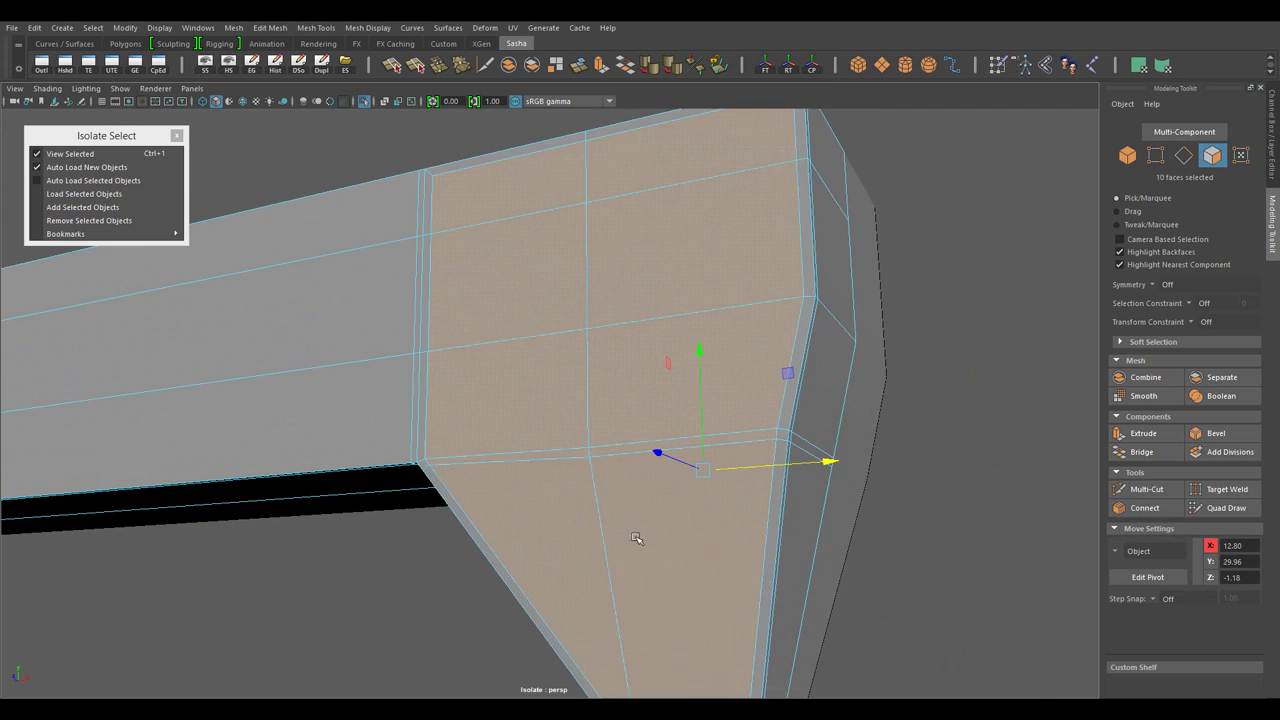
drag(636, 538, 700, 330)
key(F9)
drag(510, 440, 925, 400)
key(r)
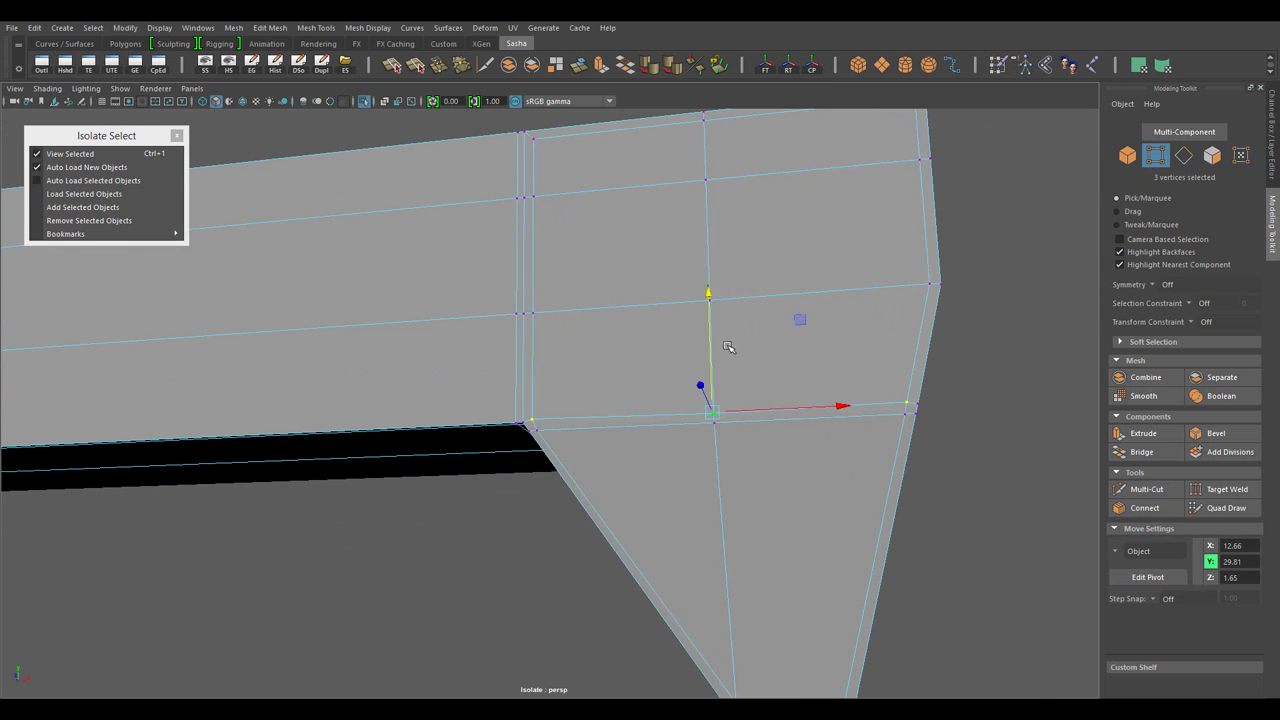
drag(510, 424, 551, 434)
- Connect edges at the narrow end with Pinch 1.5, sliding the new edges toward the corners
key(F10)
drag(551, 434, 586, 509)
scroll(up, 3)
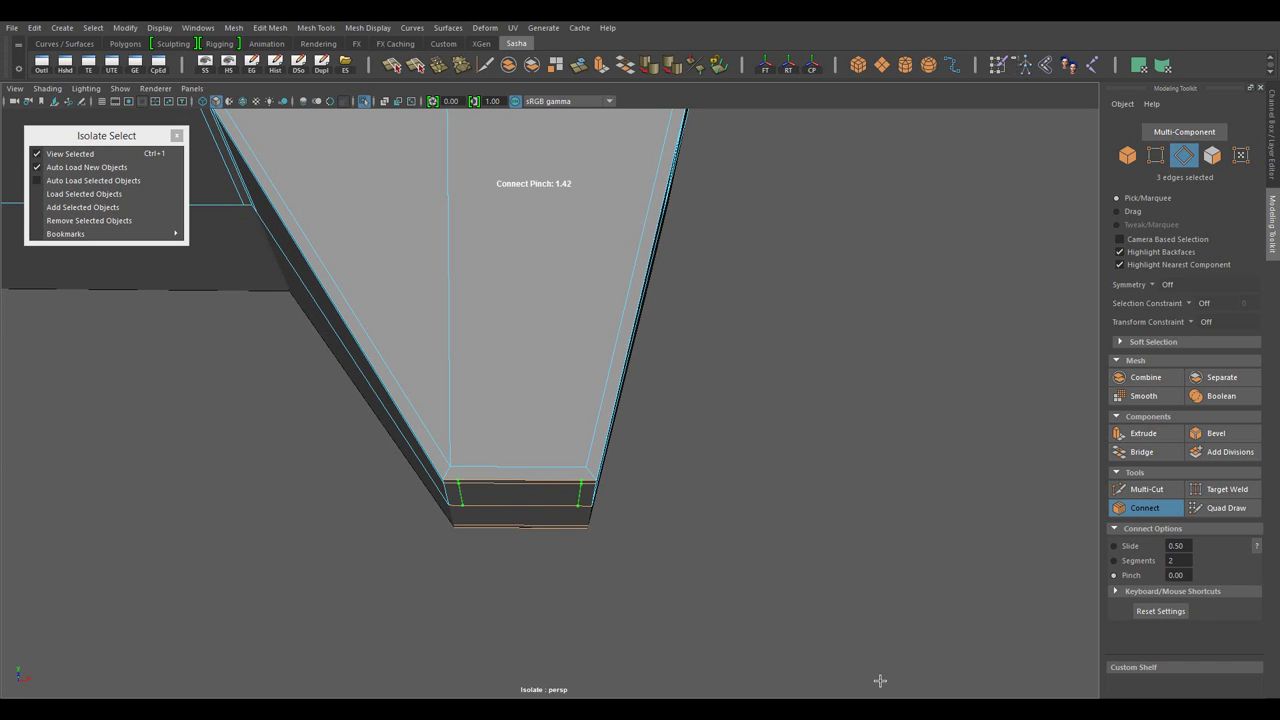
key(Return)
drag(643, 577, 450, 473)
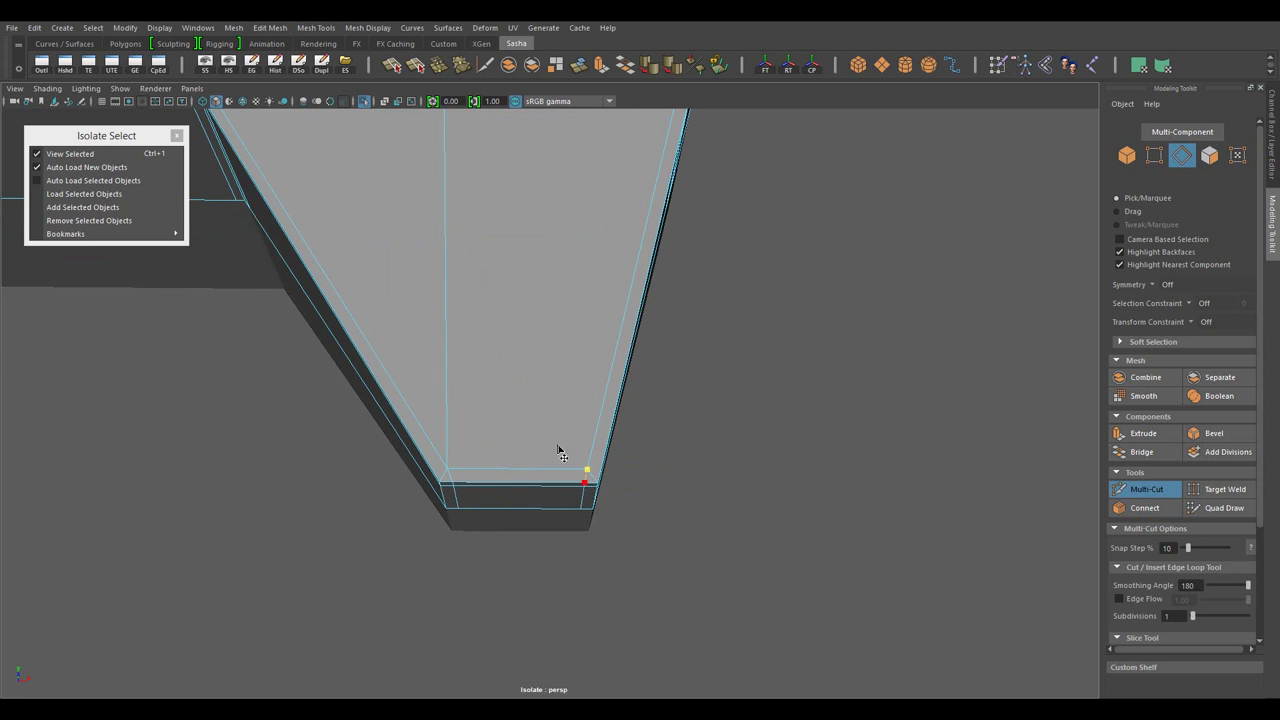
key(w)
drag(560, 452, 527, 435)
drag(685, 538, 888, 544)
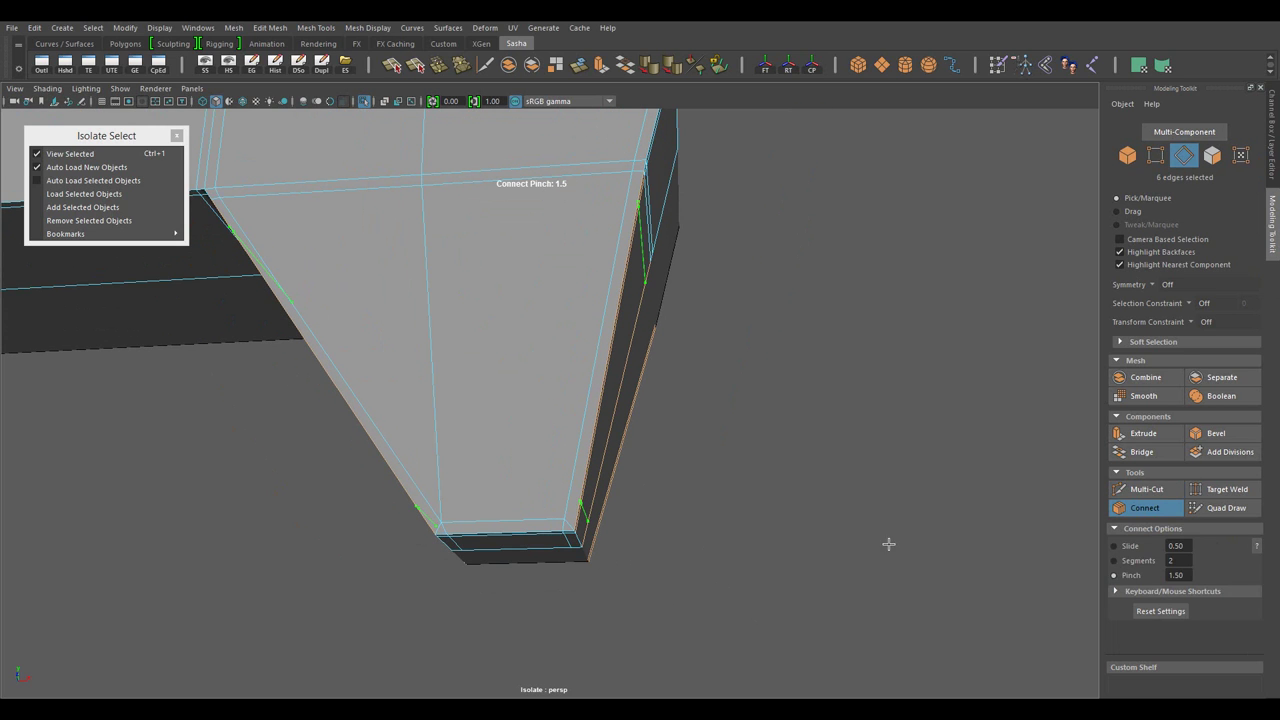
click(1210, 341)
drag(480, 420, 450, 385)
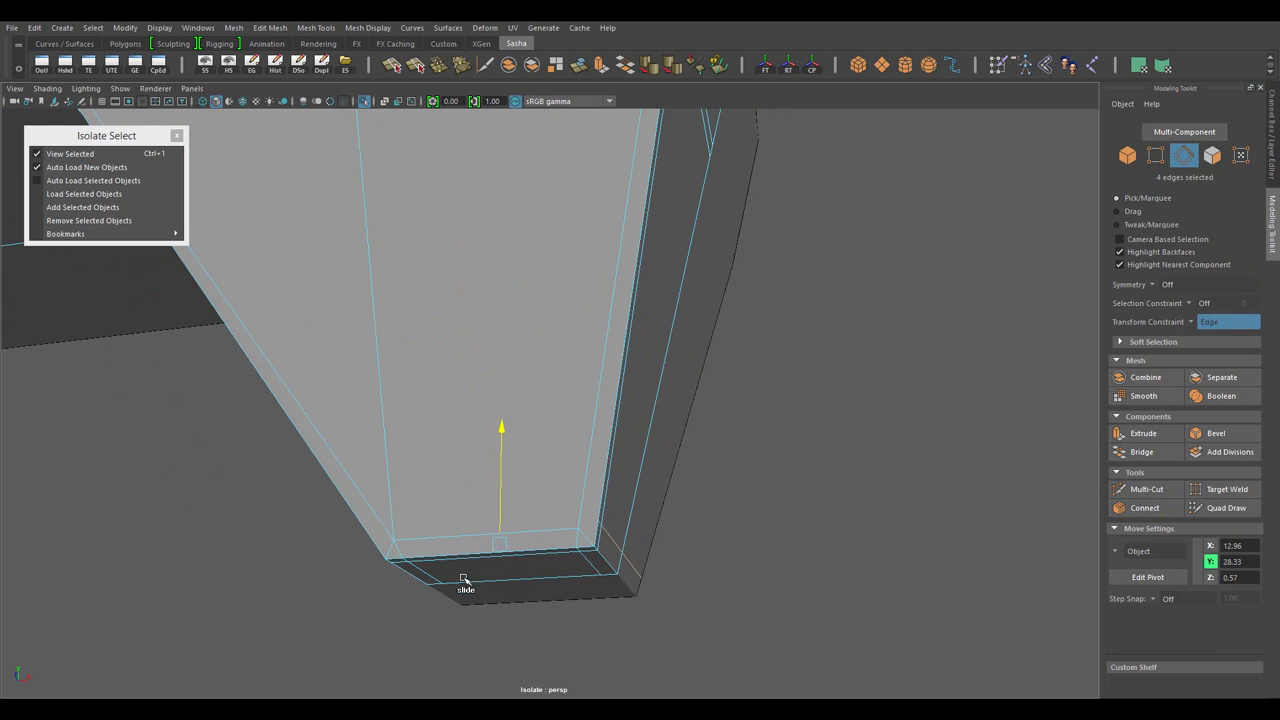
- Multi-Cut a tightening loop near the bracket's flat bottom end
drag(464, 580, 719, 362)
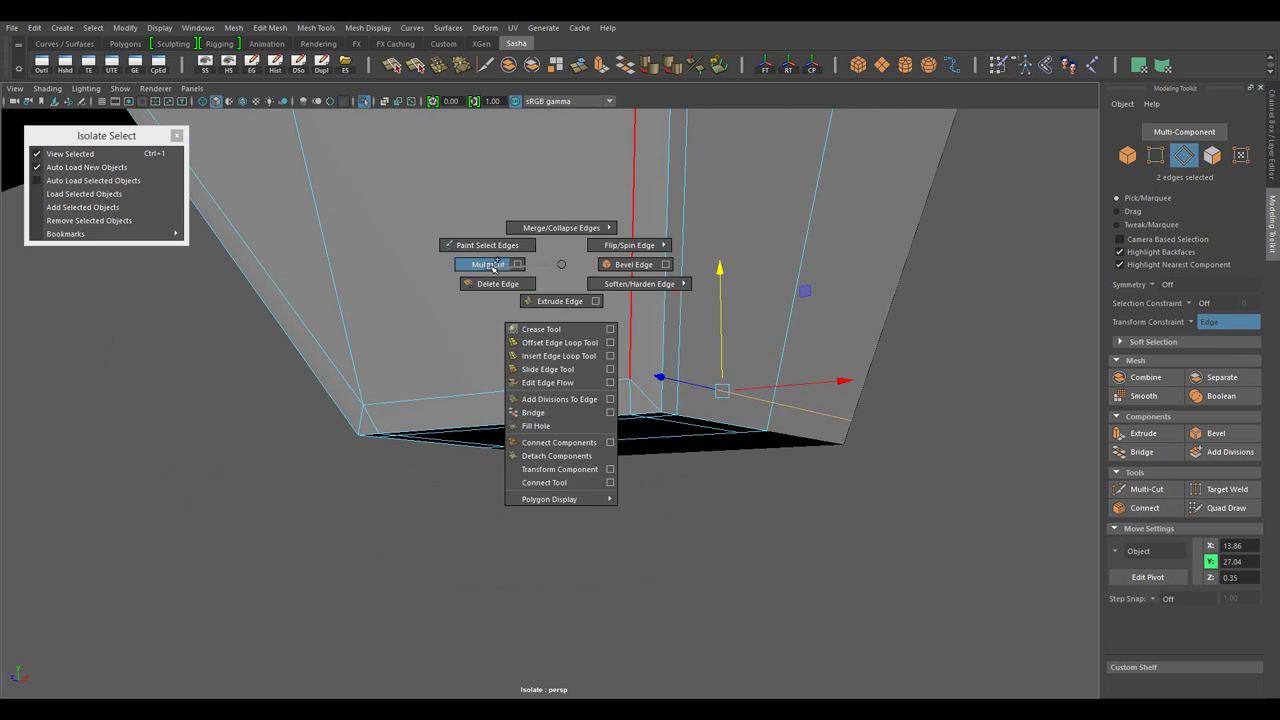
click(363, 403)
drag(471, 334, 840, 470)
key(Return)
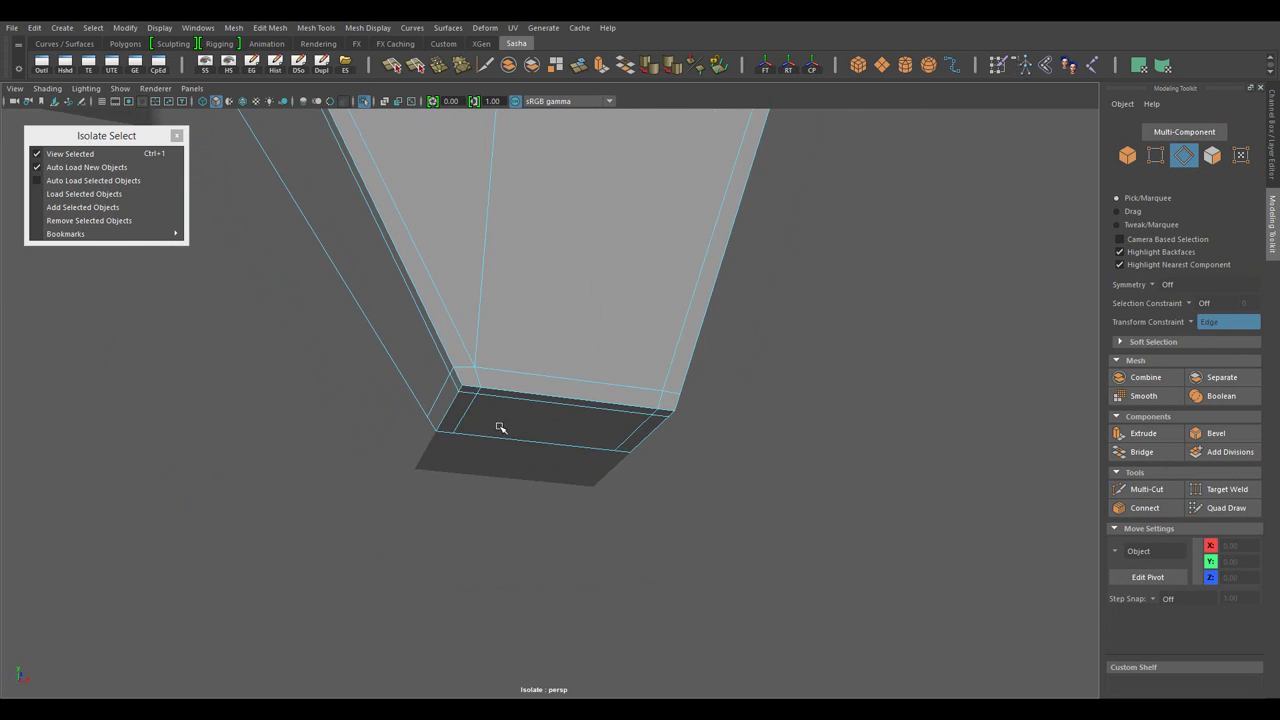
drag(500, 428, 571, 494)
- Select the top edge and the edges running along the bracket's bend
click(583, 394)
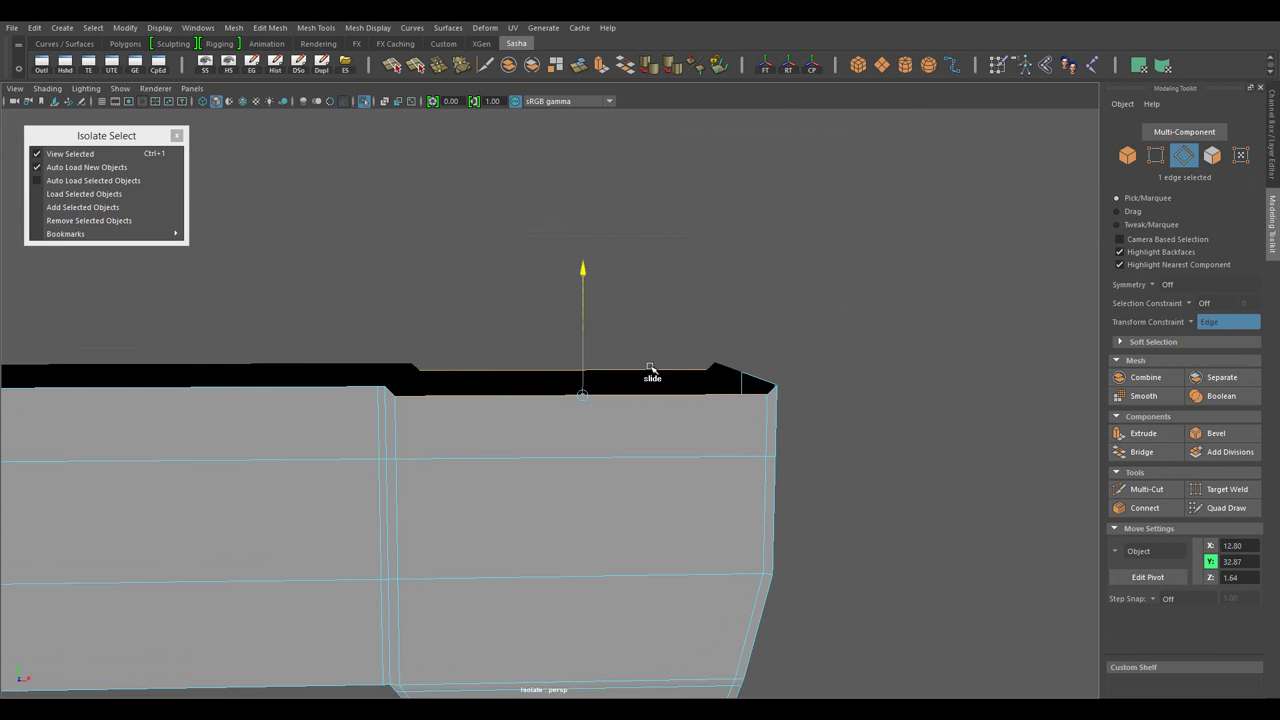
drag(583, 340, 540, 467)
drag(583, 326, 583, 363)
drag(583, 363, 877, 586)
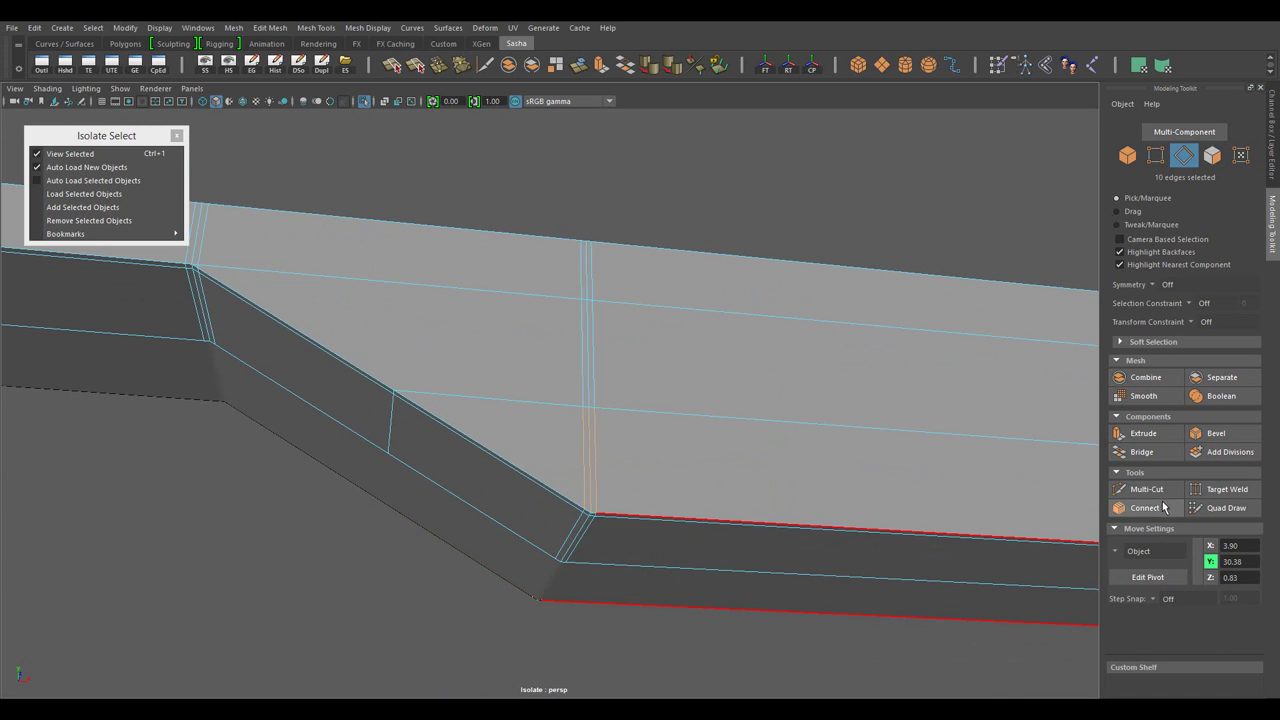
- Connect the bend edges and slide the new edges close to the bend
key(w)
drag(883, 527, 729, 486)
click(1146, 510)
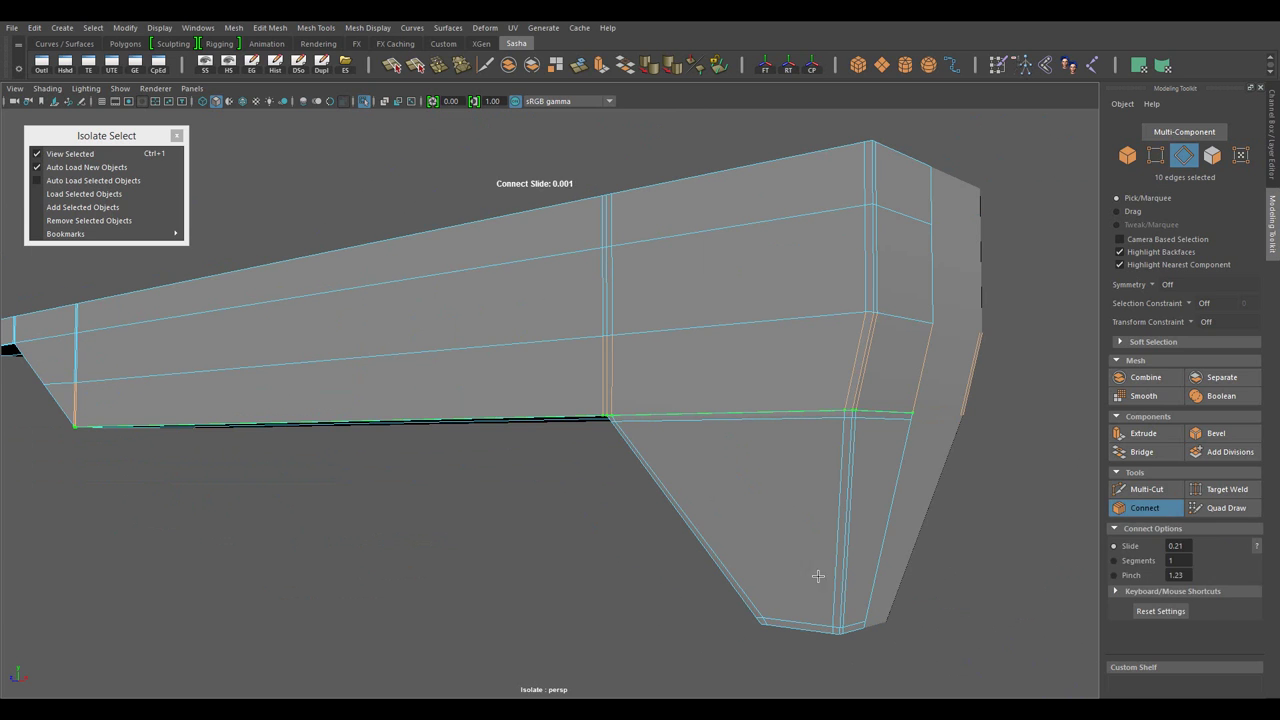
drag(965, 590, 1014, 534)
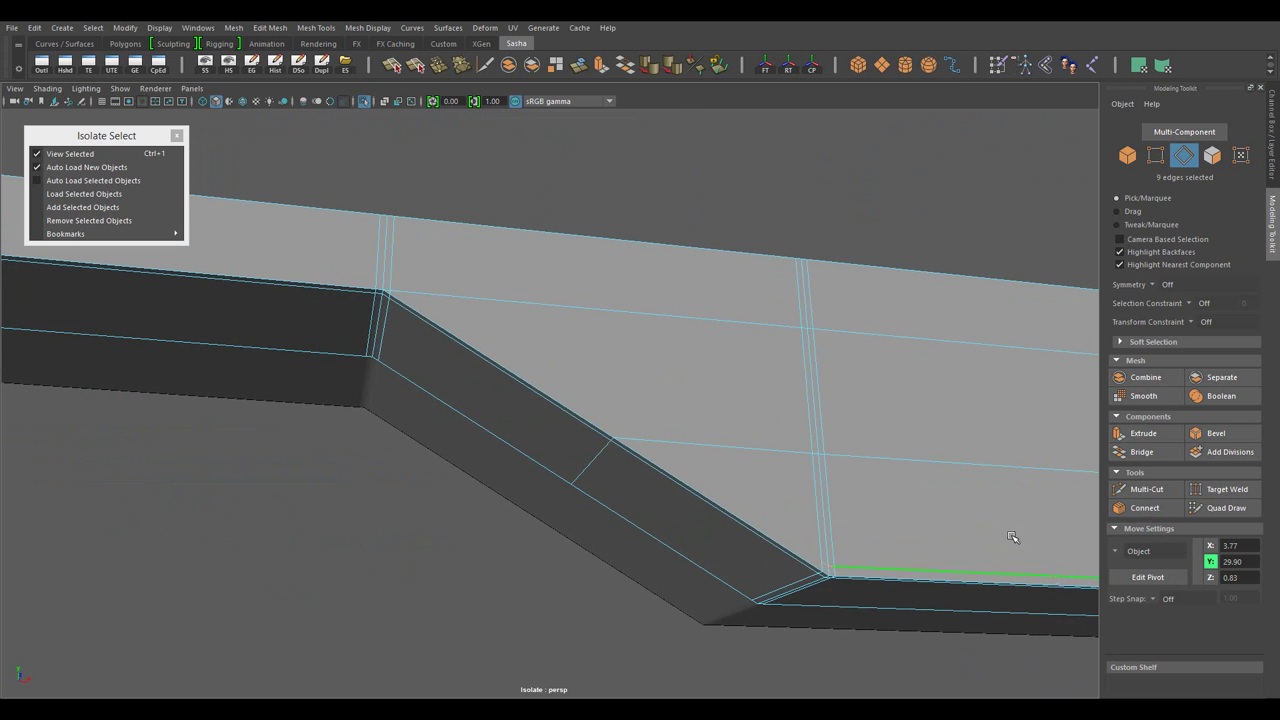
drag(1014, 534, 826, 570)
drag(395, 297, 491, 449)
- Move the inner-corner vertex and scale two selected edges at the wall corner
drag(457, 329, 394, 329)
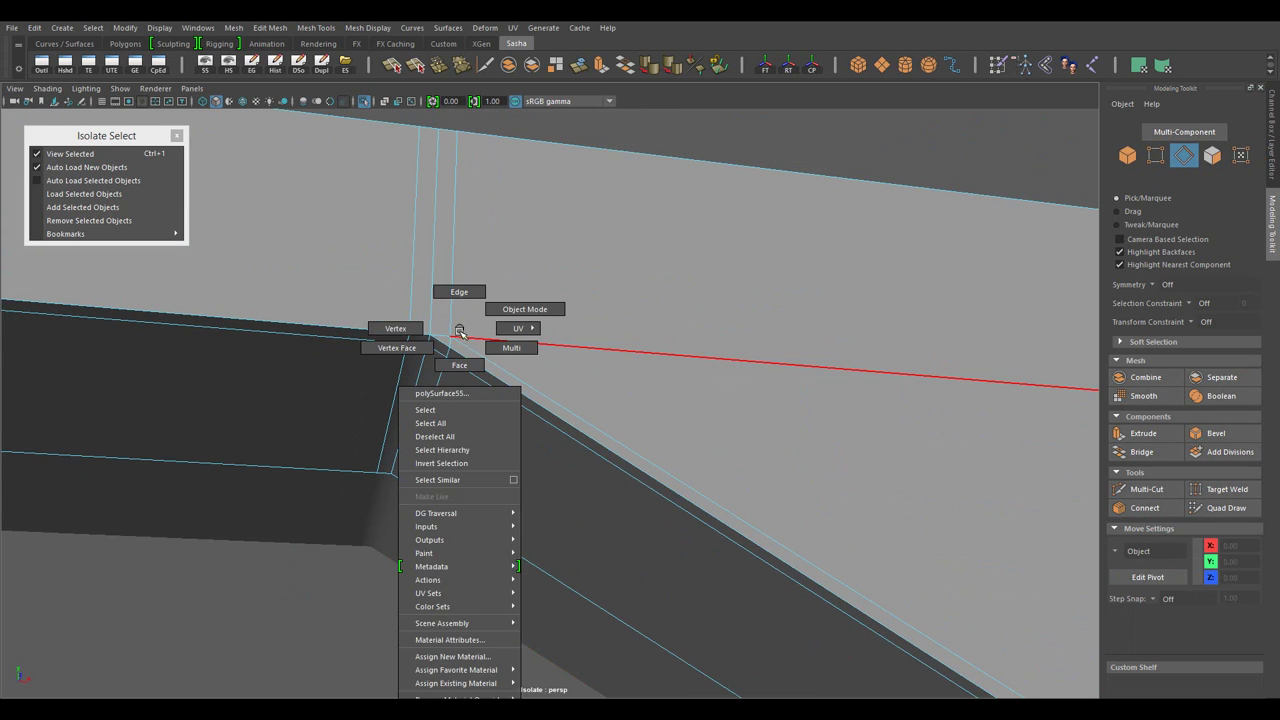
click(523, 337)
key(w)
drag(451, 397, 387, 398)
drag(180, 360, 588, 340)
click(588, 340)
drag(622, 340, 578, 322)
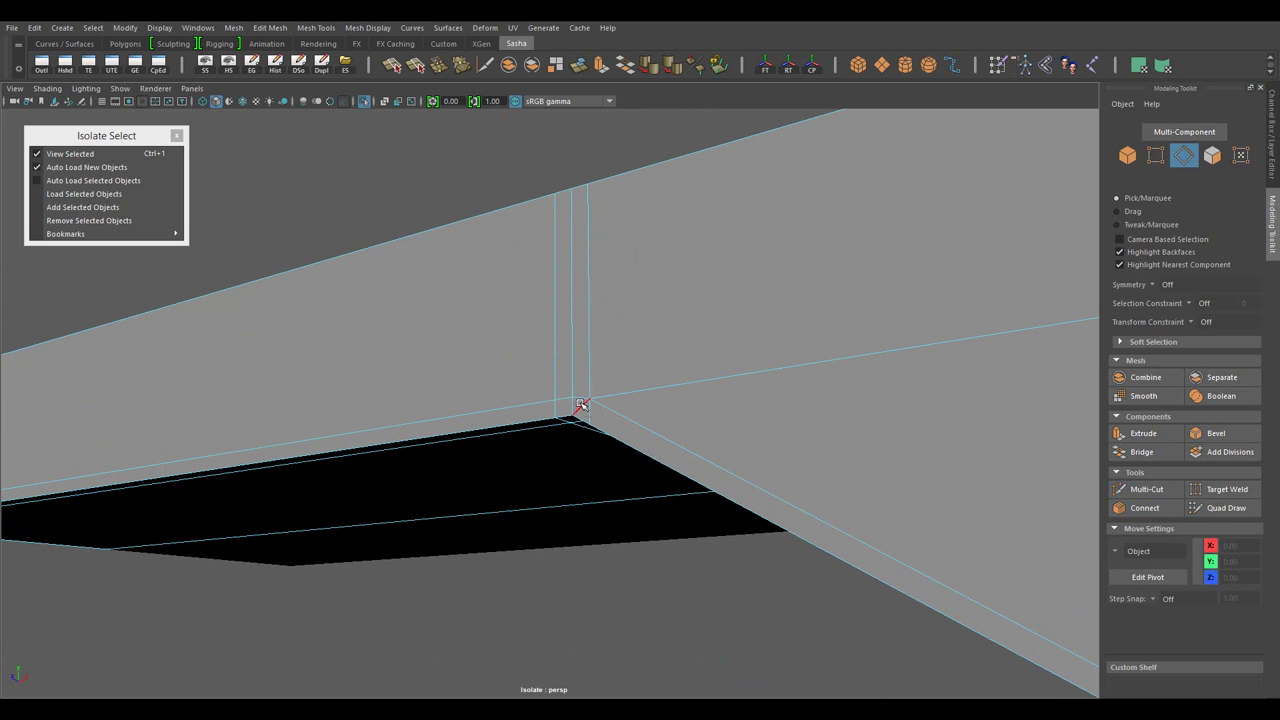
drag(580, 405, 711, 423)
key(r)
- Insert a new lengthwise edge loop through the bar's middle with Connect
key(F8)
scroll(down, 3)
drag(740, 551, 875, 590)
key(F8)
key(f)
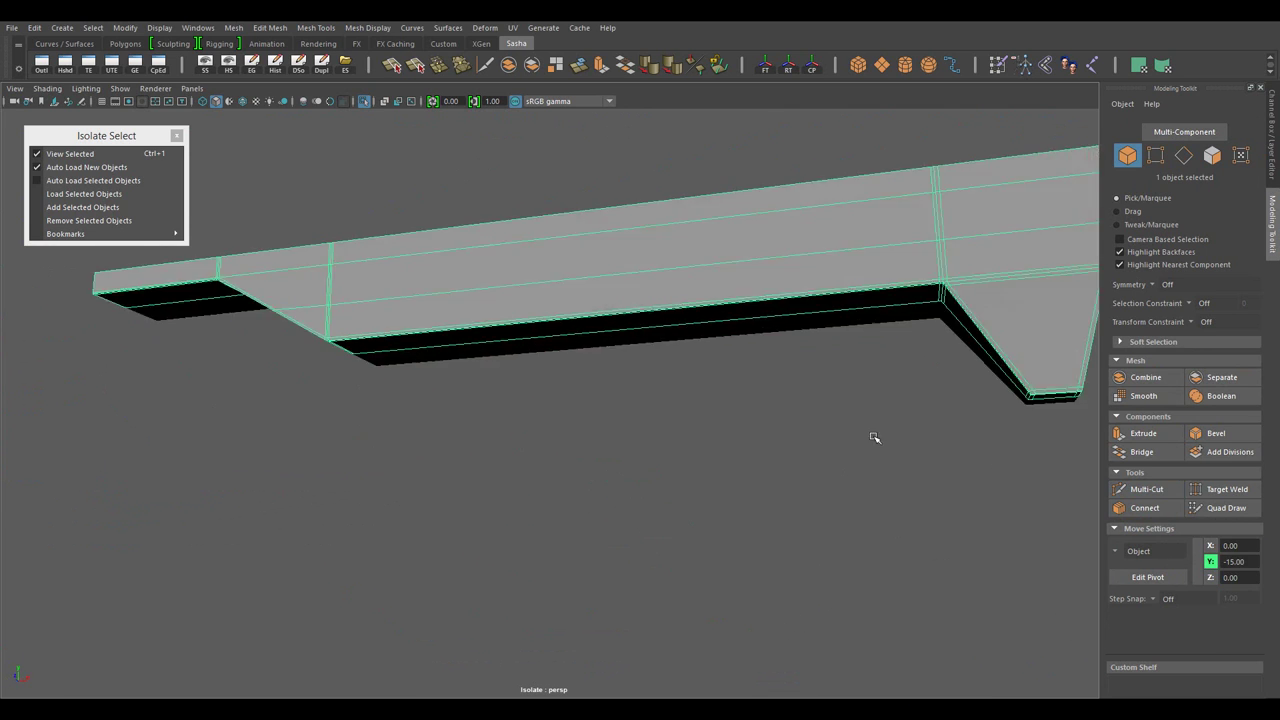
drag(871, 437, 900, 450)
click(1143, 508)
text(0.5)
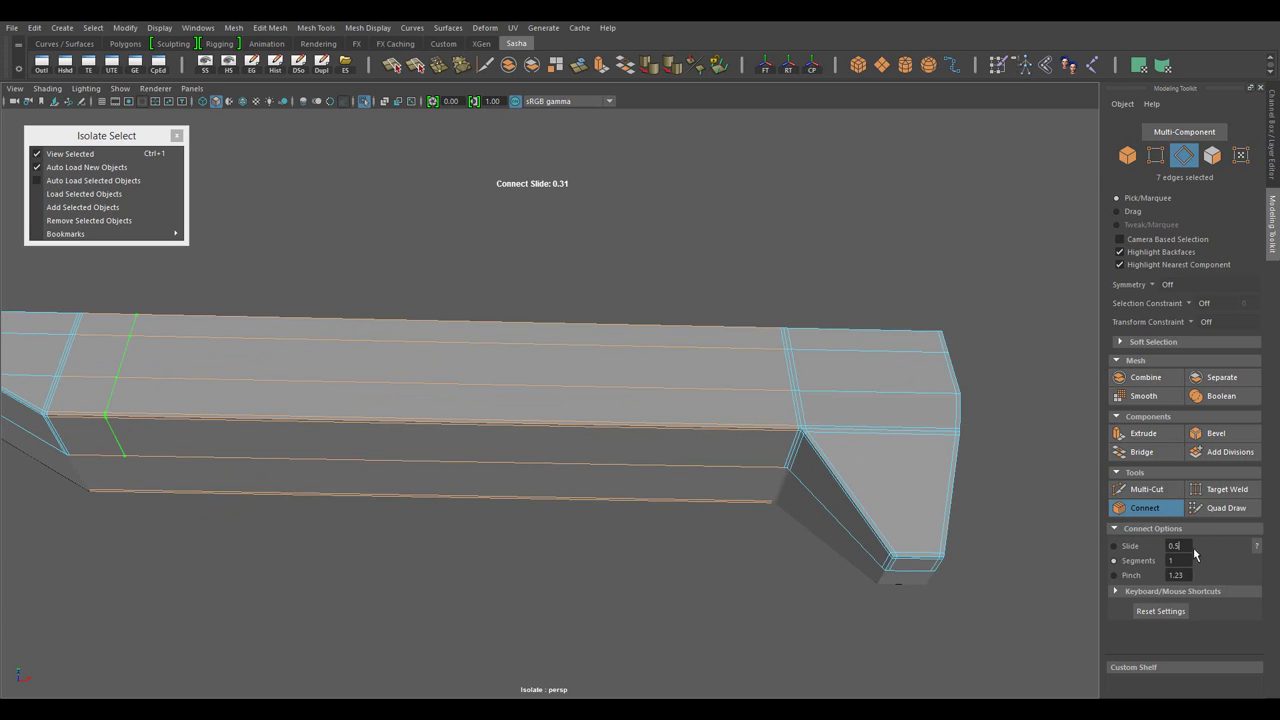
key(F8)
key(w)
- Frame the side view on the bar's end and its slanted edges
drag(723, 583, 534, 509)
scroll(up, 3)
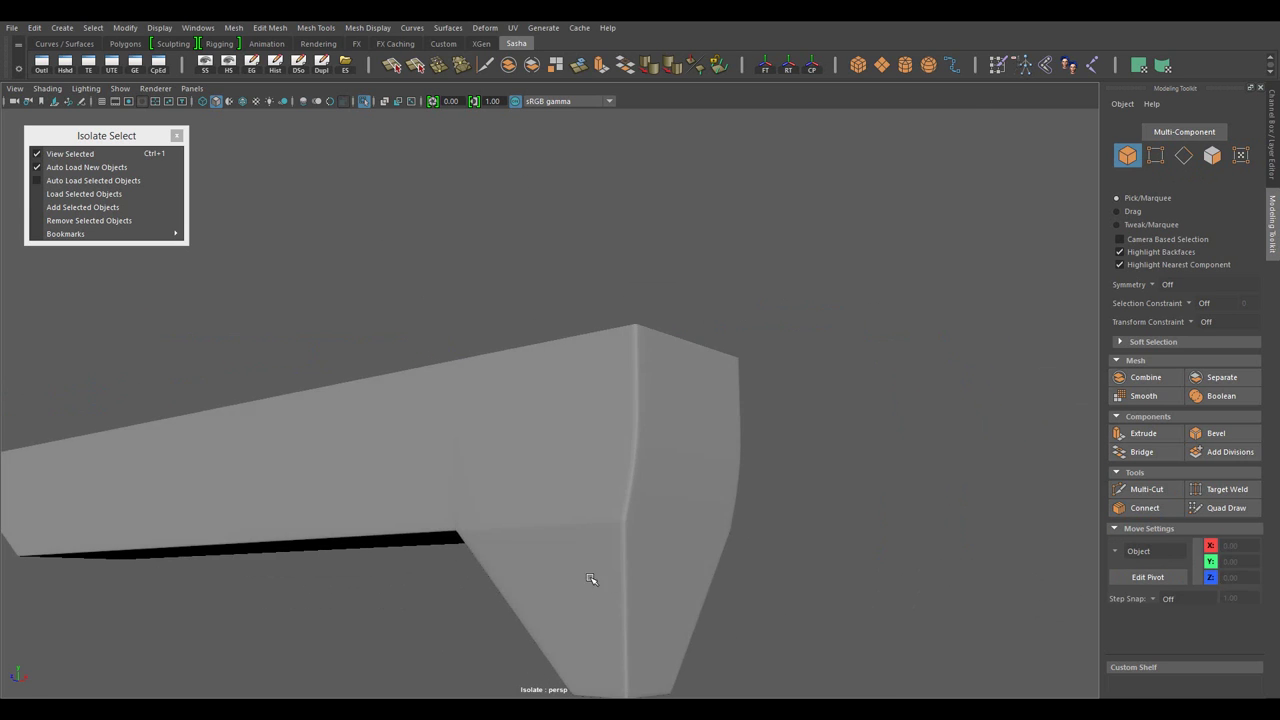
drag(594, 583, 568, 452)
scroll(down, 3)
drag(691, 457, 745, 580)
drag(745, 580, 722, 551)
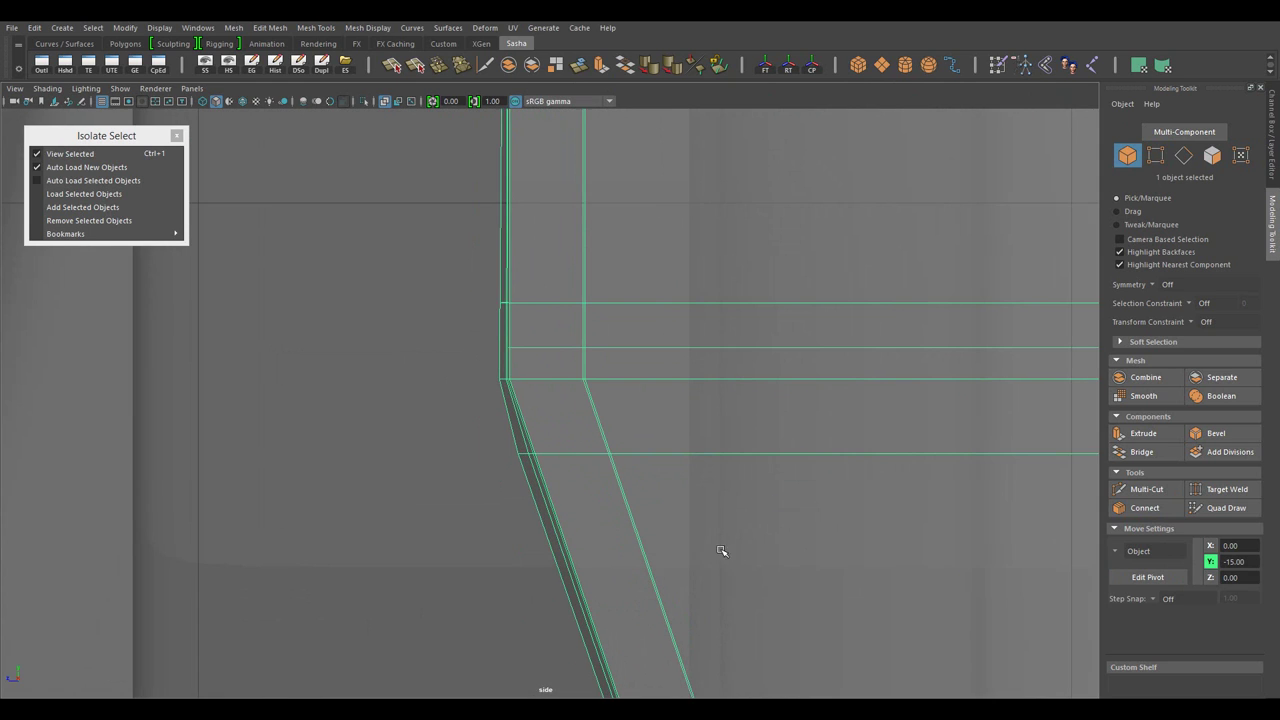
- Select the slanted corner vertices and slide them along the bar's length in top view
scroll(up, 3)
drag(430, 376, 551, 453)
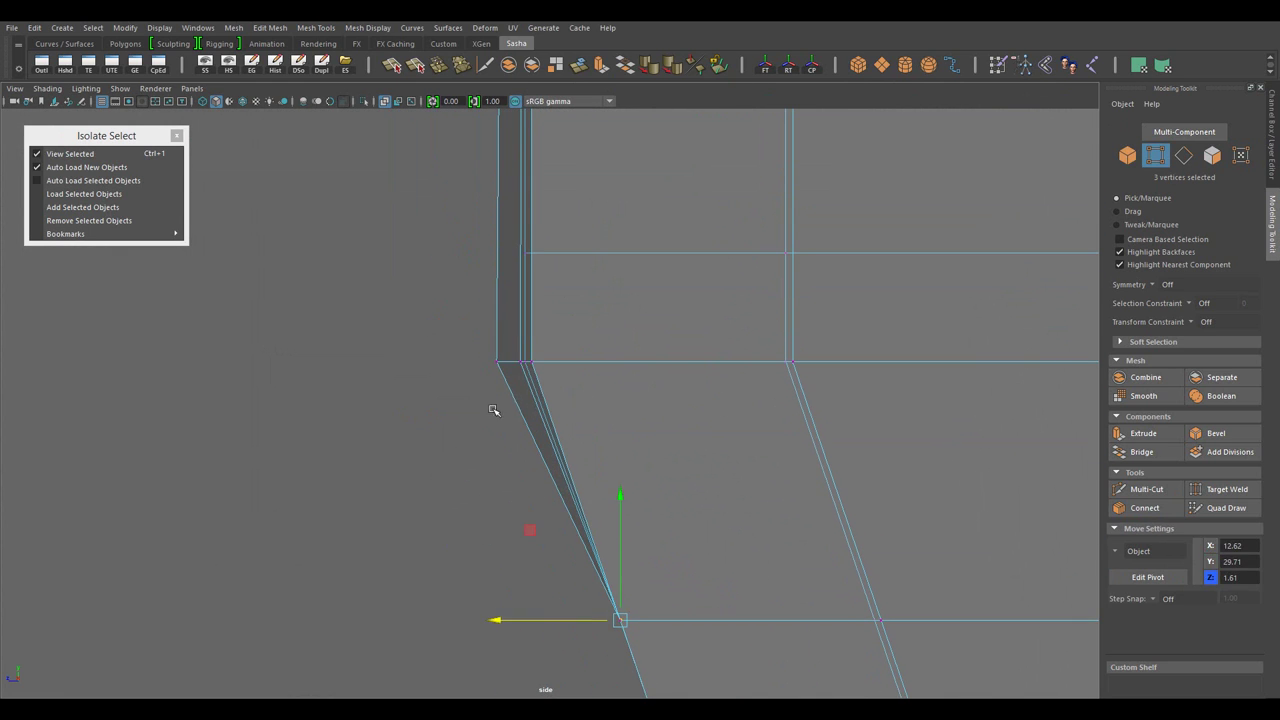
key(space)
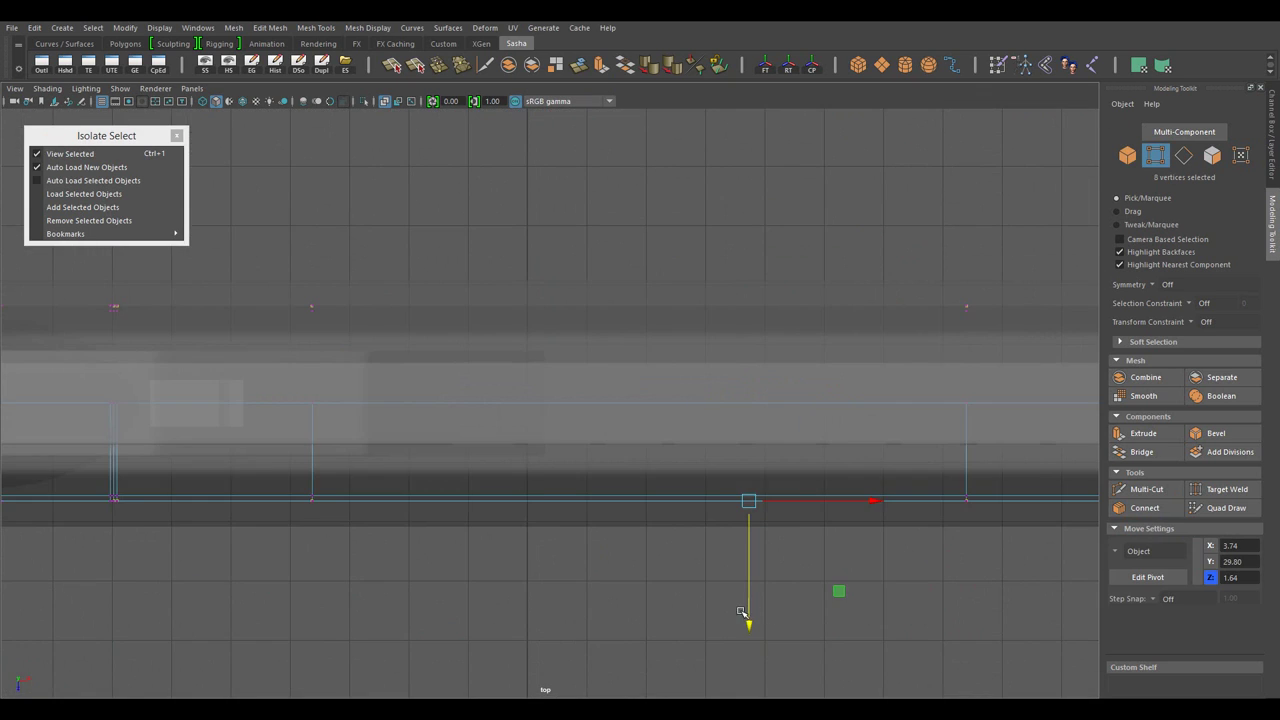
drag(314, 543, 538, 496)
scroll(up, 3)
drag(390, 484, 353, 450)
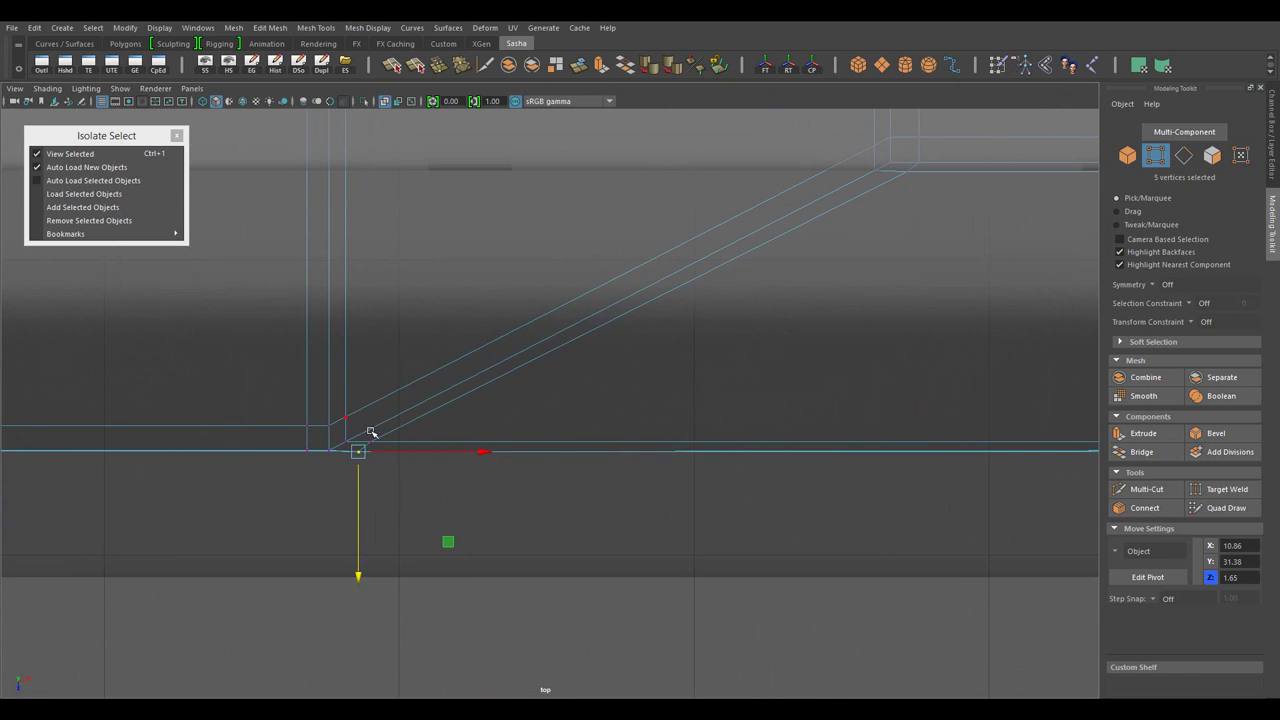
drag(370, 432, 243, 572)
scroll(down, 3)
scroll(down, 3)
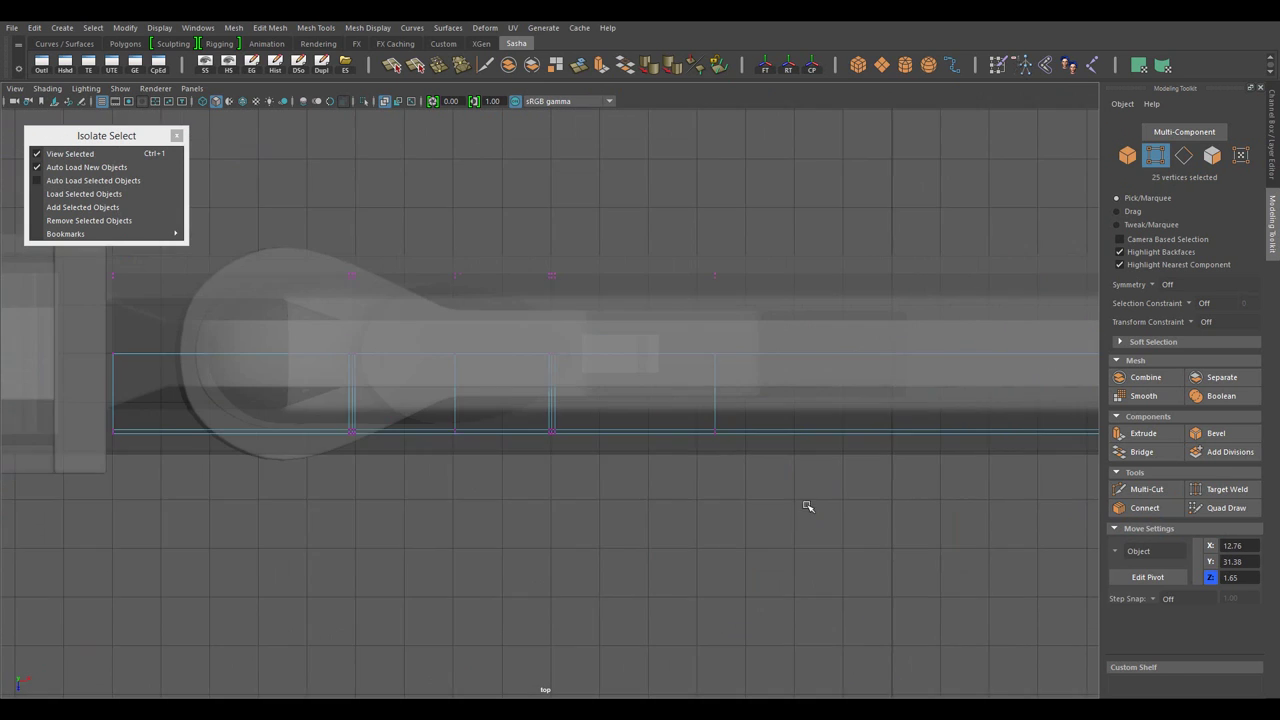
- Scale the bar's vertices inward to narrow its sloped end
drag(43, 486, 848, 437)
key(space)
key(space)
key(space)
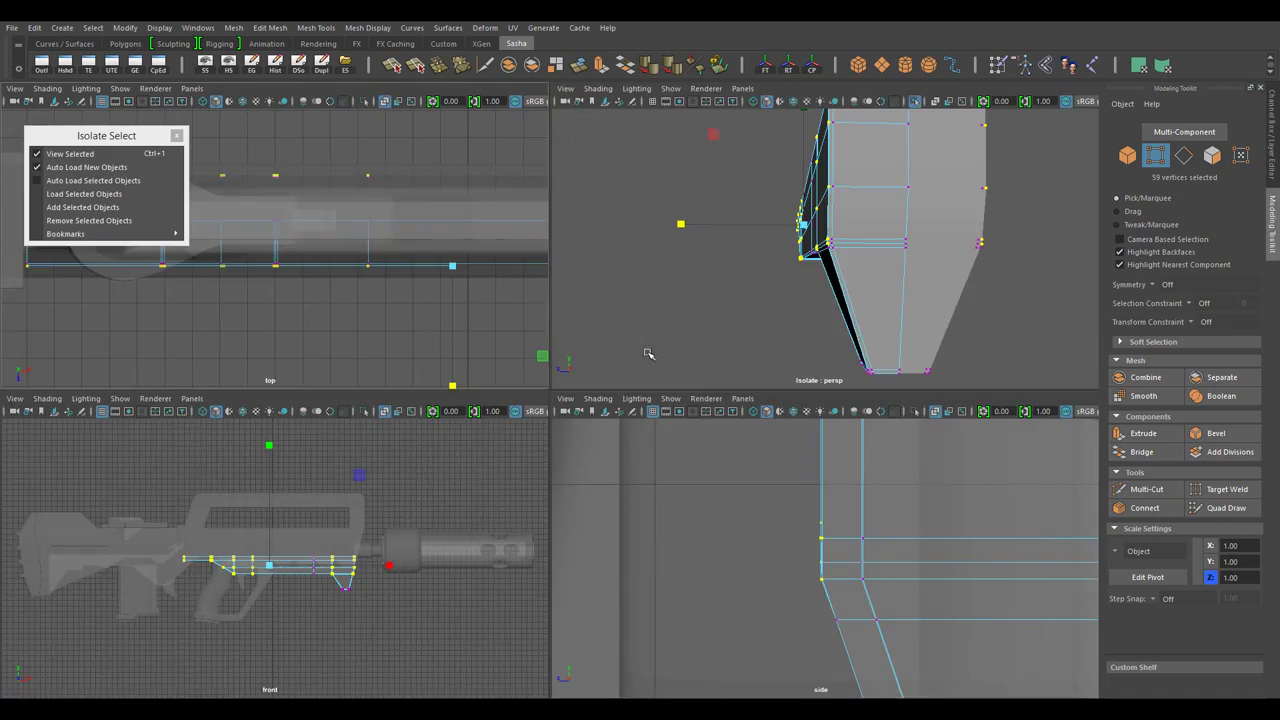
key(space)
key(r)
drag(657, 366, 719, 421)
drag(213, 277, 733, 449)
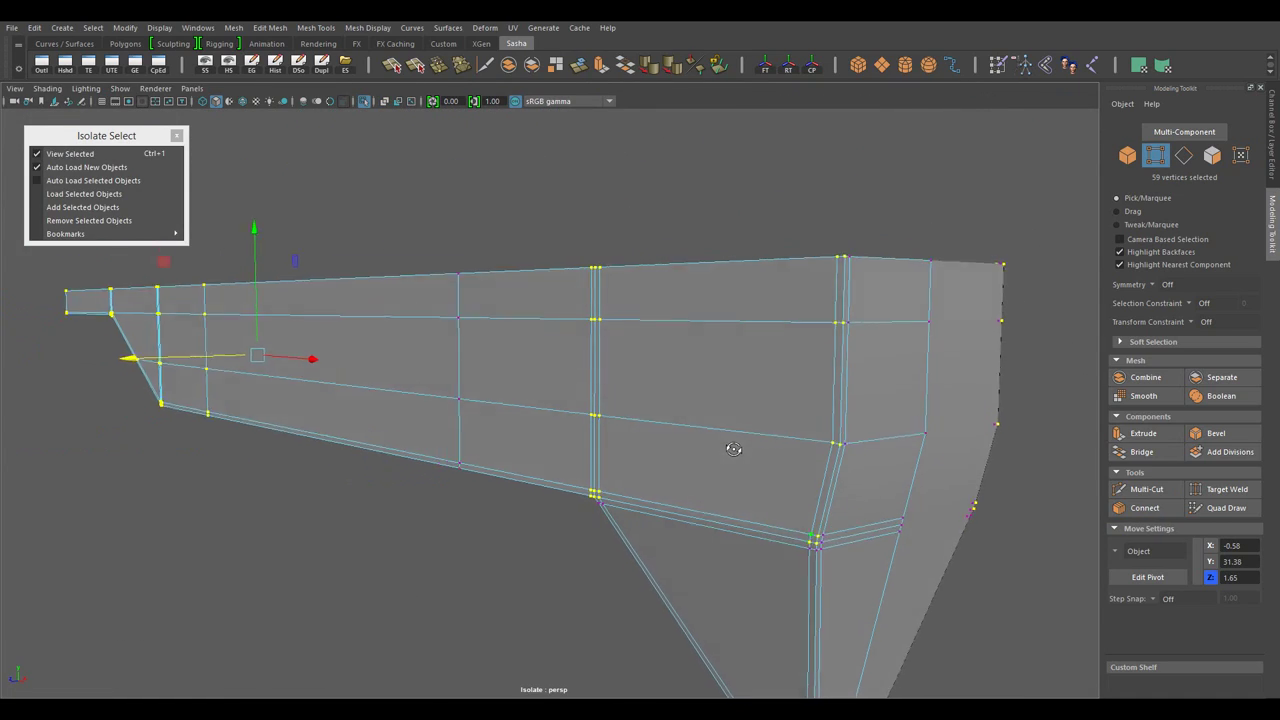
key(space)
key(space)
scroll(up, 3)
scroll(up, 3)
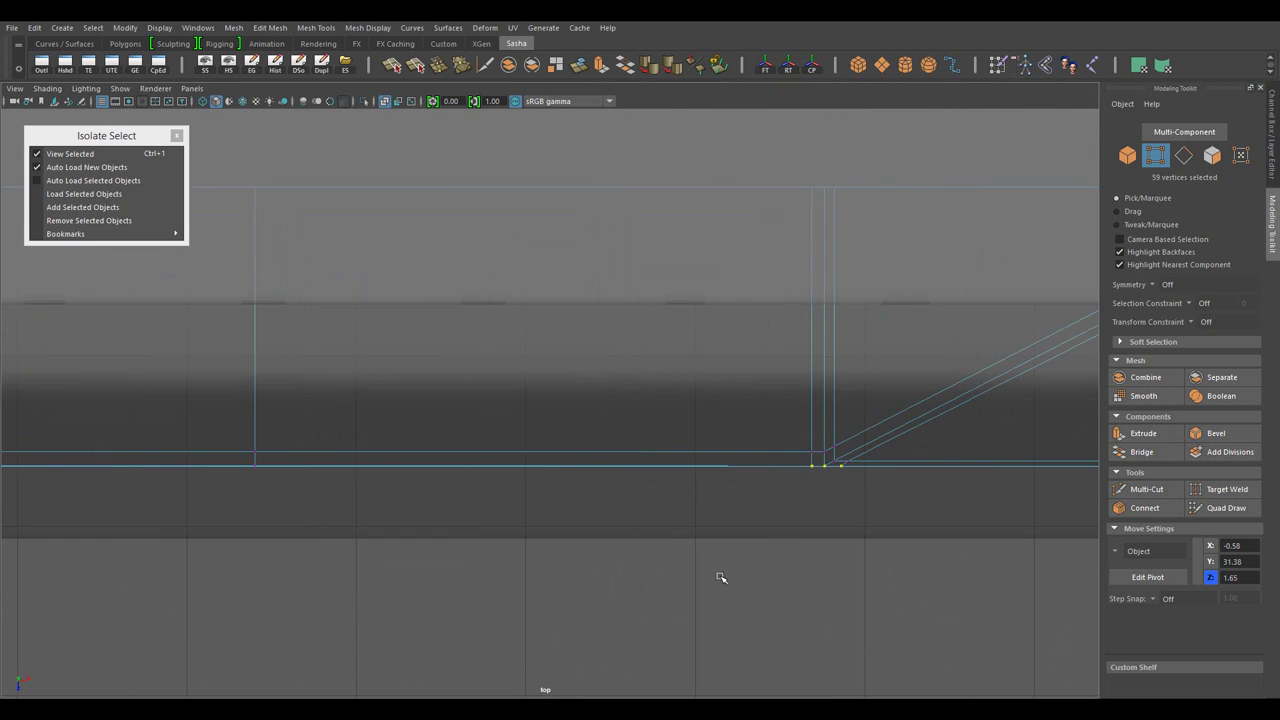
scroll(down, 3)
key(space)
key(space)
key(r)
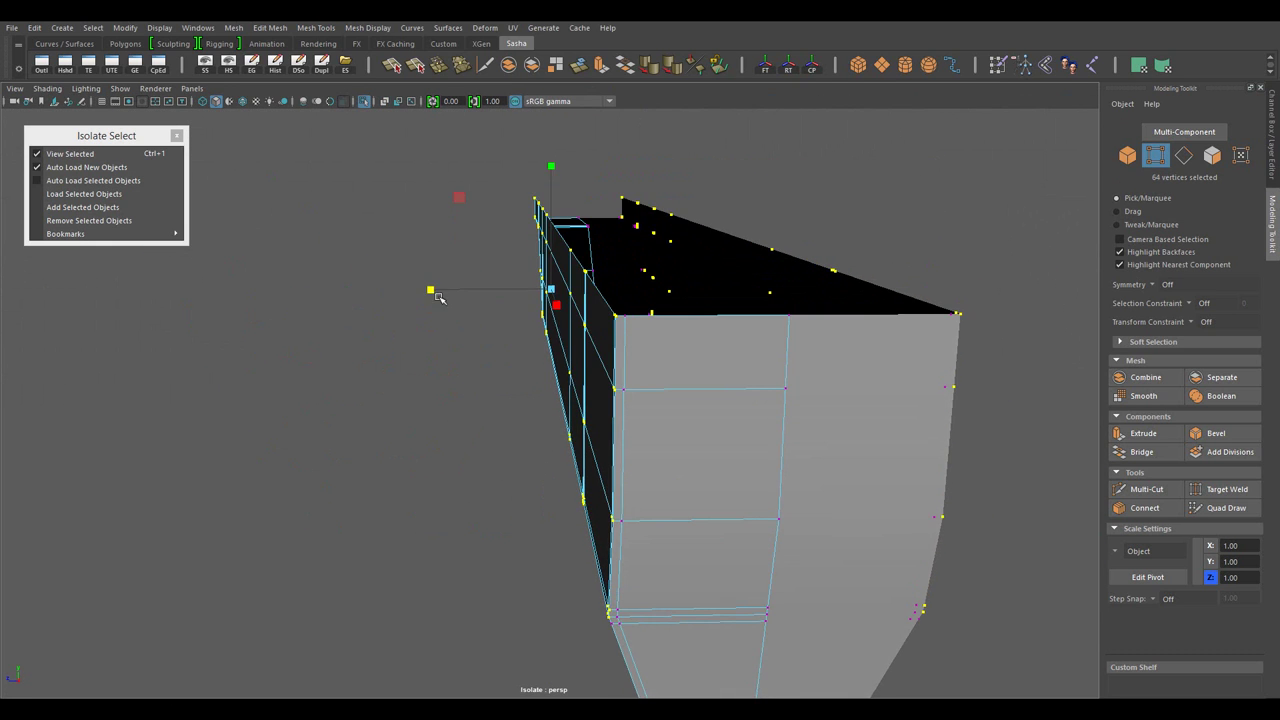
drag(437, 298, 620, 330)
- Connect edges with 2 segments to add two lengthwise loops through the bar
key(ctrl+F10)
click(1145, 508)
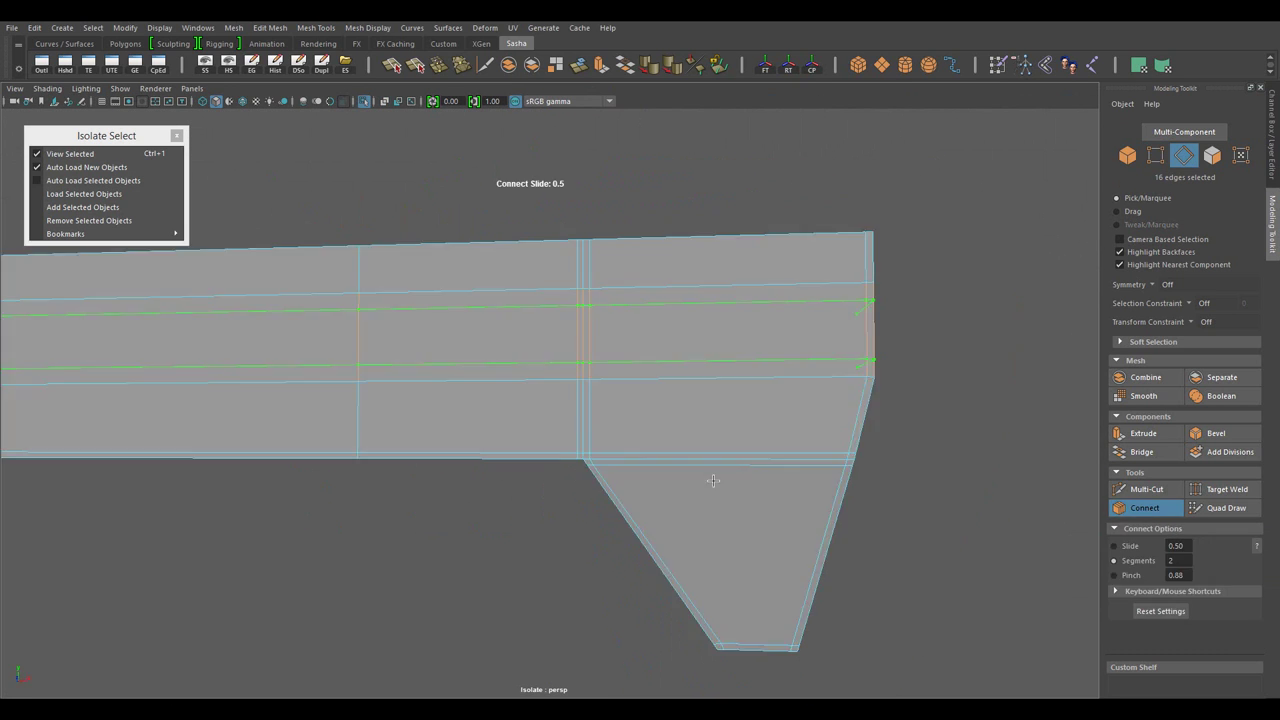
drag(713, 481, 888, 538)
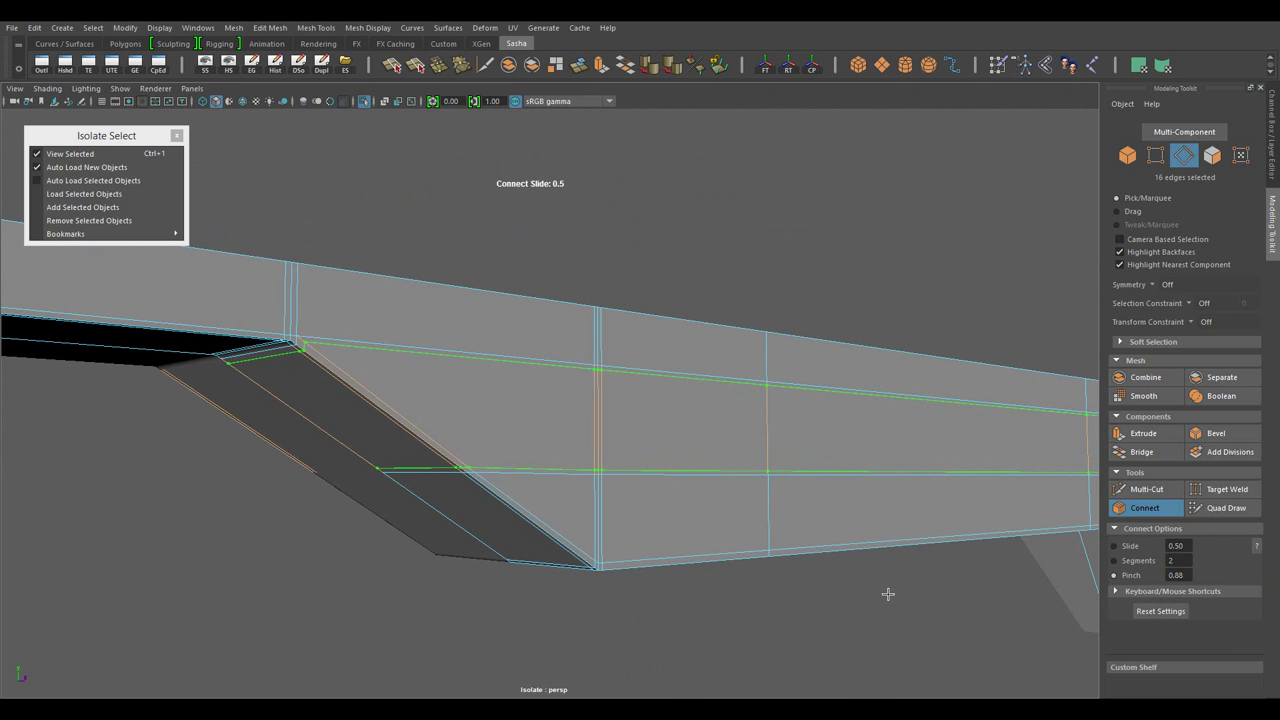
- Multi-Cut a diagonal cut at the bar's angled underside corner
click(365, 407)
scroll(up, 3)
click(398, 238)
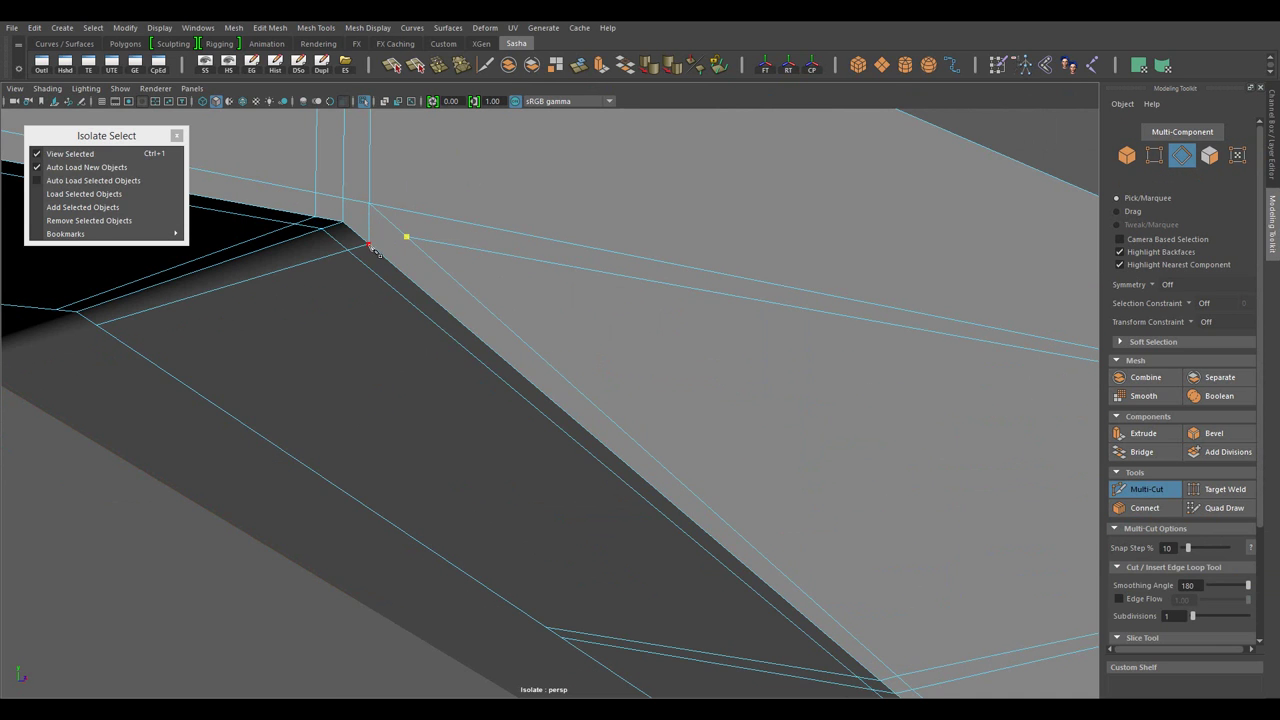
drag(403, 237, 583, 411)
key(w)
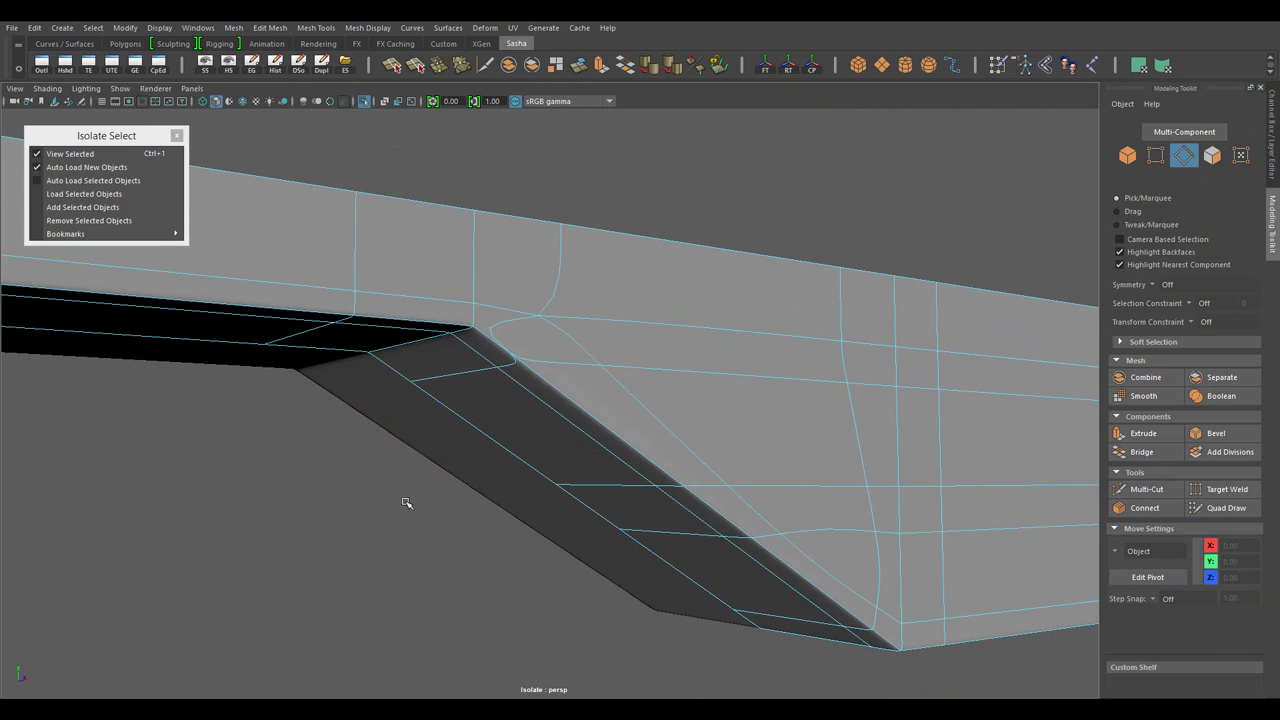
- Select two edge loops along the underside, then return to object mode
drag(405, 503, 580, 477)
double_click(686, 449)
drag(686, 449, 678, 514)
double_click(883, 605)
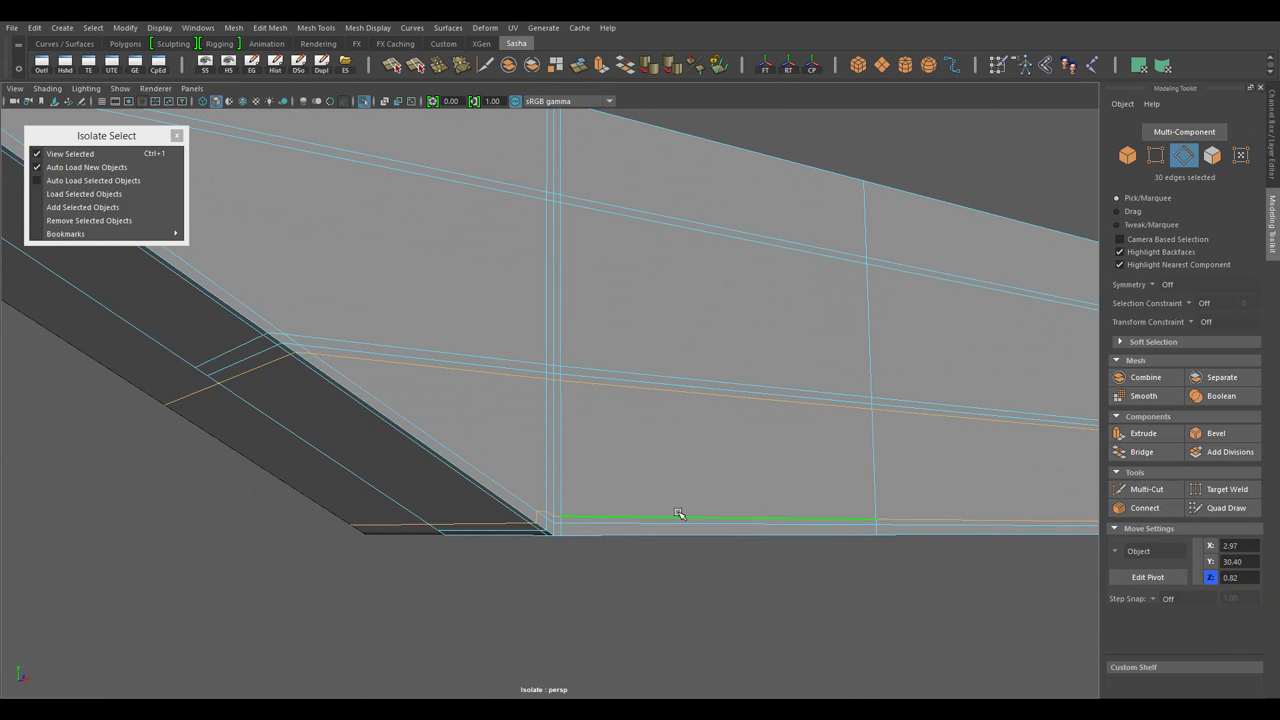
key(F8)
drag(727, 571, 837, 554)
drag(837, 554, 591, 520)
- Exit Isolate Select, pick the barrel and isolate it
drag(591, 520, 711, 486)
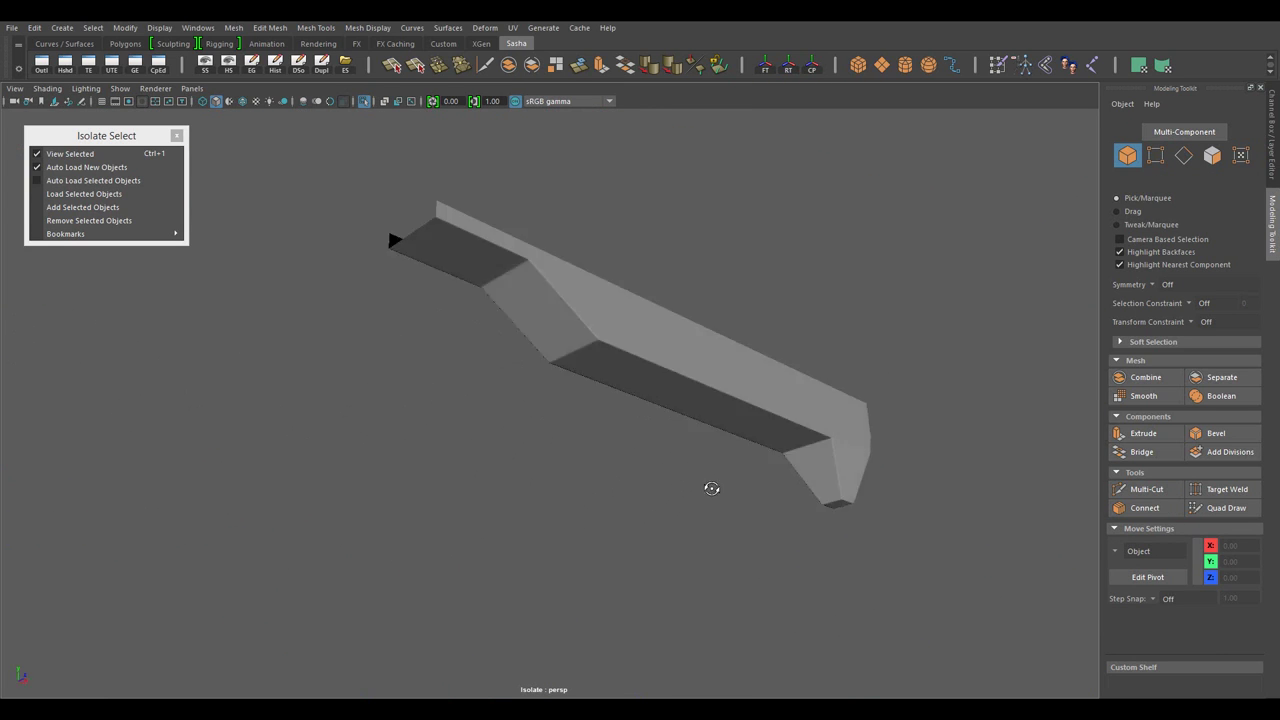
drag(711, 486, 614, 500)
drag(614, 500, 611, 547)
click(70, 153)
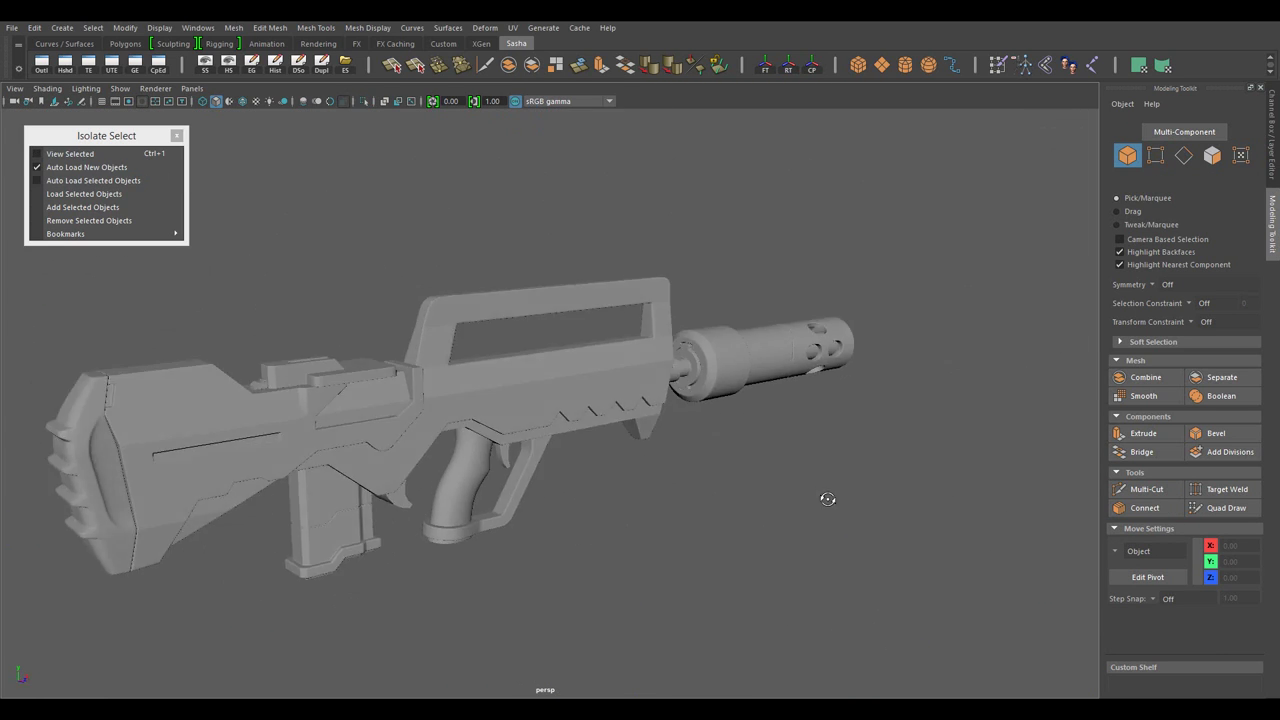
drag(826, 503, 610, 463)
drag(610, 463, 583, 557)
drag(583, 557, 1008, 600)
click(671, 380)
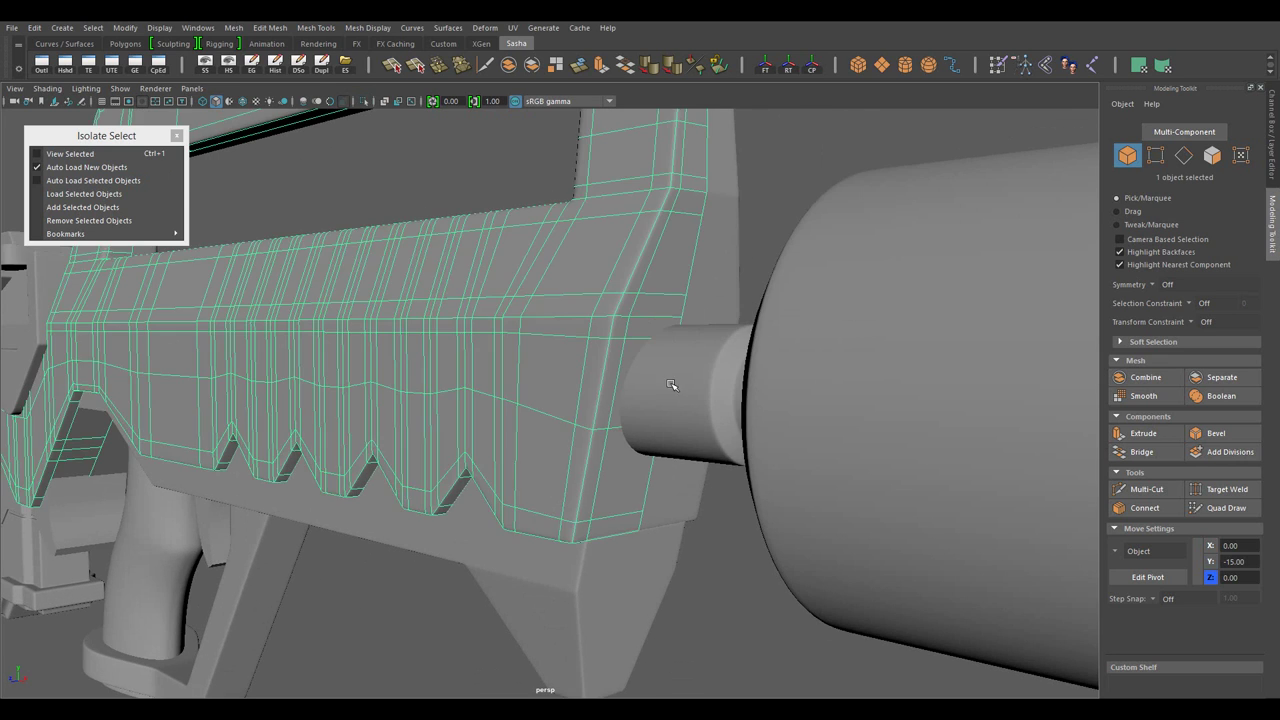
drag(671, 380, 703, 381)
click(70, 153)
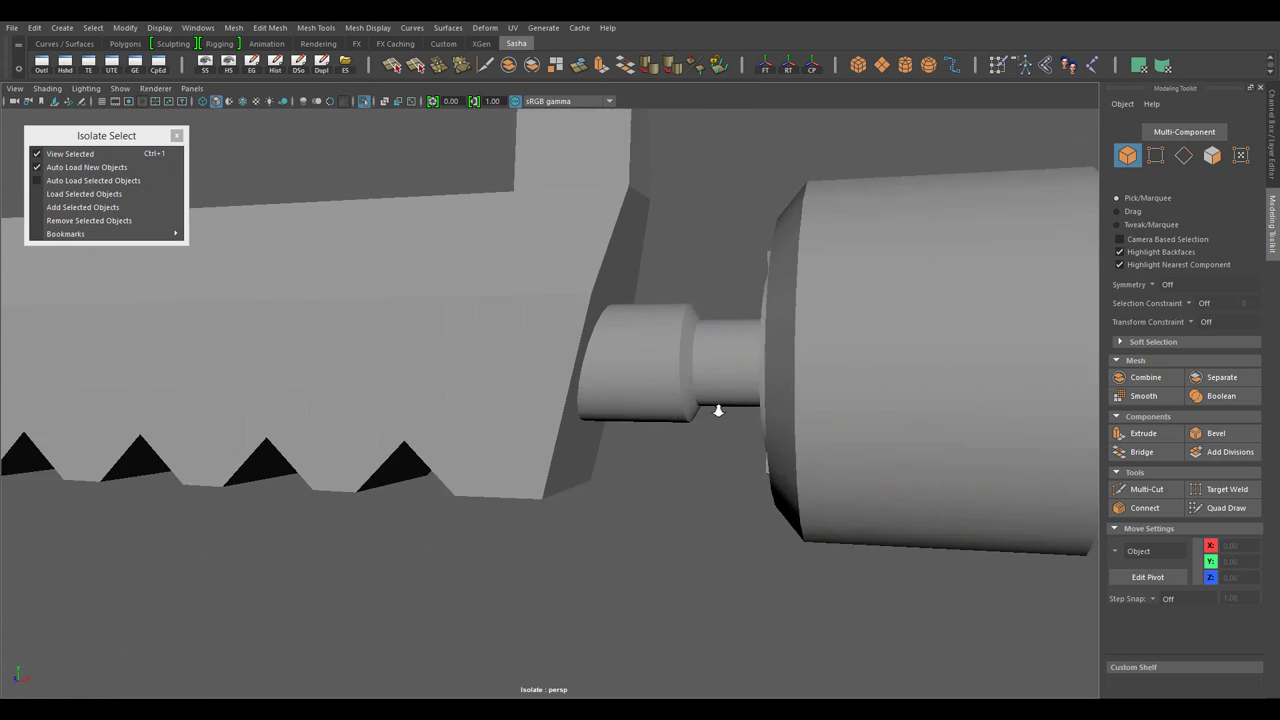
- Extract the barrel's rear collar faces into a separate ring
key(F8)
drag(714, 408, 460, 481)
drag(565, 484, 565, 485)
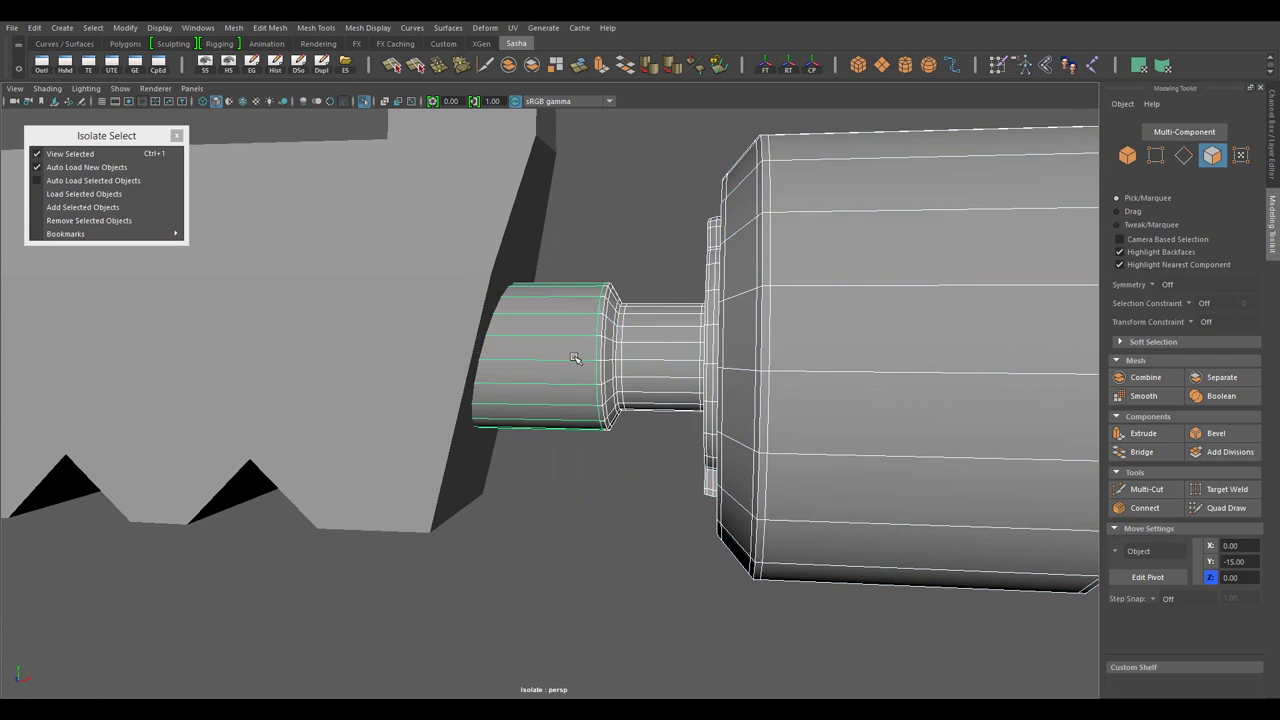
click(95, 154)
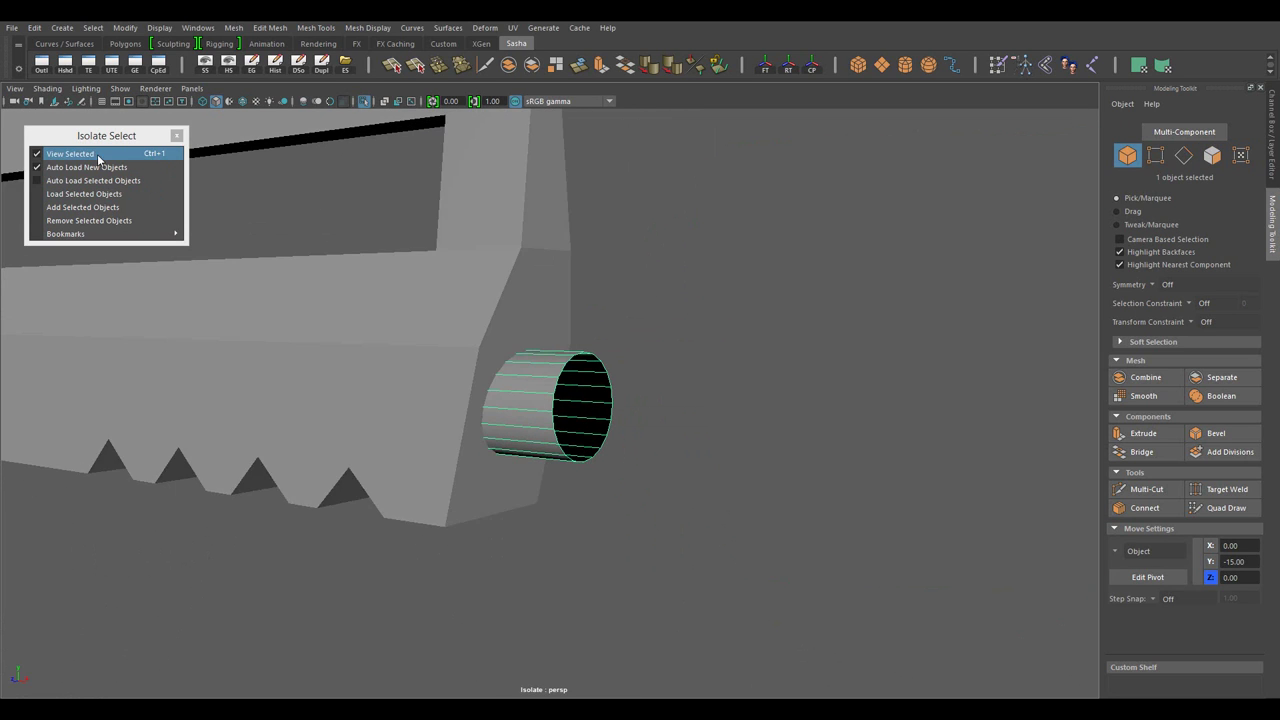
drag(538, 368, 540, 360)
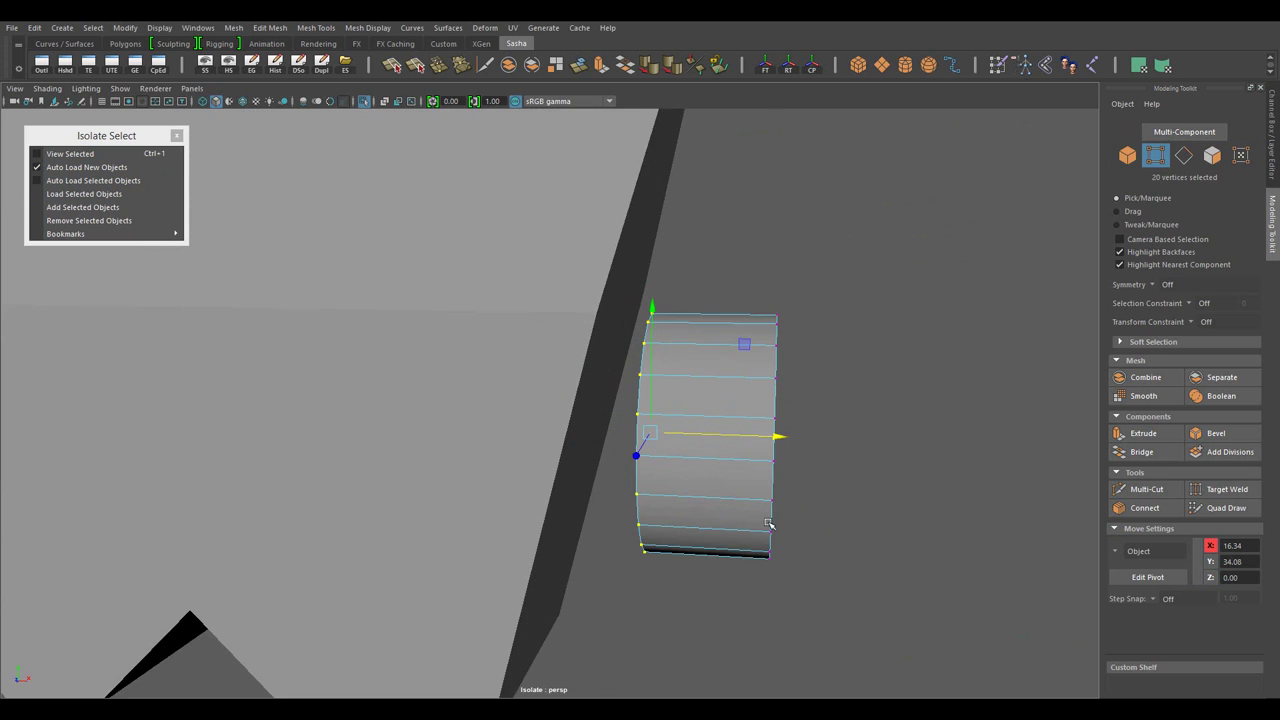
drag(540, 355, 545, 305)
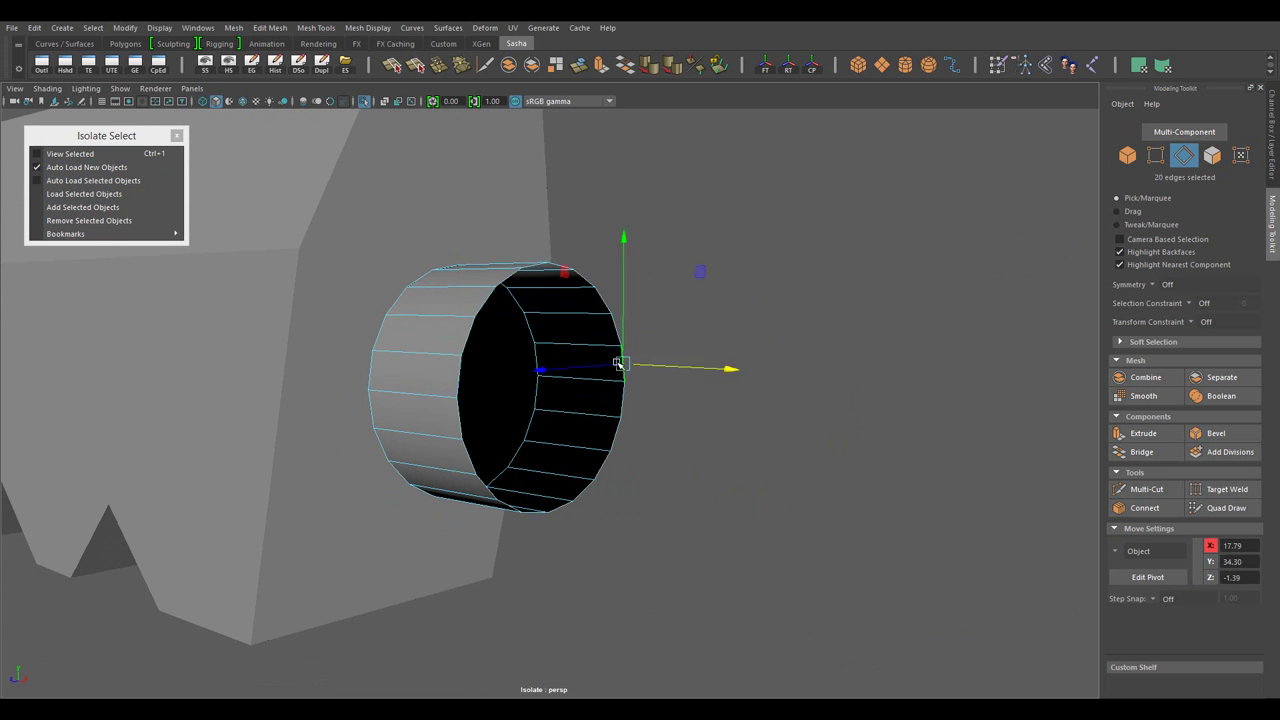
drag(579, 349, 608, 363)
- Extrude the thin plate's faces outward into a thicker bracket block
drag(529, 330, 529, 357)
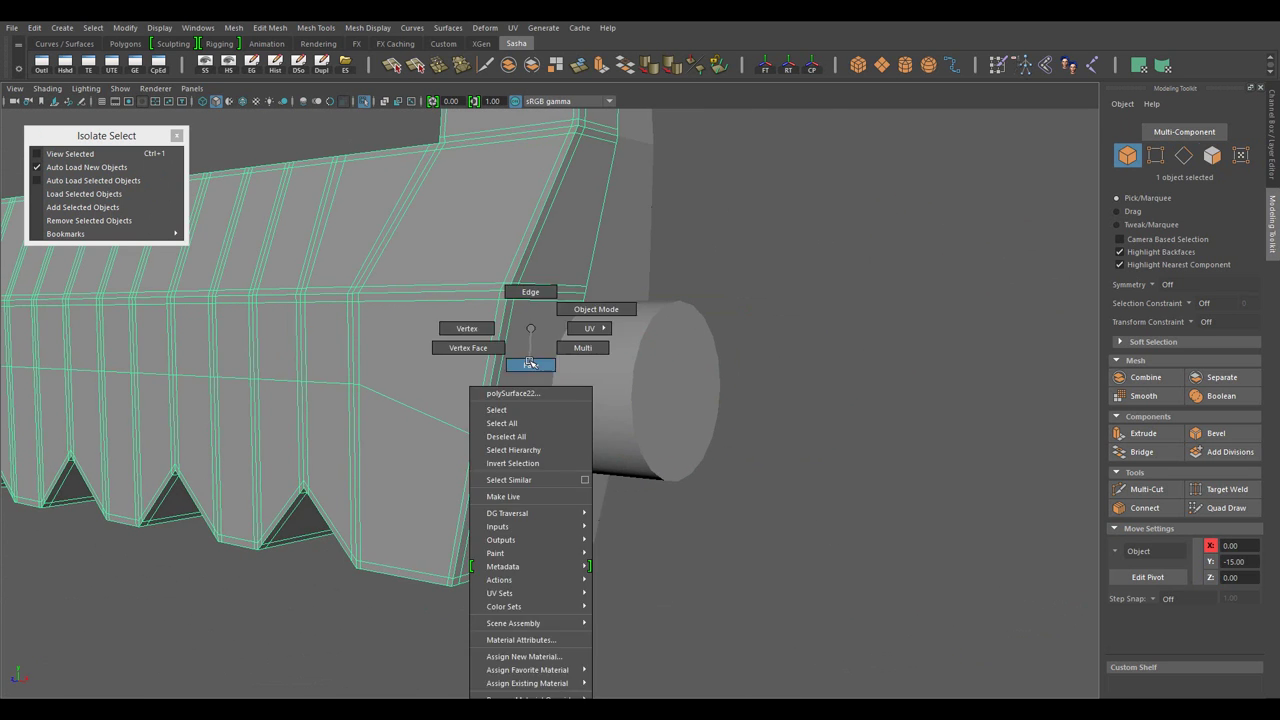
drag(529, 357, 515, 250)
drag(515, 250, 515, 205)
scroll(up, 3)
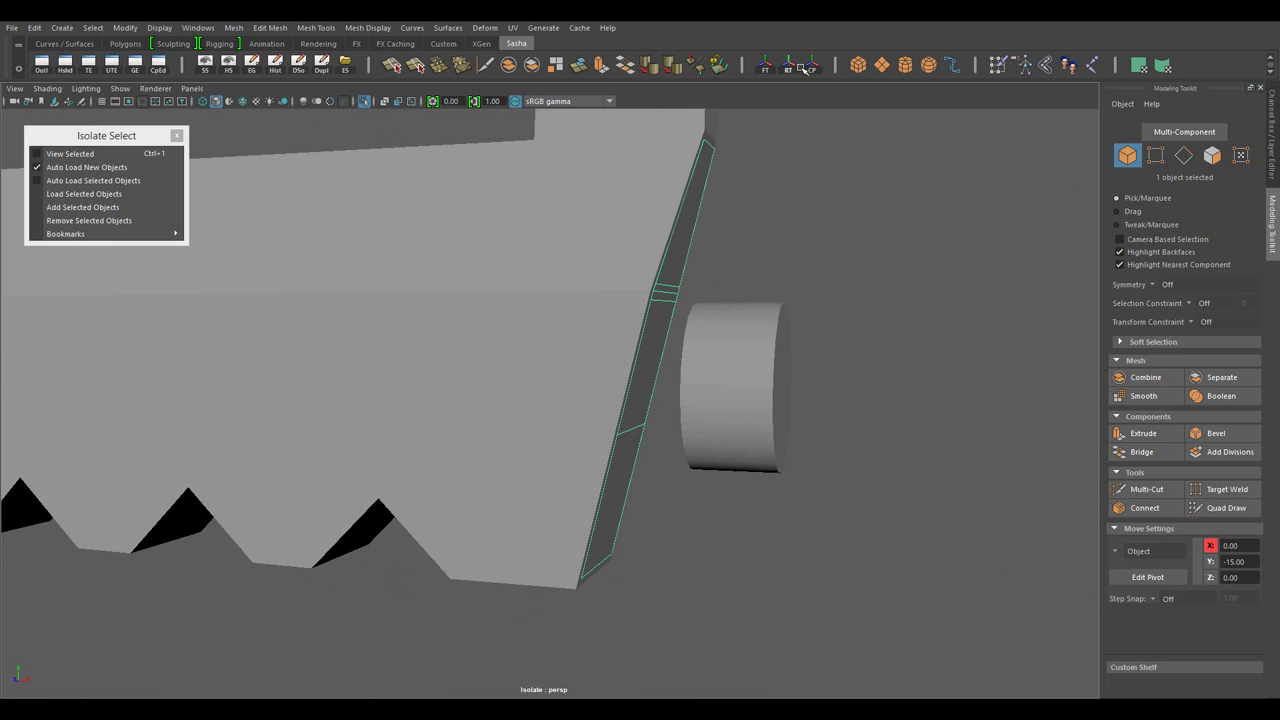
key(w)
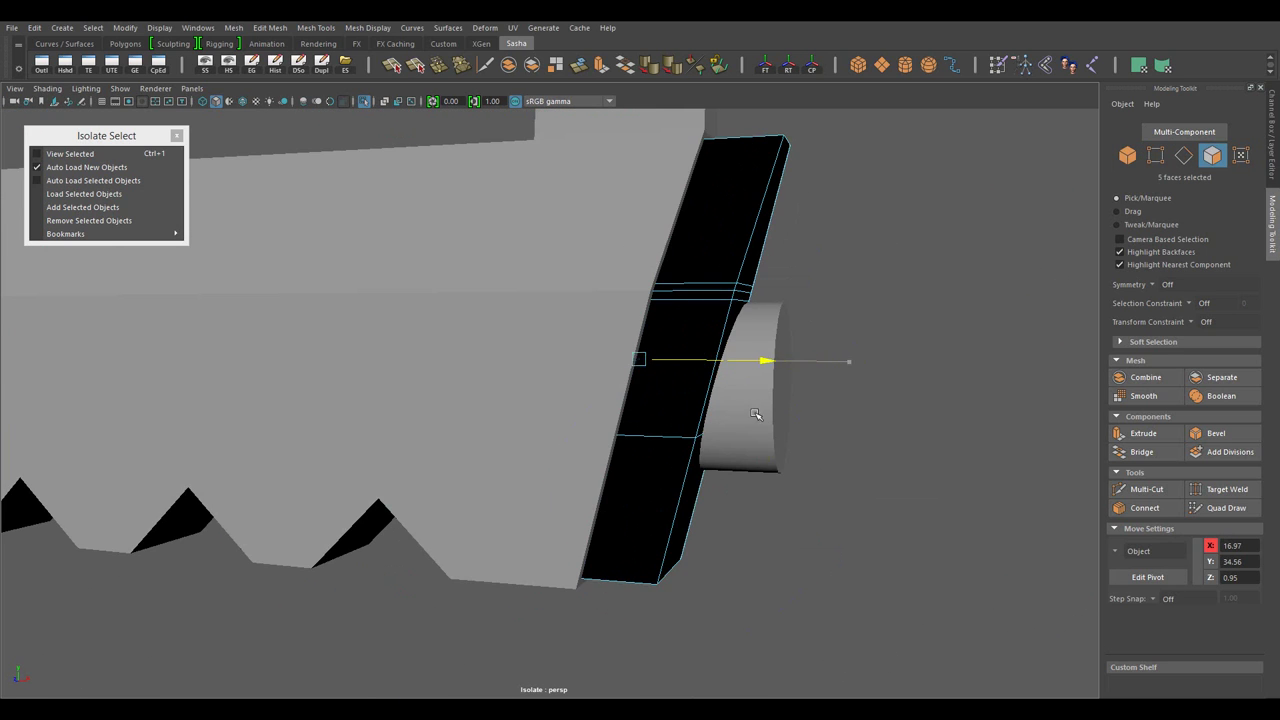
drag(804, 315, 606, 443)
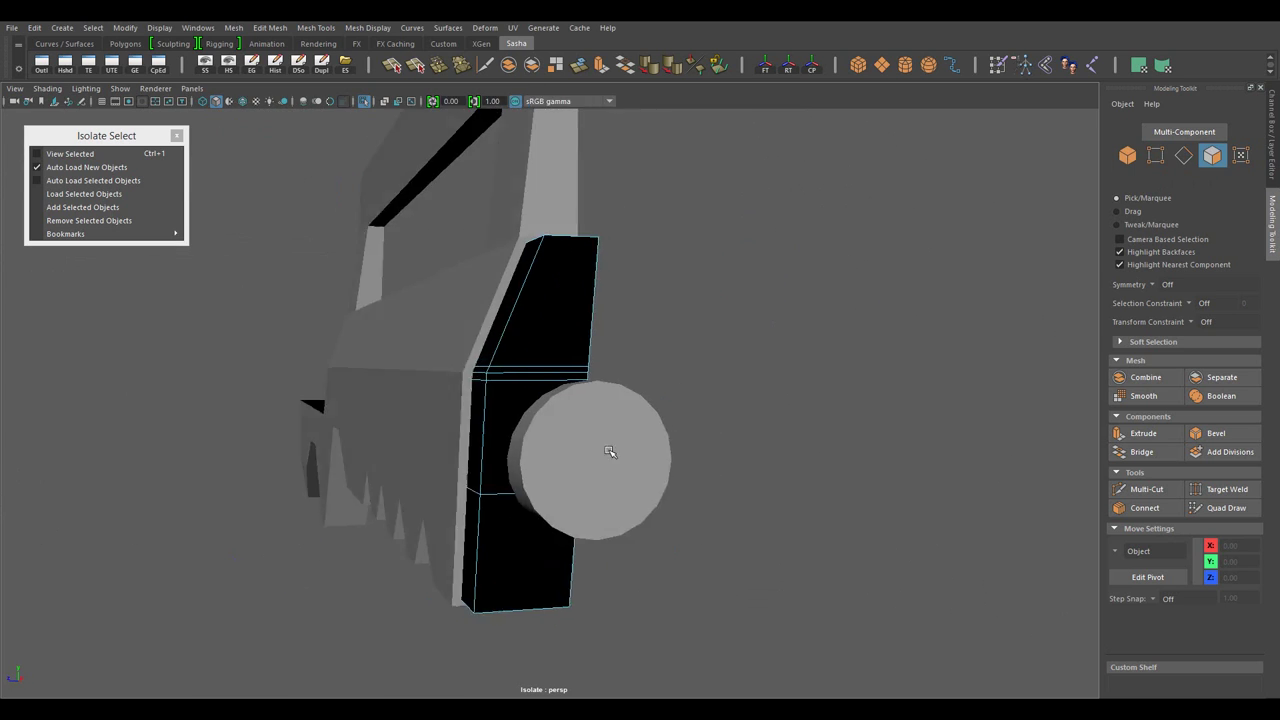
drag(606, 443, 606, 400)
drag(606, 400, 585, 421)
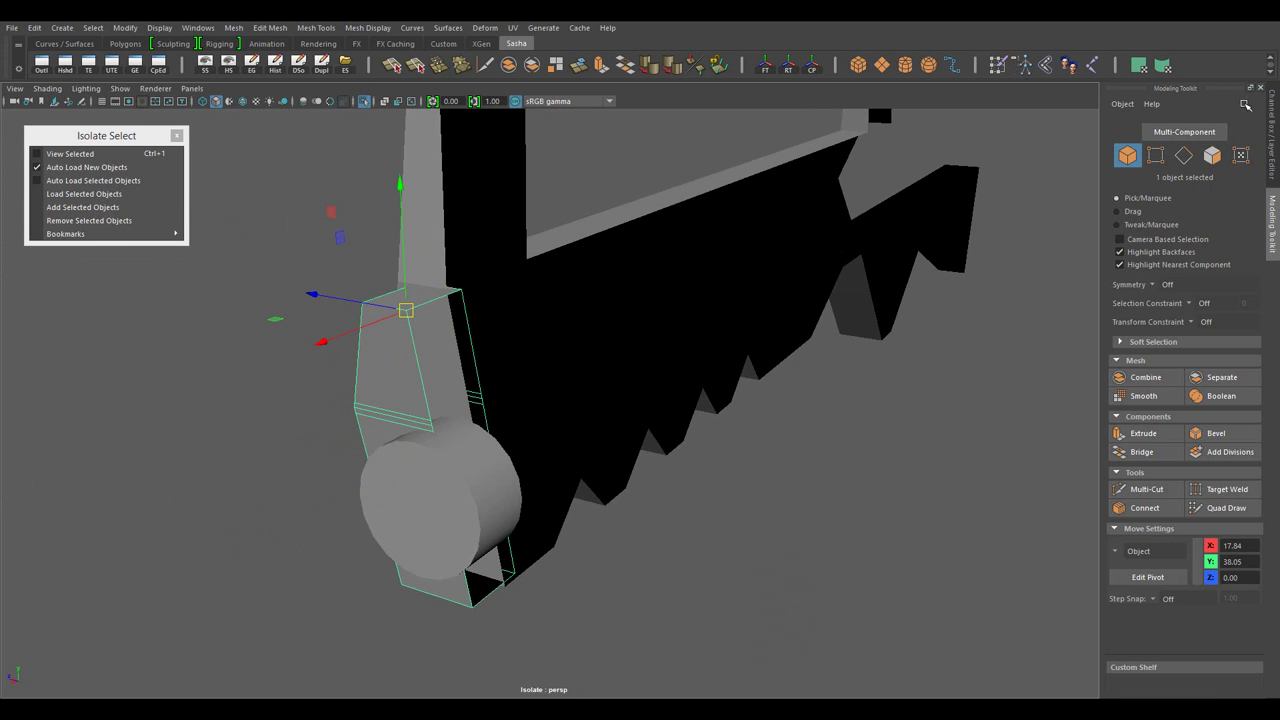
- Check the block in the Channel Box and select the bracket's other part
click(1273, 150)
drag(660, 400, 537, 137)
click(733, 371)
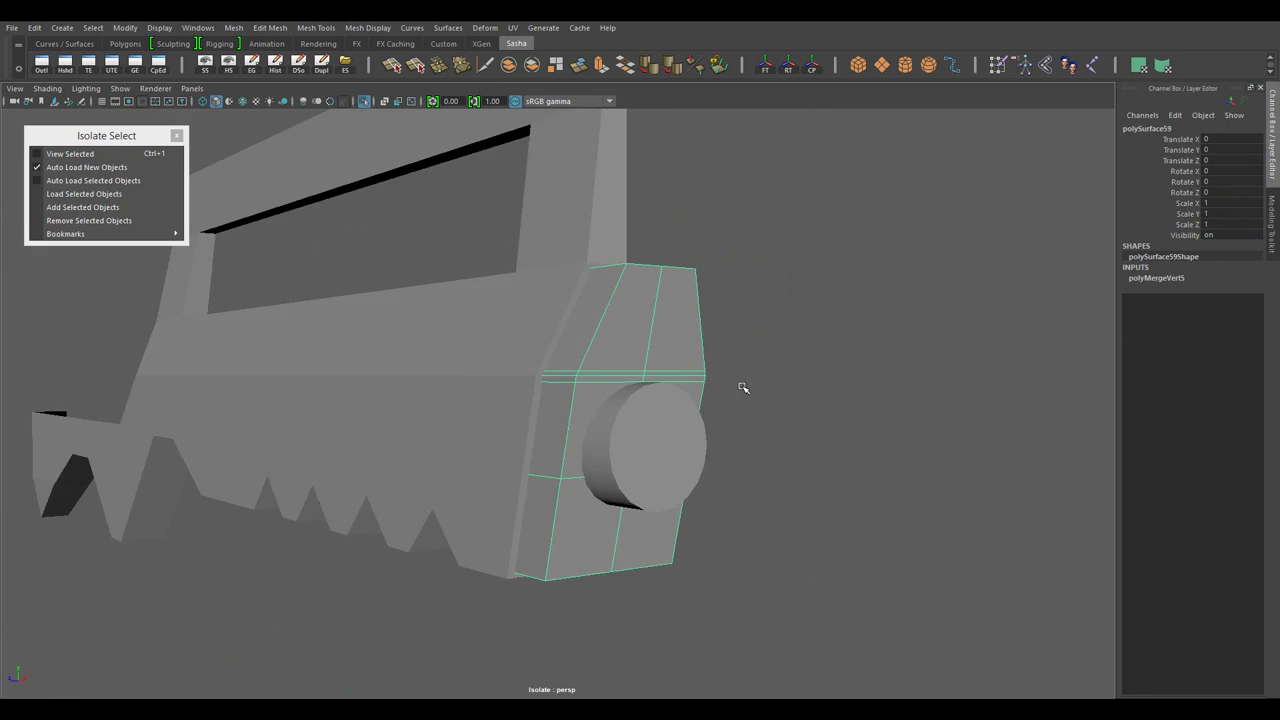
drag(740, 386, 700, 380)
- Replace a Difference boolean with Booleans > Intersection, leaving the cylinder as a disc
click(625, 420)
click(316, 27)
click(415, 40)
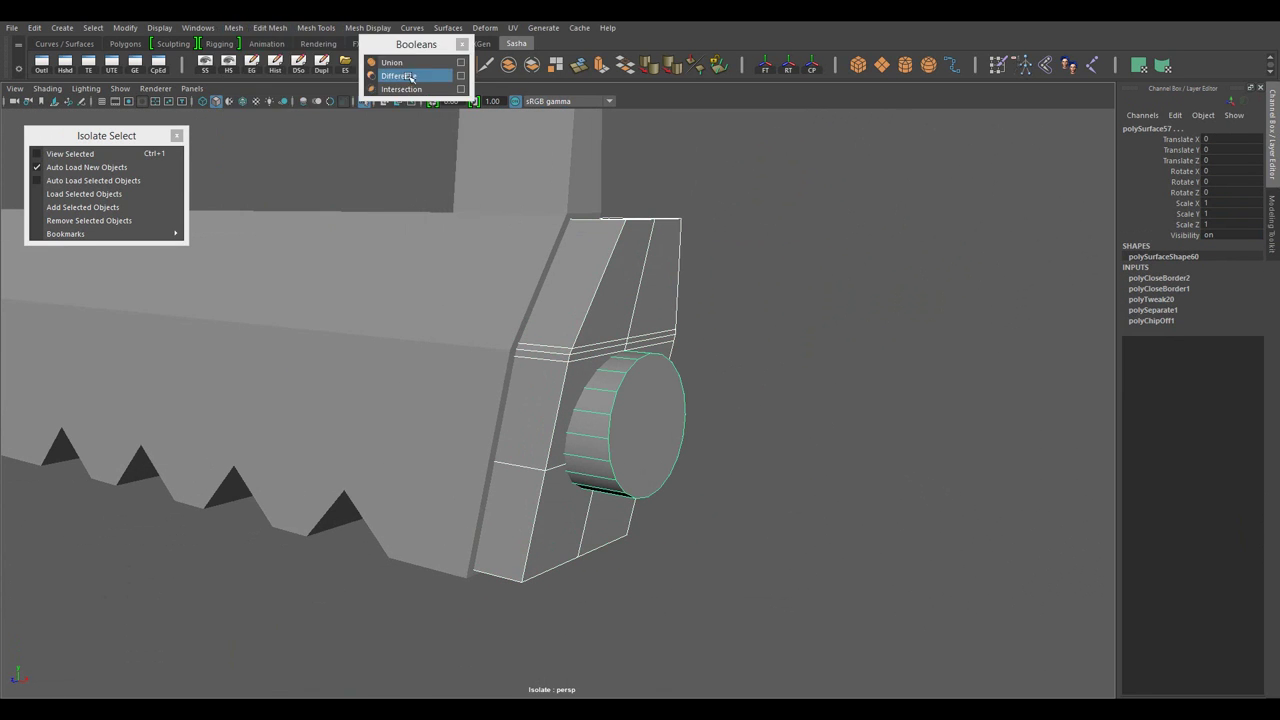
drag(415, 40, 82, 280)
click(65, 311)
key(ctrl+z)
click(67, 325)
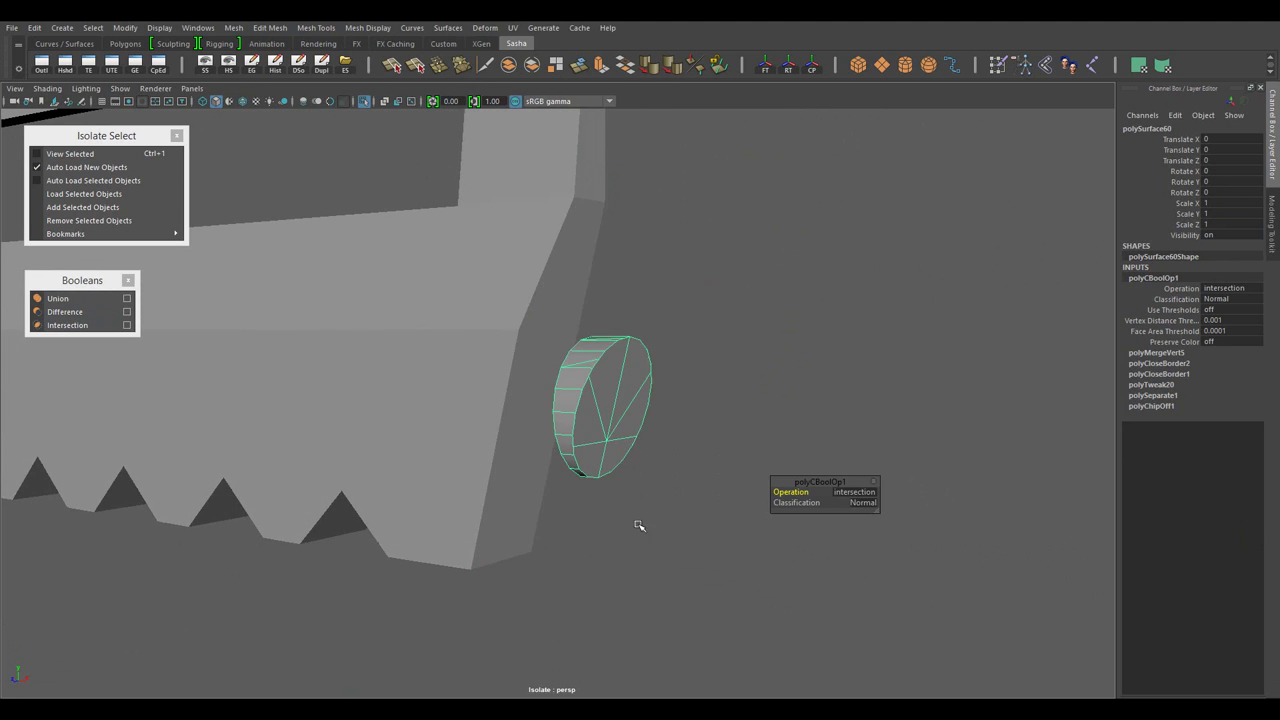
drag(637, 523, 686, 341)
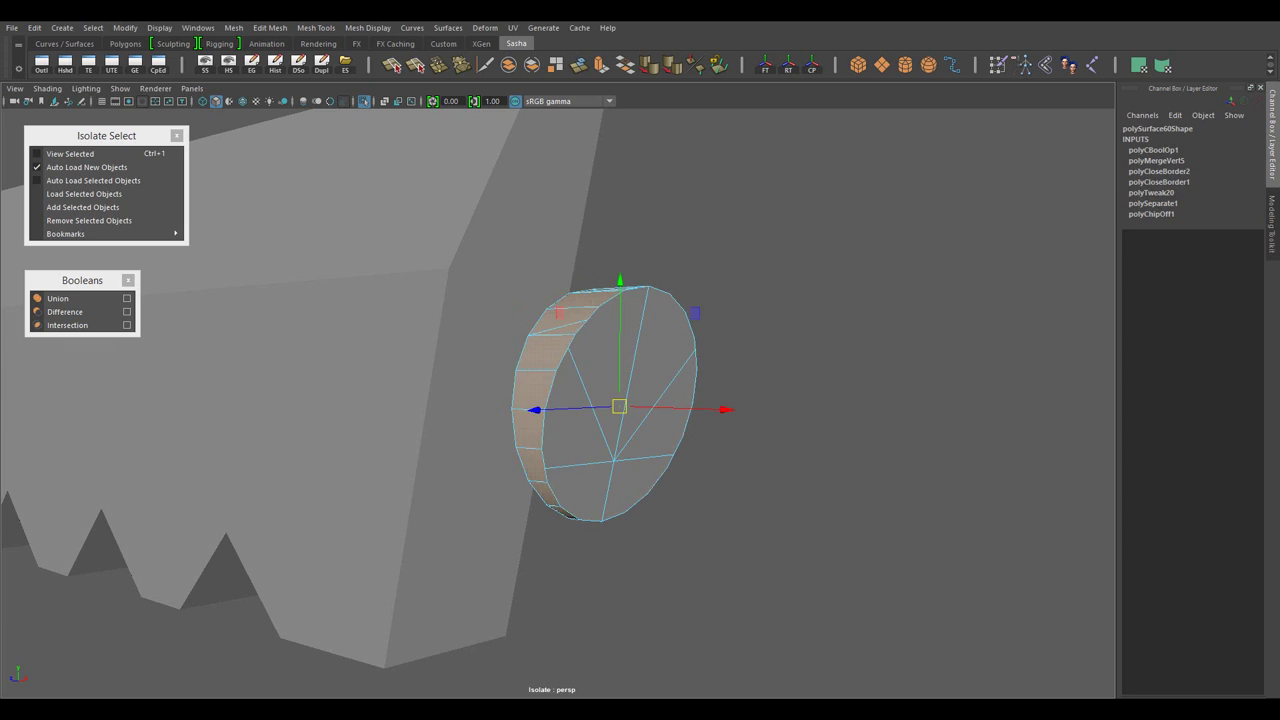
- Delete the disc cap's interior edges and show the whole scene again
key(F11)
drag(600, 400, 518, 344)
key(ctrl+BackSpace)
key(ctrl+1)
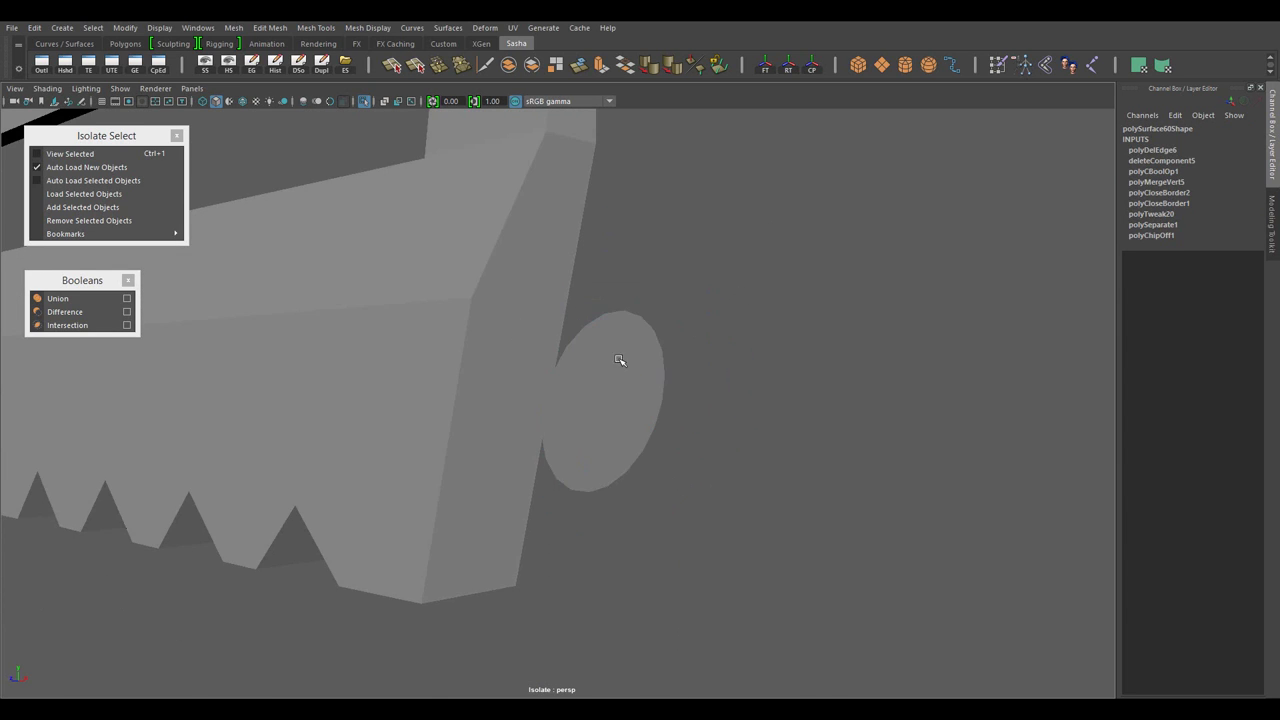
key(F8)
drag(623, 400, 658, 465)
- Extrude the disc's faces, then extrude and delete its outer side faces to open a hole
key(ctrl+e)
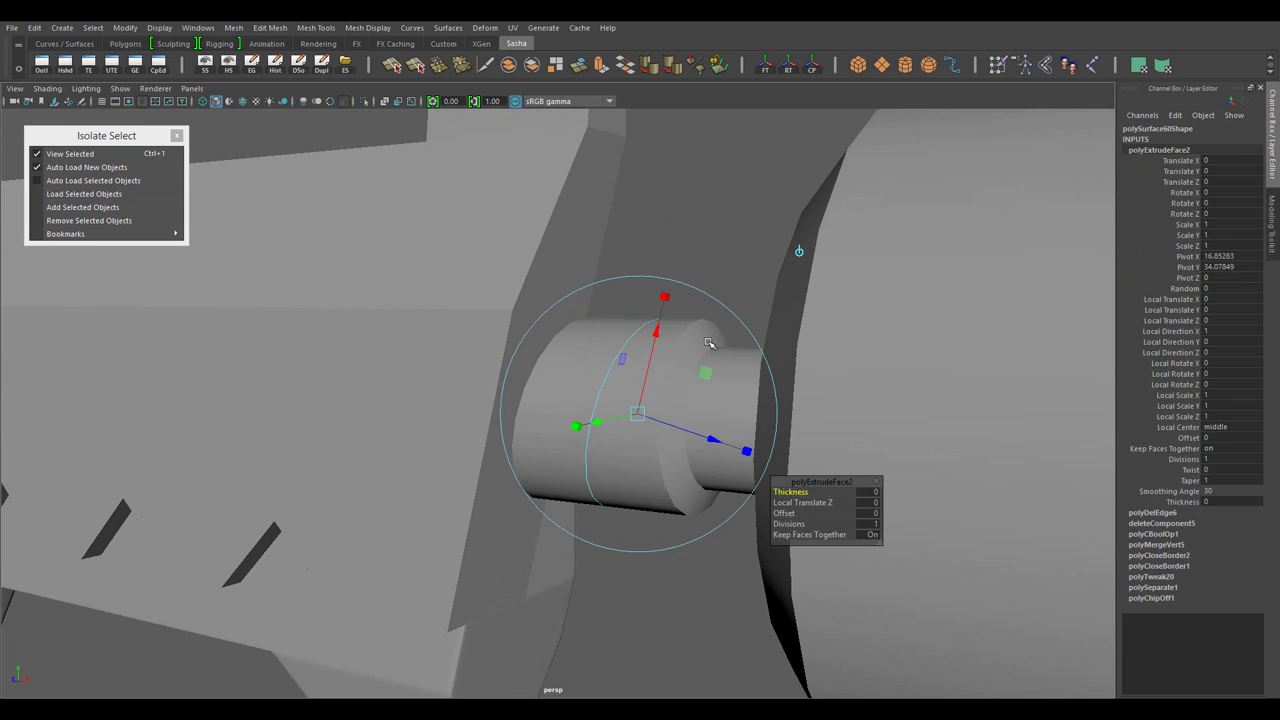
drag(666, 421, 600, 380)
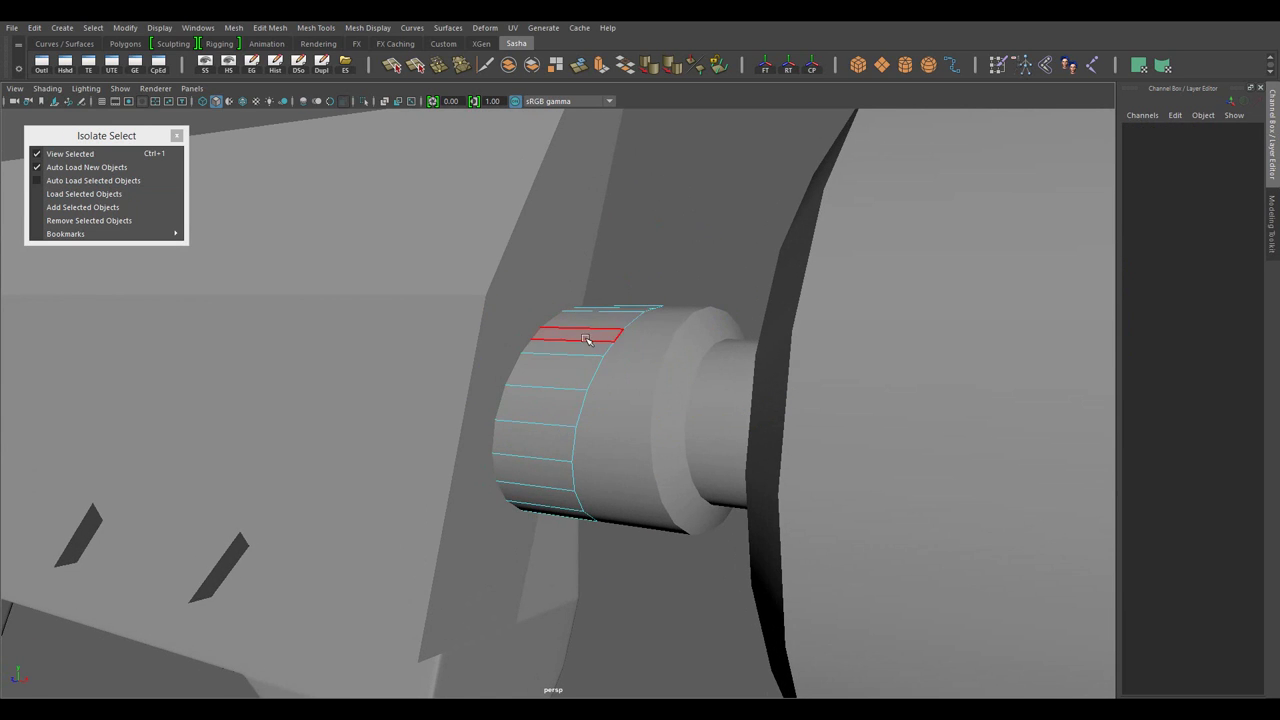
double_click(575, 330)
drag(641, 154, 525, 346)
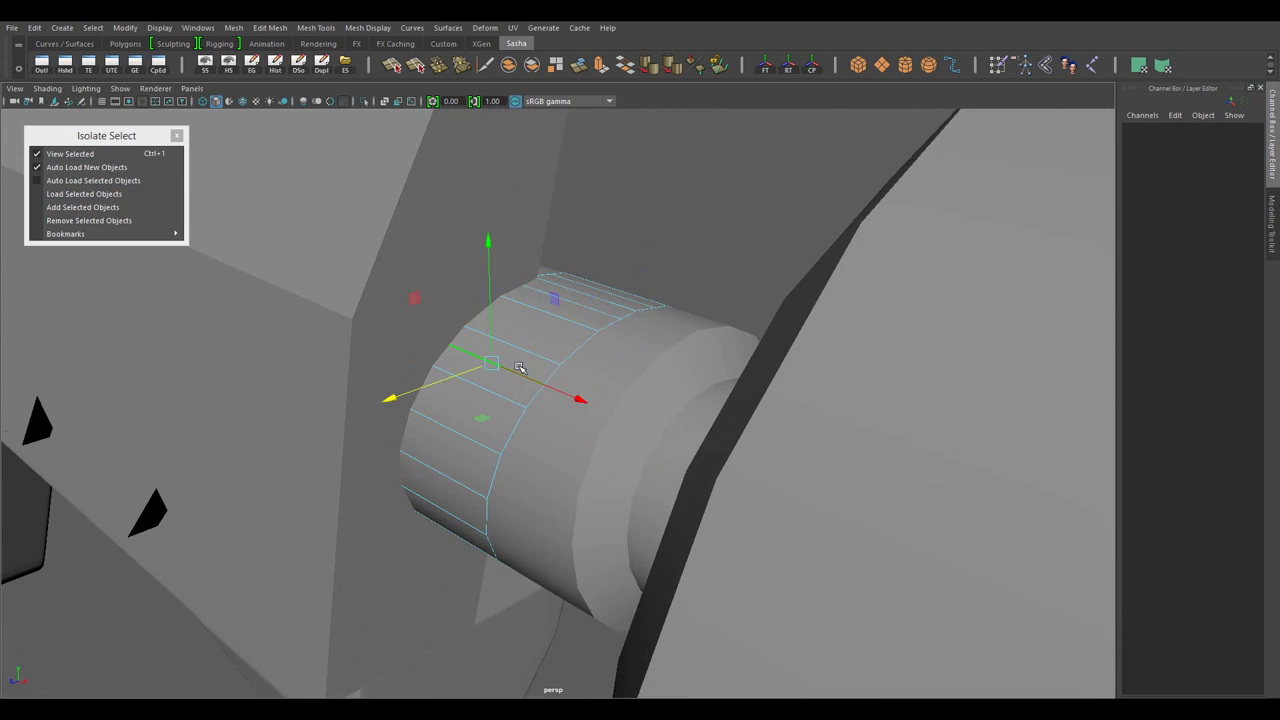
drag(620, 498, 580, 308)
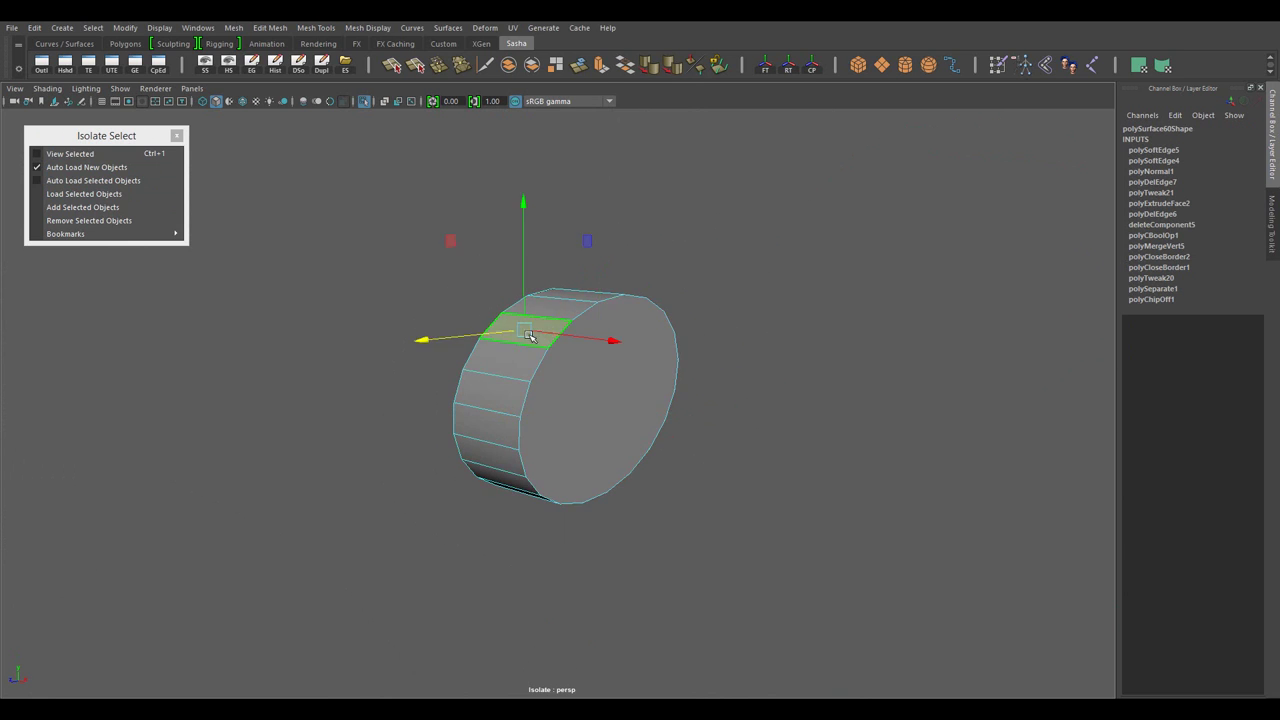
key(ctrl+1)
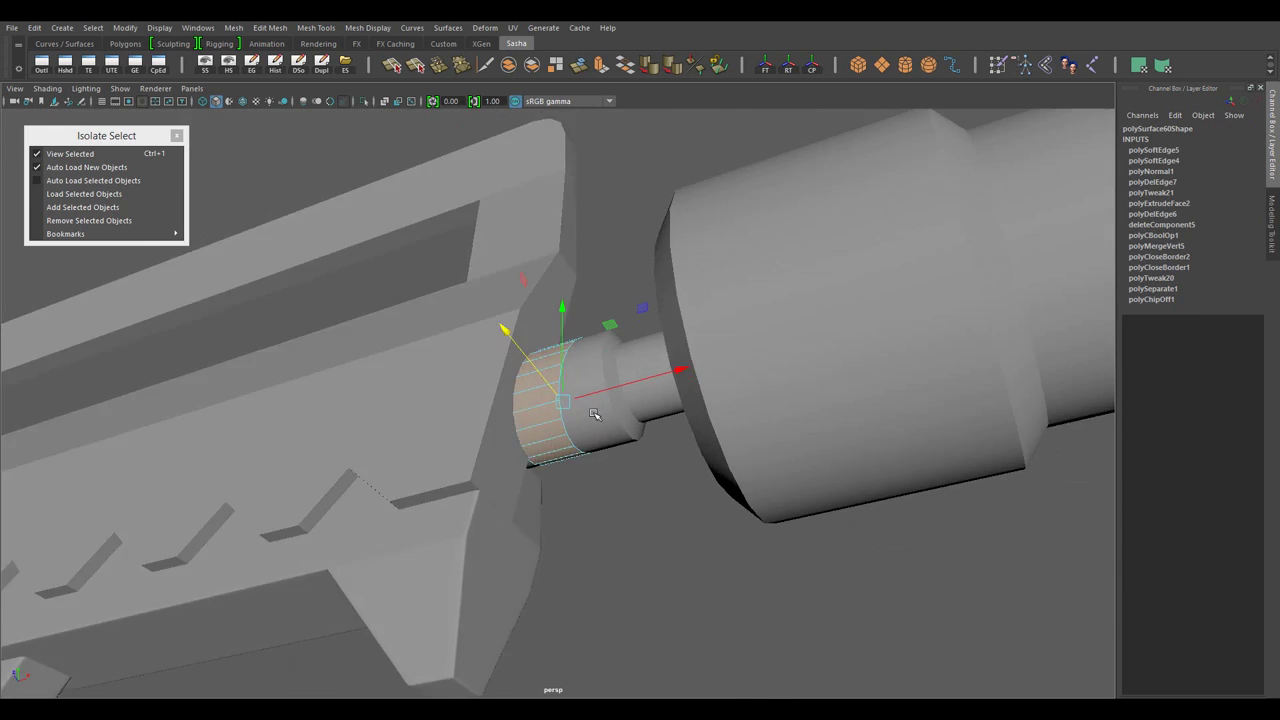
key(ctrl+e)
drag(668, 487, 467, 558)
key(Delete)
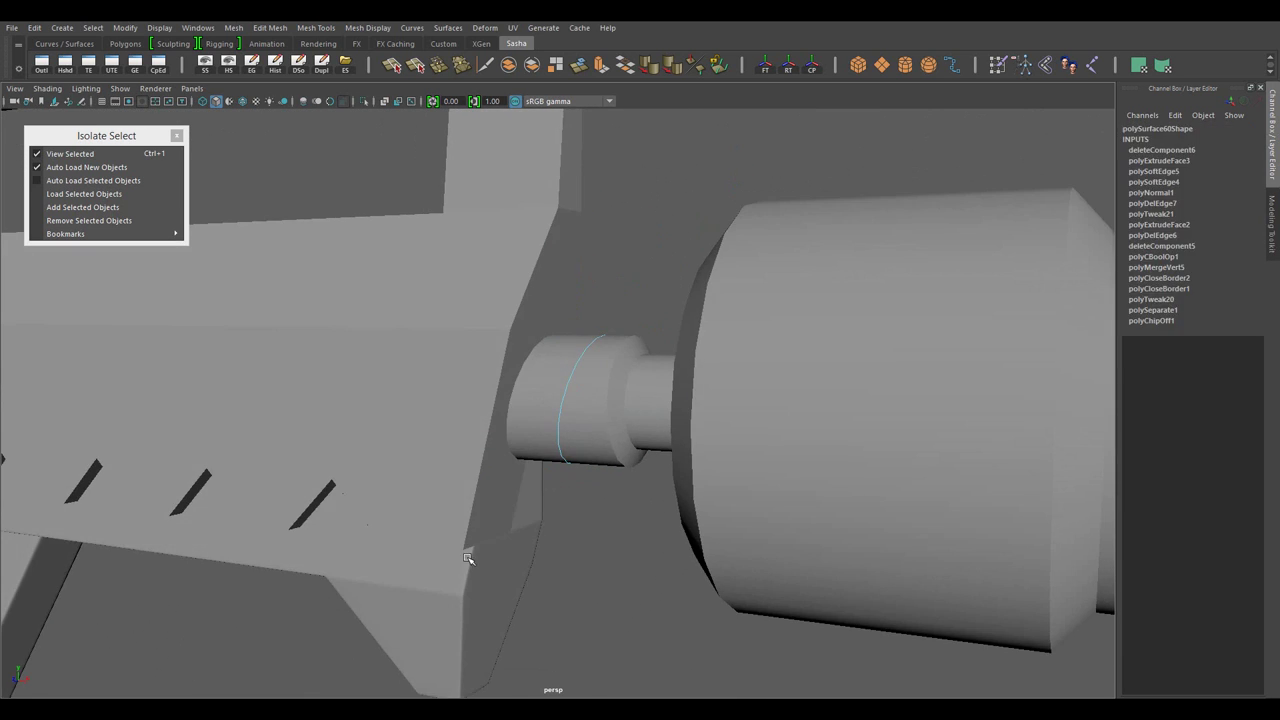
drag(566, 411, 593, 402)
- Delete the unwanted faces from the new ring piece, leaving a clean ring
click(613, 345)
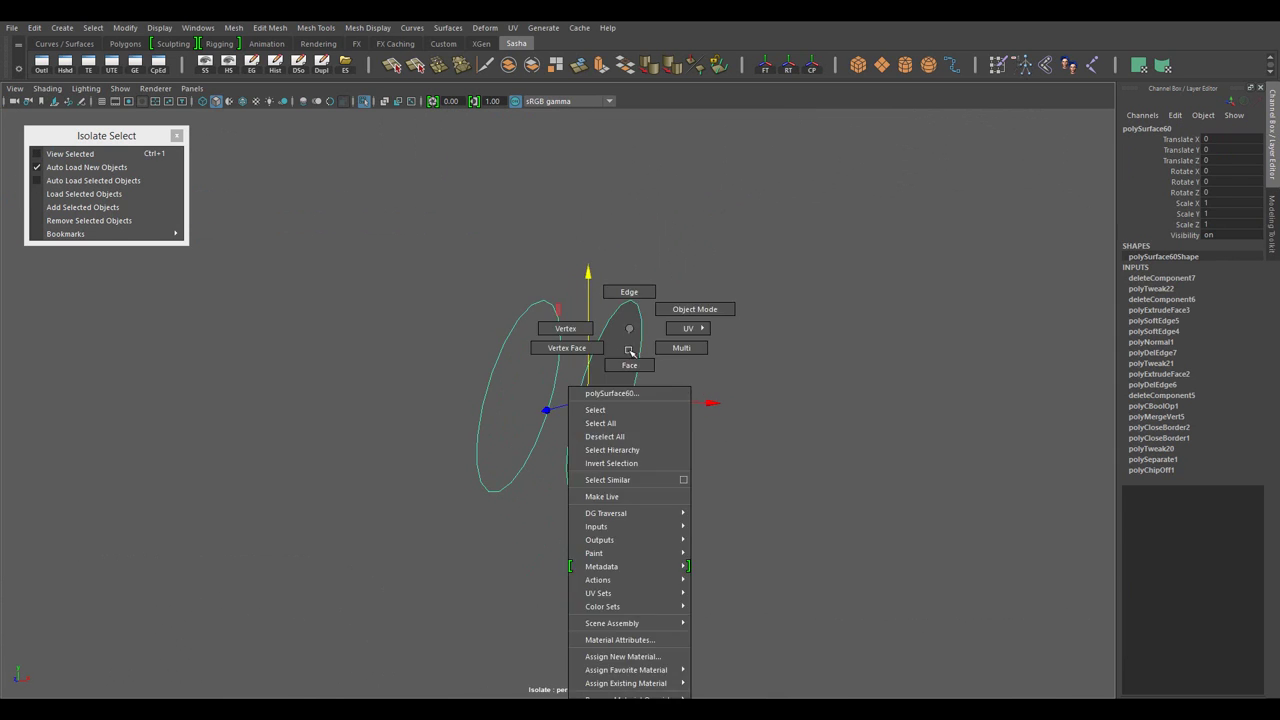
drag(629, 329, 634, 357)
key(Delete)
drag(683, 457, 691, 460)
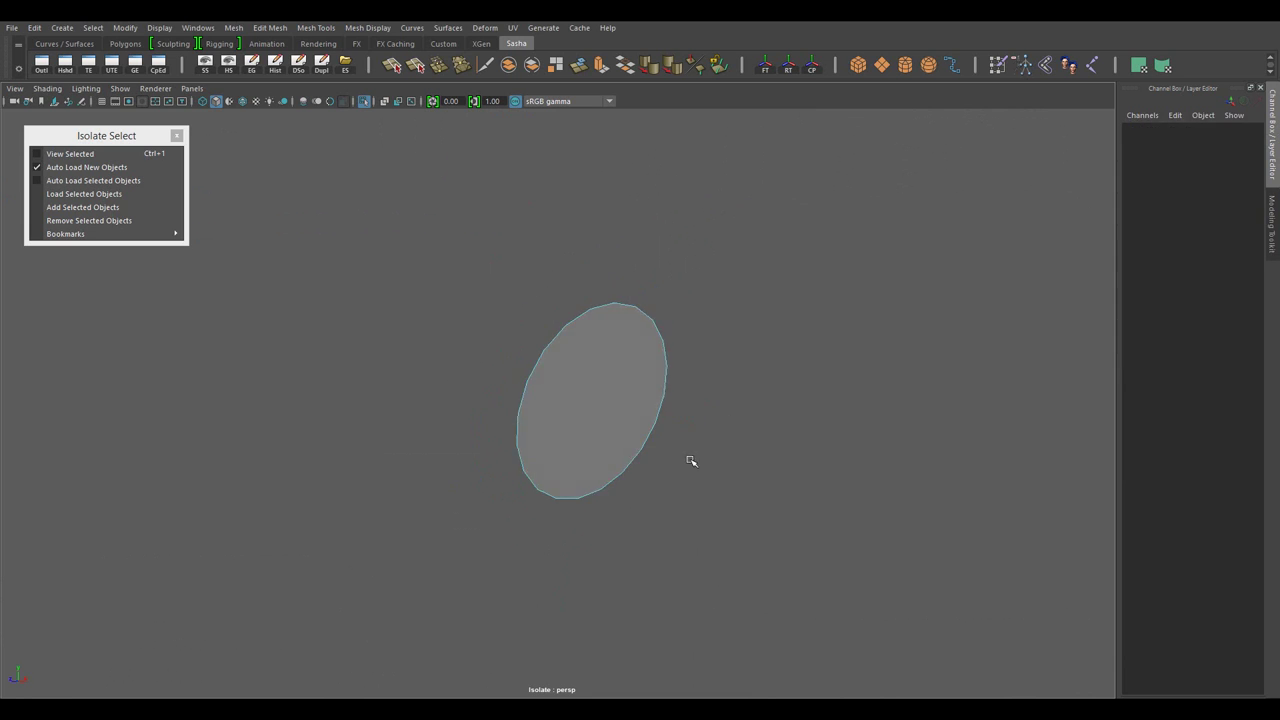
key(Delete)
drag(697, 517, 822, 454)
key(ctrl+1)
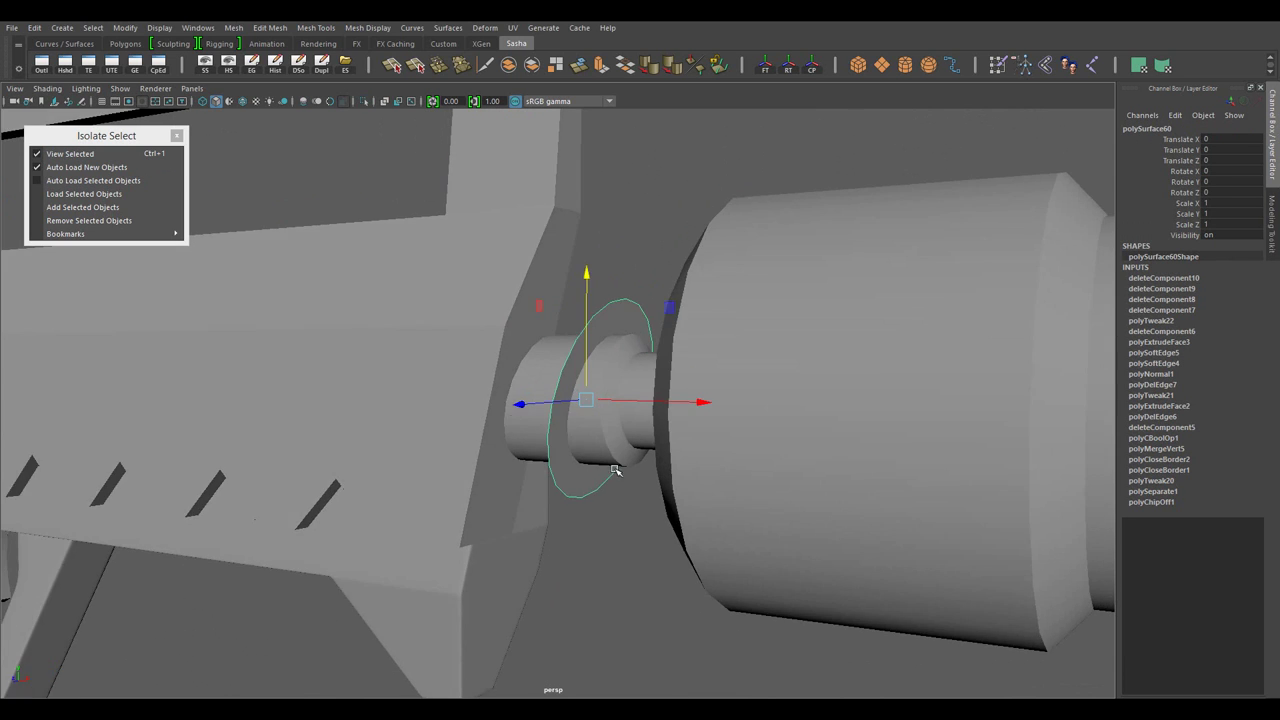
- Slide the ring along the barrel, extrude it for thickness and reverse its normals
key(r)
drag(663, 440, 643, 171)
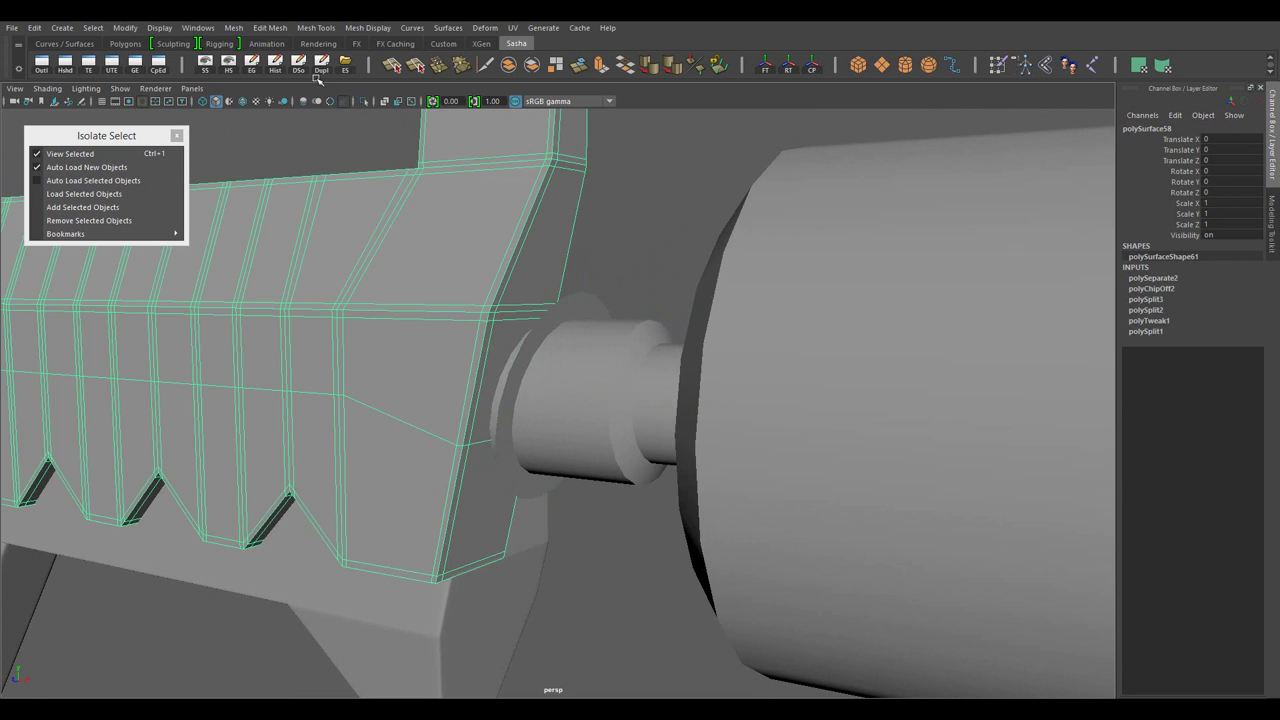
drag(665, 404, 643, 165)
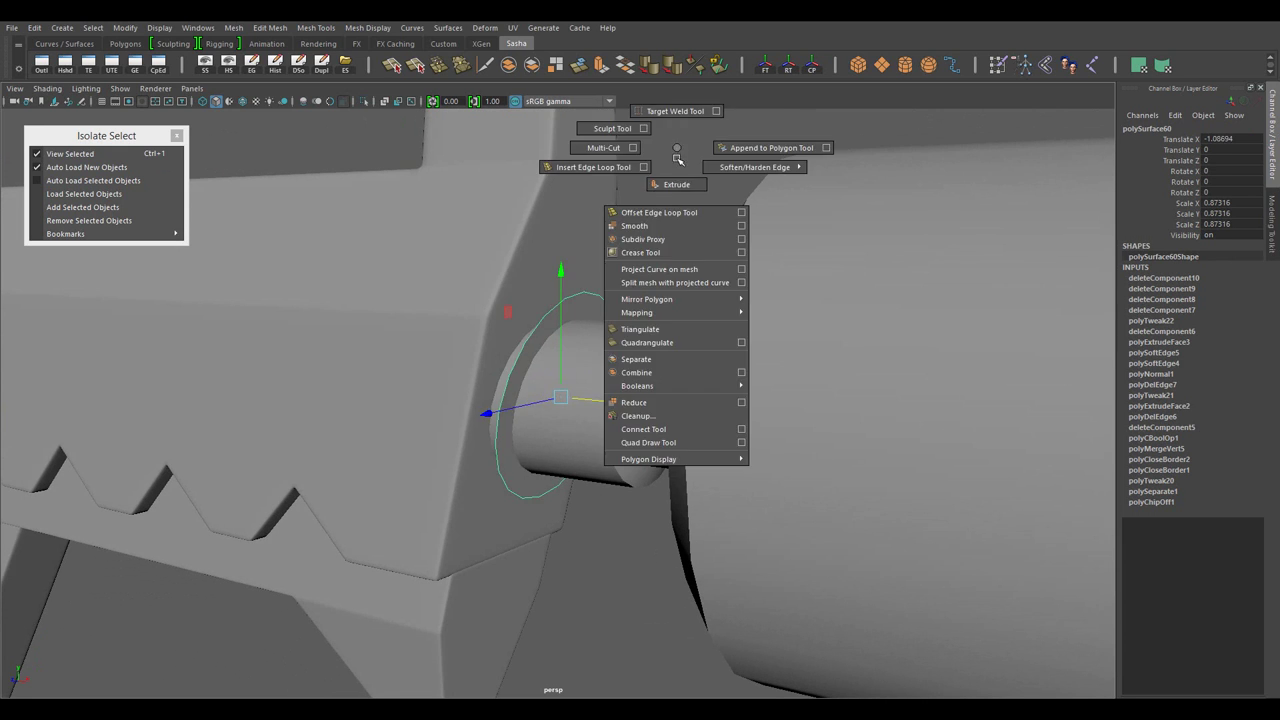
drag(643, 165, 650, 190)
click(508, 355)
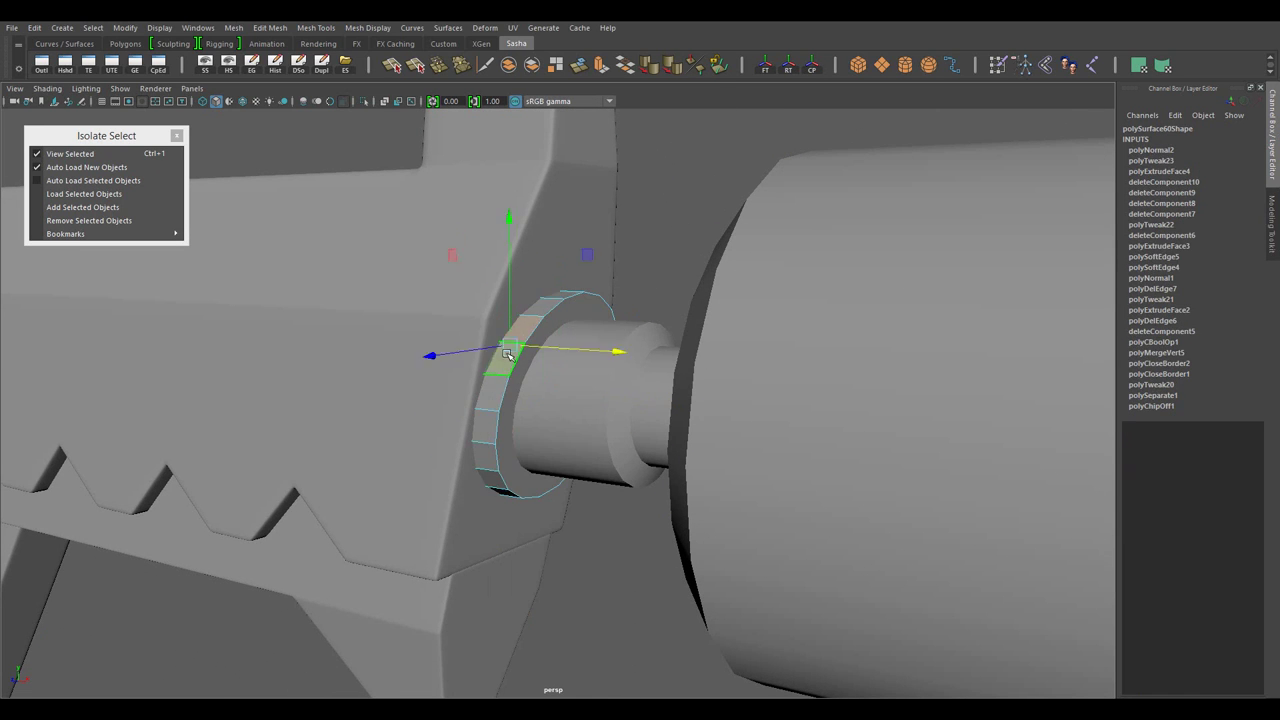
- Scale the whole ring down so it sits where the barrel meets the receiver
drag(586, 312, 733, 491)
click(643, 271)
click(576, 400)
key(F8)
scroll(down, 3)
scroll(up, 3)
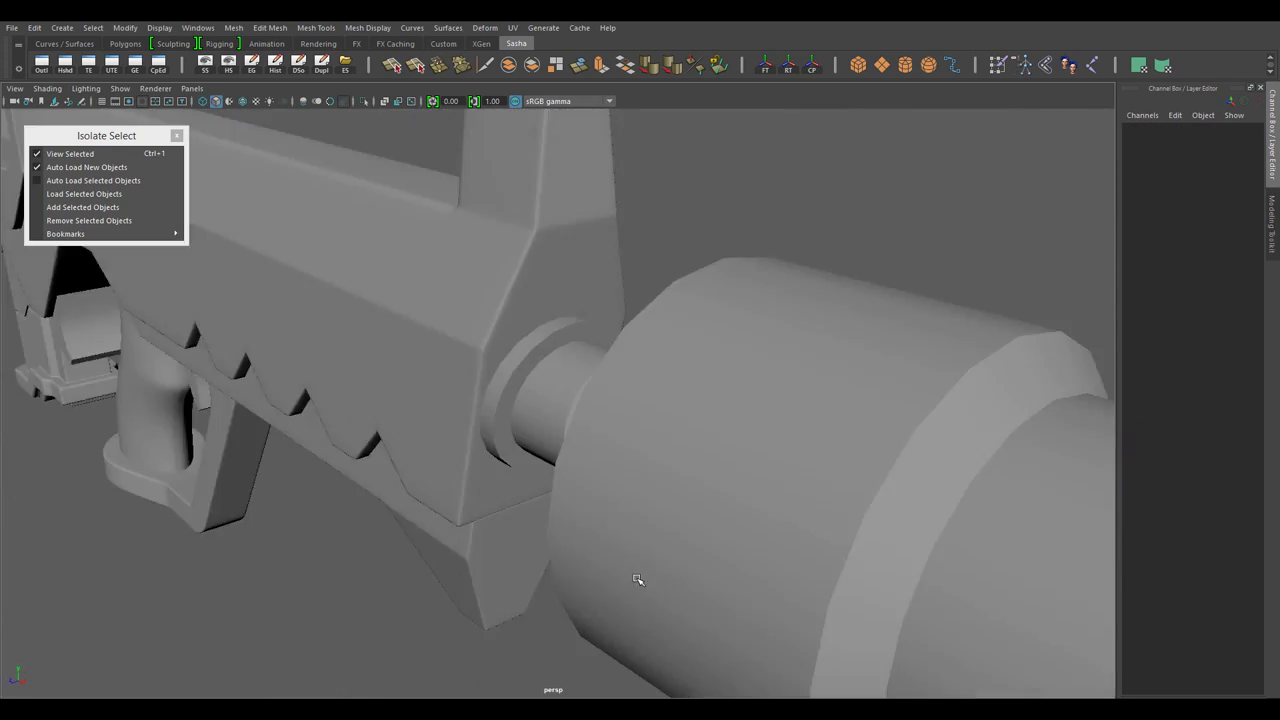
key(r)
drag(565, 512, 653, 567)
scroll(down, 3)
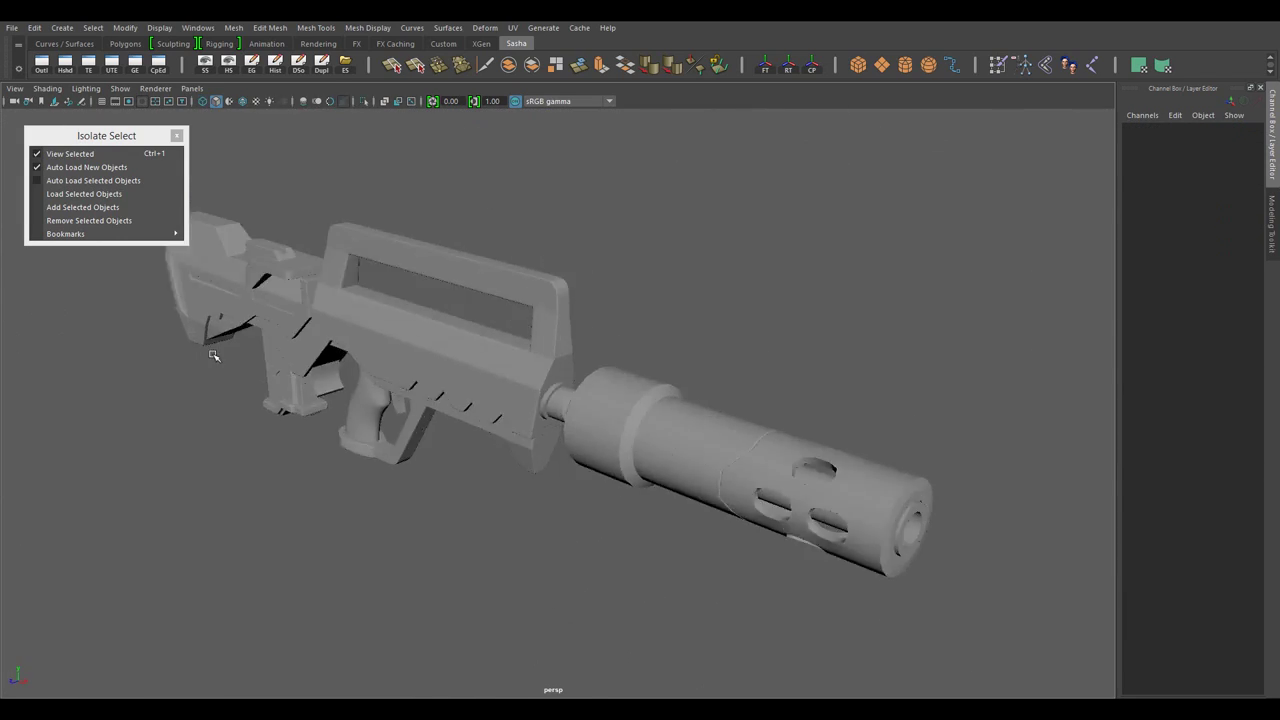
scroll(up, 3)
- Isolate the ring and poke its disc face to a centre point
drag(549, 360, 558, 289)
right_click(558, 289)
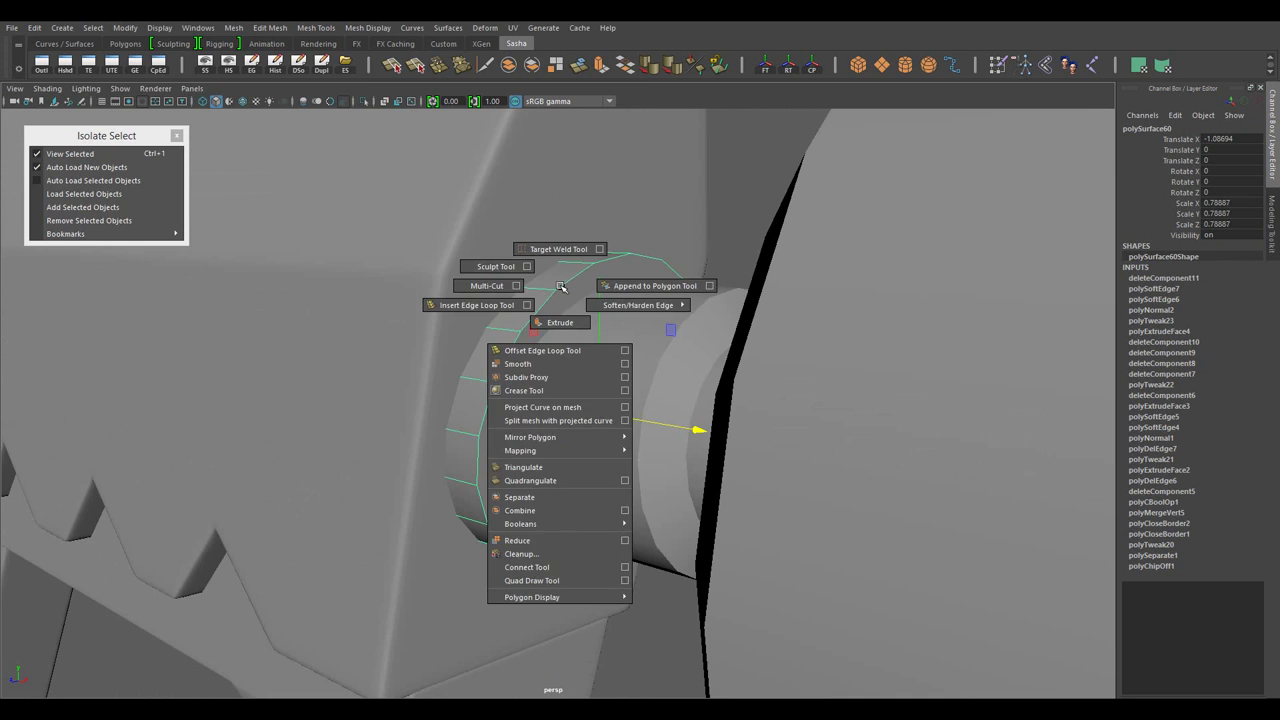
key(ctrl+1)
right_click(644, 341)
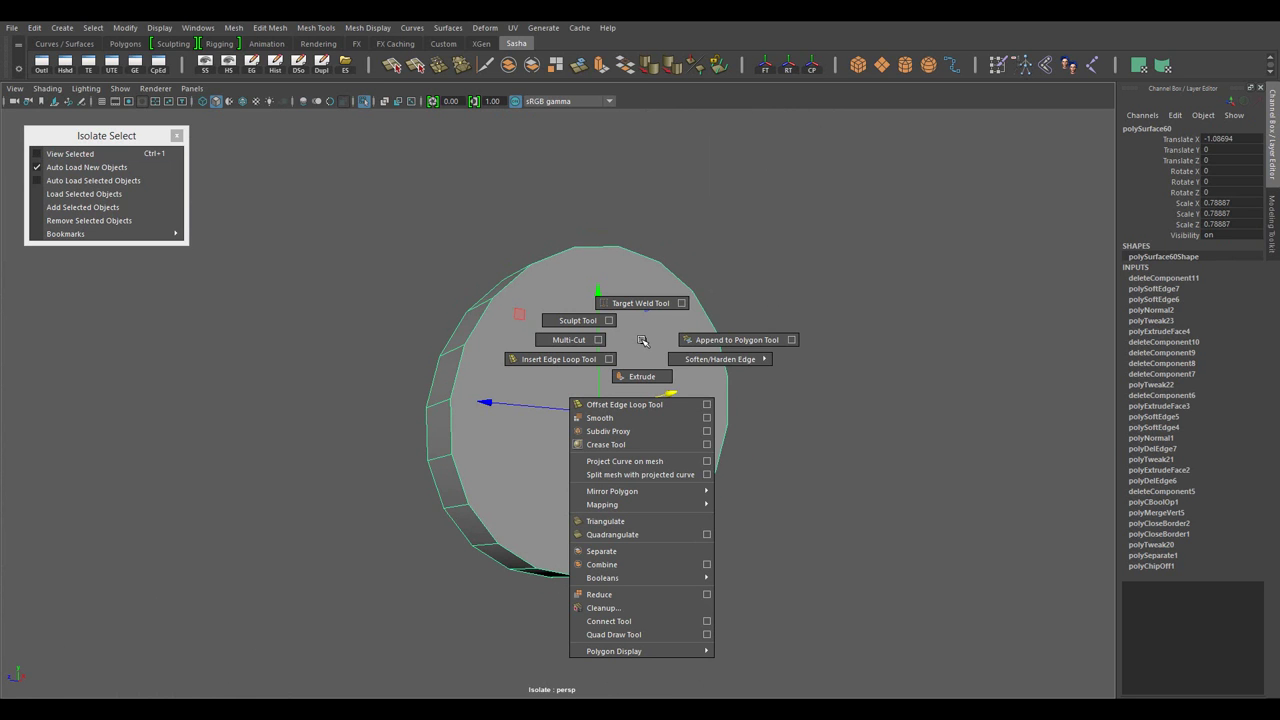
click(316, 27)
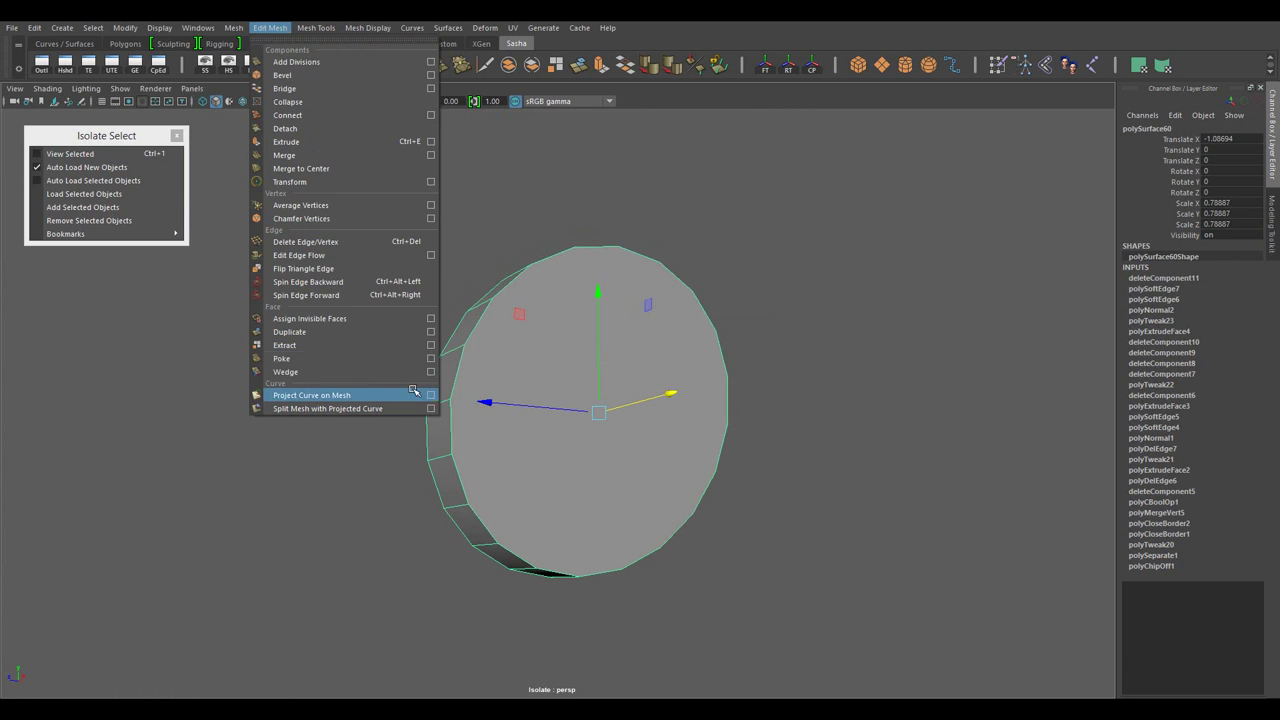
click(300, 353)
key(F8)
drag(538, 330, 557, 433)
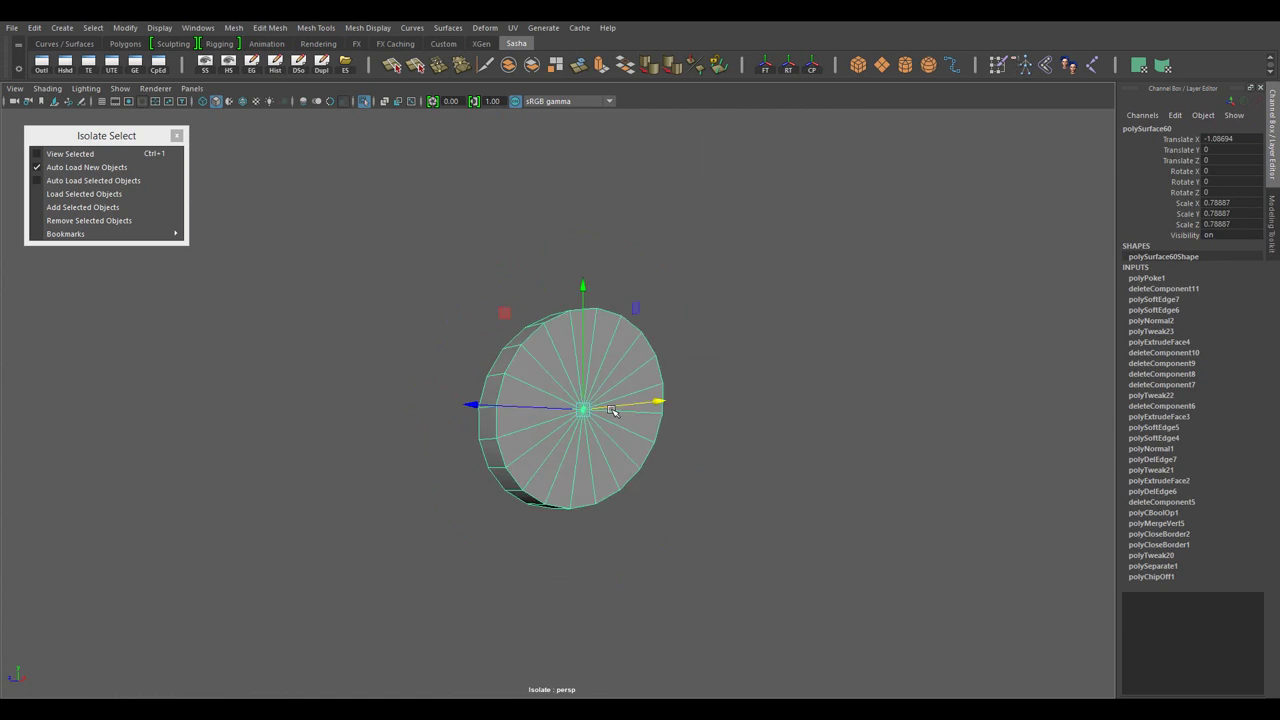
scroll(up, 3)
- Bevel the disc's edges and connect a three-segment edge loop around the rim
key(ctrl+b)
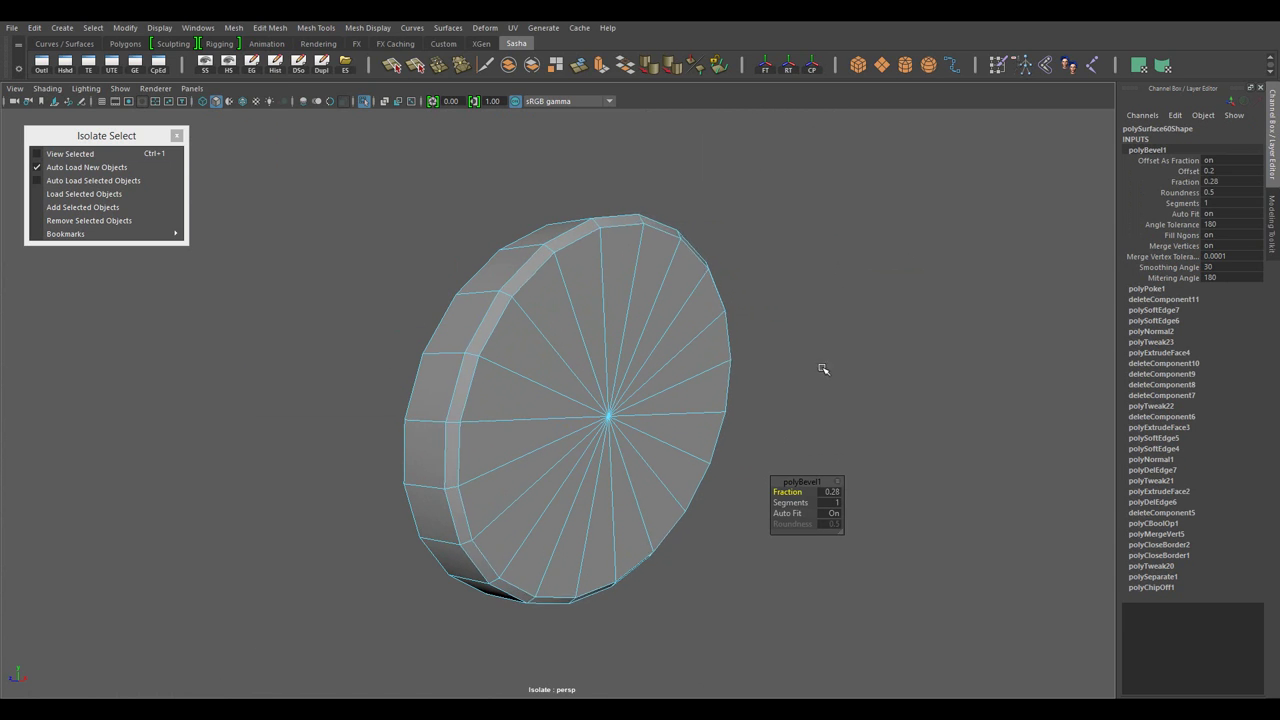
click(453, 361)
drag(600, 400, 700, 380)
drag(811, 251, 830, 396)
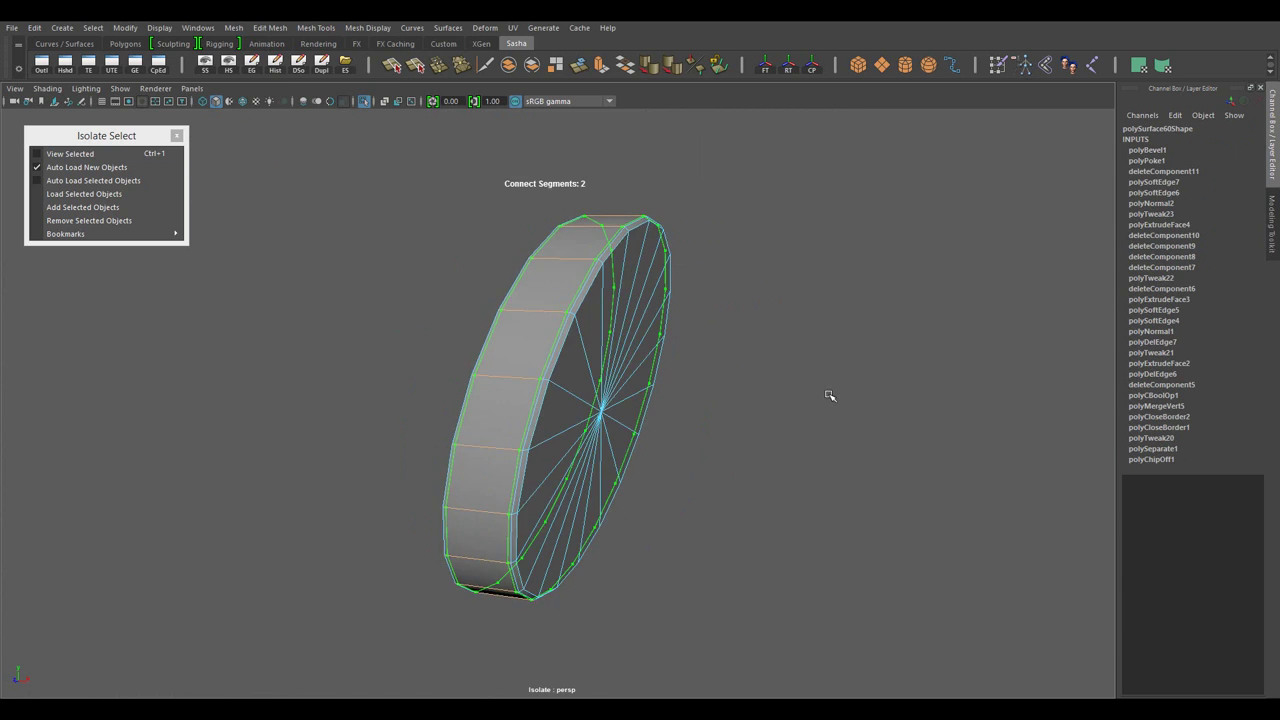
click(1272, 220)
drag(1150, 560, 1025, 531)
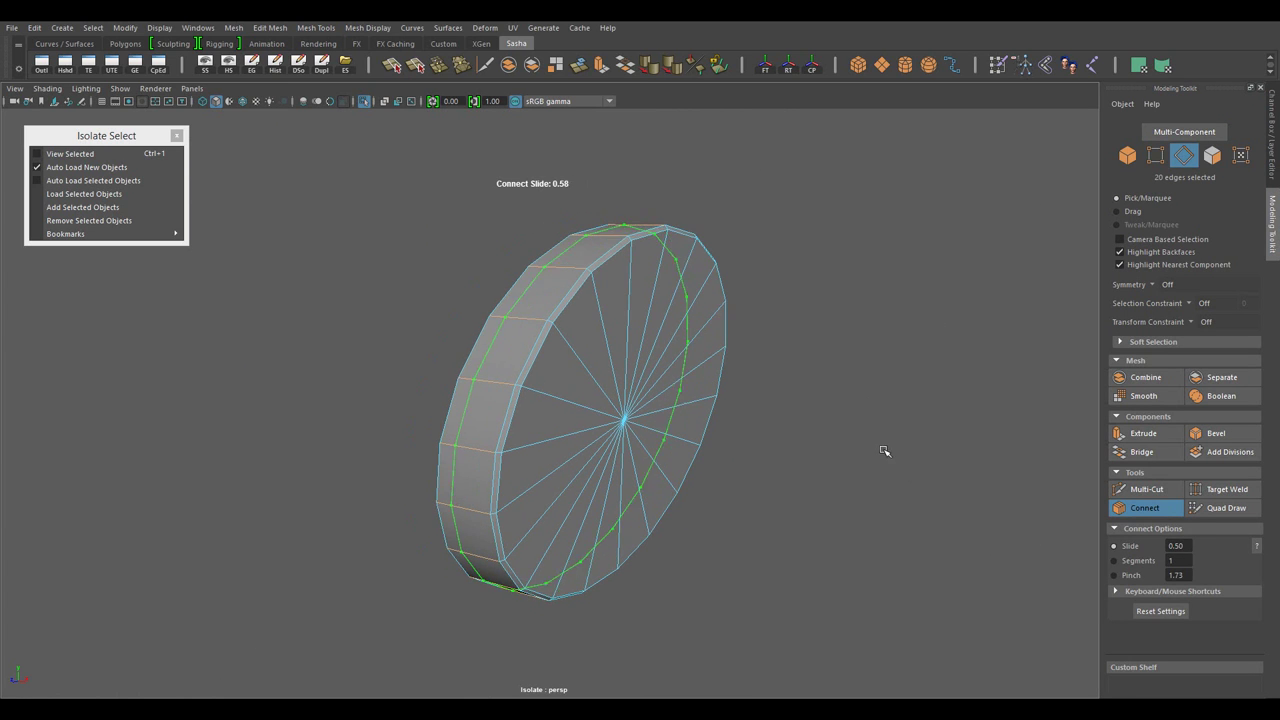
drag(820, 455, 760, 450)
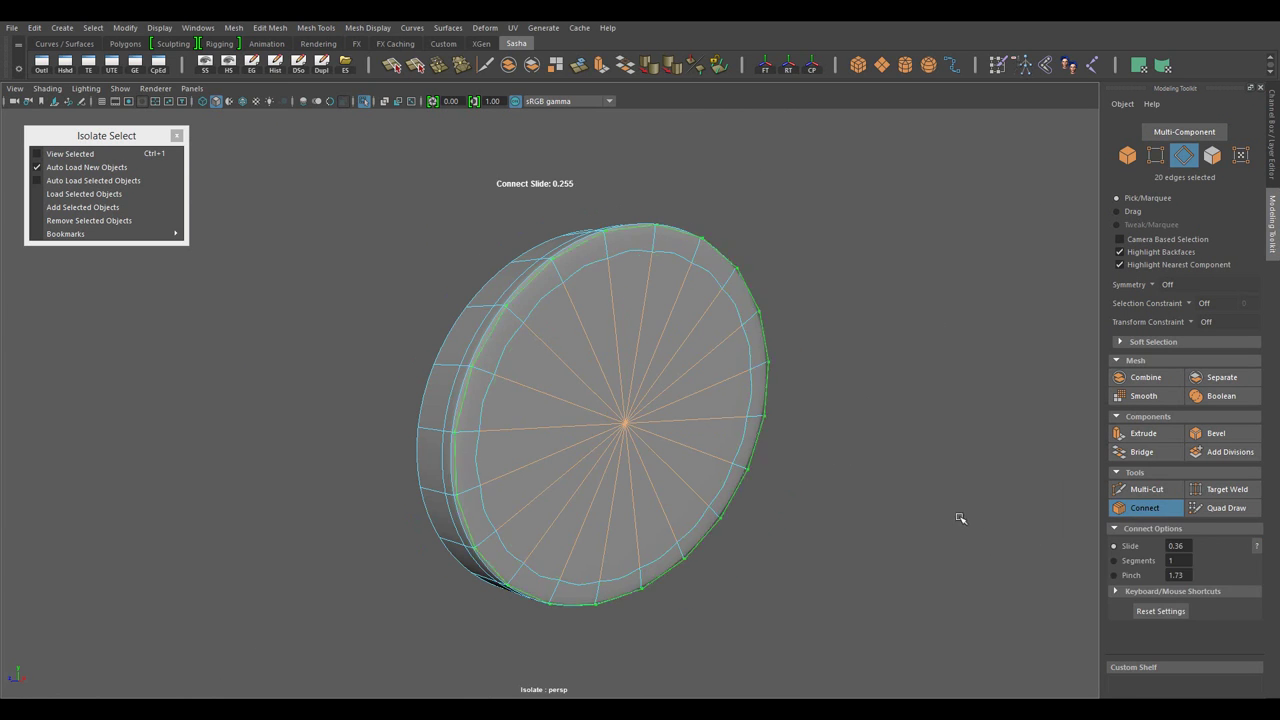
key(w)
drag(608, 477, 583, 463)
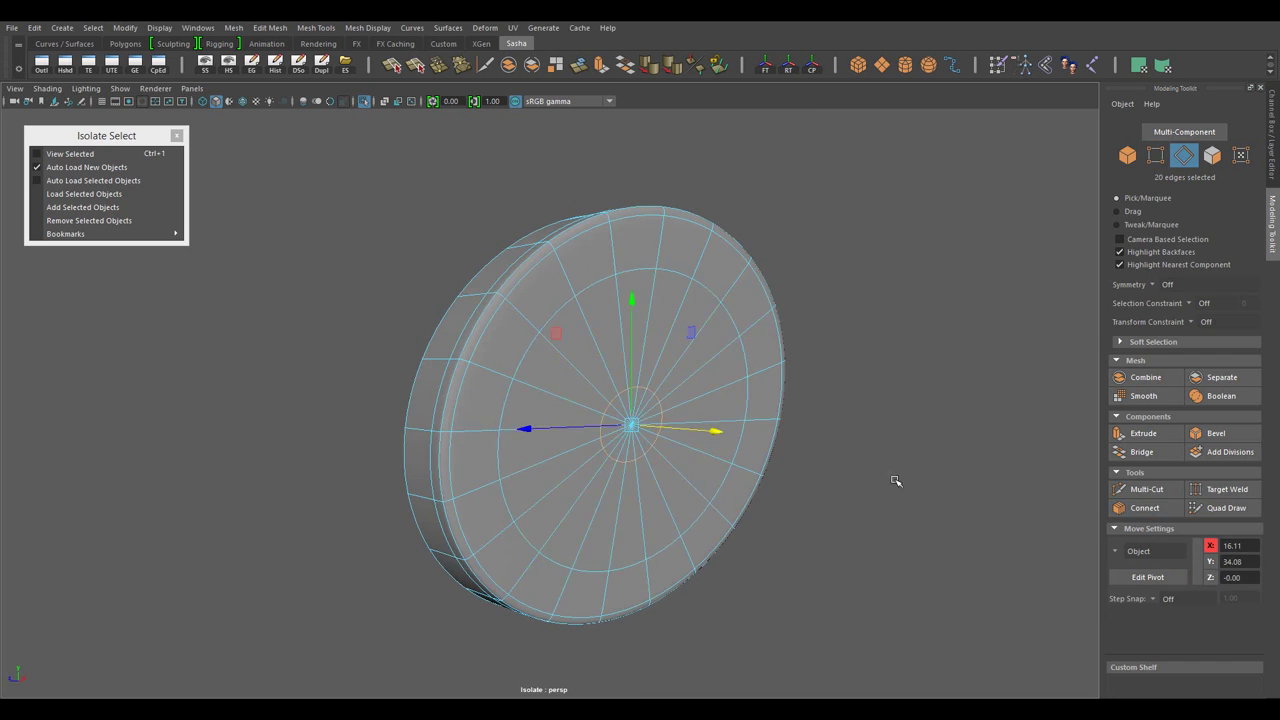
key(F8)
- Select the full ring of 20 rim edges and bevel them
drag(823, 277, 530, 392)
right_click(530, 392)
click(524, 291)
drag(671, 514, 847, 509)
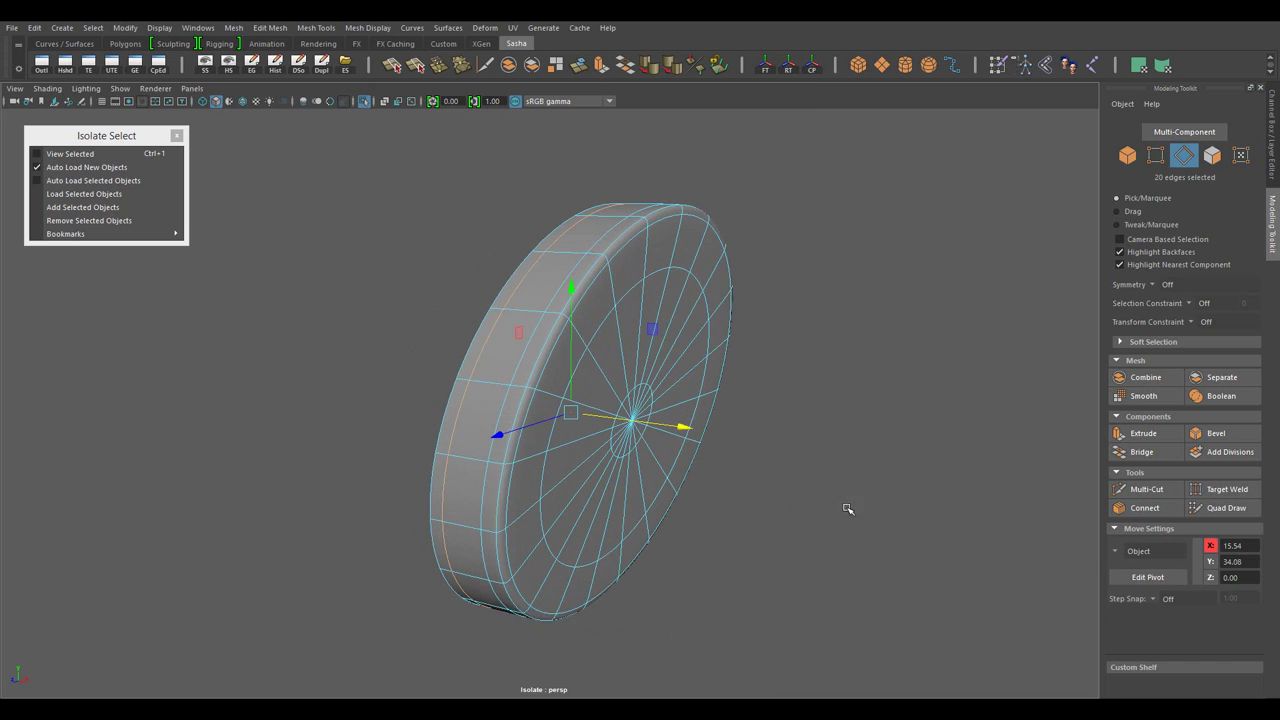
drag(758, 302, 666, 394)
click(434, 313)
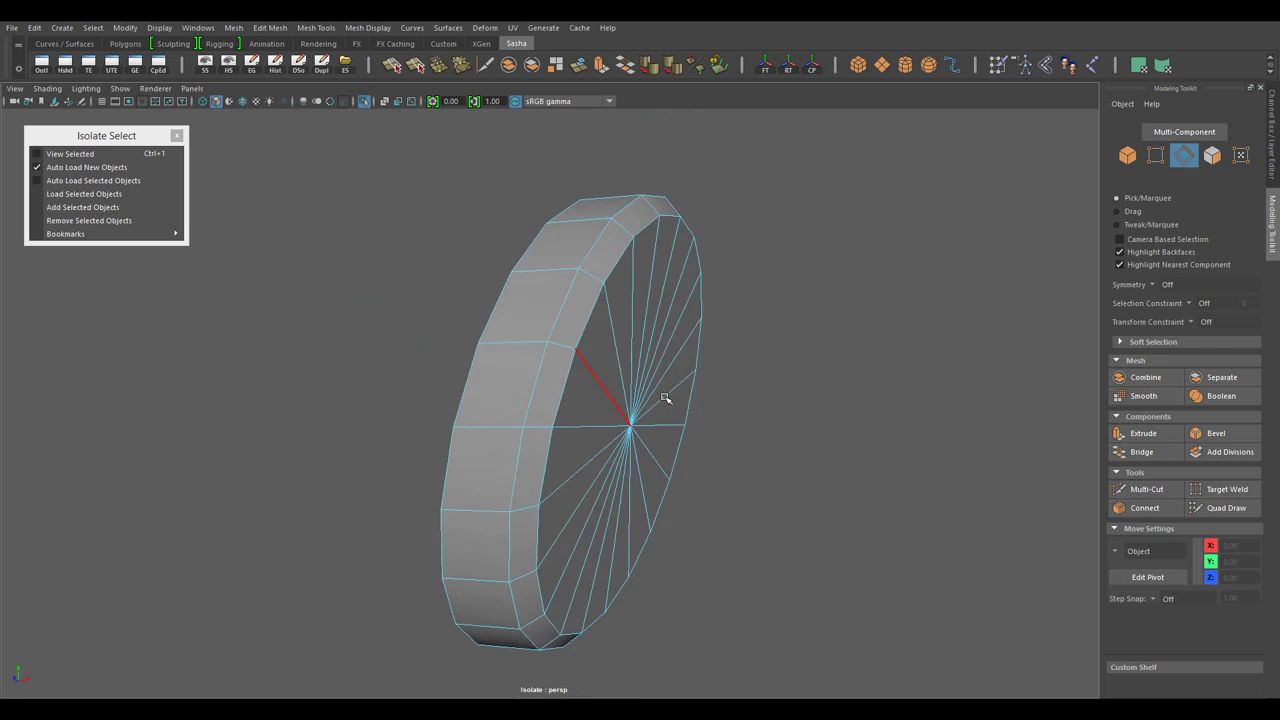
key(ctrl+1)
key(ctrl+1)
drag(531, 347, 863, 307)
key(ctrl+b)
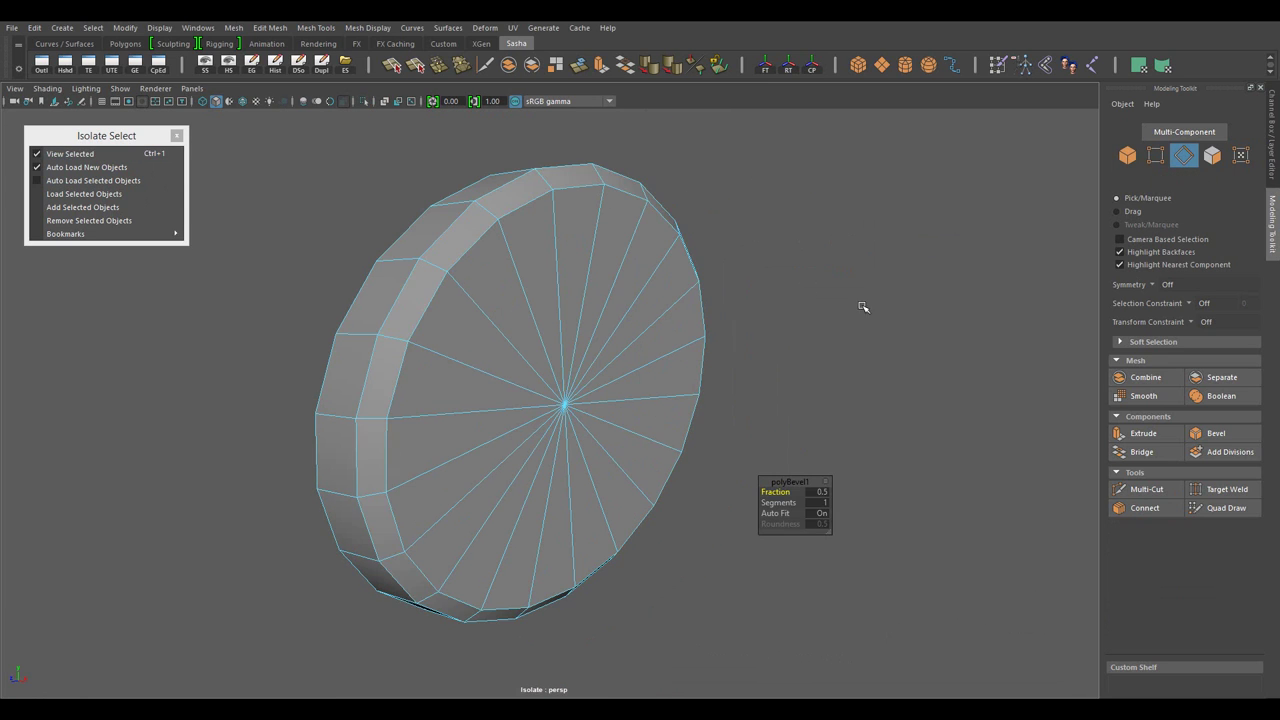
key(w)
drag(886, 438, 554, 410)
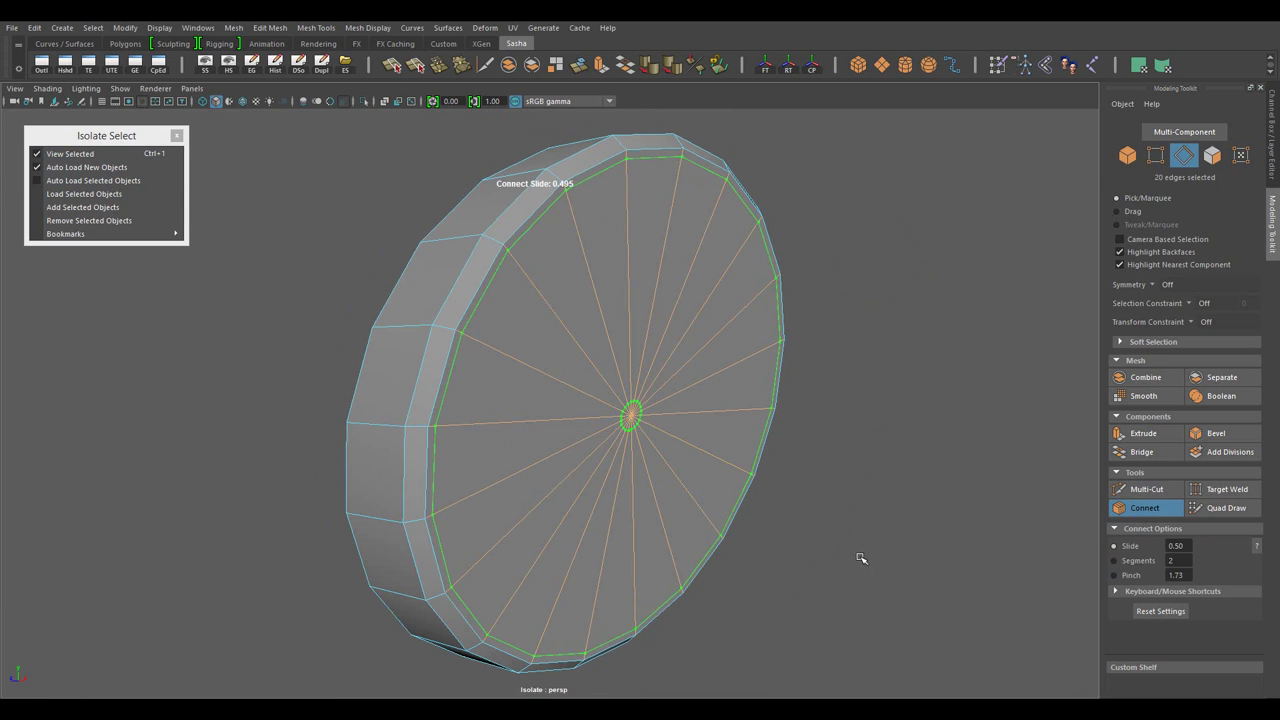
key(w)
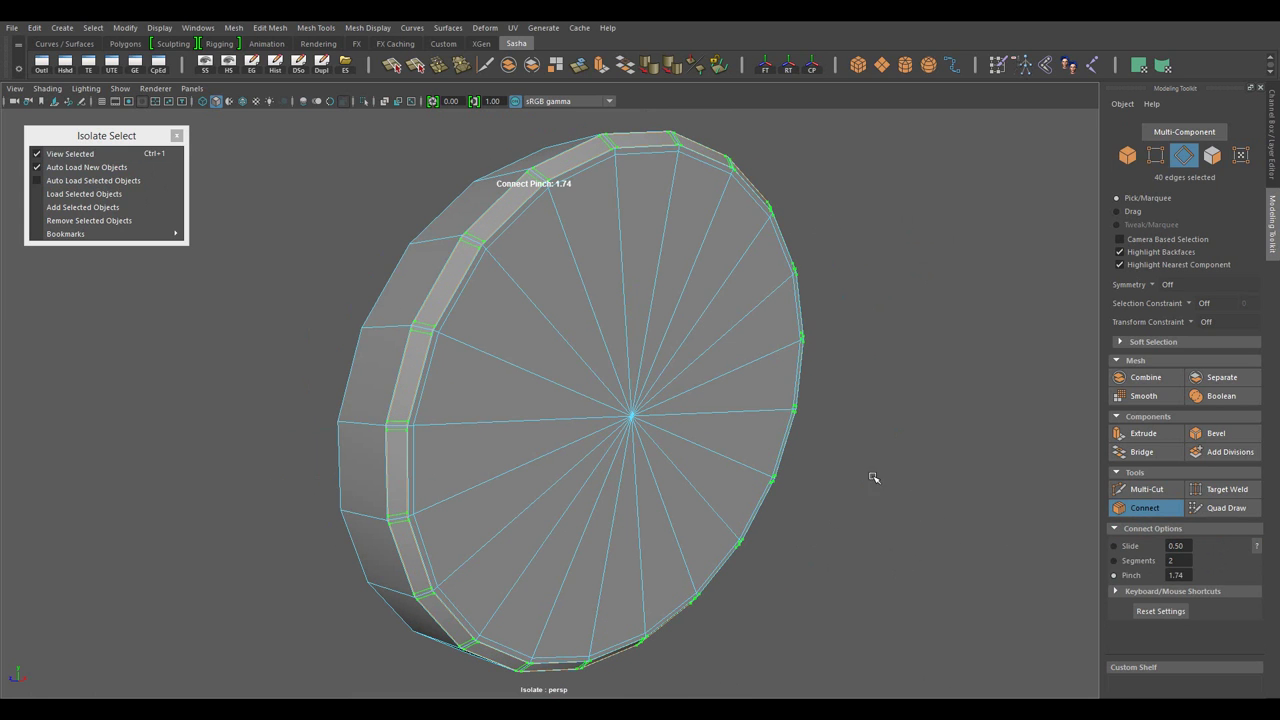
- Show the whole gun again and extract the suppressor's face ring as a separate object with Mesh > Extract
drag(427, 421, 743, 508)
drag(729, 500, 653, 373)
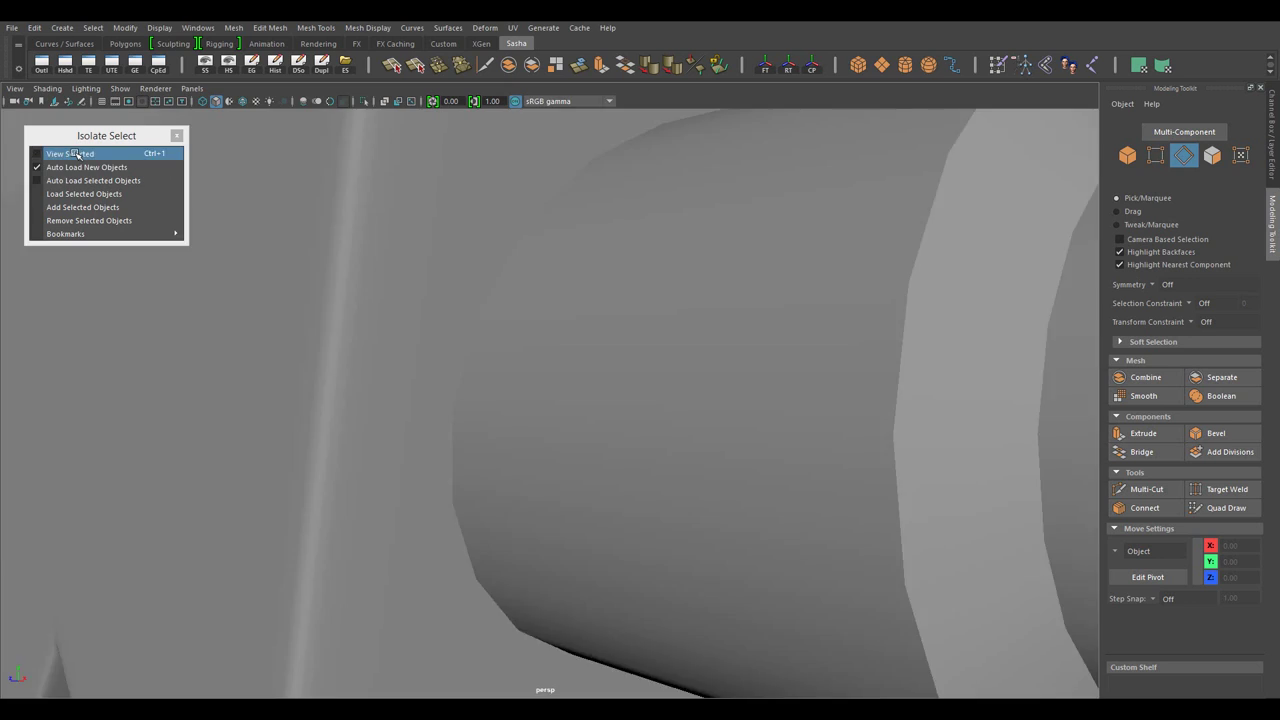
click(70, 153)
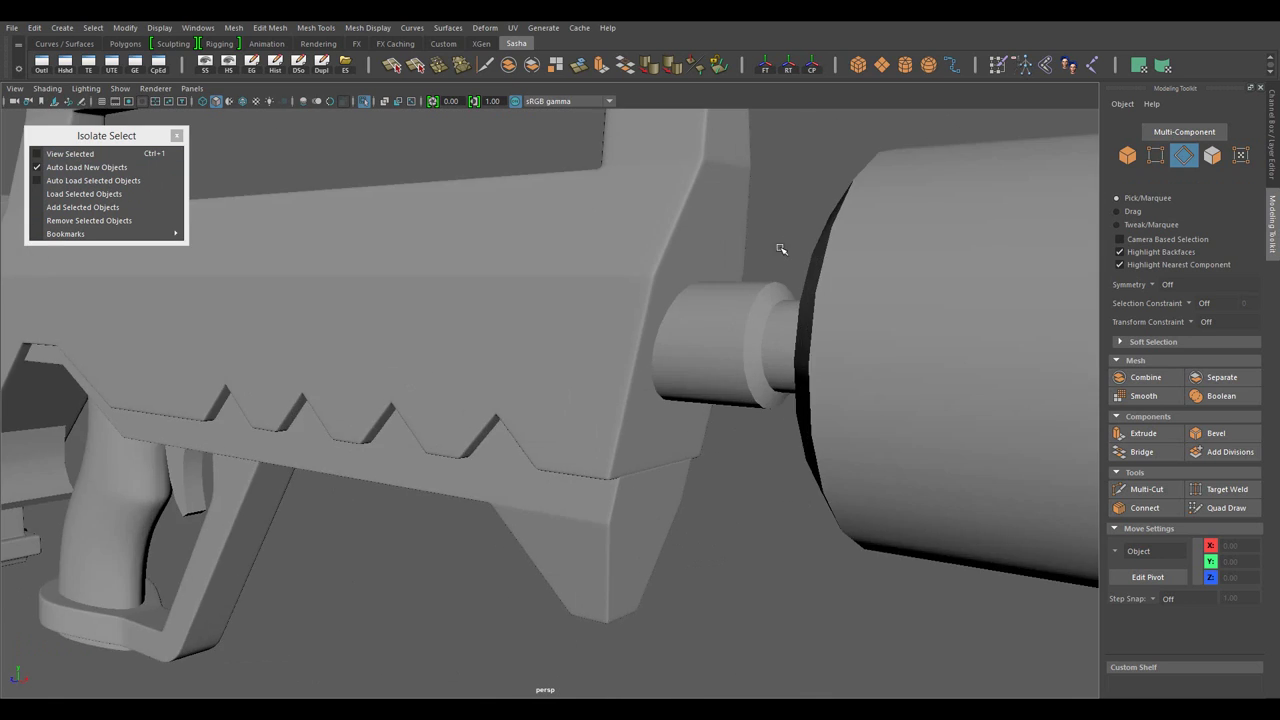
click(780, 243)
drag(843, 437, 708, 477)
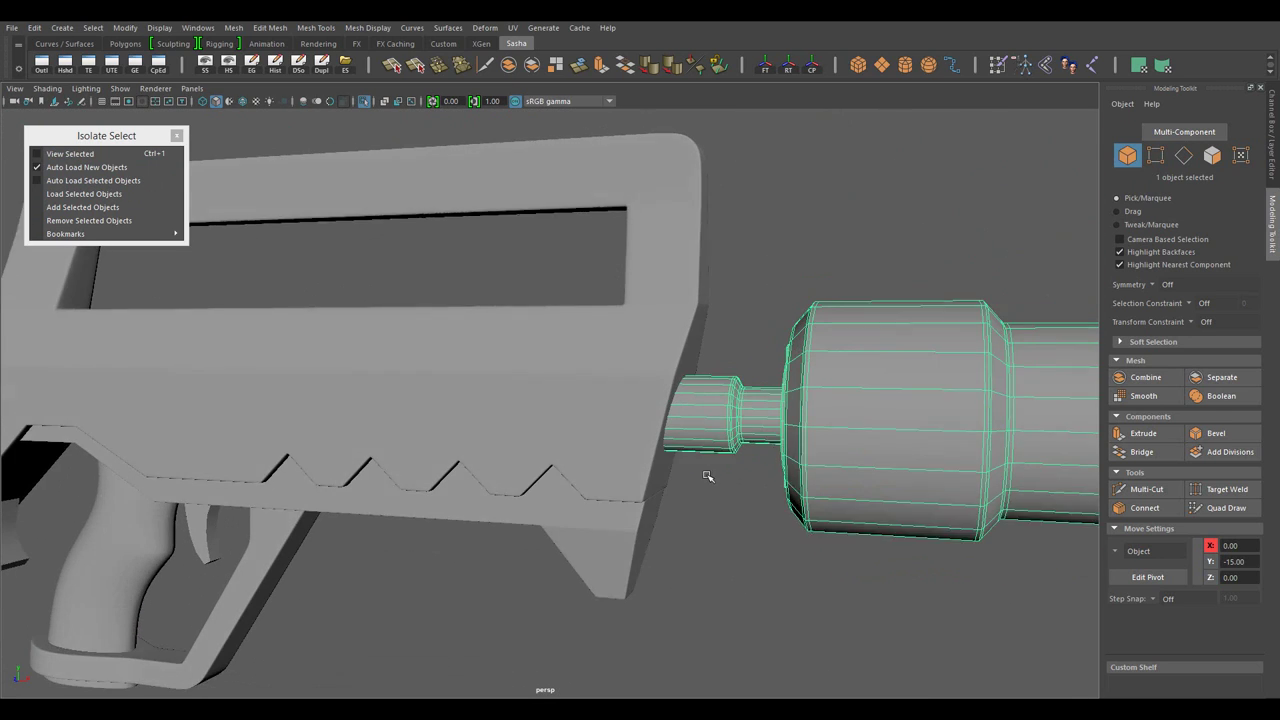
scroll(up, 3)
scroll(up, 3)
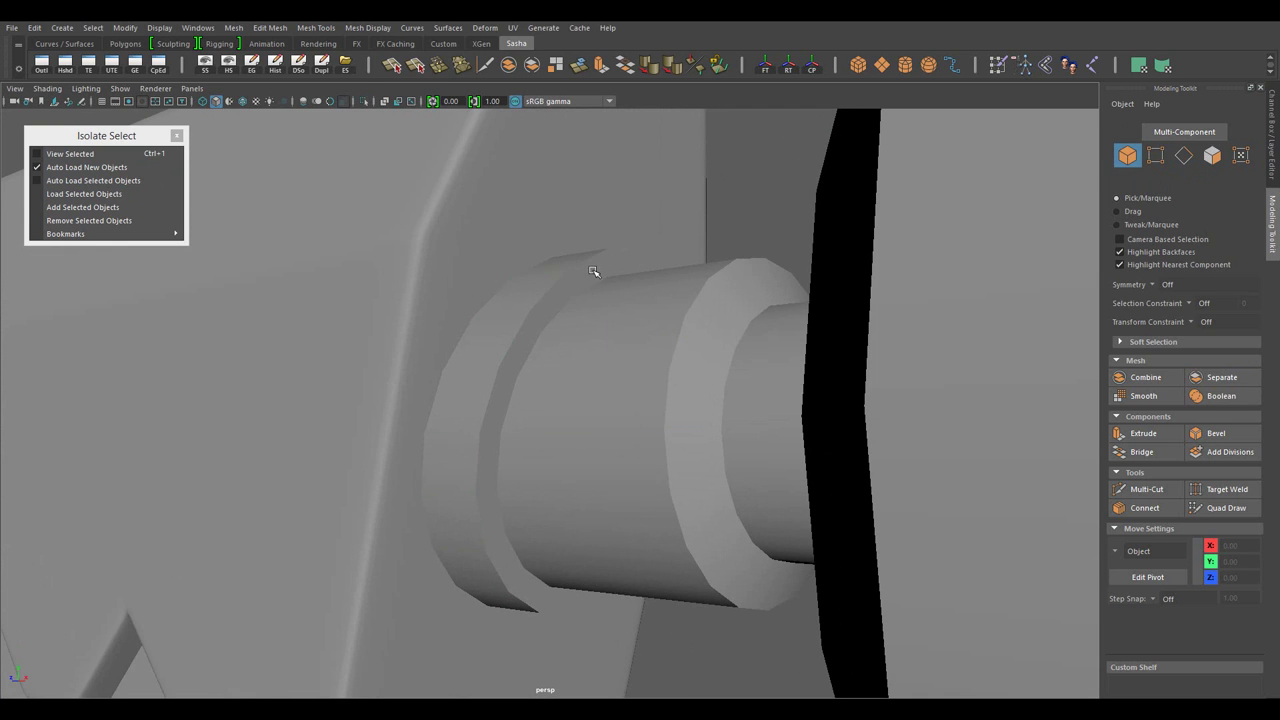
click(234, 27)
click(300, 357)
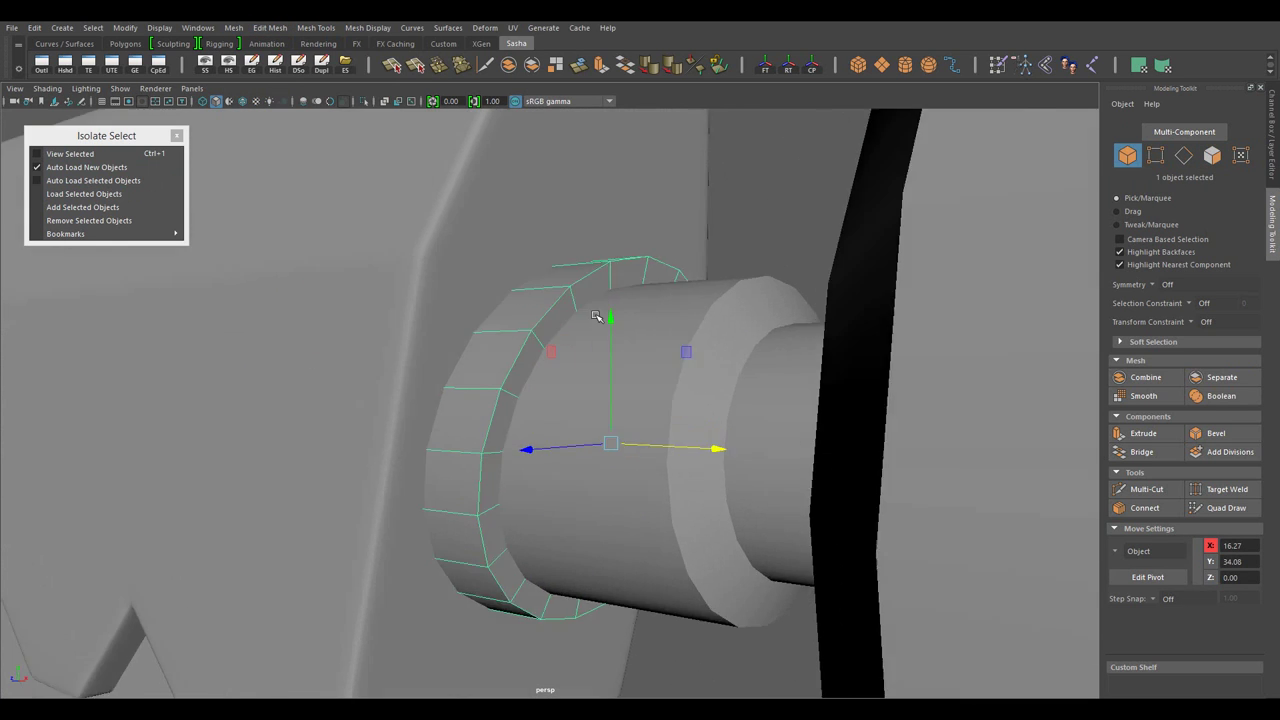
- Bevel the extracted ring's edges and add a first support edge loop around it
drag(300, 357, 822, 179)
key(ctrl+b)
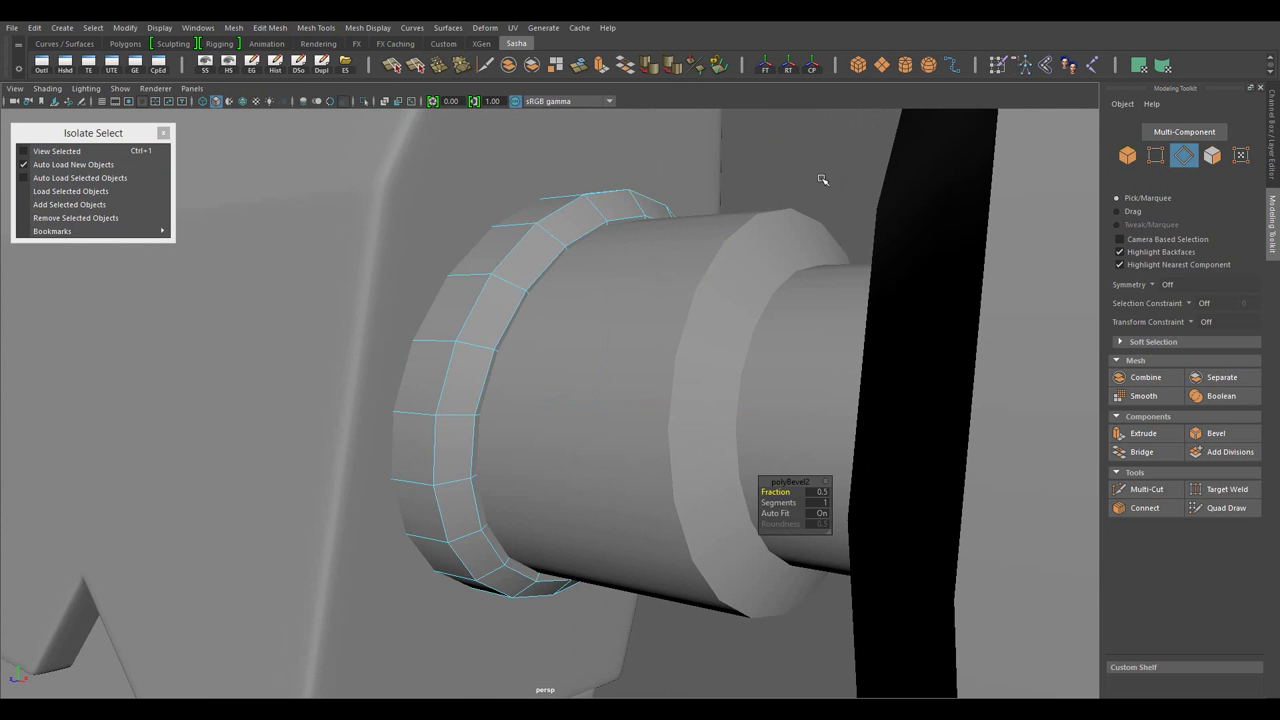
key(w)
drag(620, 318, 742, 318)
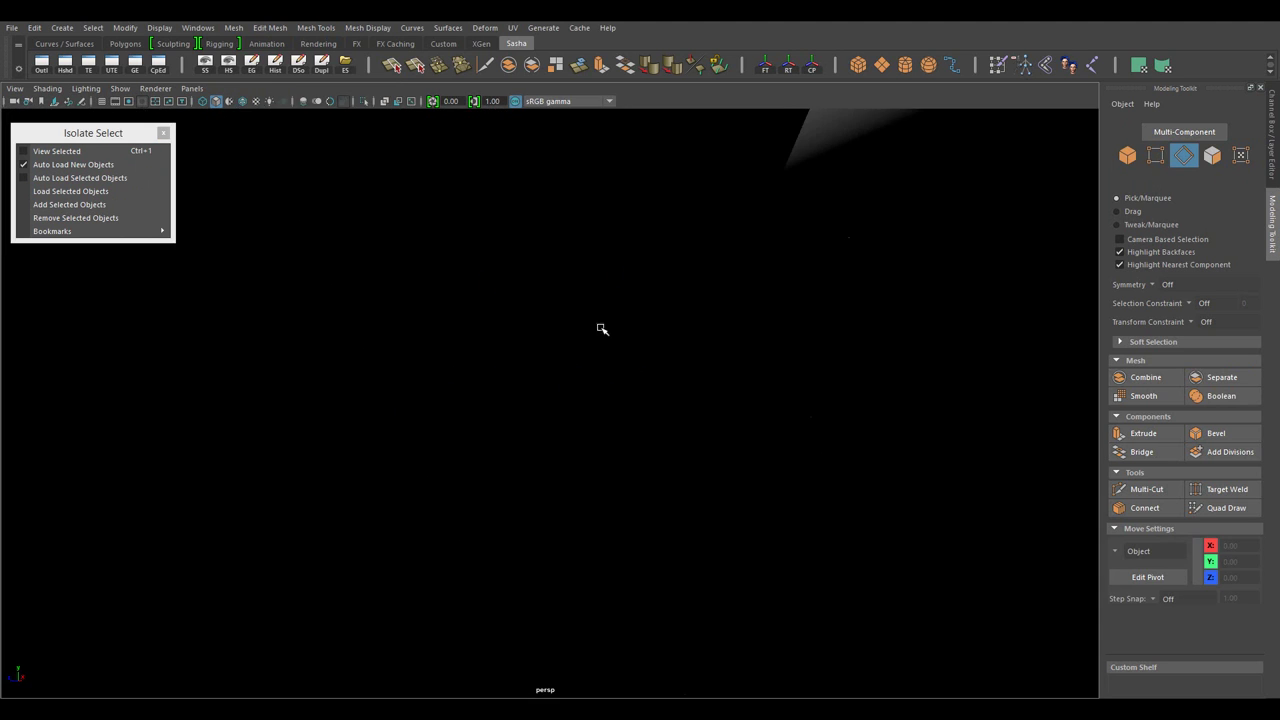
drag(742, 318, 1036, 555)
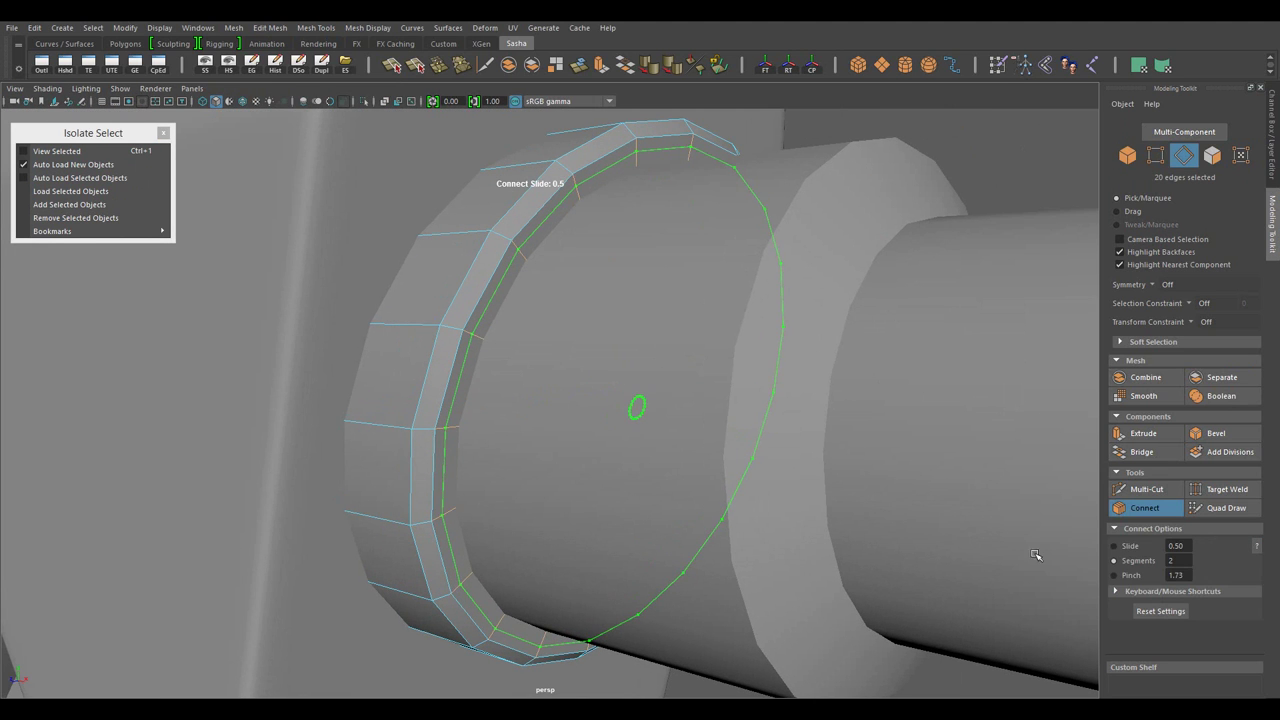
scroll(up, 3)
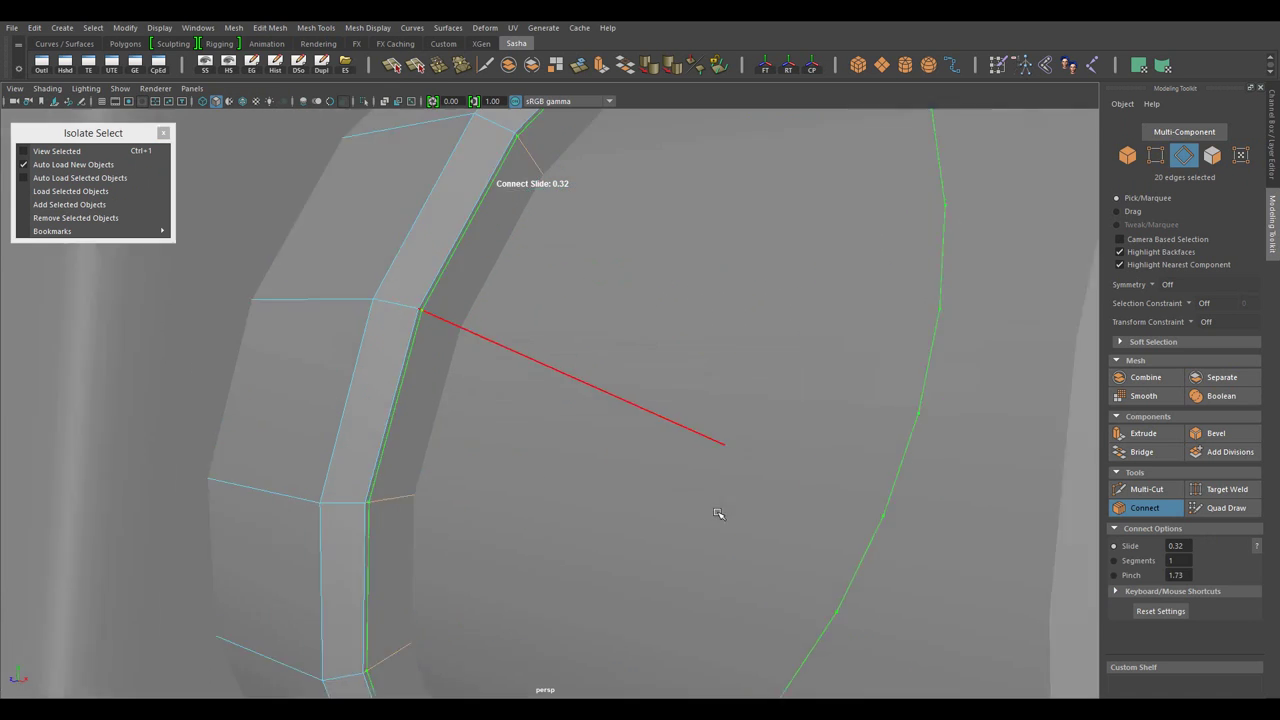
scroll(up, 3)
key(w)
- Connect further support edge loops hugging the ring's rim edges
scroll(down, 3)
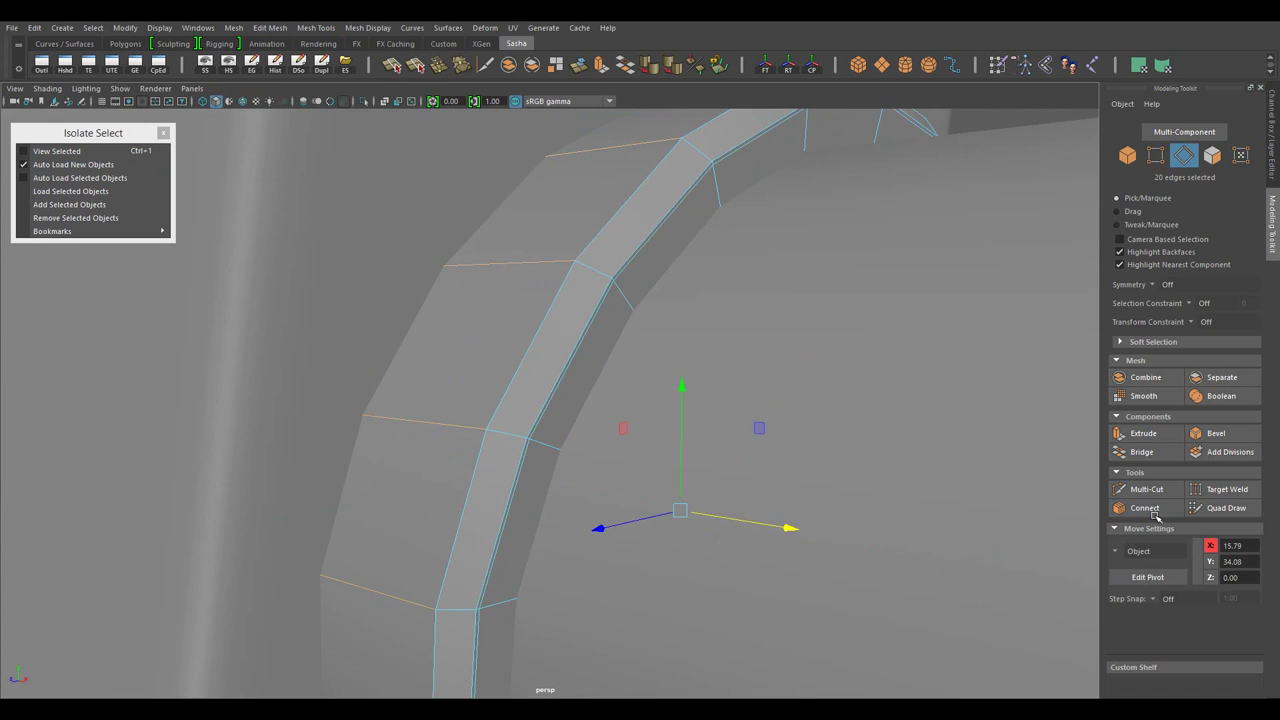
click(1145, 508)
scroll(up, 3)
key(w)
scroll(down, 3)
scroll(up, 3)
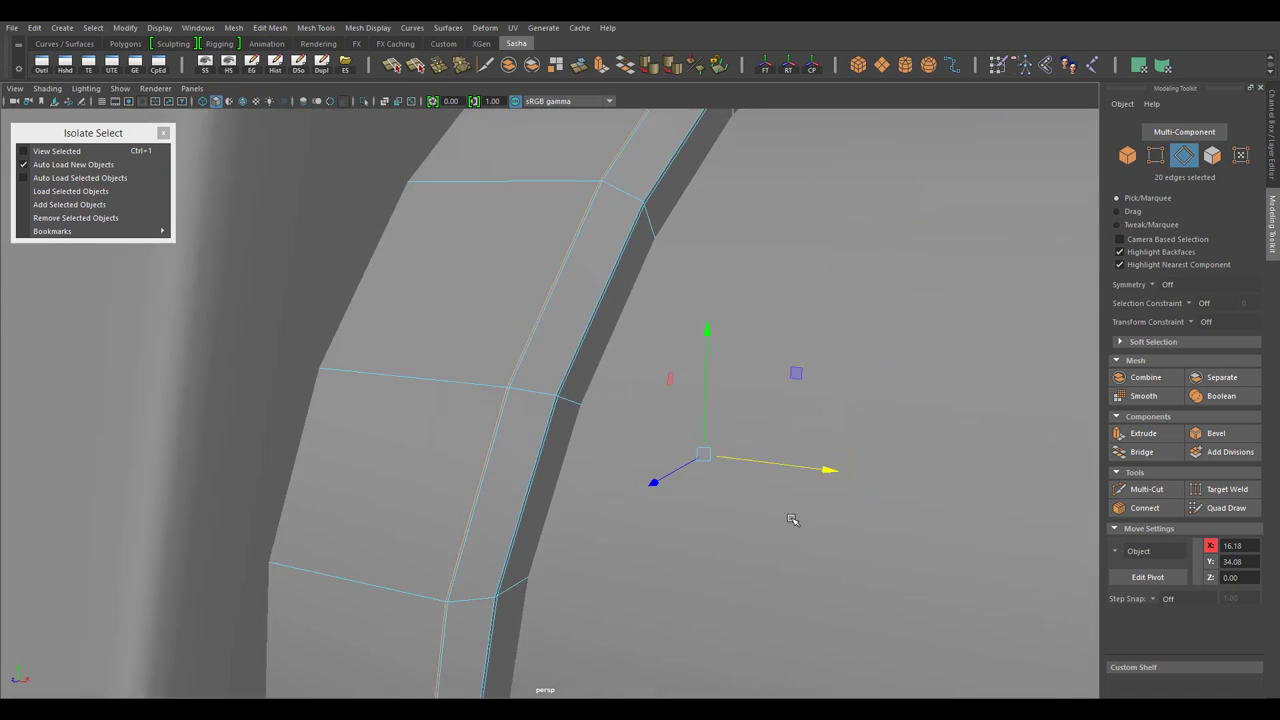
scroll(up, 3)
scroll(down, 3)
drag(557, 514, 568, 537)
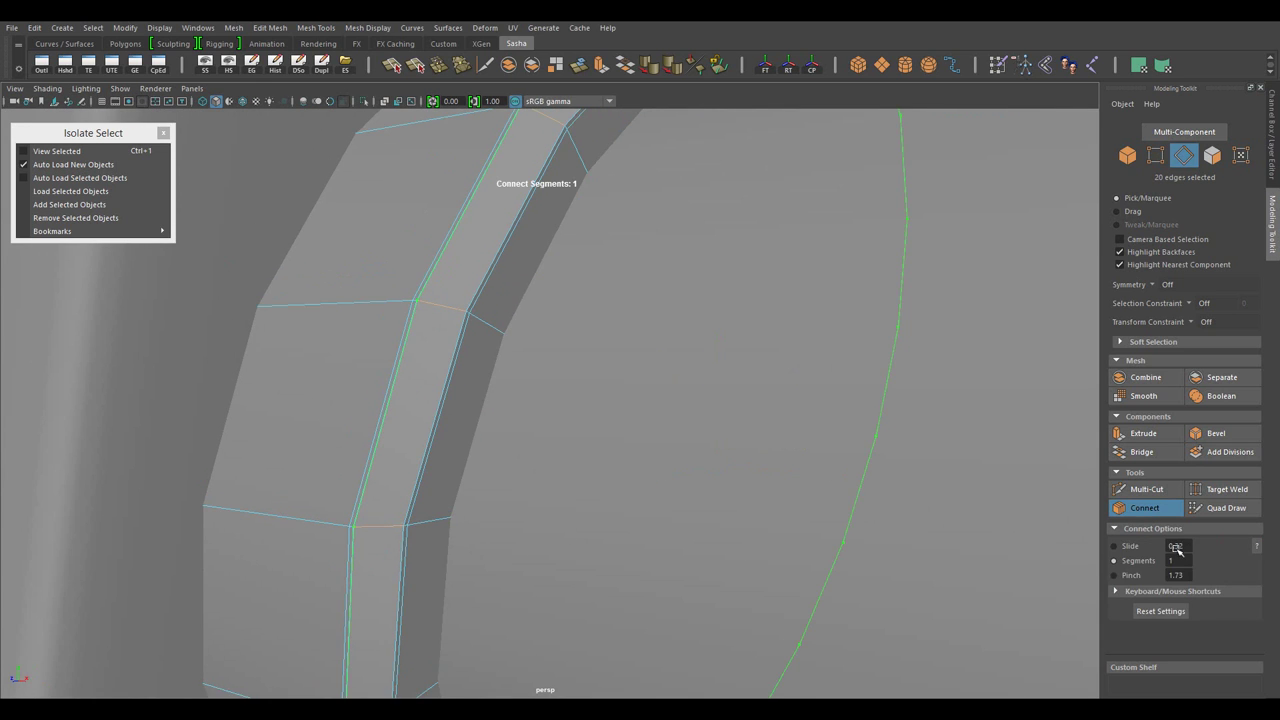
scroll(up, 3)
key(Return)
scroll(down, 3)
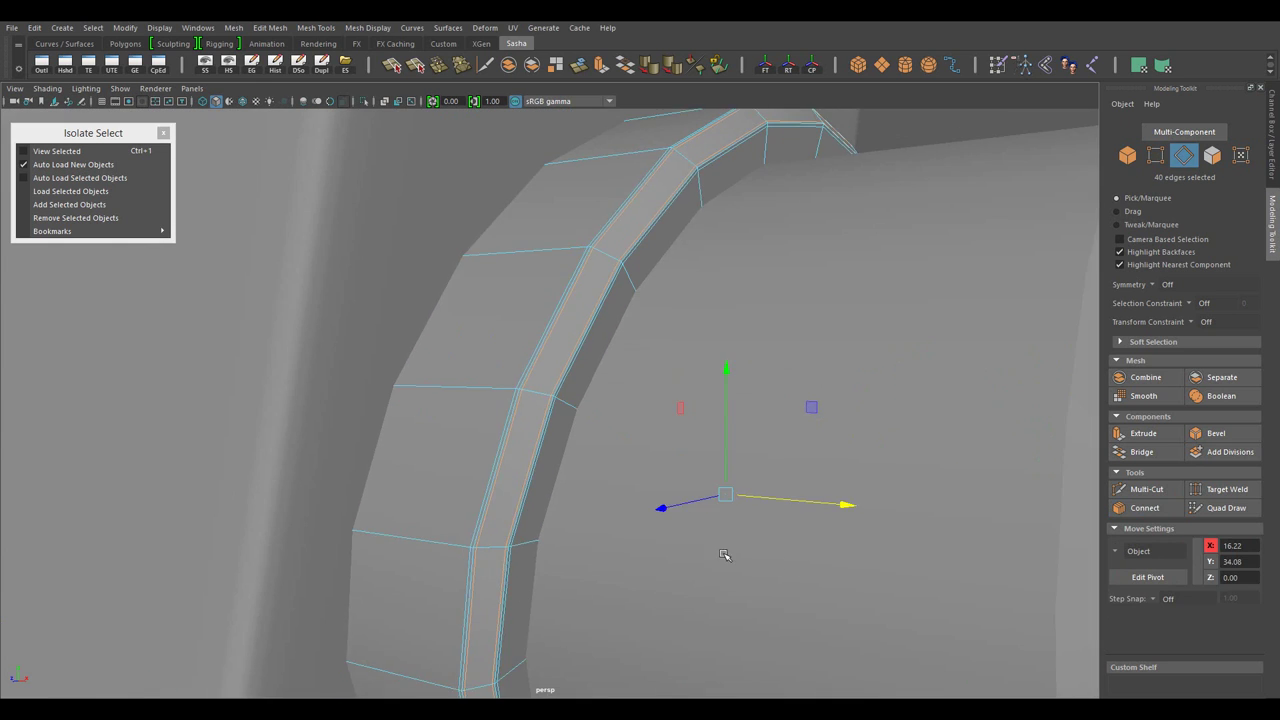
scroll(down, 3)
key(F8)
scroll(down, 3)
drag(471, 386, 678, 492)
- Select the carry handle and serrated rail mesh and check its edges
scroll(up, 3)
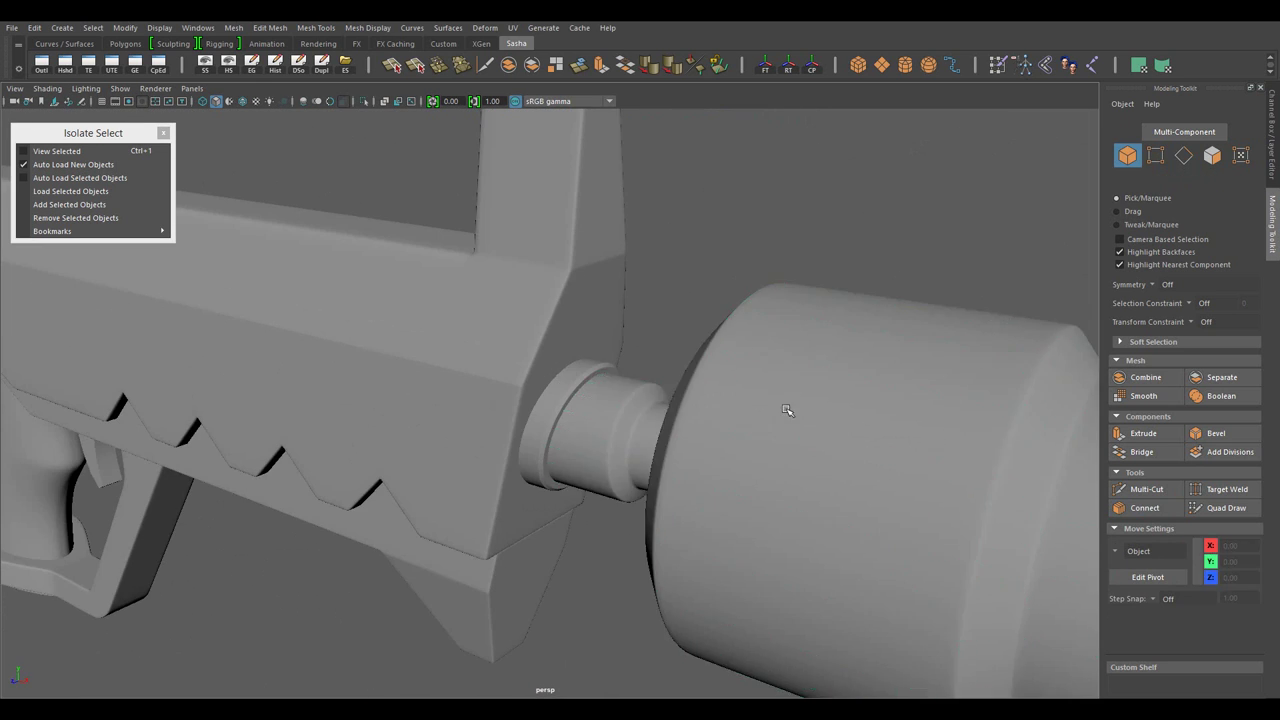
scroll(down, 3)
drag(786, 409, 691, 509)
scroll(up, 3)
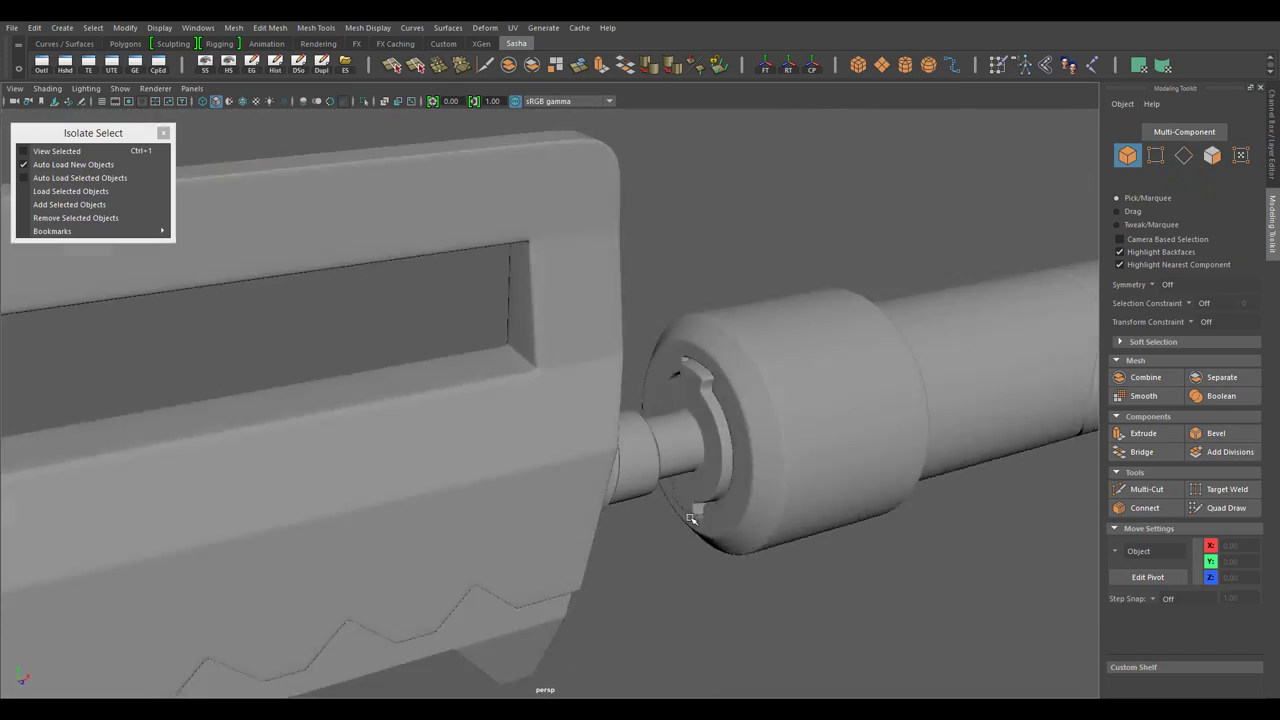
click(634, 443)
scroll(up, 3)
scroll(down, 3)
drag(453, 328, 463, 293)
scroll(up, 3)
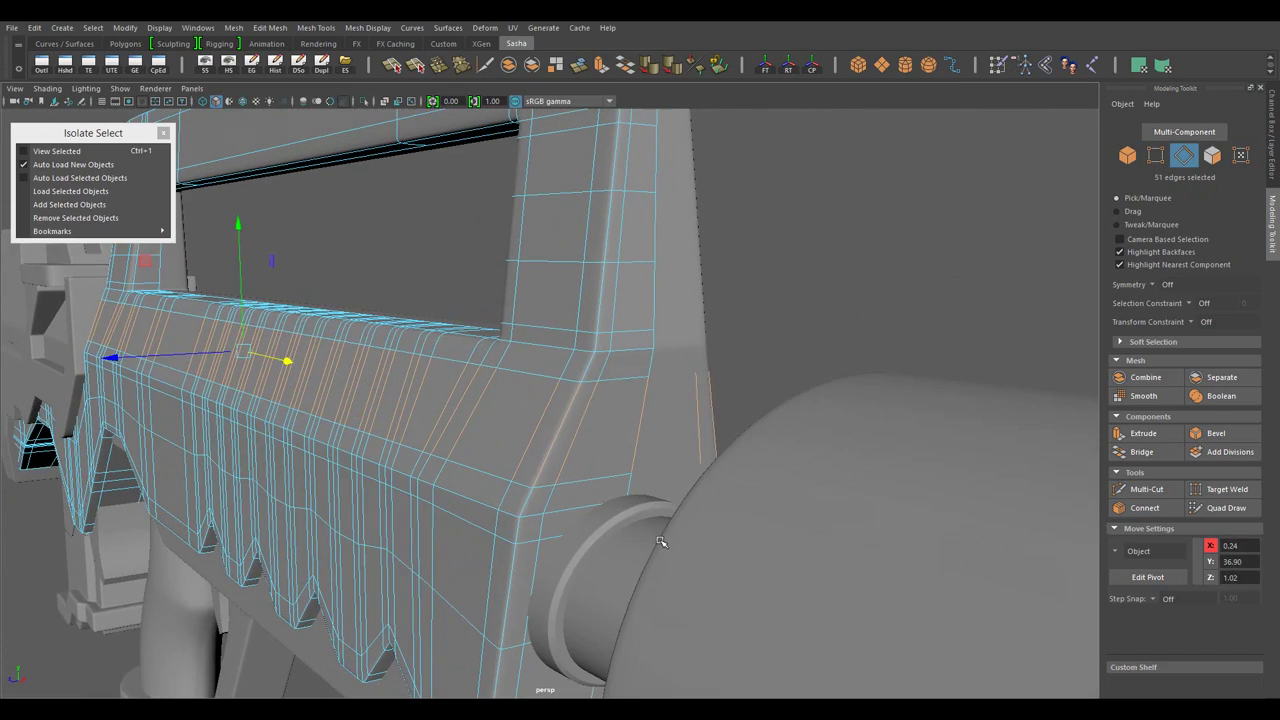
key(F8)
- Add two-segment support edge loops on the serrated strip near the receiver's front
drag(624, 341, 808, 443)
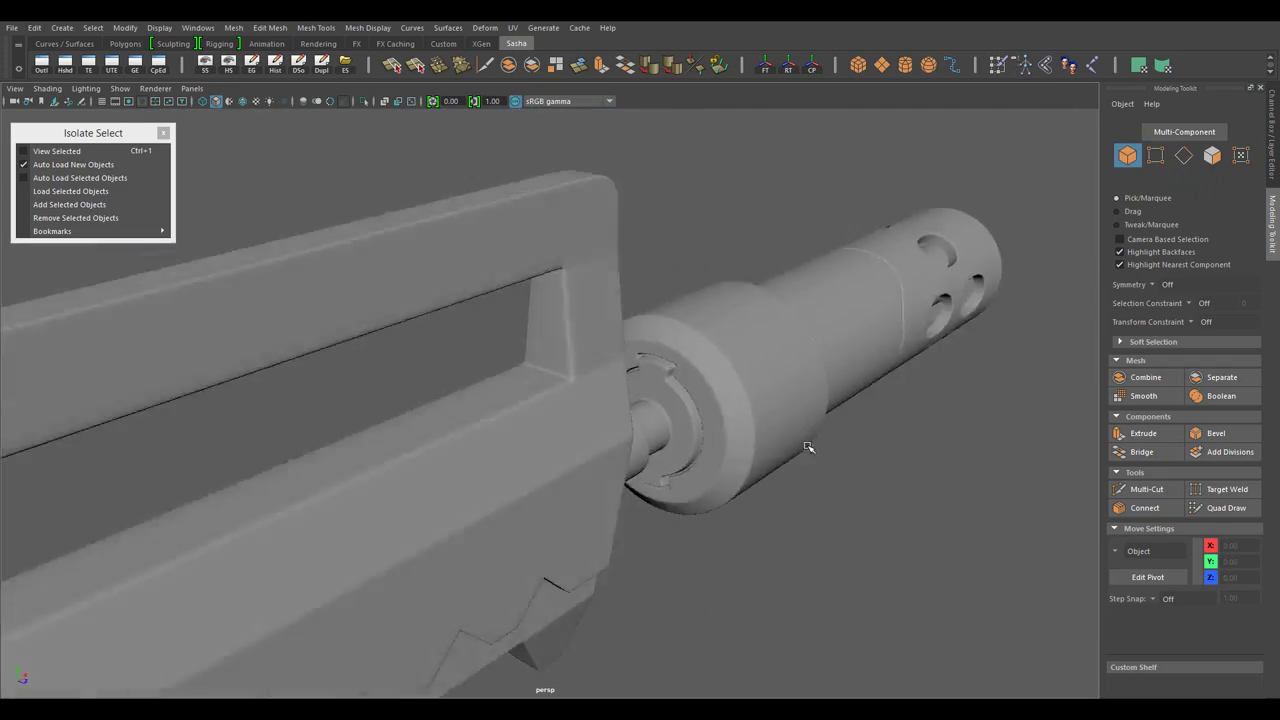
scroll(down, 3)
scroll(up, 3)
drag(657, 477, 573, 377)
scroll(up, 3)
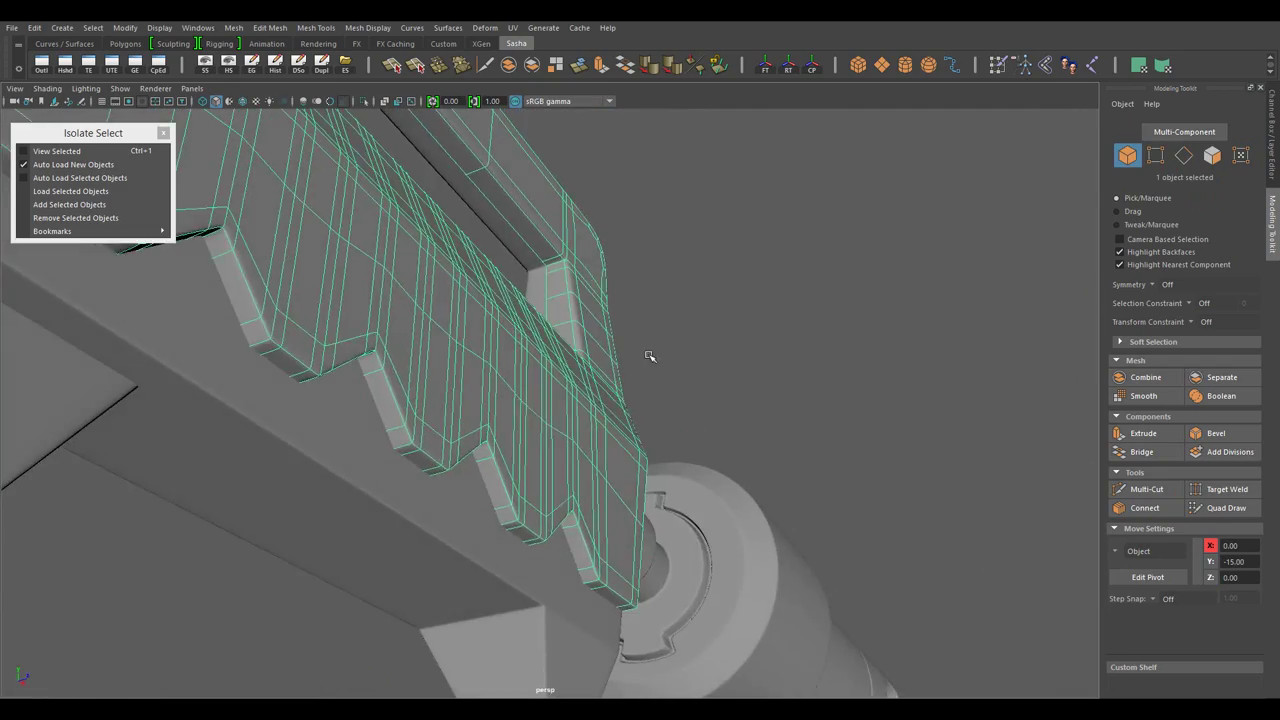
drag(651, 354, 586, 454)
drag(646, 581, 700, 520)
click(1145, 508)
drag(1128, 560, 1136, 560)
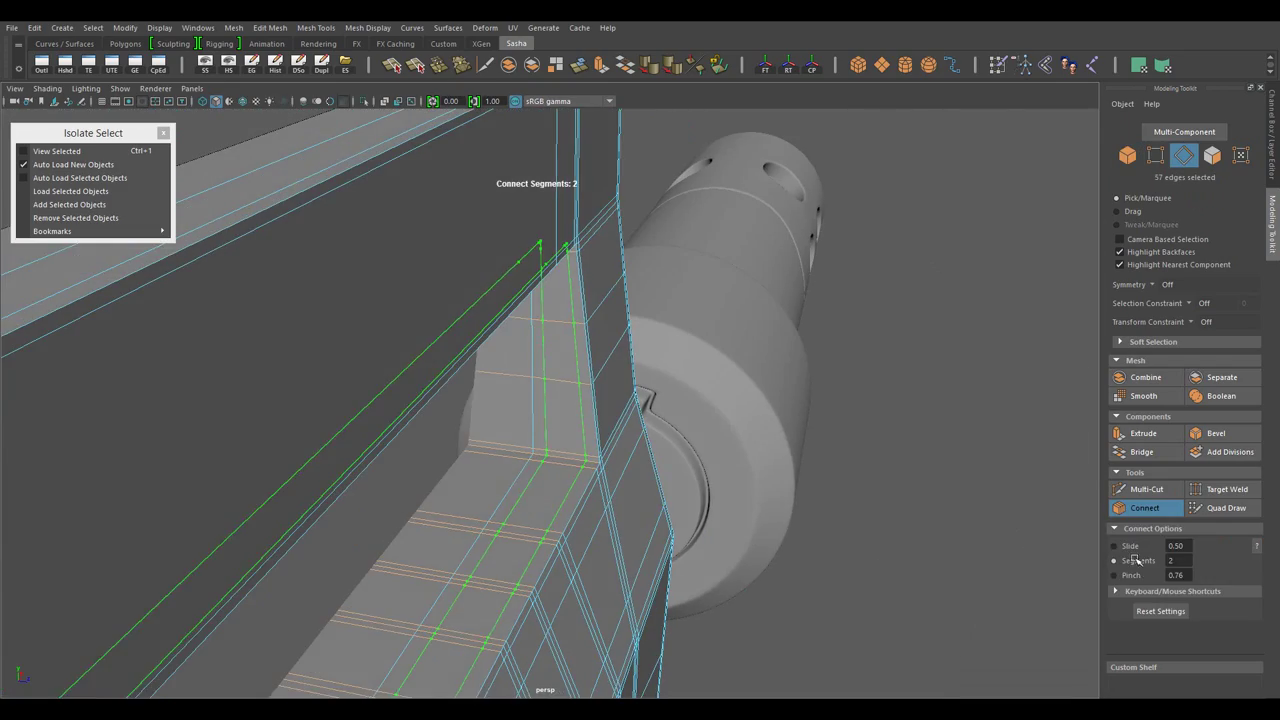
key(w)
drag(916, 580, 617, 570)
scroll(up, 3)
- Select the front fin's vertices and reposition the strip's front prong along its bar
drag(591, 441, 625, 309)
scroll(down, 3)
drag(671, 509, 846, 391)
key(f)
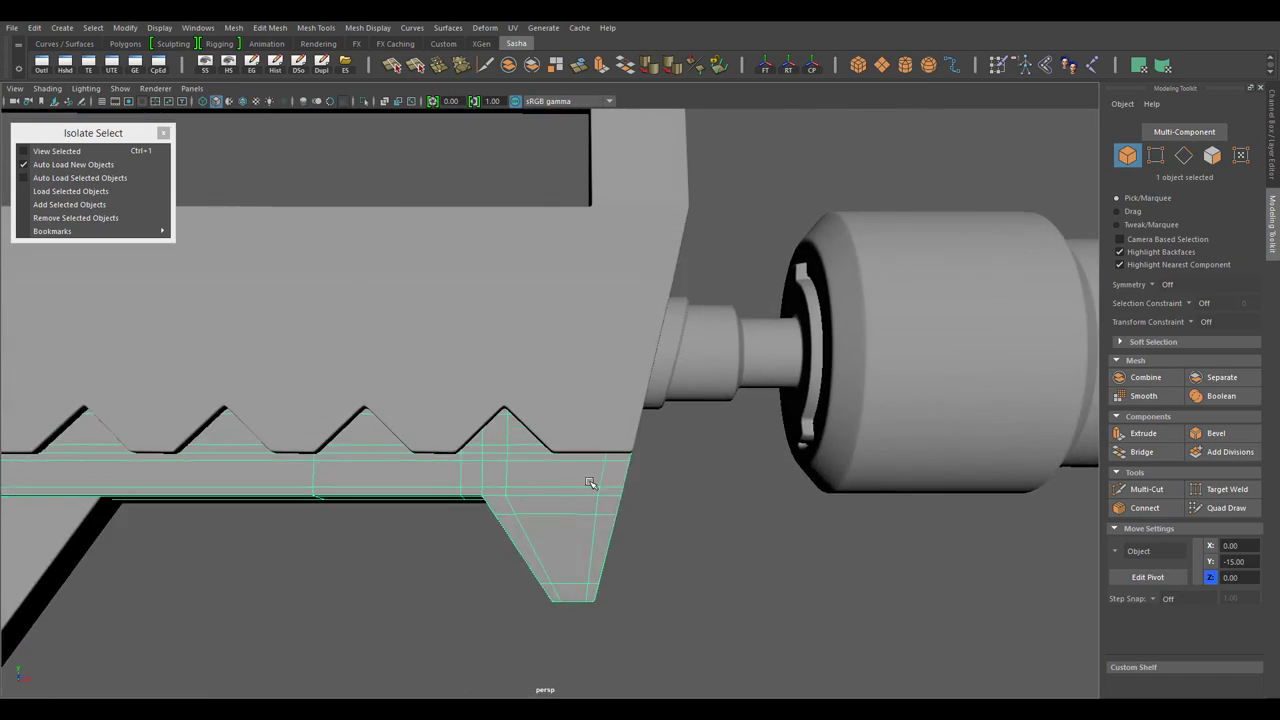
drag(594, 486, 652, 480)
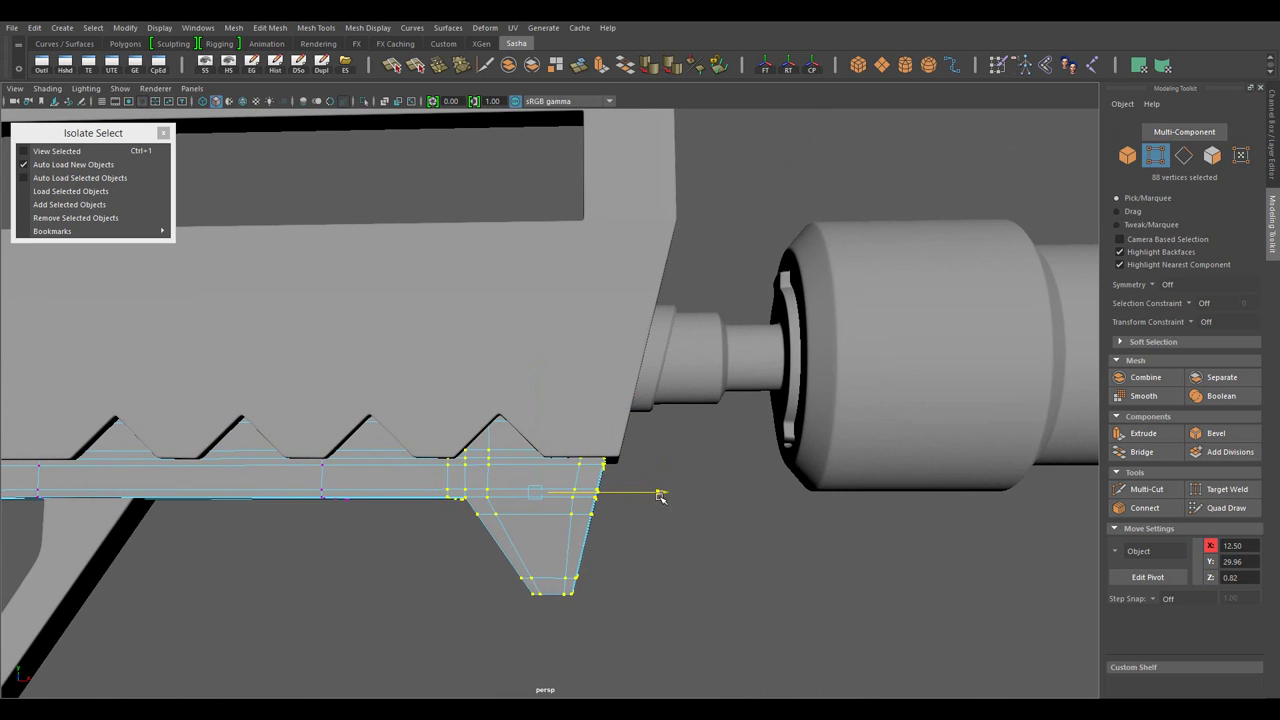
drag(572, 338, 622, 308)
scroll(down, 3)
drag(600, 543, 540, 498)
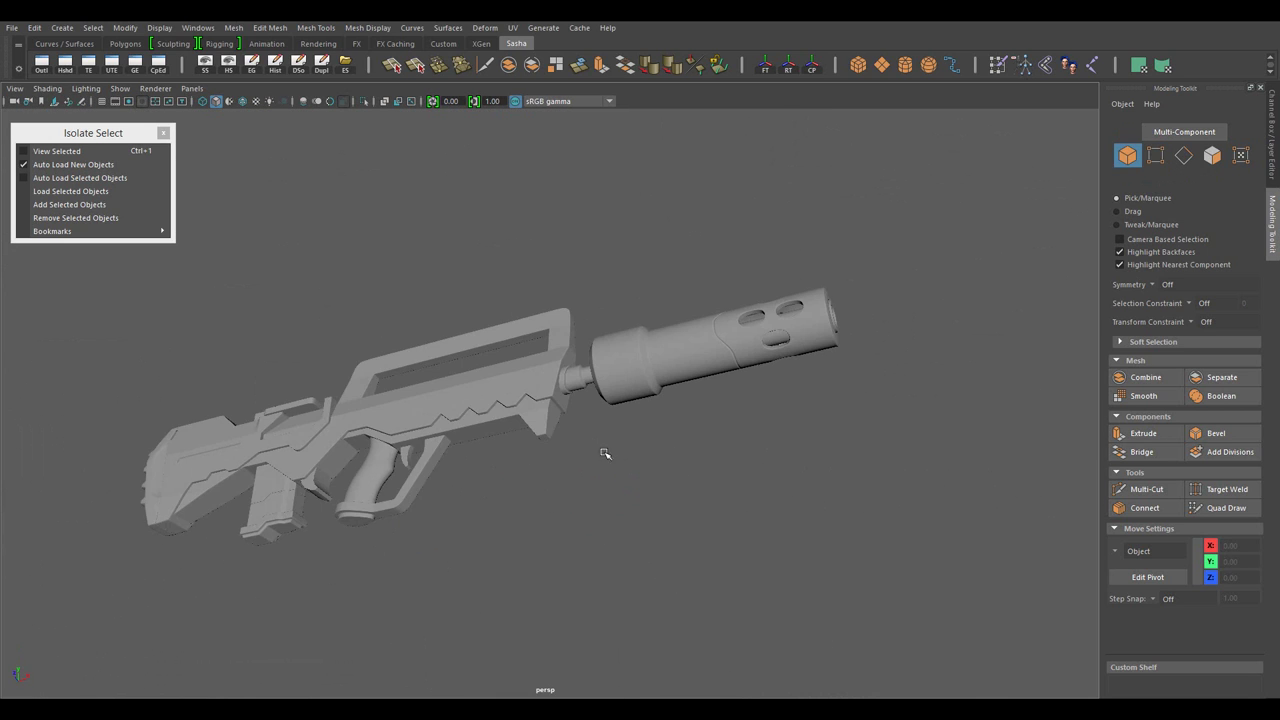
scroll(up, 3)
drag(591, 520, 590, 560)
drag(590, 560, 723, 392)
- Select the front fin piece and pick the strip of faces along it
click(545, 332)
drag(723, 392, 717, 560)
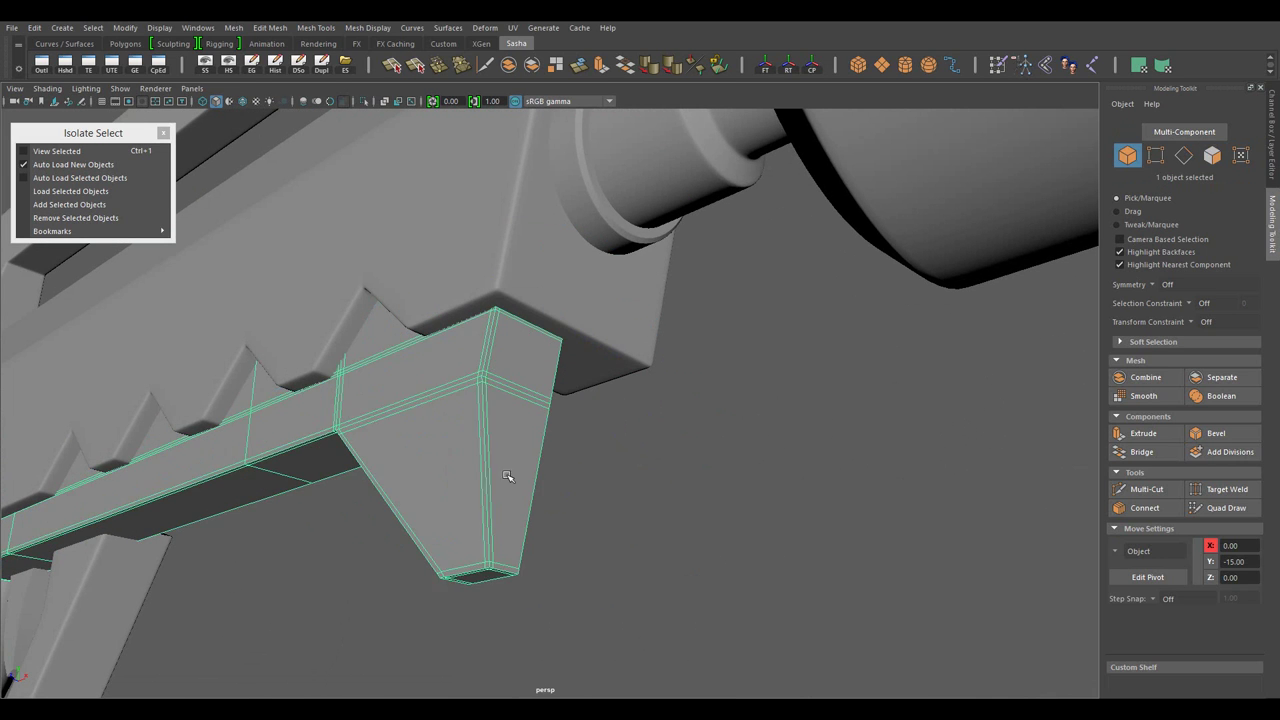
click(503, 438)
drag(503, 438, 643, 522)
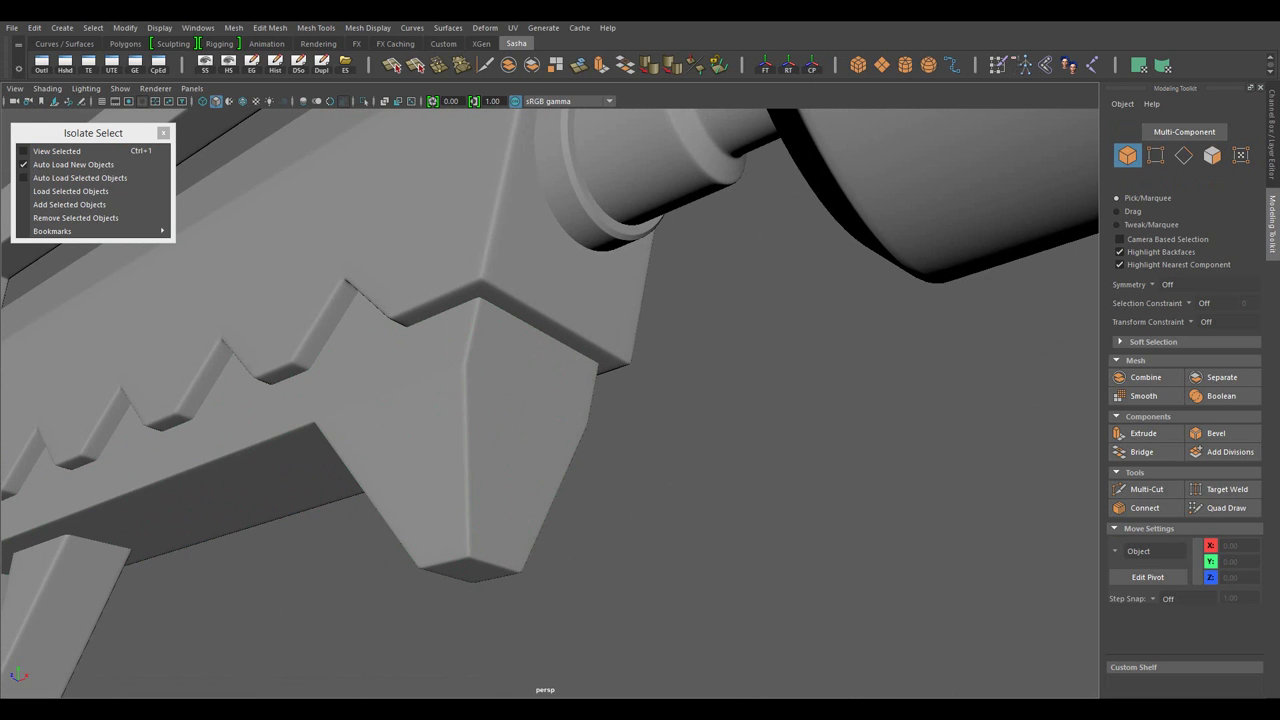
drag(666, 497, 645, 482)
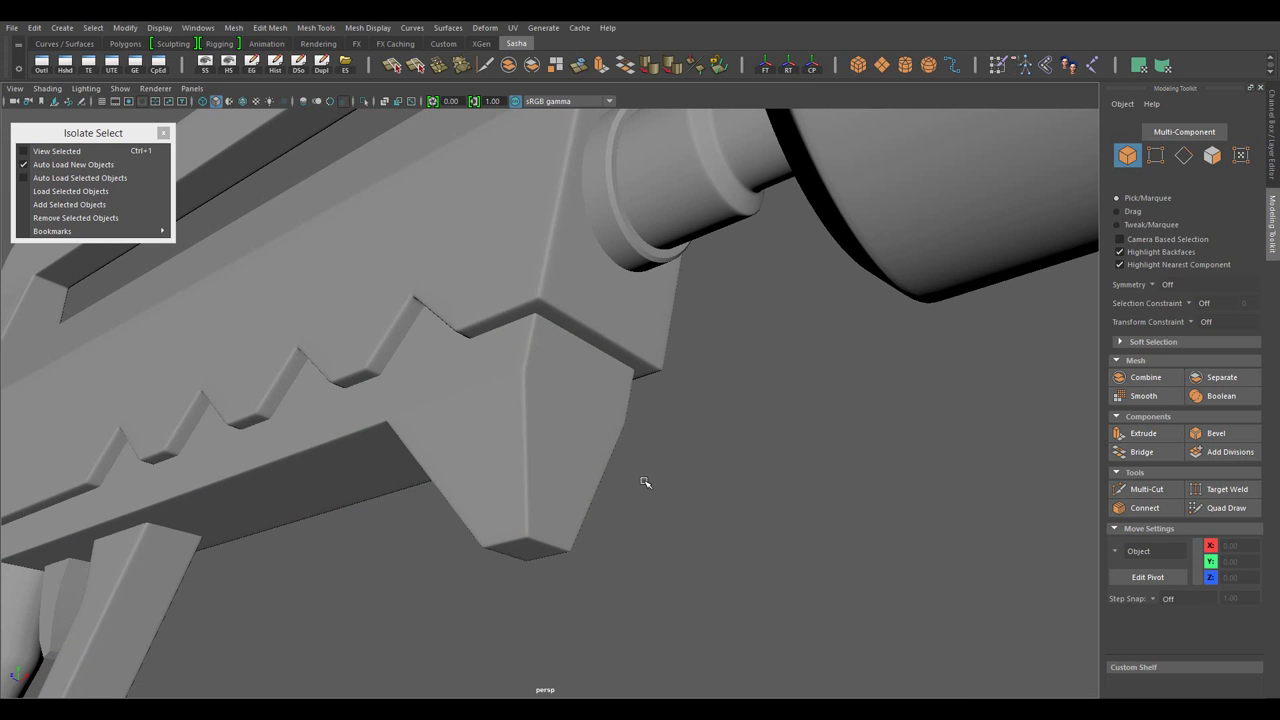
drag(654, 535, 686, 443)
click(631, 491)
key(f)
drag(614, 286, 652, 330)
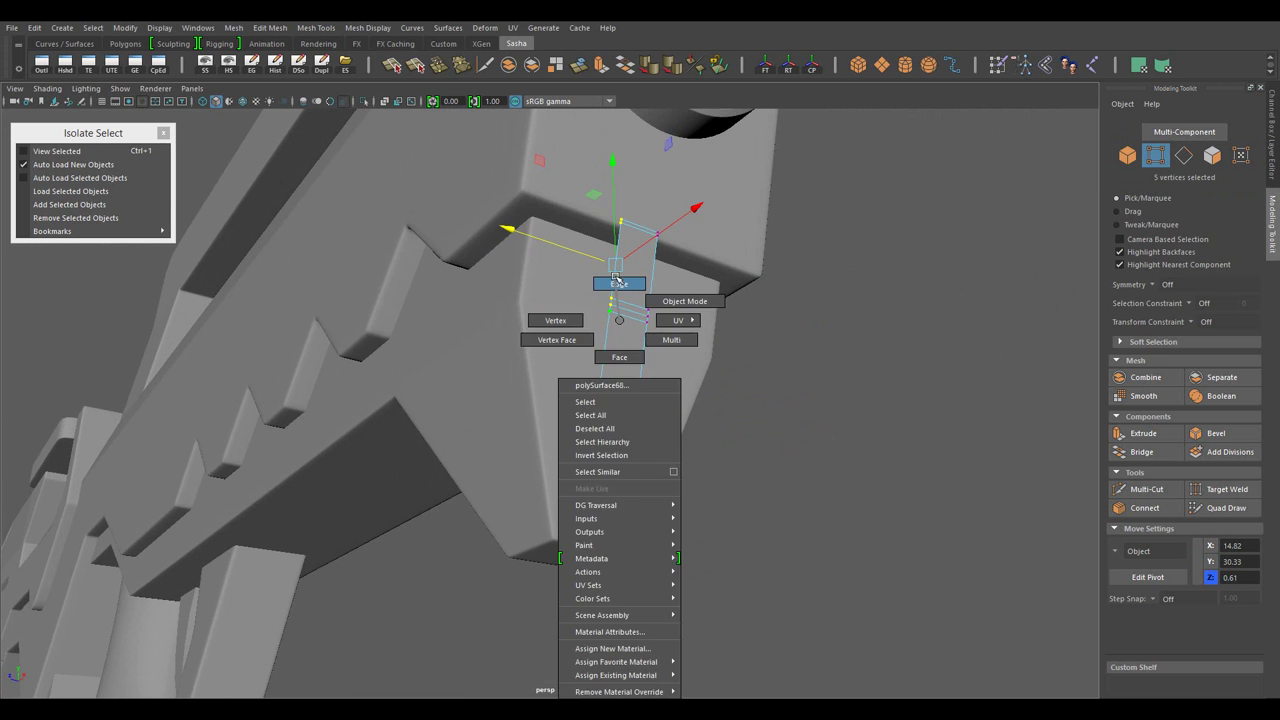
key(q)
drag(652, 330, 556, 403)
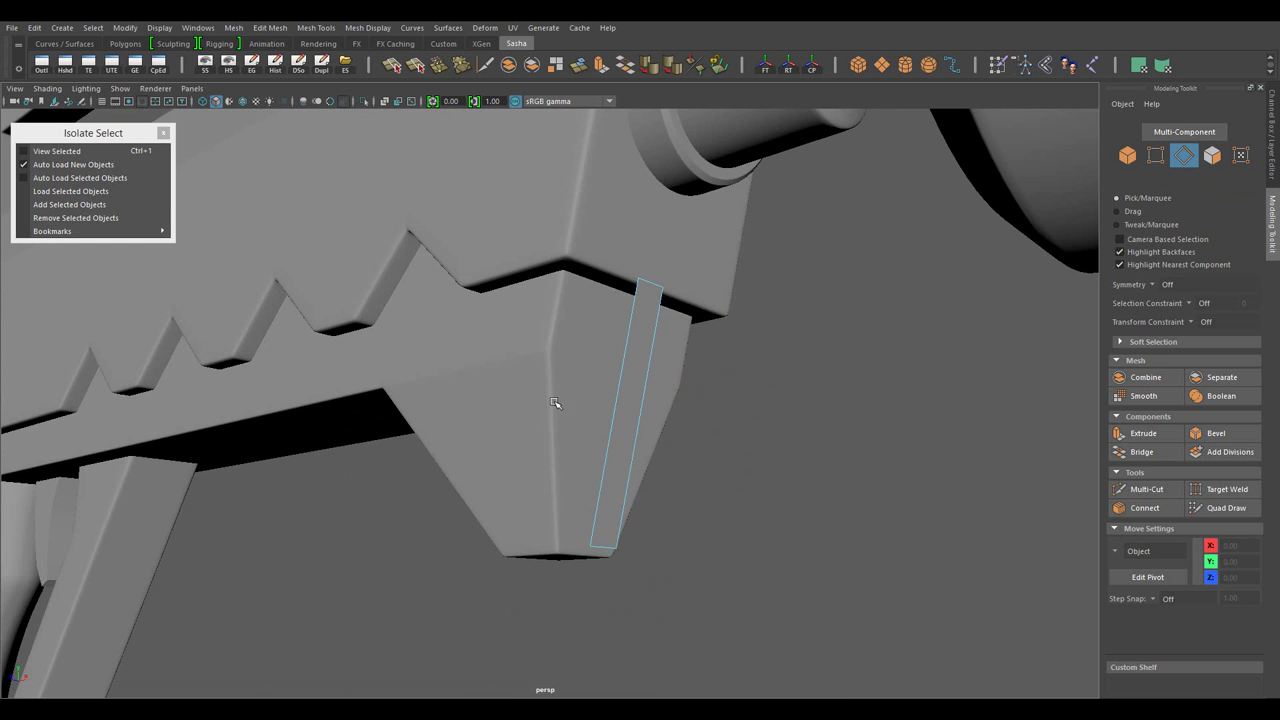
drag(635, 323, 739, 394)
- Duplicate the fin strip with Duplicate Special and connect a new edge across it
key(ctrl+shift+d)
click(484, 489)
click(1145, 507)
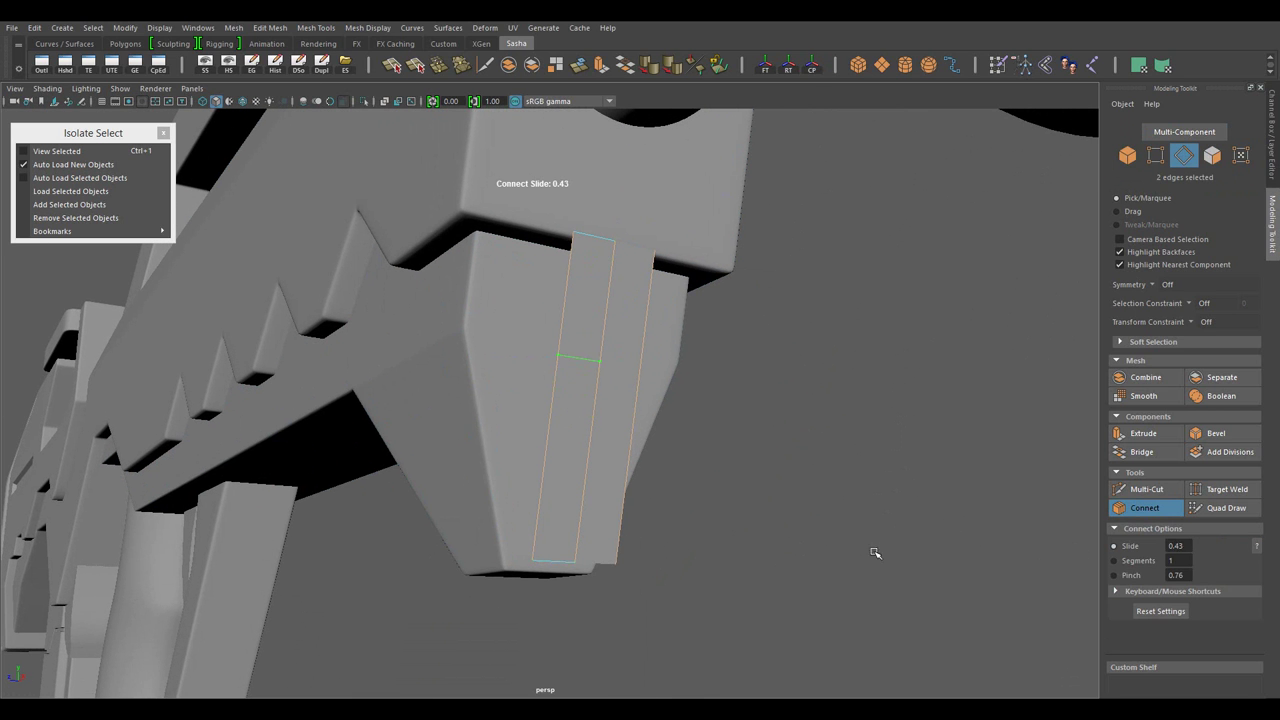
key(w)
drag(875, 553, 880, 340)
- Select the strip's lower face and three of its edges
key(F11)
click(690, 558)
click(662, 576)
click(814, 429)
drag(880, 340, 873, 391)
- Shift the strip edges along X and delete stray vertices in wireframe view
drag(795, 400, 800, 352)
key(4)
drag(800, 352, 766, 477)
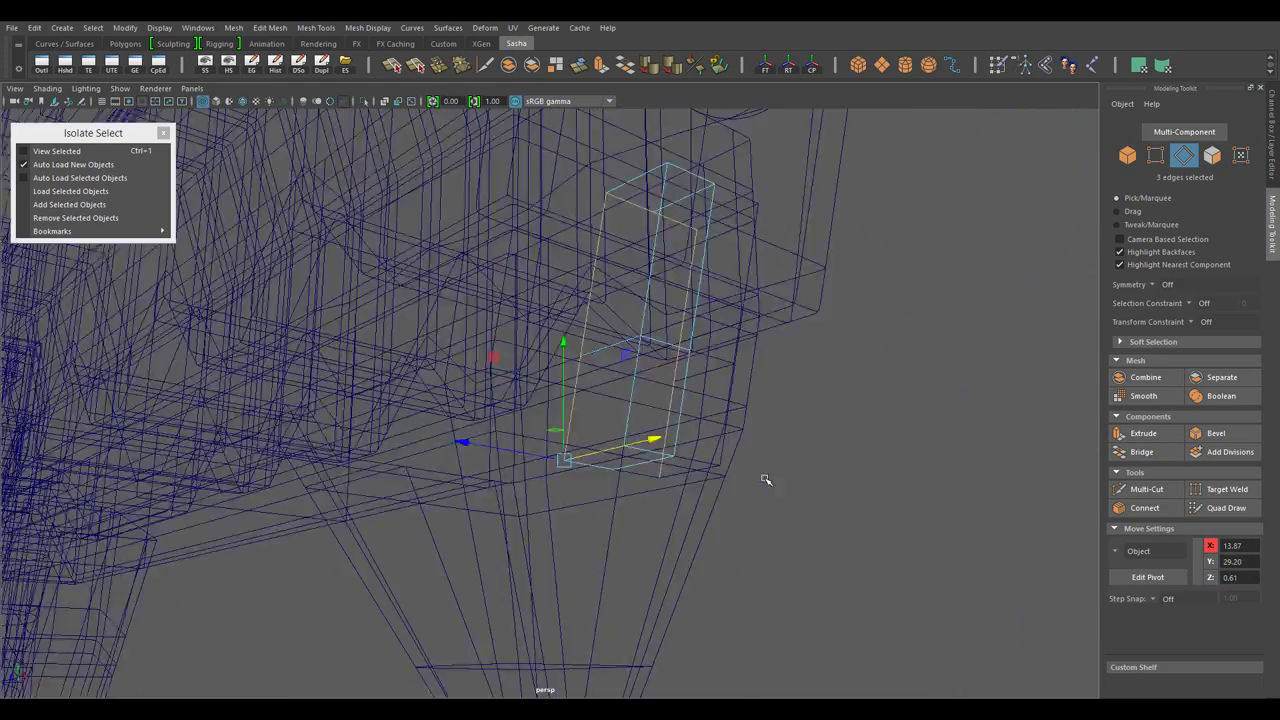
key(ctrl+F9)
drag(843, 297, 928, 312)
right_click(928, 312)
drag(928, 312, 757, 486)
drag(757, 486, 763, 457)
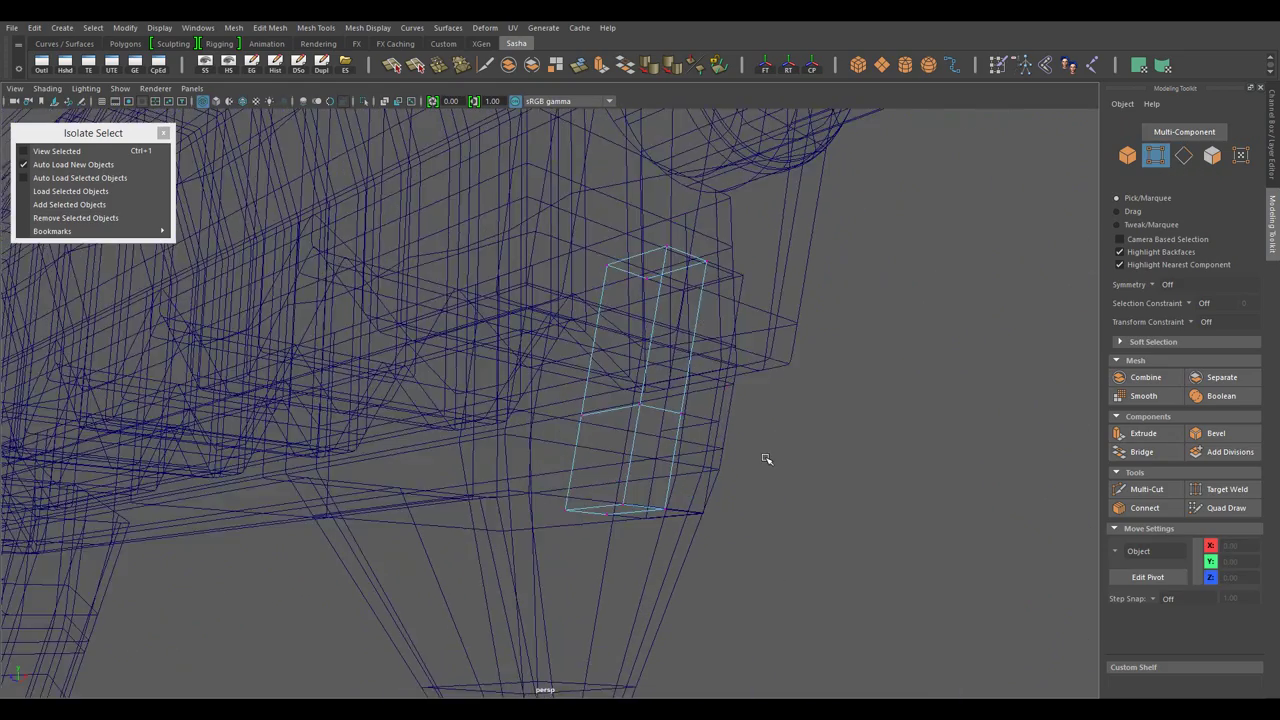
key(5)
- Connect edges across the strip to add a new edge loop
drag(791, 500, 641, 358)
drag(795, 500, 808, 467)
key(w)
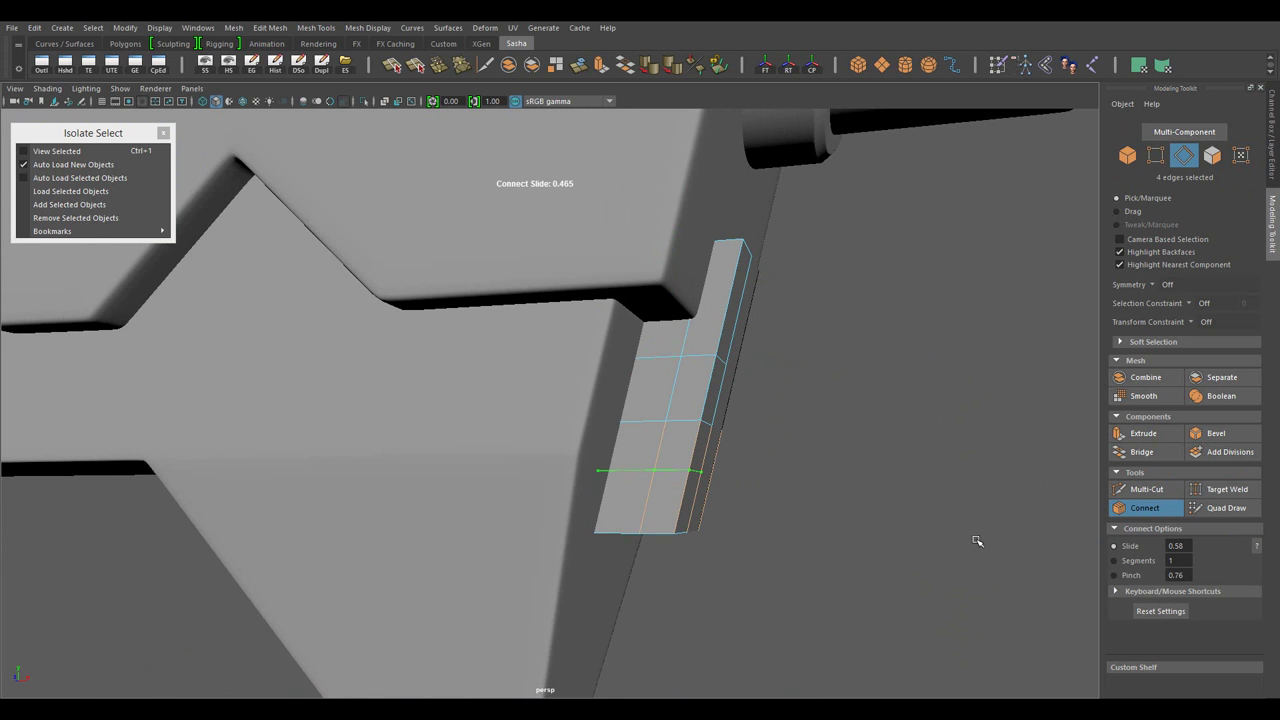
drag(979, 544, 966, 557)
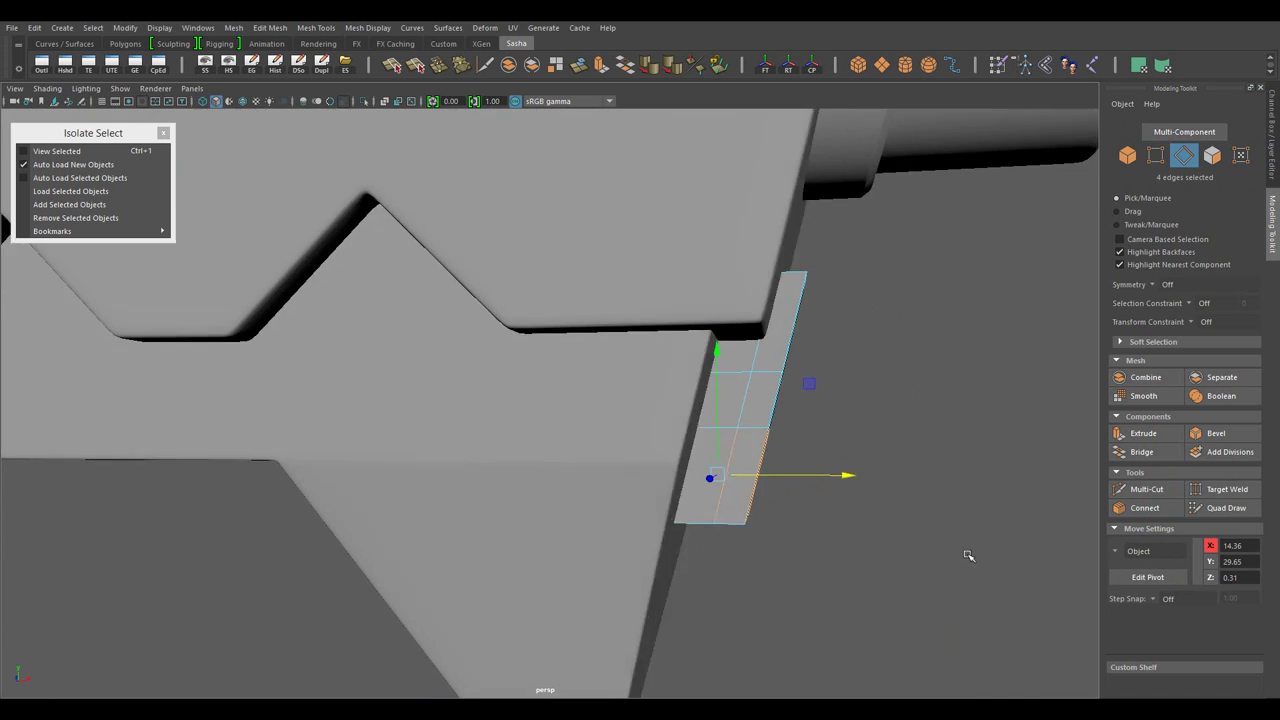
key(ctrl+F11)
drag(868, 481, 656, 313)
key(F10)
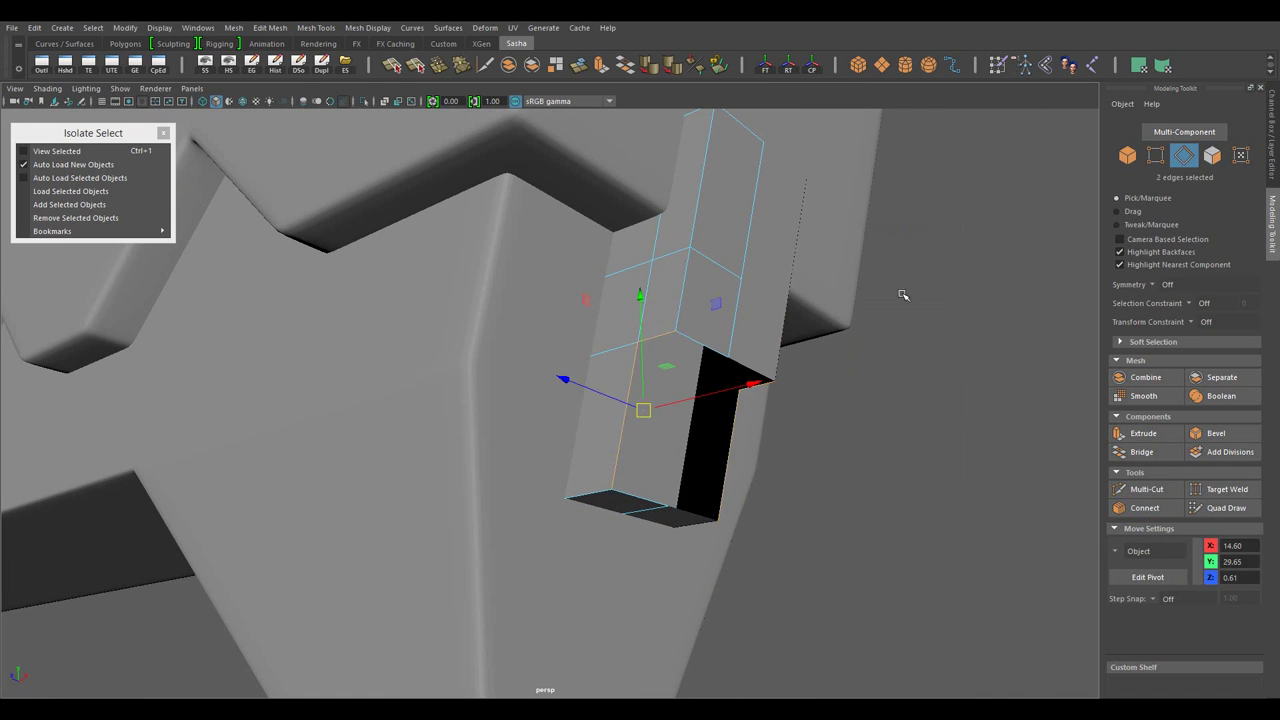
- Undo the trial bevel on the strip, stepping back to the earlier edit
key(ctrl+z)
key(ctrl+z)
key(ctrl+z)
key(ctrl+z)
key(ctrl+z)
key(ctrl+z)
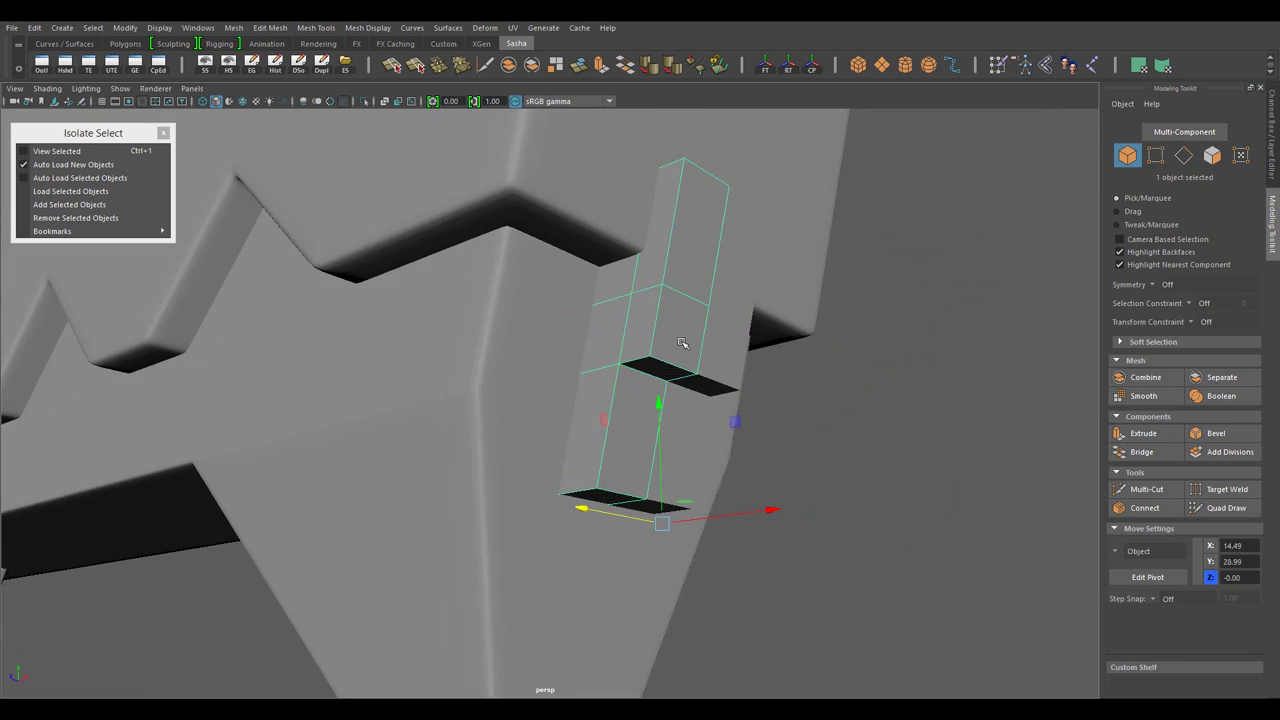
key(ctrl+z)
key(ctrl+z)
key(ctrl+z)
key(ctrl+z)
key(ctrl+z)
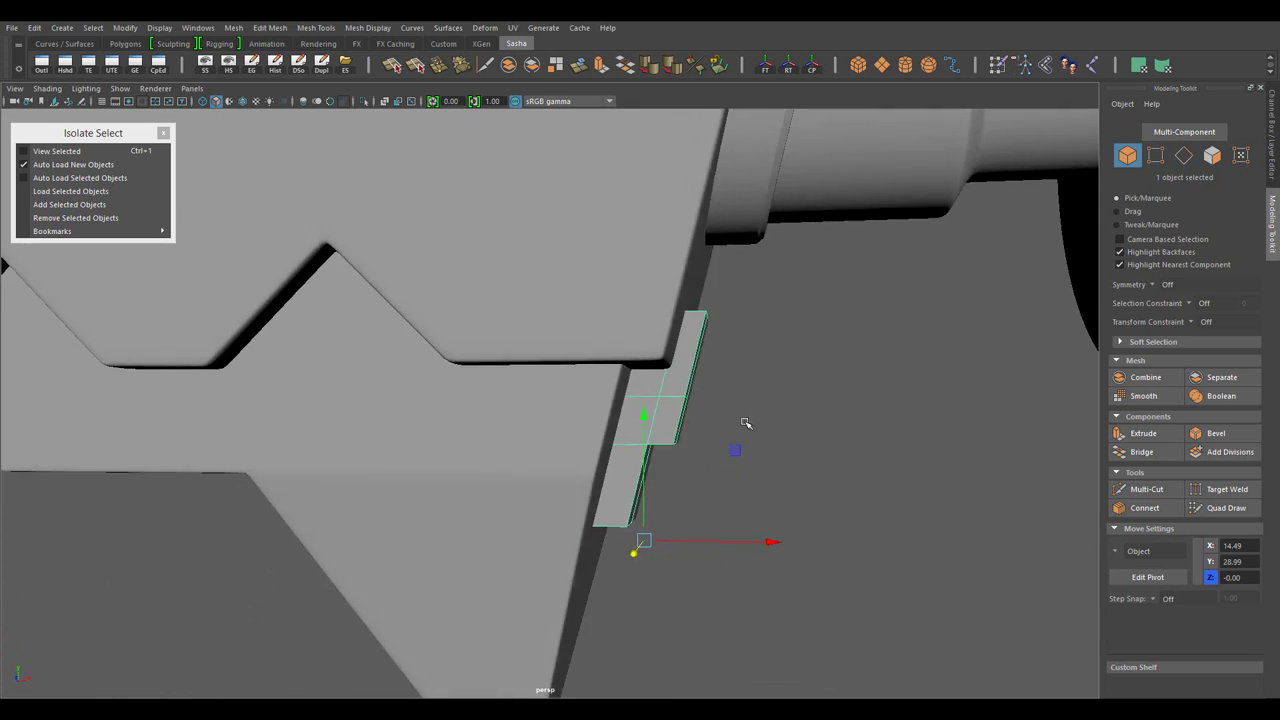
key(ctrl+z)
key(ctrl+z)
key(ctrl+z)
key(ctrl+z)
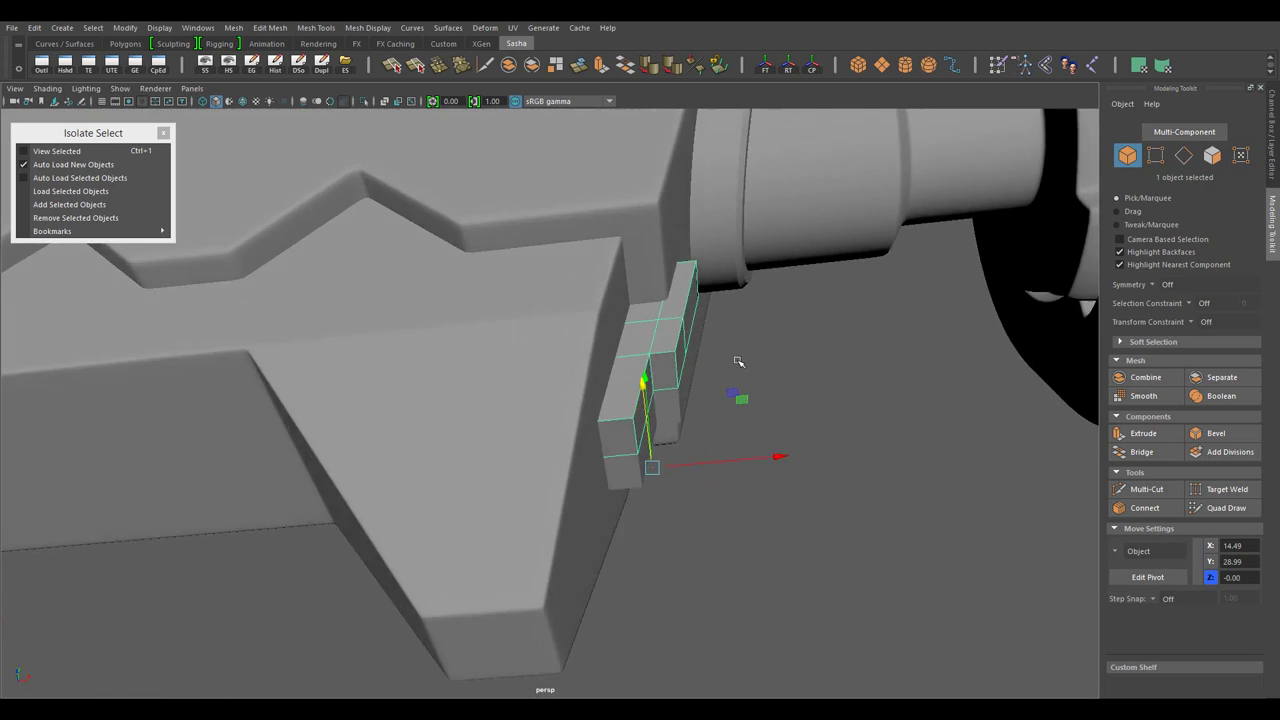
key(ctrl+z)
key(shift+z)
key(shift+z)
key(shift+z)
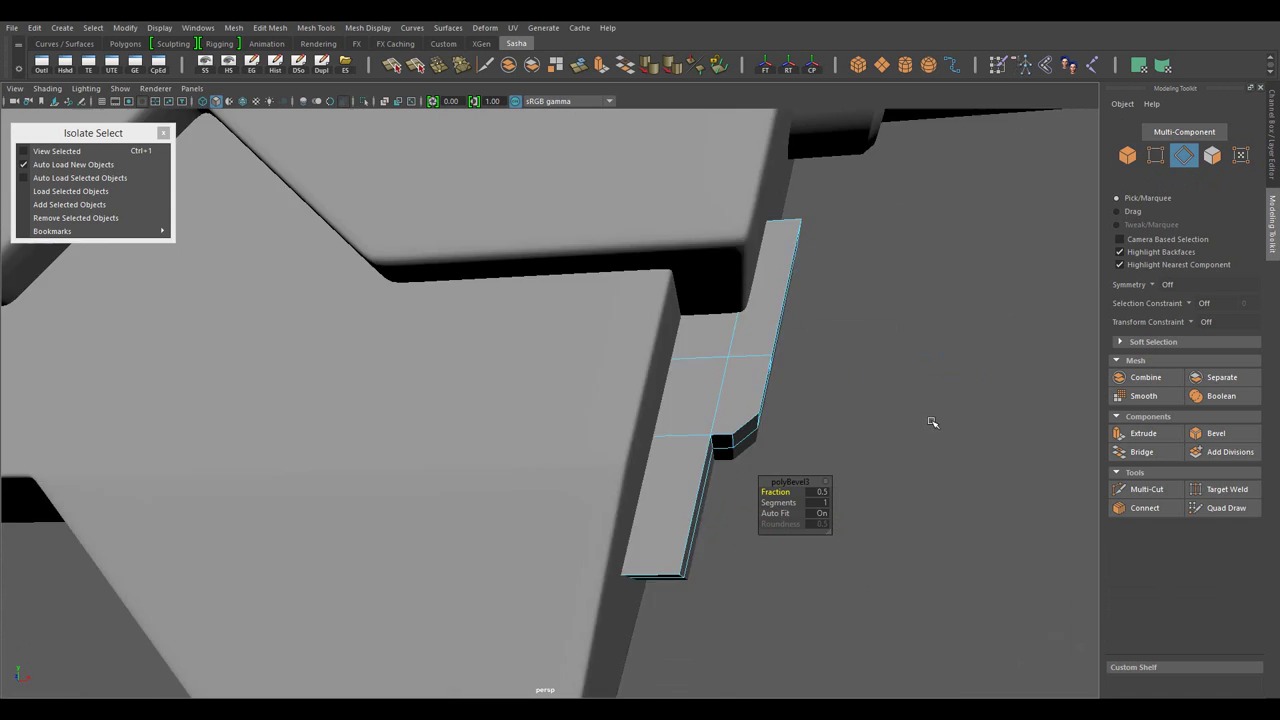
key(shift+z)
key(ctrl+z)
key(ctrl+z)
key(ctrl+z)
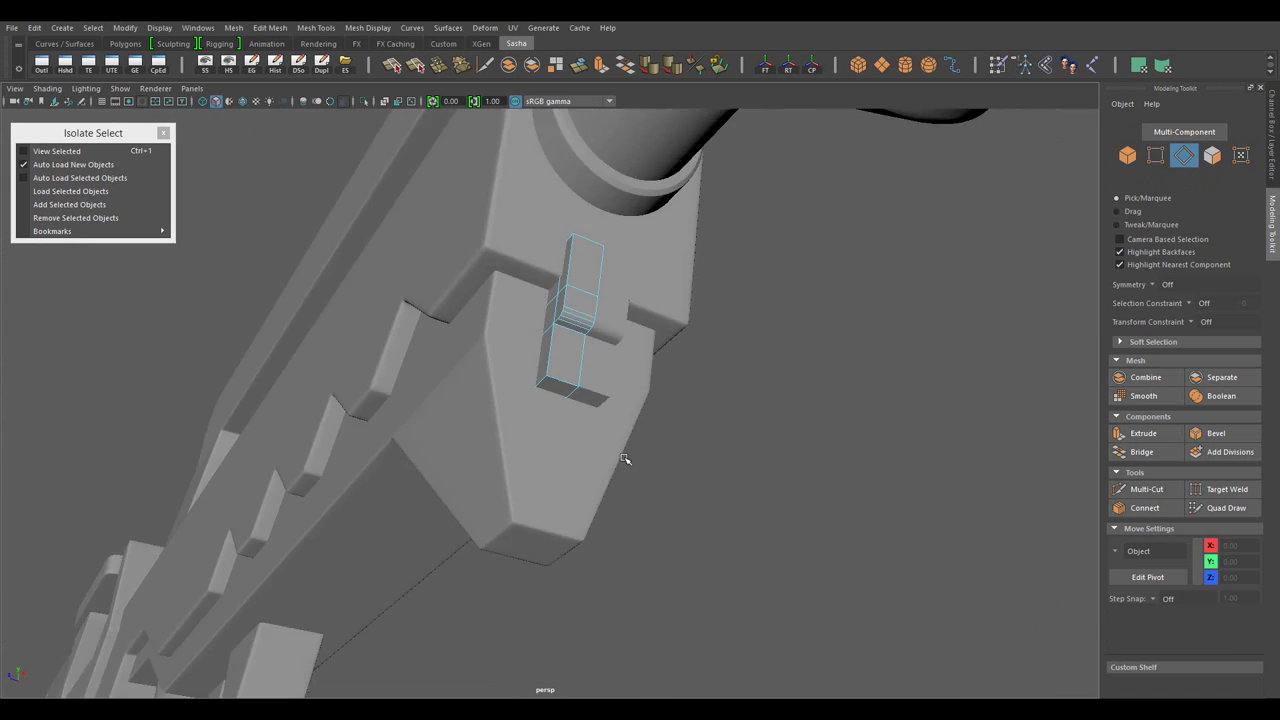
key(ctrl+z)
key(ctrl+z)
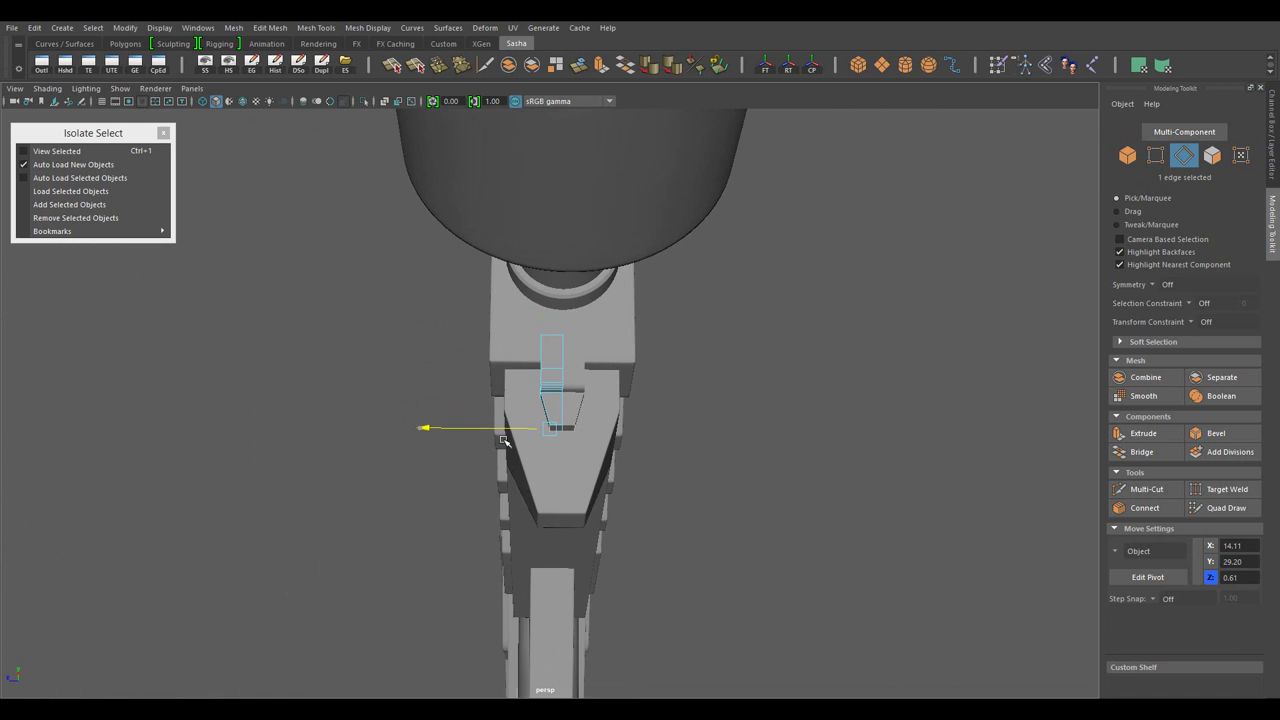
key(ctrl+z)
- Return to object selection and frame the whole gun in view
right_click(960, 290)
drag(709, 321, 748, 302)
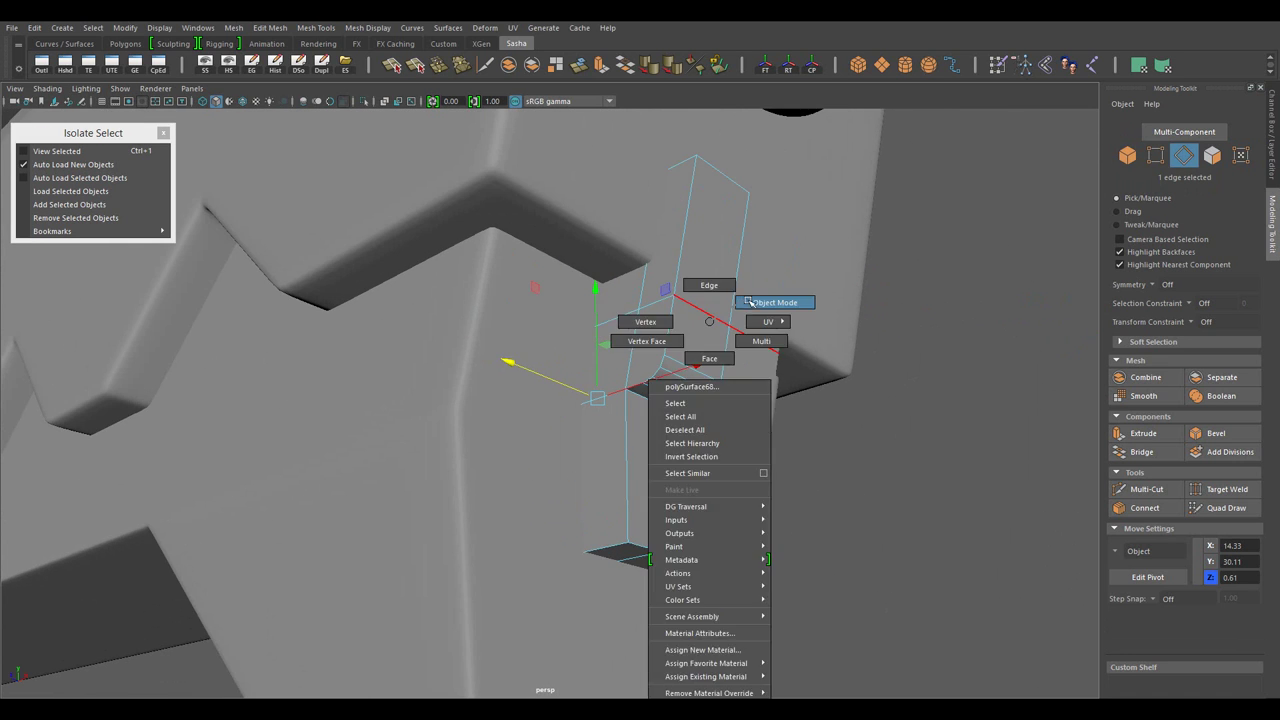
drag(748, 302, 643, 466)
click(543, 445)
drag(543, 445, 500, 470)
drag(500, 470, 378, 490)
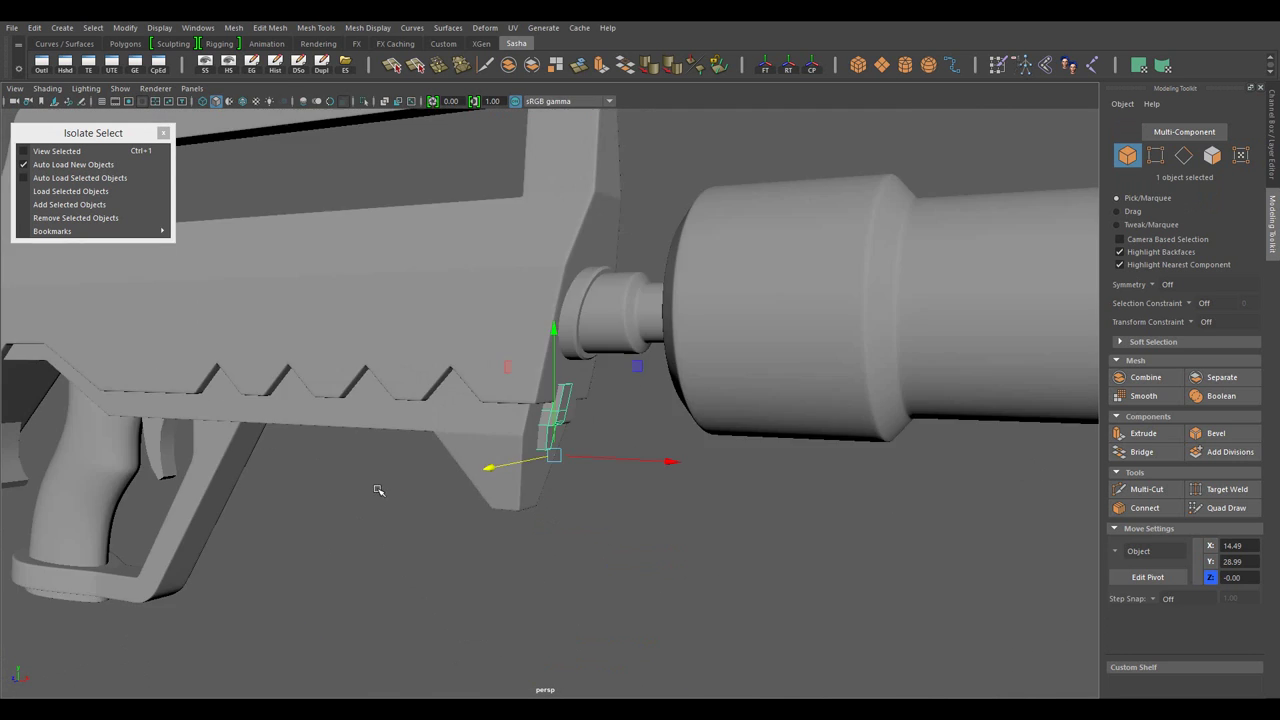
click(378, 490)
key(a)
scroll(up, 3)
- Select the strap's front faces in face mode
key(F11)
drag(593, 437, 846, 305)
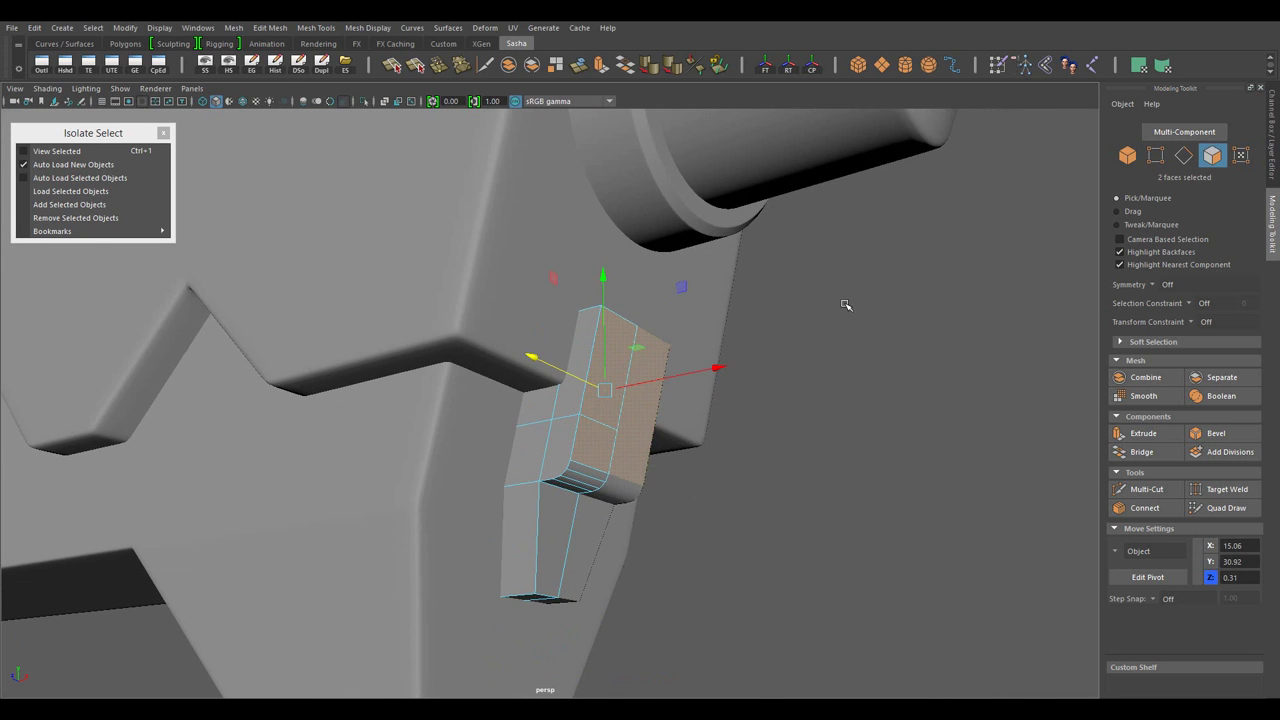
drag(714, 480, 652, 430)
drag(636, 384, 796, 373)
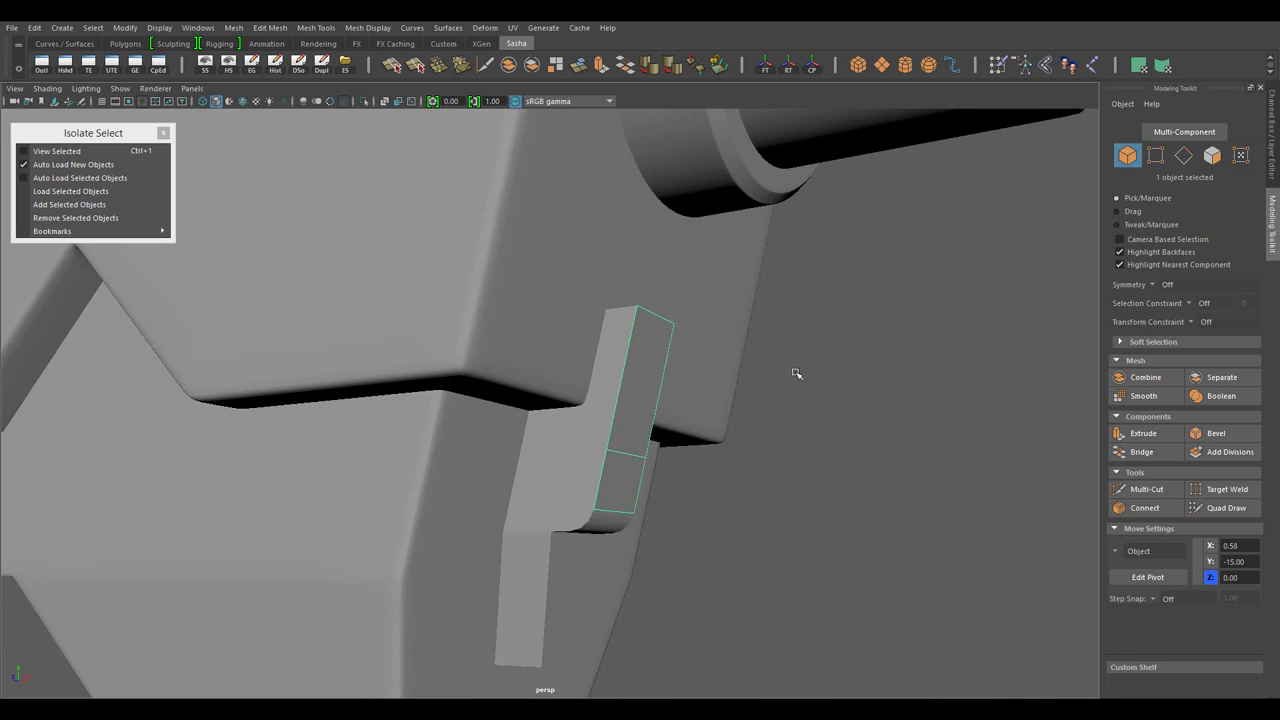
drag(722, 315, 661, 328)
drag(661, 328, 663, 401)
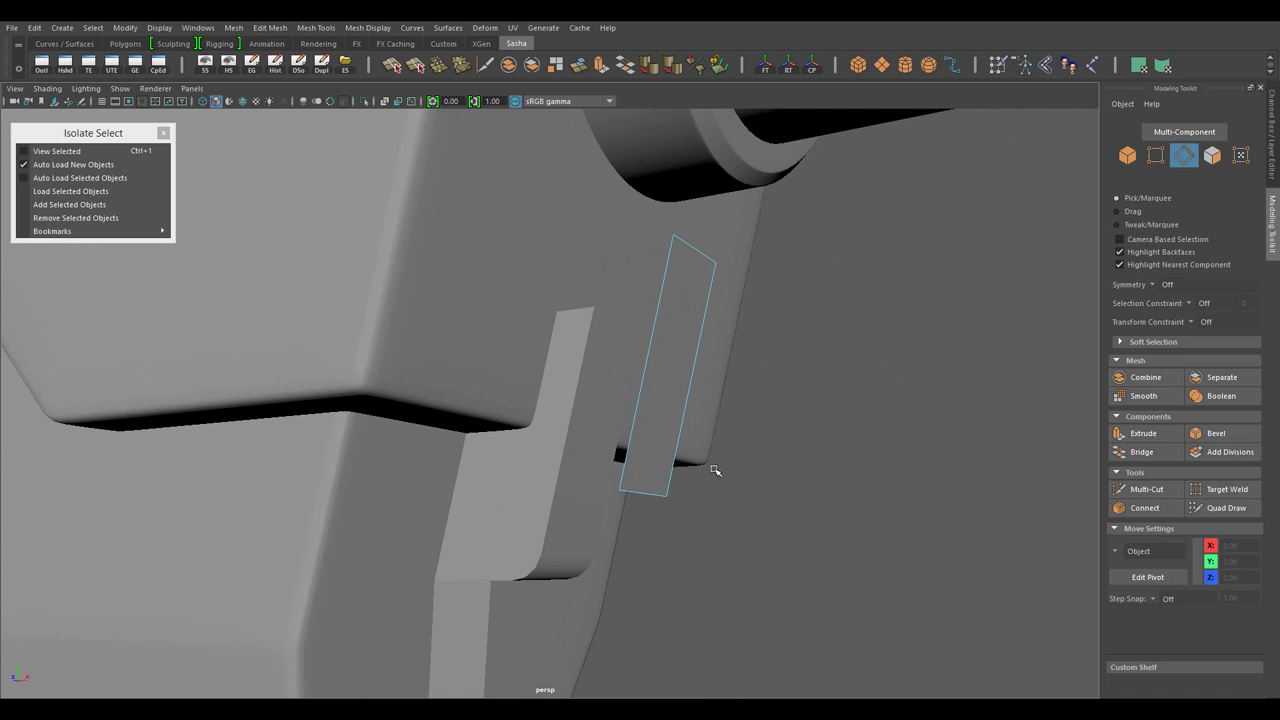
click(714, 465)
drag(714, 534, 843, 323)
drag(843, 323, 843, 380)
- Pick several more strap faces and frame them in view
click(598, 357)
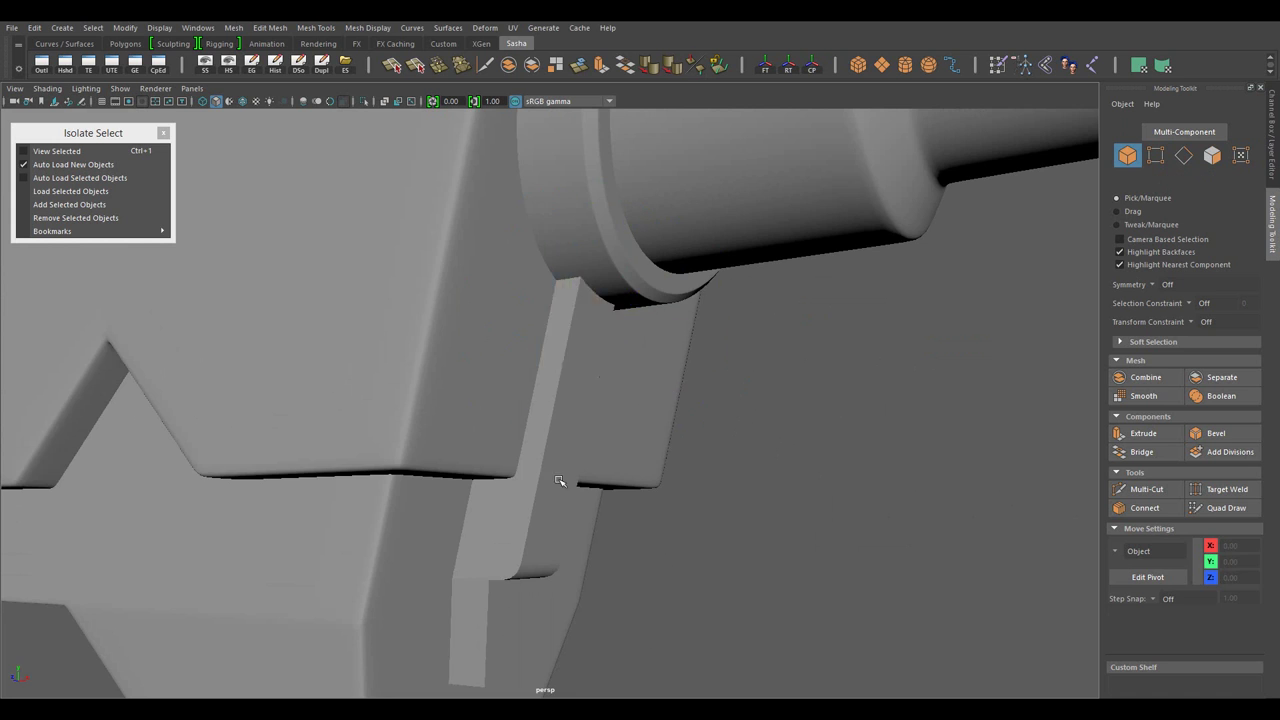
click(559, 481)
key(f)
click(588, 435)
key(f)
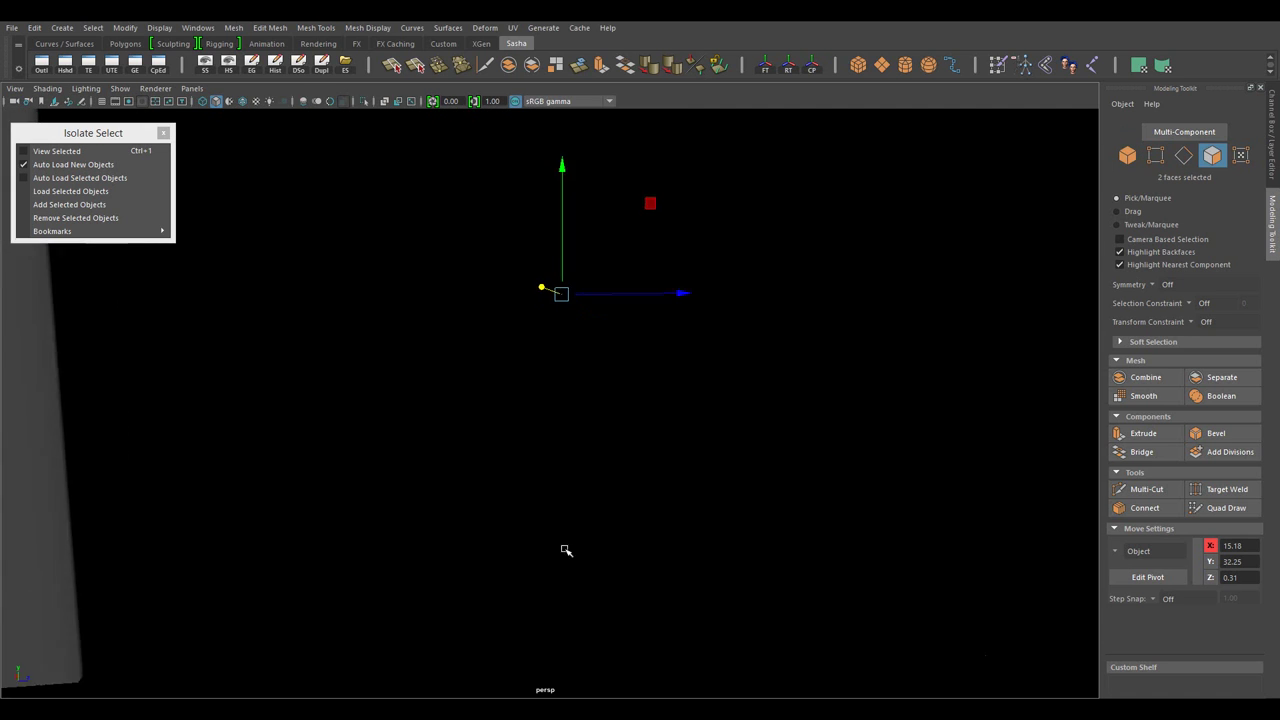
drag(566, 549, 657, 366)
scroll(down, 3)
click(657, 366)
- Isolate the strap and insert an edge loop along its top faces
drag(638, 328, 667, 343)
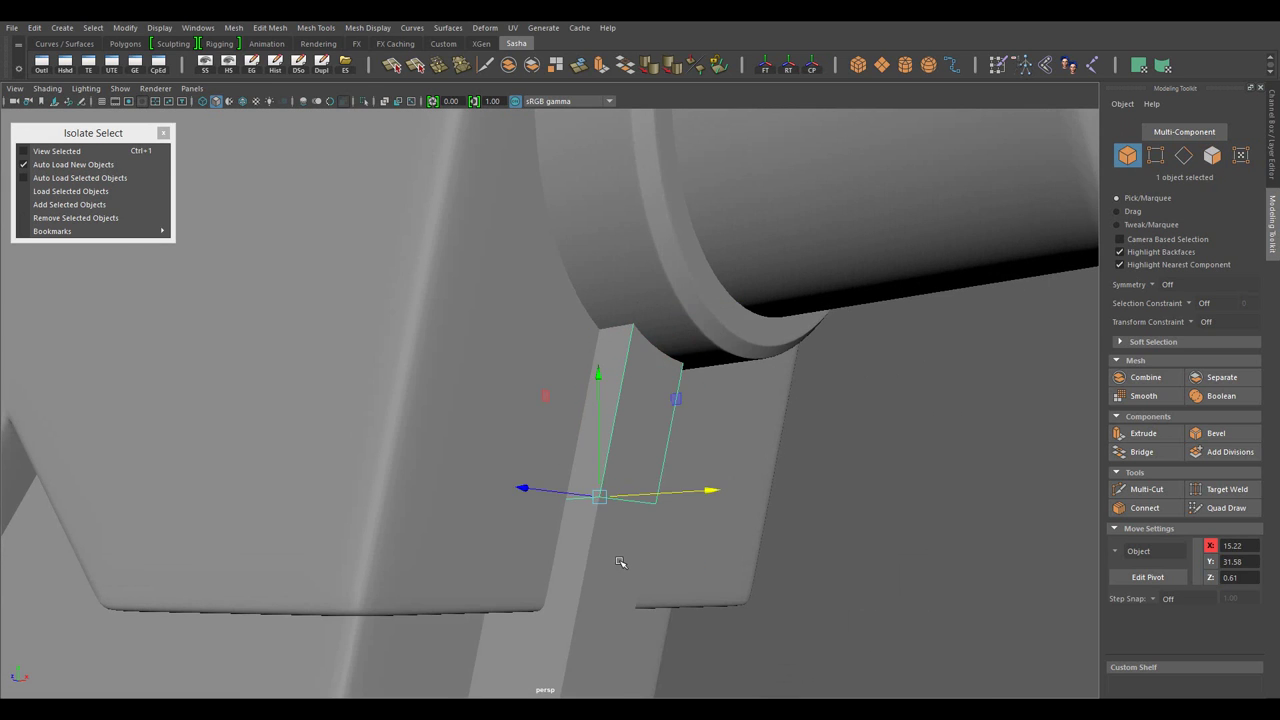
key(ctrl+1)
drag(609, 263, 609, 230)
click(620, 385)
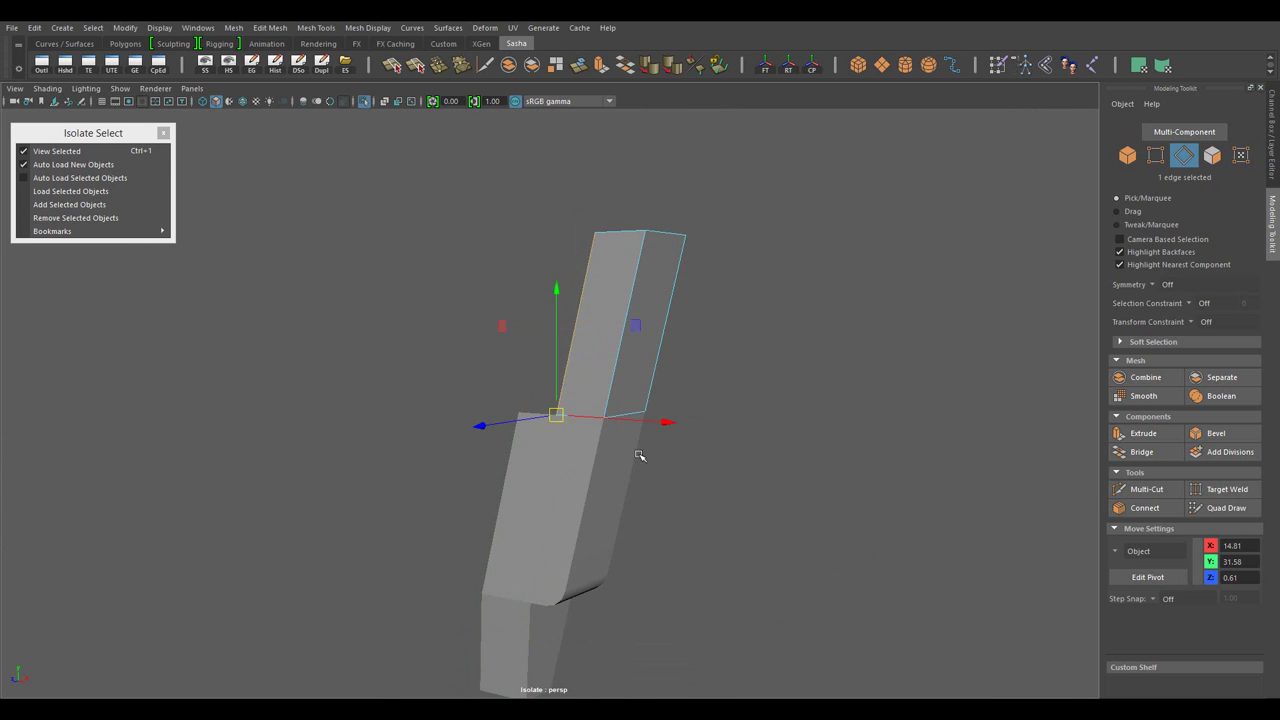
drag(796, 279, 611, 418)
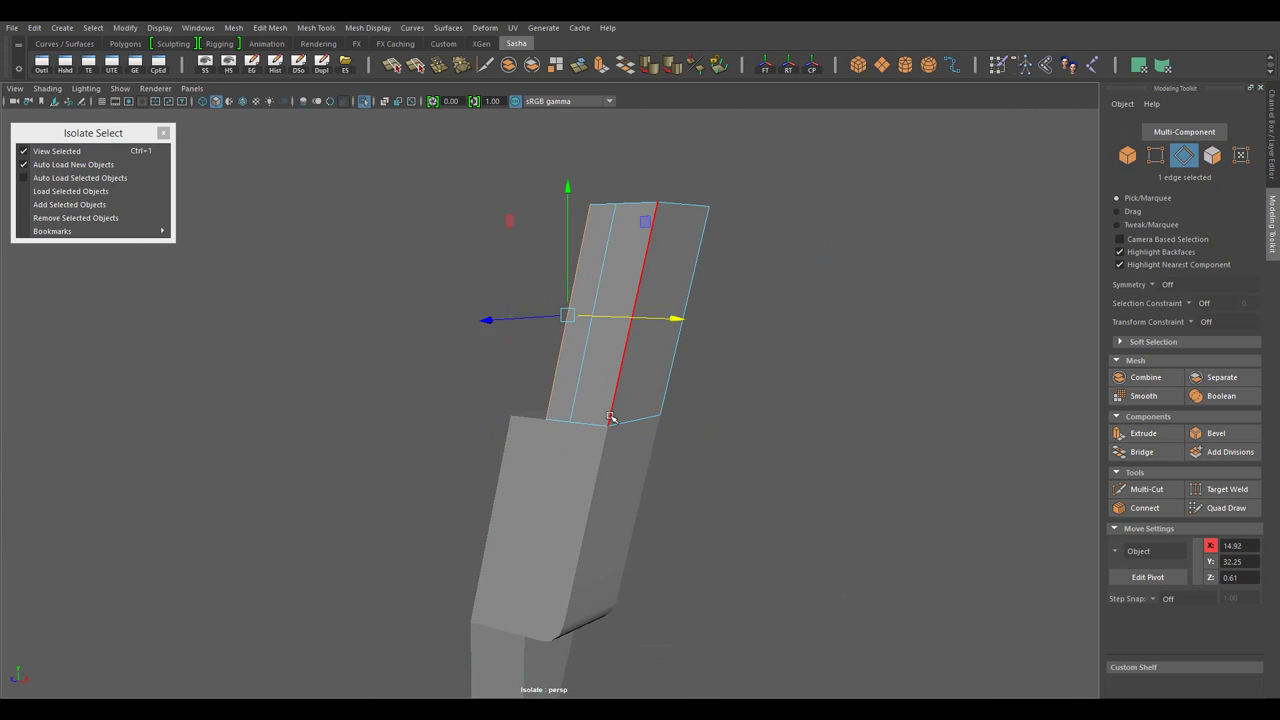
drag(511, 418, 500, 337)
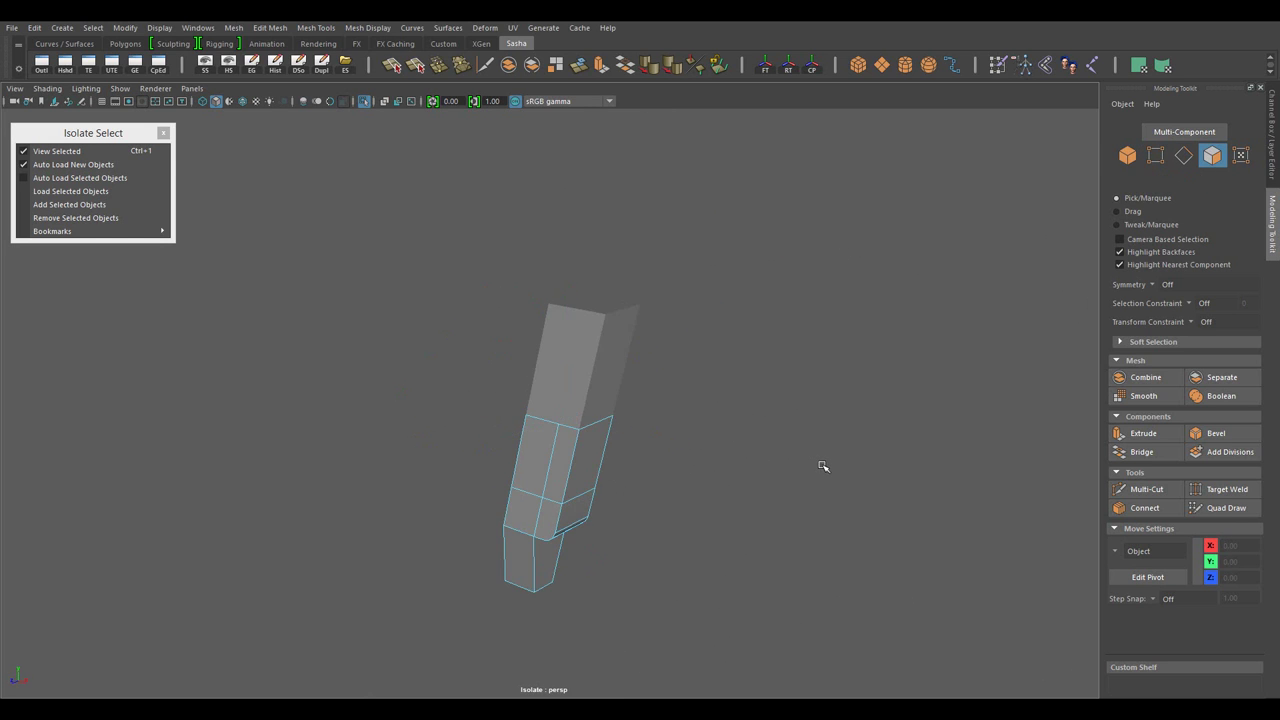
- Select both strap pieces and show the whole scene again
key(F8)
drag(690, 456, 755, 488)
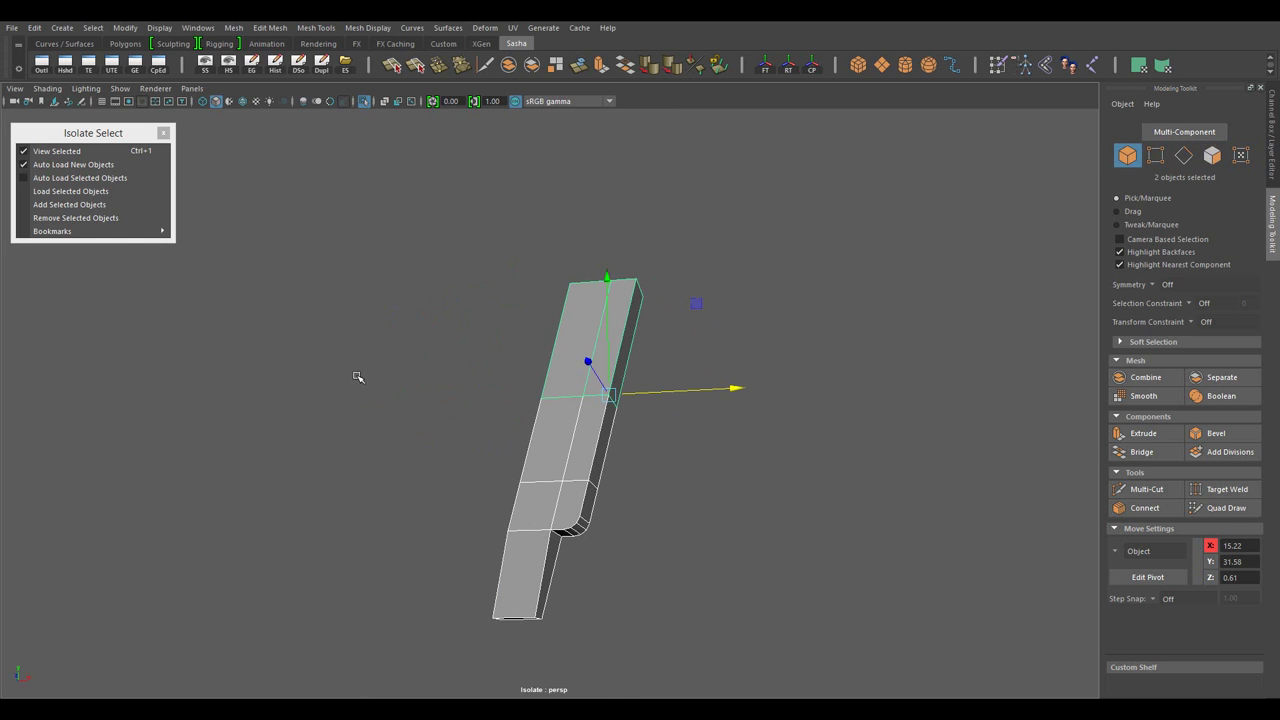
drag(609, 335, 669, 309)
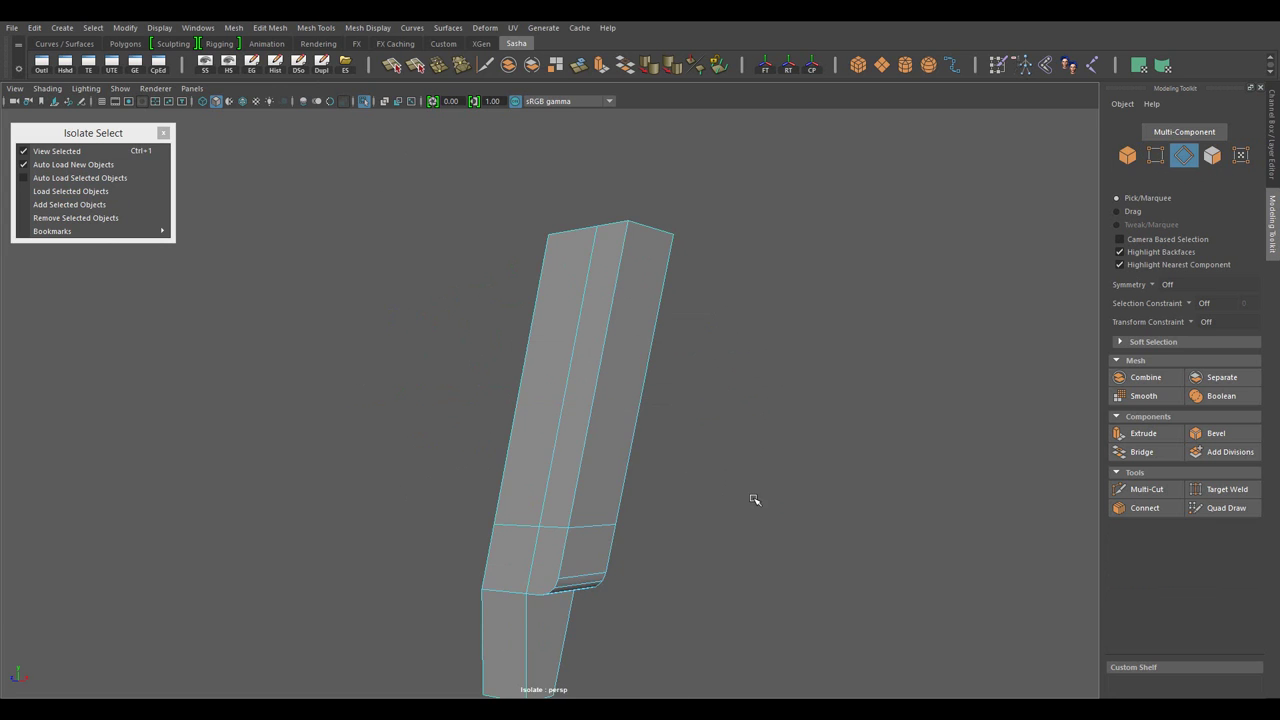
key(ctrl+1)
scroll(up, 3)
drag(600, 356, 477, 408)
- Select the small block piece to inspect it, then deselect it
click(549, 440)
key(w)
drag(460, 246, 840, 534)
click(840, 534)
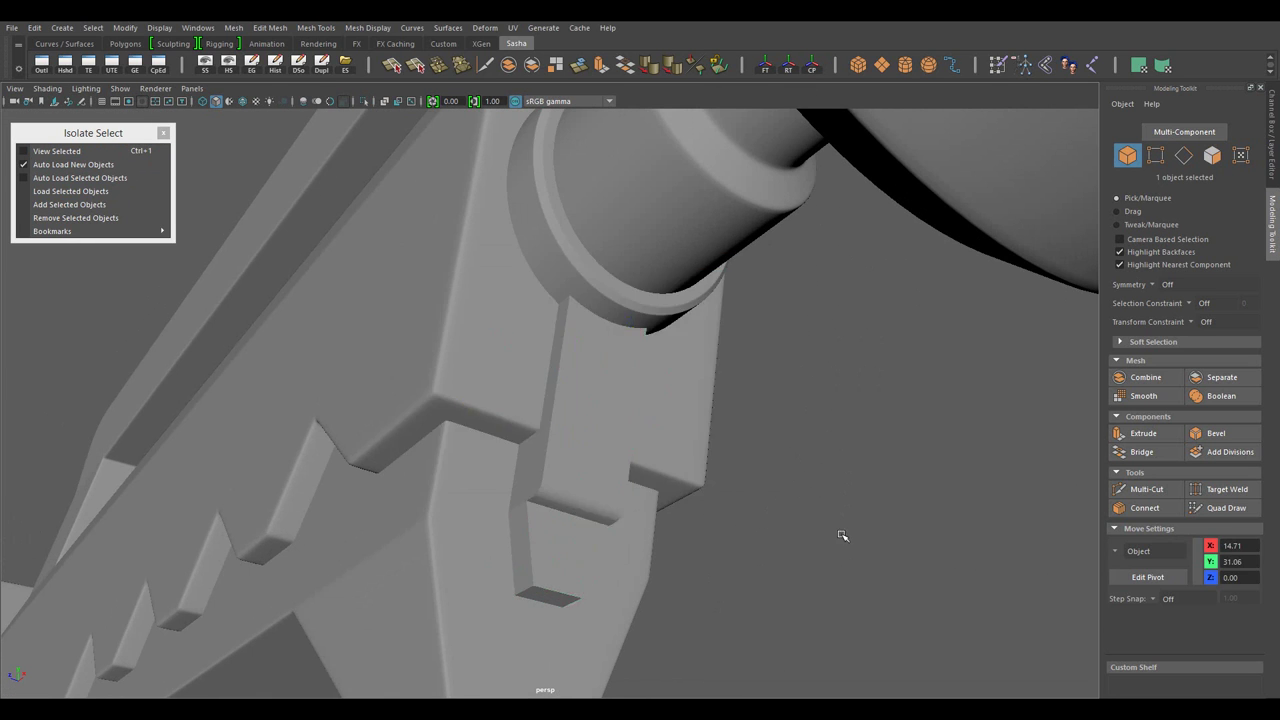
scroll(down, 3)
scroll(up, 3)
drag(680, 514, 766, 626)
scroll(down, 3)
- Select the thin strap piece and the mount cylinder, and isolate them with View Selected
click(580, 450)
right_click(611, 365)
click(590, 388)
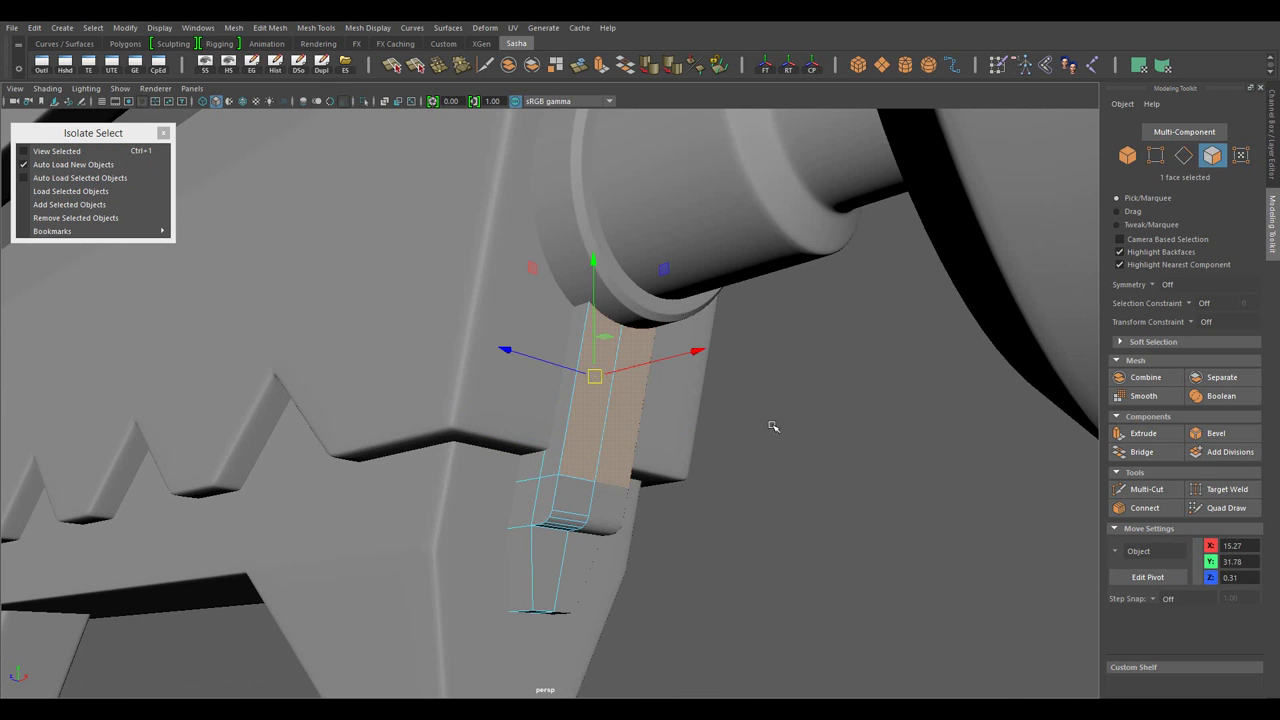
drag(771, 423, 640, 380)
scroll(up, 3)
scroll(down, 3)
click(640, 380)
scroll(up, 3)
click(620, 457)
key(ctrl+1)
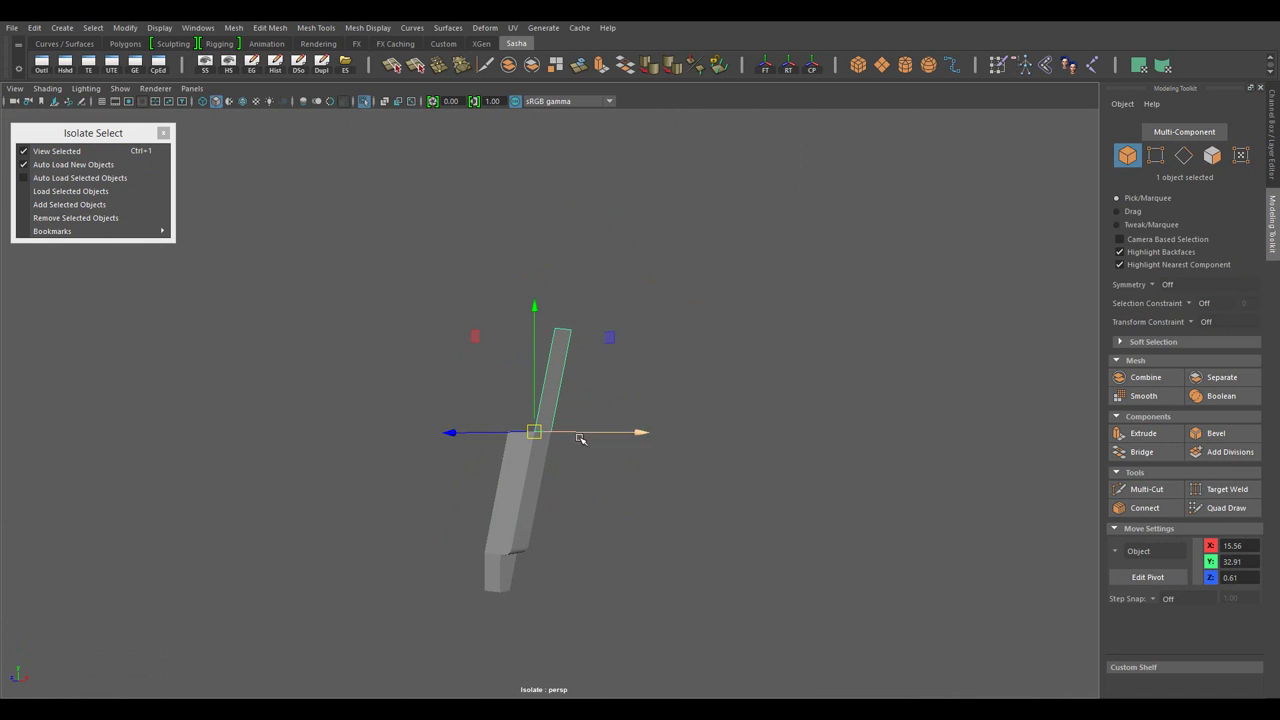
- Isolate the thin plank on its own to inspect it
click(57, 151)
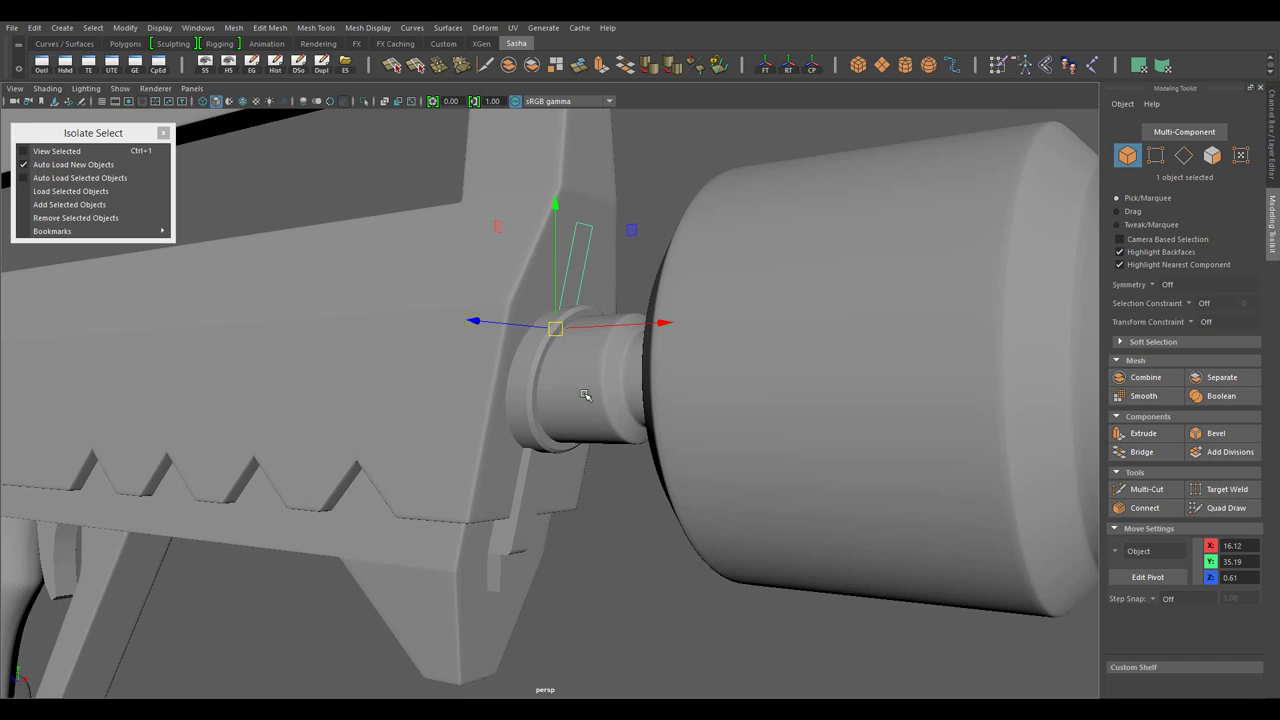
click(631, 554)
key(ctrl+1)
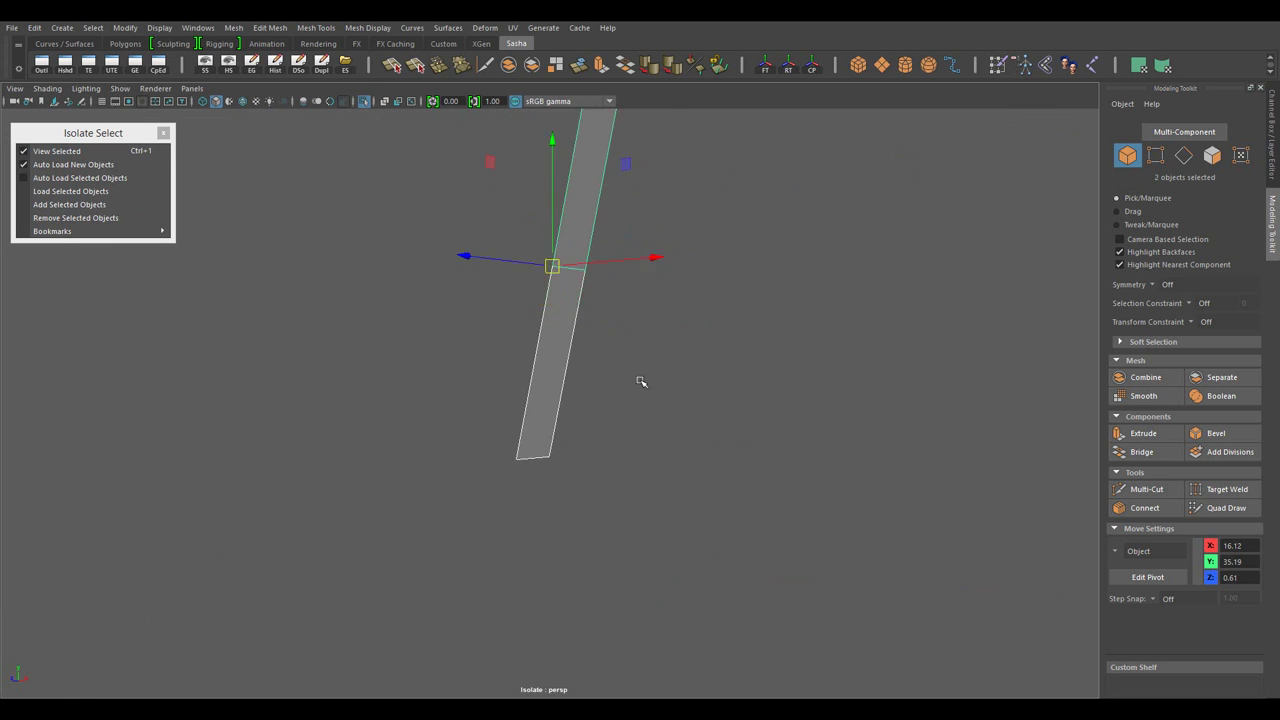
key(ctrl+1)
drag(571, 363, 688, 284)
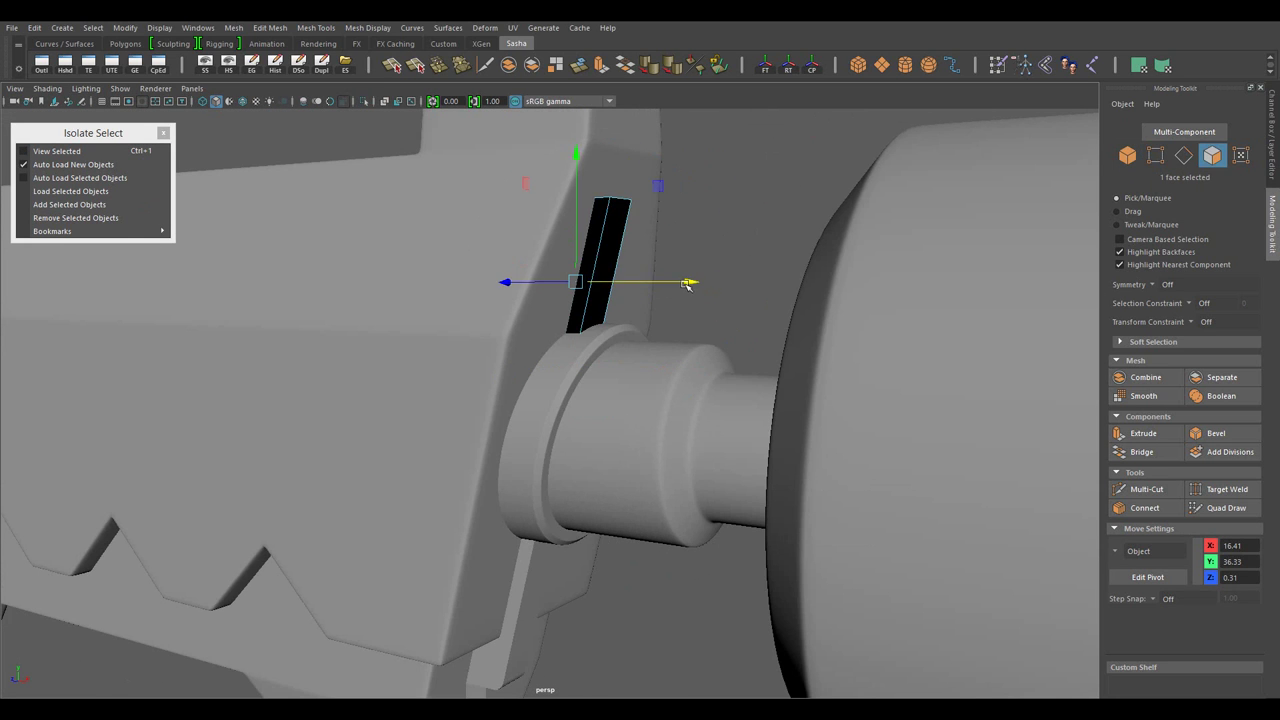
drag(719, 293, 588, 300)
key(F8)
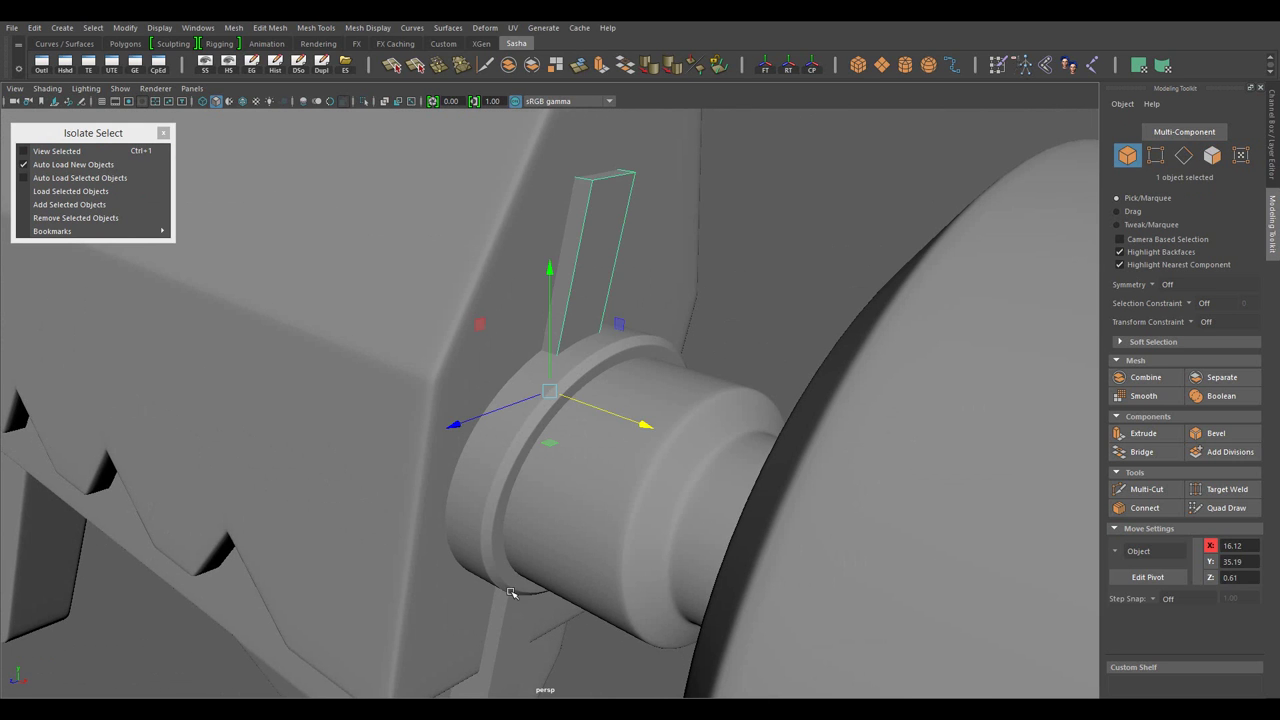
key(ctrl+1)
- Select the plank's front face, then return to the full scene
drag(786, 394, 757, 363)
key(F11)
click(535, 265)
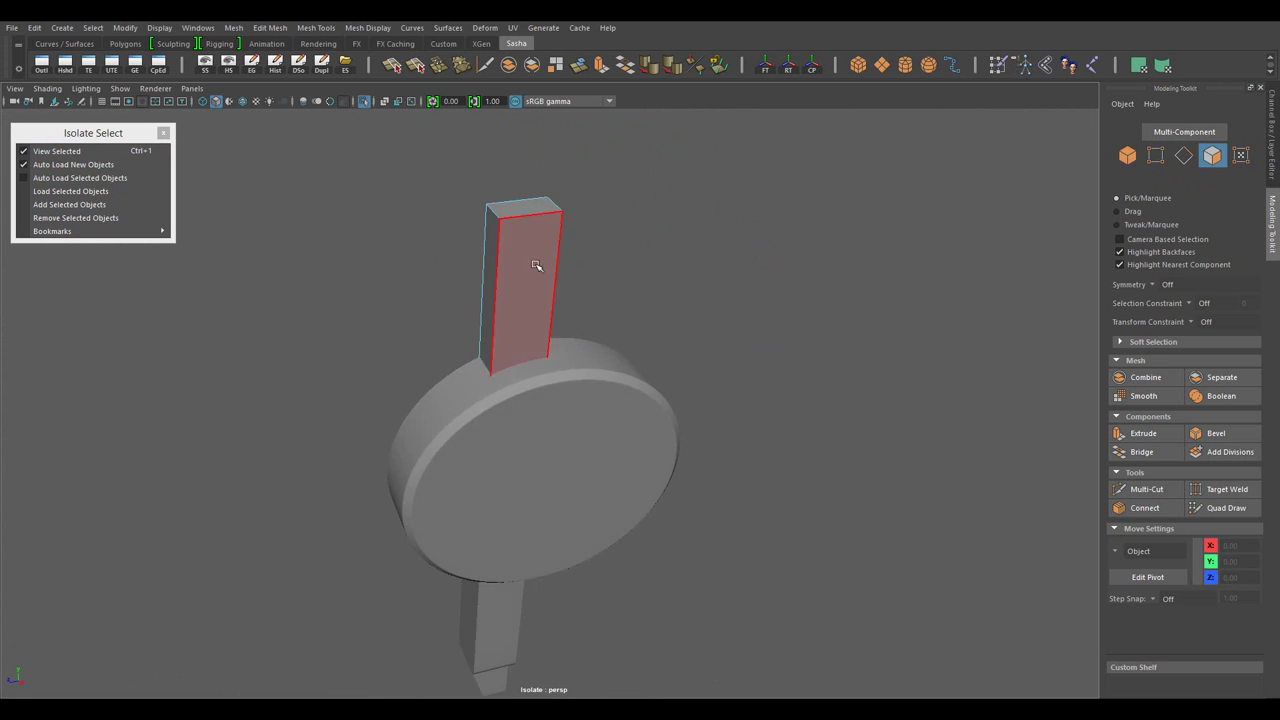
key(F8)
key(ctrl+1)
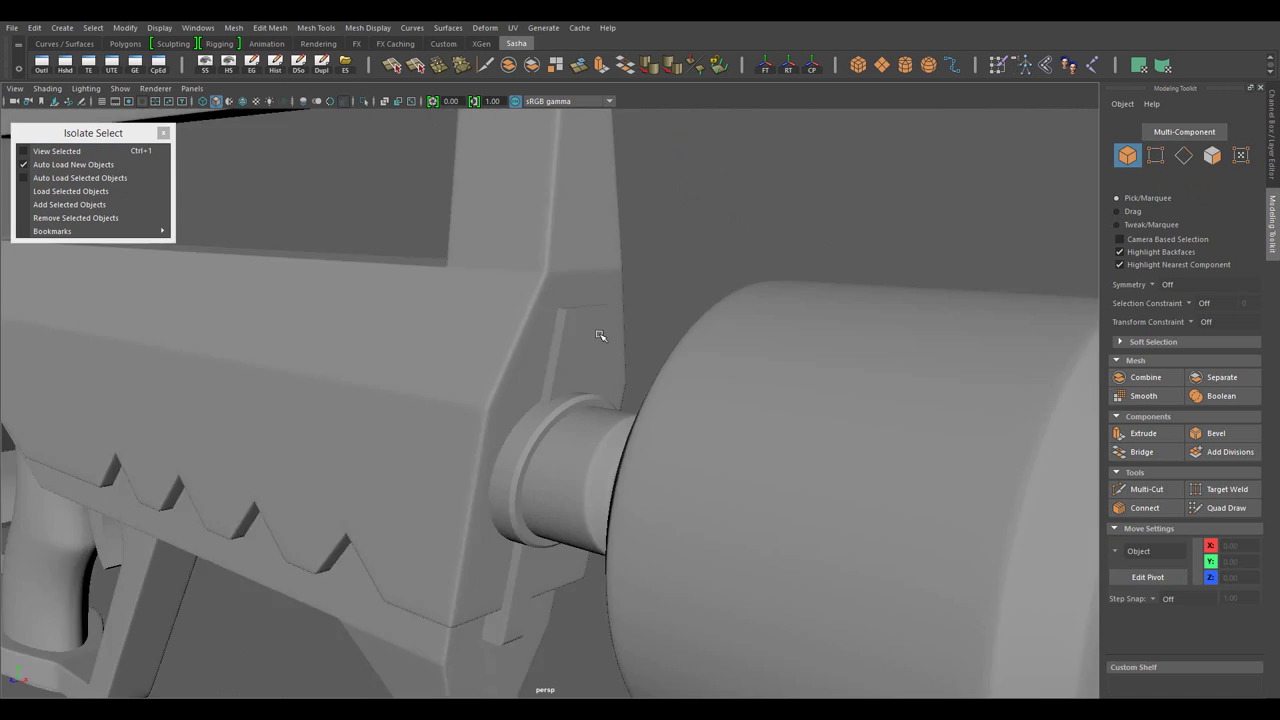
- Bevel the plank's top edge with 5 segments to round the corner
click(600, 335)
scroll(down, 3)
scroll(up, 3)
scroll(up, 3)
drag(570, 297, 560, 260)
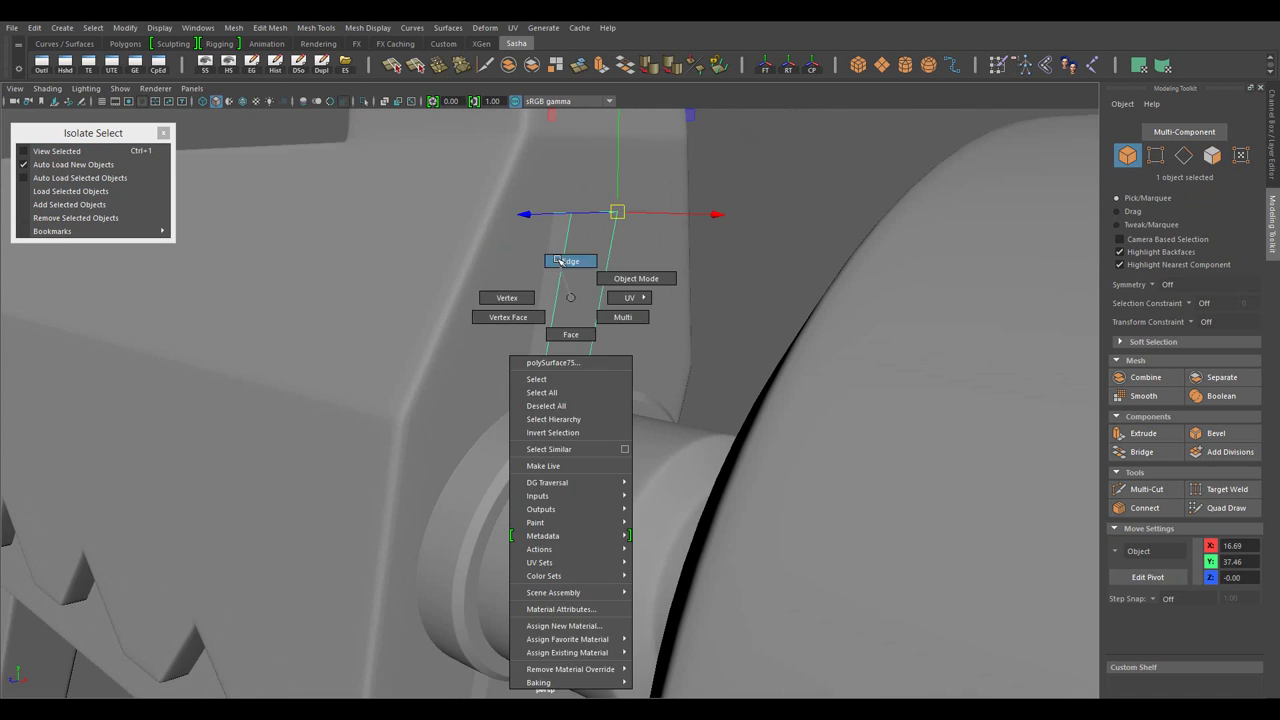
key(w)
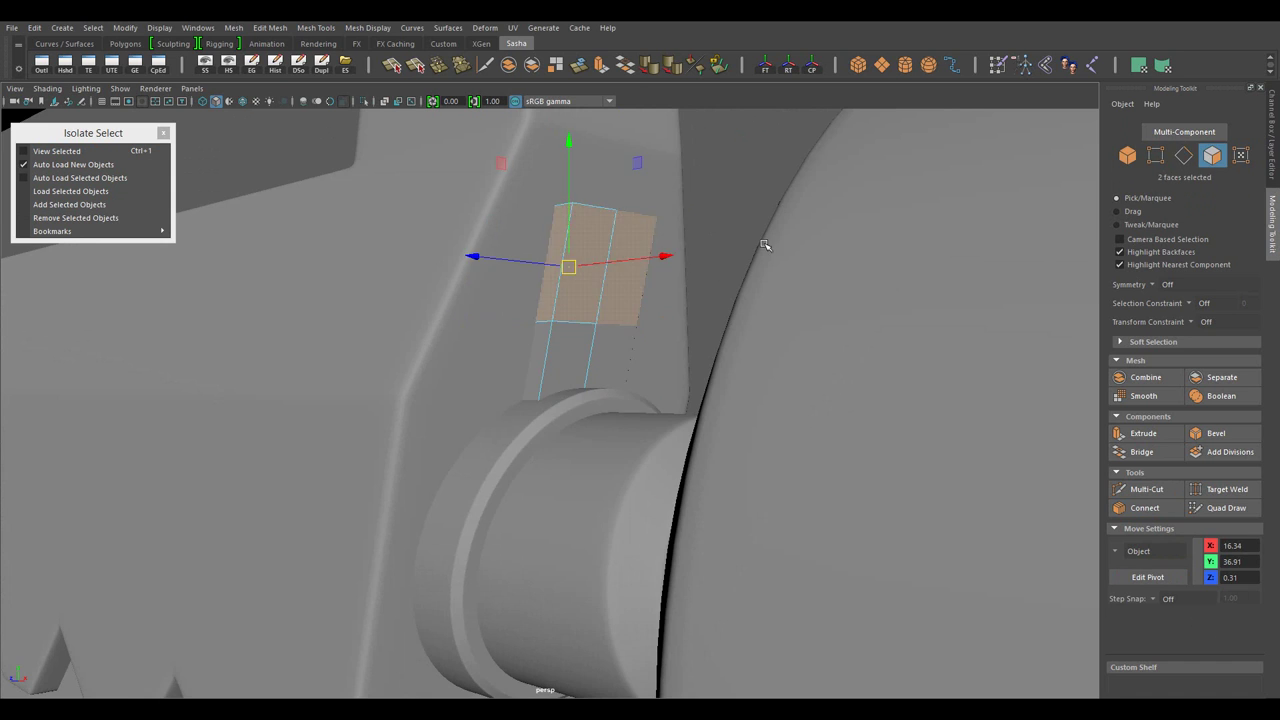
scroll(up, 3)
key(ctrl+b)
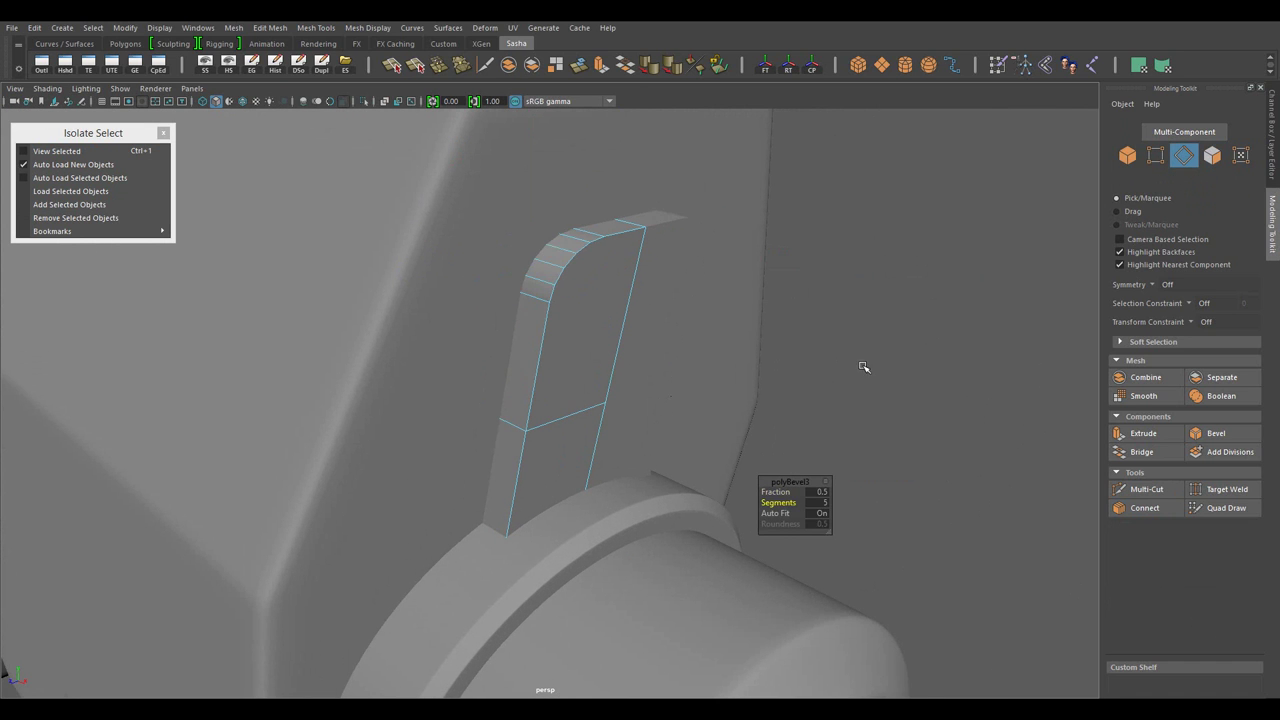
- Convert the strap selection to vertices and merge the overlapping ones
right_click(585, 329)
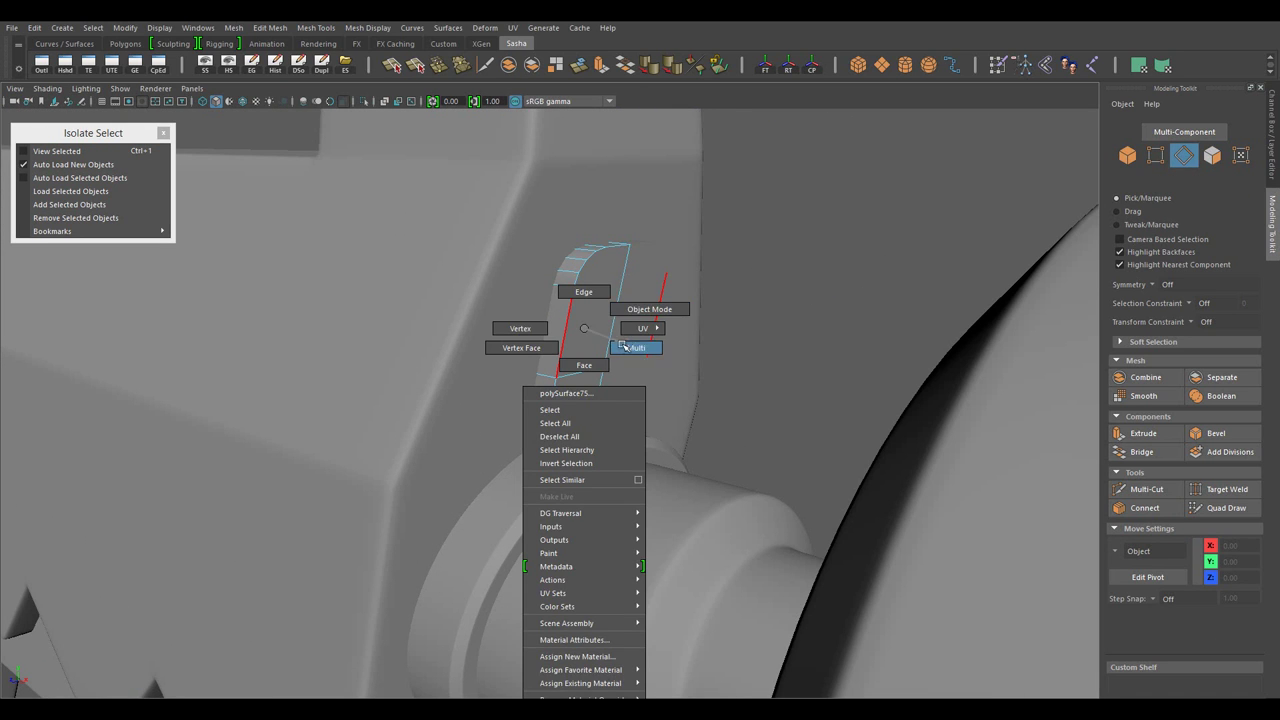
click(584, 365)
right_click(560, 329)
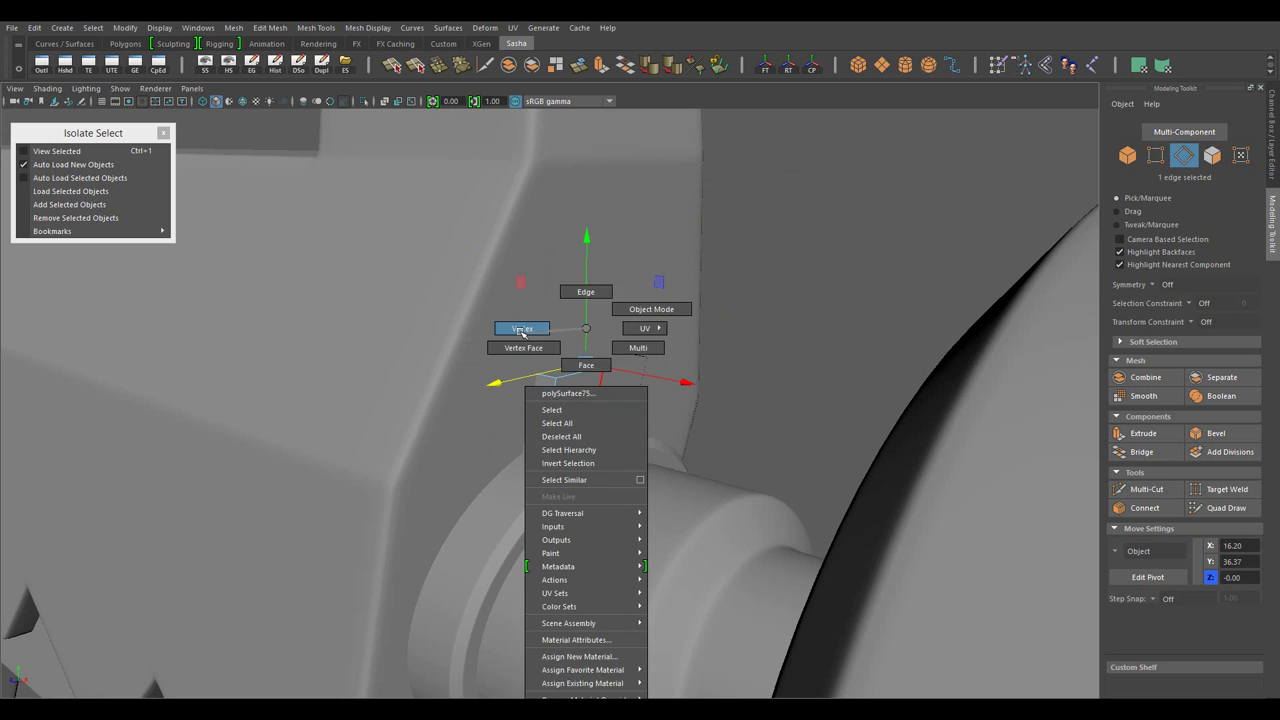
click(523, 329)
click(857, 157)
- Bevel the strap's remaining corner edges with 2 segments and isolate the strap
right_click(857, 214)
click(842, 410)
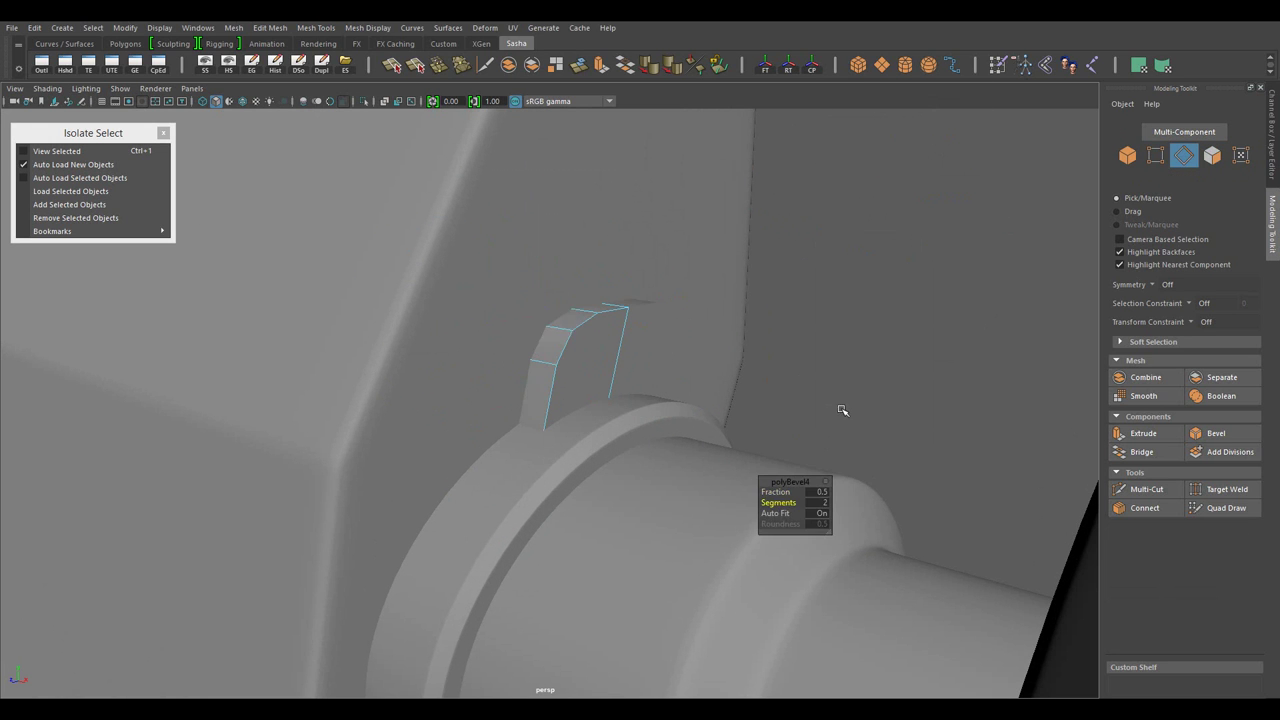
key(F8)
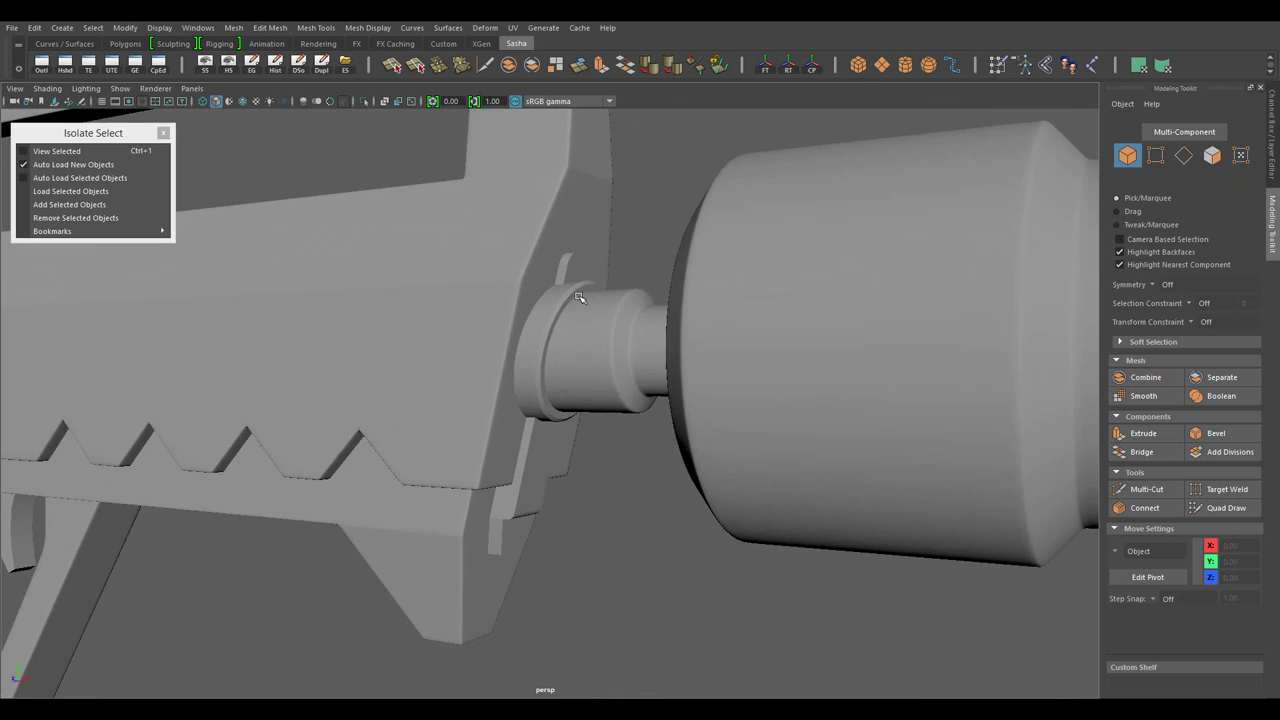
key(ctrl+1)
- Target Weld the upper and lower strap pieces together into one strap mesh
right_click(543, 214)
click(614, 194)
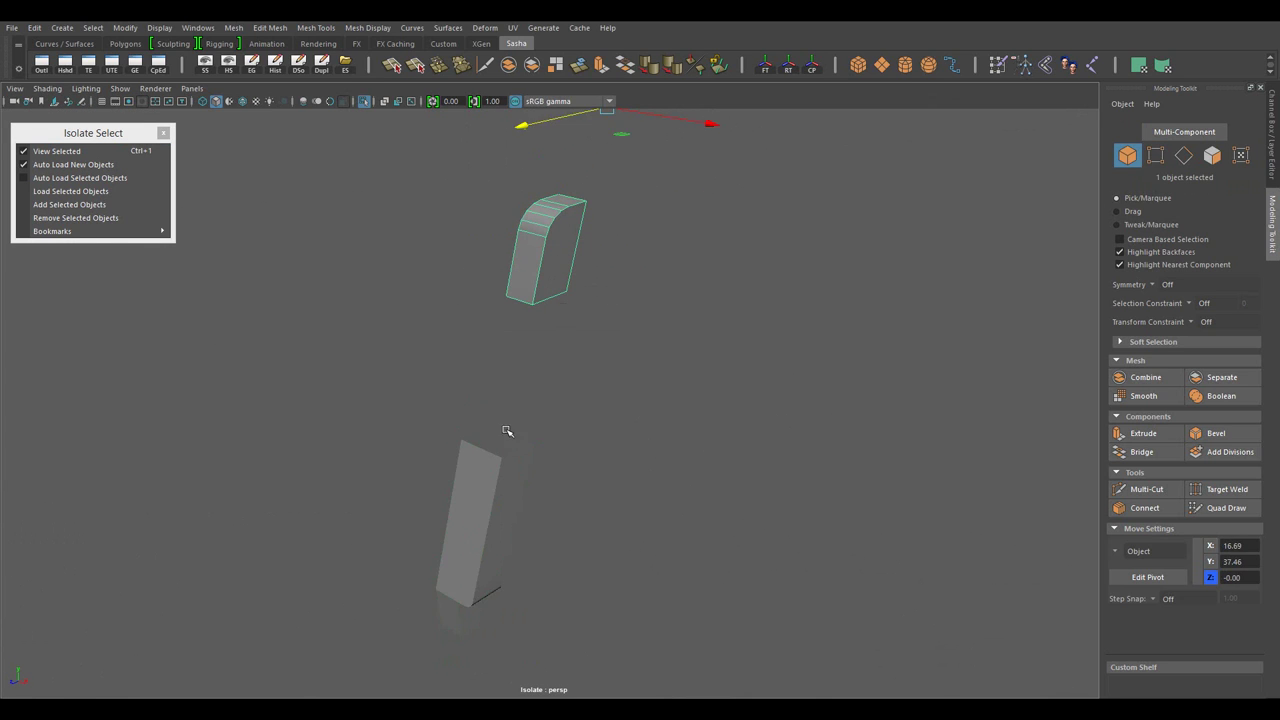
key(F9)
click(500, 435)
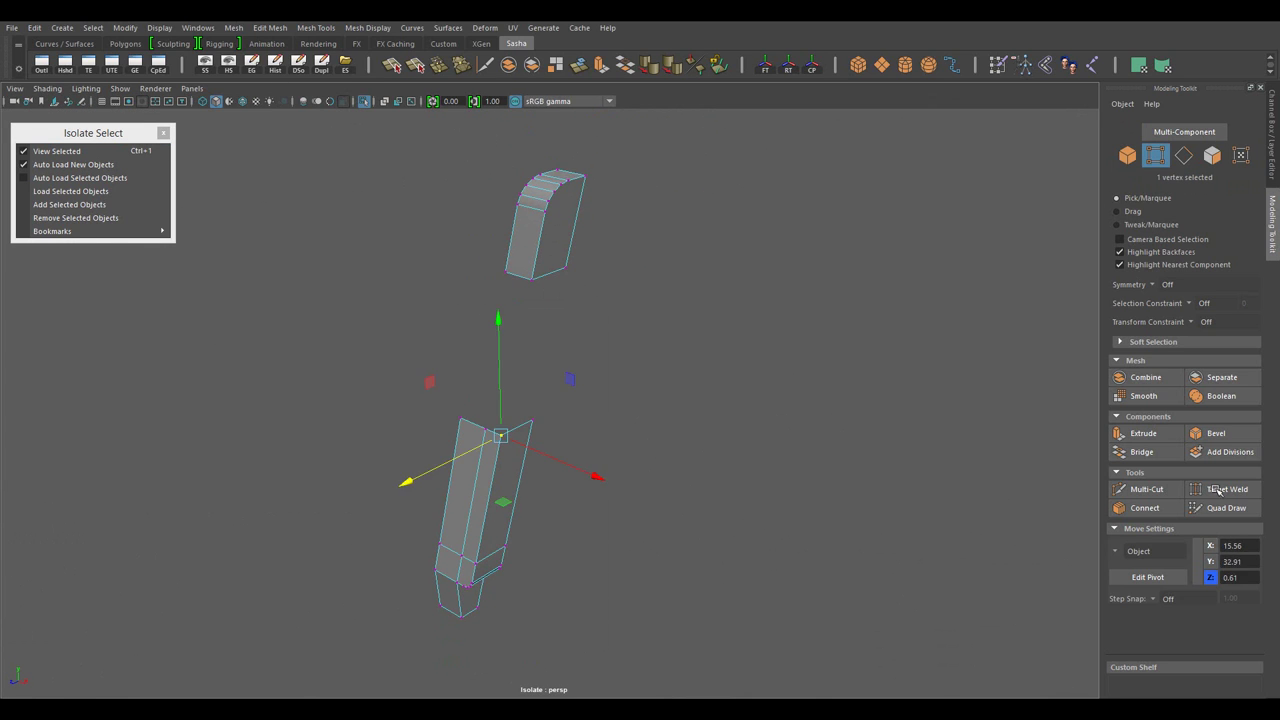
drag(527, 378, 577, 434)
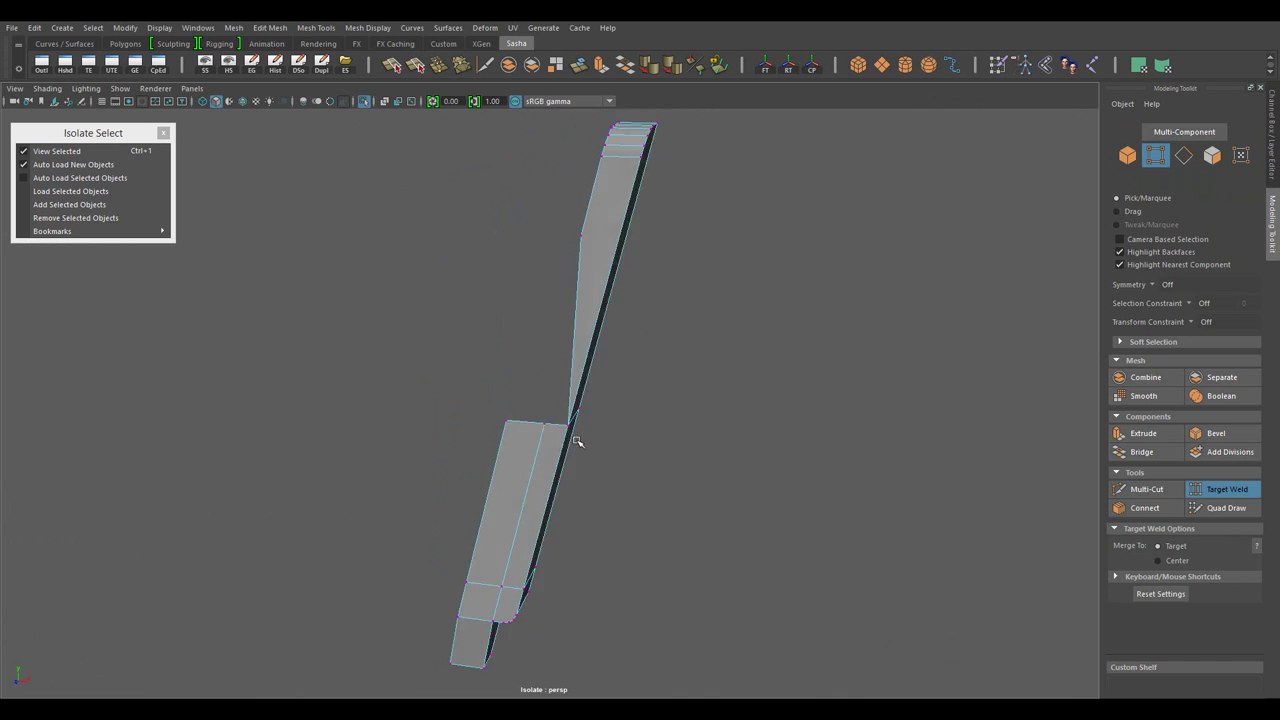
drag(586, 300, 653, 246)
drag(653, 246, 700, 398)
- Extract the strap's faces into a separate piece and place its pivot at the bend
key(F11)
drag(652, 362, 540, 387)
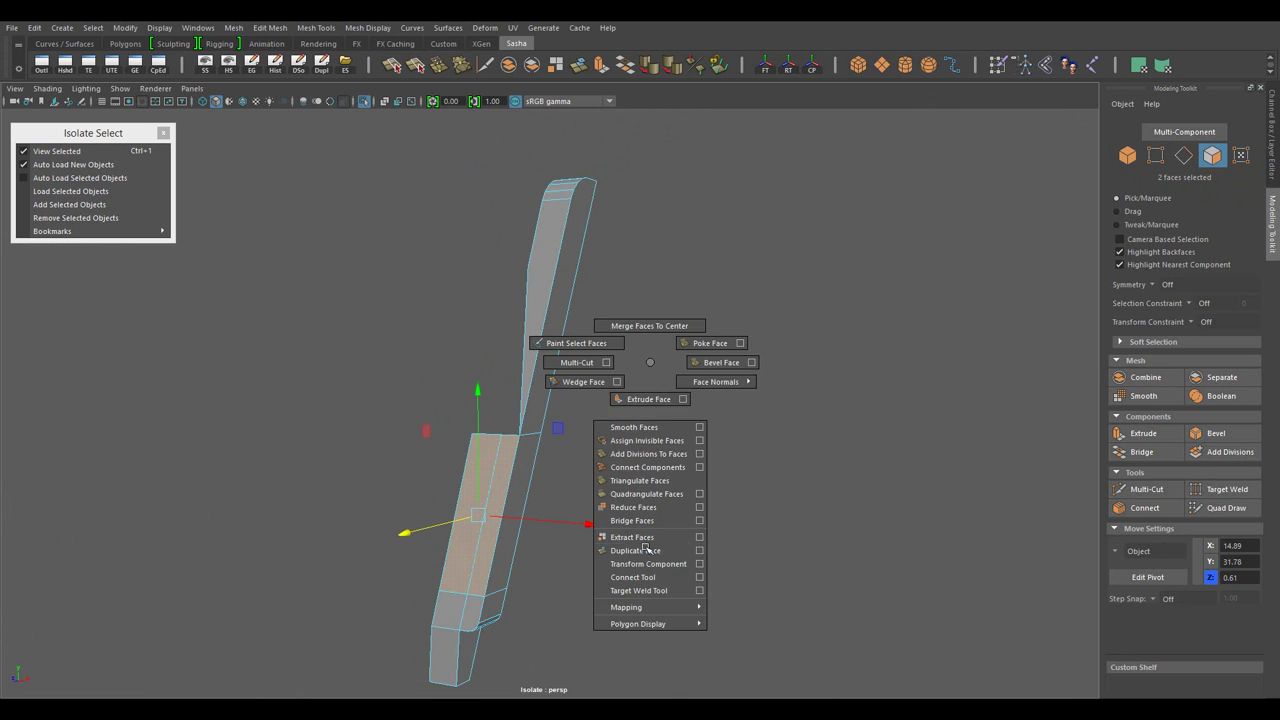
key(d)
drag(478, 372, 481, 321)
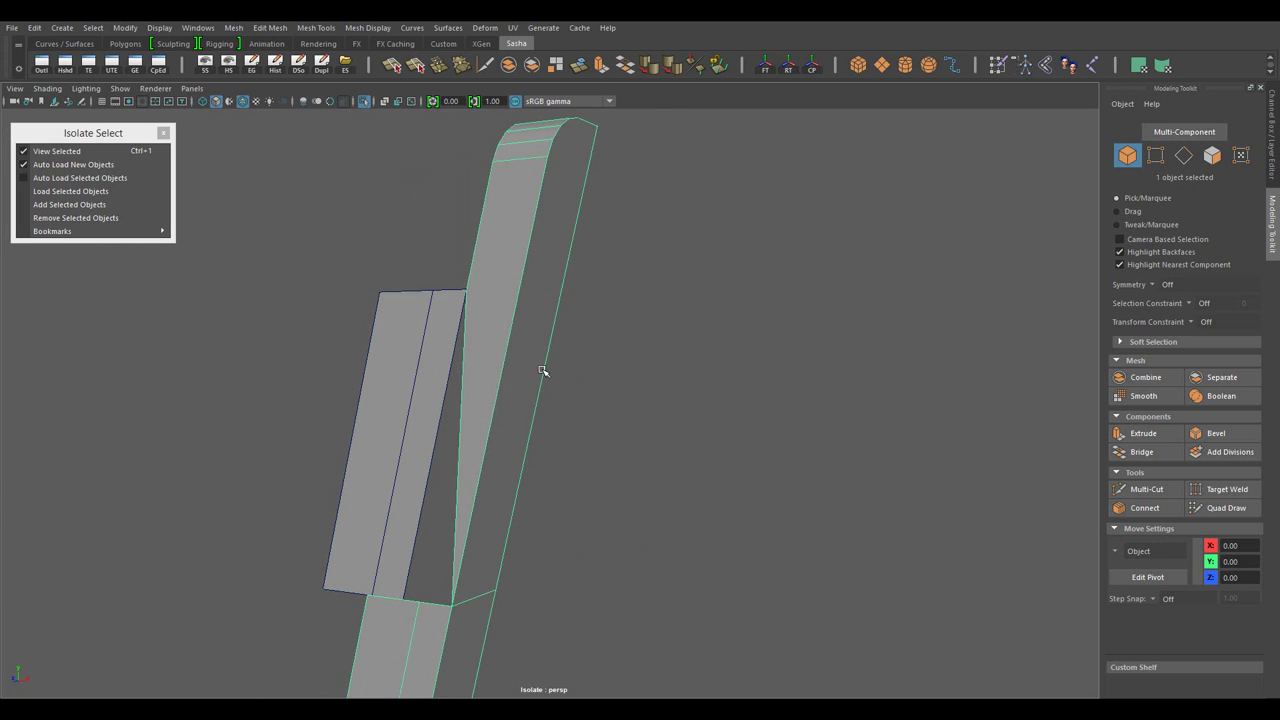
key(F11)
drag(613, 298, 535, 325)
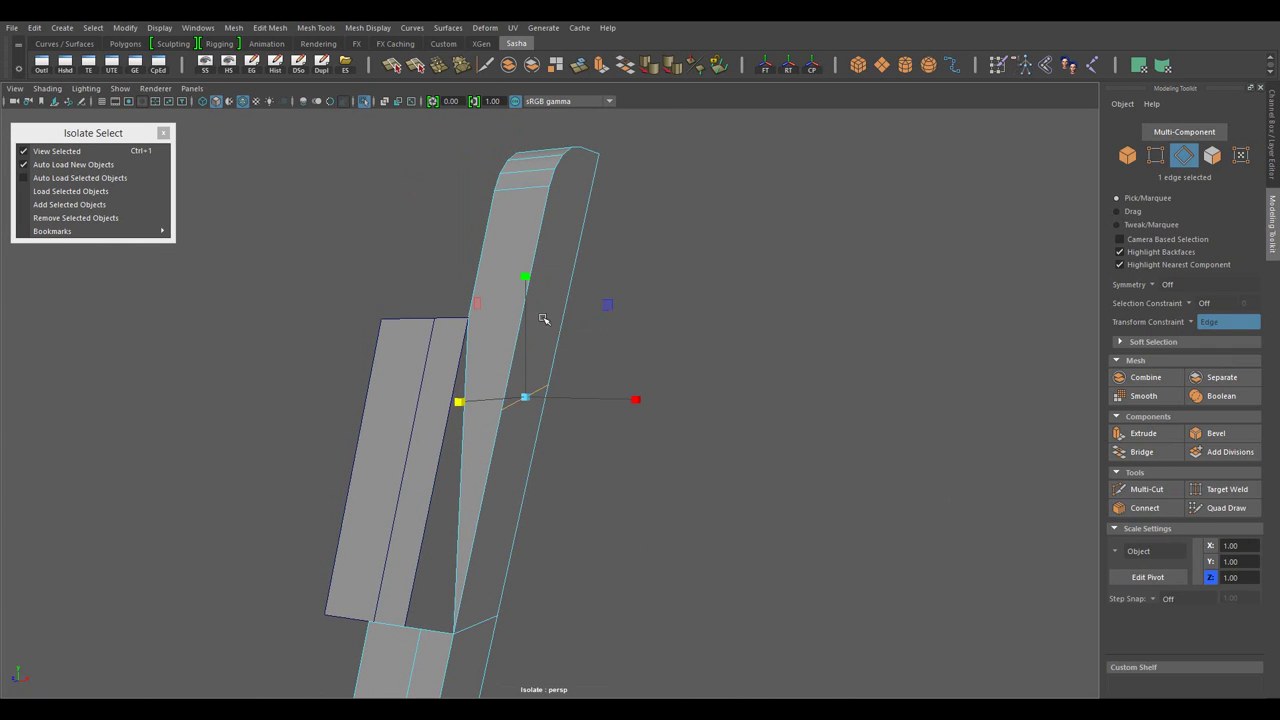
- Move the strap's edges to bend it down beside the suppressor collar
drag(634, 384, 540, 358)
key(w)
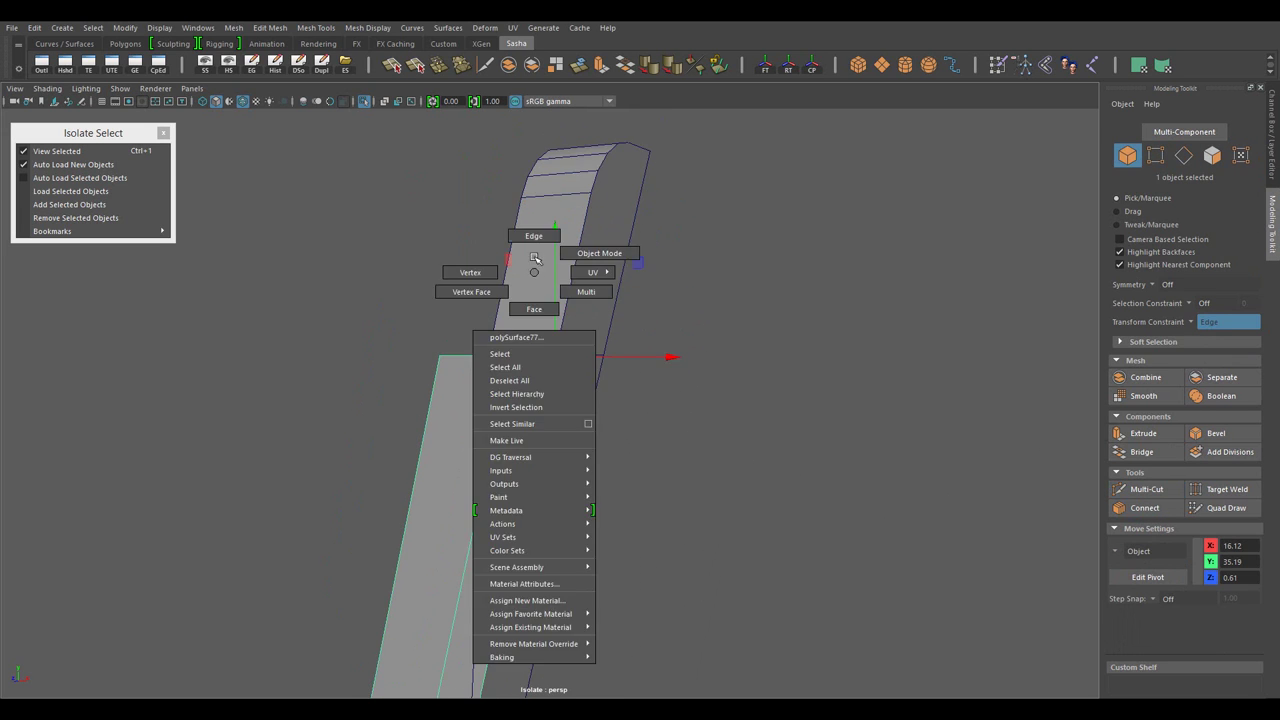
drag(531, 268, 531, 234)
drag(737, 320, 623, 494)
scroll(up, 3)
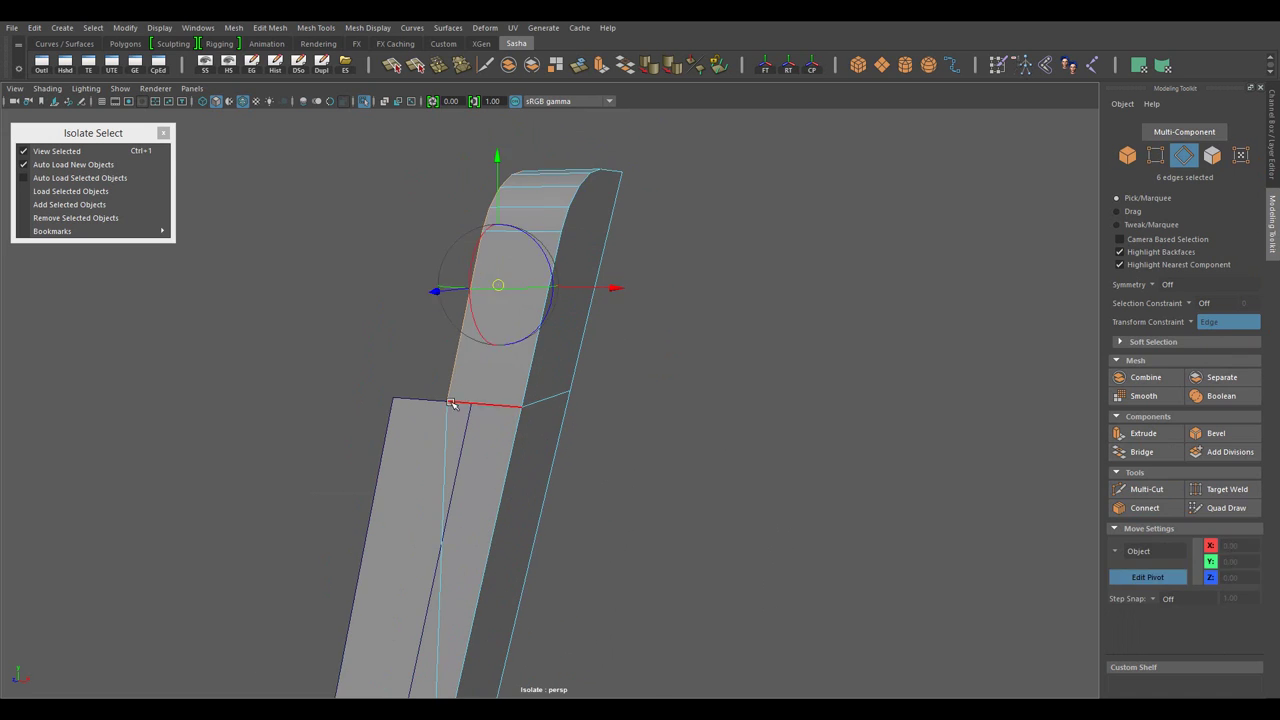
drag(757, 557, 458, 355)
key(F8)
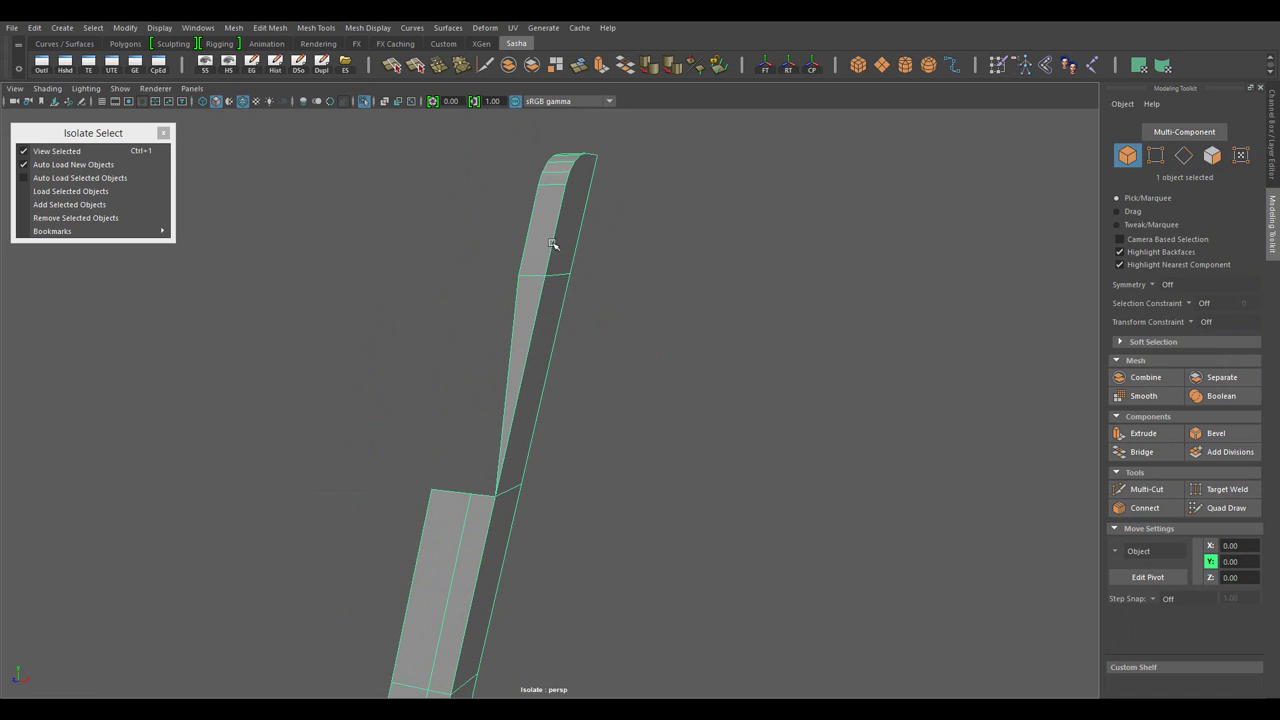
drag(457, 314, 457, 271)
key(w)
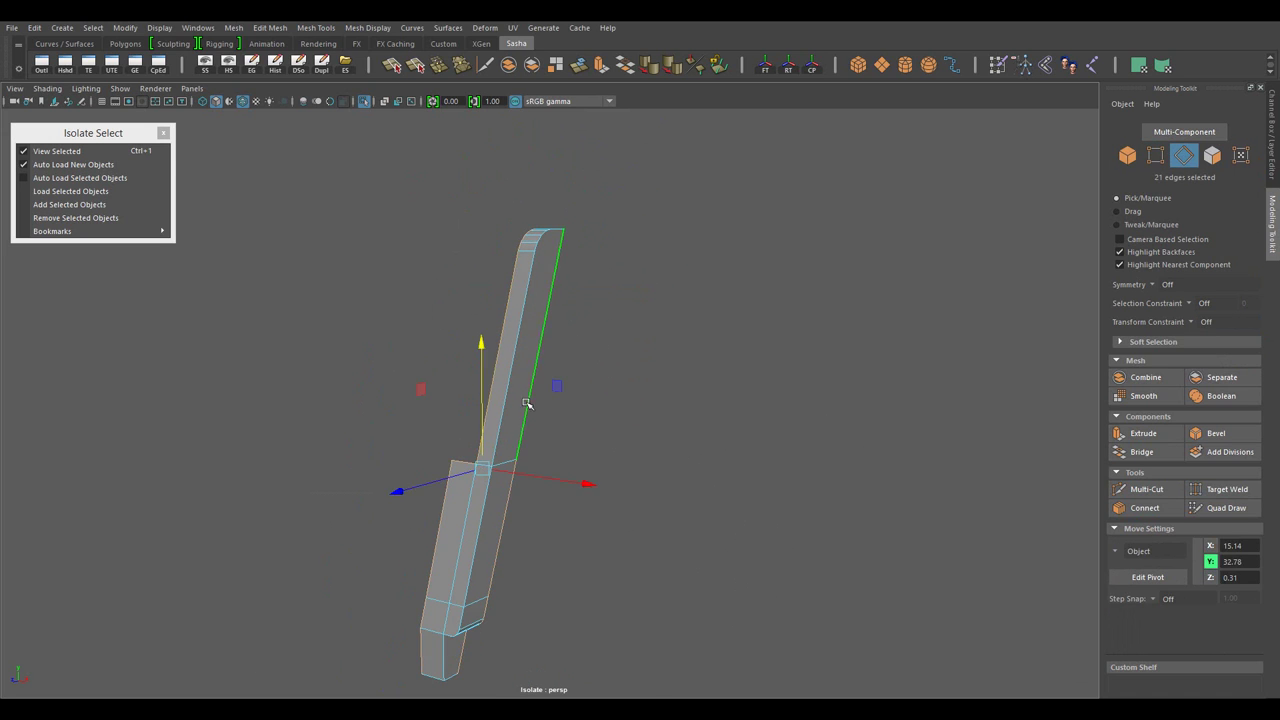
drag(441, 445, 629, 285)
- Merge the strap's overlapping vertices and bring the whole rifle back into view
right_click(629, 285)
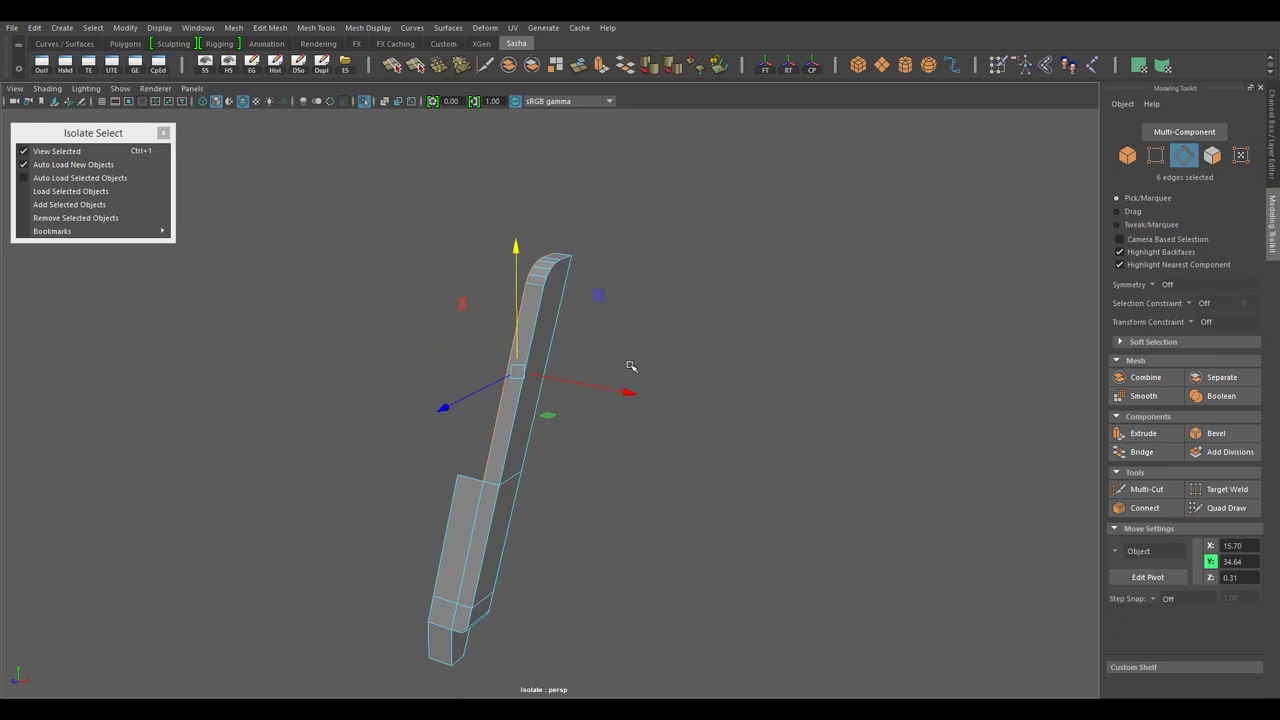
scroll(up, 3)
scroll(up, 3)
scroll(down, 3)
drag(665, 425, 531, 328)
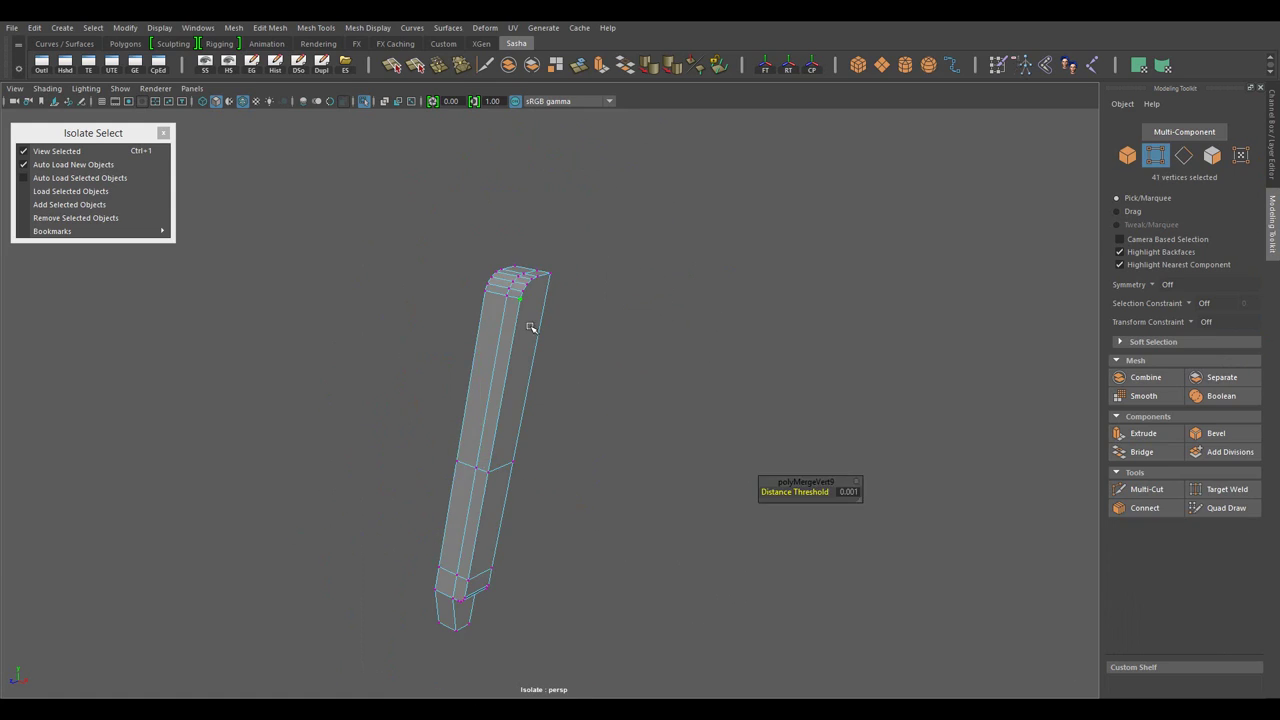
key(ctrl+1)
drag(612, 409, 524, 573)
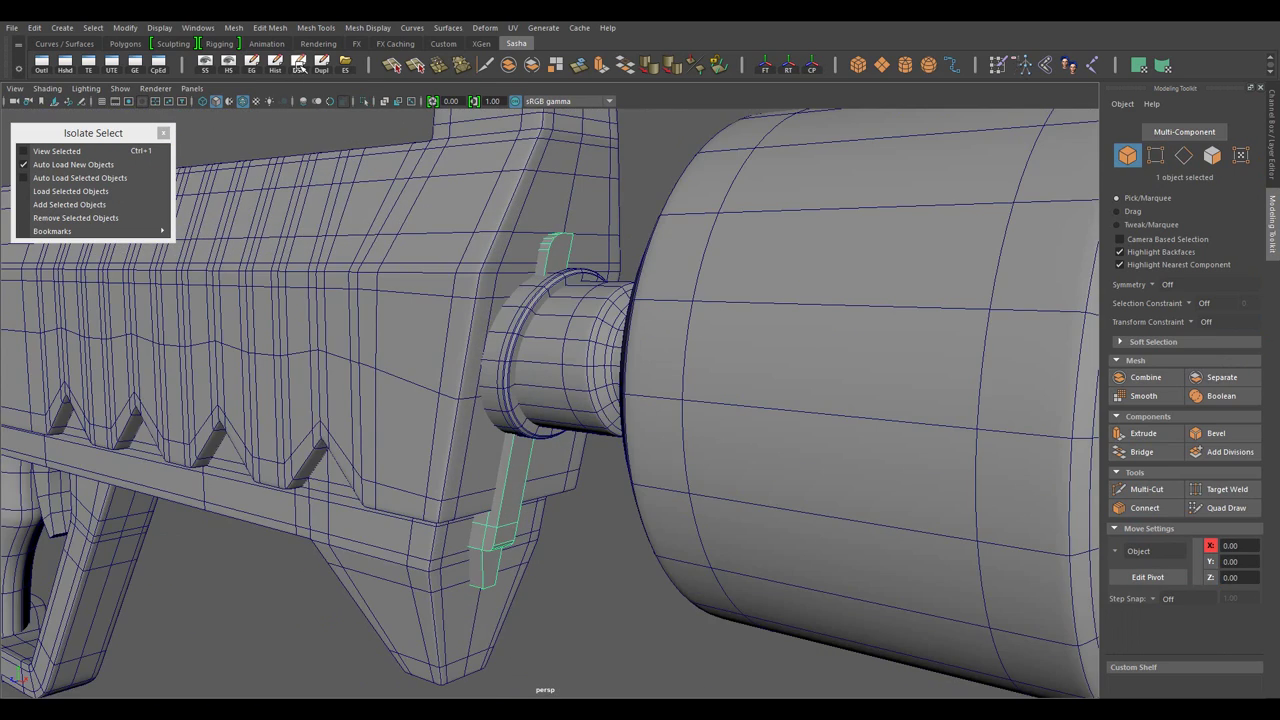
- Duplicate the strap and isolate the duplicate with the wireframe overlay off
click(298, 65)
click(510, 487)
drag(510, 487, 557, 309)
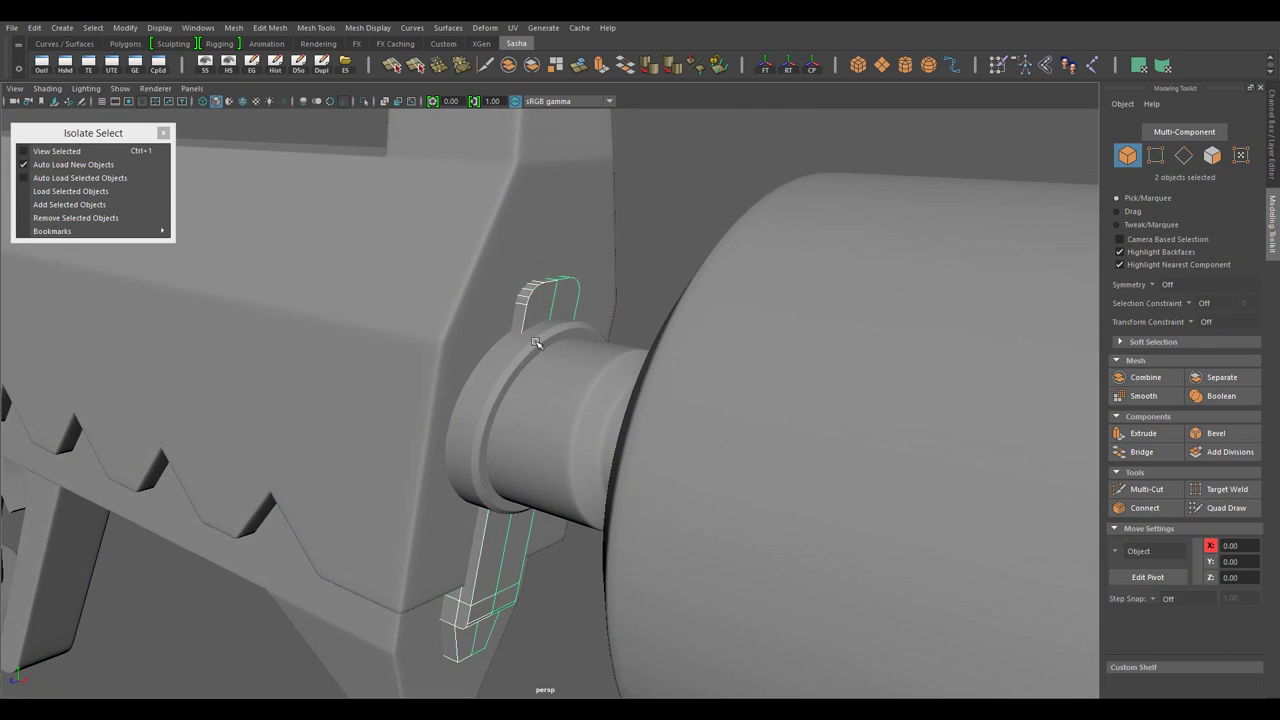
key(ctrl+1)
key(5)
click(513, 305)
right_click(513, 305)
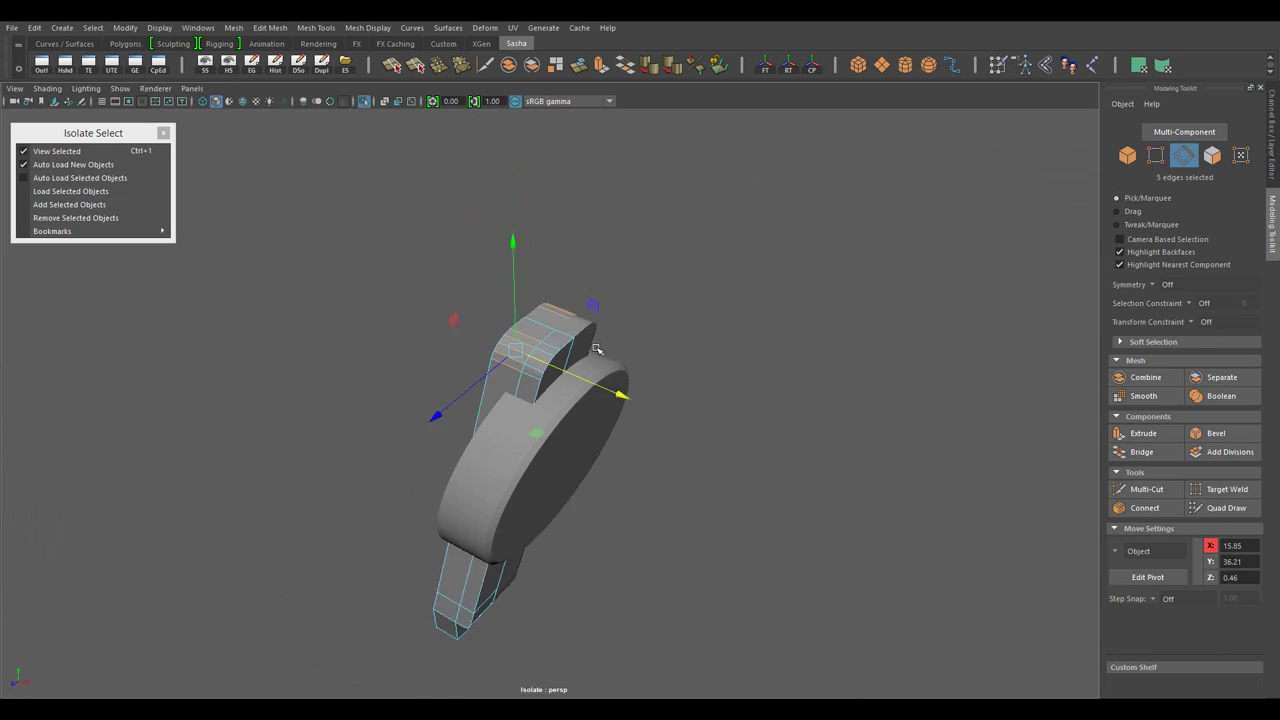
drag(654, 583, 596, 462)
drag(597, 412, 605, 325)
- Insert edge loops across the selected edges of the handle piece
key(F11)
click(674, 434)
key(w)
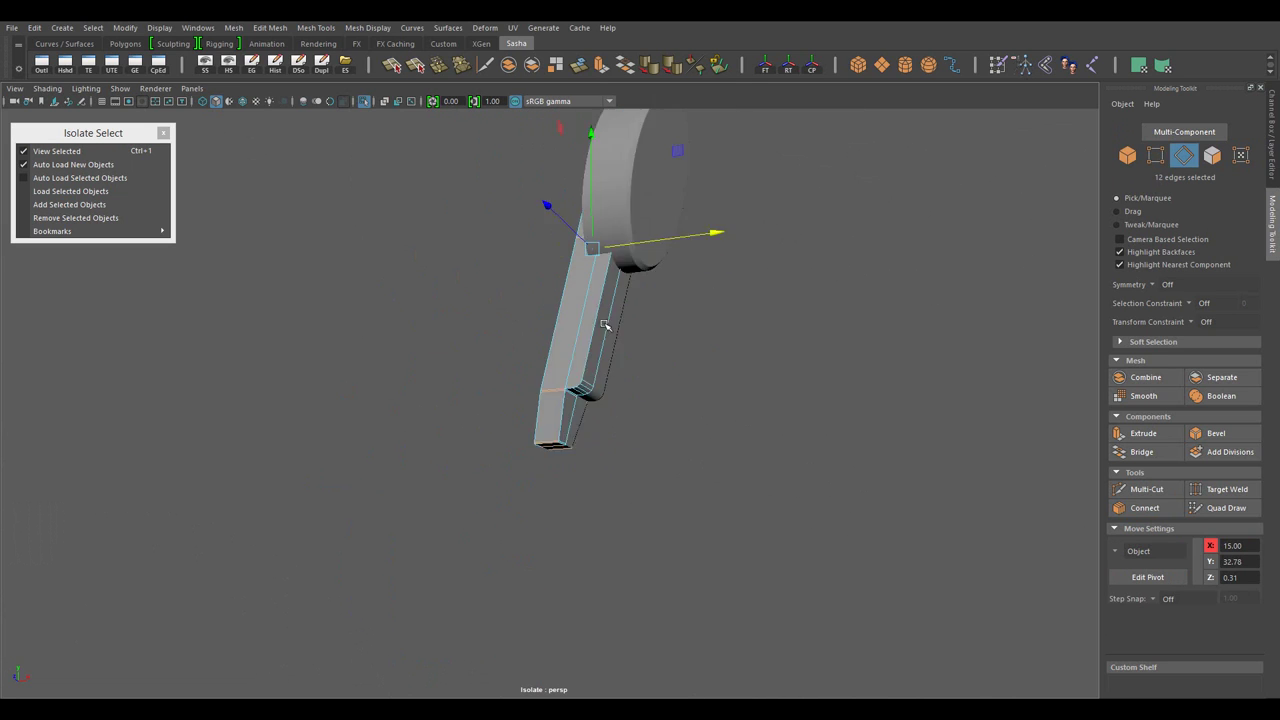
scroll(up, 3)
drag(894, 500, 784, 517)
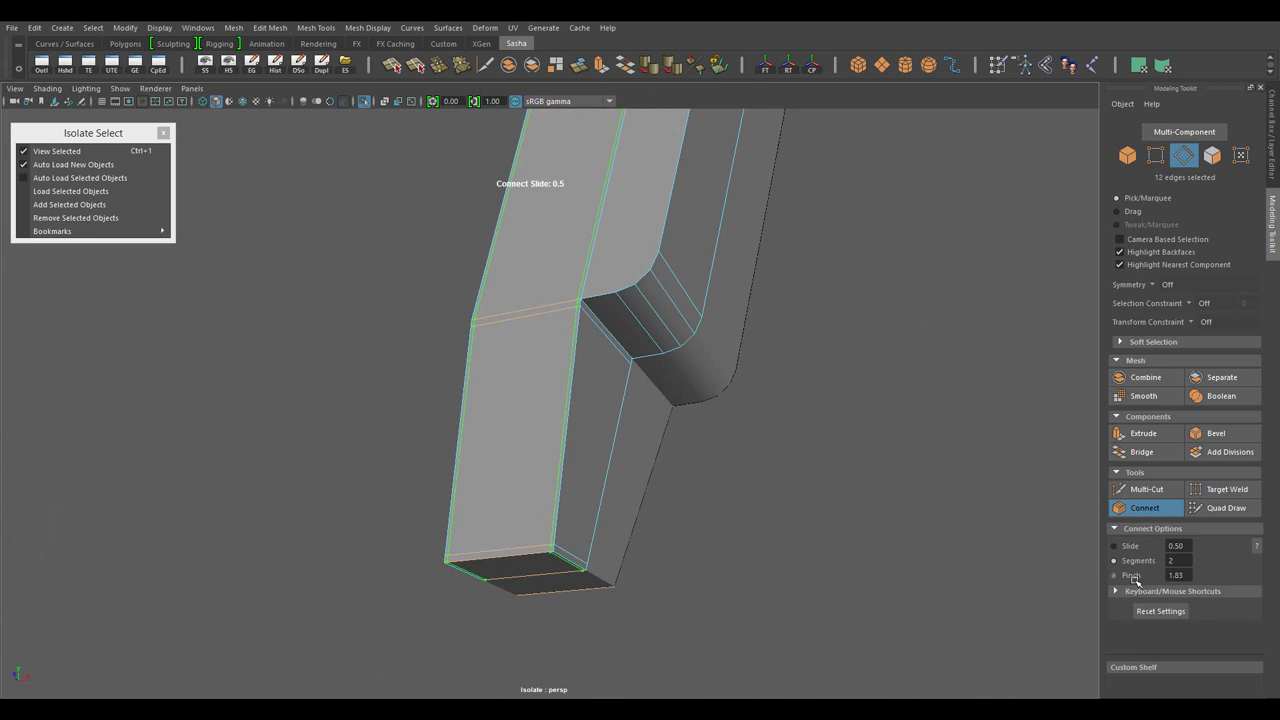
drag(922, 531, 631, 523)
scroll(down, 3)
scroll(up, 3)
click(1145, 508)
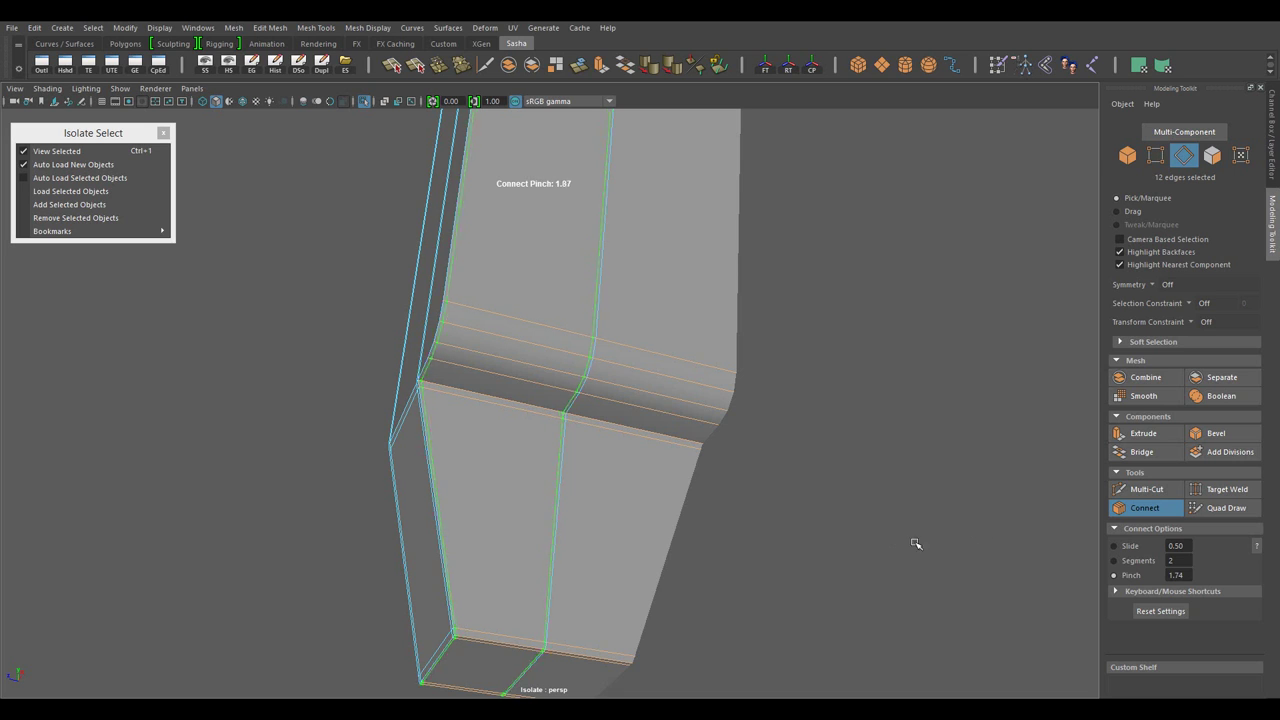
key(w)
- Cut an additional edge across the handle's corner
drag(979, 550, 450, 313)
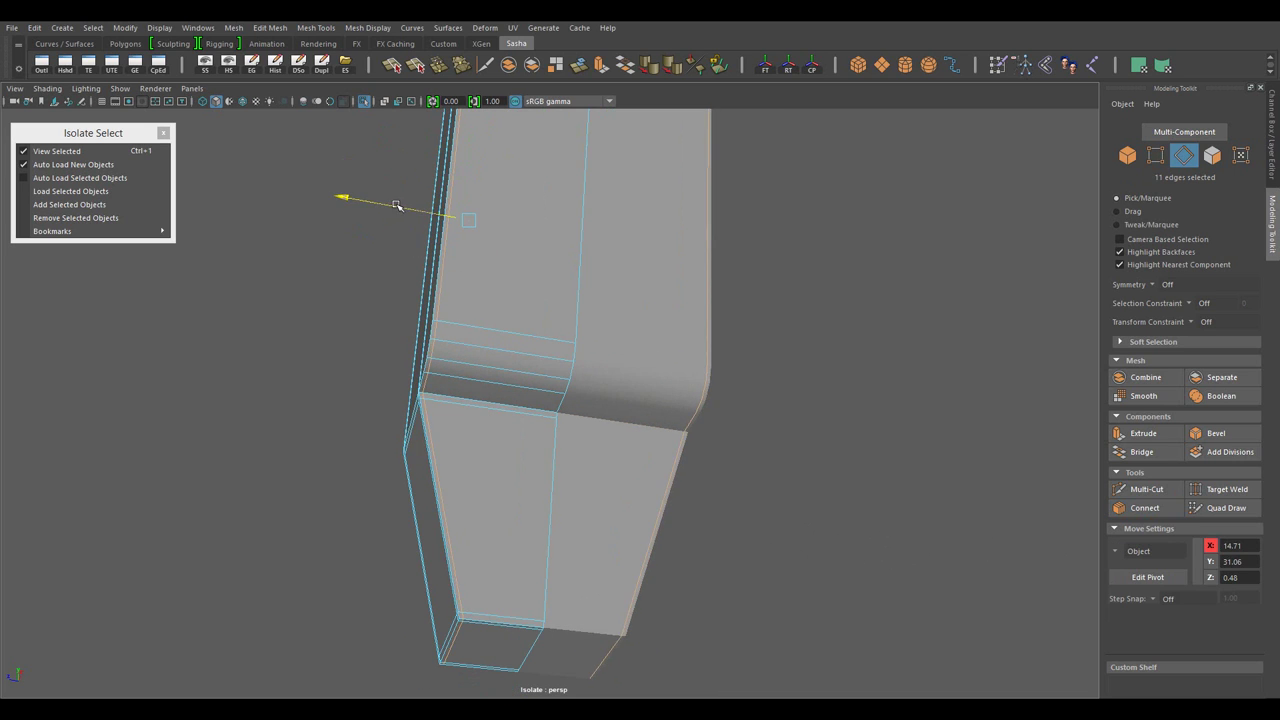
drag(397, 205, 707, 448)
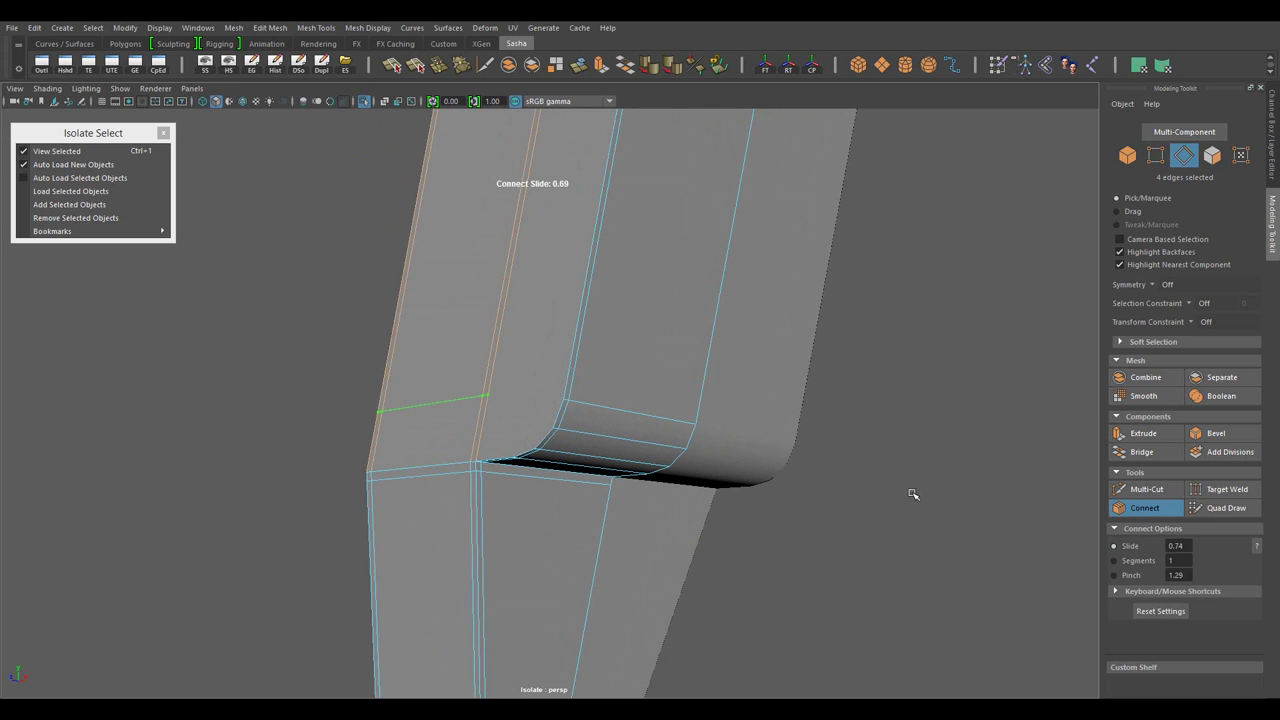
key(w)
drag(912, 494, 845, 400)
drag(565, 402, 512, 414)
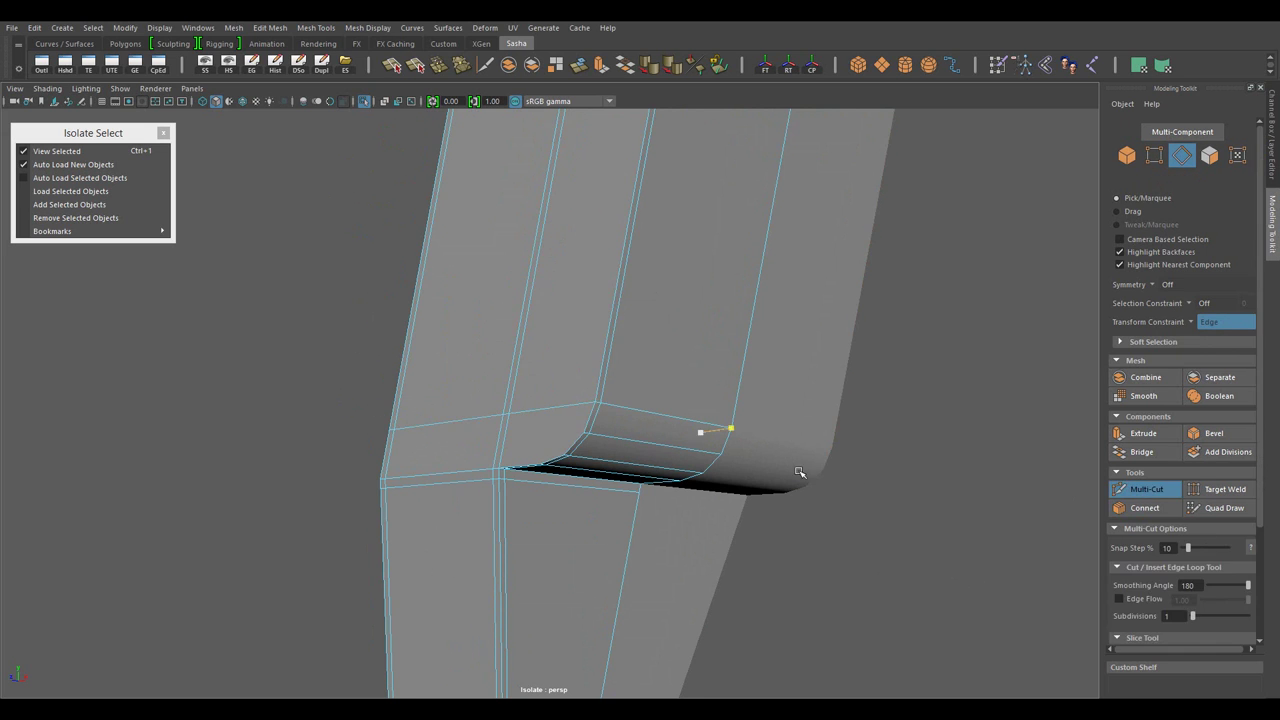
key(w)
drag(800, 472, 632, 537)
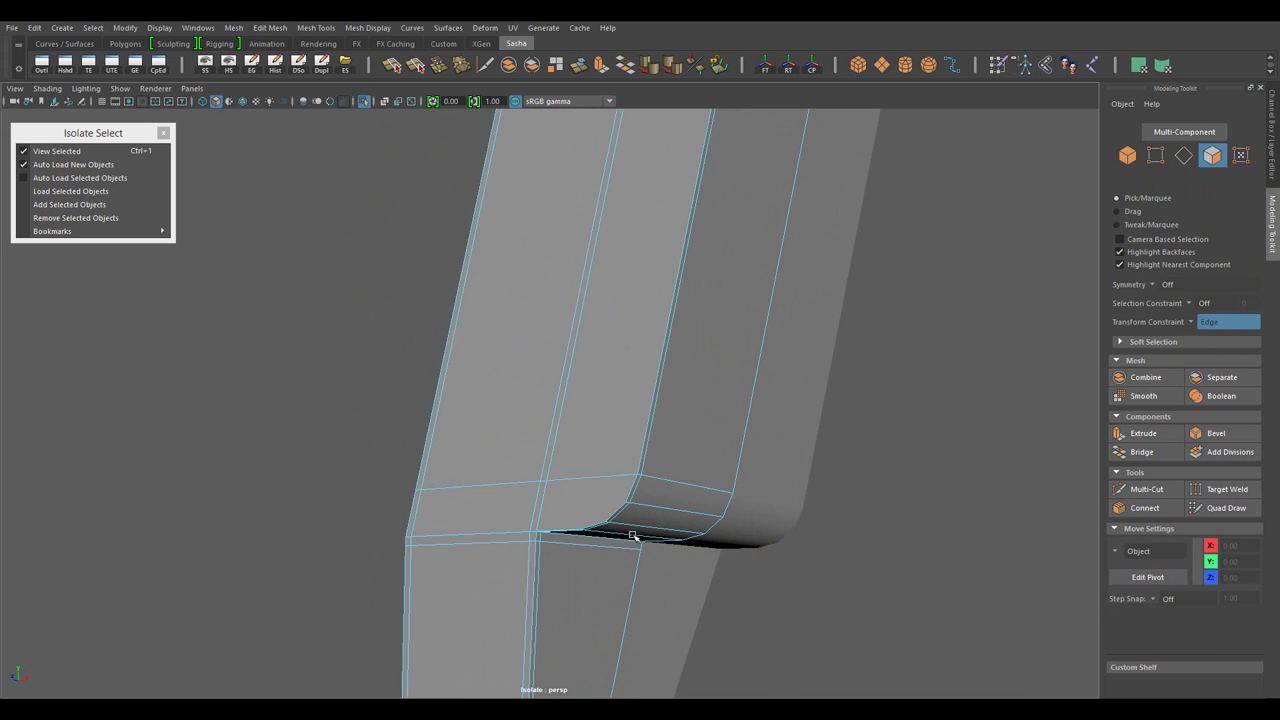
drag(417, 523, 657, 486)
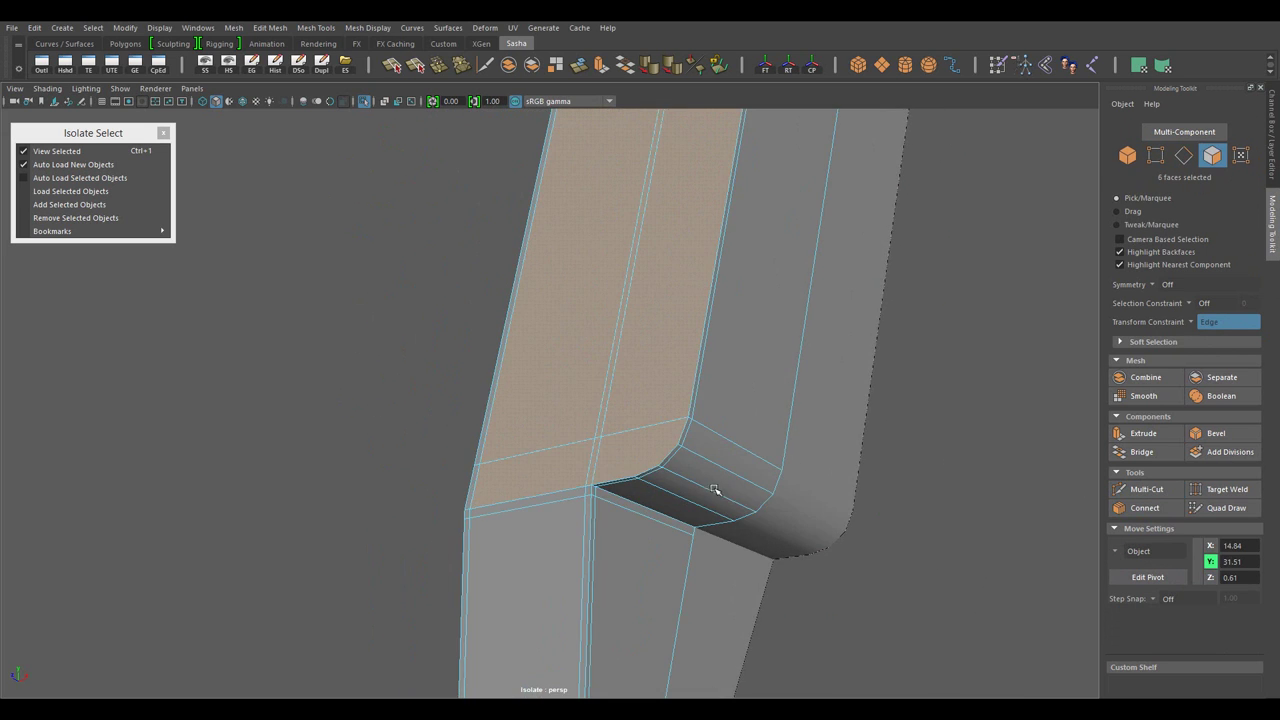
- Extrude the selected corner face with an inset offset
click(665, 470)
drag(746, 487, 708, 511)
key(ctrl+e)
click(776, 513)
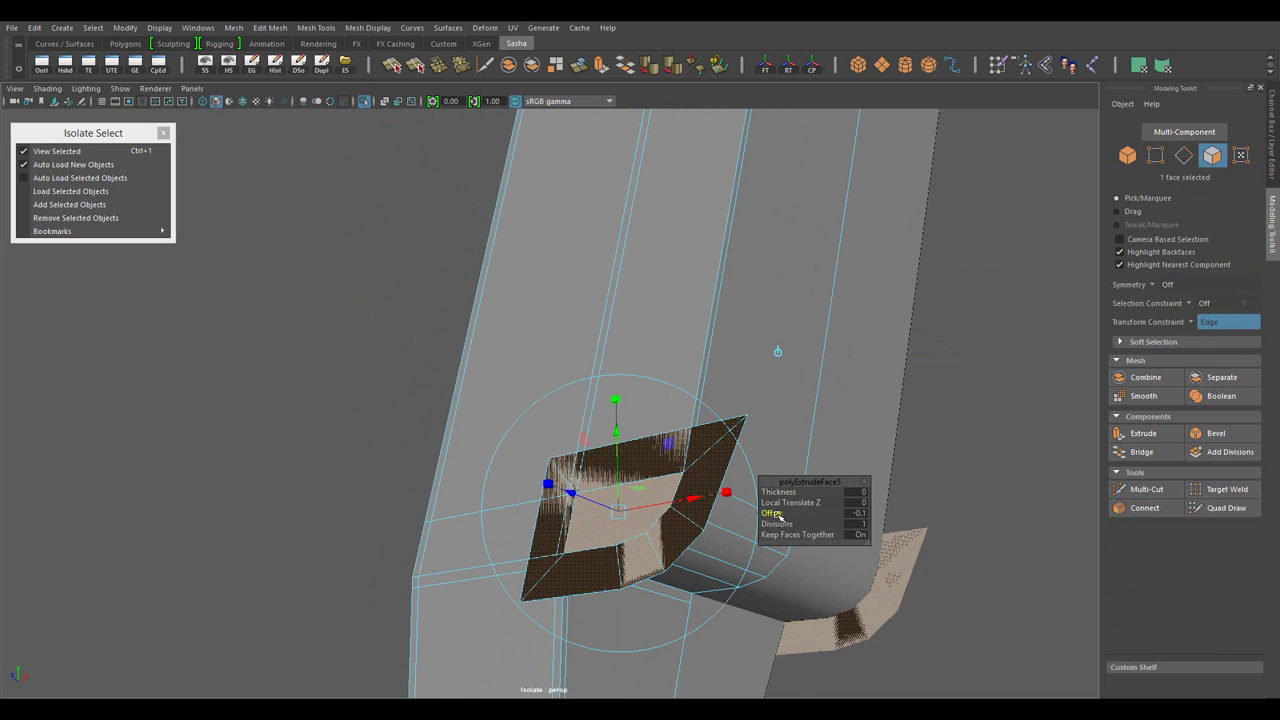
drag(785, 517, 667, 420)
key(w)
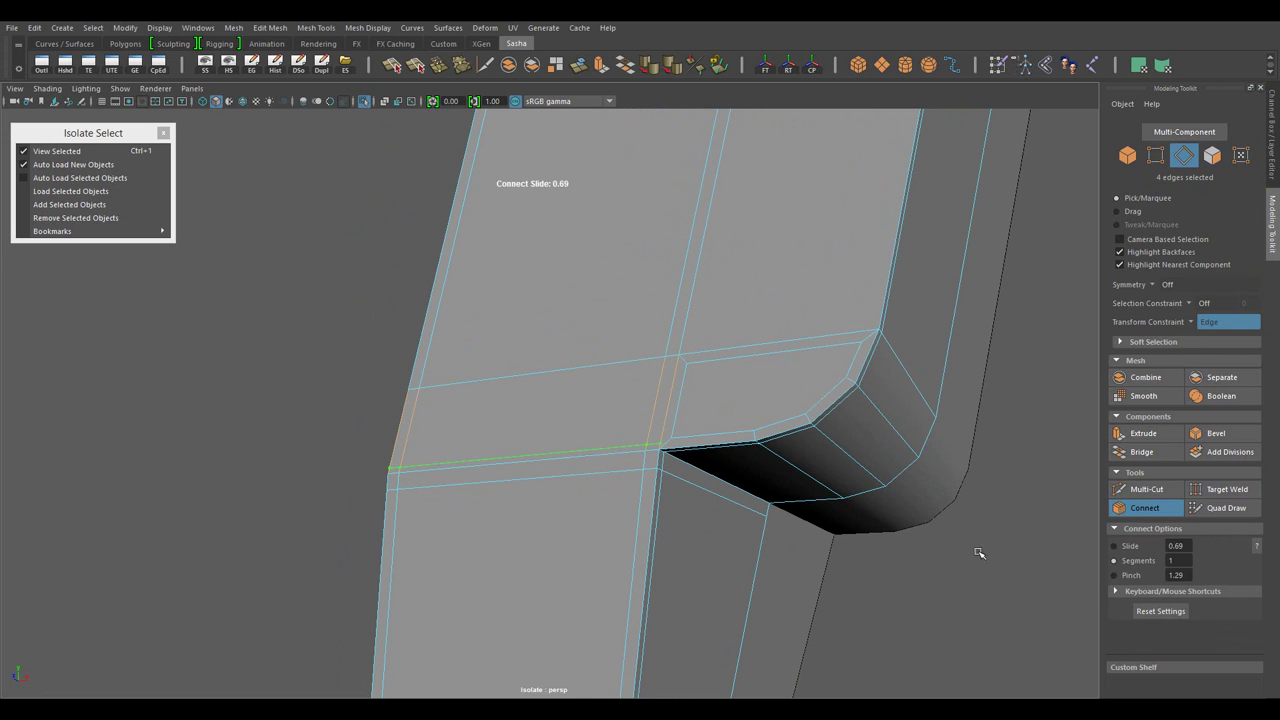
key(w)
drag(981, 552, 831, 586)
drag(646, 426, 628, 374)
- Multi-Cut new edges into the handle's inner corner
key(ctrl+shift+x)
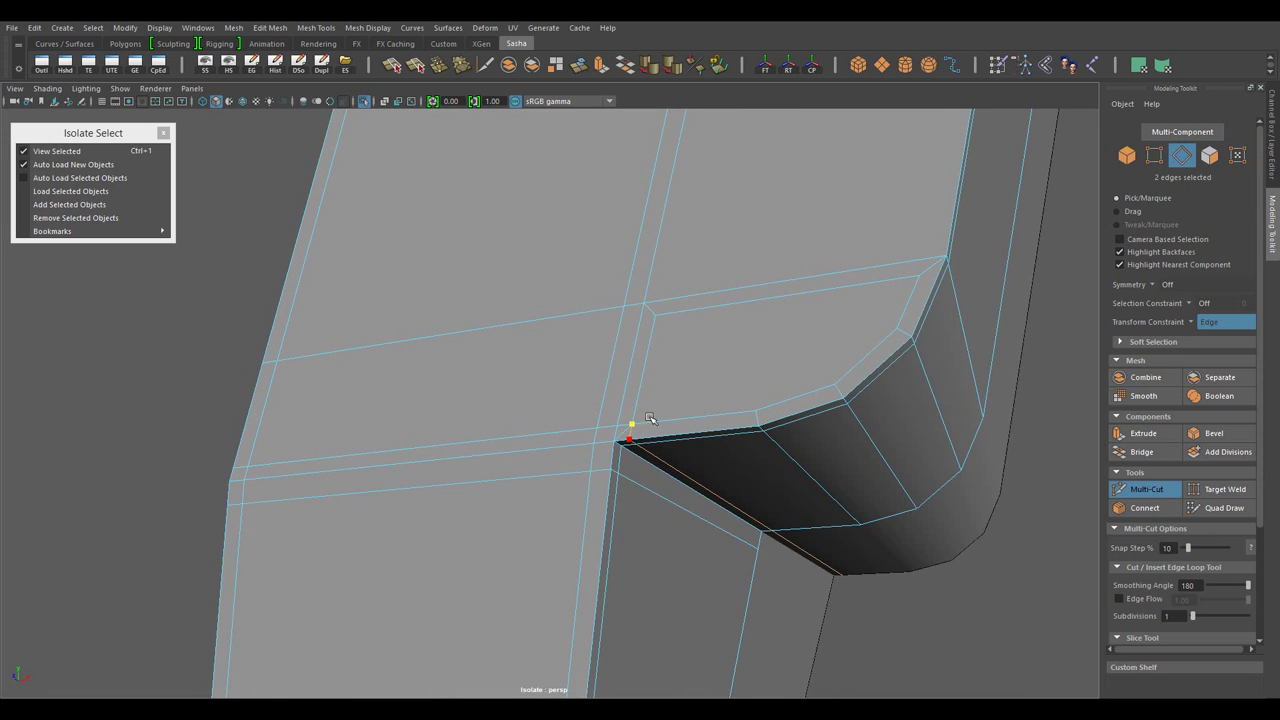
drag(634, 423, 600, 490)
key(w)
drag(600, 490, 809, 517)
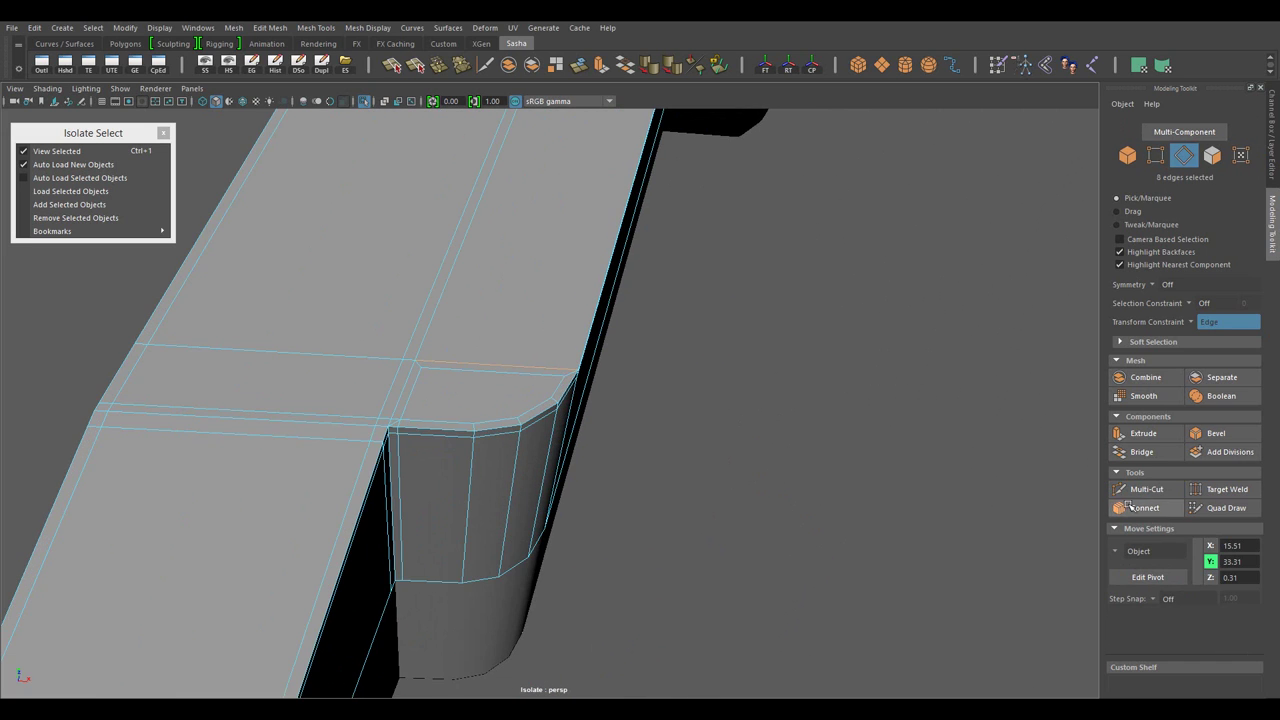
drag(936, 524, 663, 366)
drag(663, 366, 600, 346)
drag(714, 437, 680, 520)
key(w)
- Connect the edge loops around the chamfered corner with new supporting edges
drag(531, 446, 748, 411)
double_click(499, 490)
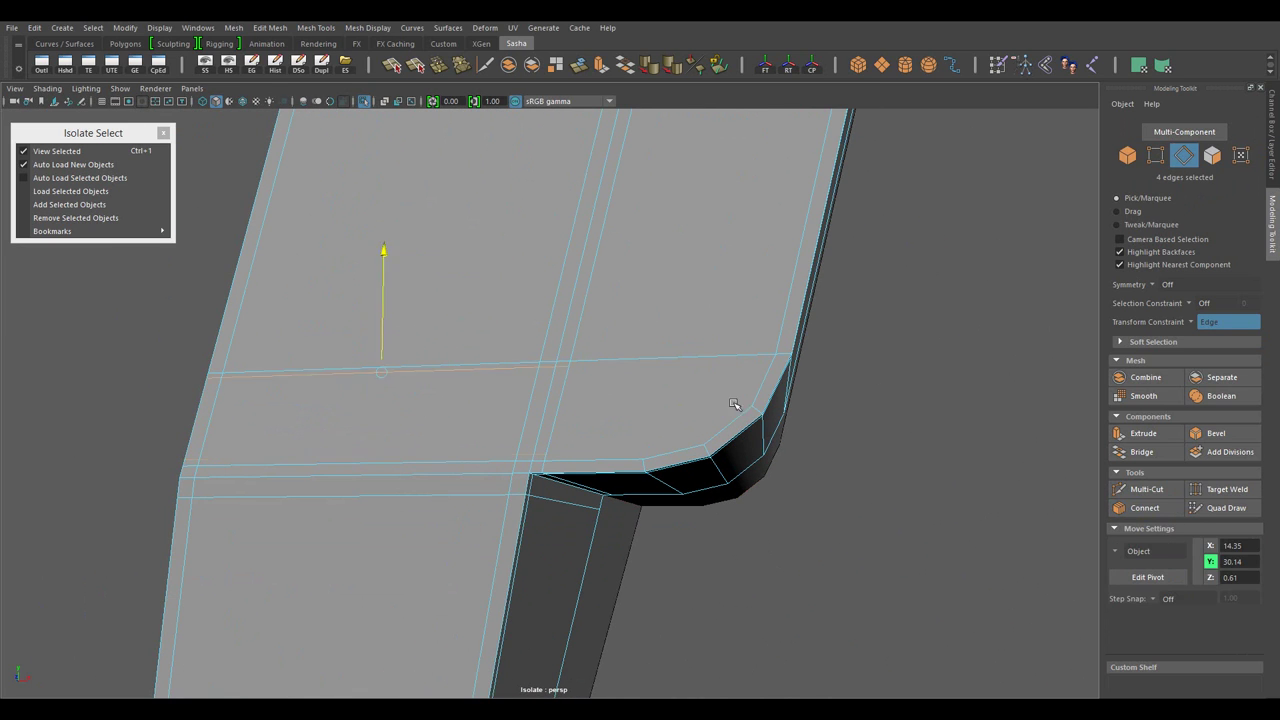
key(ctrl+shift+x)
key(w)
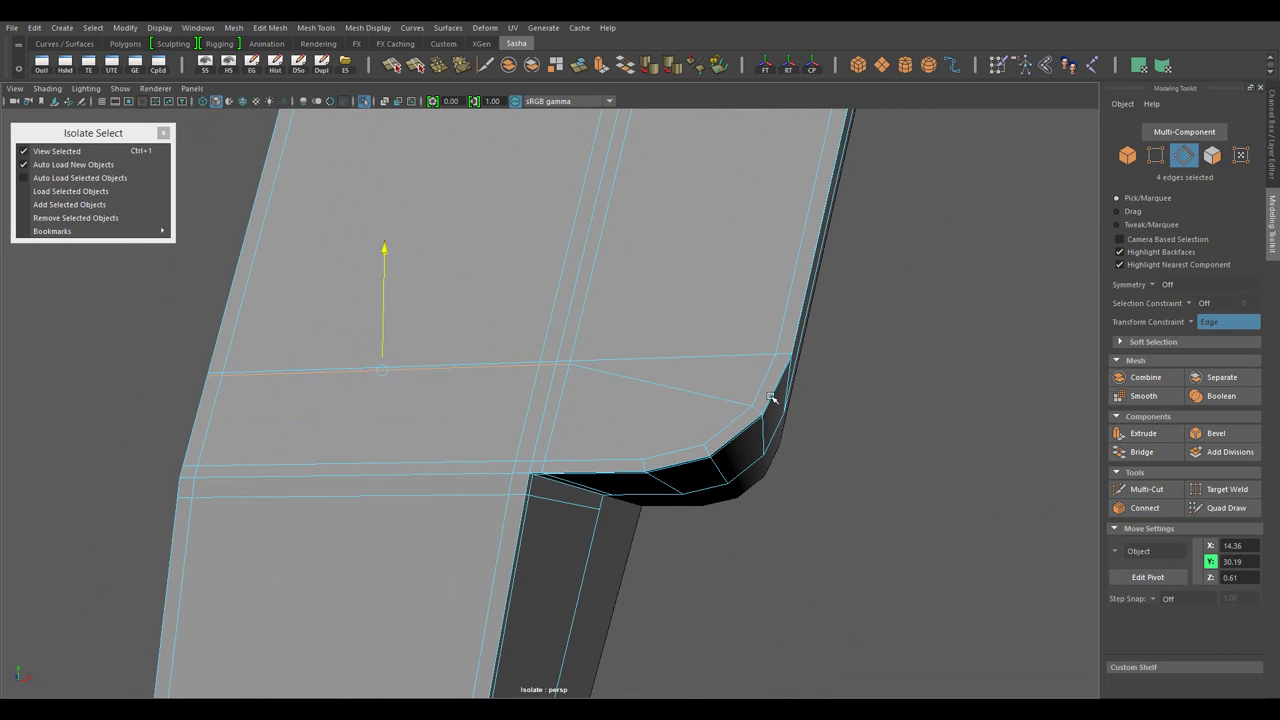
double_click(745, 403)
drag(745, 403, 1122, 530)
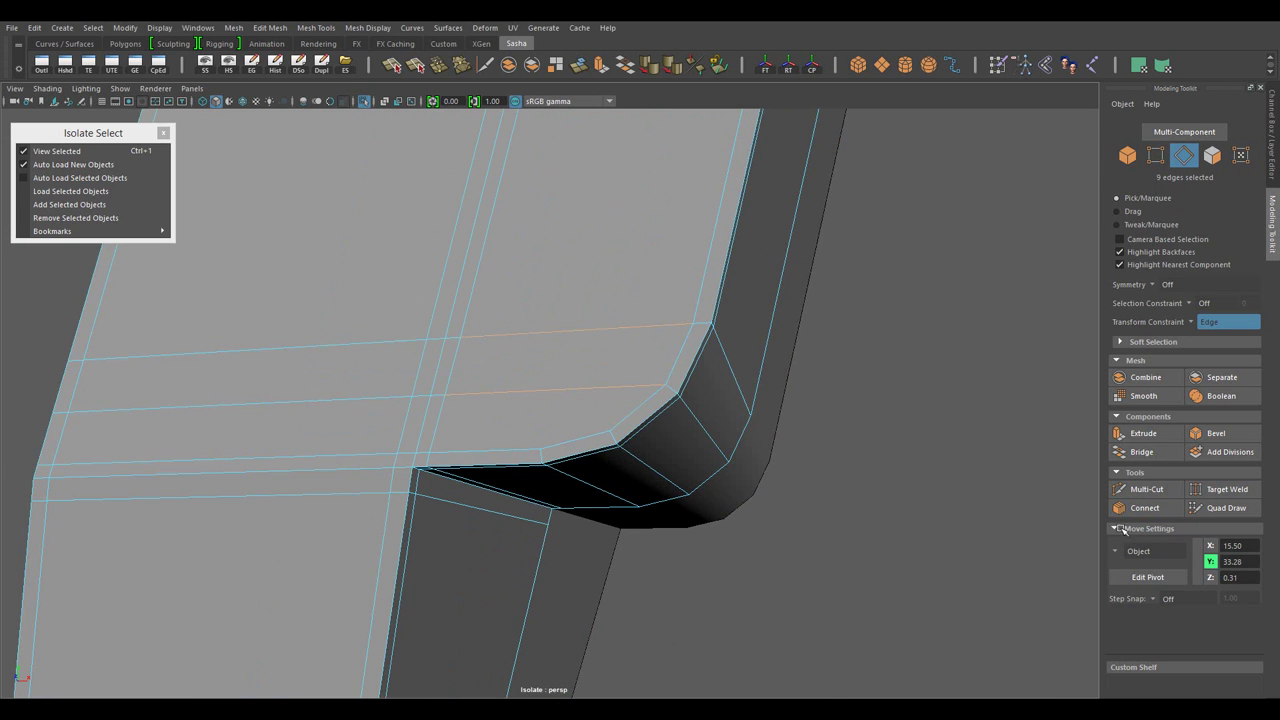
key(w)
drag(938, 516, 654, 558)
drag(717, 432, 720, 434)
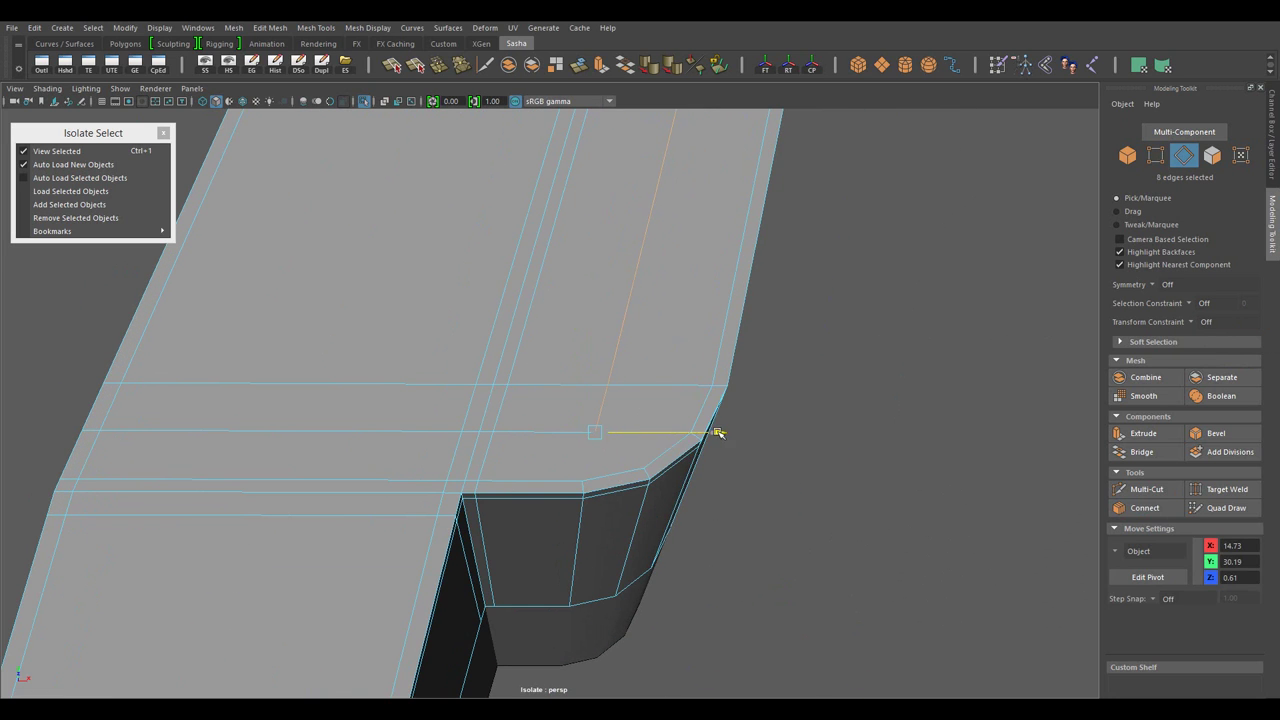
- Add a final cut at the corner and return to Object mode
key(ctrl+shift+x)
key(w)
scroll(down, 3)
drag(831, 543, 613, 420)
key(F8)
scroll(up, 3)
drag(643, 517, 692, 513)
scroll(down, 3)
scroll(up, 3)
key(F11)
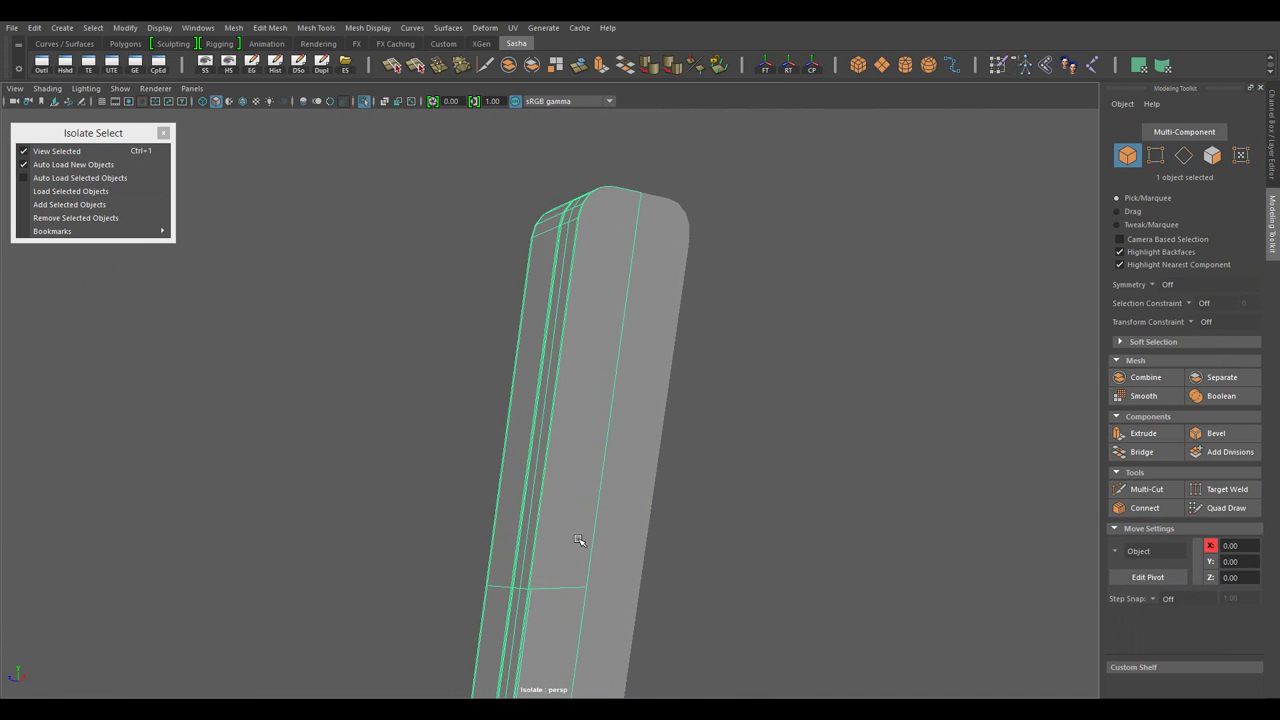
- Extrude the long side face as a 0.015 inset and select its border vertex and edges
click(583, 349)
drag(835, 306, 905, 558)
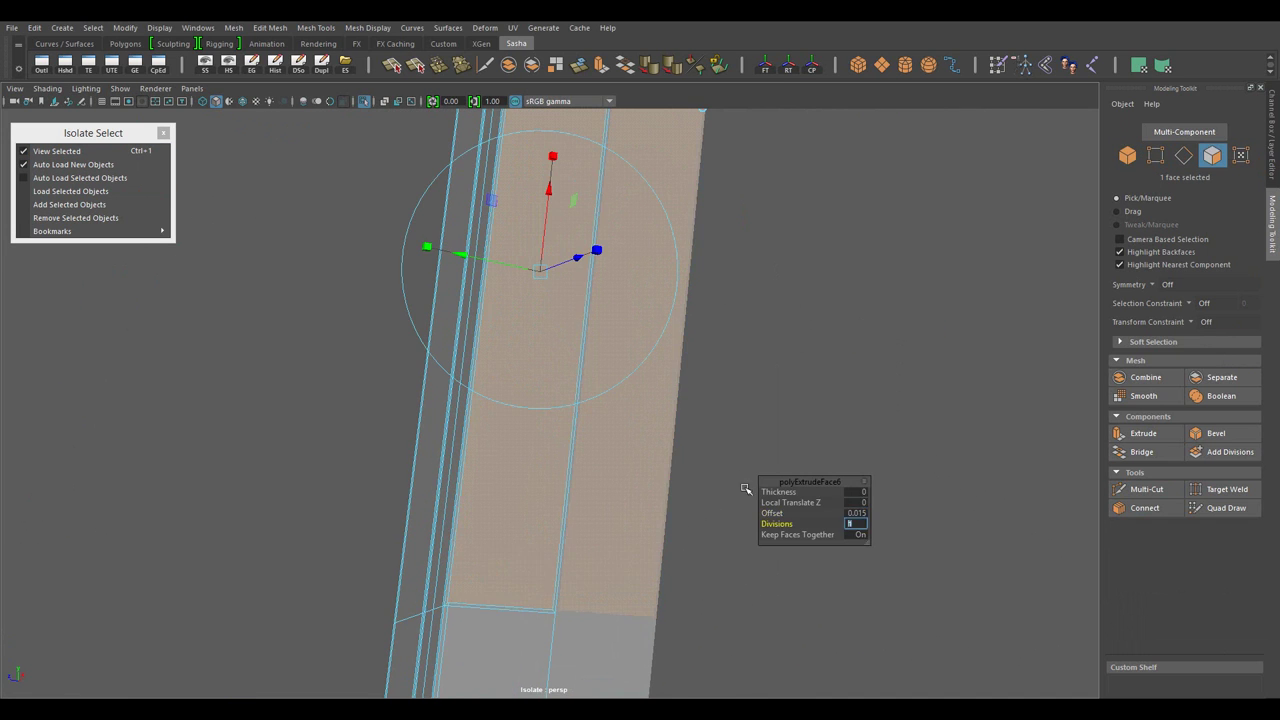
scroll(up, 3)
drag(425, 285, 423, 236)
click(322, 293)
key(w)
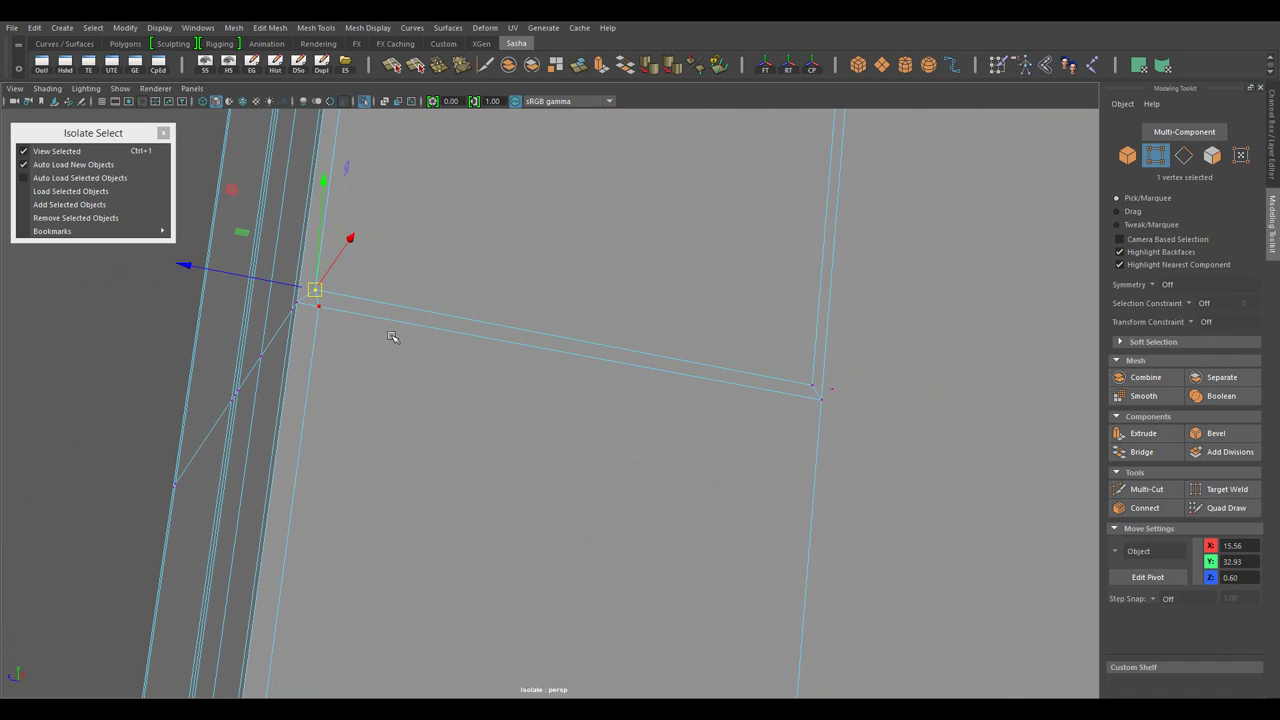
drag(391, 337, 545, 325)
drag(545, 325, 519, 379)
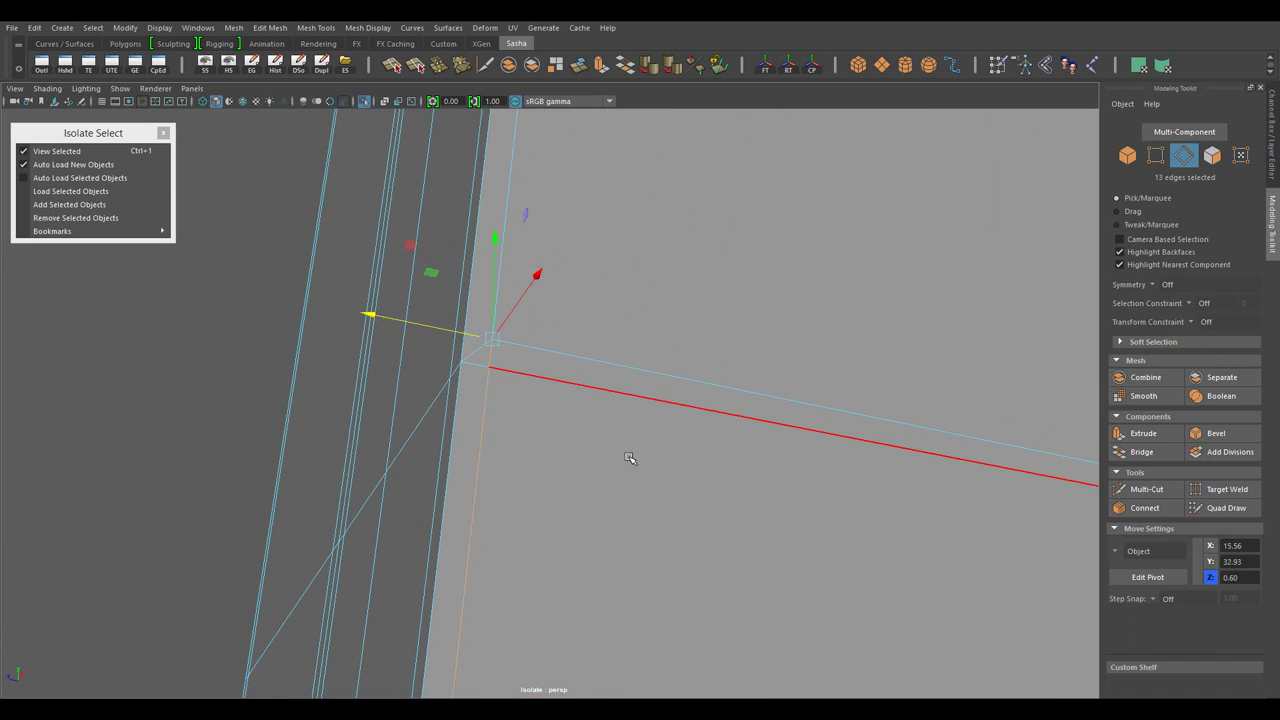
drag(630, 458, 637, 407)
drag(625, 487, 700, 351)
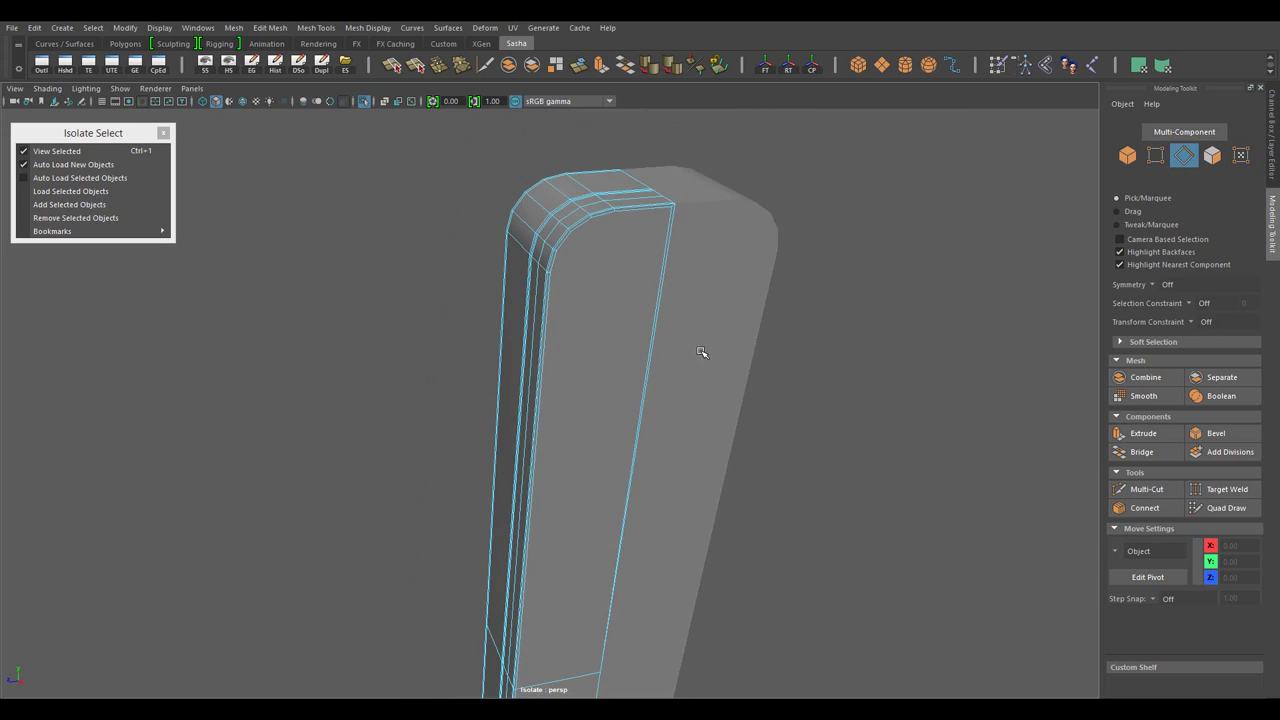
- Merge the selected corner vertices of the inset
drag(586, 271, 586, 310)
drag(806, 372, 606, 443)
key(F9)
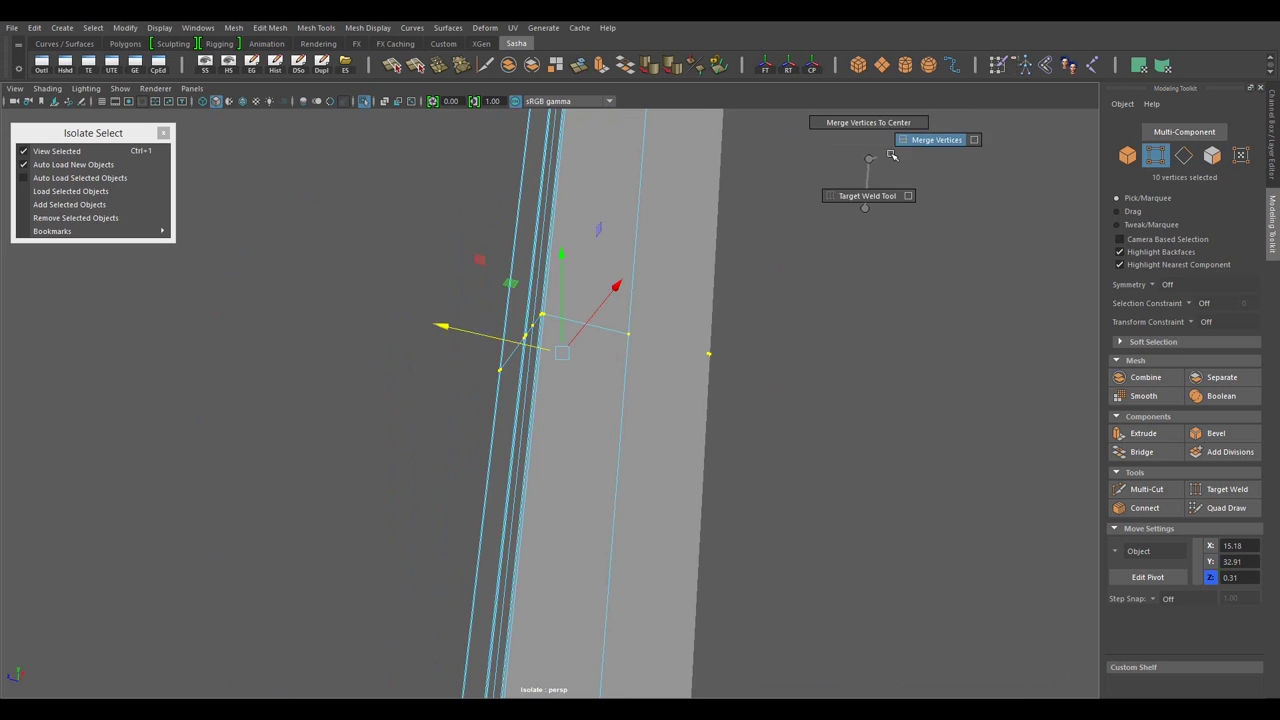
drag(891, 155, 891, 157)
drag(891, 157, 565, 303)
scroll(up, 3)
- Cut a new edge loop across the face below the rounded corner
click(759, 302)
drag(759, 302, 464, 309)
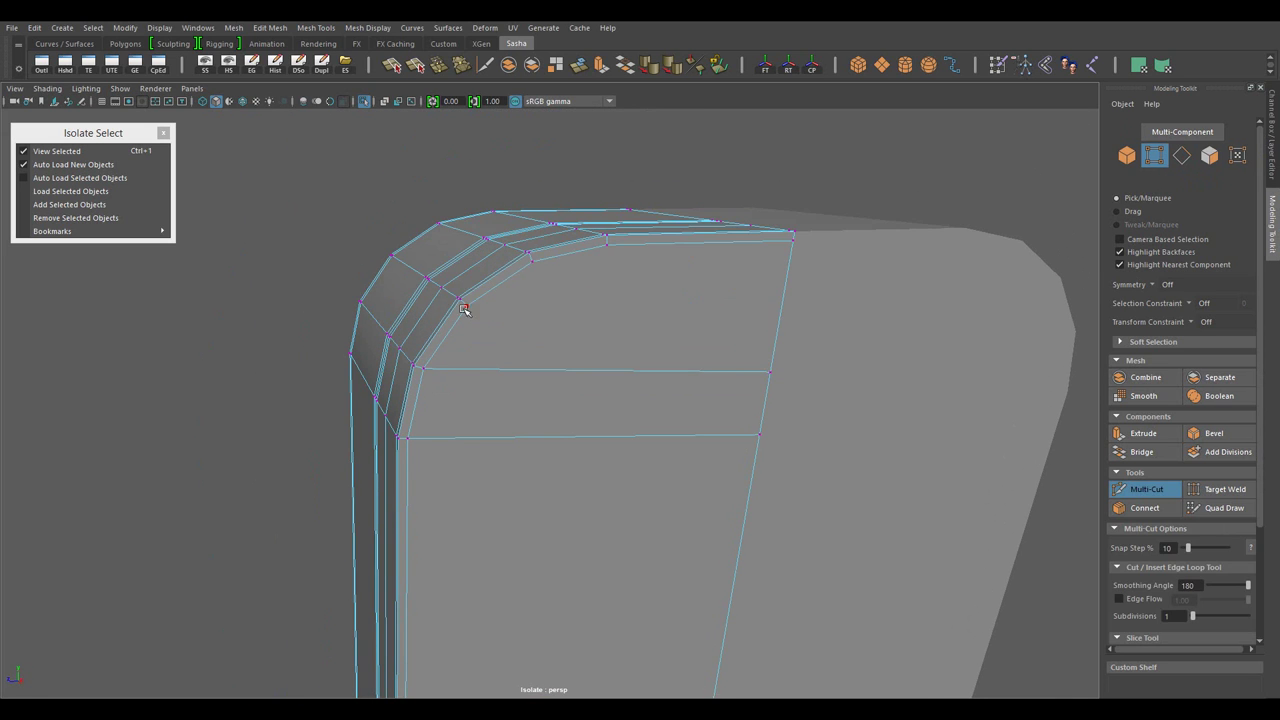
key(w)
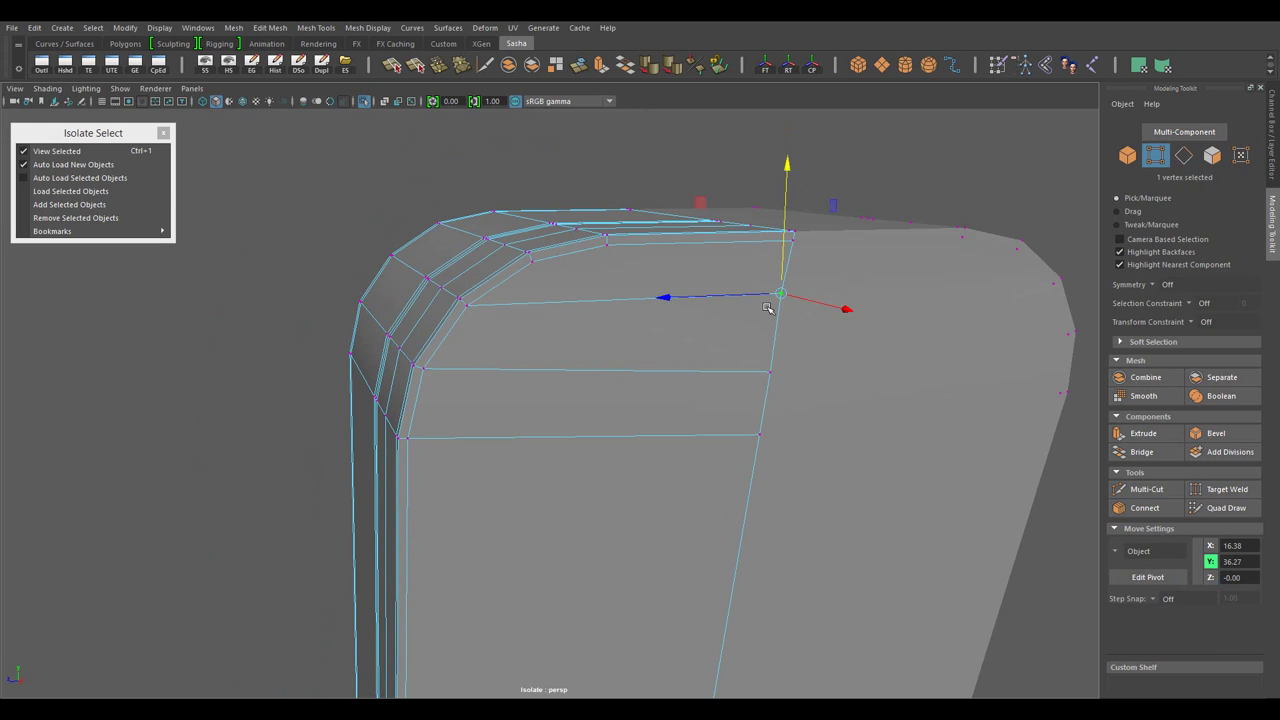
click(712, 414)
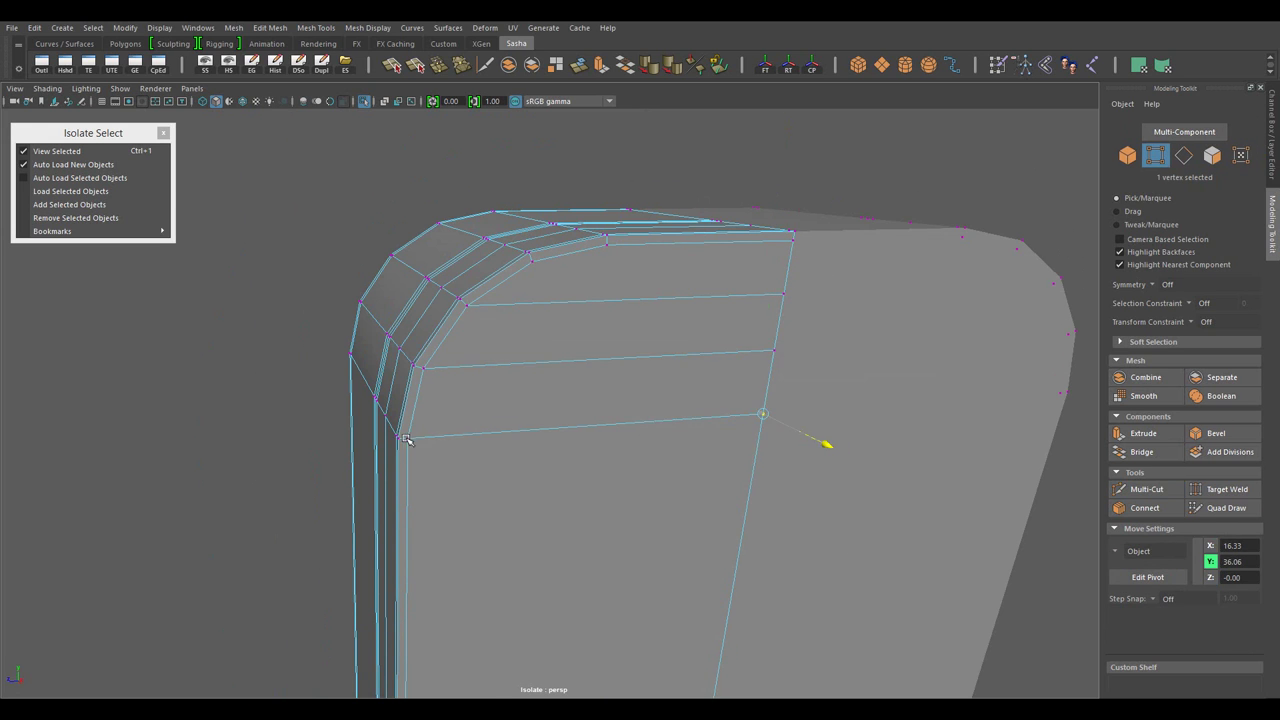
- Select the column's edge loop and cut an extra edge near its lower corner
scroll(down, 3)
double_click(531, 417)
drag(531, 417, 851, 509)
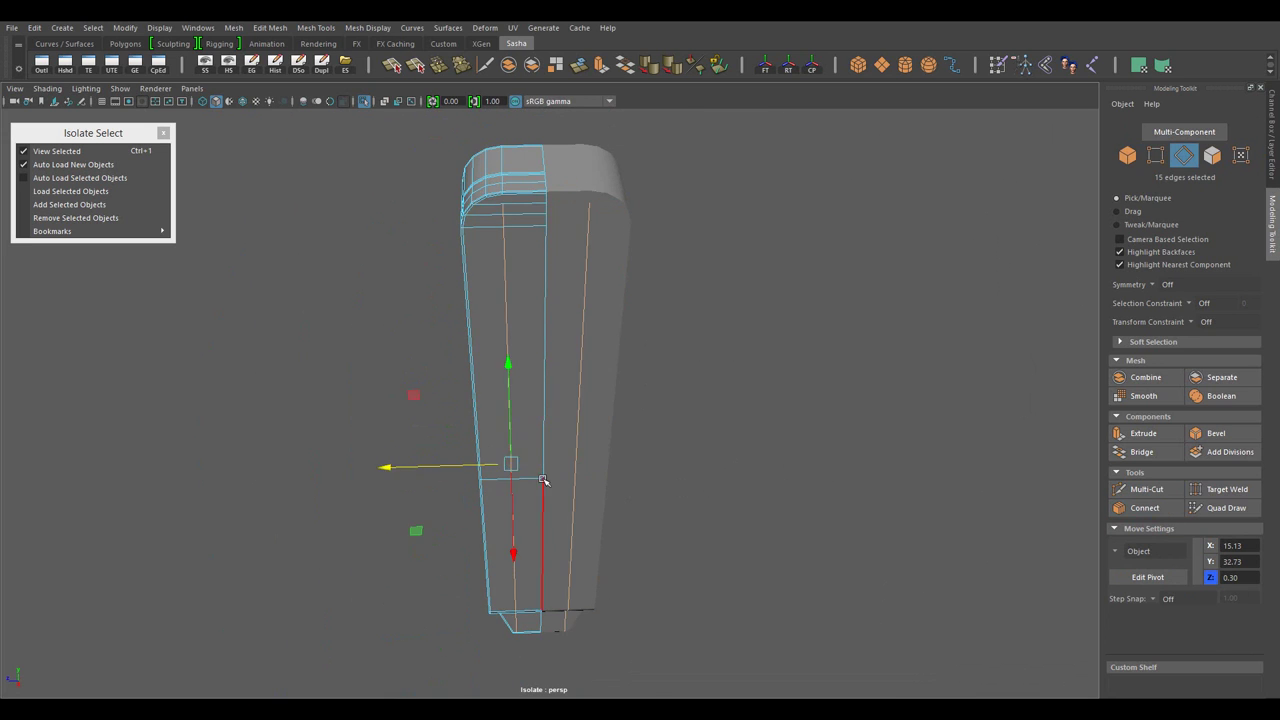
drag(543, 480, 520, 527)
scroll(up, 3)
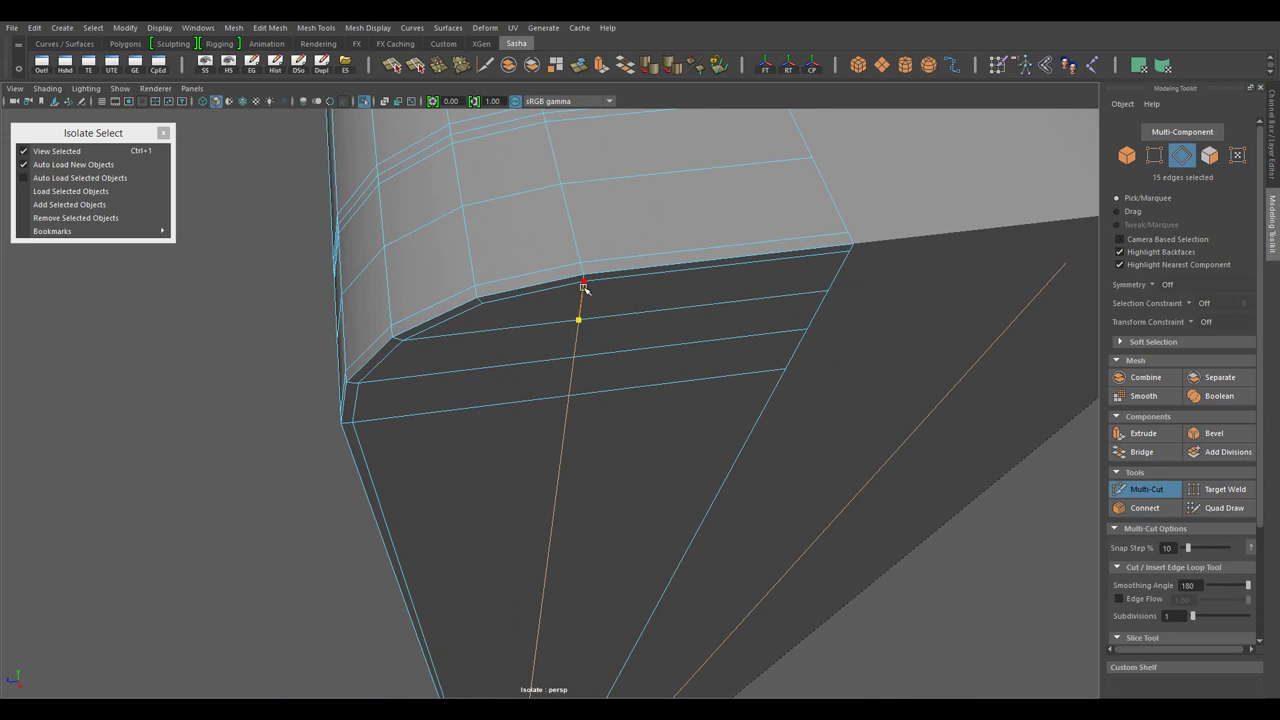
click(586, 286)
scroll(down, 3)
scroll(up, 3)
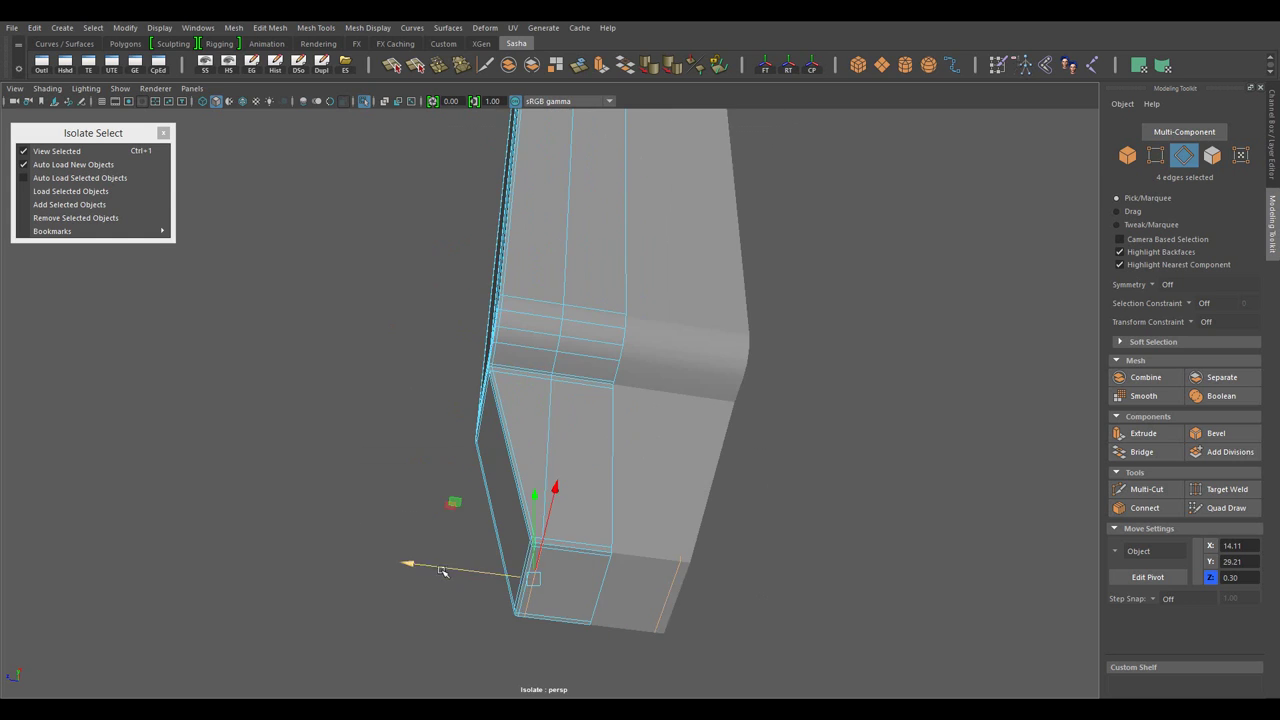
scroll(down, 3)
- Unhide every rifle part, select them all, and orbit to a side view
key(ctrl+1)
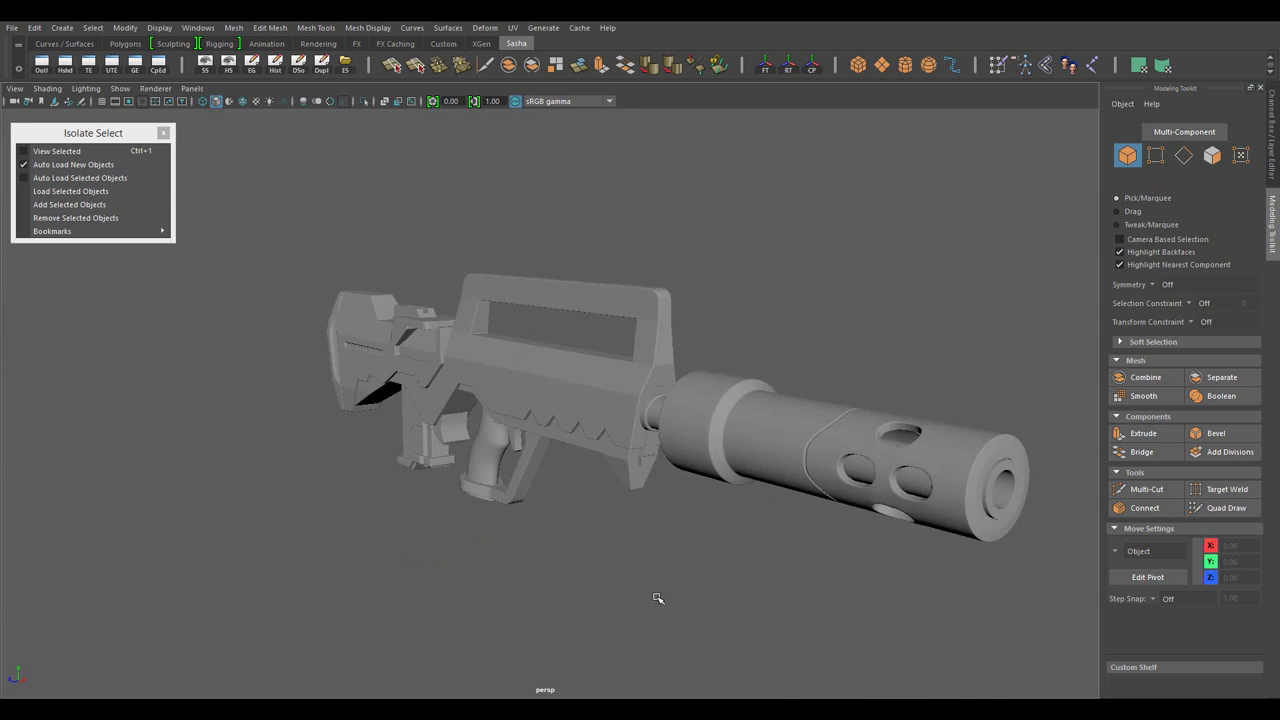
drag(657, 594, 823, 543)
click(760, 420)
scroll(up, 3)
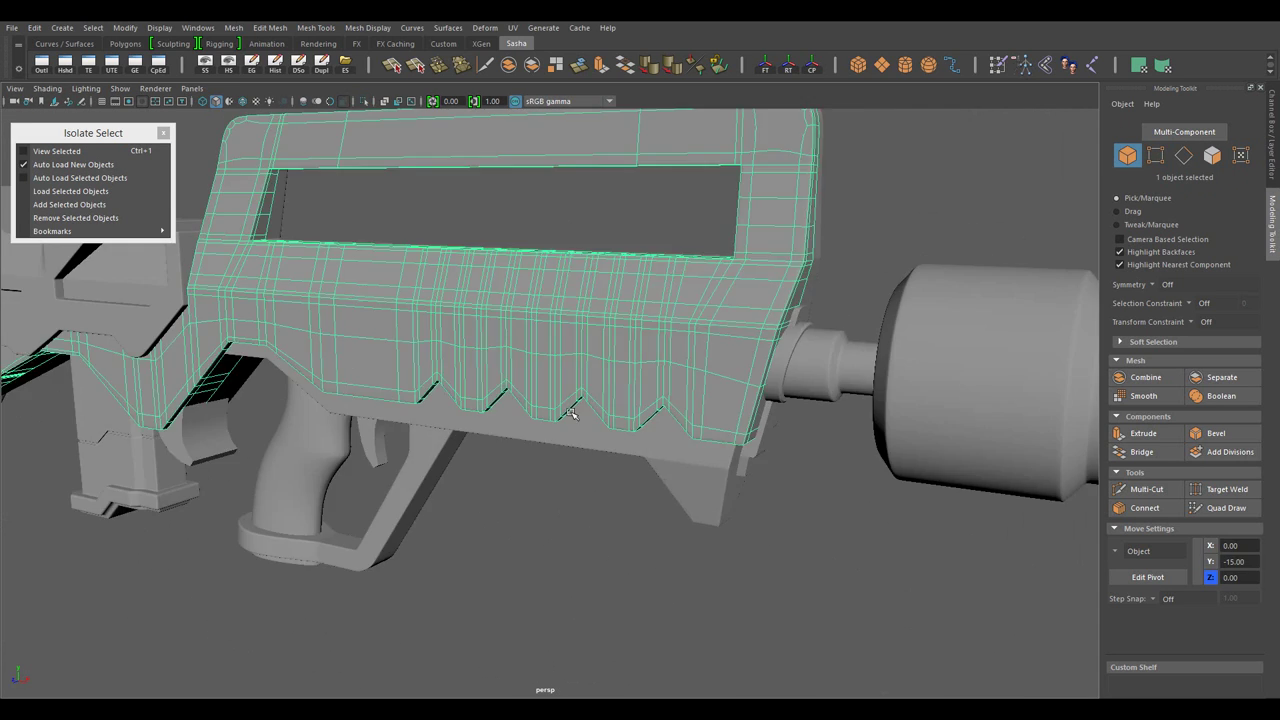
scroll(down, 3)
scroll(down, 3)
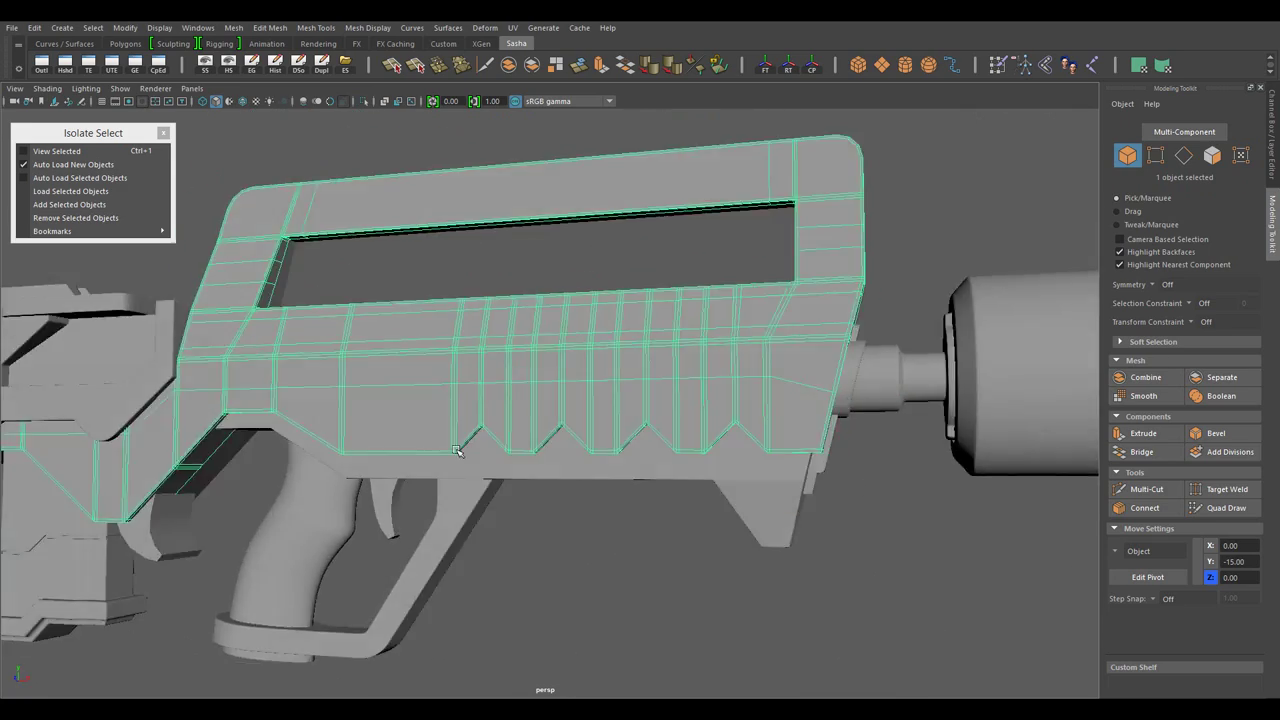
scroll(down, 3)
scroll(down, 3)
drag(549, 420, 481, 572)
scroll(down, 3)
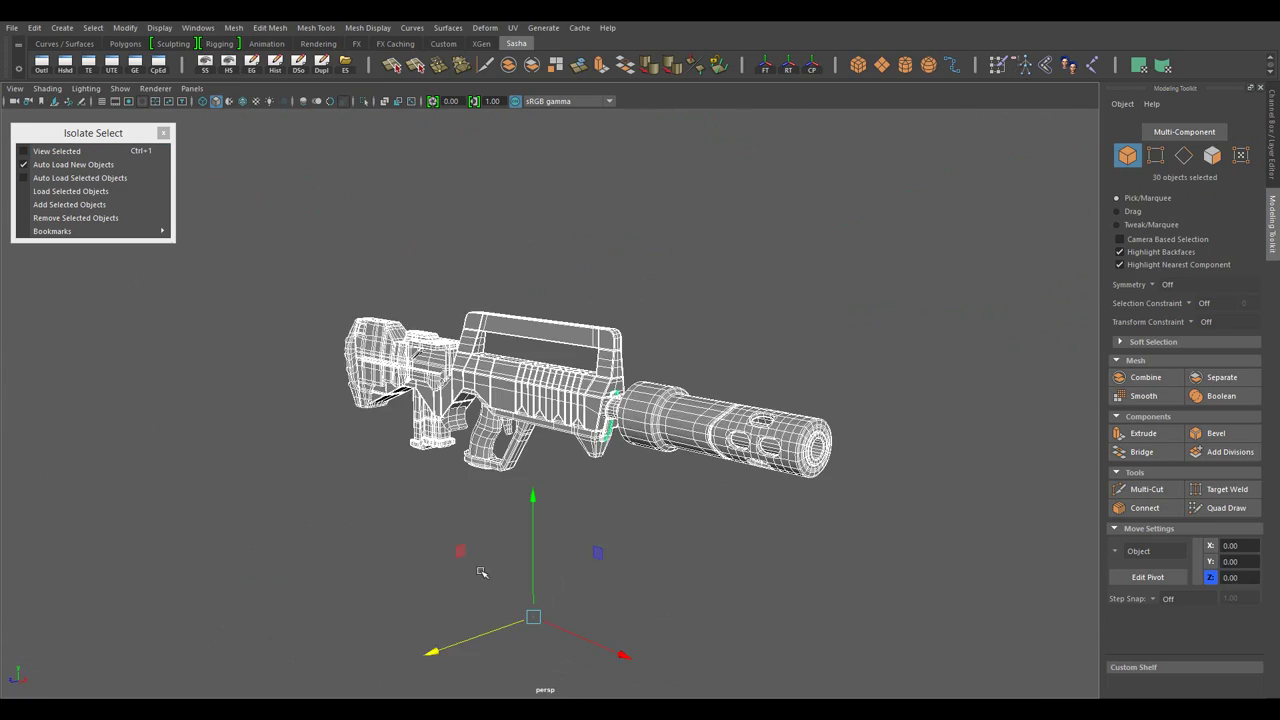
drag(648, 529, 656, 559)
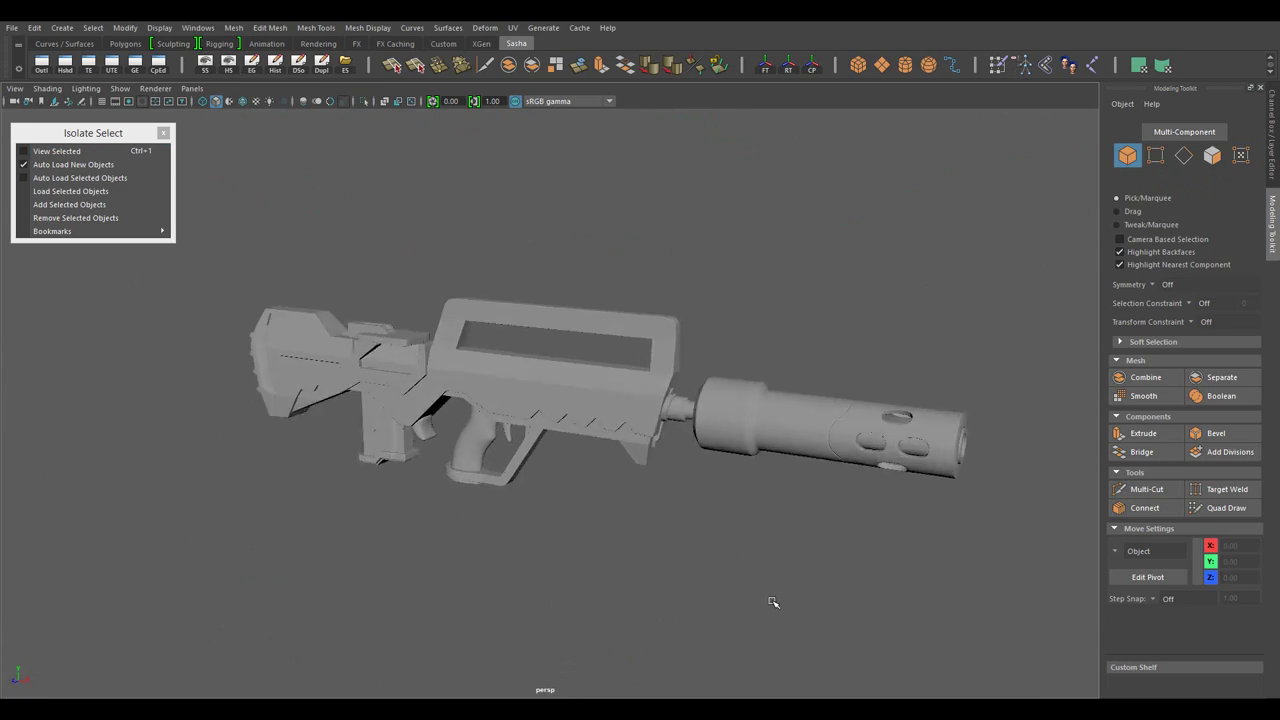
drag(772, 601, 305, 245)
- Enable Screen-space Ambient Occlusion in the Viewport 2.0 renderer settings
click(288, 112)
scroll(down, 3)
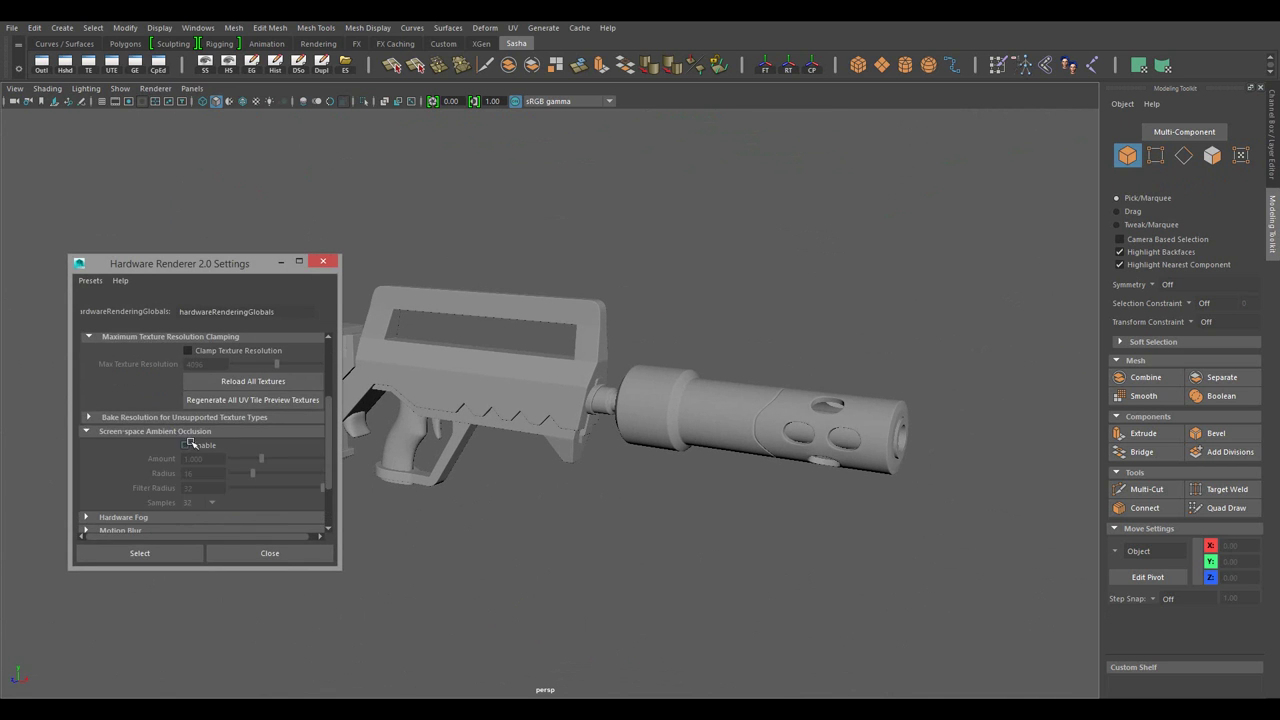
scroll(down, 3)
click(252, 556)
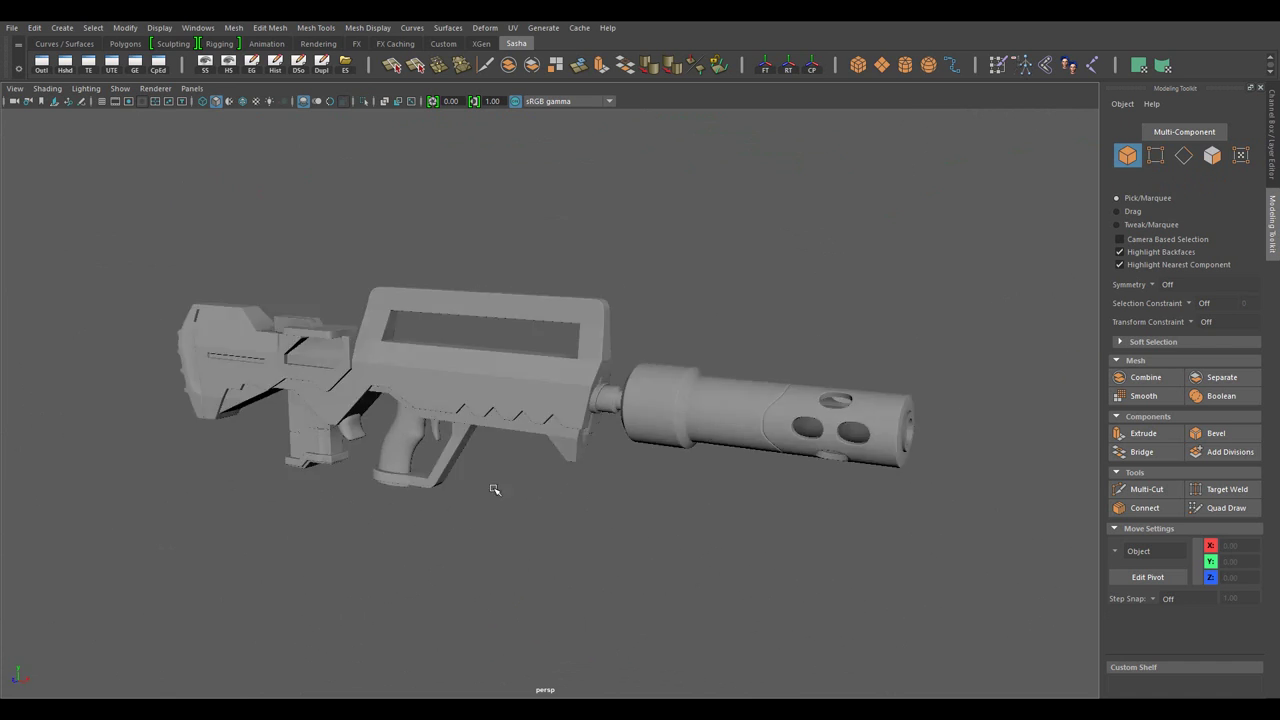
- Orbit and zoom around the rifle to inspect the new occlusion shading
drag(491, 486, 629, 477)
drag(629, 477, 652, 510)
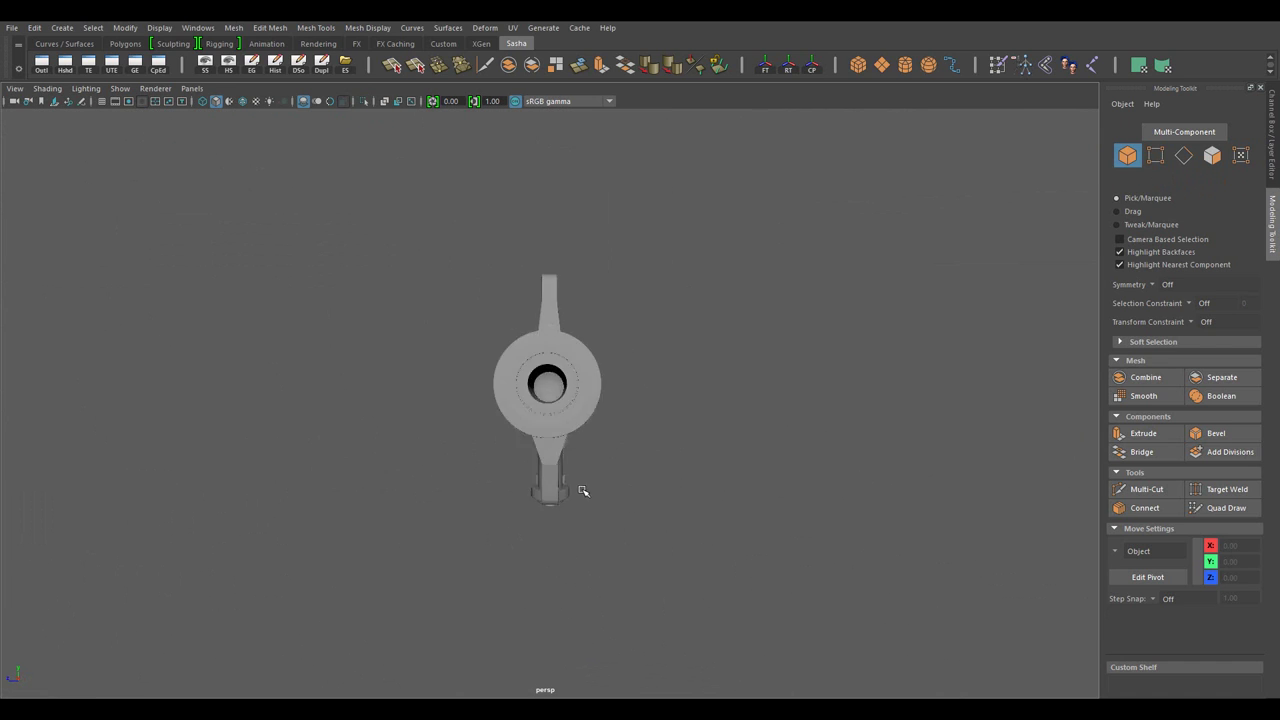
drag(583, 491, 806, 483)
scroll(up, 3)
- Extrude the bracket's four end faces outward into a strap under the receiver
click(512, 412)
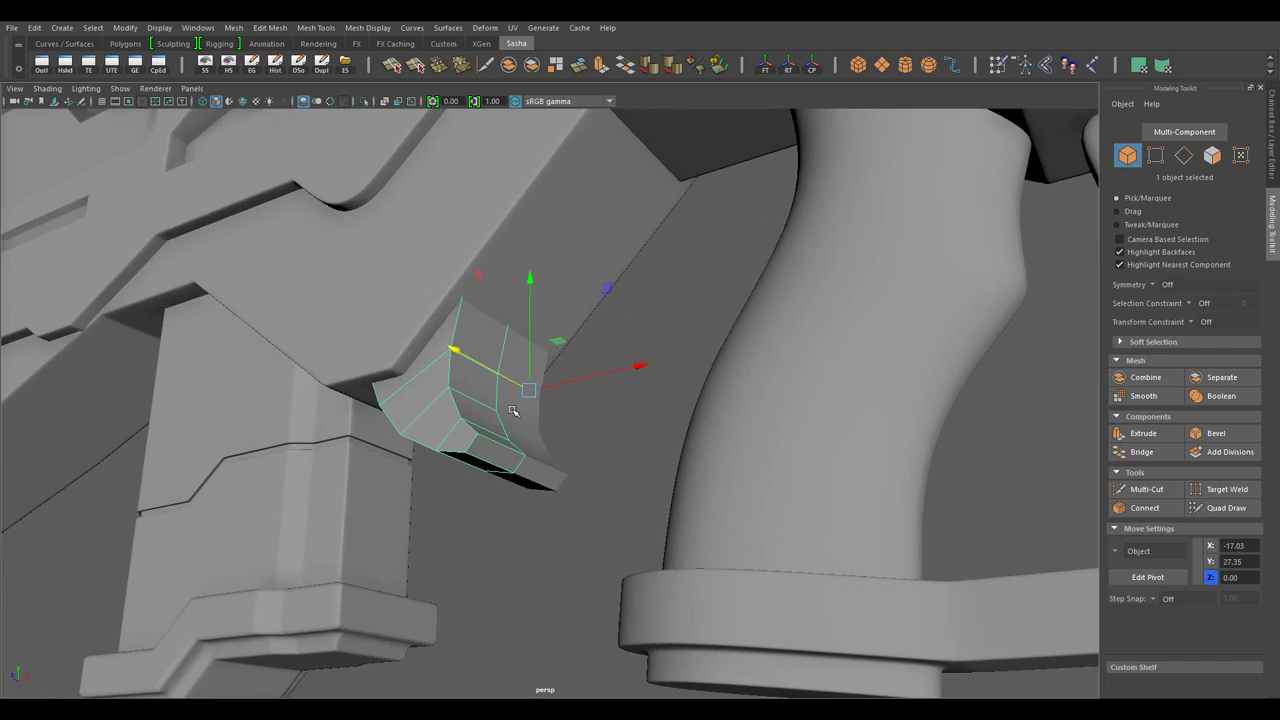
drag(457, 337, 520, 345)
key(ctrl+e)
drag(520, 420, 803, 507)
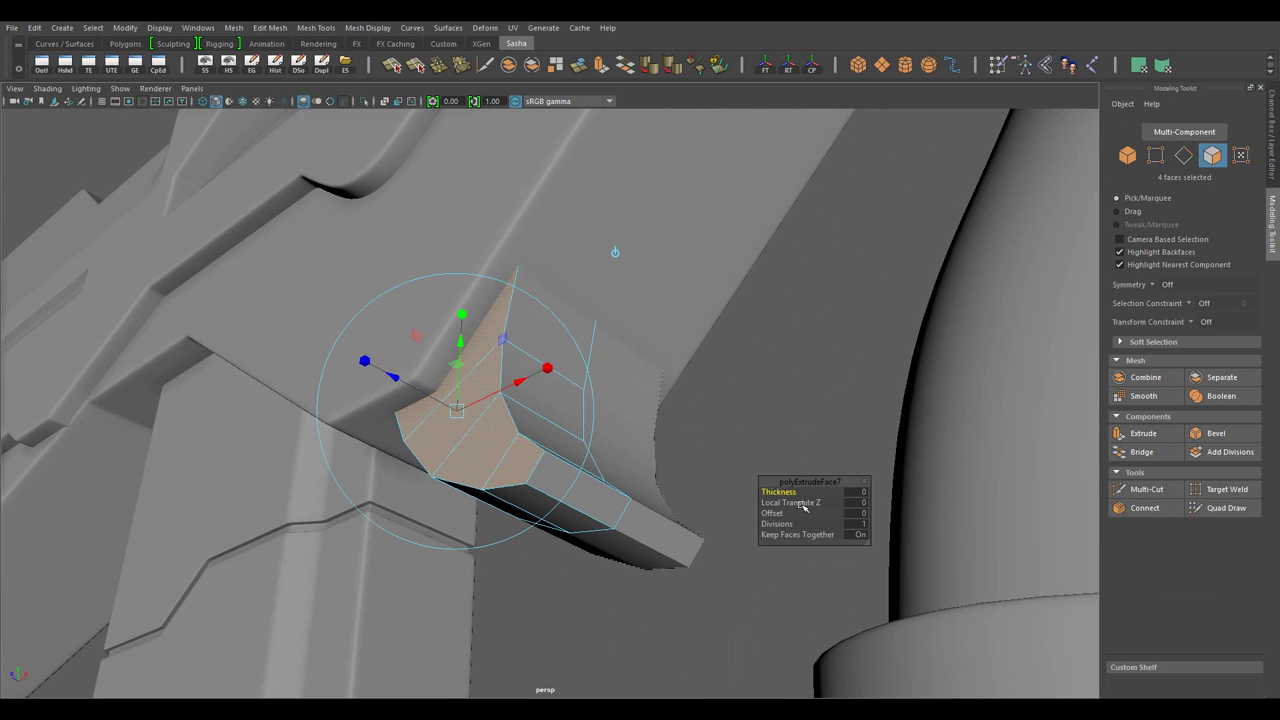
drag(822, 409, 663, 500)
- Add a connecting edge loop across the new strap section and slide it into place
key(w)
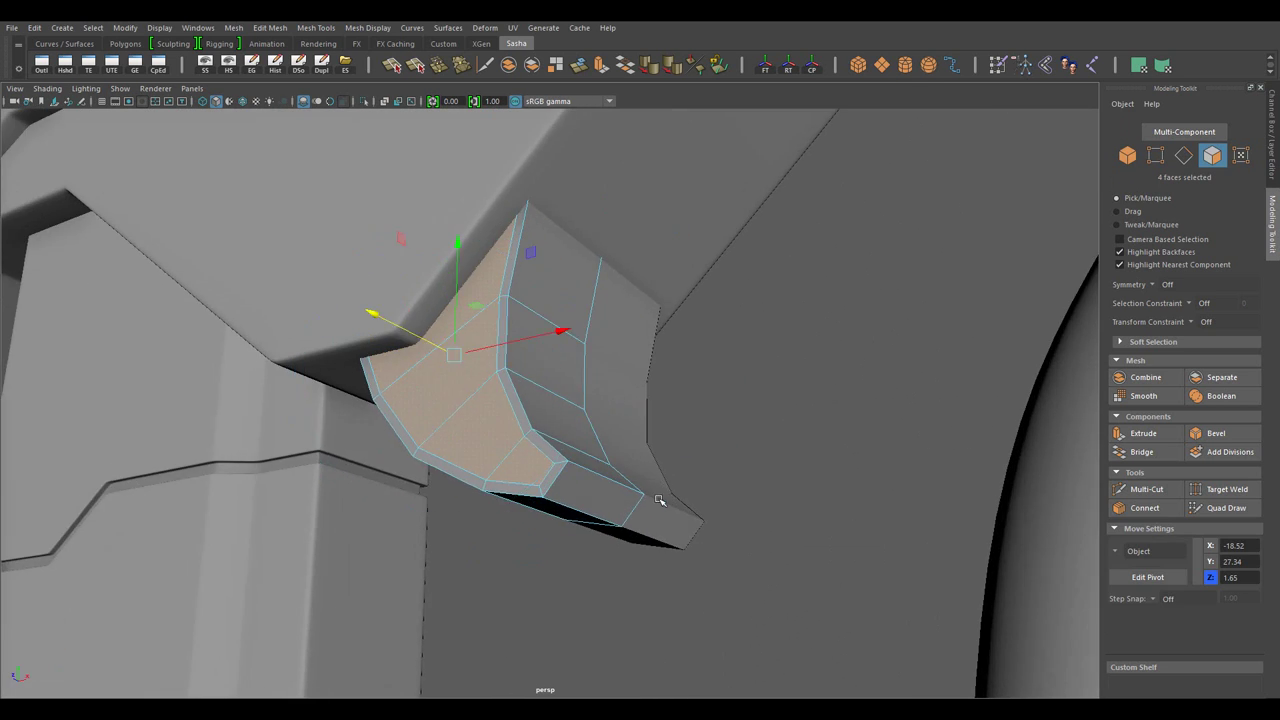
key(F10)
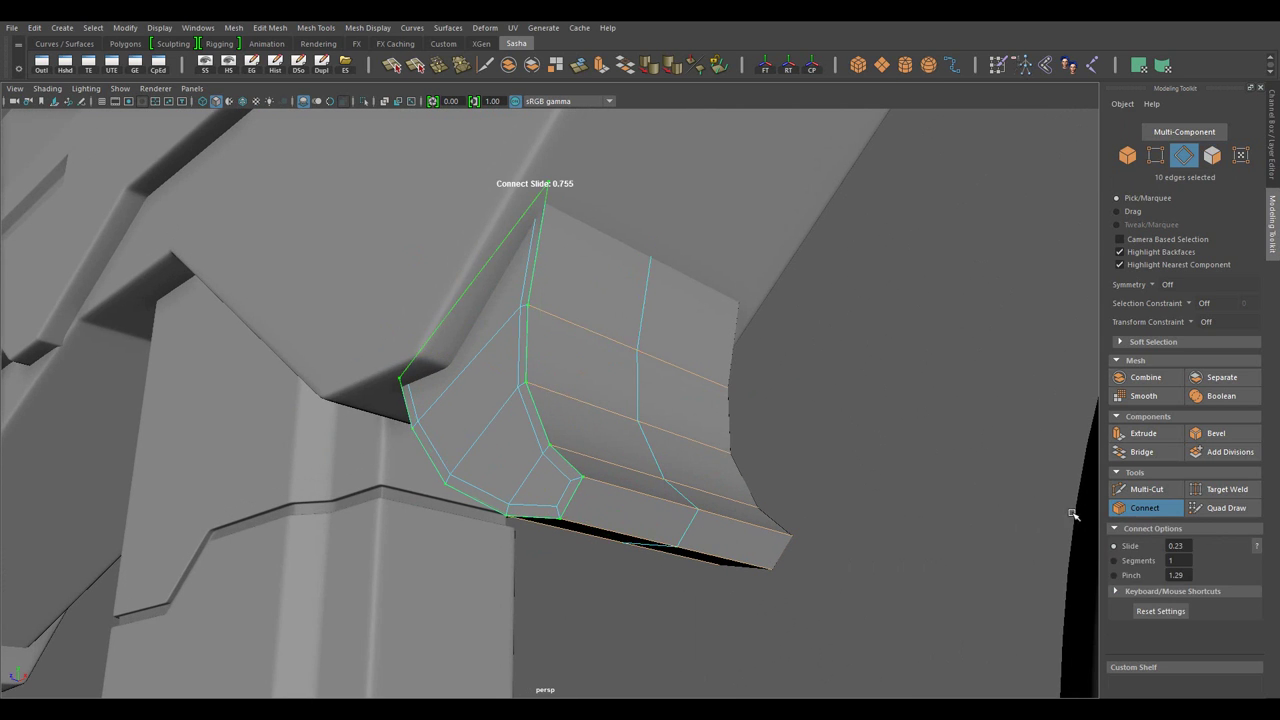
drag(1072, 515, 749, 514)
key(w)
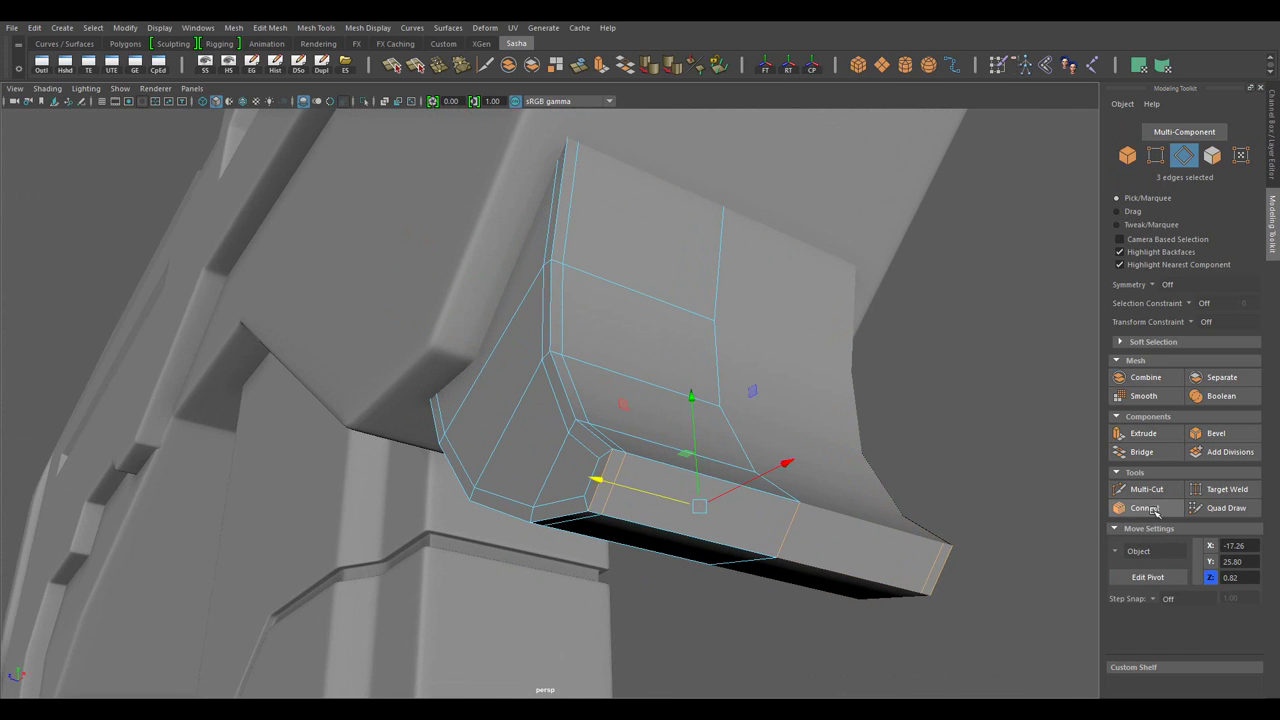
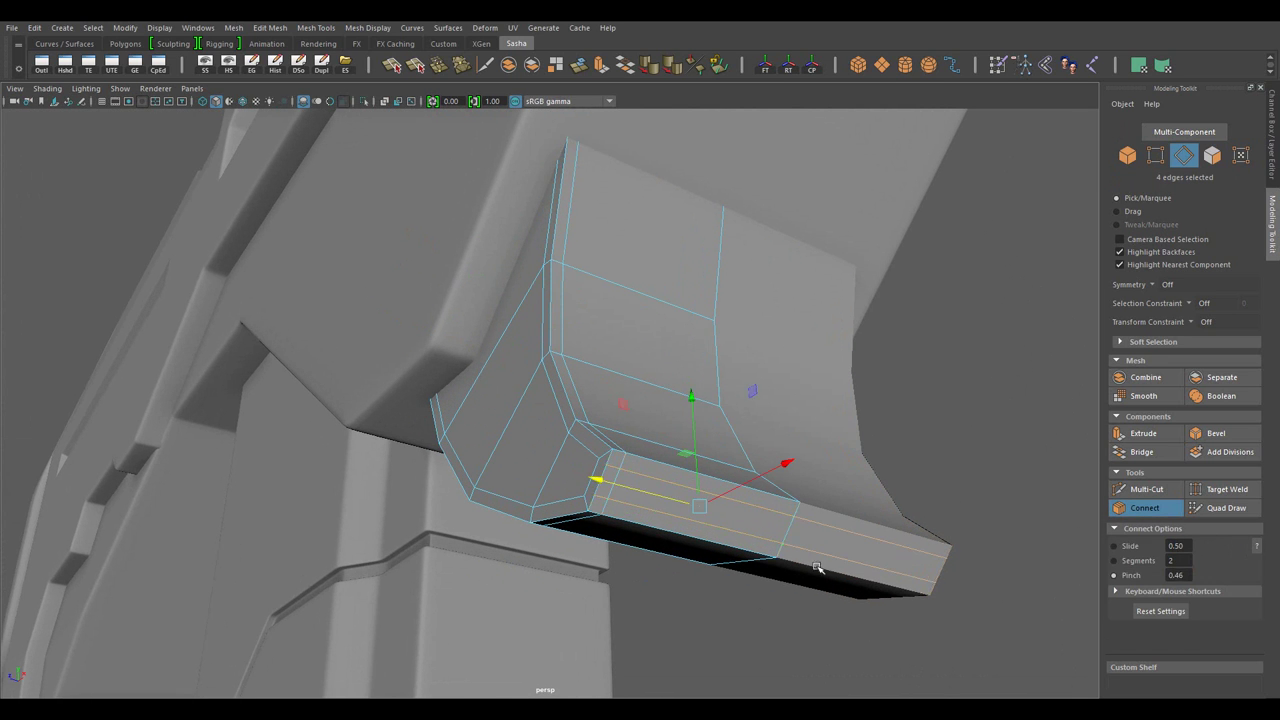
- Add support edge loops on the trigger guard's lower corner with Multi-Cut and Connect
key(ctrl+shift+x)
drag(817, 567, 677, 509)
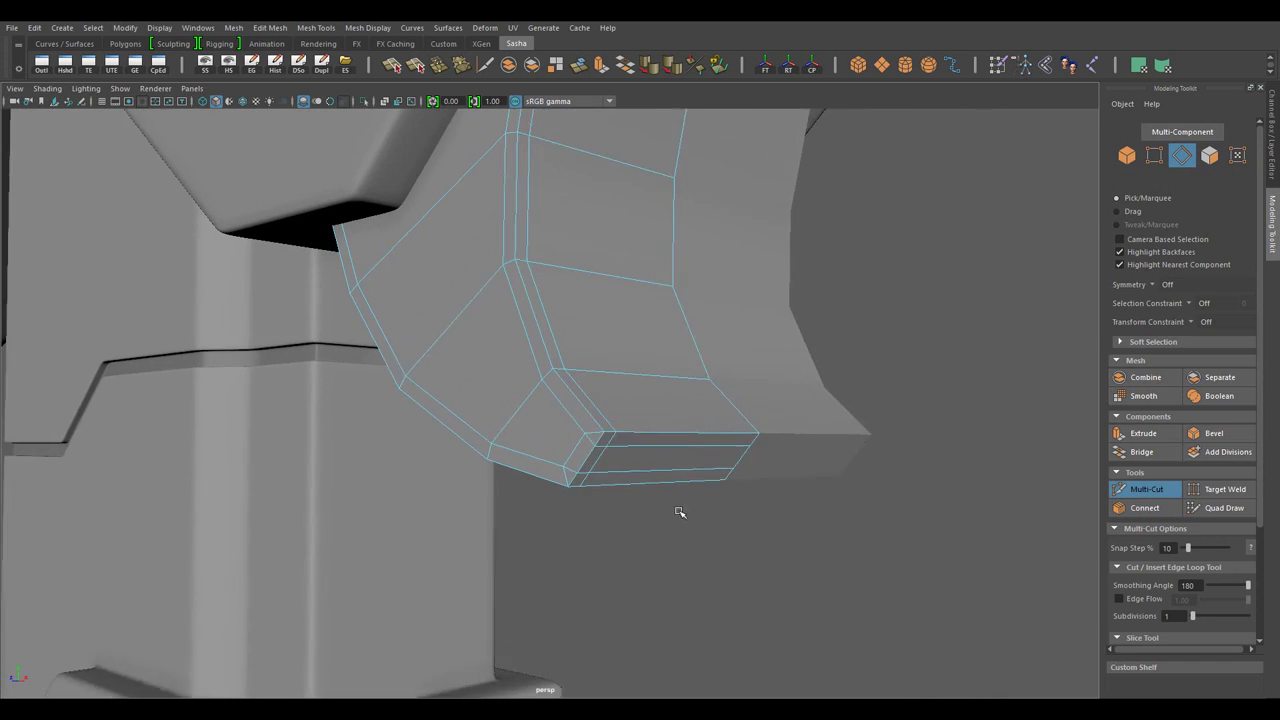
double_click(597, 420)
key(w)
drag(597, 420, 623, 580)
drag(665, 540, 1086, 557)
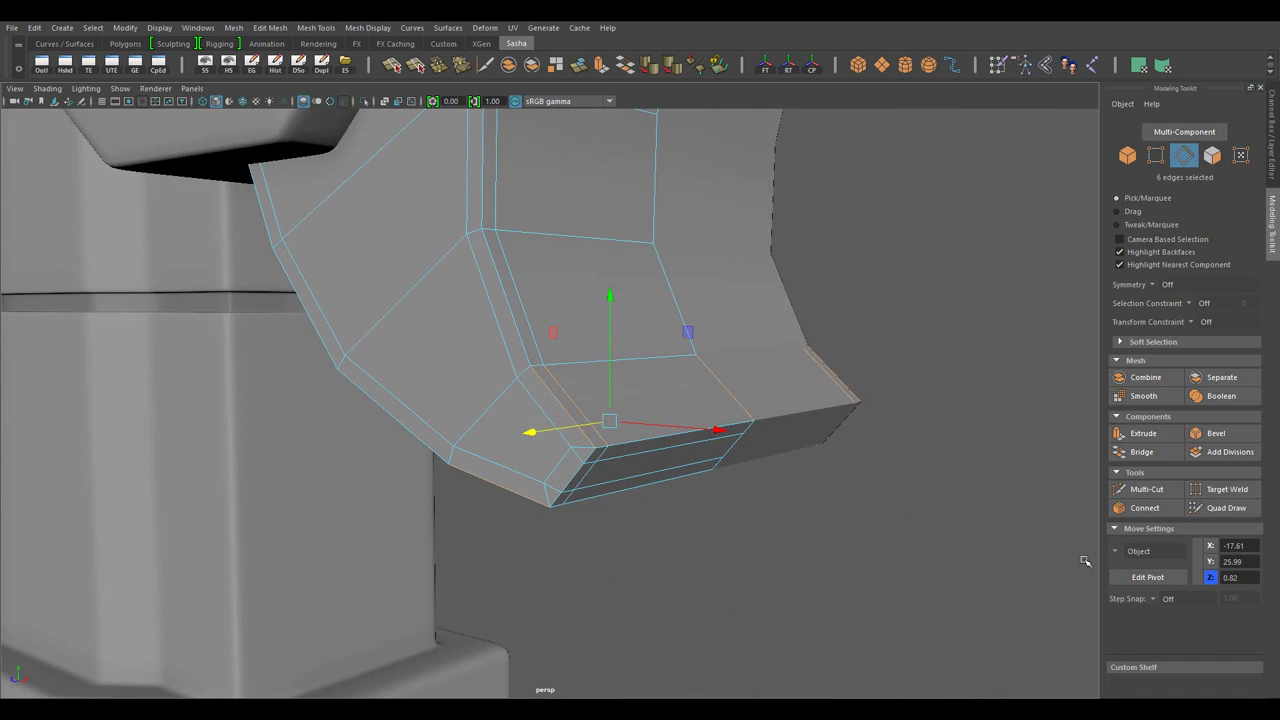
click(1145, 508)
drag(634, 380, 647, 458)
key(ctrl+shift+x)
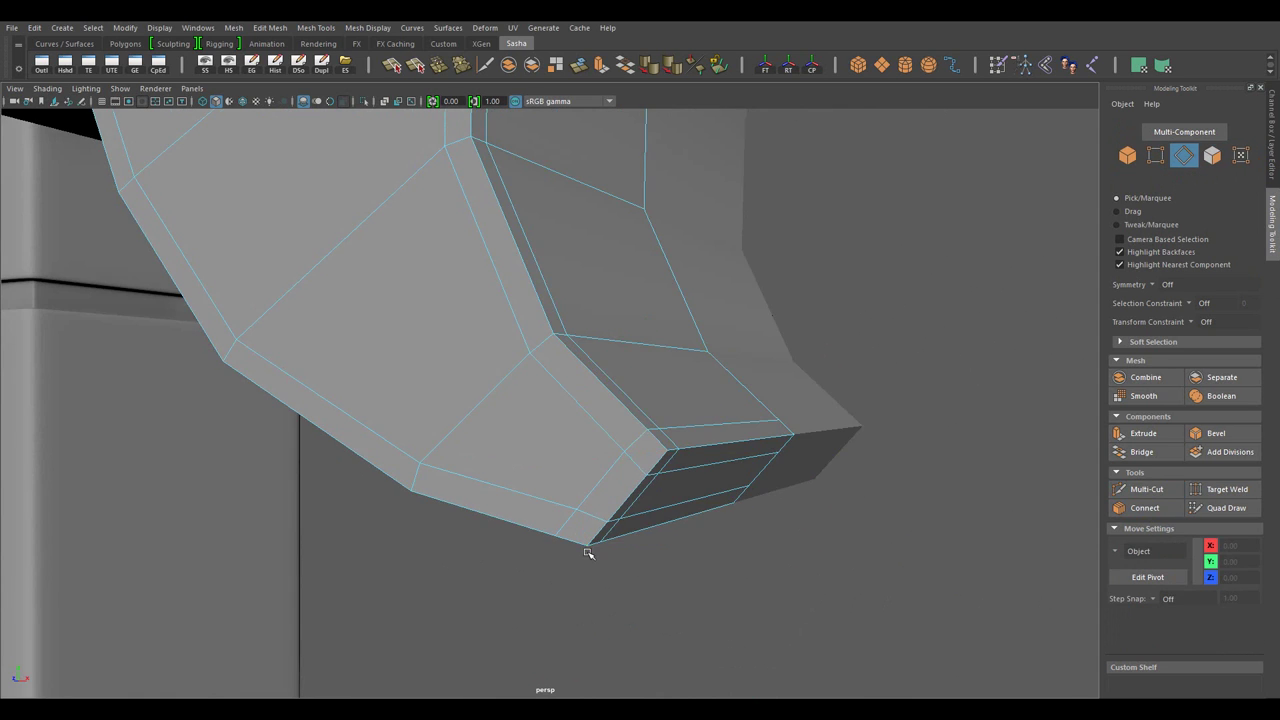
drag(588, 553, 560, 500)
- Isolate the selected trigger guard pieces, cut additional edges into them, and clear the selection
key(F8)
click(120, 88)
key(ctrl+1)
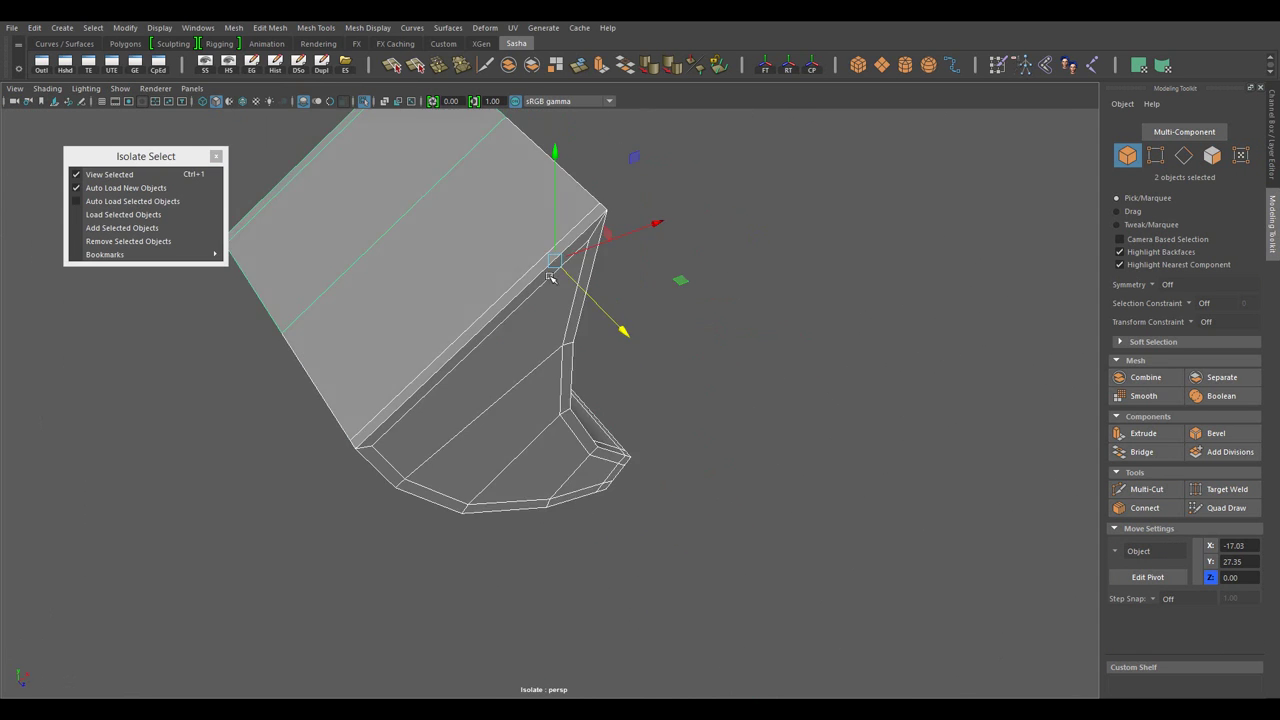
key(F11)
drag(549, 277, 657, 320)
scroll(up, 3)
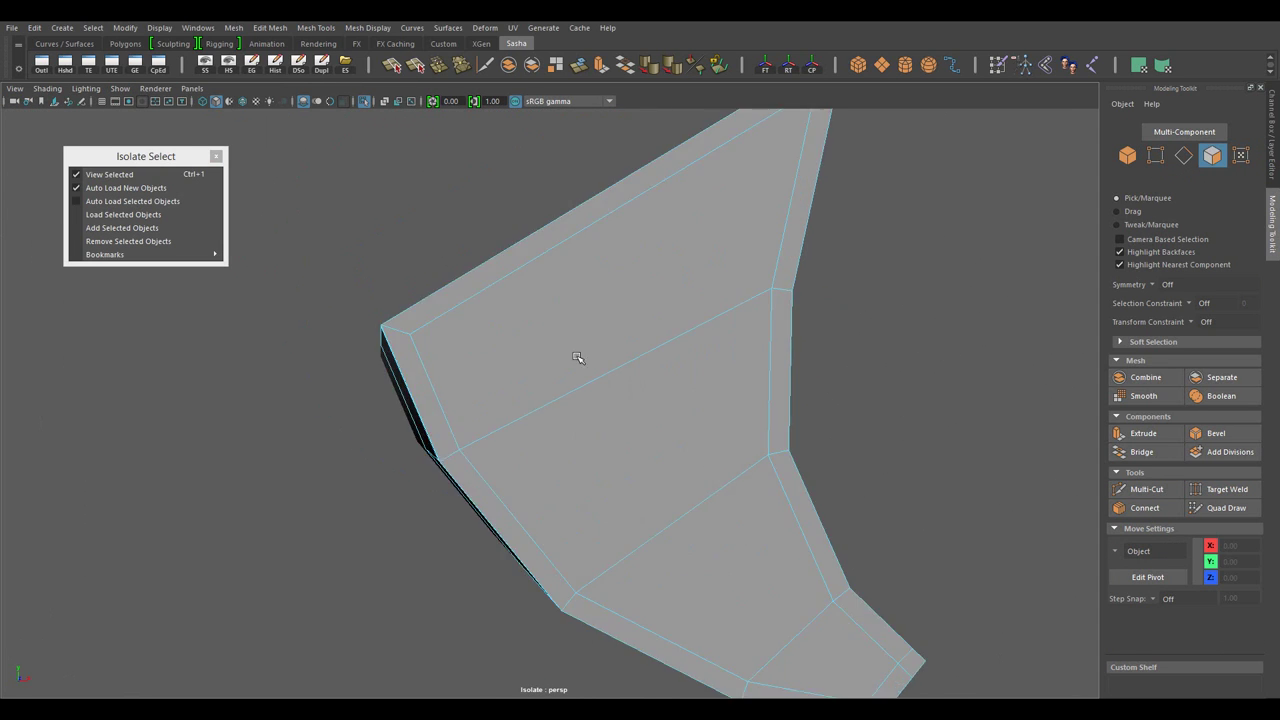
key(ctrl+shift+x)
drag(577, 357, 801, 251)
key(F8)
key(w)
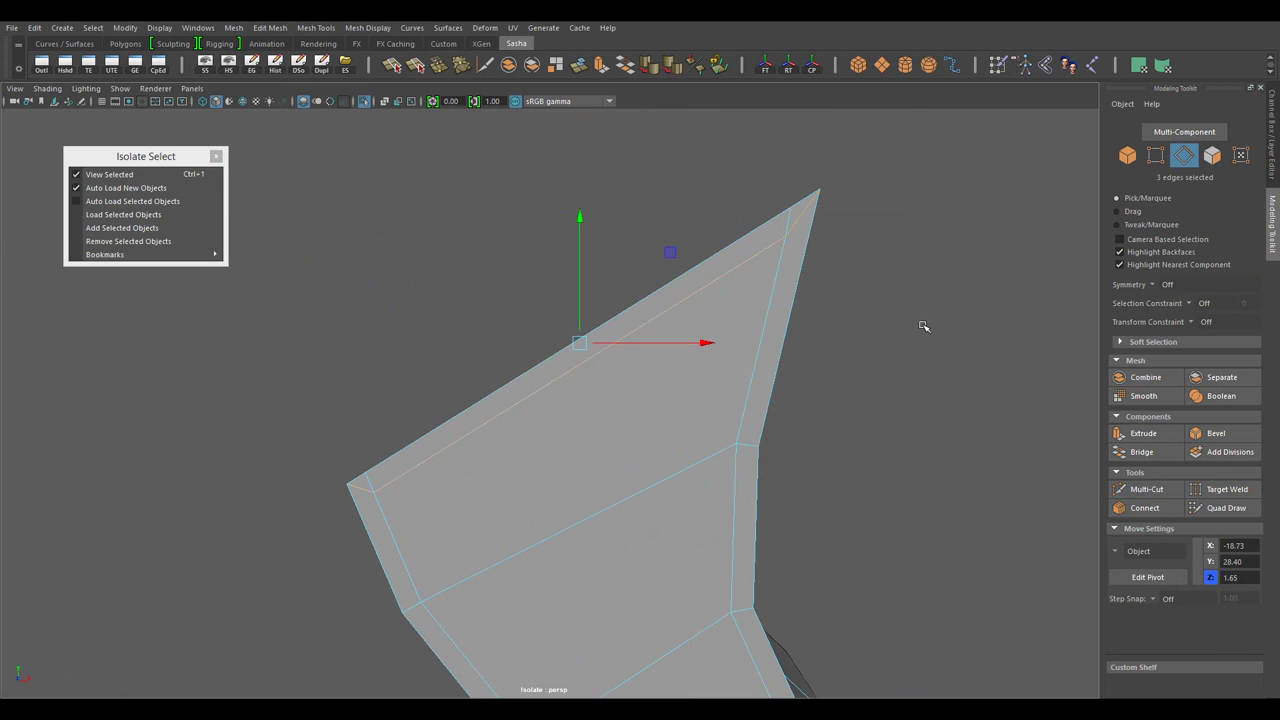
drag(923, 323, 706, 477)
scroll(down, 3)
click(756, 592)
- Bring back the full rifle, select the small curved trigger piece and extrude its faces
key(ctrl+1)
scroll(down, 3)
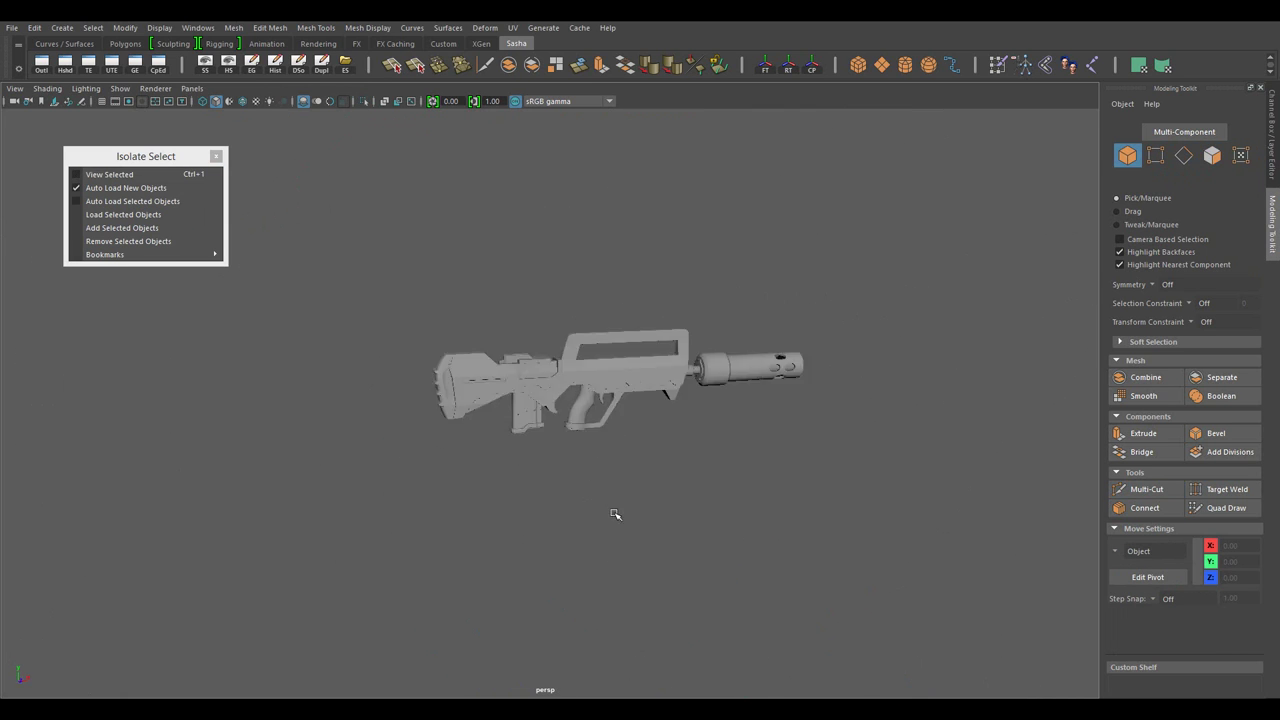
scroll(up, 3)
scroll(up, 3)
scroll(up, 3)
click(563, 441)
drag(563, 441, 520, 486)
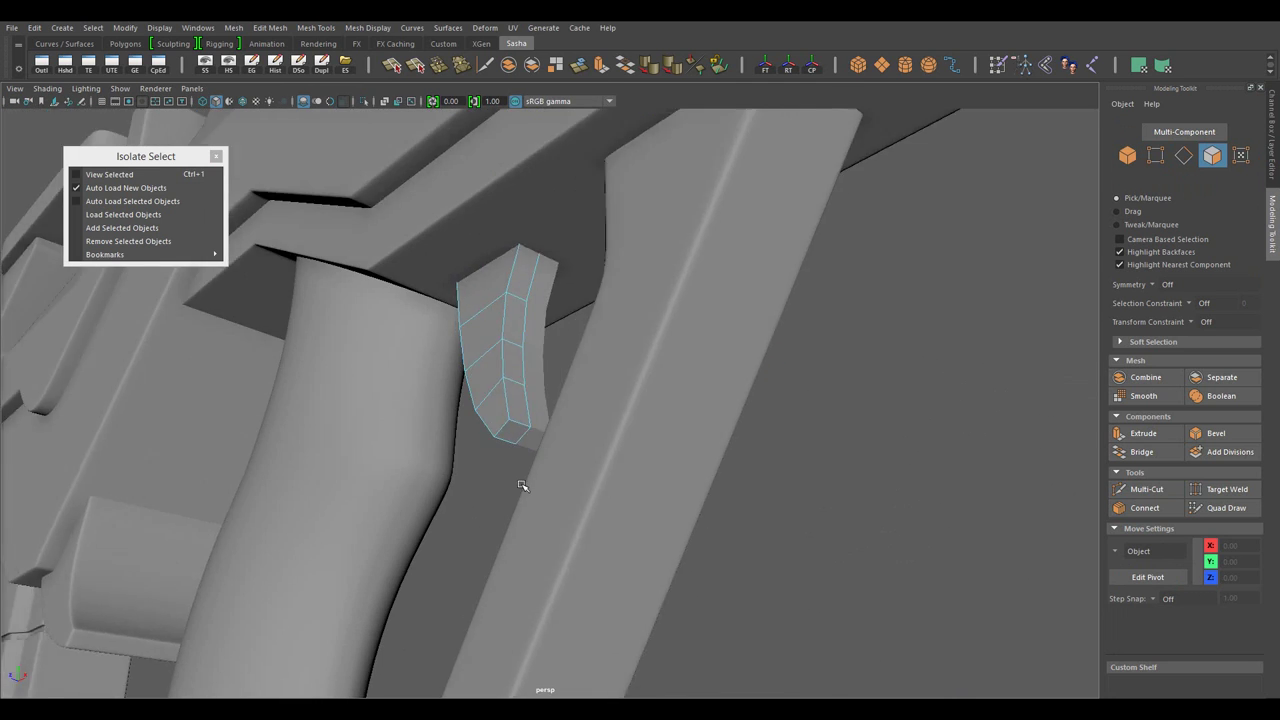
drag(534, 329, 534, 360)
drag(534, 360, 628, 470)
drag(632, 362, 720, 386)
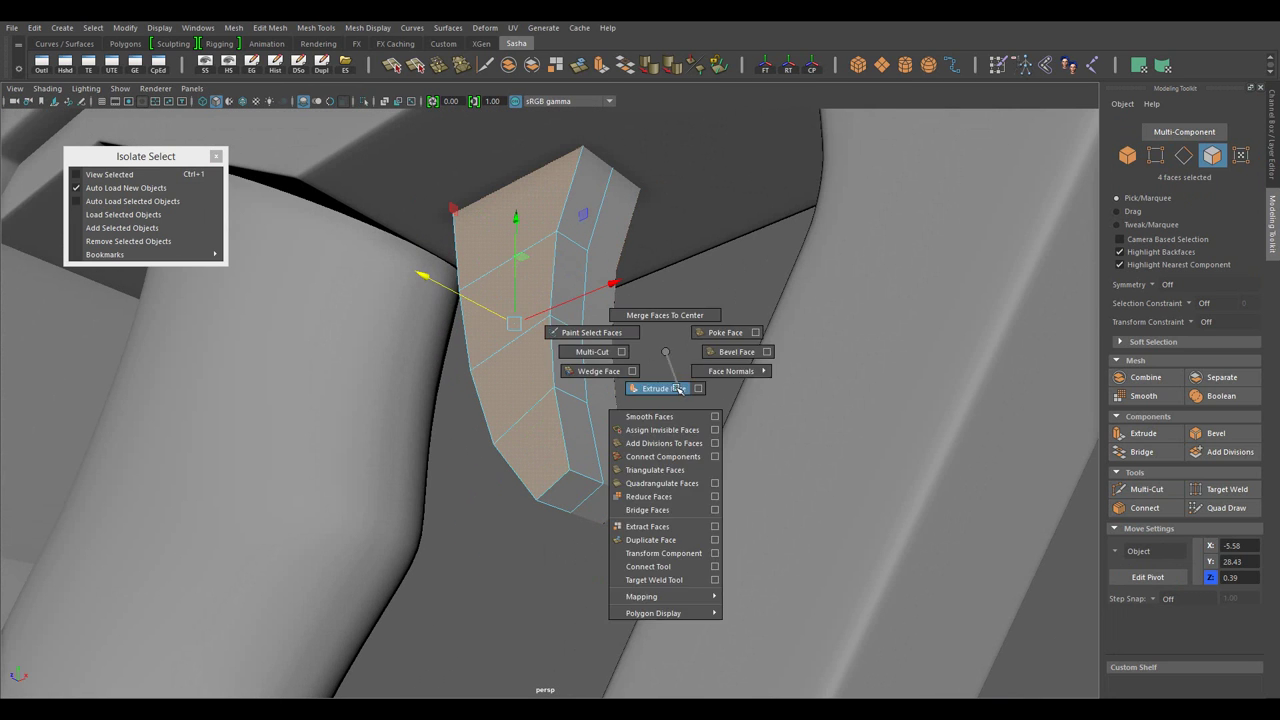
- Connect new edge loops along the trigger's lower end, pinching them toward the edges
drag(692, 400, 535, 325)
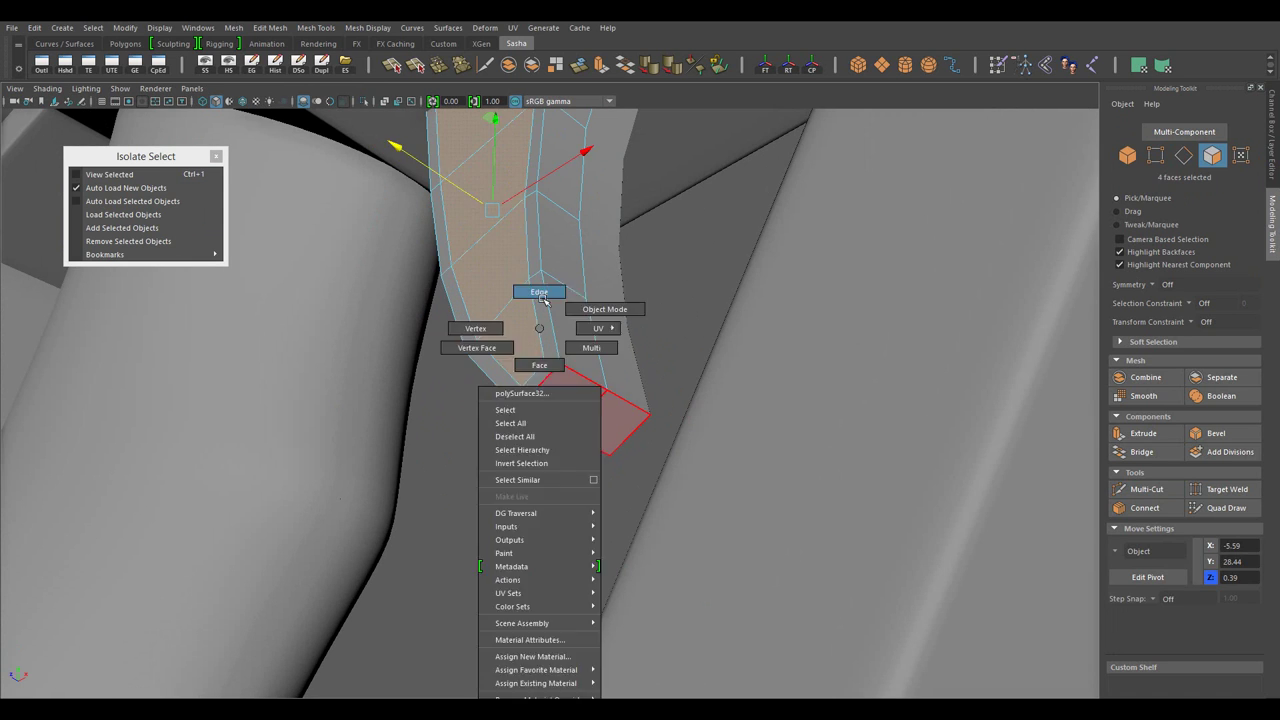
drag(535, 325, 534, 289)
click(556, 332)
drag(868, 494, 874, 505)
drag(874, 505, 874, 515)
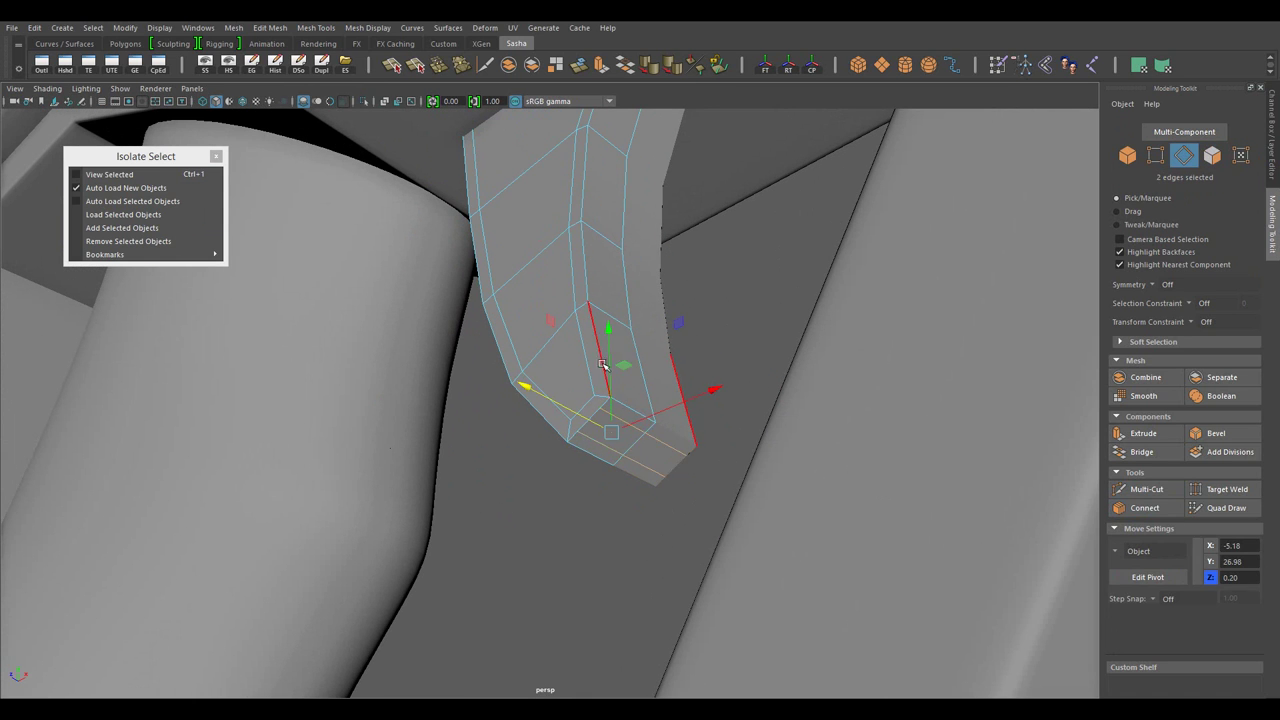
drag(603, 365, 700, 420)
drag(700, 420, 700, 440)
drag(700, 440, 751, 494)
drag(751, 494, 857, 505)
key(w)
- Cut a new edge near the trigger's bottom corner and connect further support loops
drag(1013, 473, 570, 456)
click(591, 448)
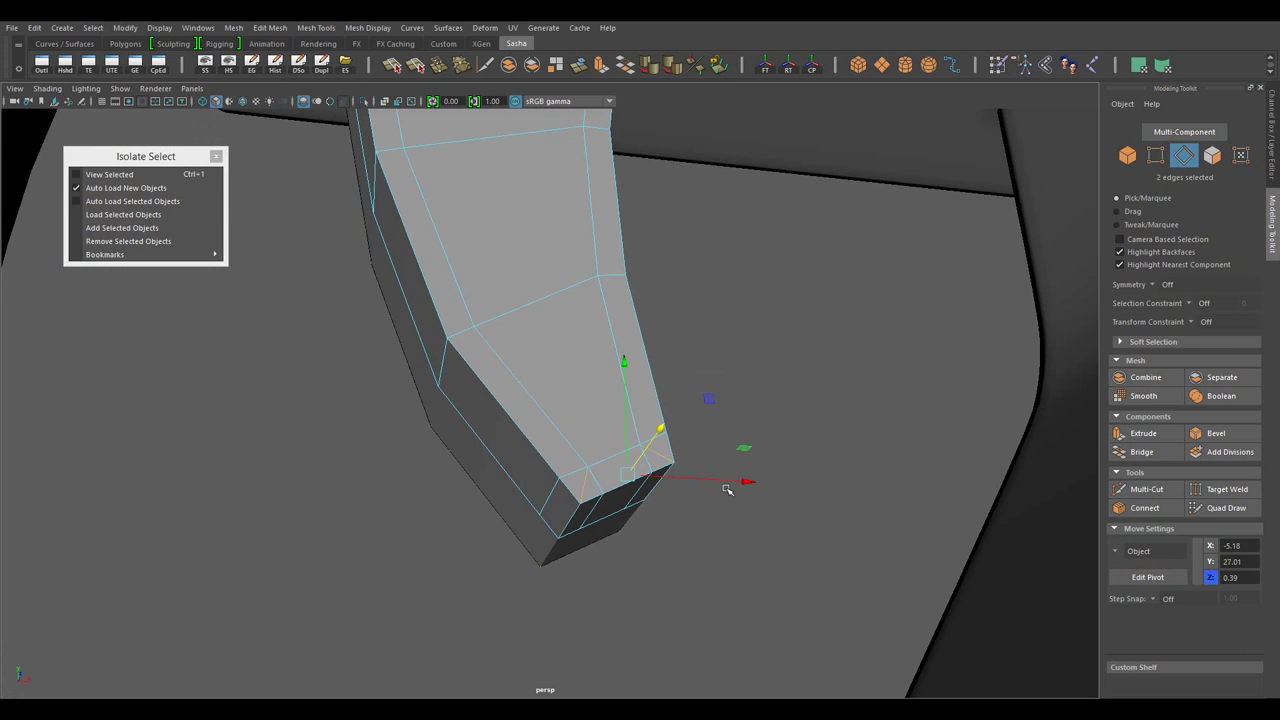
drag(727, 489, 811, 531)
click(1145, 508)
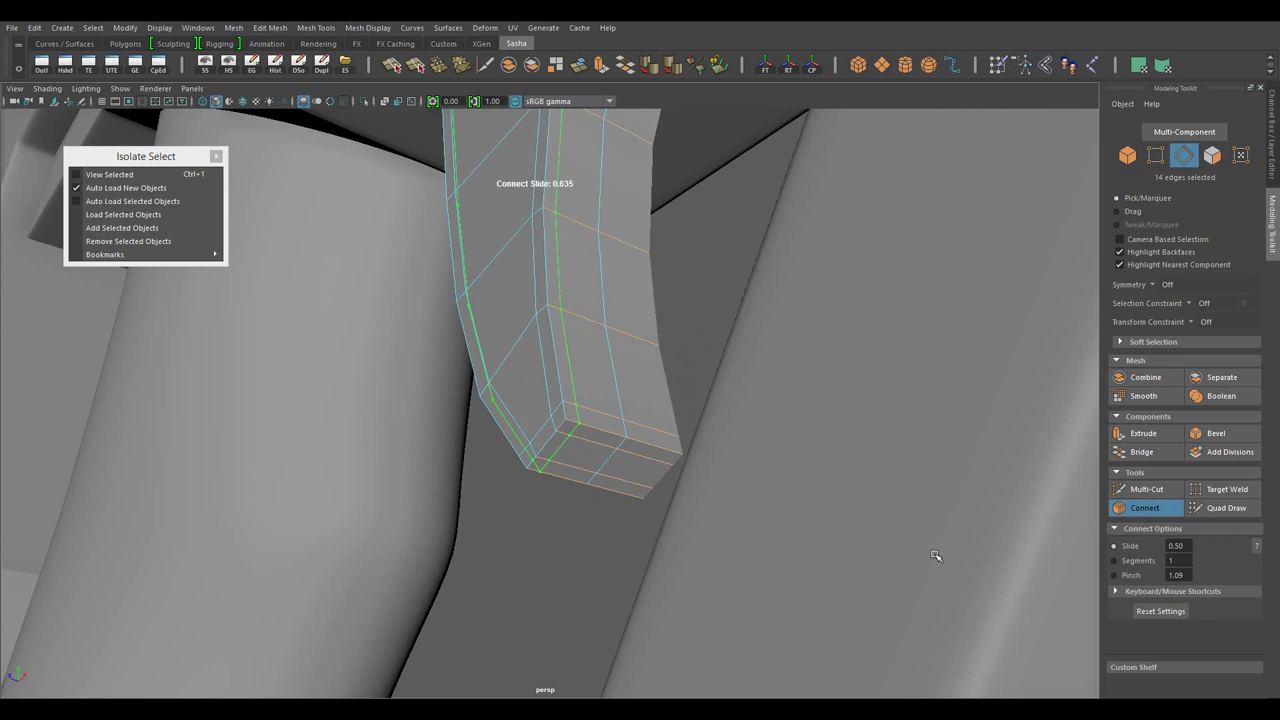
key(w)
drag(571, 330, 571, 290)
drag(571, 290, 600, 380)
drag(600, 380, 660, 380)
- Isolate the trigger piece, cut new edges, and select the ring of faces at its top
key(ctrl+1)
drag(608, 323, 446, 373)
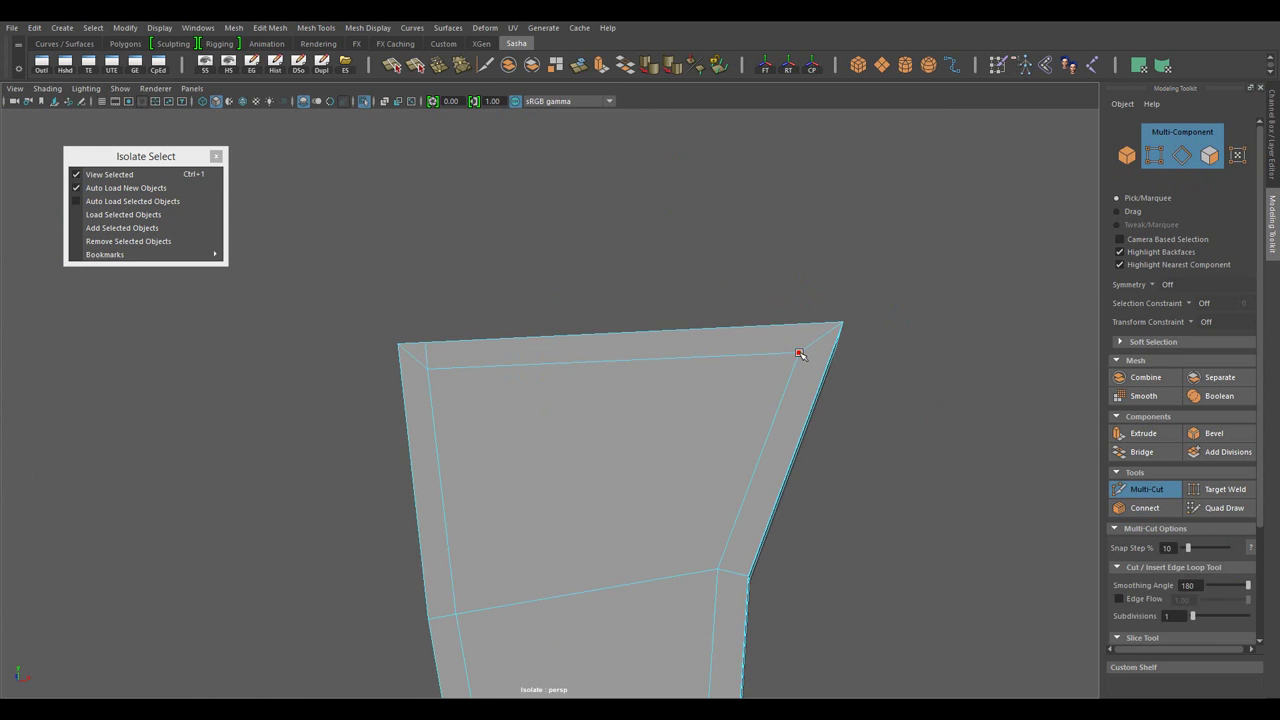
key(F8)
drag(478, 374, 588, 489)
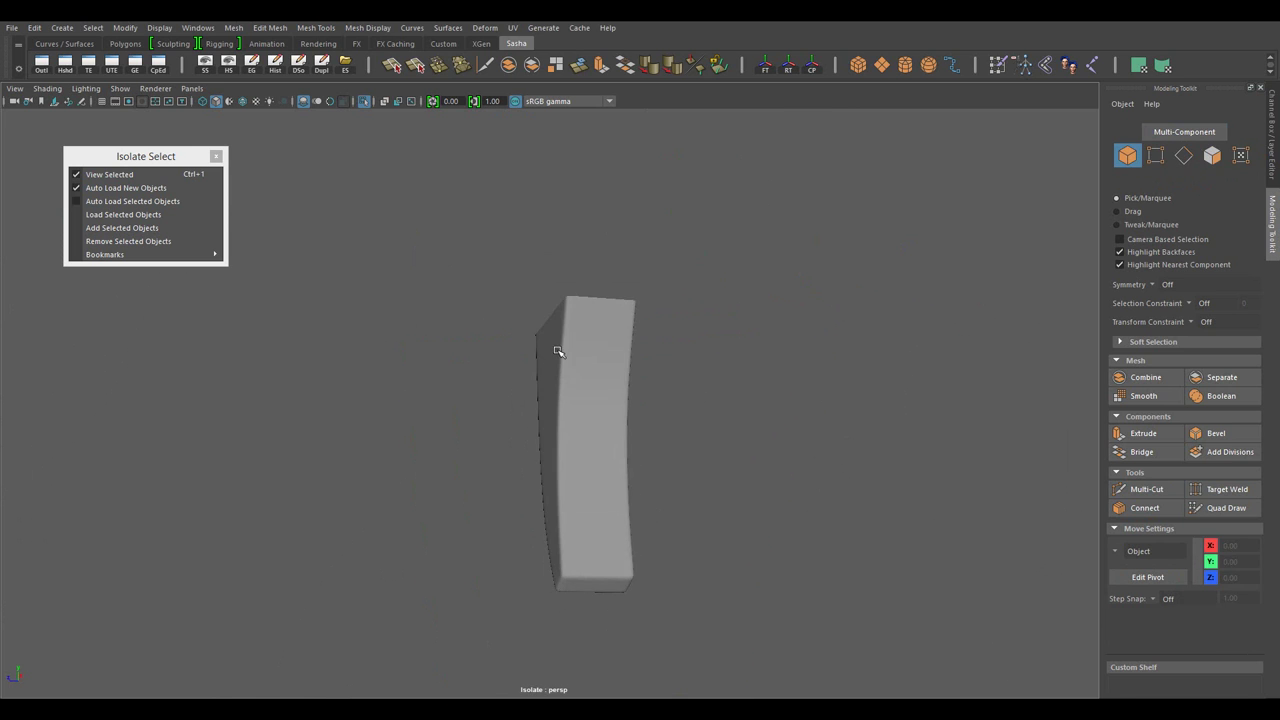
click(558, 352)
drag(558, 352, 617, 486)
key(F8)
scroll(up, 3)
double_click(632, 332)
drag(632, 332, 651, 417)
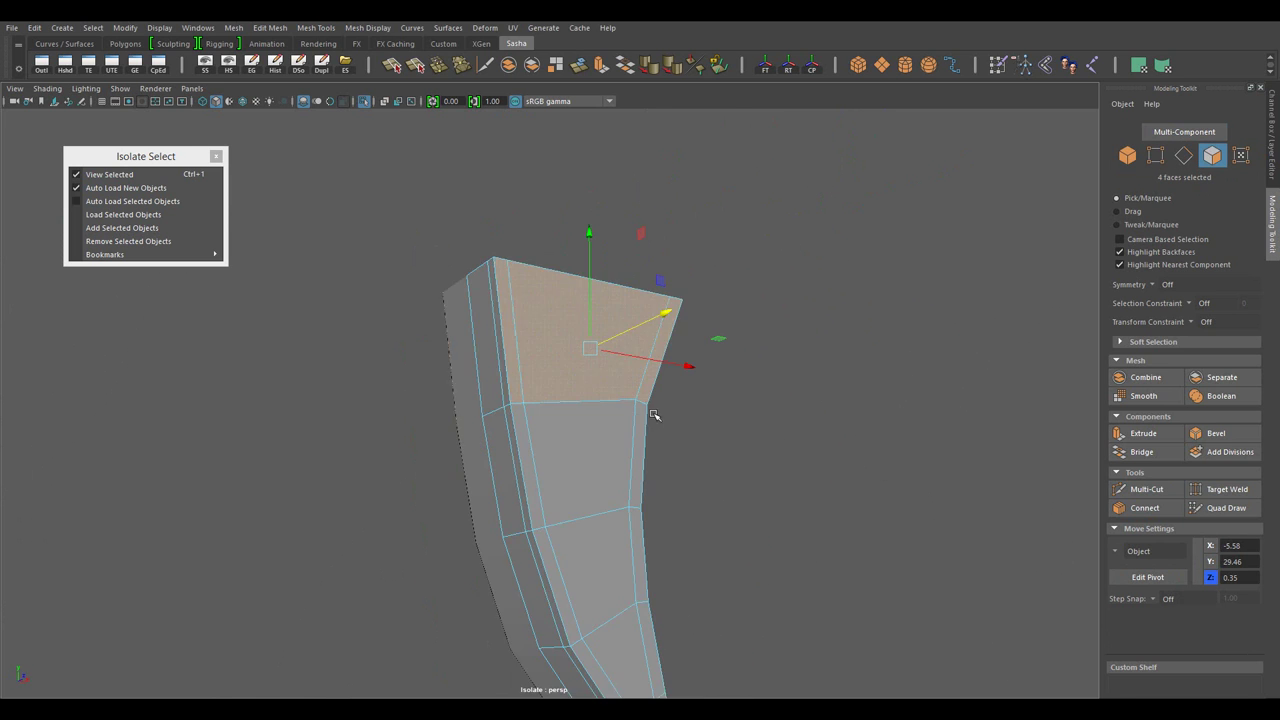
scroll(down, 3)
- Convert the edge loop below the trigger's top to faces and extrude them into a block
key(ctrl+1)
scroll(down, 3)
drag(541, 487, 657, 457)
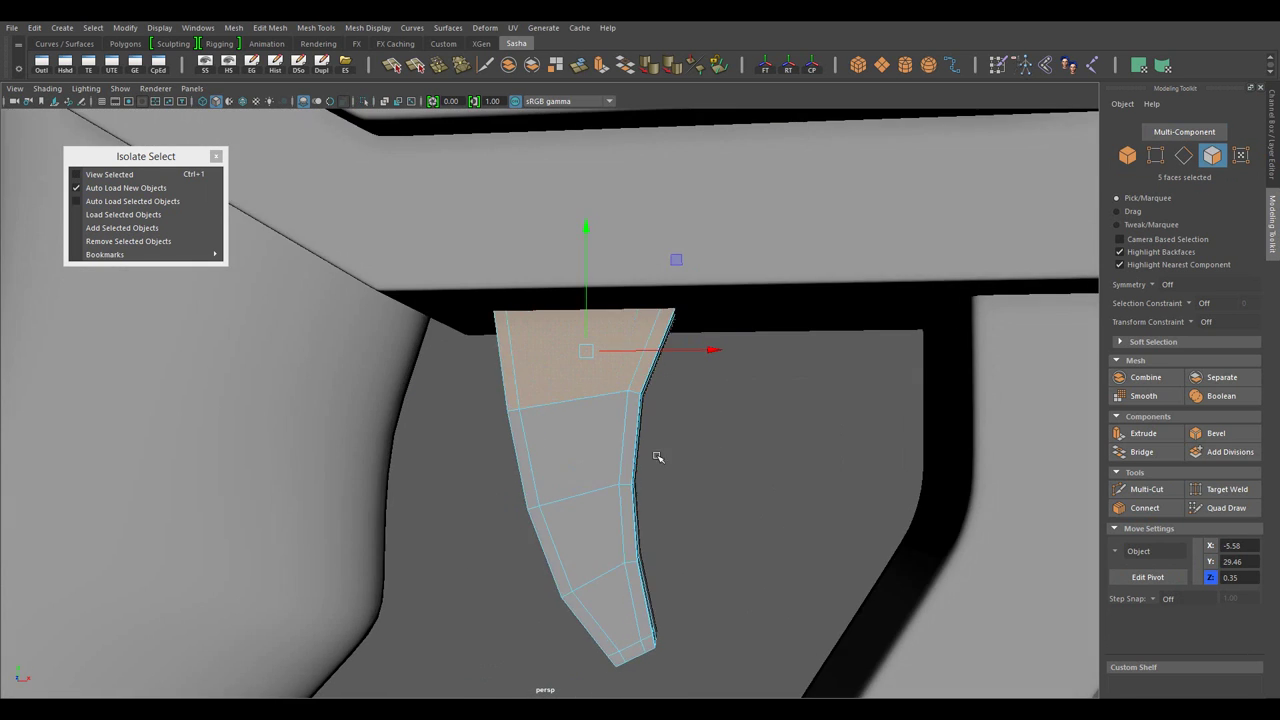
scroll(up, 3)
key(F10)
double_click(583, 400)
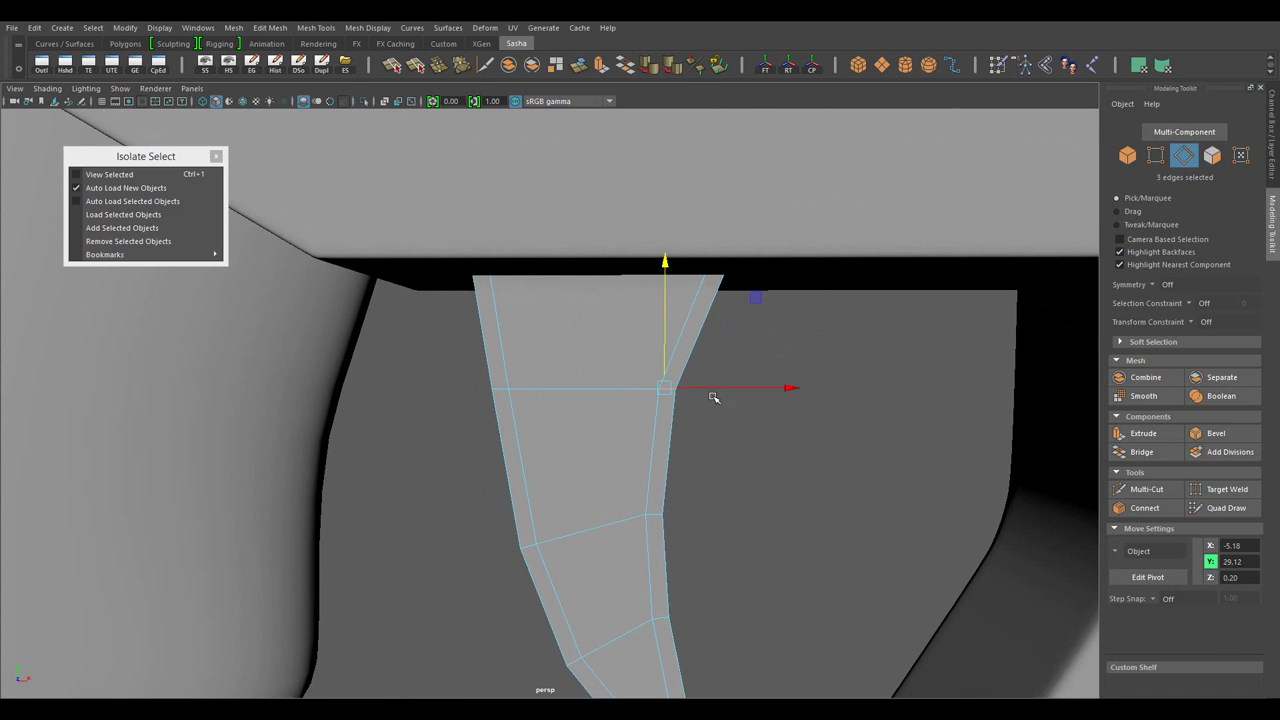
drag(713, 397, 867, 415)
key(ctrl+F11)
key(ctrl+e)
- Connect support edge loops around the new block and select the edge ring below it
drag(510, 277, 619, 345)
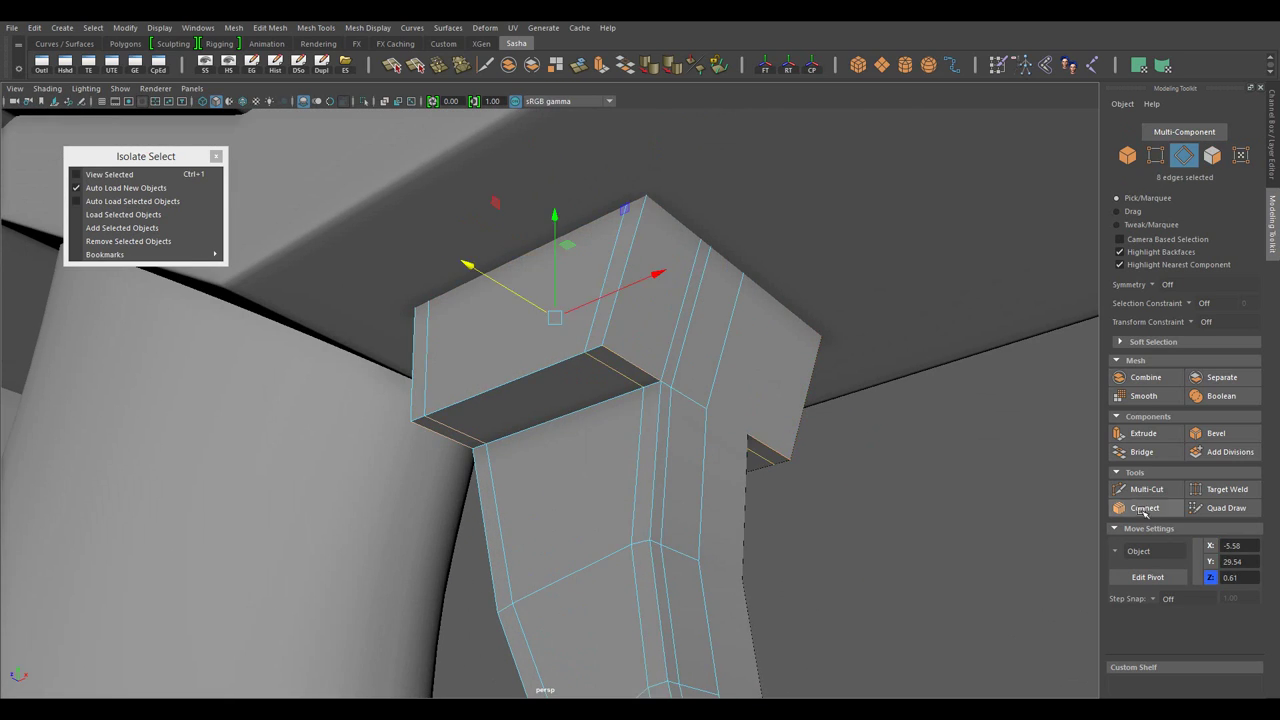
click(1145, 508)
drag(720, 450, 1042, 538)
double_click(648, 430)
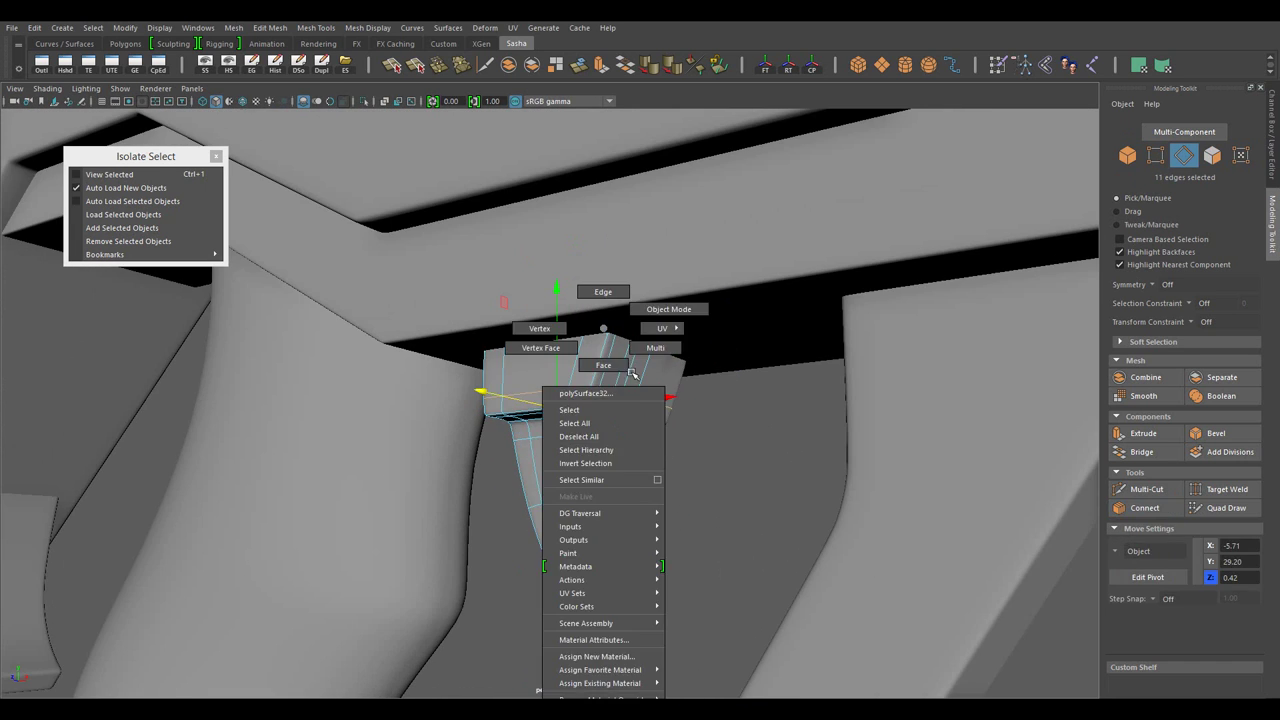
- Select the faces around the new block, then return to object mode with the whole rifle shown
drag(590, 320, 655, 301)
drag(700, 450, 808, 574)
right_click(593, 318)
click(593, 357)
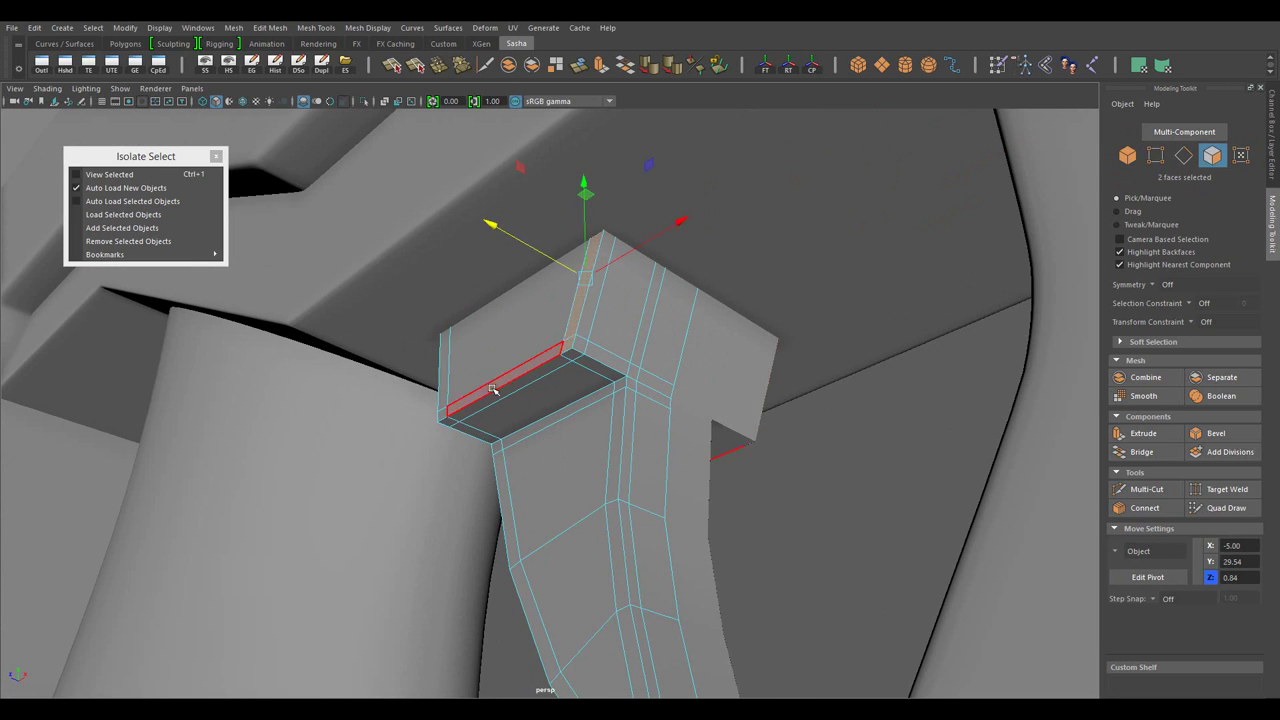
double_click(528, 365)
drag(528, 365, 655, 475)
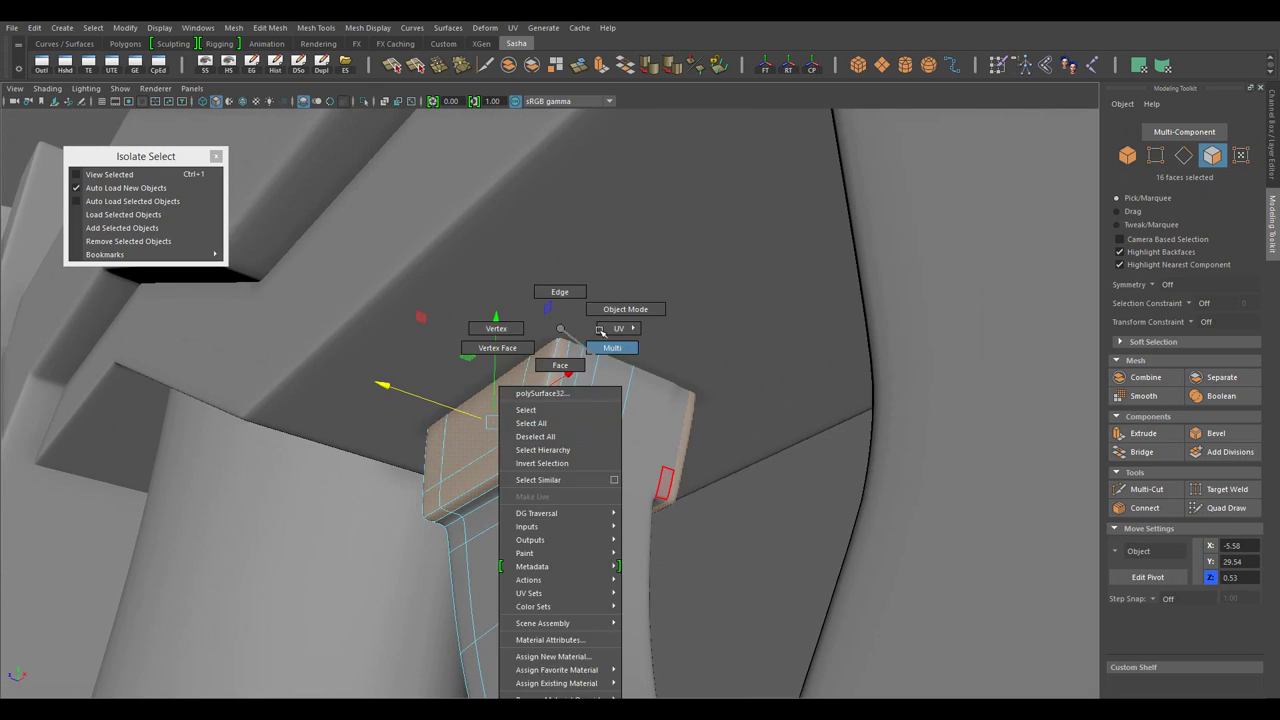
drag(566, 328, 631, 309)
drag(640, 320, 566, 328)
drag(566, 328, 565, 367)
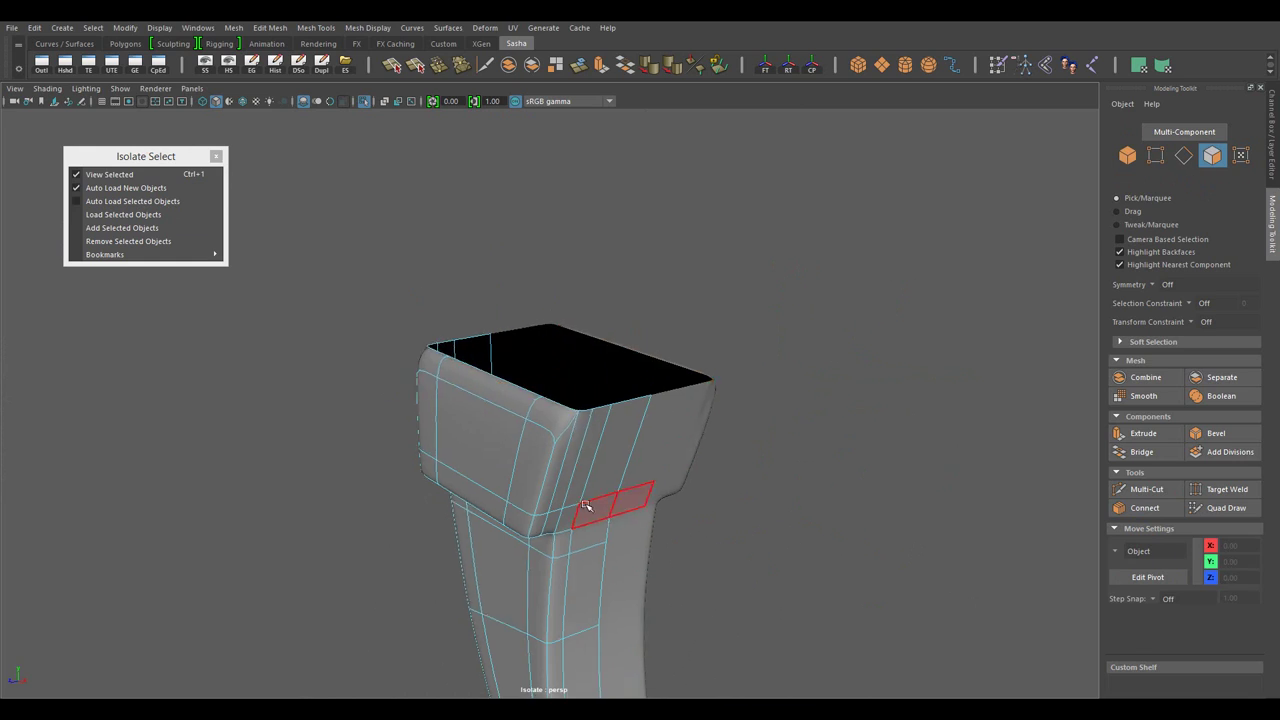
drag(586, 505, 528, 357)
drag(528, 357, 593, 338)
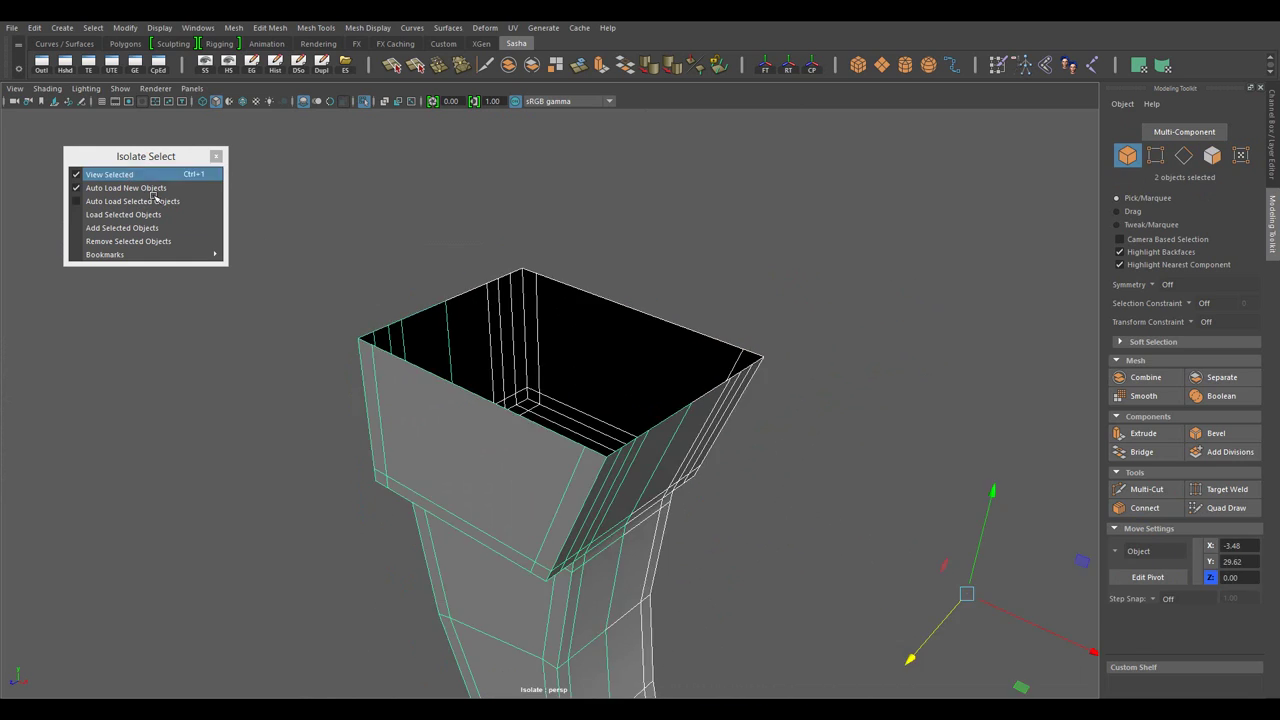
key(ctrl+1)
- Select the edges running across the trigger guard's lower end
drag(634, 500, 729, 466)
drag(729, 466, 766, 537)
drag(766, 537, 522, 383)
drag(522, 360, 522, 383)
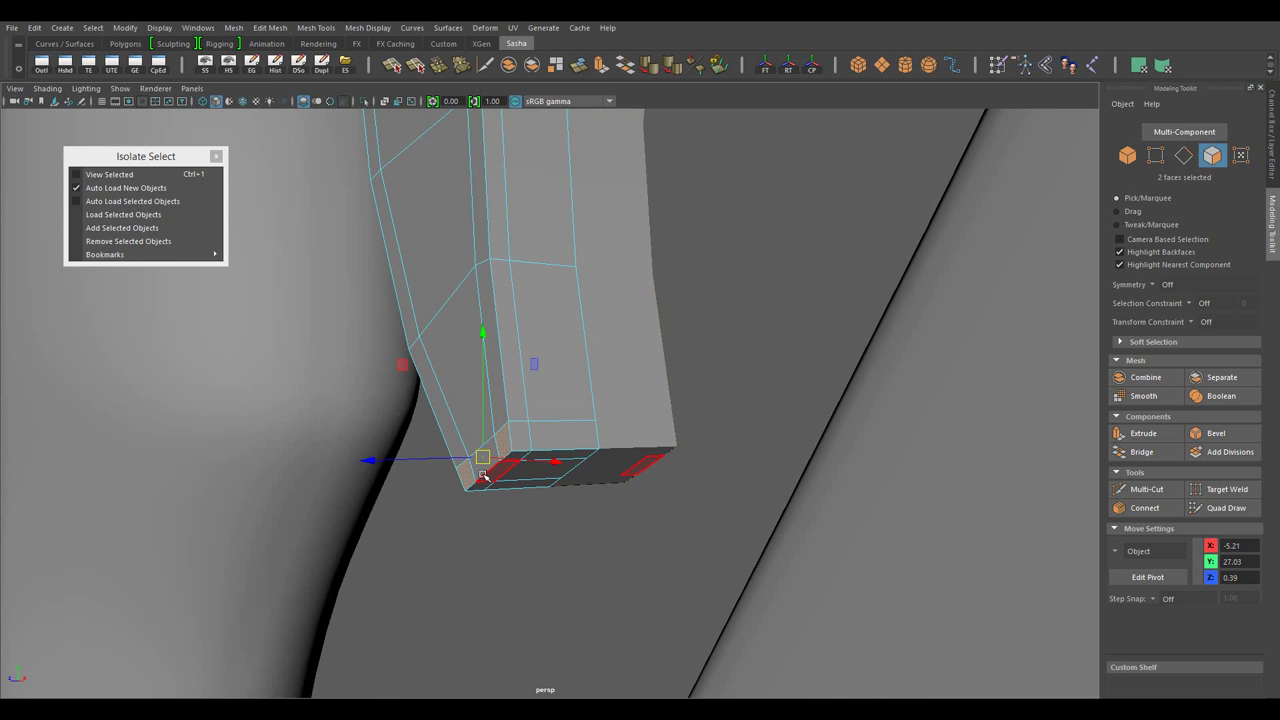
drag(557, 466, 400, 563)
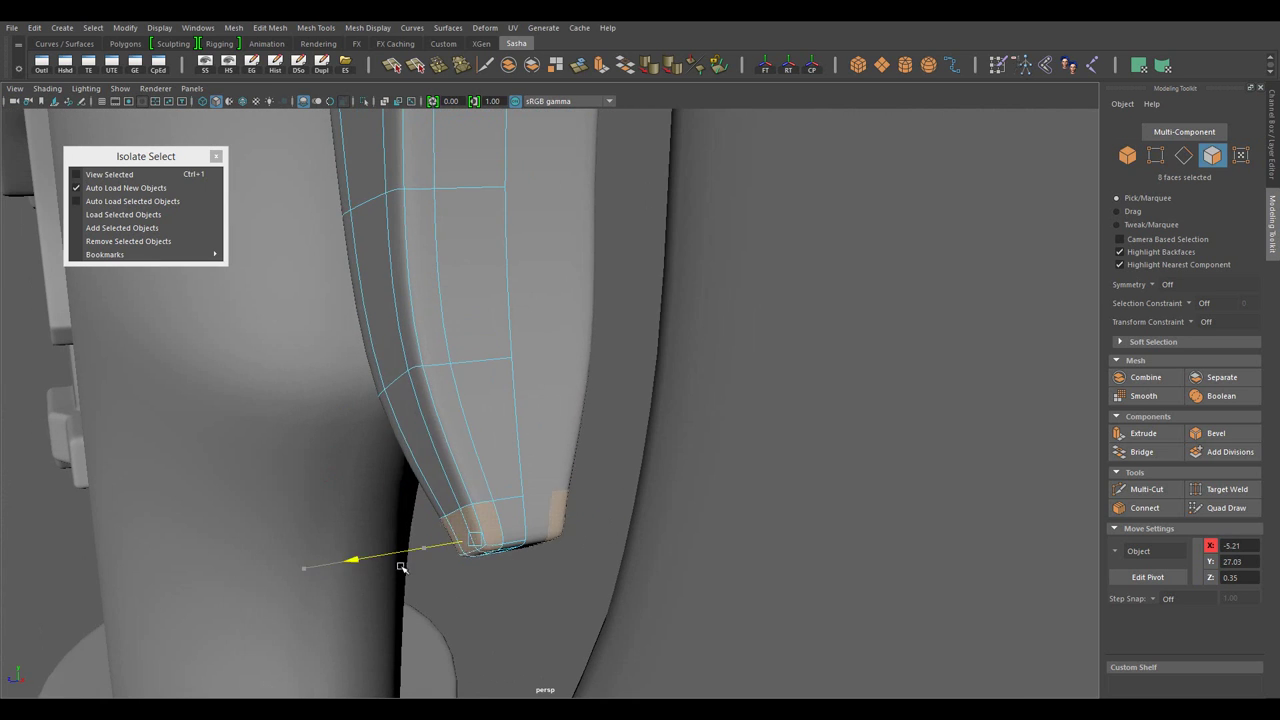
drag(400, 563, 449, 500)
drag(449, 500, 600, 470)
drag(600, 470, 629, 543)
drag(480, 328, 480, 292)
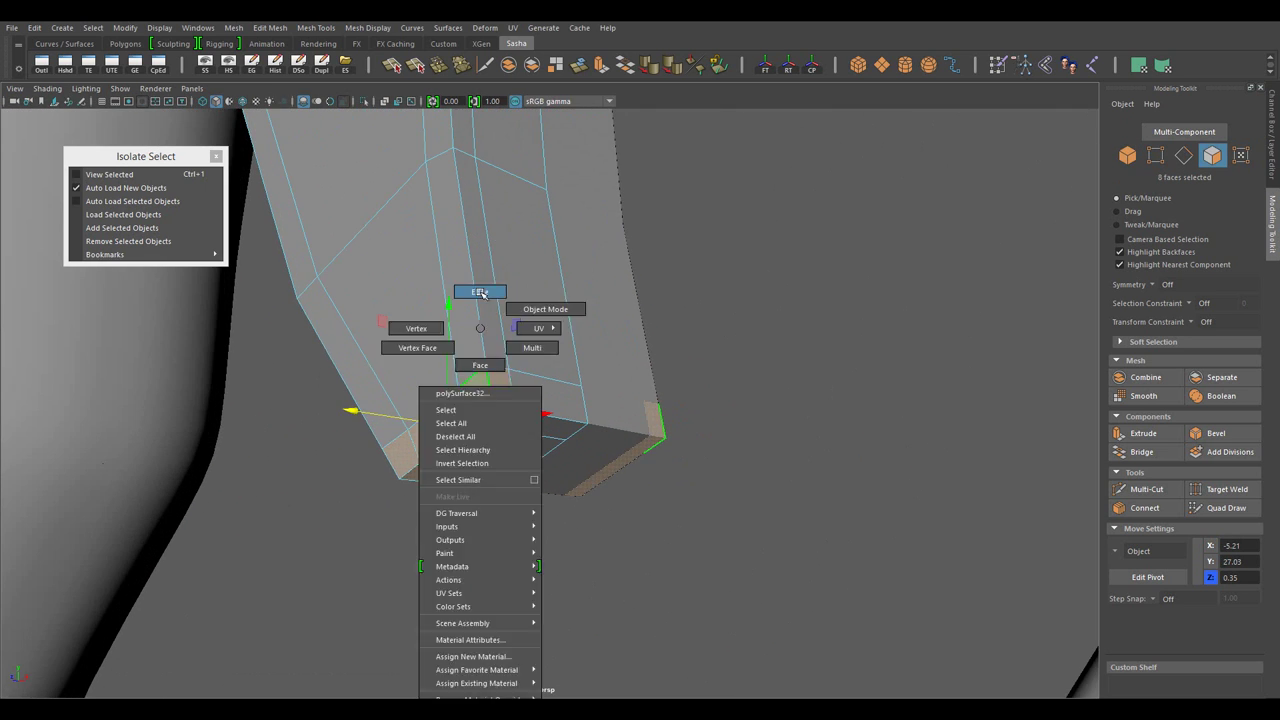
drag(475, 350, 720, 423)
drag(720, 423, 1070, 515)
- Connect new edge loops through the guard's end edges, pinching them closer together
key(w)
drag(856, 528, 870, 569)
key(w)
drag(898, 527, 420, 490)
double_click(420, 490)
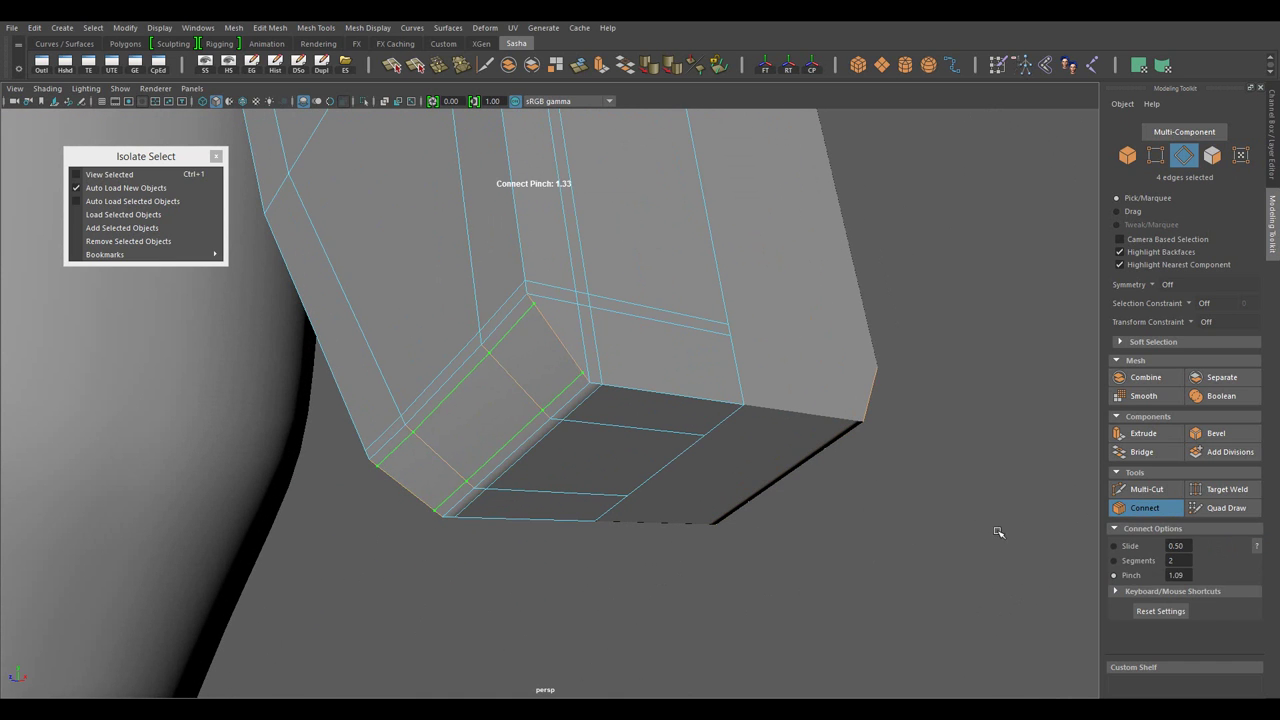
drag(716, 453, 881, 534)
key(w)
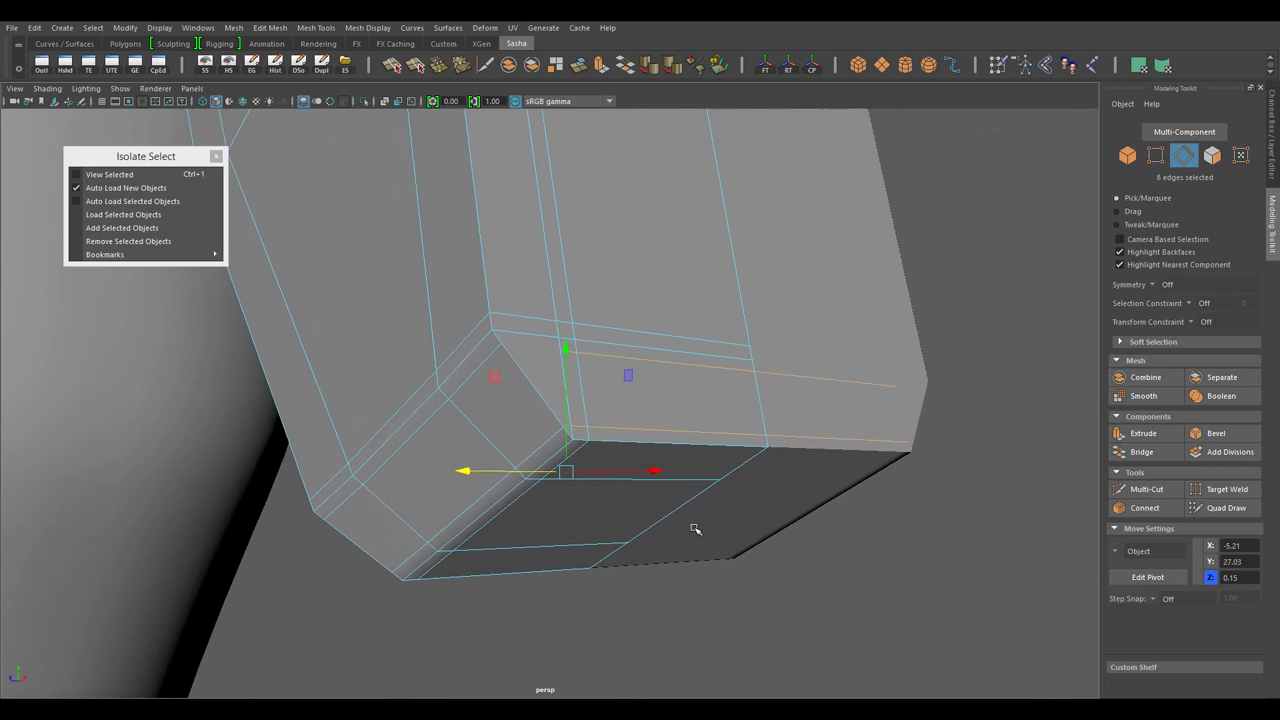
scroll(up, 3)
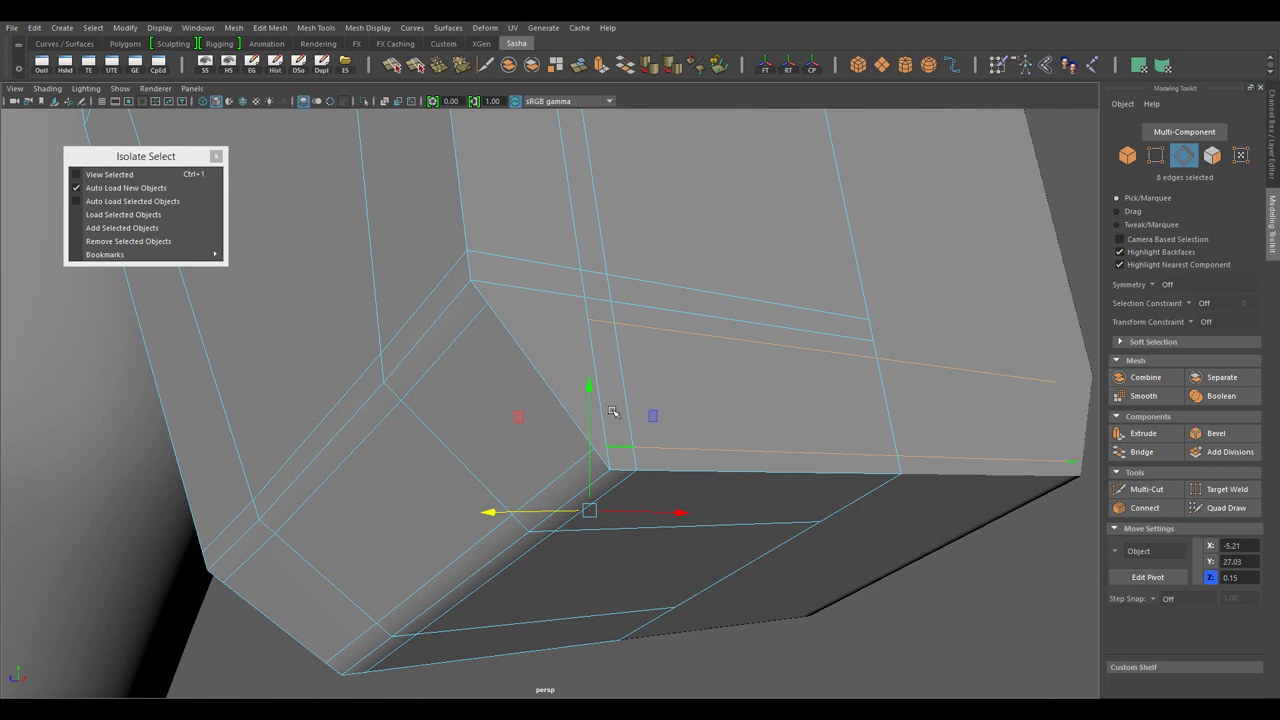
- Multi-Cut a new loop along the guard and slide it outward with Transform Constraint set to Edge
drag(531, 316, 526, 330)
drag(840, 483, 629, 421)
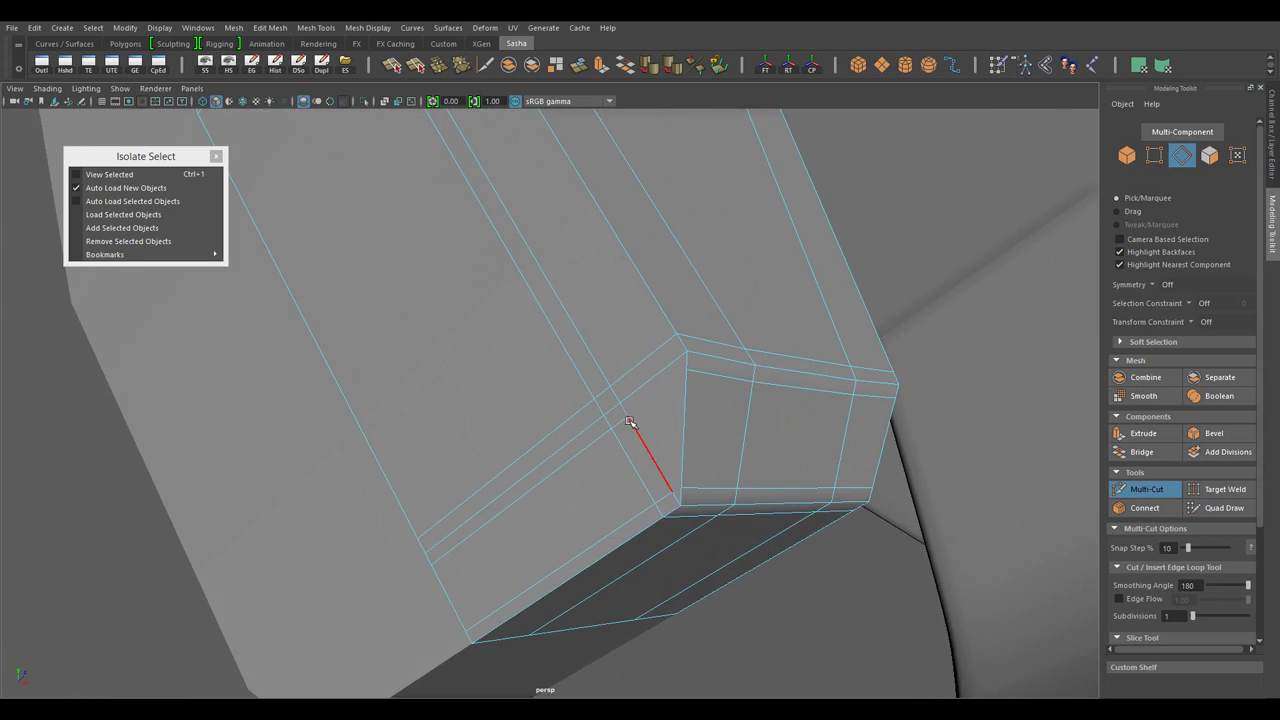
drag(720, 440, 523, 443)
click(523, 443)
key(w)
click(1206, 341)
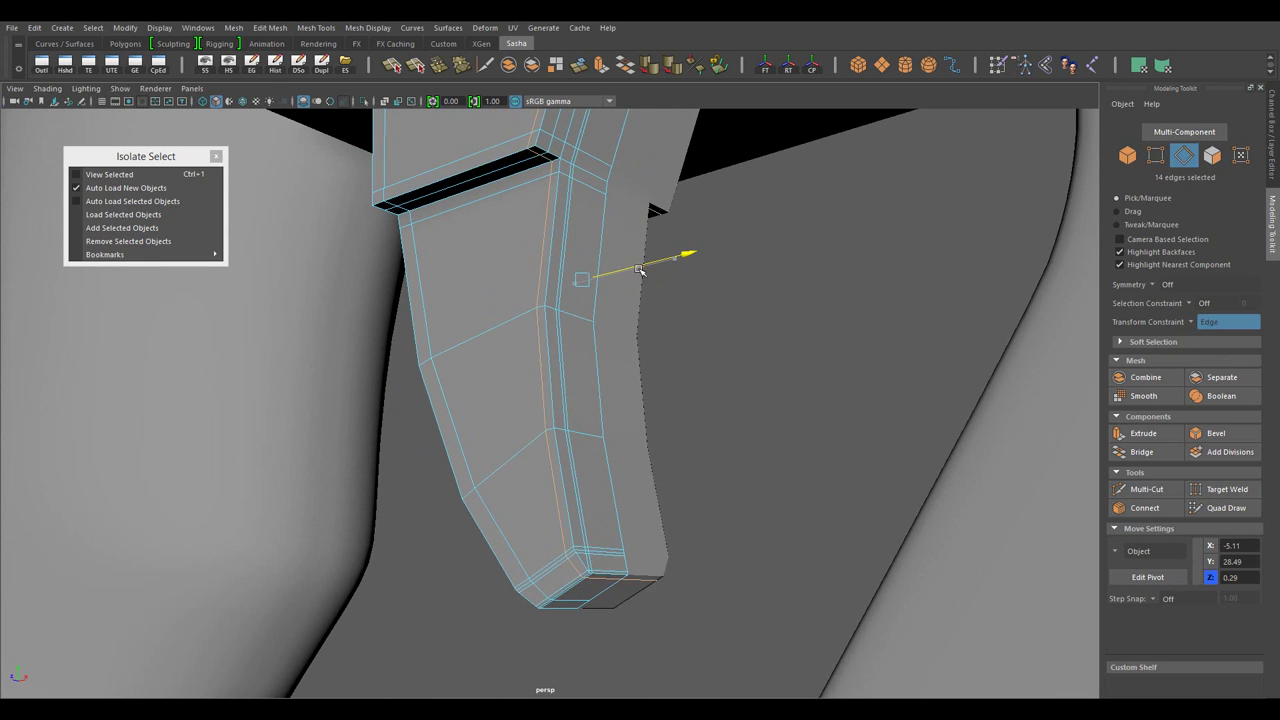
drag(641, 274, 620, 276)
drag(620, 276, 591, 426)
drag(553, 333, 600, 420)
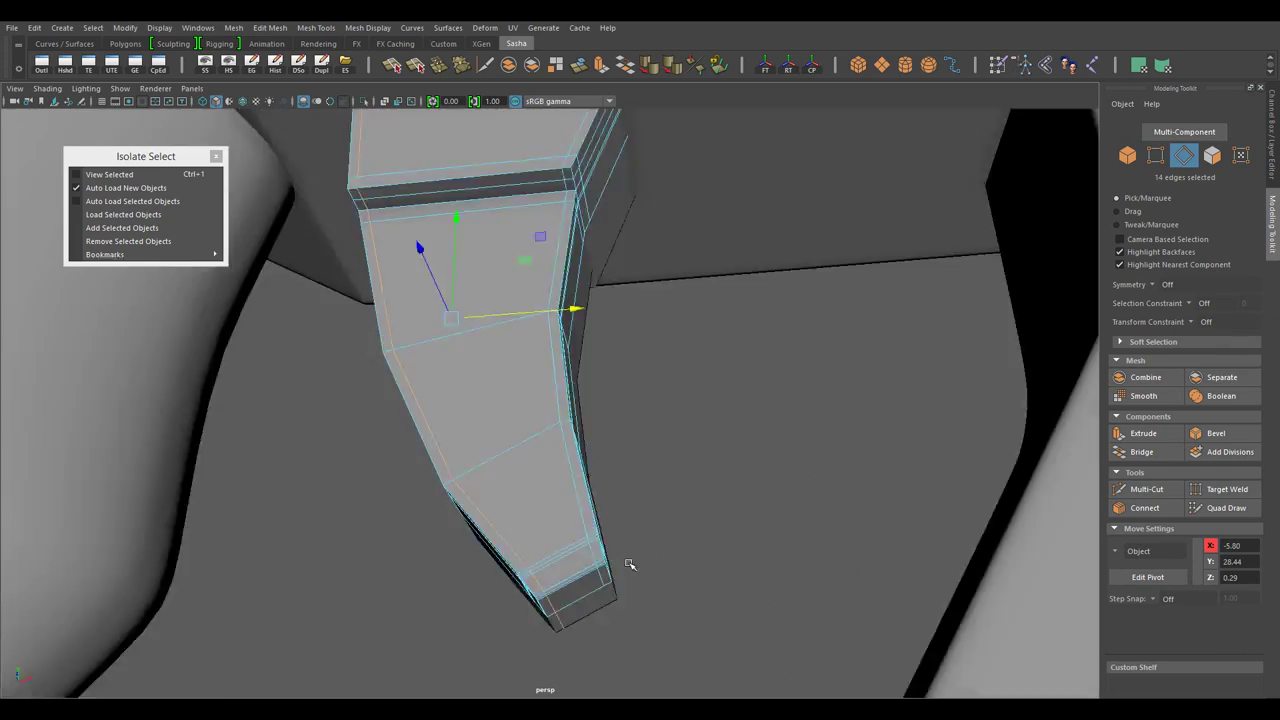
- Return to object mode and frame the gun part near the trigger
key(F8)
scroll(down, 3)
scroll(up, 3)
click(600, 423)
drag(660, 487, 626, 446)
click(663, 491)
key(f)
- Select the receiver part above the trigger and pick an edge ring on it
scroll(up, 3)
drag(1003, 428, 608, 371)
click(608, 474)
scroll(up, 3)
scroll(up, 3)
drag(675, 498, 580, 300)
double_click(580, 300)
drag(577, 334, 577, 400)
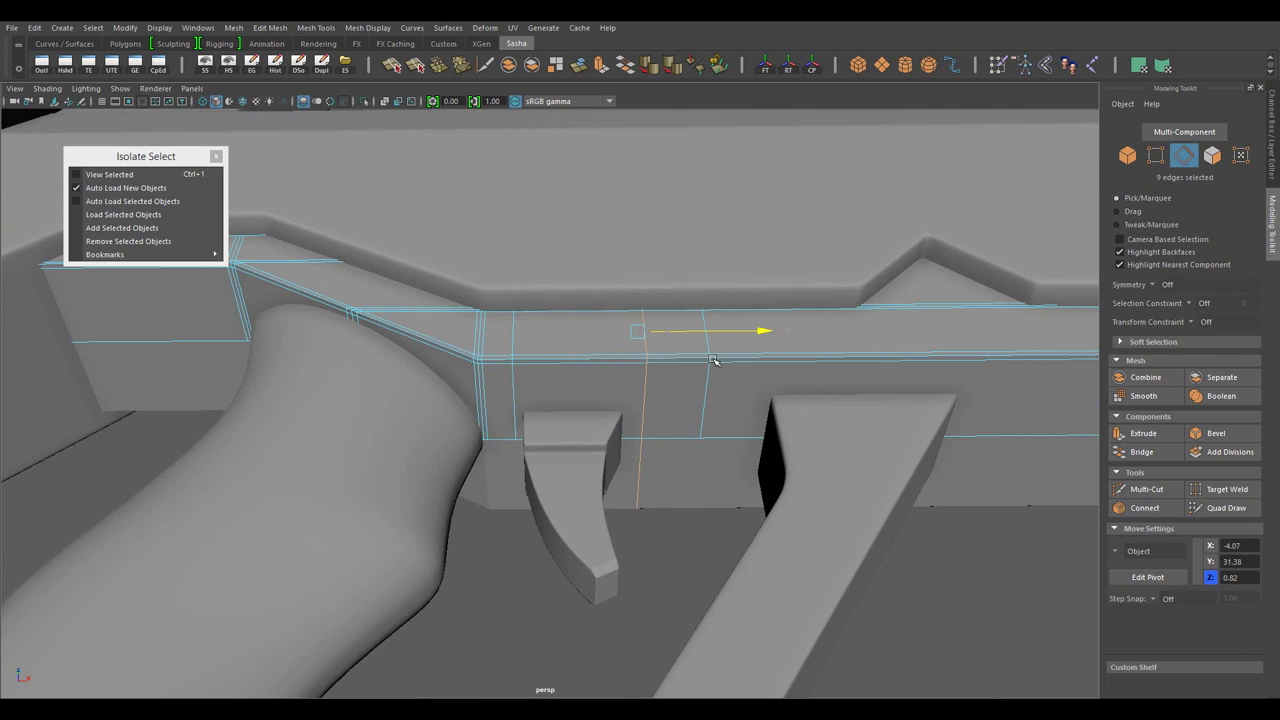
- Select the receiver edge rings around the trigger area and connect them with a new loop
drag(700, 371, 914, 375)
scroll(down, 3)
double_click(914, 375)
drag(762, 605, 765, 607)
scroll(up, 3)
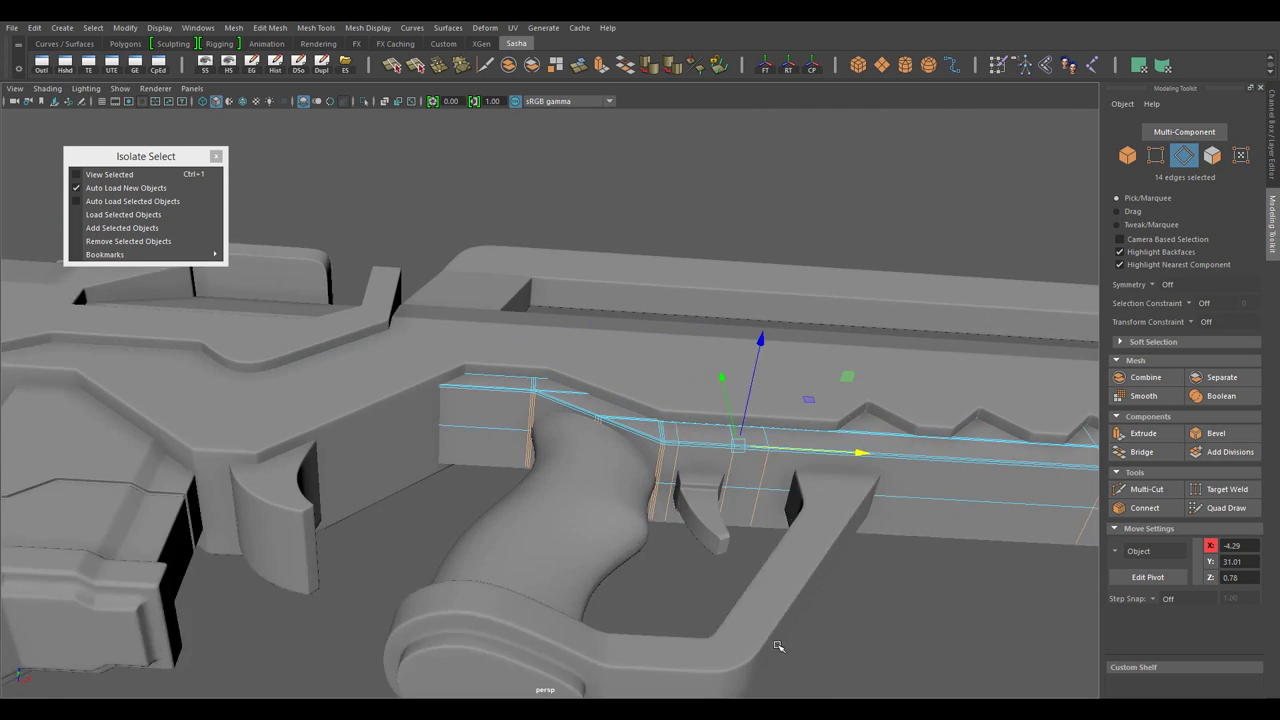
scroll(up, 3)
scroll(up, 3)
click(1145, 508)
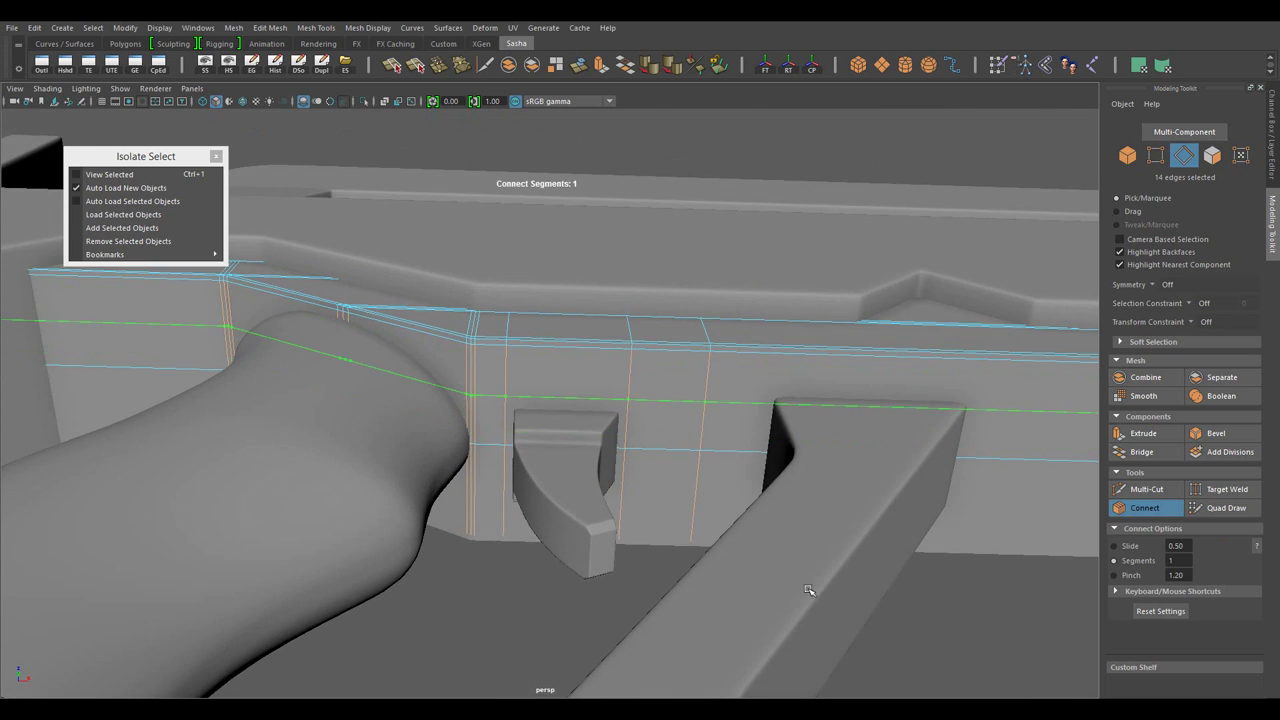
- Extrude the receiver face above the trigger slot
click(646, 429)
drag(646, 429, 760, 490)
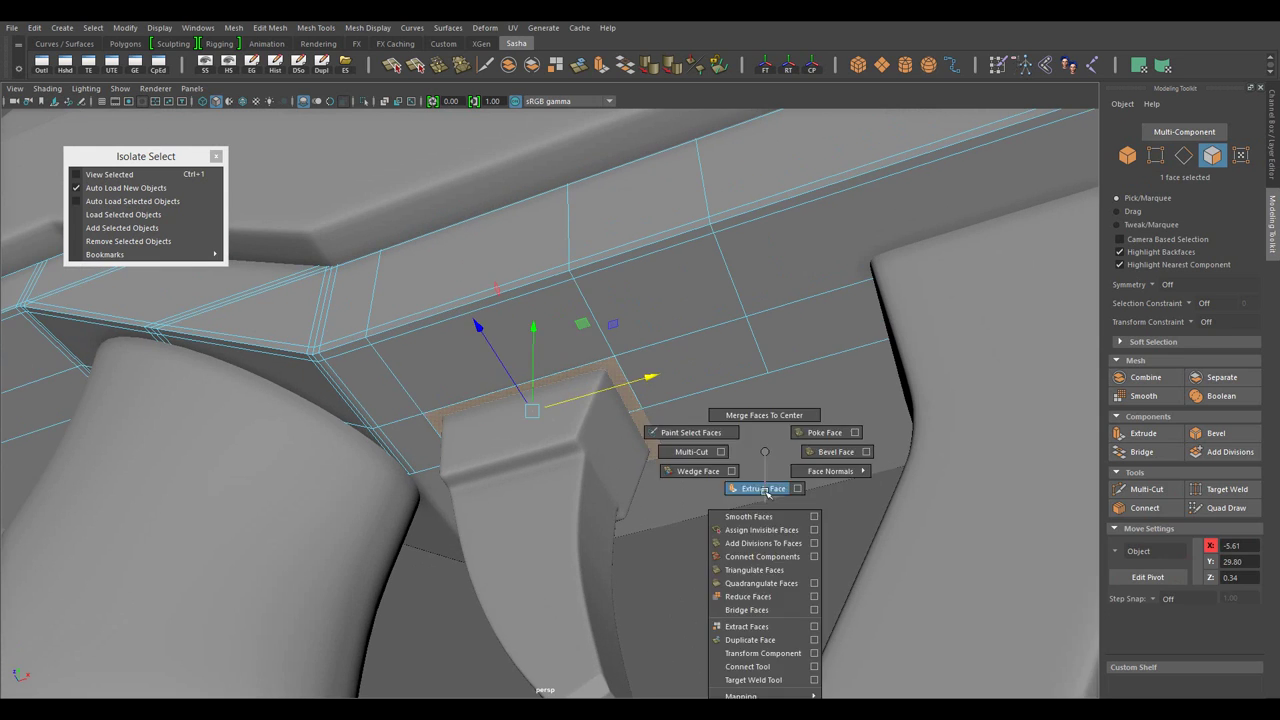
drag(760, 490, 770, 495)
drag(531, 300, 815, 470)
- Insert connecting edges beside and above the trigger opening on the receiver
double_click(623, 223)
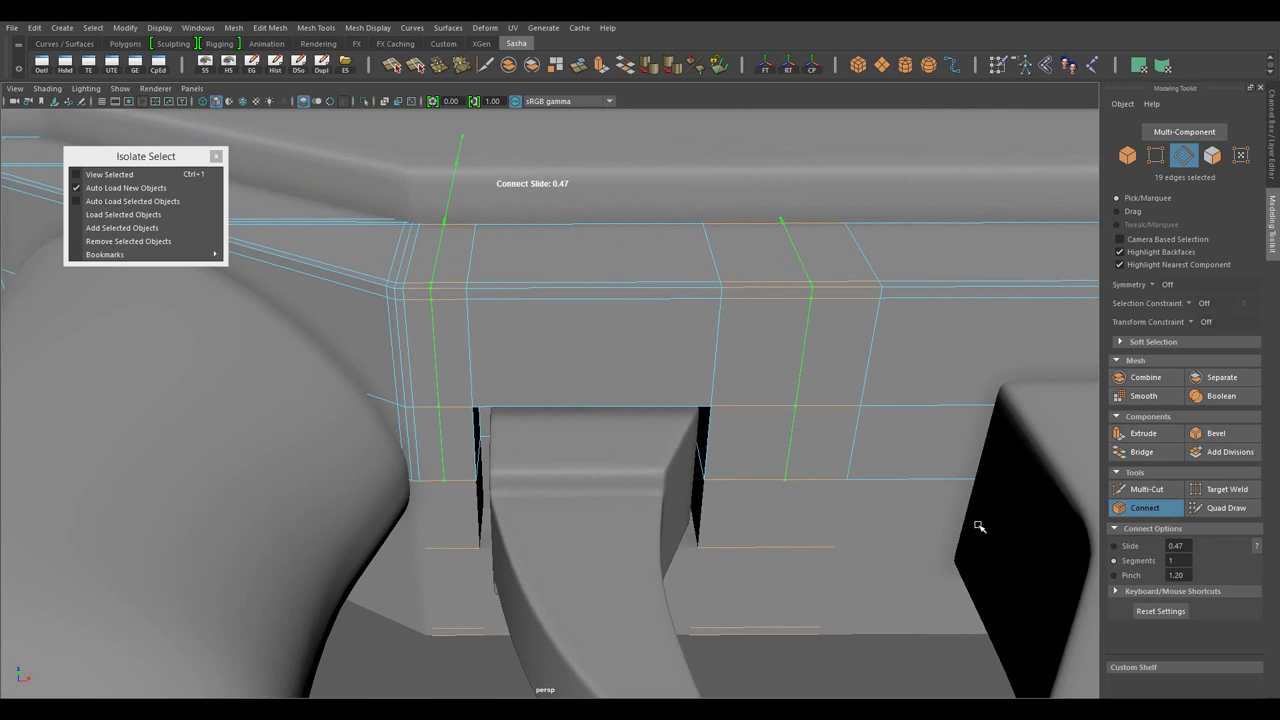
drag(795, 419, 540, 329)
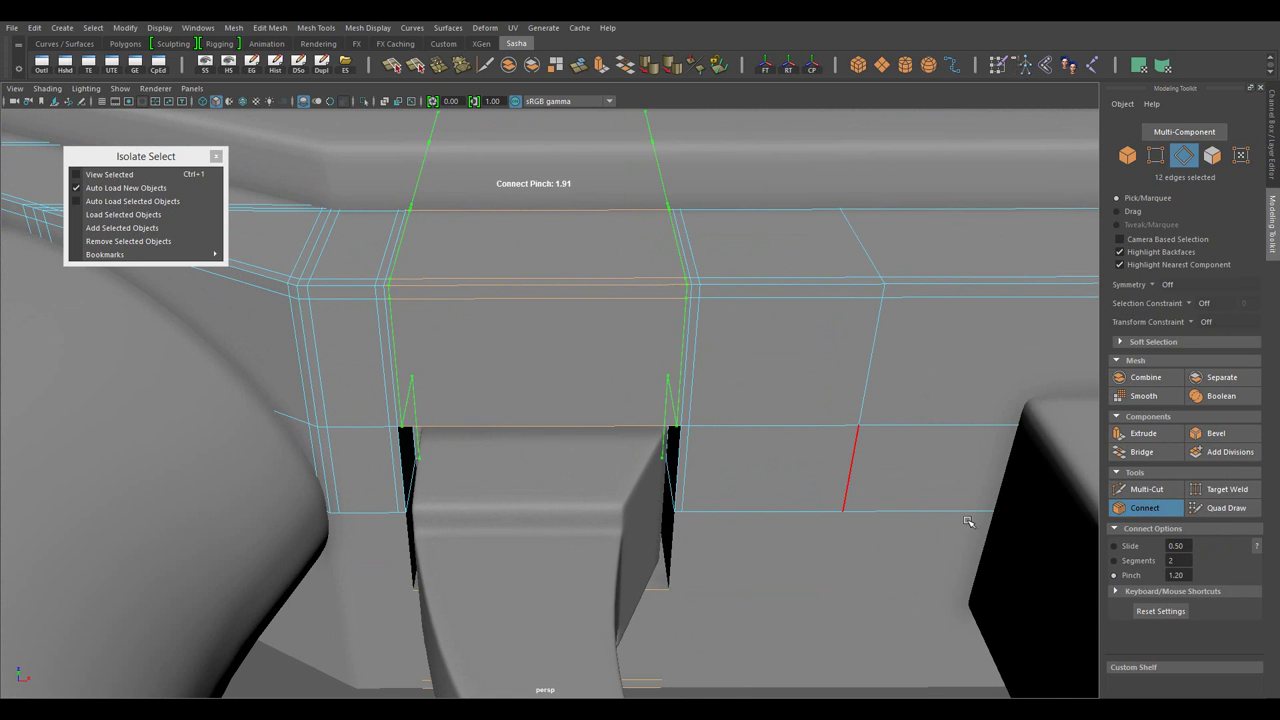
key(w)
drag(909, 523, 722, 410)
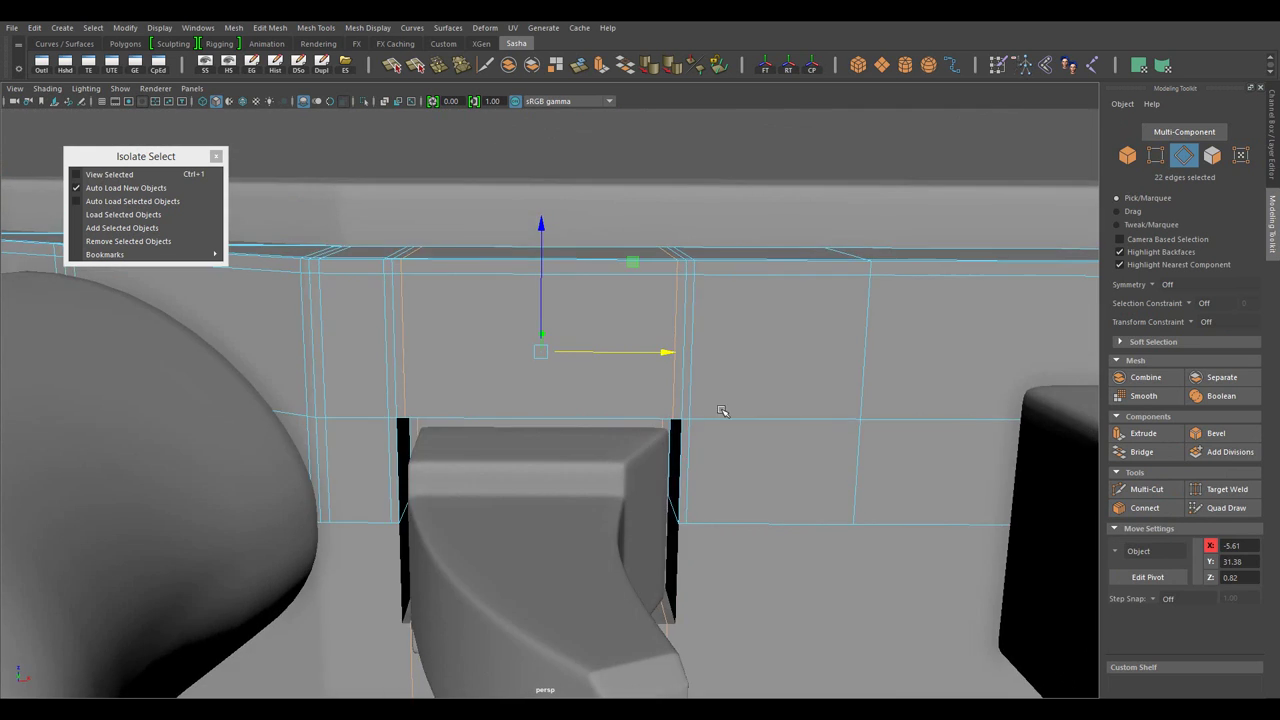
drag(813, 376, 922, 556)
key(g)
drag(731, 442, 712, 388)
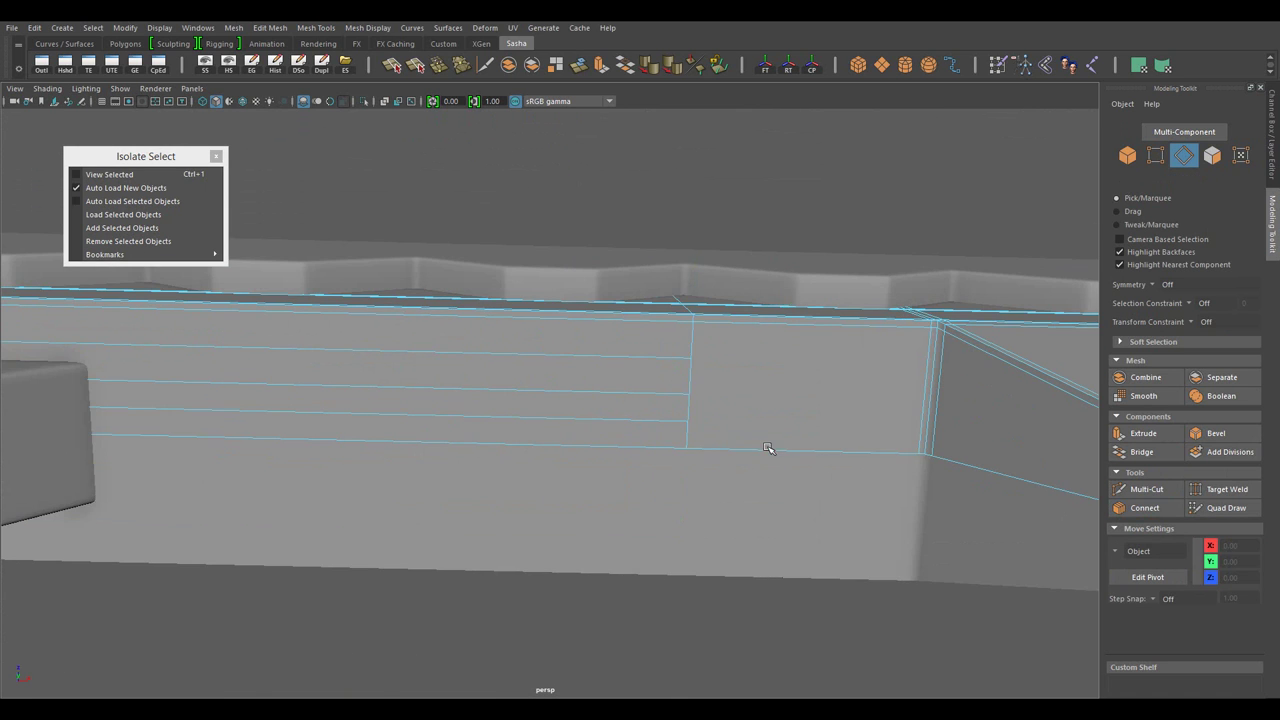
drag(767, 448, 687, 303)
click(687, 303)
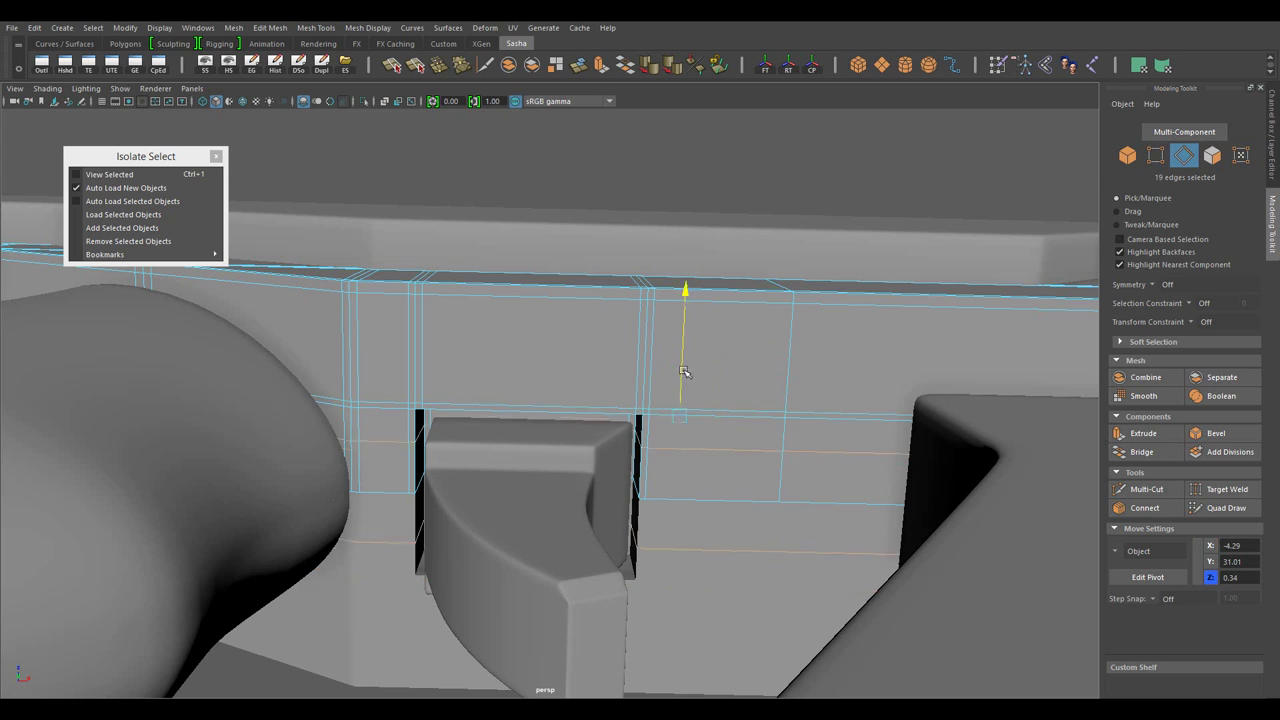
drag(723, 323, 791, 306)
- Select an edge loop on the trigger piece and raise it slightly
drag(791, 306, 700, 400)
drag(700, 400, 571, 506)
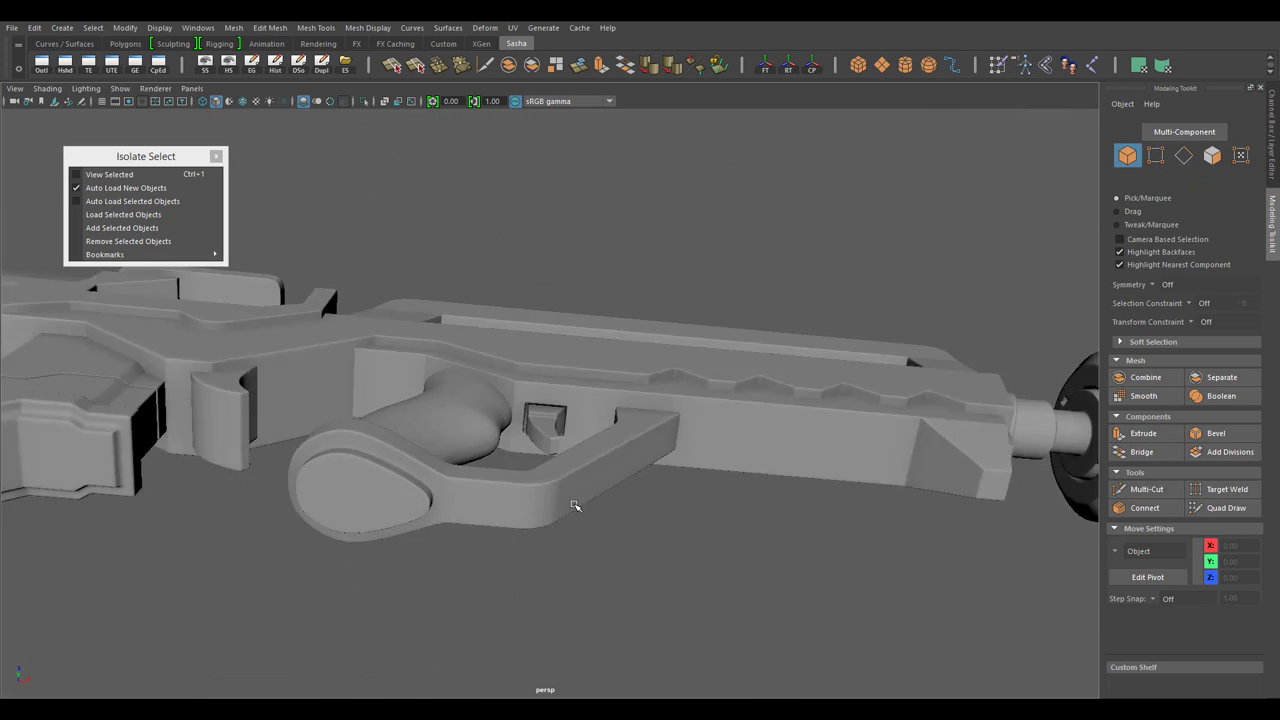
drag(571, 506, 640, 641)
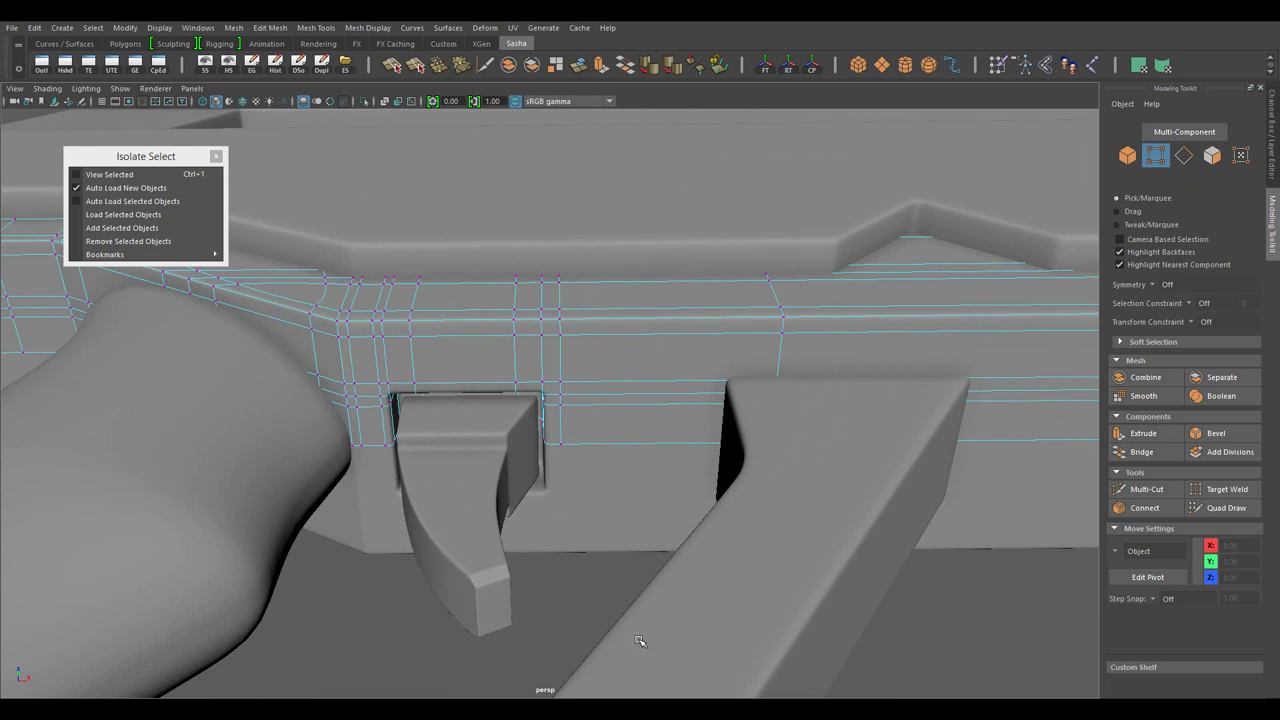
drag(627, 363, 476, 328)
drag(476, 328, 468, 303)
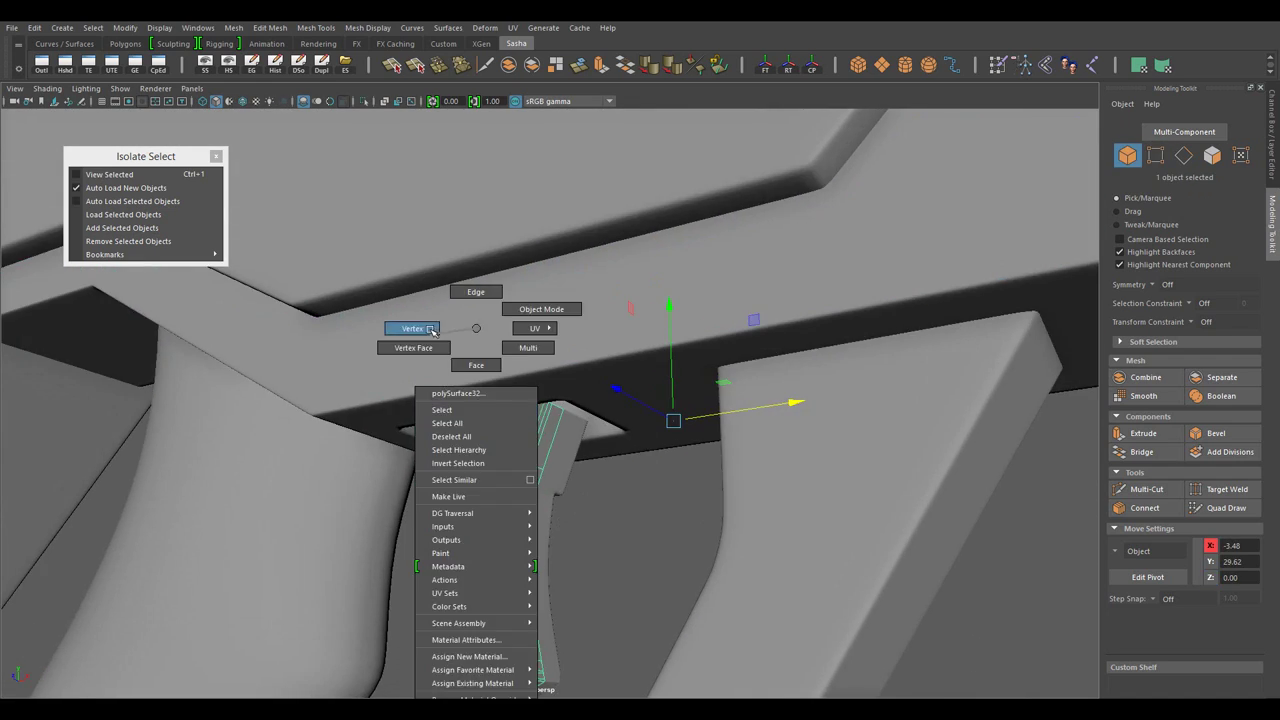
drag(468, 303, 471, 440)
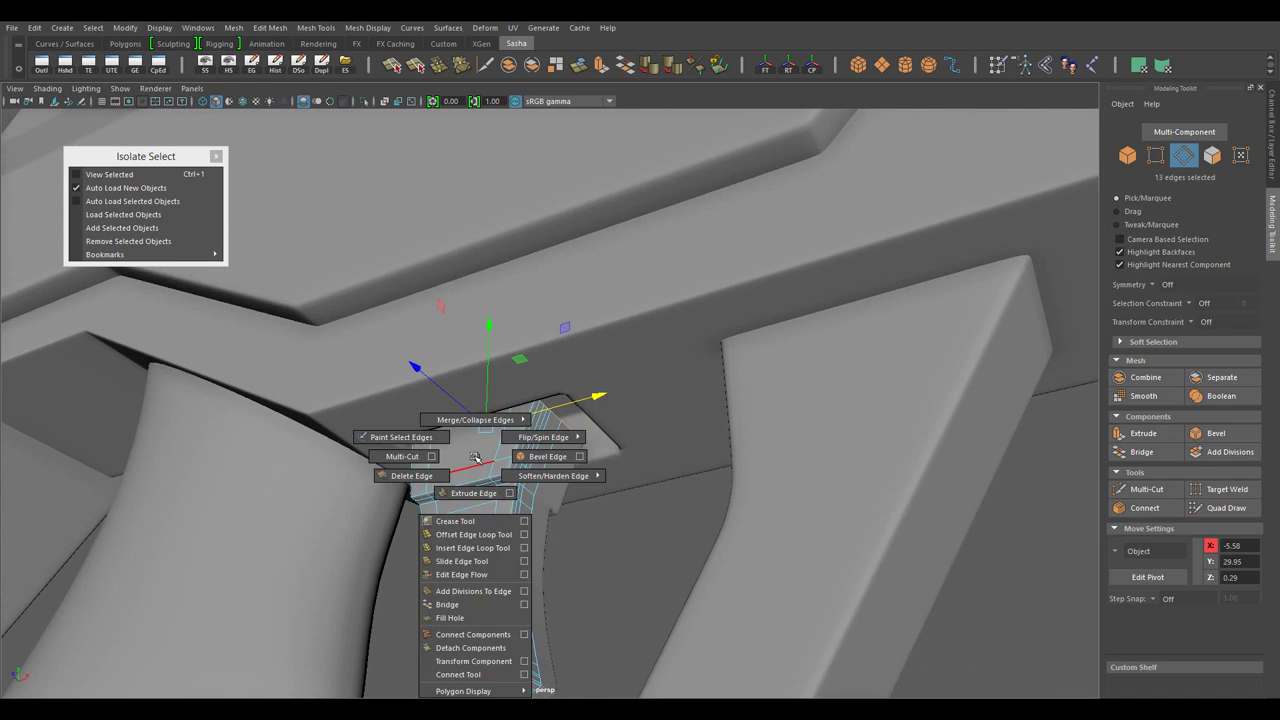
drag(471, 440, 487, 383)
drag(497, 352, 497, 345)
drag(497, 345, 499, 388)
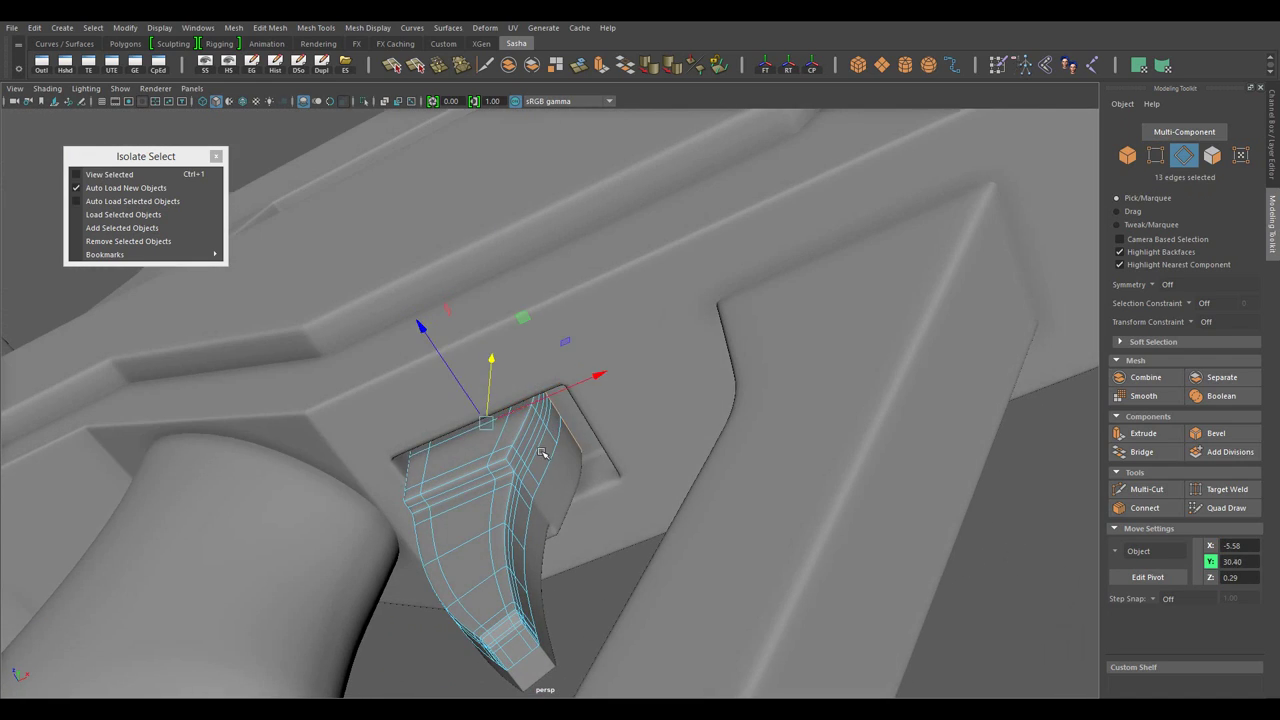
- Bevel the trigger's top edges with fraction 0.09 and 2 segments, then deselect
drag(541, 453, 748, 597)
key(ctrl+b)
scroll(up, 3)
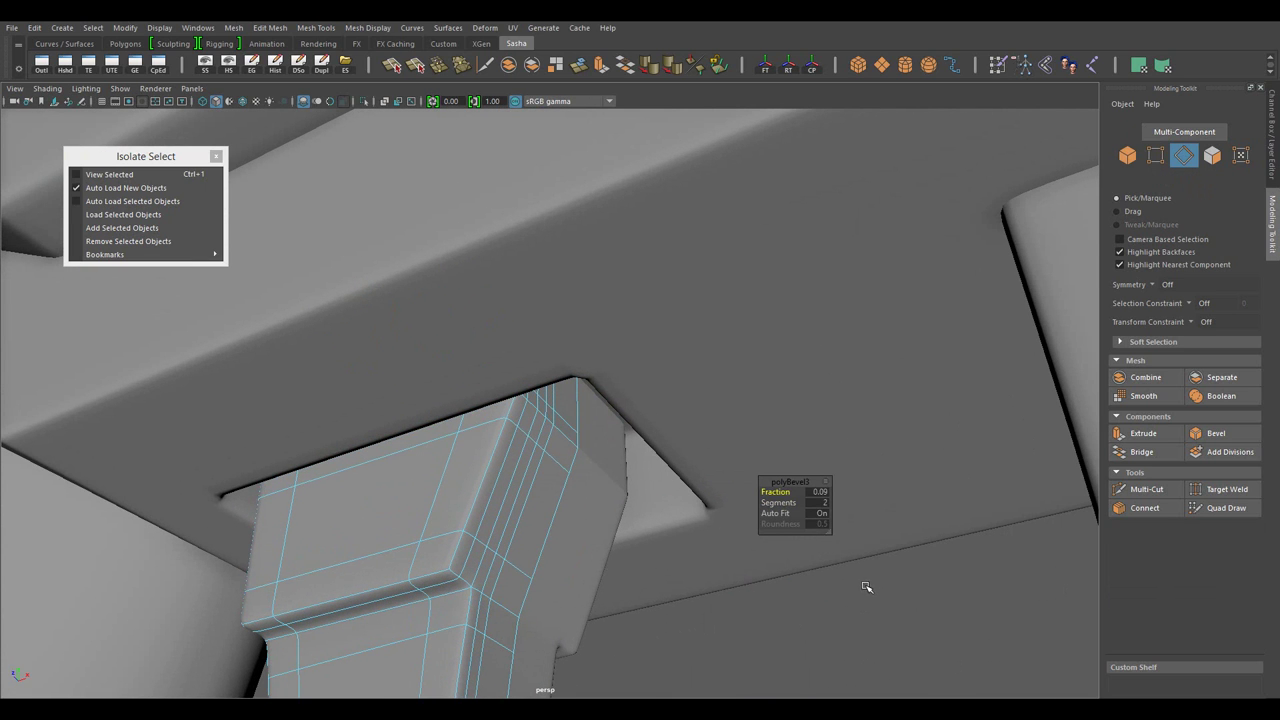
key(F8)
scroll(down, 3)
- In wireframe view, select the vertices around the trigger guard's top corner
scroll(down, 3)
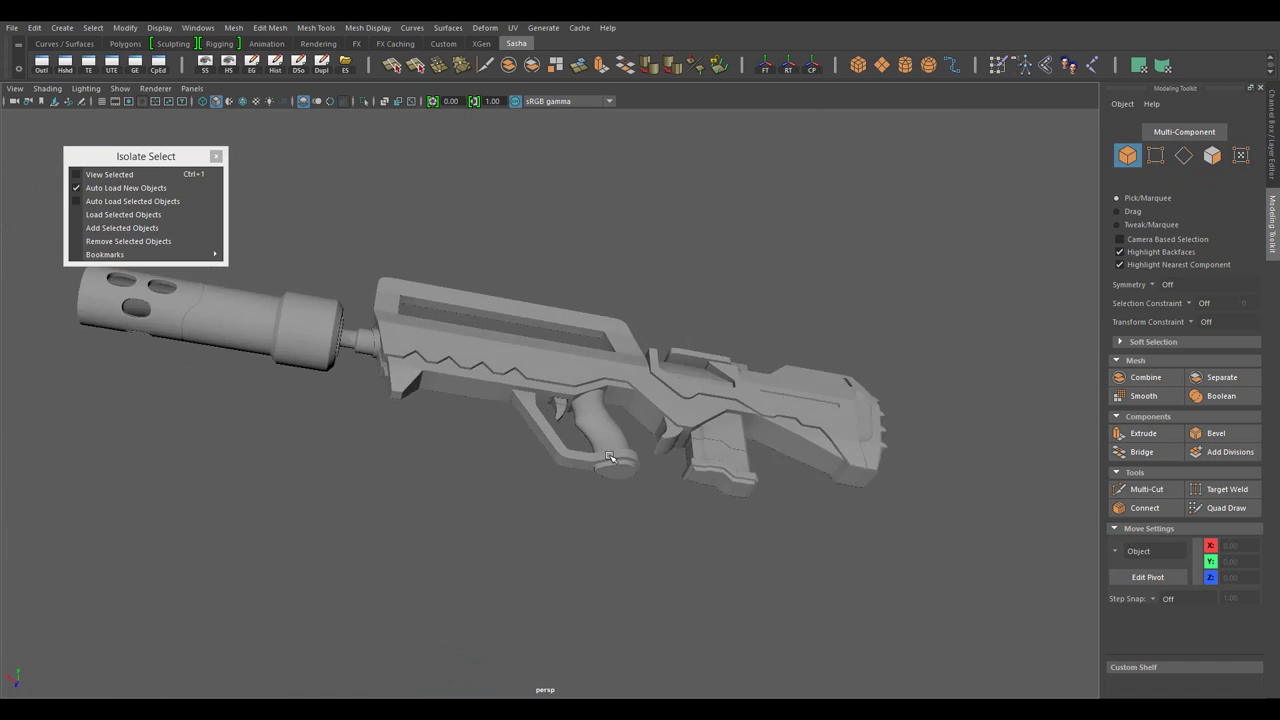
drag(609, 457, 586, 477)
scroll(up, 3)
drag(531, 335, 645, 402)
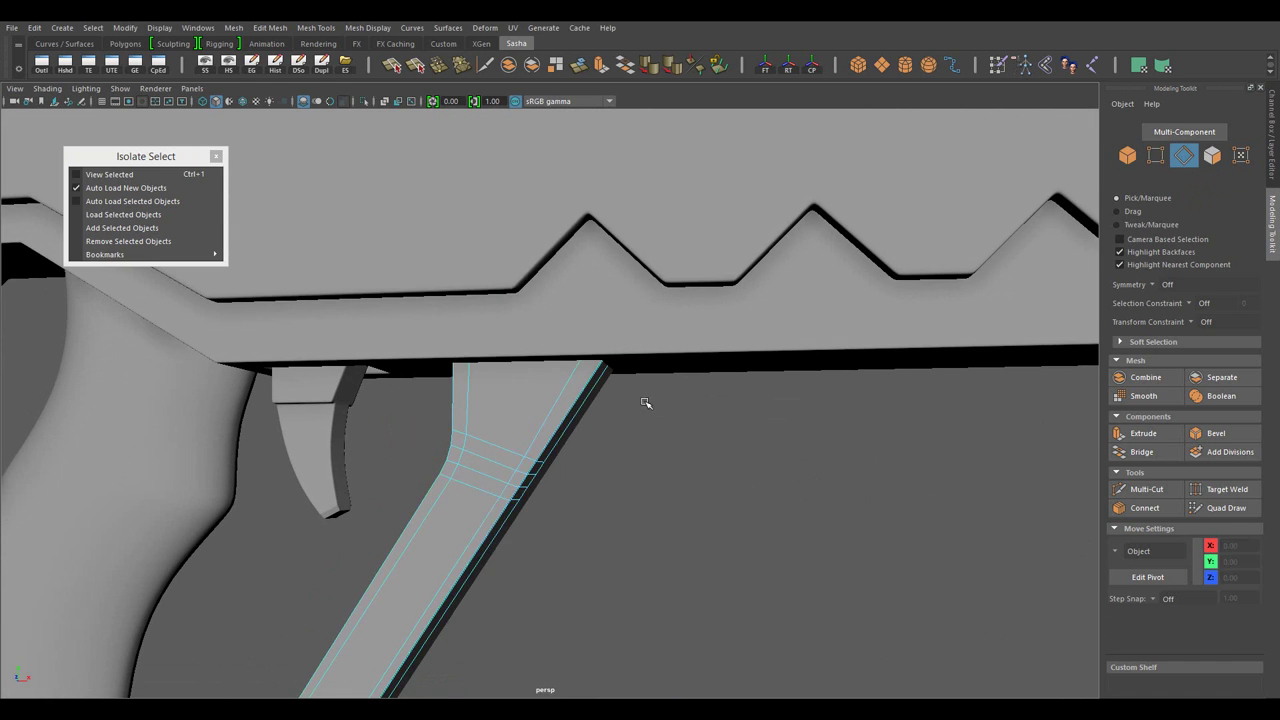
drag(645, 402, 921, 540)
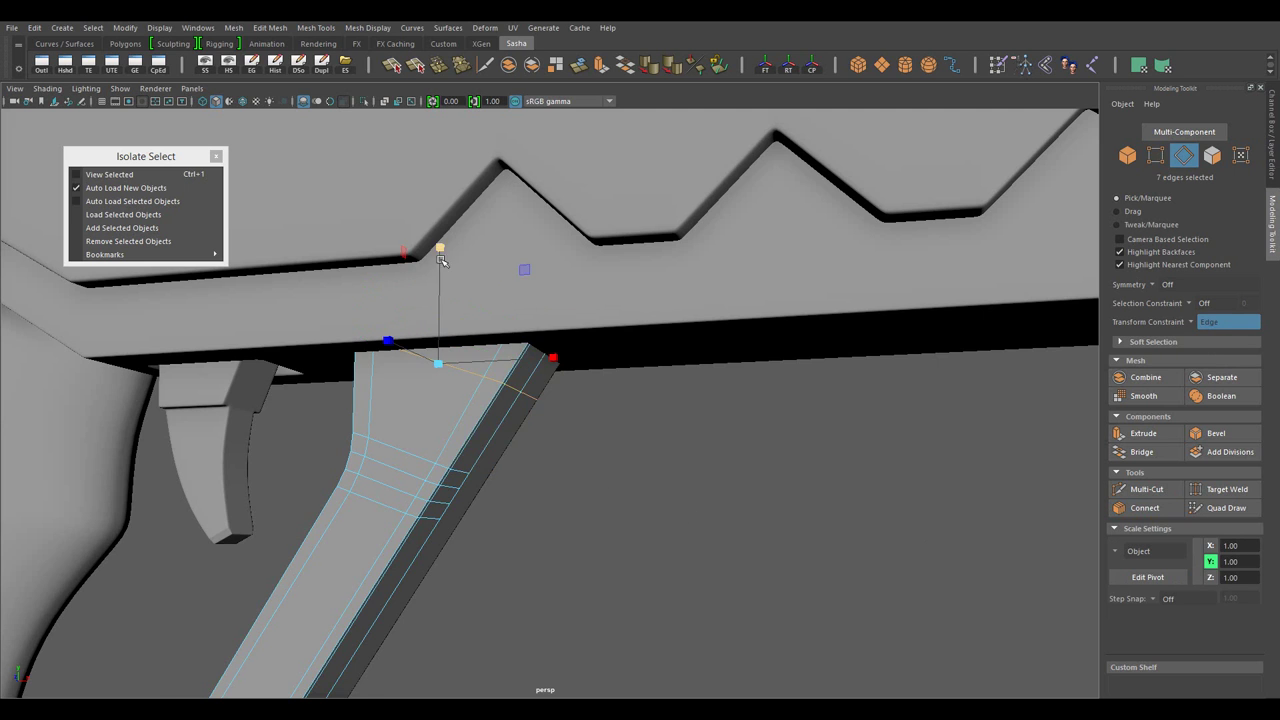
drag(441, 260, 520, 449)
key(4)
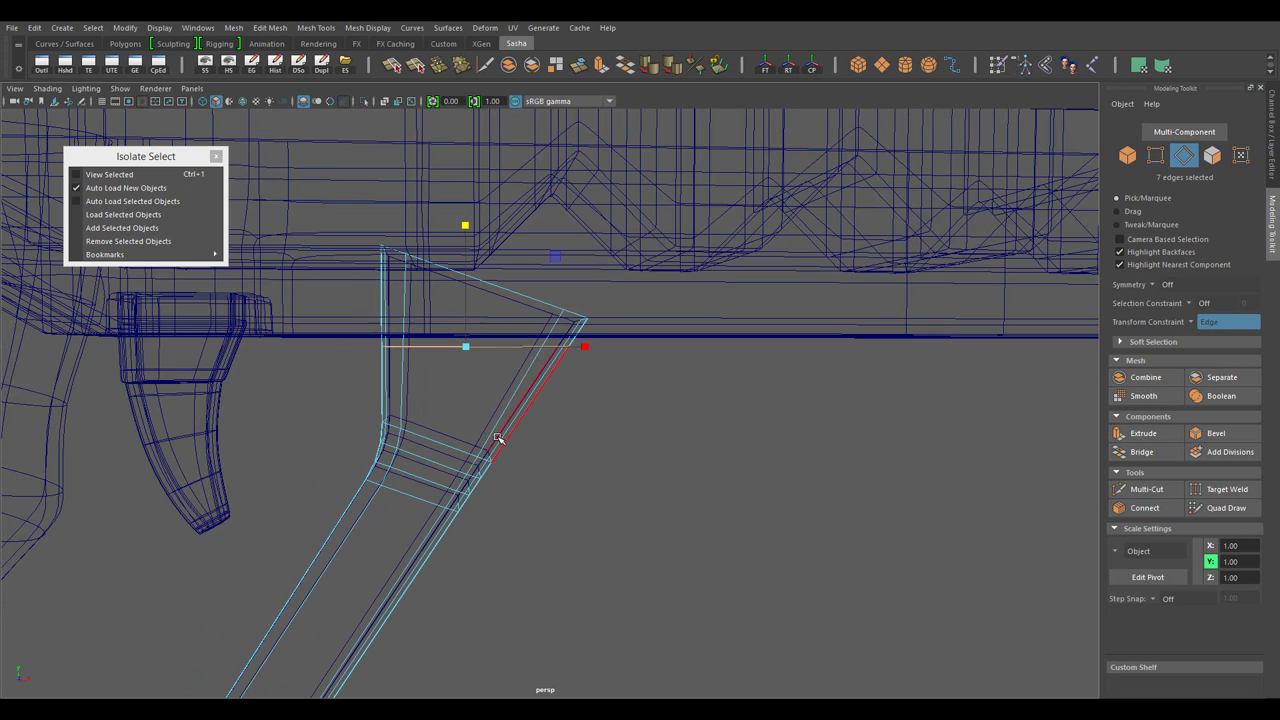
key(F9)
drag(719, 181, 322, 325)
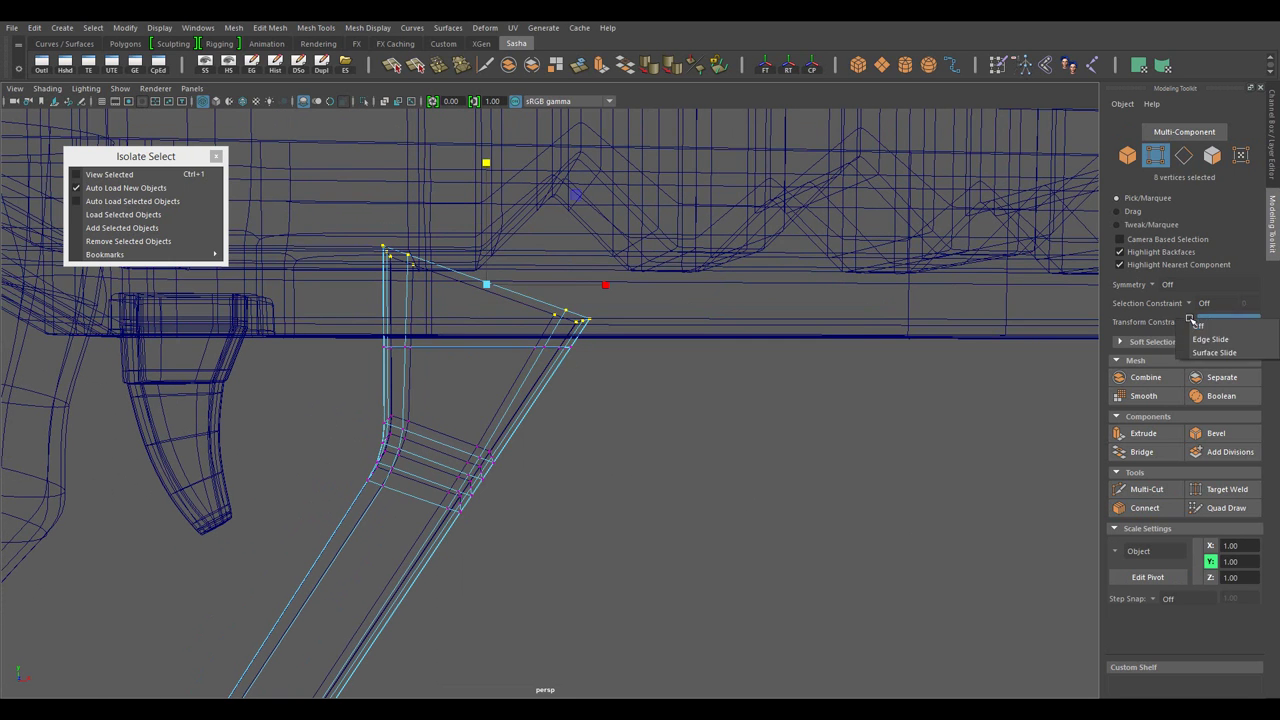
- Select the edge loop along the guard's top and move it down
drag(505, 362, 509, 315)
drag(509, 315, 474, 376)
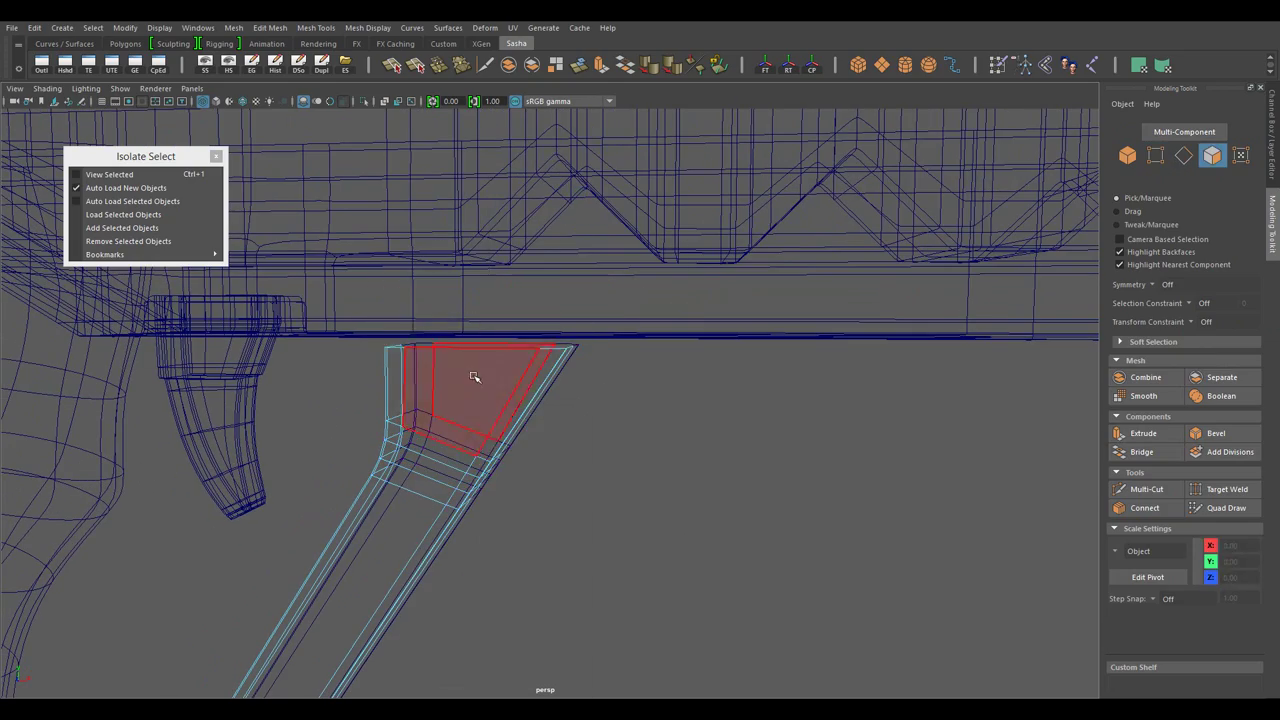
drag(533, 421, 834, 463)
double_click(491, 309)
key(w)
drag(491, 309, 507, 377)
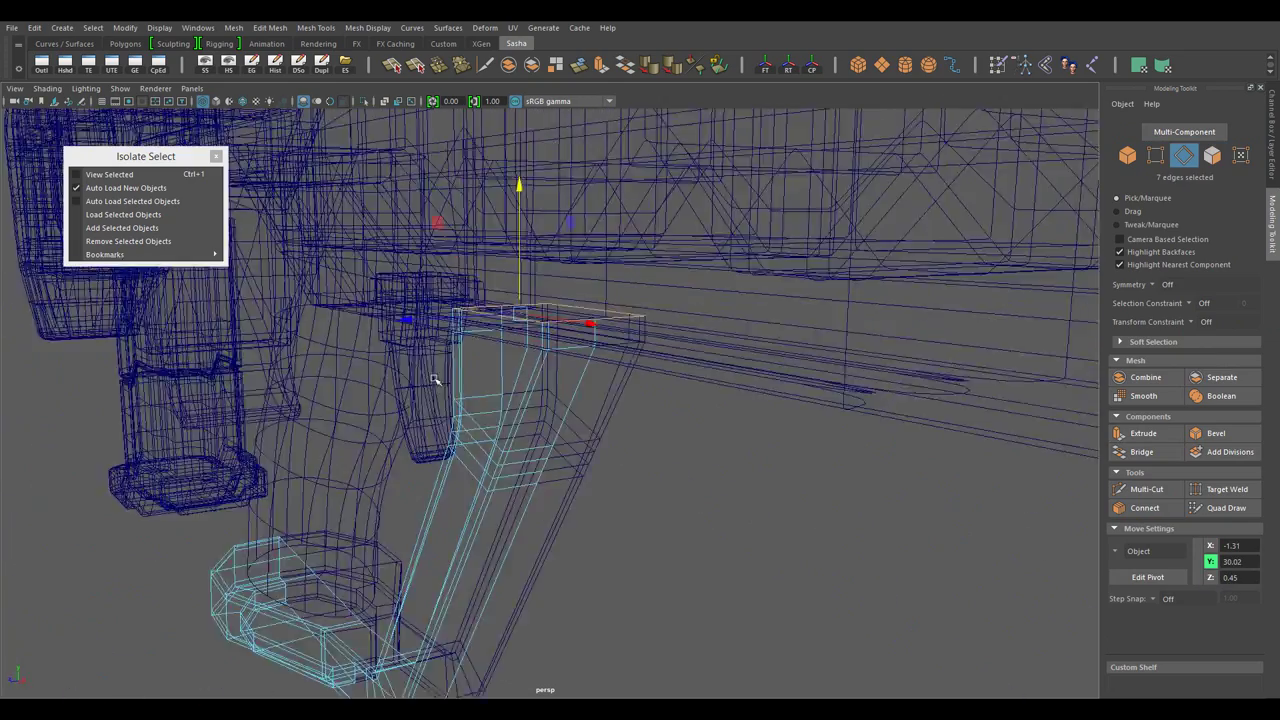
drag(507, 377, 507, 390)
drag(507, 390, 1153, 477)
key(5)
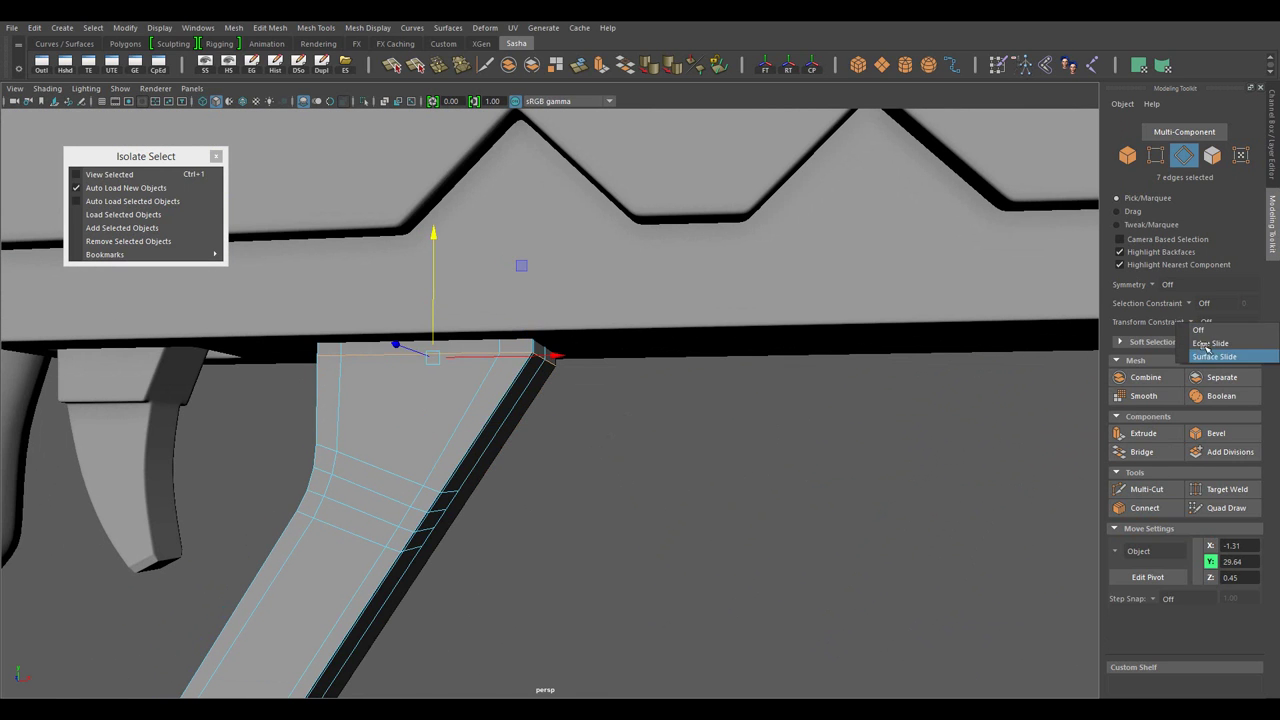
- Connect the selected guard-top edges with a new edge loop
drag(422, 268, 370, 455)
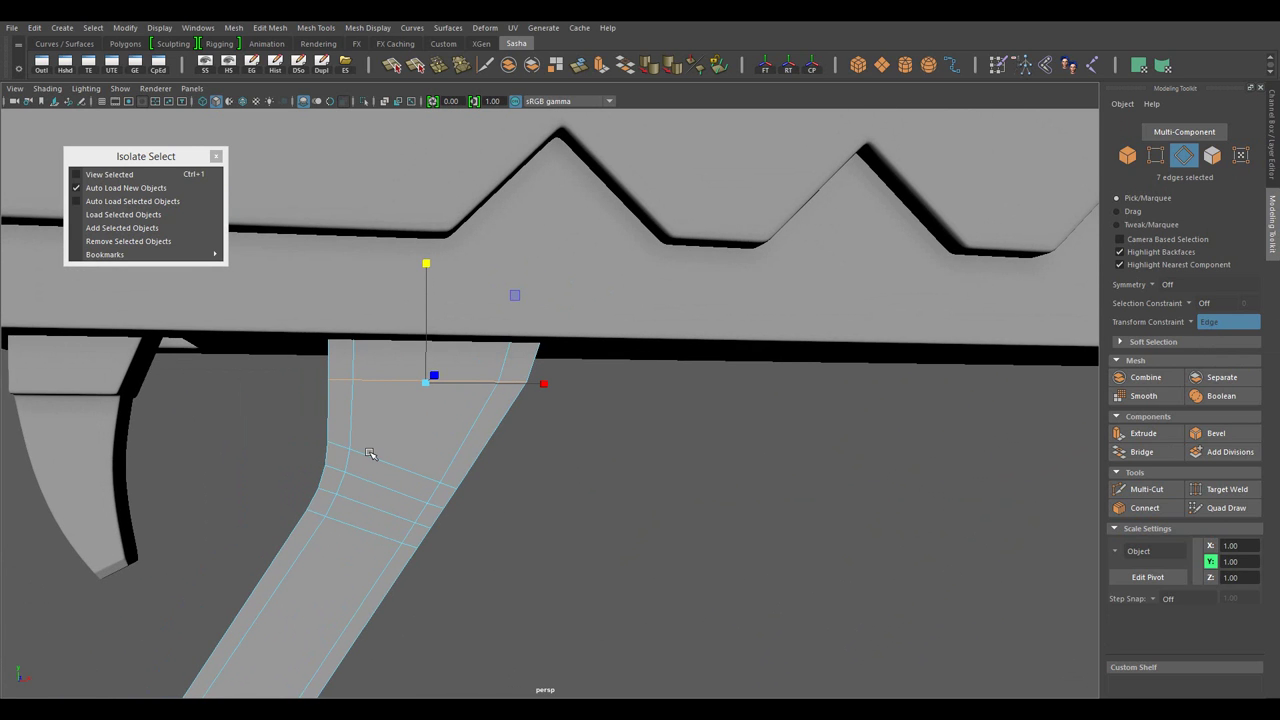
click(398, 458)
drag(398, 458, 566, 509)
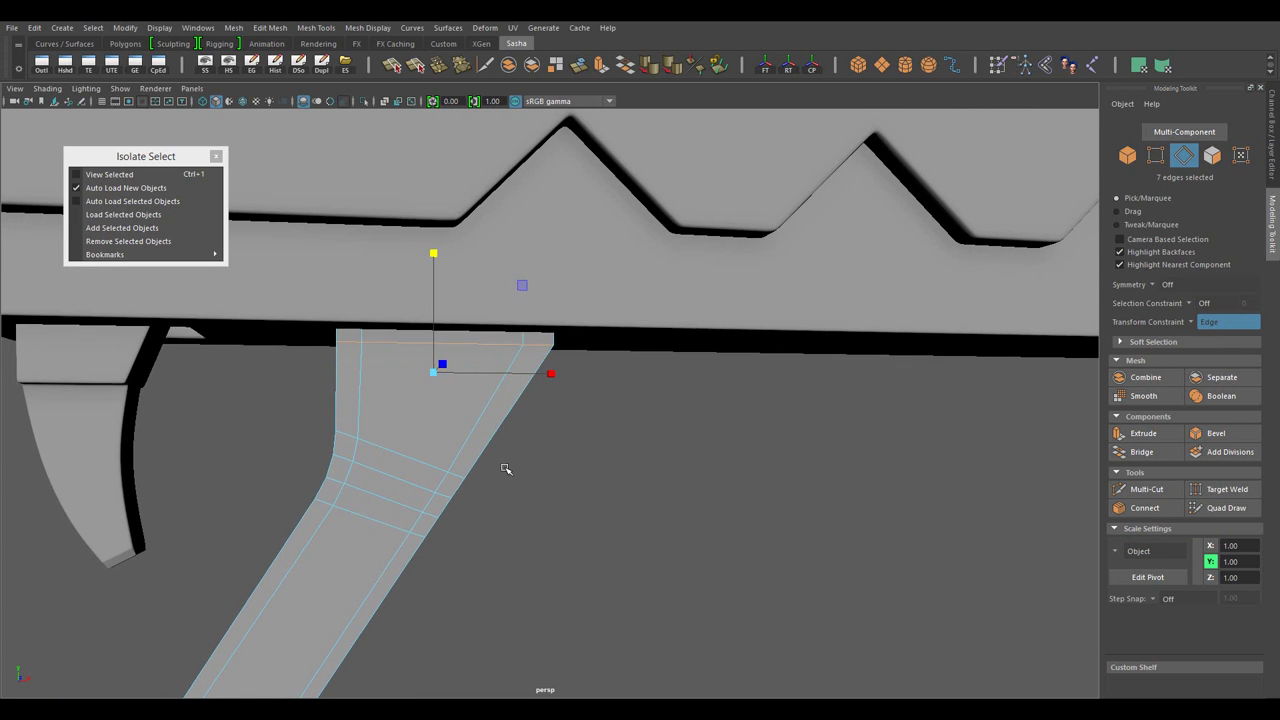
key(w)
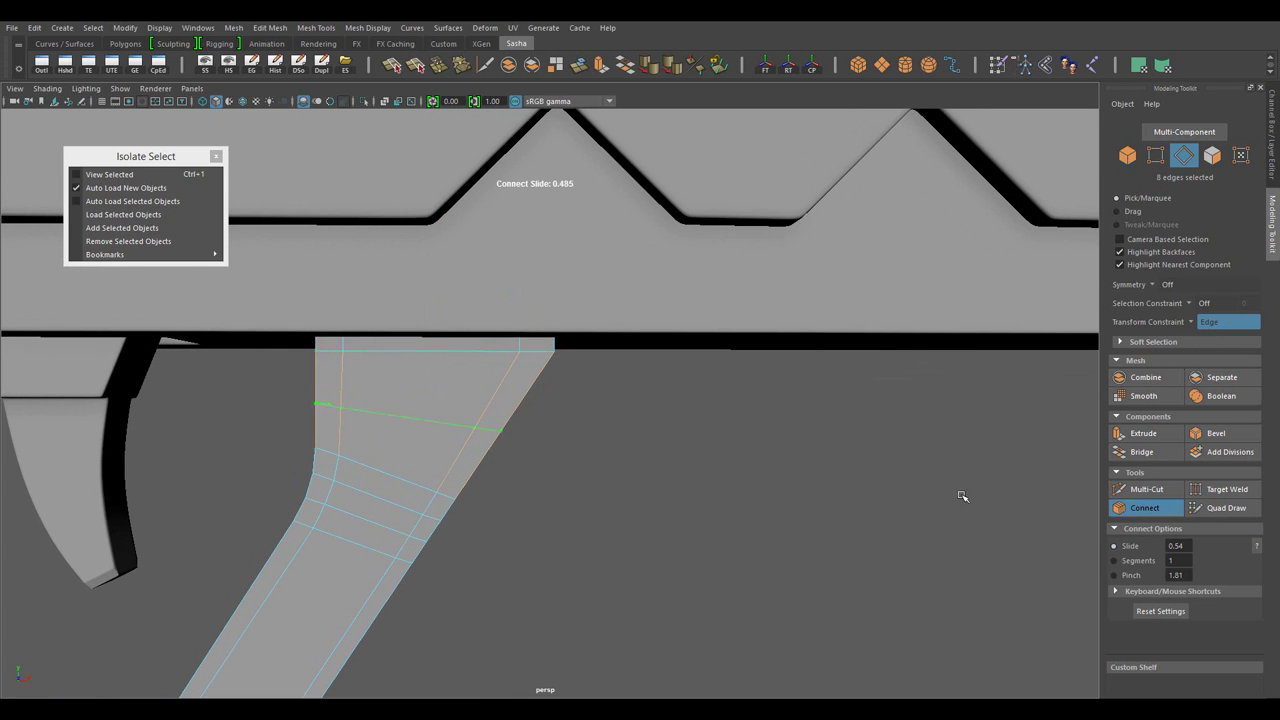
key(w)
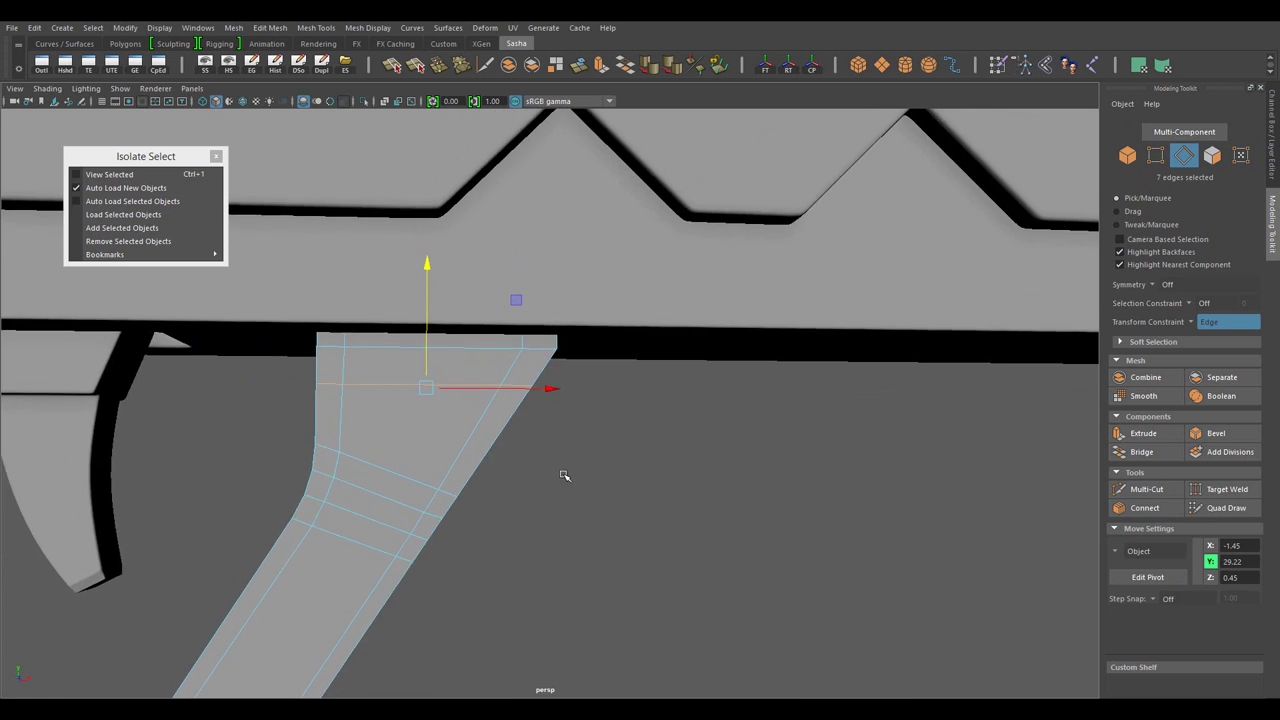
- Select the guard's two top end faces and push them forward along X under the receiver
drag(425, 274, 514, 277)
right_click(555, 338)
click(527, 340)
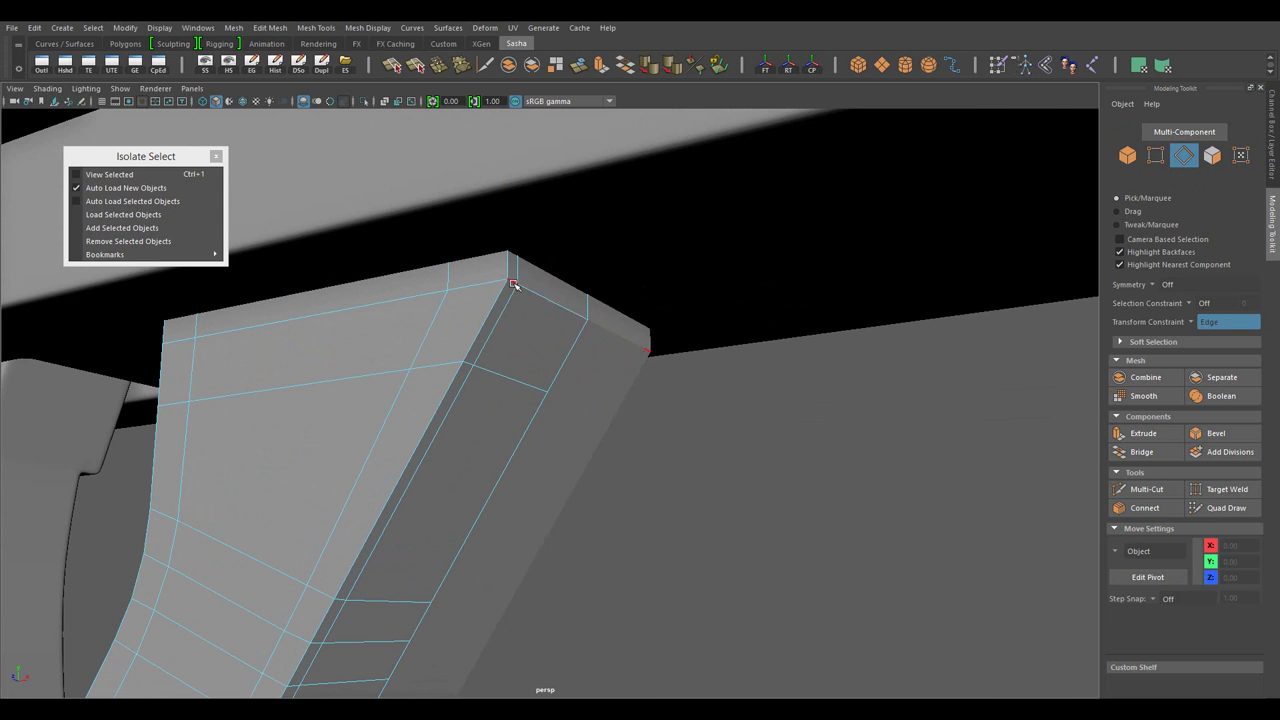
drag(543, 314, 594, 300)
drag(594, 300, 615, 453)
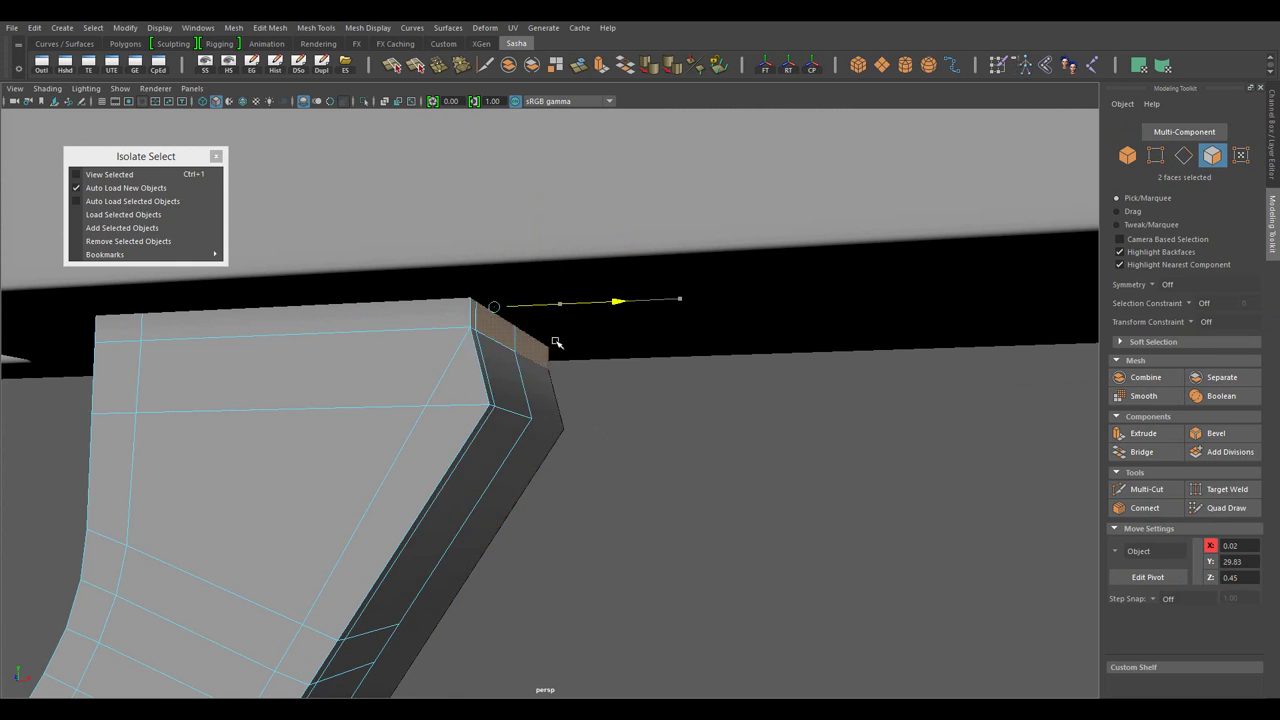
key(F11)
drag(463, 313, 538, 390)
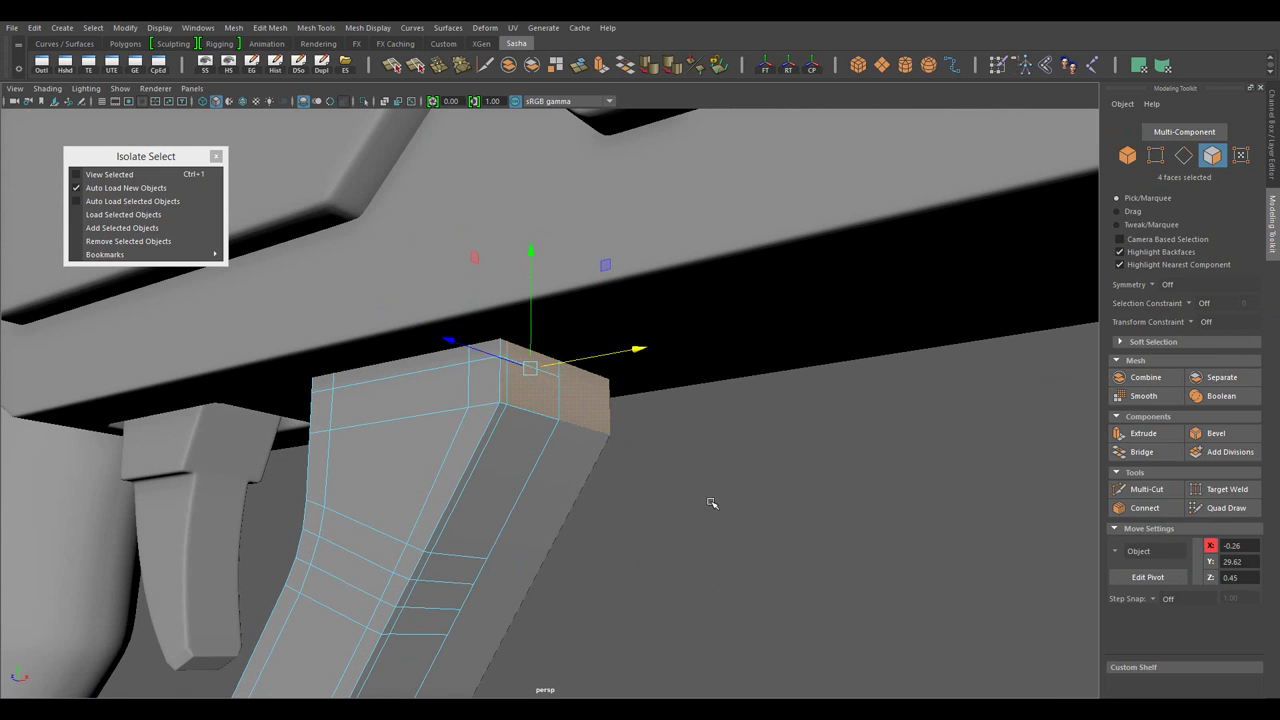
scroll(down, 3)
scroll(up, 3)
drag(650, 400, 734, 391)
- Orbit in on the trigger guard's extended forward strip in wireframe view
scroll(down, 3)
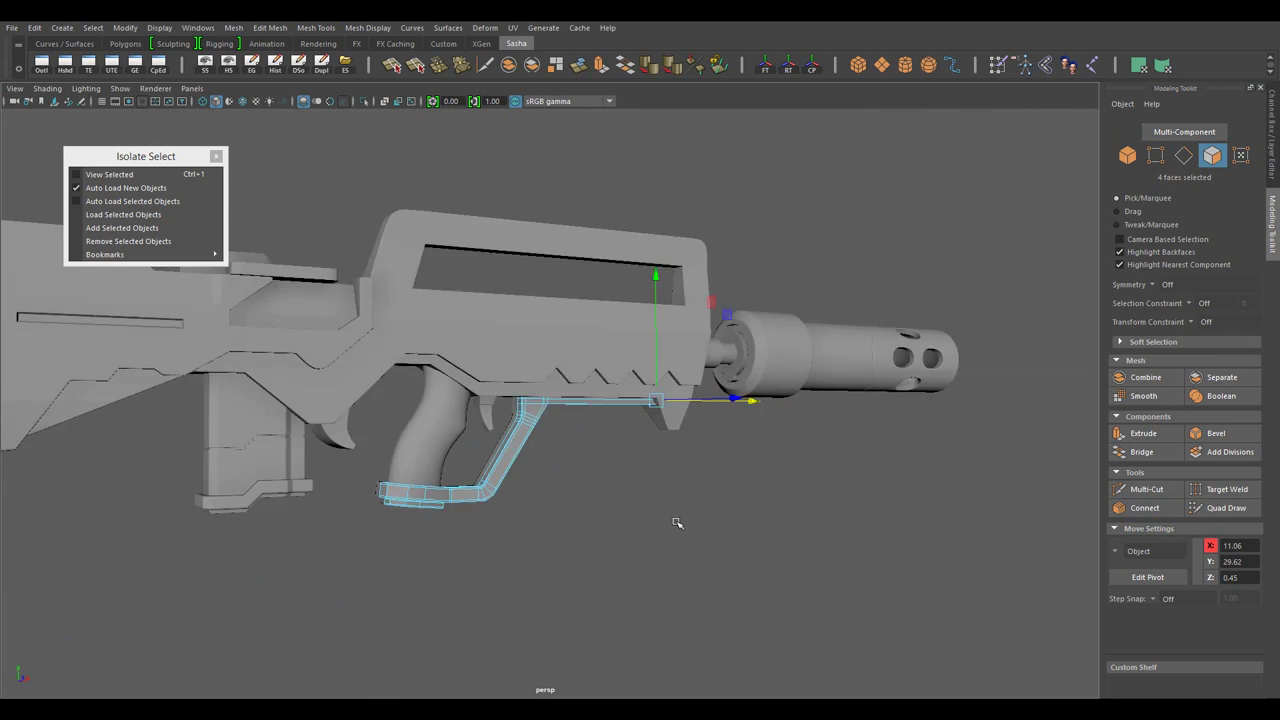
drag(677, 523, 614, 486)
scroll(up, 3)
key(F8)
scroll(down, 3)
drag(643, 357, 553, 539)
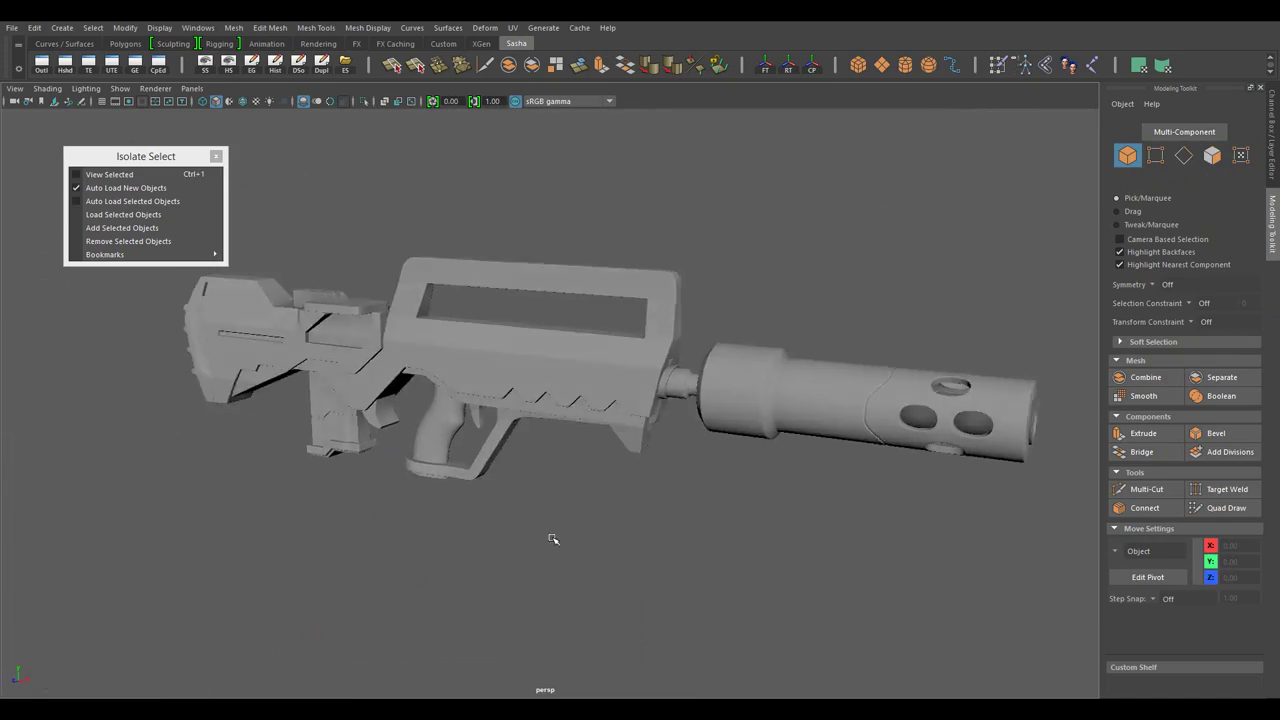
scroll(up, 3)
key(F11)
drag(686, 597, 491, 366)
key(4)
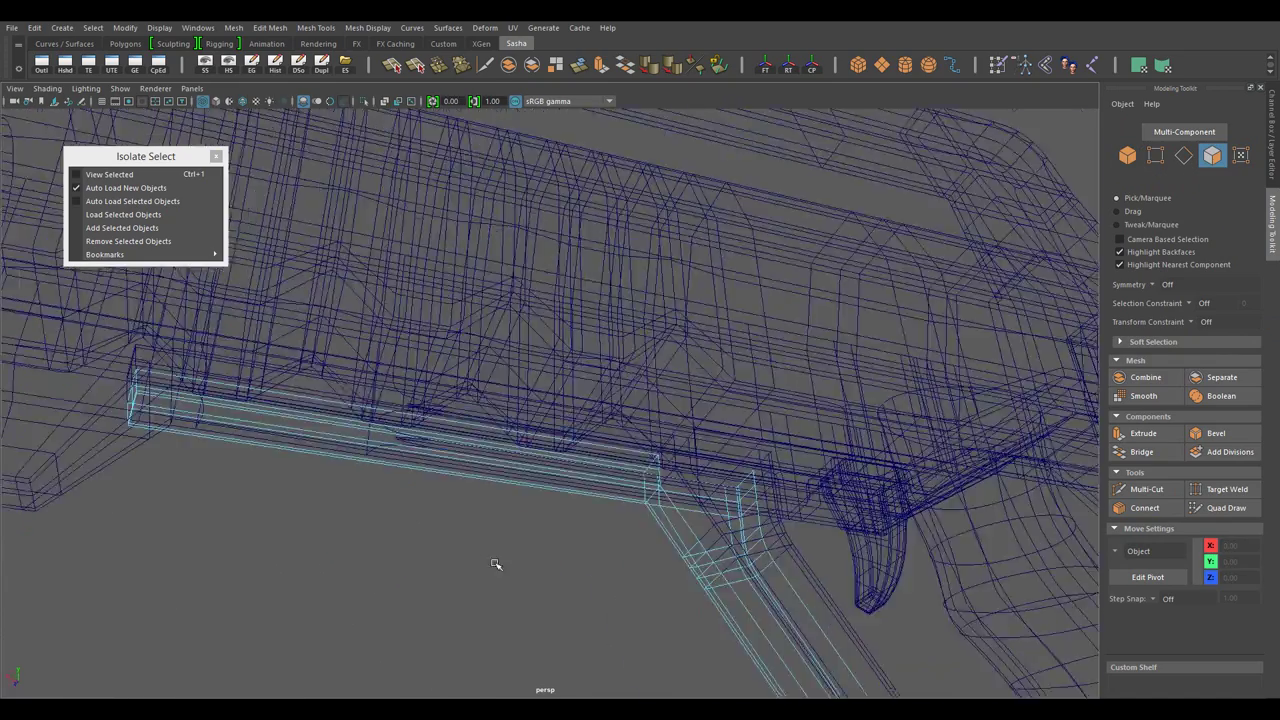
drag(496, 564, 543, 551)
- Select and inspect the strip's front-end faces, then clear the selection
click(520, 600)
drag(520, 600, 244, 658)
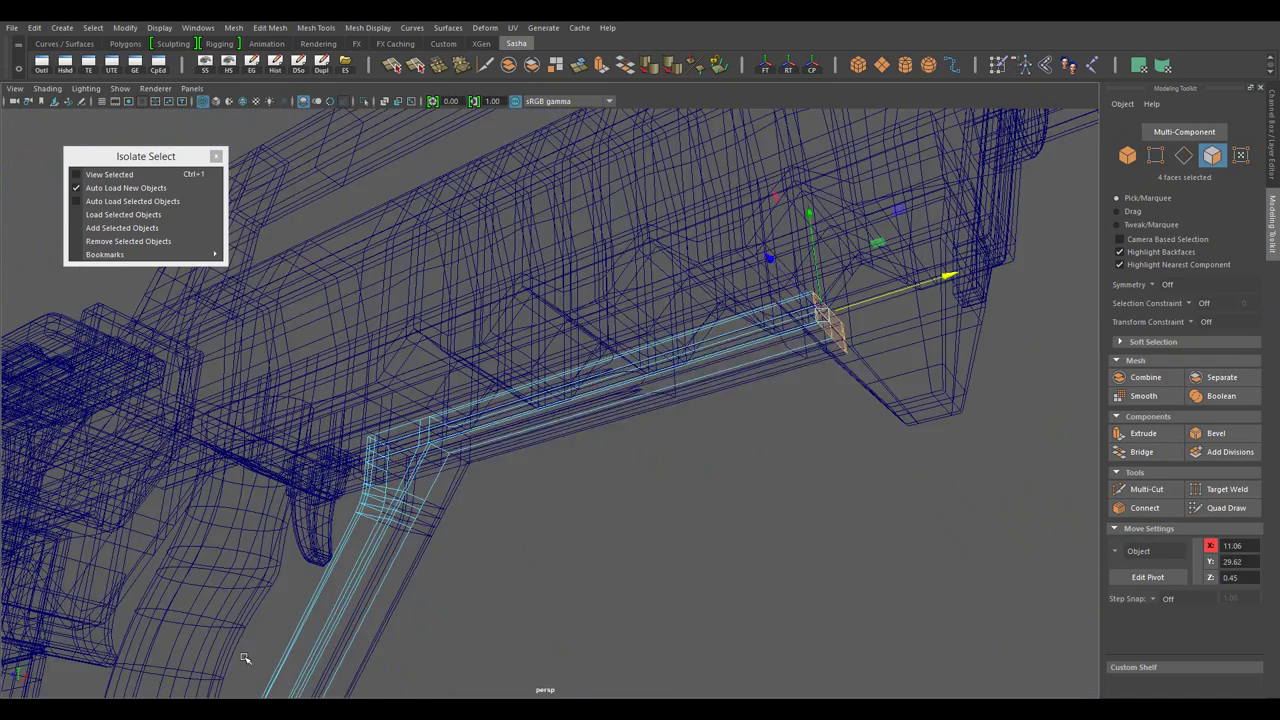
key(5)
click(432, 608)
scroll(down, 3)
scroll(up, 3)
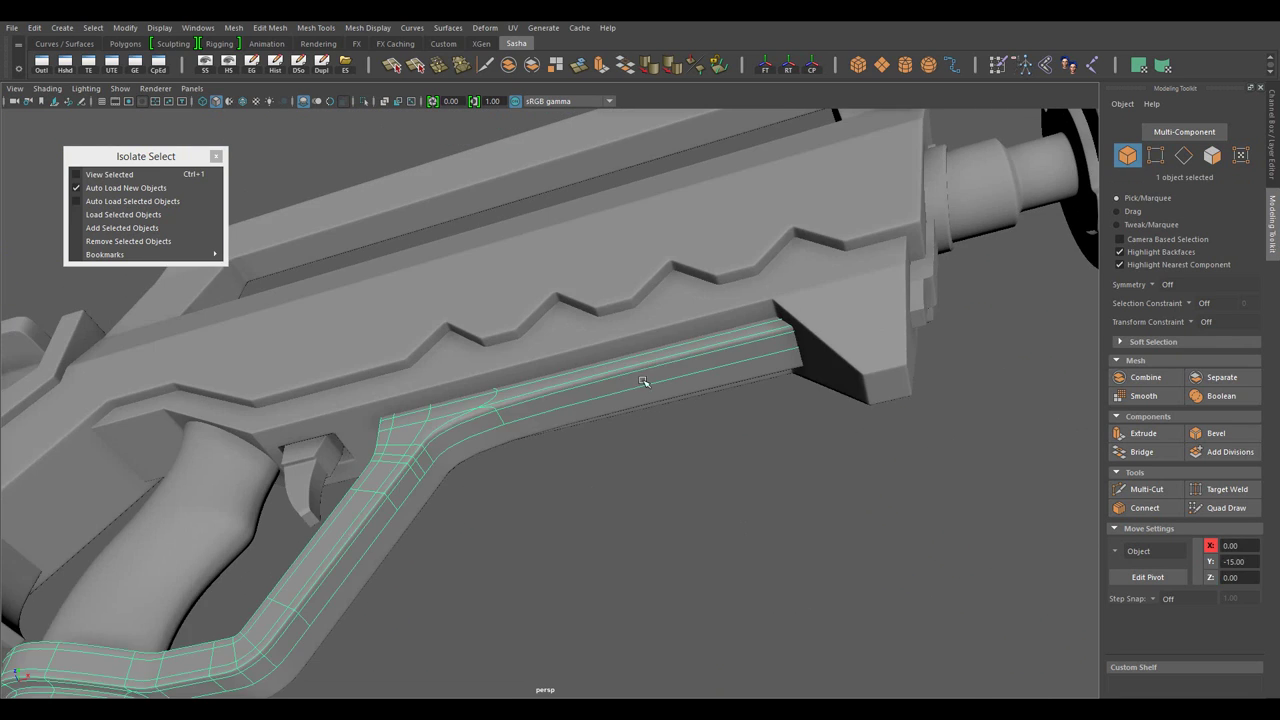
- Connect the edges along the forward strip with Slide 0.5 and 1 segment
key(F9)
drag(620, 350, 735, 502)
scroll(up, 3)
key(ctrl+F10)
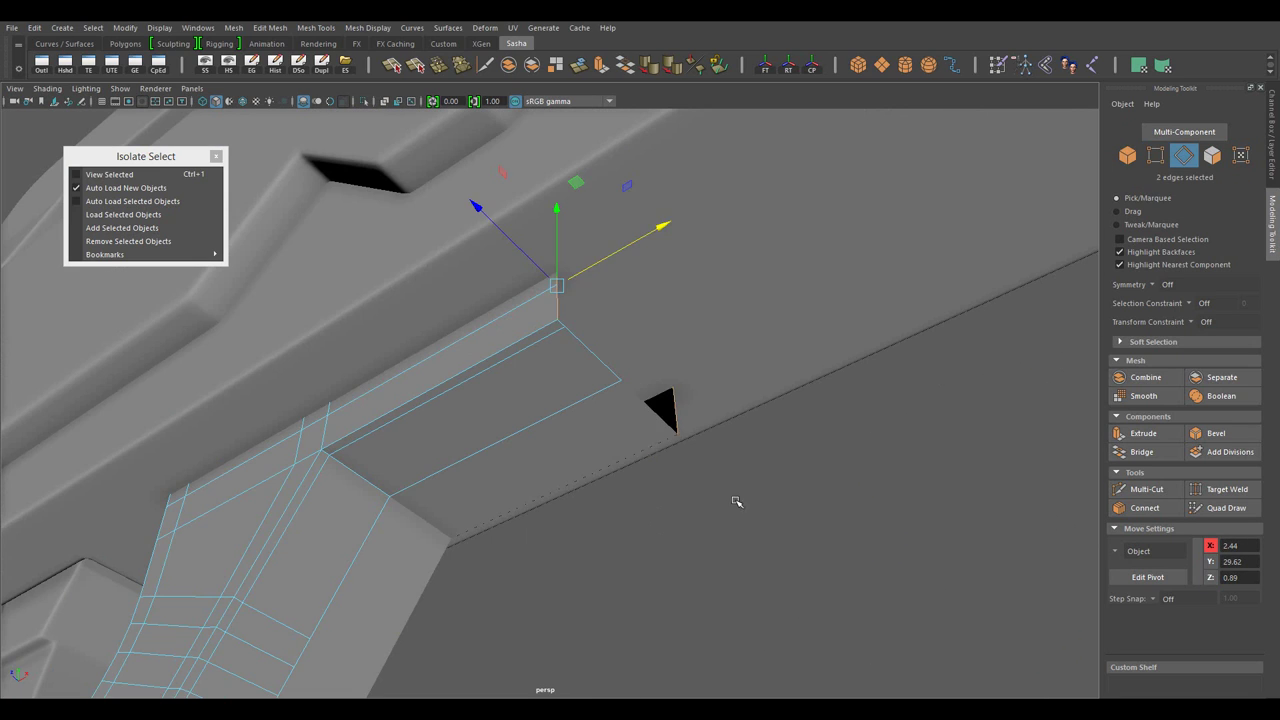
drag(943, 406, 943, 406)
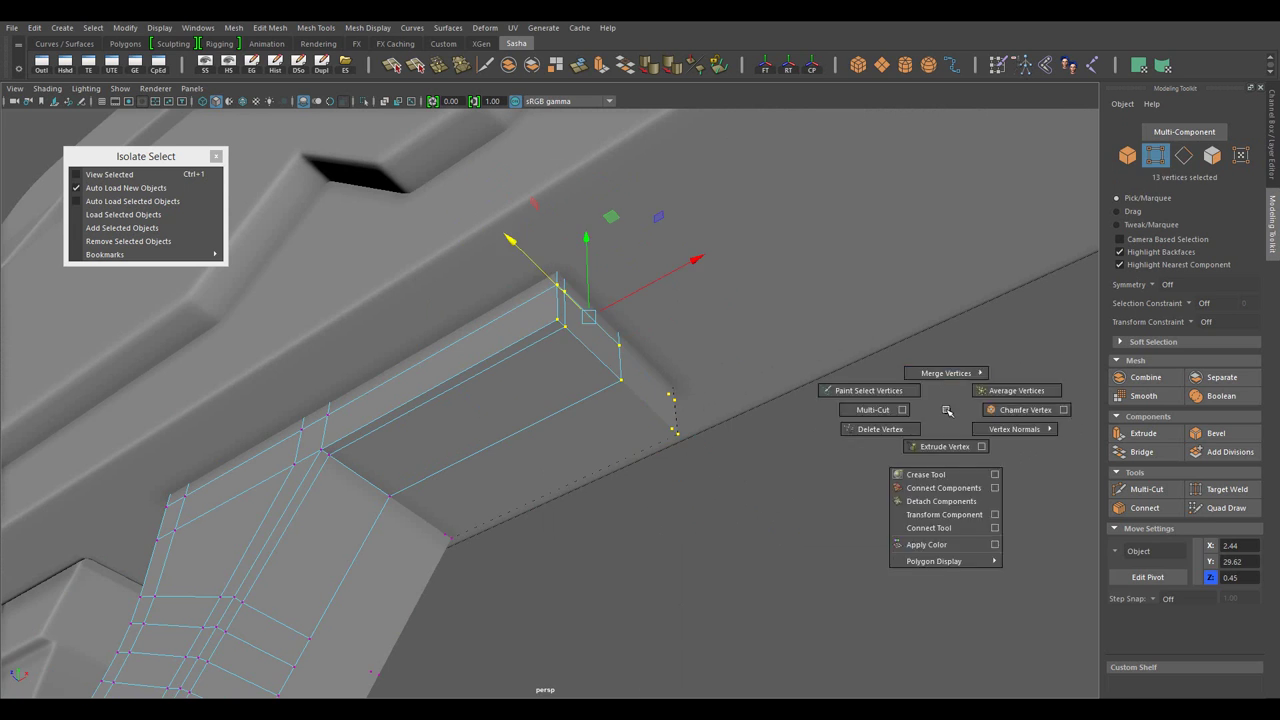
drag(557, 314, 614, 306)
drag(614, 306, 457, 428)
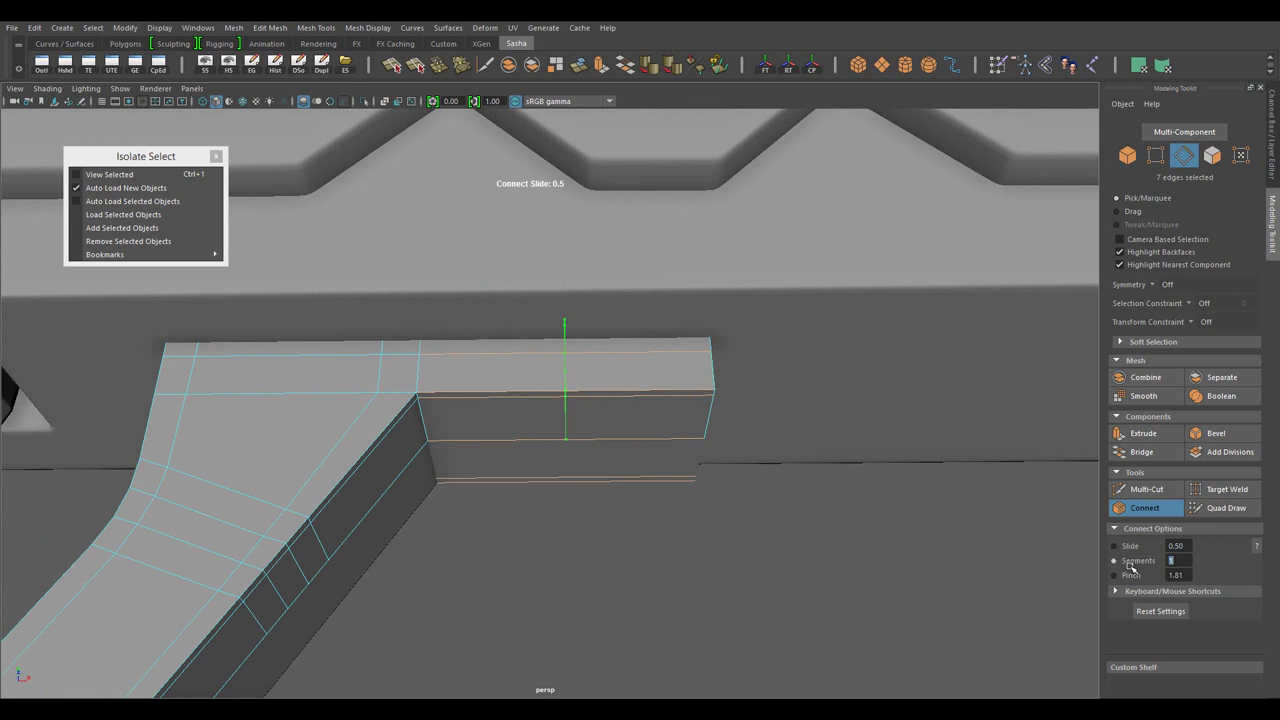
key(w)
drag(820, 560, 732, 548)
- Select the corner edge at the strip's end, then frame the whole rifle
drag(605, 448, 560, 440)
click(393, 405)
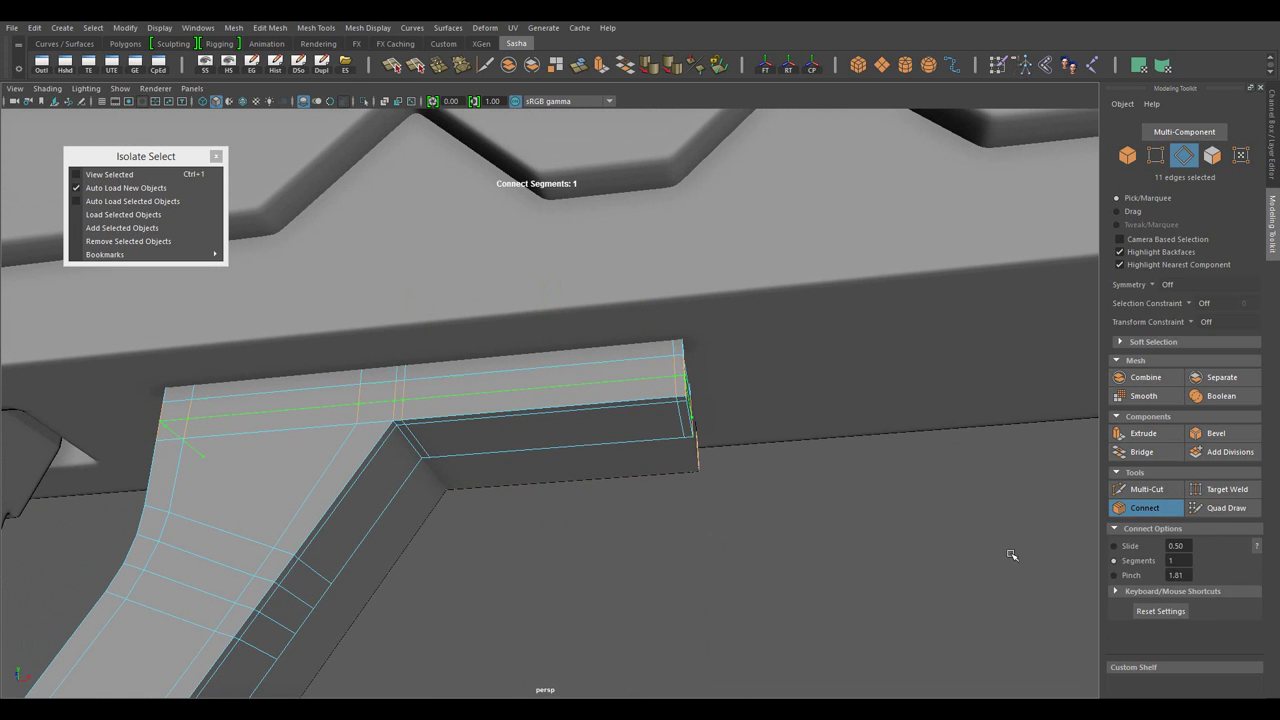
key(F8)
key(f)
drag(651, 531, 400, 526)
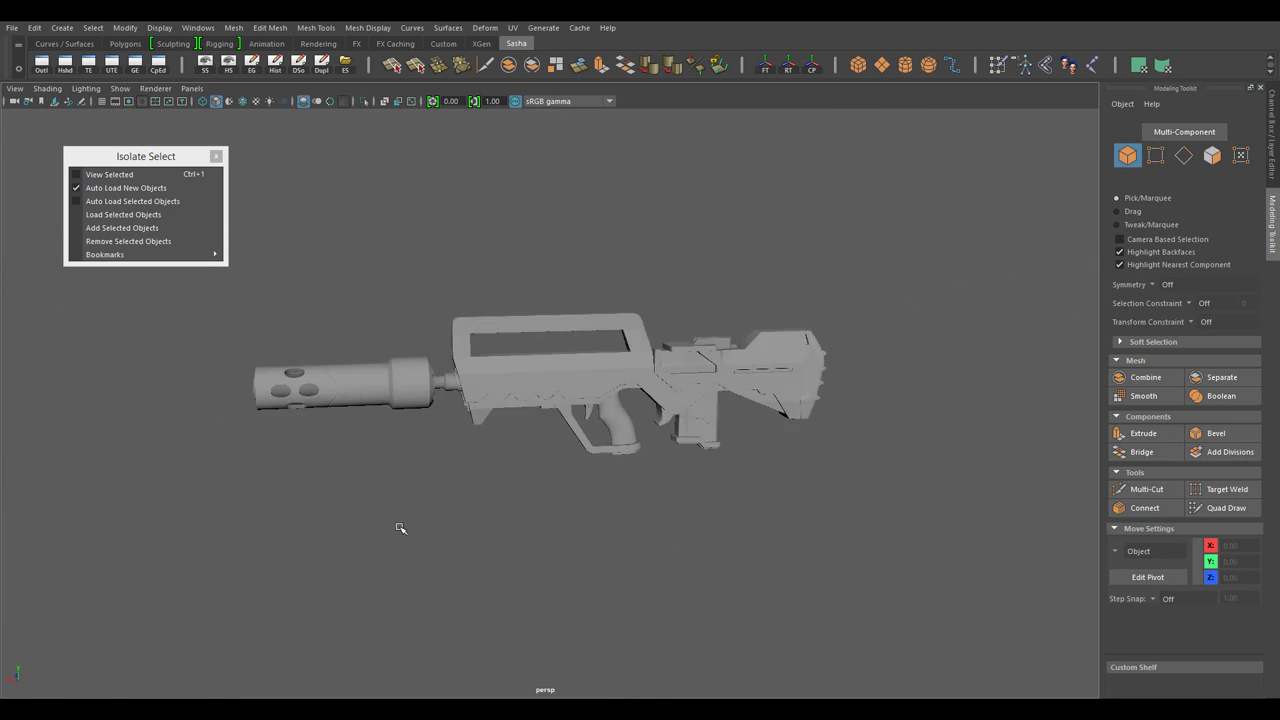
scroll(up, 3)
drag(591, 380, 586, 428)
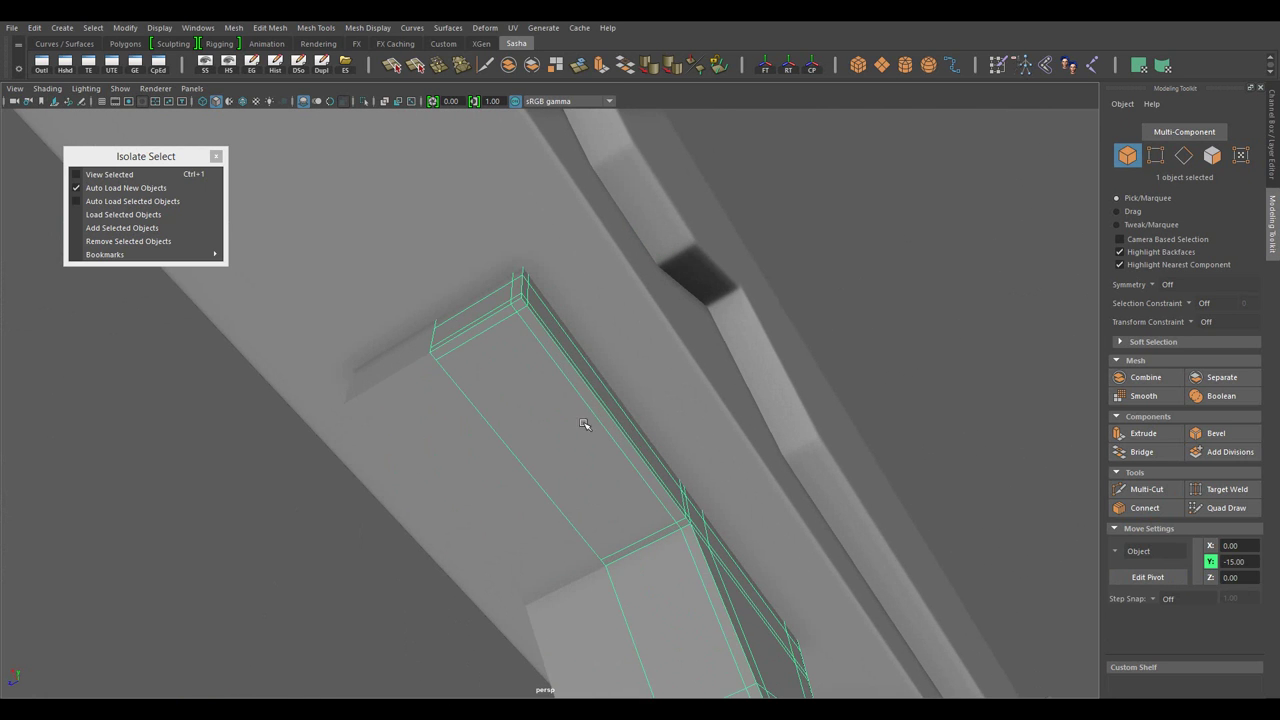
- Bevel the strip's front corner edge and raise it to 5 segments
key(F10)
click(509, 337)
drag(509, 337, 470, 328)
click(490, 375)
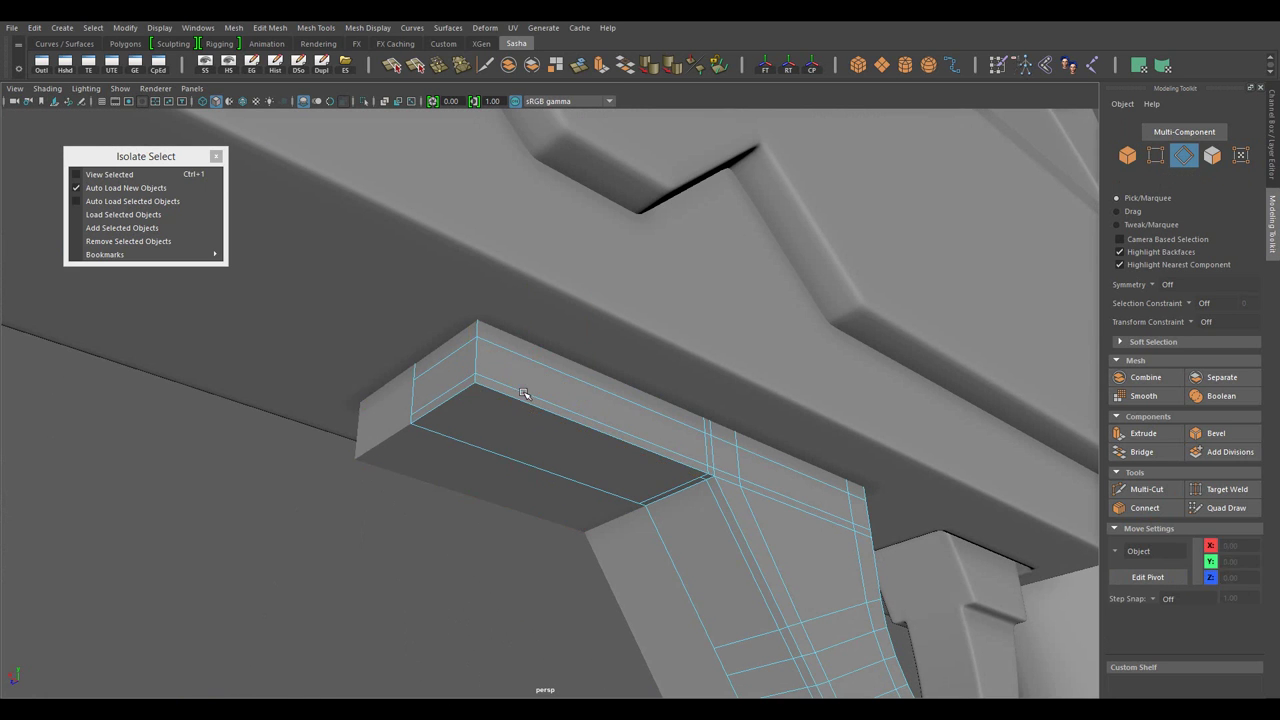
drag(522, 393, 480, 534)
key(ctrl+b)
drag(634, 517, 847, 555)
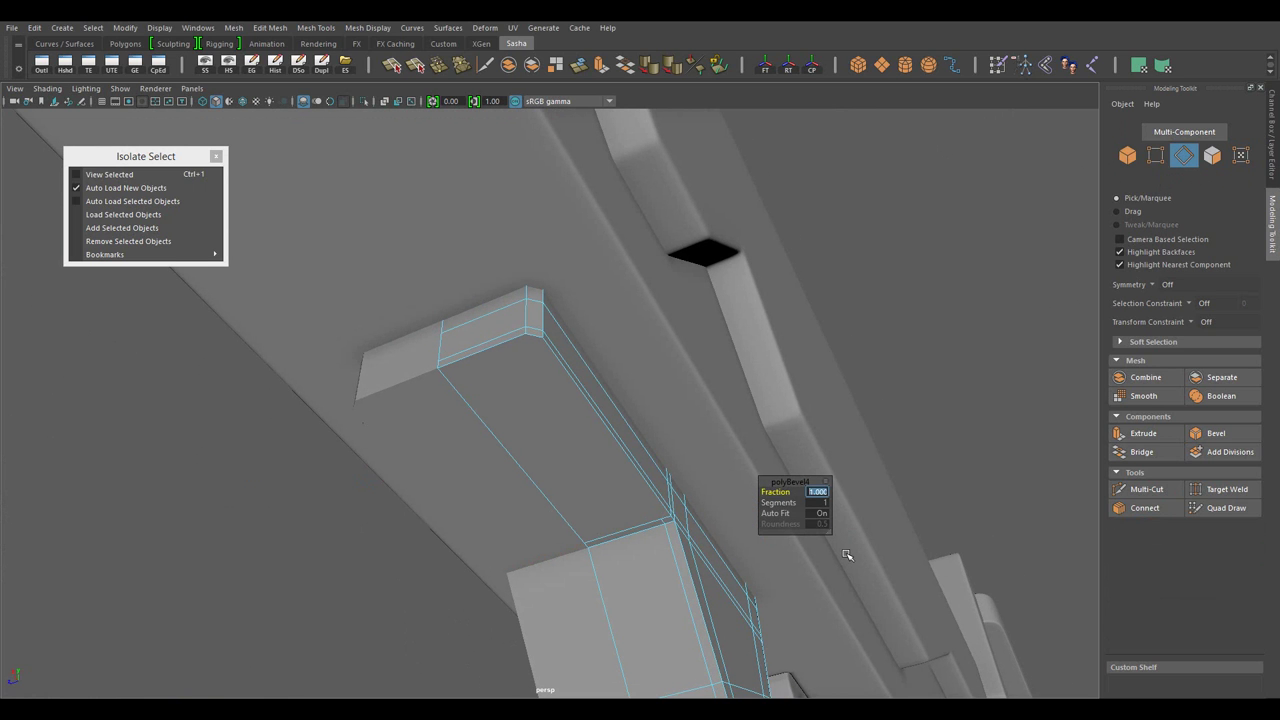
drag(795, 505, 731, 506)
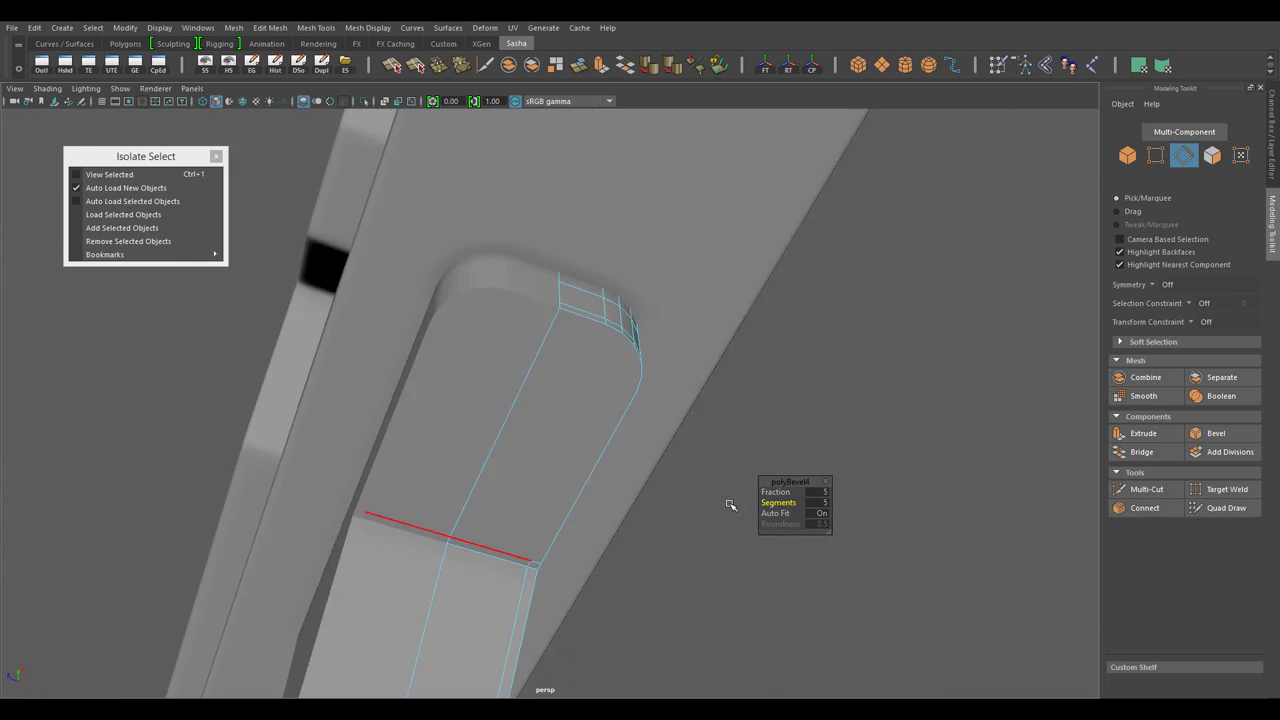
drag(731, 506, 790, 517)
- Extrude the strip's bottom face, then merge overlapping vertices
click(642, 530)
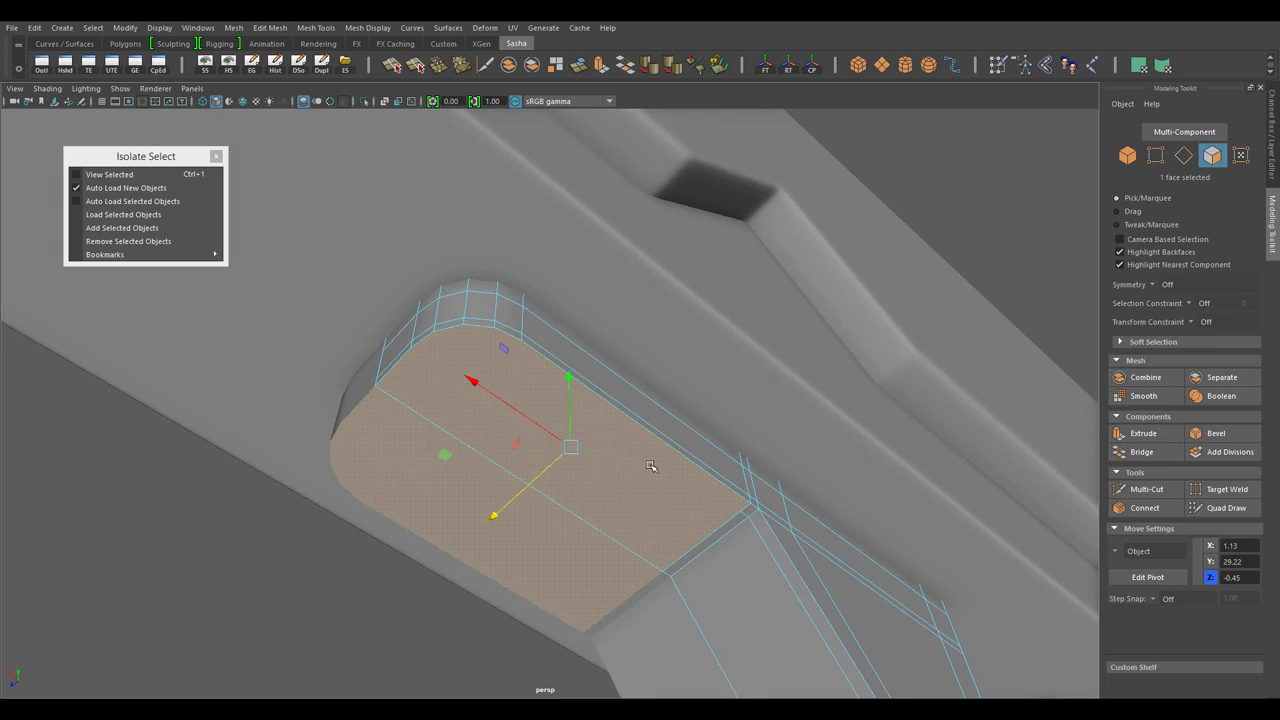
key(ctrl+e)
drag(885, 414, 600, 420)
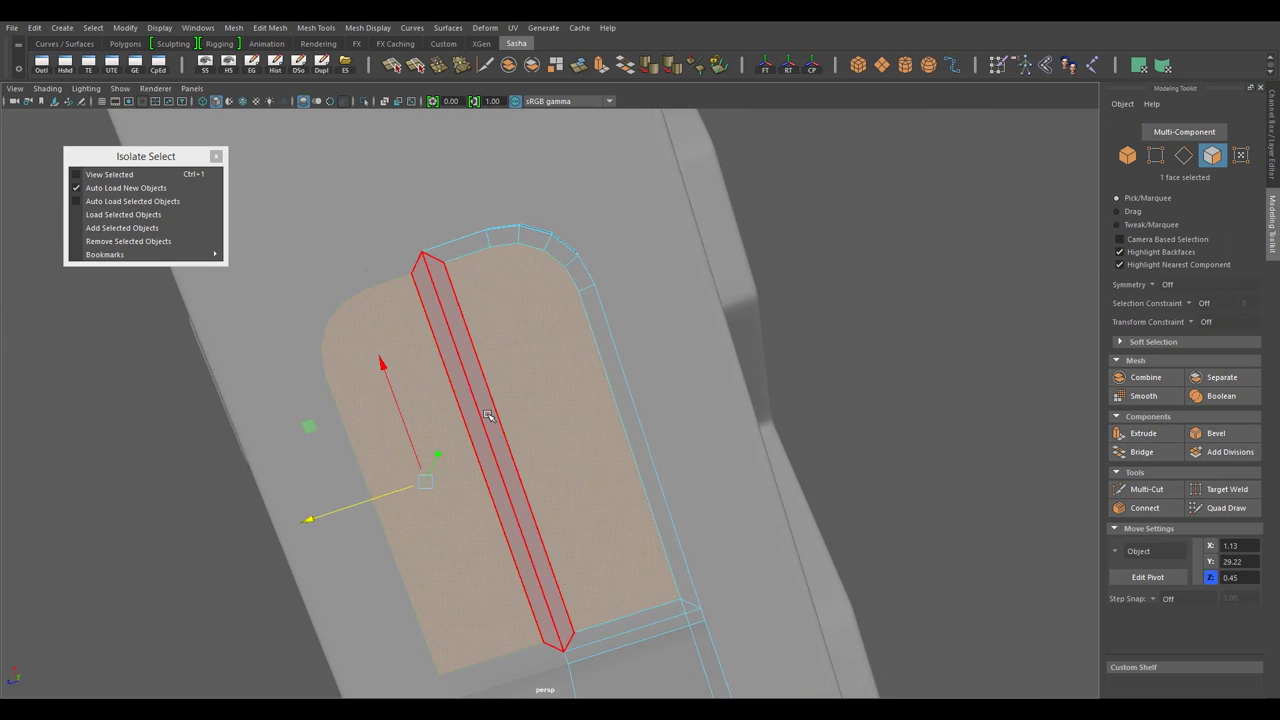
click(500, 420)
drag(500, 420, 586, 480)
key(ctrl+shift+m)
- Connect the selected edges at the trigger guard's upper end with new edge loops
drag(455, 300, 395, 337)
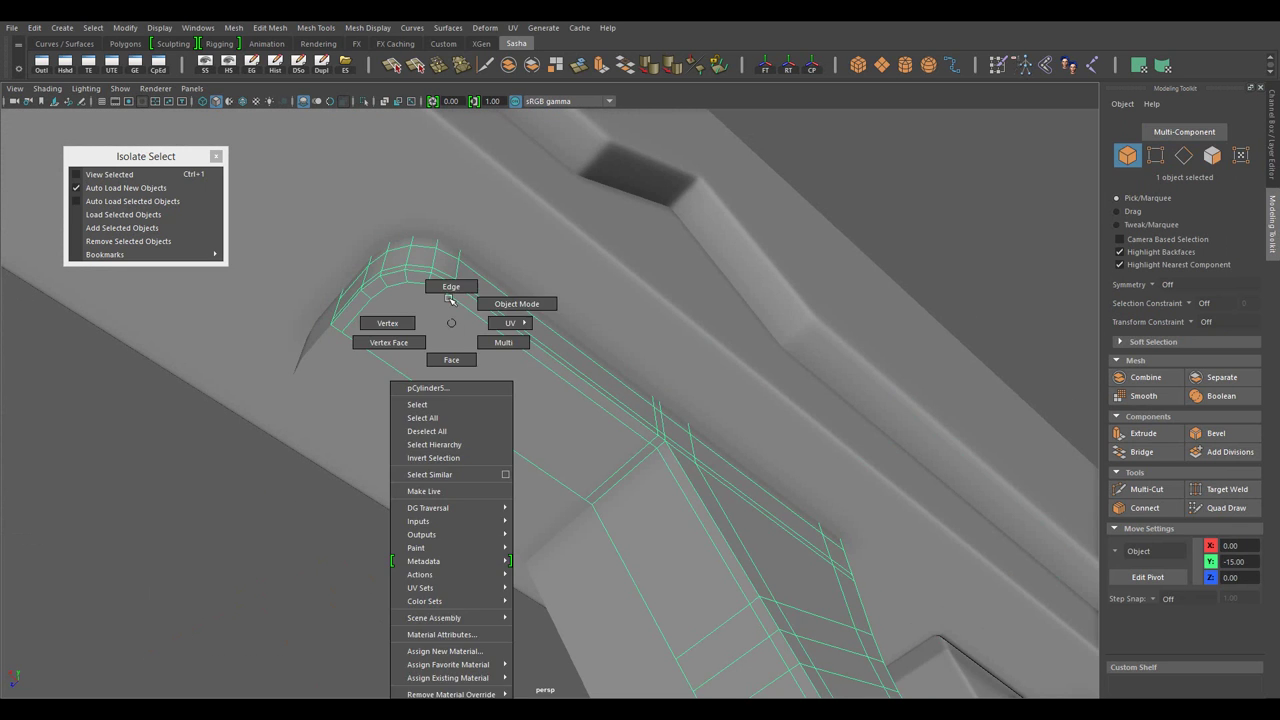
drag(395, 337, 495, 353)
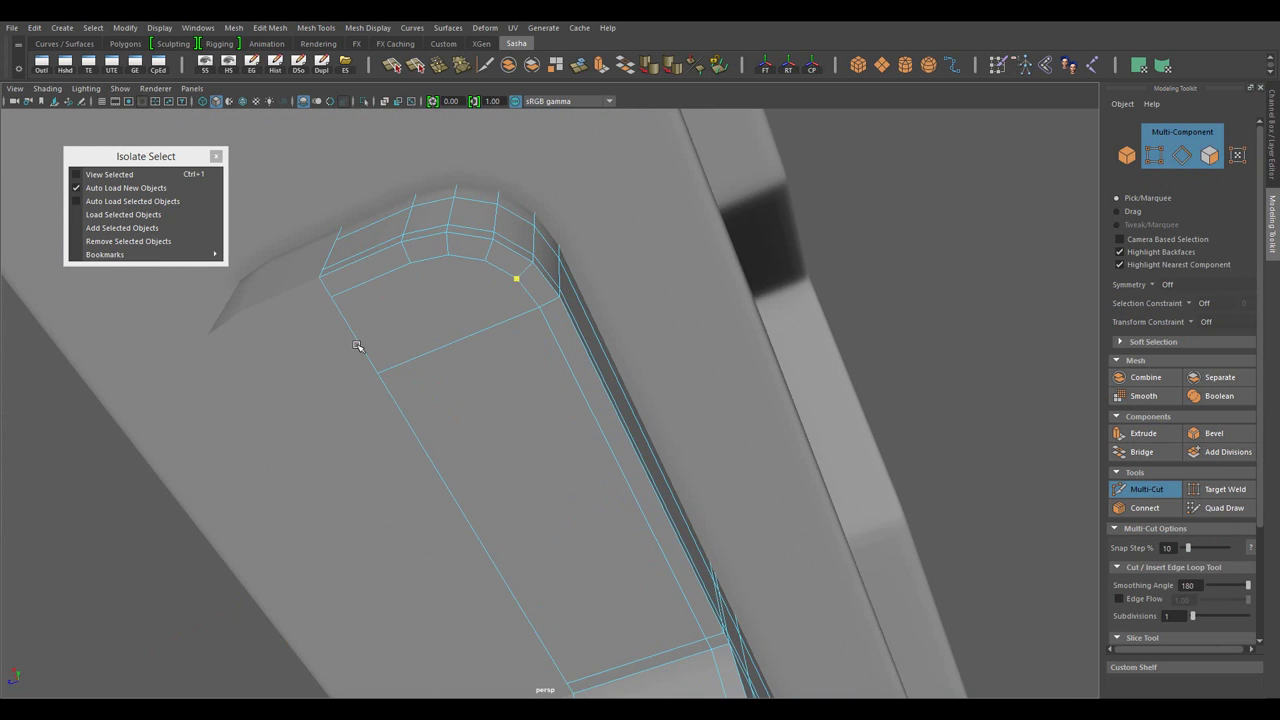
drag(449, 259, 540, 520)
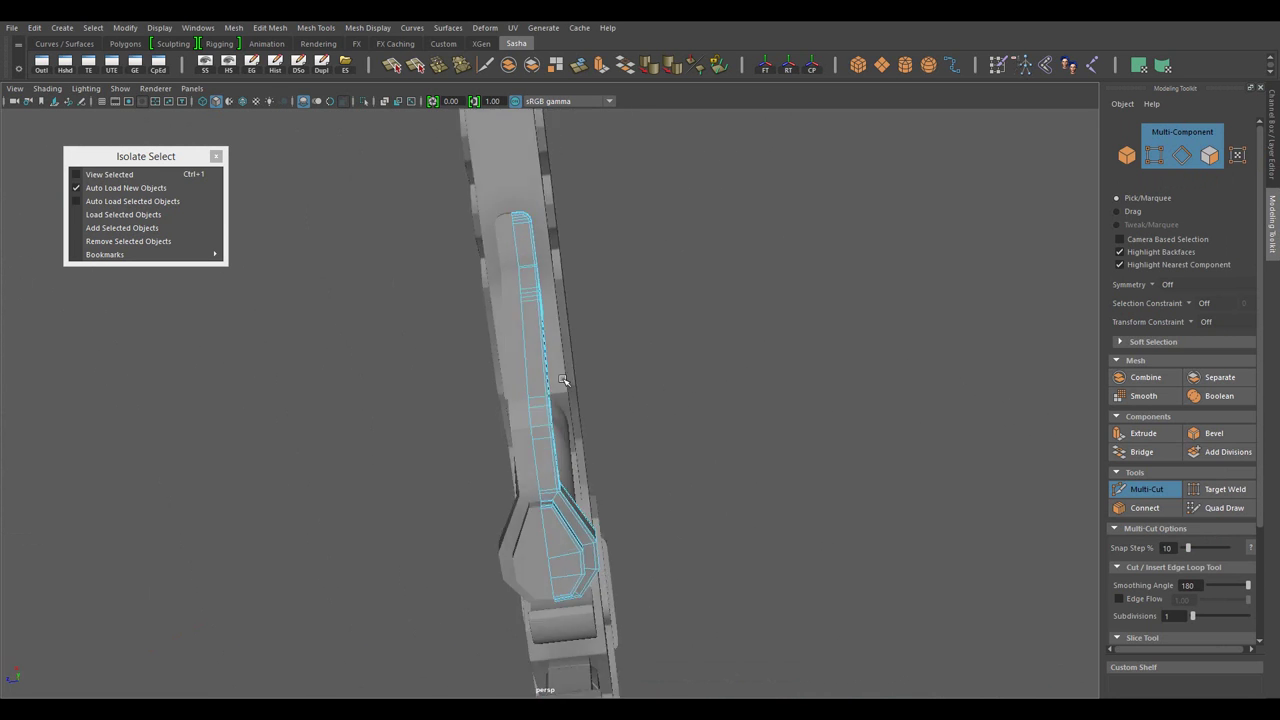
key(w)
scroll(up, 3)
drag(493, 195, 540, 319)
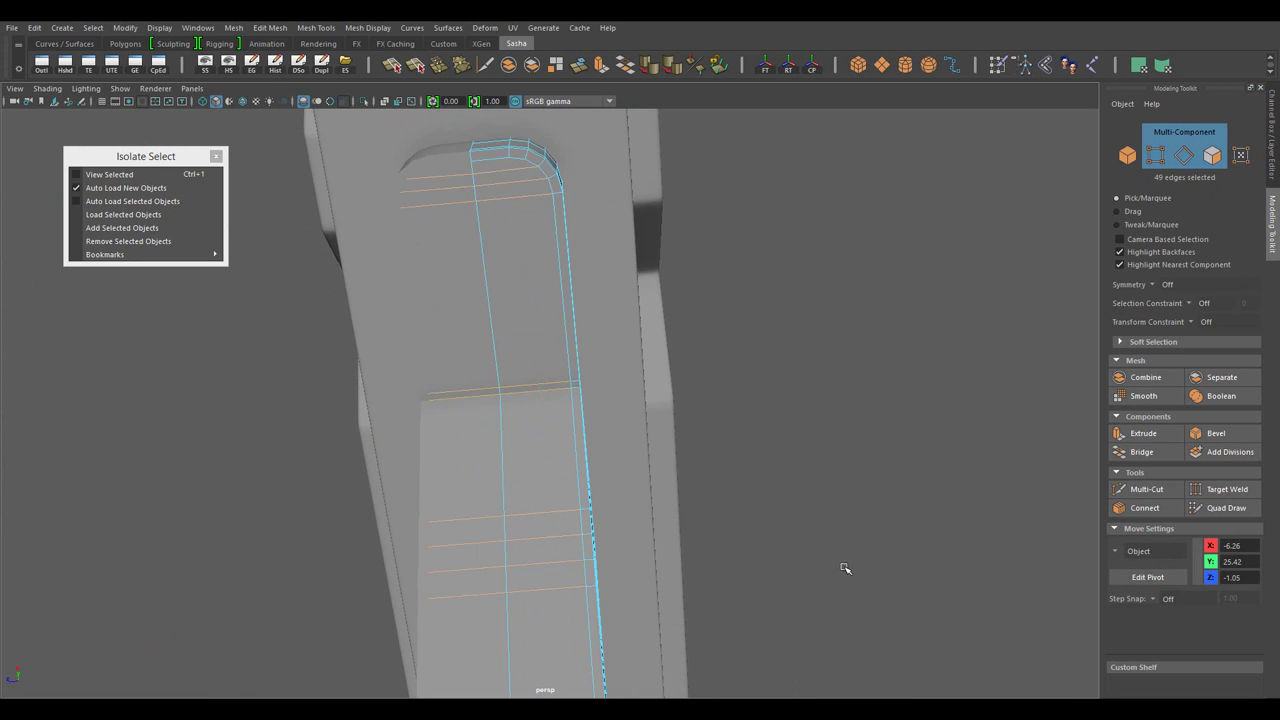
drag(845, 568, 523, 349)
key(ctrl+shift+c)
drag(729, 491, 1127, 532)
drag(871, 504, 676, 457)
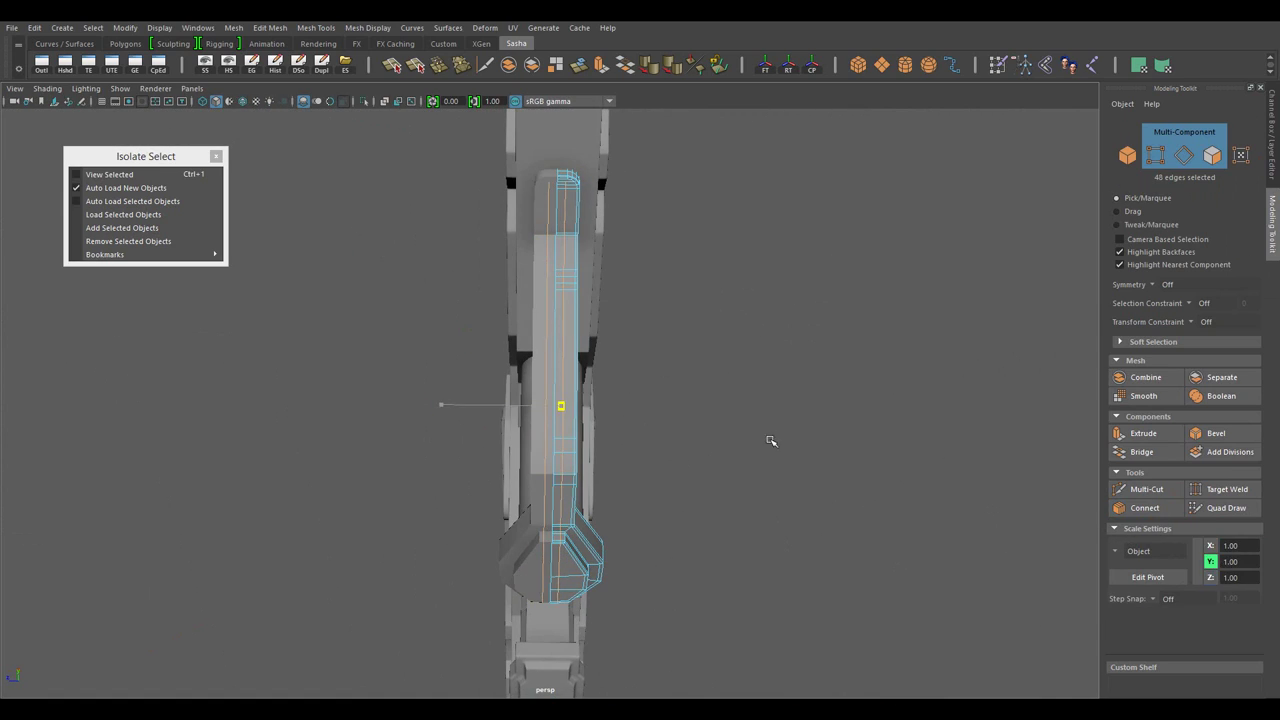
drag(770, 441, 594, 337)
- Clear the edge selection, end the isolated view and select the trigger guard
click(660, 520)
drag(594, 337, 600, 290)
drag(600, 290, 604, 357)
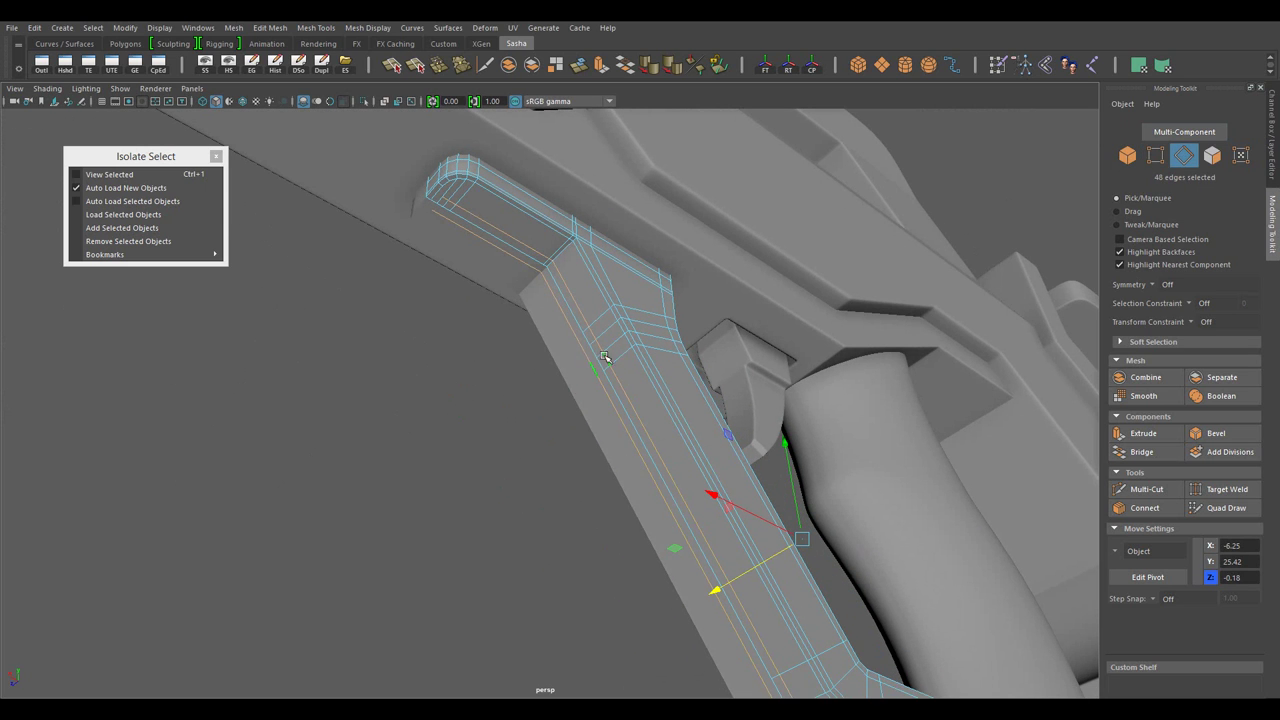
drag(416, 351, 537, 307)
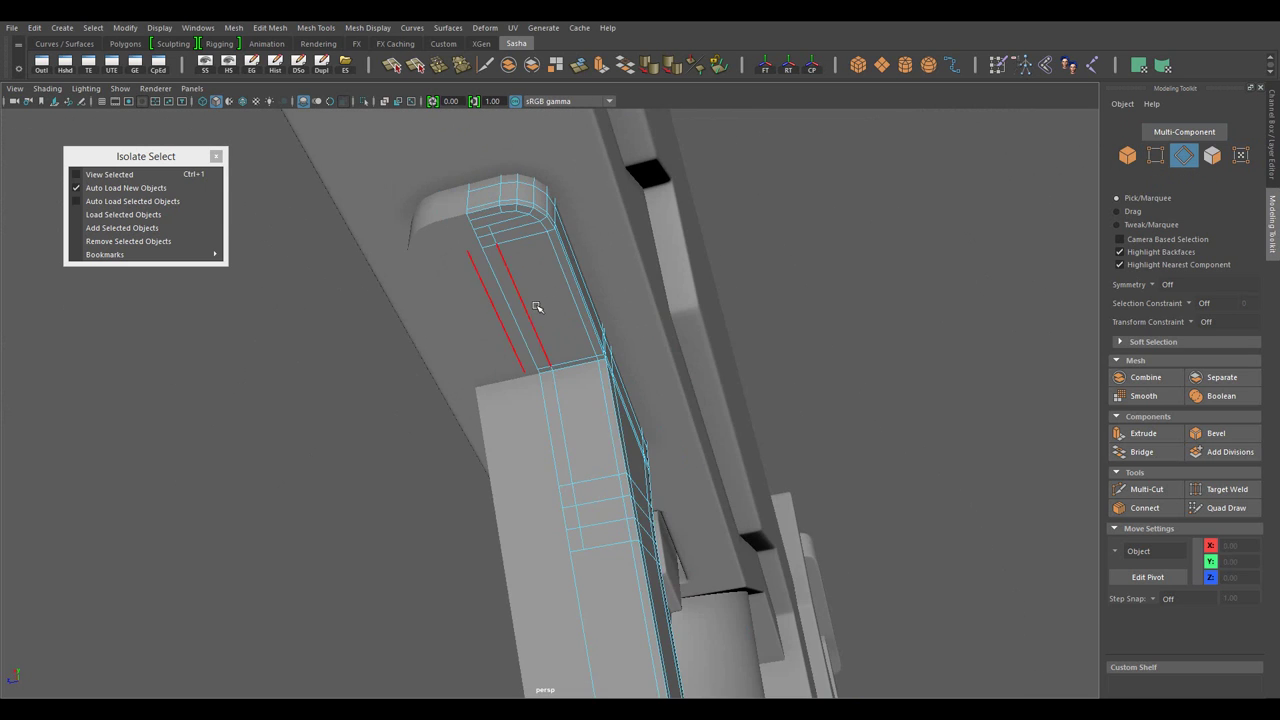
drag(505, 218, 588, 378)
key(F8)
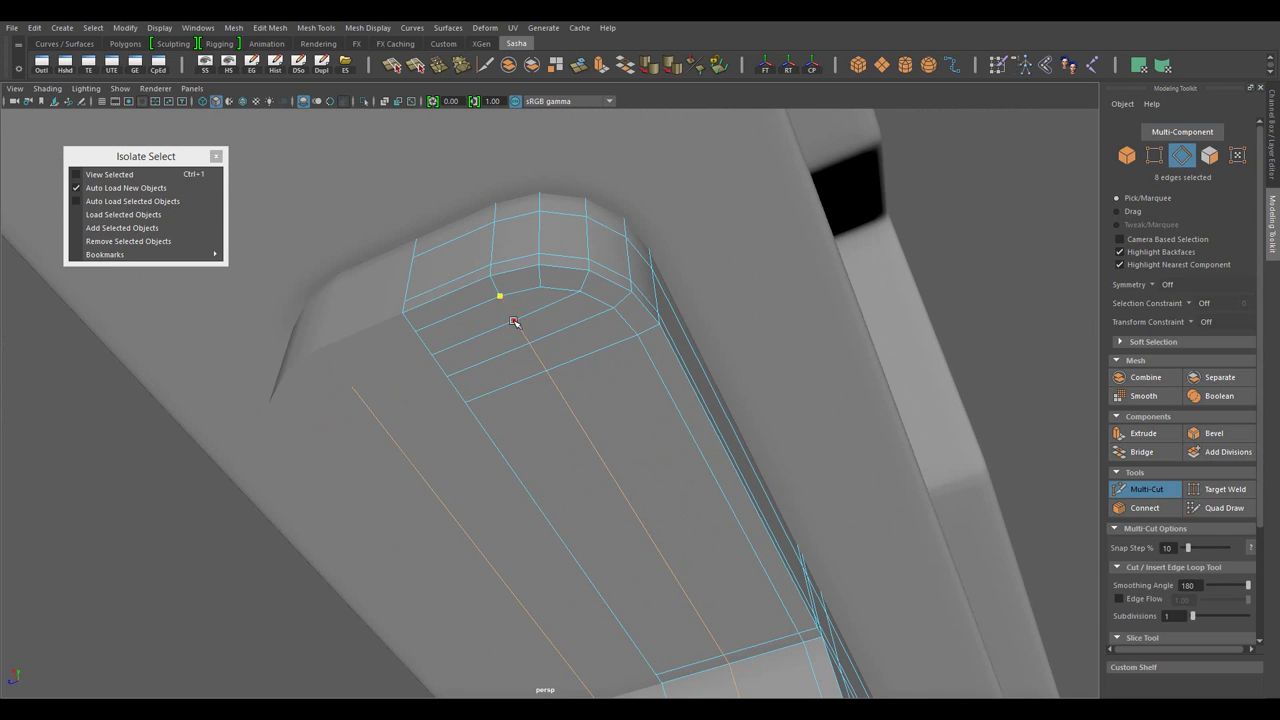
drag(512, 311, 515, 546)
key(ctrl+1)
scroll(down, 3)
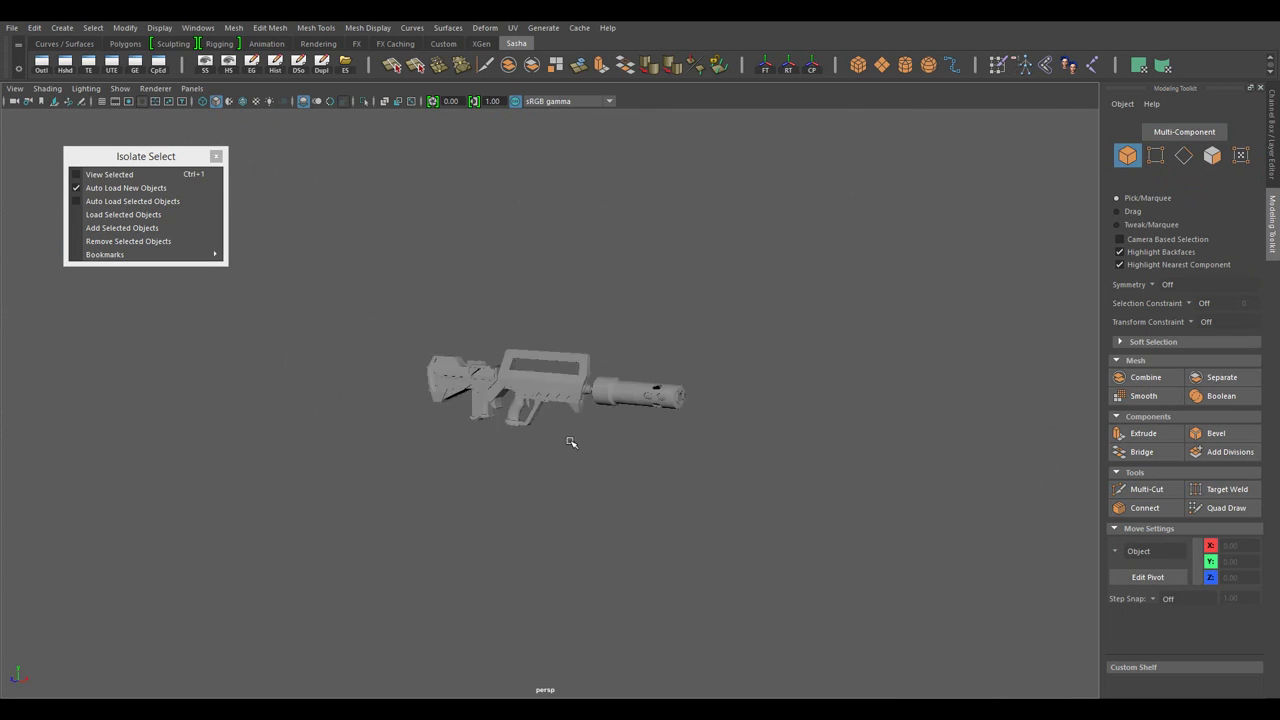
click(571, 443)
drag(554, 486, 527, 263)
- Select an edge loop along the guard's side, convert it to faces, and isolate the guard
key(F10)
double_click(440, 497)
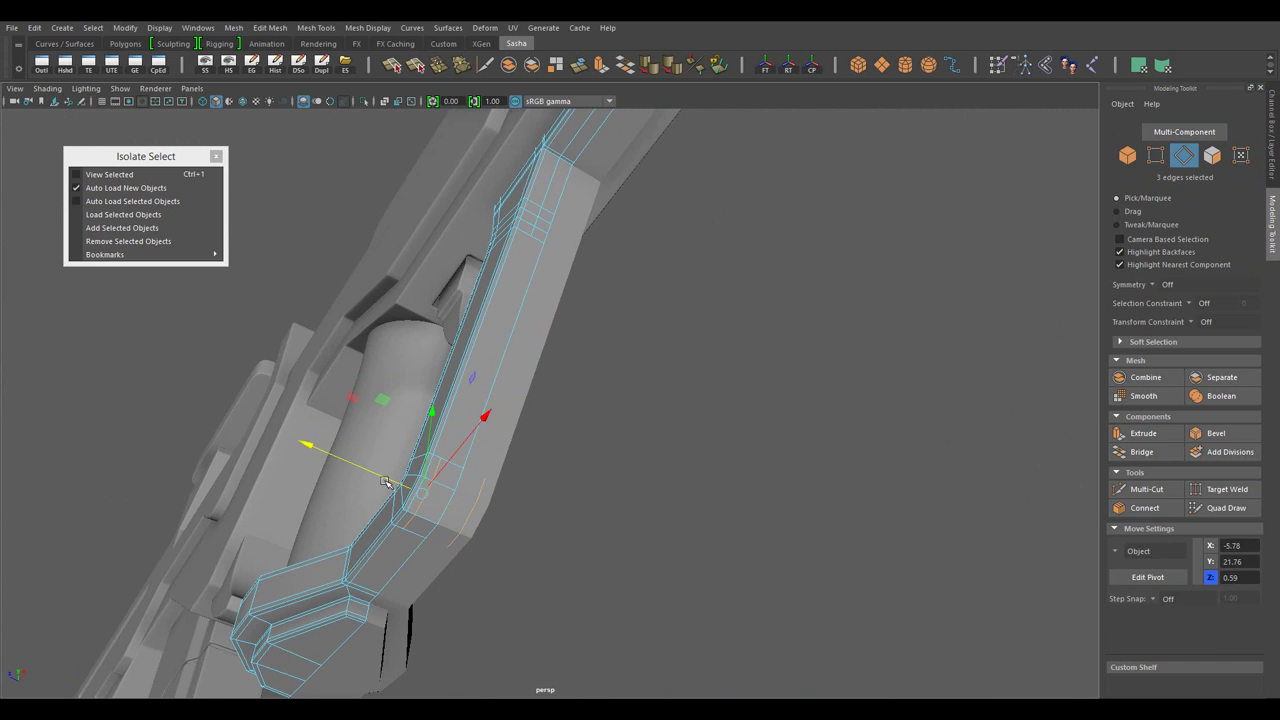
drag(660, 345, 443, 457)
drag(443, 457, 693, 409)
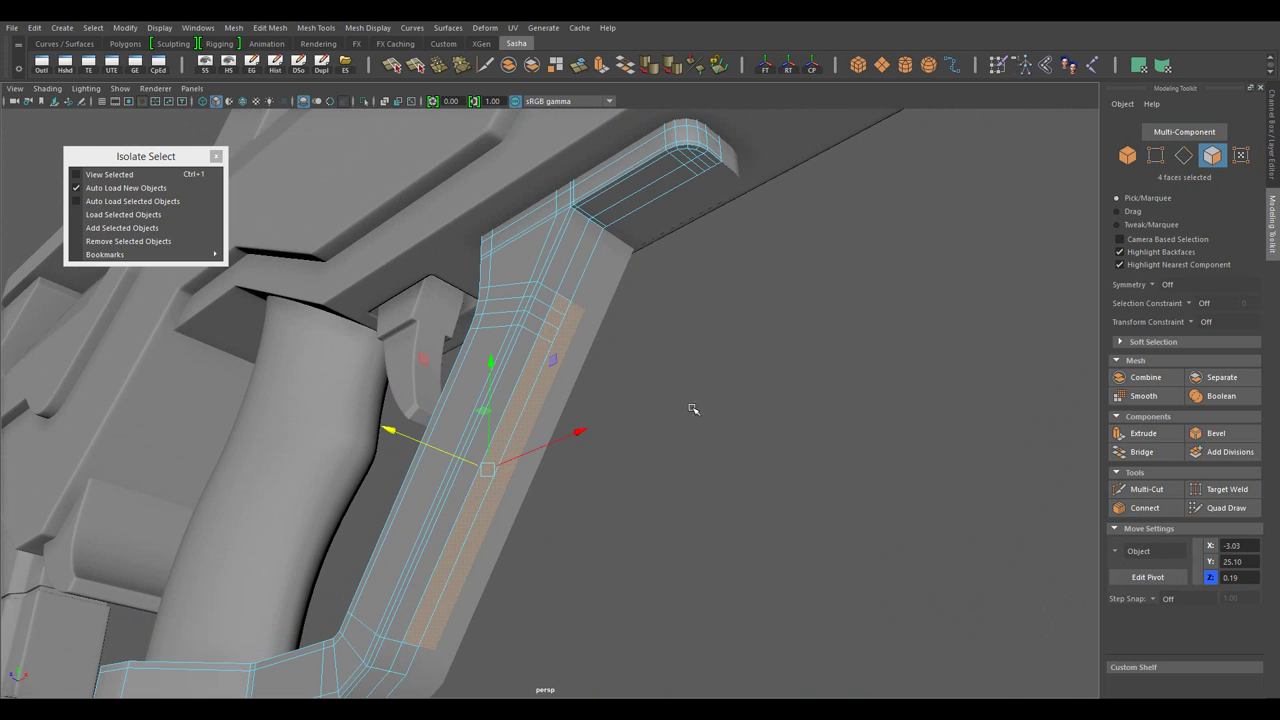
drag(604, 220, 660, 195)
drag(660, 300, 766, 413)
key(ctrl+1)
drag(644, 273, 668, 370)
click(793, 401)
drag(793, 401, 620, 385)
drag(742, 505, 686, 386)
drag(729, 480, 760, 500)
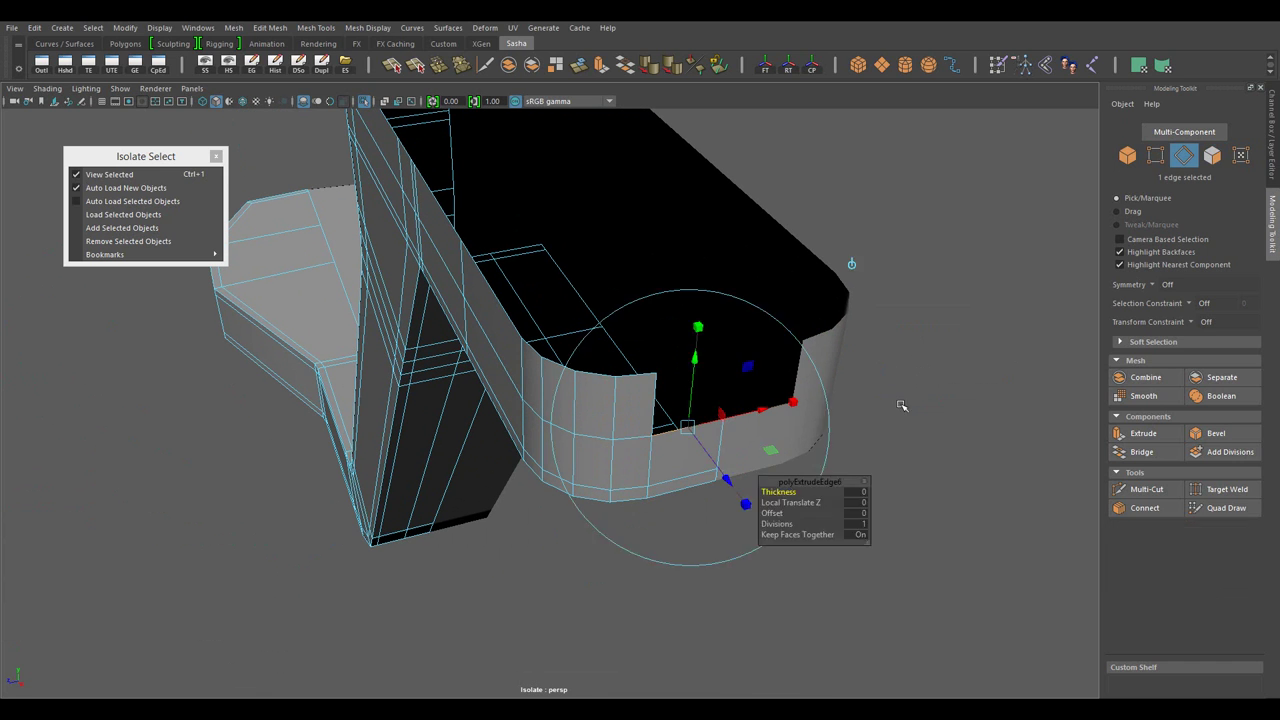
- Adjust the edges and top face at the guard arm's end, scaling and extruding them
drag(921, 338, 963, 327)
drag(686, 453, 543, 329)
click(639, 249)
key(r)
drag(543, 329, 543, 366)
click(634, 268)
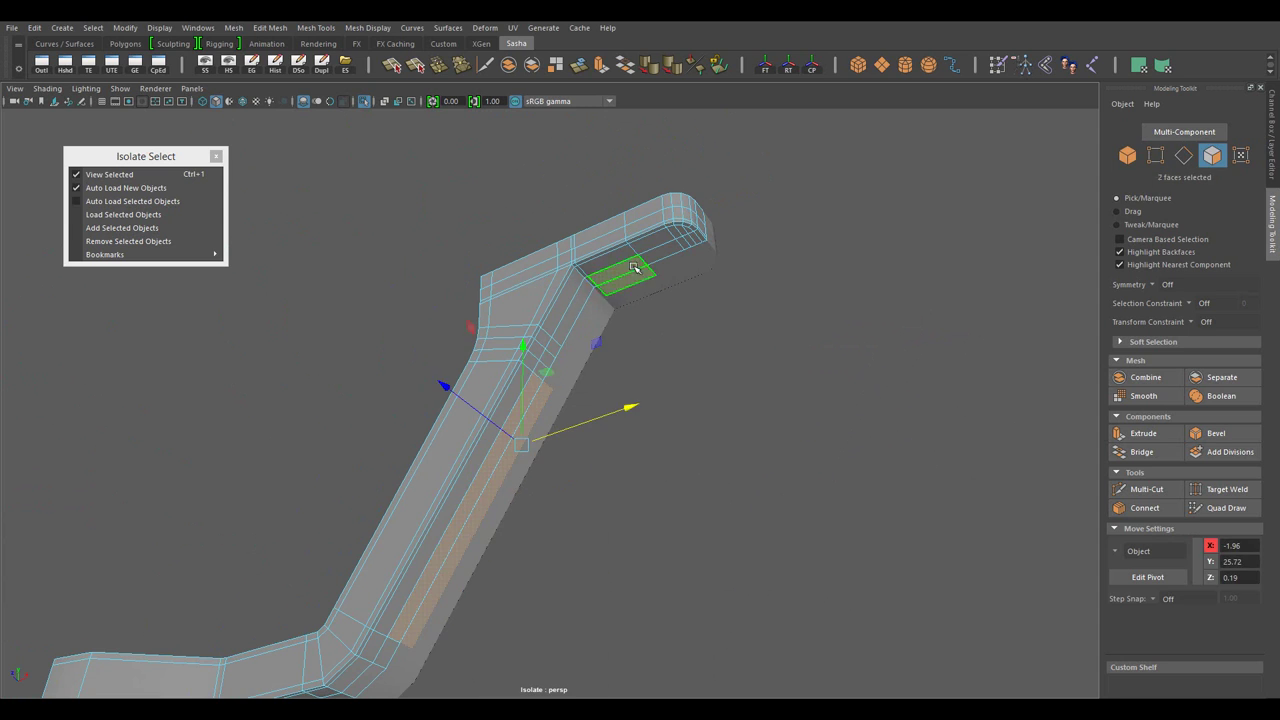
key(ctrl+e)
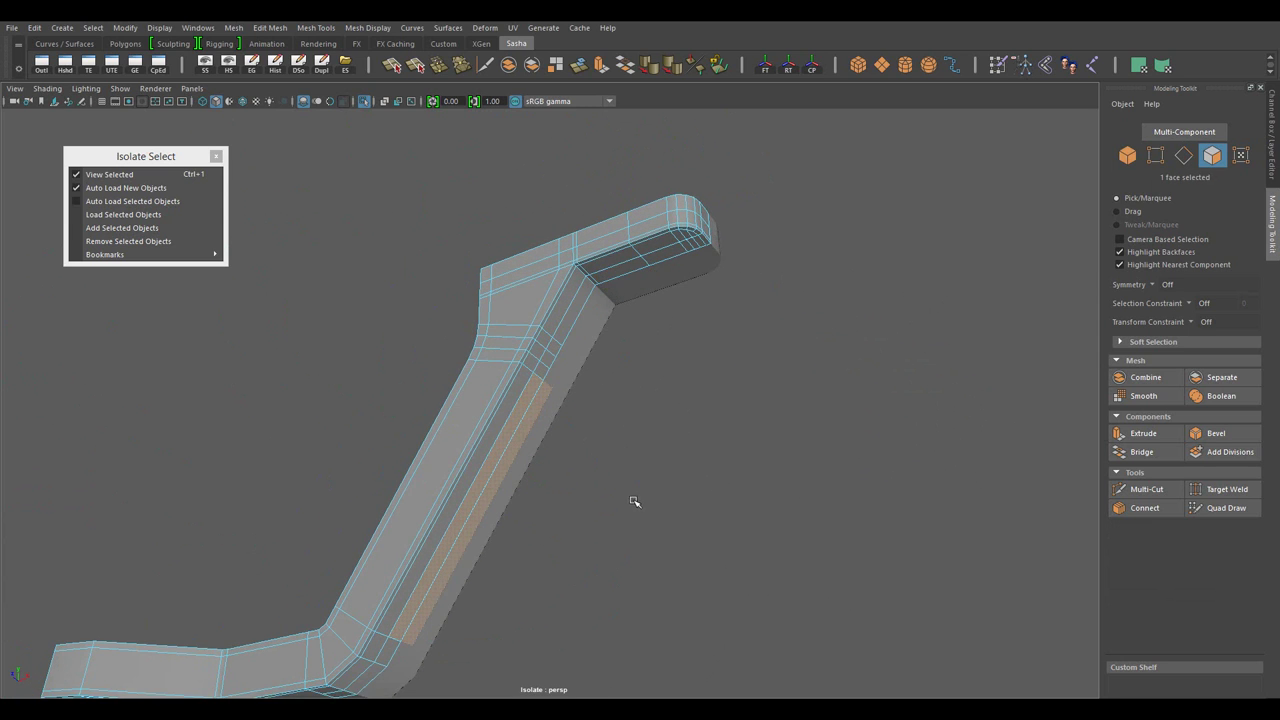
- Select the full side strip of faces and duplicate it into a separate trim piece
double_click(643, 262)
right_click(744, 396)
click(726, 580)
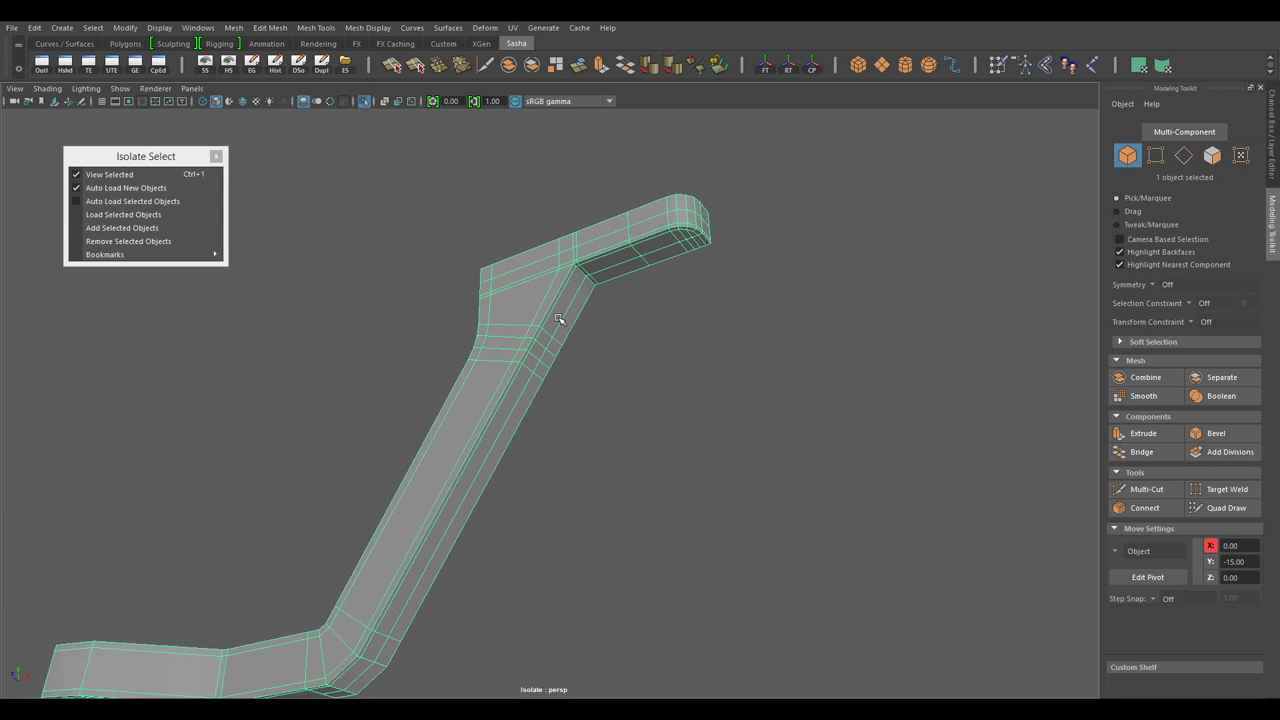
click(449, 489)
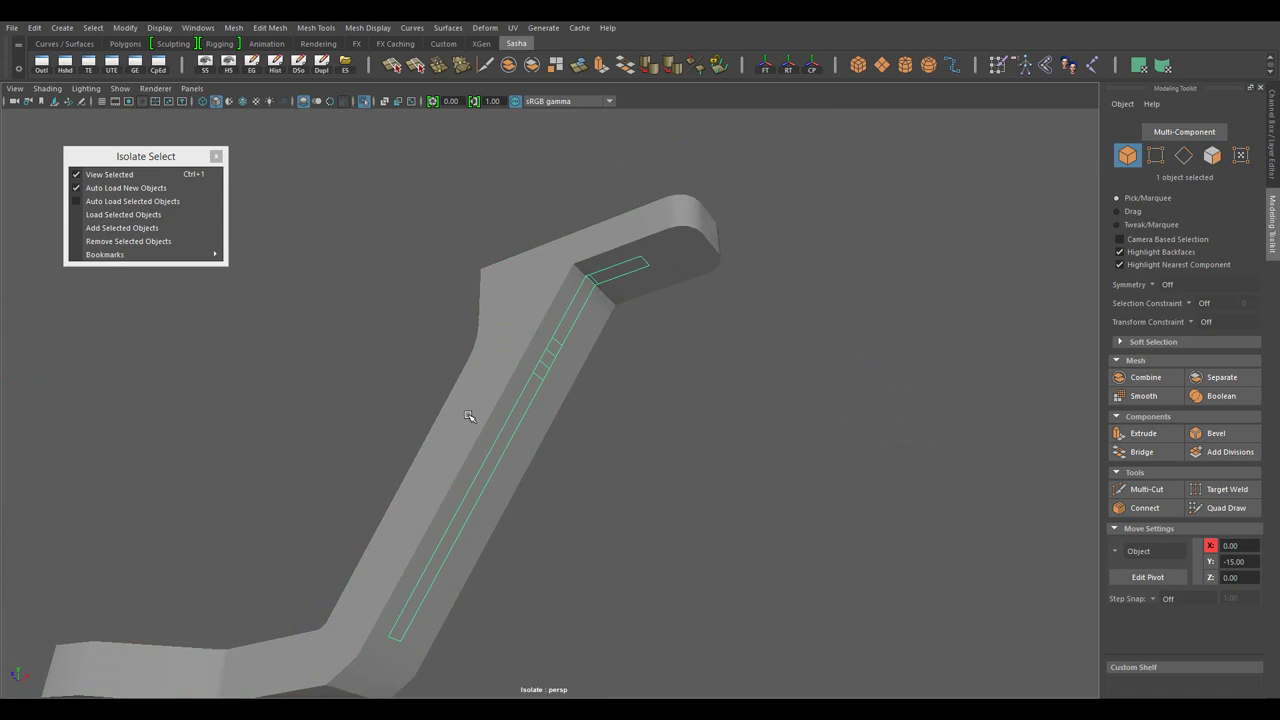
drag(469, 416, 613, 480)
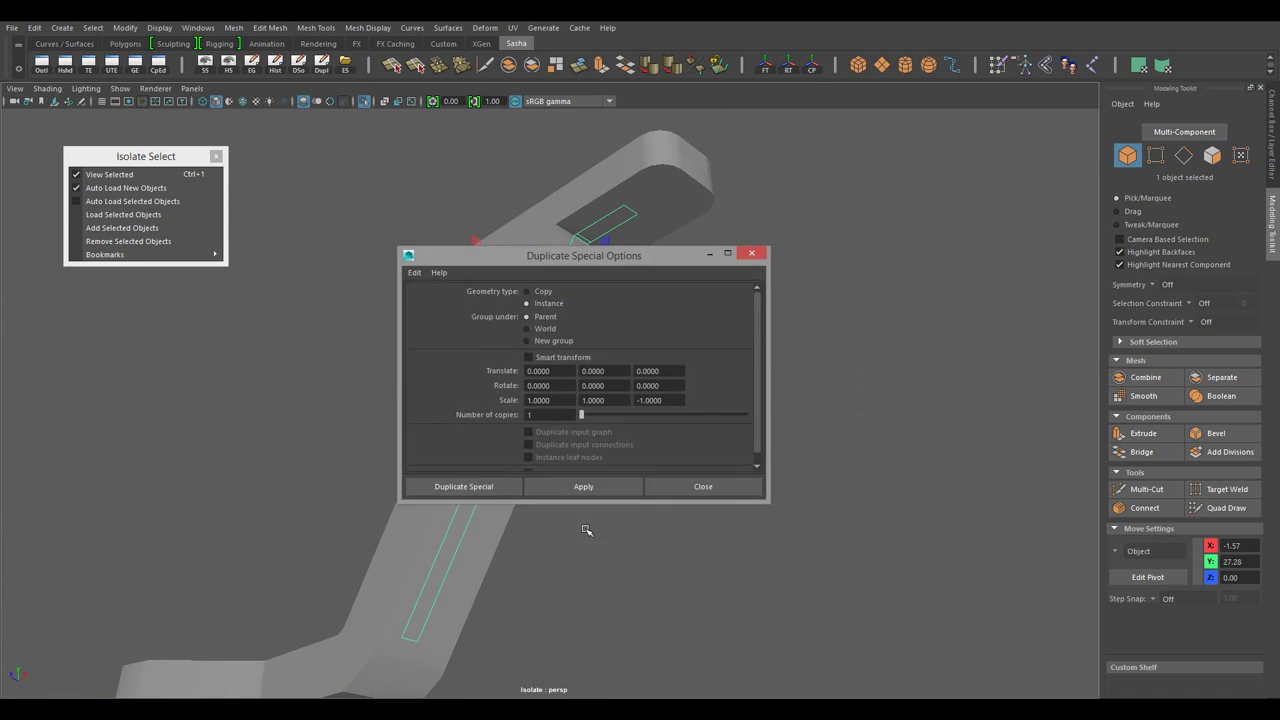
- Create the mirrored copy of the trim strip and select a single strip
click(477, 486)
drag(657, 509, 683, 434)
drag(740, 250, 769, 244)
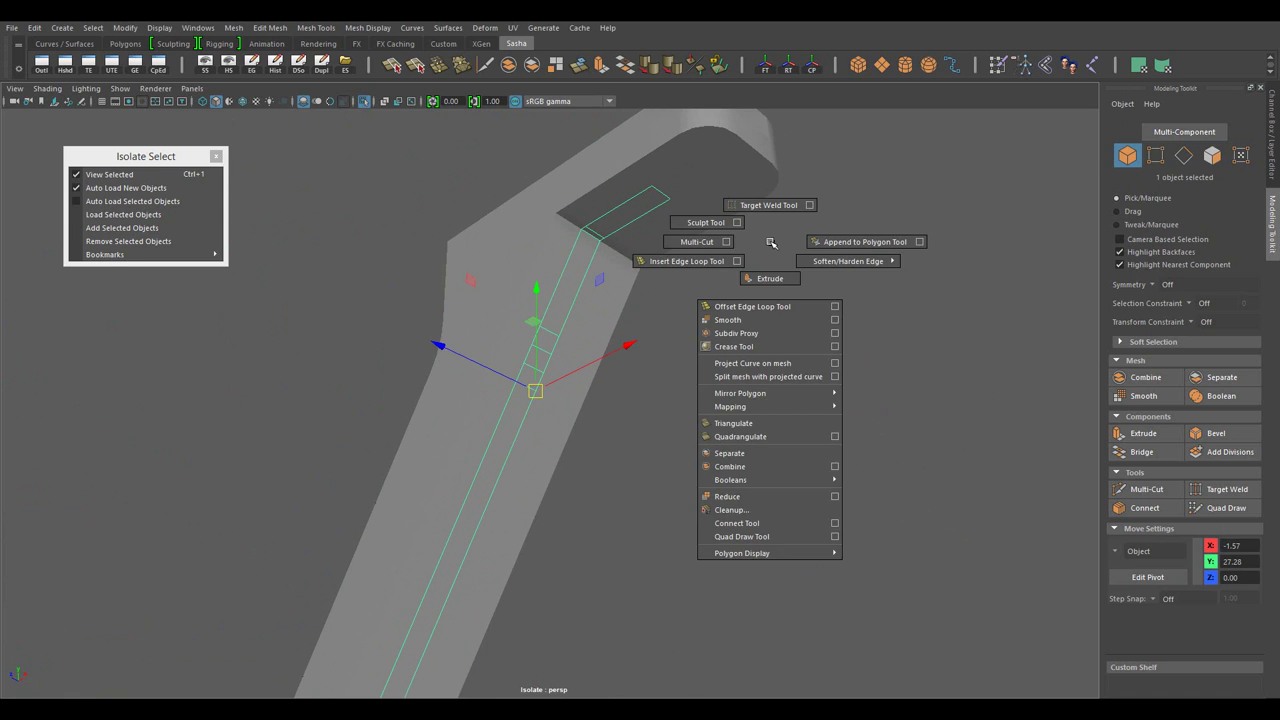
drag(528, 384, 722, 321)
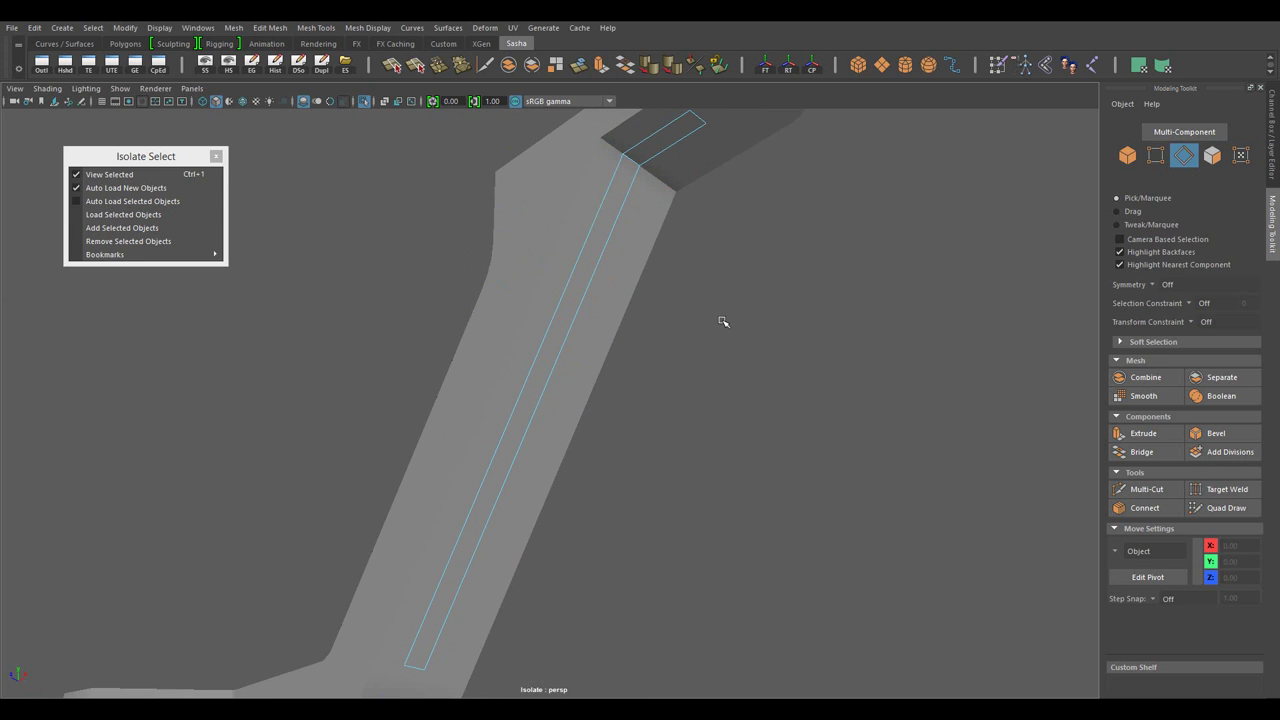
- Extrude the strip's faces to give it thickness
key(ctrl+e)
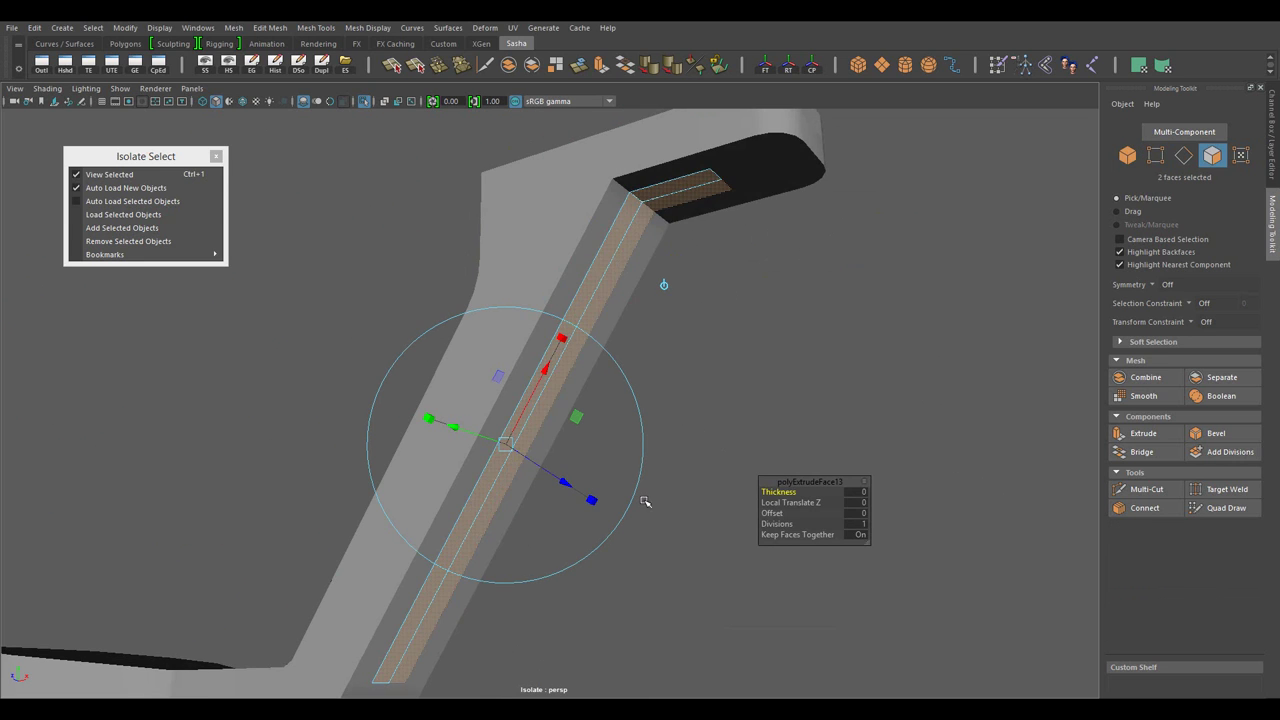
key(w)
scroll(down, 3)
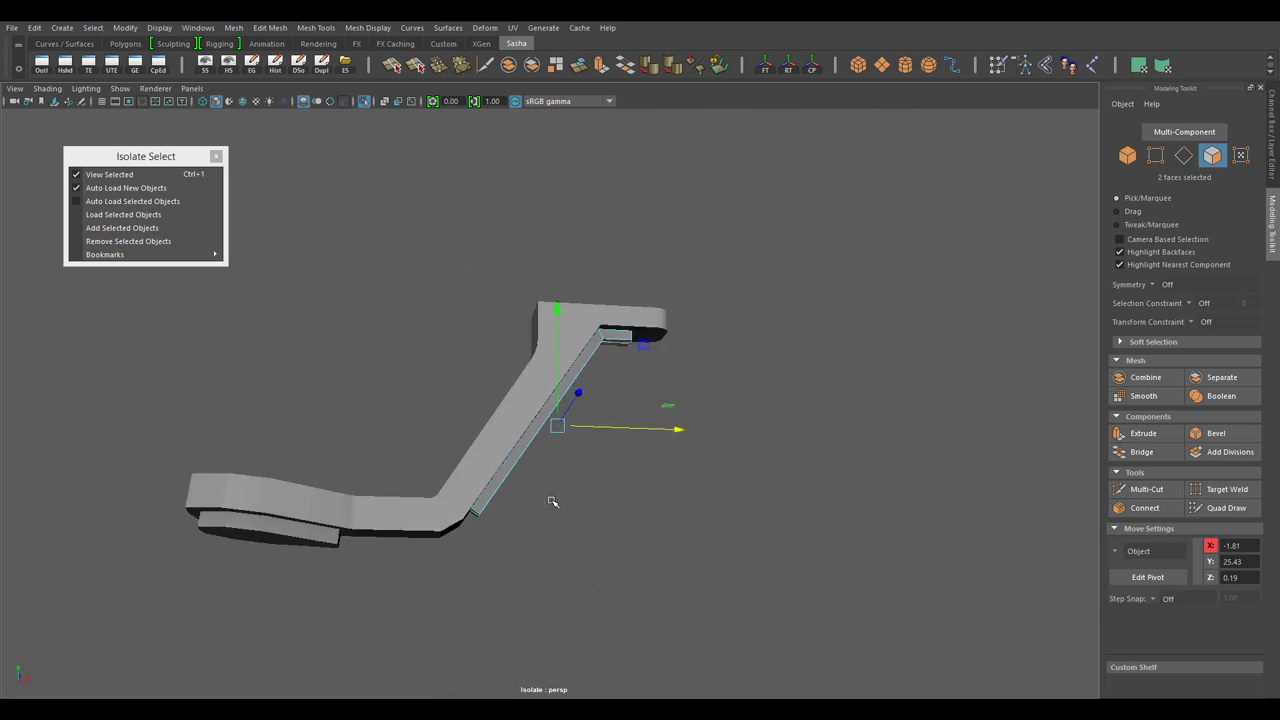
scroll(up, 3)
scroll(down, 3)
scroll(up, 3)
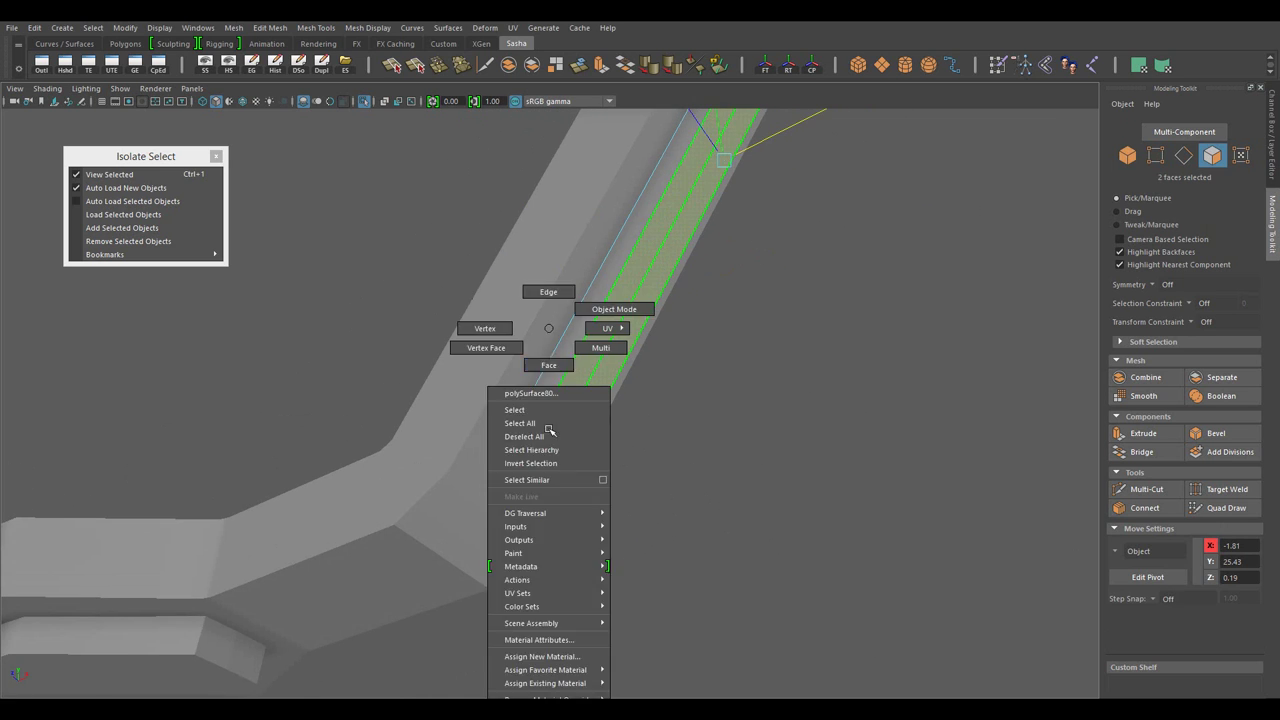
- Bevel the strip's edges with 3 segments, then show the whole gun again
drag(543, 329, 543, 289)
drag(666, 306, 697, 323)
key(ctrl+b)
drag(866, 440, 586, 558)
drag(520, 329, 586, 306)
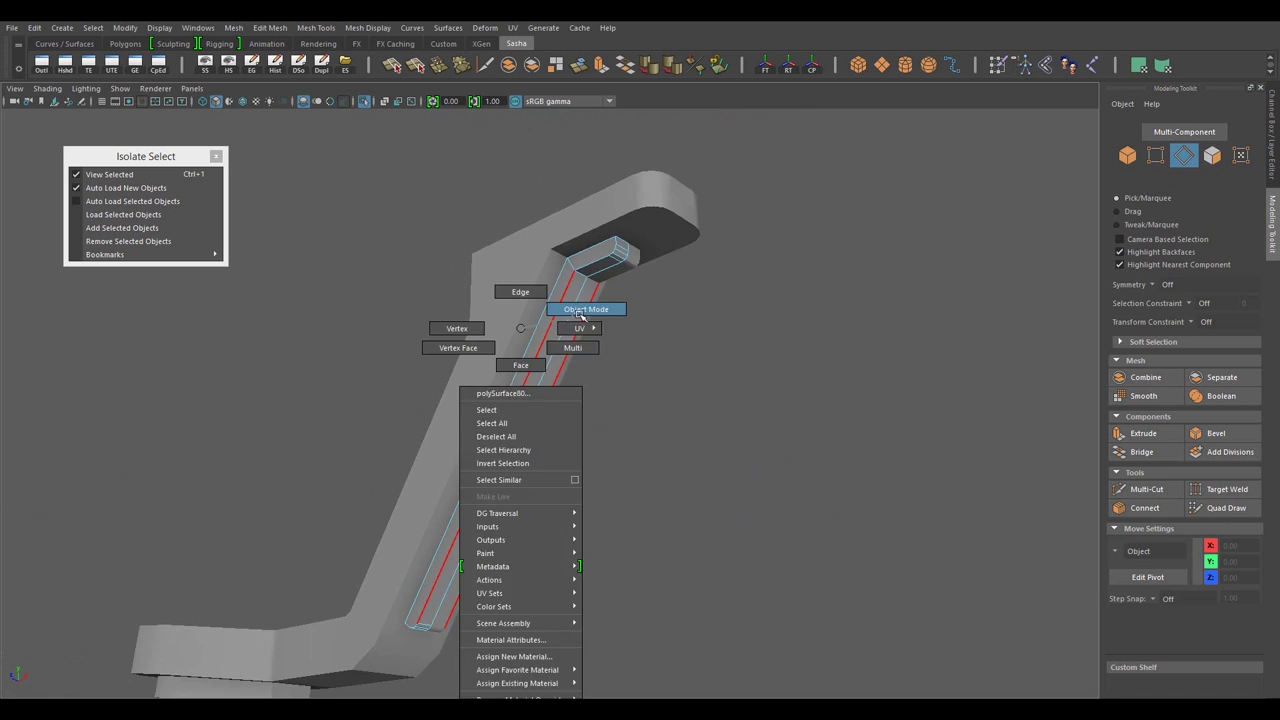
key(ctrl+1)
scroll(down, 3)
scroll(up, 3)
scroll(up, 3)
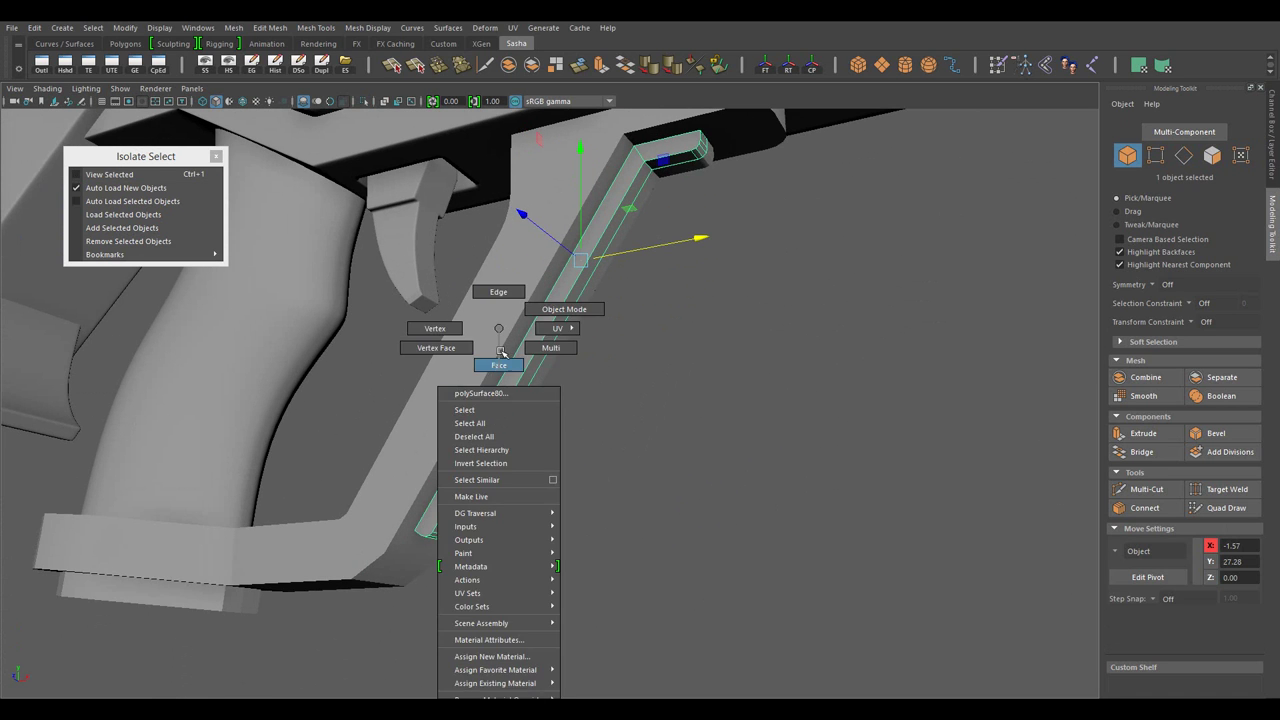
- Add an edge loop across the strip, then isolate the bent strip on its own
drag(494, 331, 865, 530)
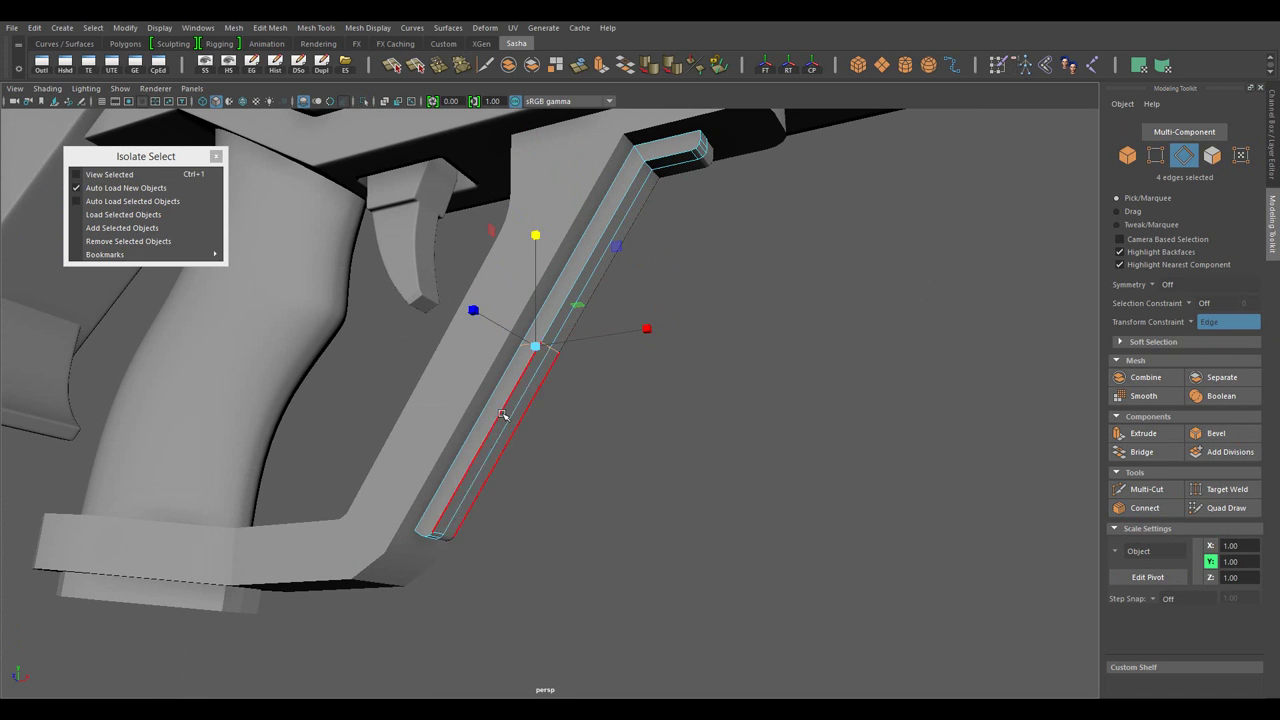
scroll(down, 3)
scroll(up, 3)
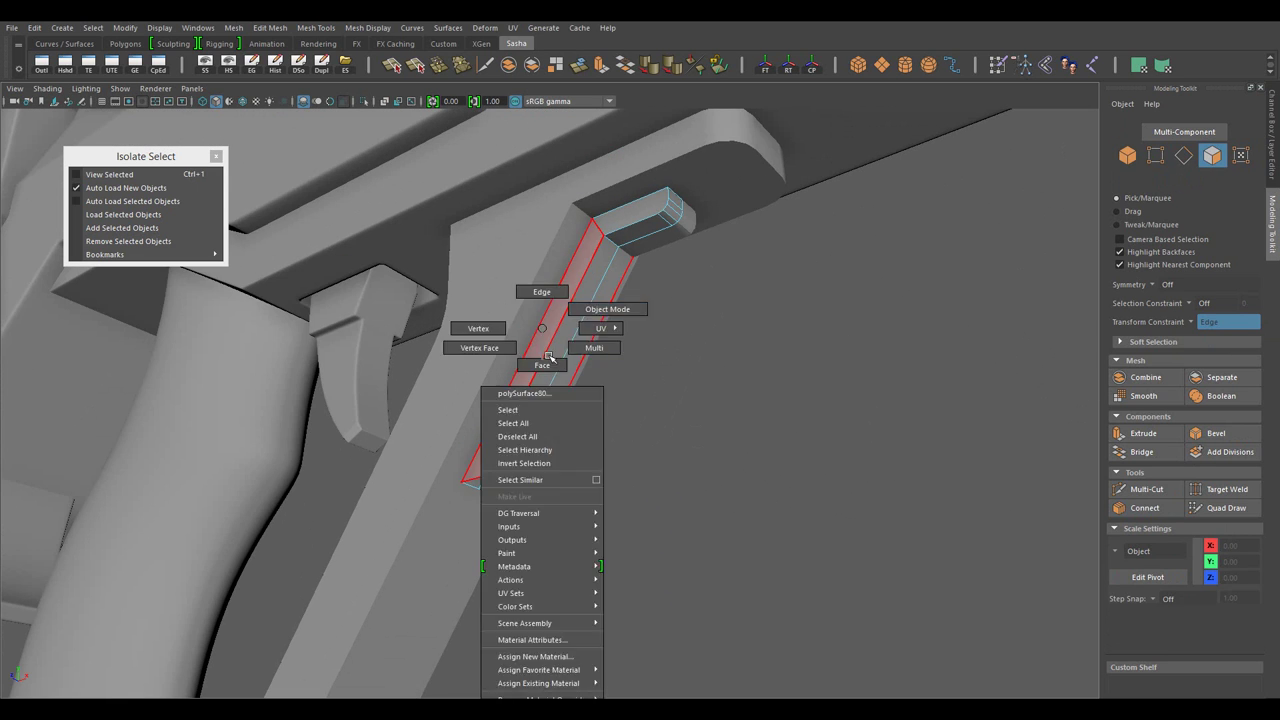
drag(543, 363, 600, 330)
scroll(down, 3)
drag(491, 514, 423, 467)
scroll(up, 3)
click(520, 443)
key(ctrl+1)
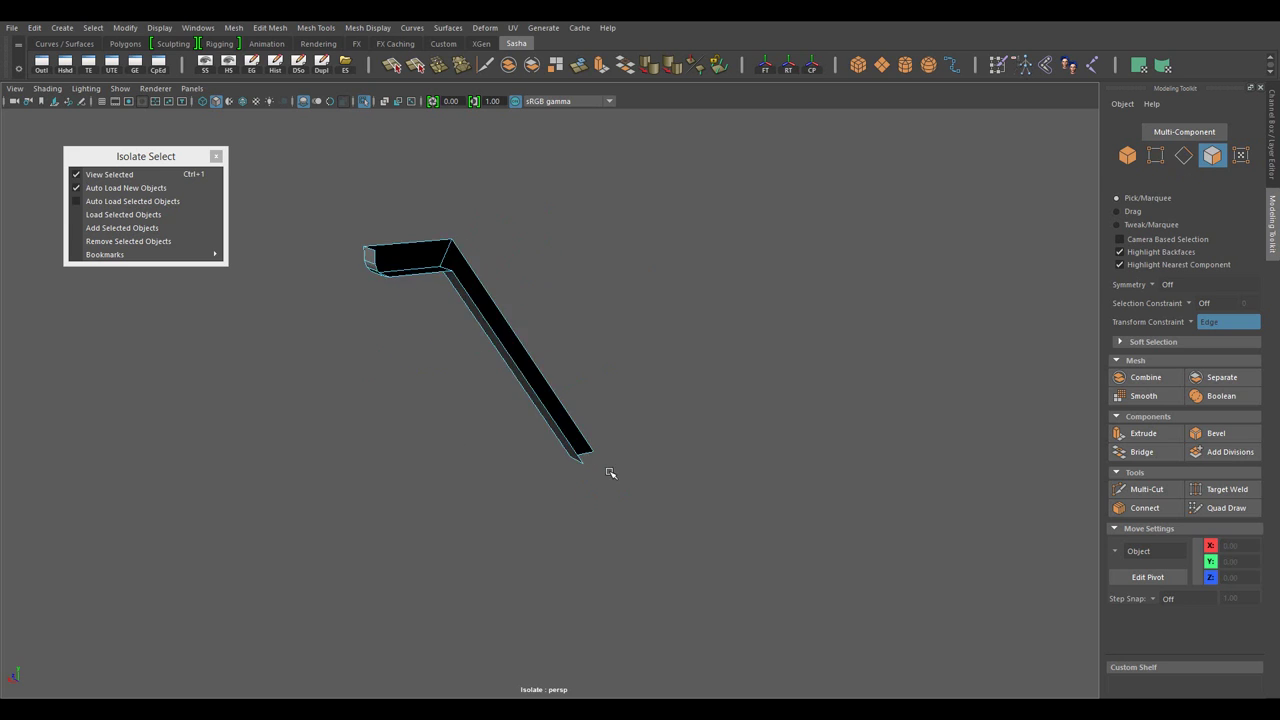
- Extrude the strip's selected faces and inspect both ends of the bent tube
drag(830, 290, 808, 523)
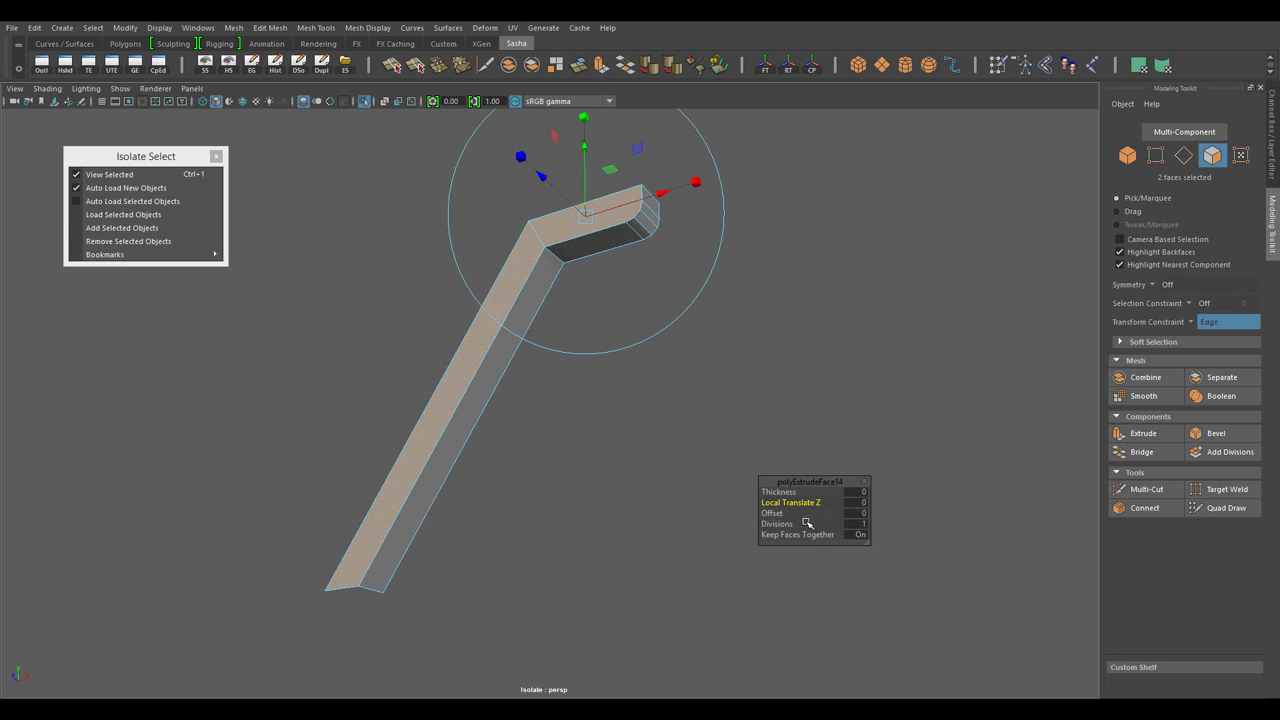
key(F10)
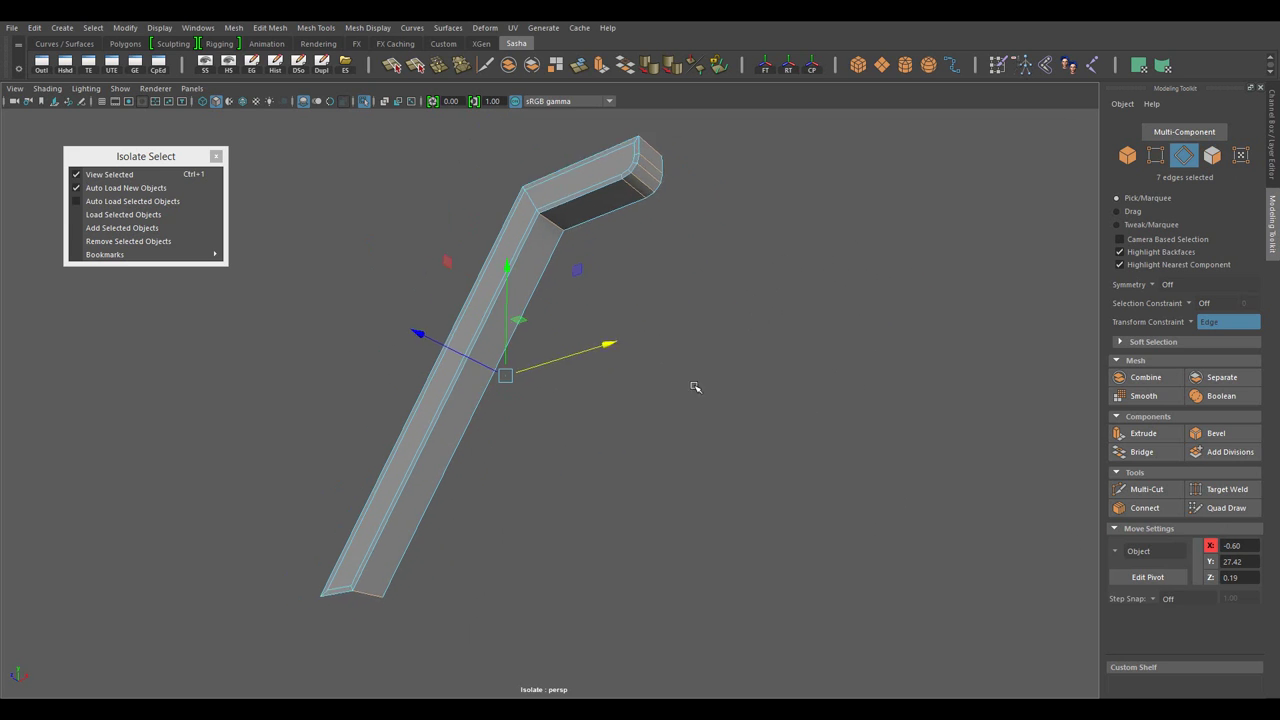
scroll(up, 3)
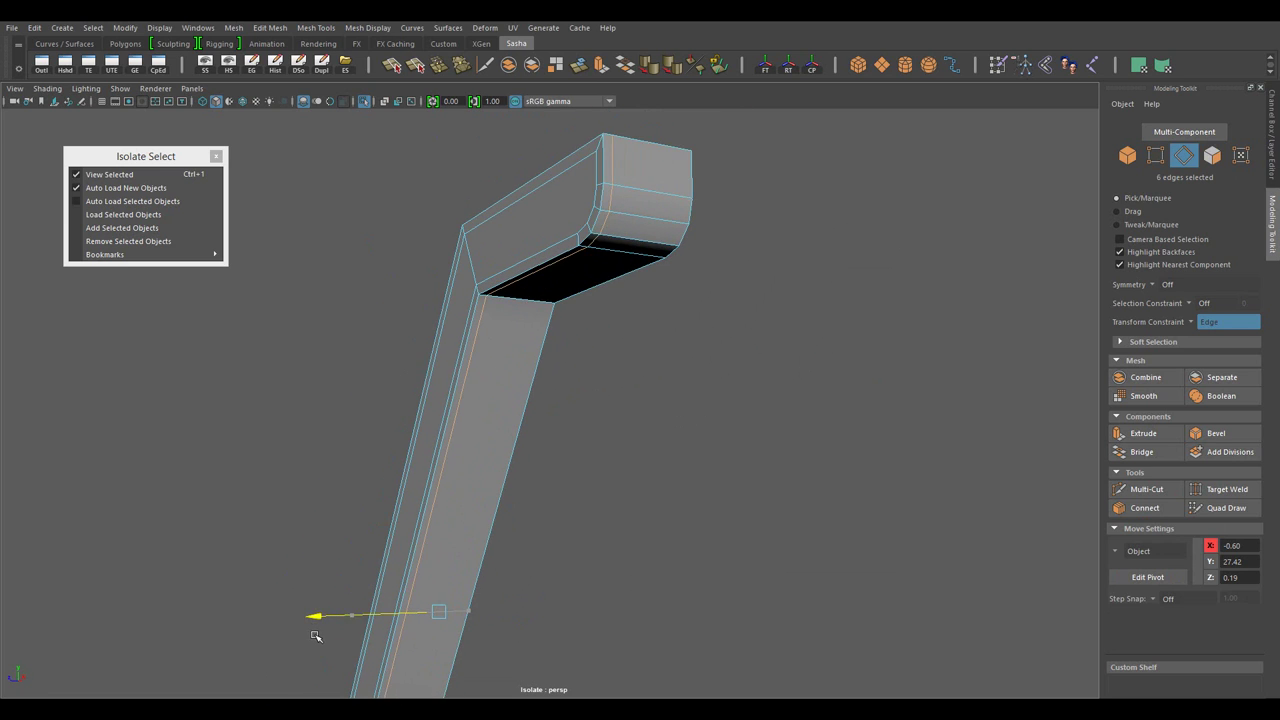
drag(315, 636, 663, 397)
drag(663, 397, 728, 333)
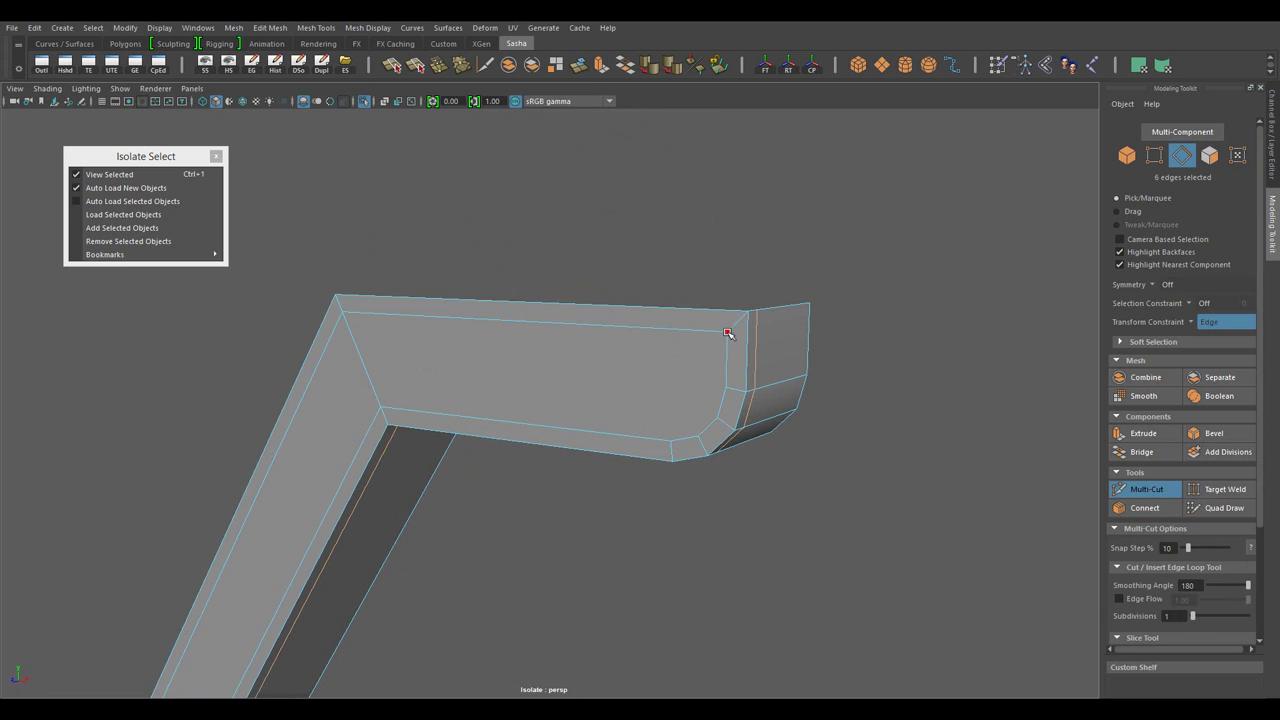
scroll(down, 3)
drag(449, 494, 620, 391)
scroll(up, 3)
key(w)
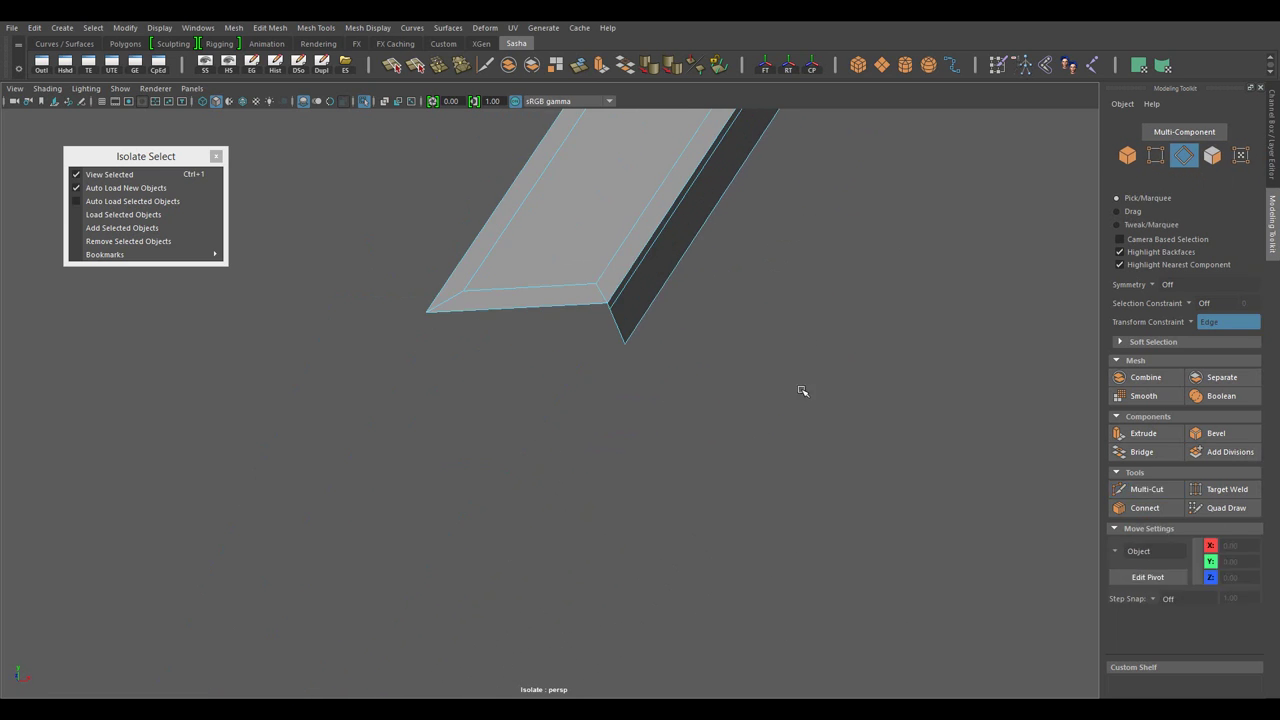
drag(802, 391, 533, 296)
drag(766, 313, 400, 249)
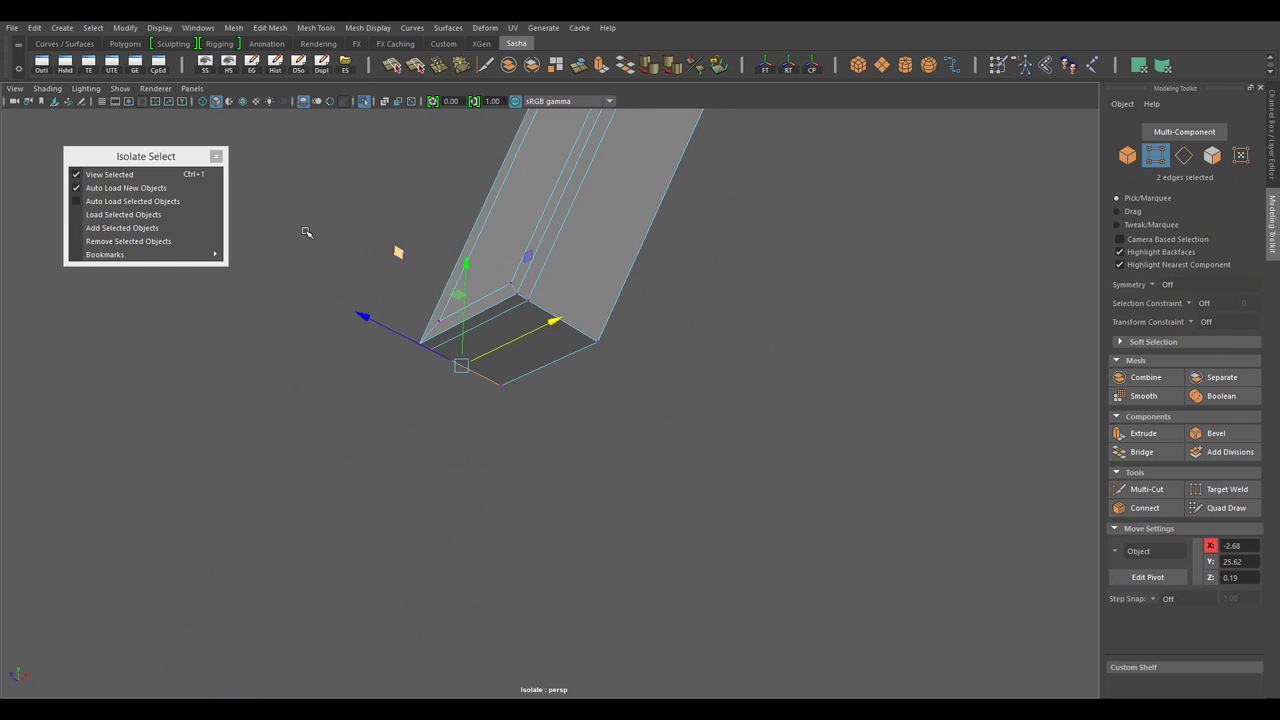
- Select the end-face edge loop and cut a new support loop near the tube's end
drag(700, 294, 517, 389)
double_click(517, 389)
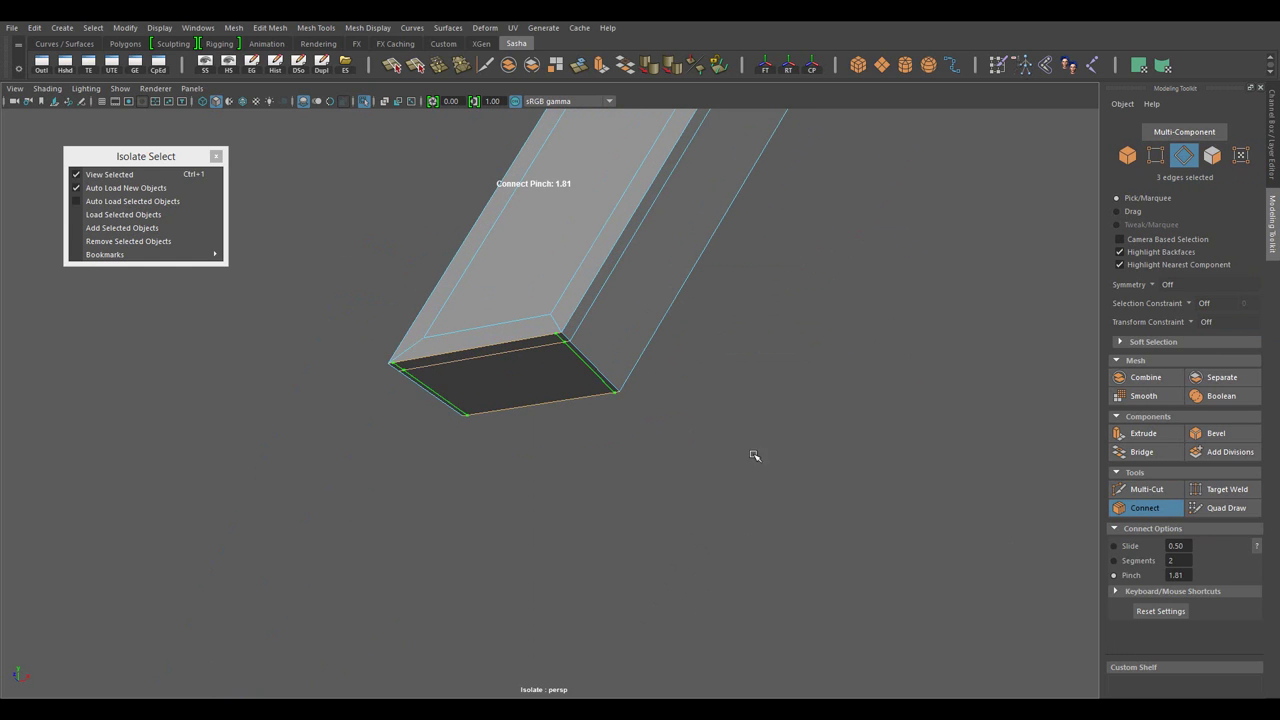
drag(754, 456, 726, 466)
drag(586, 337, 543, 371)
drag(543, 371, 588, 410)
click(720, 438)
key(w)
drag(720, 438, 791, 488)
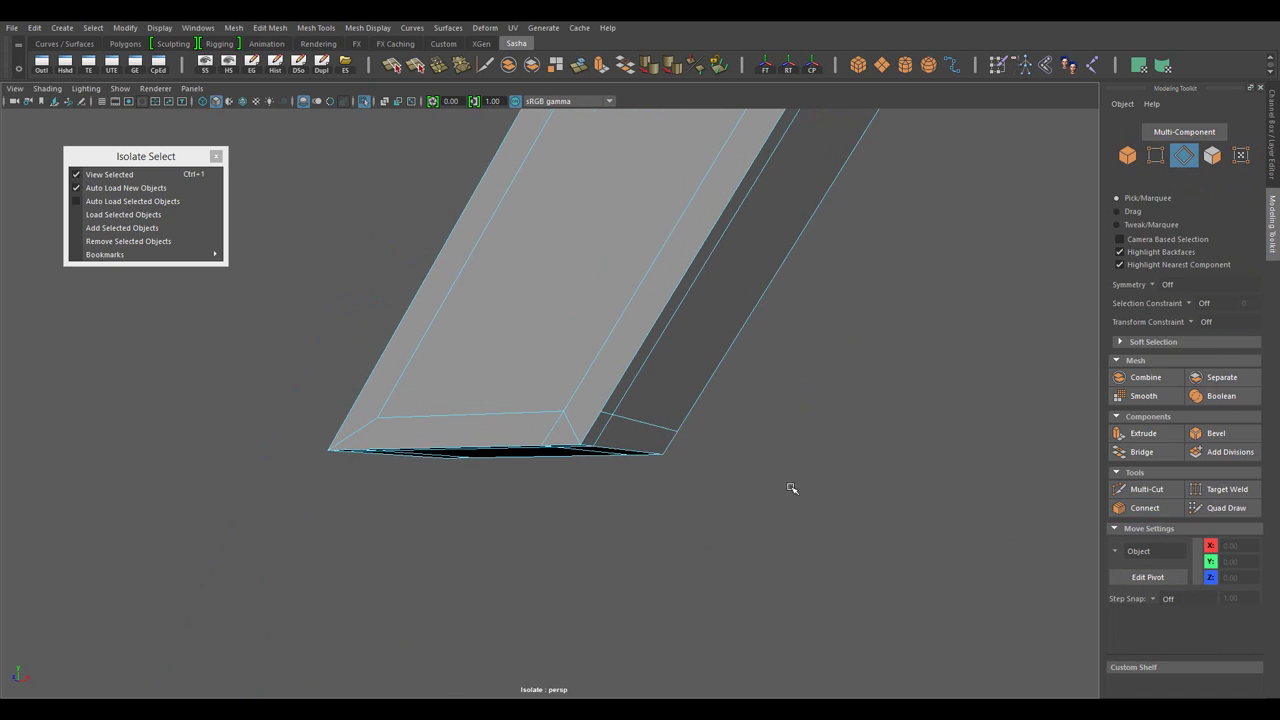
- Connect the edges along the tube with a support loop placed at the midpoint
drag(627, 347, 557, 394)
drag(557, 394, 573, 376)
drag(730, 508, 580, 326)
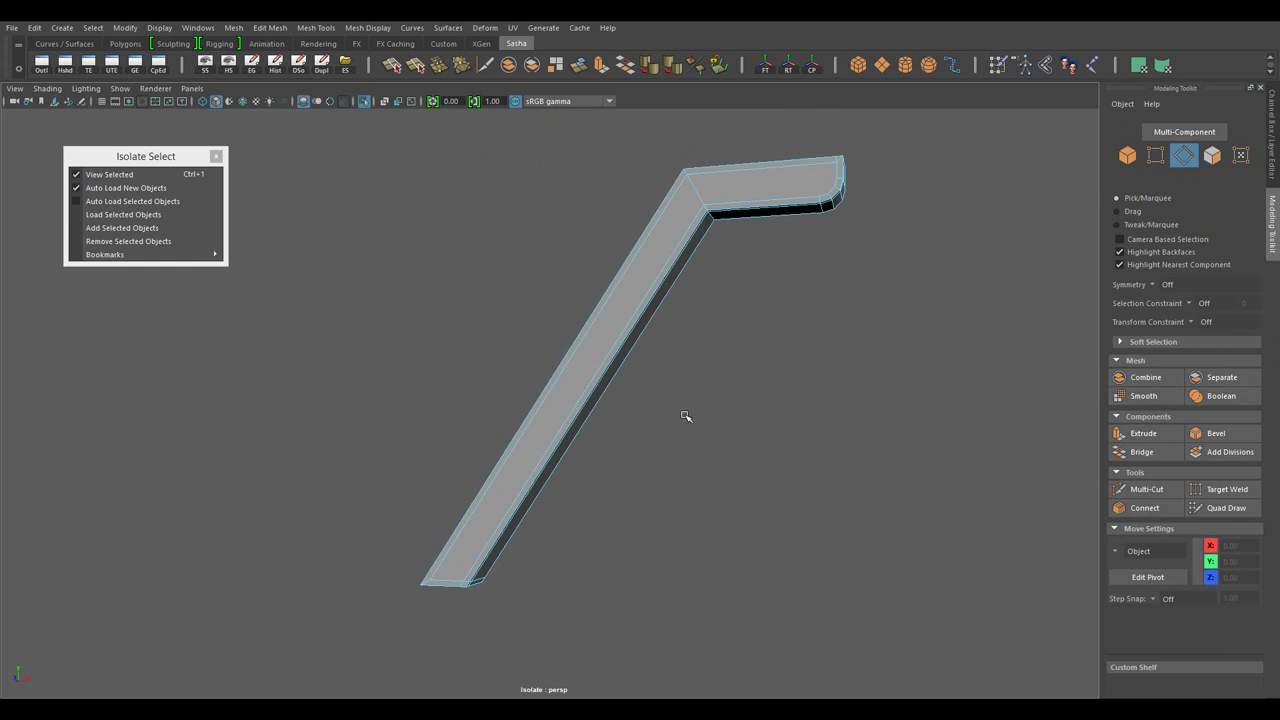
drag(580, 326, 586, 363)
drag(634, 394, 545, 509)
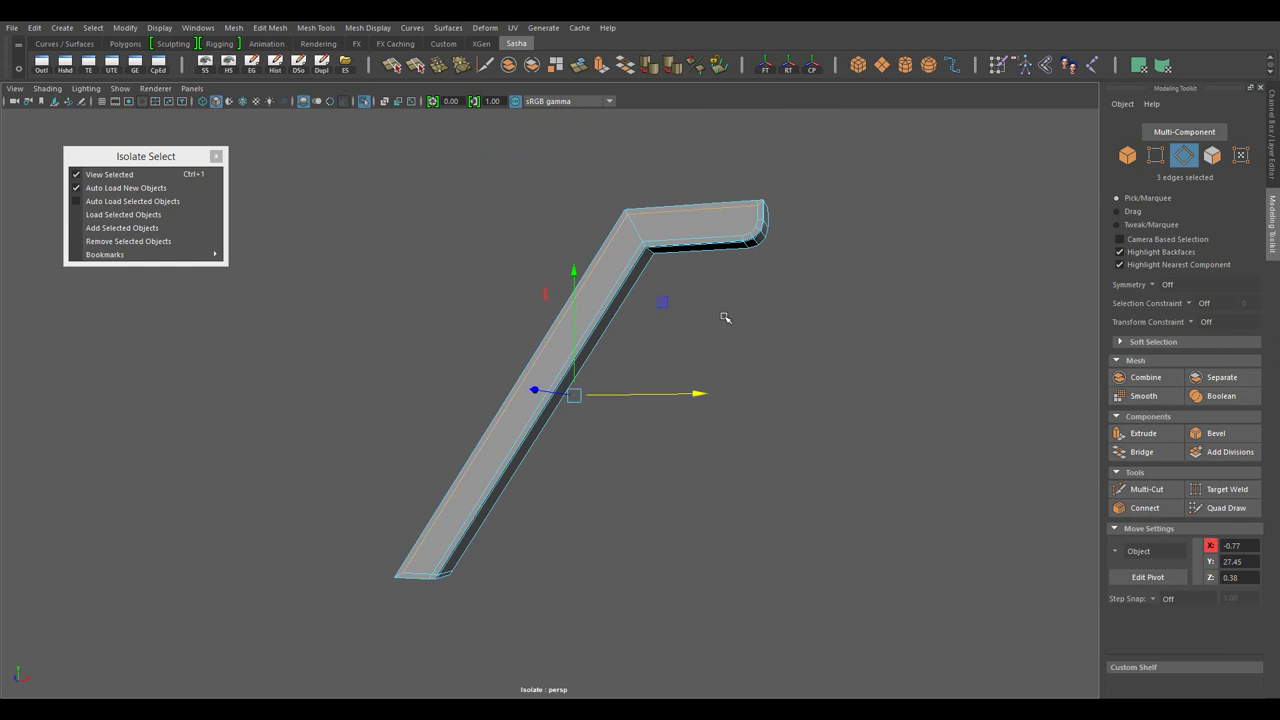
drag(703, 331, 849, 531)
drag(560, 440, 677, 466)
drag(677, 466, 580, 442)
click(1145, 508)
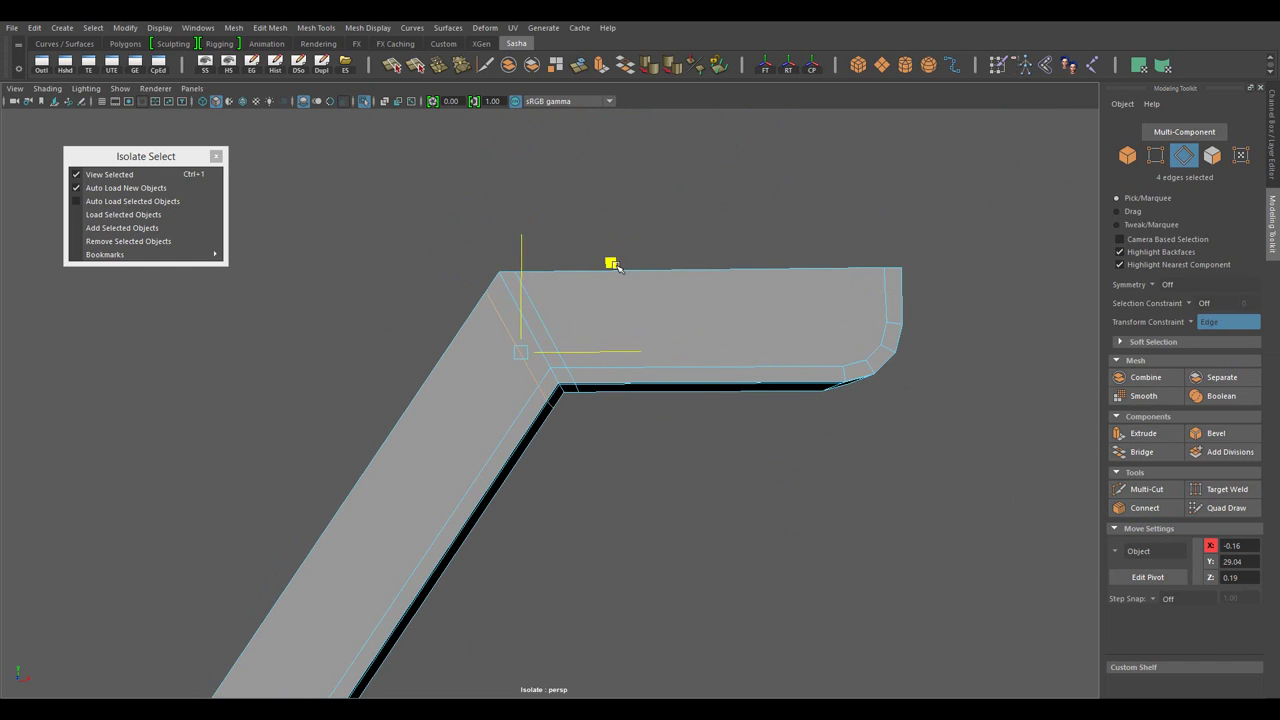
- Exit the cutting tool, return to object mode and turn off isolation to show the full rifle
drag(770, 247, 548, 417)
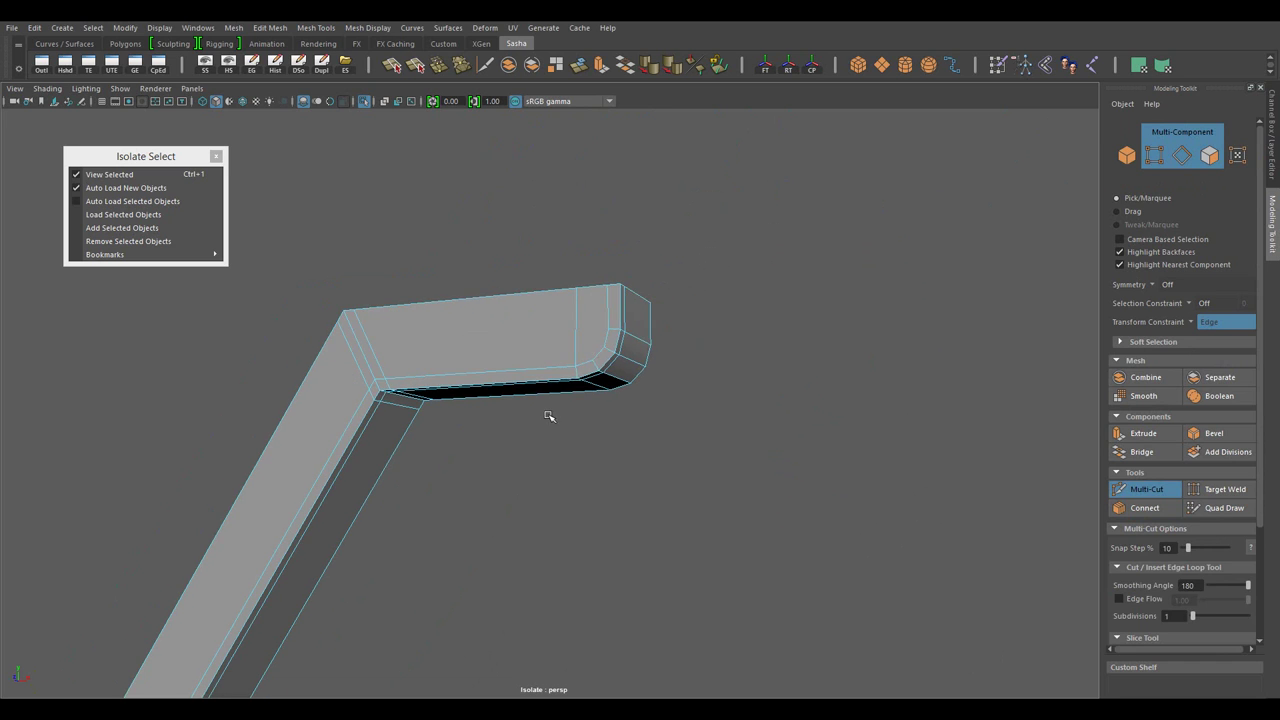
drag(550, 317, 519, 317)
key(q)
scroll(down, 3)
key(F8)
scroll(down, 3)
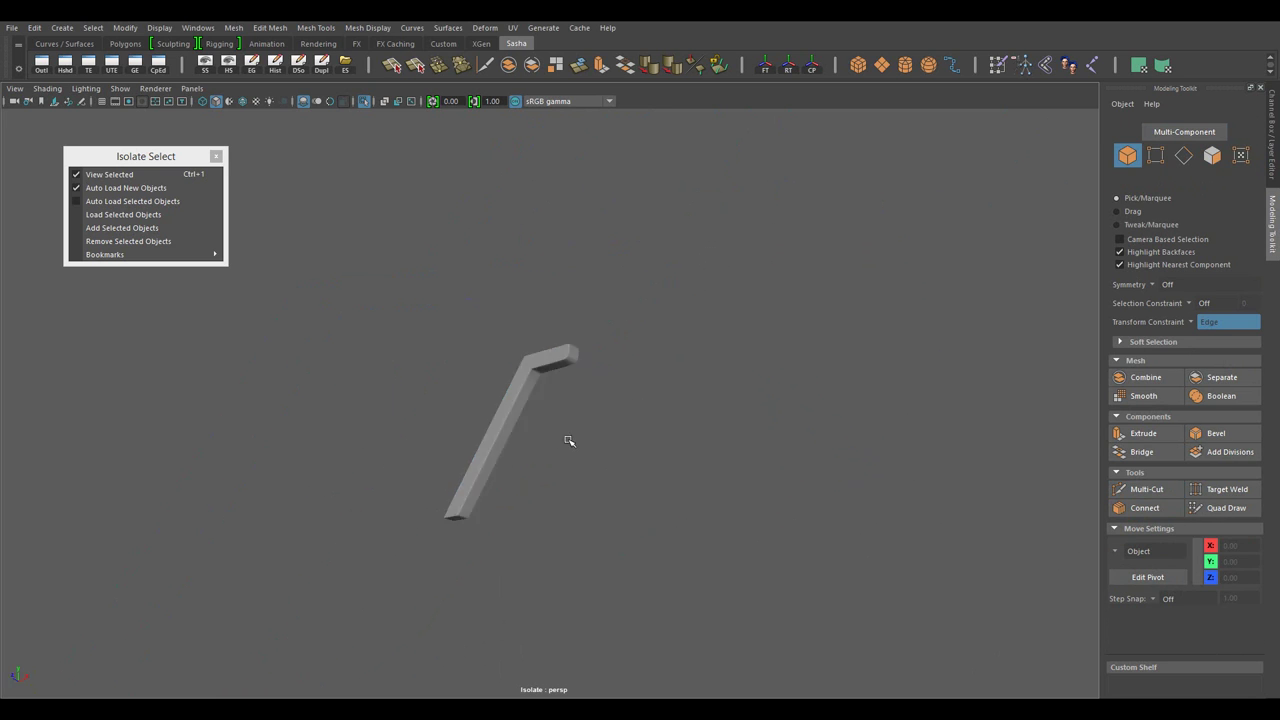
click(1196, 328)
key(ctrl+1)
drag(486, 463, 537, 491)
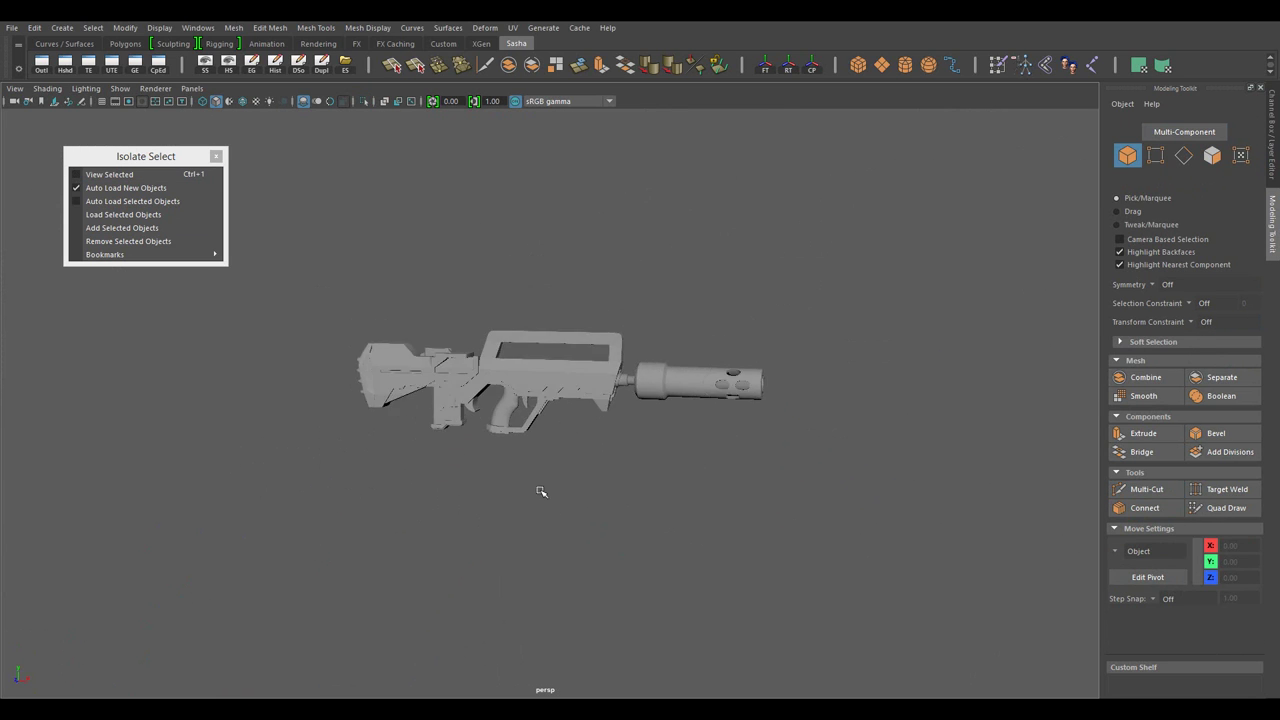
- From below the receiver, select the curved hook and the bar above it and isolate them
drag(537, 491, 773, 511)
drag(773, 511, 674, 503)
scroll(up, 3)
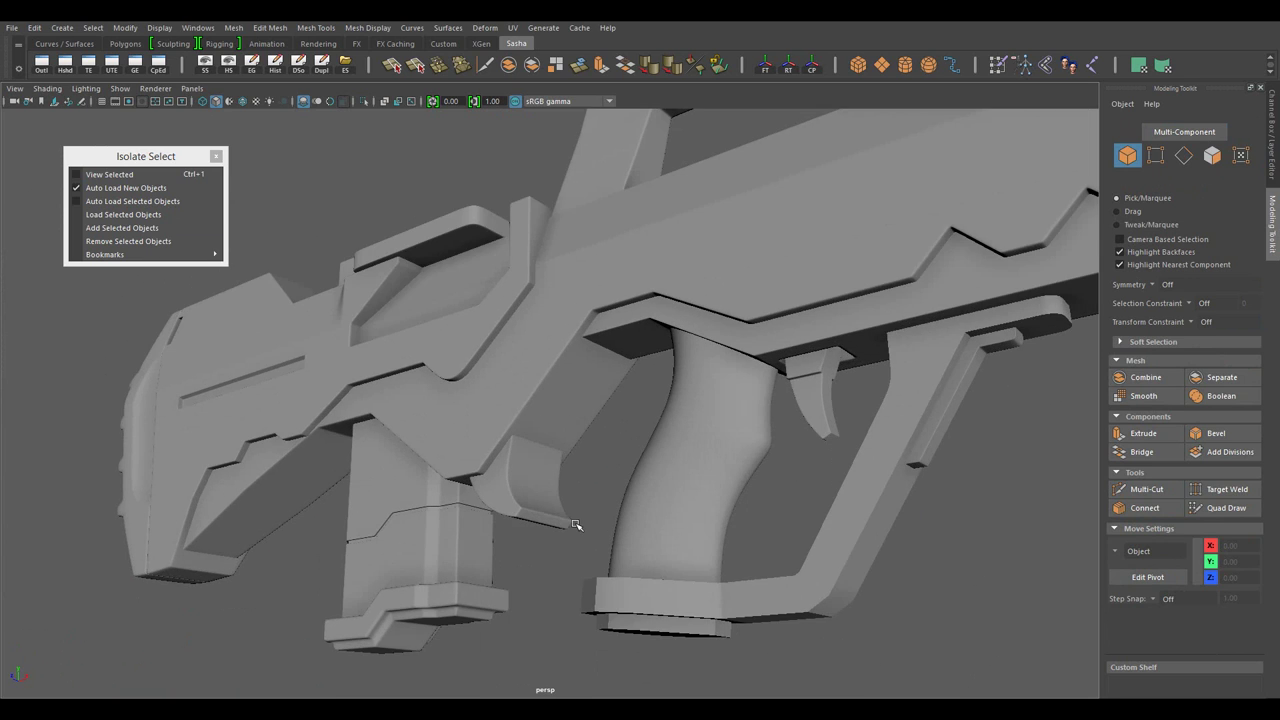
click(552, 524)
drag(552, 524, 600, 537)
scroll(up, 3)
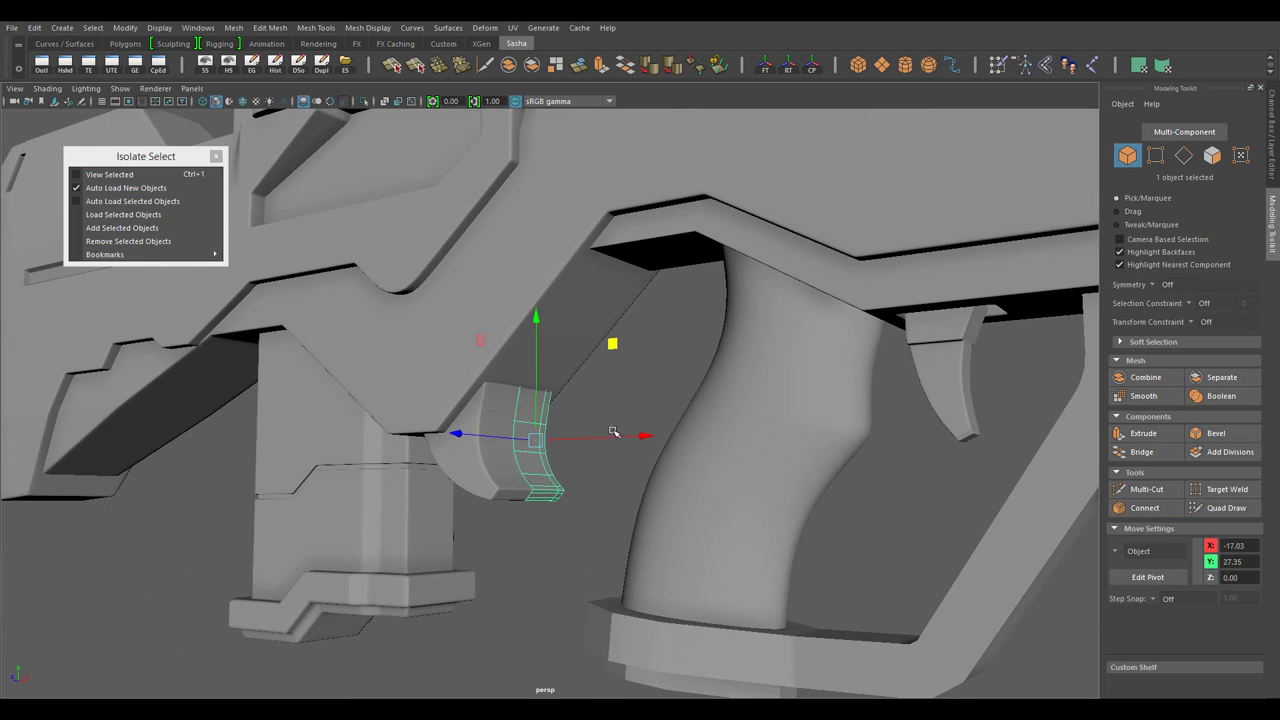
click(596, 321)
key(ctrl+1)
drag(629, 354, 531, 297)
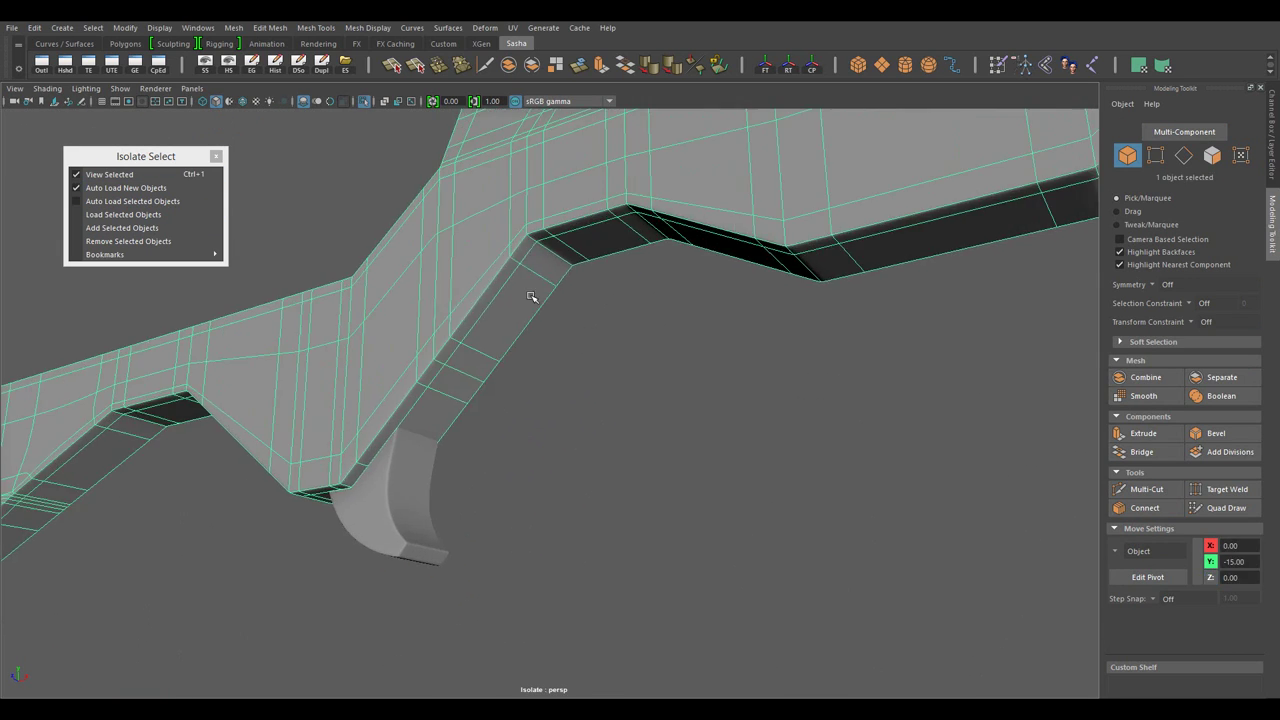
- Select a strip of faces along the bar, undo back to objects, and re-isolate bar and hook
double_click(389, 481)
drag(389, 481, 614, 338)
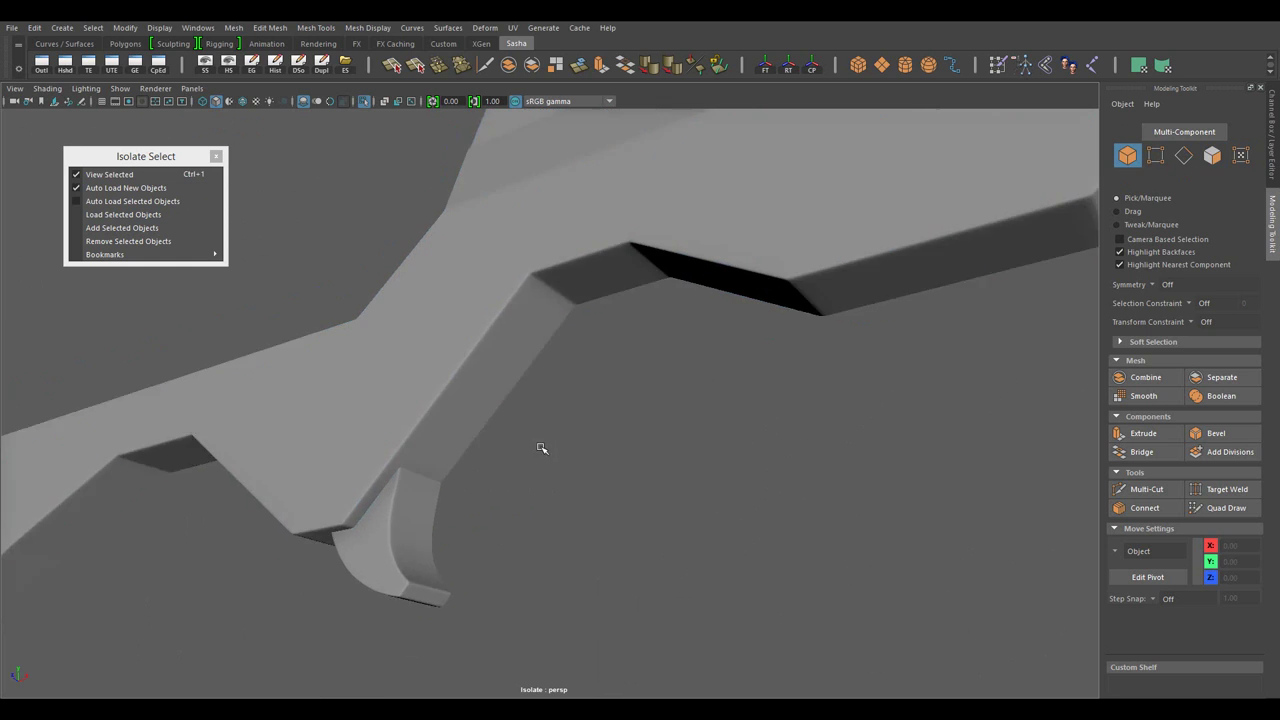
drag(614, 338, 627, 484)
key(ctrl+z)
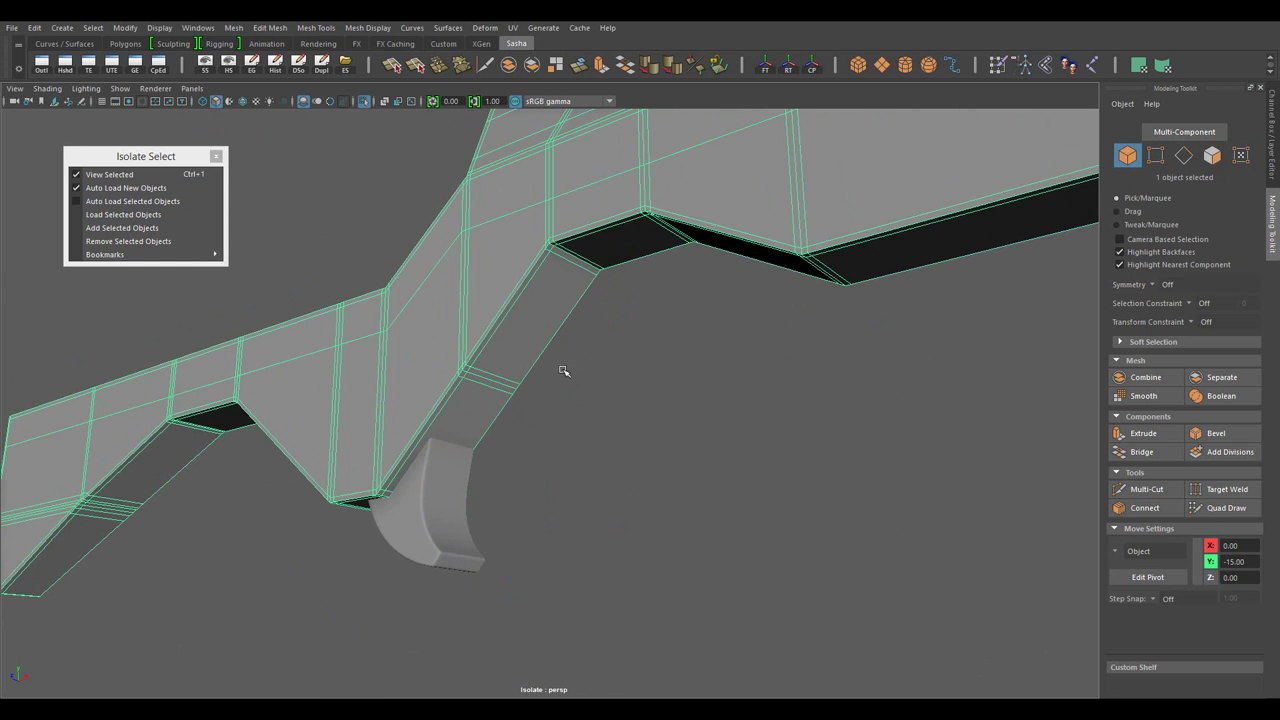
key(ctrl+1)
drag(601, 429, 534, 508)
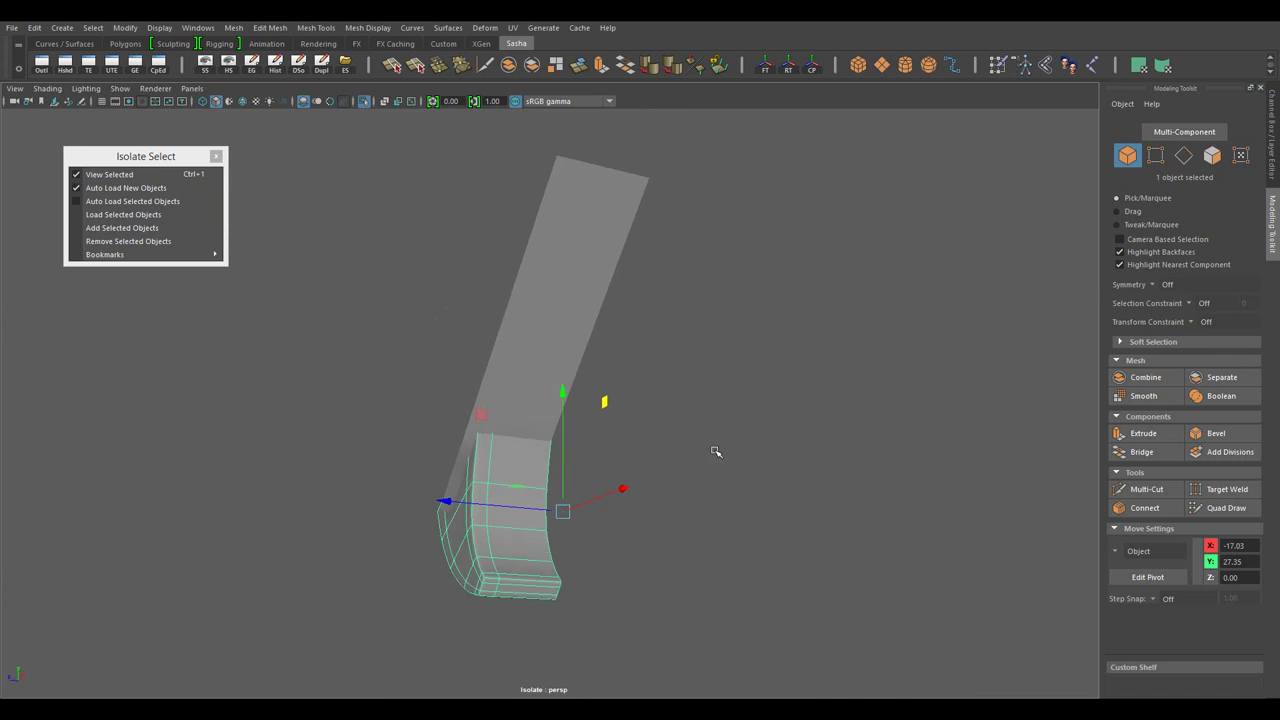
- Edit the hook's faces in face component mode, then clear the edge selection
drag(503, 326, 503, 363)
drag(560, 400, 600, 420)
drag(629, 309, 482, 460)
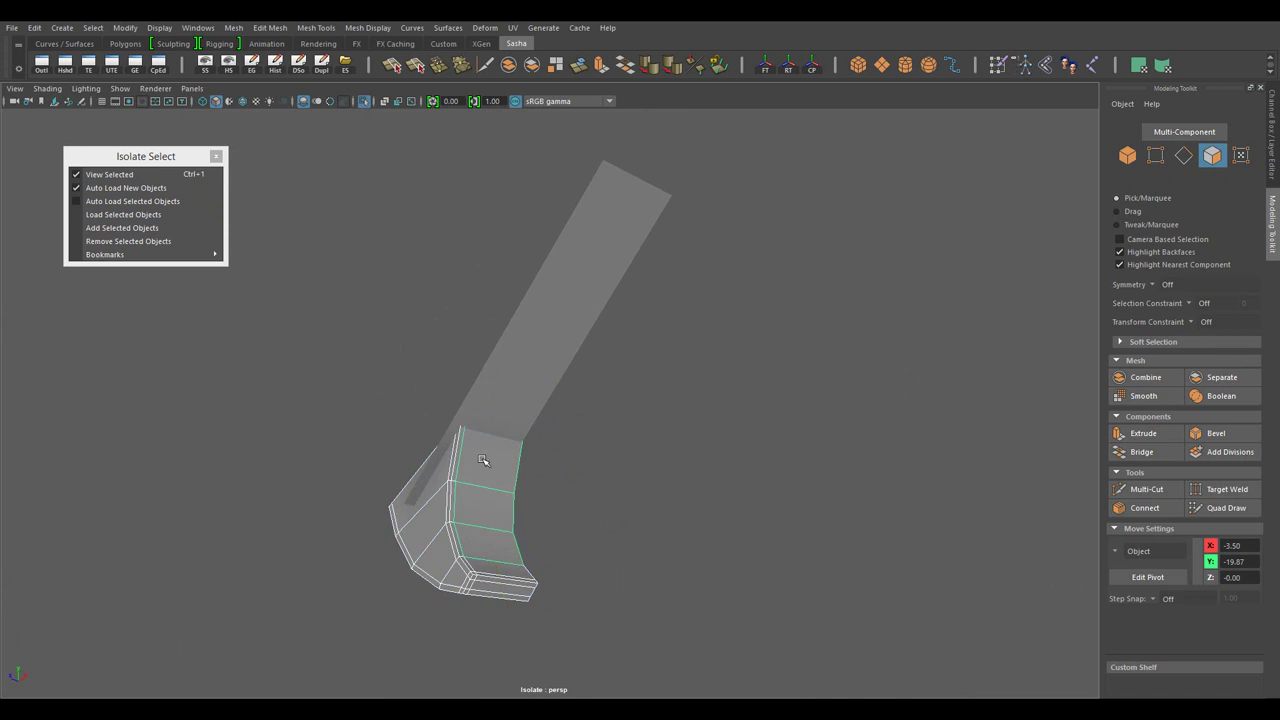
drag(577, 446, 452, 411)
key(F11)
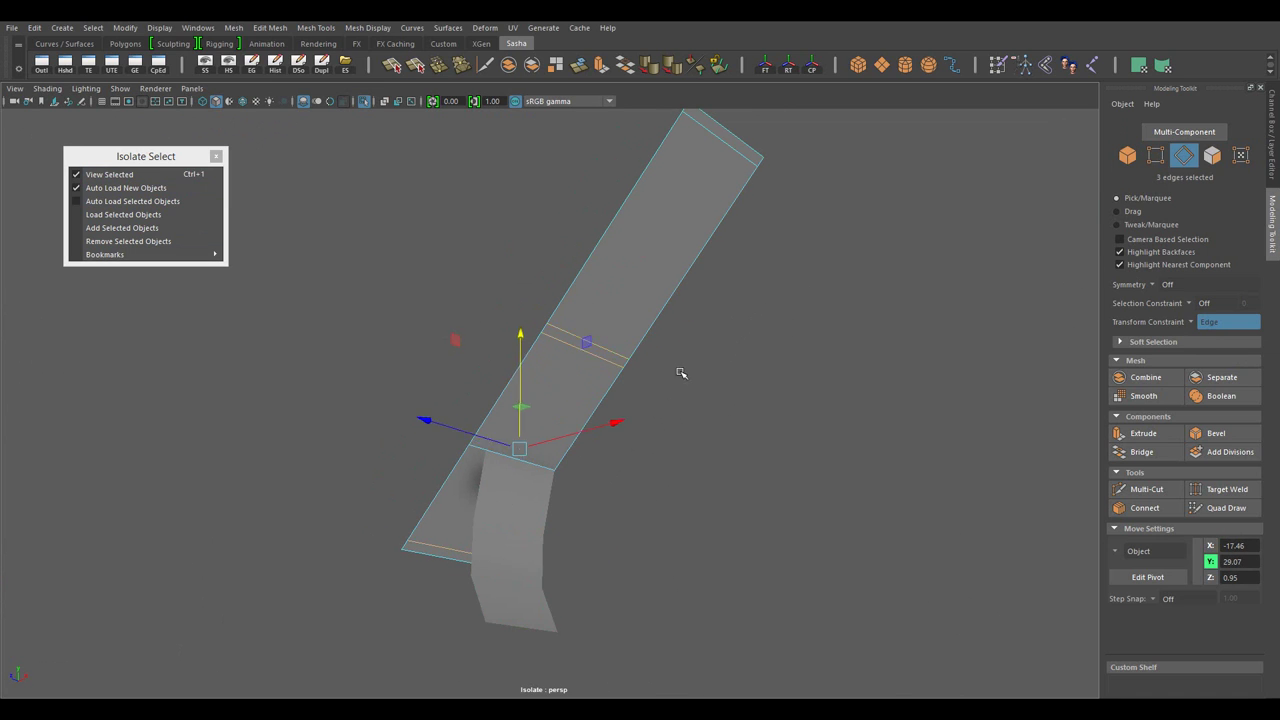
click(680, 373)
- Select the flat strip together with the lower hook piece and restore the full scene view
drag(794, 414, 452, 513)
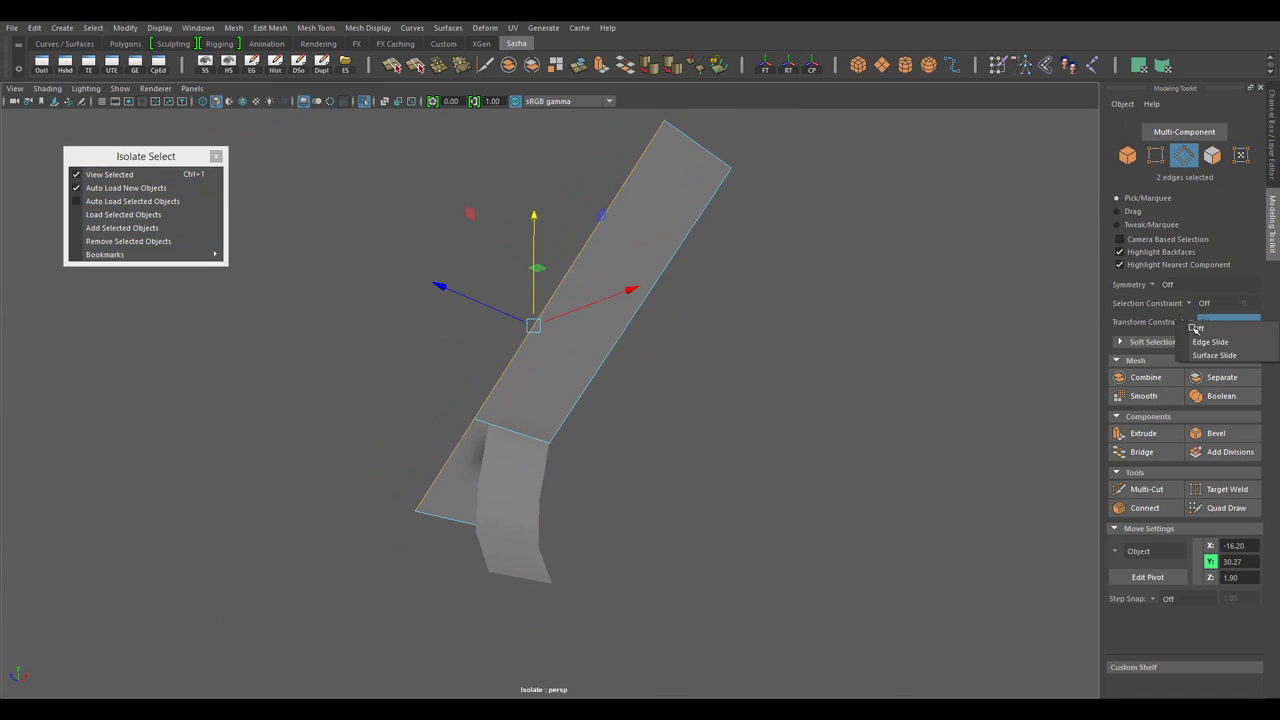
click(645, 517)
drag(645, 517, 448, 420)
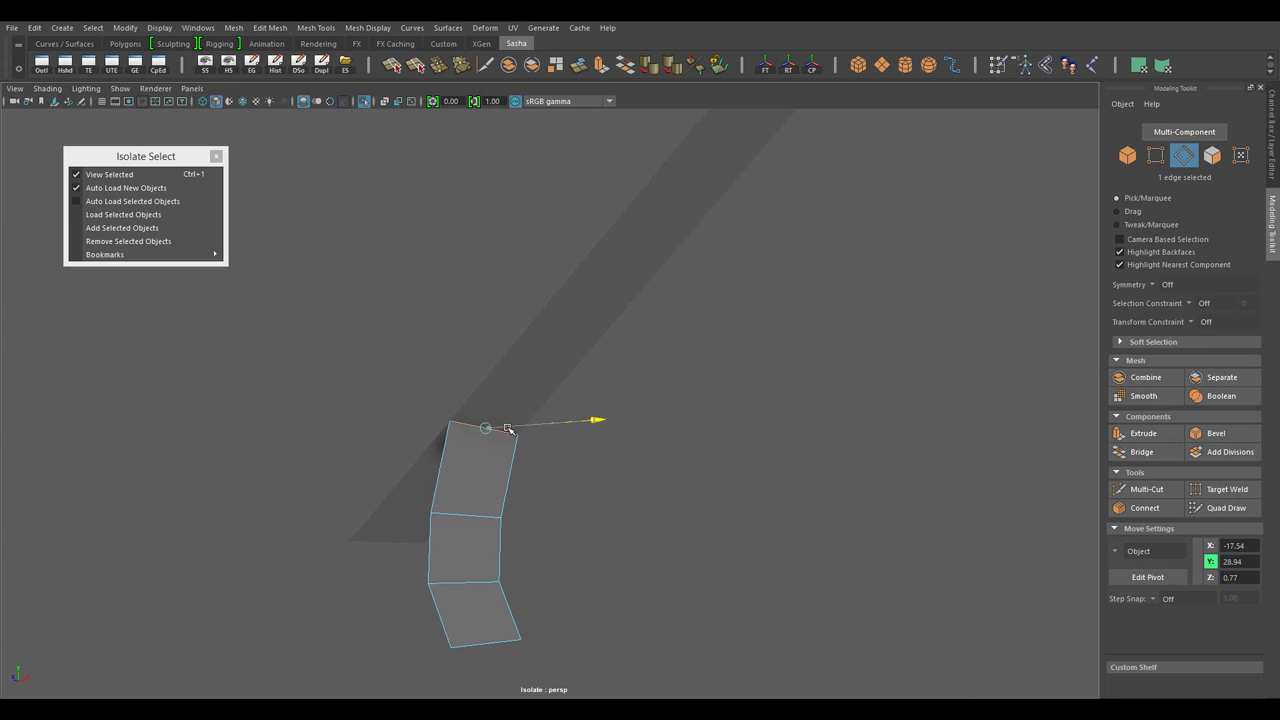
click(440, 494)
drag(440, 494, 571, 485)
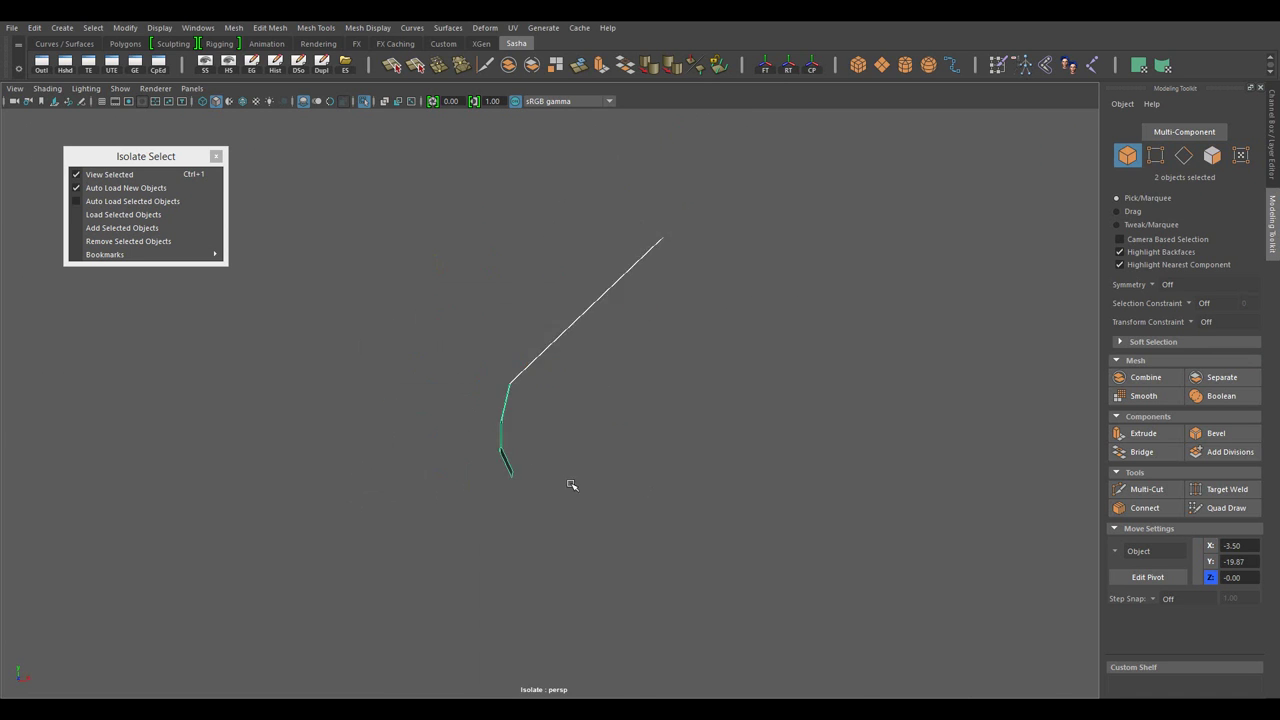
key(ctrl+1)
- Combine strip and hook into one mesh; set up Duplicate Special as Instance with Scale Z -1
right_click(655, 343)
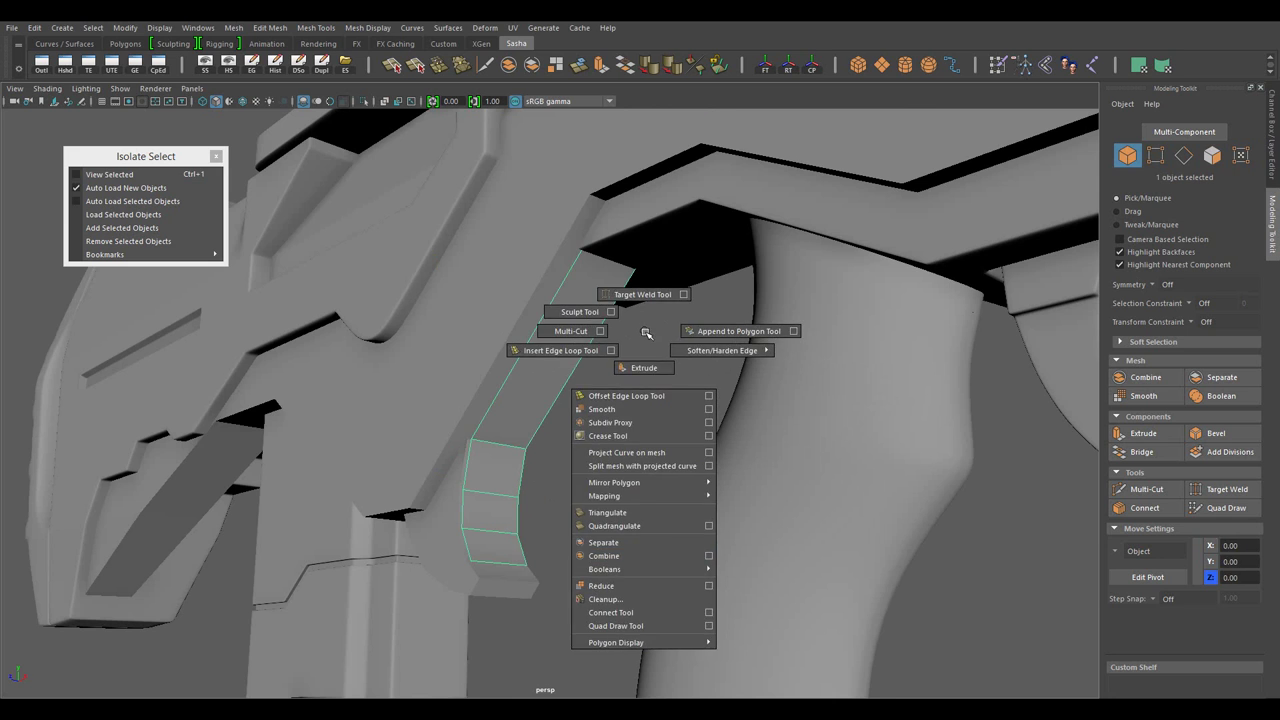
click(650, 565)
drag(571, 434, 521, 320)
click(321, 65)
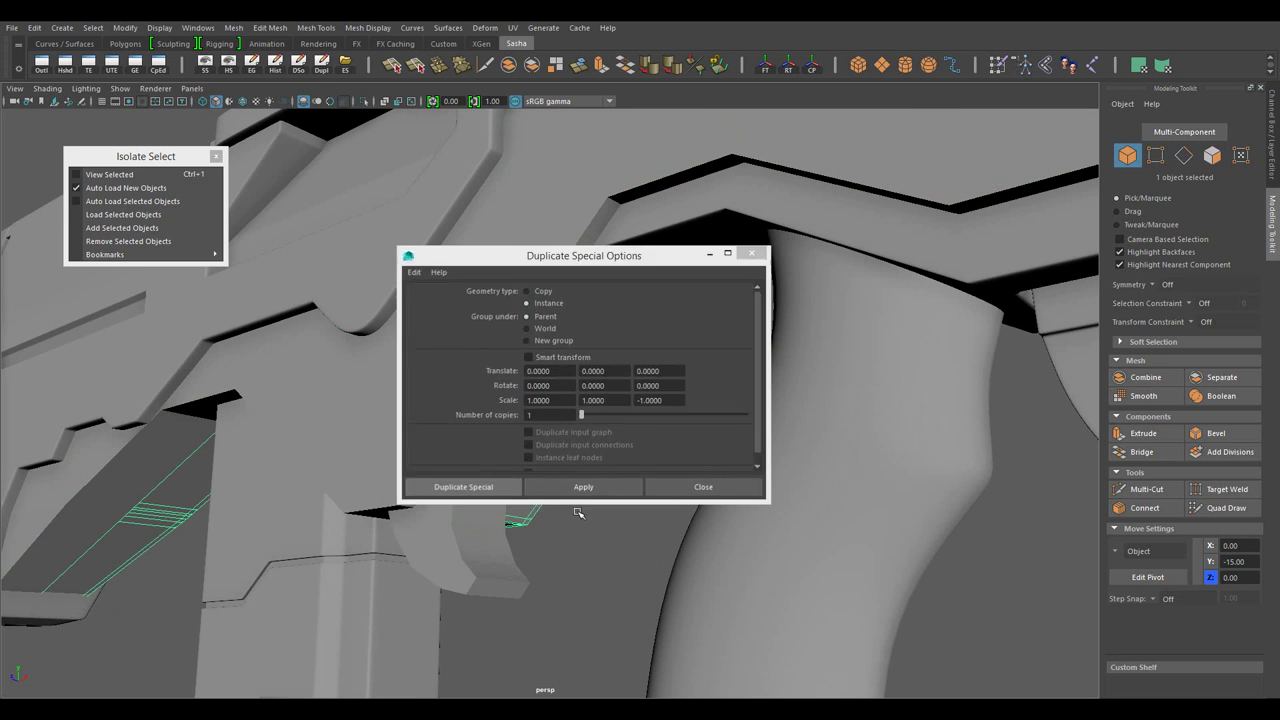